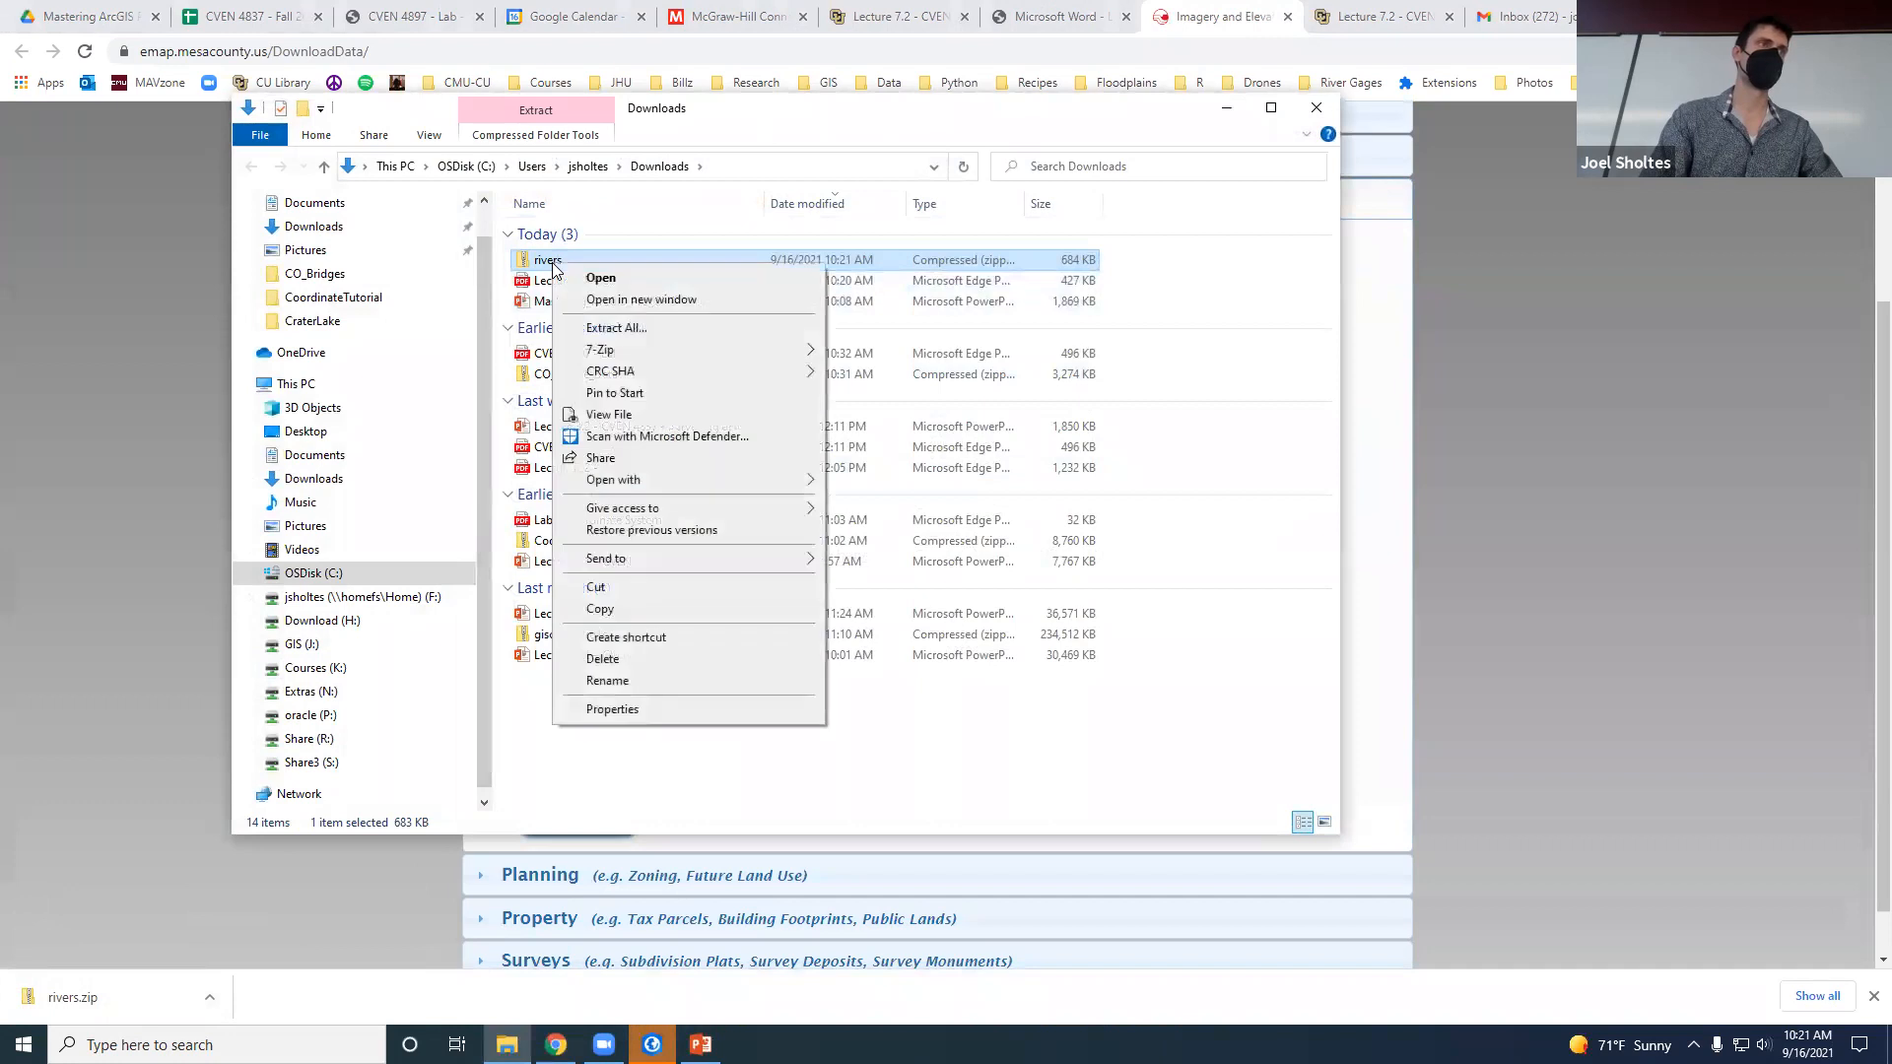
# Extract the rivers zip archive from Downloads into the Documents\ArcGIS\Projects\Editing_CORiver folder.
pyautogui.click(576, 329)
pyautogui.click(1163, 441)
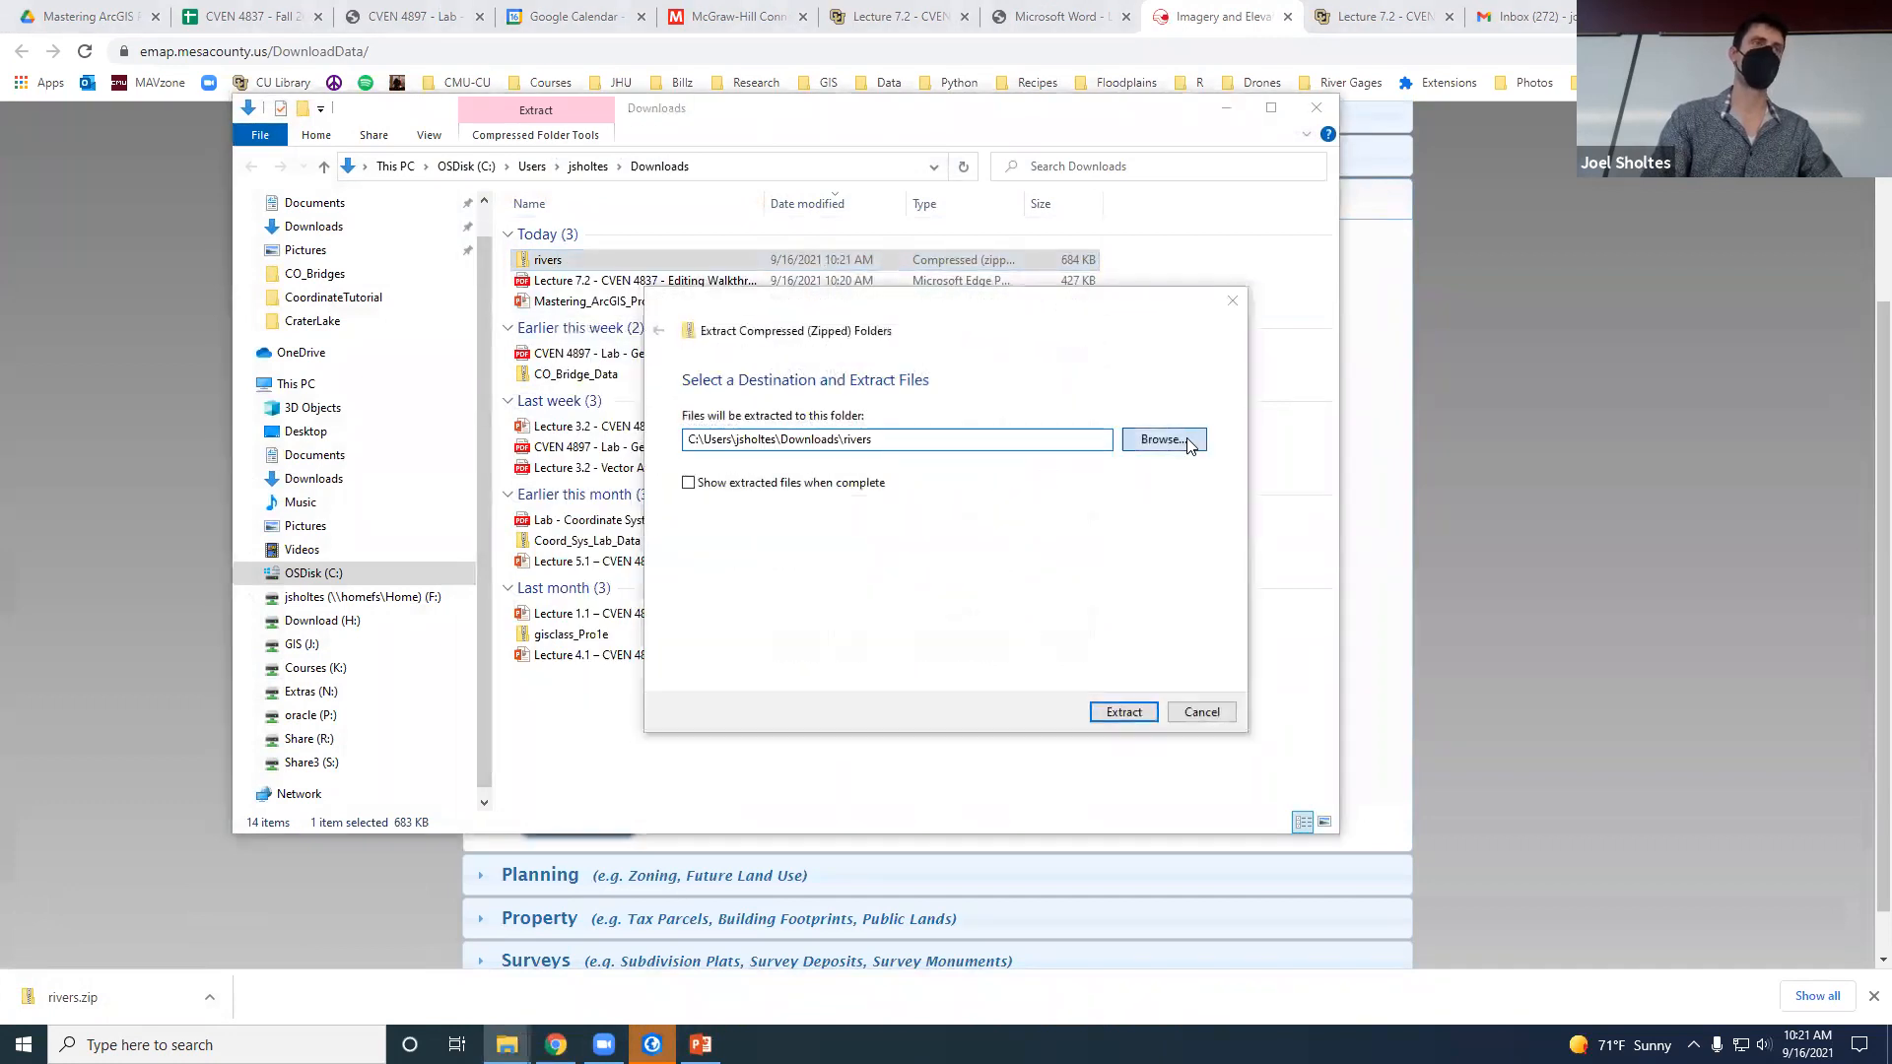
pyautogui.scroll(3, 791, 479)
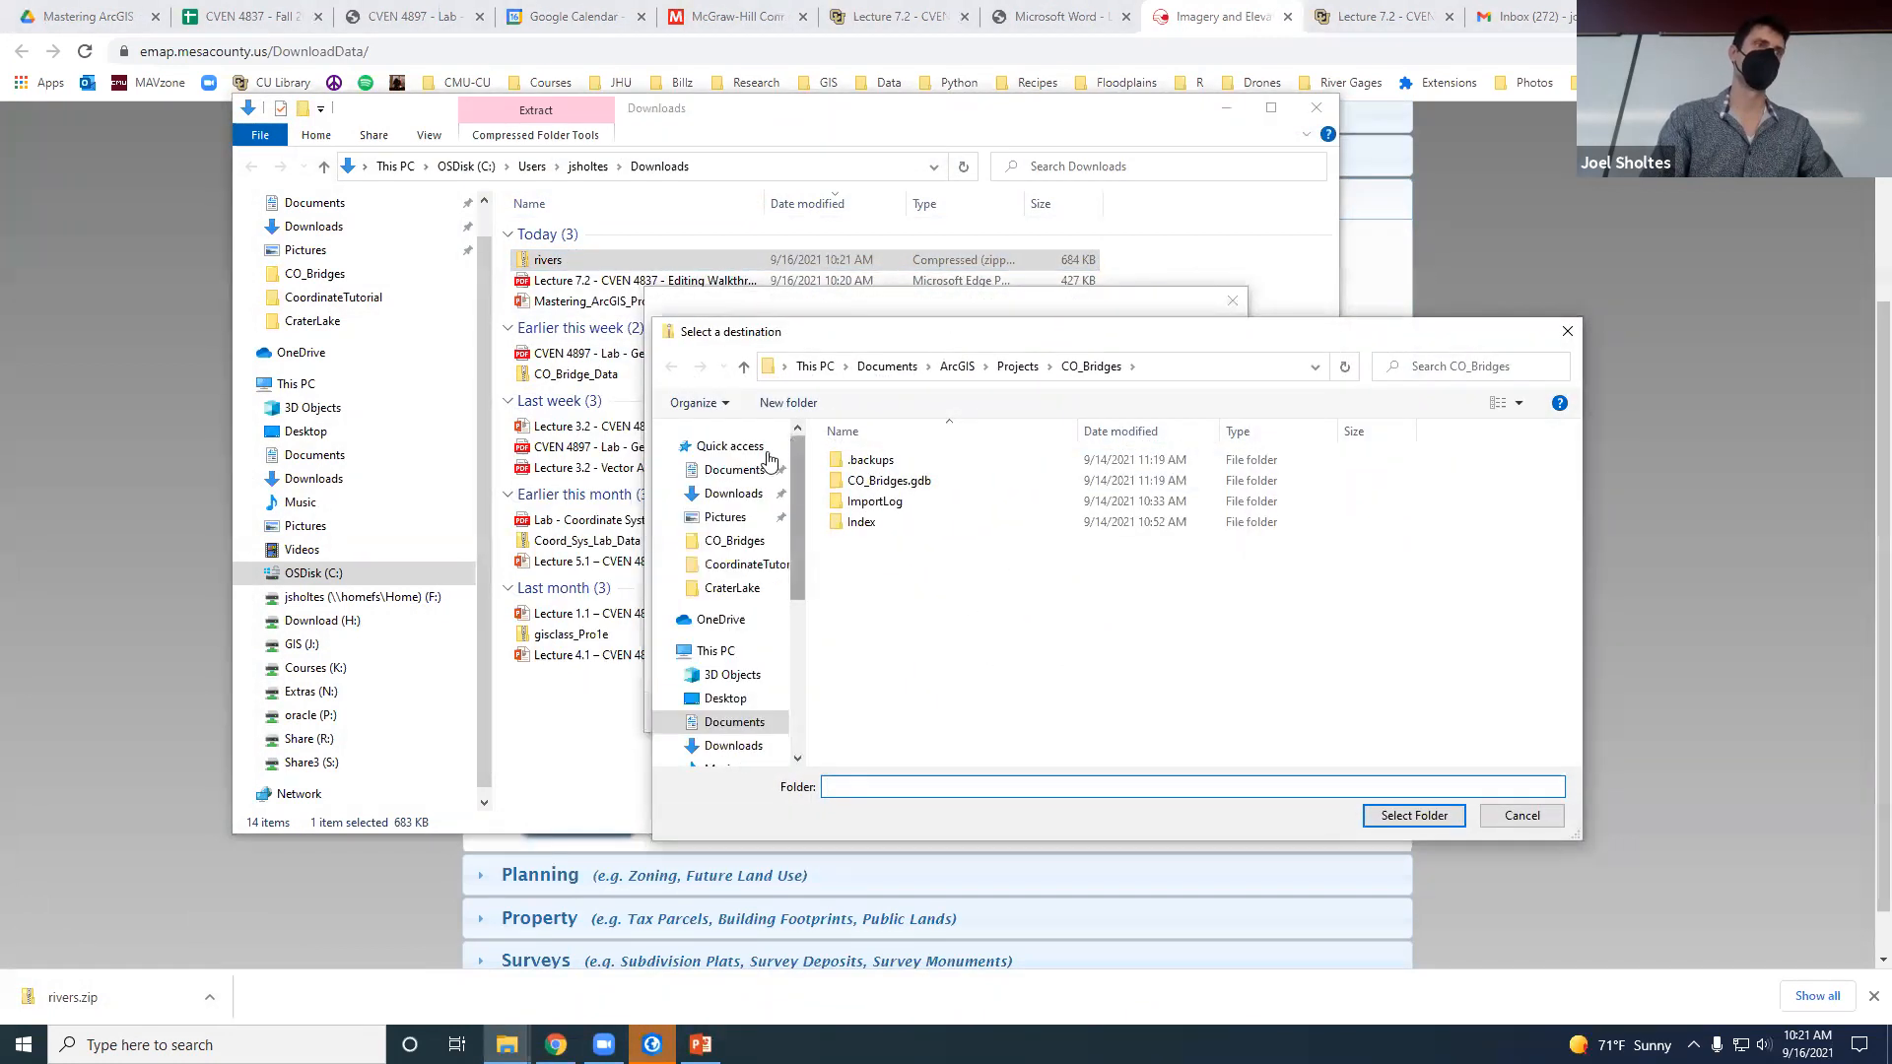
pyautogui.click(734, 469)
pyautogui.click(871, 461)
pyautogui.doubleClick(871, 461)
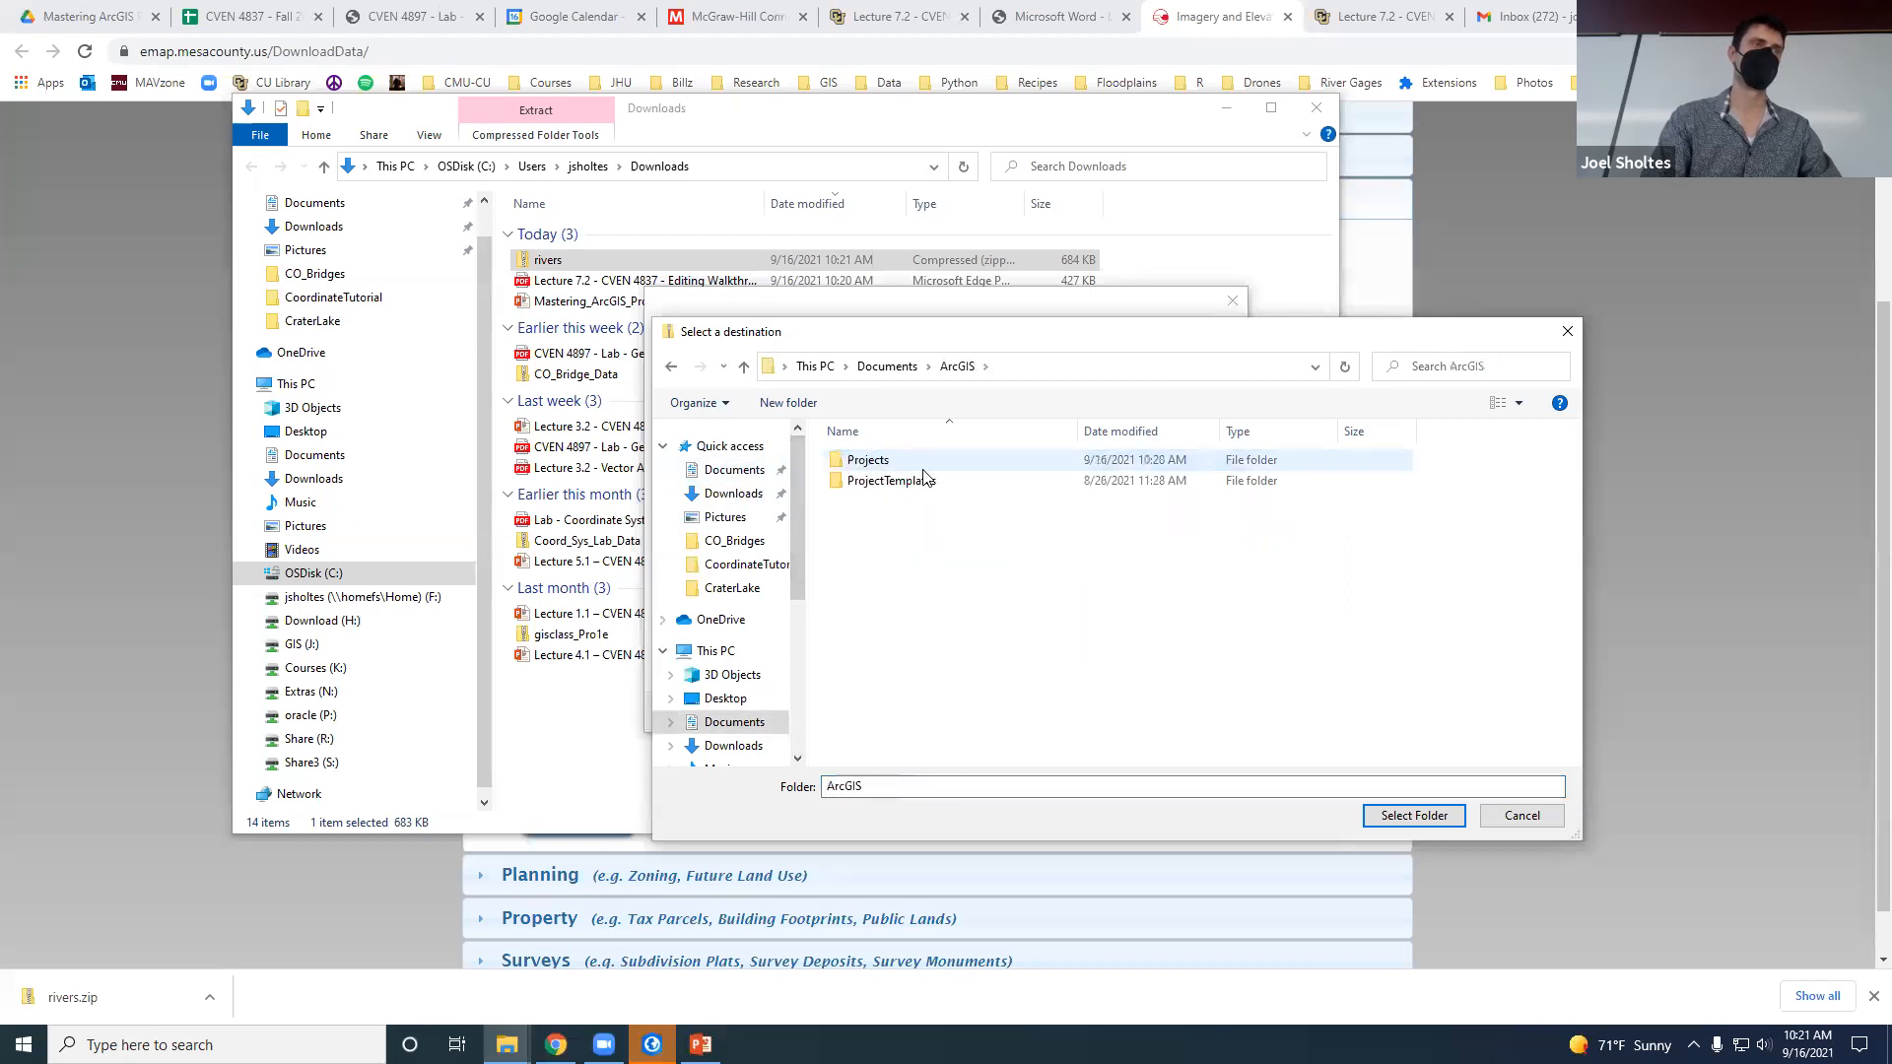
pyautogui.doubleClick(872, 461)
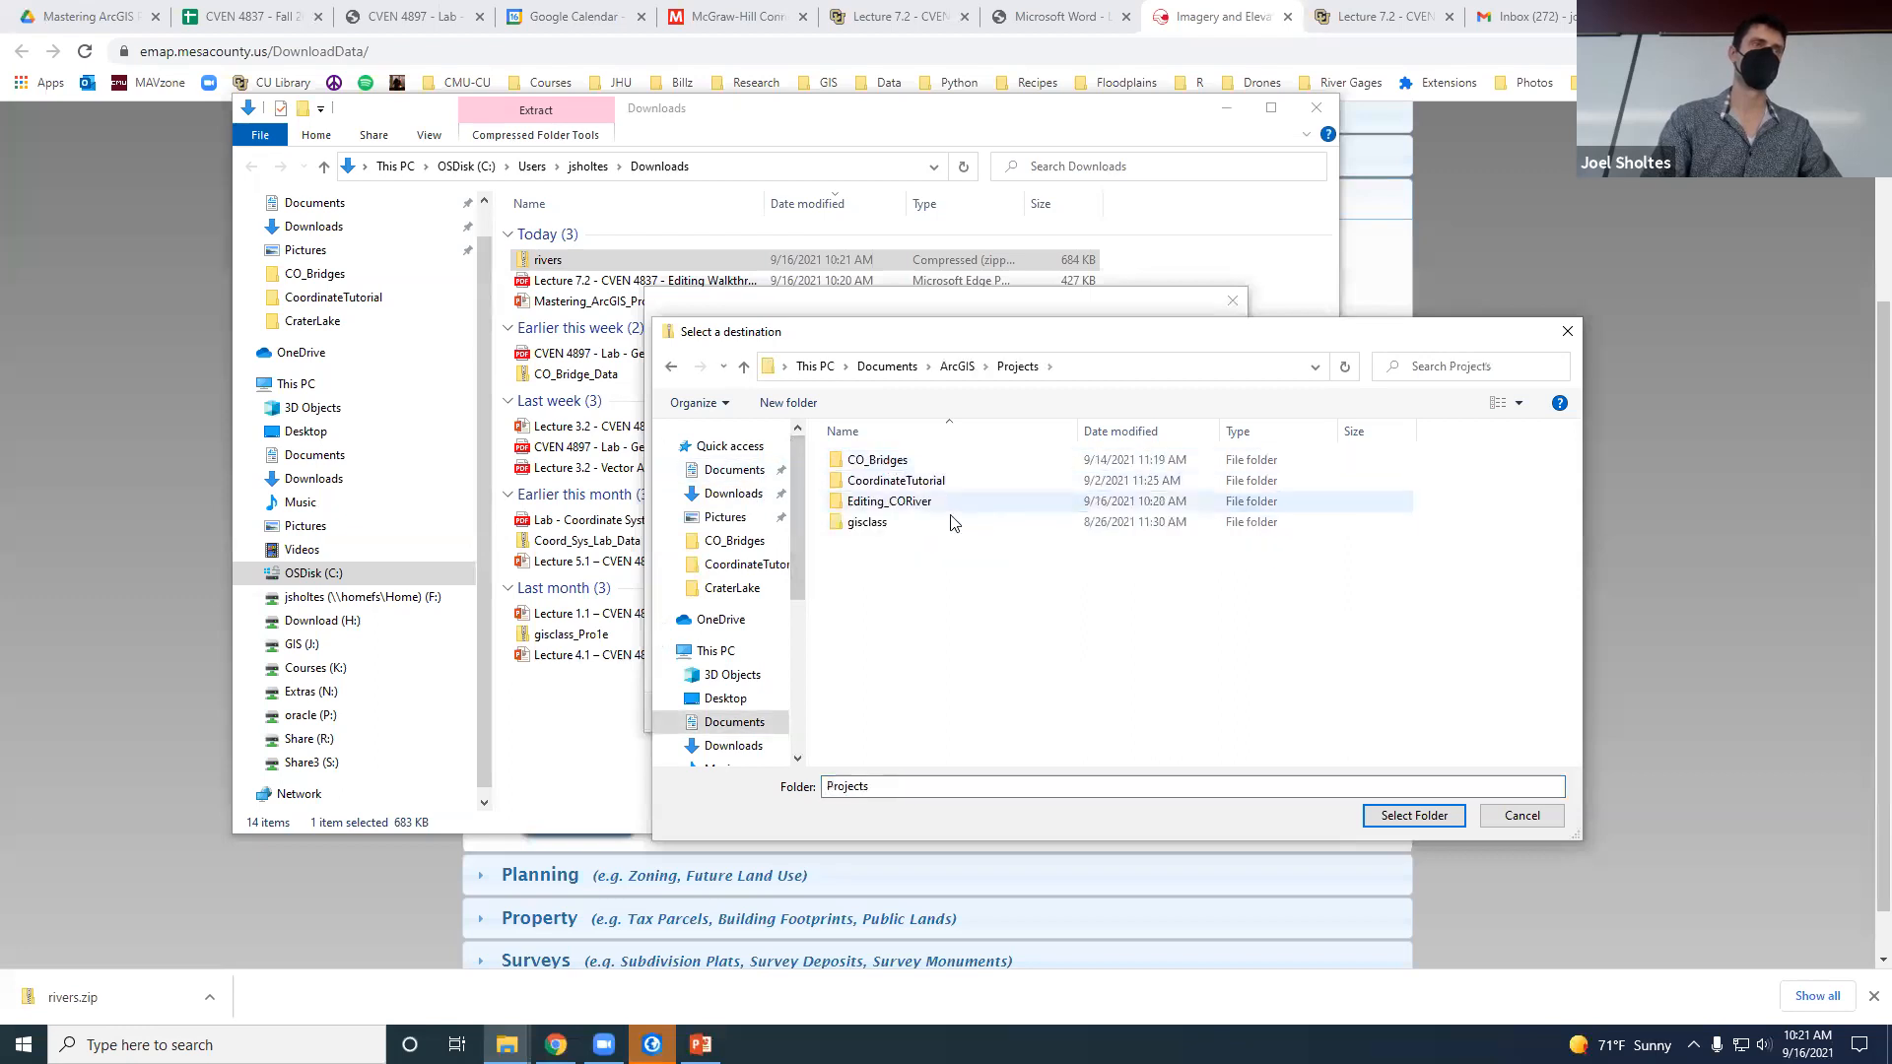
pyautogui.click(900, 504)
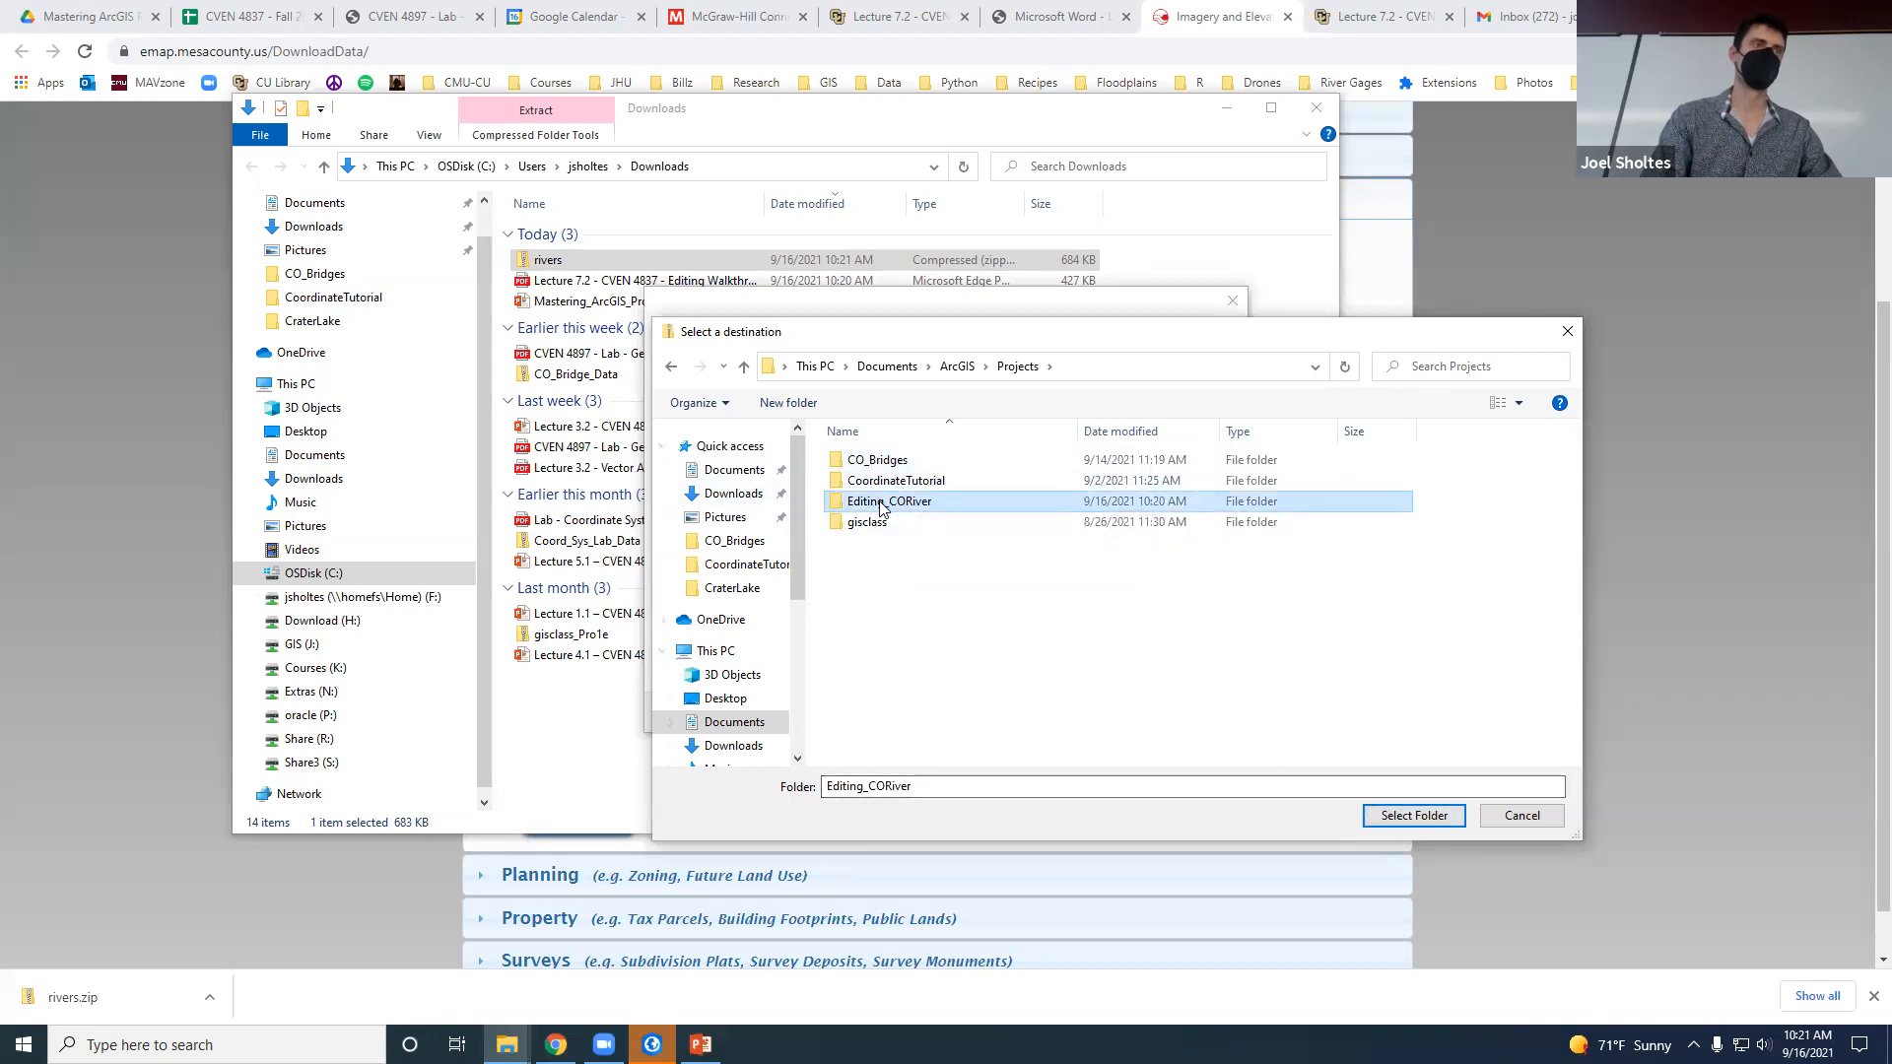
pyautogui.click(1437, 820)
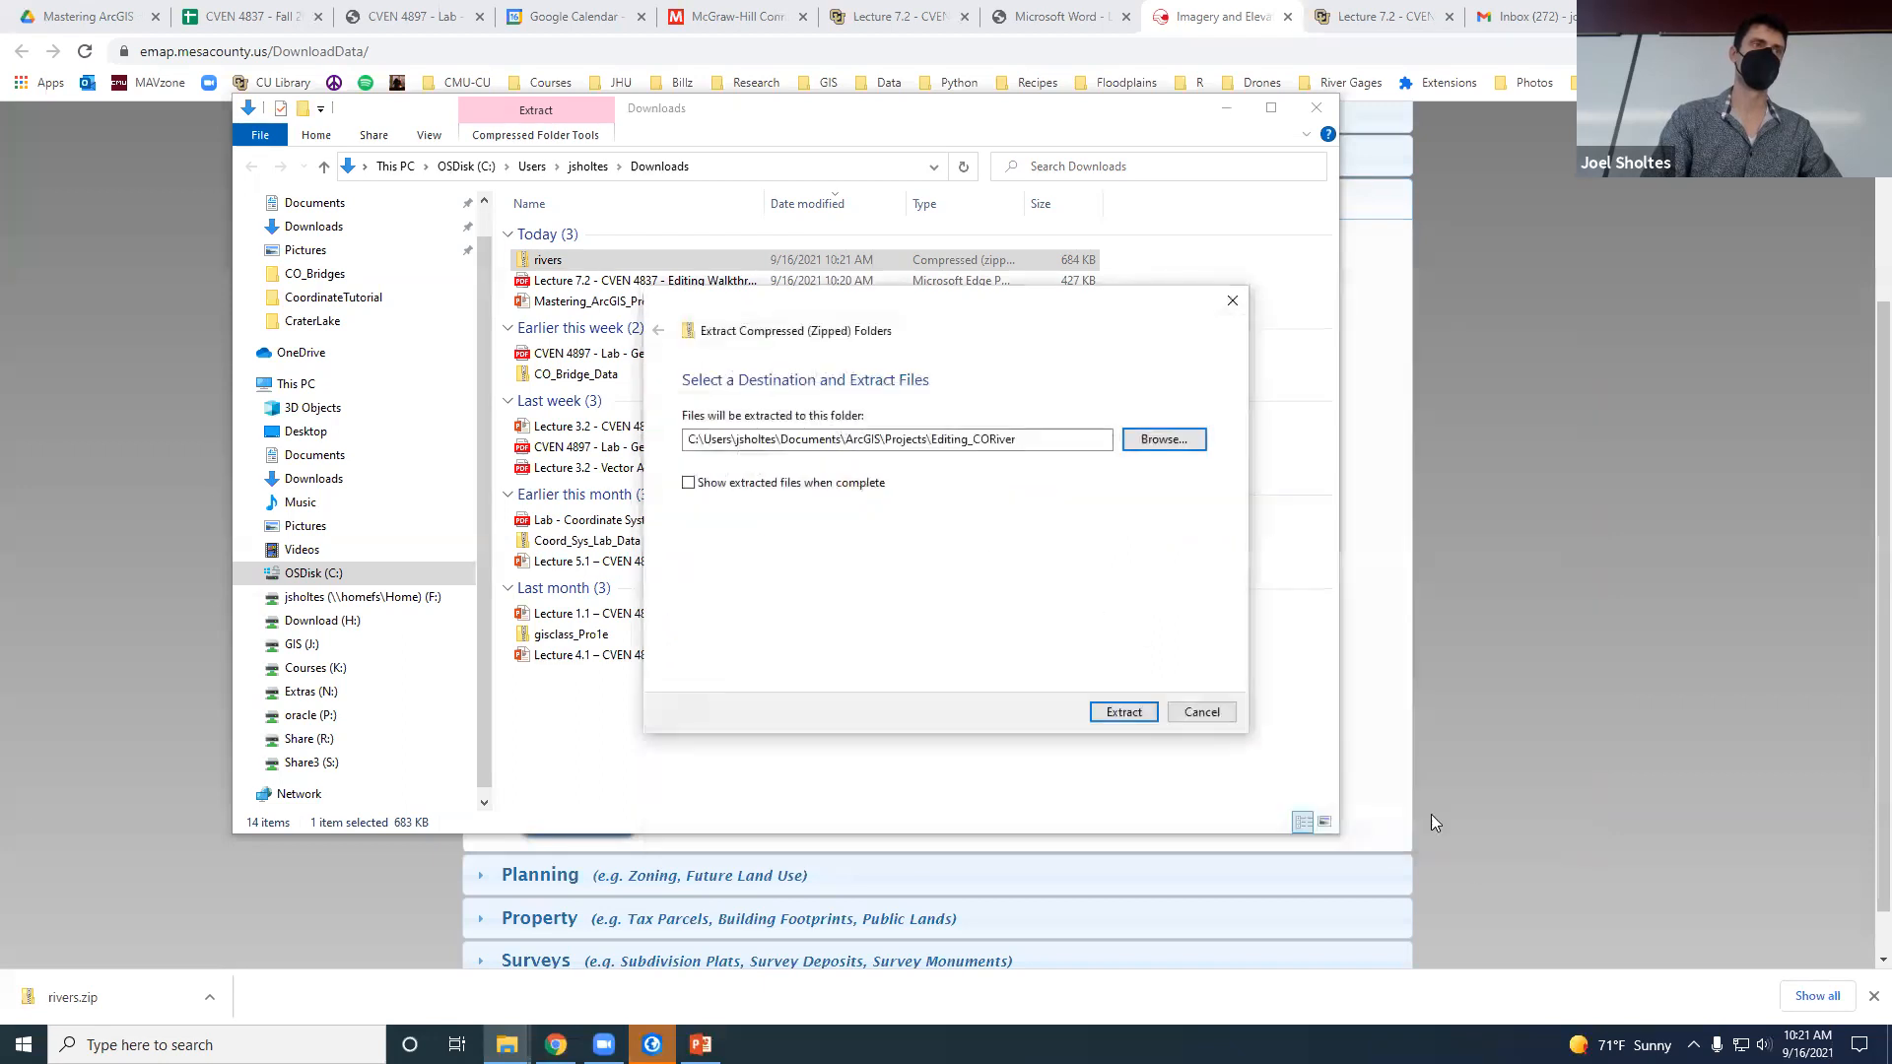
pyautogui.click(1149, 708)
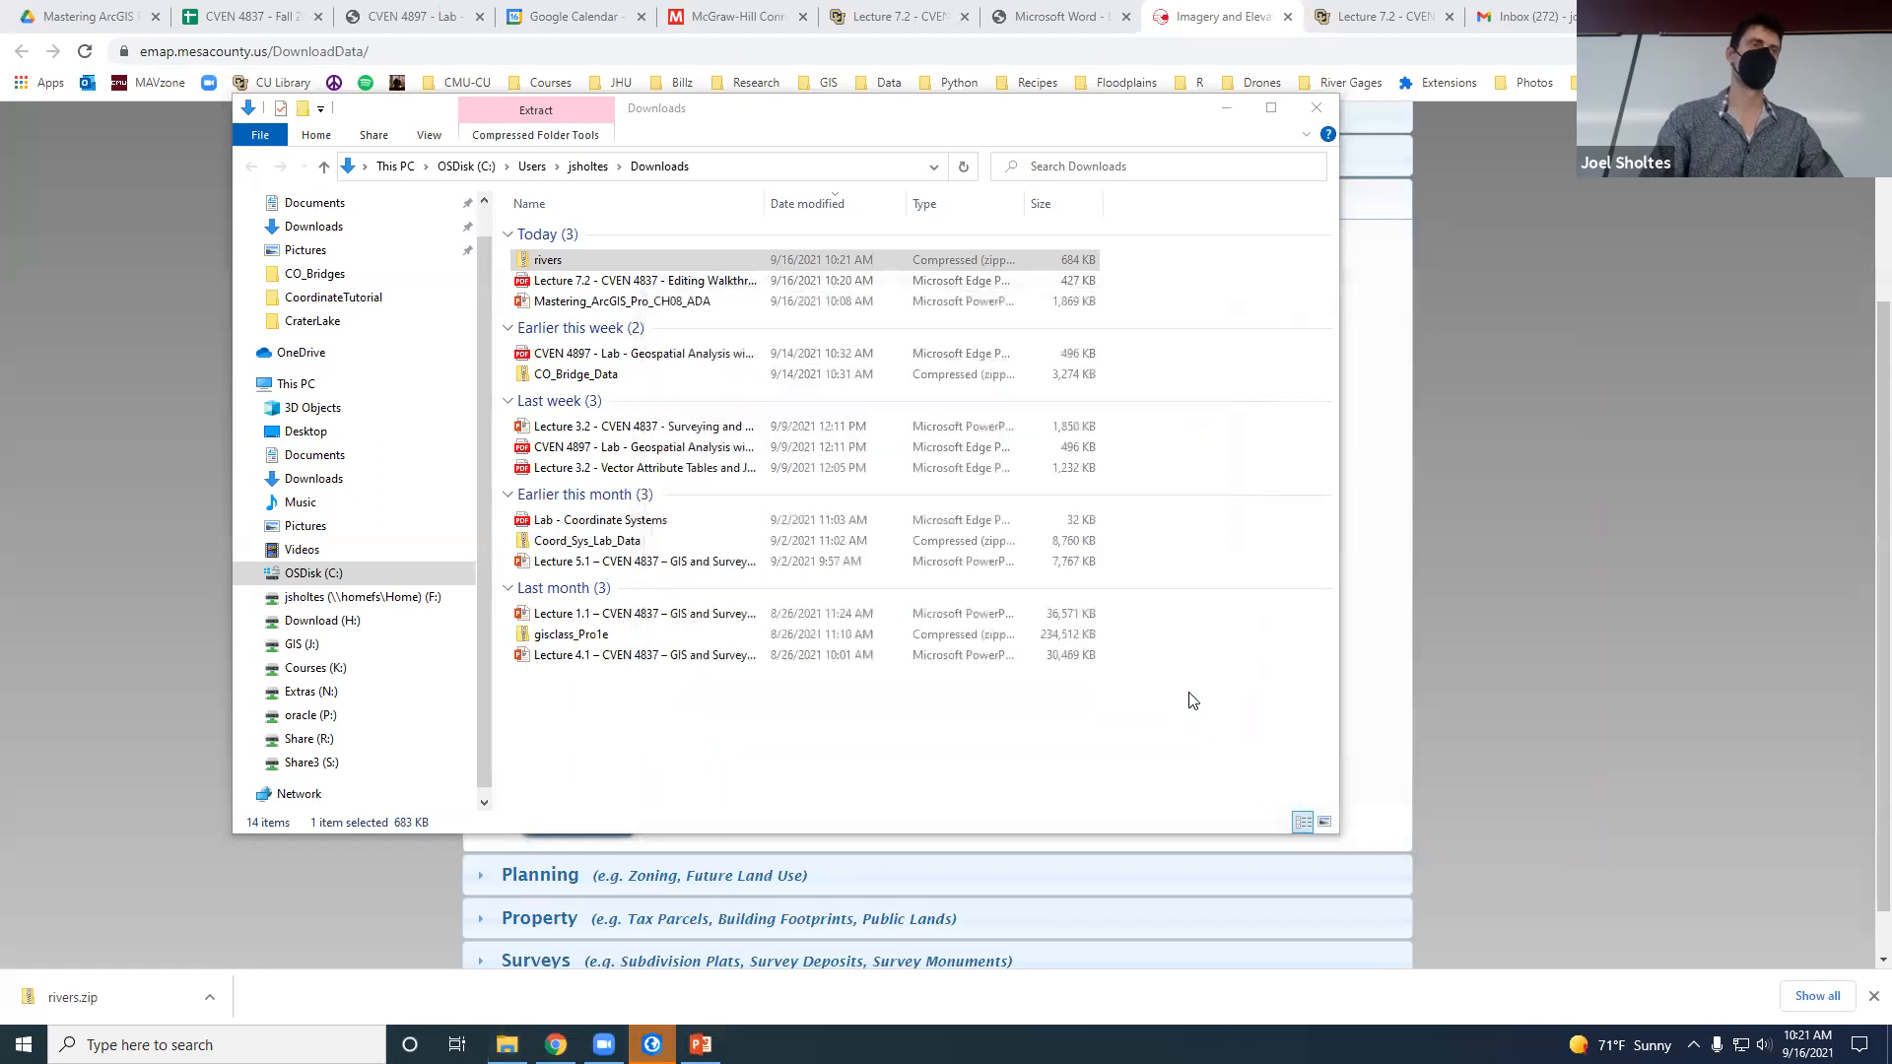
# Minimize the browser and close the Downloads folder window.
pyautogui.click(1507, 486)
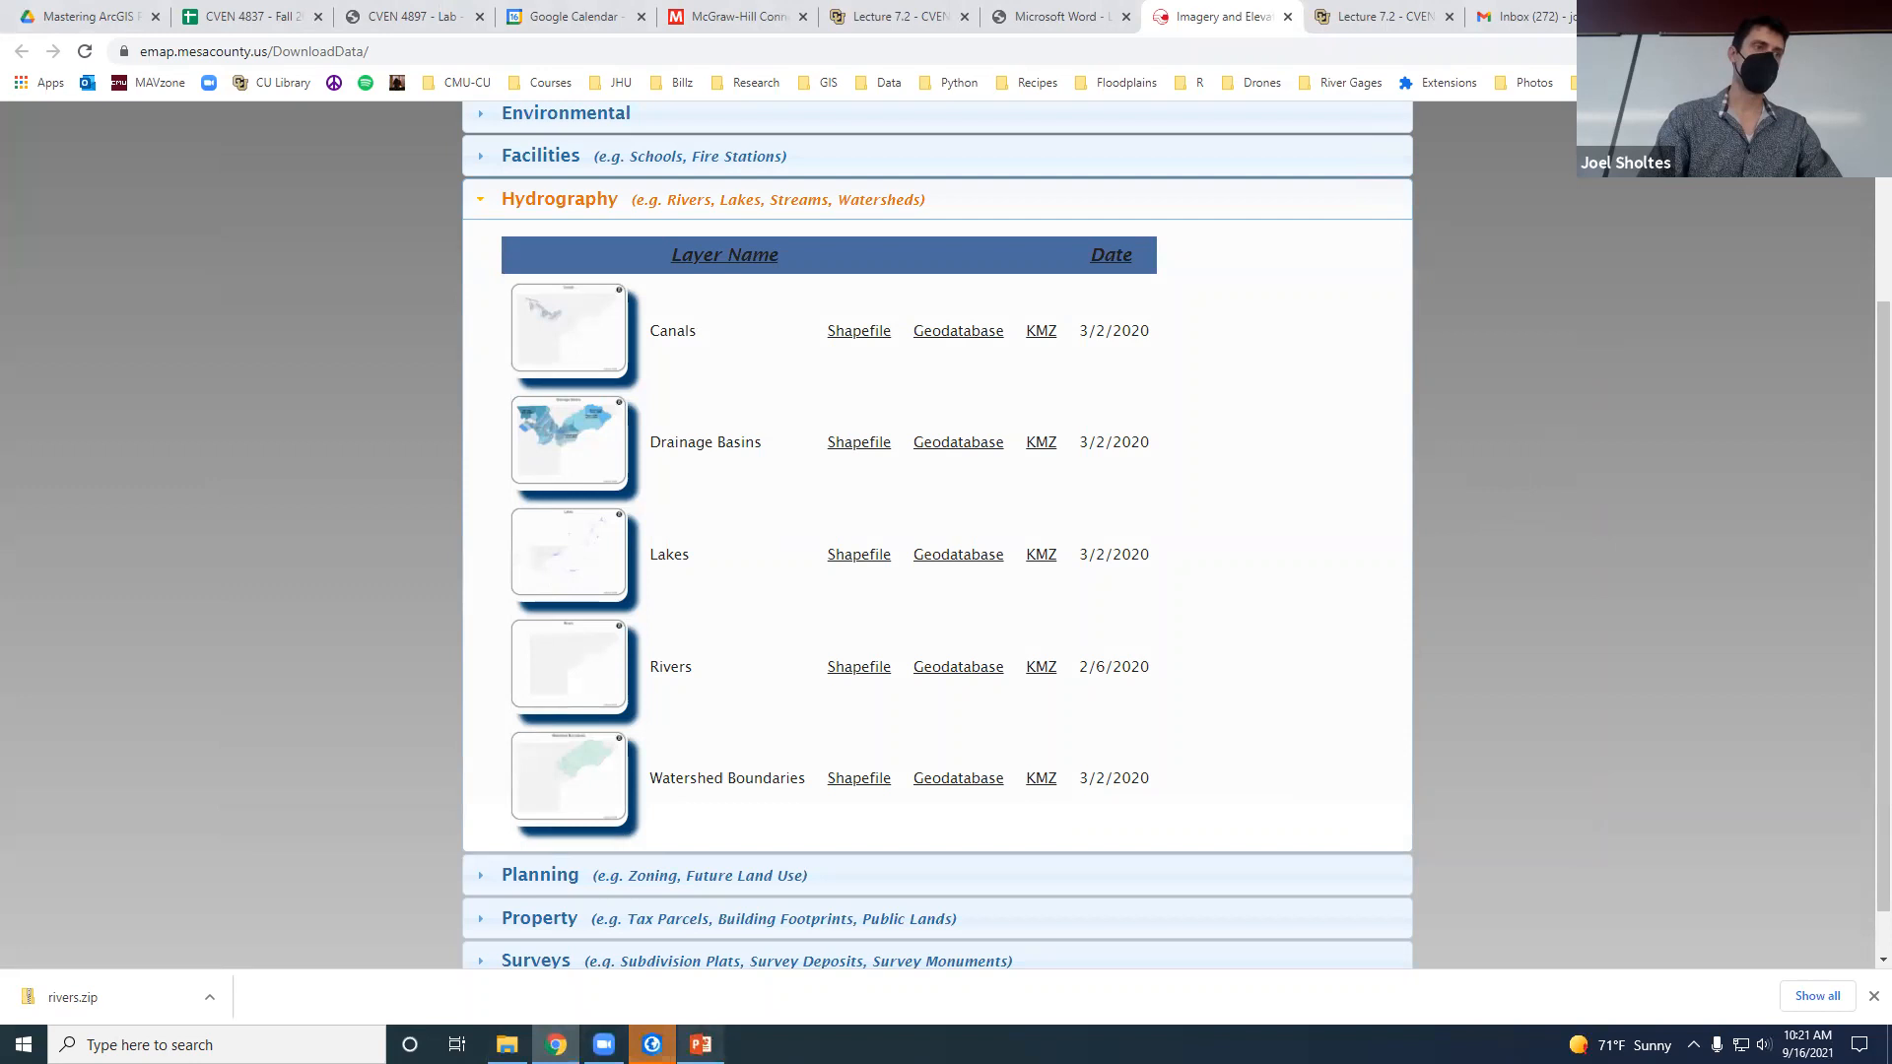
pyautogui.click(1778, 16)
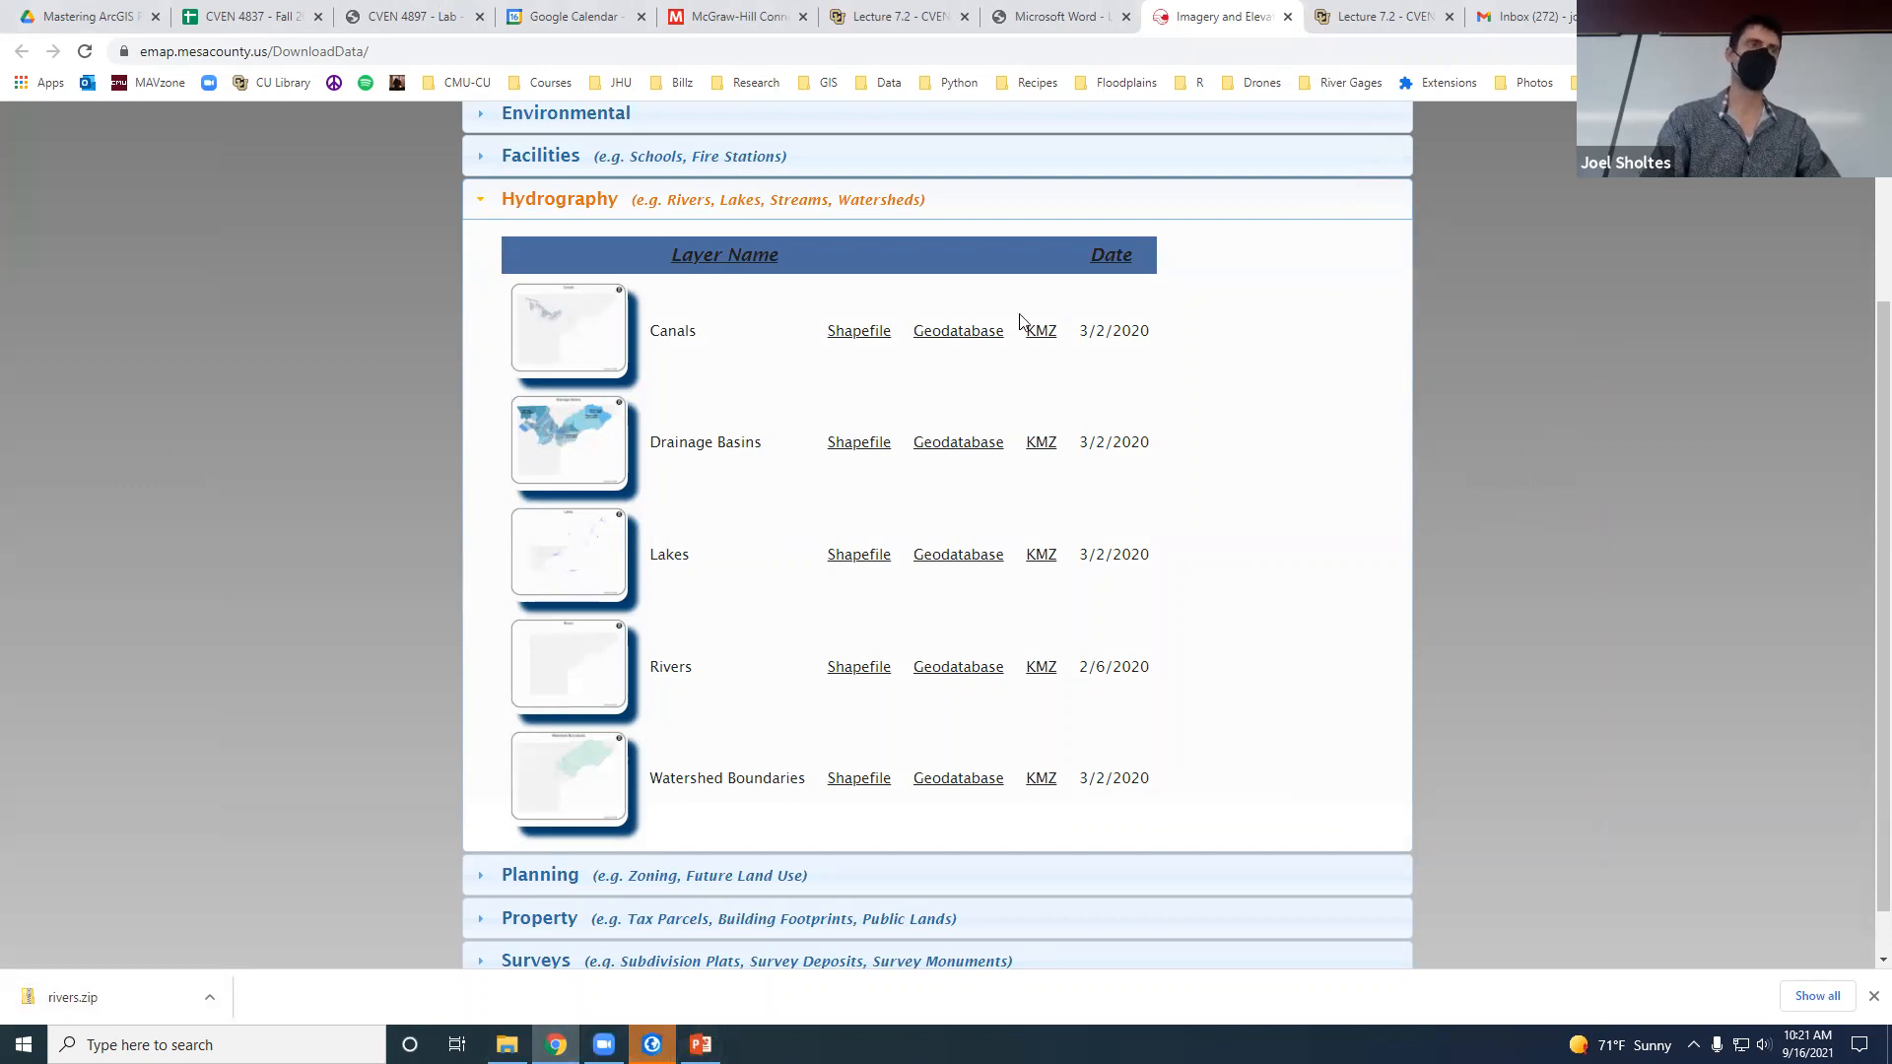
pyautogui.click(1319, 108)
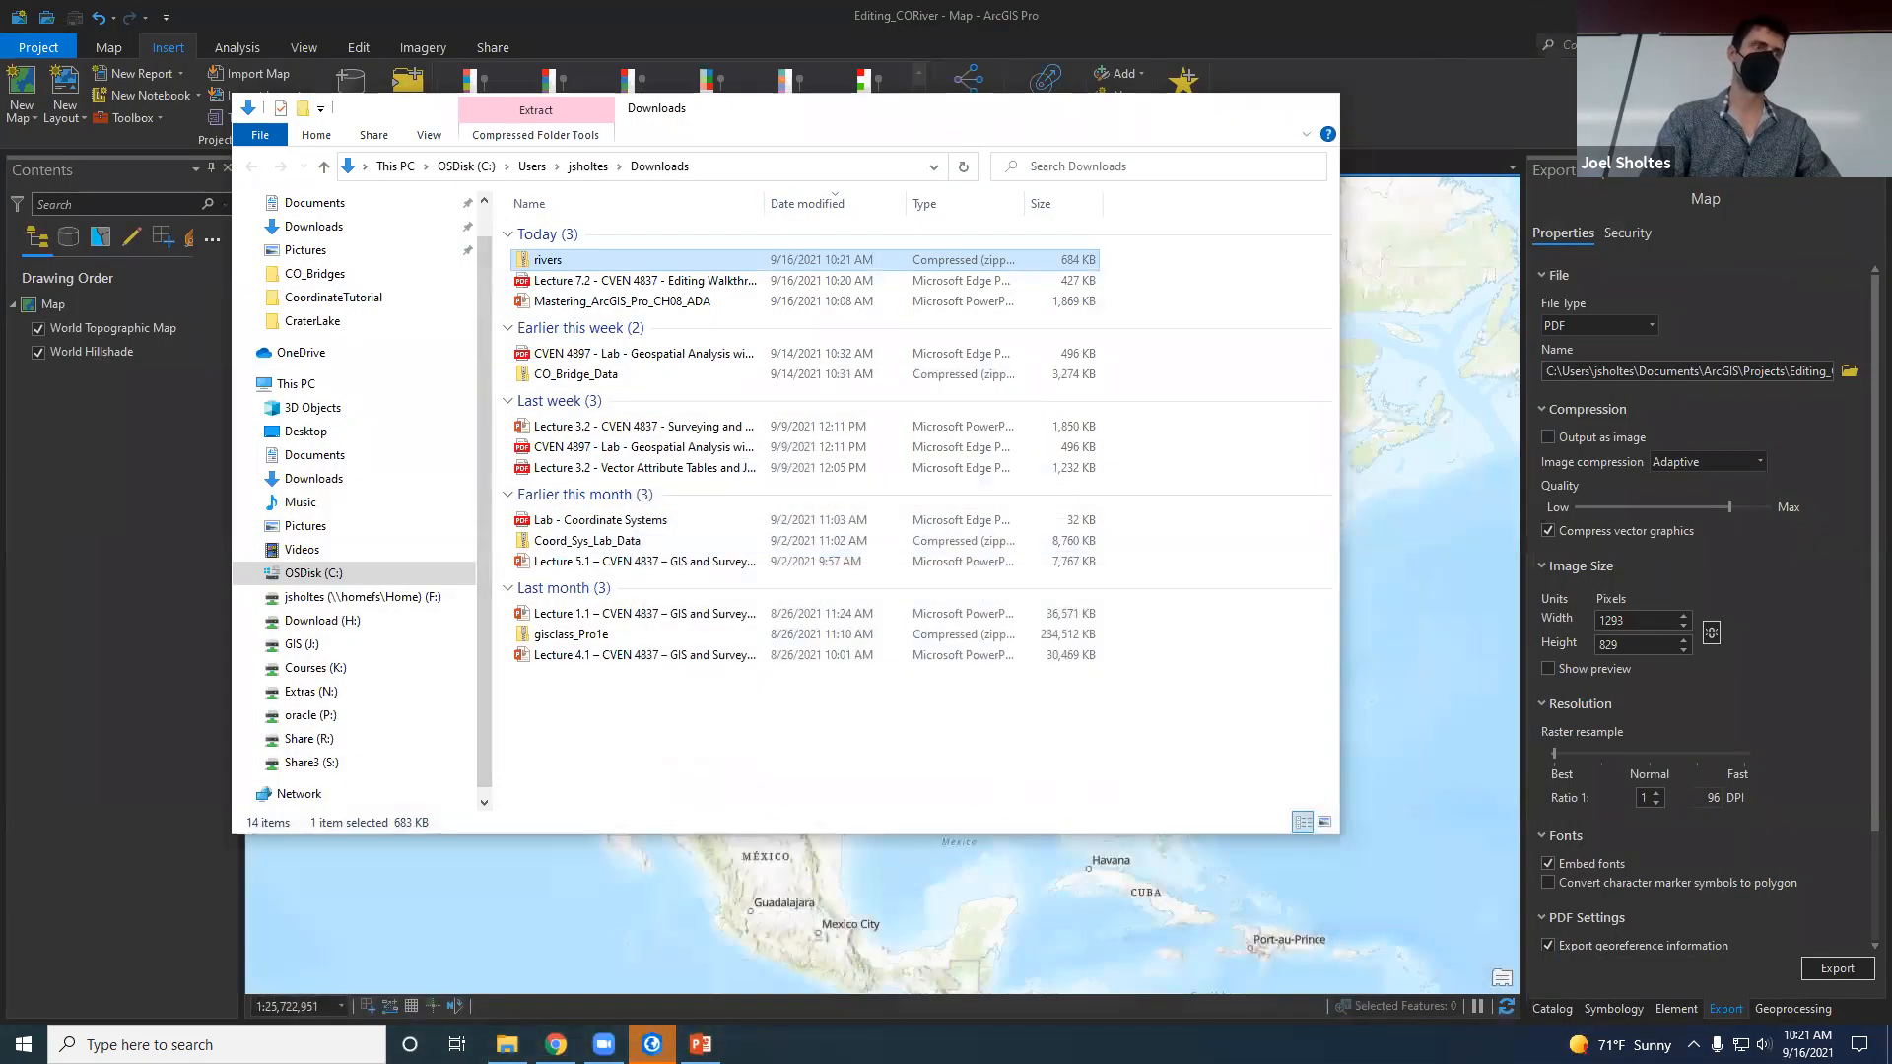
# Switch to the Editing Walkthrough PDF in the browser and copy the County_1937 image server address.
pyautogui.click(557, 1044)
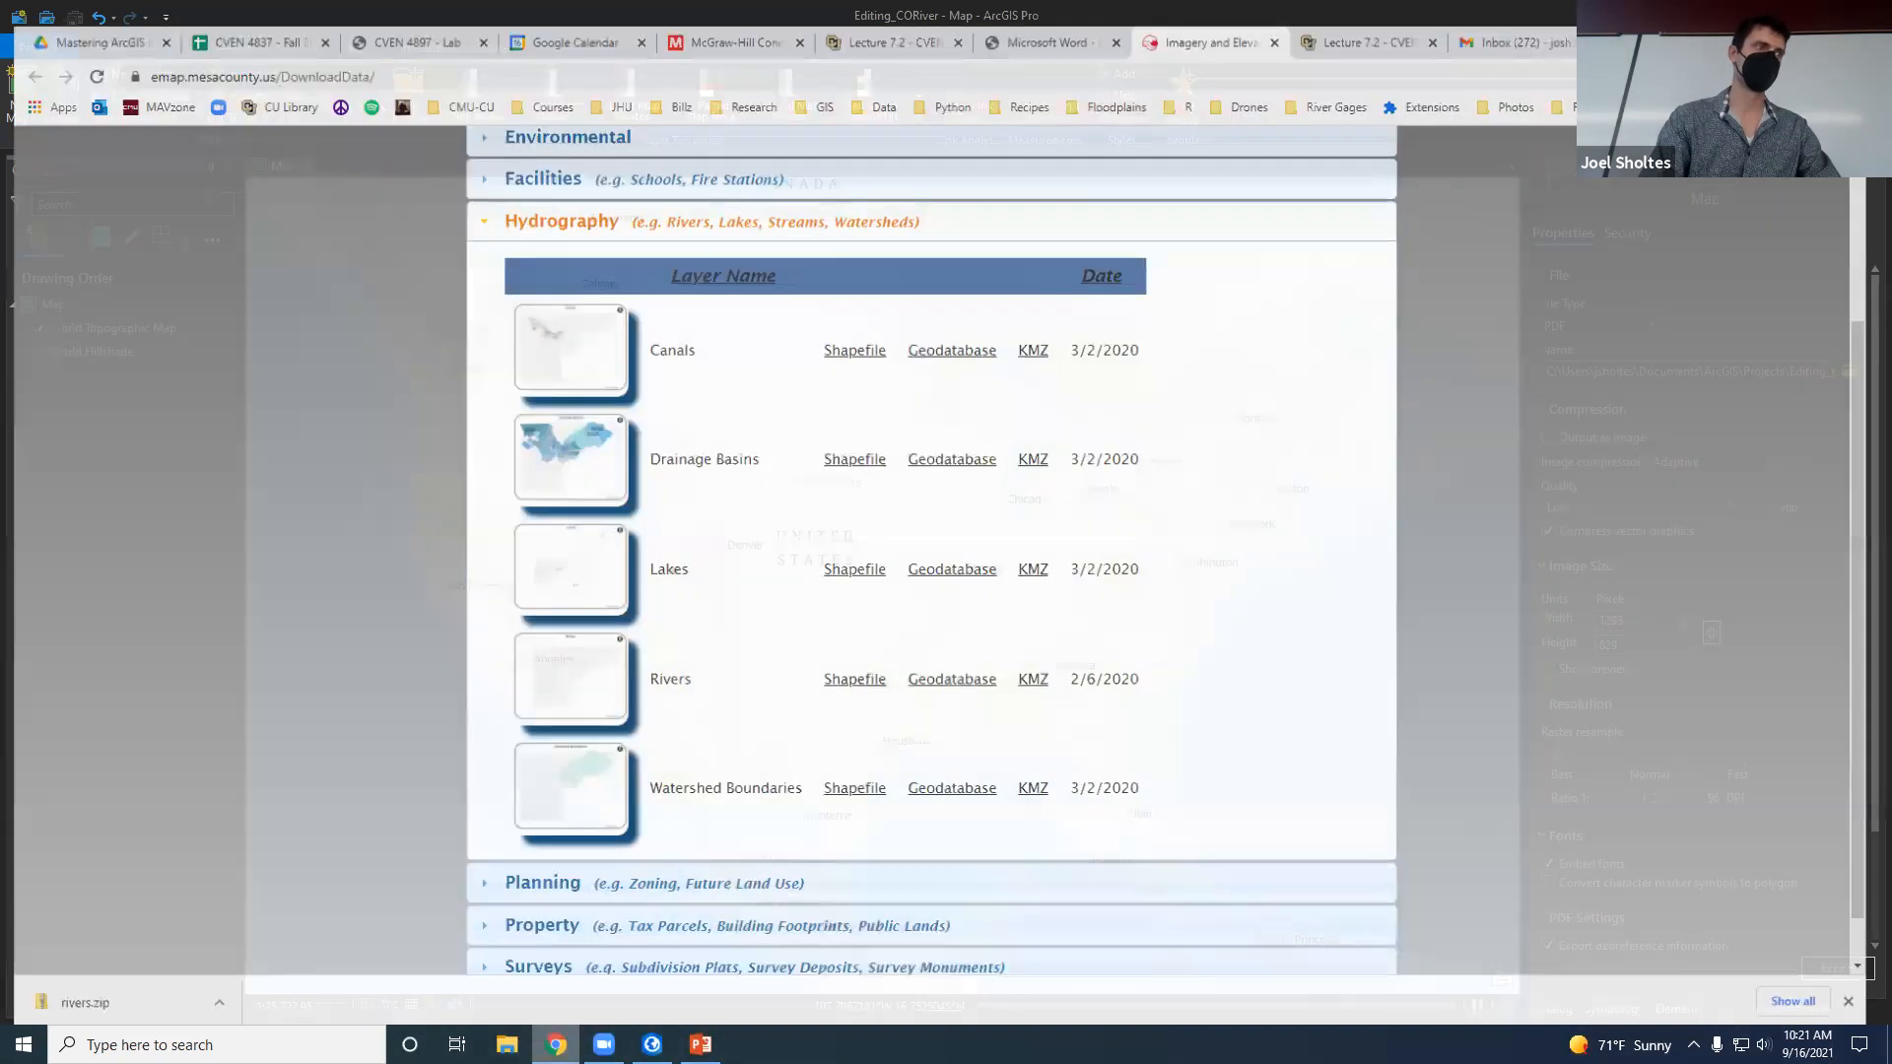
pyautogui.moveTo(700, 1045)
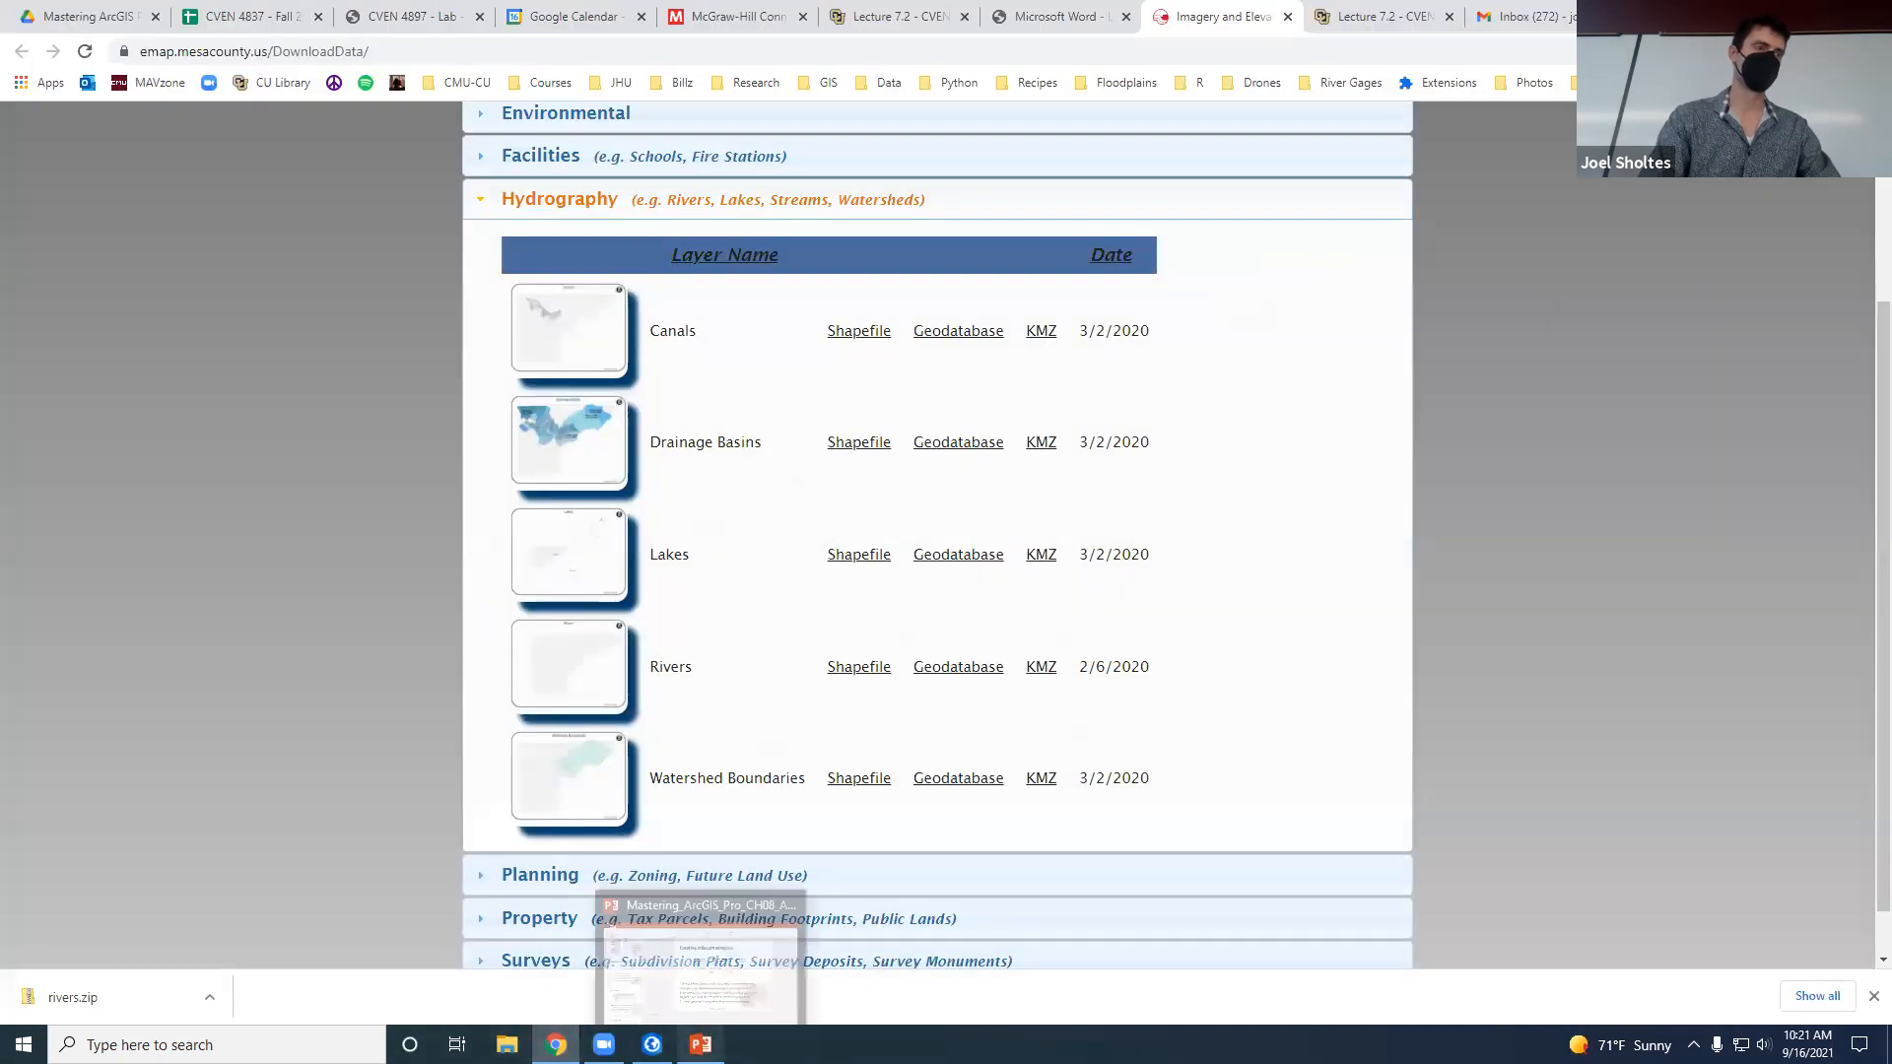
pyautogui.click(1046, 16)
pyautogui.scroll(-2, 776, 250)
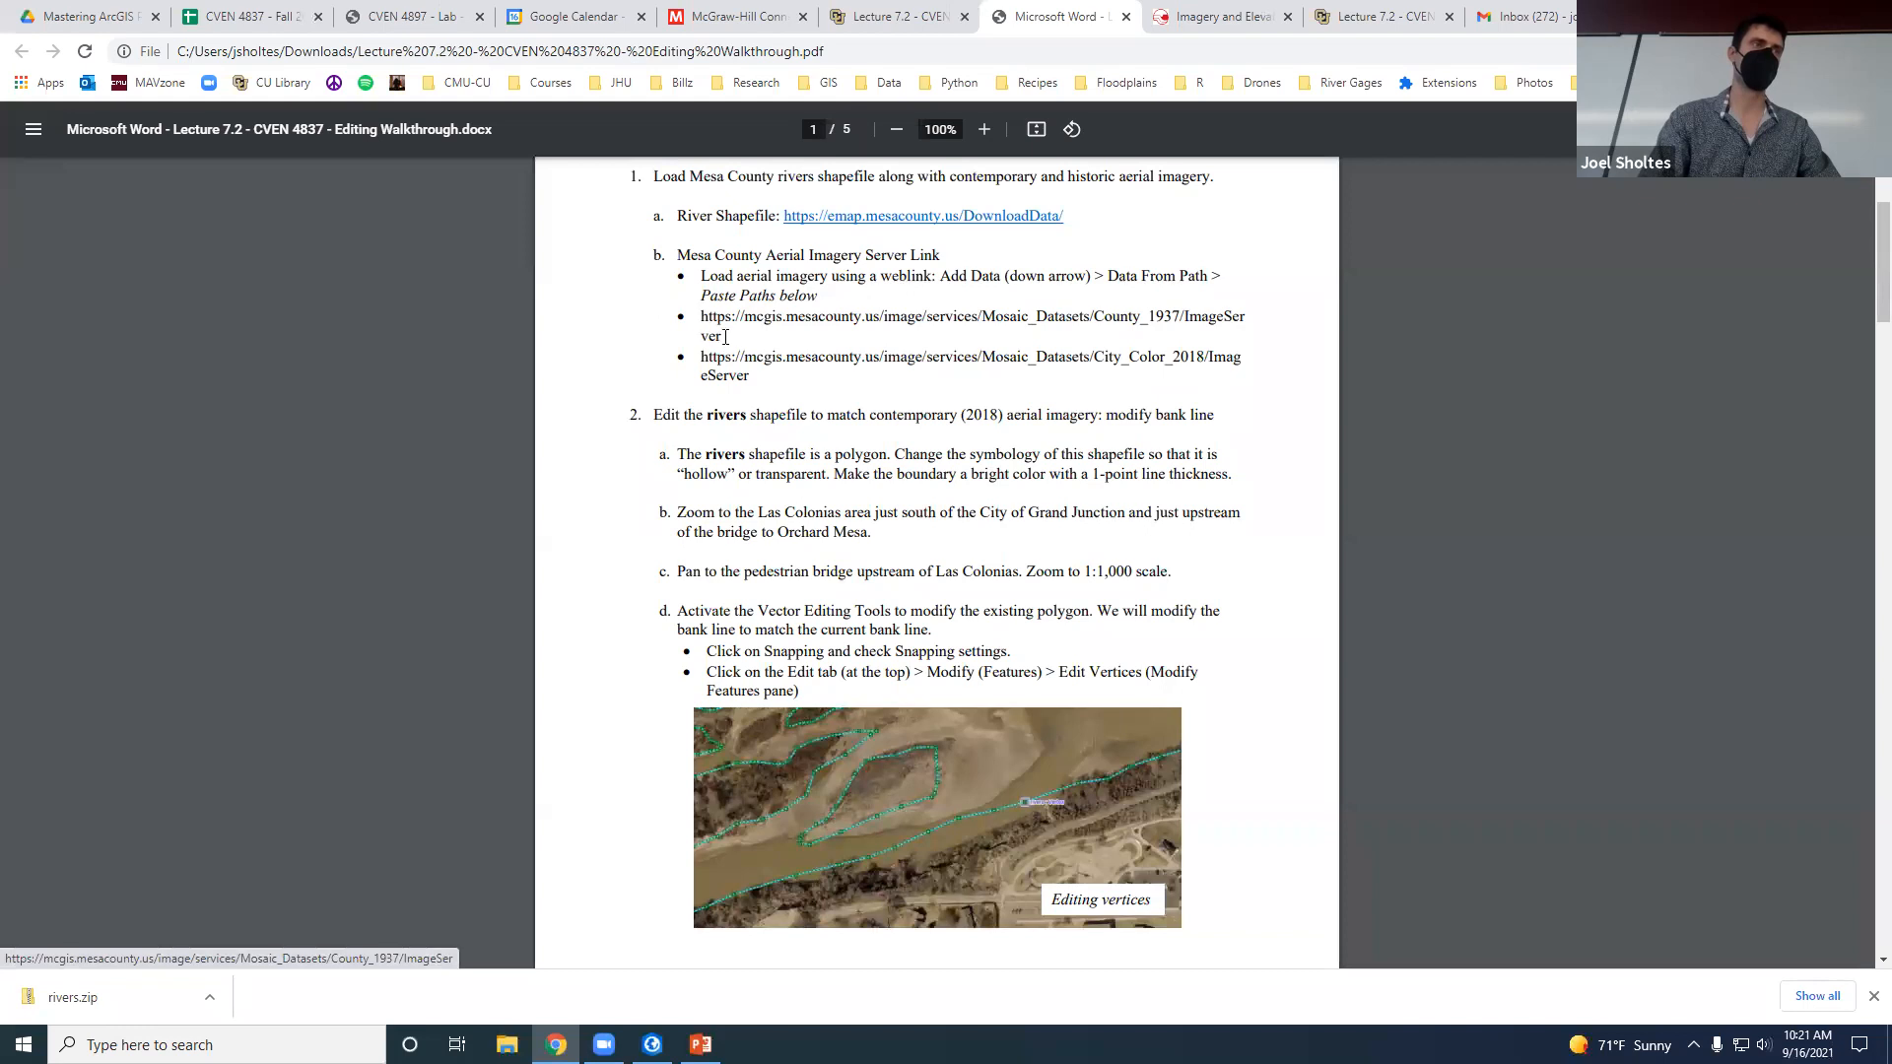
pyautogui.moveTo(725, 336); pyautogui.dragTo(699, 315)
pyautogui.hotkey('ctrl', 'c')
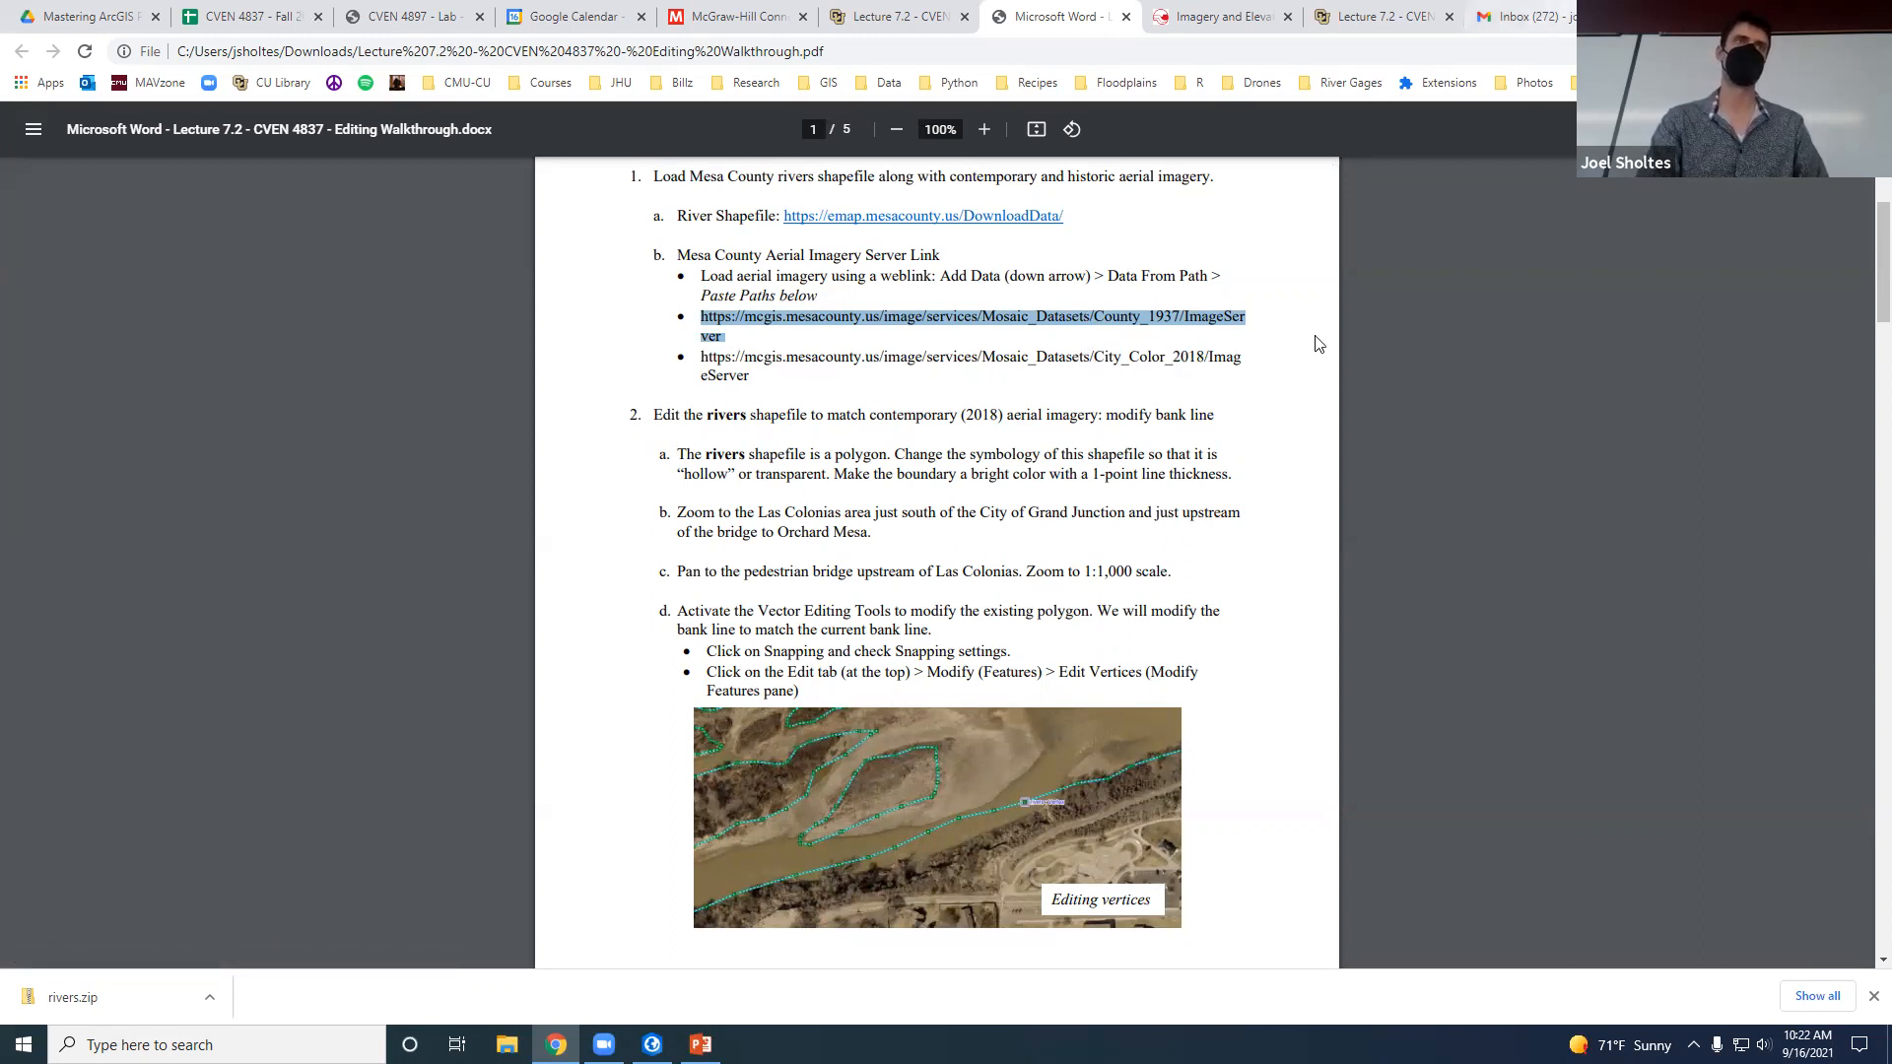
pyautogui.moveTo(700, 1044)
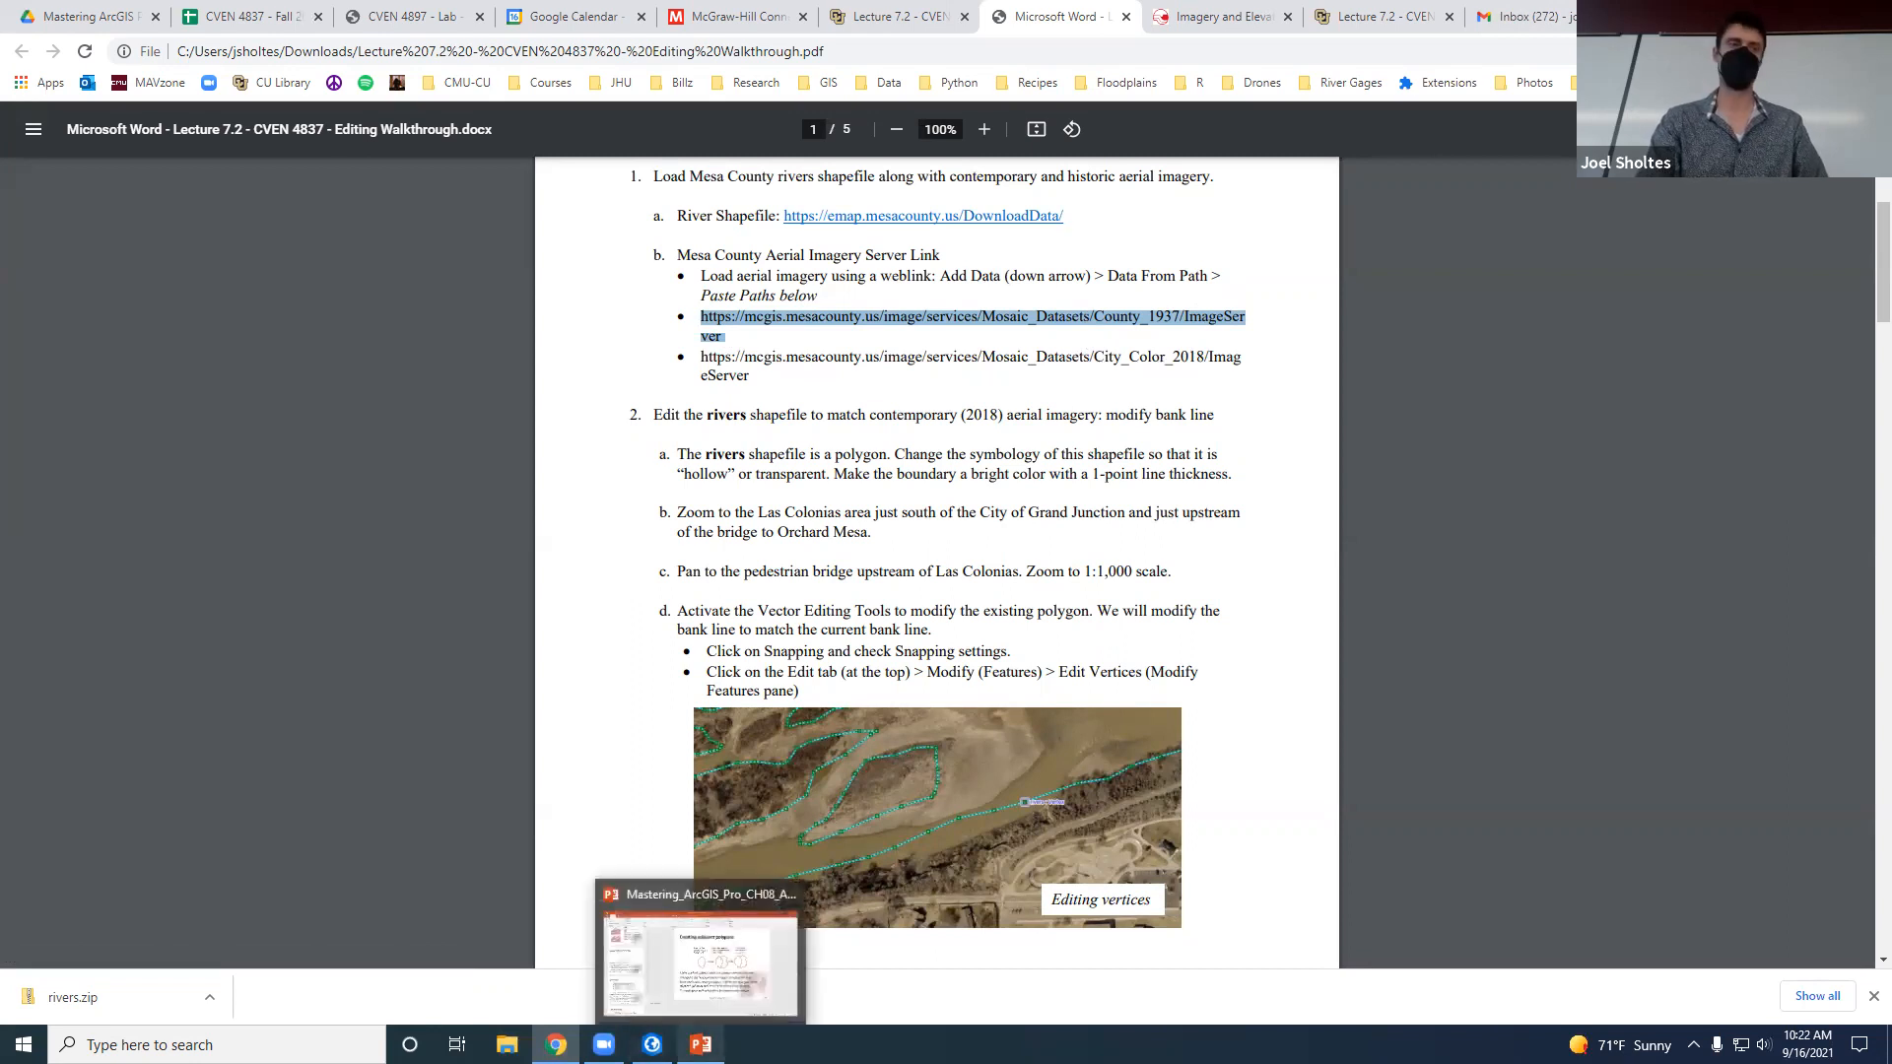
pyautogui.click(652, 1045)
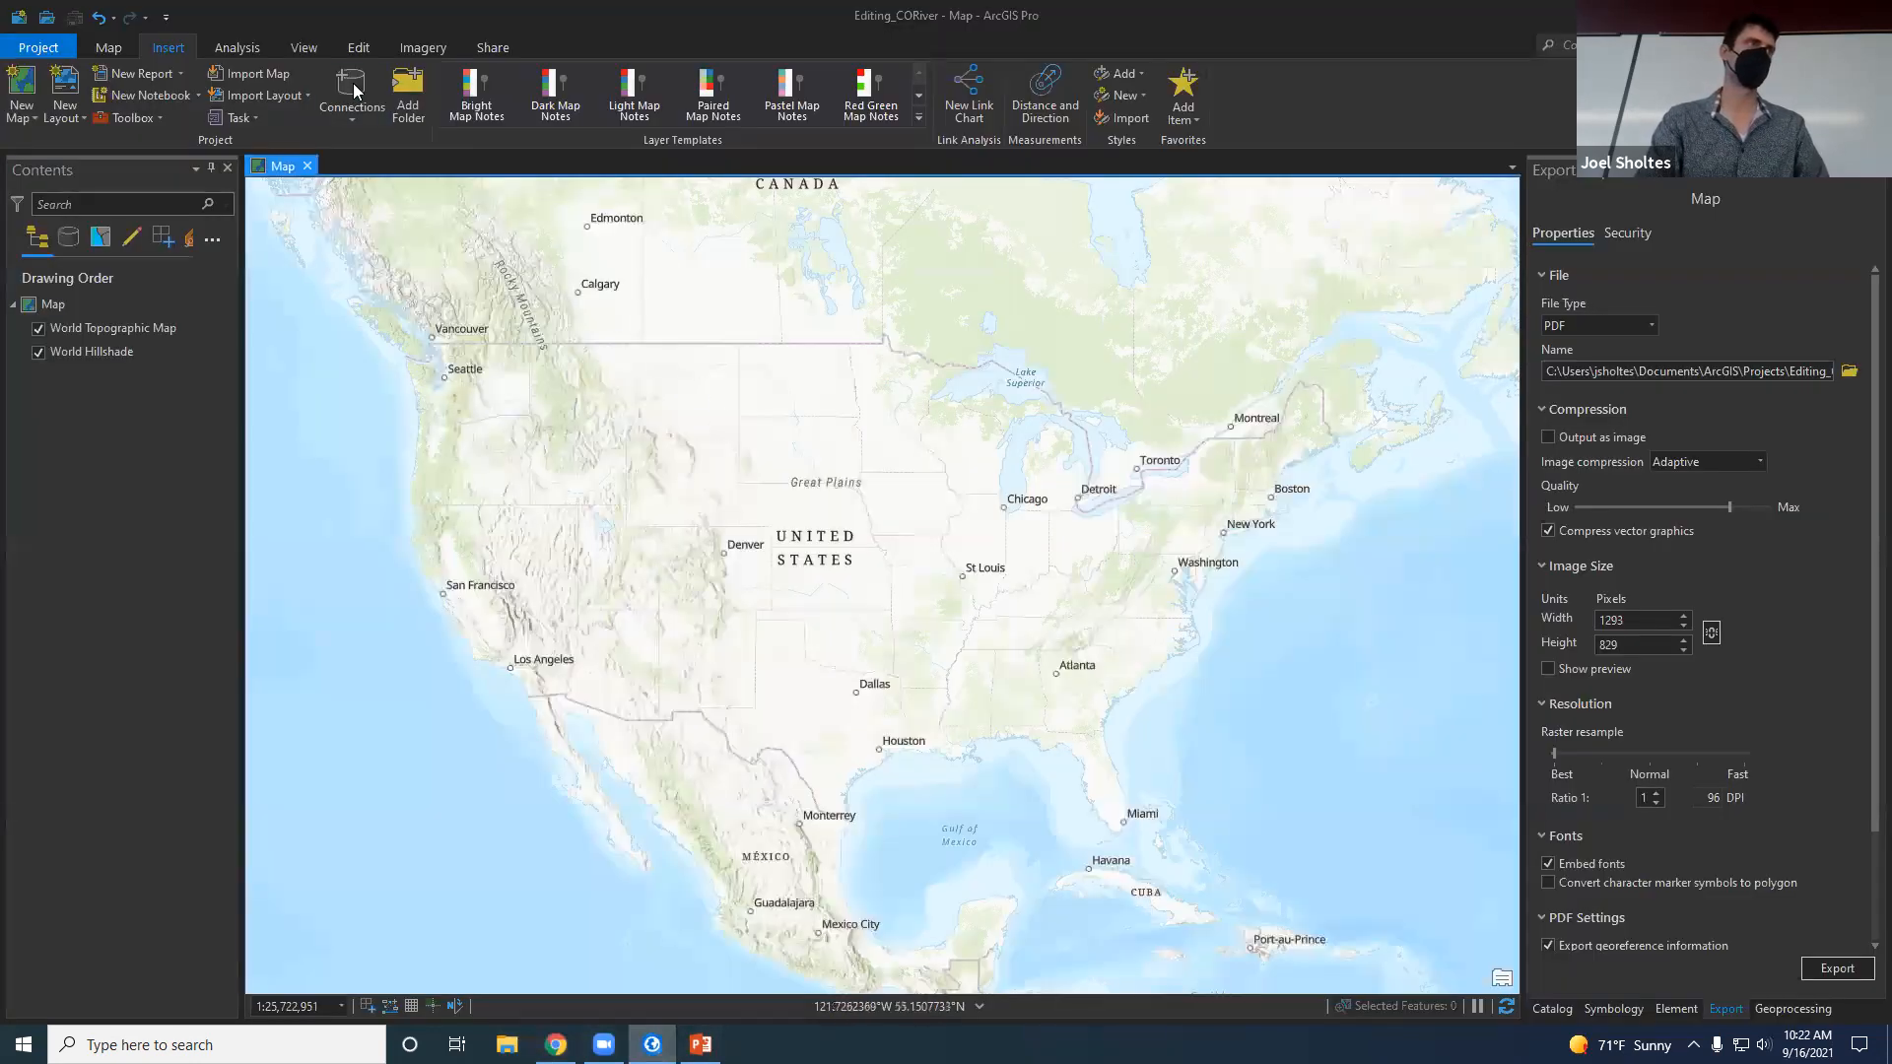
pyautogui.click(109, 47)
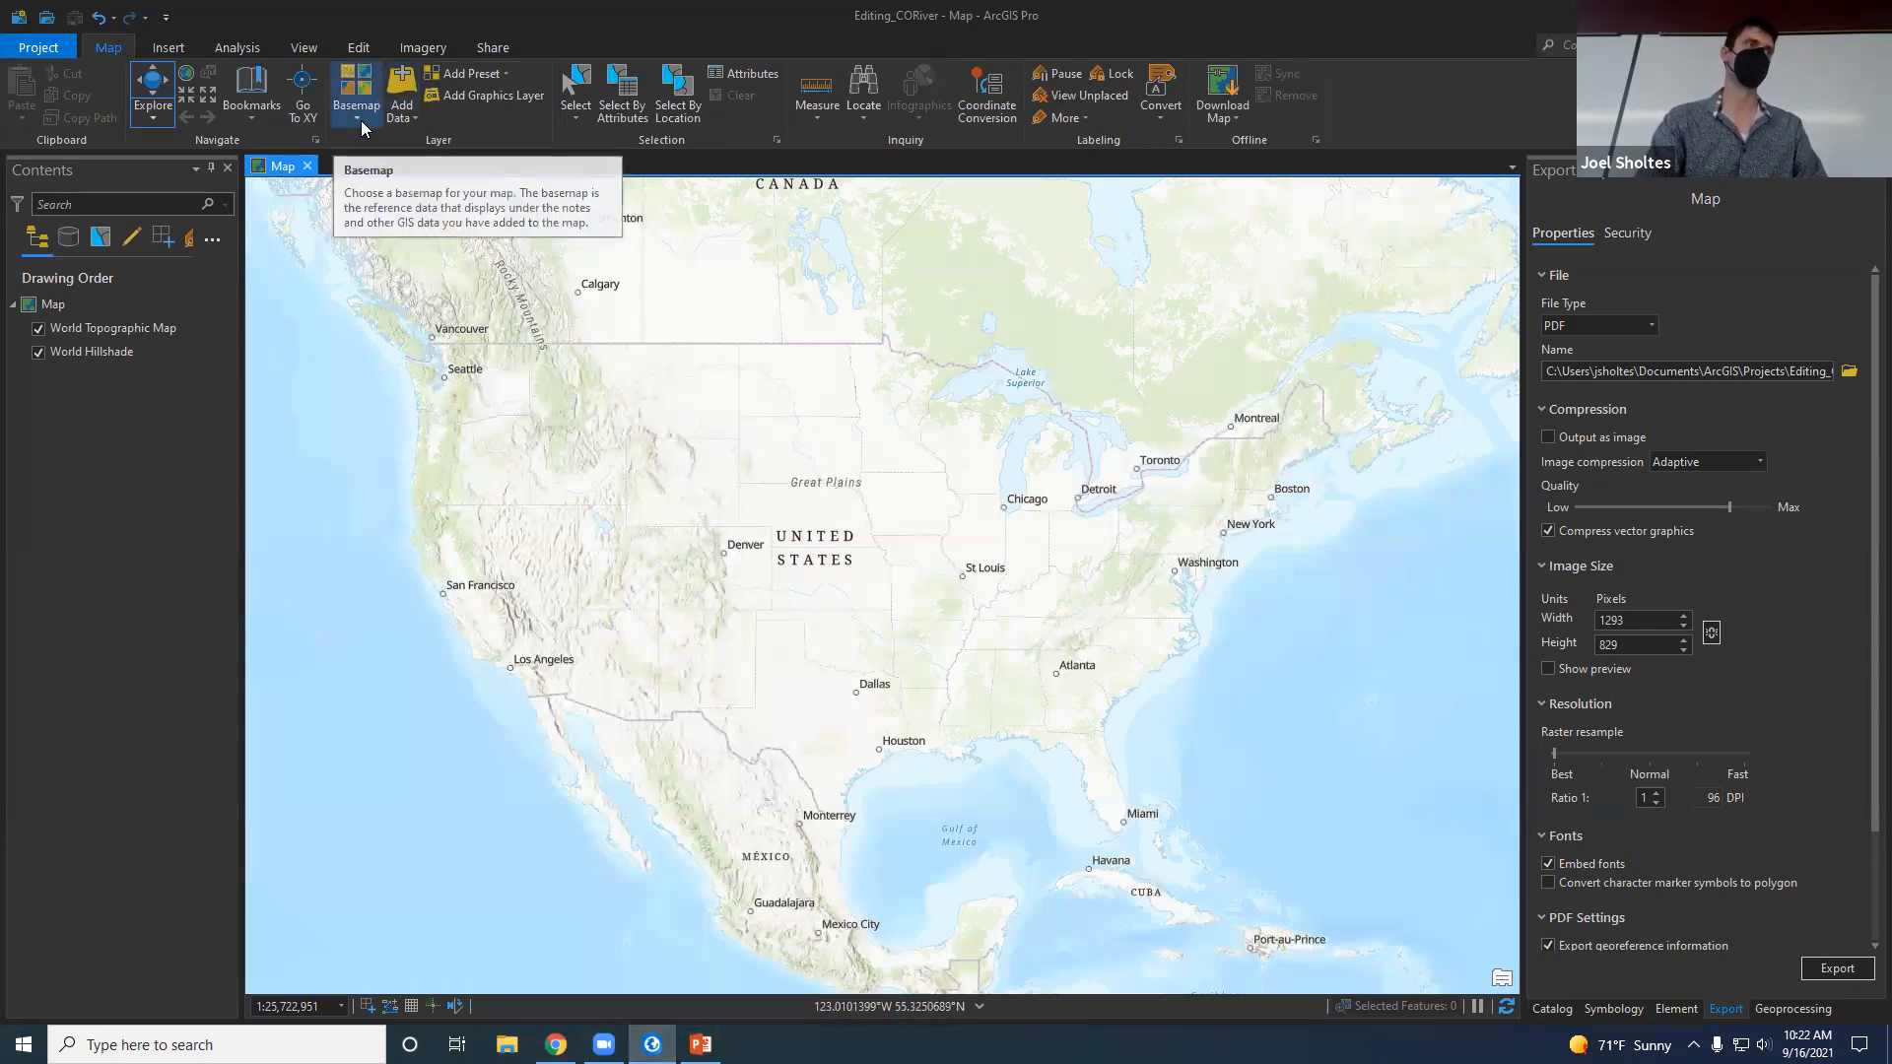
pyautogui.click(410, 120)
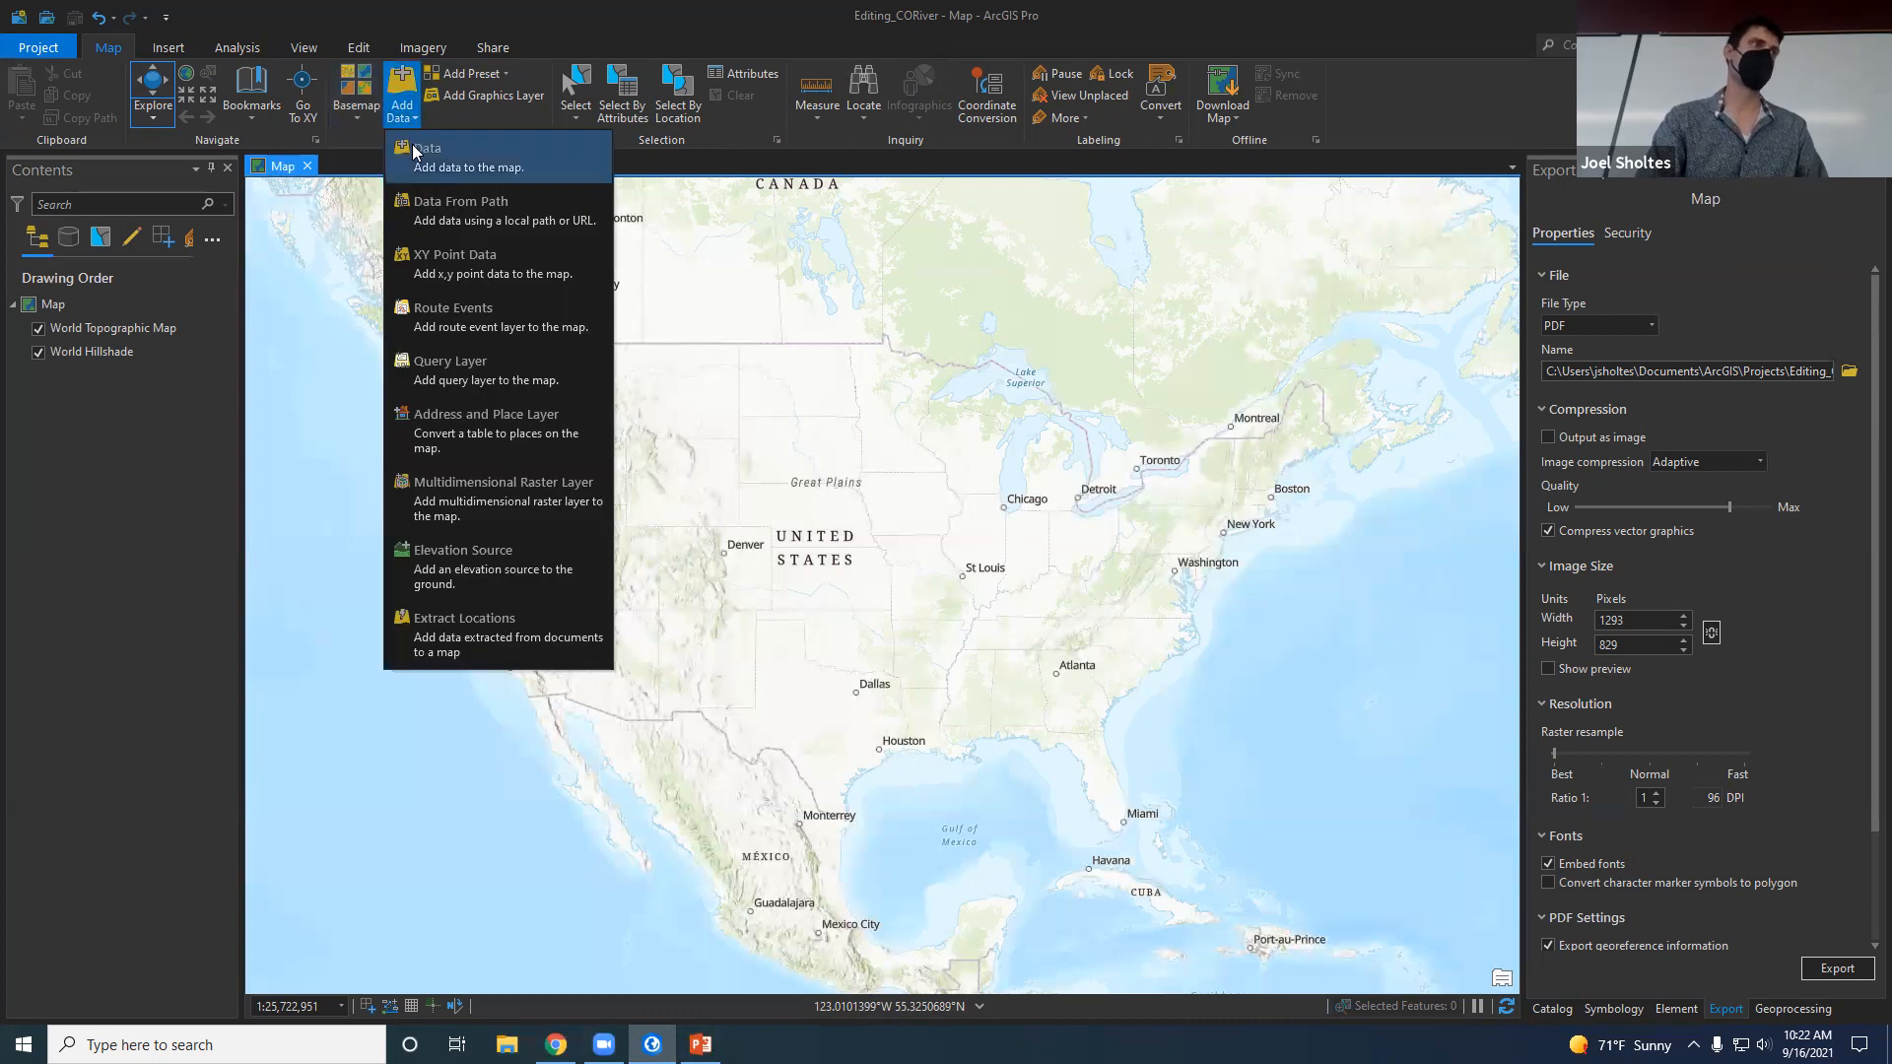
pyautogui.click(460, 209)
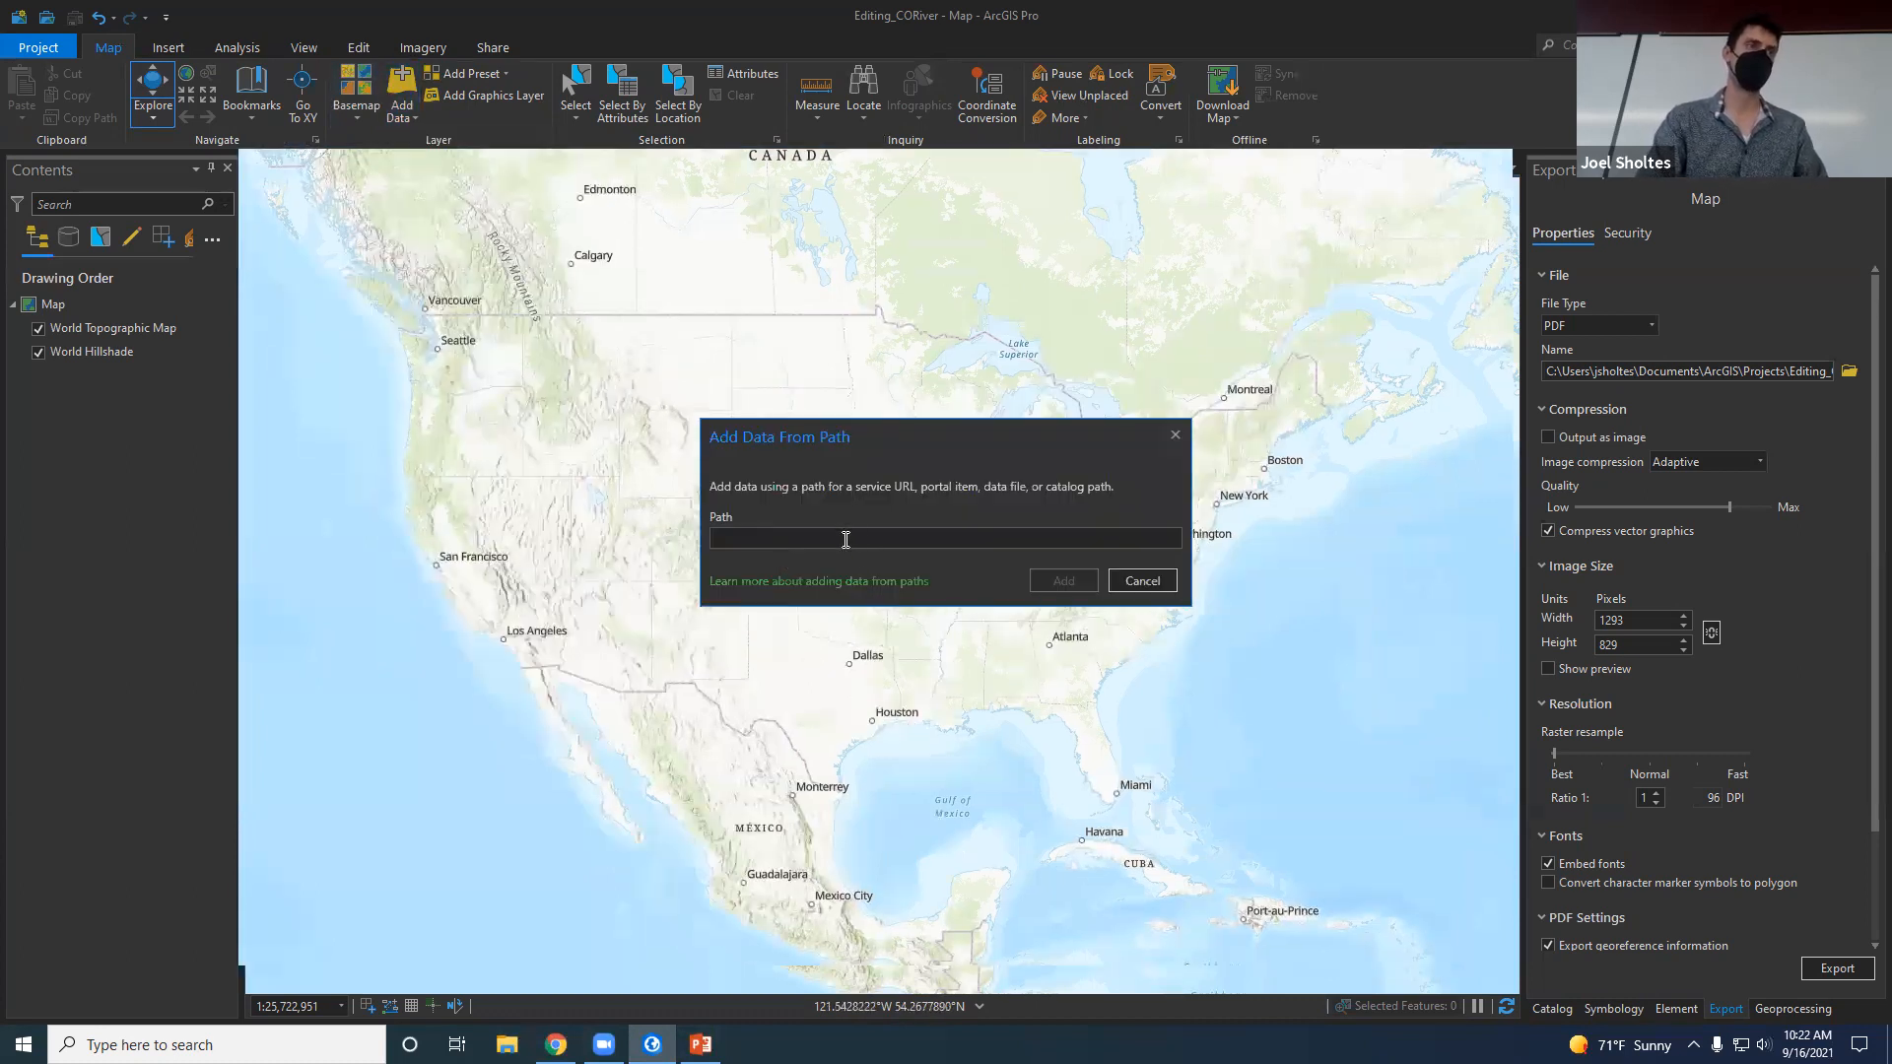
pyautogui.hotkey('ctrl', 'v')
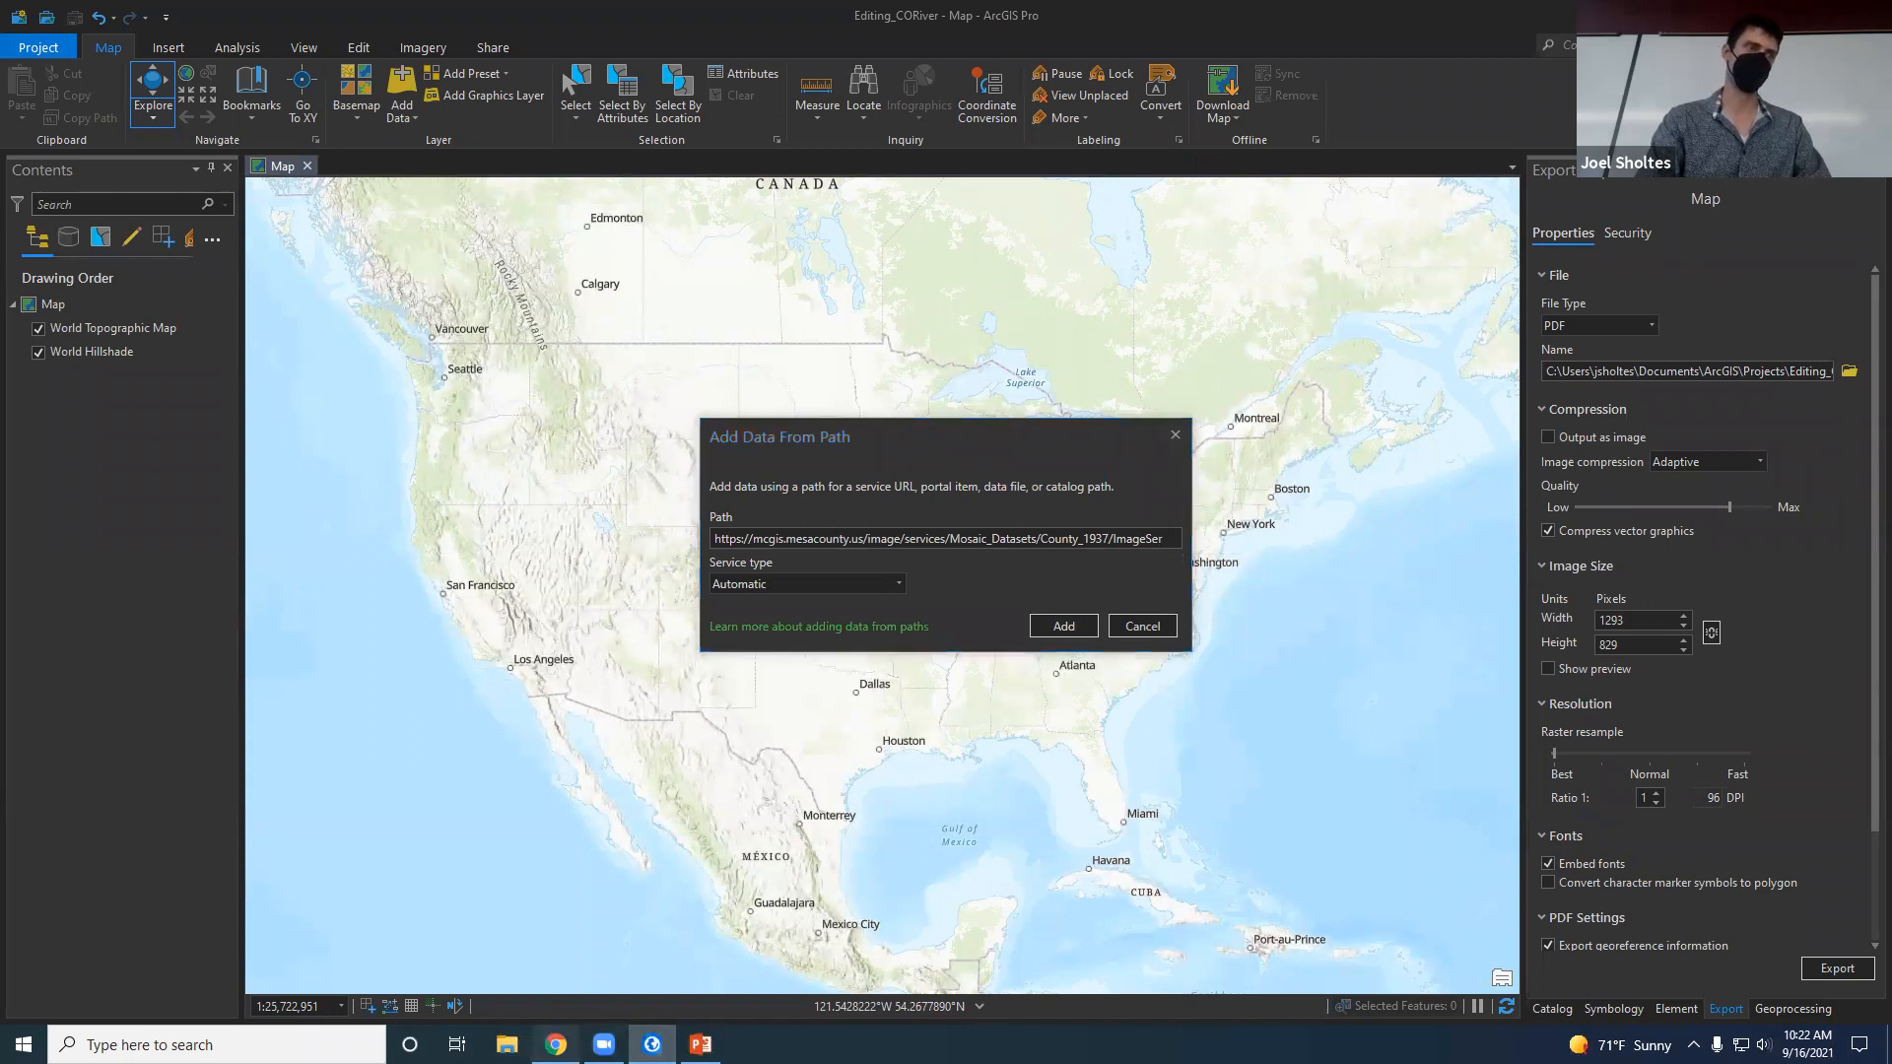
pyautogui.click(556, 1044)
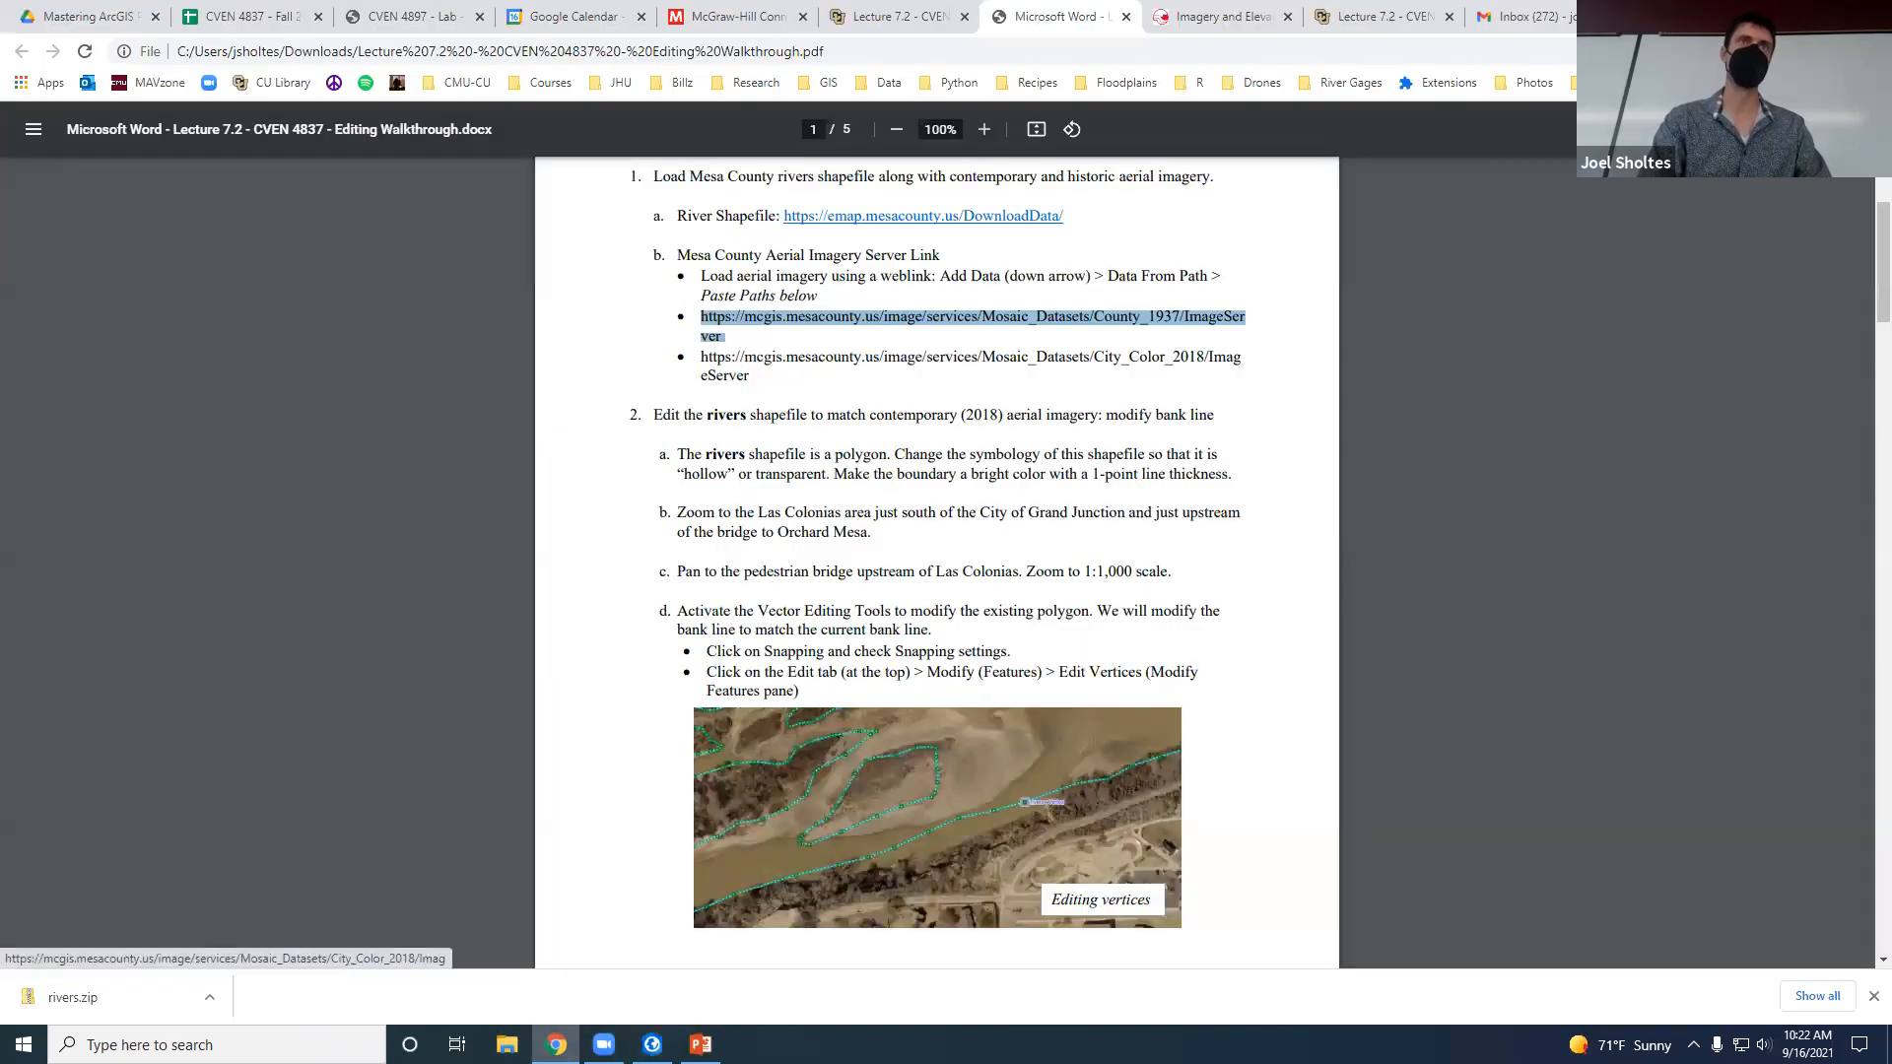
pyautogui.hotkey('alt', 'Tab')
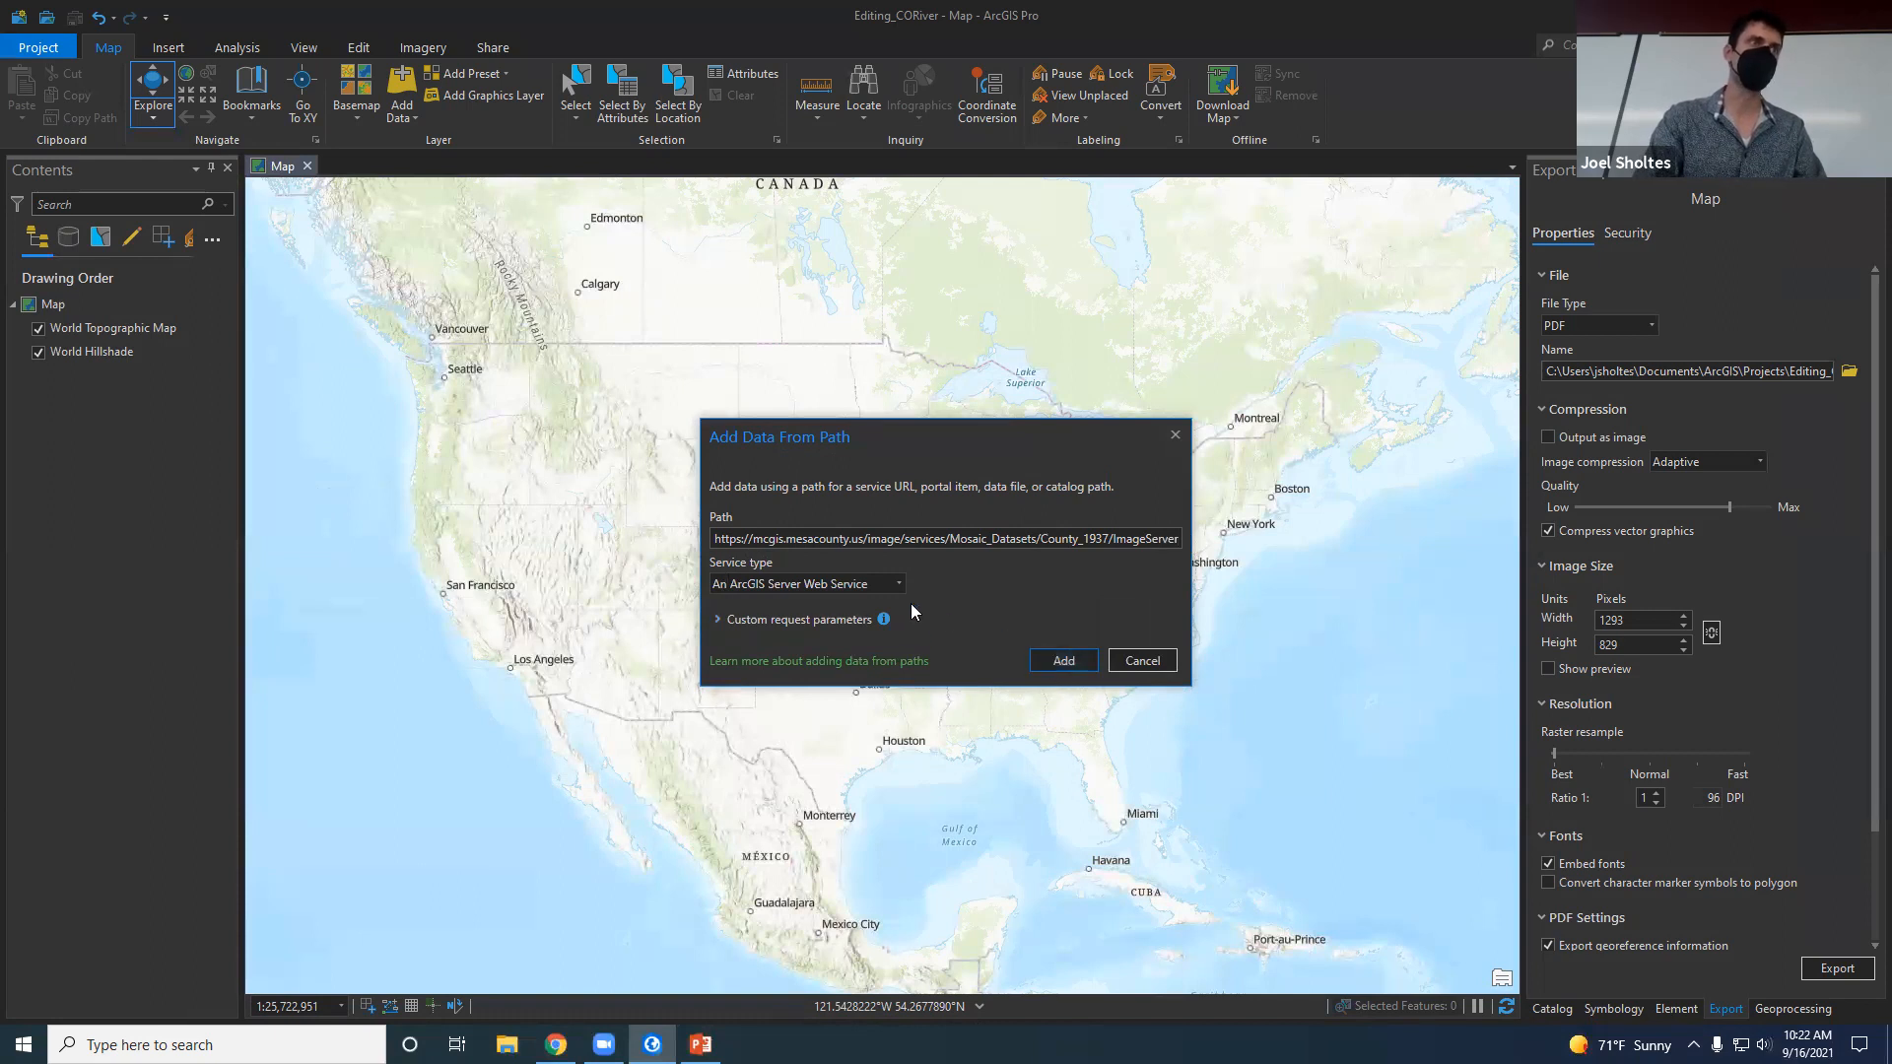
pyautogui.click(1064, 661)
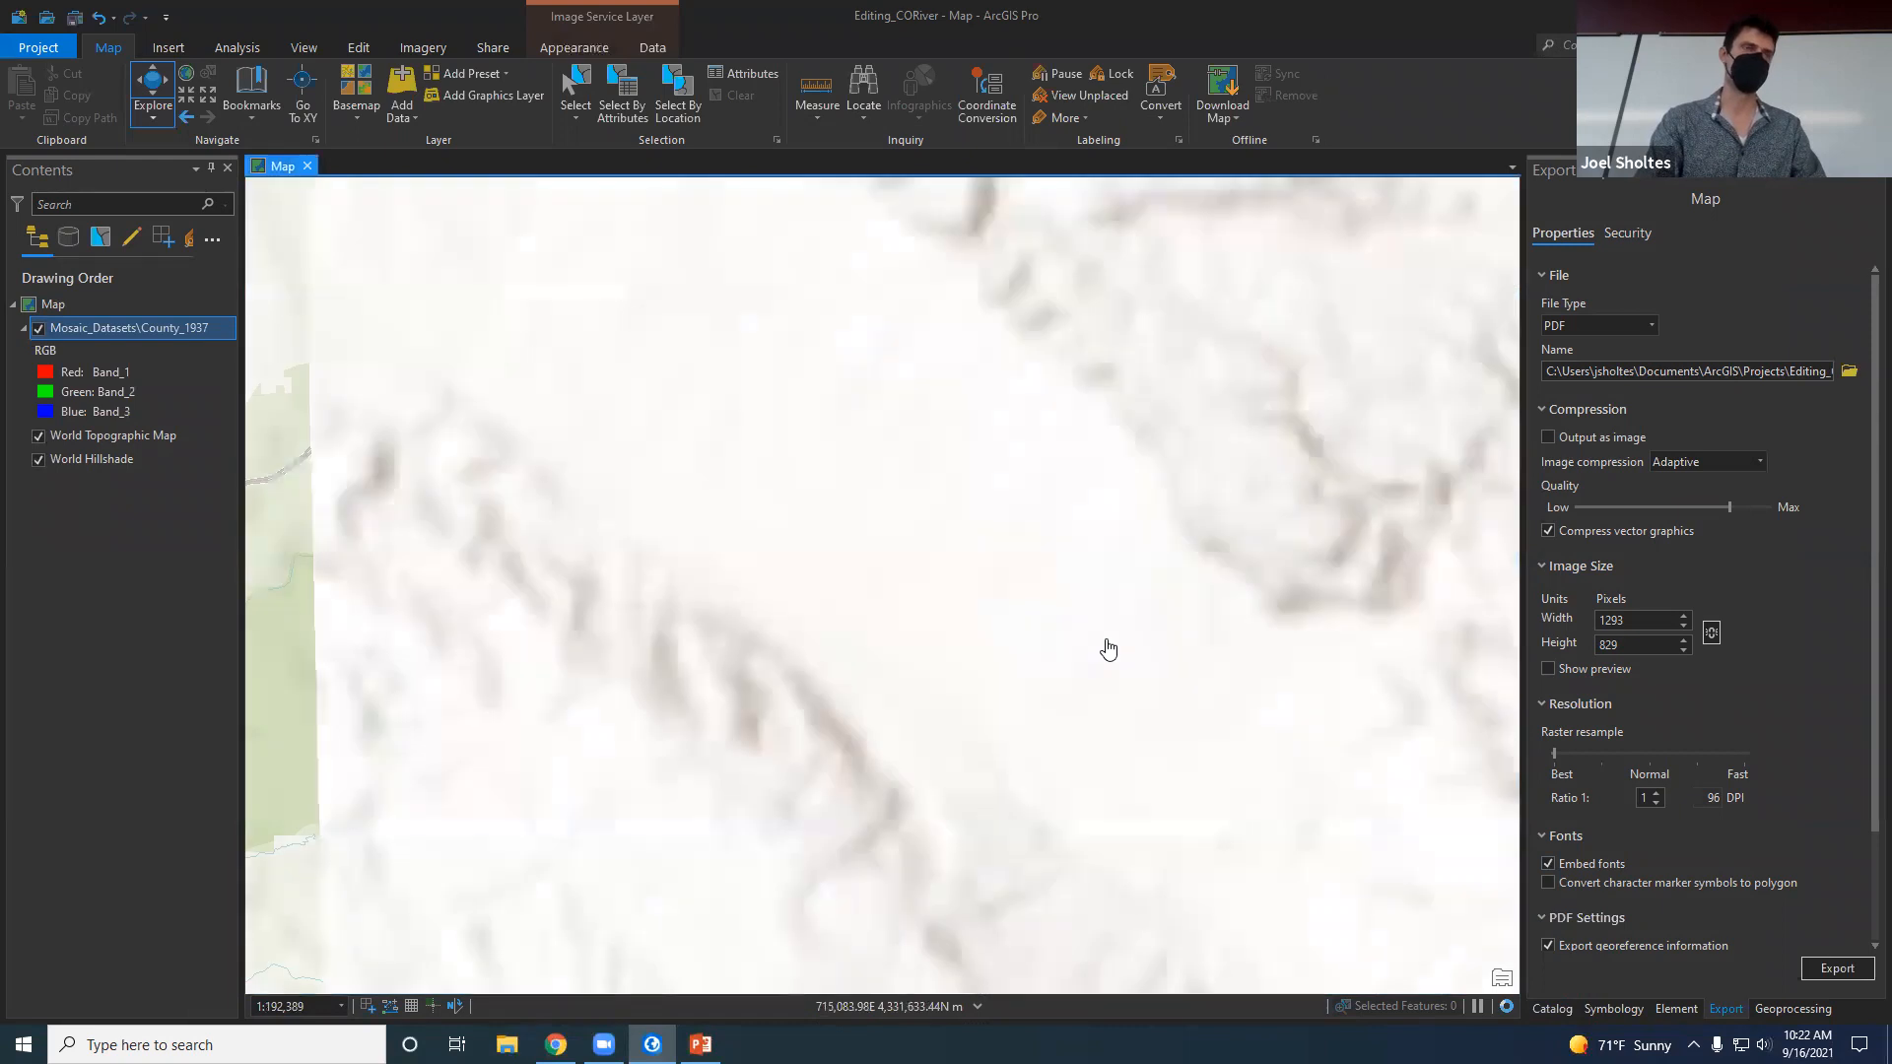
# Collapse the County_1937 layer's band legend and inspect the river closely in the 1937 imagery.
pyautogui.click(23, 329)
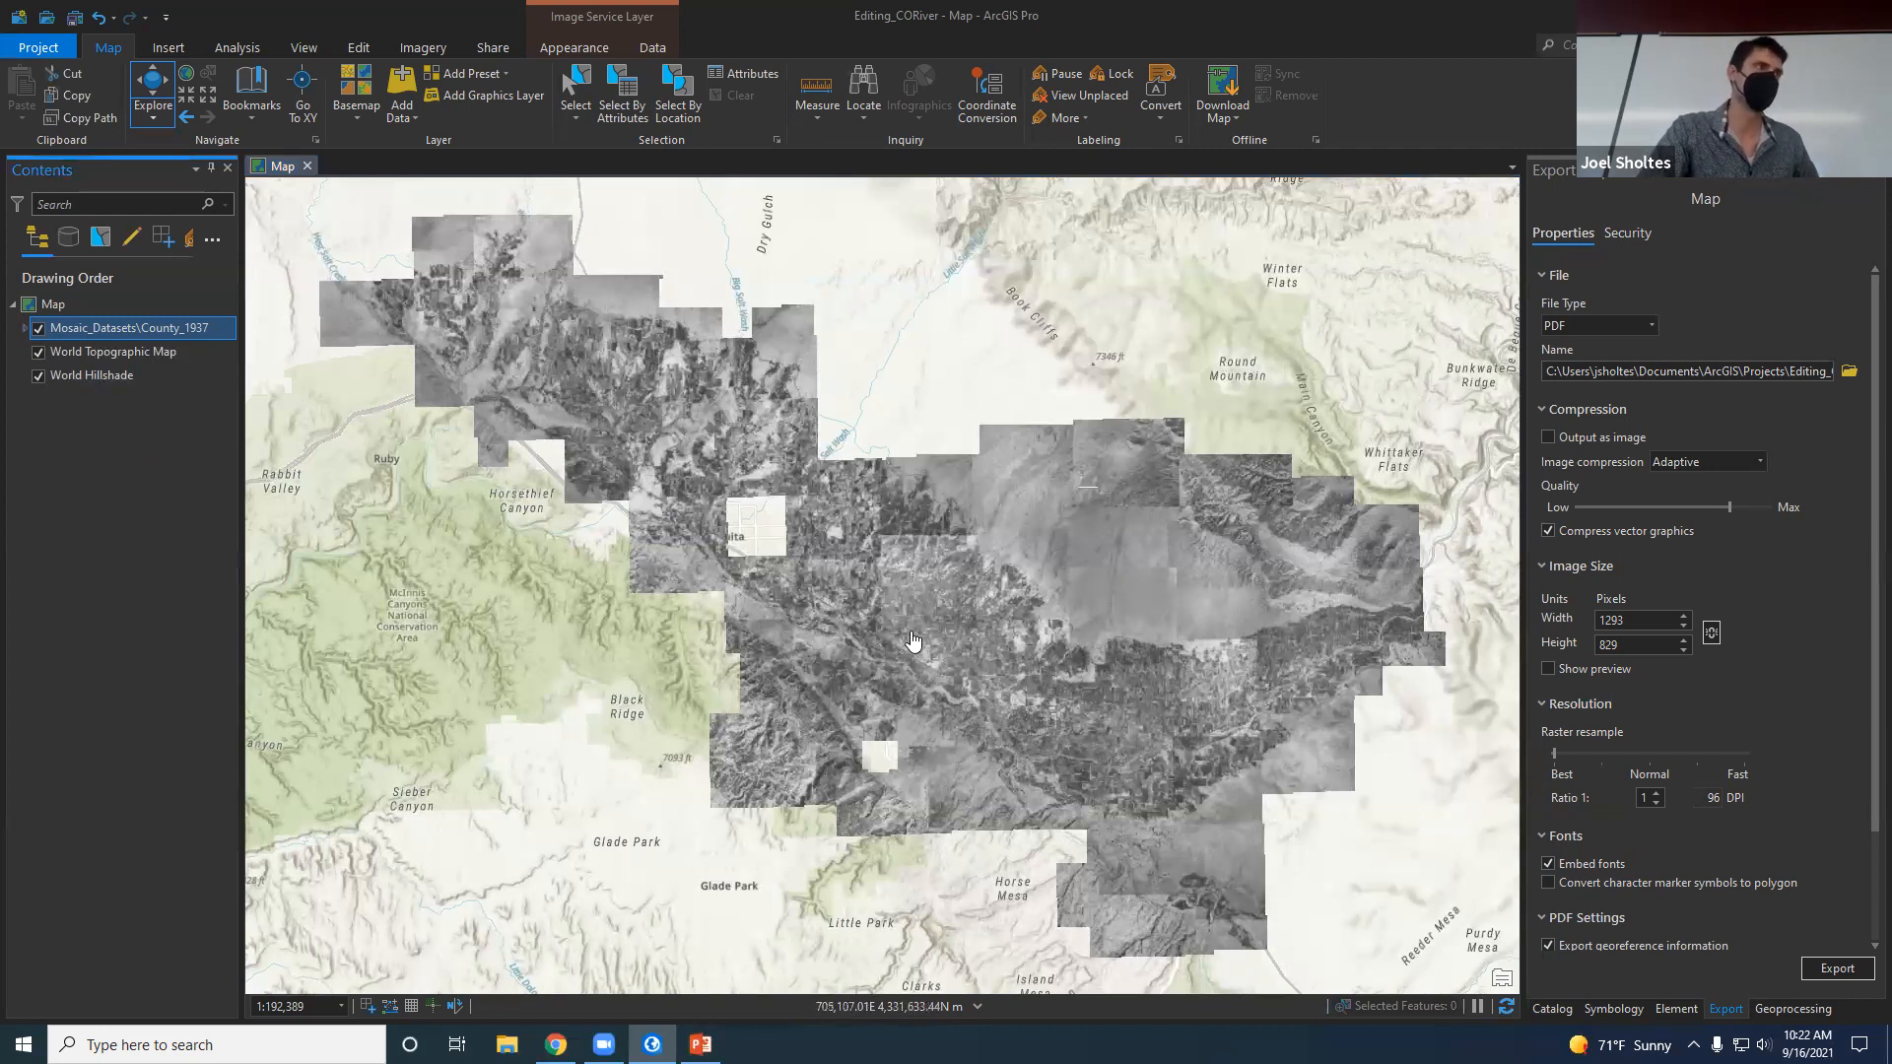
pyautogui.scroll(1, 901, 676)
pyautogui.scroll(4, 902, 676)
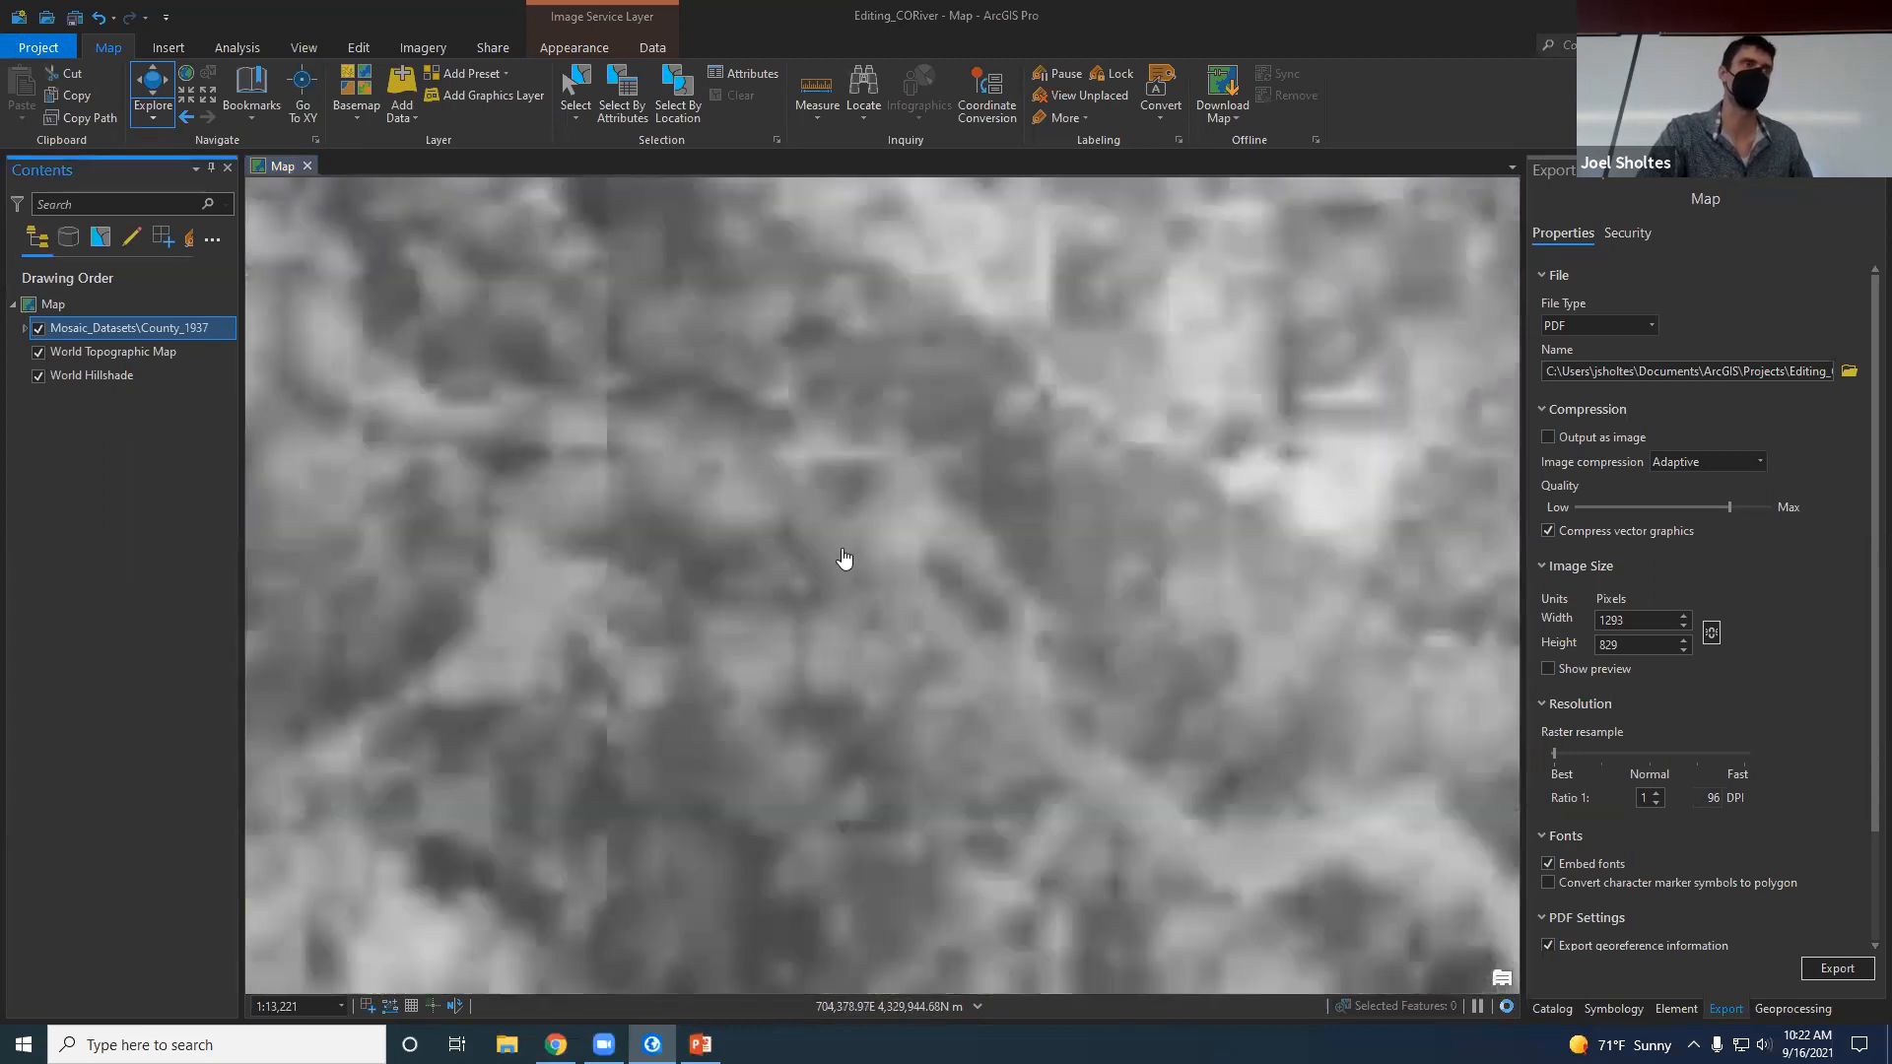
pyautogui.scroll(-1, 866, 606)
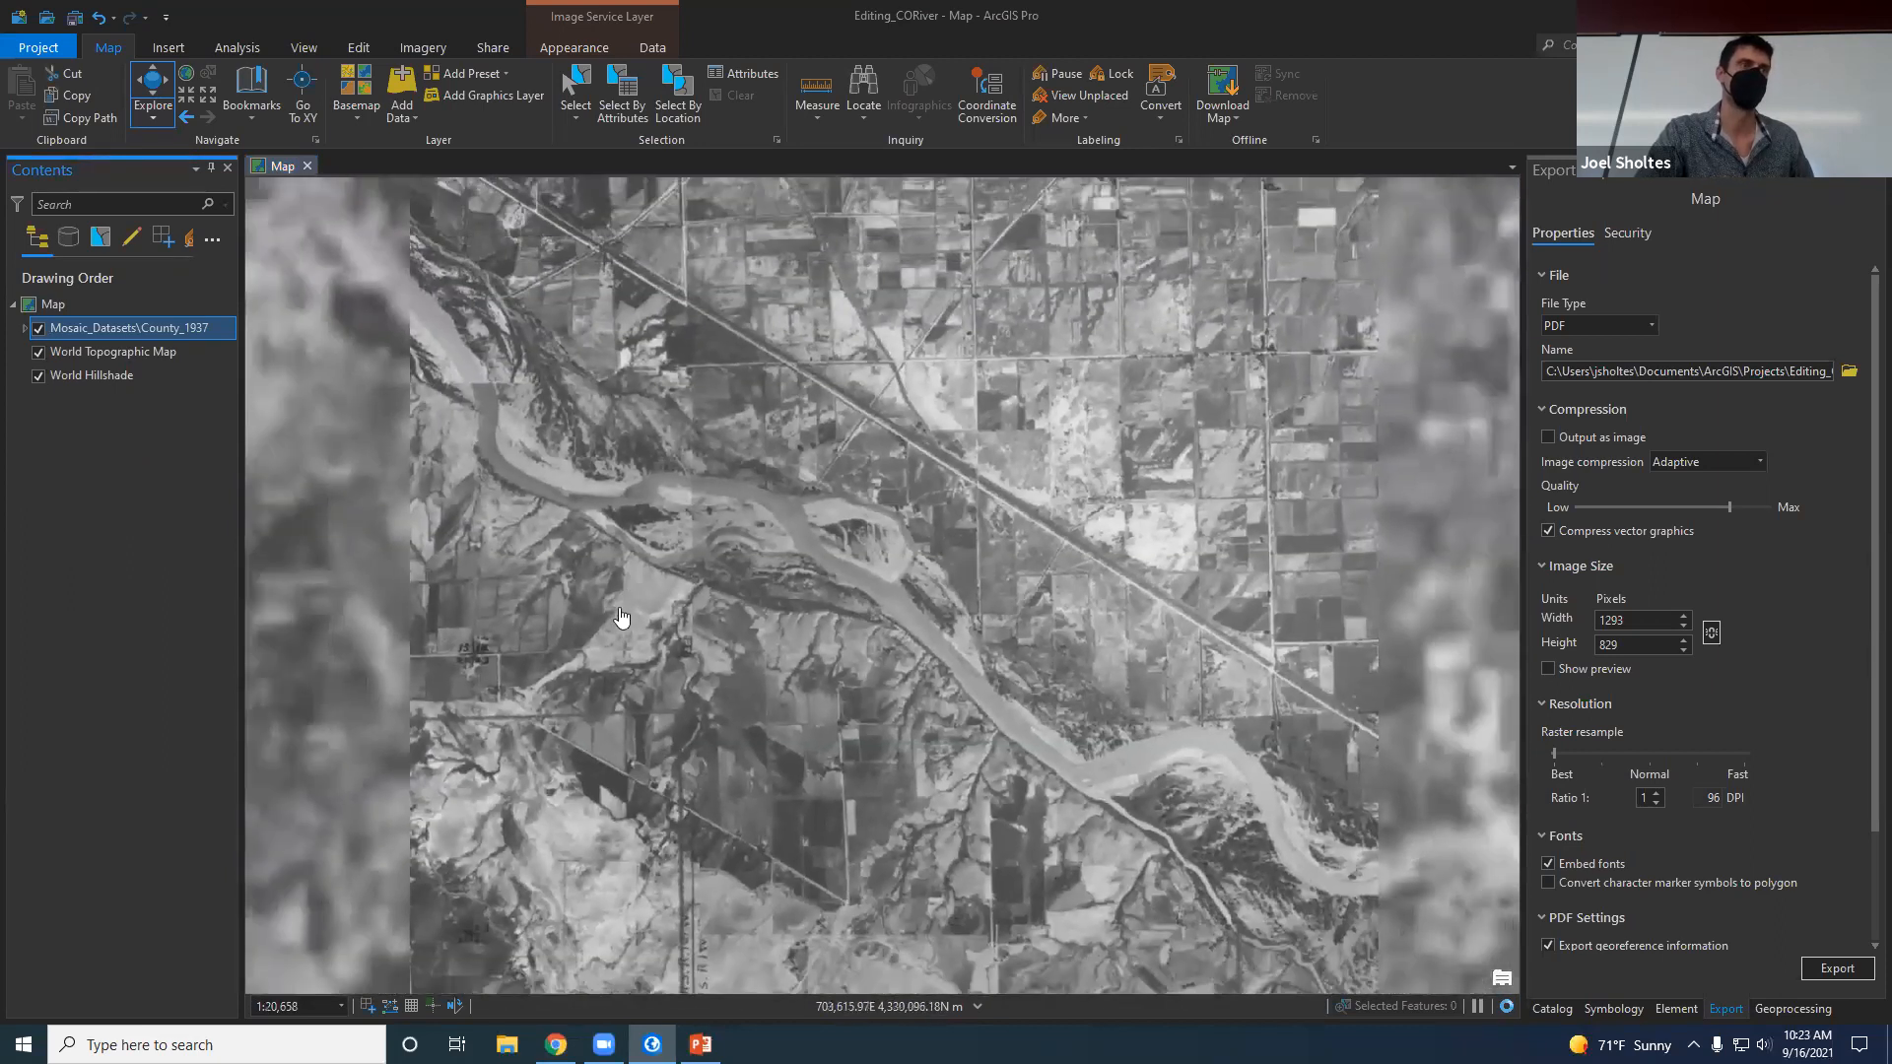
# Return to the walkthrough PDF in the browser and copy the City_Color_2018 image server address.
pyautogui.click(555, 1044)
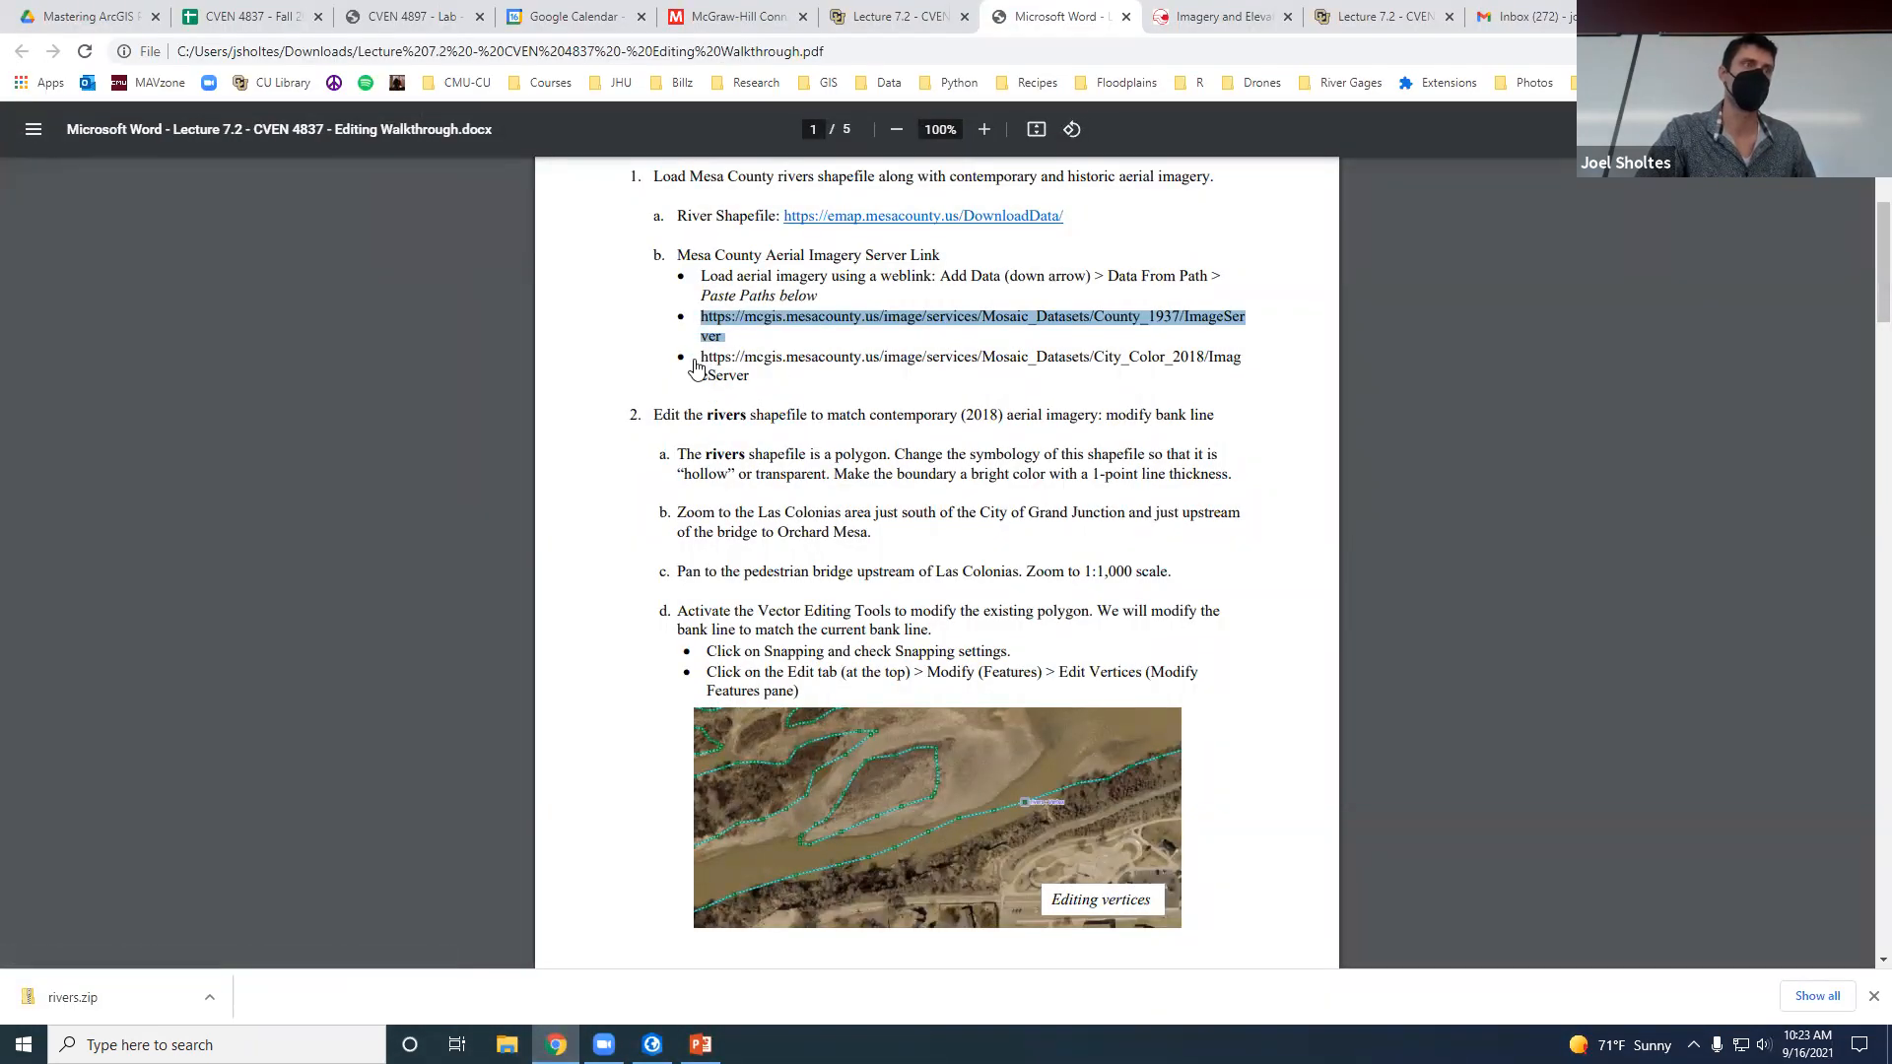
pyautogui.moveTo(755, 380); pyautogui.dragTo(689, 355)
pyautogui.hotkey('ctrl', 'c')
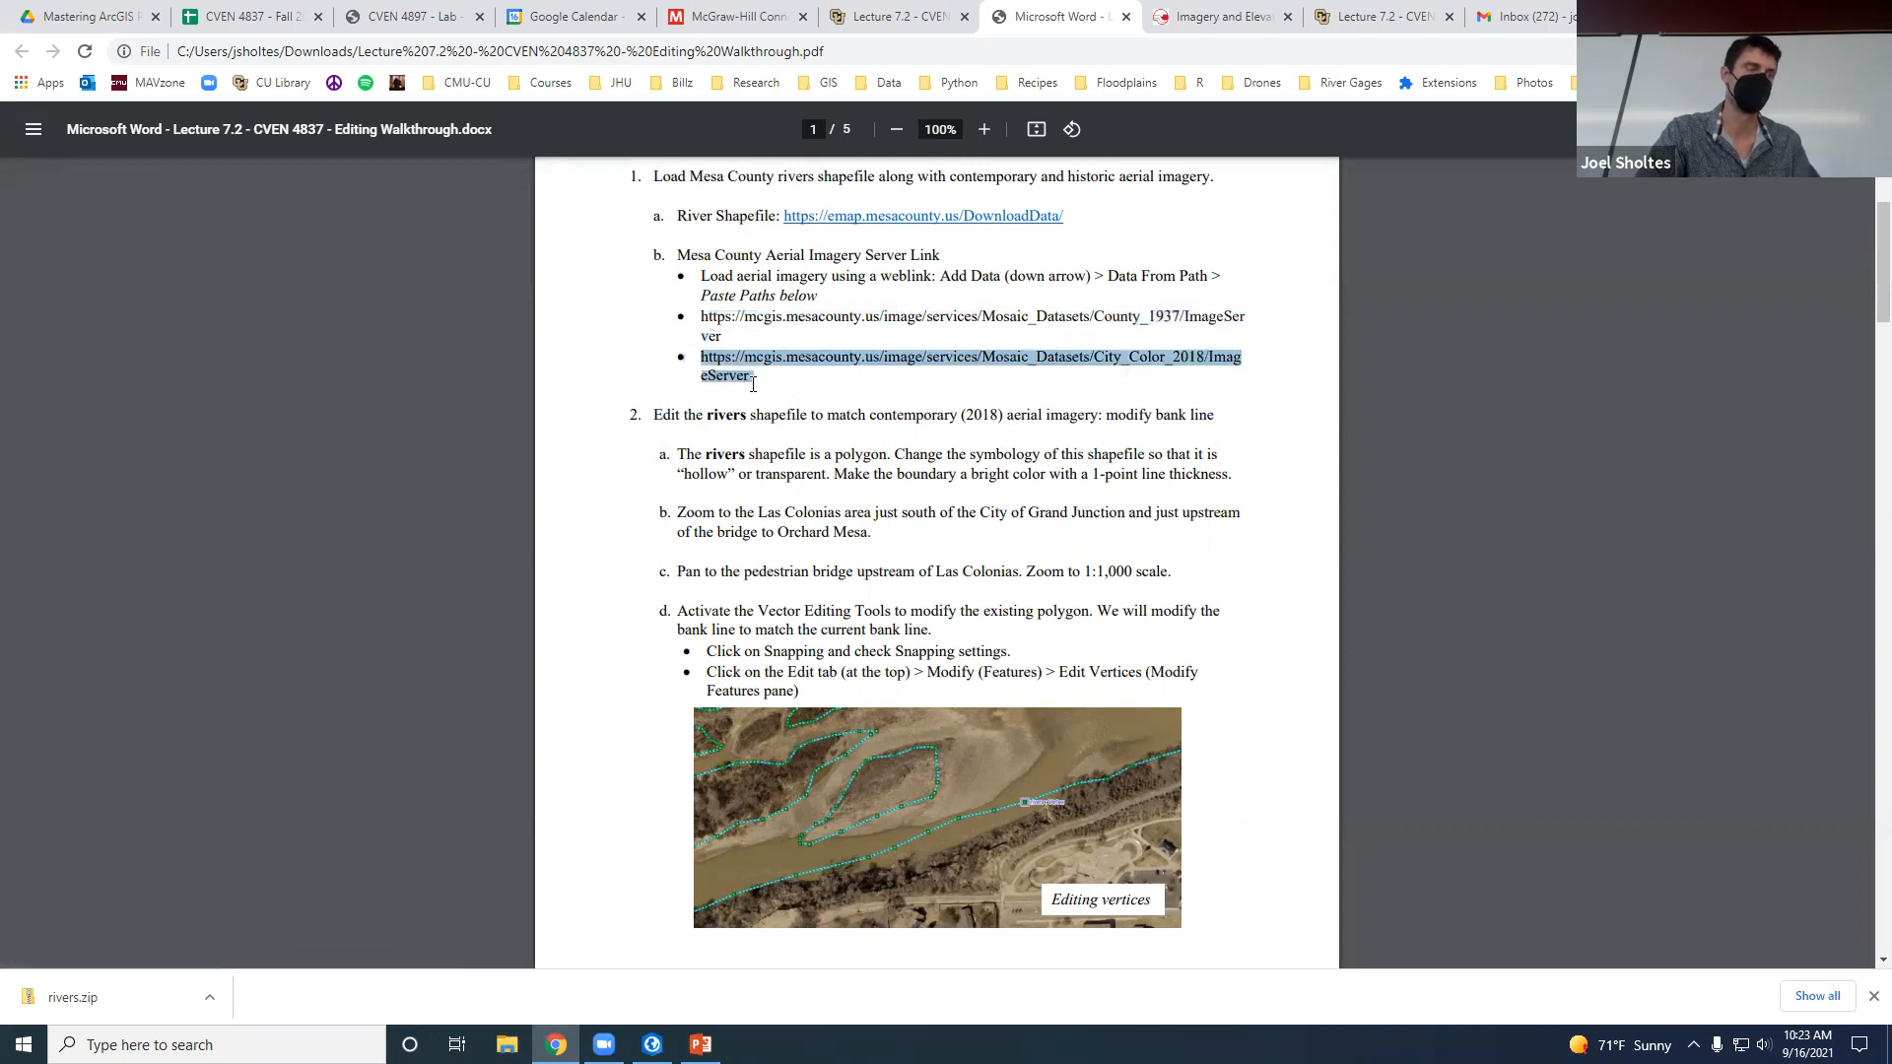
# Paste the City_Color_2018 address into the browser's address field, join it into one unbroken line, and copy it again.
pyautogui.click(579, 51)
pyautogui.hotkey('ctrl', 'v')
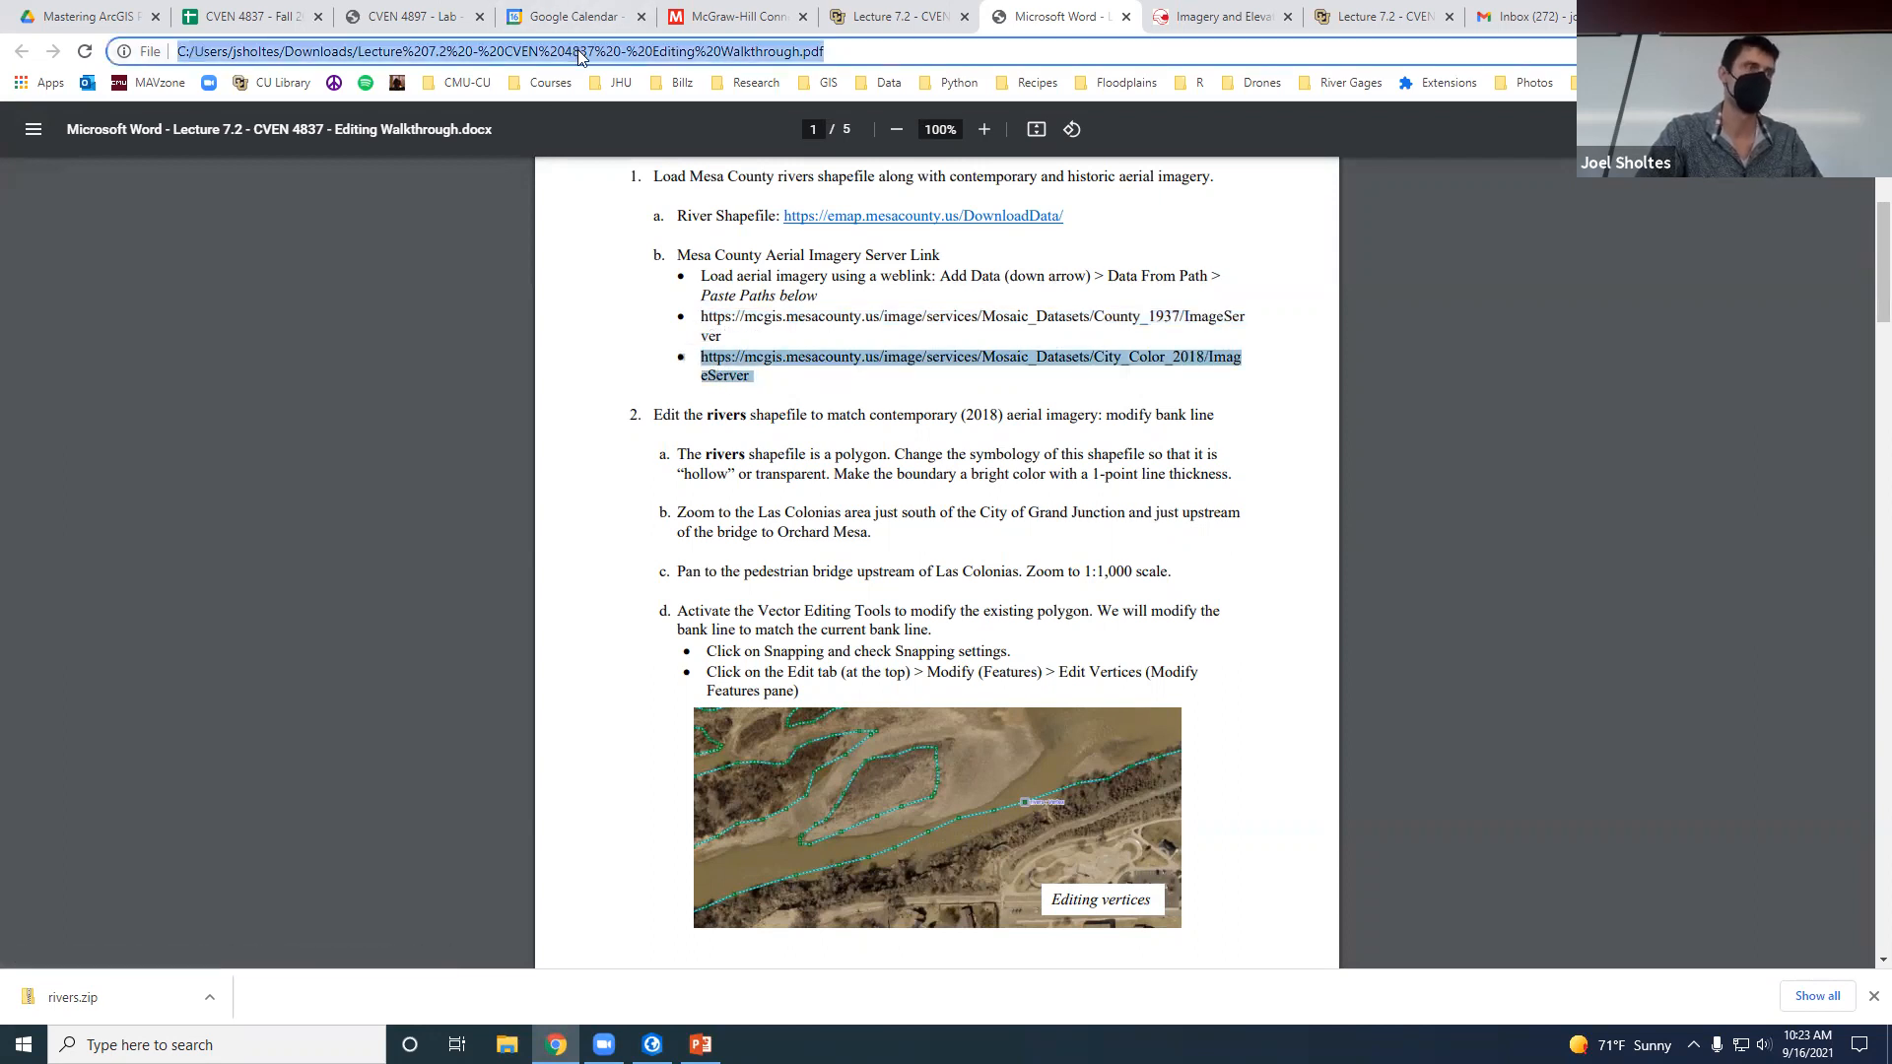
pyautogui.click(688, 51)
pyautogui.press('BackSpace')
pyautogui.moveTo(759, 47); pyautogui.dragTo(150, 51)
pyautogui.hotkey('ctrl', 'c')
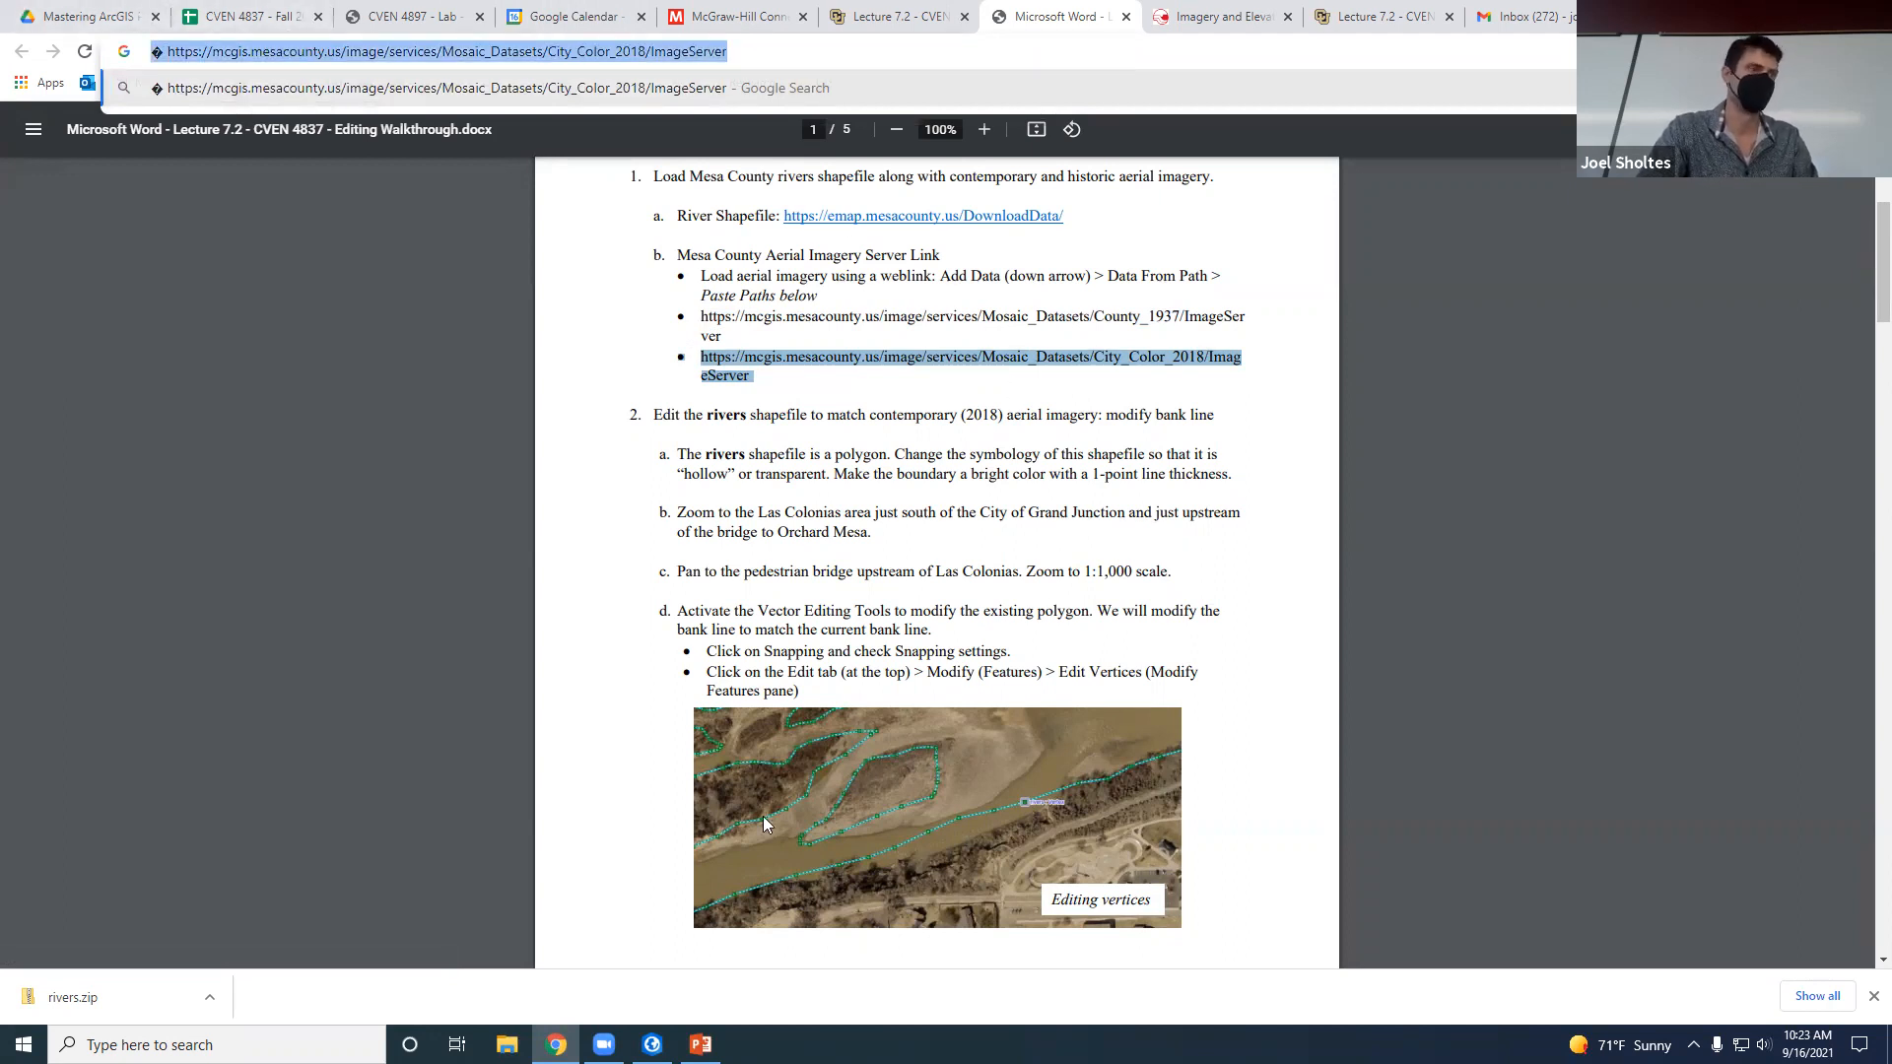
# Switch to ArcGIS Pro and try to add the image service from its path with the dataset name changed to City_Color_2020.
pyautogui.click(651, 1044)
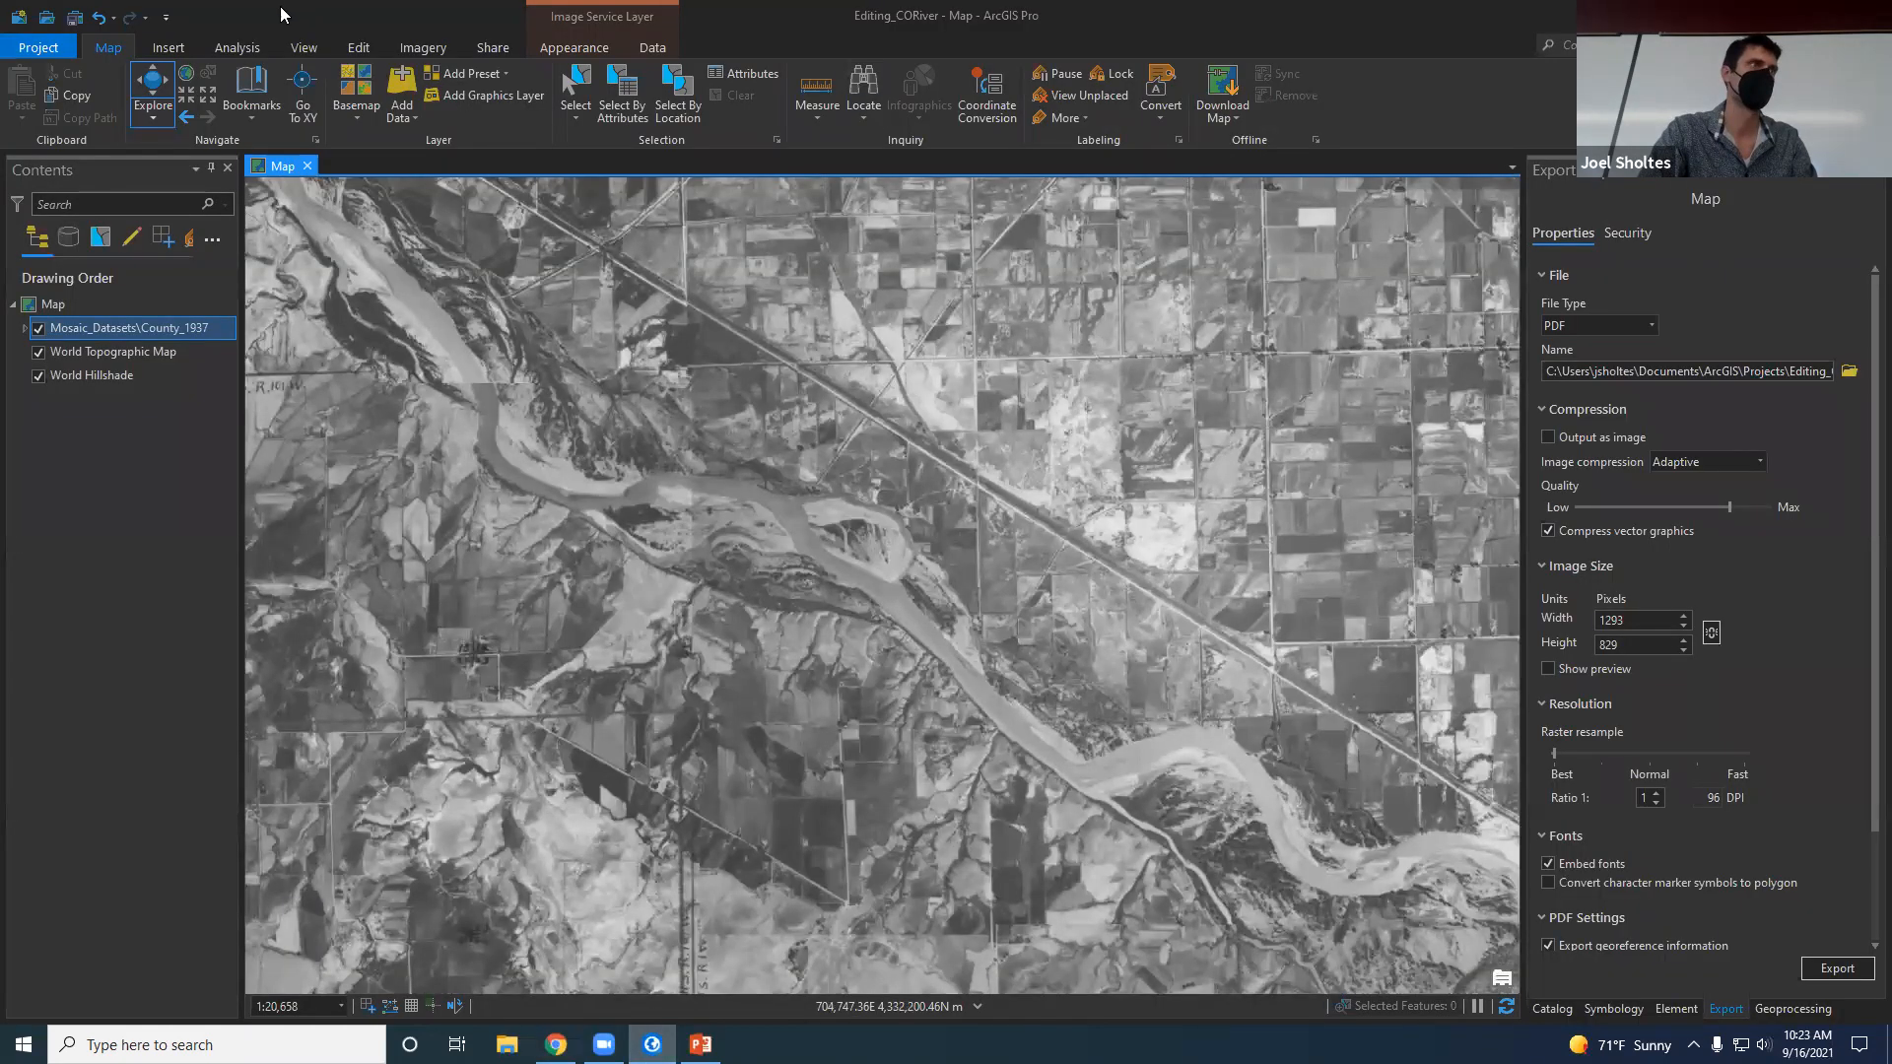
pyautogui.click(416, 120)
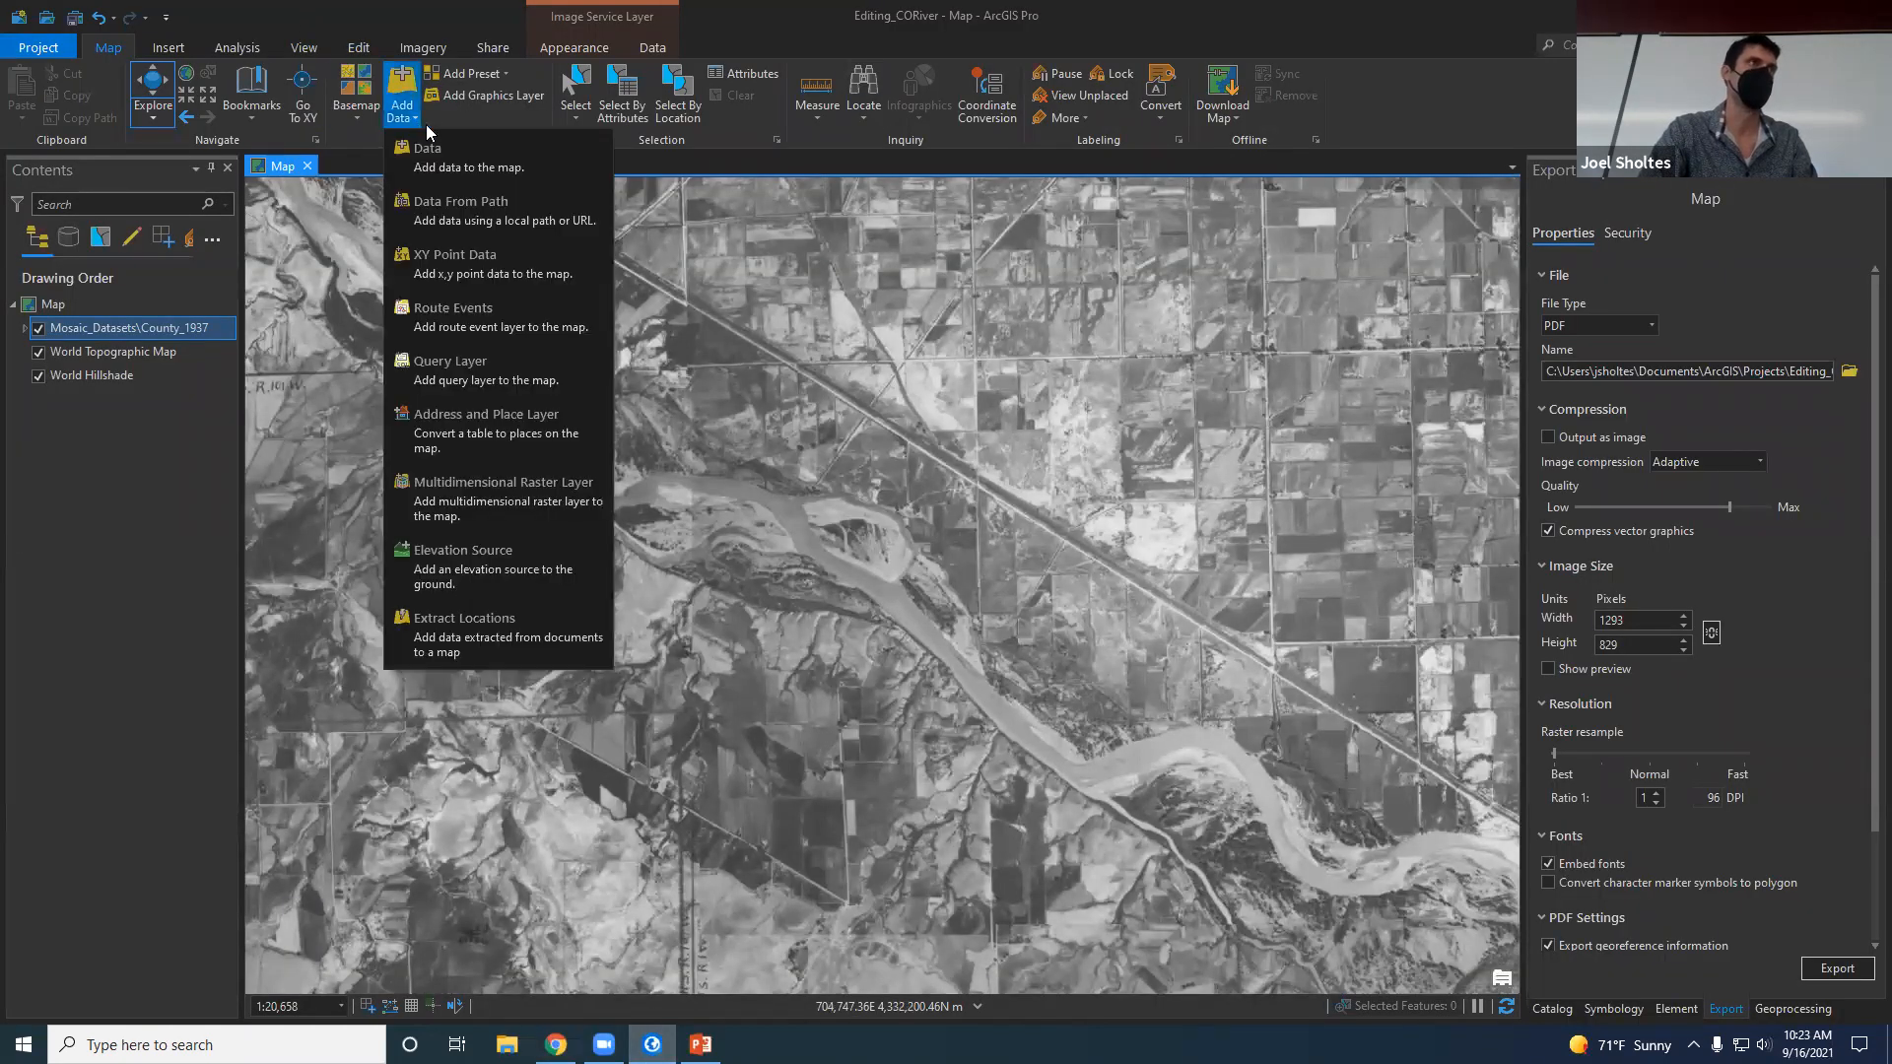
pyautogui.click(459, 221)
pyautogui.hotkey('ctrl', 'v')
pyautogui.click(1098, 538)
pyautogui.press('BackSpace')
pyautogui.press('BackSpace')
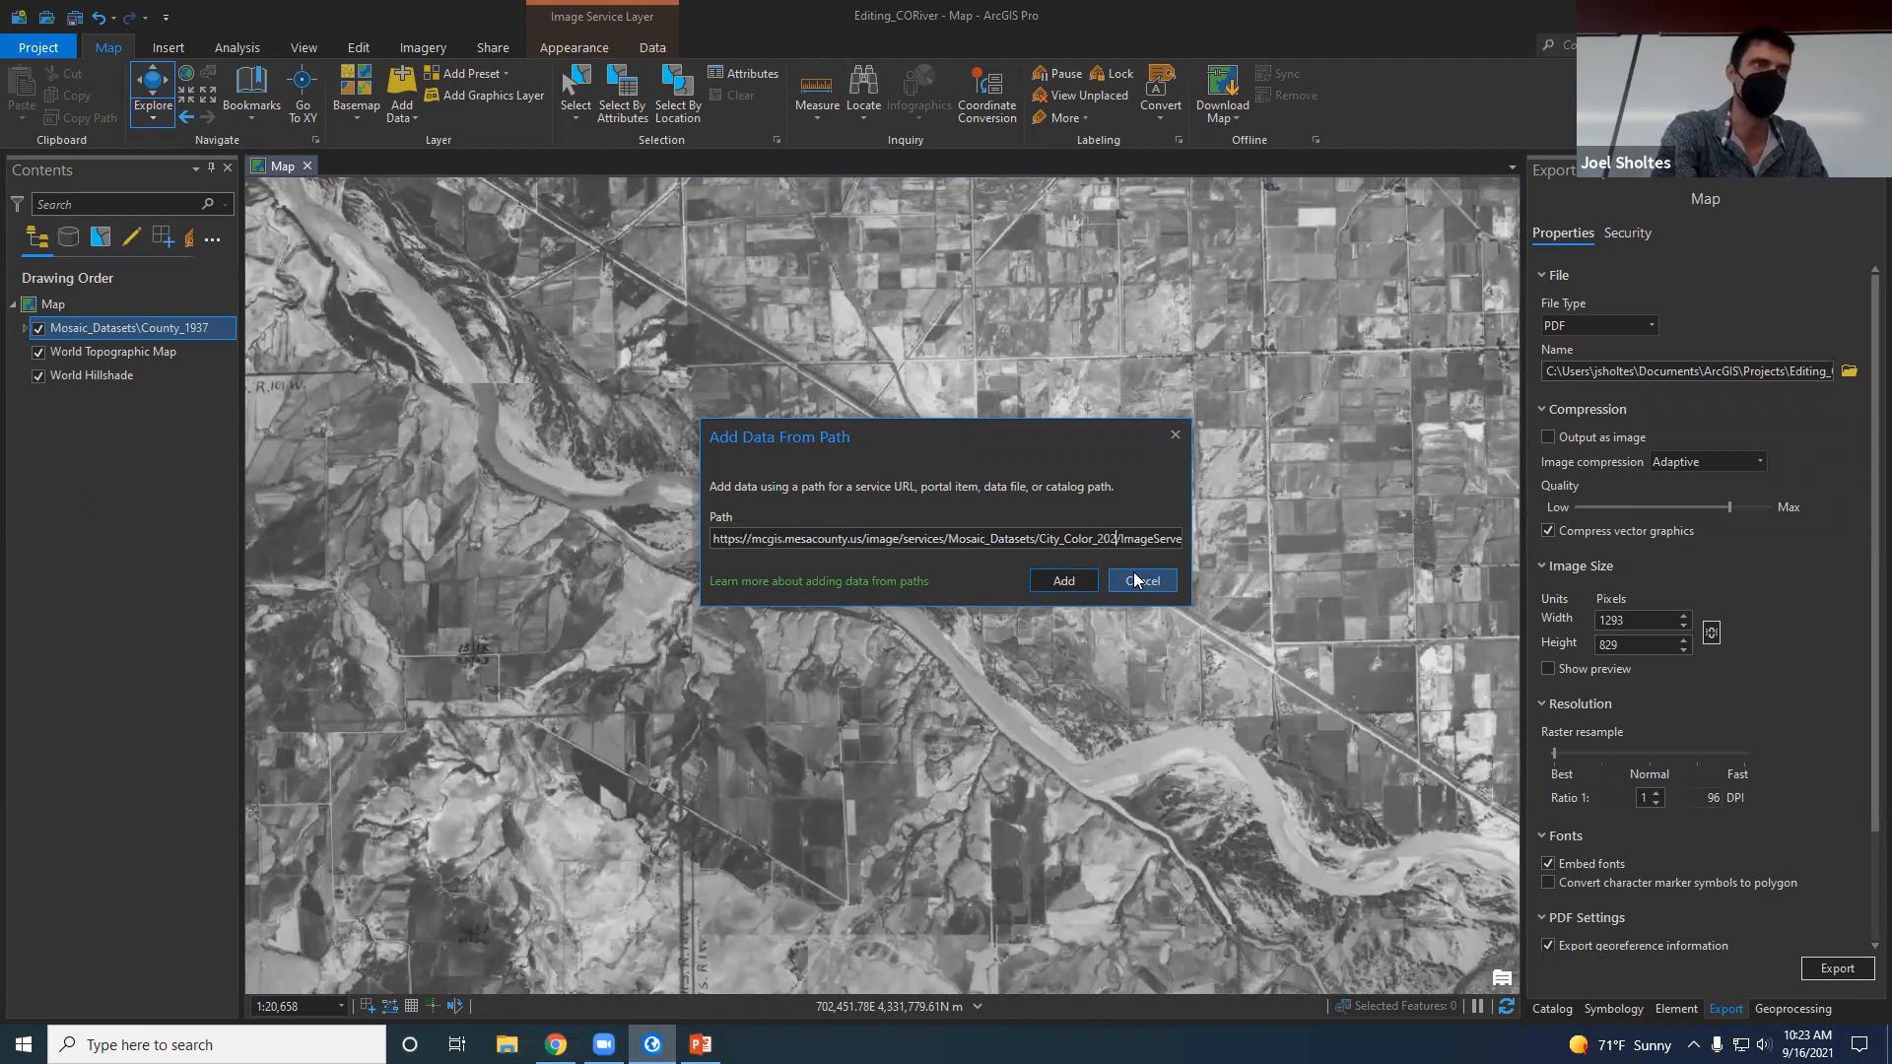
pyautogui.click(1064, 581)
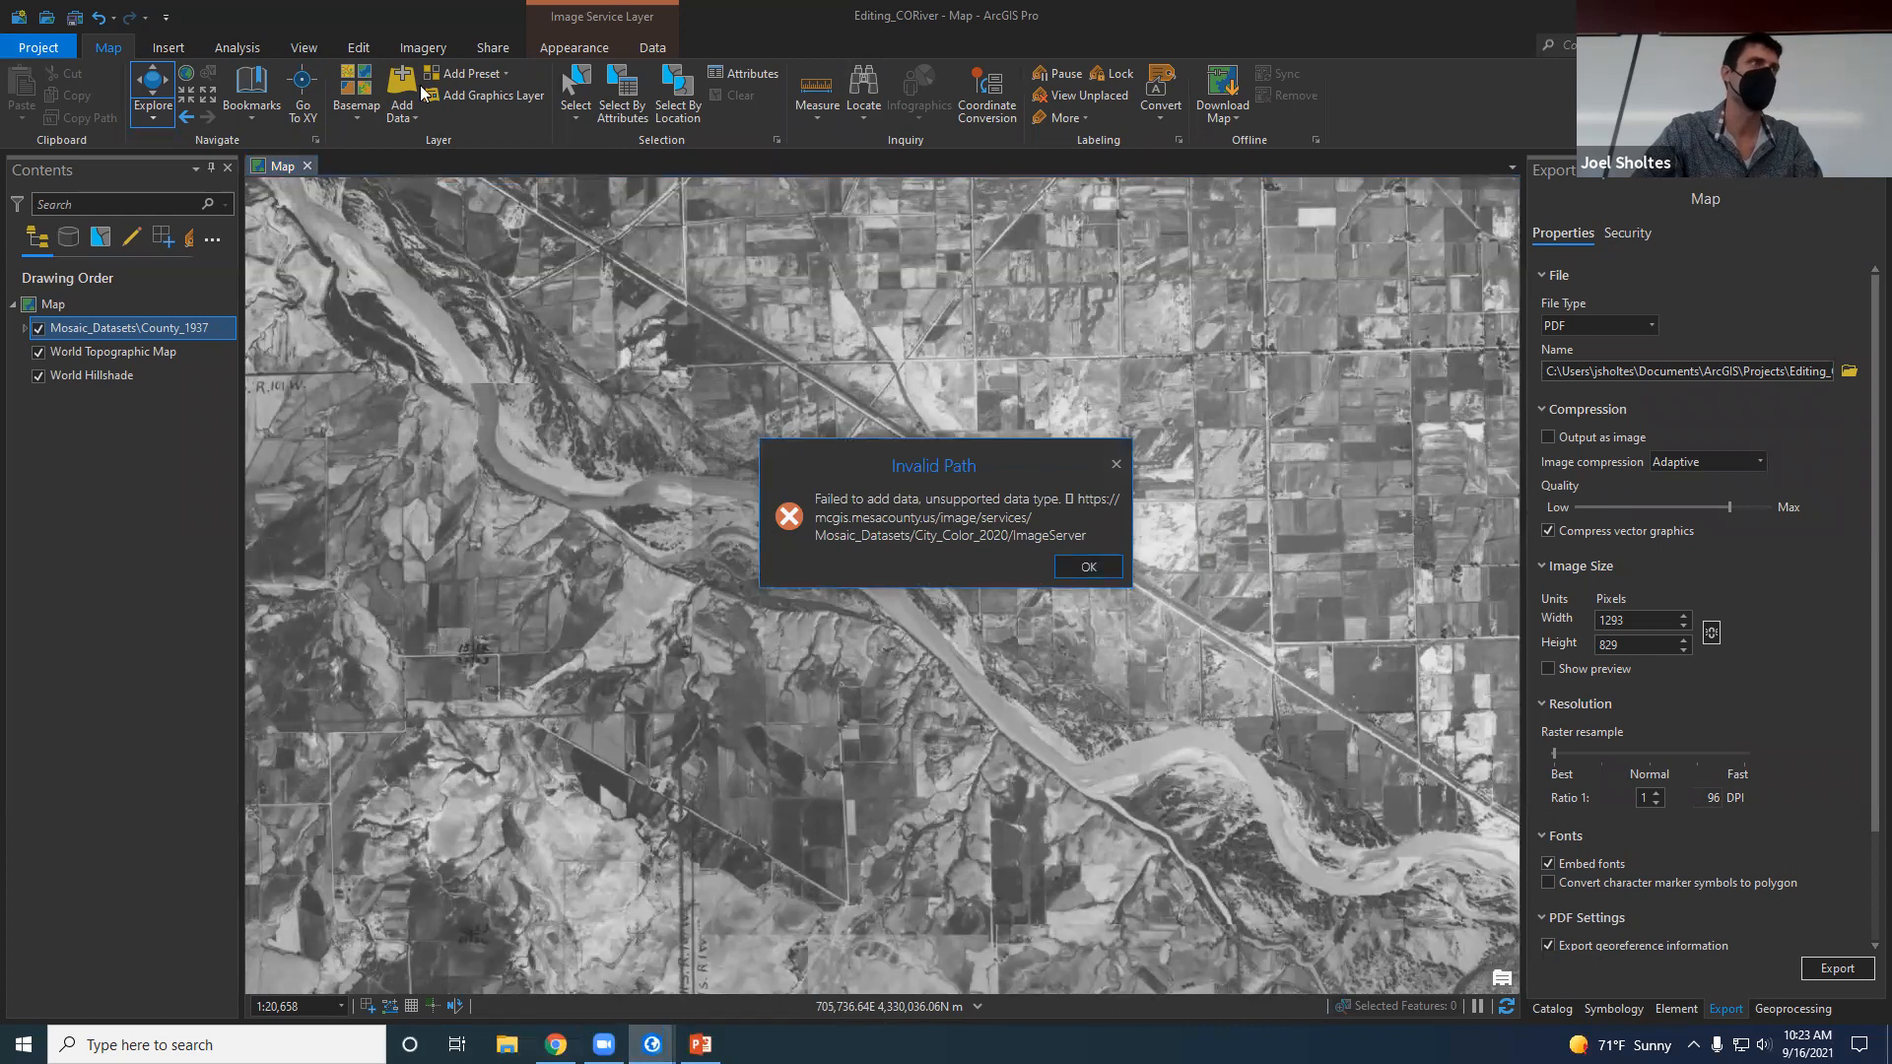
pyautogui.click(1071, 569)
# Try to add the City_Color_2018 image service to the map from the copied path.
pyautogui.click(404, 114)
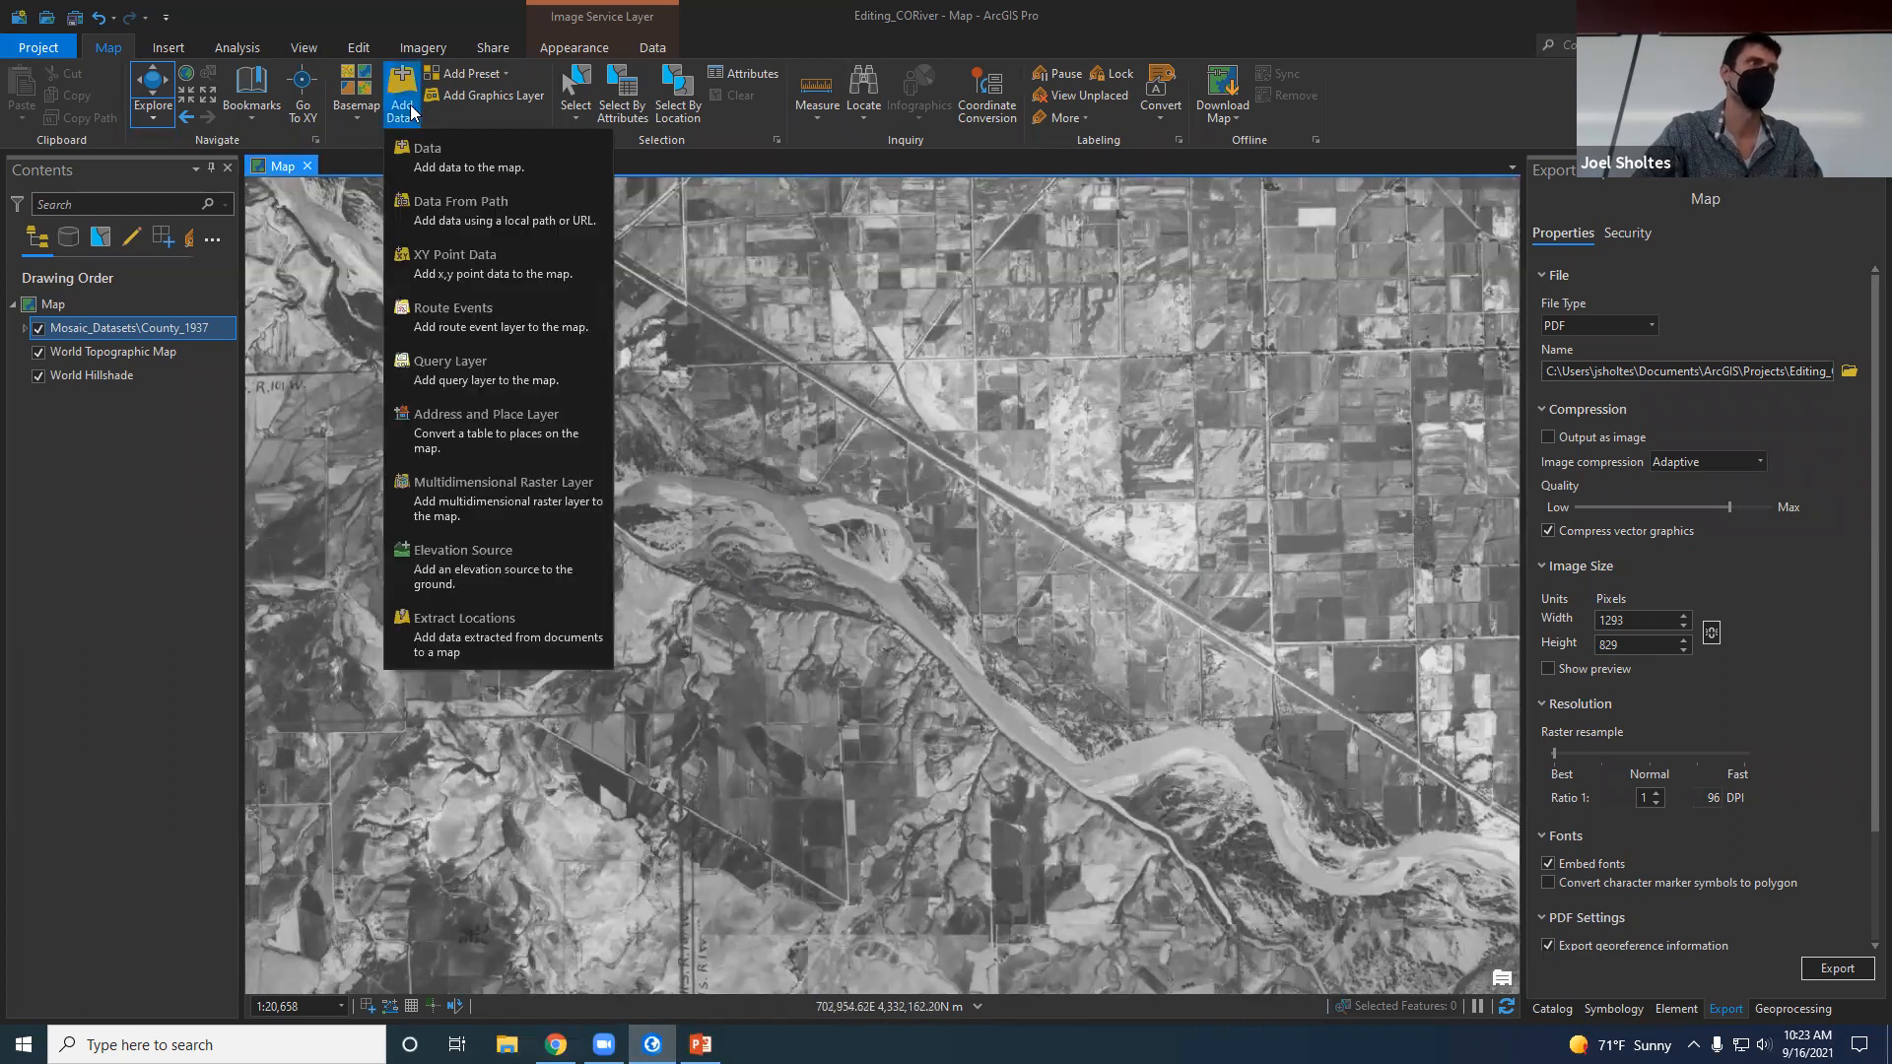
pyautogui.click(493, 219)
pyautogui.hotkey('ctrl', 'v')
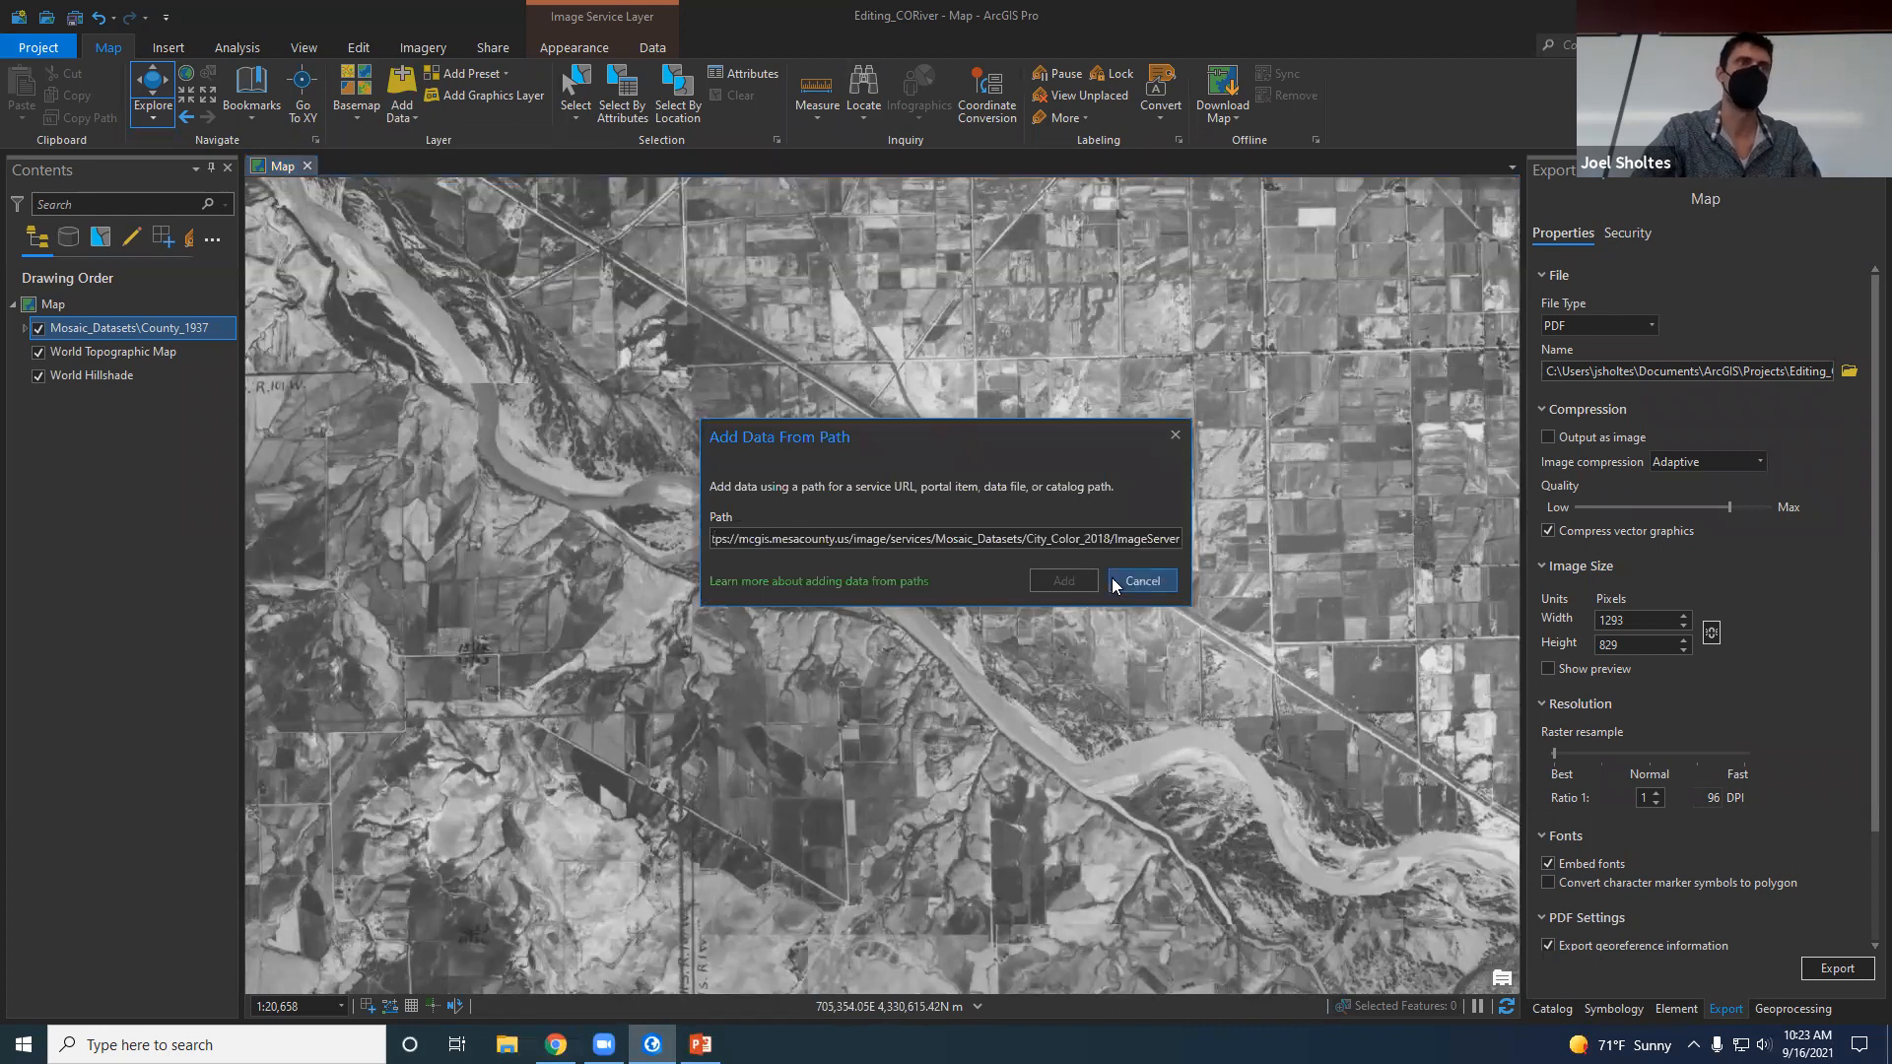
pyautogui.click(1064, 581)
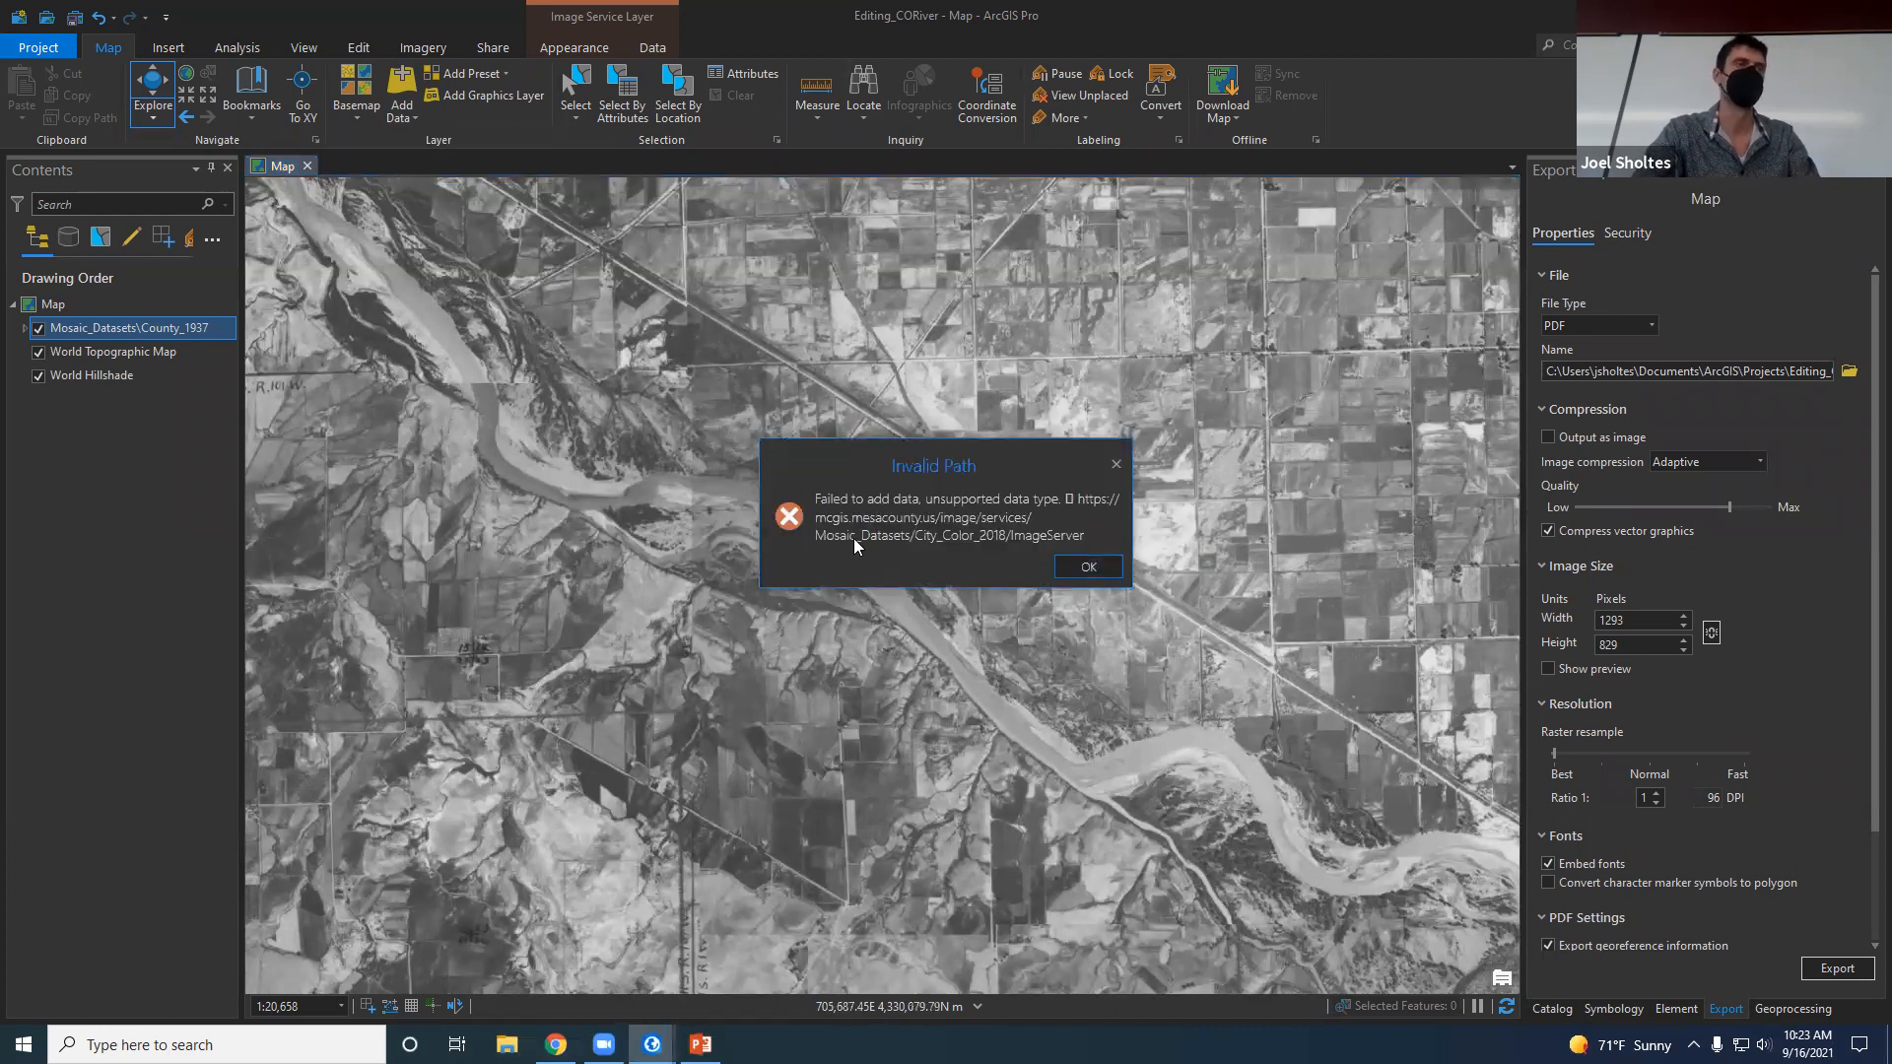
pyautogui.click(1087, 570)
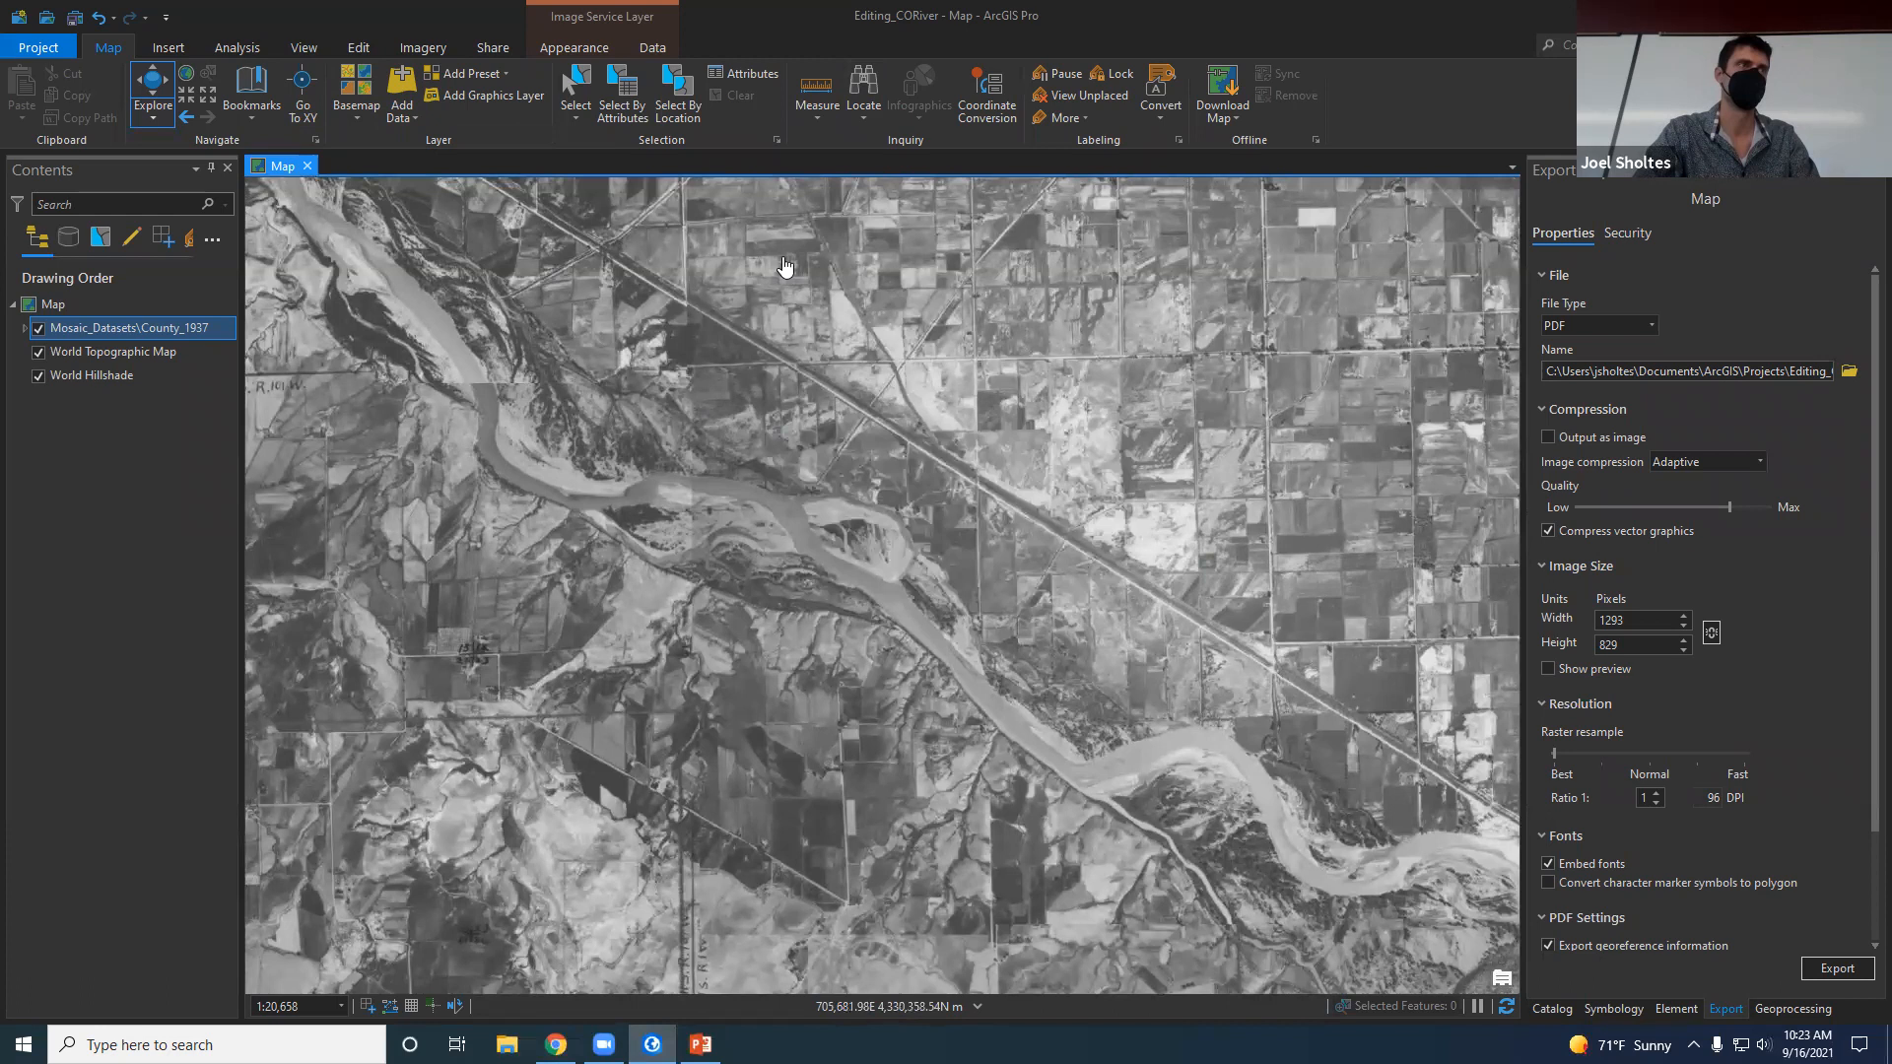
# Add the City_Color_2018 image service from its pasted path, deleting the stray character in front of https.
pyautogui.click(406, 117)
pyautogui.click(458, 207)
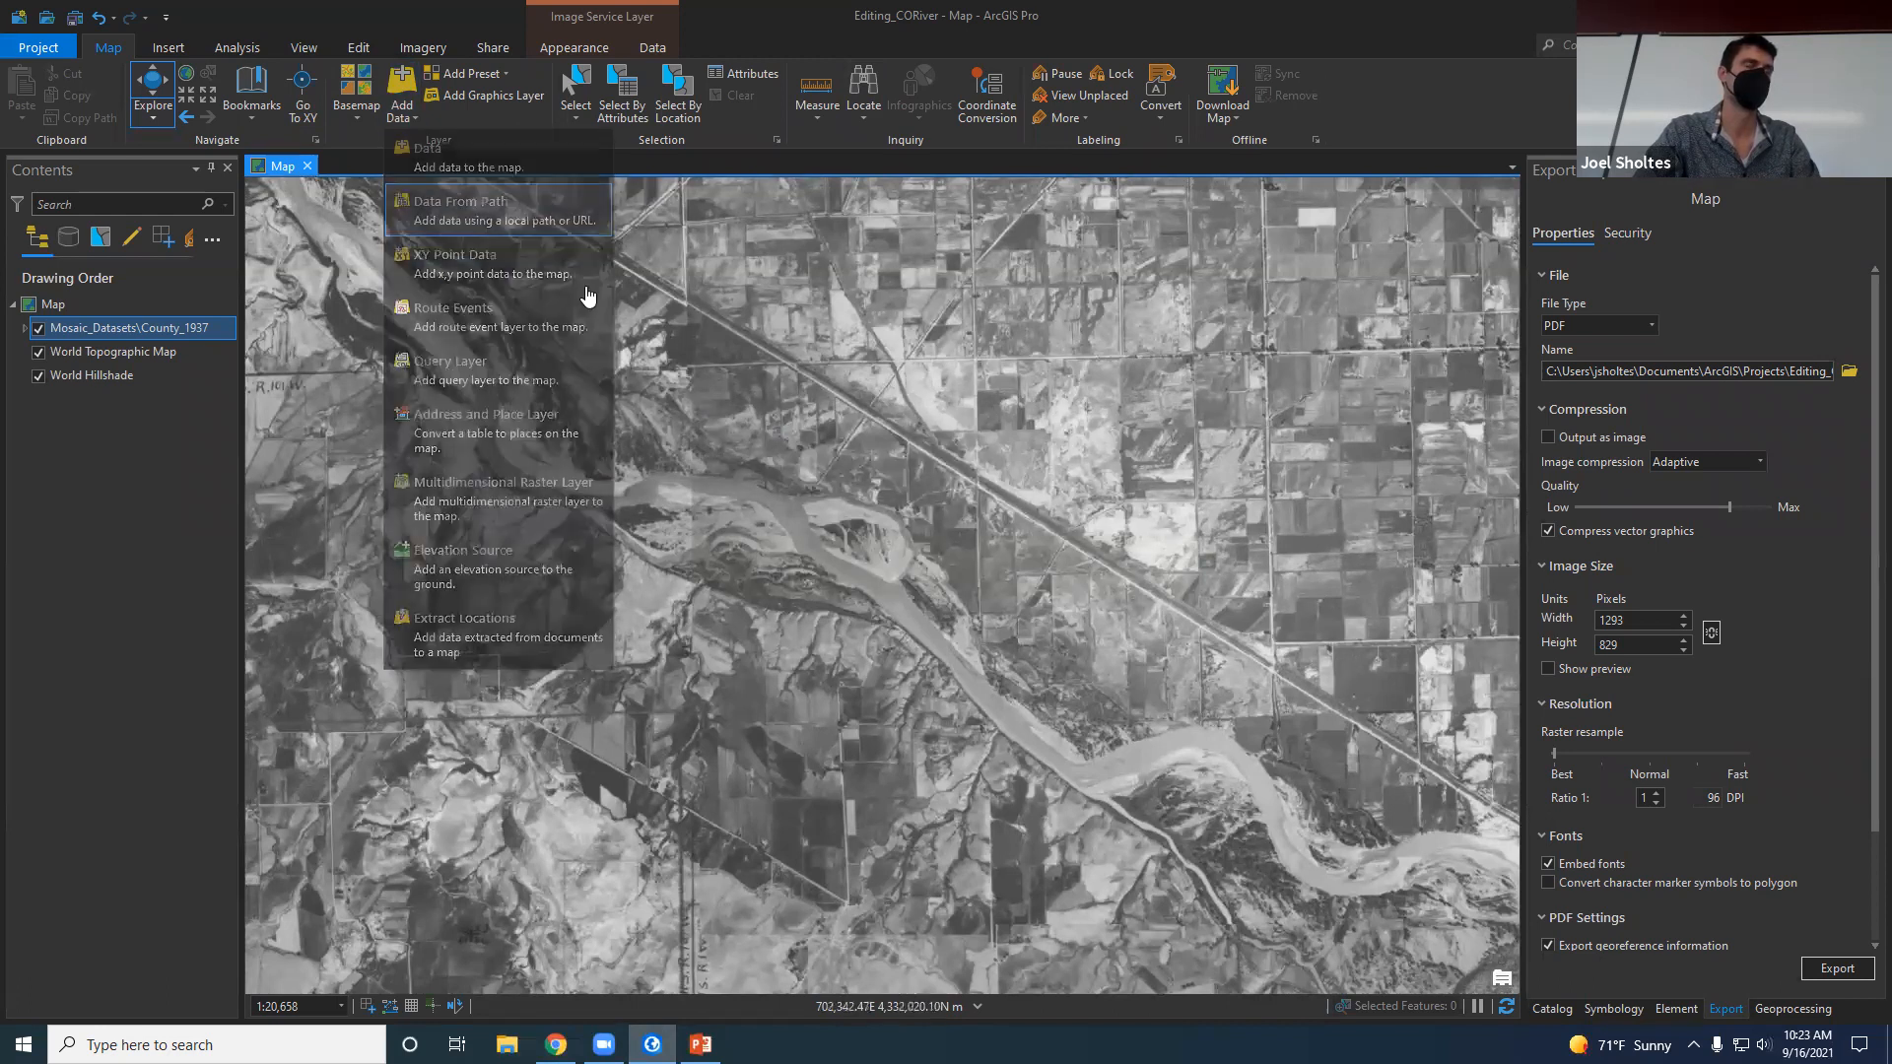
pyautogui.hotkey('ctrl', 'v')
pyautogui.press('Home')
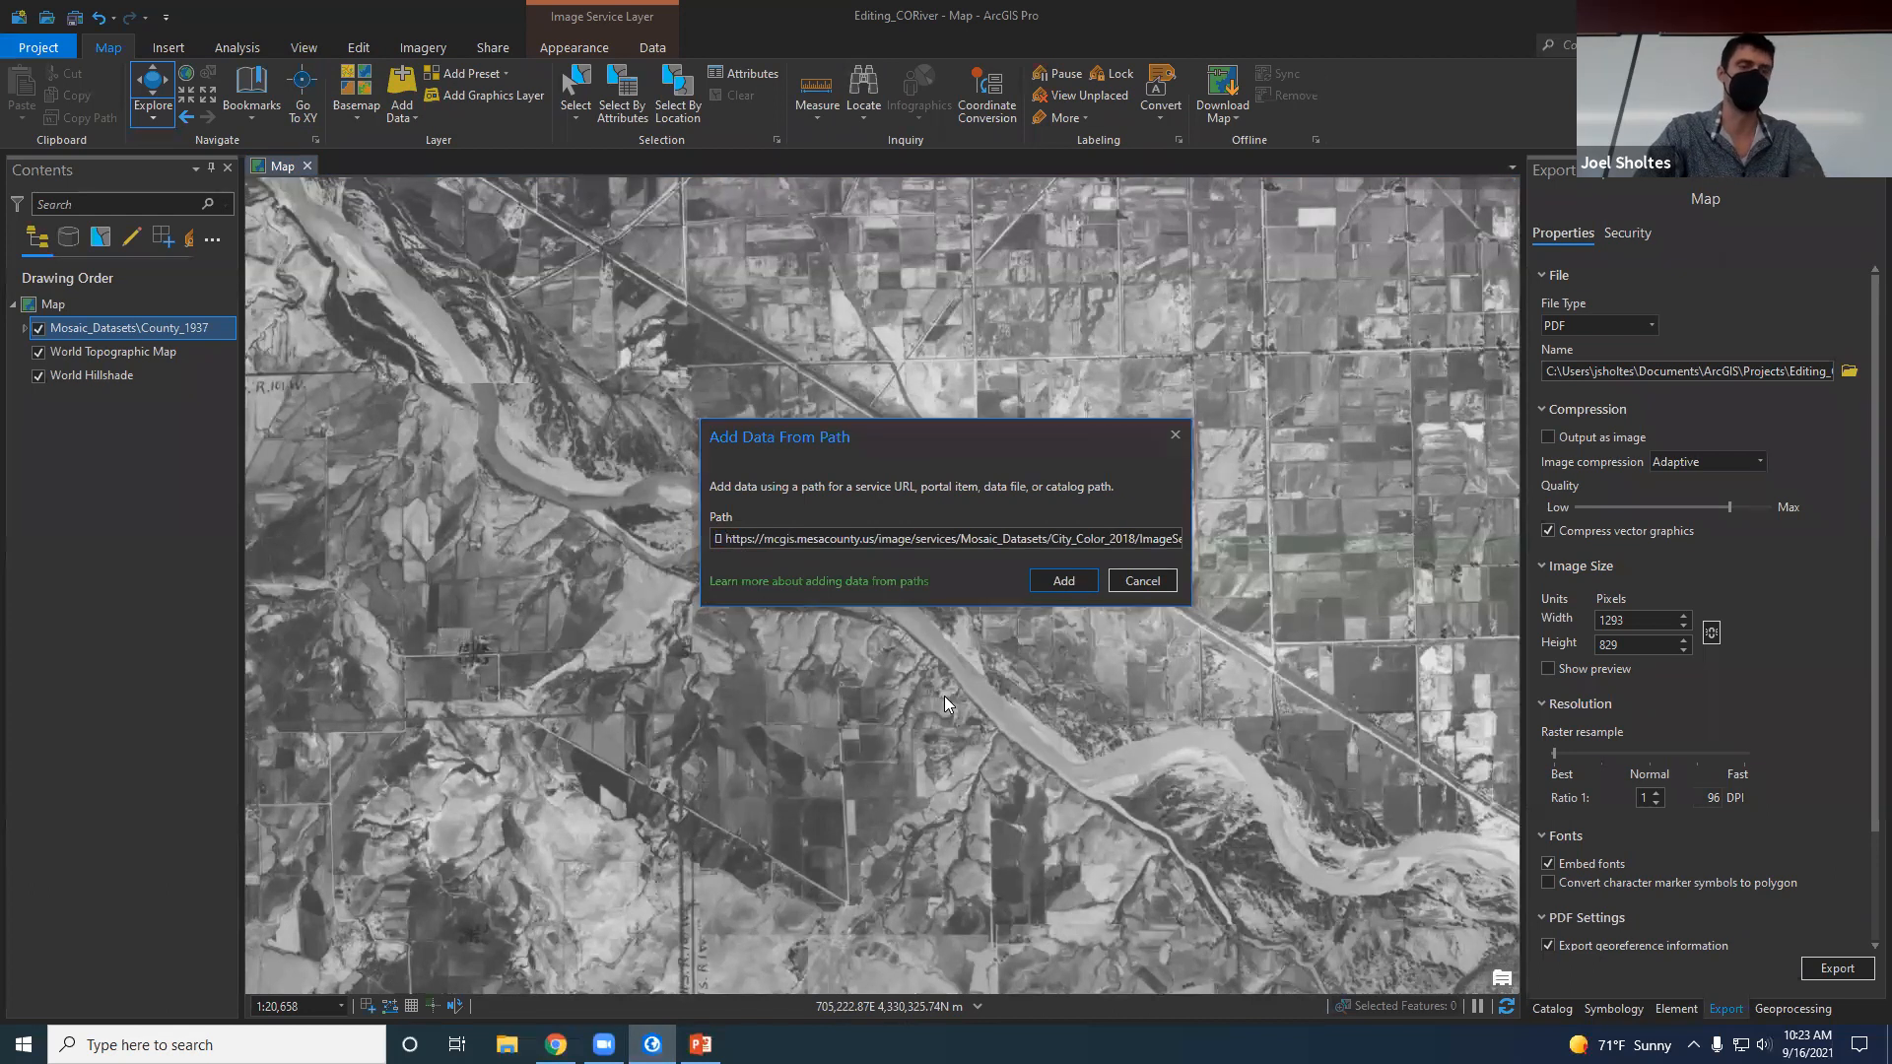
pyautogui.press('Delete')
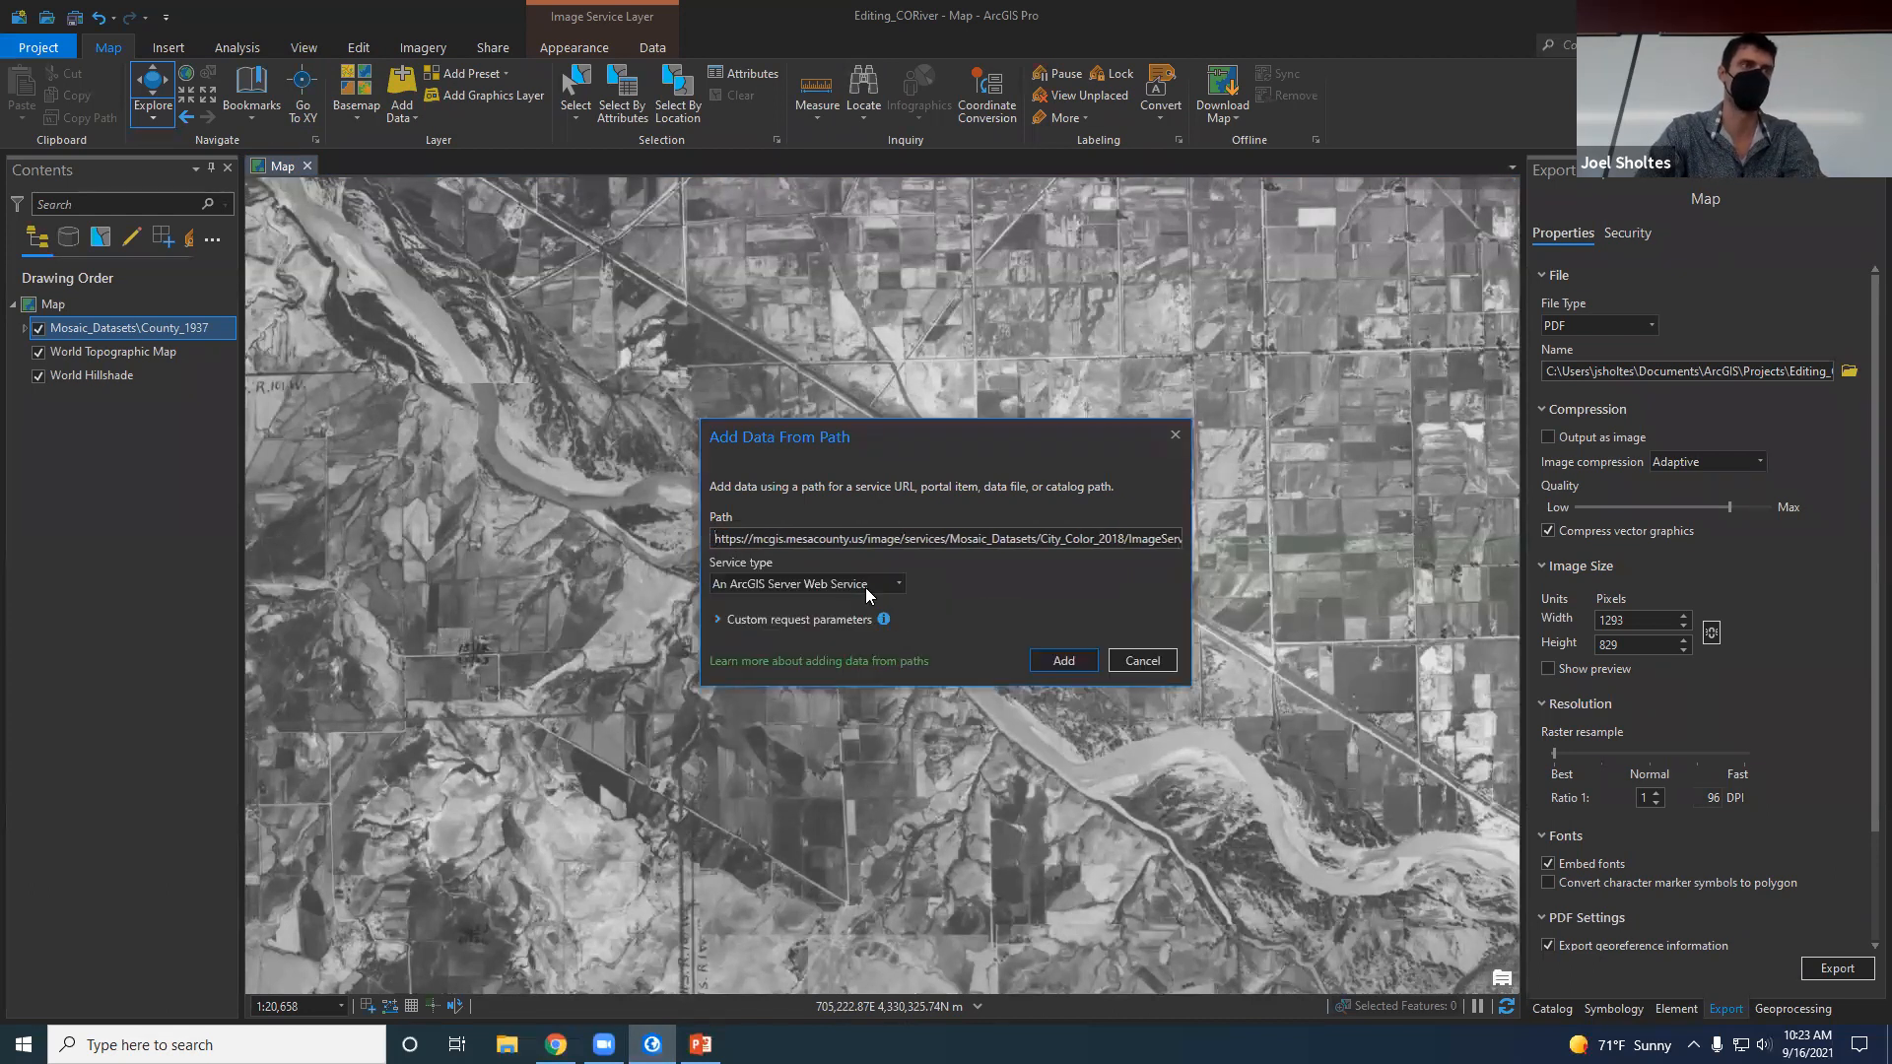
pyautogui.moveTo(739, 538); pyautogui.dragTo(1400, 545)
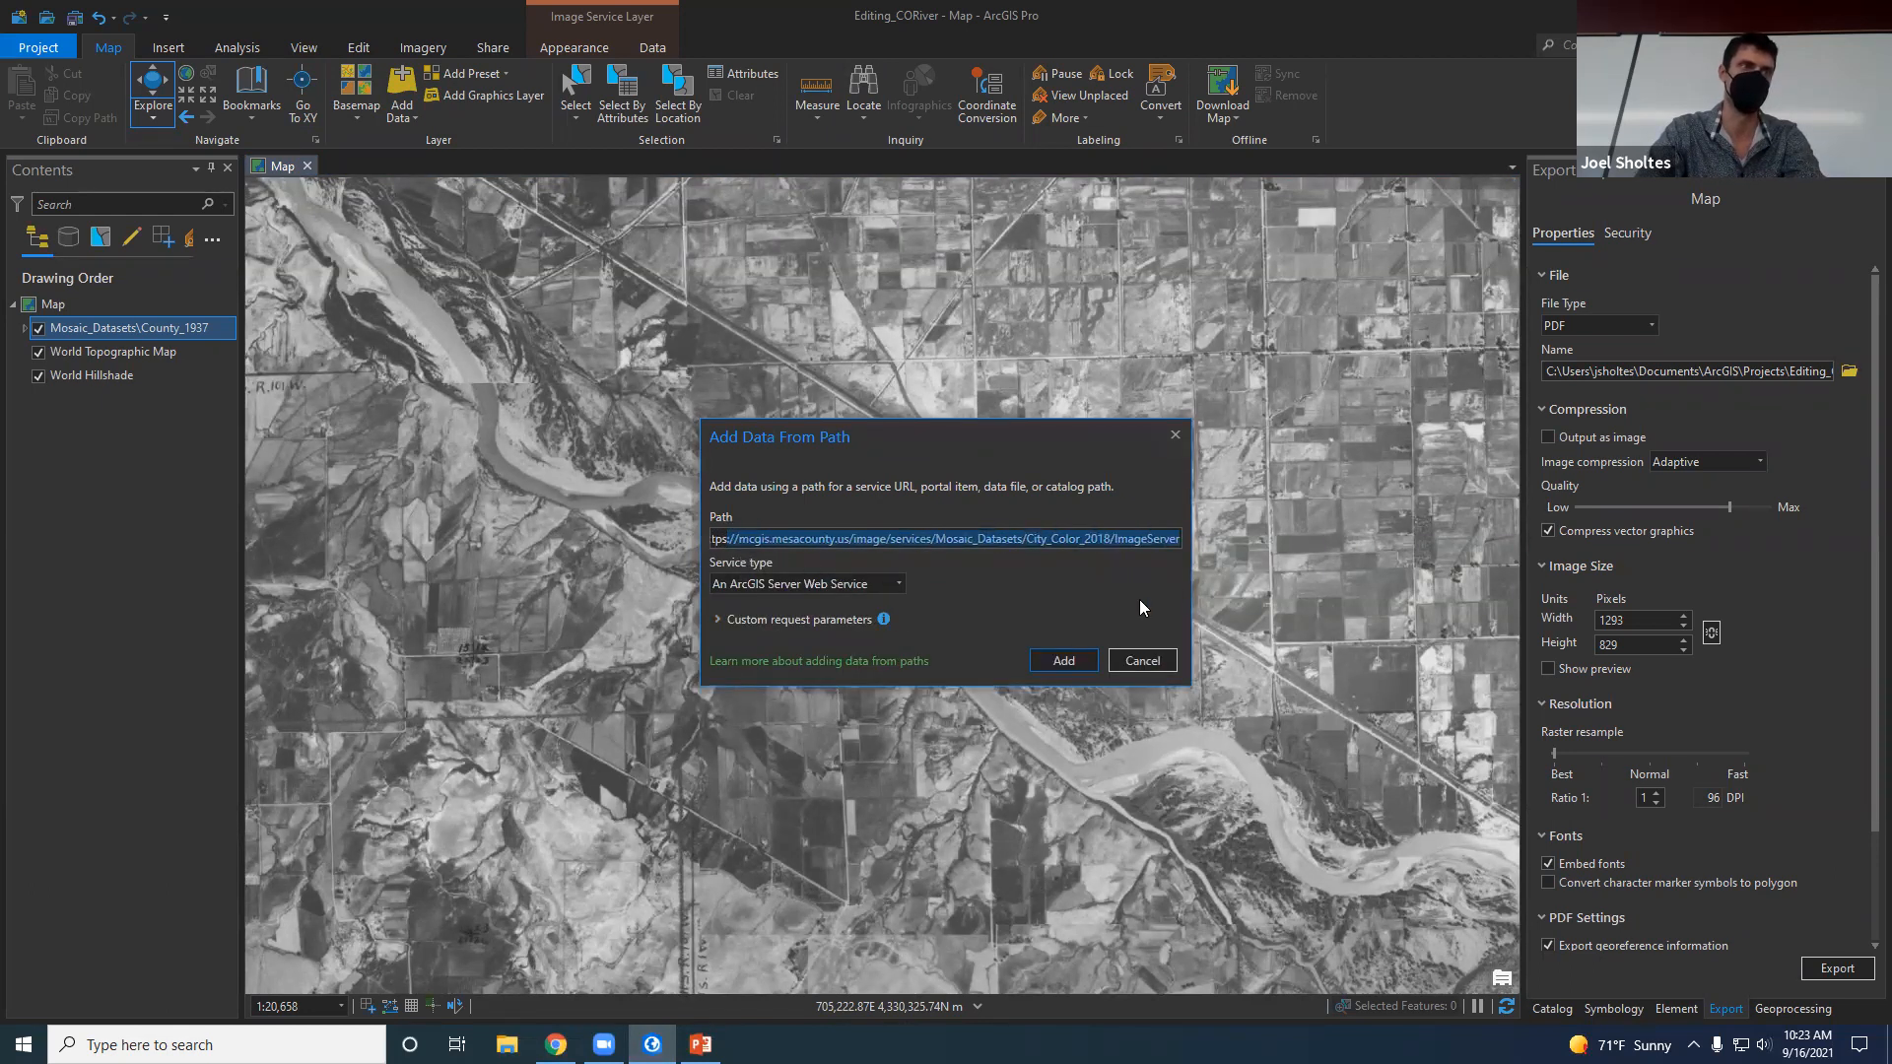
pyautogui.click(989, 538)
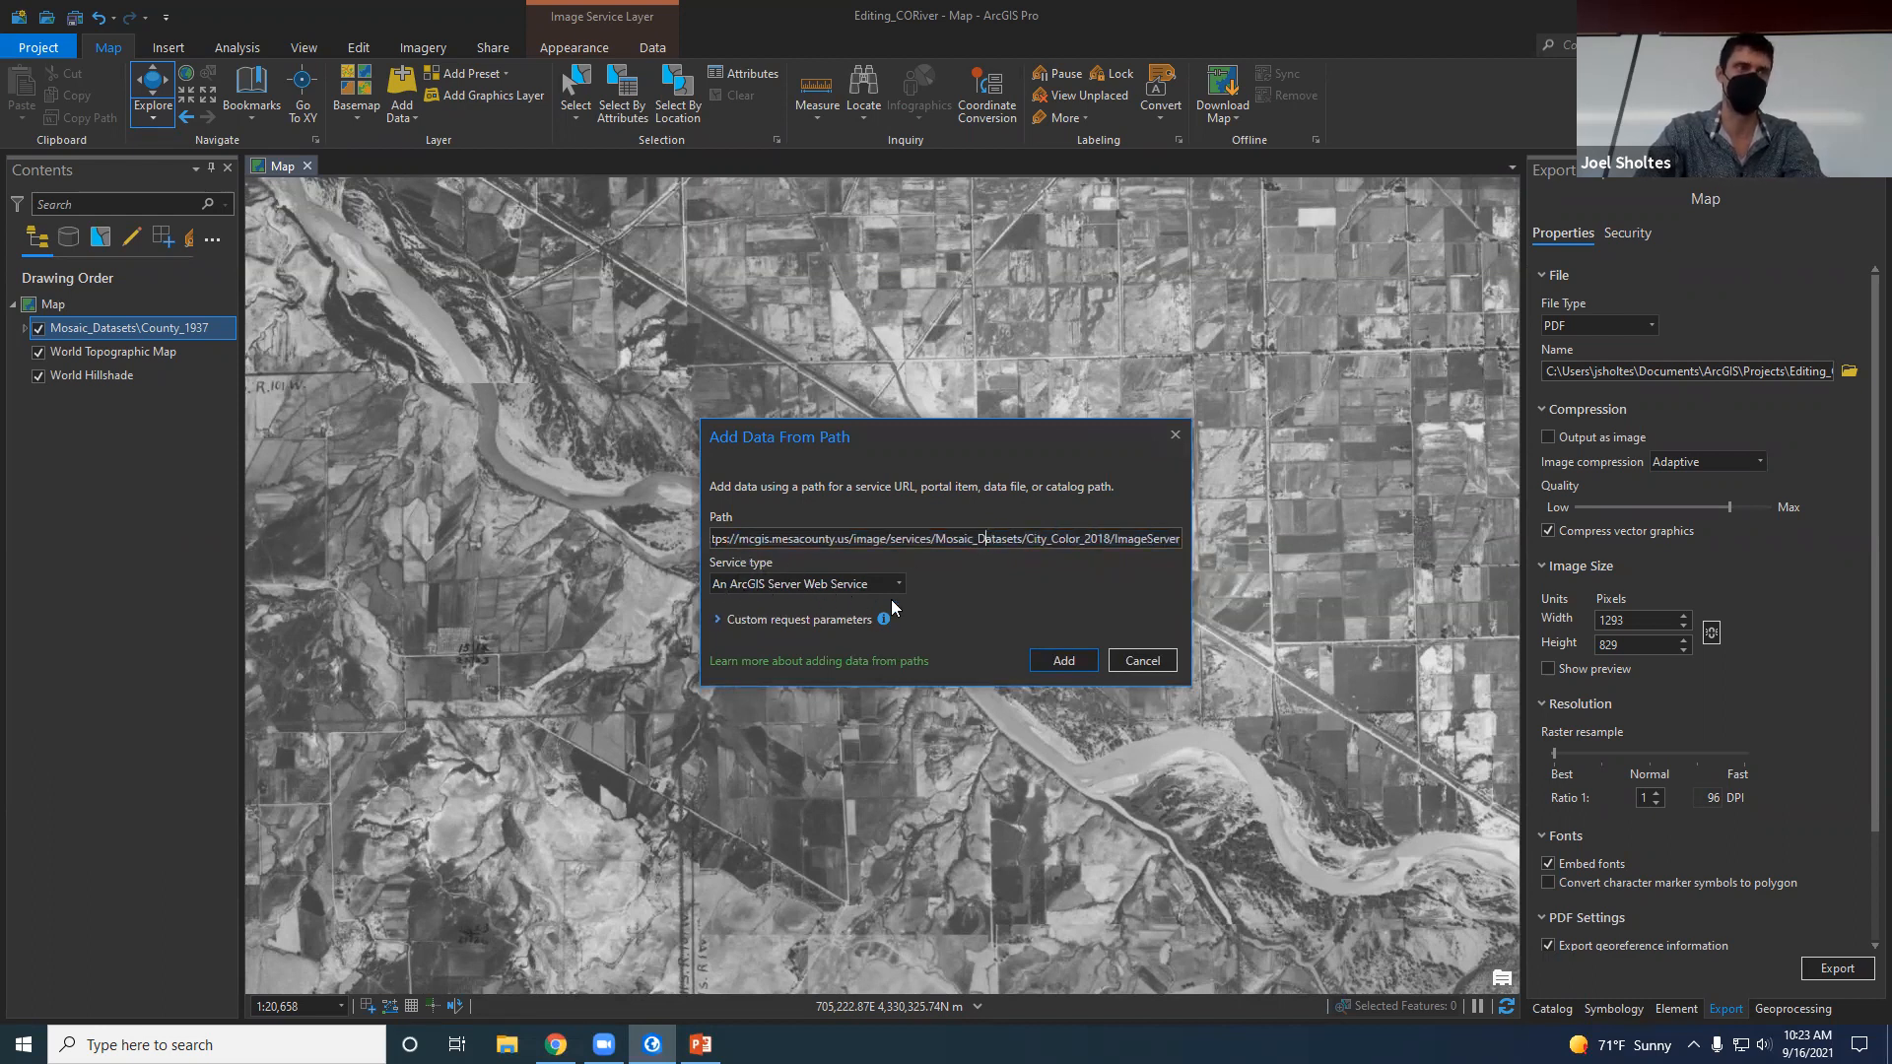
pyautogui.click(1067, 661)
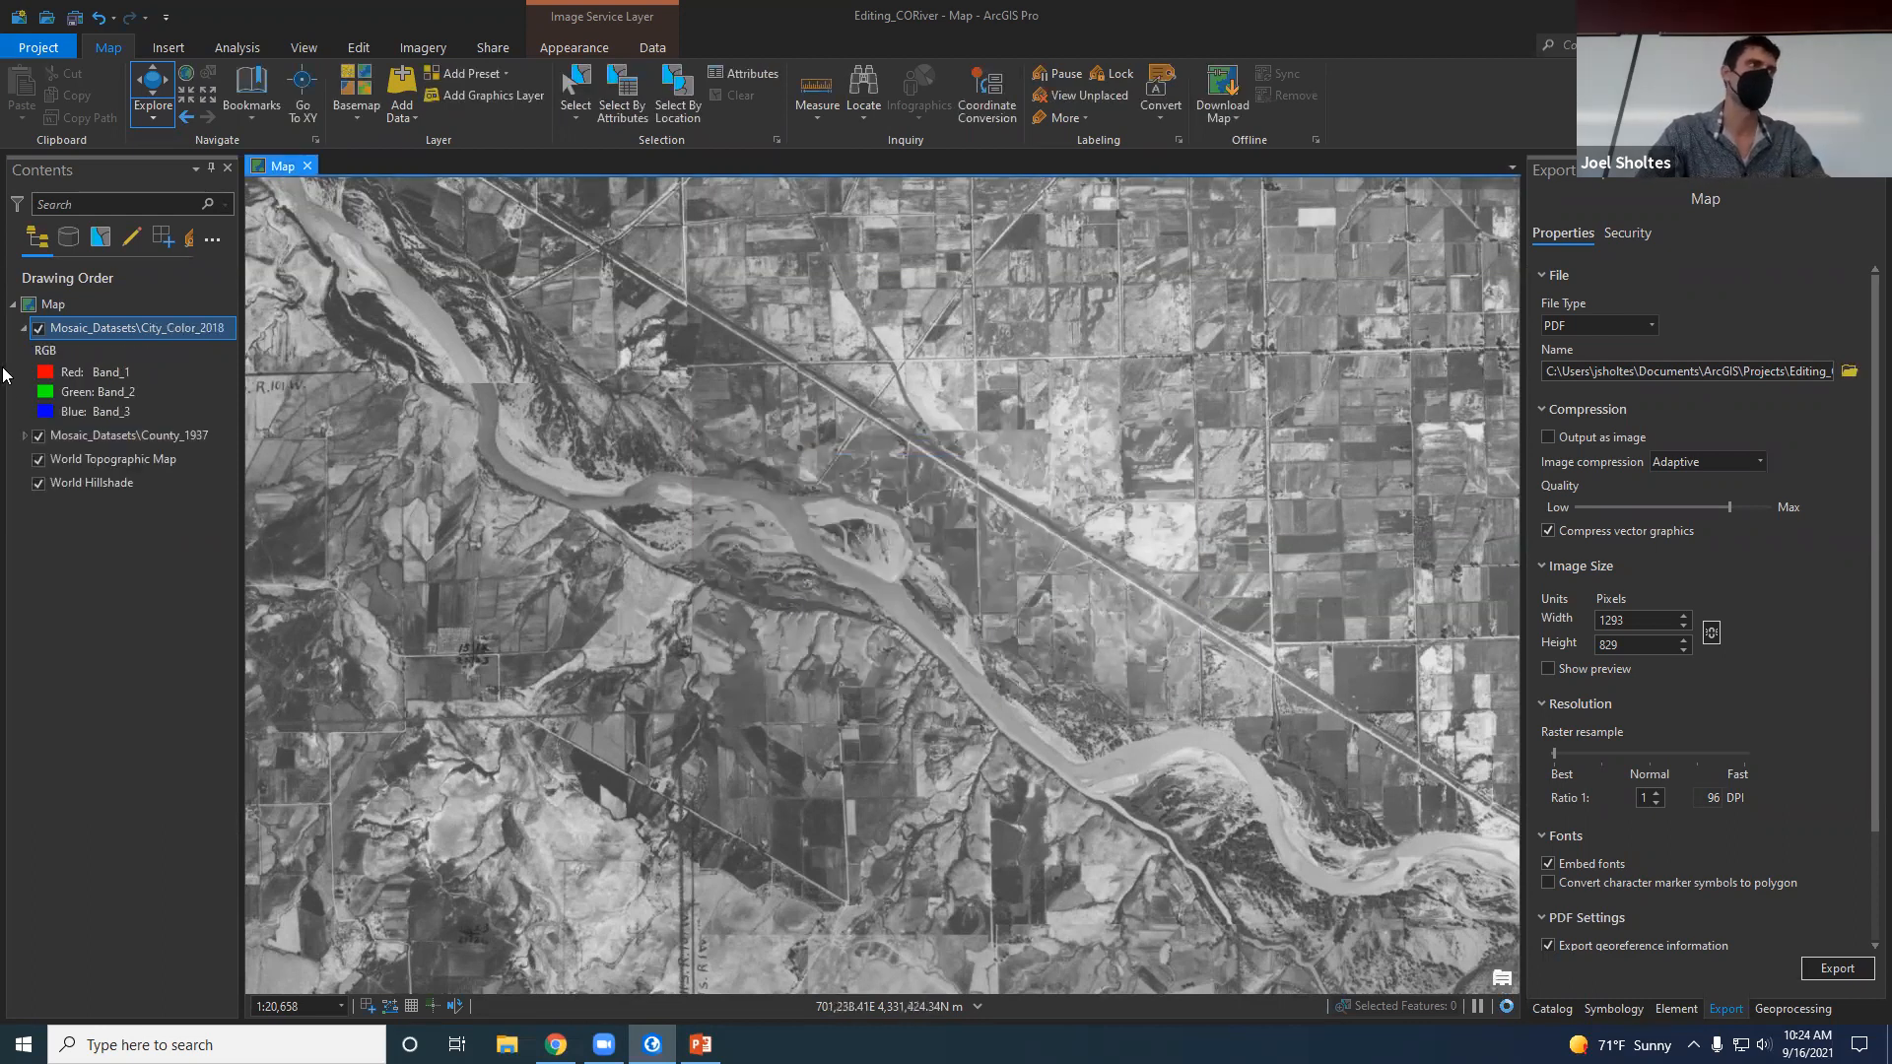
# Hide the County_1937, World Topographic Map and World Hillshade layers and view the full coverage of the 2018 imagery.
pyautogui.click(38, 436)
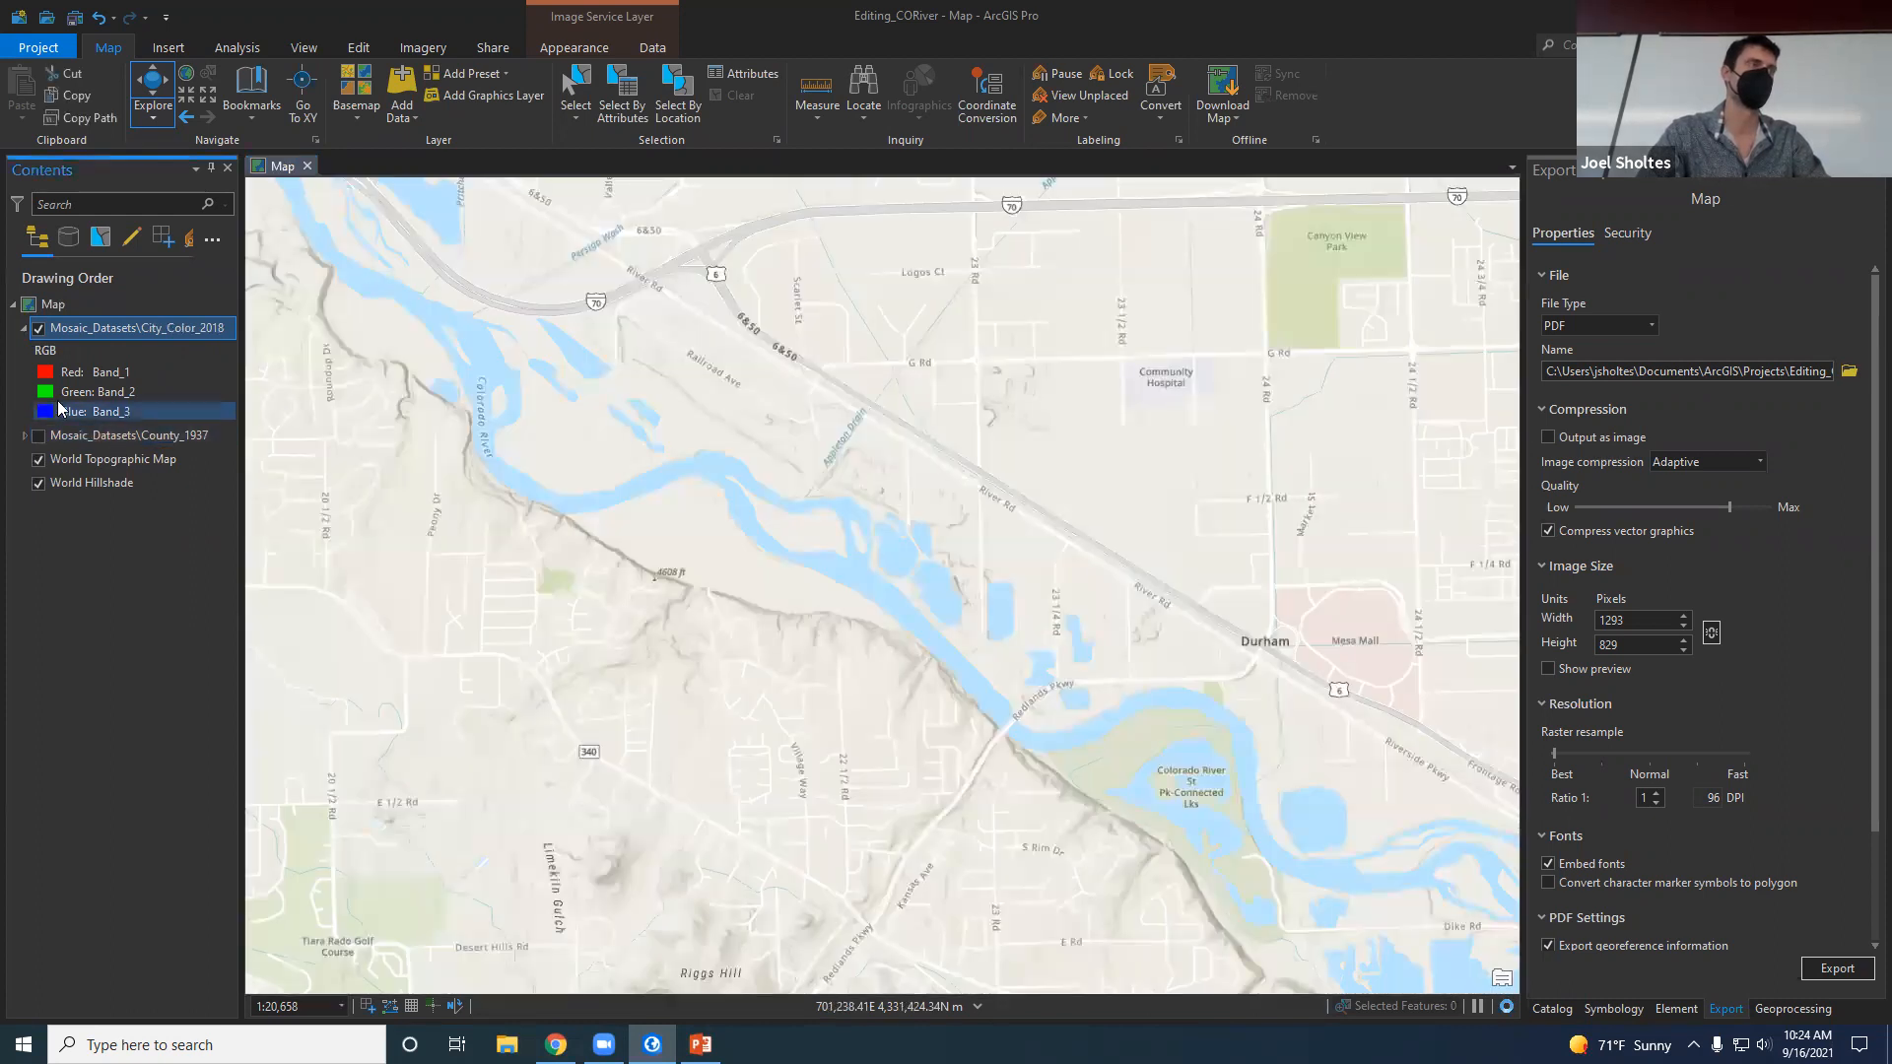
pyautogui.click(39, 460)
pyautogui.click(40, 483)
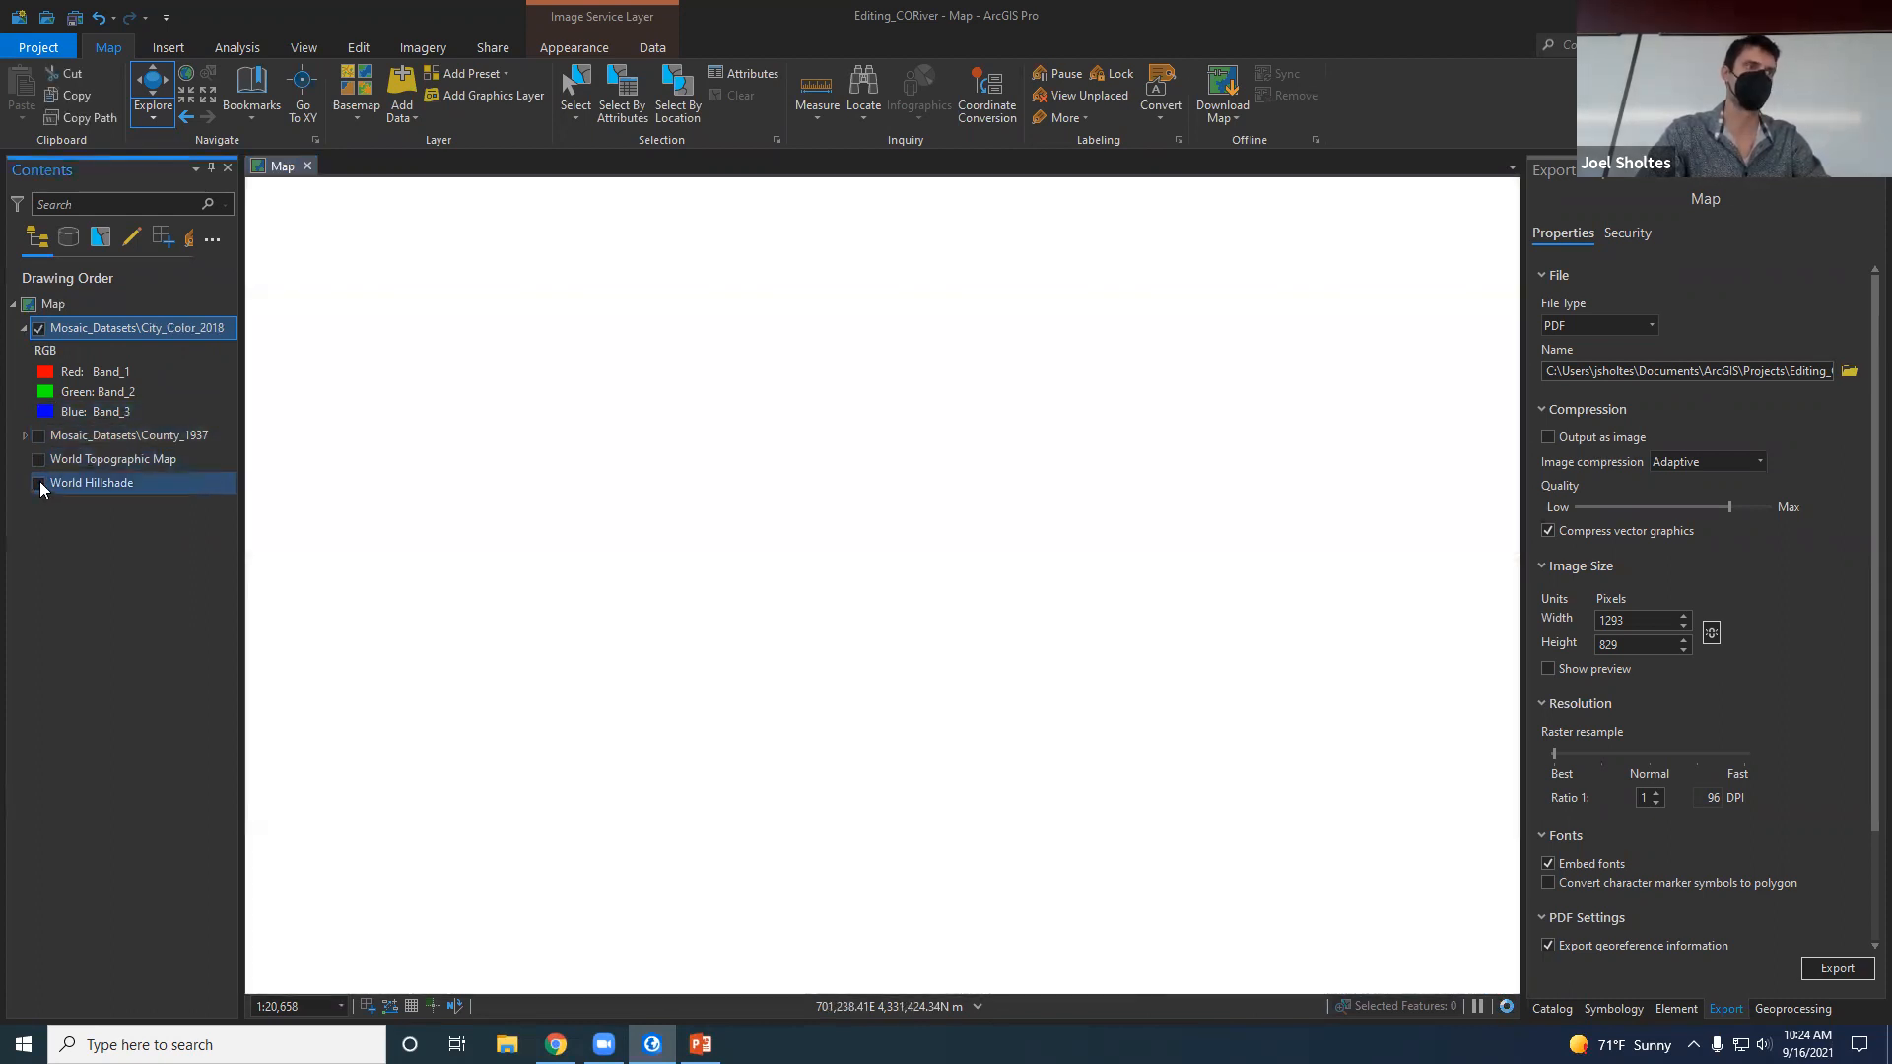
pyautogui.scroll(-8, 789, 513)
pyautogui.rightClick(208, 333)
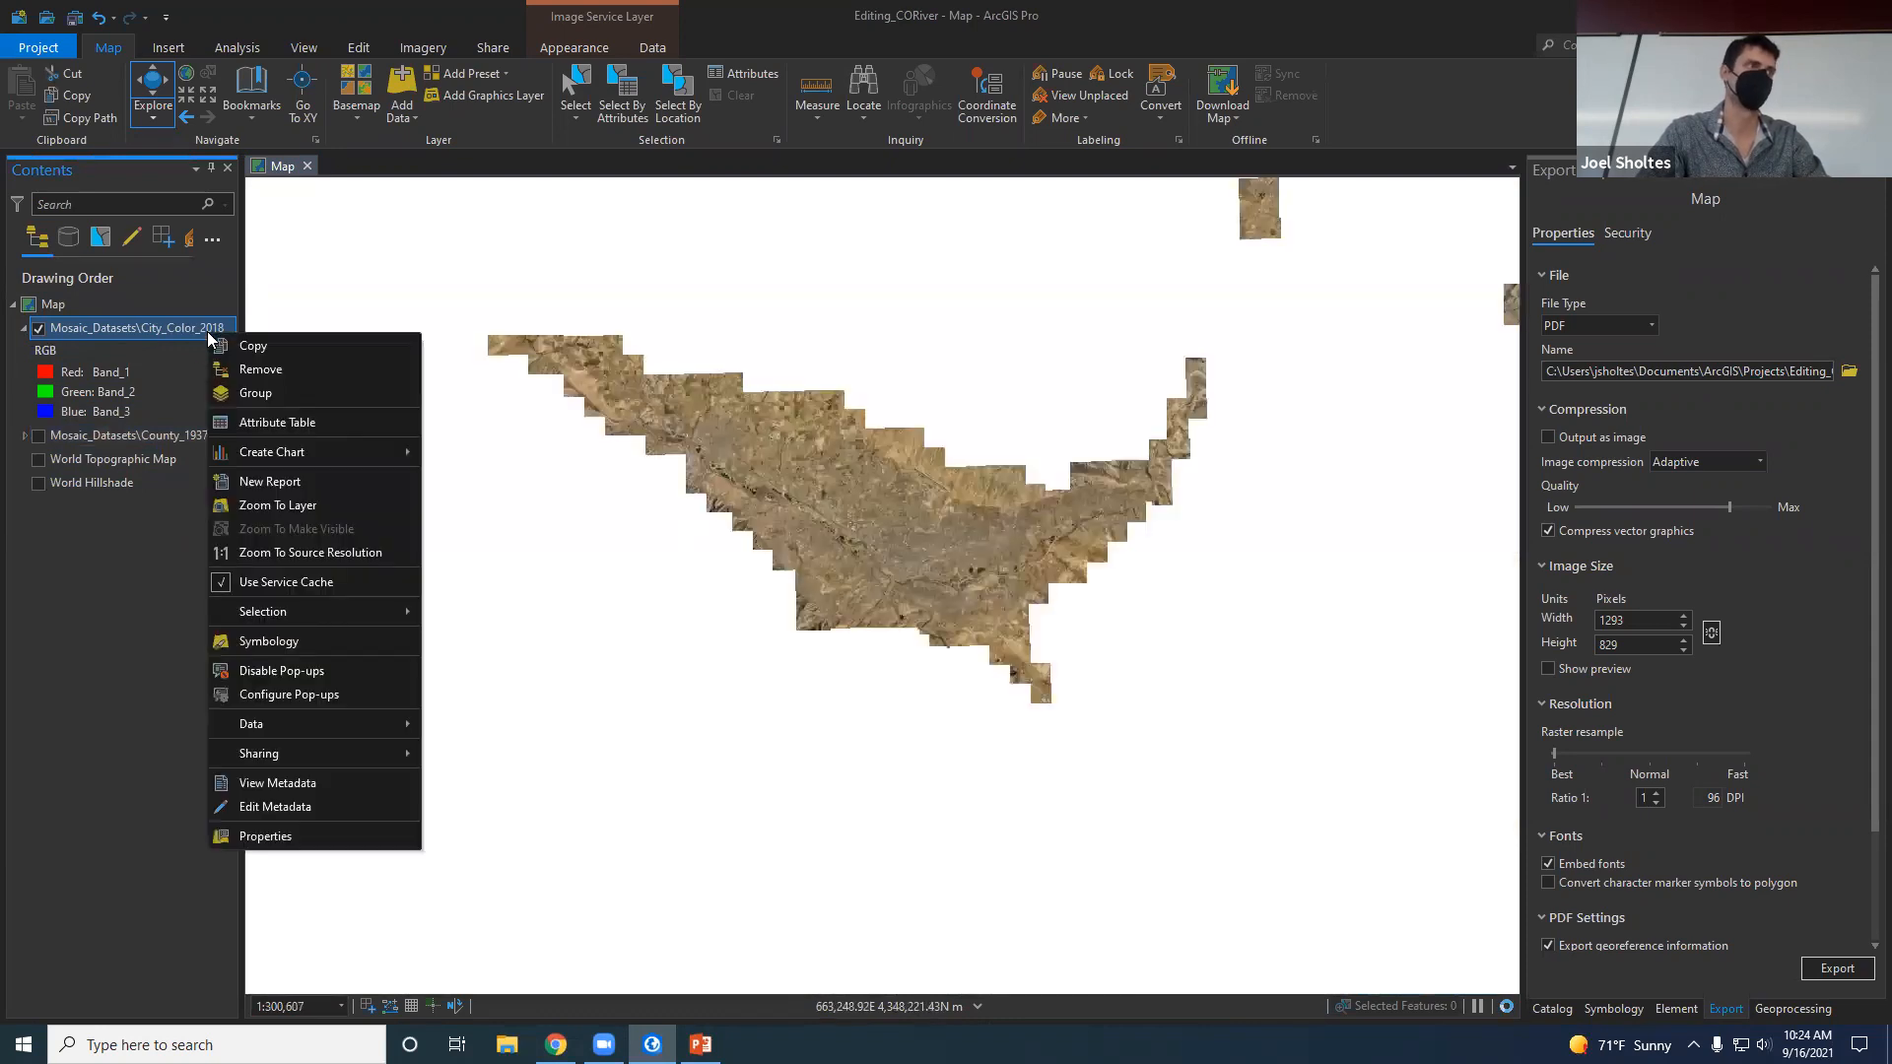
pyautogui.click(814, 499)
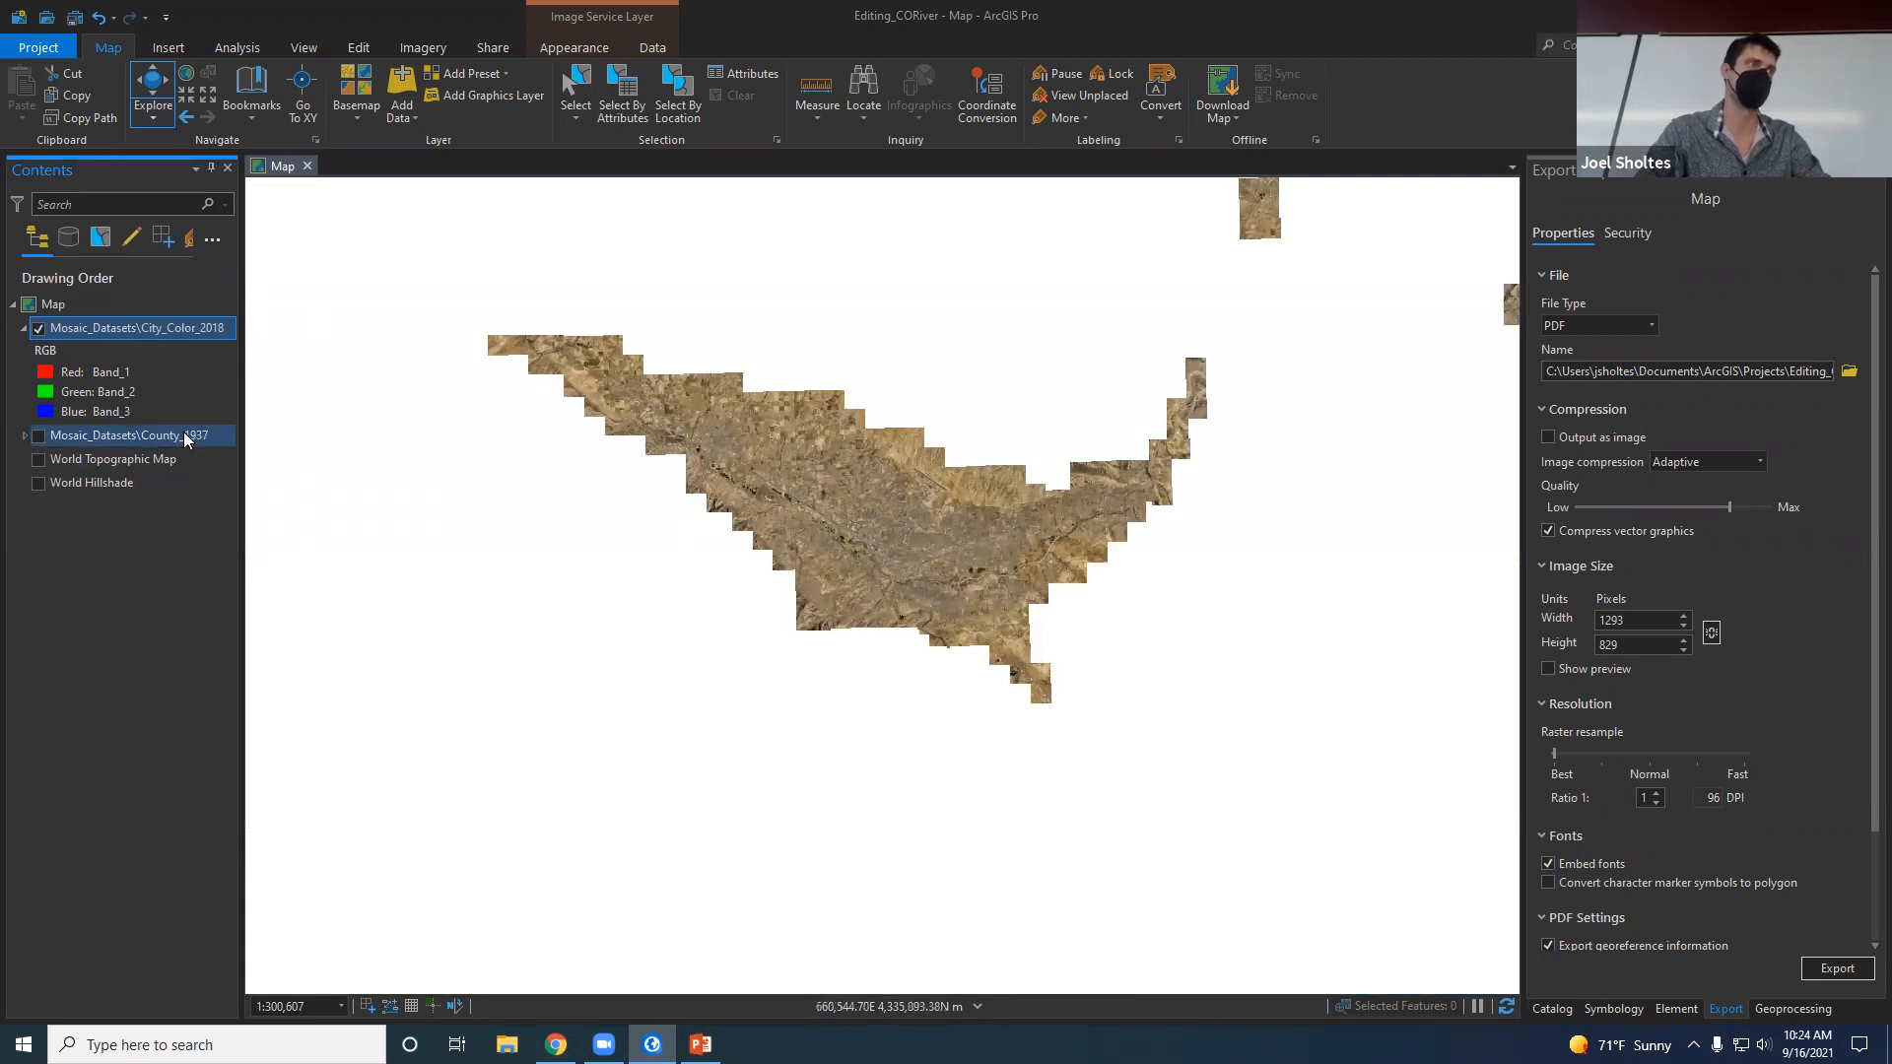
# Add rivers.shp from the project's Editing_CORiver folder to the map.
pyautogui.click(1557, 1009)
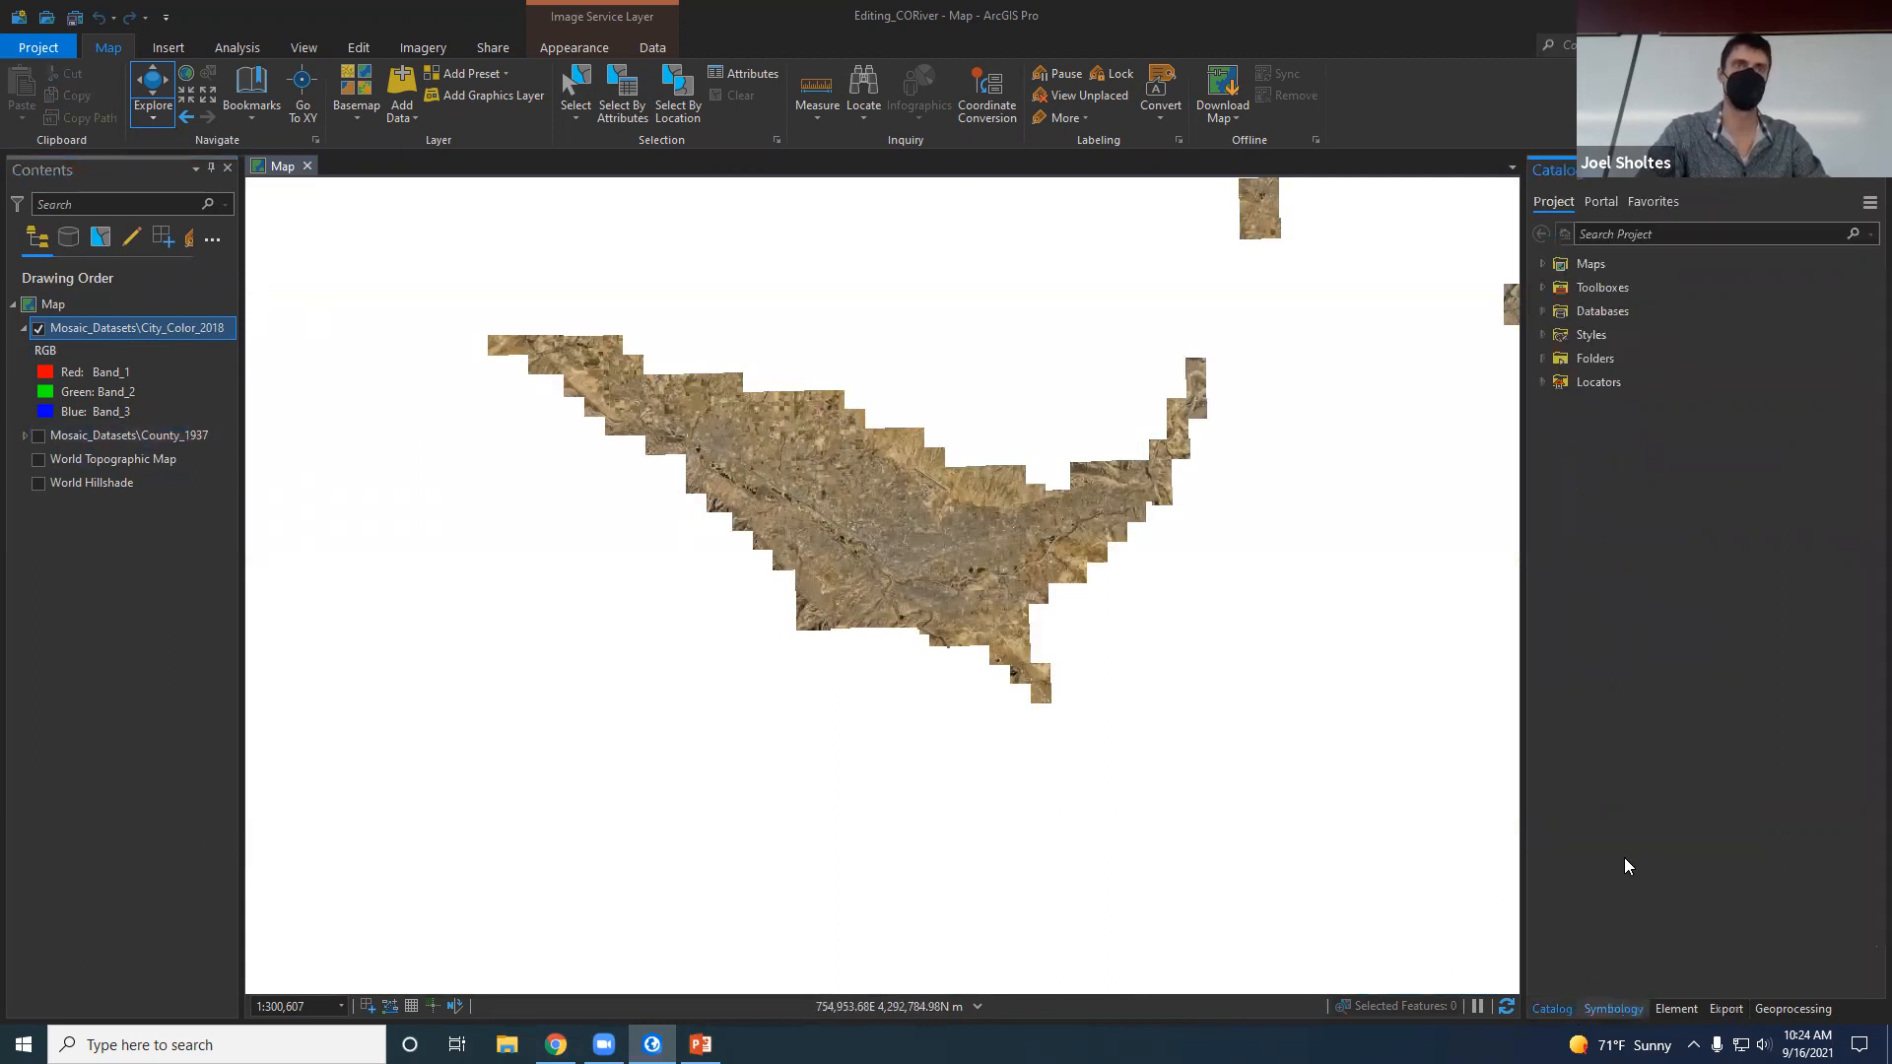
pyautogui.click(1542, 359)
pyautogui.click(1559, 382)
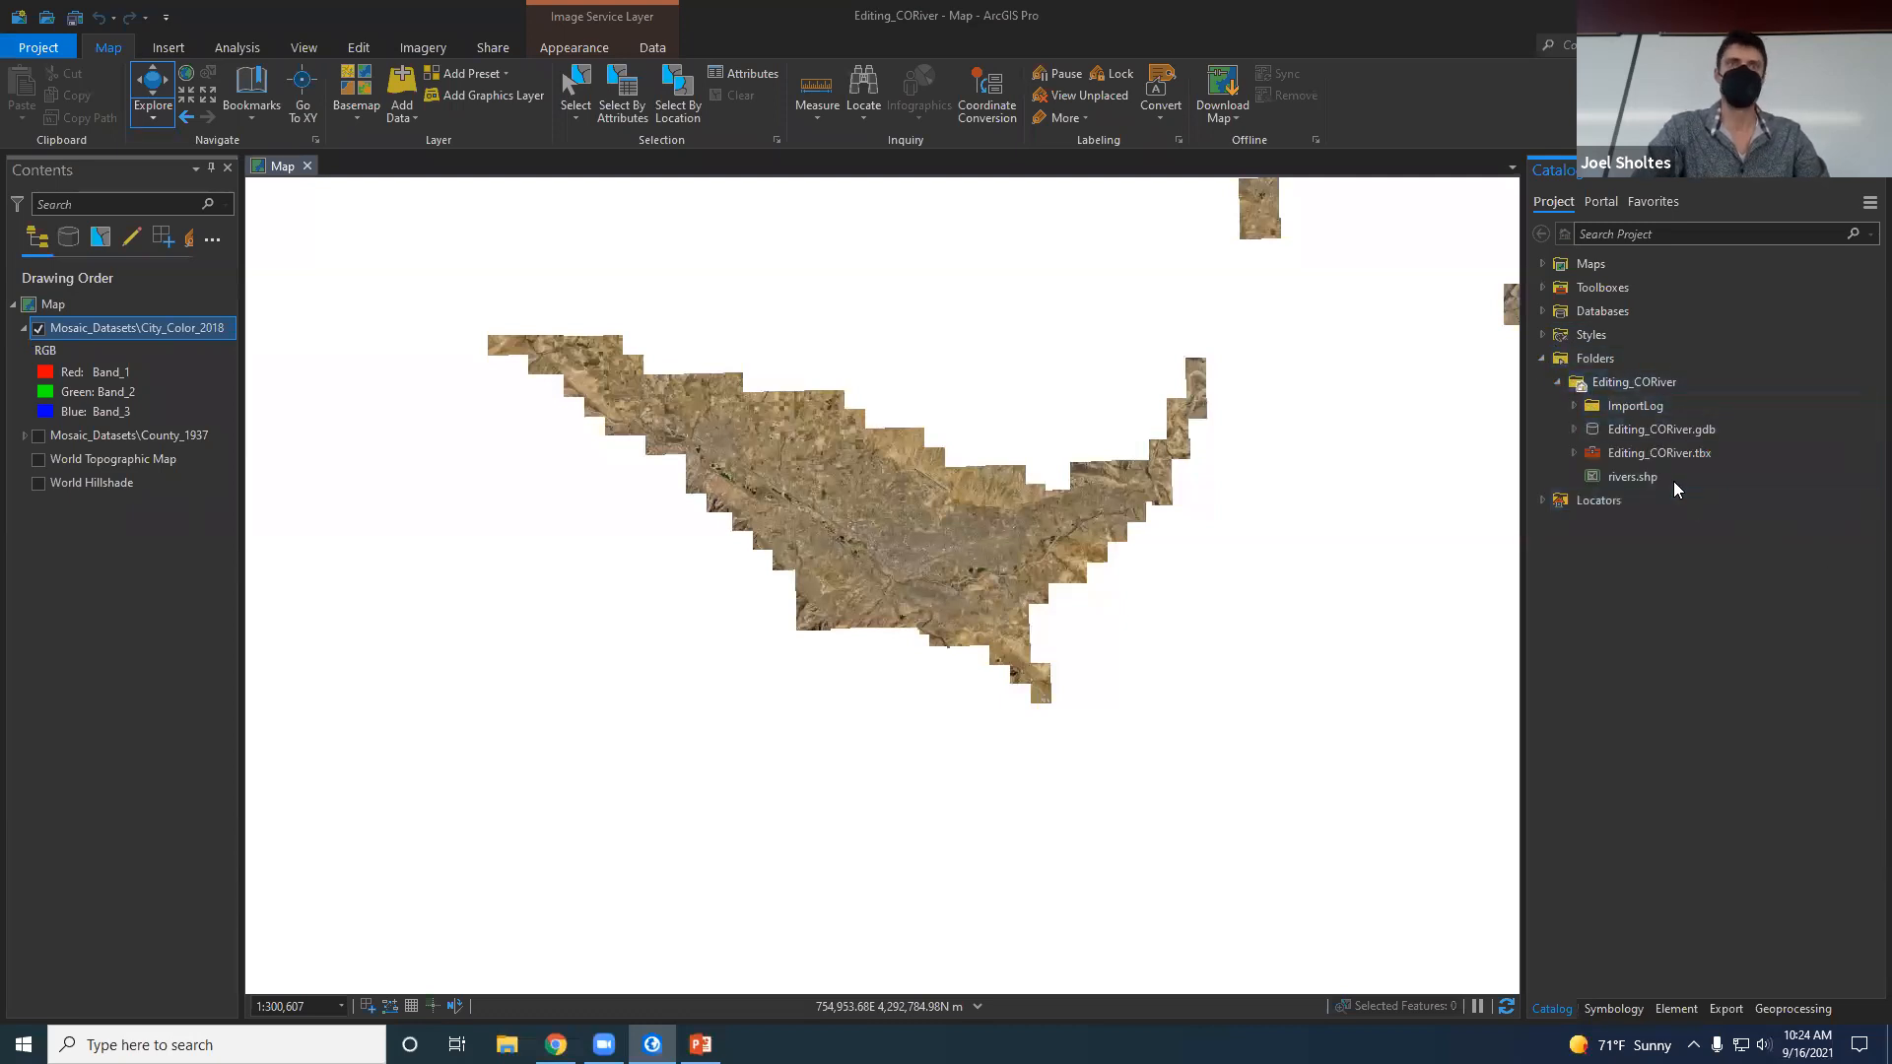
pyautogui.click(1638, 479)
pyautogui.moveTo(1638, 479)
pyautogui.mouseDown()
pyautogui.moveTo(1064, 633)
pyautogui.moveTo(1124, 616)
pyautogui.mouseUp()
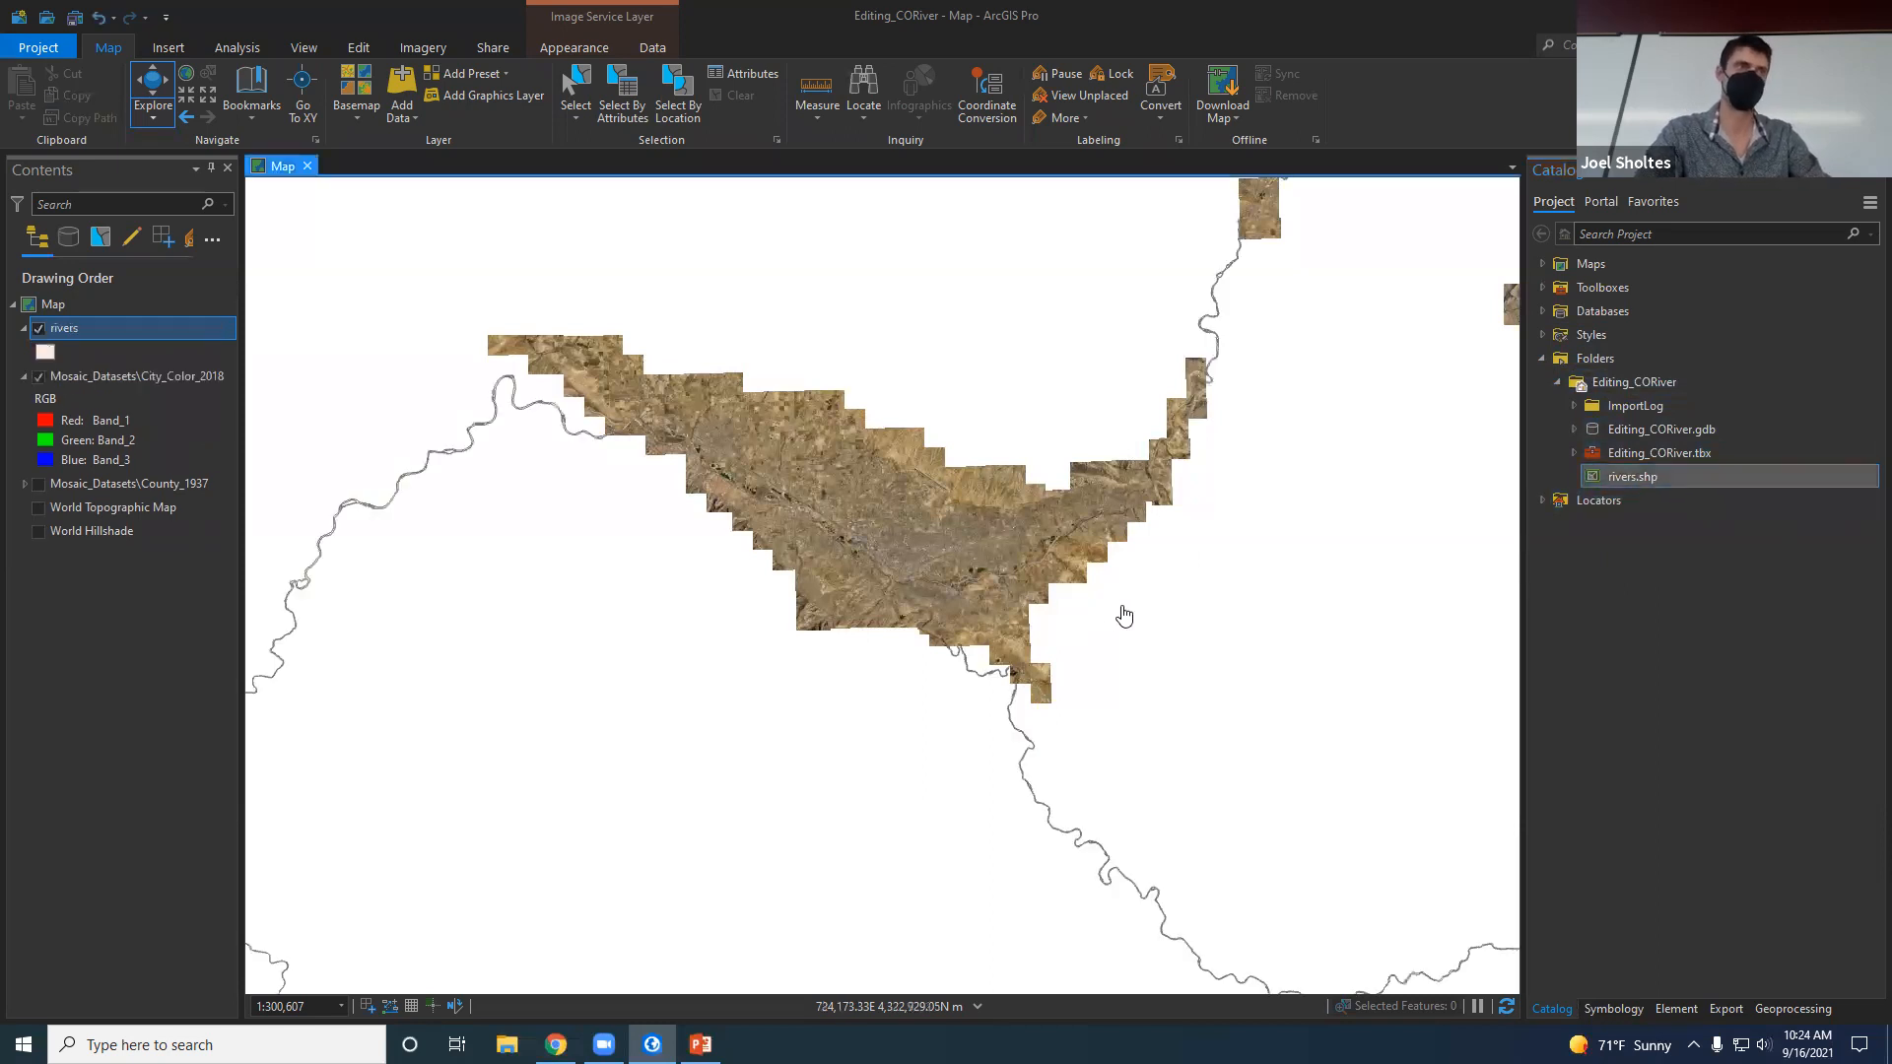
# Give the rivers polygons the unfilled 1 pt black outline symbol from the ArcGIS 2D gallery.
pyautogui.click(52, 352)
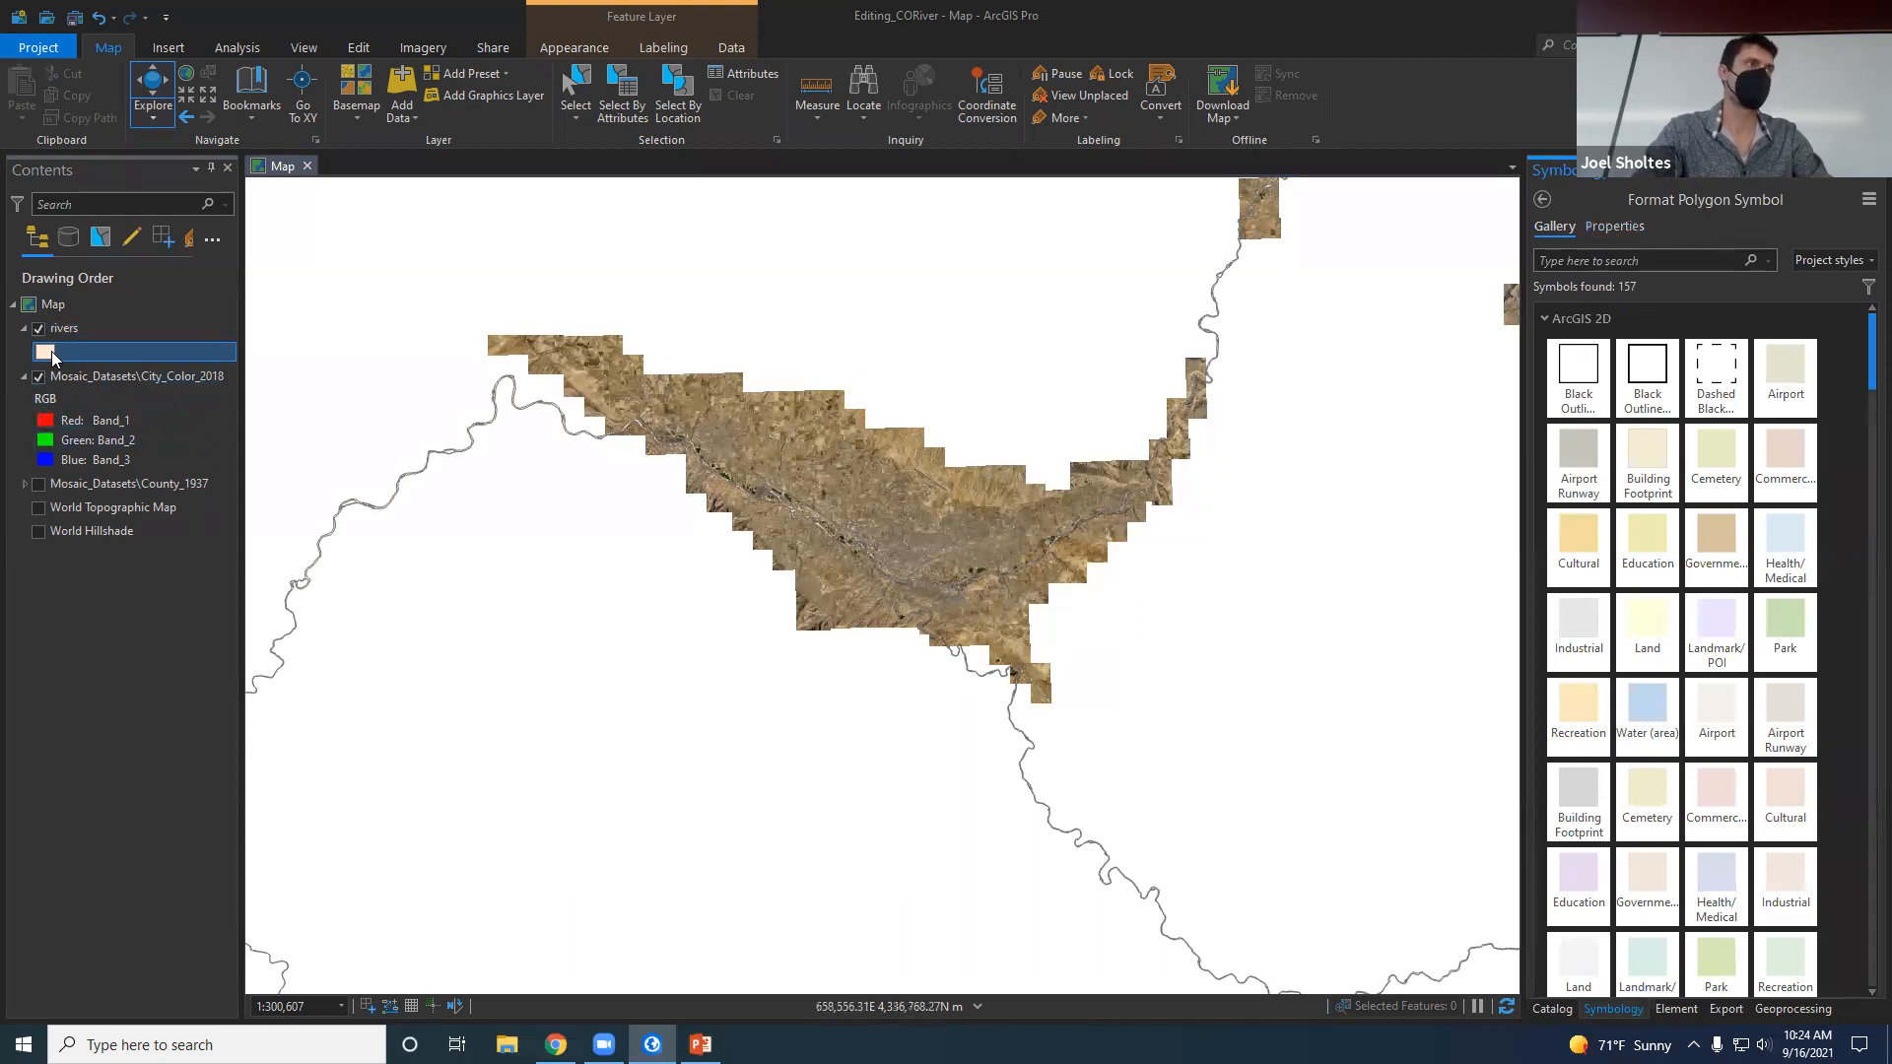
pyautogui.click(1646, 385)
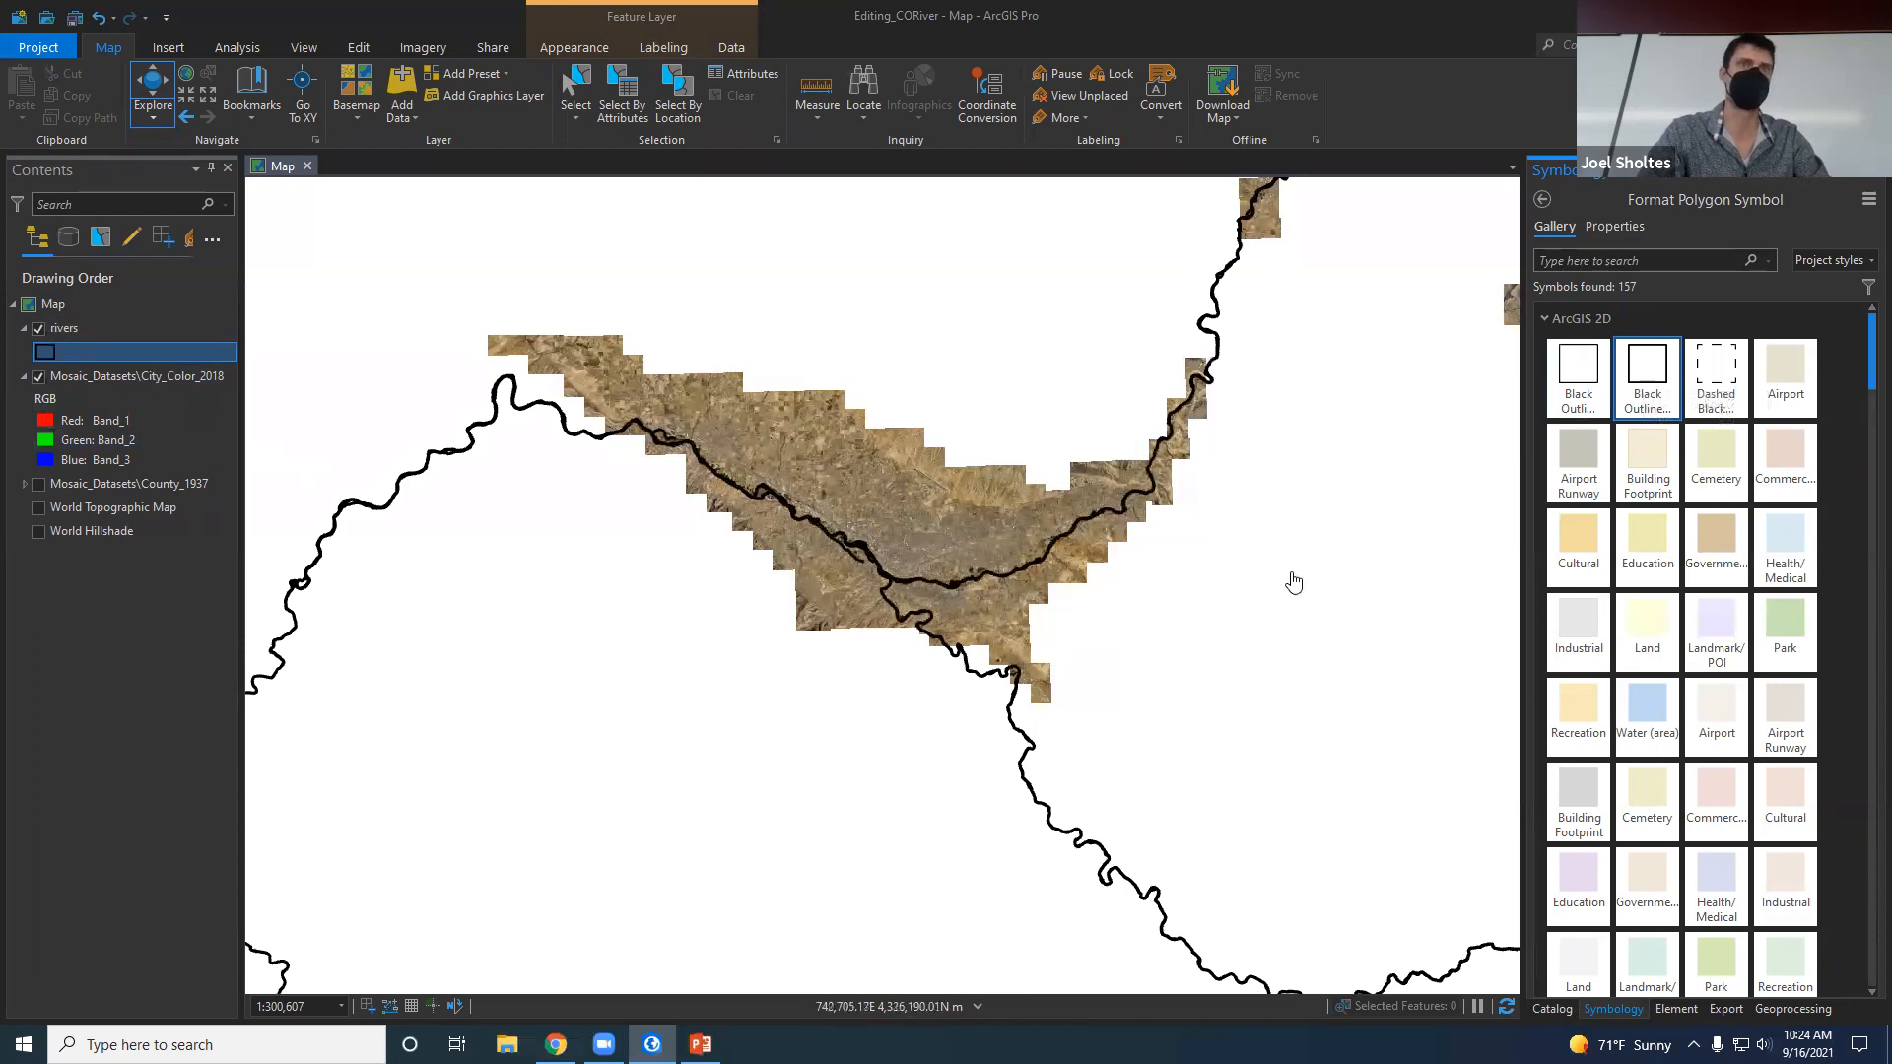
pyautogui.click(1578, 375)
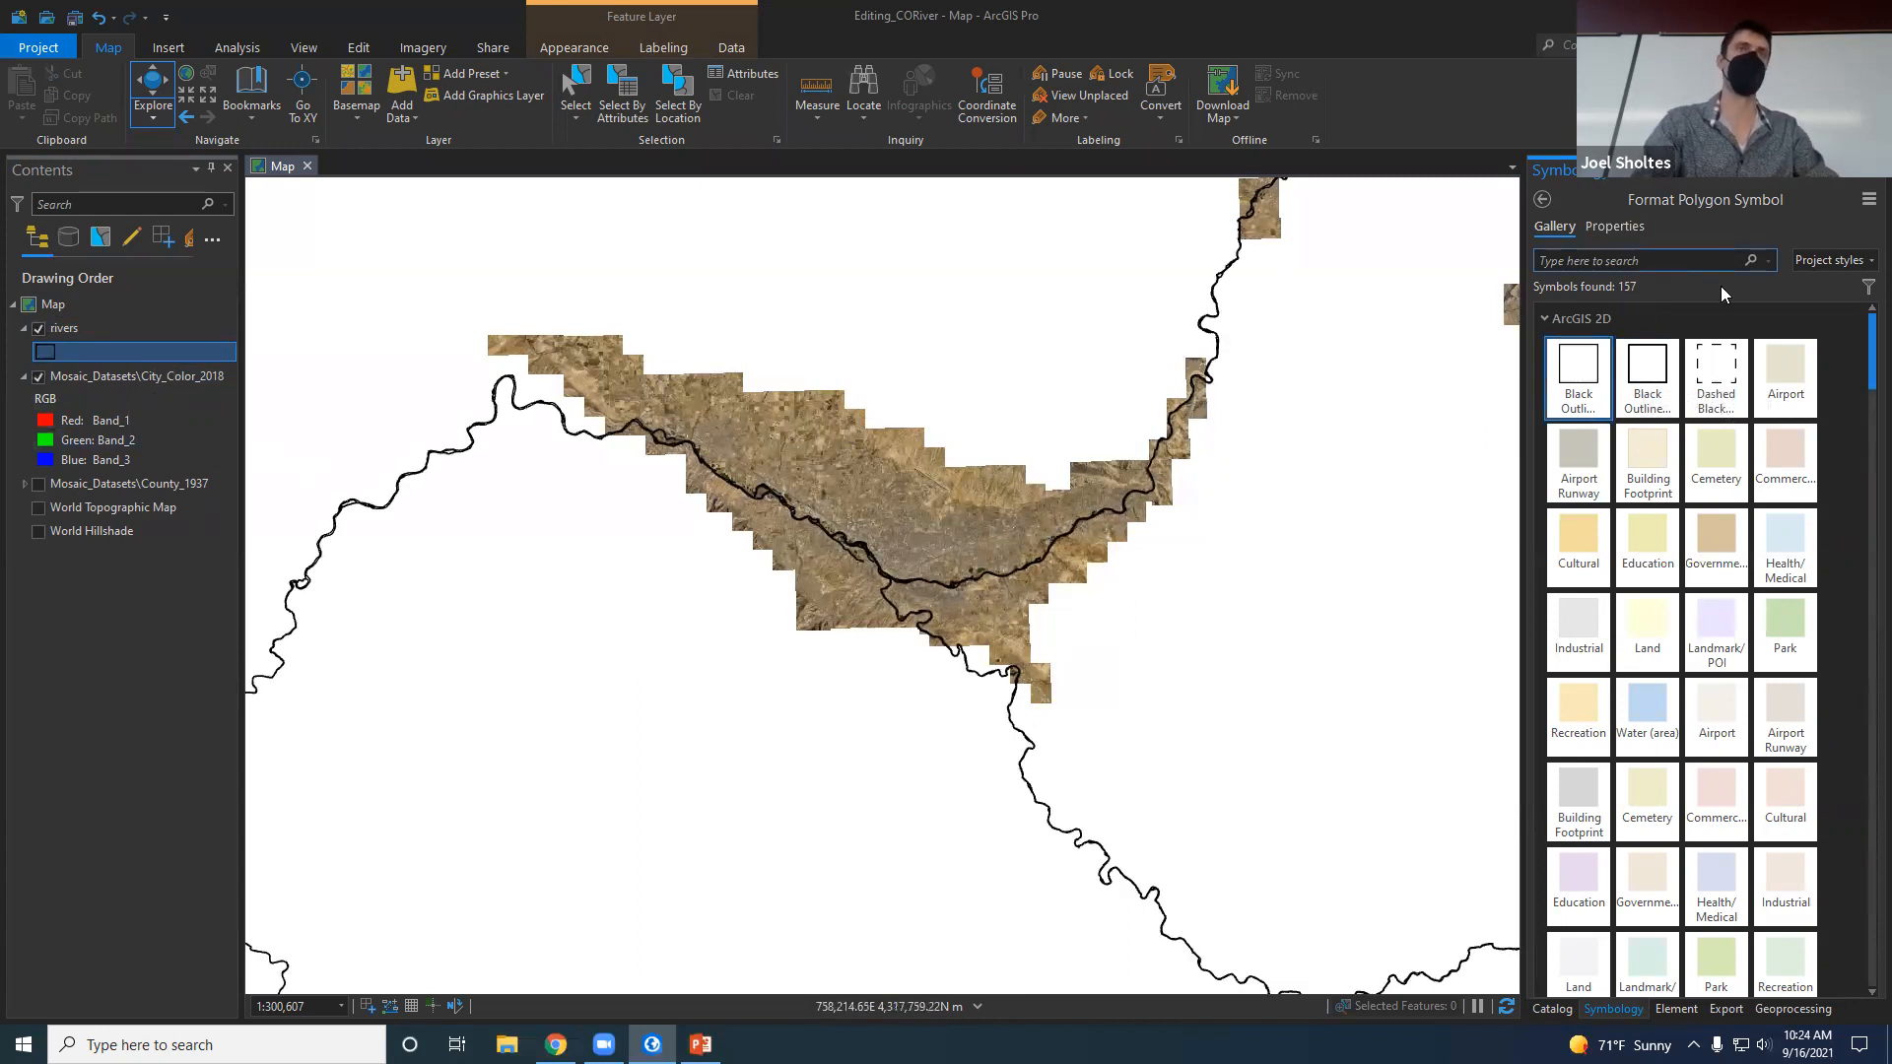
# Set the rivers symbol's outline color to bright blue and its width to 1.5 pt, and apply the changes.
pyautogui.click(1618, 226)
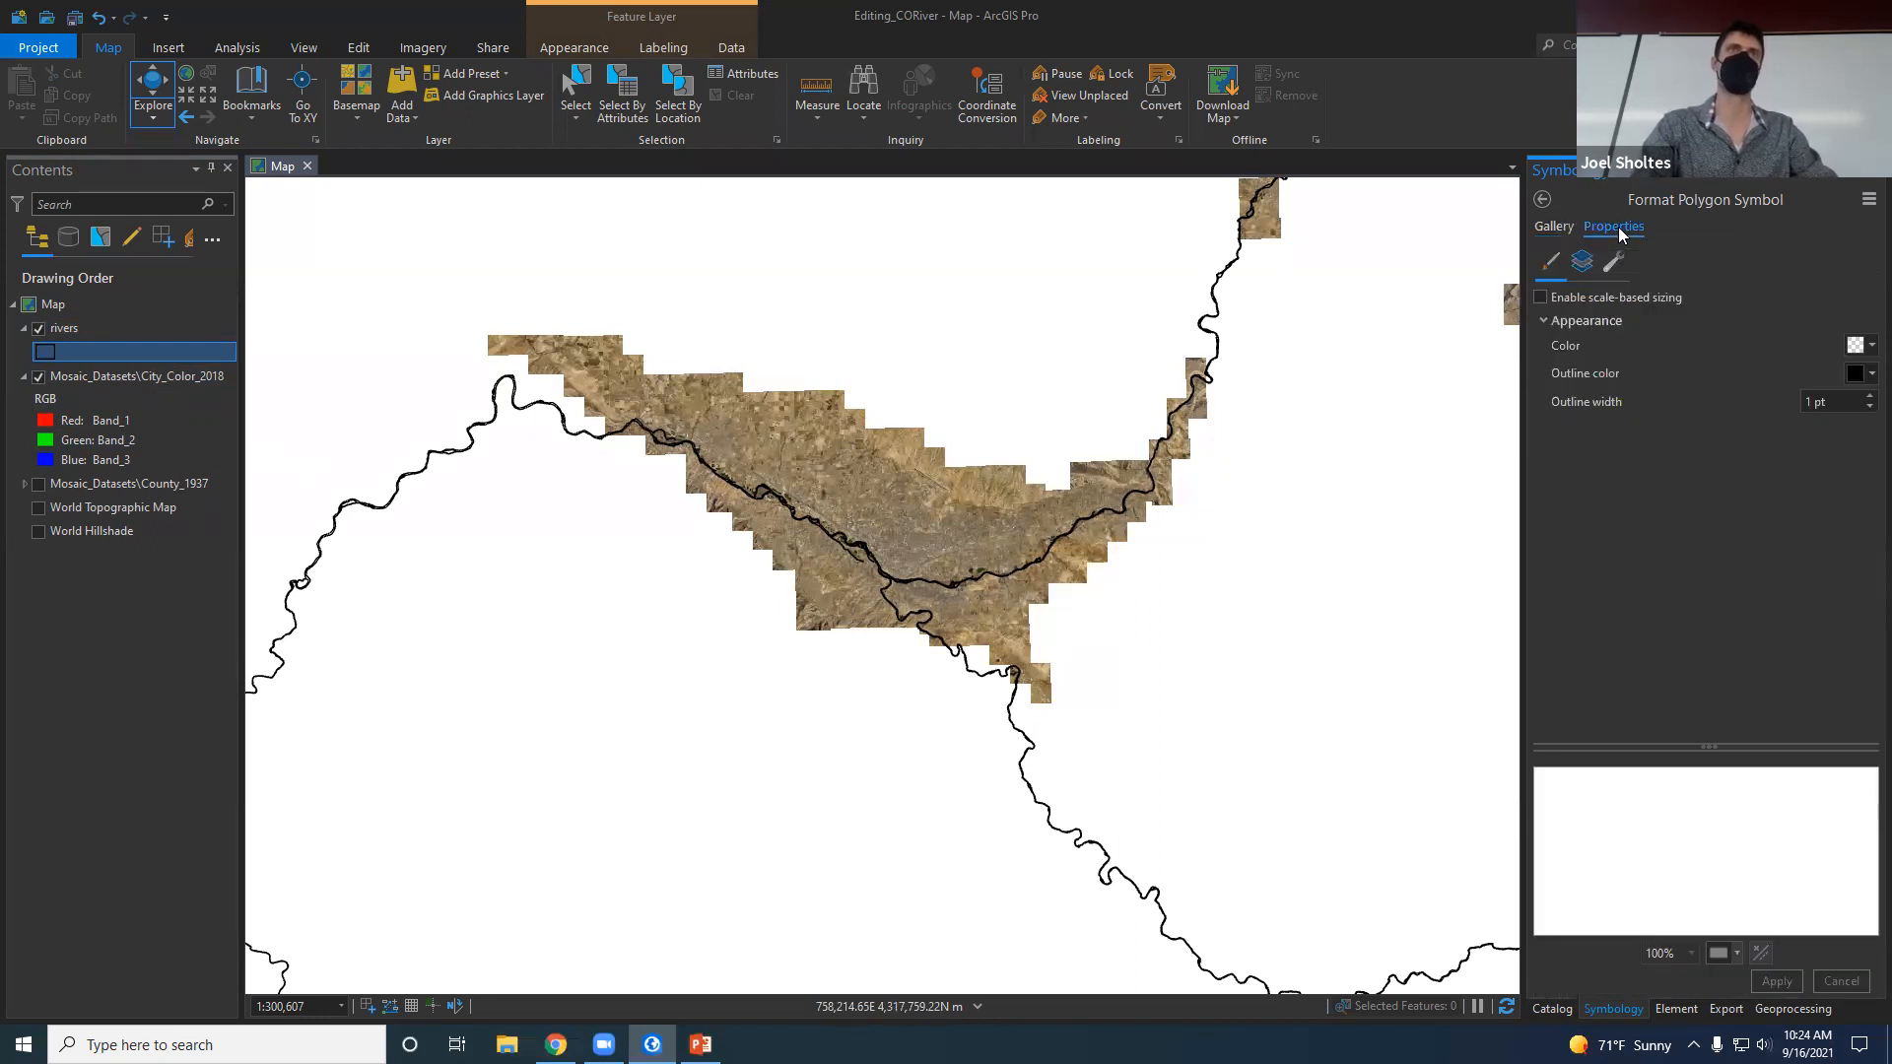
pyautogui.click(1859, 346)
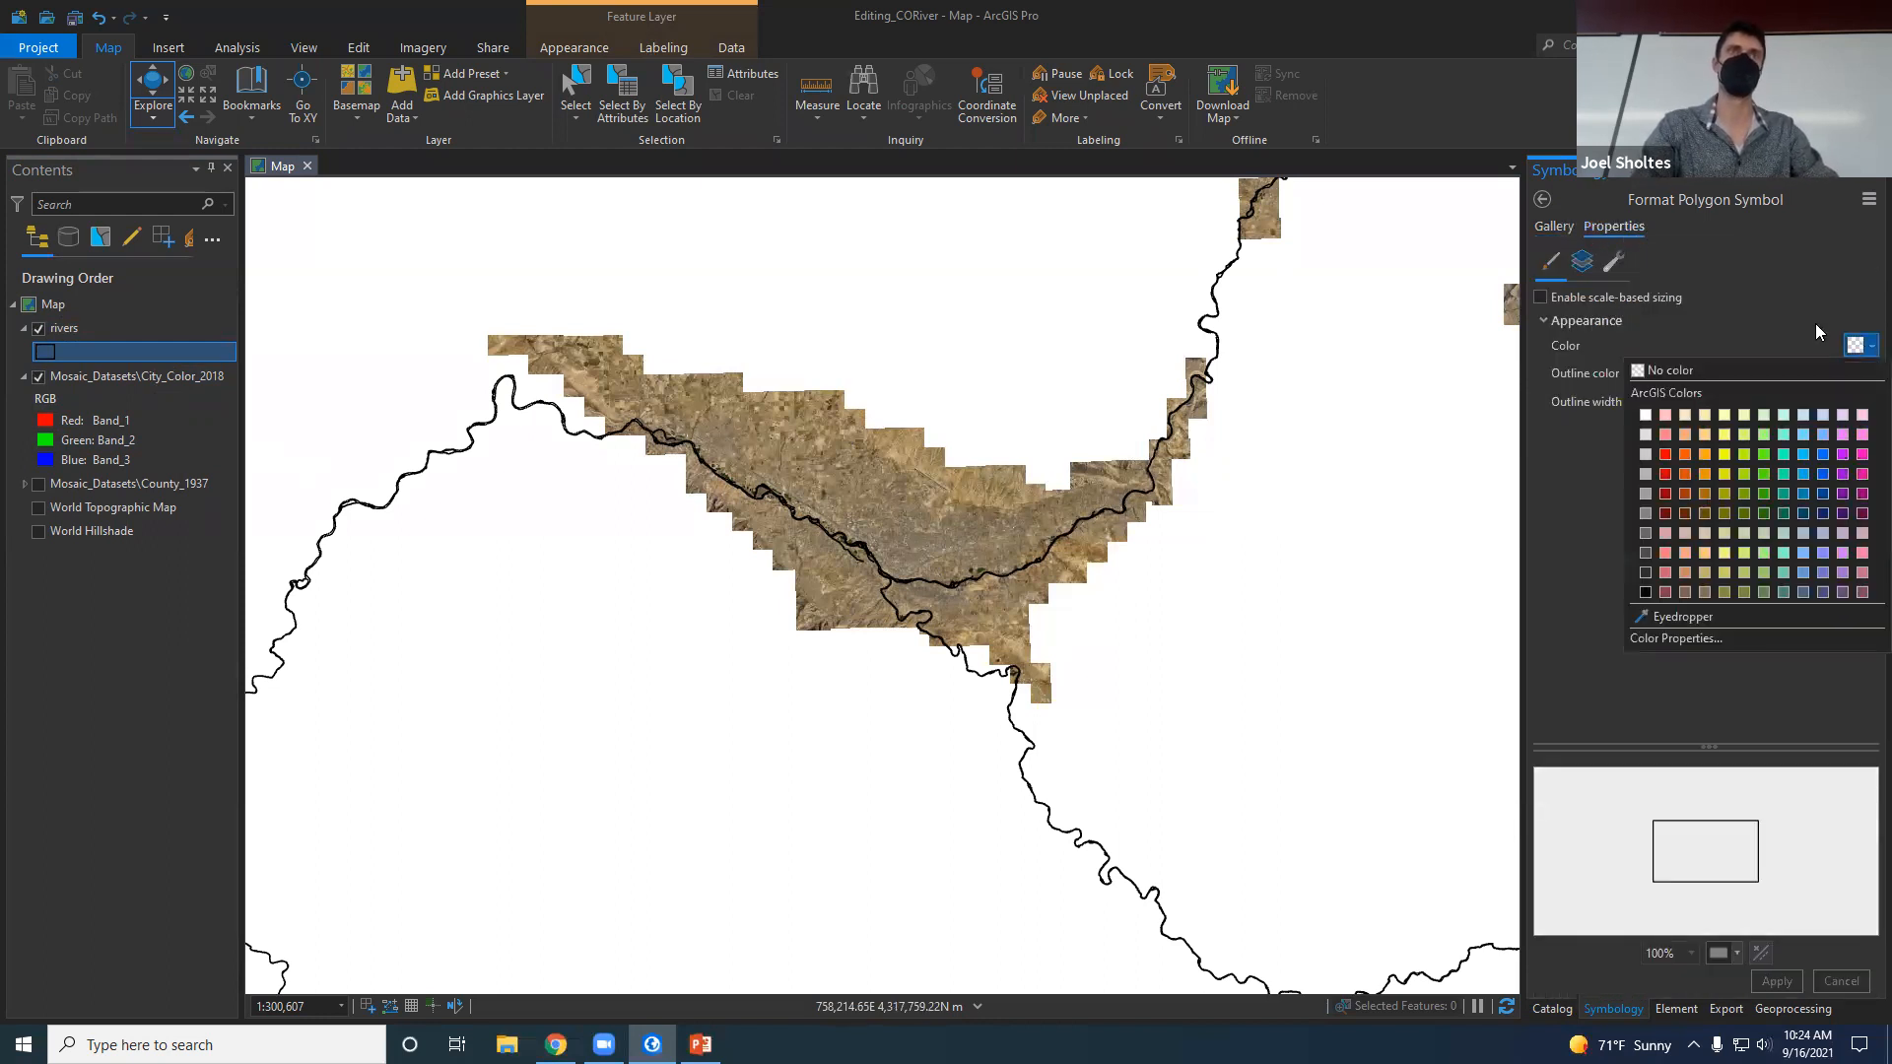
pyautogui.click(1858, 371)
pyautogui.click(1859, 374)
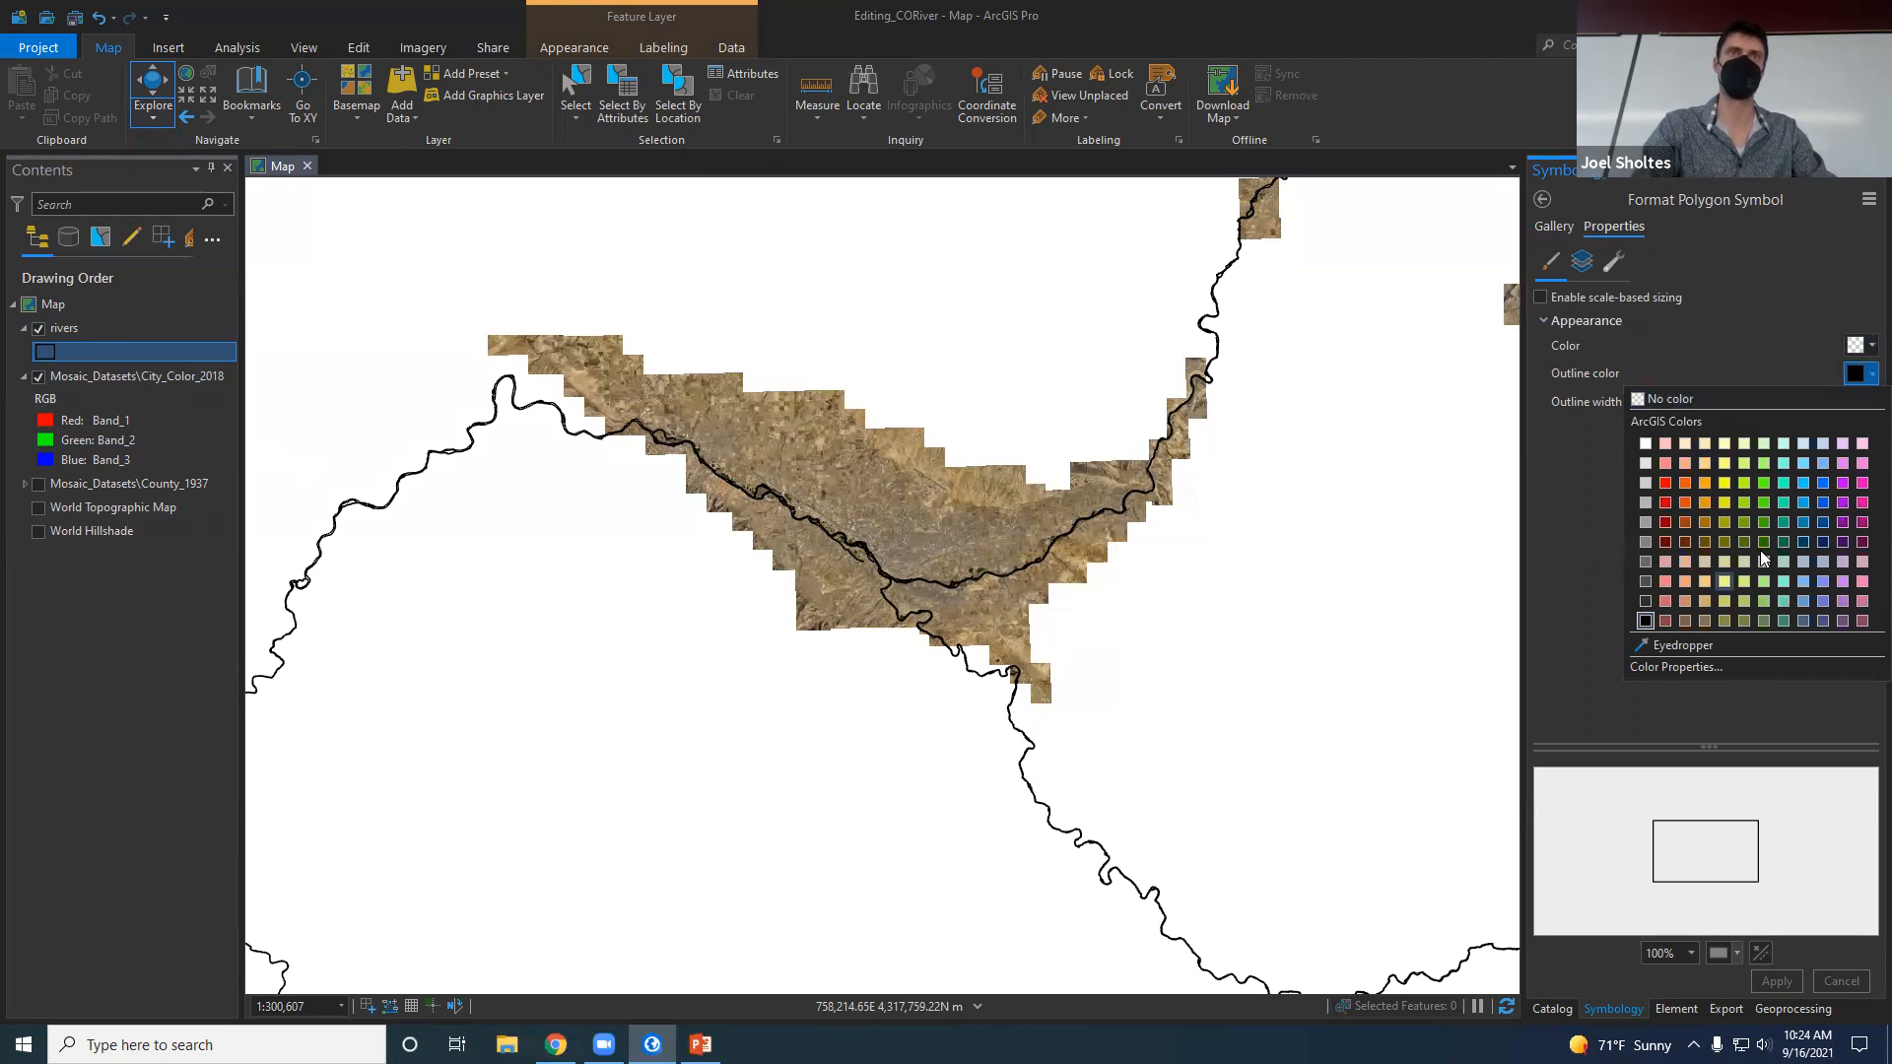
pyautogui.click(1804, 503)
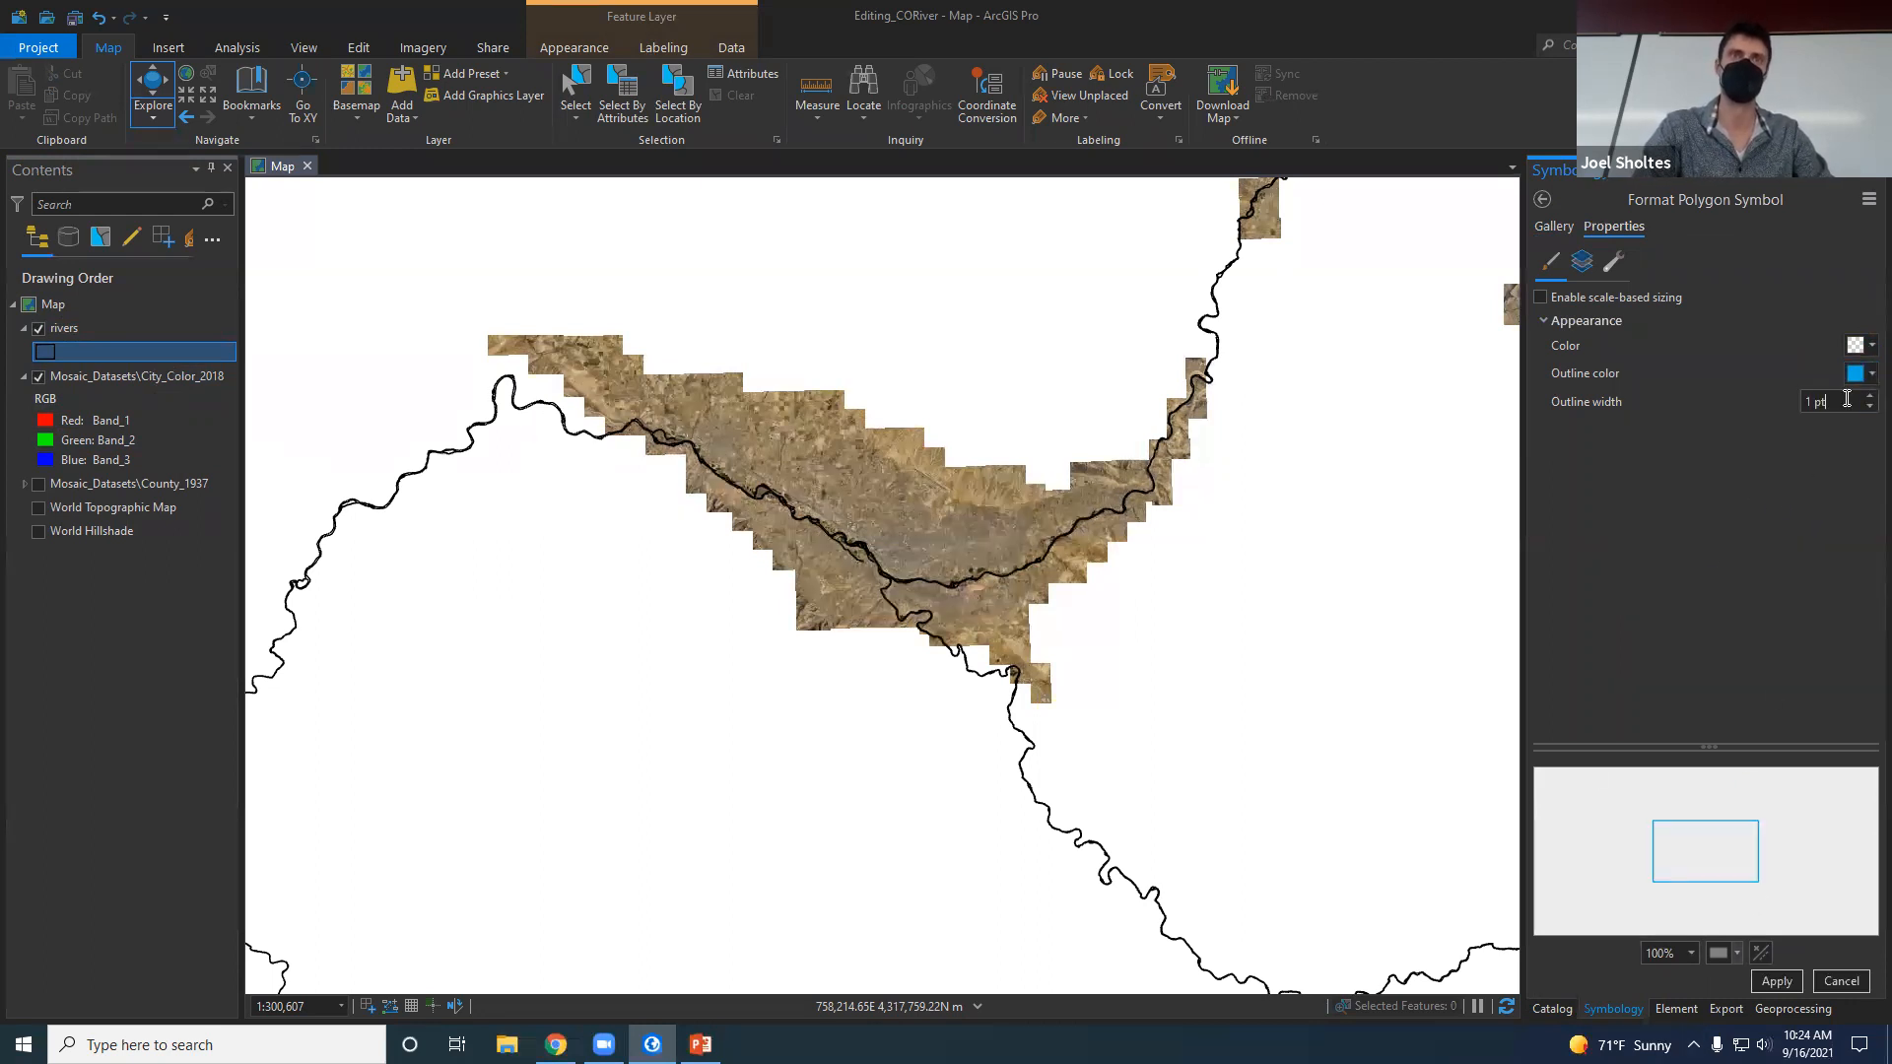
pyautogui.moveTo(1848, 400); pyautogui.dragTo(1630, 411)
pyautogui.write('1.5')
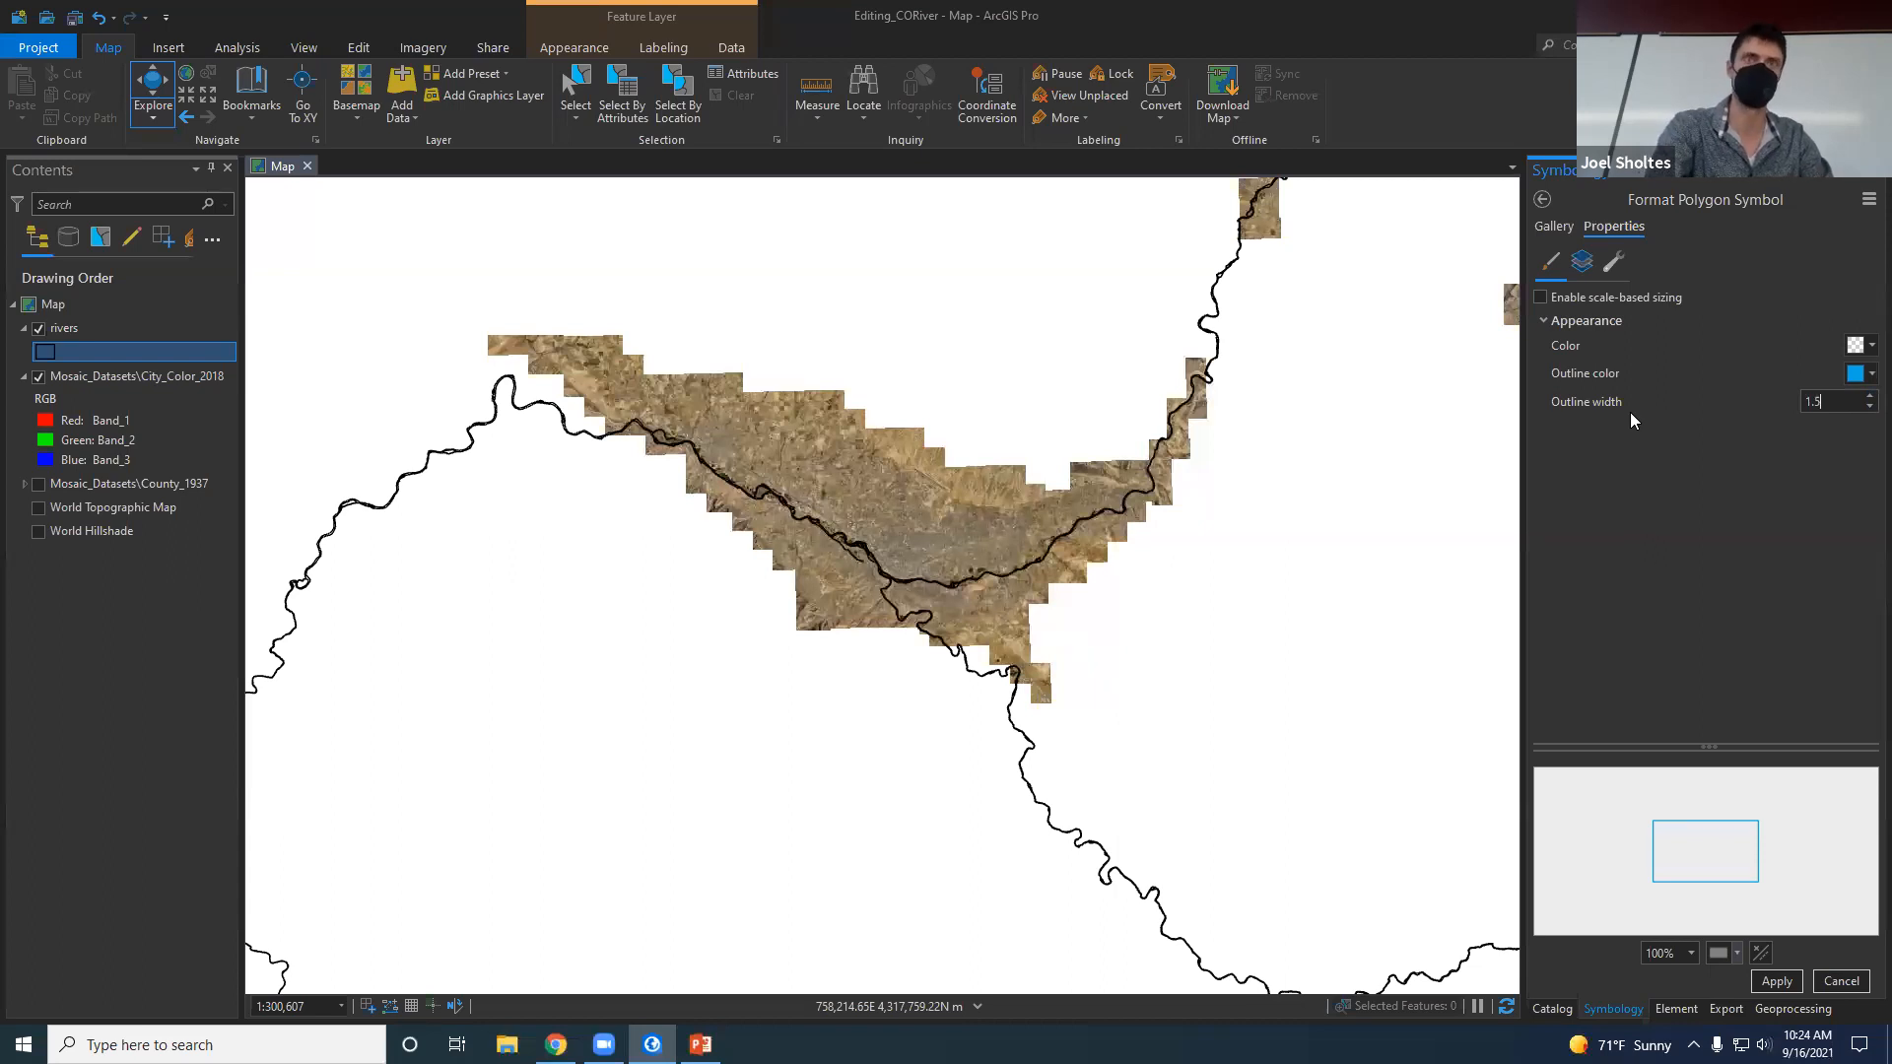
pyautogui.click(1764, 979)
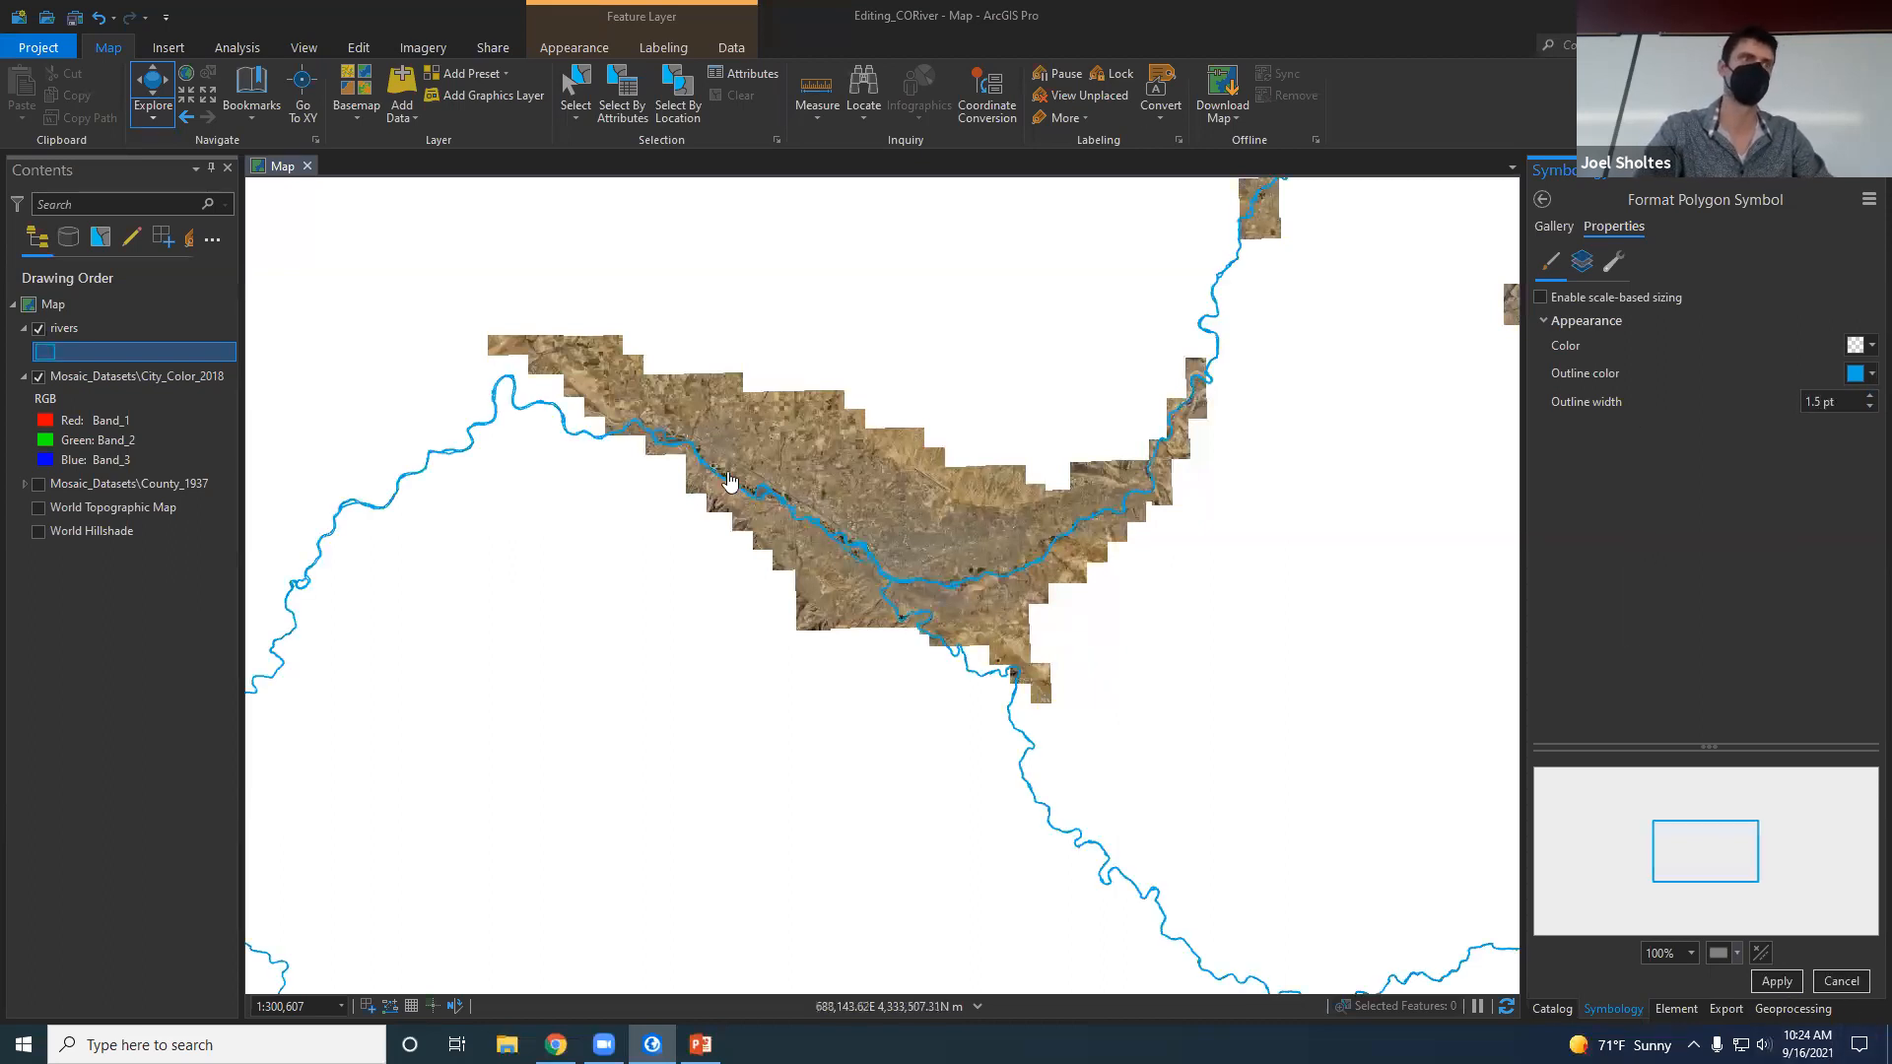
# Inspect how the rivers outline matches the 2018 imagery along the channel, closing in on the bridge beside the braided bars.
pyautogui.scroll(6, 729, 481)
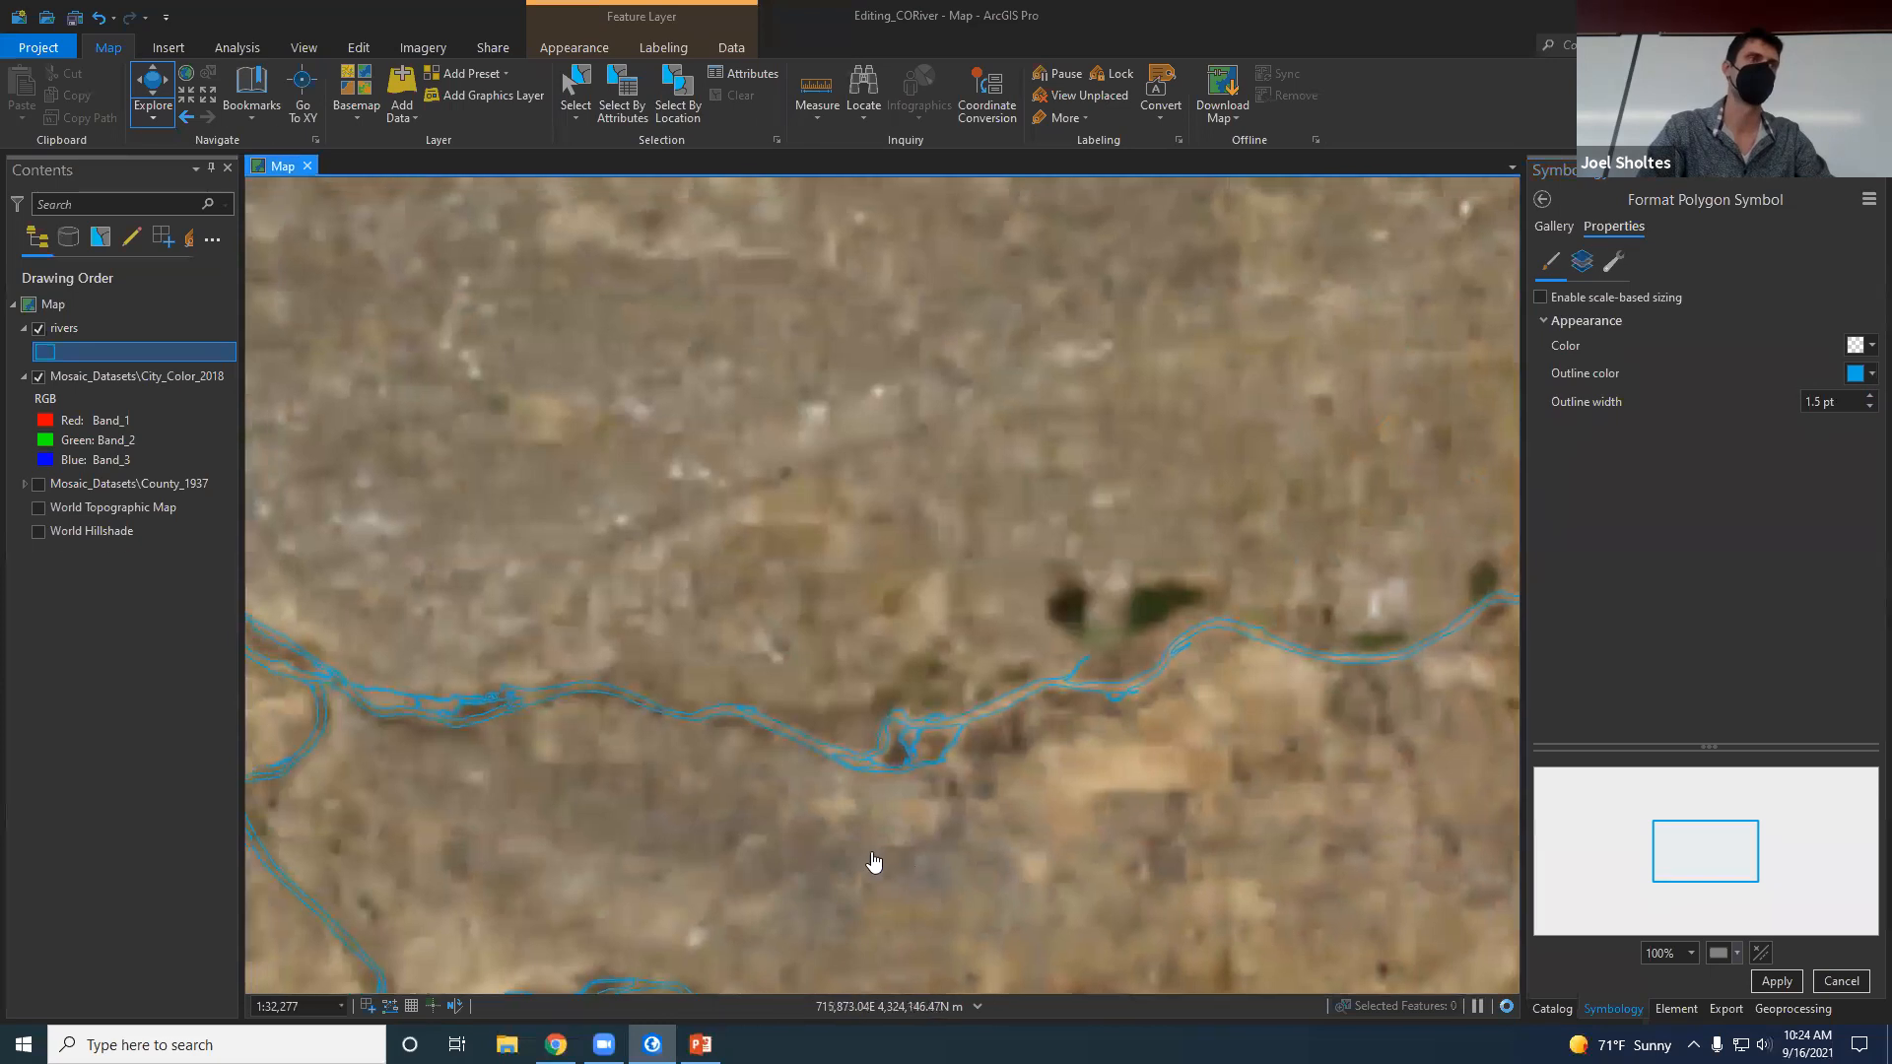
pyautogui.scroll(2, 924, 684)
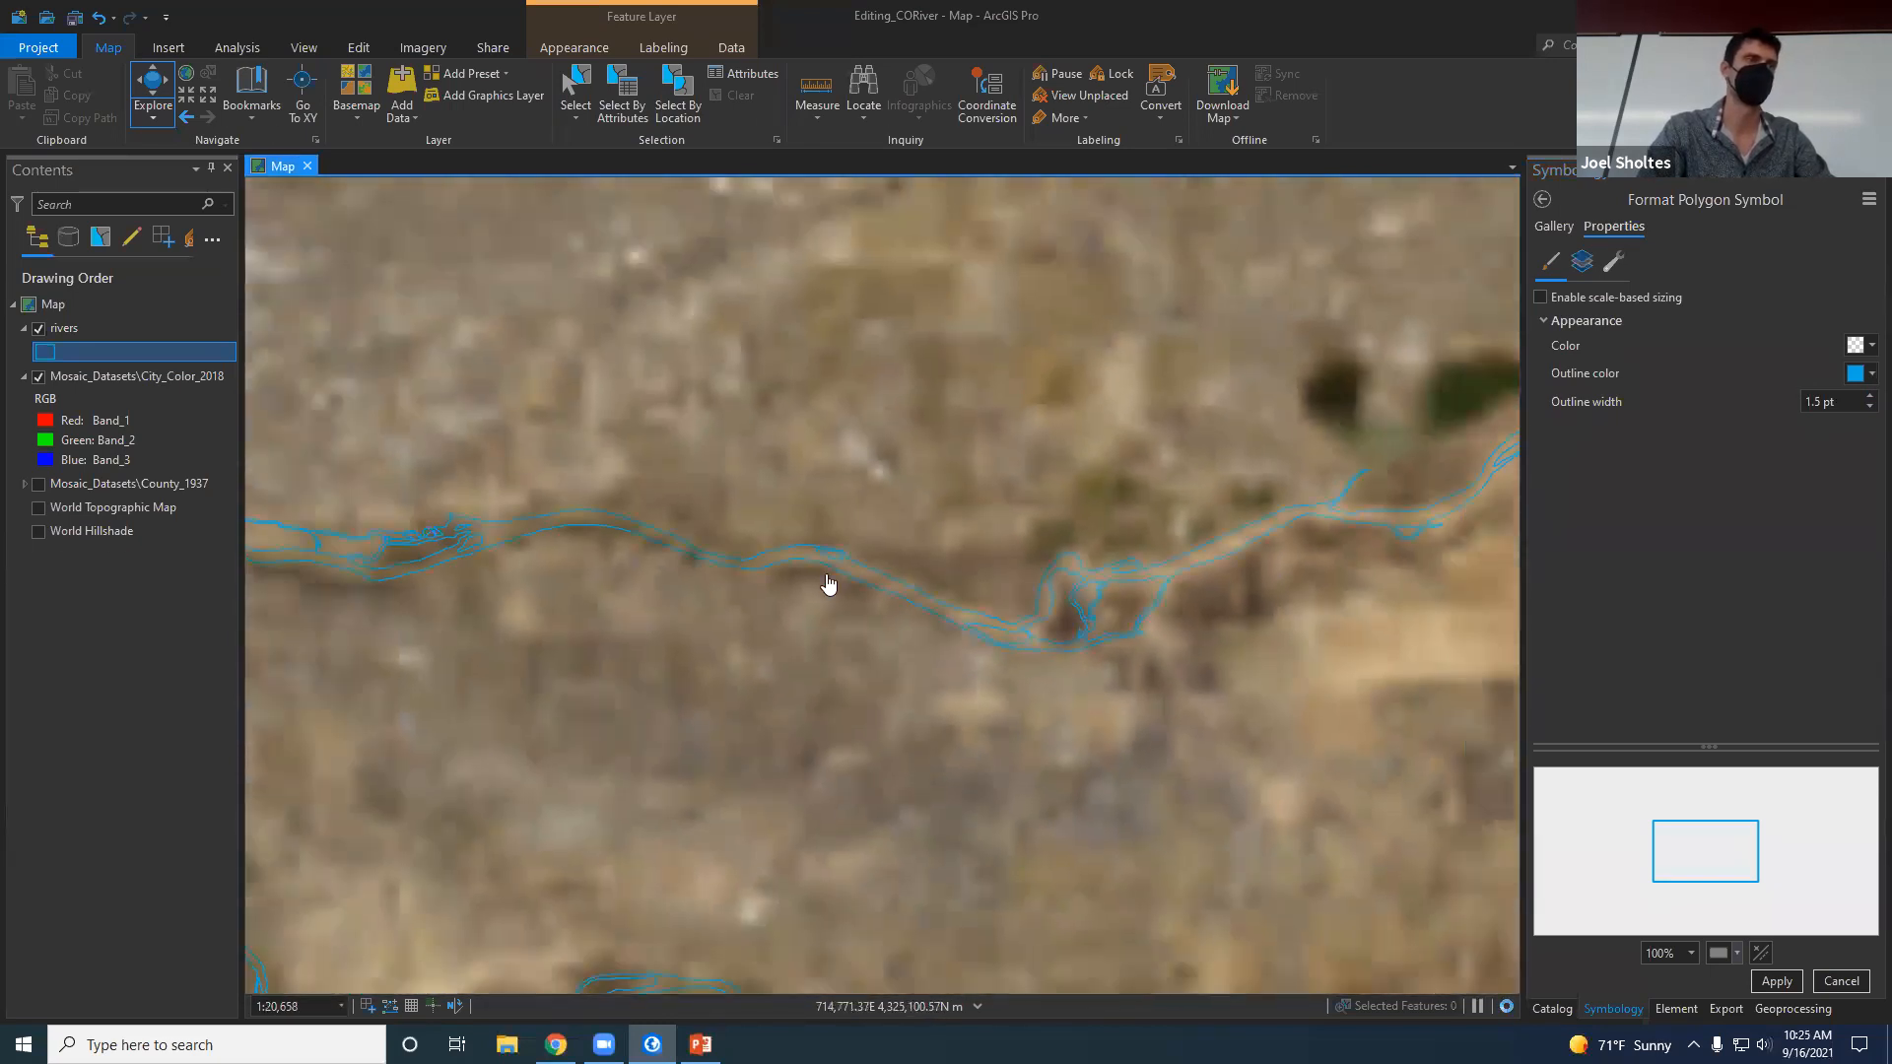
pyautogui.scroll(1, 986, 636)
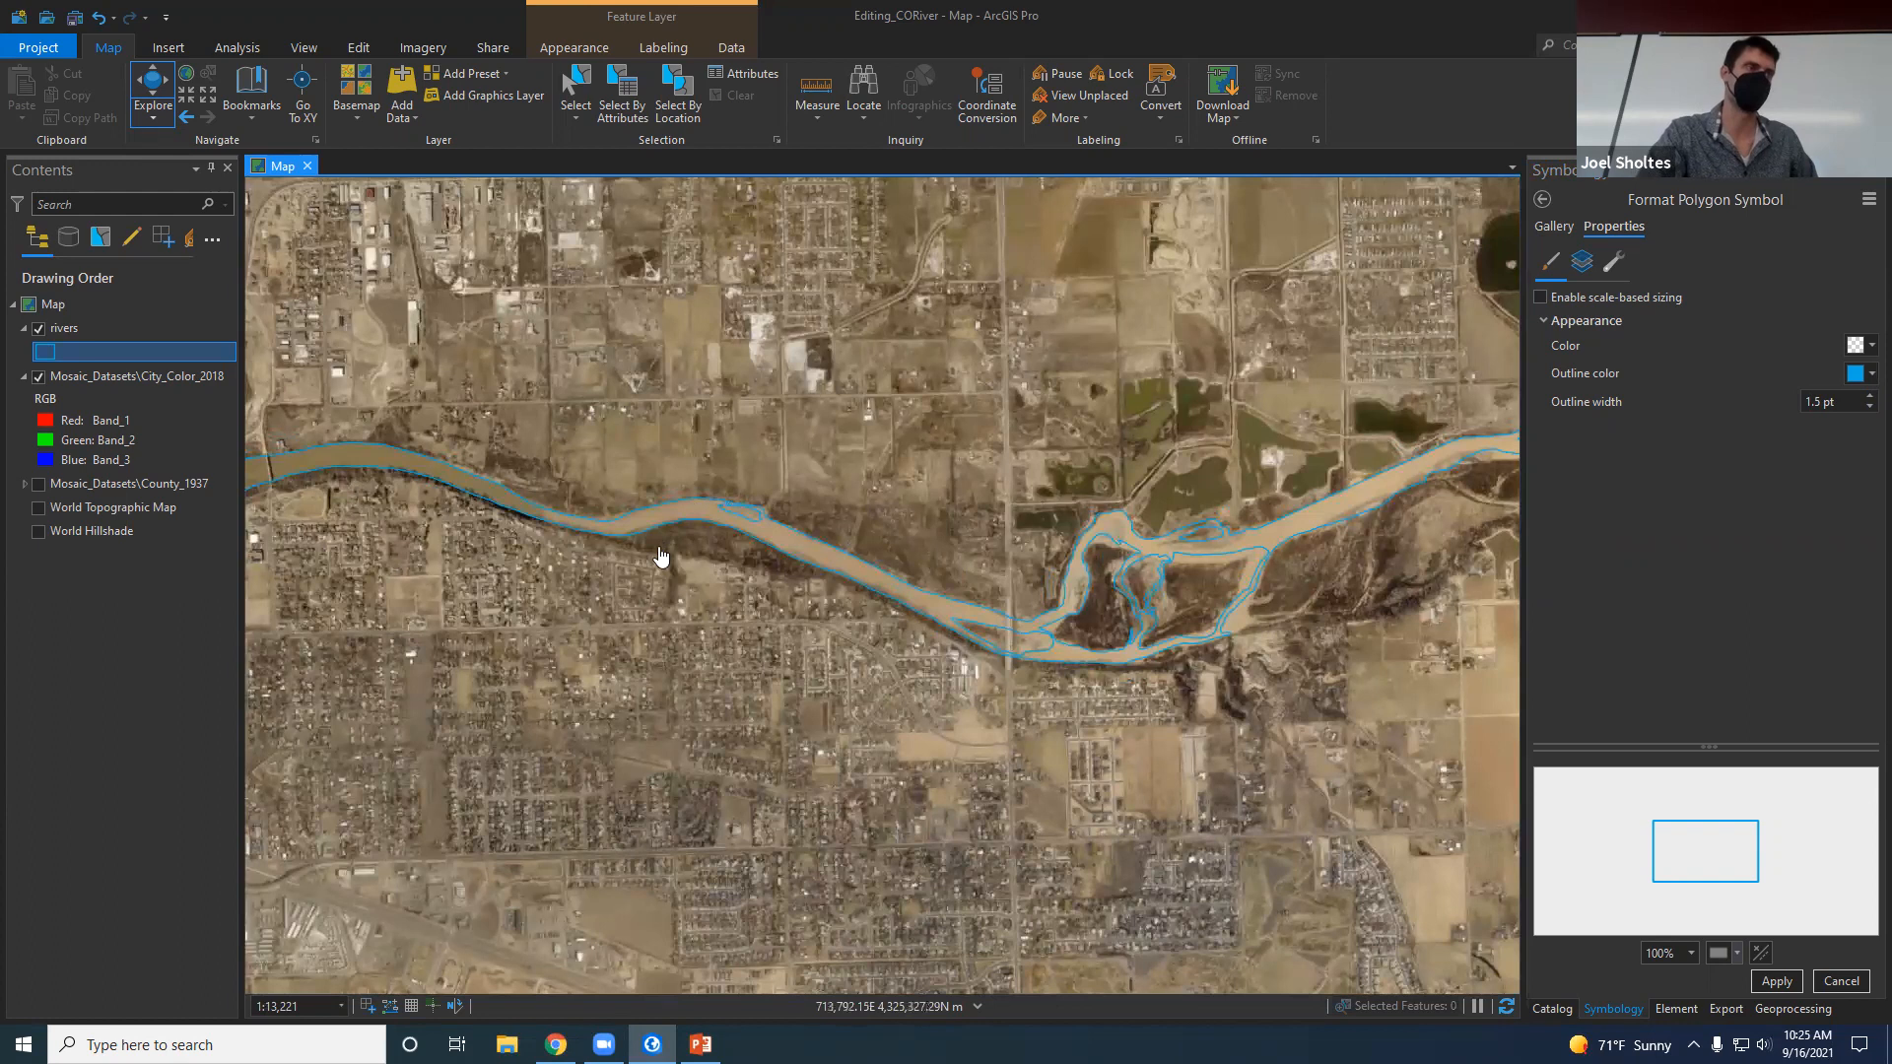
pyautogui.moveTo(642, 553); pyautogui.dragTo(1124, 616)
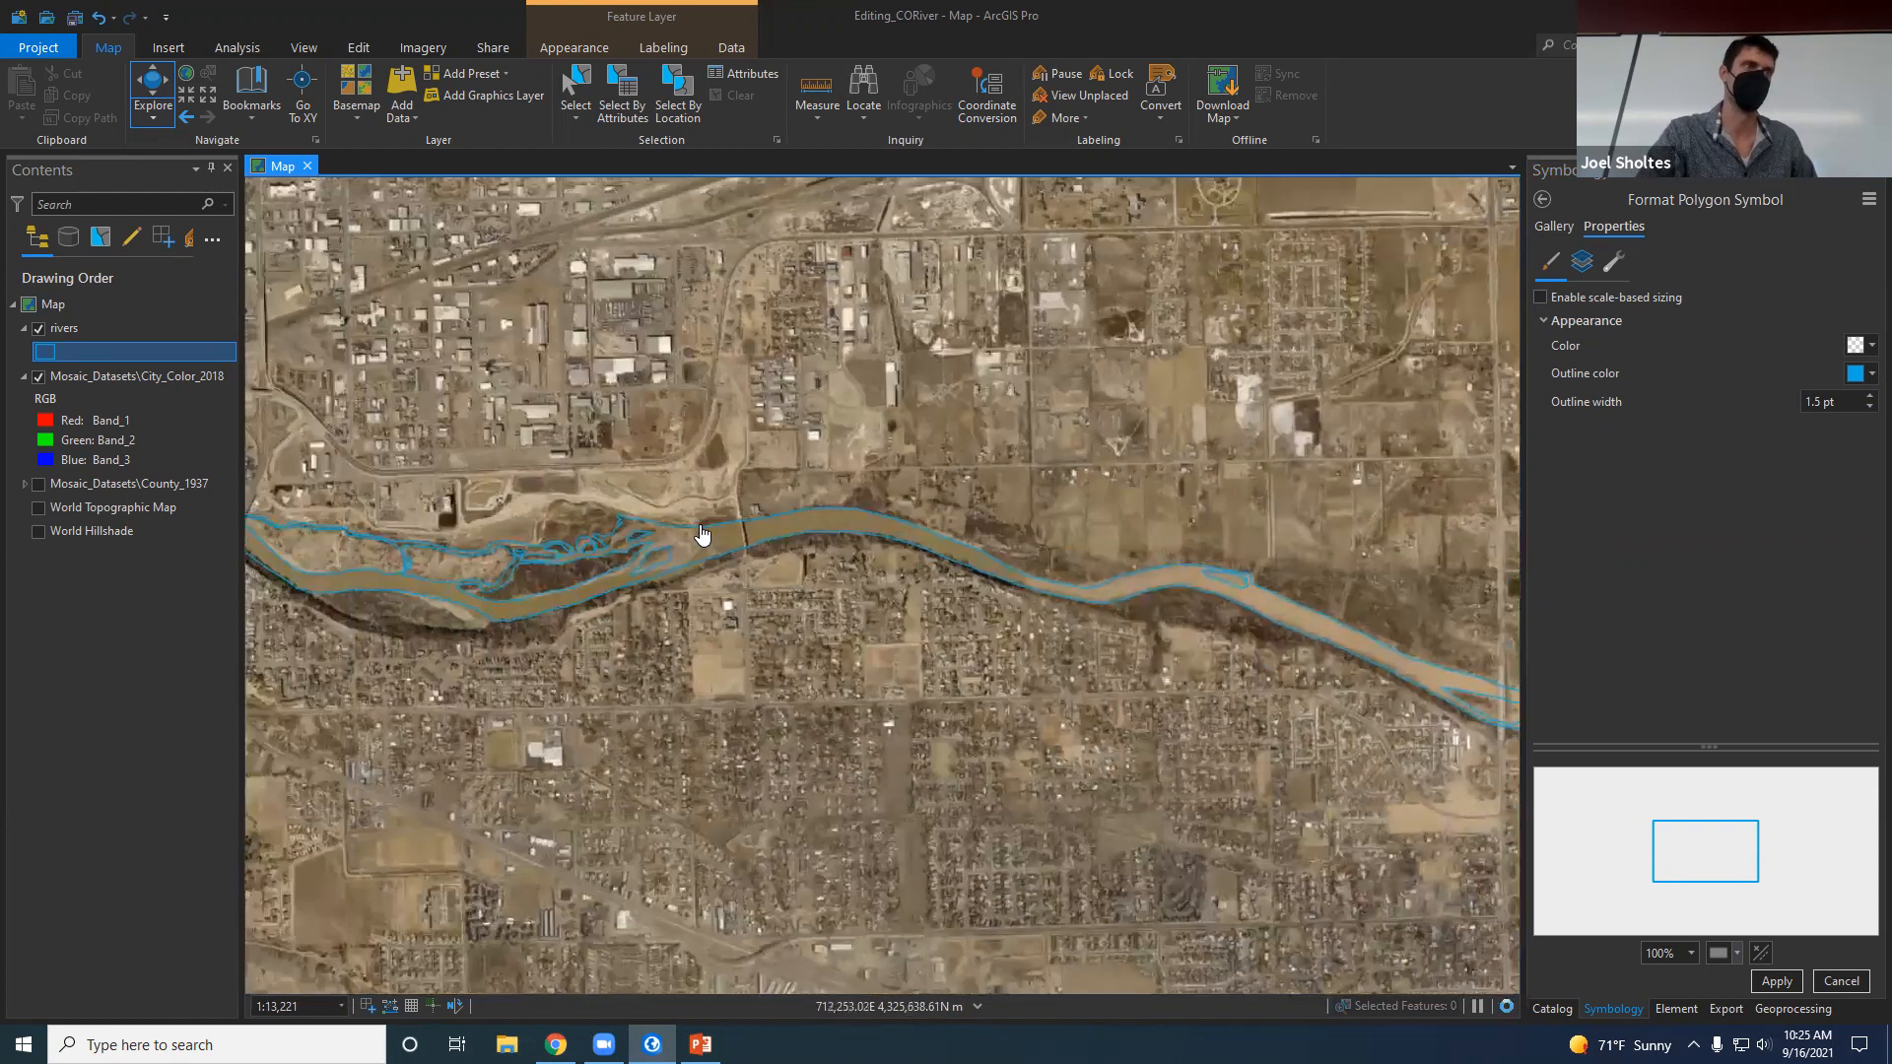
pyautogui.scroll(4, 702, 533)
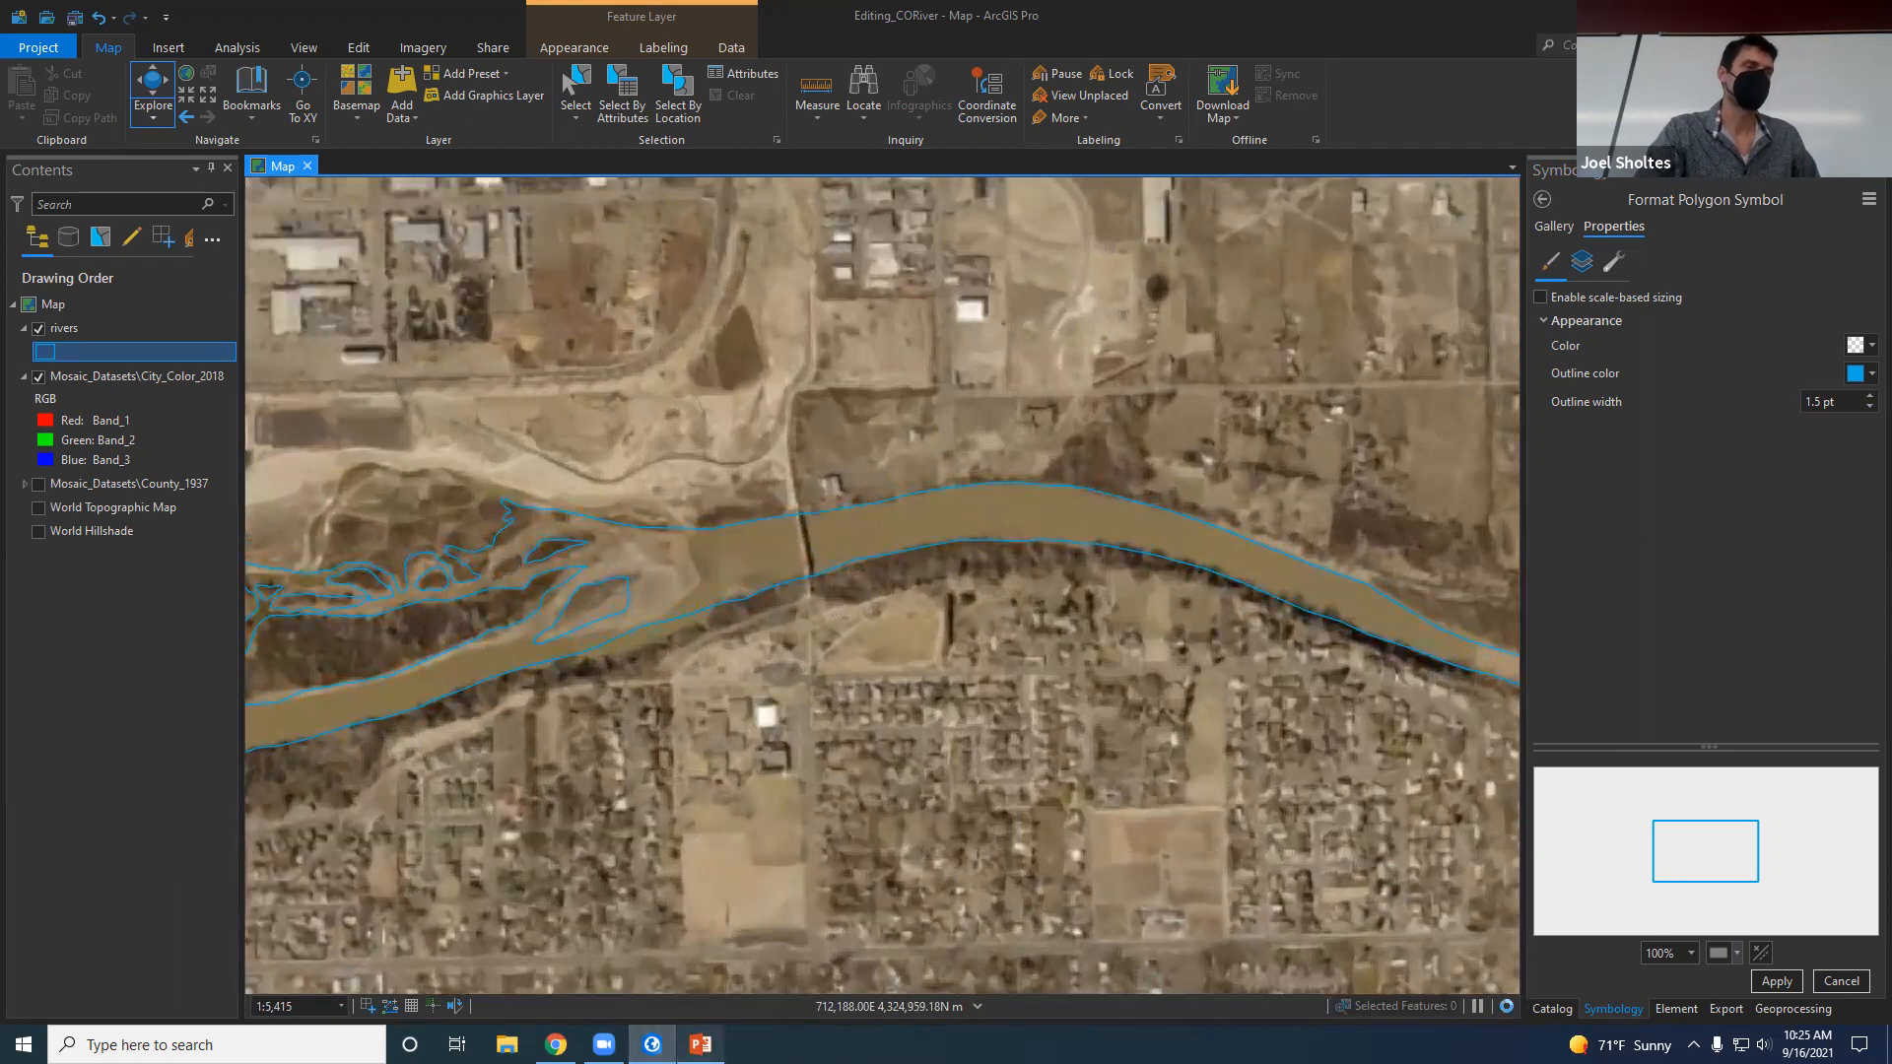
# Switch to the walkthrough PDF in the browser and read section 2 on editing the rivers shapefile.
pyautogui.click(555, 1045)
pyautogui.click(736, 471)
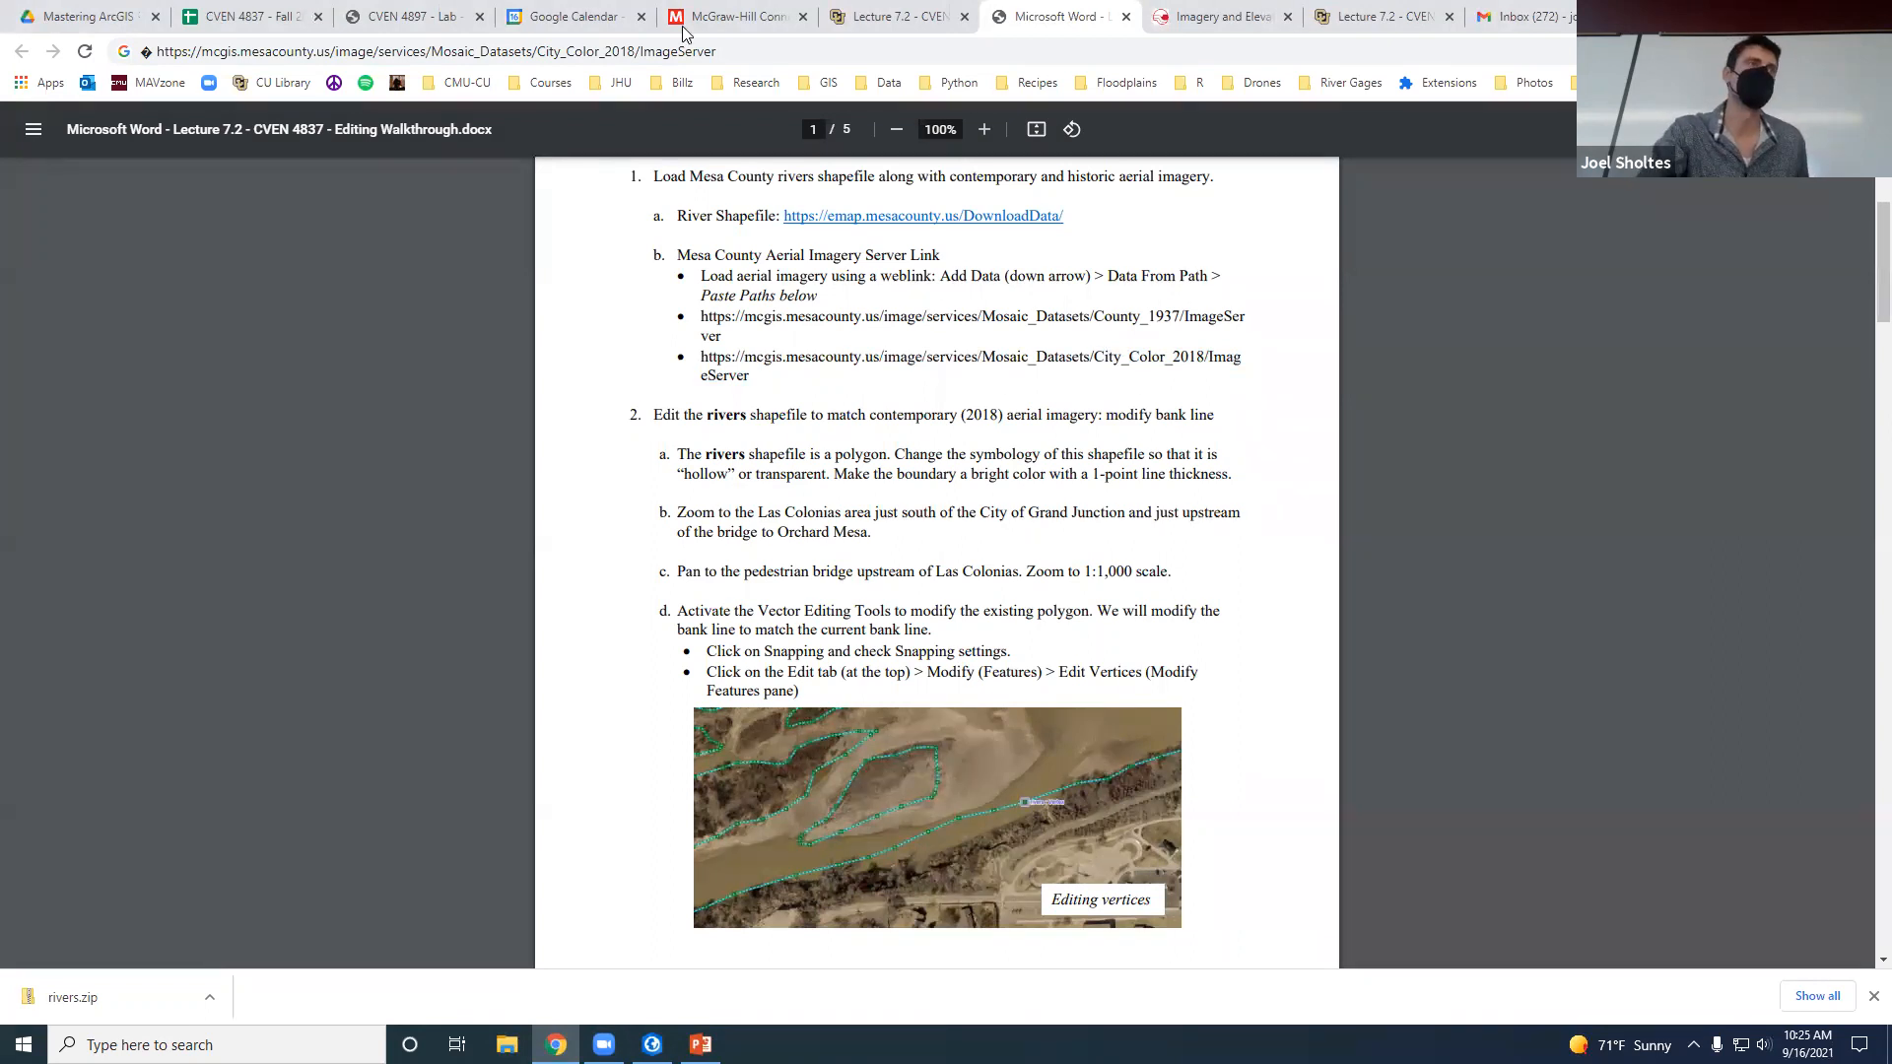
pyautogui.scroll(-1, 737, 477)
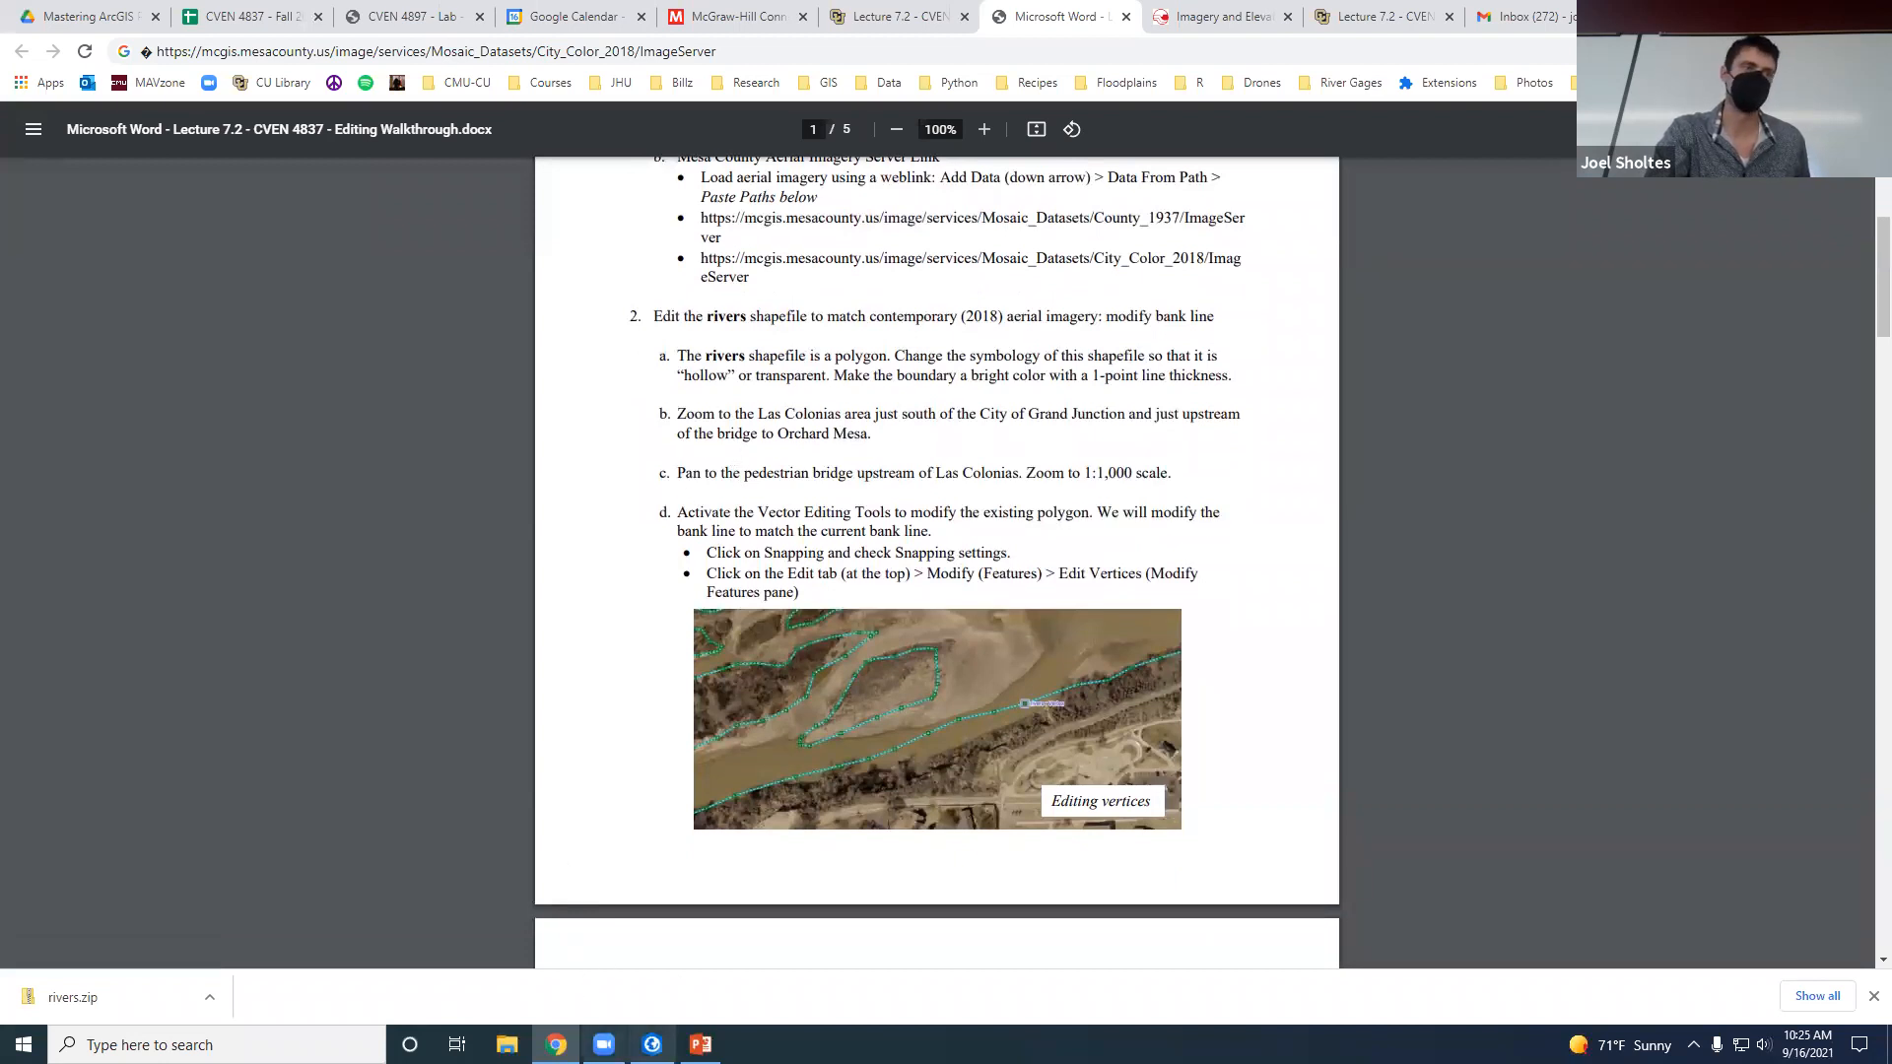
# Switch back to ArcGIS Pro, commit the pending rivers symbol formatting, and show the polygon symbol gallery before returning to its properties.
pyautogui.click(652, 1044)
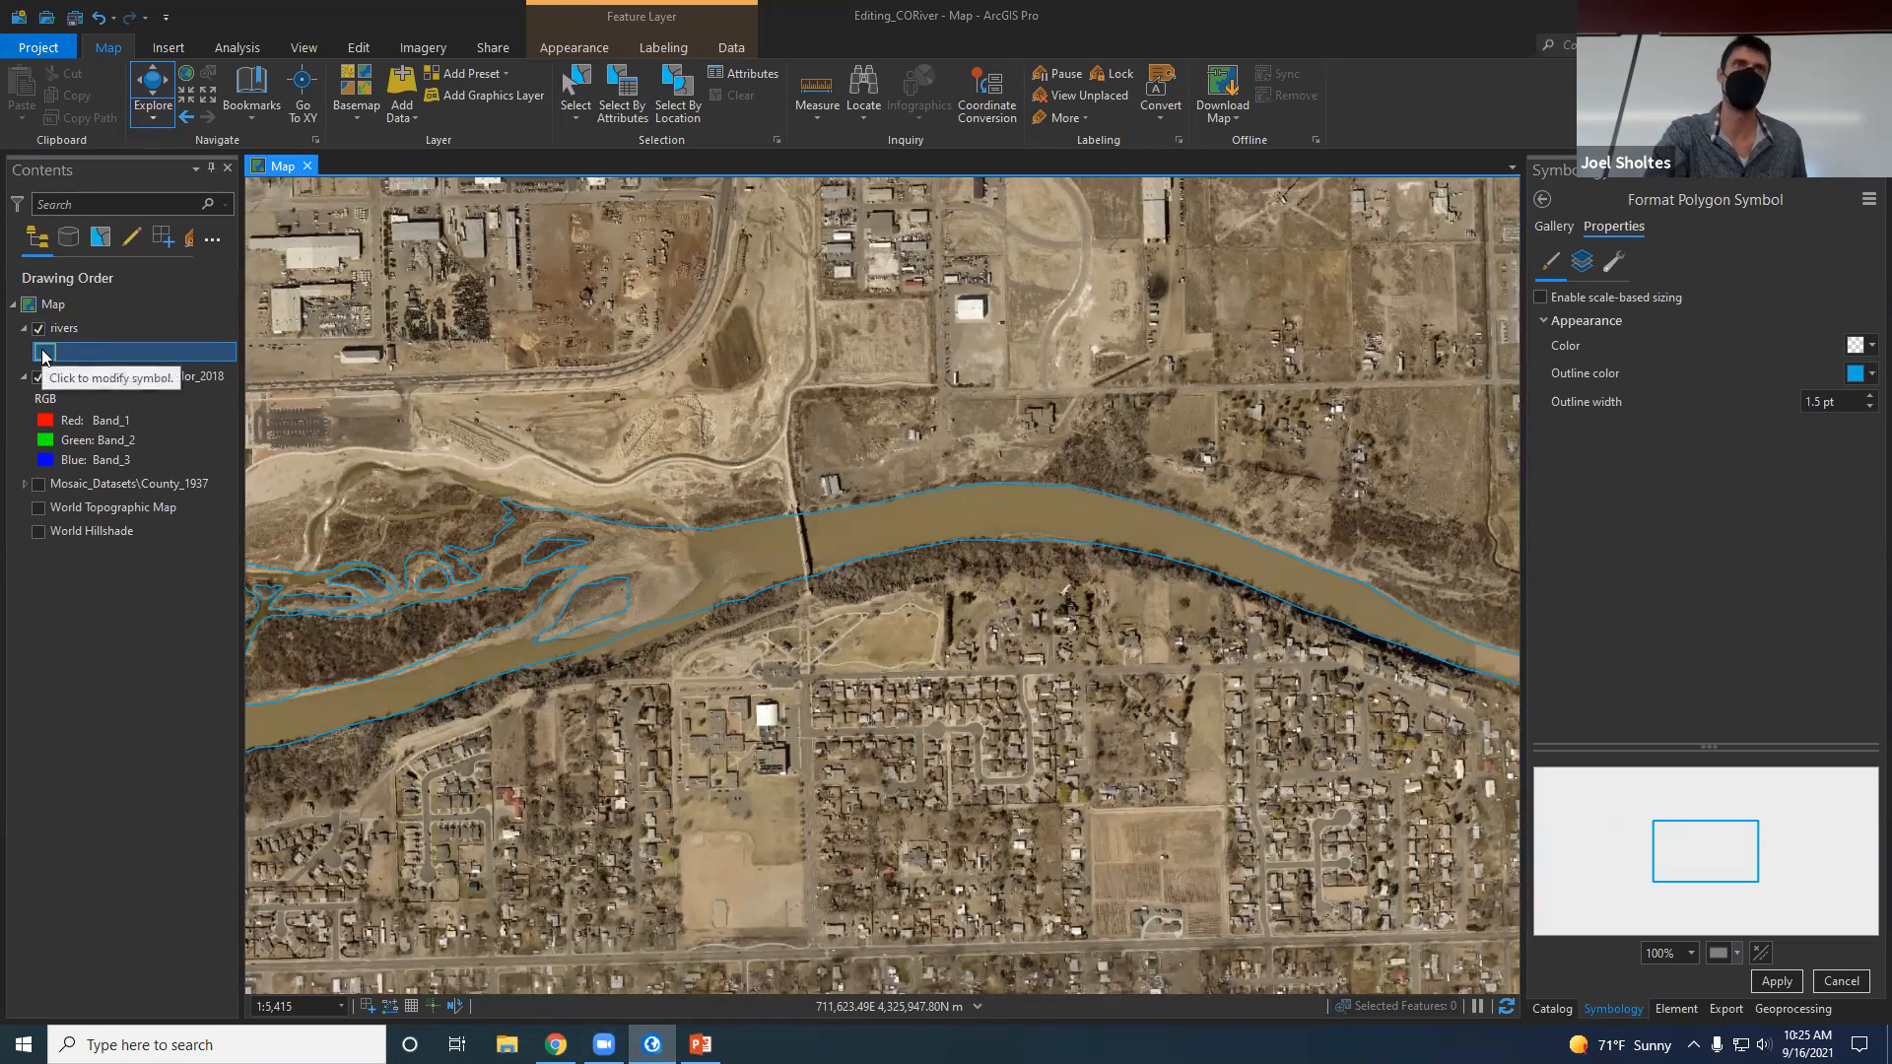
pyautogui.click(44, 357)
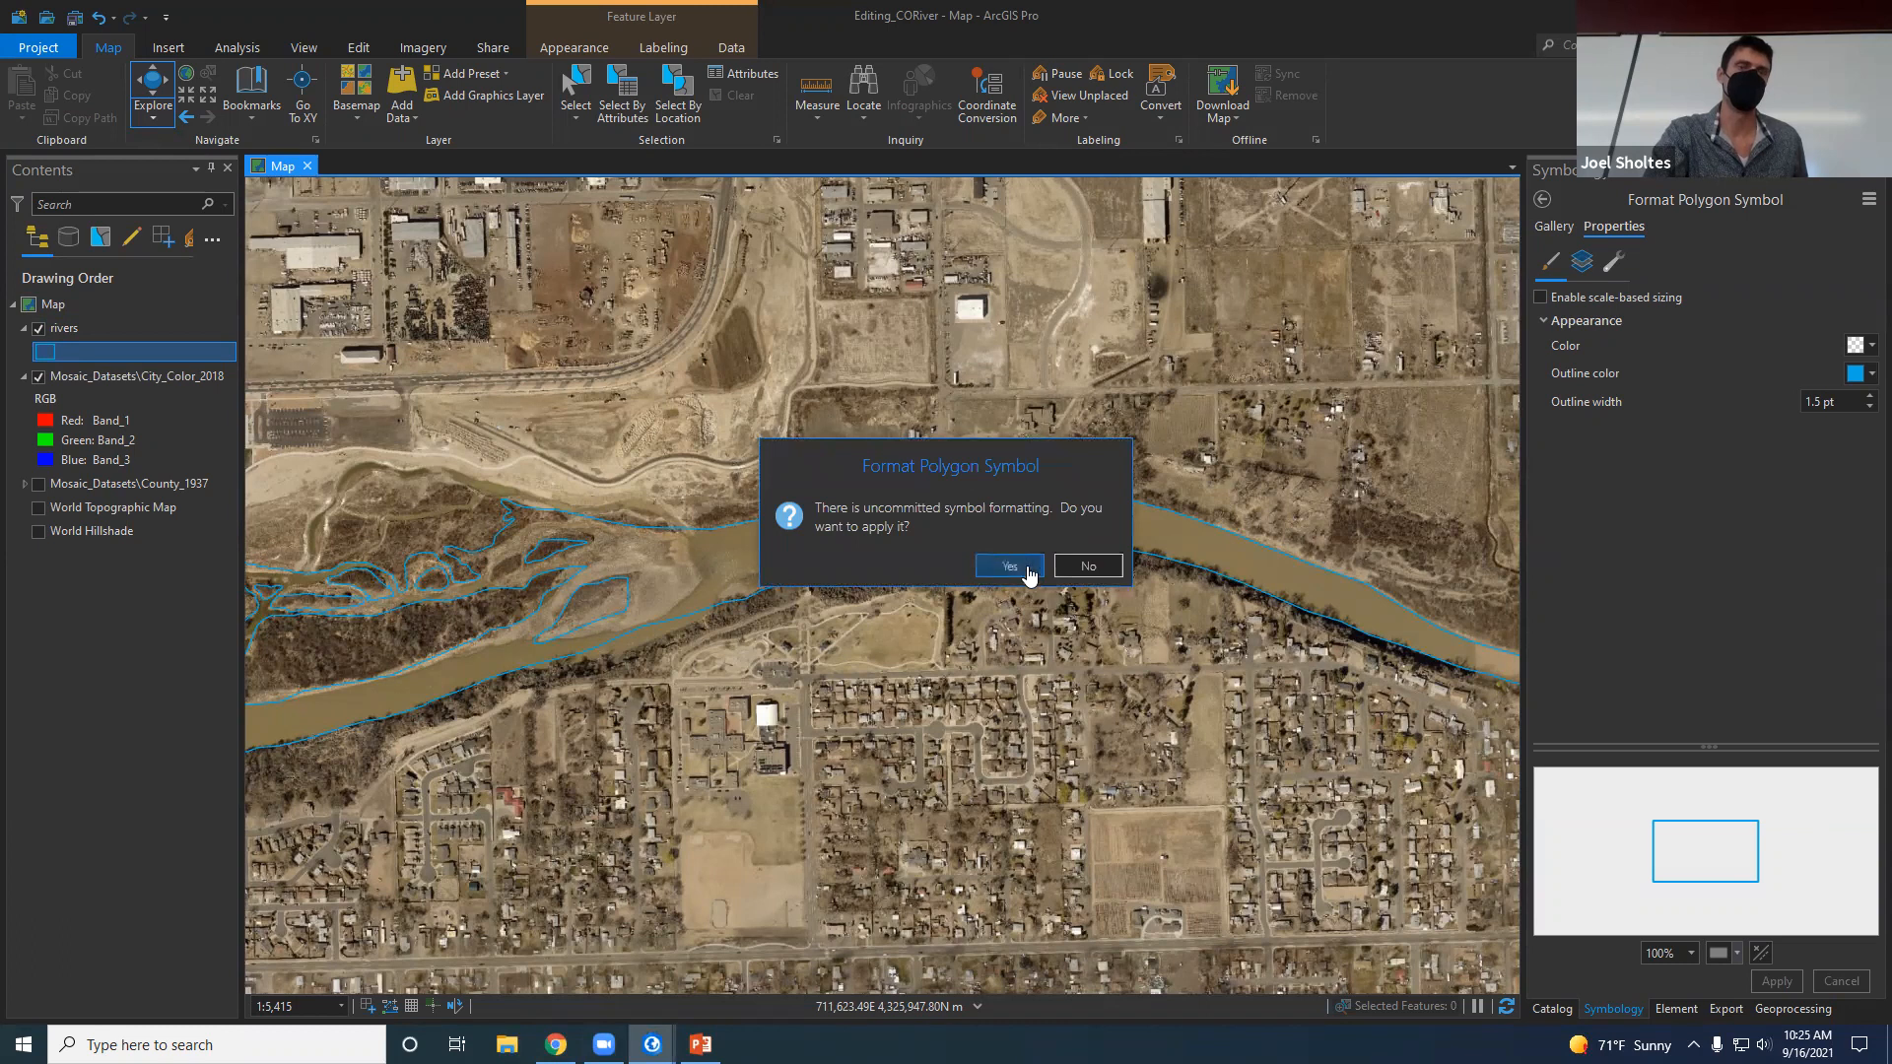
pyautogui.click(1009, 567)
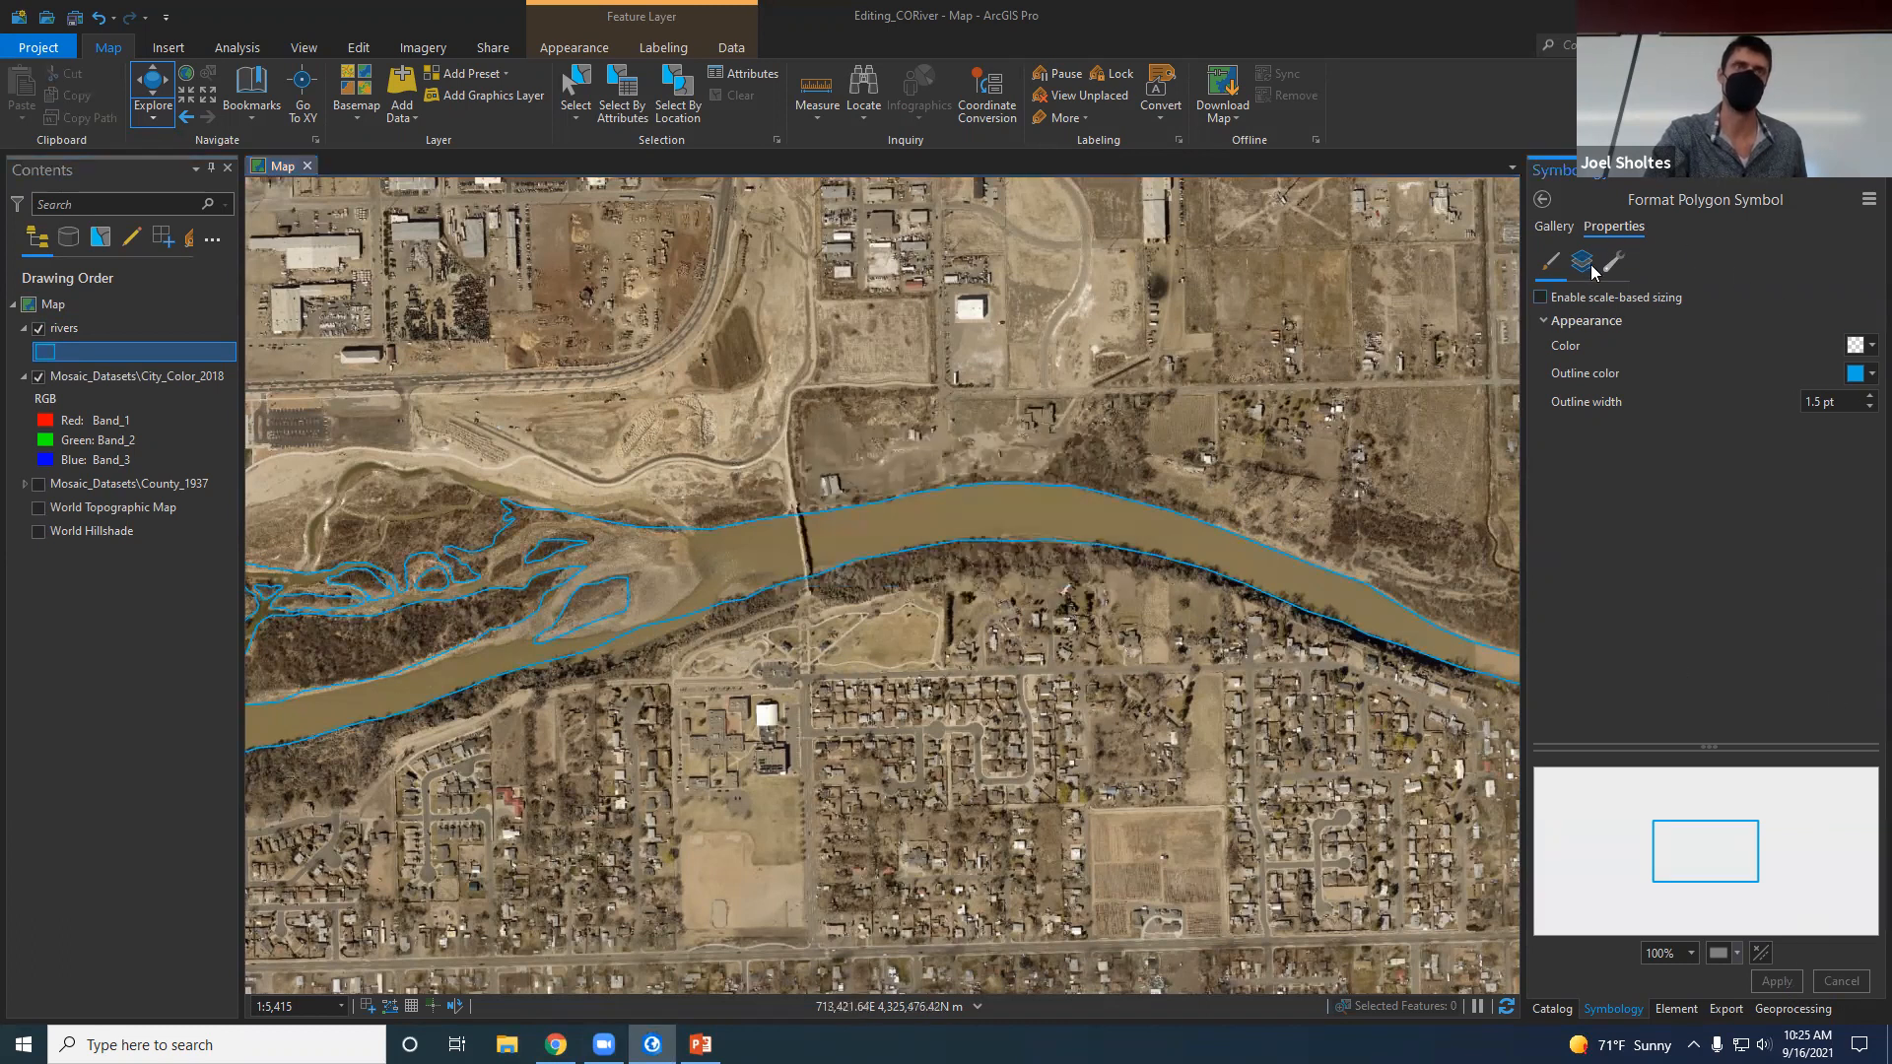
pyautogui.click(1554, 226)
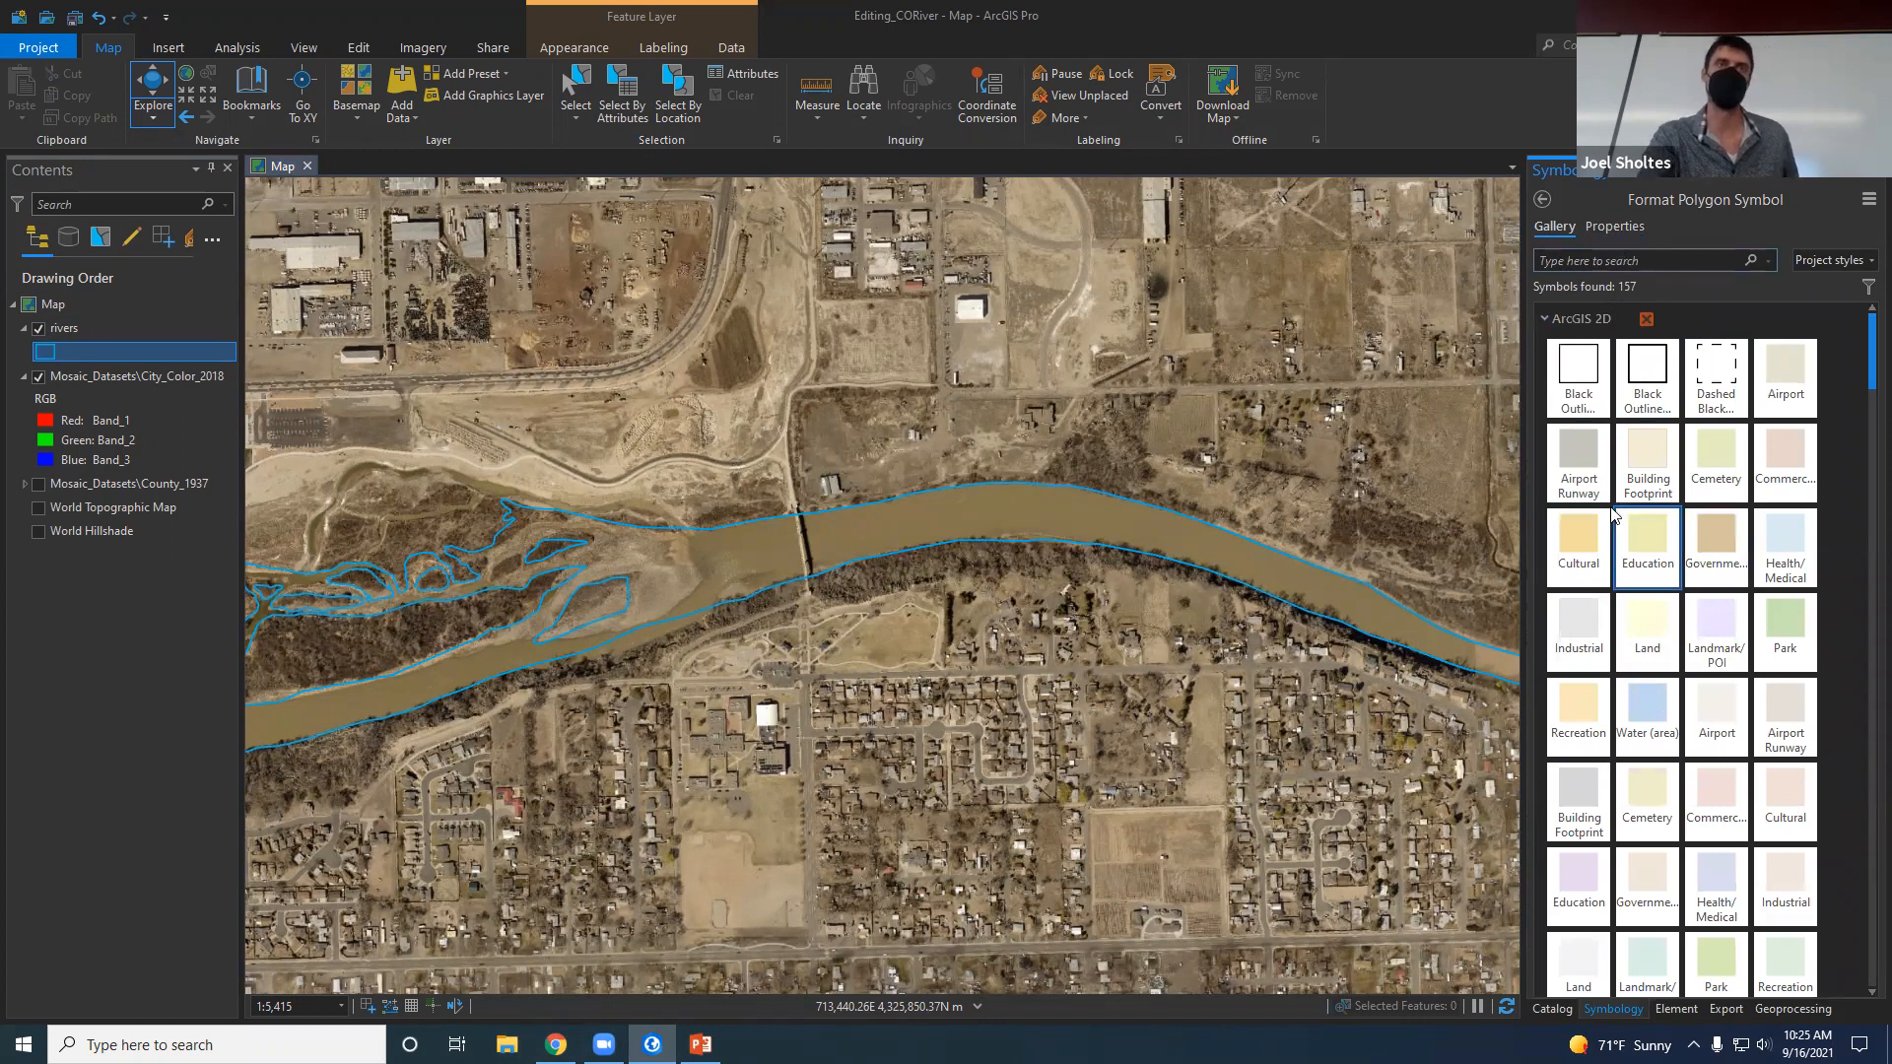
pyautogui.click(1614, 225)
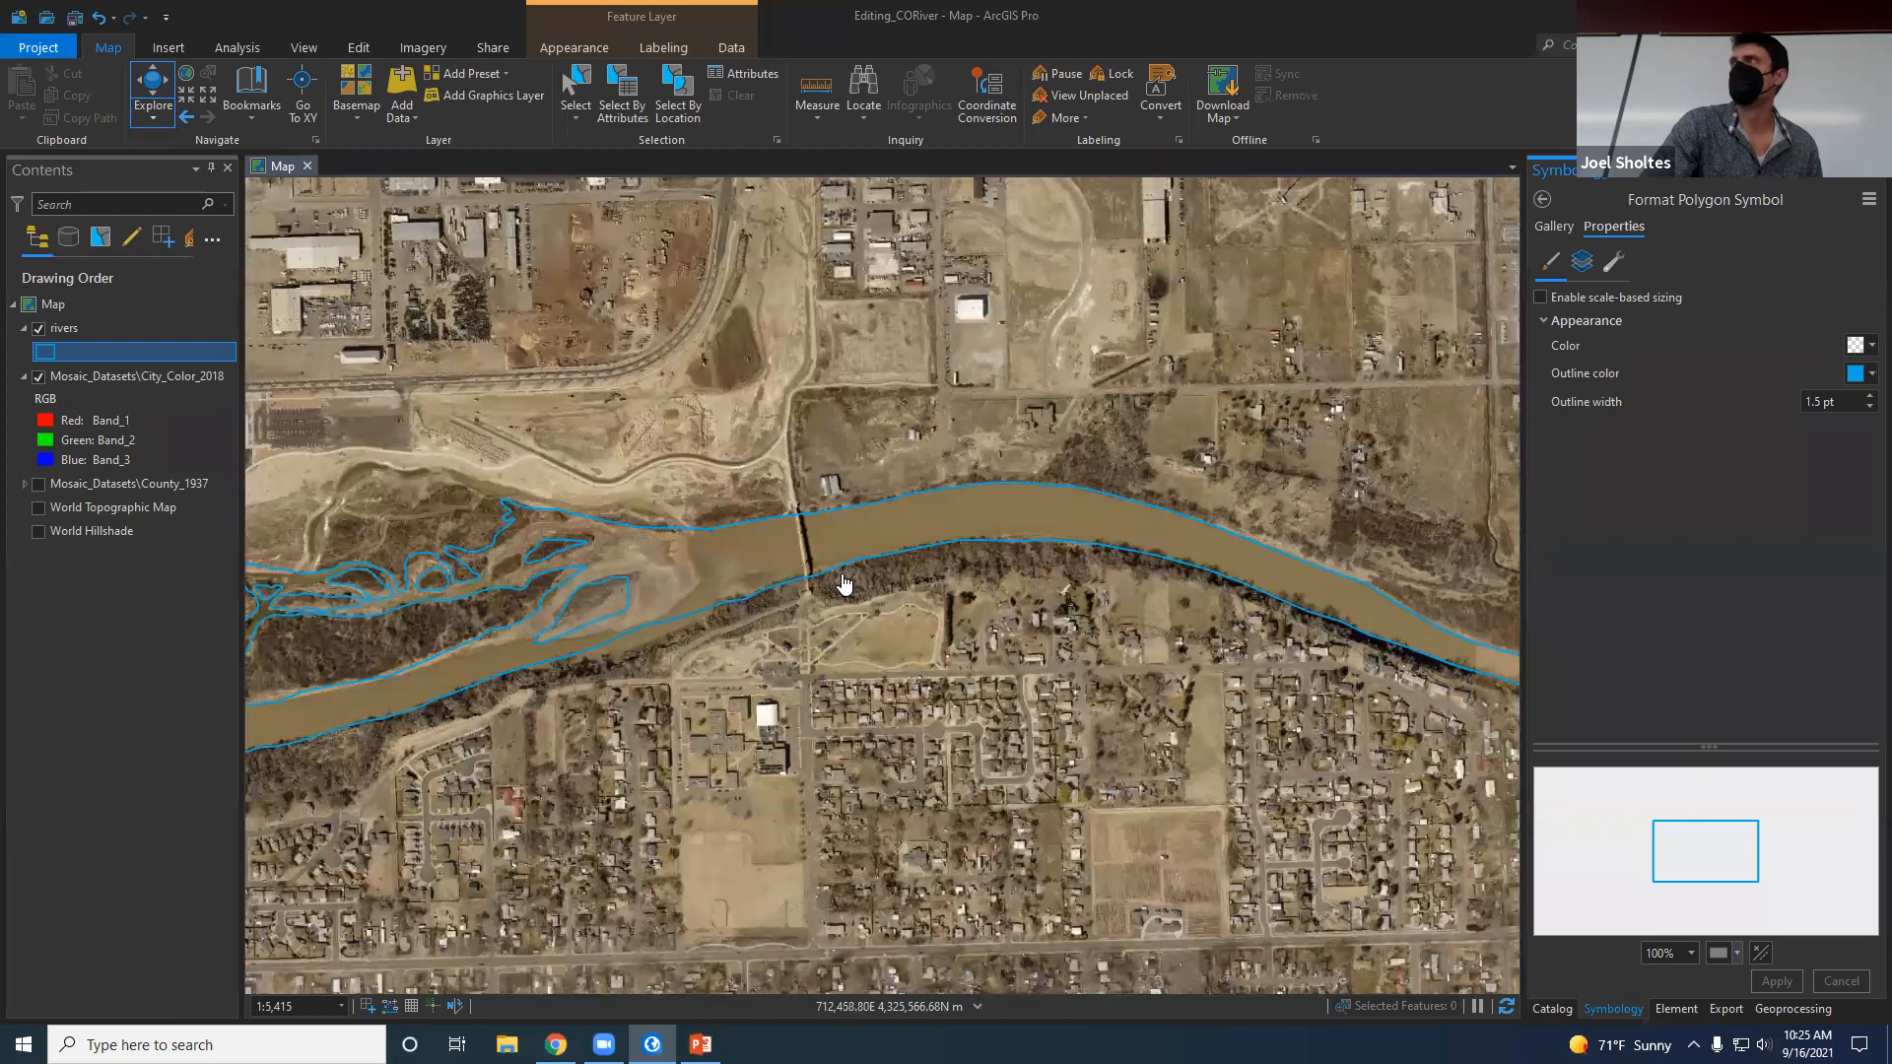
# Locate rivers.shp in the project's Editing_CORiver folder and check the map's options for adding data.
pyautogui.click(1551, 1008)
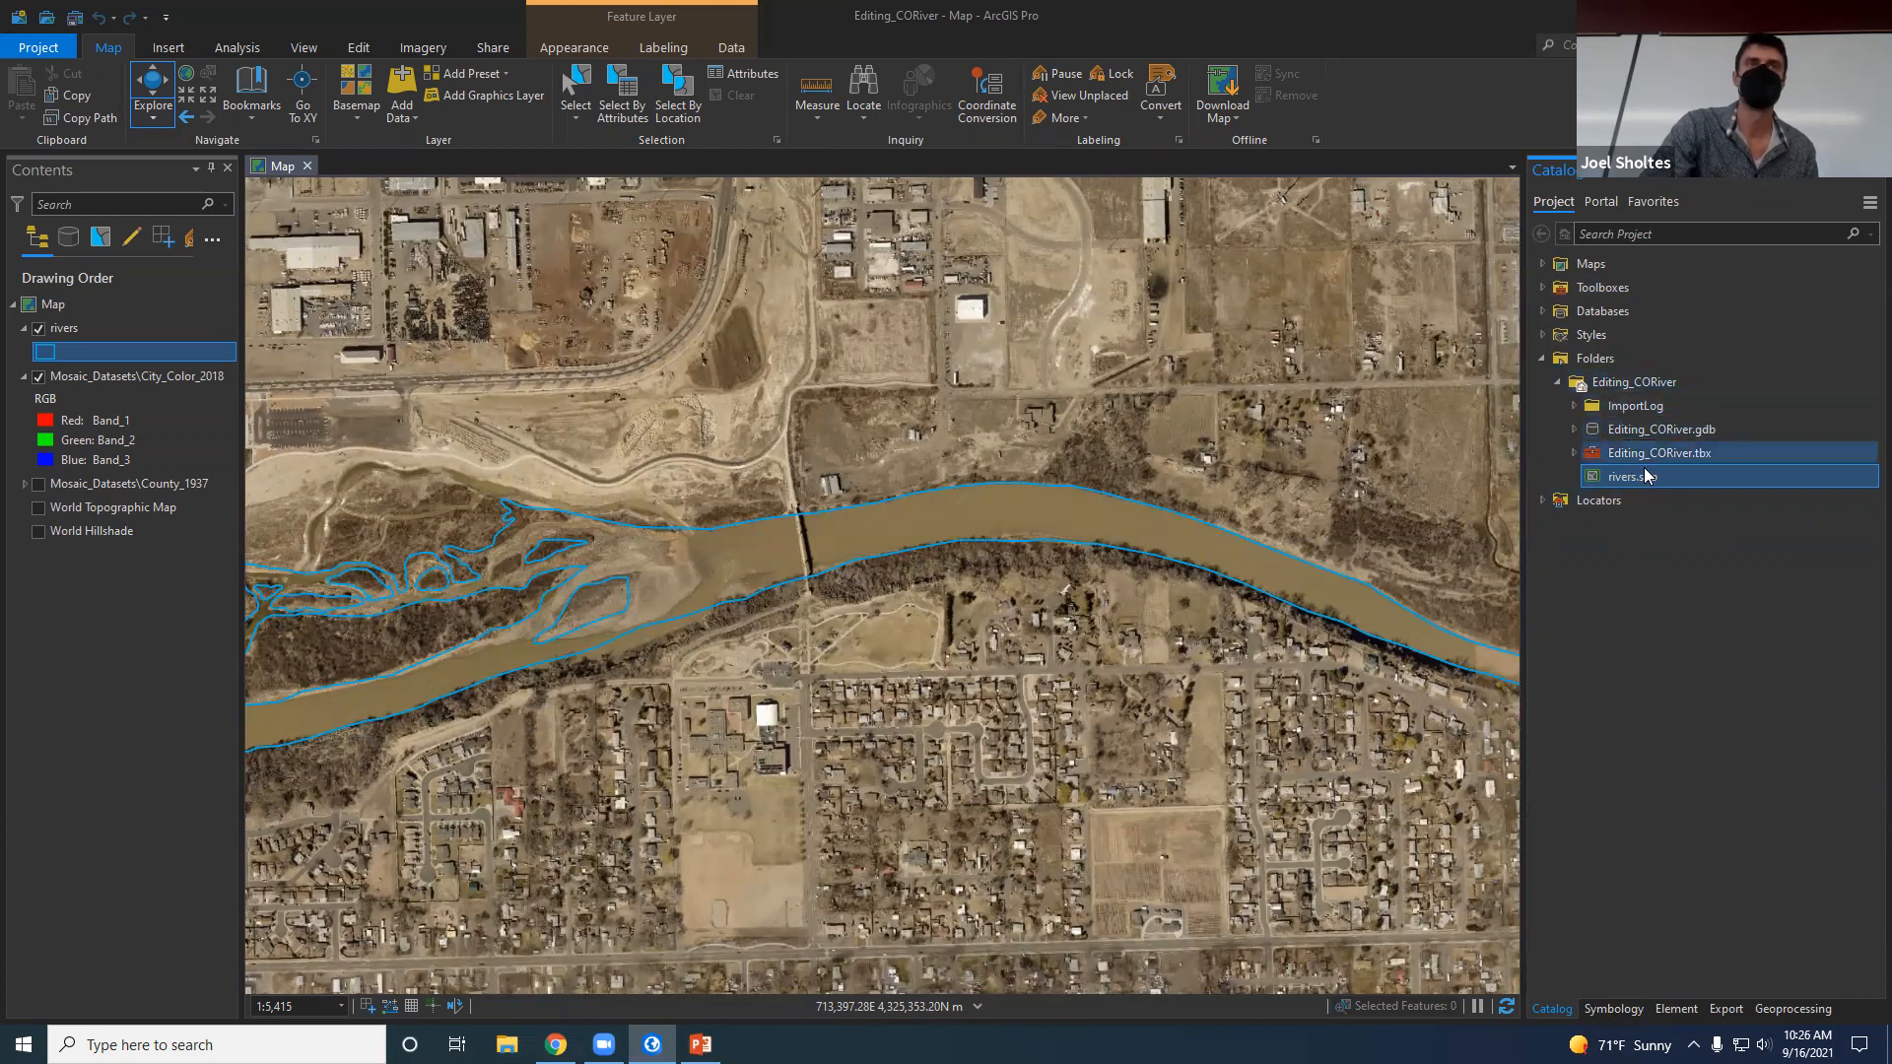
pyautogui.moveTo(1647, 475)
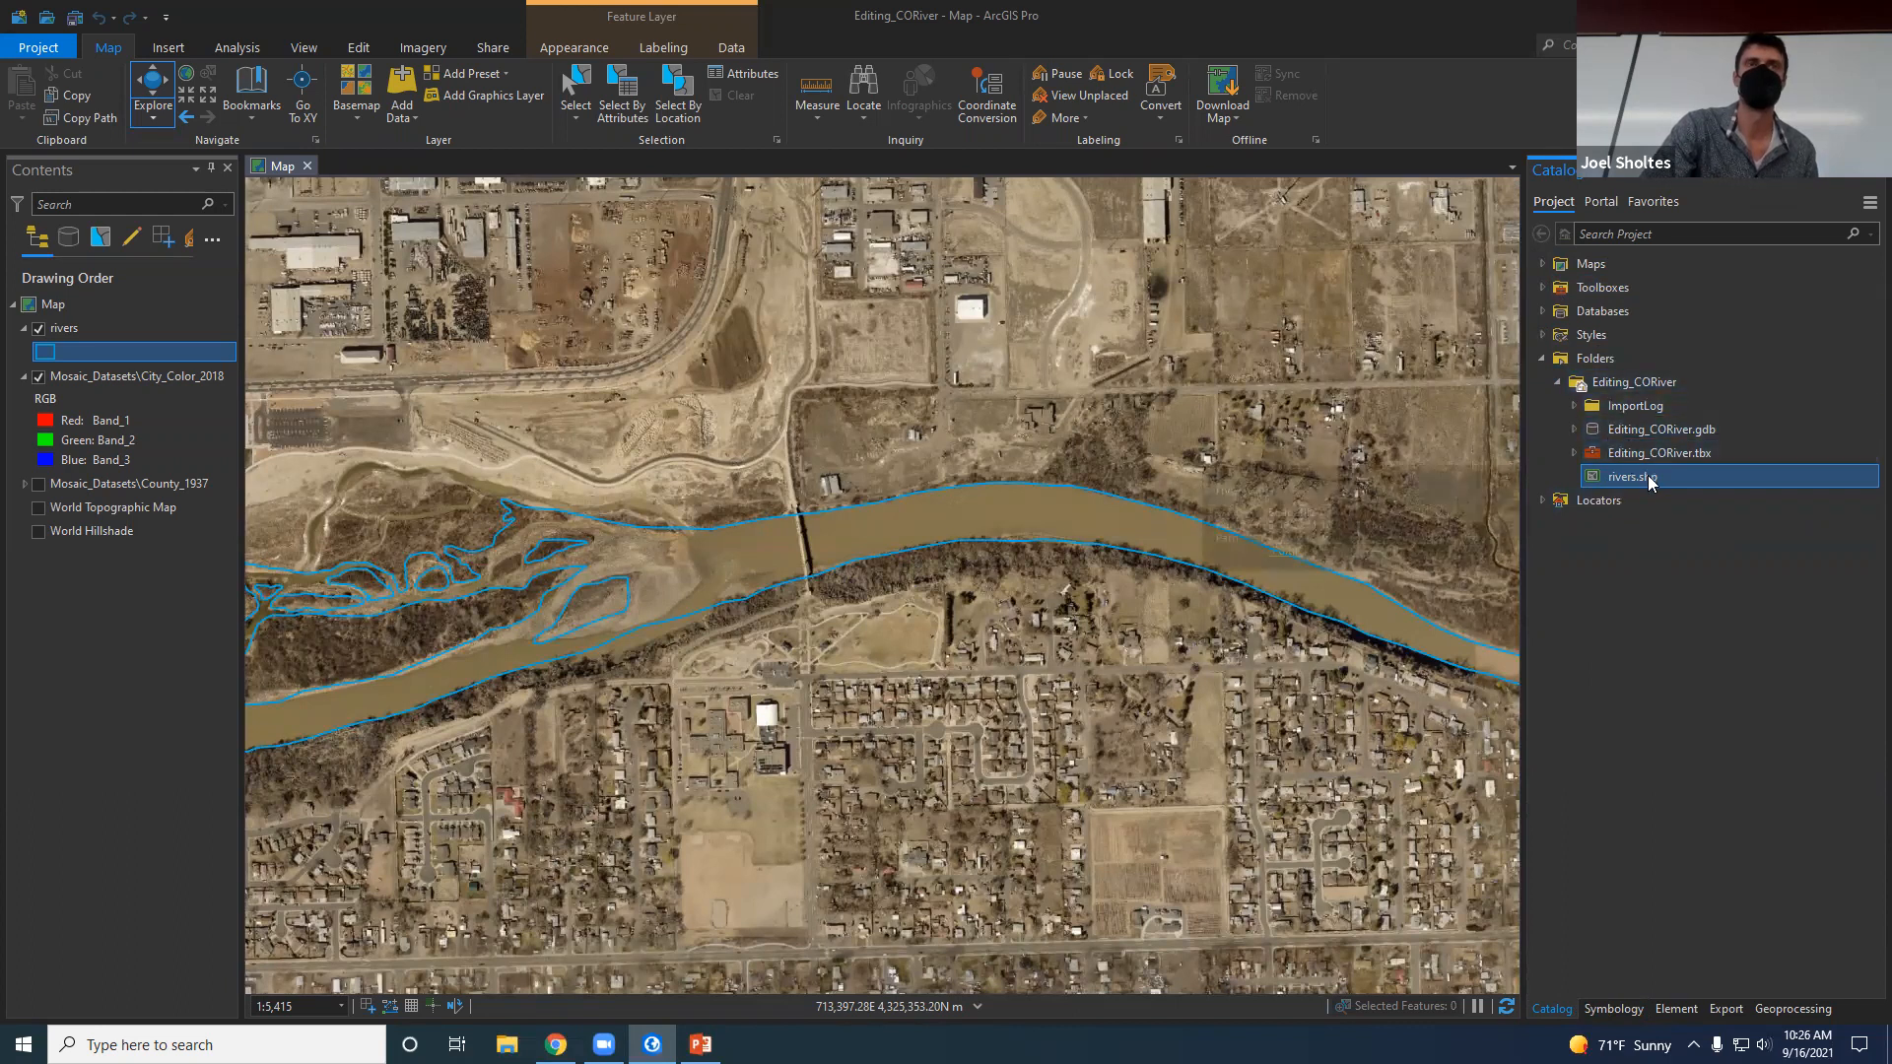
pyautogui.click(1642, 576)
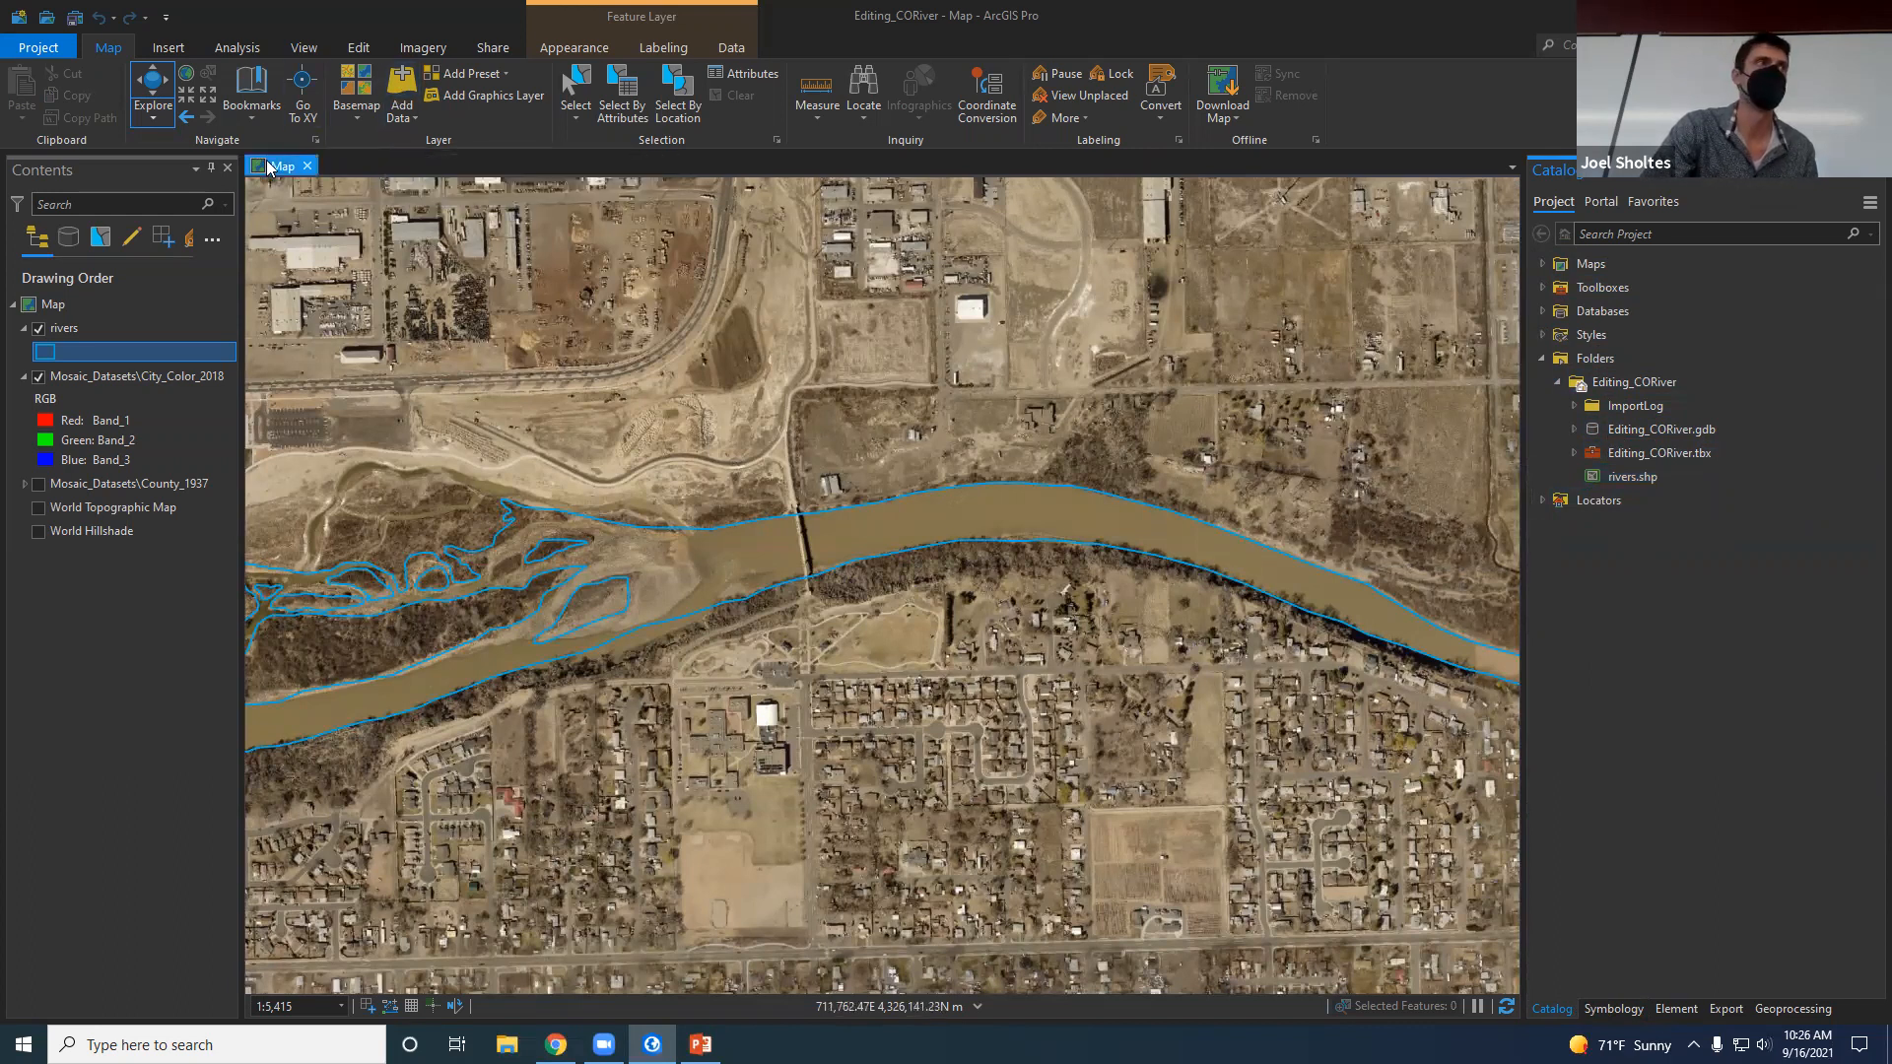
pyautogui.rightClick(61, 306)
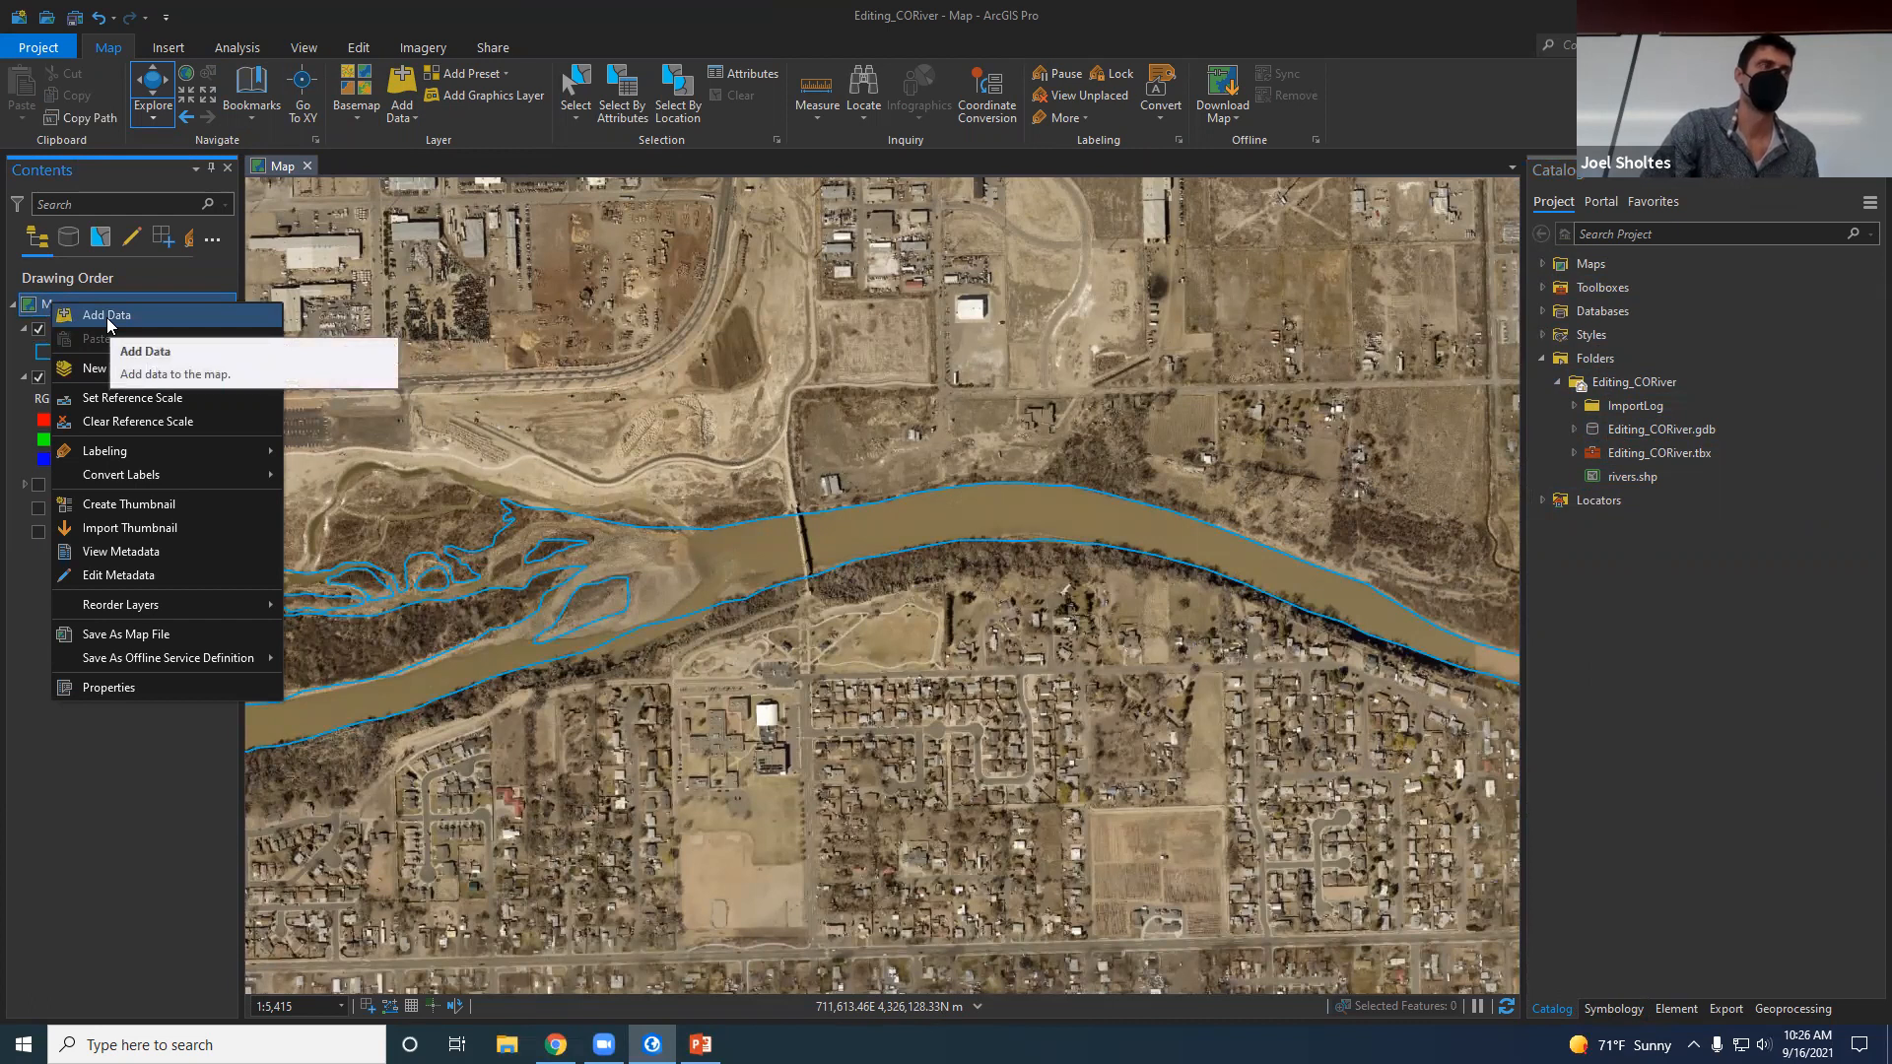
pyautogui.click(1687, 617)
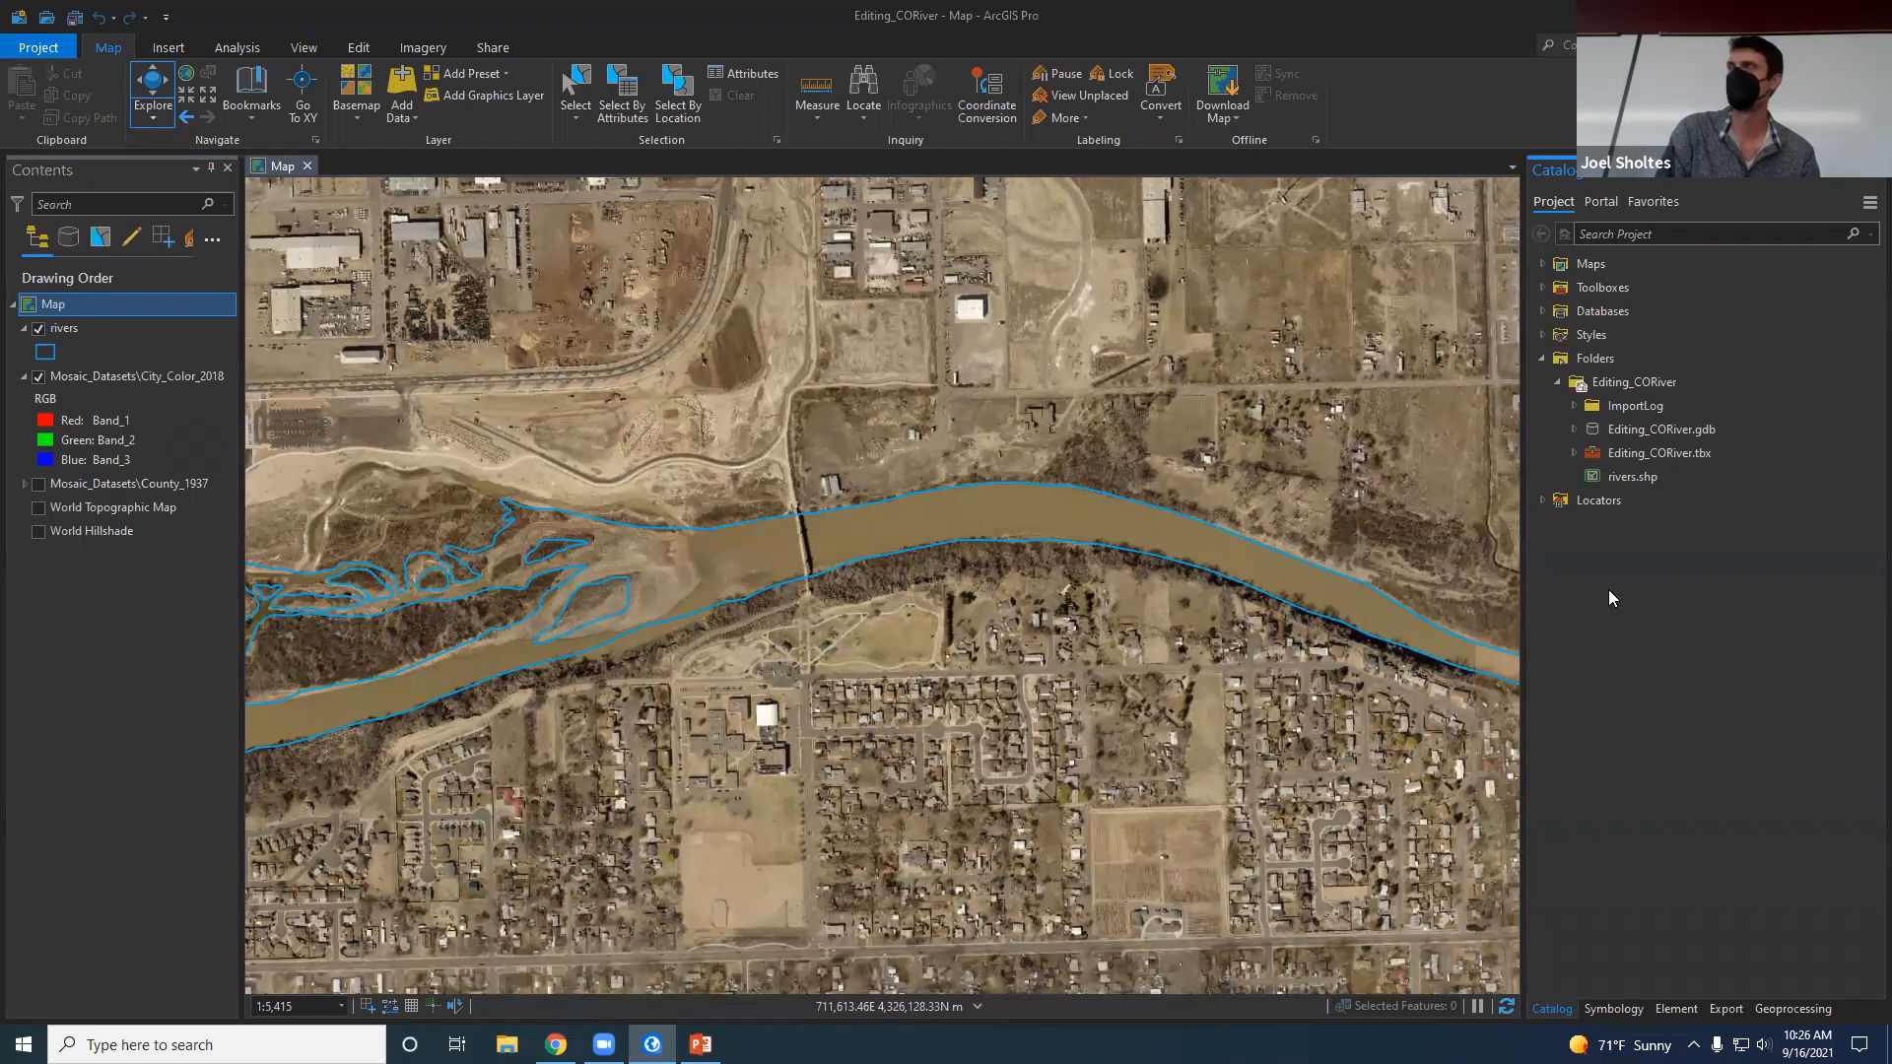
# Refresh the contents of the Editing_CORiver project folder in the catalog.
pyautogui.click(1616, 385)
pyautogui.rightClick(1616, 384)
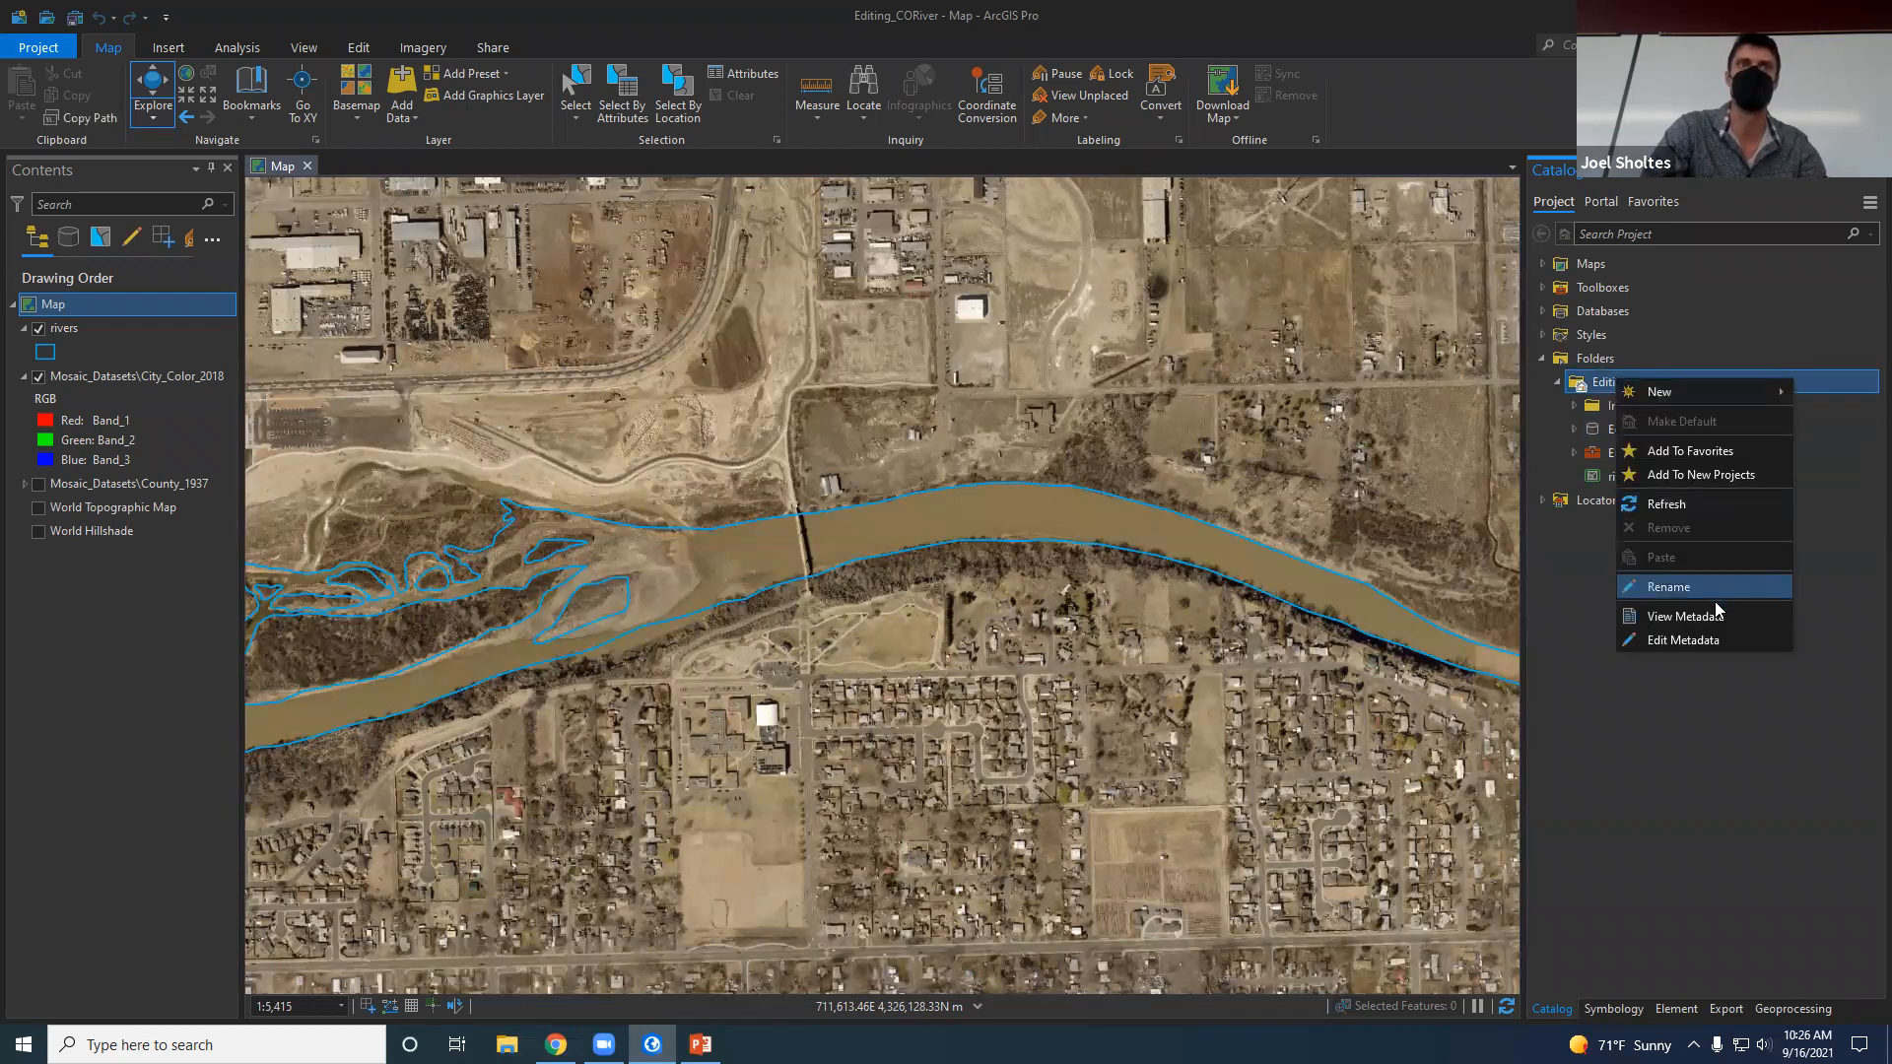
pyautogui.click(1703, 501)
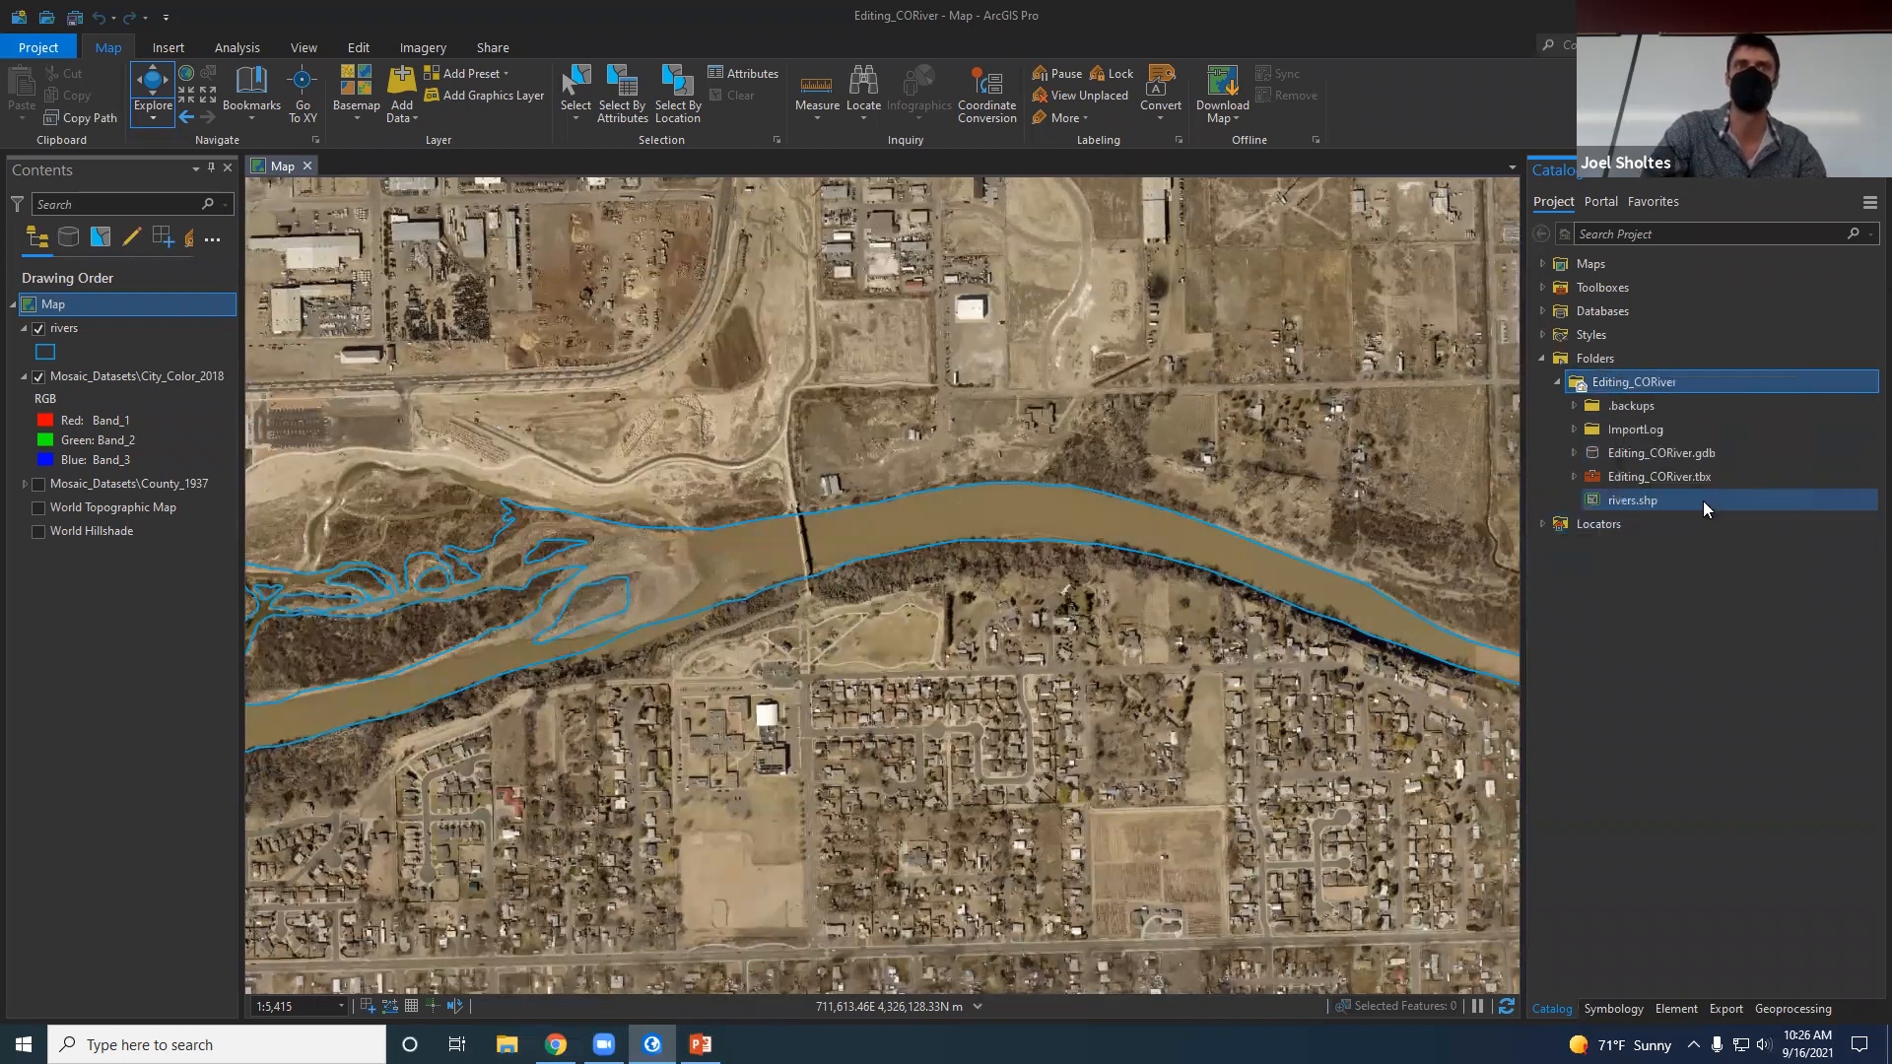
pyautogui.rightClick(1628, 388)
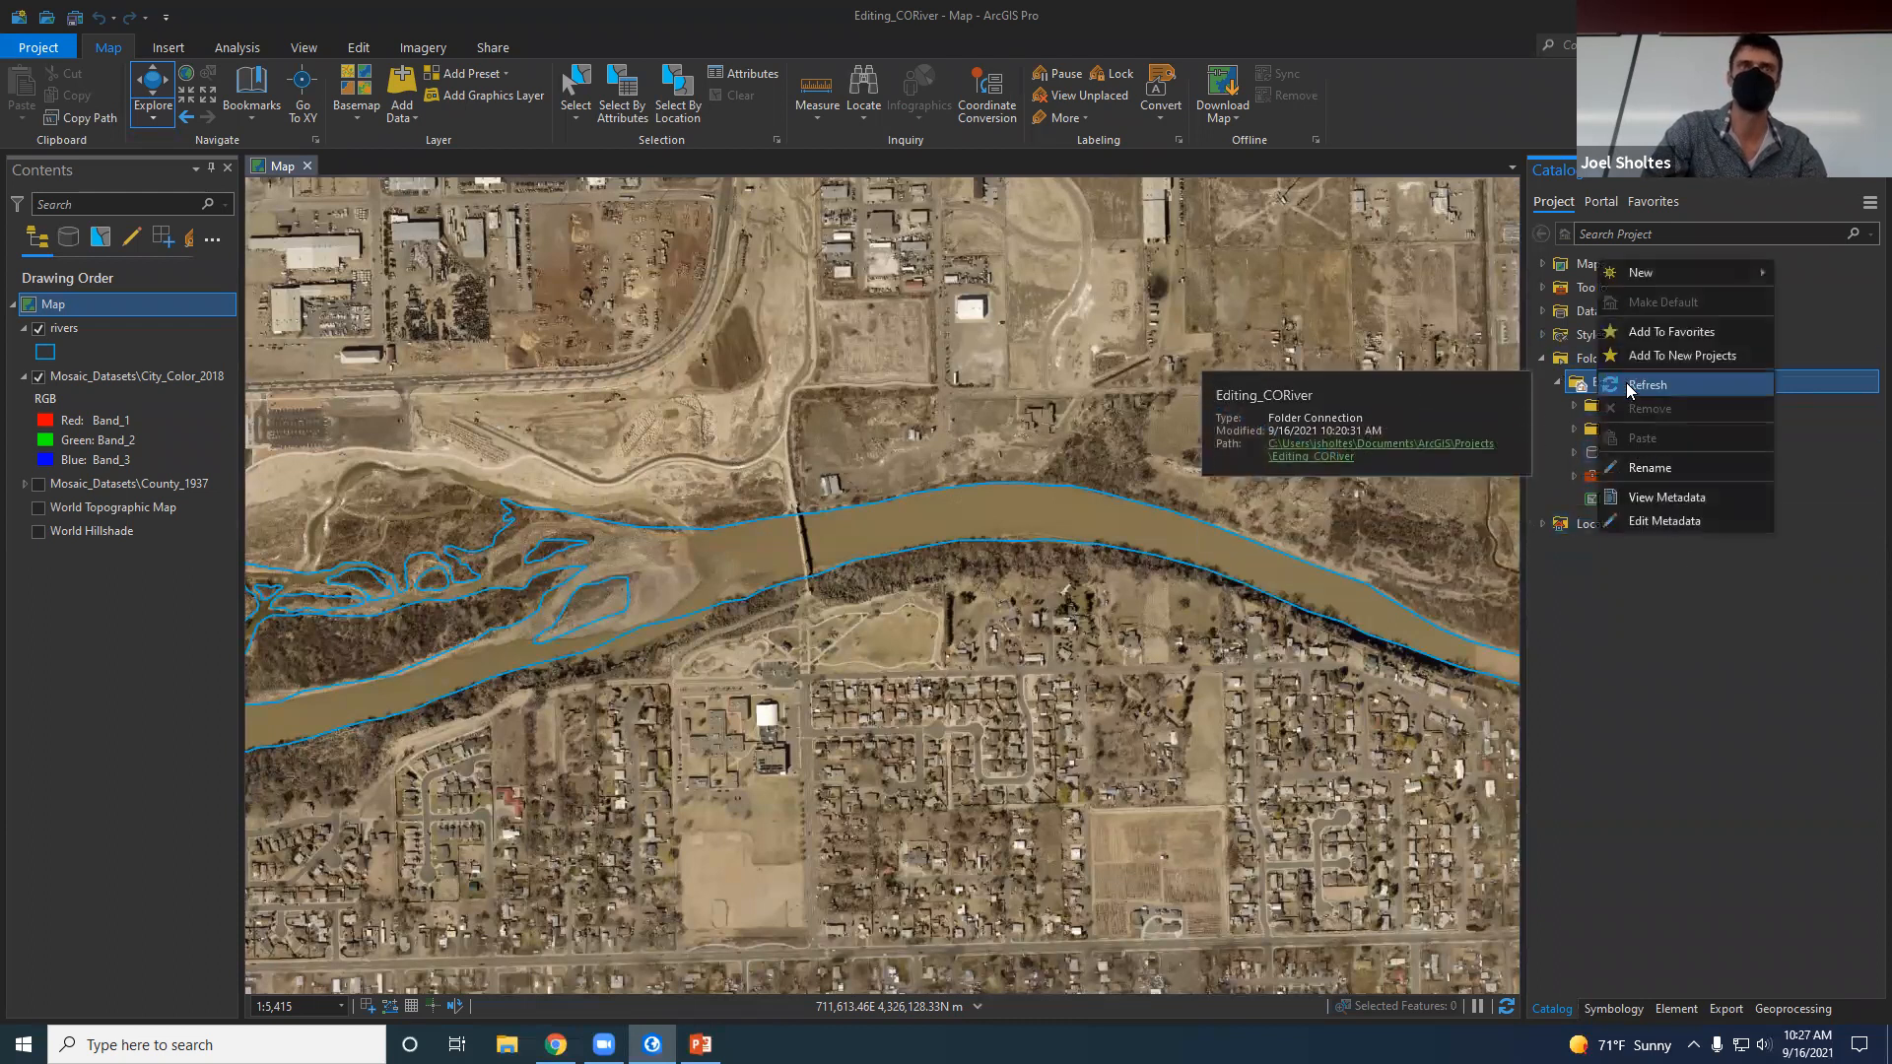
pyautogui.click(1698, 386)
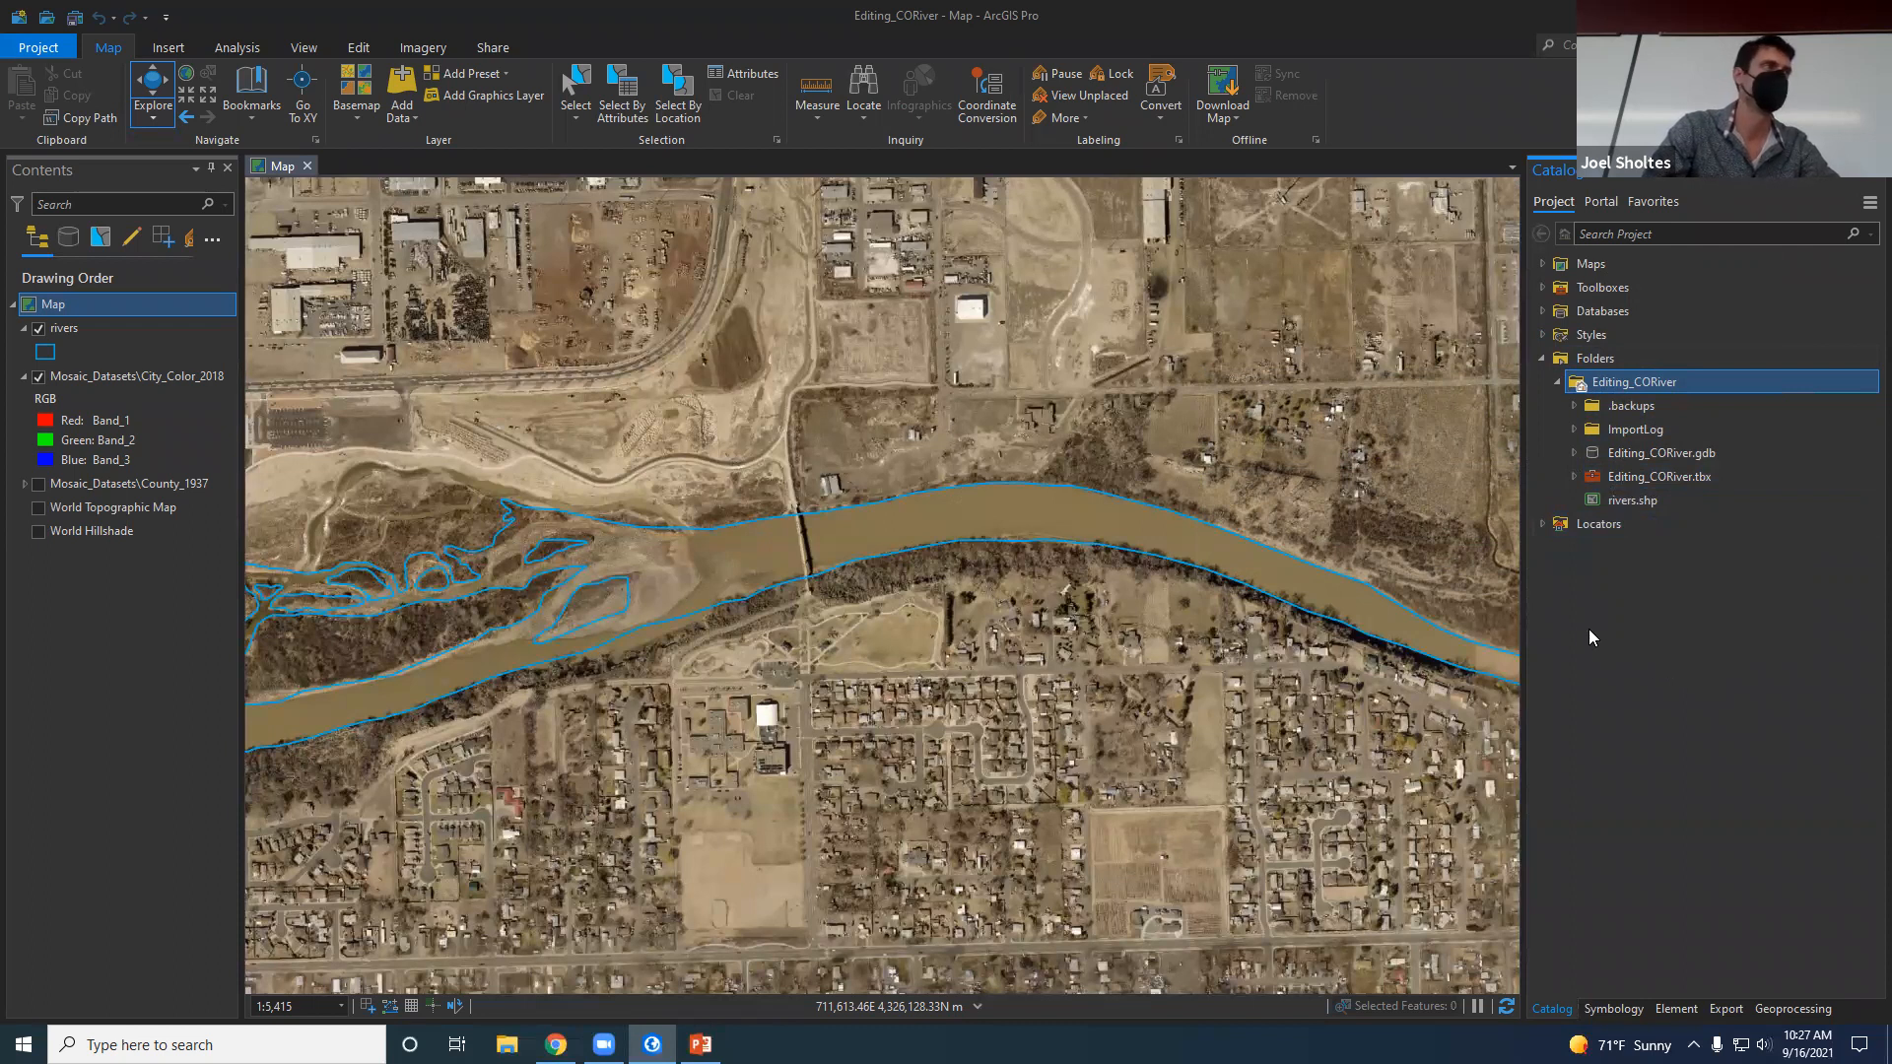
# Collapse the City_Color_2018 layer's band legend and show the braided river reach west of the bridge.
pyautogui.click(25, 374)
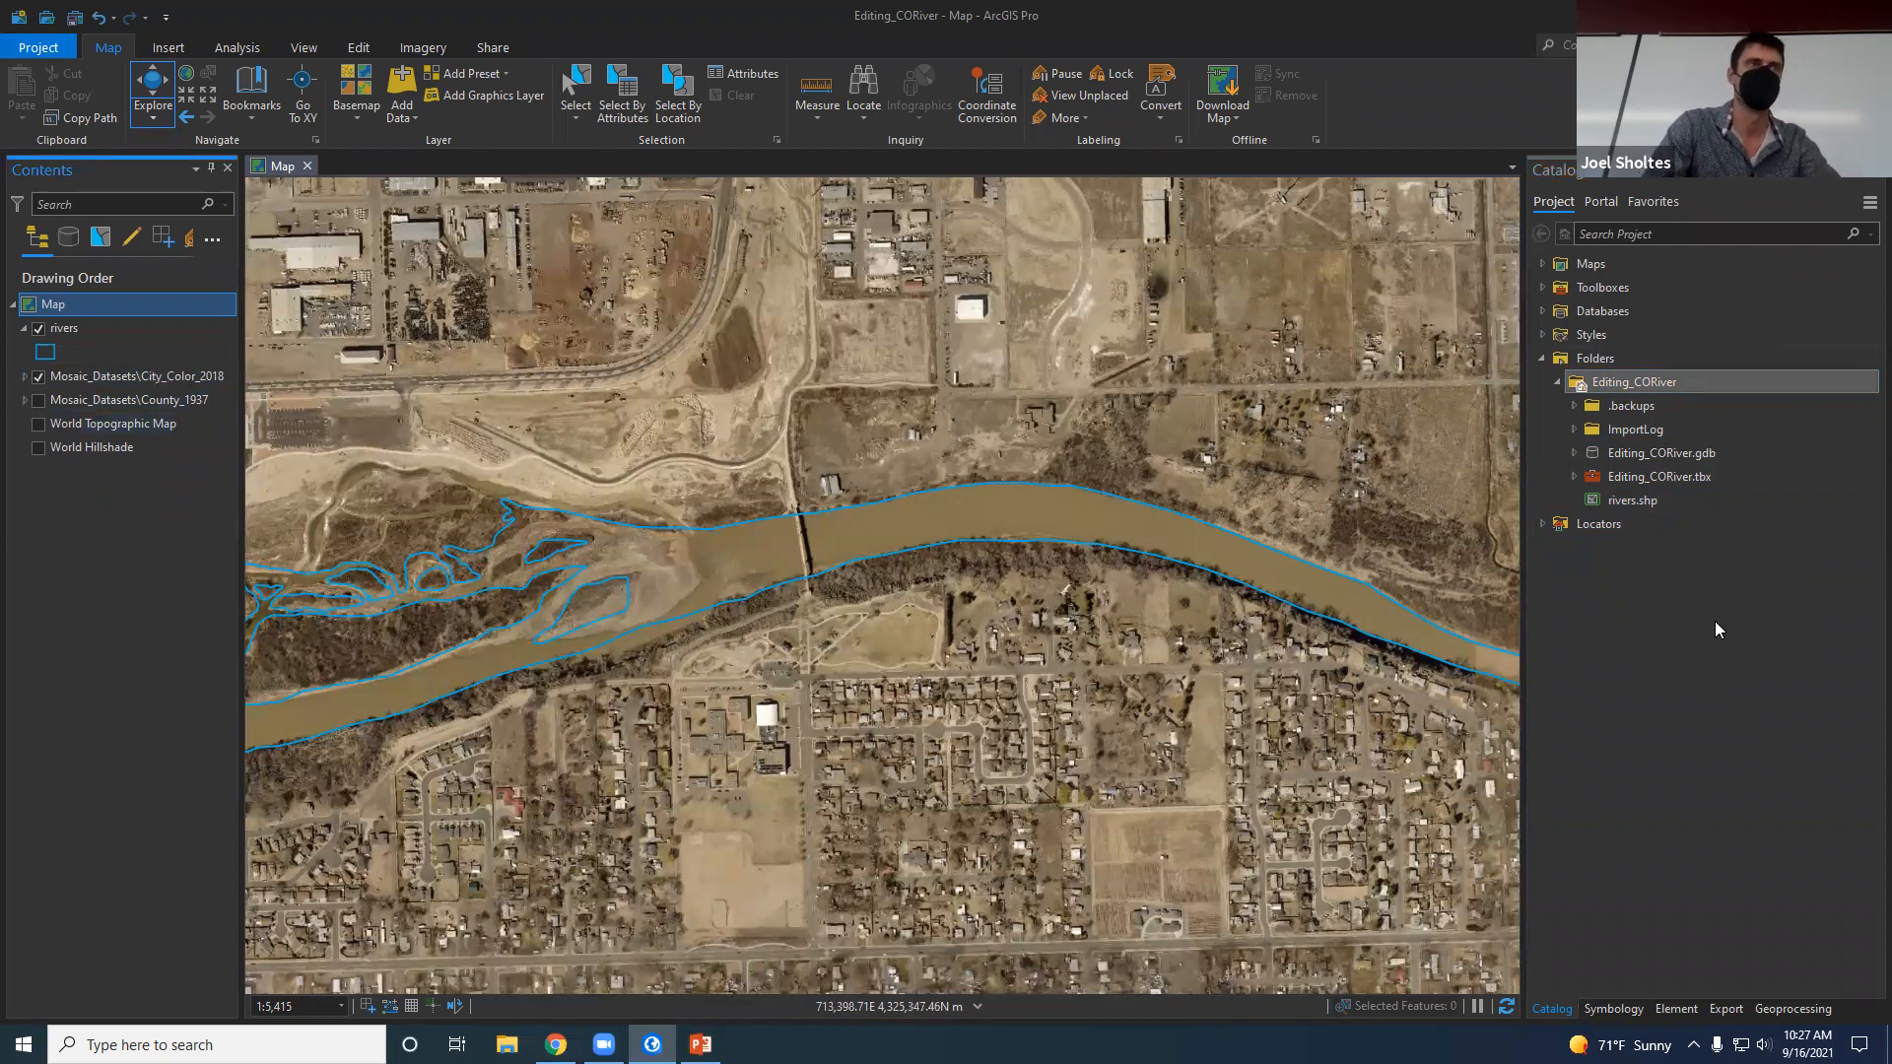
pyautogui.moveTo(581, 617); pyautogui.dragTo(1133, 446)
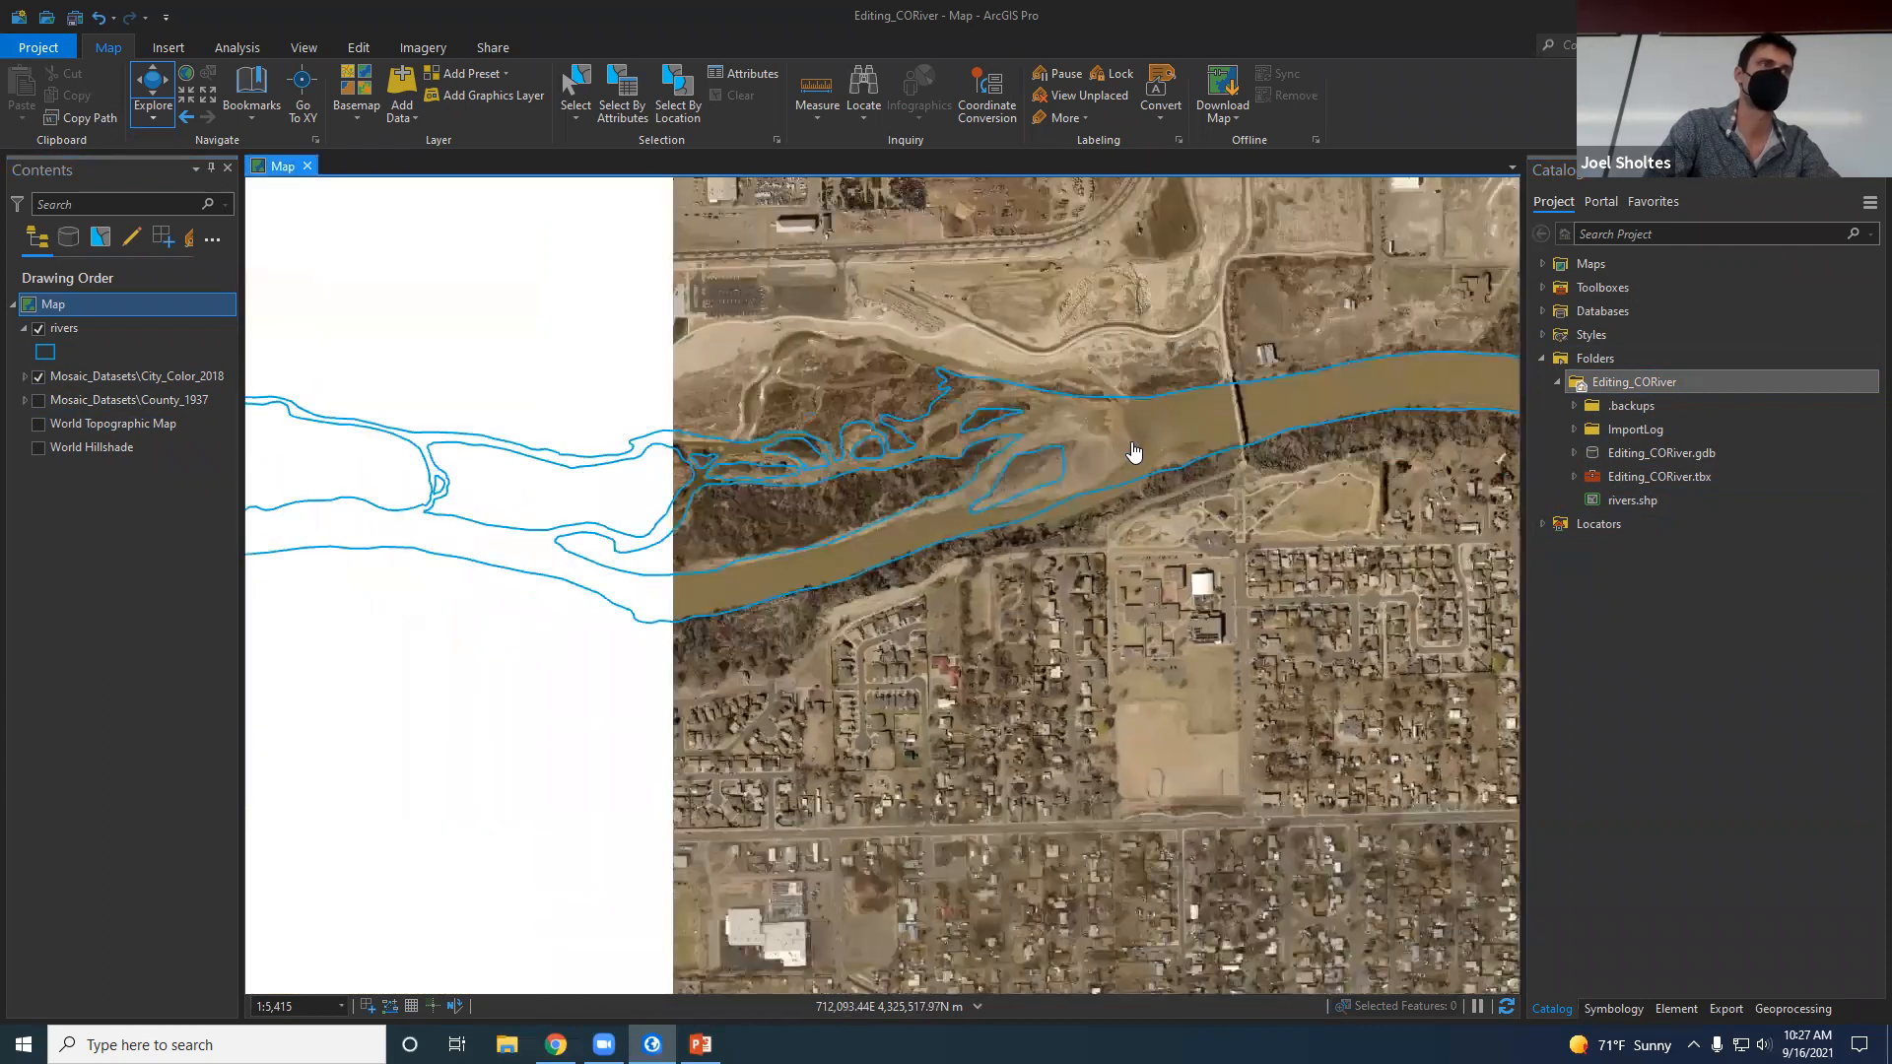
pyautogui.moveTo(853, 472); pyautogui.dragTo(844, 540)
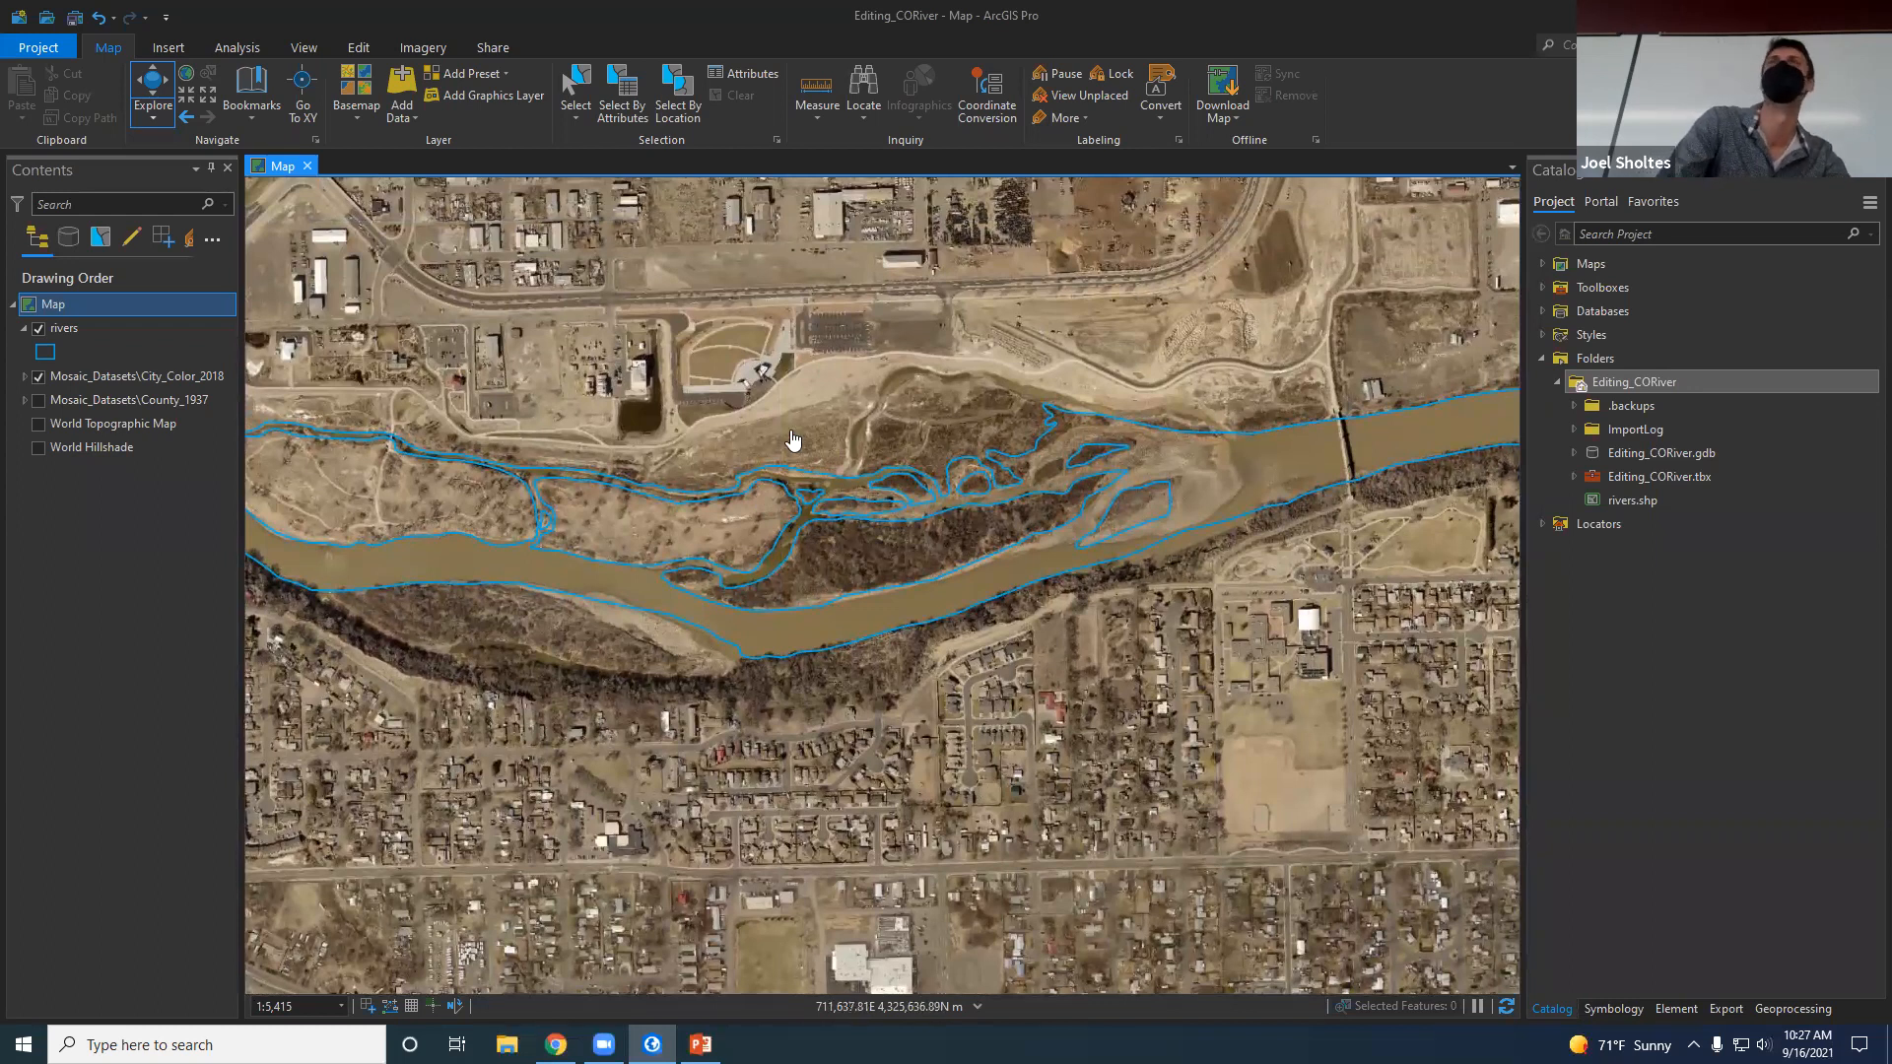
# Look through the project options, including the Text and Graphics, General and Display settings, and return to the map.
pyautogui.click(24, 49)
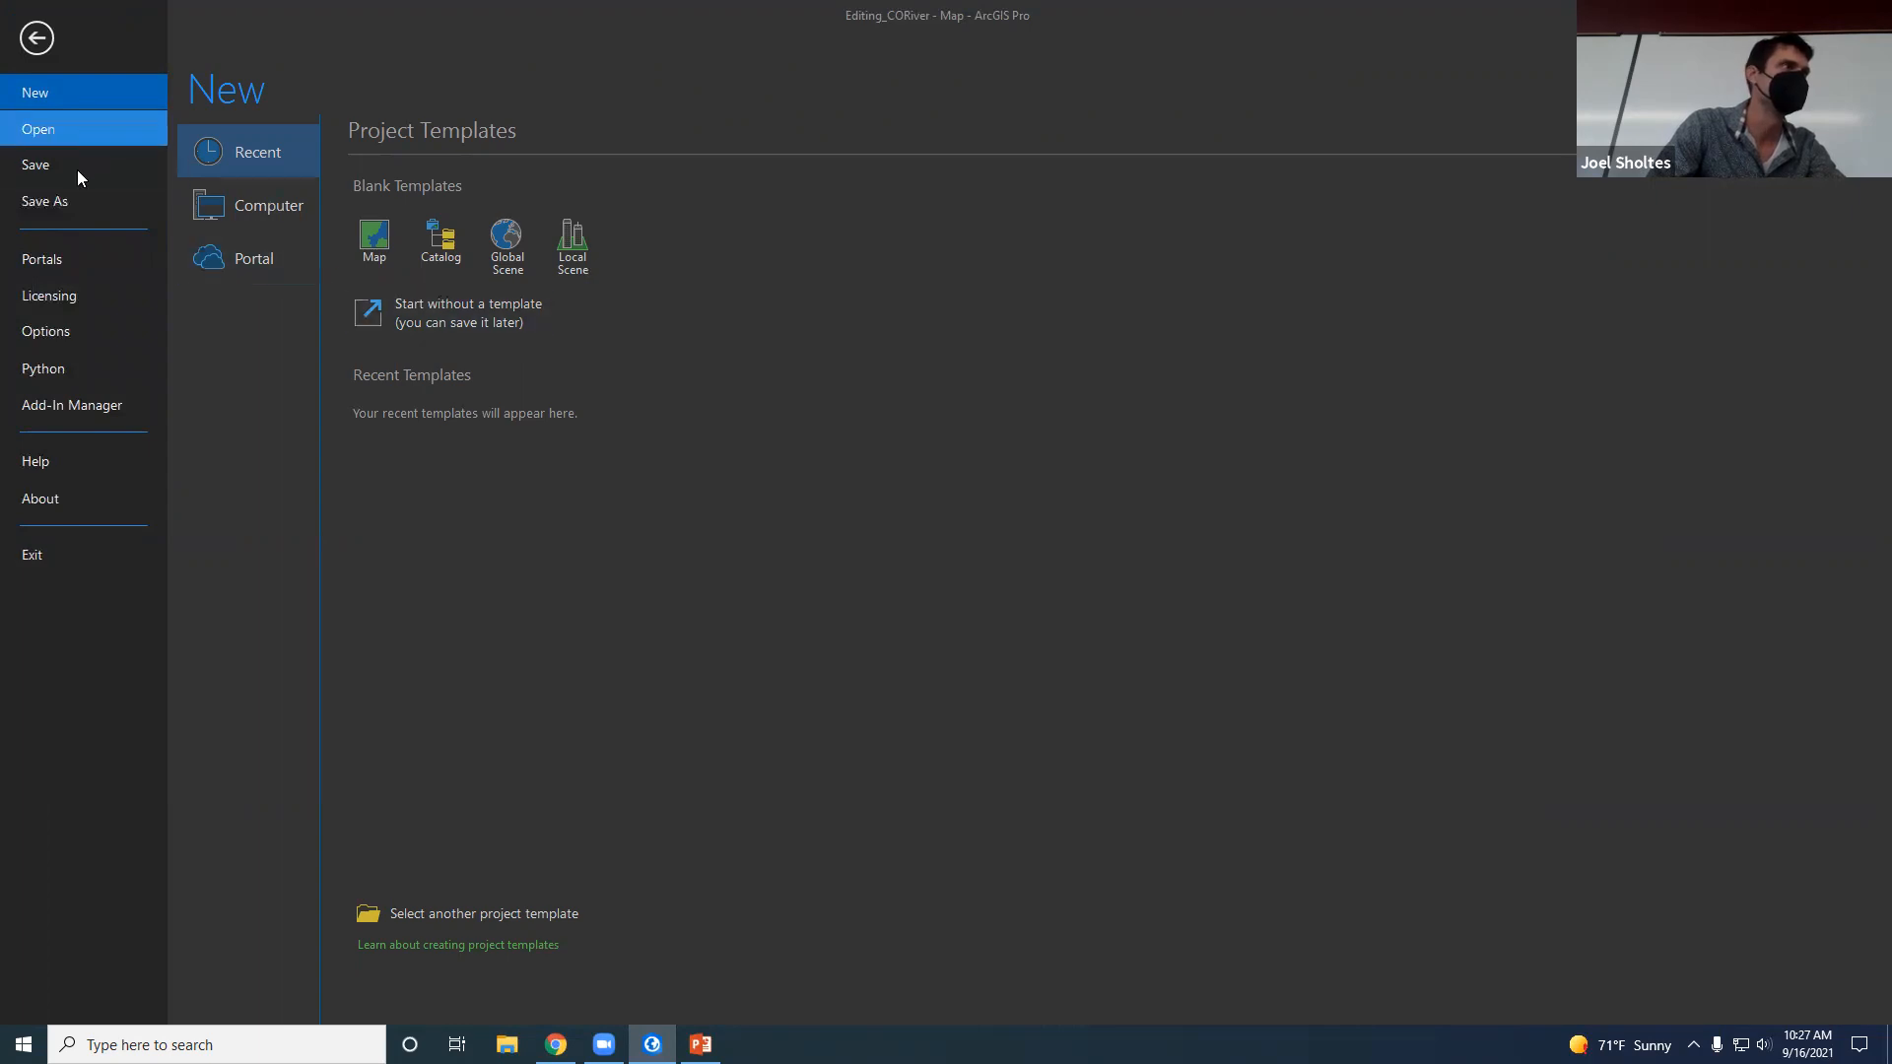
pyautogui.click(116, 335)
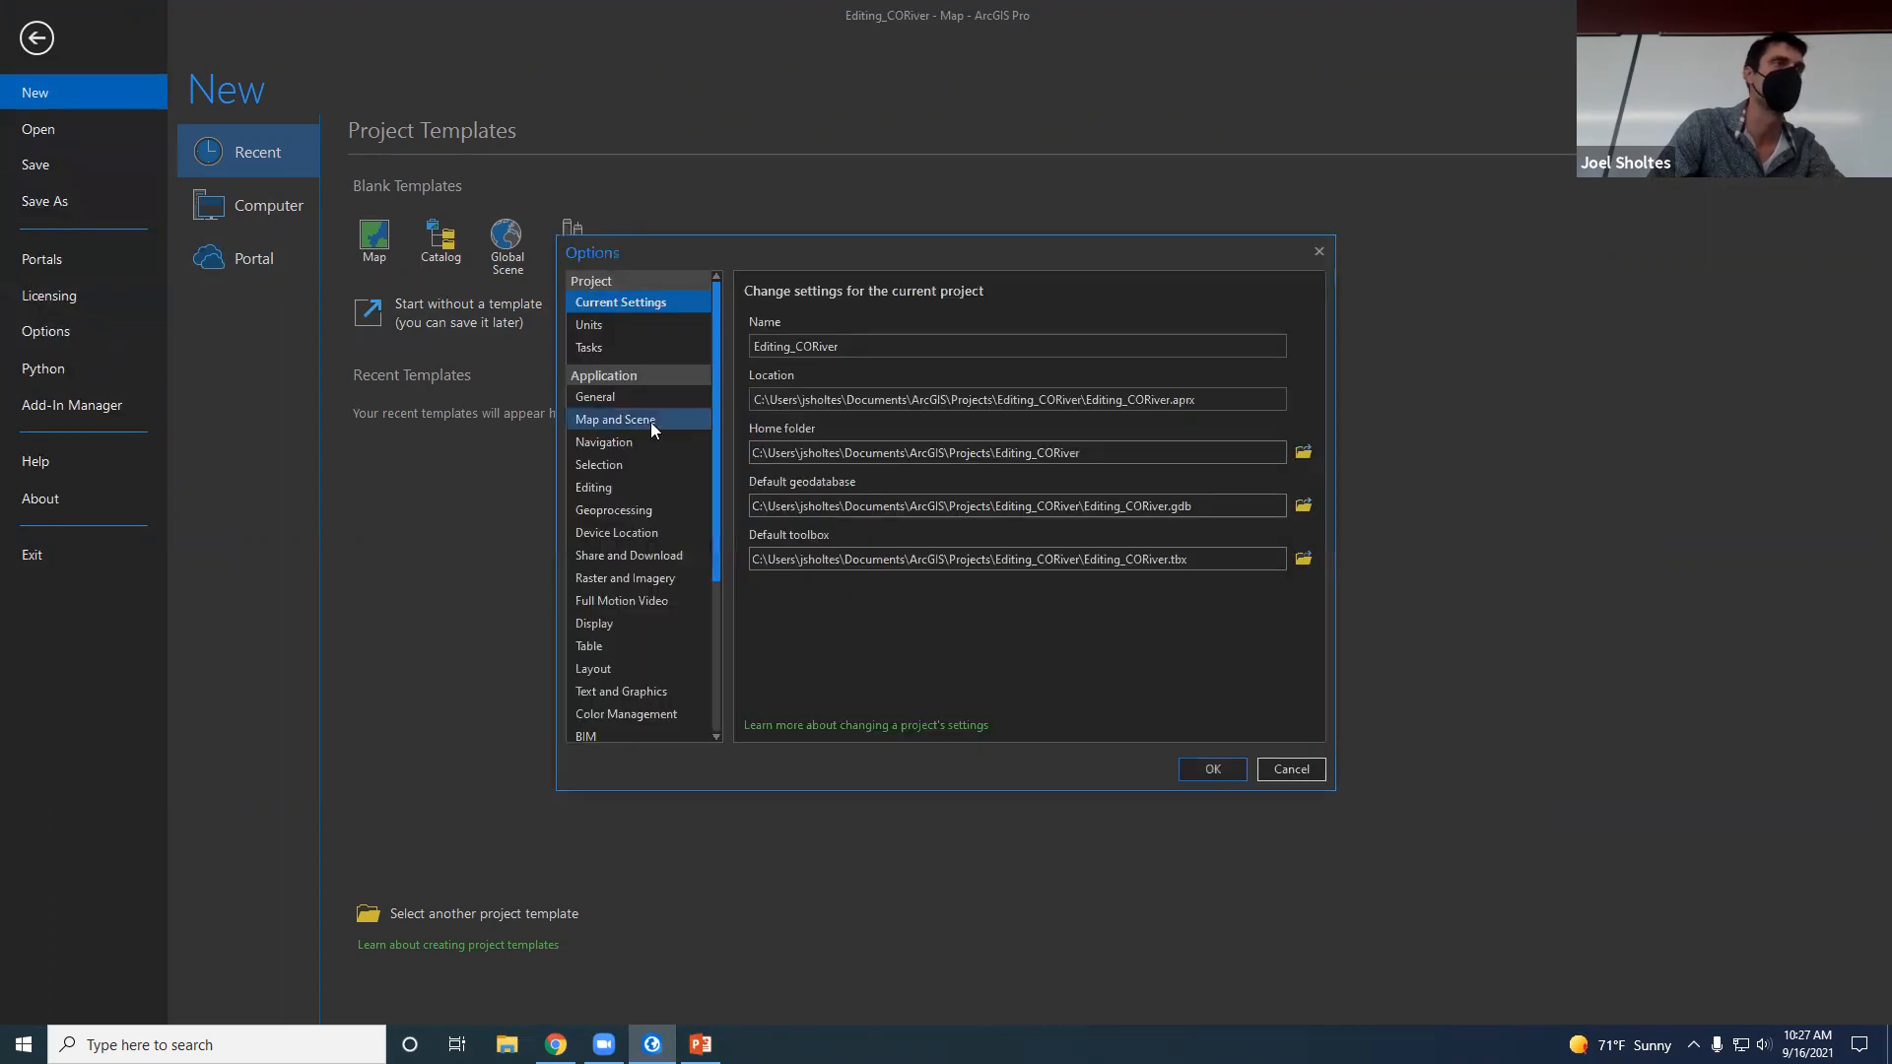
pyautogui.scroll(-4, 630, 635)
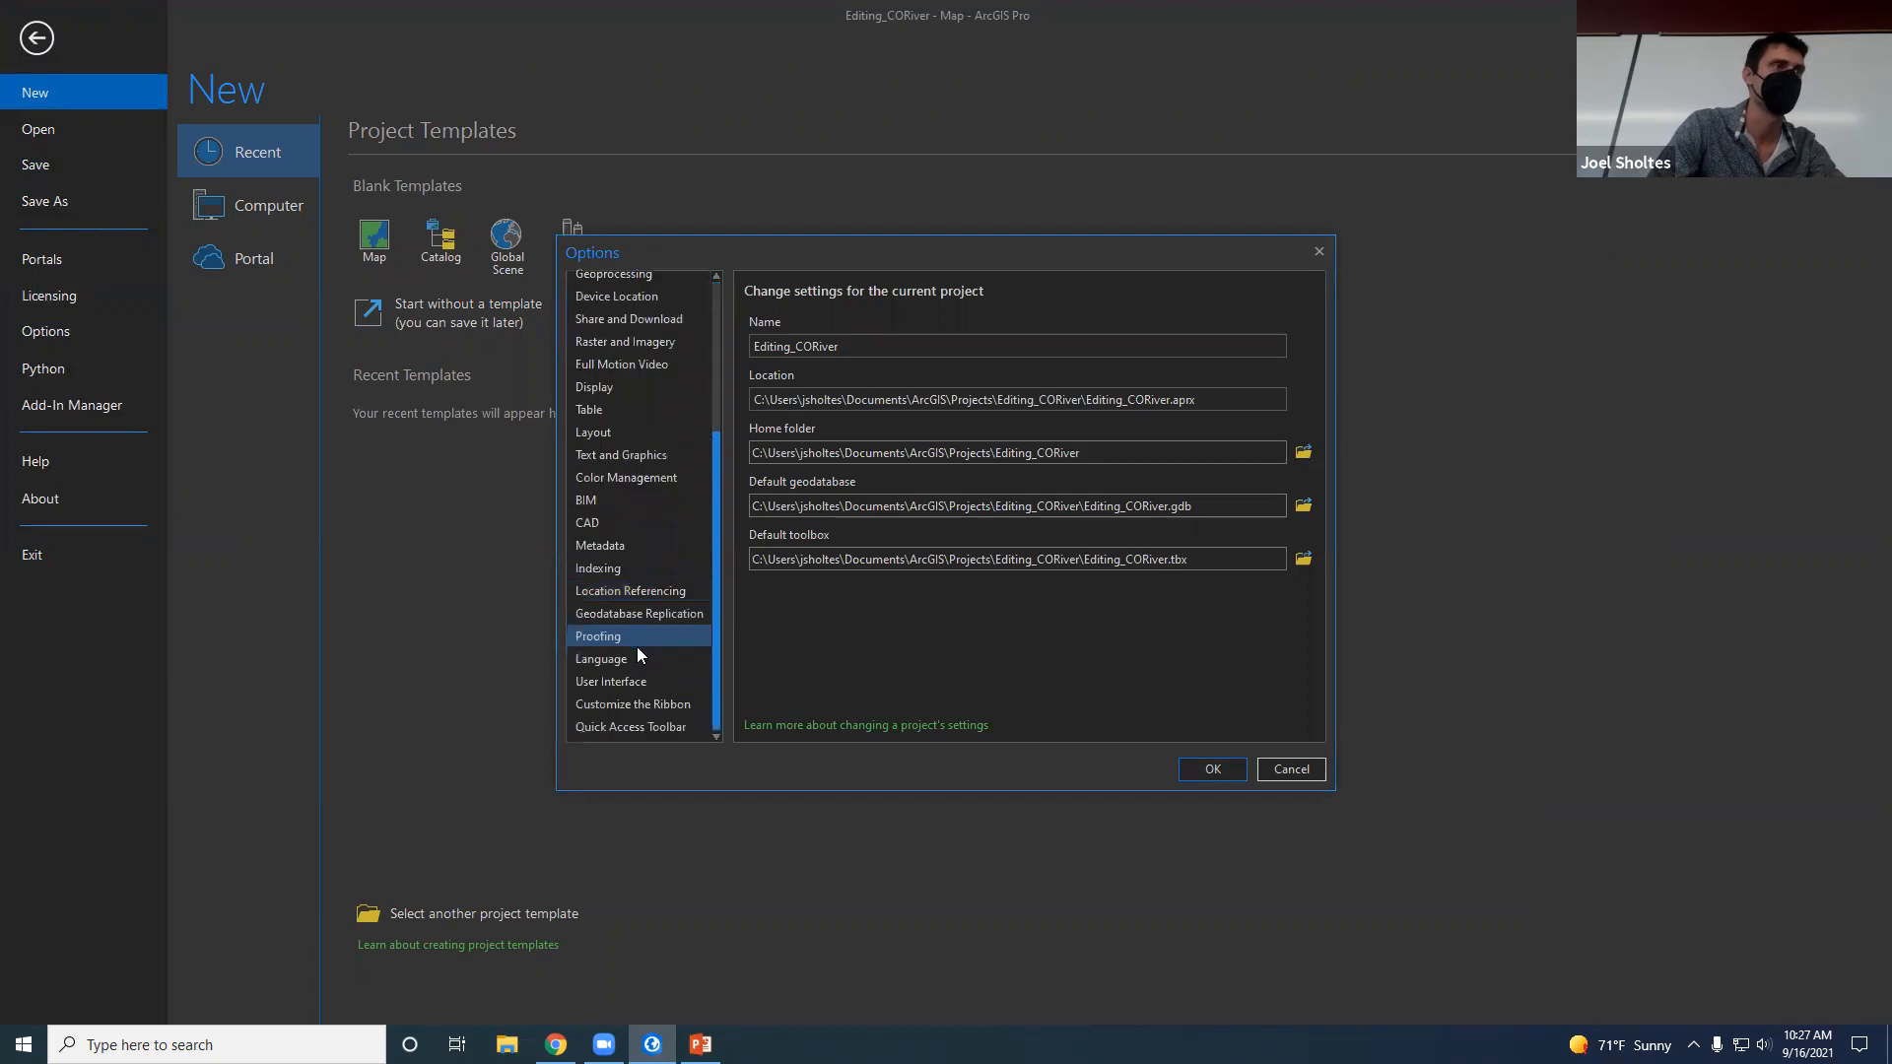
pyautogui.click(639, 455)
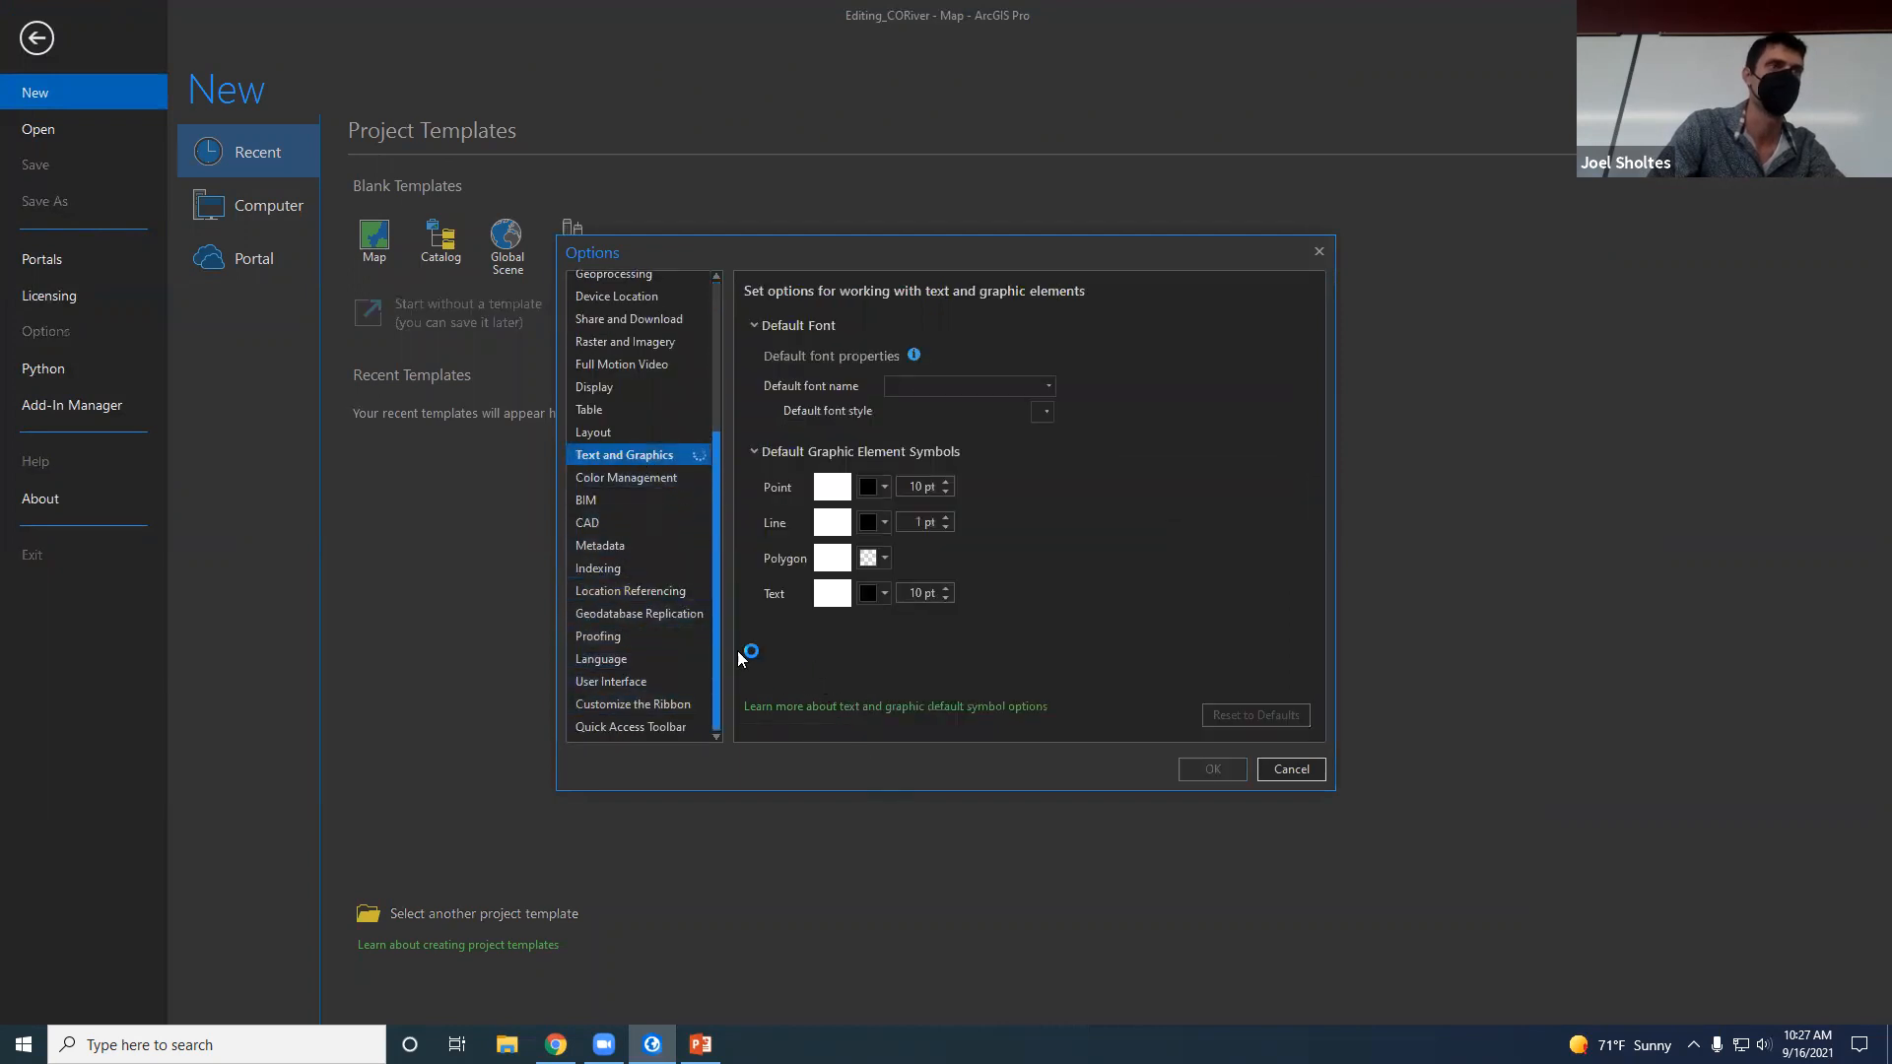
pyautogui.scroll(3, 650, 507)
pyautogui.scroll(1, 631, 559)
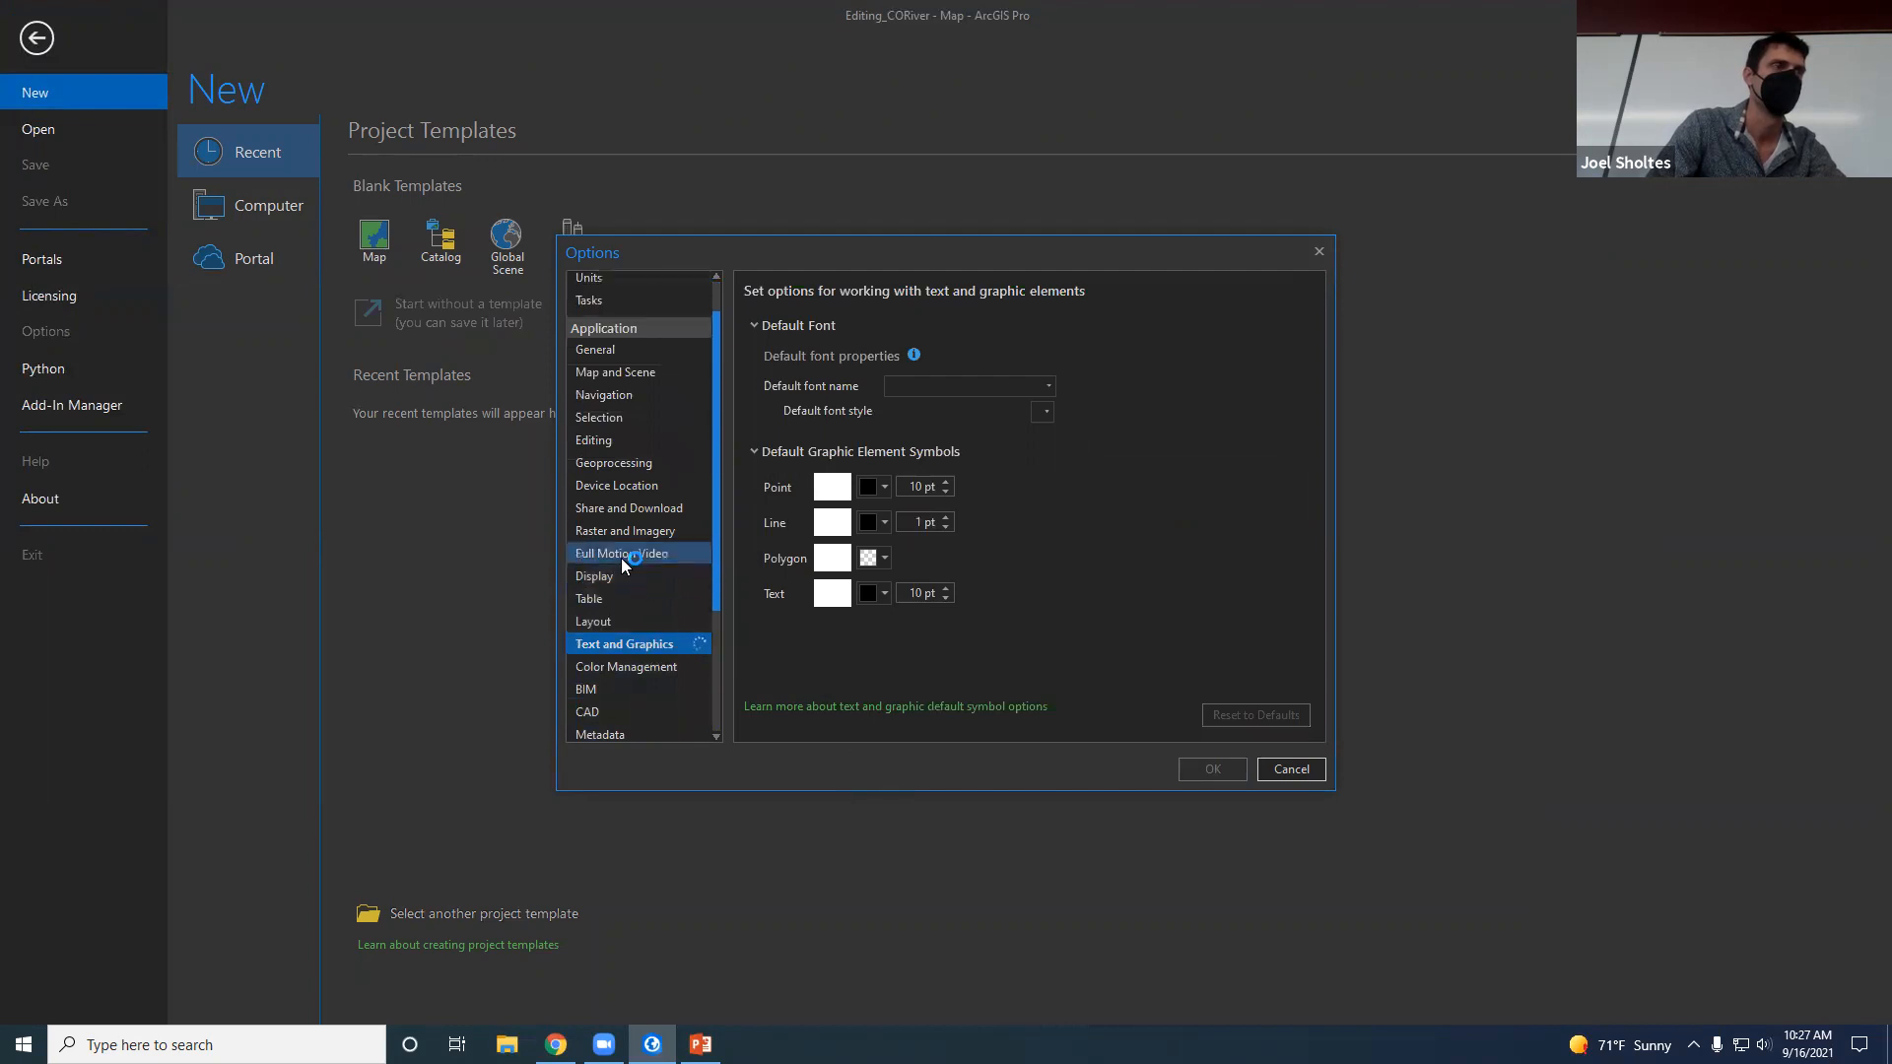
pyautogui.scroll(1, 629, 498)
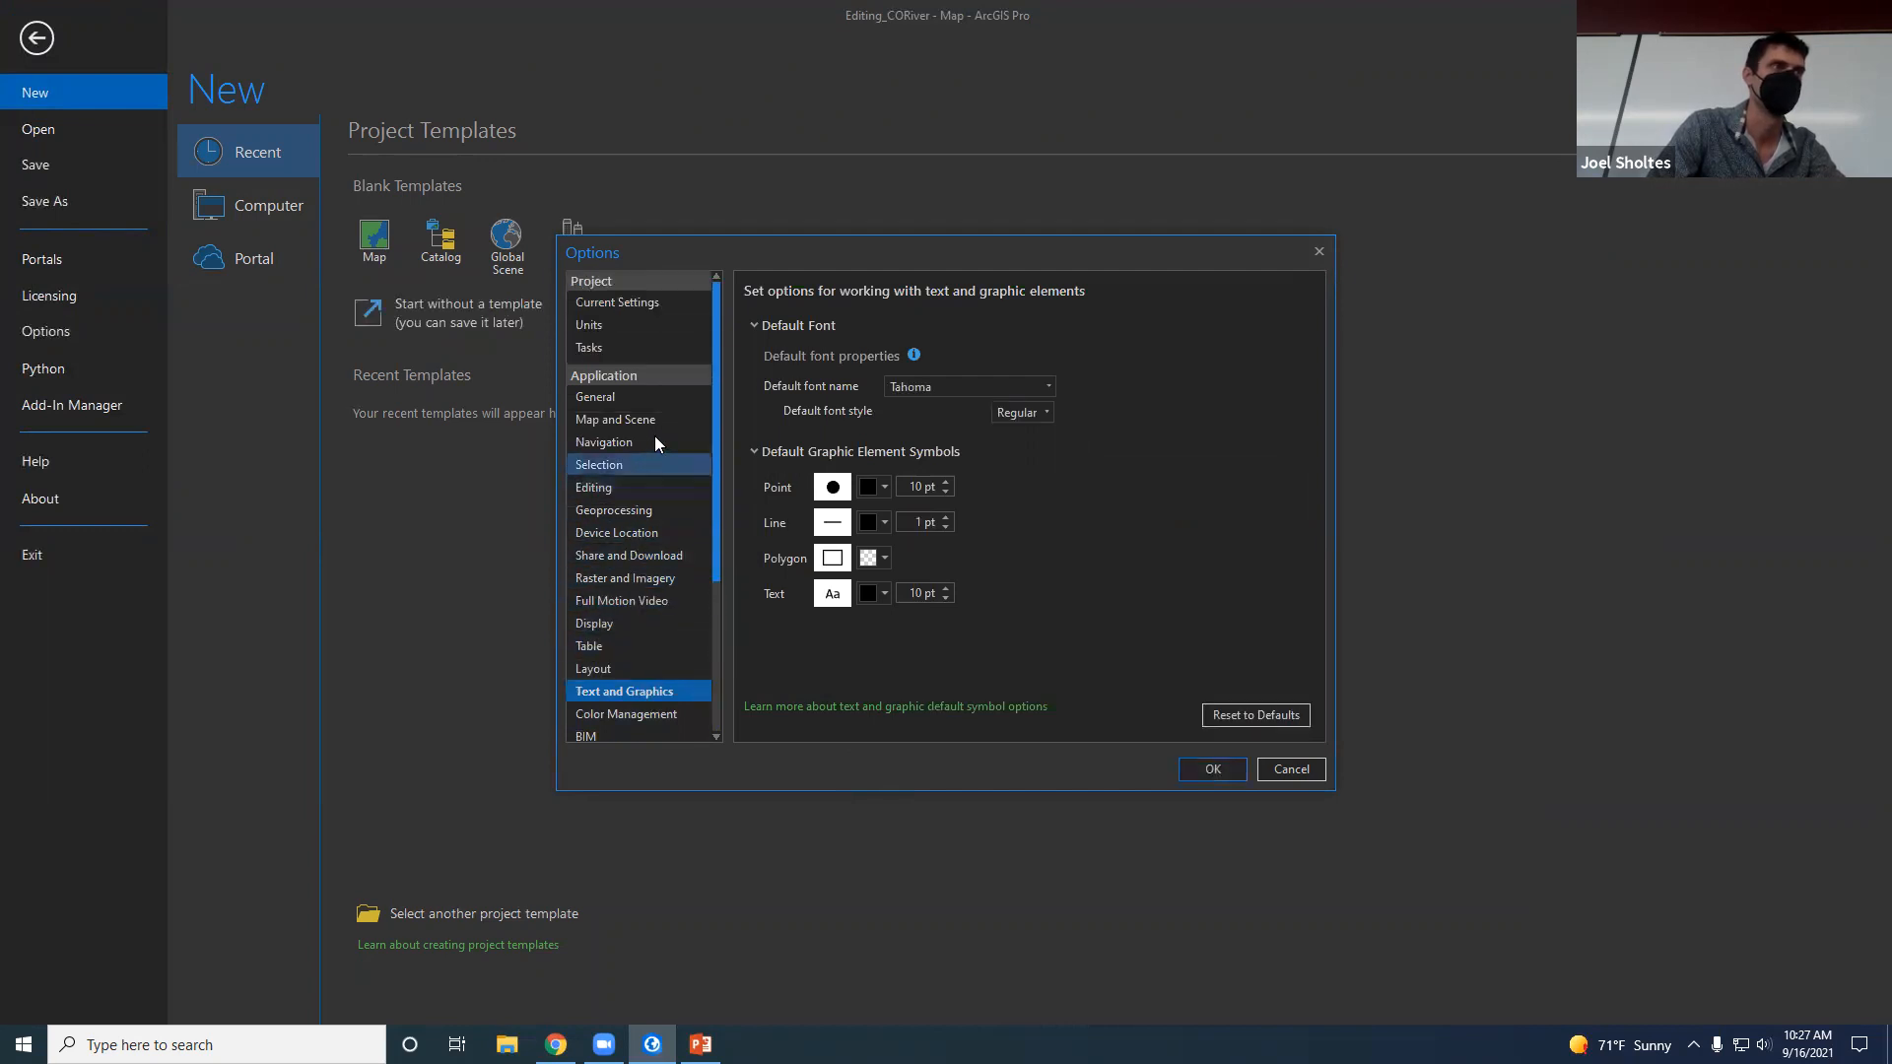
pyautogui.click(644, 395)
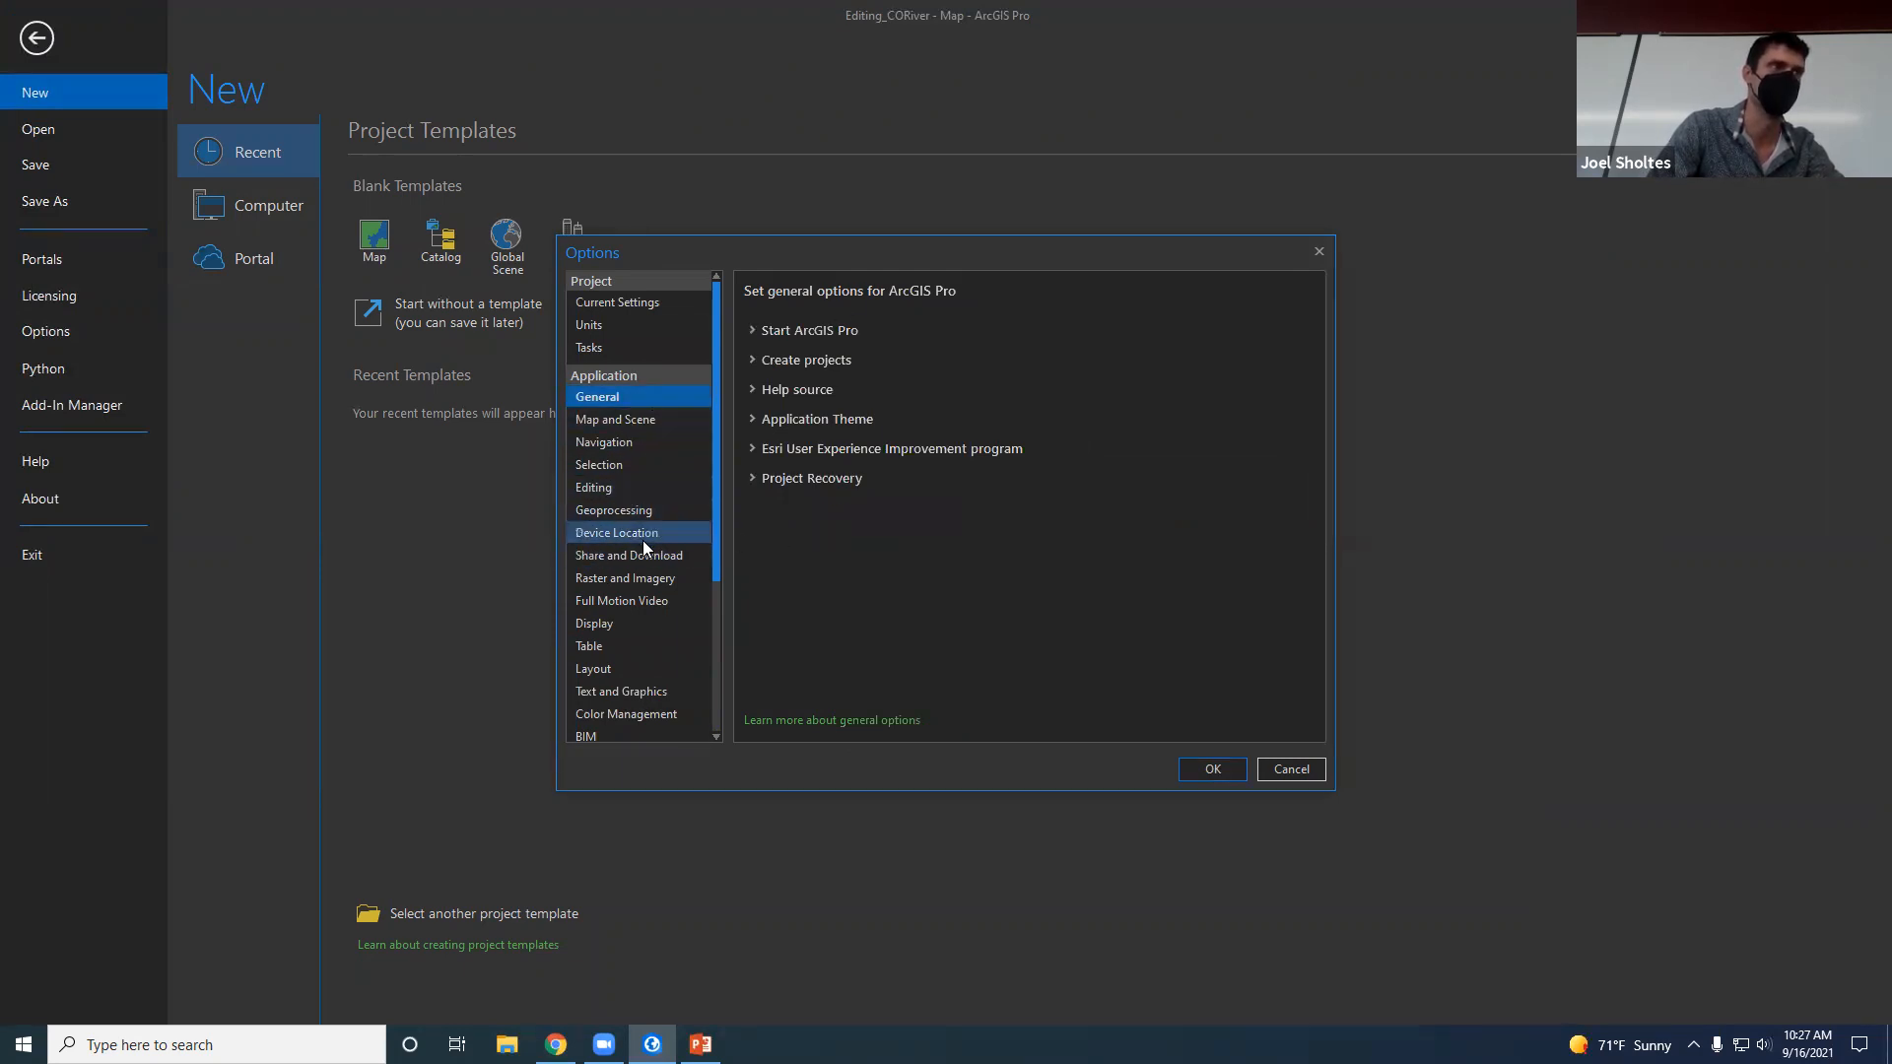
pyautogui.scroll(-3, 643, 540)
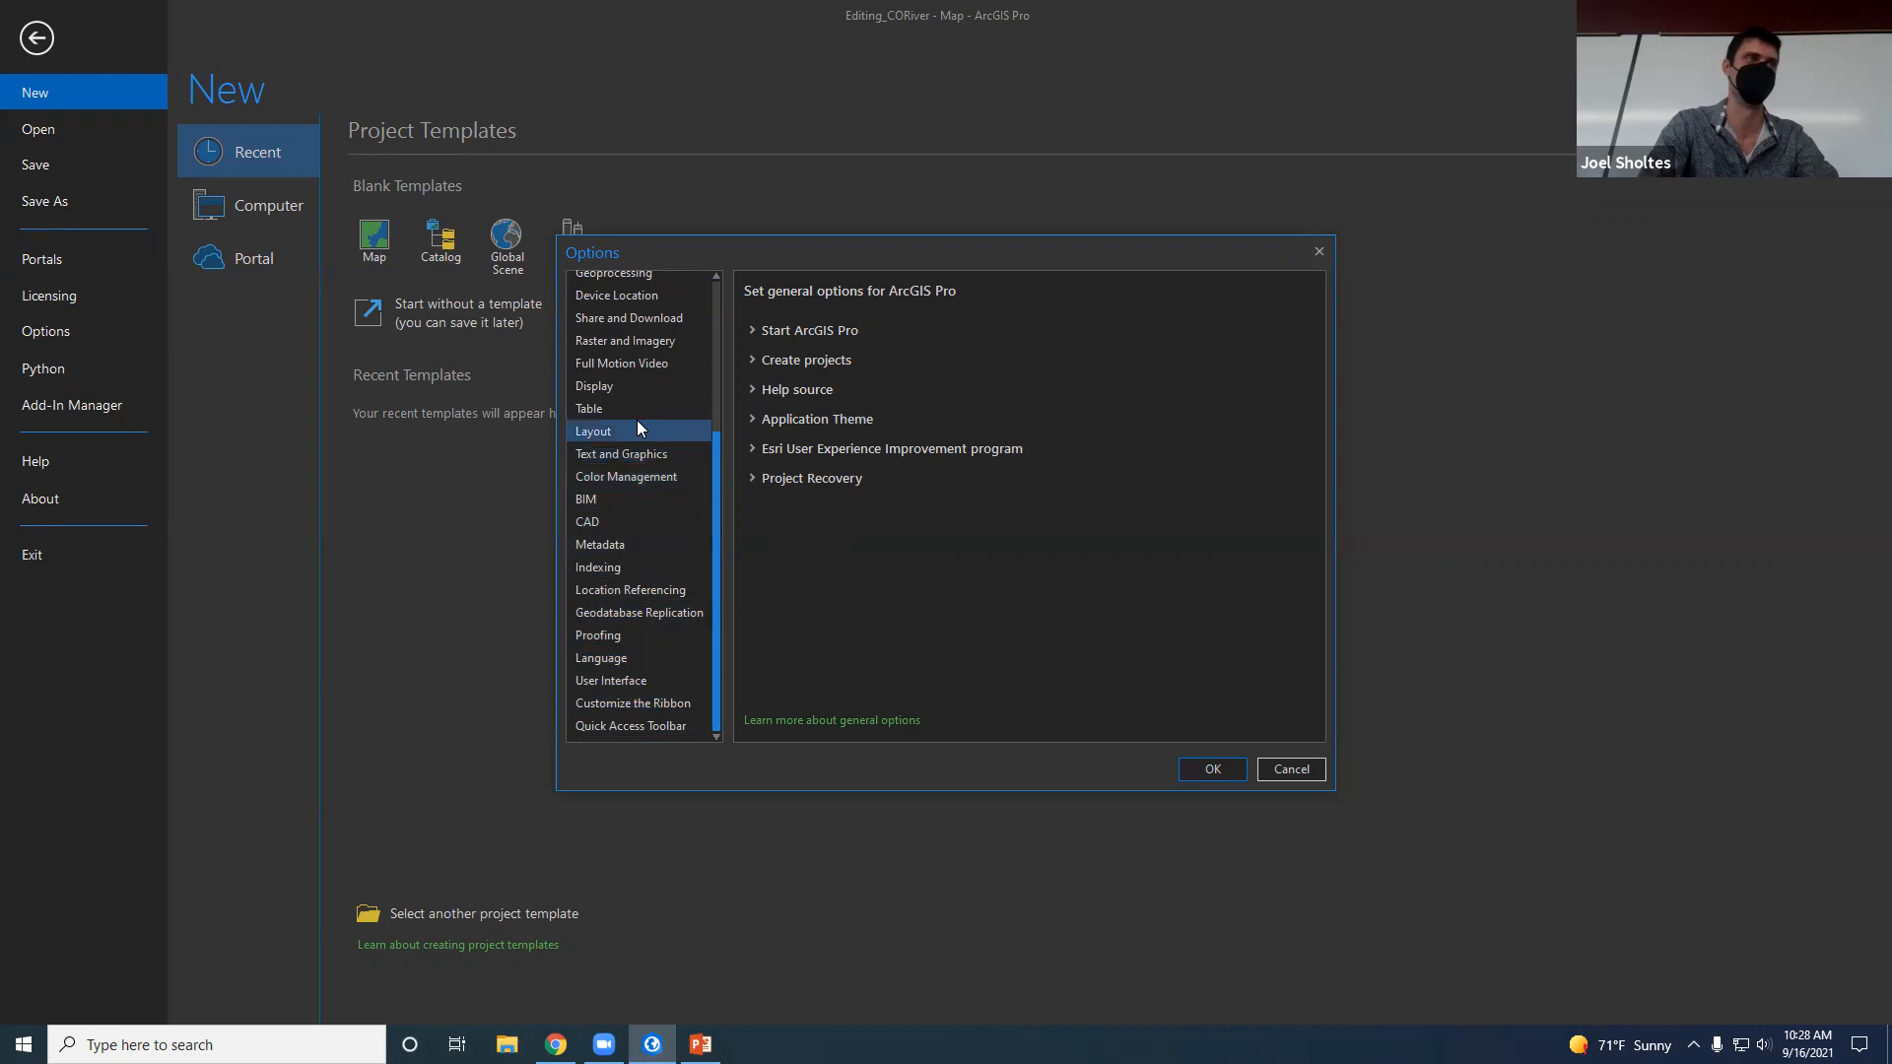
pyautogui.click(613, 386)
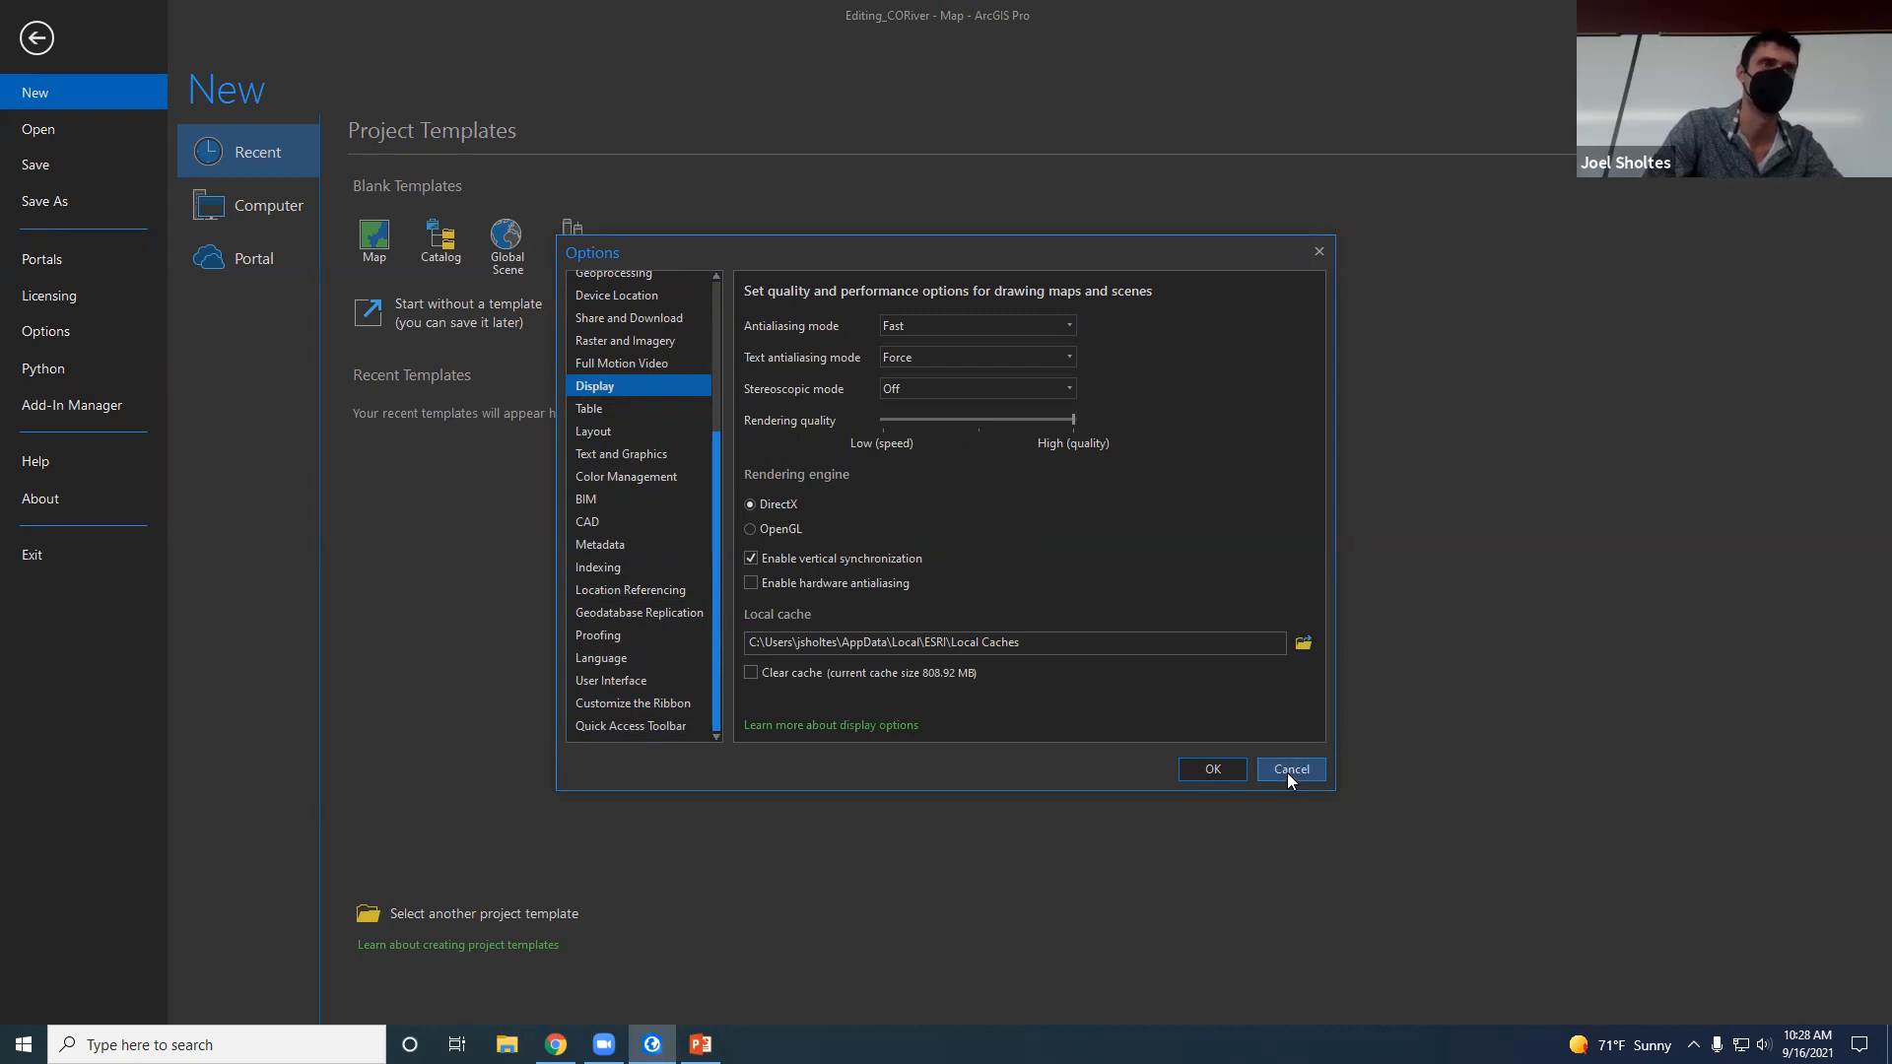
pyautogui.click(1213, 770)
pyautogui.click(56, 38)
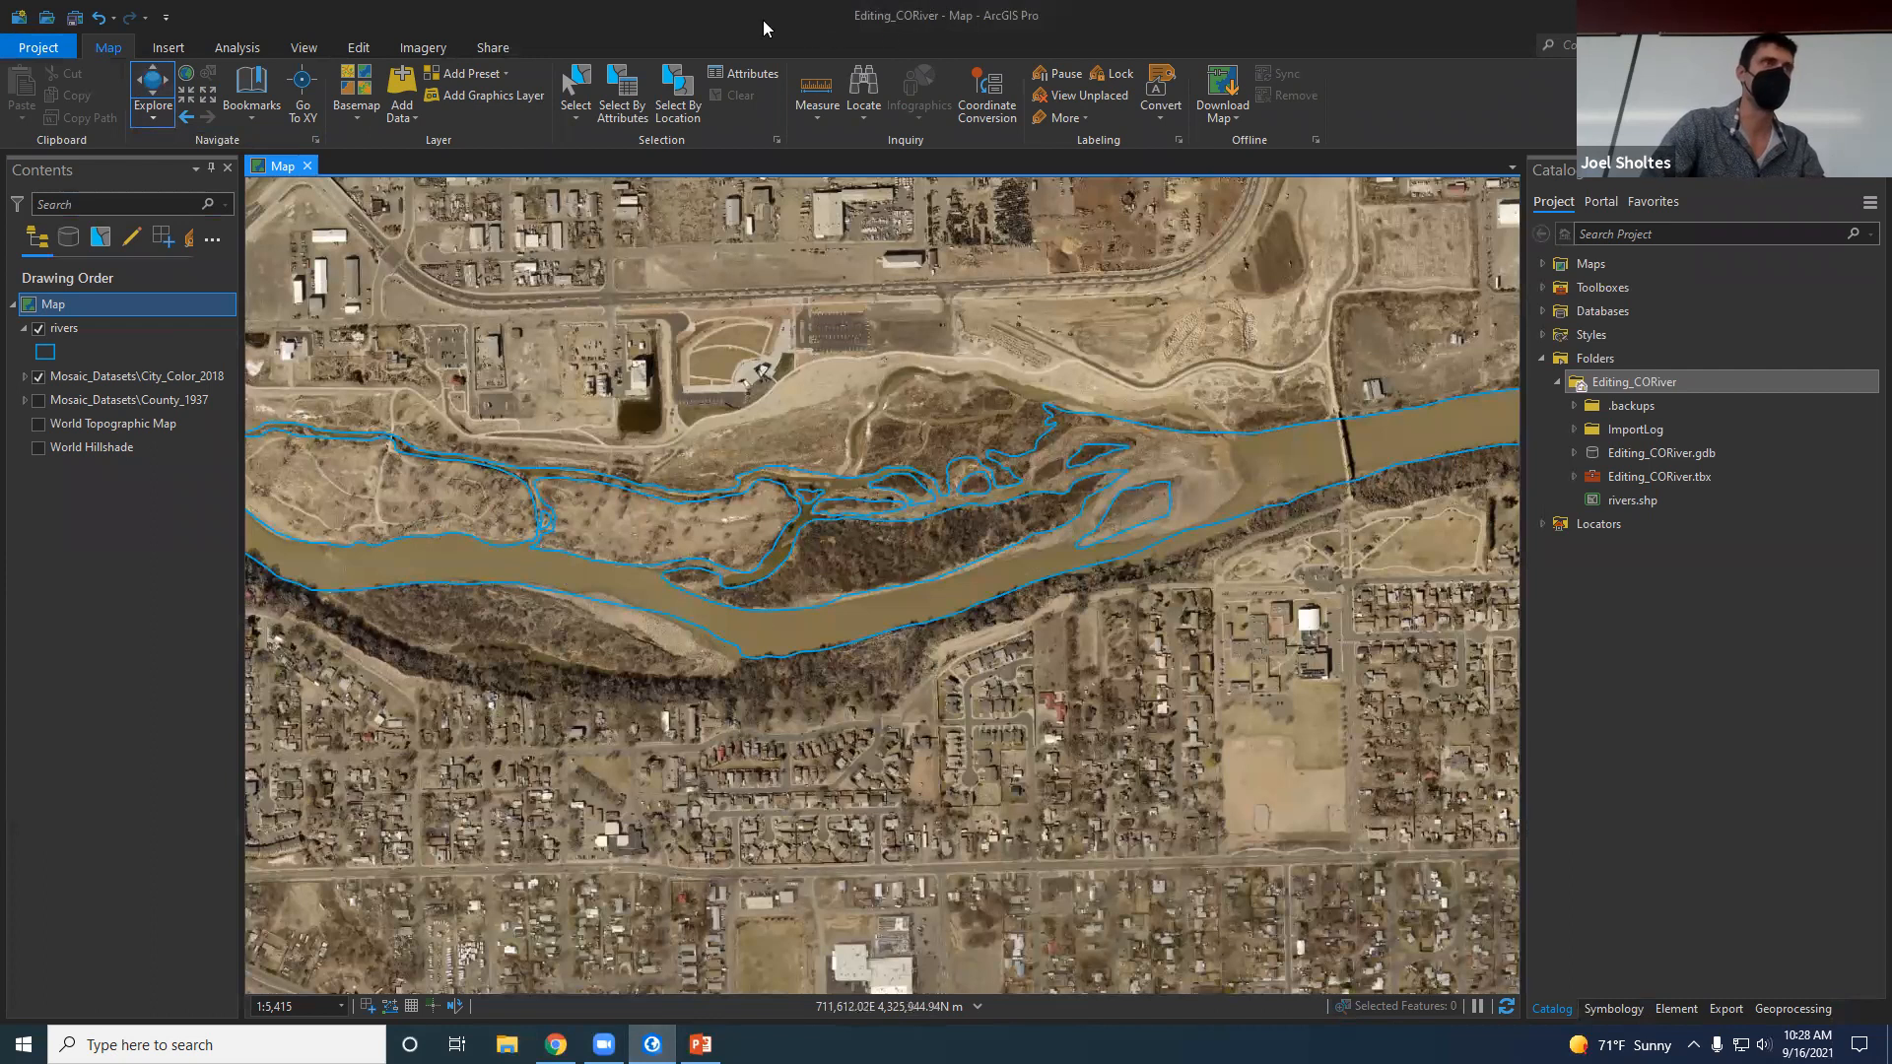
# Arrange the walkthrough PDF and ArcGIS Pro side by side, and narrow the Catalog and Contents panes to widen the map.
pyautogui.press('super+Right')
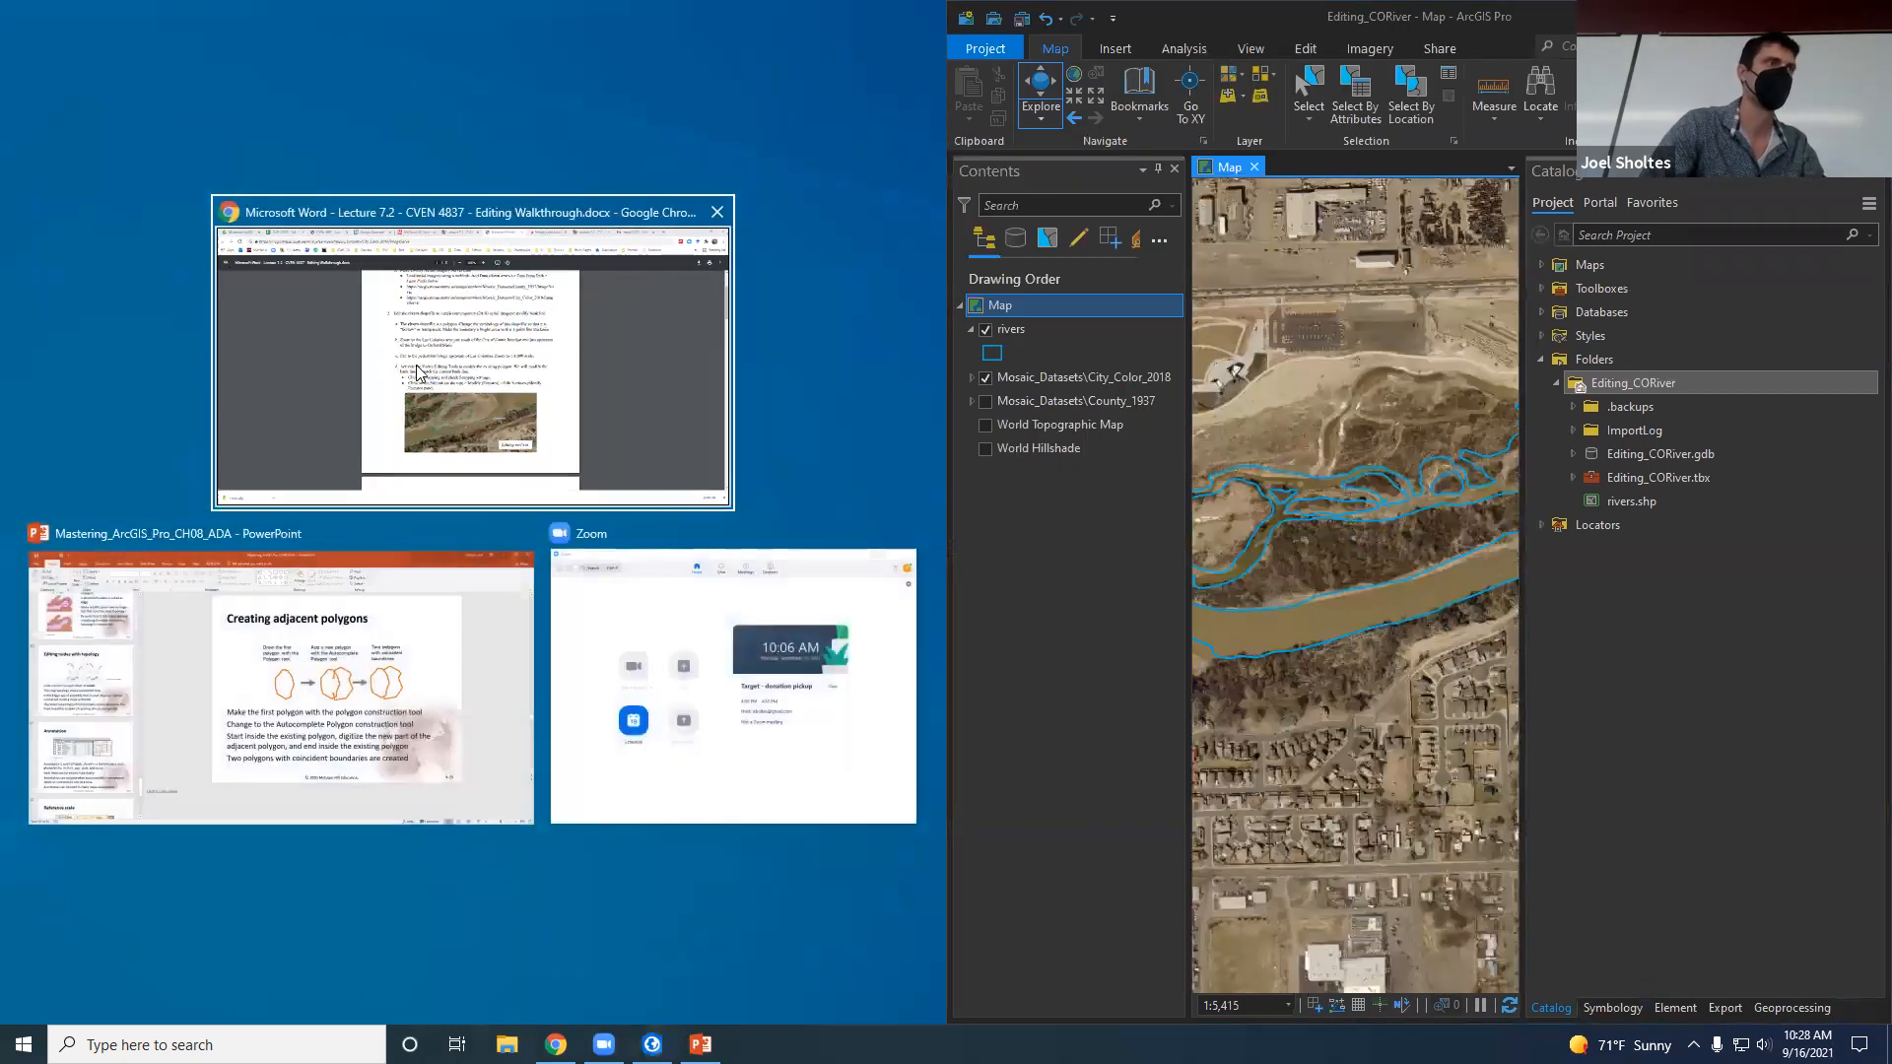
pyautogui.click(449, 449)
pyautogui.scroll(1, 362, 572)
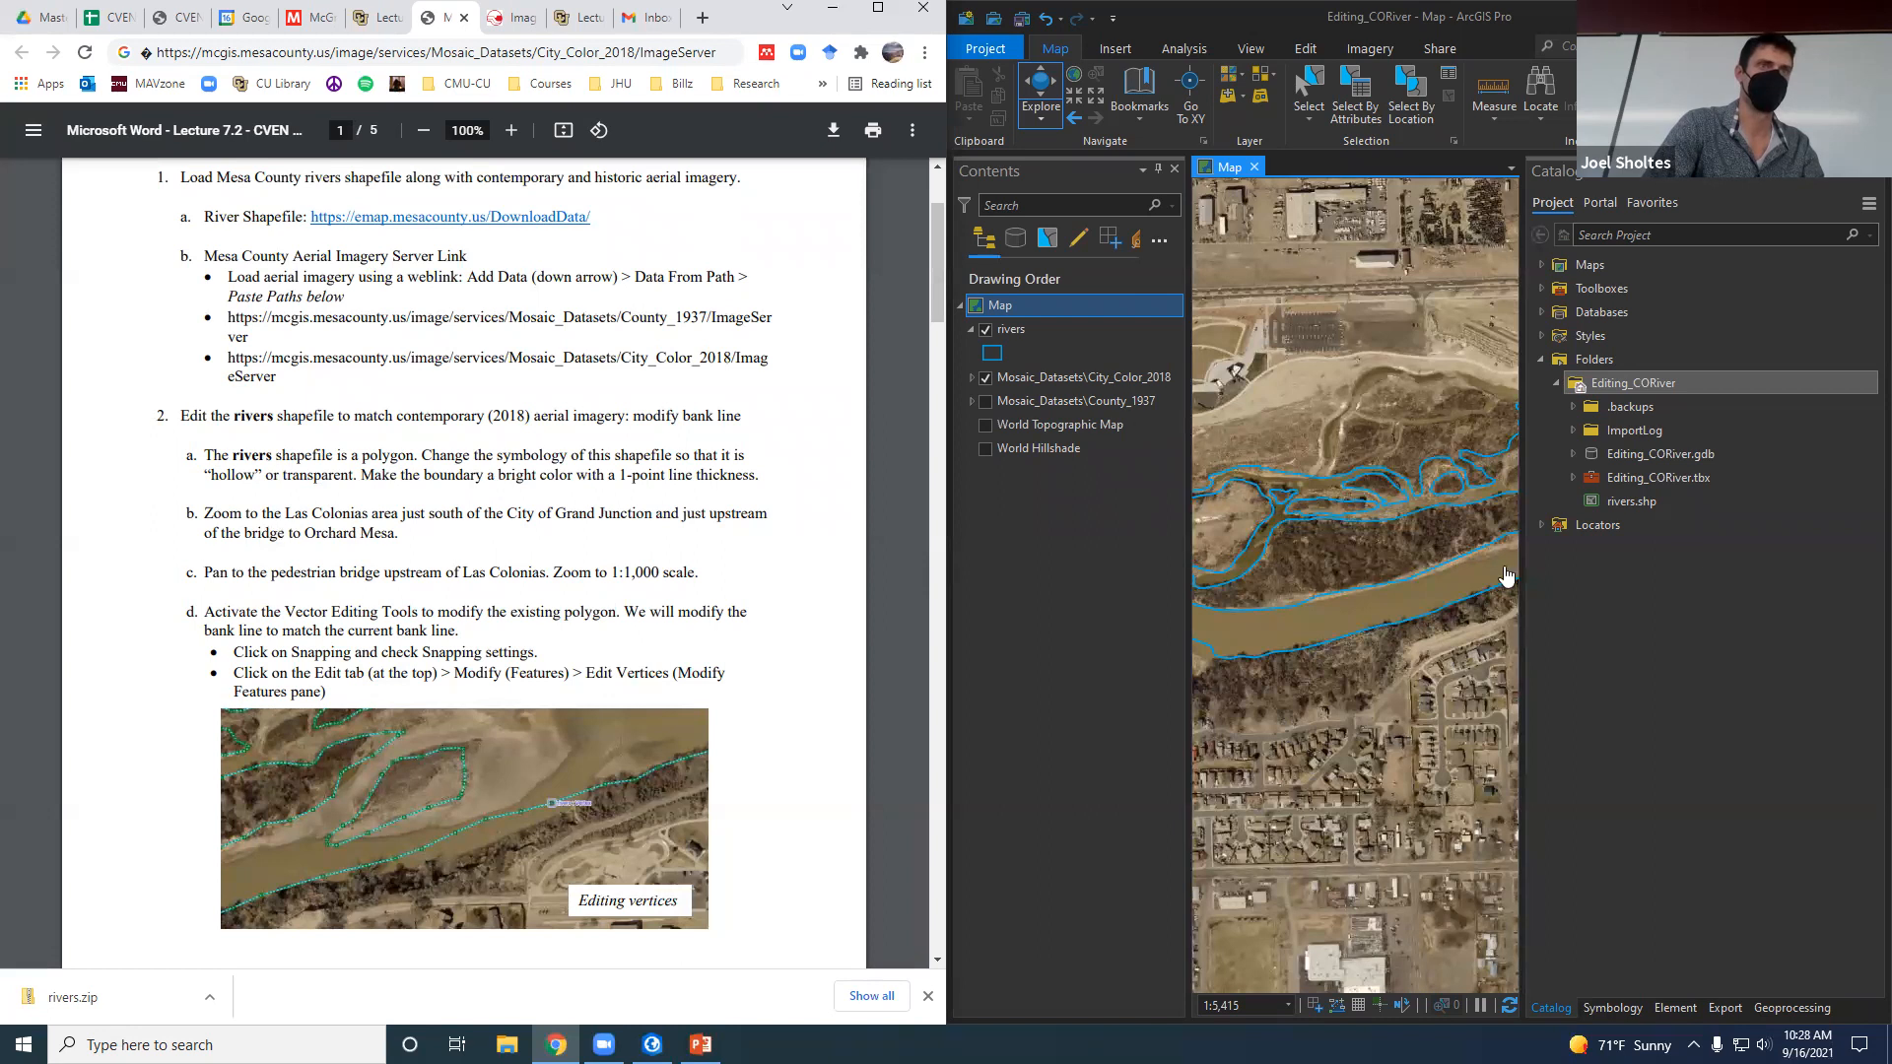
pyautogui.moveTo(1522, 621); pyautogui.dragTo(1741, 565)
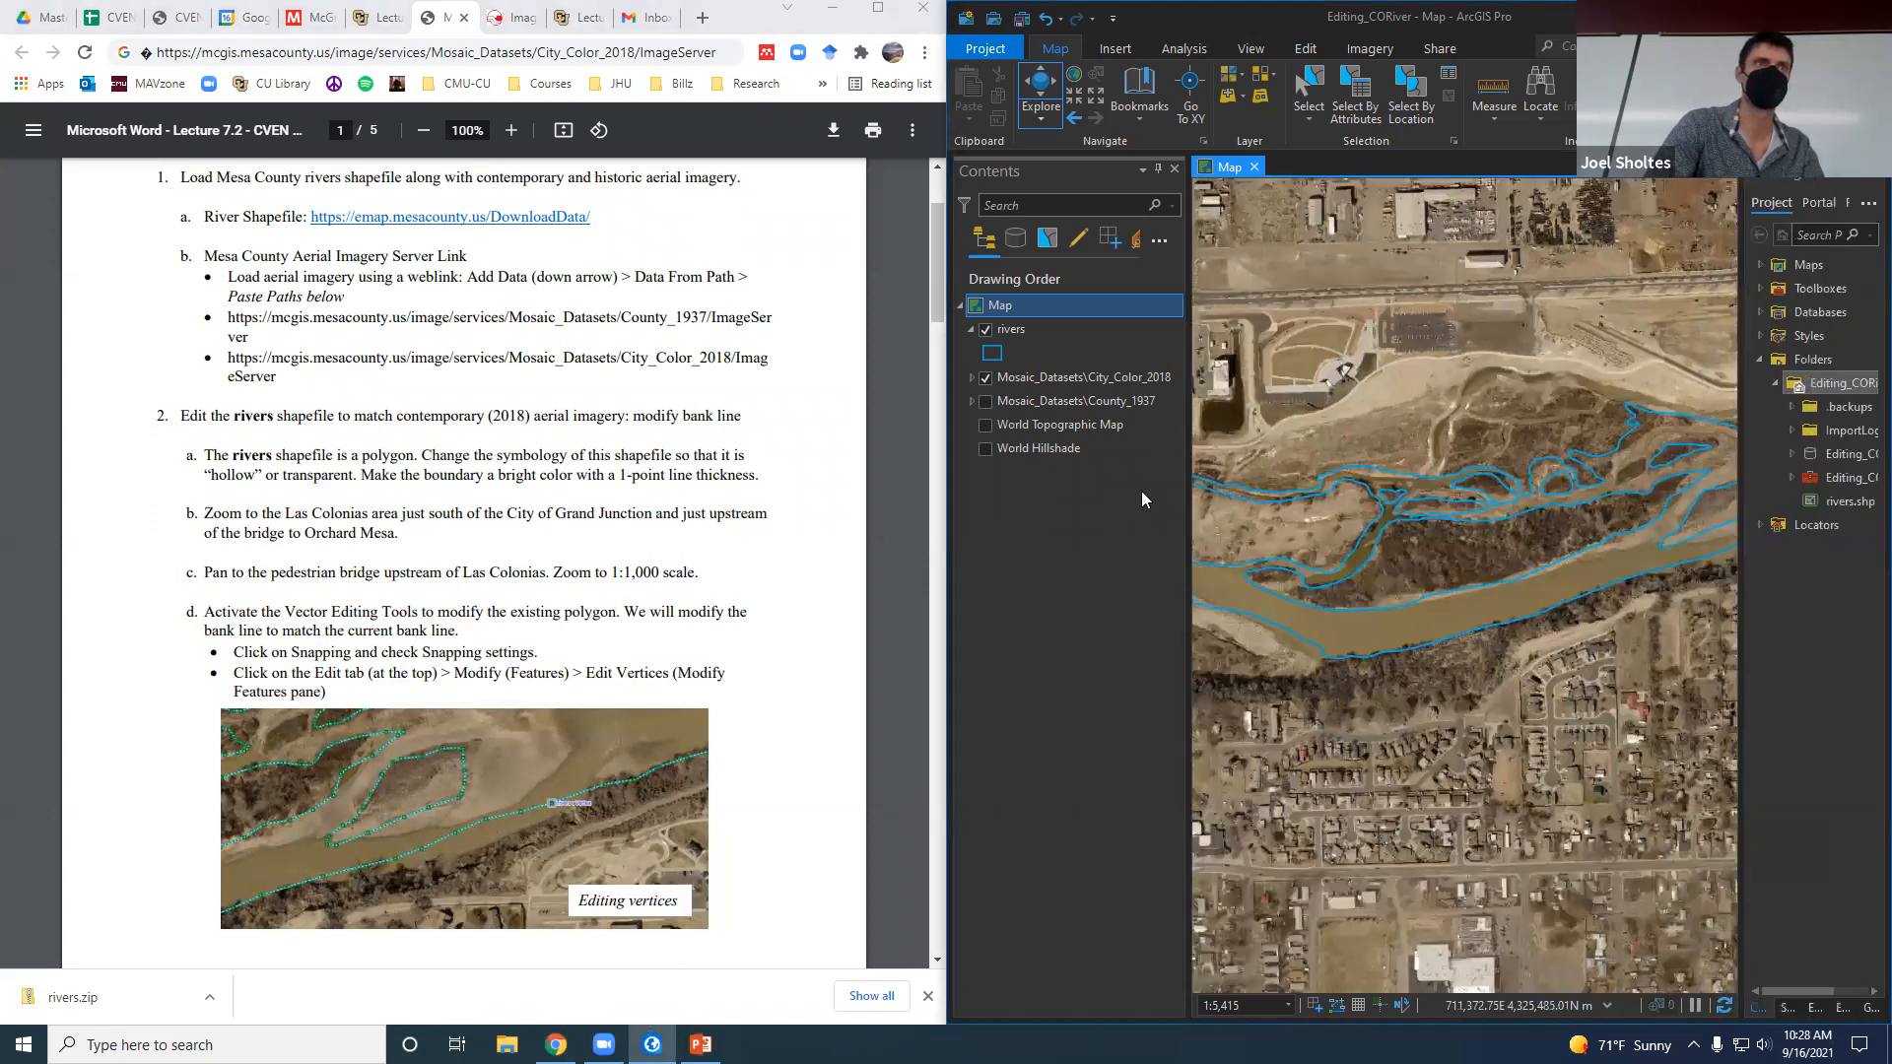
pyautogui.moveTo(1190, 494); pyautogui.dragTo(1083, 498)
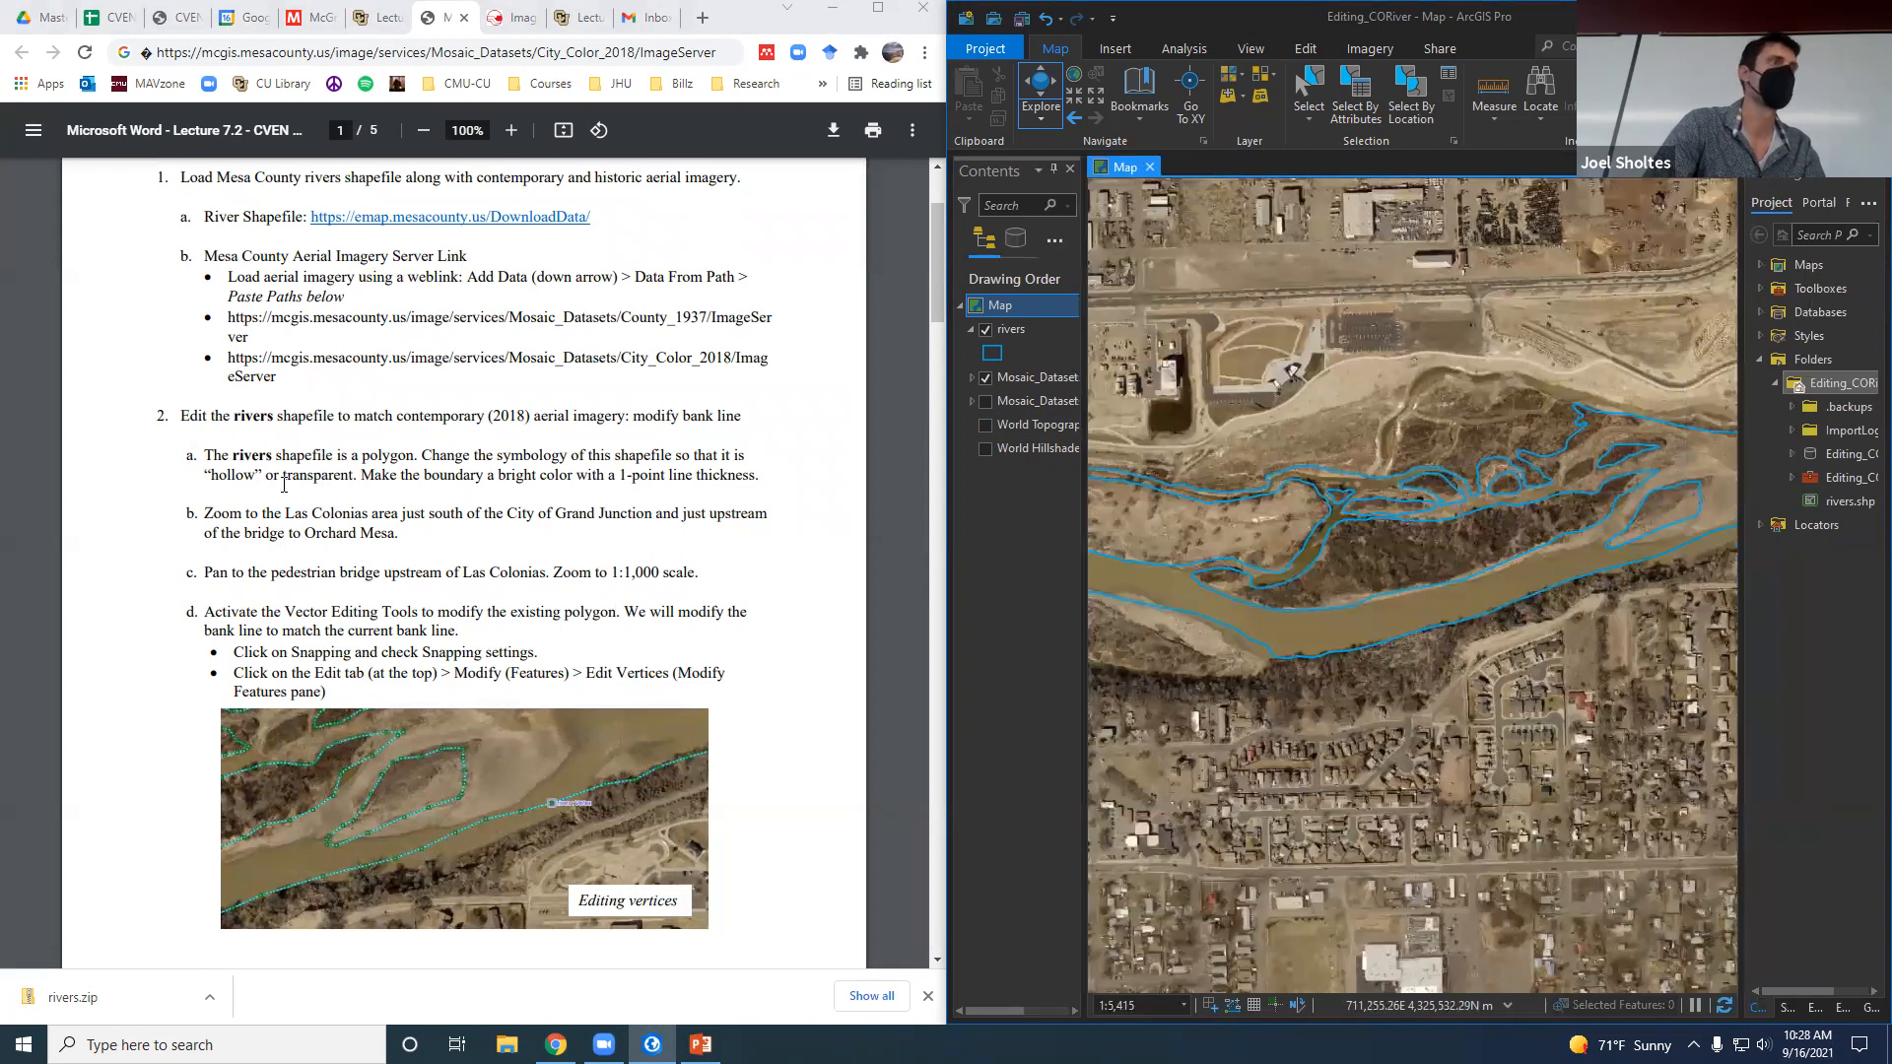
# Bring the pedestrian bridge upstream of Las Colonias into view and set the map scale to 1:1,000.
pyautogui.scroll(1, 367, 493)
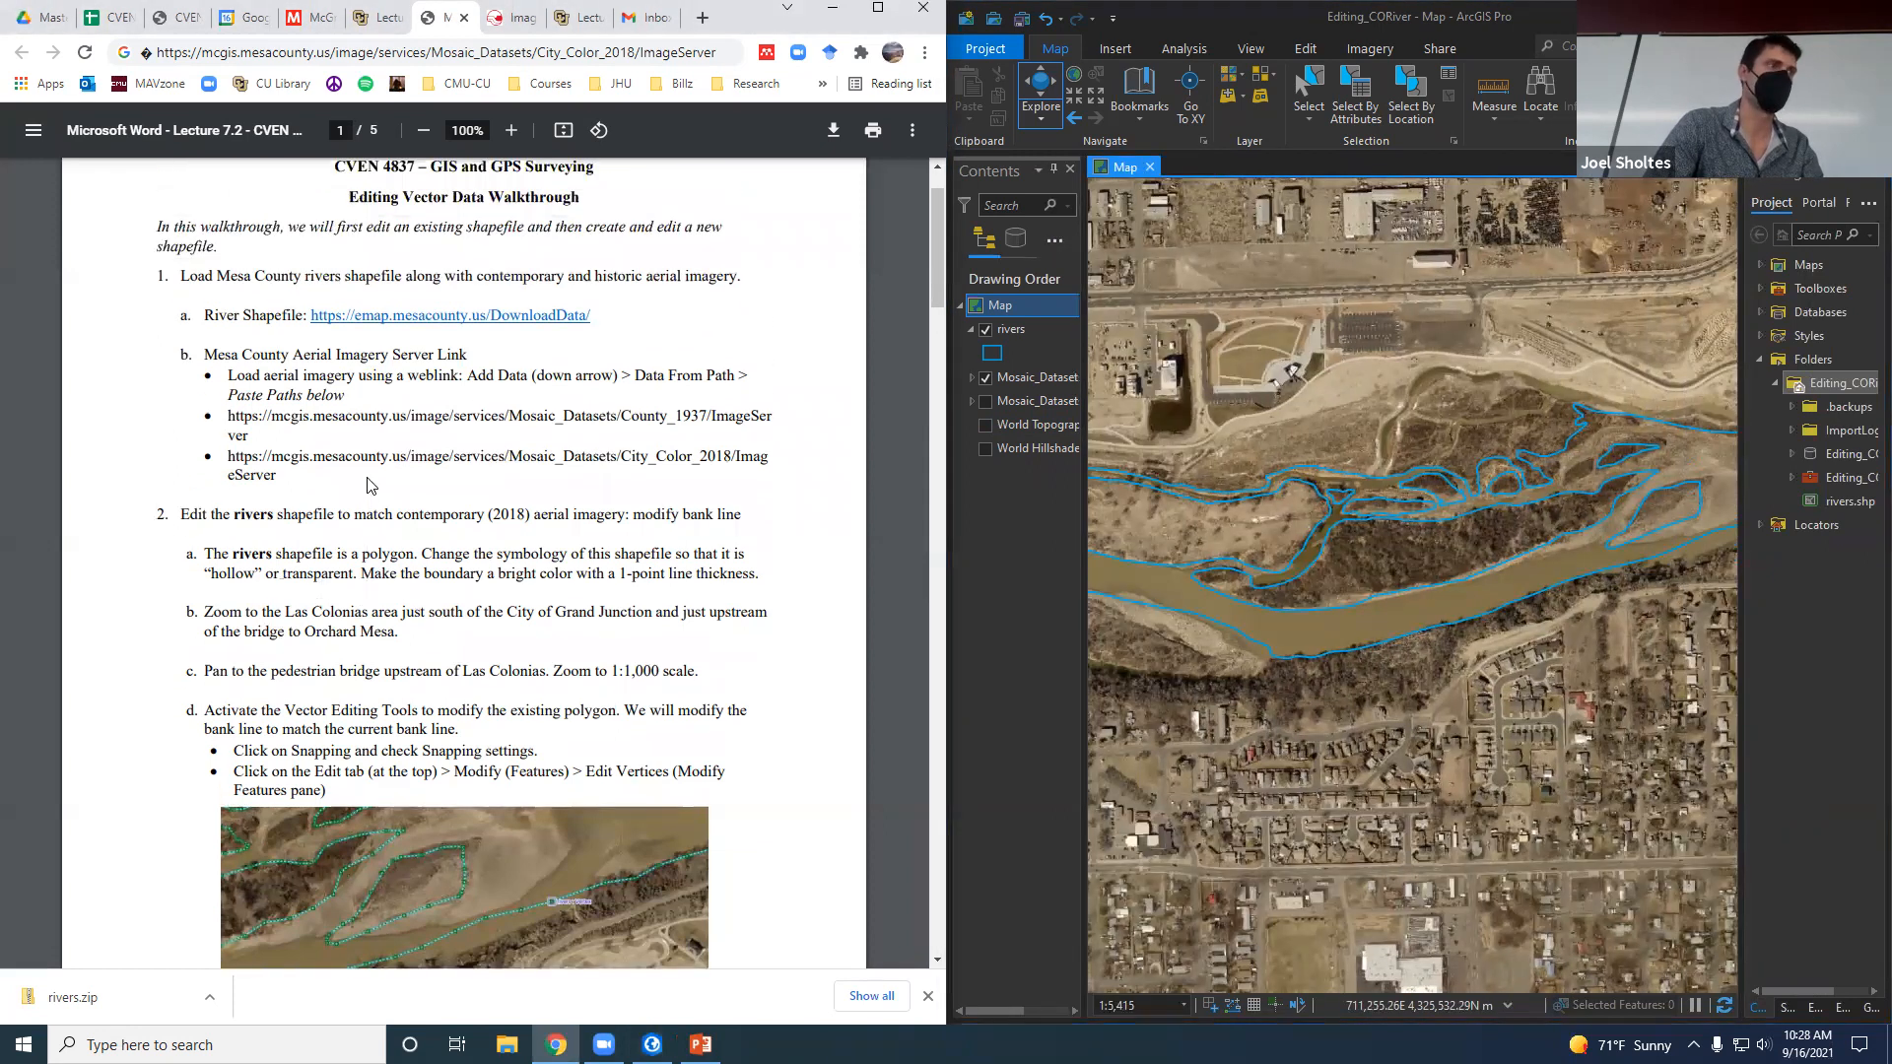
pyautogui.scroll(-2, 367, 484)
pyautogui.moveTo(1365, 573); pyautogui.dragTo(1289, 655)
pyautogui.scroll(-2, 1380, 601)
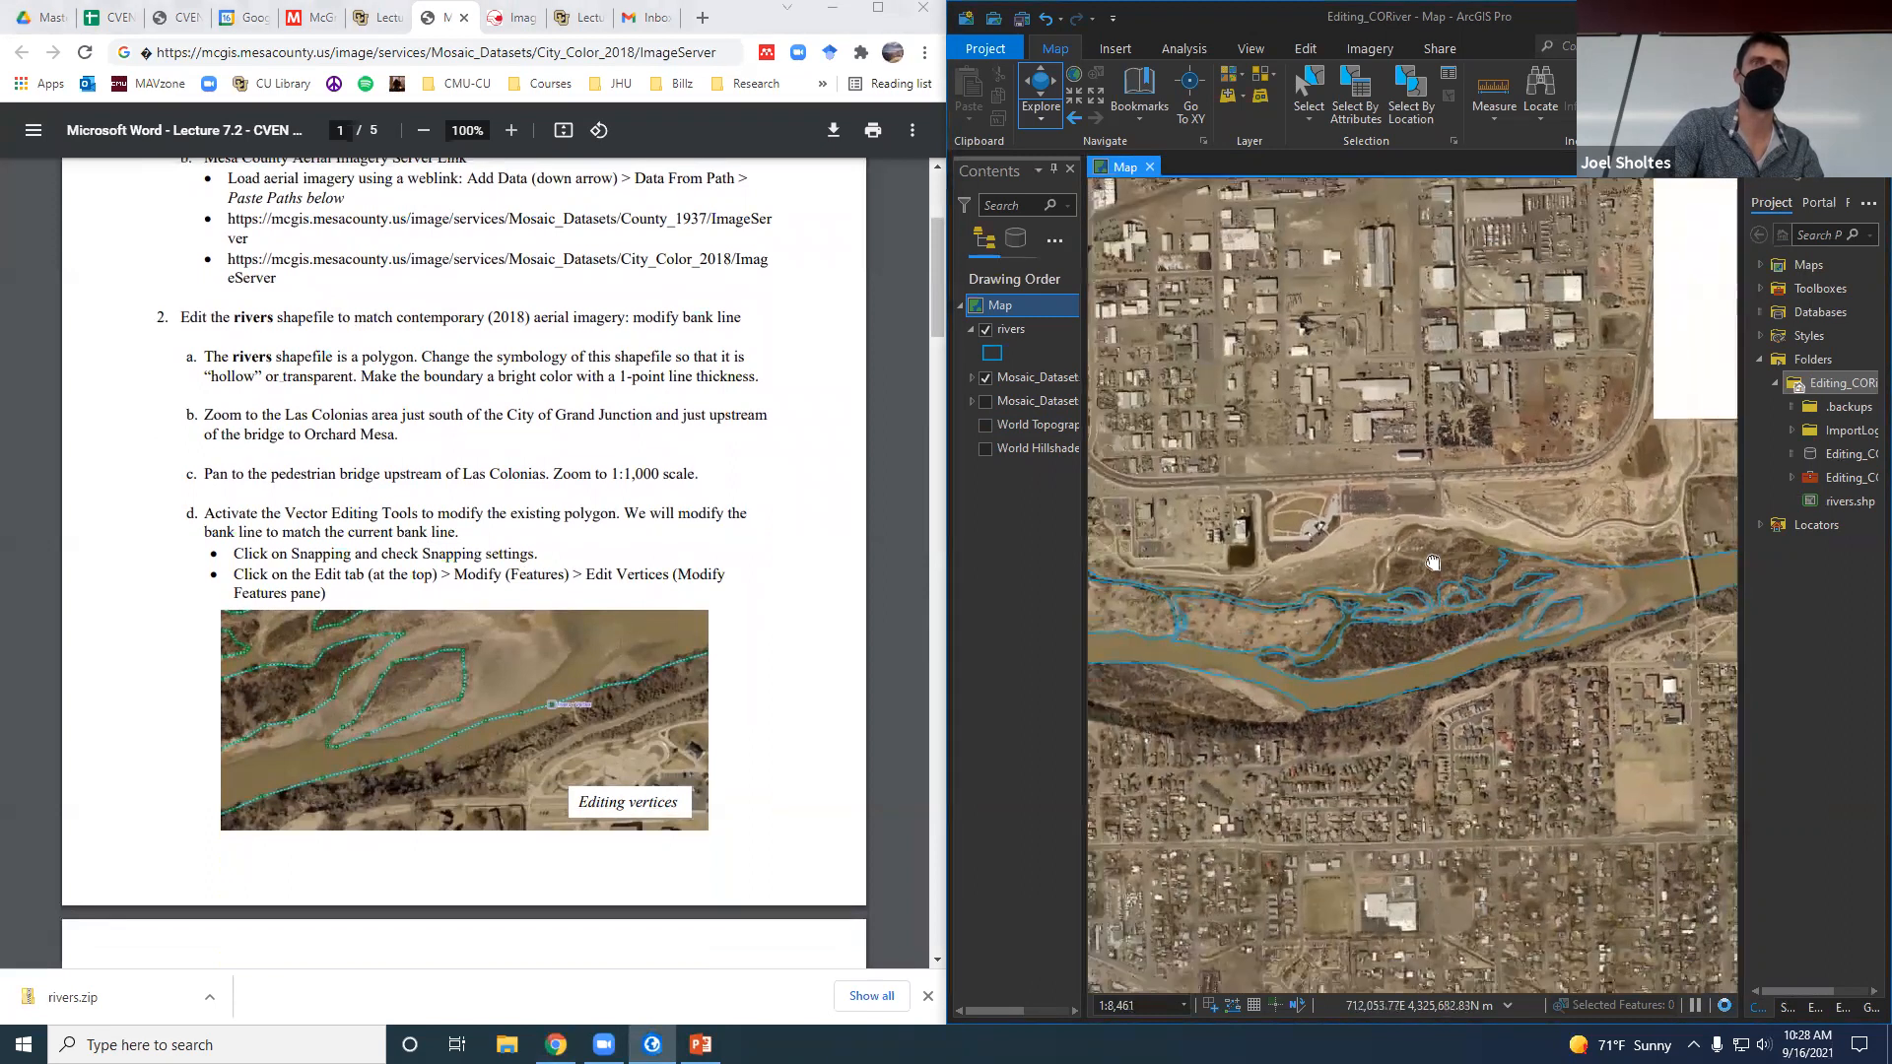
pyautogui.moveTo(1433, 562); pyautogui.dragTo(1326, 570)
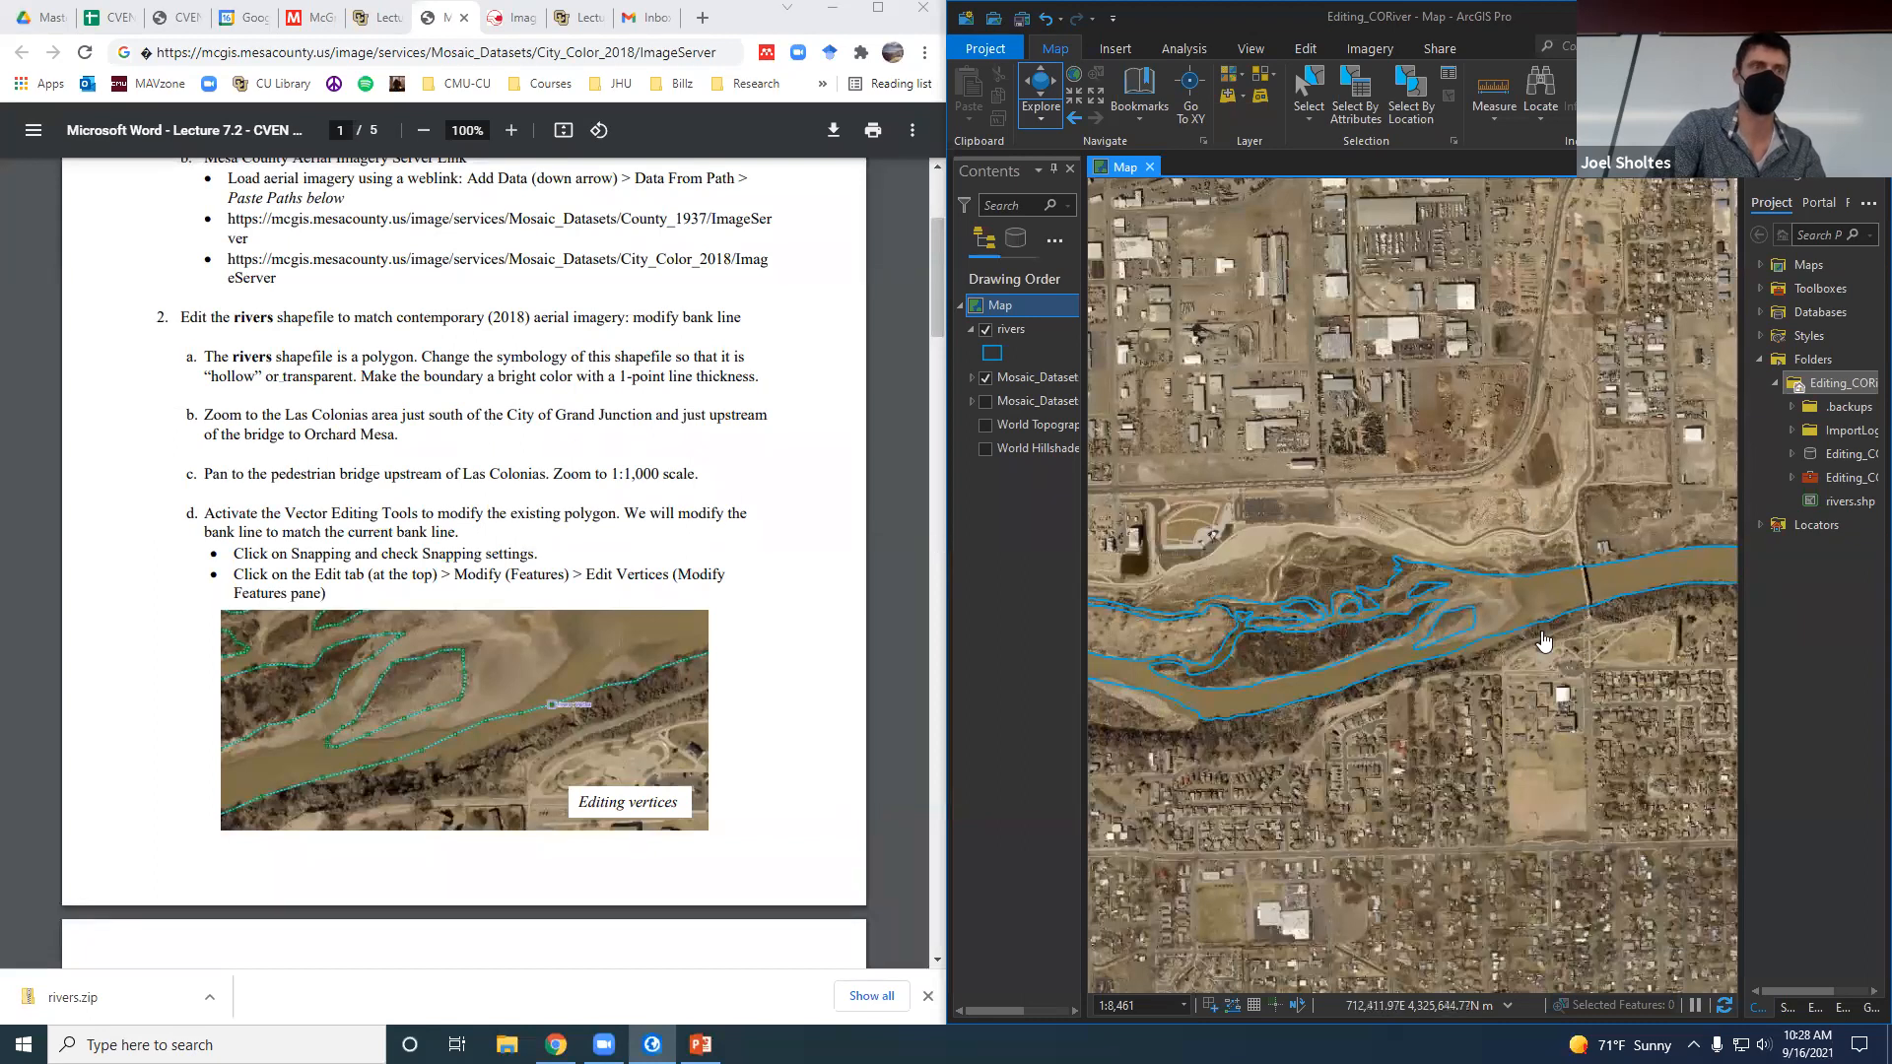
pyautogui.click(1134, 1004)
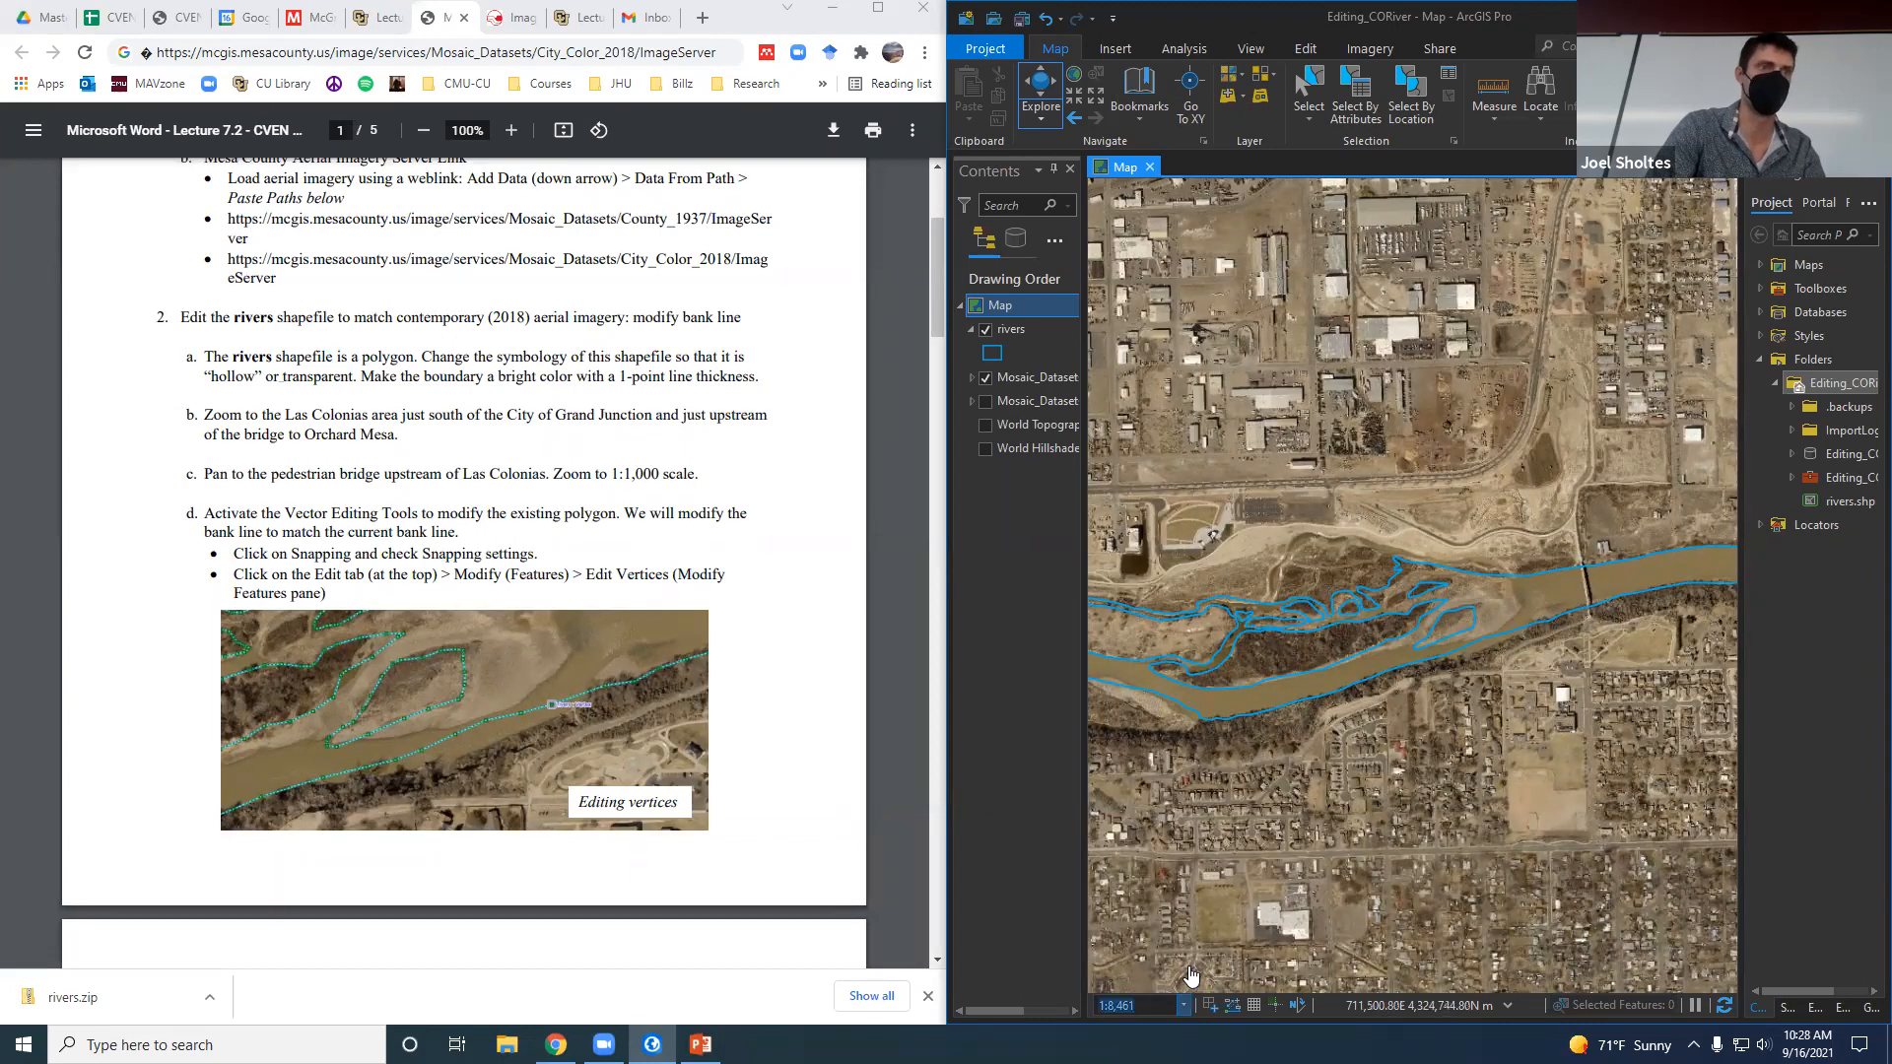
pyautogui.click(1154, 1006)
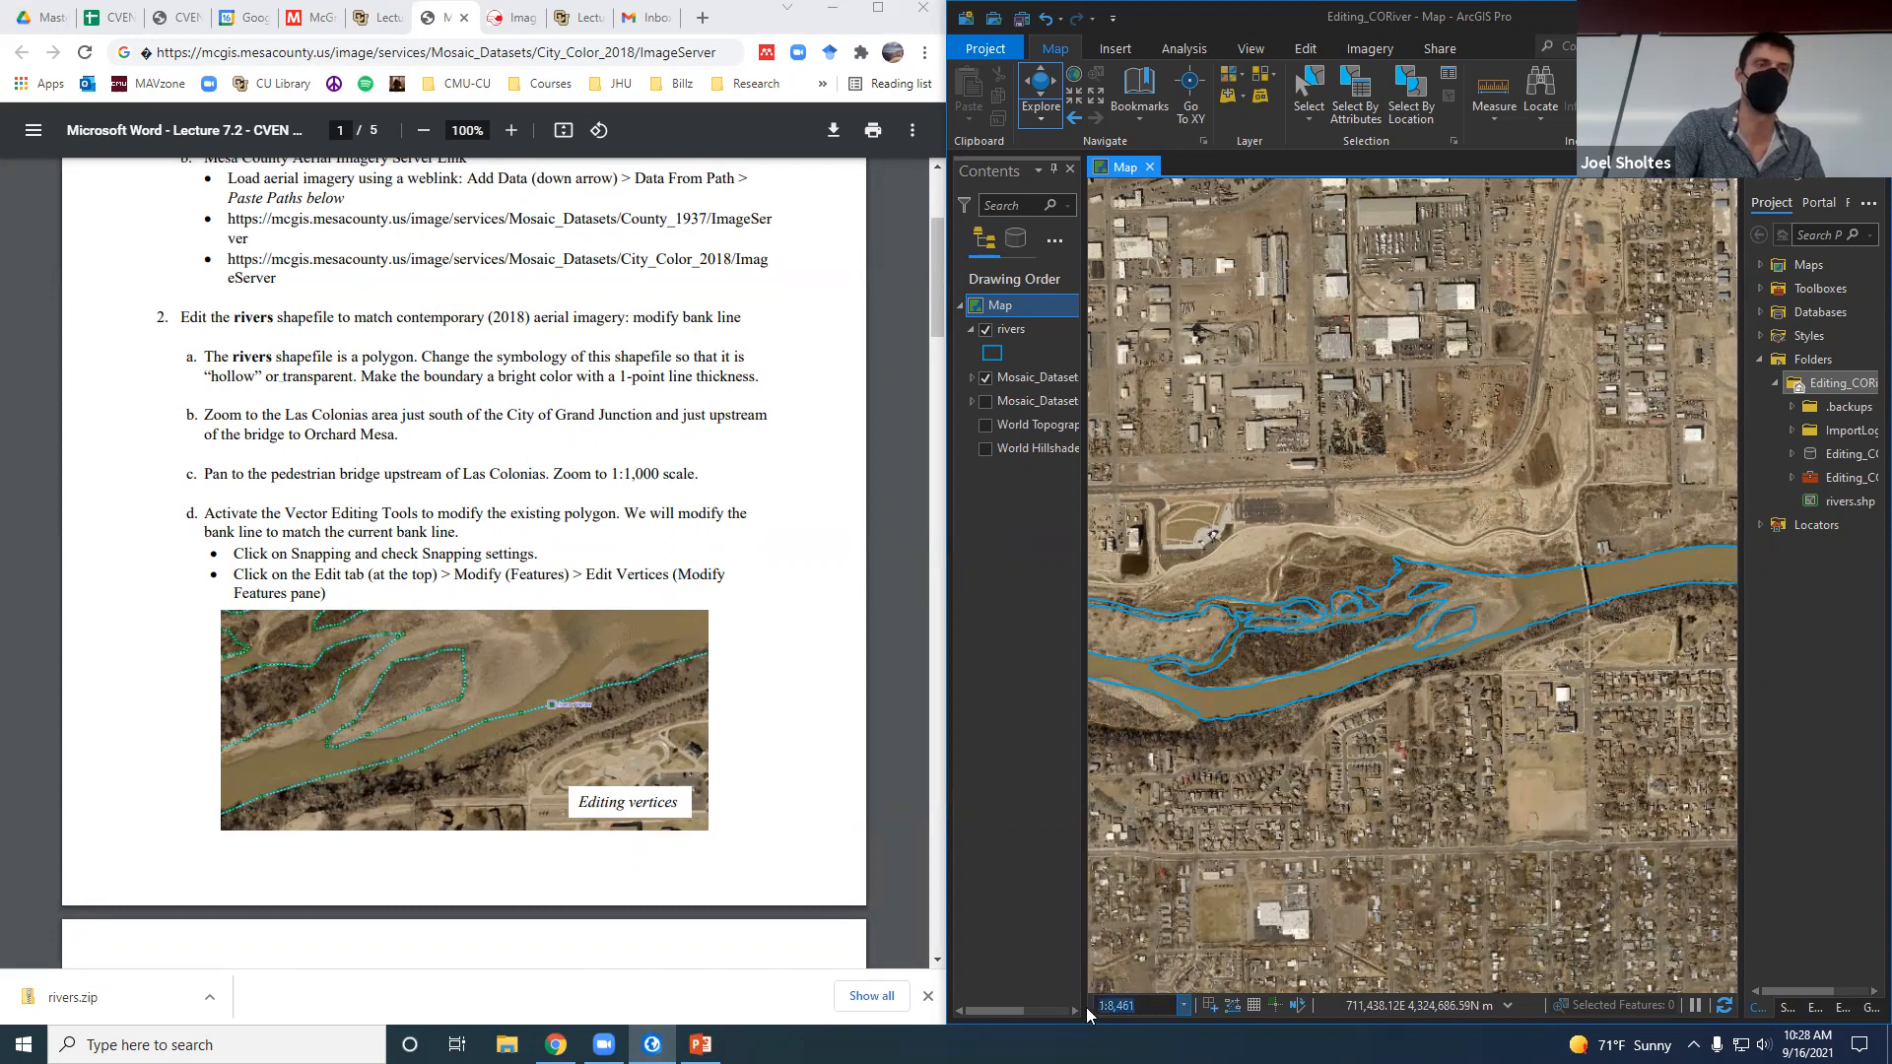
pyautogui.write('1,')
pyautogui.write('000')
pyautogui.press('Return')
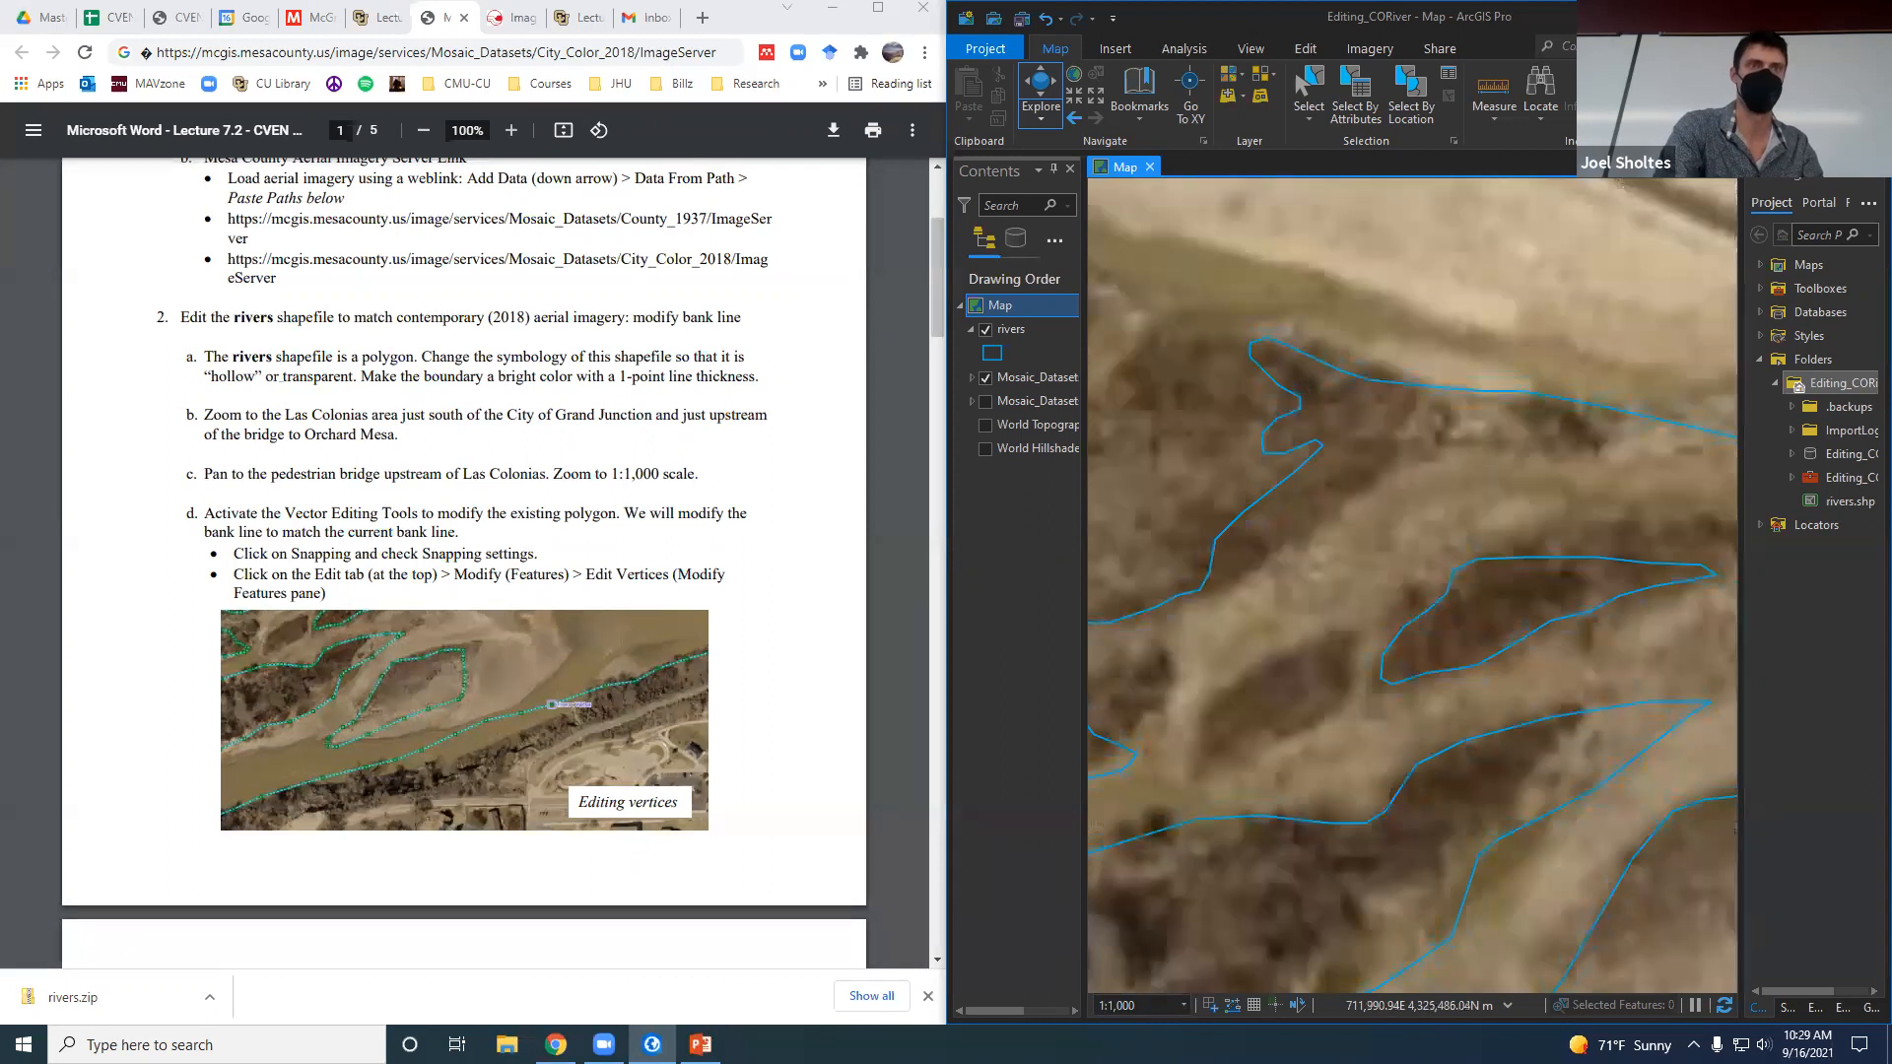
# Center the map on the pedestrian bridge at the 1:1,000 scale.
pyautogui.moveTo(1530, 550); pyautogui.dragTo(1876, 555)
pyautogui.moveTo(1281, 464); pyautogui.dragTo(1862, 498)
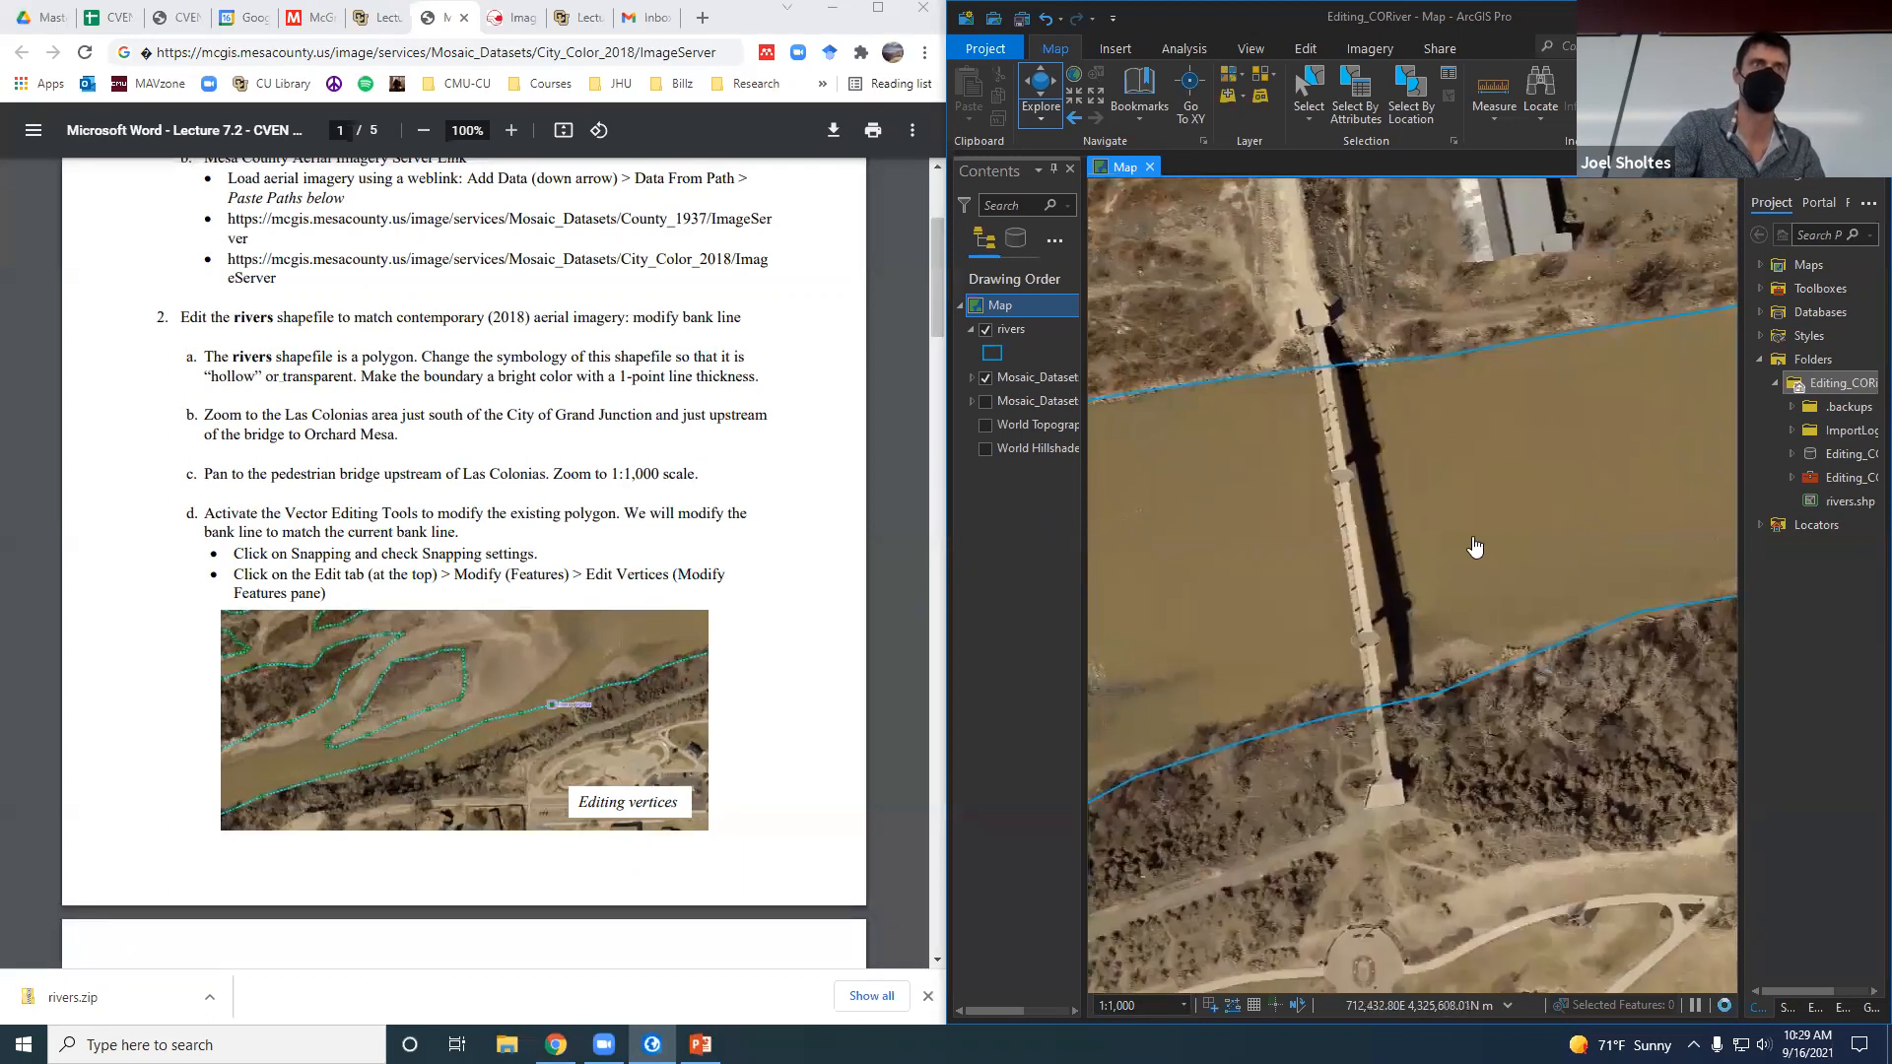
pyautogui.moveTo(1473, 550); pyautogui.dragTo(1367, 592)
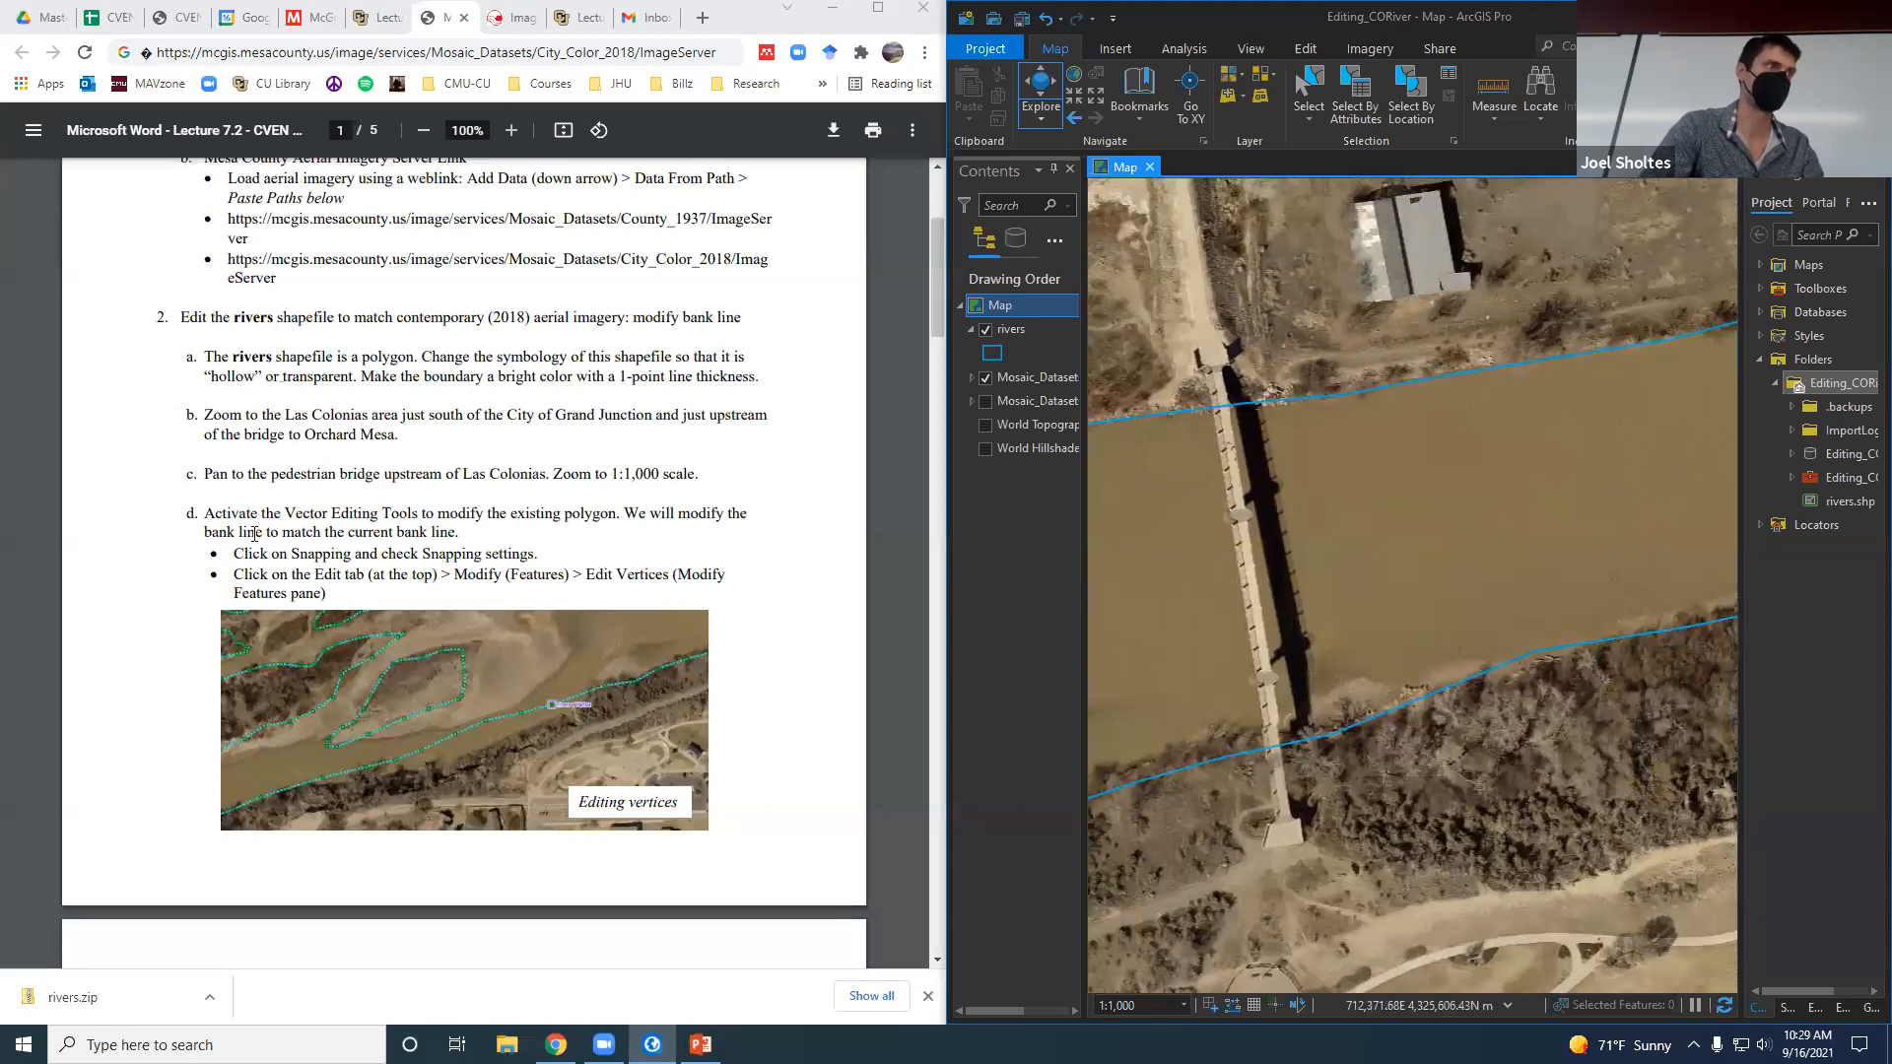
# Compare the rivers outline with the imagery along the north bank west of the bridge, and highlight walkthrough item d on modifying the bank line.
pyautogui.moveTo(1295, 600); pyautogui.dragTo(1541, 572)
pyautogui.moveTo(1296, 559); pyautogui.dragTo(1515, 547)
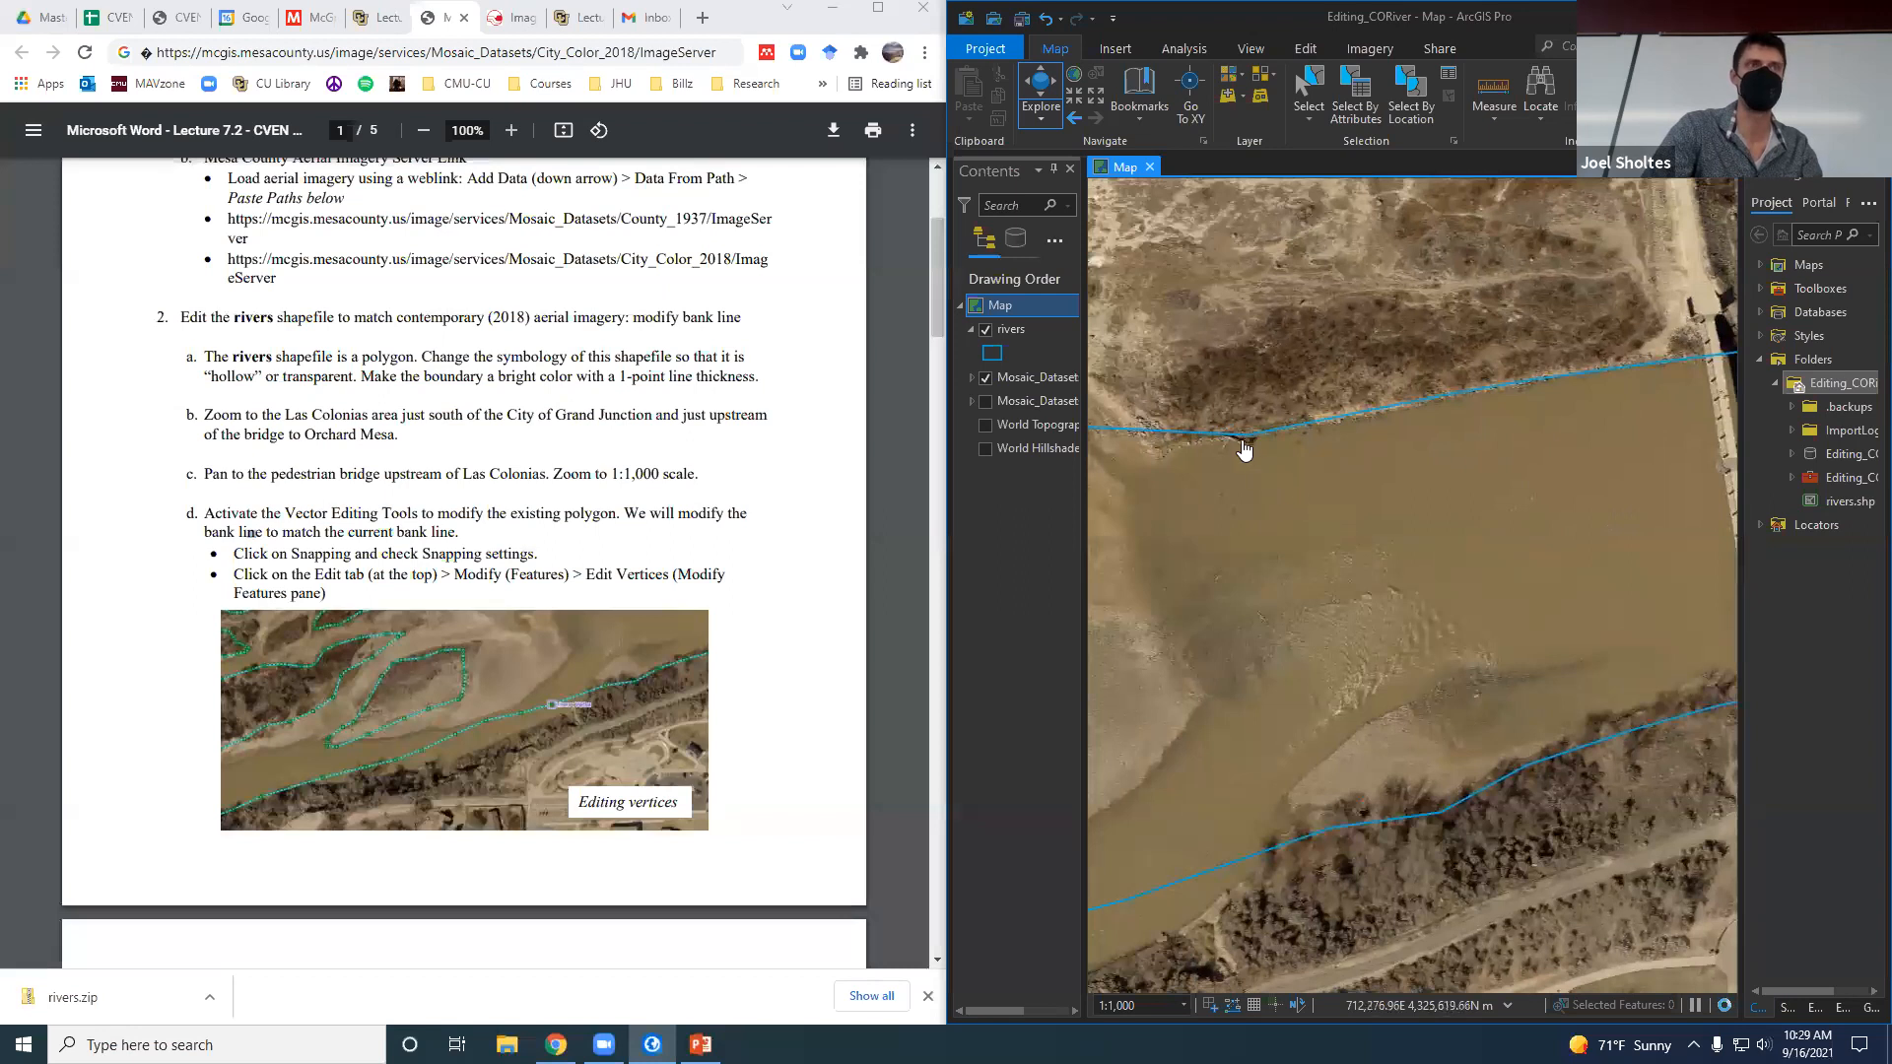
pyautogui.moveTo(1407, 575); pyautogui.dragTo(1617, 601)
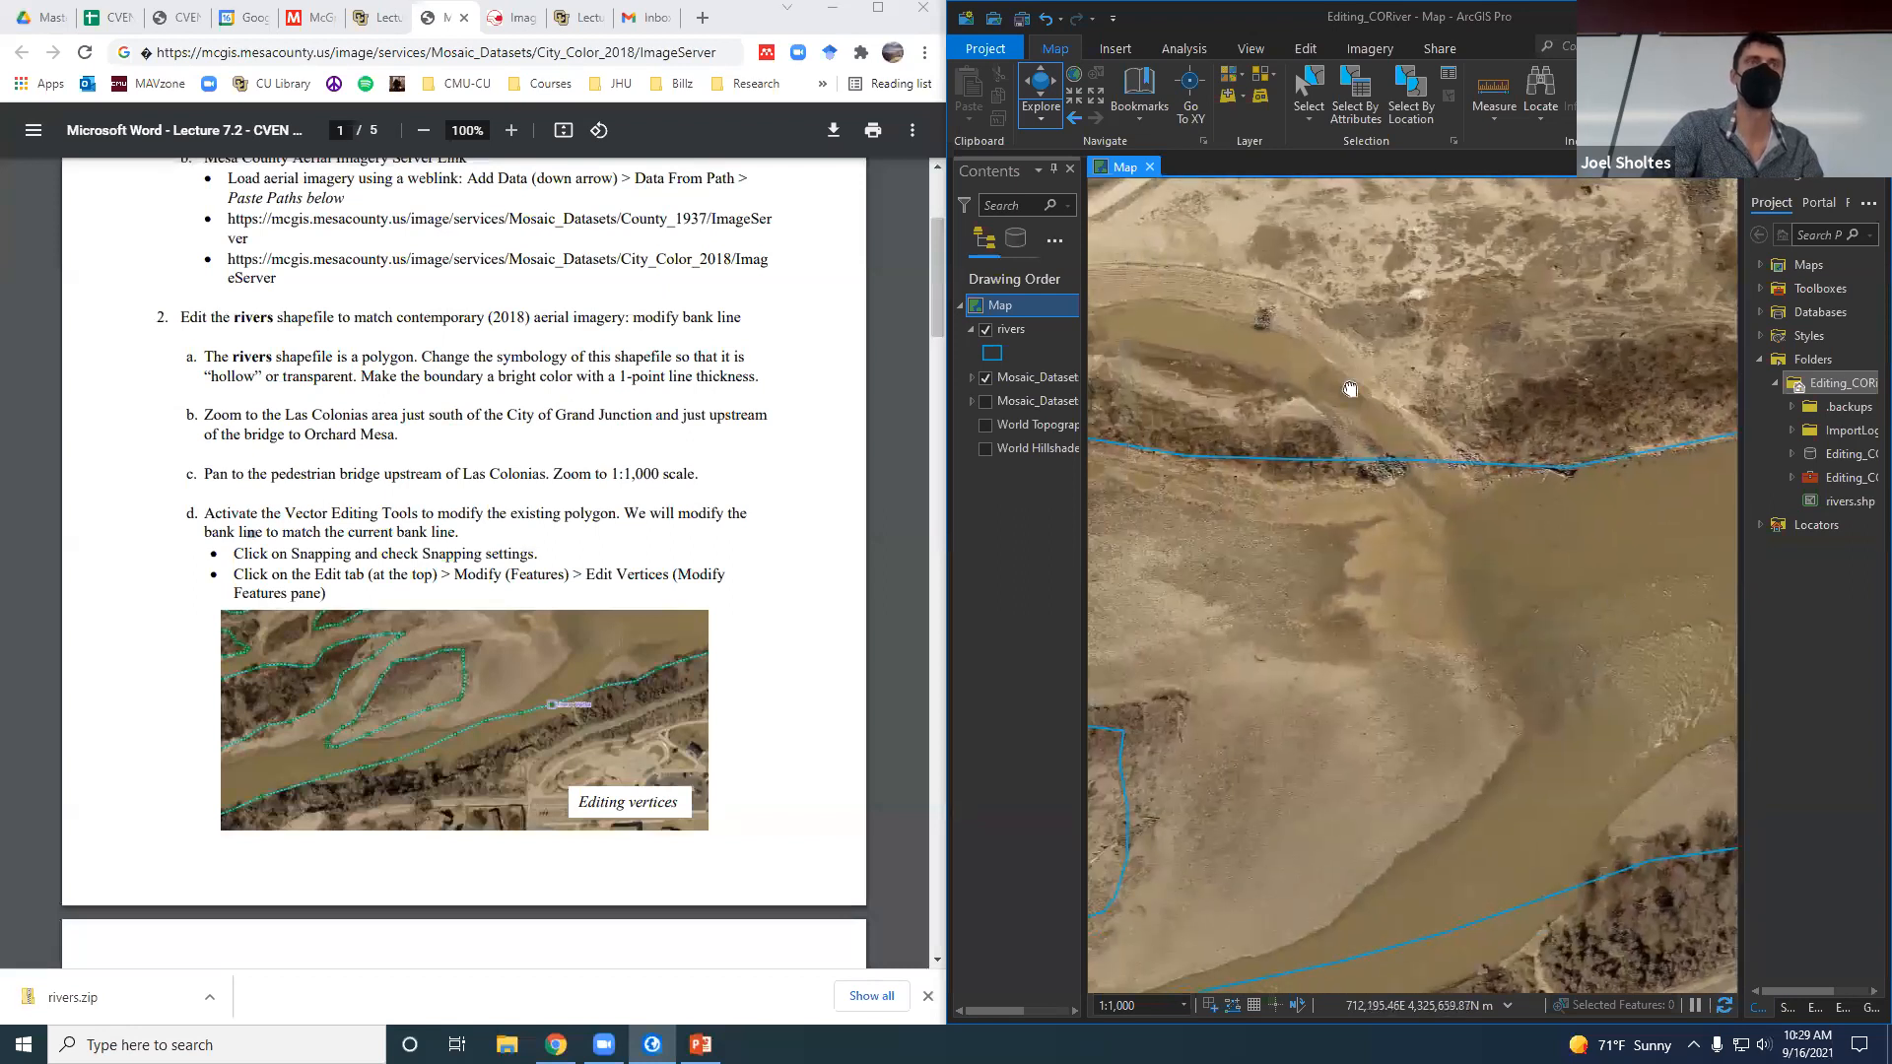
pyautogui.moveTo(1351, 390); pyautogui.dragTo(1716, 470)
pyautogui.moveTo(1224, 419); pyautogui.dragTo(1577, 468)
pyautogui.moveTo(1246, 454); pyautogui.dragTo(1611, 573)
pyautogui.moveTo(1217, 475); pyautogui.dragTo(1589, 596)
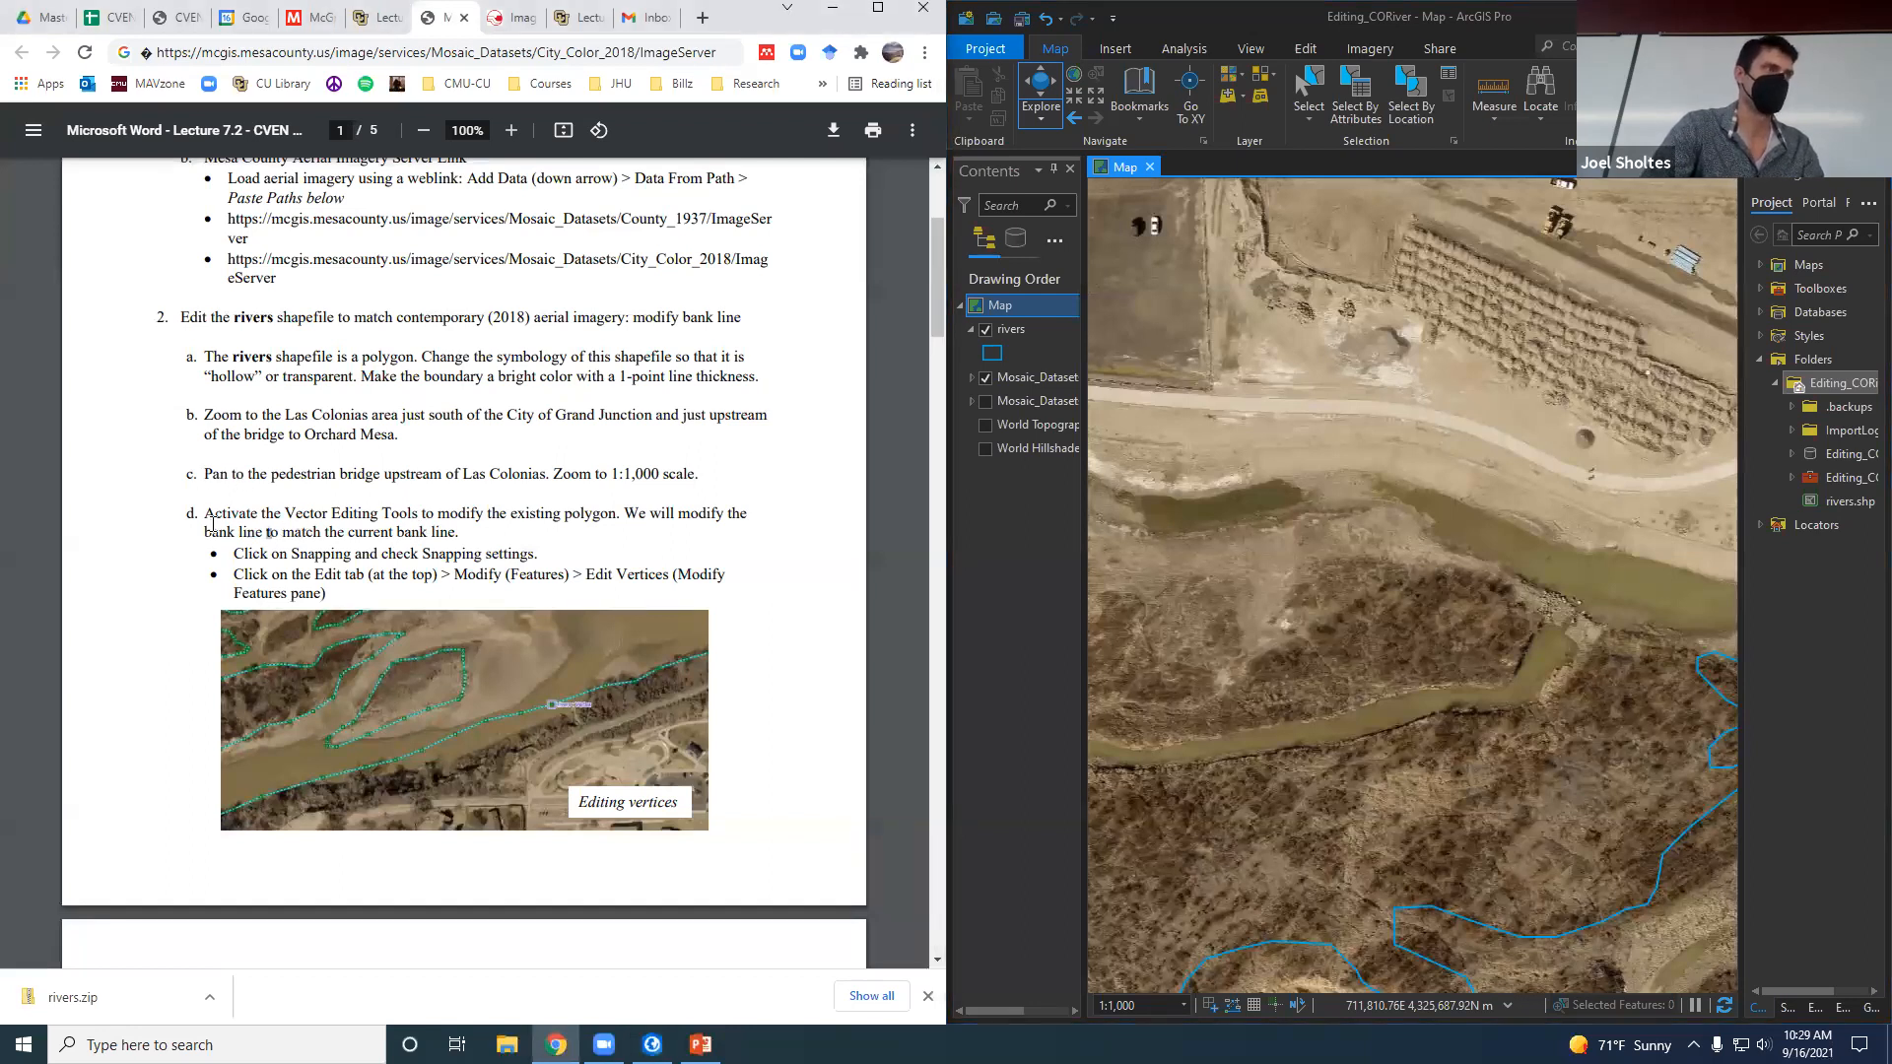
pyautogui.moveTo(209, 513); pyautogui.dragTo(463, 537)
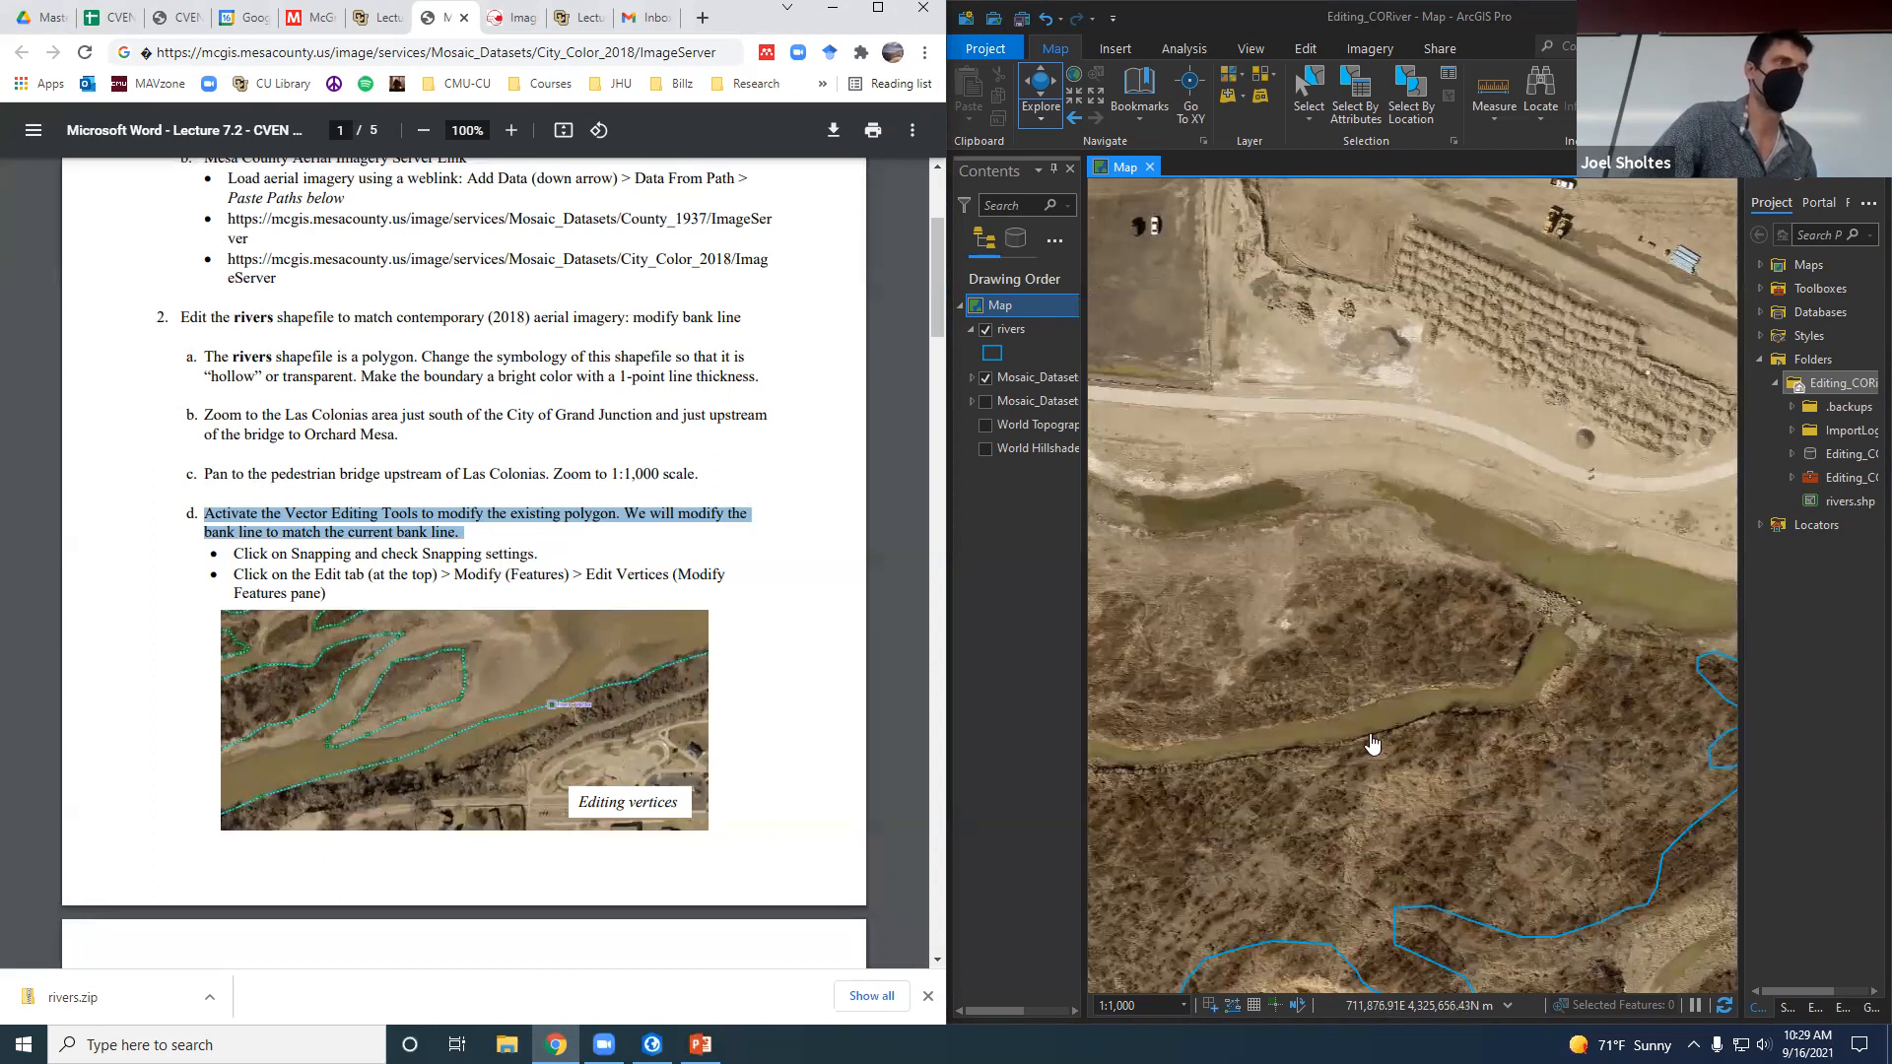
# Examine how the rivers outline follows the south bank in the 2018 imagery between the pedestrian bridge and the reach past the skate park.
pyautogui.moveTo(1402, 734); pyautogui.dragTo(1207, 285)
pyautogui.moveTo(1521, 864); pyautogui.dragTo(1515, 533)
pyautogui.moveTo(1523, 663); pyautogui.dragTo(1380, 558)
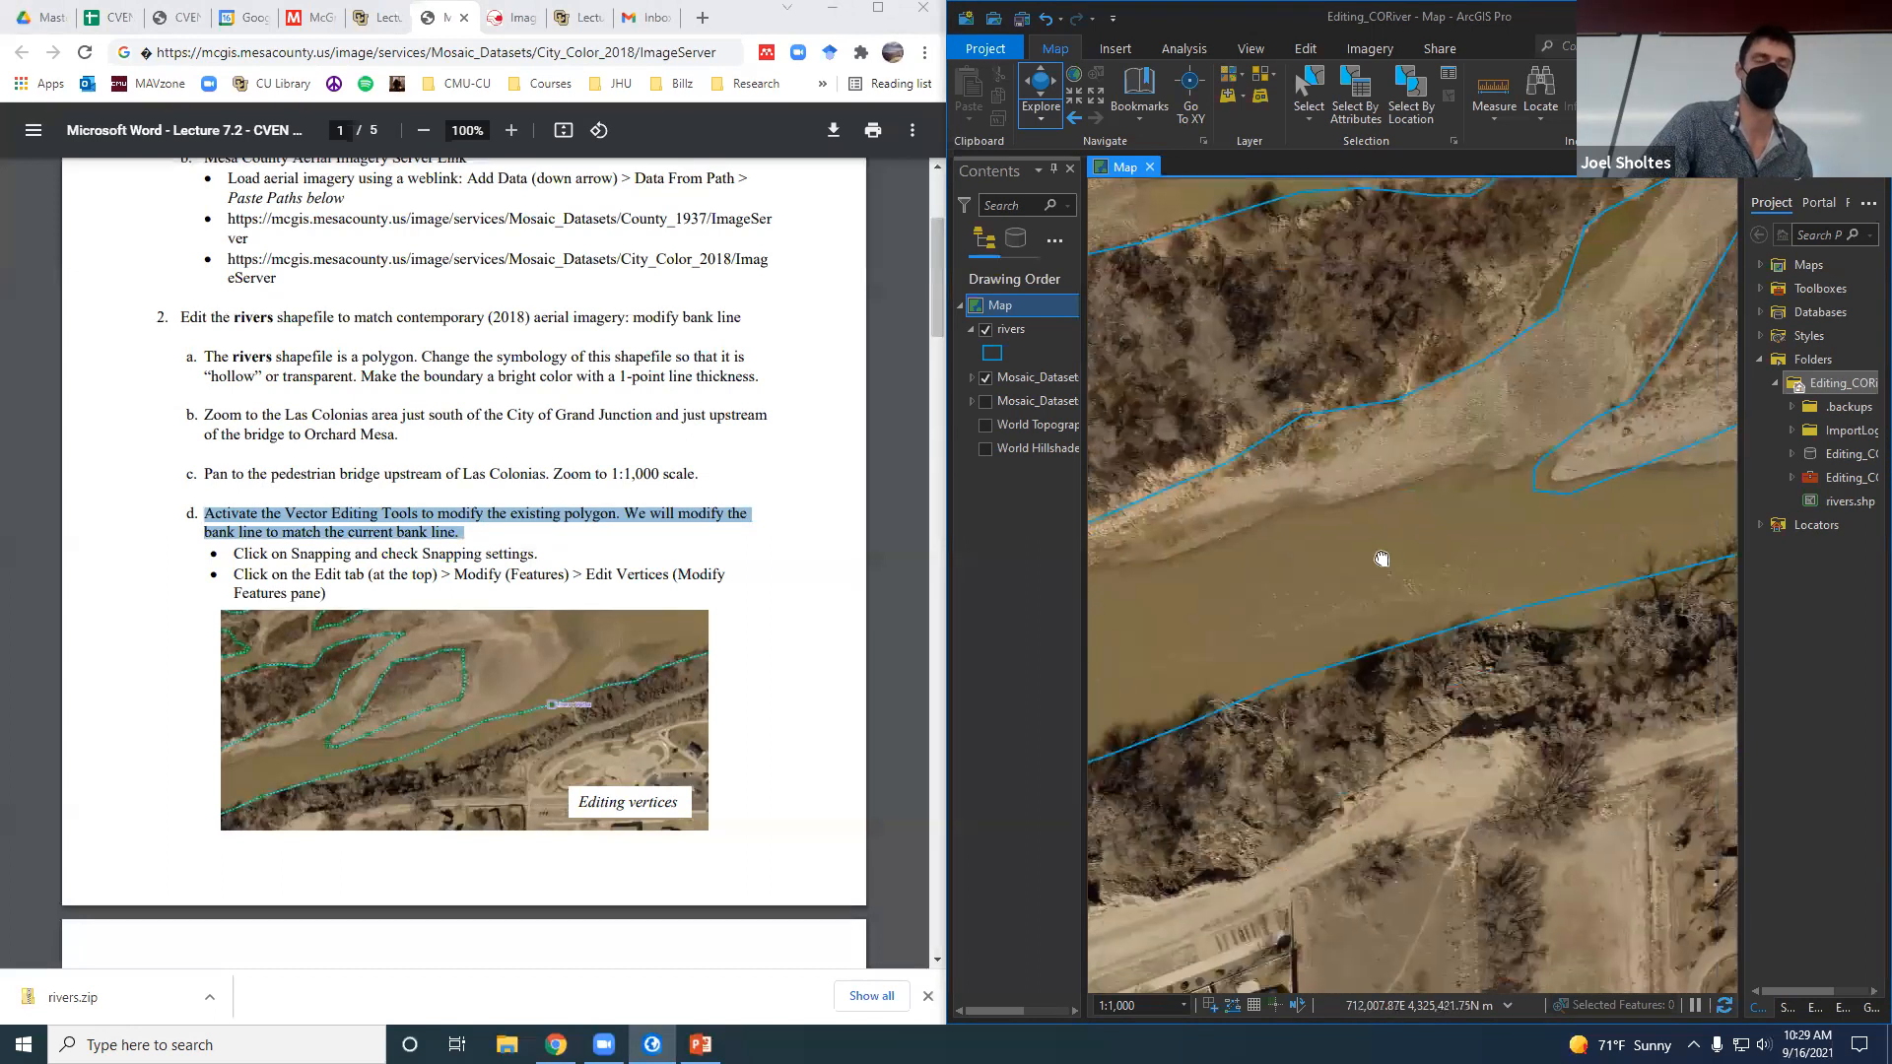
pyautogui.moveTo(1524, 553); pyautogui.dragTo(1172, 530)
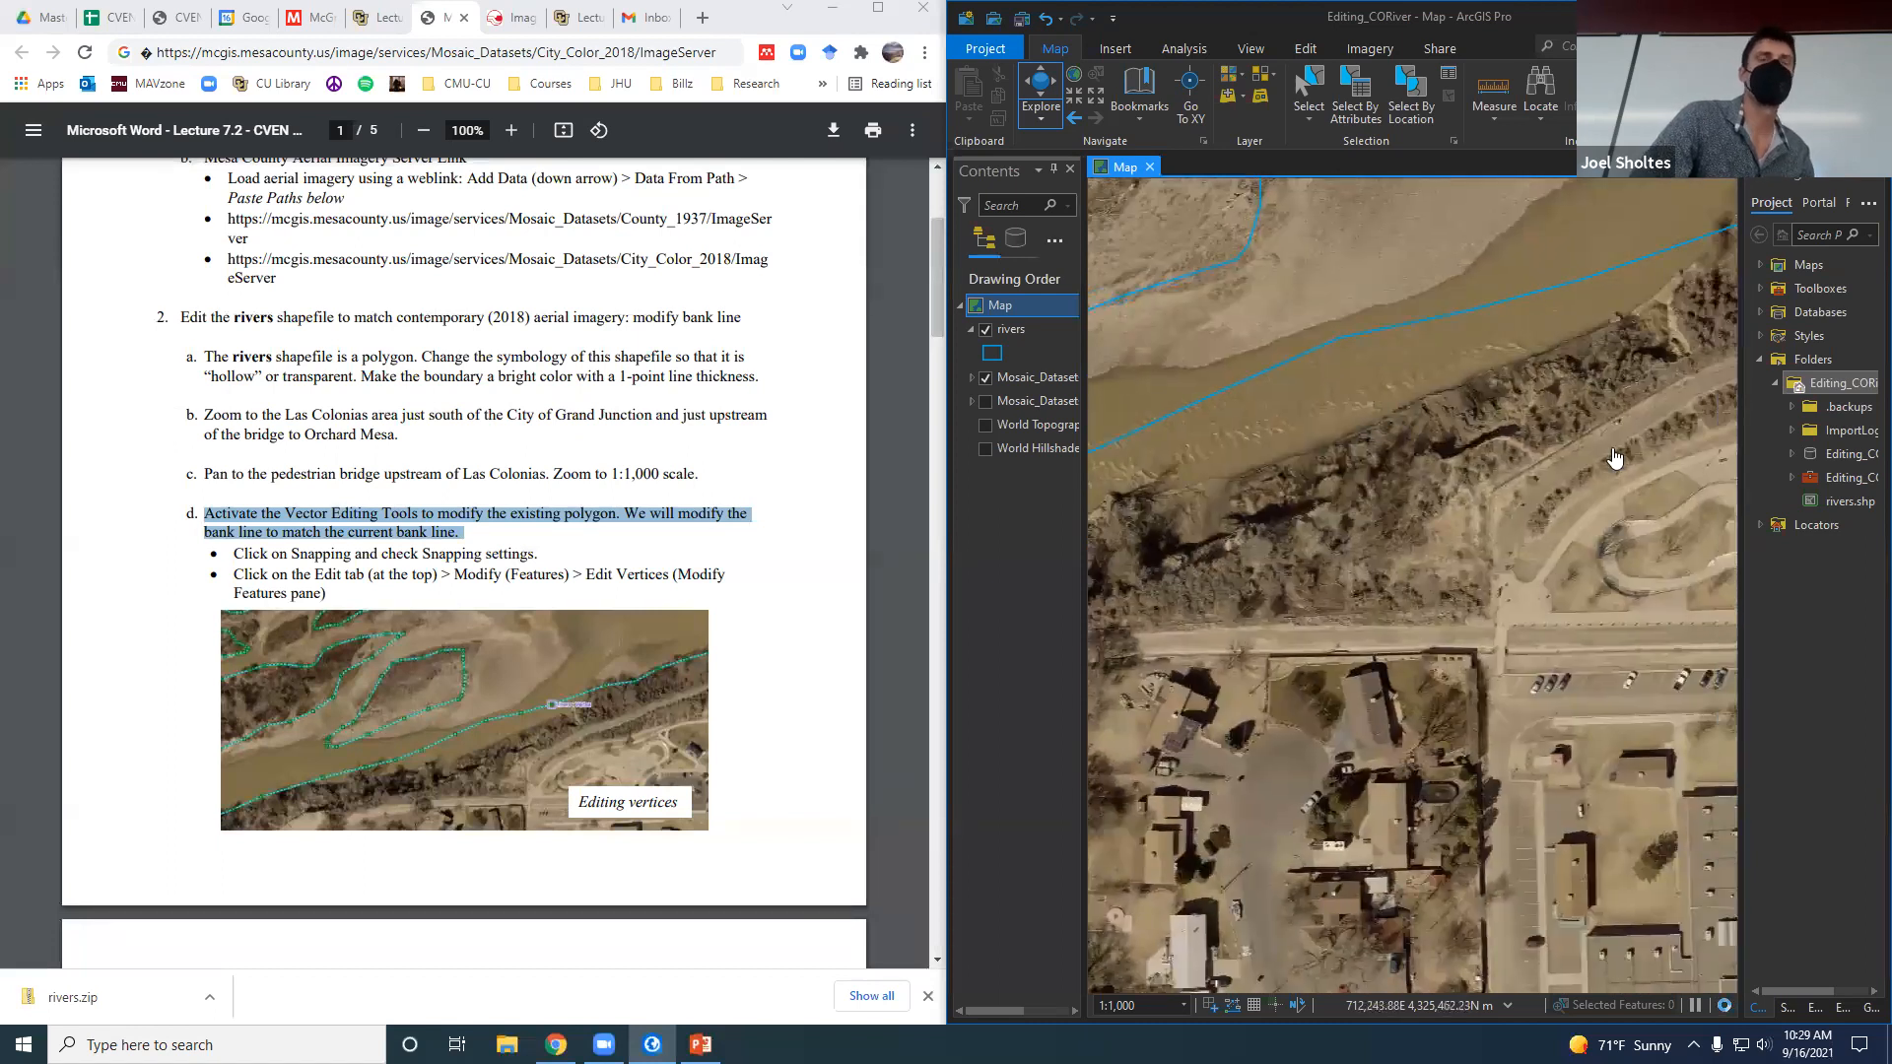
pyautogui.moveTo(1603, 429); pyautogui.dragTo(1475, 514)
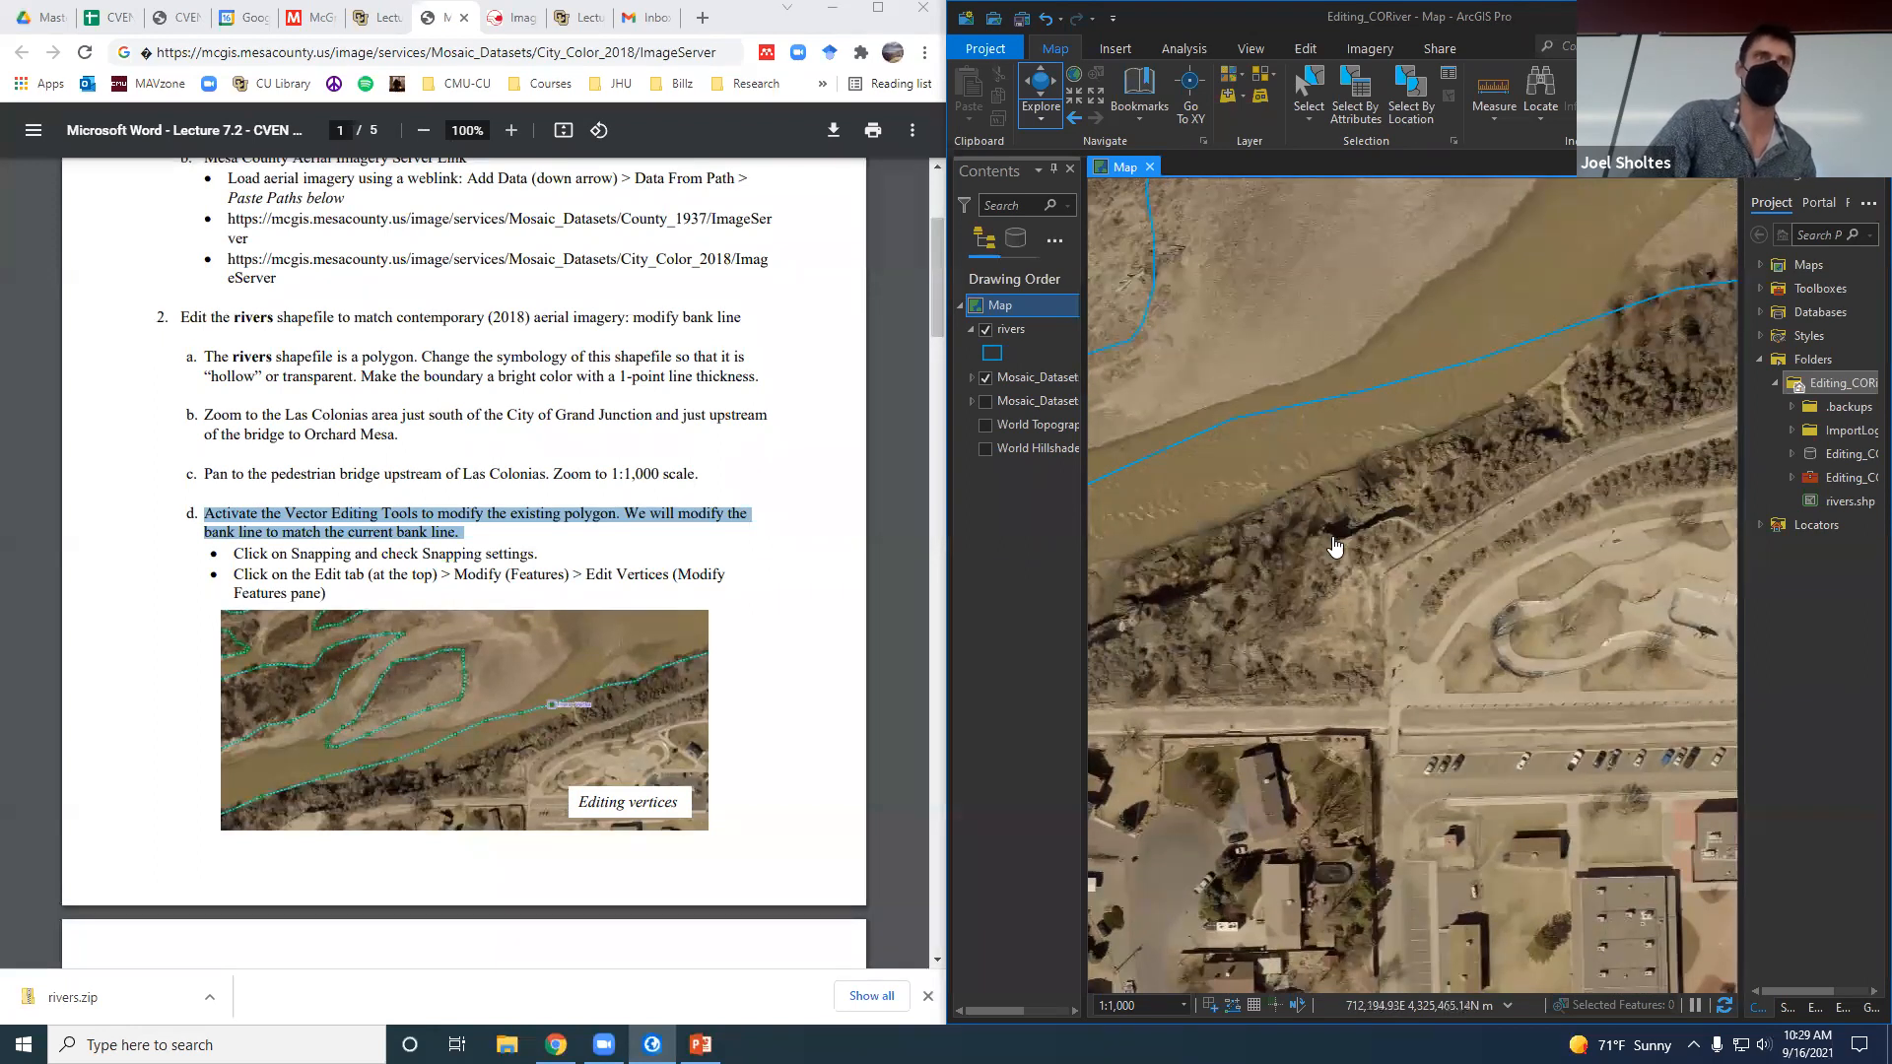
pyautogui.moveTo(1387, 519); pyautogui.dragTo(1575, 450)
pyautogui.click(1598, 446)
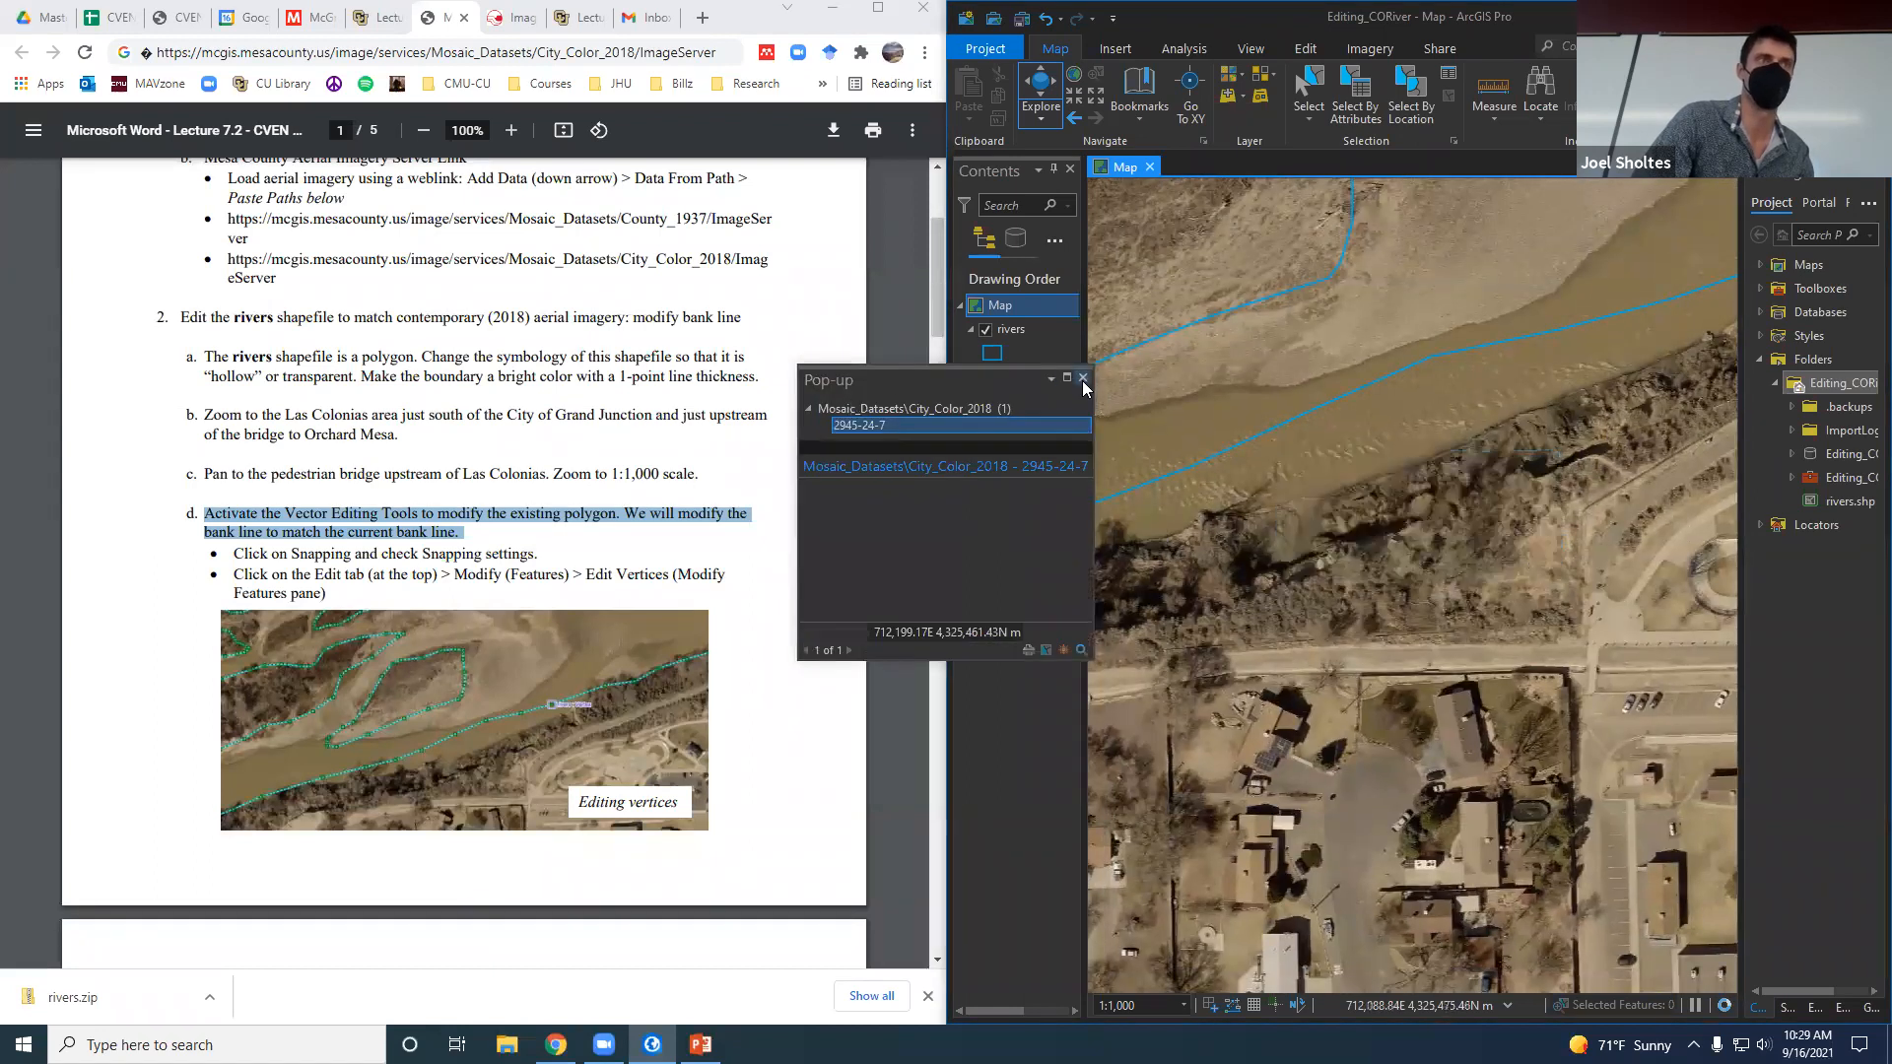
pyautogui.moveTo(1354, 399)
pyautogui.mouseDown()
pyautogui.moveTo(1542, 334)
pyautogui.moveTo(1332, 407)
pyautogui.mouseUp()
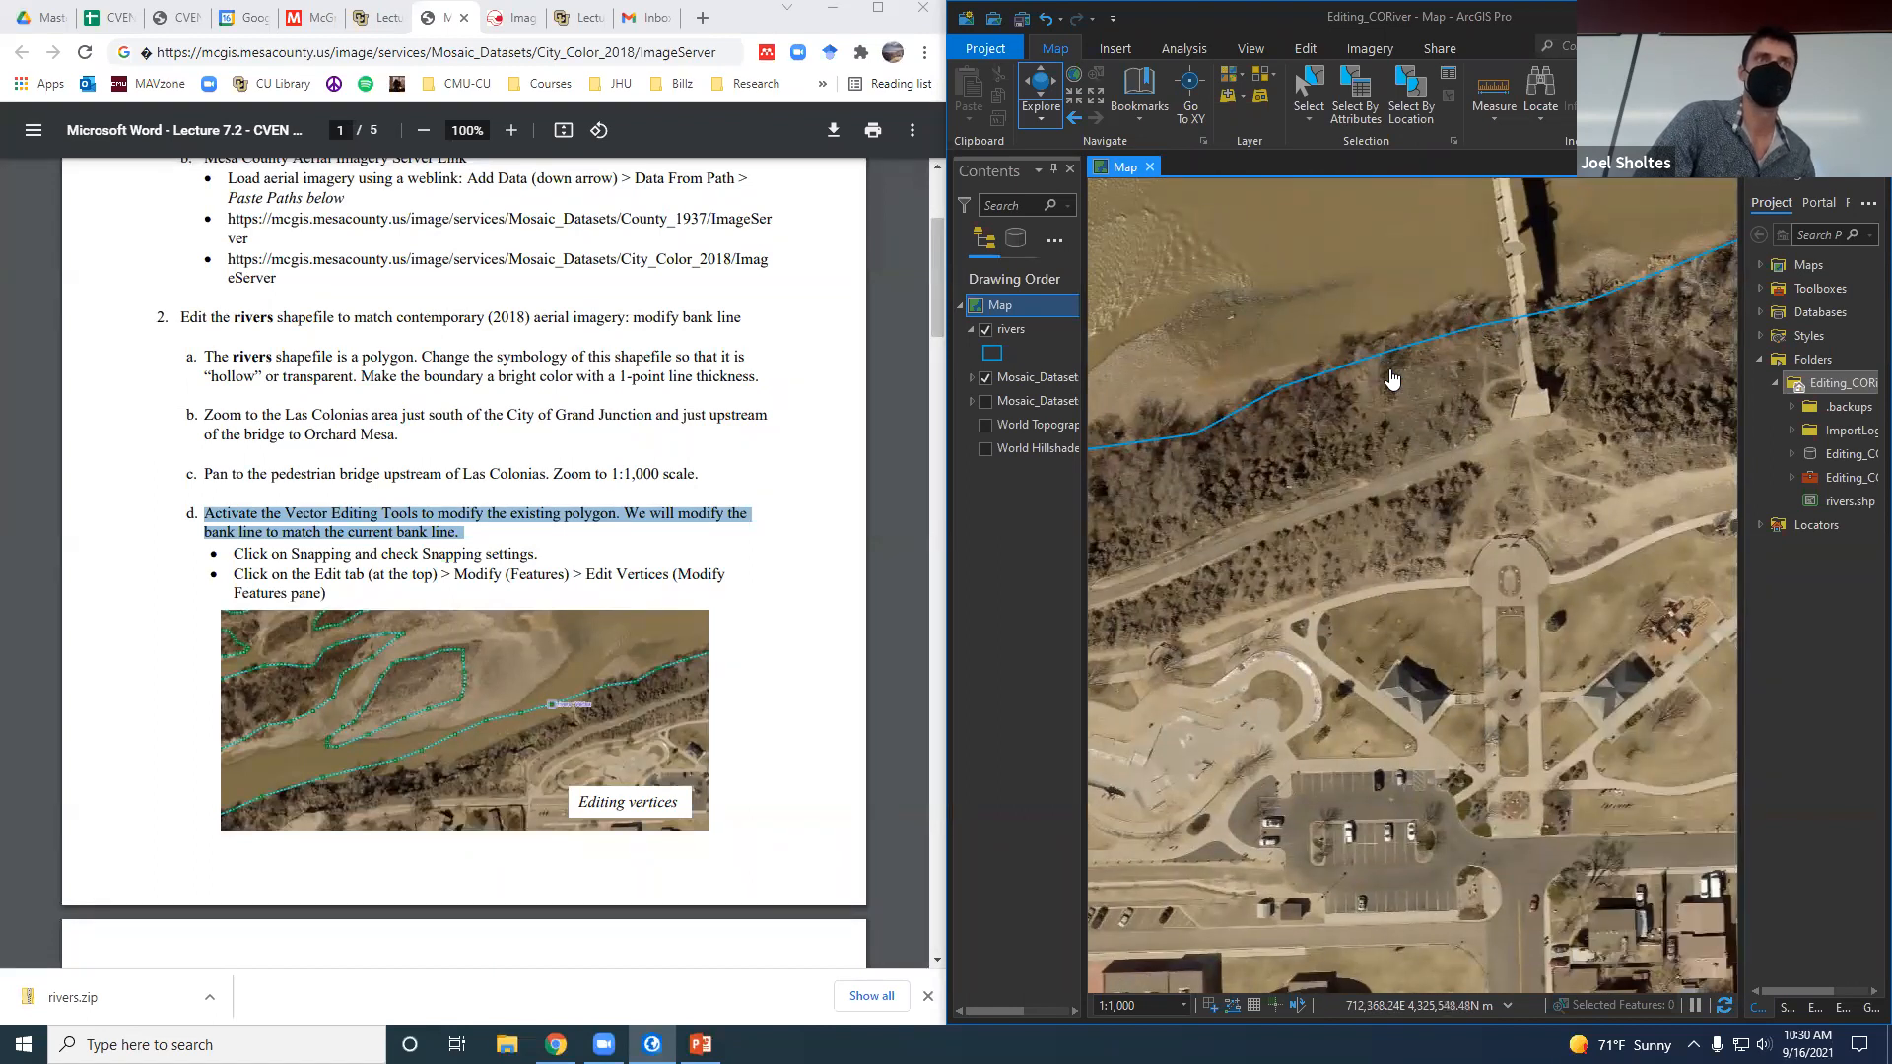
pyautogui.moveTo(1318, 452); pyautogui.dragTo(1665, 357)
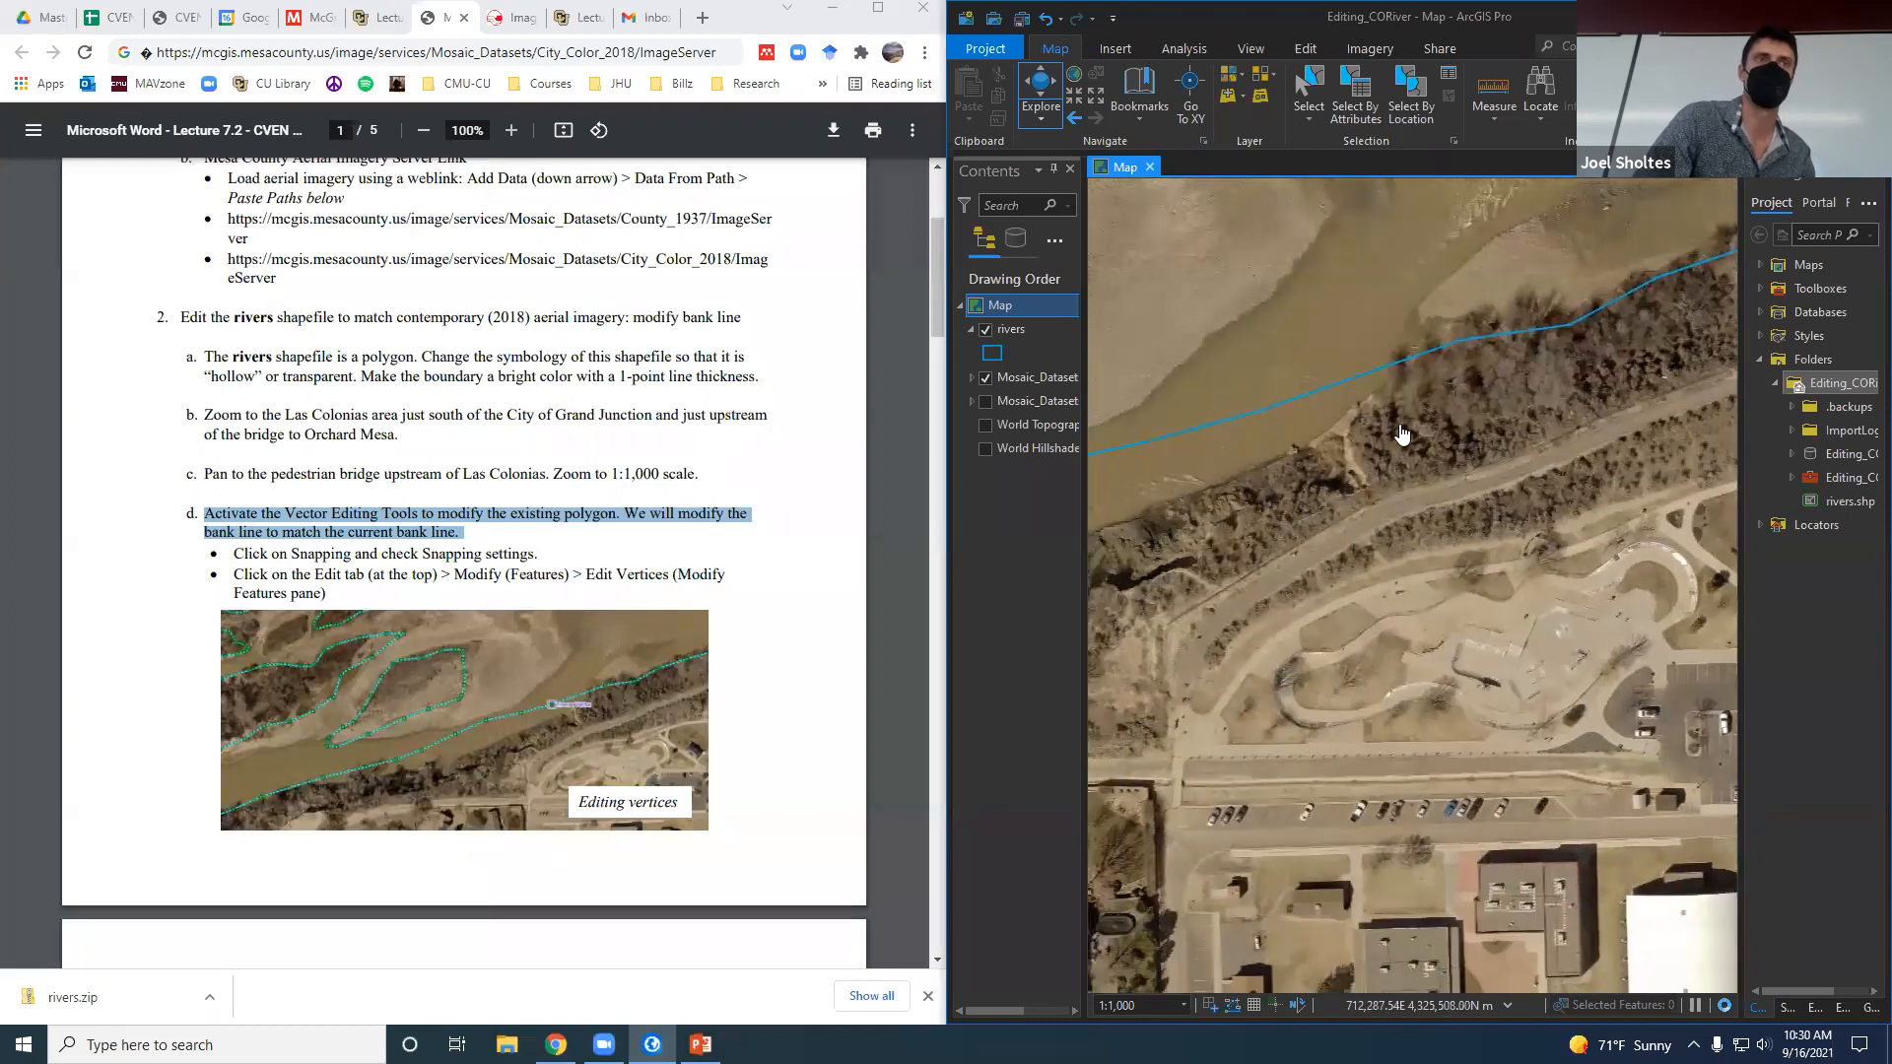
pyautogui.moveTo(1350, 482); pyautogui.dragTo(1493, 419)
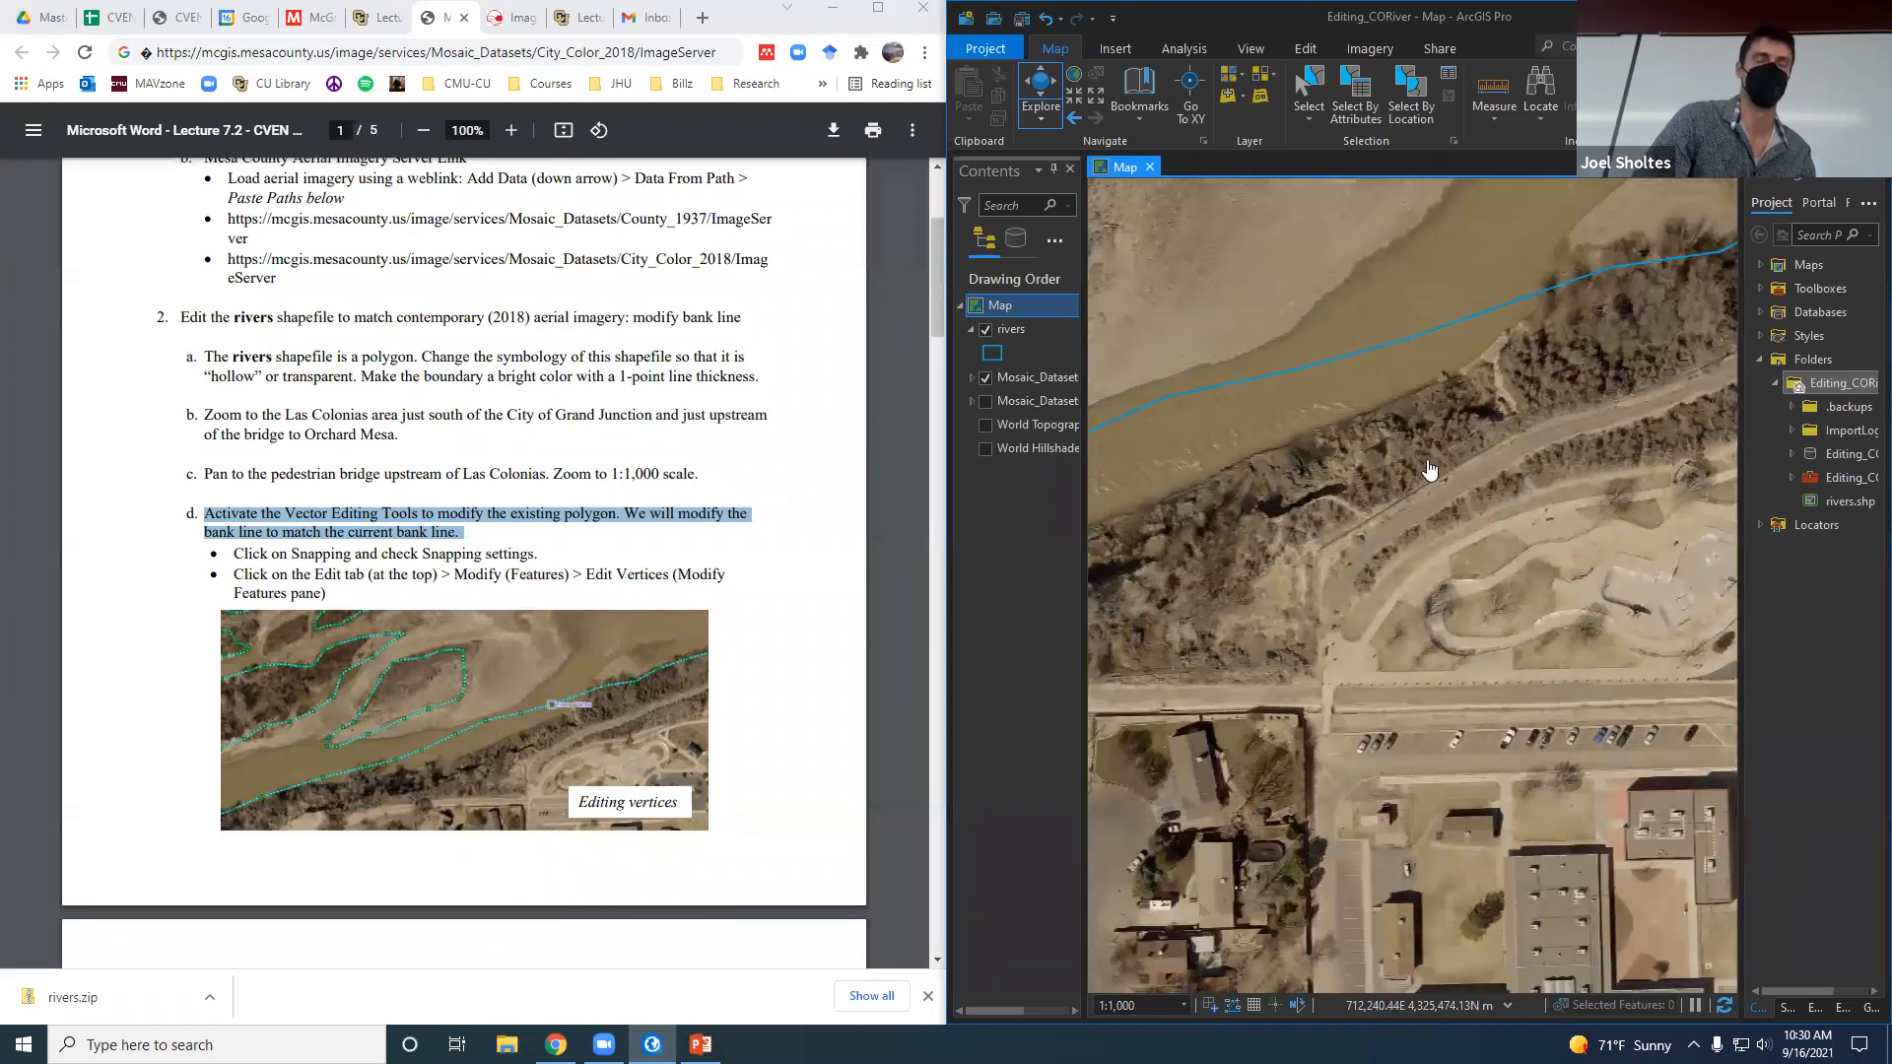
pyautogui.moveTo(1644, 409); pyautogui.dragTo(1326, 510)
pyautogui.moveTo(1673, 367); pyautogui.dragTo(1370, 458)
pyautogui.moveTo(1598, 379); pyautogui.dragTo(1677, 507)
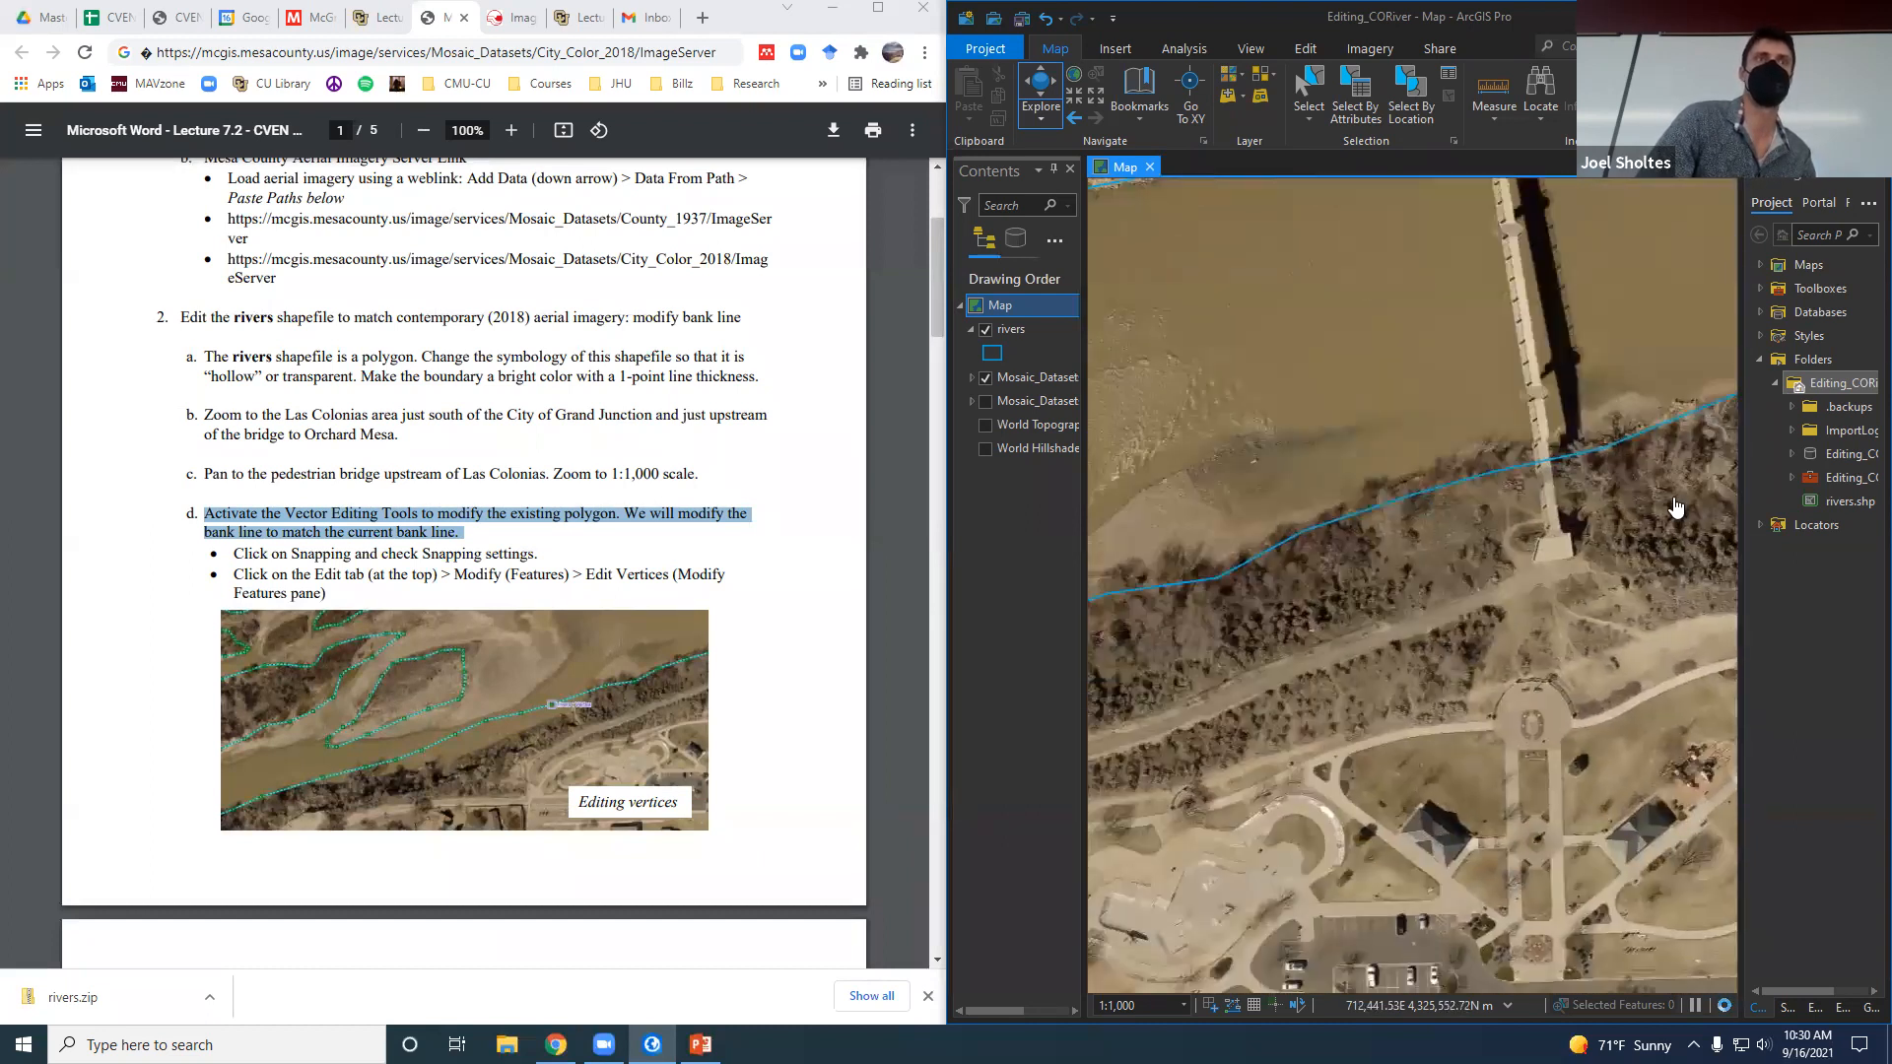
pyautogui.moveTo(1386, 567); pyautogui.dragTo(1589, 464)
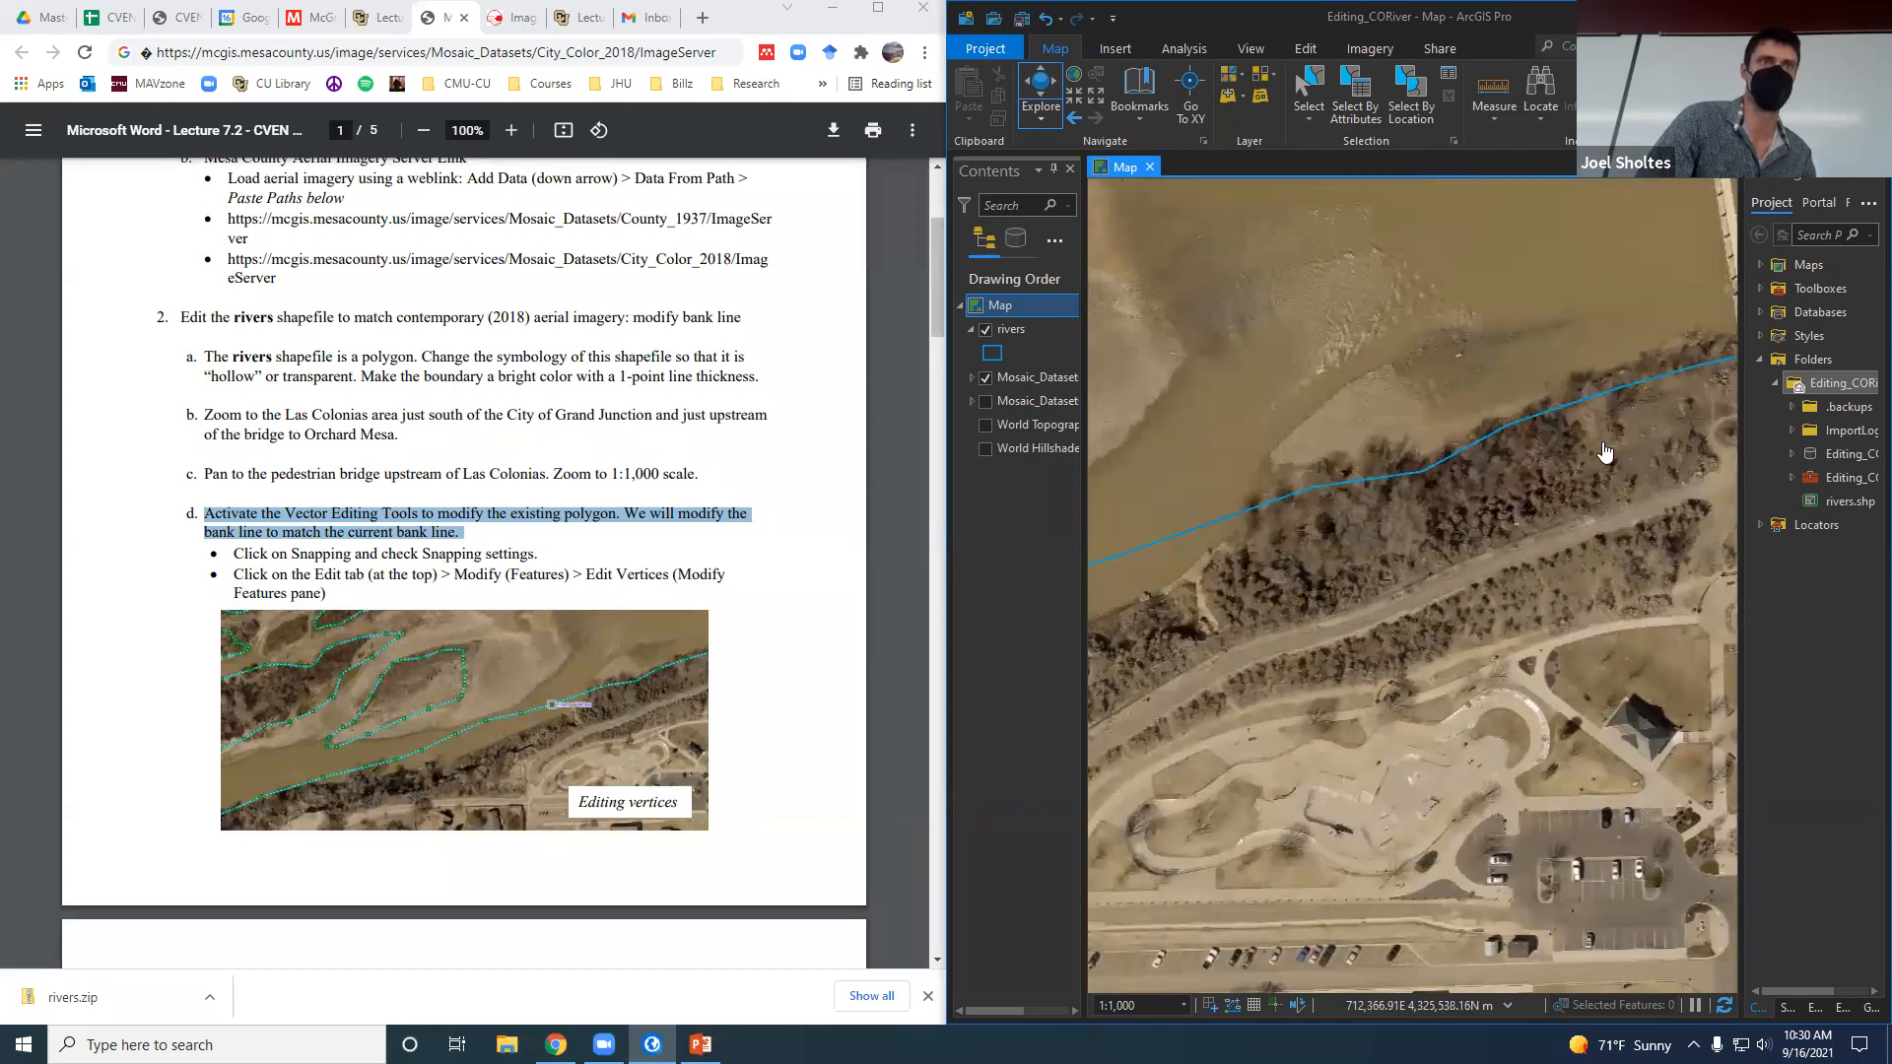
pyautogui.moveTo(1281, 576); pyautogui.dragTo(1472, 482)
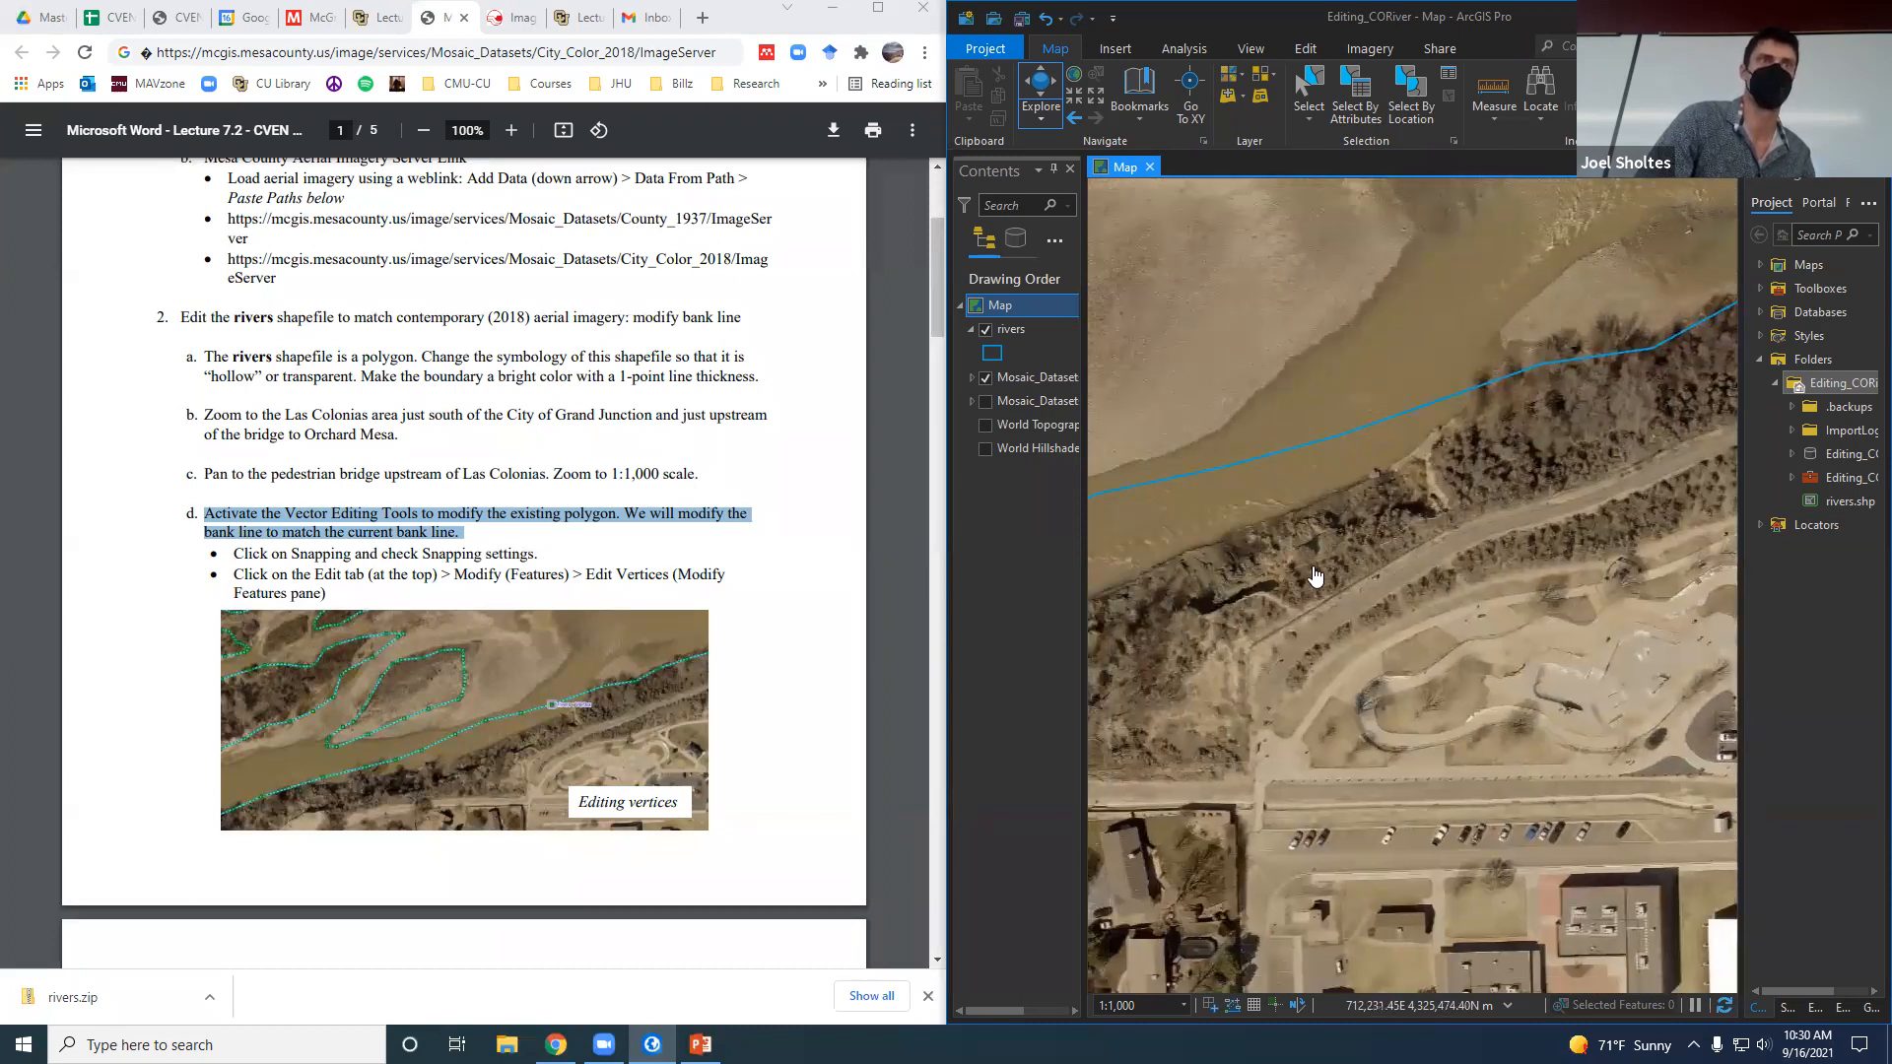
pyautogui.moveTo(1216, 624); pyautogui.dragTo(1439, 543)
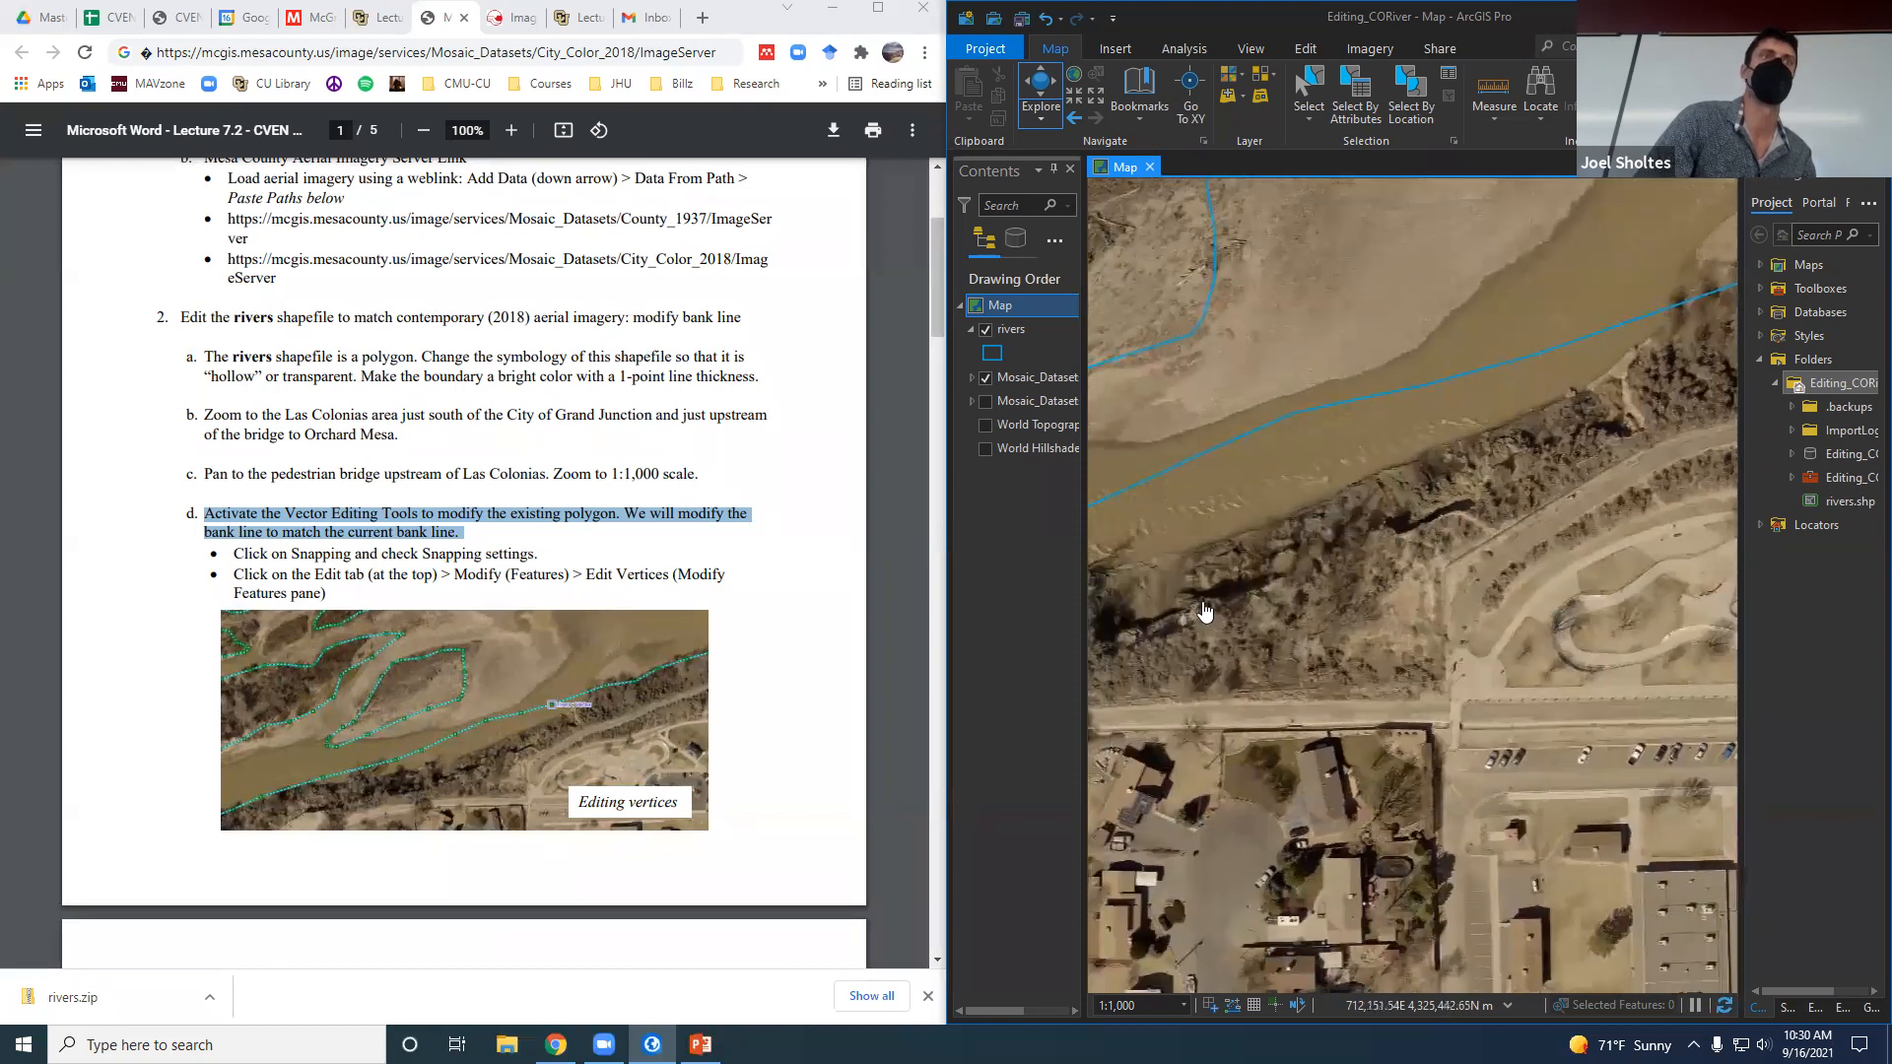
pyautogui.moveTo(1594, 425); pyautogui.dragTo(1354, 473)
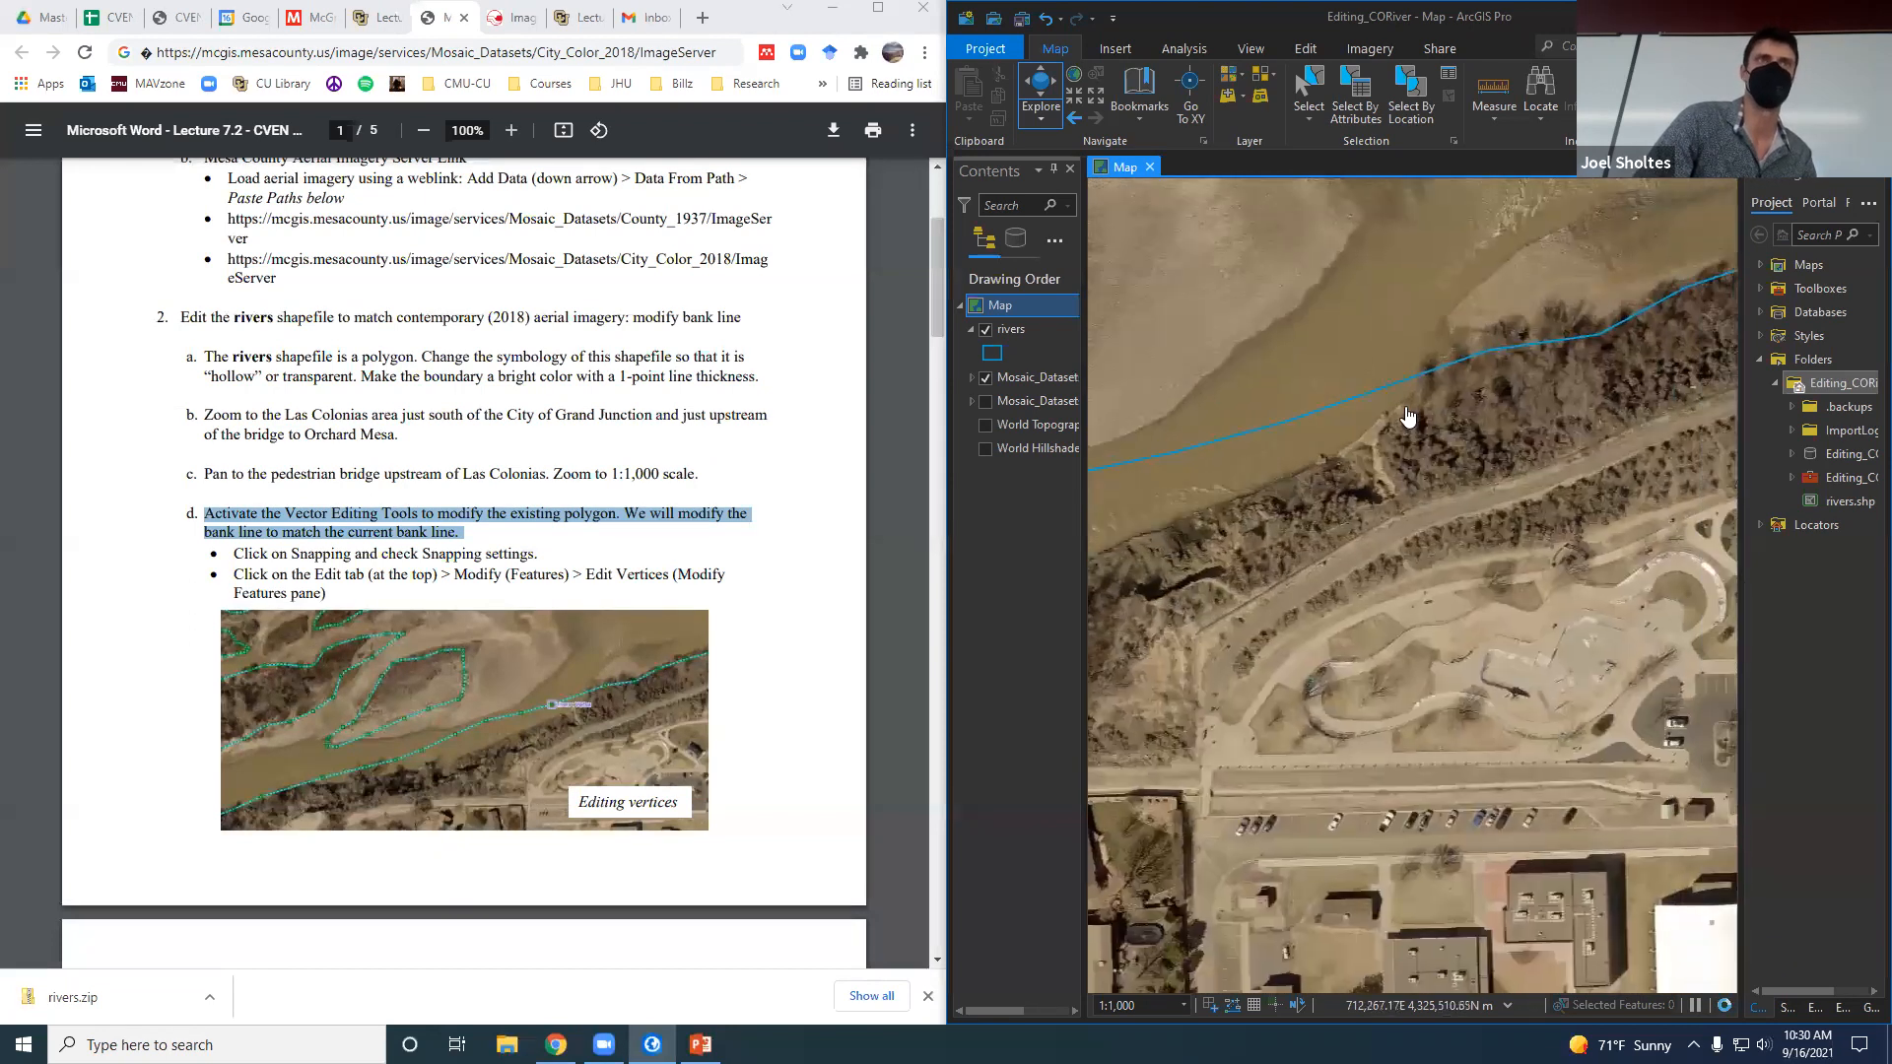
# Open the Modify Features tools and preview the Edit Vertices tool, returning to the full tool list.
pyautogui.click(1307, 50)
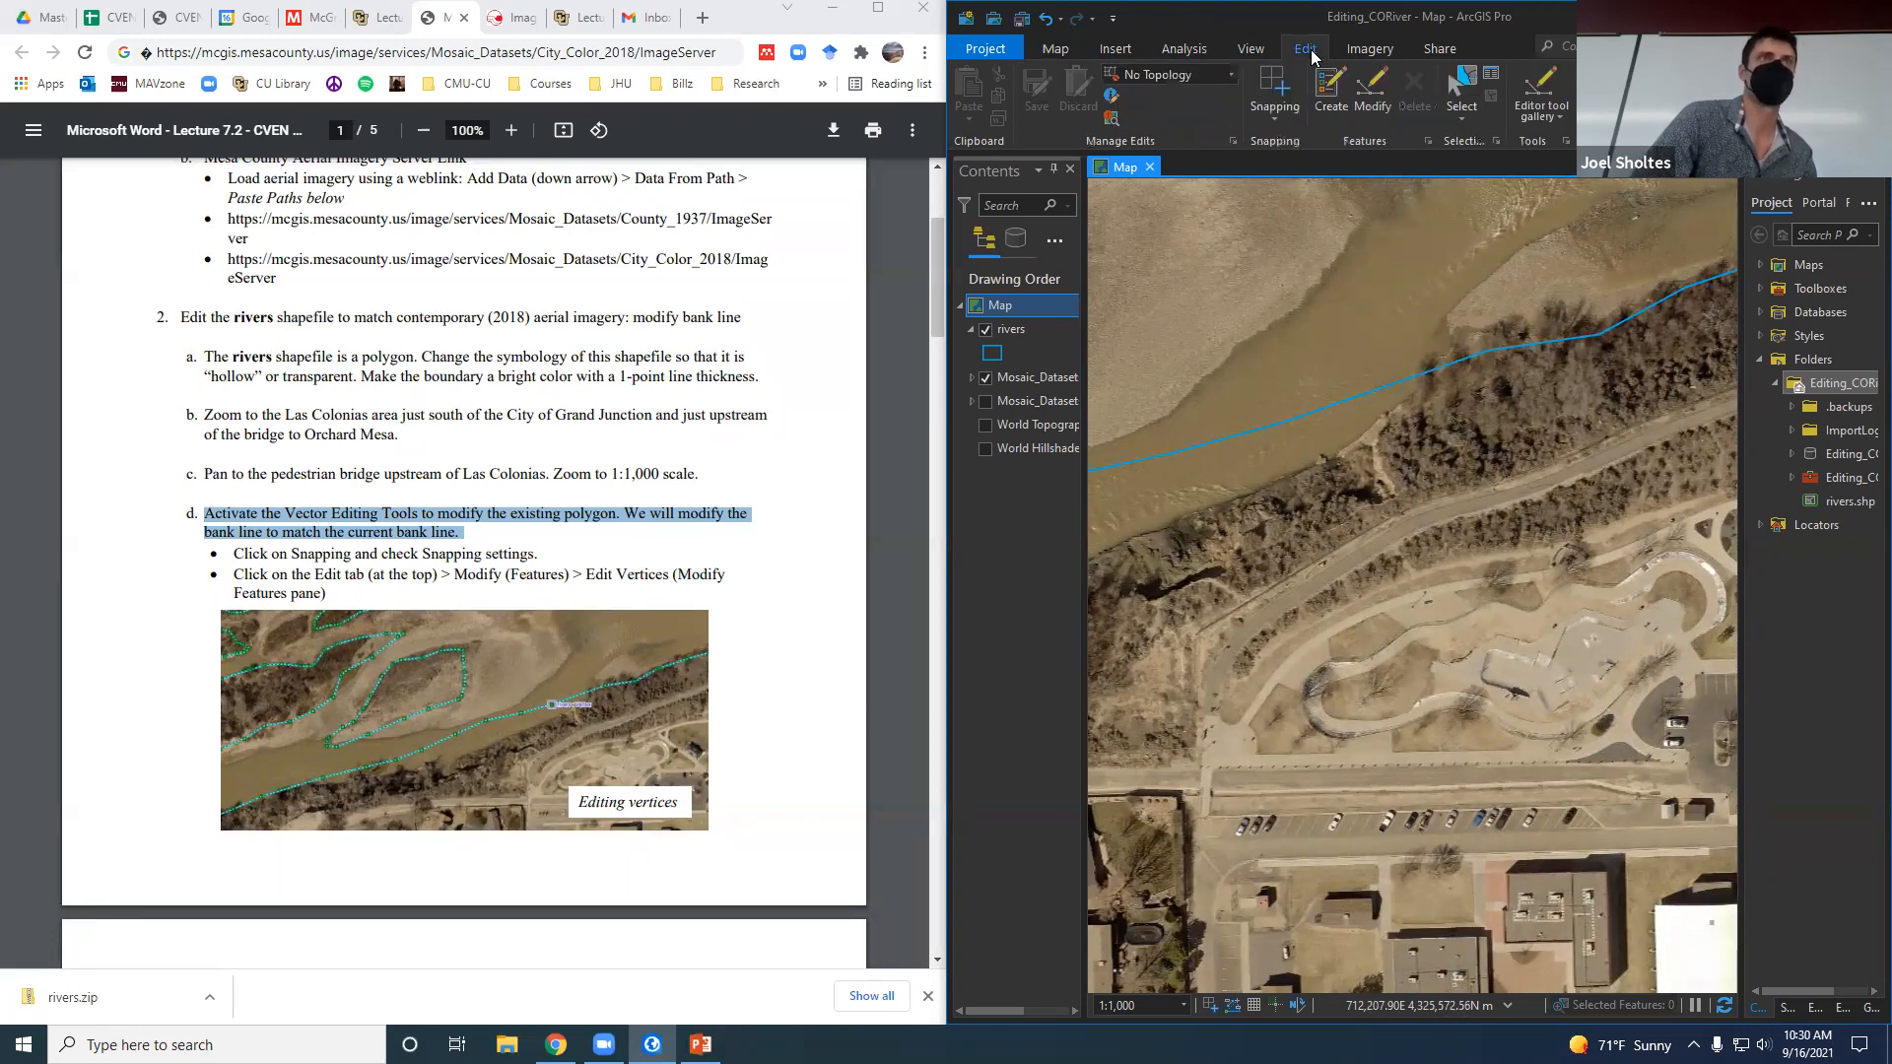
pyautogui.click(1384, 126)
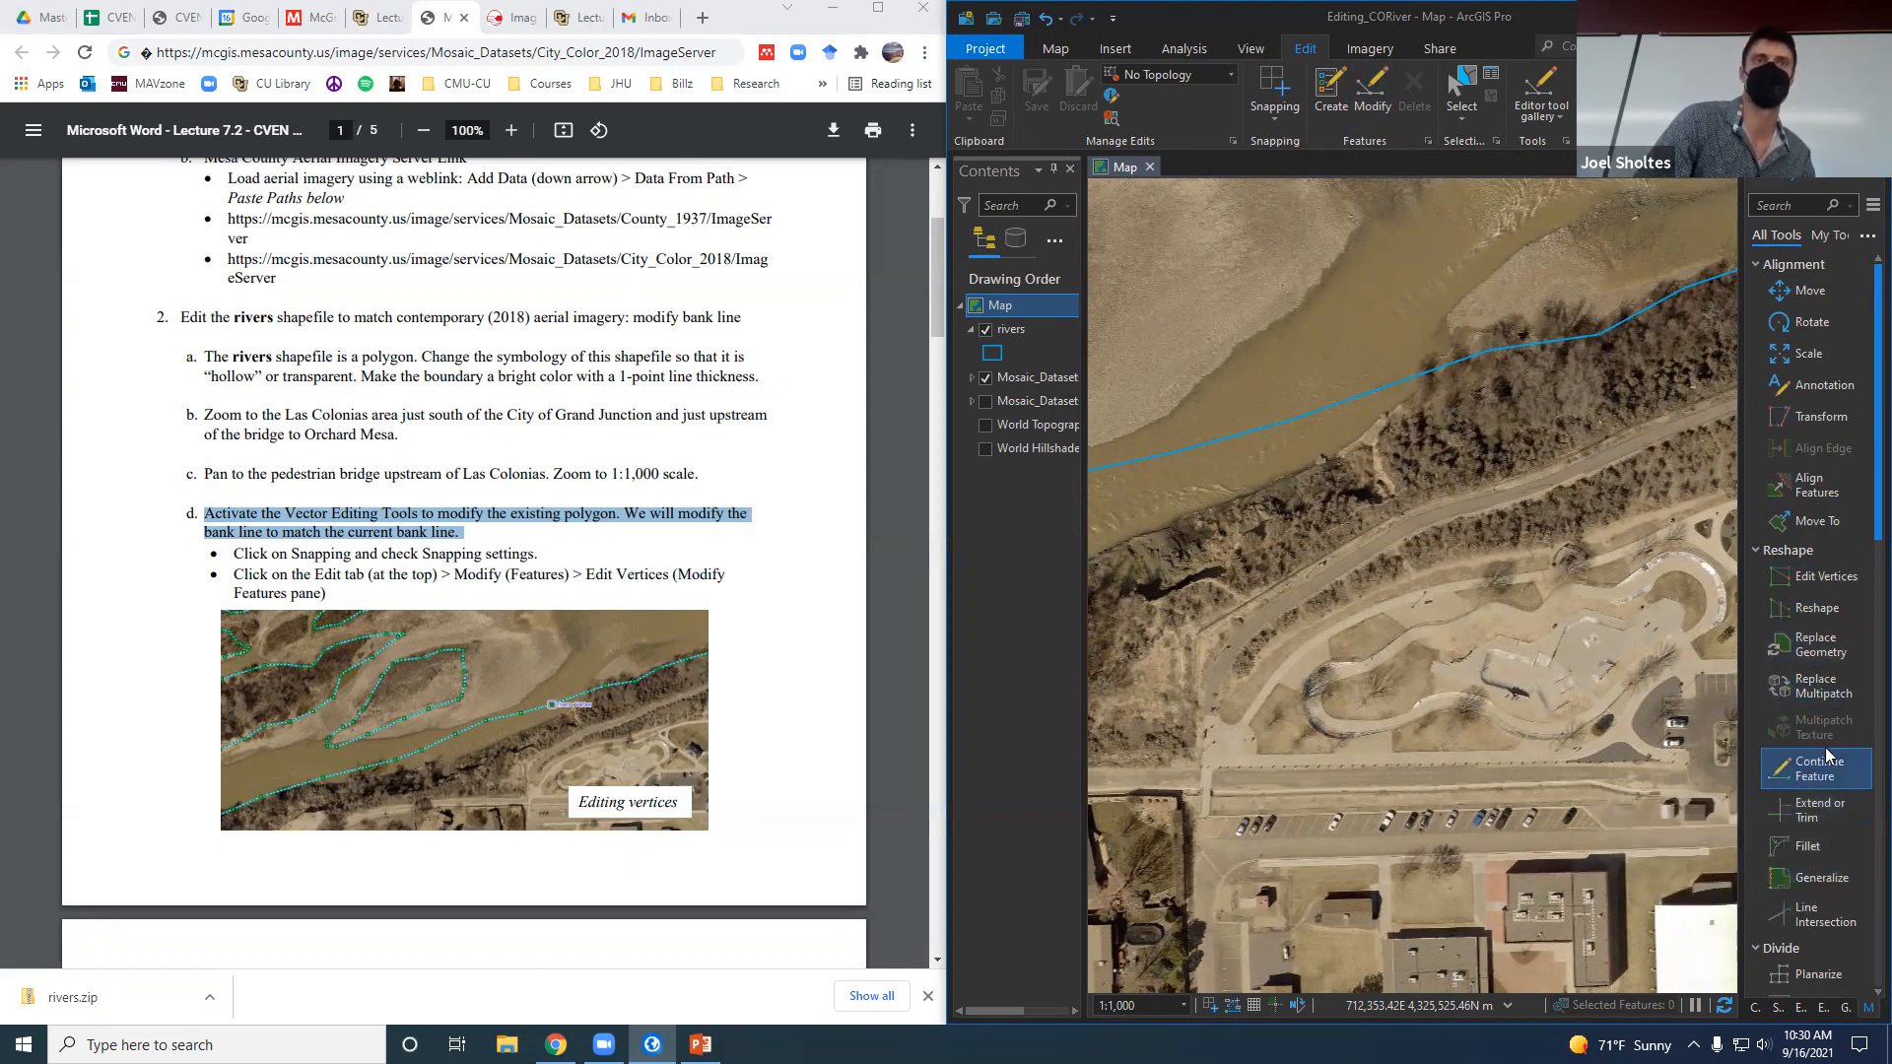
pyautogui.click(1828, 576)
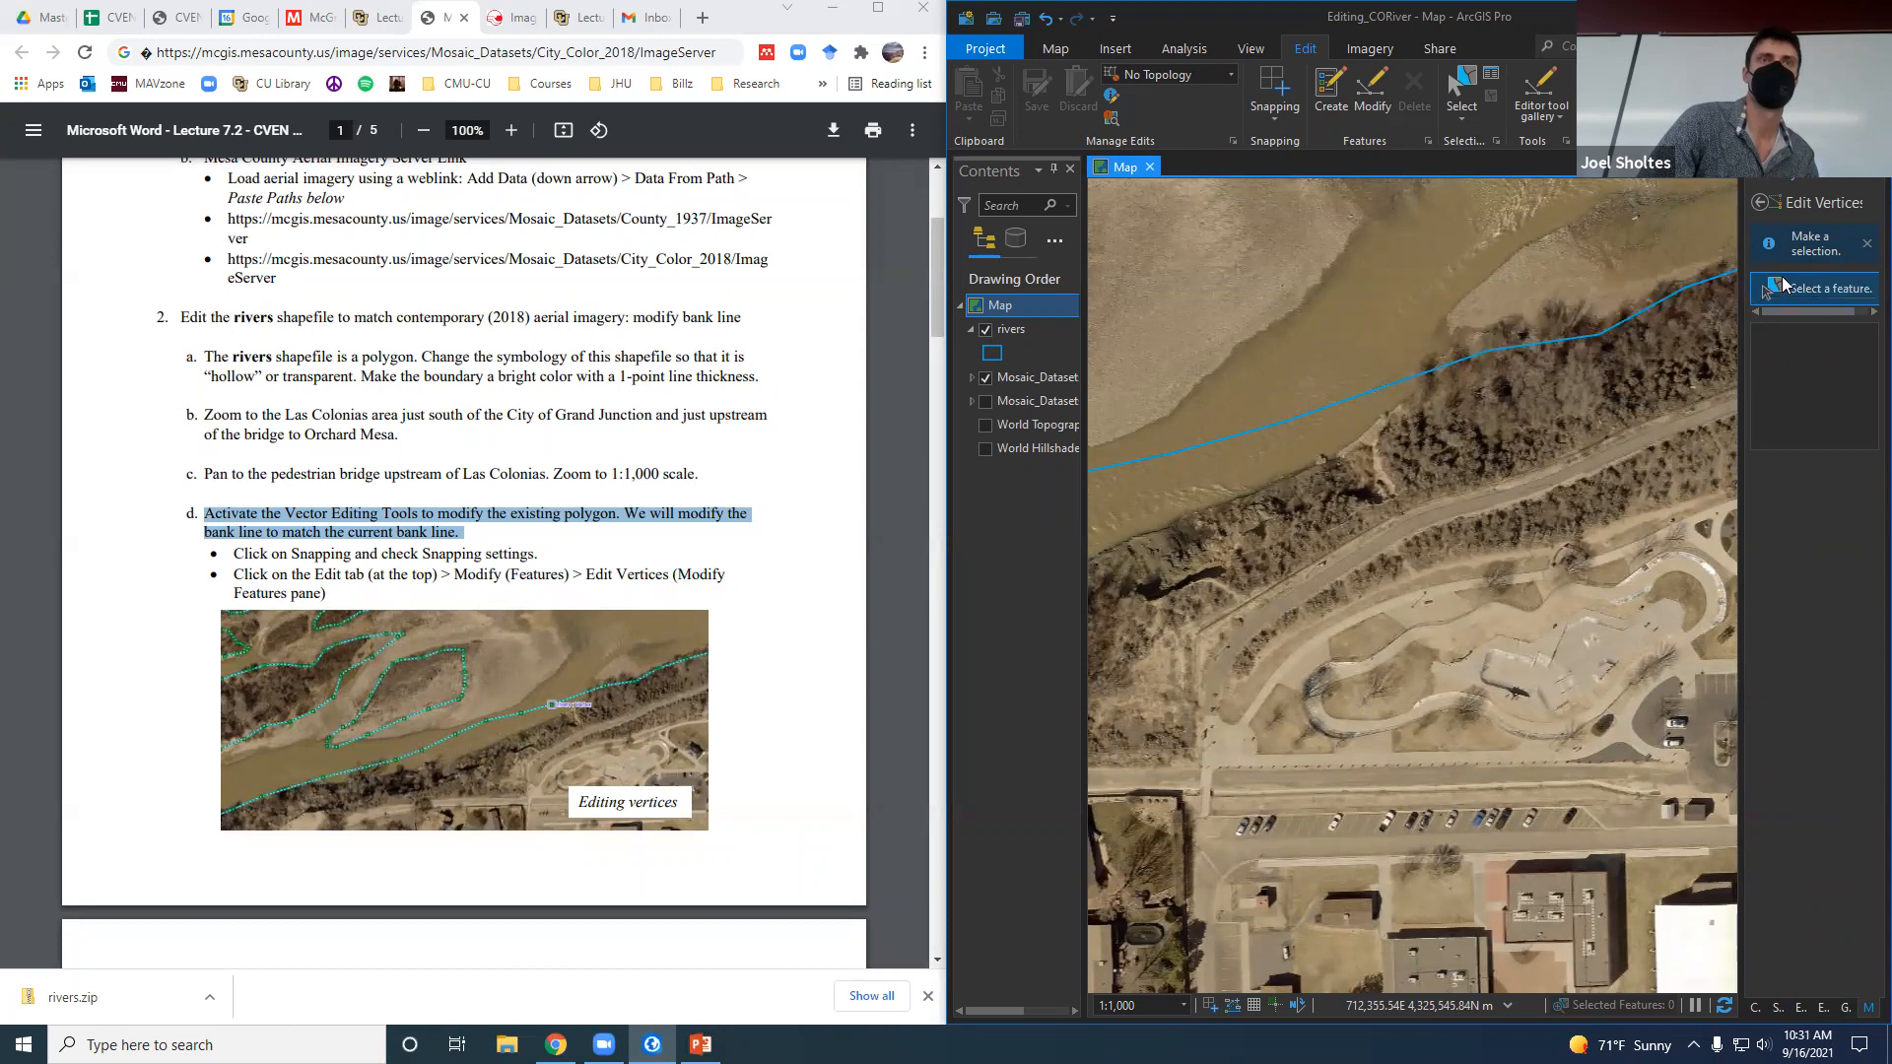
pyautogui.click(1867, 243)
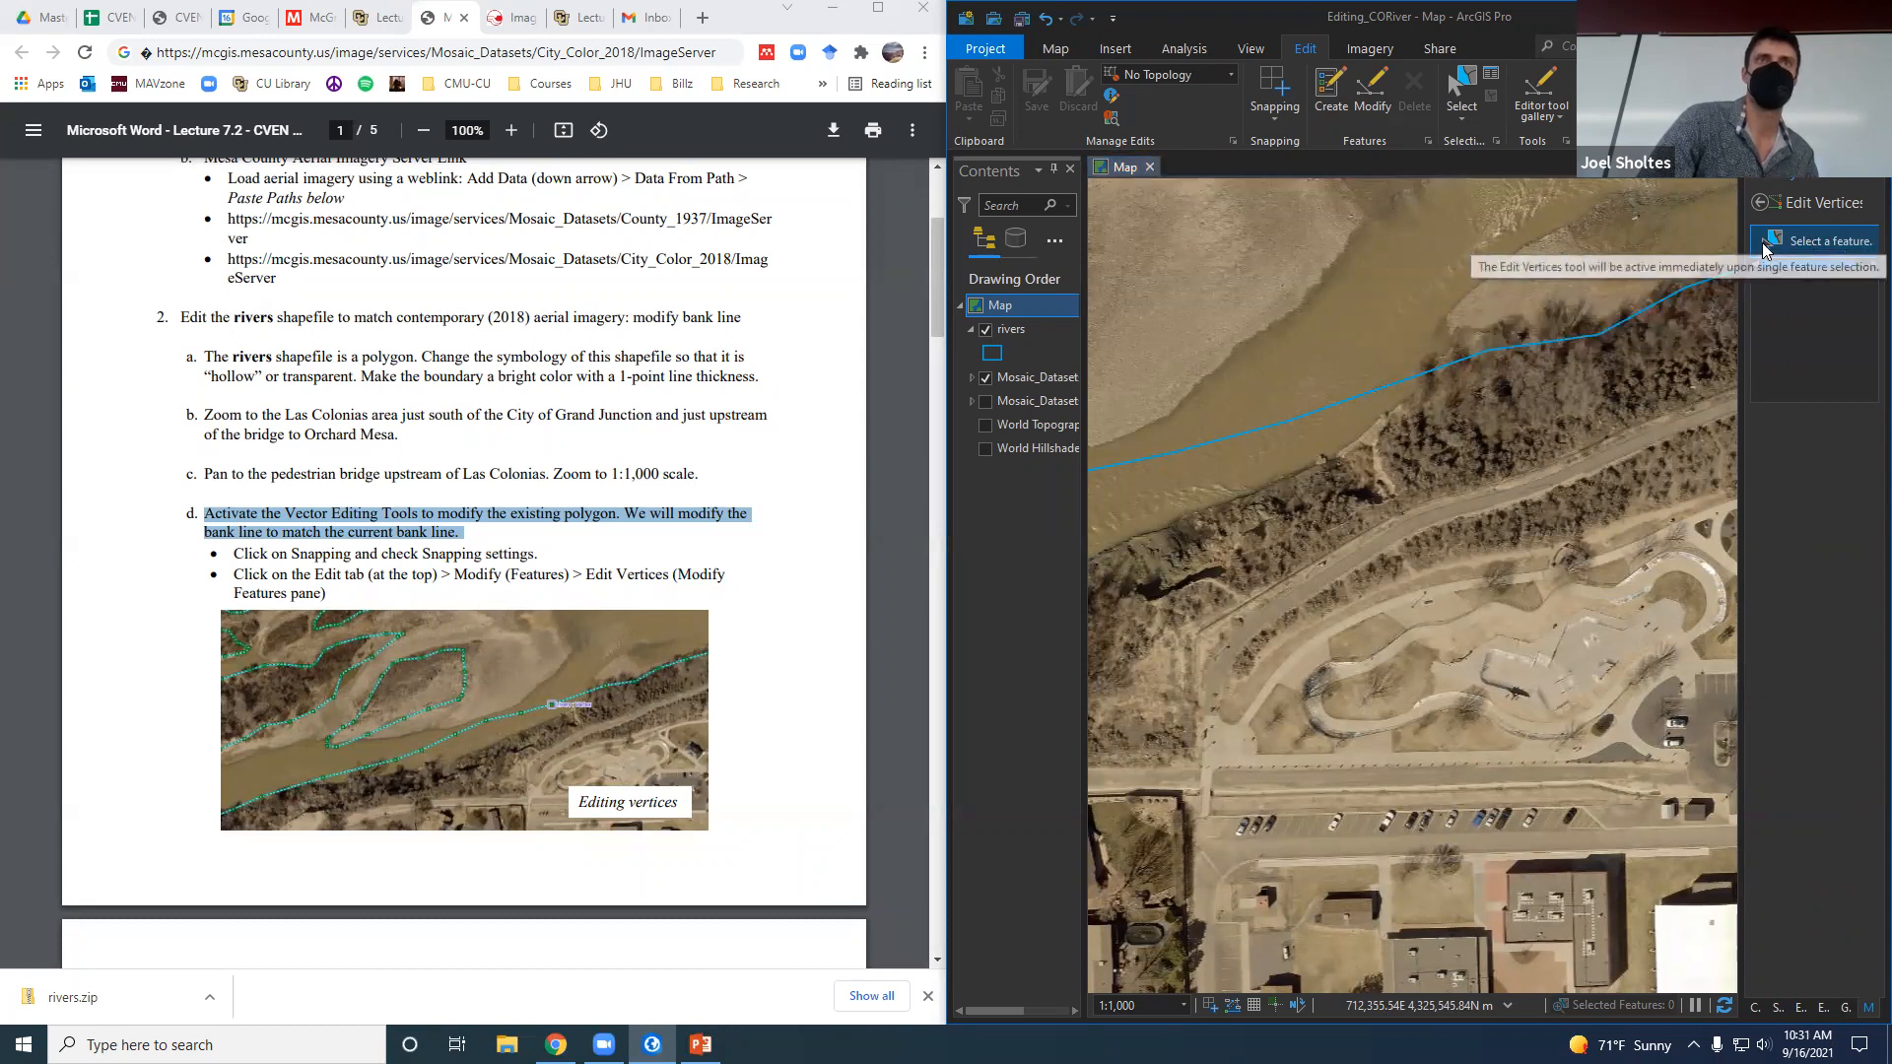
pyautogui.click(1761, 203)
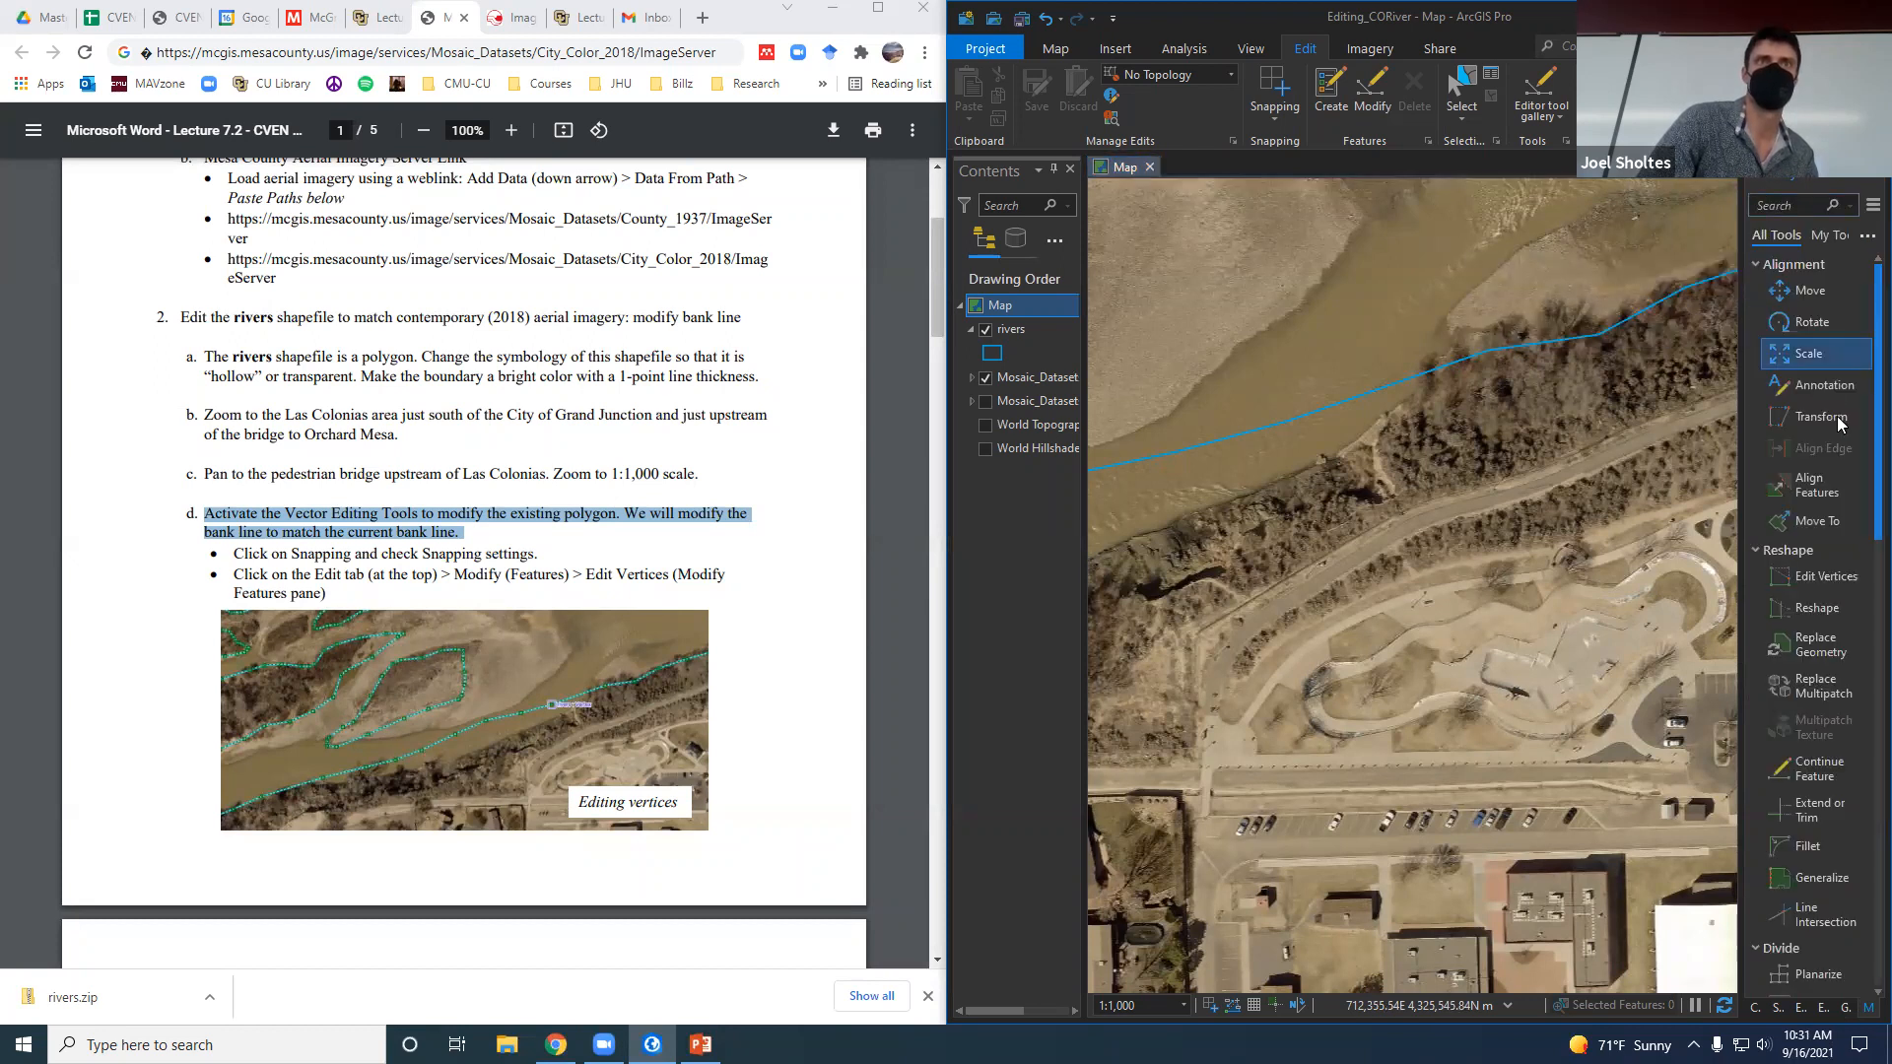
pyautogui.click(1821, 611)
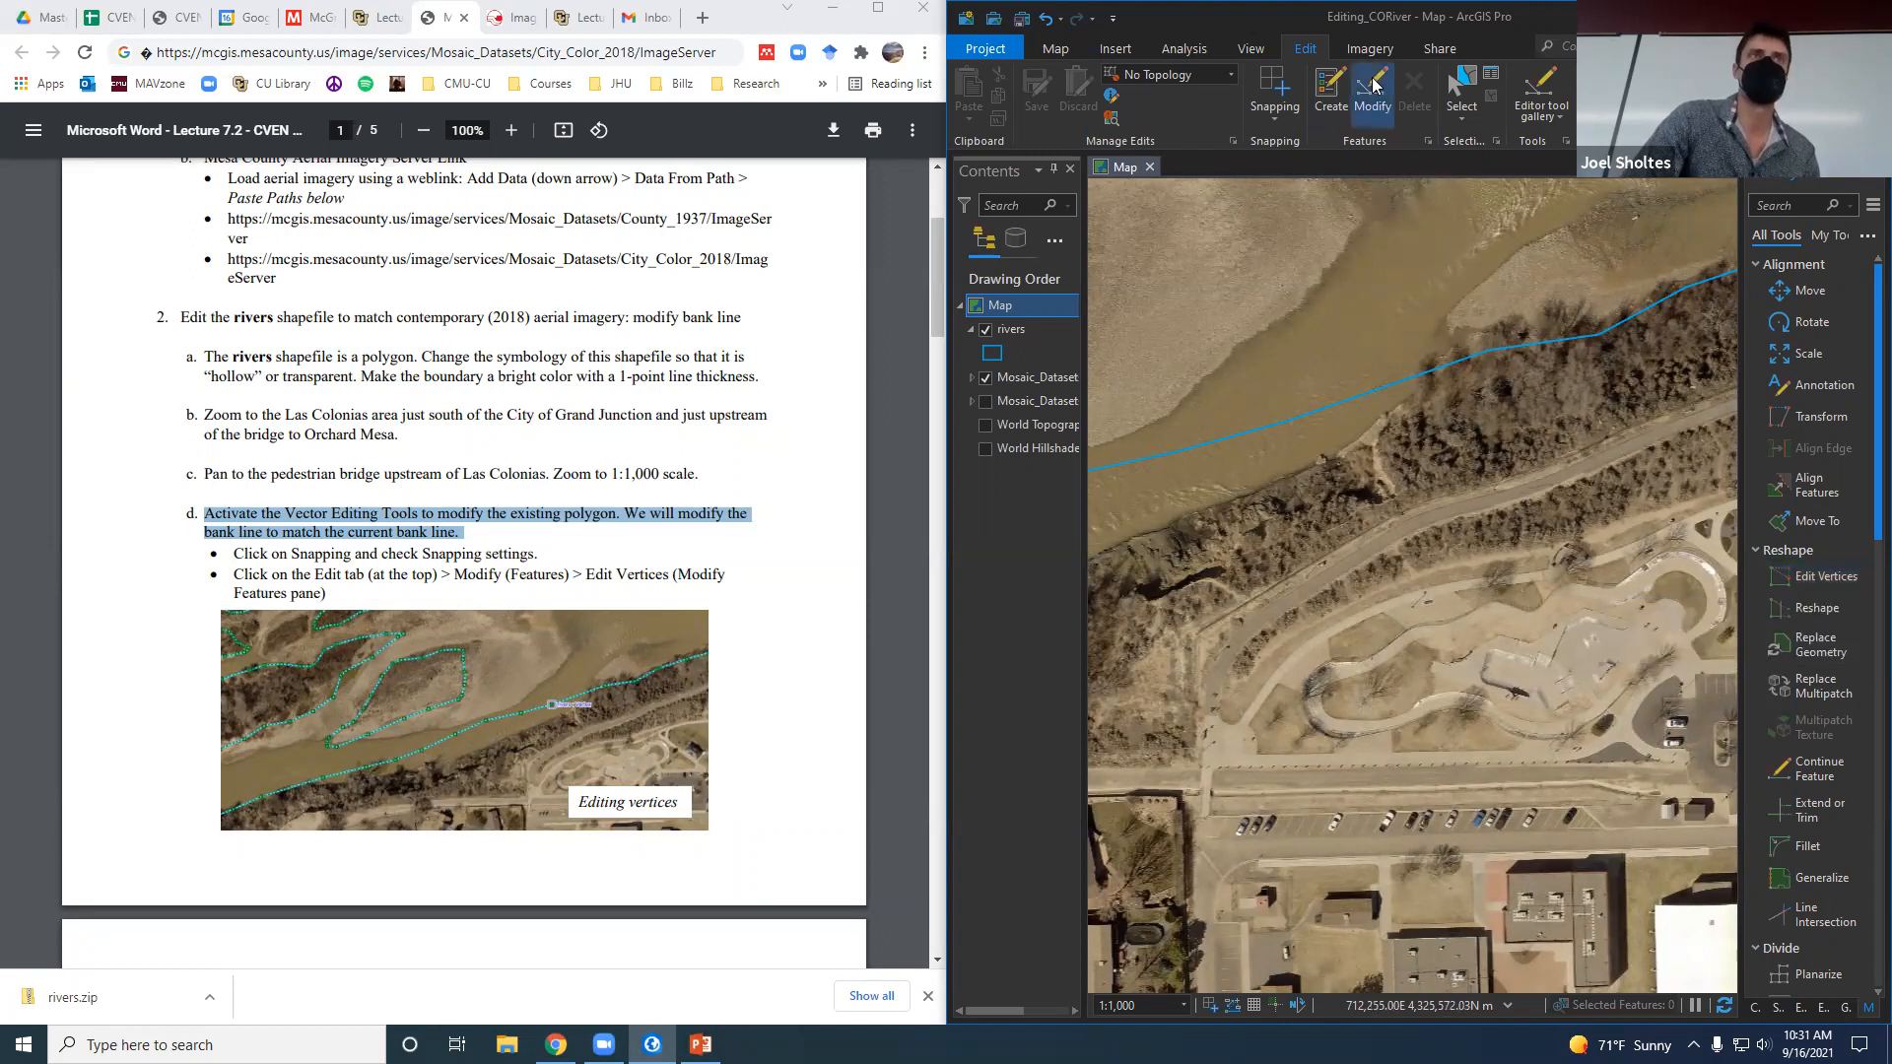
pyautogui.click(1490, 349)
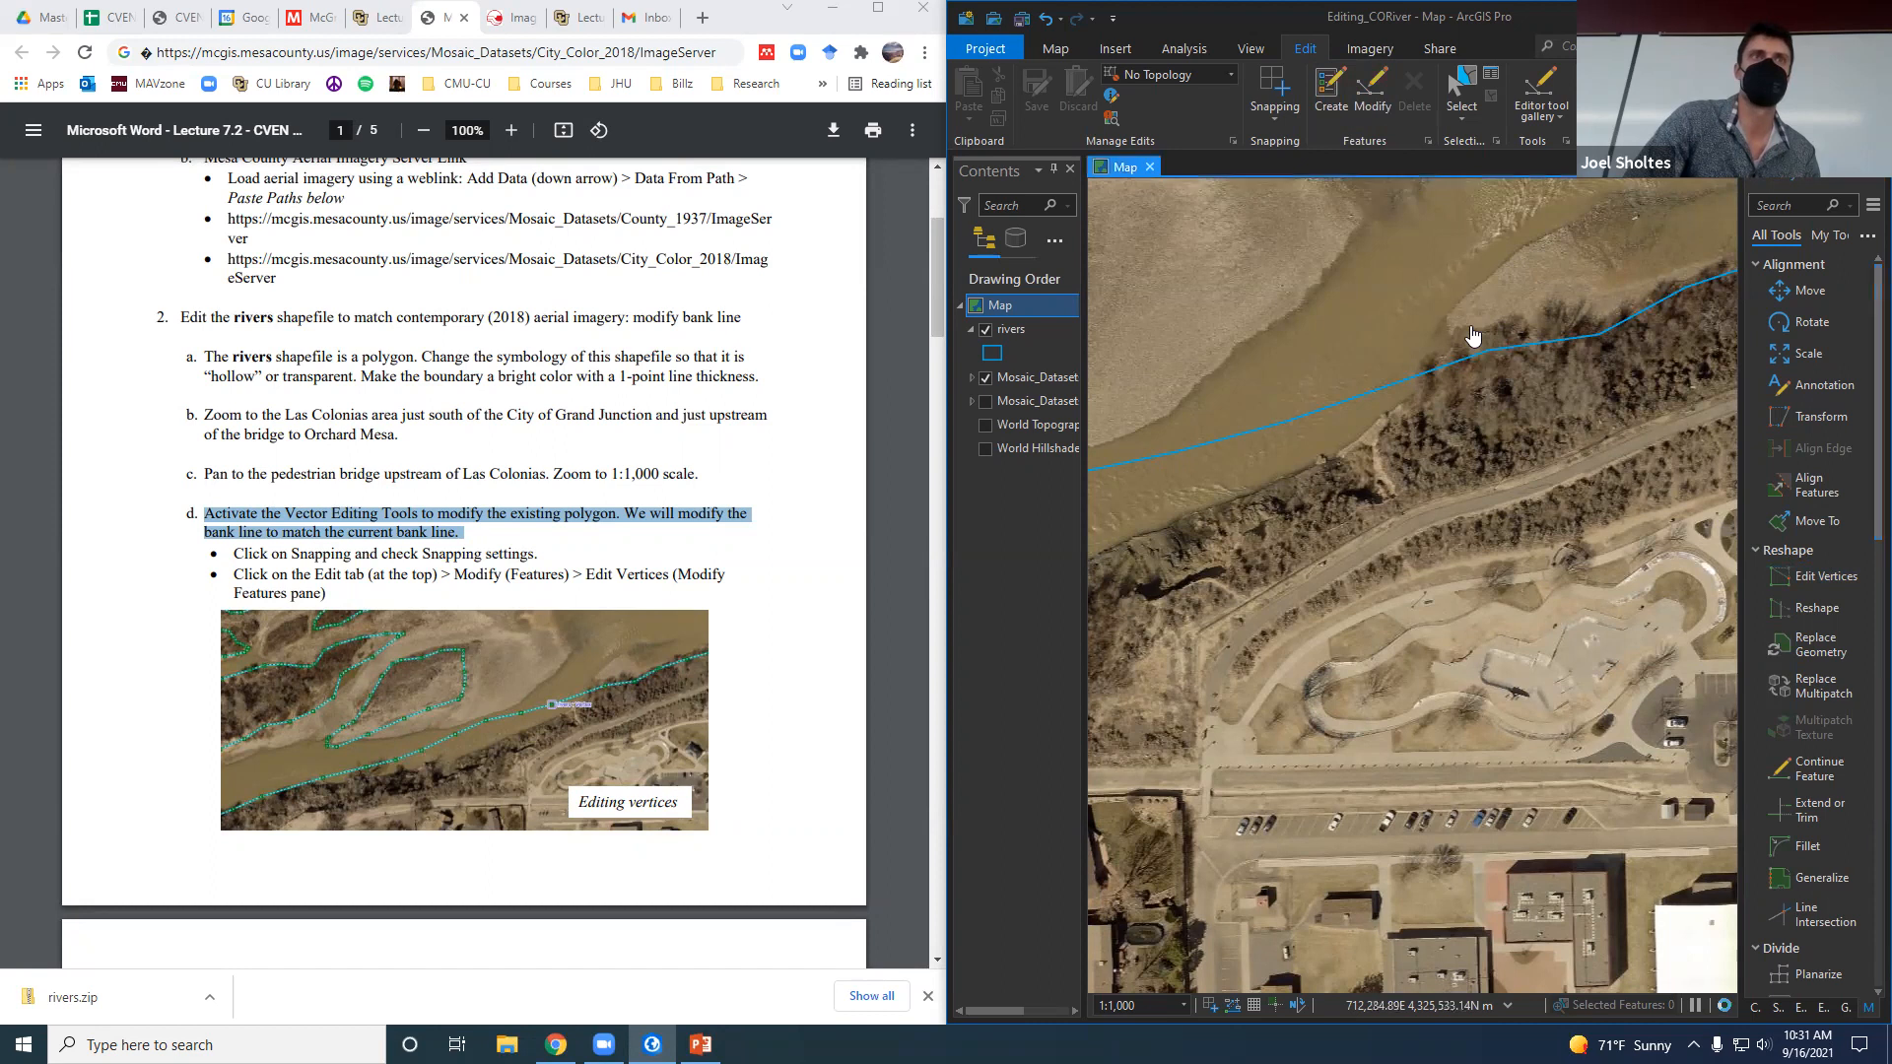
pyautogui.click(1082, 378)
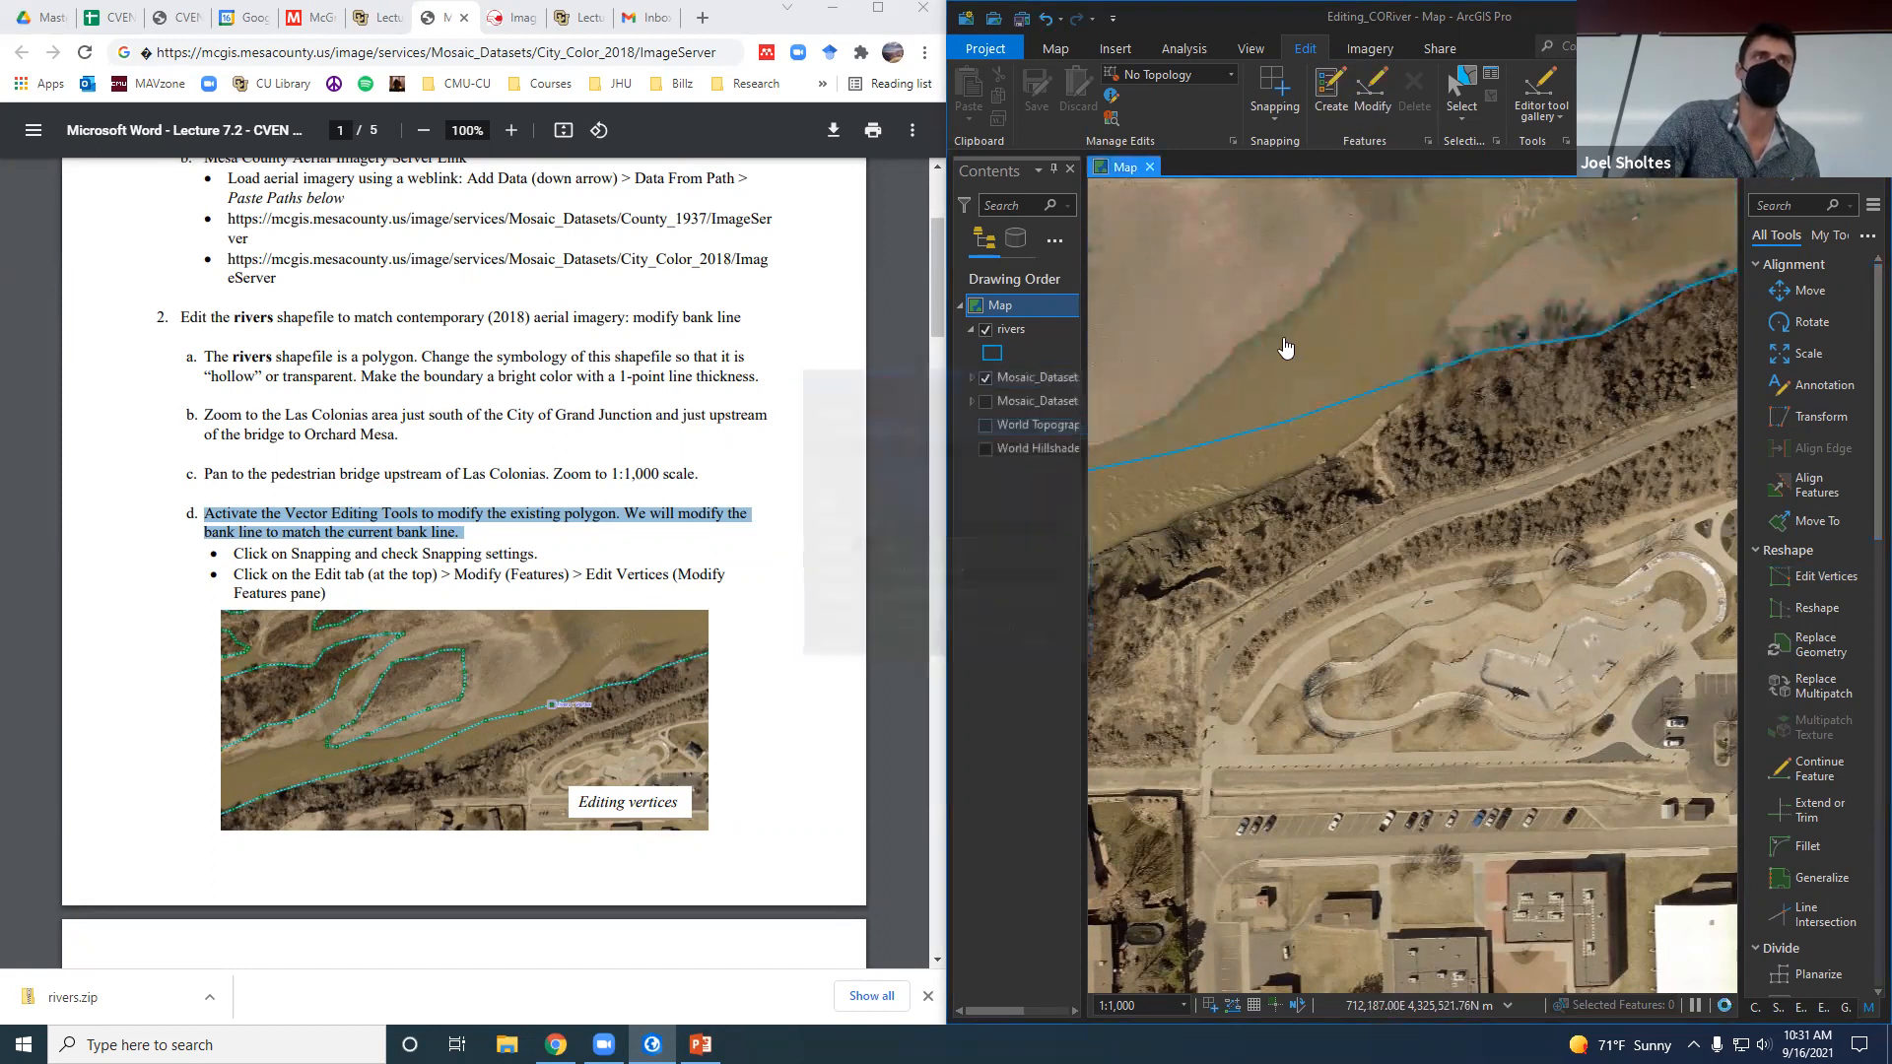
pyautogui.rightClick(1456, 260)
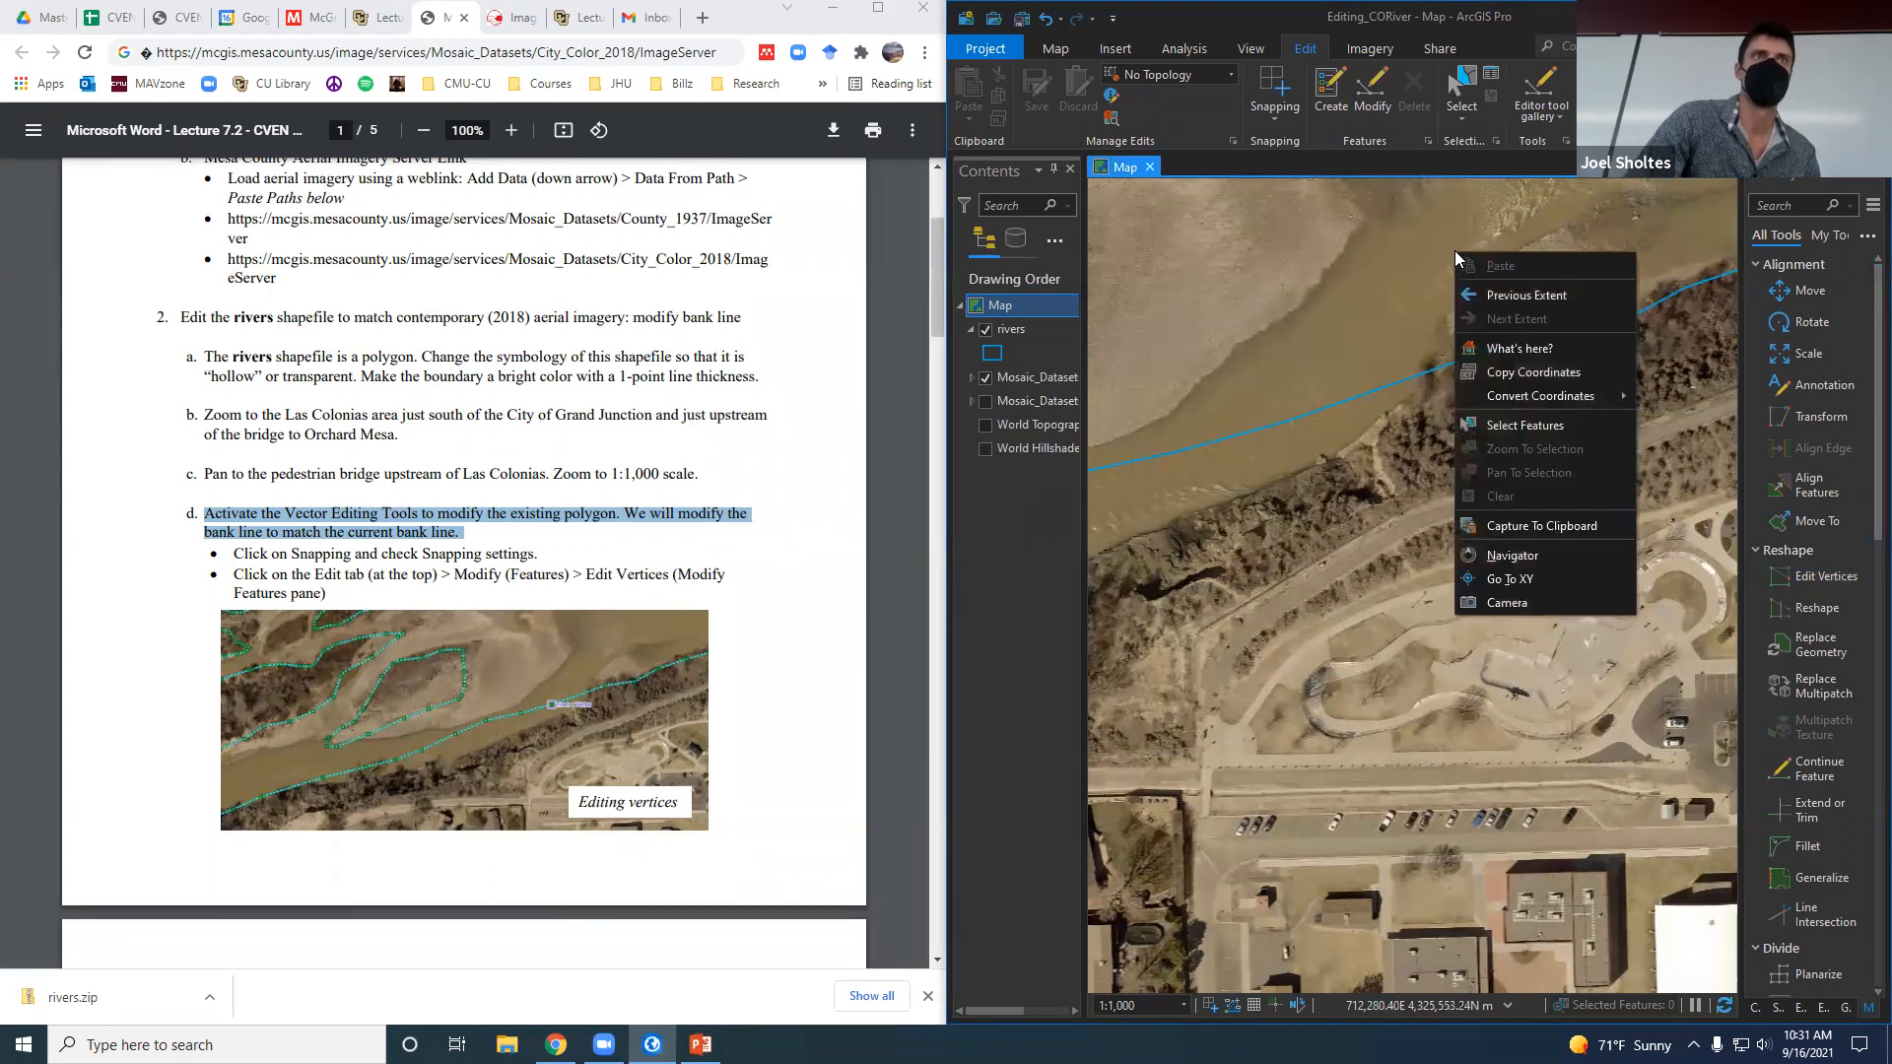
pyautogui.click(1423, 379)
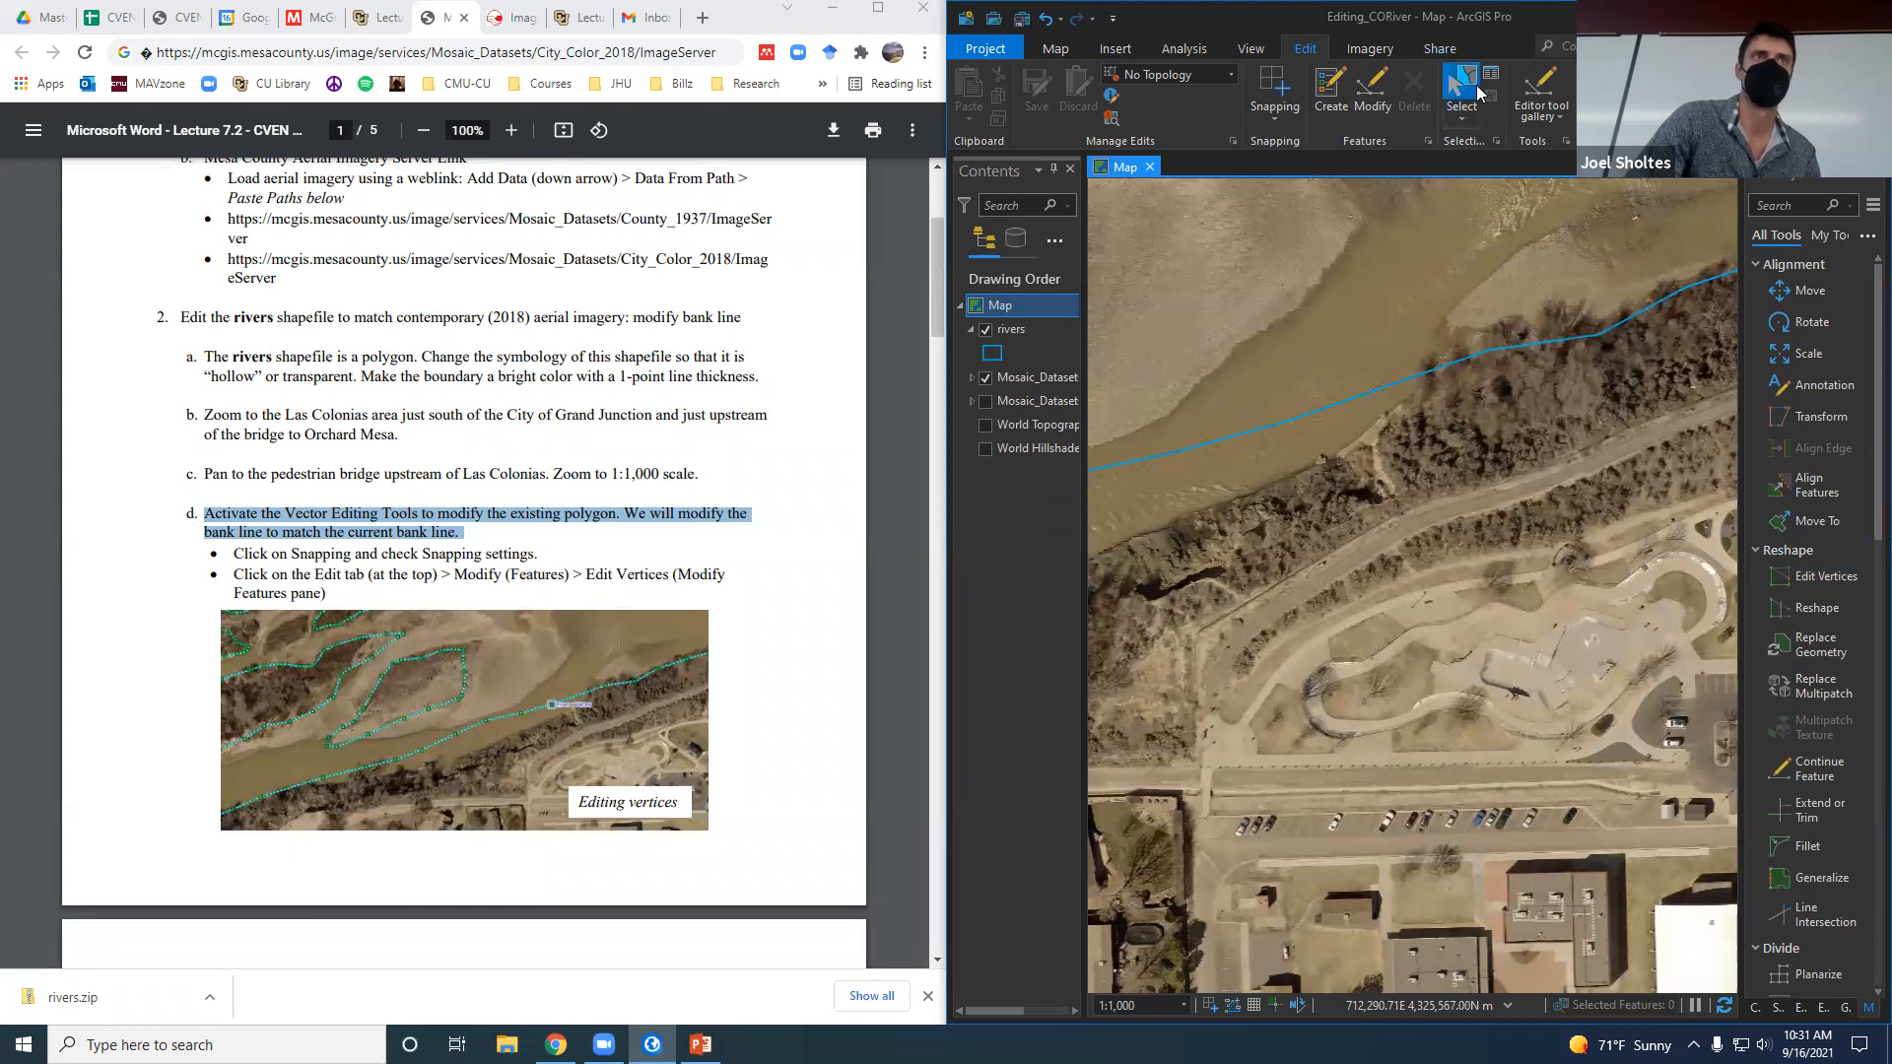
# Select the rivers polygon by its south bank line north of the skate park.
pyautogui.click(1515, 349)
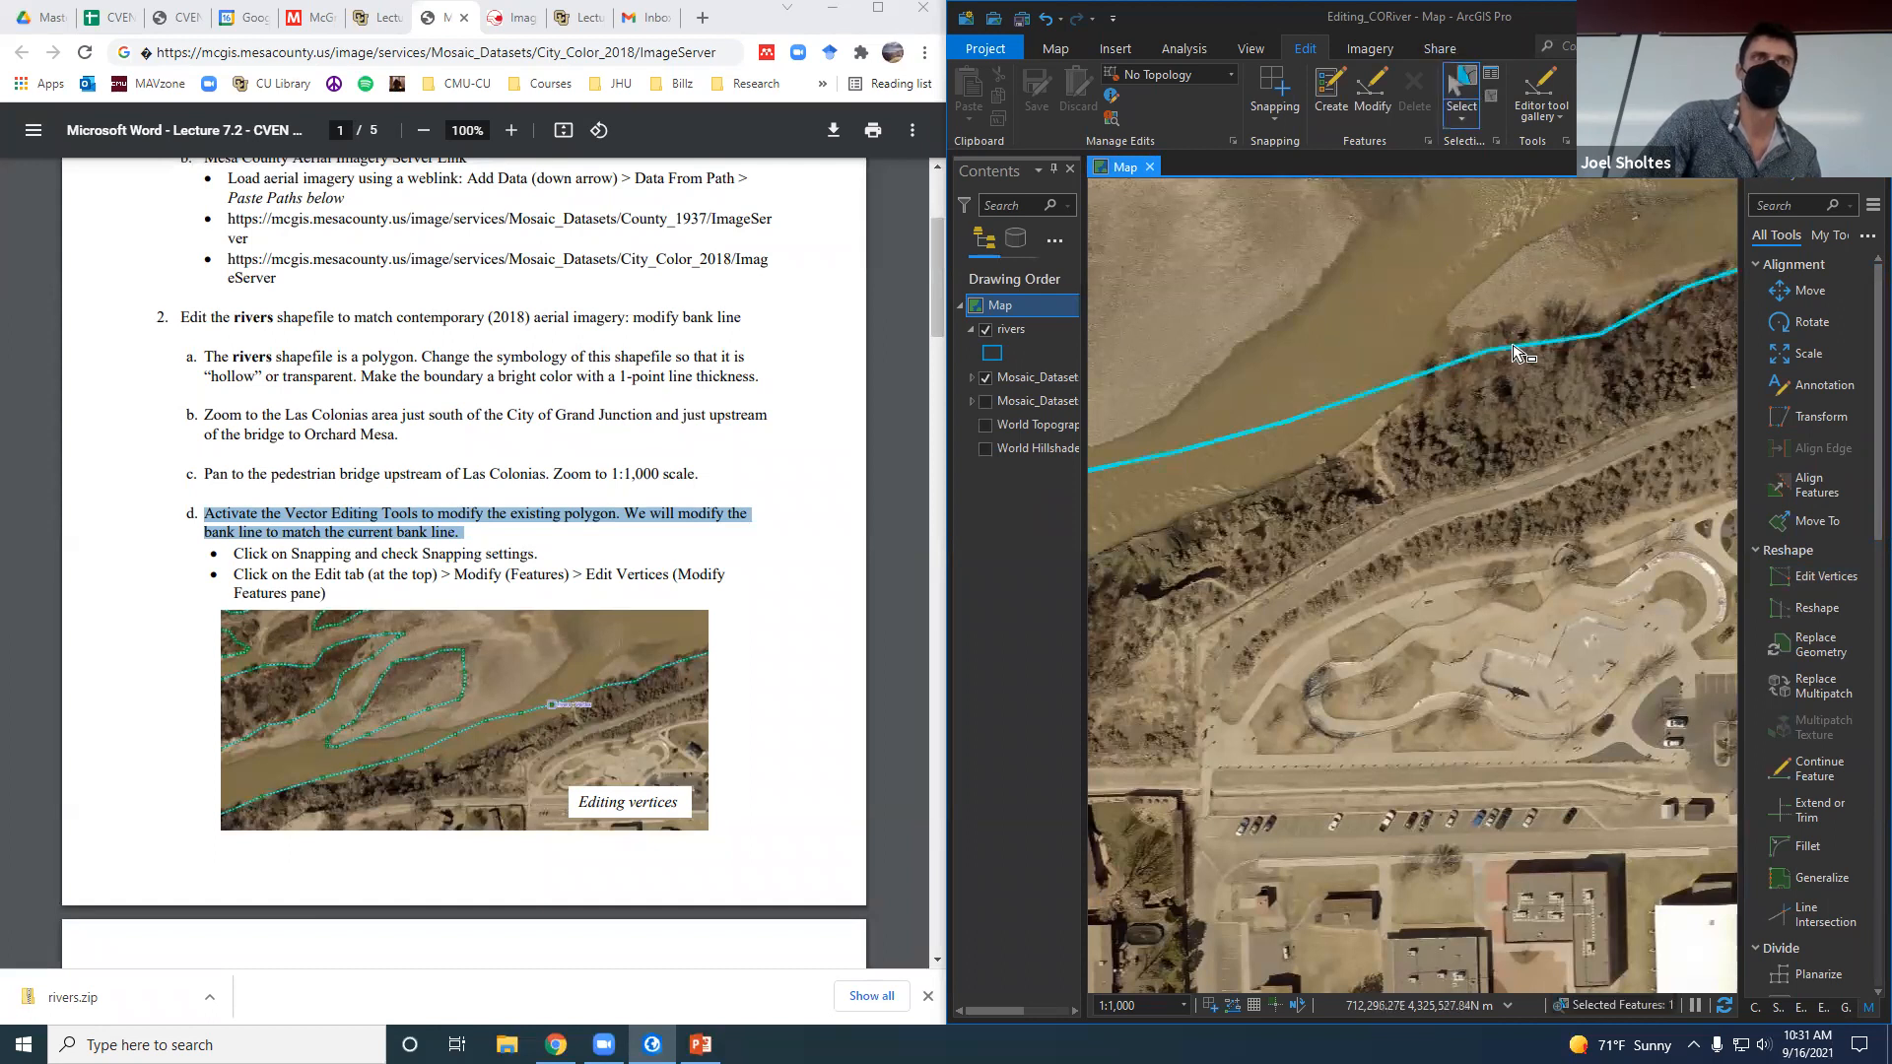
# Open the selected rivers polygon for vertex editing.
pyautogui.rightClick(1516, 351)
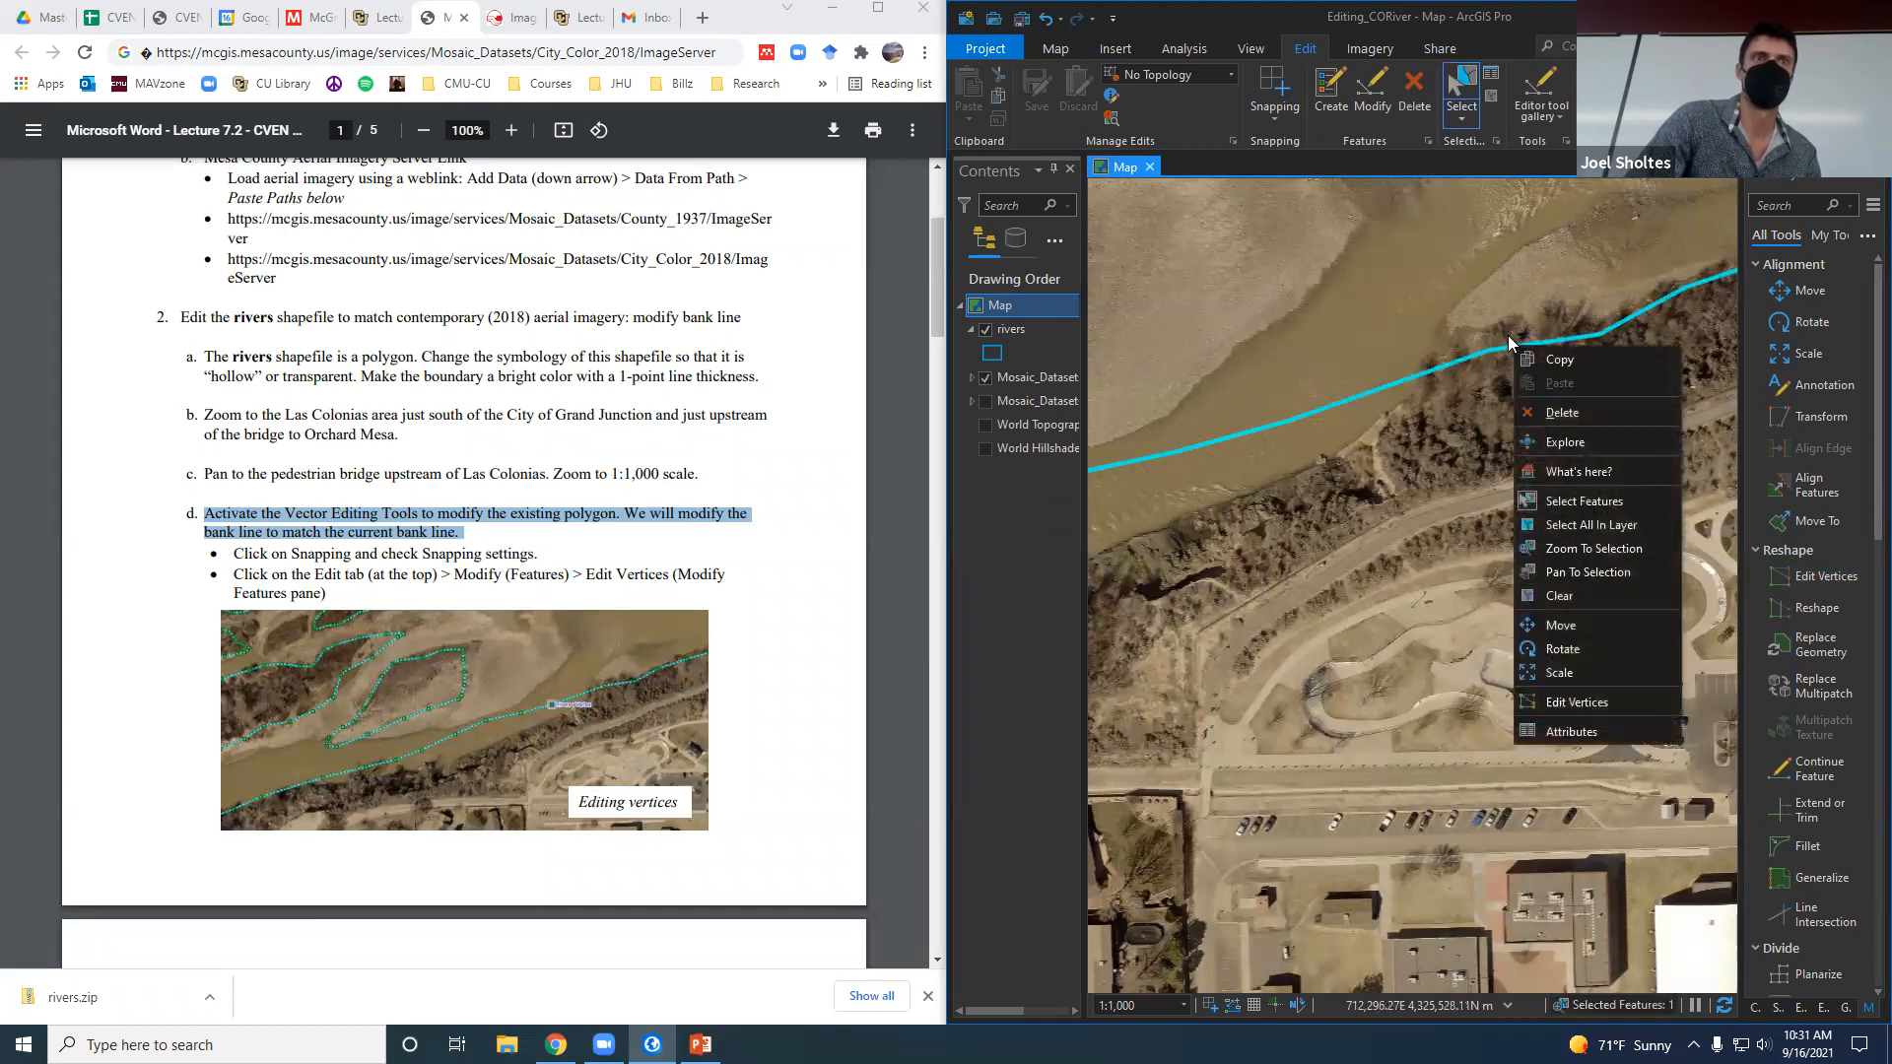
pyautogui.click(1462, 84)
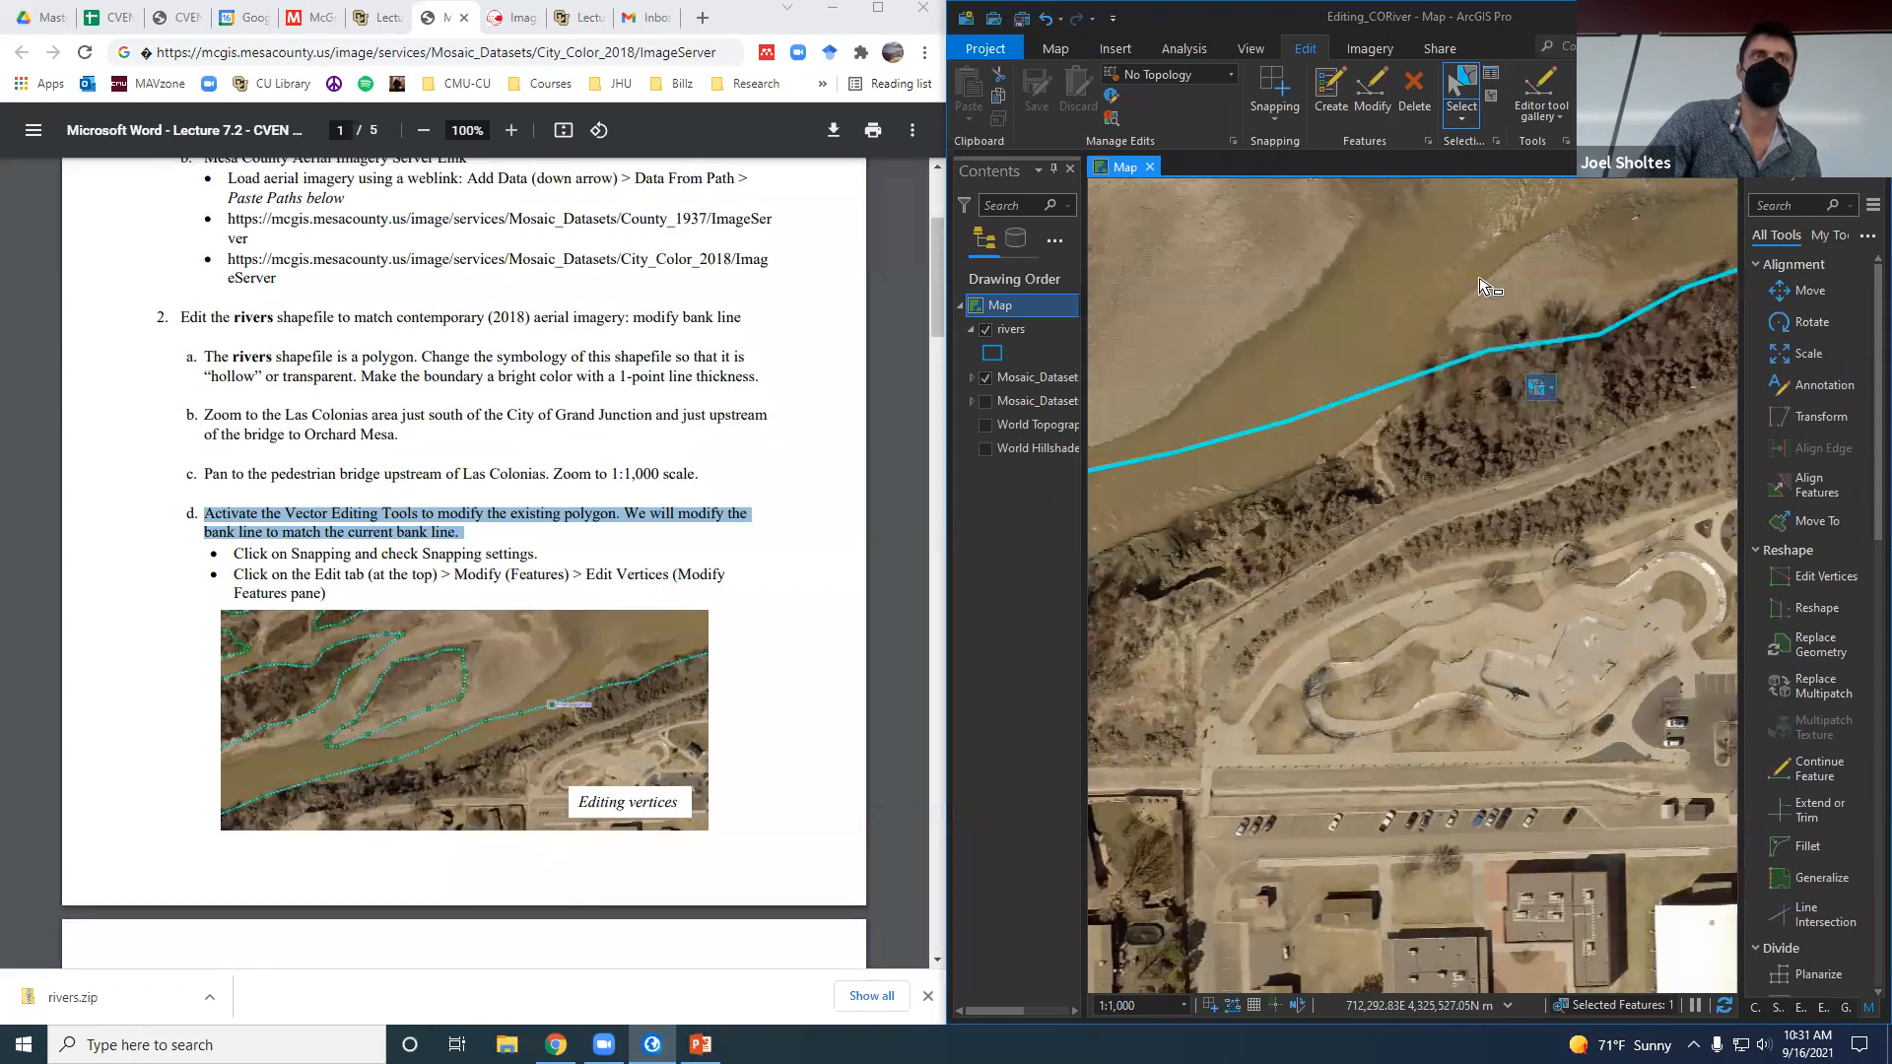
pyautogui.rightClick(1478, 280)
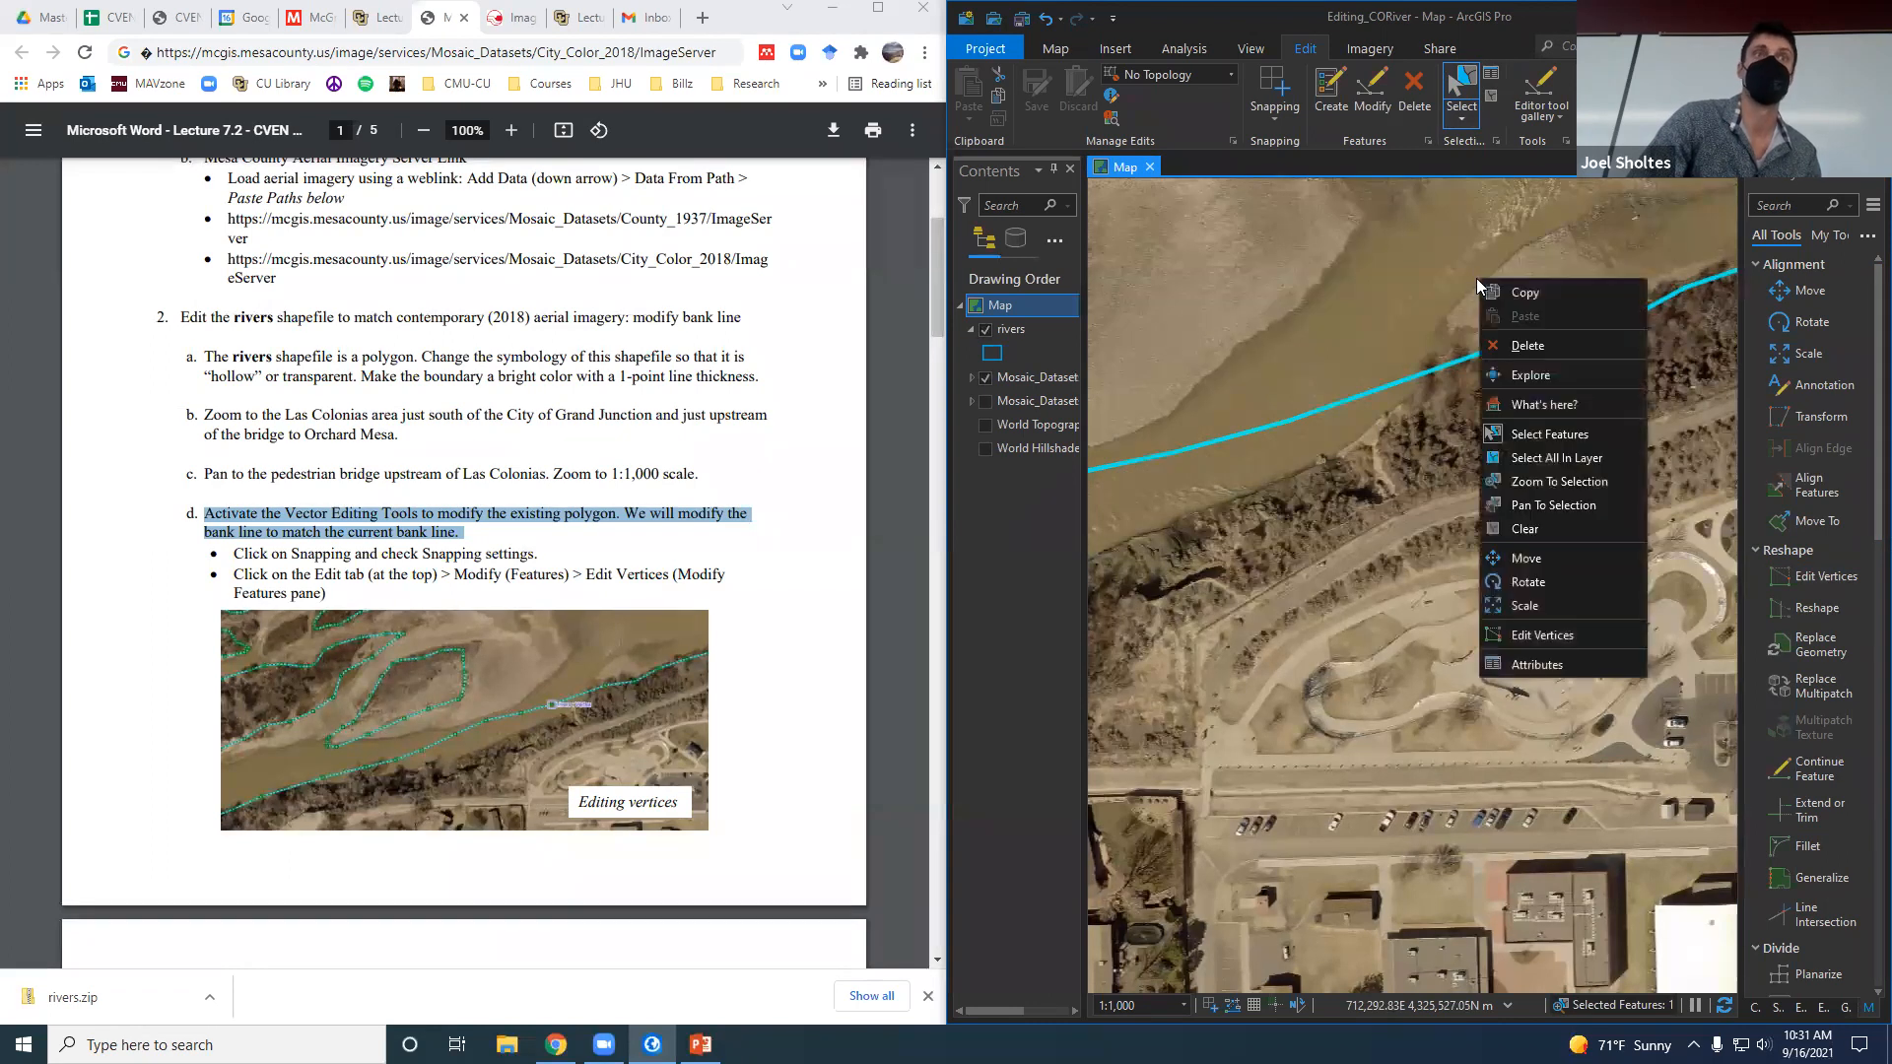
pyautogui.click(1587, 642)
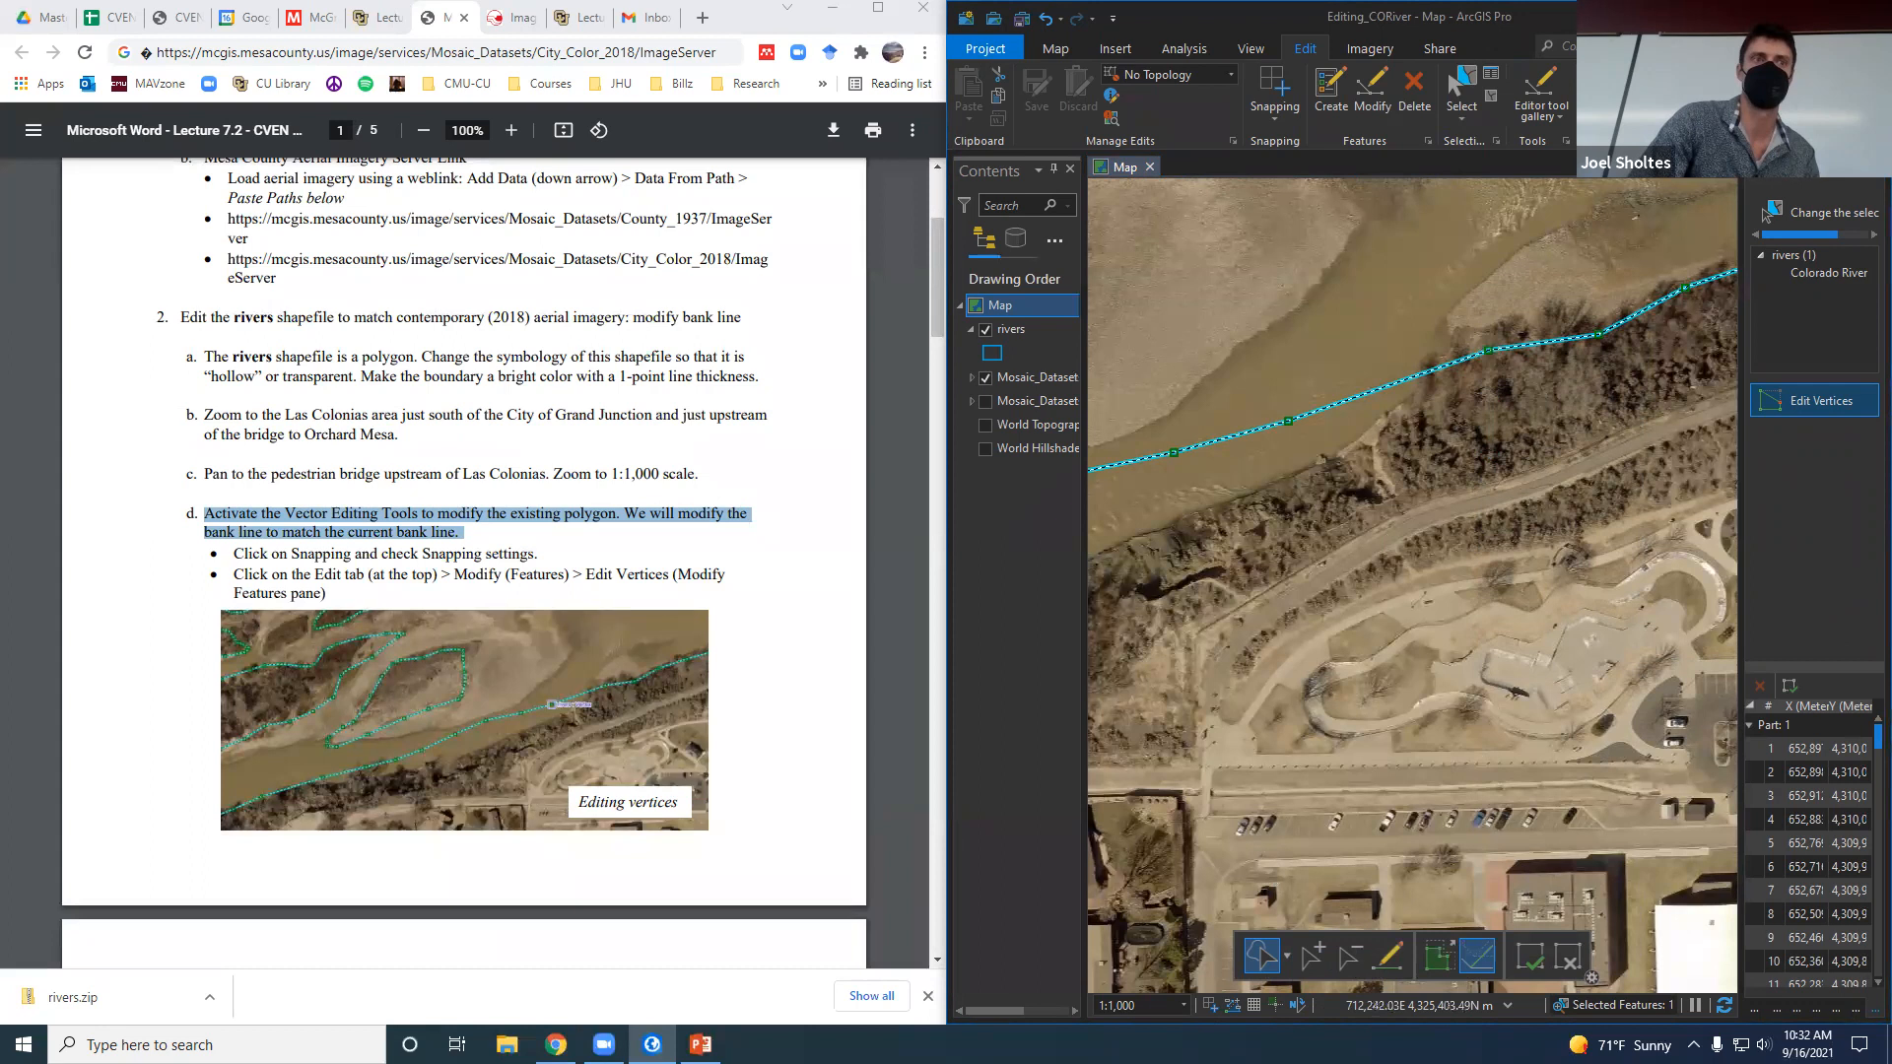
# Add a vertex to the south bank line north of the skate park and move it and three neighbouring vertices south into the wooded bank.
pyautogui.click(1311, 956)
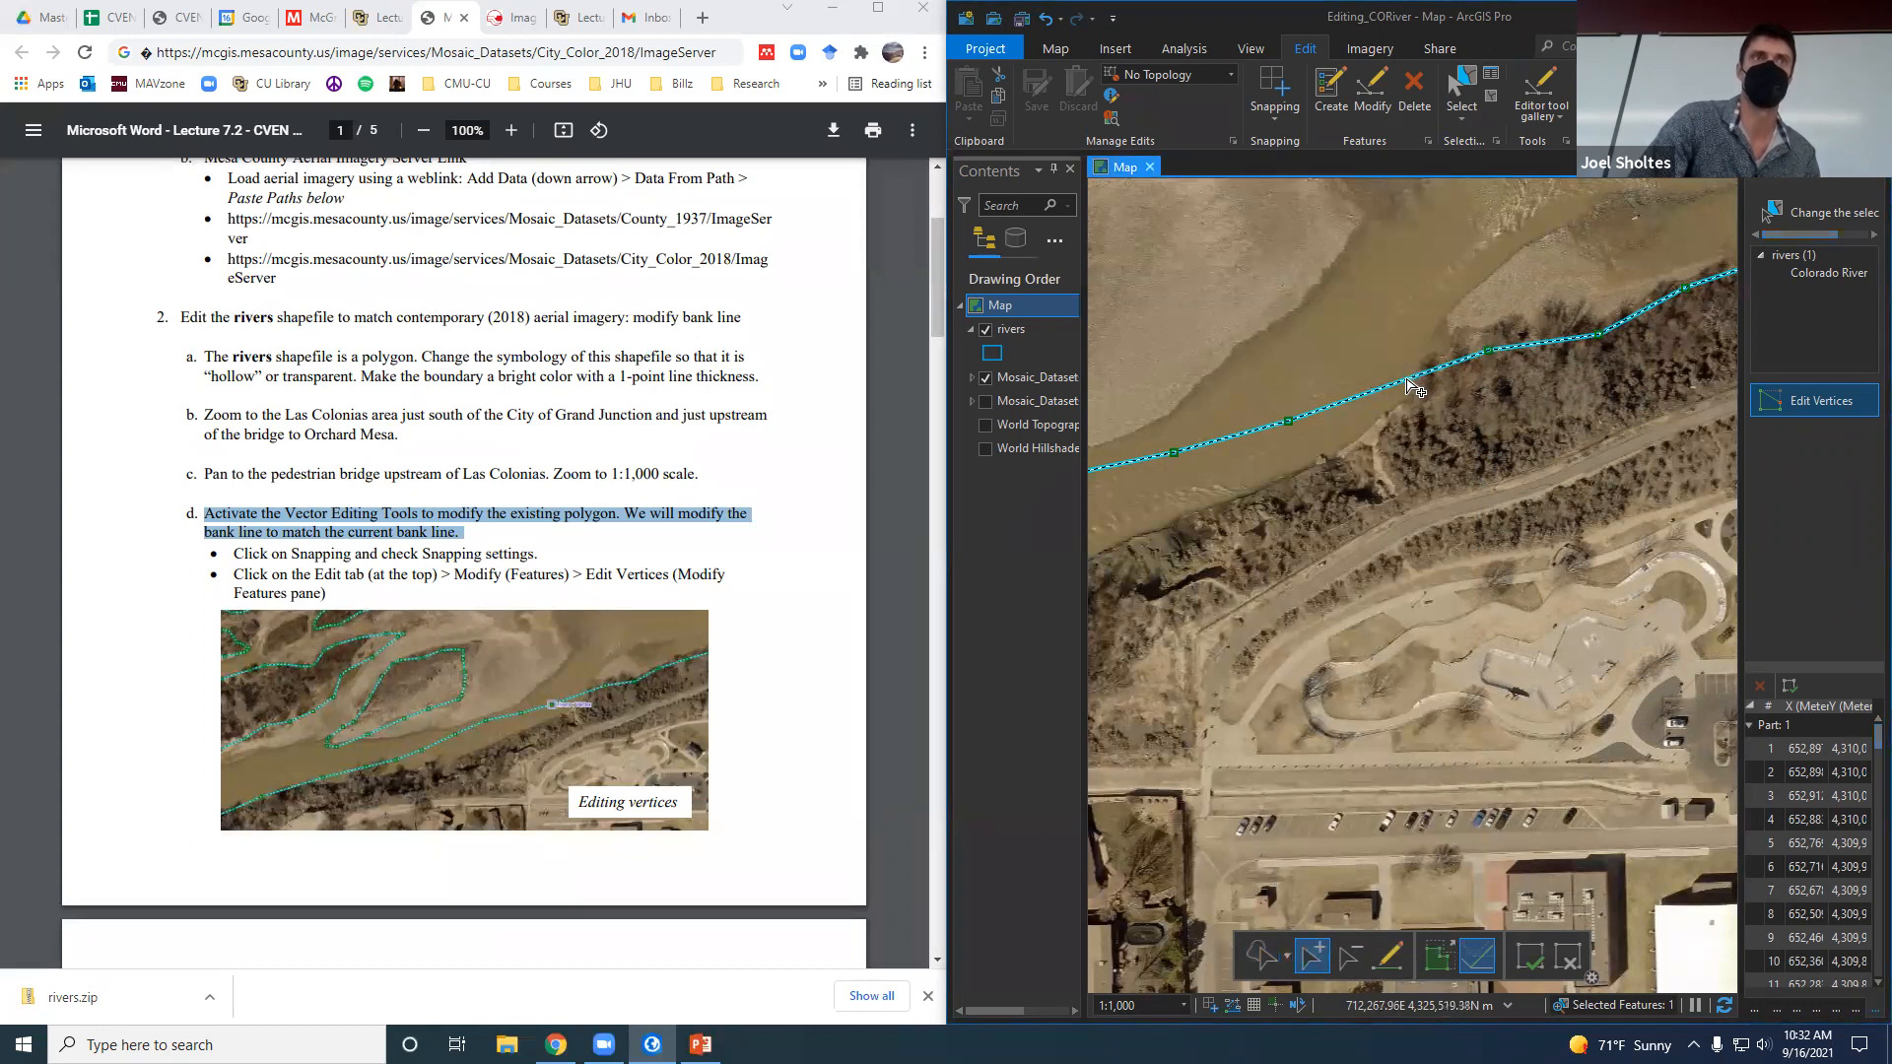
pyautogui.moveTo(1399, 381); pyautogui.dragTo(1423, 483)
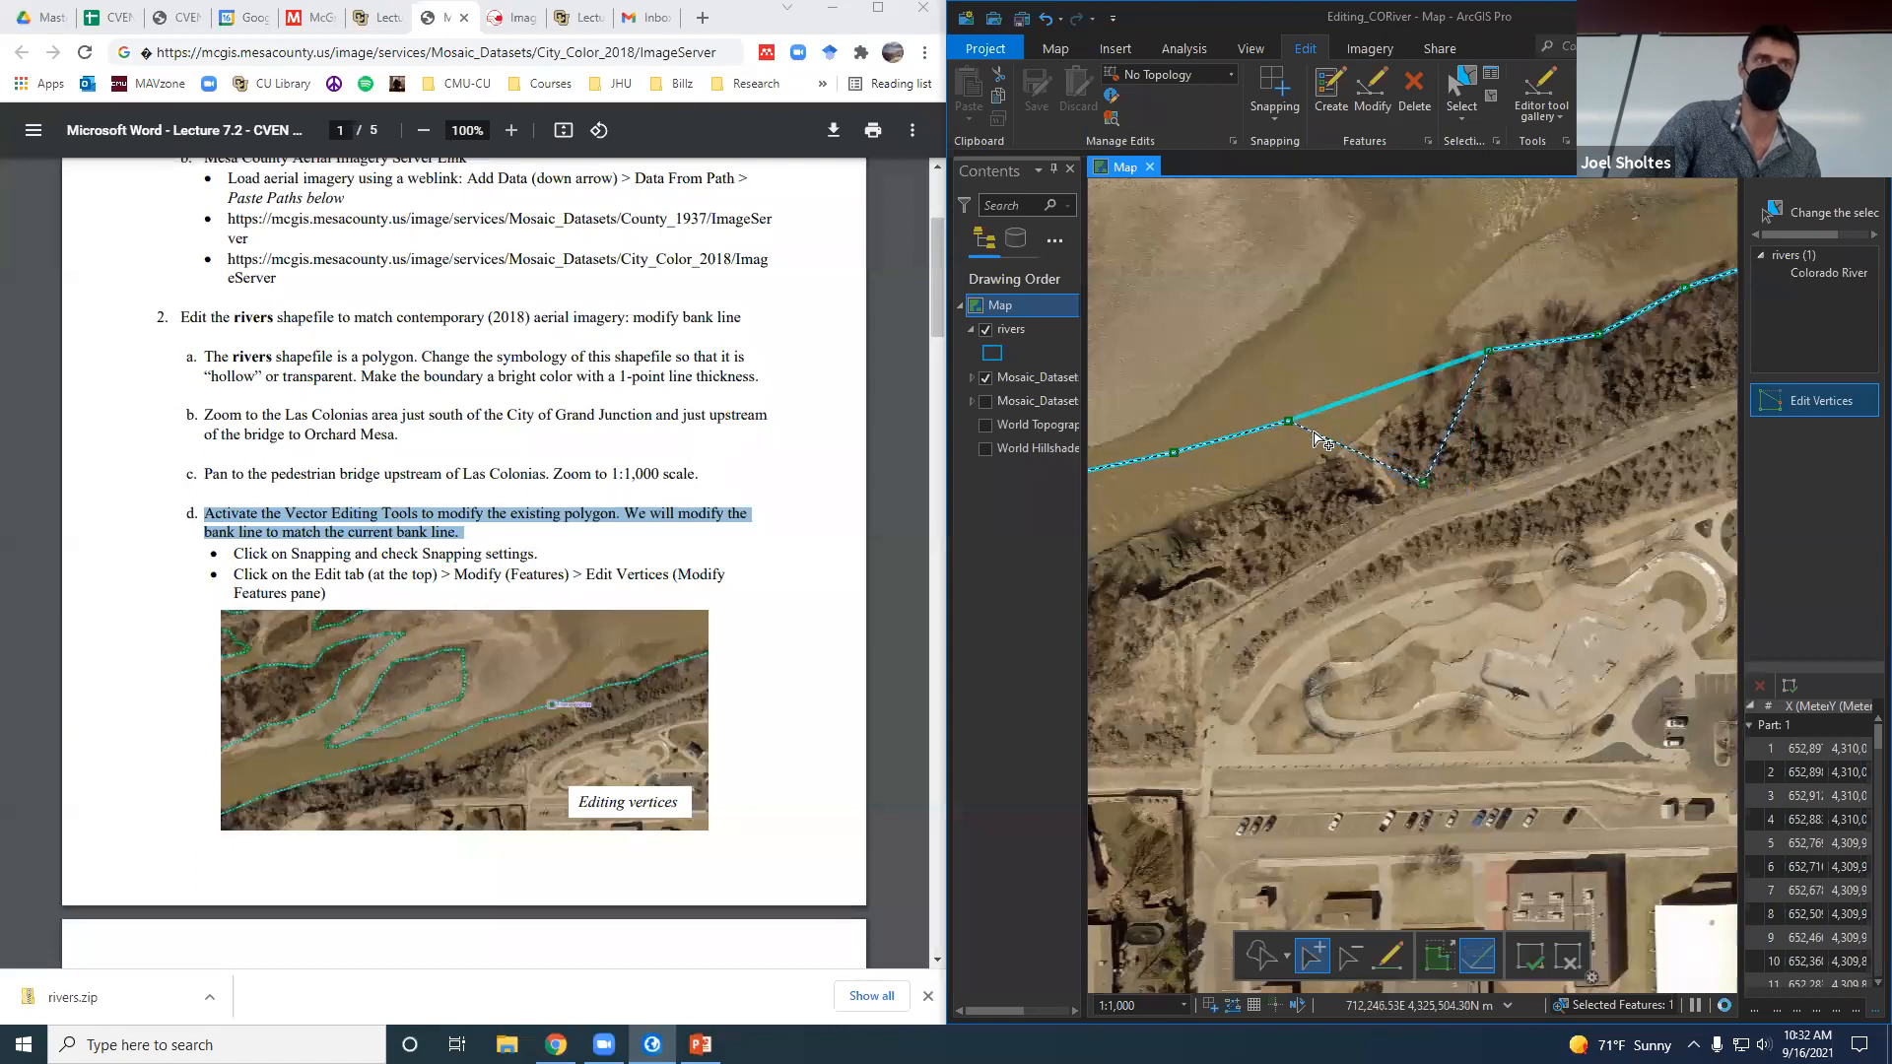
pyautogui.moveTo(1291, 421); pyautogui.dragTo(1320, 527)
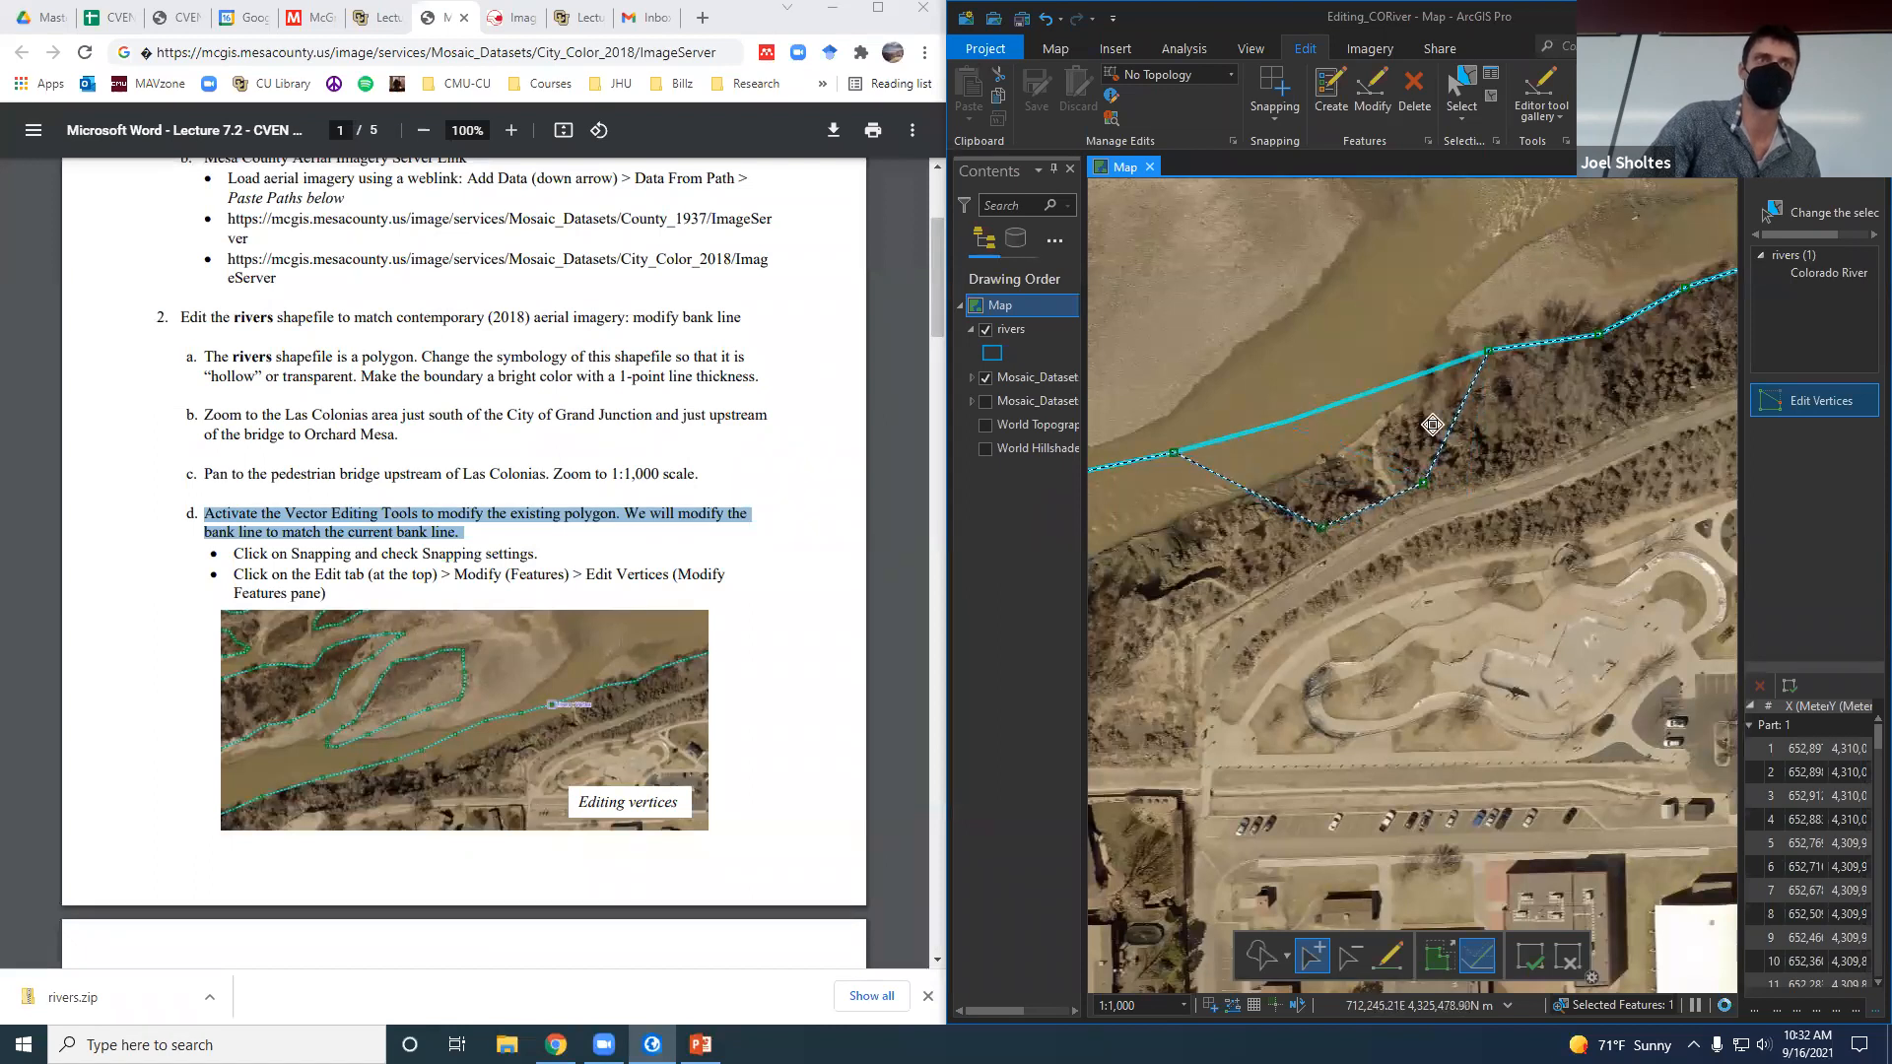
pyautogui.moveTo(1489, 344); pyautogui.dragTo(1532, 436)
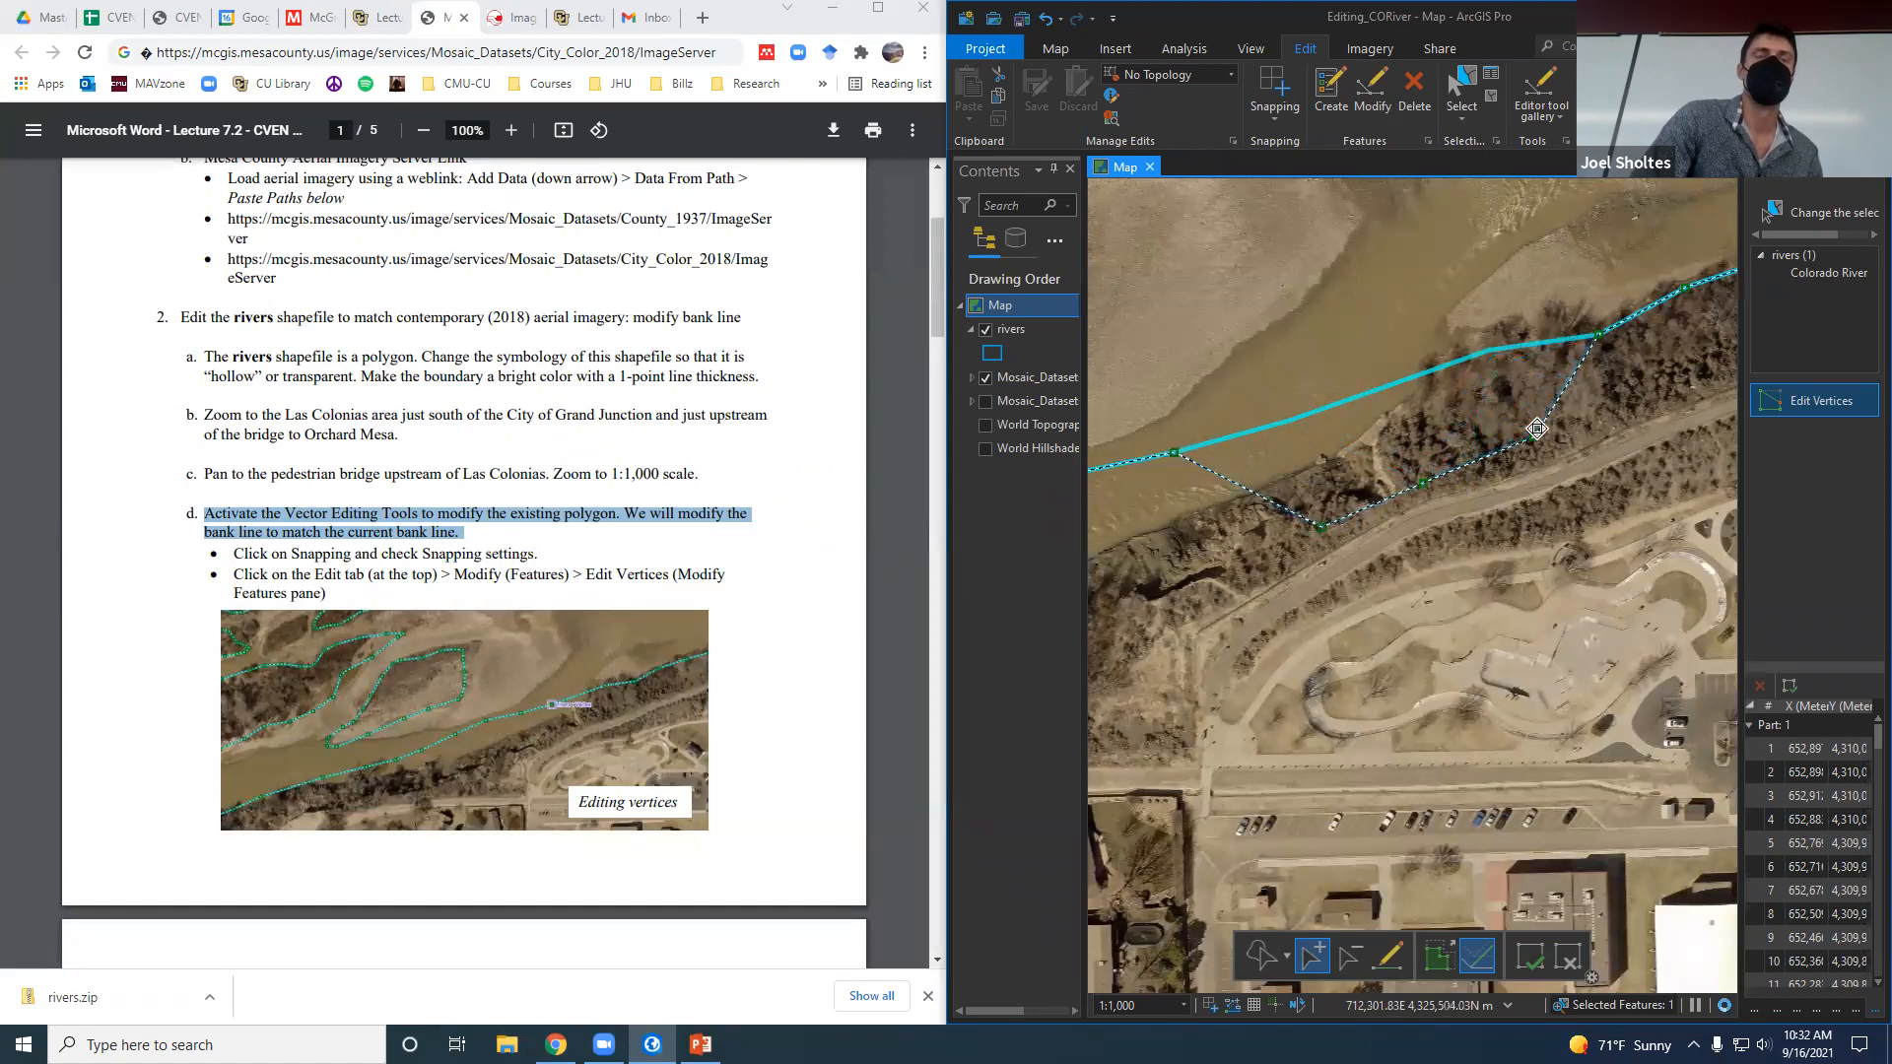
pyautogui.moveTo(1599, 333); pyautogui.dragTo(1629, 392)
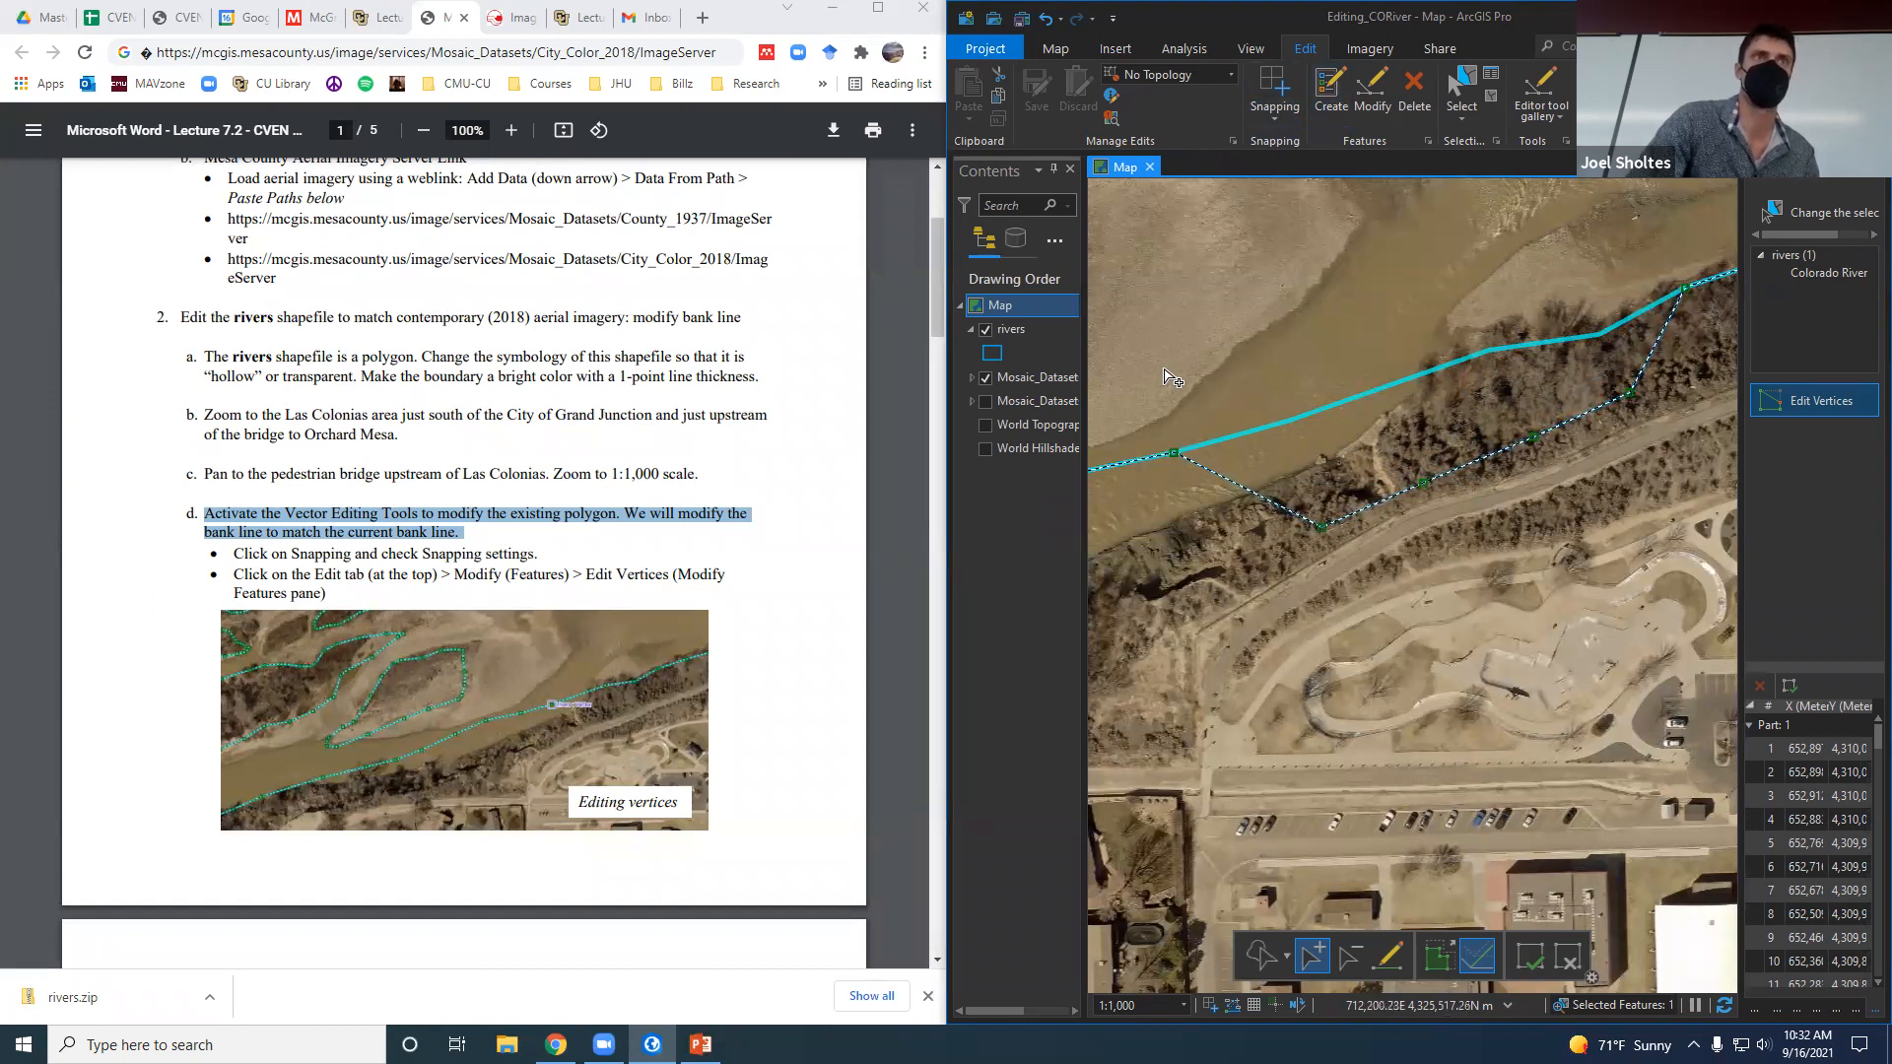
# Add a vertex where the south bank line meets the pedestrian bridge, move it and the next two vertices west southward, and finish the edit.
pyautogui.scroll(-3, 1173, 379)
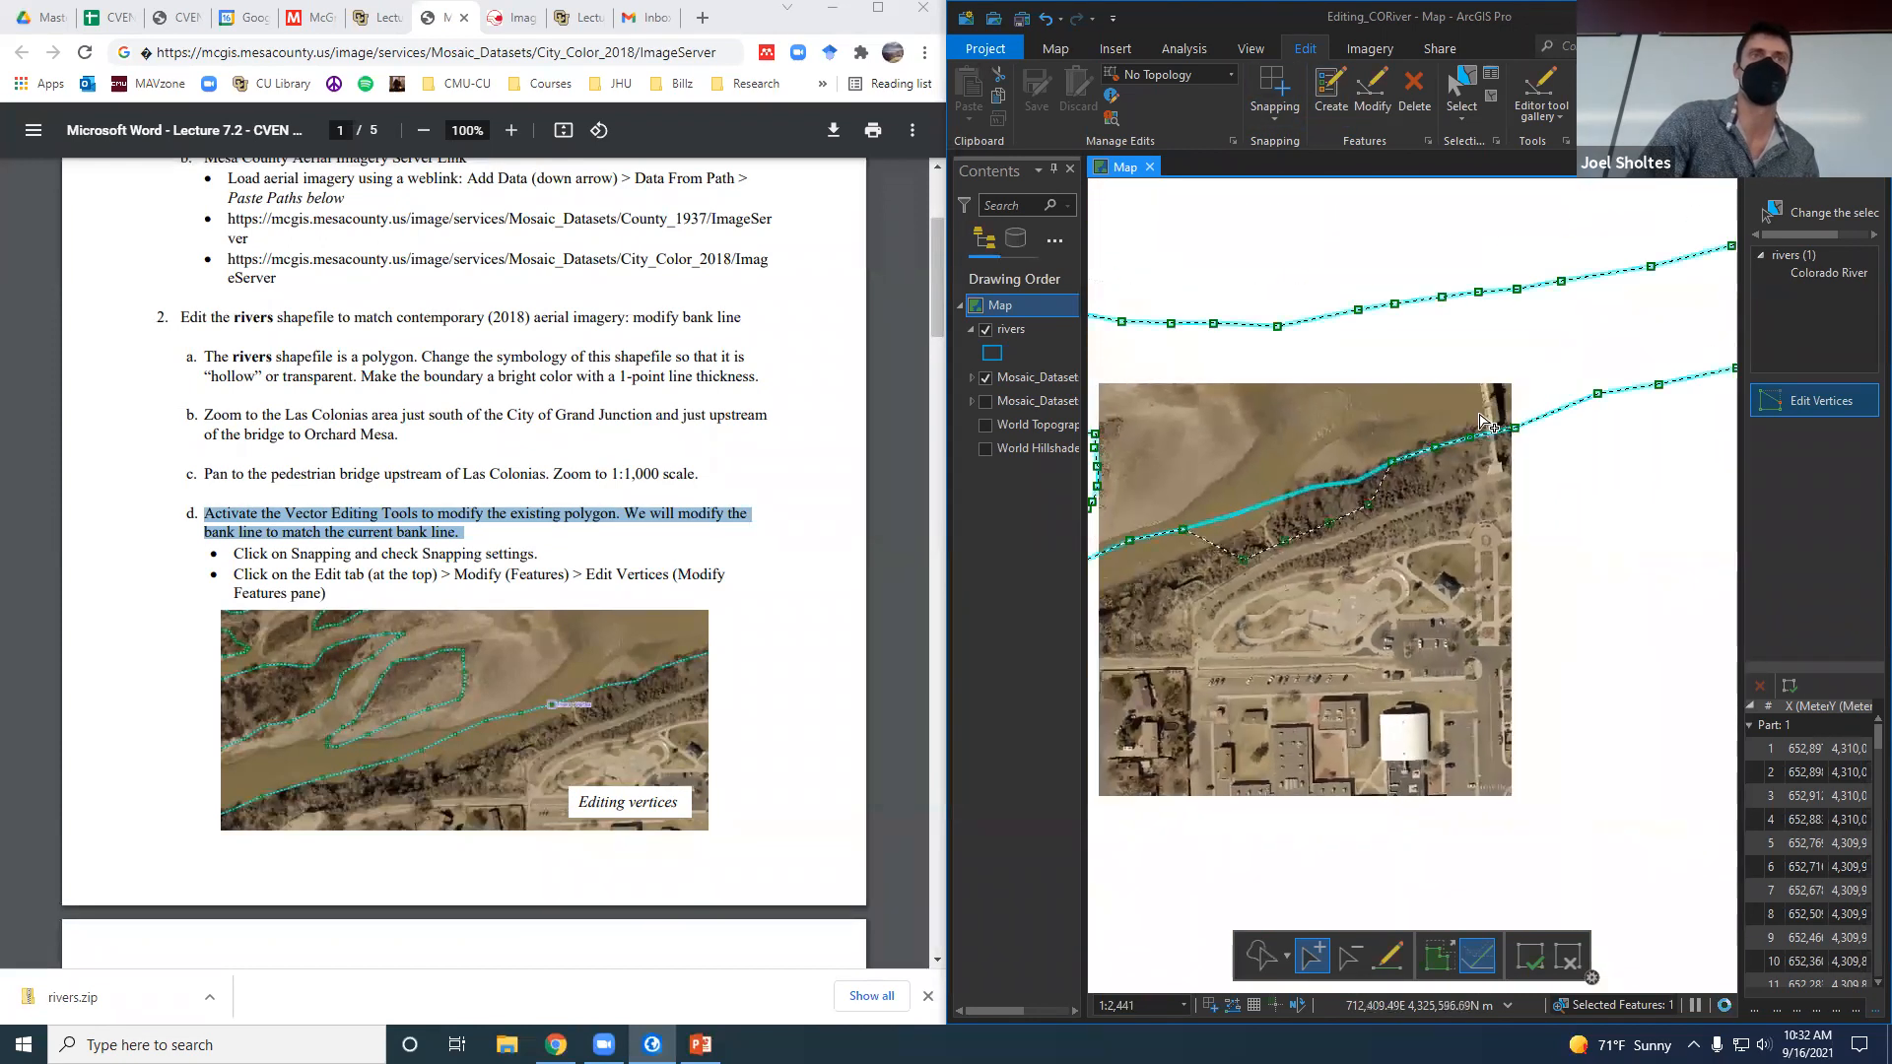
pyautogui.scroll(3, 1484, 423)
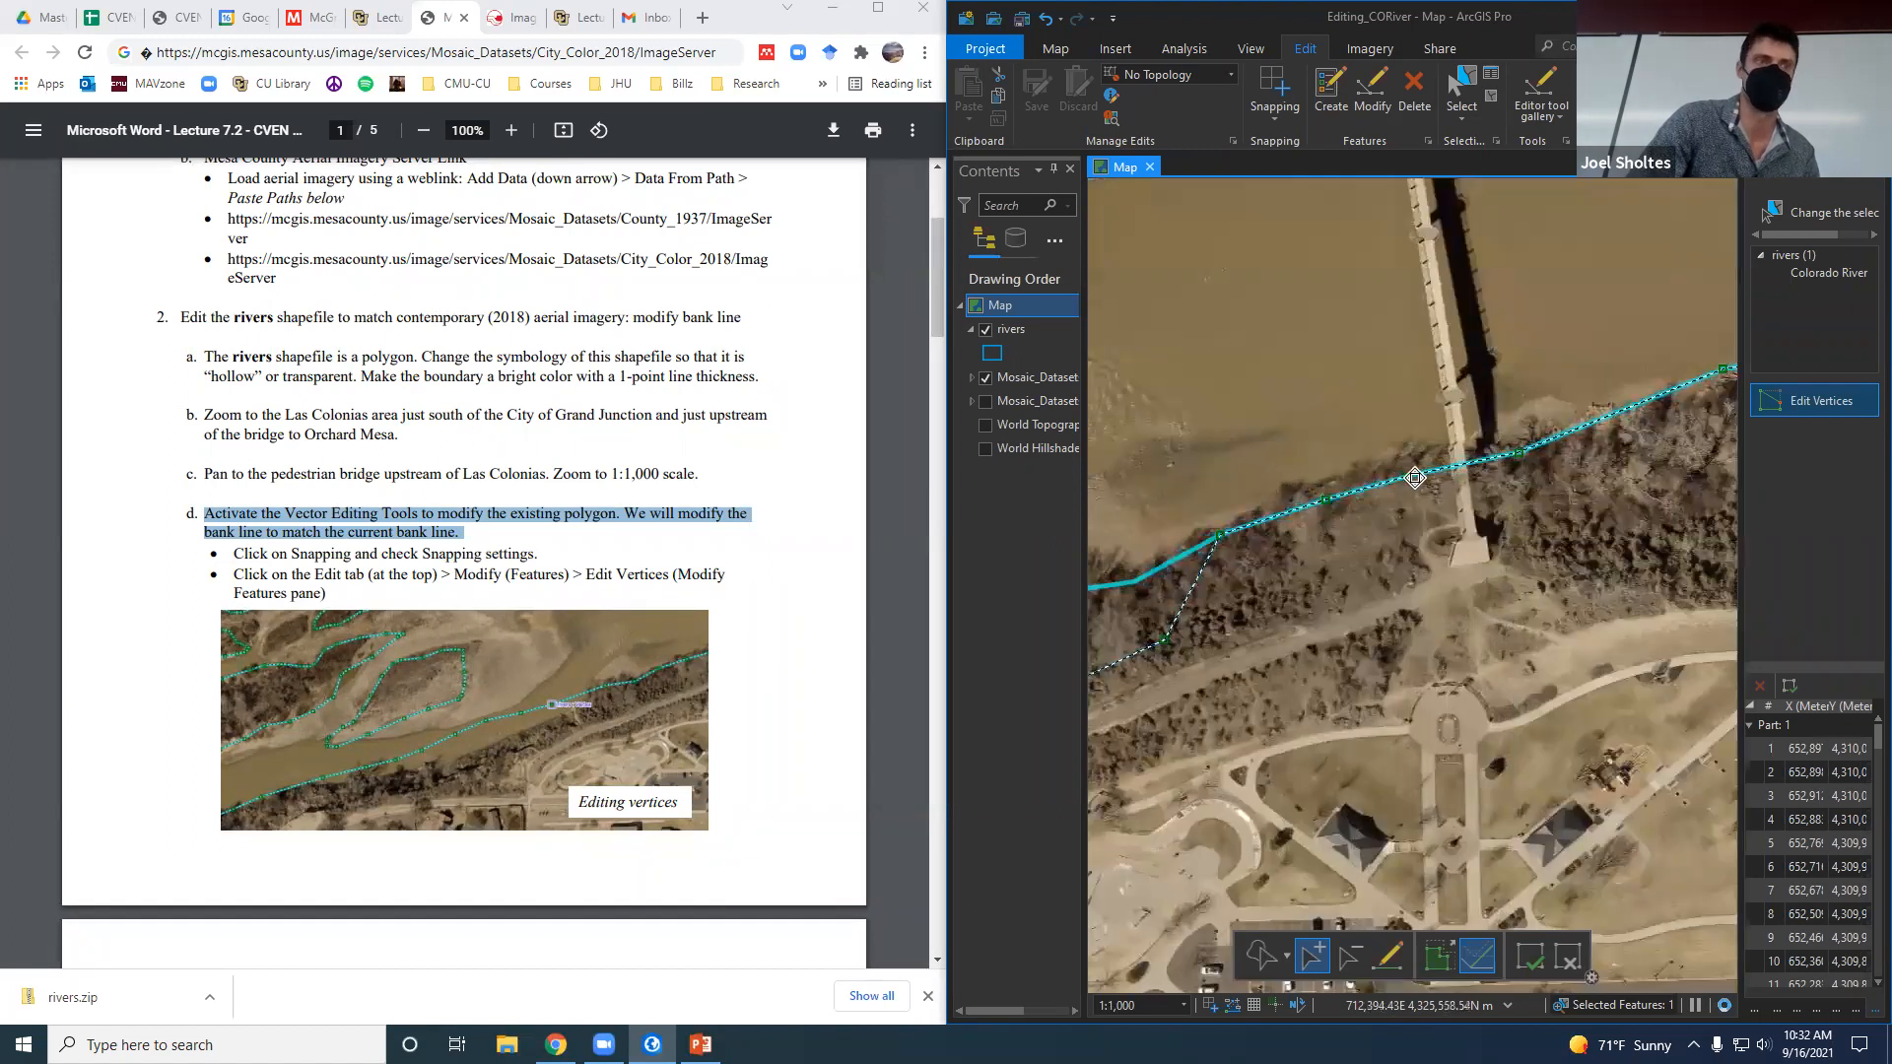
pyautogui.moveTo(1415, 479); pyautogui.dragTo(1441, 527)
pyautogui.moveTo(1333, 504); pyautogui.dragTo(1346, 554)
pyautogui.moveTo(1218, 535); pyautogui.dragTo(1246, 595)
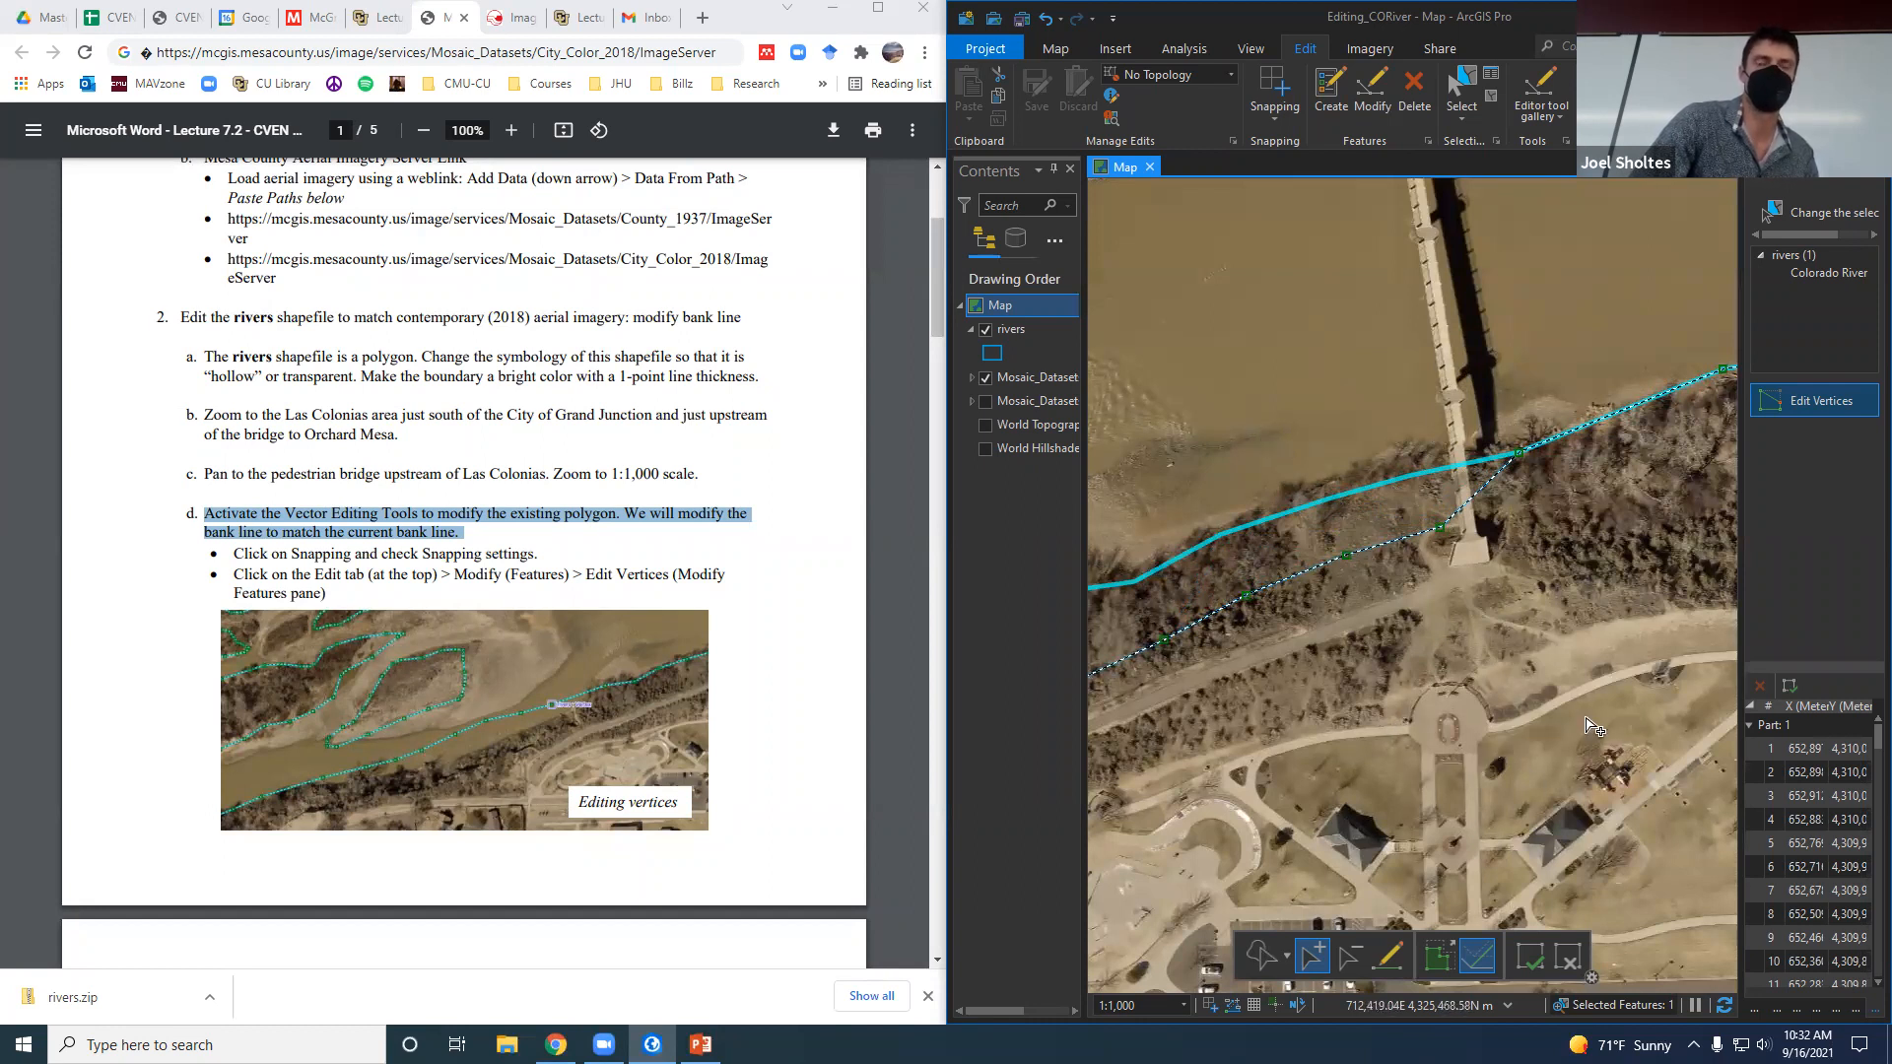
pyautogui.moveTo(1588, 719)
pyautogui.mouseDown()
pyautogui.moveTo(1442, 709)
pyautogui.moveTo(1402, 452)
pyautogui.mouseUp()
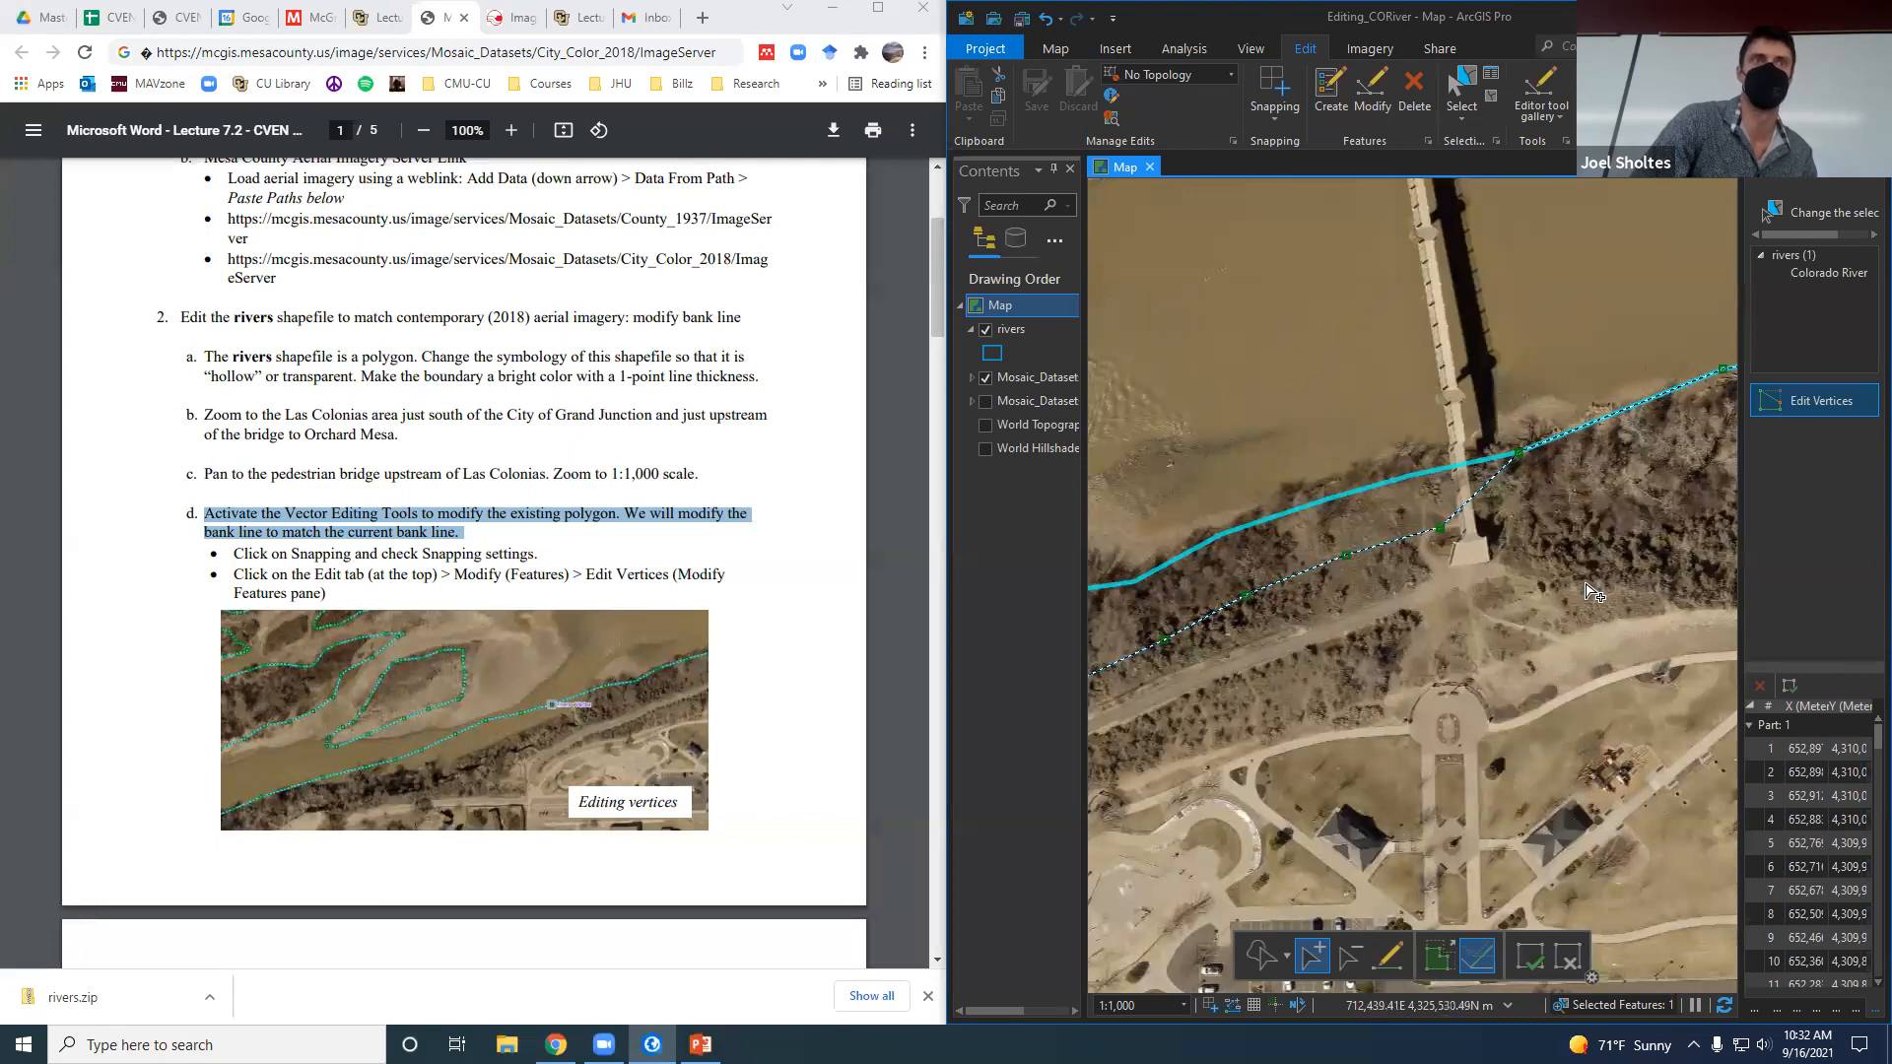
pyautogui.press('F2')
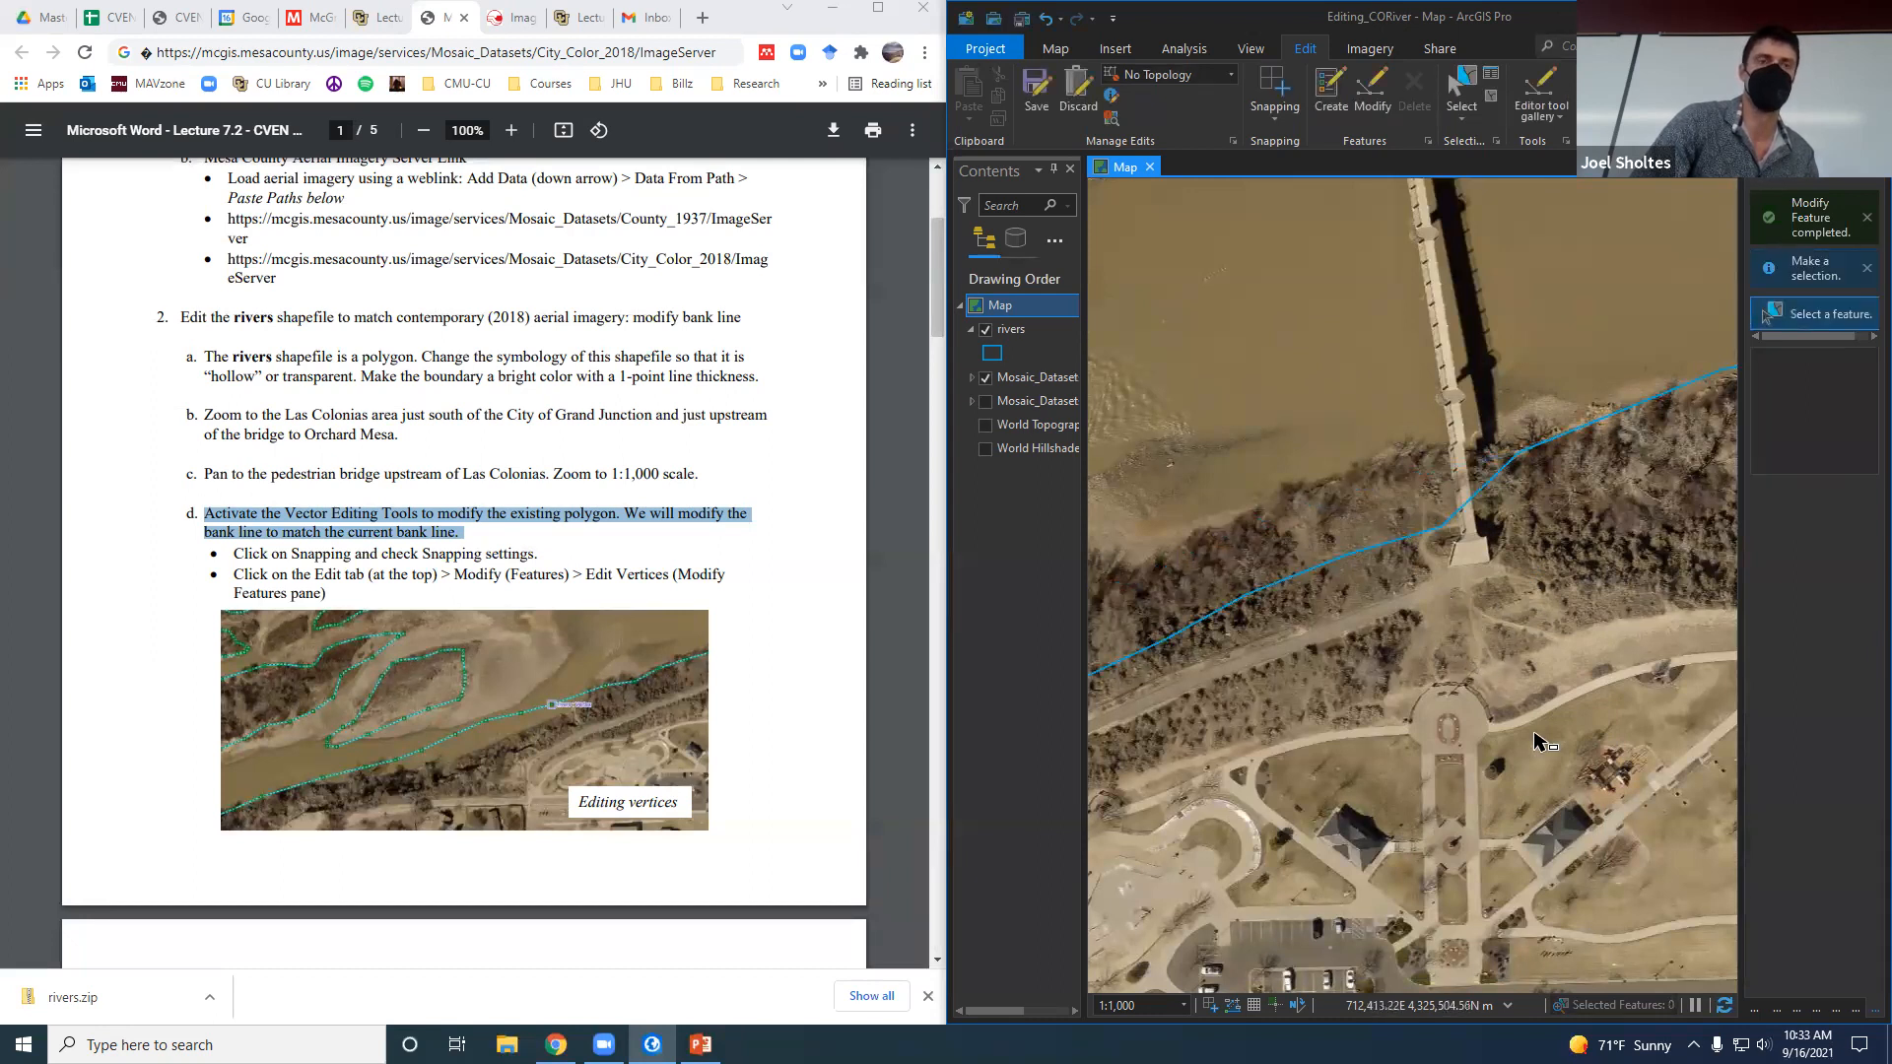
# Examine how the edited south bank line follows the imagery at wider and closer scales west of the pedestrian bridge.
pyautogui.scroll(-5, 1532, 532)
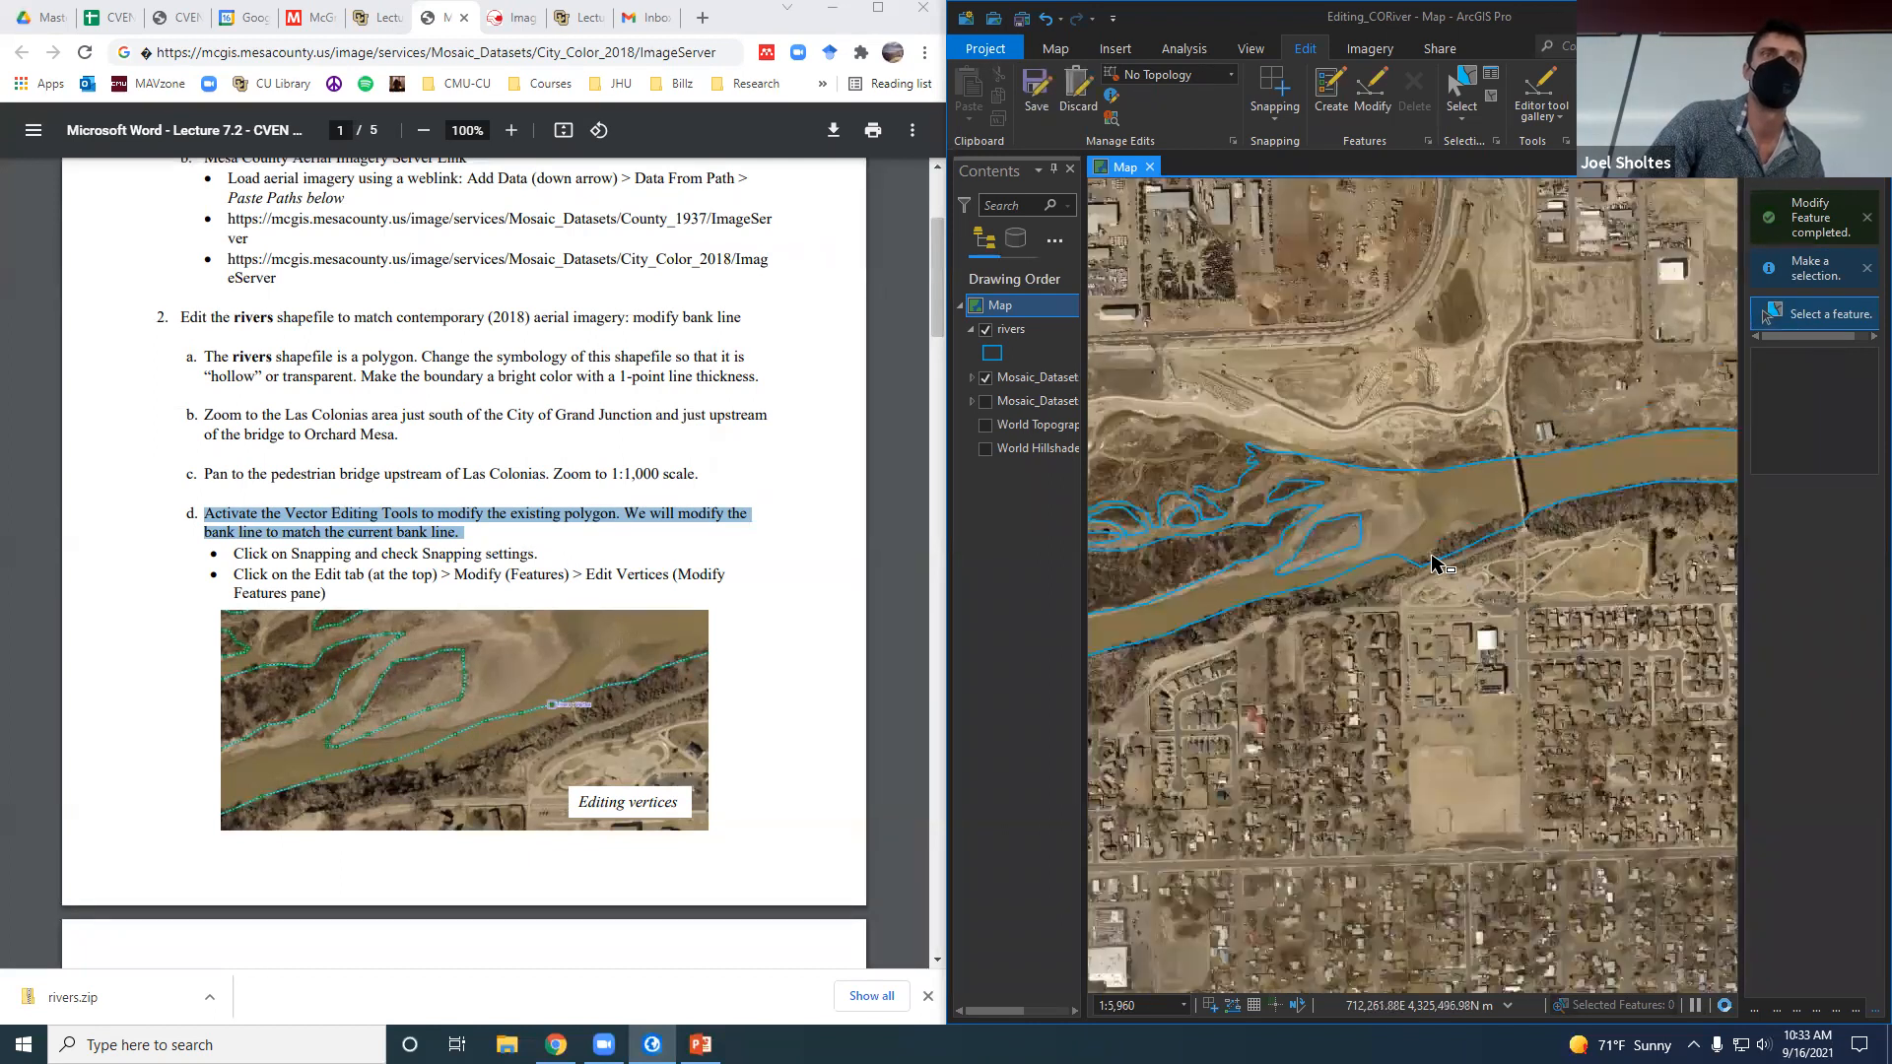
pyautogui.scroll(5, 1434, 562)
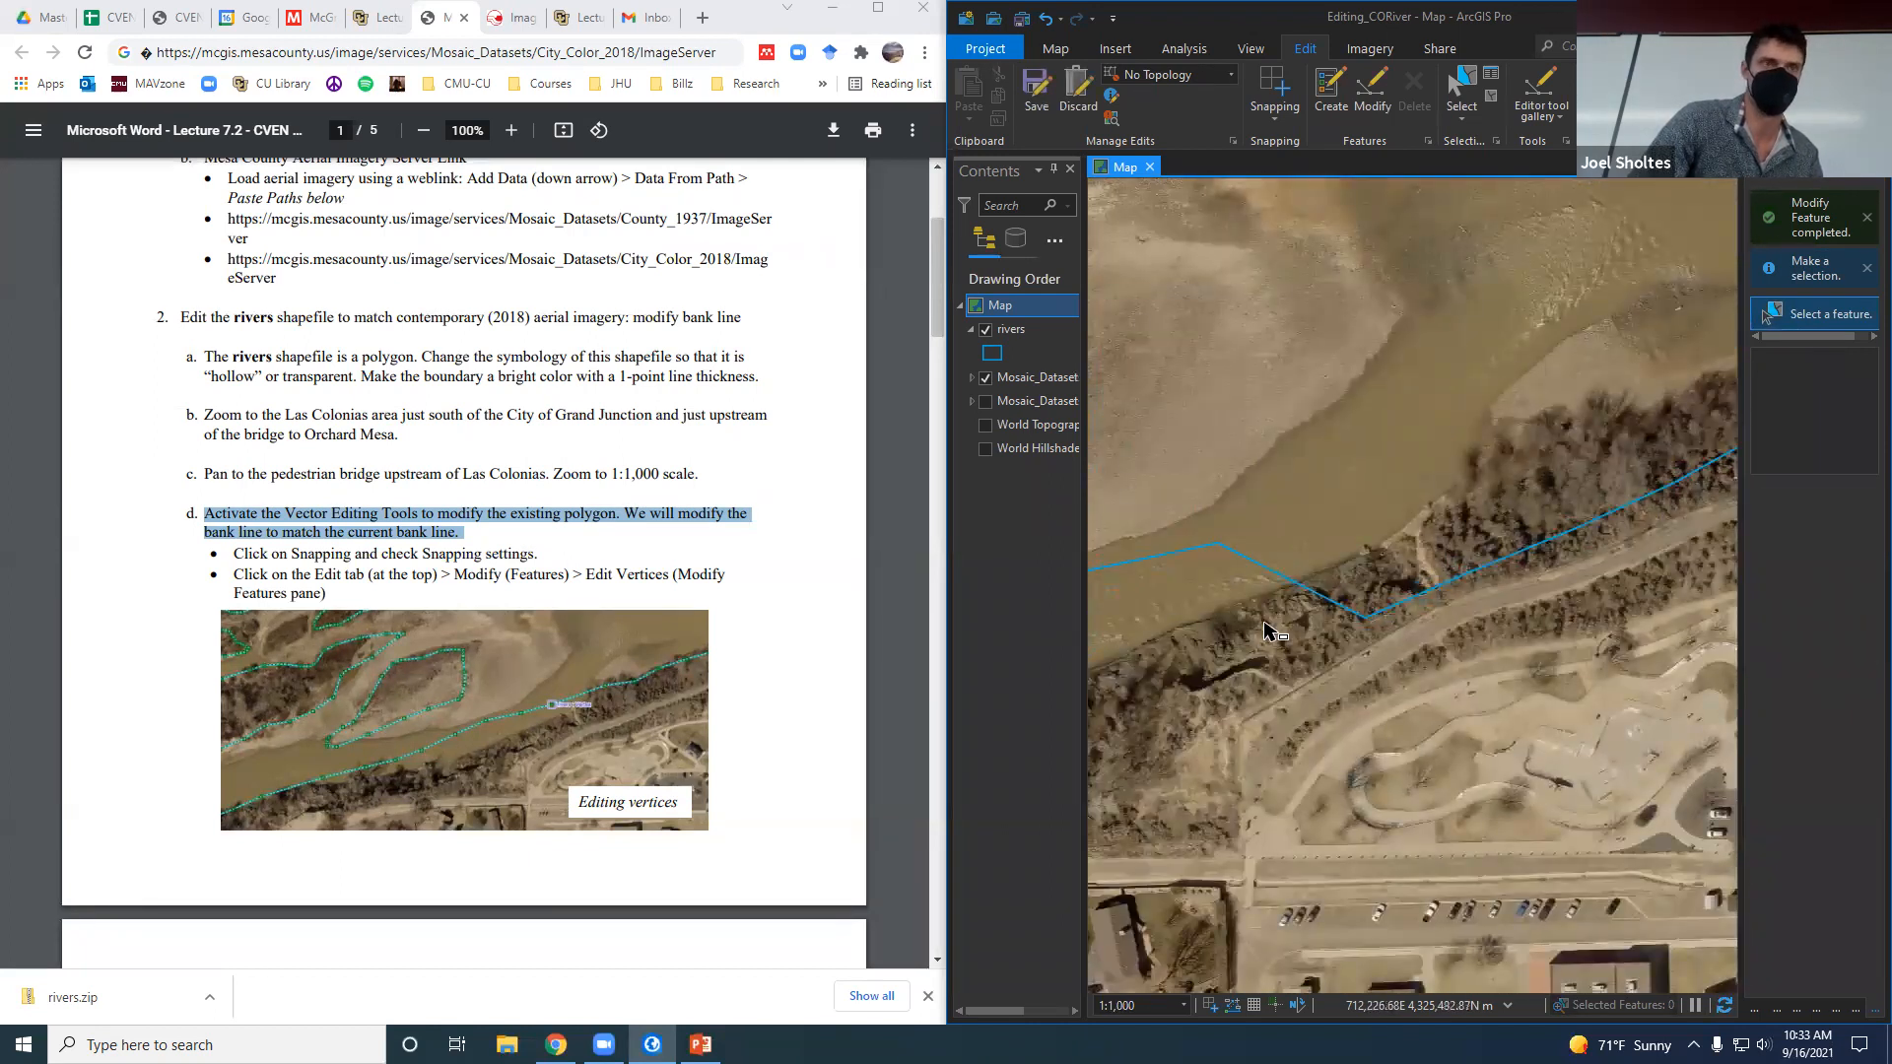
pyautogui.scroll(-5, 1252, 640)
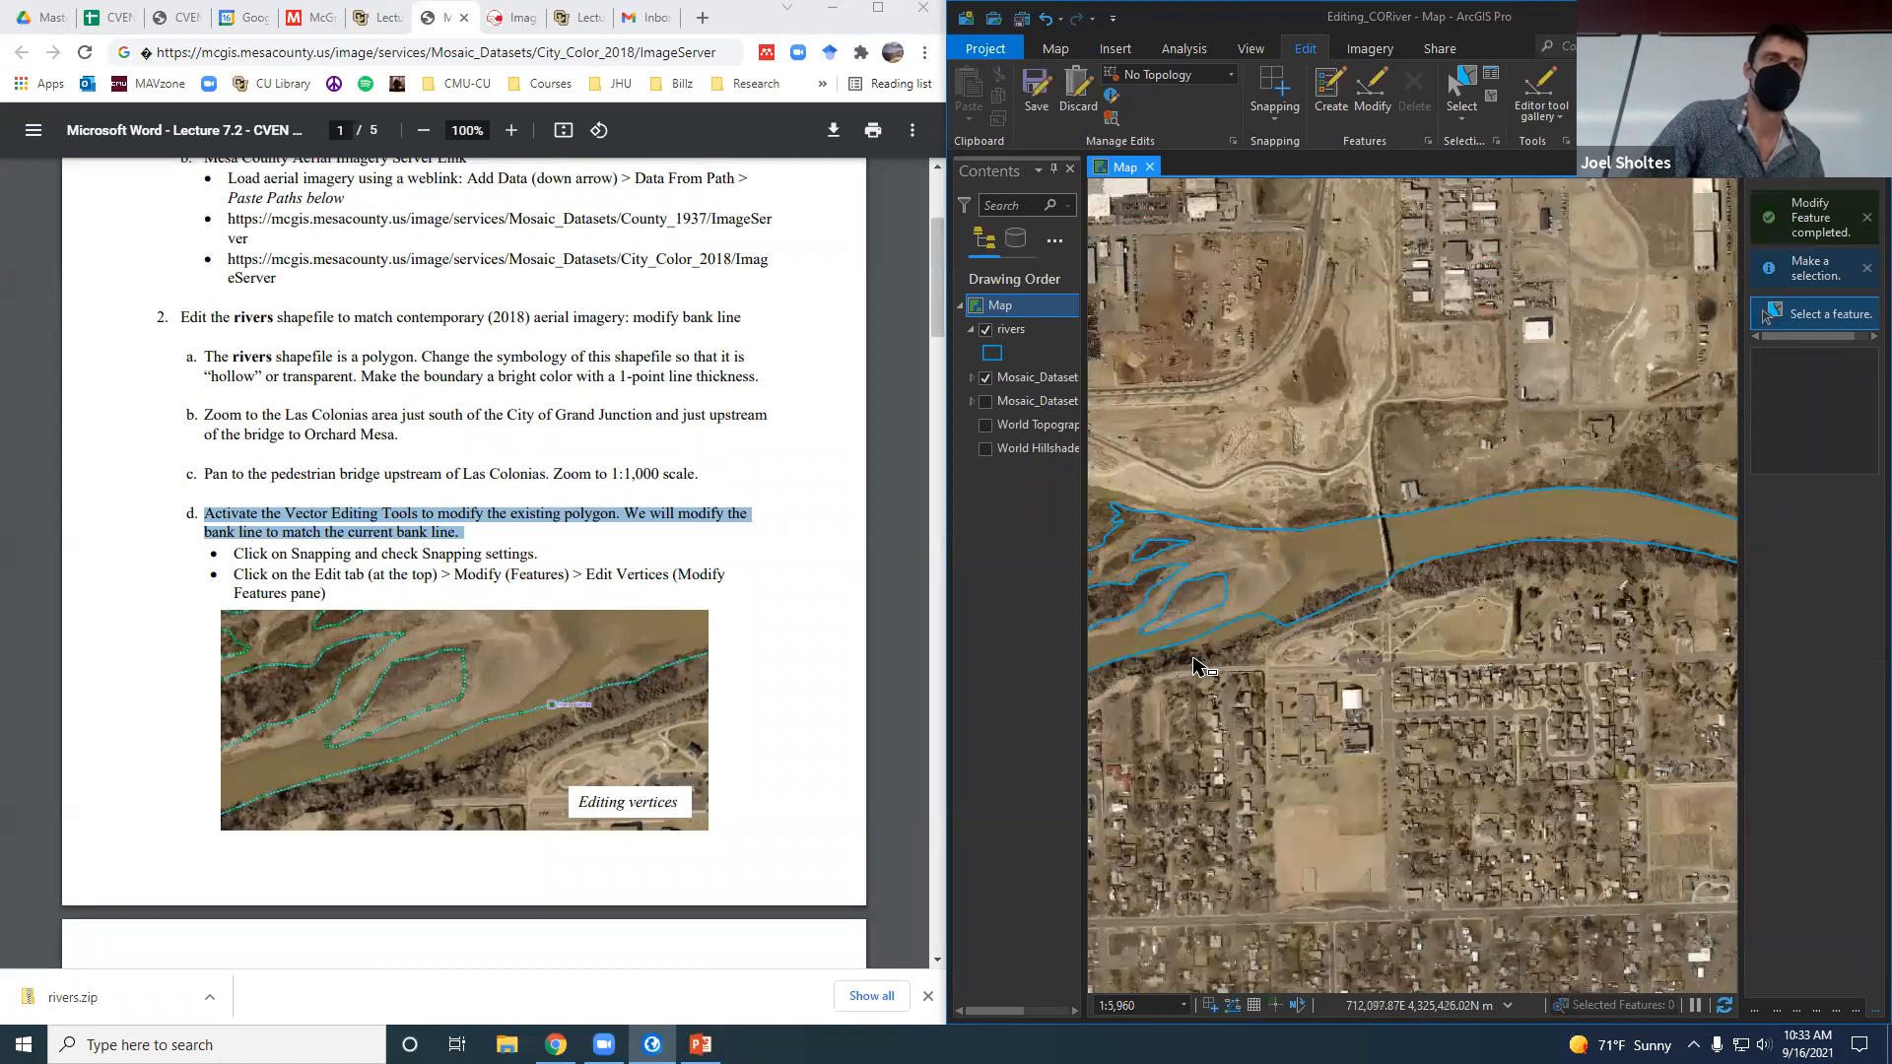
pyautogui.scroll(3, 1195, 662)
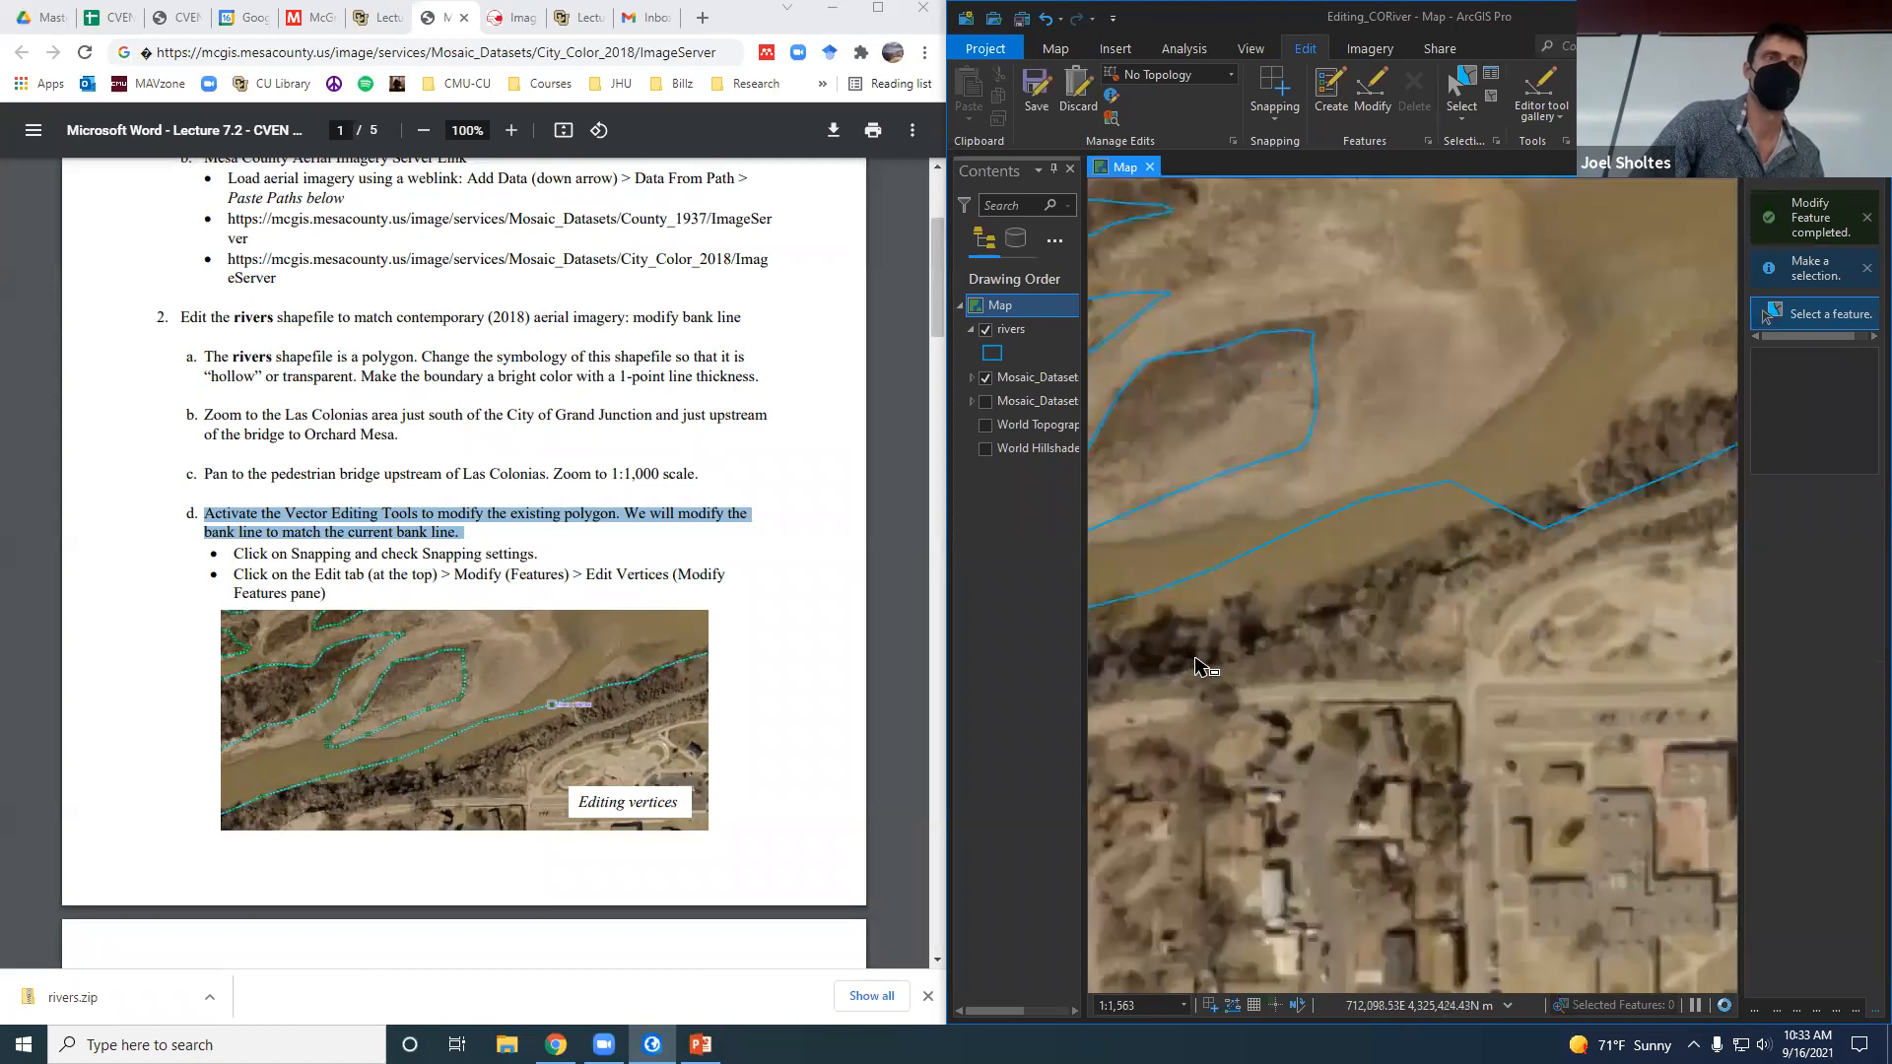
pyautogui.click(1056, 49)
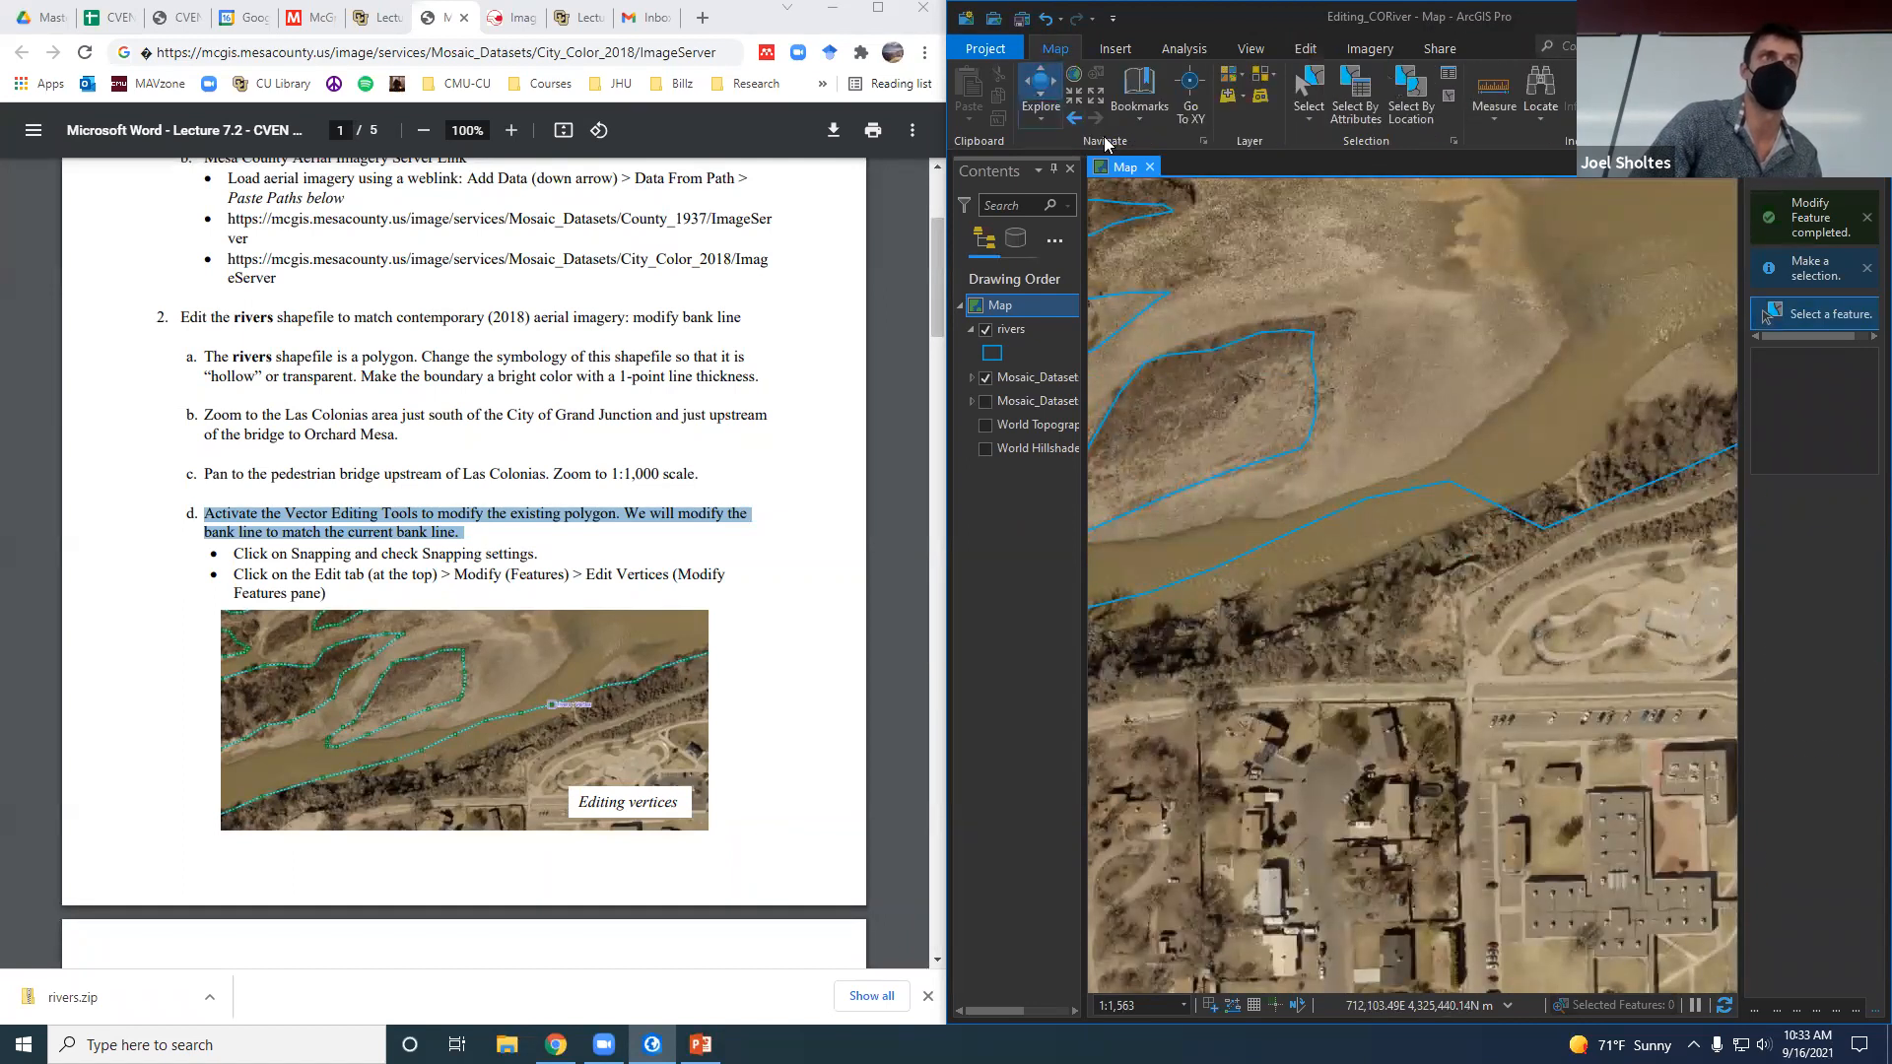
pyautogui.moveTo(1463, 578); pyautogui.dragTo(1301, 667)
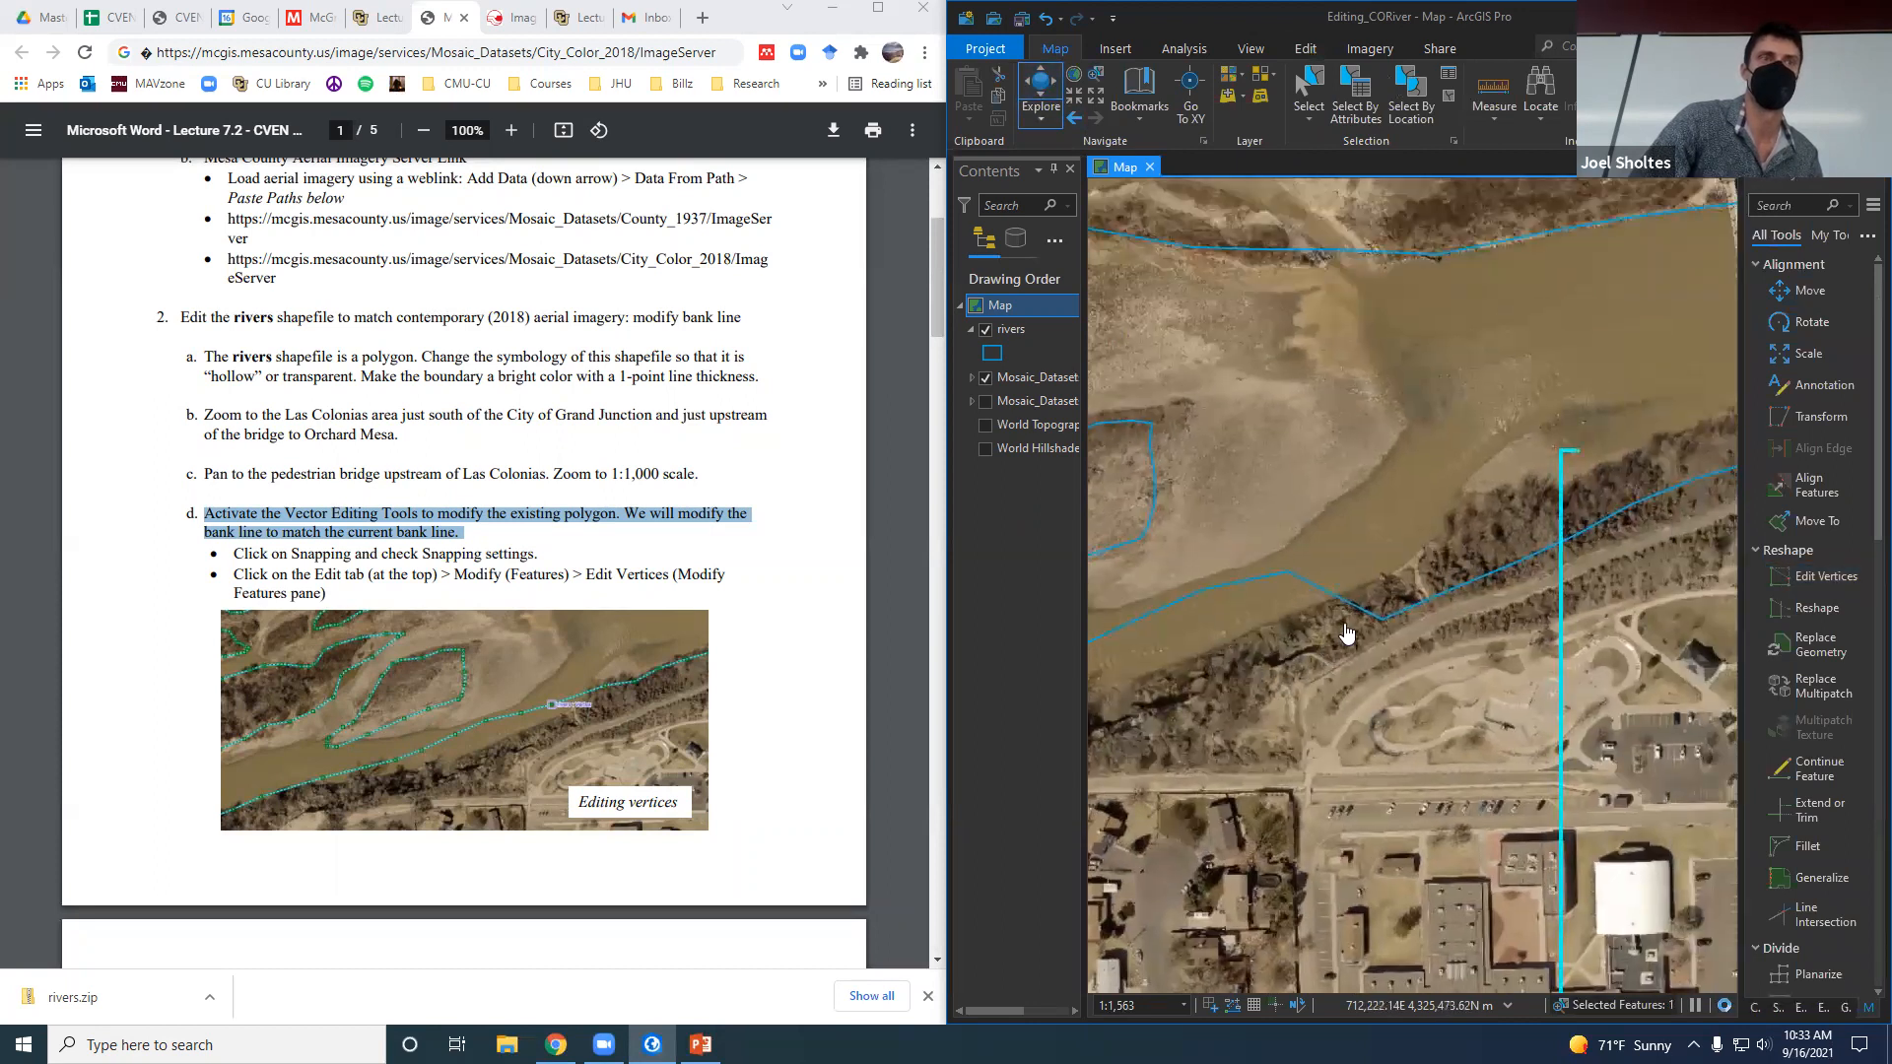
pyautogui.moveTo(1401, 572); pyautogui.dragTo(1485, 598)
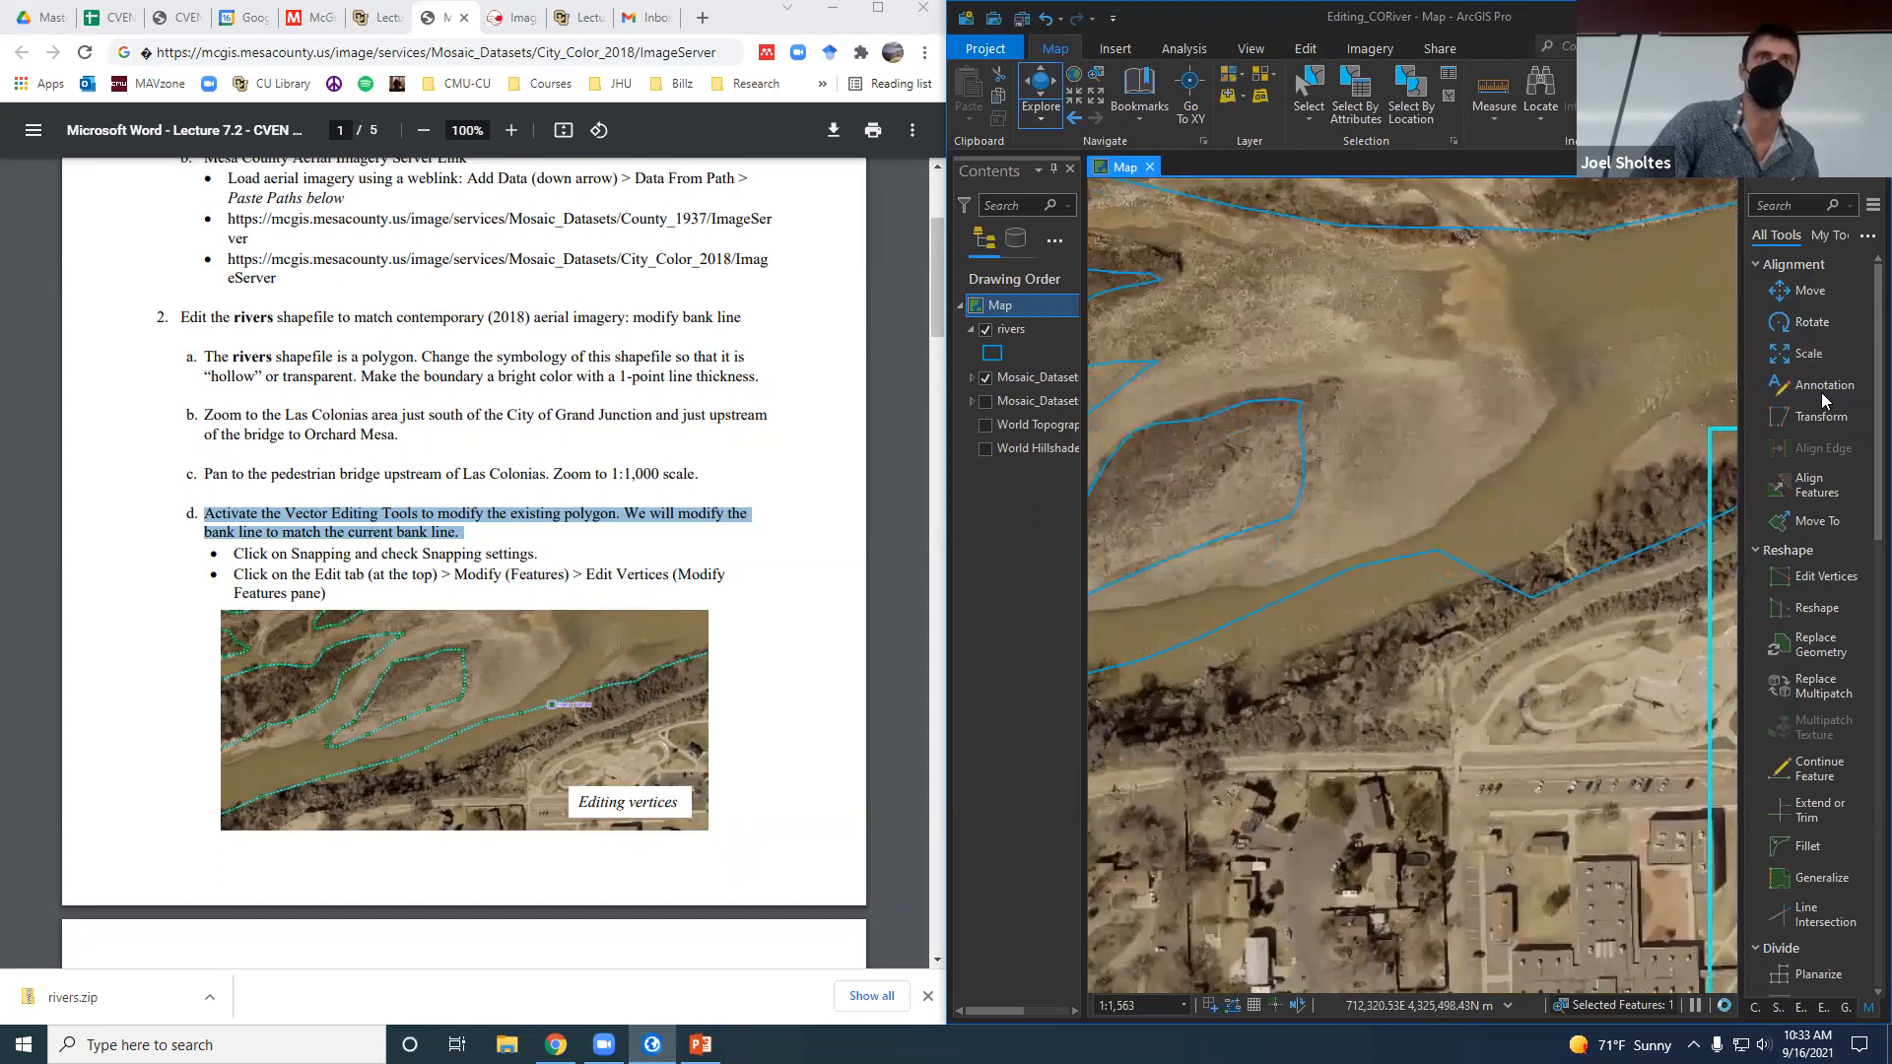
# Try to move three more rivers polygon vertices southward onto the south bank just west of the skate park.
pyautogui.click(1829, 577)
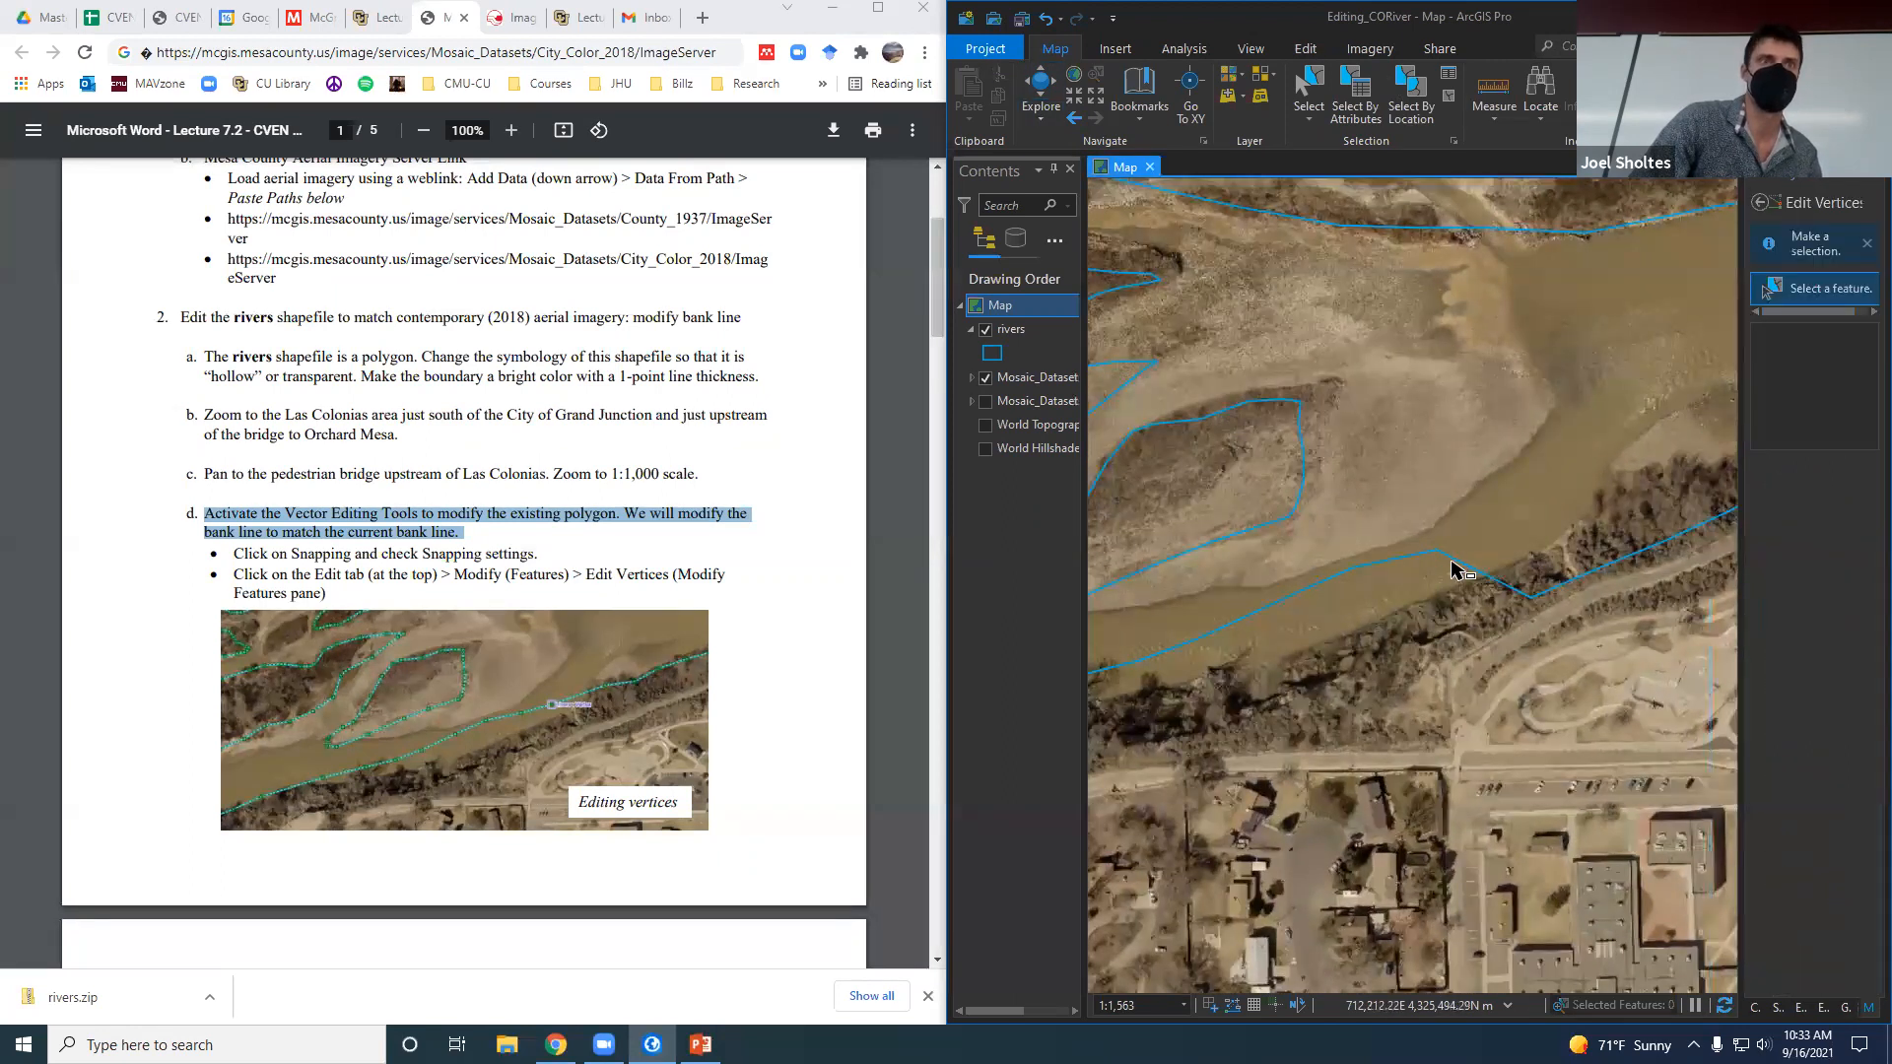
pyautogui.click(1459, 565)
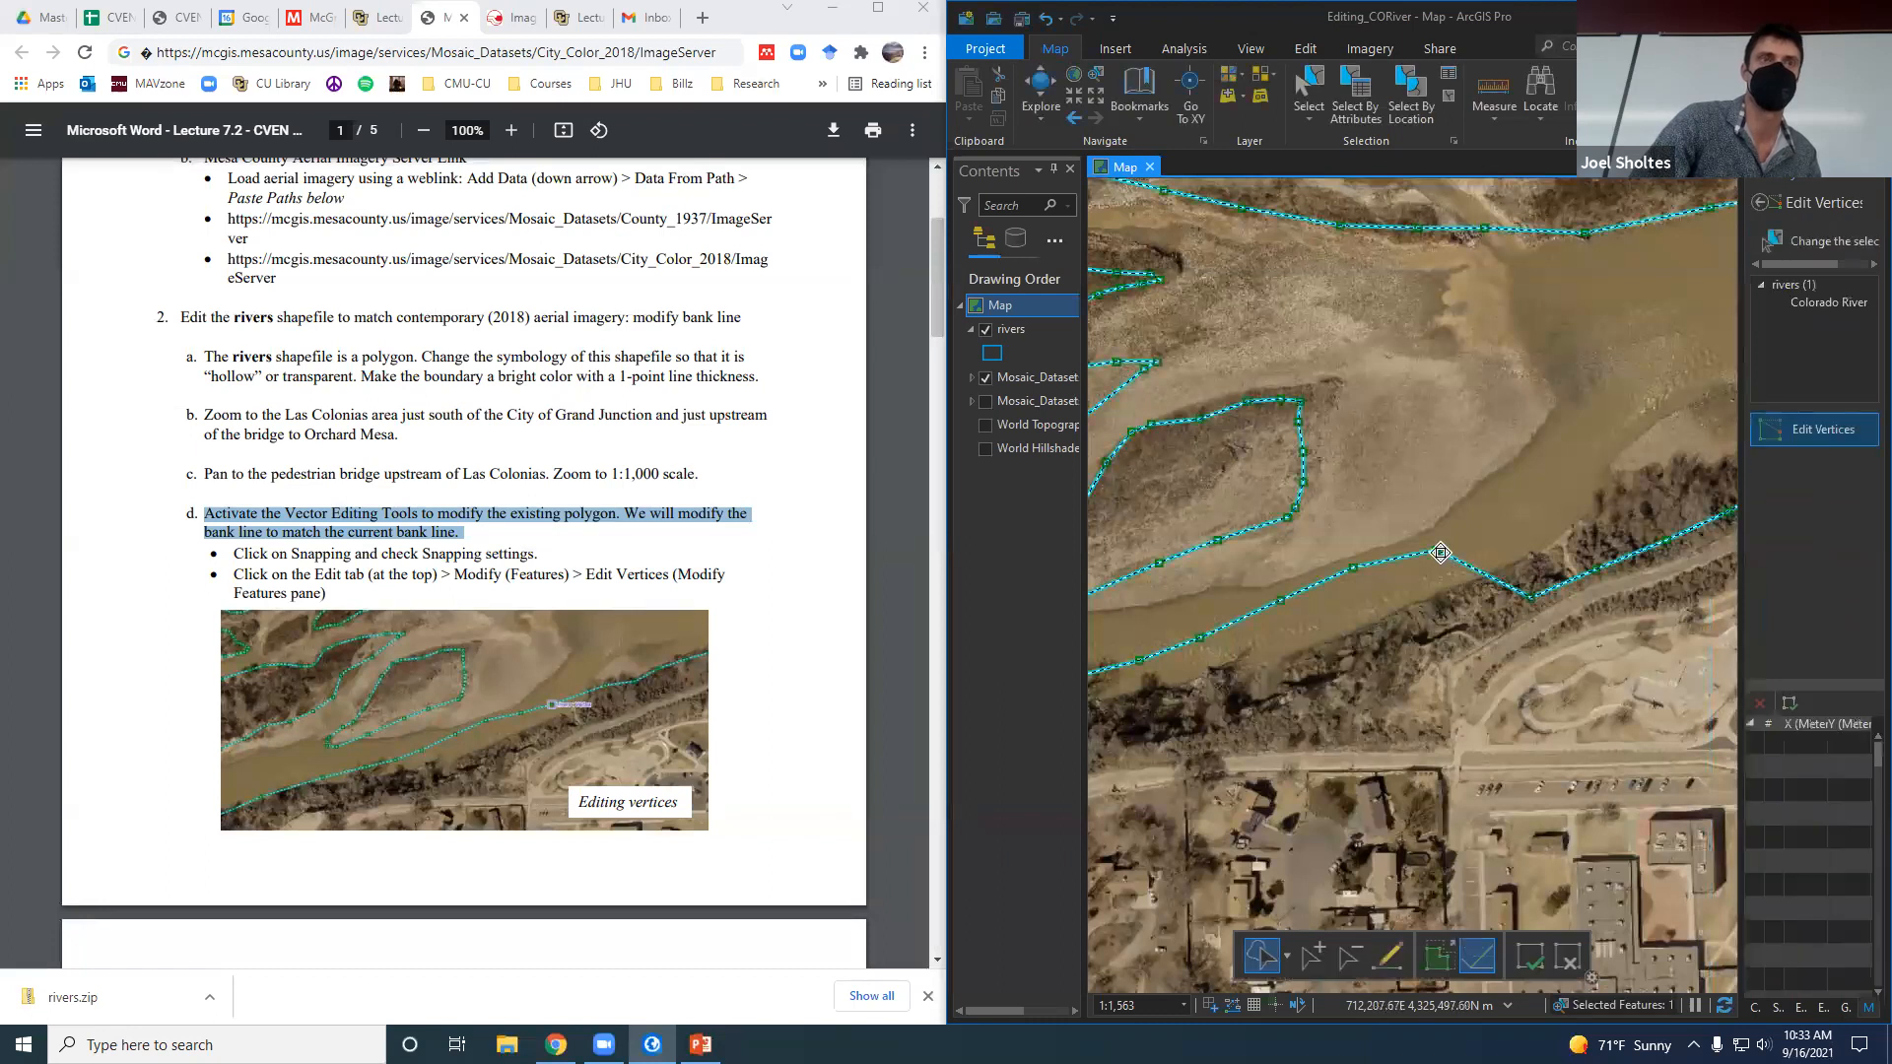
pyautogui.moveTo(1391, 642); pyautogui.dragTo(1481, 586)
pyautogui.moveTo(1370, 527); pyautogui.dragTo(1400, 616)
pyautogui.moveTo(1296, 567); pyautogui.dragTo(1316, 653)
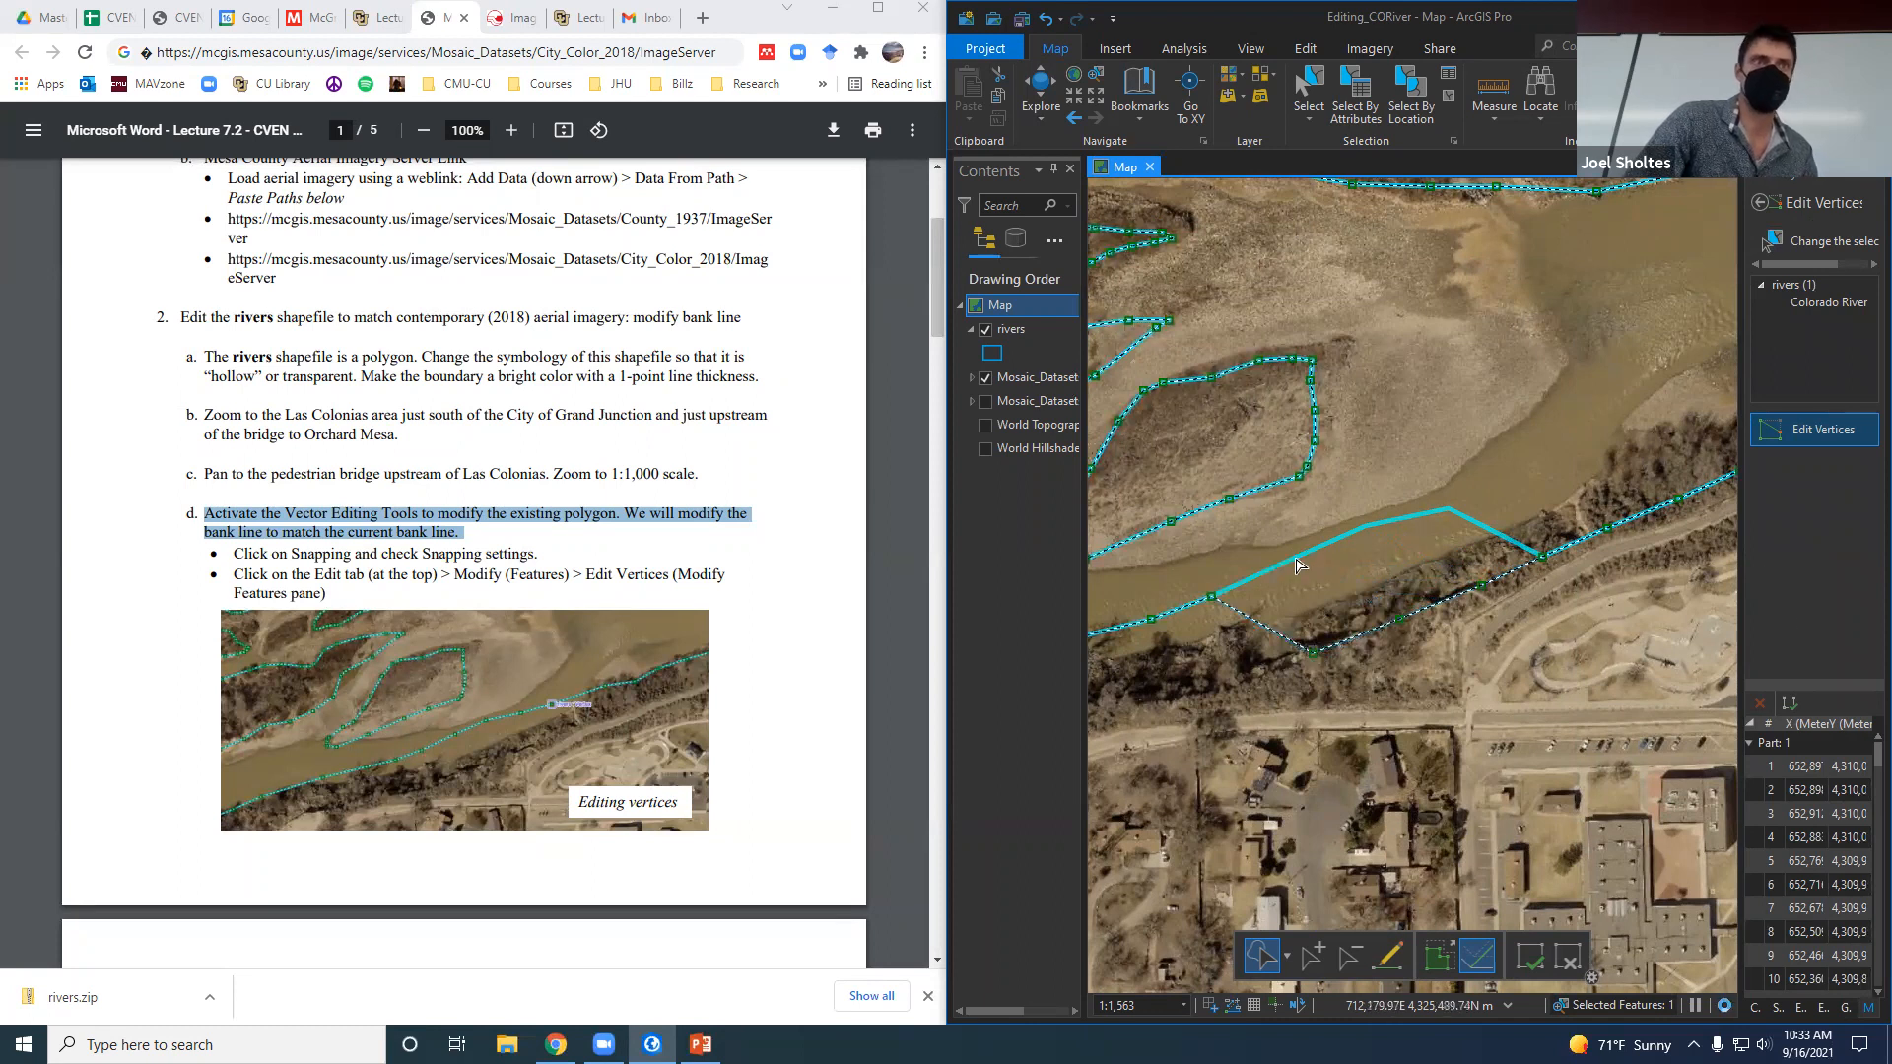
pyautogui.click(1760, 202)
# Try to reshape the rivers polygon's south bank by sketching a line westward along the tree edge, from the kink near the skate park past the houses.
pyautogui.click(1818, 608)
pyautogui.moveTo(1444, 717); pyautogui.dragTo(1697, 588)
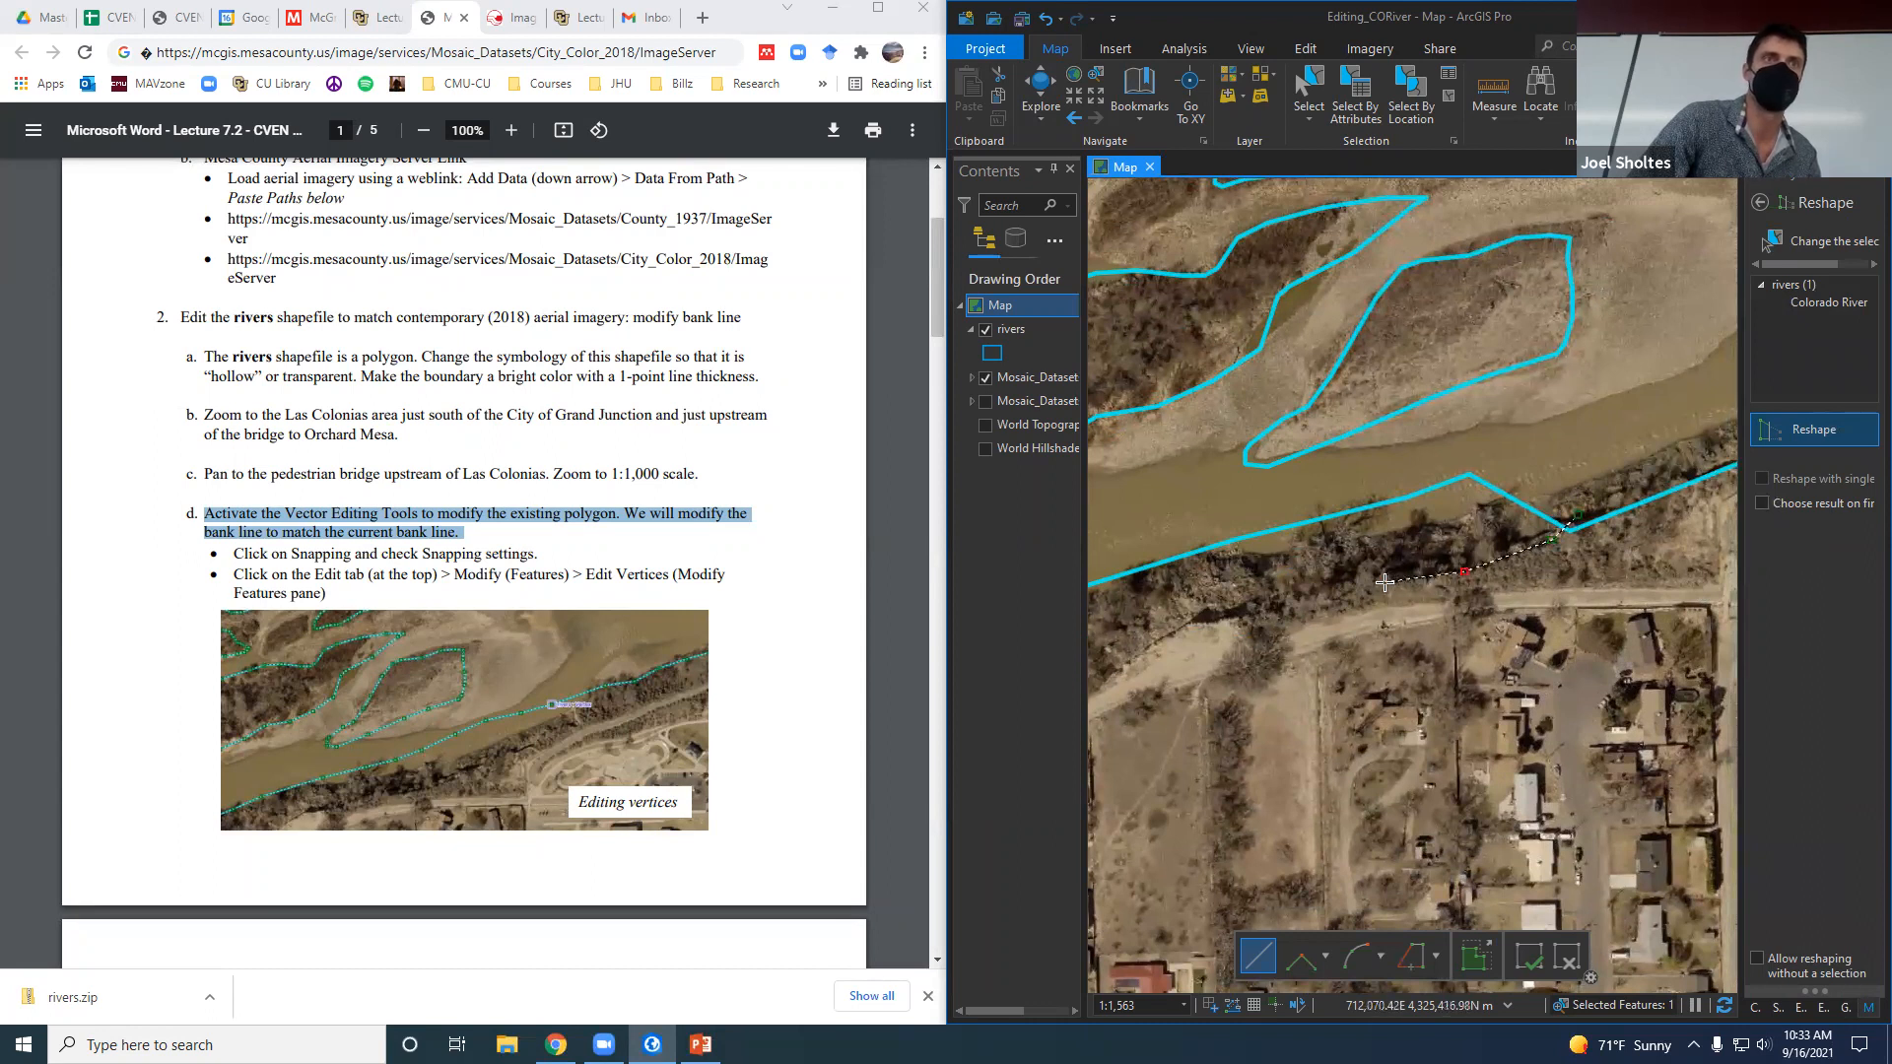
pyautogui.click(1272, 612)
pyautogui.click(1189, 626)
pyautogui.moveTo(1459, 664); pyautogui.dragTo(1716, 572)
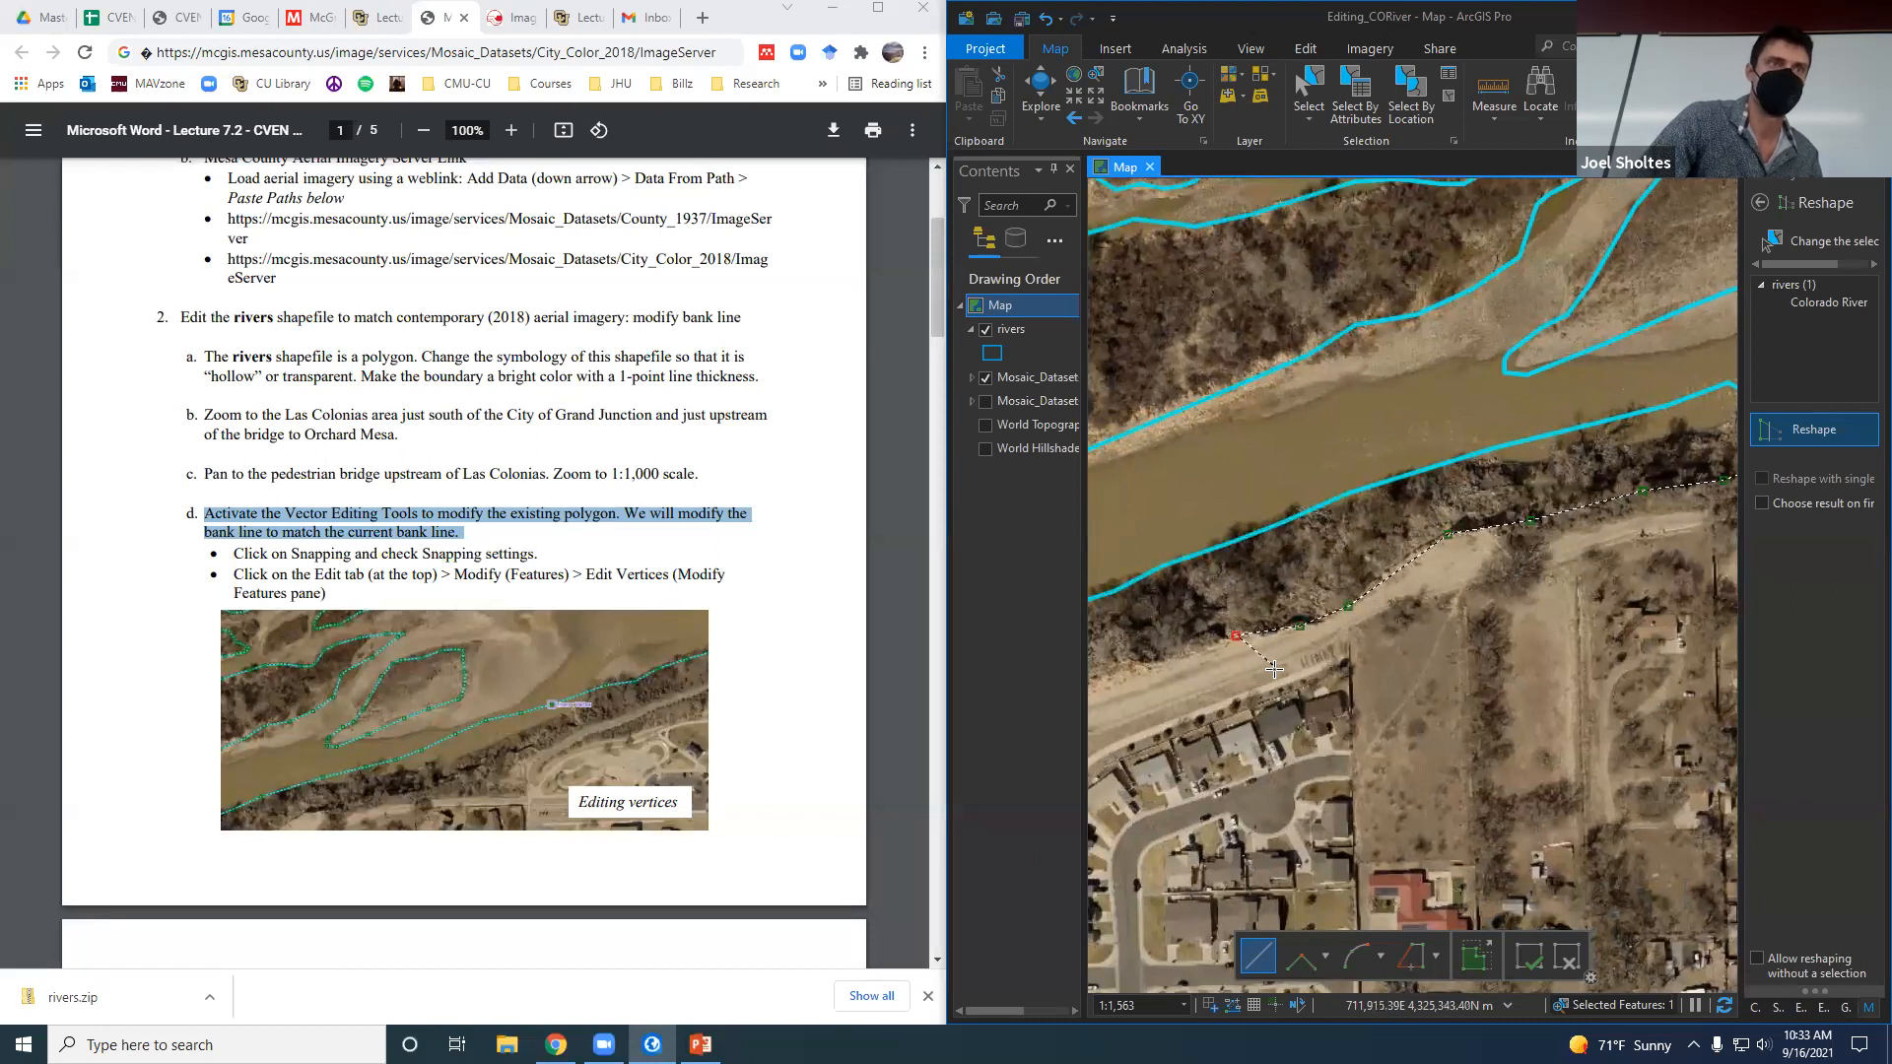
pyautogui.moveTo(1301, 683); pyautogui.dragTo(1778, 551)
pyautogui.click(1574, 545)
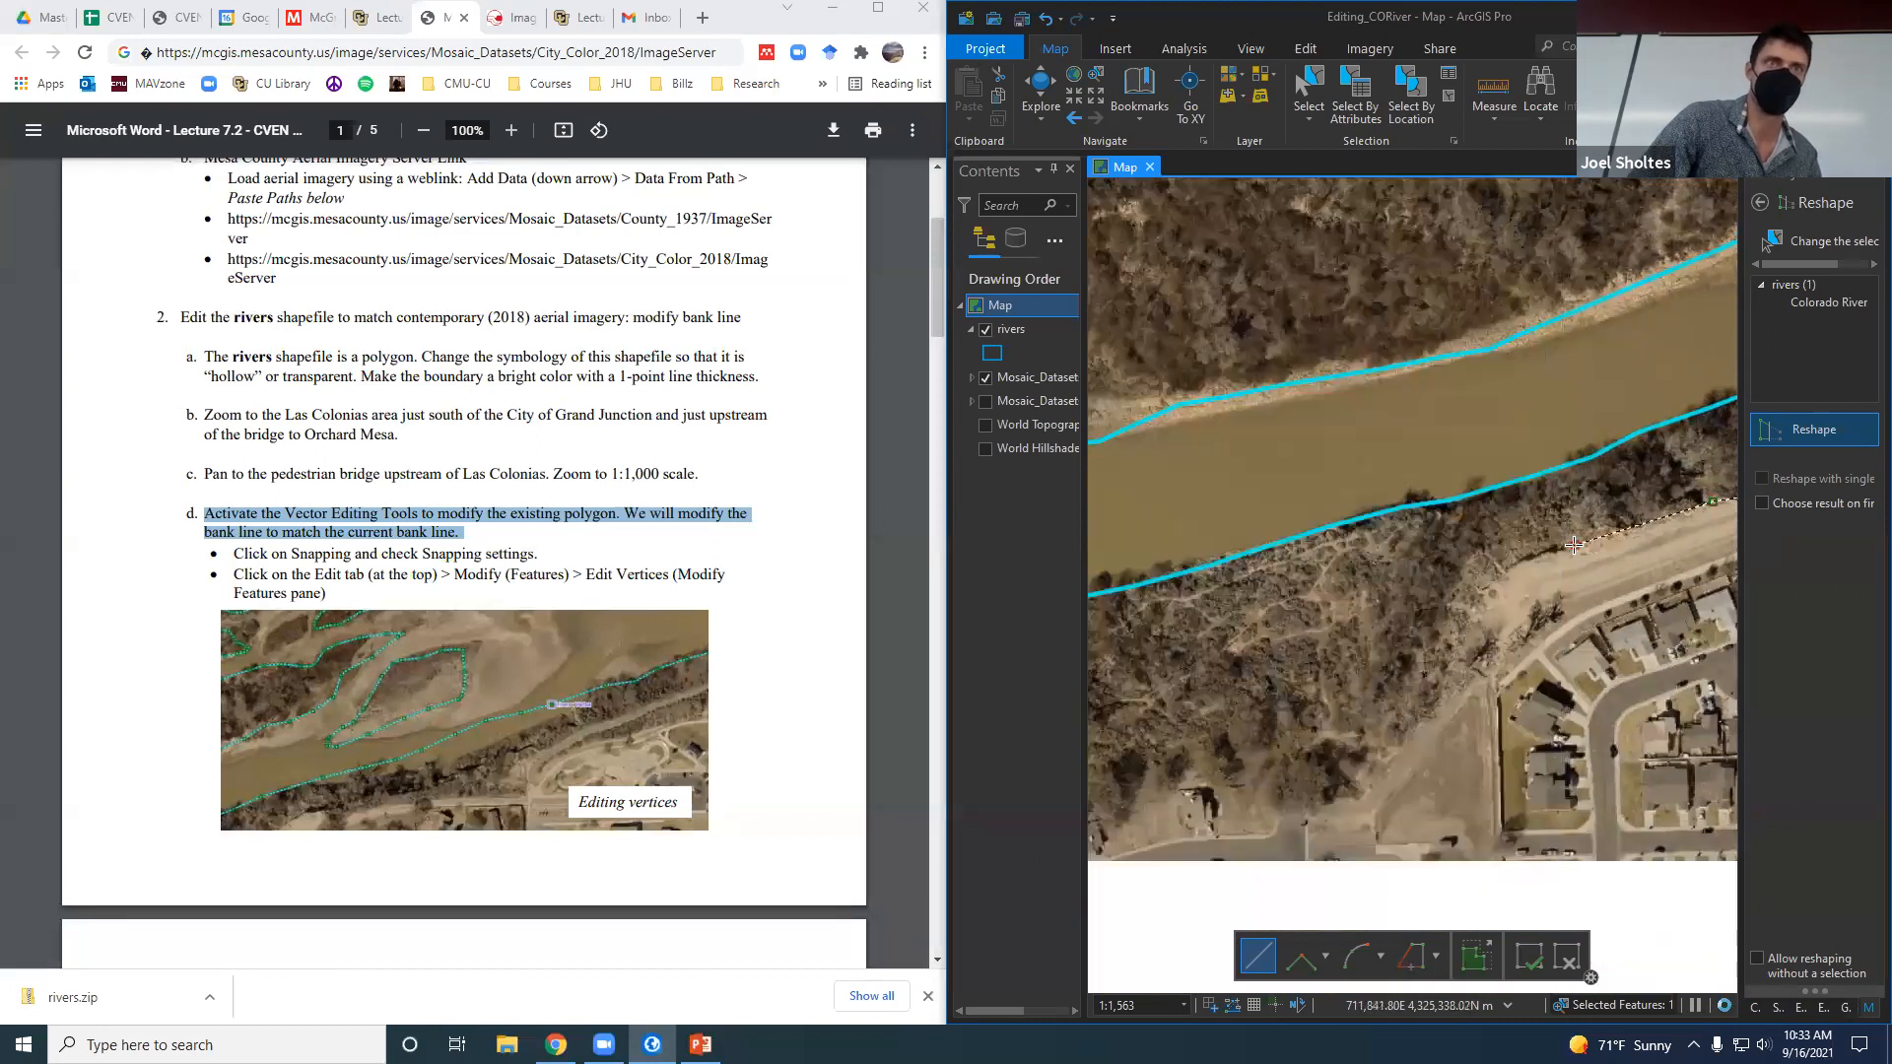
pyautogui.click(1455, 663)
pyautogui.click(1356, 746)
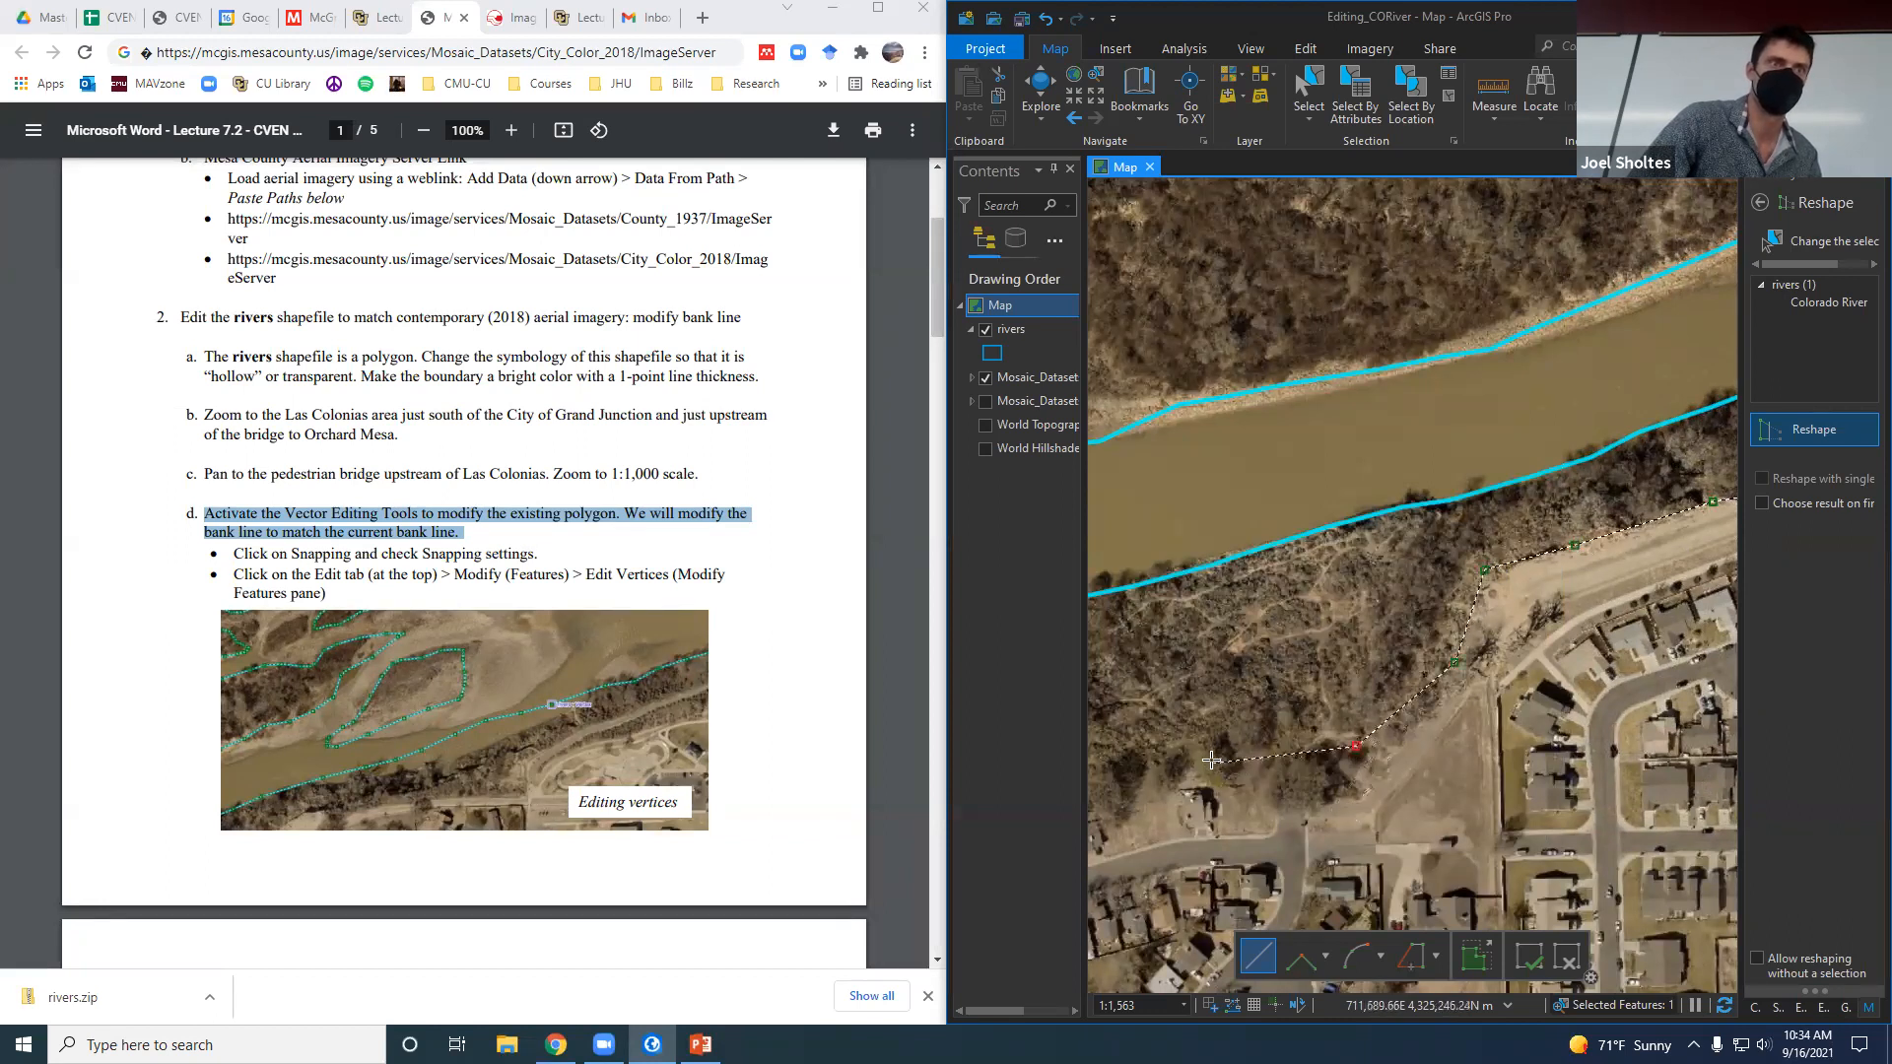
pyautogui.moveTo(1340, 808); pyautogui.dragTo(1605, 704)
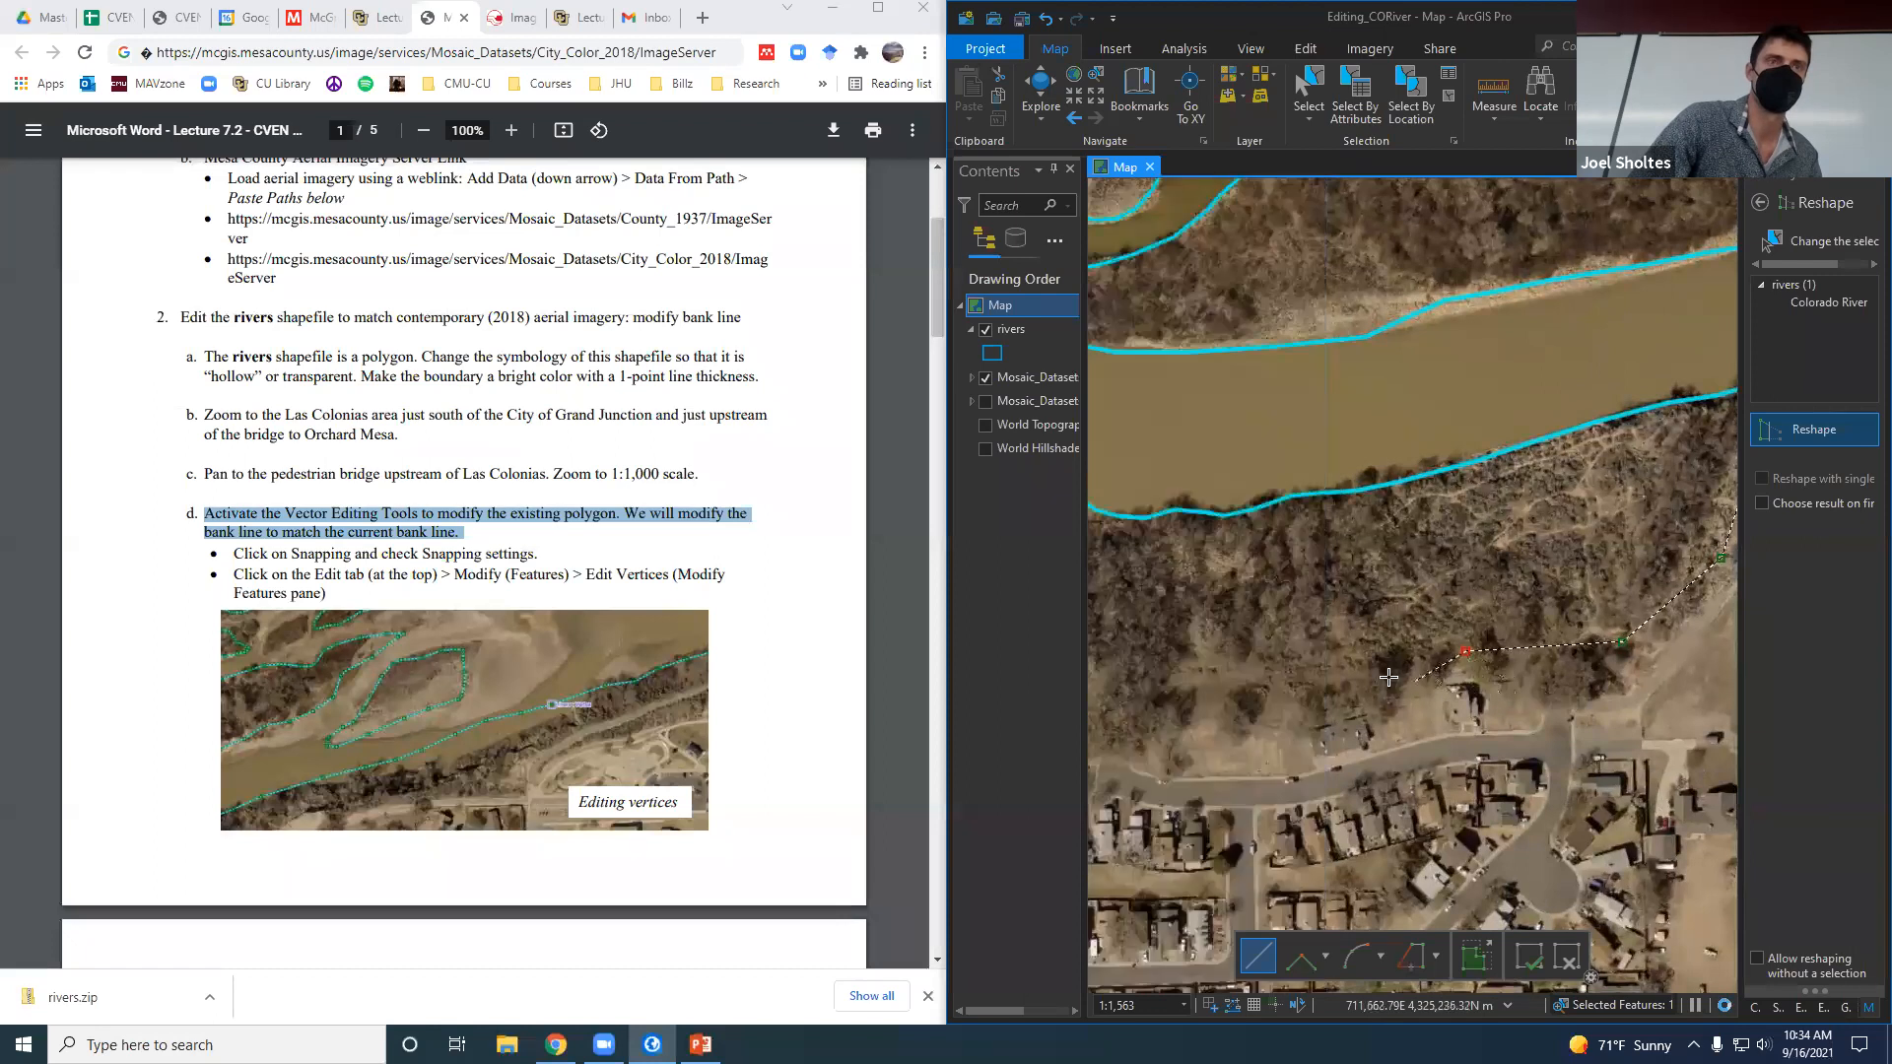
pyautogui.click(1340, 680)
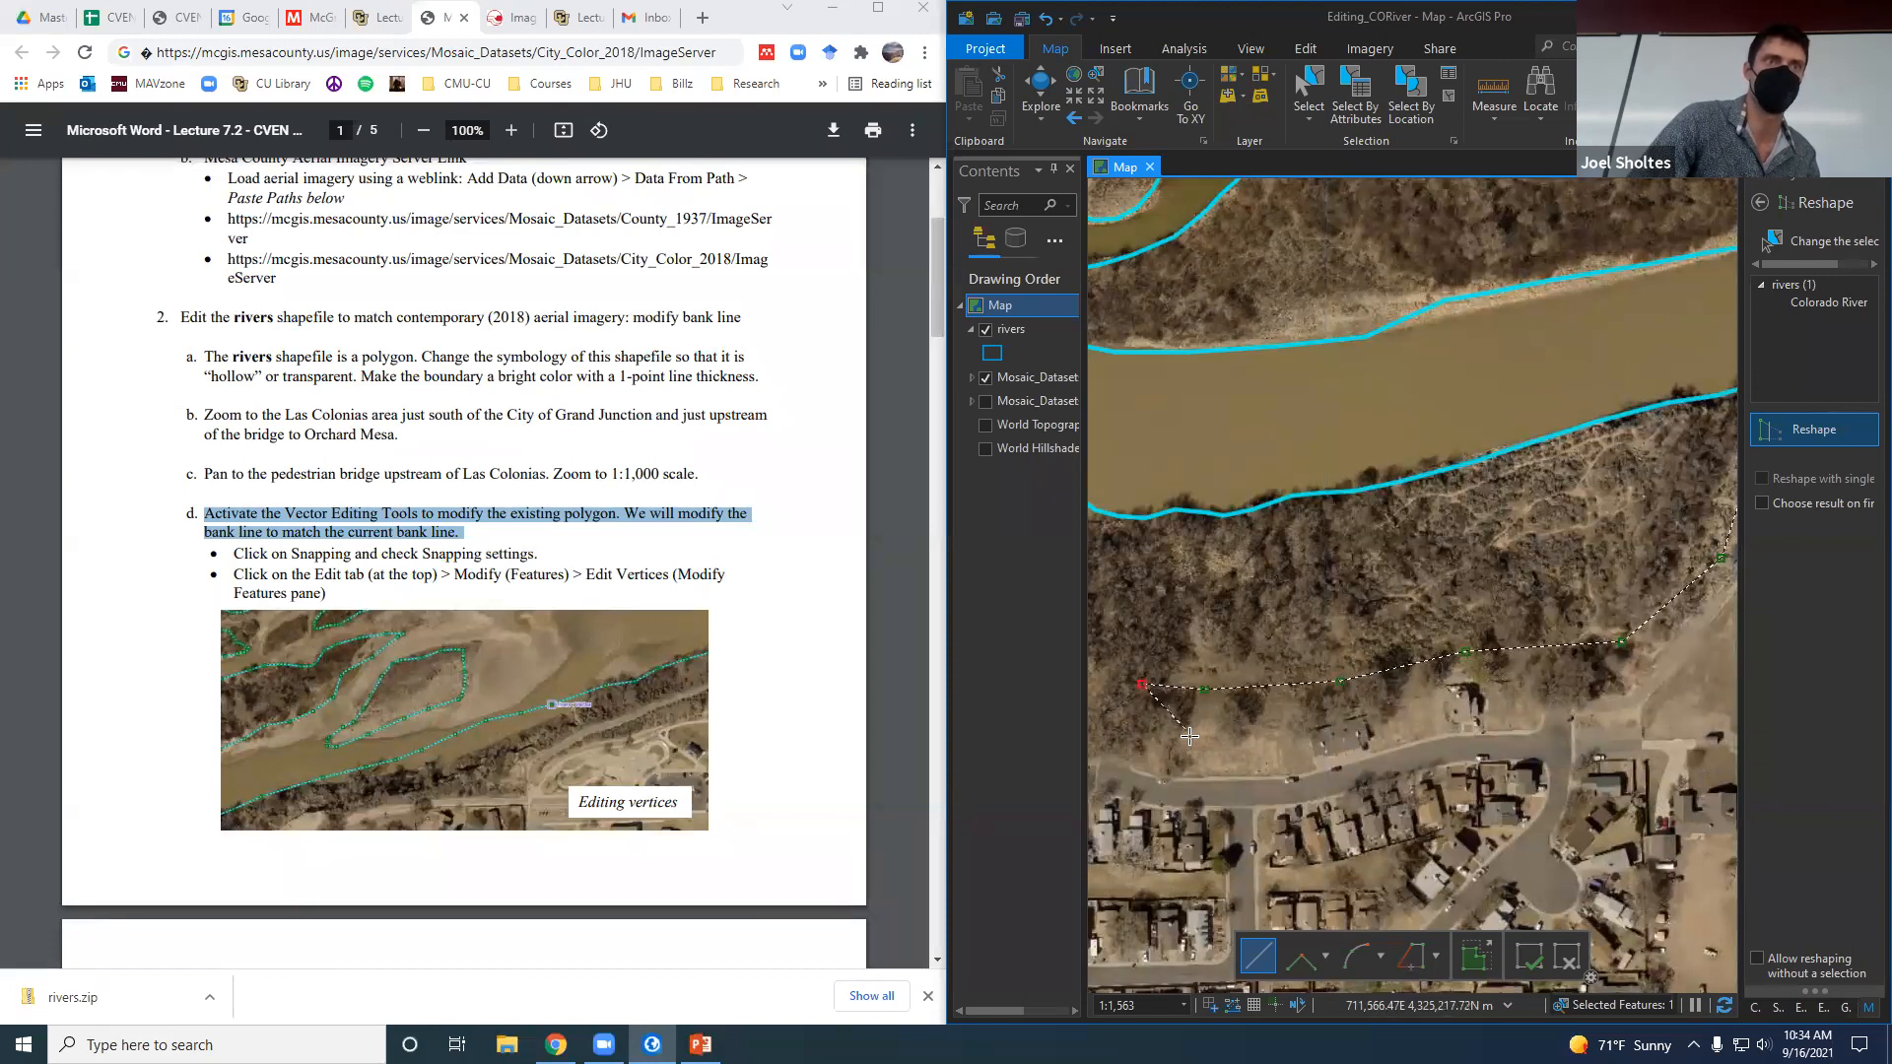
pyautogui.moveTo(1147, 697); pyautogui.dragTo(1465, 682)
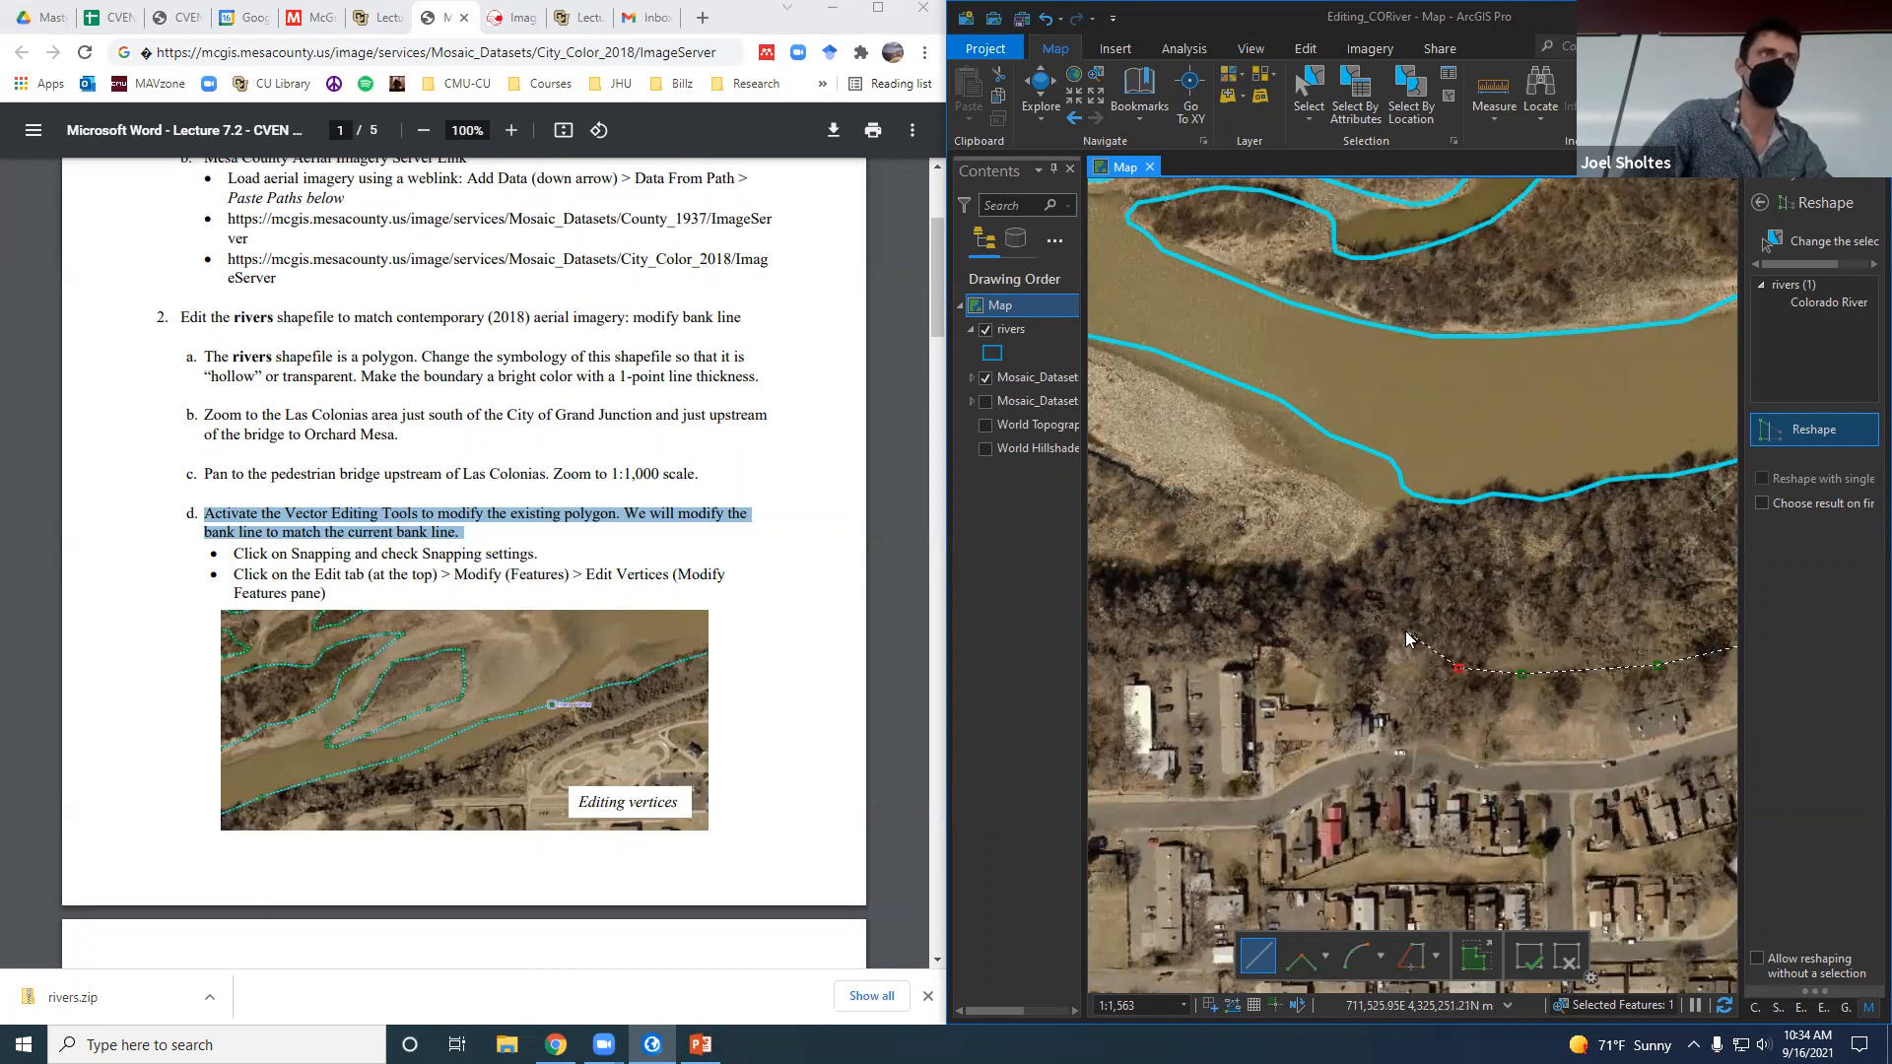
pyautogui.press('Escape')
pyautogui.click(1586, 579)
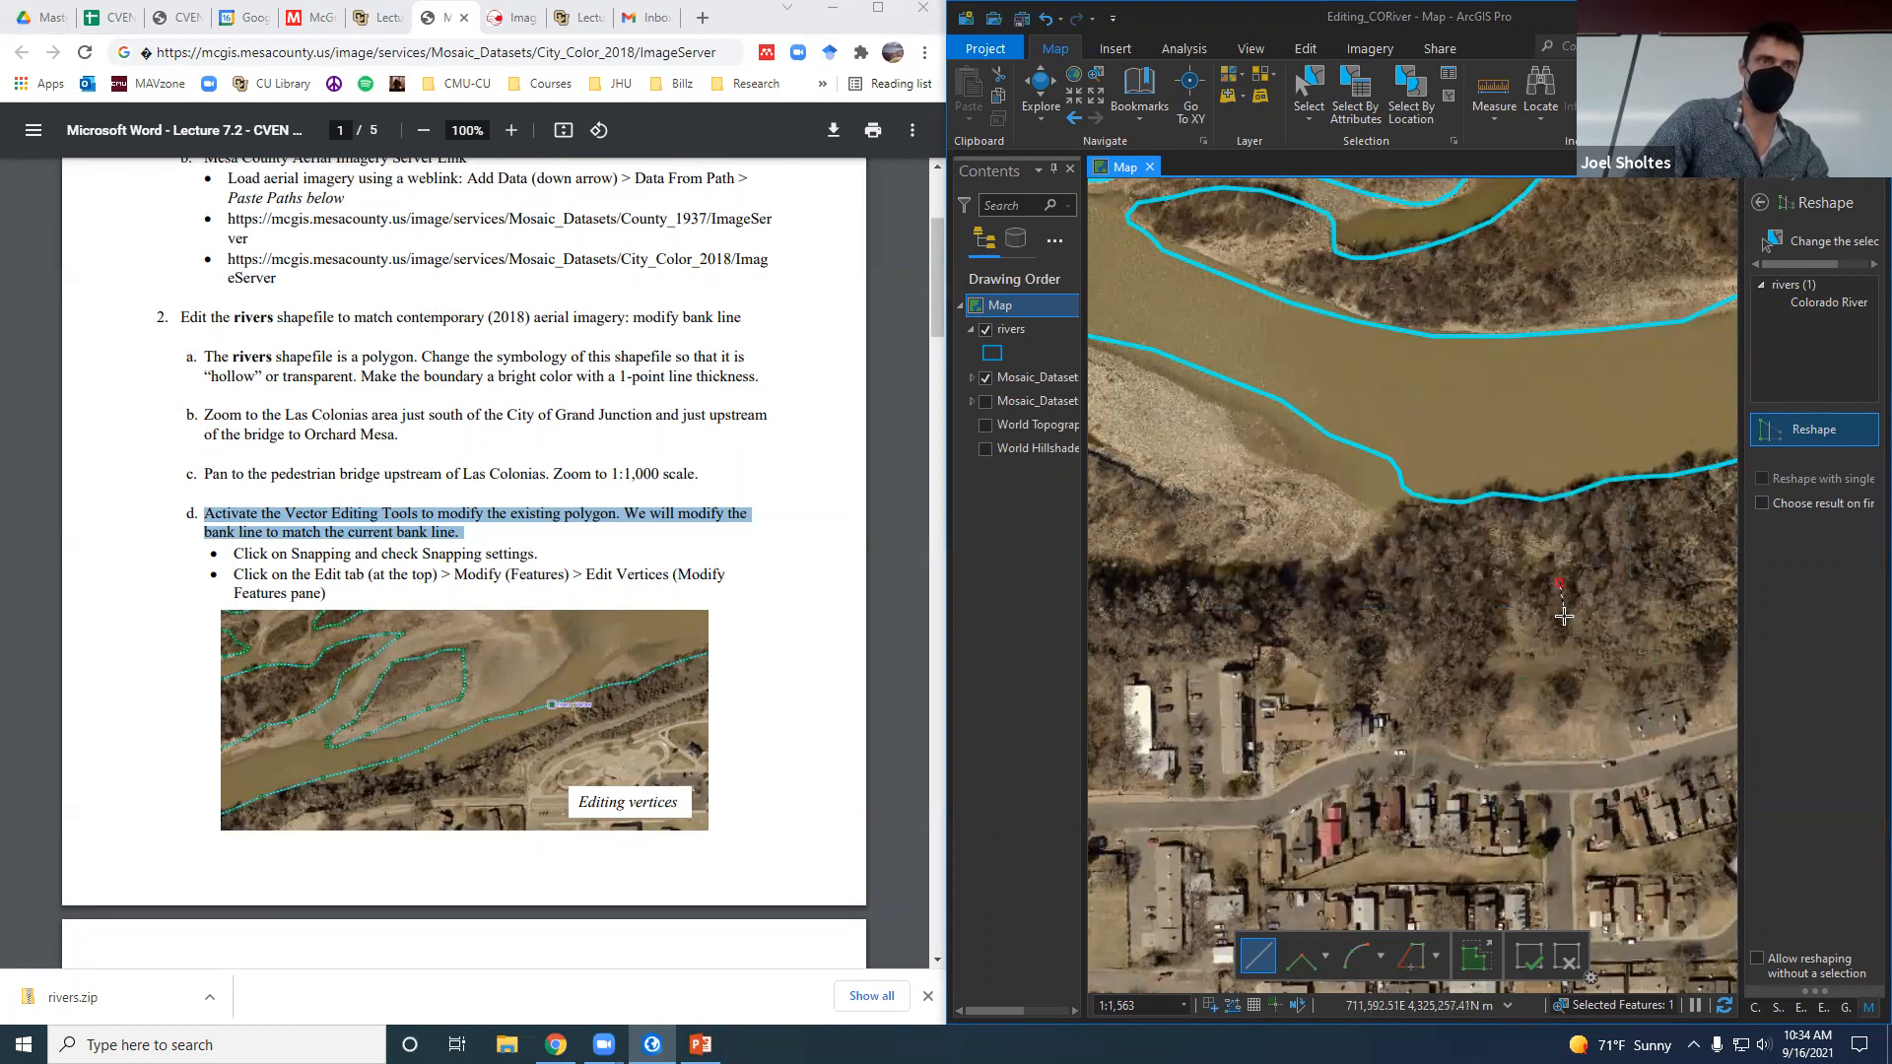
pyautogui.moveTo(1565, 611); pyautogui.dragTo(1187, 625)
pyautogui.moveTo(1627, 515); pyautogui.dragTo(1330, 653)
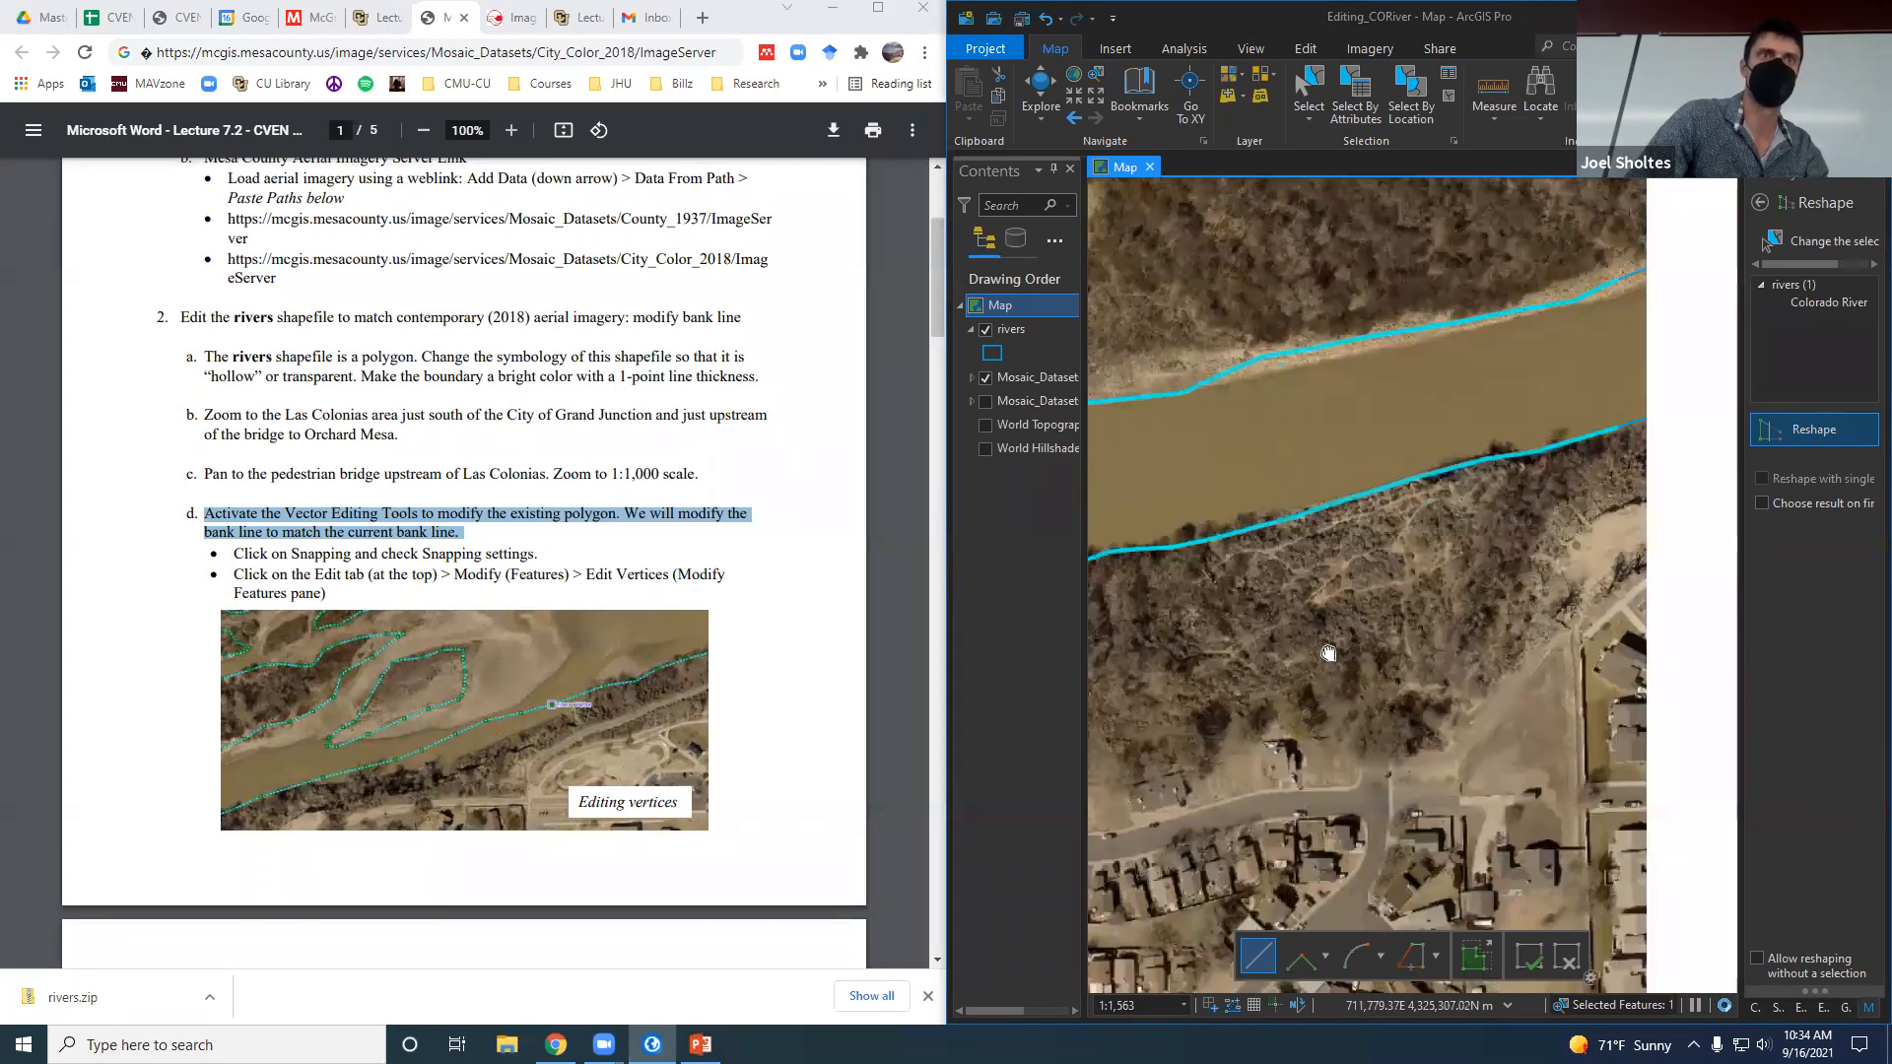
pyautogui.click(1502, 542)
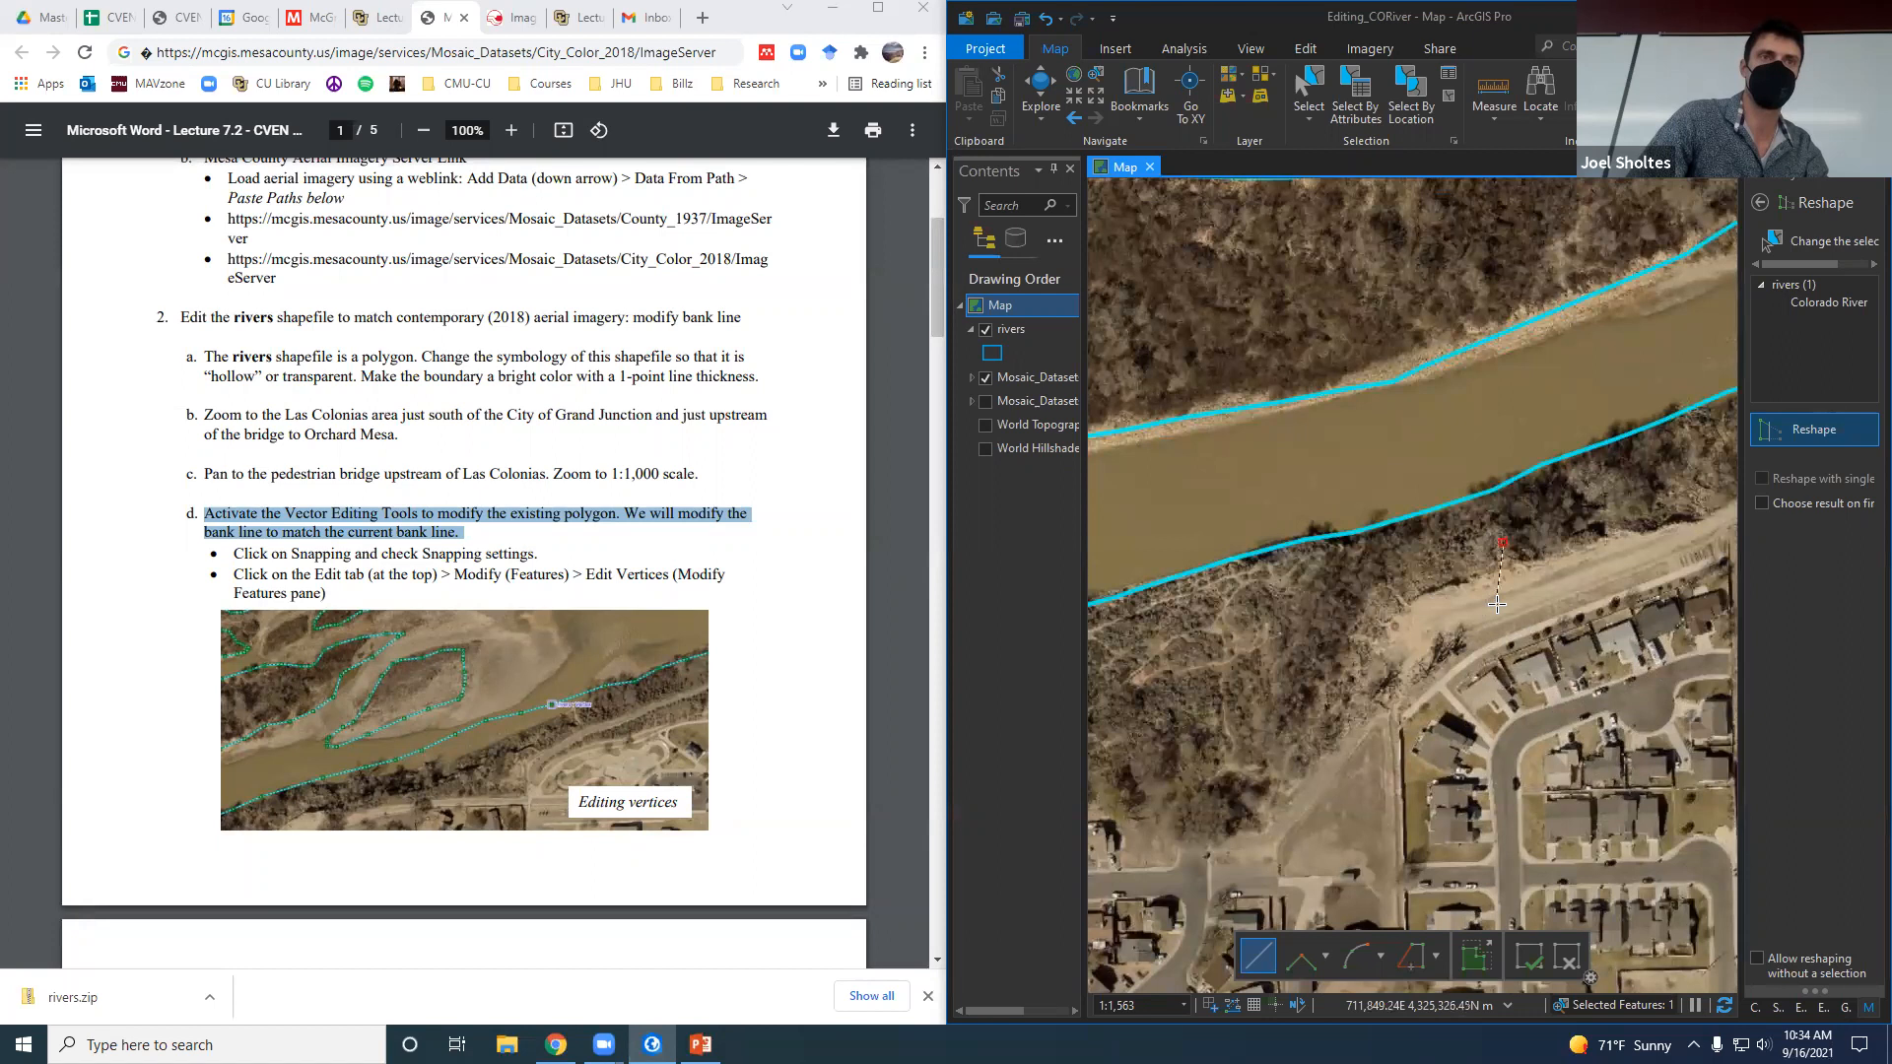
# Start a new reshape line at the rivers polygon's south bank kink and sketch it westward along the tree edge toward the gravel bar.
pyautogui.moveTo(1574, 533); pyautogui.dragTo(1141, 637)
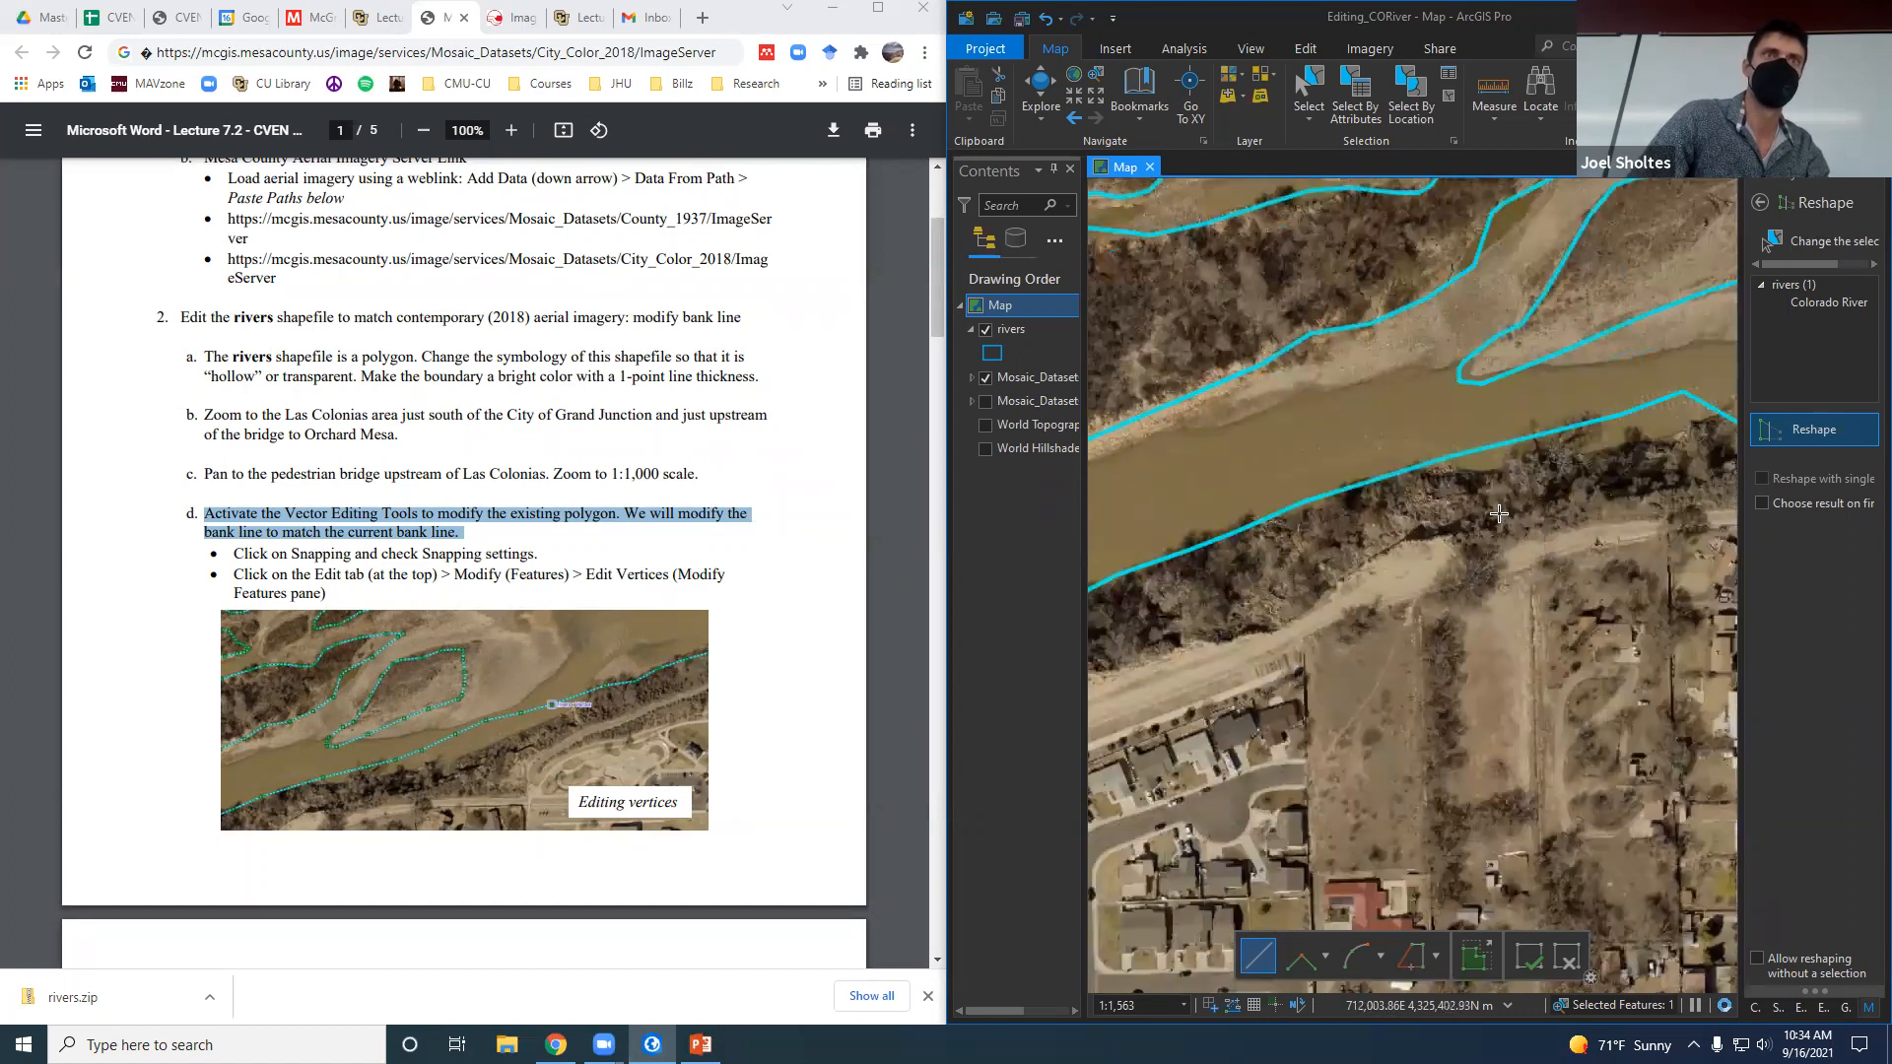
pyautogui.moveTo(1544, 499); pyautogui.dragTo(1312, 508)
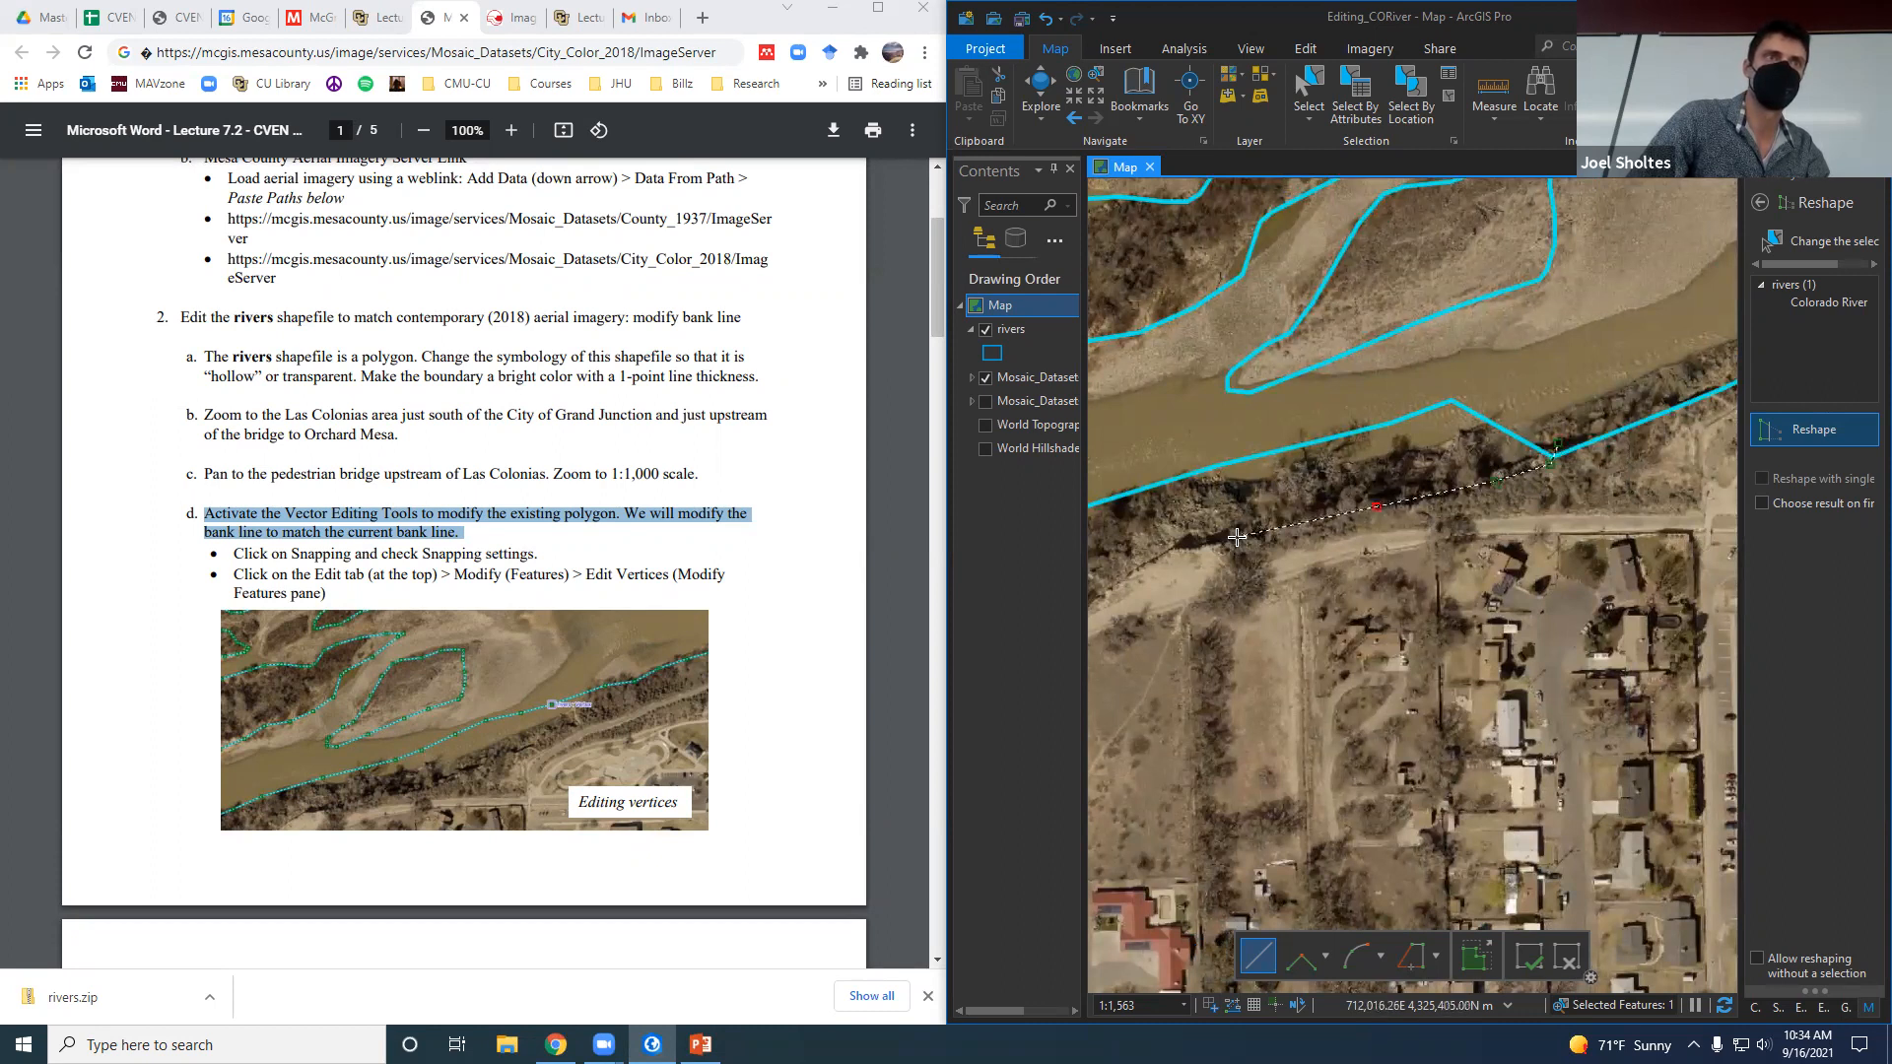
pyautogui.moveTo(1167, 535); pyautogui.dragTo(1487, 444)
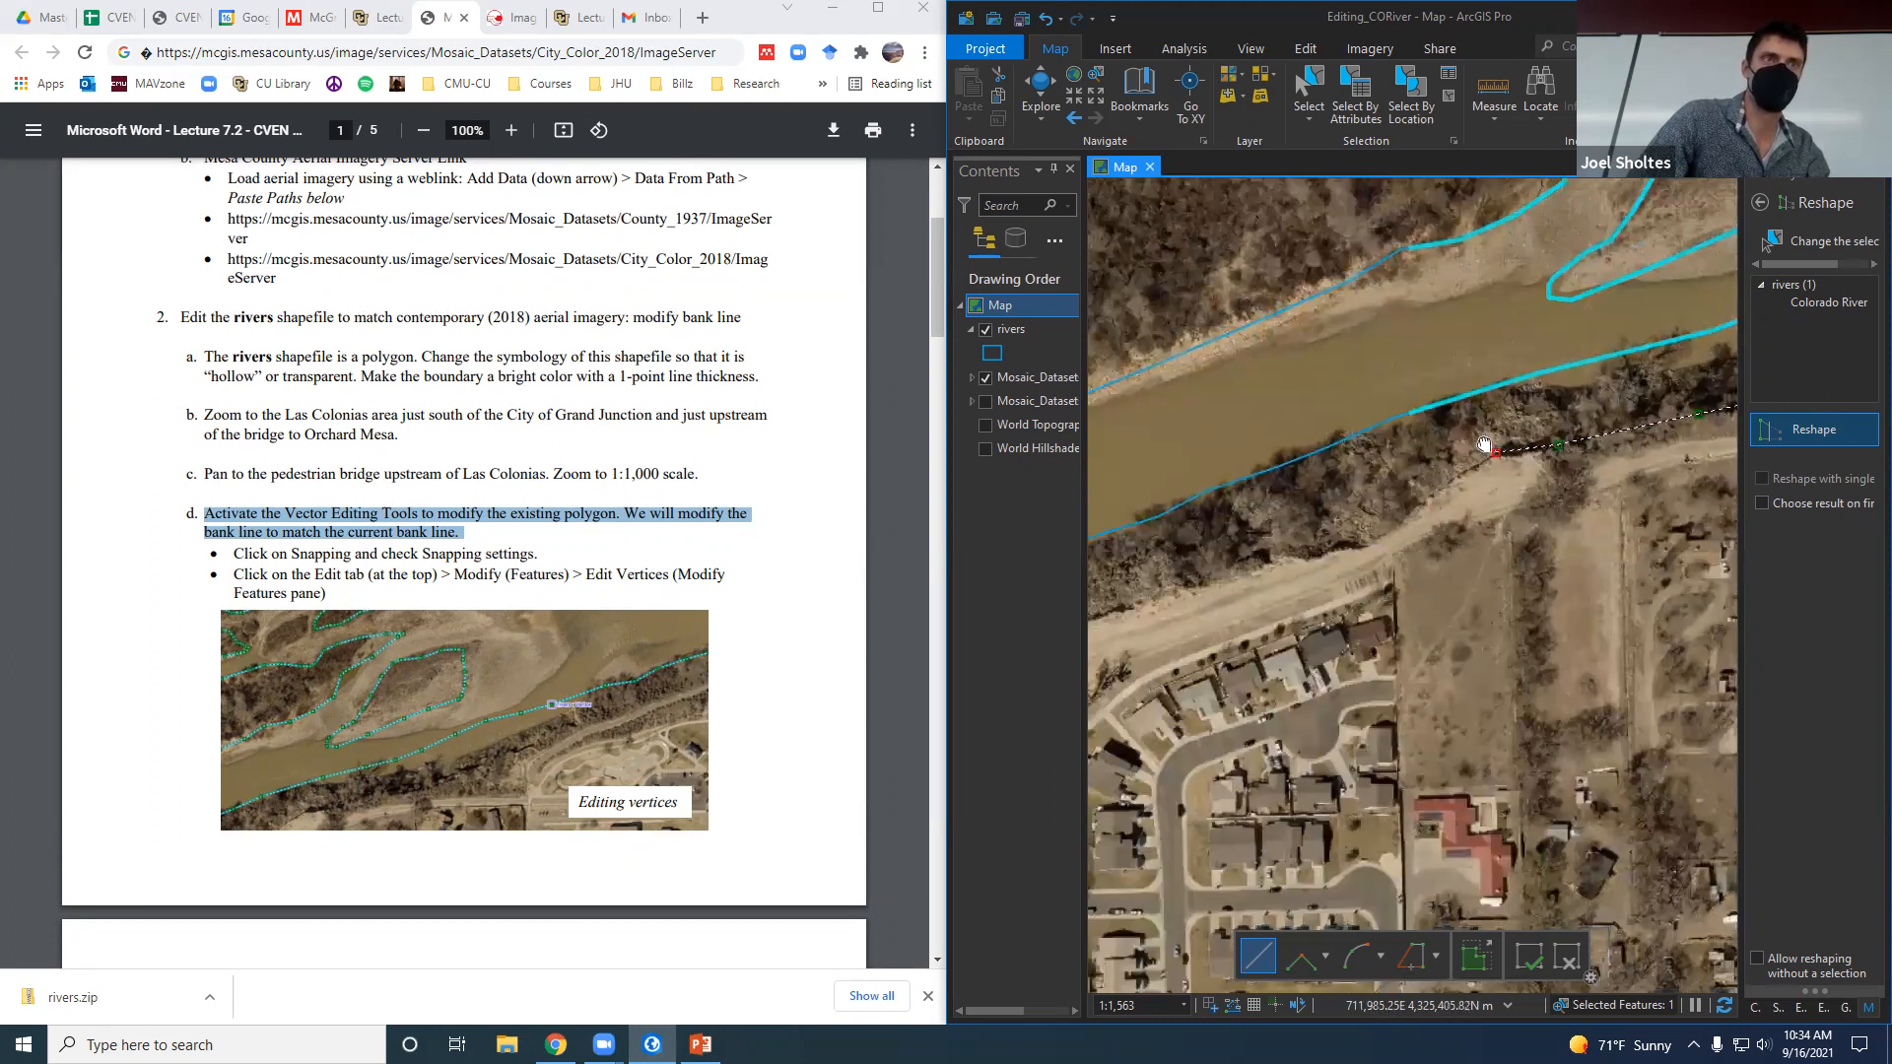
pyautogui.click(1333, 549)
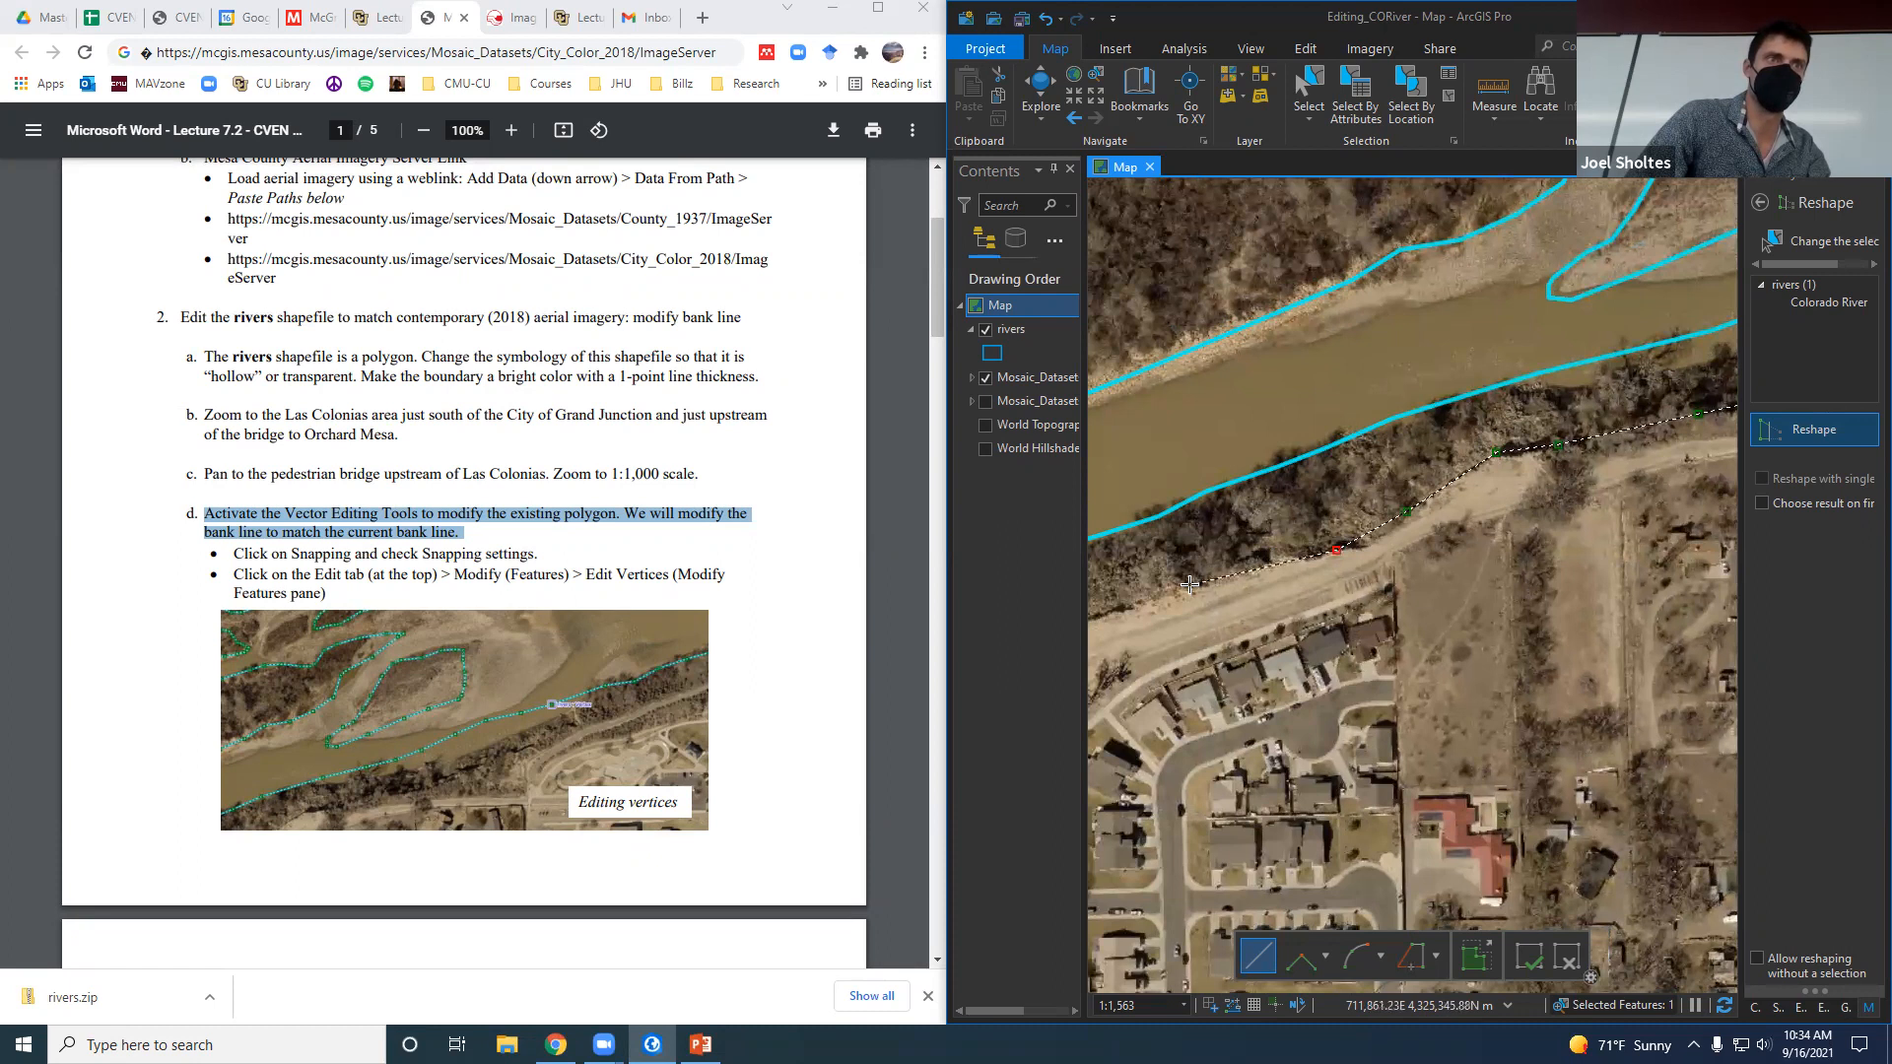
pyautogui.moveTo(1201, 588); pyautogui.dragTo(1677, 489)
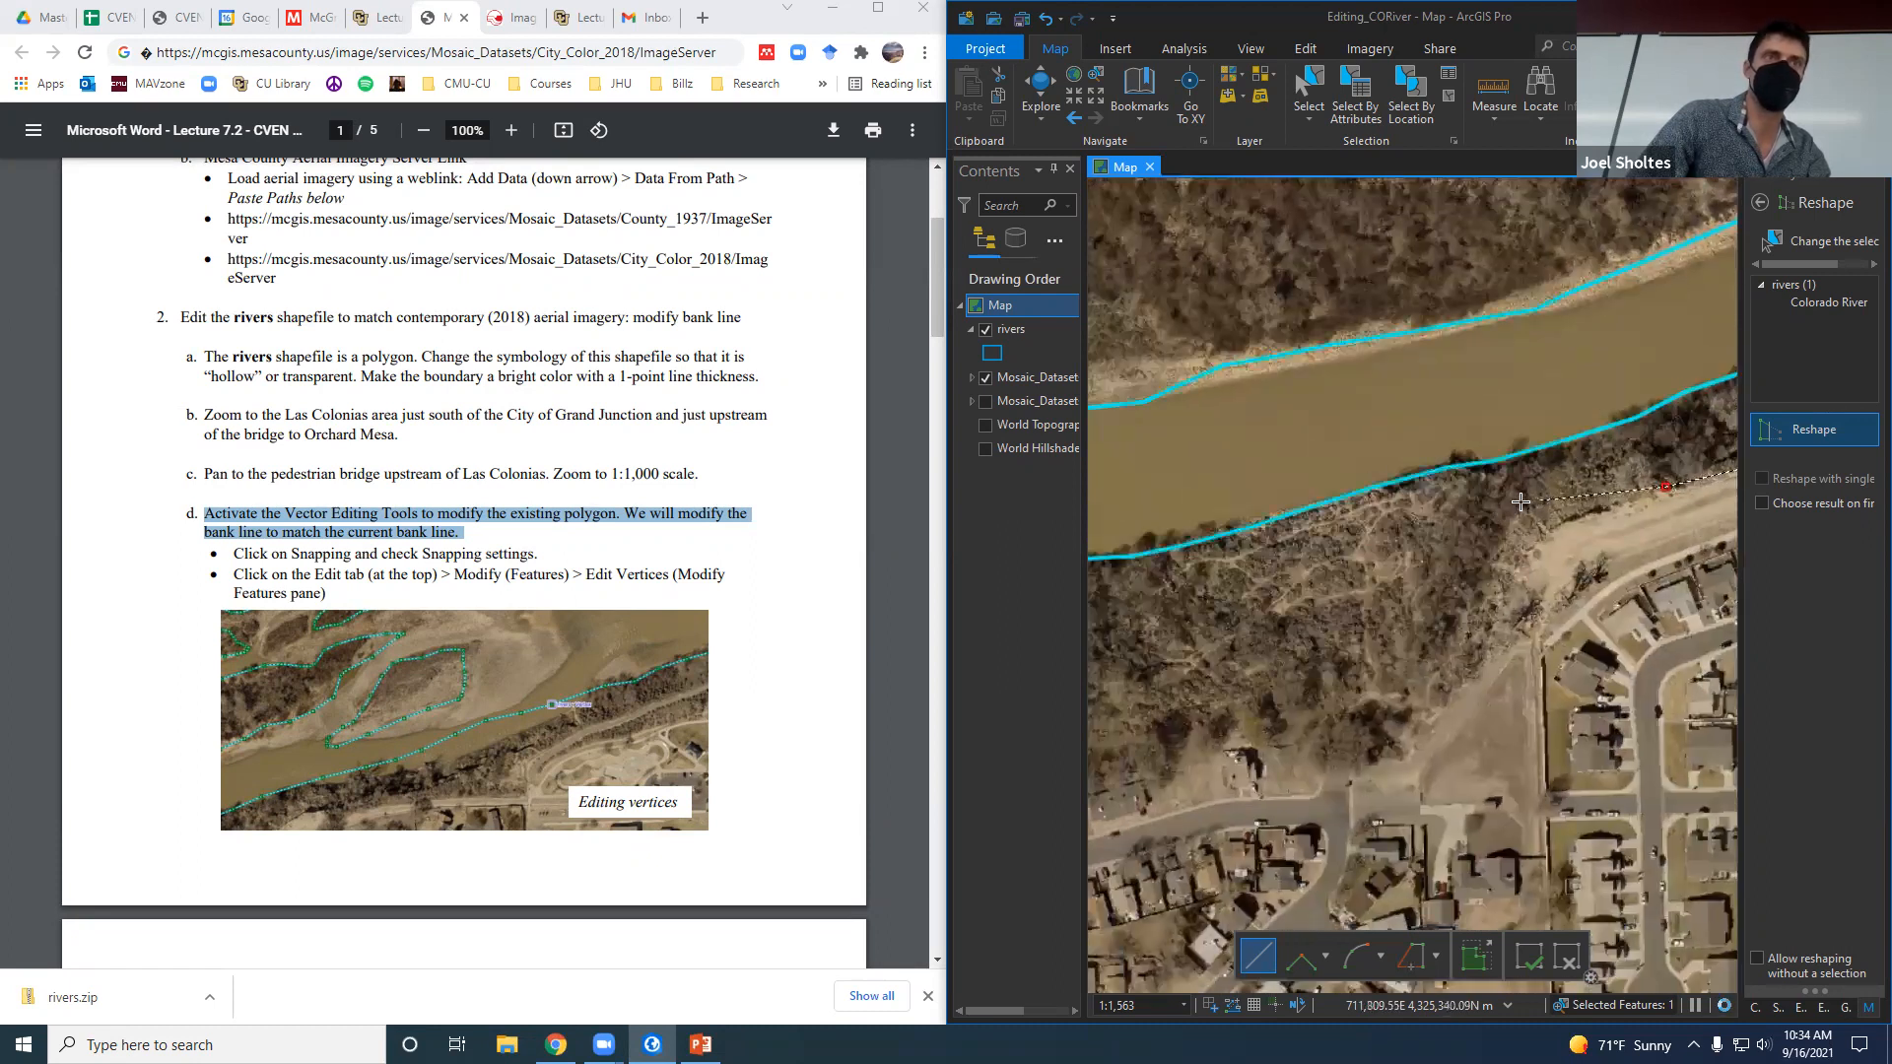
pyautogui.click(1499, 510)
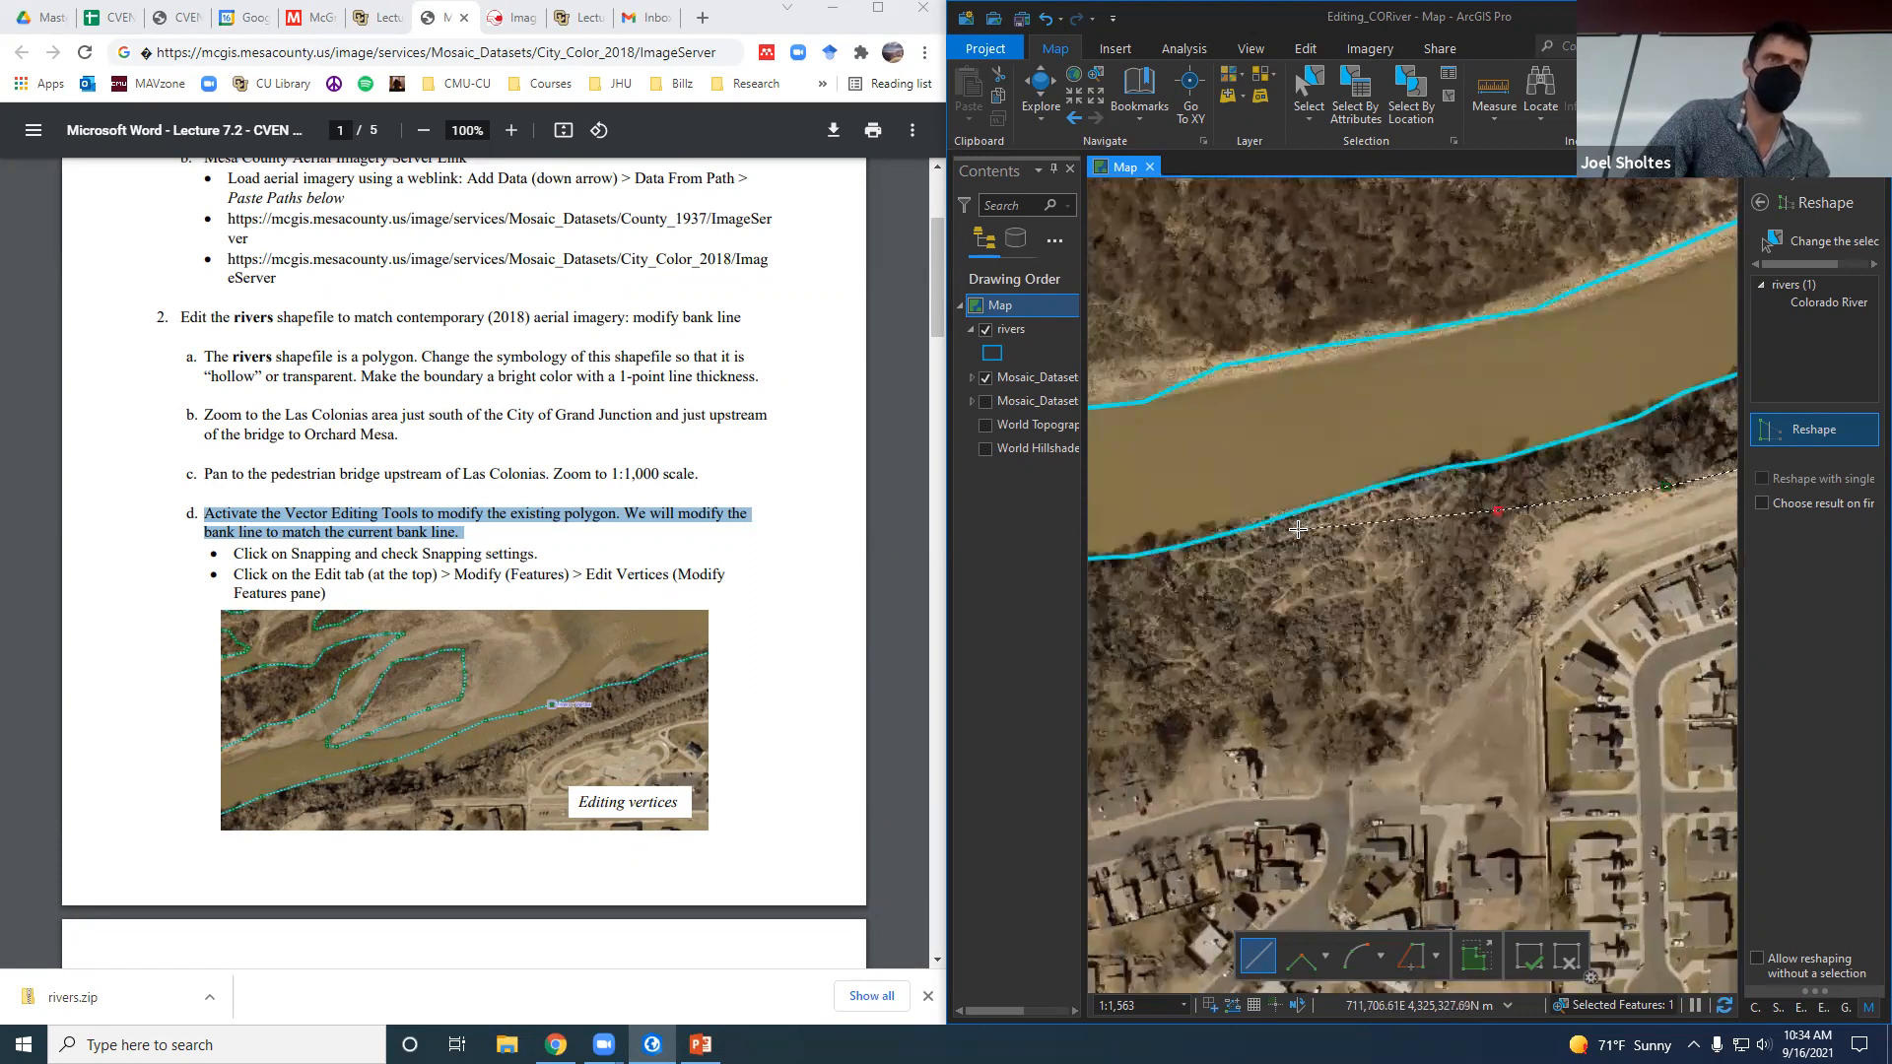
pyautogui.moveTo(1219, 561); pyautogui.dragTo(1575, 496)
pyautogui.click(1381, 529)
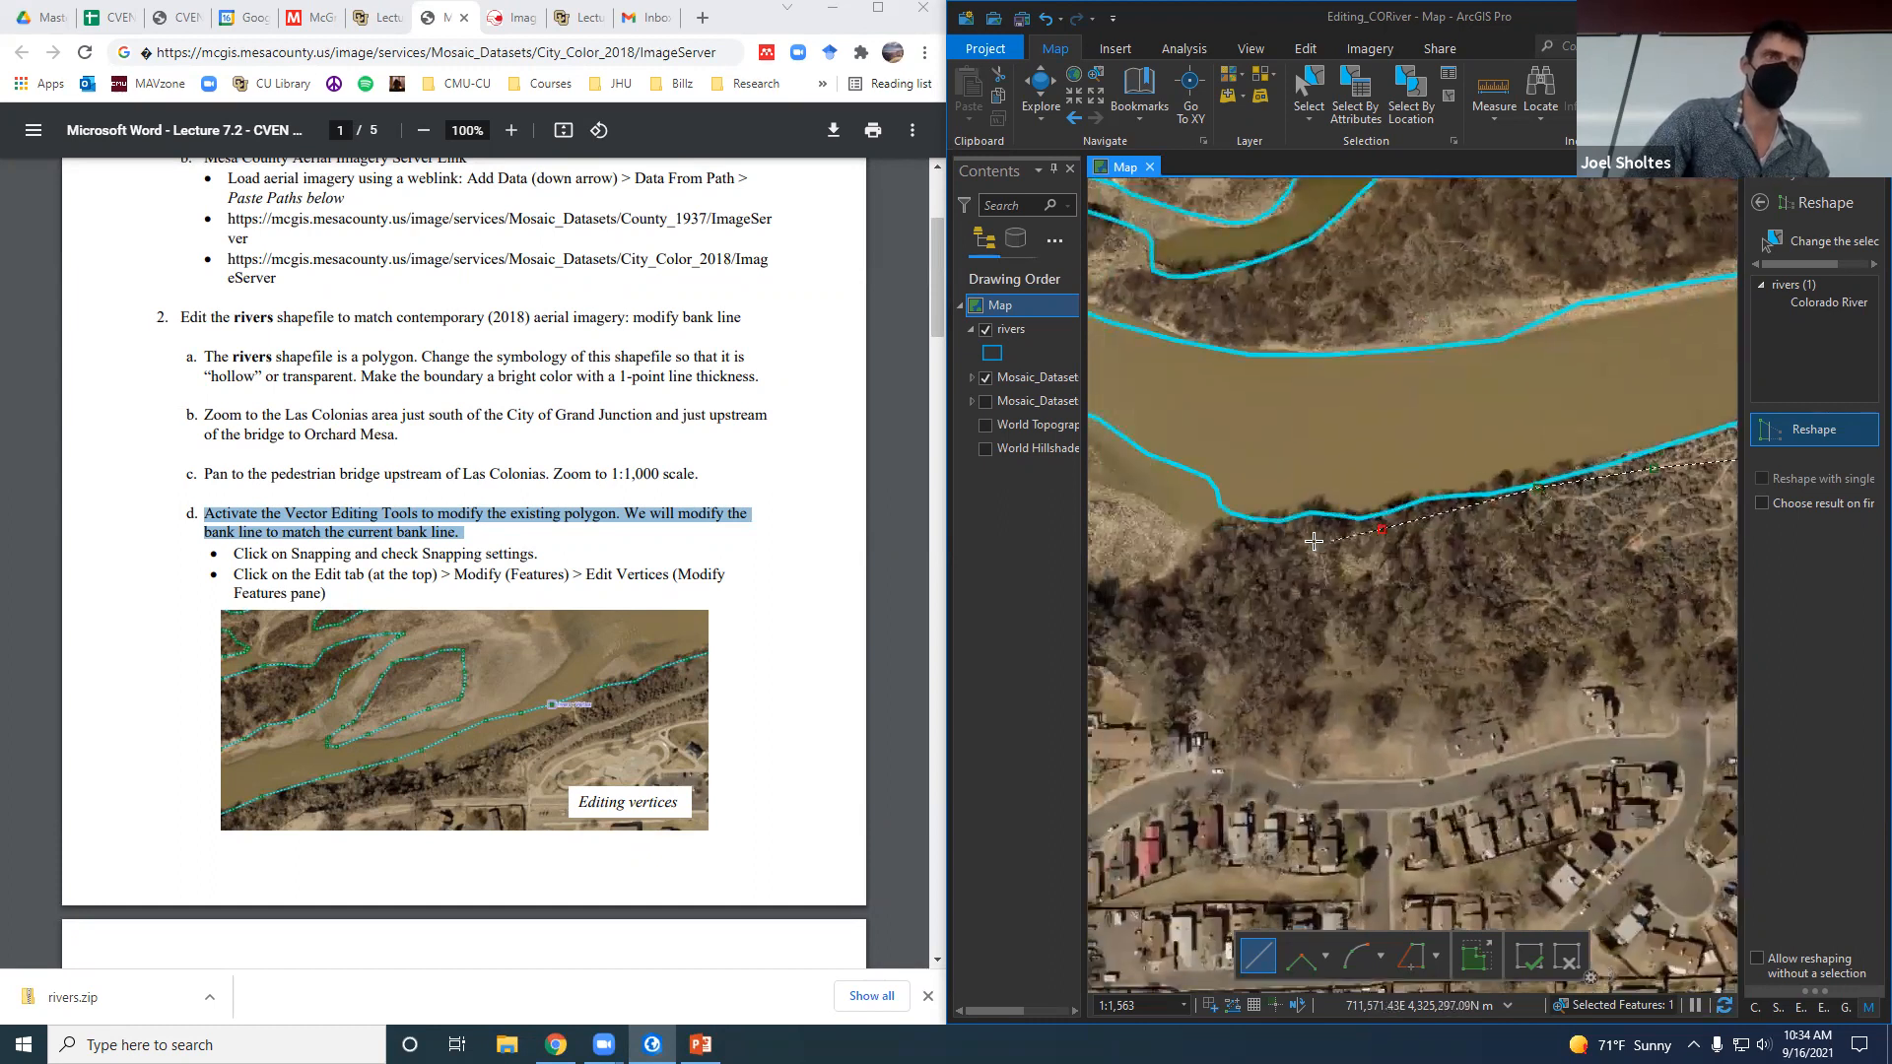
# Continue the reshape line around the gravel bar's eastern end and onto the wooded south bank of the side channel.
pyautogui.click(1232, 540)
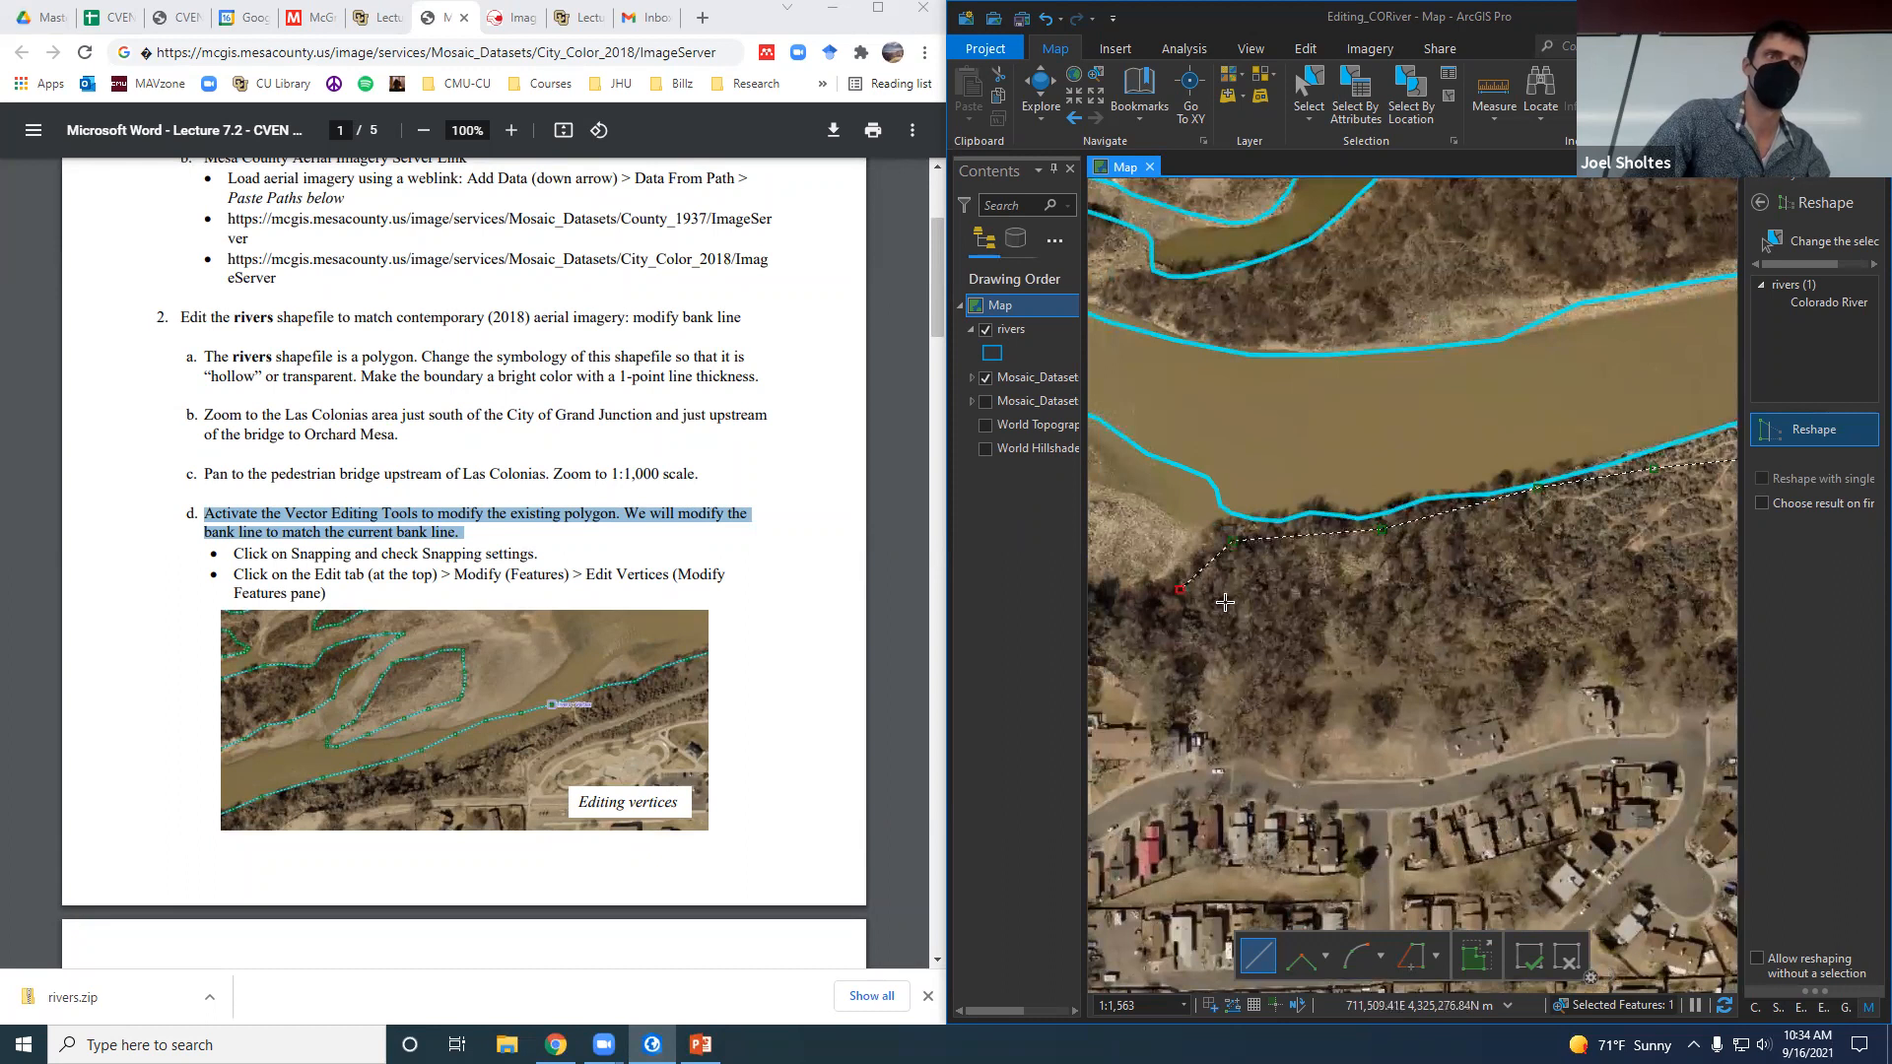
pyautogui.moveTo(1225, 602); pyautogui.dragTo(1608, 539)
pyautogui.scroll(2, 1609, 539)
pyautogui.click(1389, 541)
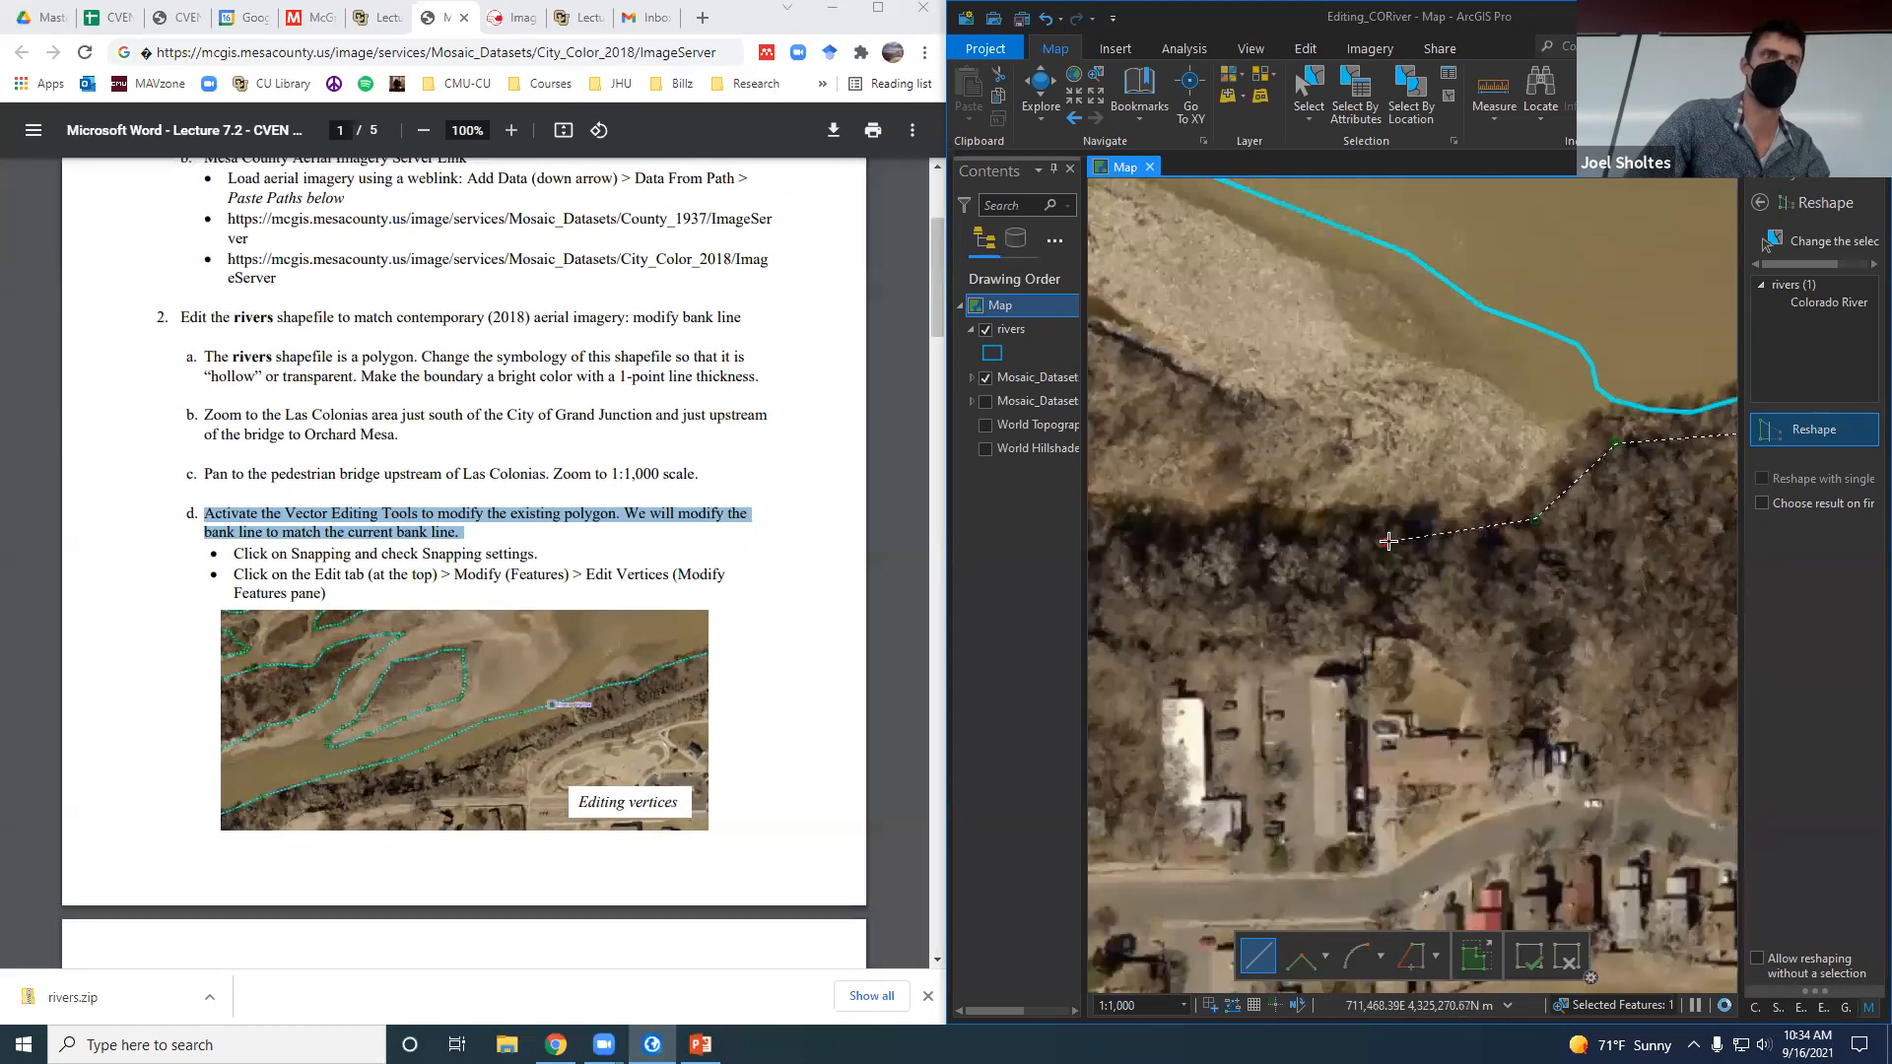
pyautogui.click(1217, 546)
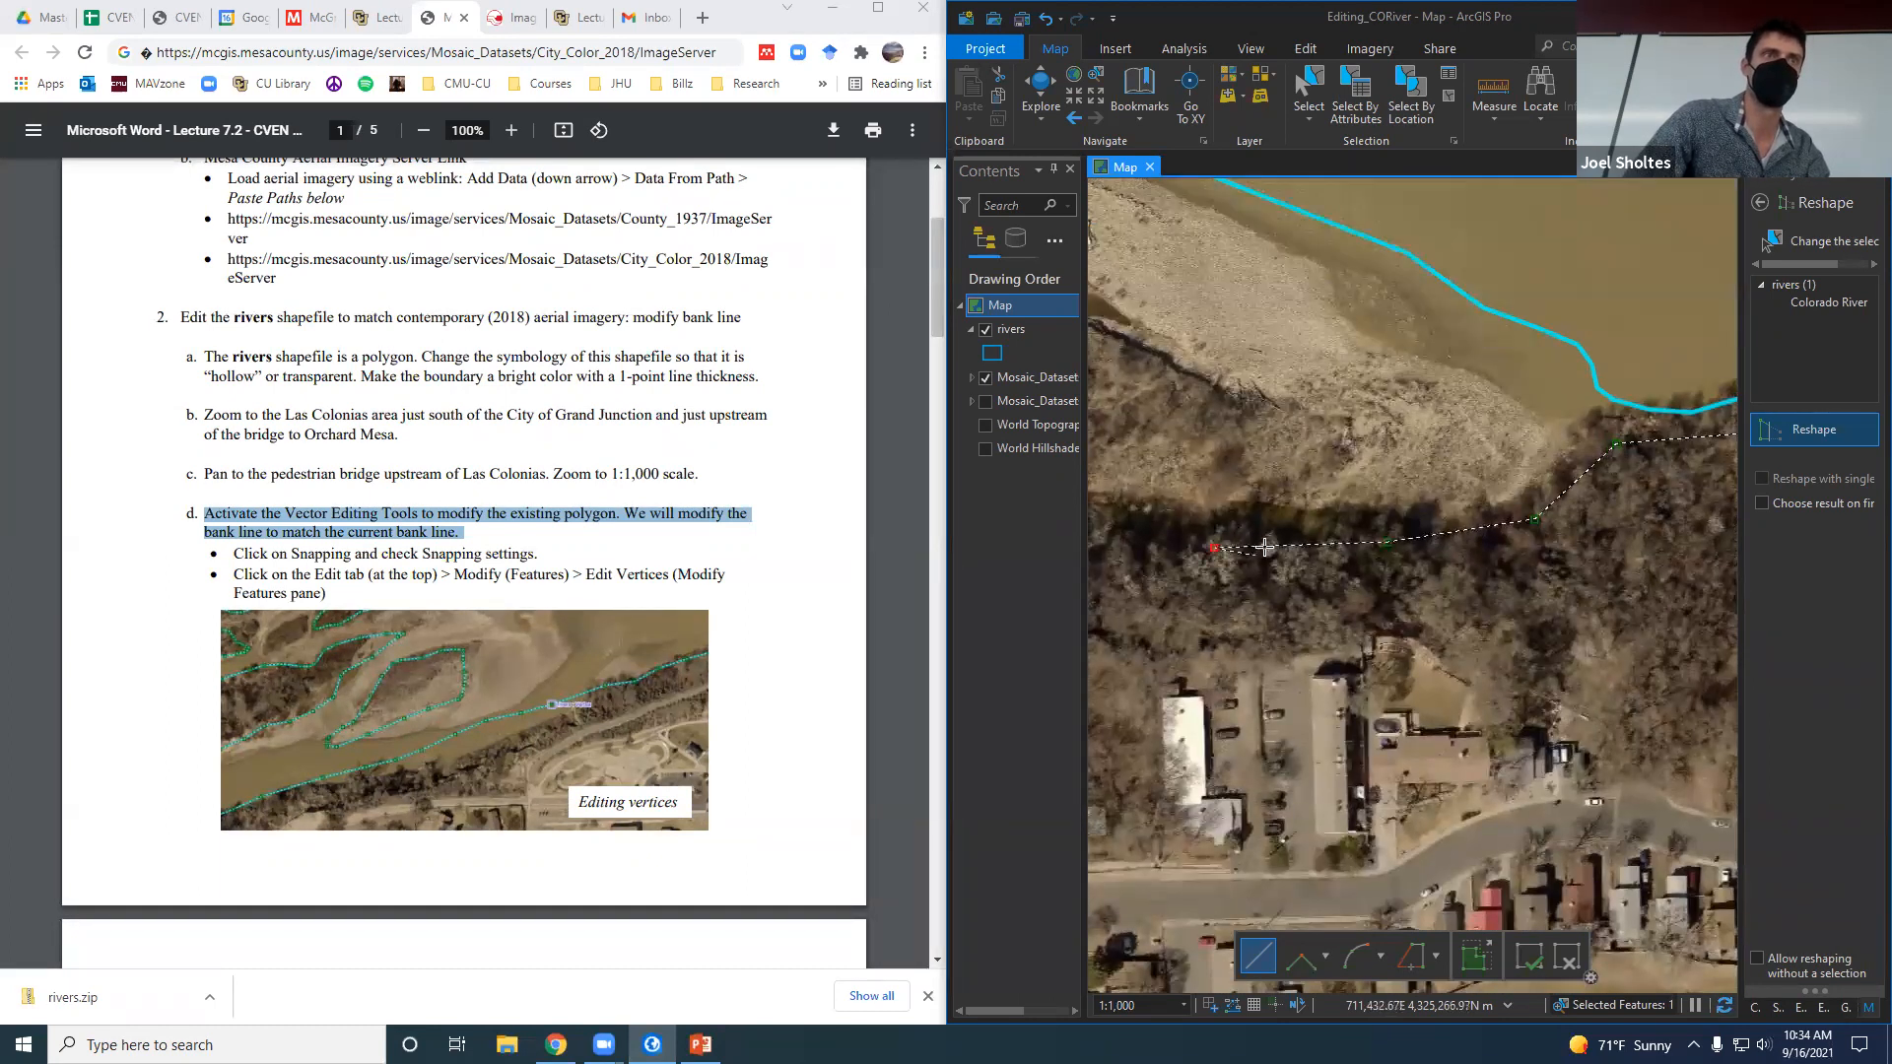
# Extend the reshape line westward along the side channel's tree-covered south bank, north of the houses.
pyautogui.moveTo(1480, 503); pyautogui.dragTo(1633, 480)
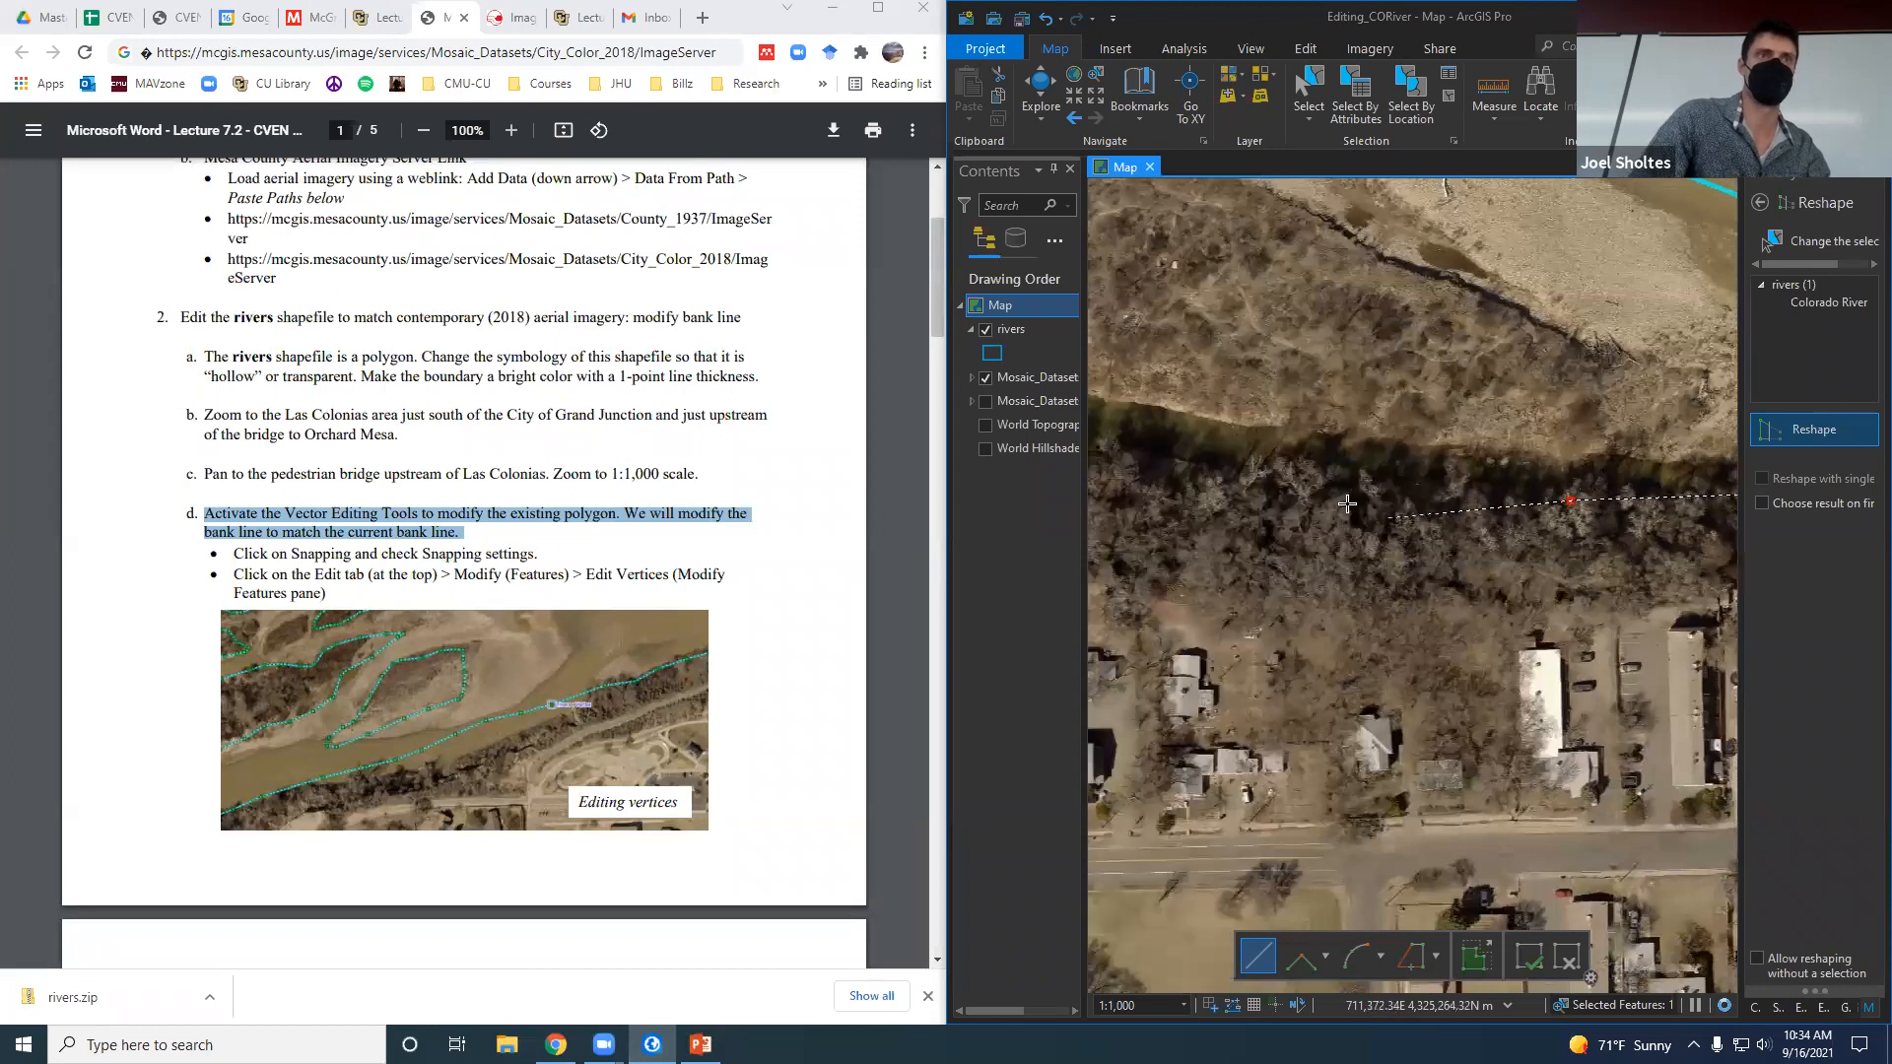
pyautogui.click(1316, 503)
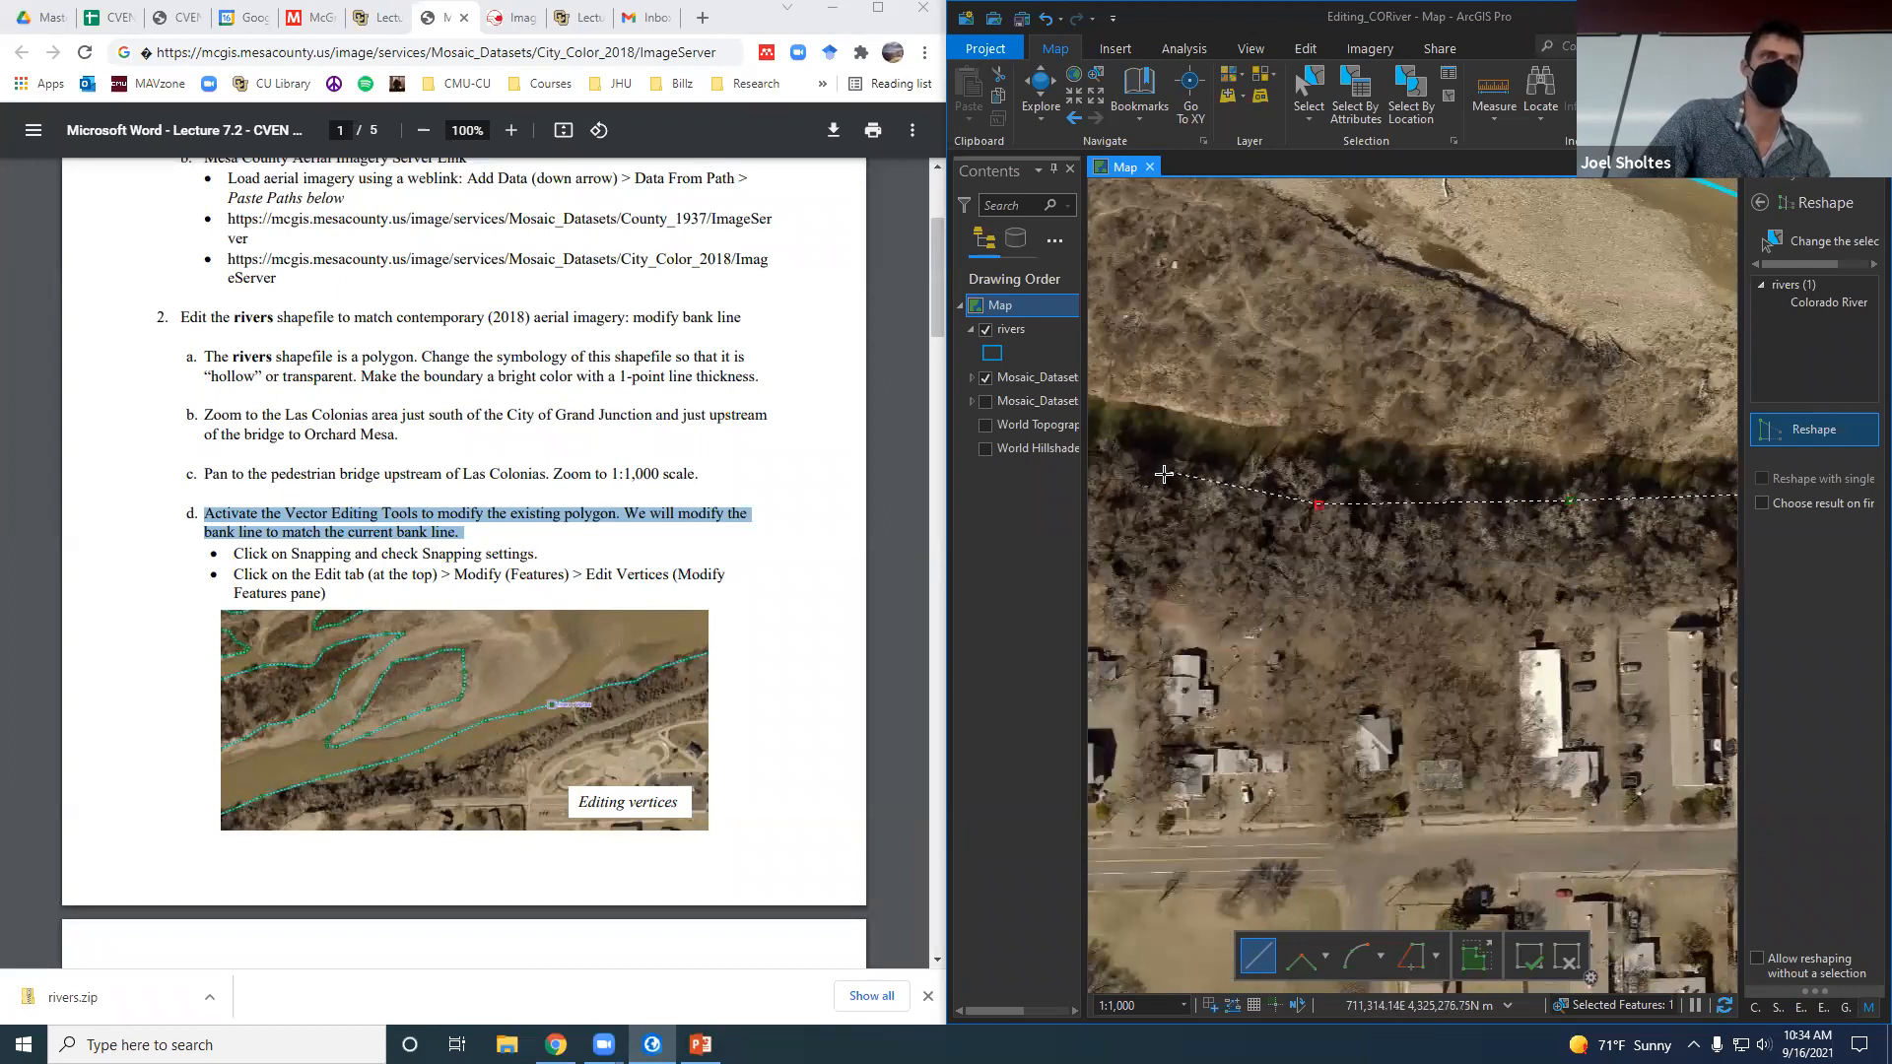
pyautogui.moveTo(1328, 436); pyautogui.dragTo(1685, 404)
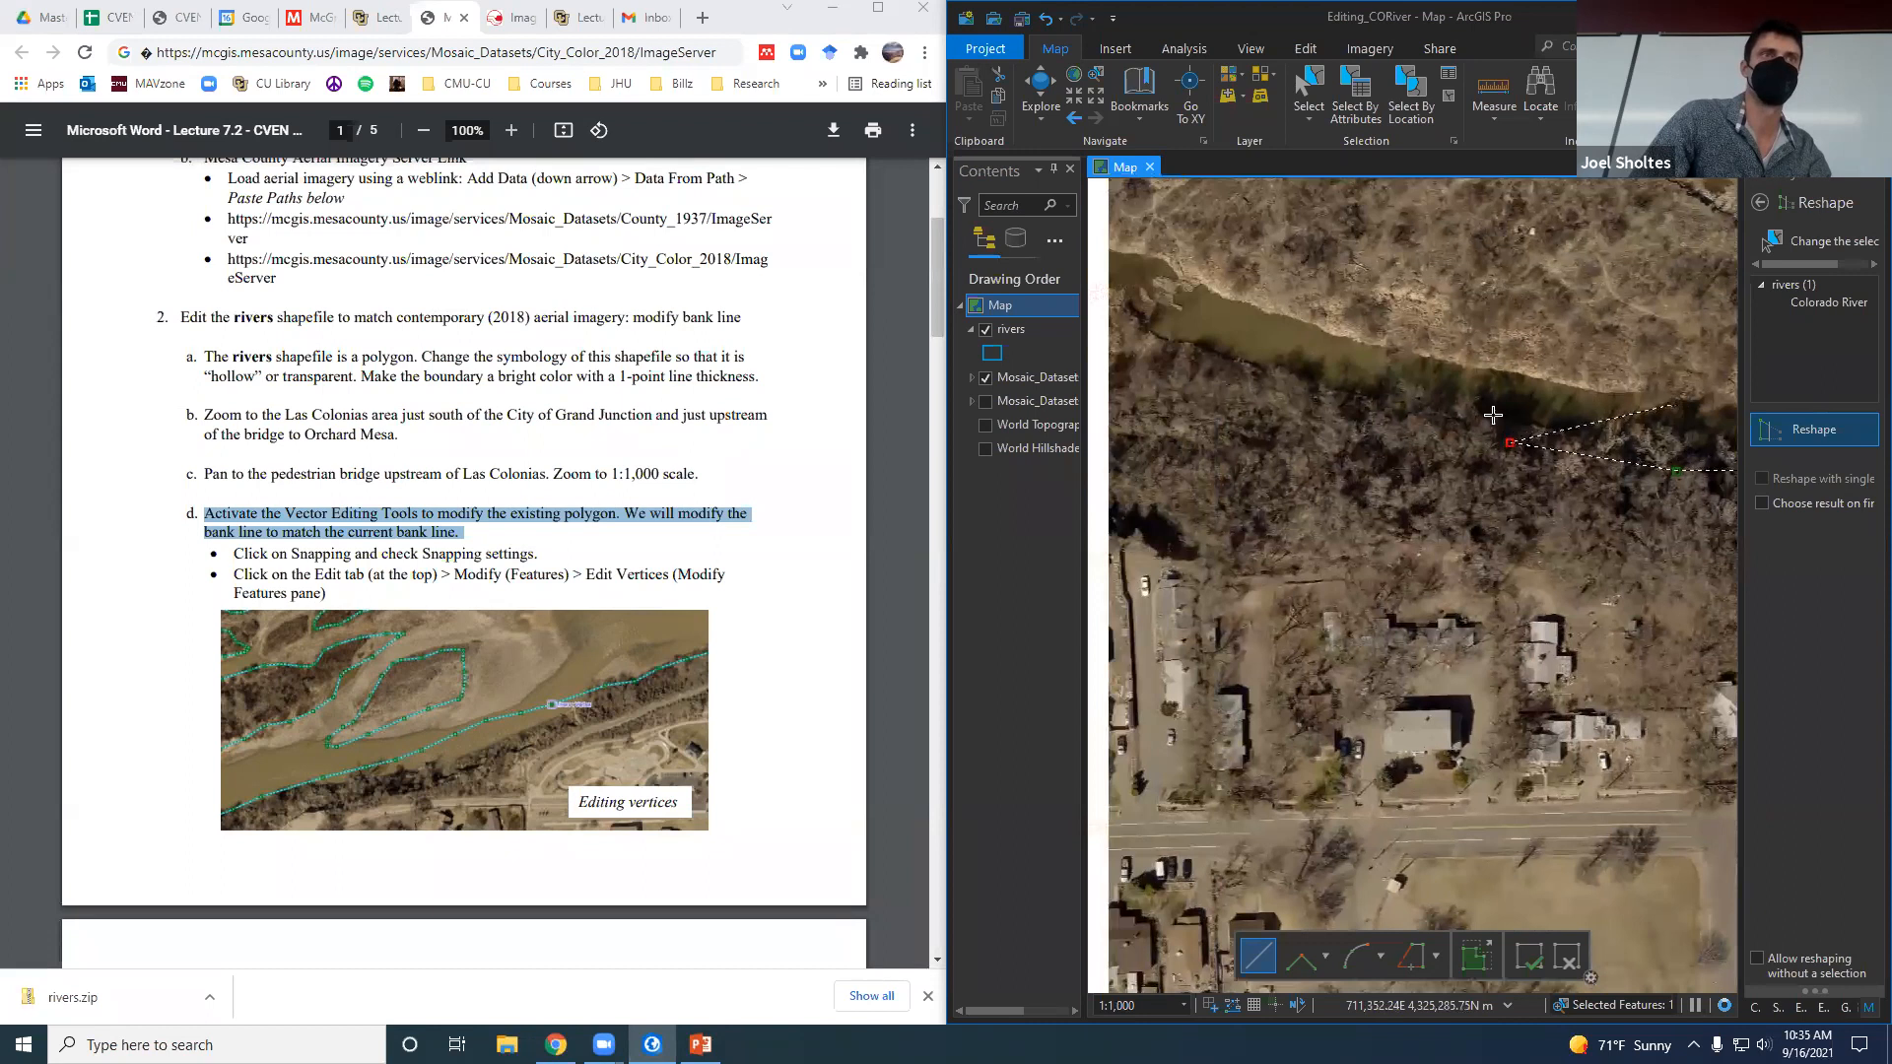
pyautogui.click(1302, 411)
pyautogui.scroll(-3, 1292, 404)
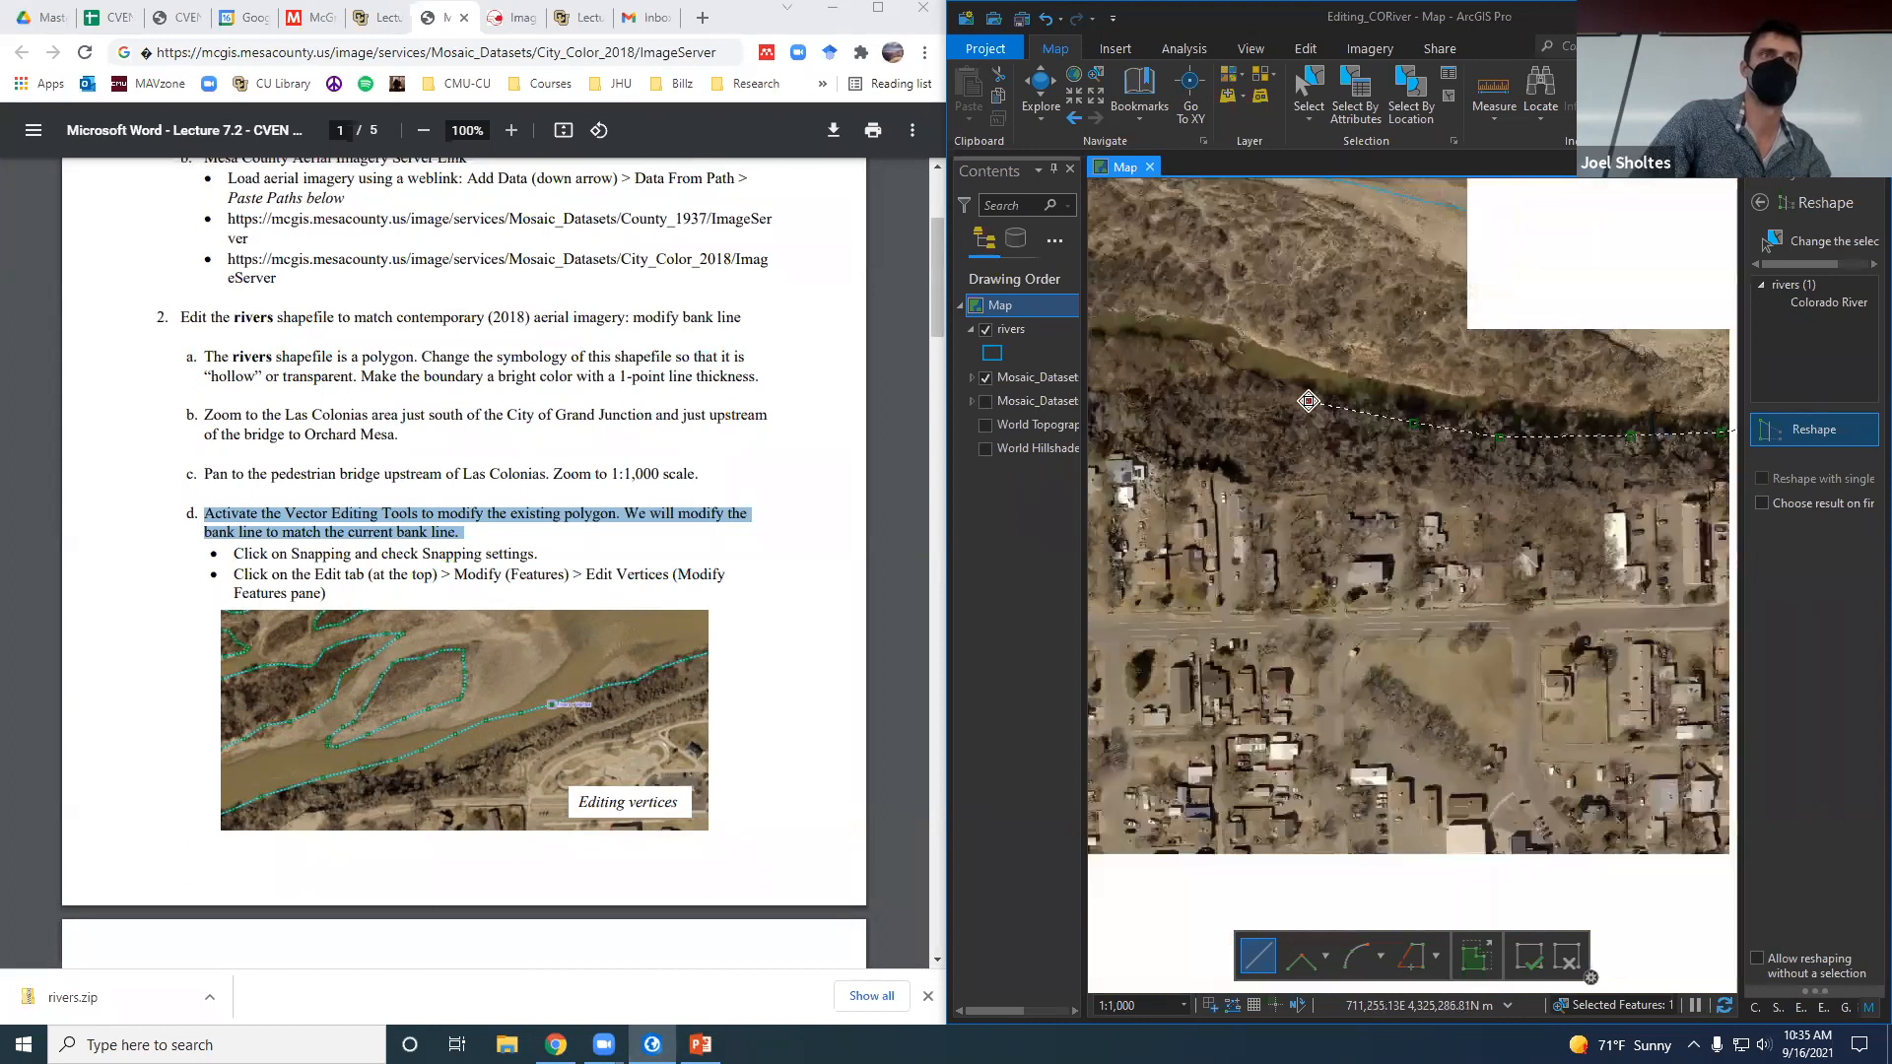
pyautogui.scroll(4, 1286, 398)
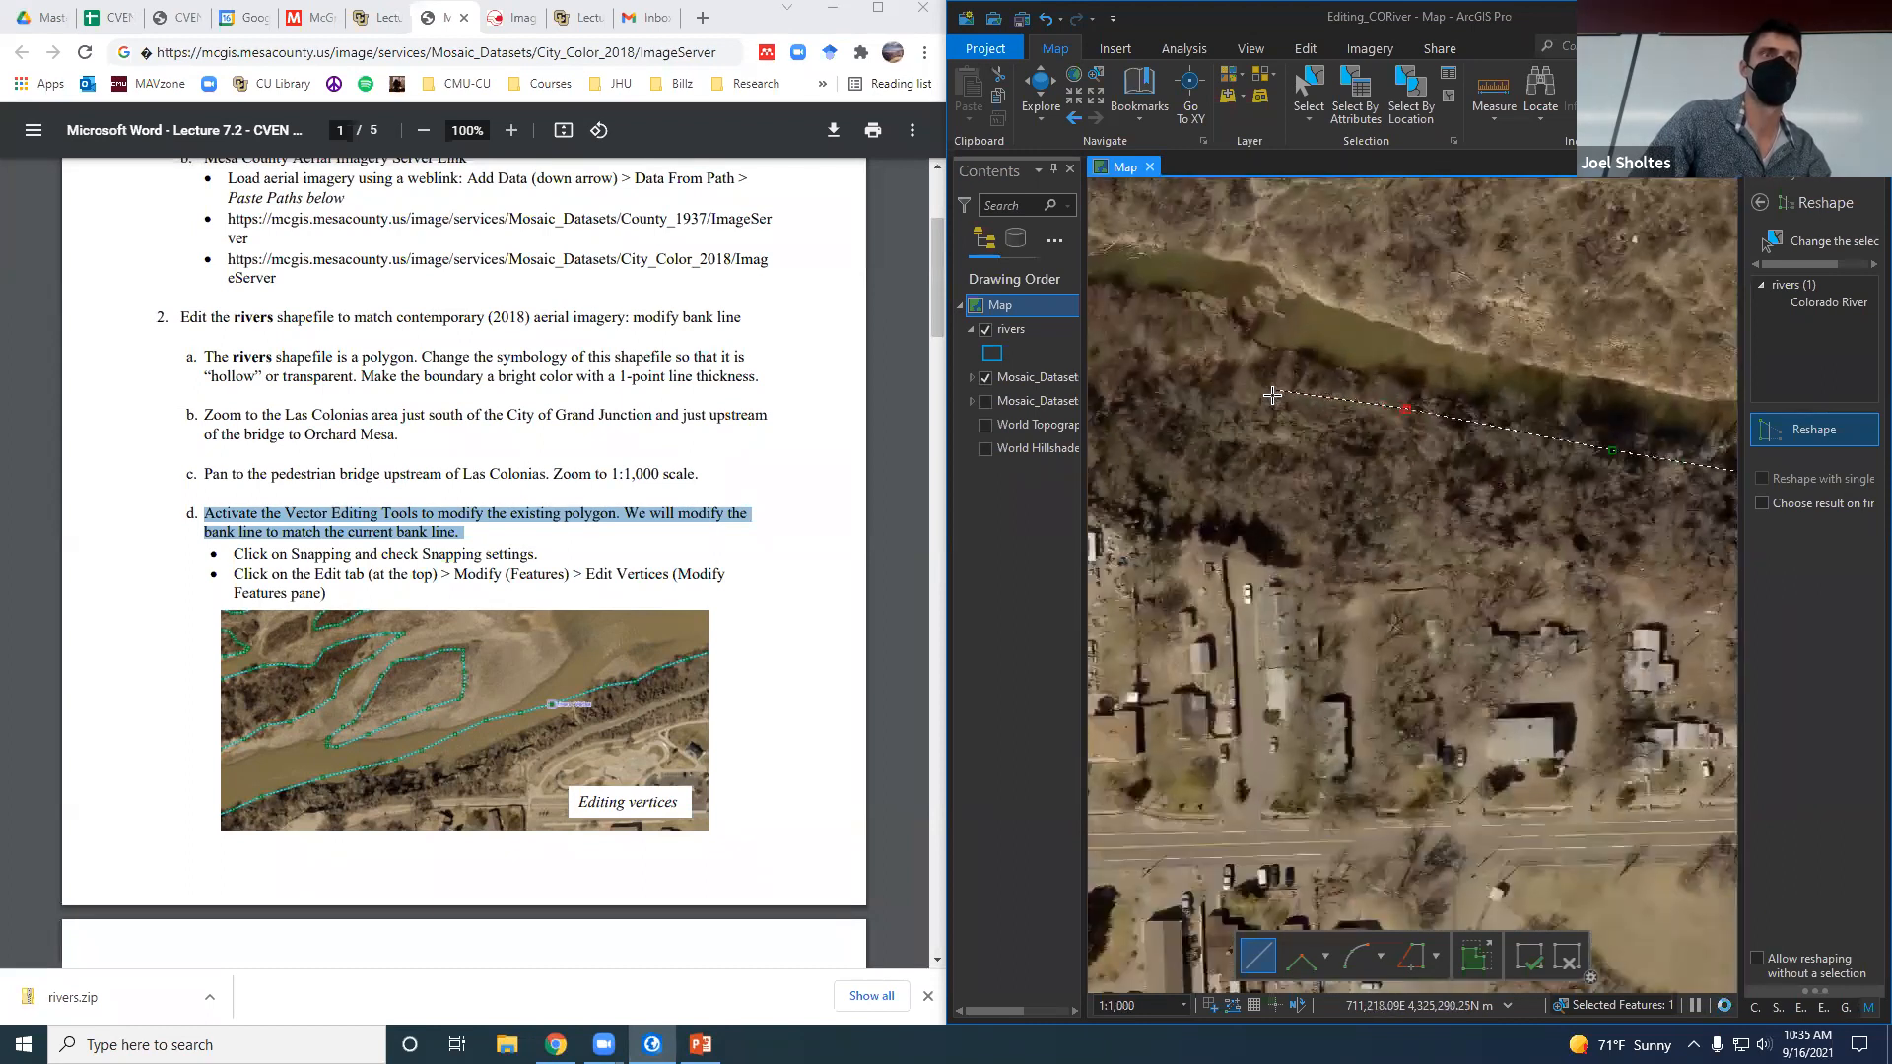
pyautogui.click(1276, 385)
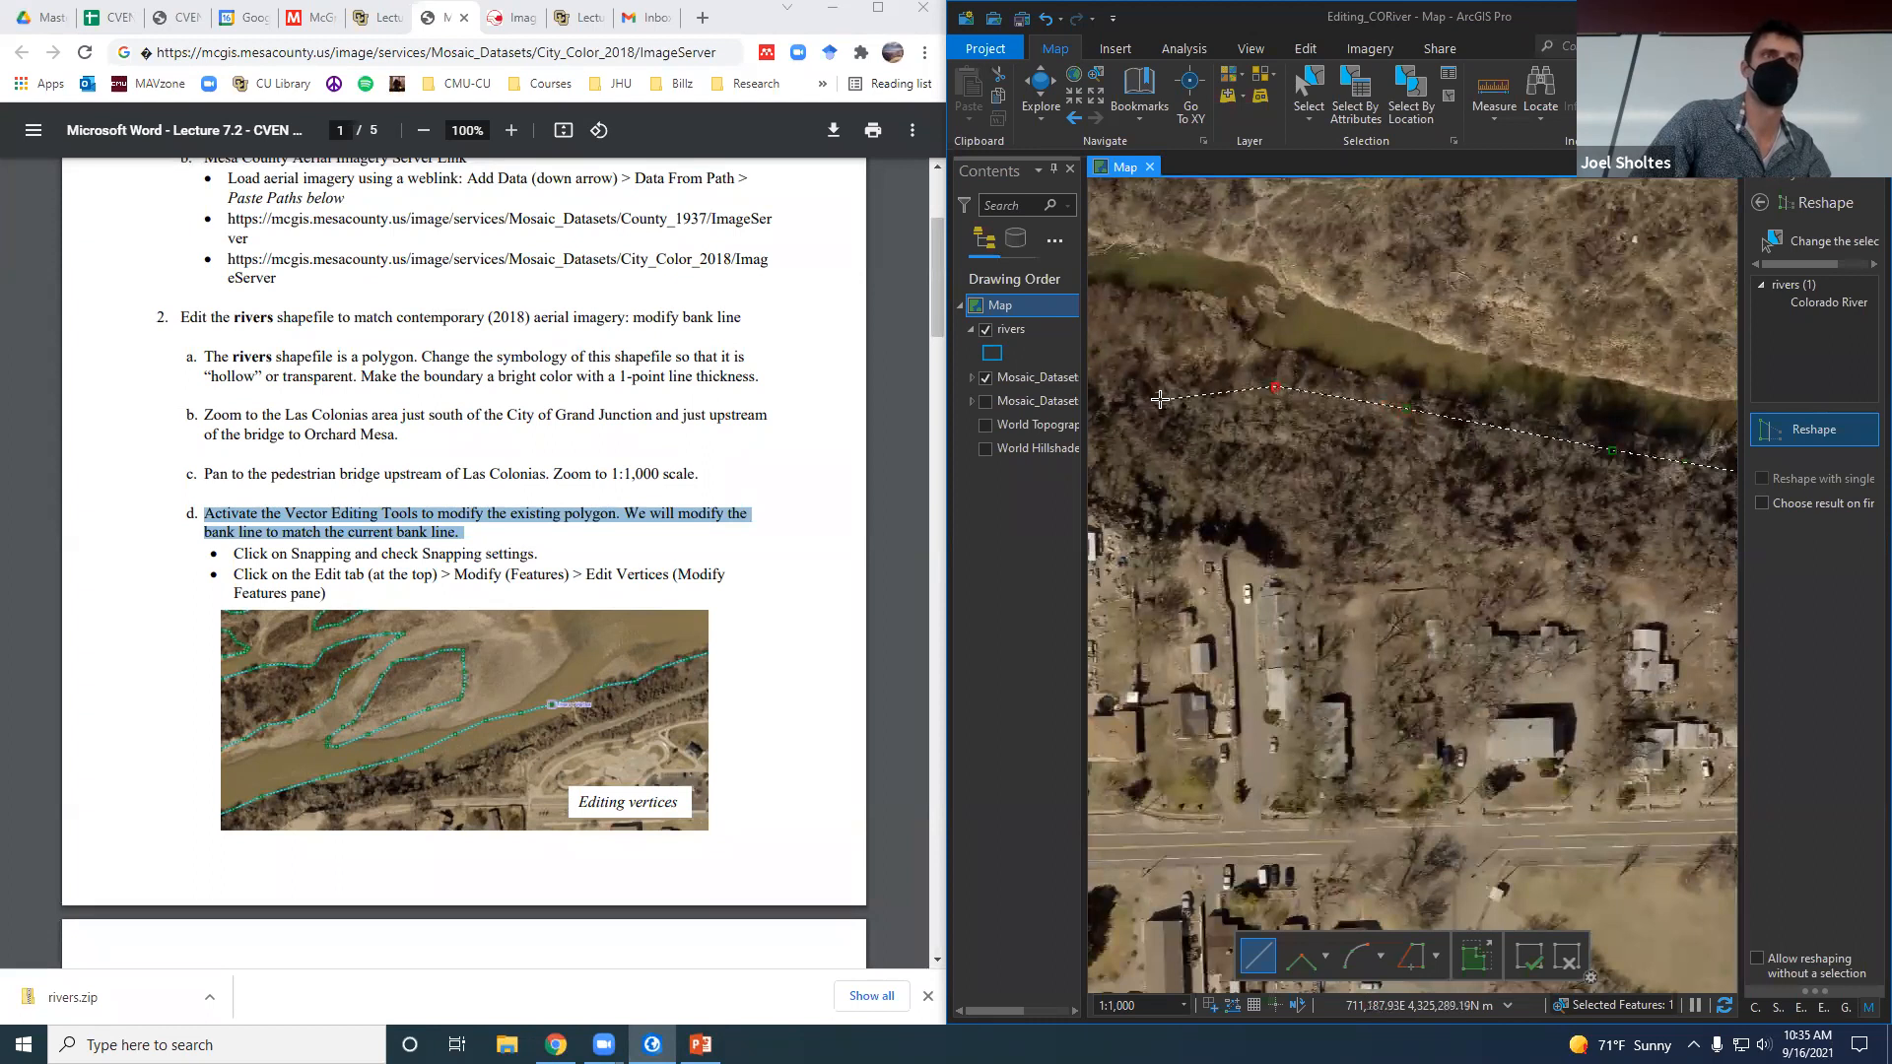
pyautogui.moveTo(1159, 401); pyautogui.dragTo(1576, 404)
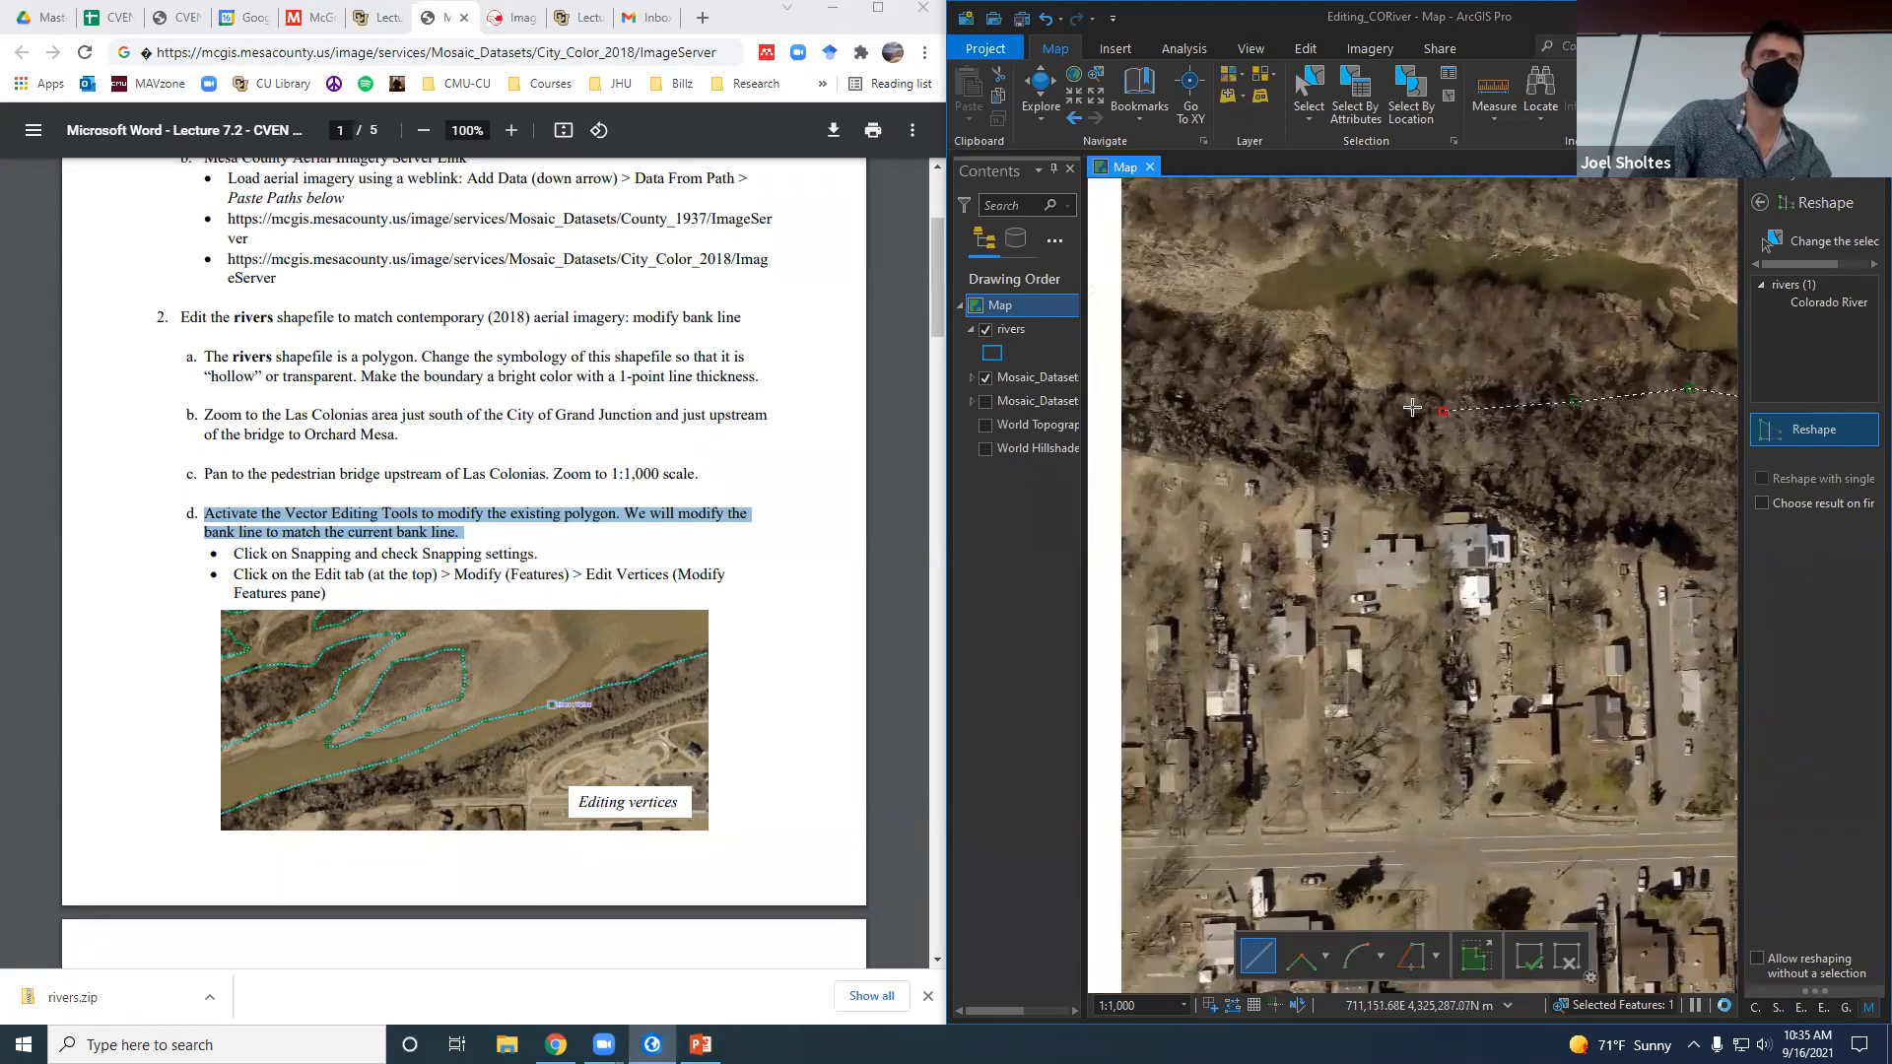
# Carry the reshape line northwest along the side channel past its mouth and finish it on the existing south bank line of the main river.
pyautogui.click(1268, 397)
pyautogui.moveTo(1174, 358); pyautogui.dragTo(1557, 455)
pyautogui.click(1380, 414)
pyautogui.click(1232, 345)
pyautogui.moveTo(1294, 353); pyautogui.dragTo(1639, 559)
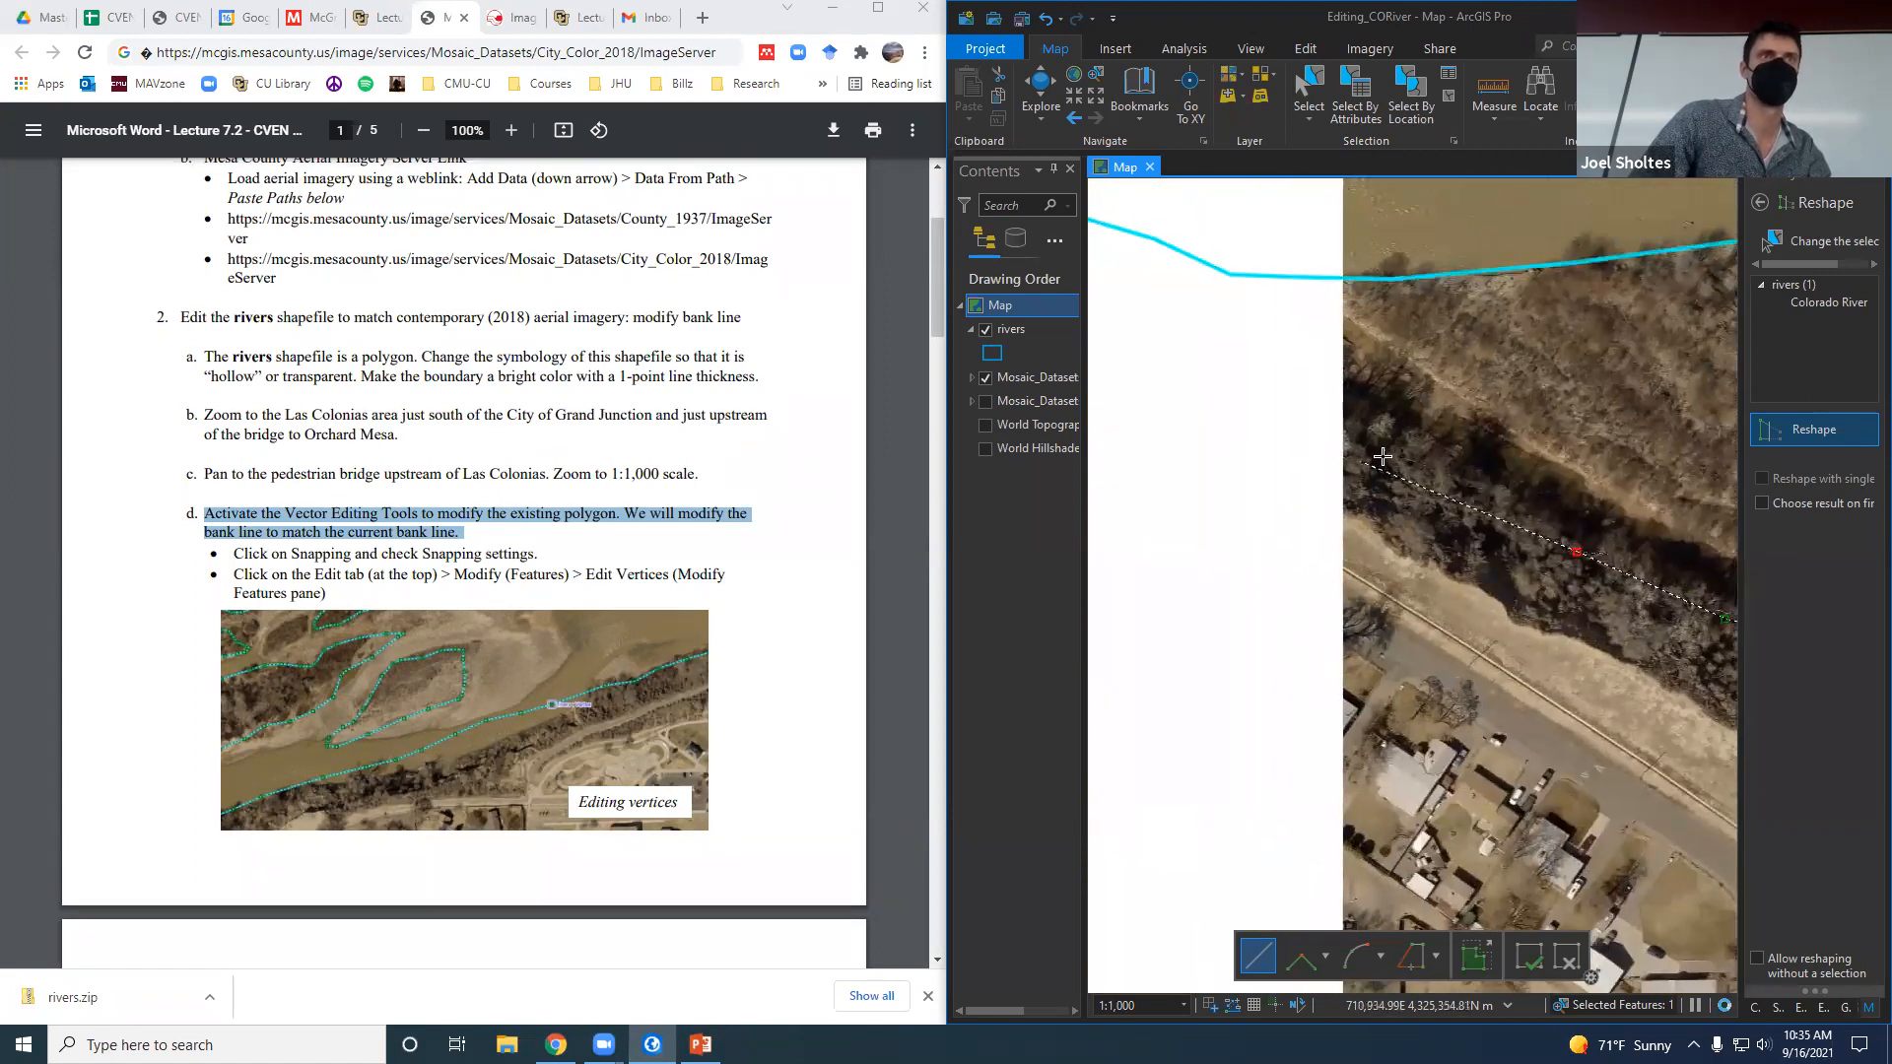
pyautogui.click(1415, 460)
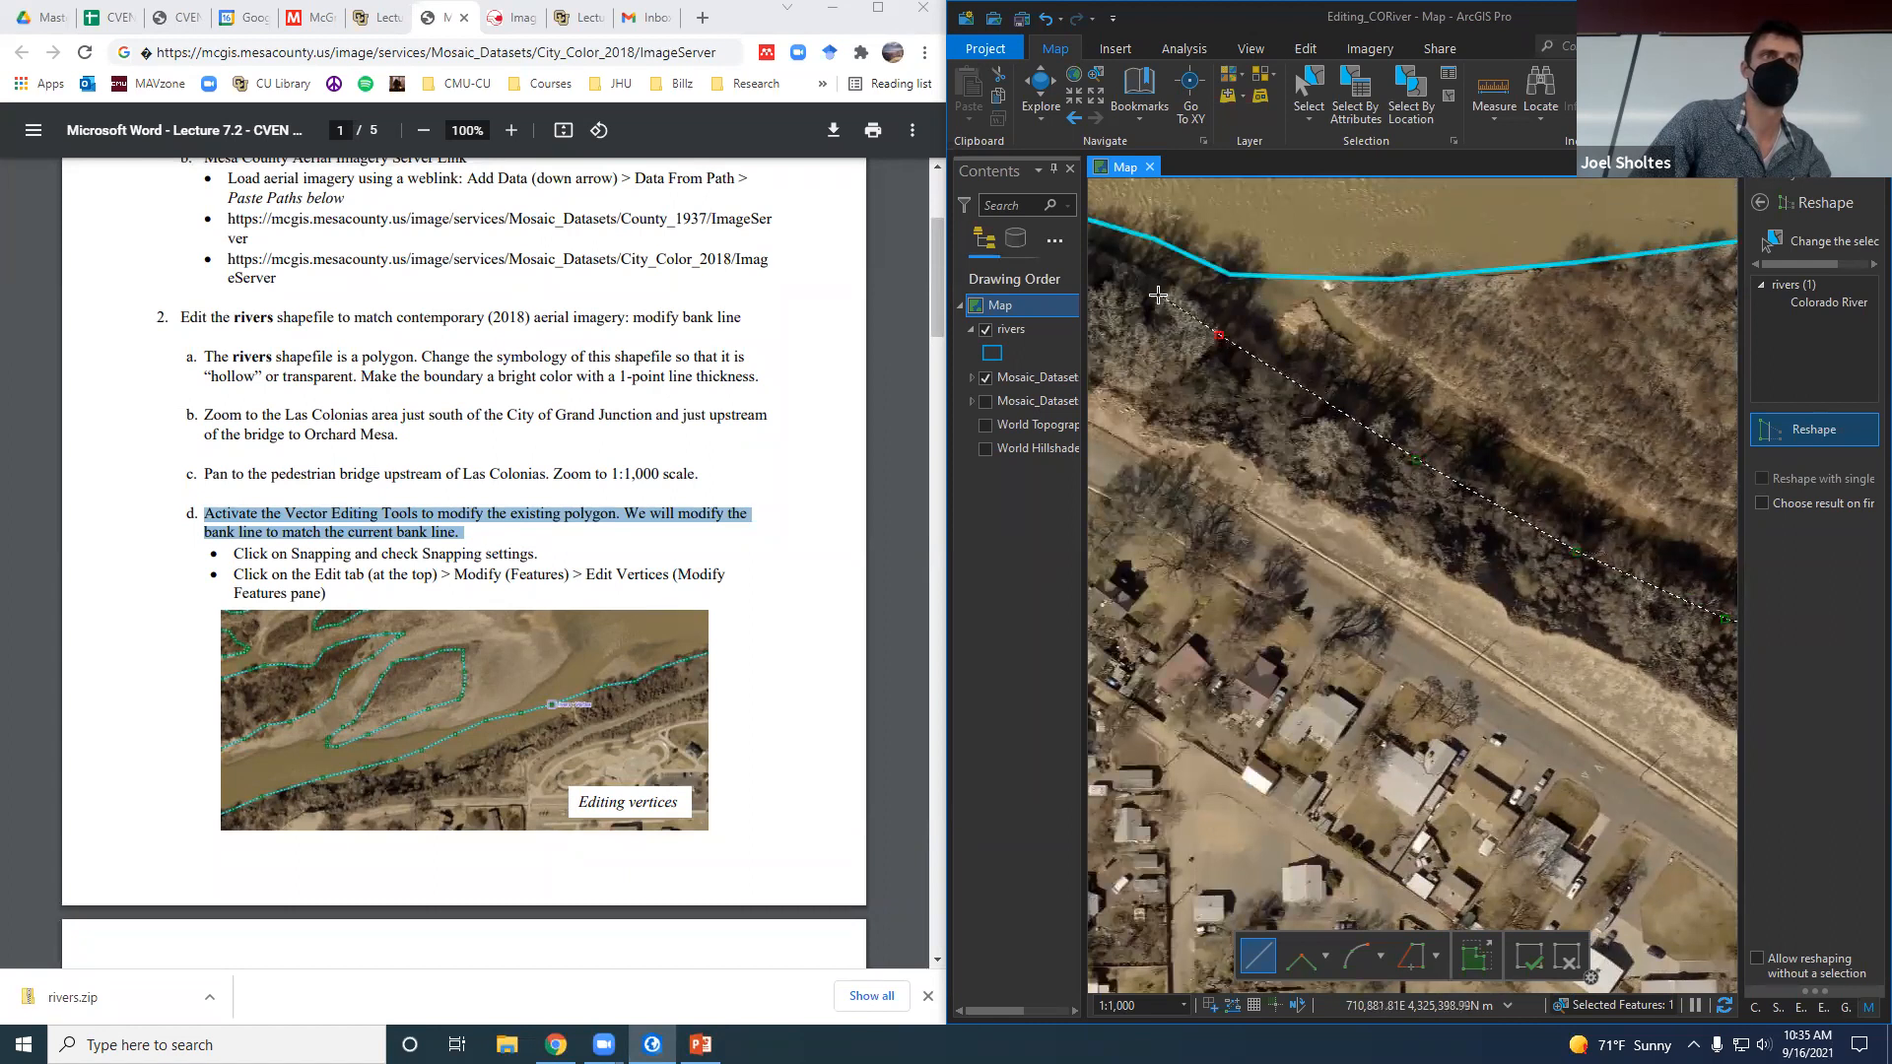
pyautogui.moveTo(1171, 300); pyautogui.dragTo(1454, 510)
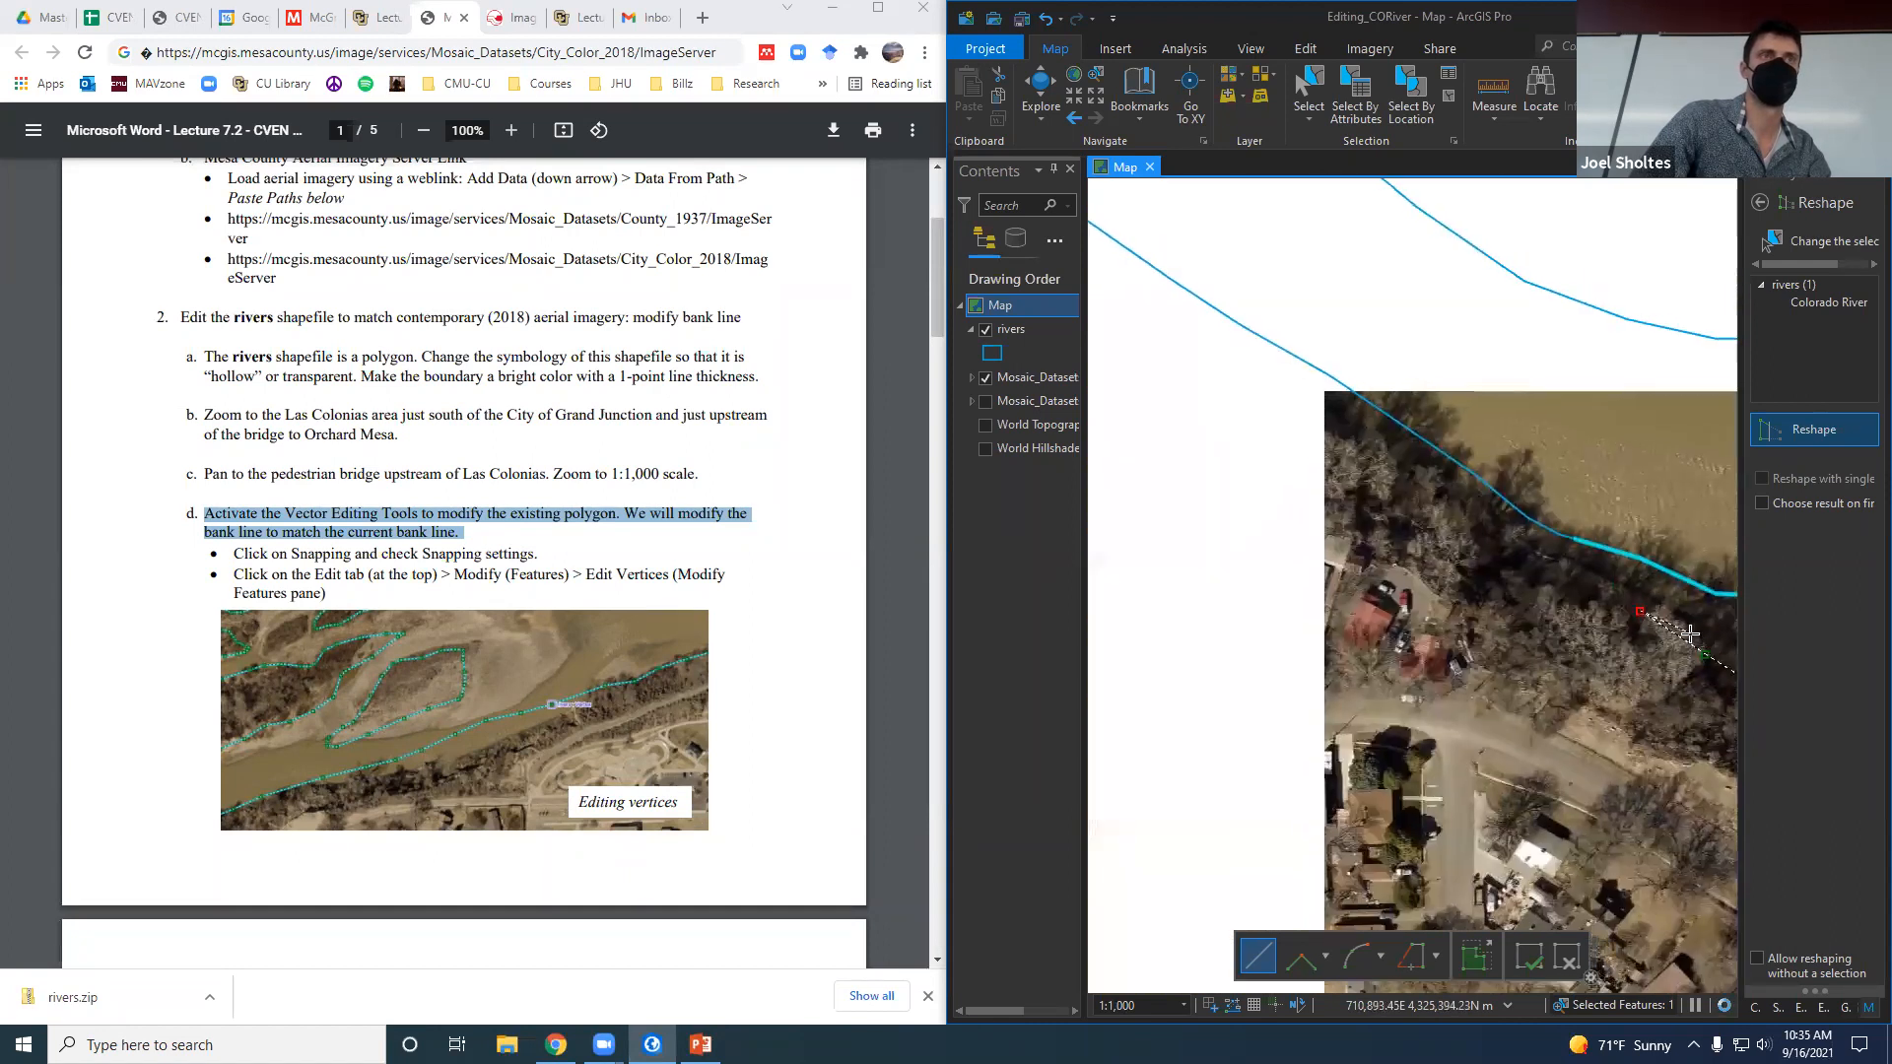
pyautogui.click(1455, 509)
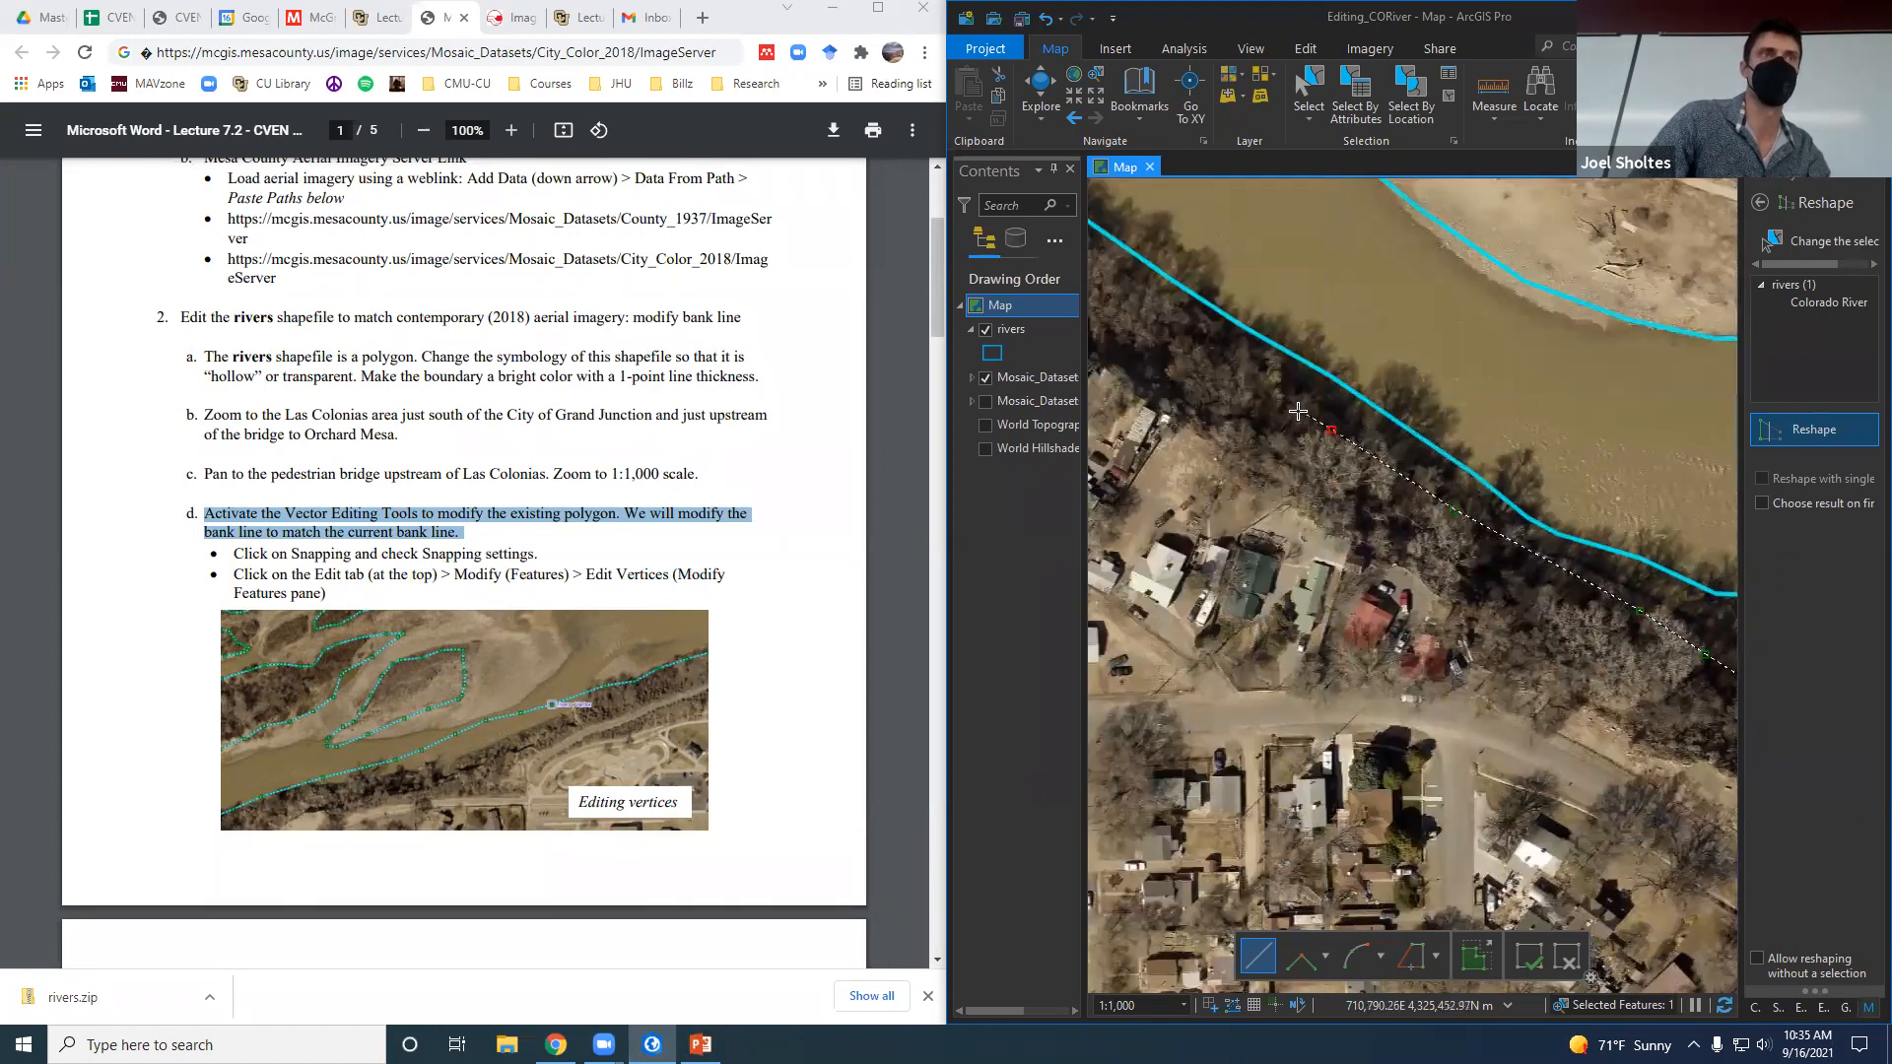
pyautogui.doubleClick(1279, 334)
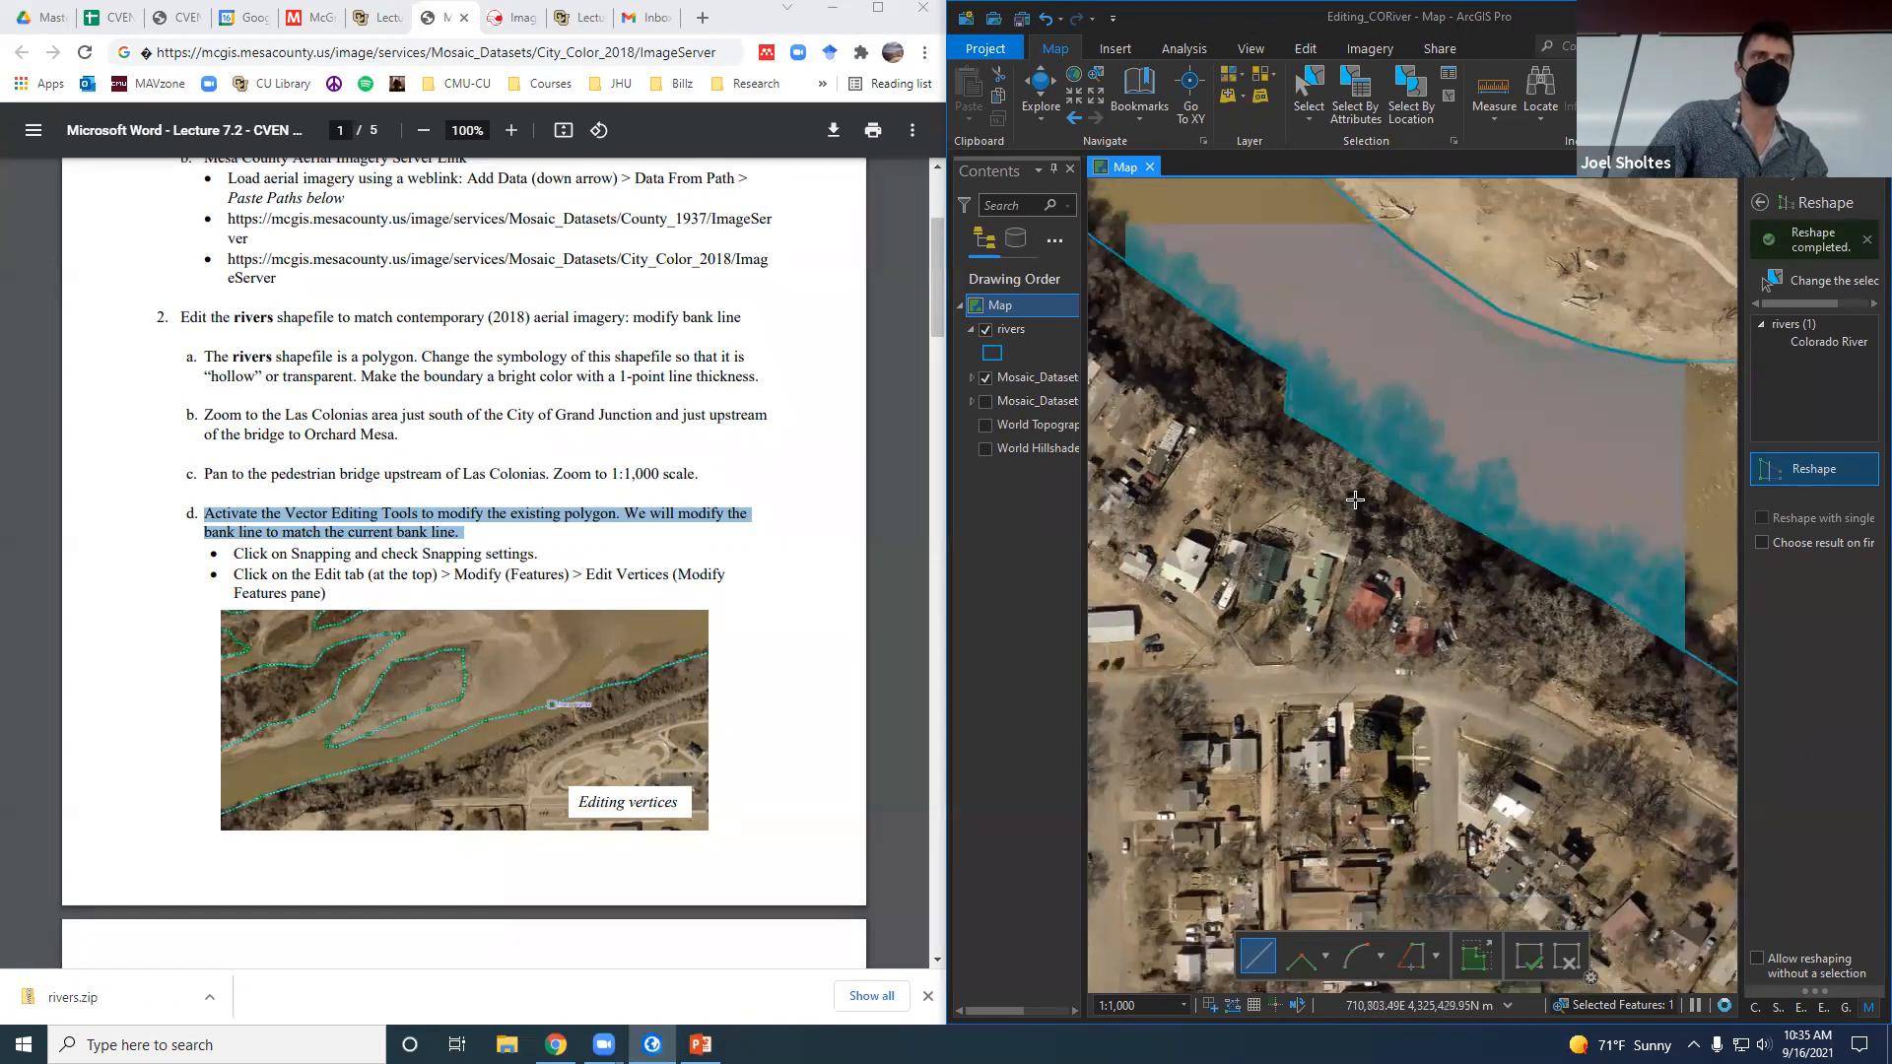
# Use Edit Vertices to move the south bank vertices west of the step at the reshape's end into the tree line, and finish the edit.
pyautogui.scroll(-2, 1355, 500)
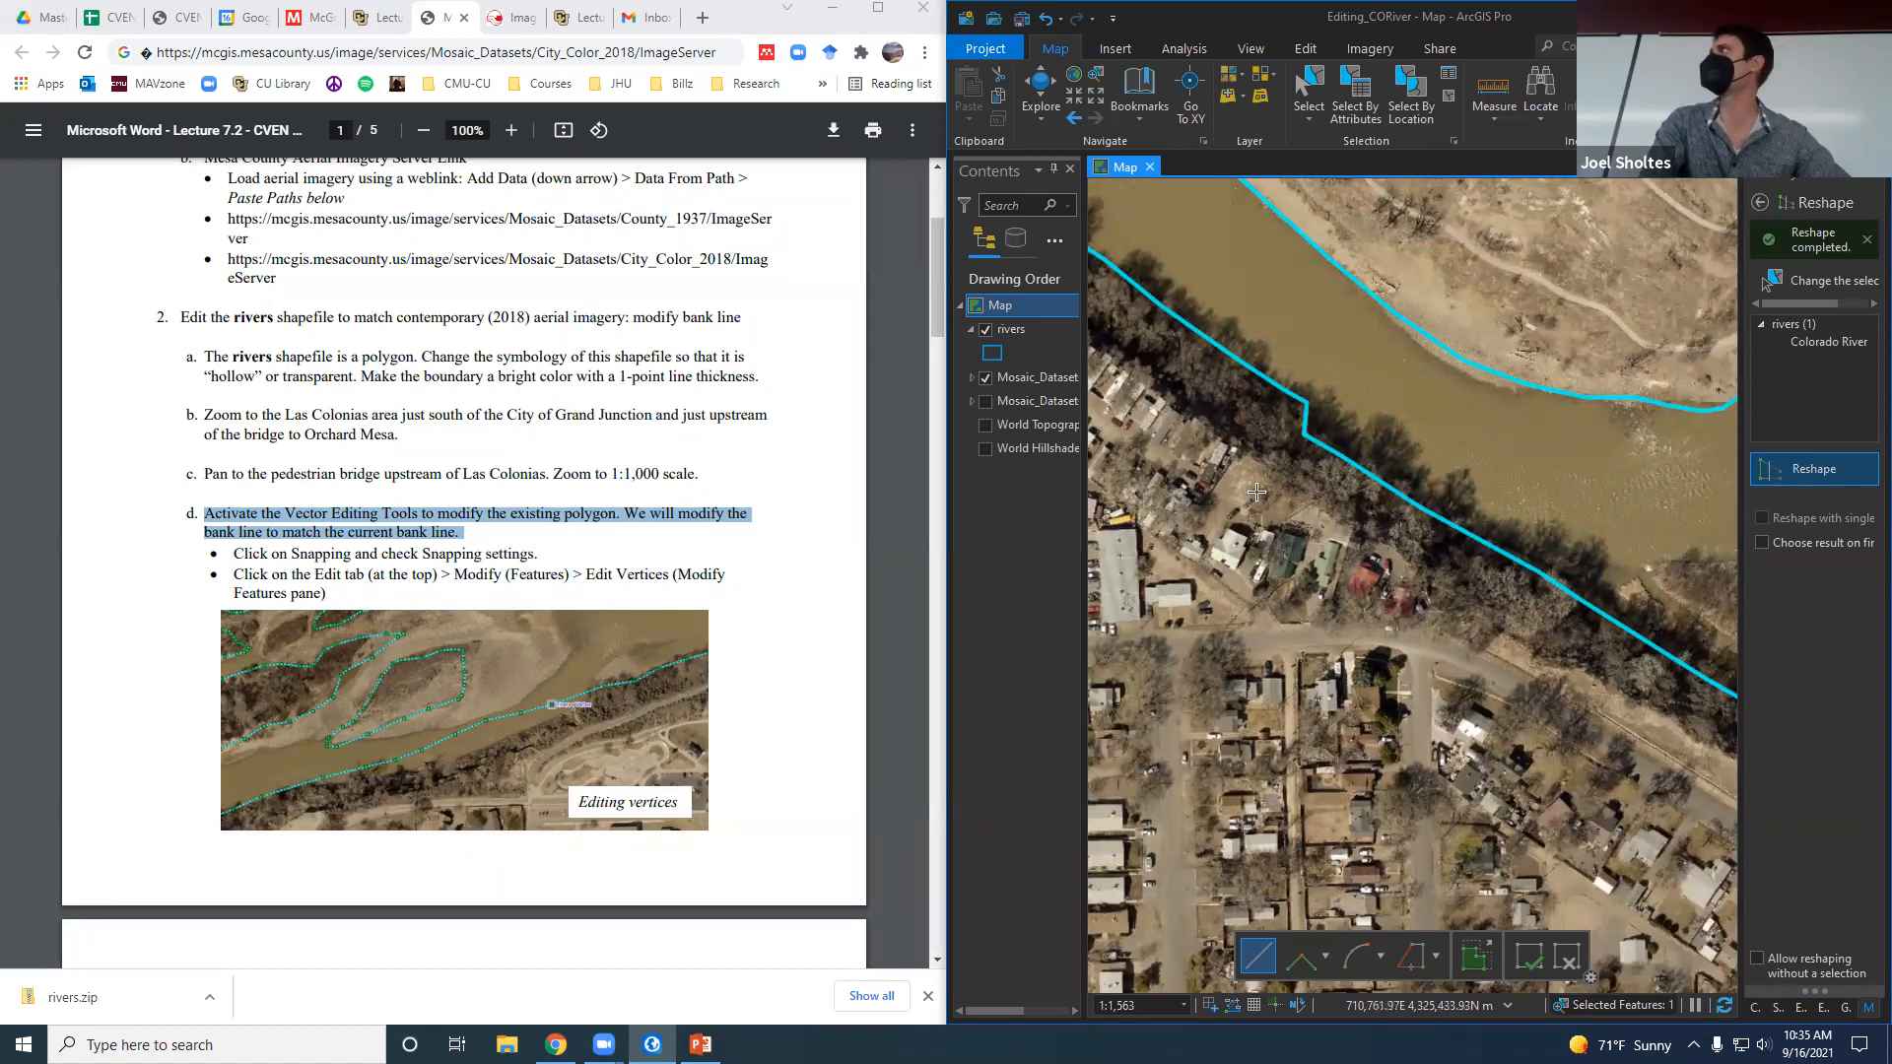
pyautogui.click(1762, 203)
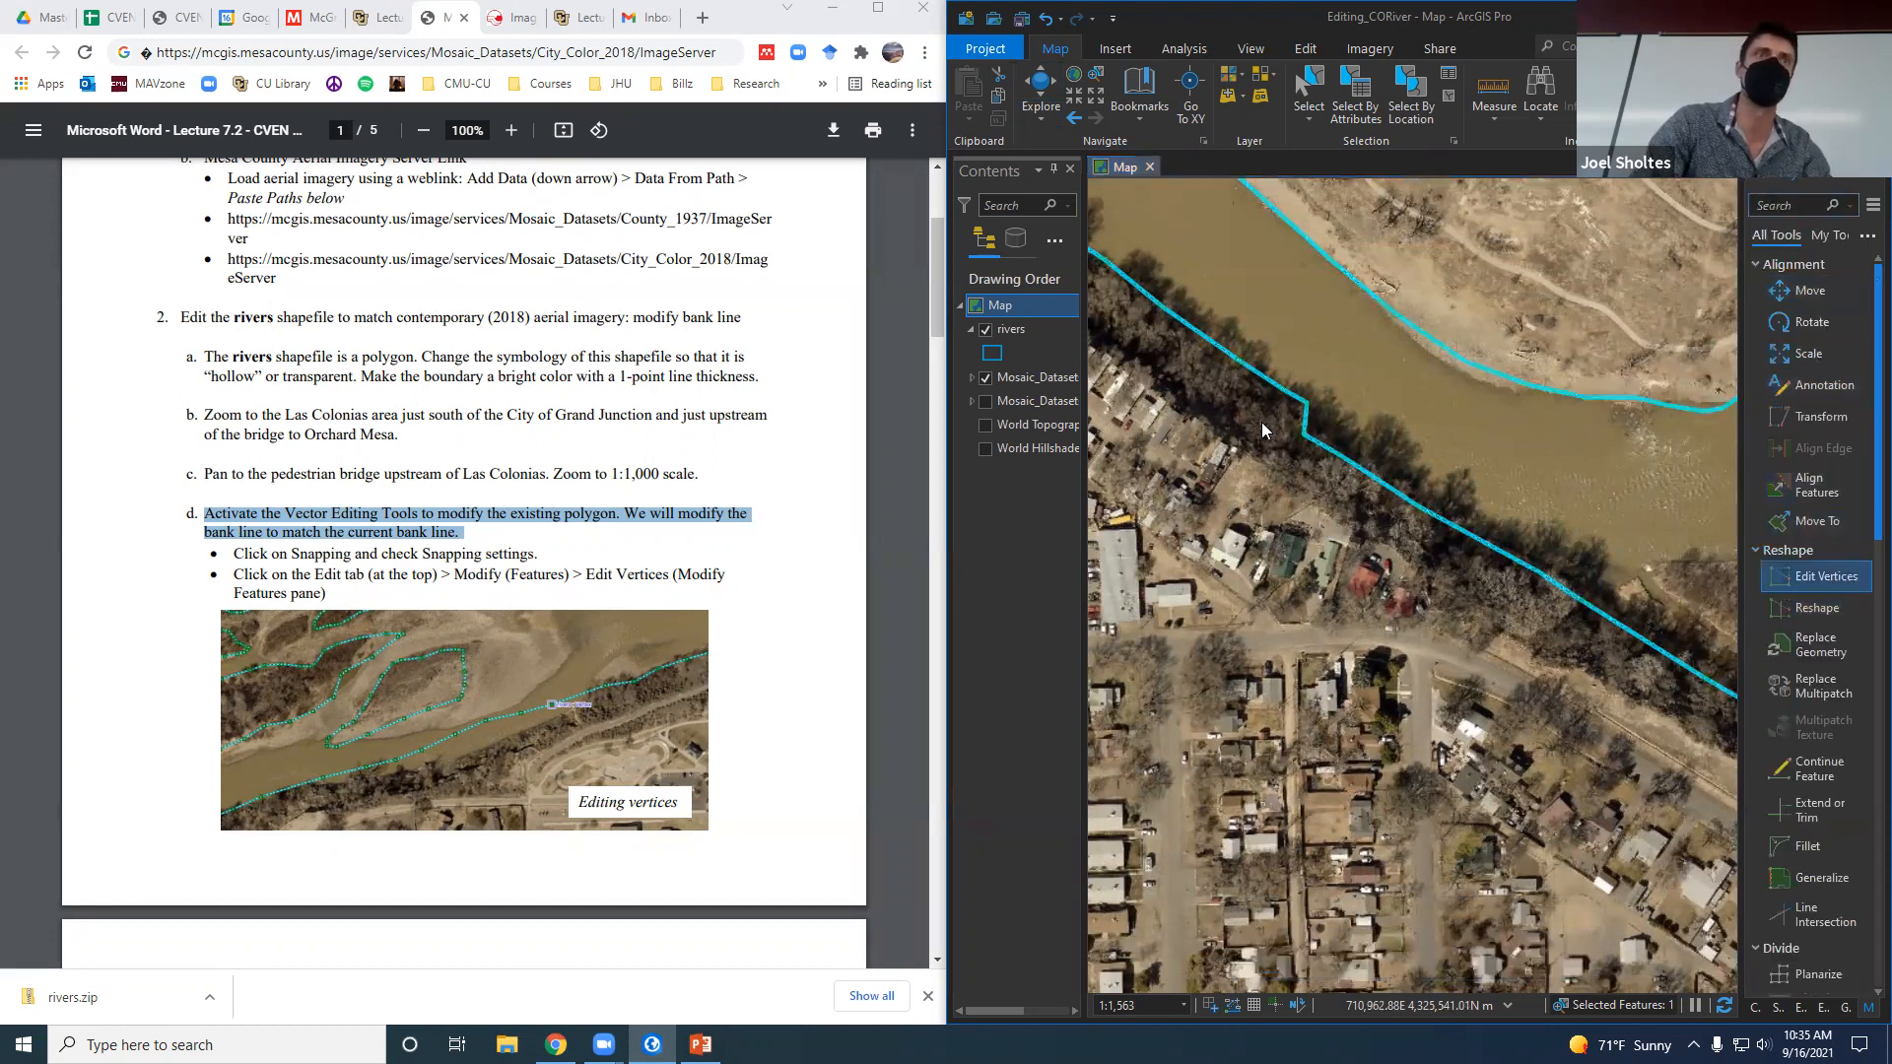
pyautogui.moveTo(1304, 401); pyautogui.dragTo(1111, 268)
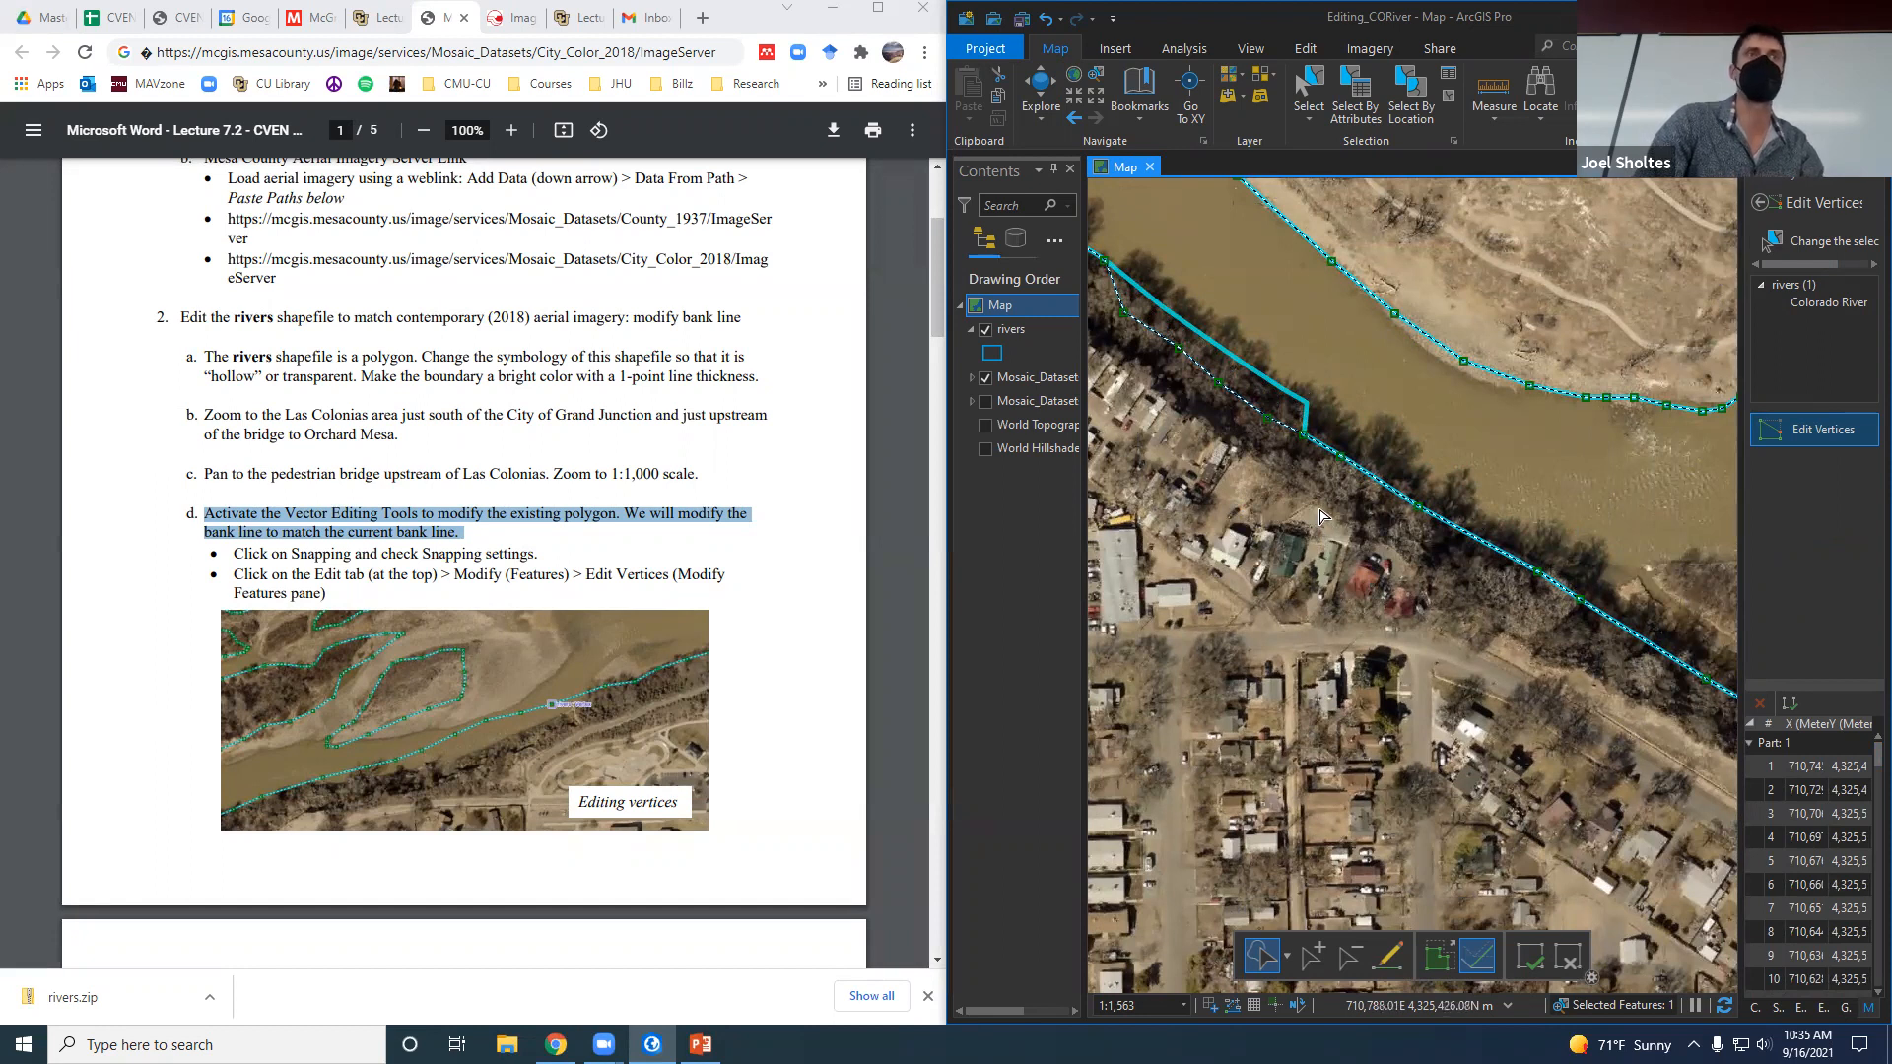
pyautogui.press('F2')
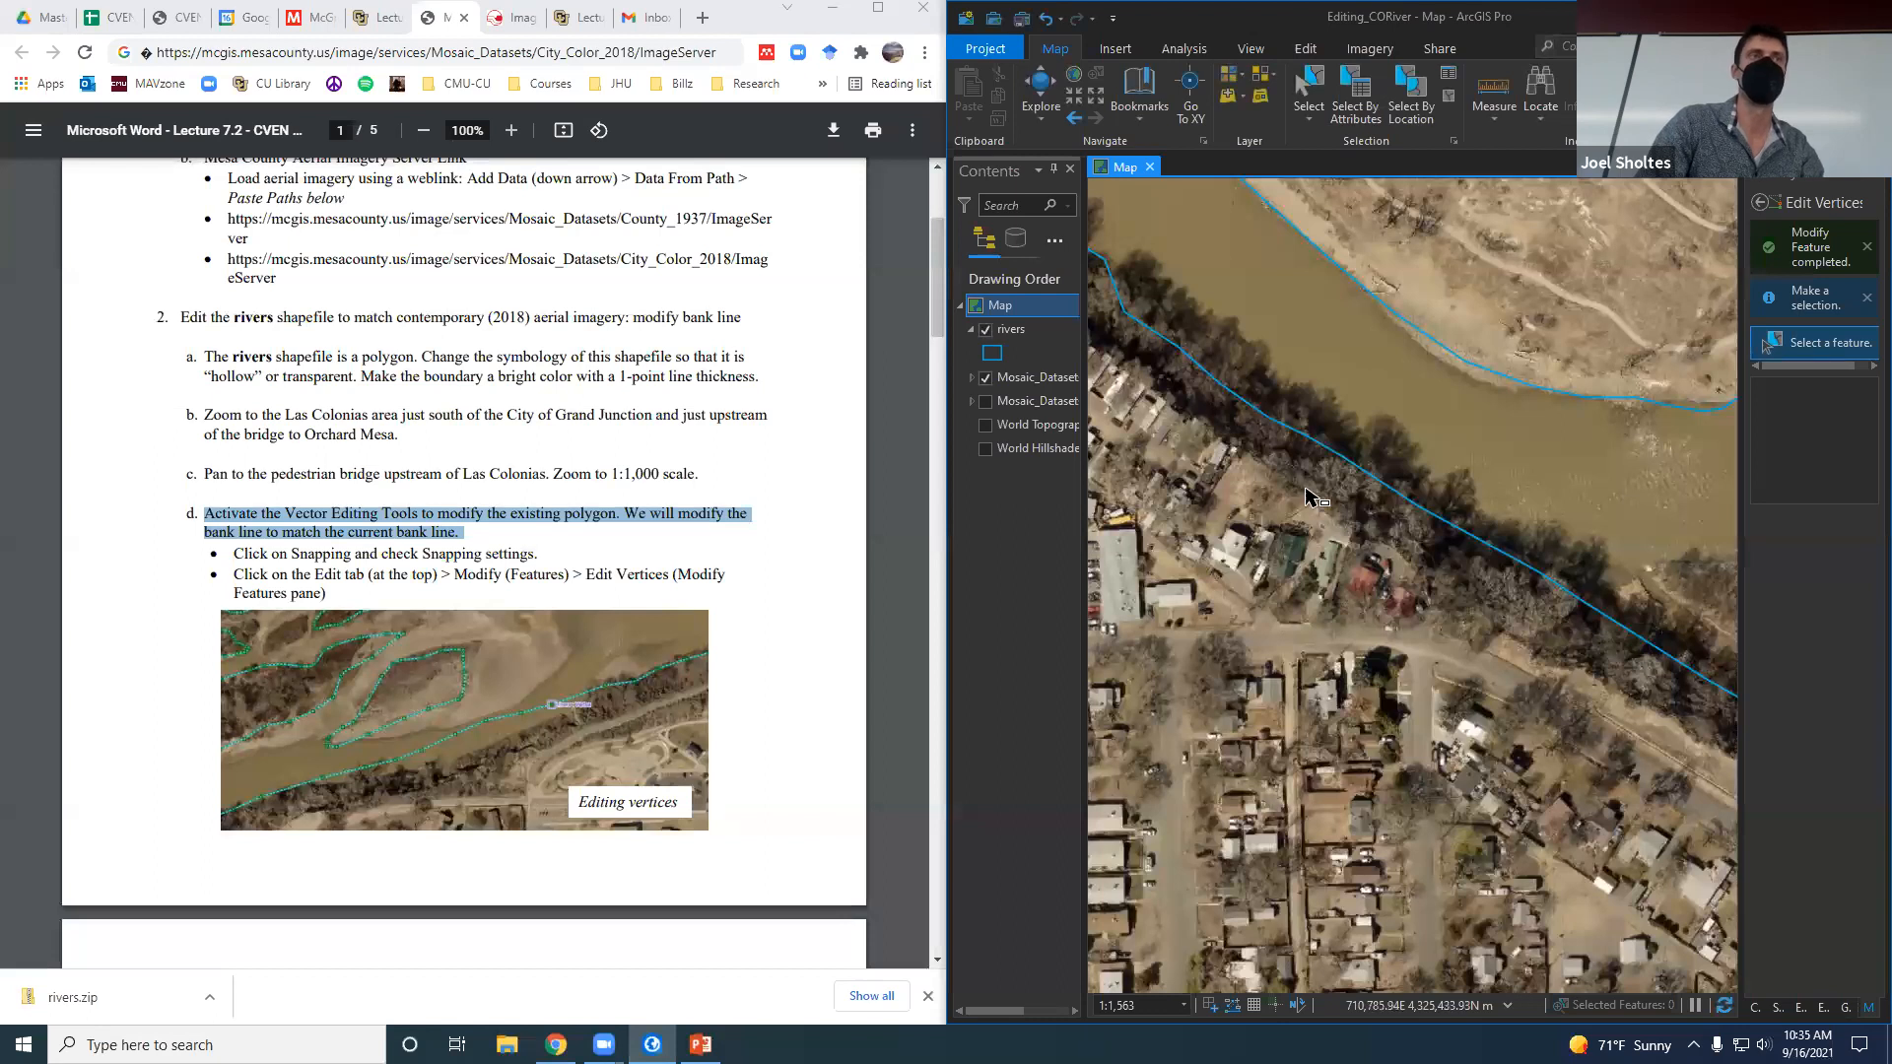
# Move the south bank vertices between the remaining kink and the road bridge southwest into the trees, and finish the edit.
pyautogui.moveTo(1258, 473); pyautogui.dragTo(1511, 745)
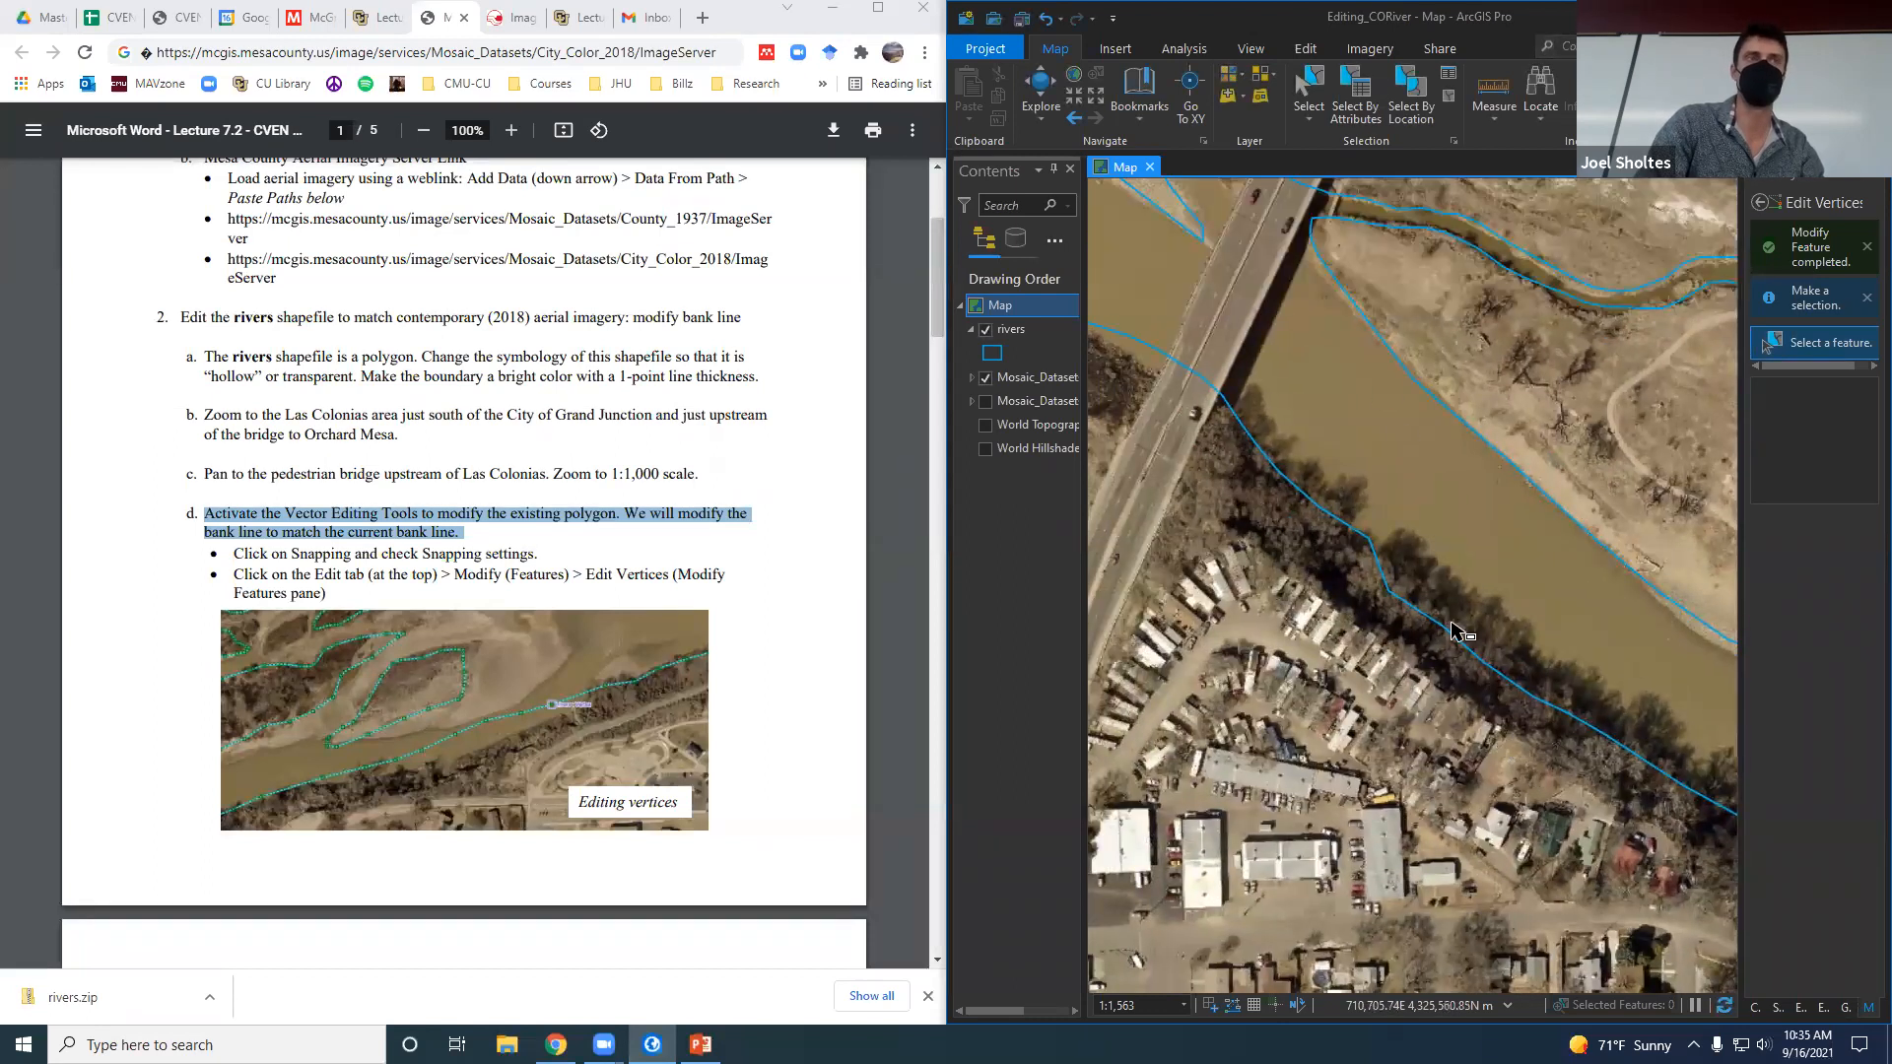
pyautogui.click(1376, 544)
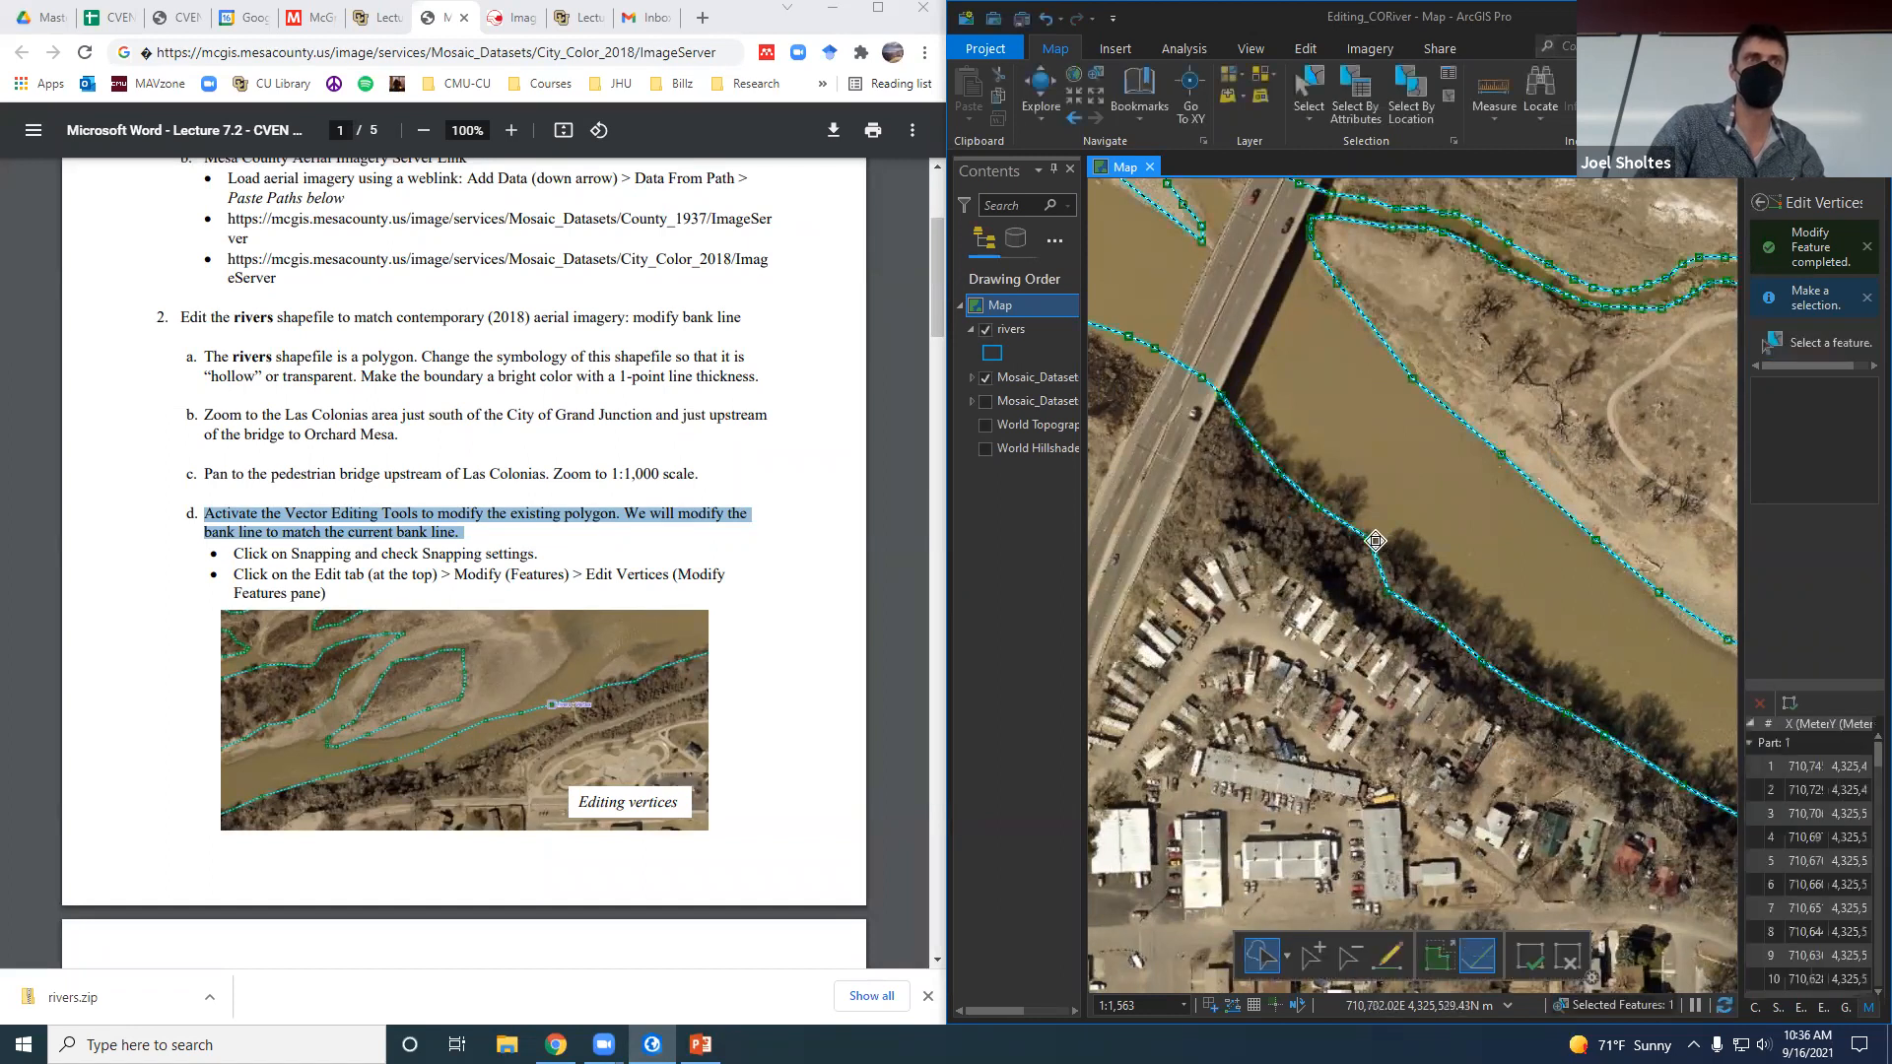
pyautogui.moveTo(1334, 553); pyautogui.dragTo(1246, 467)
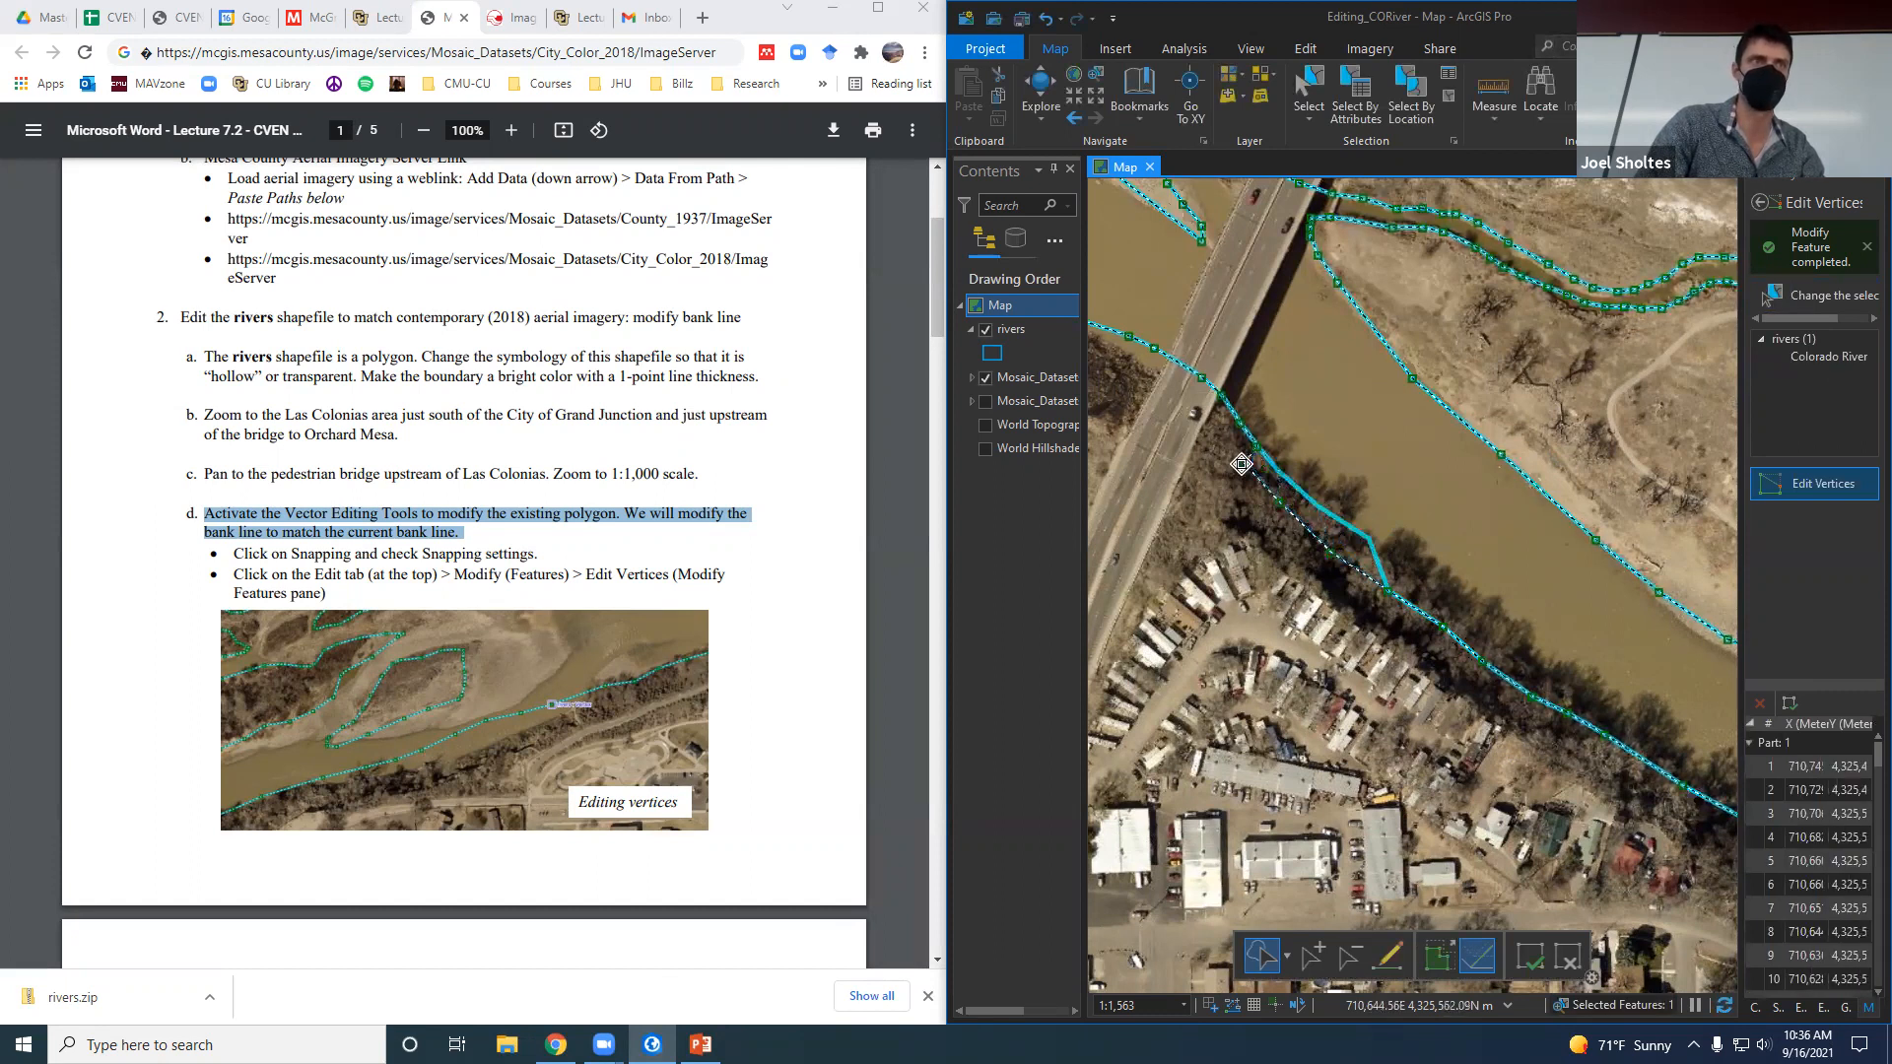
pyautogui.rightClick(1244, 473)
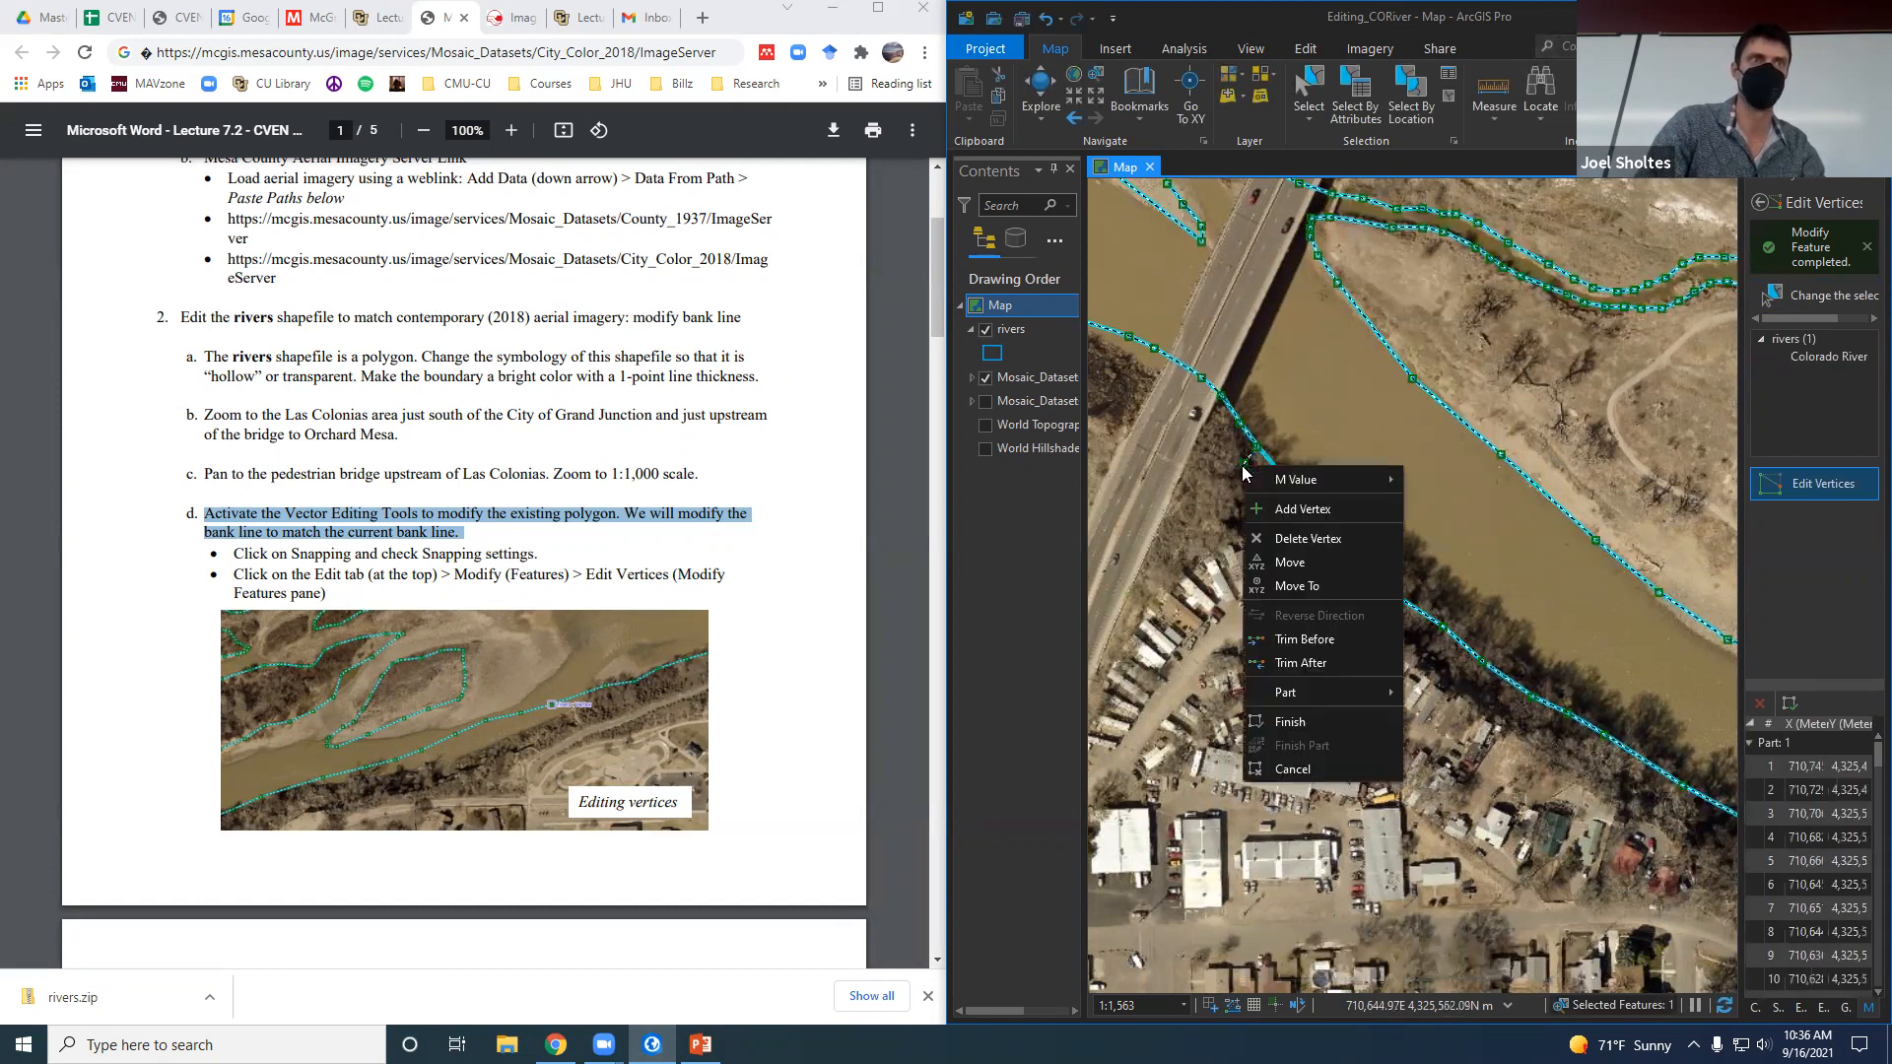
pyautogui.click(1338, 721)
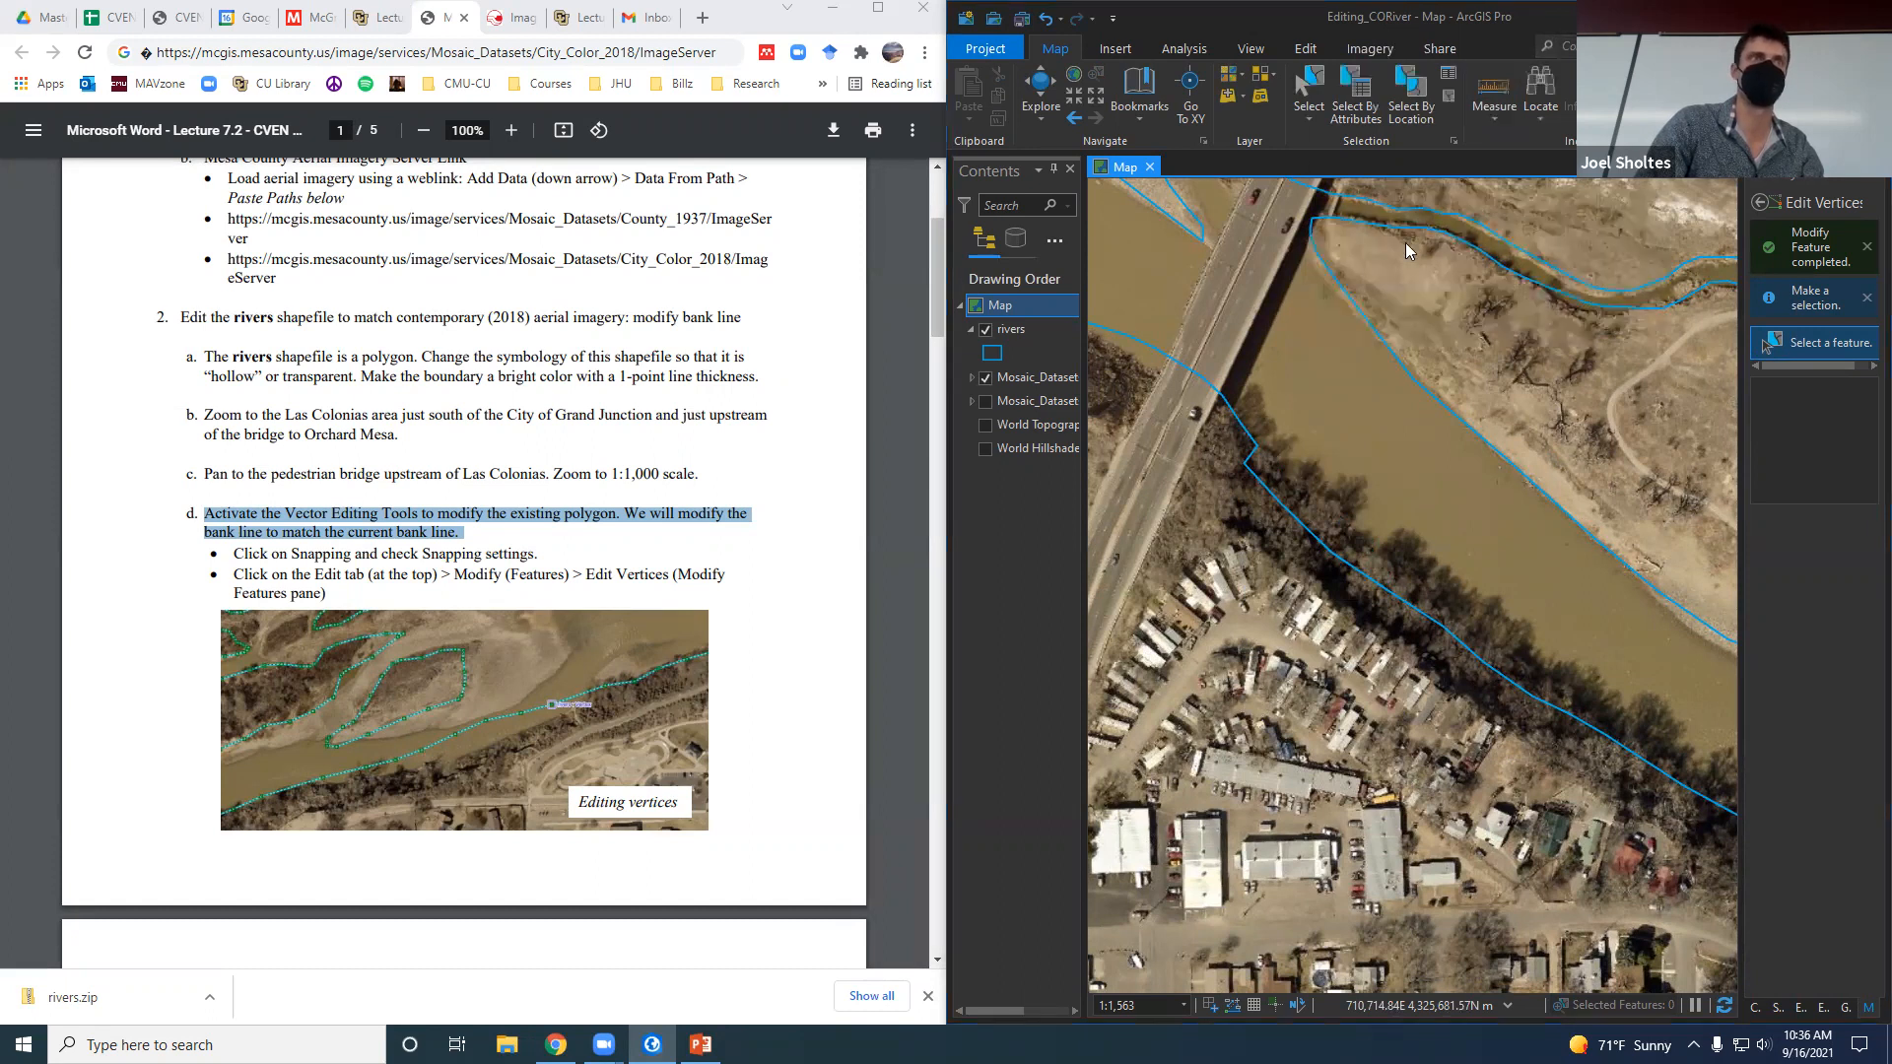
# Save all edits to the rivers layer after reviewing which layers contain edits.
pyautogui.click(1309, 51)
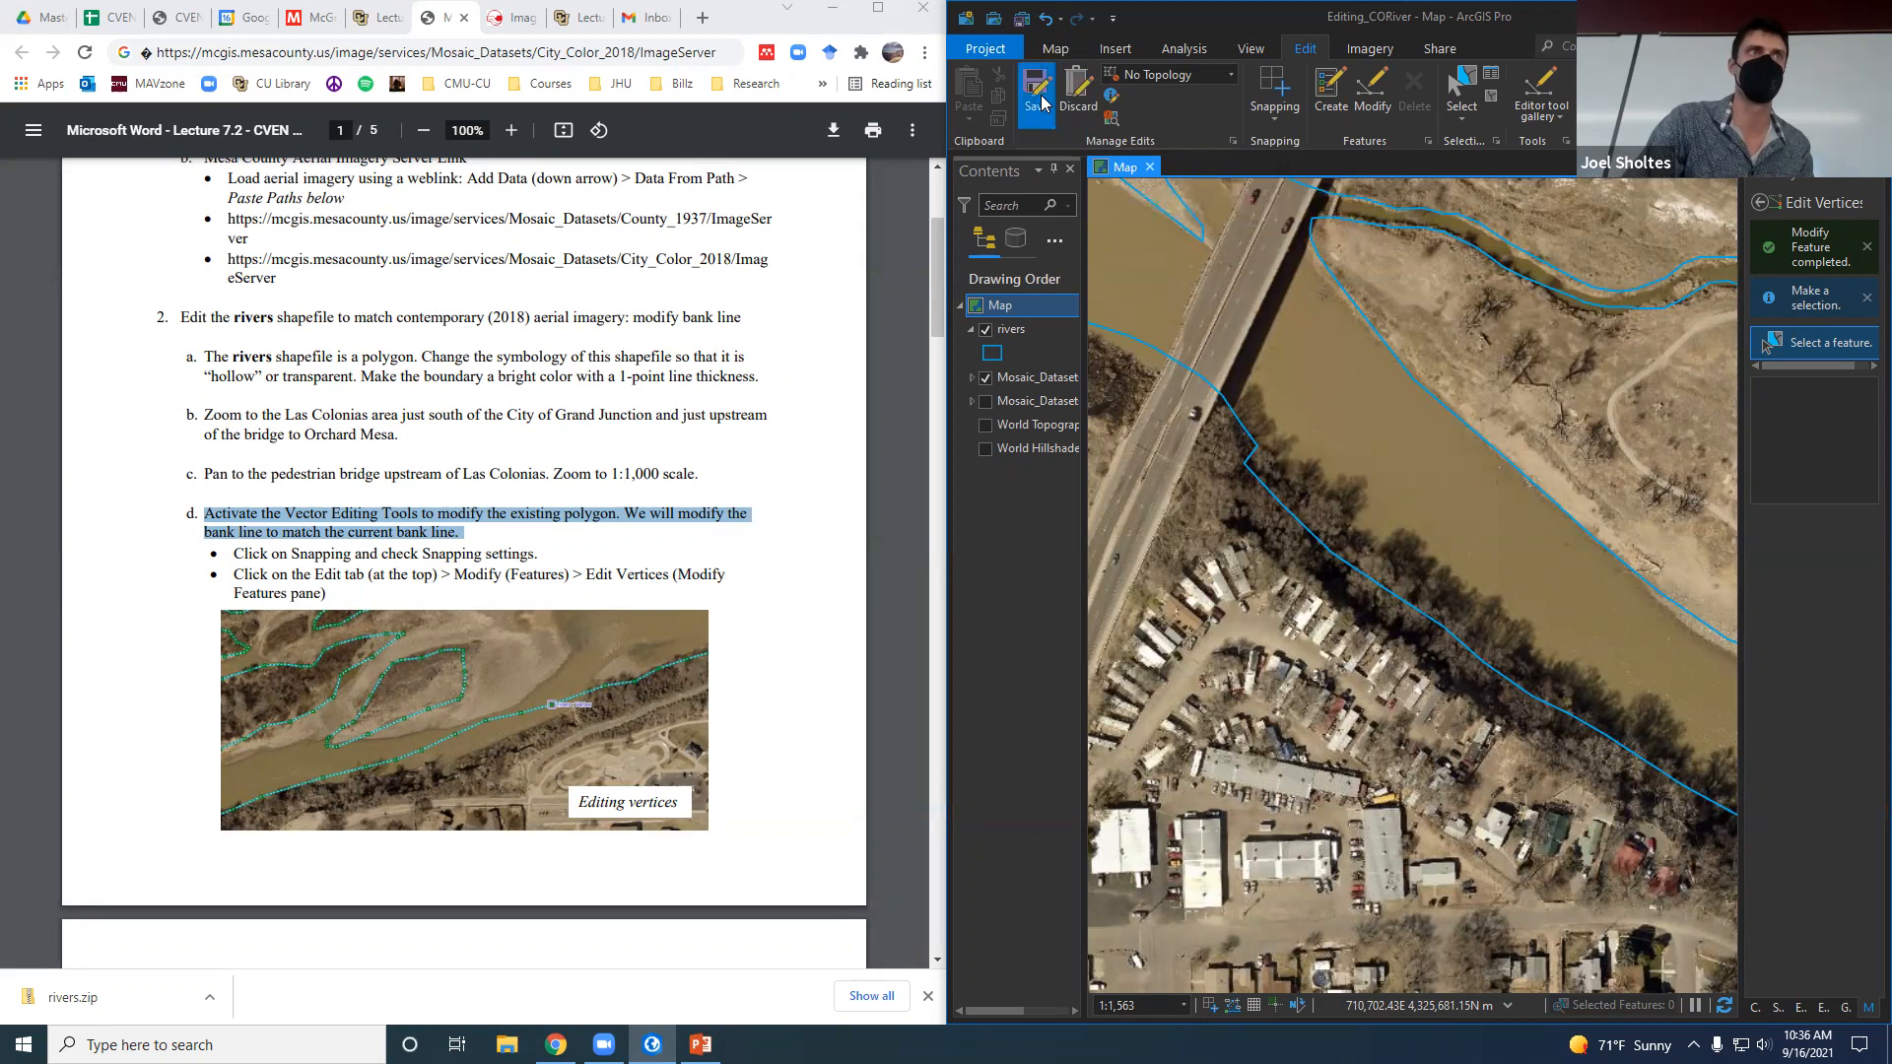
pyautogui.click(1041, 100)
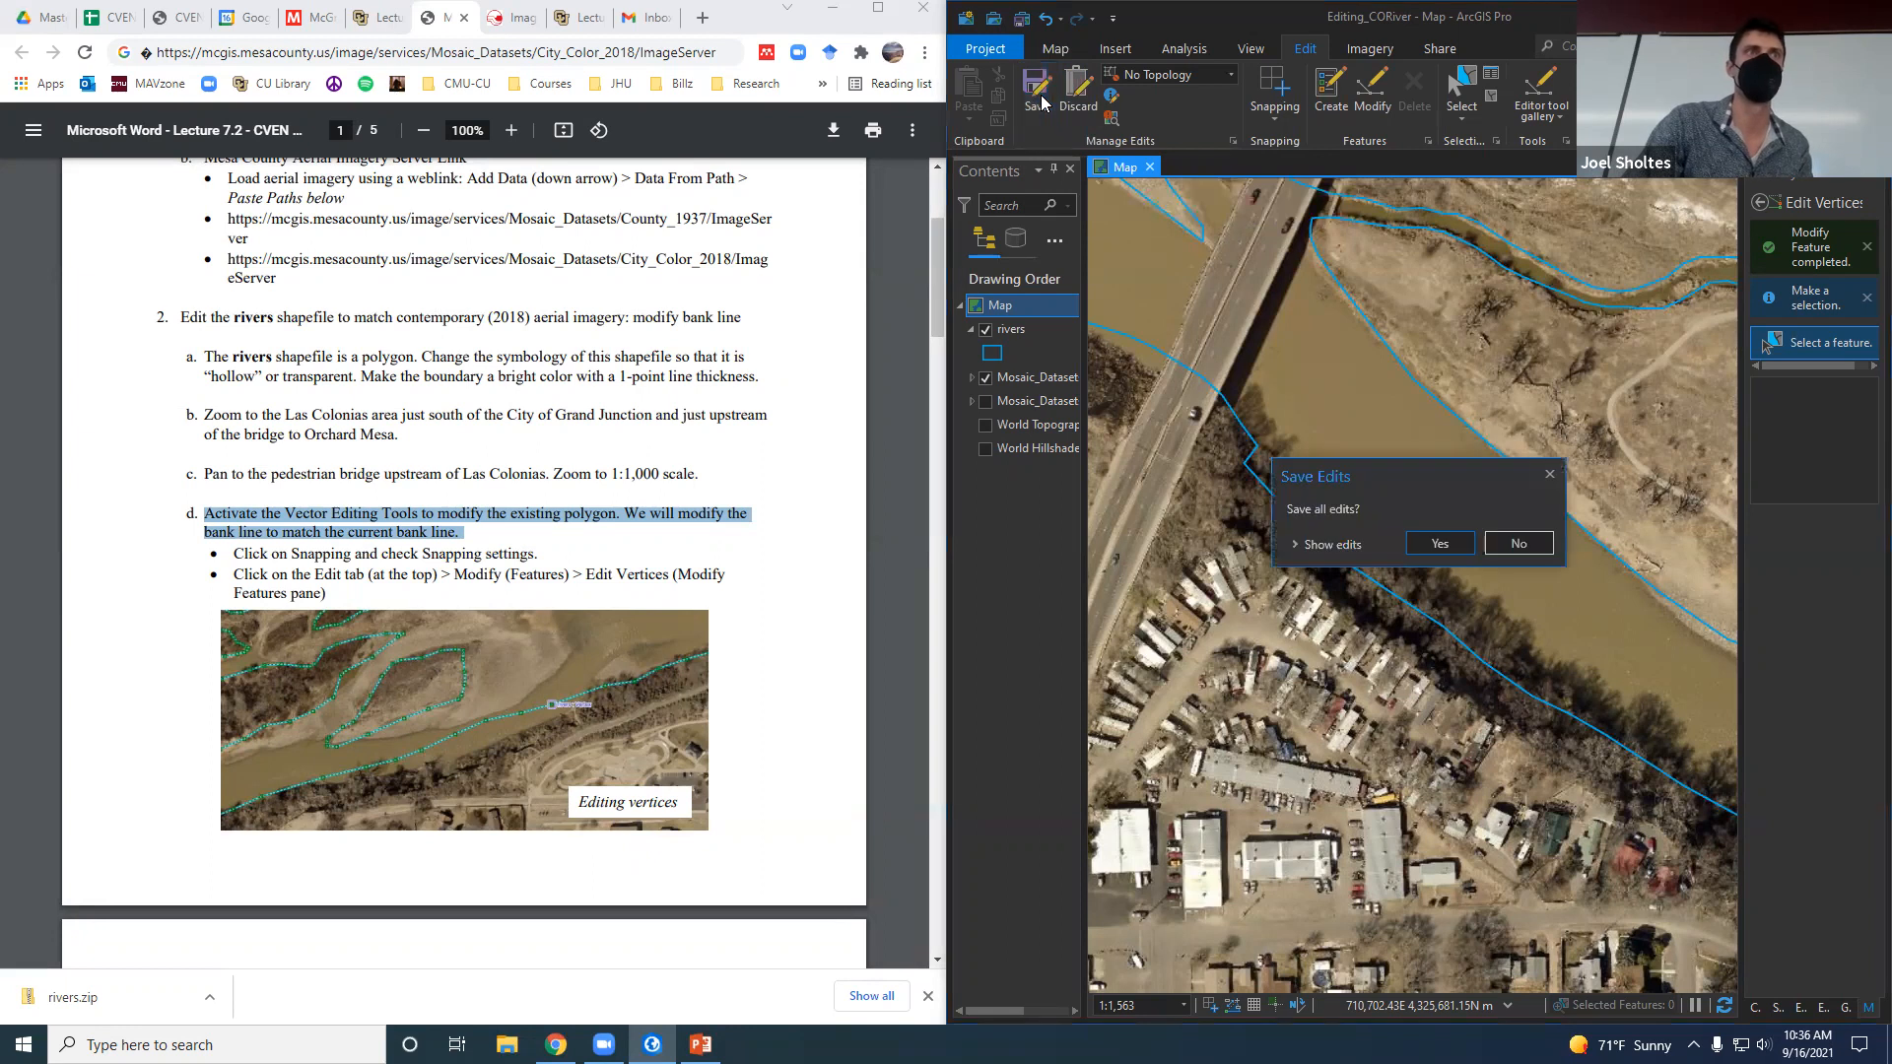
pyautogui.click(1352, 544)
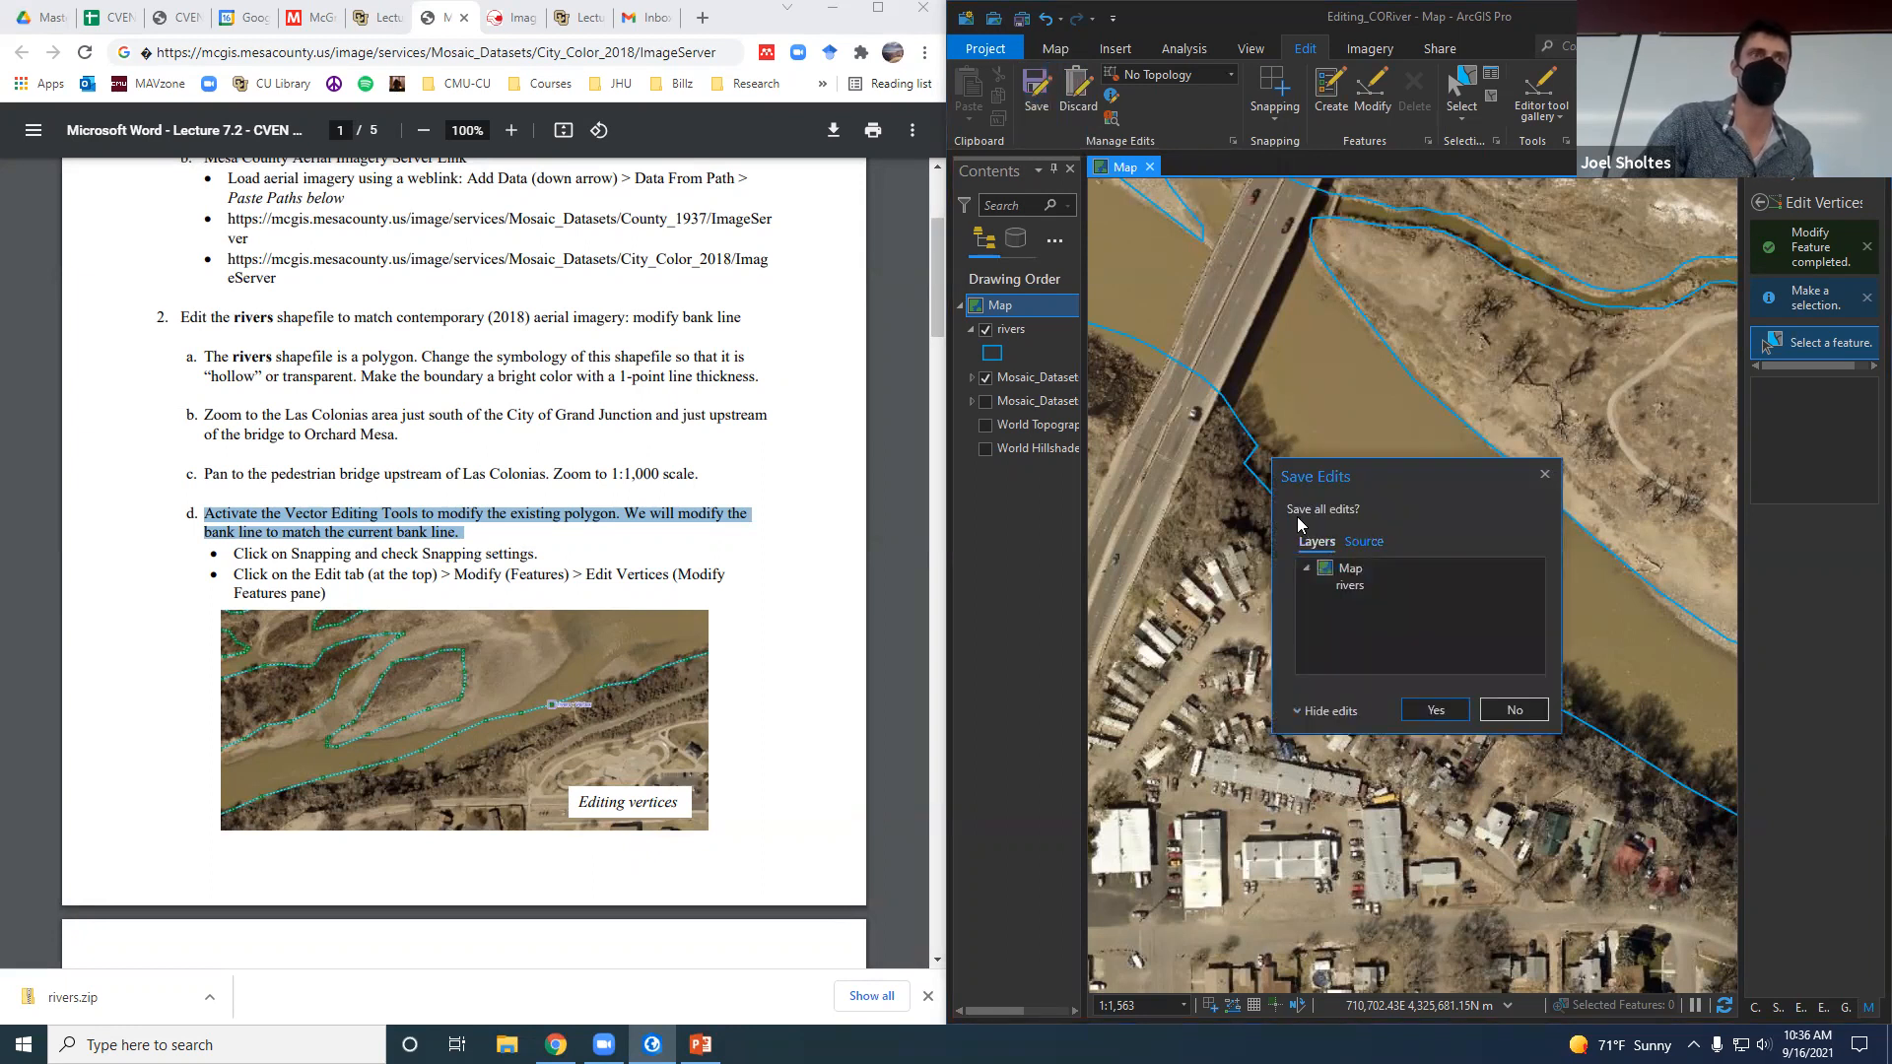
pyautogui.click(1330, 711)
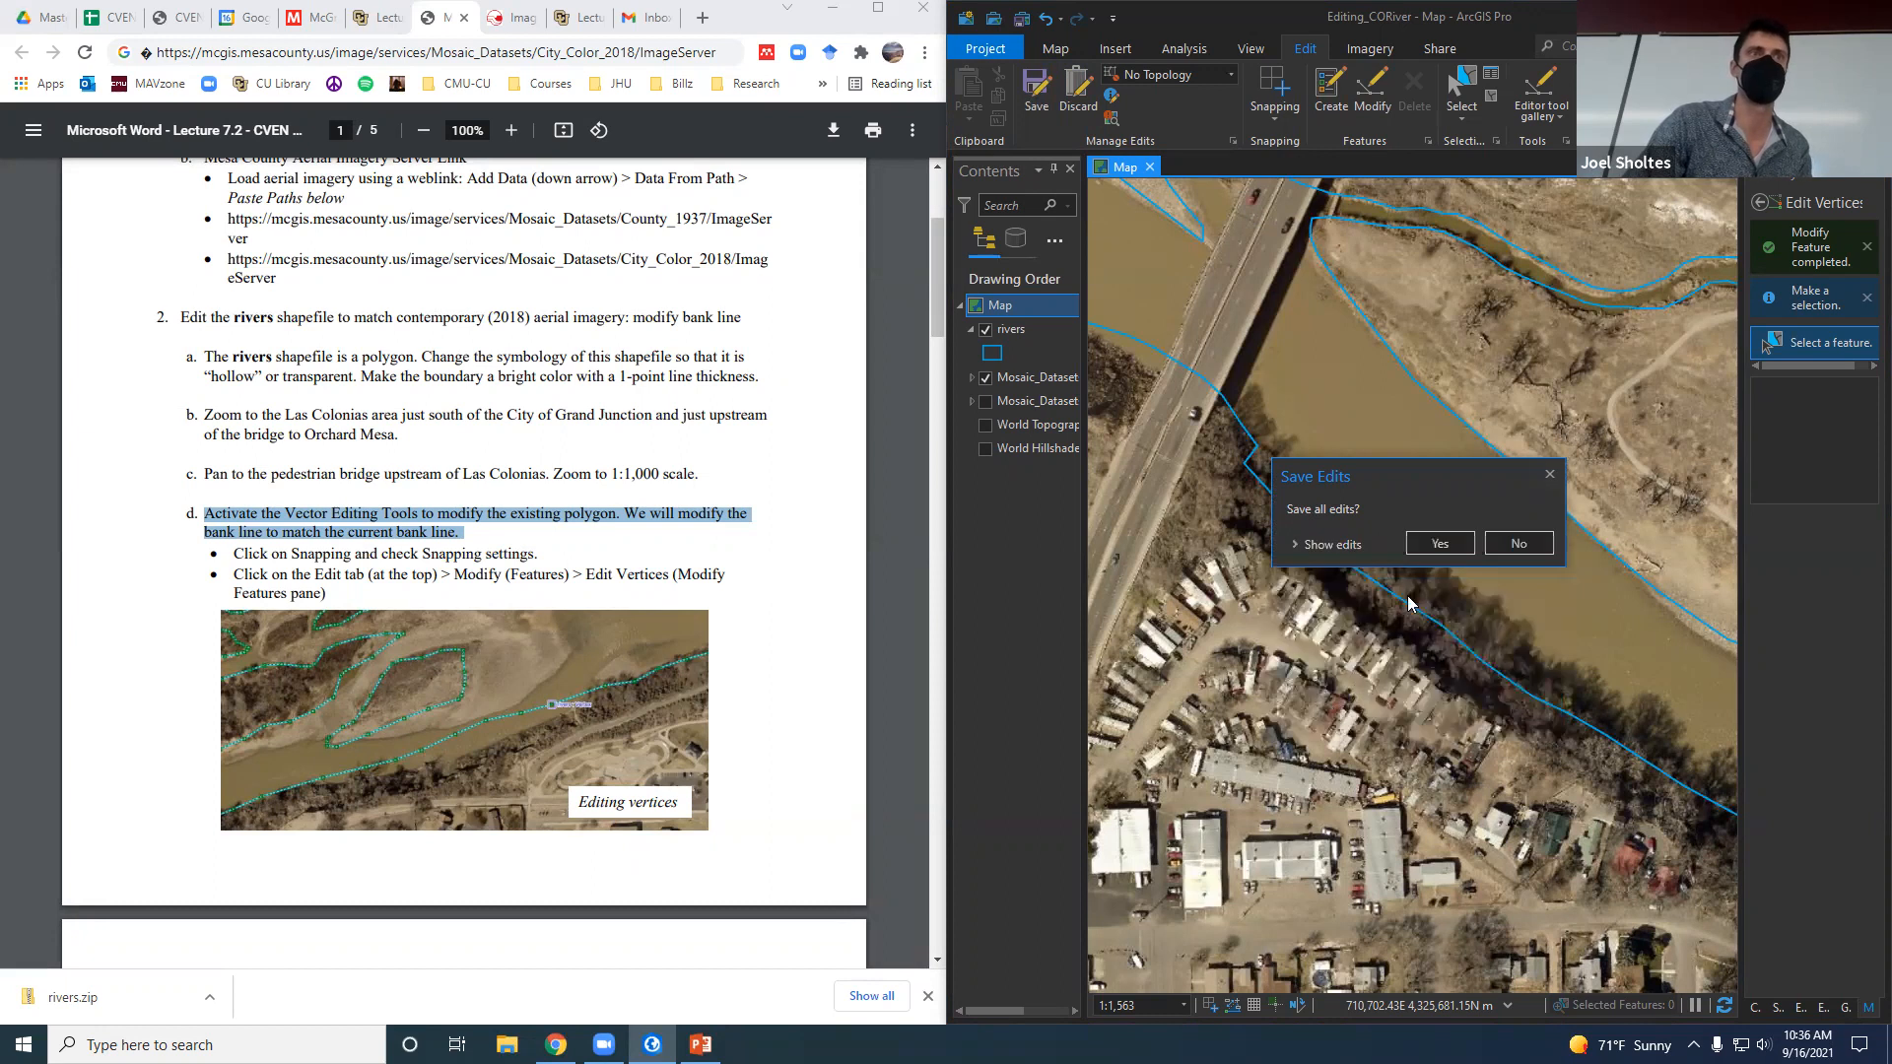
pyautogui.click(1440, 544)
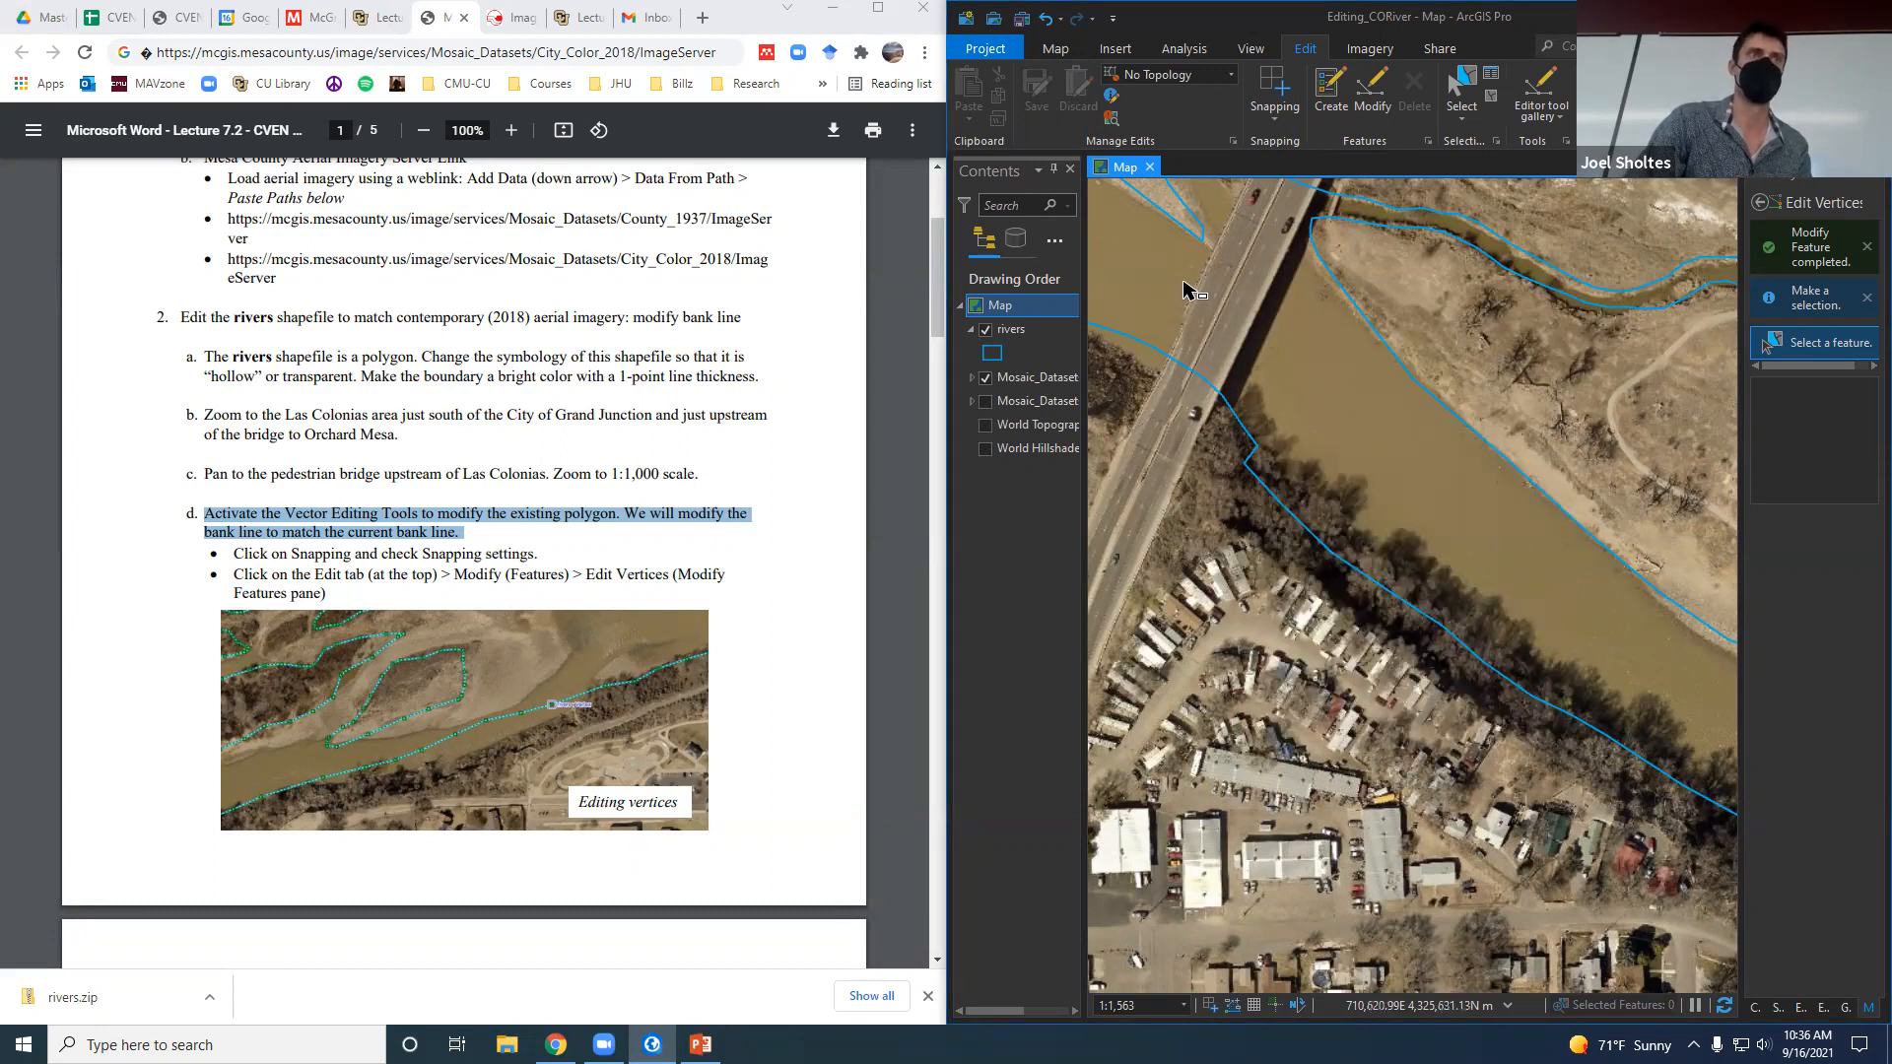
# Use Edit Vertices to move the south bank vertices at the road bridge southwest into the tree line, and delete the stray vertex just west of it.
pyautogui.moveTo(1182, 517); pyautogui.dragTo(1387, 768)
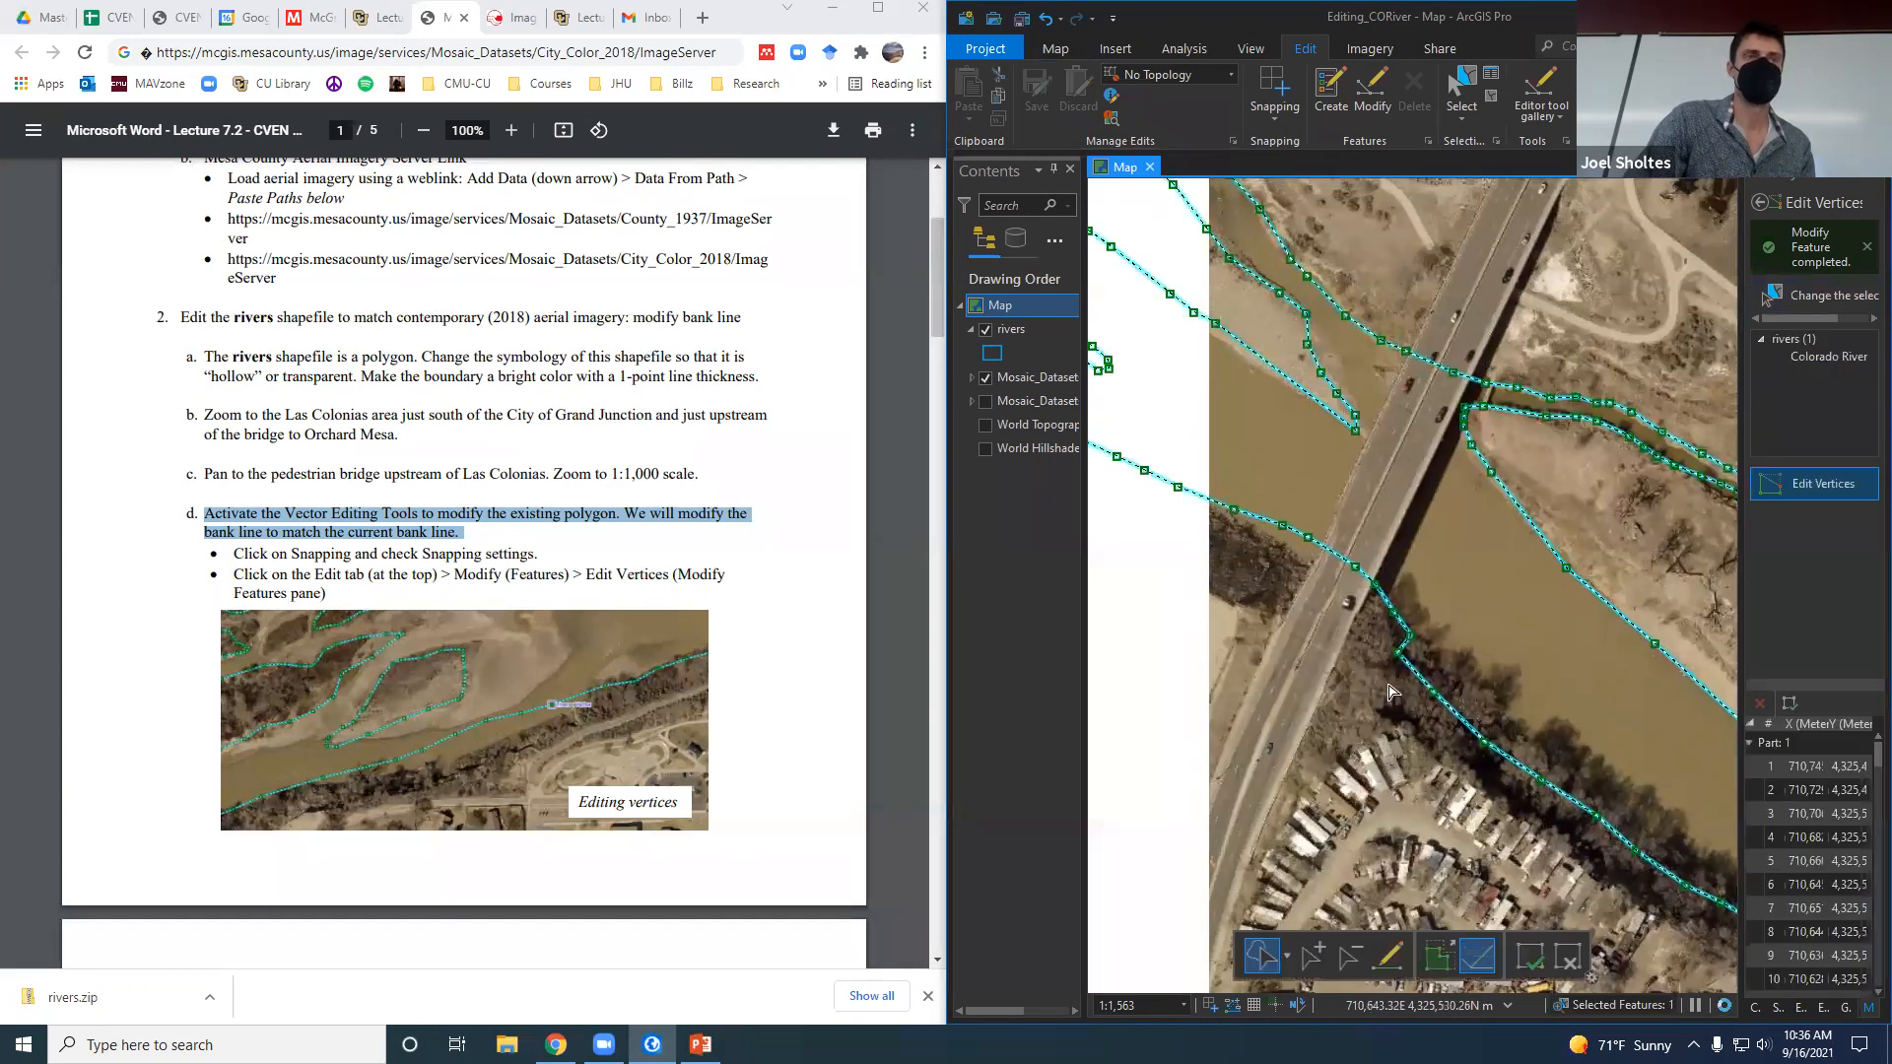
pyautogui.moveTo(1409, 636); pyautogui.dragTo(1207, 527)
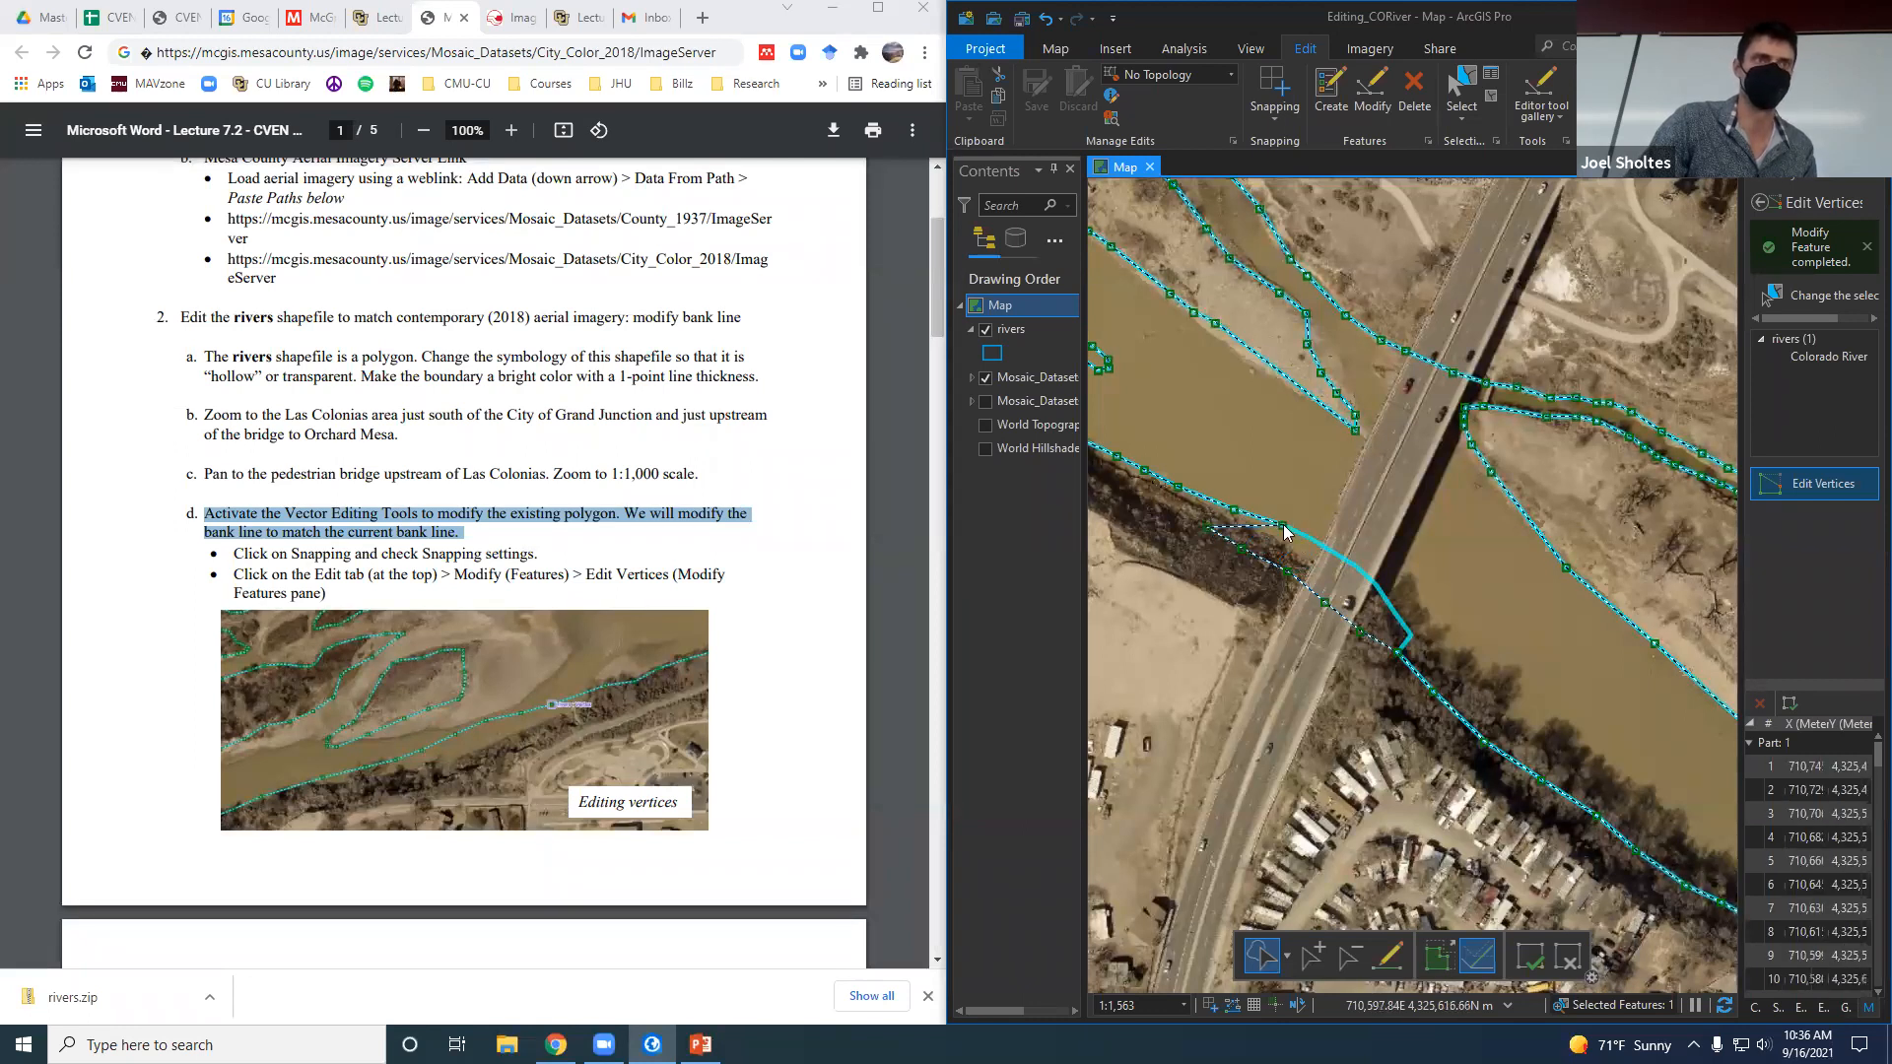
pyautogui.rightClick(1284, 532)
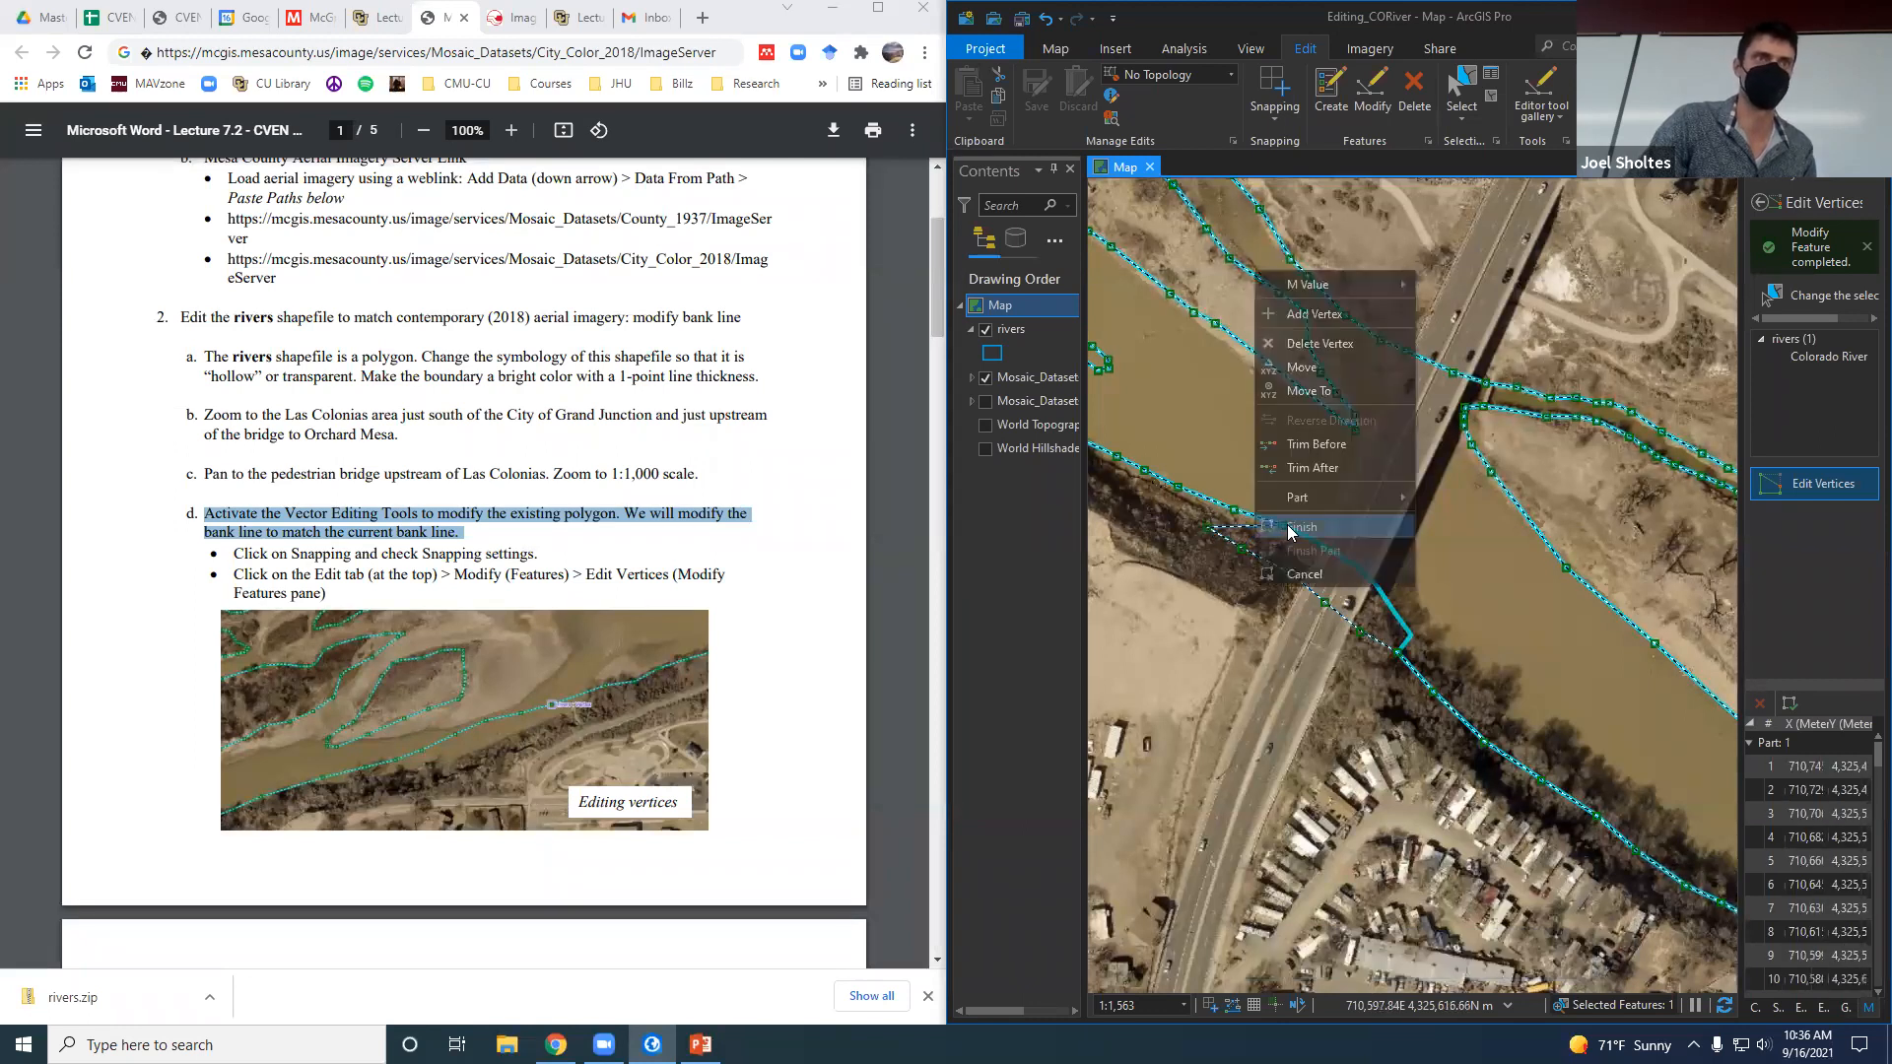
pyautogui.click(1301, 343)
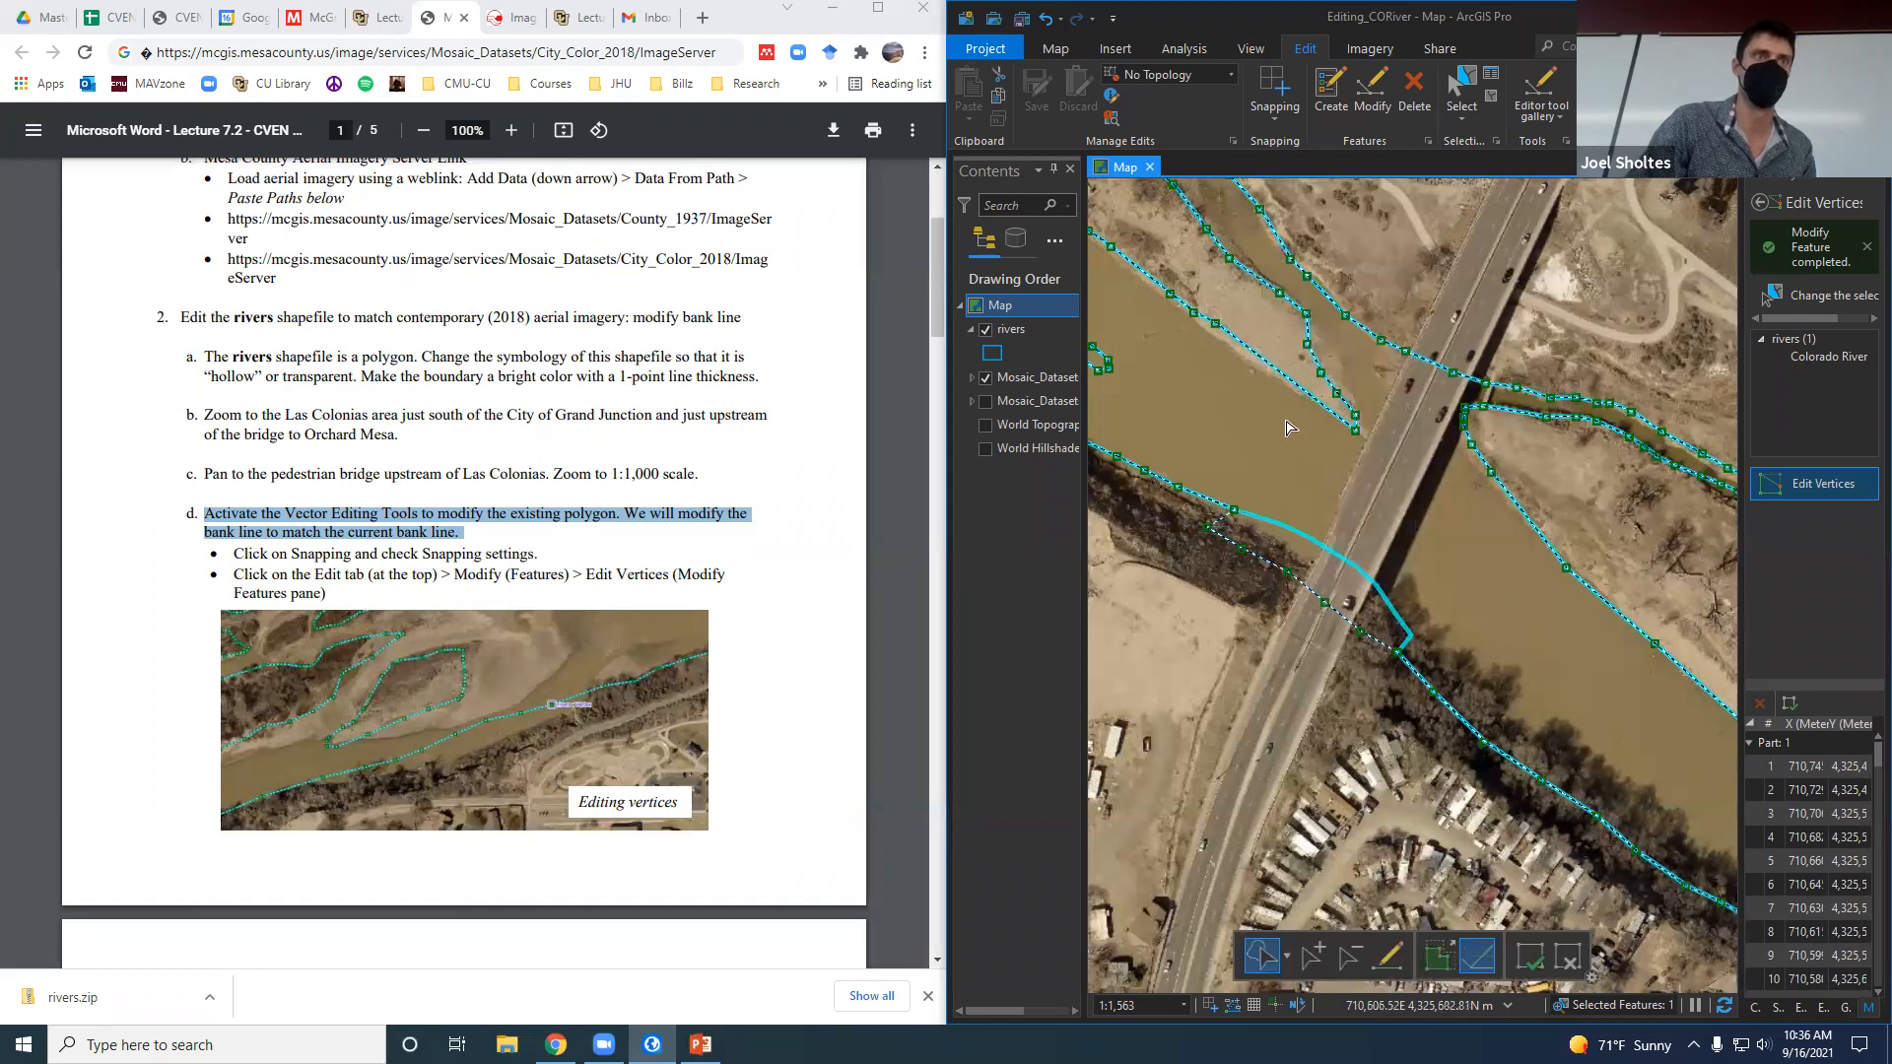
# Delete the leftover south bank vertex west of the bridge, realign the next stretch along the tree line, and finish the edit.
pyautogui.click(1353, 958)
pyautogui.click(1238, 514)
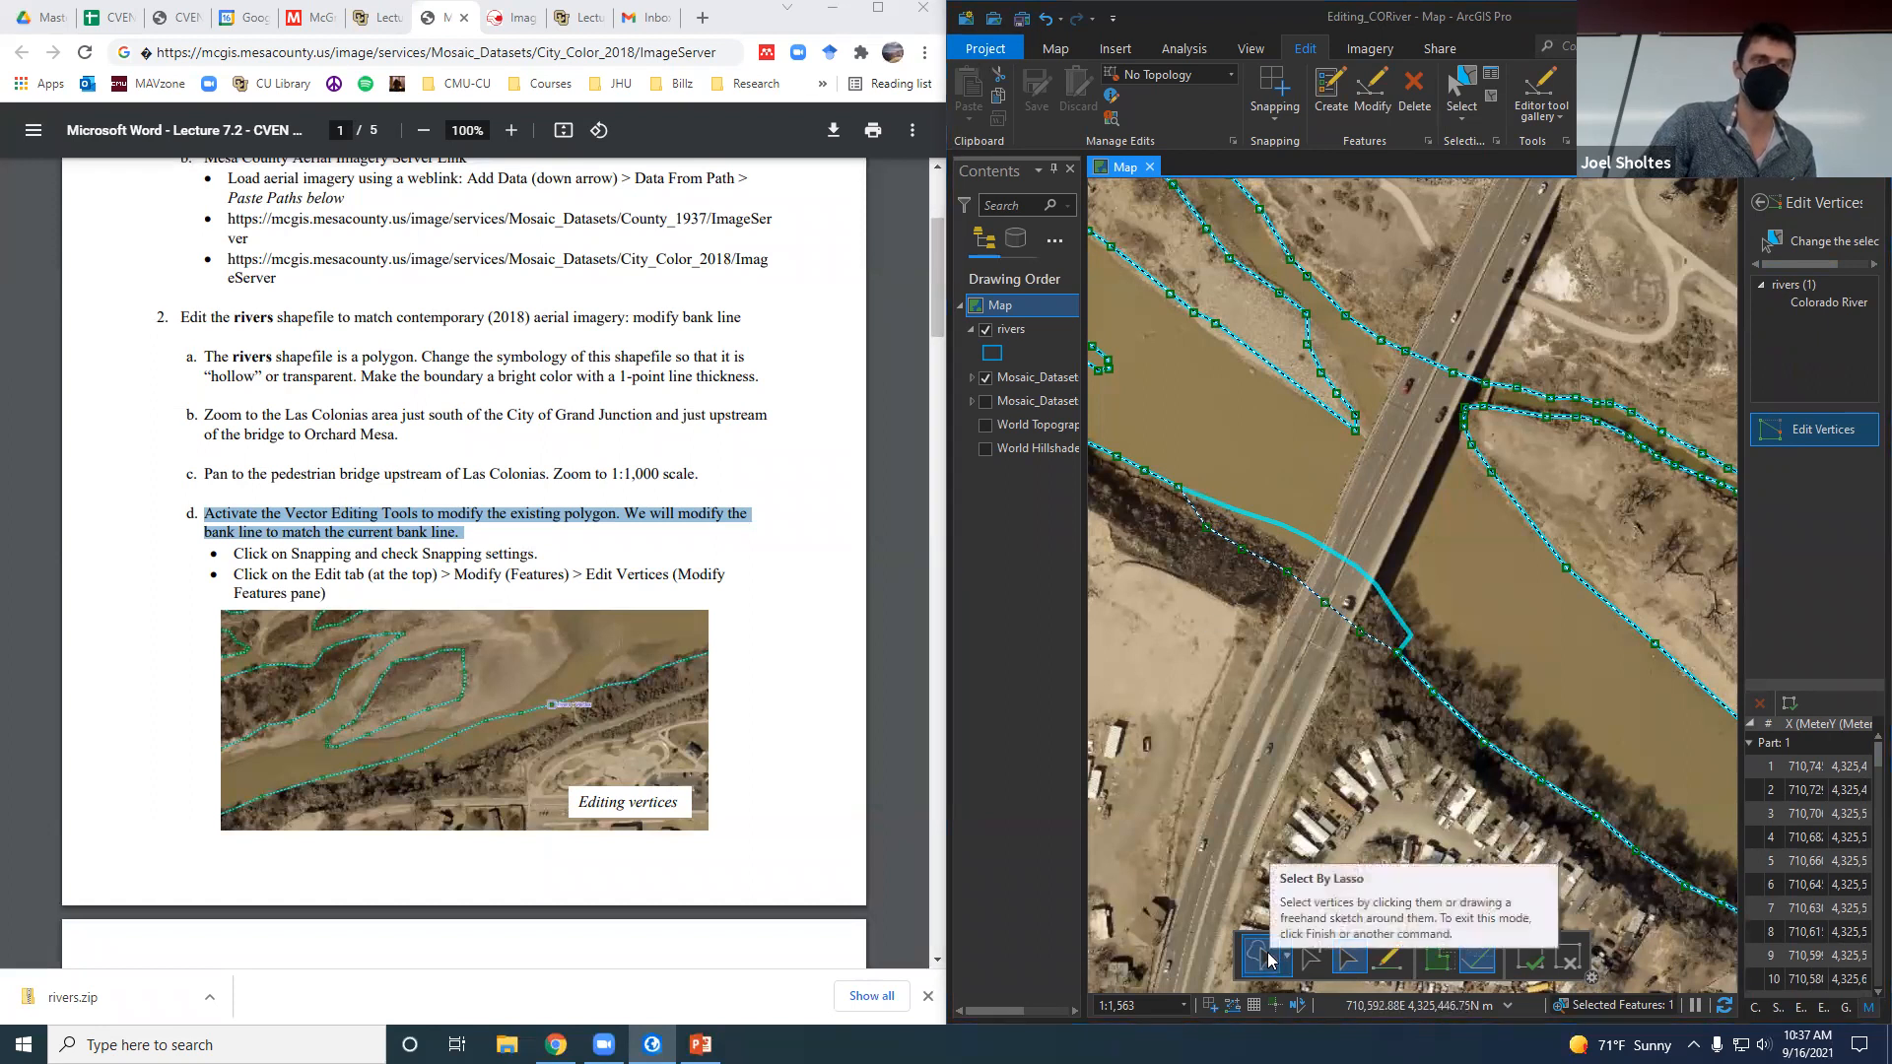
pyautogui.click(1314, 959)
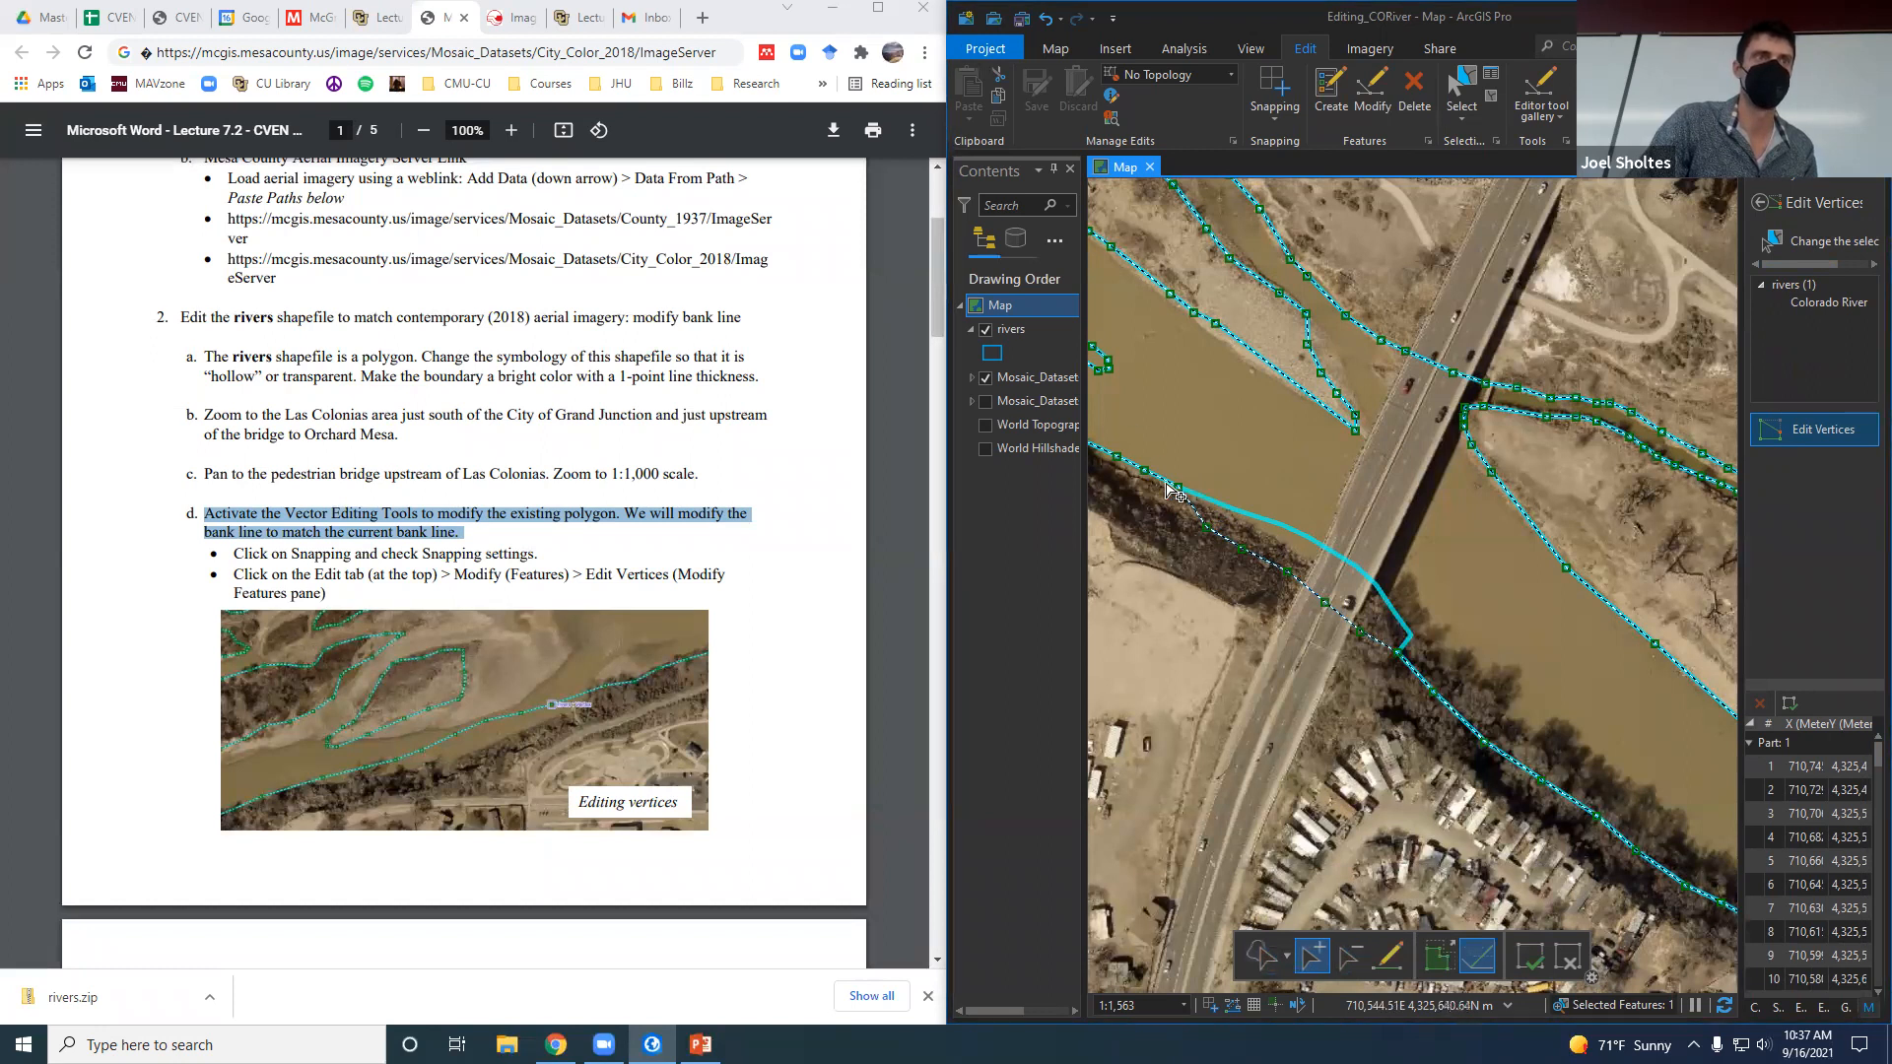
pyautogui.moveTo(1176, 486)
pyautogui.mouseDown()
pyautogui.moveTo(1150, 506)
pyautogui.moveTo(1090, 445)
pyautogui.mouseUp()
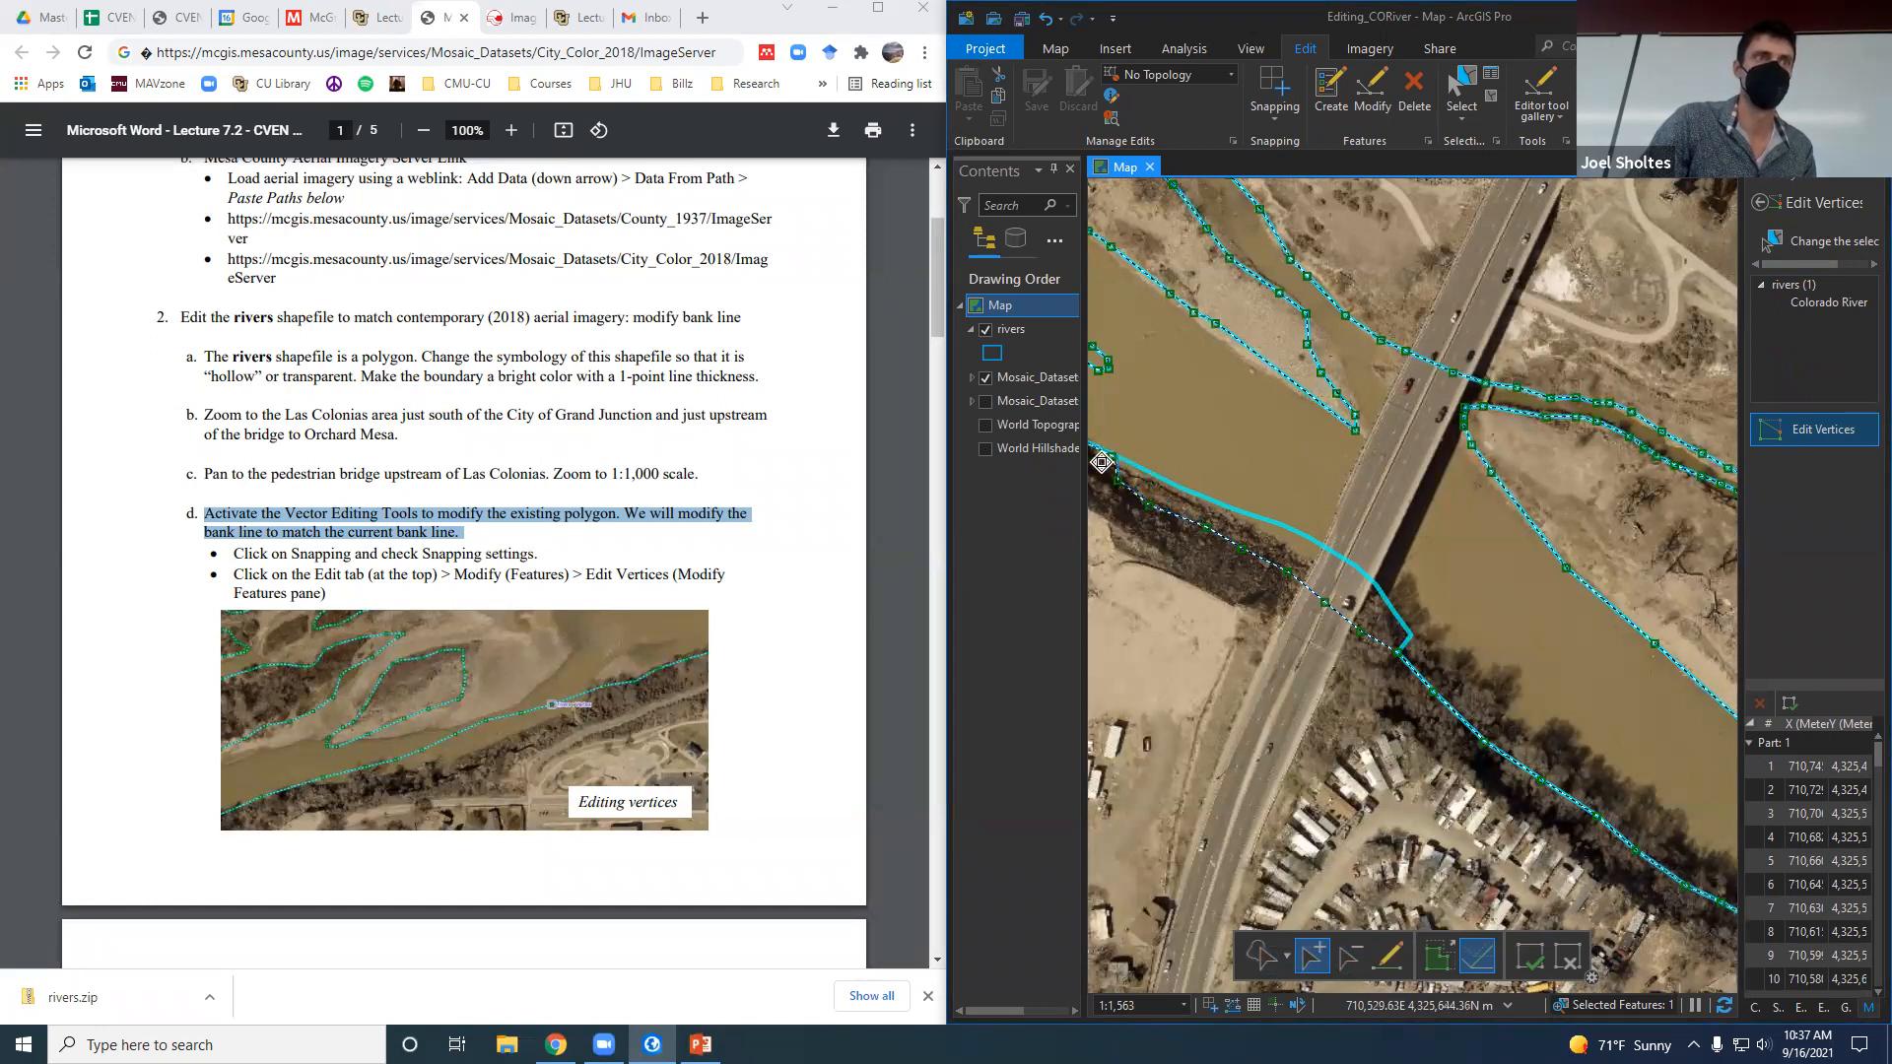
pyautogui.press('F2')
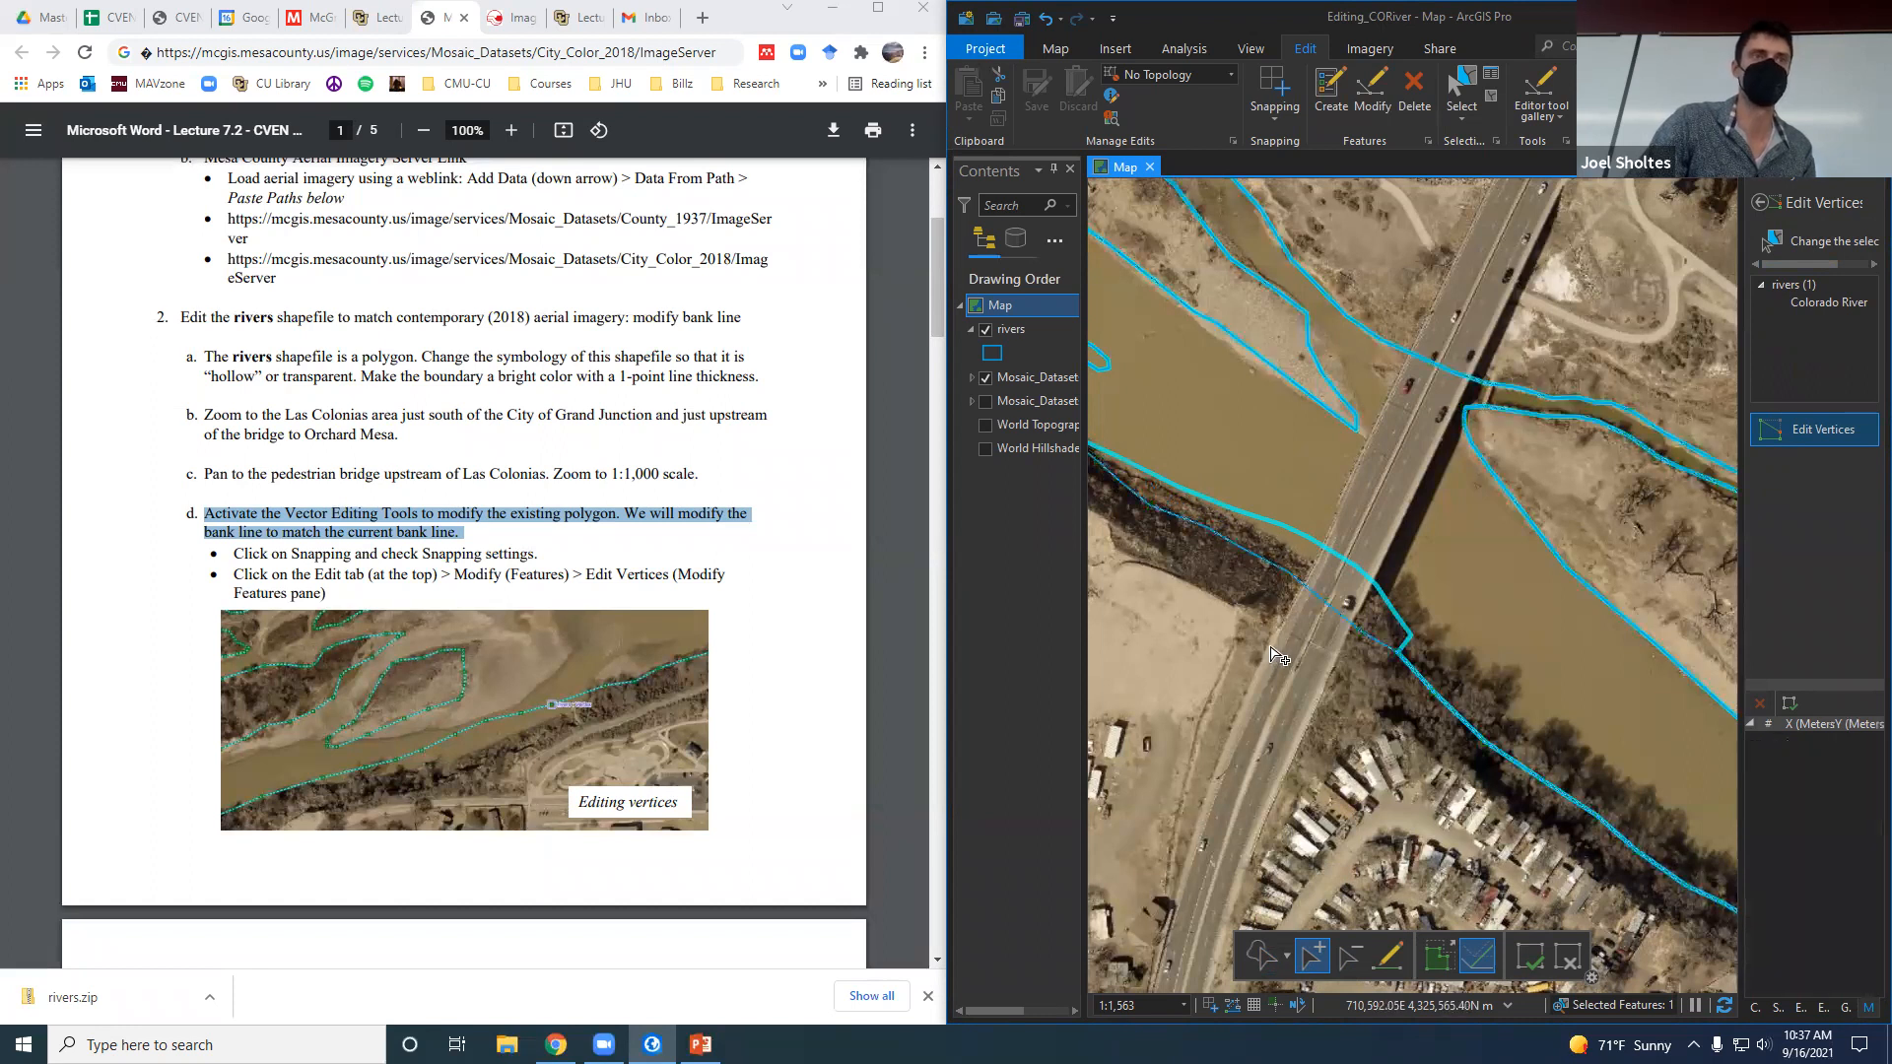
pyautogui.click(1271, 654)
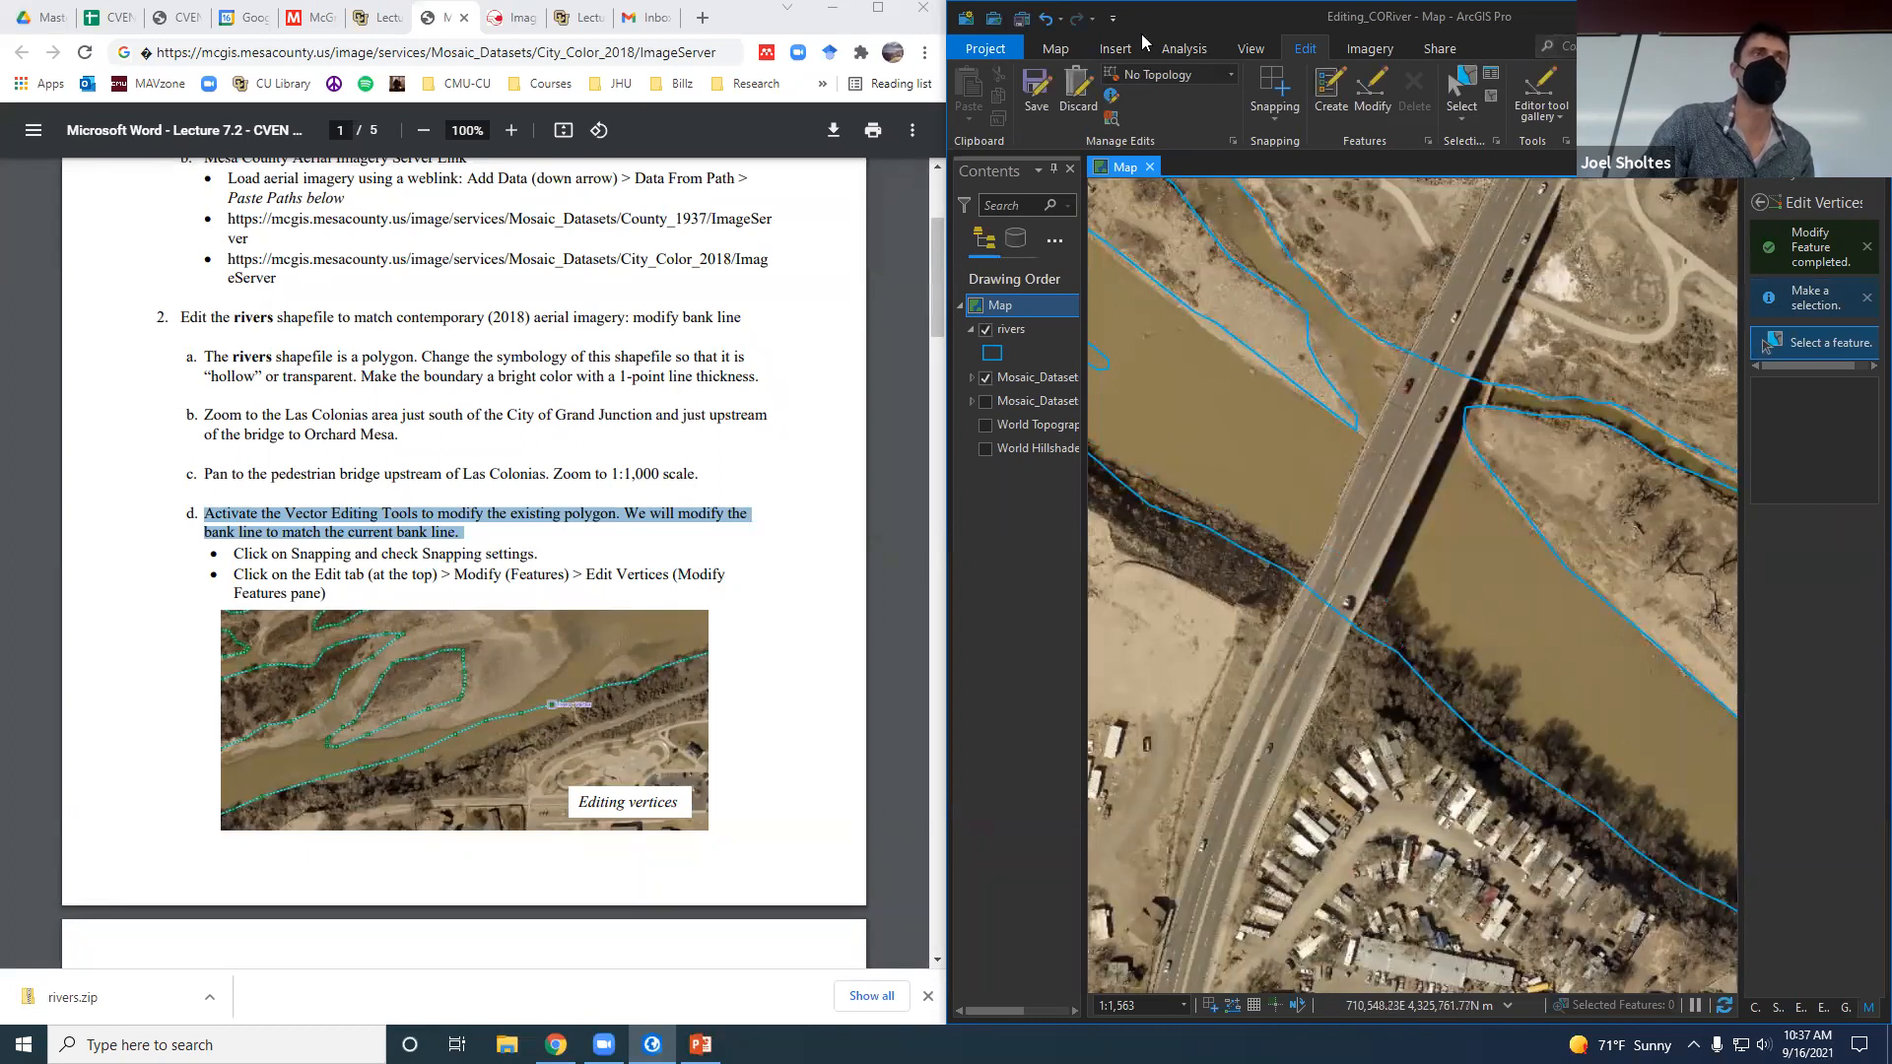
# Save all edits made to the south bank line at the road bridge.
pyautogui.click(1036, 93)
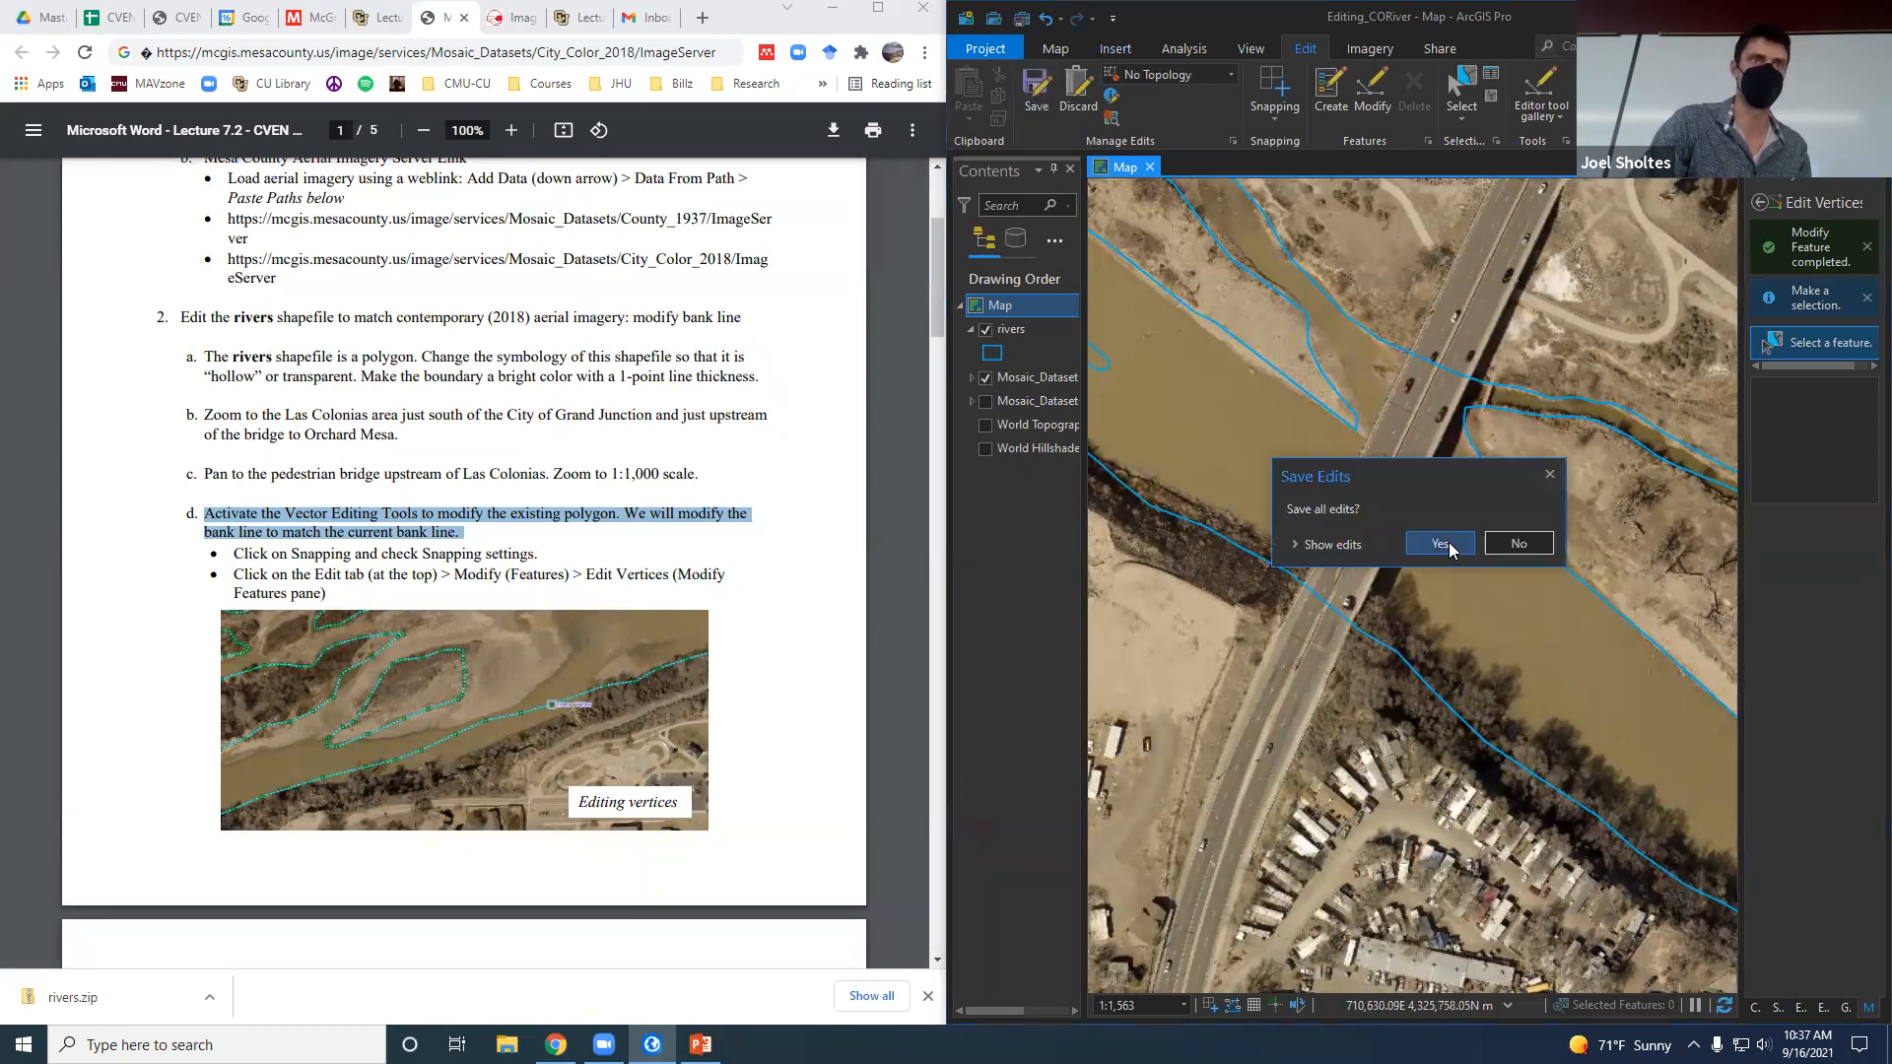
pyautogui.click(1443, 545)
pyautogui.scroll(-4, 1356, 746)
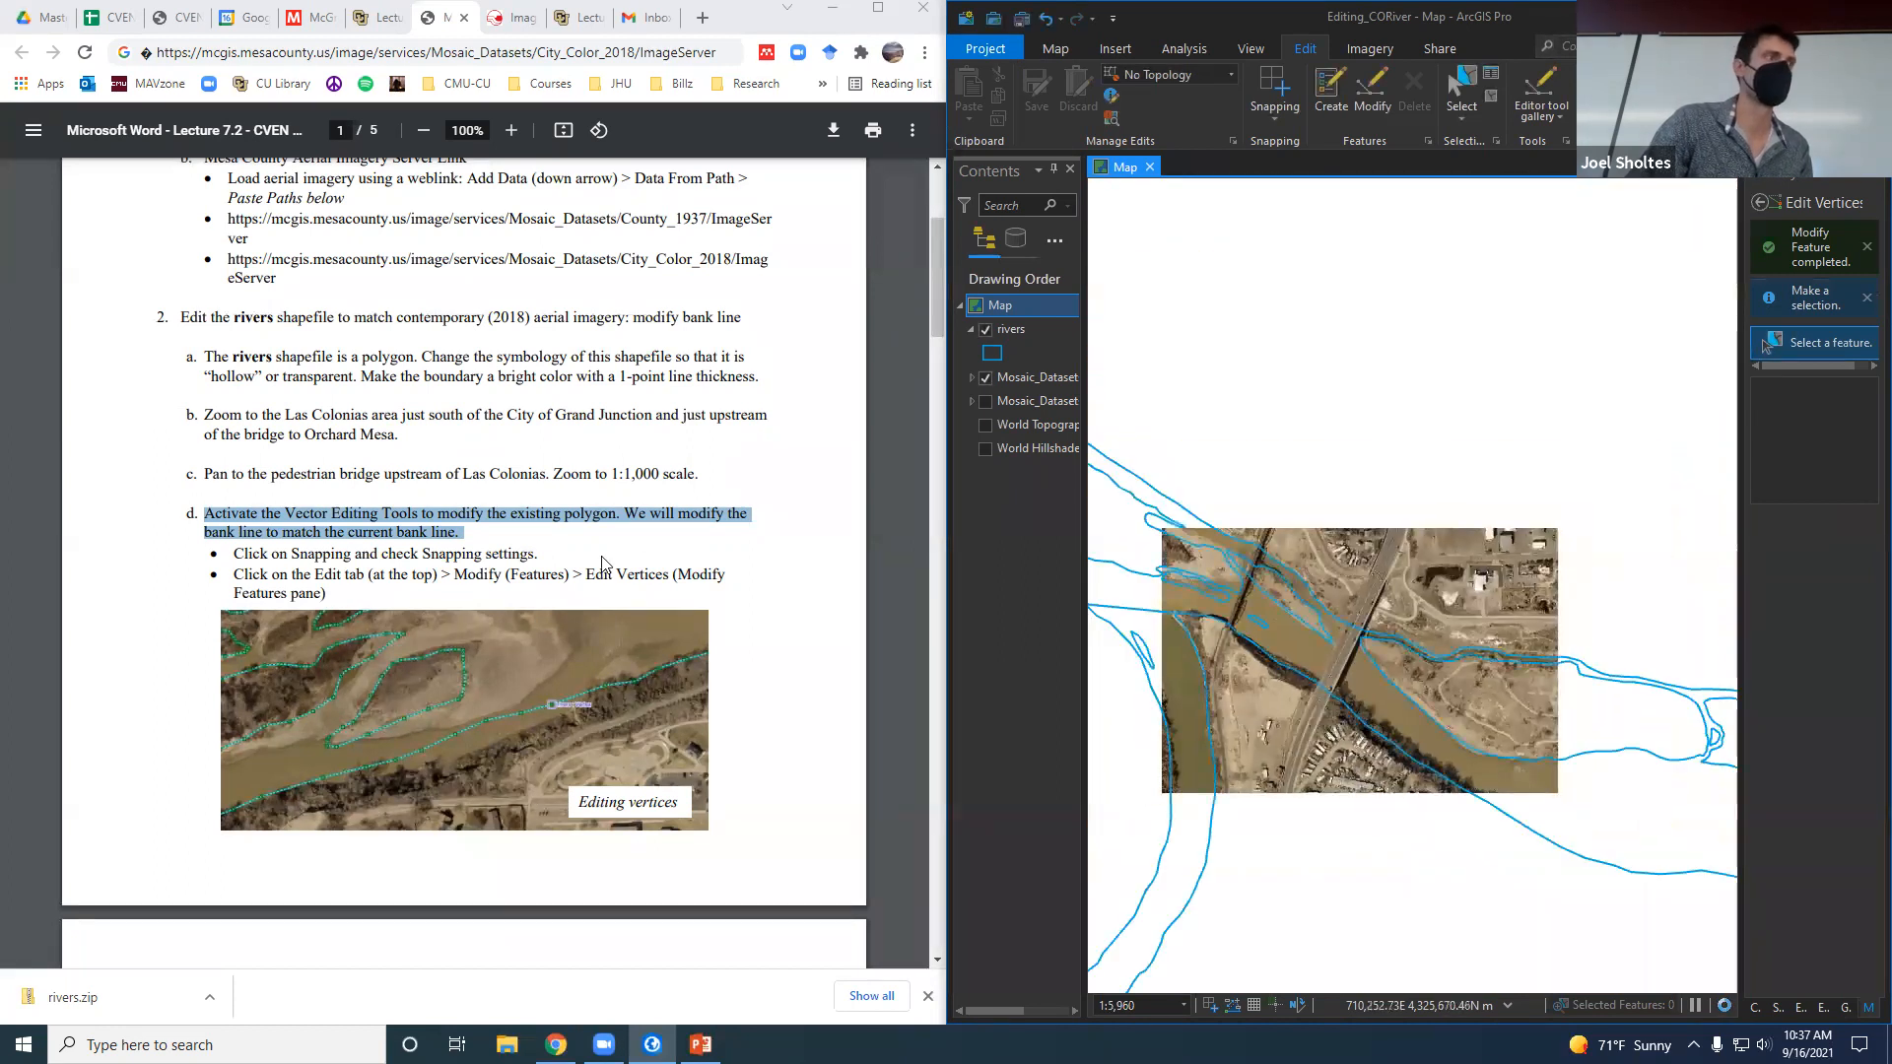
# Examine the snapping options, the snapping tolerance tool and the Snapping Settings, and cancel the dialog.
pyautogui.click(420, 569)
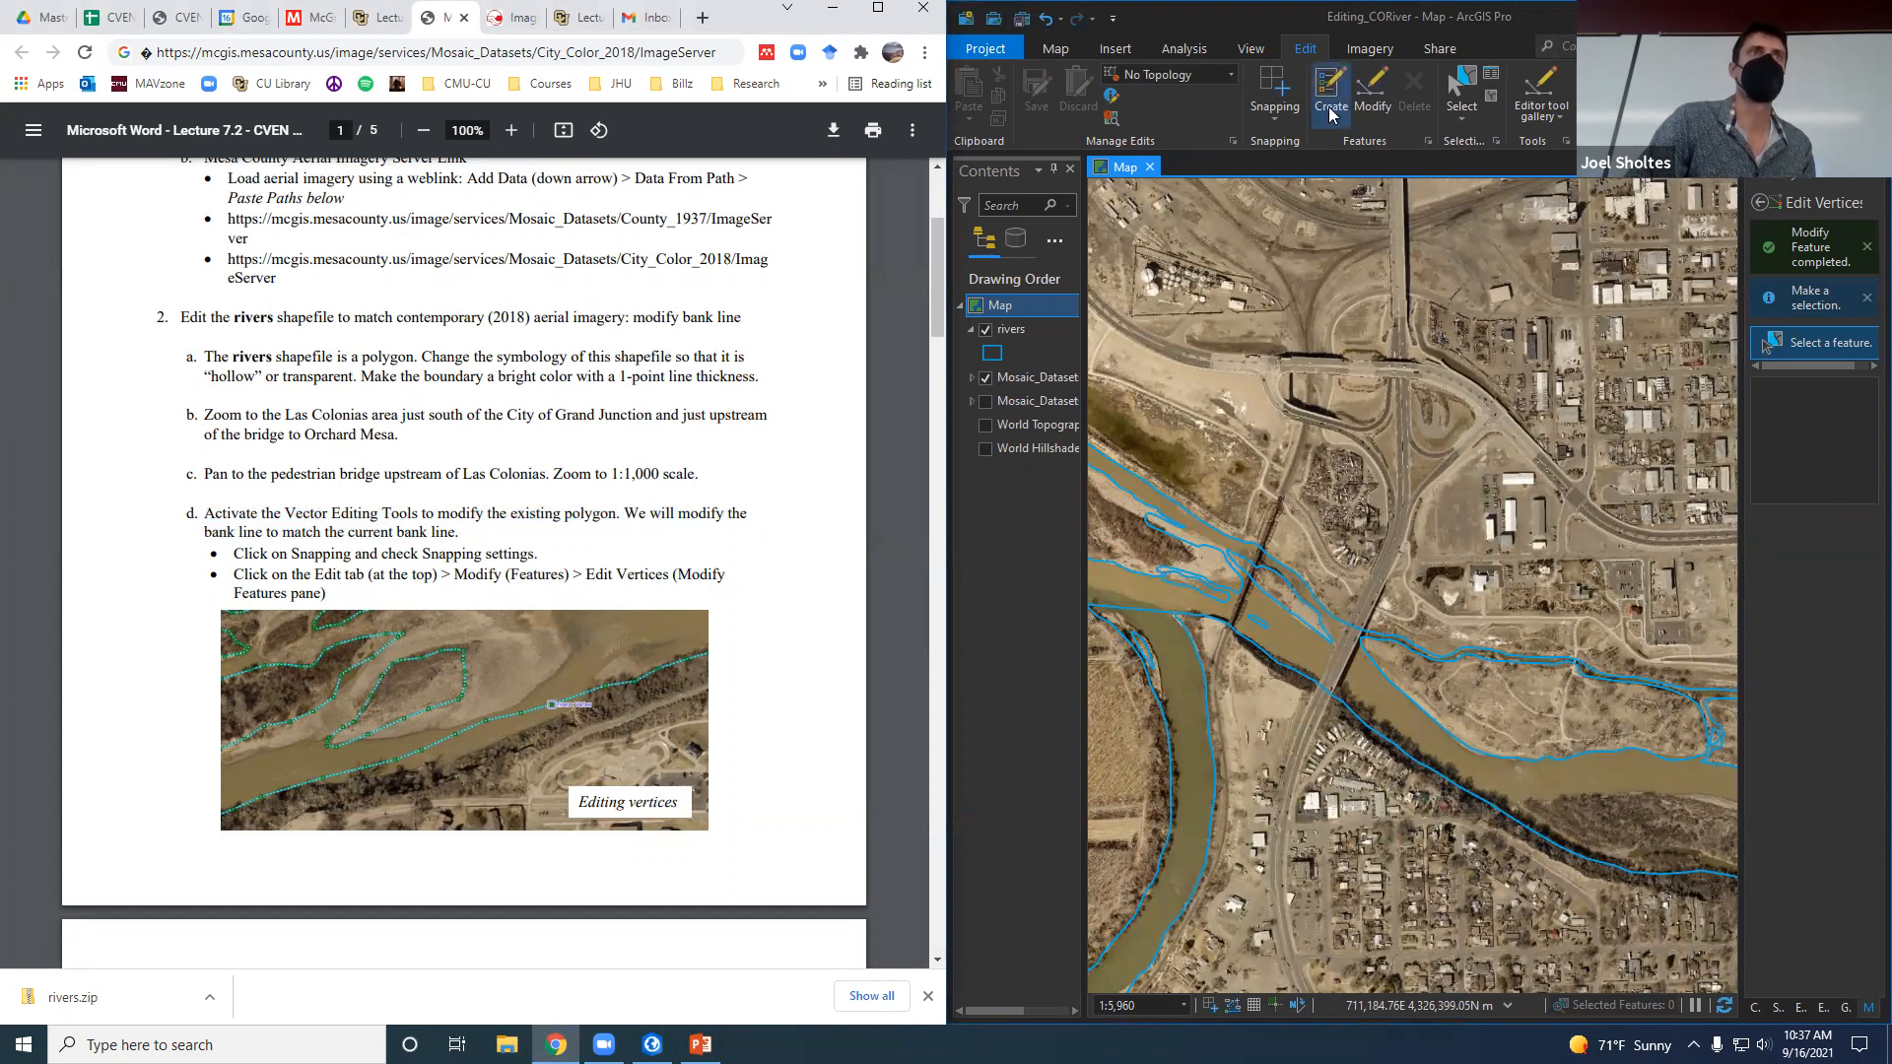
pyautogui.click(1277, 118)
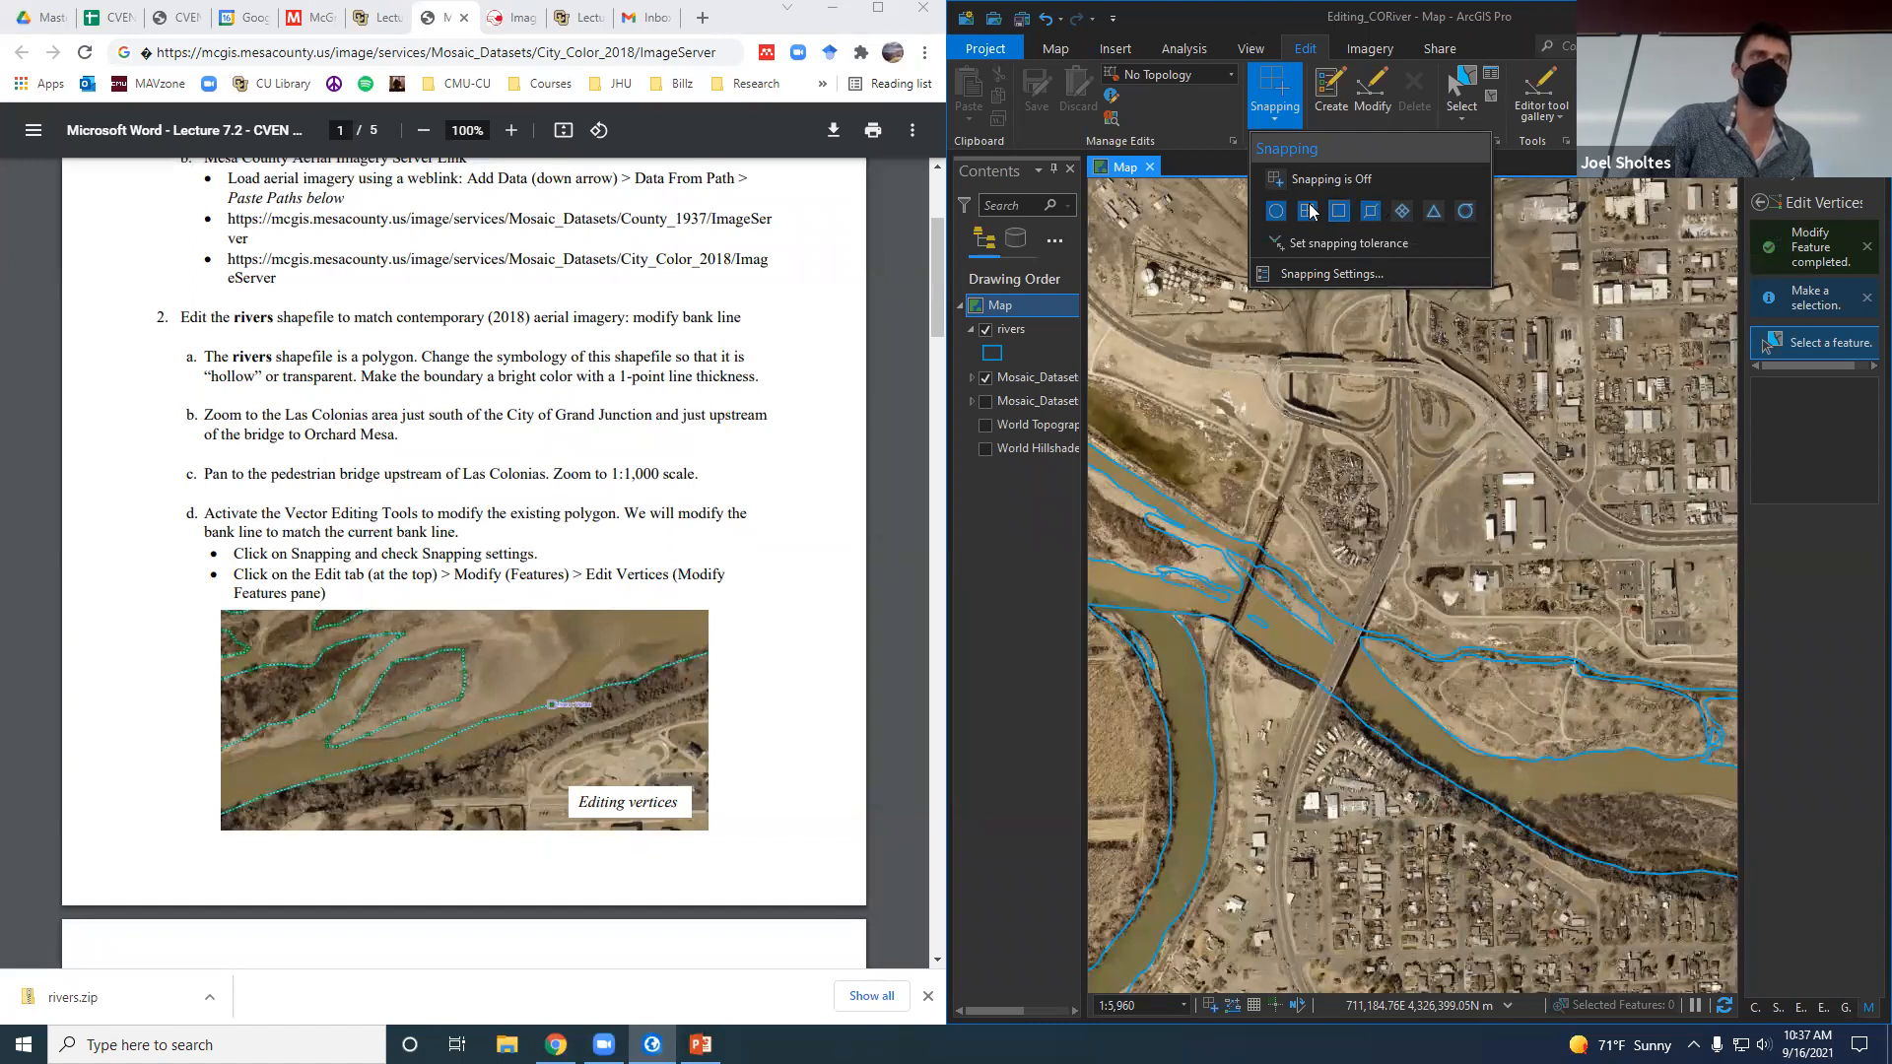
pyautogui.click(1308, 242)
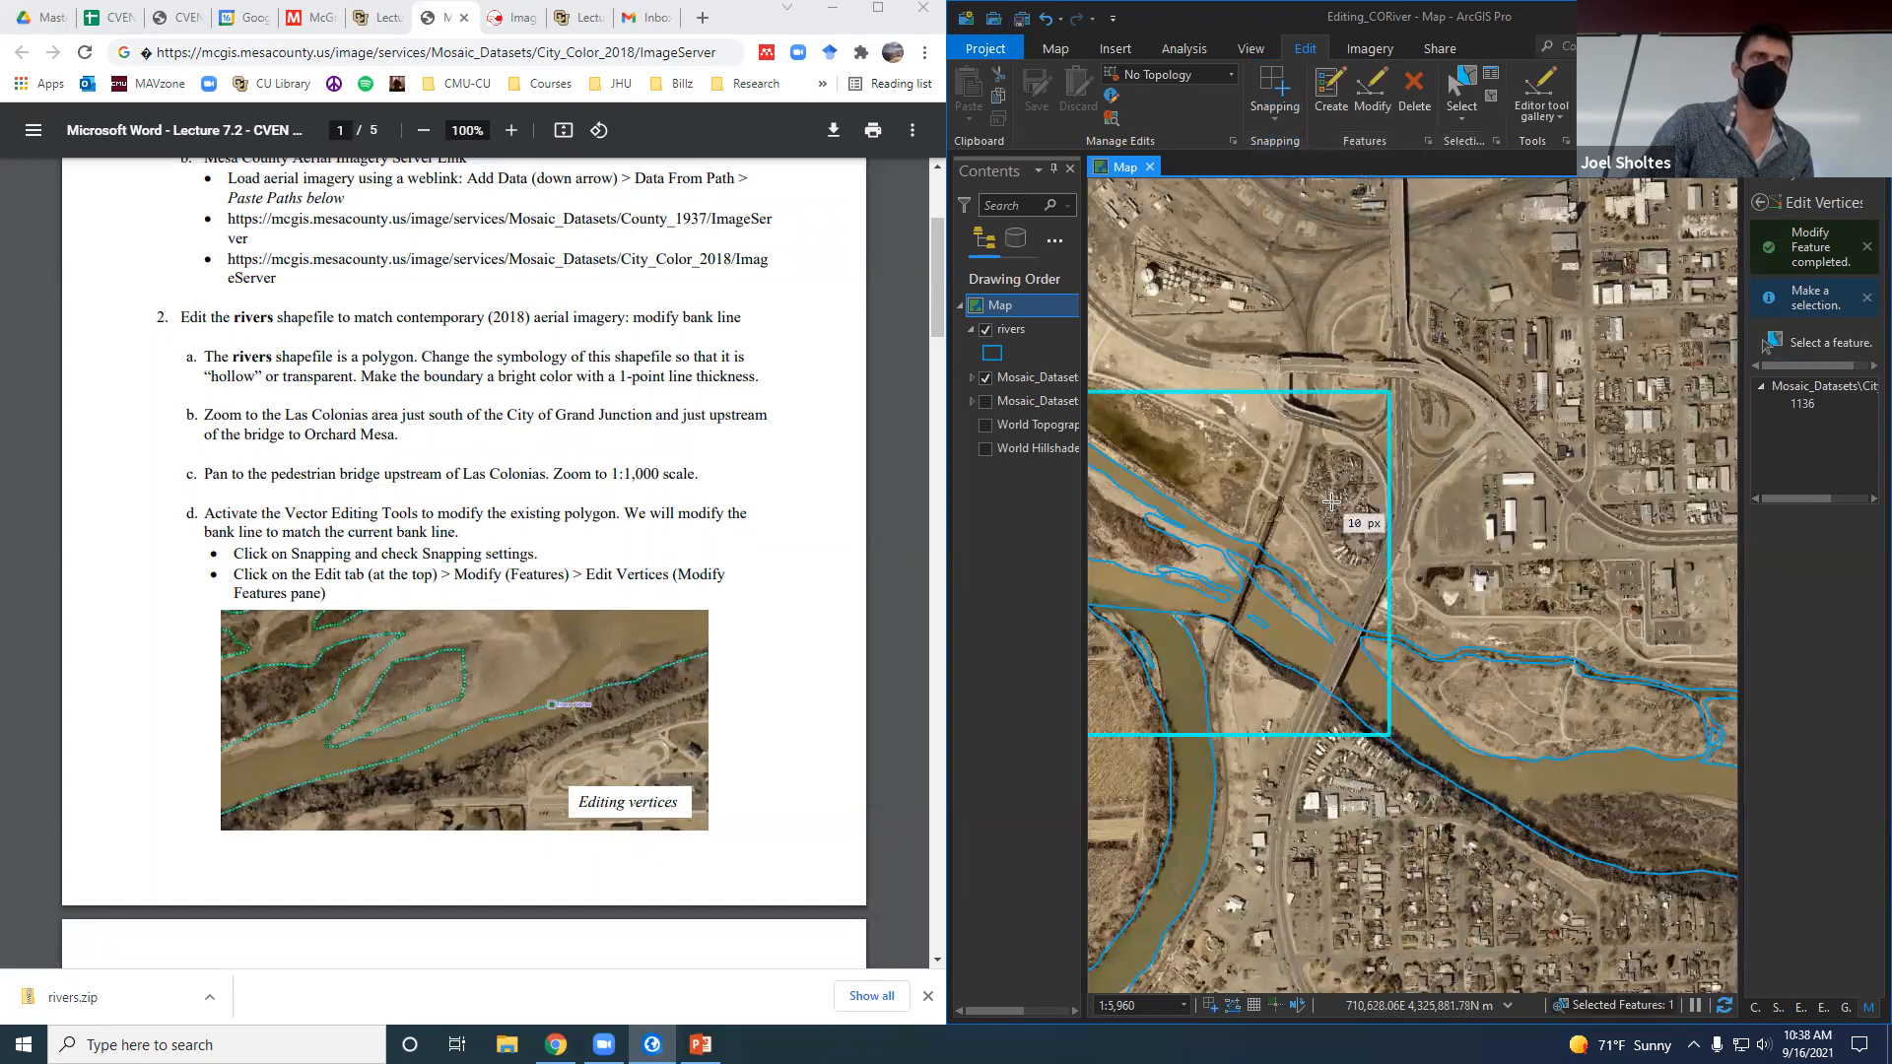
pyautogui.click(1275, 123)
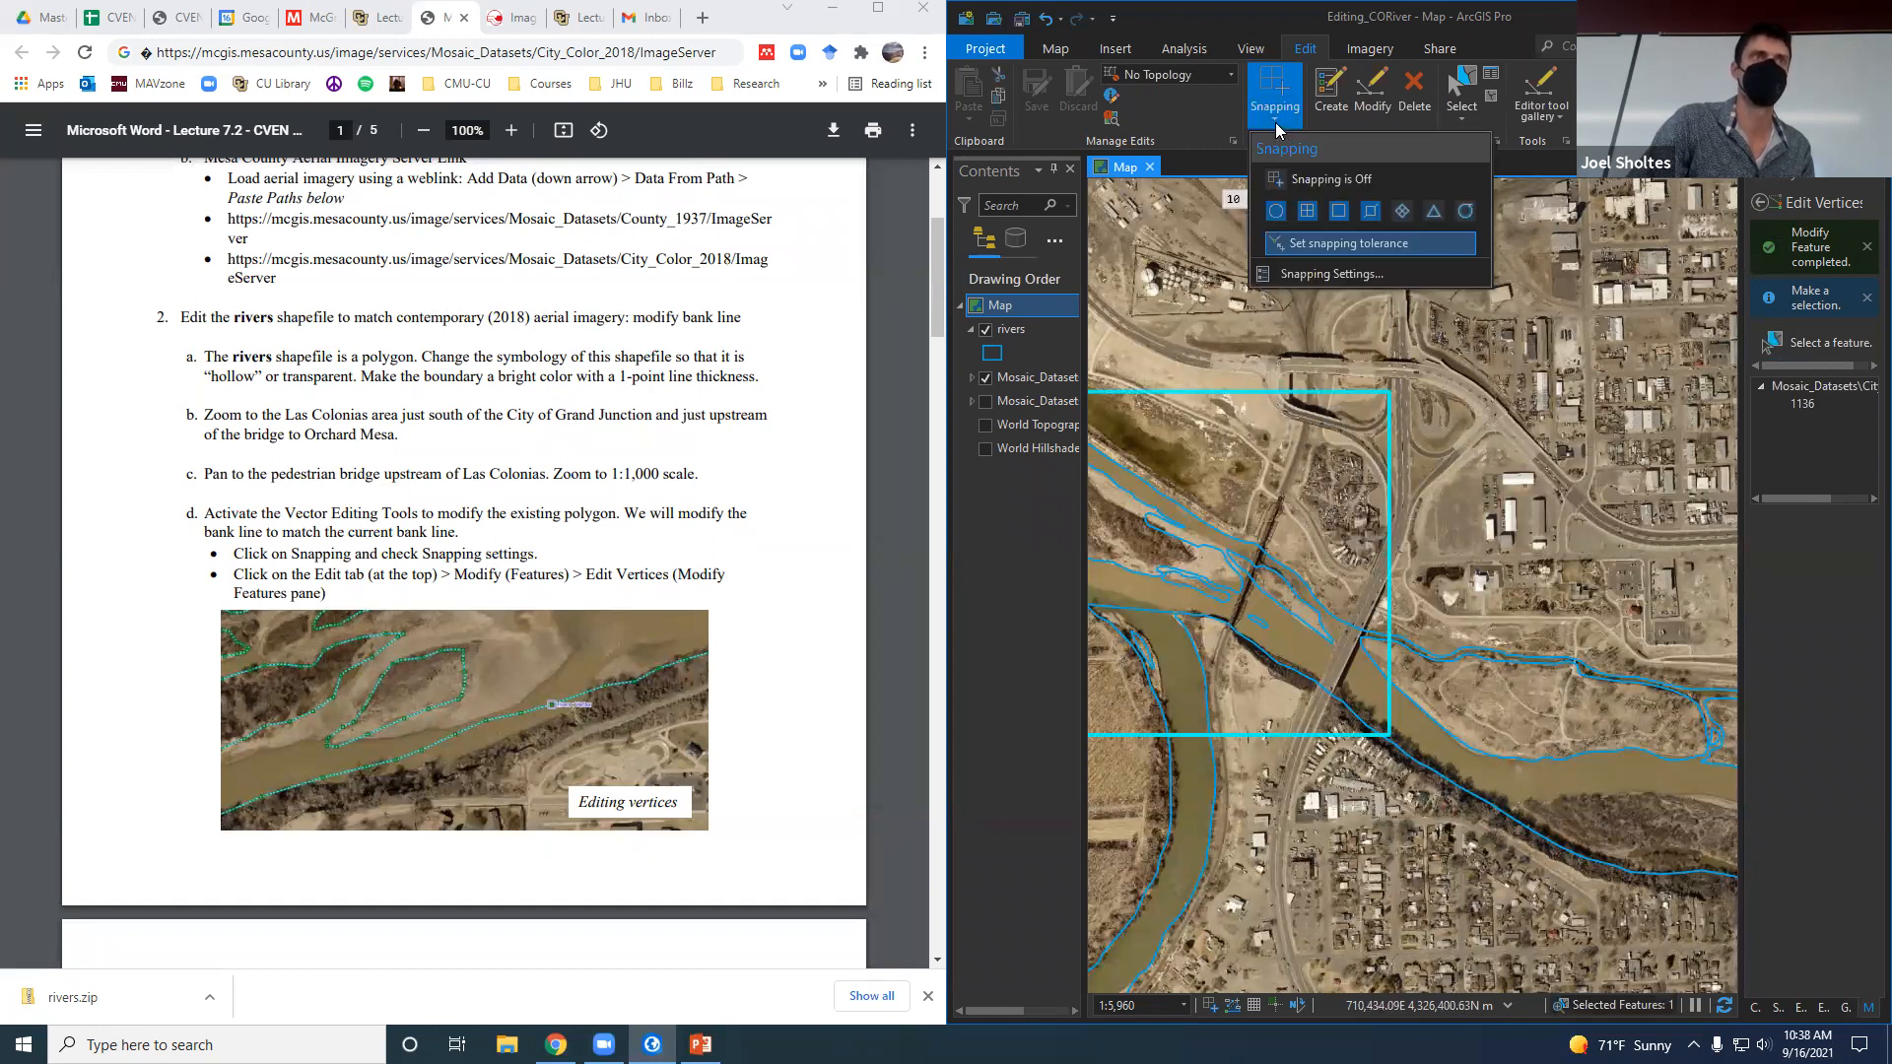
pyautogui.click(1307, 276)
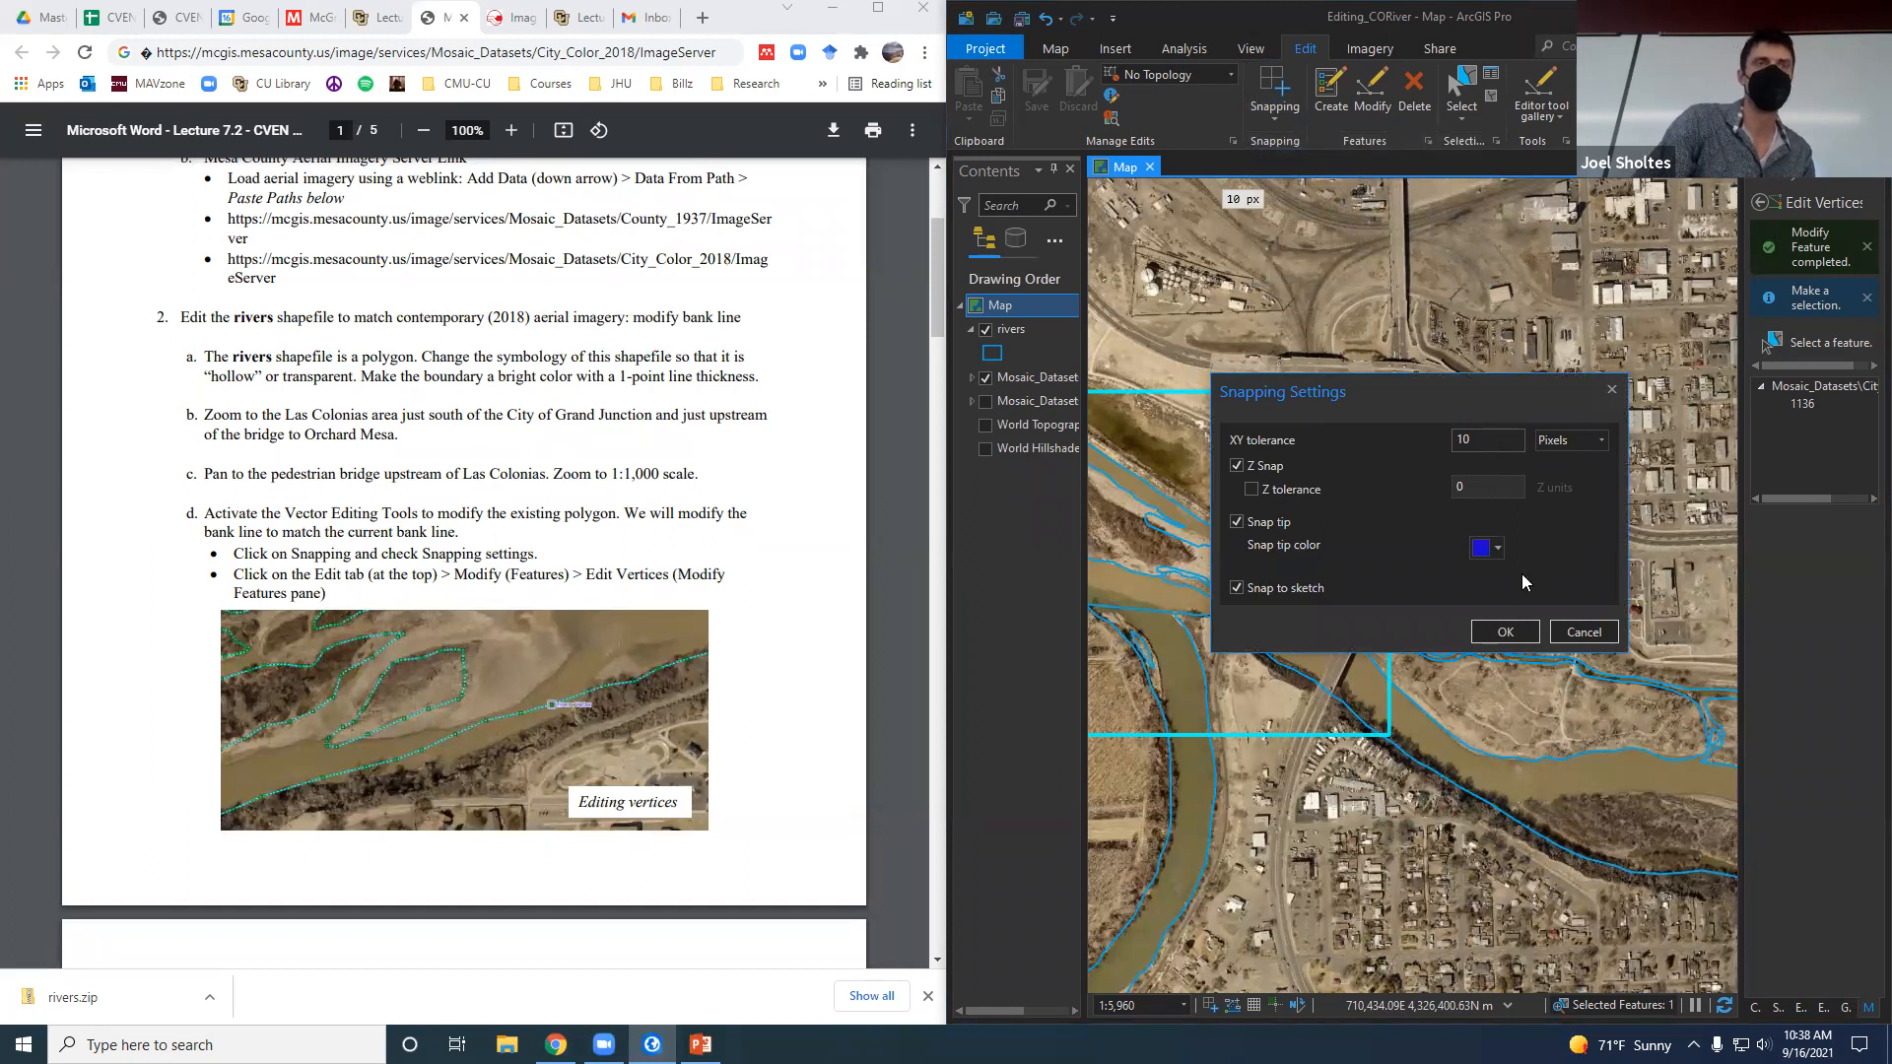
pyautogui.click(1582, 633)
# Open the river polygon in Edit Vertices and pick a south bank vertex in the trees southeast of the road bridge.
pyautogui.scroll(10, 1331, 670)
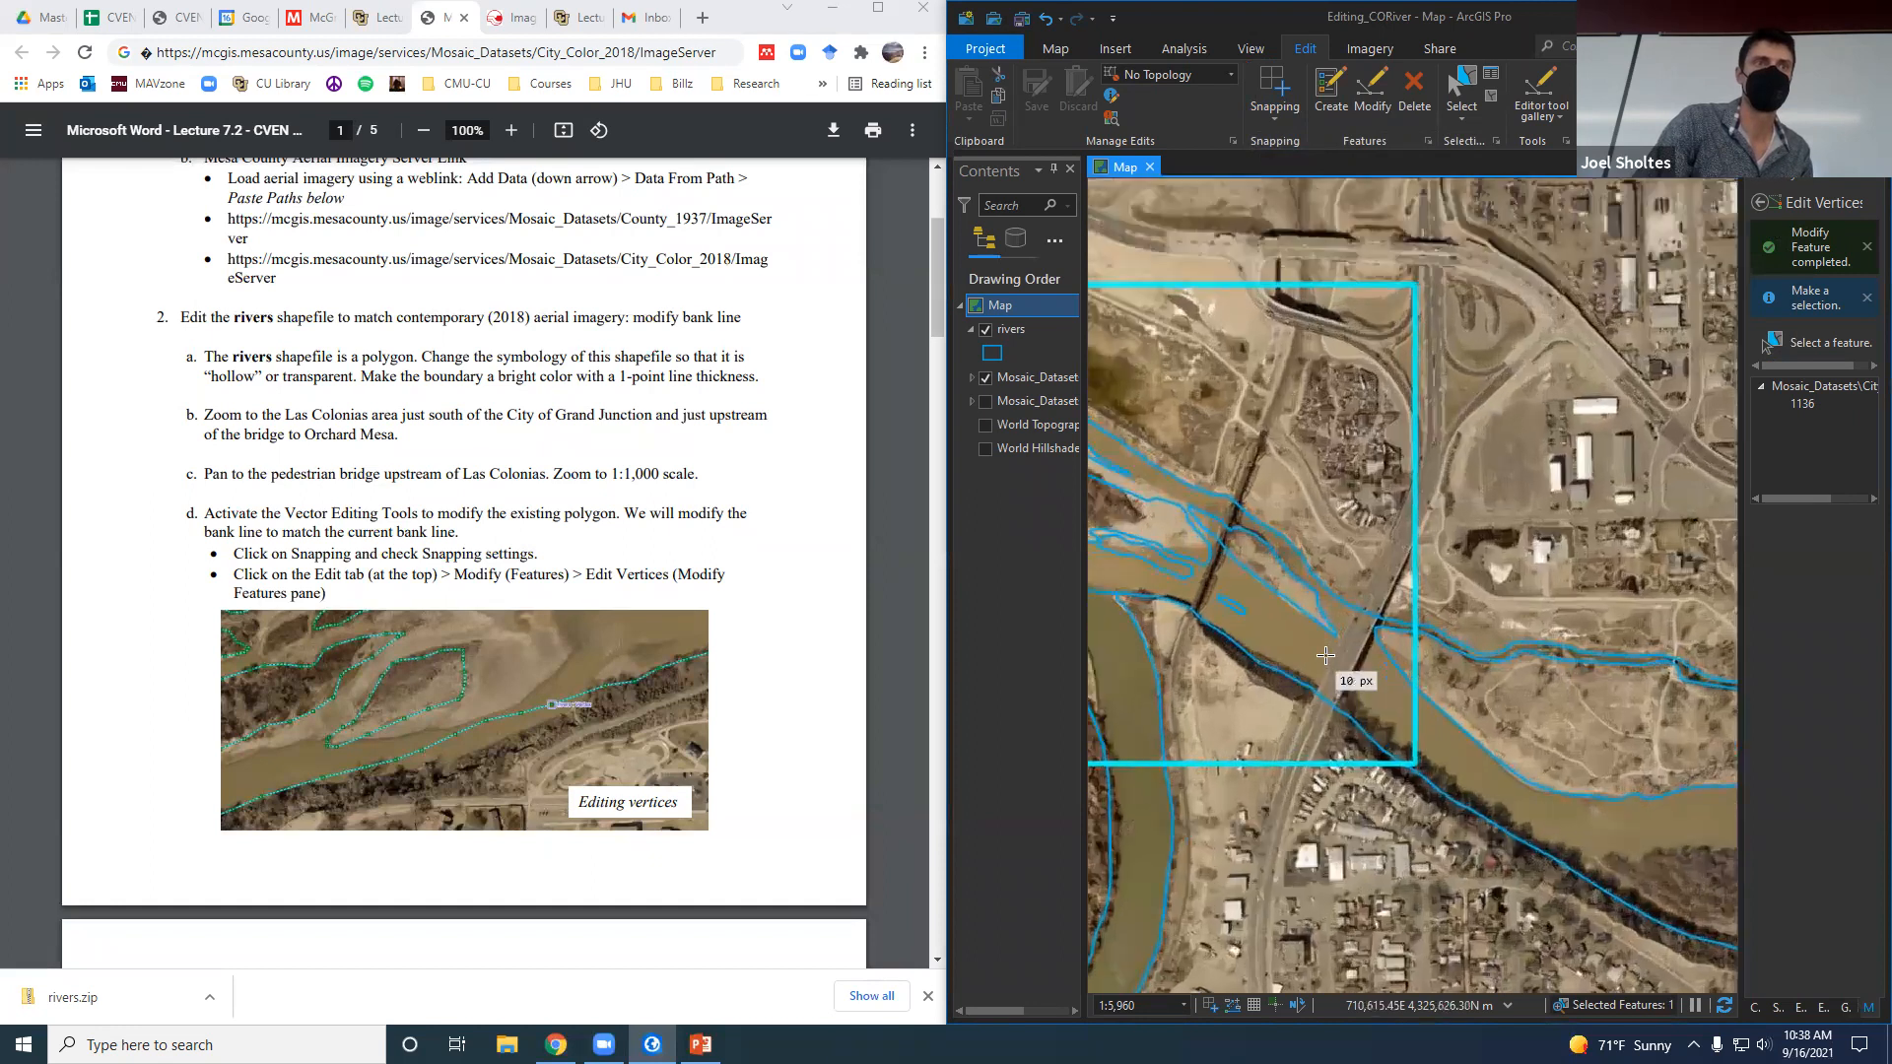
pyautogui.scroll(-6, 1323, 652)
pyautogui.click(1373, 93)
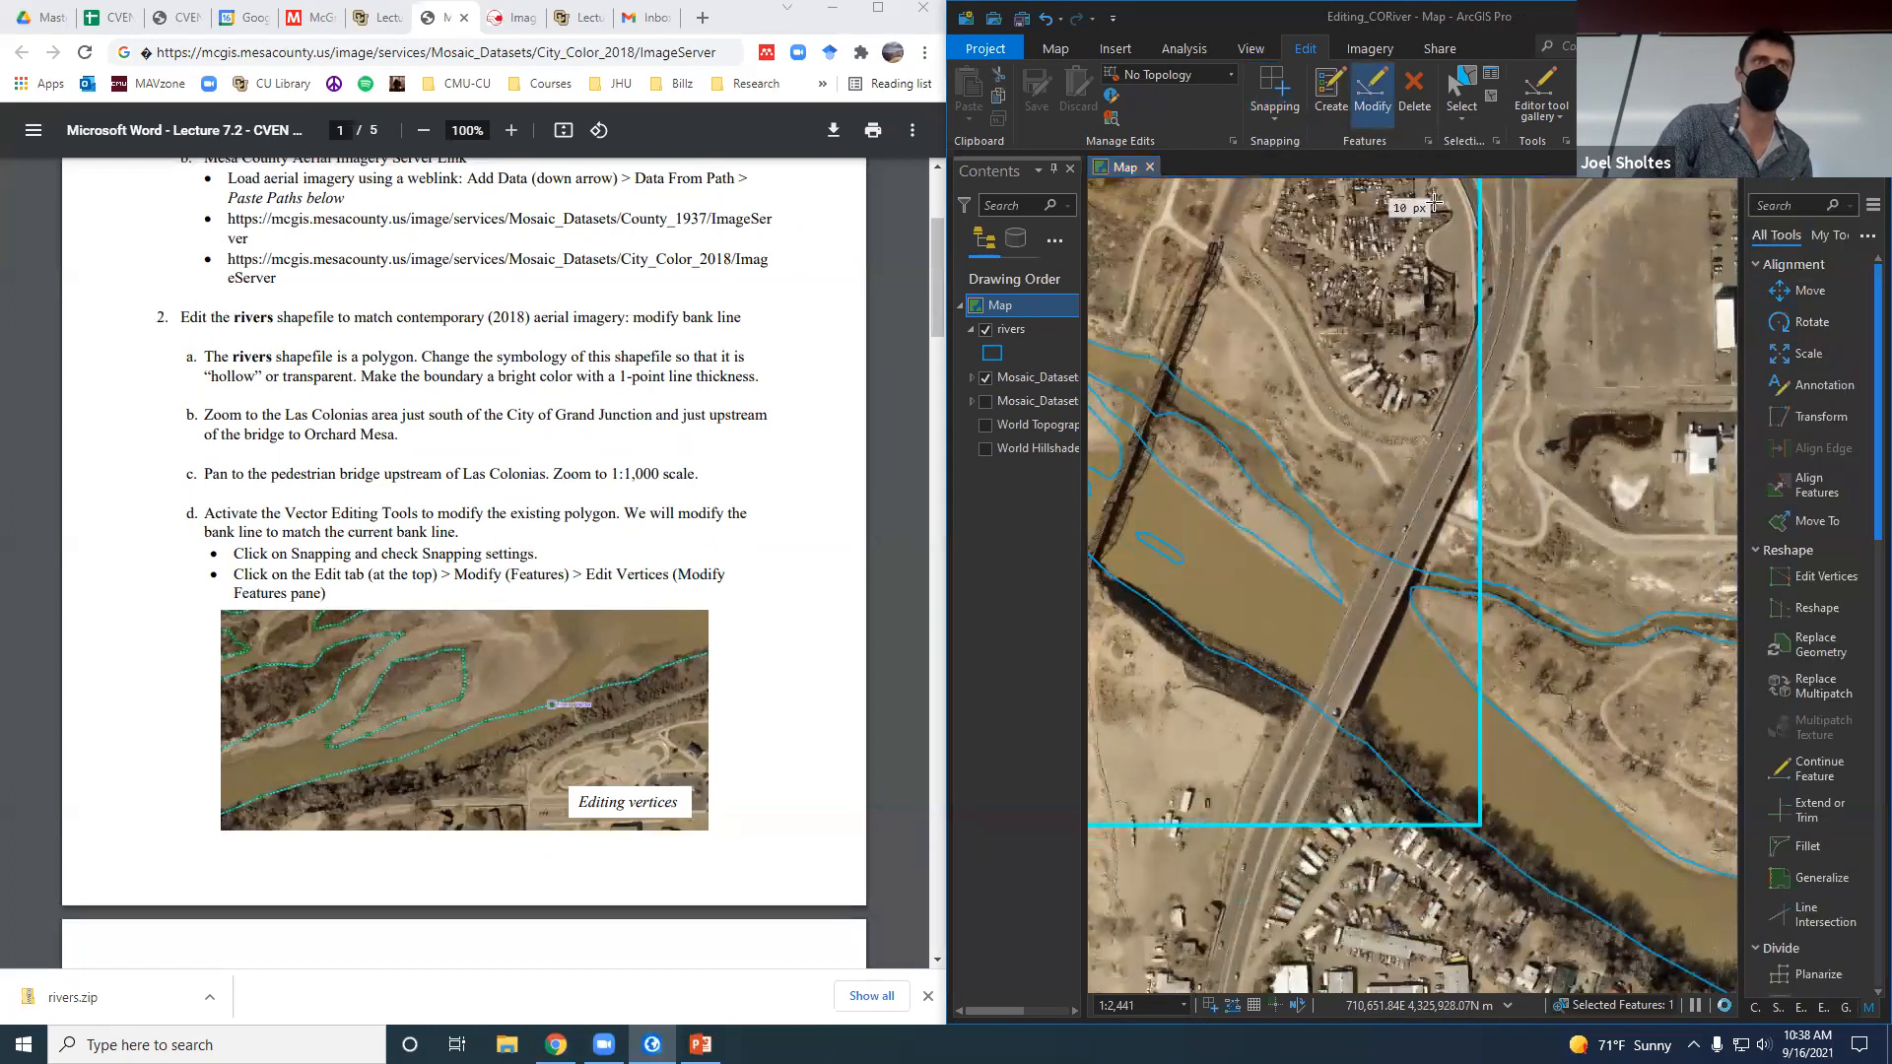
pyautogui.click(1826, 577)
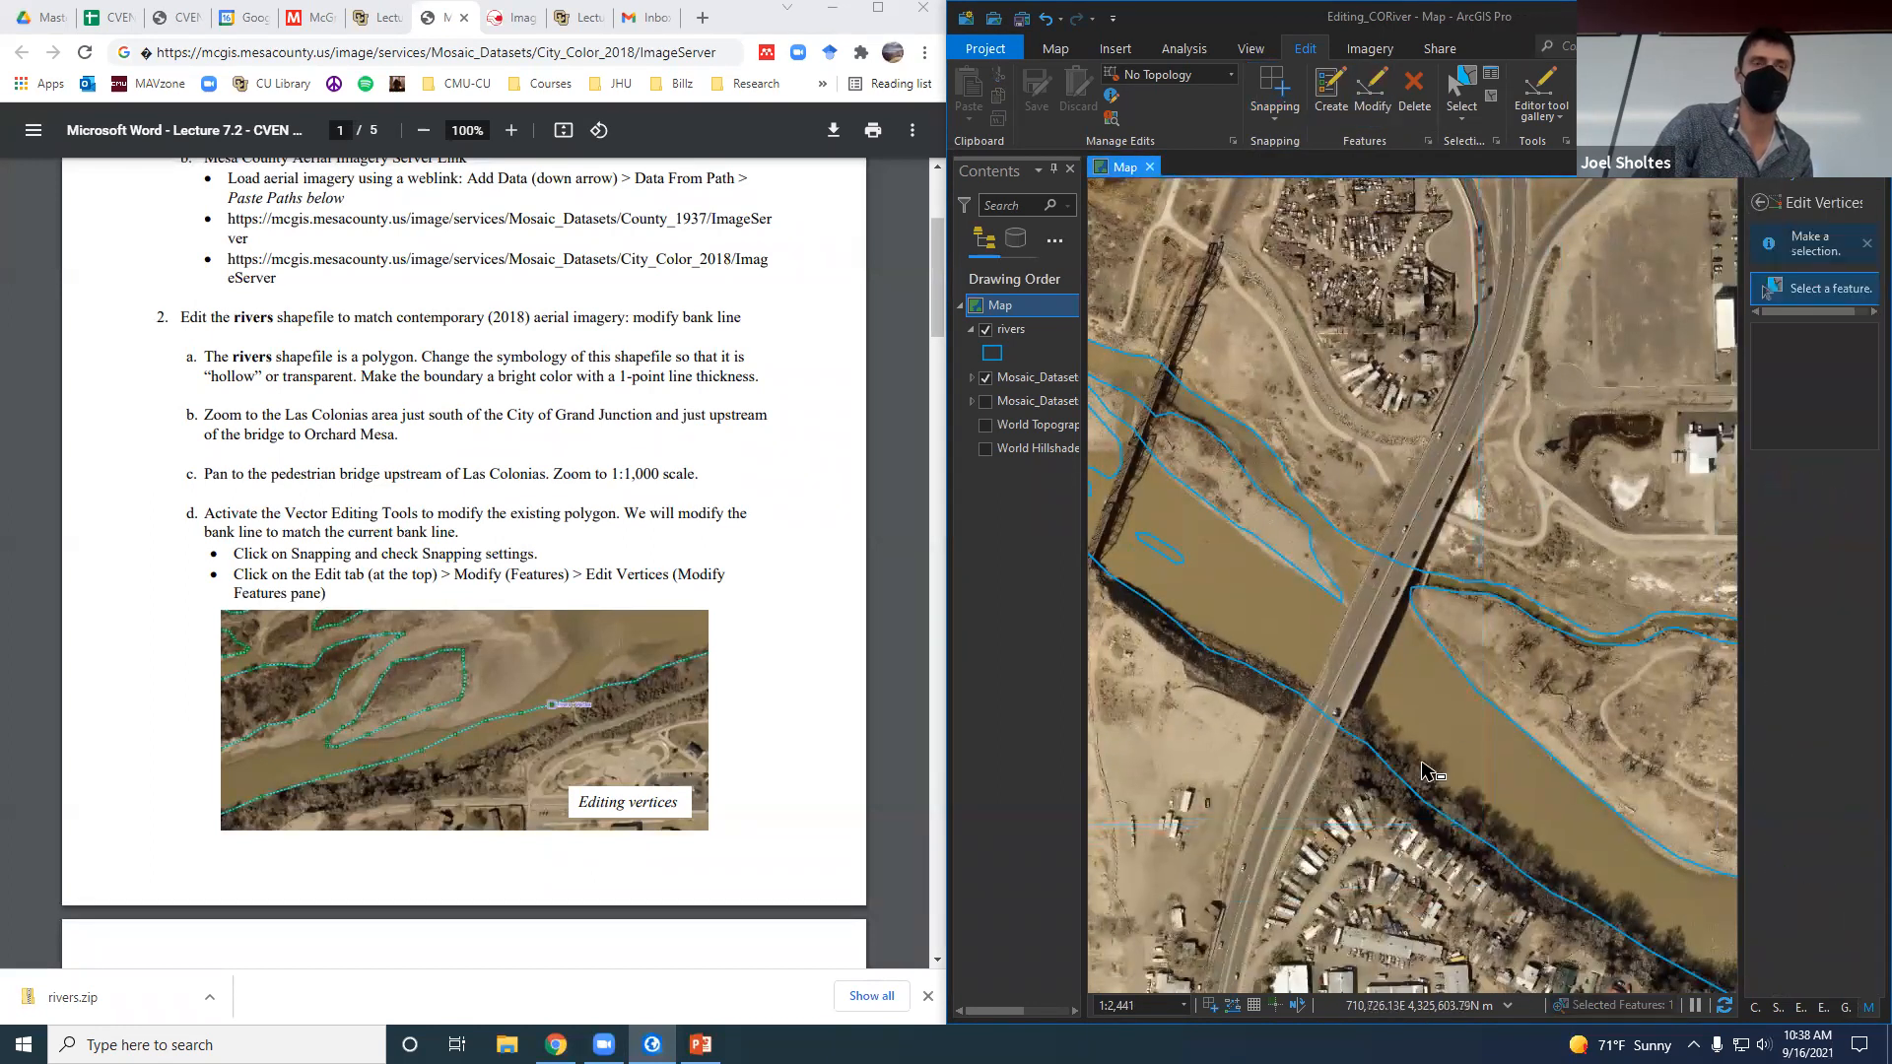
pyautogui.click(1416, 792)
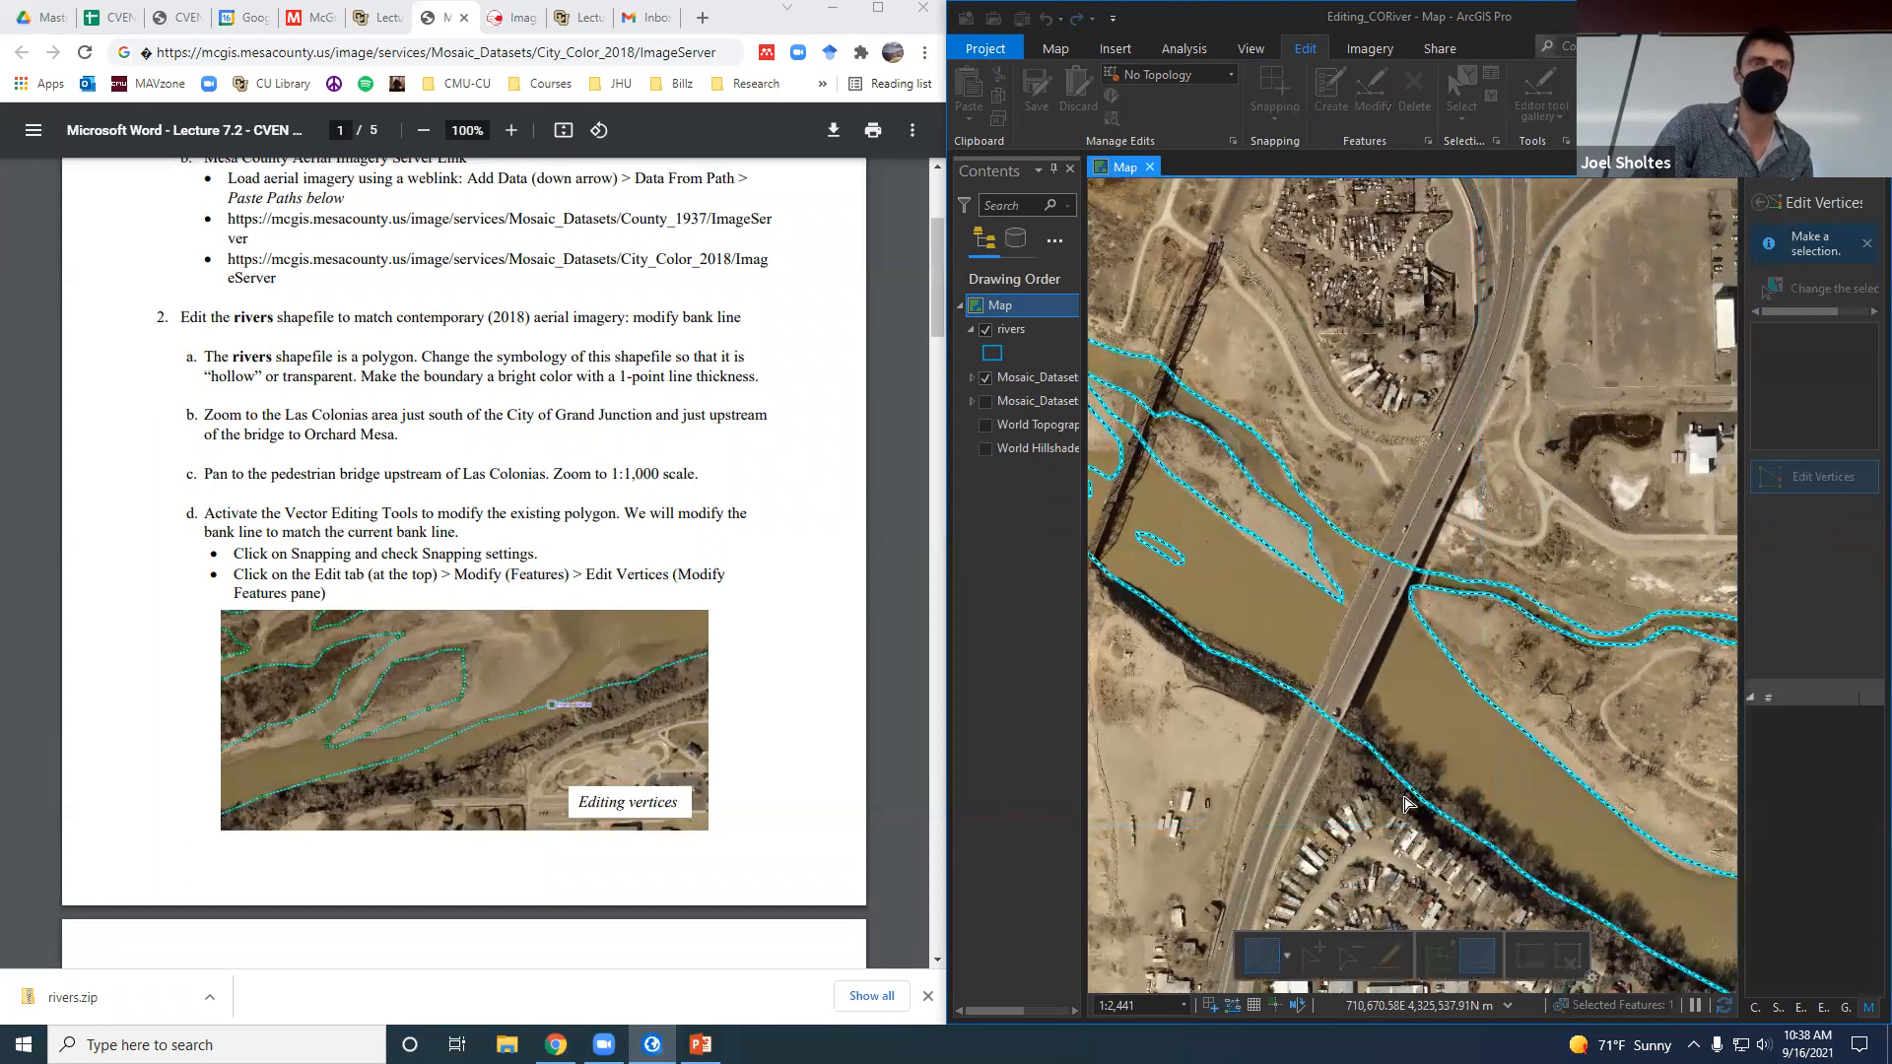
pyautogui.scroll(8, 1390, 729)
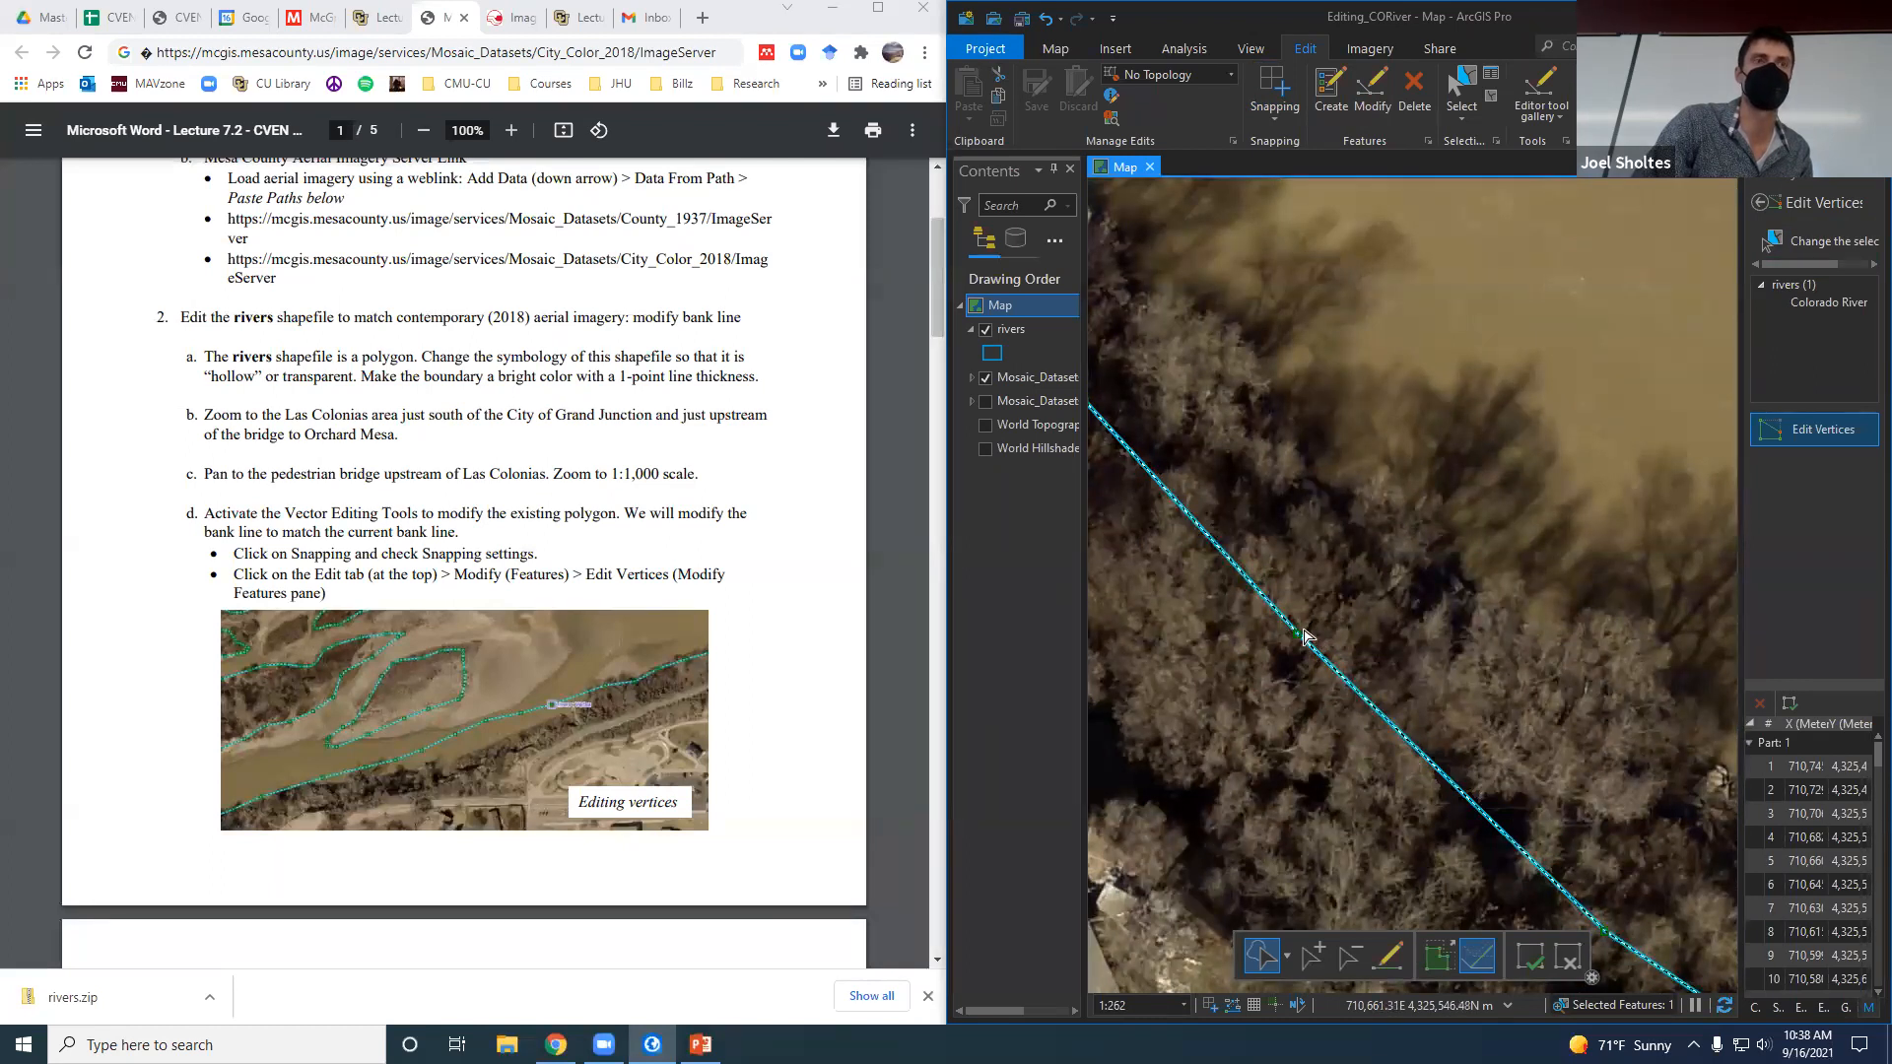
pyautogui.moveTo(1301, 634); pyautogui.dragTo(1299, 636)
# Set the XY snapping tolerance to 30 pixels.
pyautogui.click(1267, 117)
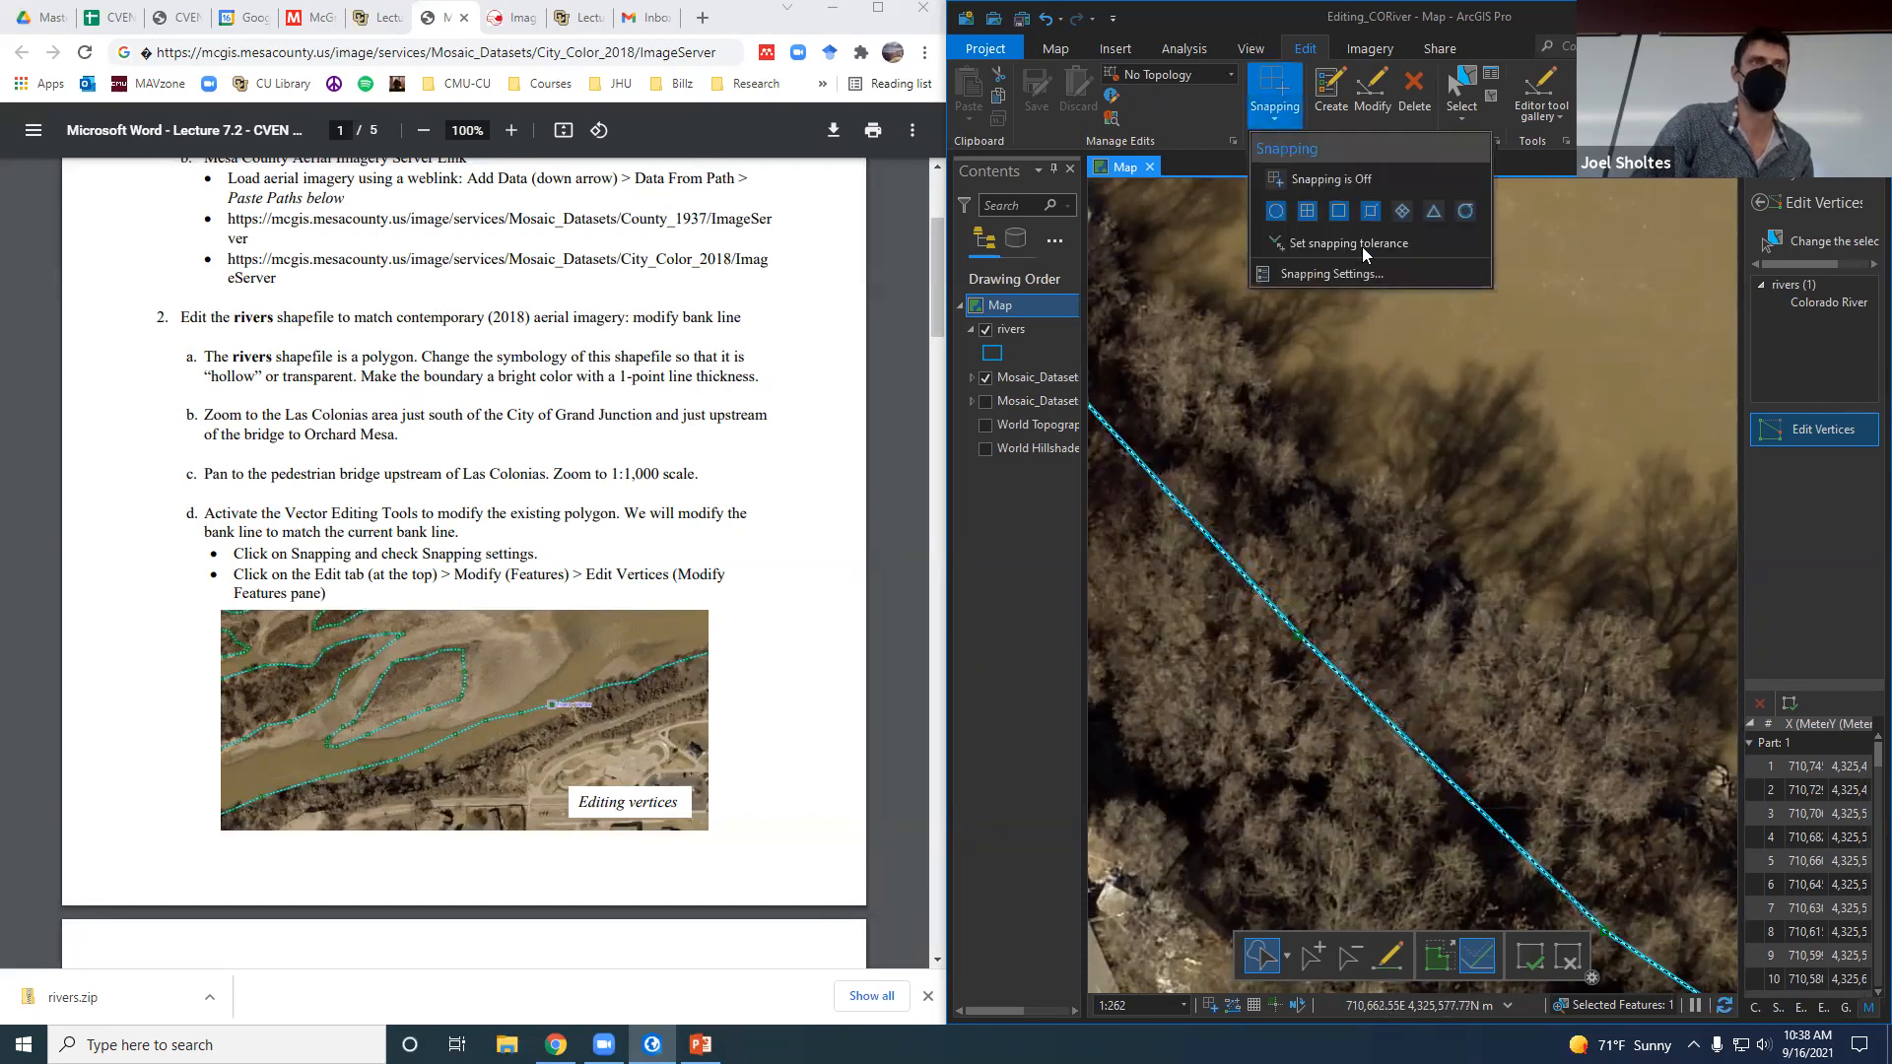
pyautogui.click(1362, 274)
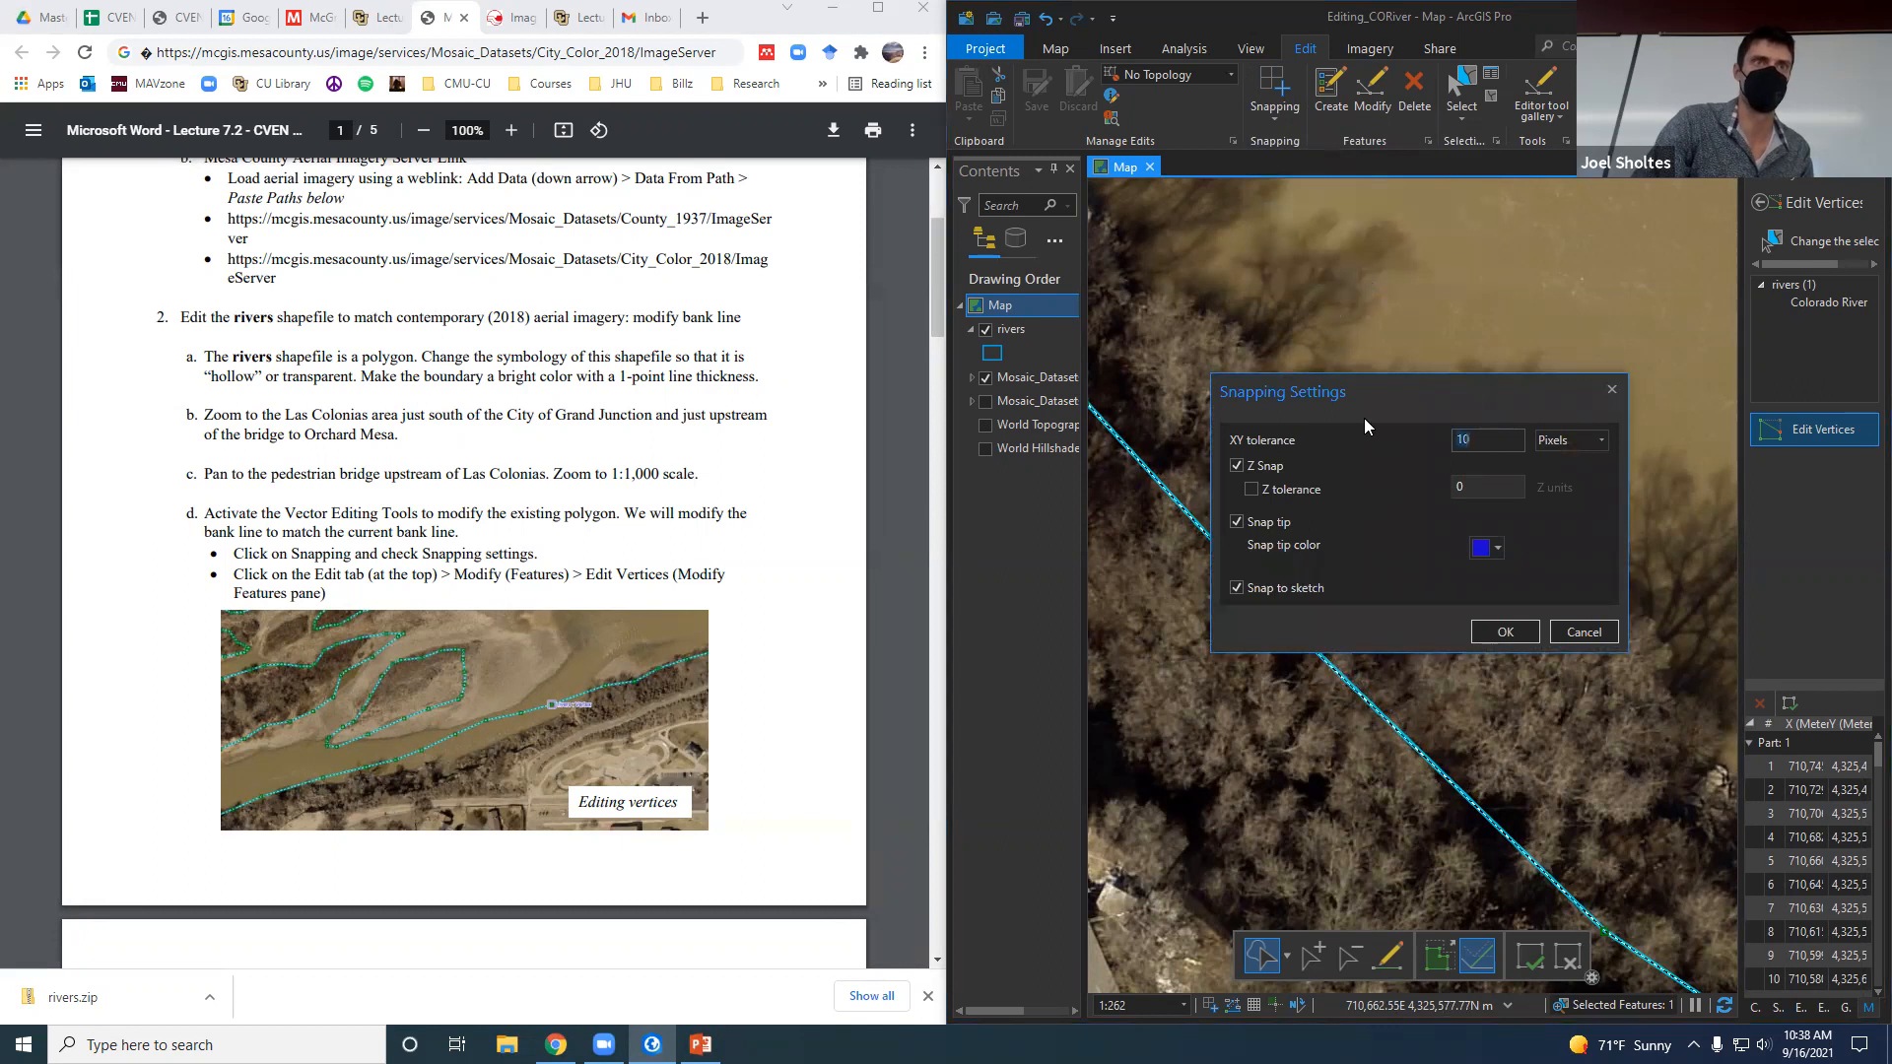
pyautogui.write('30')
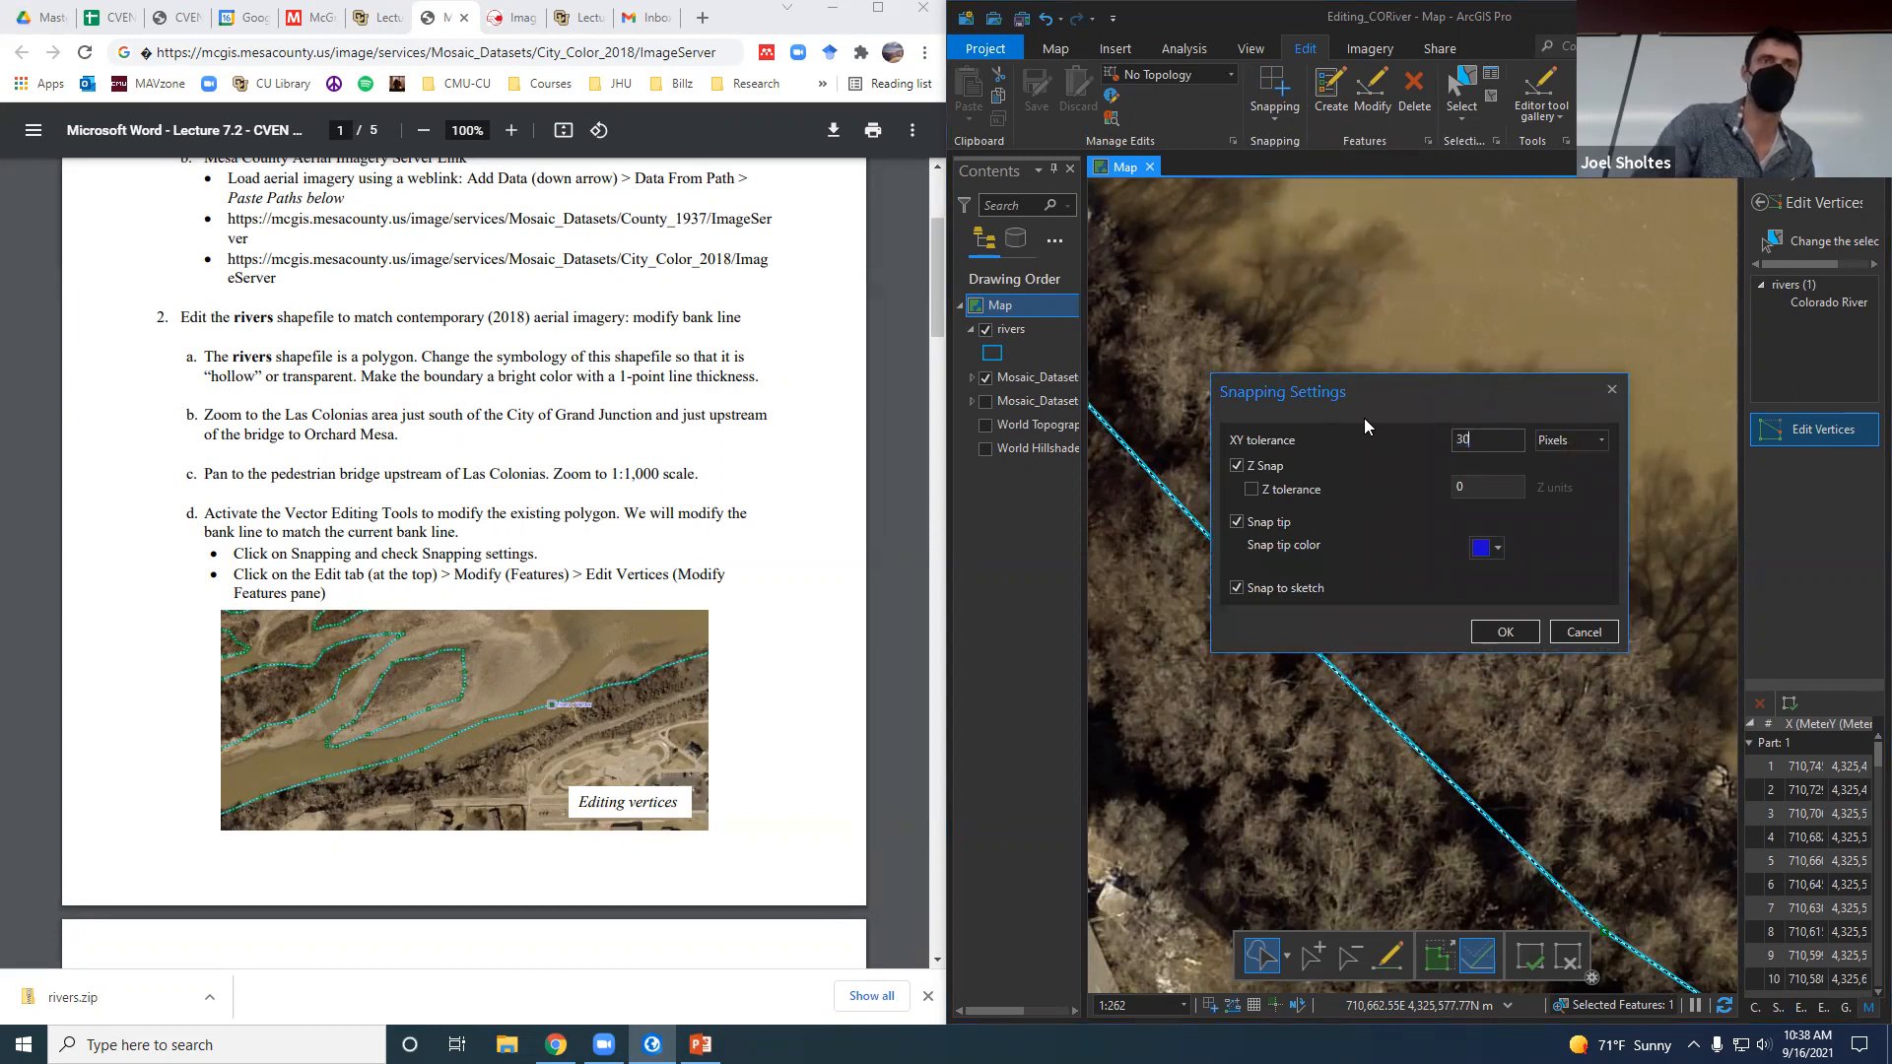
pyautogui.click(1502, 631)
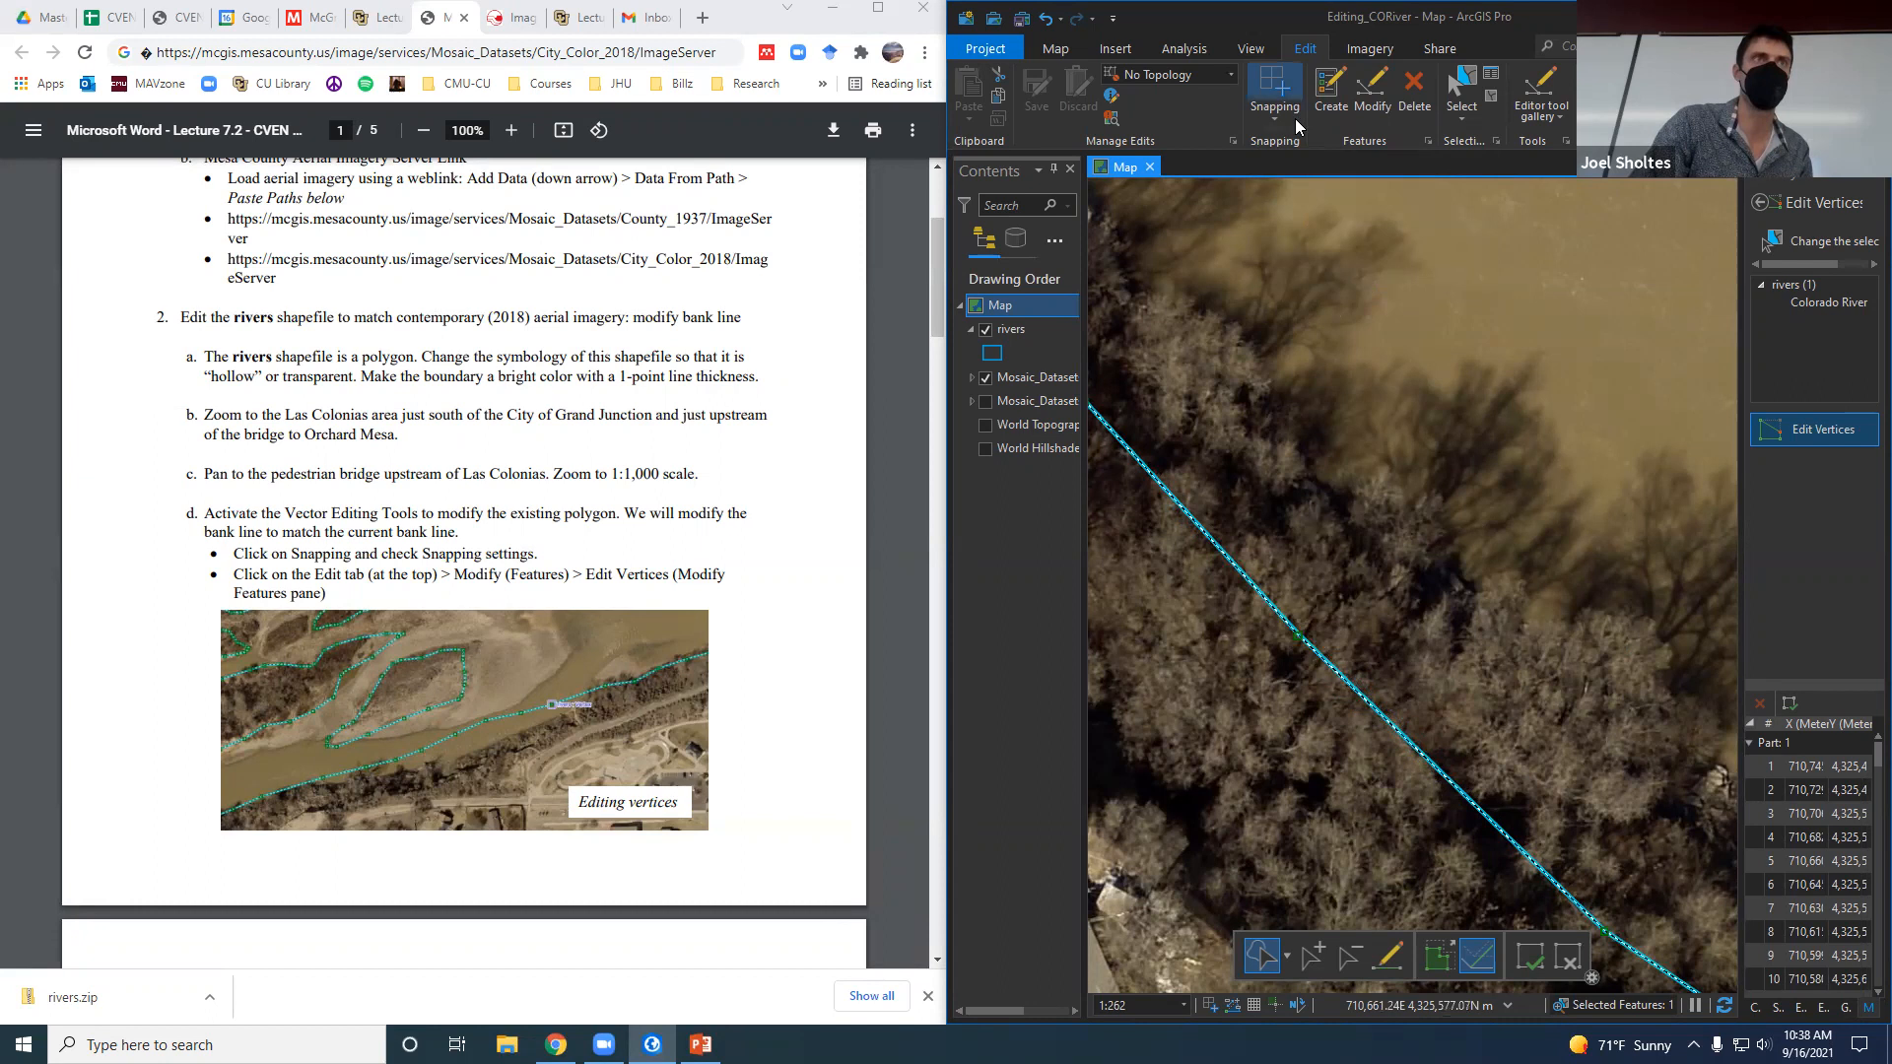
# Raise the XY snapping tolerance to 100 pixels.
pyautogui.click(1274, 99)
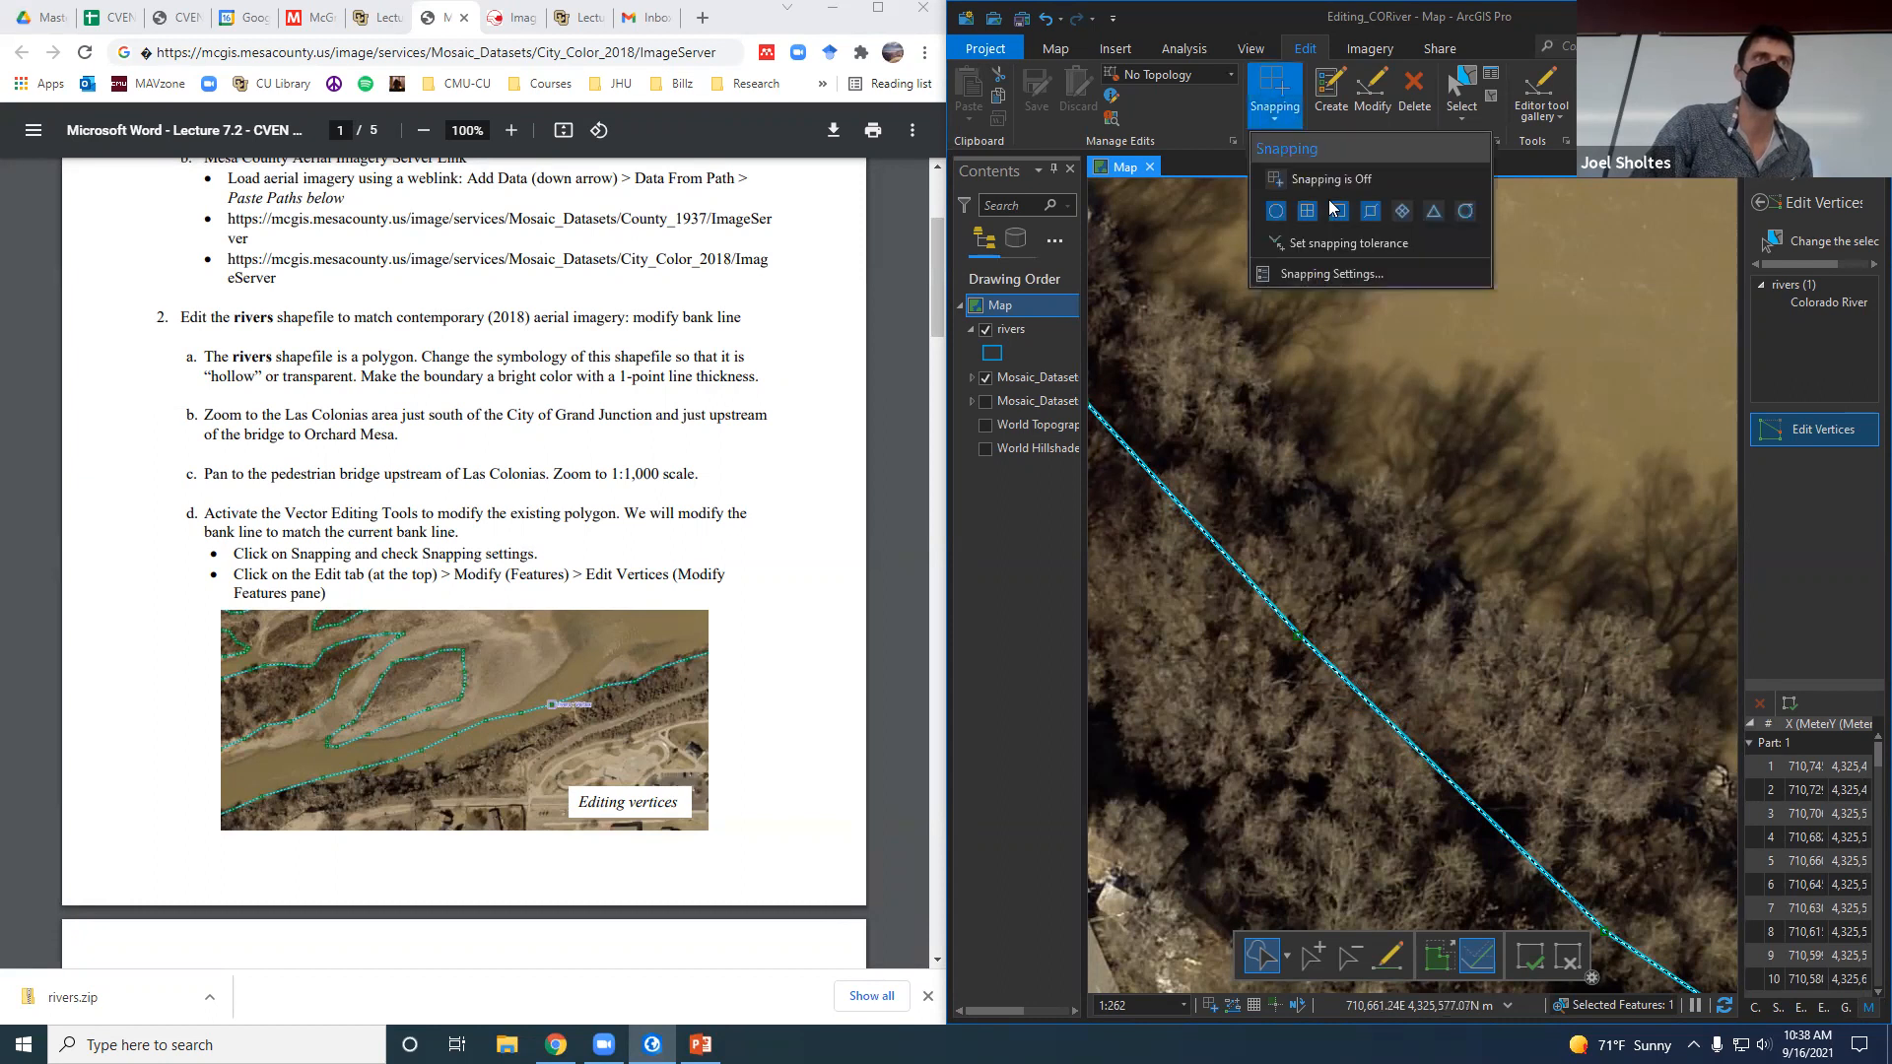
pyautogui.click(1340, 267)
pyautogui.write('100')
pyautogui.click(1497, 632)
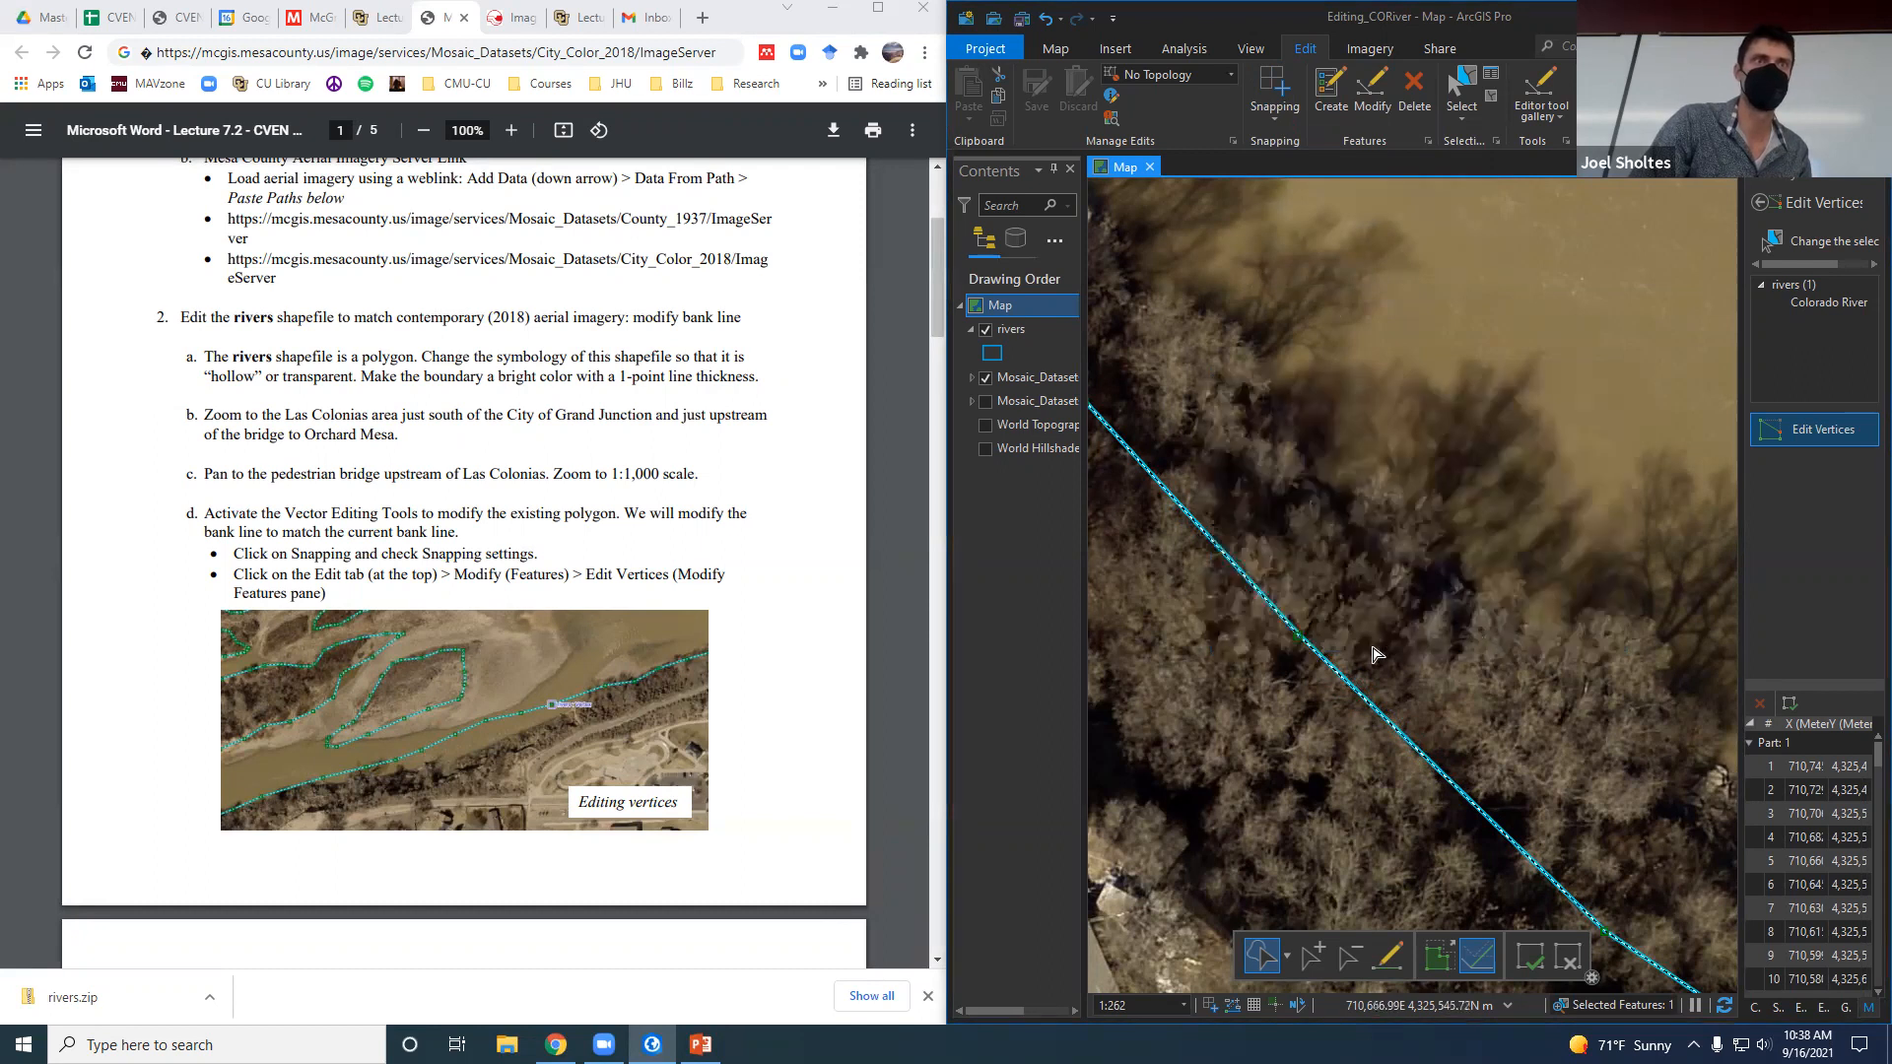
# Finish the current vertex edit on the river polygon and reopen its vertices along the south bank in the trees.
pyautogui.click(1257, 639)
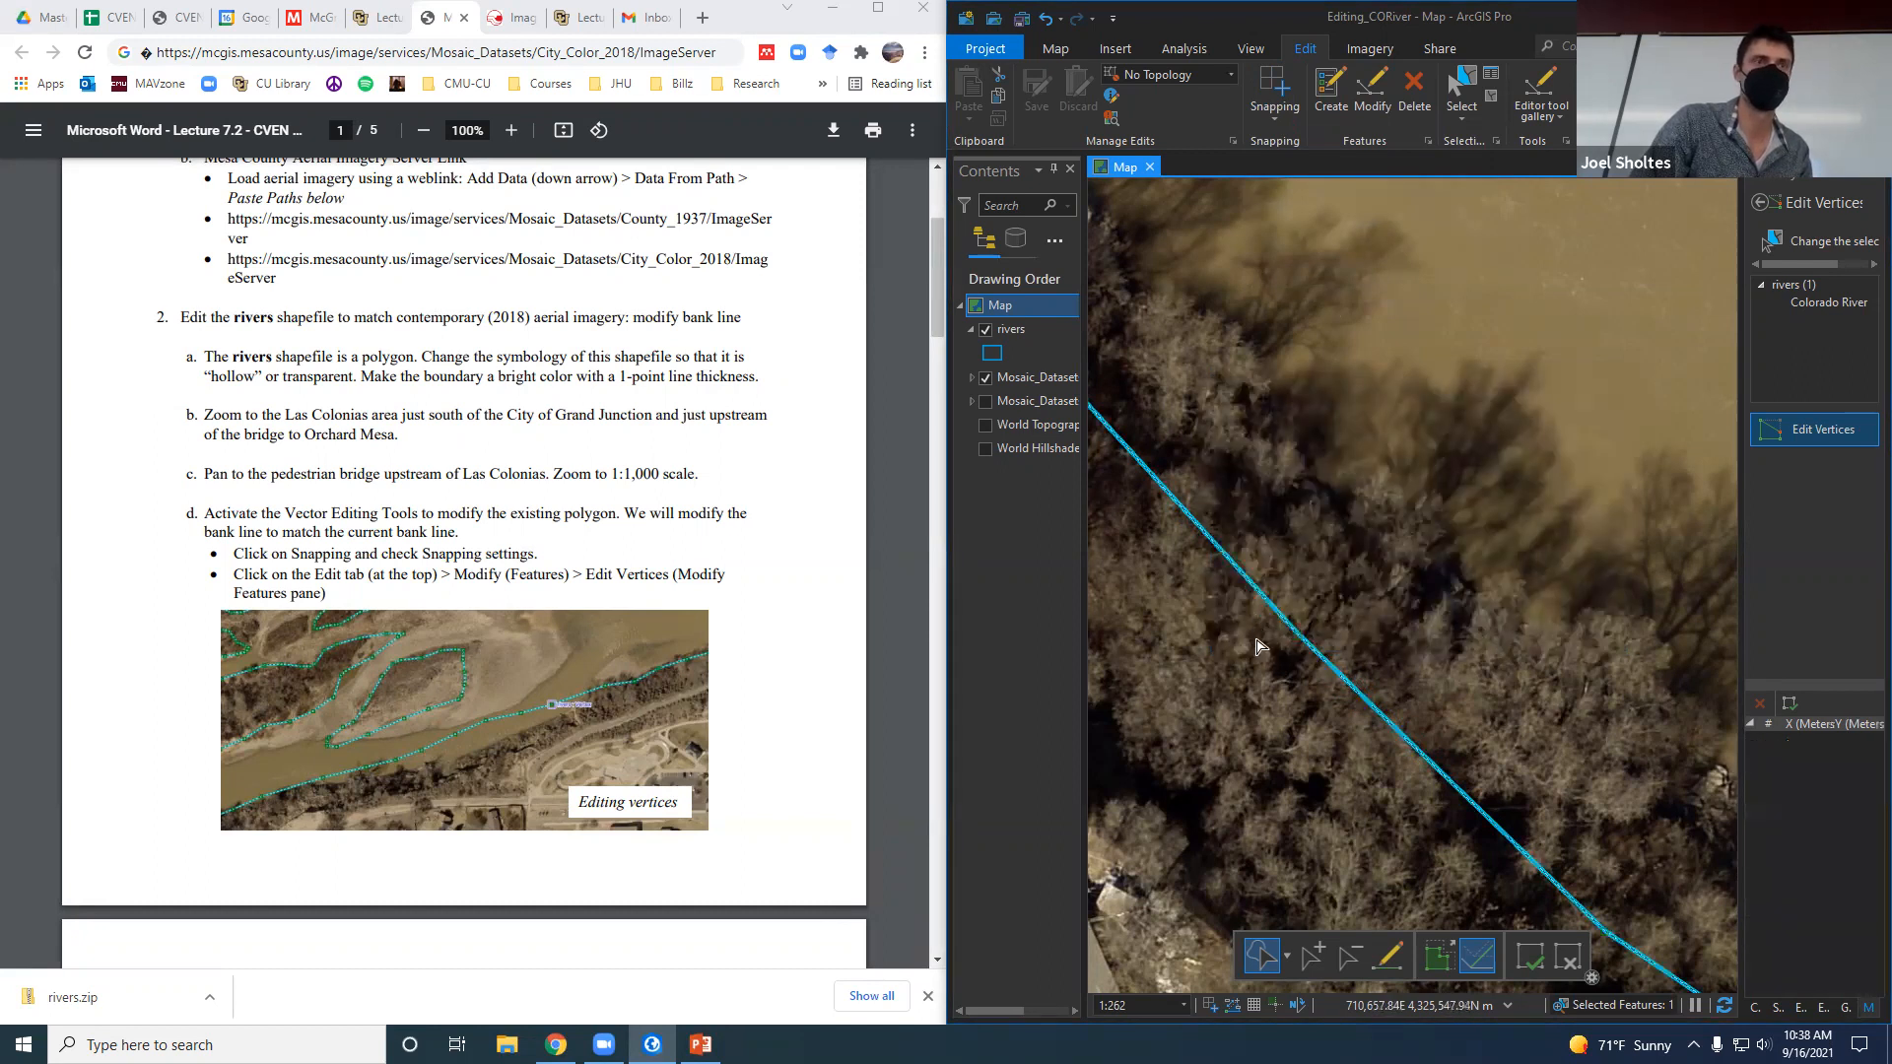
pyautogui.click(1322, 622)
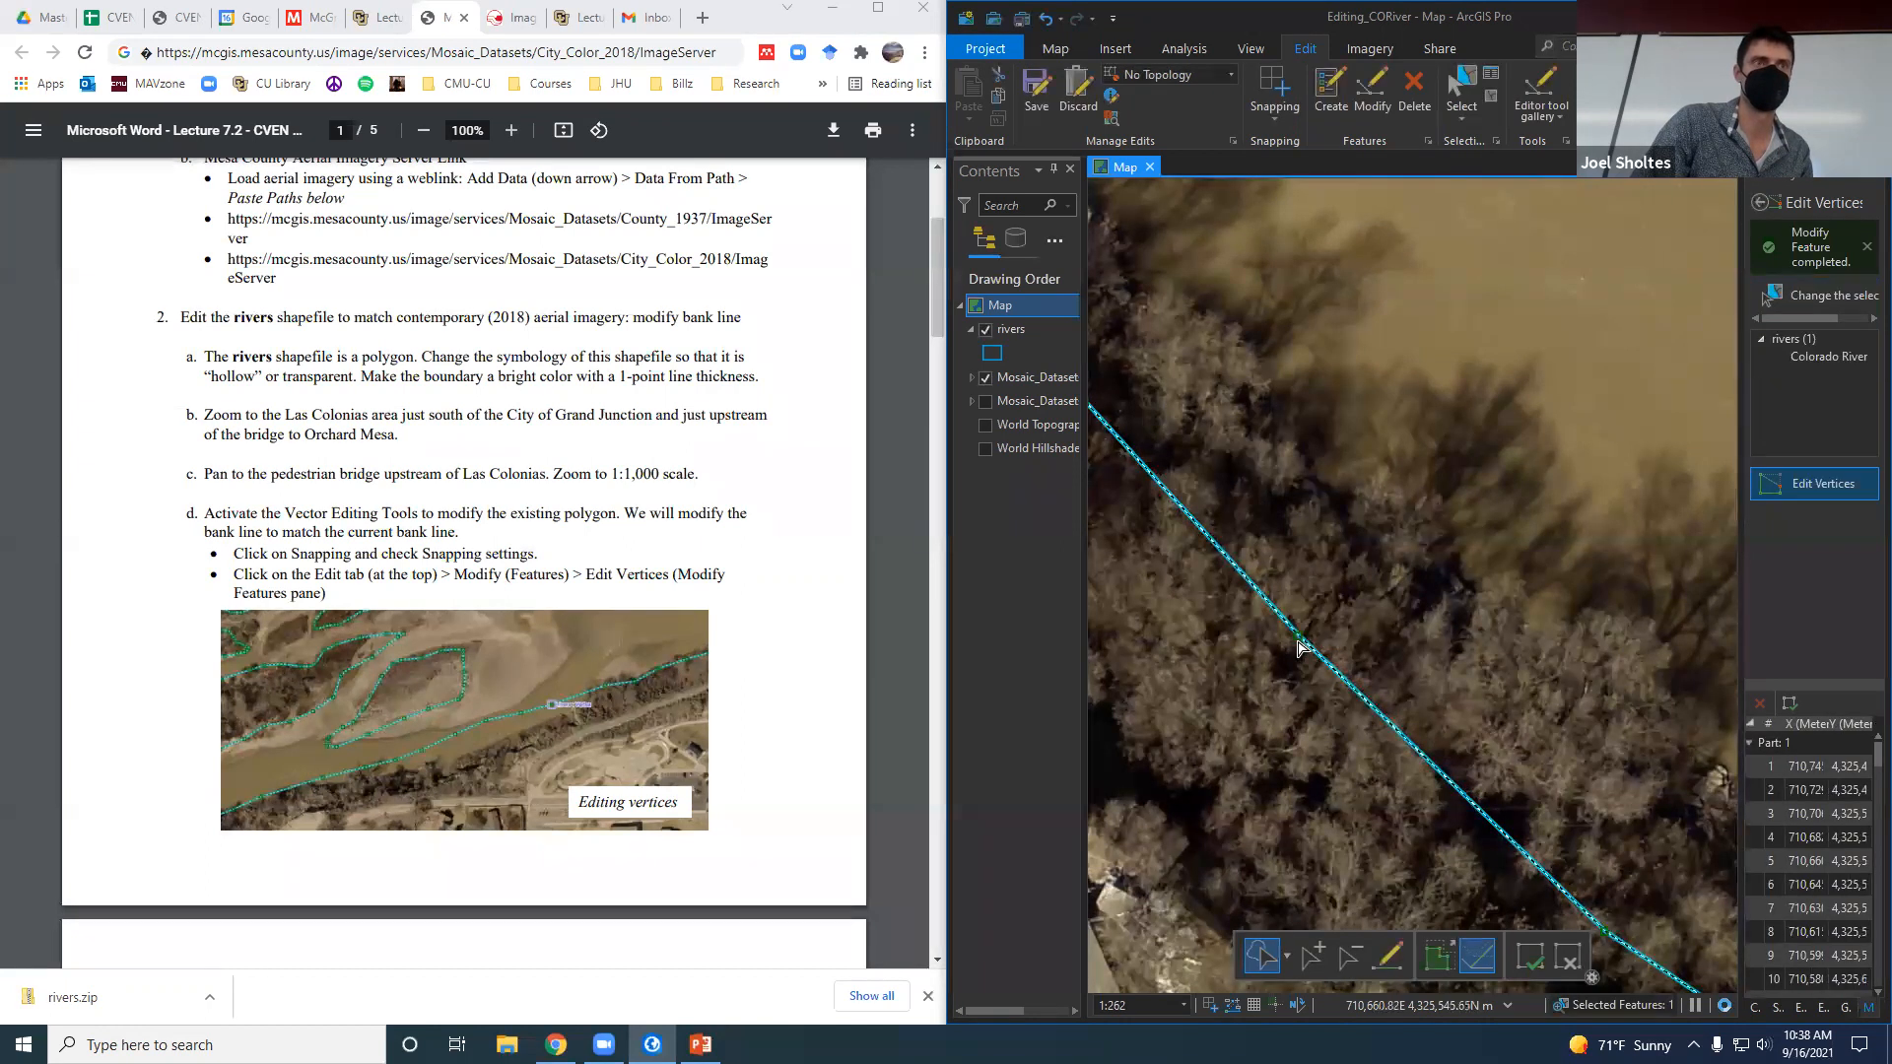
pyautogui.scroll(5, 1300, 638)
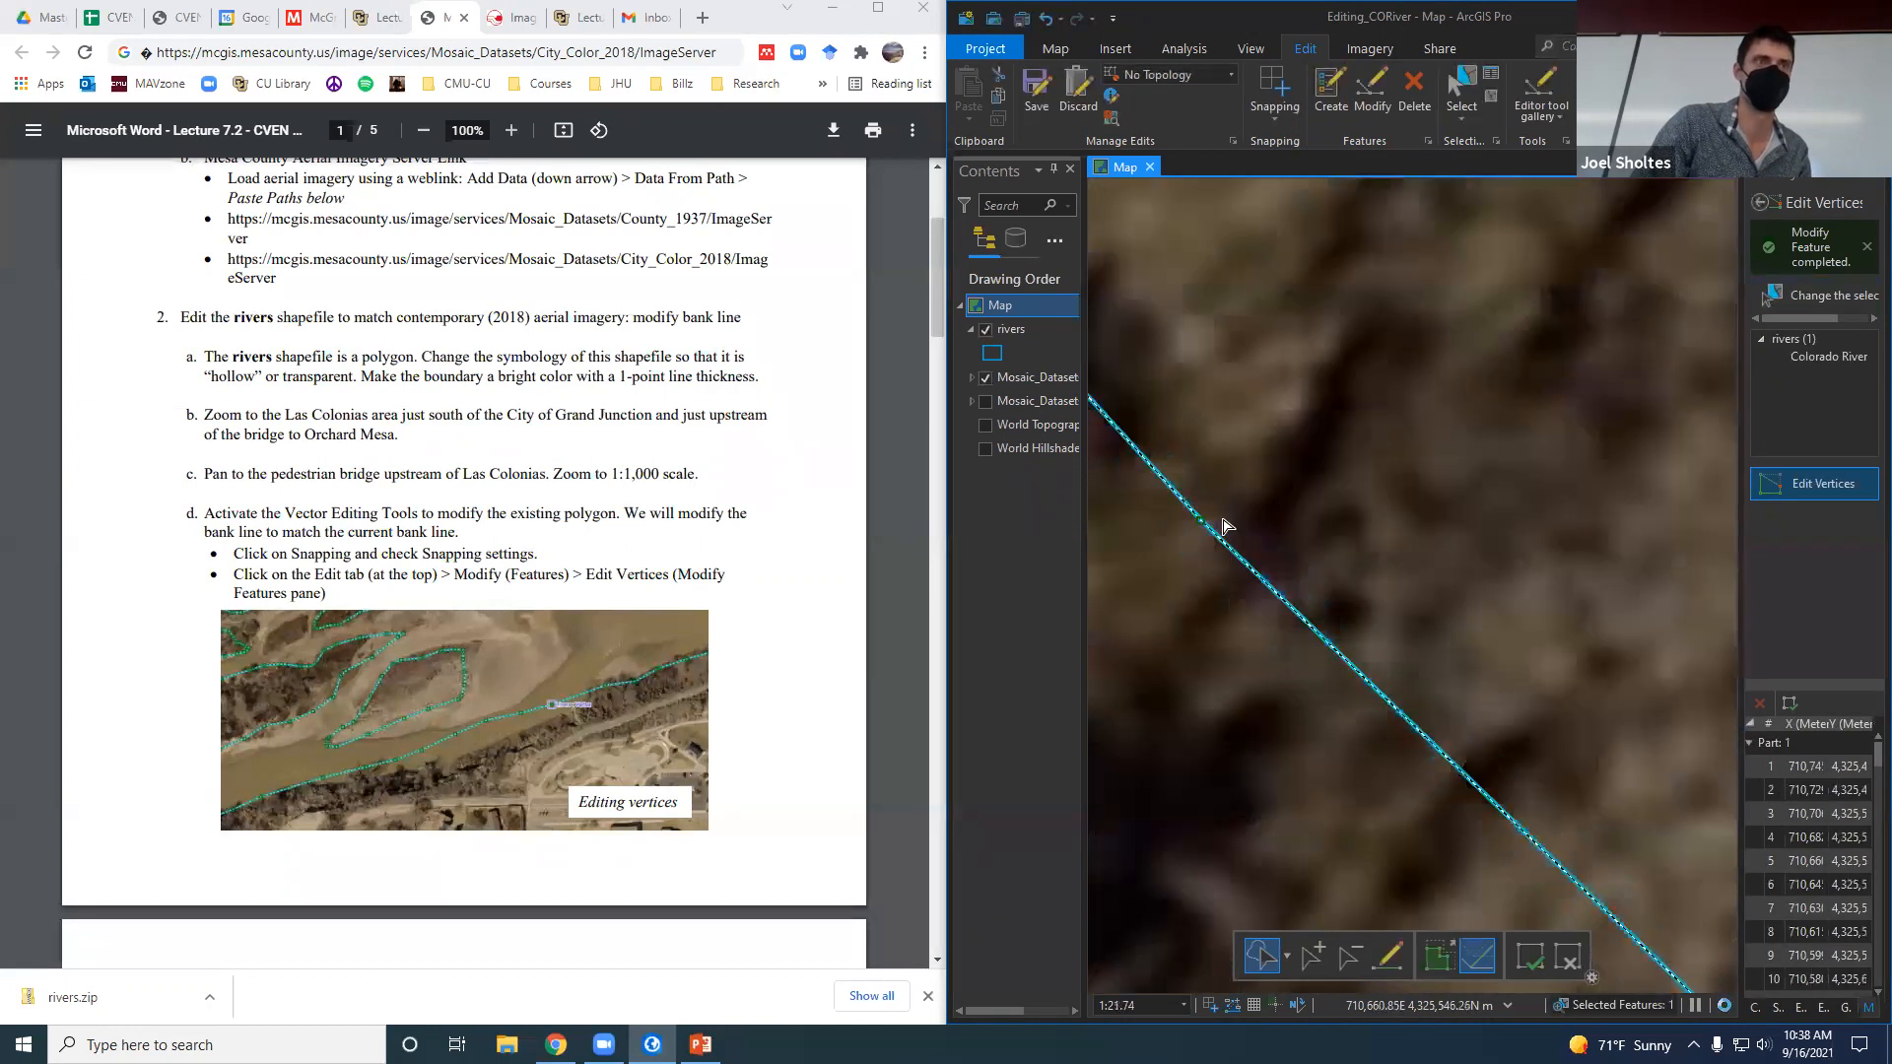
pyautogui.scroll(-3, 1220, 615)
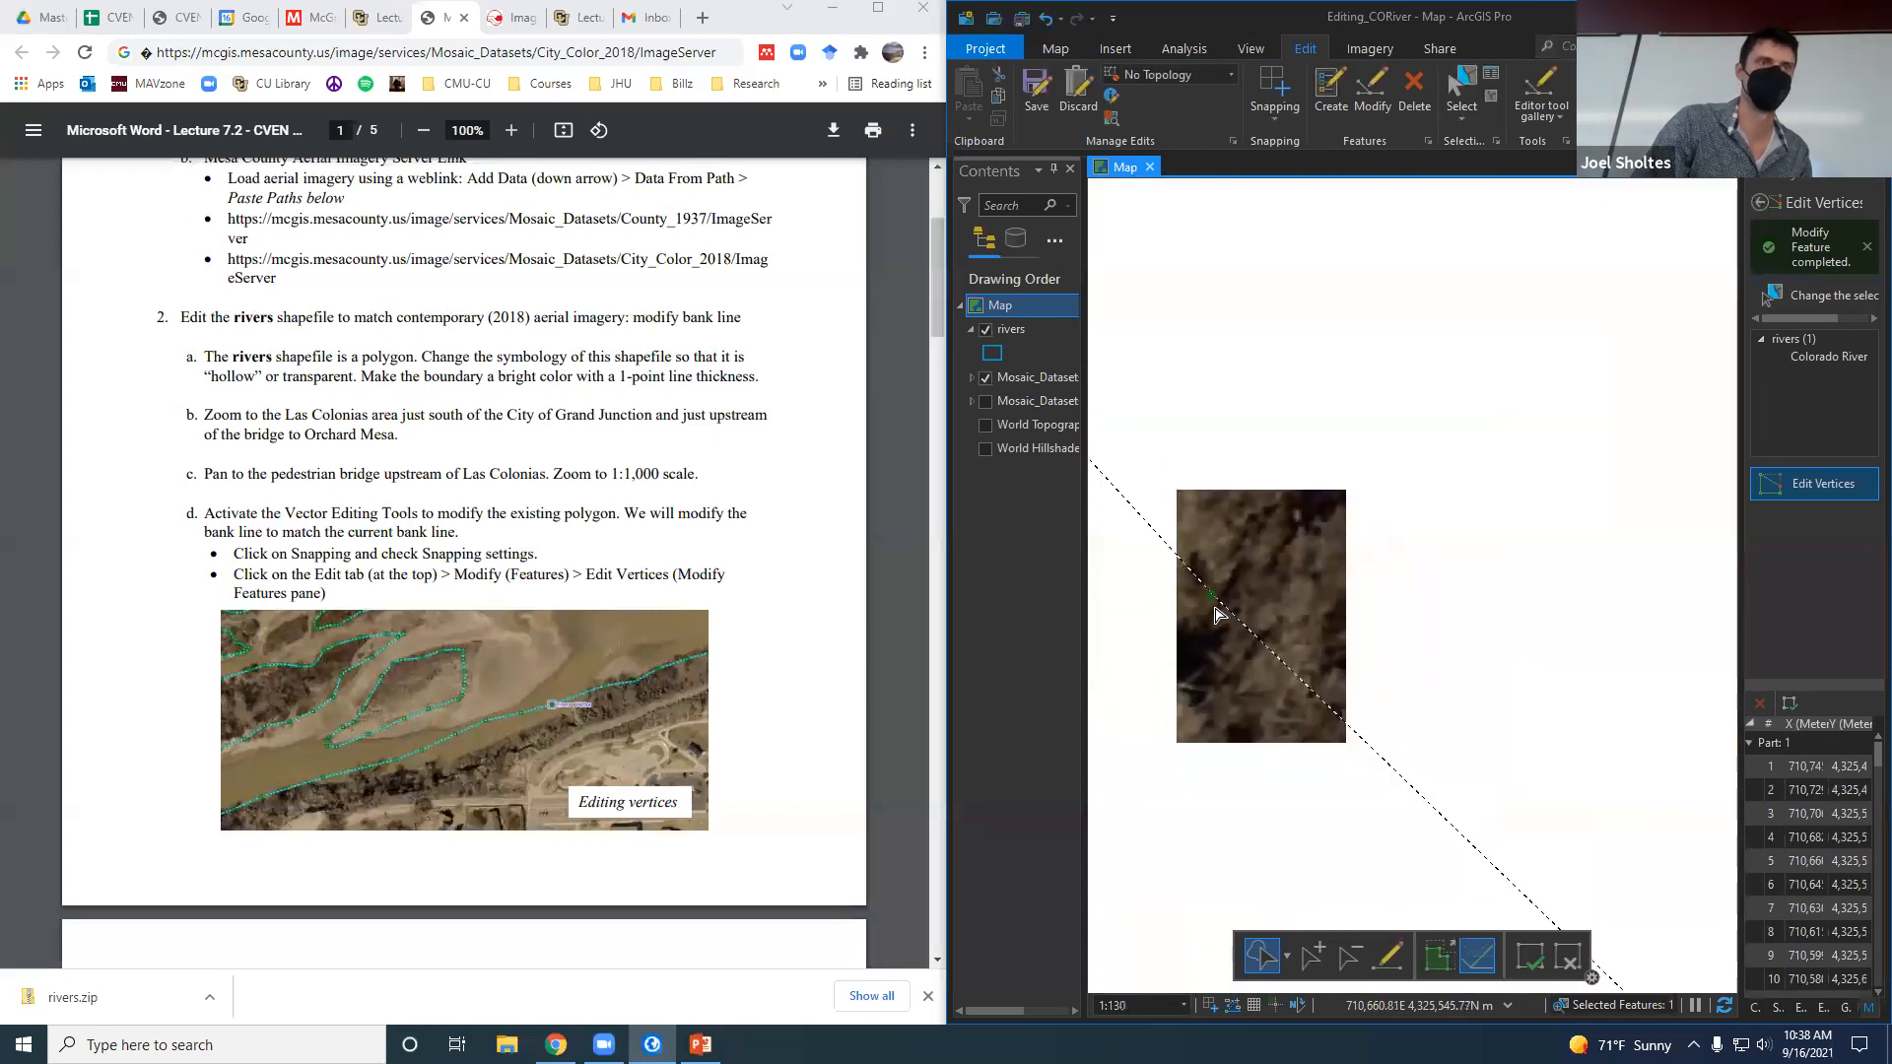
# Set the XY snapping tolerance to 1000 pixels.
pyautogui.click(1274, 118)
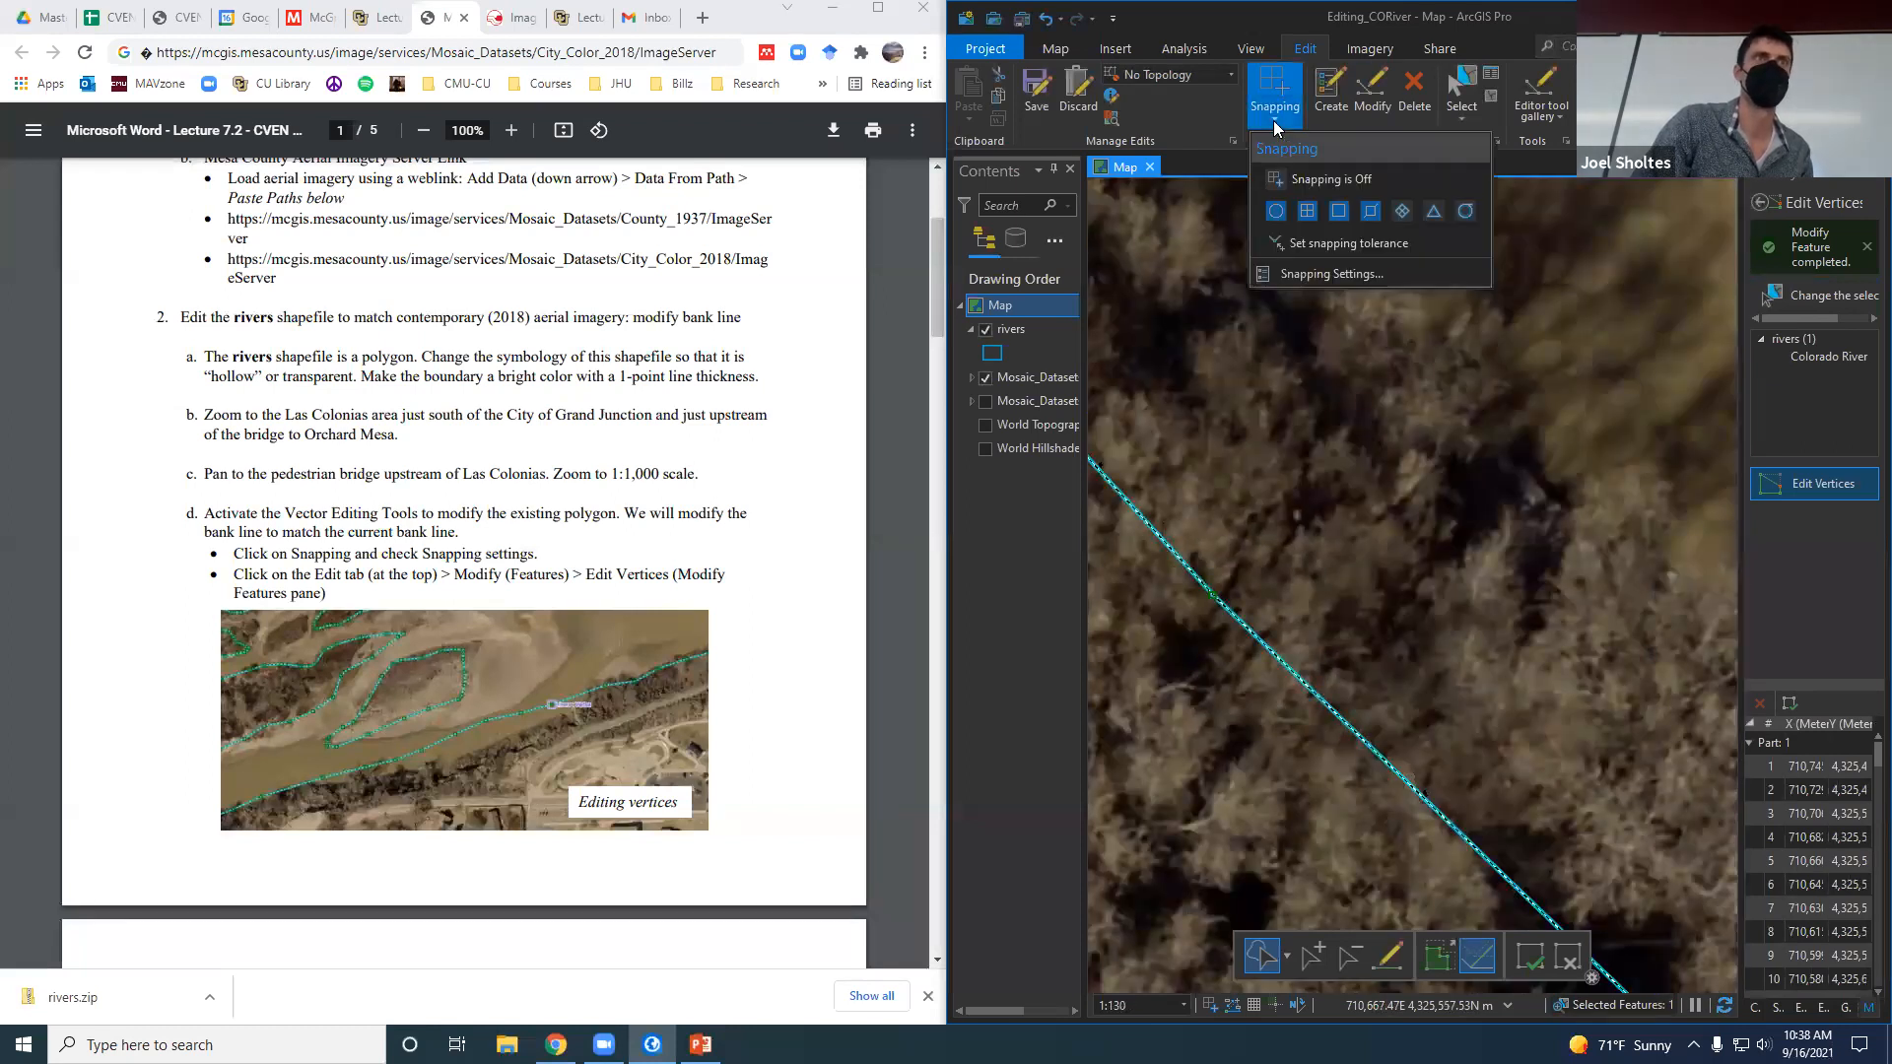
pyautogui.click(1340, 275)
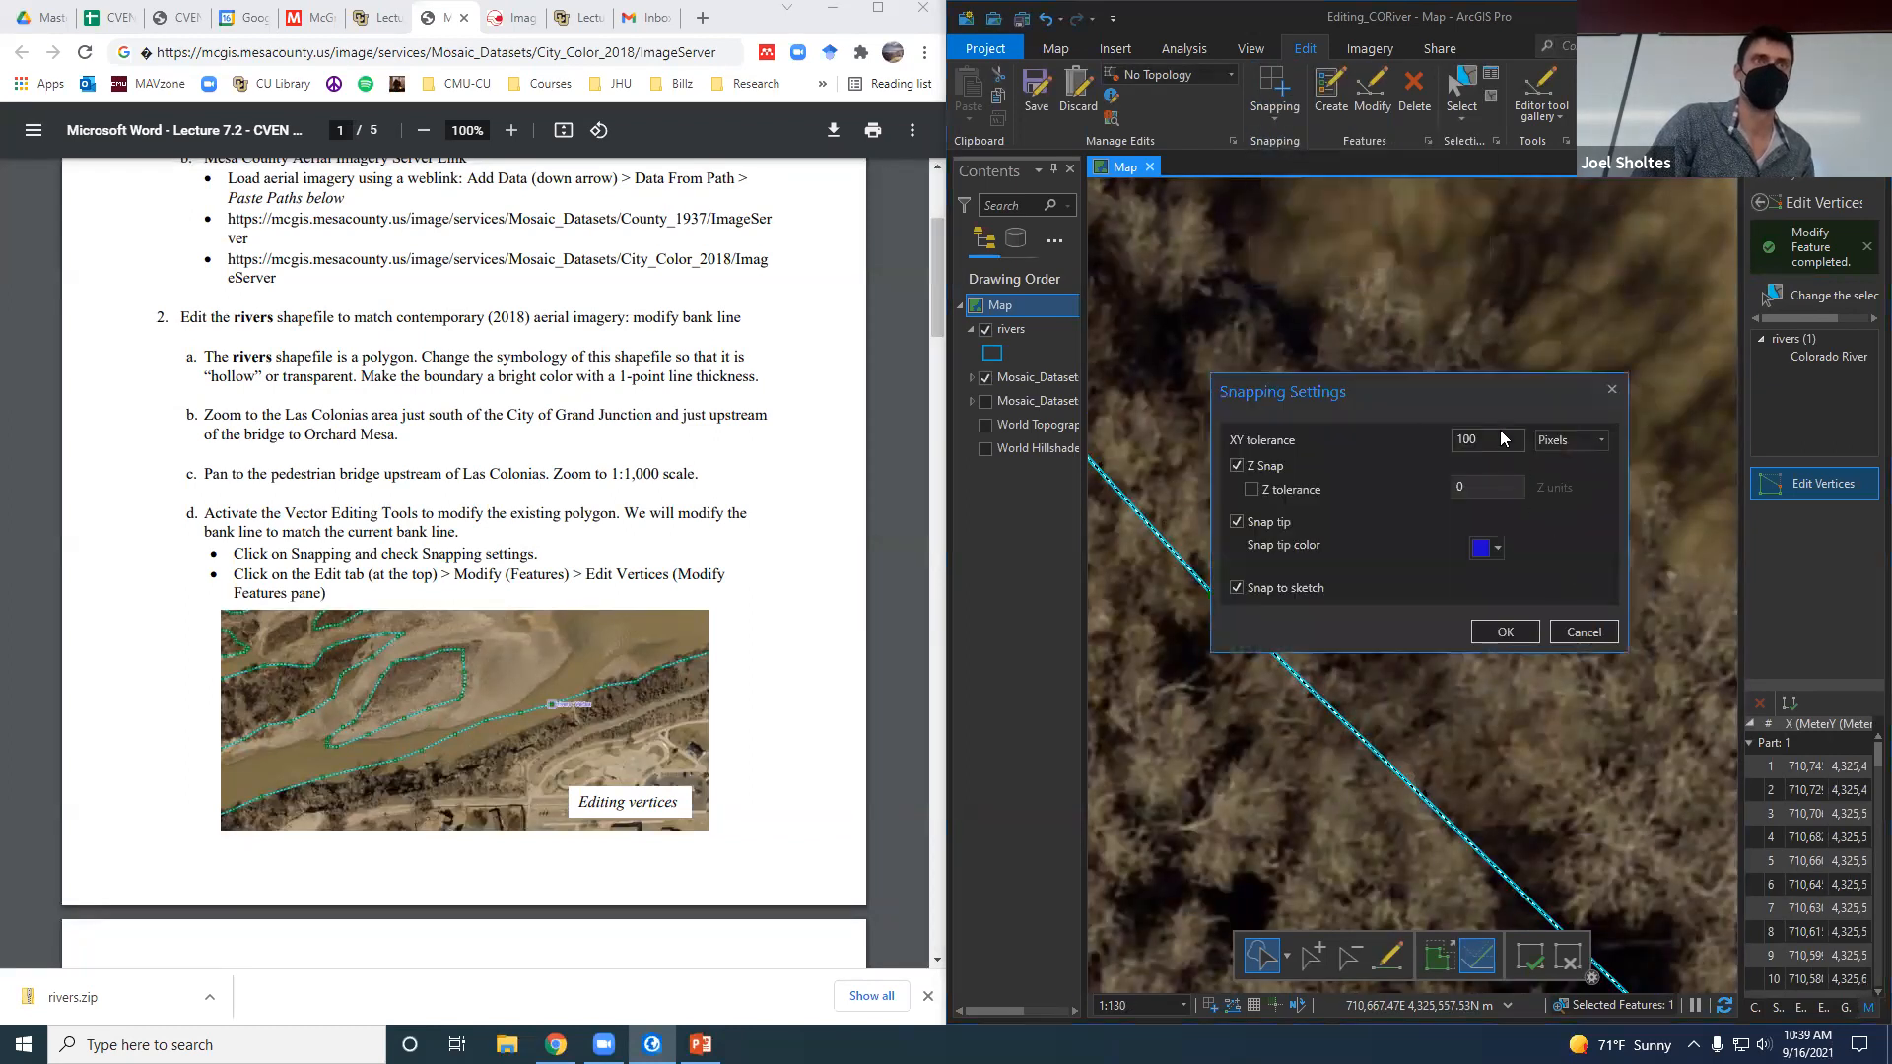
pyautogui.click(1508, 631)
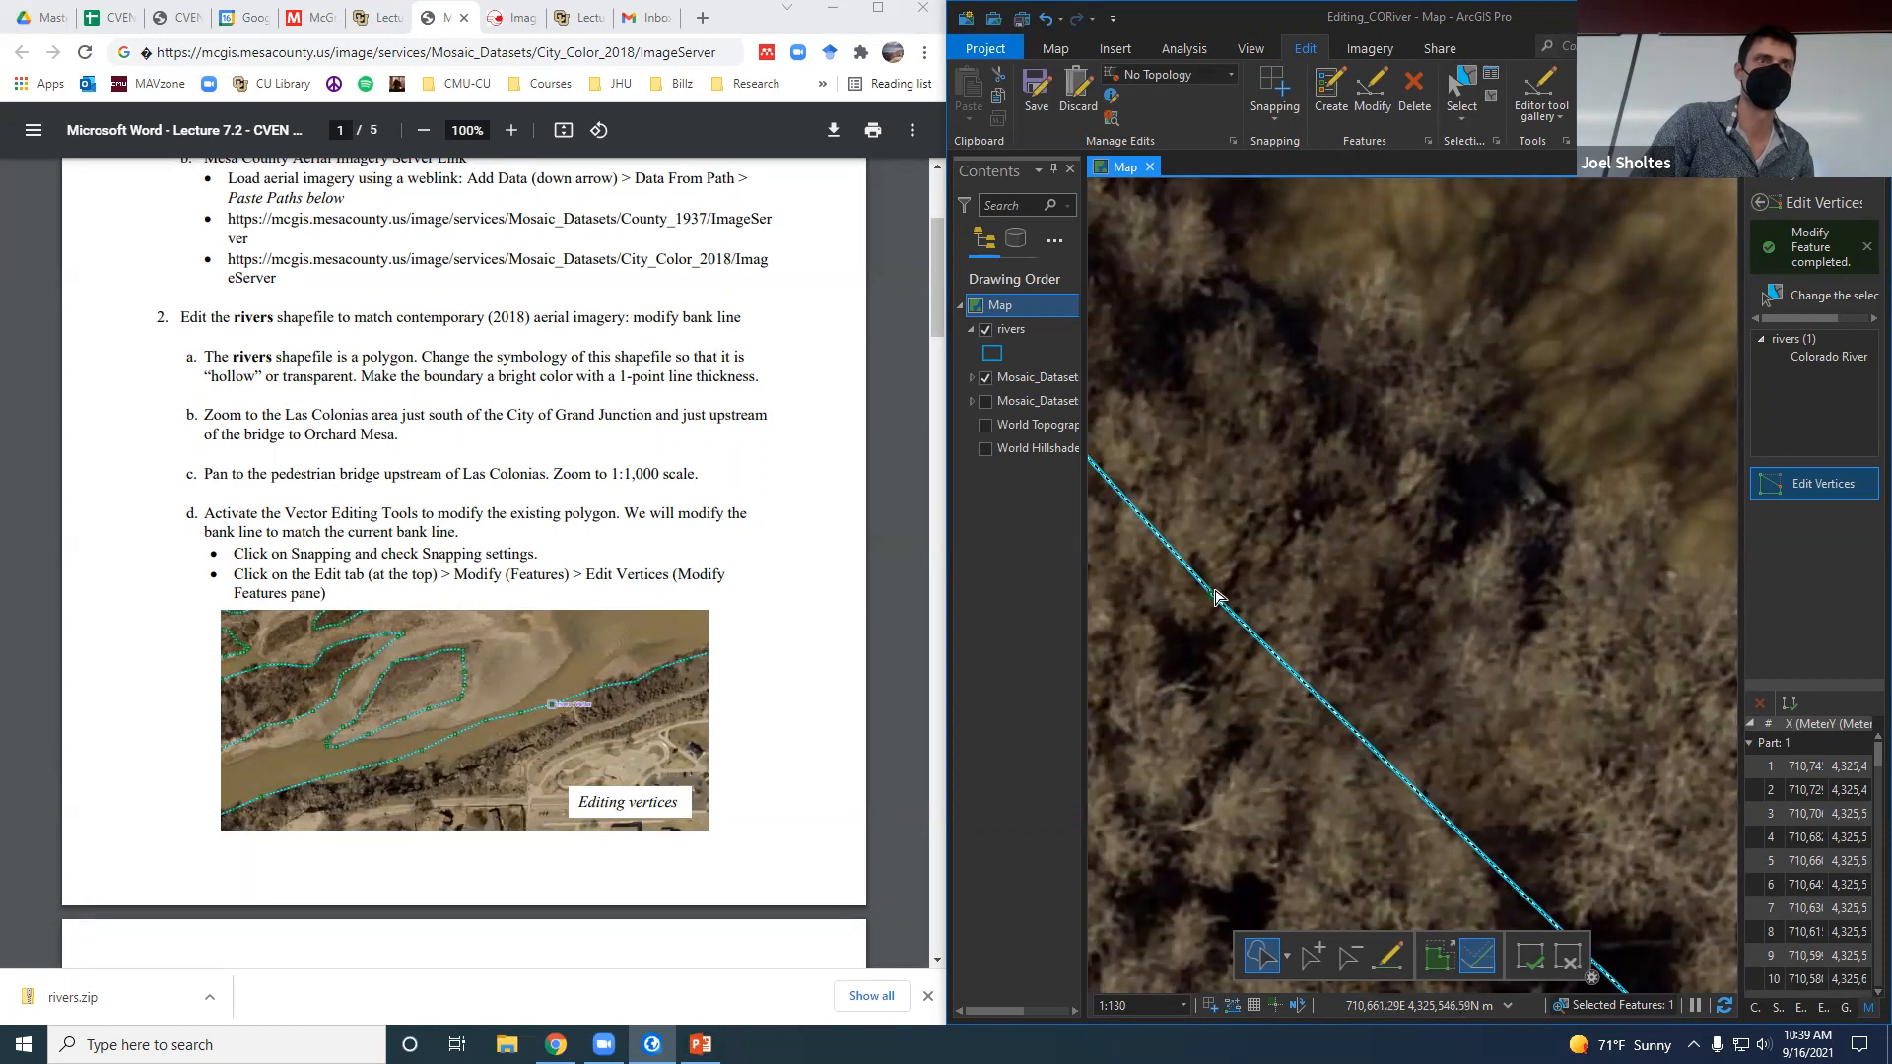
# Leave vertex editing of the river polygon and clear the feature selection.
pyautogui.scroll(-2, 1268, 589)
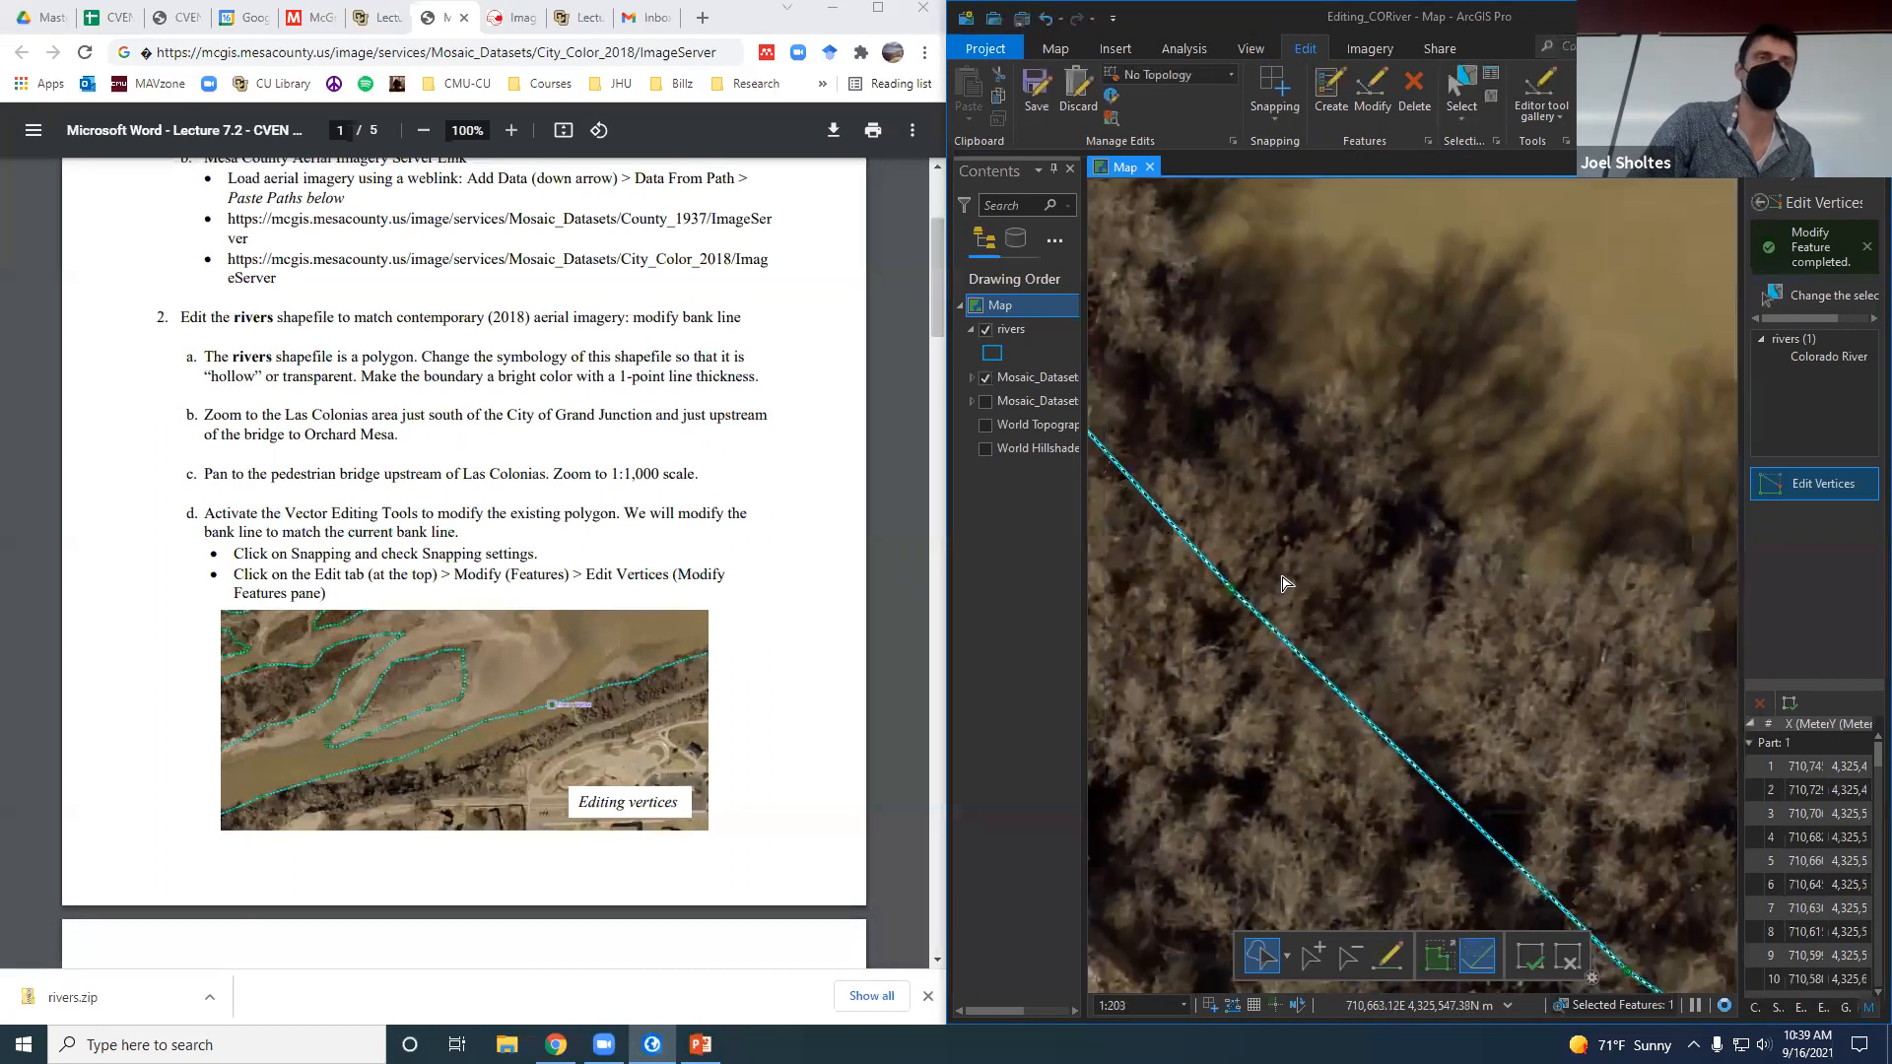
pyautogui.click(1293, 122)
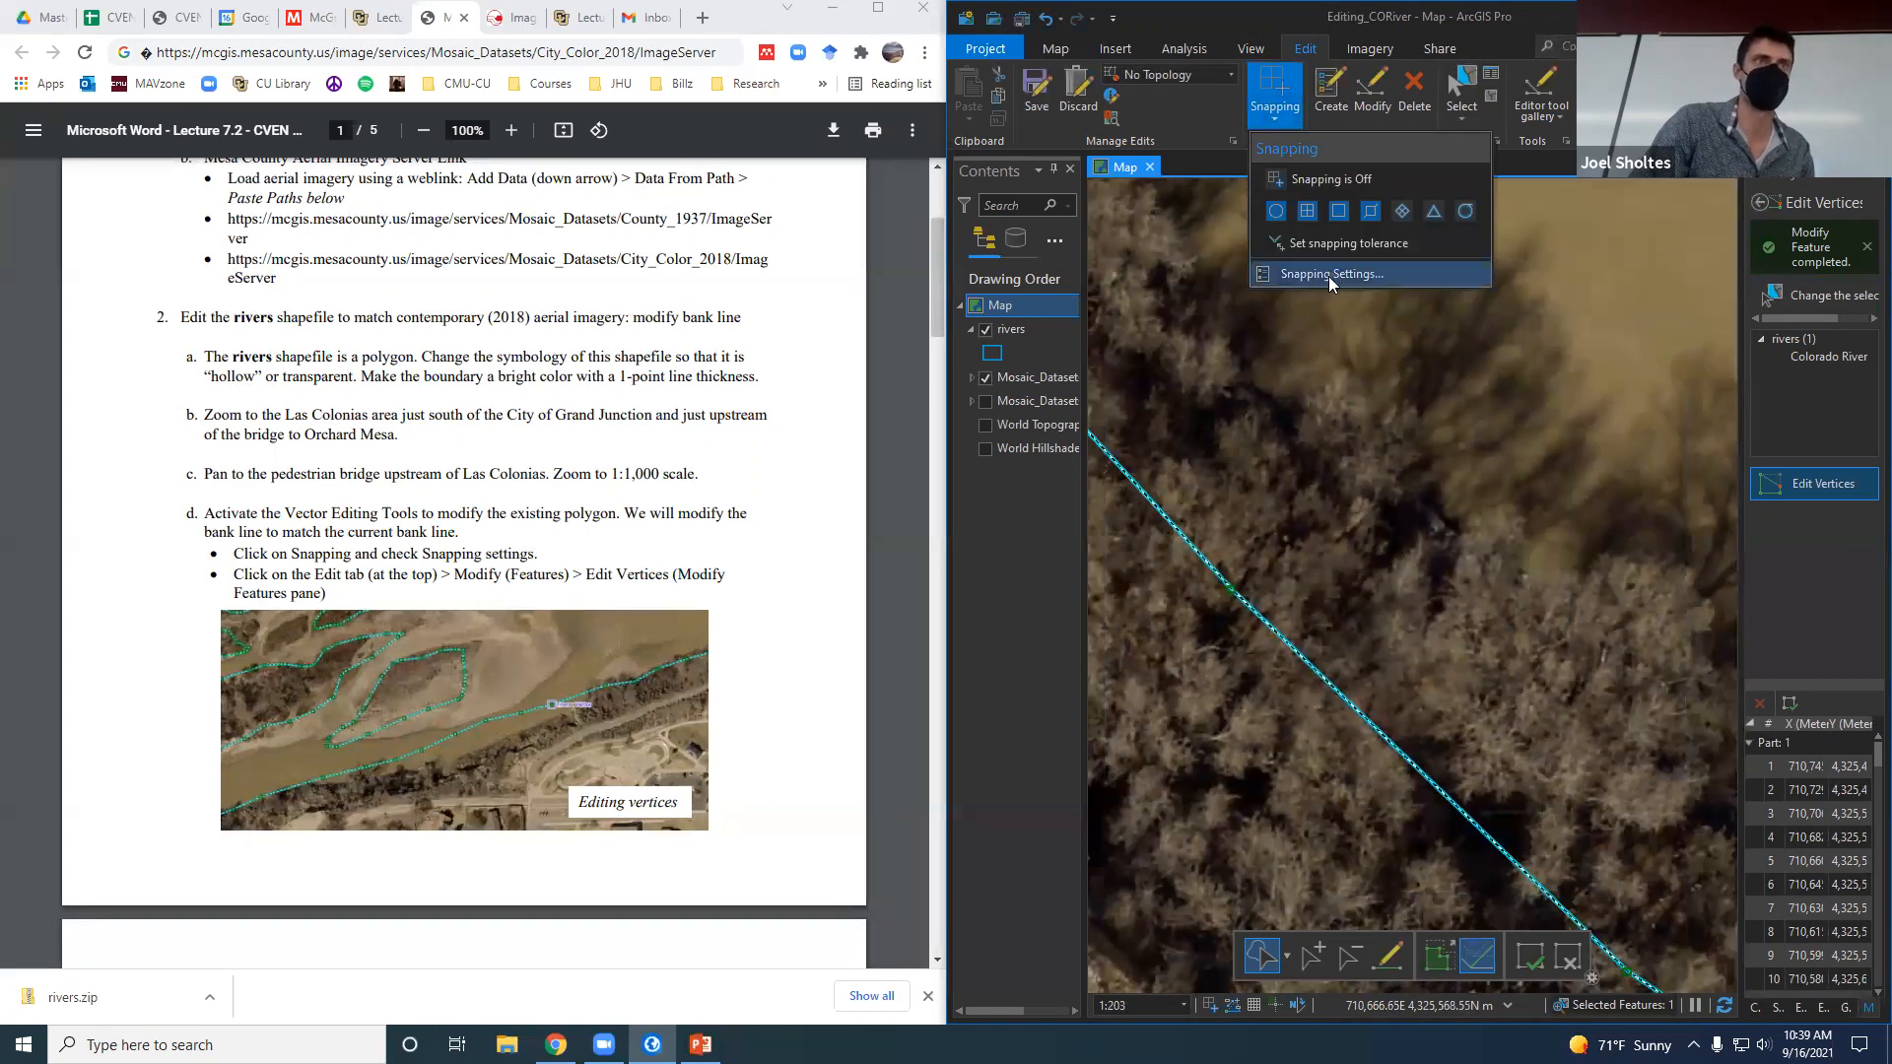
pyautogui.click(1250, 670)
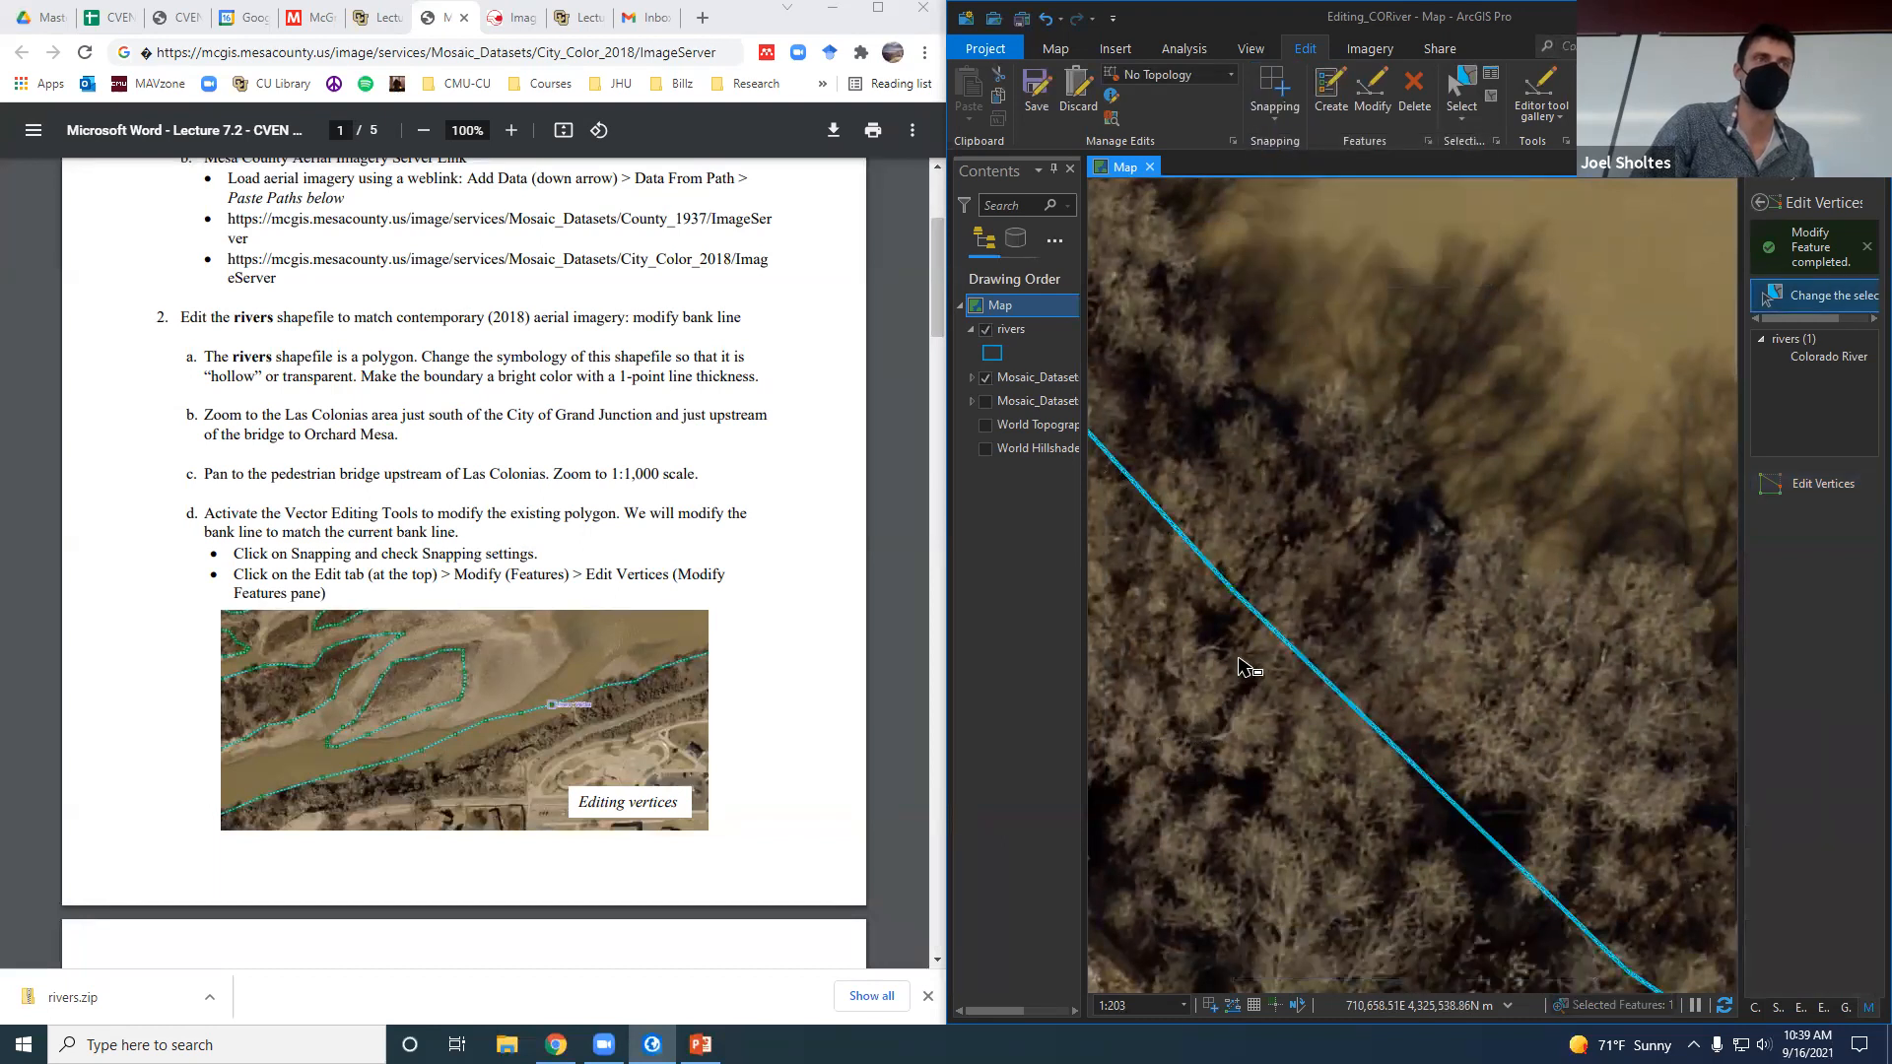
pyautogui.scroll(-2, 1243, 662)
pyautogui.scroll(-4, 1244, 662)
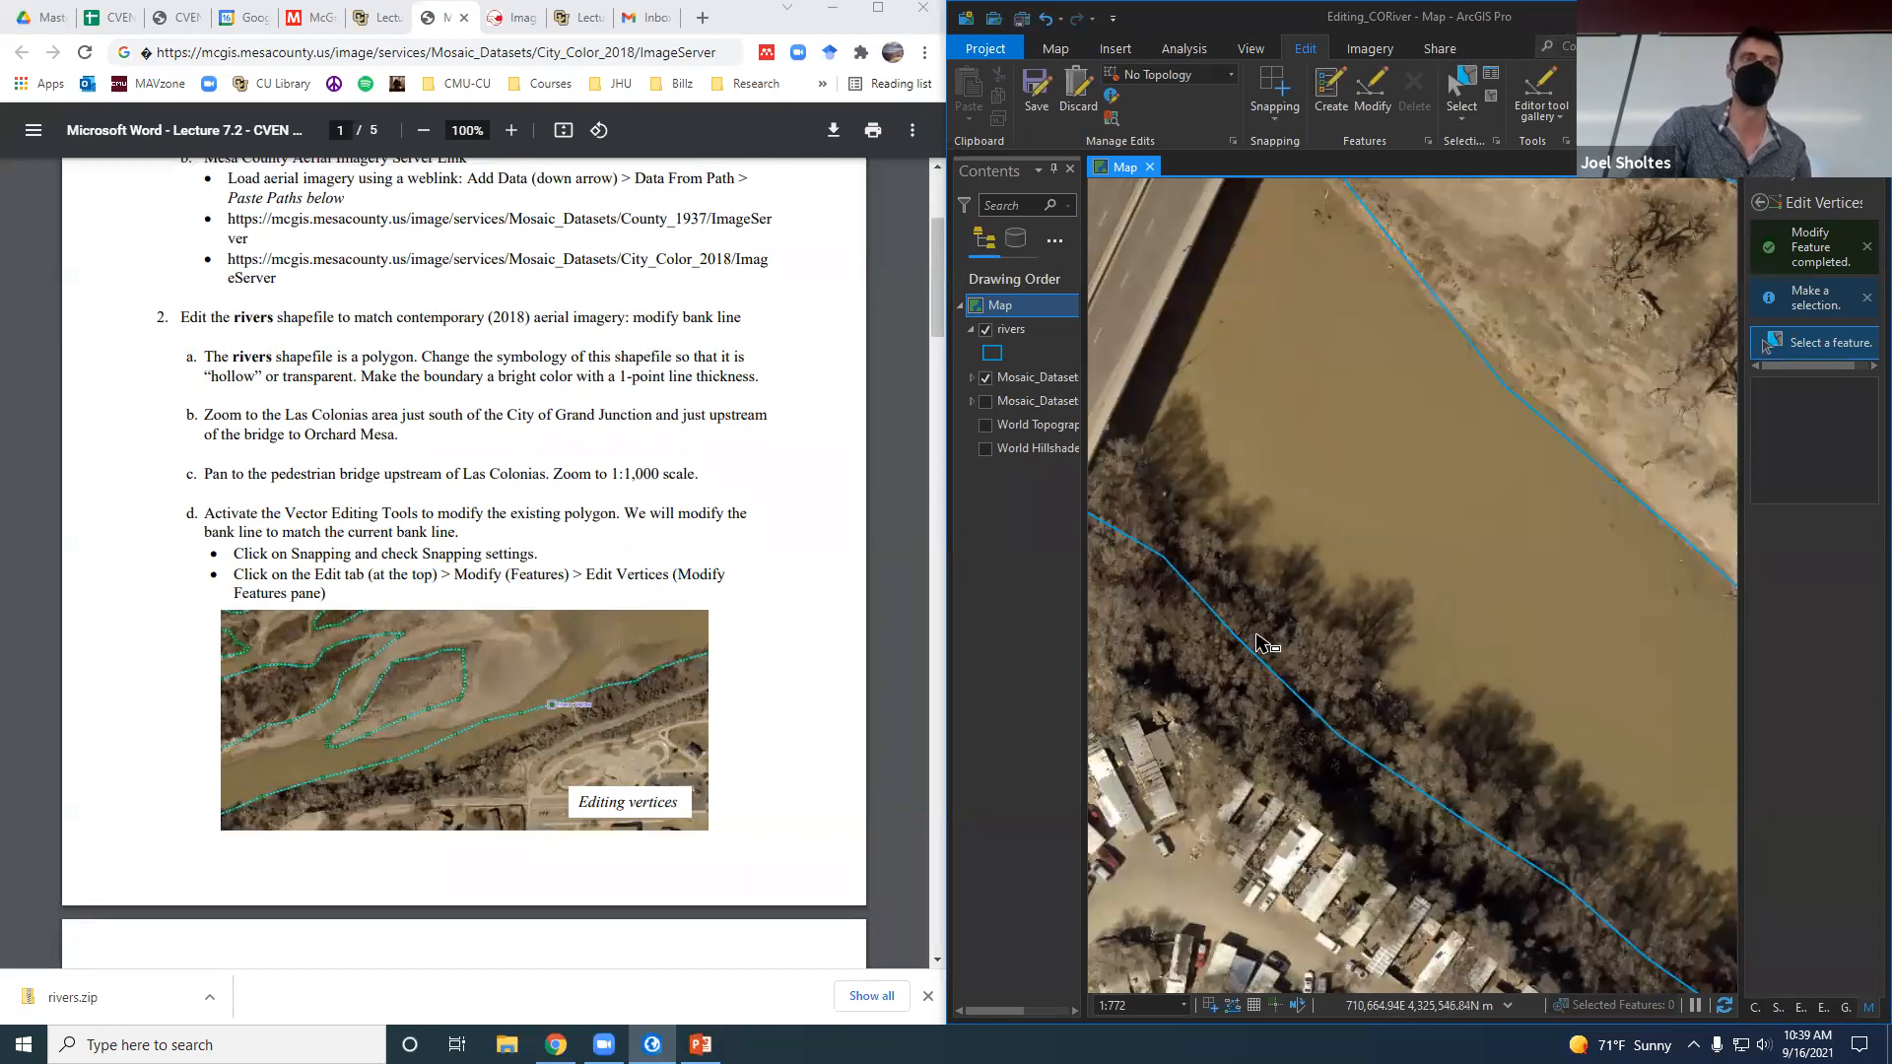
pyautogui.scroll(-3, 1117, 569)
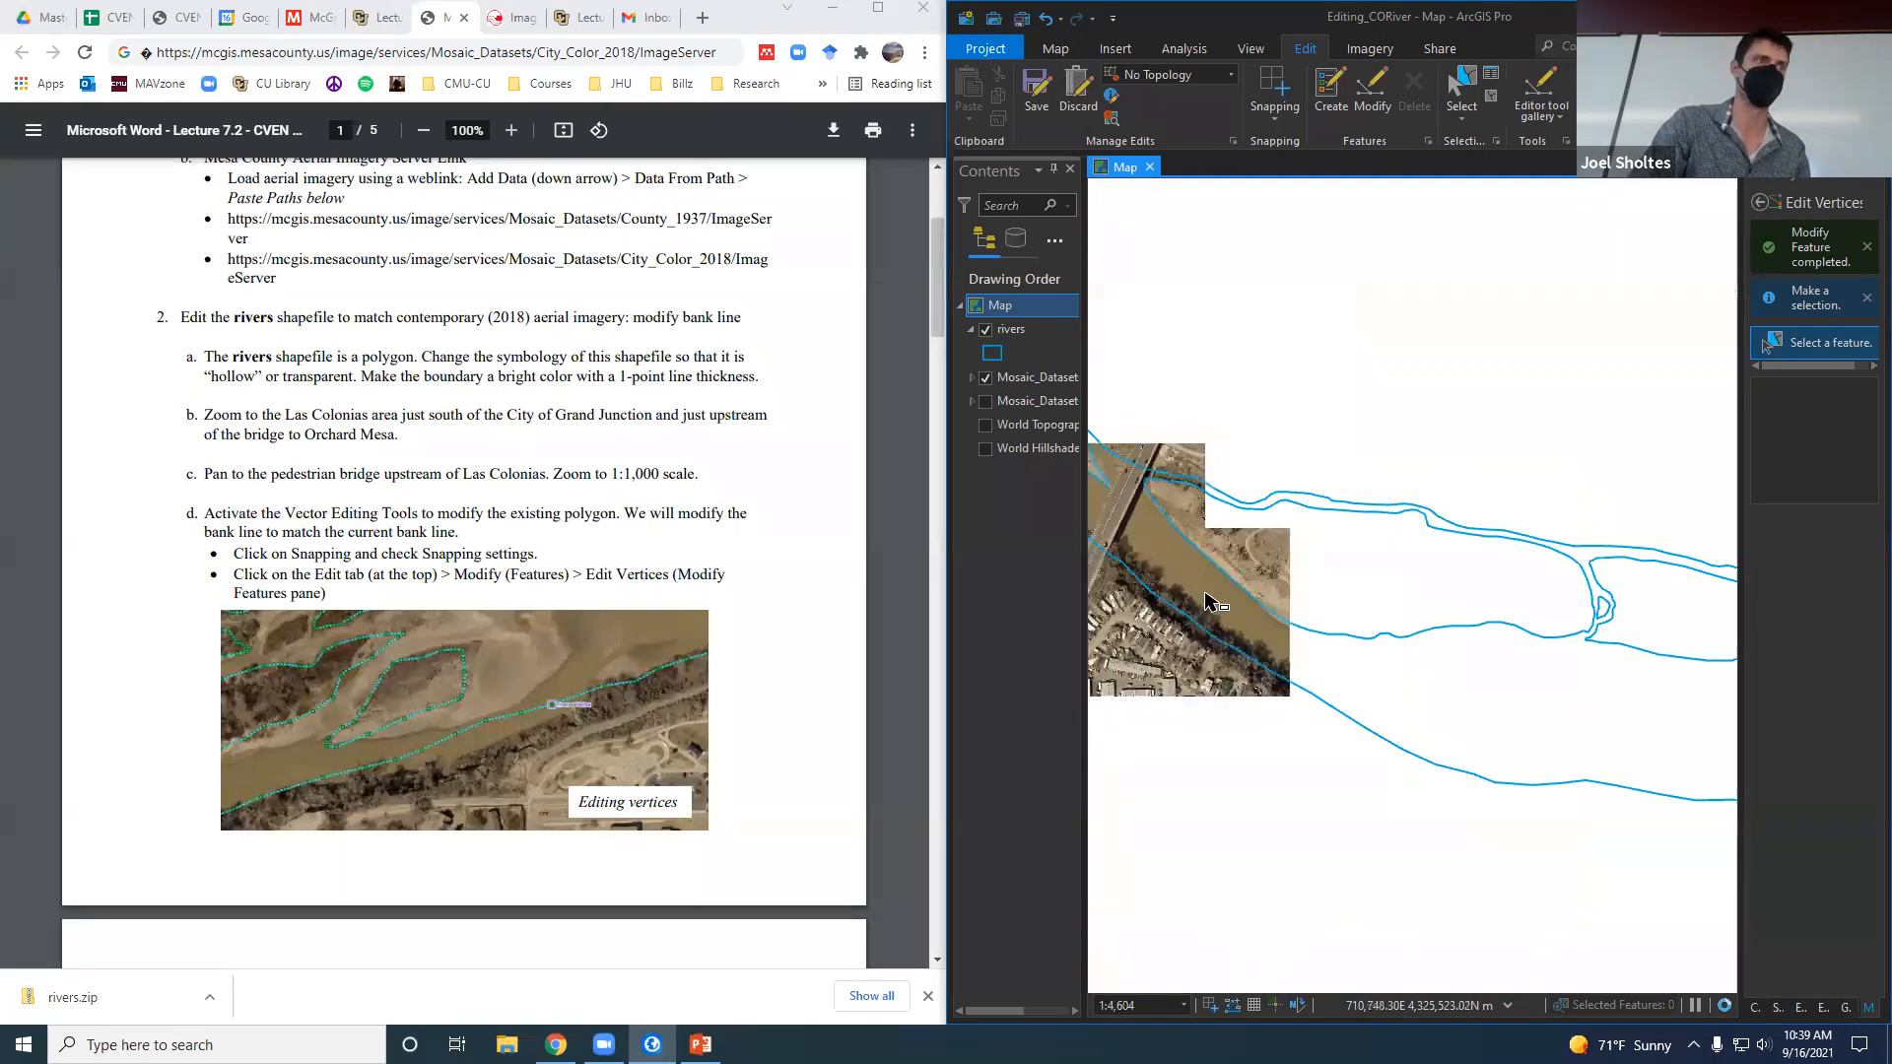
# Check the finishing instructions for the bank line exercise and save all edits to the rivers layer.
pyautogui.scroll(-5, 764, 739)
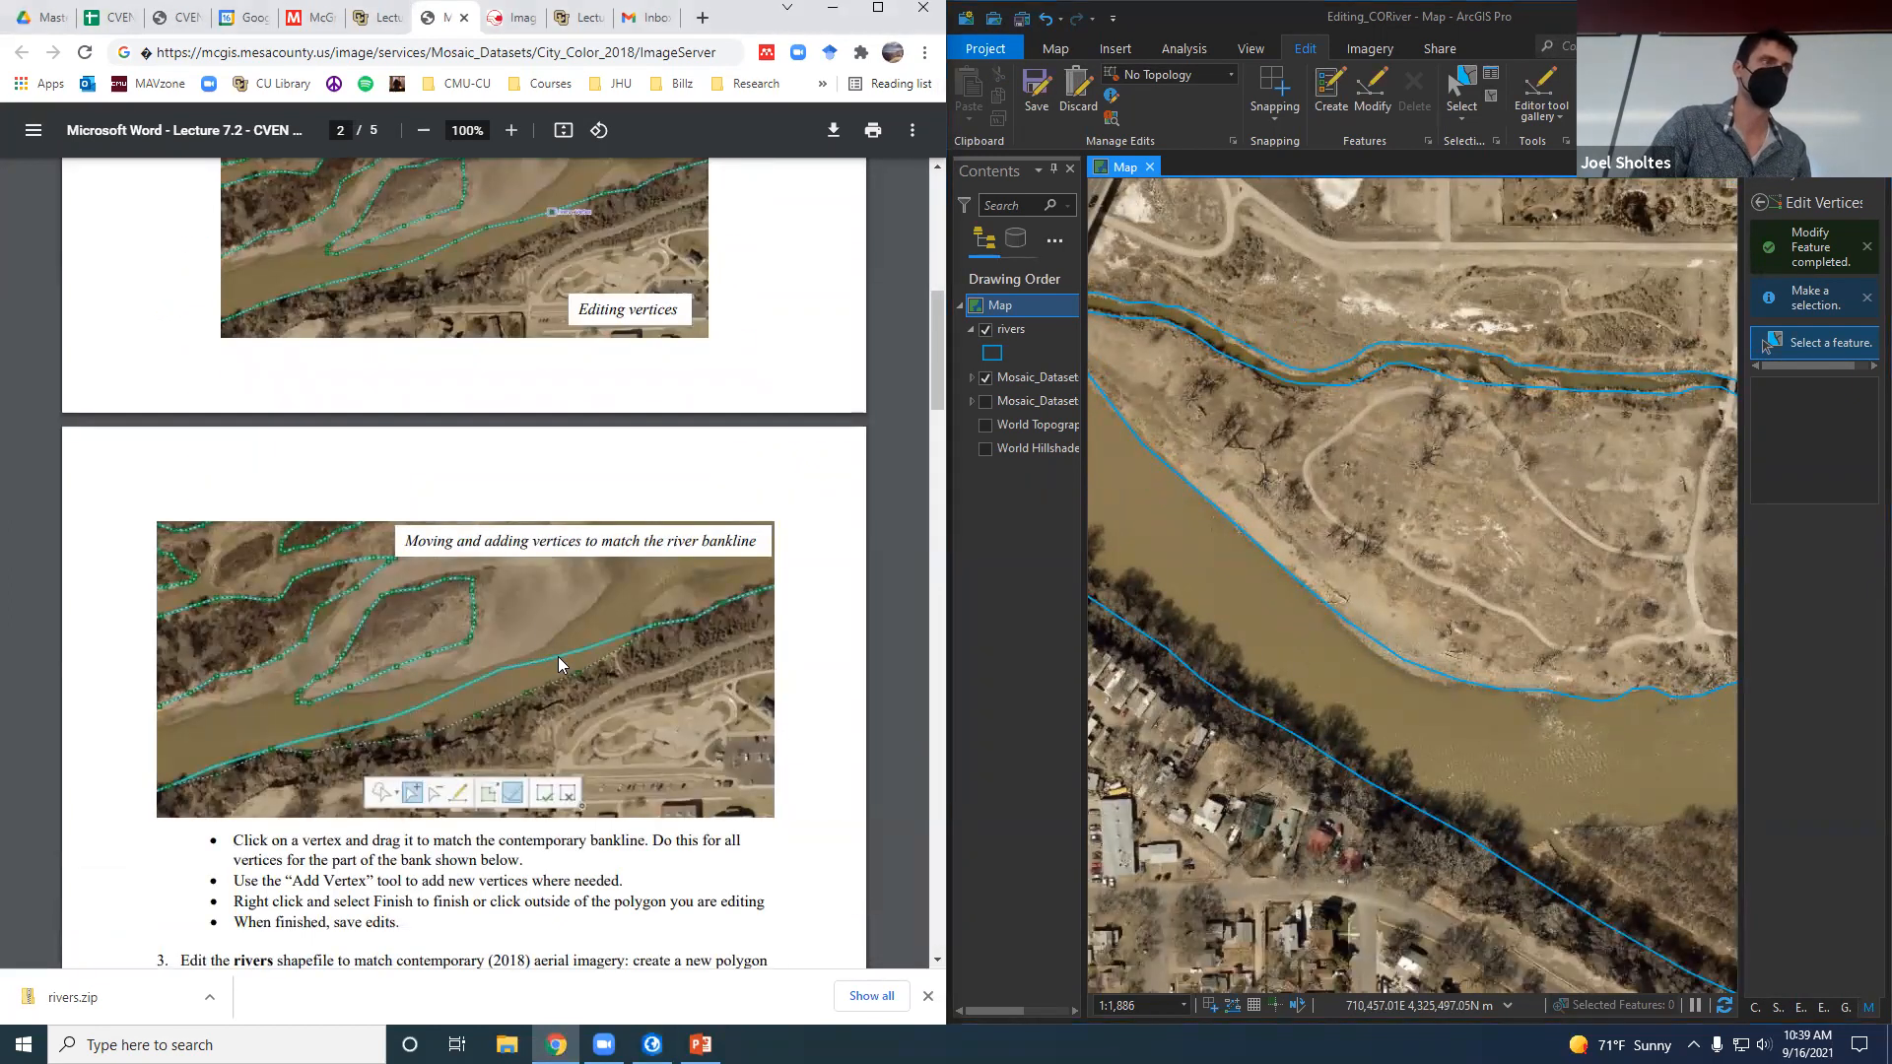
pyautogui.scroll(-3, 558, 661)
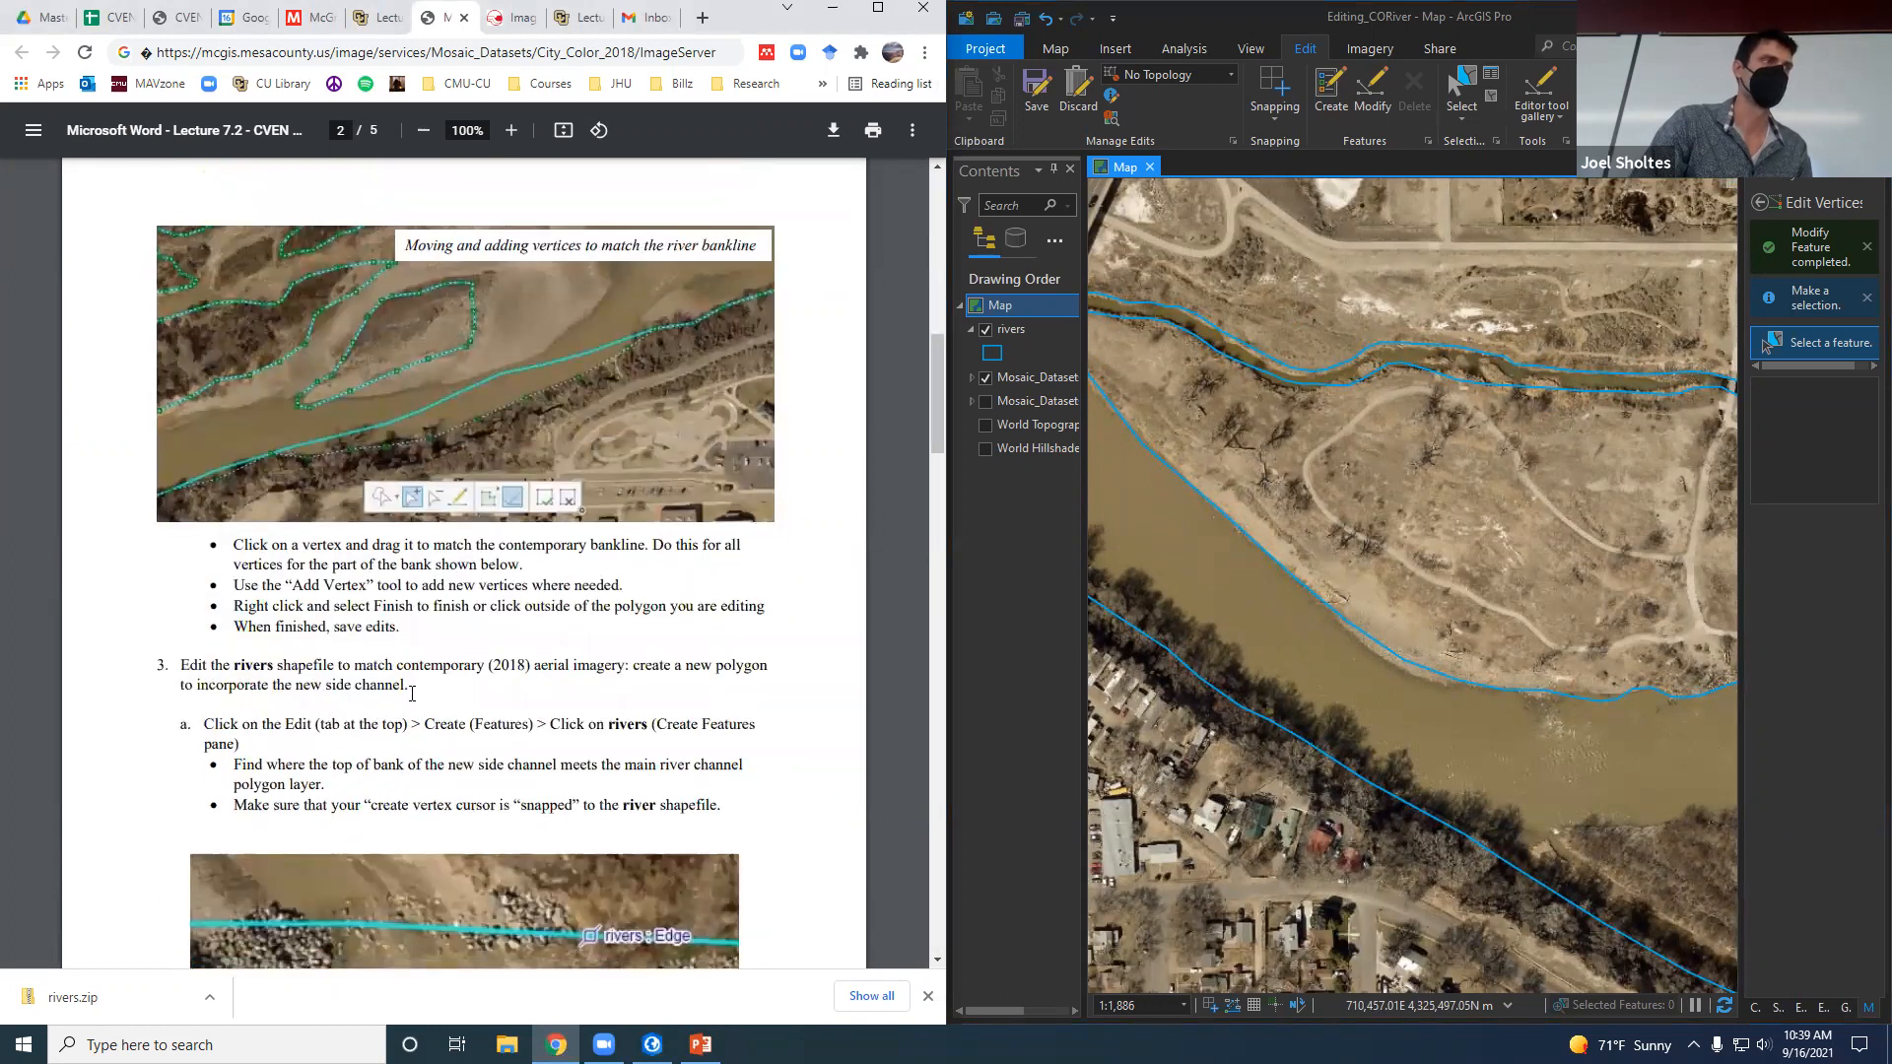
pyautogui.click(1036, 89)
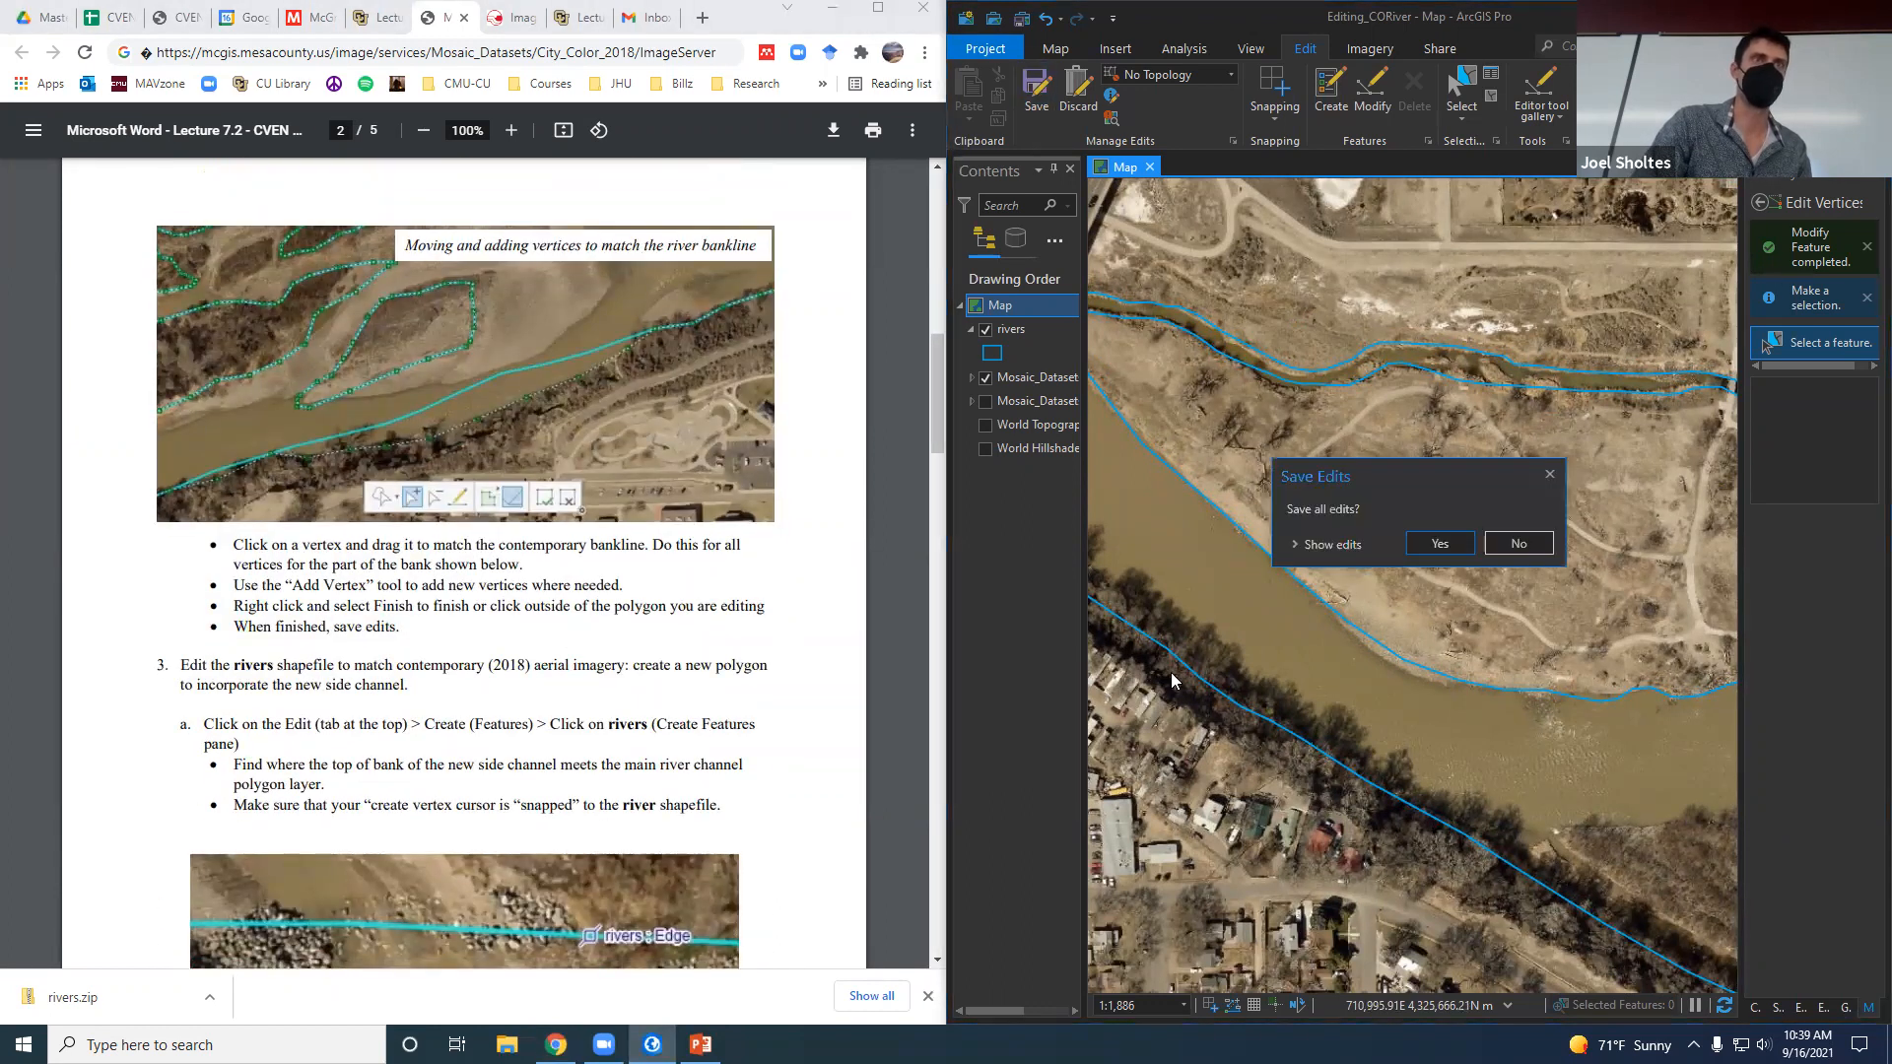
pyautogui.click(1439, 543)
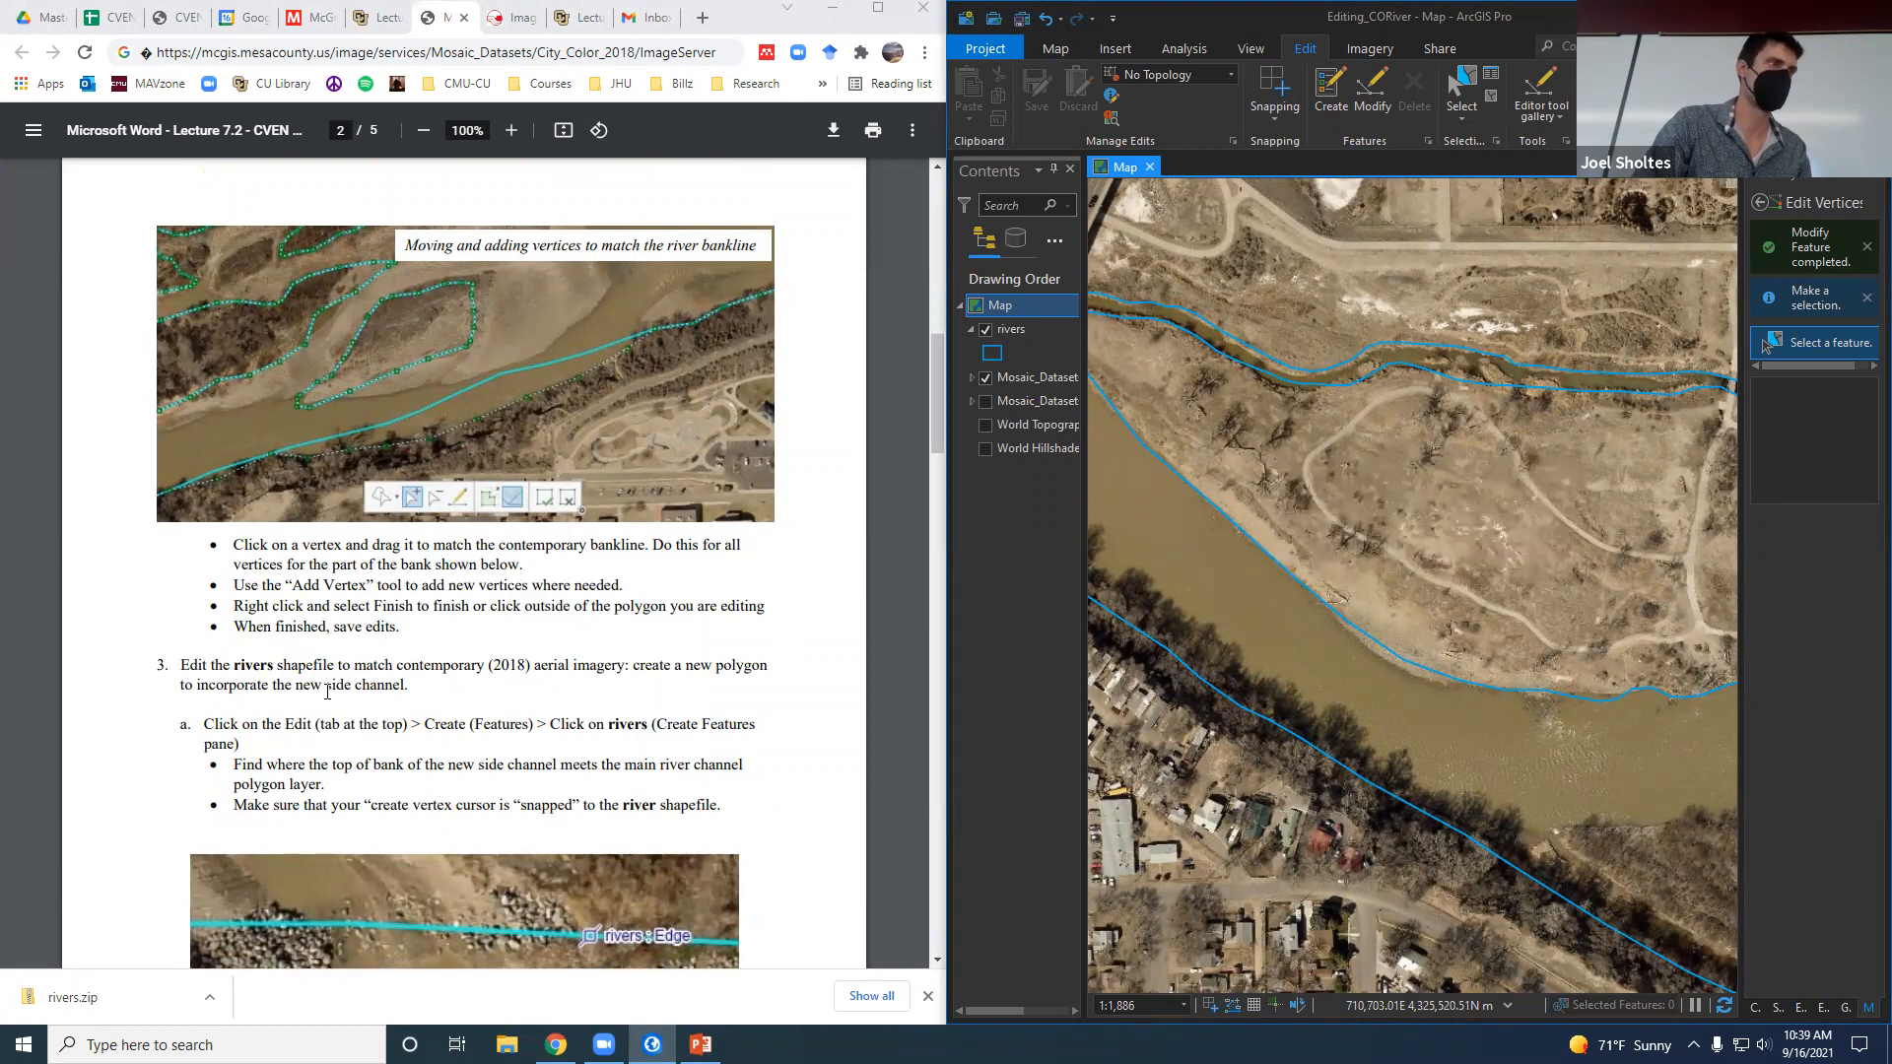
# Read section 3 of the handout on creating a new polygon for the side channel, including its drawing and snapping instructions.
pyautogui.scroll(-1, 327, 692)
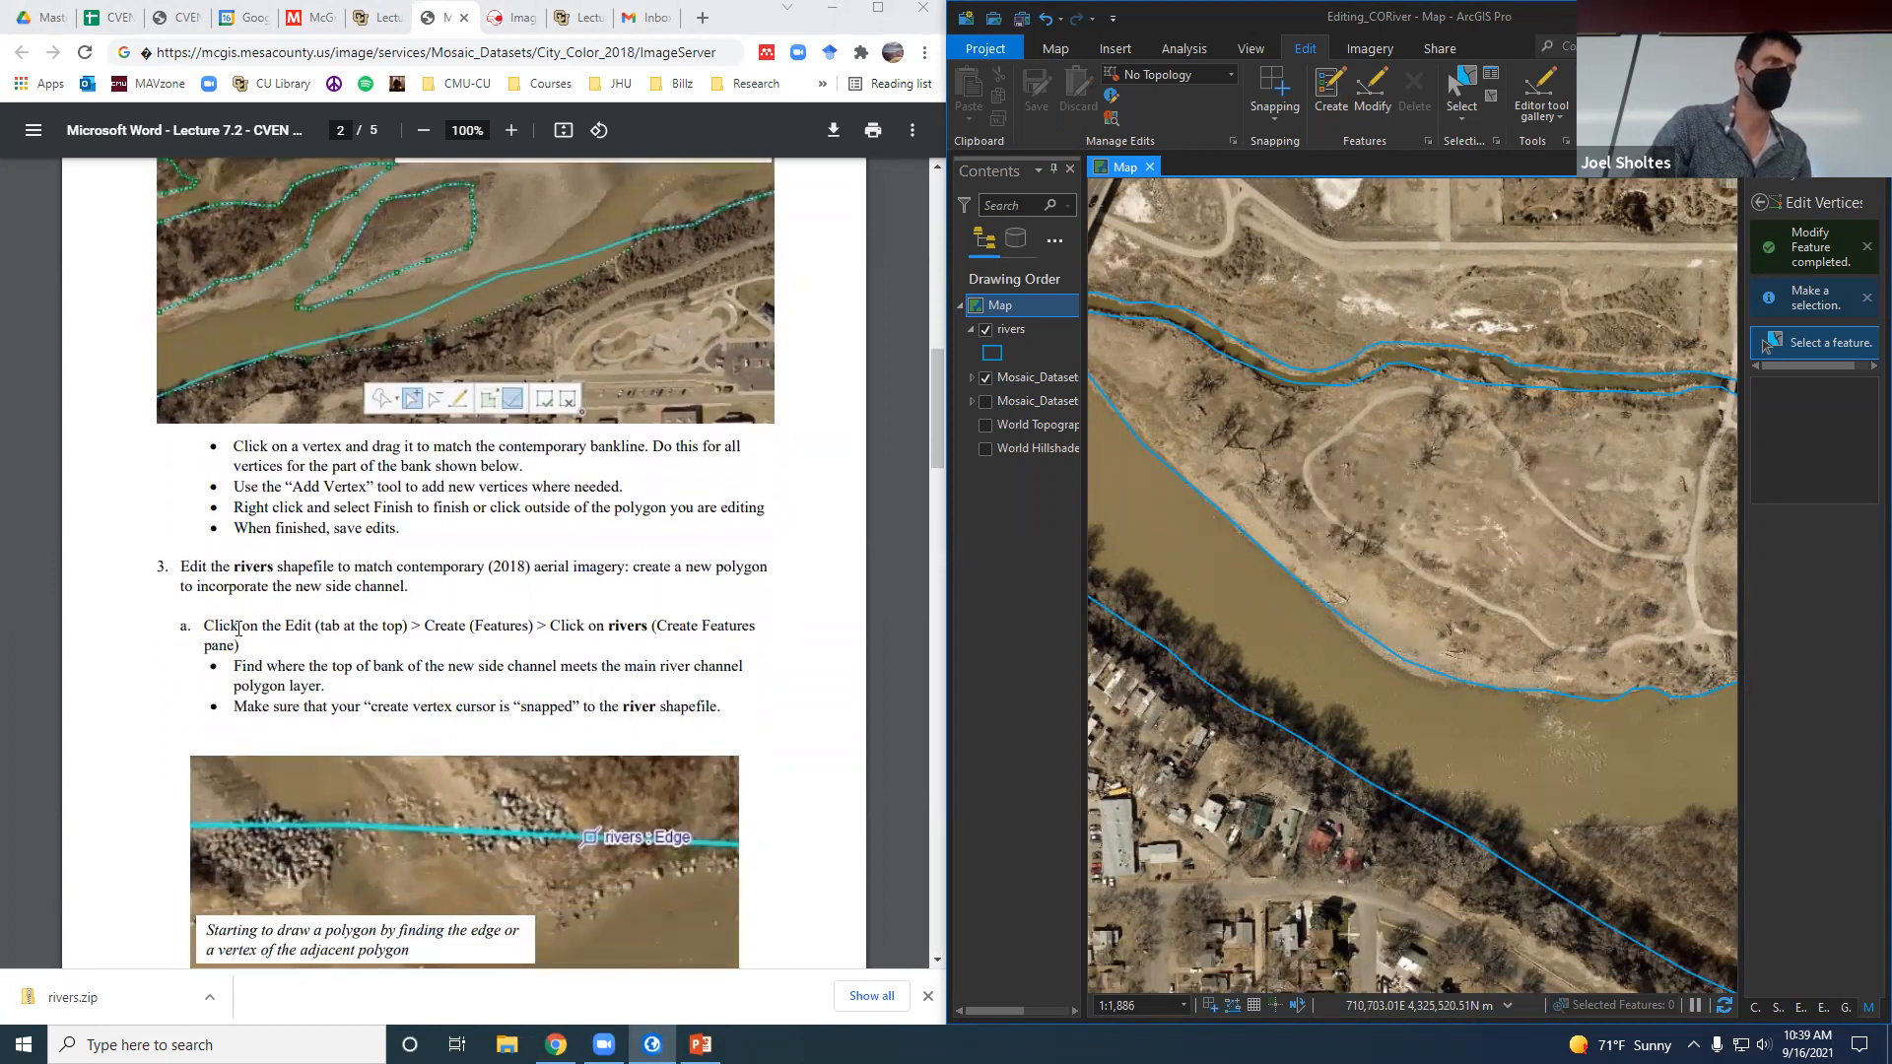
pyautogui.scroll(-4, 239, 629)
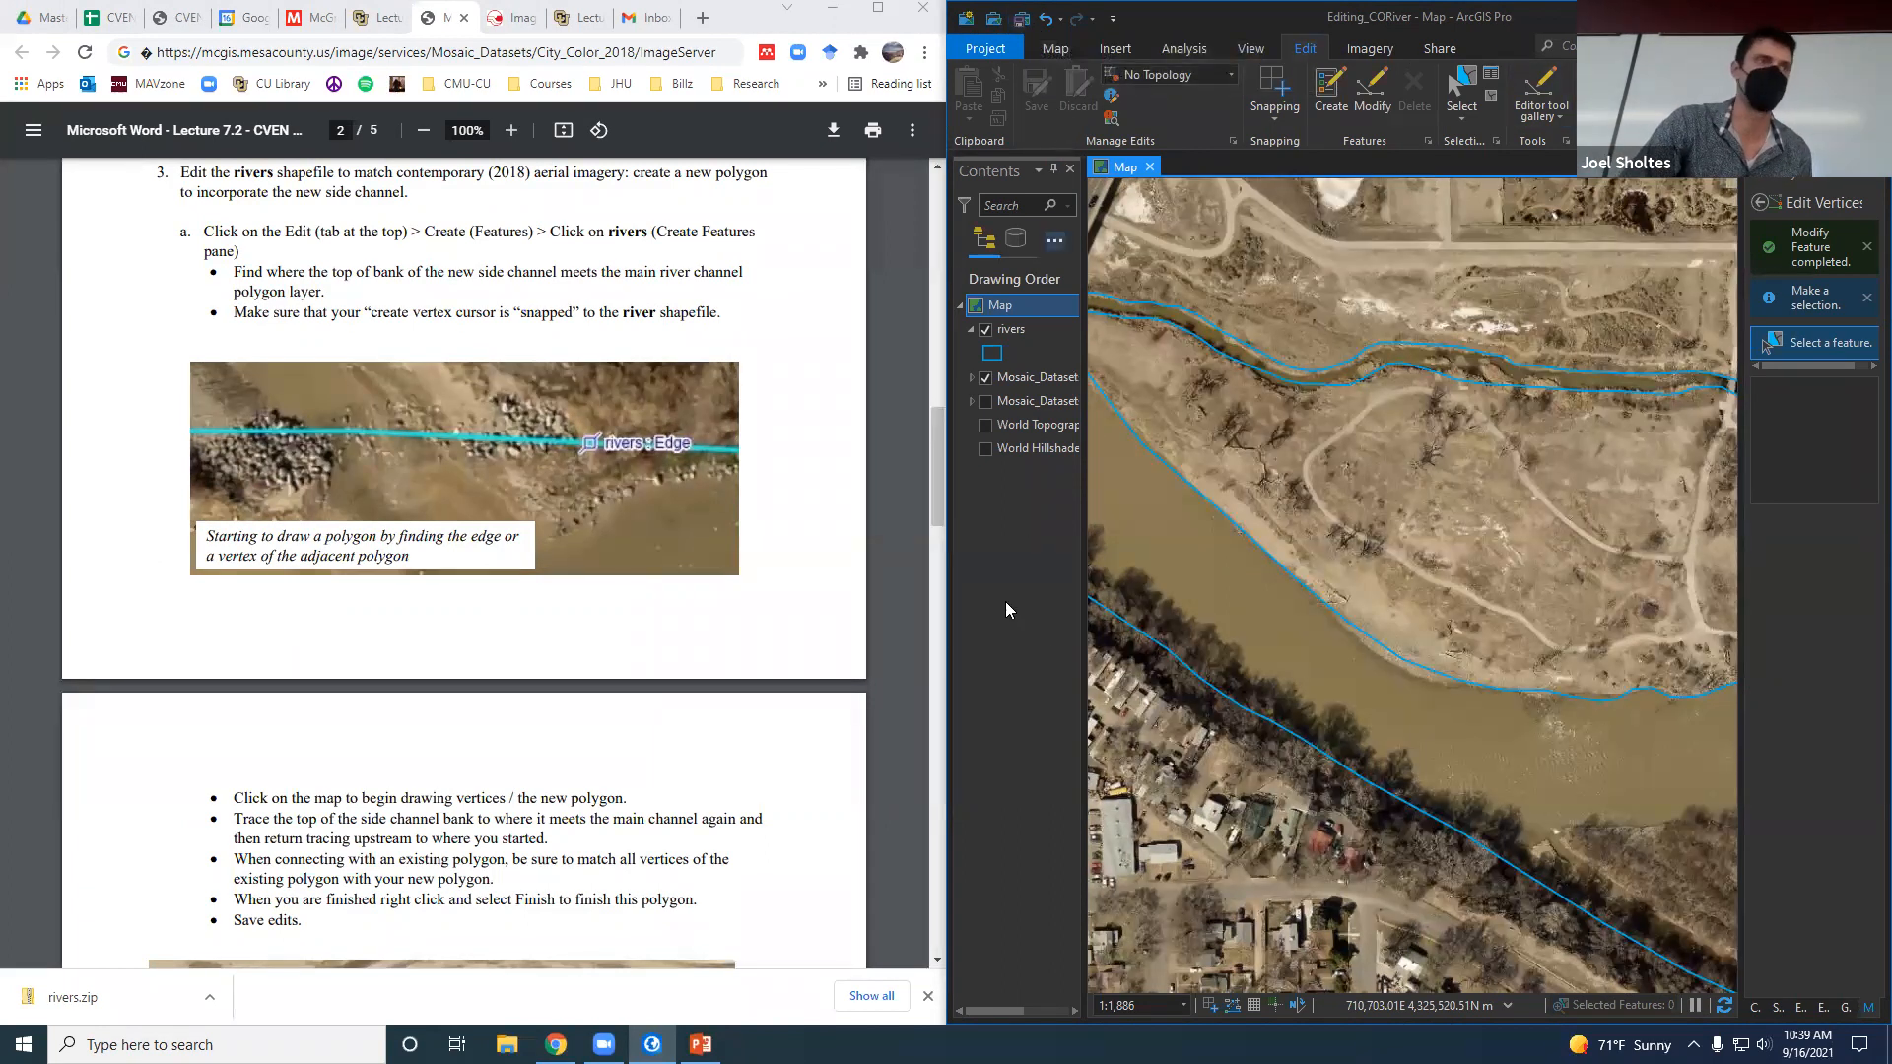
pyautogui.scroll(-2, 606, 749)
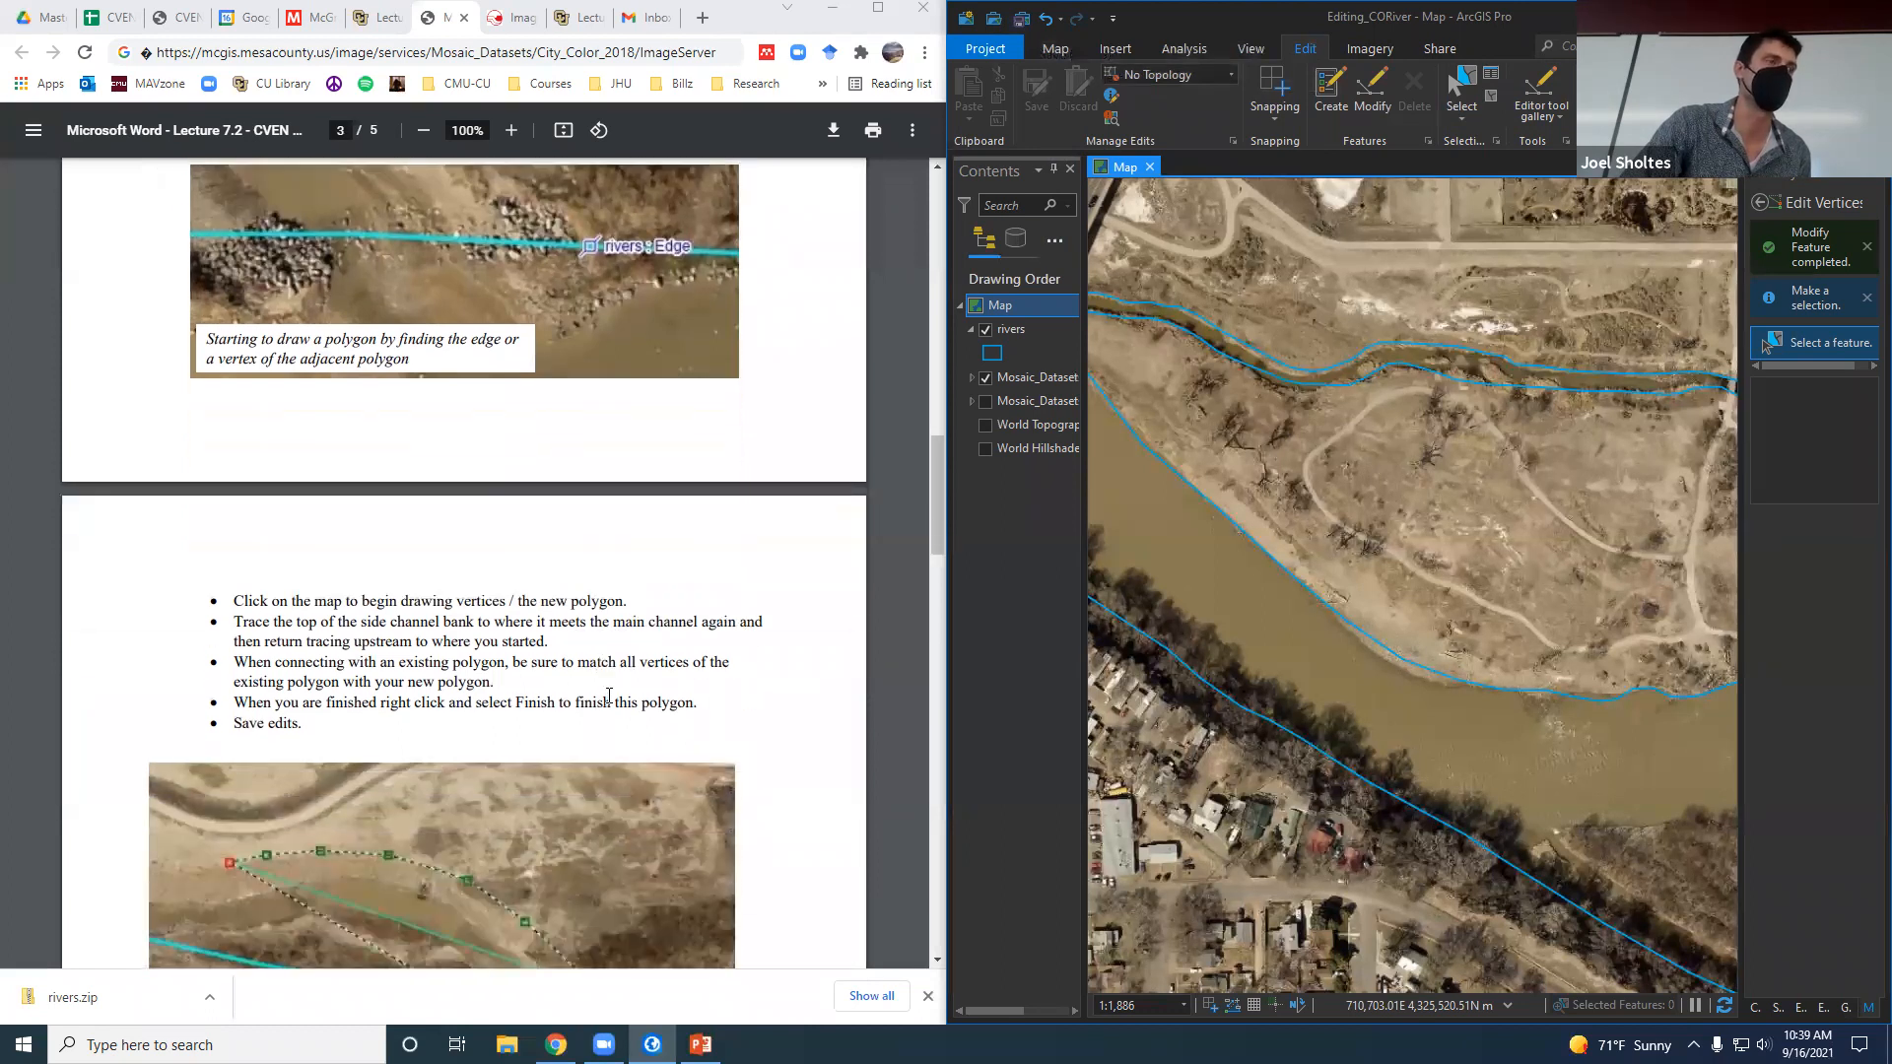
pyautogui.scroll(-2, 473, 652)
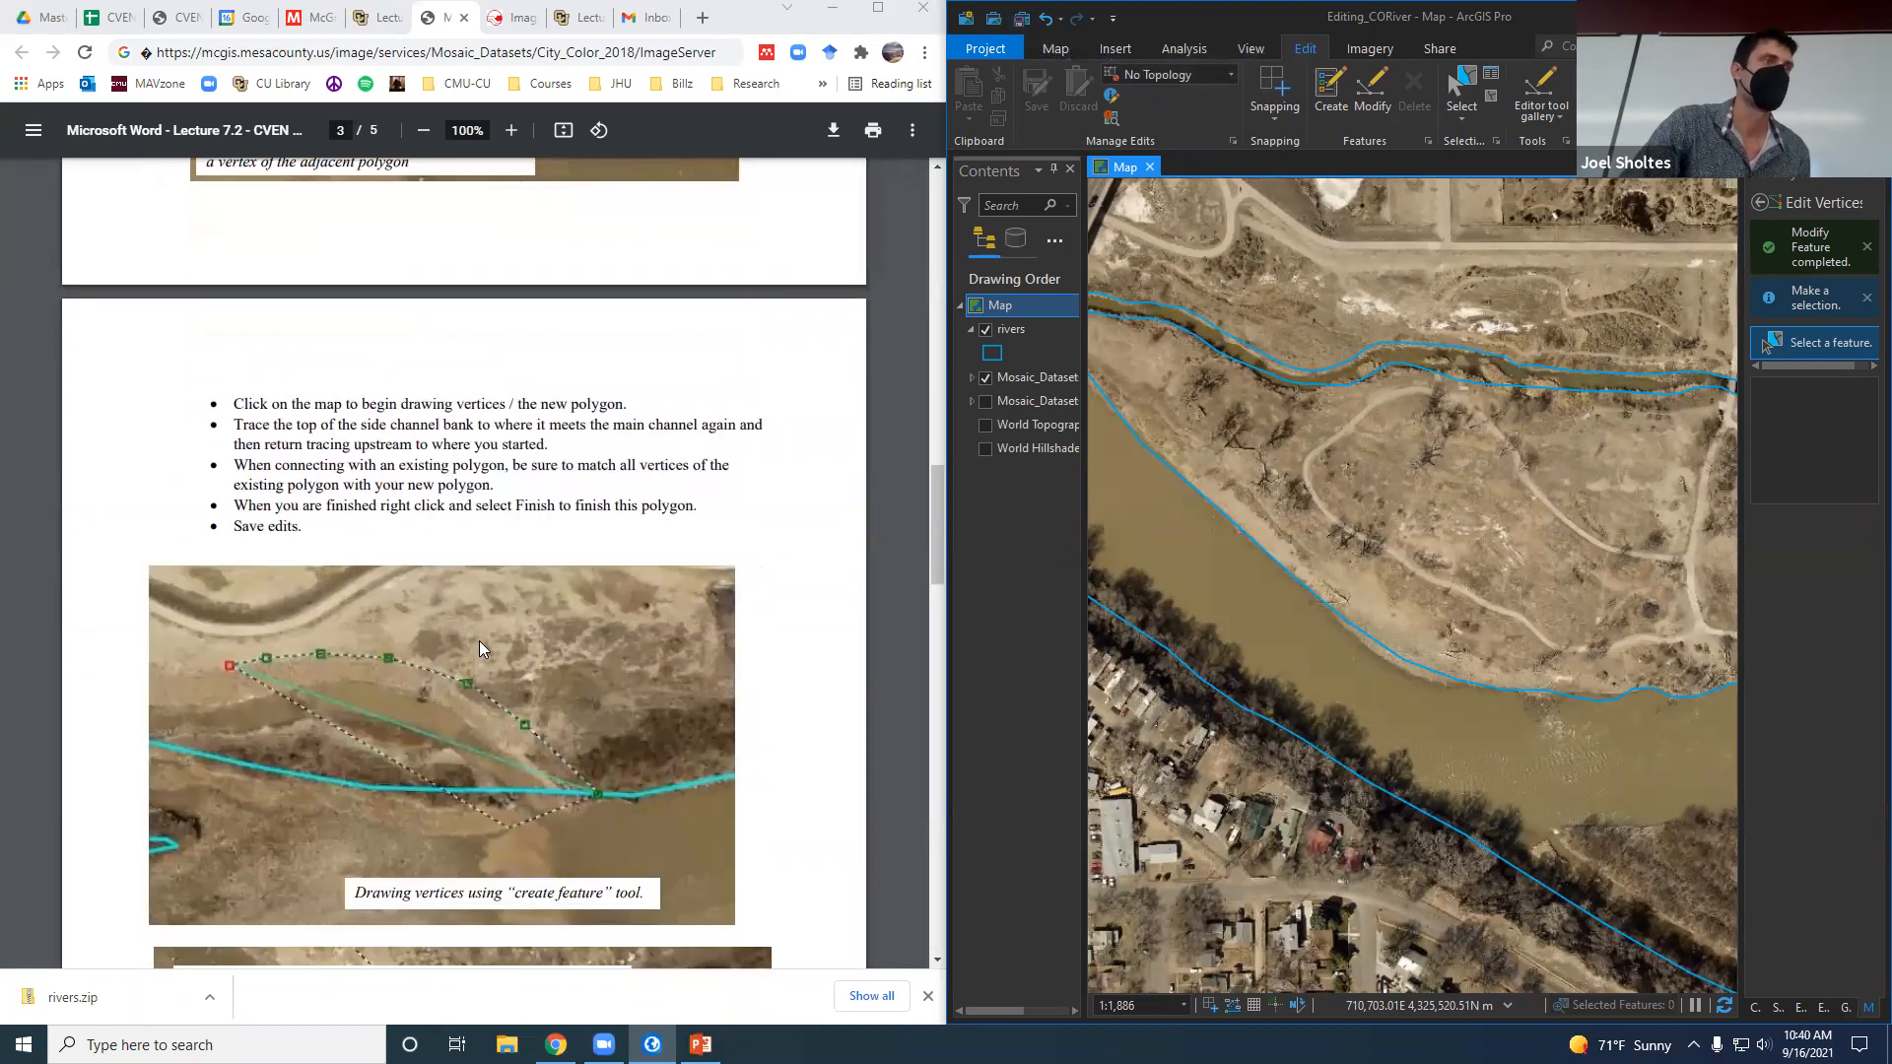
pyautogui.scroll(5, 477, 636)
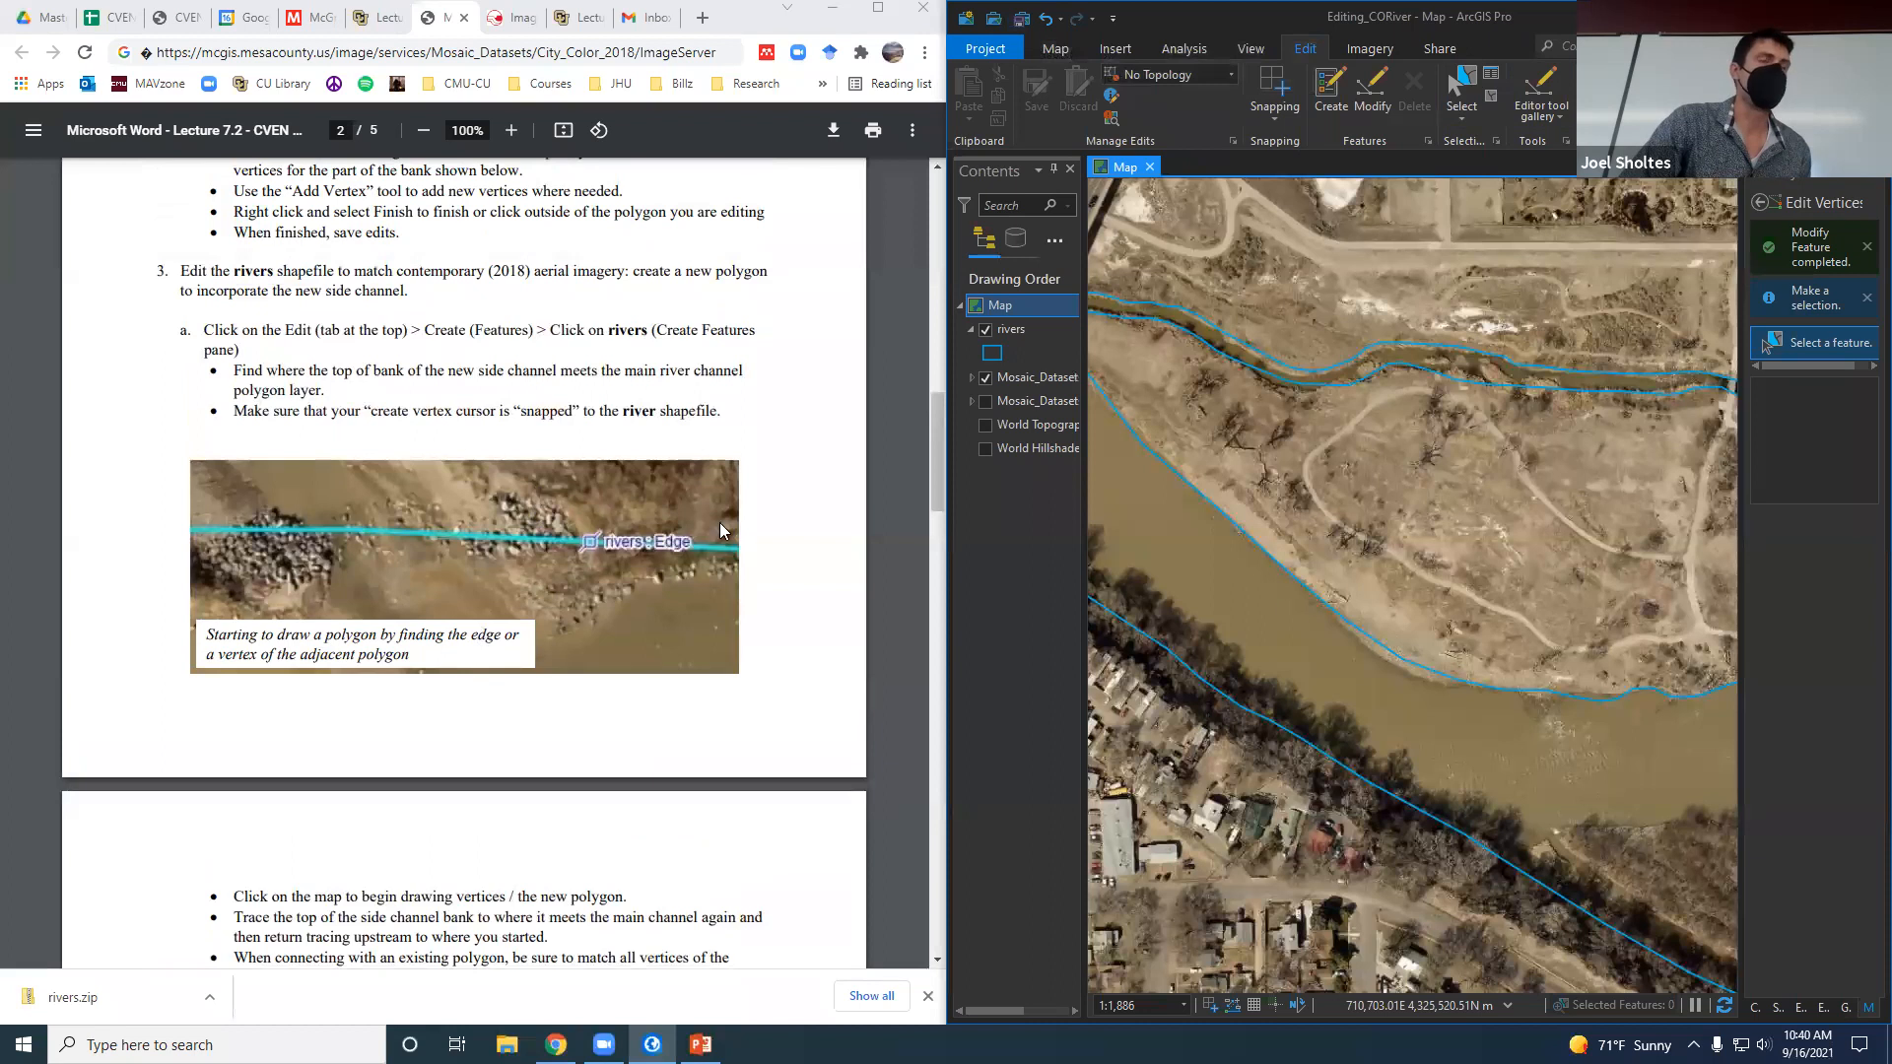
# Find where the new side channel meets the main river west of the pedestrian bridge and activate the rivers template for creating a polygon.
pyautogui.scroll(-2, 1287, 795)
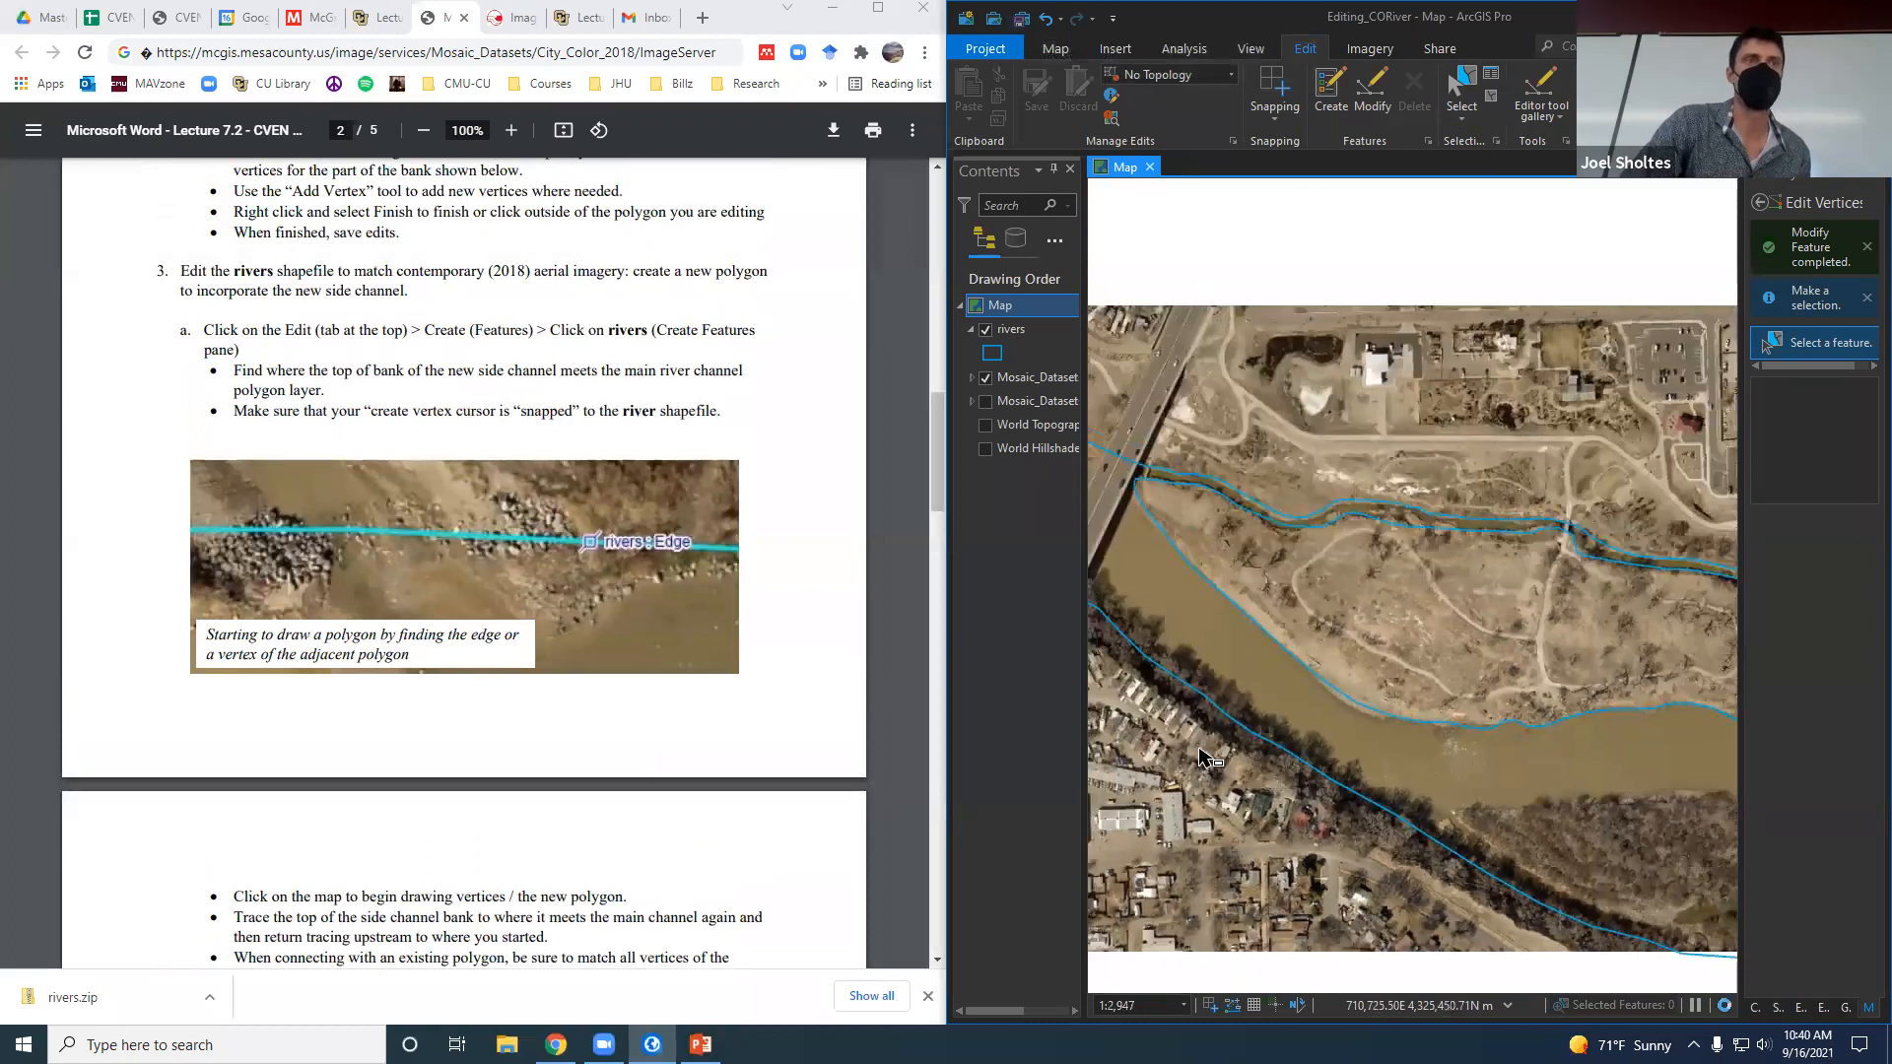
pyautogui.scroll(-2, 1210, 759)
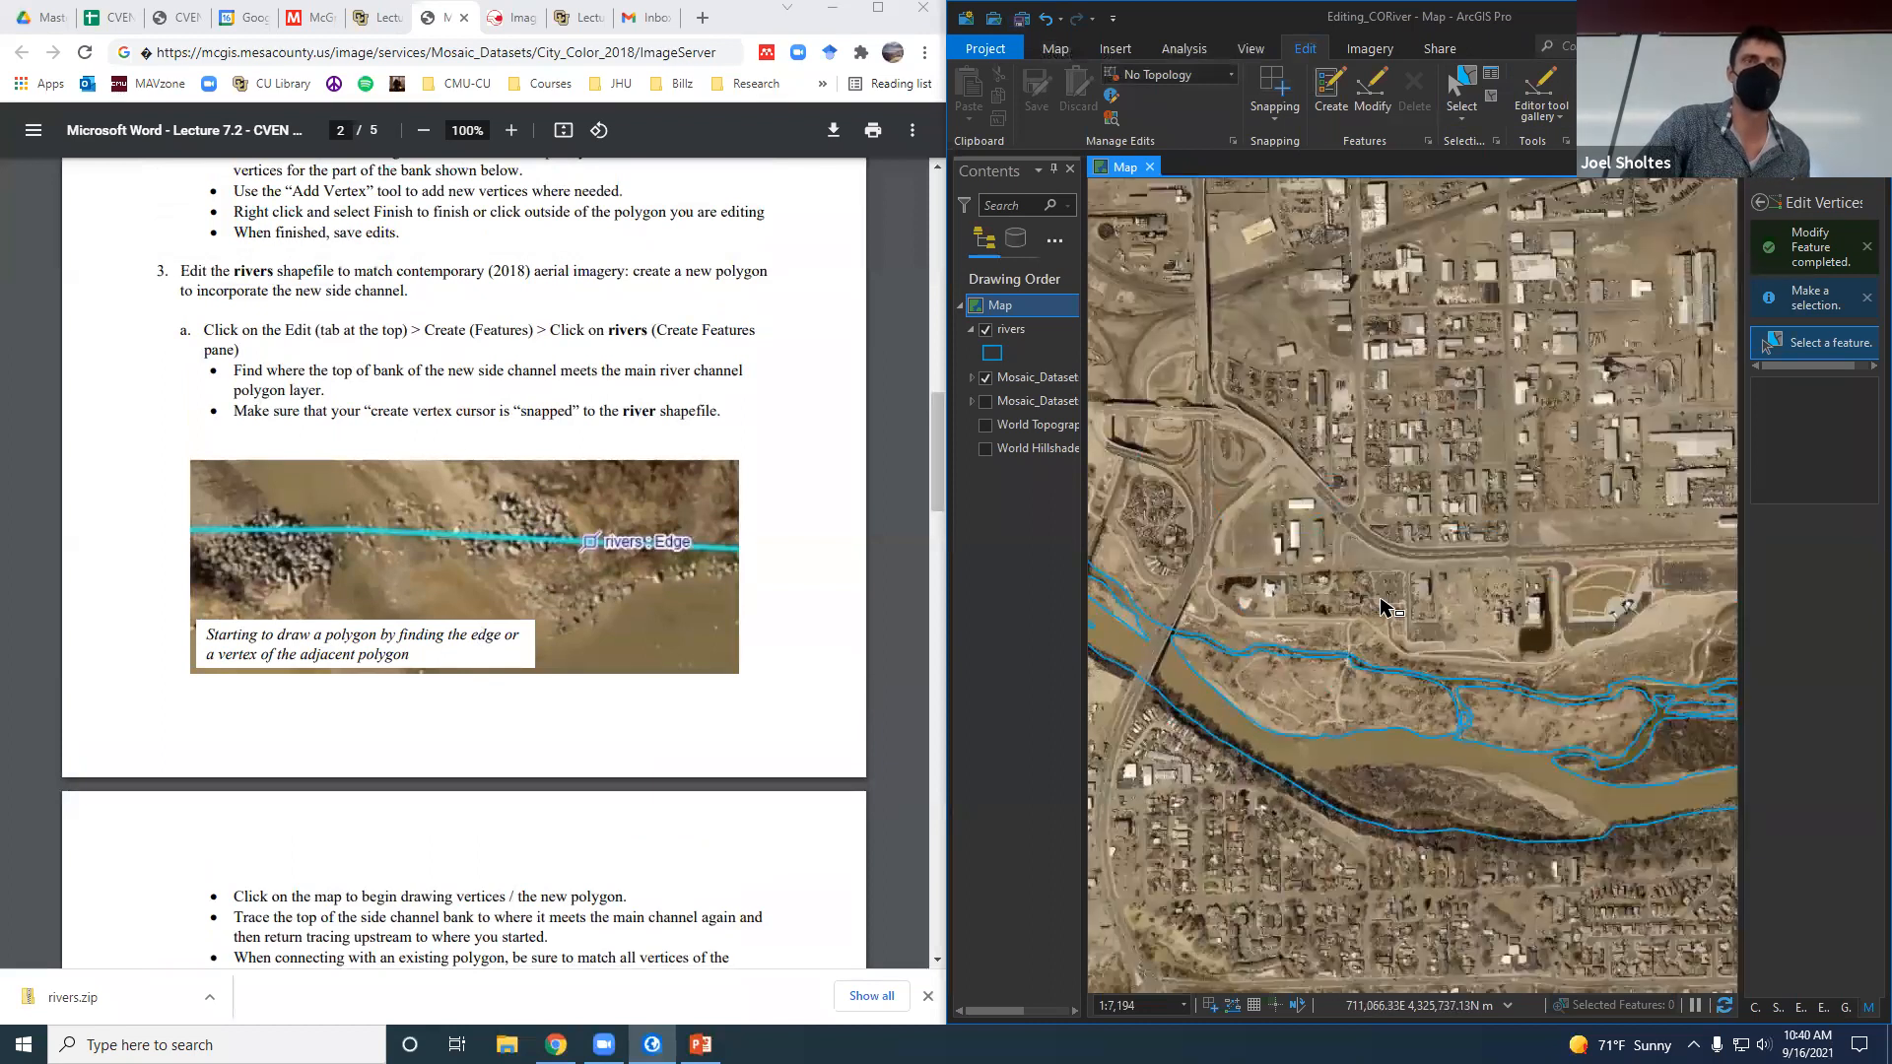
pyautogui.scroll(4, 1459, 650)
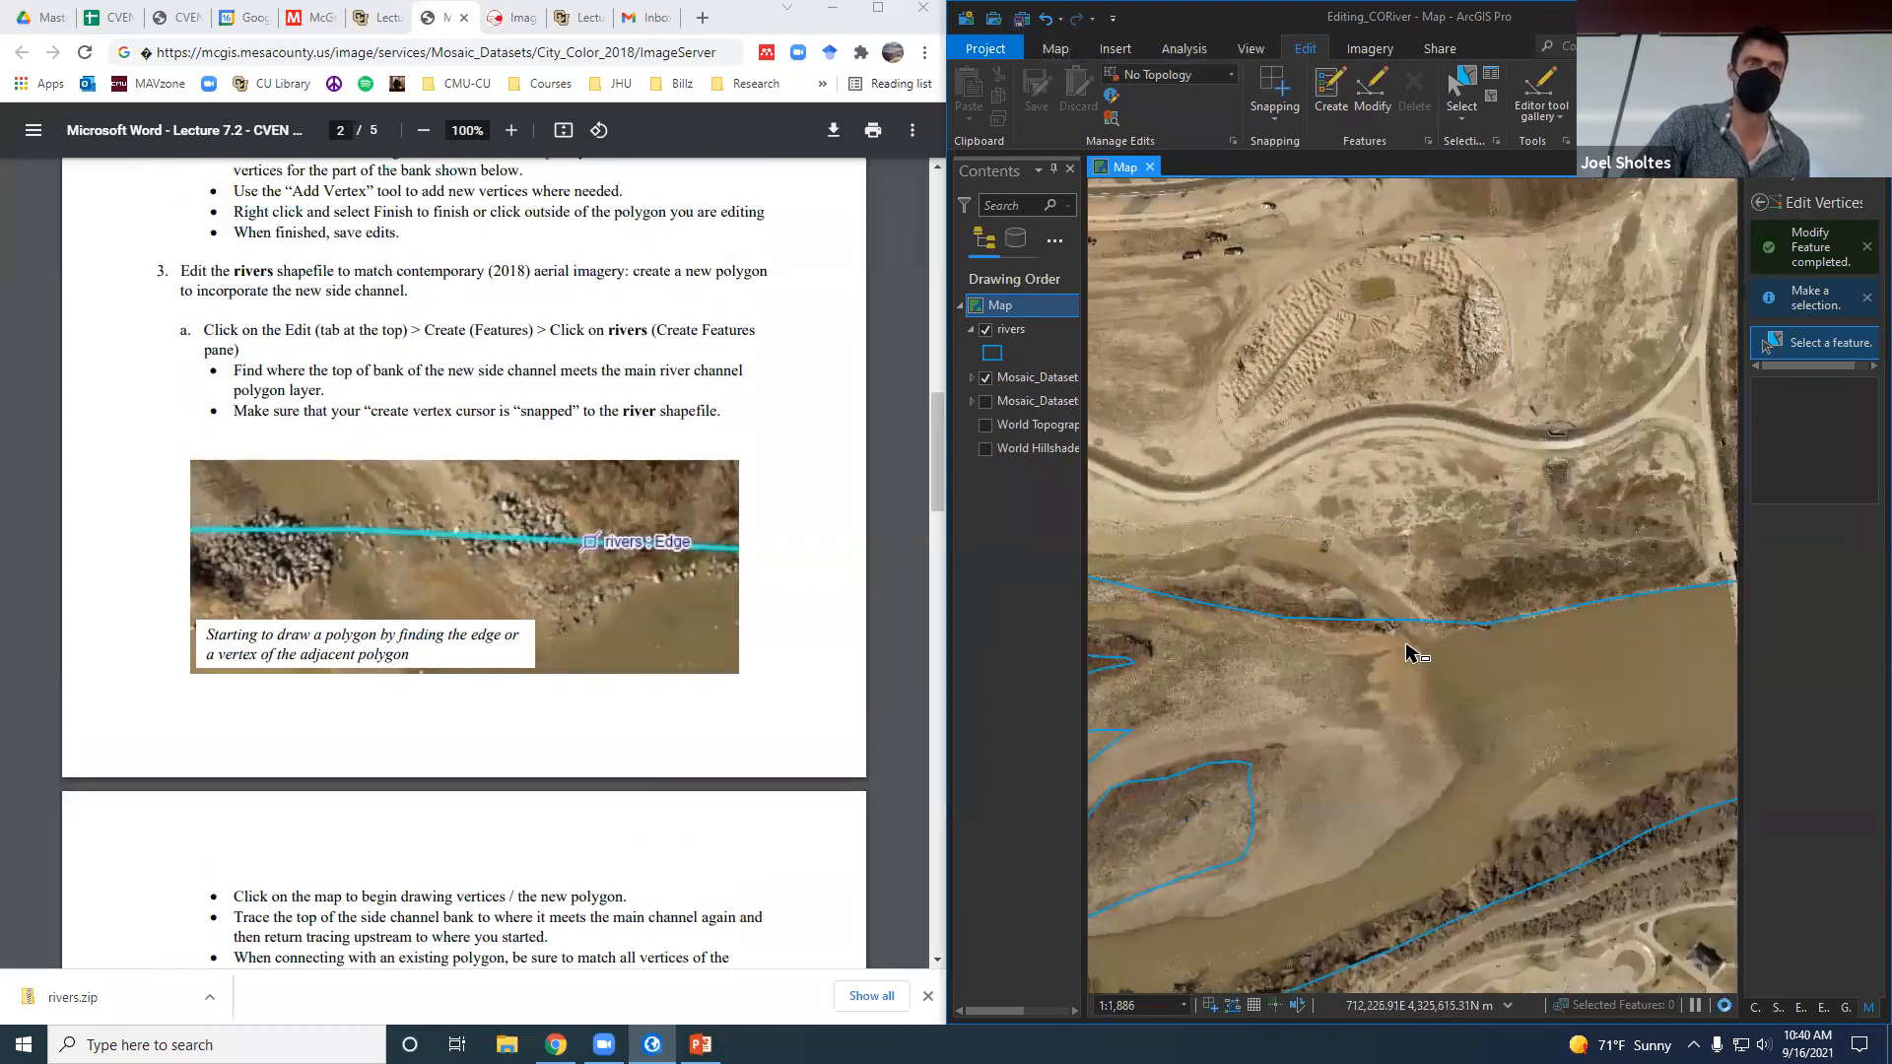
pyautogui.scroll(1, 1415, 652)
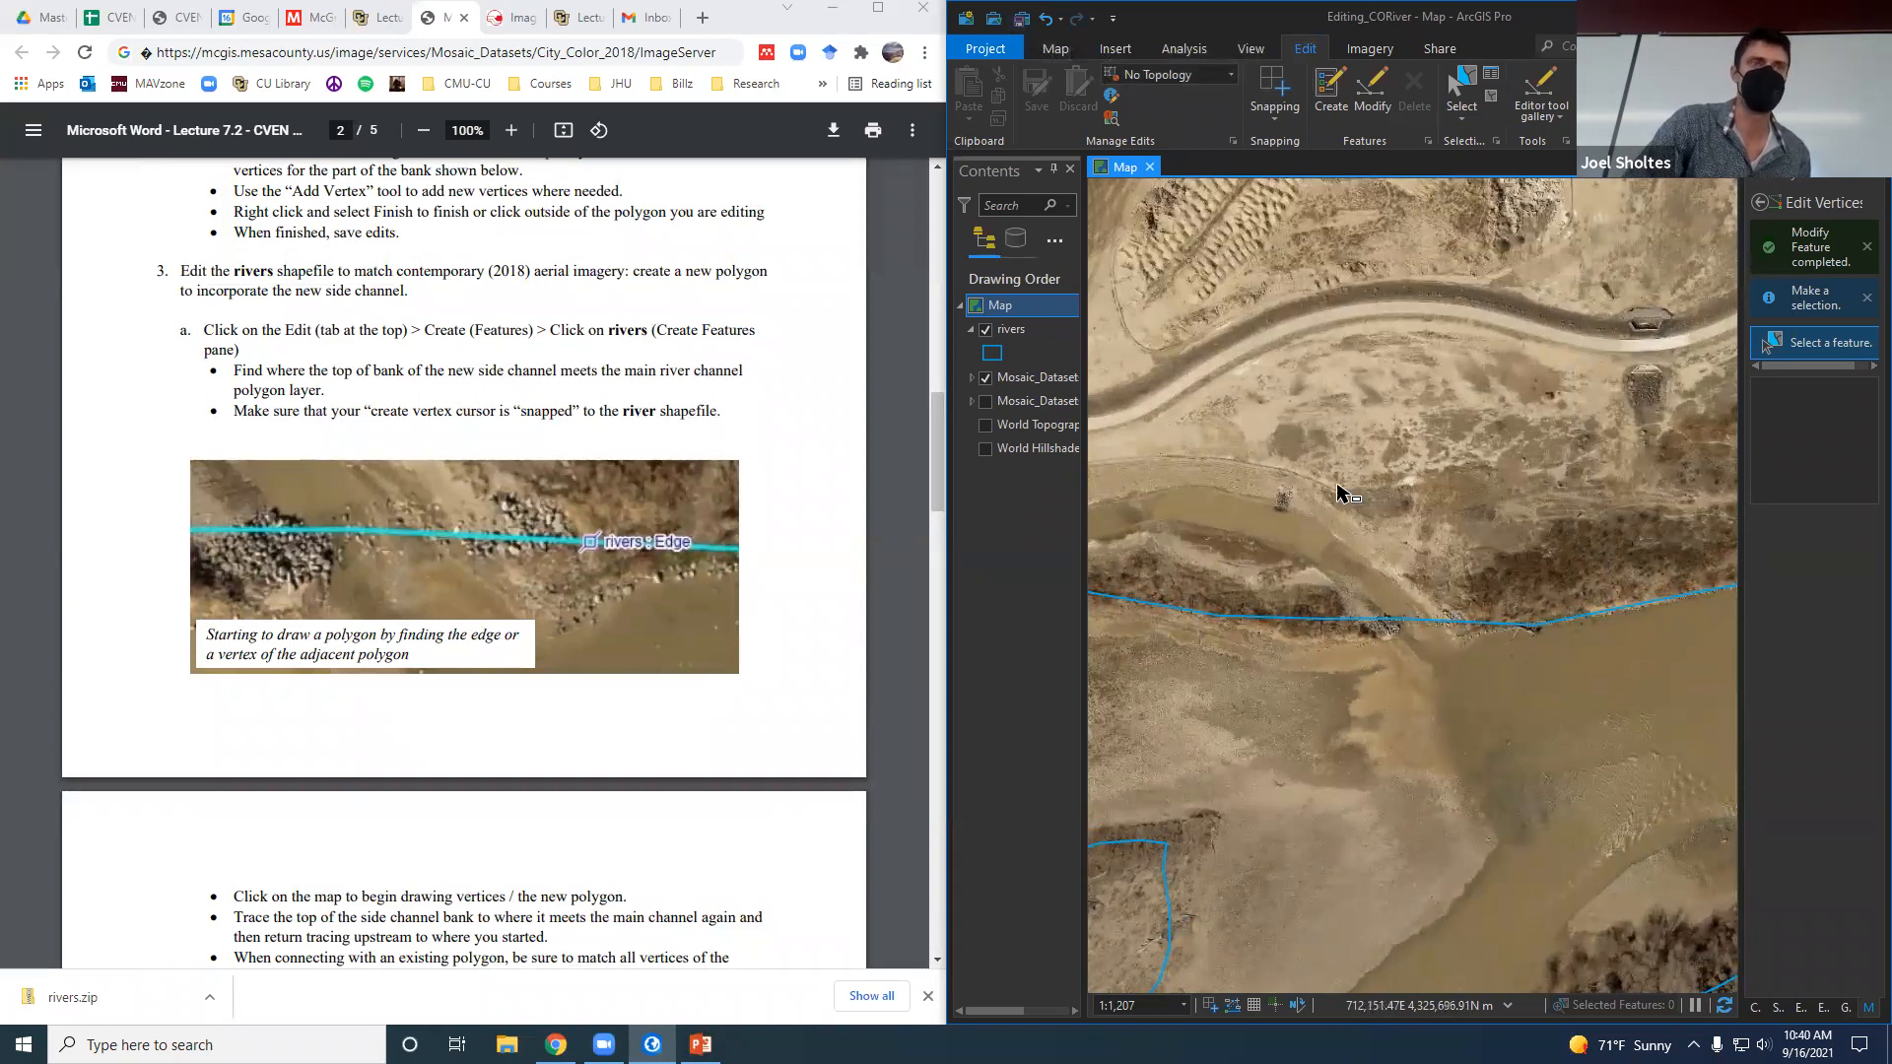
pyautogui.scroll(-2, 1401, 554)
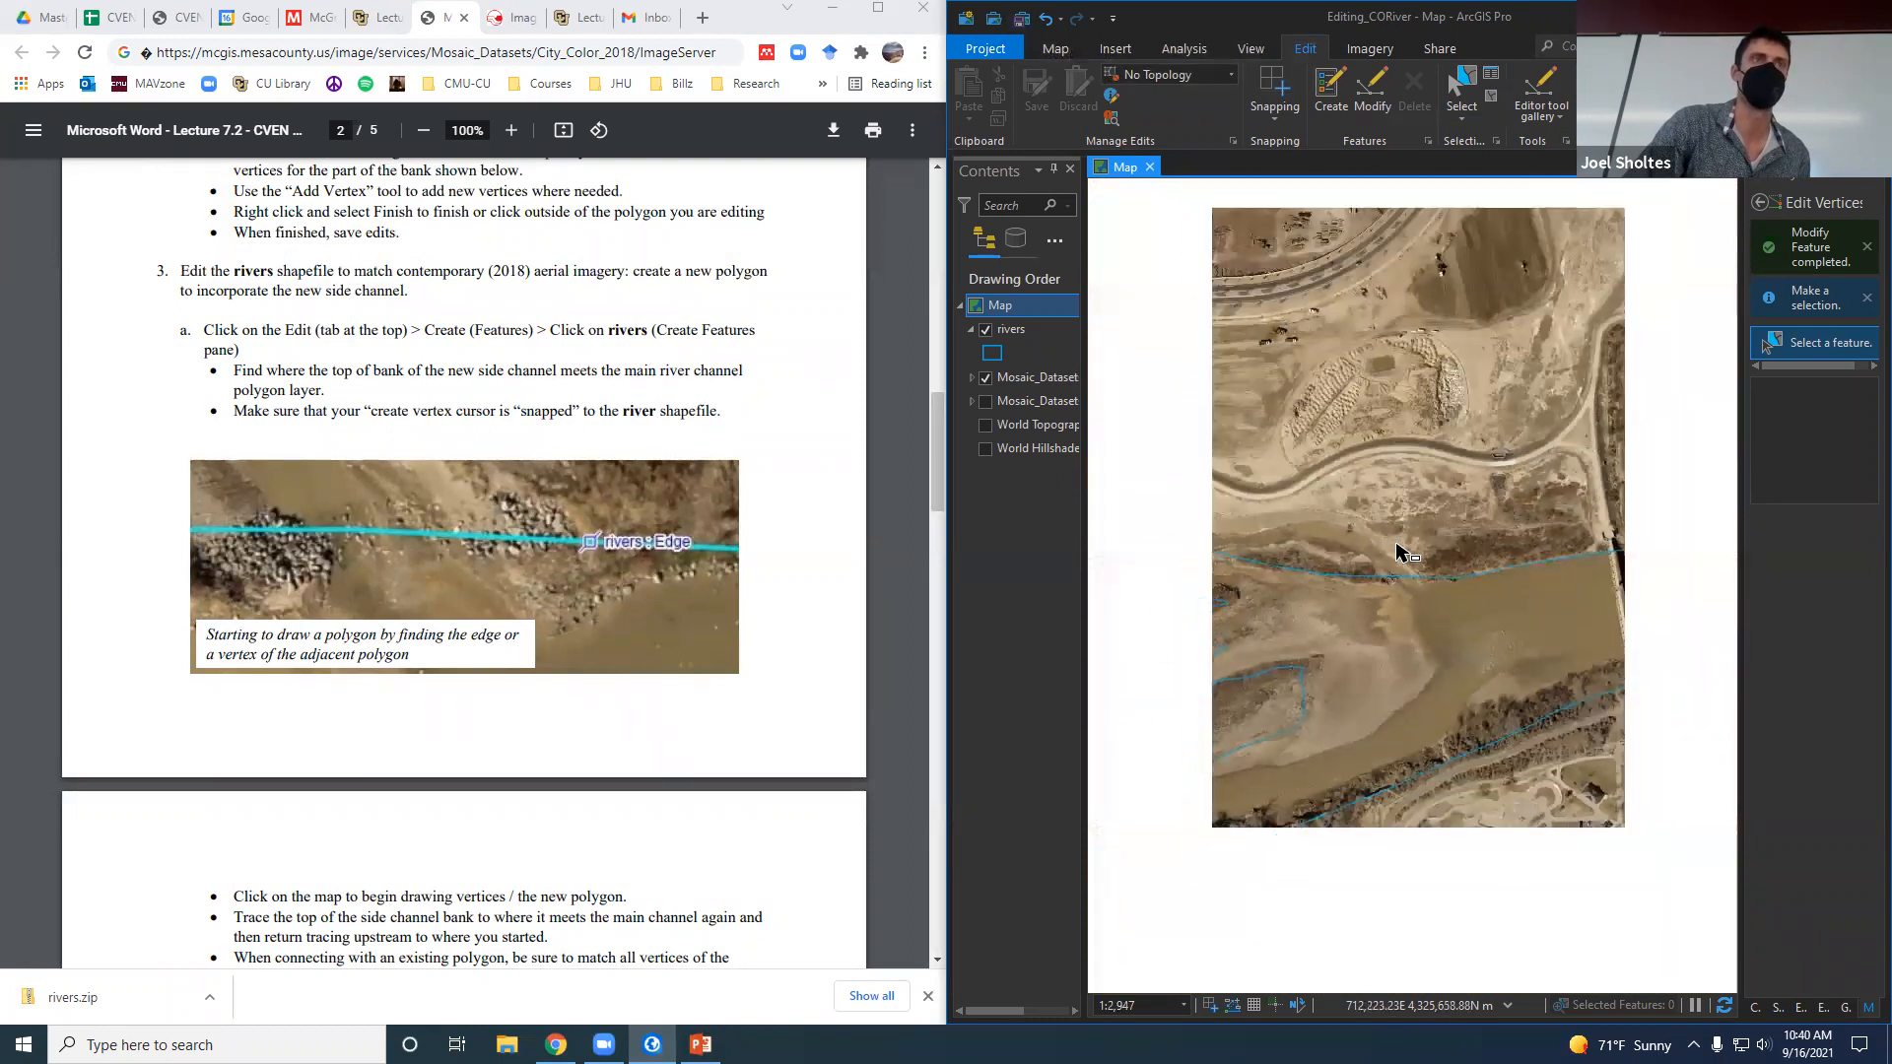
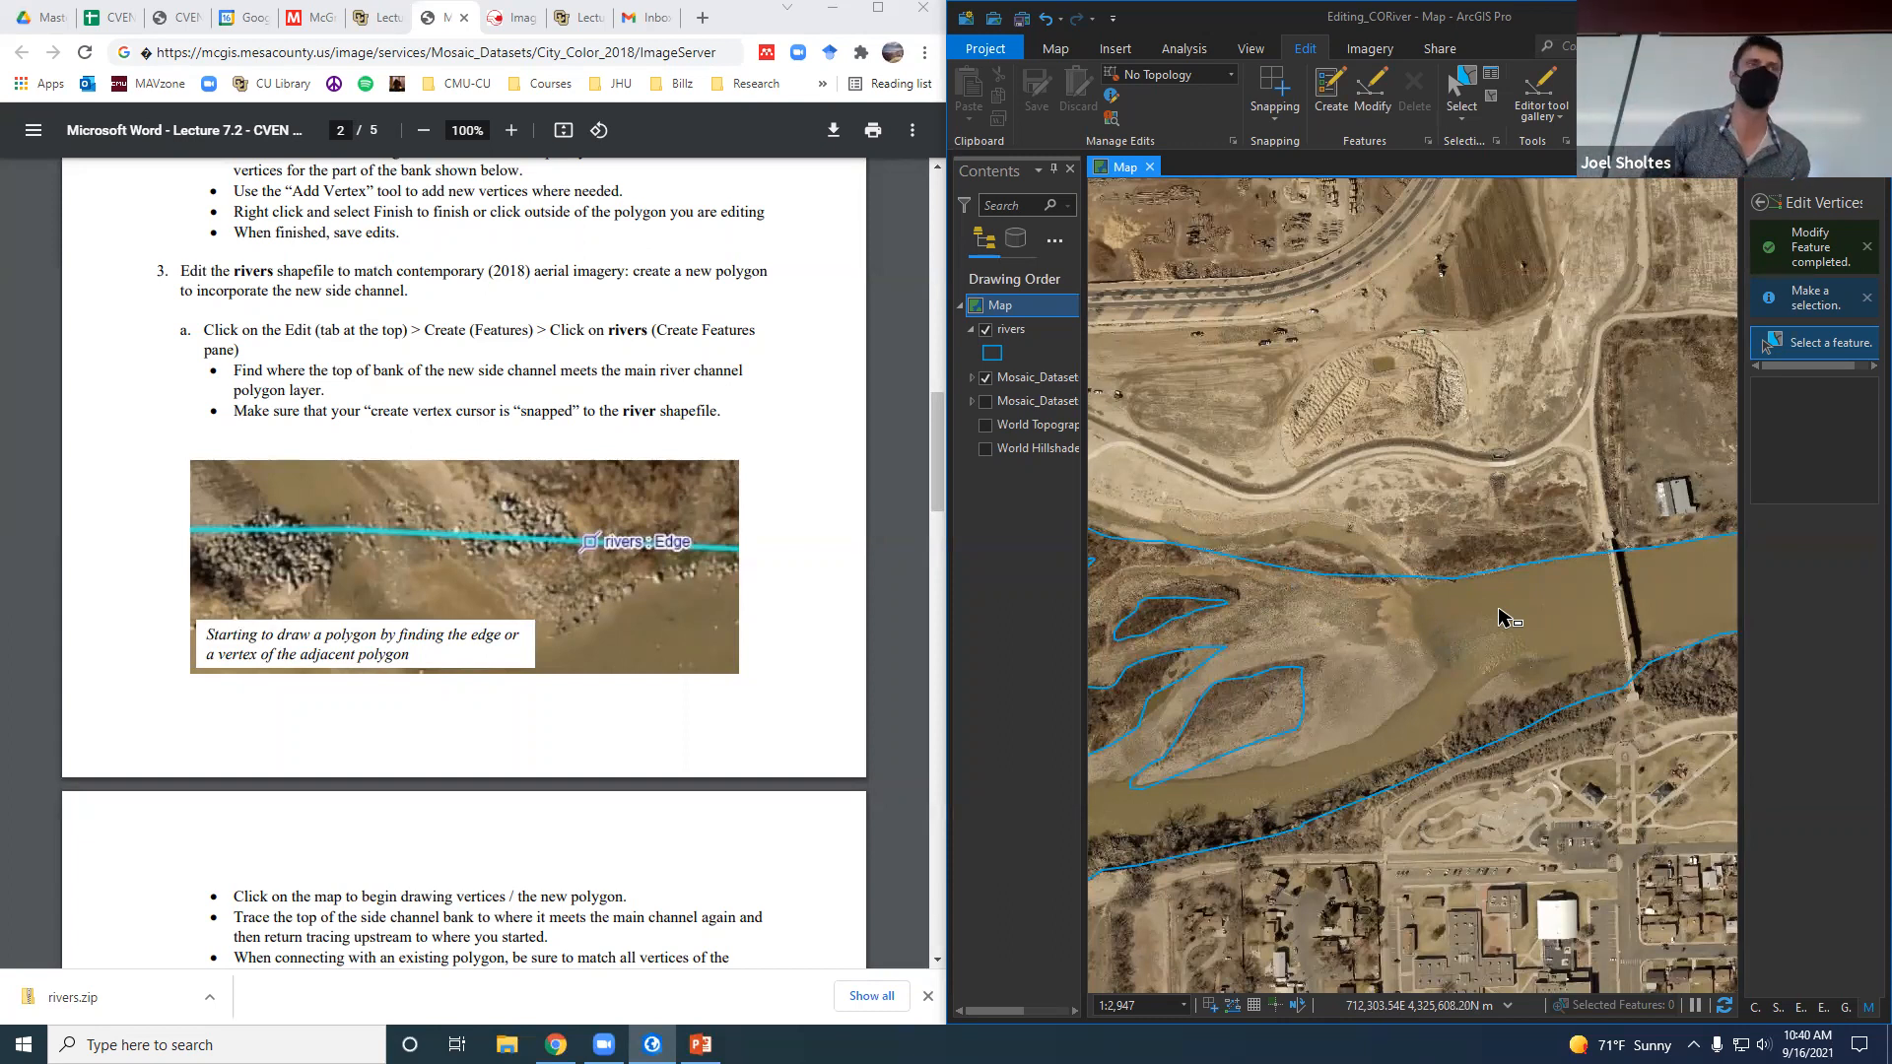
pyautogui.scroll(3, 1394, 579)
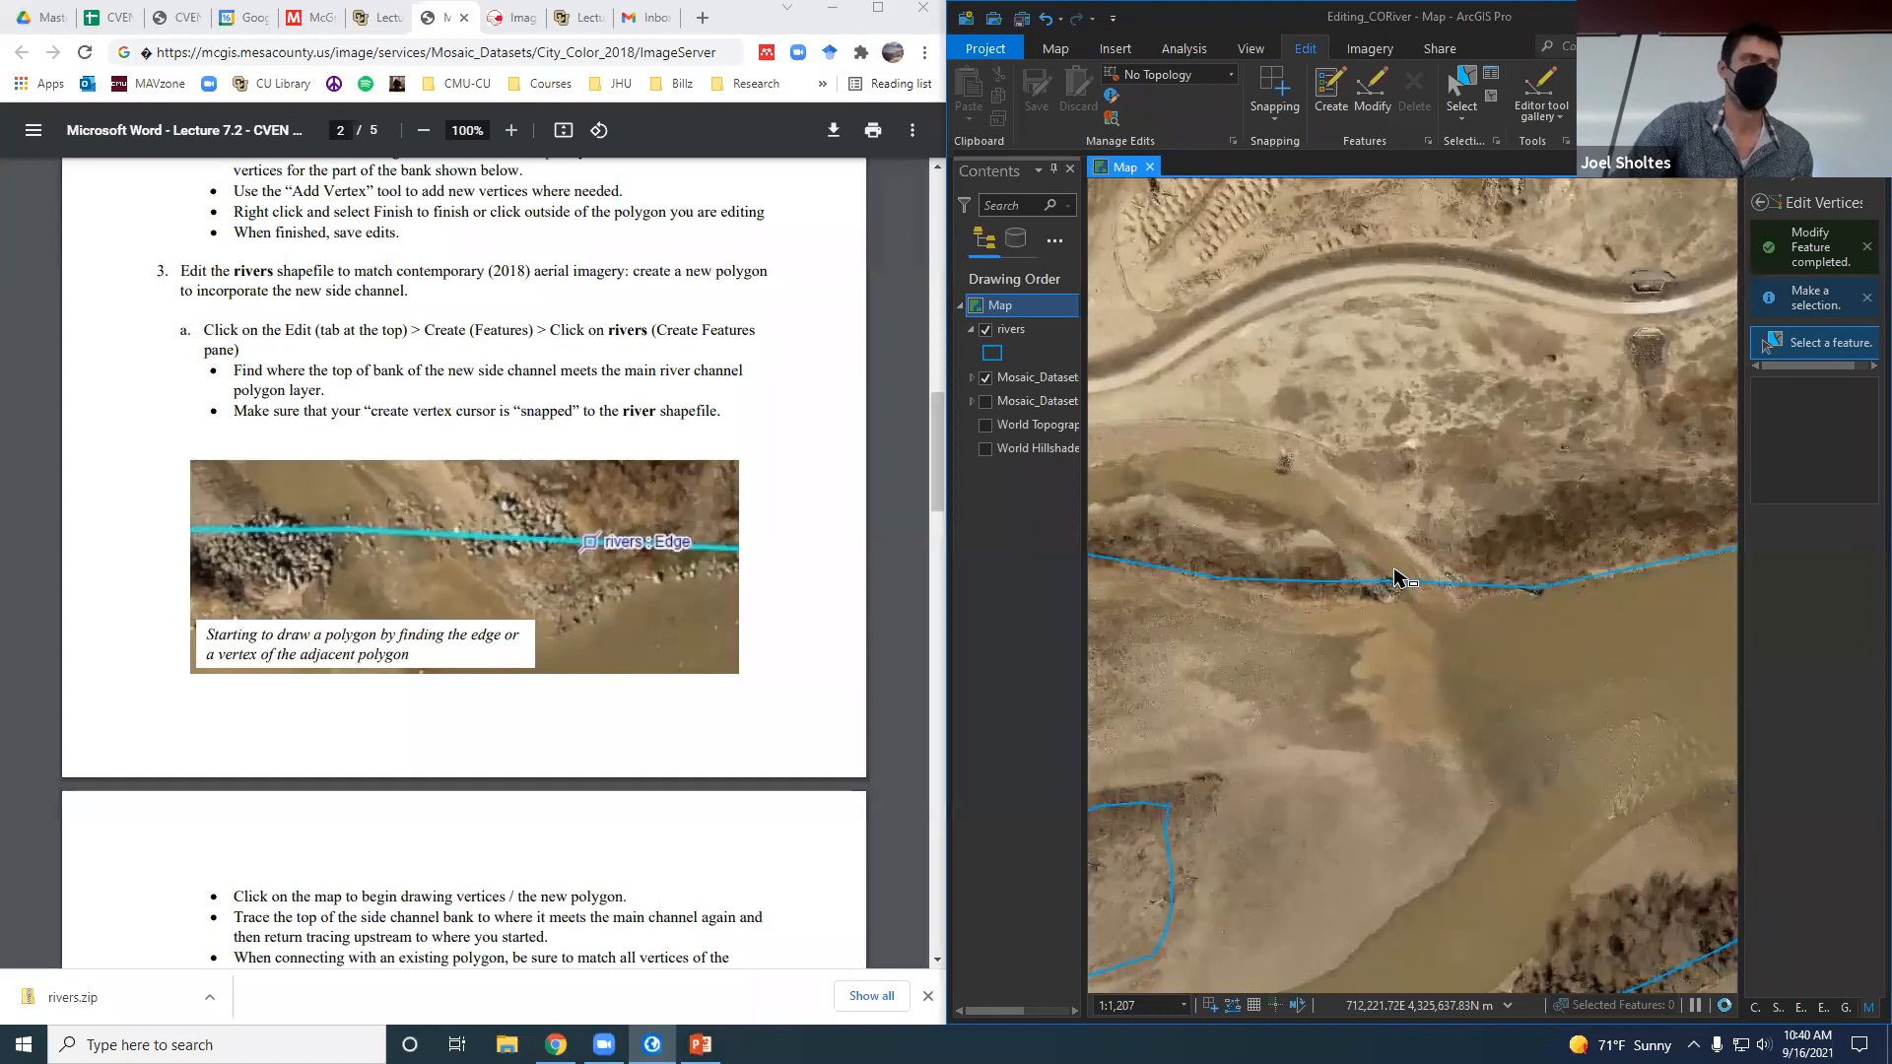
pyautogui.scroll(-2, 1394, 578)
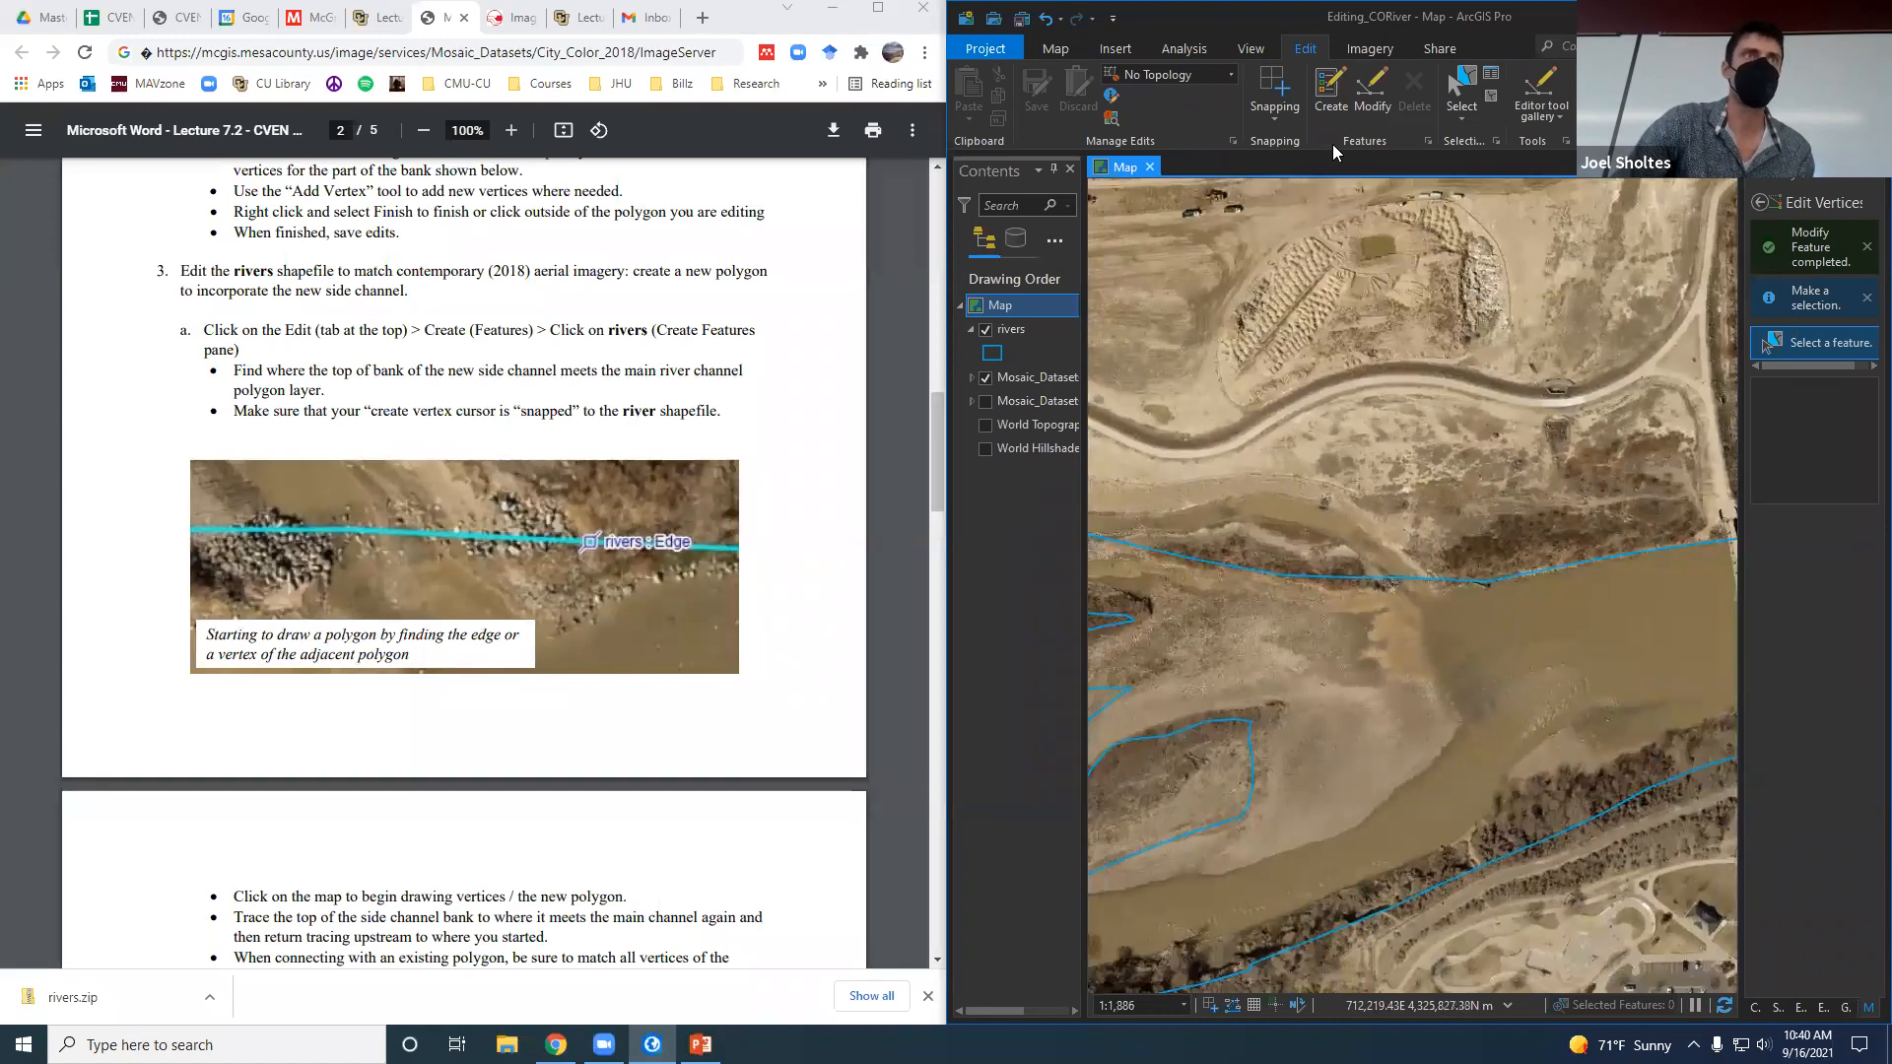
pyautogui.click(1330, 103)
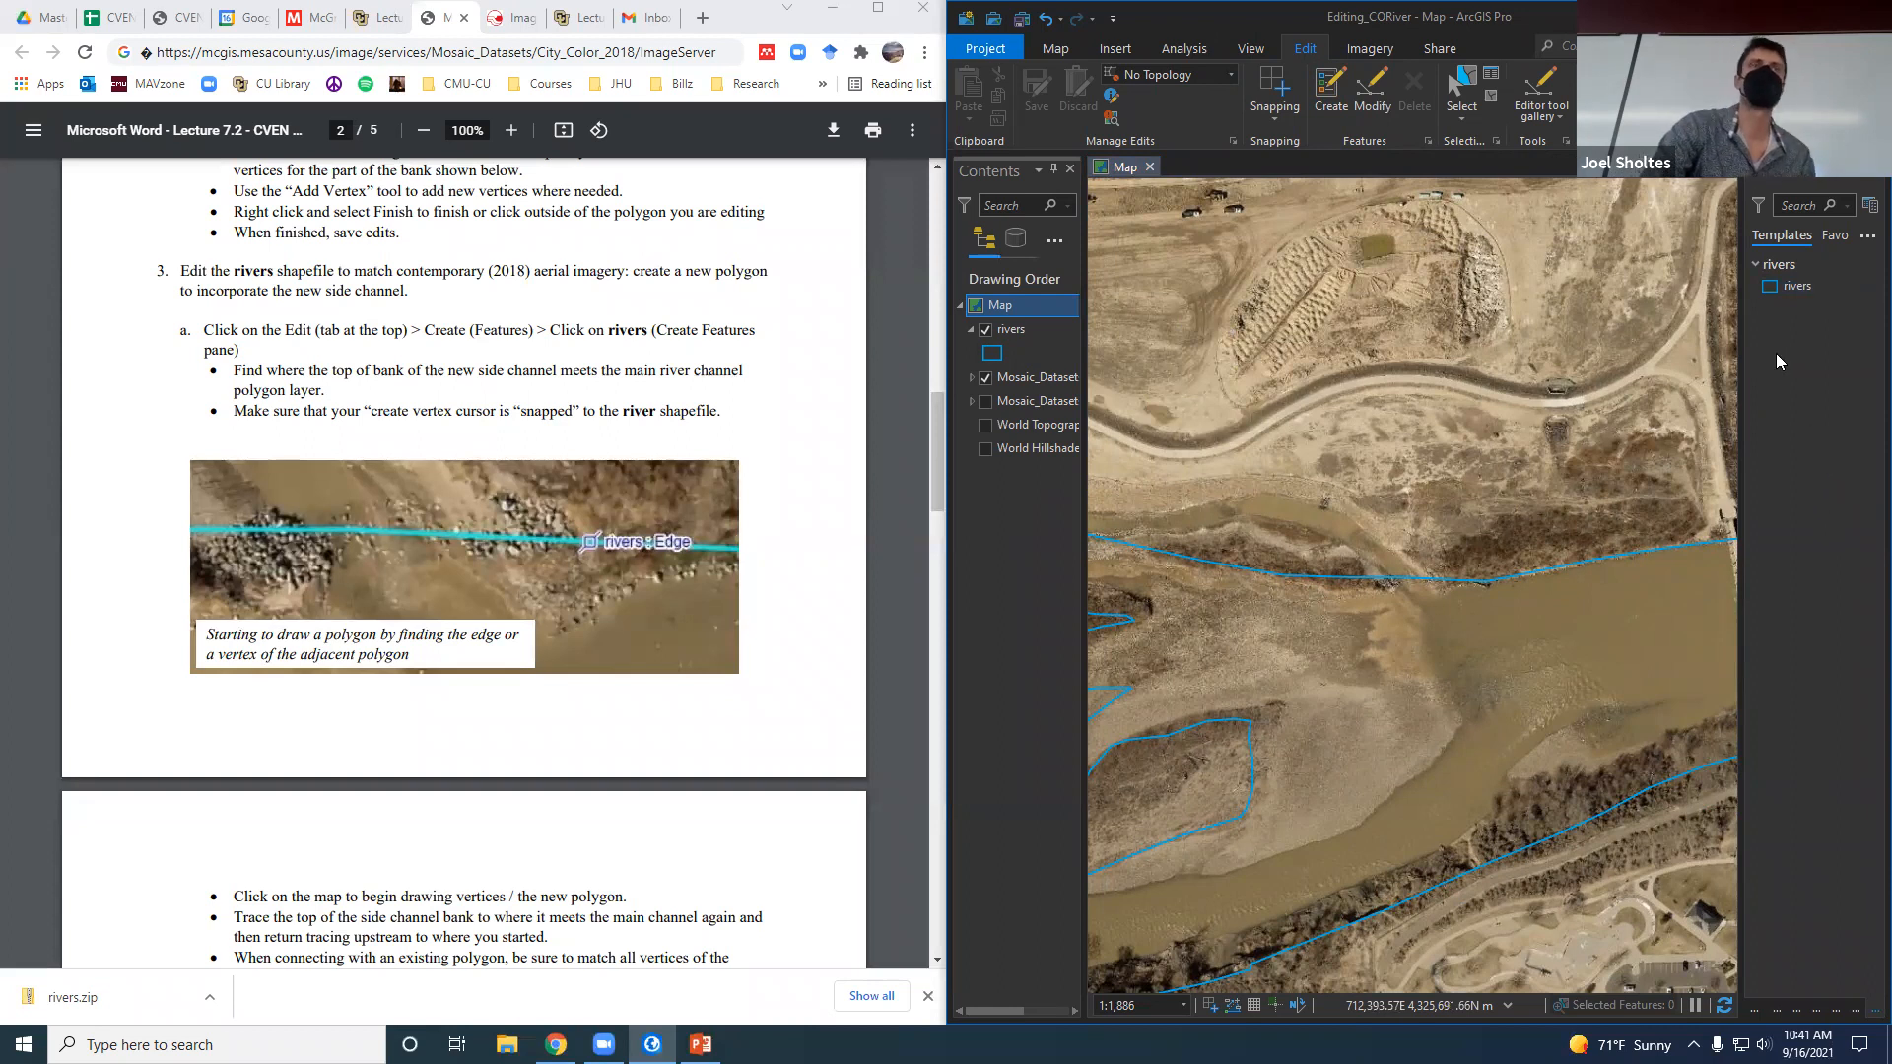
pyautogui.click(1814, 288)
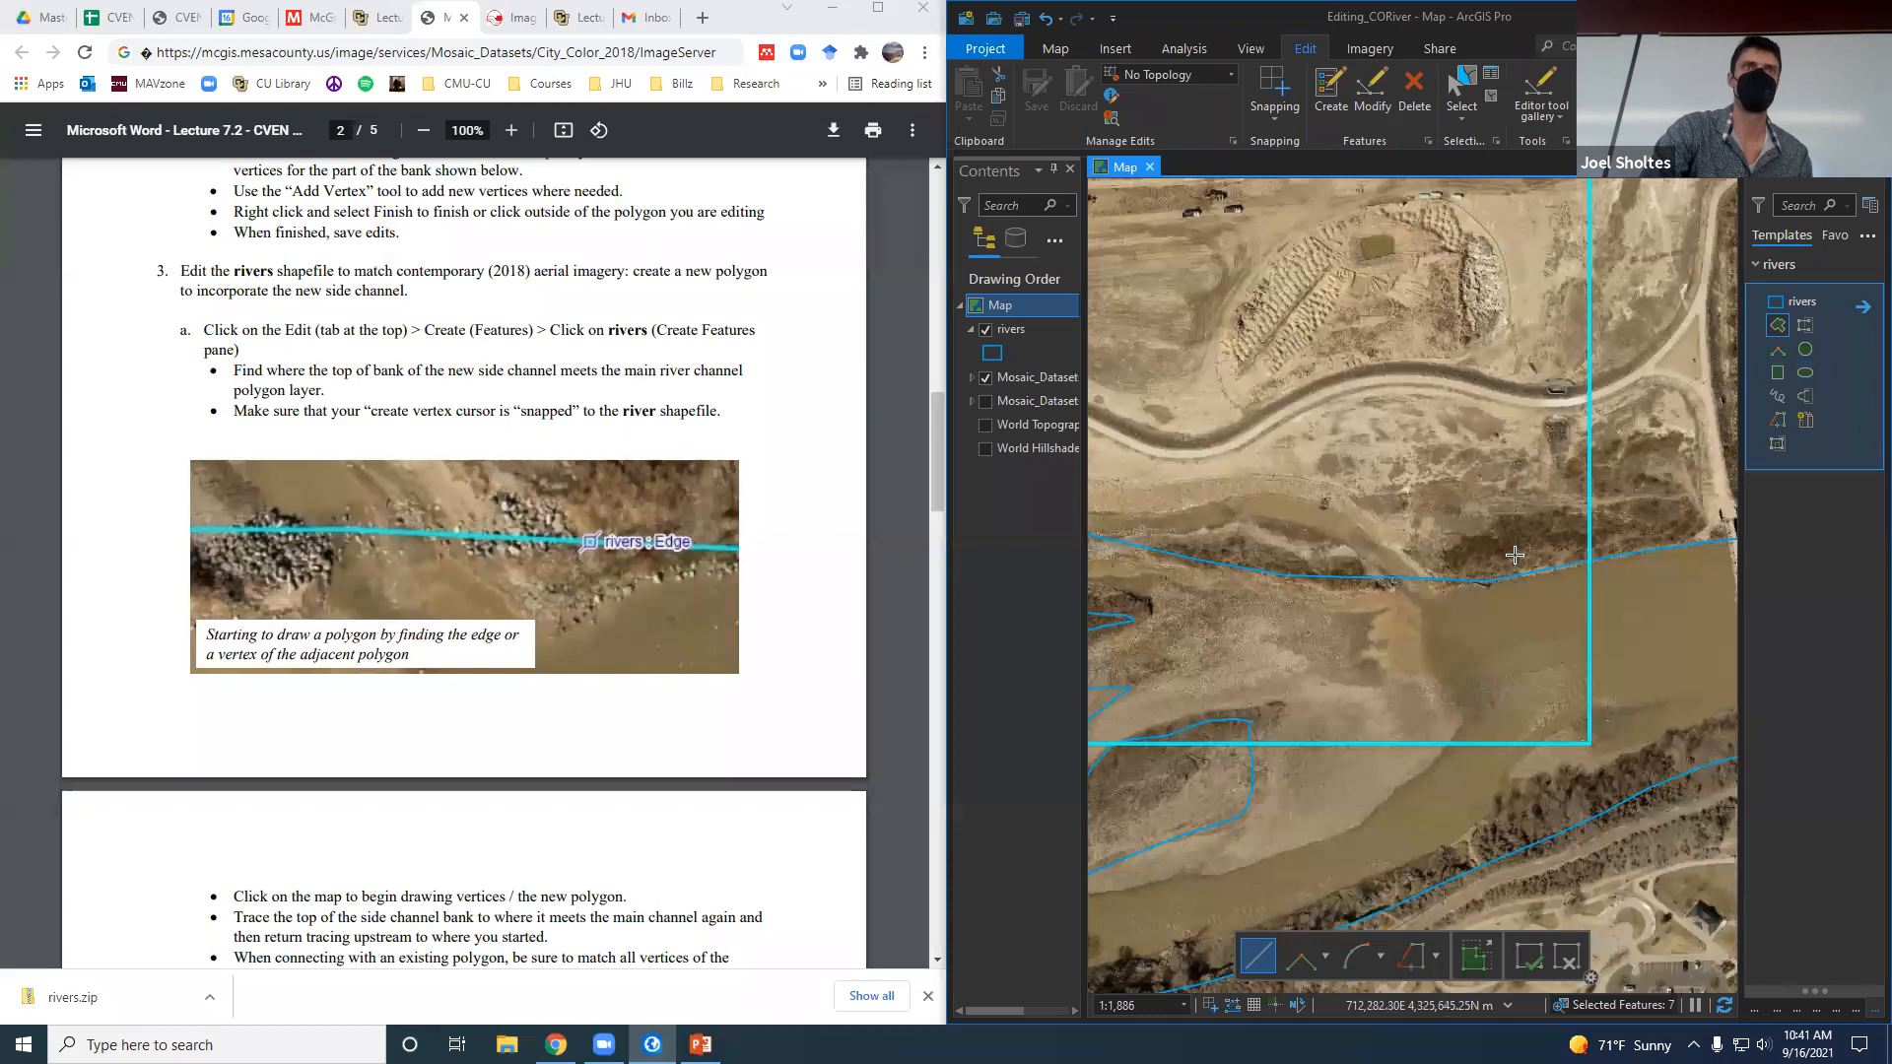
# Review the snapping options and the XY tolerance in the snapping settings.
pyautogui.click(1281, 120)
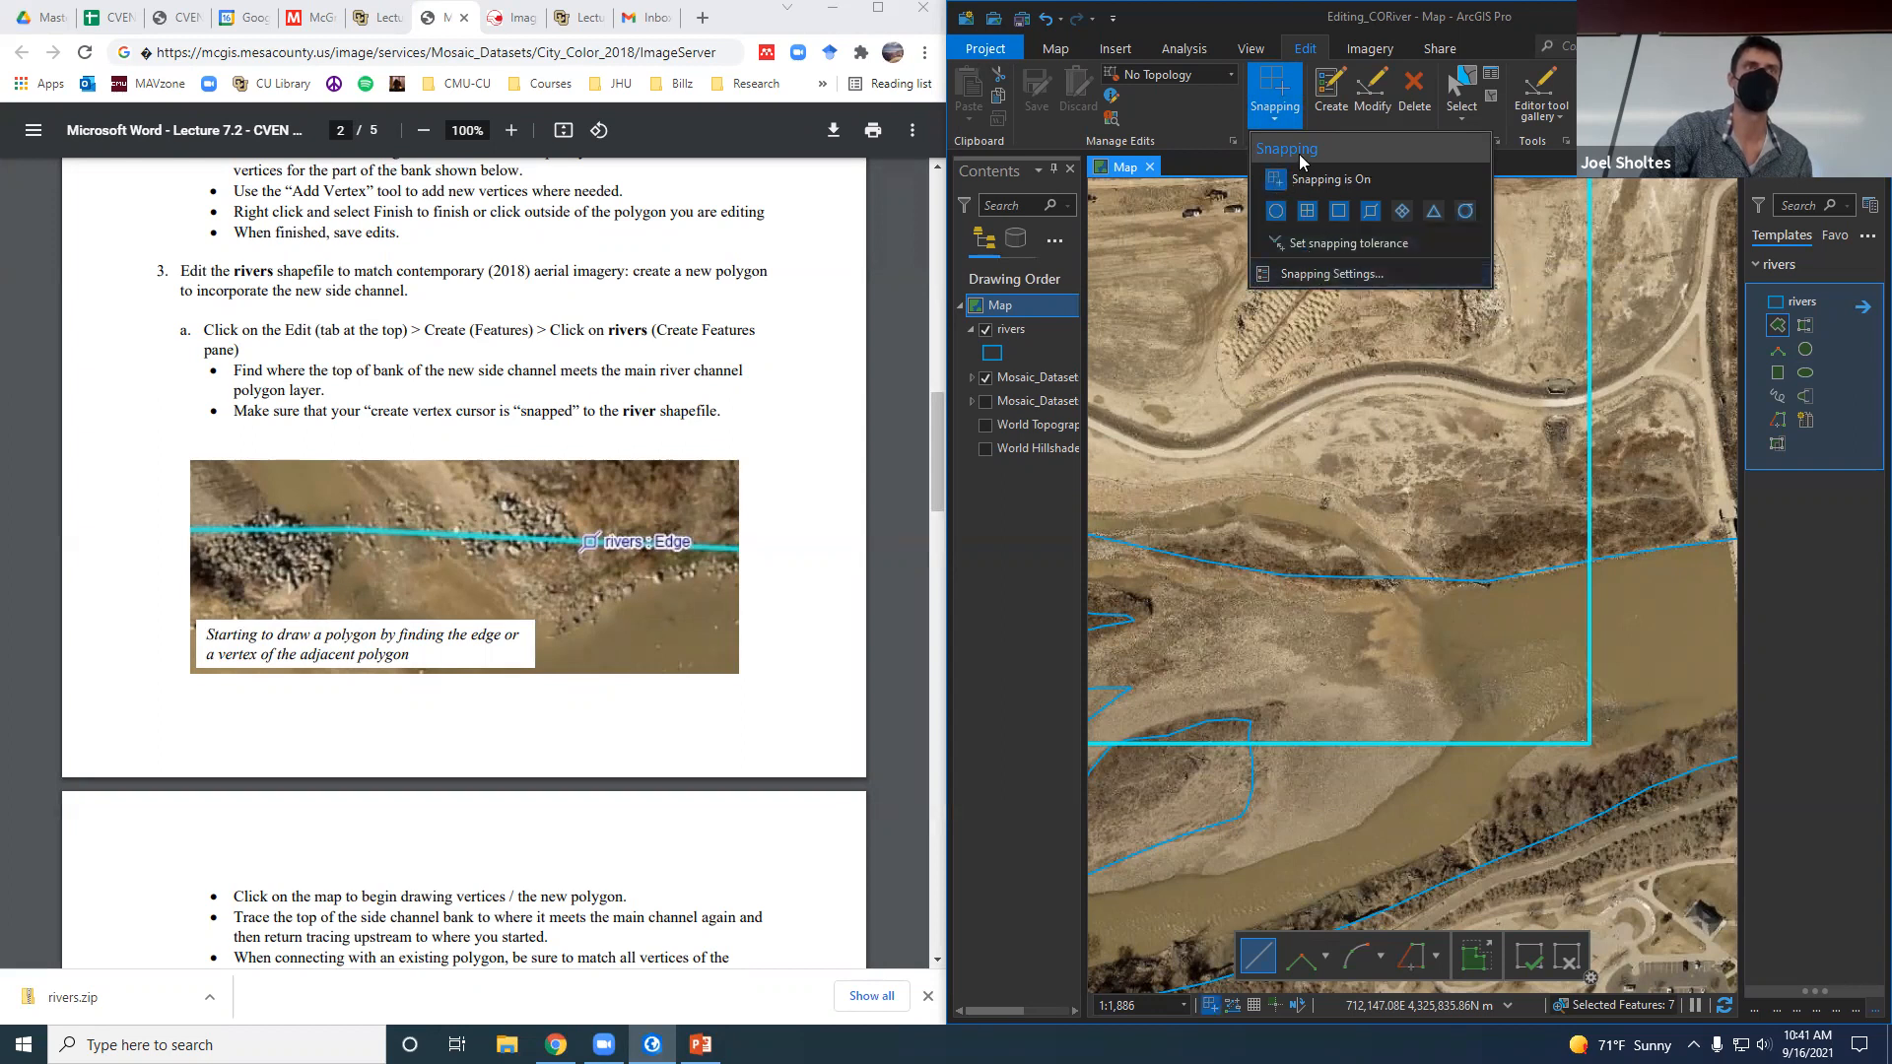
pyautogui.click(1572, 169)
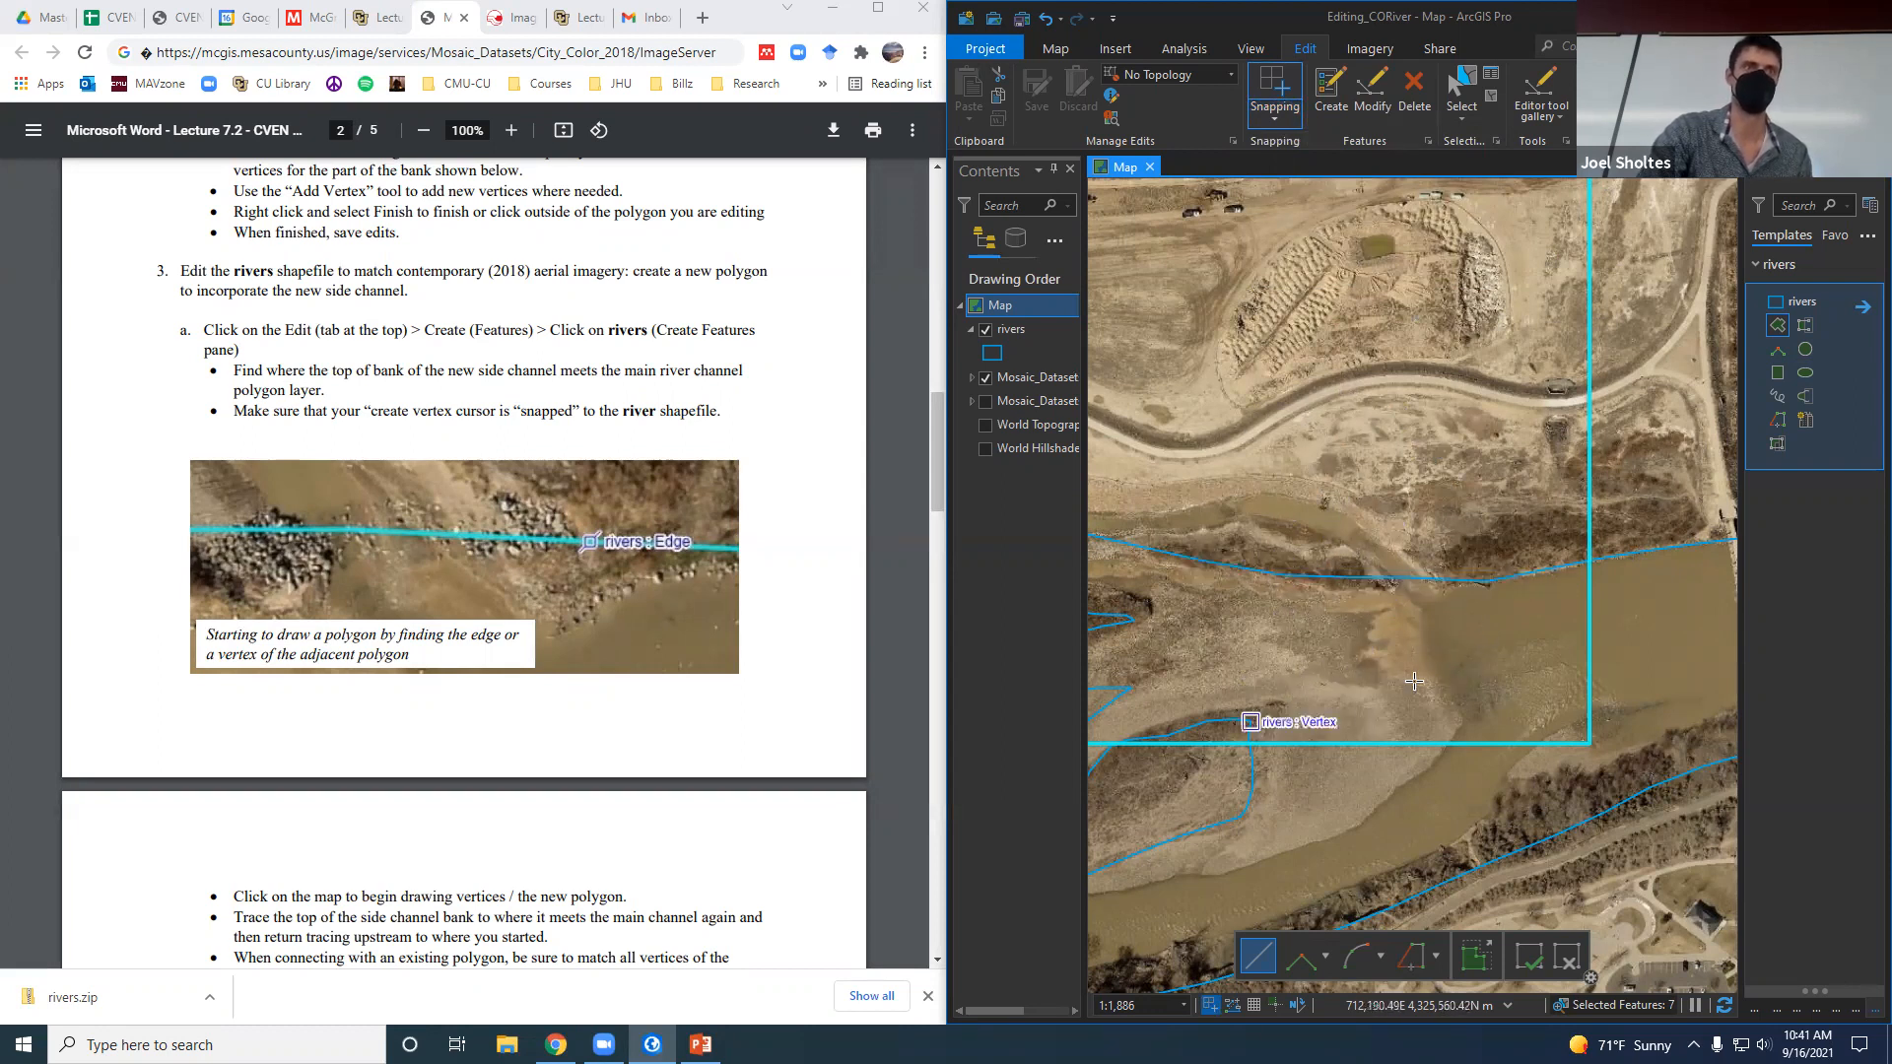
pyautogui.click(1275, 110)
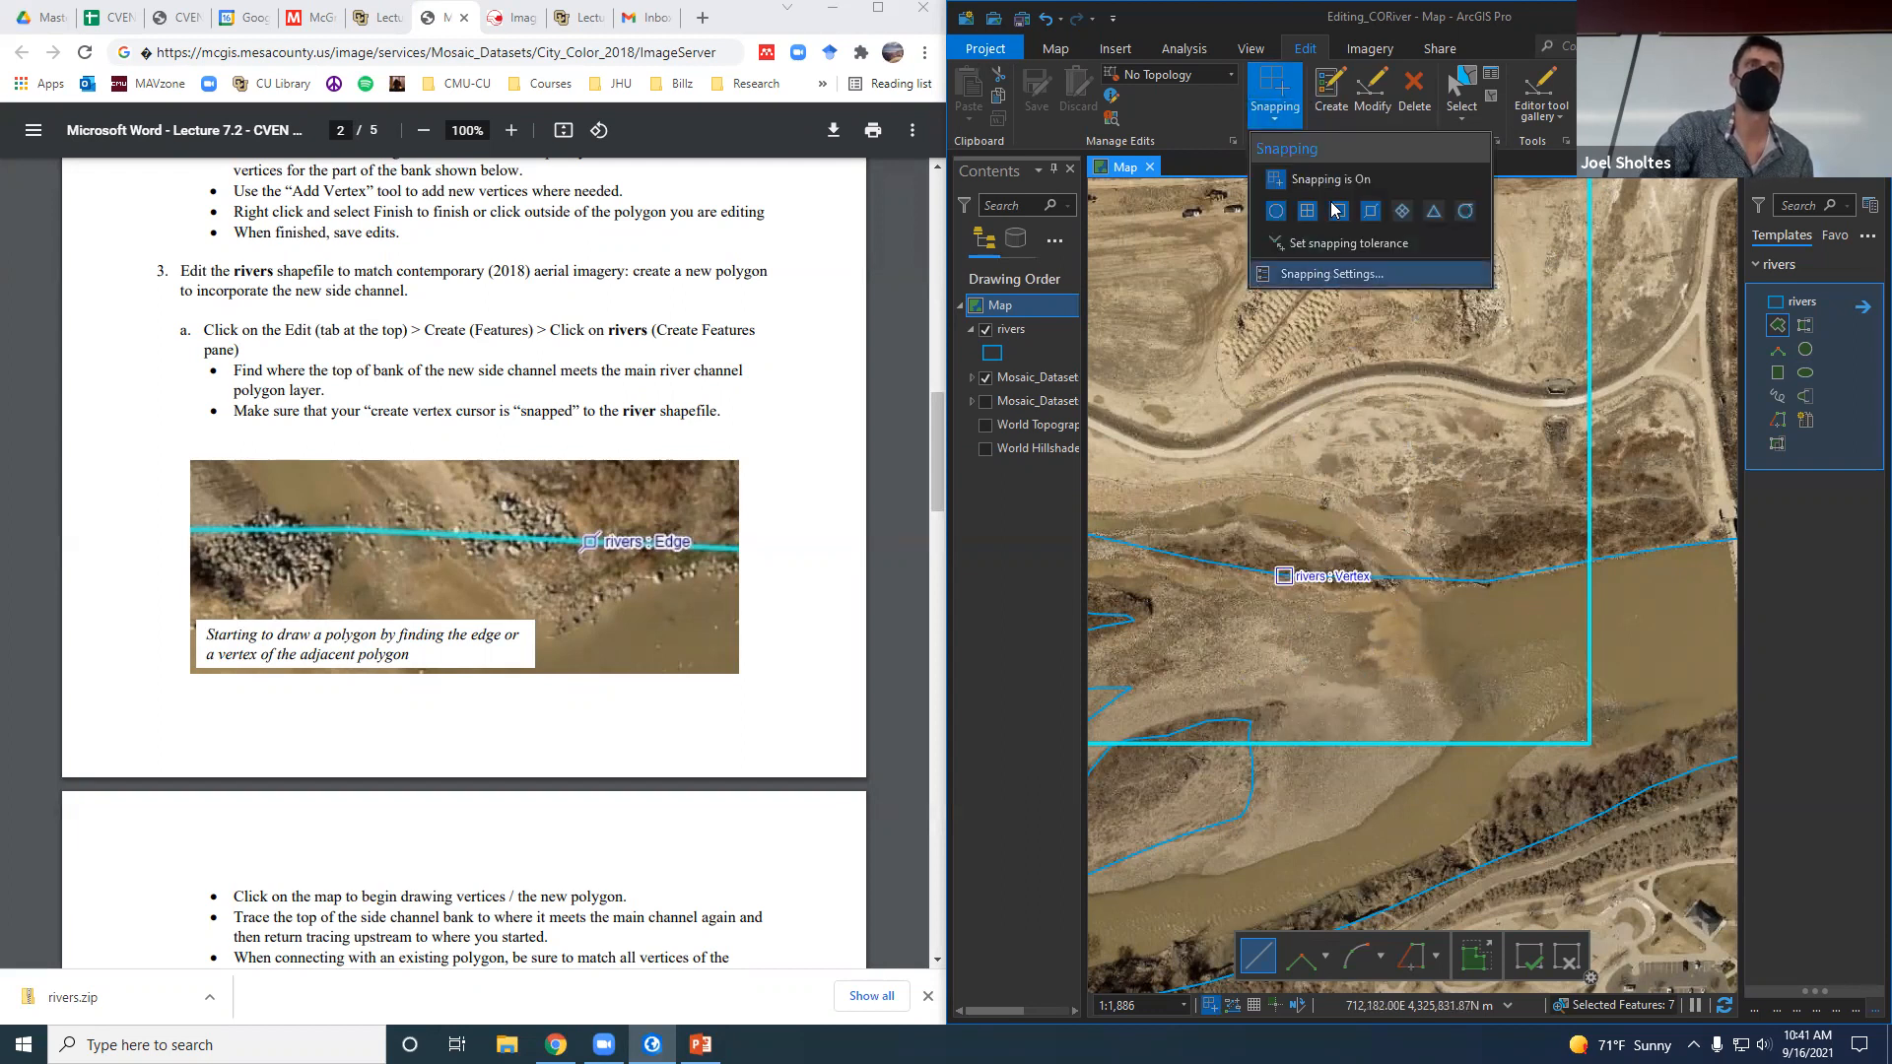
pyautogui.click(1333, 273)
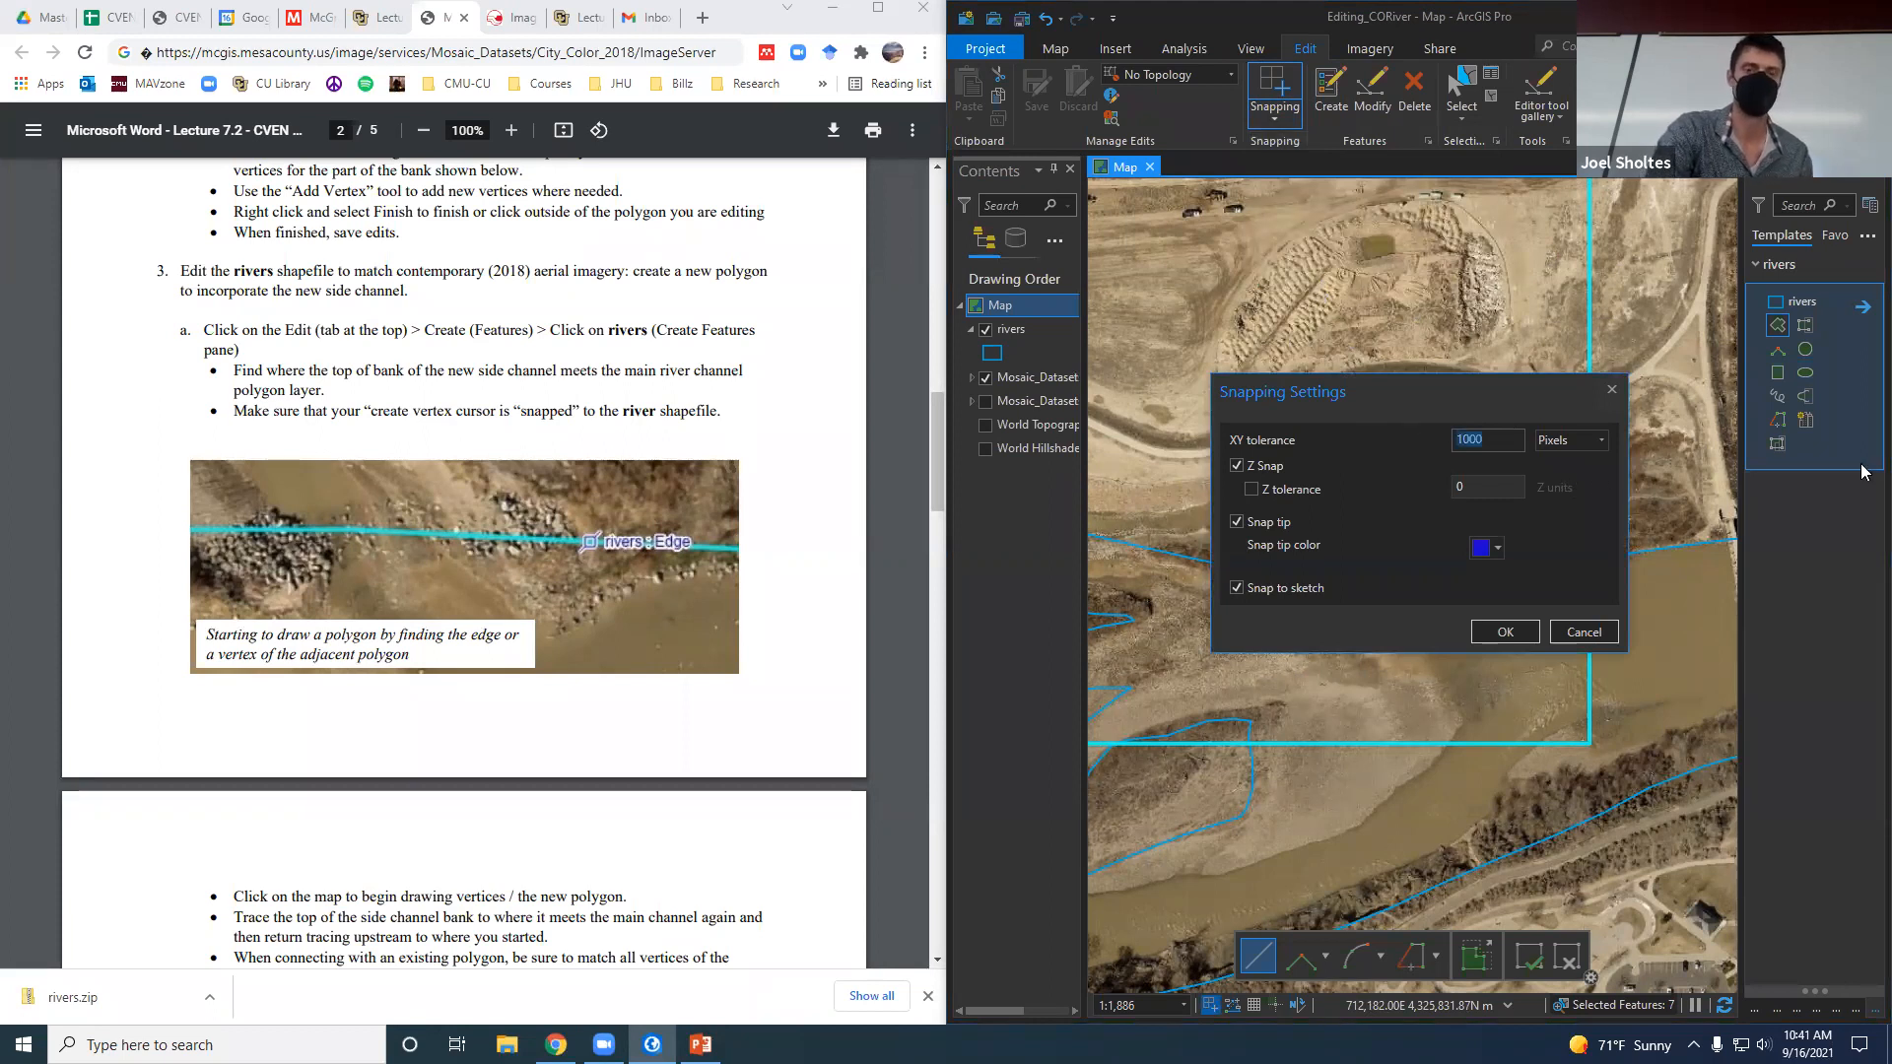
pyautogui.click(1504, 632)
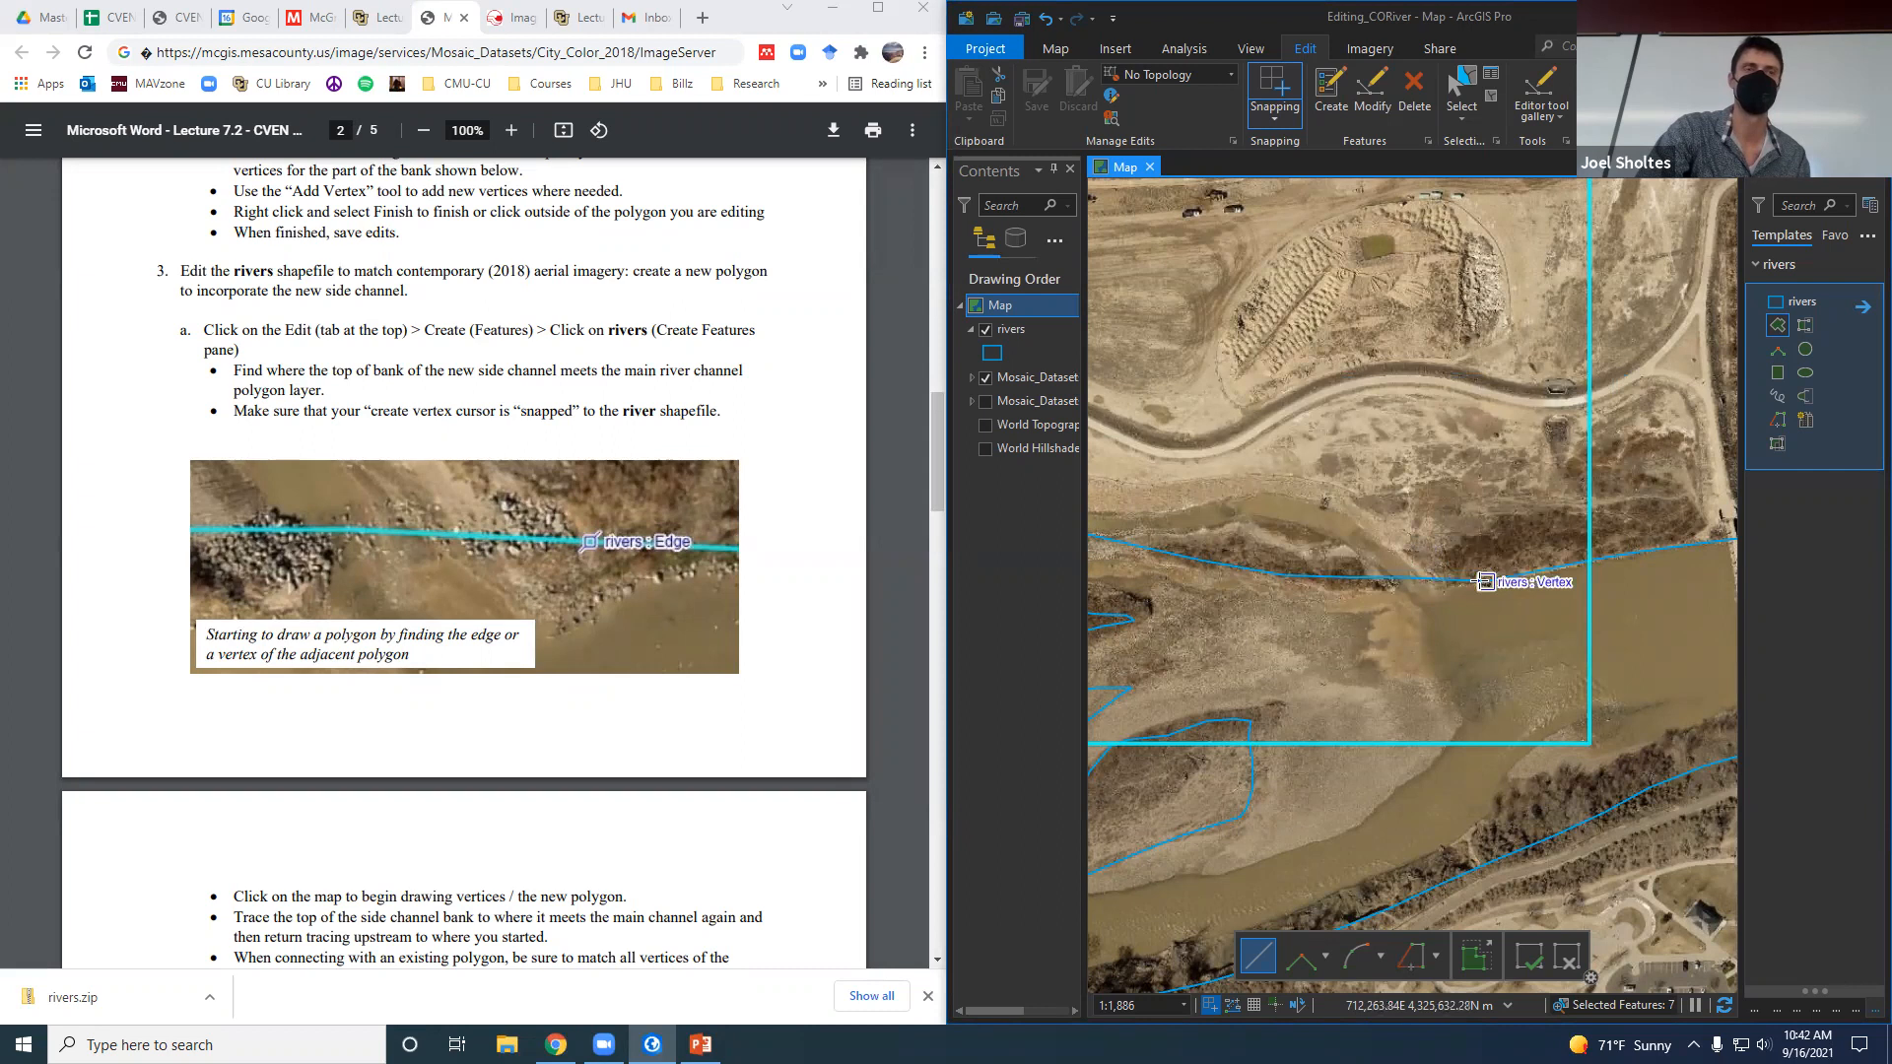
# Set the snapping XY tolerance to 10 pixels.
pyautogui.click(1275, 115)
pyautogui.click(1335, 273)
pyautogui.moveTo(1478, 440); pyautogui.dragTo(1373, 416)
pyautogui.write('10')
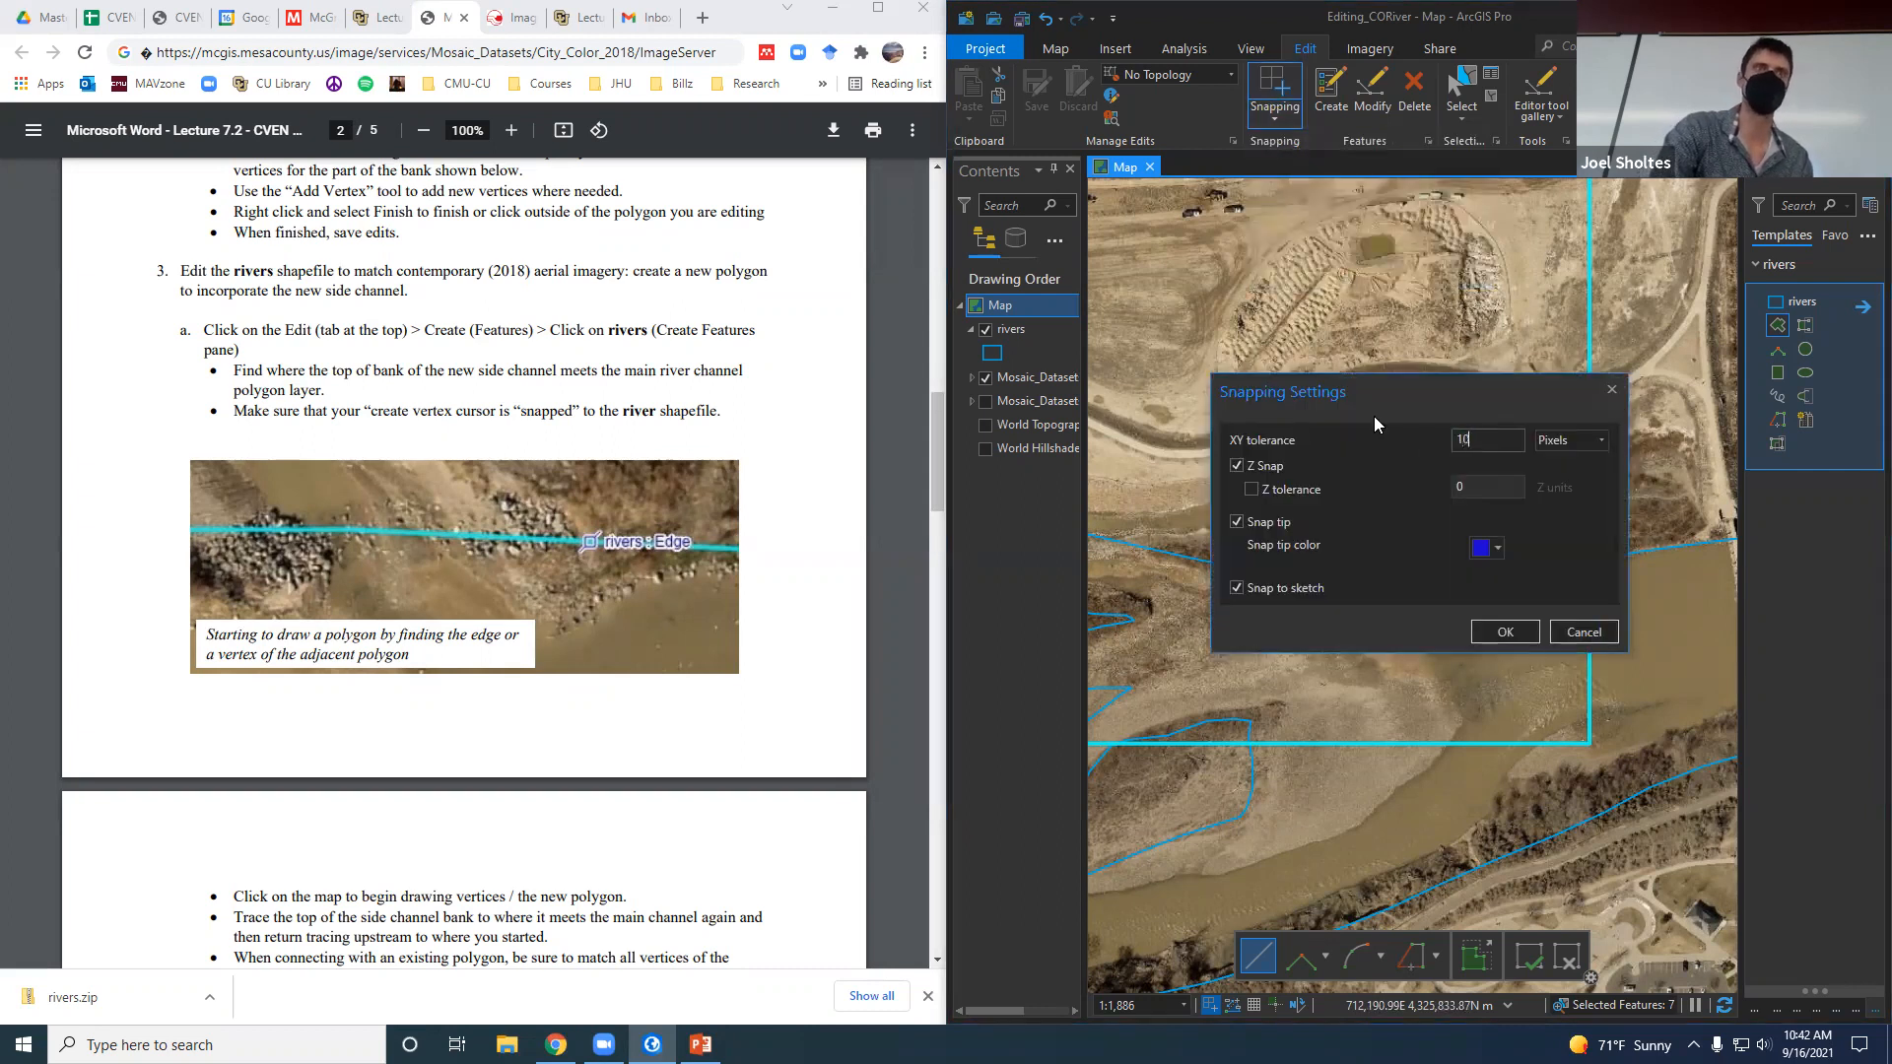
pyautogui.click(1494, 635)
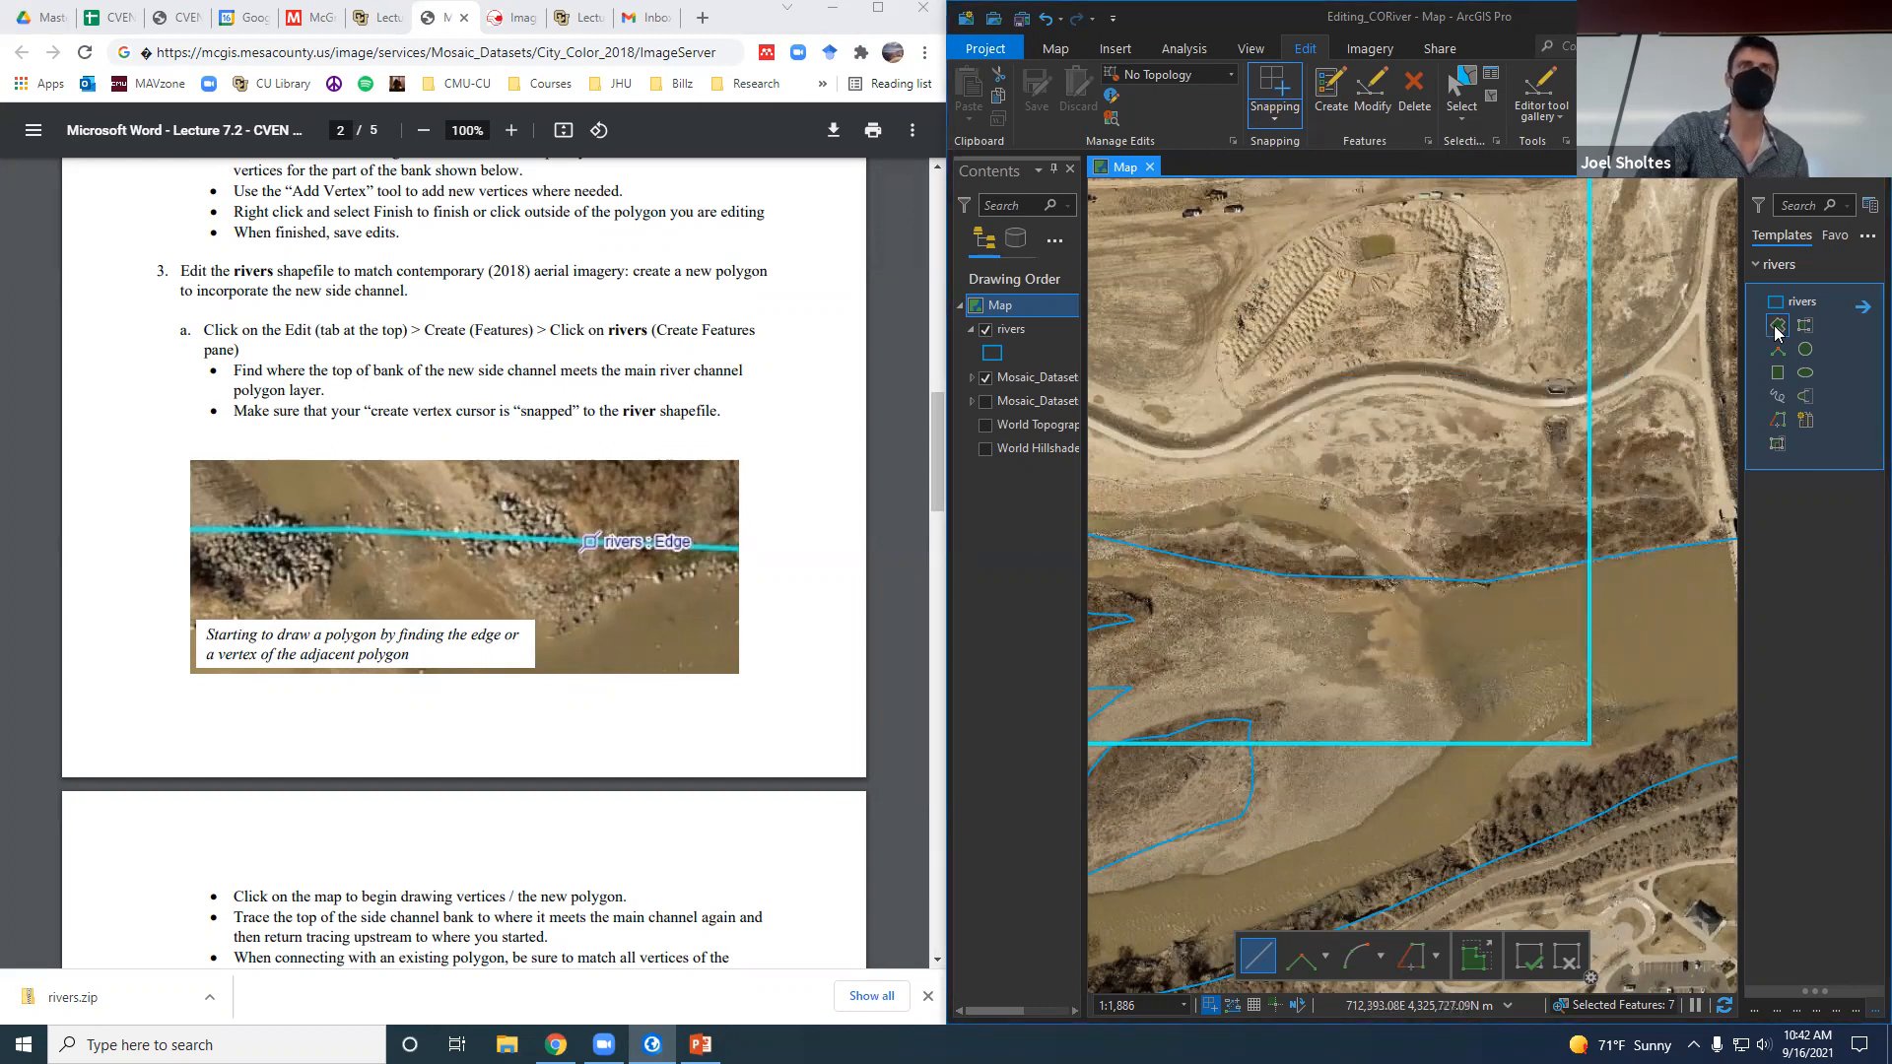
# Edit the Colorado River polygon's vertices, adding one on its edge at each bank of the side channel west of the pedestrian bridge.
pyautogui.scroll(4, 1652, 563)
pyautogui.scroll(-2, 1262, 532)
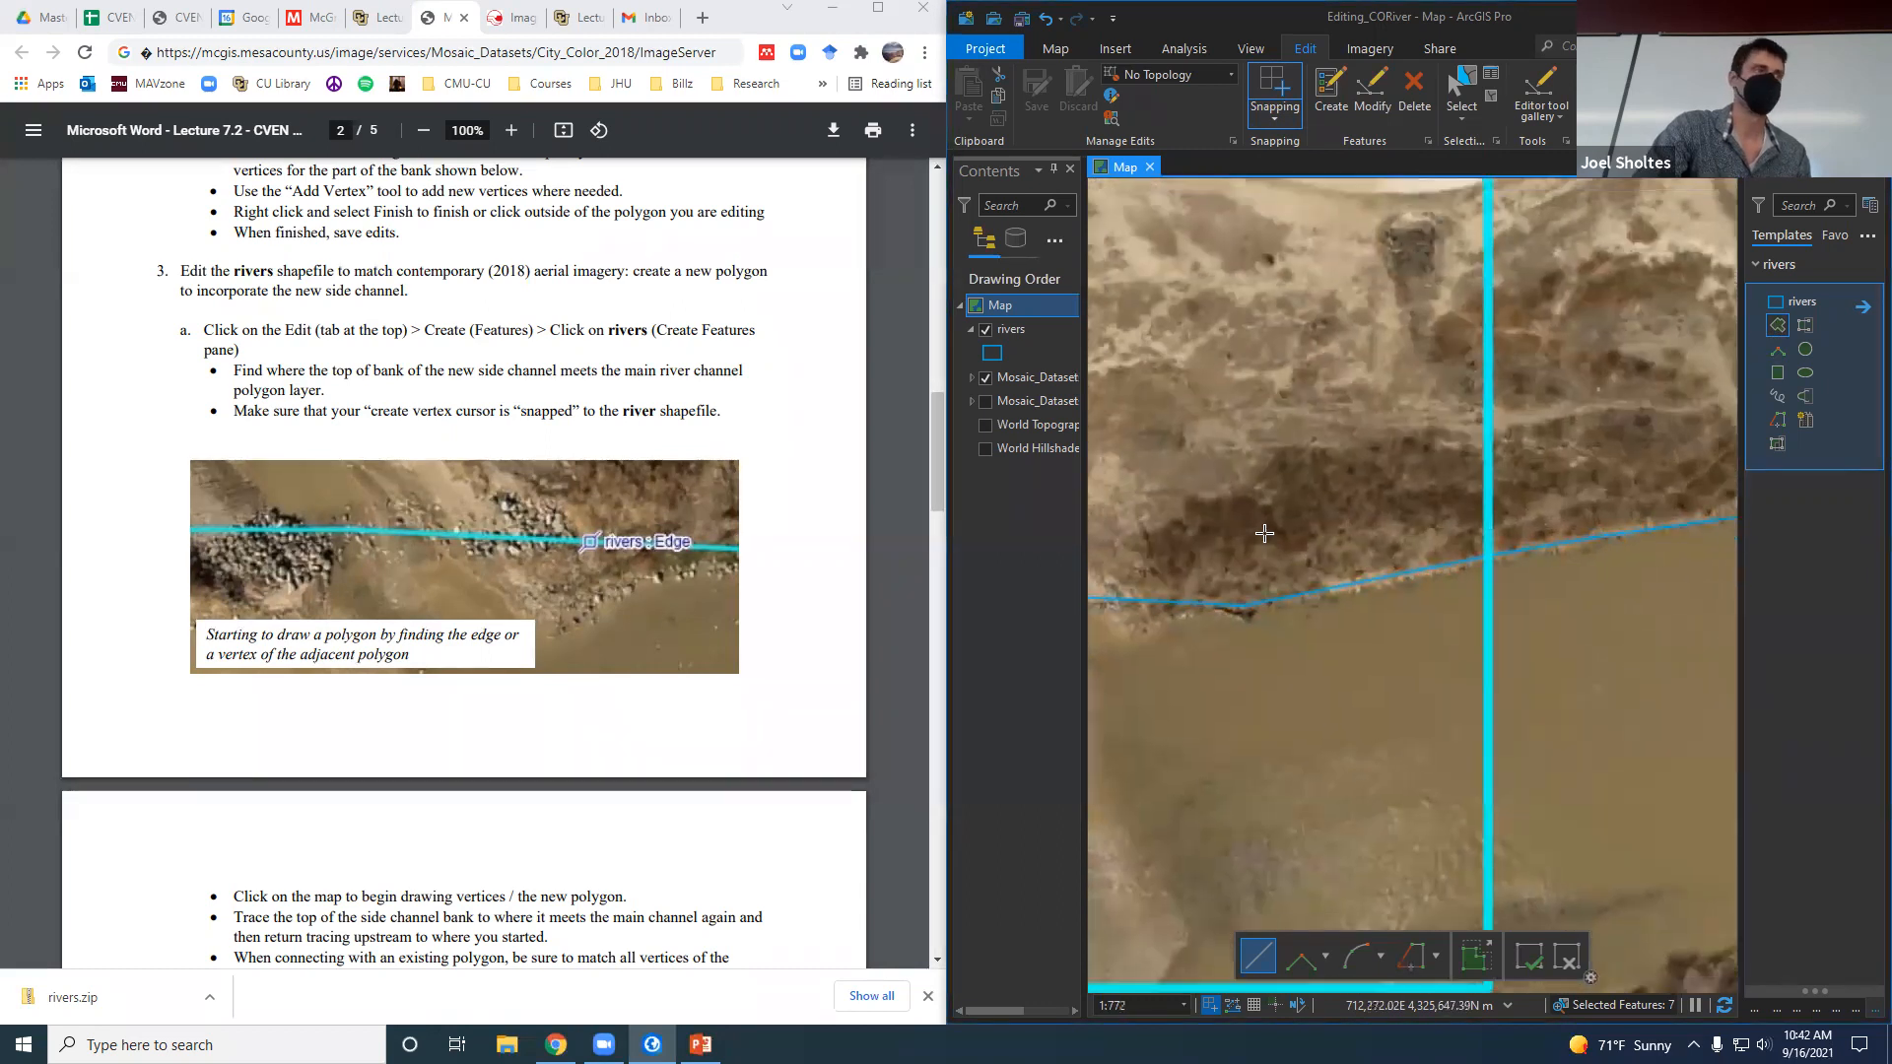
pyautogui.scroll(-1, 431, 686)
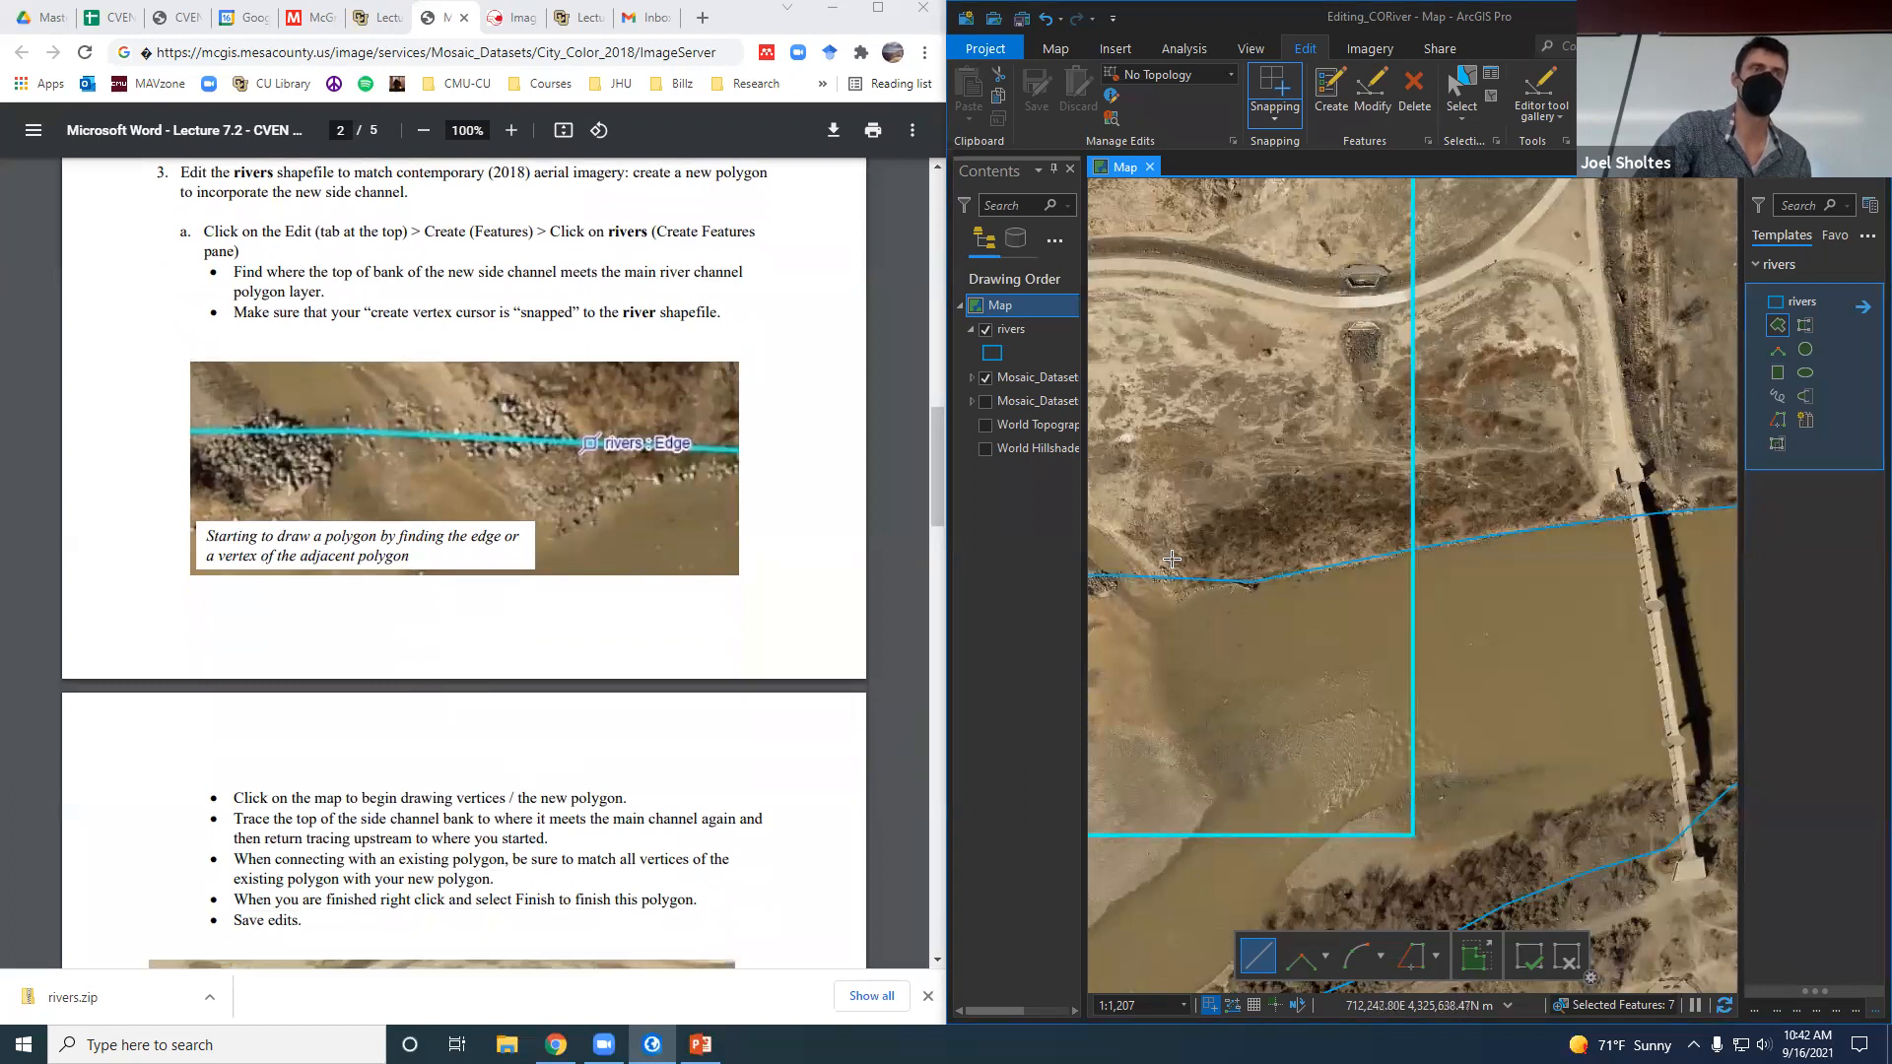
pyautogui.scroll(-2, 1623, 702)
pyautogui.scroll(4, 1273, 636)
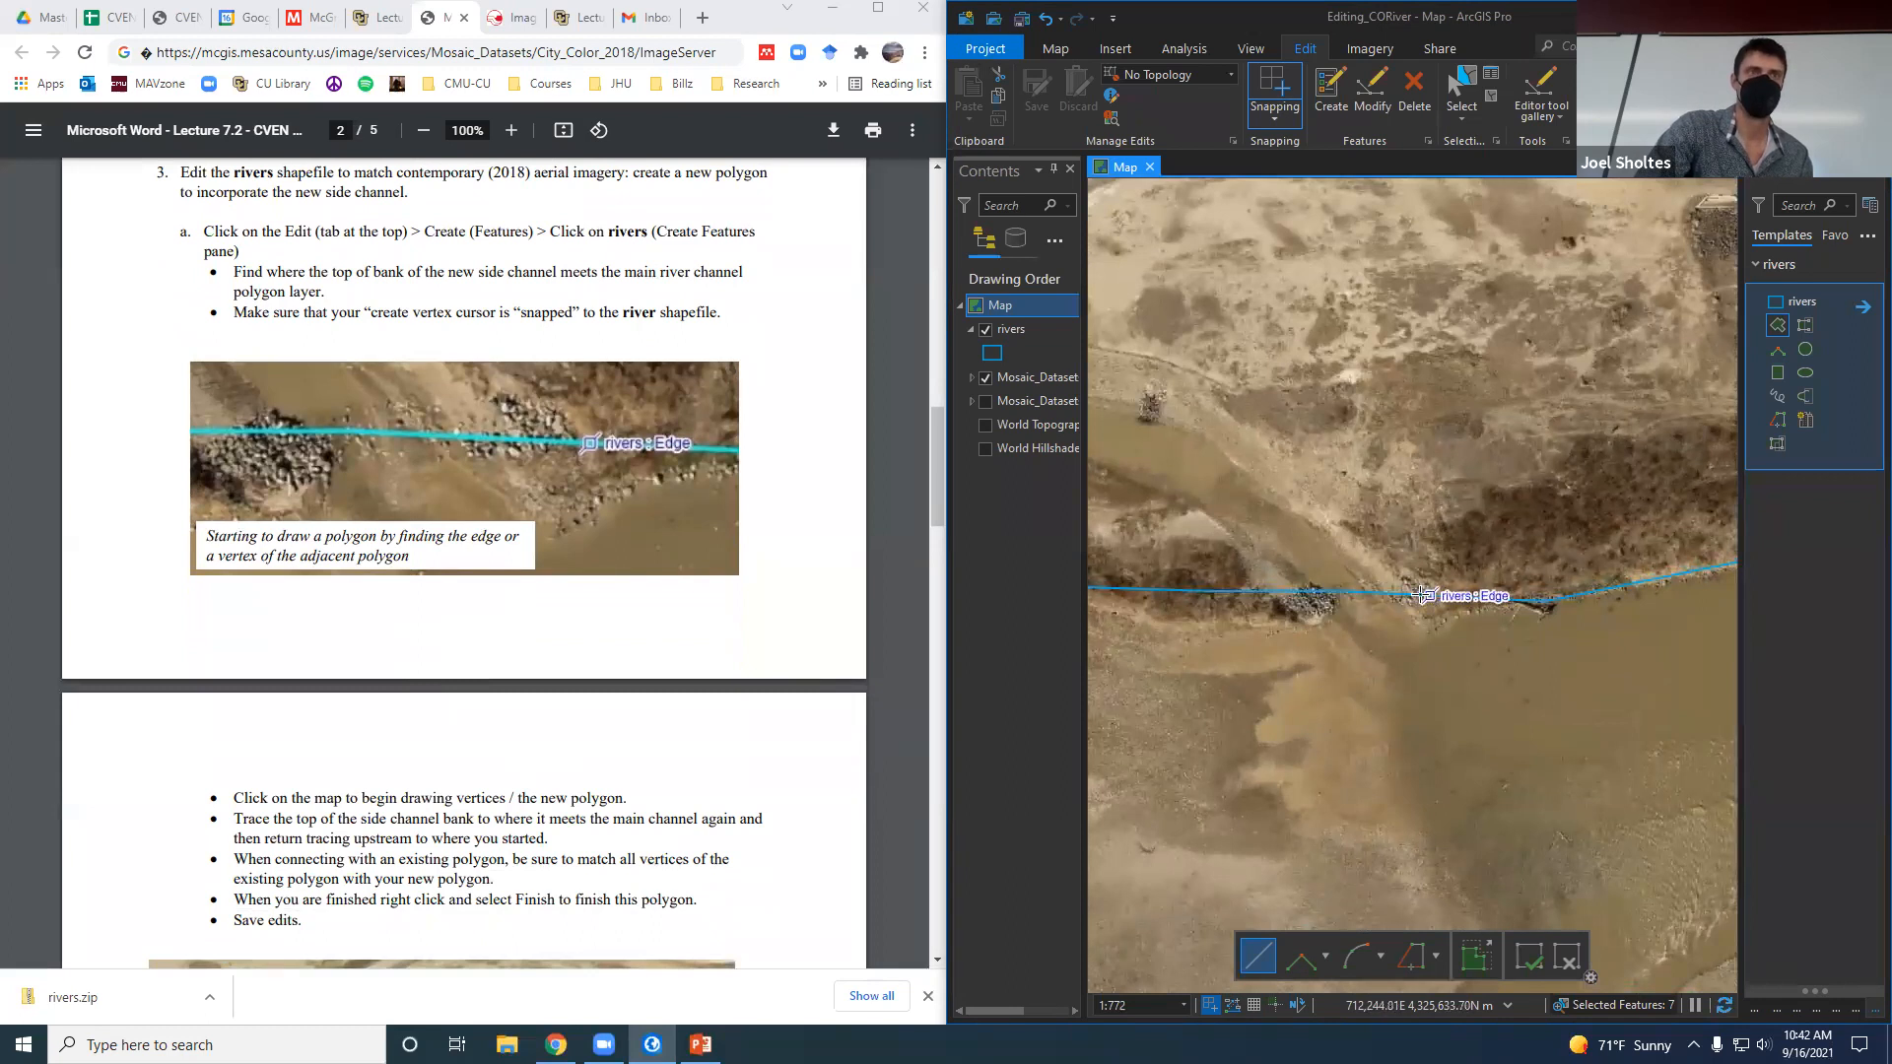
pyautogui.click(1372, 95)
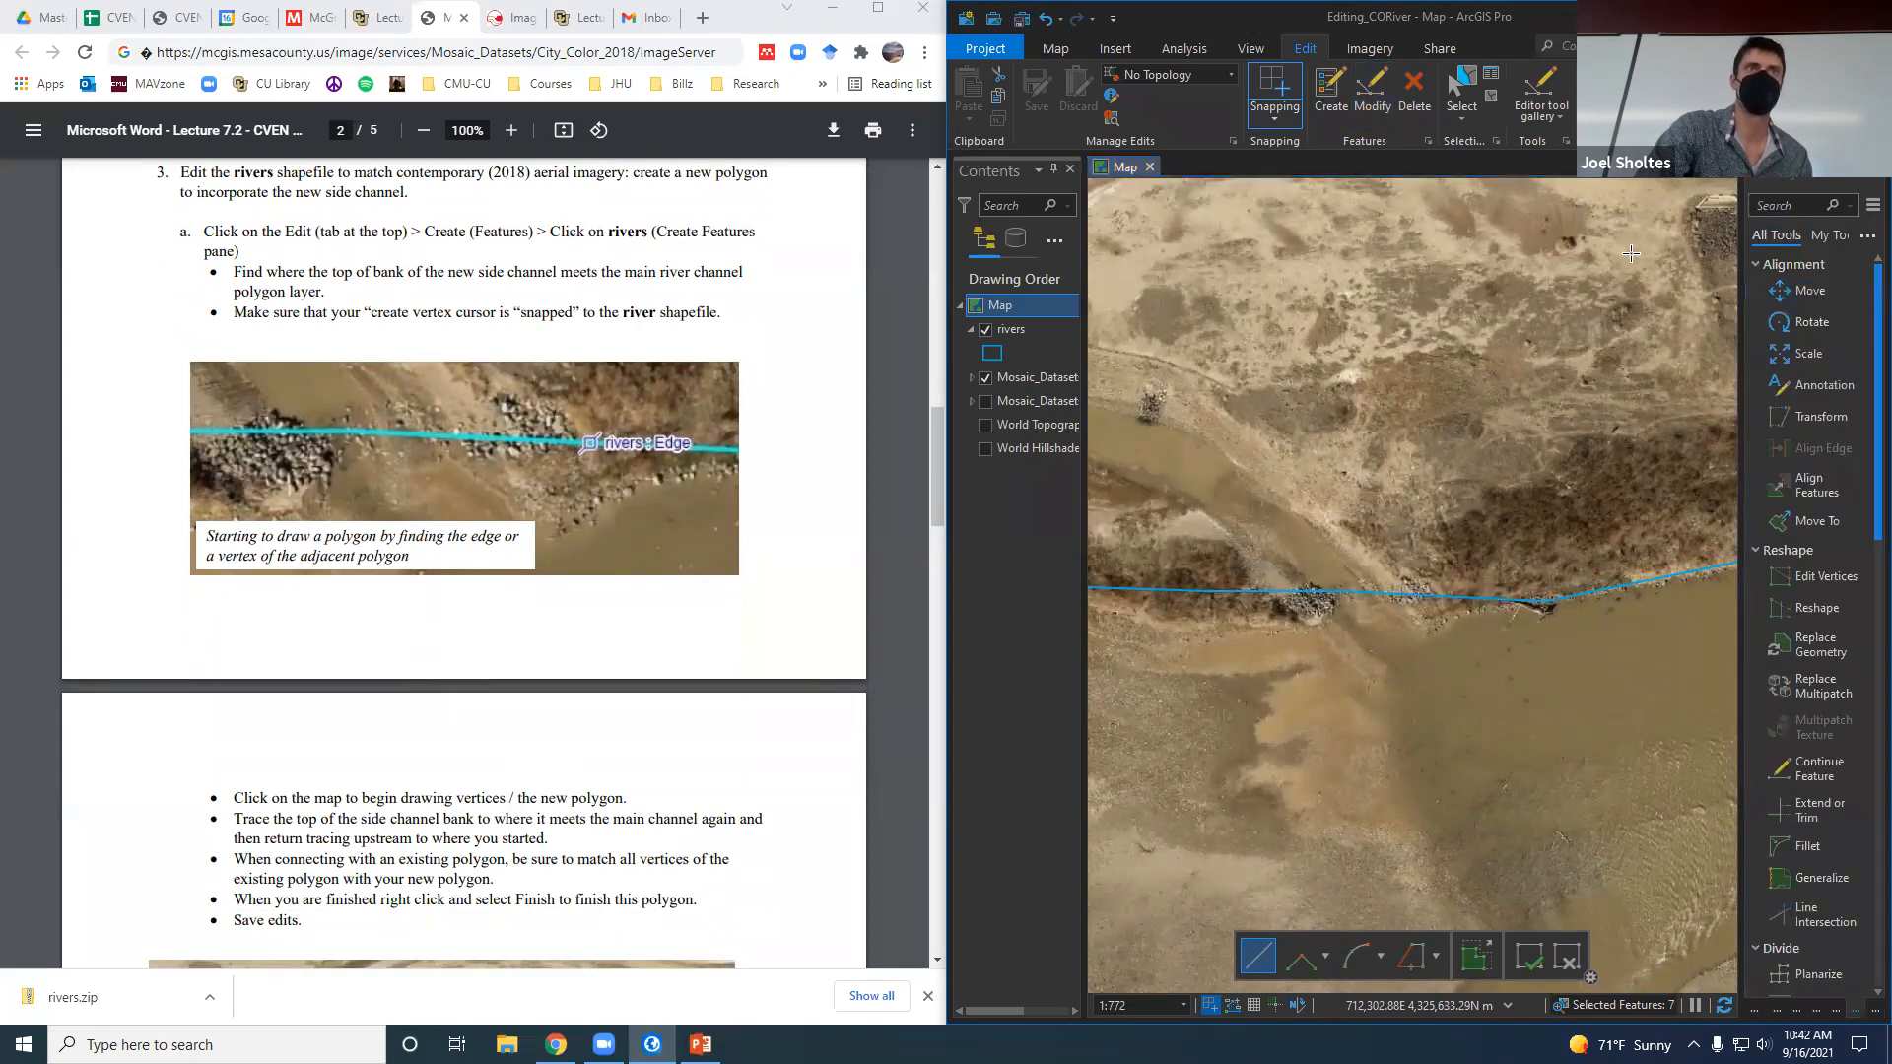
pyautogui.click(1833, 578)
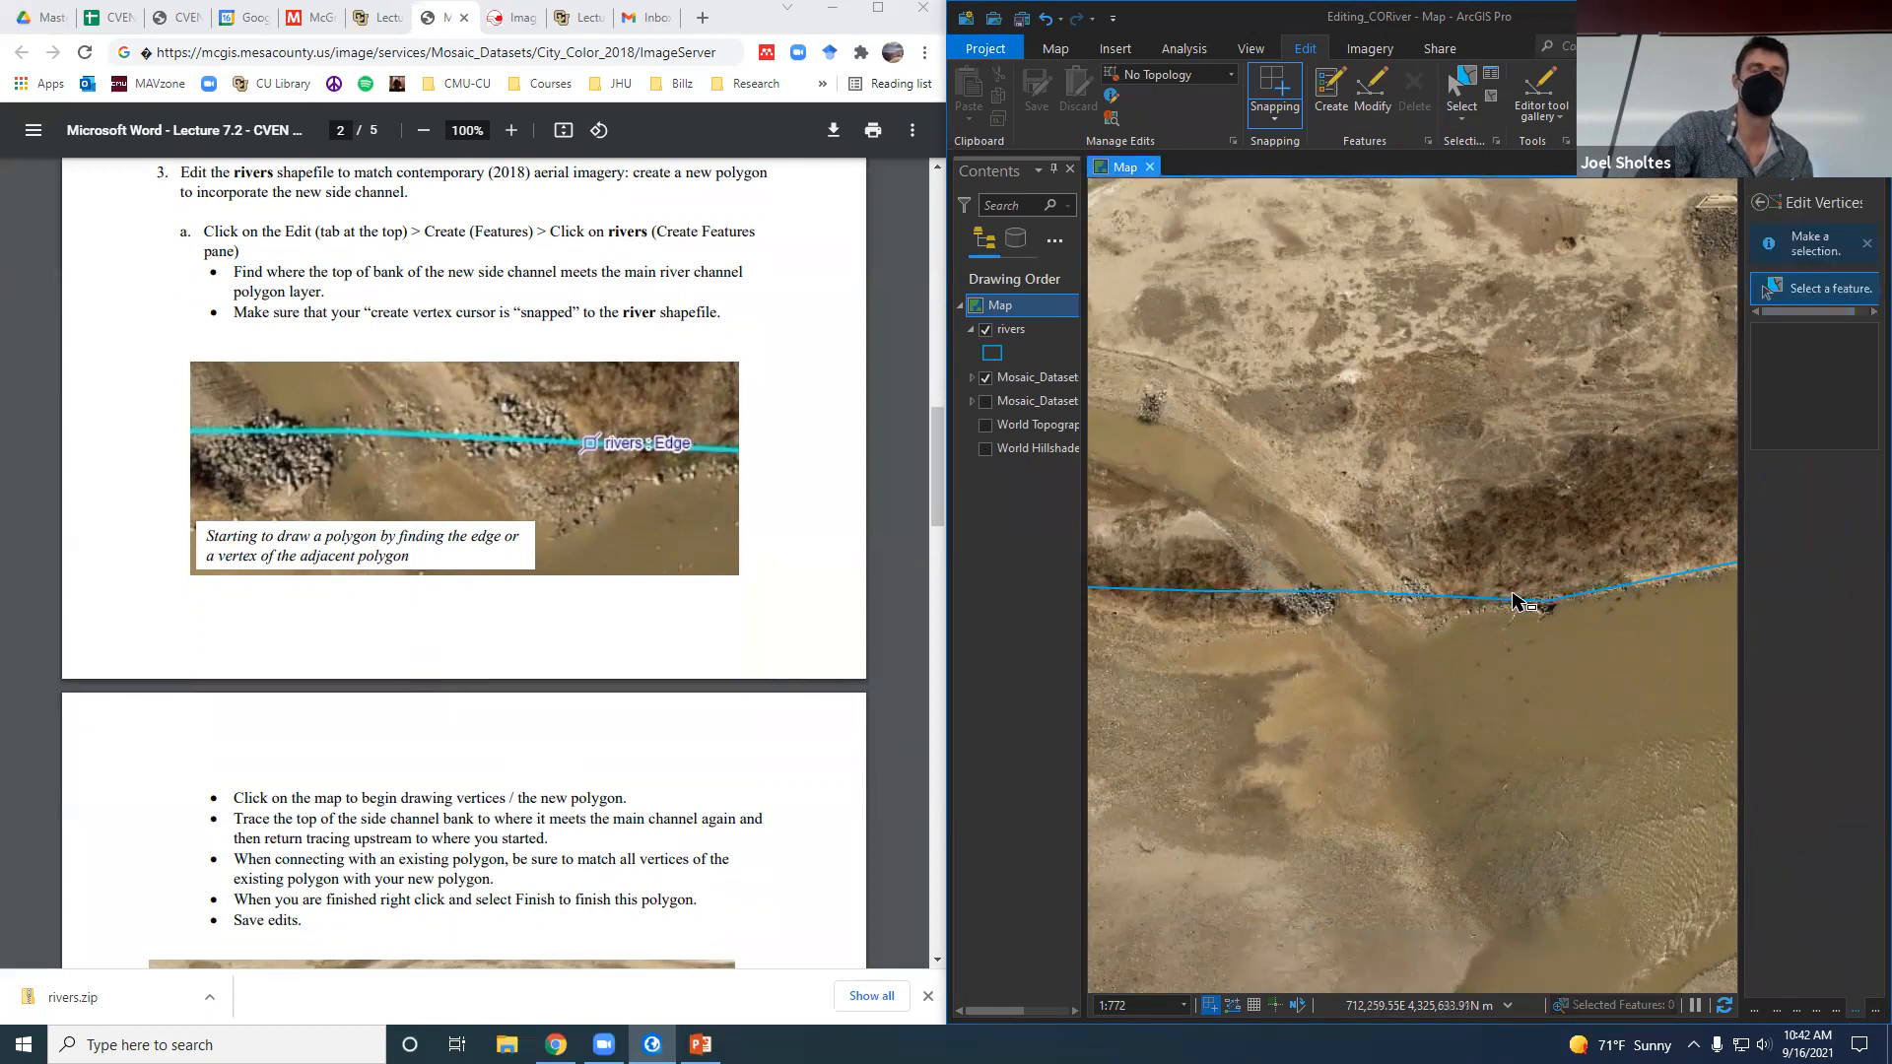
pyautogui.click(1484, 652)
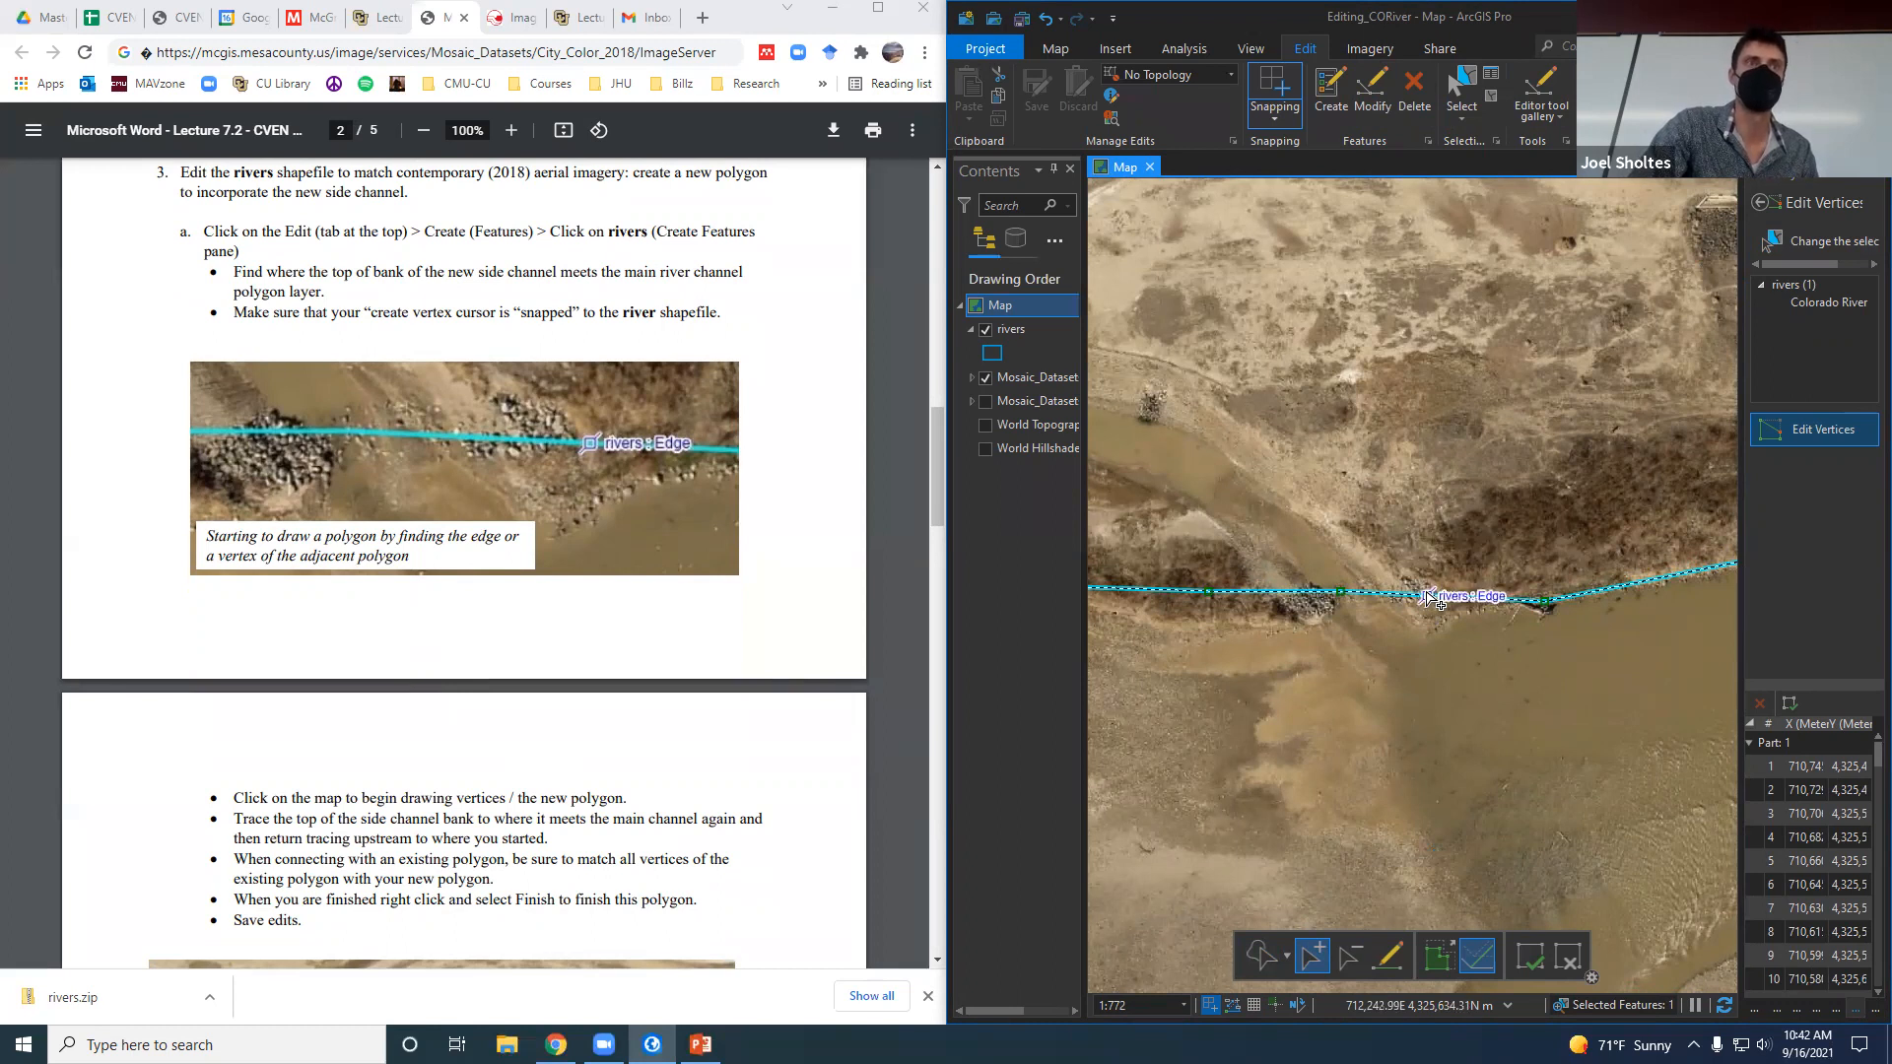
pyautogui.click(1430, 596)
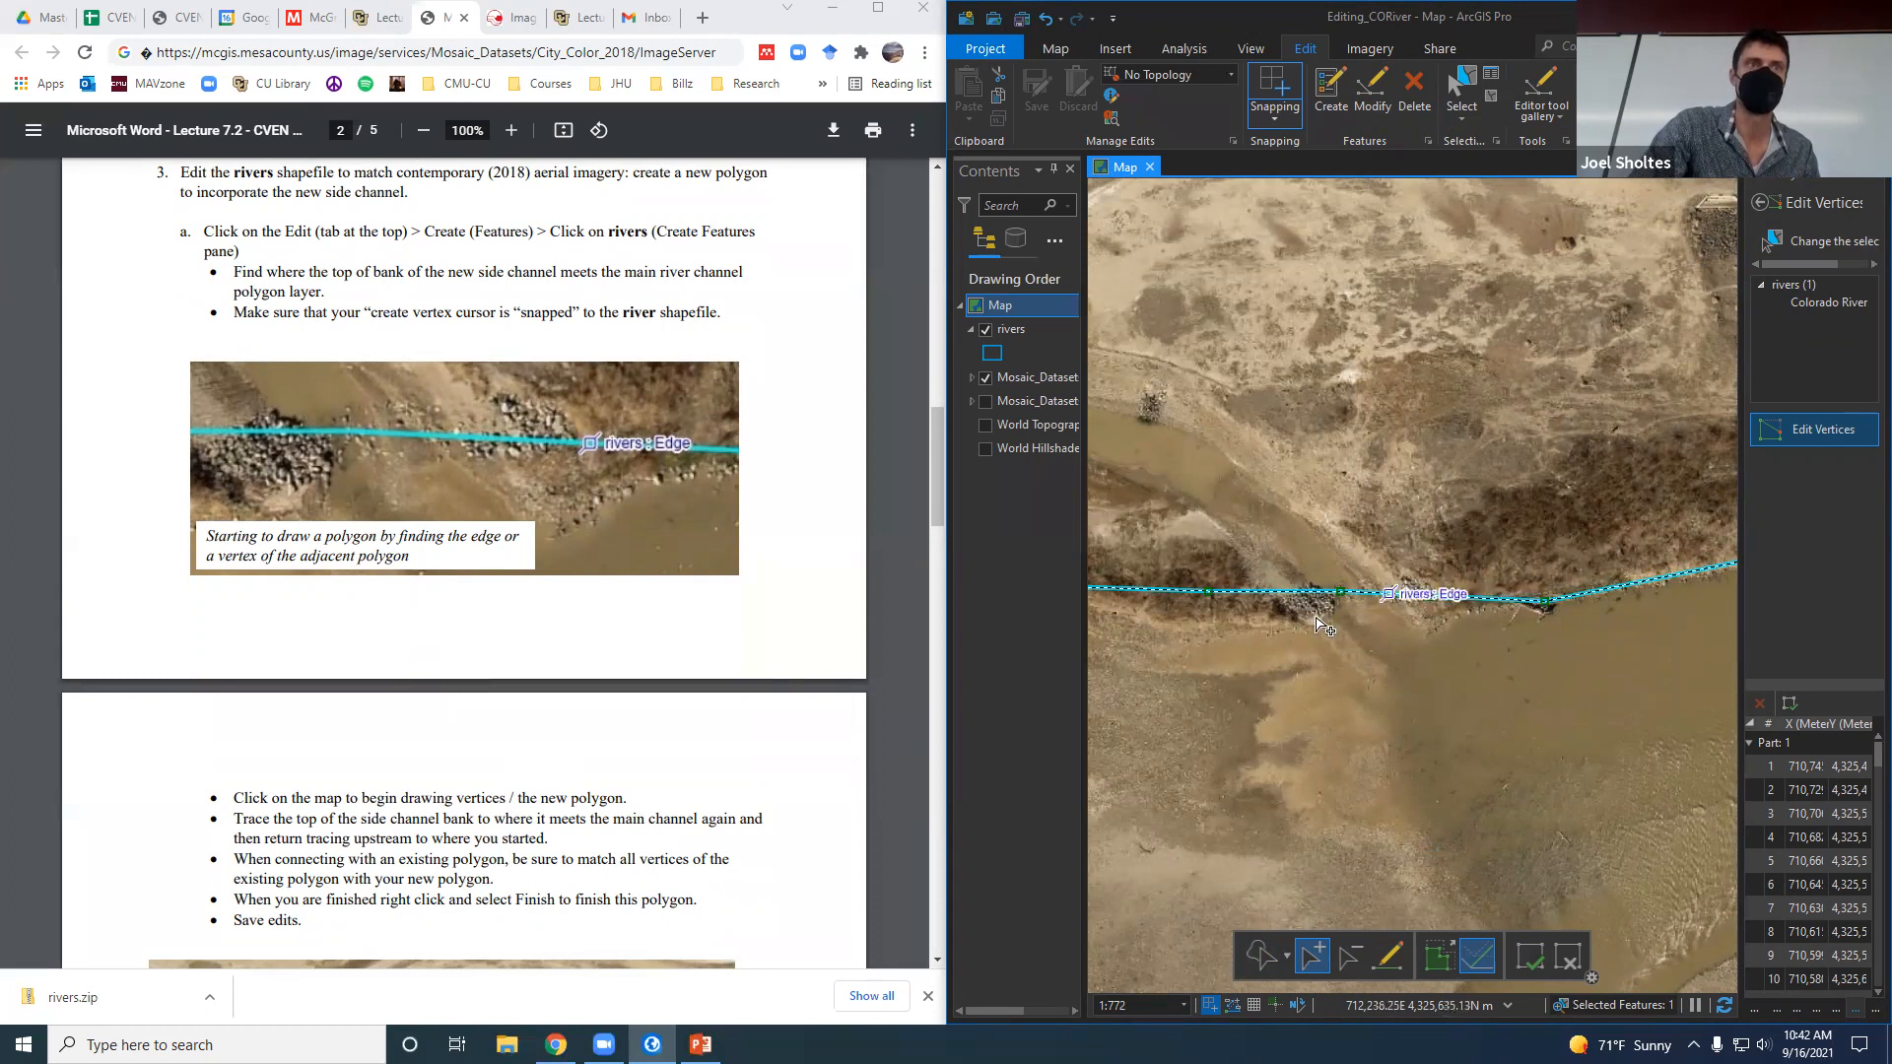
pyautogui.click(1257, 592)
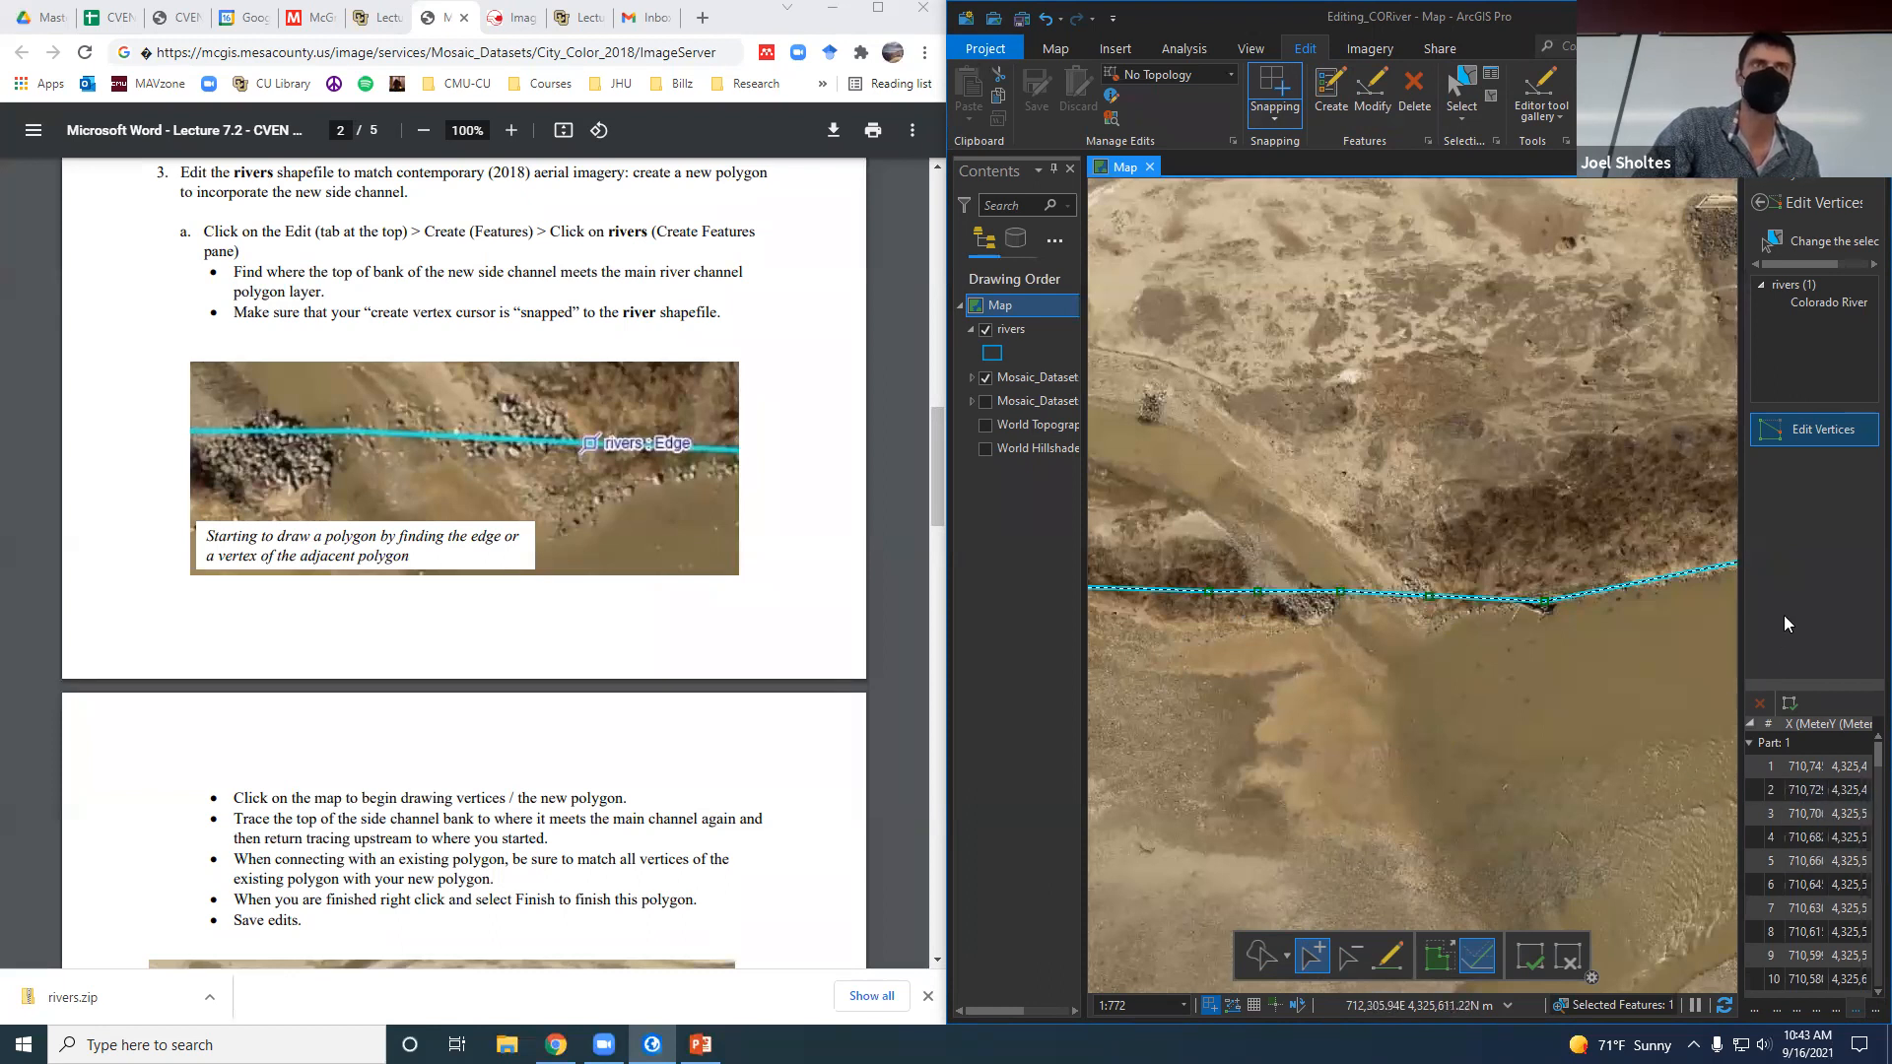
# Start a new rivers polygon snapped to the main river edge and trace the side channel's north bank northwest toward the small rock pile.
pyautogui.click(1330, 114)
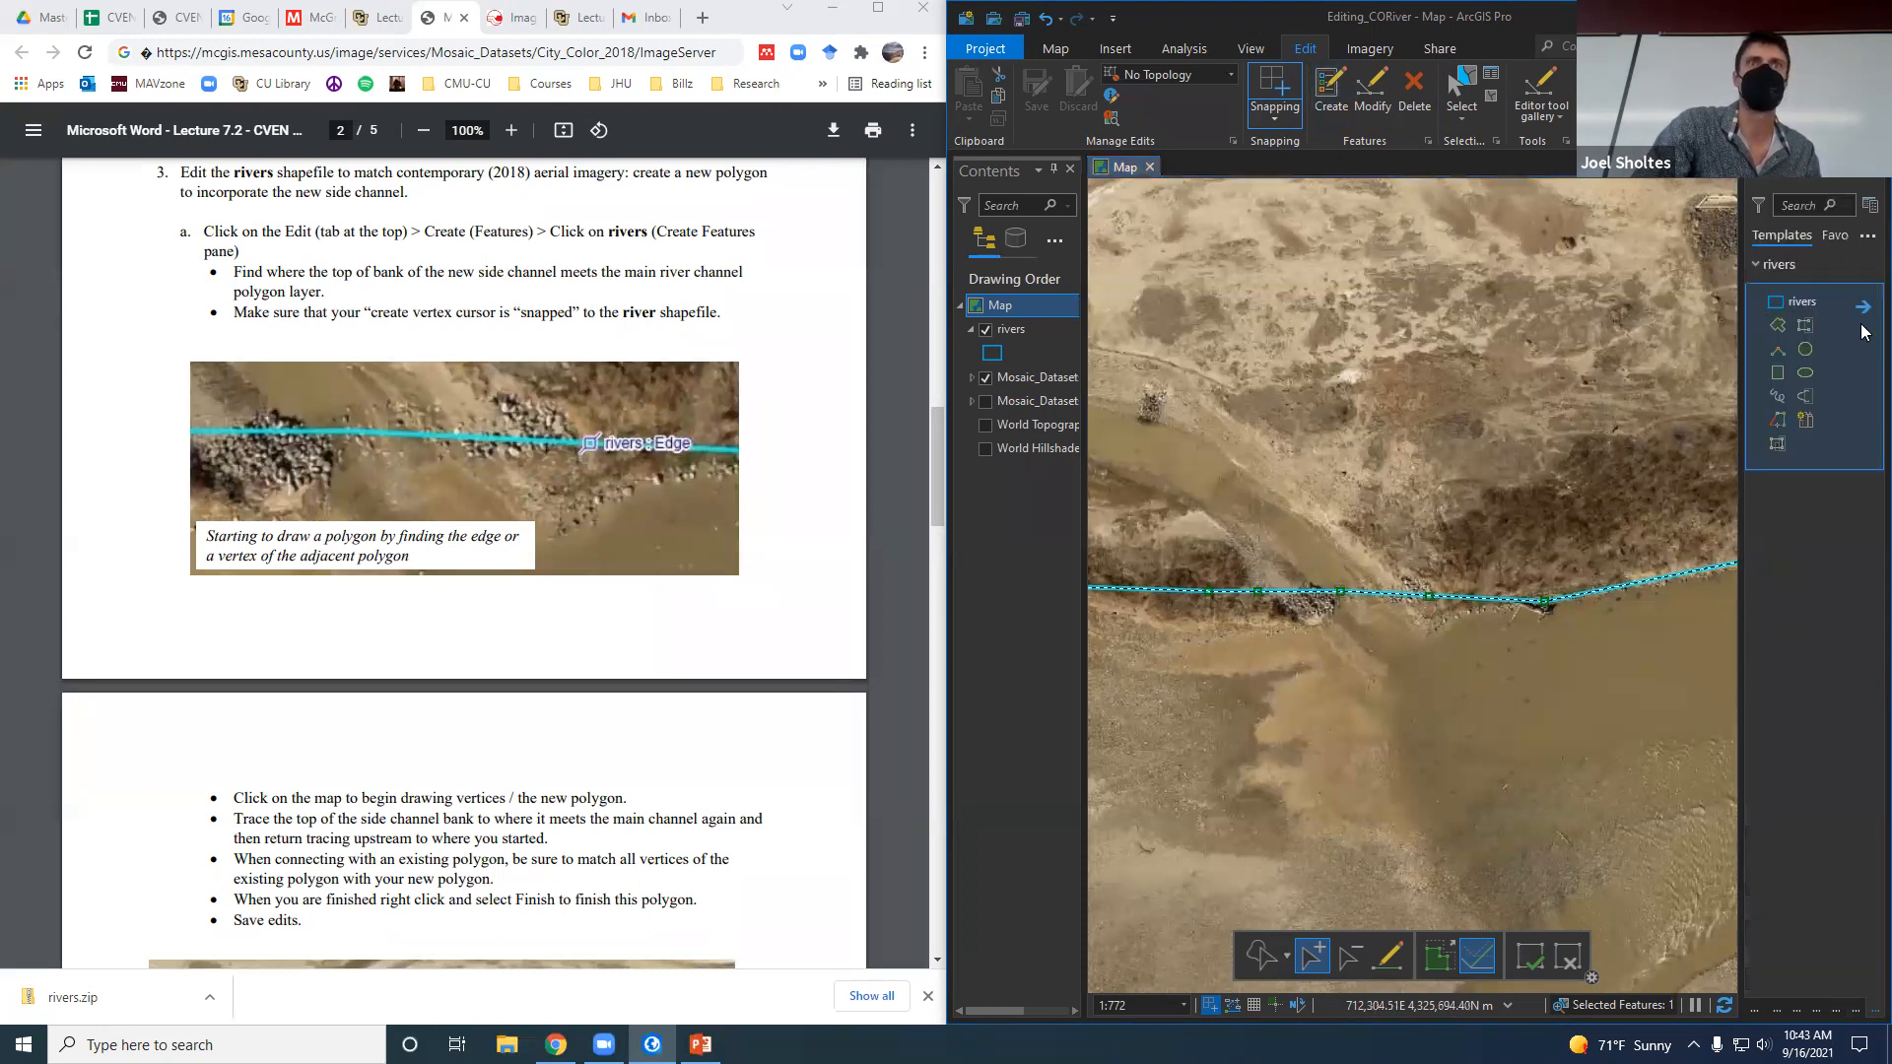
pyautogui.click(1432, 595)
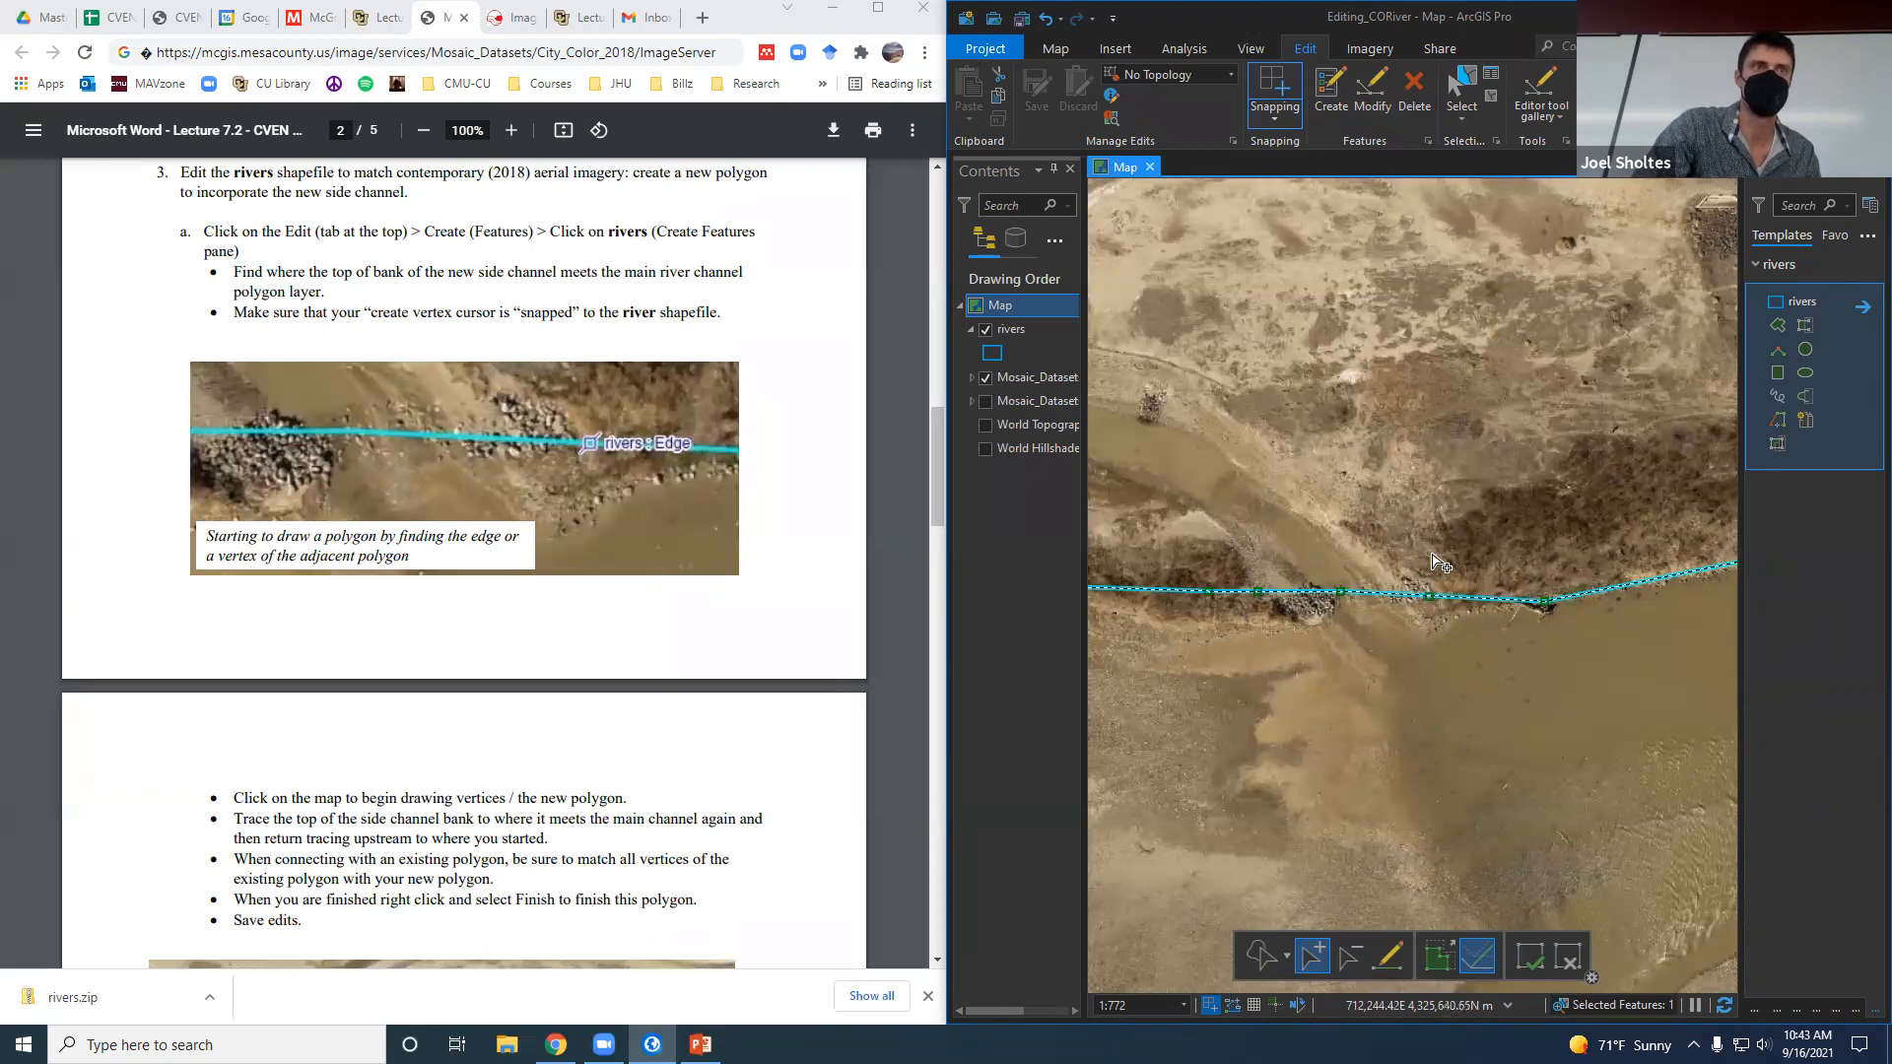
pyautogui.click(1777, 327)
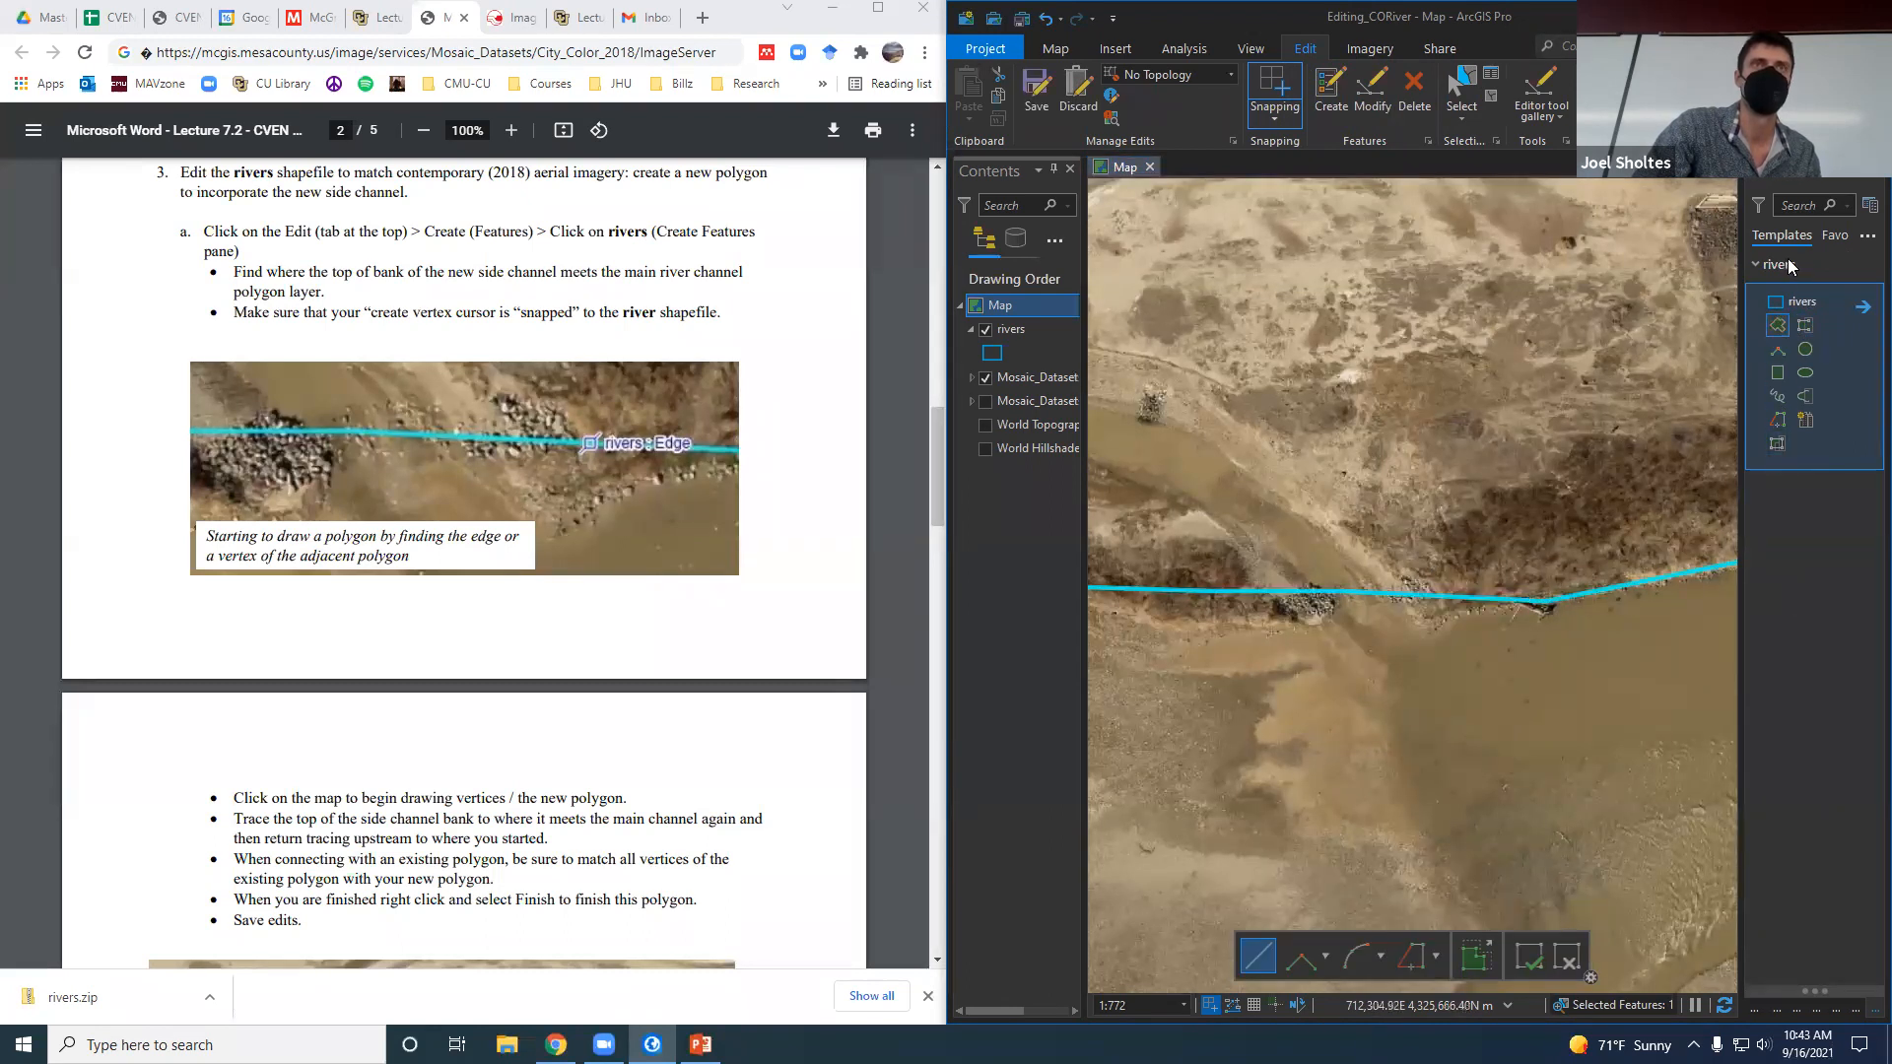
pyautogui.click(1429, 595)
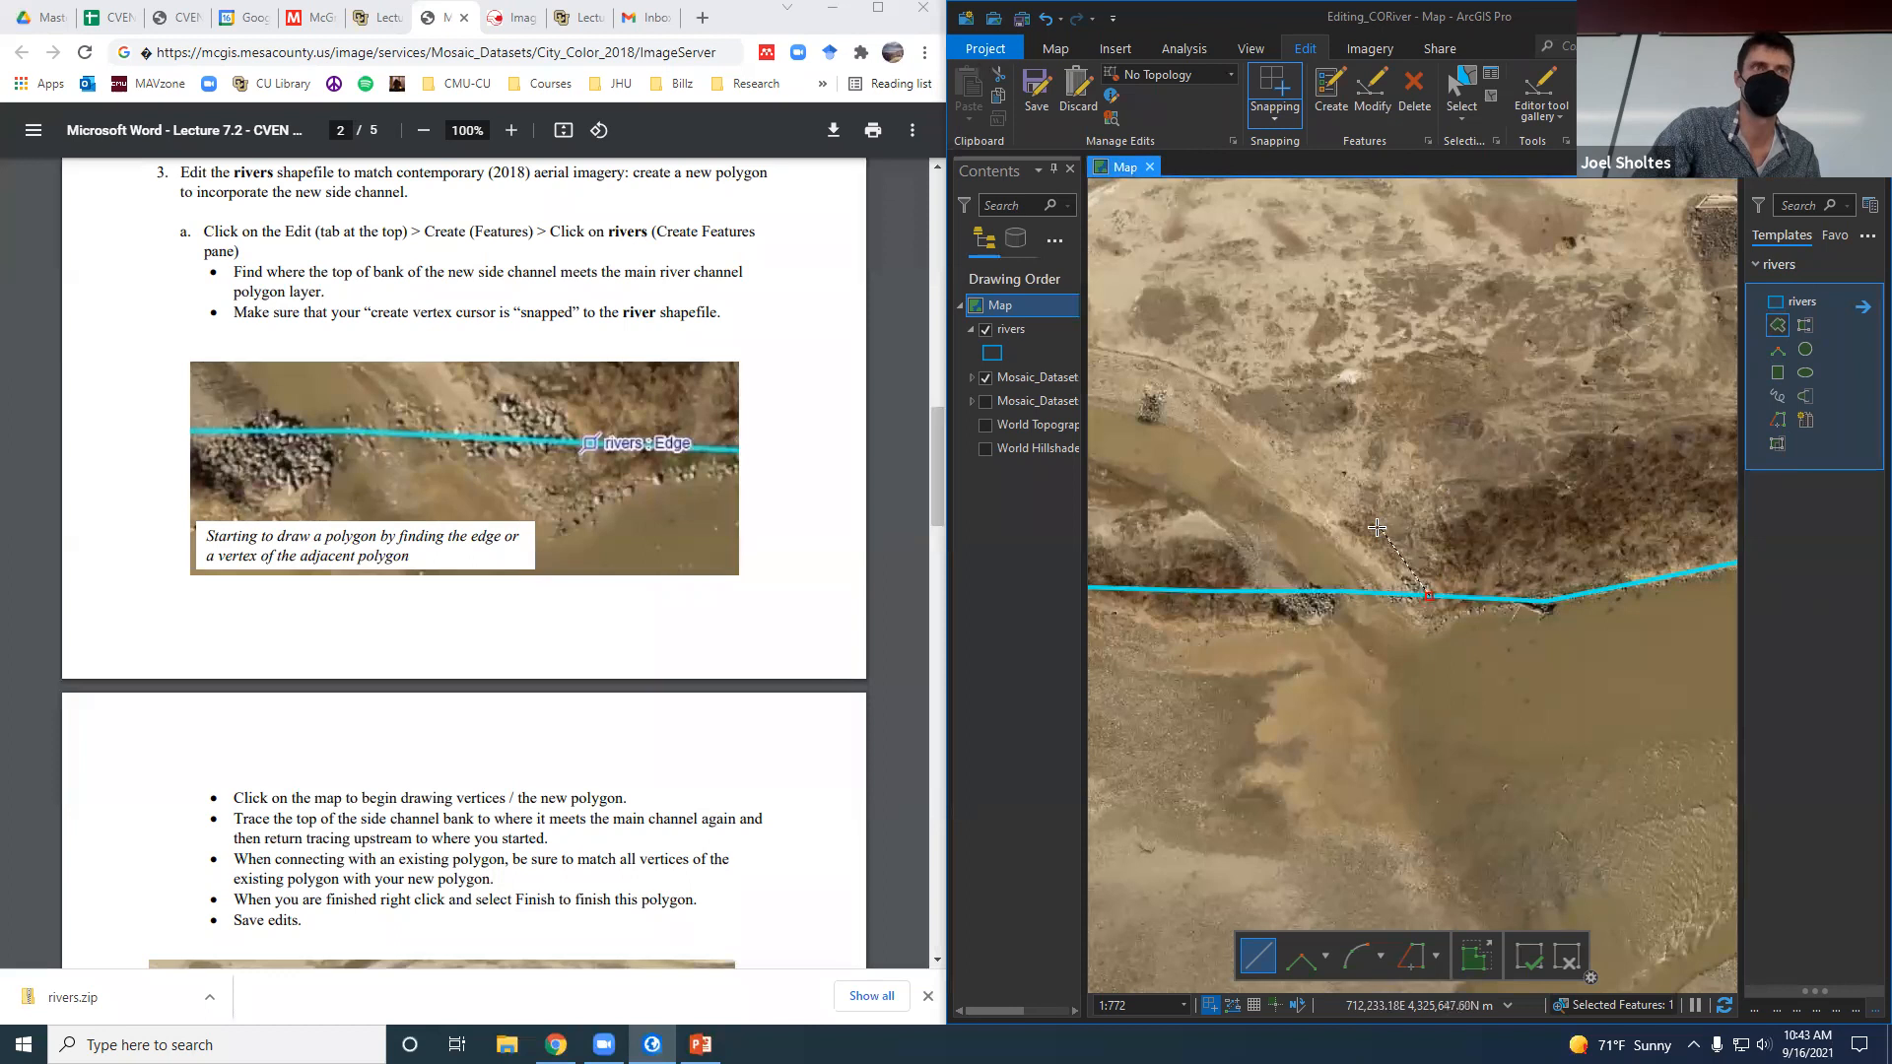
pyautogui.click(1295, 458)
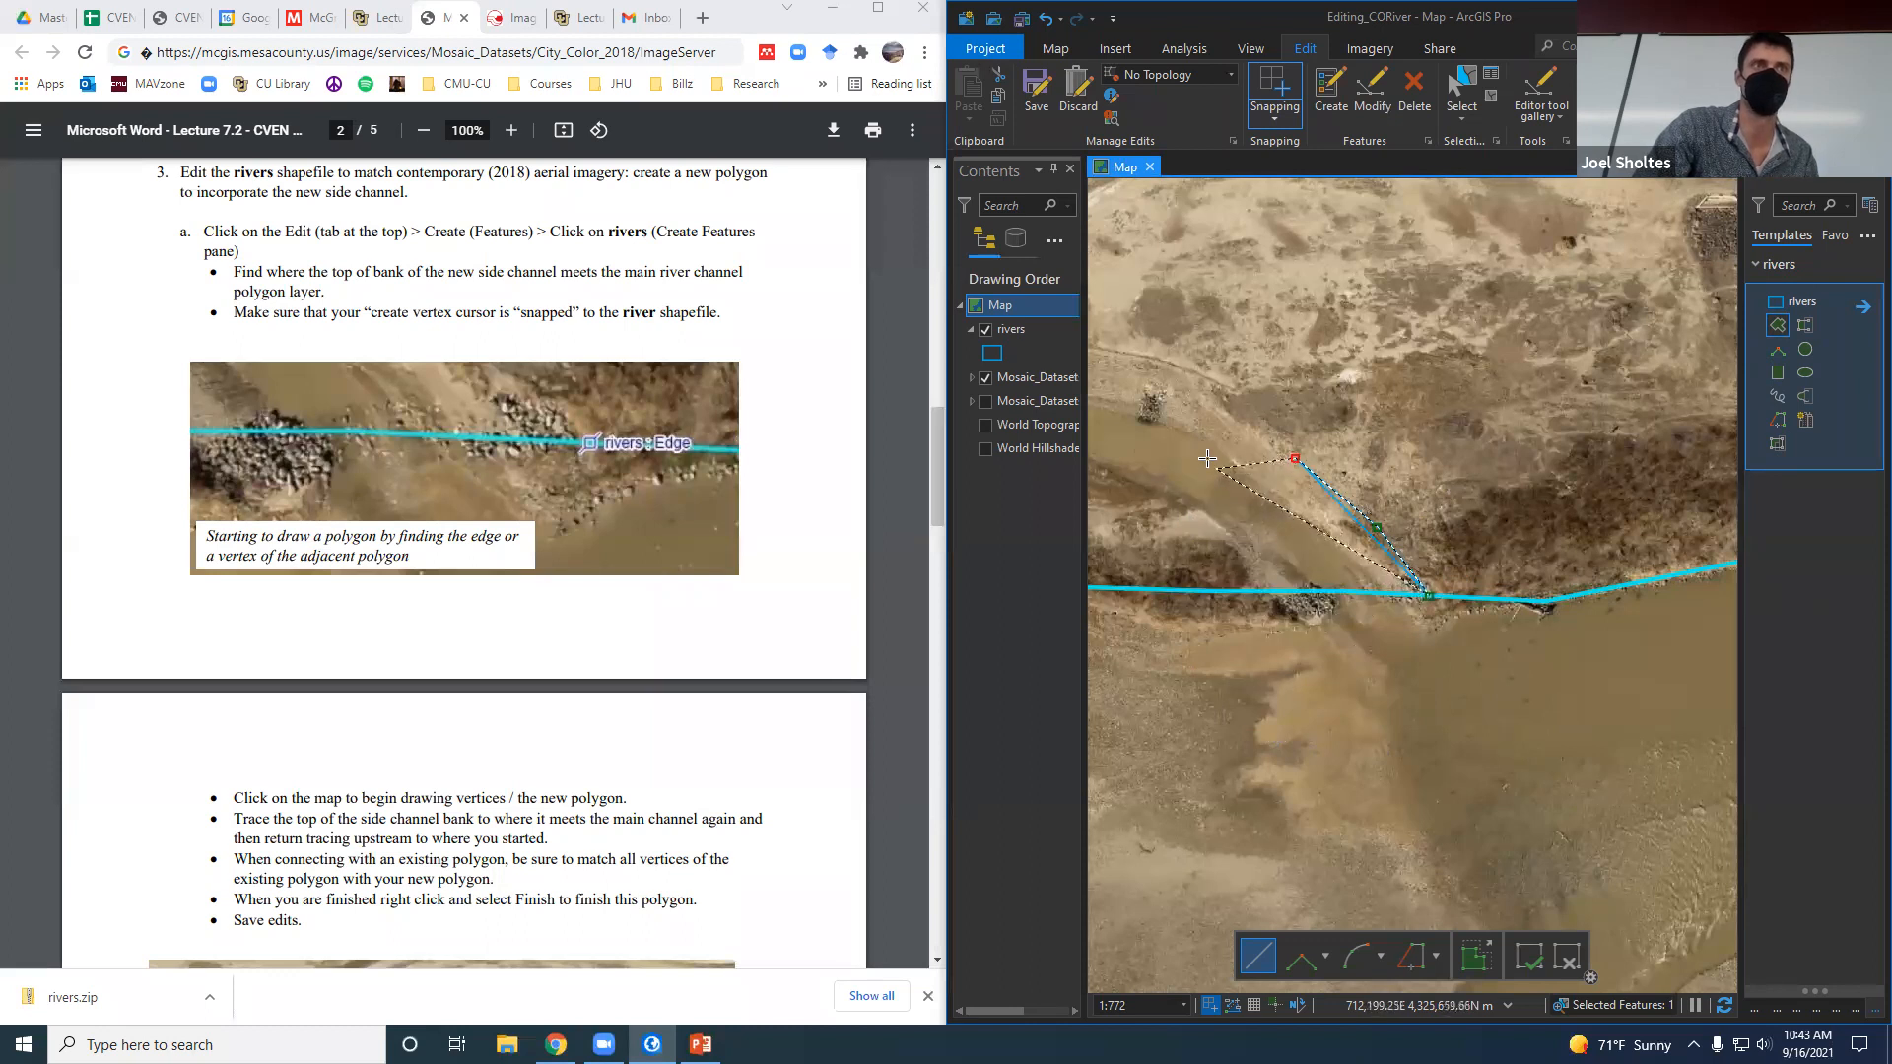
pyautogui.click(1224, 397)
pyautogui.click(1169, 371)
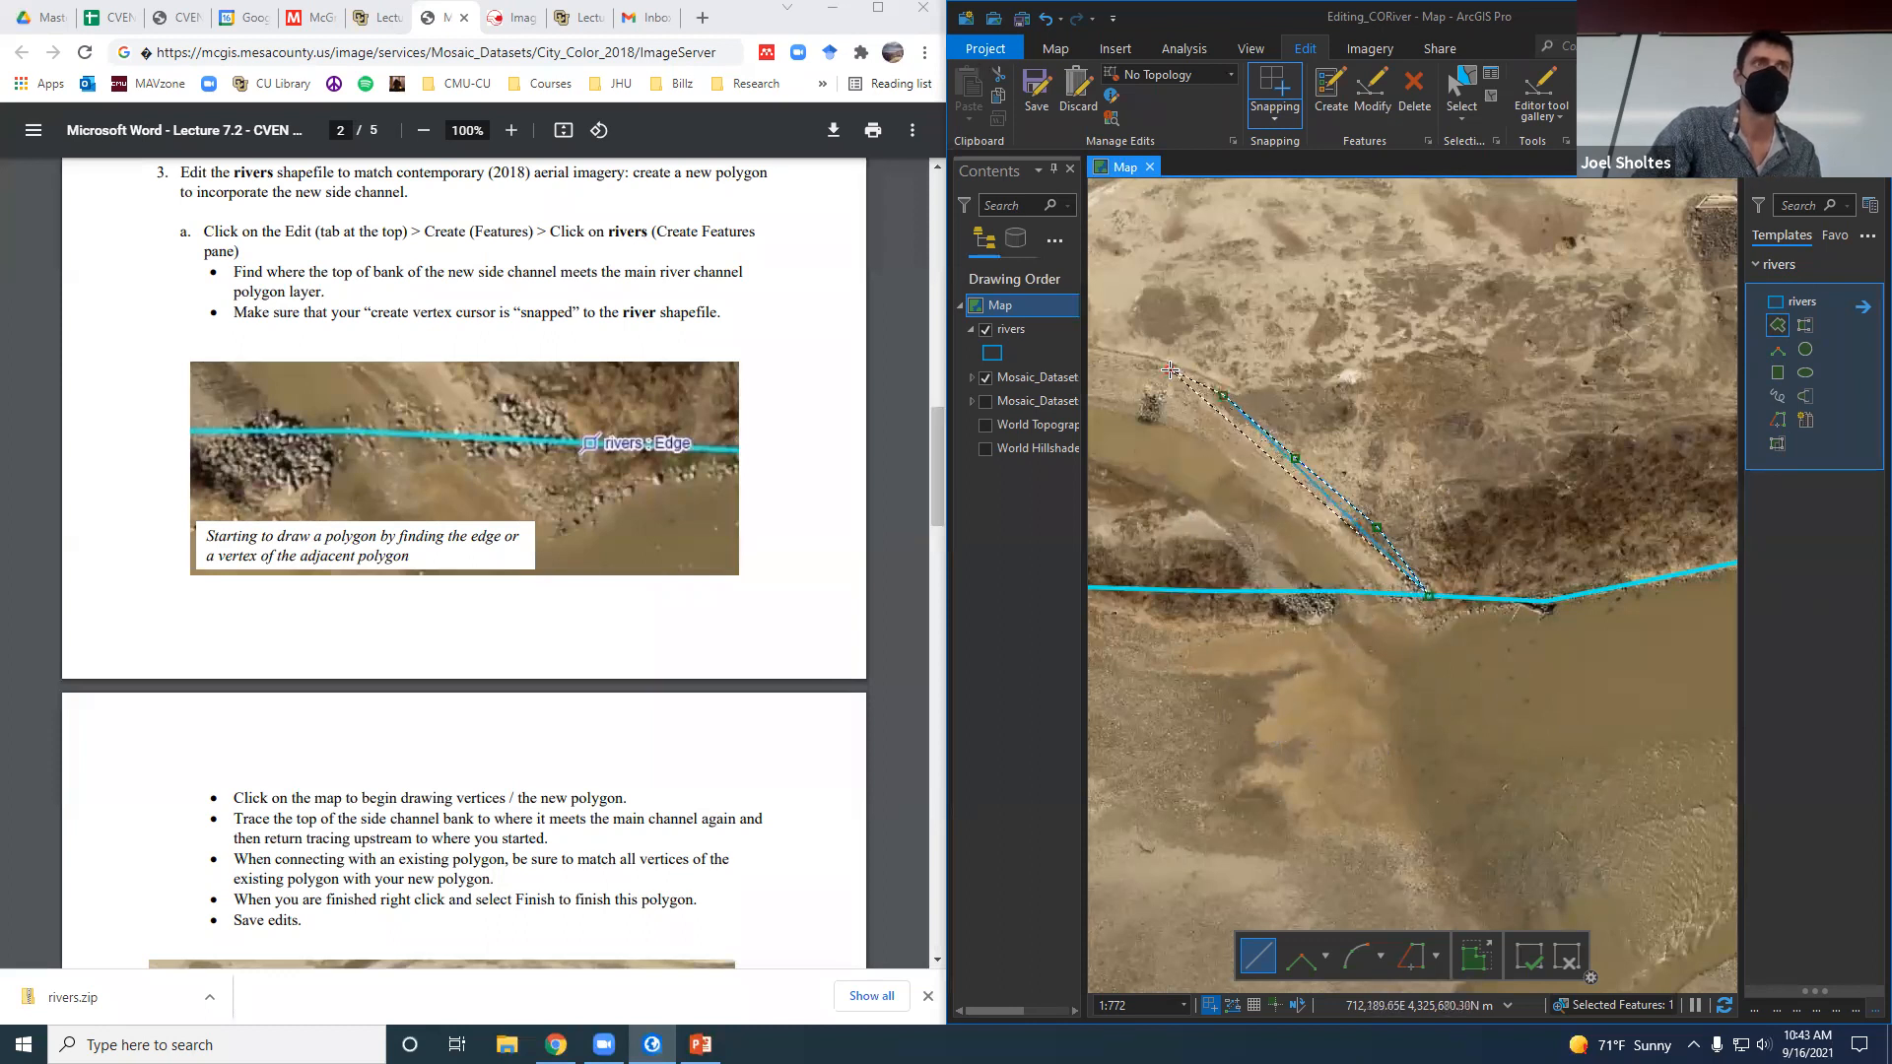
# Continue the polygon's vertices west along the curved top of the side channel's north bank, past the small rock pile.
pyautogui.scroll(-2, 1648, 790)
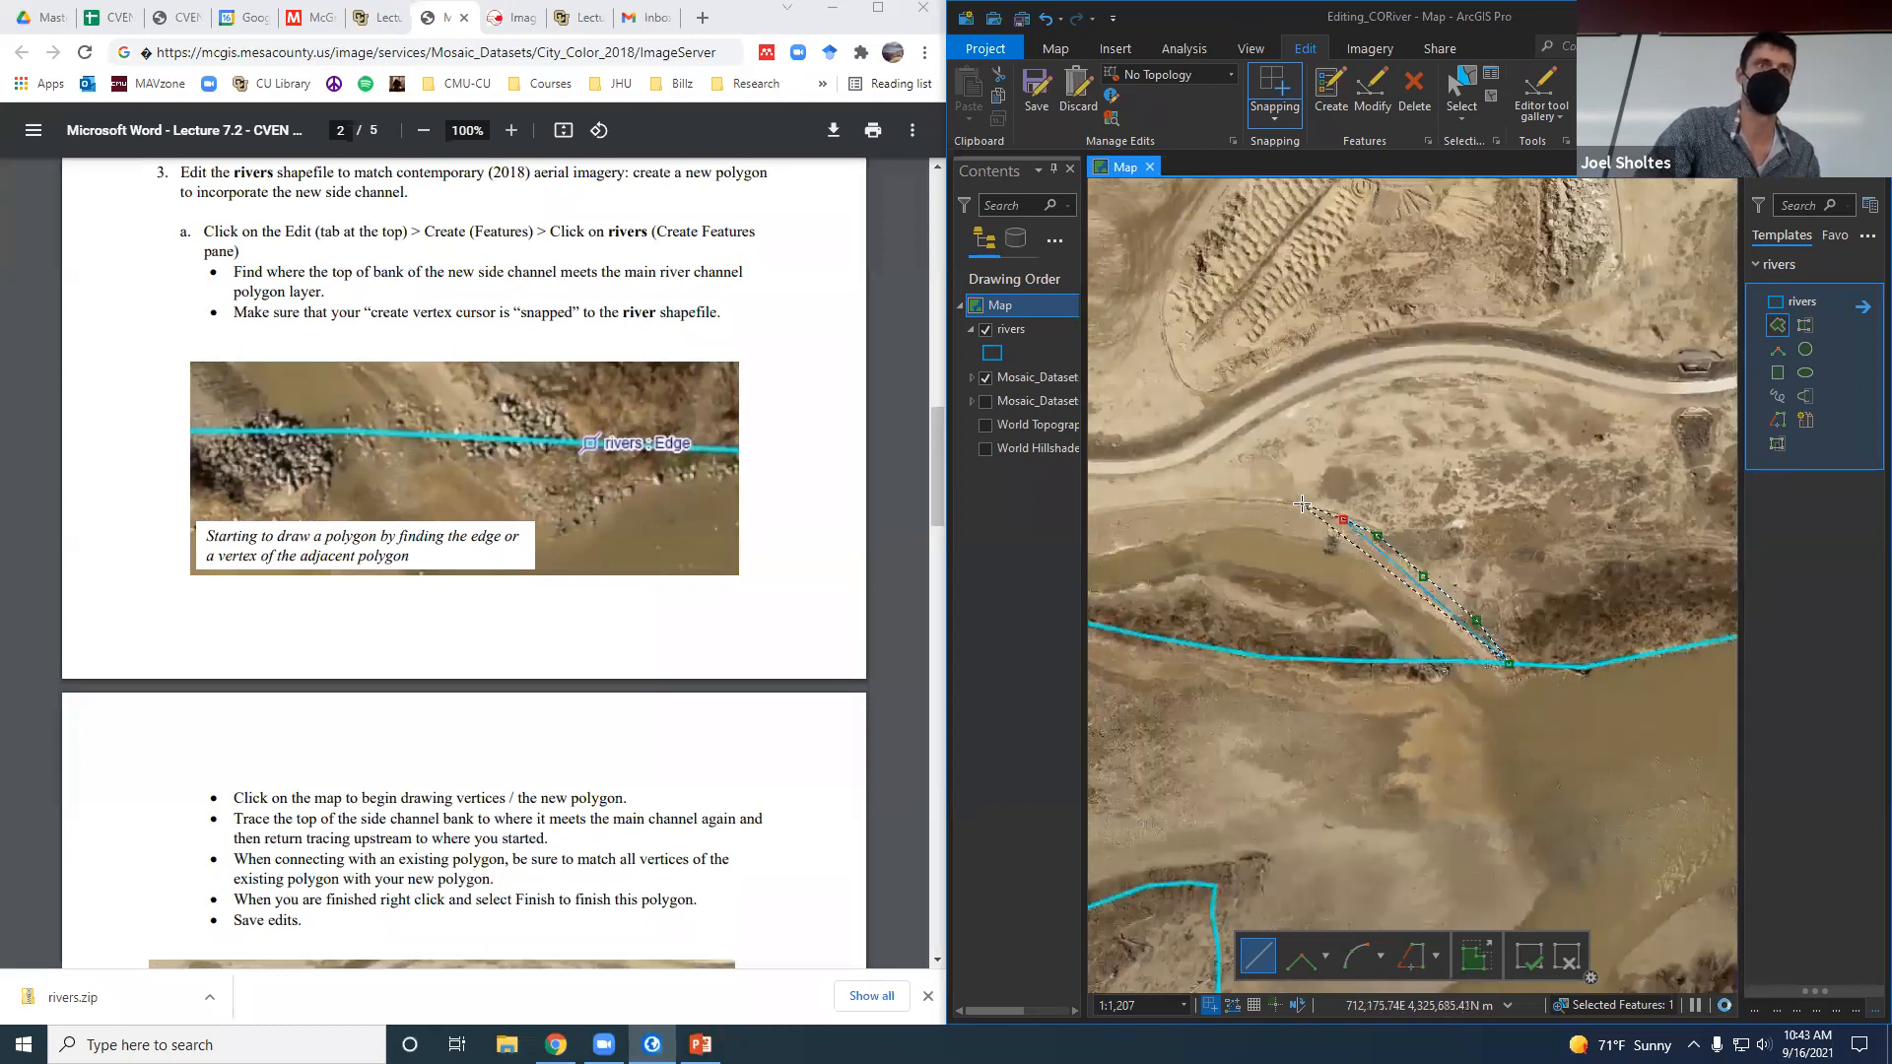
pyautogui.scroll(4, 1309, 505)
pyautogui.click(1310, 506)
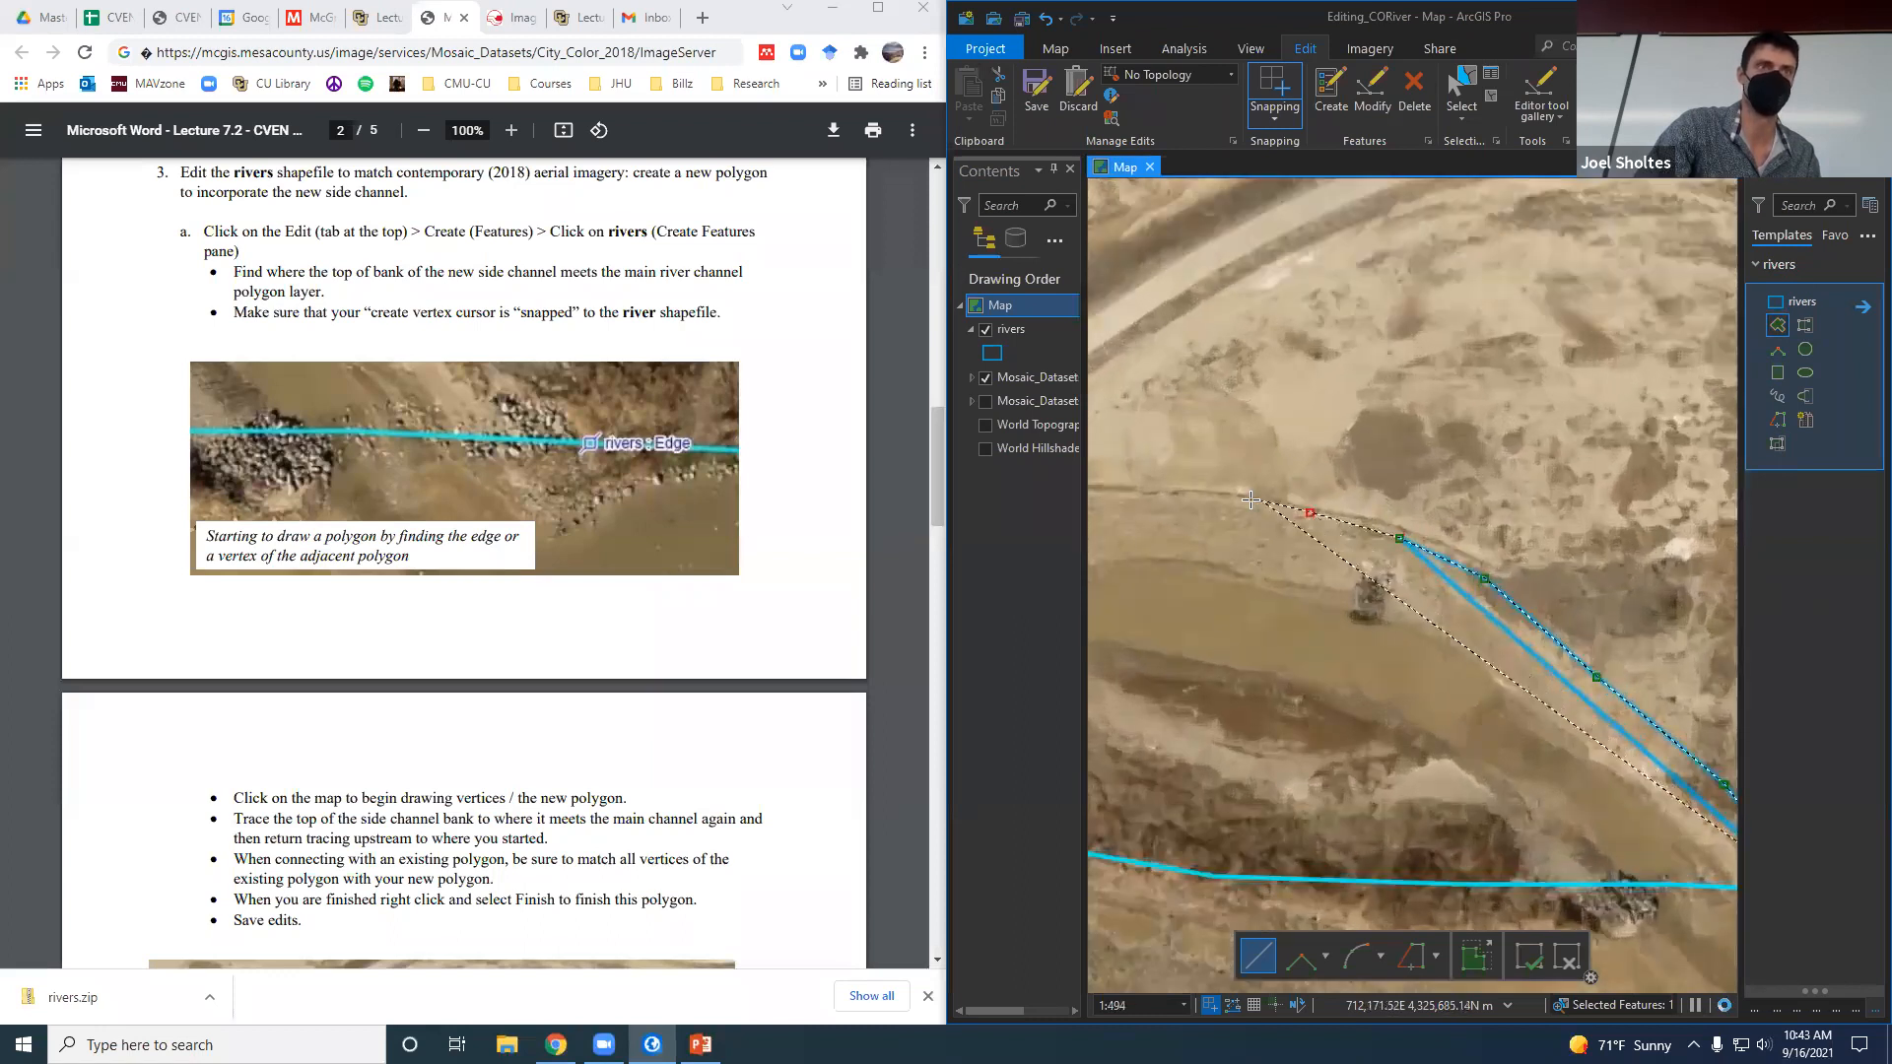
pyautogui.click(1209, 497)
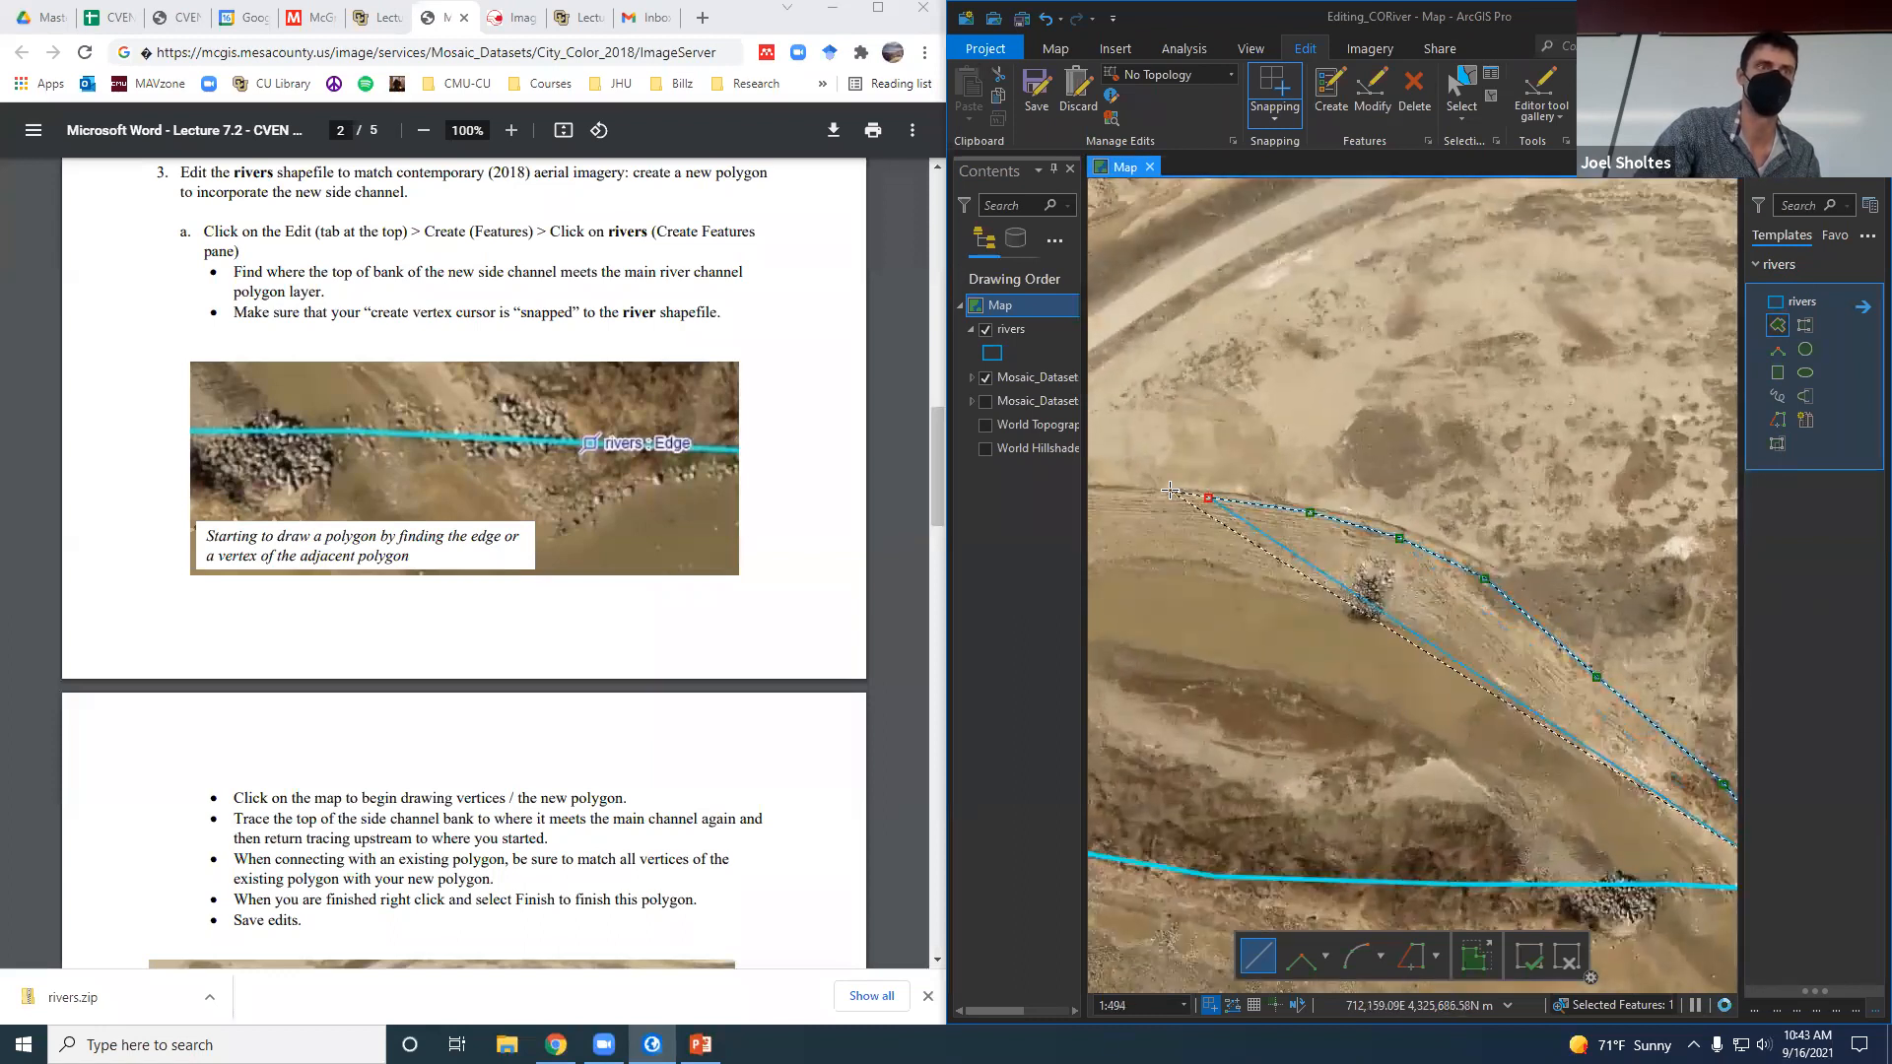
pyautogui.scroll(-2, 1537, 655)
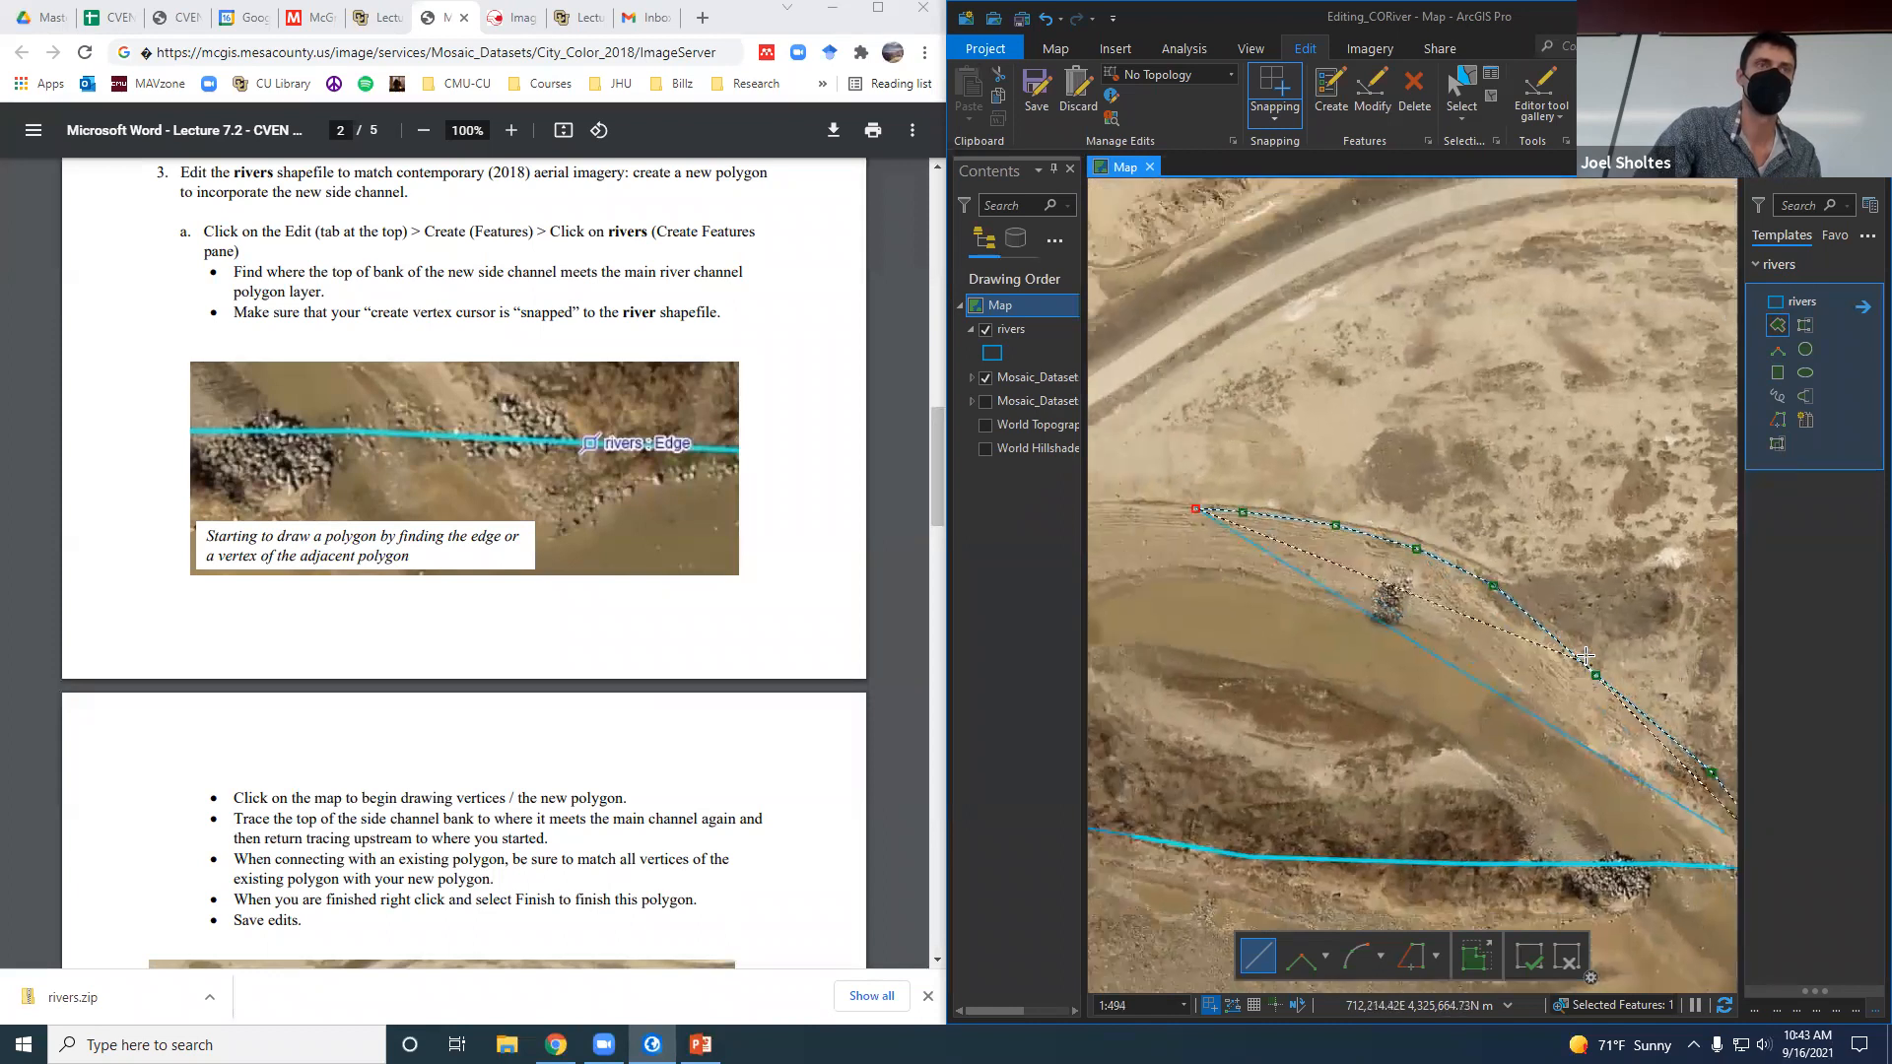
pyautogui.scroll(2, 1244, 570)
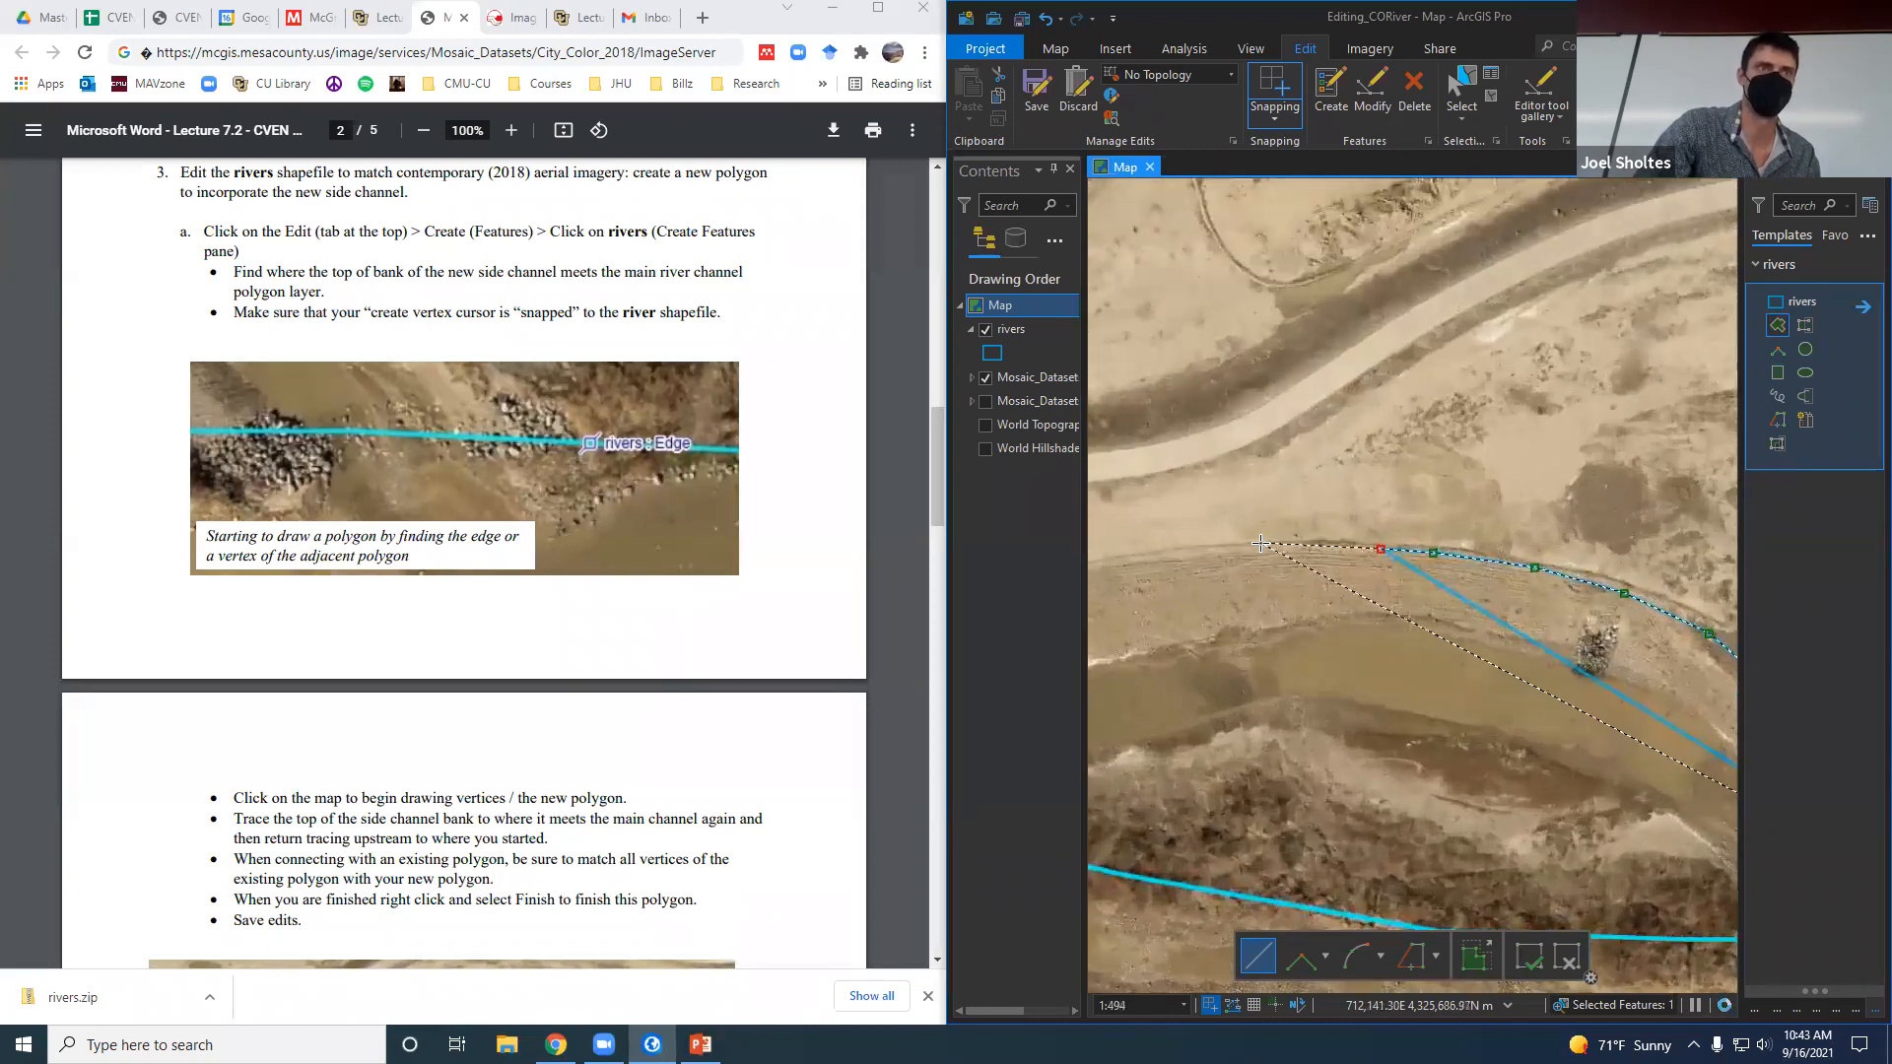
pyautogui.click(1166, 559)
pyautogui.scroll(-2, 1525, 720)
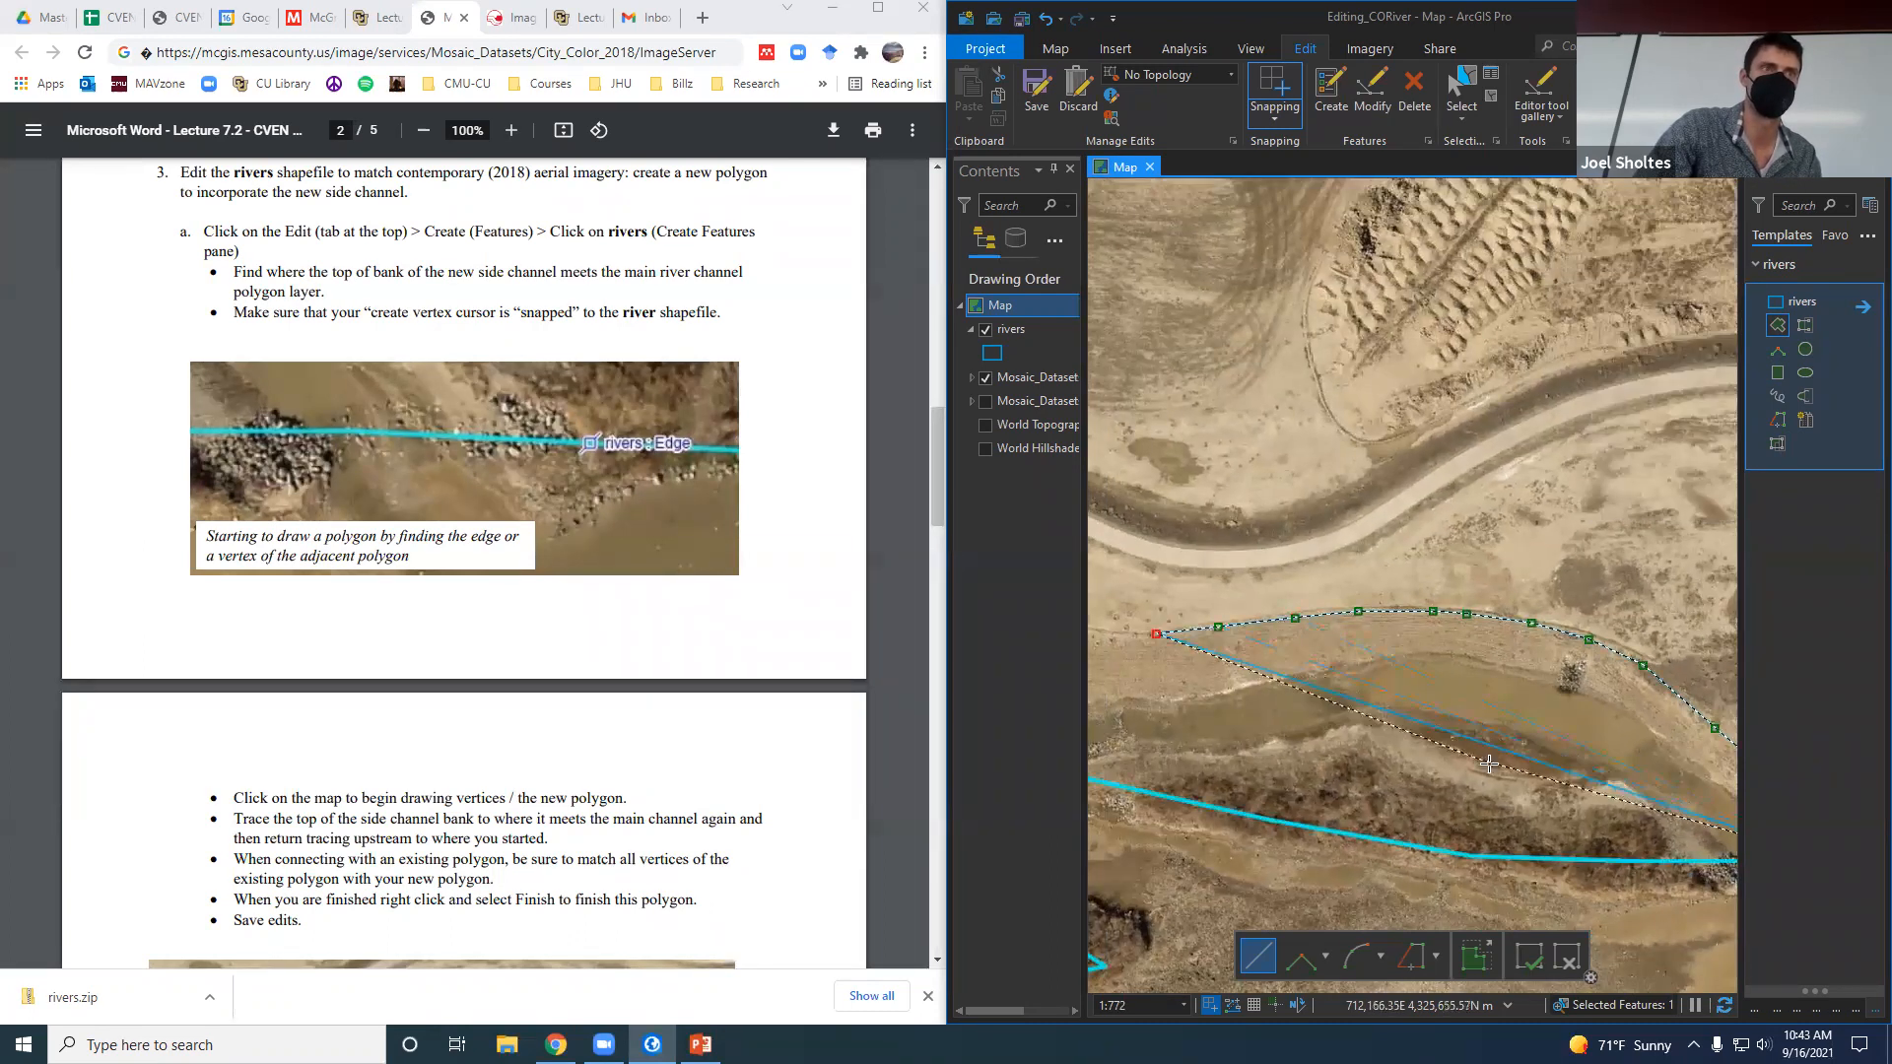
# Extend the polygon outline west along the north bank, just below the rows of small planting spots.
pyautogui.scroll(-3, 1366, 754)
pyautogui.scroll(5, 1365, 753)
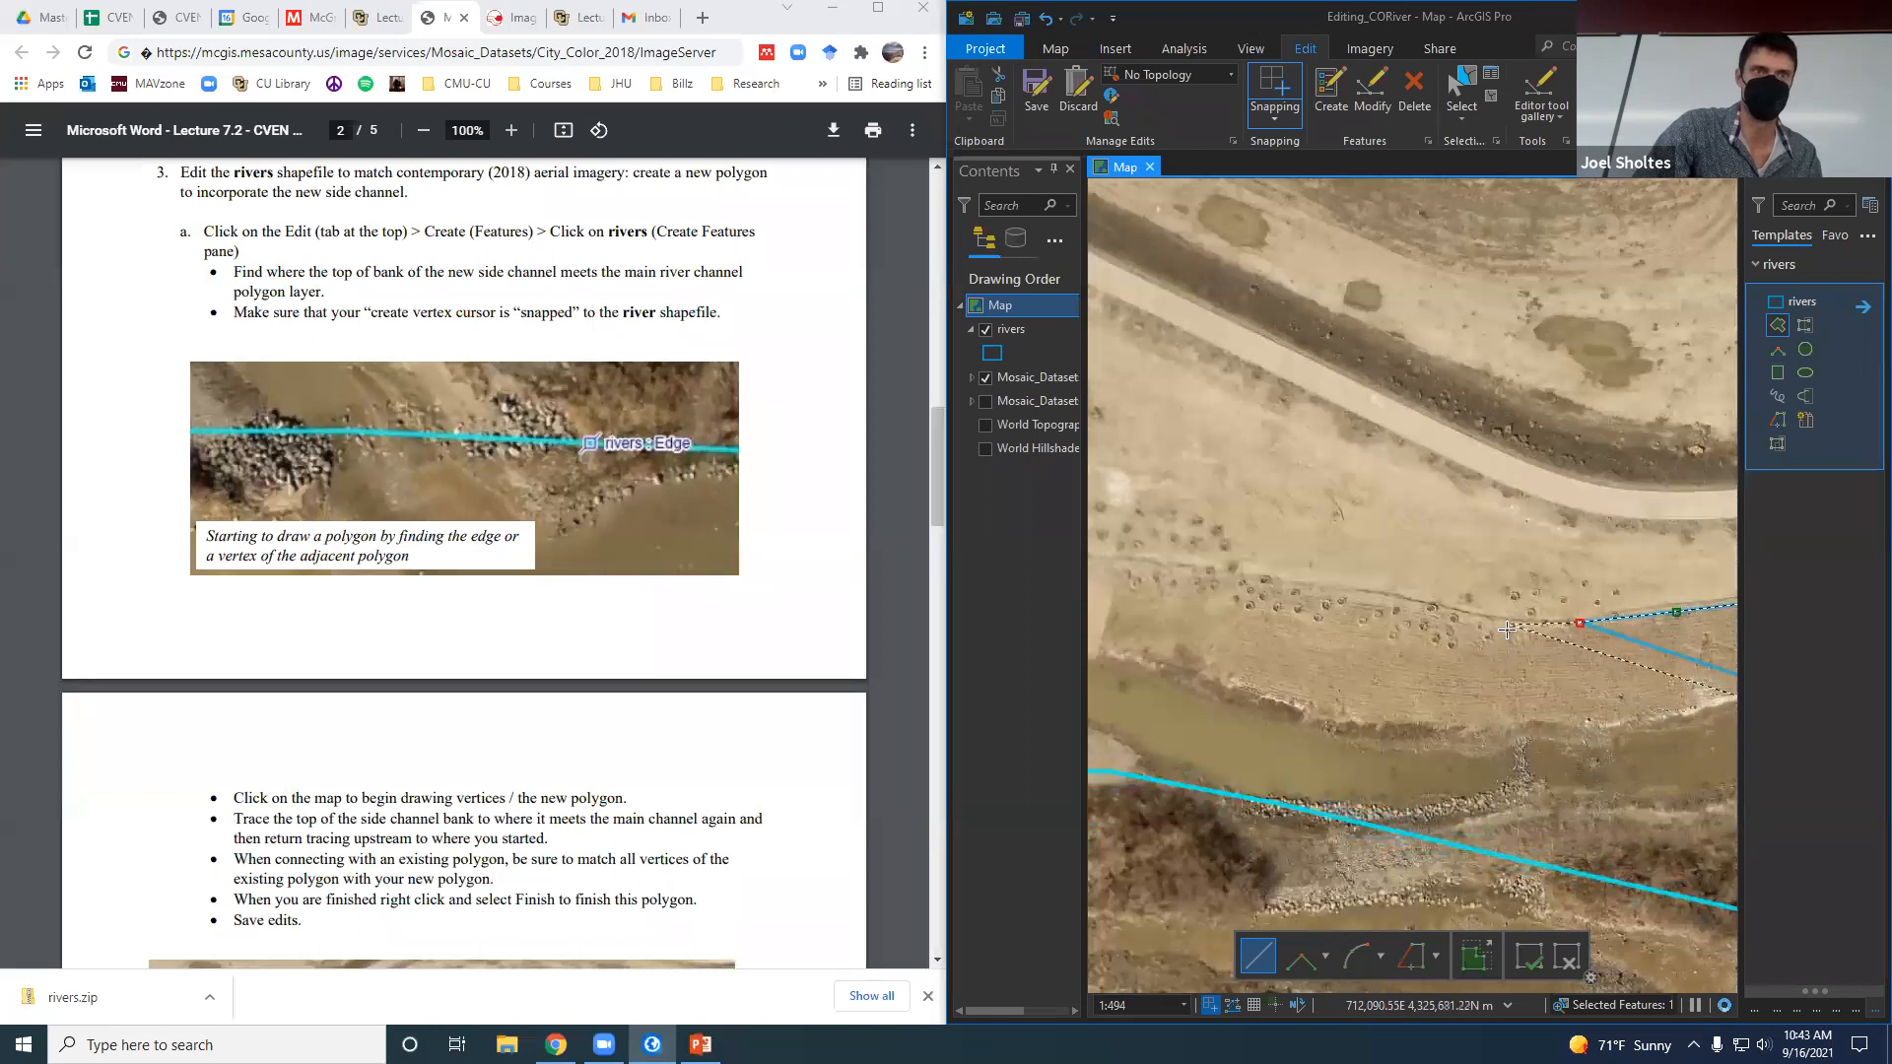
pyautogui.click(1328, 606)
pyautogui.scroll(-2, 1419, 749)
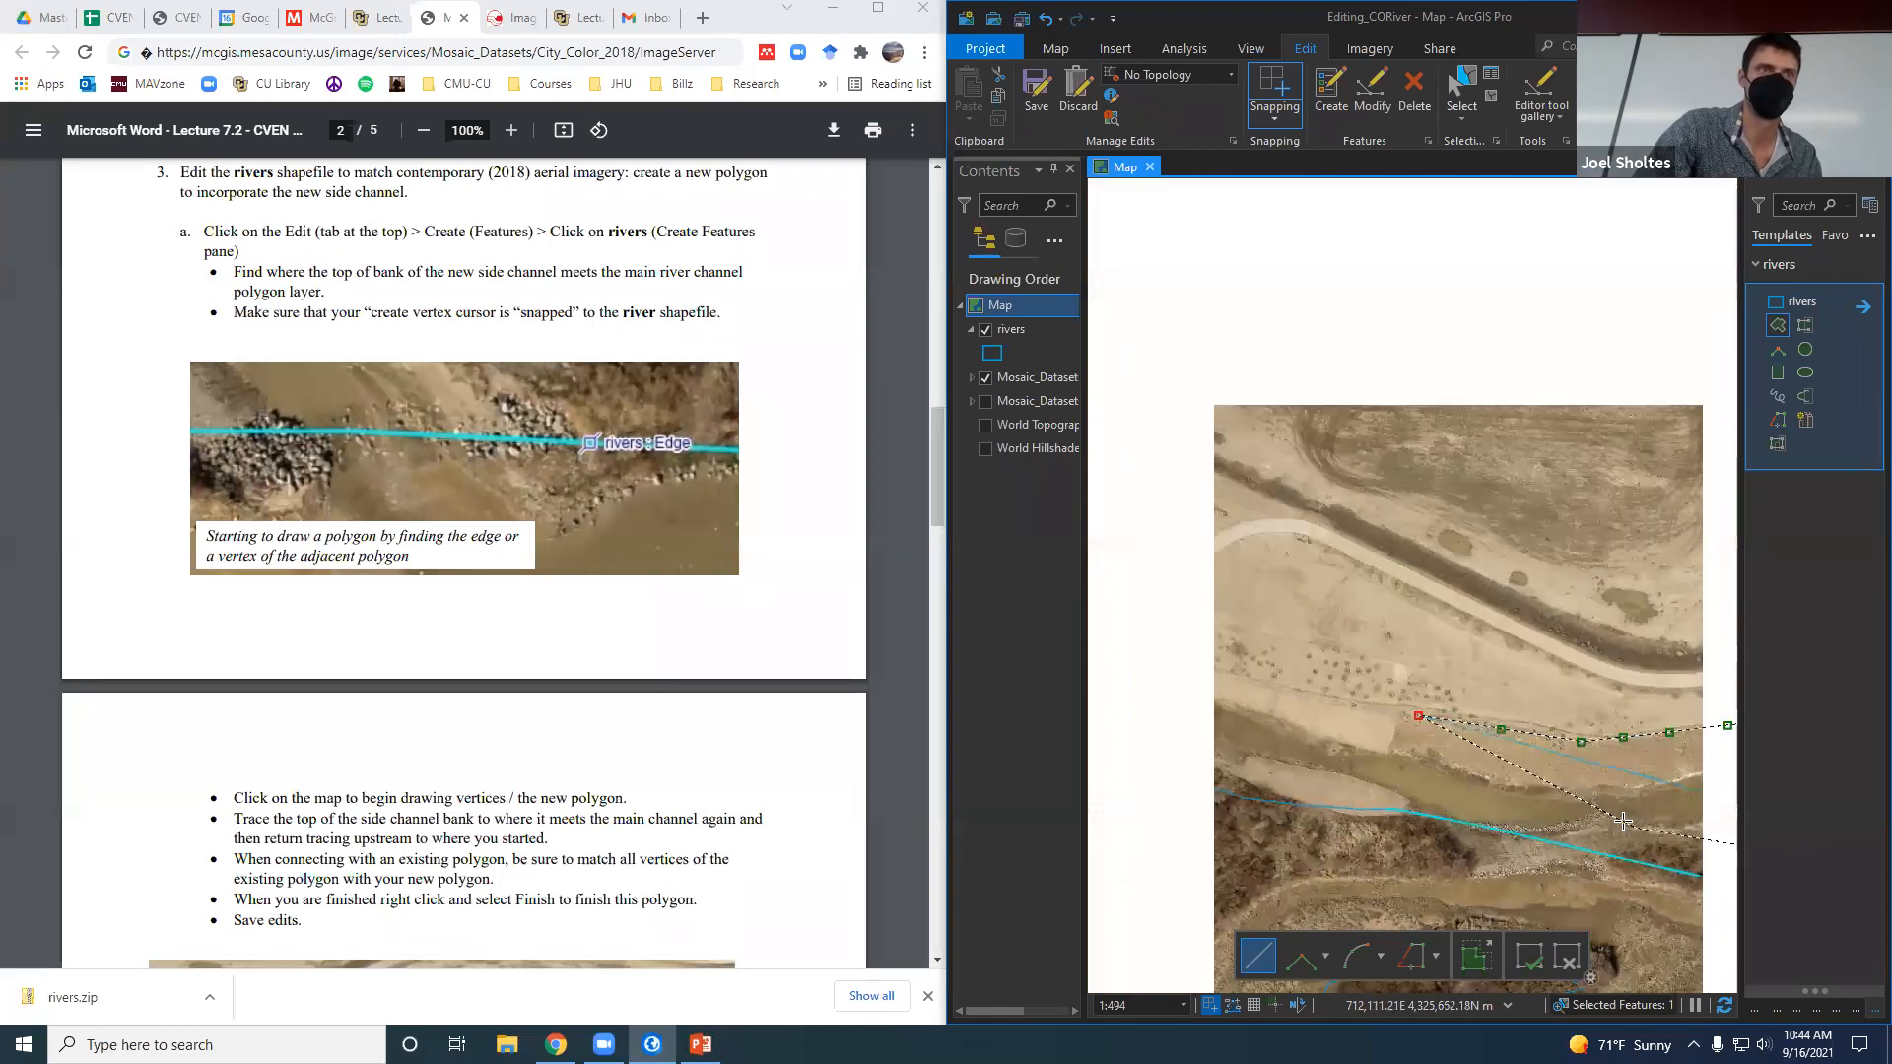
pyautogui.scroll(2, 1419, 731)
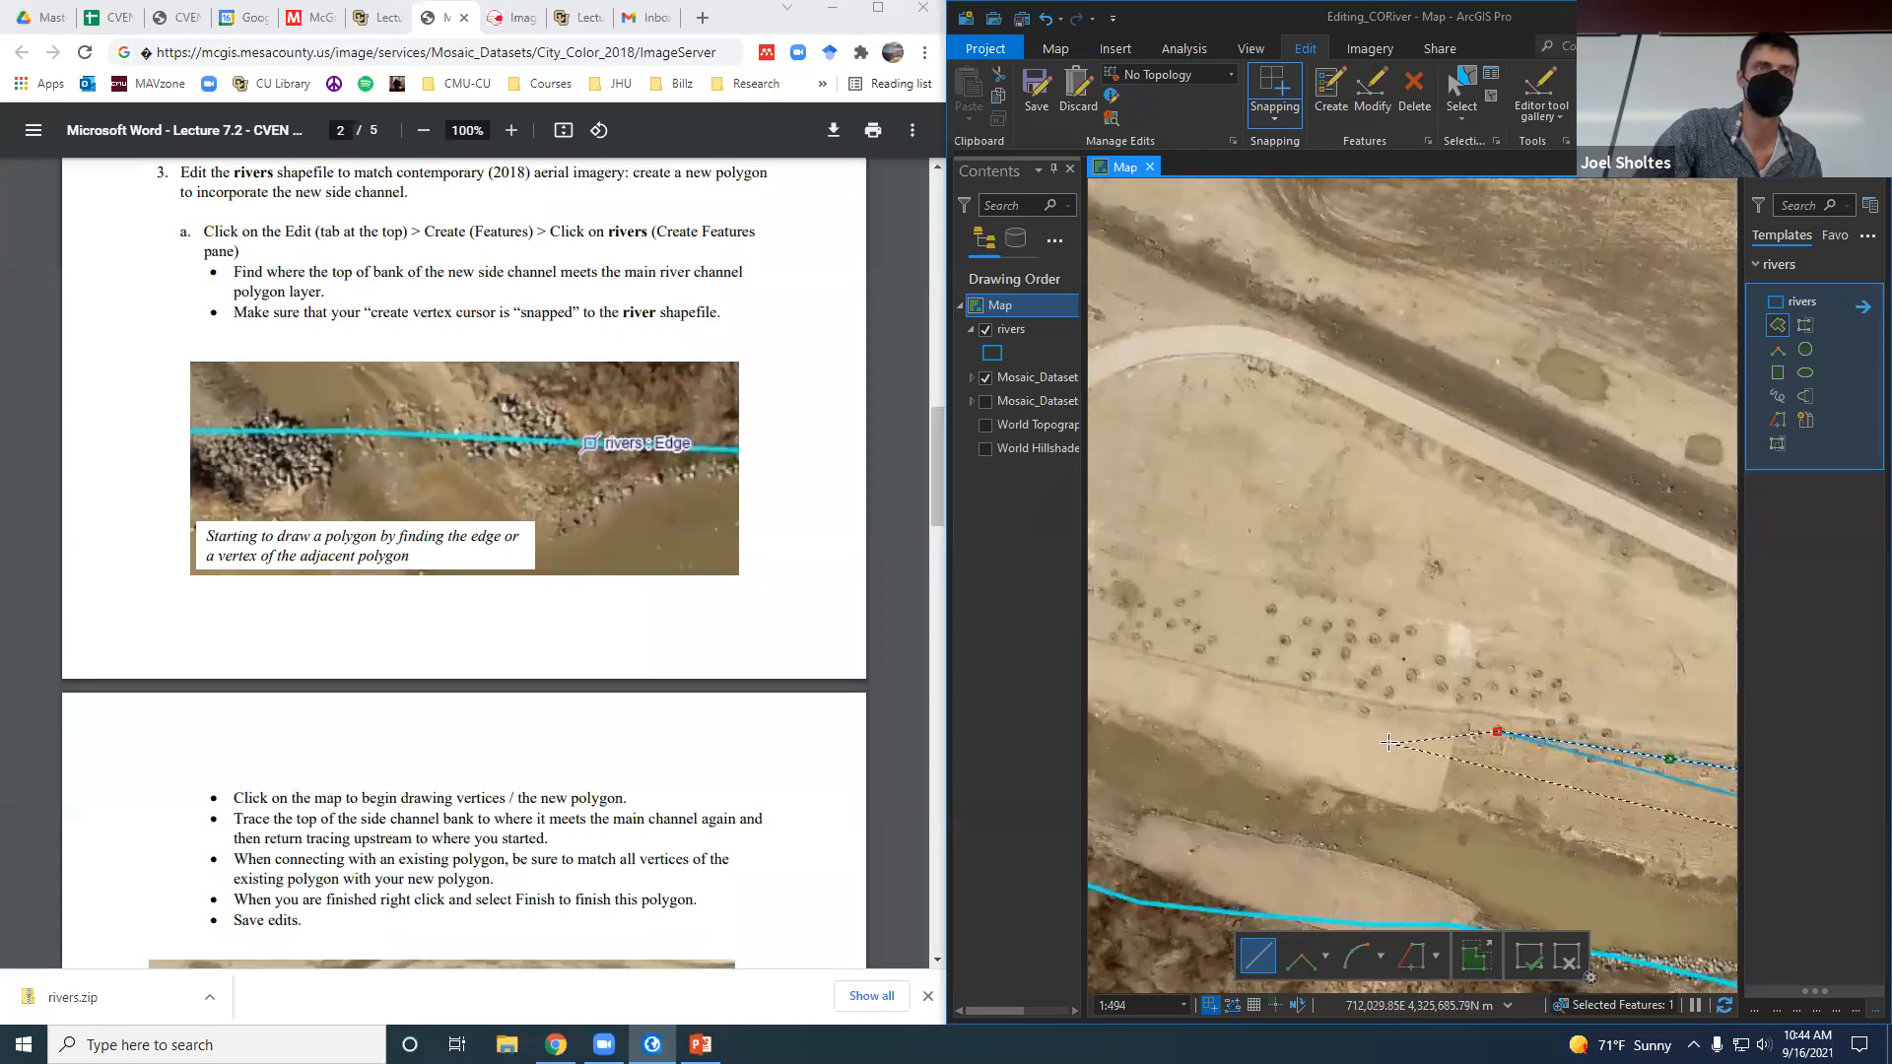
pyautogui.click(1249, 690)
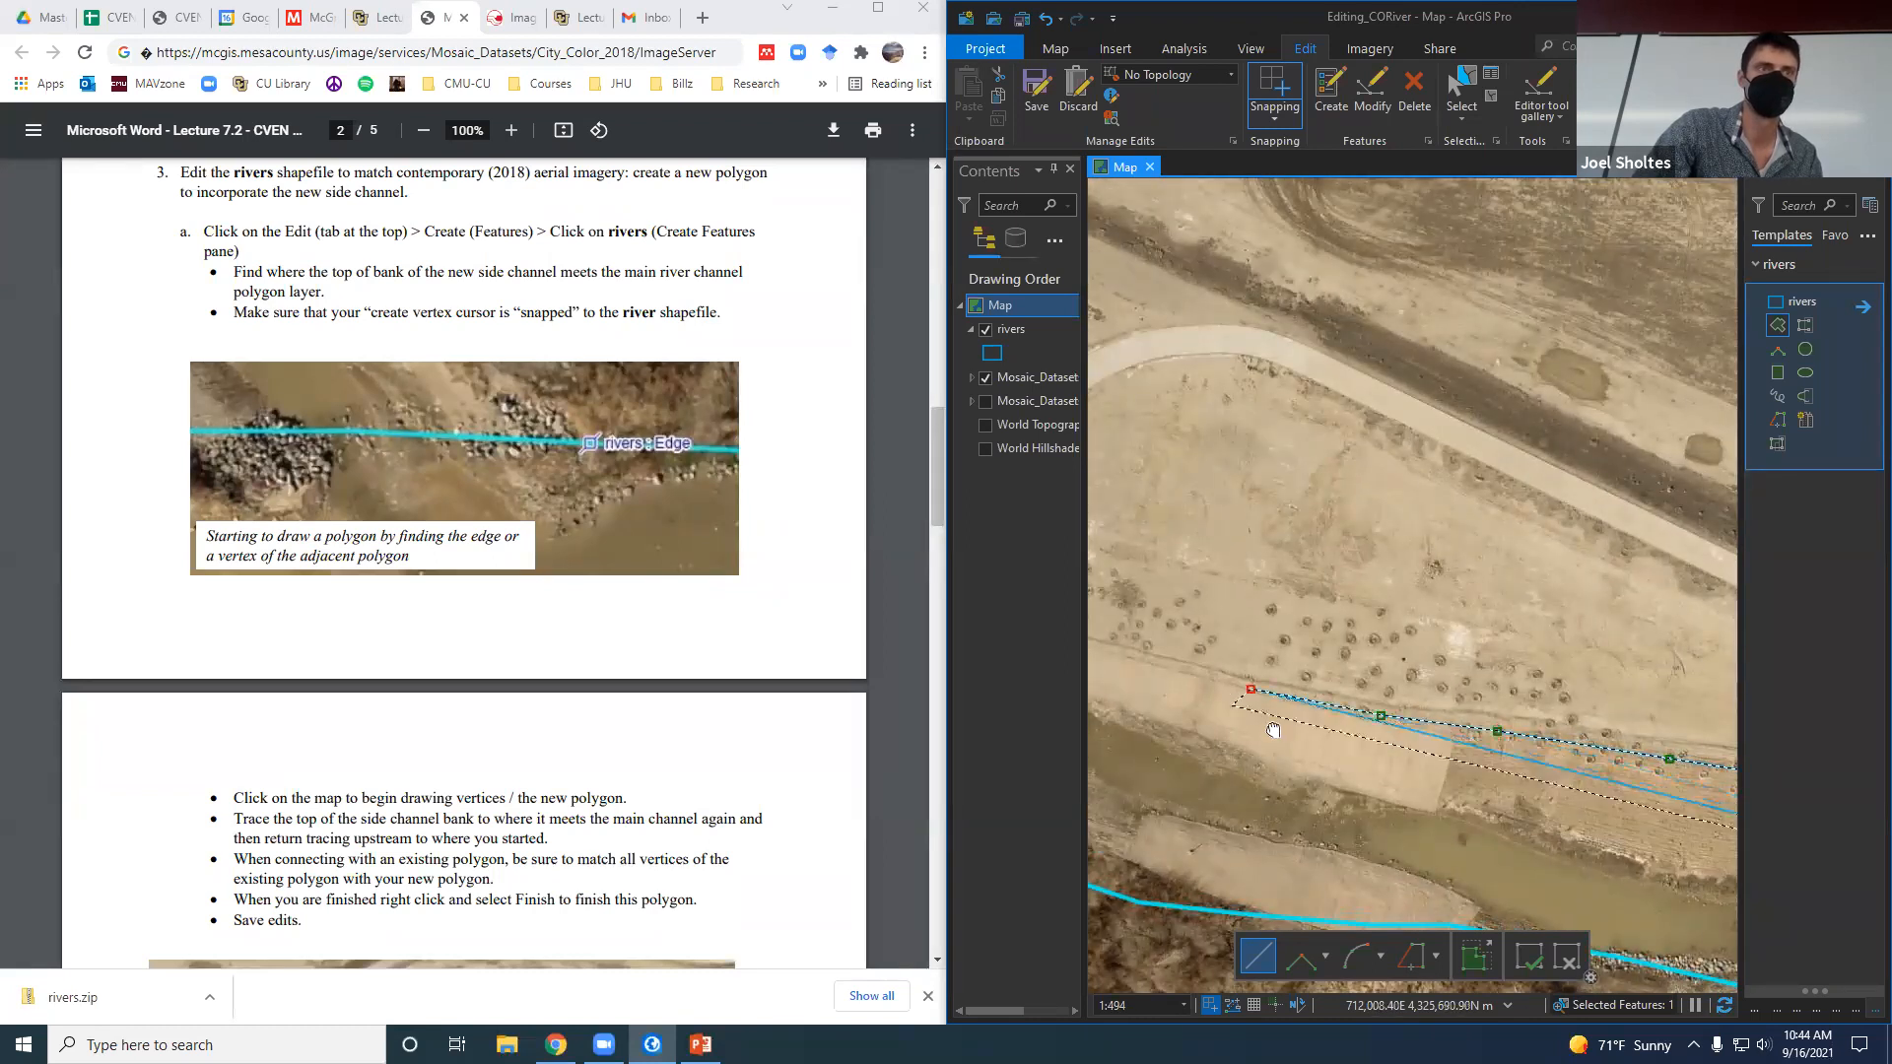
# Continue the polygon outline west along the side channel's north bank, past the planting spots and below the curved path.
pyautogui.moveTo(1271, 730); pyautogui.dragTo(1638, 909)
pyautogui.click(1452, 823)
pyautogui.click(1309, 789)
pyautogui.click(1200, 760)
pyautogui.moveTo(1199, 760); pyautogui.dragTo(1493, 831)
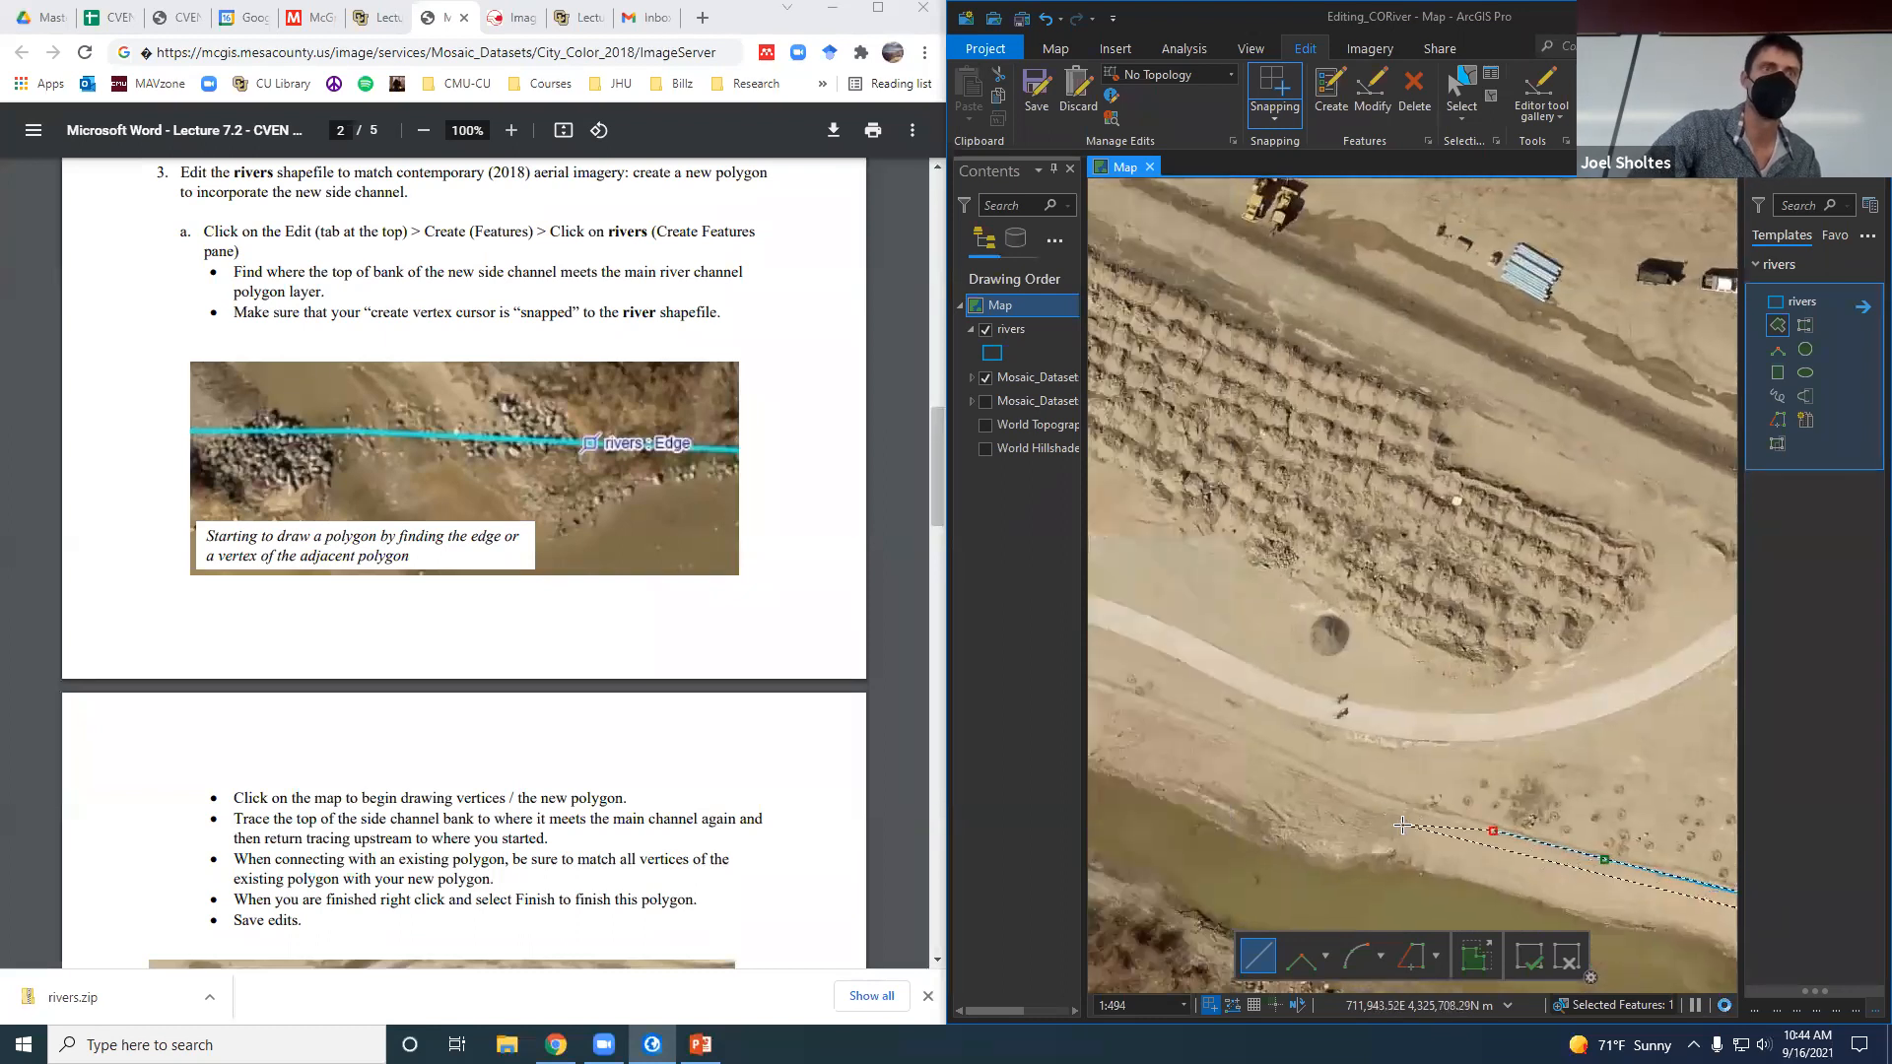
pyautogui.click(1370, 799)
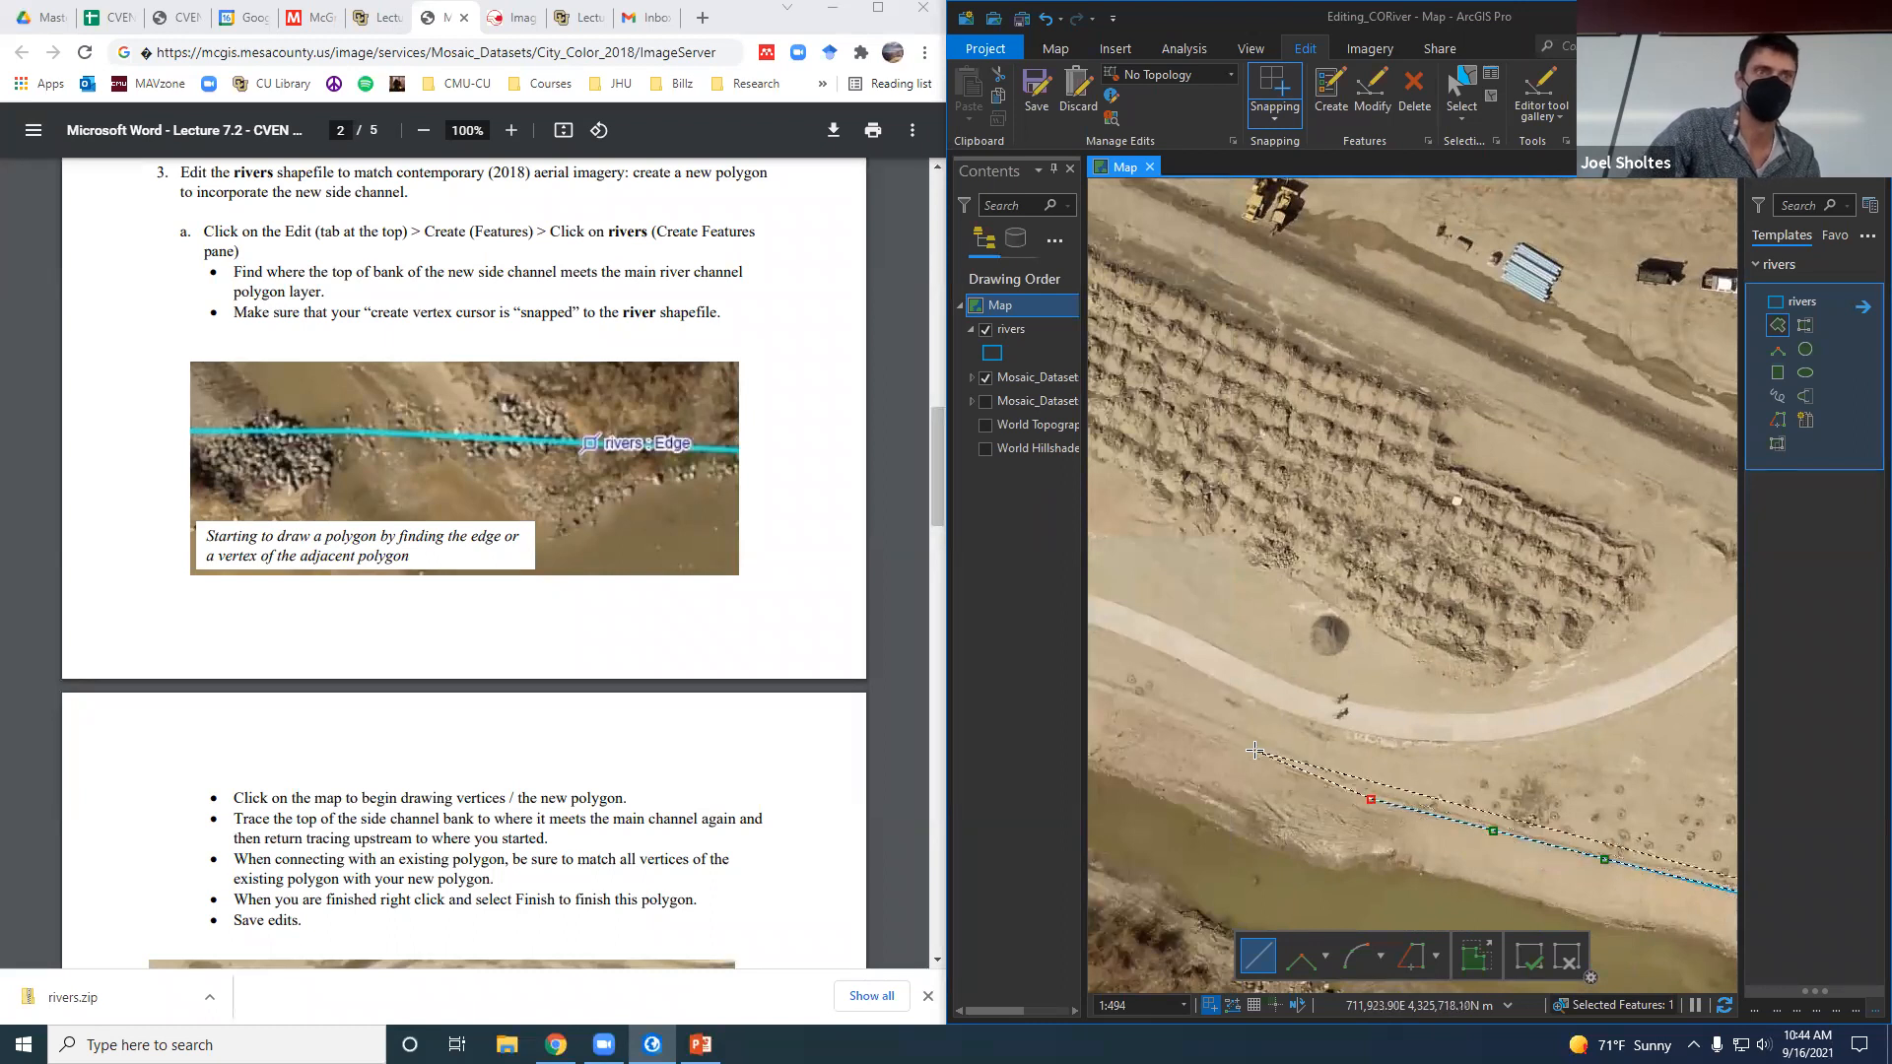
pyautogui.click(1170, 717)
pyautogui.moveTo(1170, 716); pyautogui.dragTo(1474, 771)
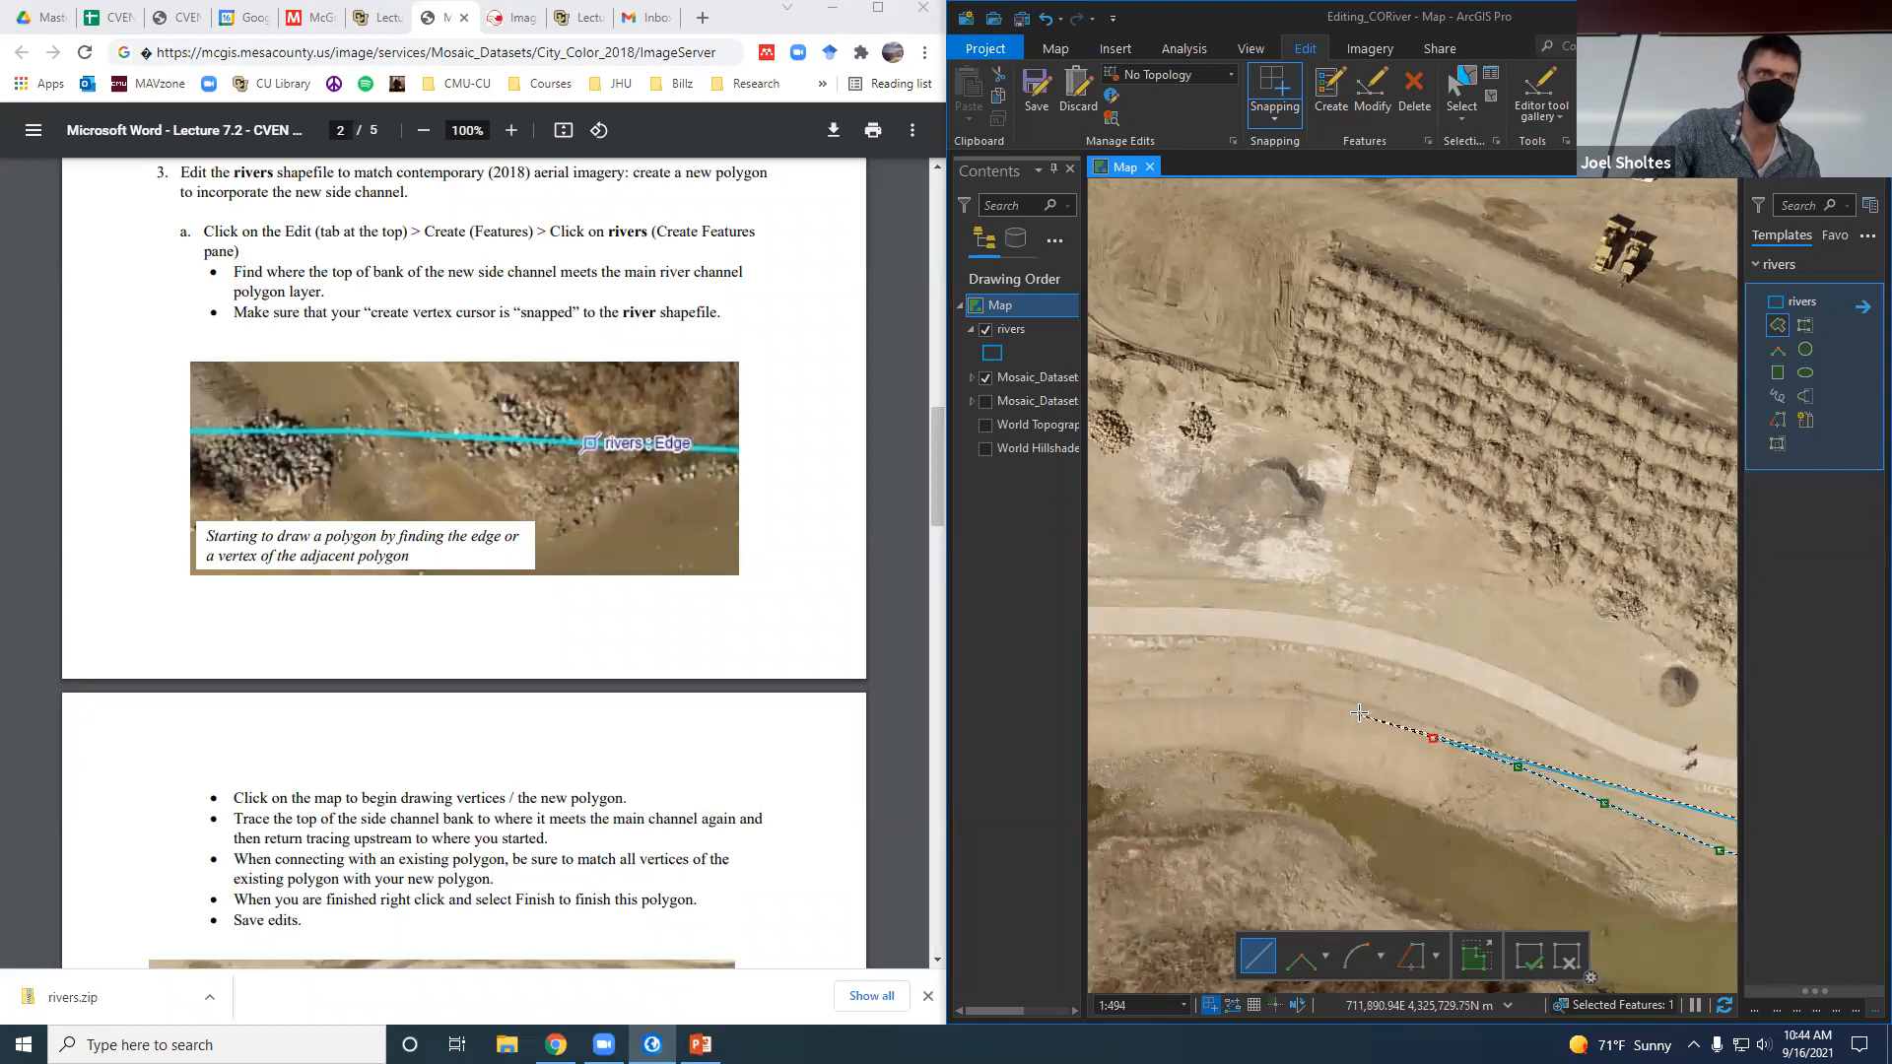
# Extend the outline west along the nearly straight north bank, parallel to the light-coloured path.
pyautogui.click(1217, 699)
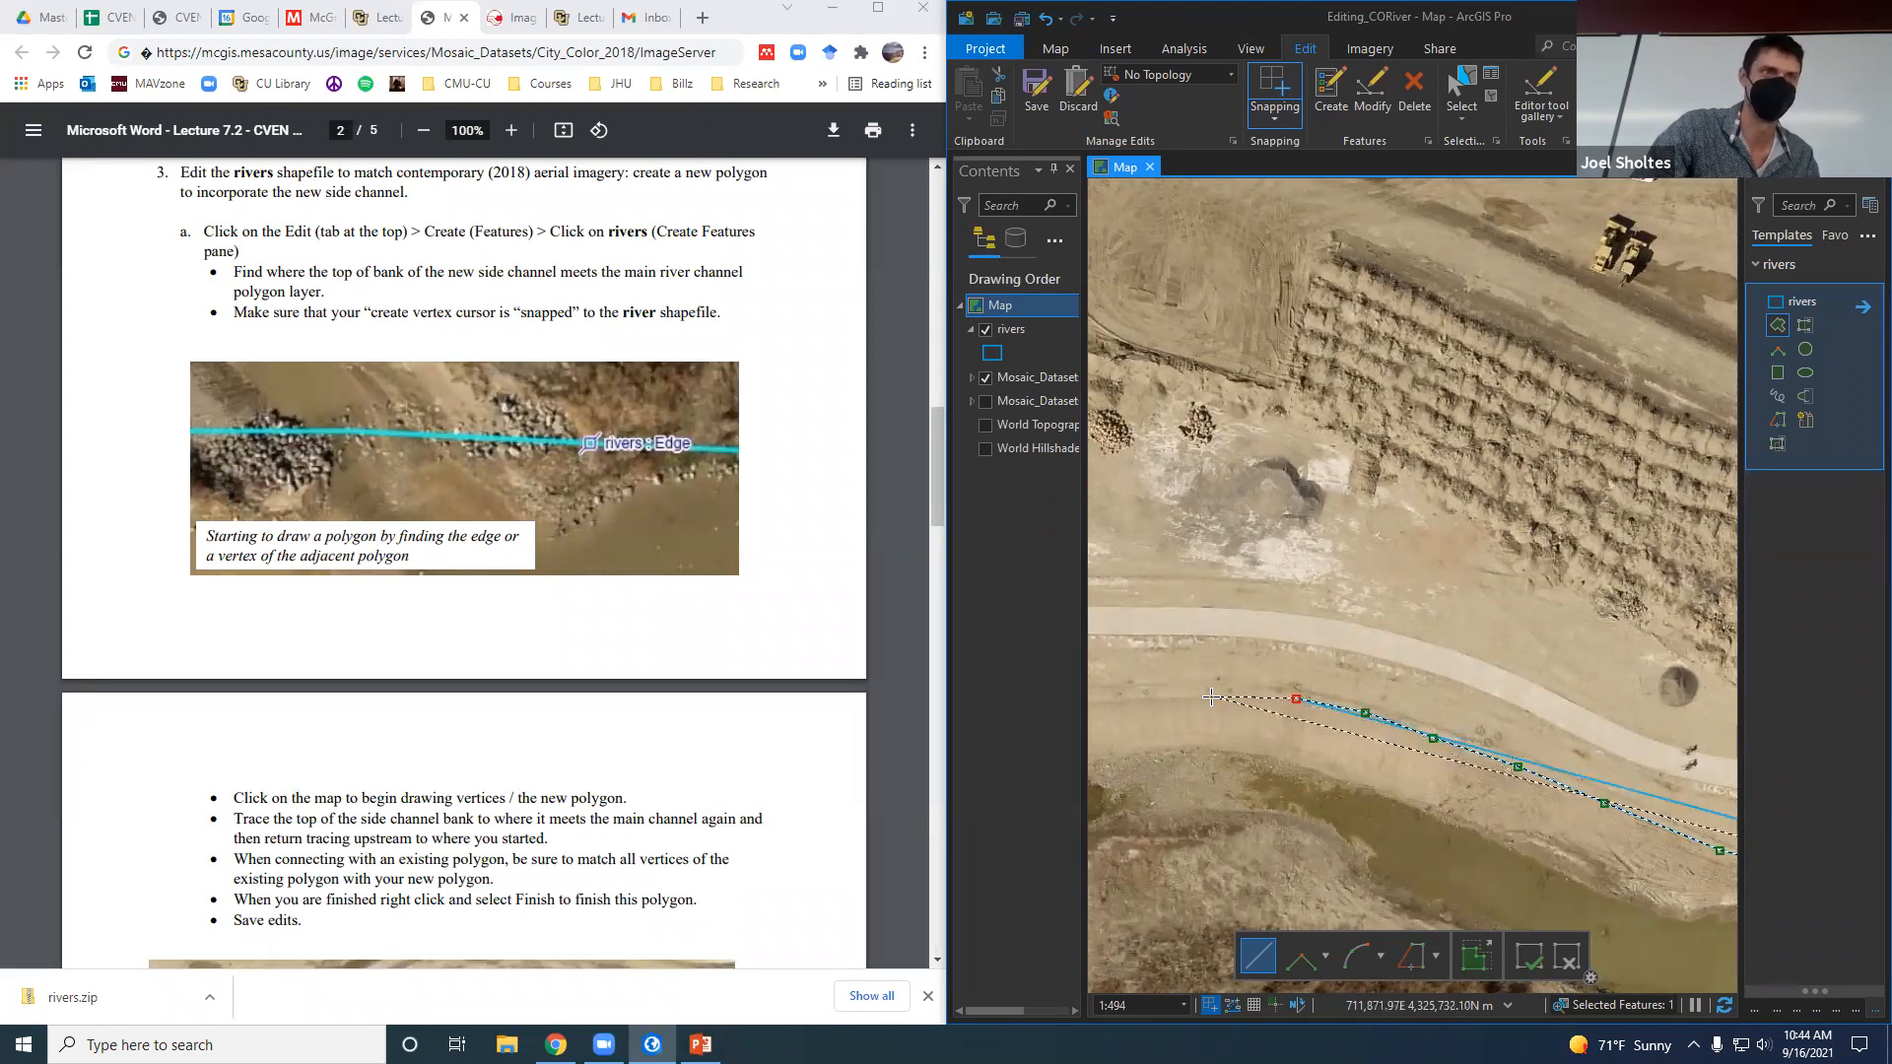
pyautogui.moveTo(1118, 703); pyautogui.dragTo(1419, 734)
pyautogui.click(1417, 734)
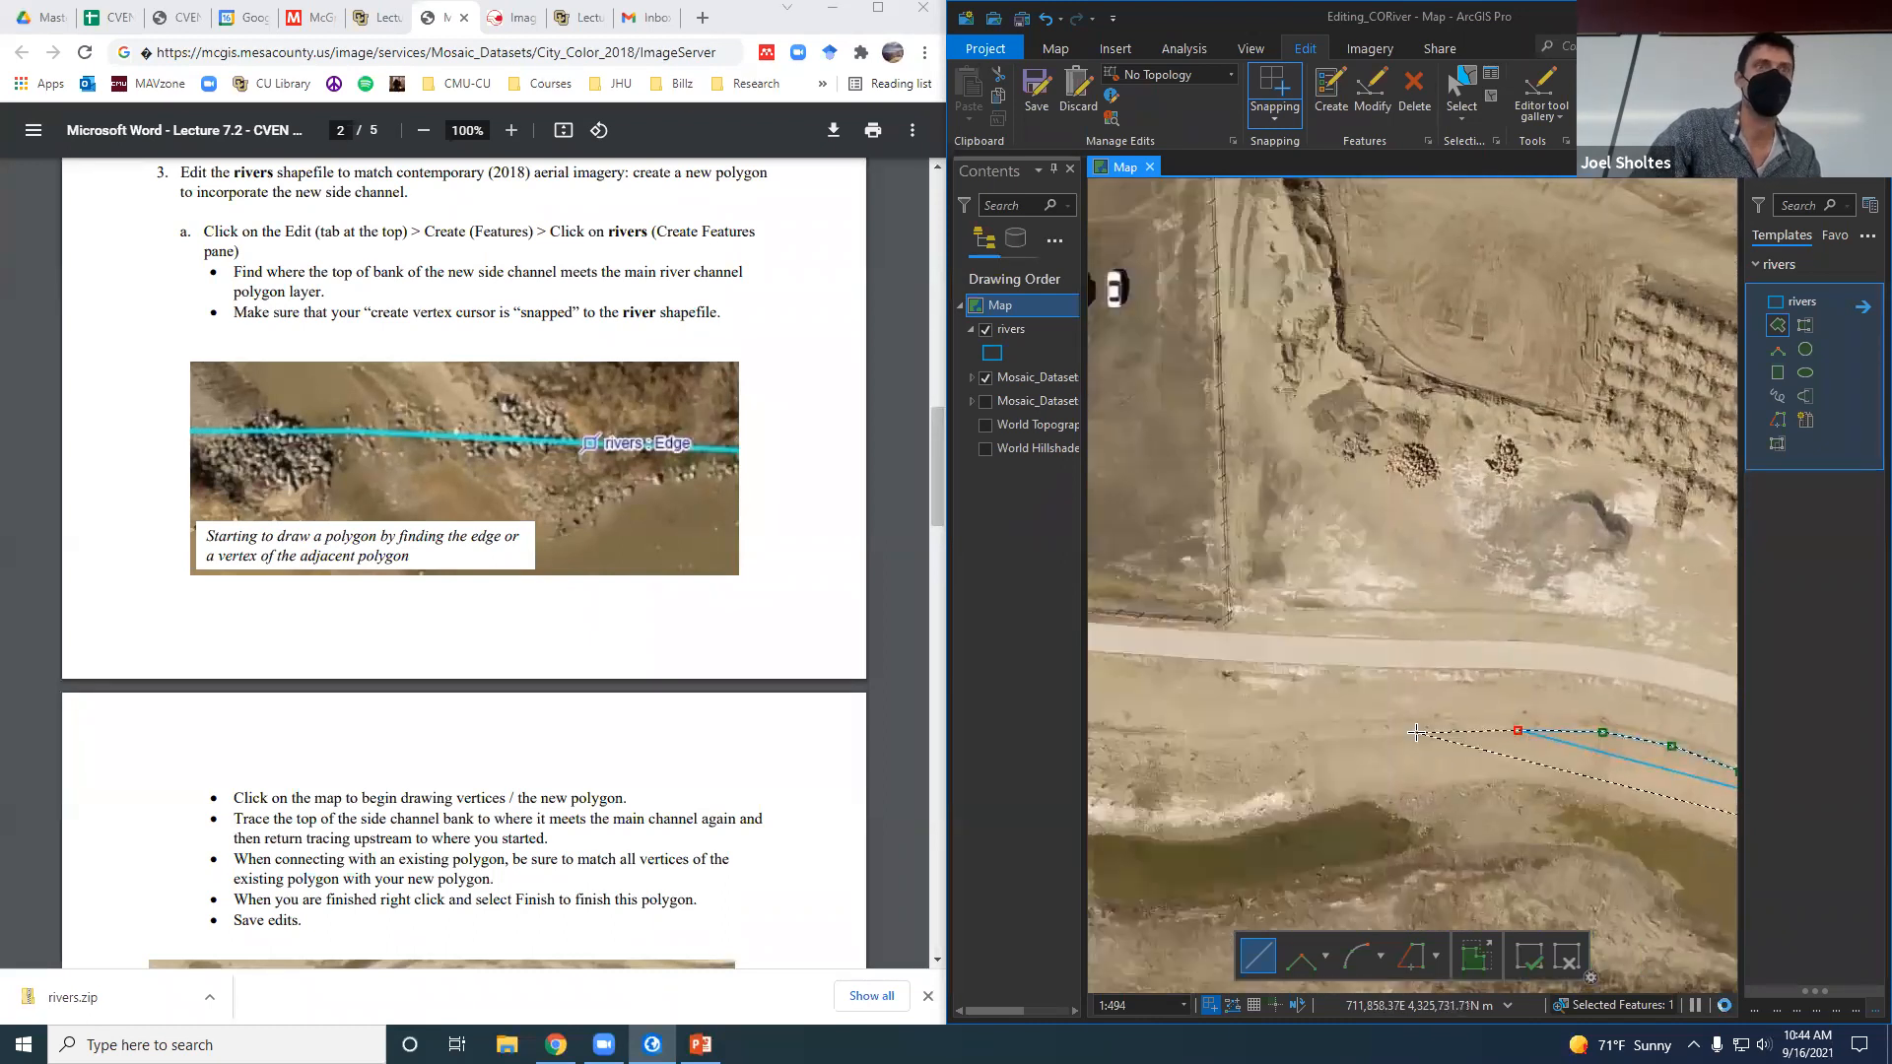
pyautogui.click(1293, 741)
pyautogui.click(1200, 748)
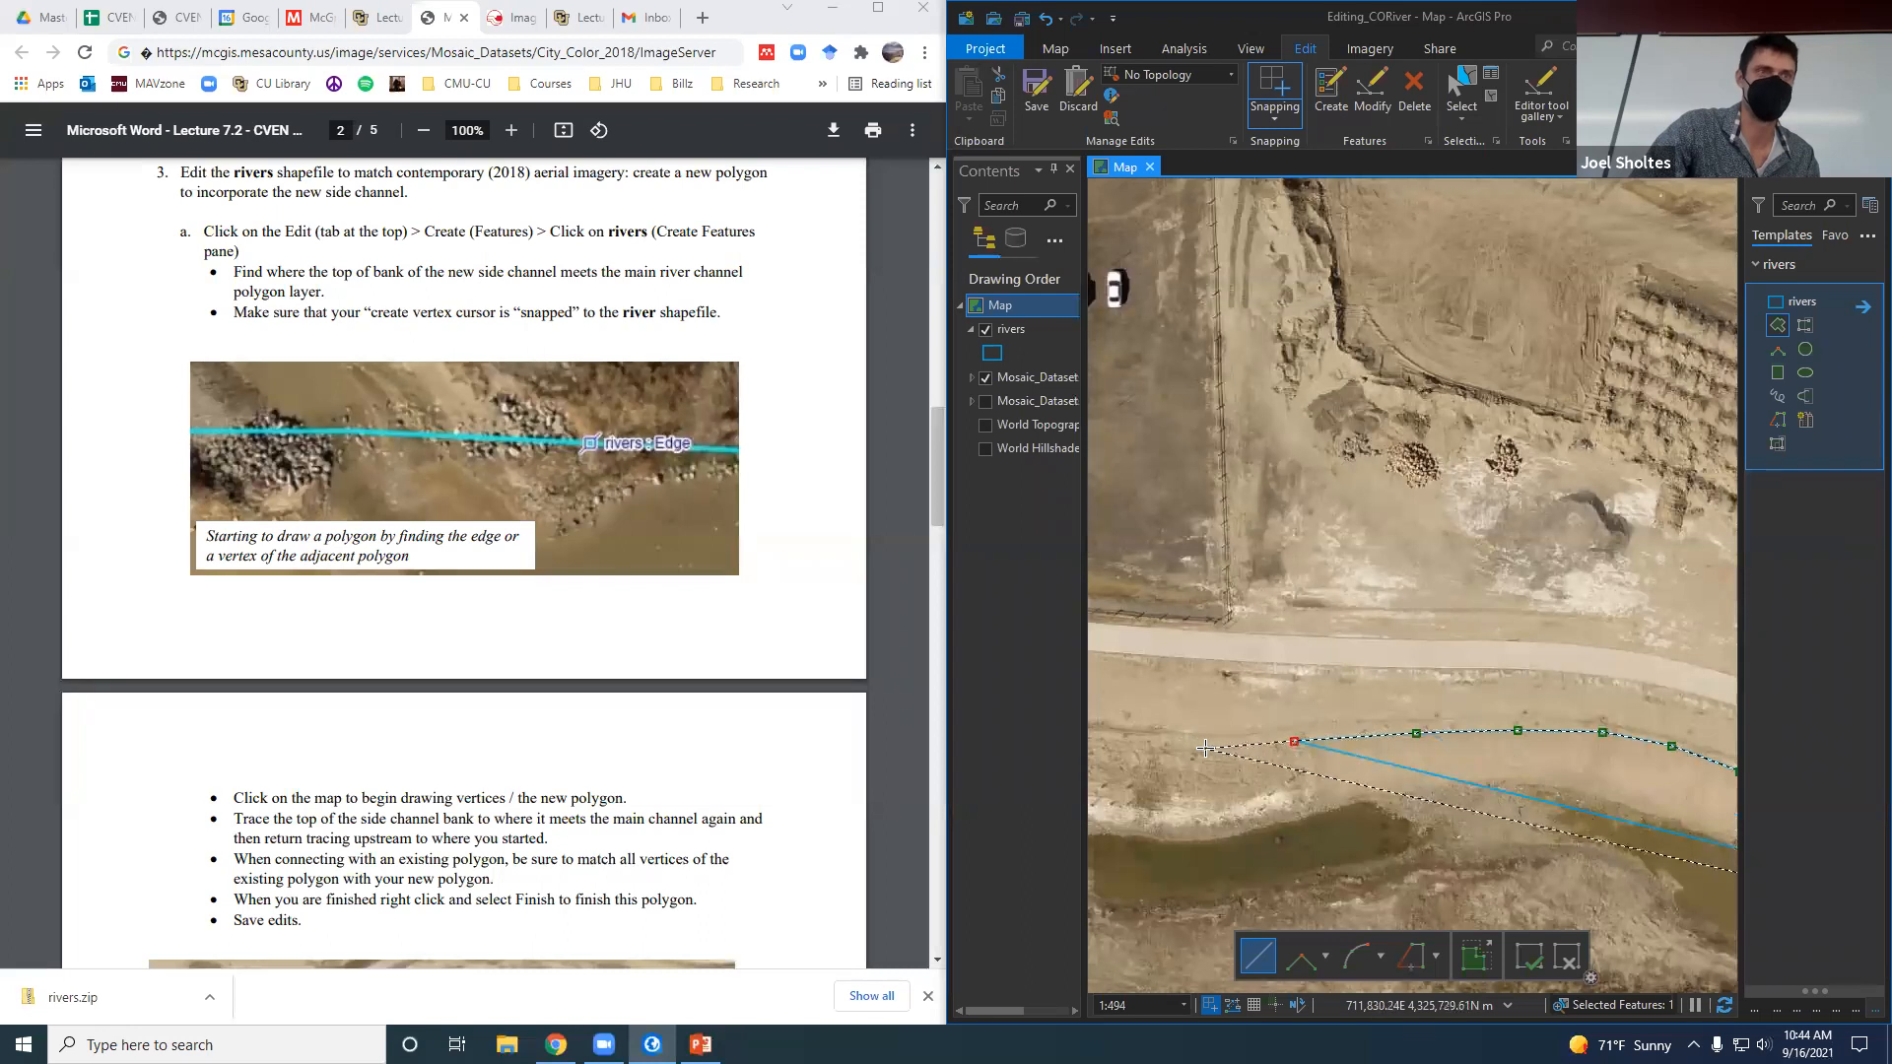
pyautogui.click(1153, 746)
pyautogui.moveTo(1222, 816); pyautogui.dragTo(1633, 819)
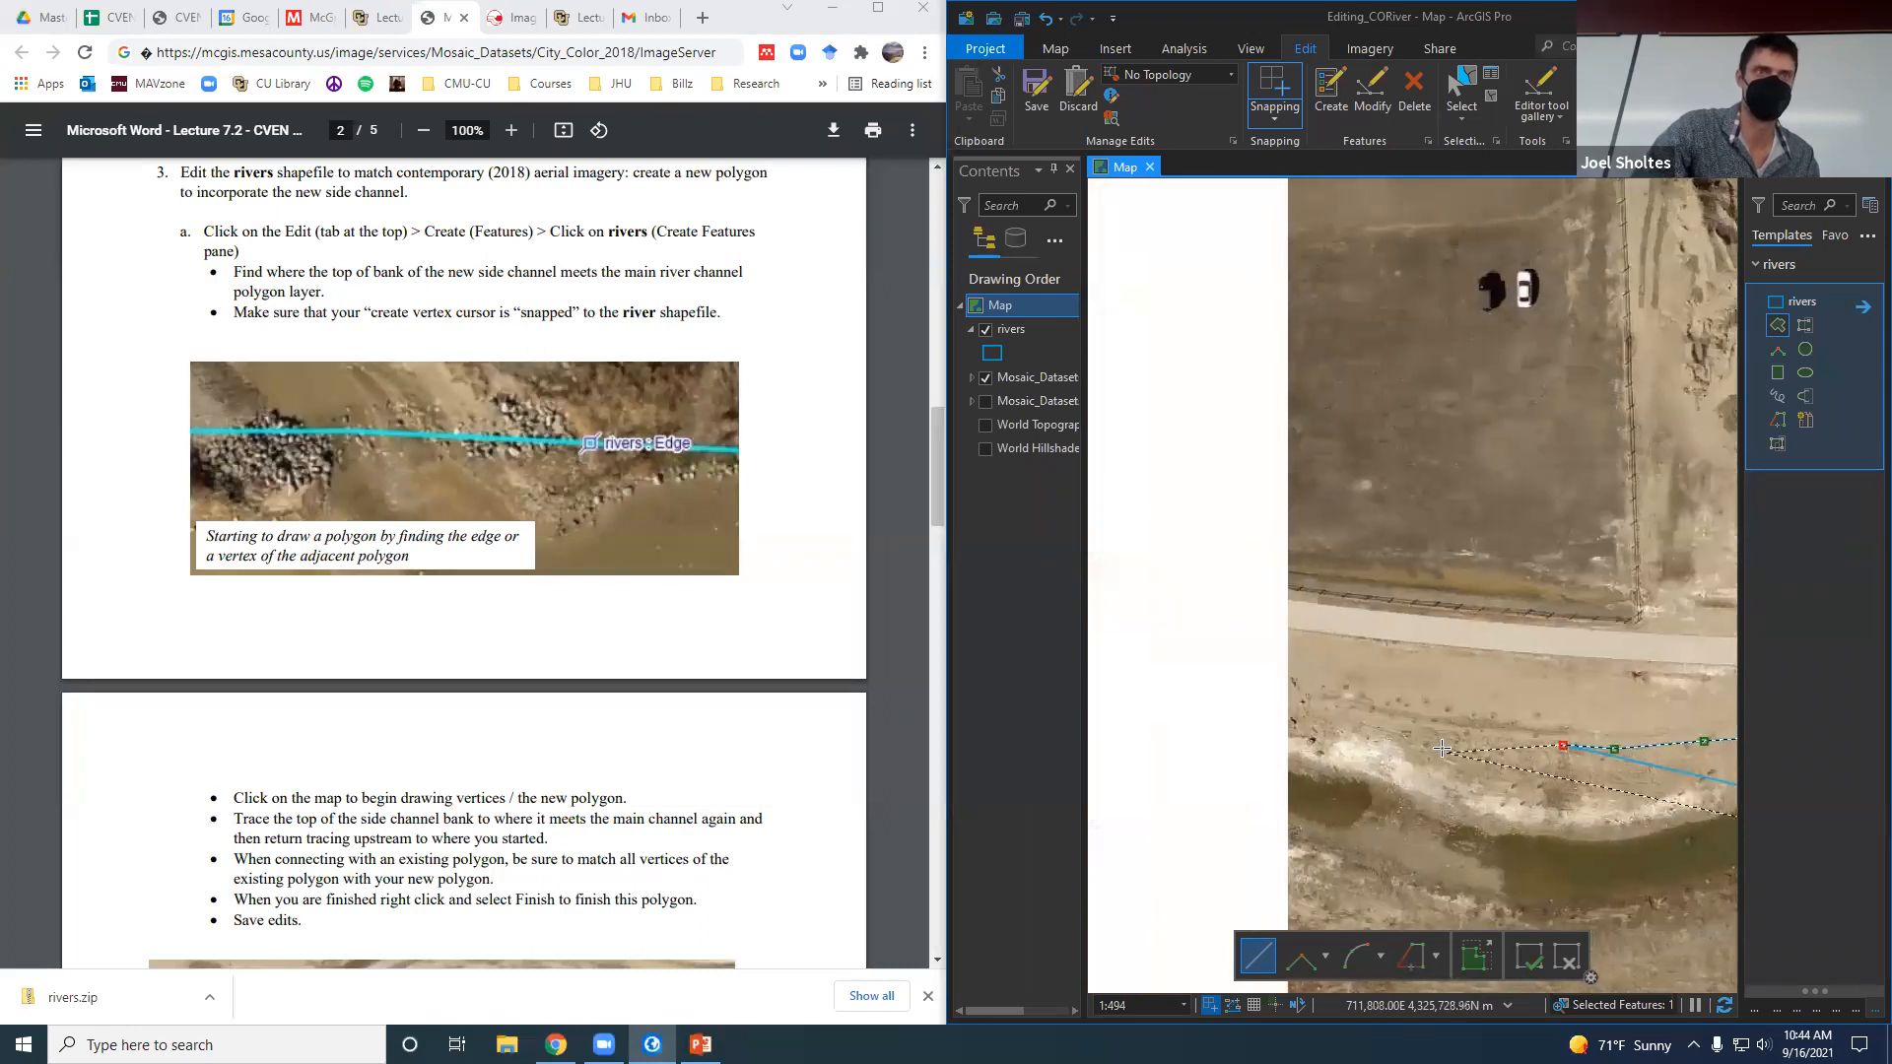
# Carry the outline around the outer bank of the channel's western bend, turning it southwest.
pyautogui.click(1237, 699)
pyautogui.moveTo(1398, 754); pyautogui.dragTo(1610, 754)
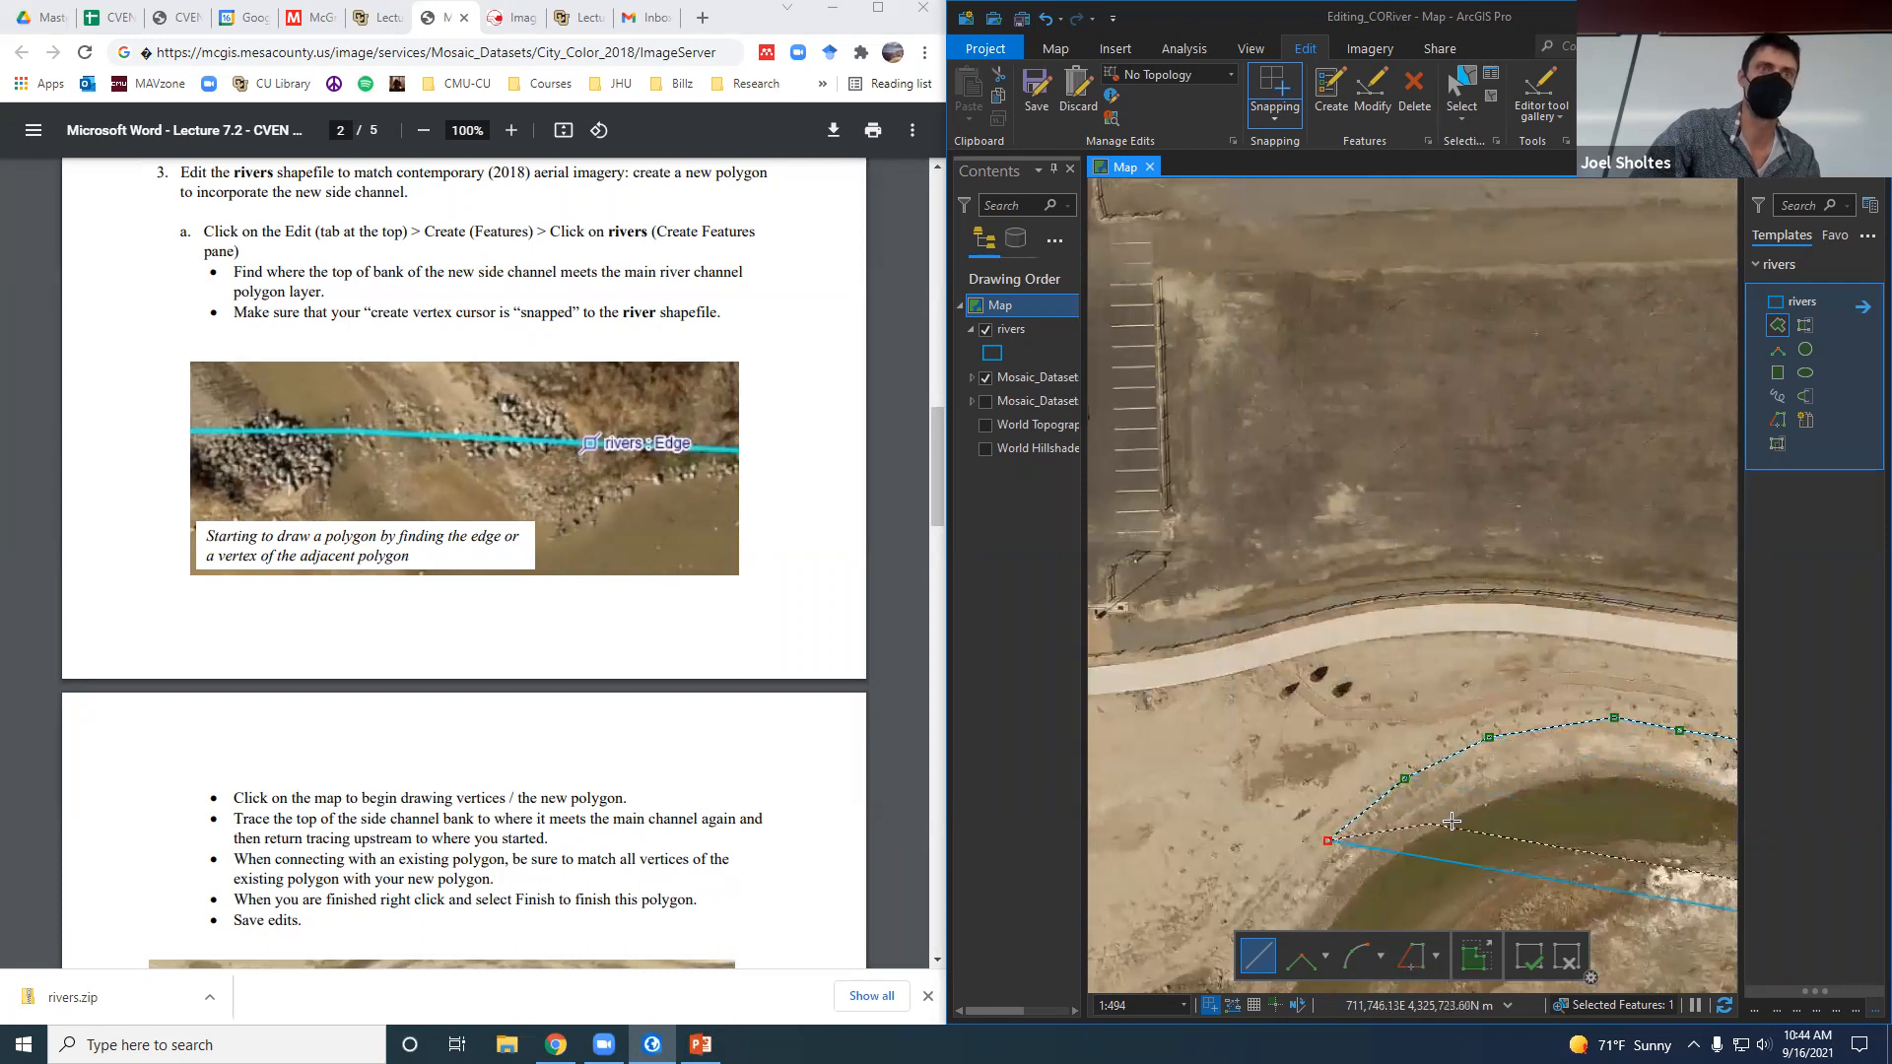
pyautogui.scroll(2, 1328, 839)
pyautogui.click(1424, 778)
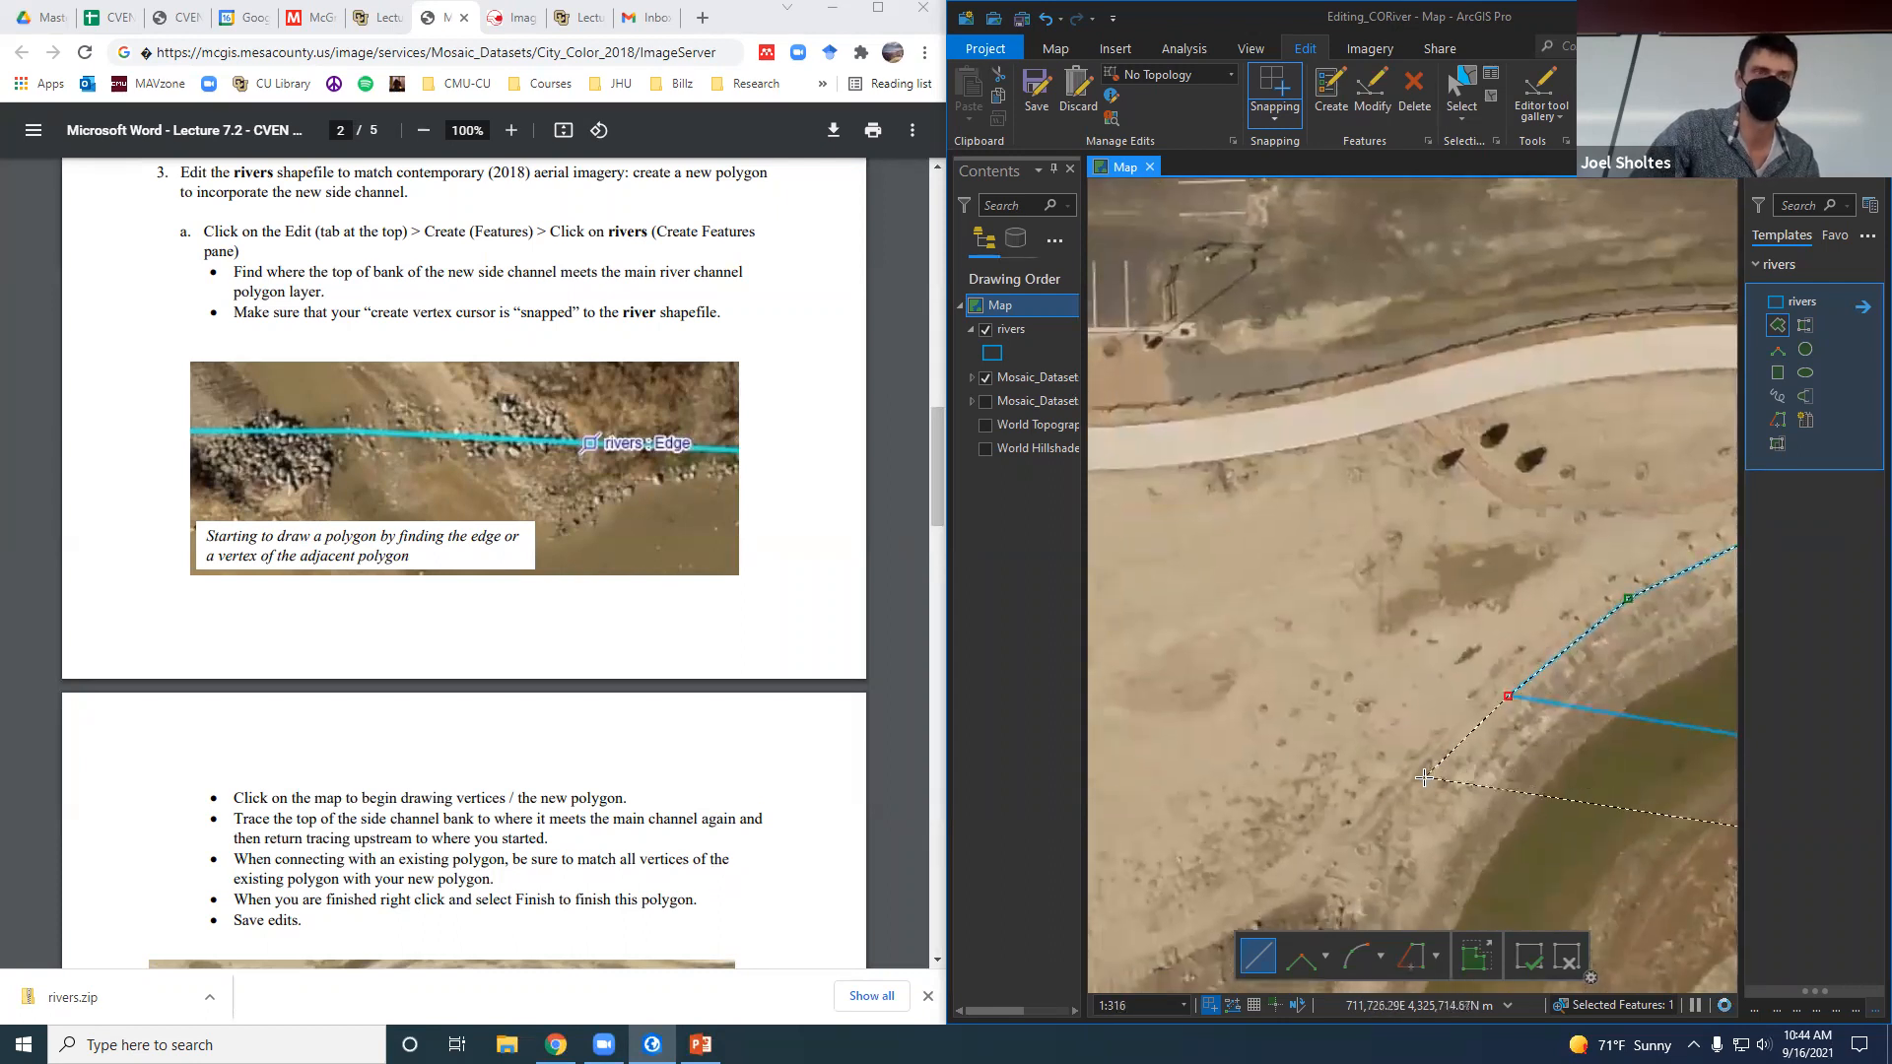
pyautogui.click(1370, 875)
pyautogui.moveTo(1470, 795); pyautogui.dragTo(1508, 326)
pyautogui.scroll(2, 1502, 340)
pyautogui.scroll(-2, 1420, 407)
pyautogui.scroll(-1, 1420, 407)
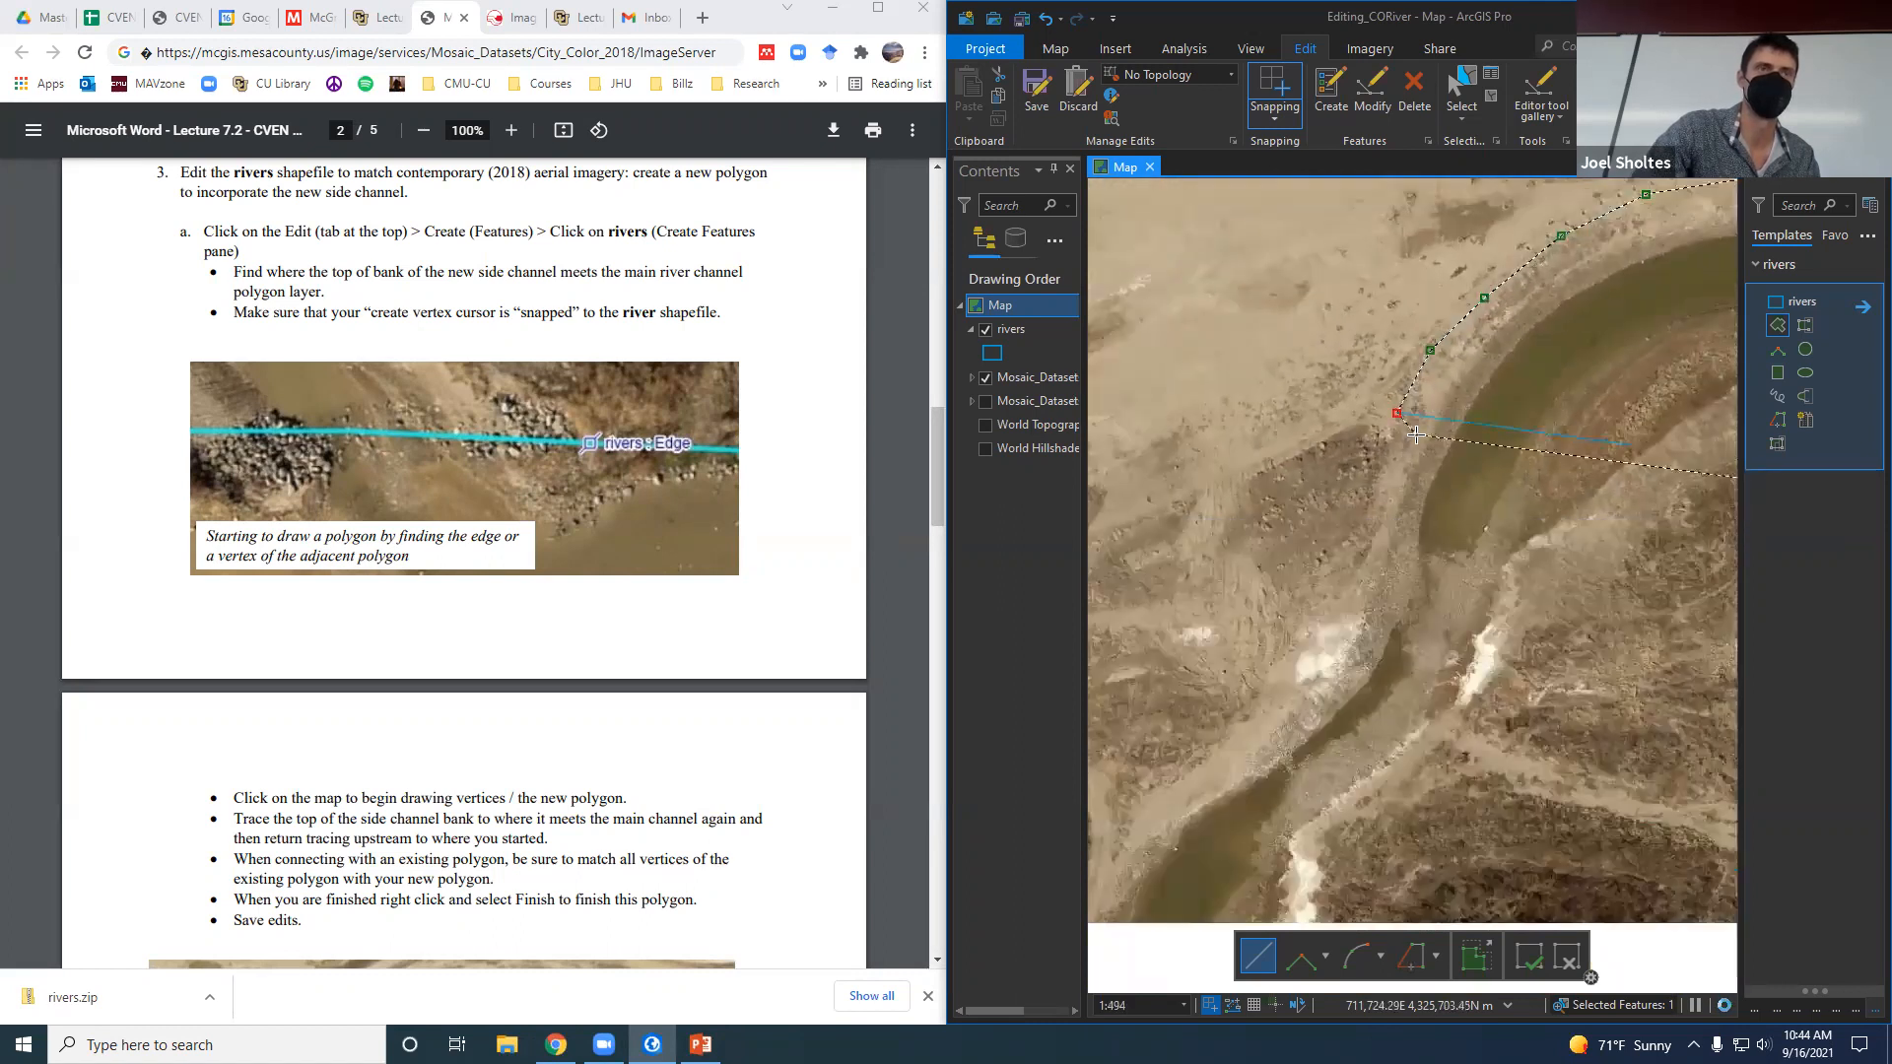
# Trace the west bank south and southwest from the bend, past the white bank patch at the narrow reach.
pyautogui.click(1380, 490)
pyautogui.click(1356, 585)
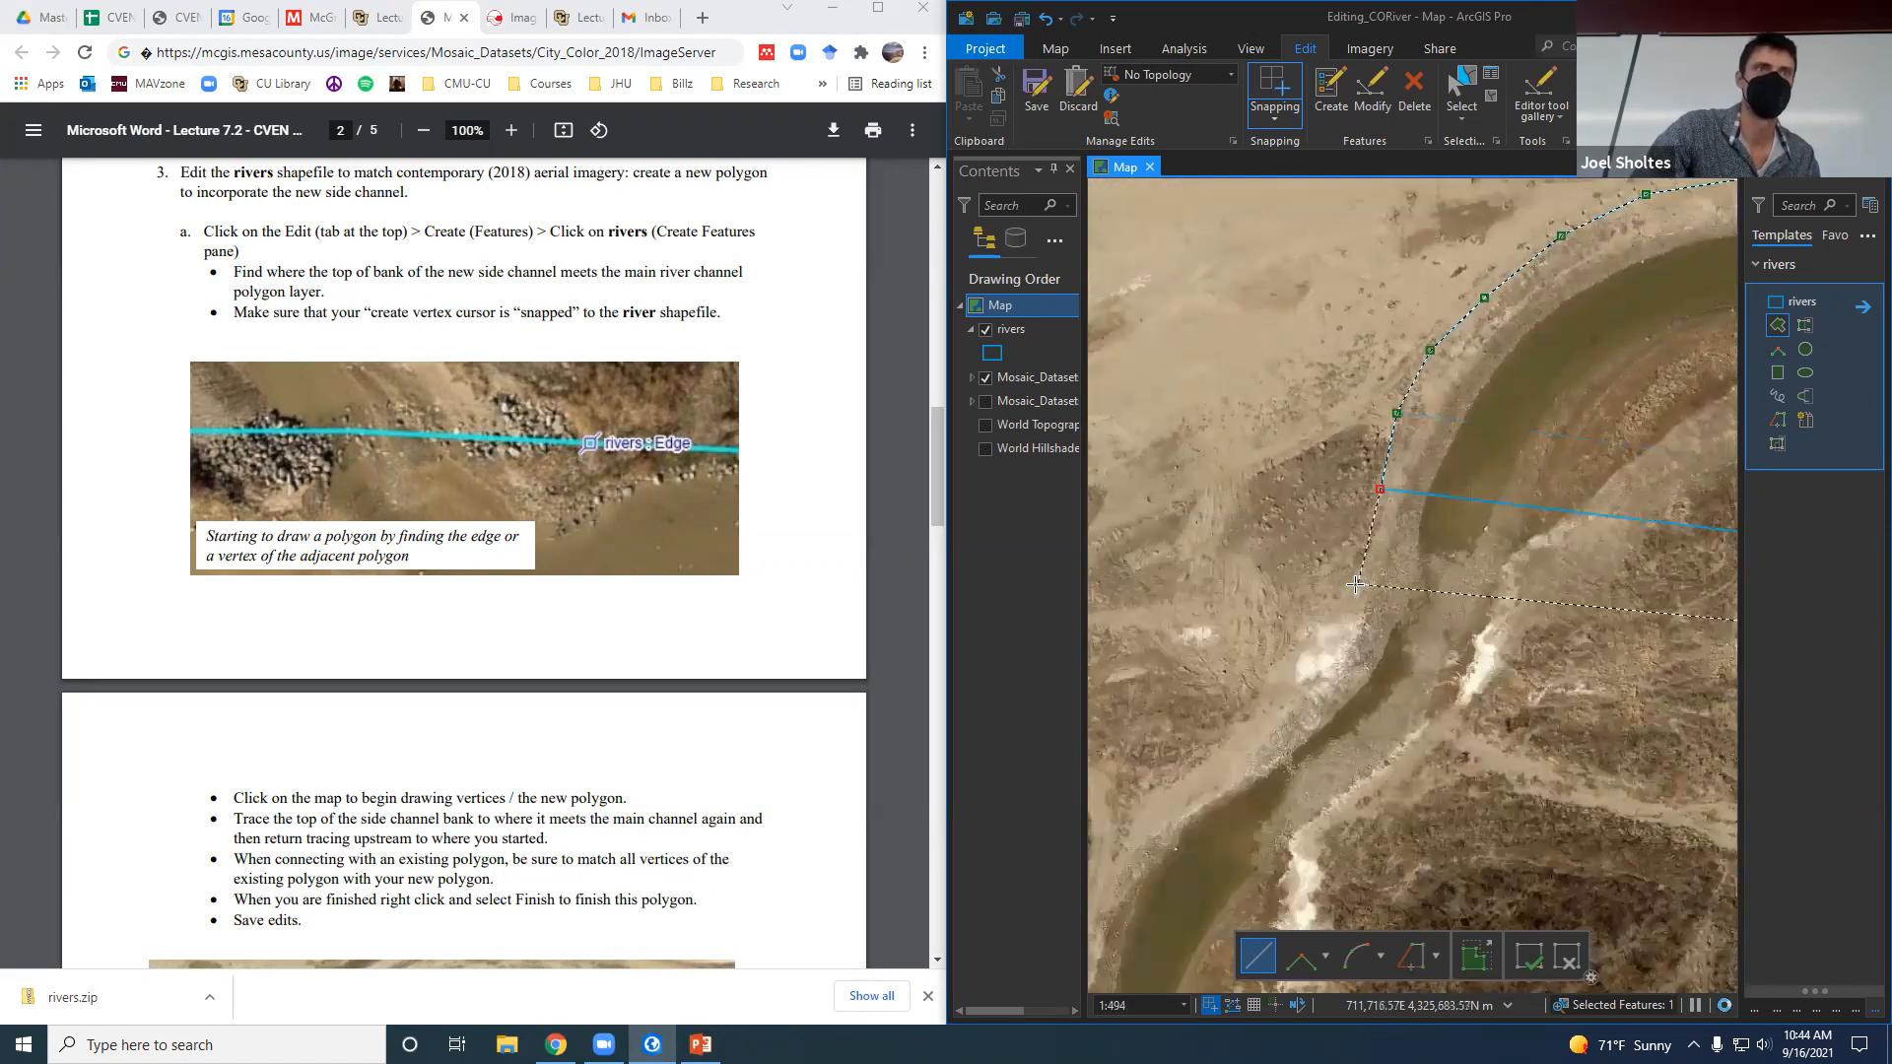
pyautogui.click(1327, 623)
pyautogui.click(1291, 654)
pyautogui.click(1247, 723)
pyautogui.click(1192, 767)
pyautogui.scroll(-1, 1369, 691)
# Continue the outline south down the west bank toward the rock line across the channel.
pyautogui.moveTo(1369, 691); pyautogui.dragTo(1465, 469)
pyautogui.click(1304, 571)
pyautogui.click(1281, 614)
pyautogui.click(1263, 693)
pyautogui.click(1265, 766)
pyautogui.click(1266, 804)
pyautogui.scroll(1, 1344, 703)
pyautogui.moveTo(1344, 703); pyautogui.dragTo(1416, 489)
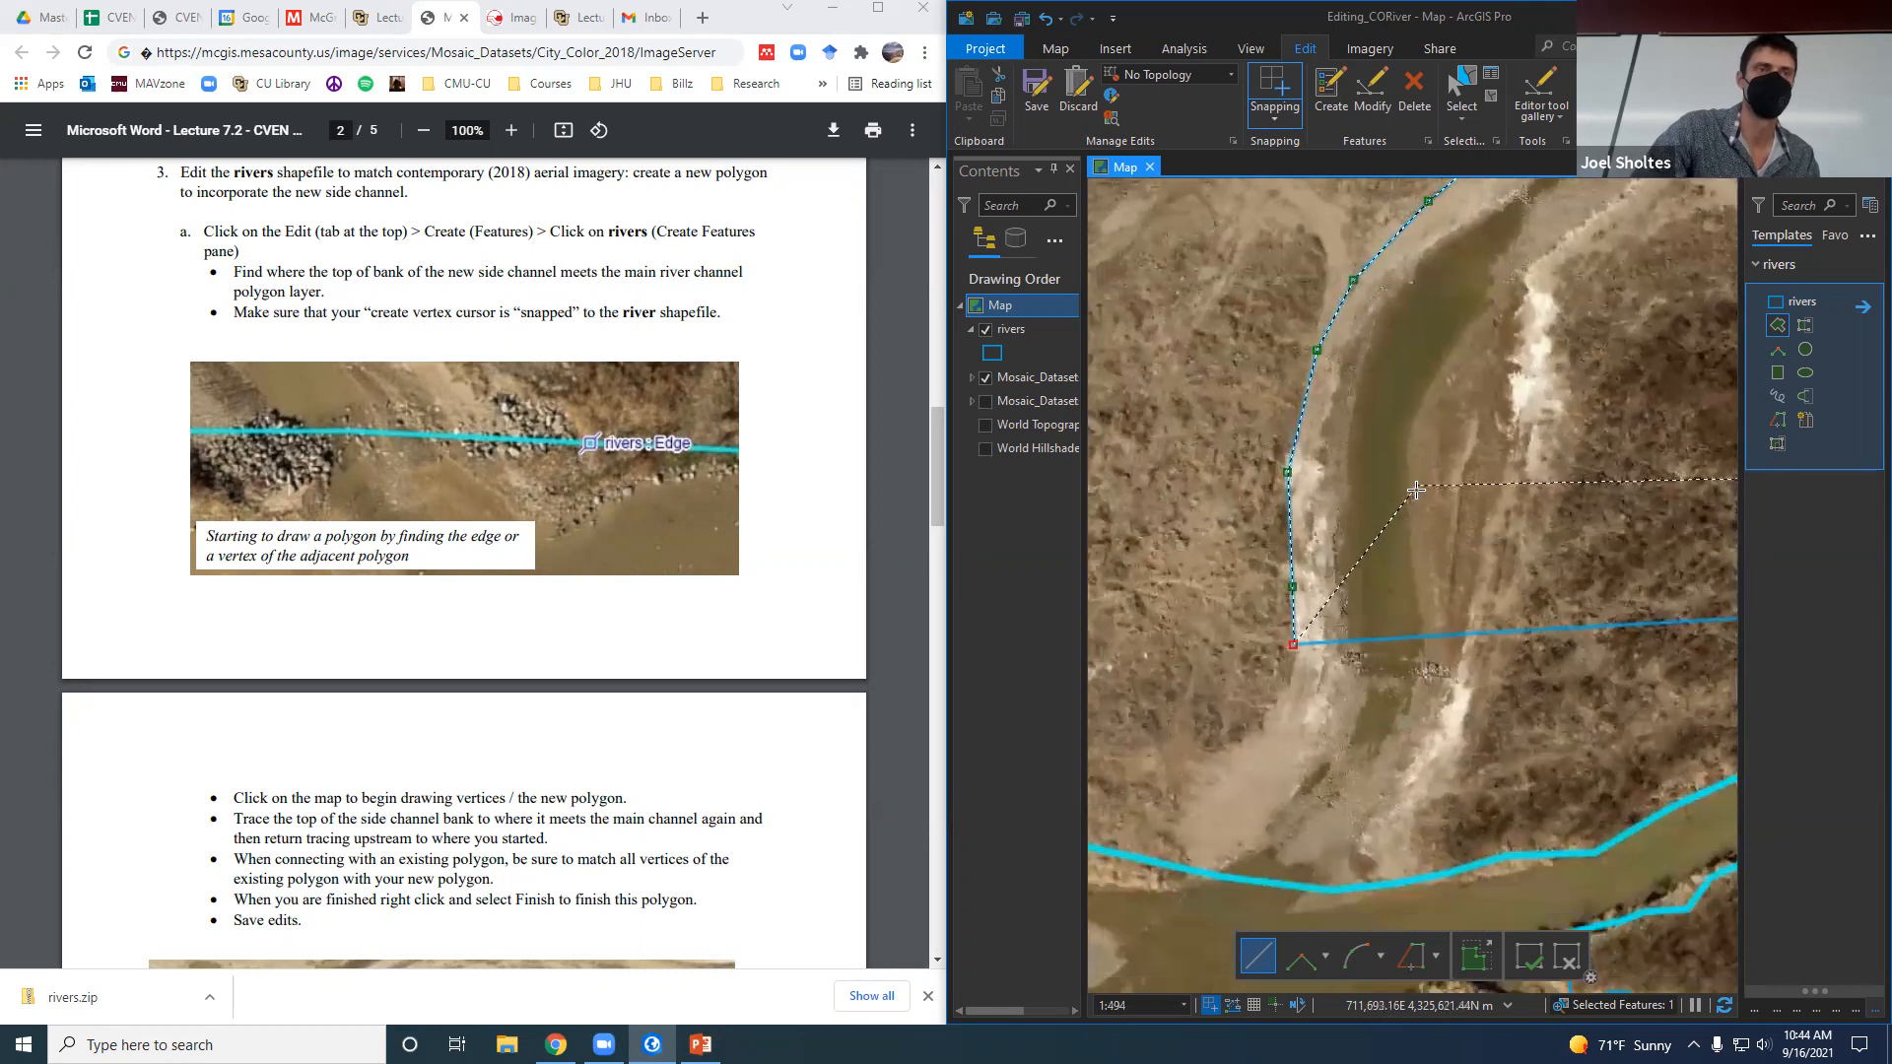
# Trace the west bank's flare southwest to the channel mouth and snap a vertex onto the main river polygon's edge.
pyautogui.click(1288, 682)
pyautogui.click(1224, 752)
pyautogui.click(1180, 816)
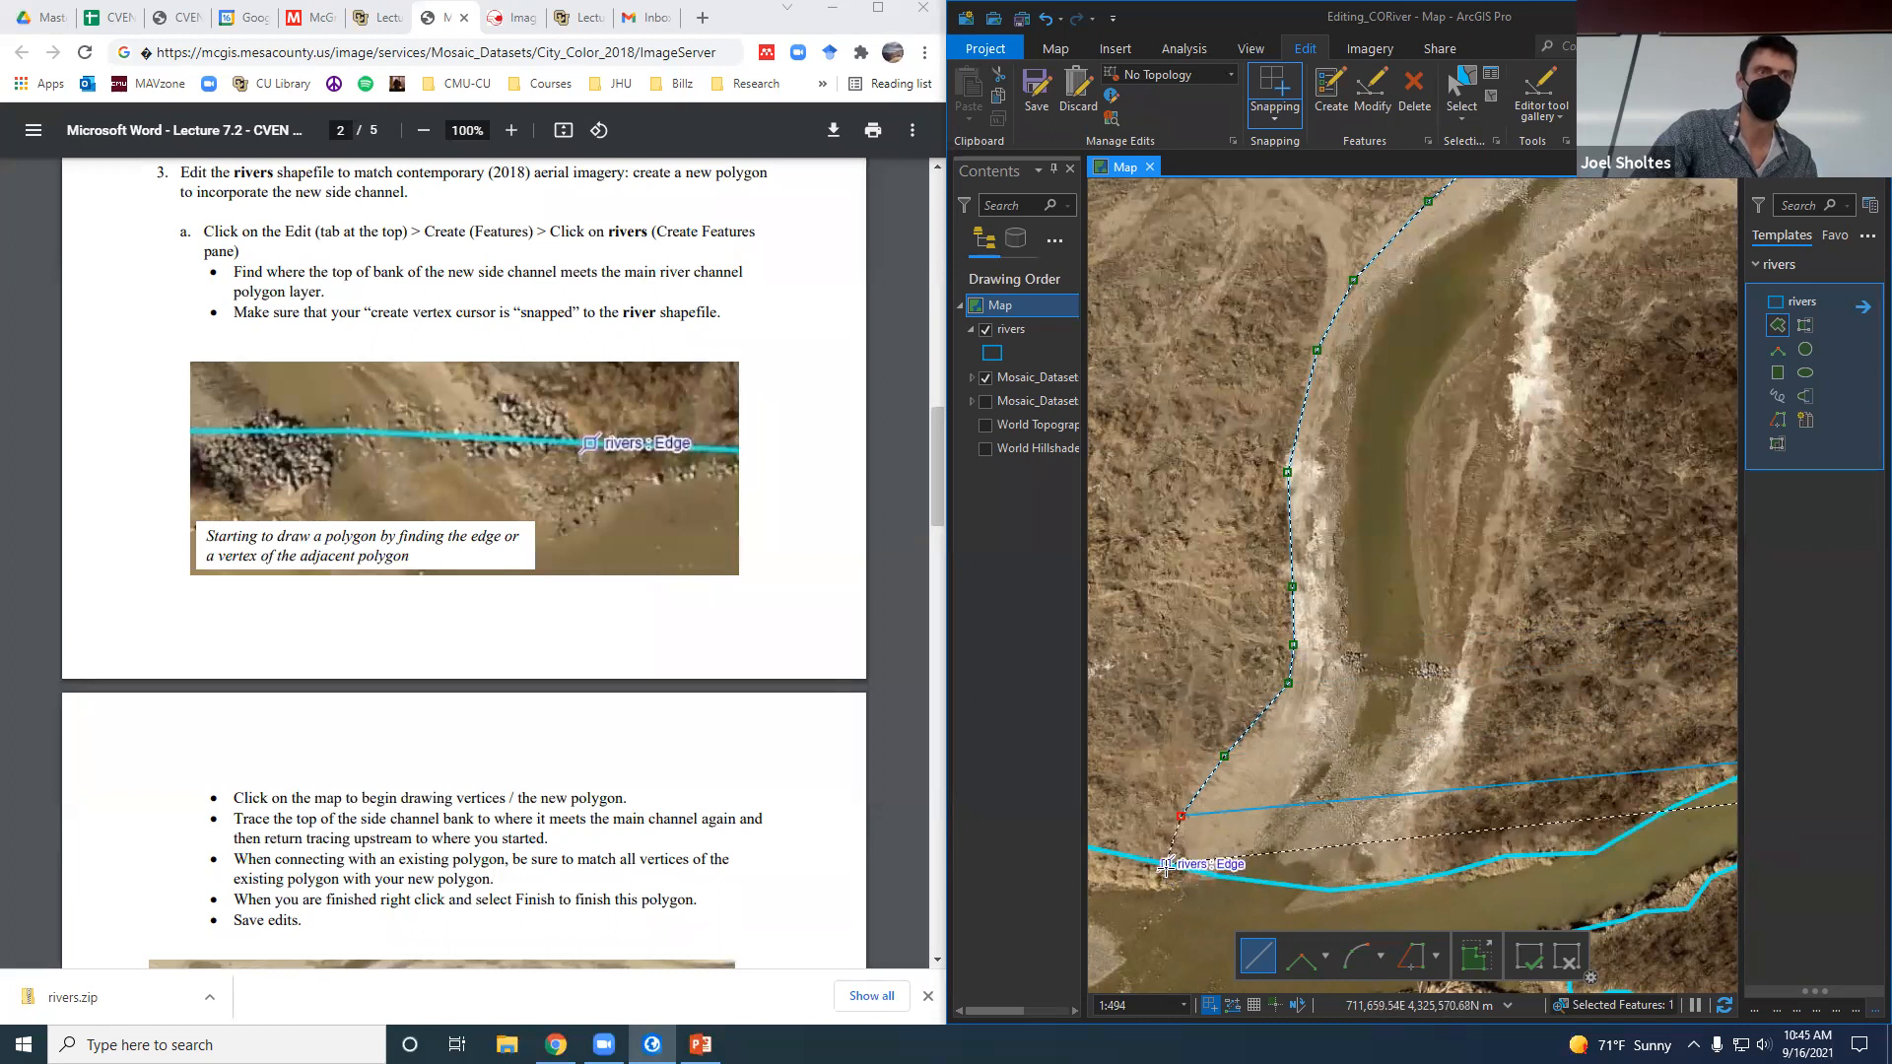
pyautogui.click(1175, 867)
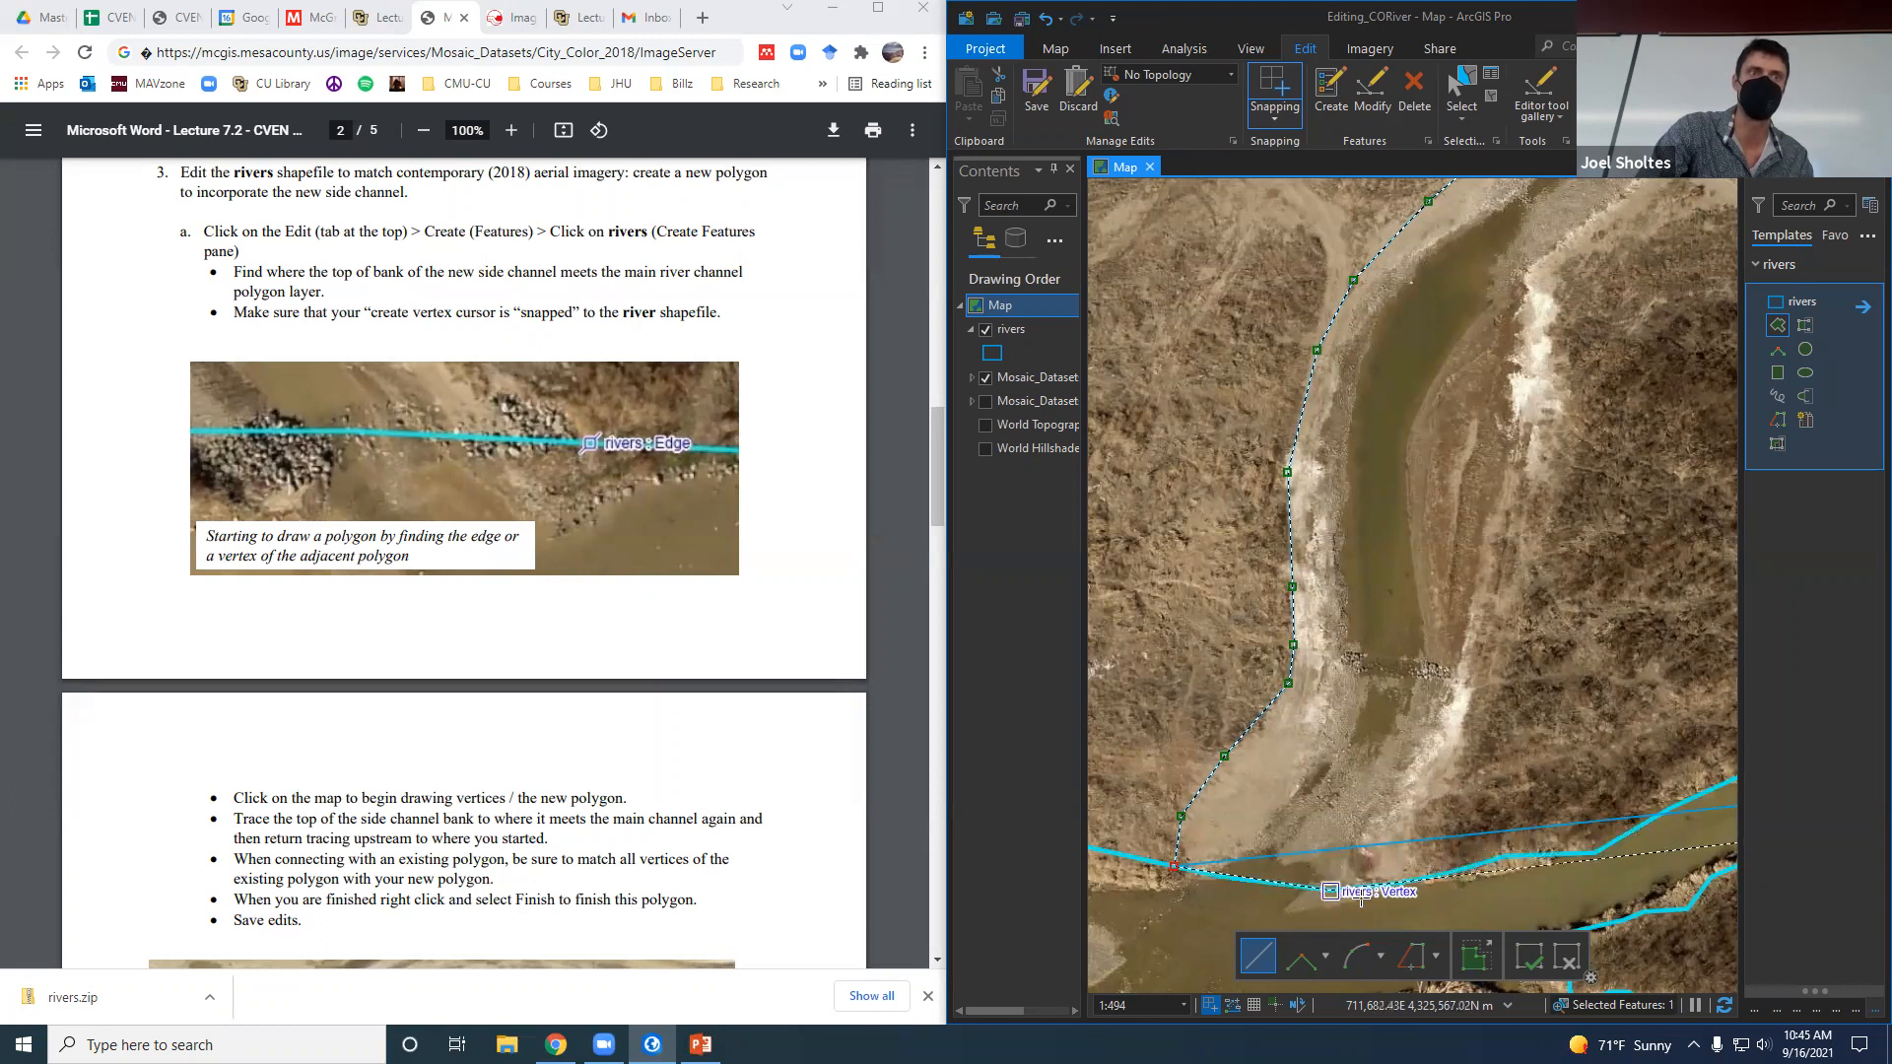
# Match the main river polygon's vertices eastward across the channel mouth and place the first vertex on the east bank.
pyautogui.click(1222, 877)
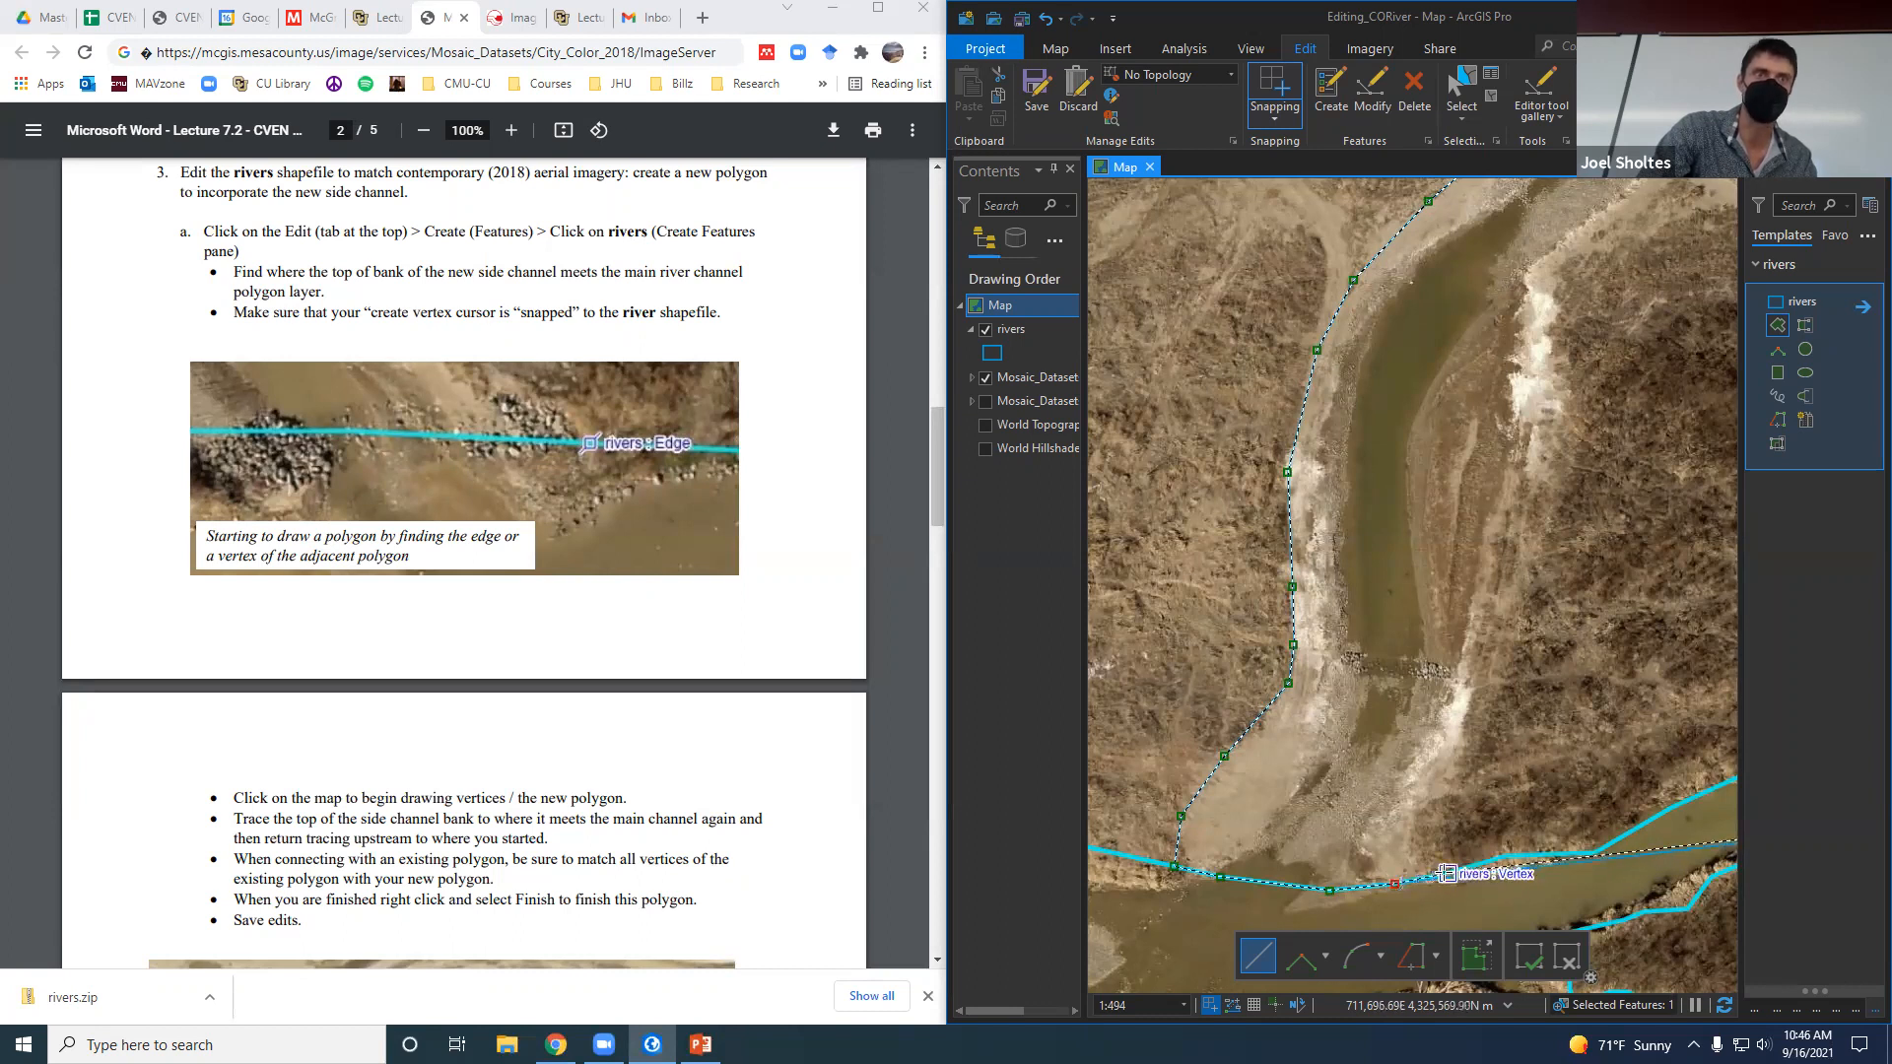
pyautogui.click(1459, 864)
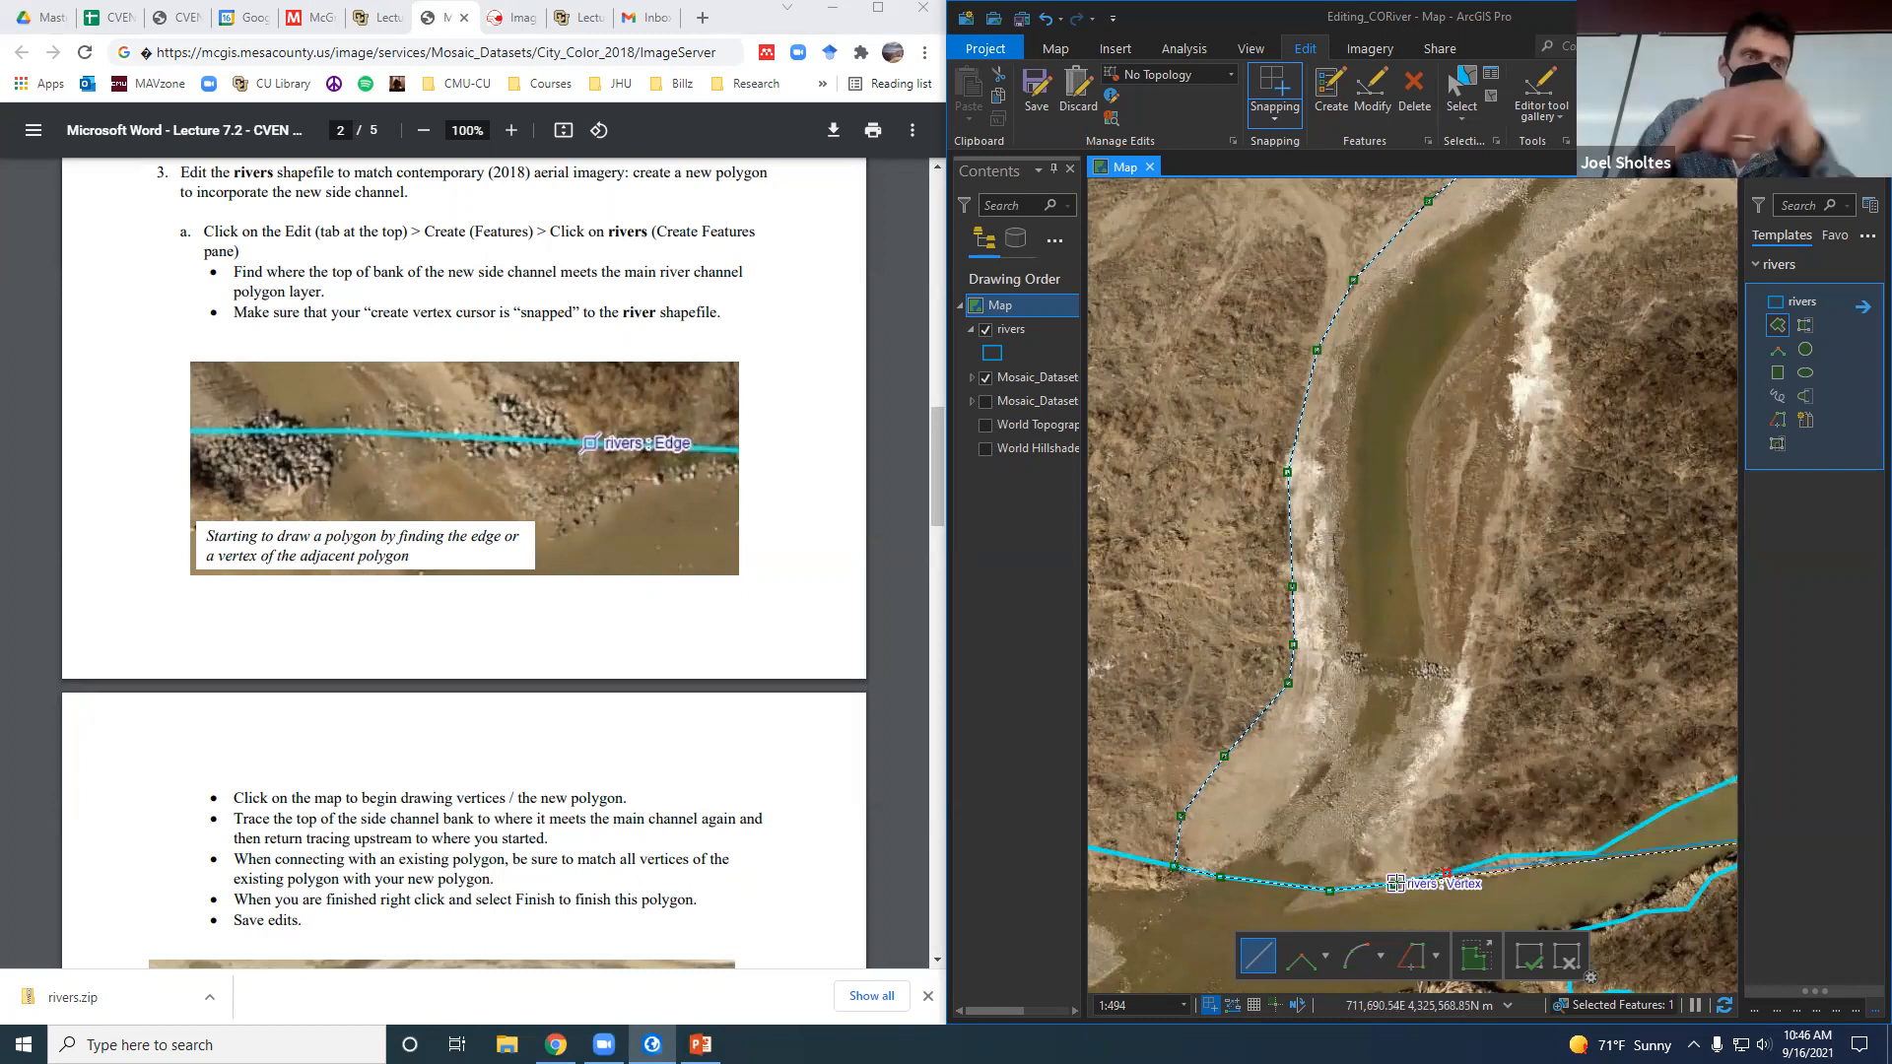
pyautogui.click(1303, 892)
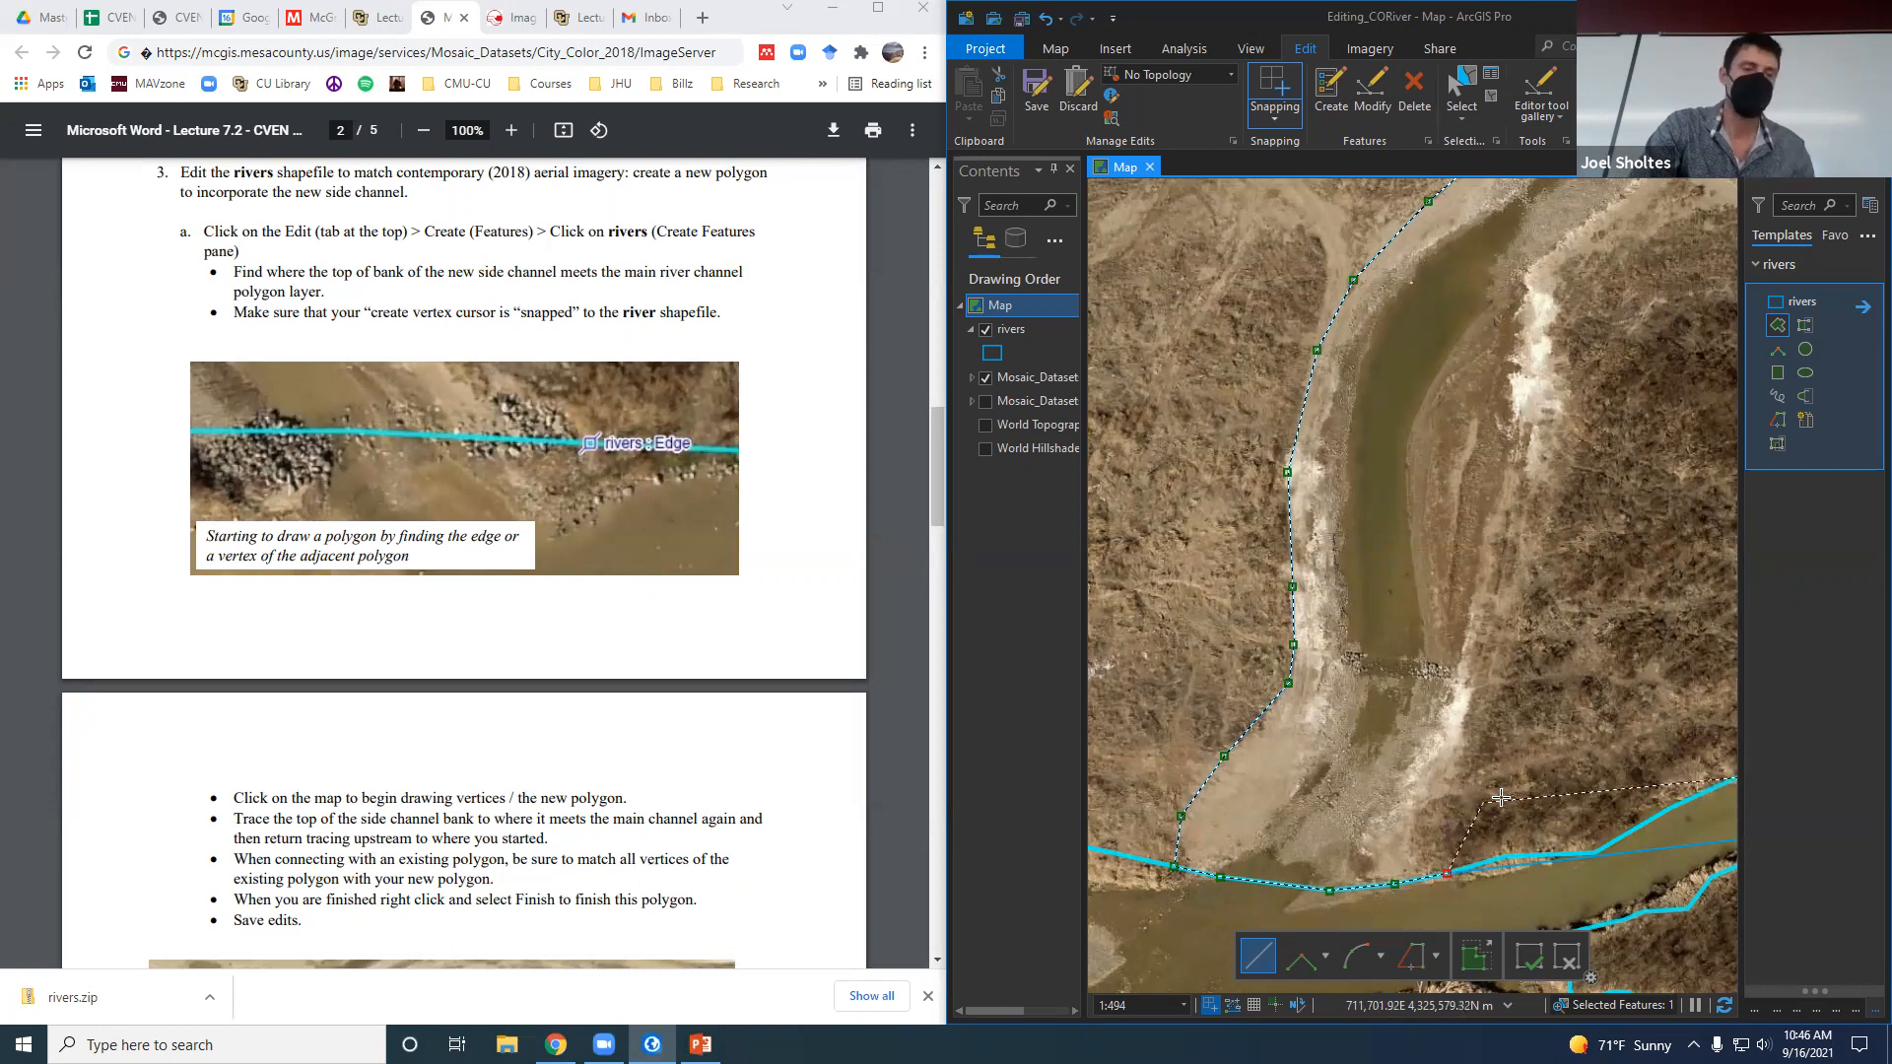
pyautogui.click(1461, 800)
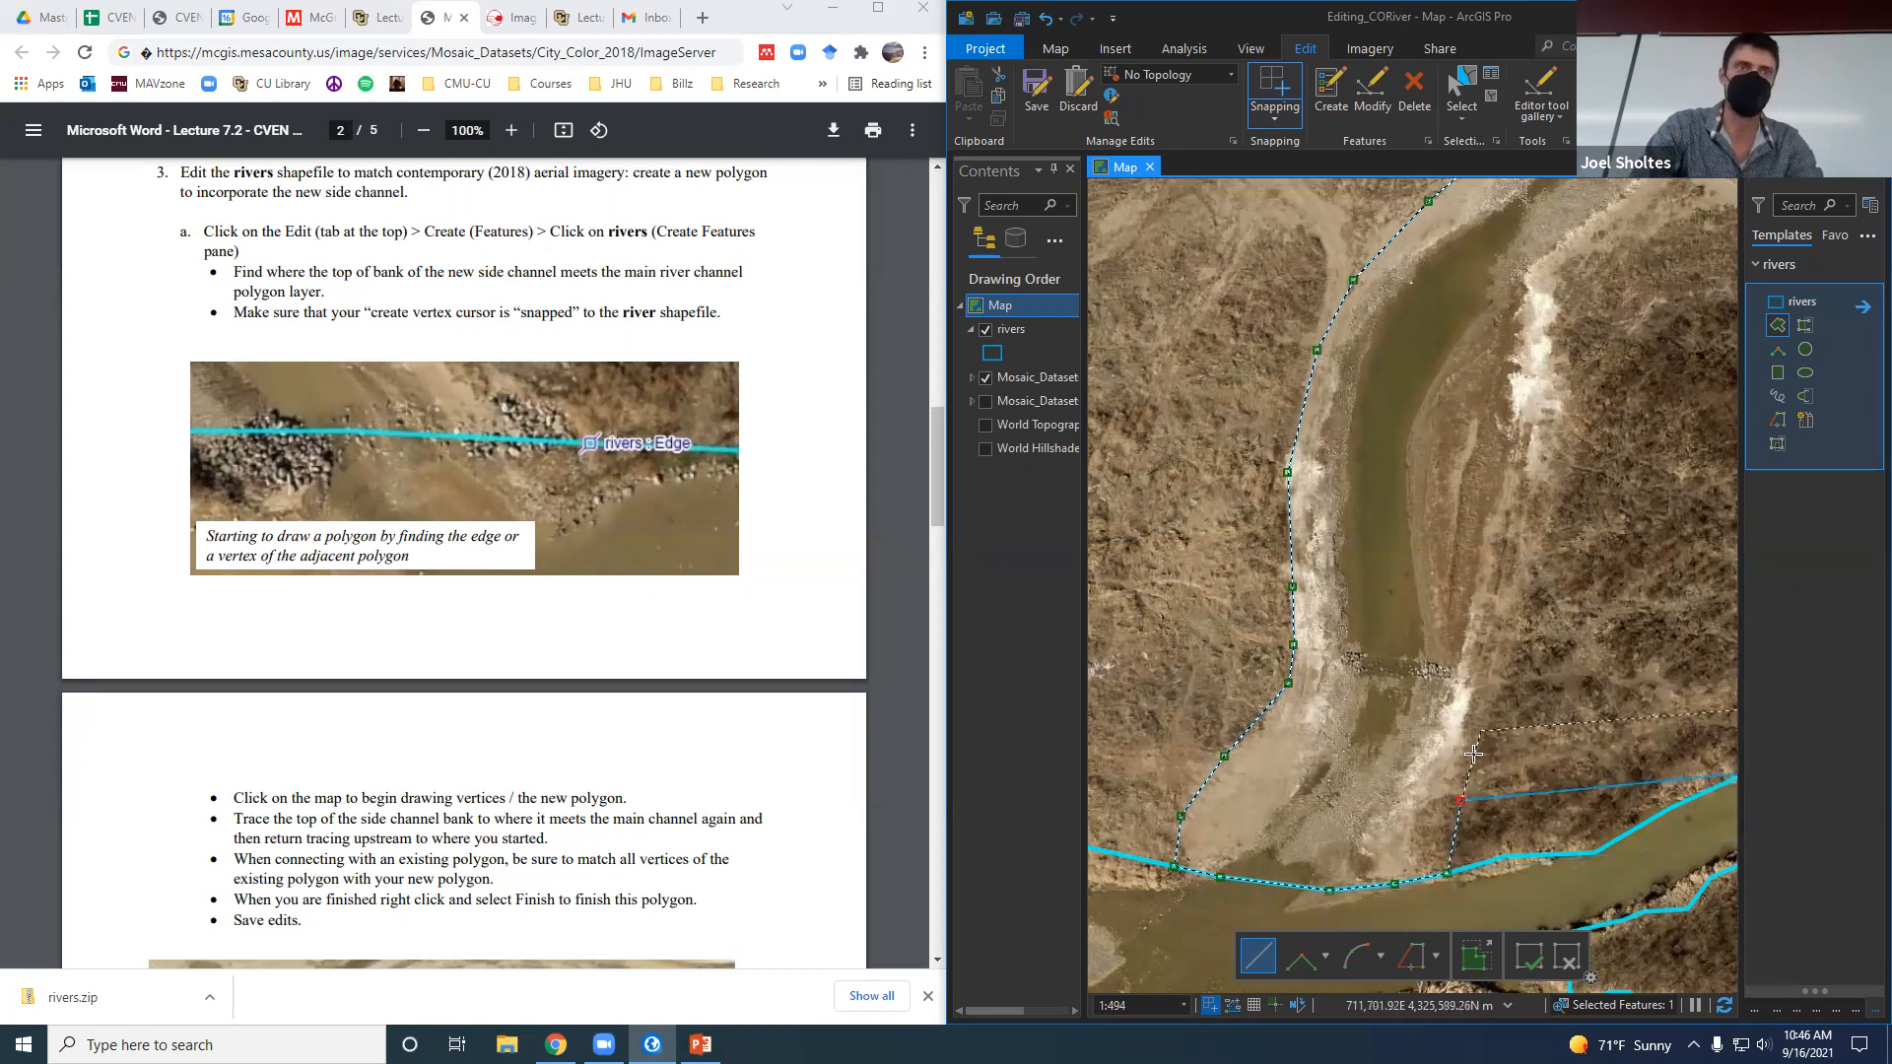
# Place a vertex in the brush east of the channel mouth and delete it from the sketch.
pyautogui.click(1586, 746)
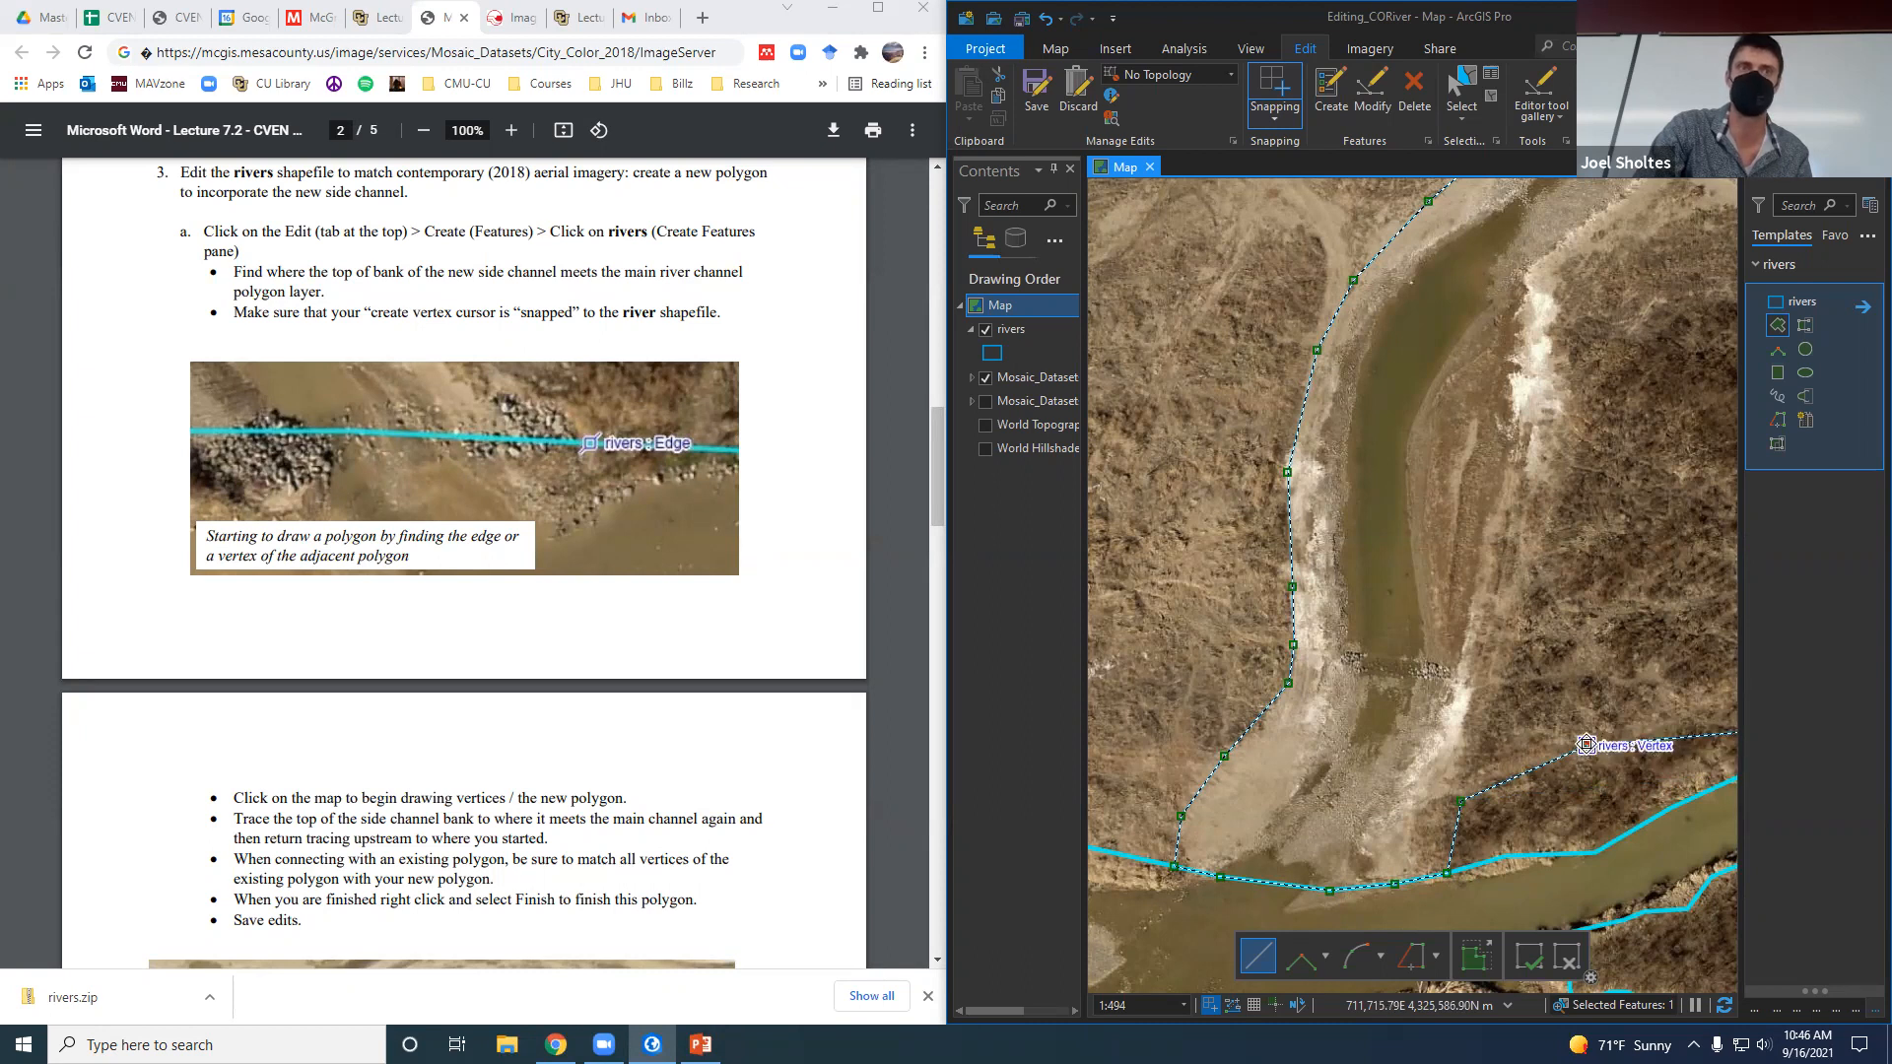
pyautogui.rightClick(1586, 745)
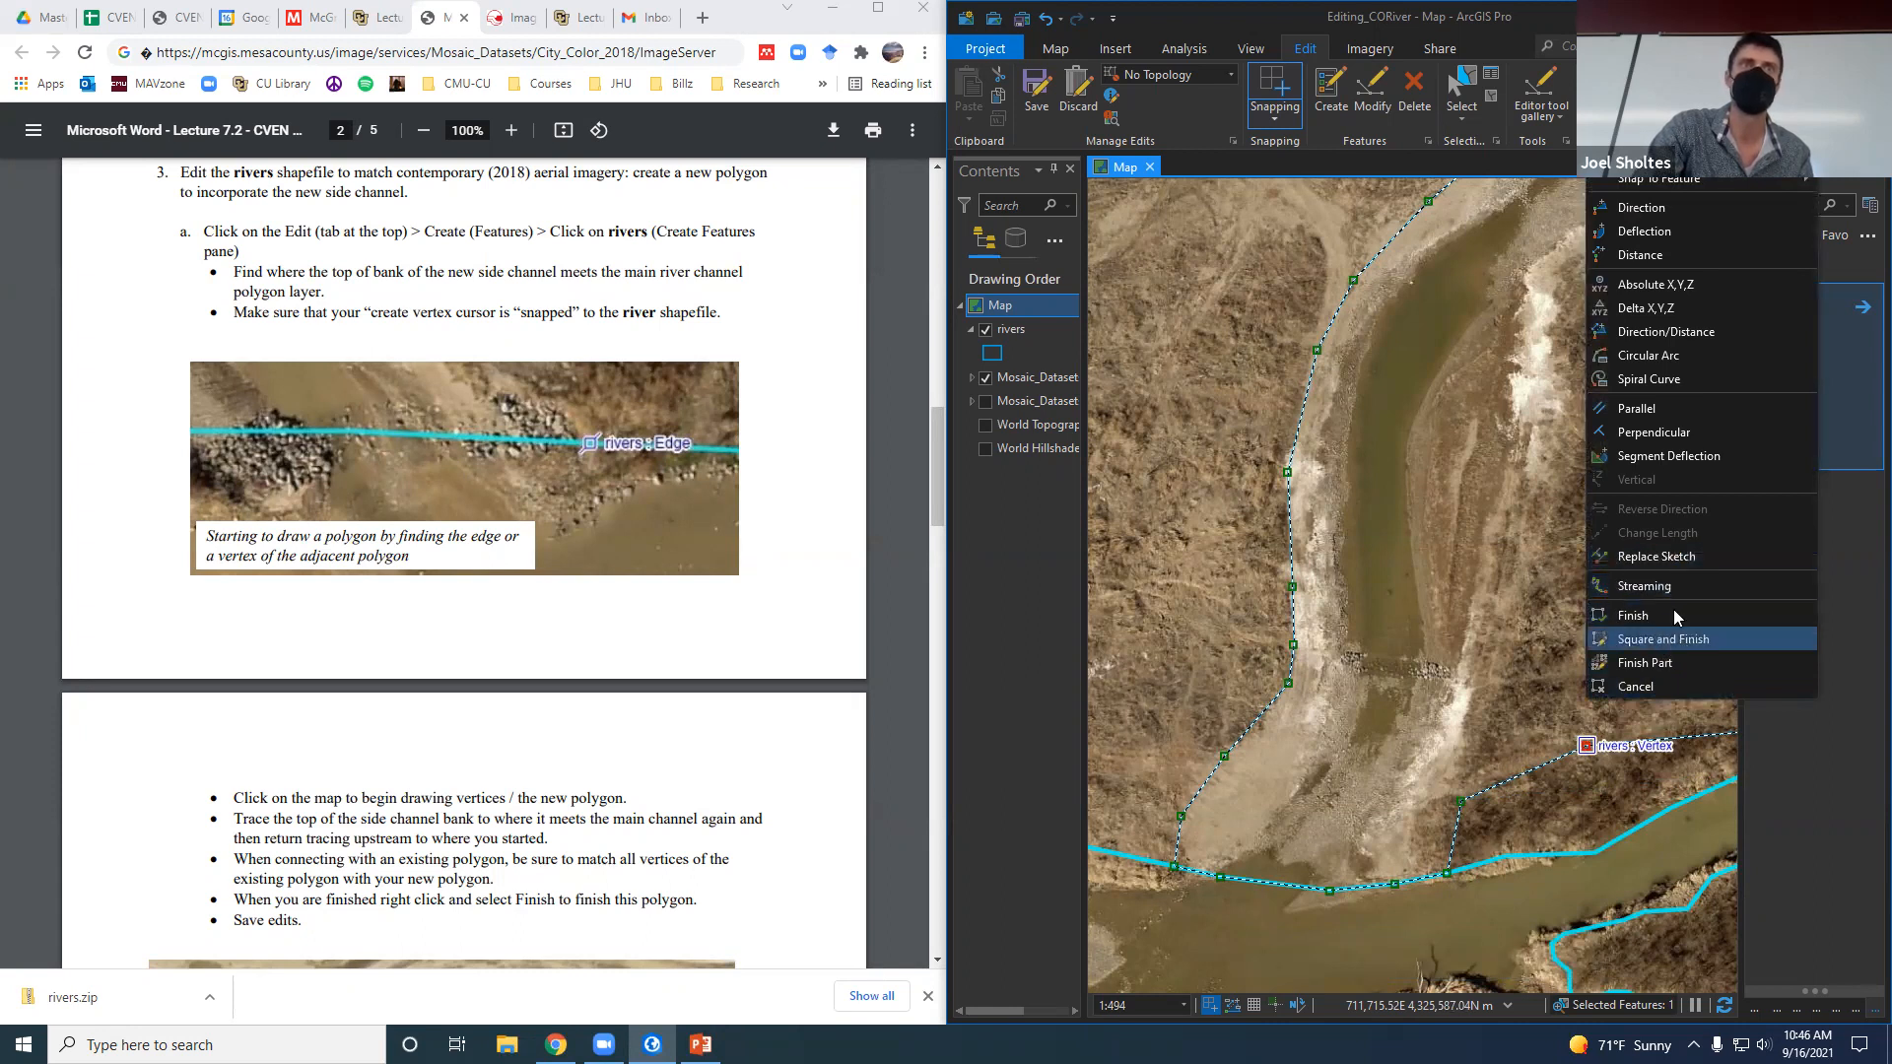
pyautogui.click(1585, 751)
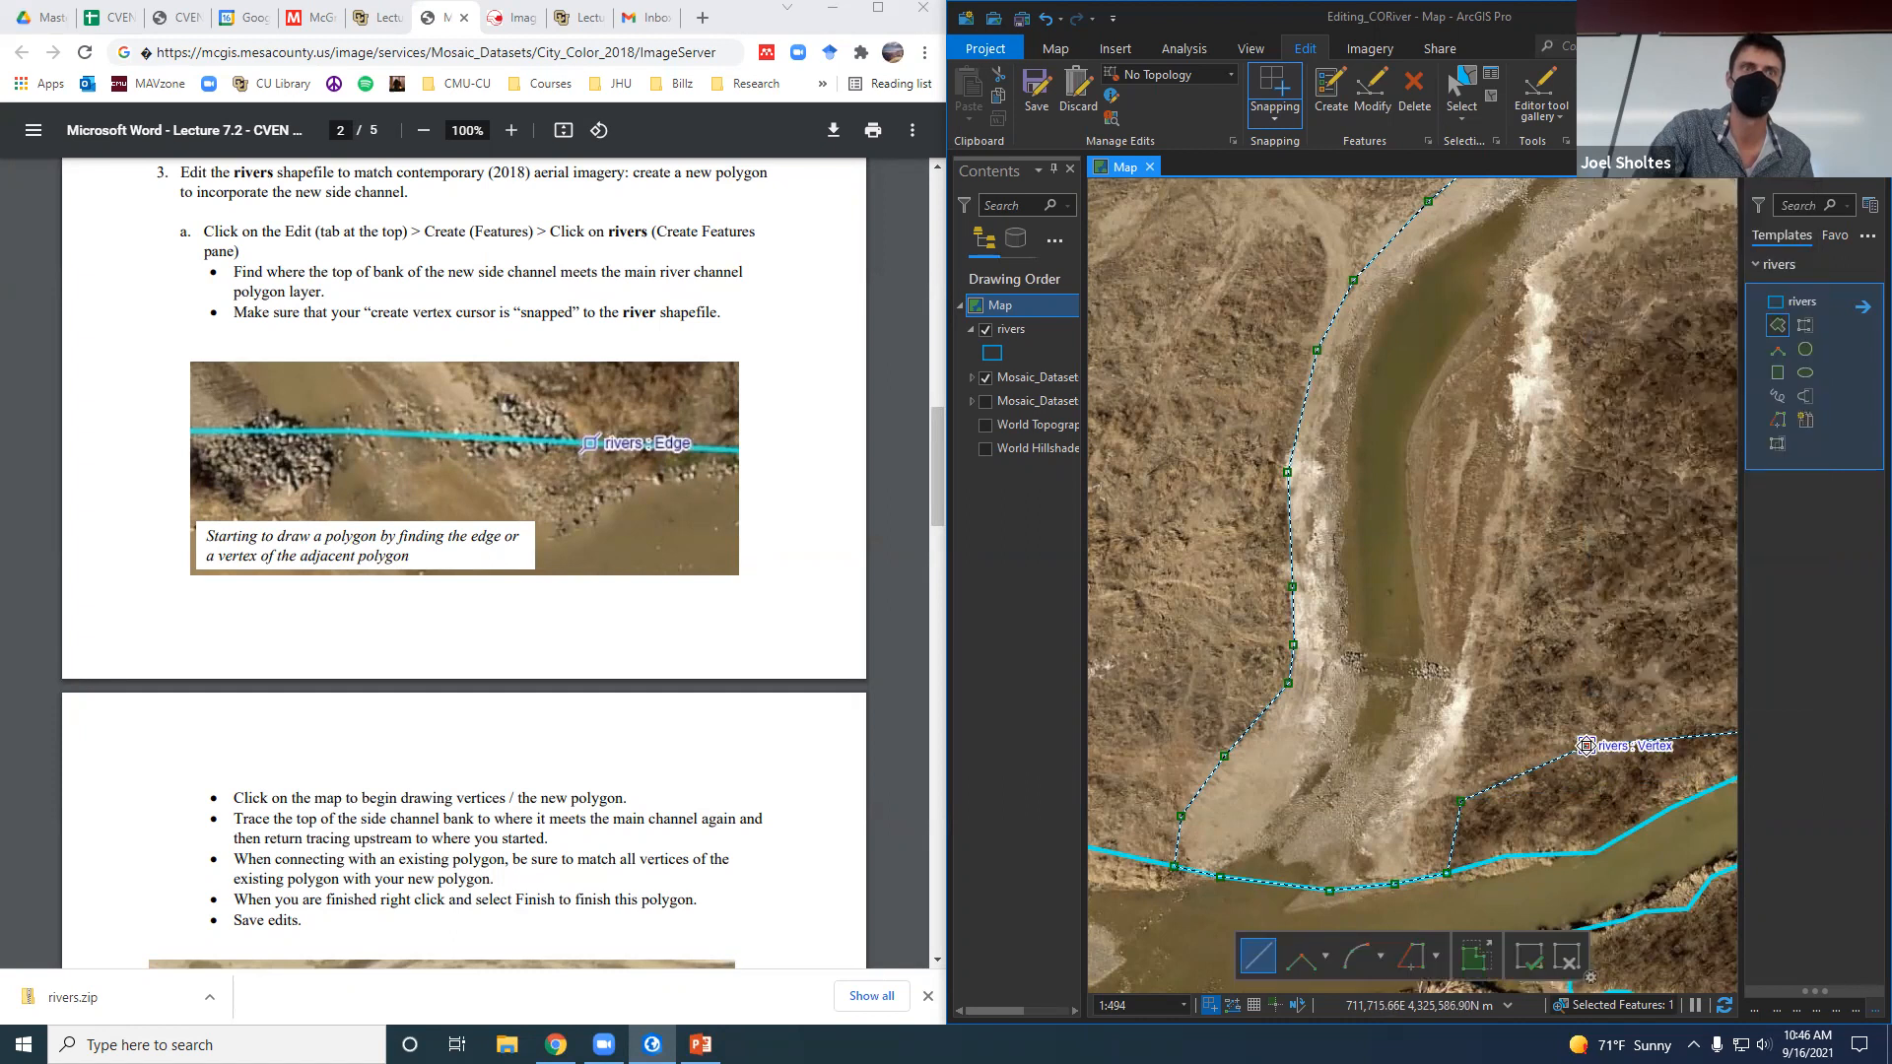
pyautogui.rightClick(1587, 746)
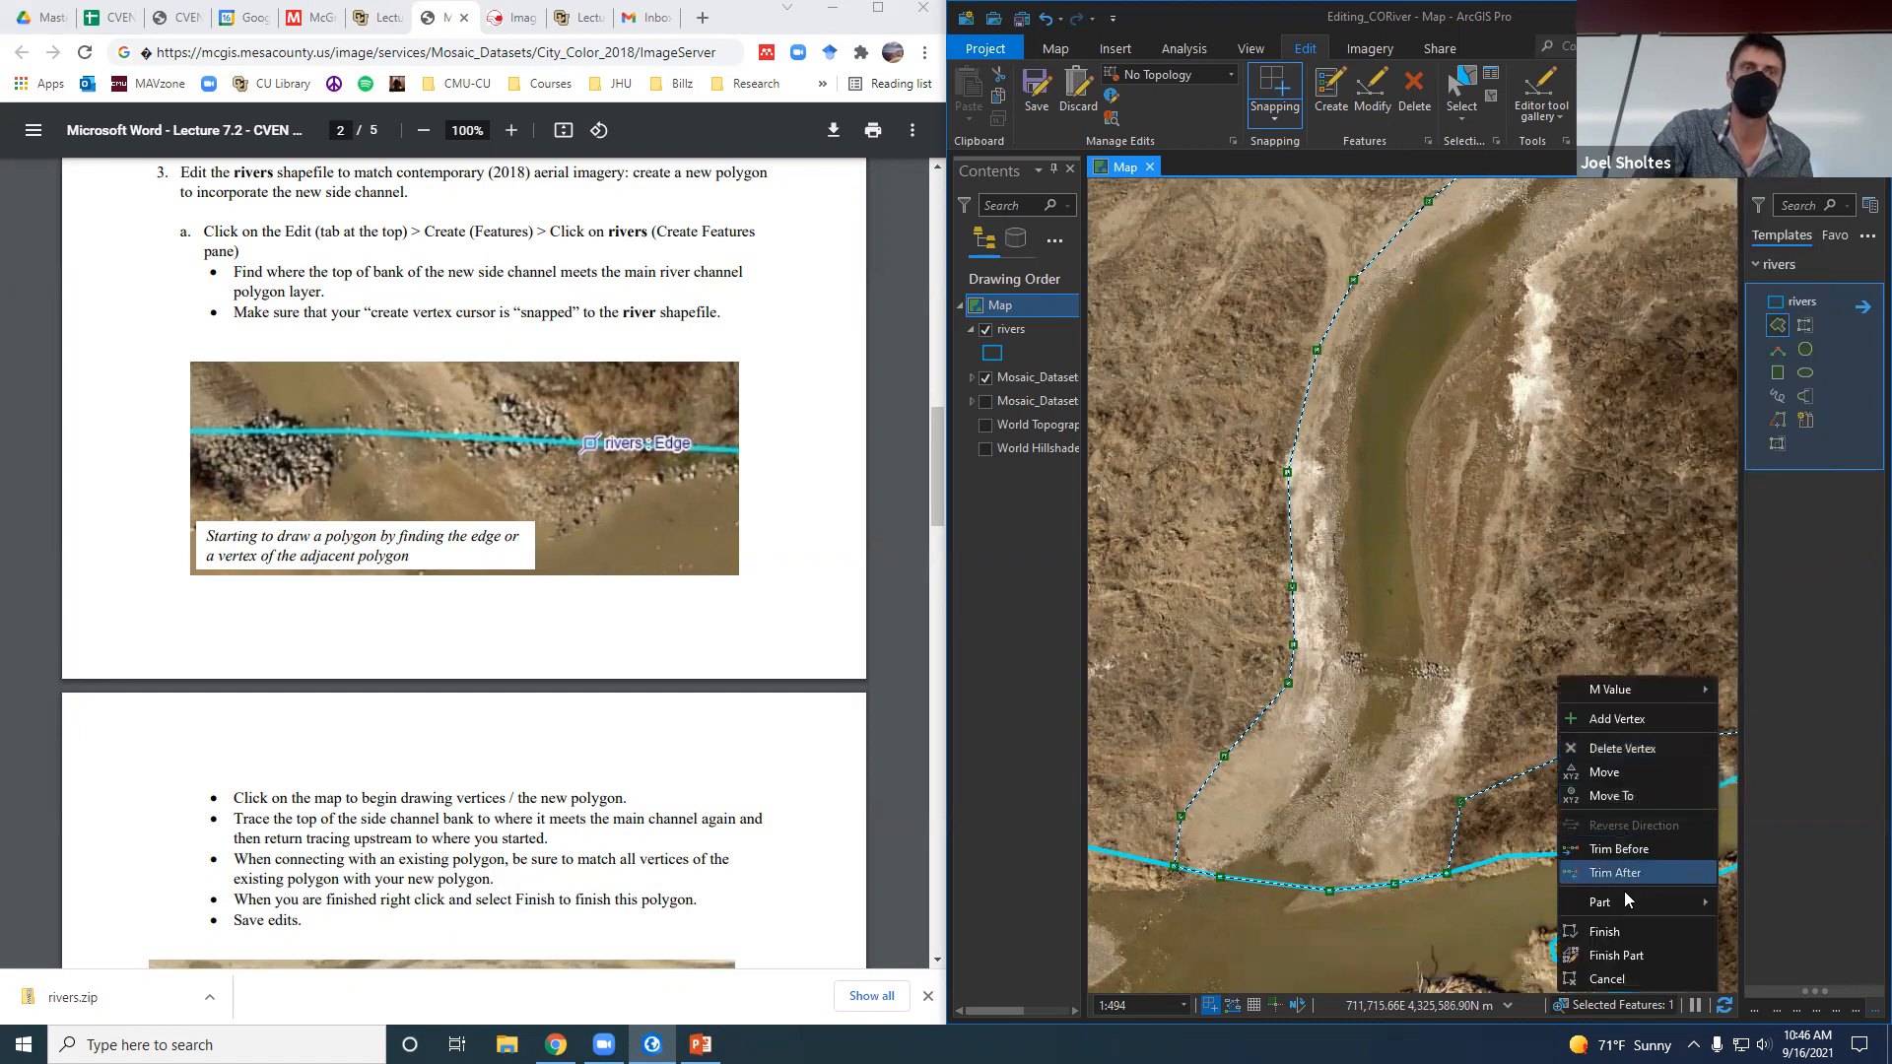
pyautogui.click(1632, 747)
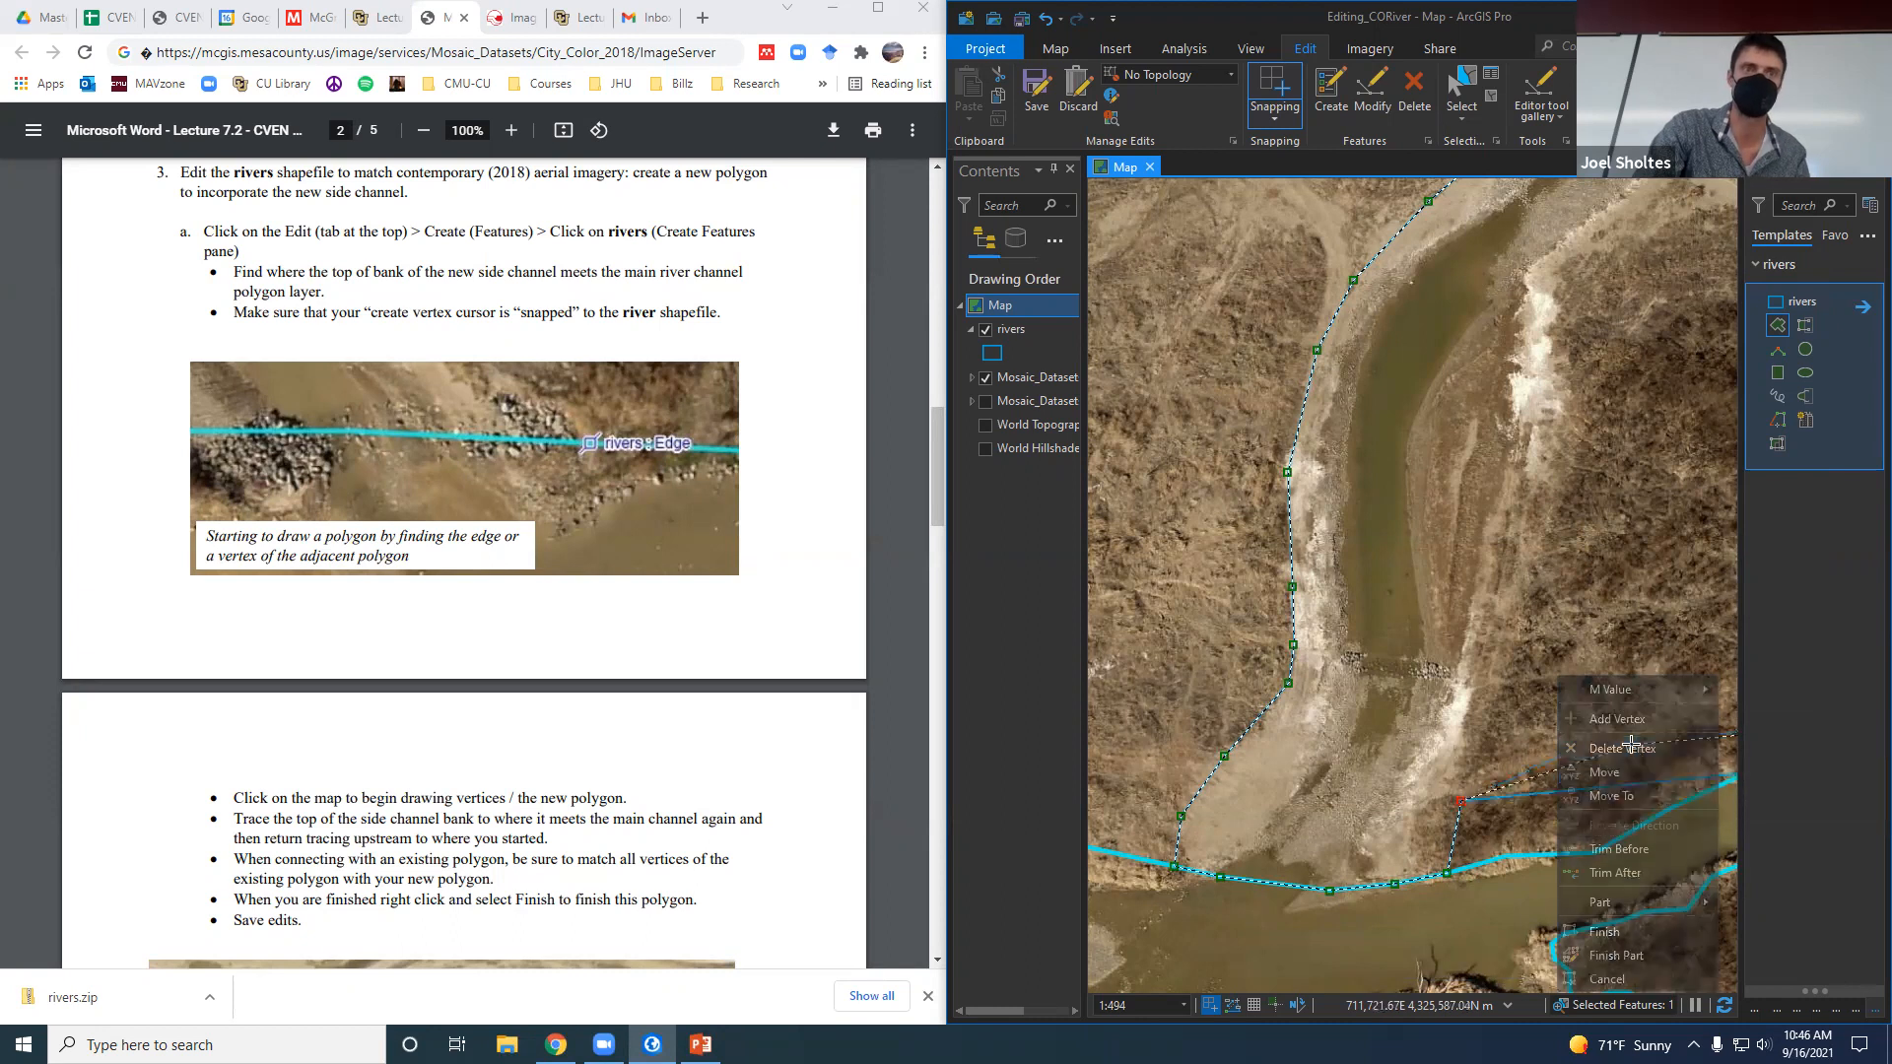
# Place a vertex on the east bank near the rock line and delete it from the sketch.
pyautogui.click(1487, 710)
pyautogui.rightClick(1487, 711)
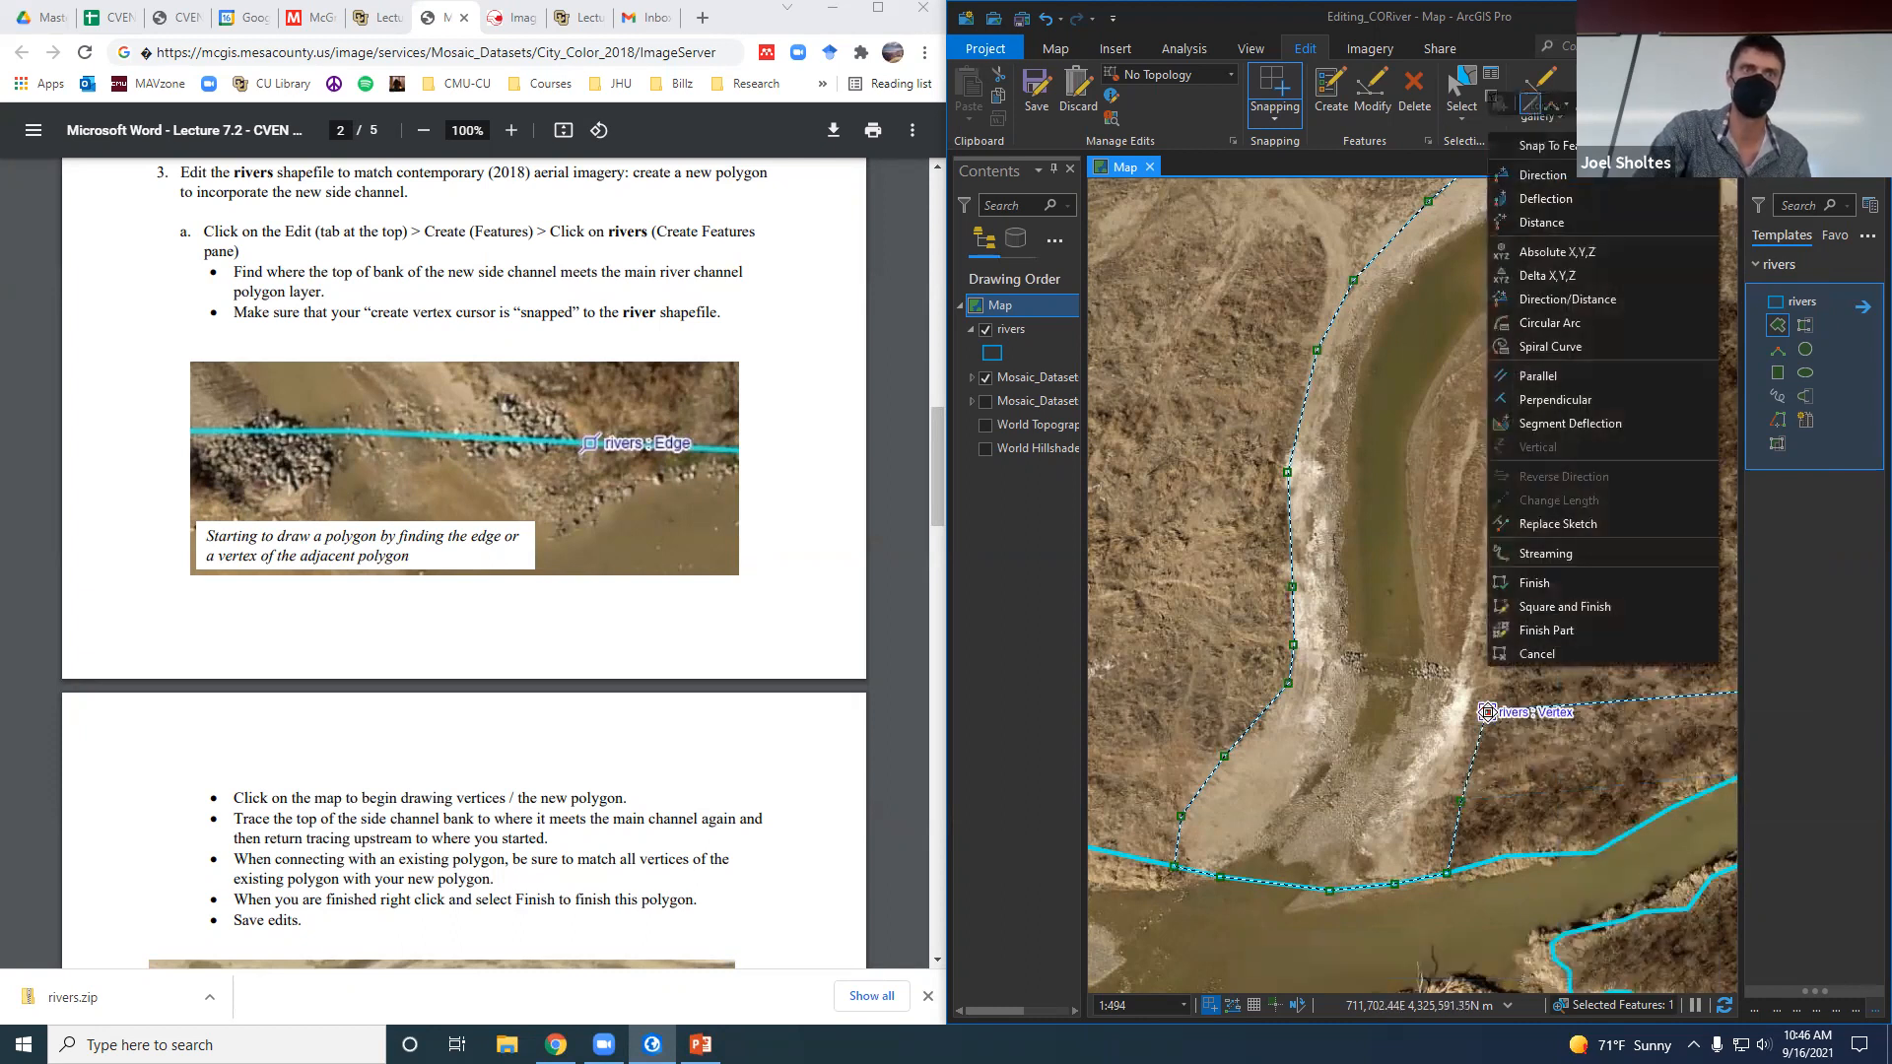
pyautogui.click(1487, 714)
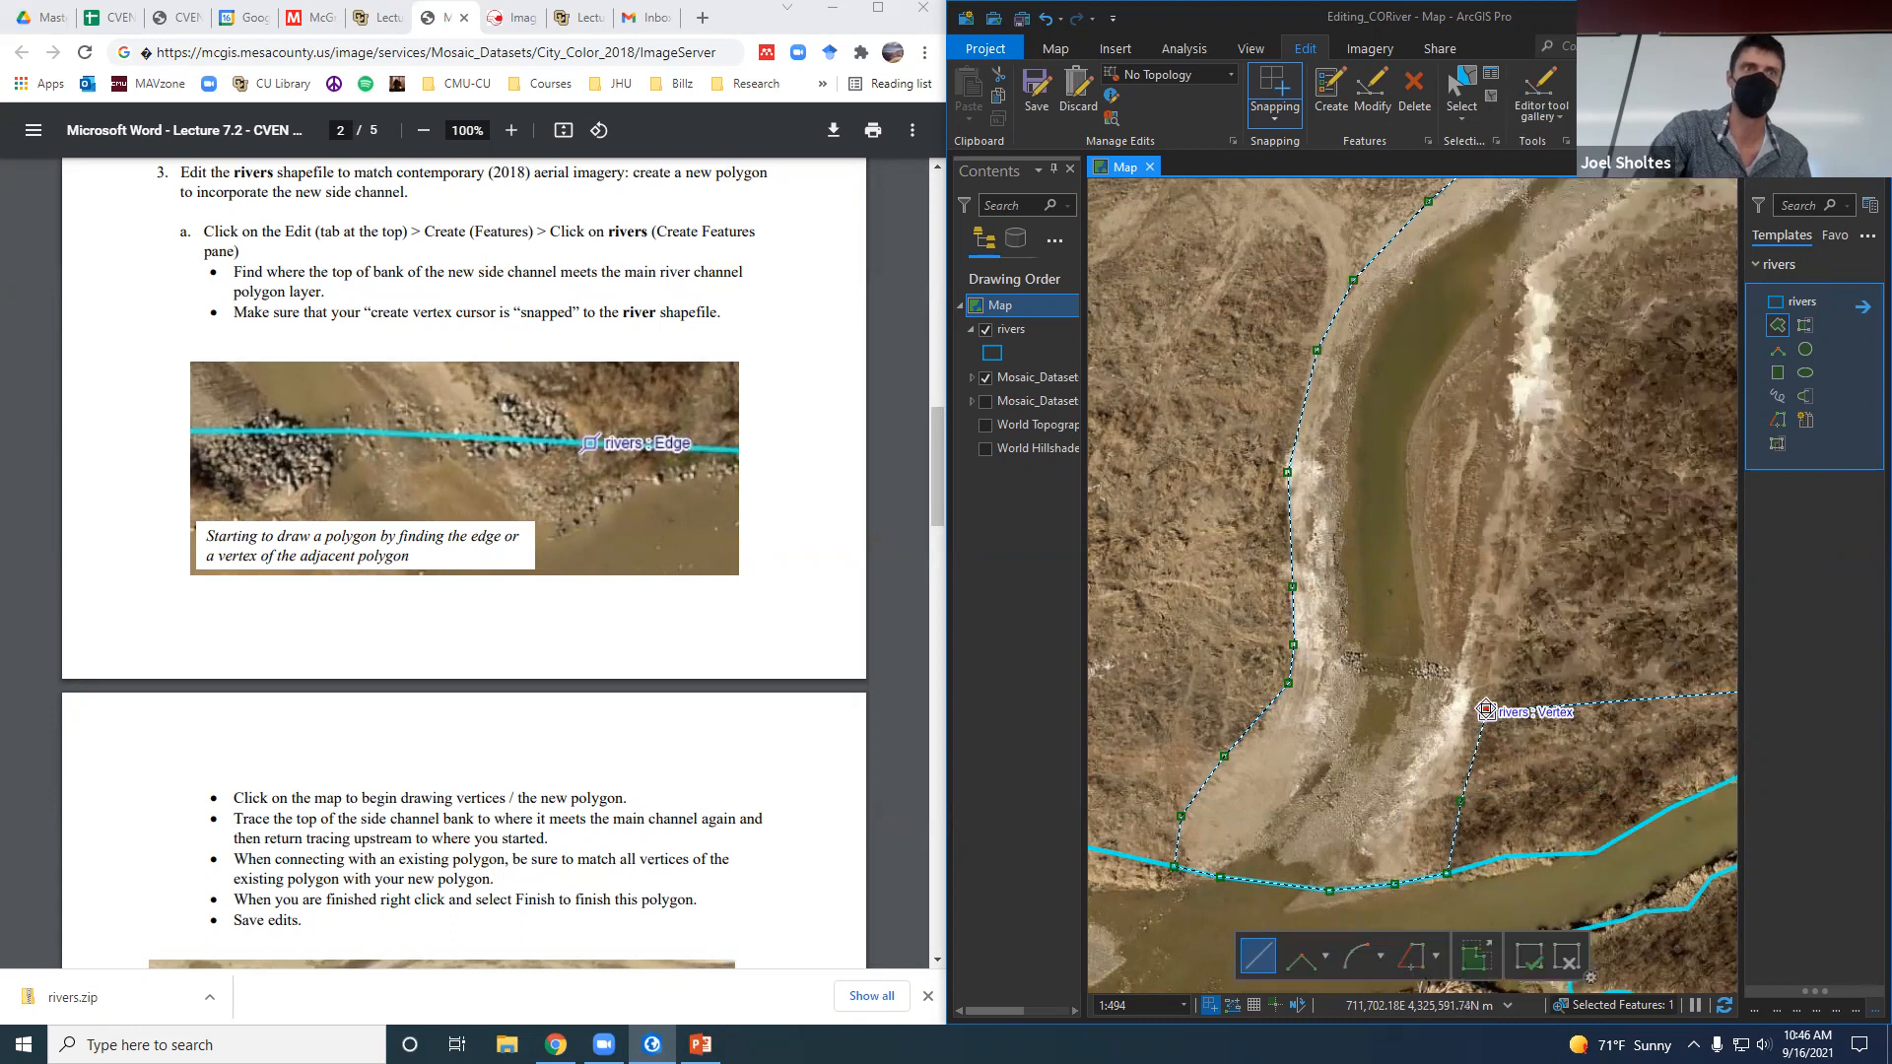
pyautogui.rightClick(1486, 711)
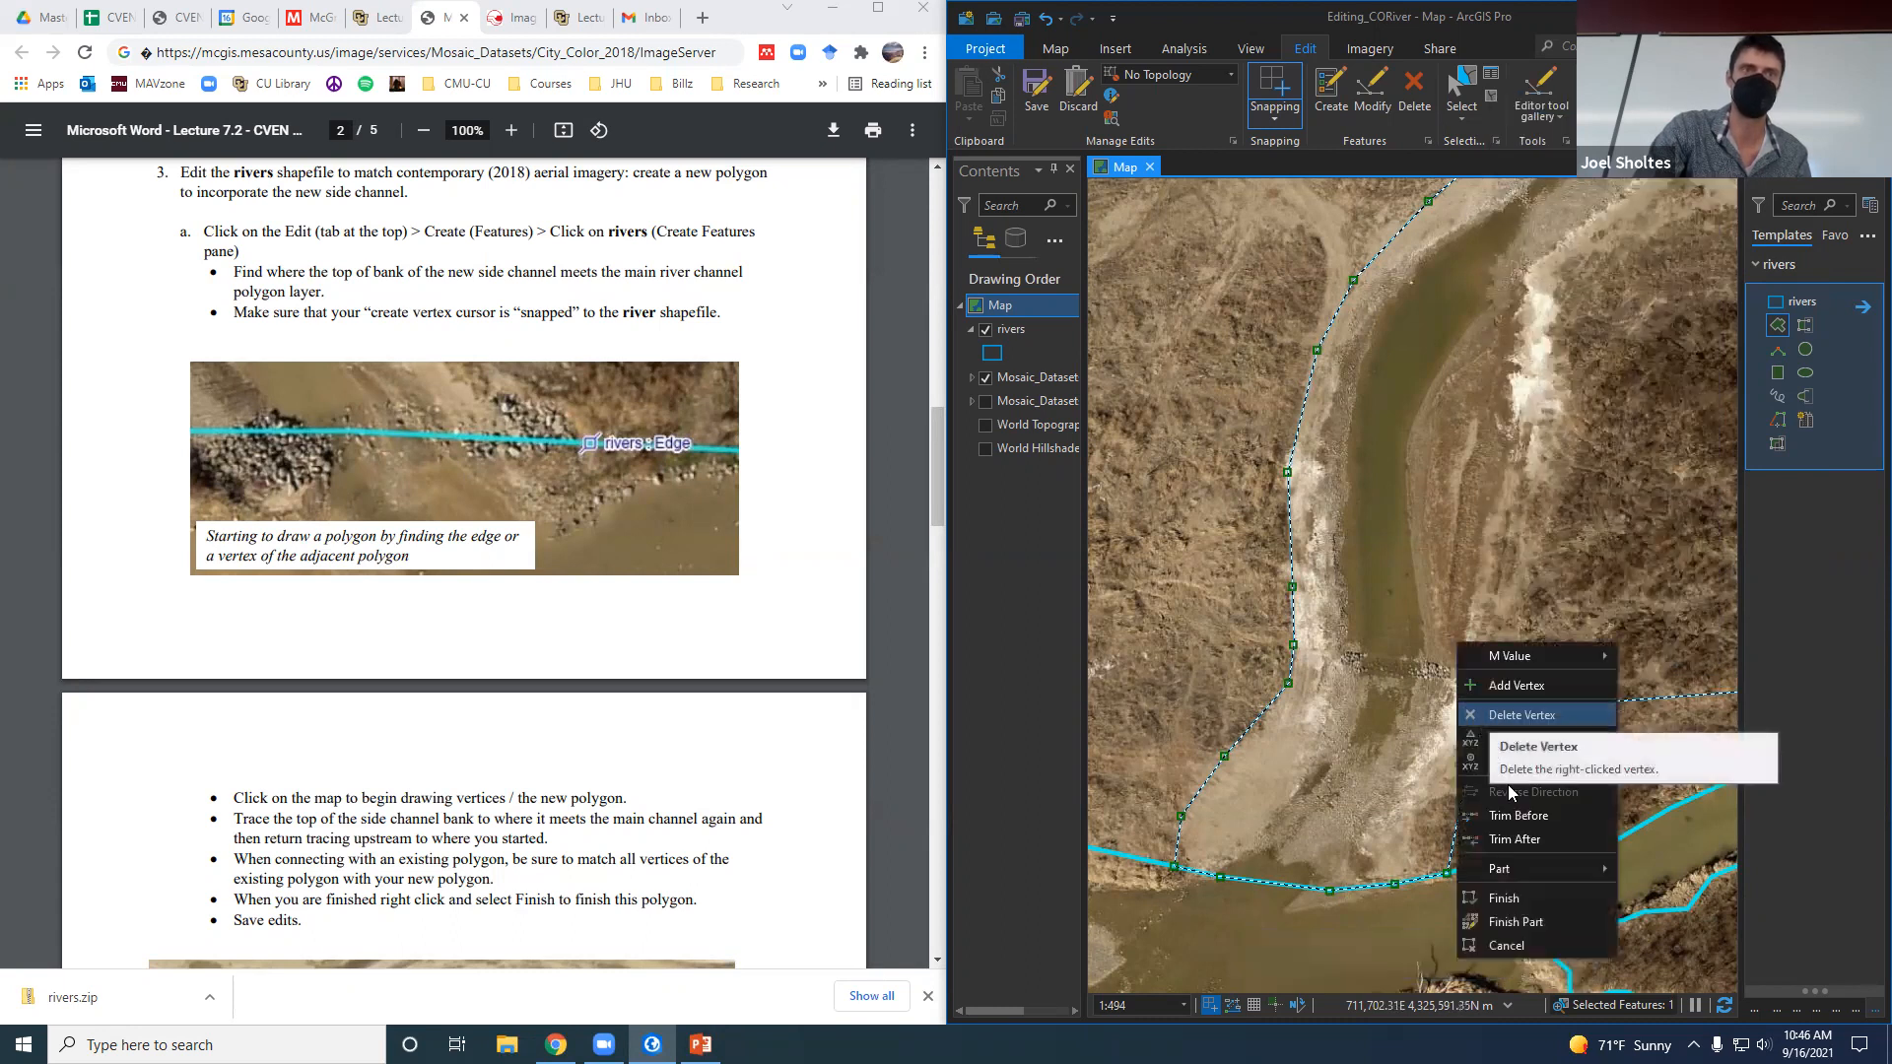
pyautogui.click(1551, 717)
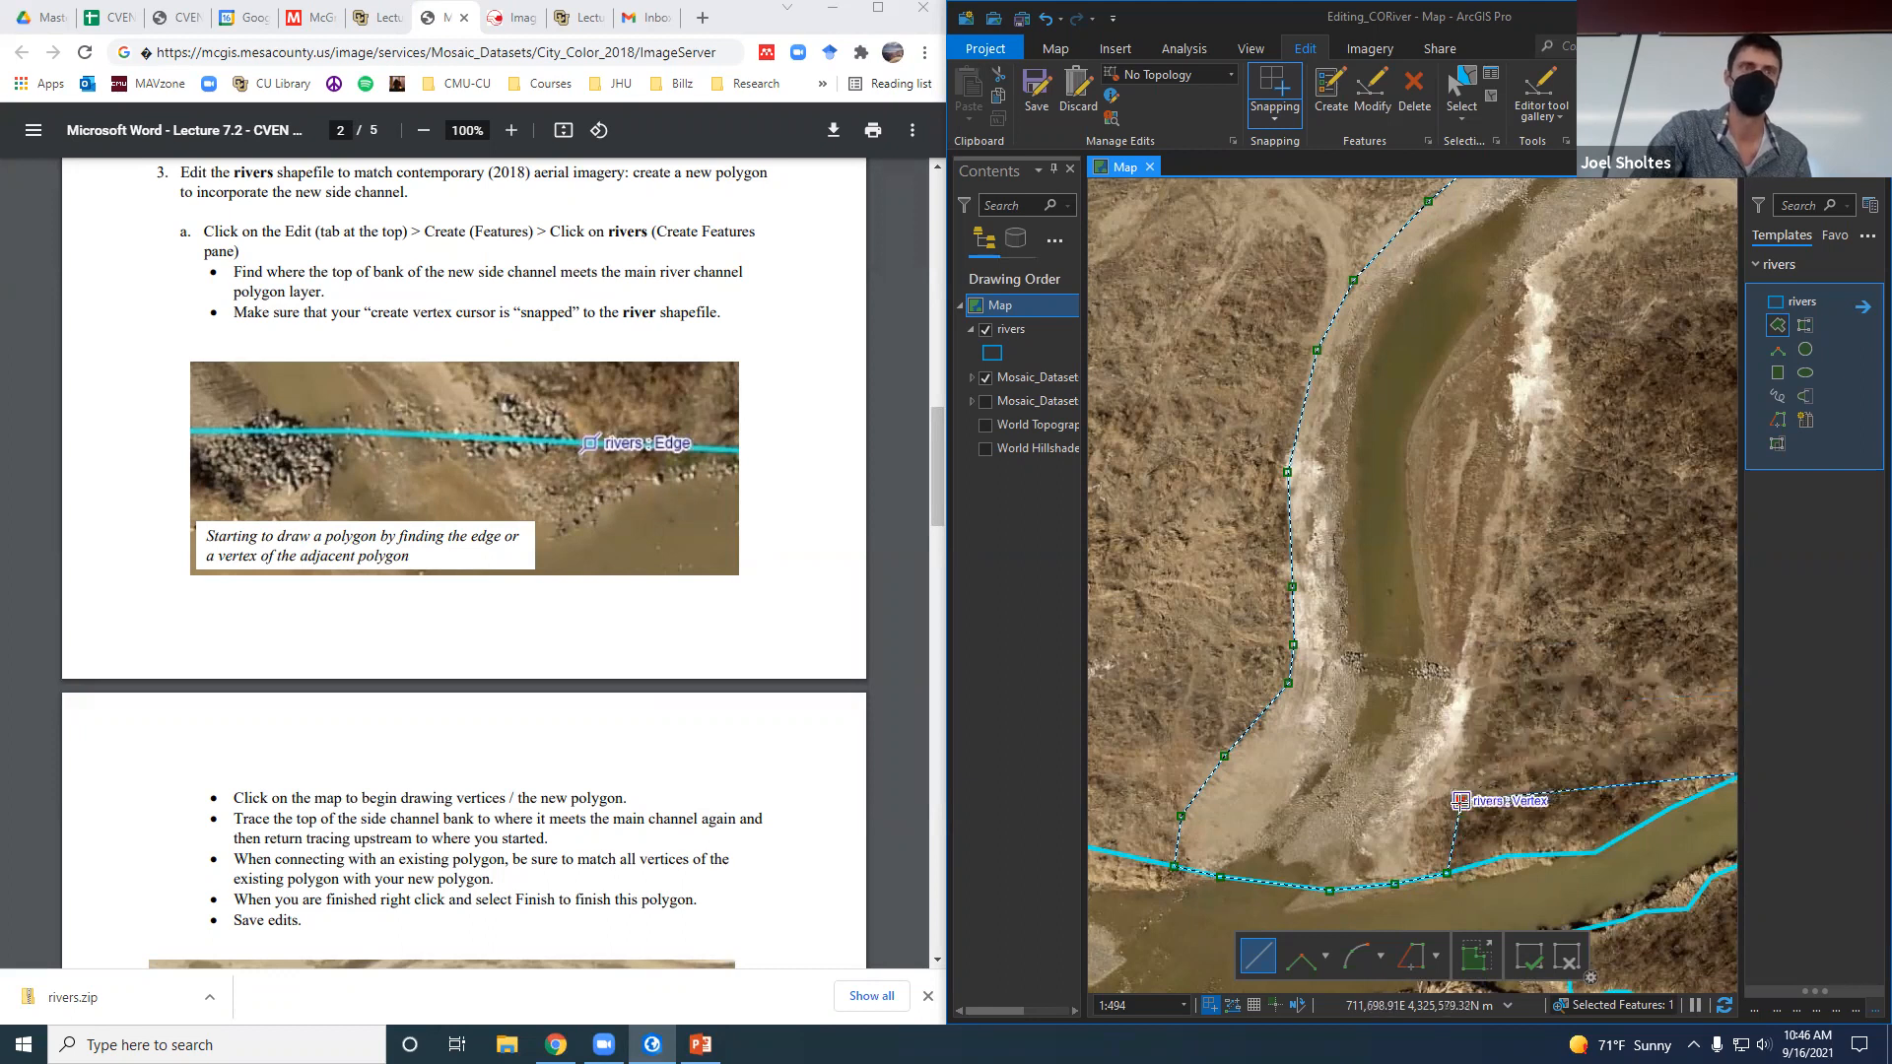
# Place two stray vertices in the brush east of the channel and delete both from the sketch.
pyautogui.click(1584, 732)
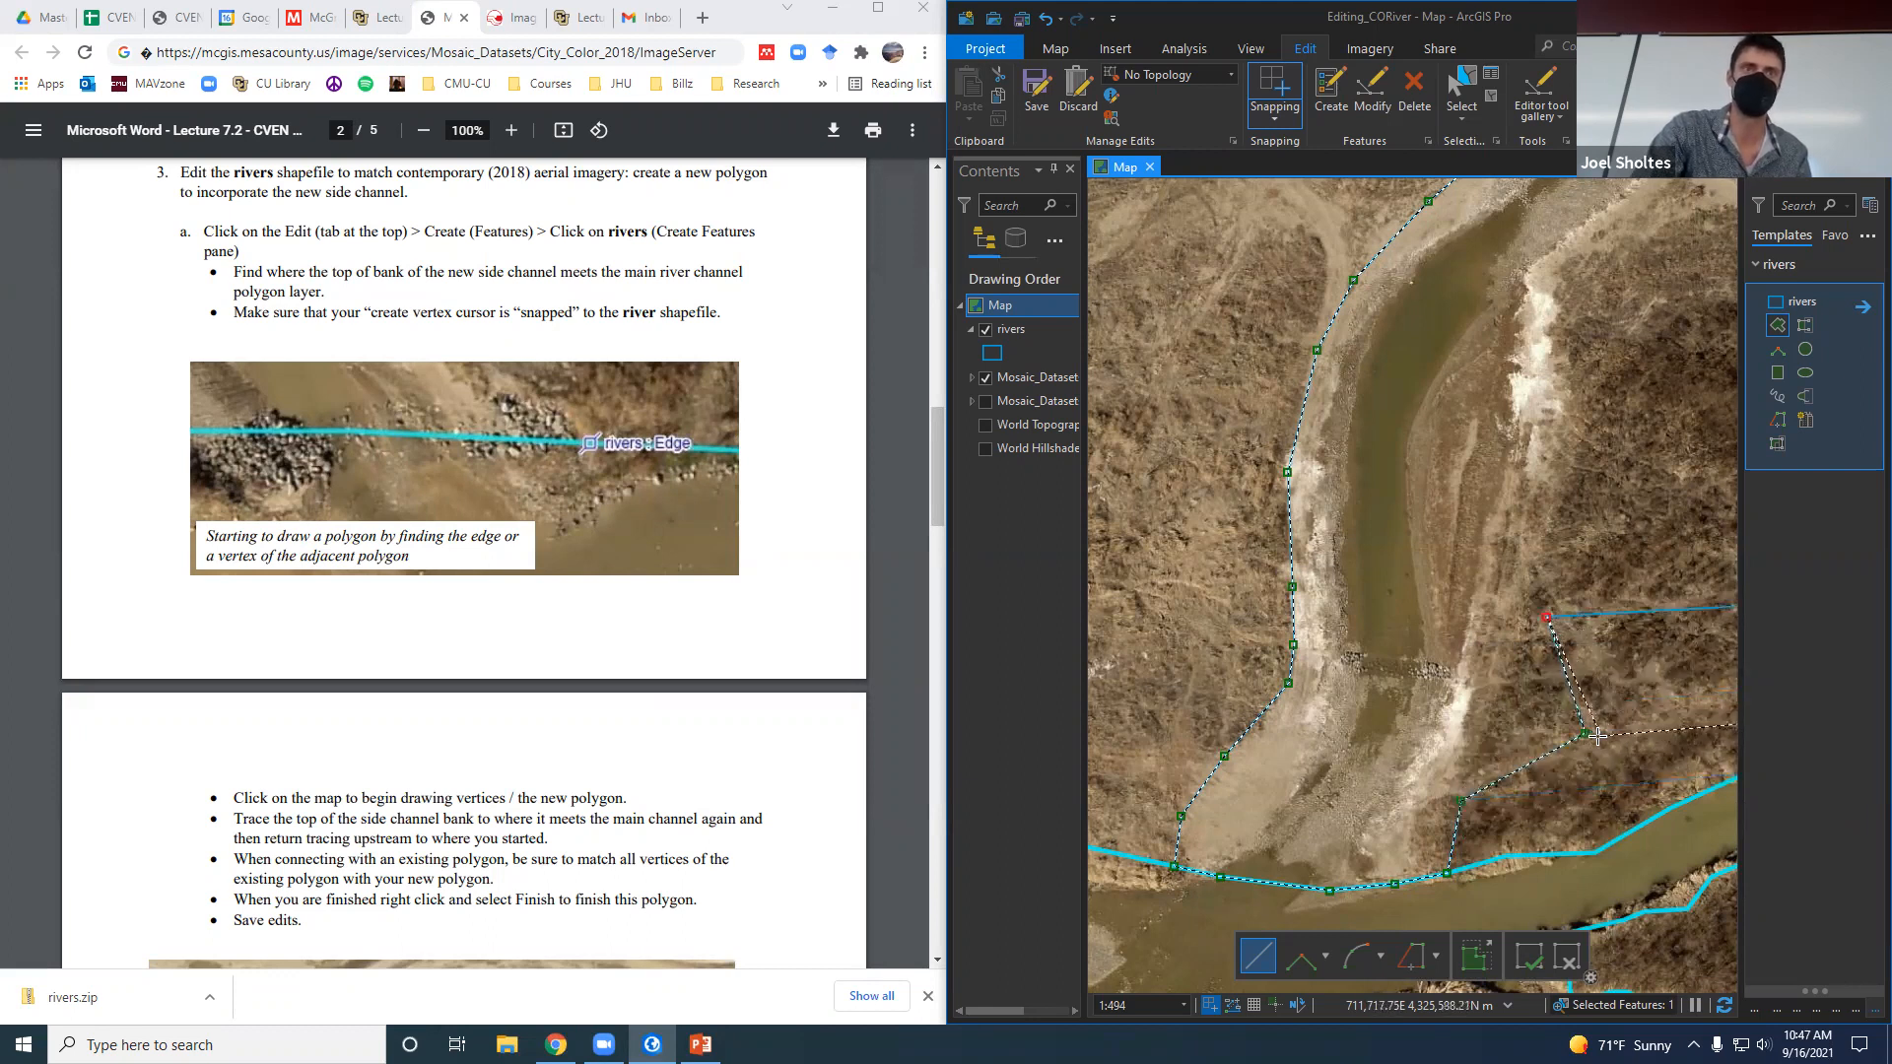
pyautogui.click(1546, 615)
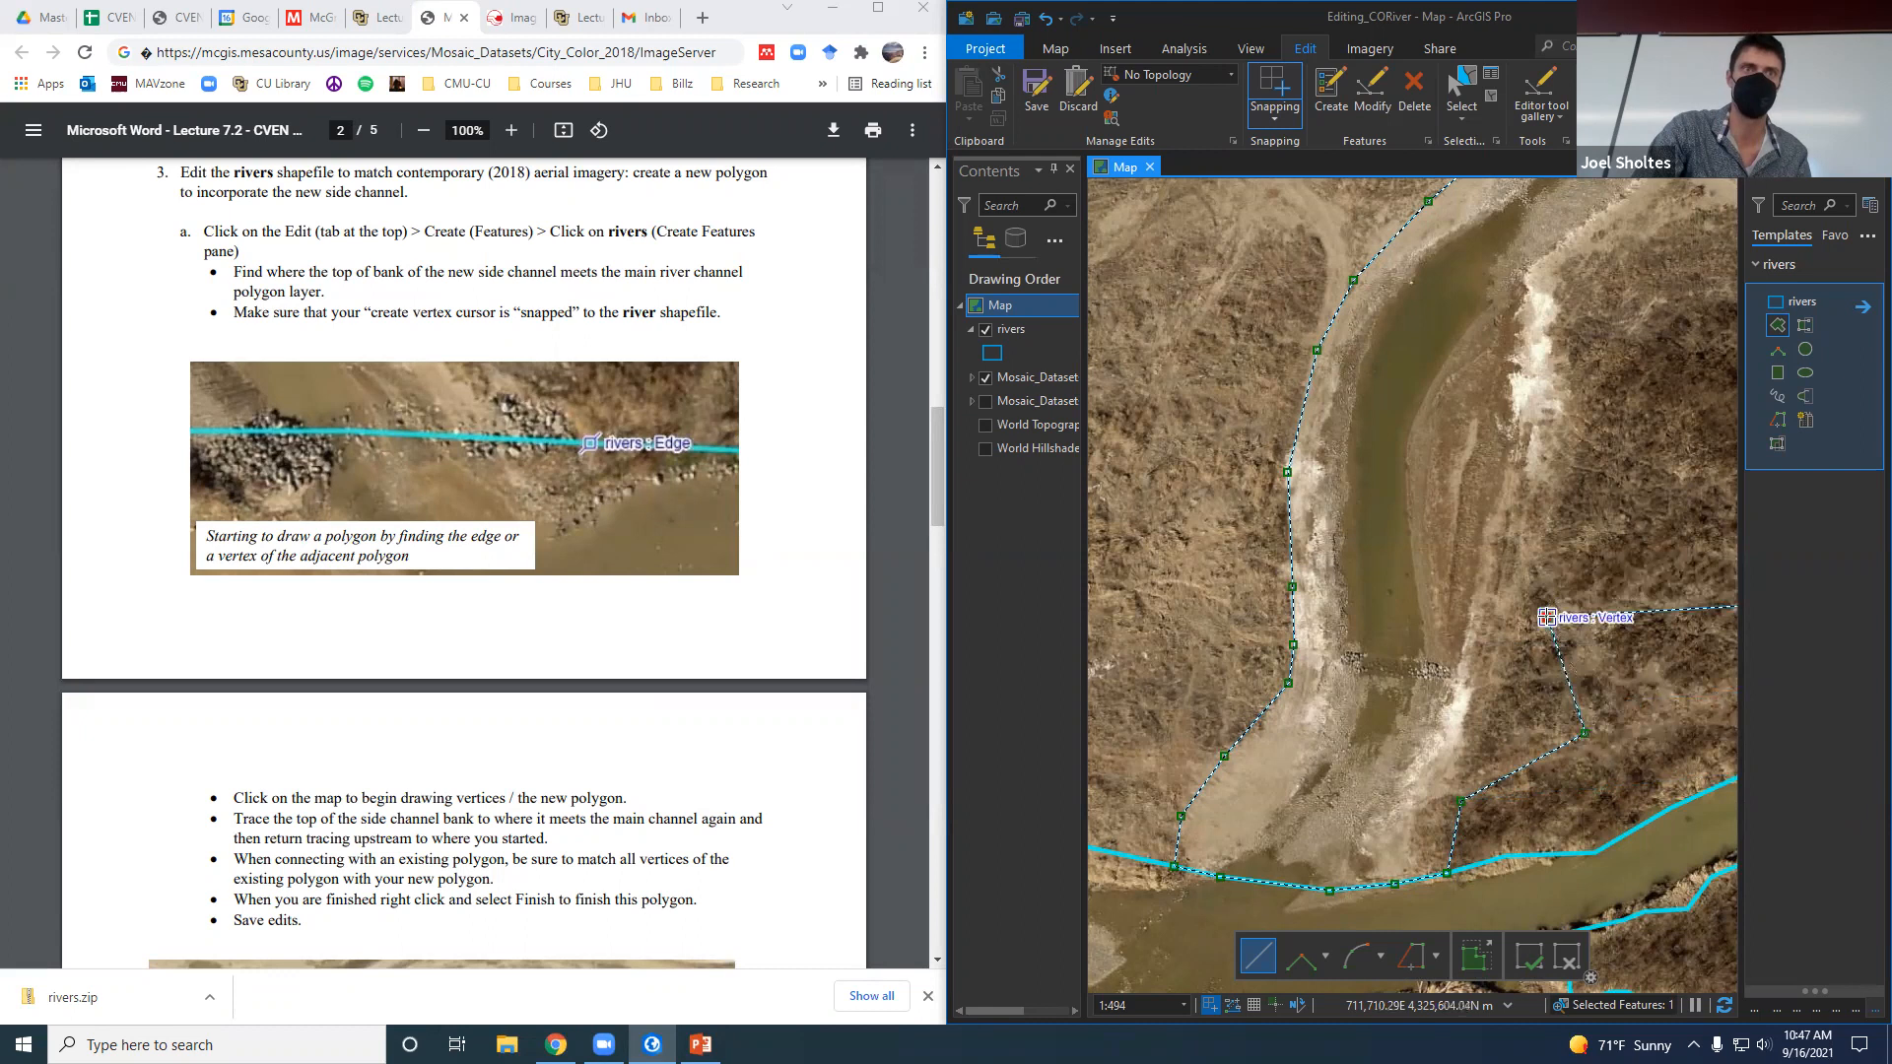
pyautogui.rightClick(1547, 617)
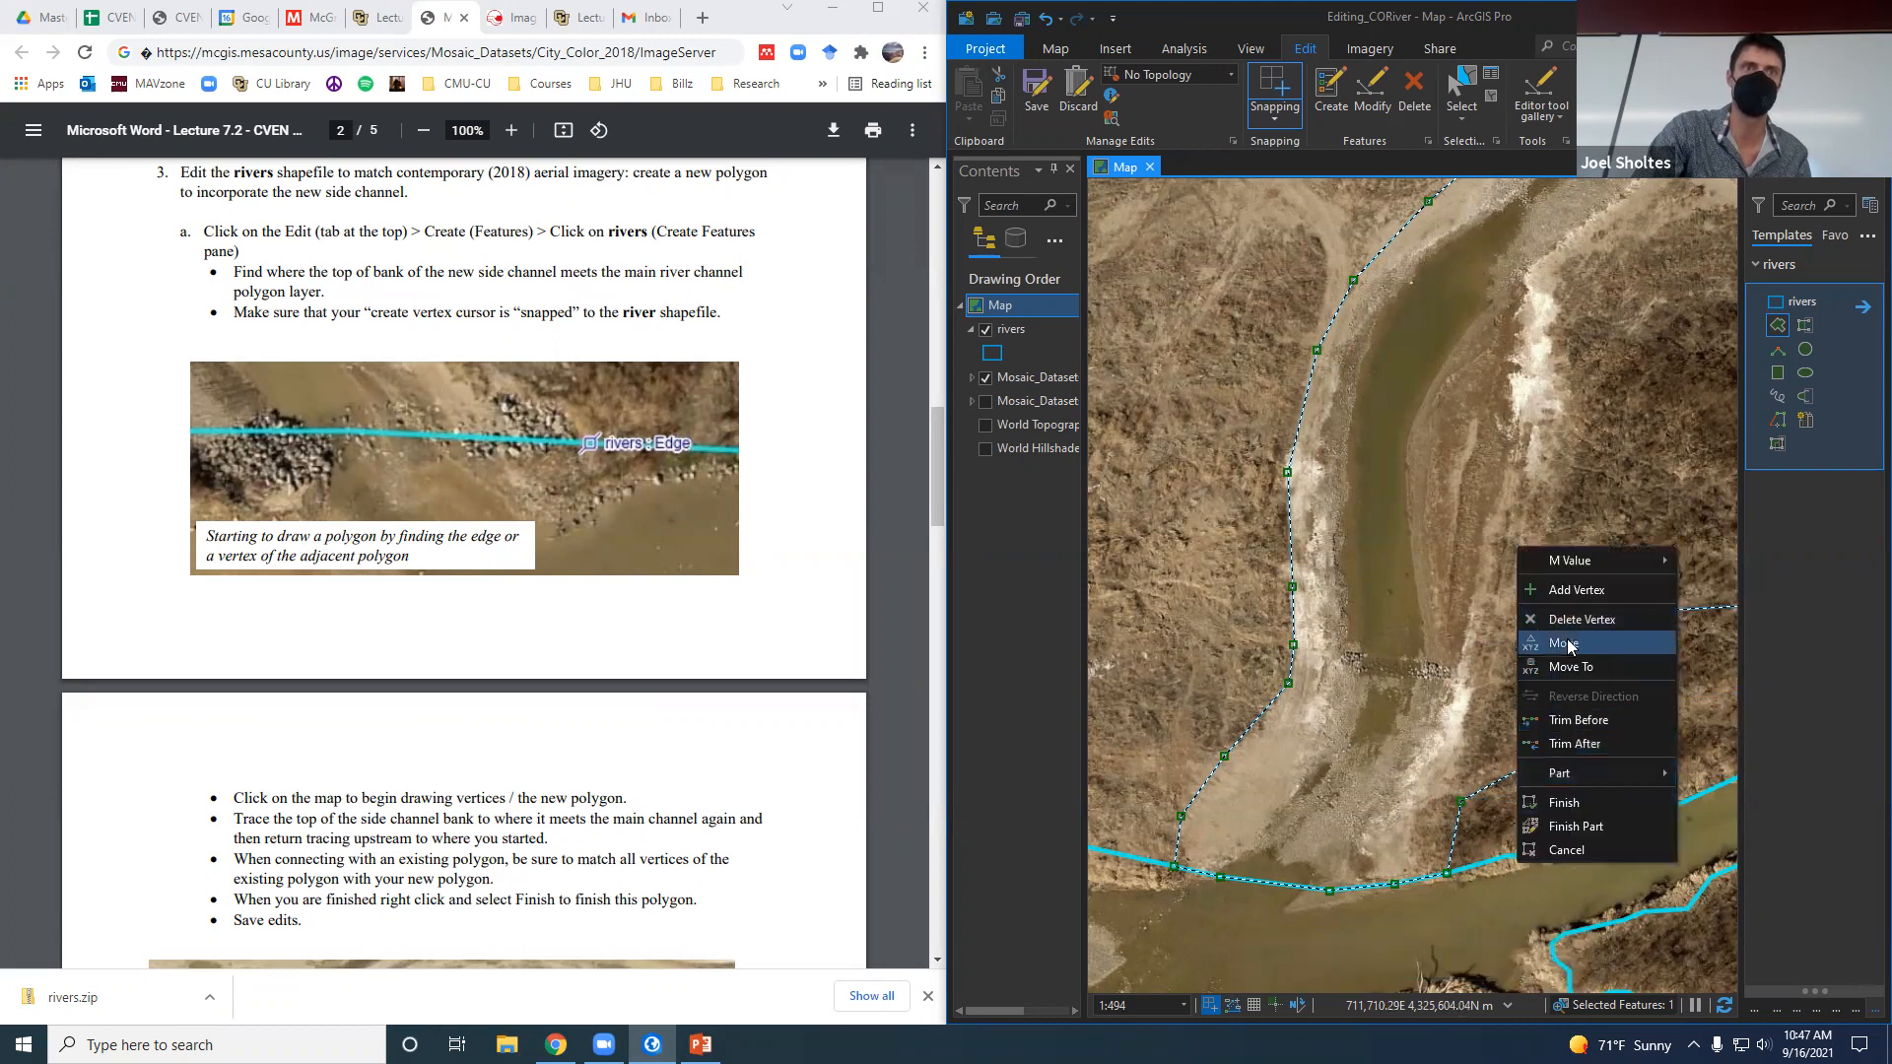
pyautogui.click(1577, 619)
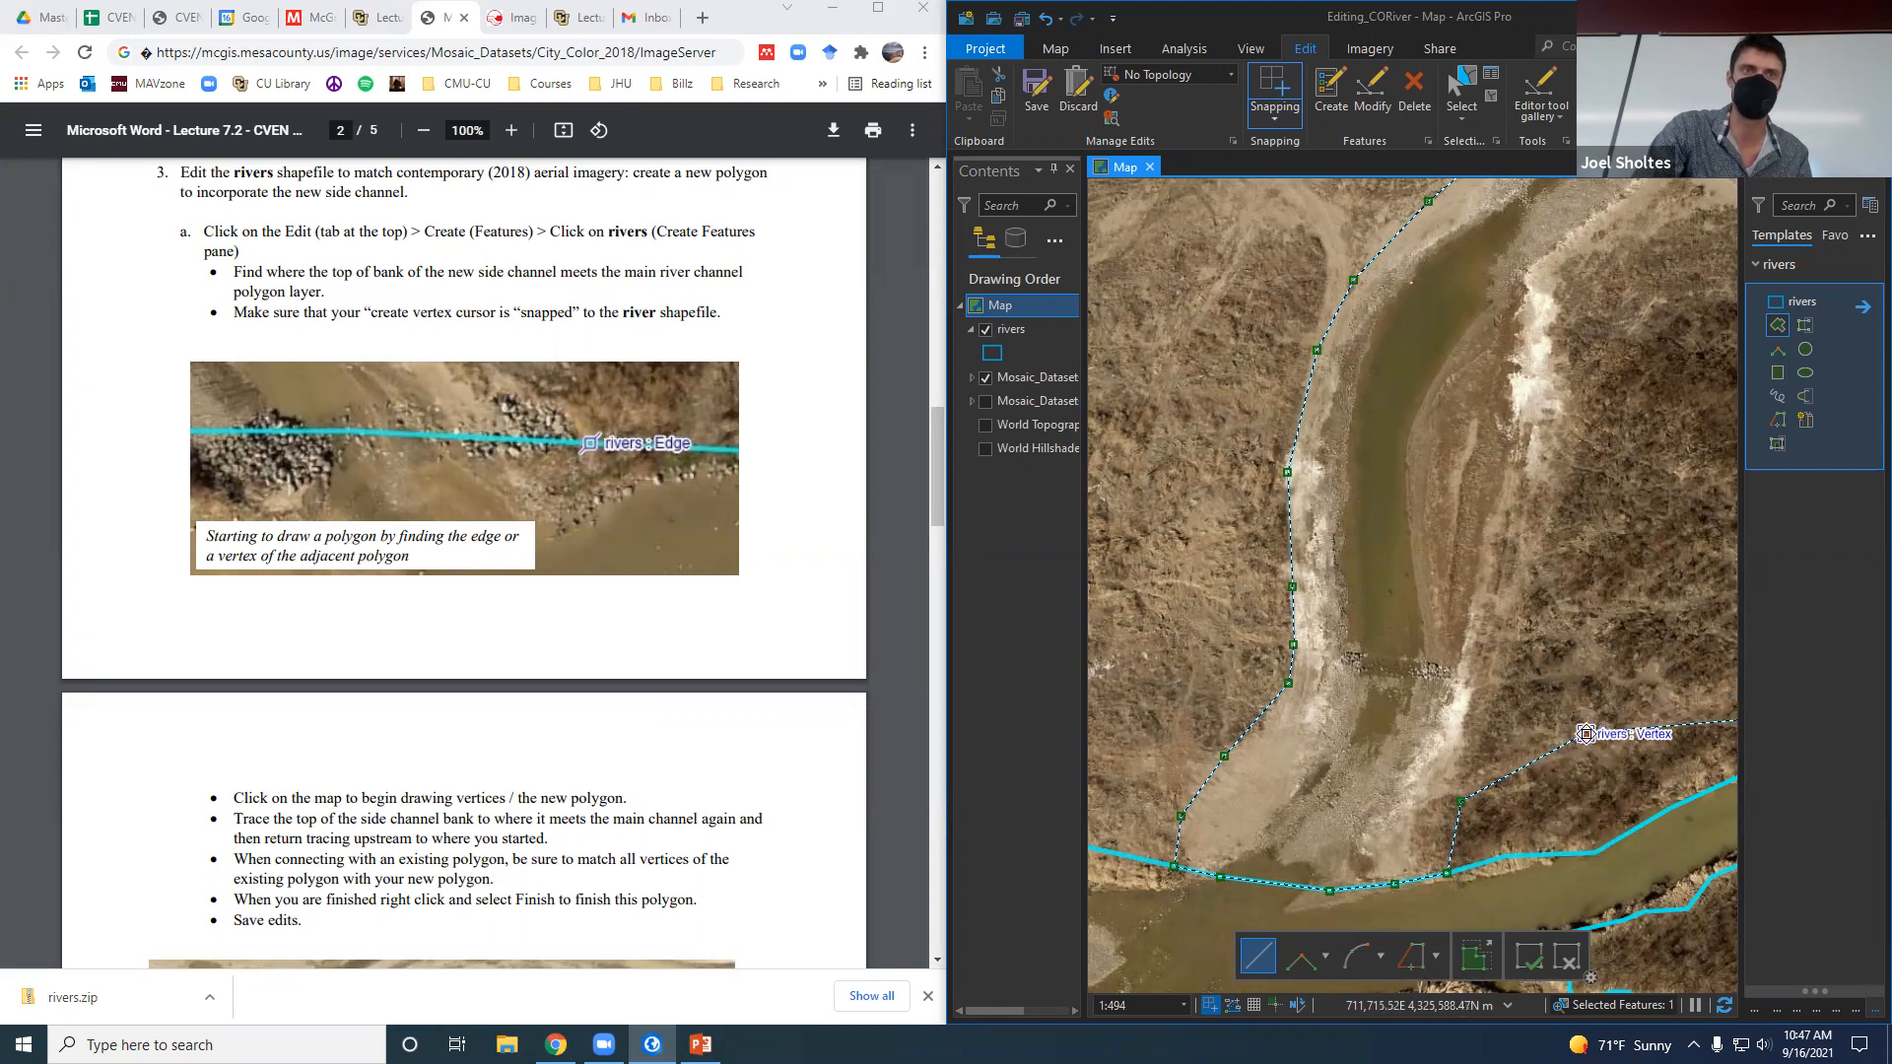
pyautogui.rightClick(1585, 733)
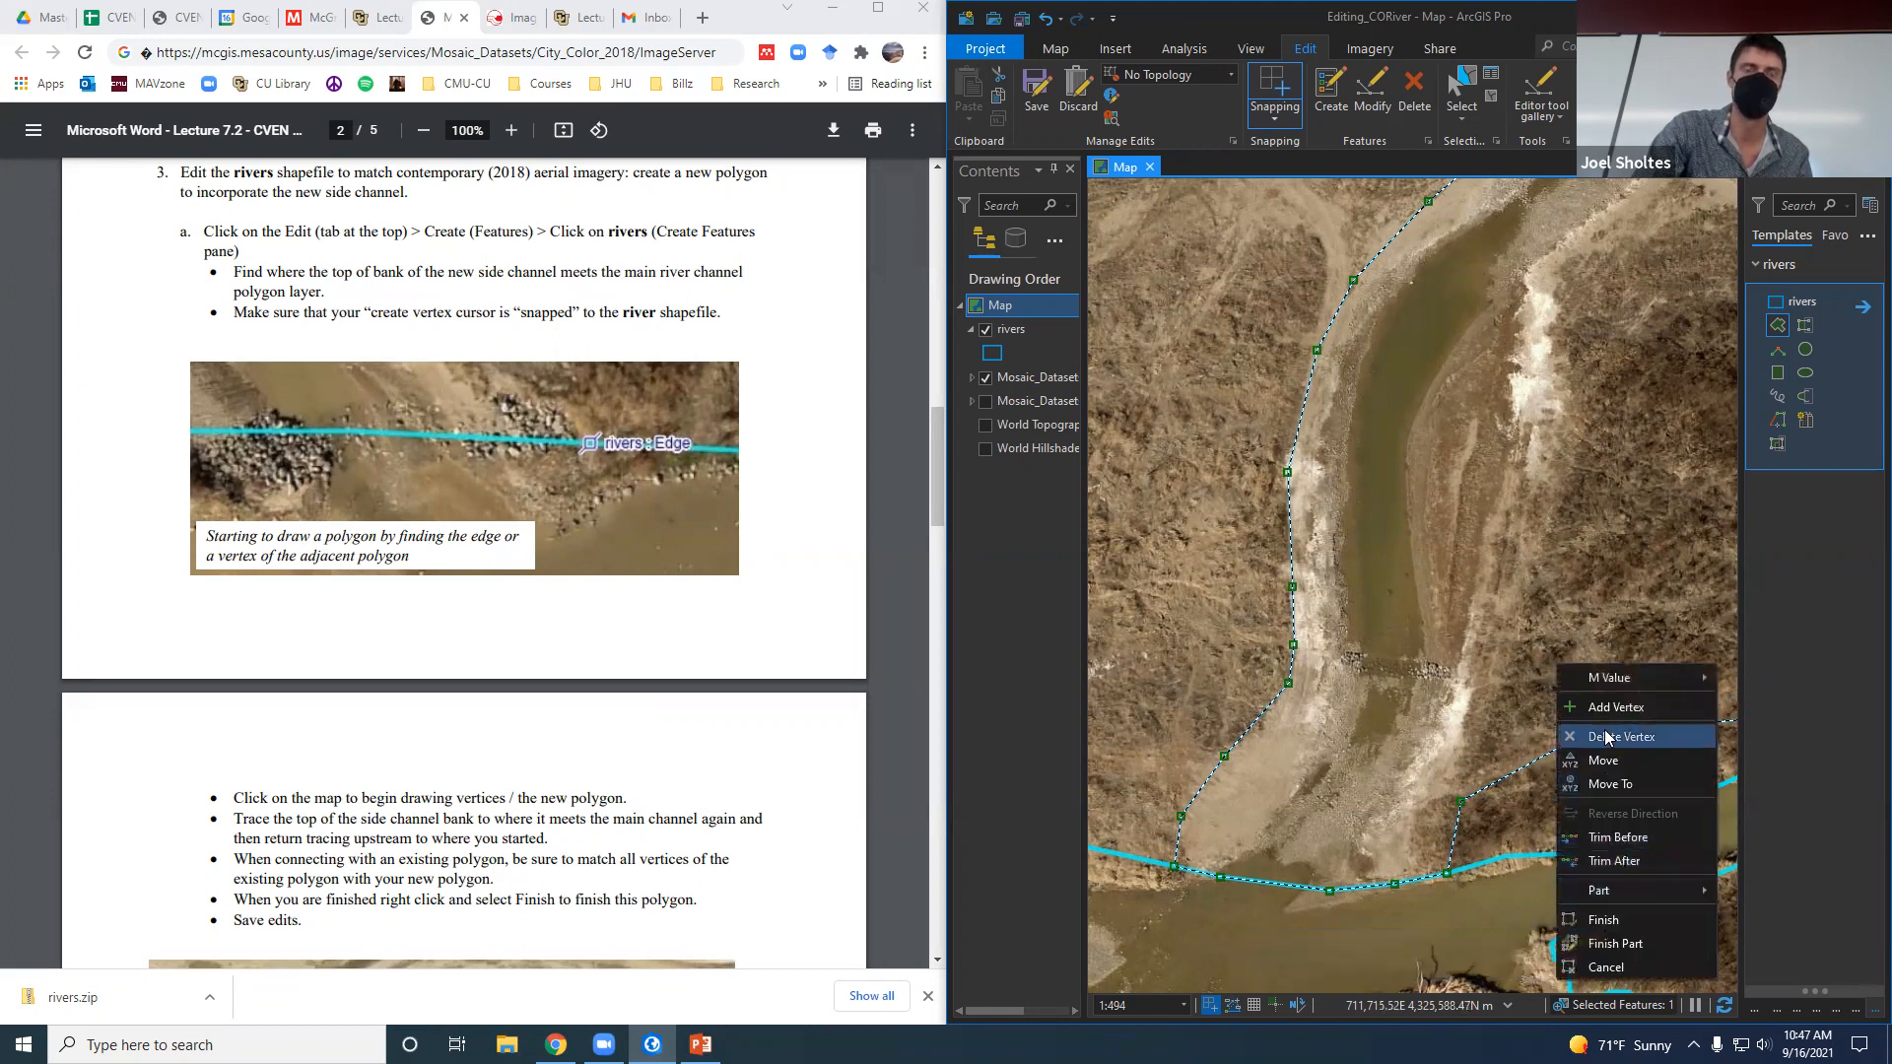
pyautogui.click(1606, 737)
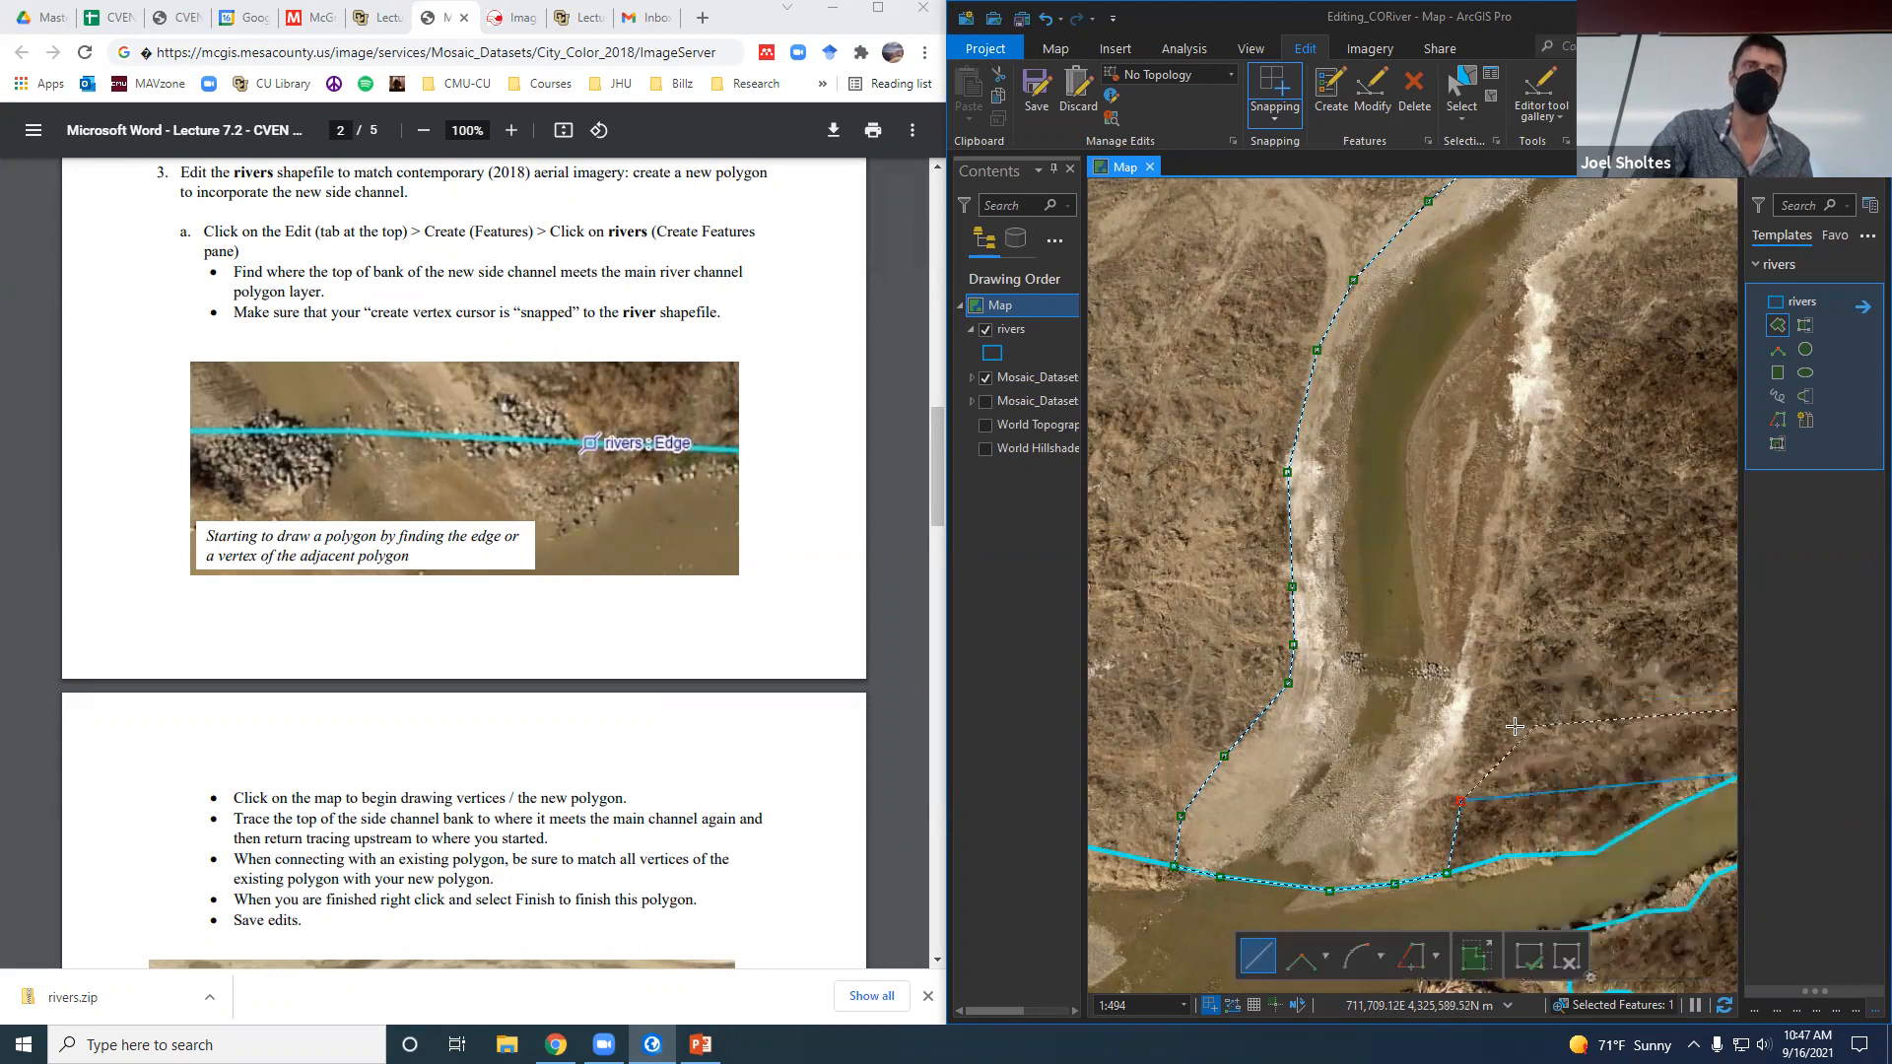
# Trace the east bank north from the mouth, past the white bank deposits, and northeast toward the narrow reach.
pyautogui.click(1539, 571)
pyautogui.click(1569, 444)
pyautogui.click(1560, 341)
pyautogui.moveTo(1474, 408)
pyautogui.mouseDown()
pyautogui.moveTo(1343, 680)
pyautogui.moveTo(1249, 766)
pyautogui.moveTo(1126, 744)
pyautogui.mouseUp()
pyautogui.click(1373, 549)
pyautogui.click(1442, 447)
# Trace the side channel's inner bank around the bend and east below the white bank deposits.
pyautogui.moveTo(1293, 474); pyautogui.dragTo(1066, 726)
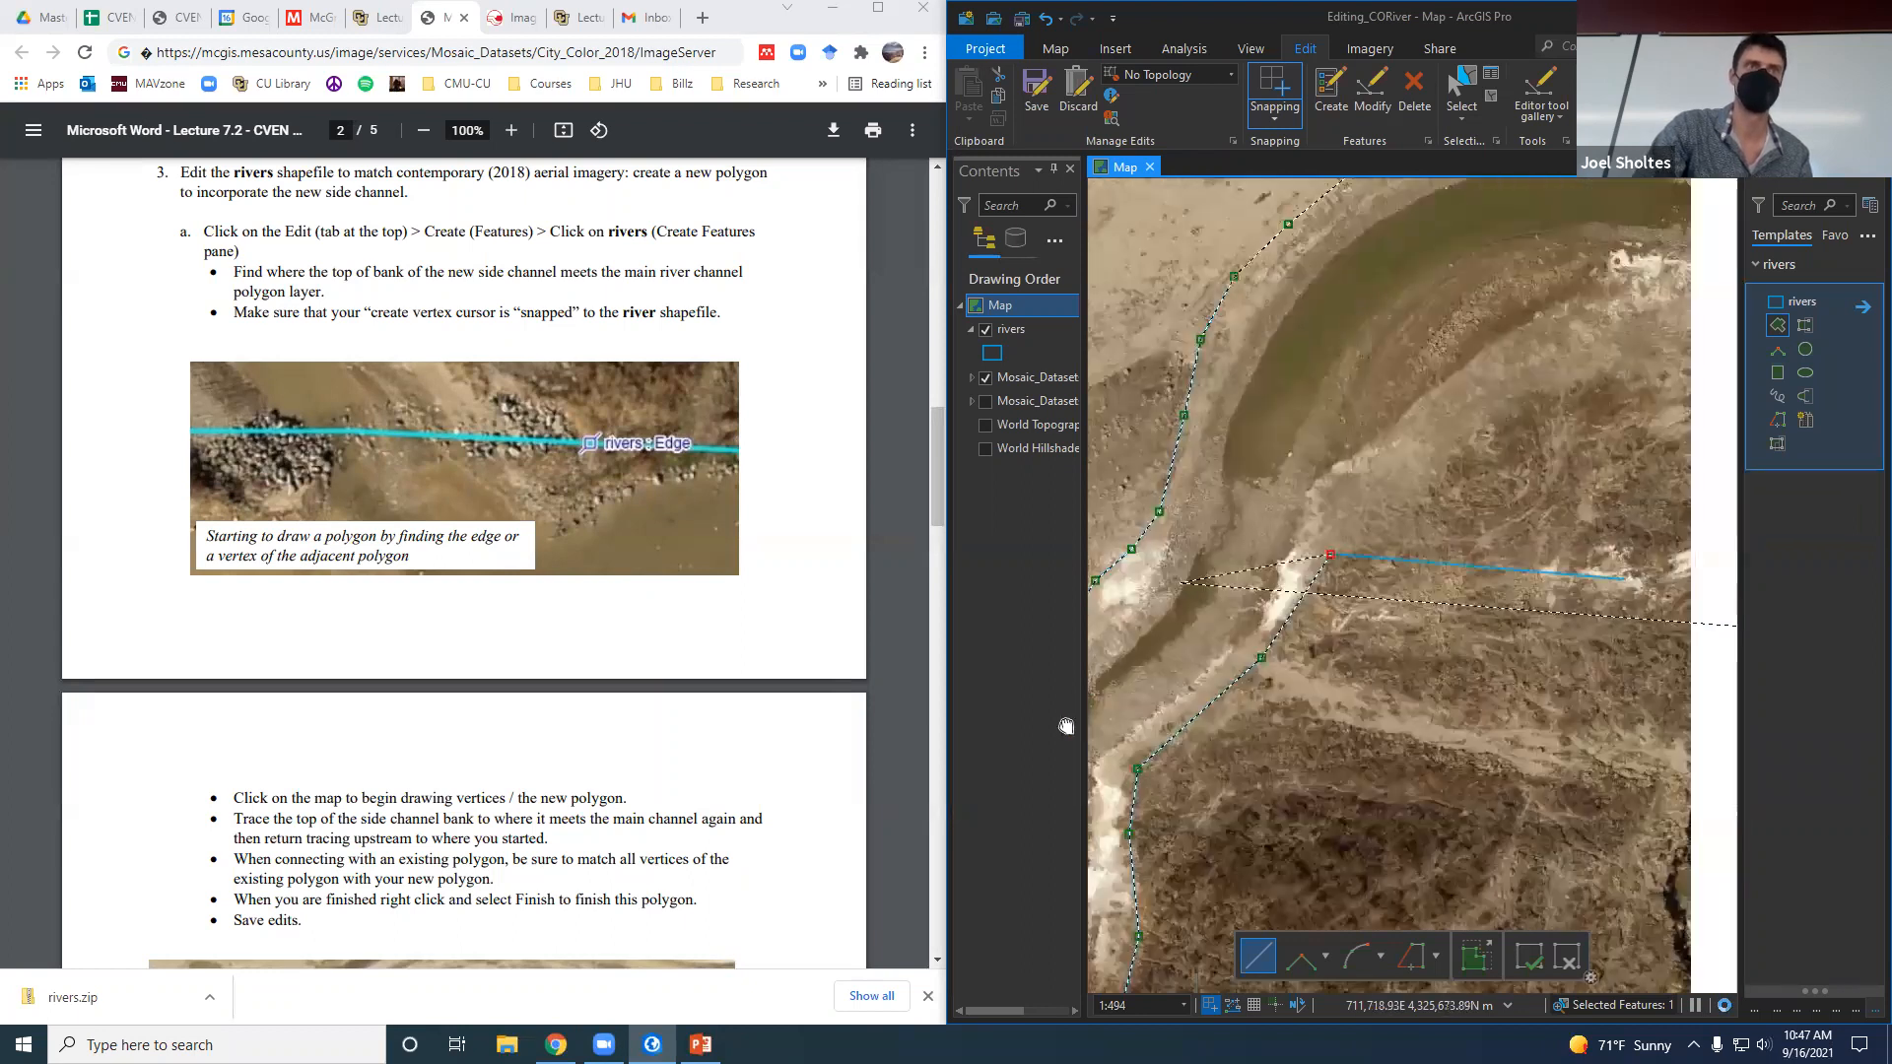
pyautogui.click(1361, 504)
pyautogui.click(1462, 441)
pyautogui.click(1559, 455)
pyautogui.moveTo(1453, 617); pyautogui.dragTo(1140, 710)
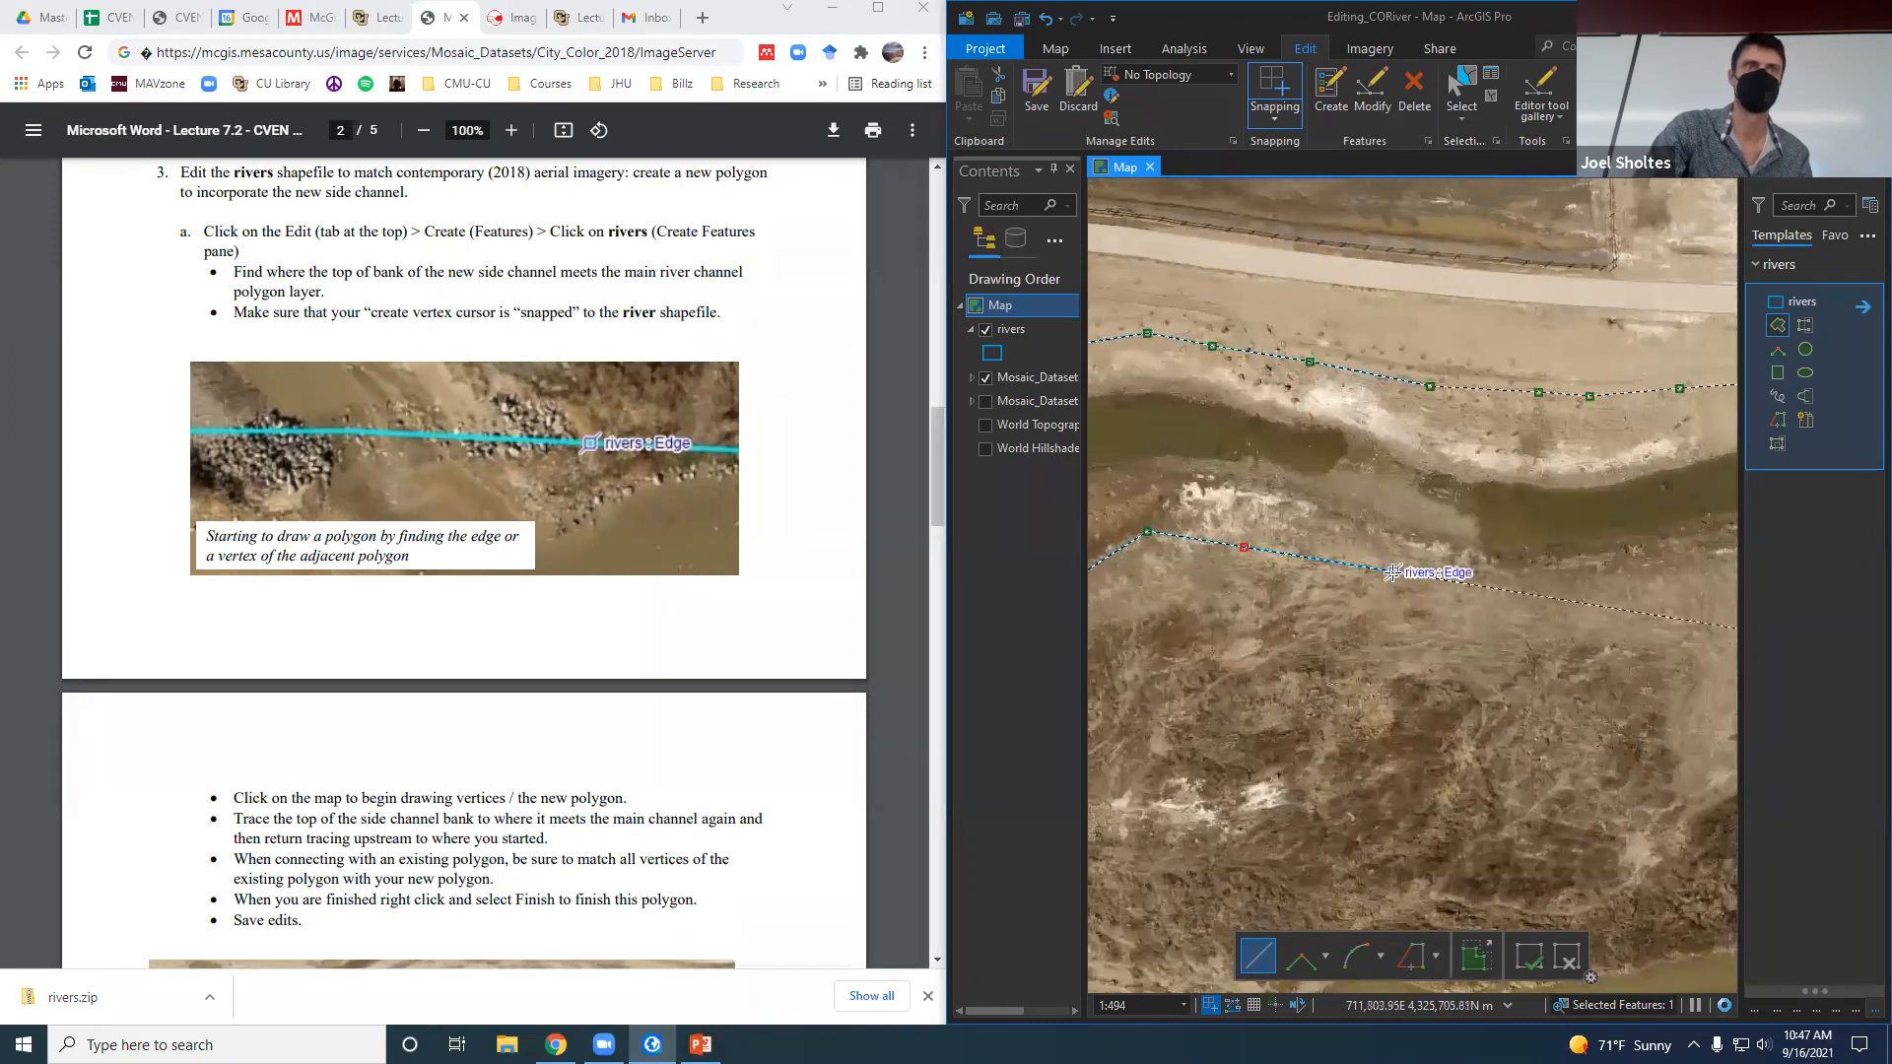
pyautogui.click(1422, 587)
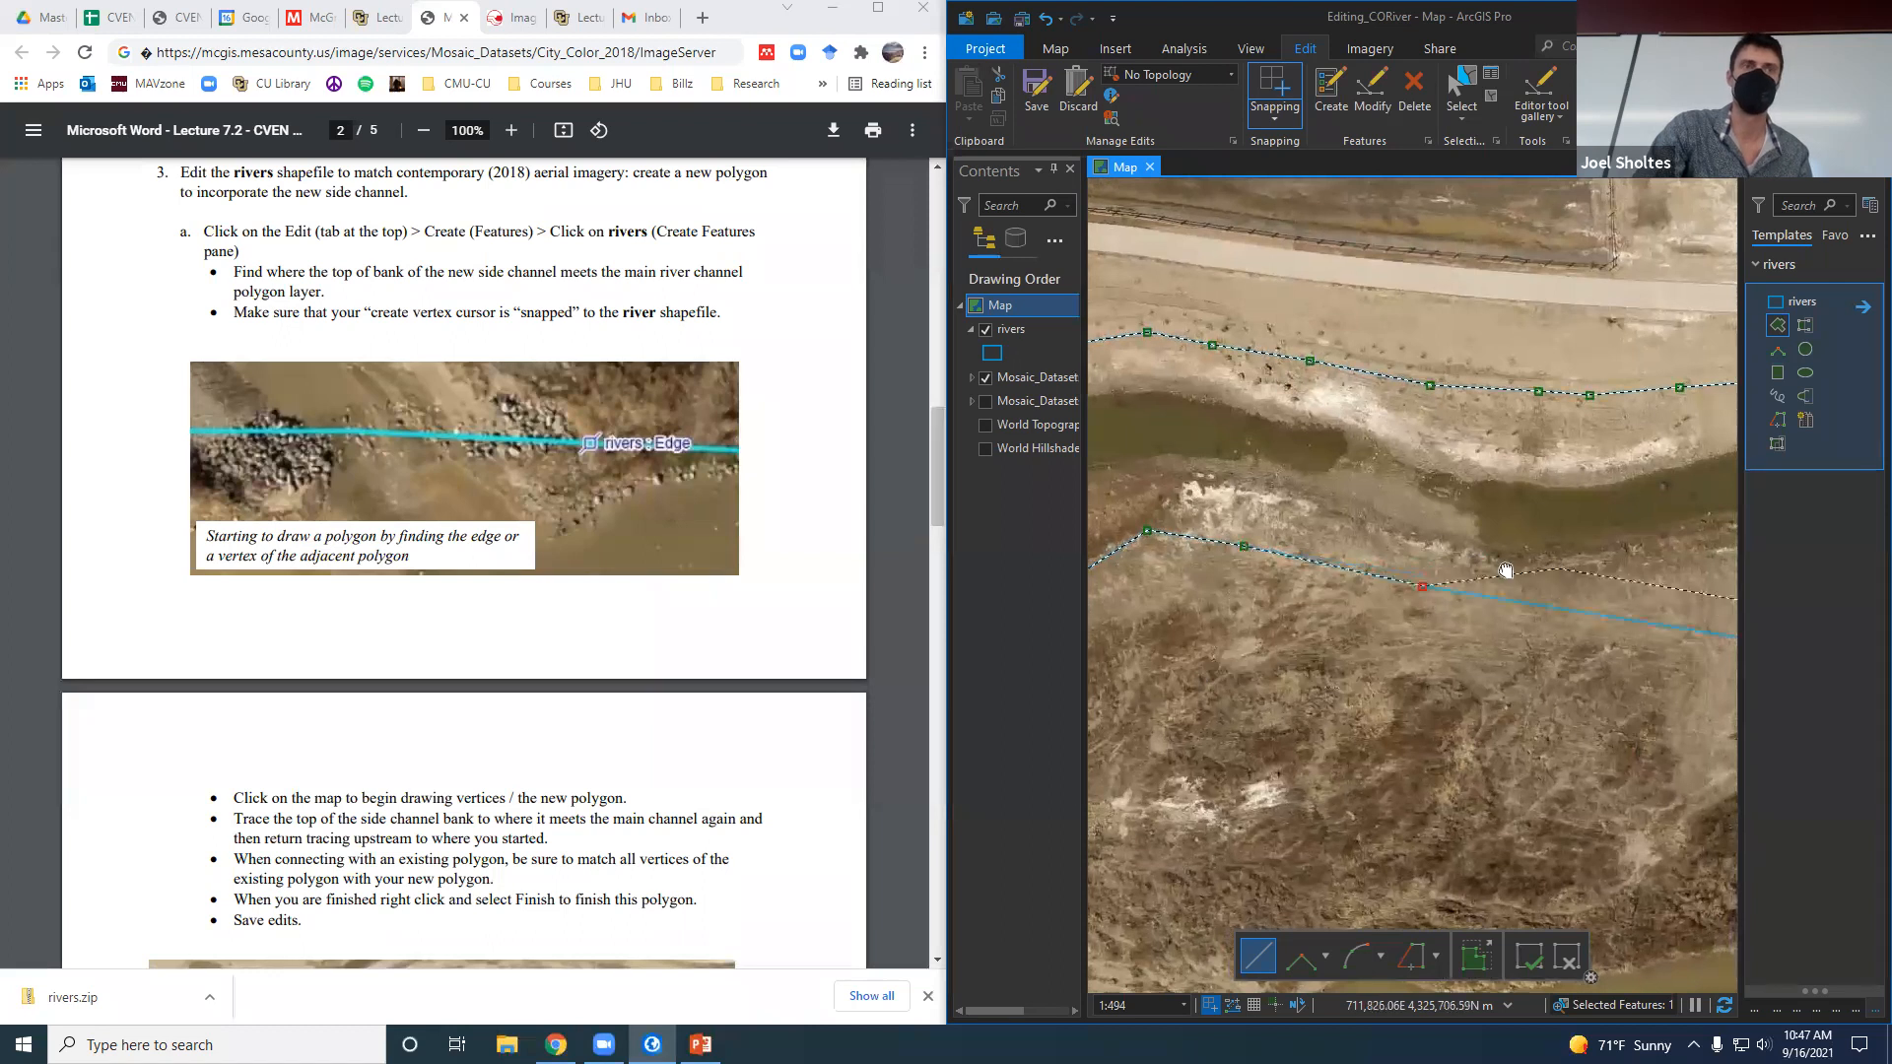
# Extend the south bank trace east along the upper edge of the brush toward the rock pile by the backwater inlet.
pyautogui.moveTo(1552, 601); pyautogui.dragTo(1286, 585)
pyautogui.click(1333, 589)
pyautogui.click(1441, 562)
pyautogui.moveTo(1533, 512); pyautogui.dragTo(1212, 526)
pyautogui.click(1234, 538)
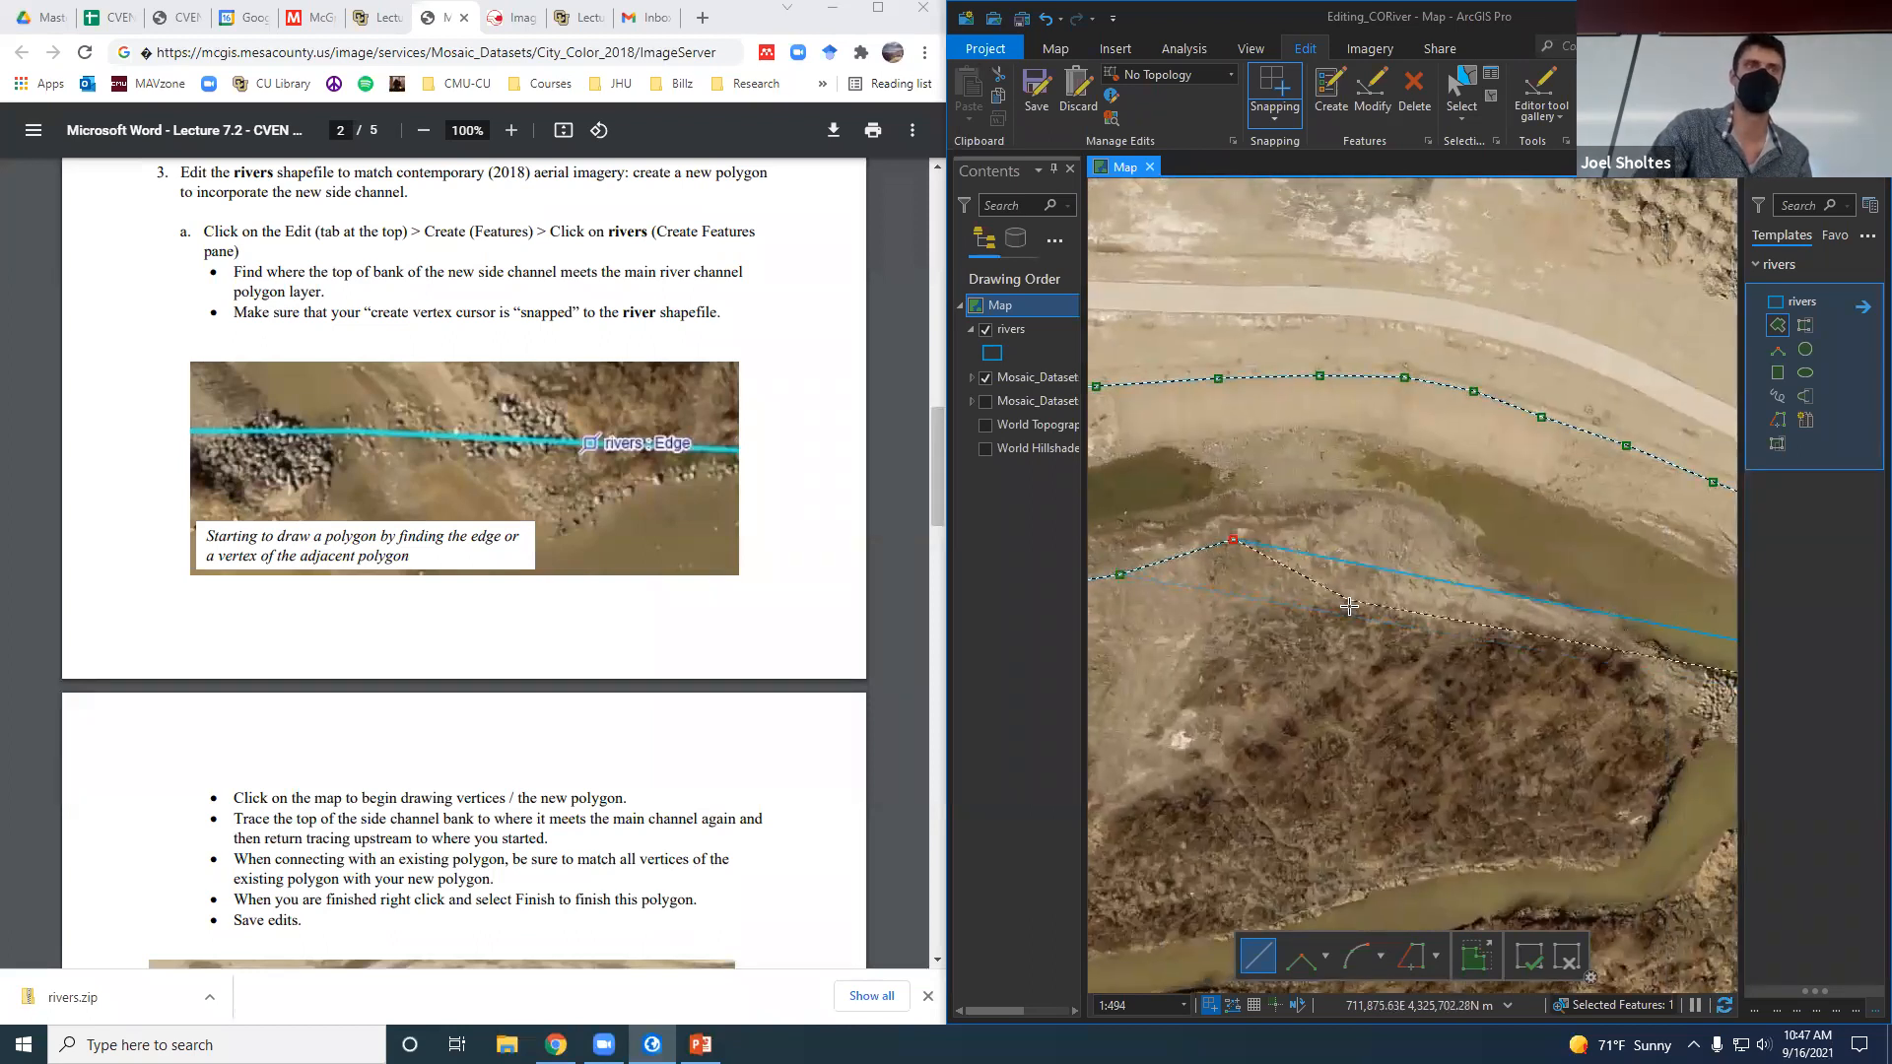
pyautogui.click(1305, 531)
pyautogui.click(1398, 578)
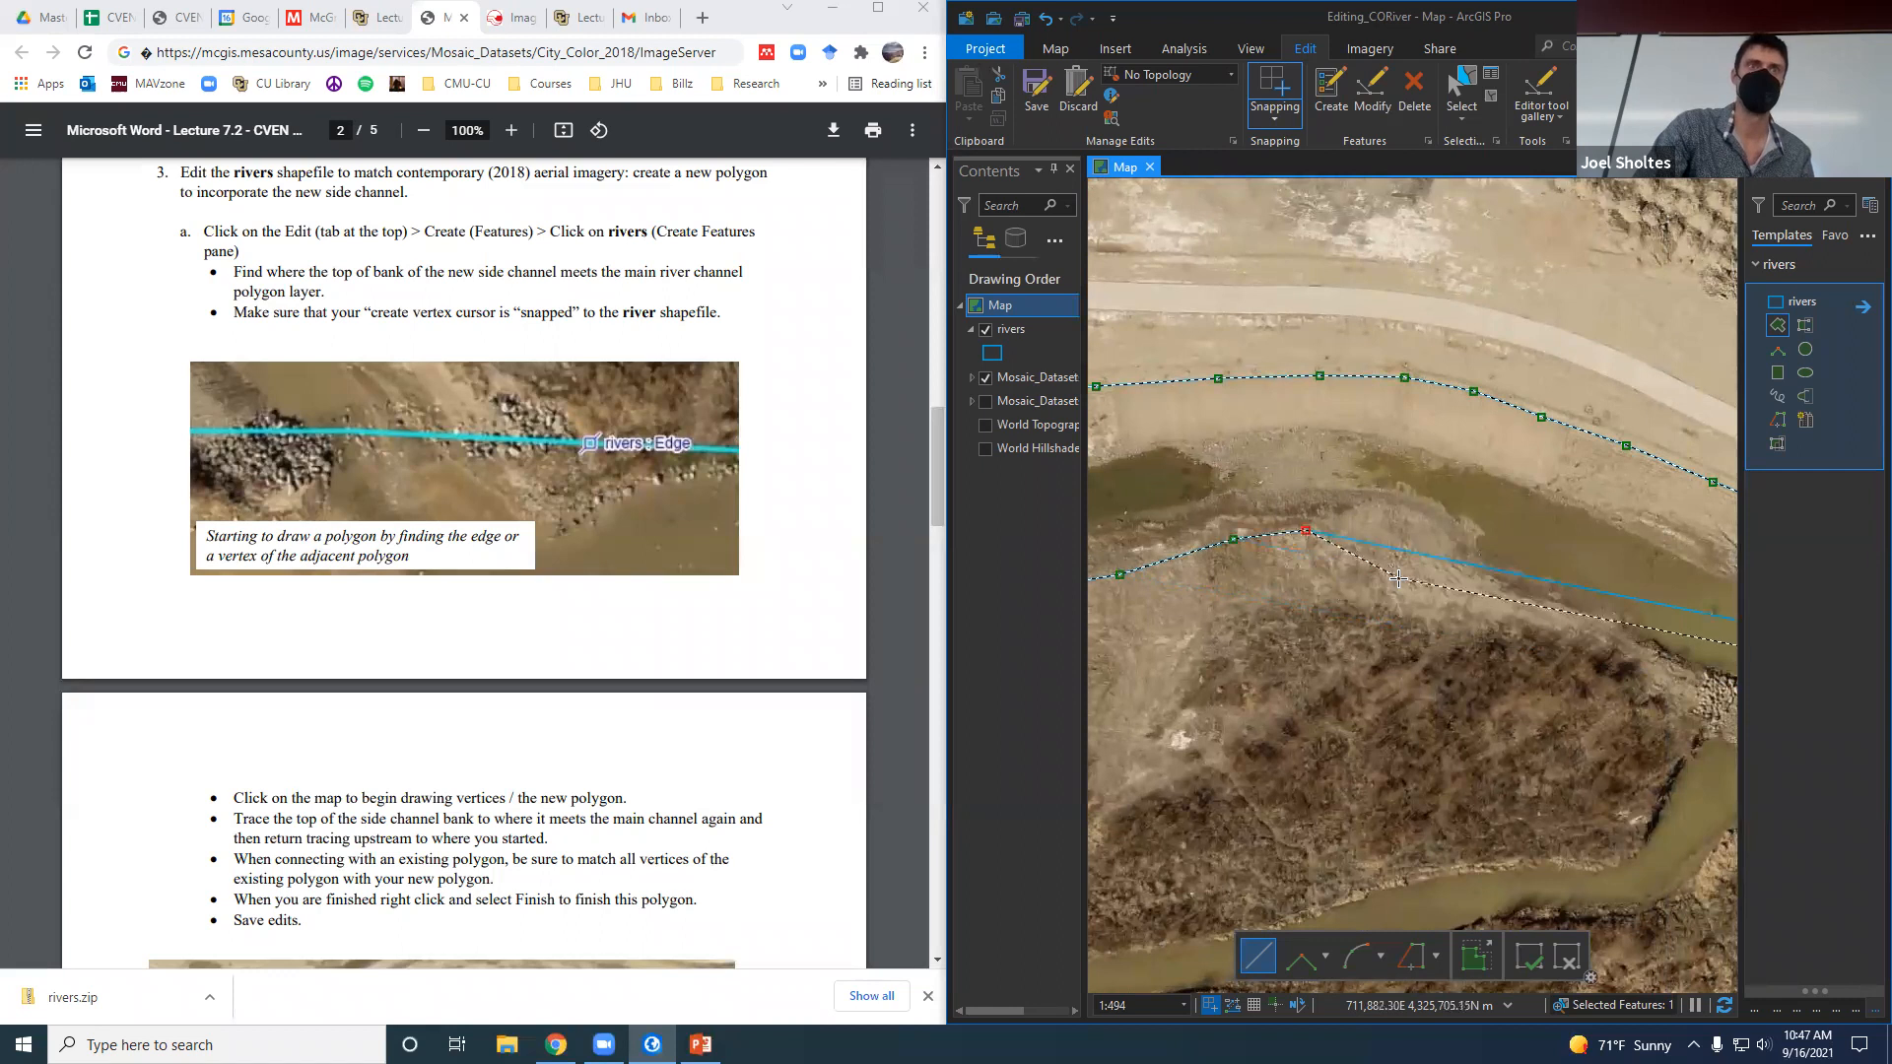
pyautogui.click(1540, 633)
# Carry the south bank trace past the rock pile and inlet, then above the tip of the existing jagged river polygon edge.
pyautogui.moveTo(1455, 679); pyautogui.dragTo(1130, 603)
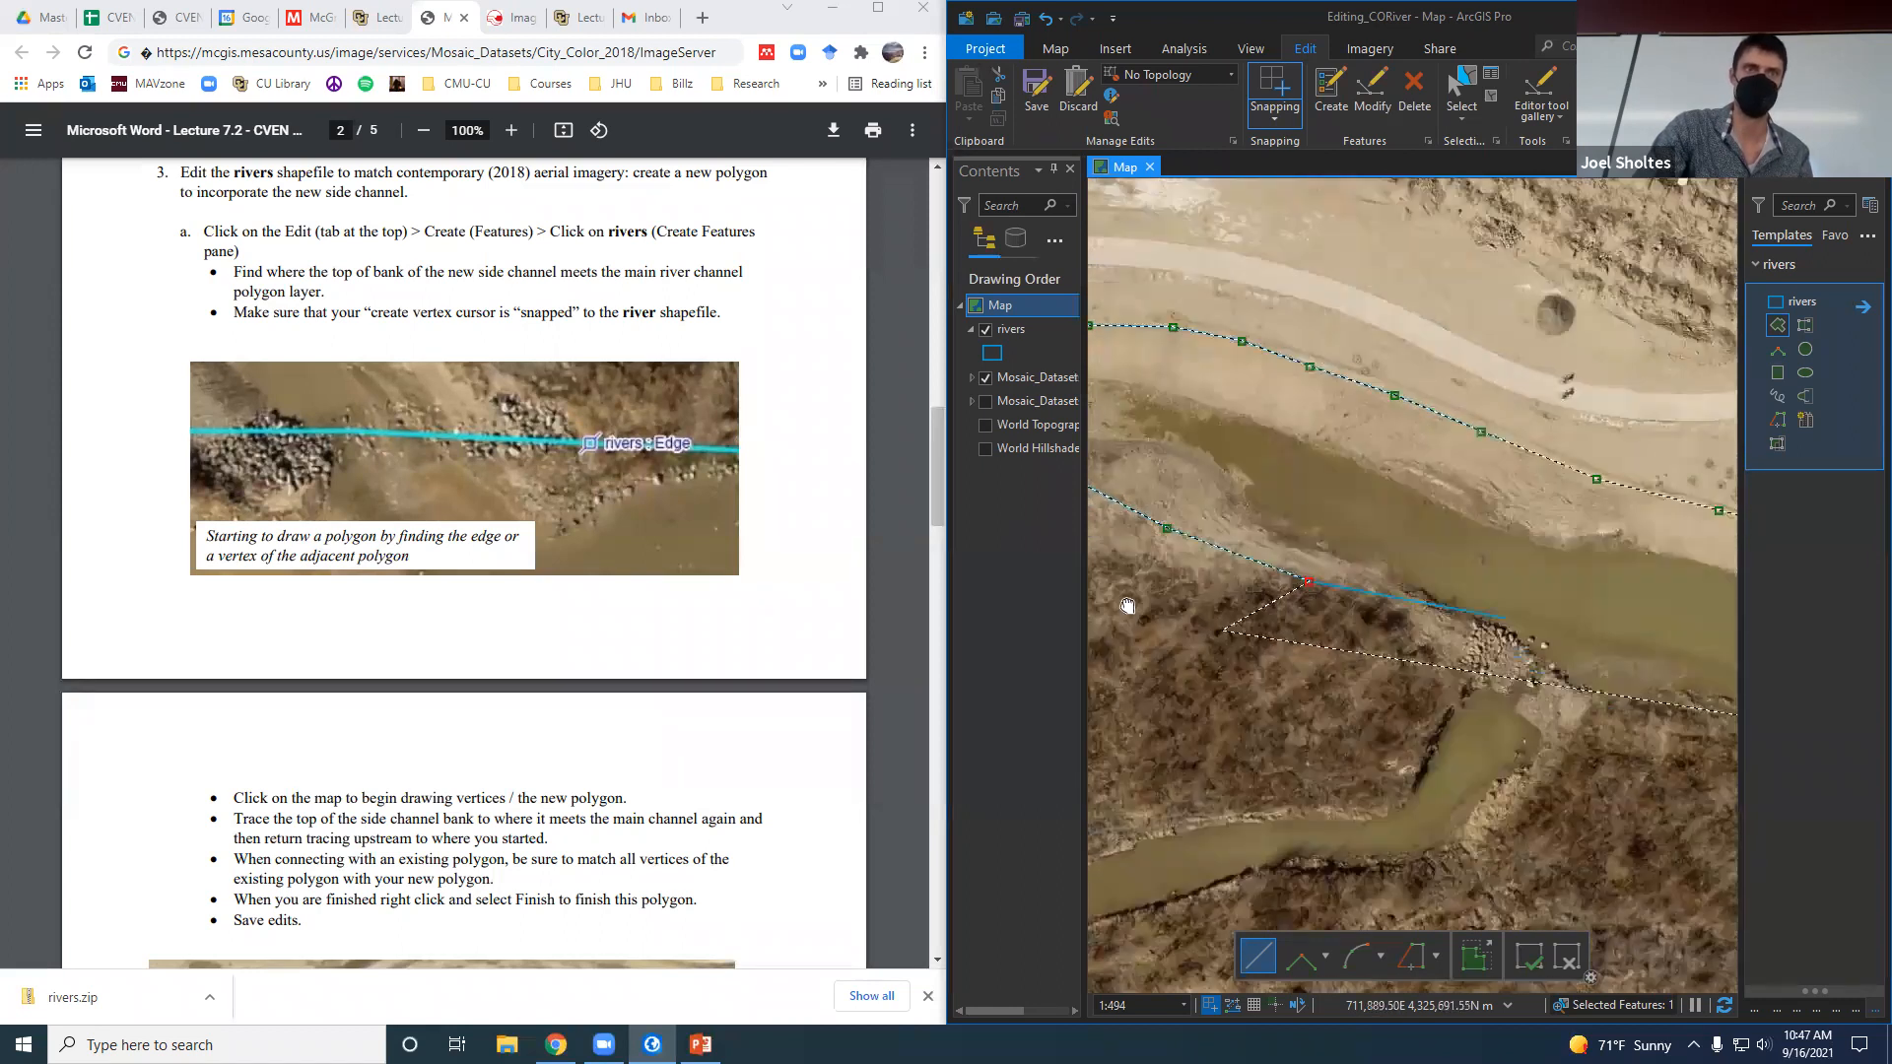
pyautogui.click(1345, 628)
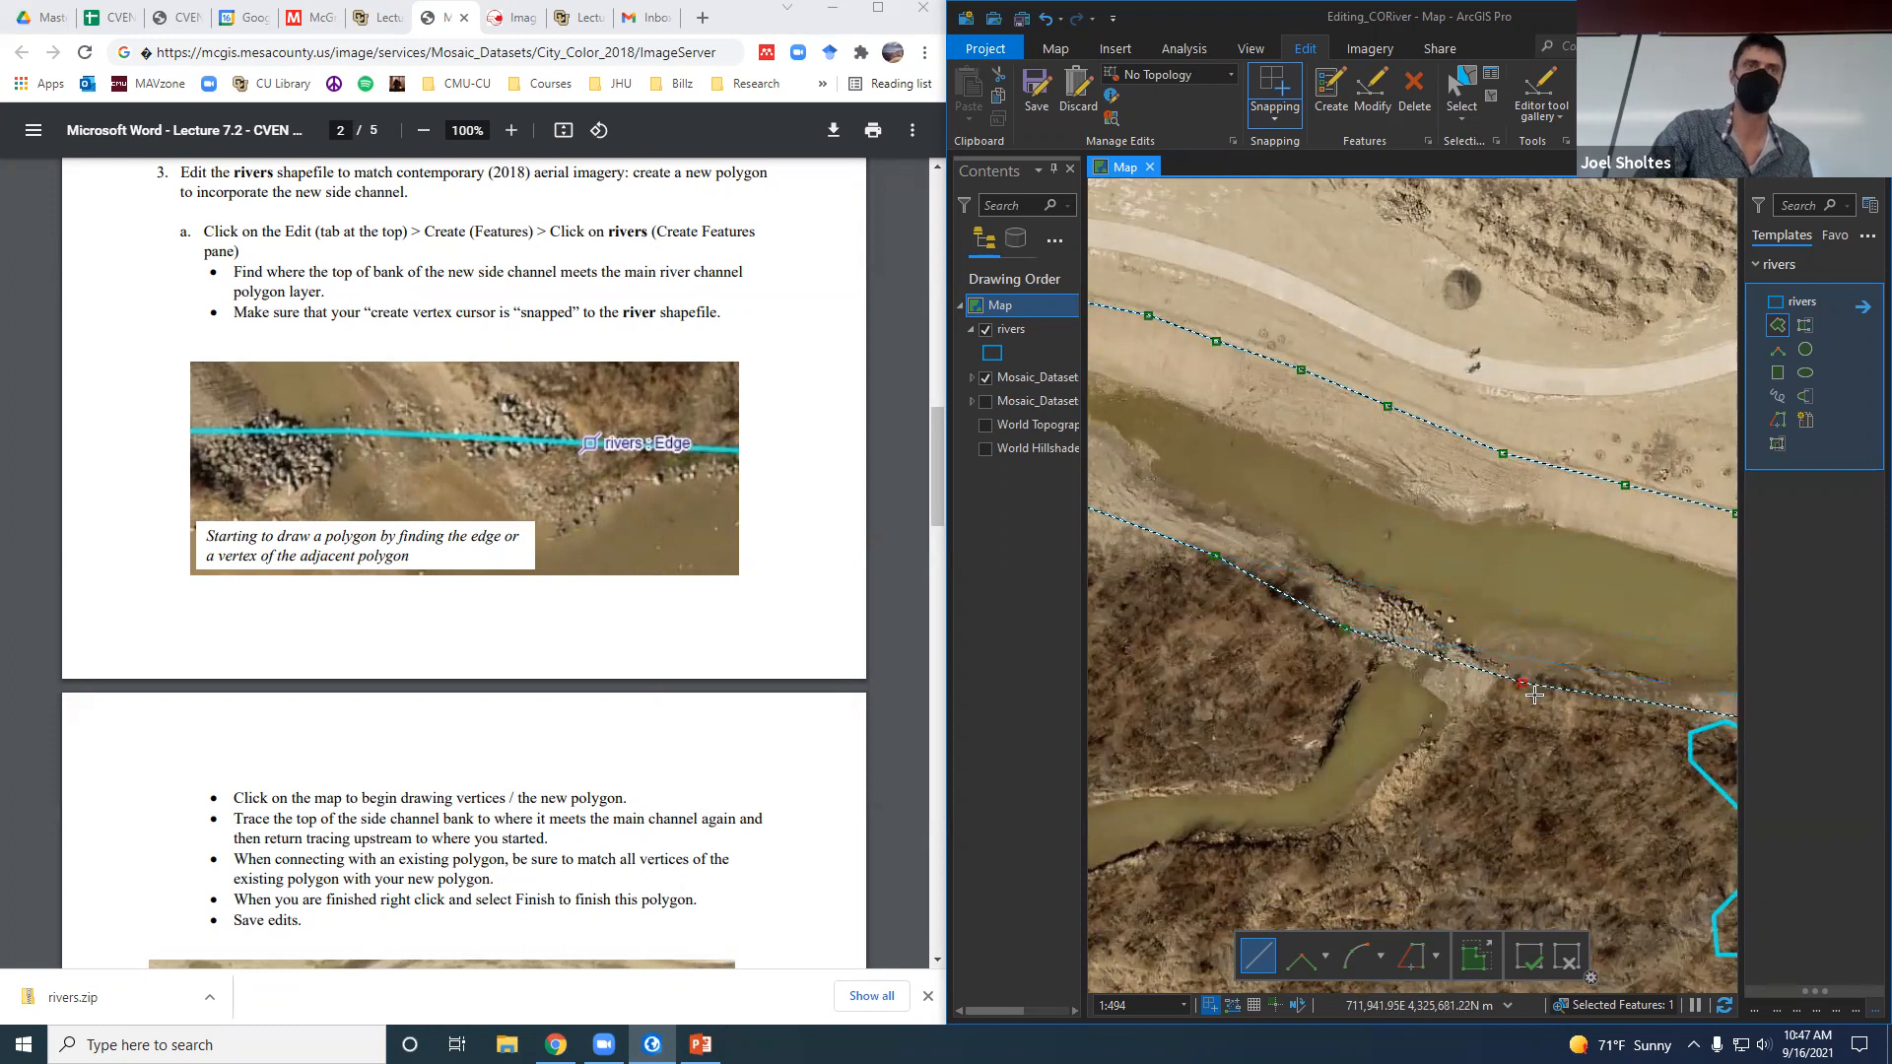
pyautogui.moveTo(1557, 774); pyautogui.dragTo(1145, 673)
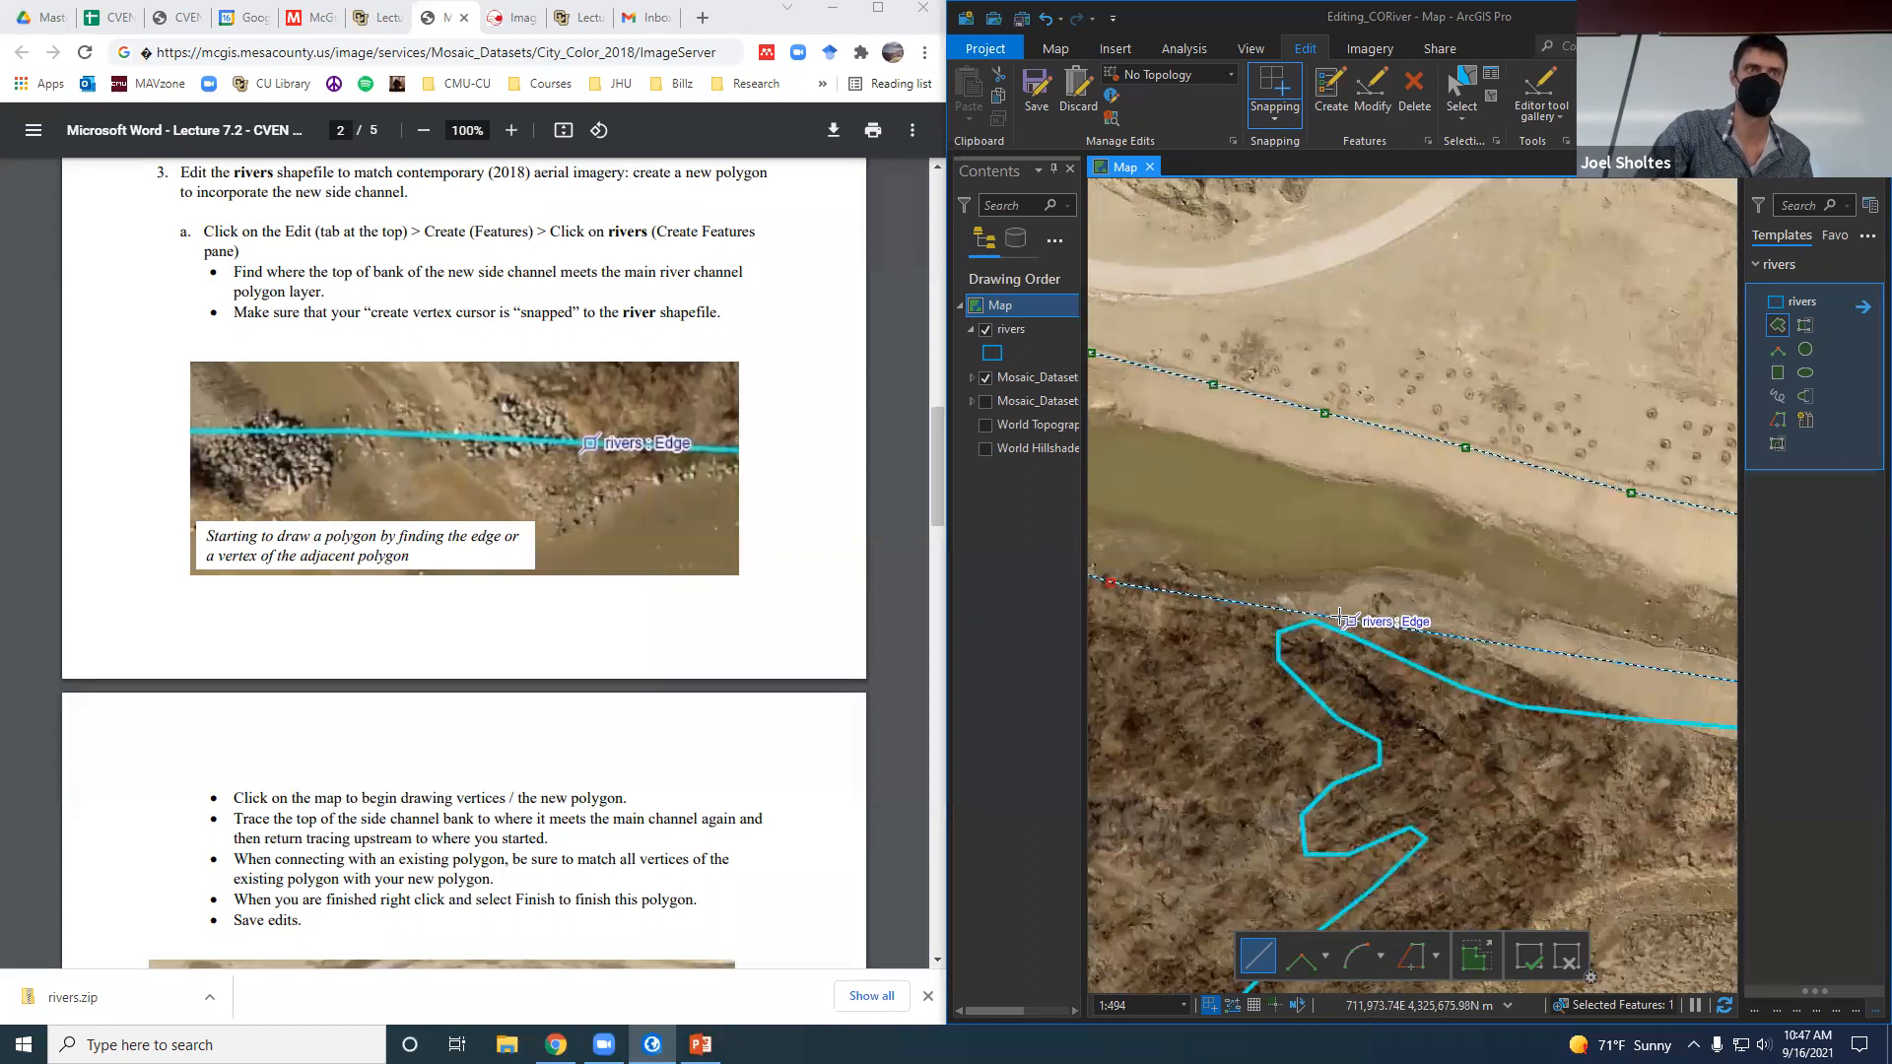
pyautogui.click(1319, 616)
pyautogui.click(1450, 647)
# Trace the south bank beneath the pale sandbar and across the rocky gravel strip between the two channels.
pyautogui.moveTo(1511, 643); pyautogui.dragTo(1130, 499)
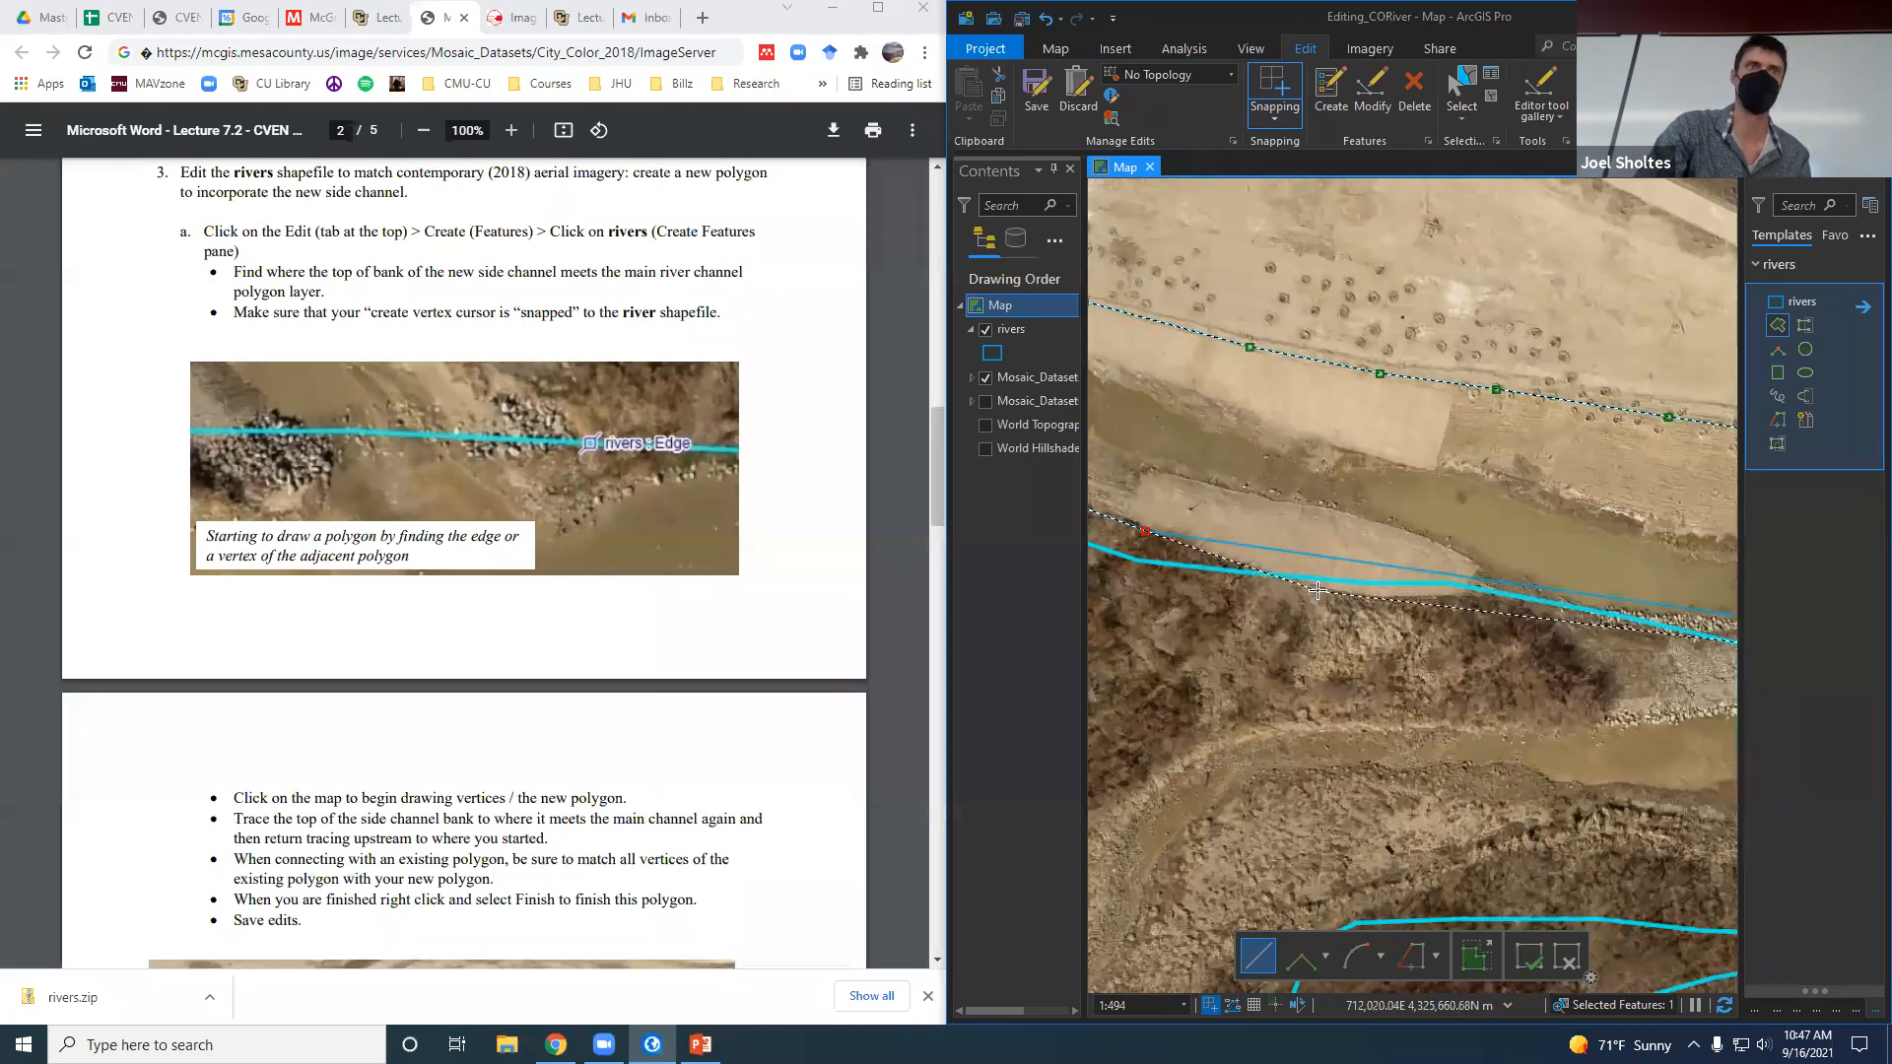
pyautogui.click(1322, 591)
pyautogui.click(1420, 603)
pyautogui.click(1529, 616)
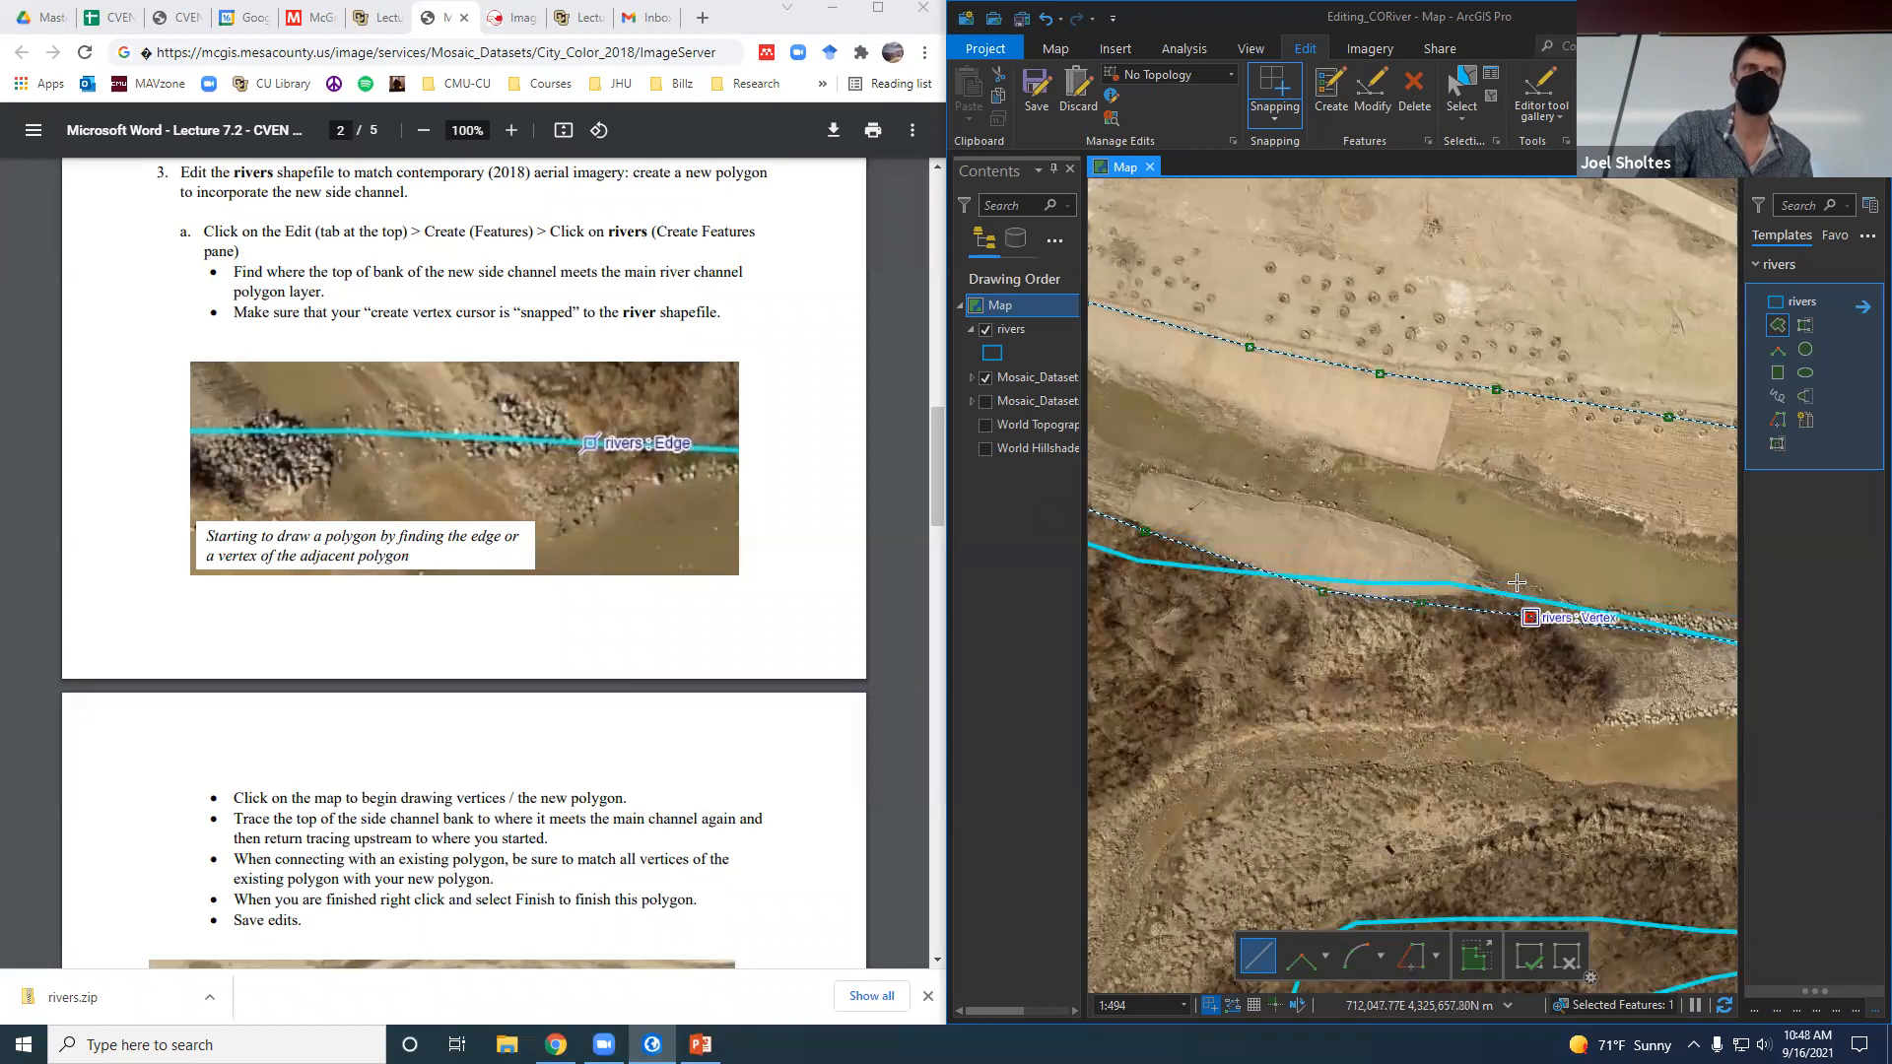
pyautogui.moveTo(1521, 573); pyautogui.dragTo(1140, 440)
pyautogui.click(1294, 516)
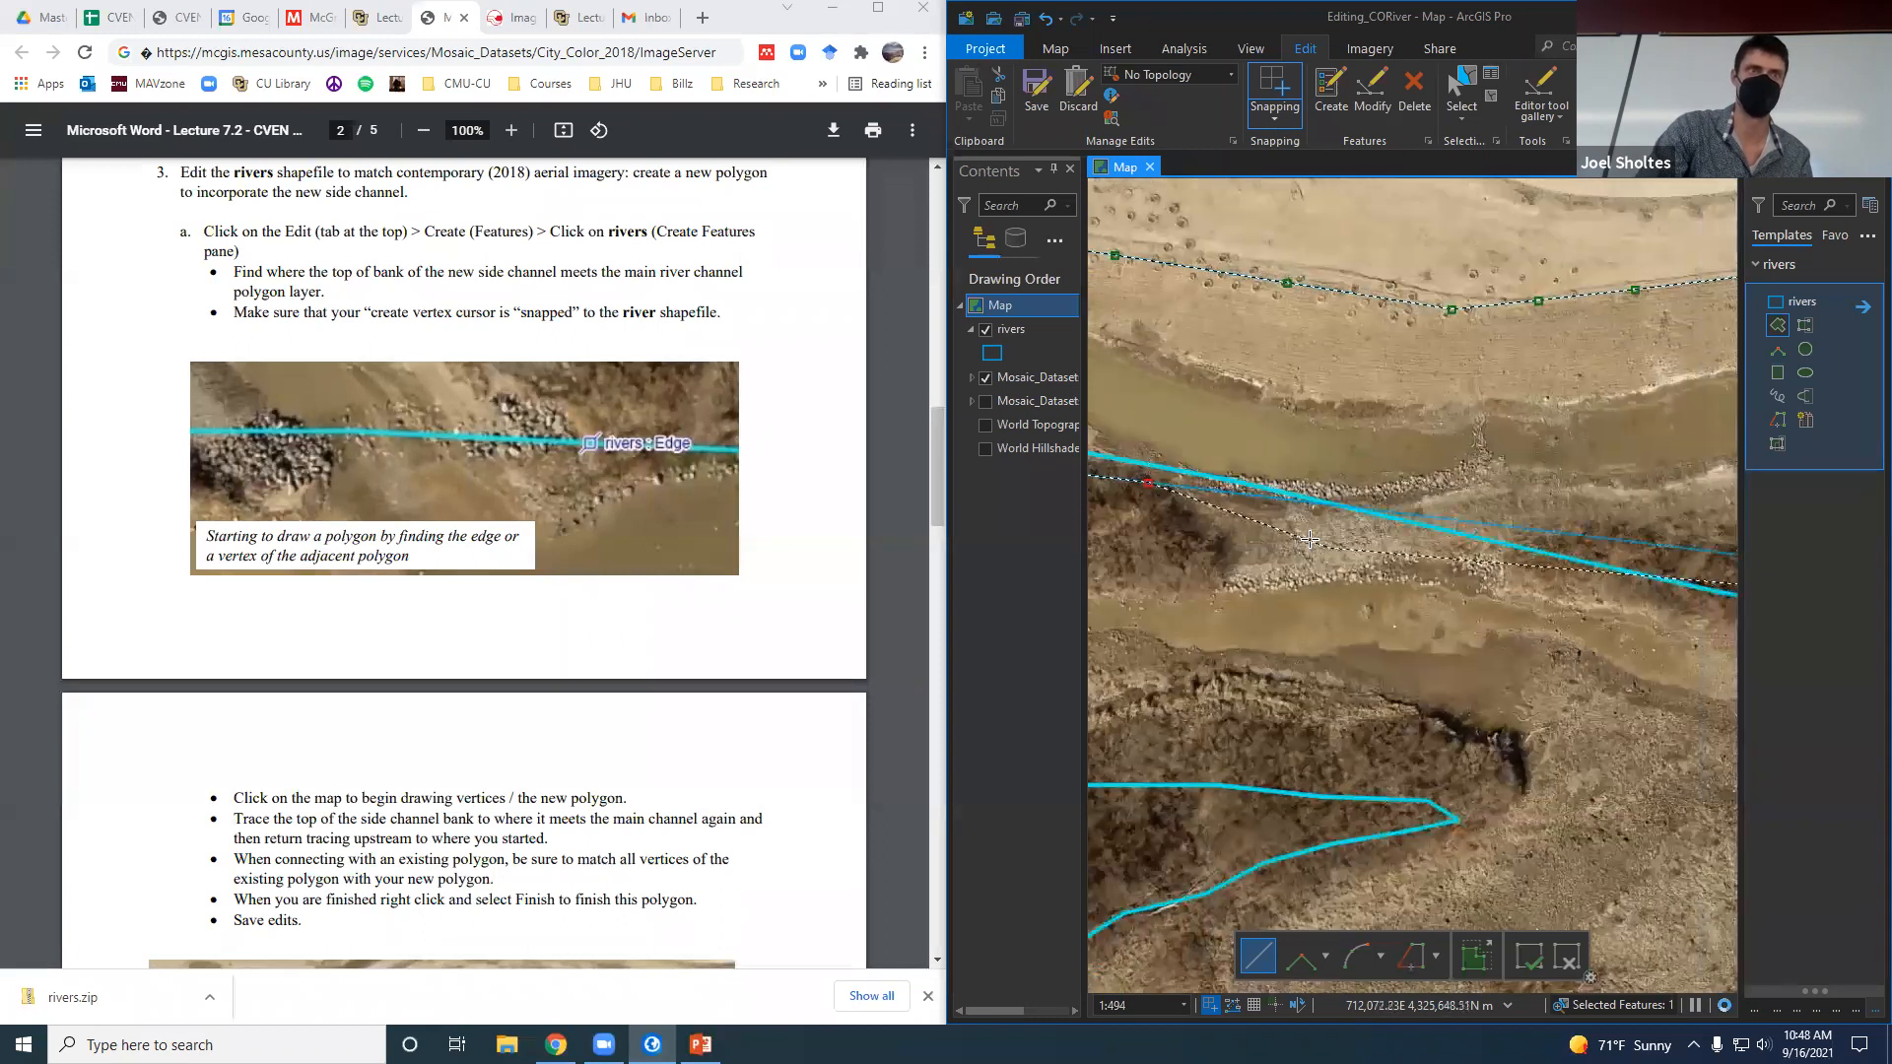
pyautogui.click(1444, 506)
pyautogui.click(1513, 489)
# Trace the south bank along the north edge of the brushy strip to the pale deposit near the upstream junction.
pyautogui.moveTo(1490, 487); pyautogui.dragTo(1108, 450)
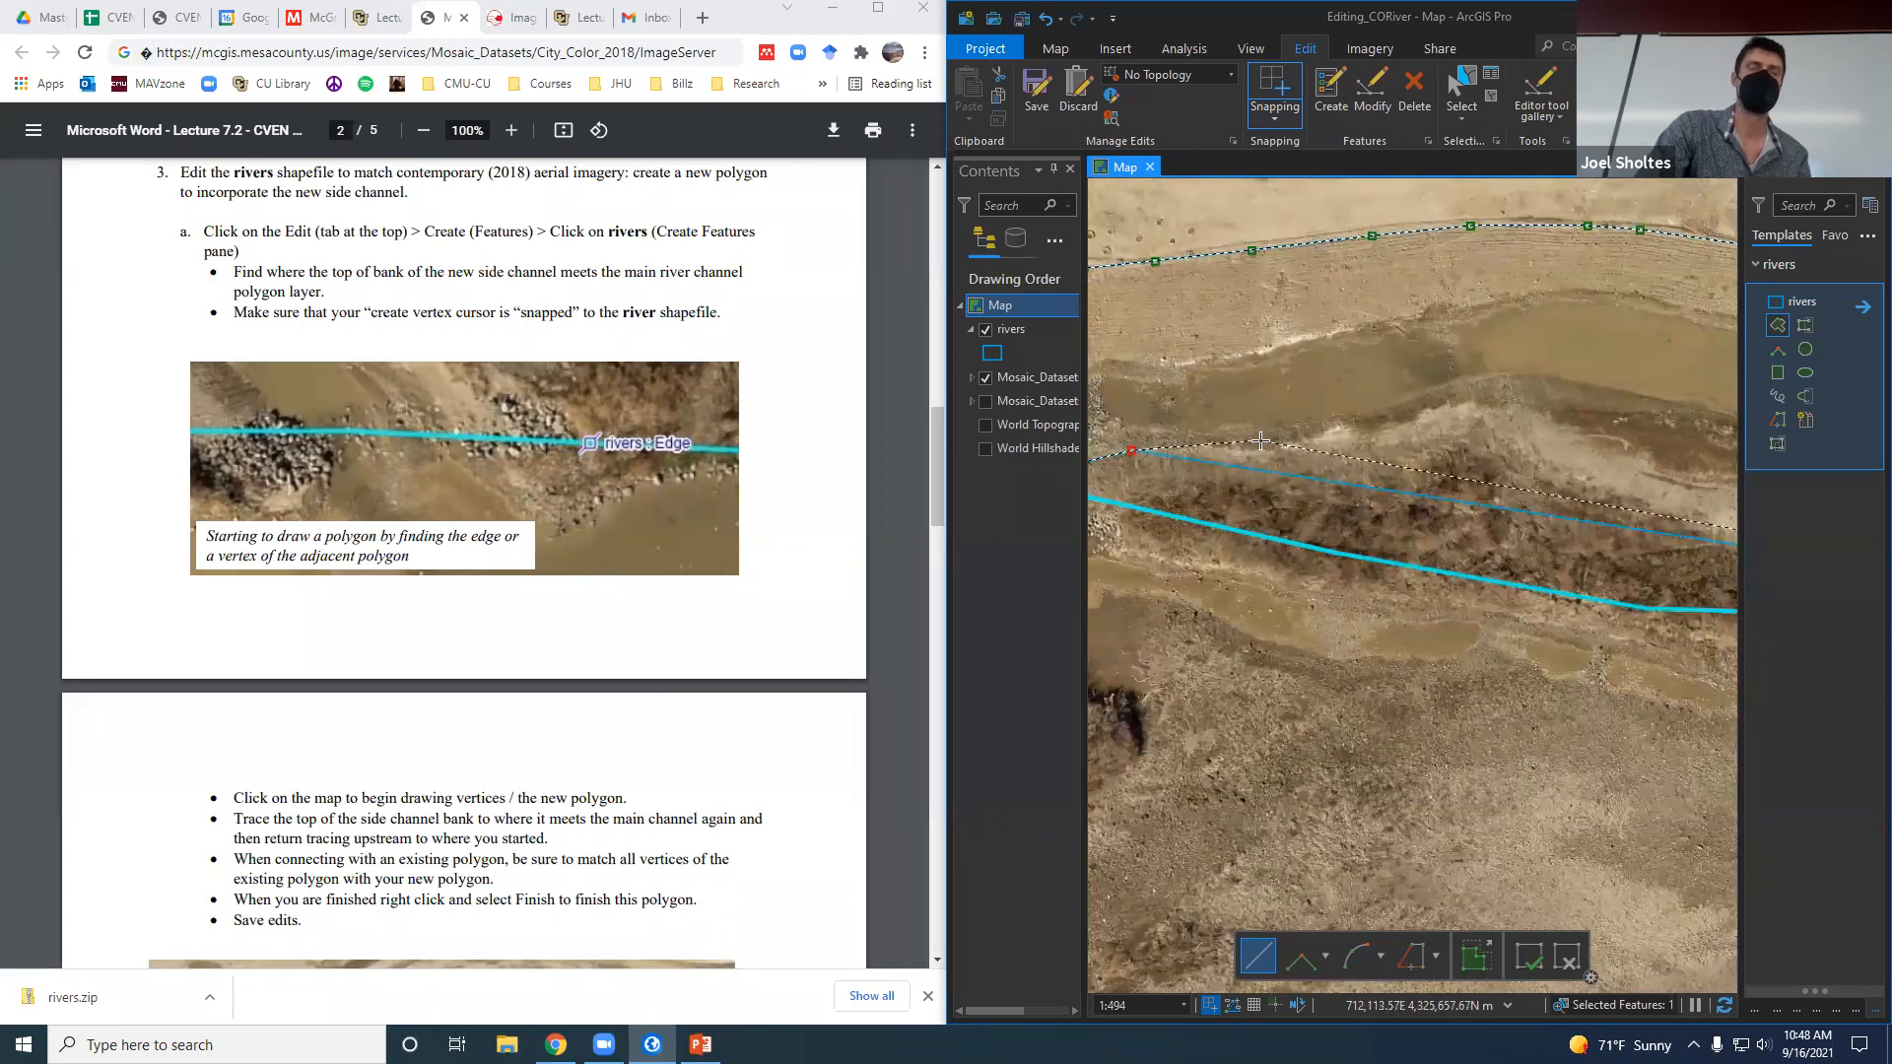
pyautogui.click(1303, 460)
pyautogui.click(1447, 446)
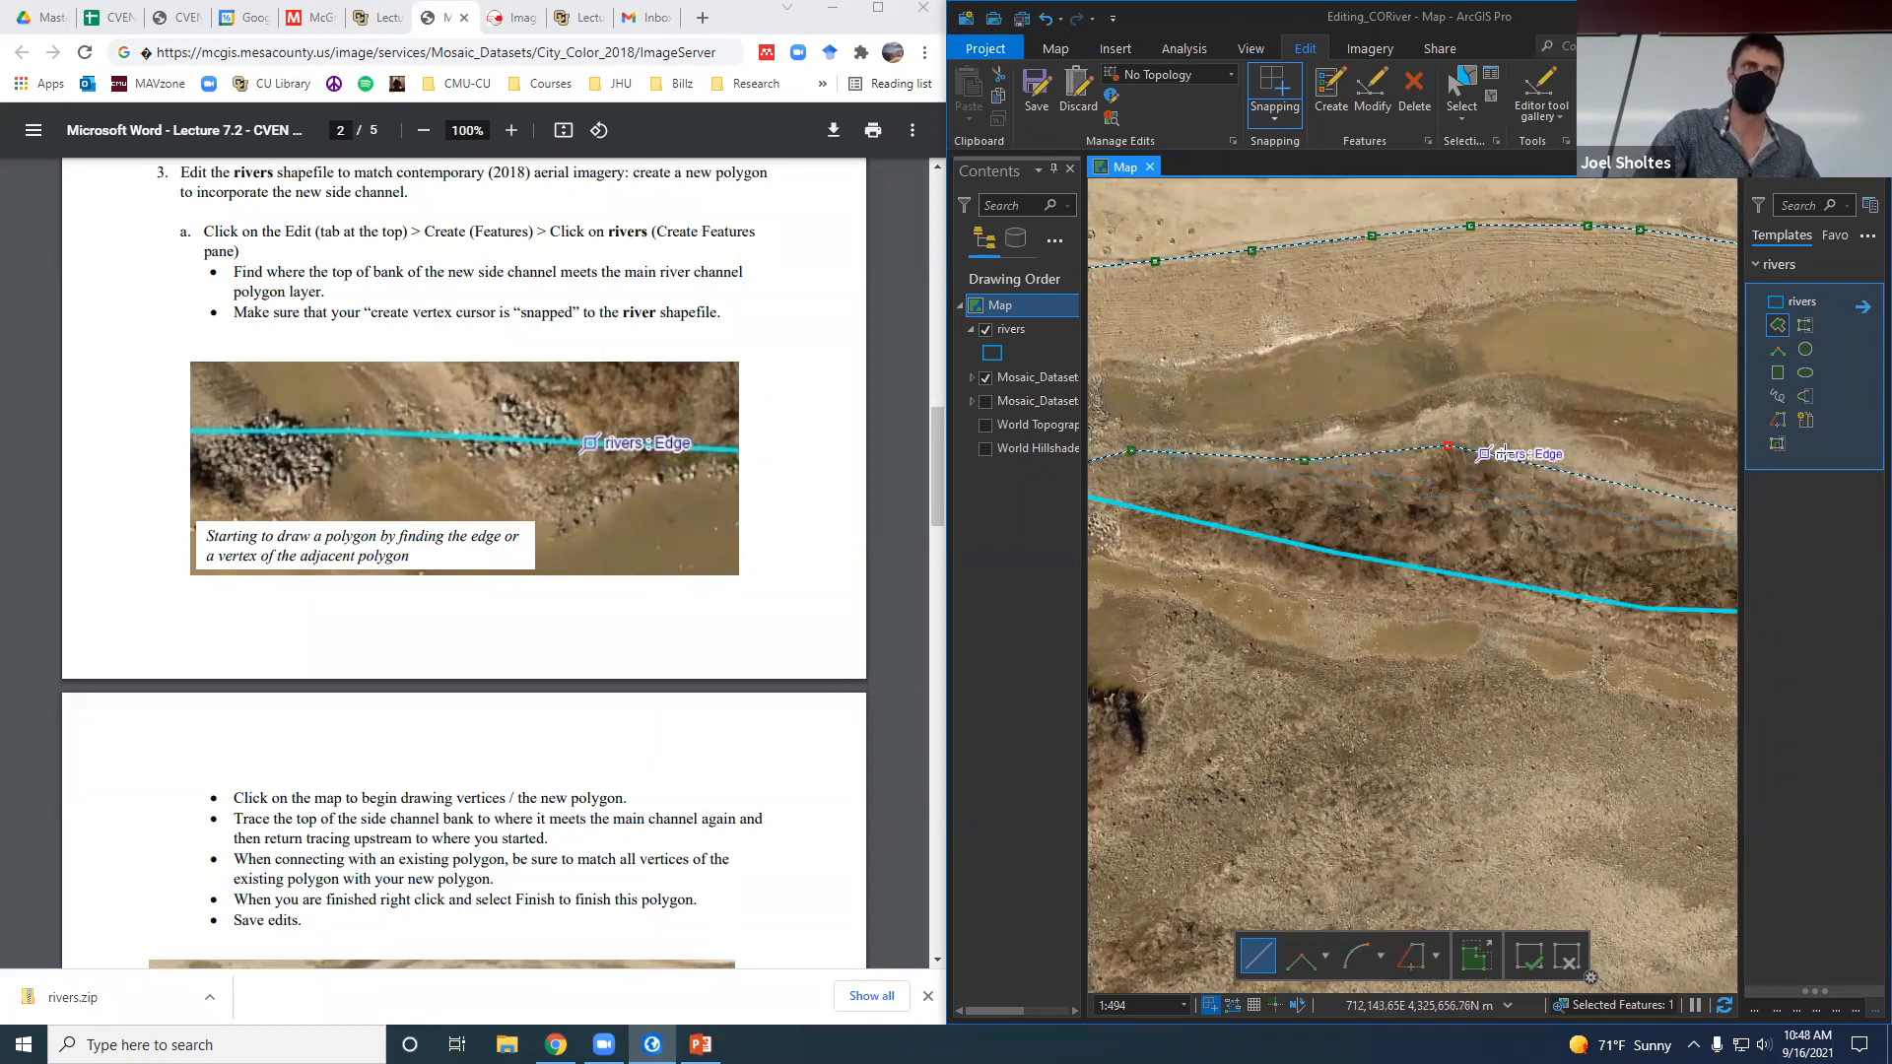
pyautogui.click(1581, 495)
pyautogui.moveTo(1597, 462); pyautogui.dragTo(1189, 345)
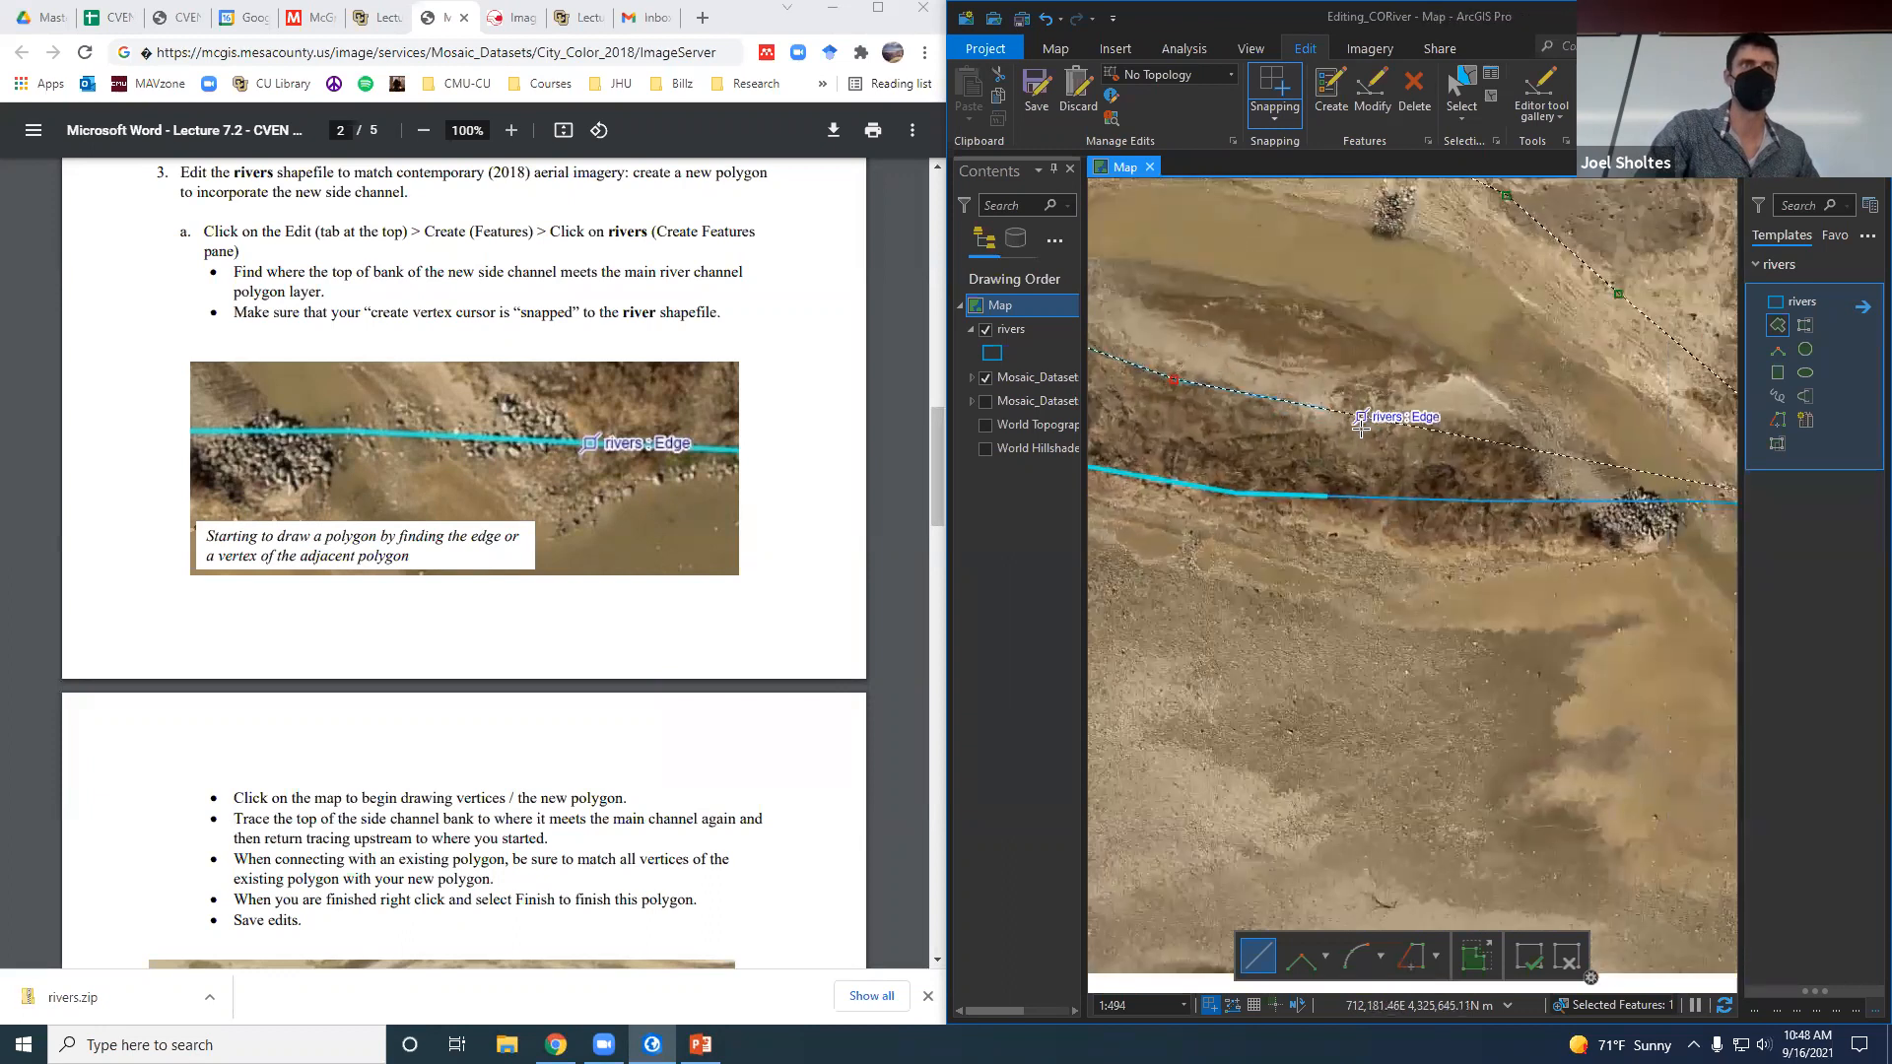
pyautogui.click(1324, 426)
pyautogui.click(1446, 422)
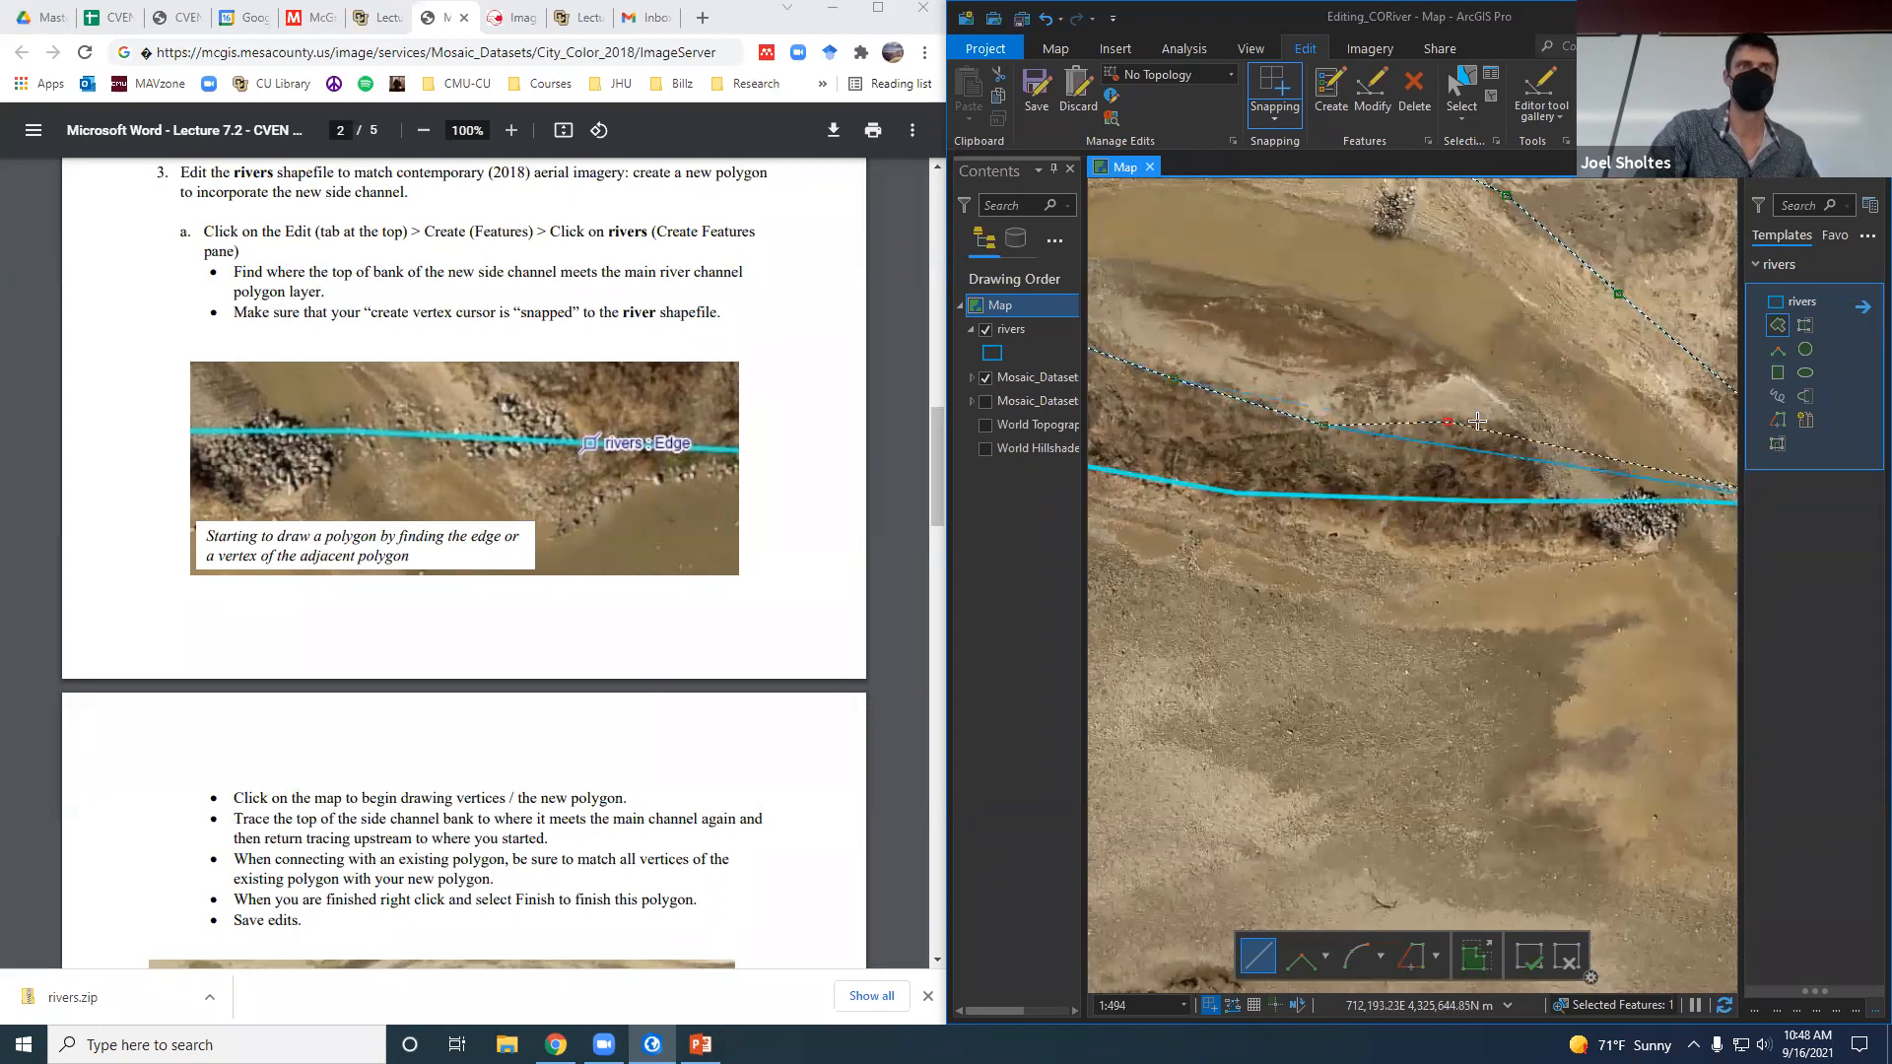
pyautogui.click(1519, 437)
# Close the trace along the main river by snapping vertices to its two existing vertices near the rock pile, and finish the side channel polygon.
pyautogui.moveTo(1534, 422); pyautogui.dragTo(1241, 331)
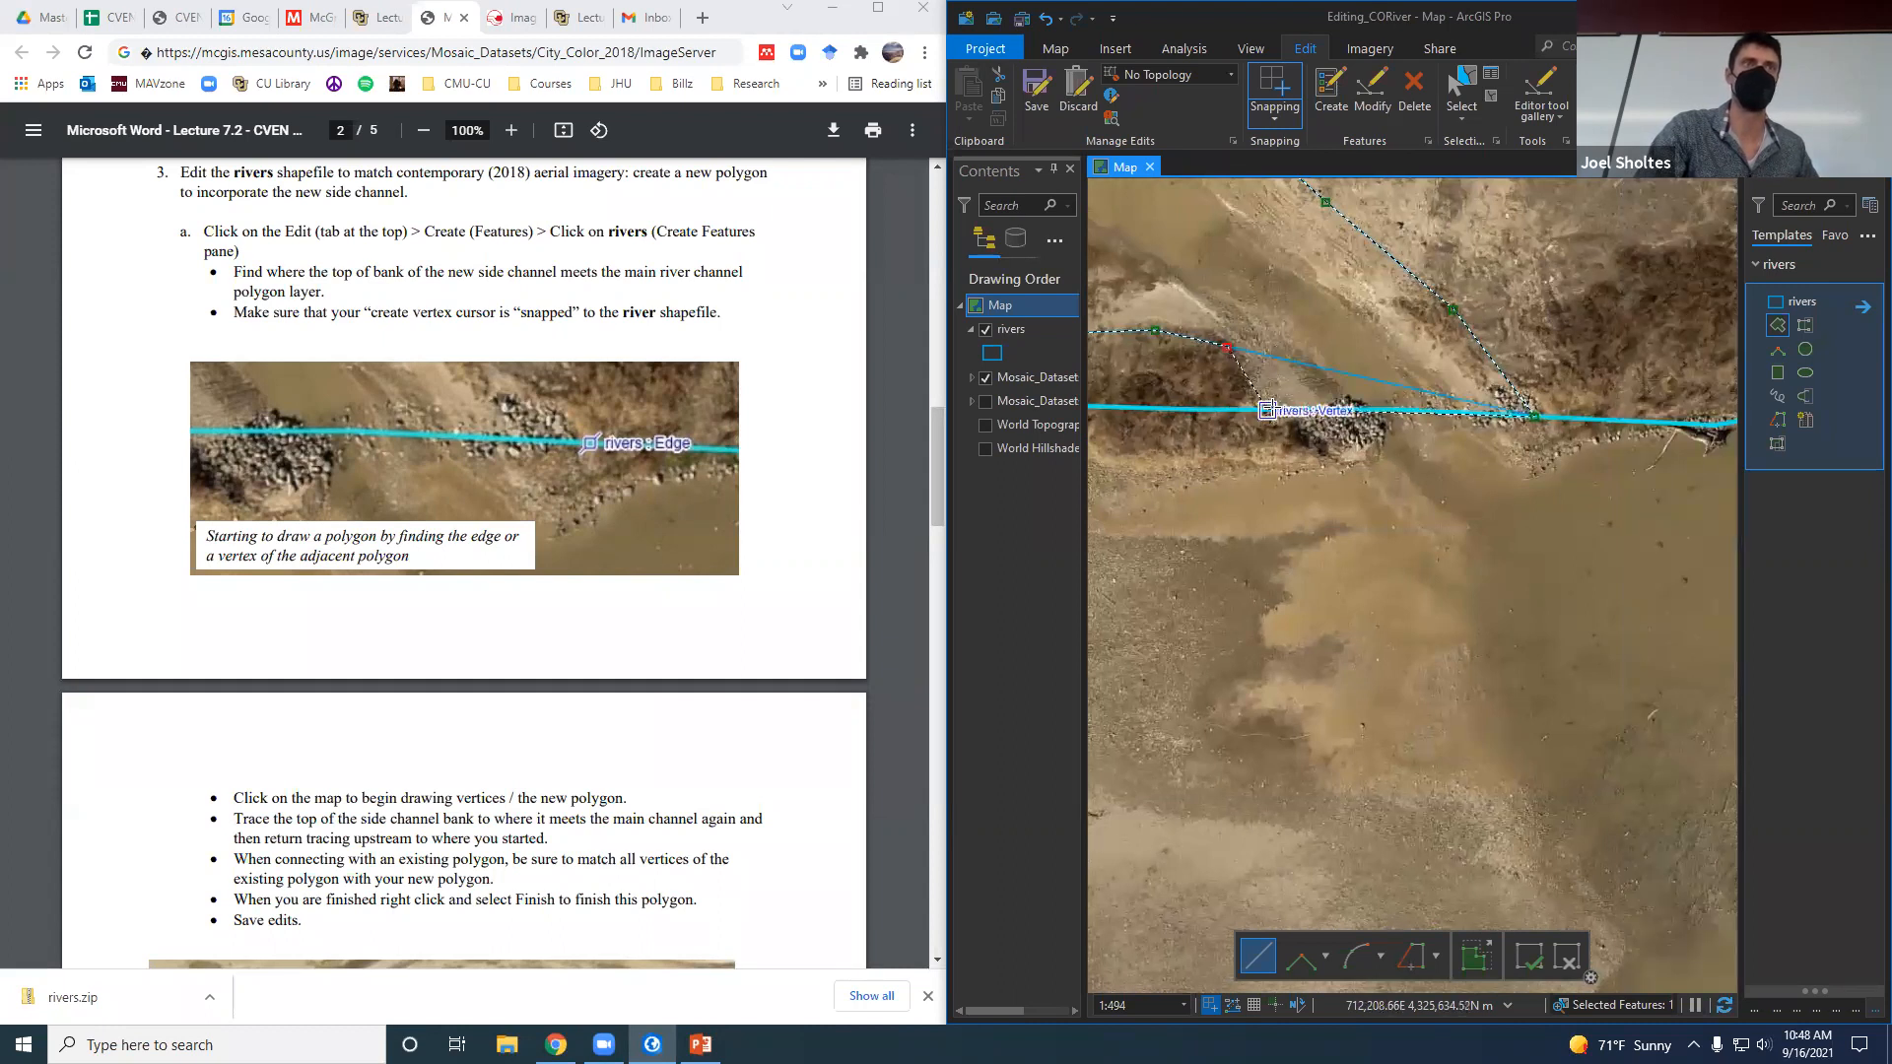
pyautogui.click(1268, 409)
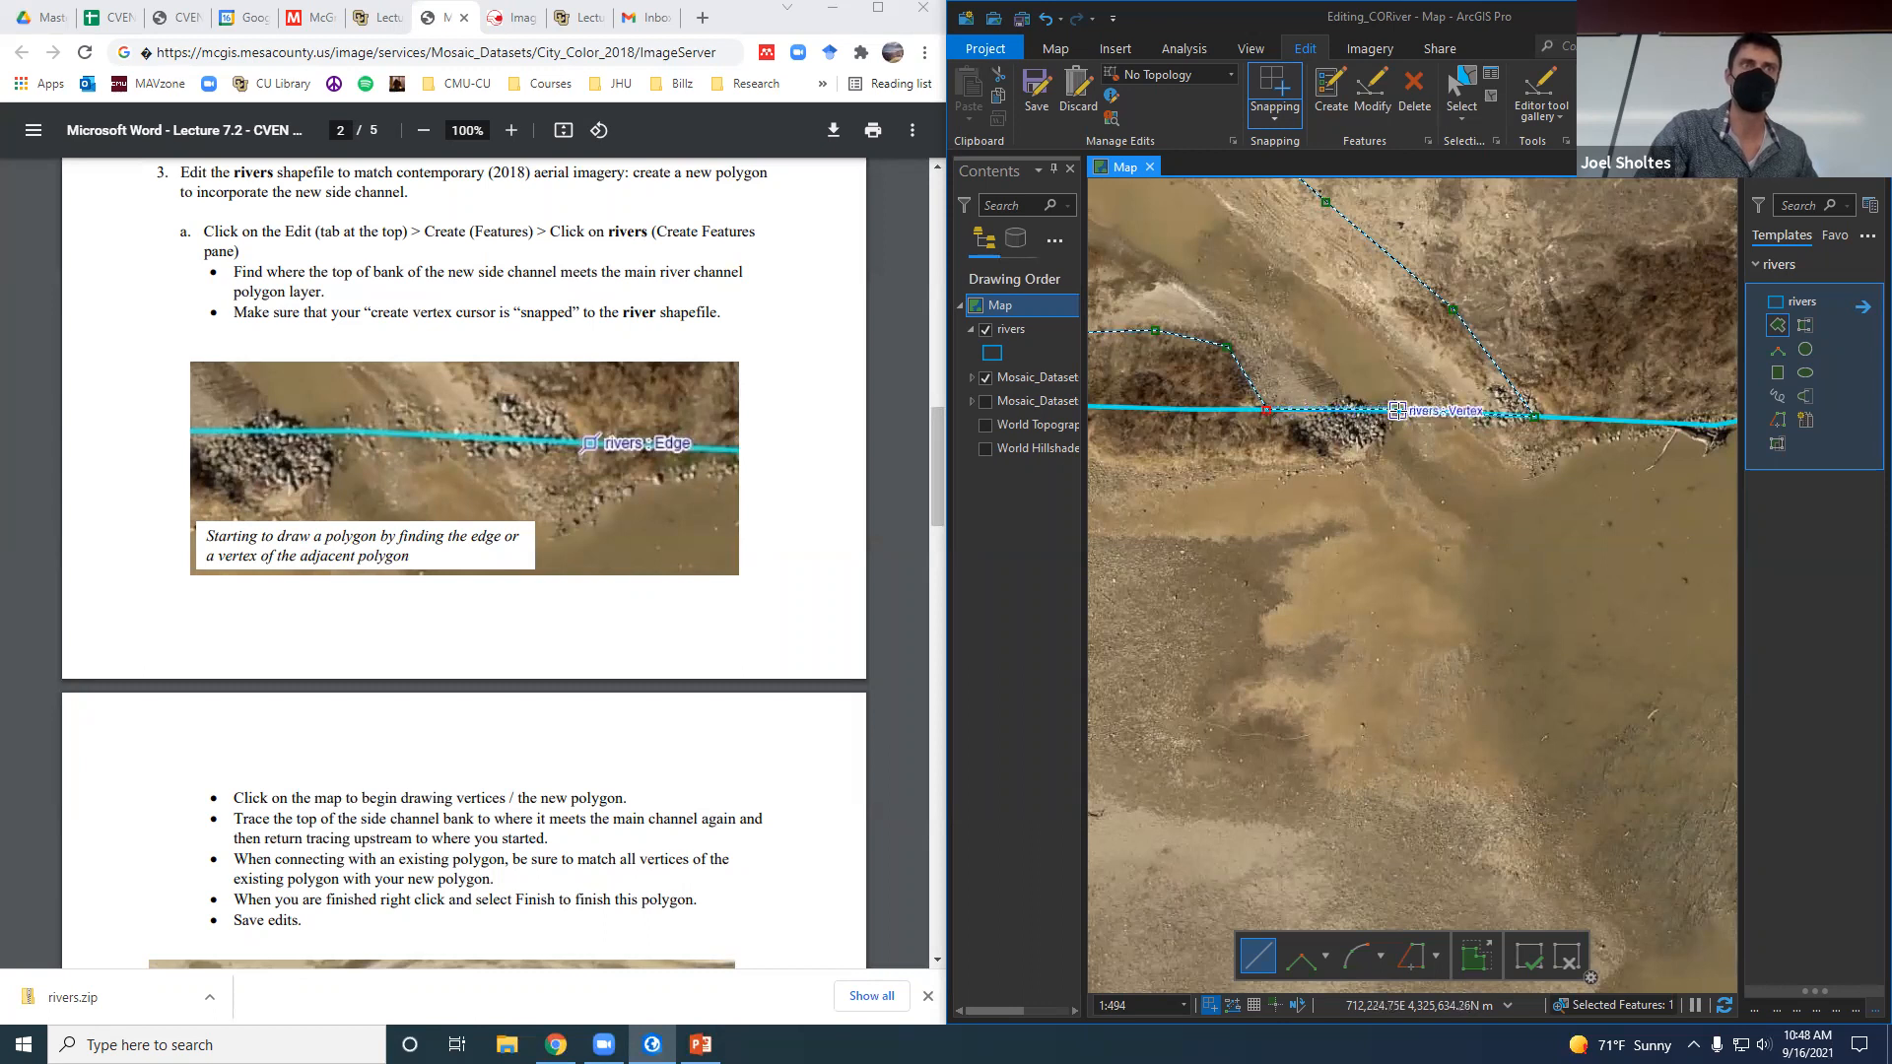
pyautogui.click(1397, 410)
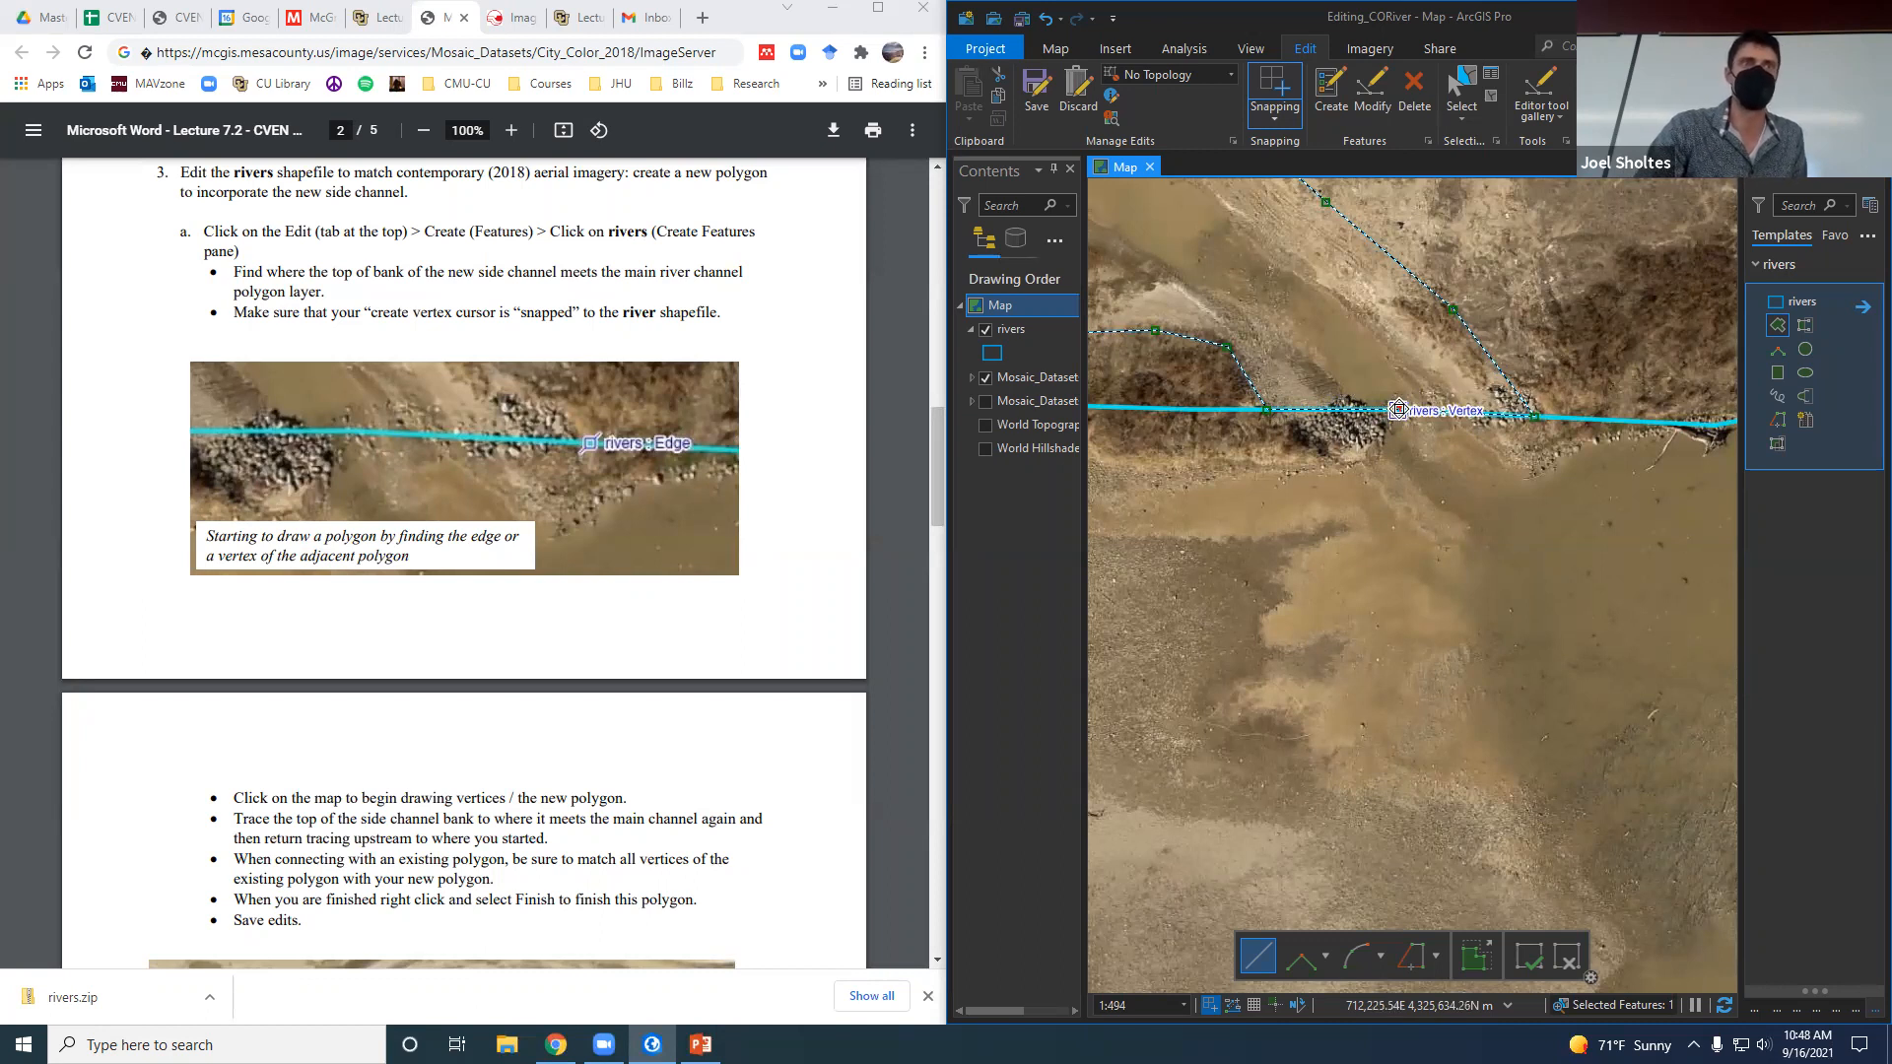
pyautogui.rightClick(1399, 410)
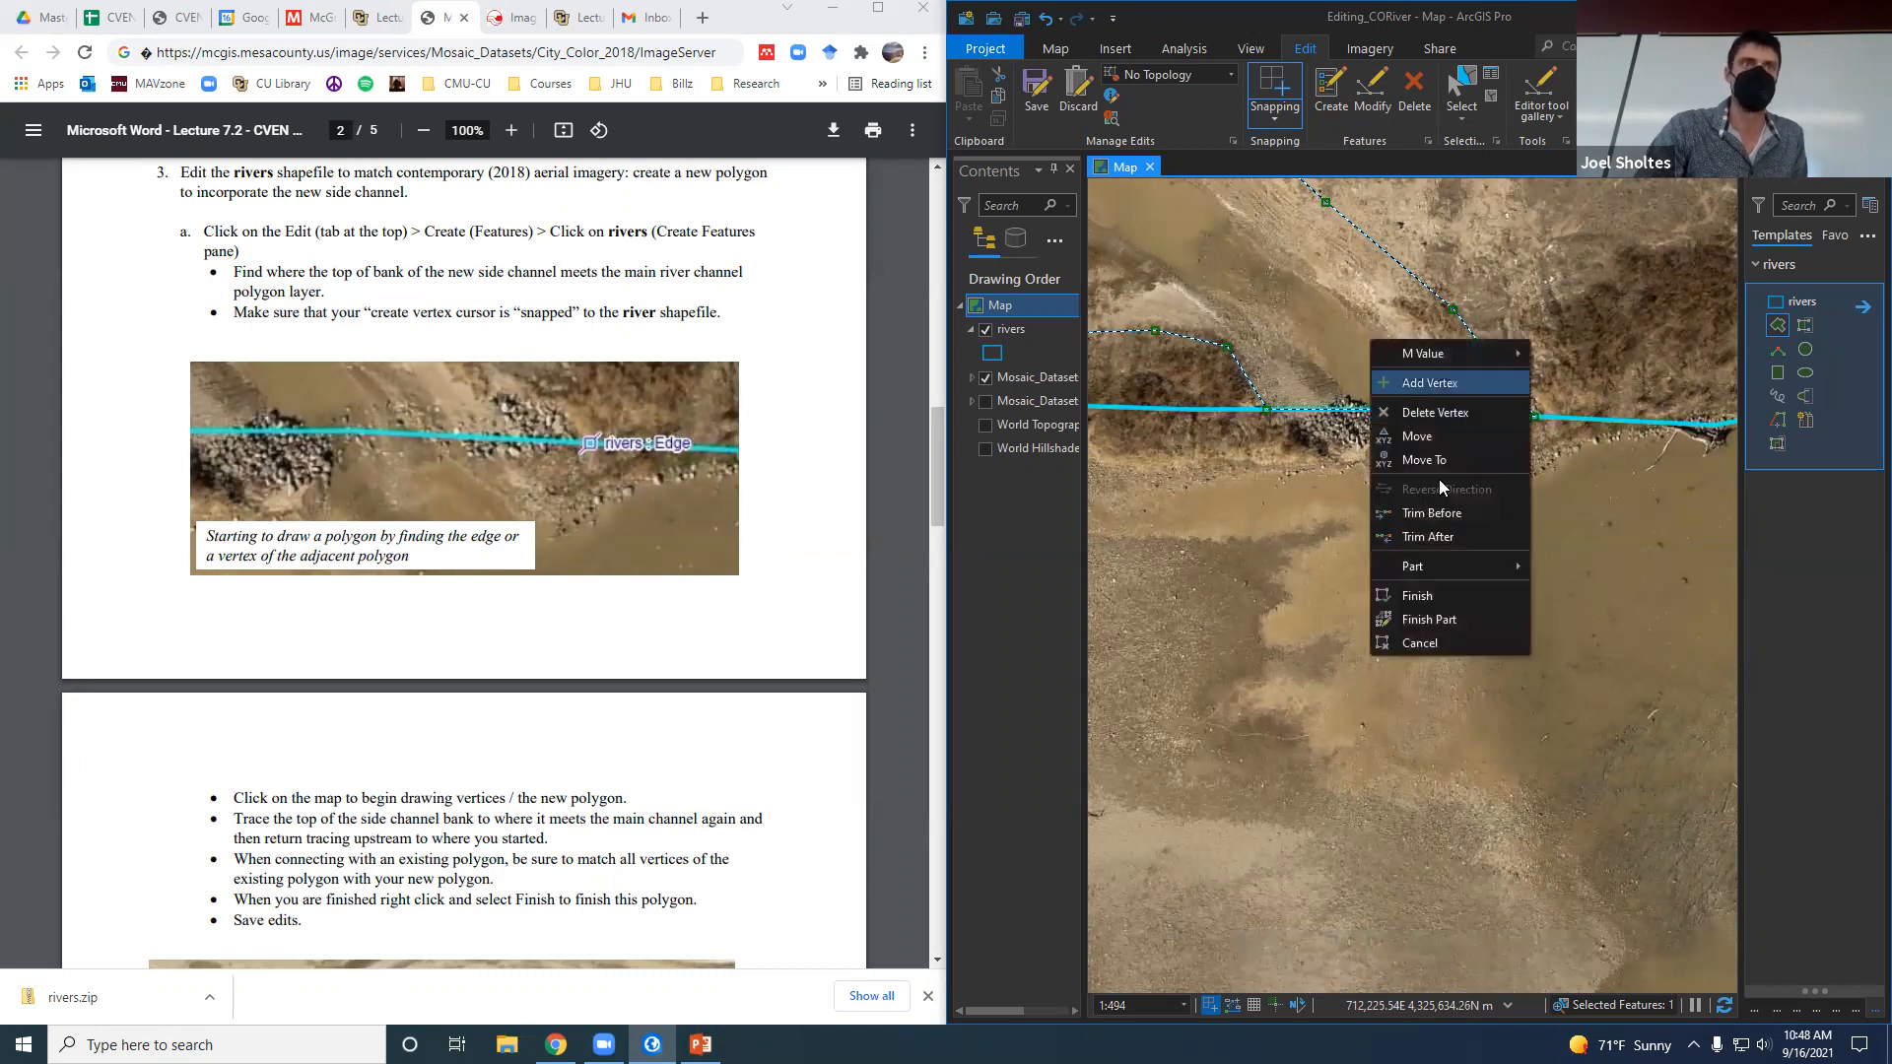
pyautogui.click(1456, 597)
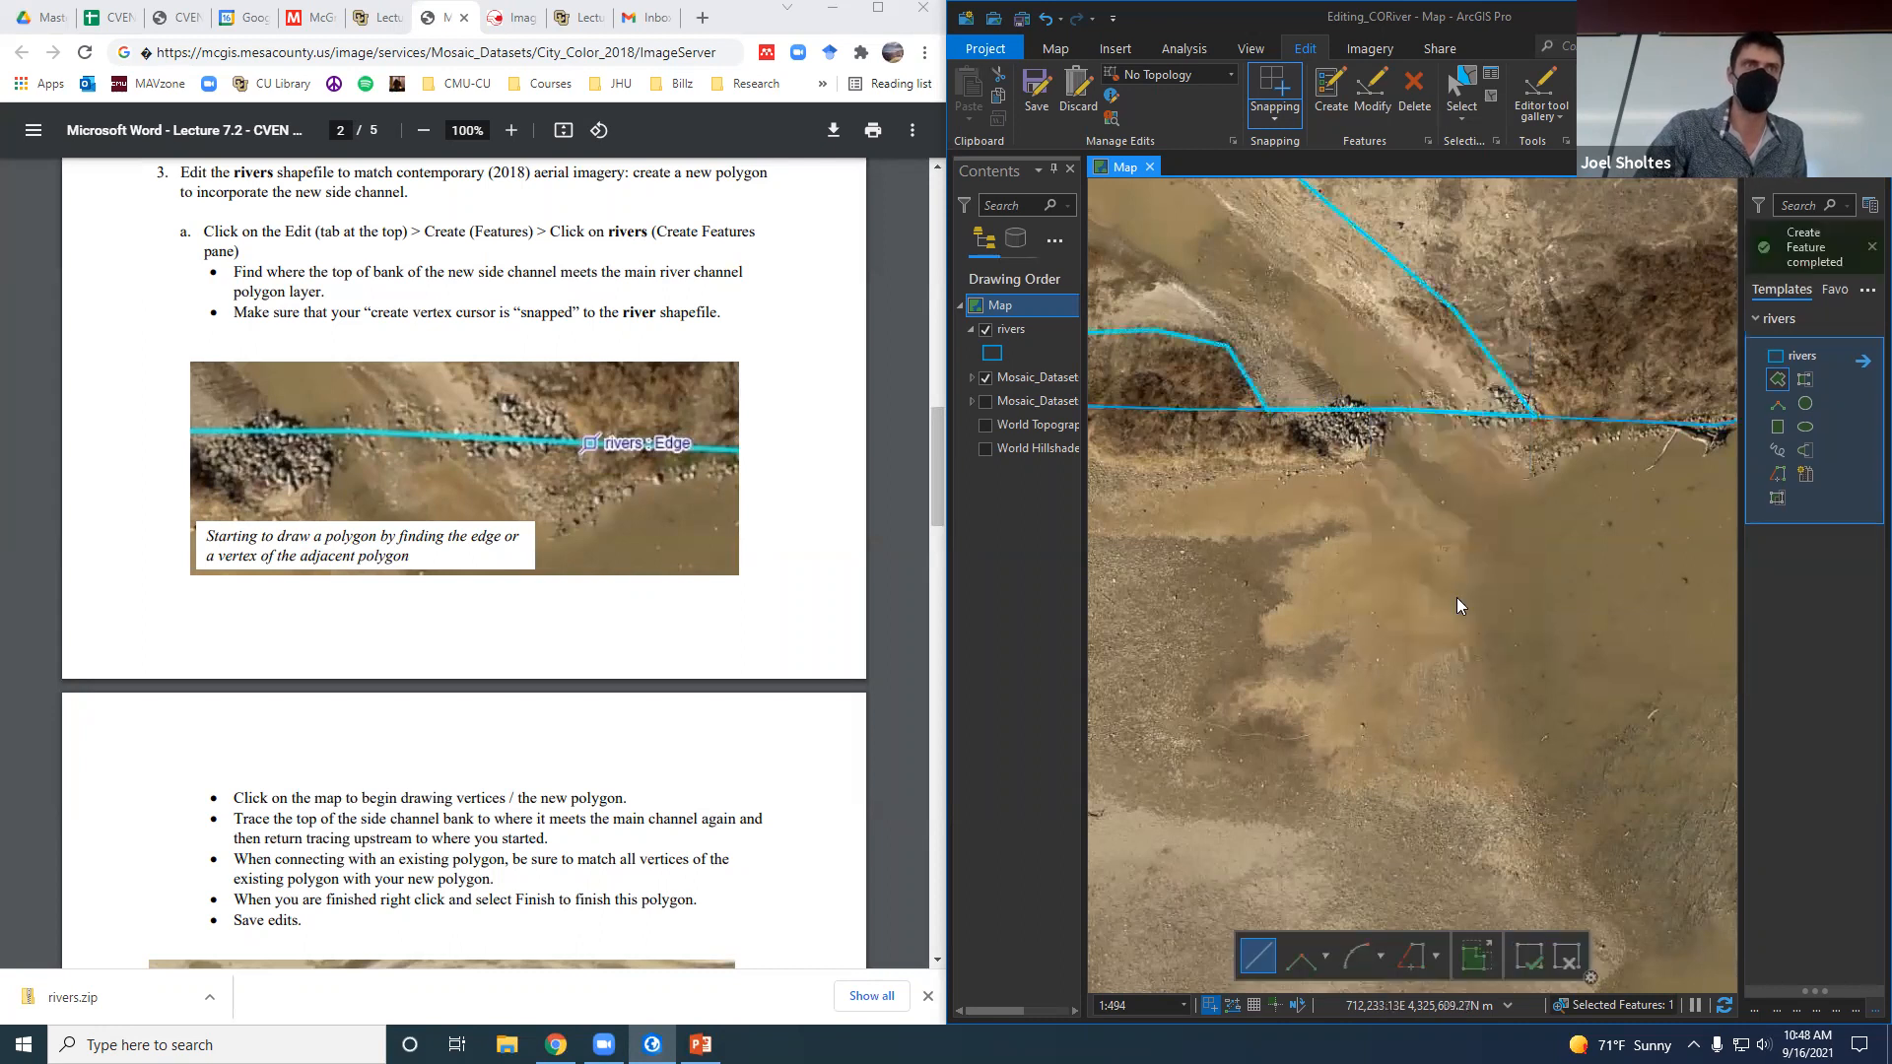
pyautogui.scroll(-3, 1532, 592)
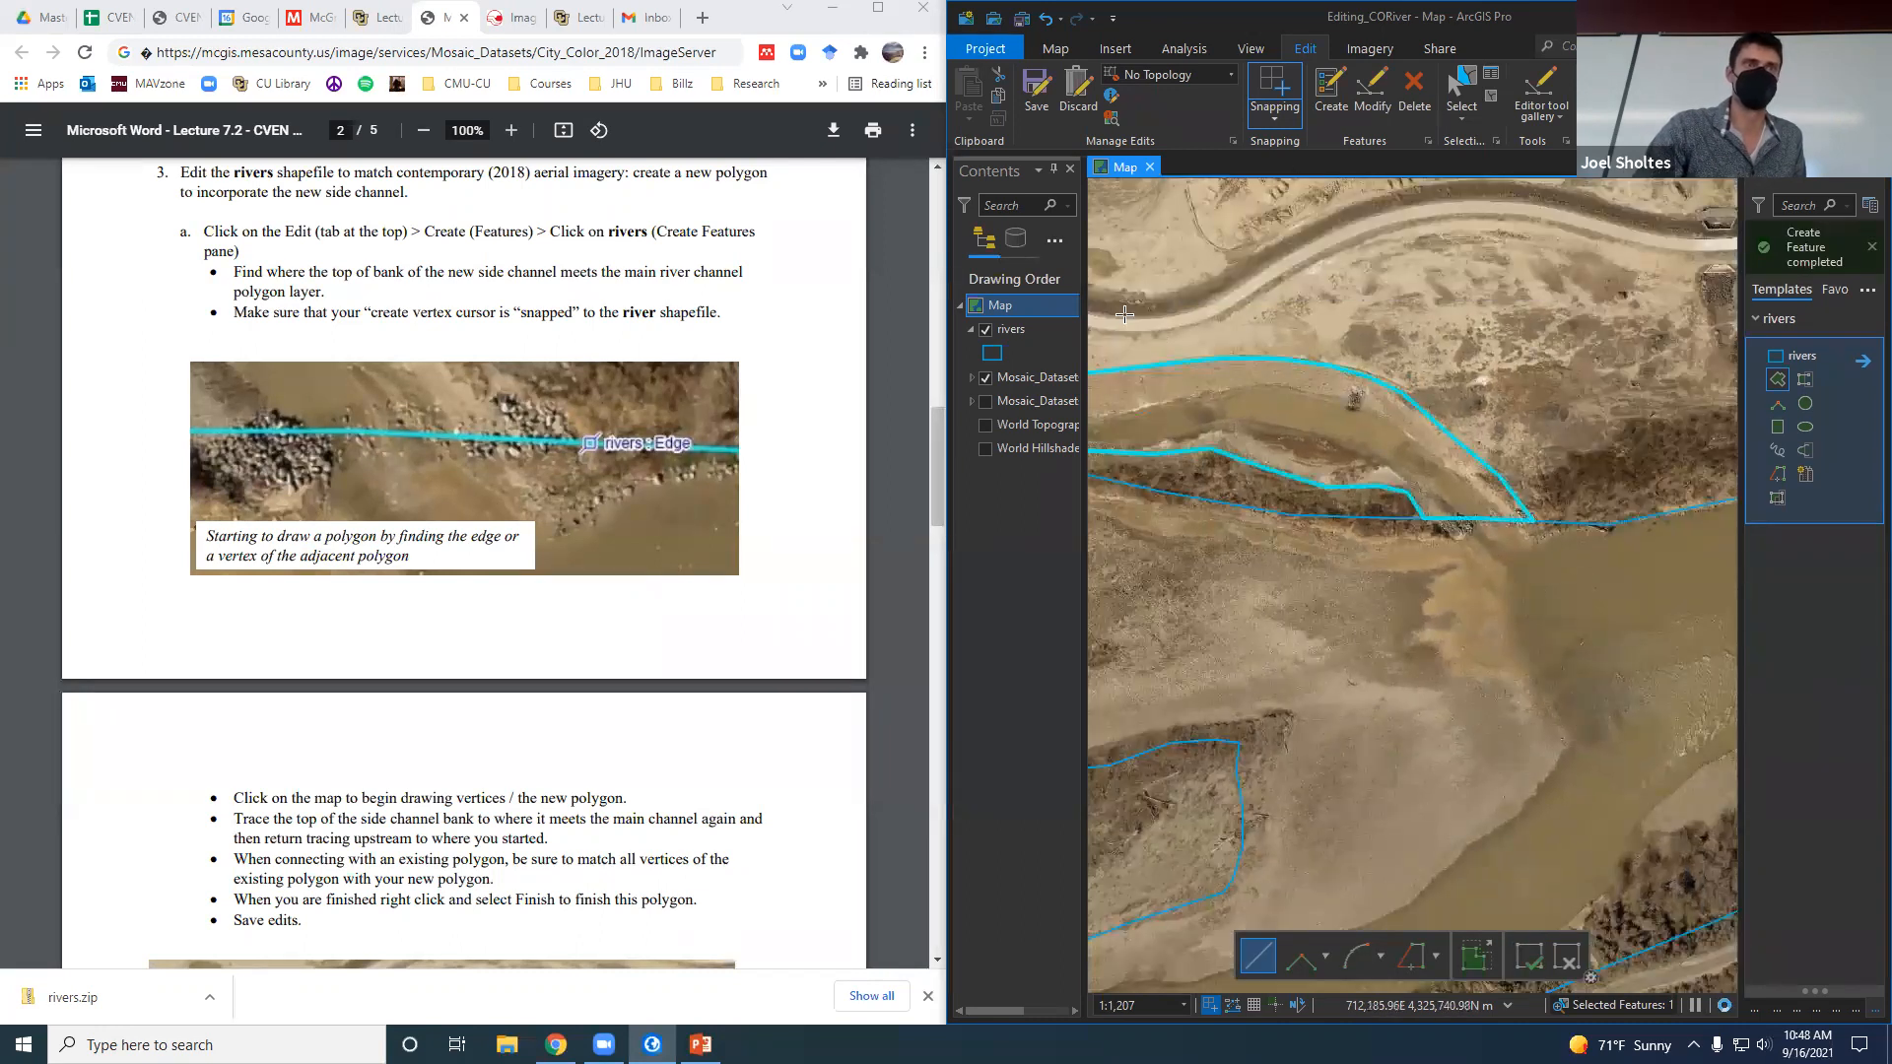
# Save all edits to the rivers layer and cancel the polygon sketch started near the side channel outlet.
pyautogui.click(1037, 105)
pyautogui.click(1438, 548)
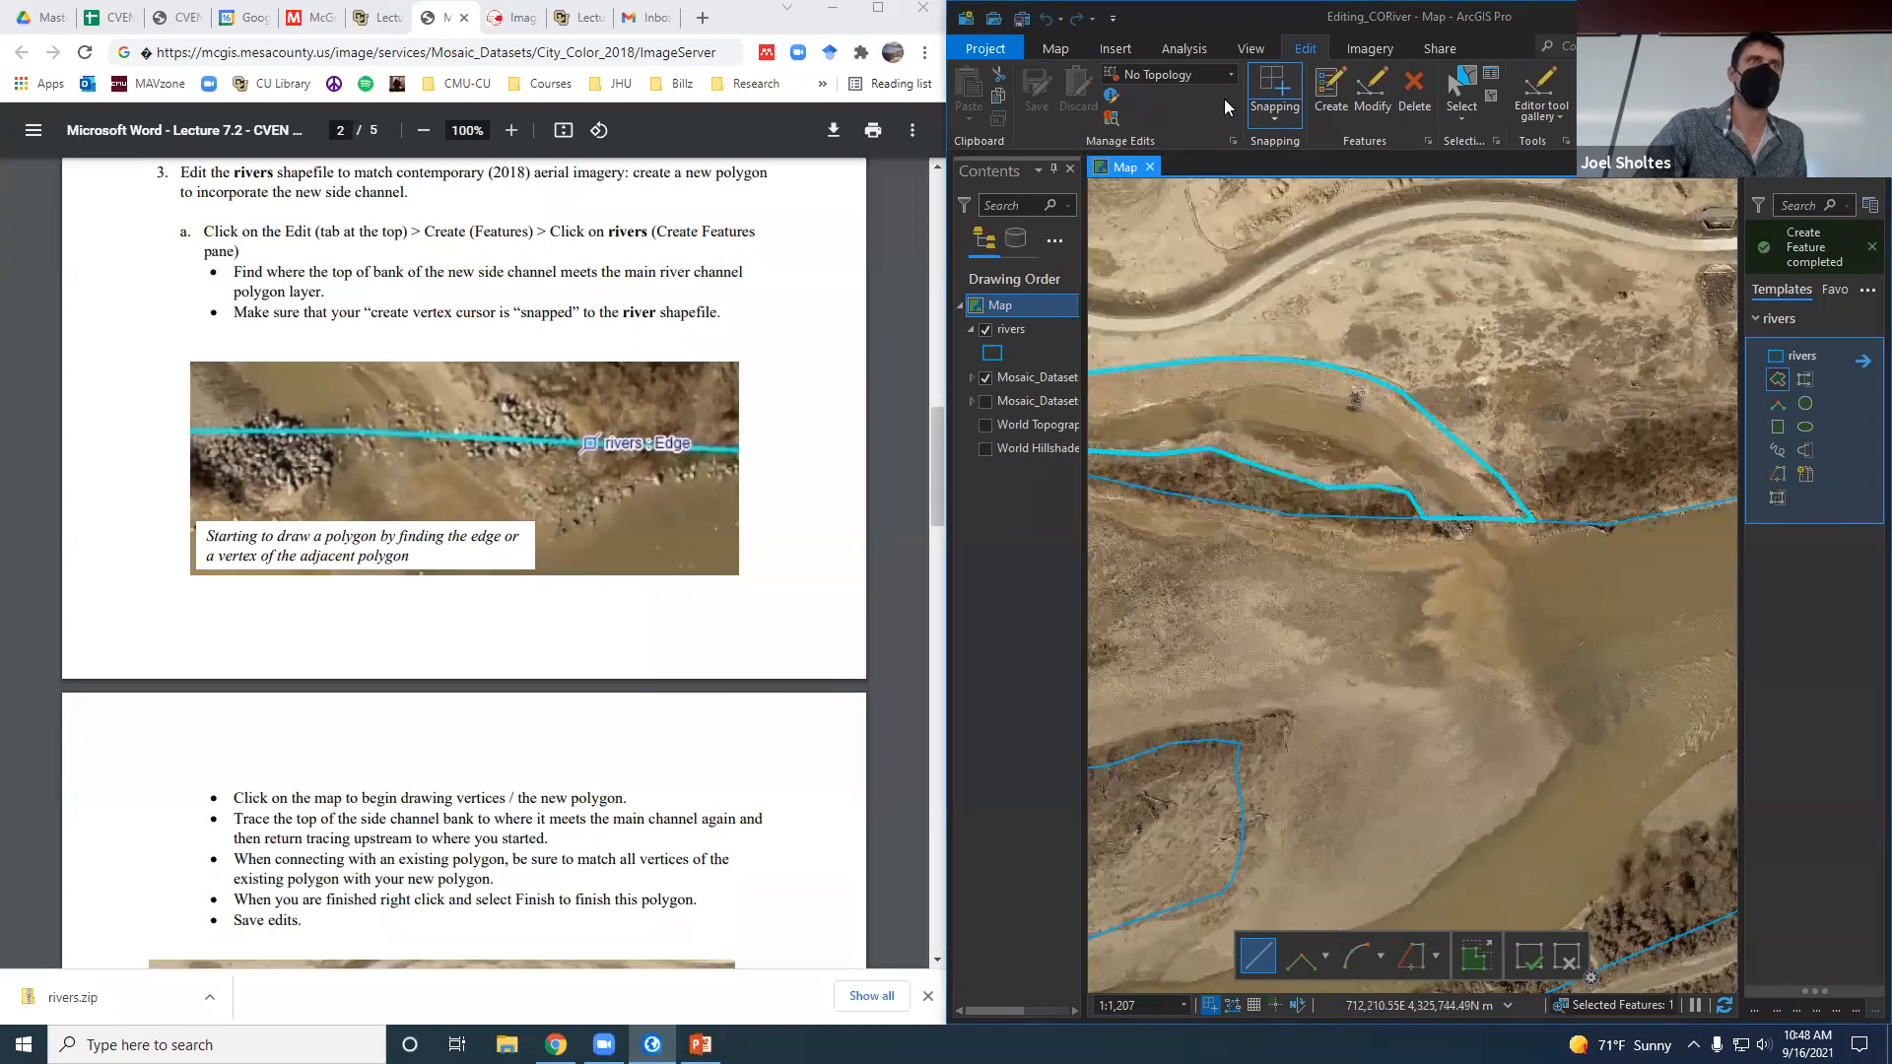
pyautogui.moveTo(1266, 277); pyautogui.dragTo(1206, 266)
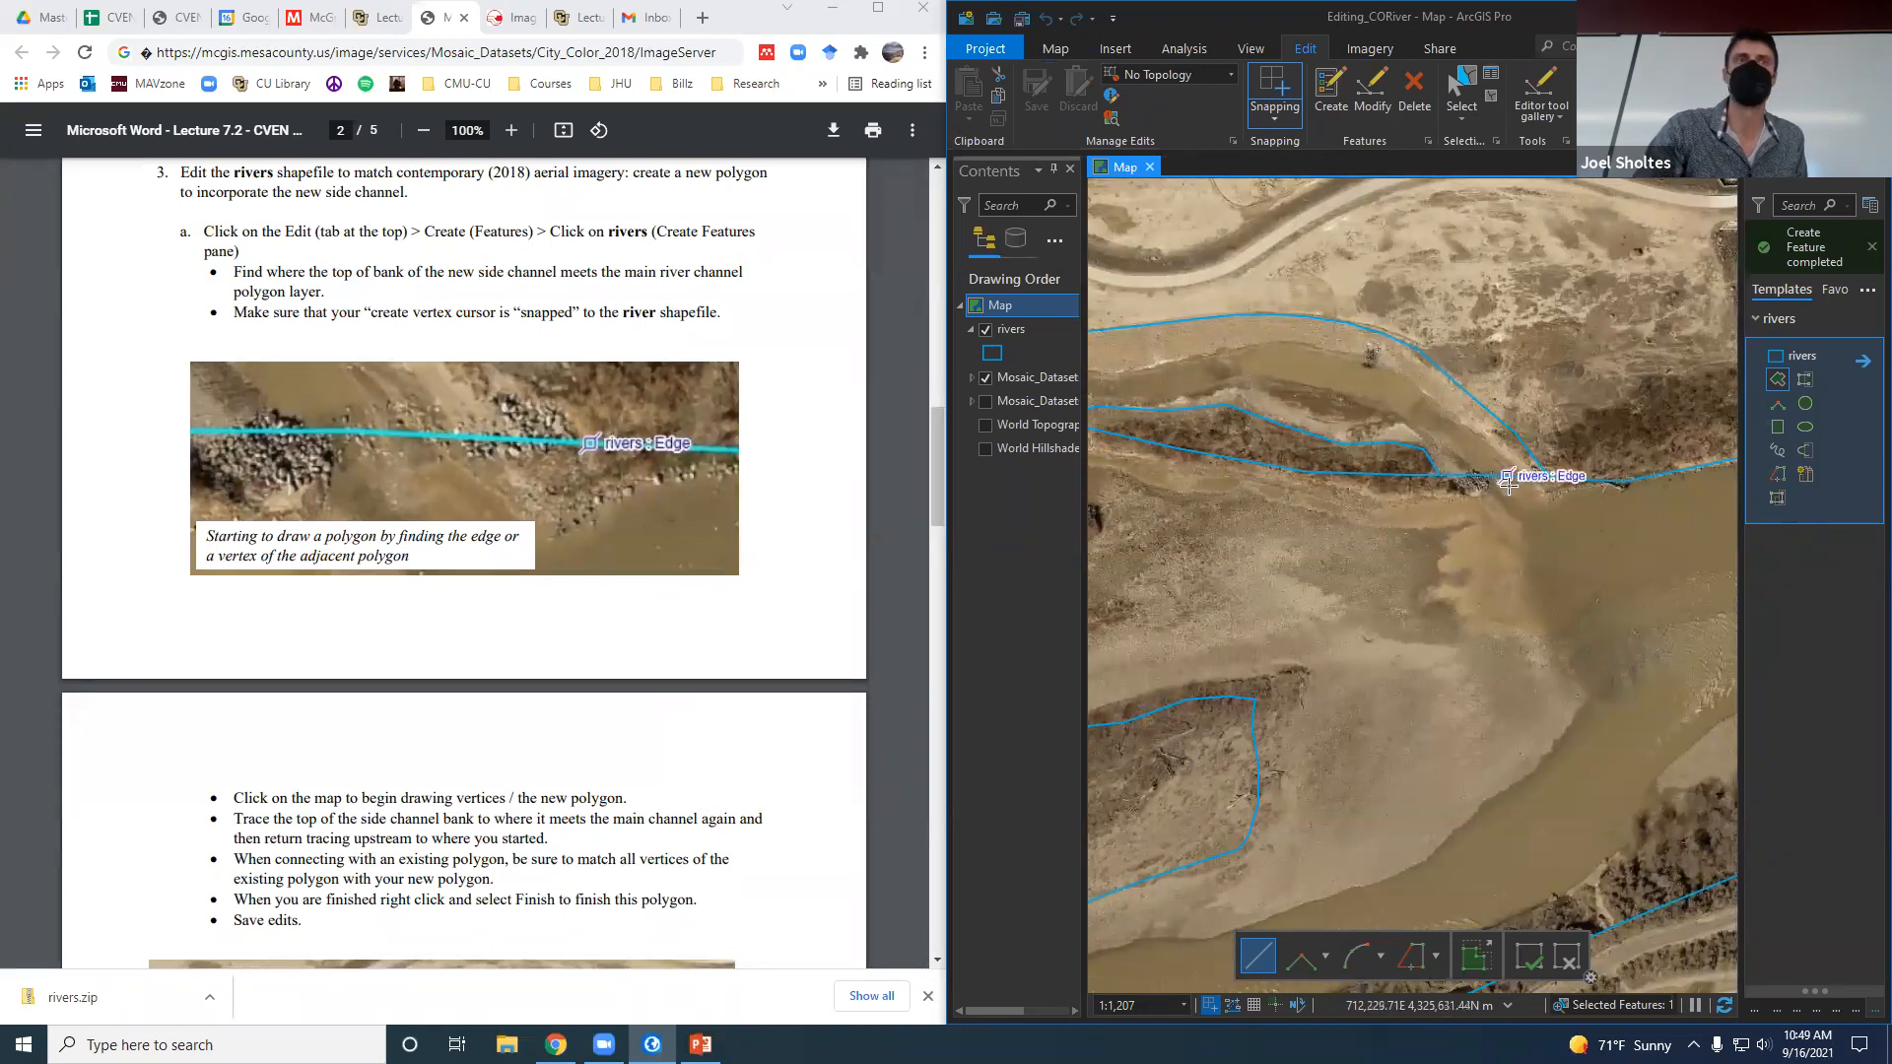
pyautogui.scroll(-4, 1349, 401)
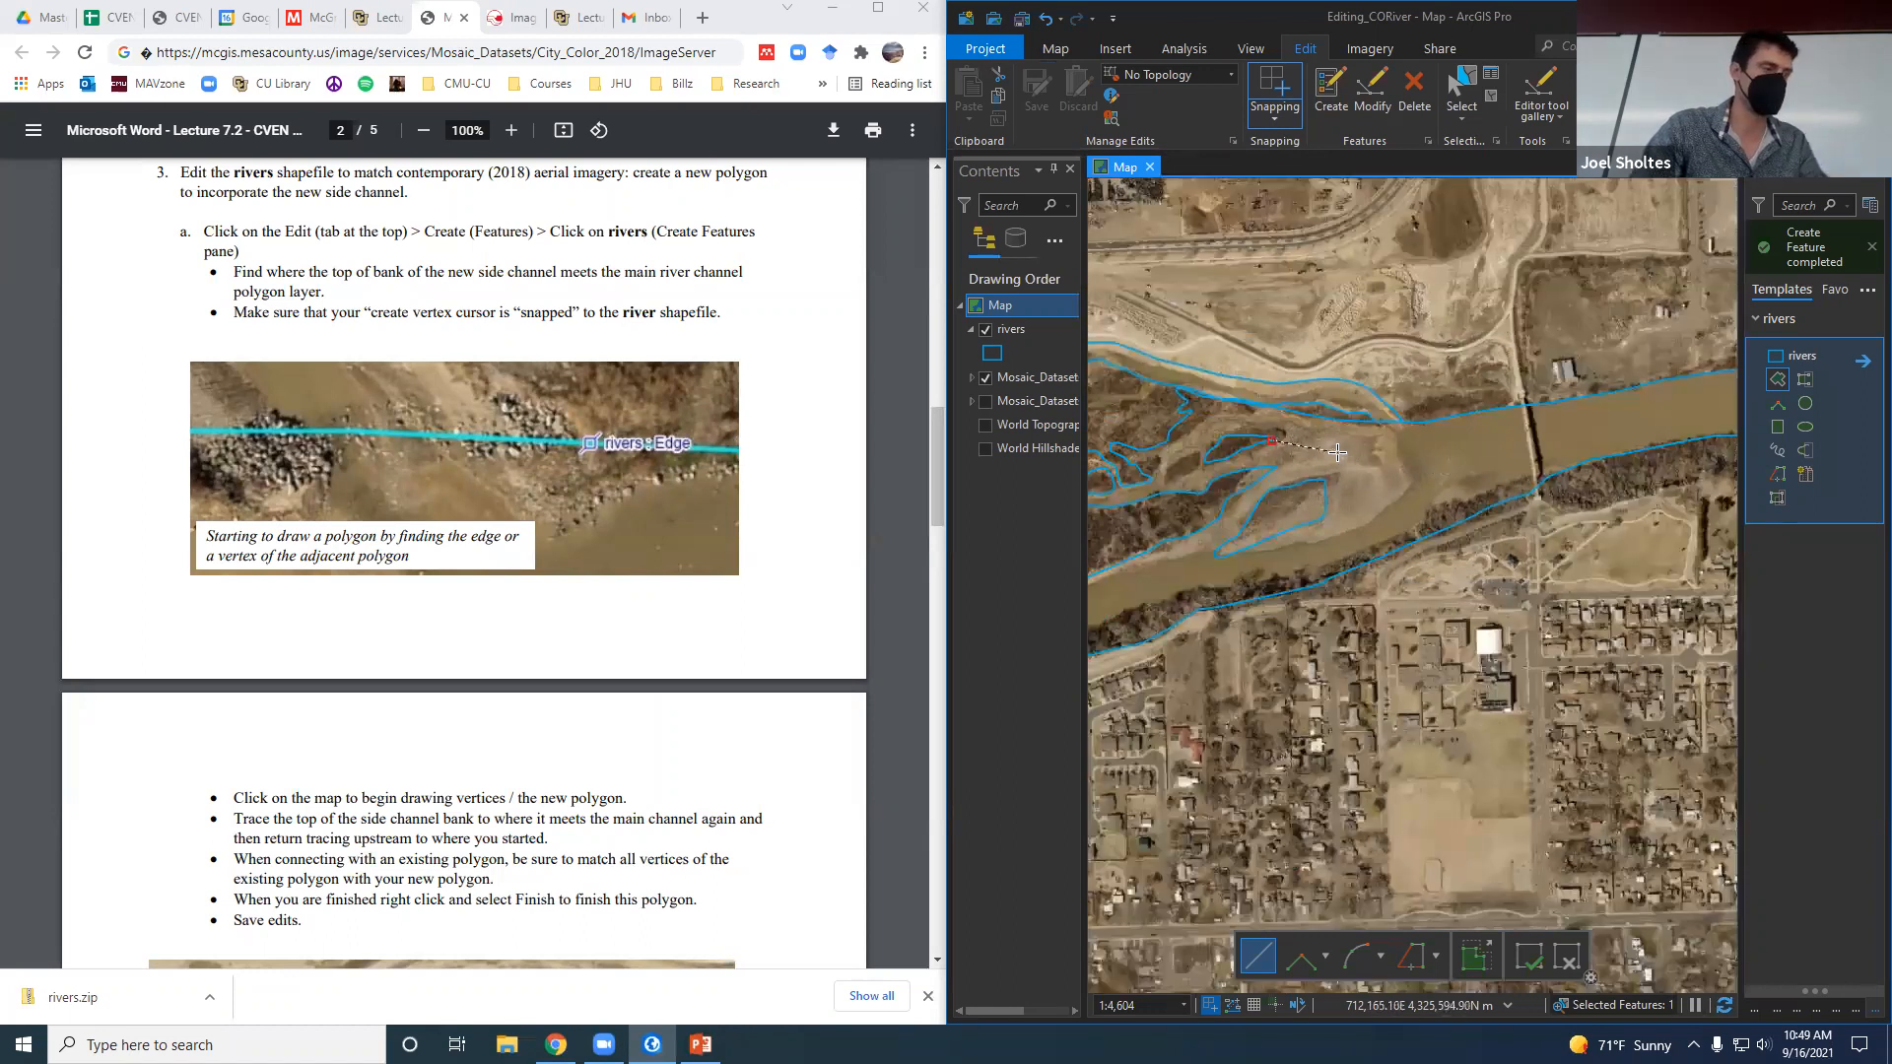
pyautogui.rightClick(1277, 443)
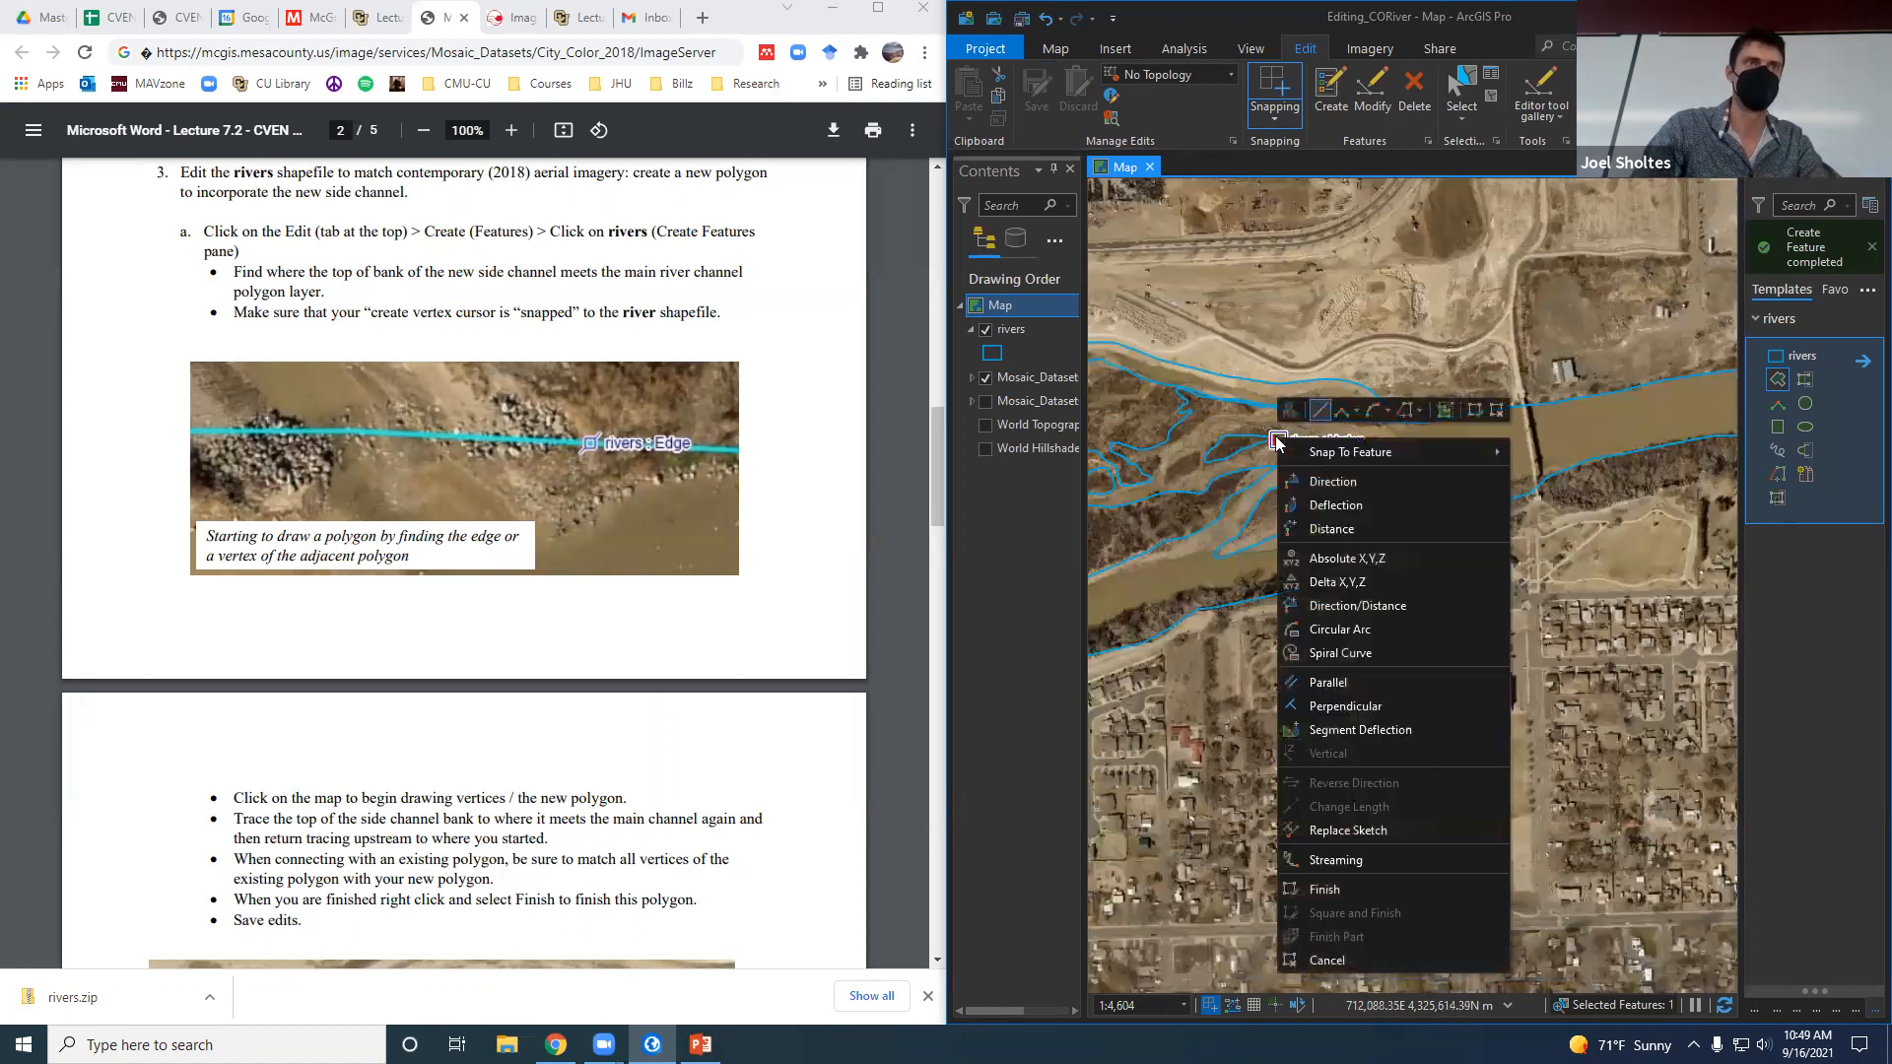
pyautogui.click(1375, 956)
# Select the new side channel polygon along the north side of the vegetated island on the map.
pyautogui.moveTo(1253, 433); pyautogui.dragTo(1544, 479)
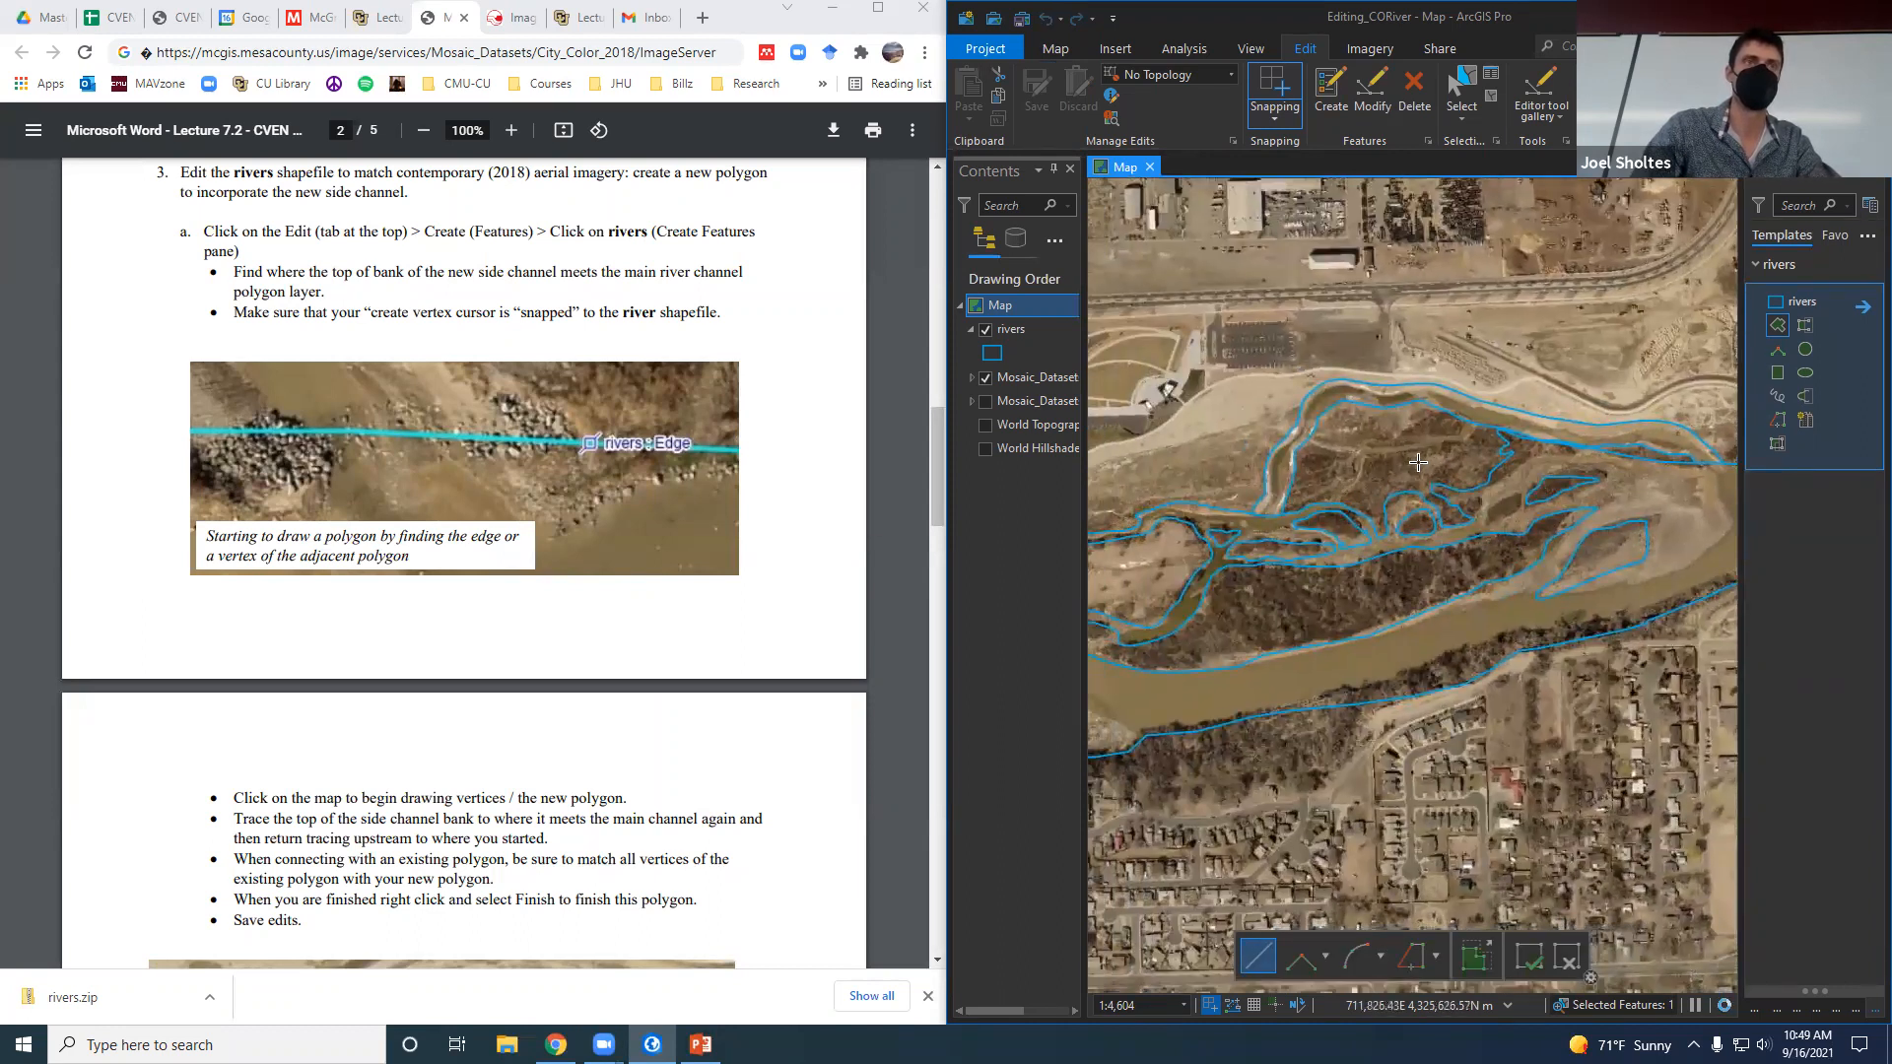
pyautogui.moveTo(1392, 456); pyautogui.dragTo(1371, 438)
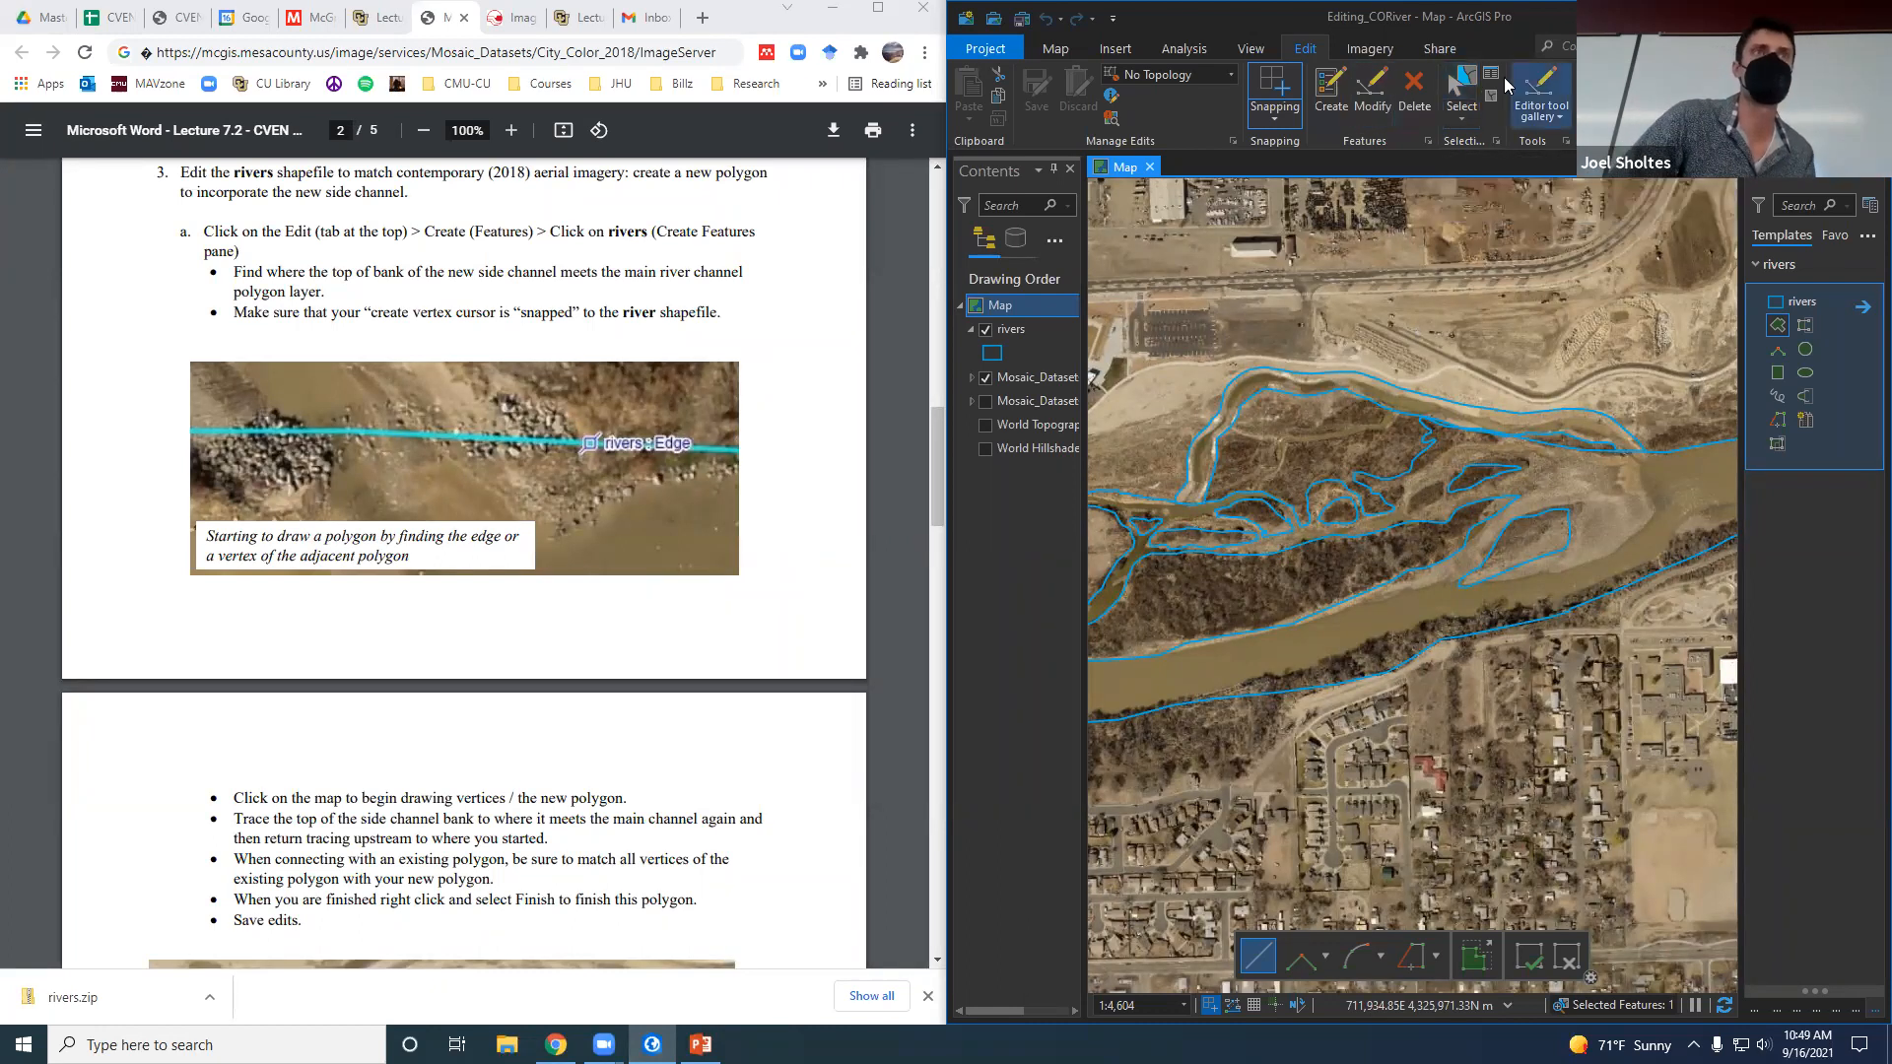
pyautogui.click(1462, 89)
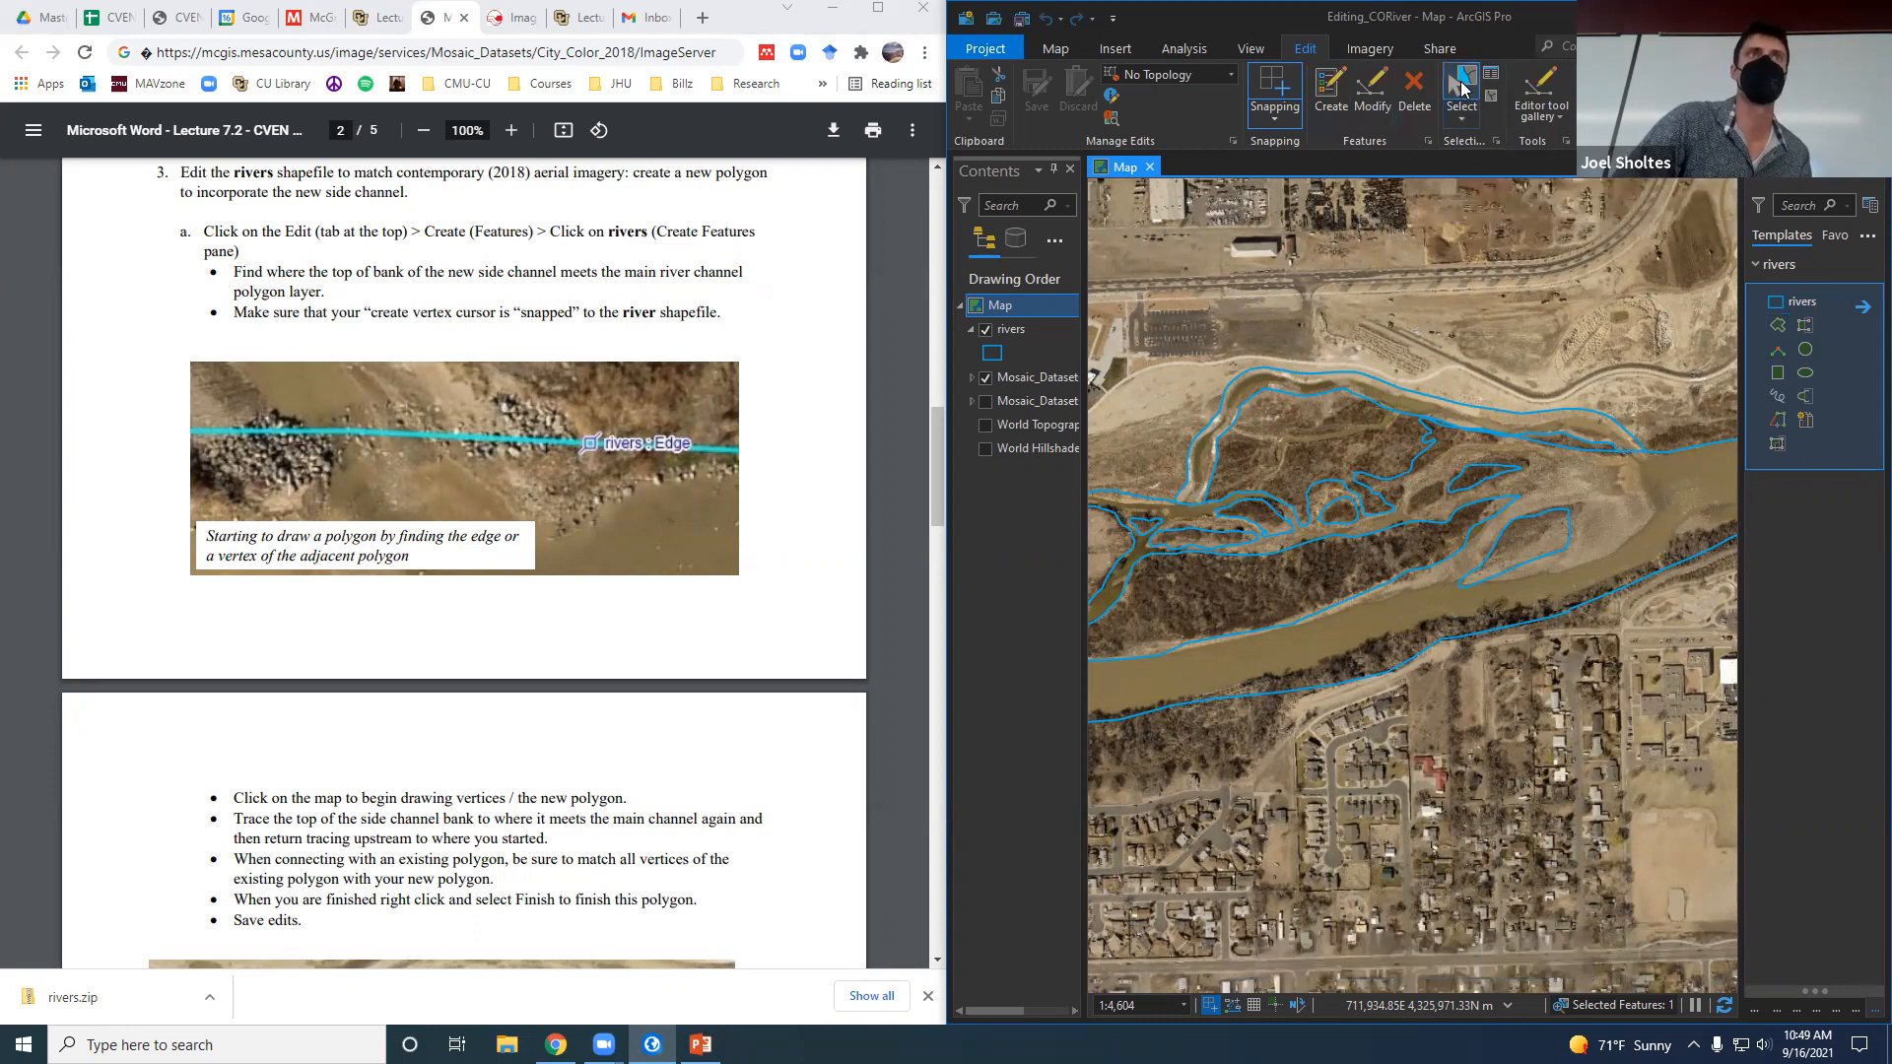
pyautogui.click(1267, 390)
pyautogui.moveTo(1283, 410); pyautogui.dragTo(1313, 434)
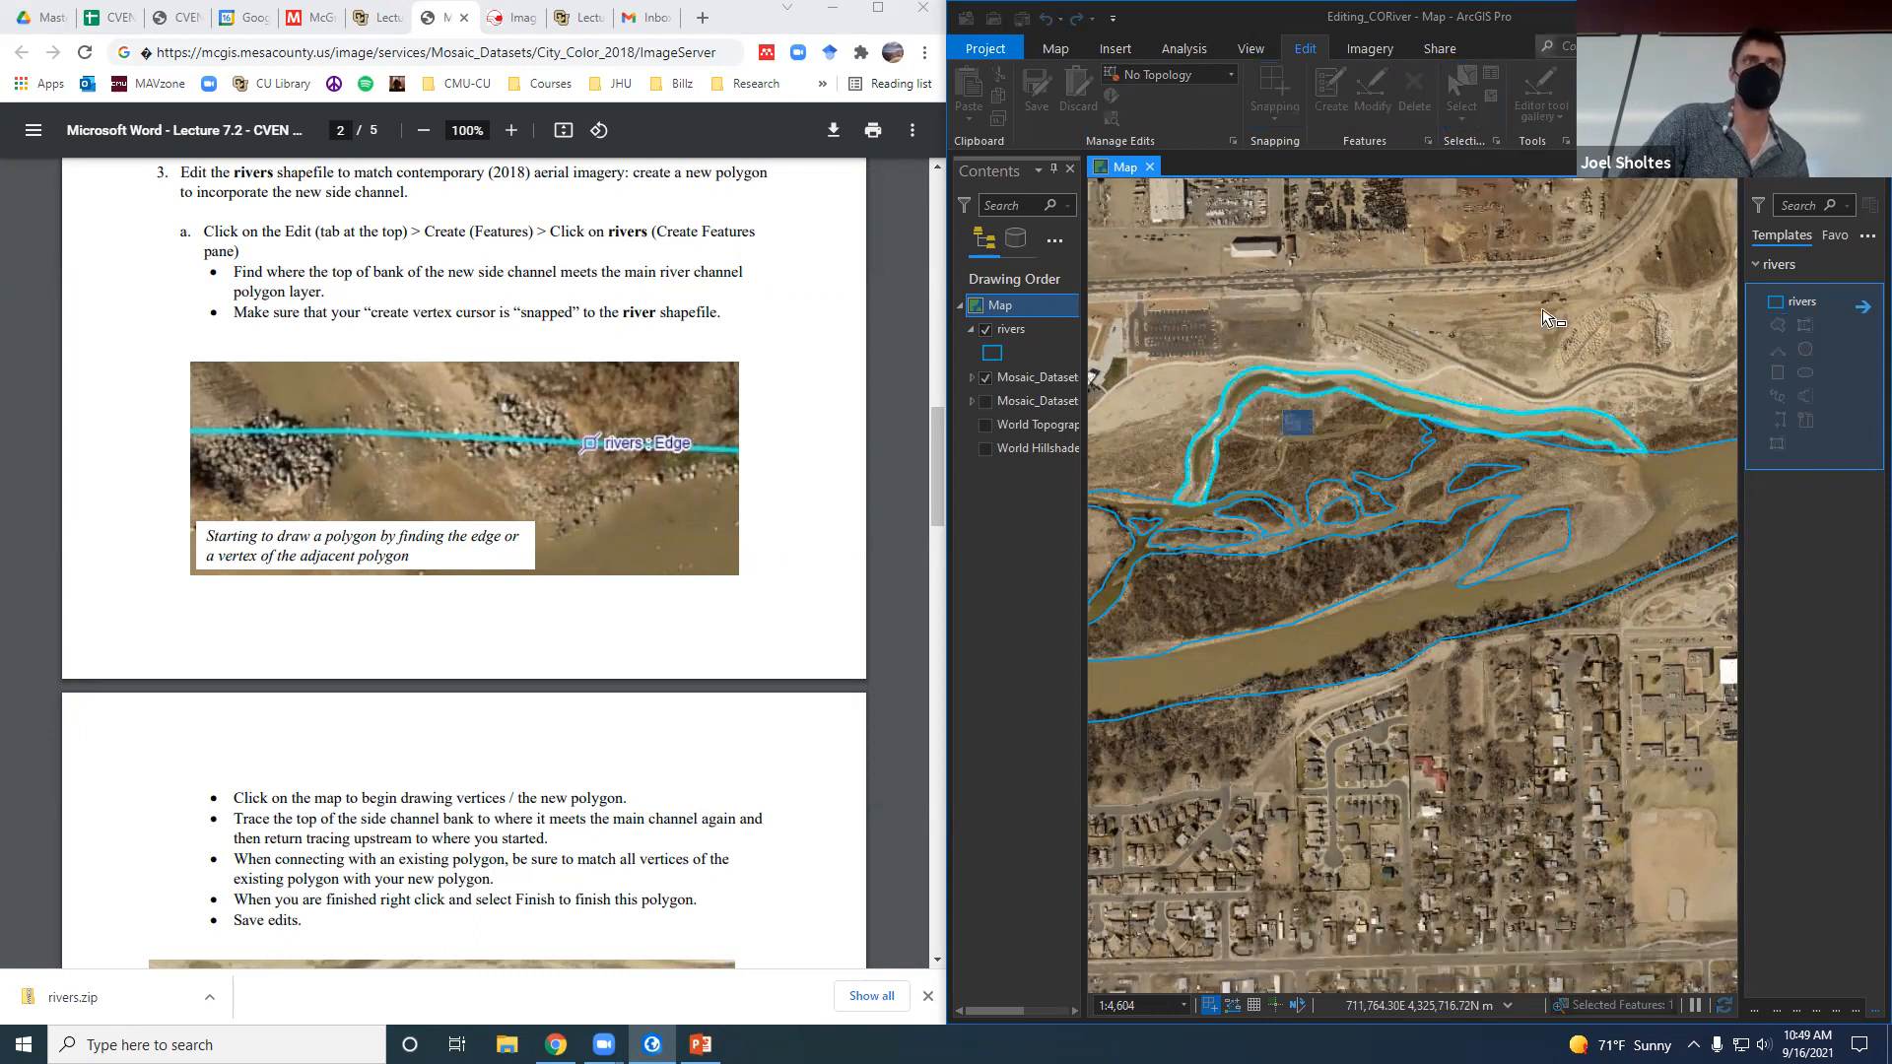
pyautogui.click(1379, 549)
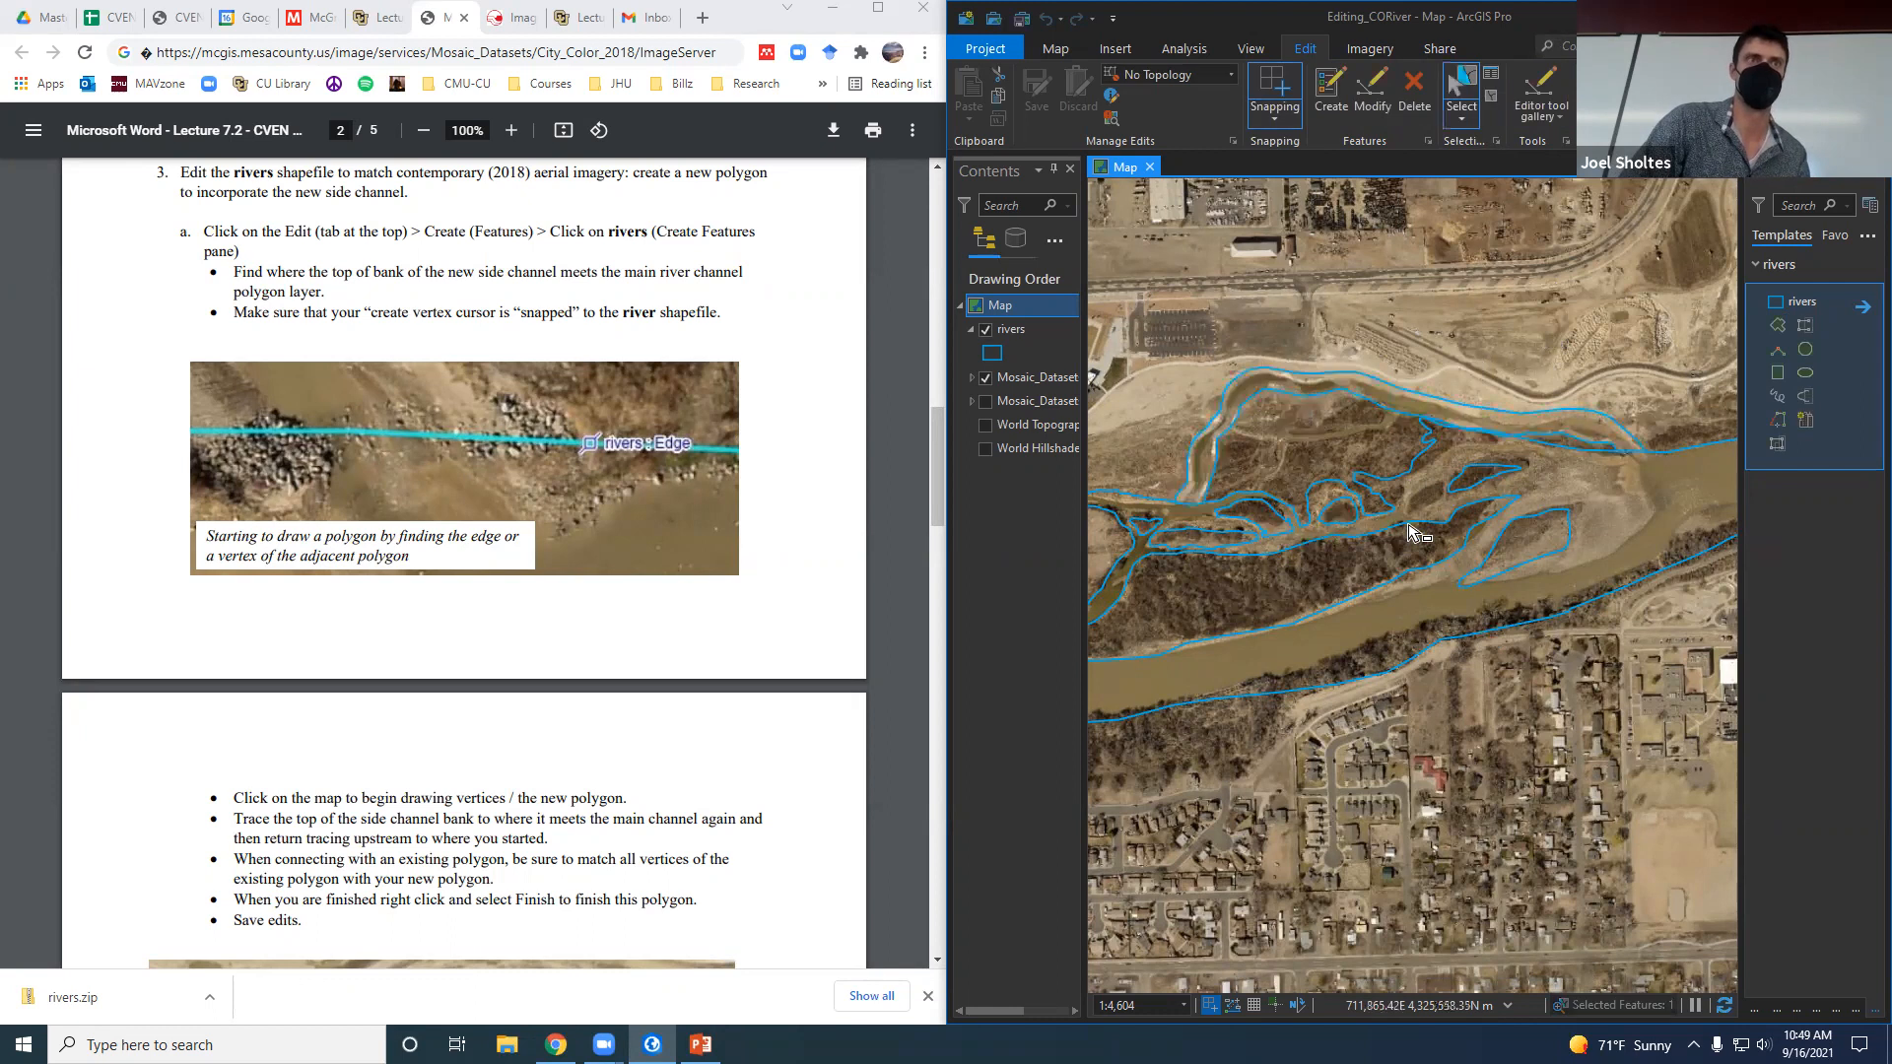
pyautogui.click(1348, 515)
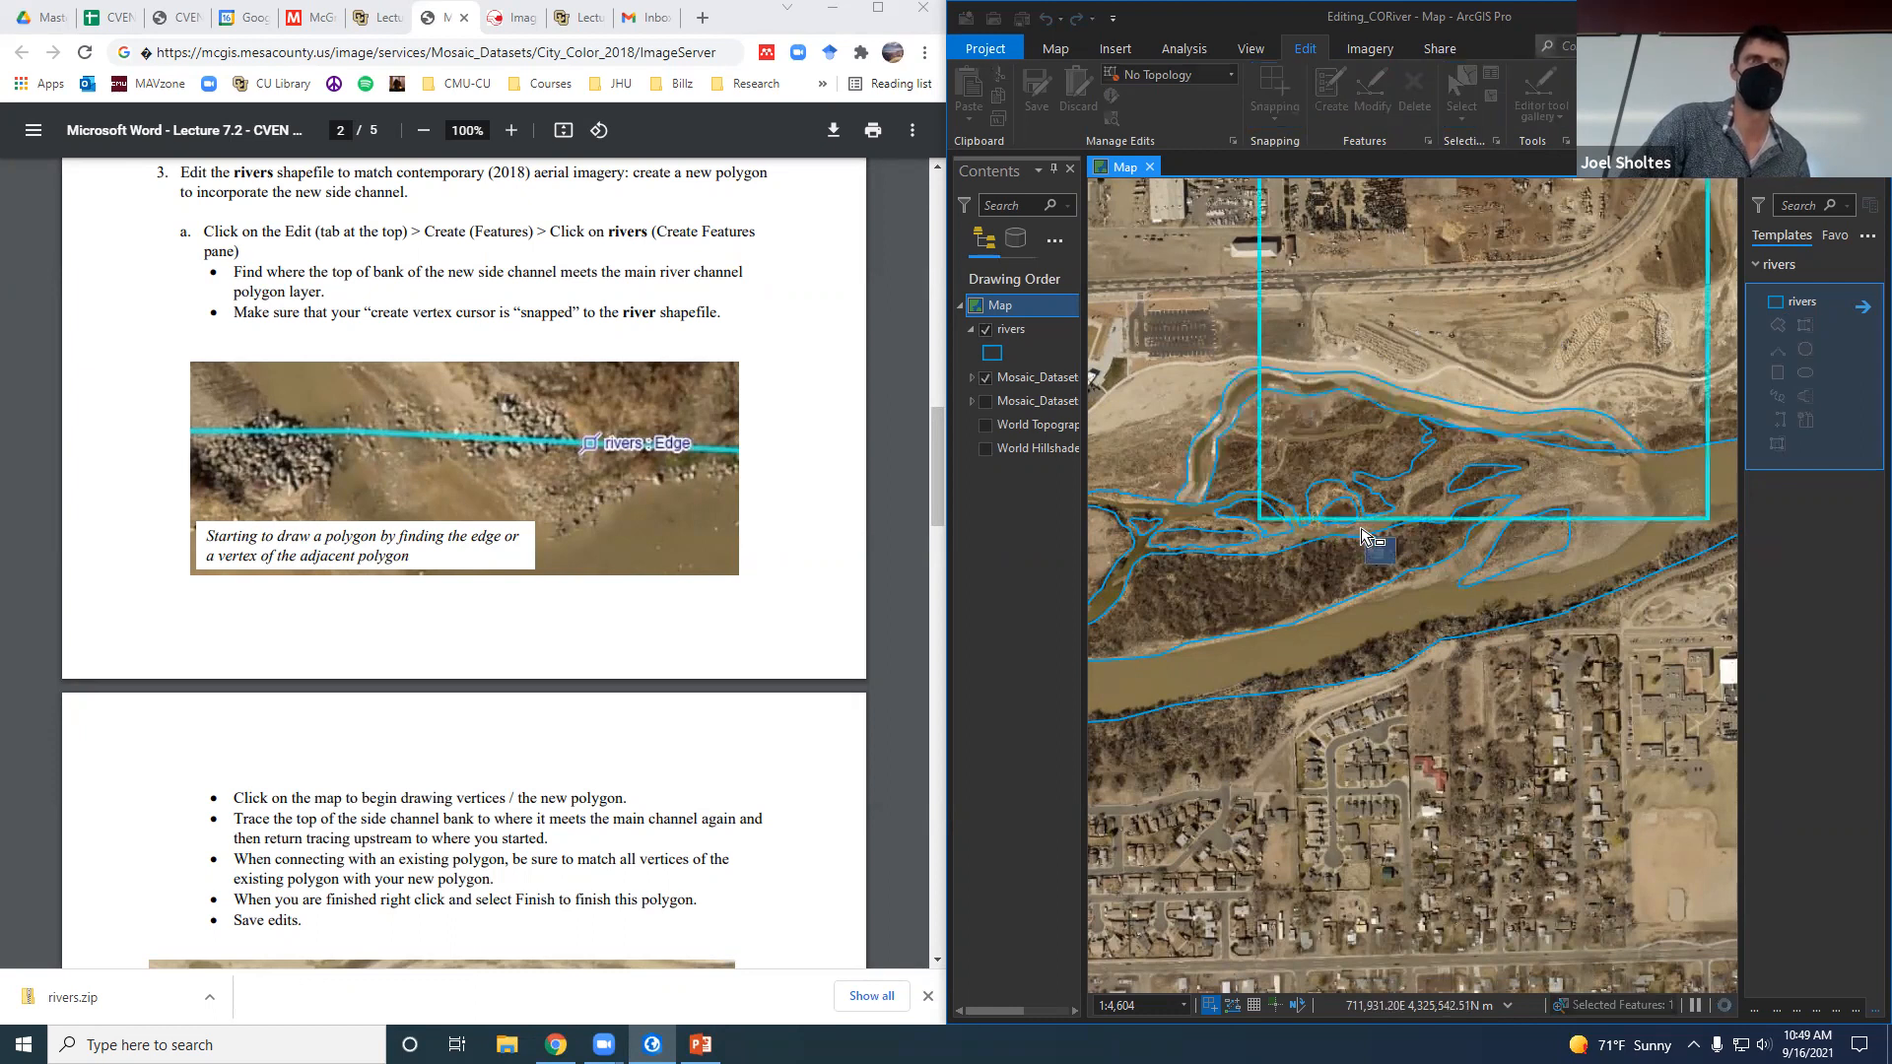
pyautogui.click(1232, 400)
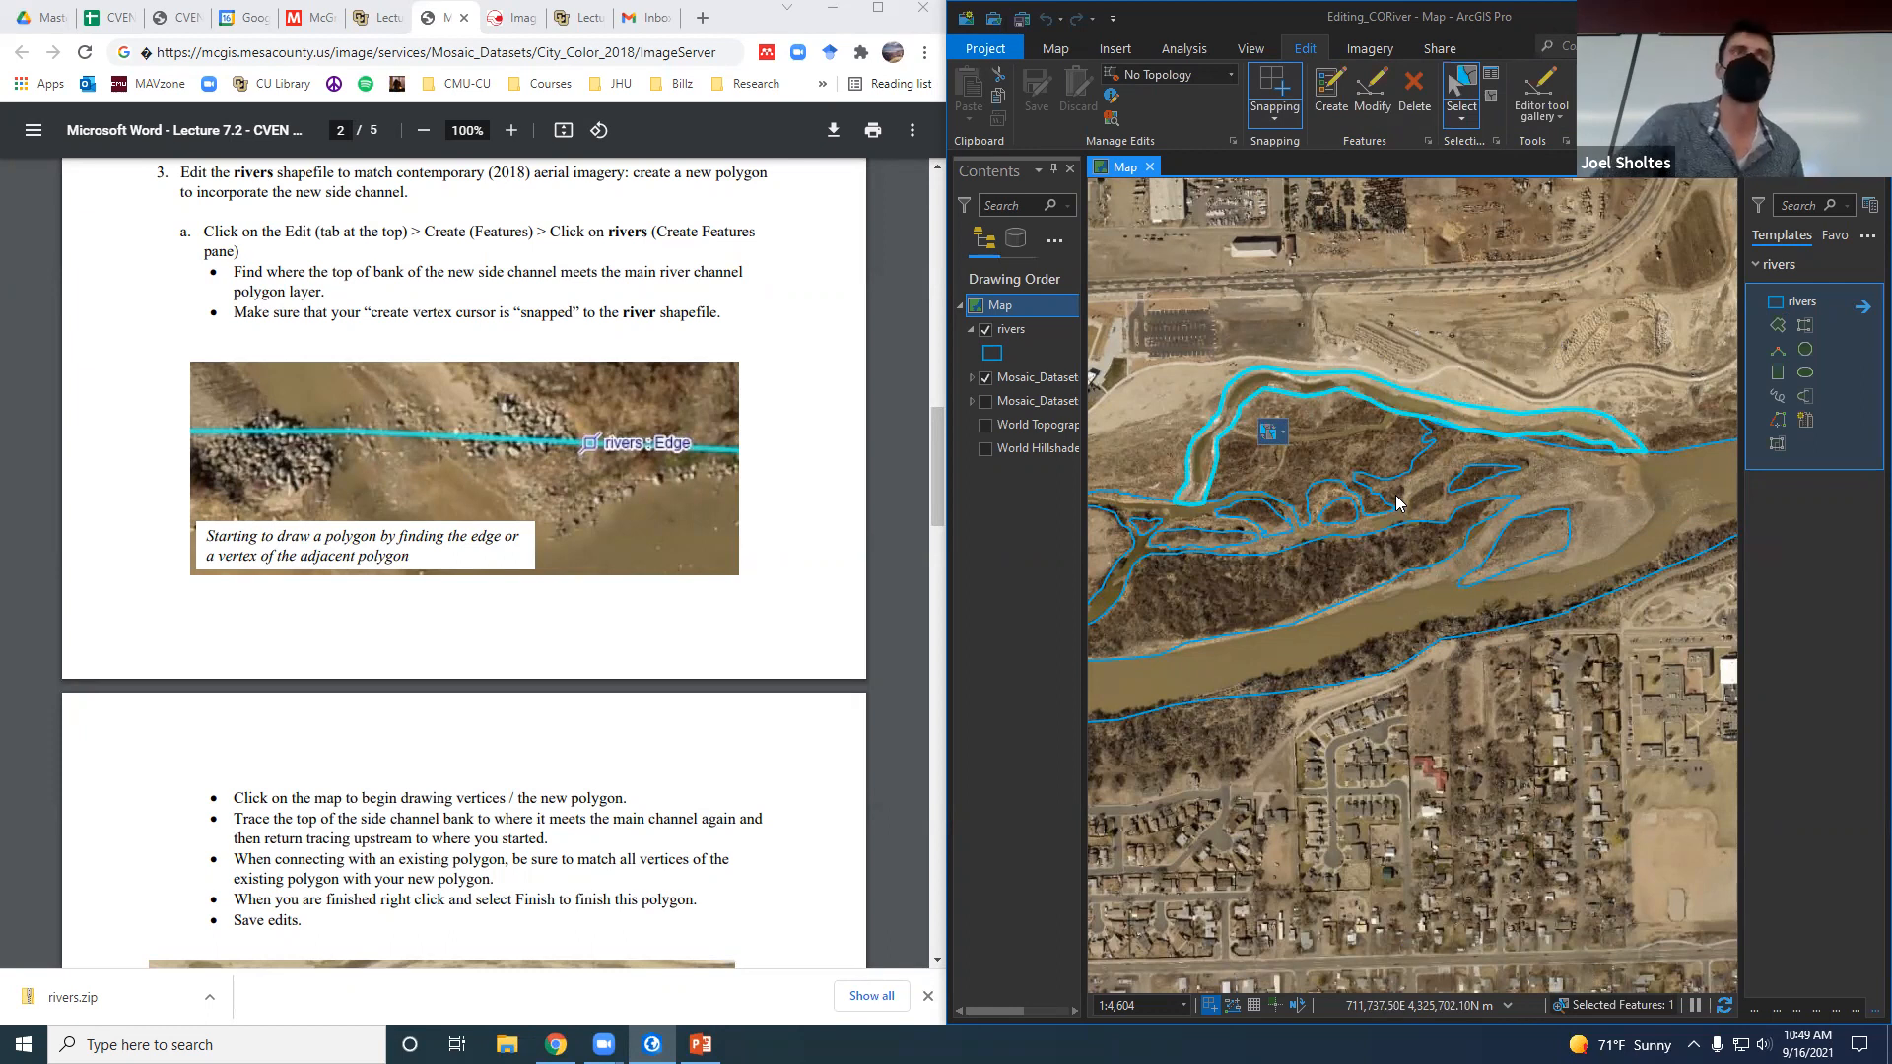
# Open the Modify Features tools and select the main Colorado River polygon by its channel area south of the side channel.
pyautogui.scroll(2, 1468, 431)
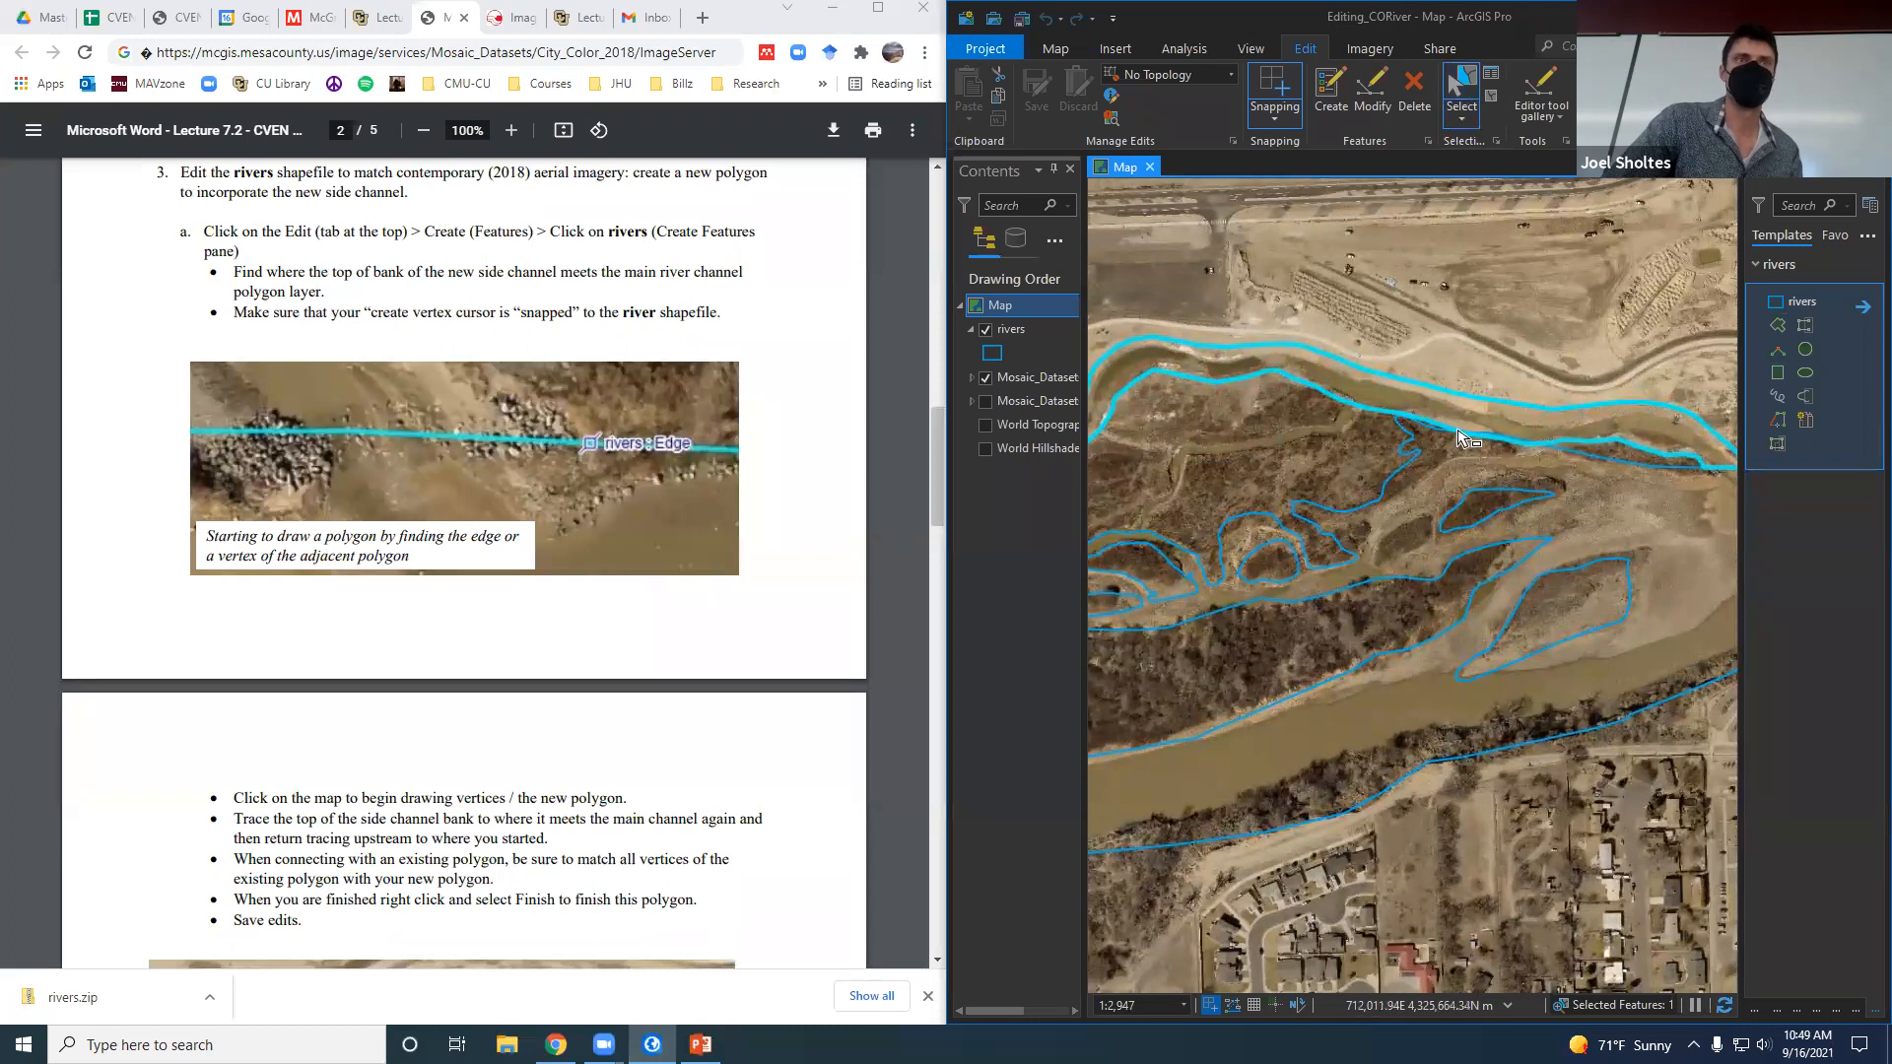
pyautogui.scroll(4, 1468, 444)
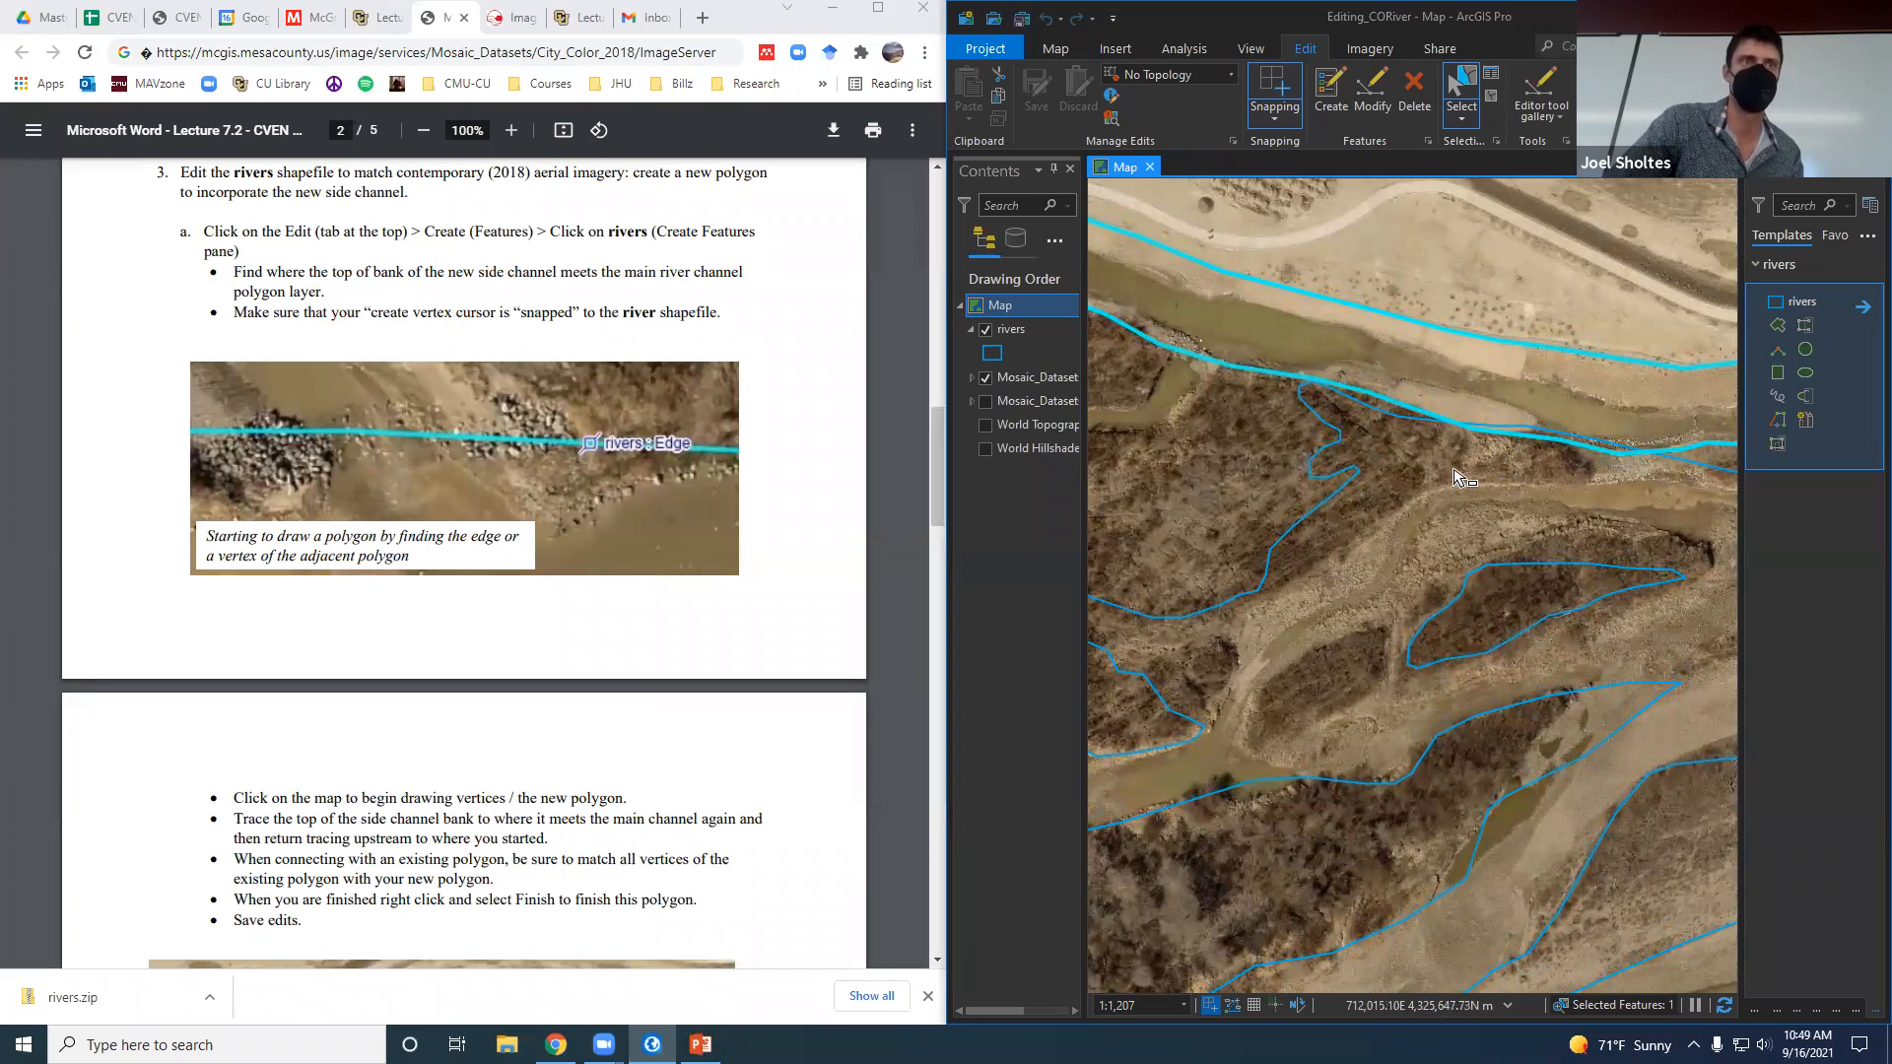
pyautogui.scroll(1, 1463, 468)
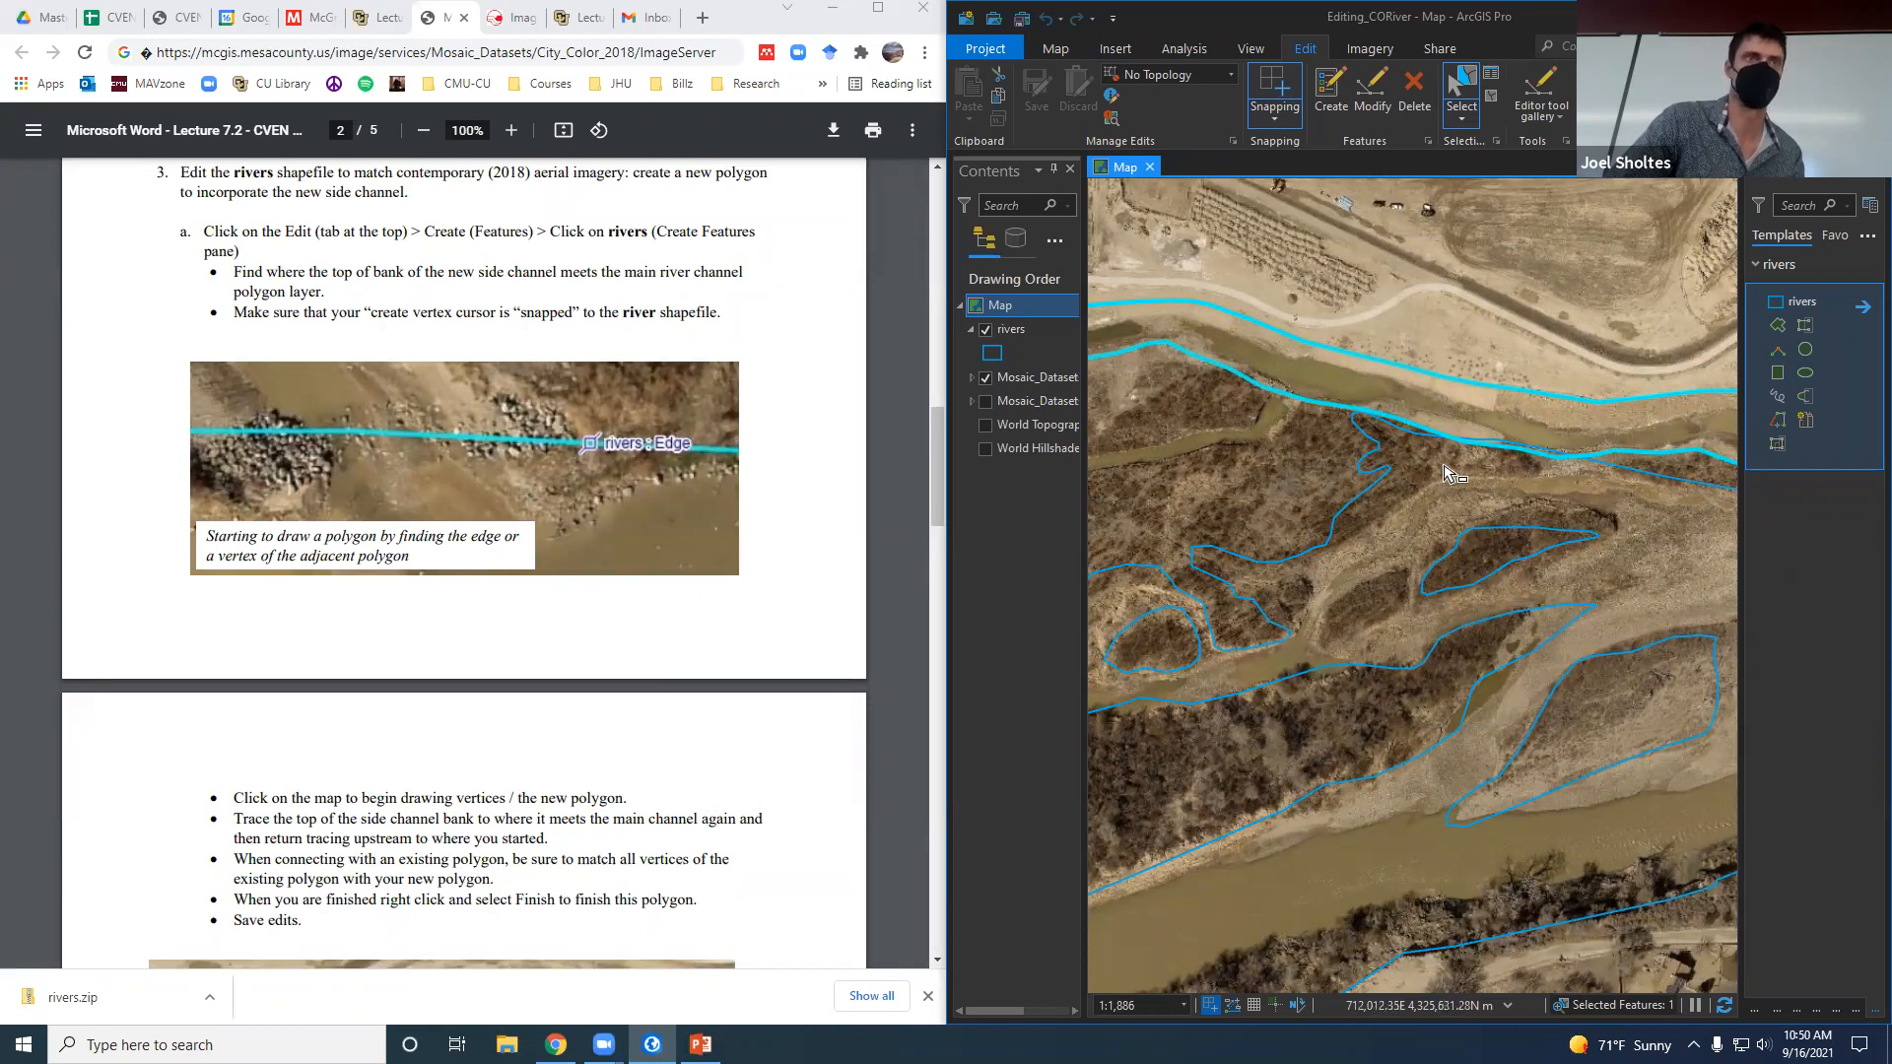
pyautogui.click(1372, 97)
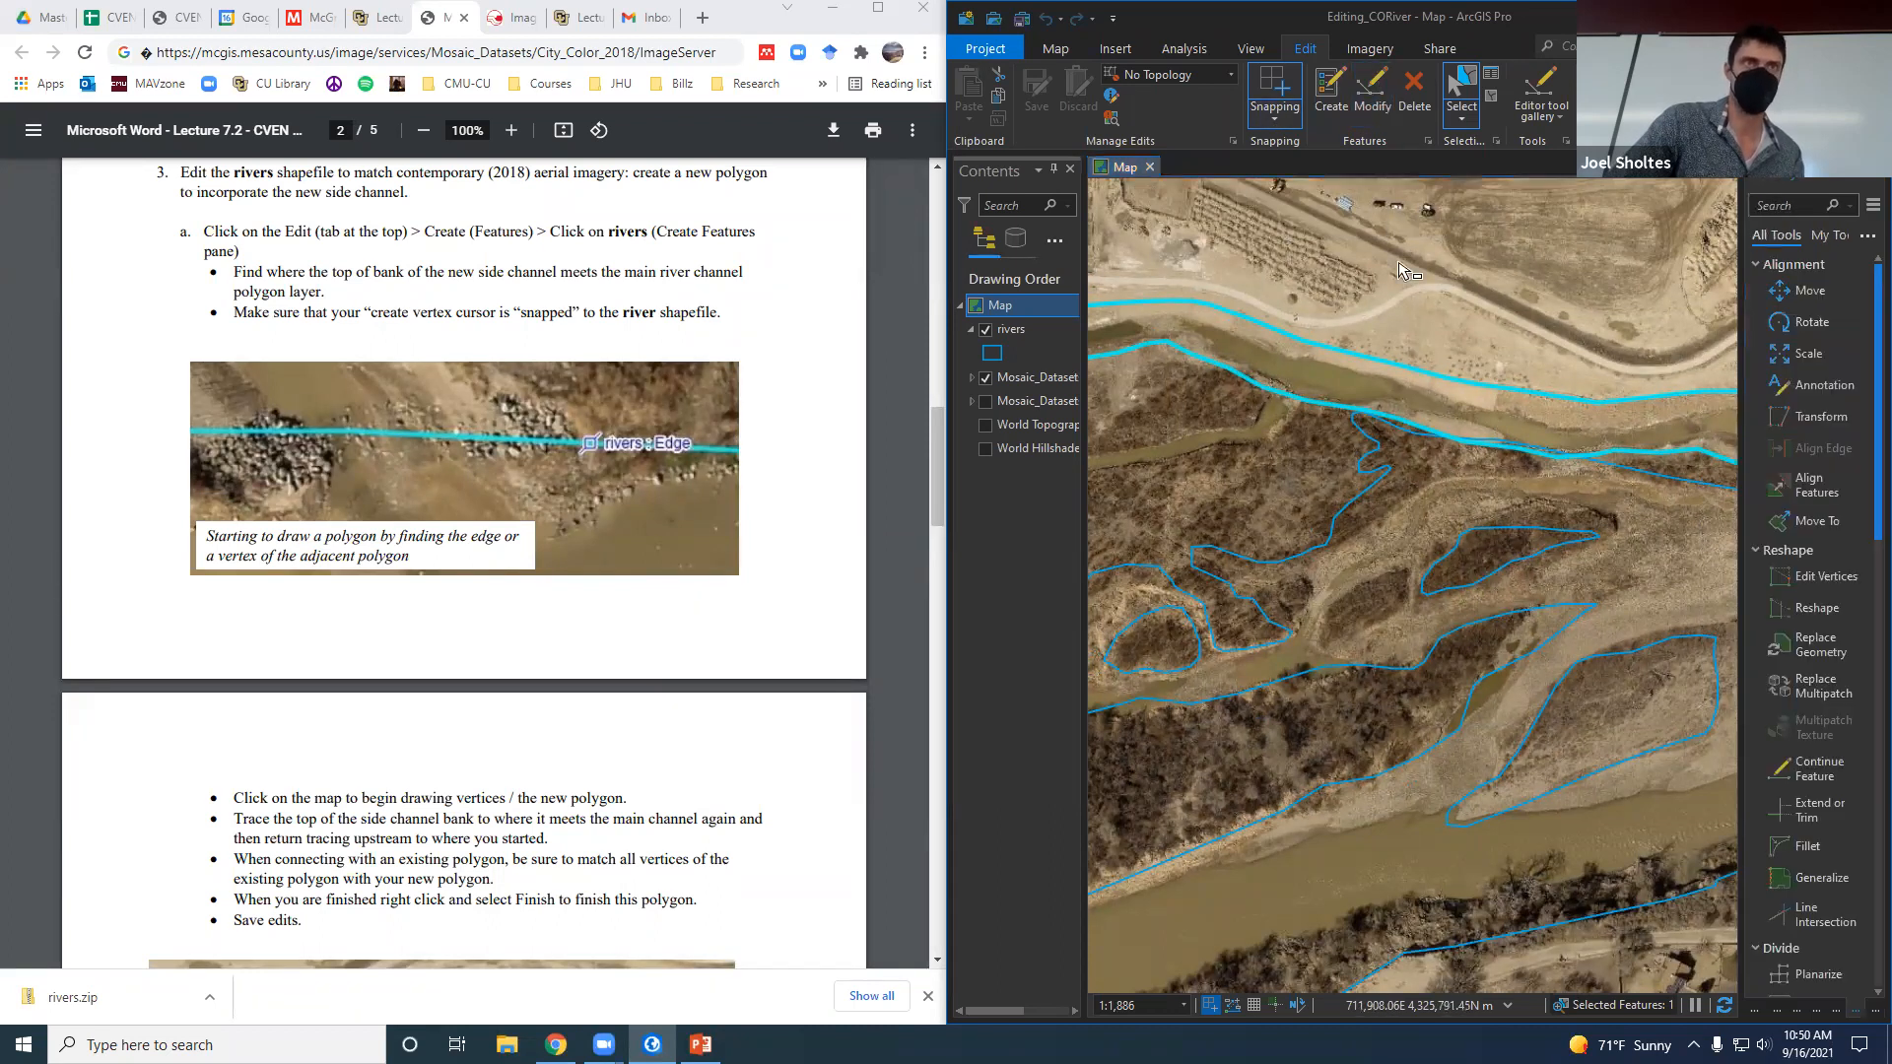
pyautogui.click(1441, 516)
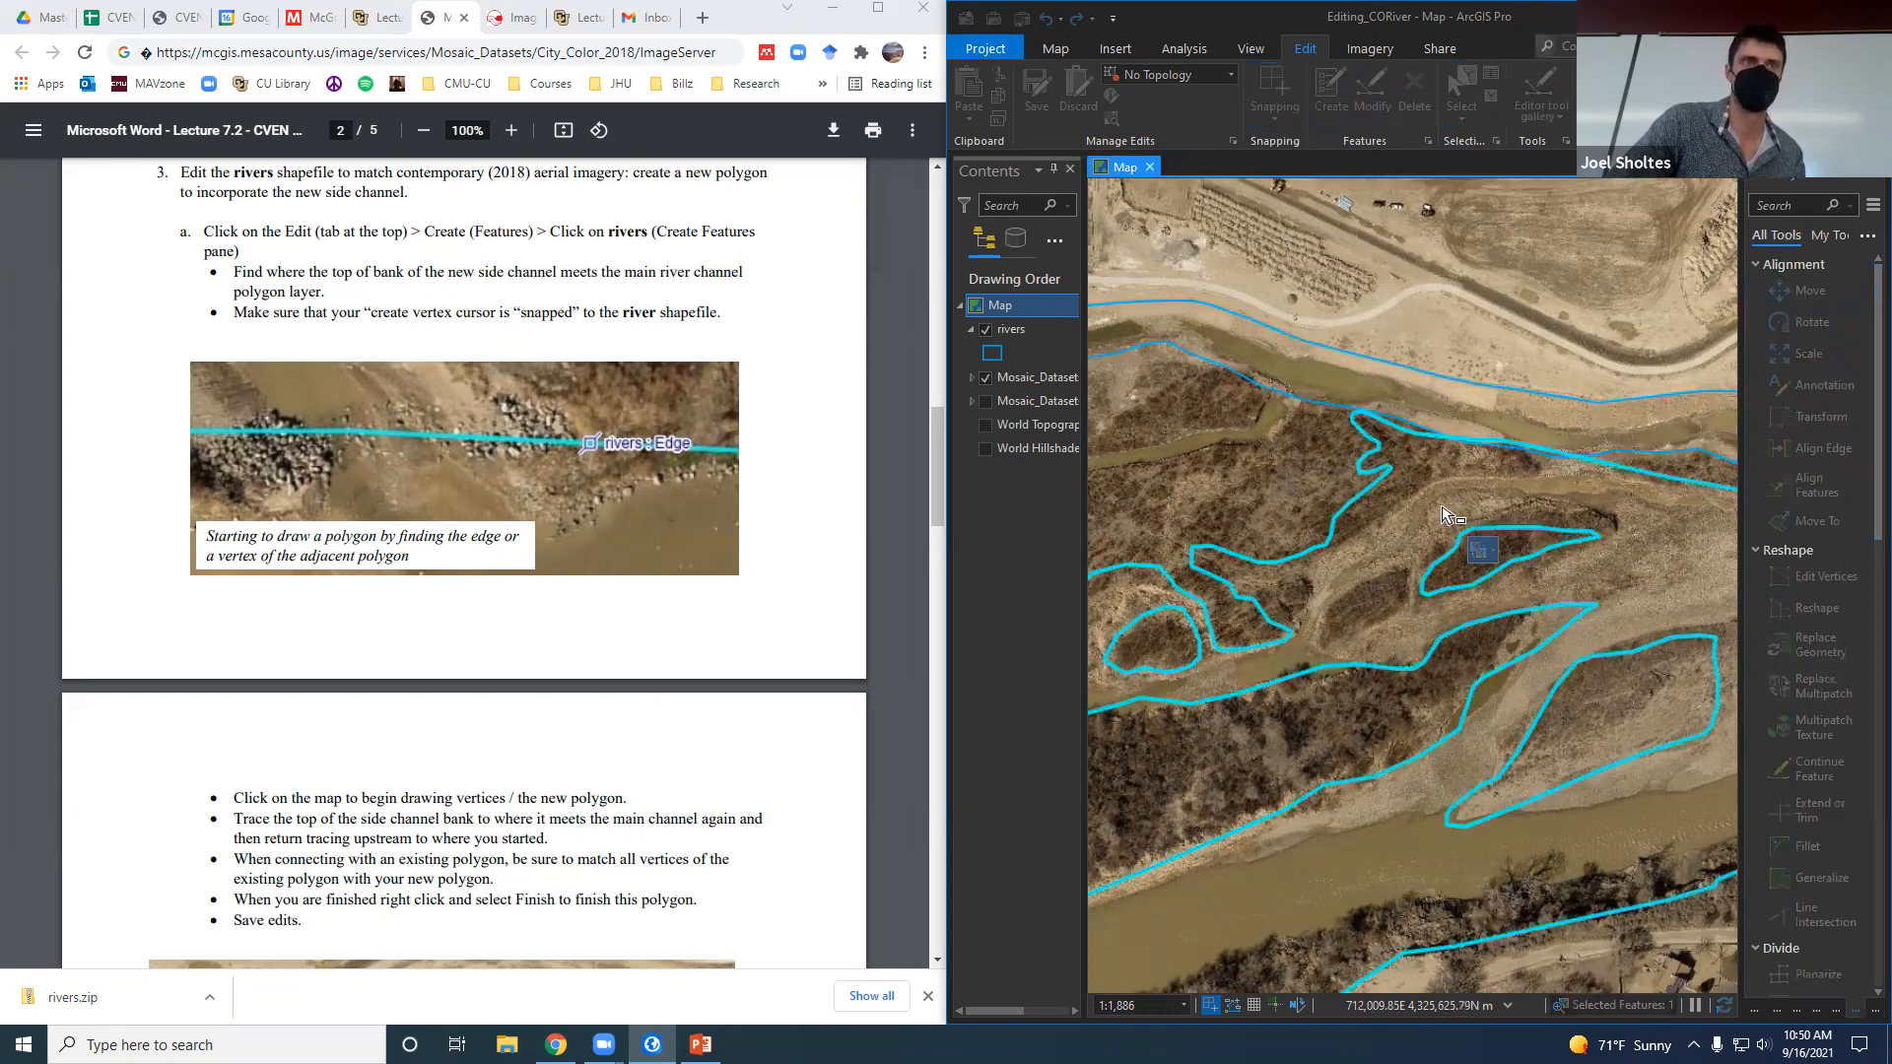
pyautogui.click(1827, 579)
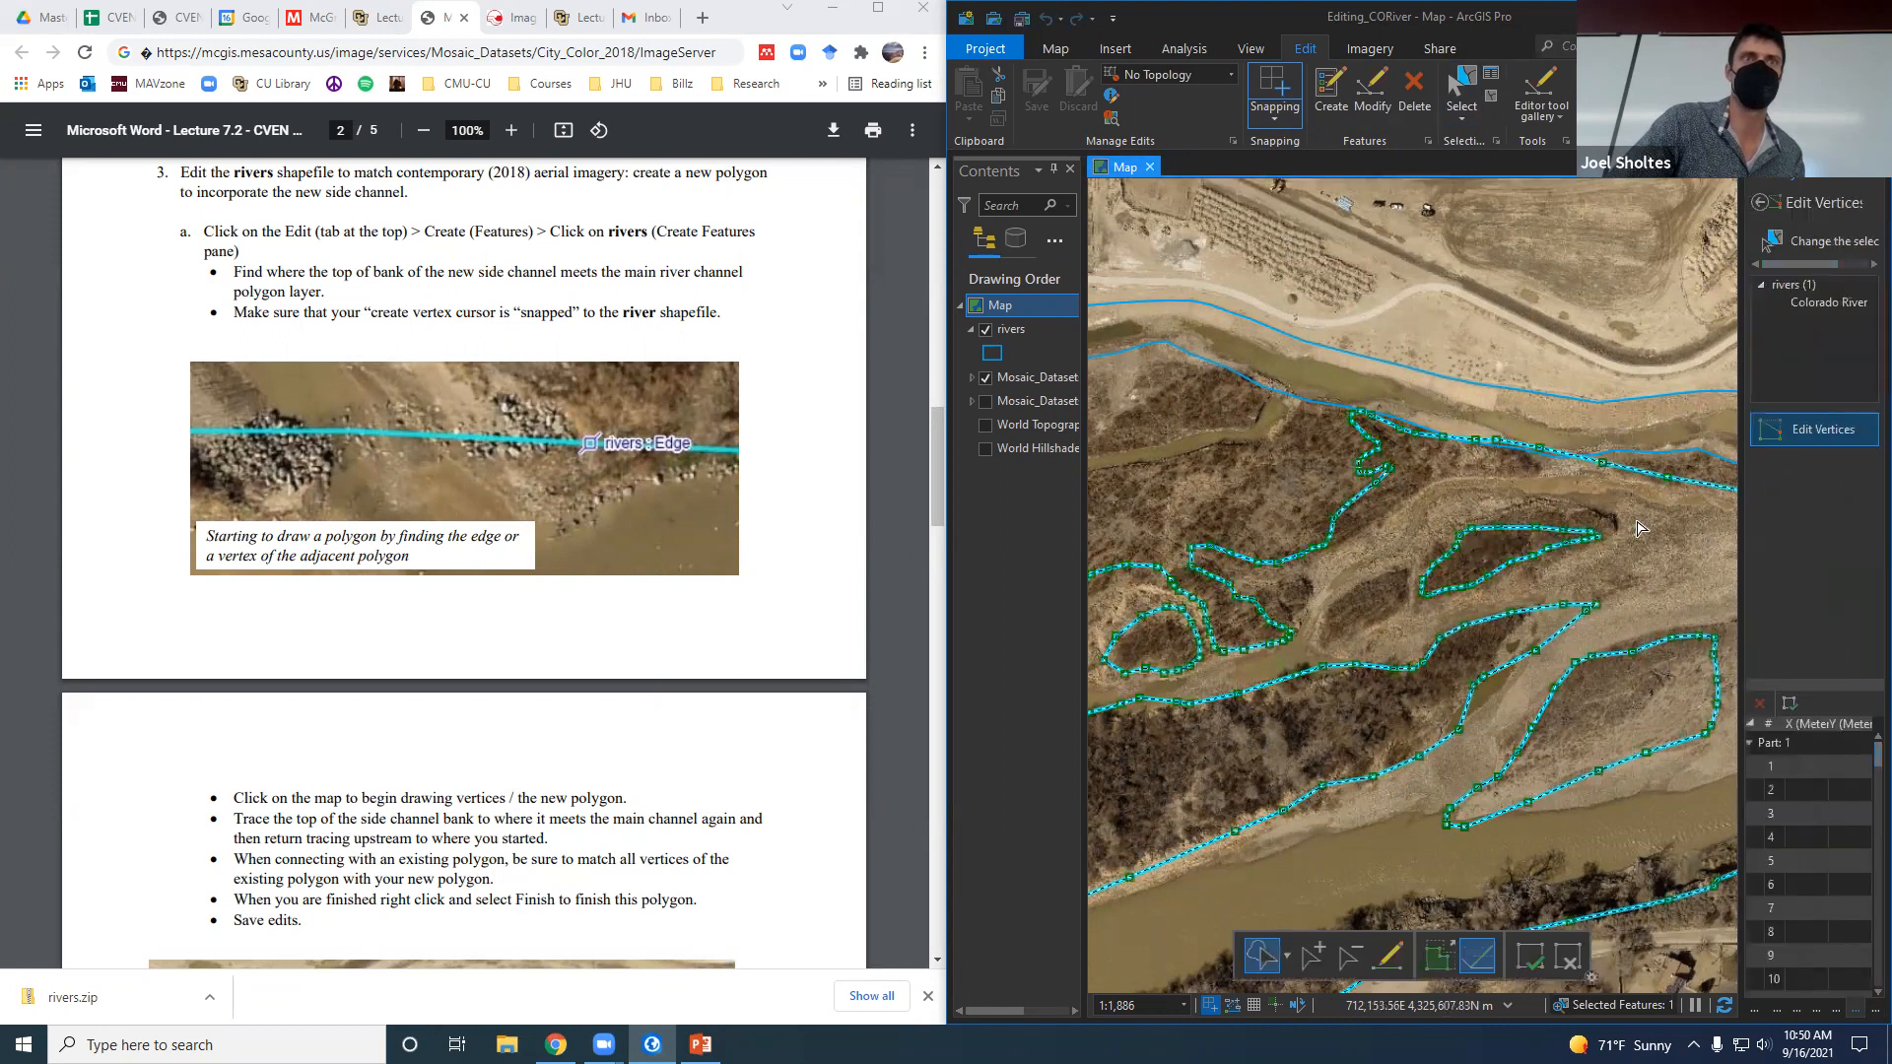
pyautogui.click(1385, 93)
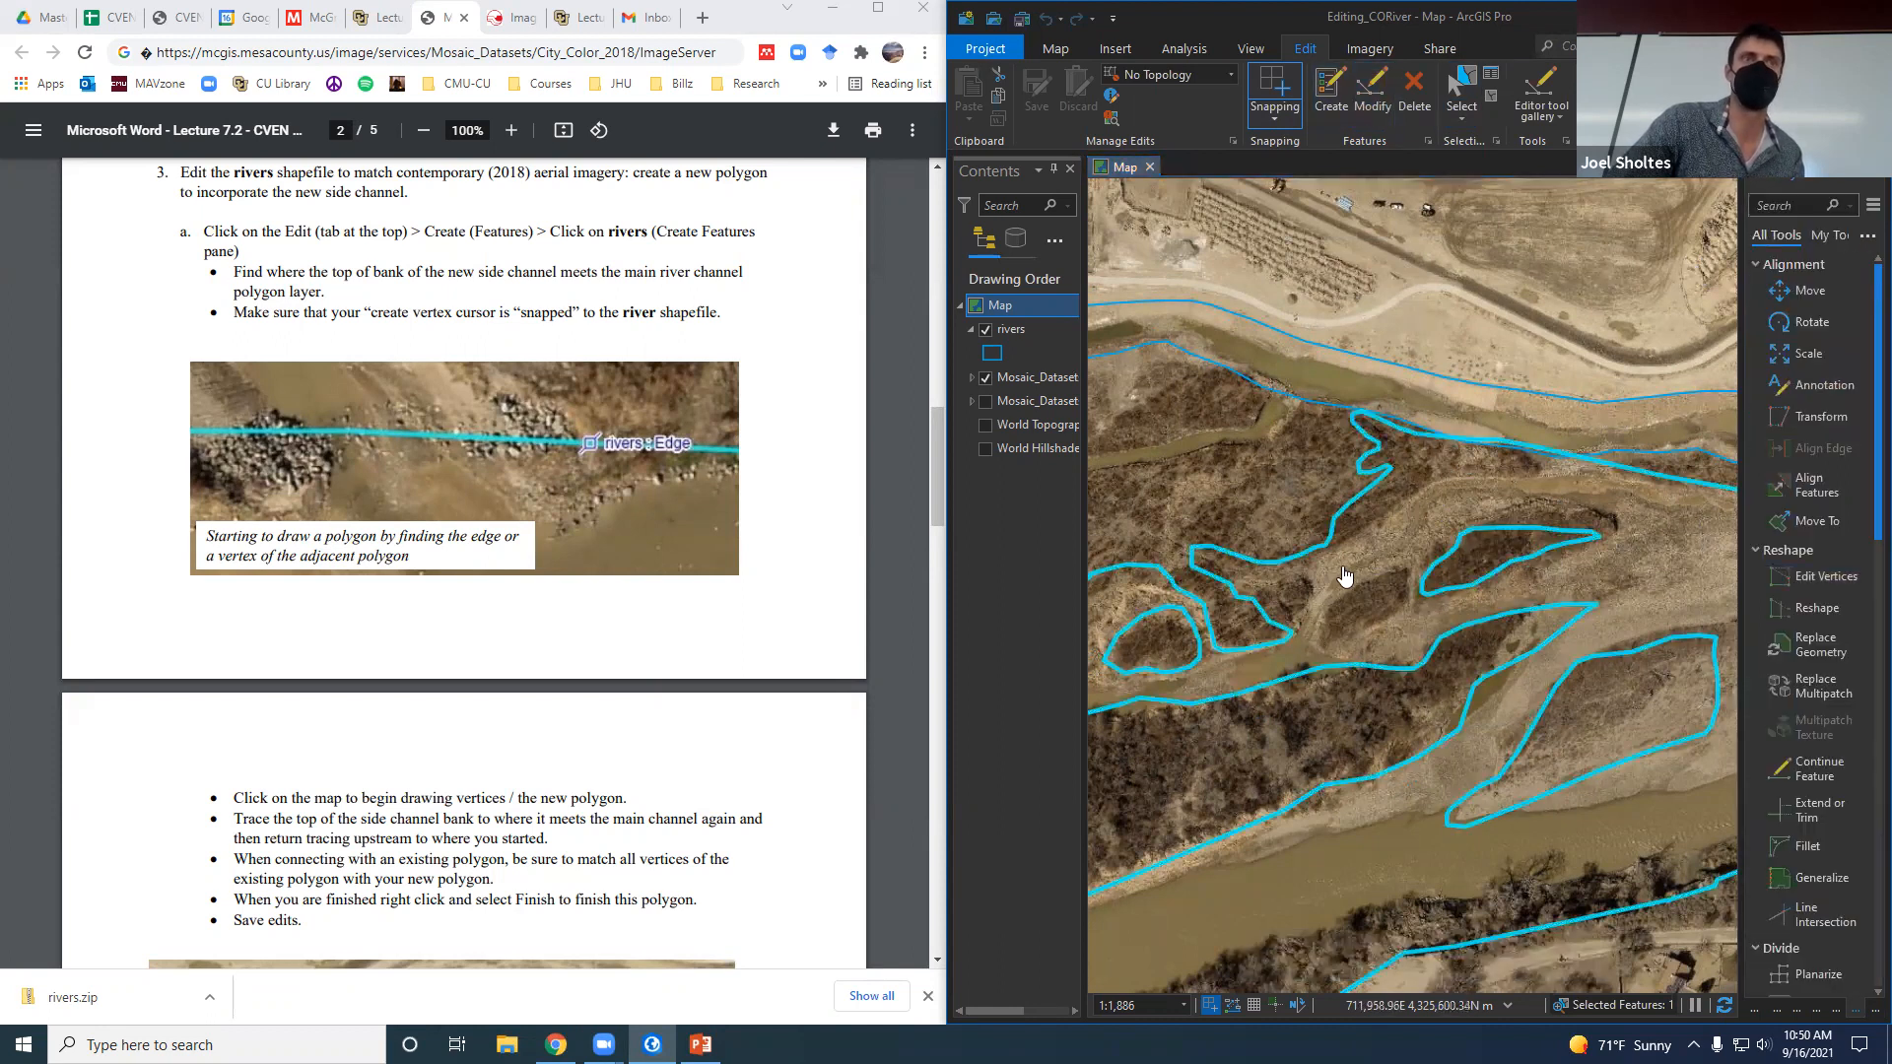
pyautogui.click(1839, 579)
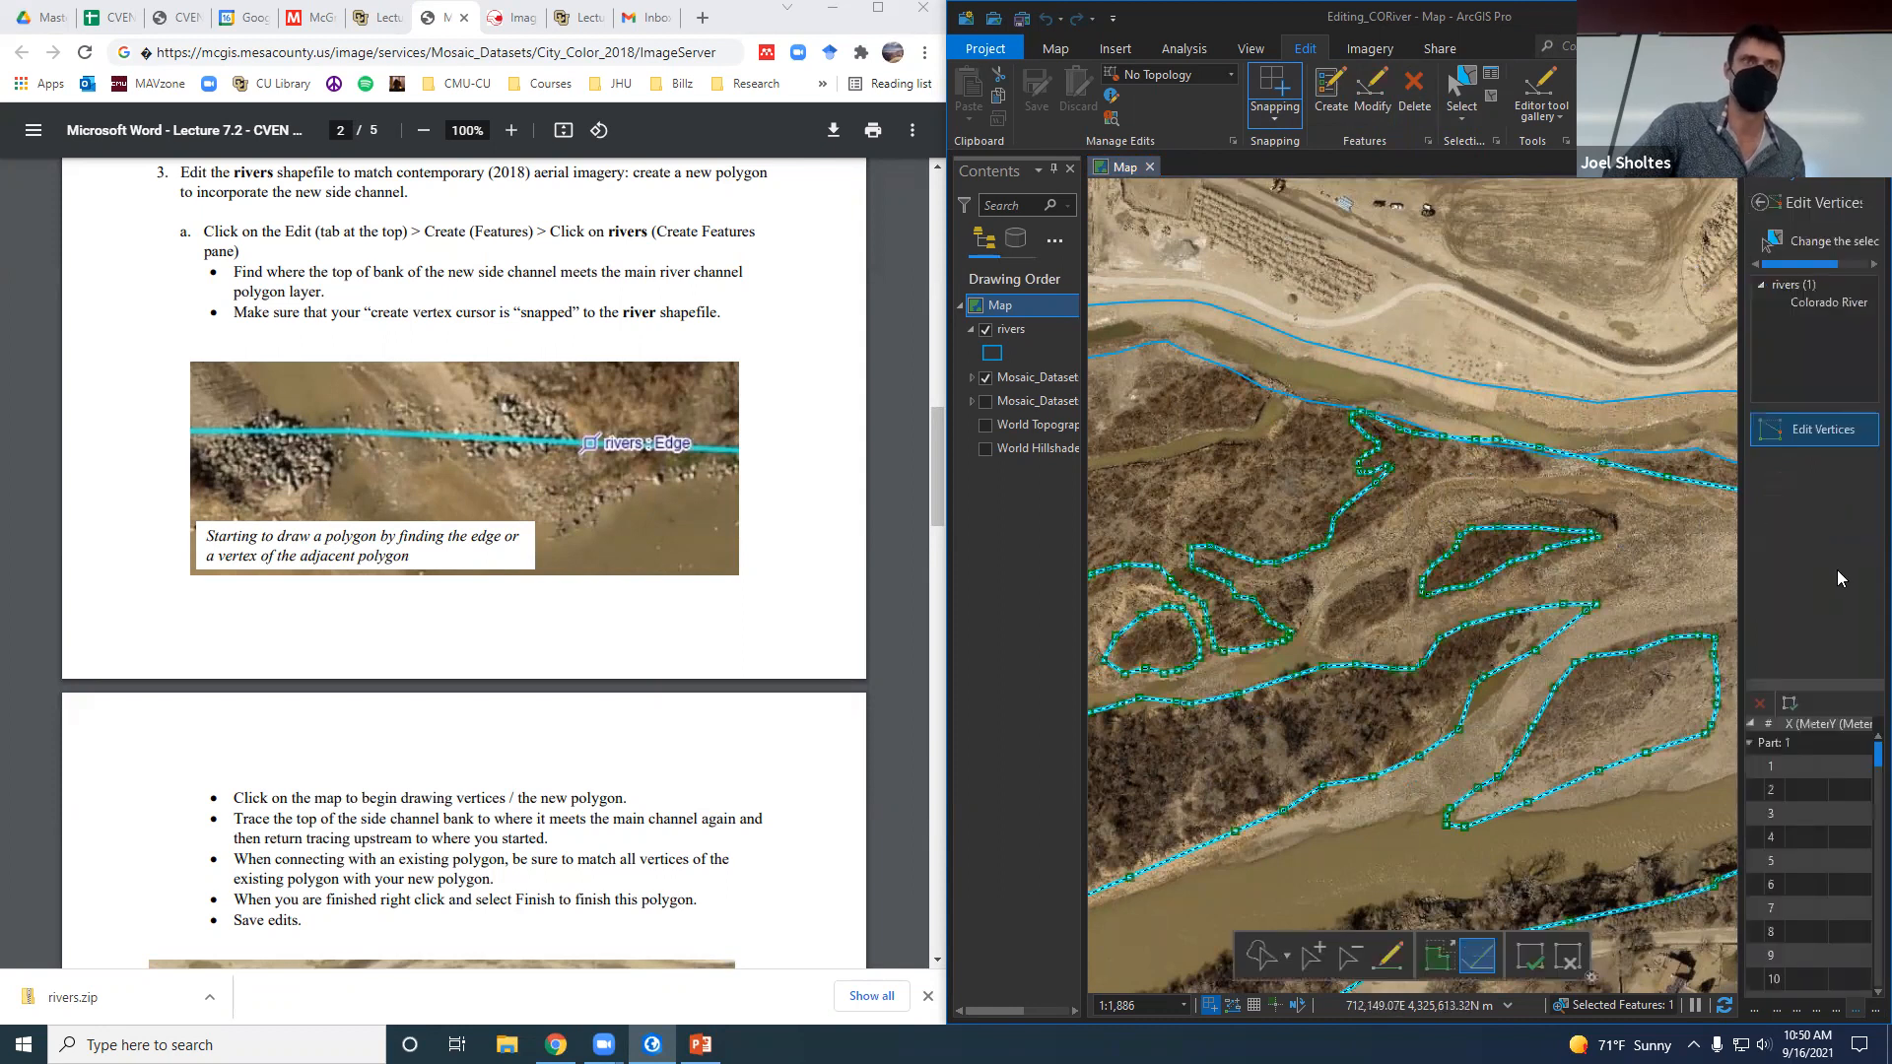
pyautogui.click(1762, 204)
# Reshape the Colorado River polygon along the island's bank, from the vertex near the side channel outlet west to an existing river vertex.
pyautogui.click(1843, 621)
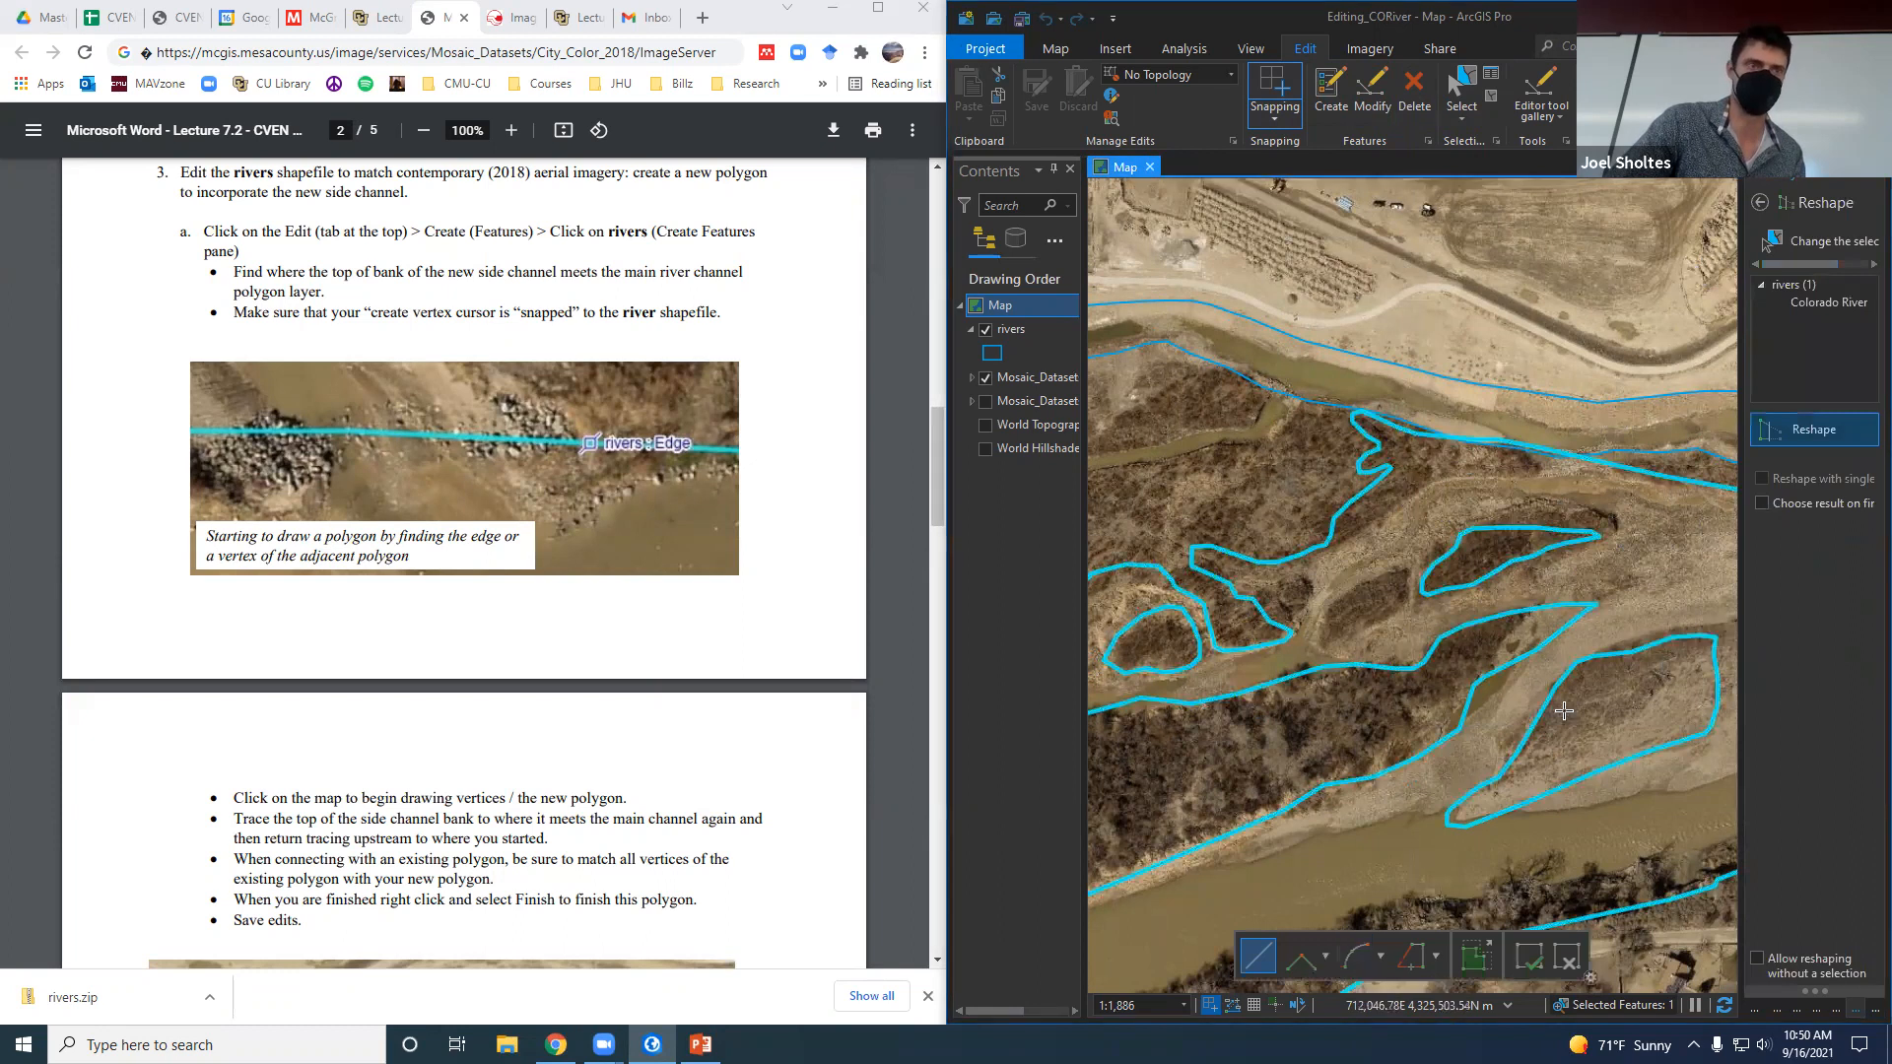
pyautogui.moveTo(1454, 598); pyautogui.dragTo(1206, 599)
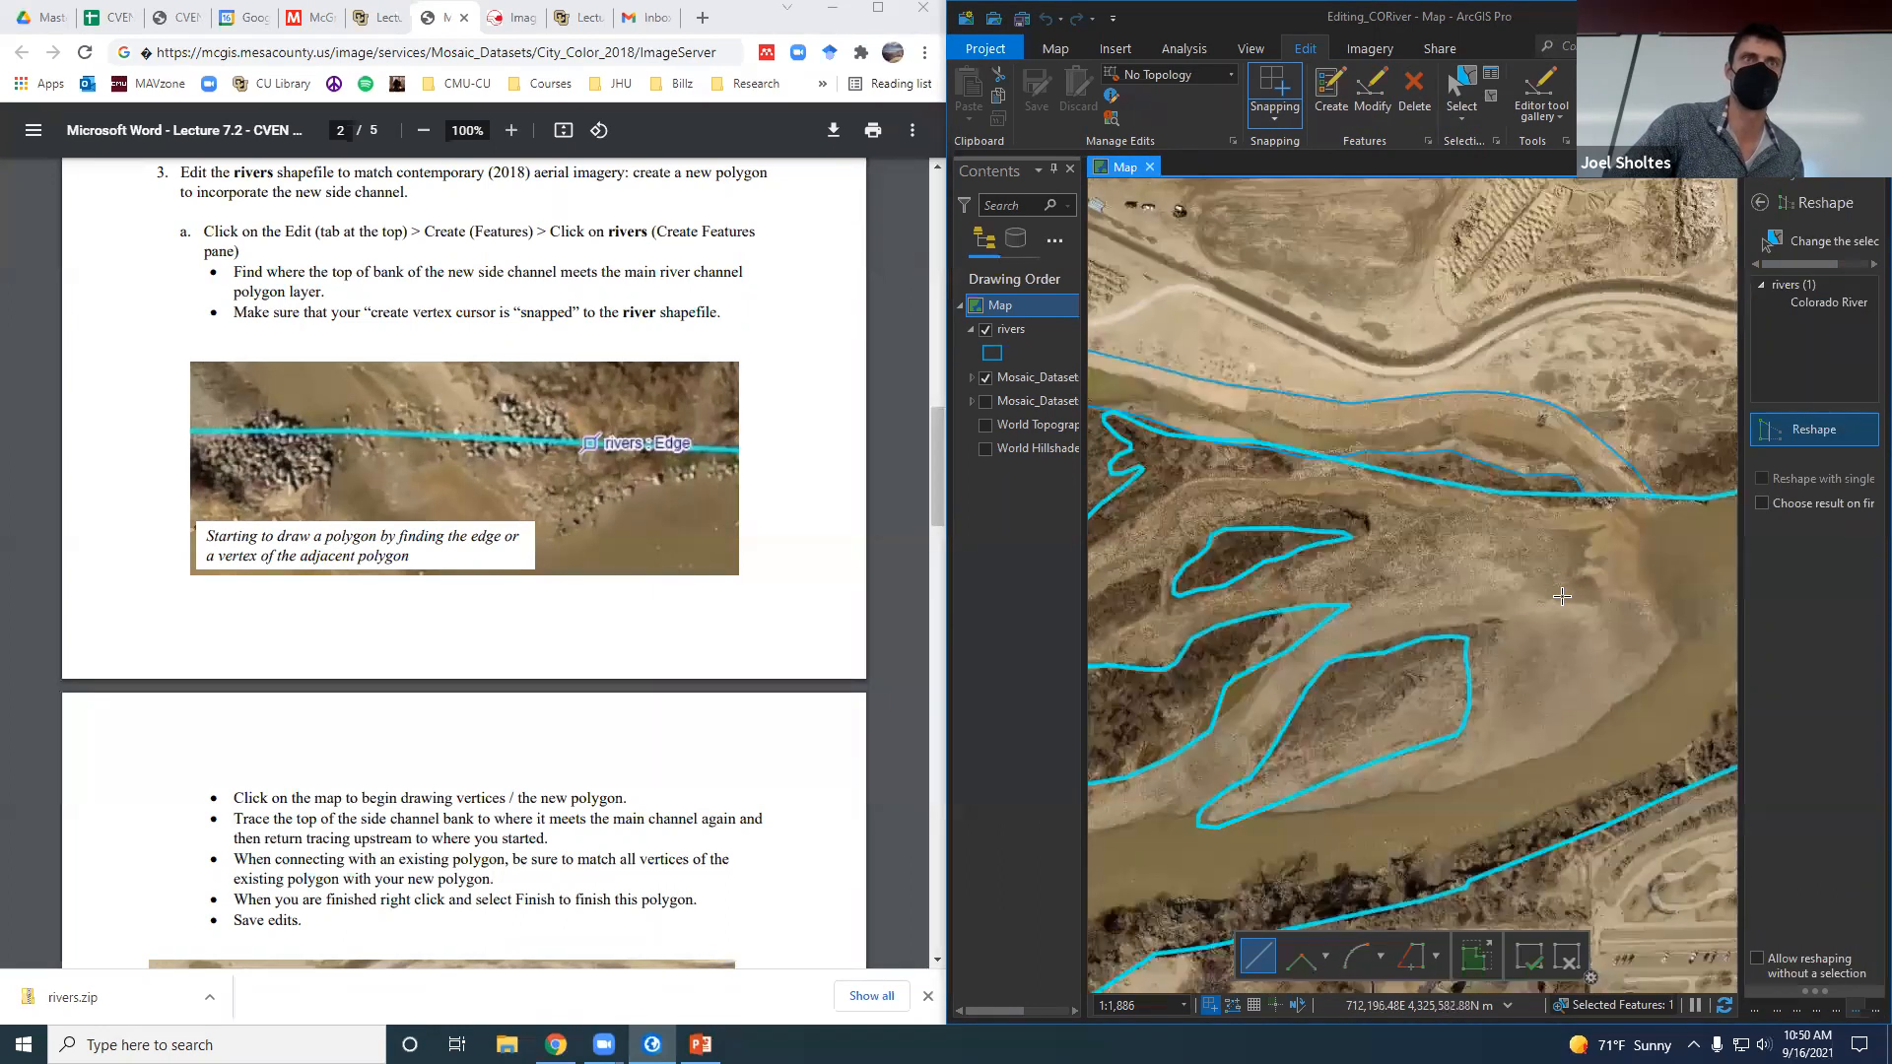
pyautogui.moveTo(1423, 531); pyautogui.dragTo(1511, 588)
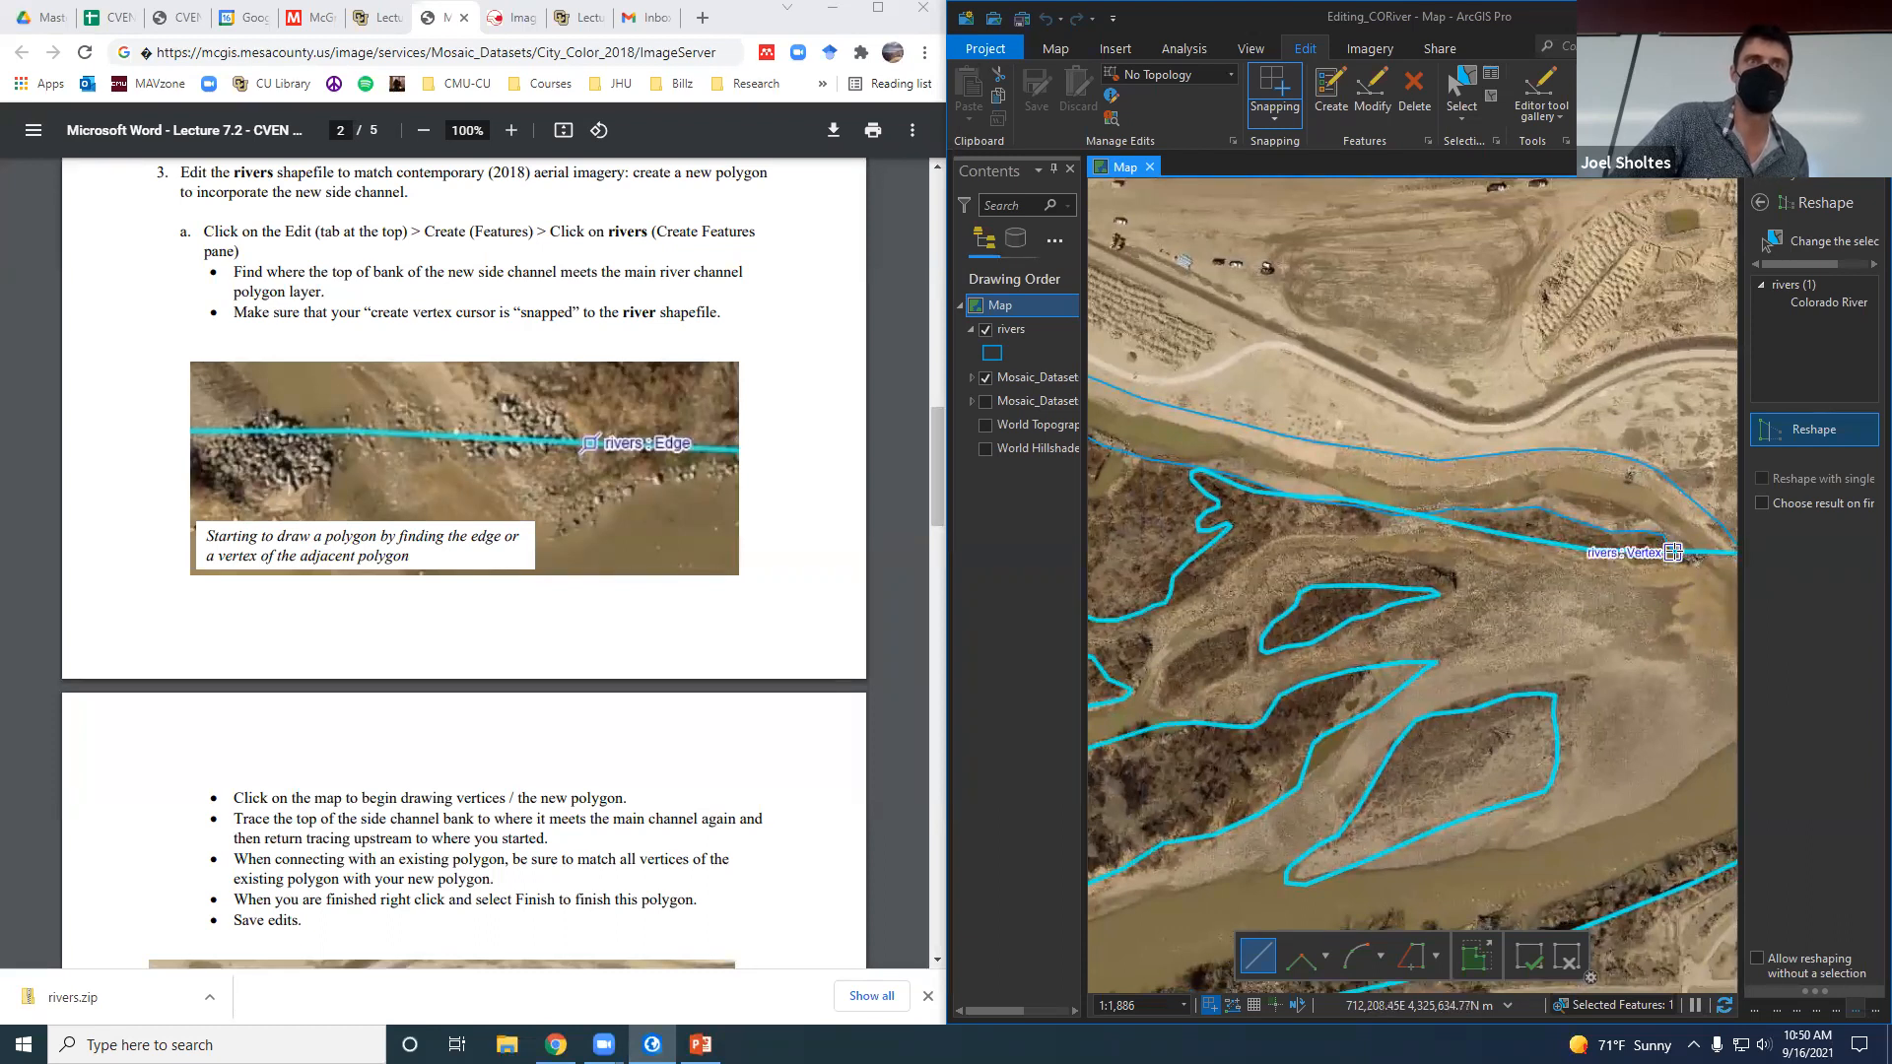
pyautogui.click(1672, 552)
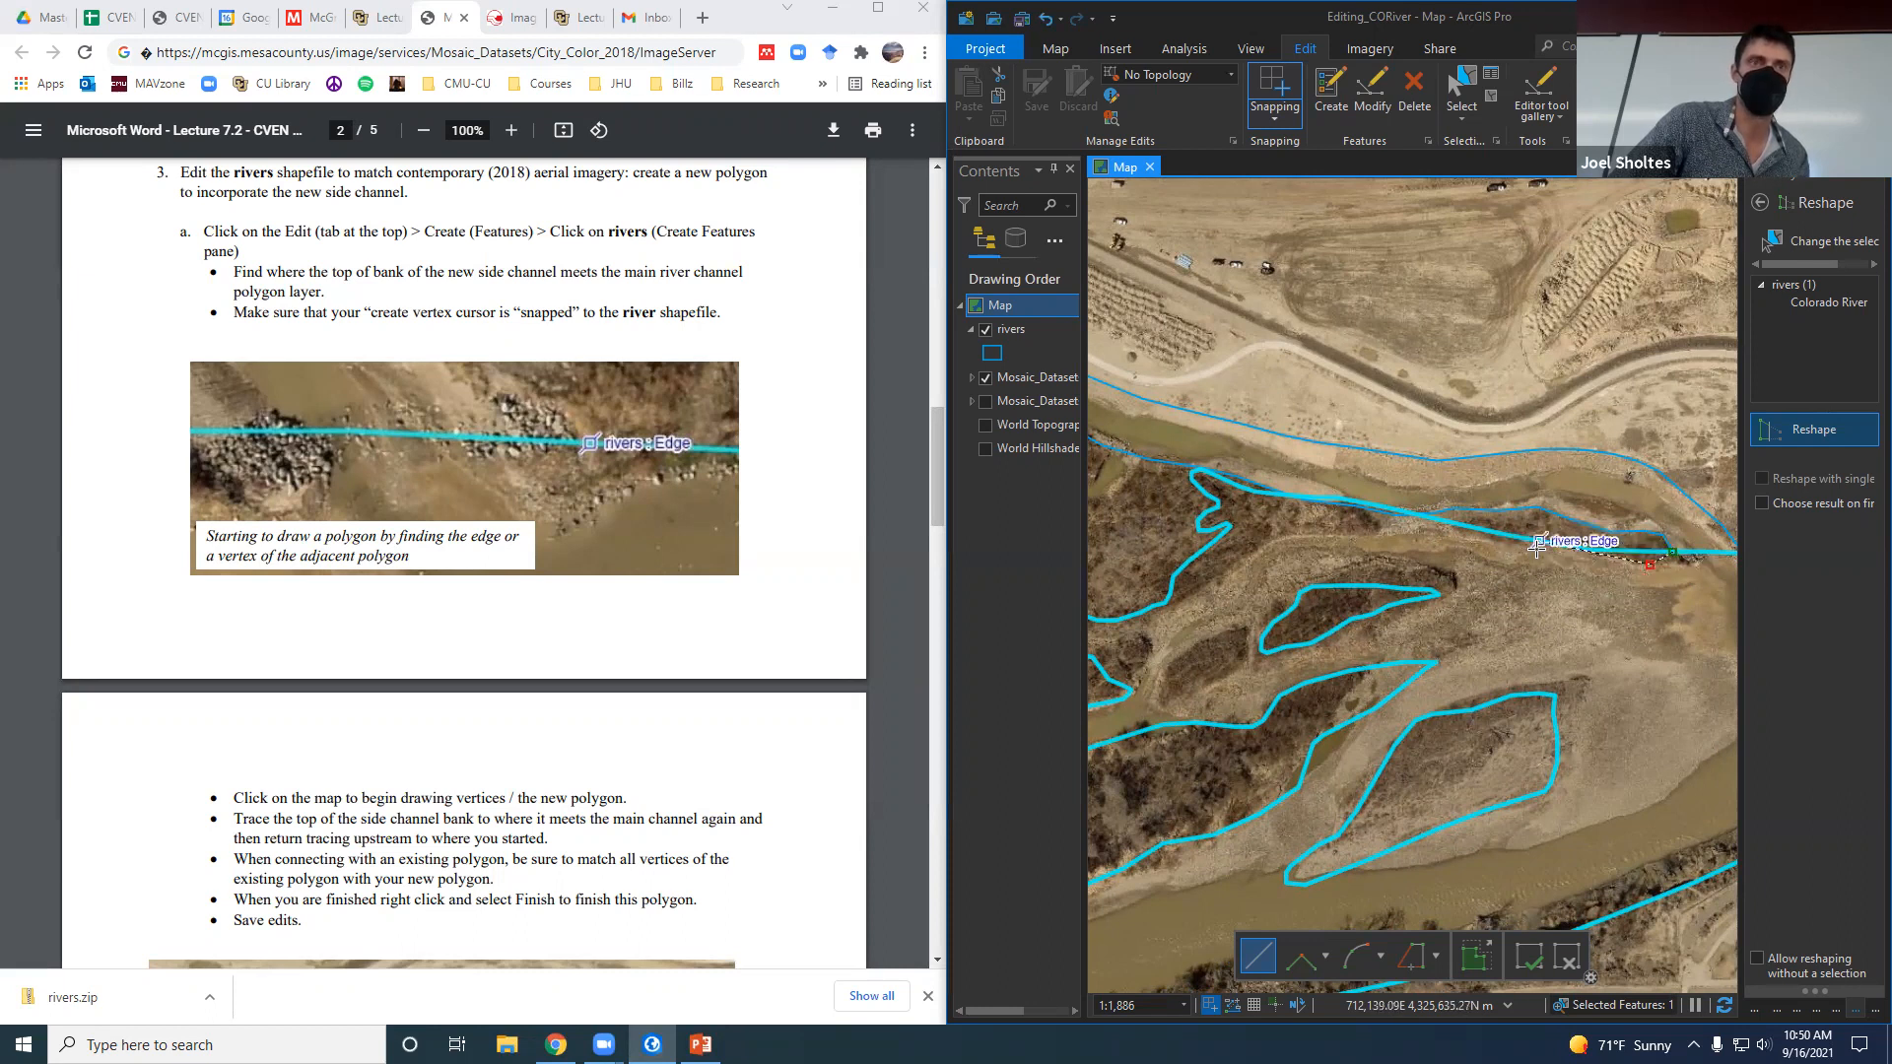
pyautogui.scroll(2, 1517, 550)
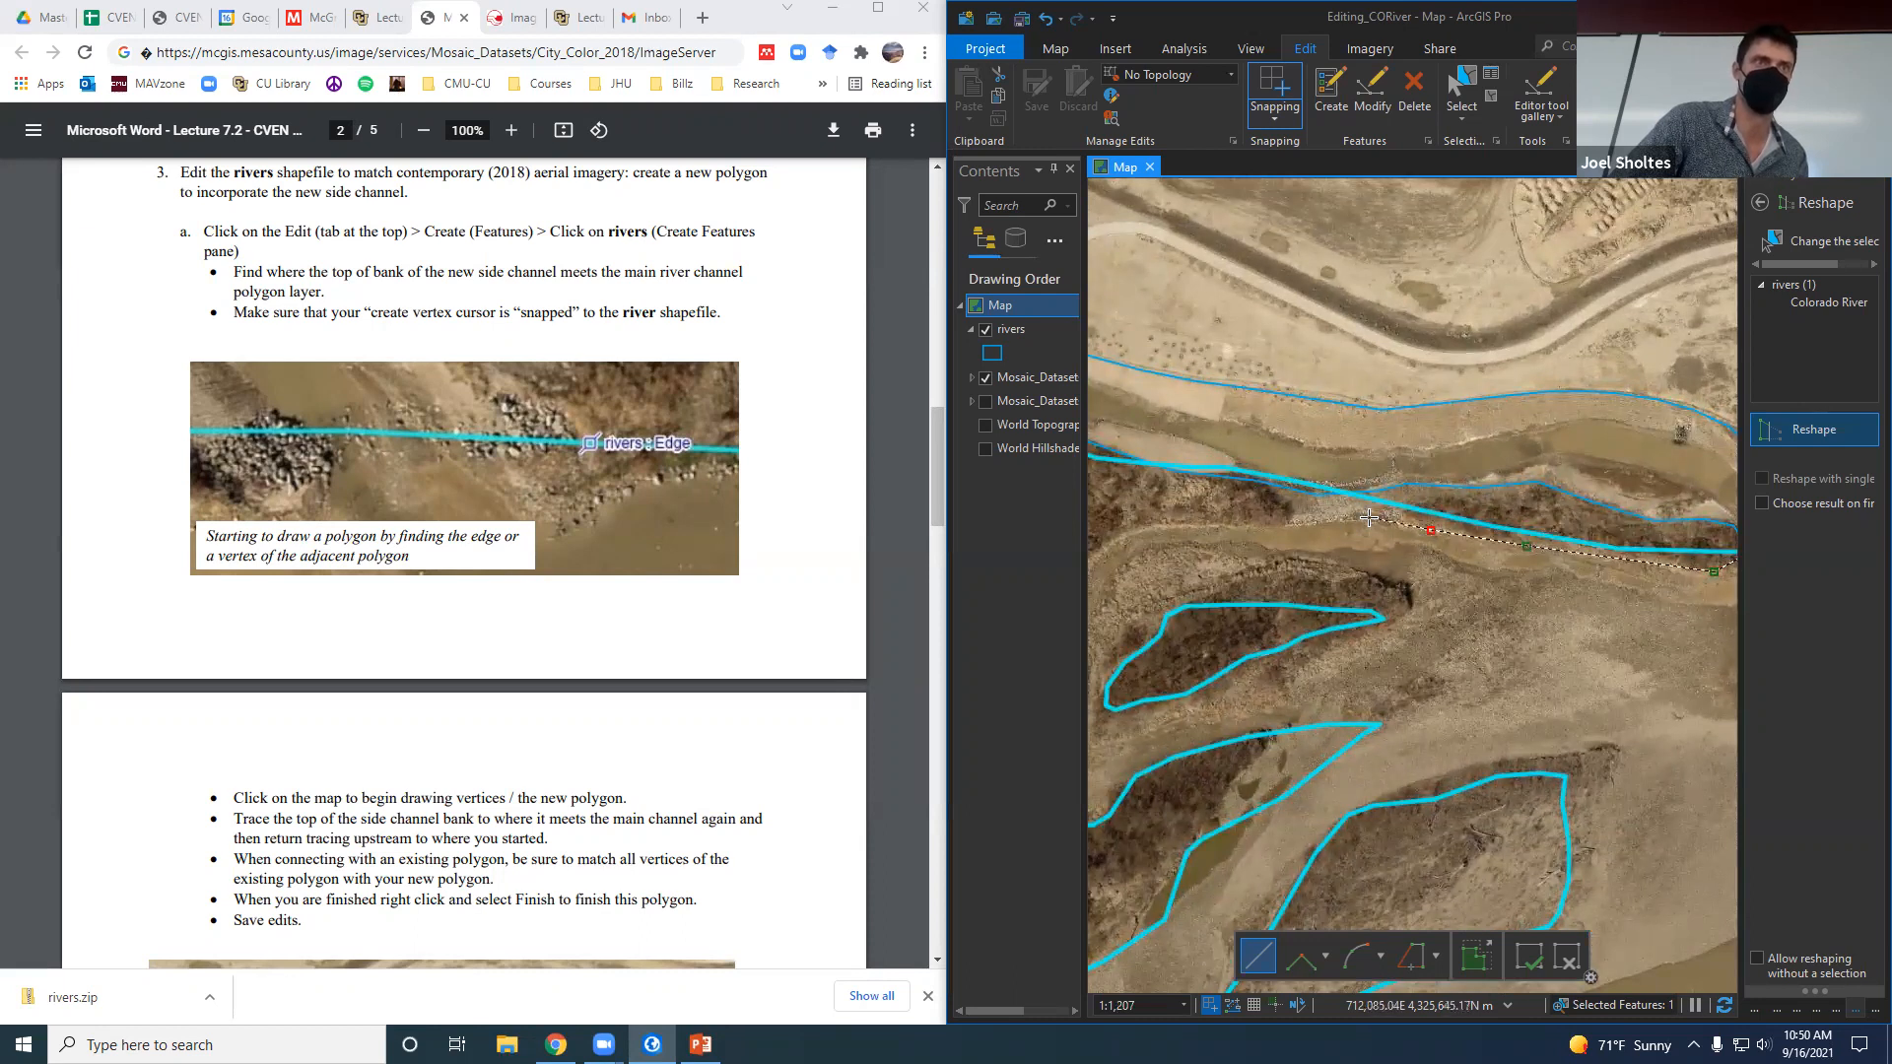
pyautogui.click(1172, 520)
pyautogui.scroll(-2, 1567, 644)
pyautogui.scroll(2, 1288, 570)
pyautogui.click(1288, 570)
pyautogui.click(1182, 641)
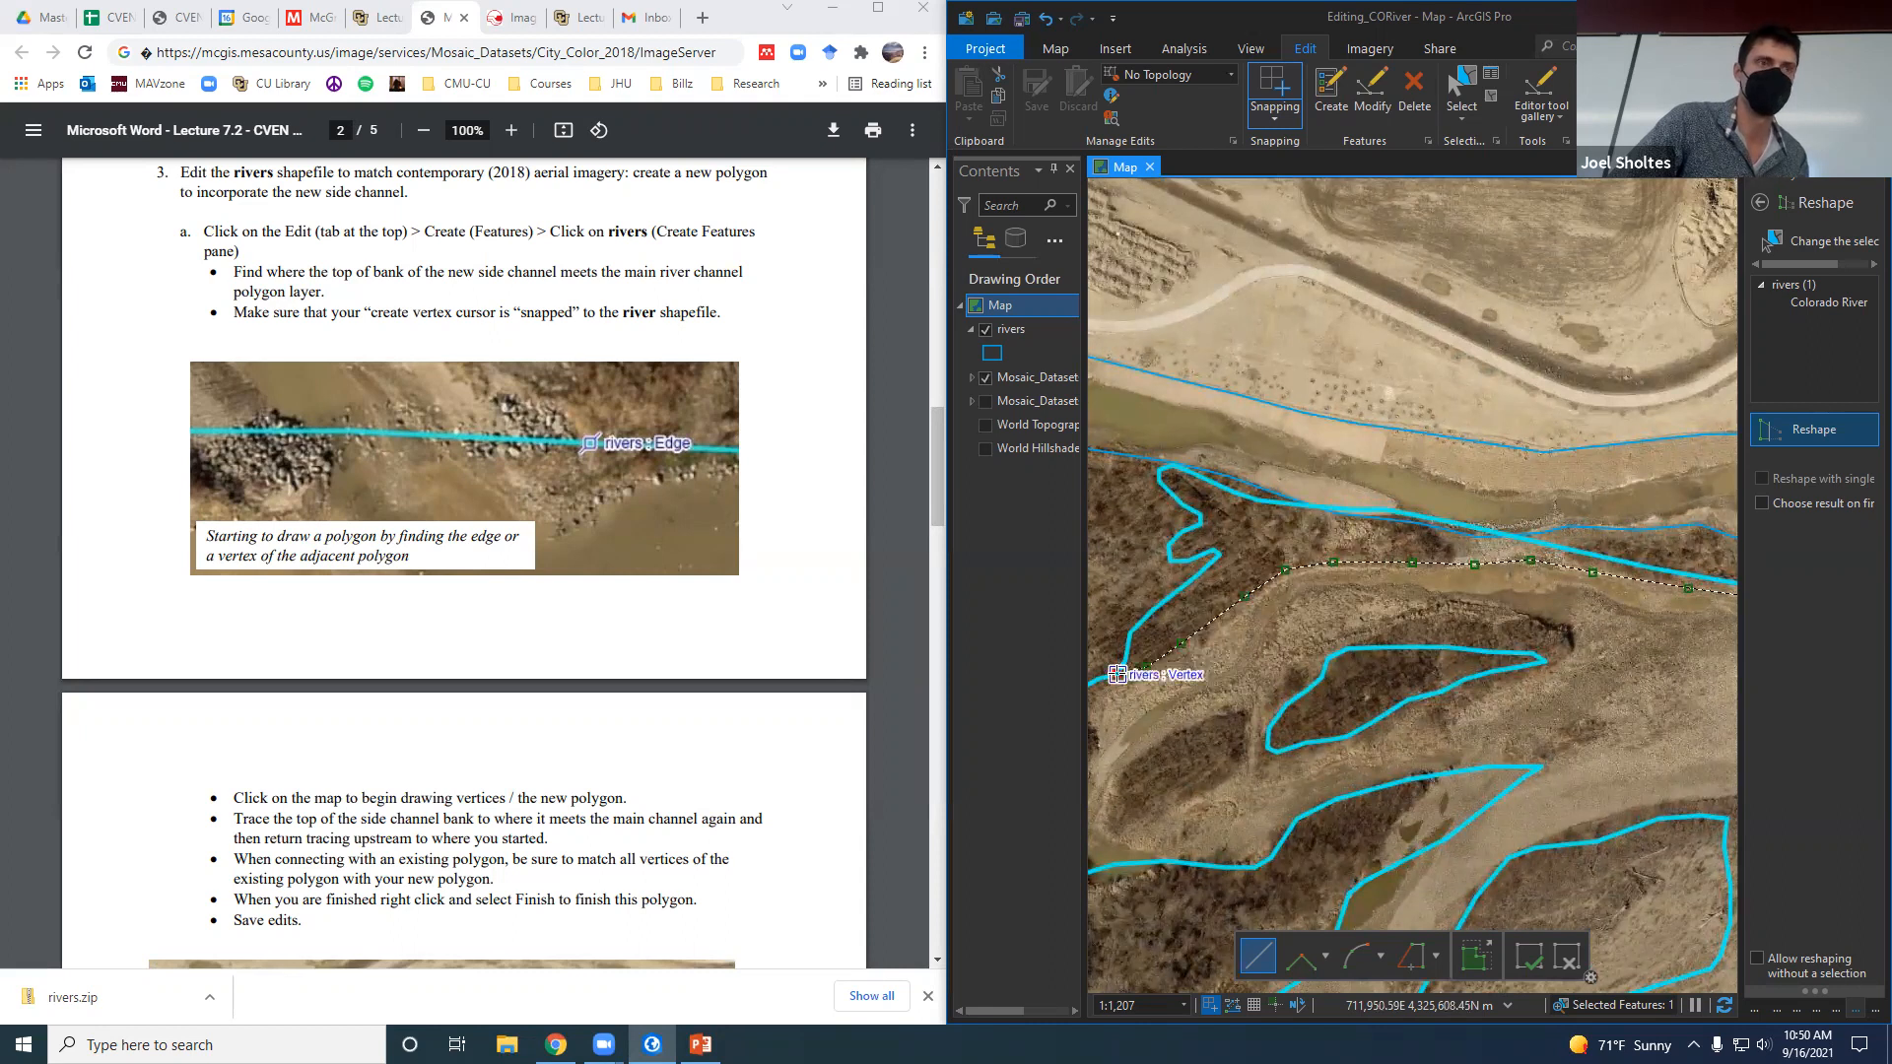
pyautogui.doubleClick(1118, 674)
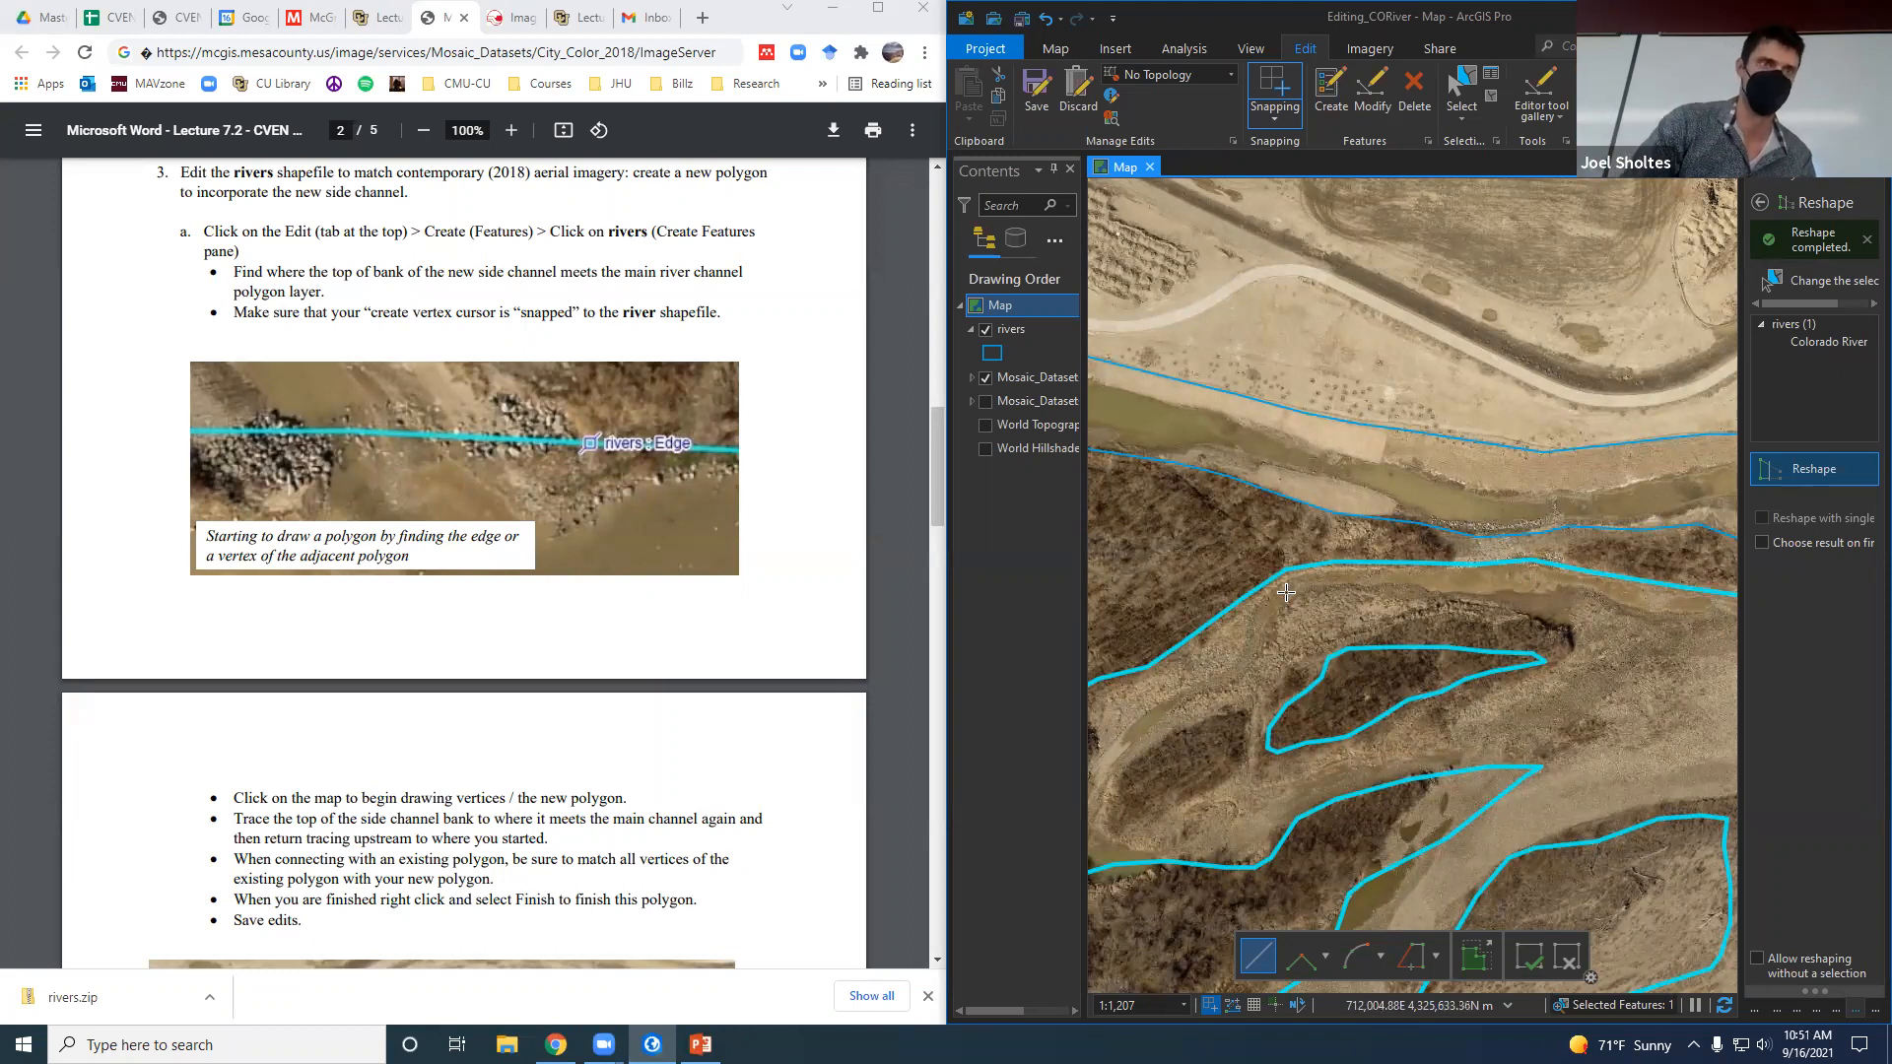
# Examine the reshaped river boundary and read the handout's section on selecting and merging both polygons.
pyautogui.scroll(-2, 1347, 606)
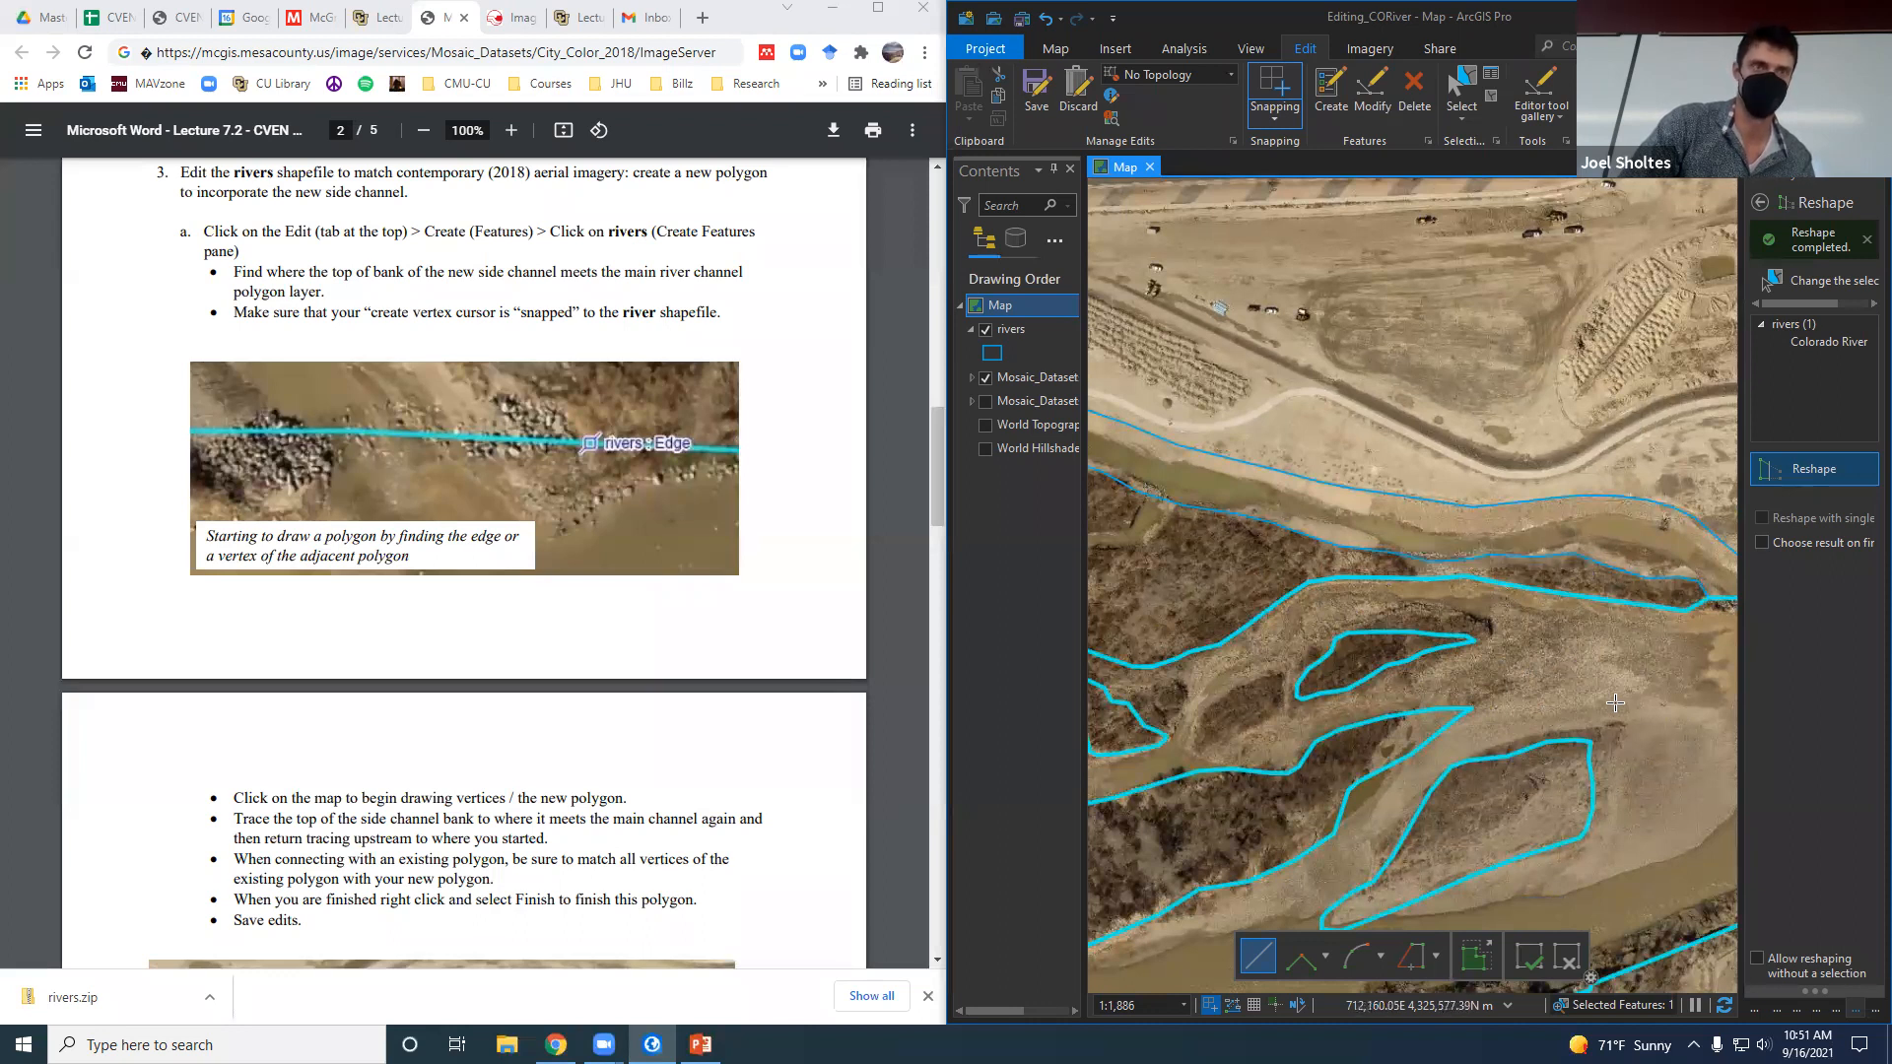
pyautogui.scroll(-2, 1615, 703)
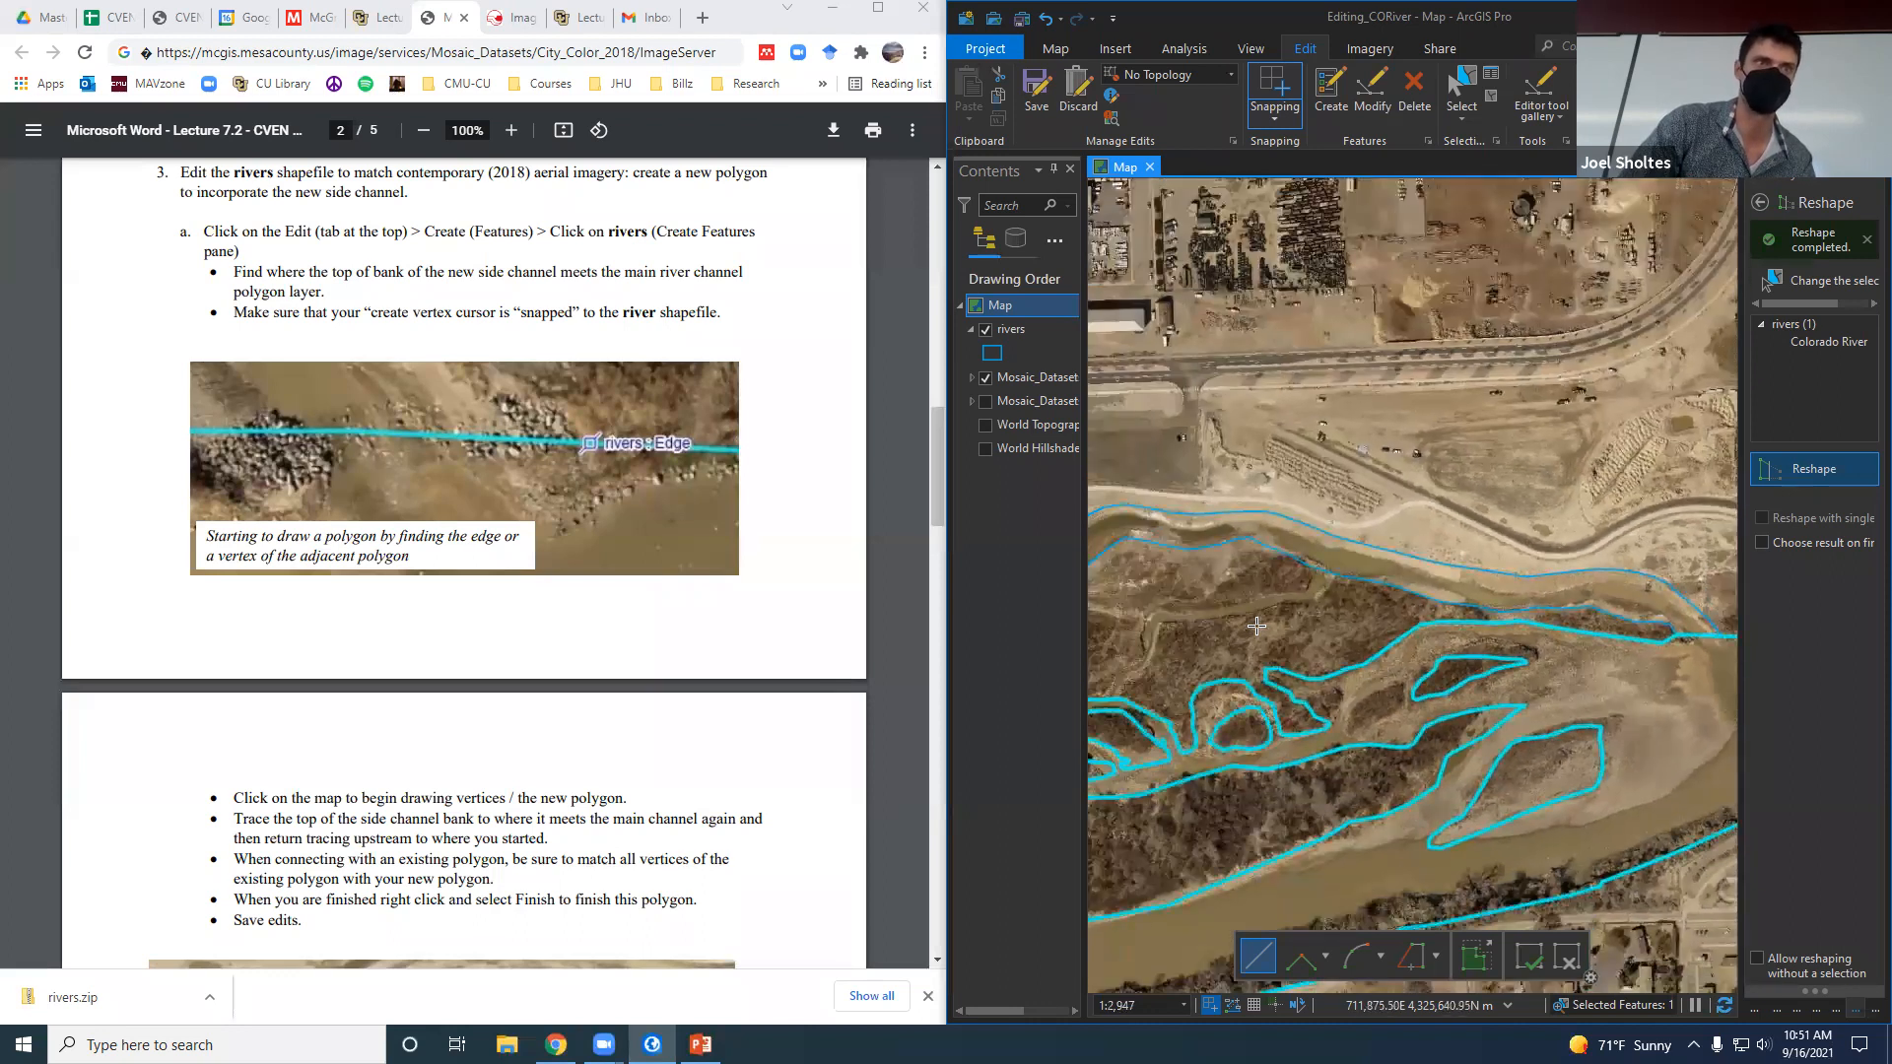
pyautogui.scroll(2, 1256, 626)
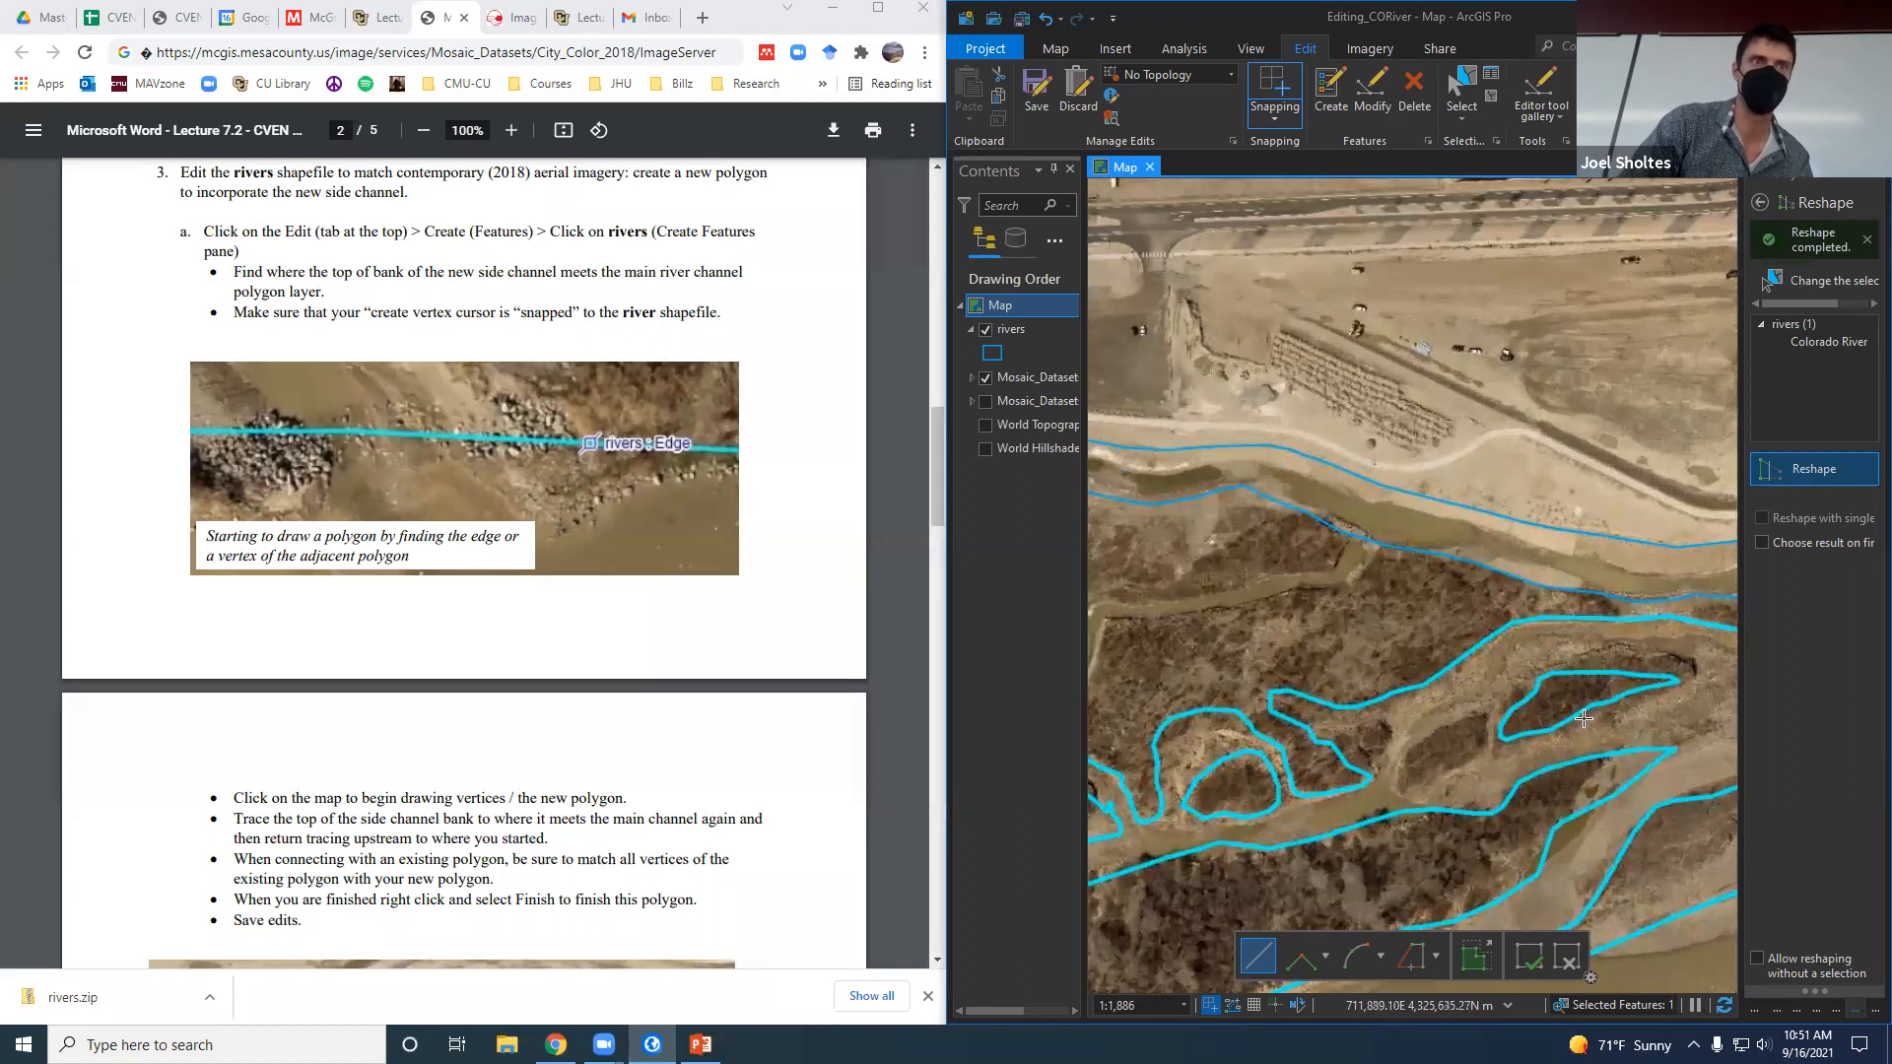
pyautogui.scroll(-10, 582, 734)
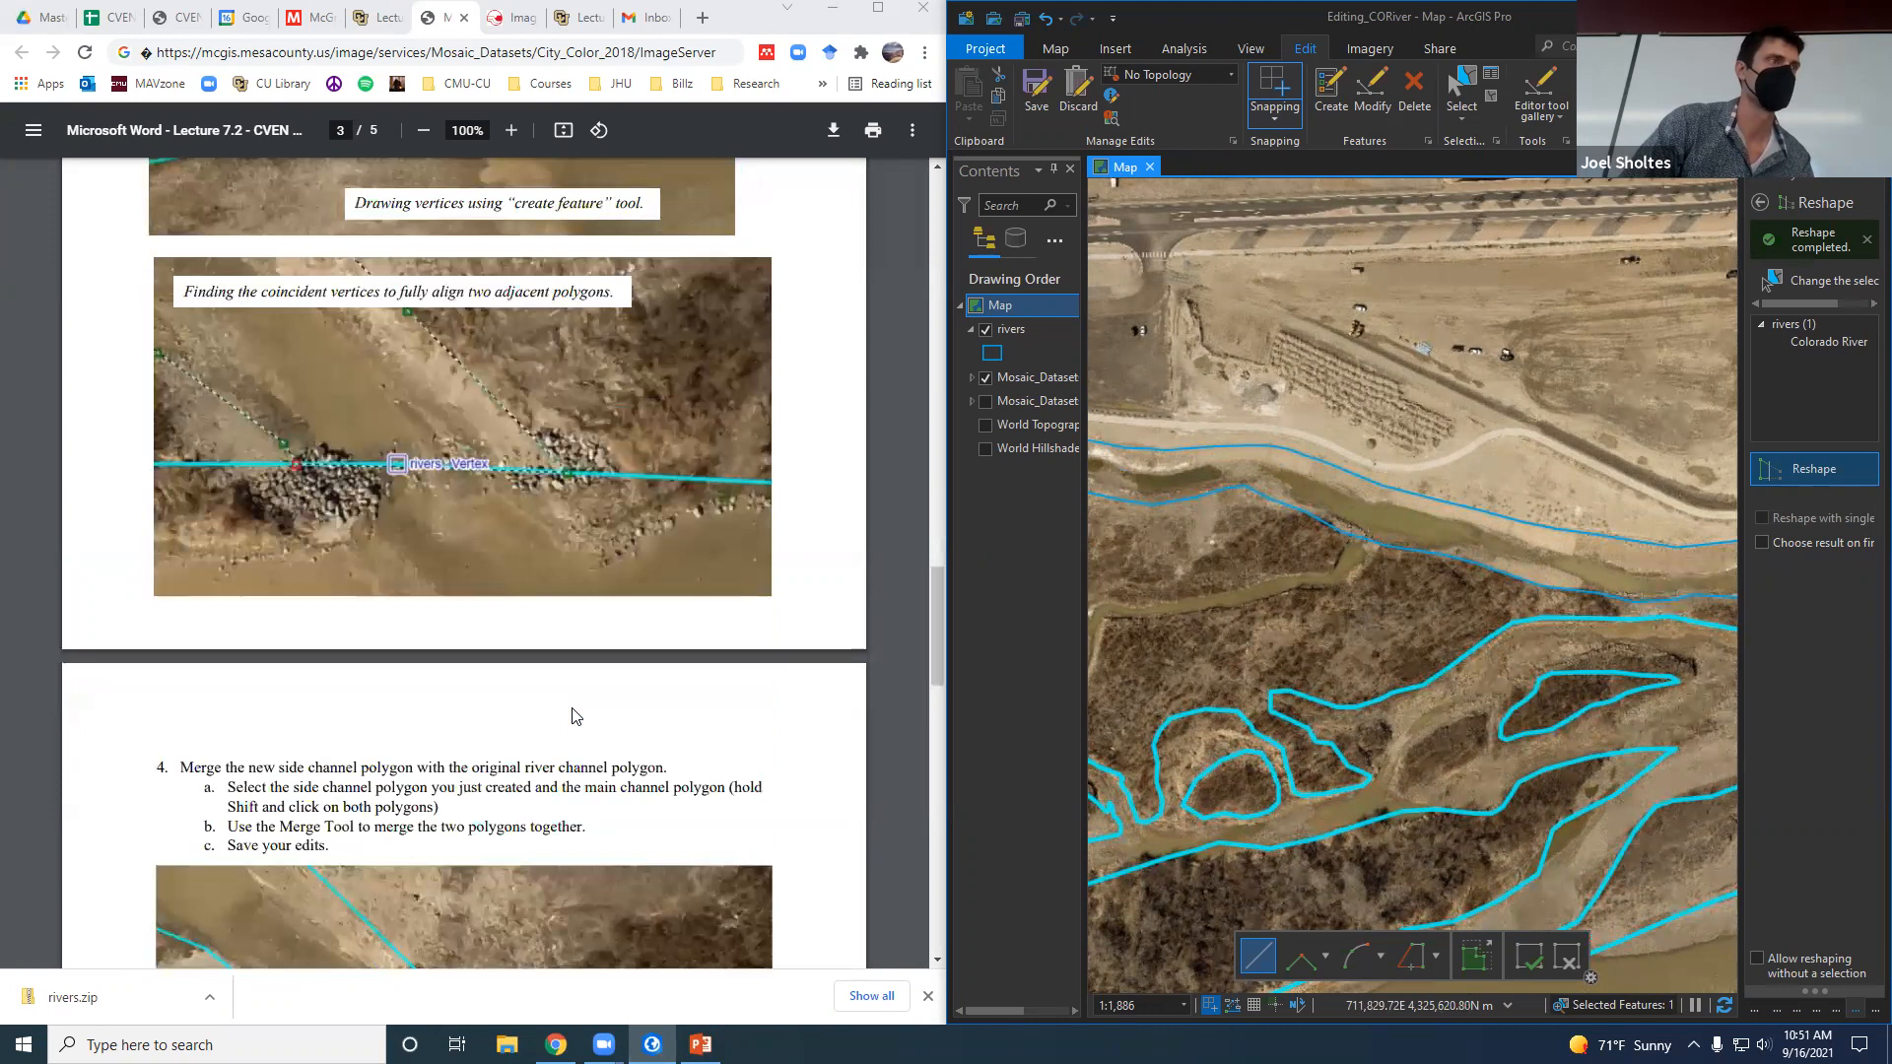
pyautogui.scroll(-5, 572, 709)
pyautogui.scroll(-5, 562, 702)
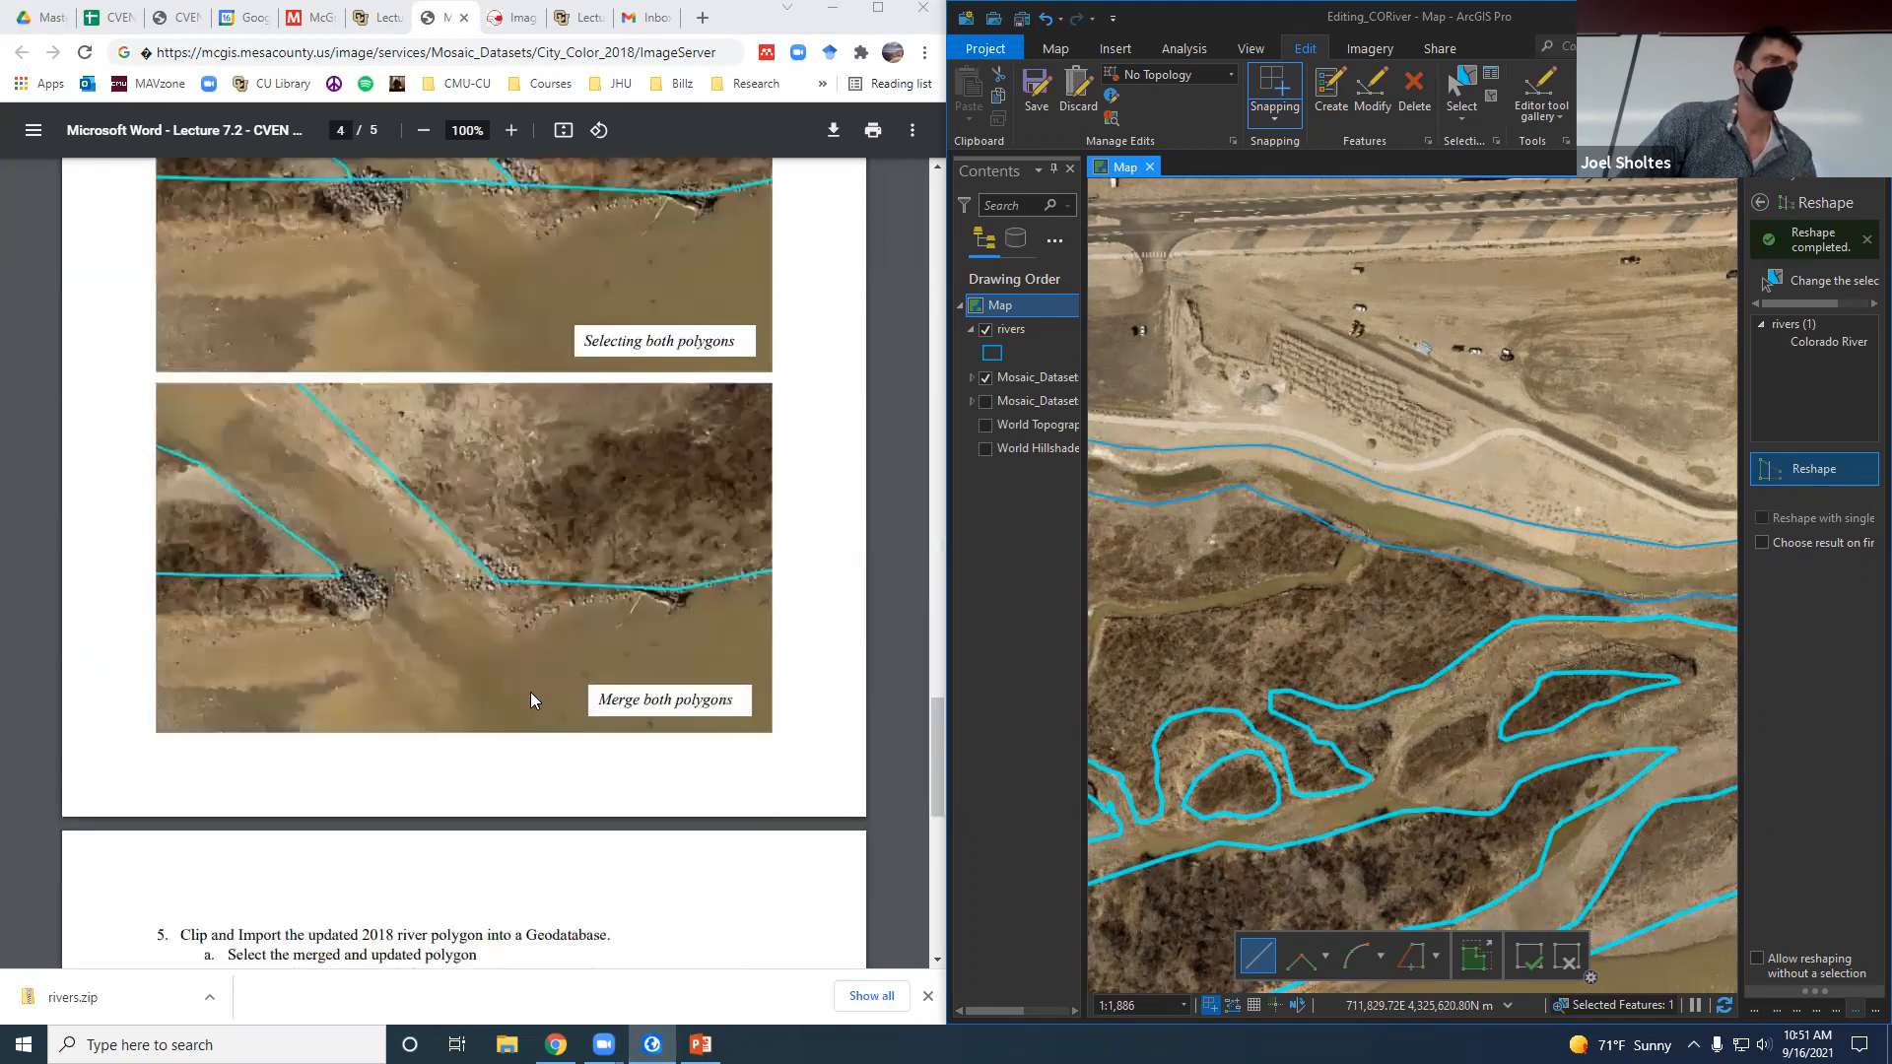
pyautogui.scroll(1, 531, 690)
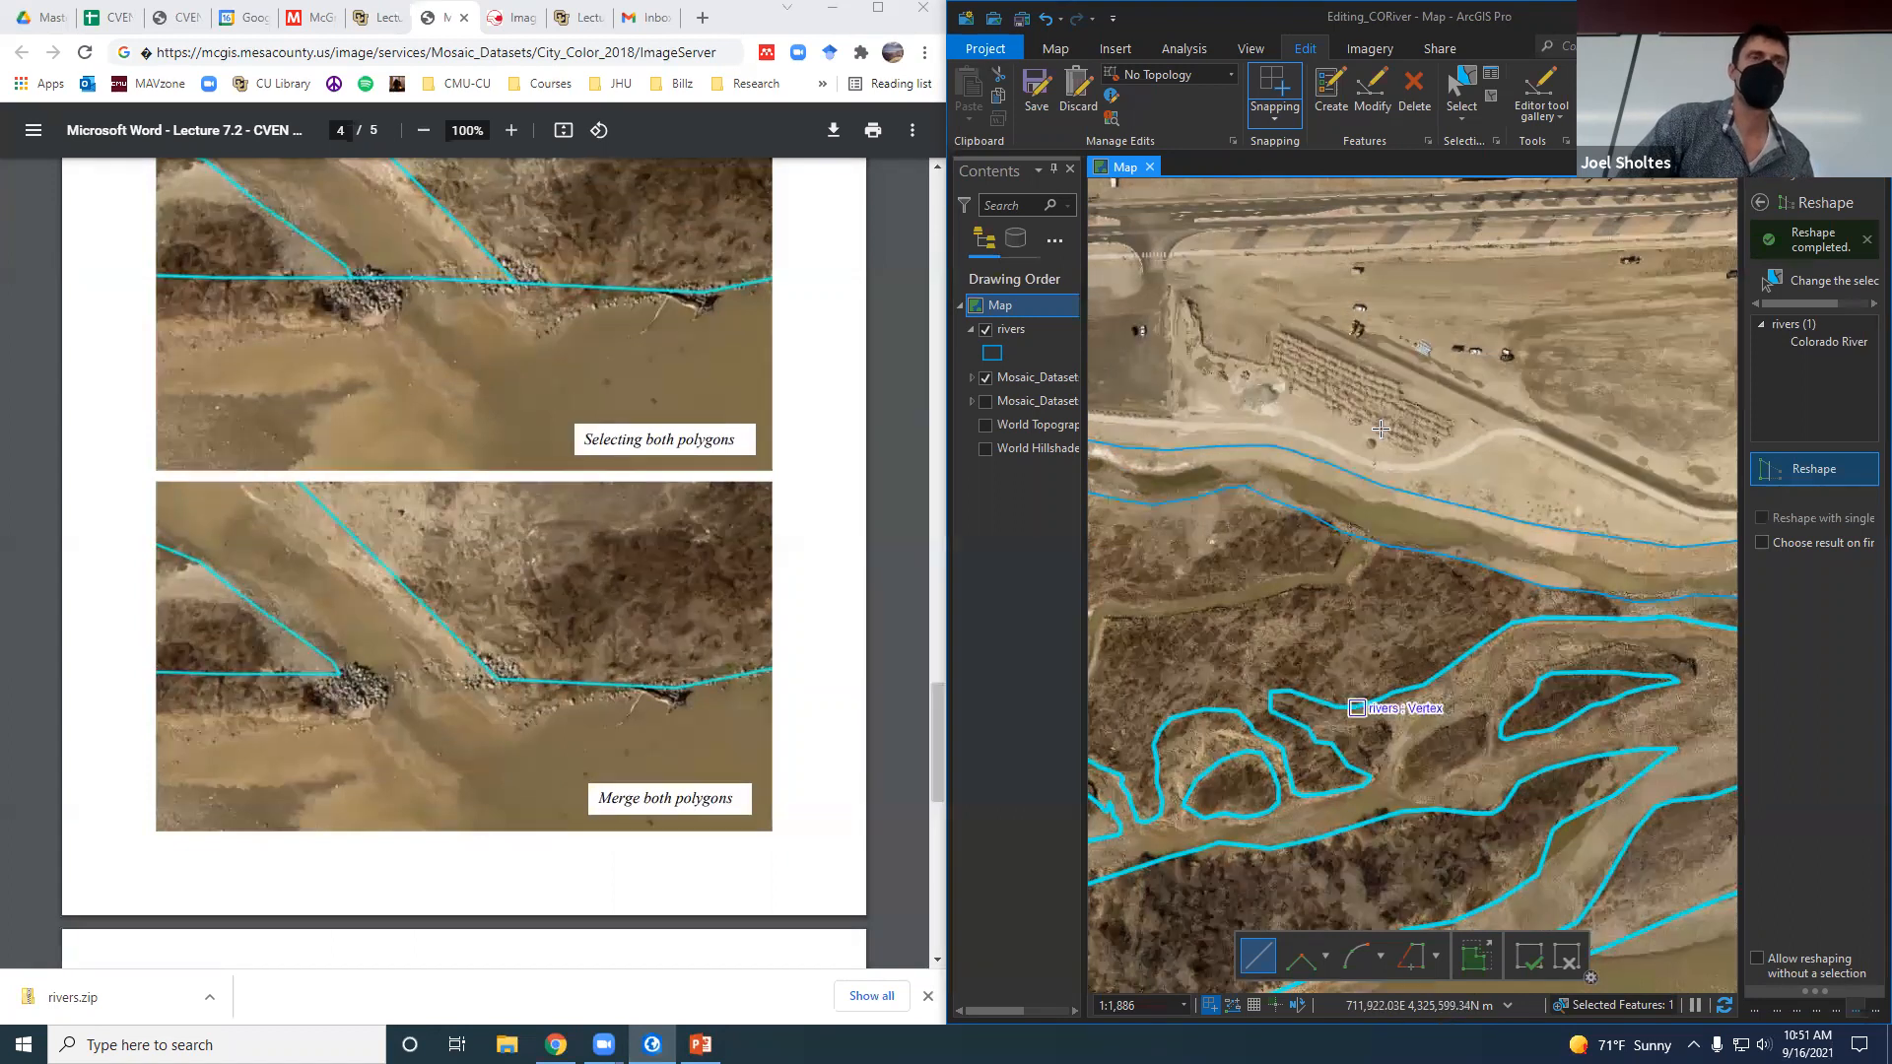
# Save all edits to the reshaped Colorado River polygon.
pyautogui.click(1039, 96)
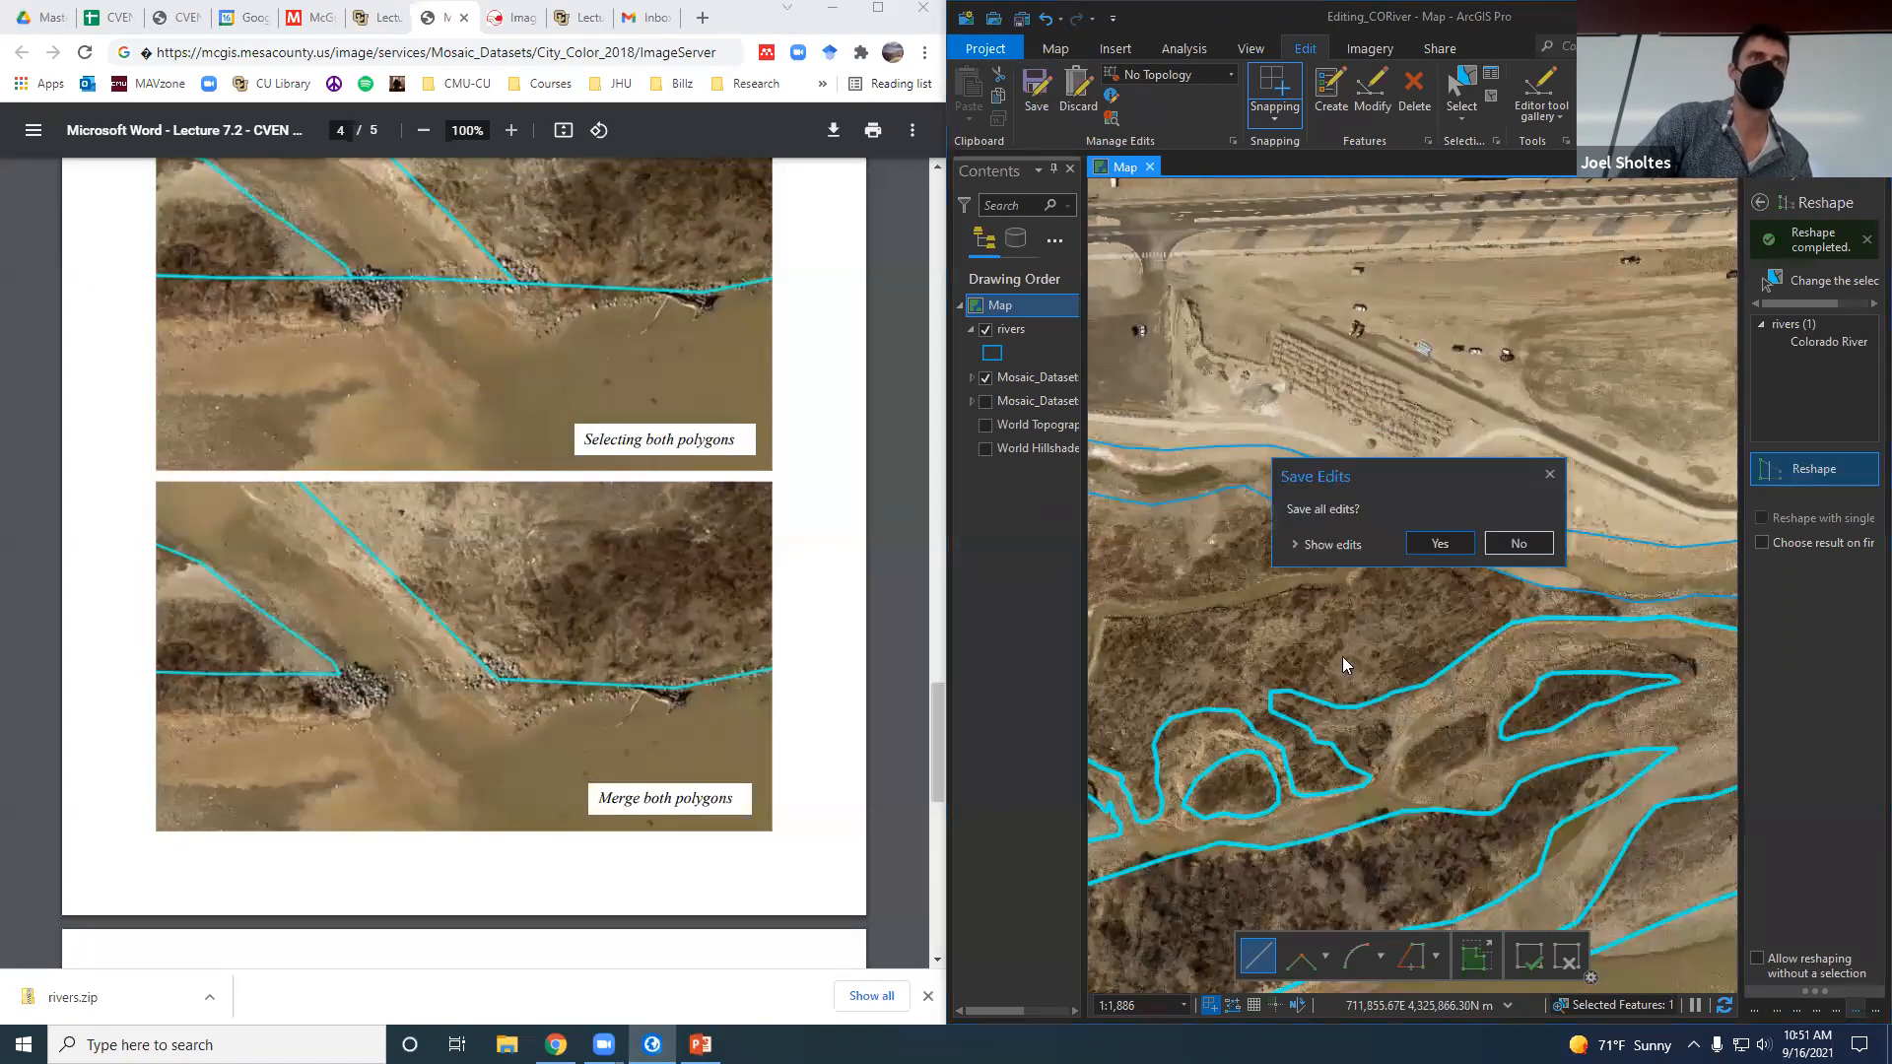
pyautogui.click(1462, 549)
# Activate the Select tool and alternately select the new side channel polygon and the main Colorado River polygon.
pyautogui.scroll(2, 670, 718)
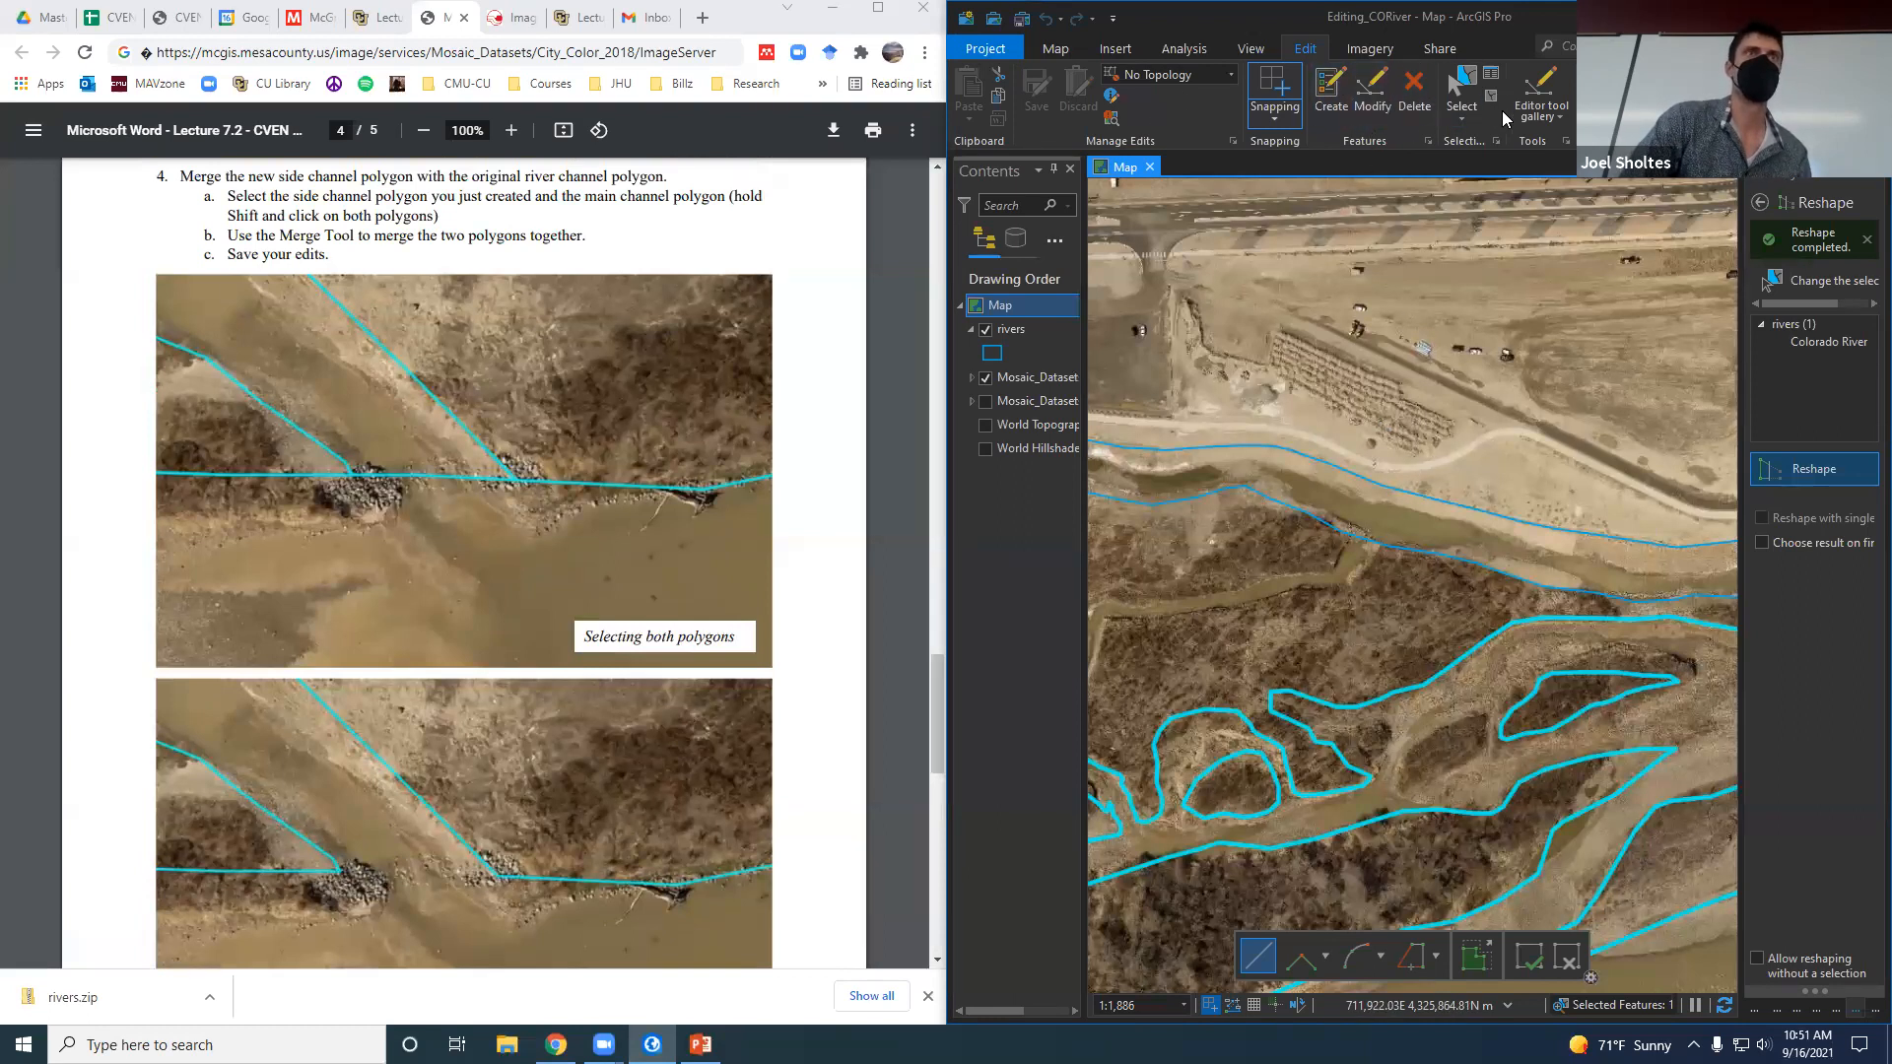
pyautogui.click(1466, 95)
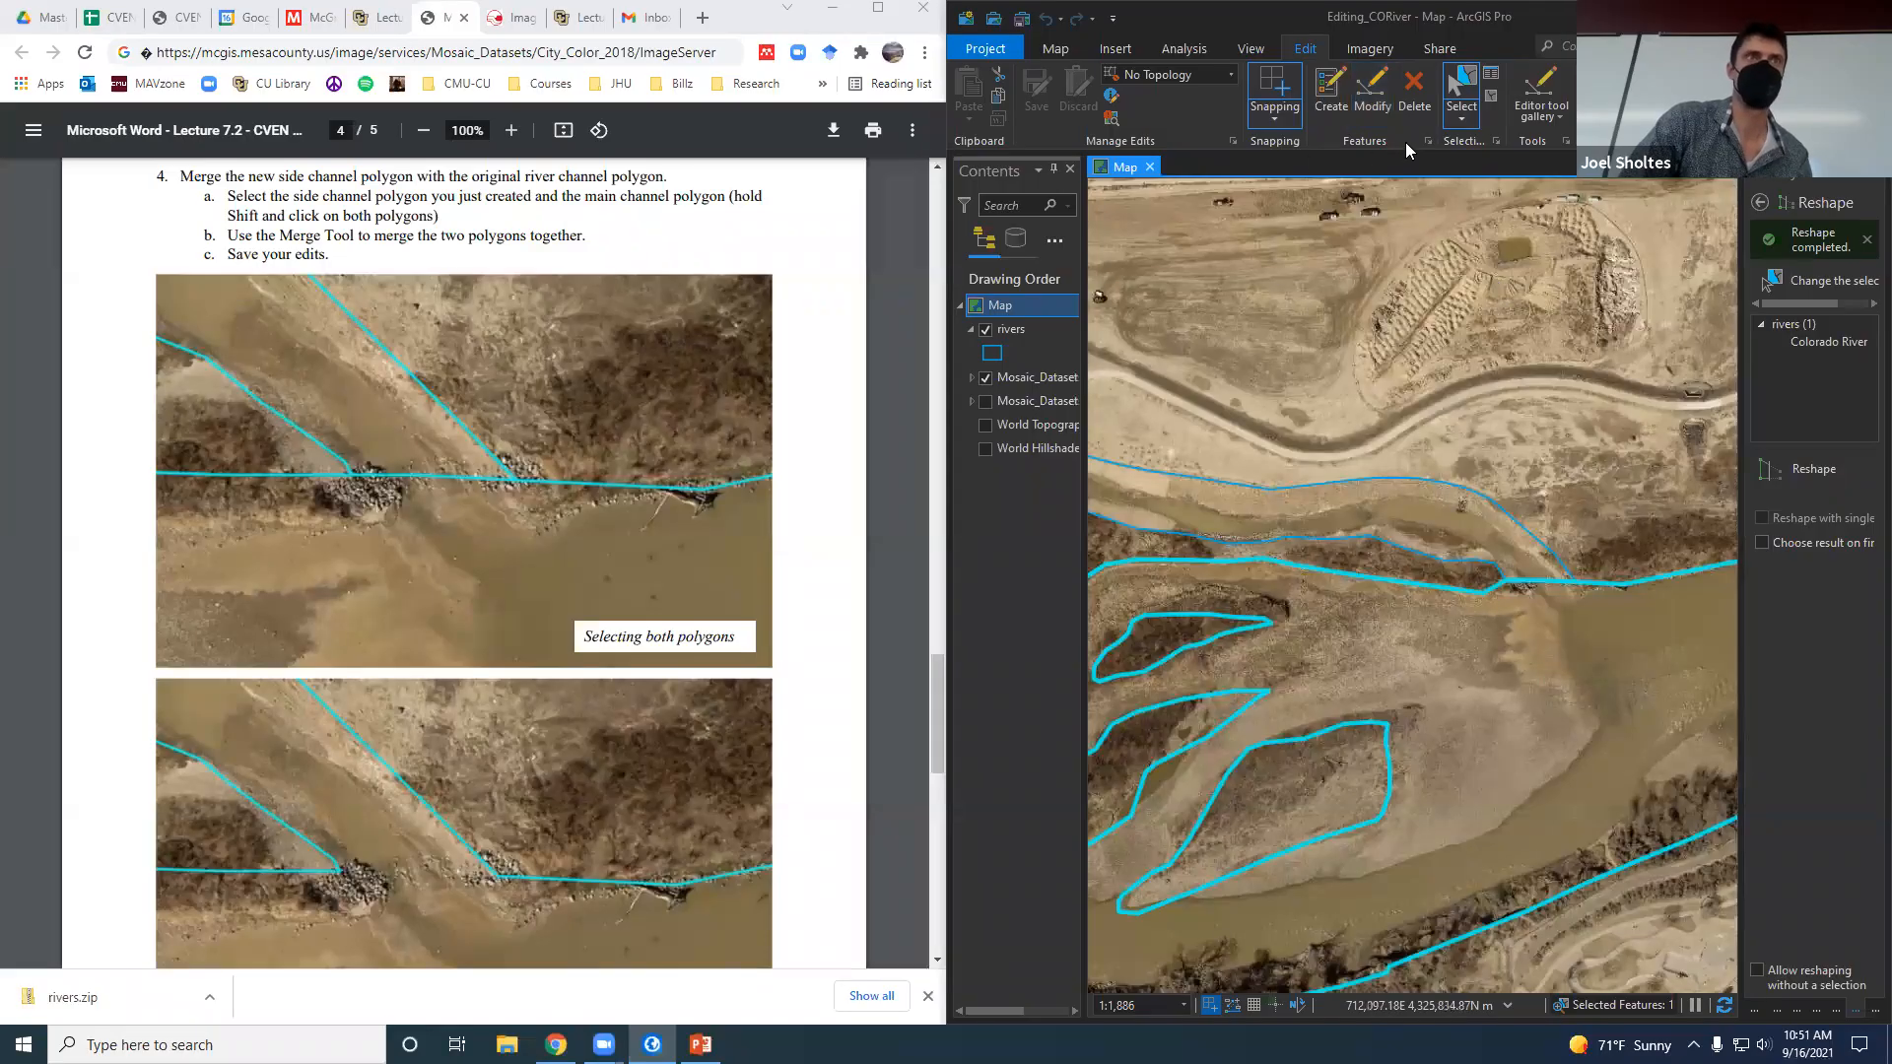
pyautogui.click(1463, 77)
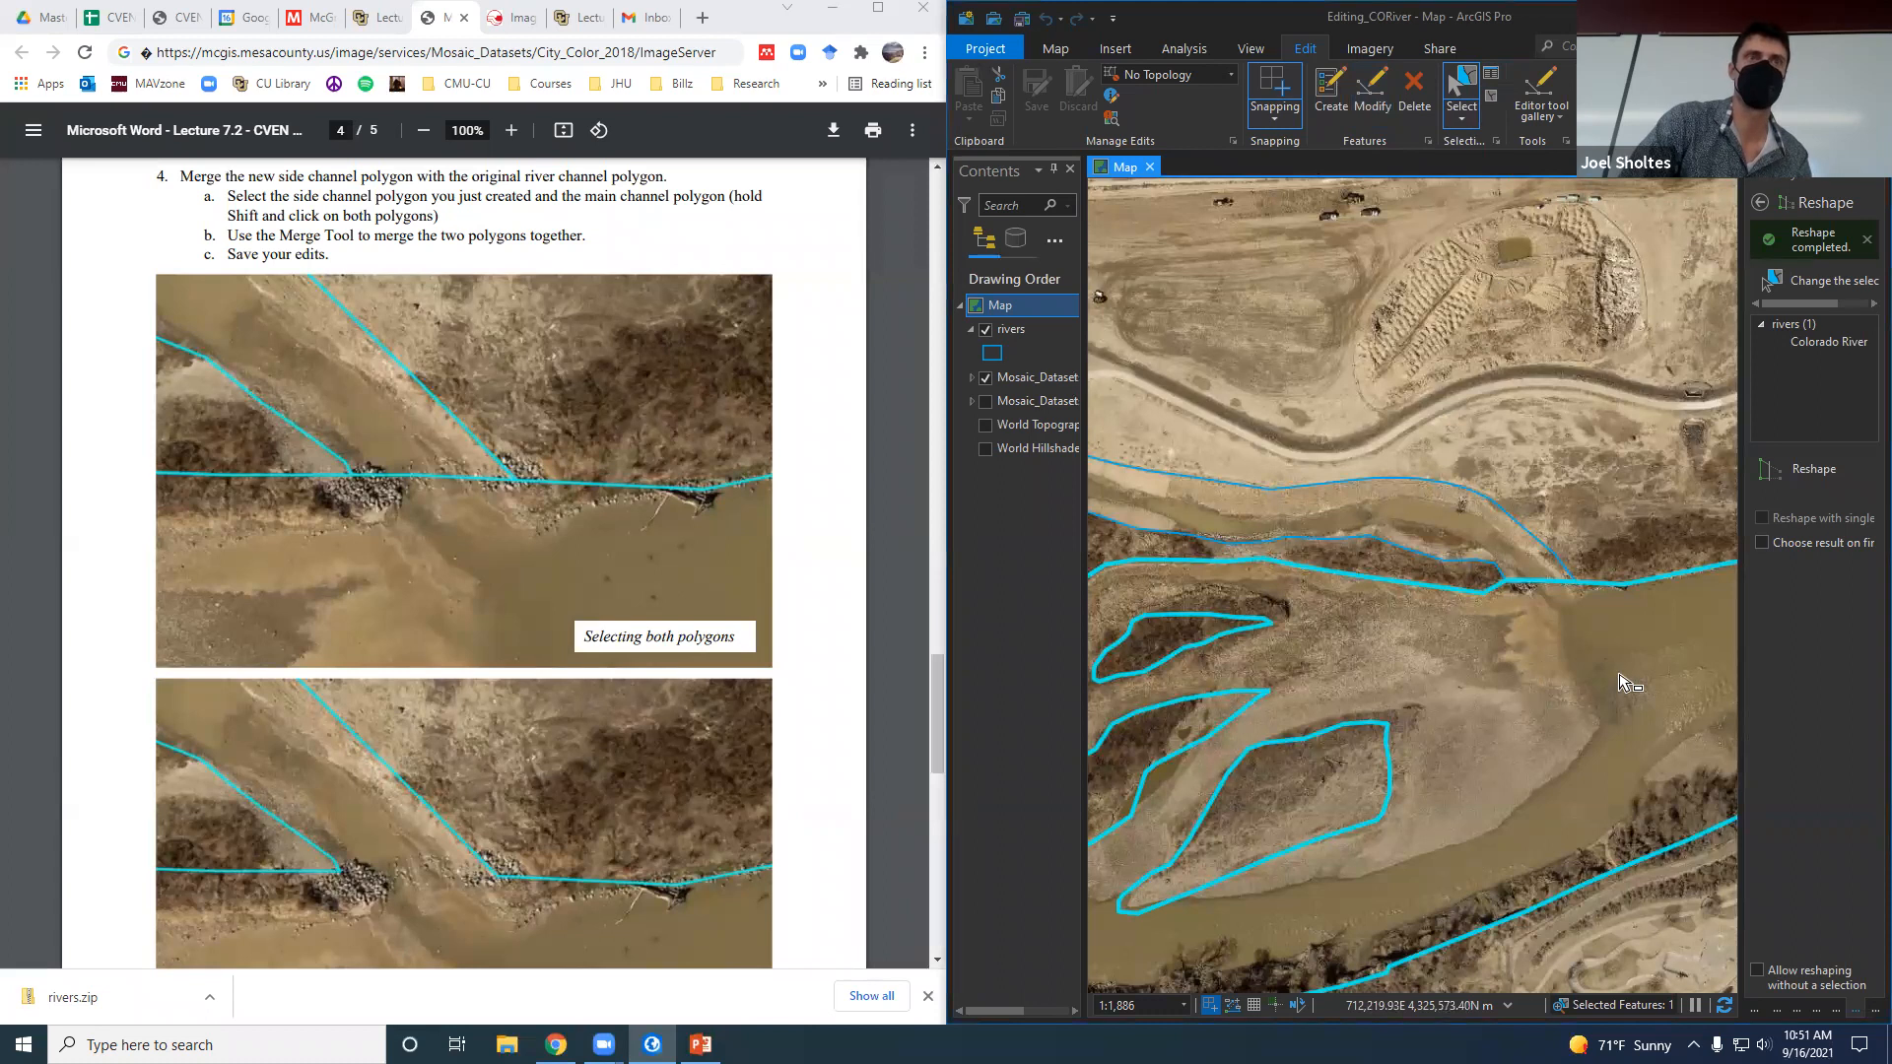
pyautogui.click(1488, 532)
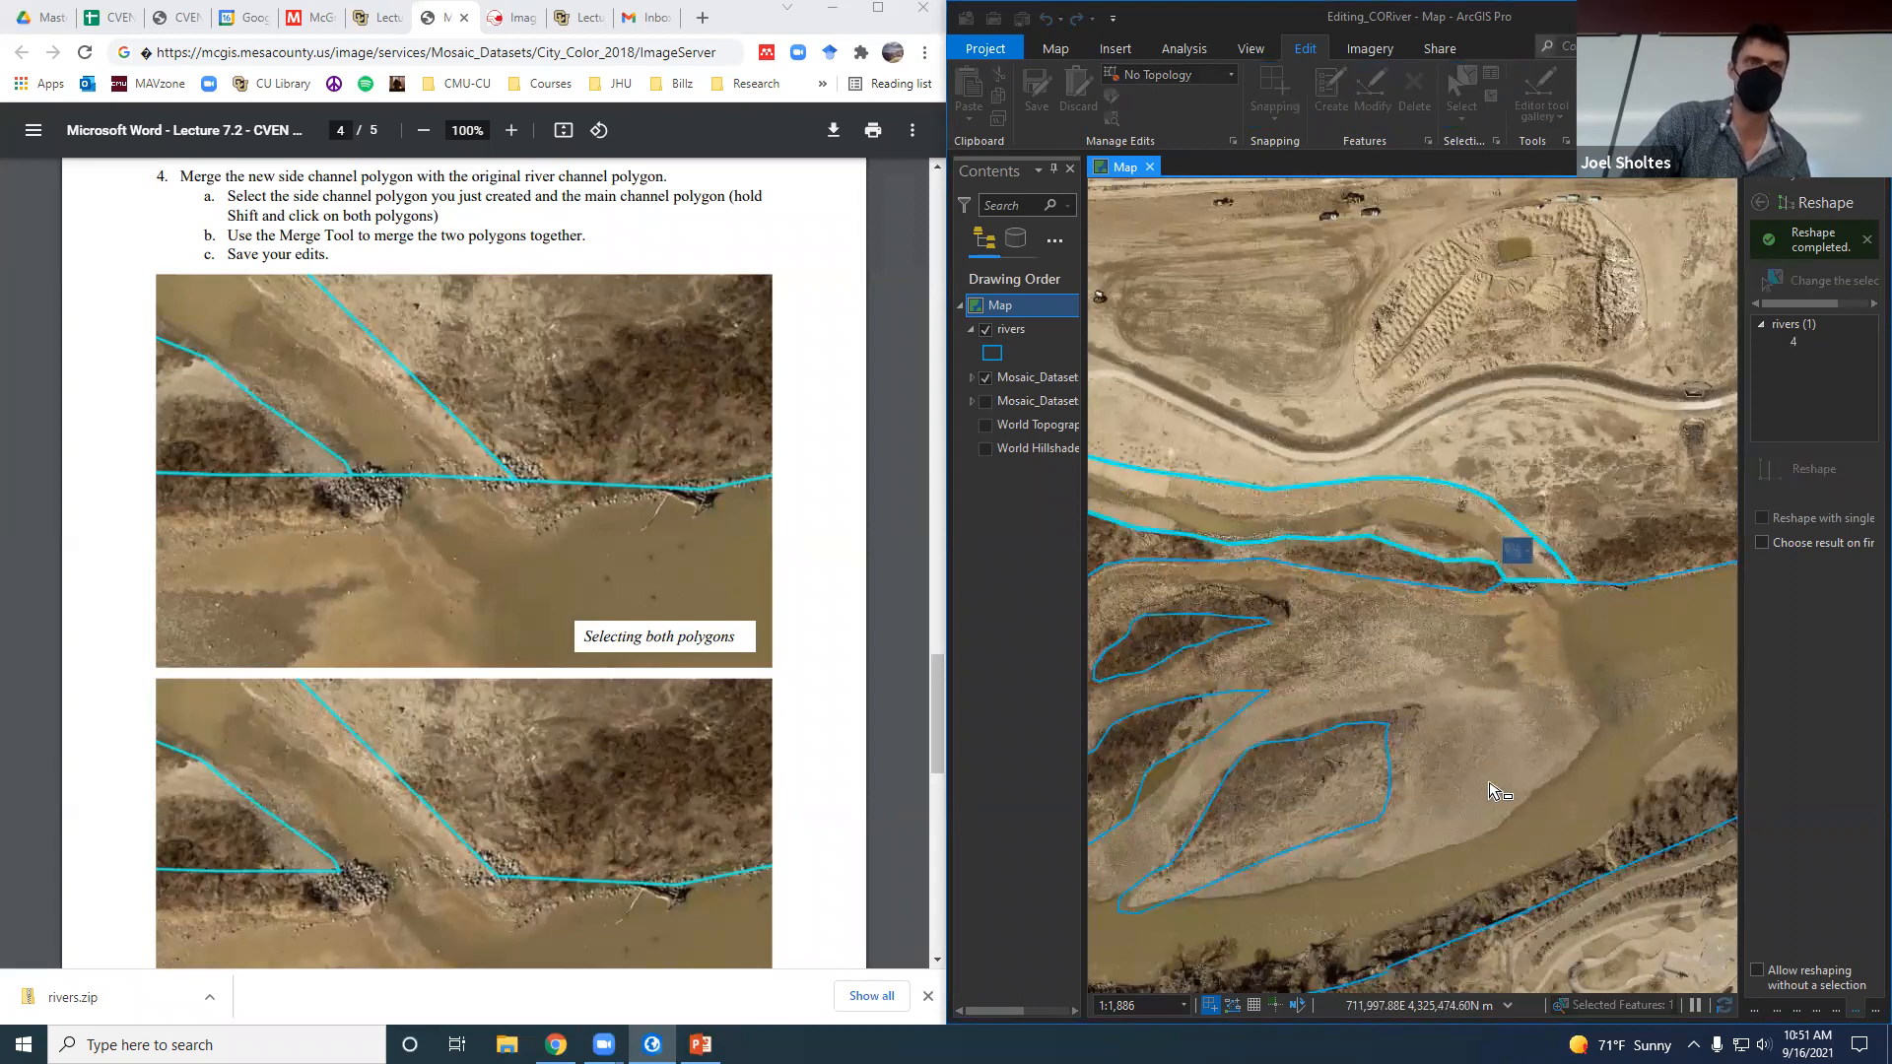
pyautogui.click(1590, 721)
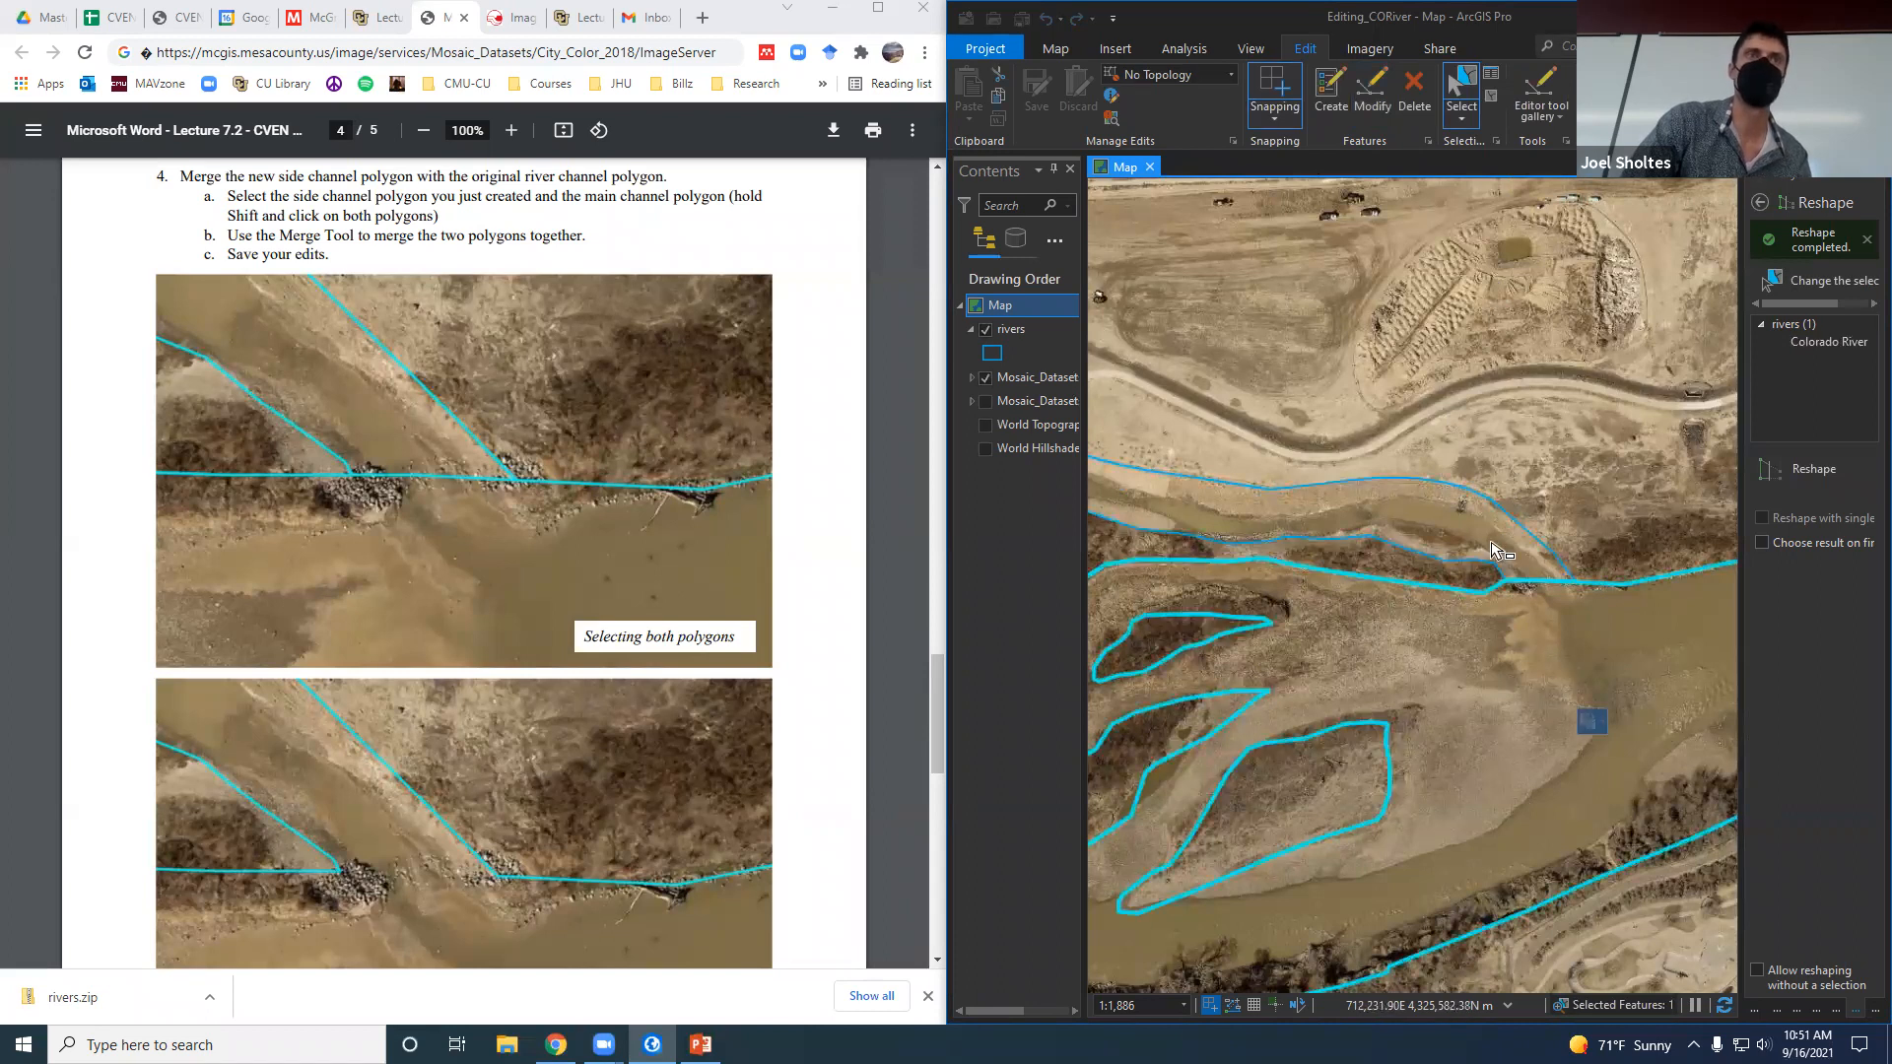
pyautogui.click(1507, 568)
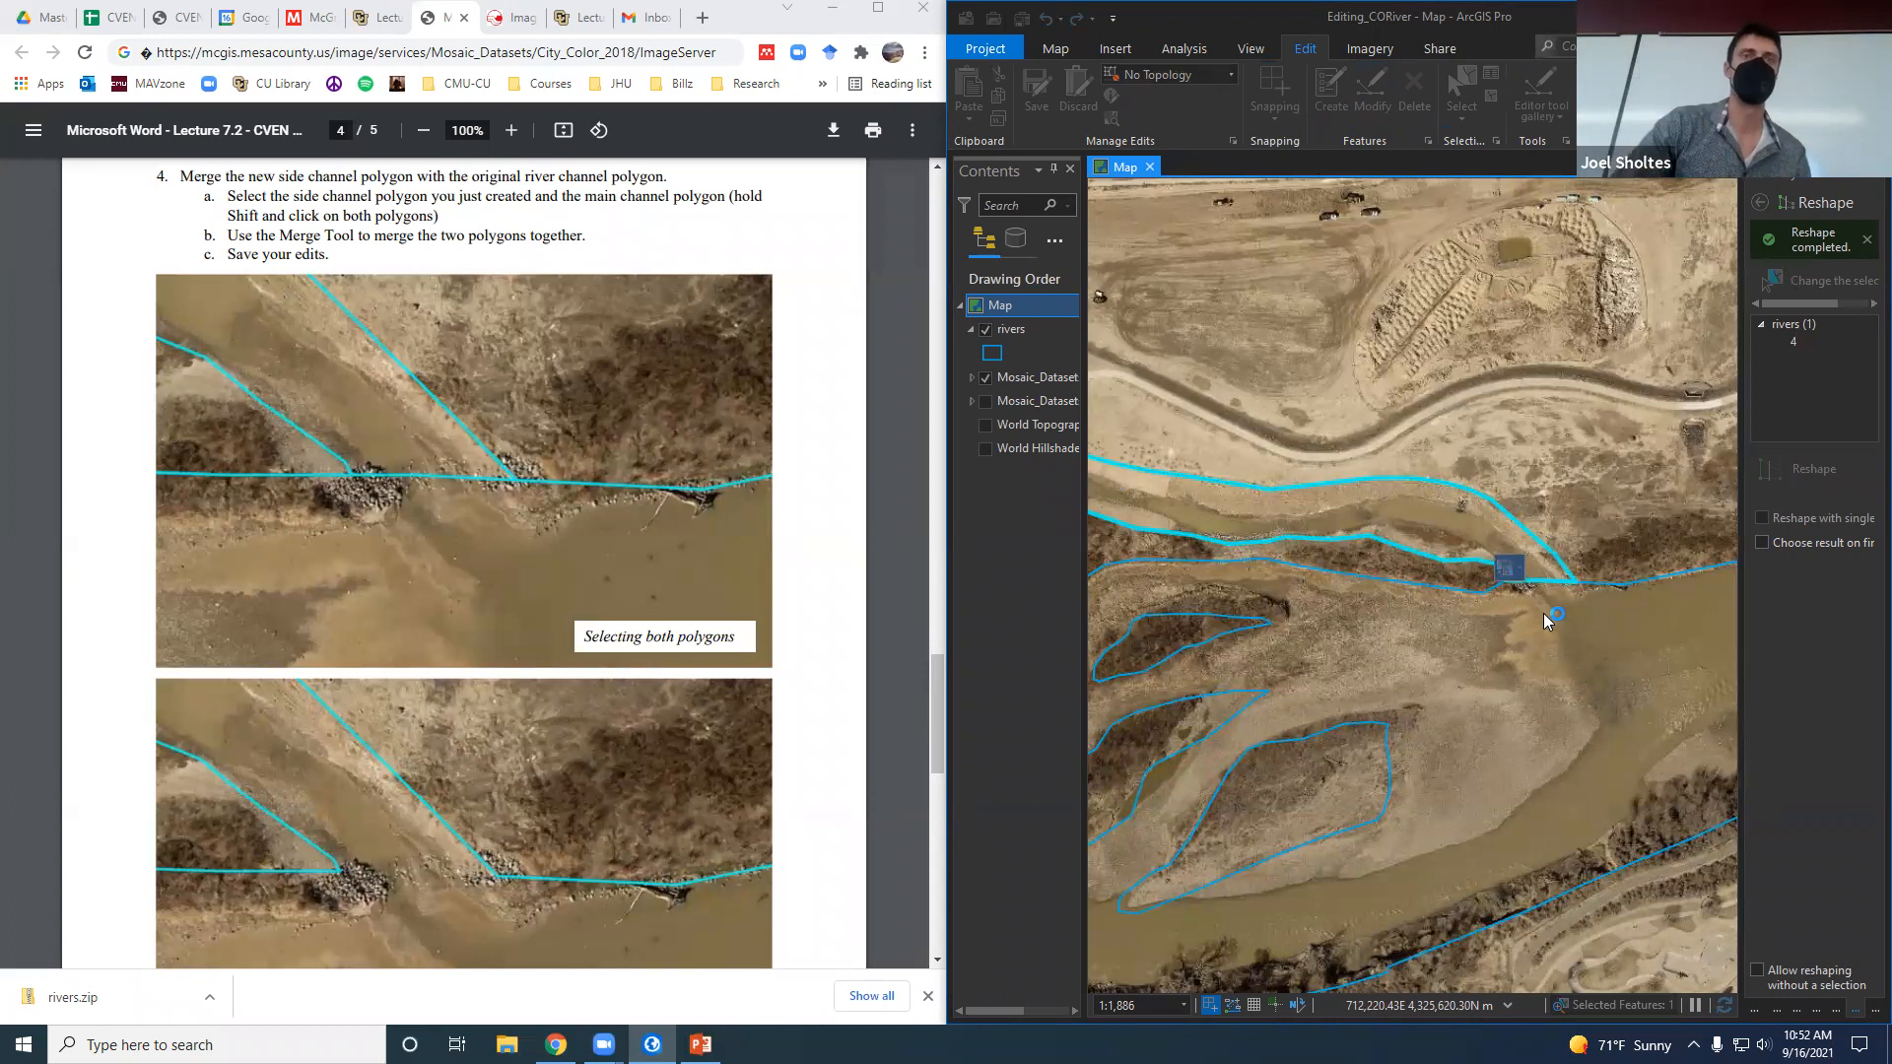
pyautogui.click(1524, 659)
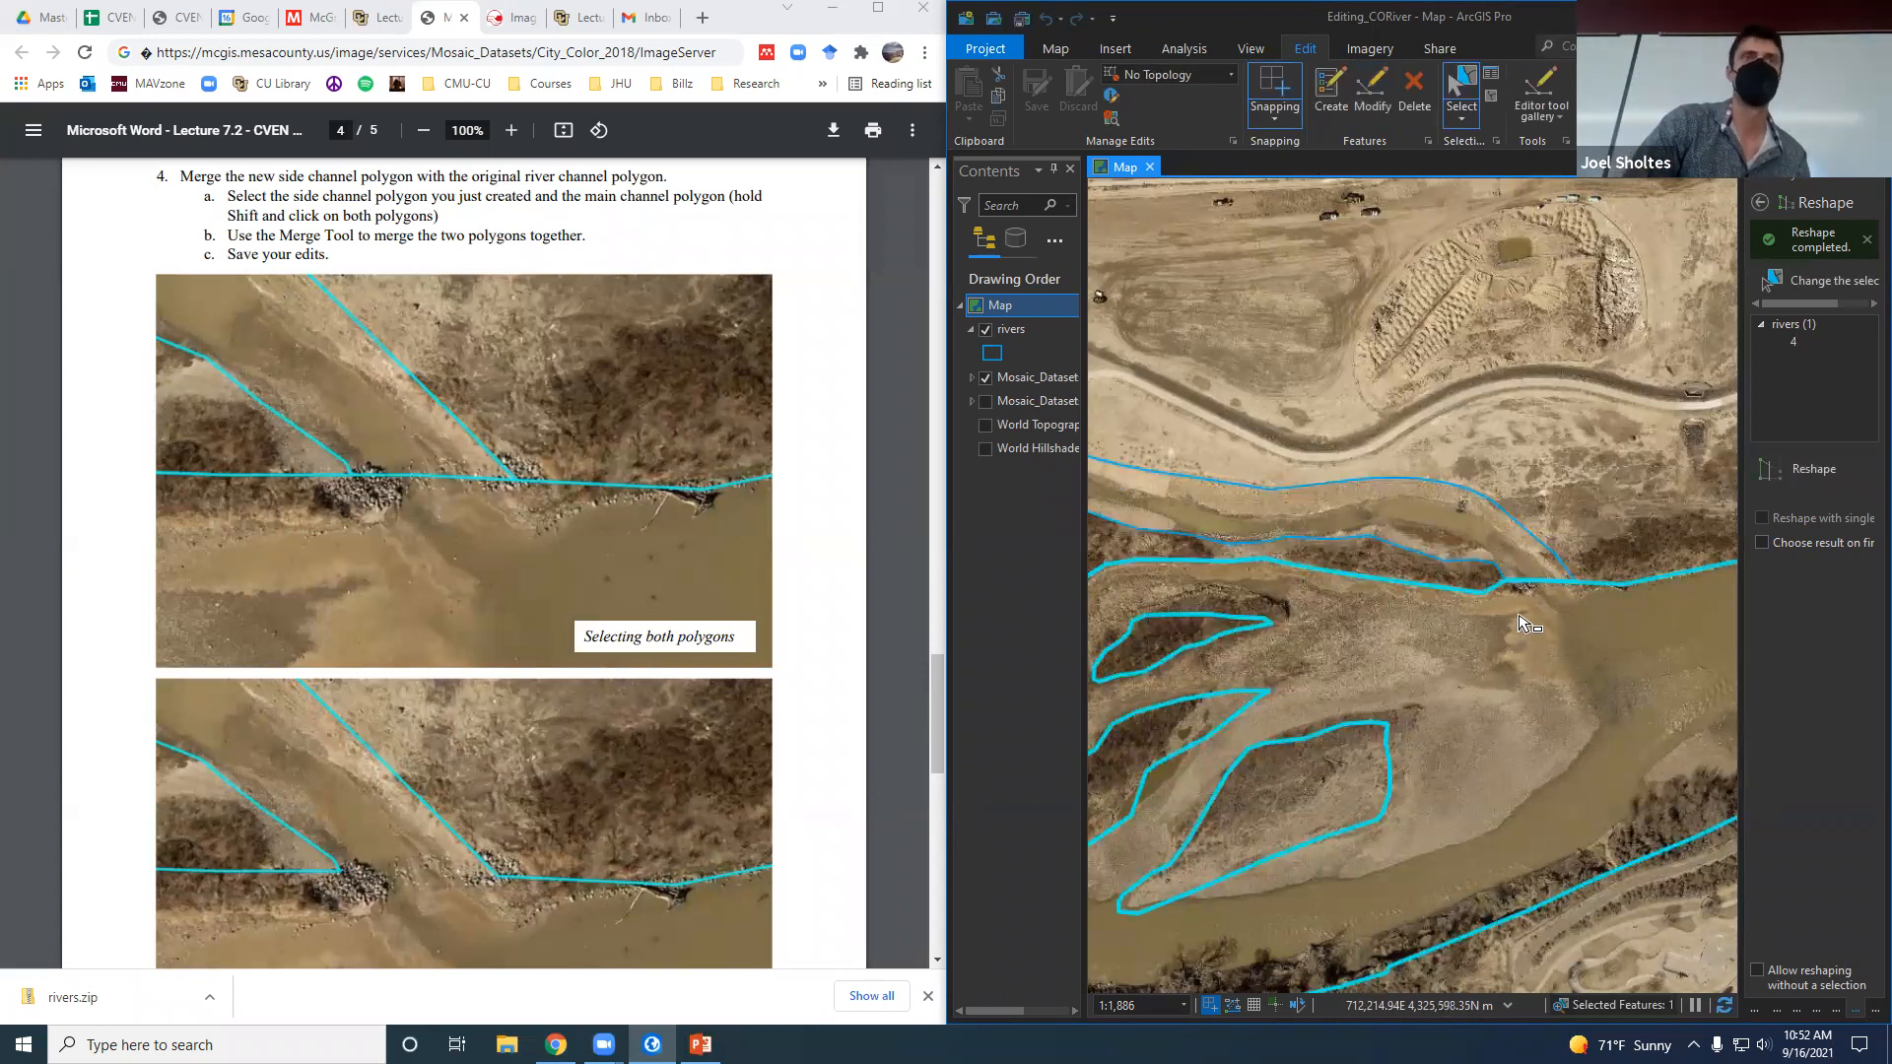
pyautogui.click(1469, 662)
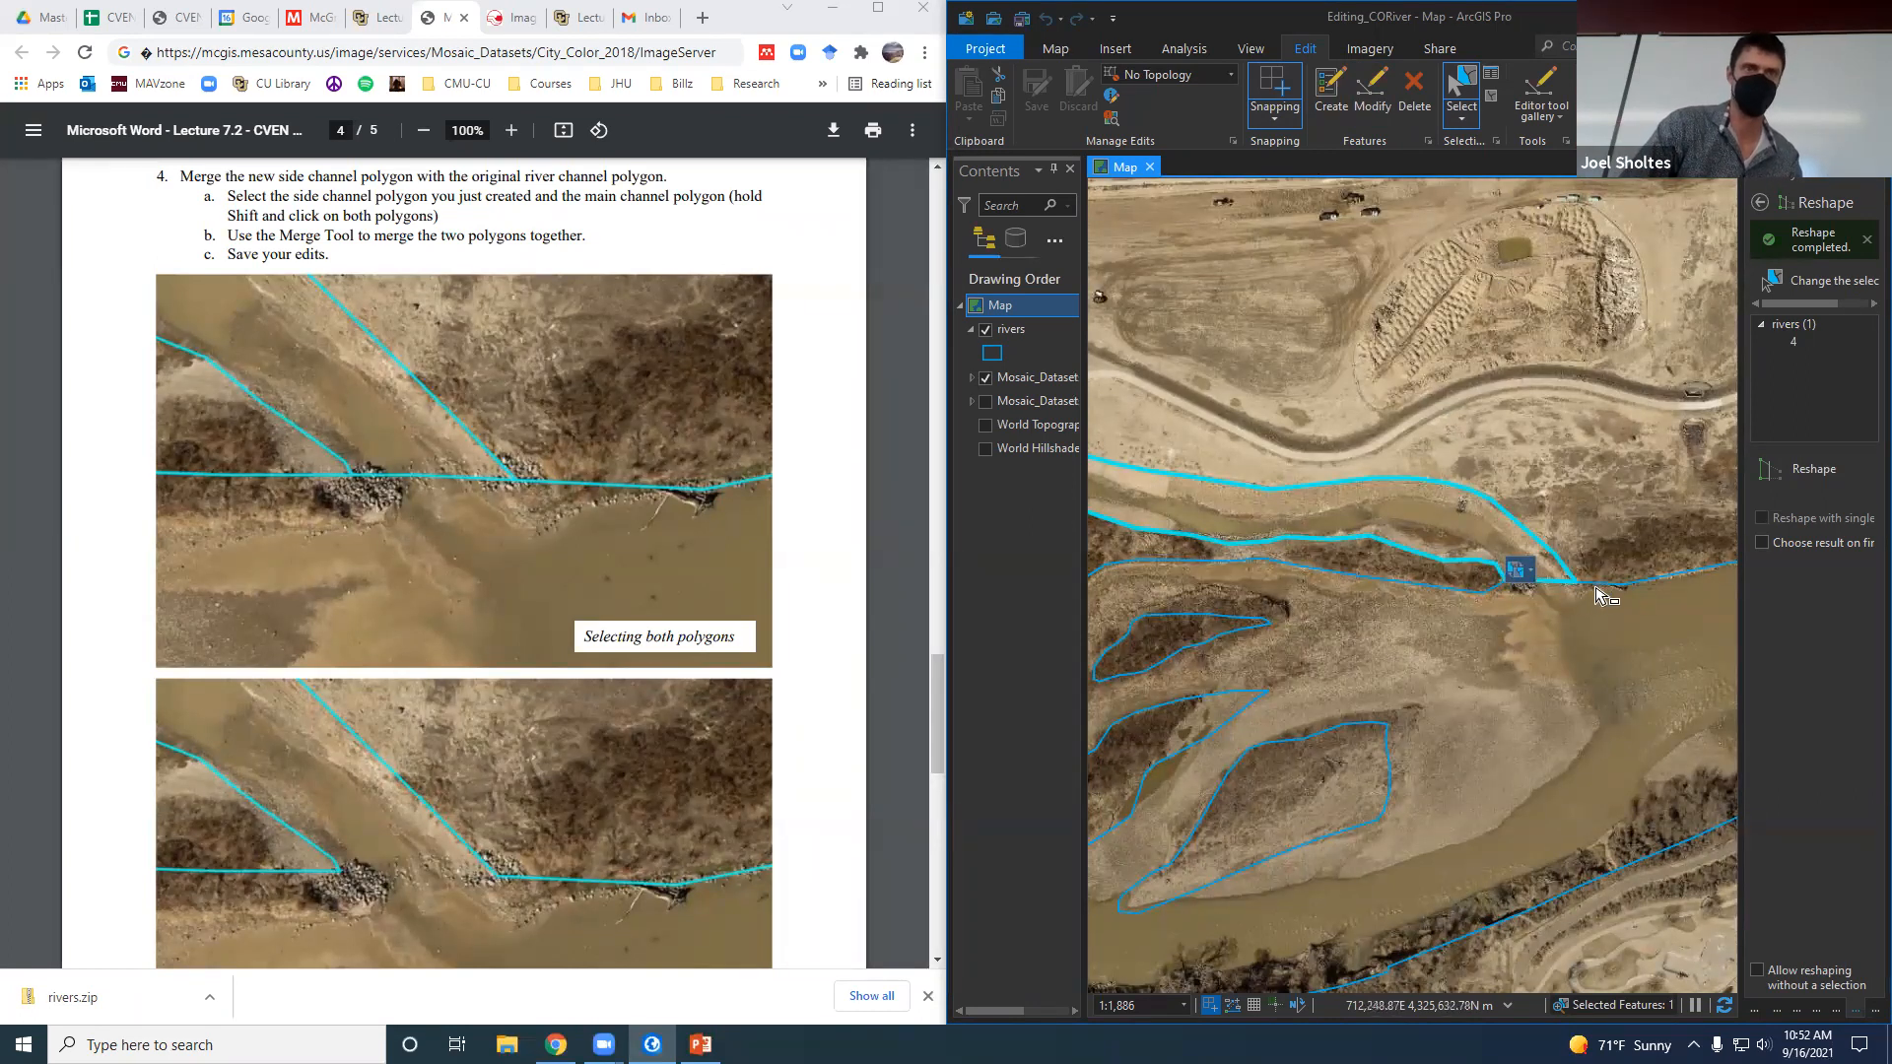
# Select both the side channel polygon and the main Colorado River polygon and open the Merge tool for them.
pyautogui.scroll(5, 1532, 589)
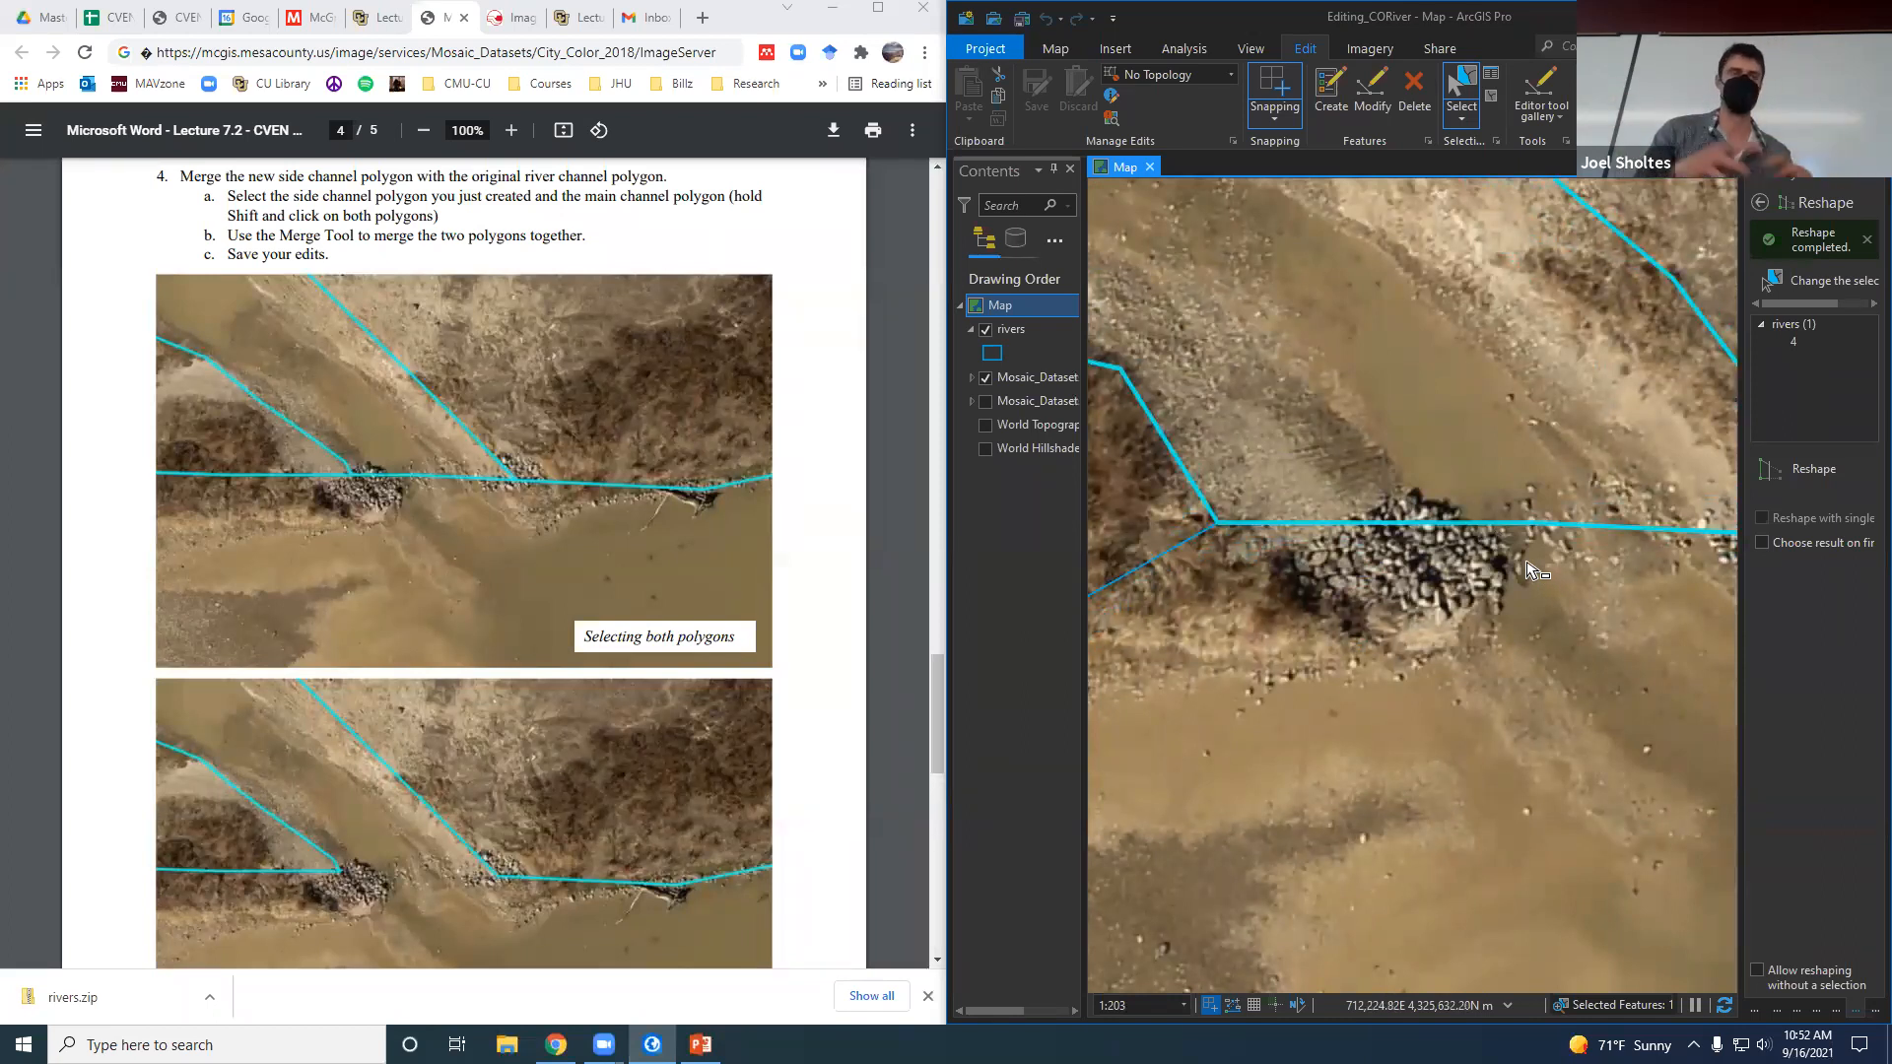
pyautogui.scroll(-2, 1532, 569)
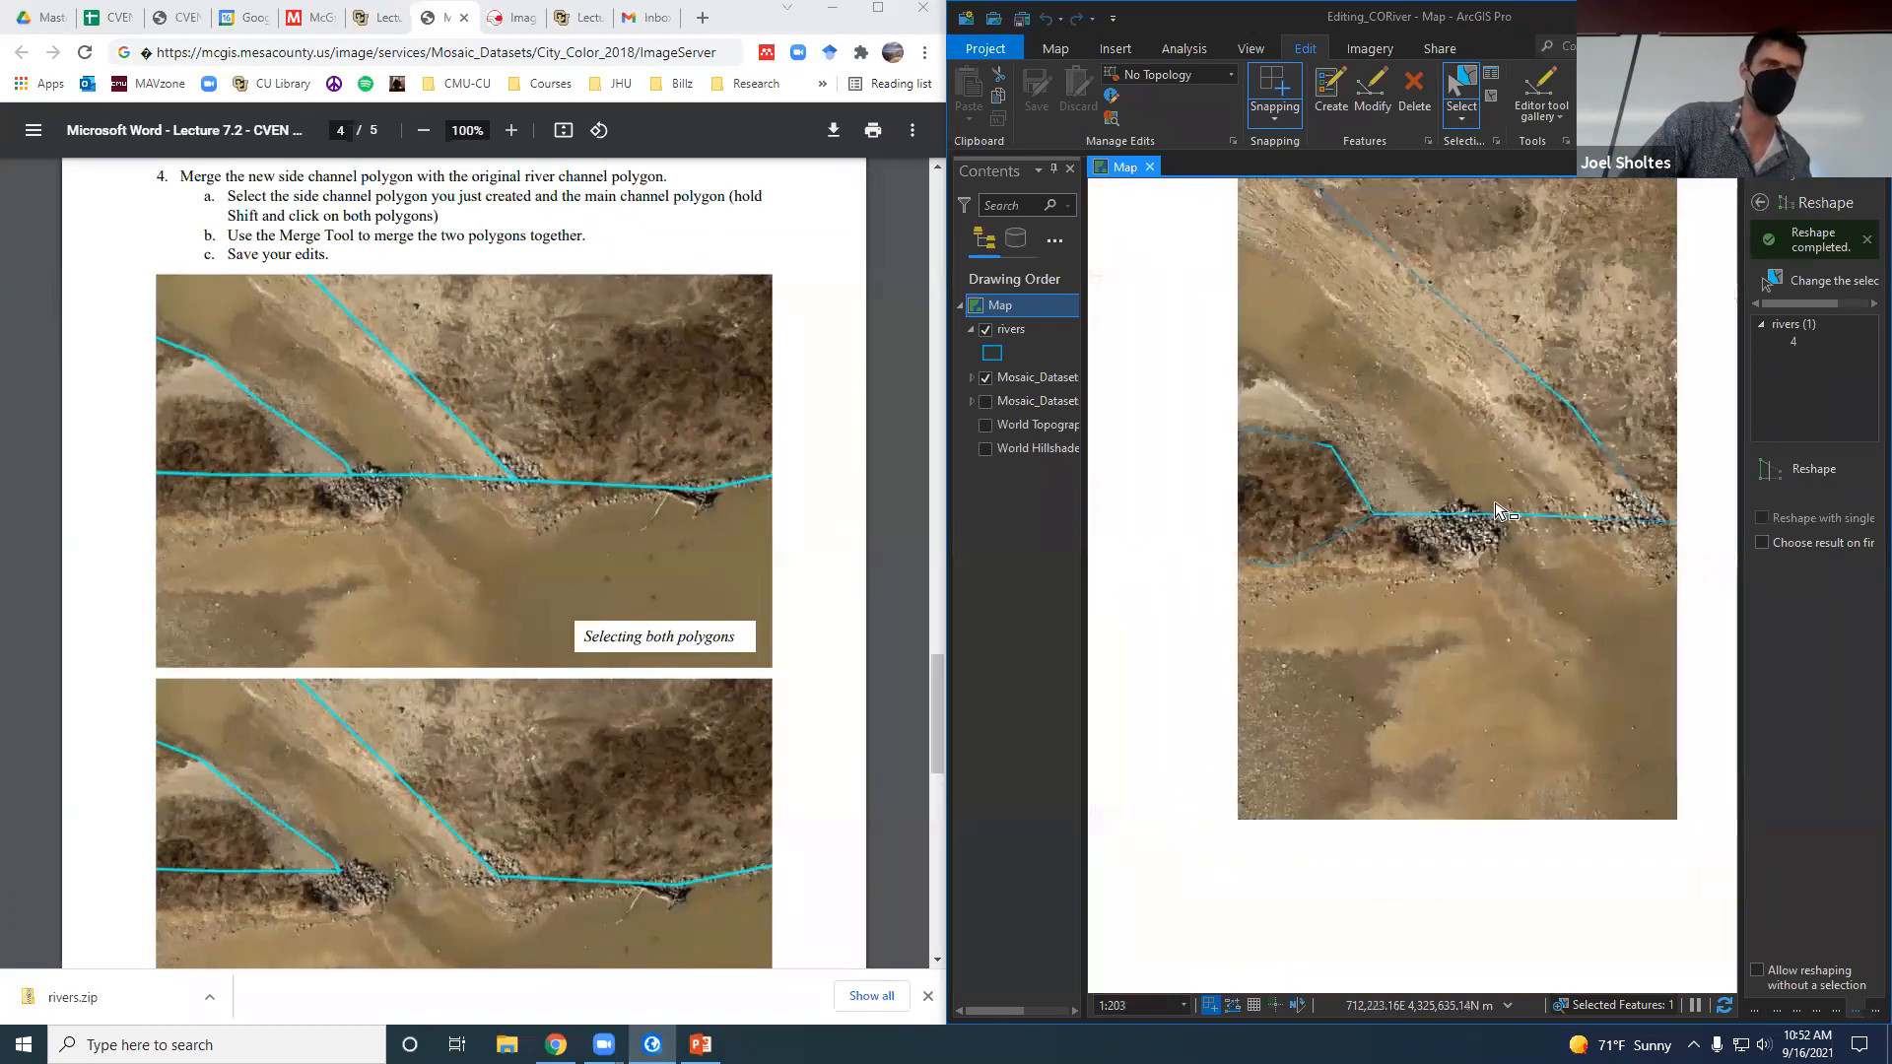
pyautogui.scroll(-1, 1555, 548)
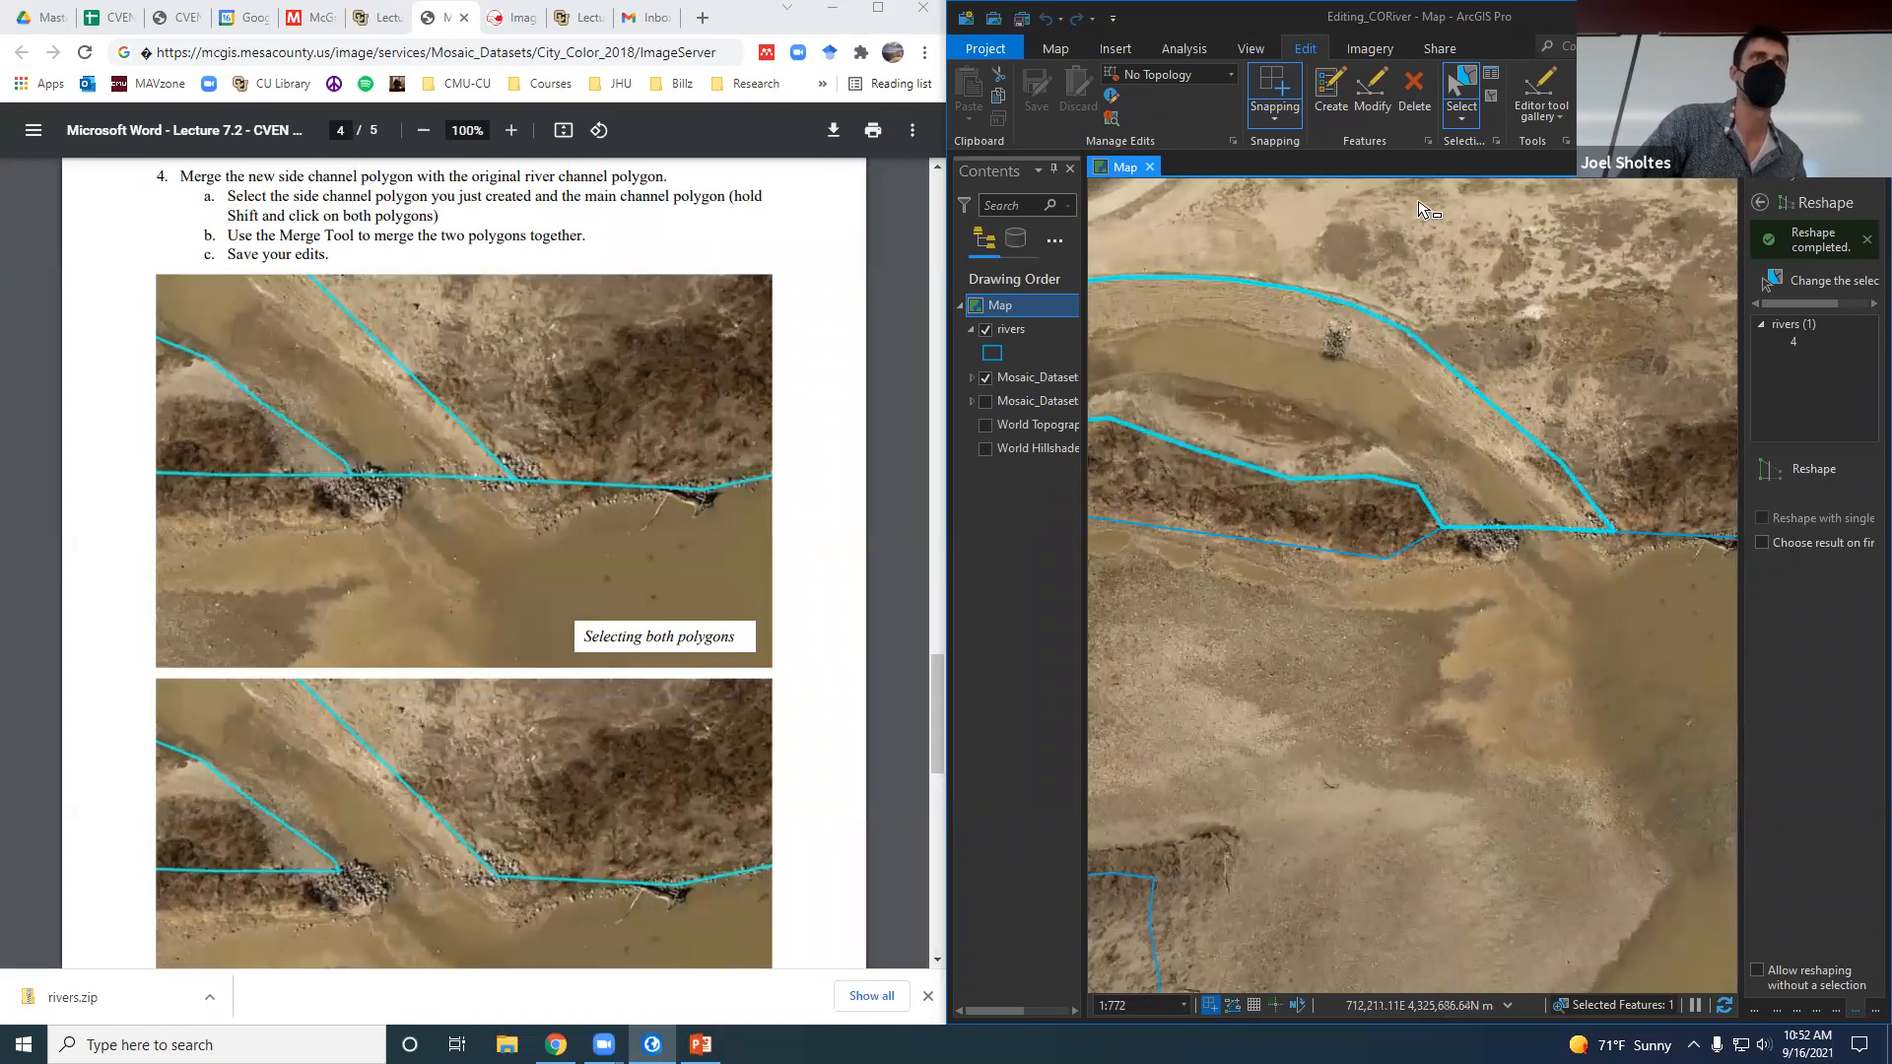
pyautogui.click(1373, 95)
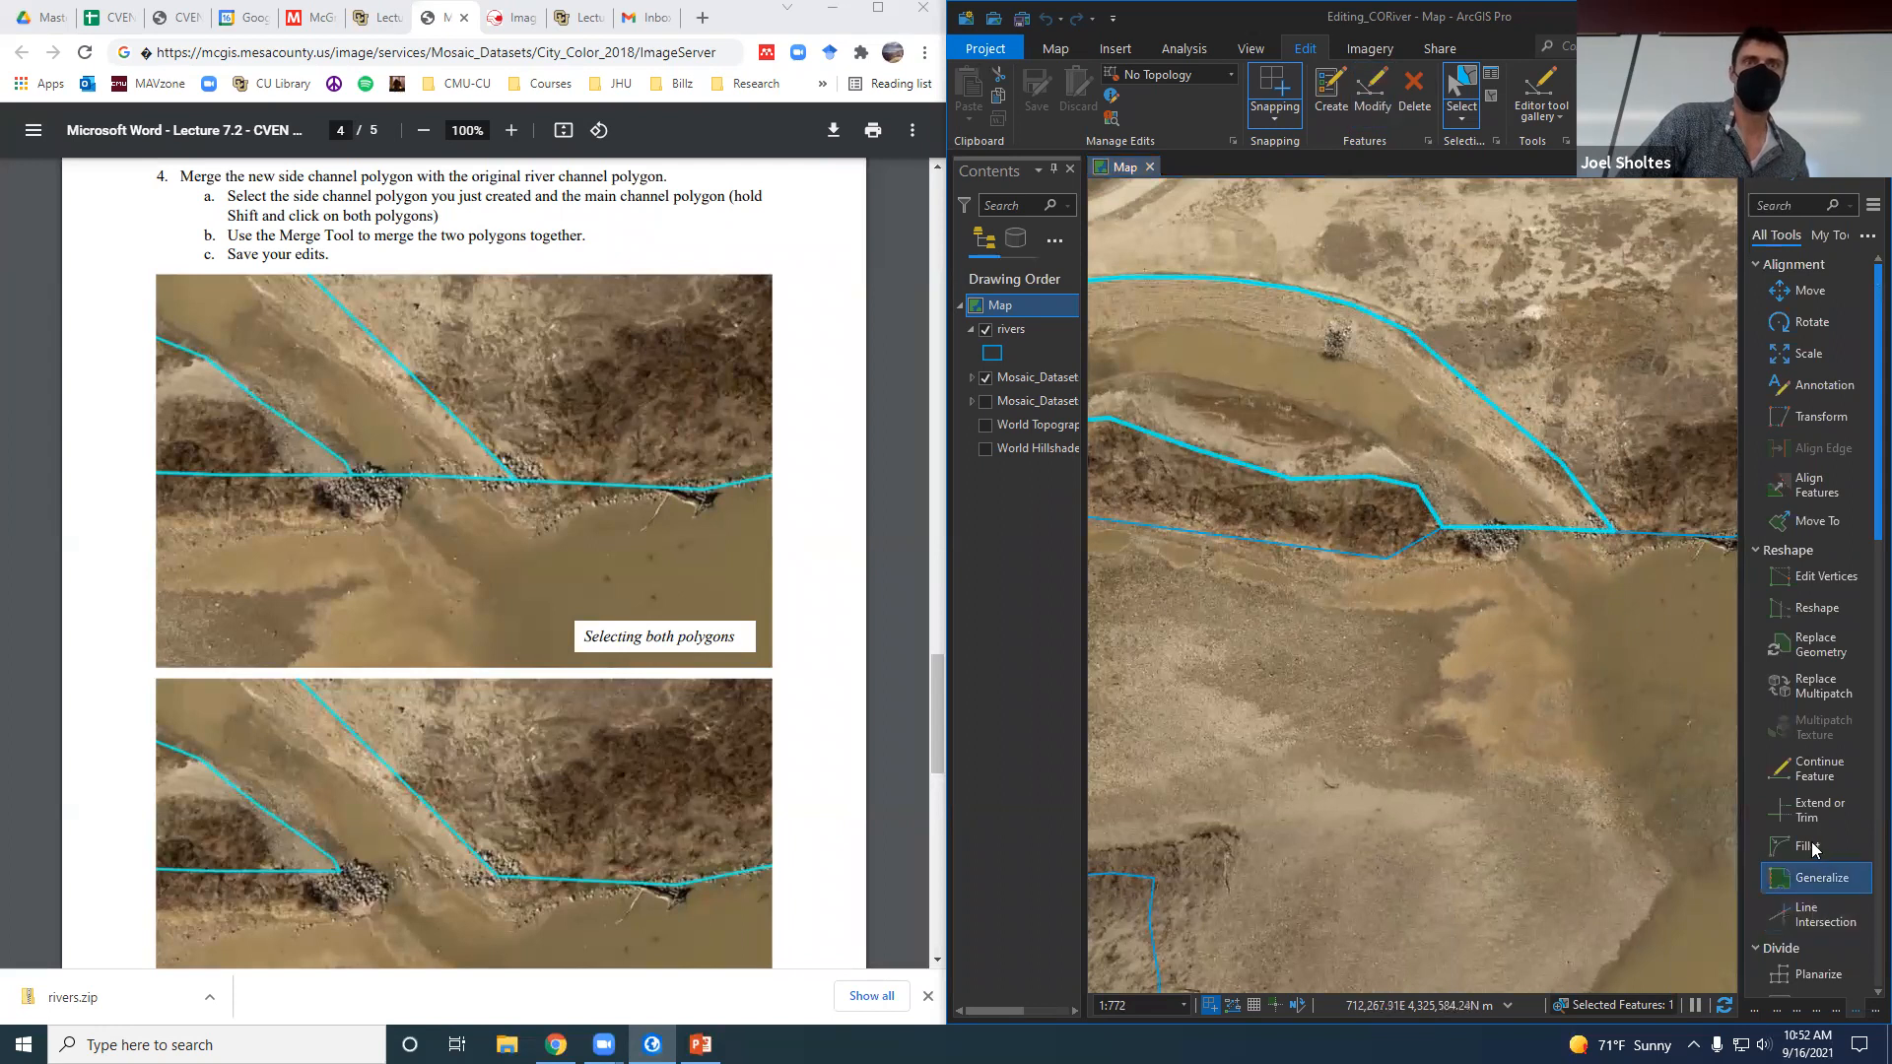
pyautogui.scroll(-5, 1823, 838)
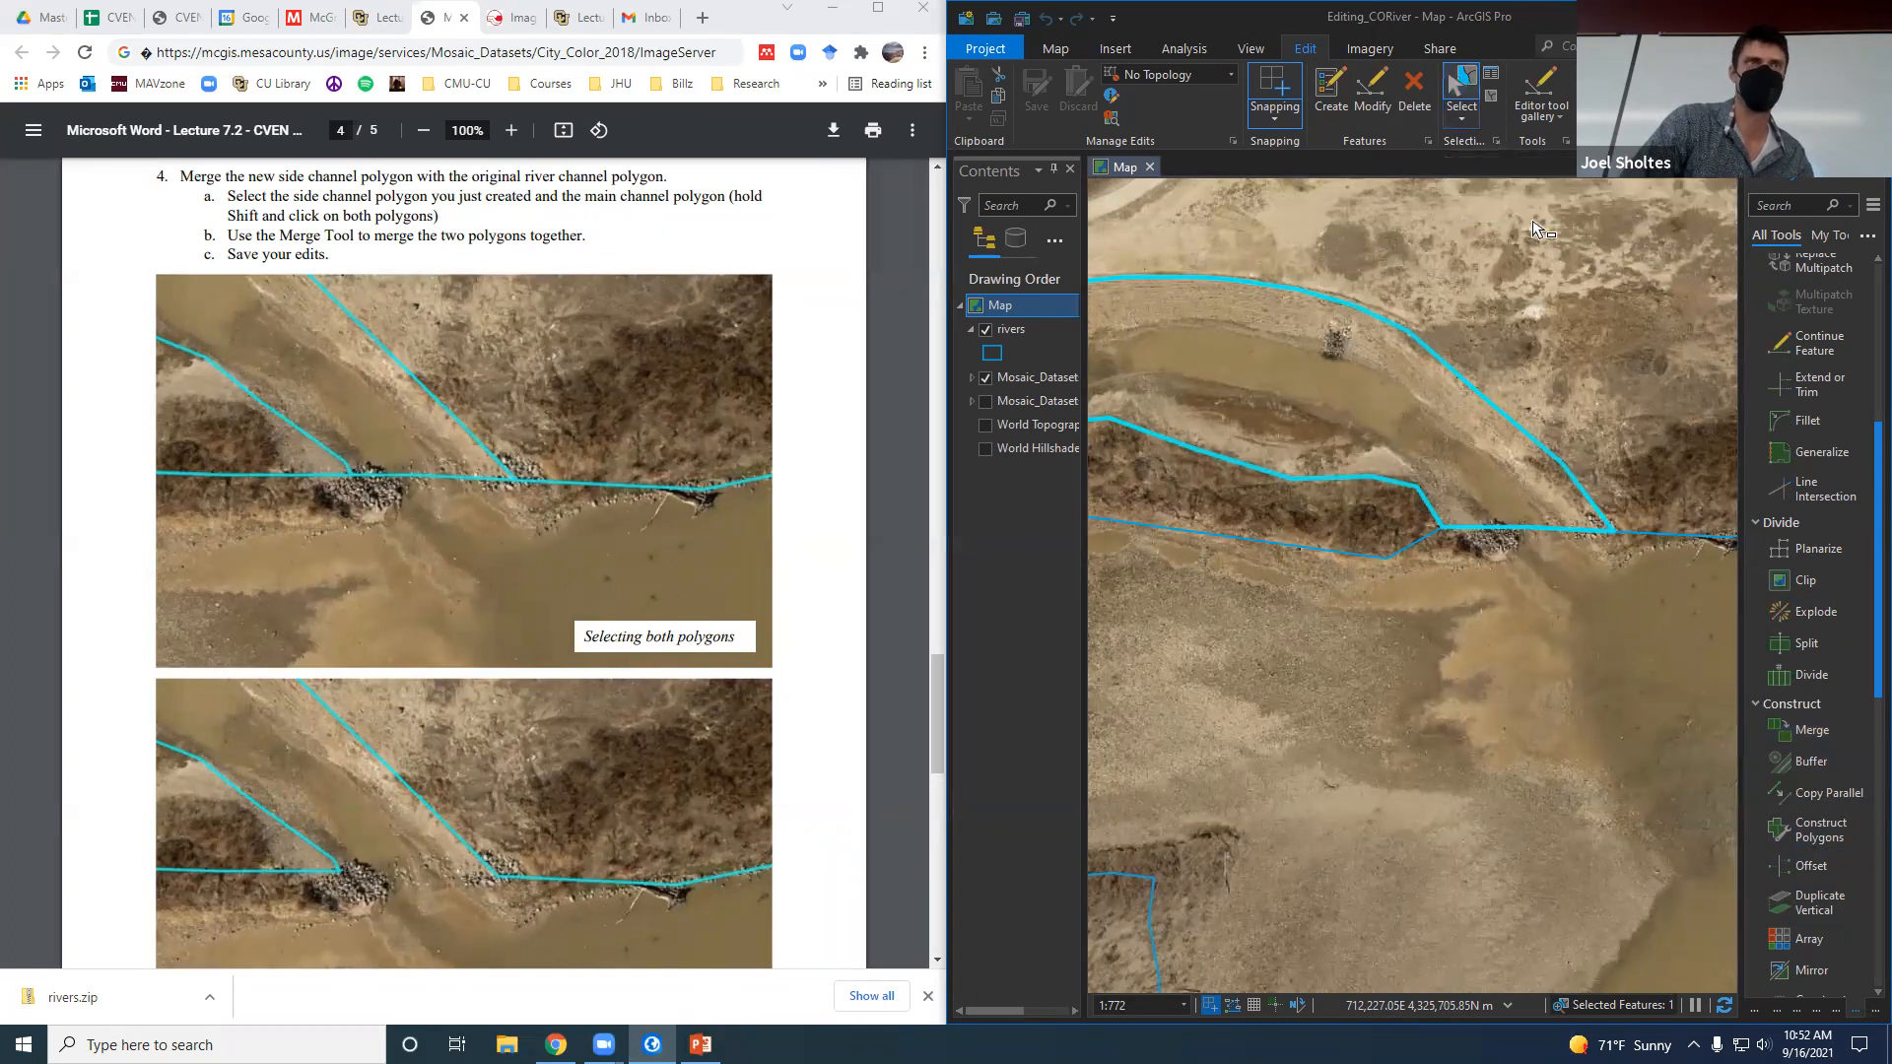
pyautogui.click(1467, 465)
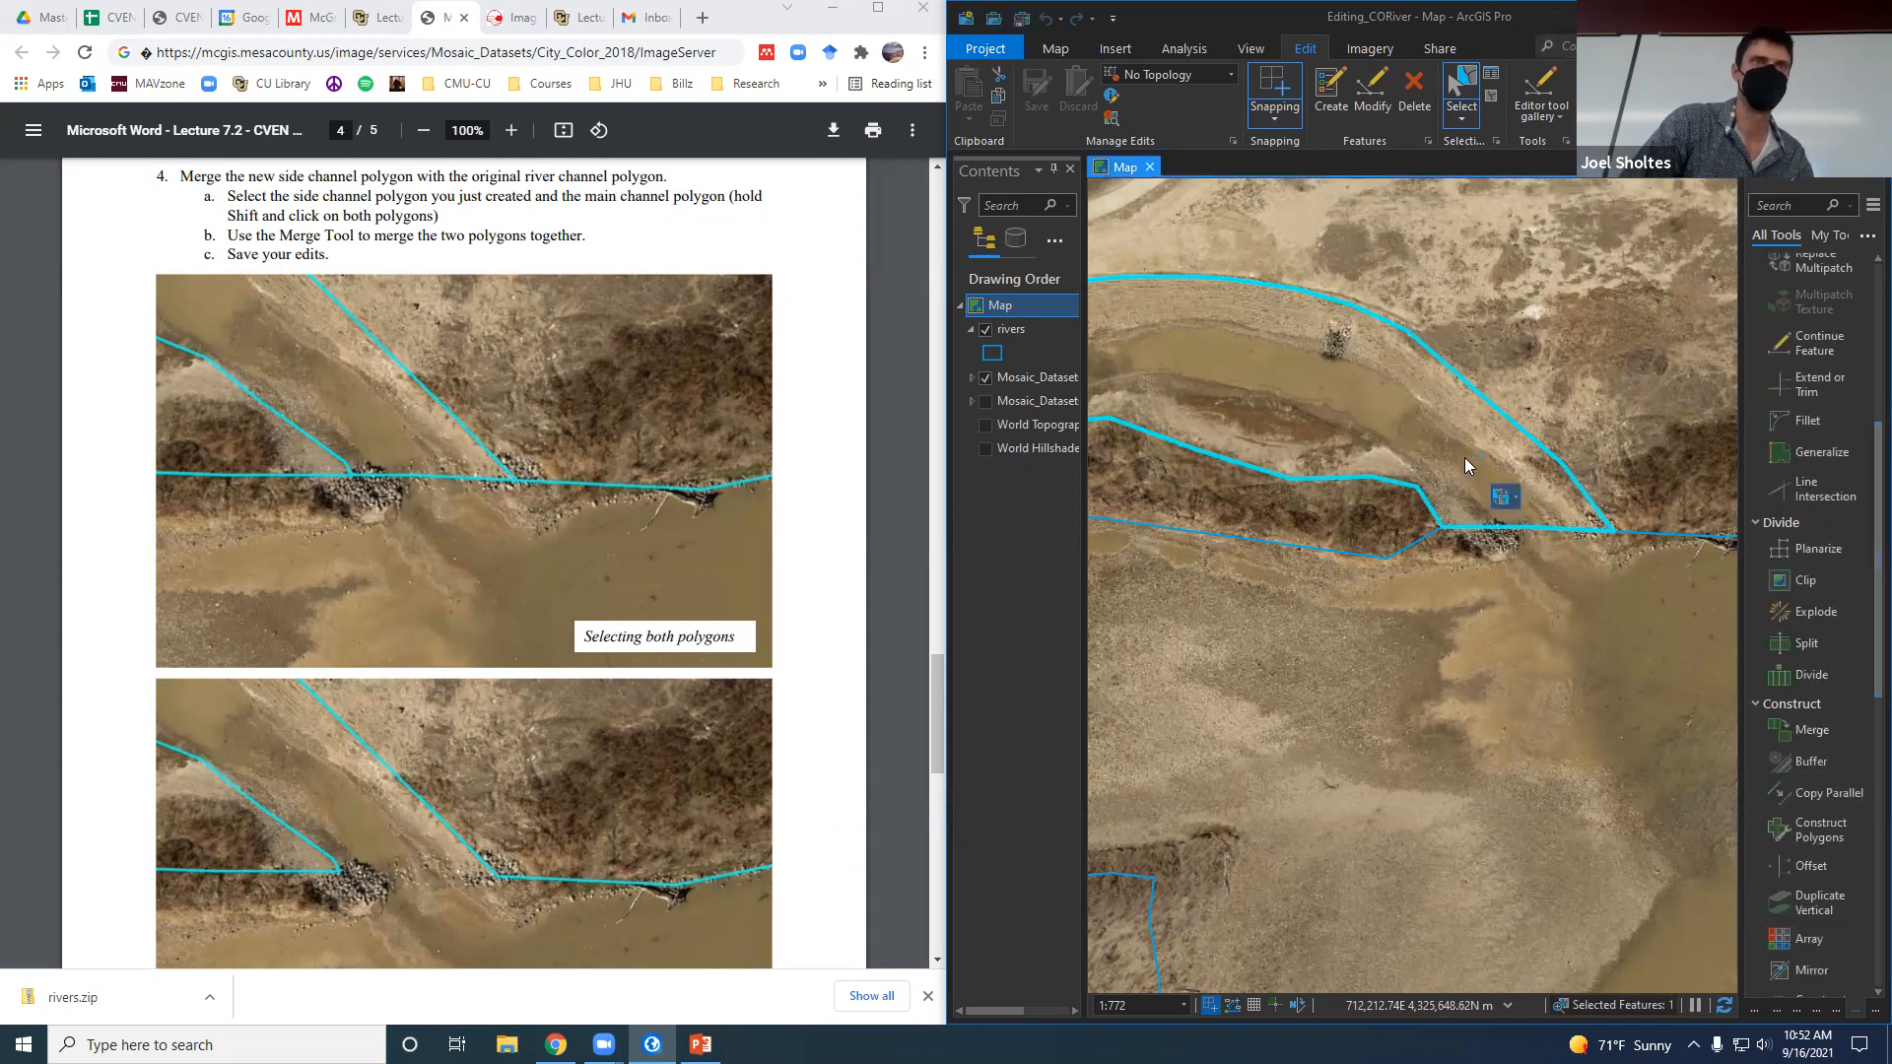
pyautogui.keyDown('shift'); pyautogui.click(1526, 672); pyautogui.keyUp('shift')
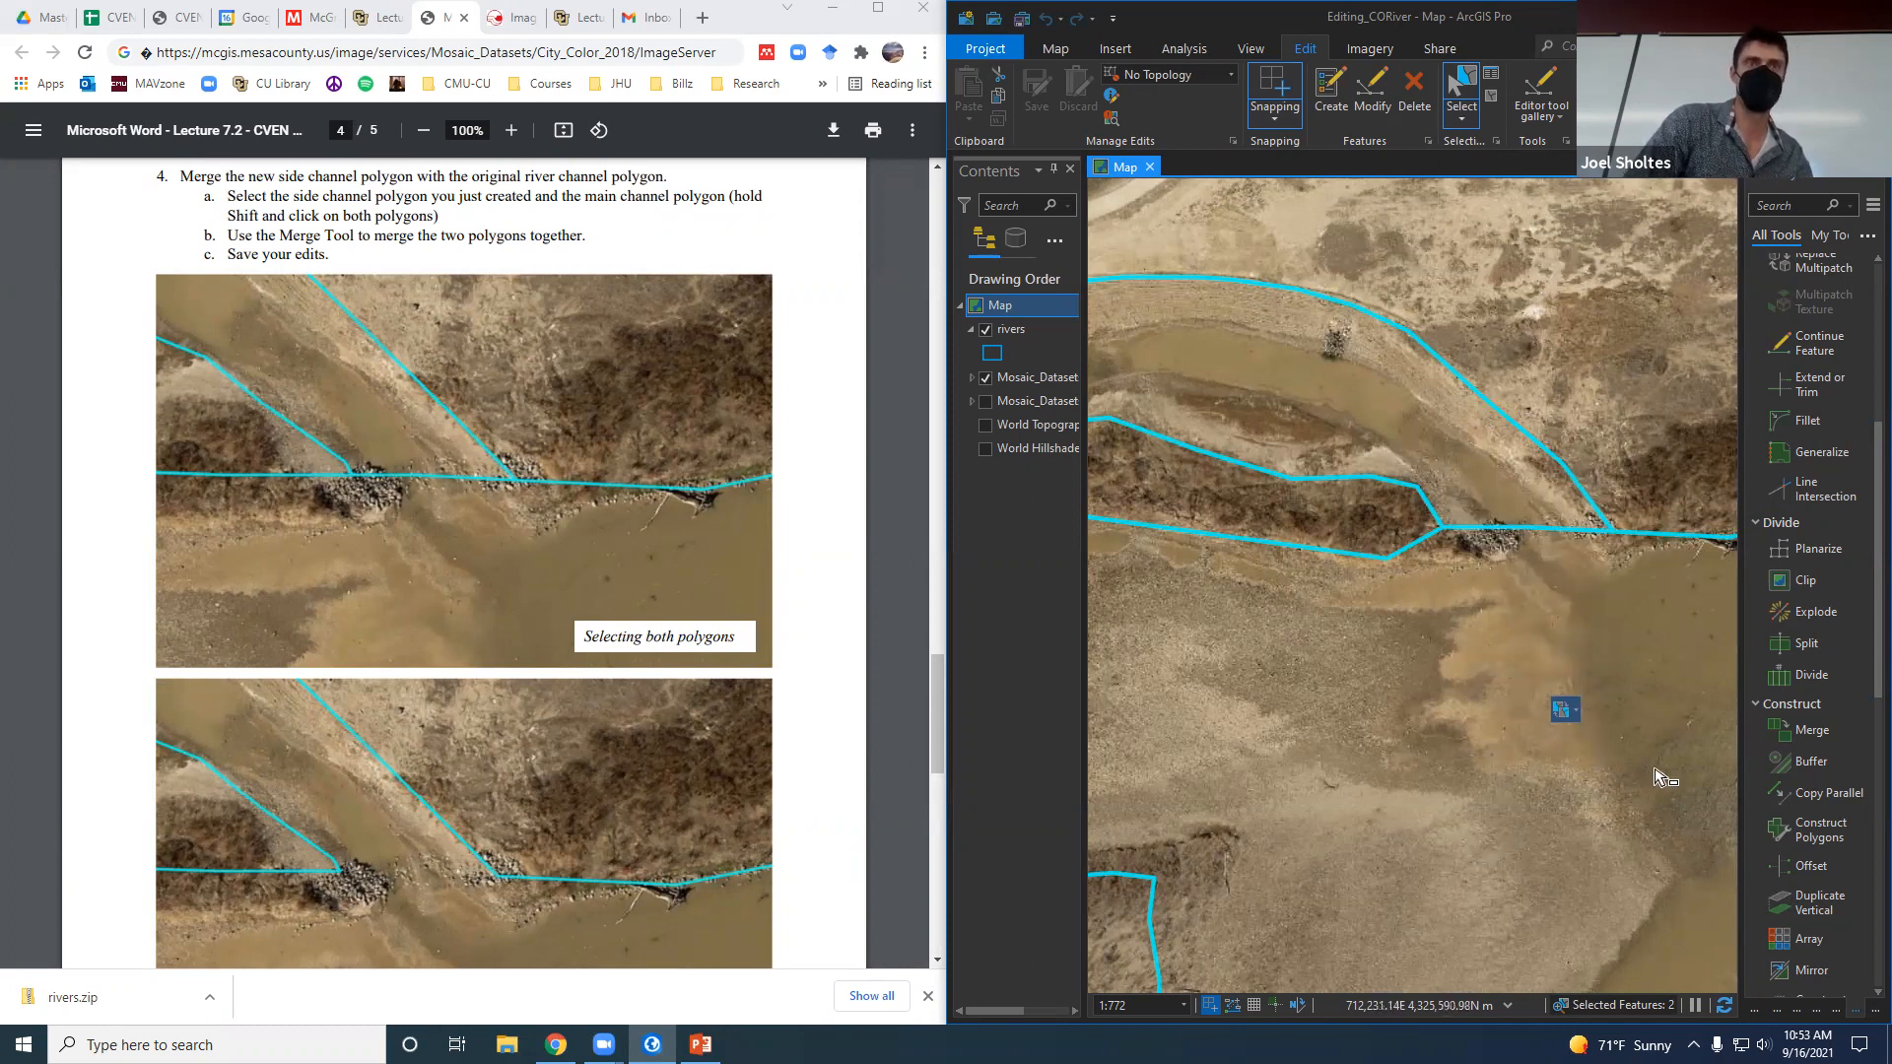
pyautogui.click(1813, 731)
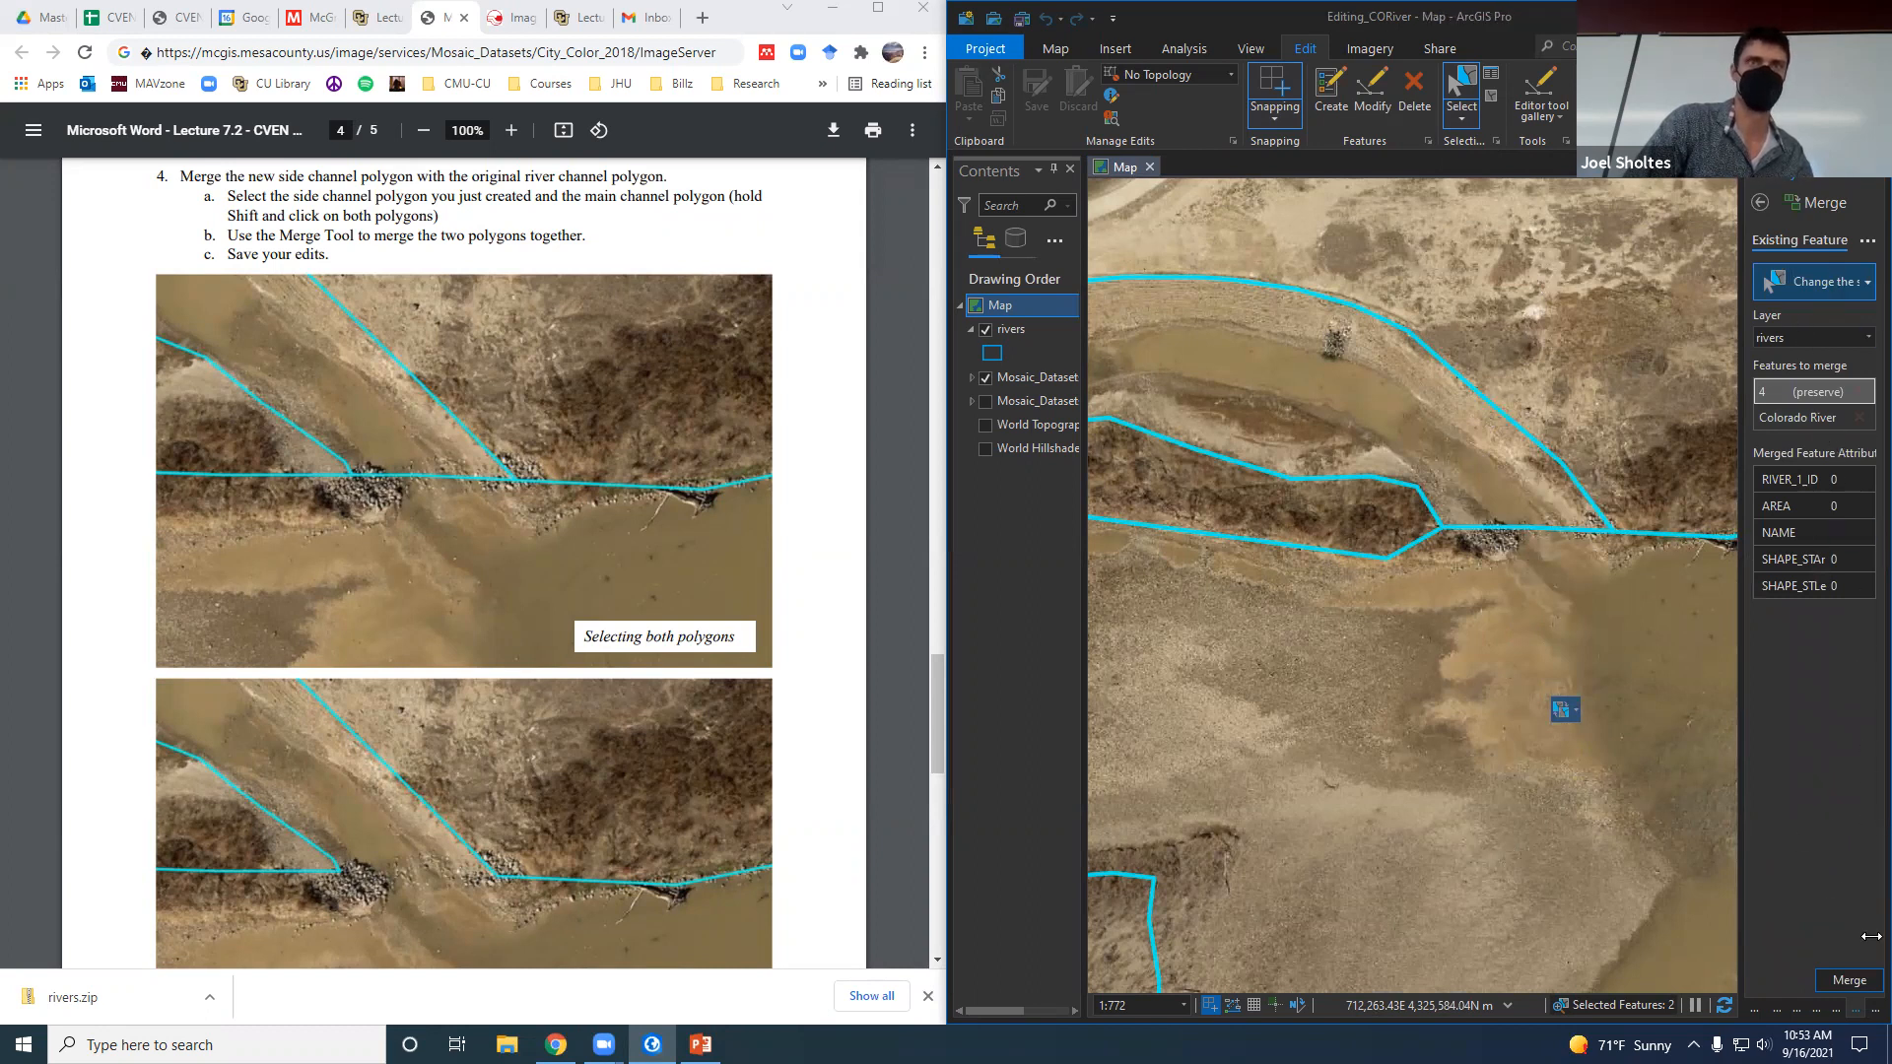
# Merge the two selected river polygons, examine the outline along the side channel, and undo the merge.
pyautogui.click(1849, 981)
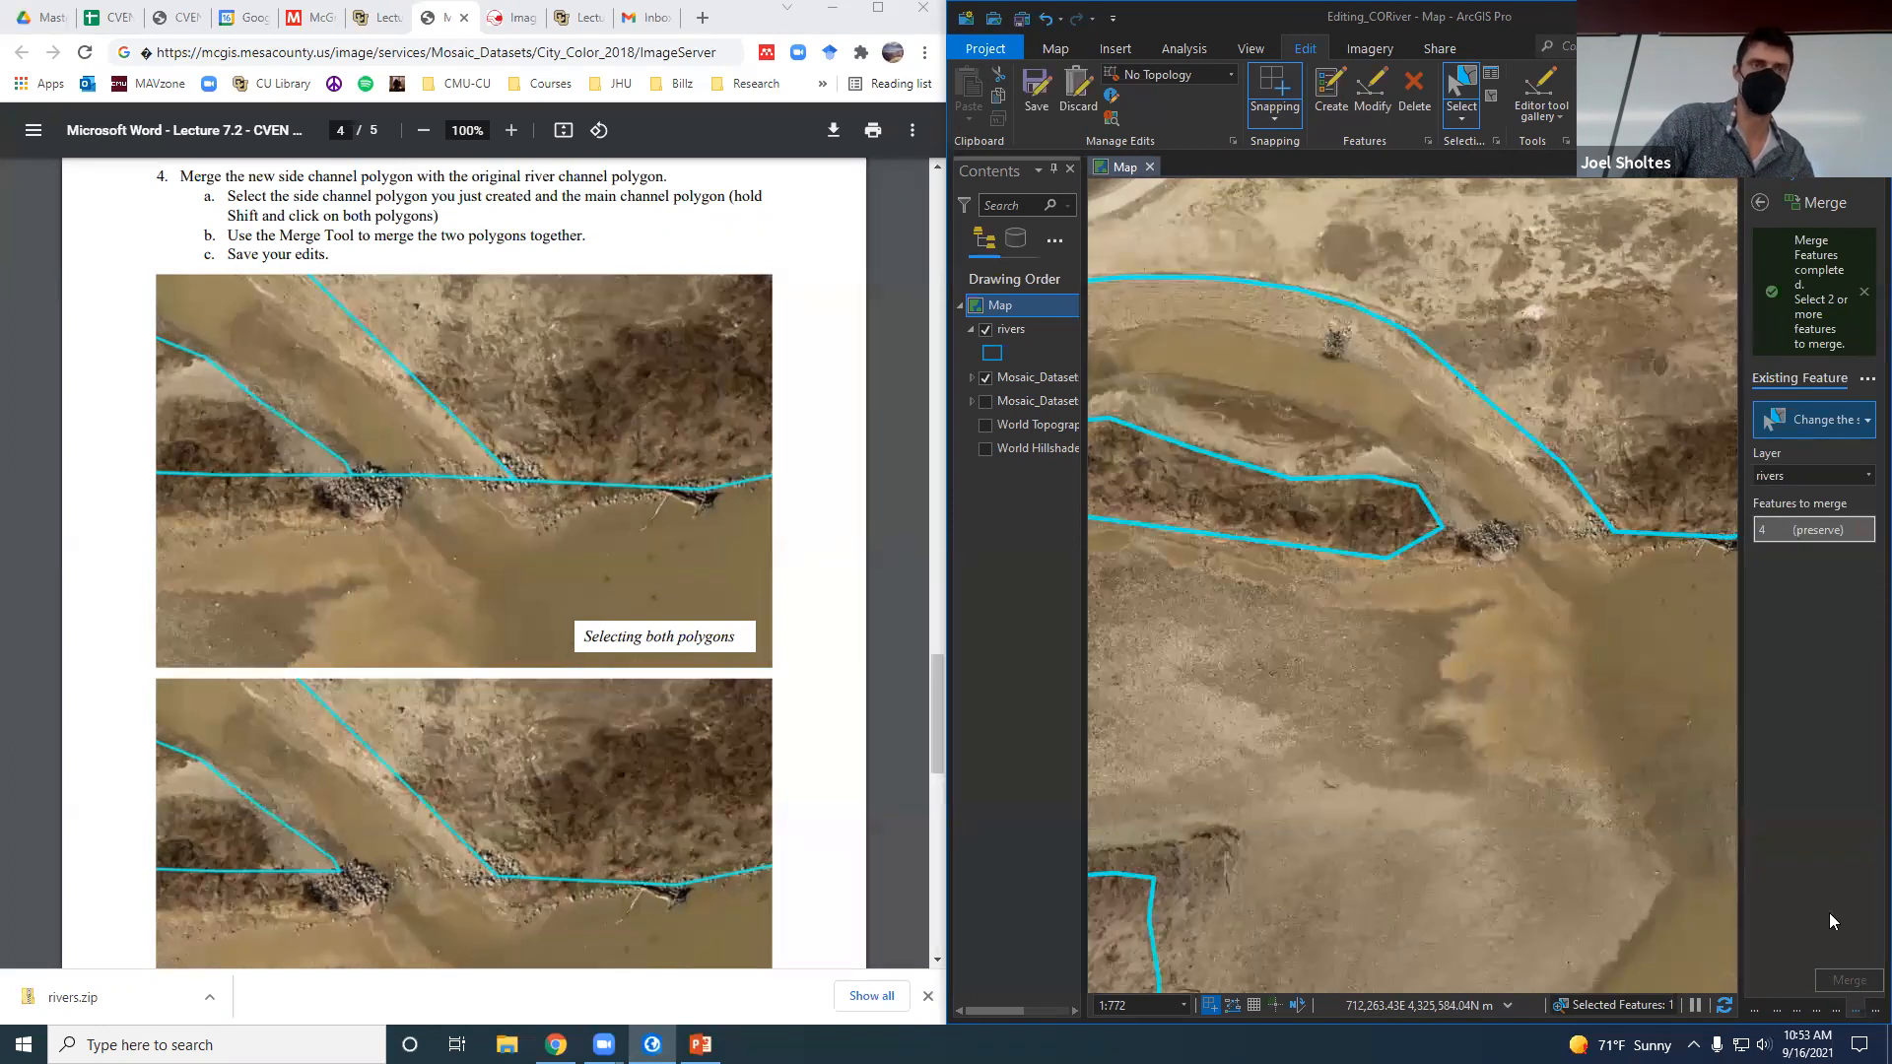
pyautogui.scroll(-3, 1565, 558)
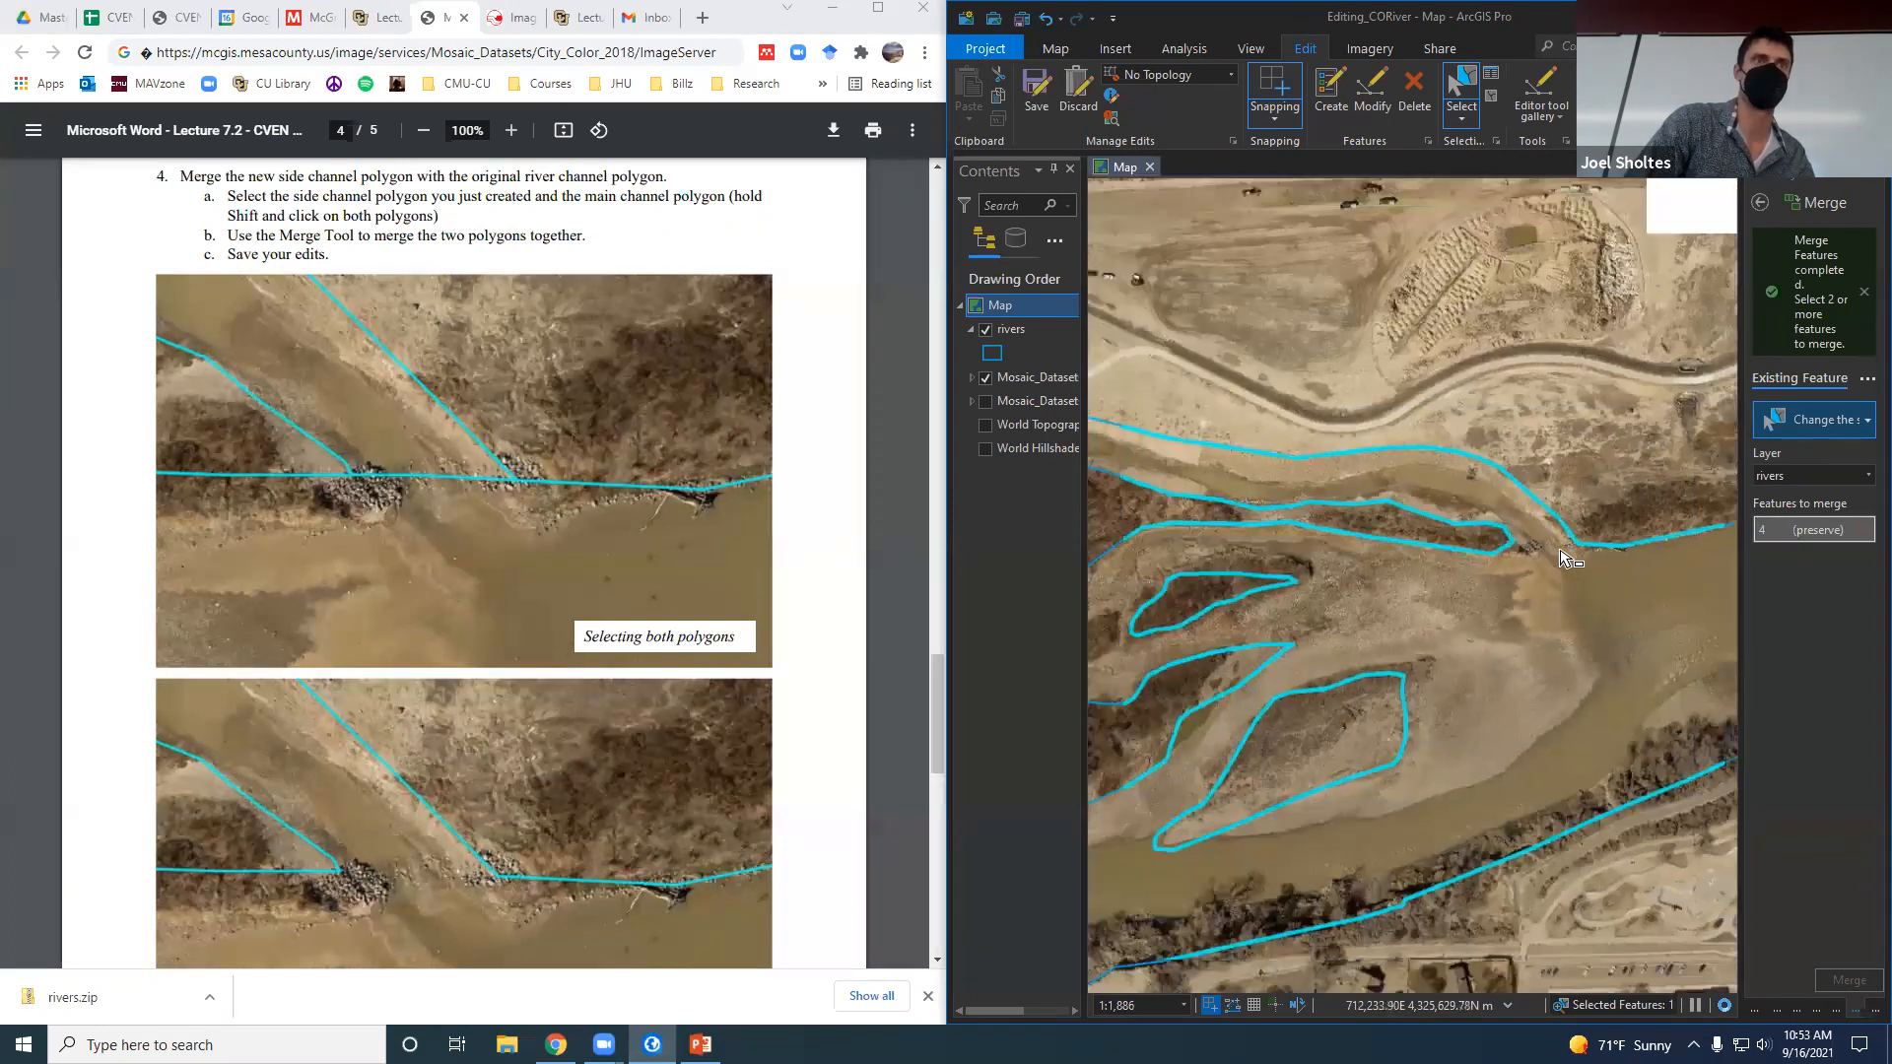
pyautogui.scroll(-2, 1565, 558)
pyautogui.moveTo(1272, 410); pyautogui.dragTo(1586, 351)
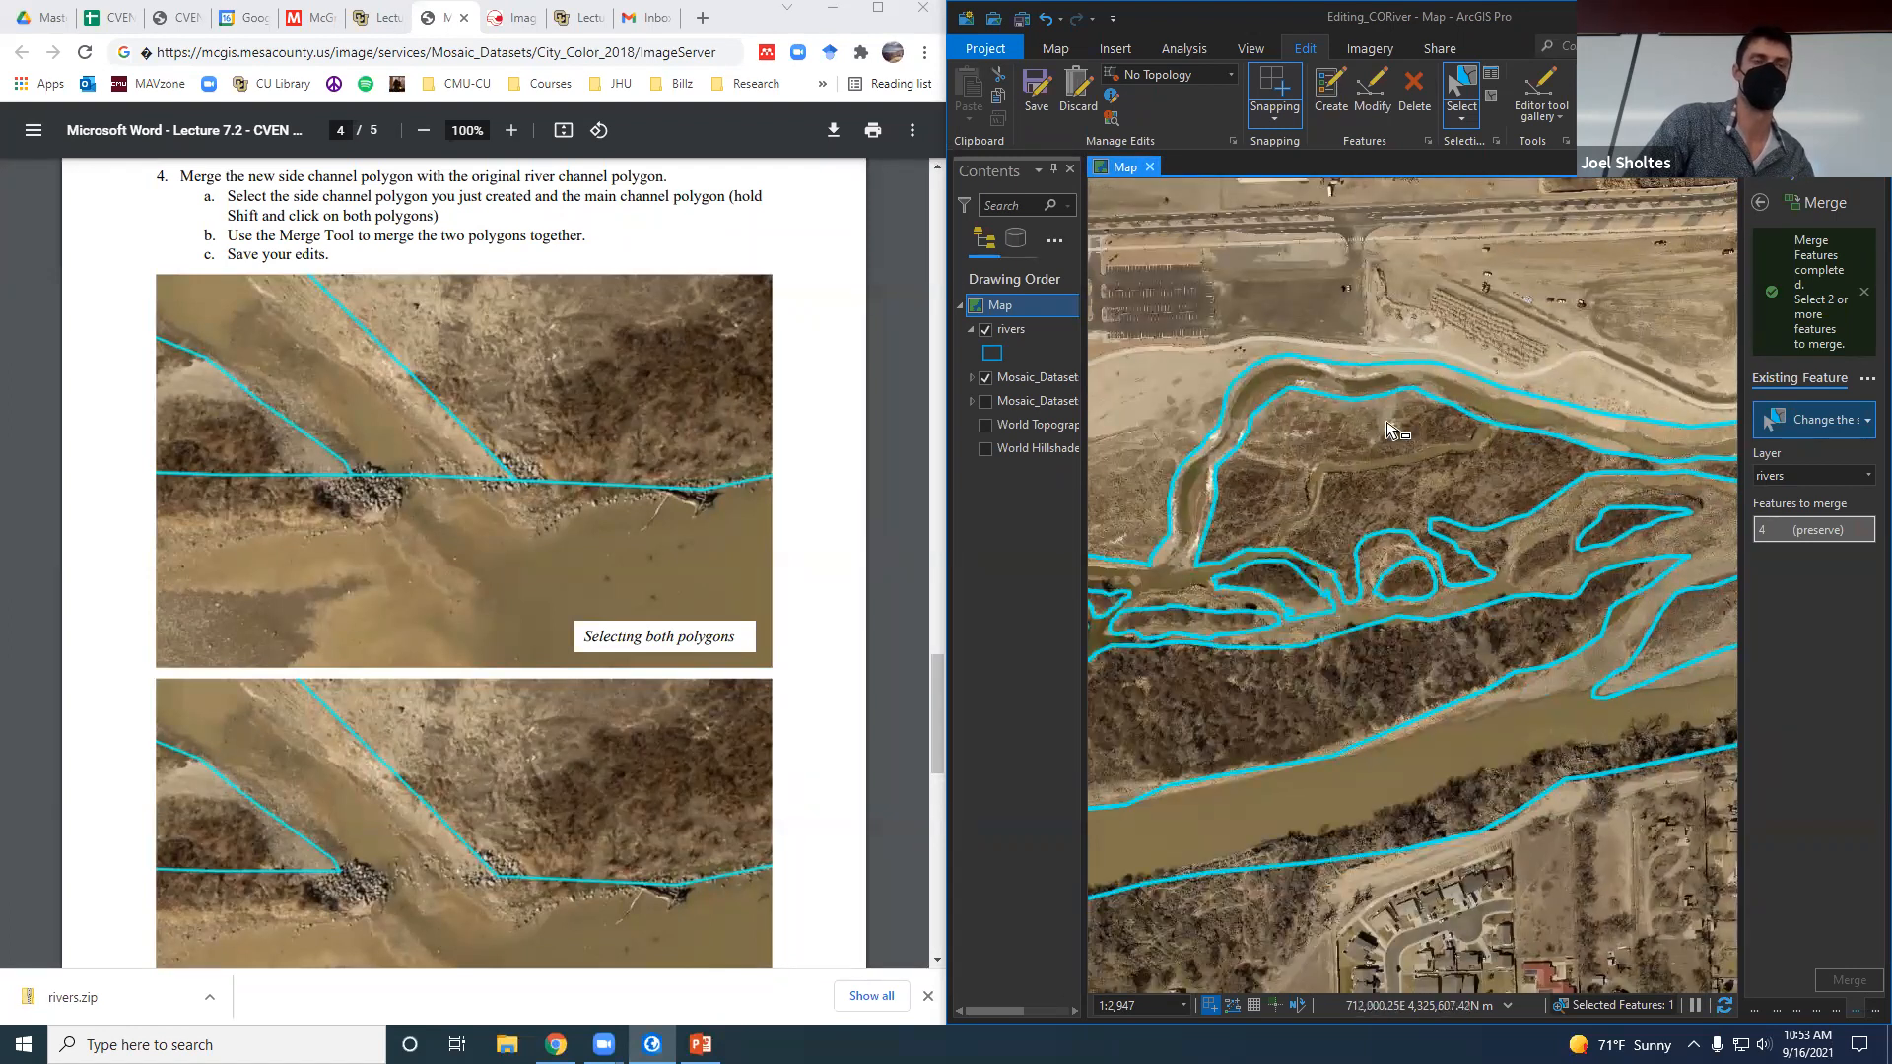
pyautogui.moveTo(1470, 463); pyautogui.dragTo(1147, 424)
pyautogui.hotkey('ctrl', 'z')
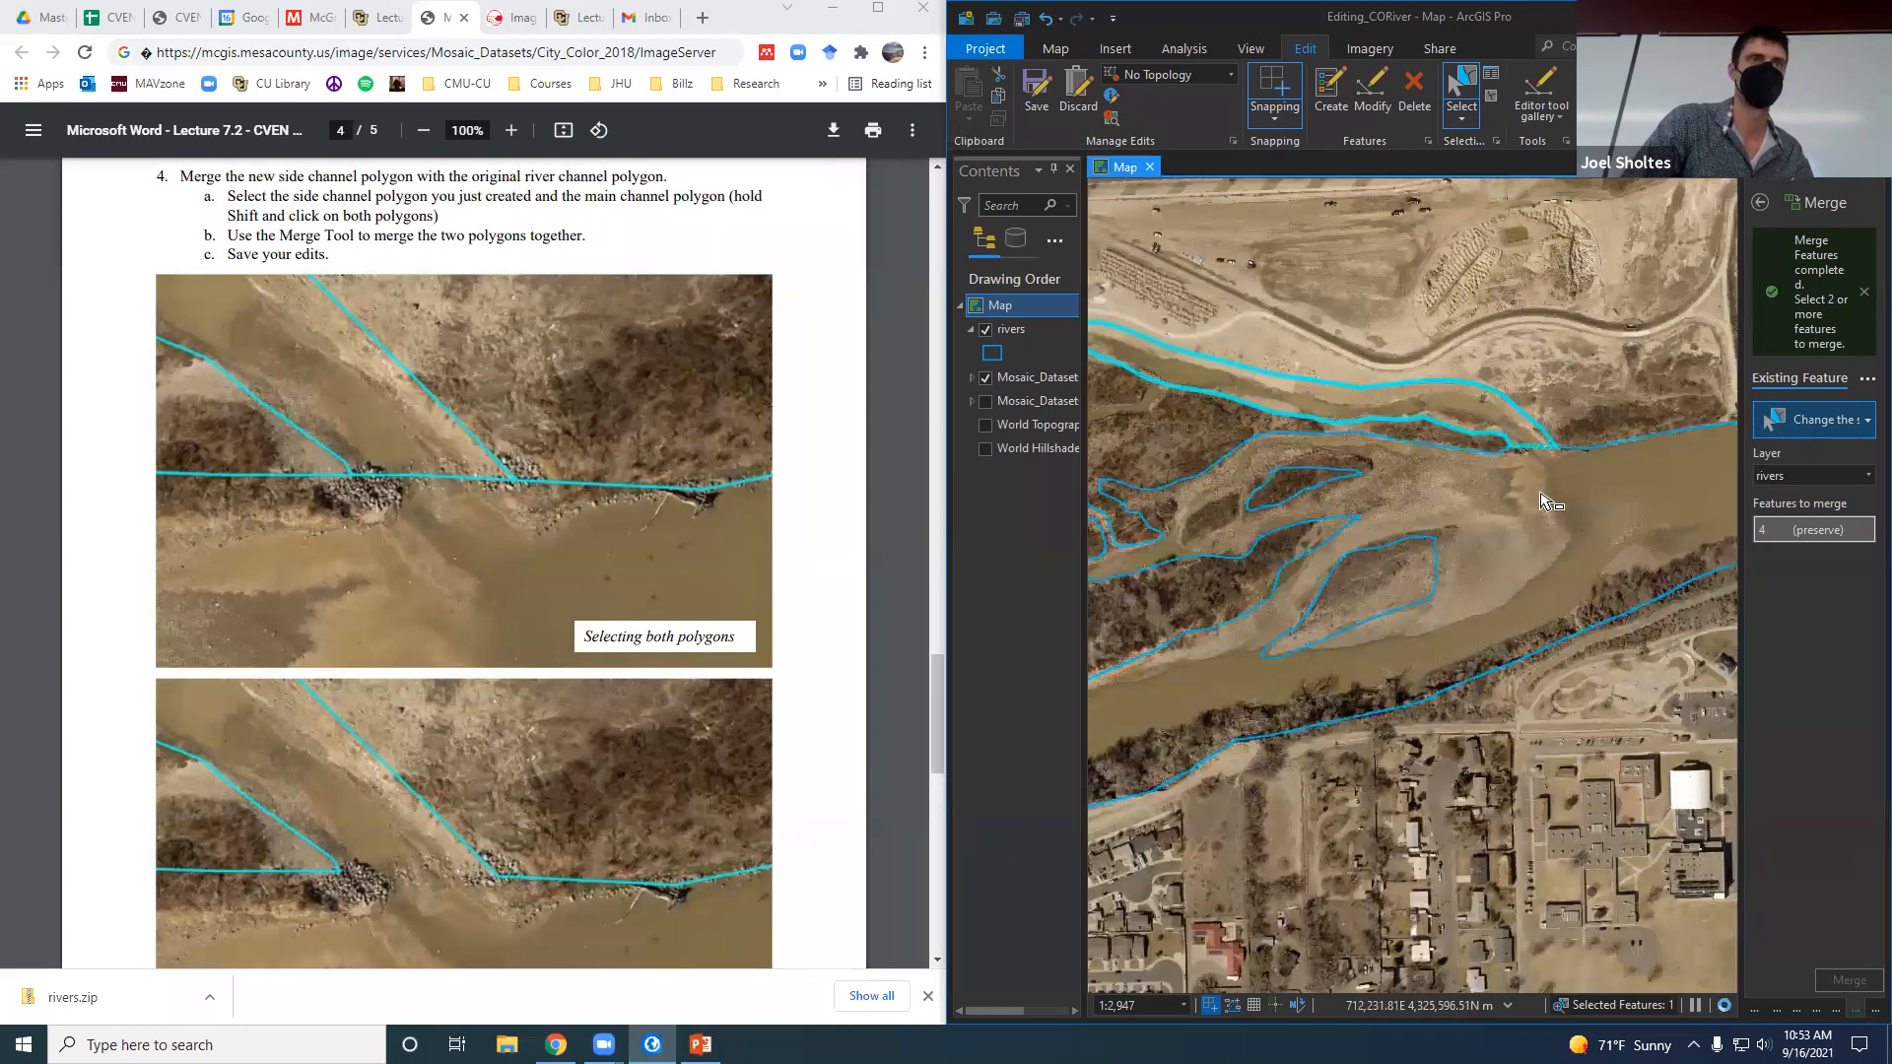
# Add the side channel polygon to the Colorado River selection, merge both in the rivers layer, and save the edits.
pyautogui.scroll(4, 1532, 412)
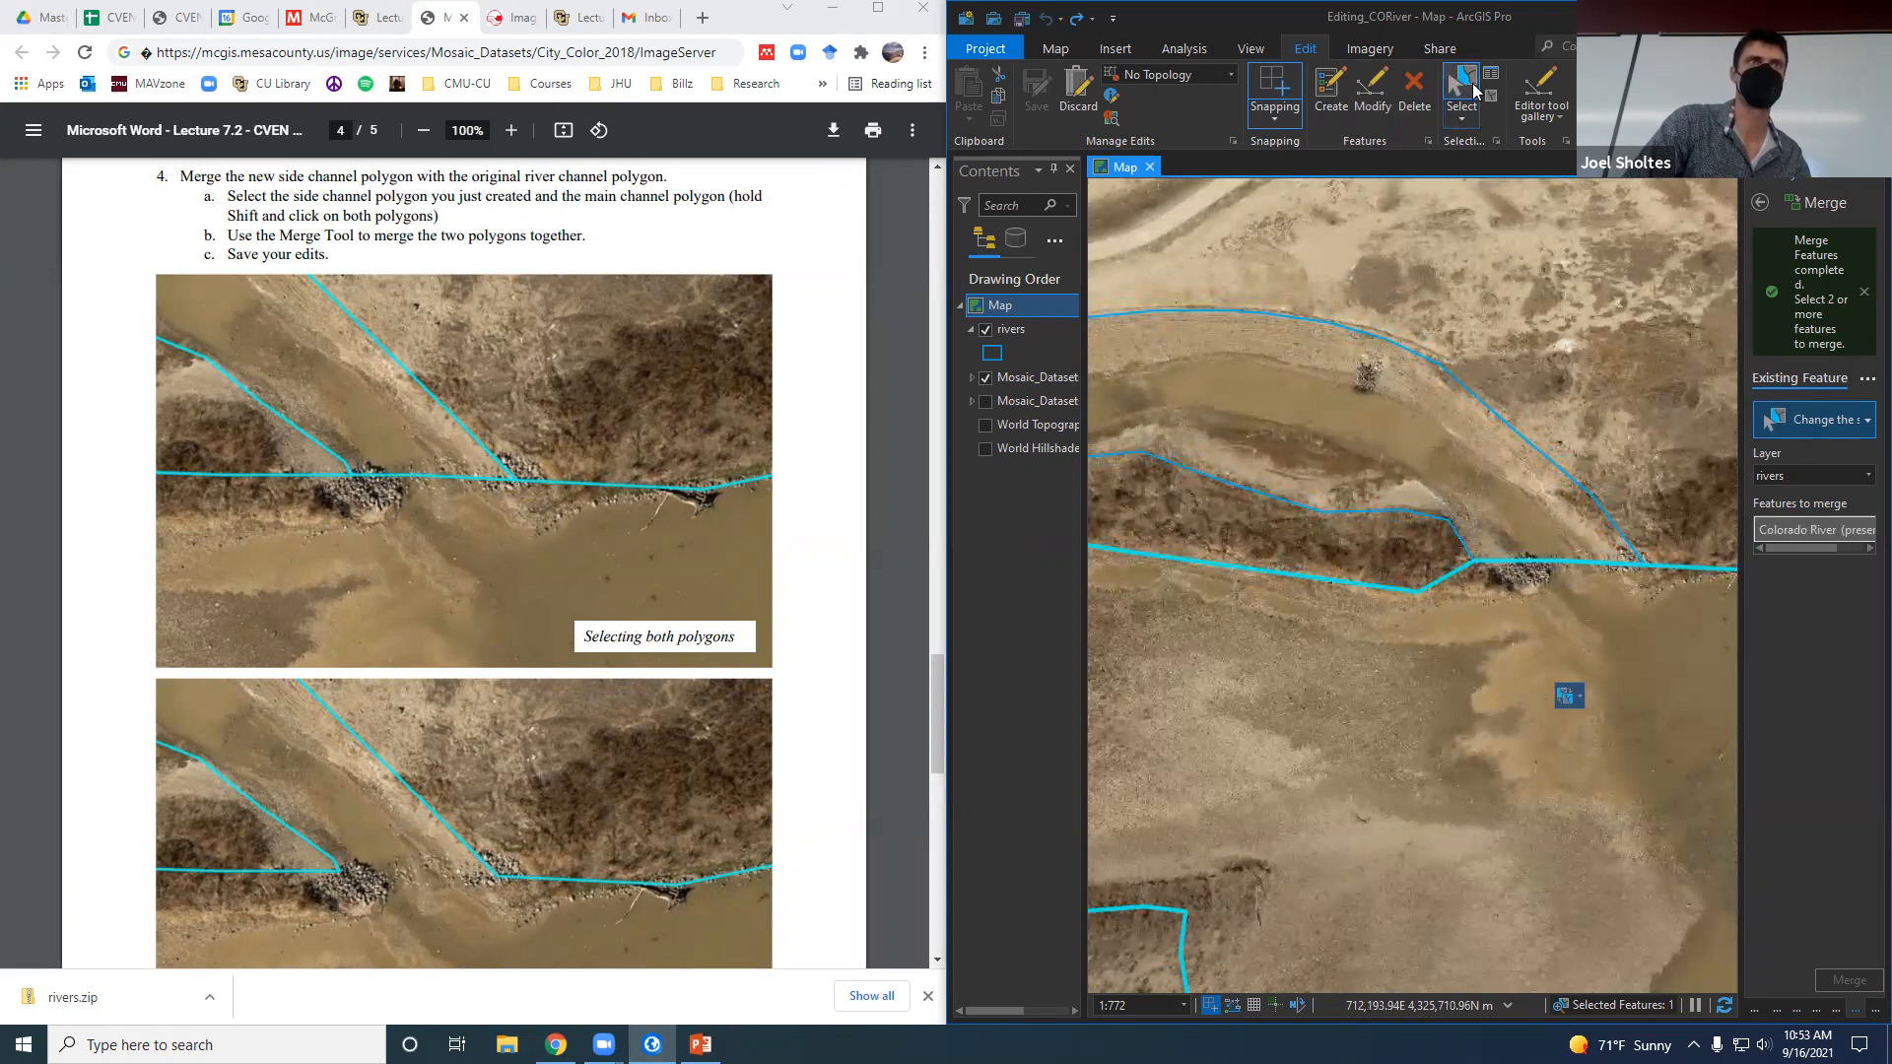
pyautogui.click(1465, 86)
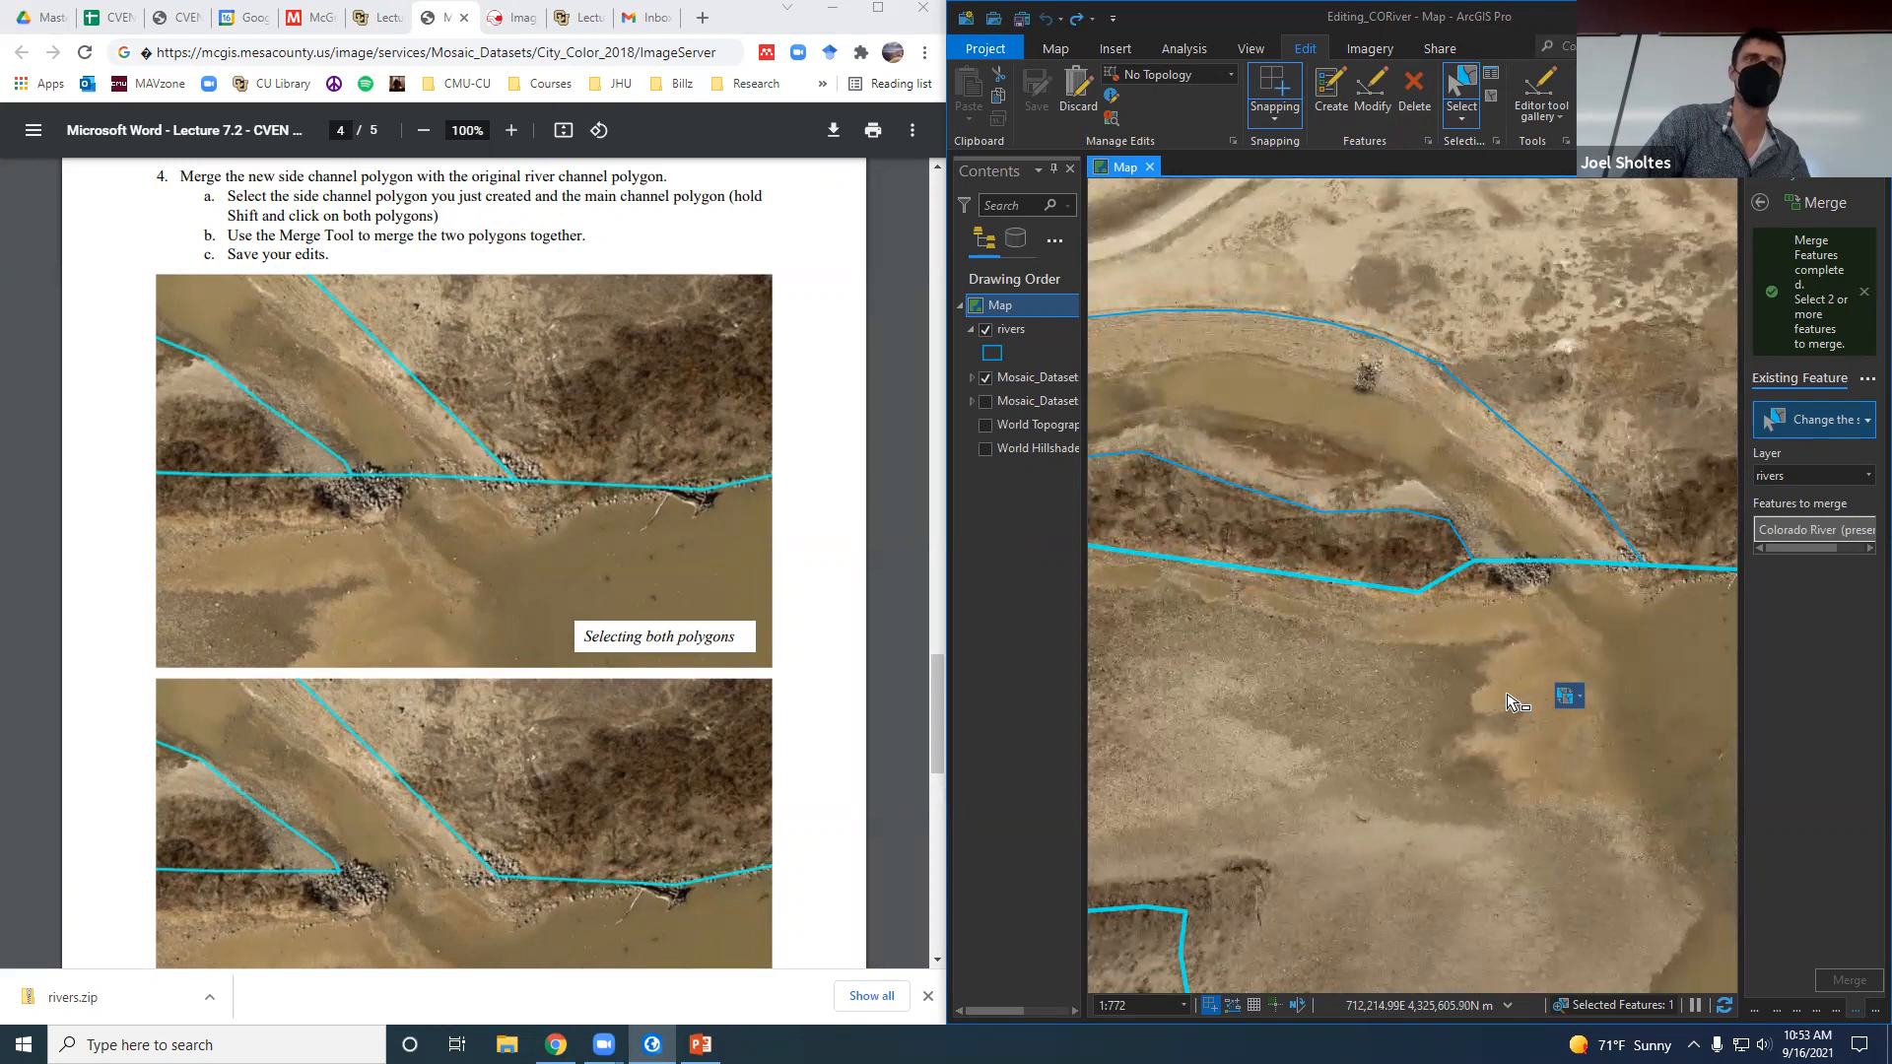
pyautogui.keyDown('shift'); pyautogui.click(1529, 513); pyautogui.keyUp('shift')
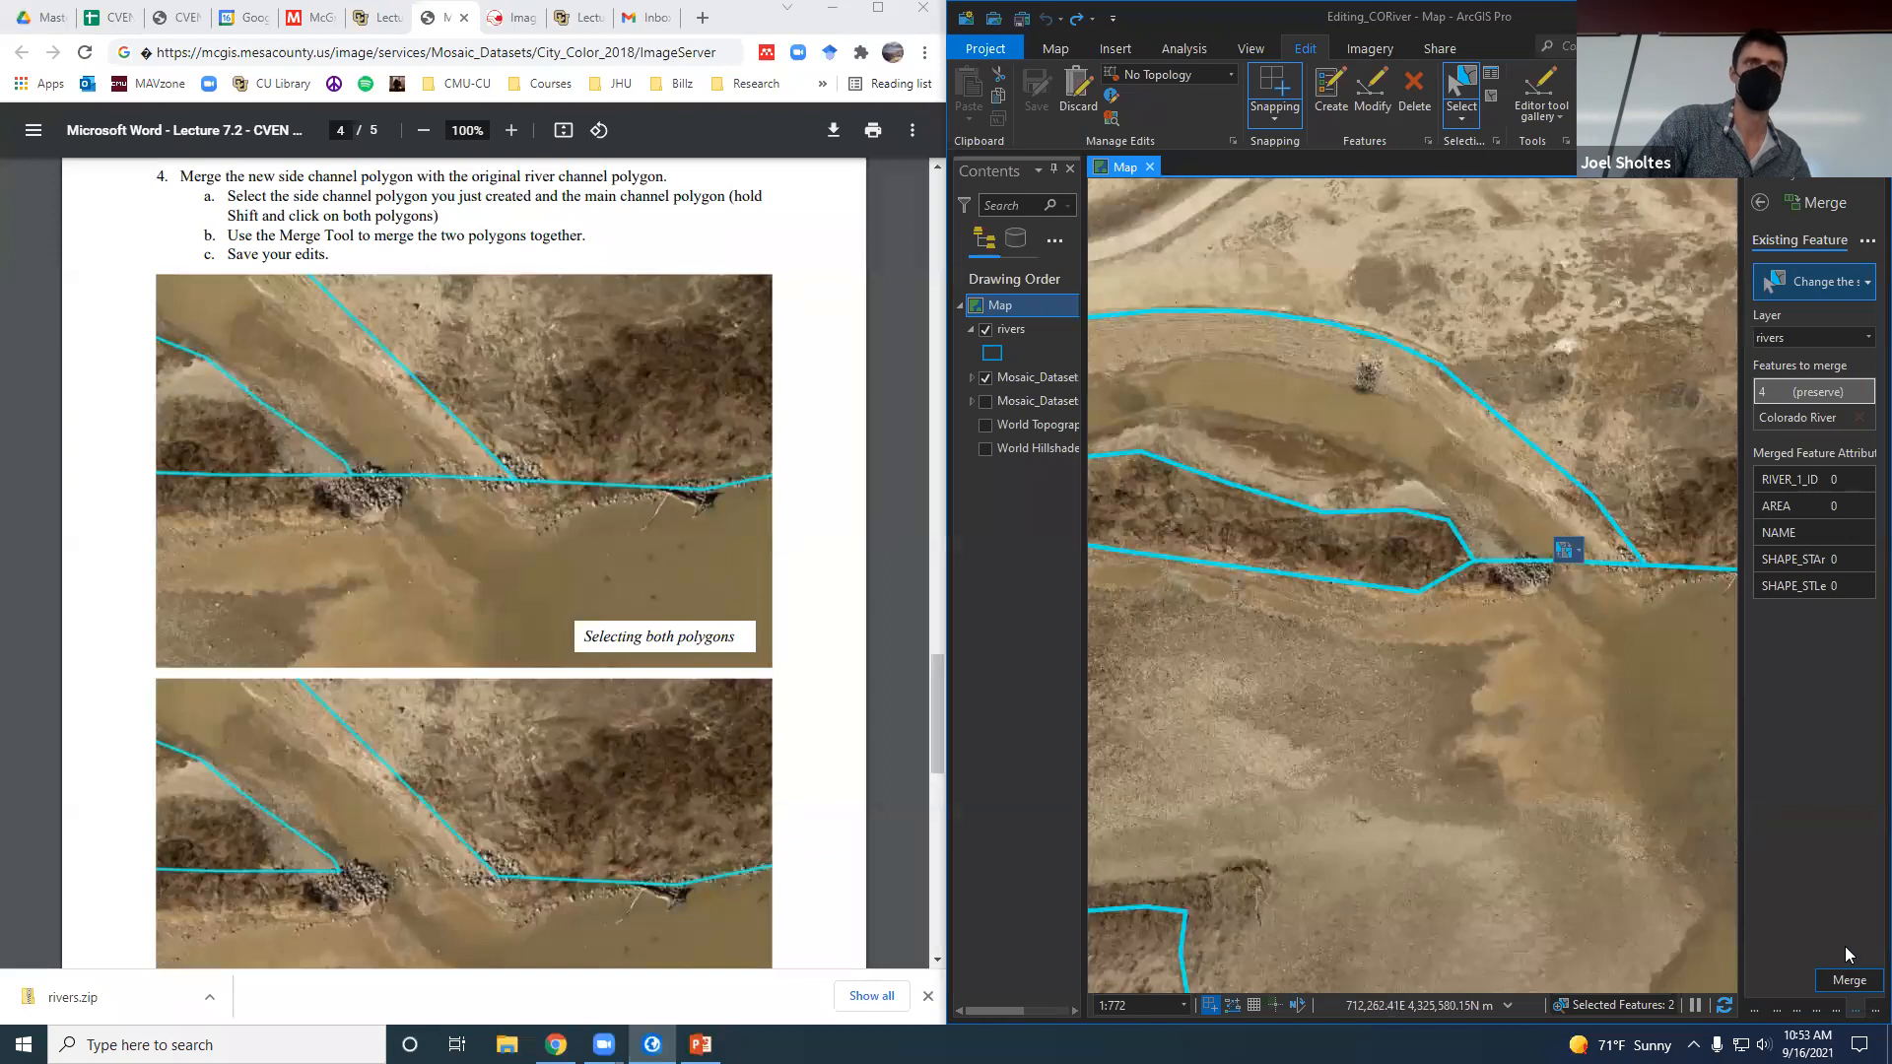
pyautogui.click(1850, 982)
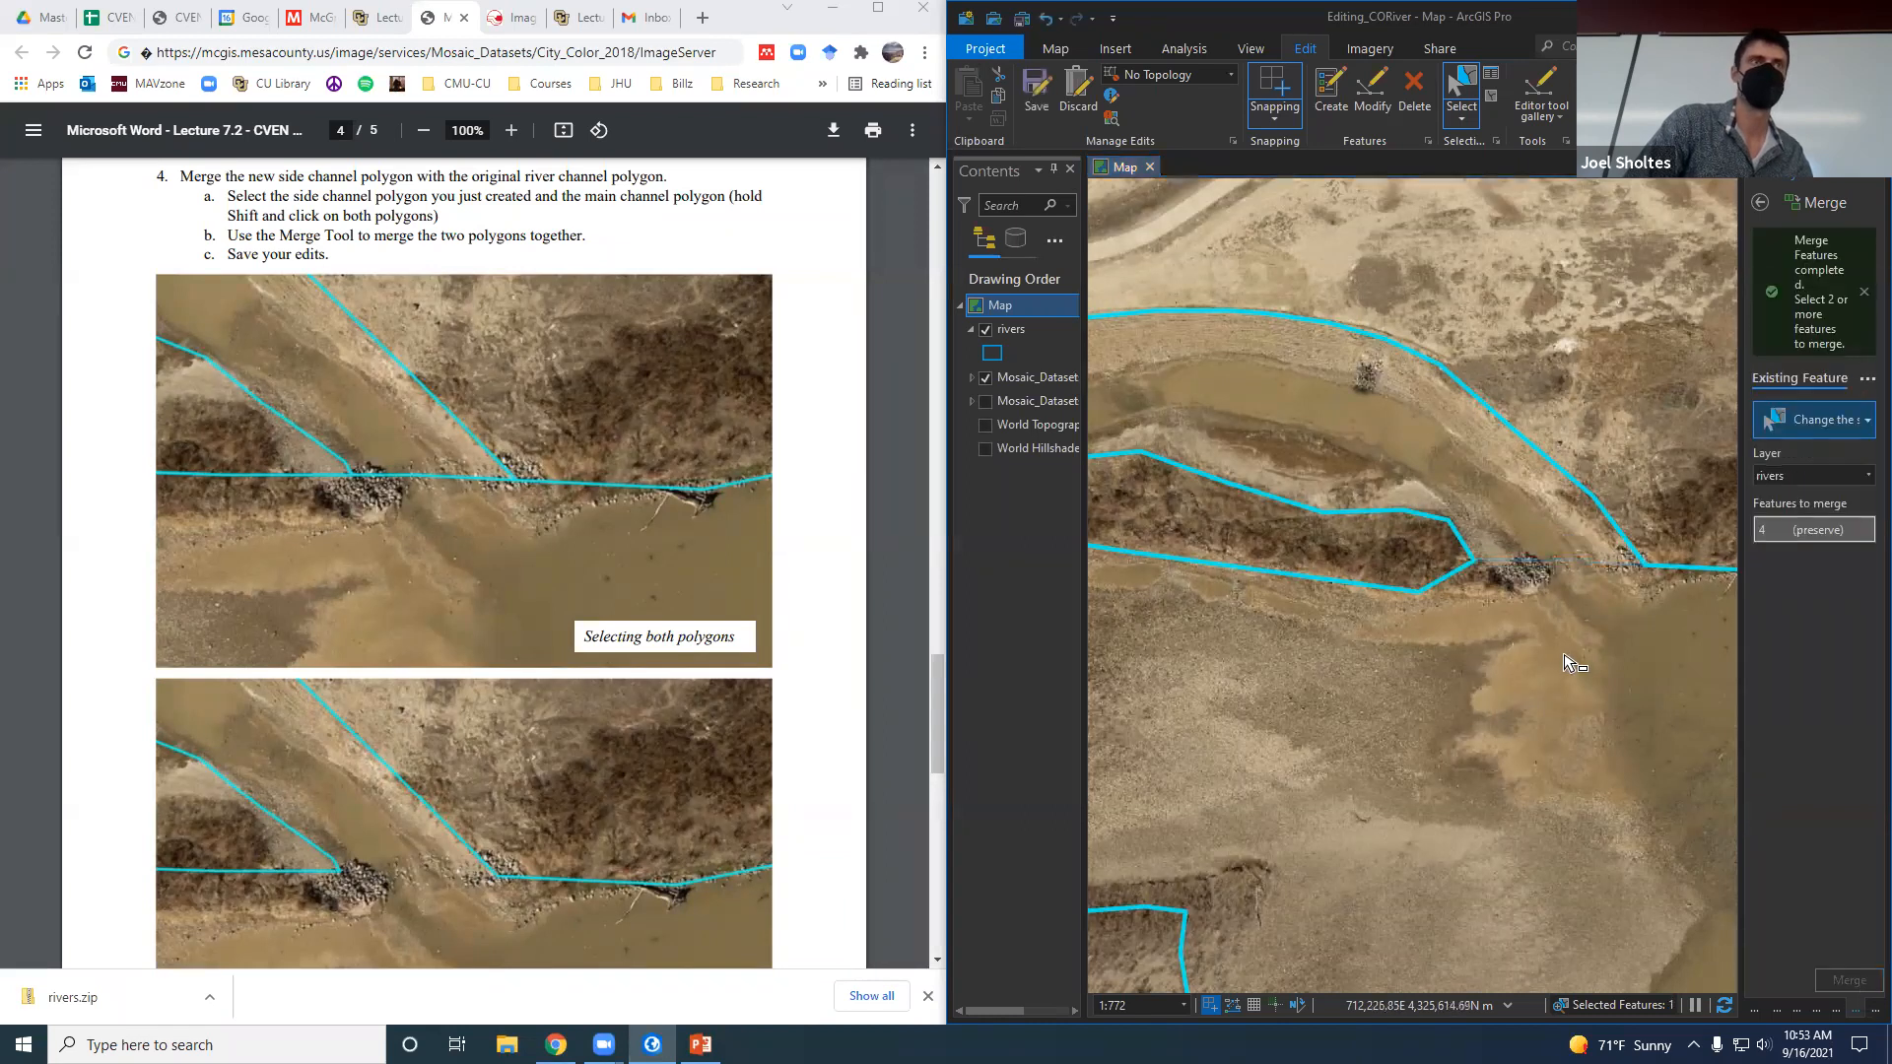
pyautogui.hotkey('ctrl', 's')
pyautogui.click(1508, 542)
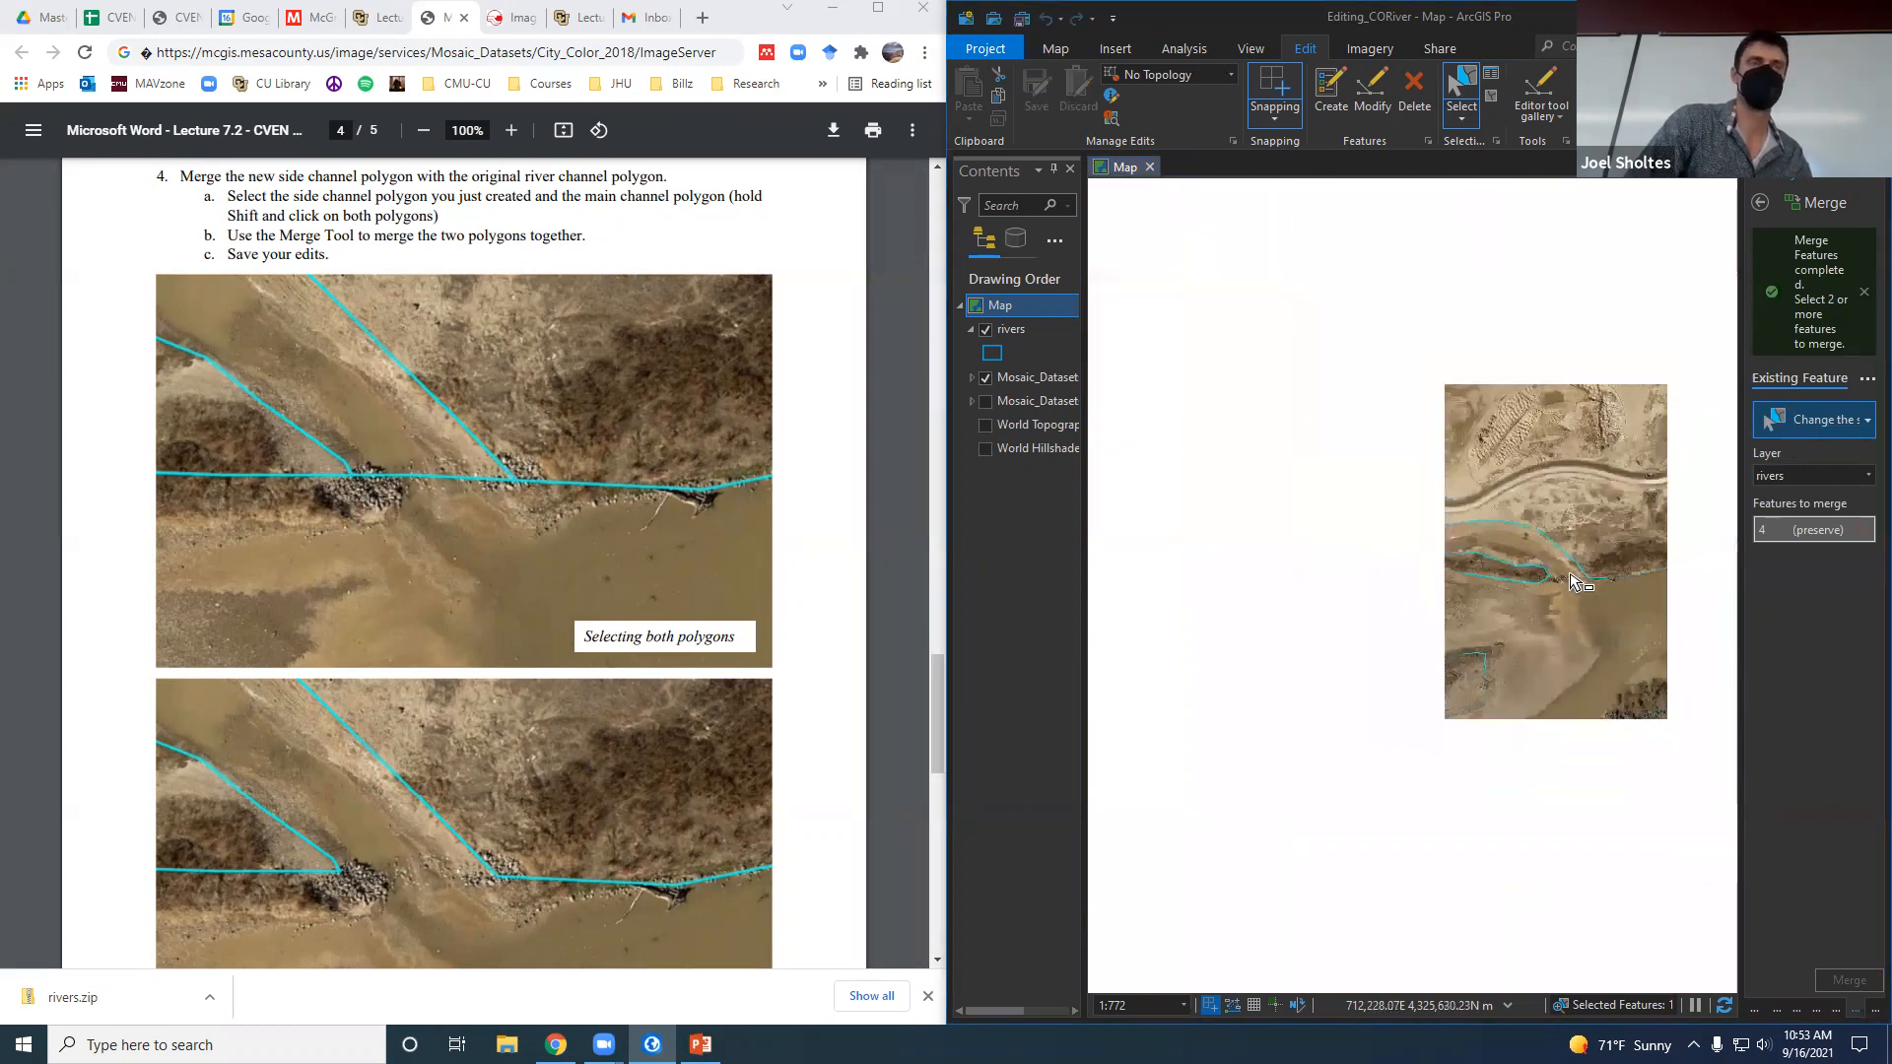
# Examine the merged river outline along the side channel and look through the available Modify Features tools.
pyautogui.scroll(-3, 1570, 574)
pyautogui.scroll(3, 1114, 627)
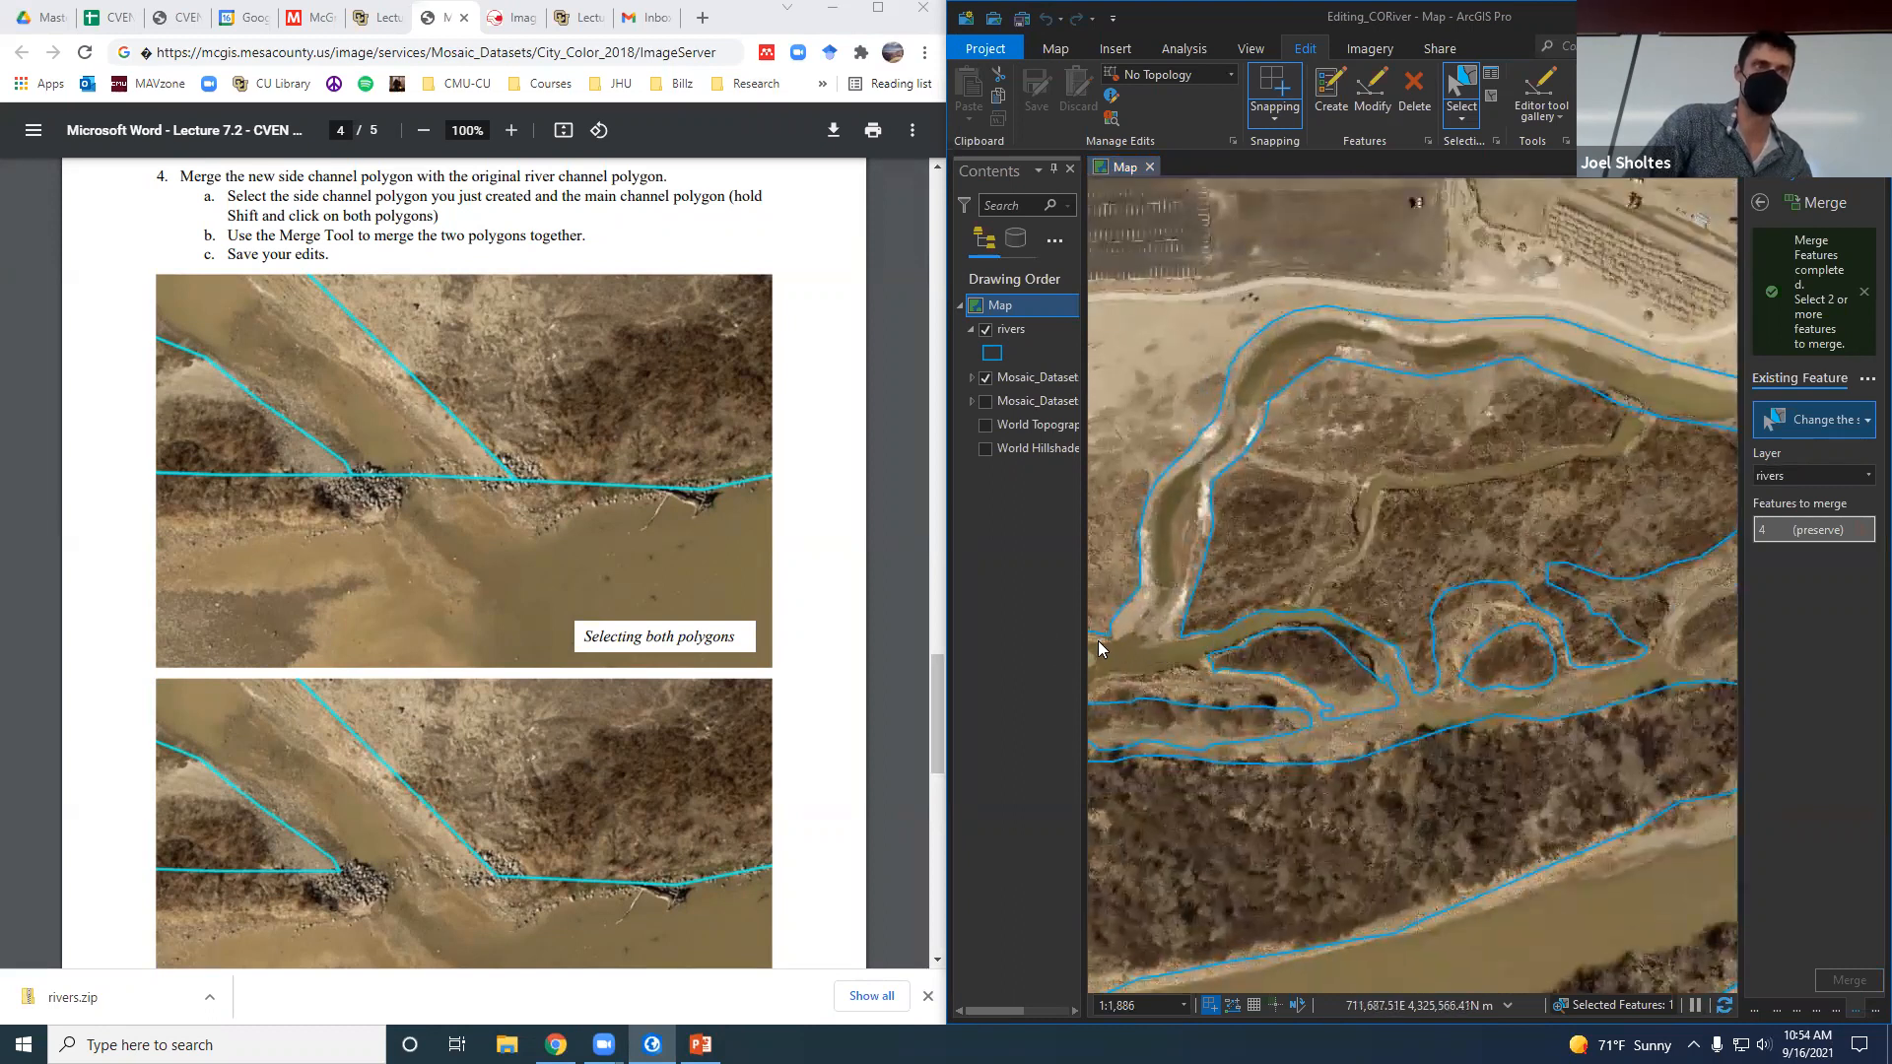
pyautogui.scroll(-2, 1385, 678)
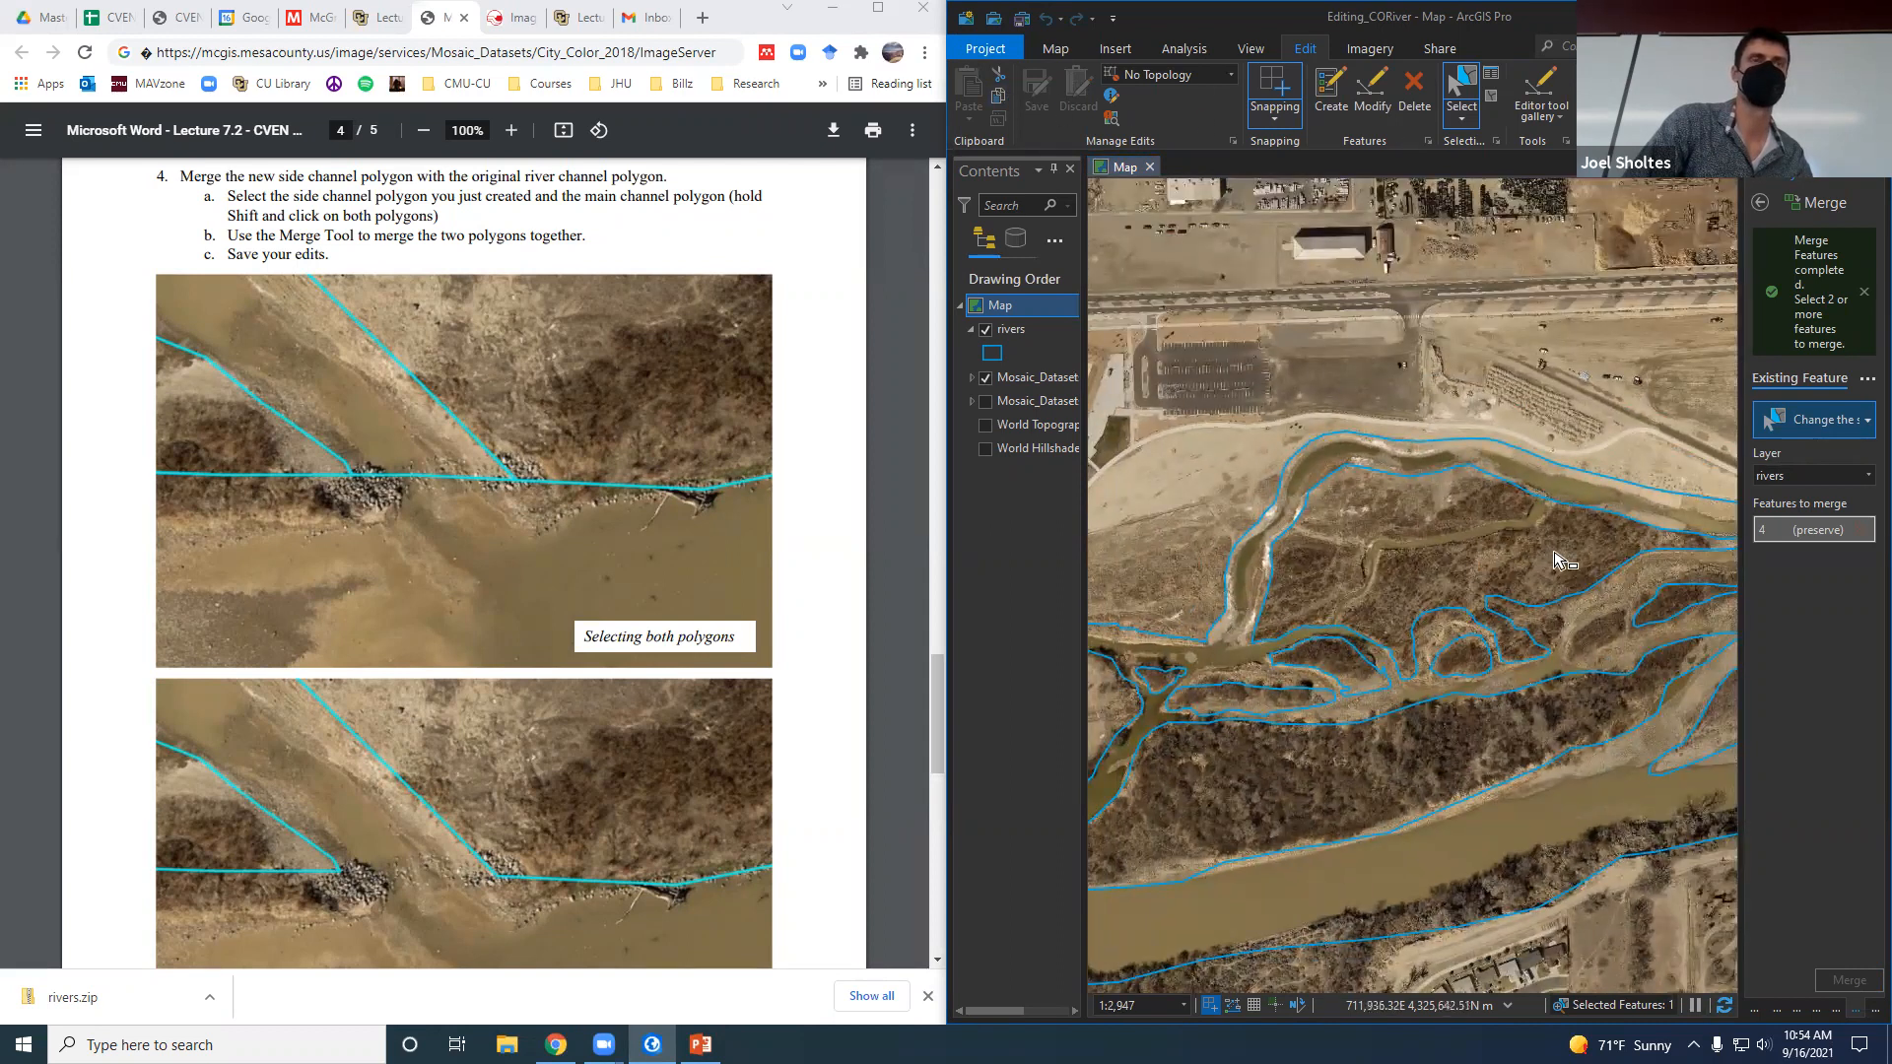
pyautogui.moveTo(1356, 511); pyautogui.dragTo(1189, 466)
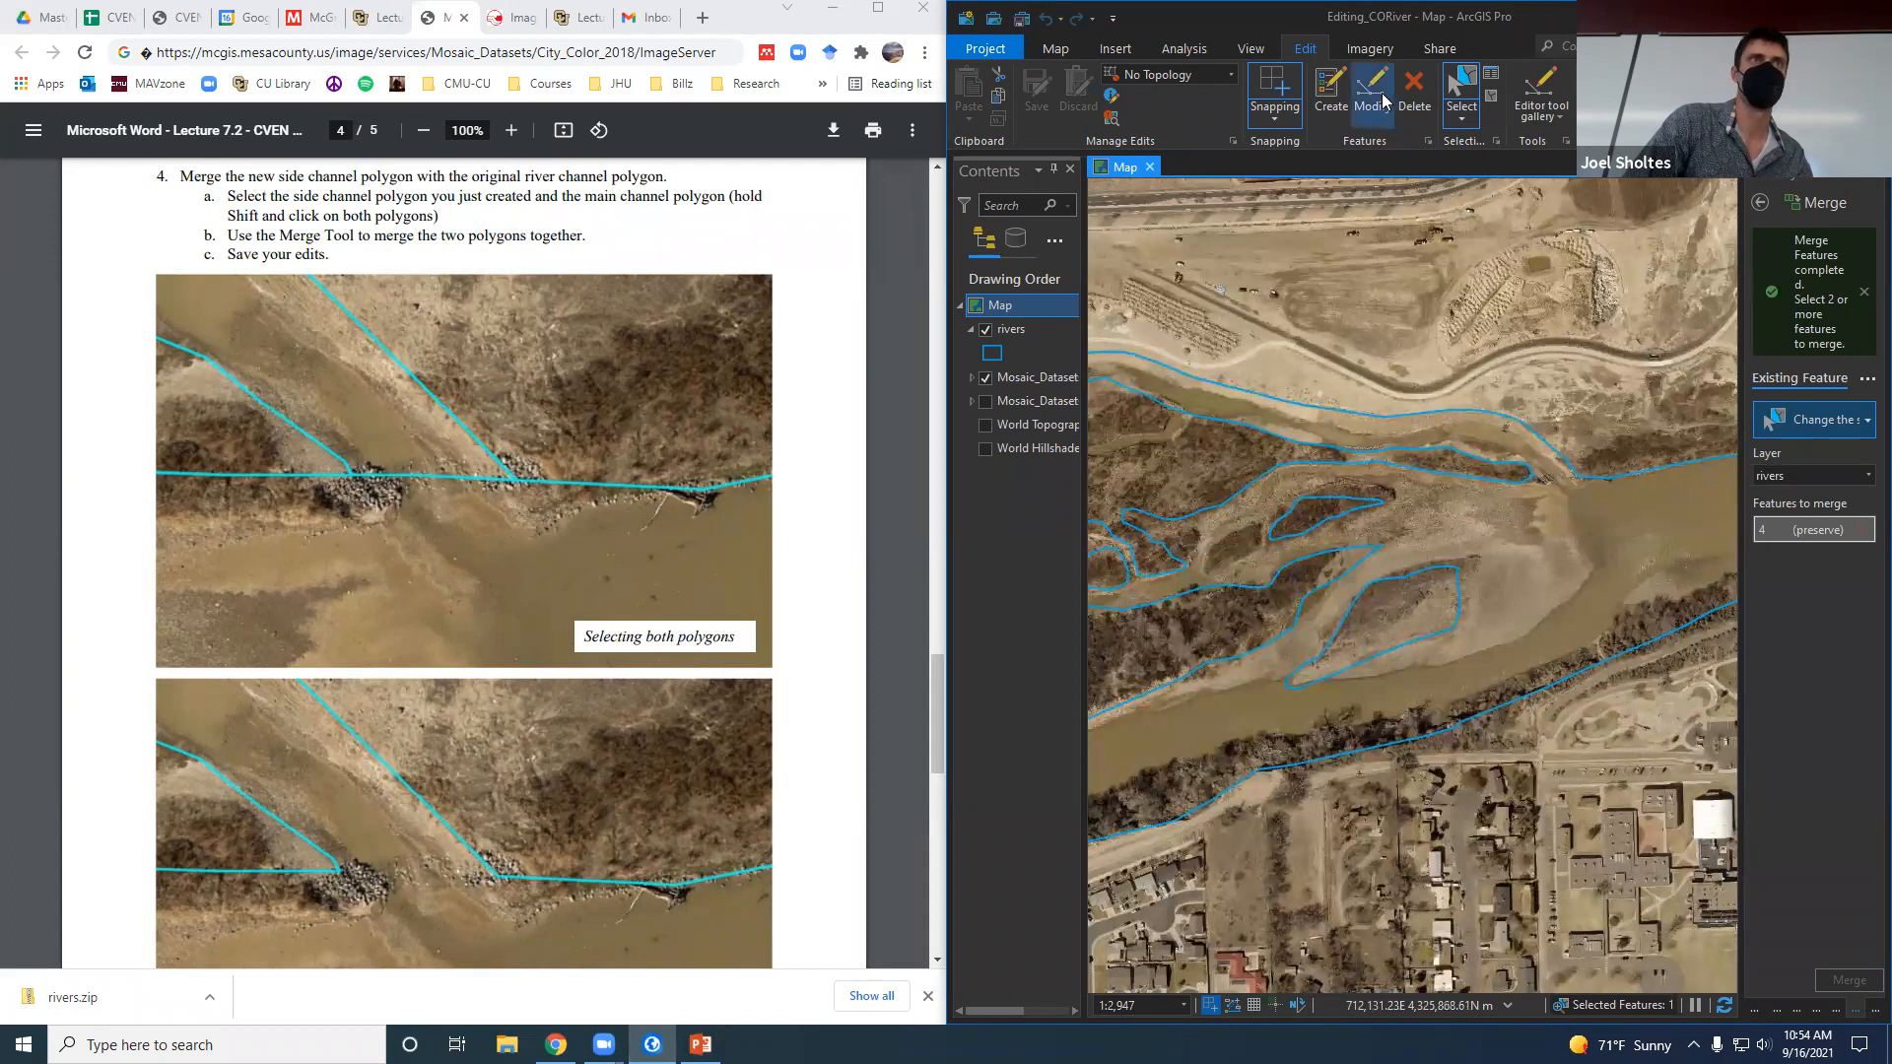
pyautogui.click(1382, 93)
pyautogui.scroll(-5, 1813, 779)
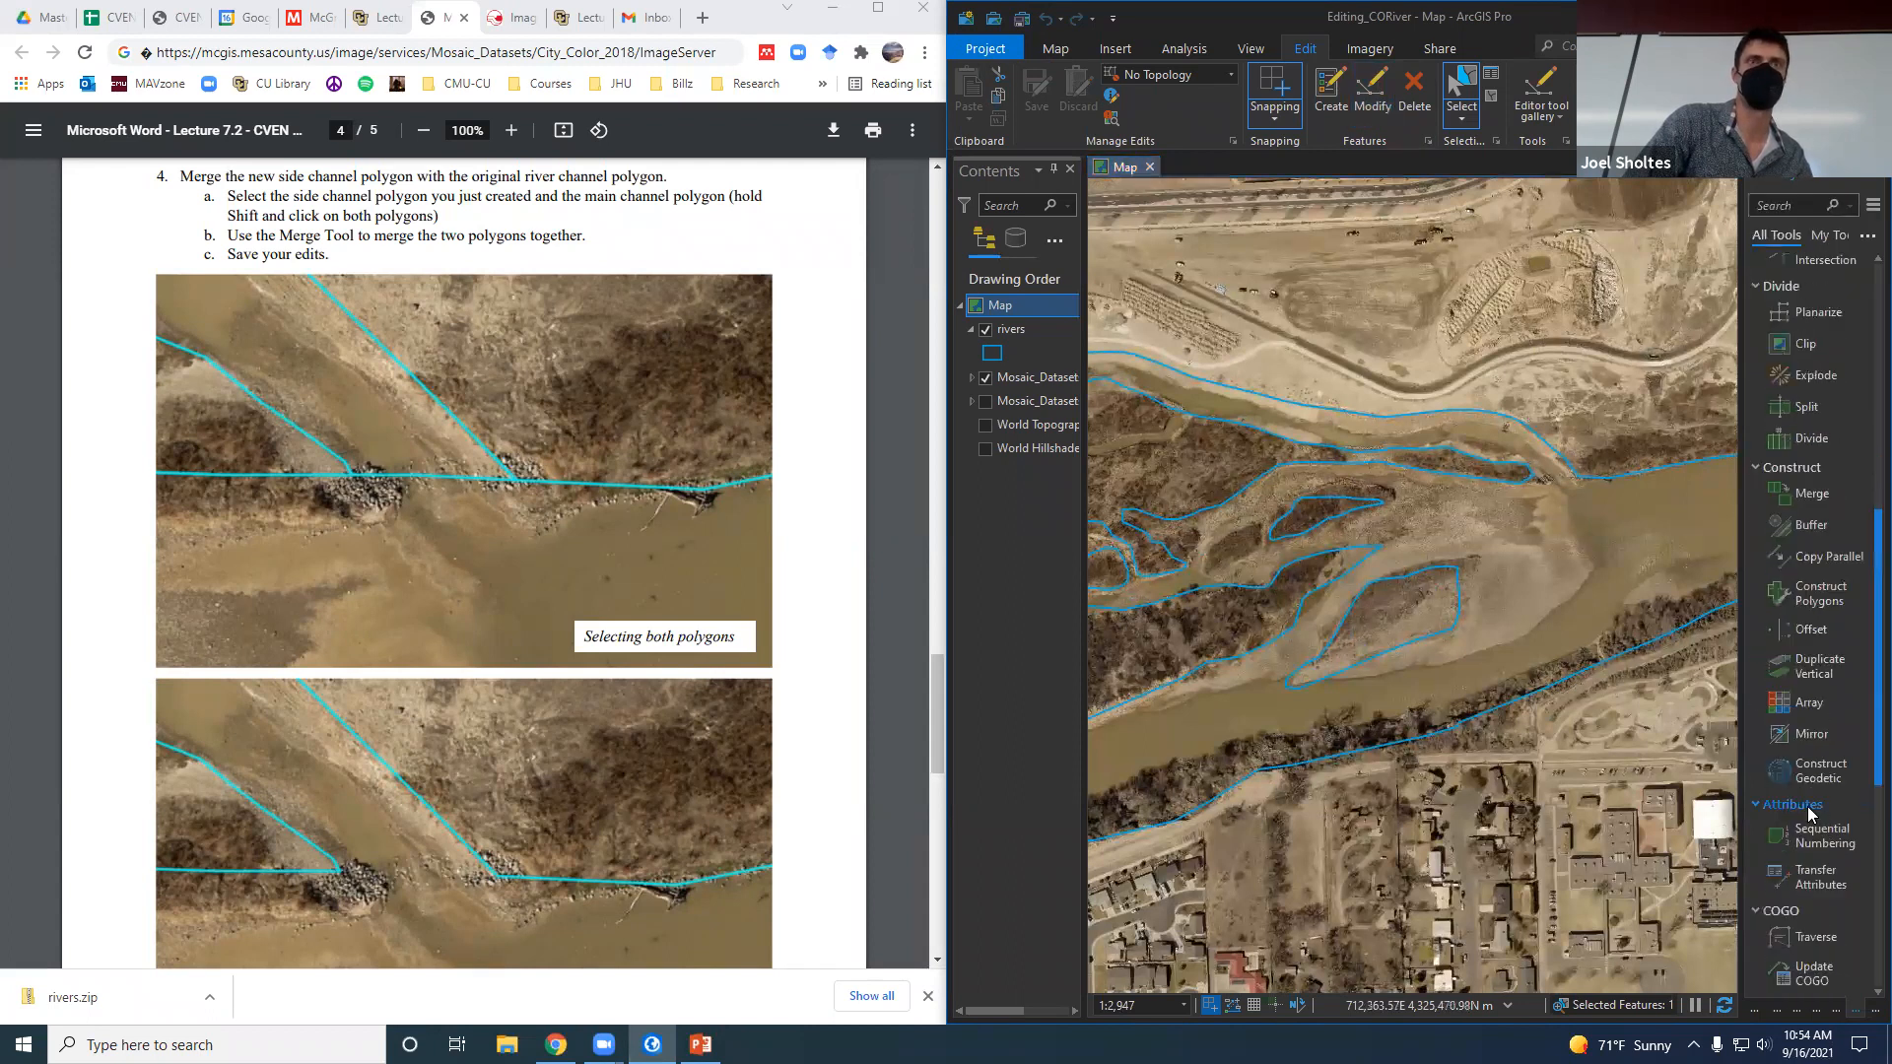
pyautogui.scroll(-5, 1809, 768)
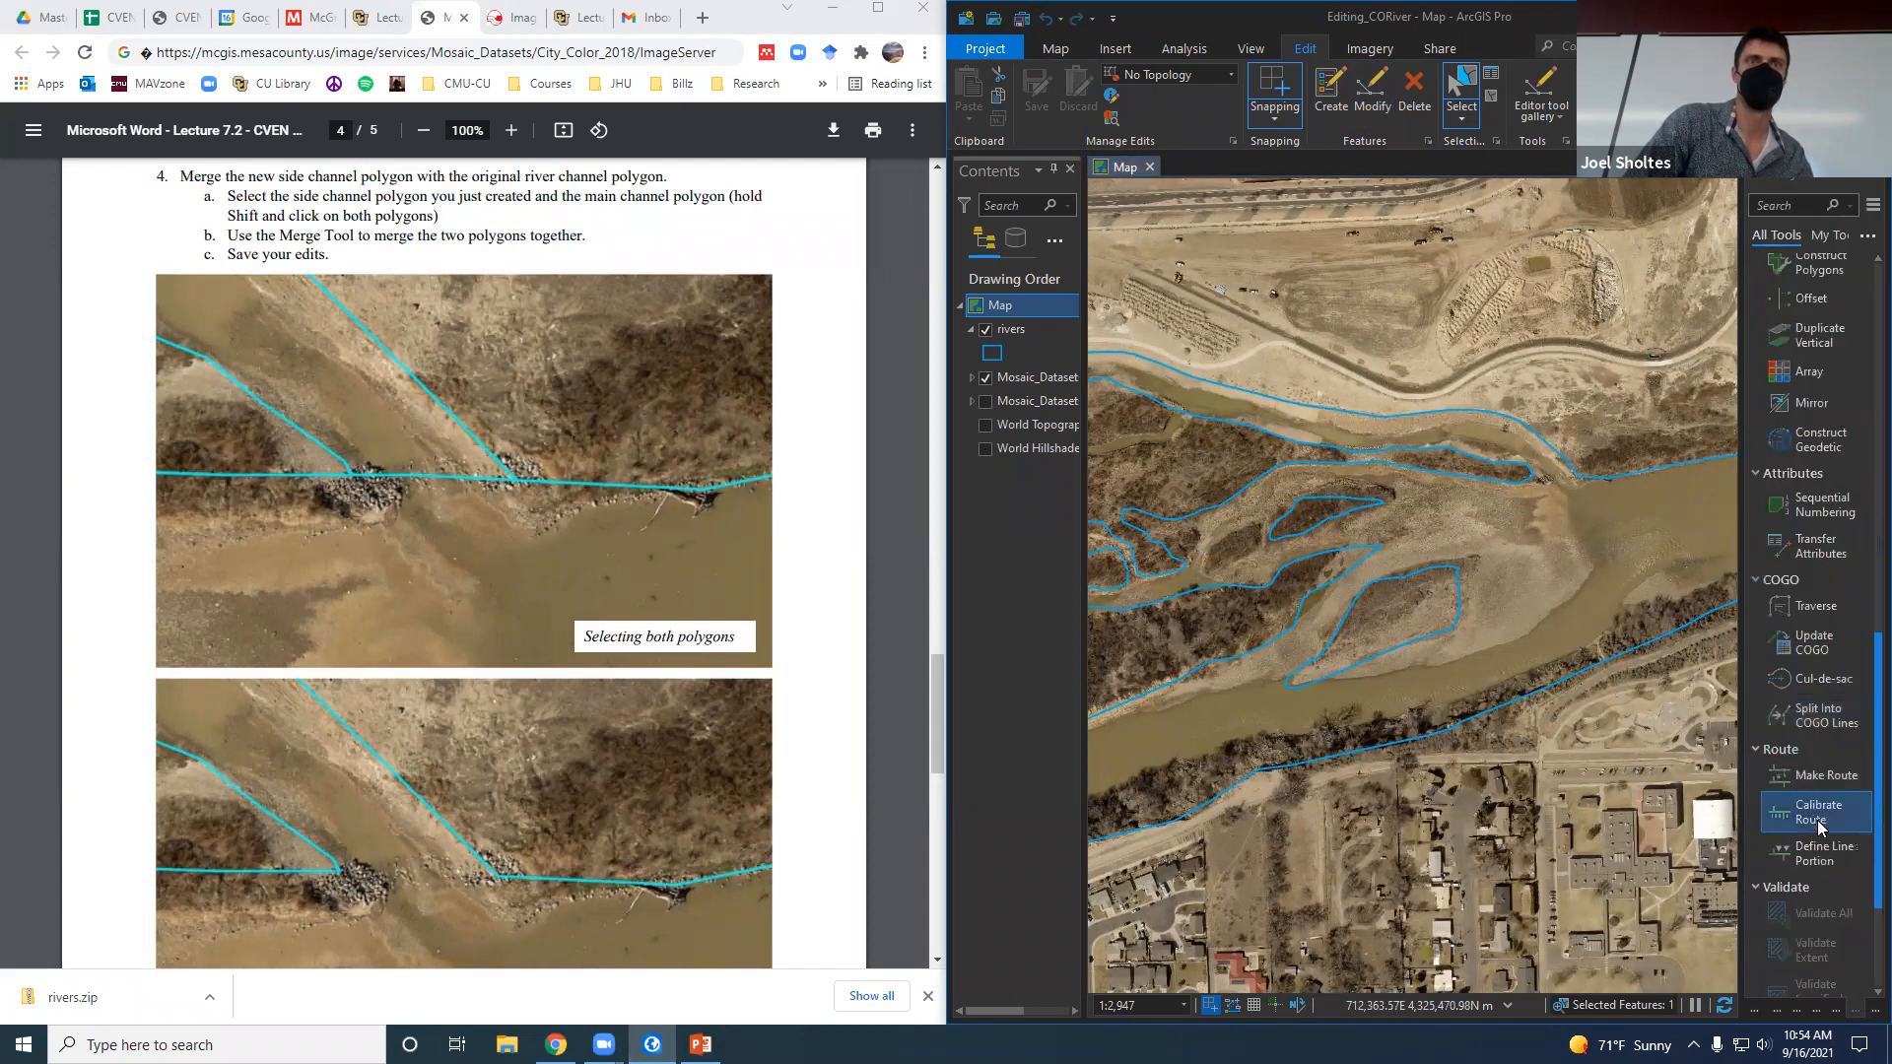
pyautogui.scroll(4, 1808, 493)
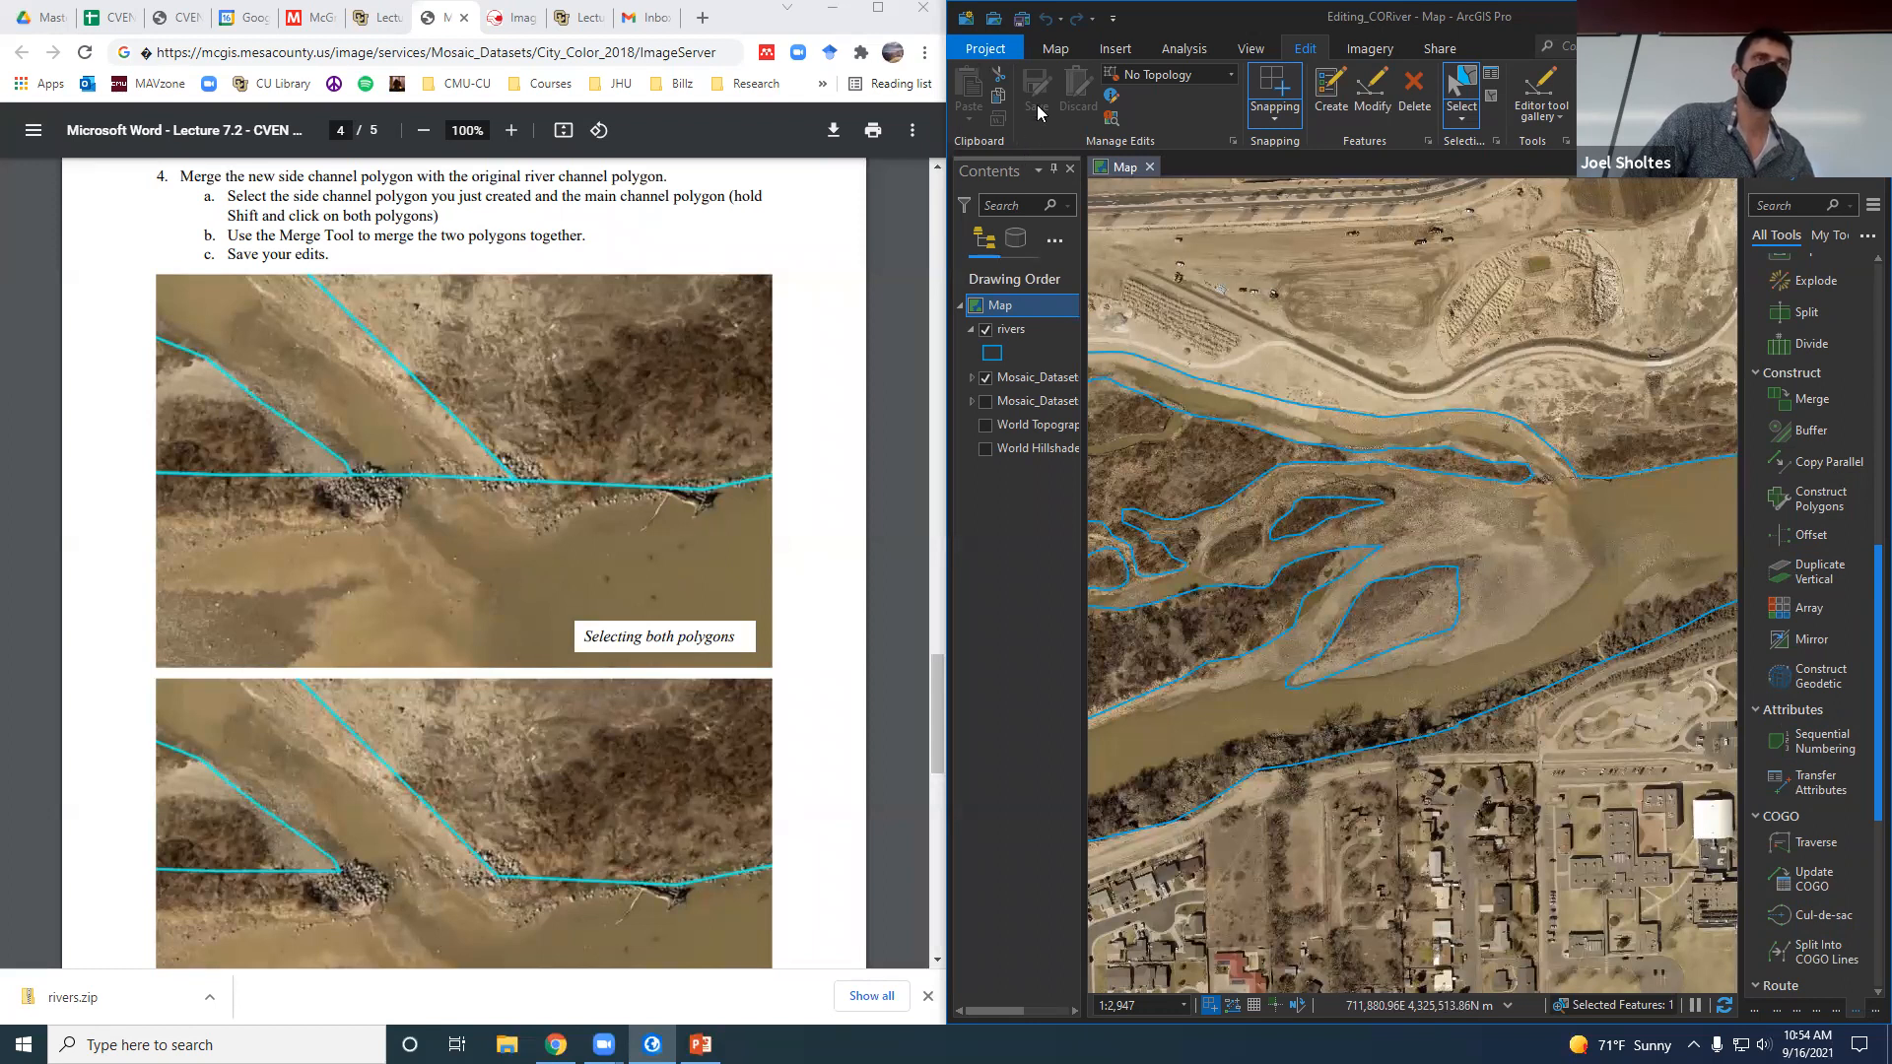
# Select the merged river polygon and read the handout's section 5 on clipping and importing it into a geodatabase.
pyautogui.click(1518, 540)
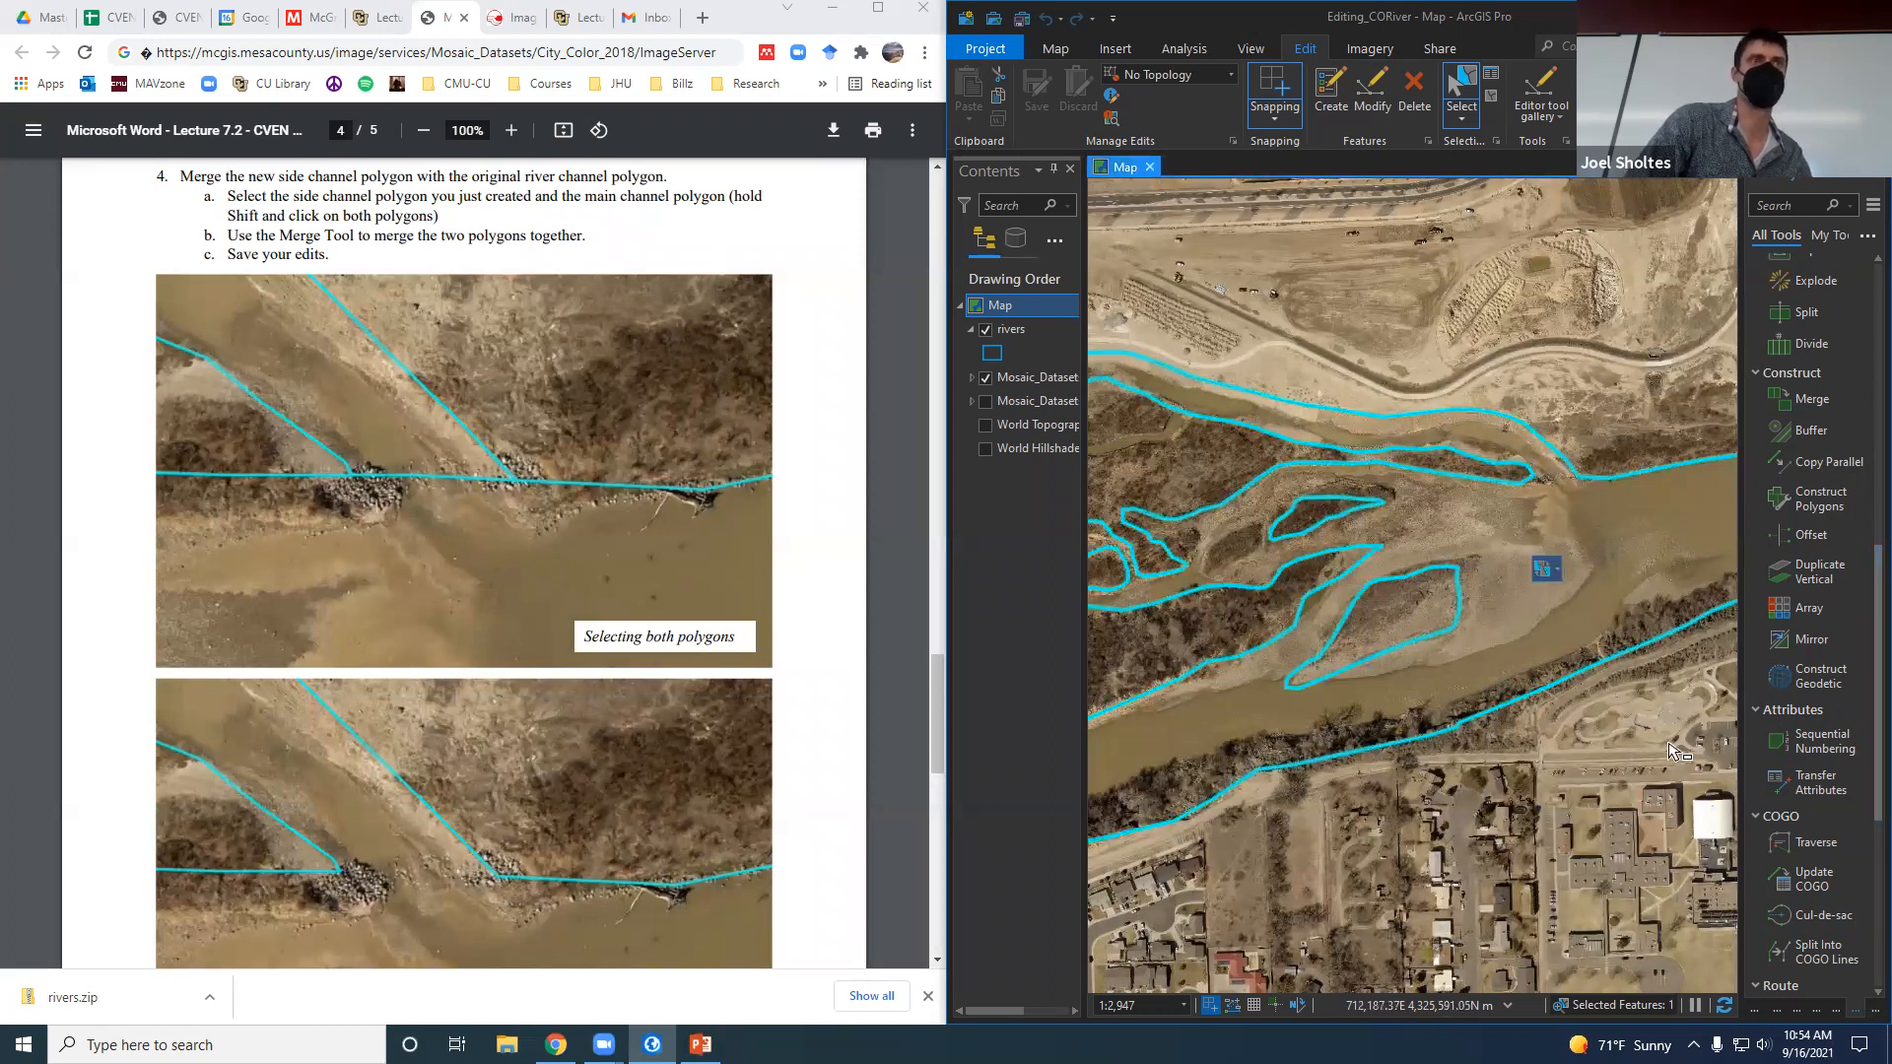
pyautogui.scroll(-1, 1685, 742)
pyautogui.scroll(1, 1509, 714)
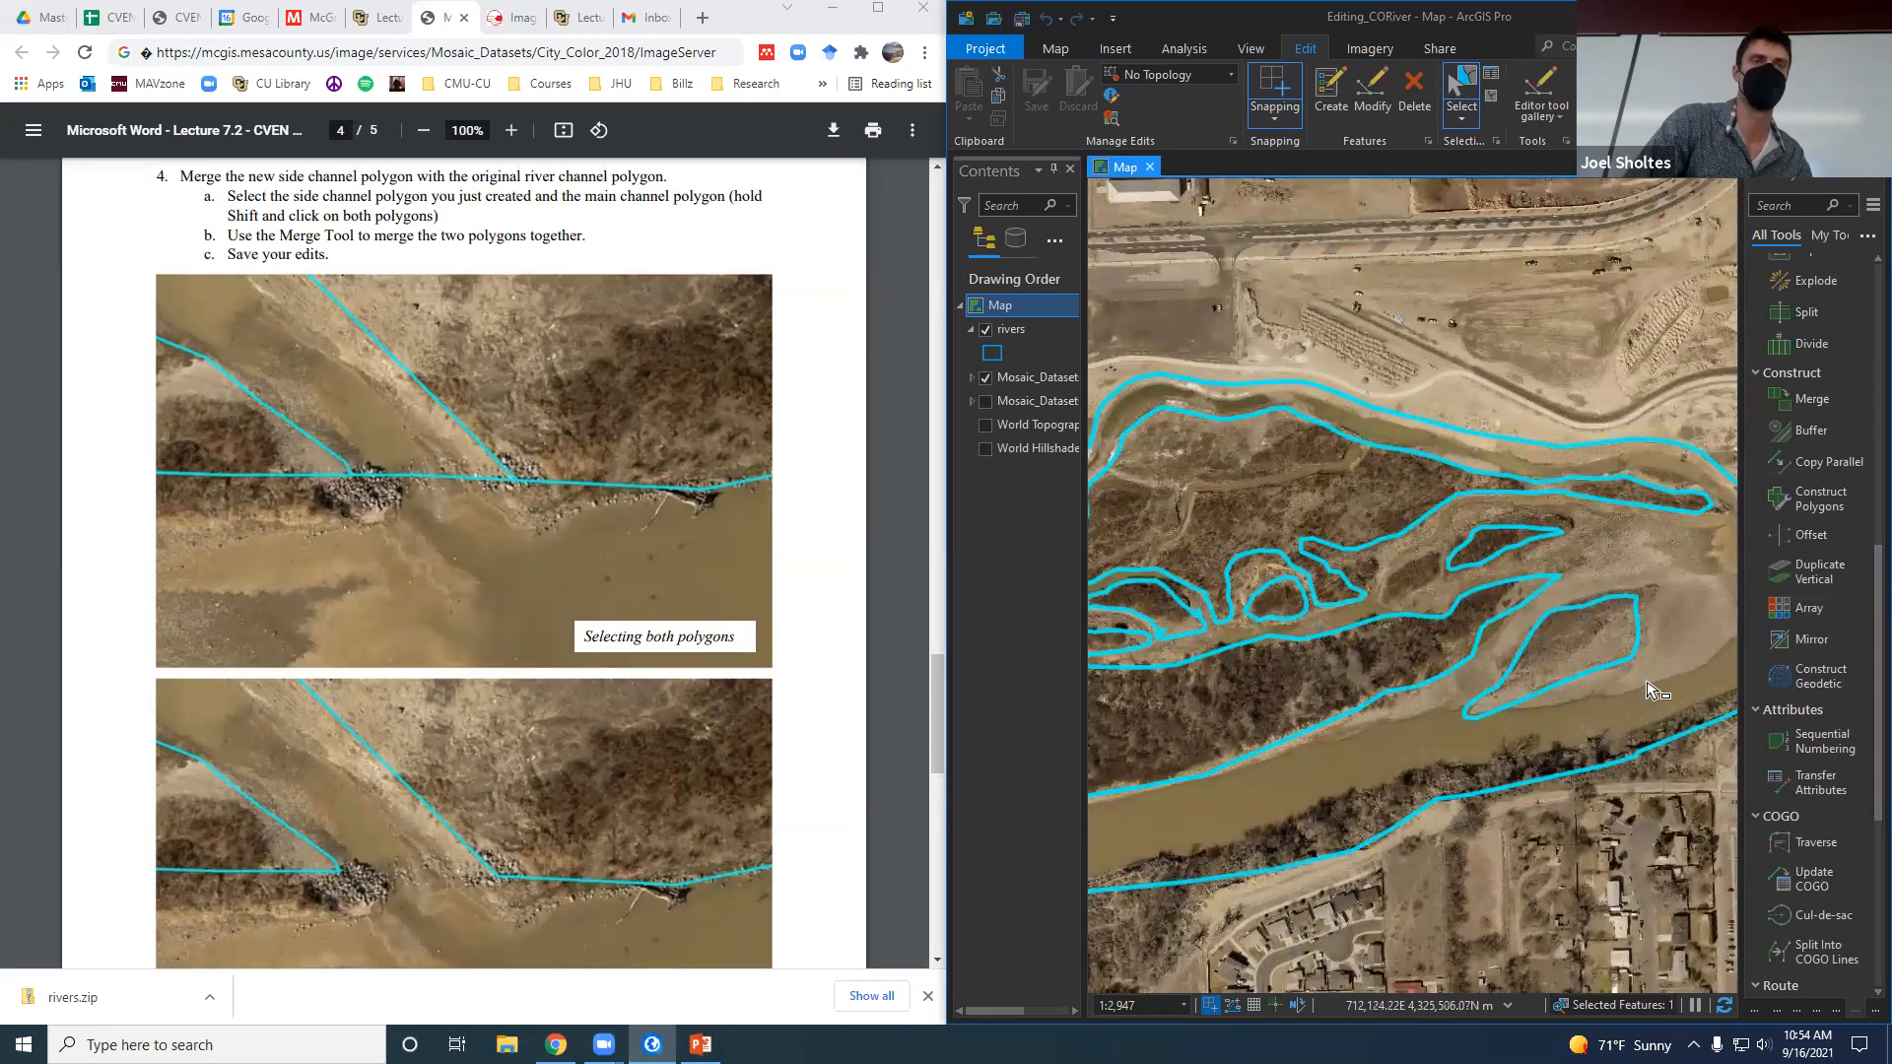
pyautogui.scroll(-6, 314, 659)
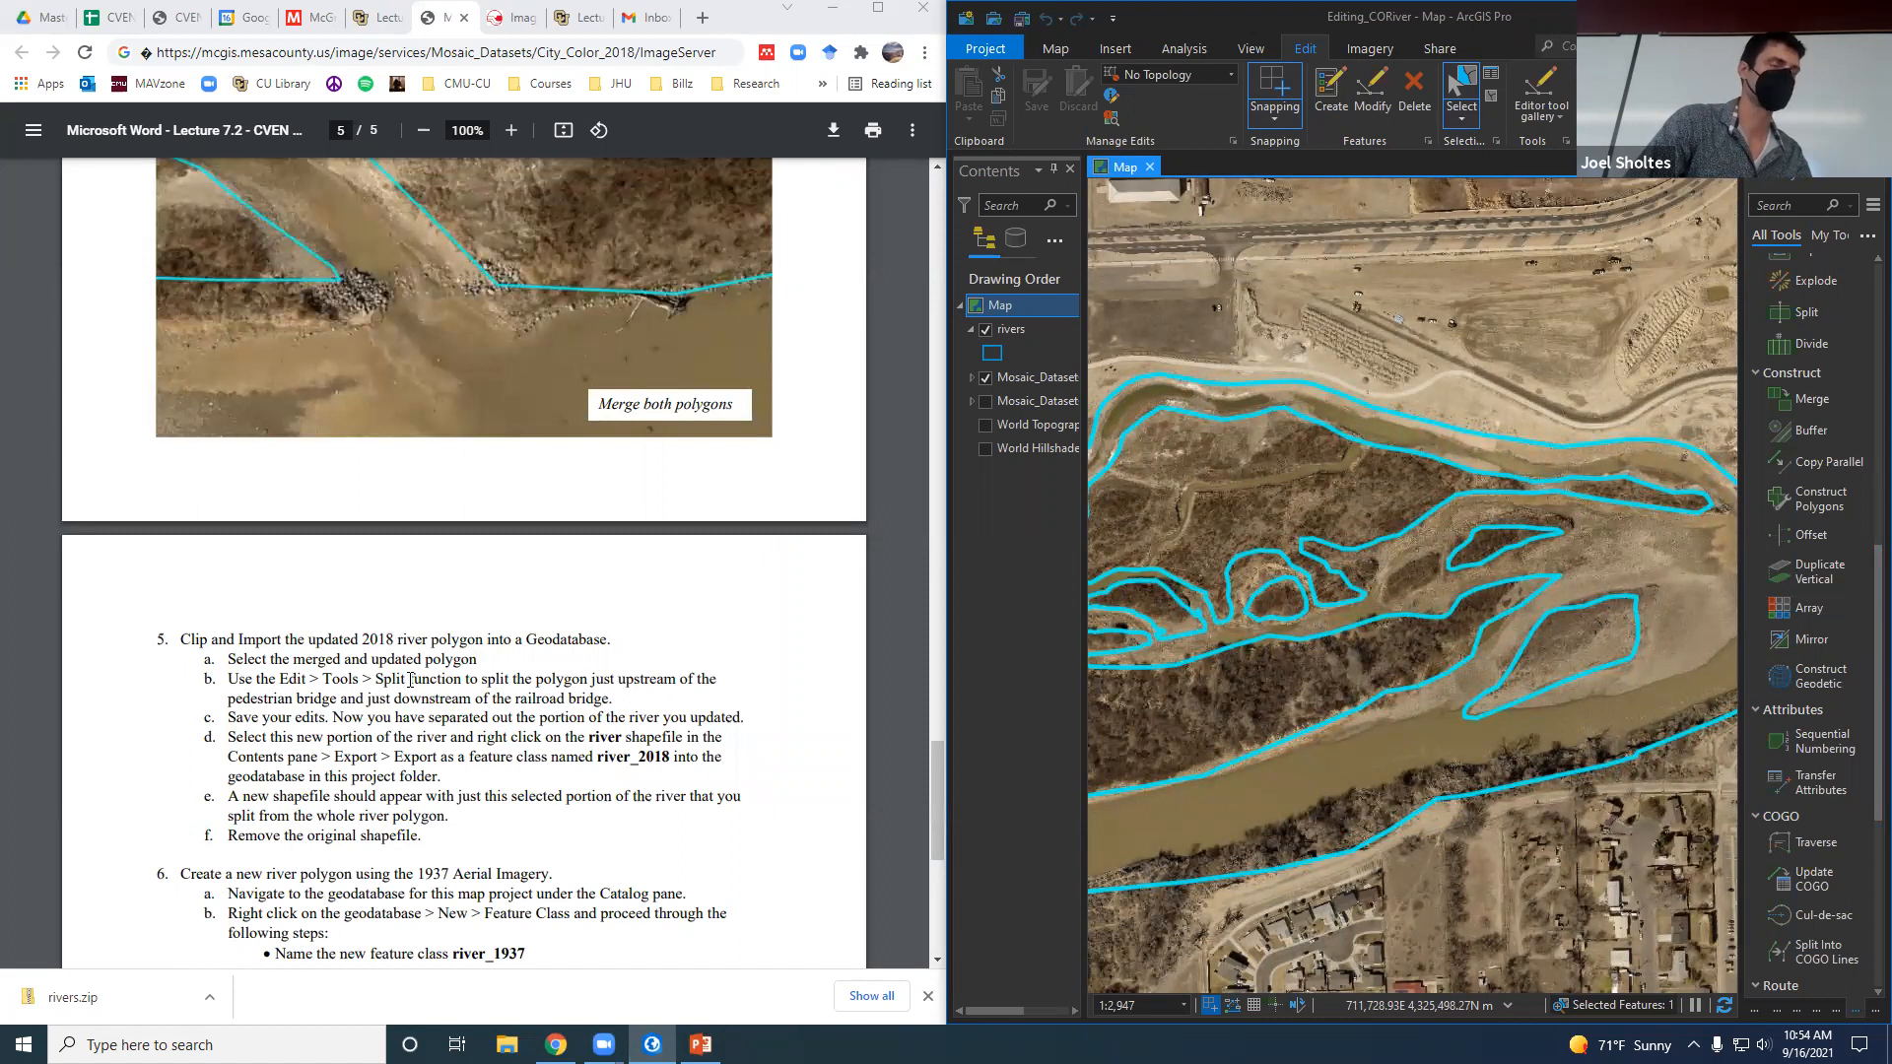
pyautogui.scroll(-1, 410, 679)
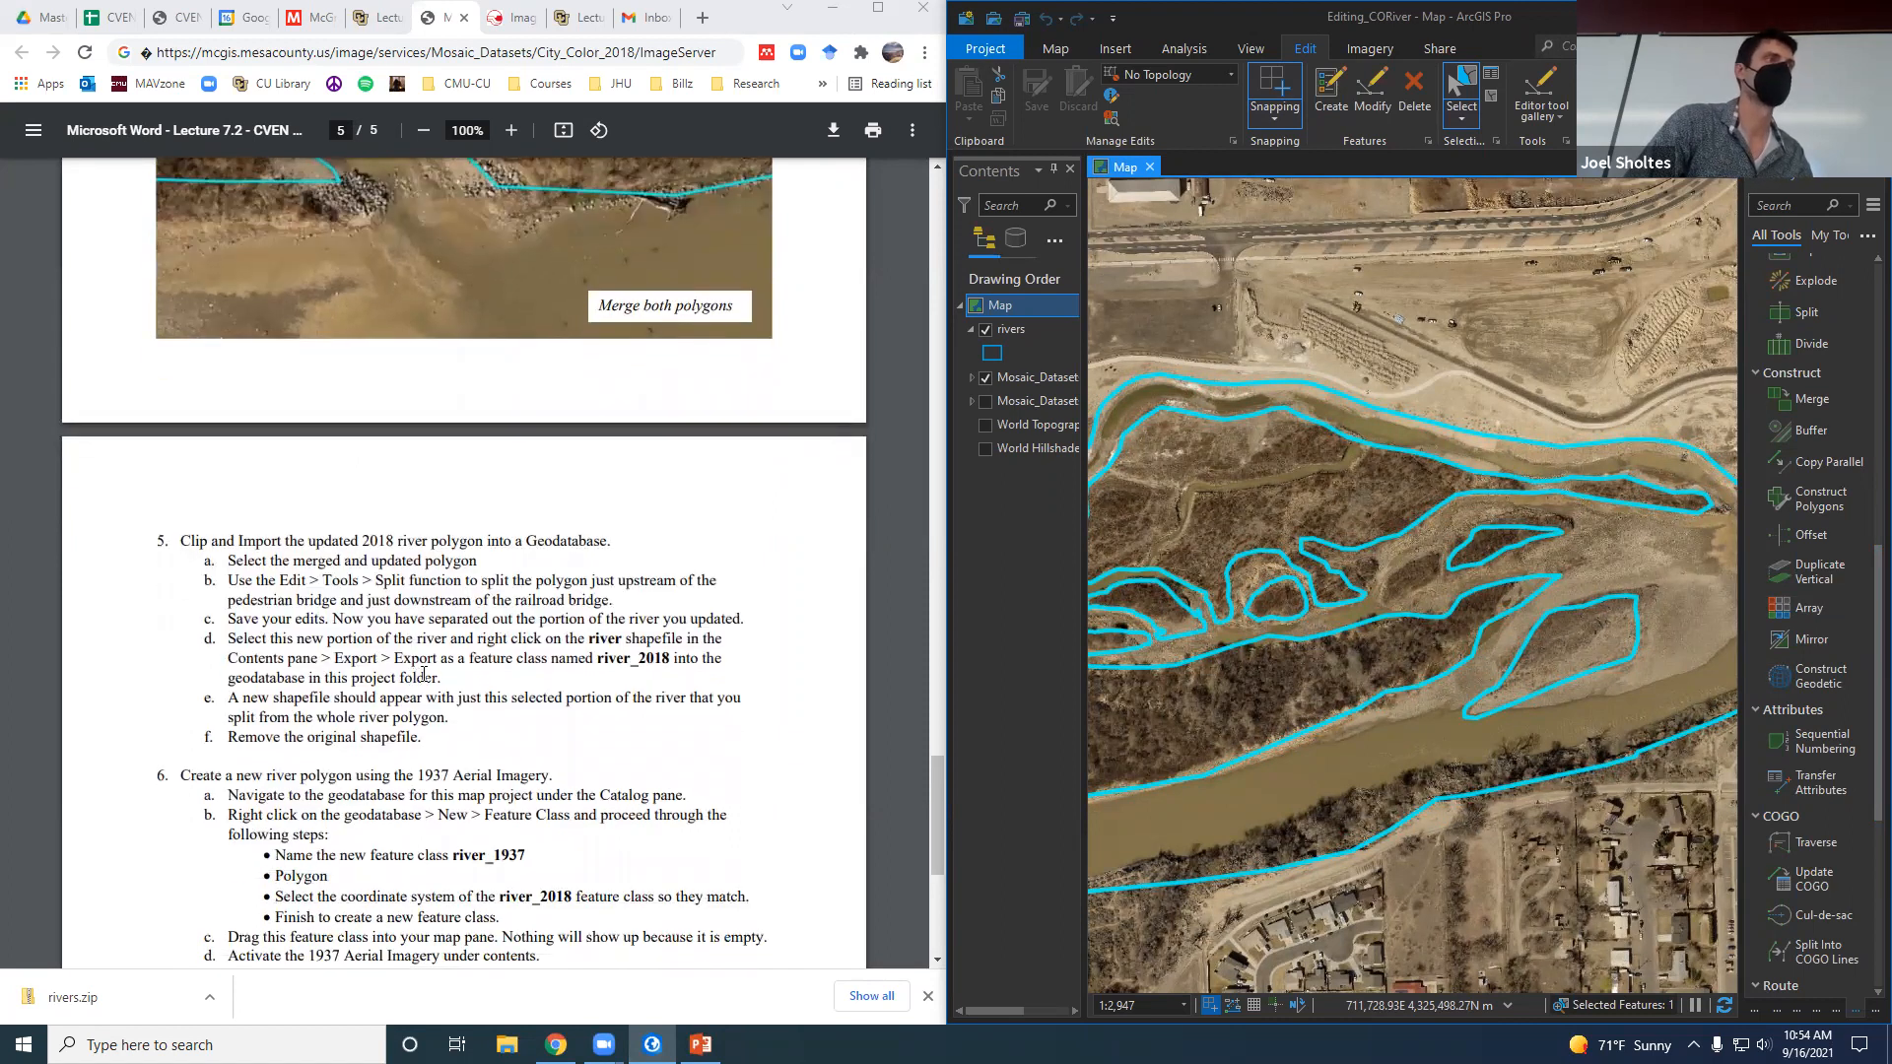
# Read the handout's sections 5 and 6 and examine the imagery around the side channel for another small connecting channel.
pyautogui.scroll(-2, 446, 654)
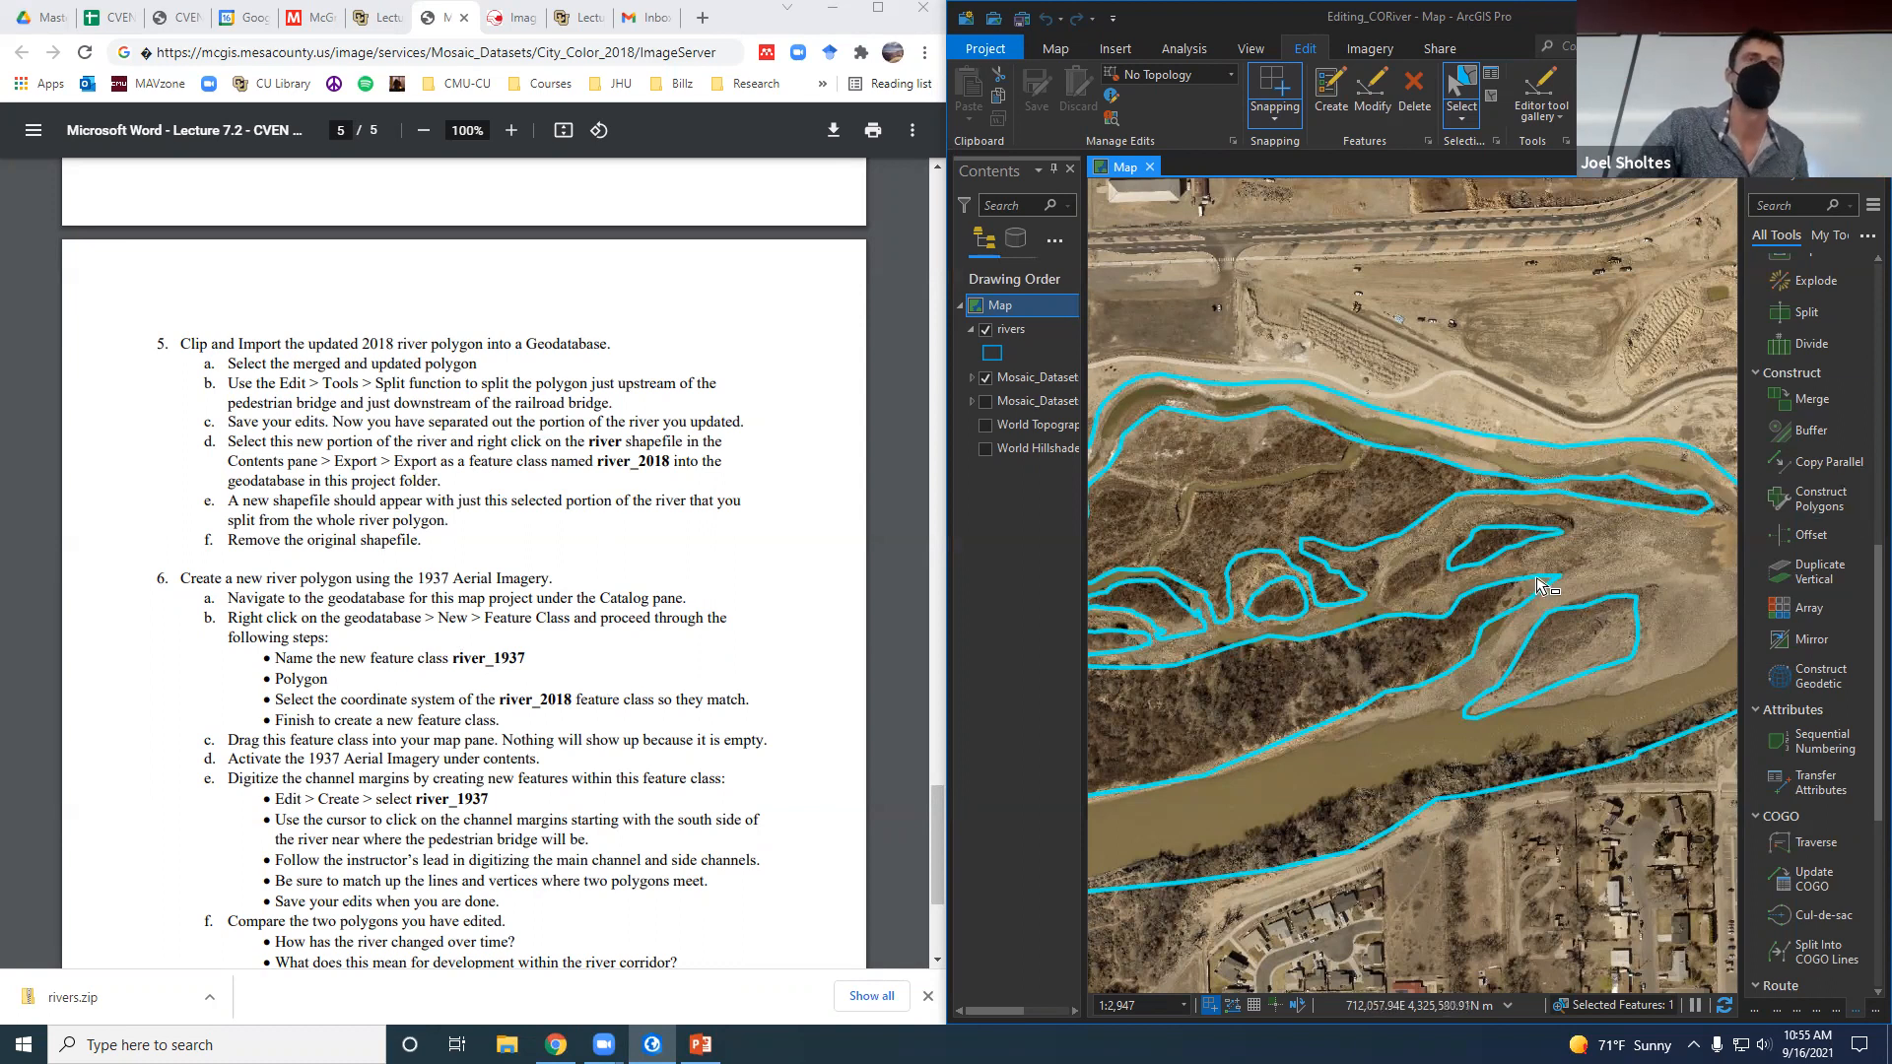
pyautogui.scroll(-1, 1549, 571)
pyautogui.scroll(-1, 1549, 571)
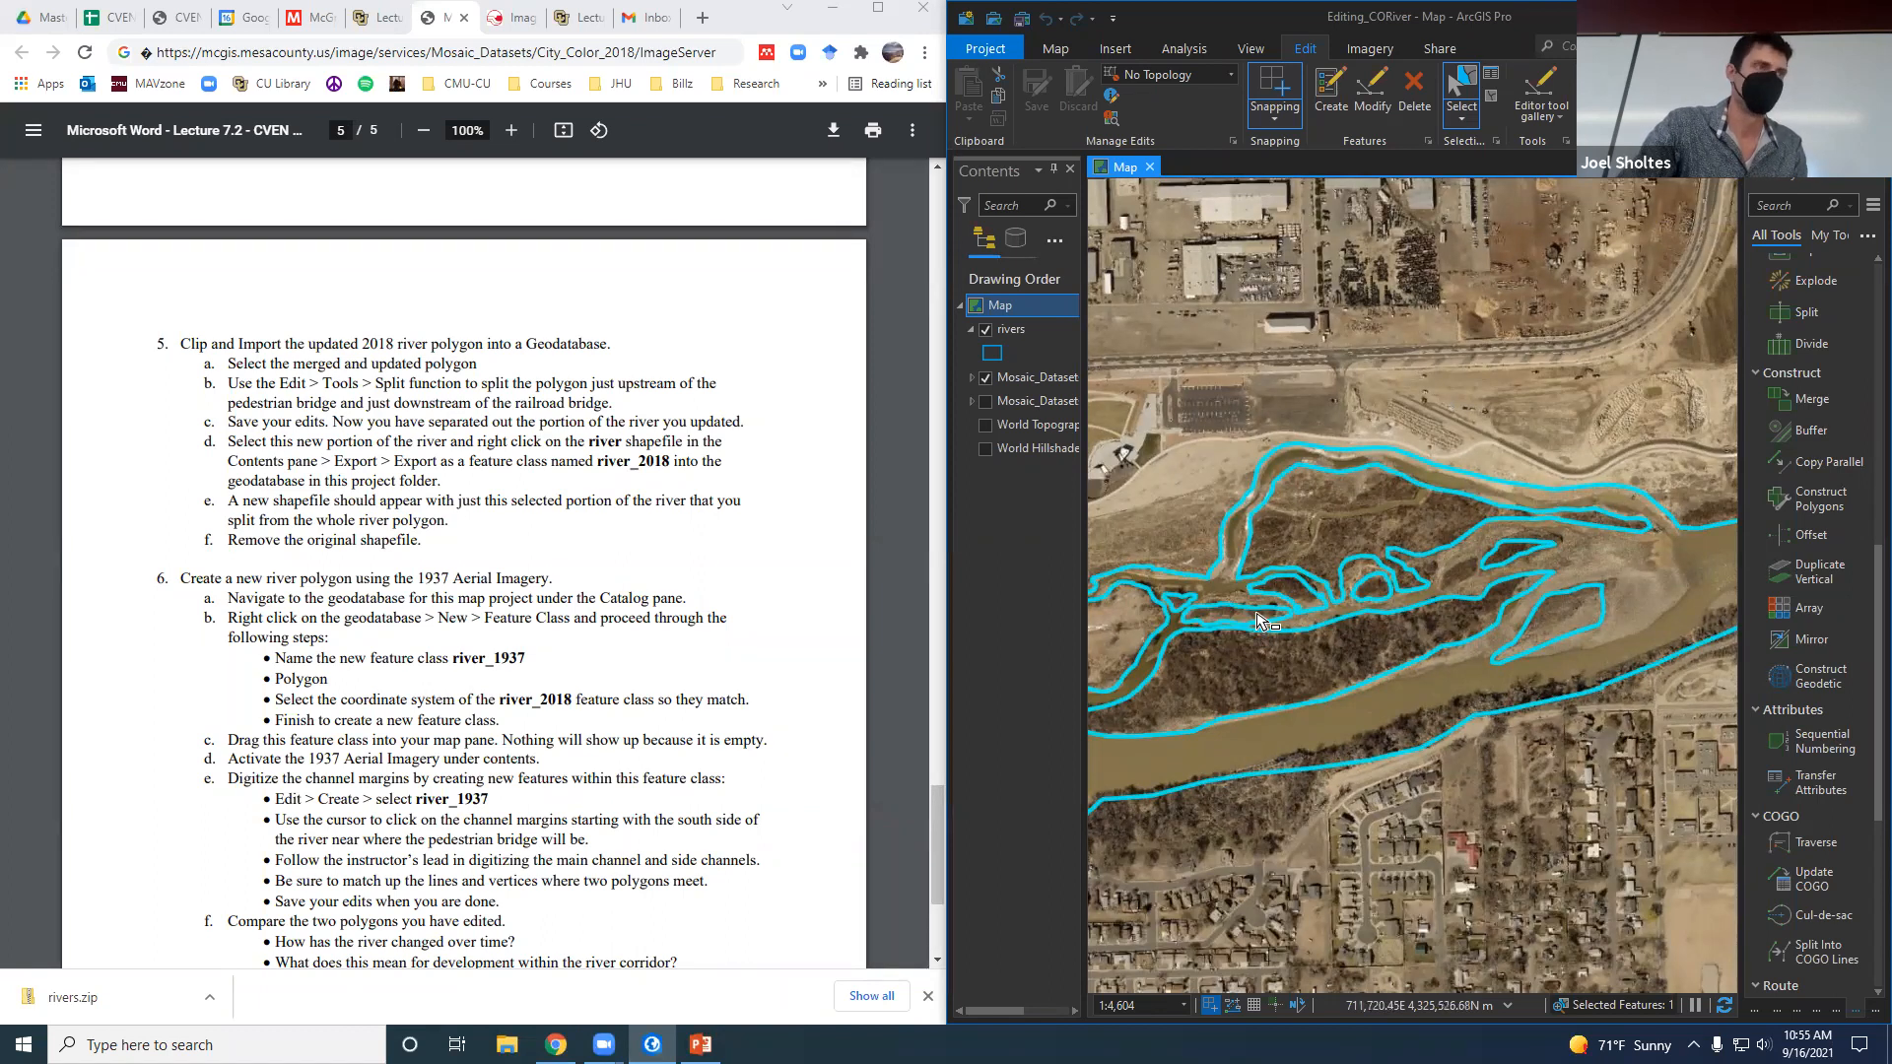
pyautogui.scroll(1, 1346, 611)
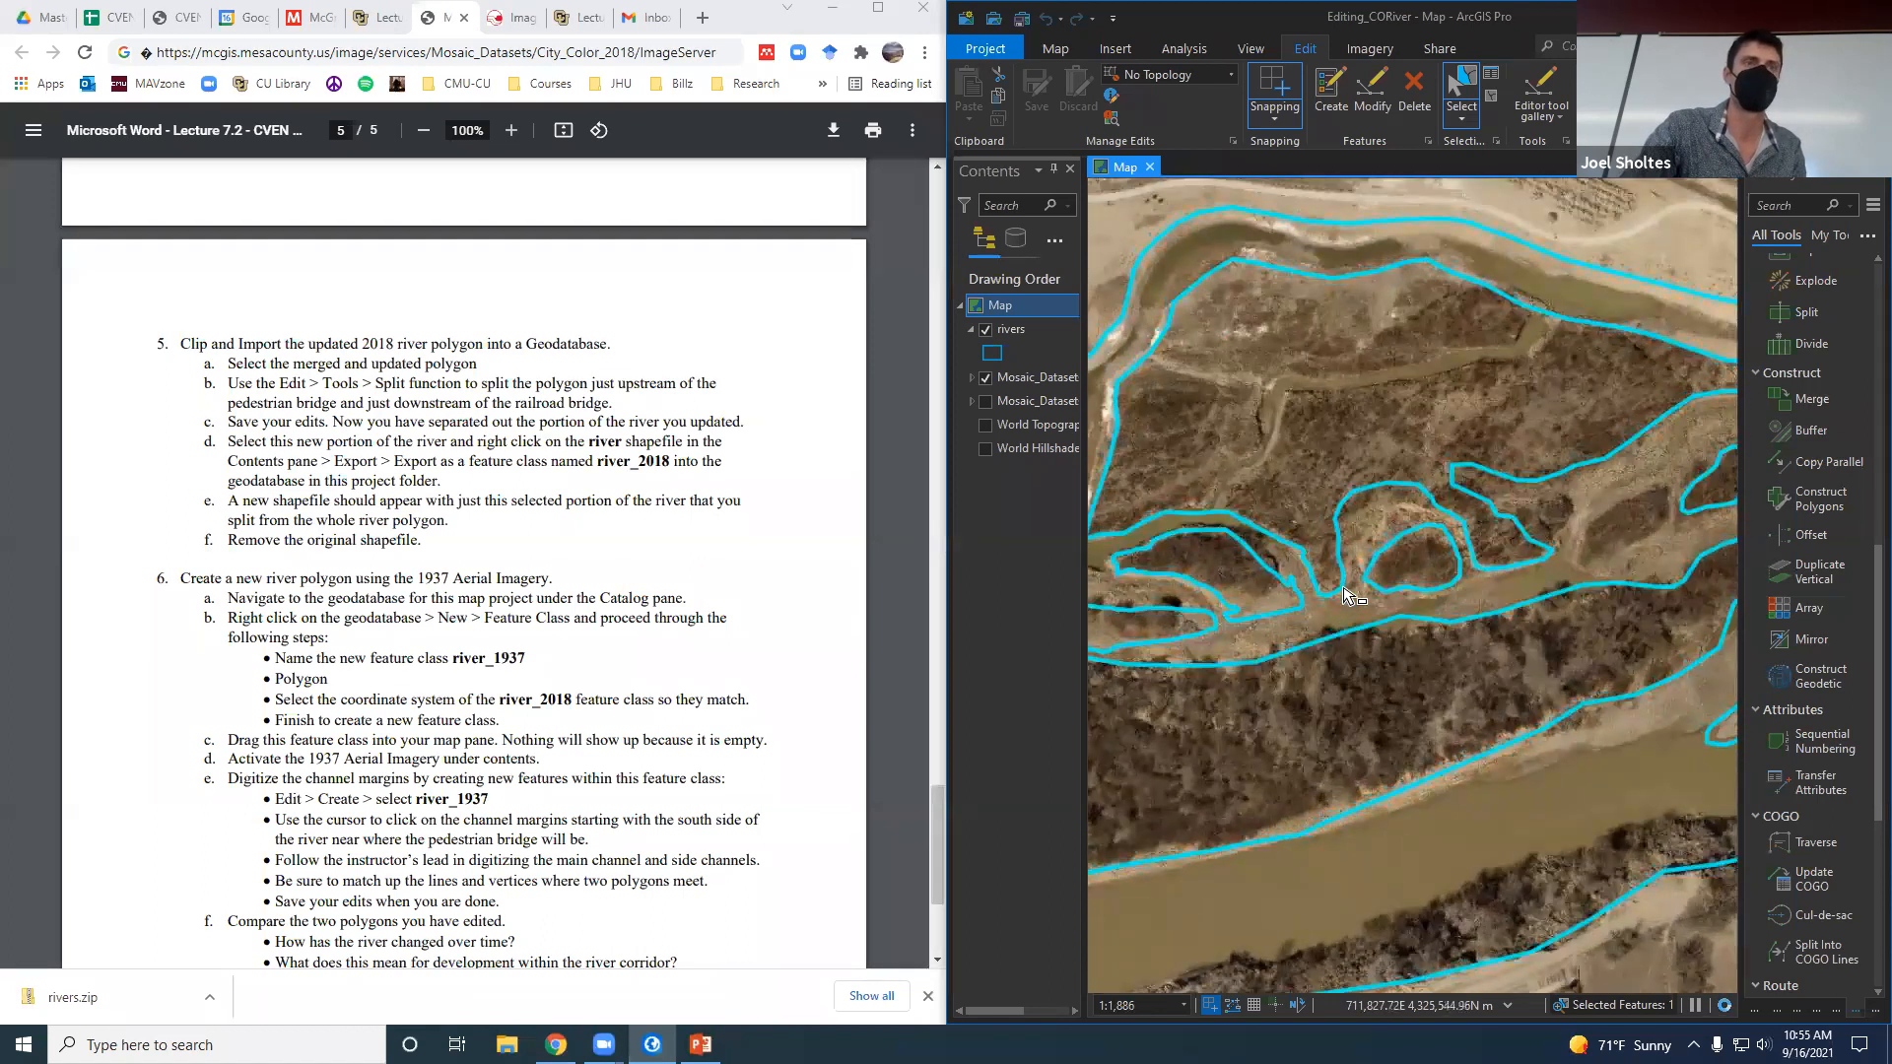
pyautogui.scroll(1, 1345, 591)
pyautogui.scroll(-1, 1397, 631)
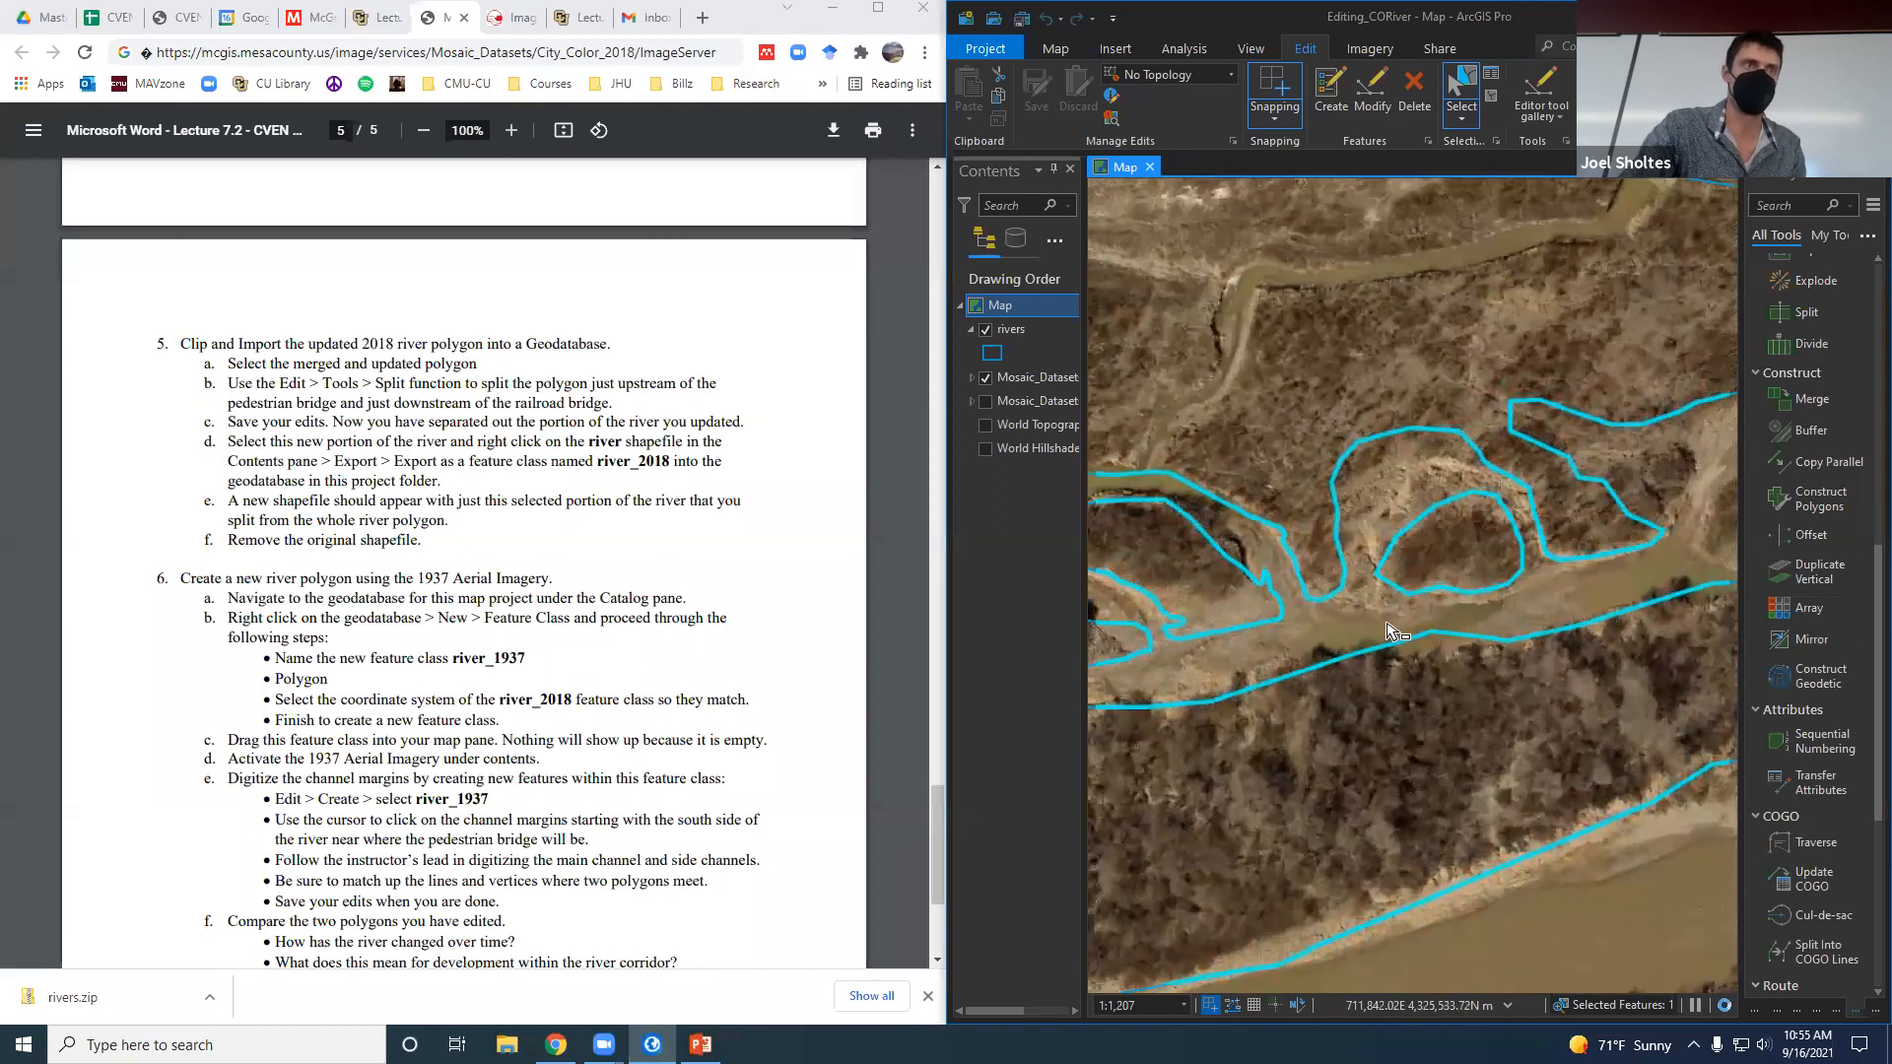
pyautogui.scroll(1, 1232, 503)
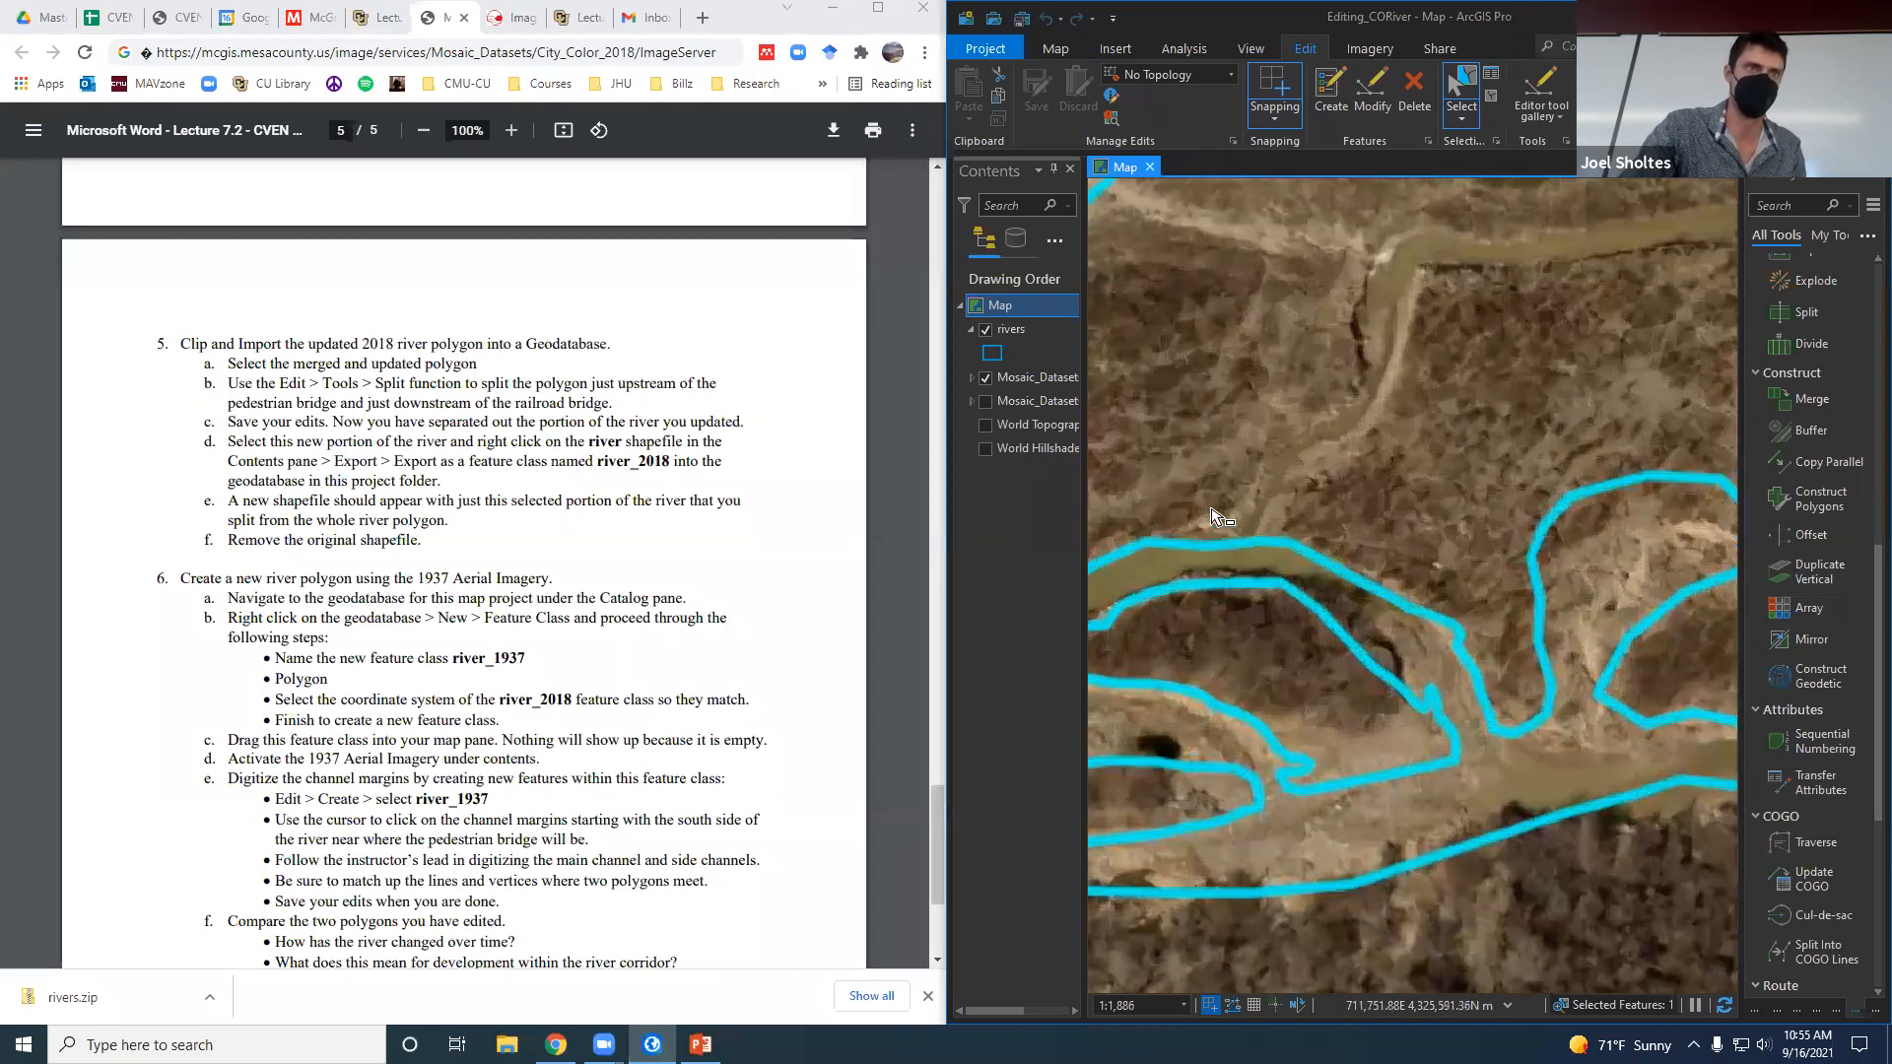
pyautogui.scroll(-1, 1507, 792)
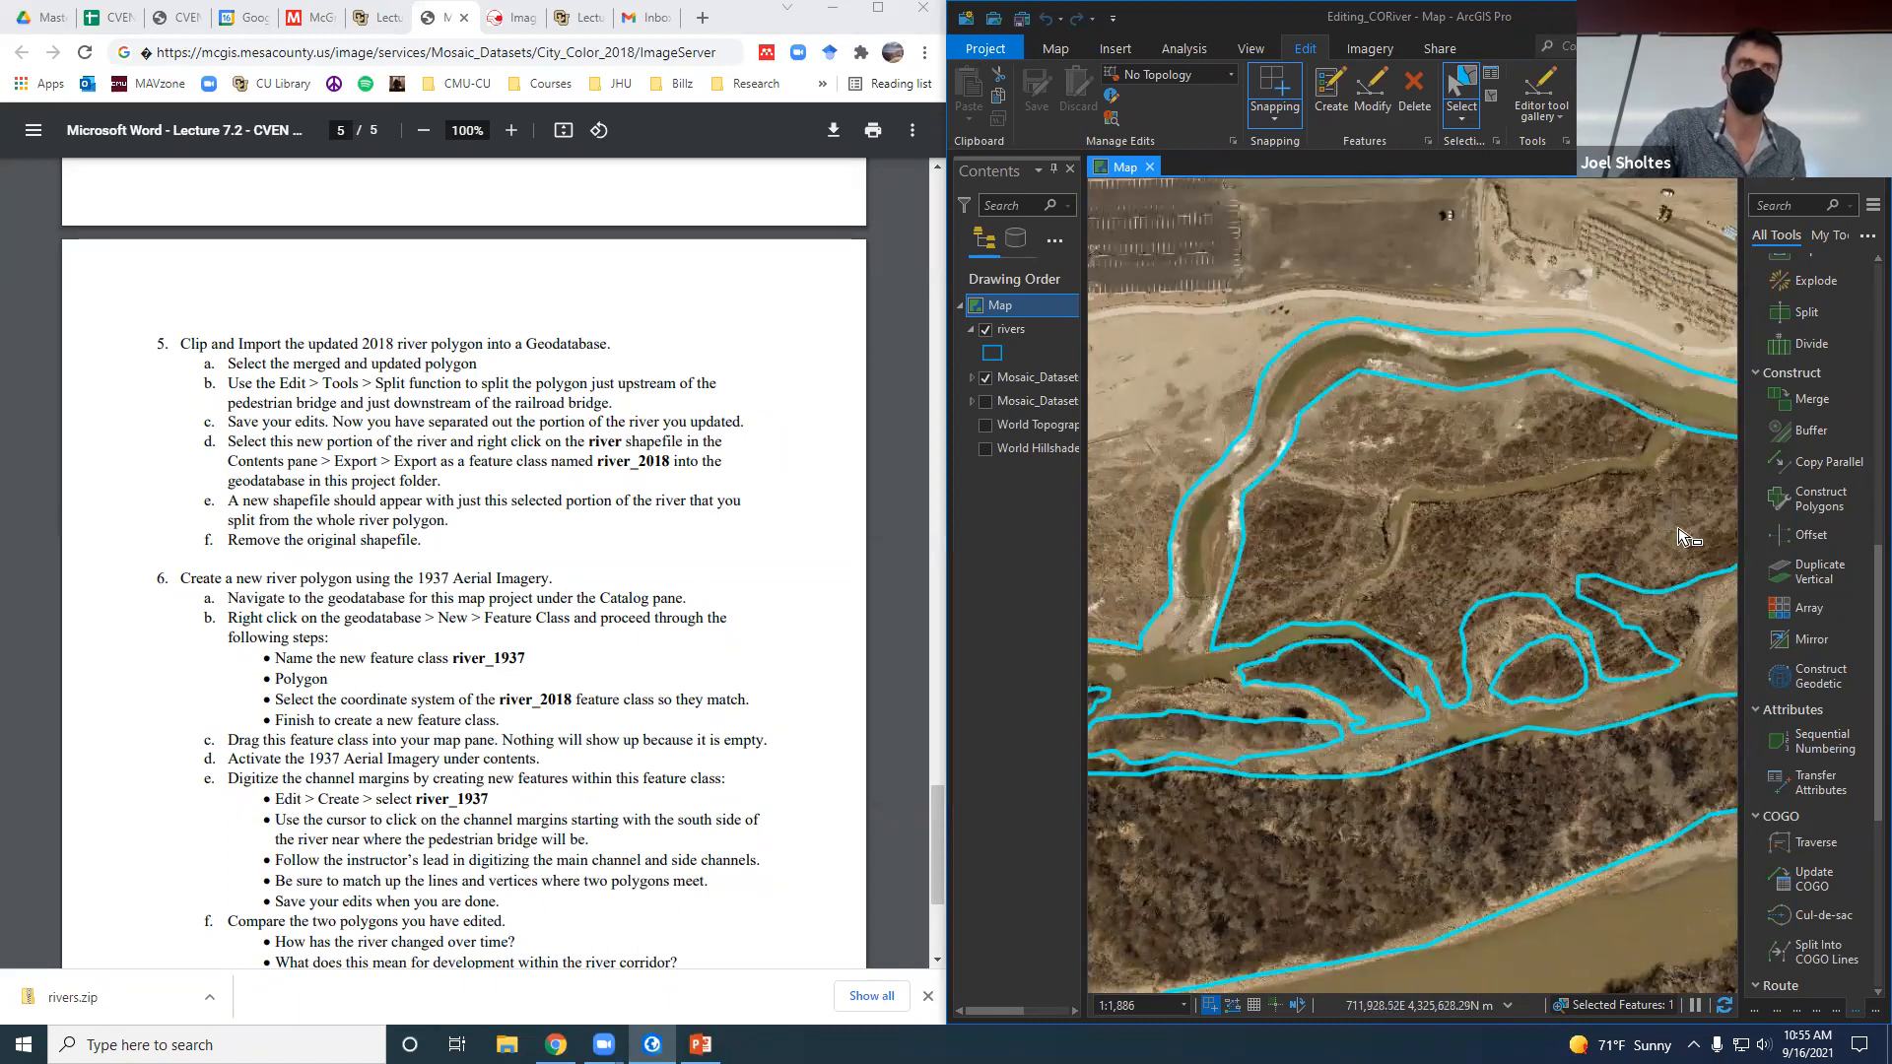
# Start a new rivers polygon along the north-west bank of the small connecting channel, from the side channel down to the lower channel.
pyautogui.scroll(1, 1684, 537)
pyautogui.click(1331, 93)
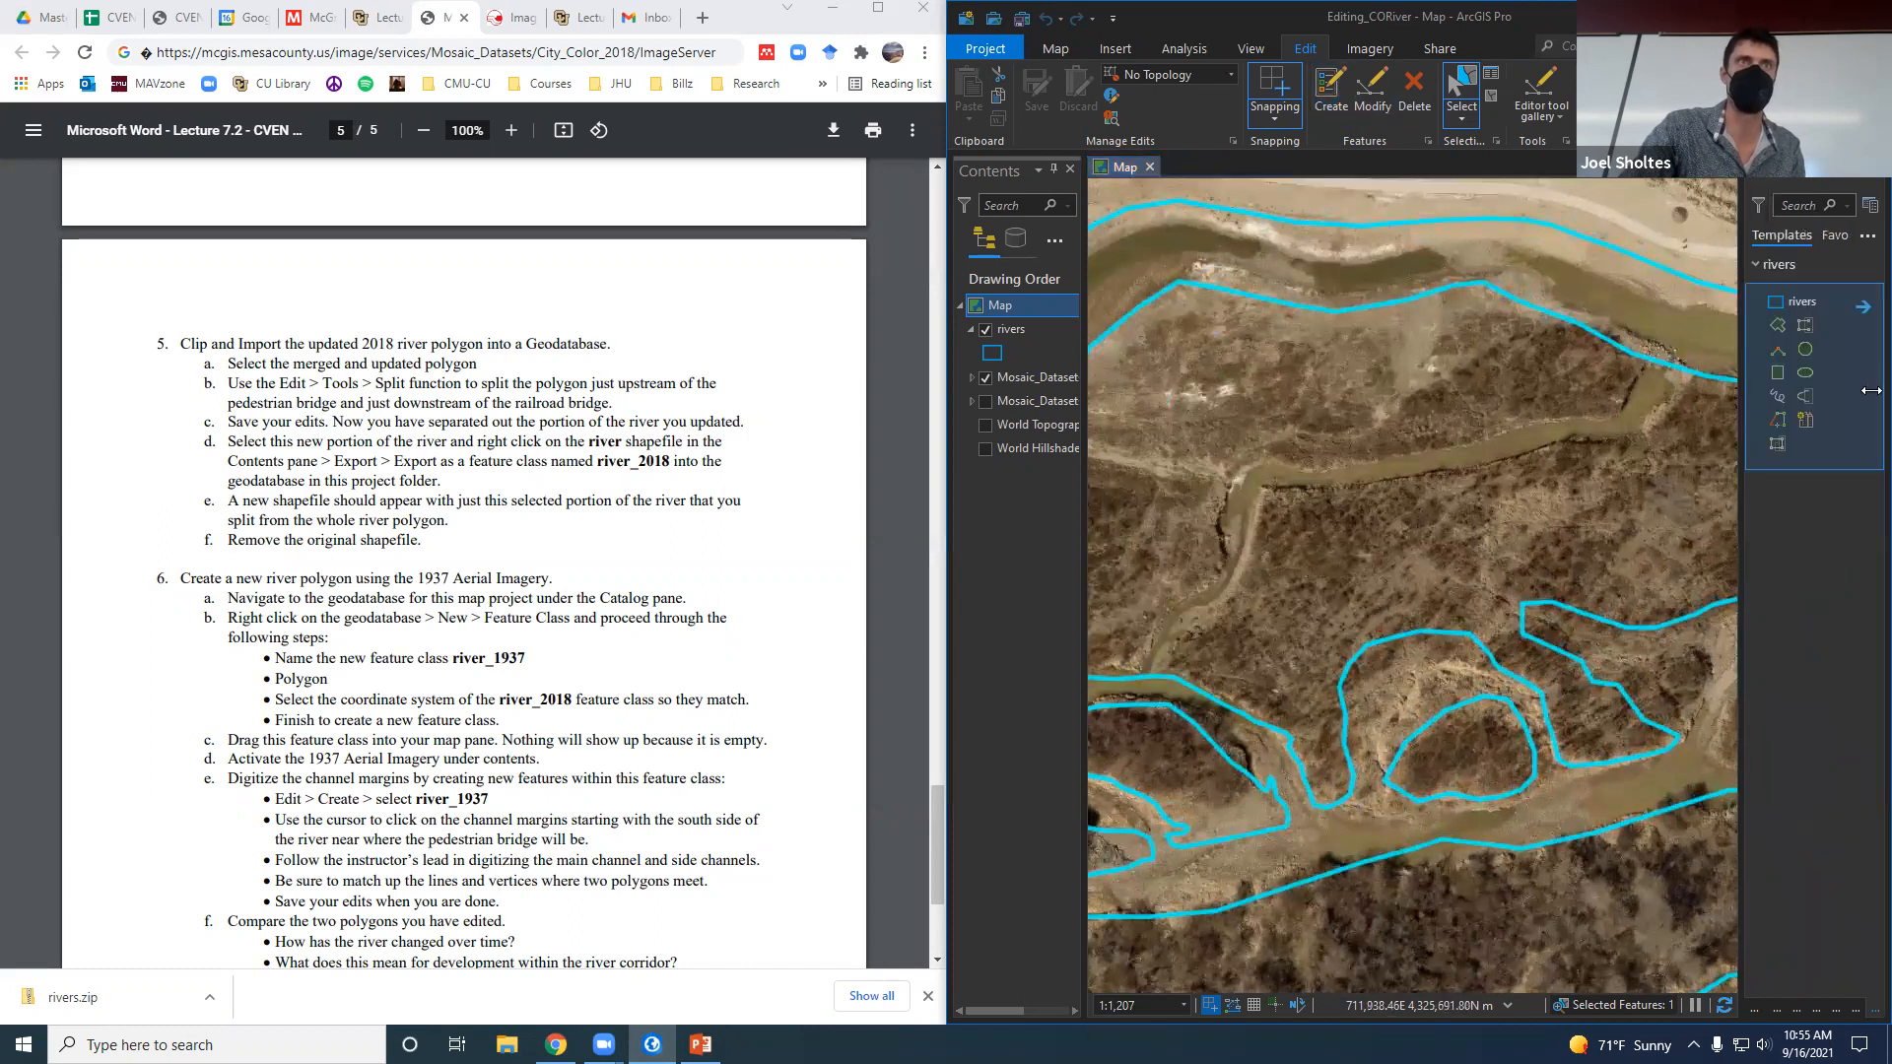
pyautogui.click(1777, 325)
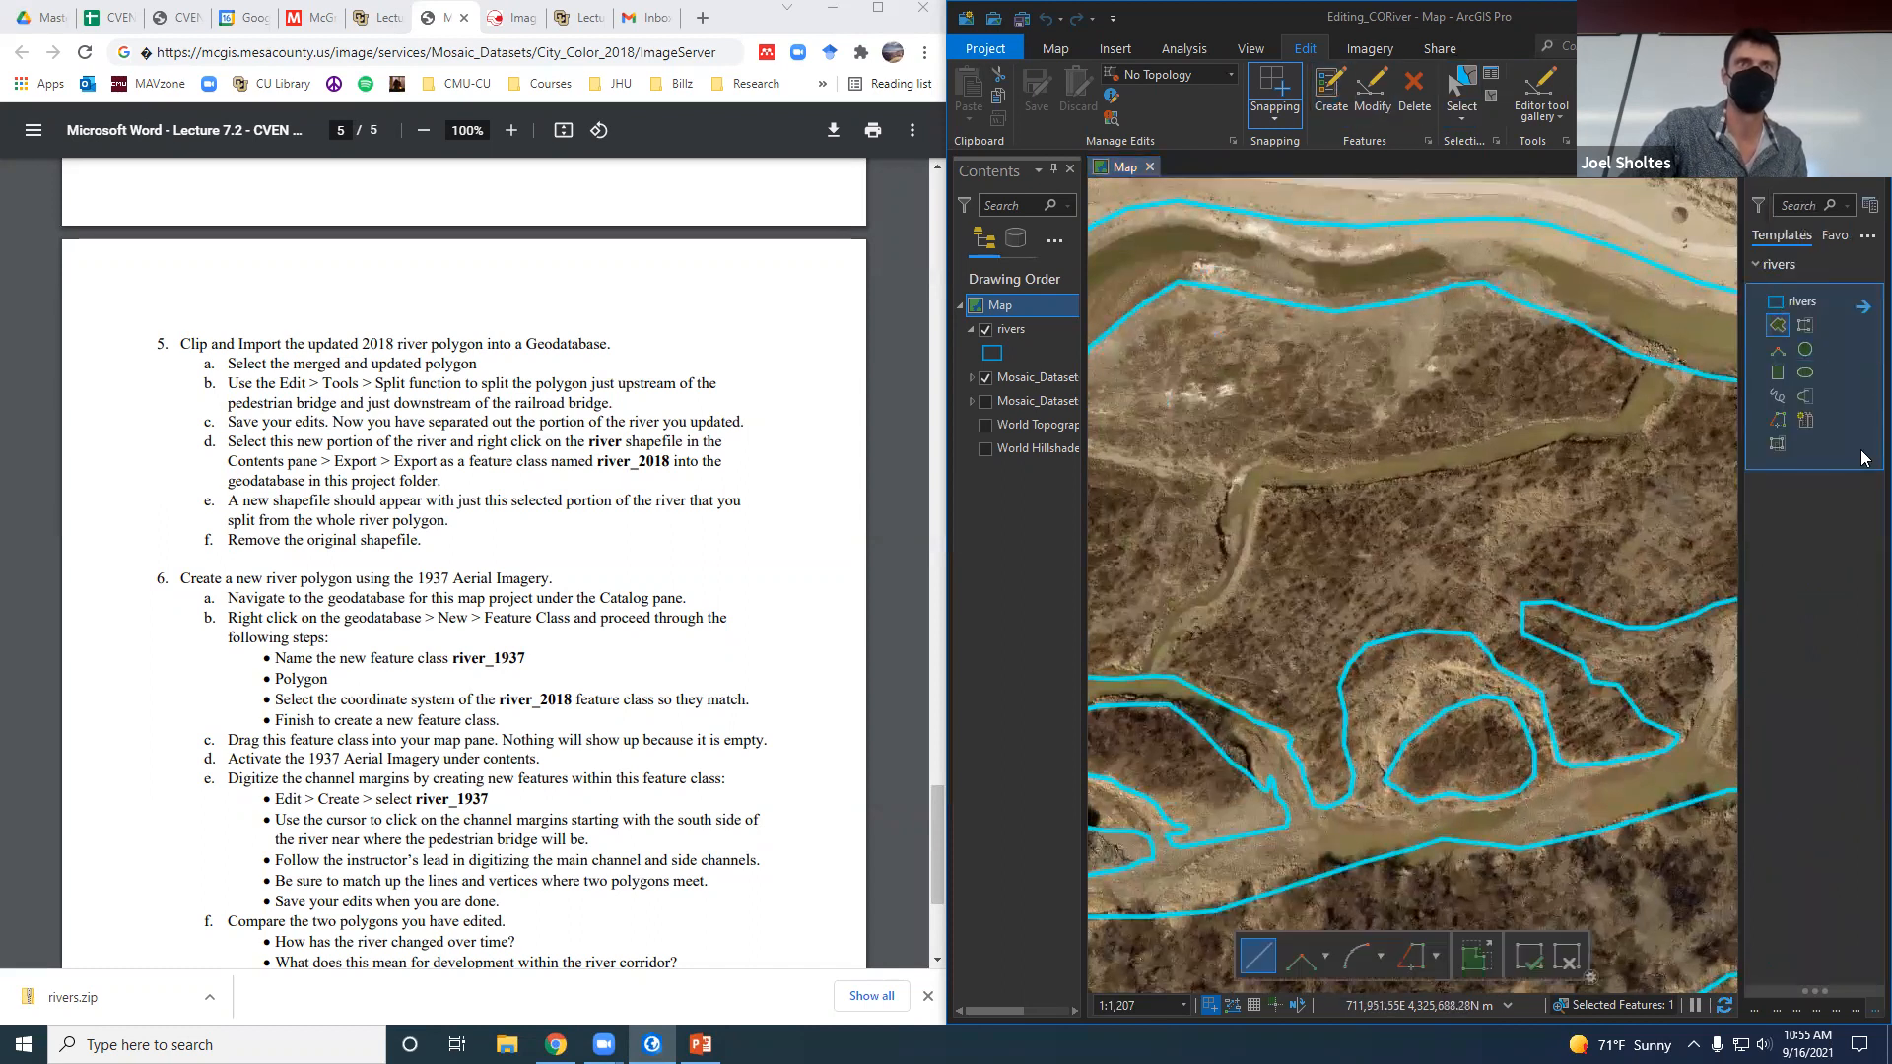
pyautogui.click(1644, 359)
pyautogui.click(1618, 409)
pyautogui.click(1554, 419)
pyautogui.click(1452, 446)
pyautogui.click(1349, 463)
pyautogui.click(1294, 465)
pyautogui.click(1243, 463)
pyautogui.click(1223, 490)
pyautogui.click(1219, 532)
pyautogui.click(1213, 569)
pyautogui.click(1173, 601)
pyautogui.click(1152, 628)
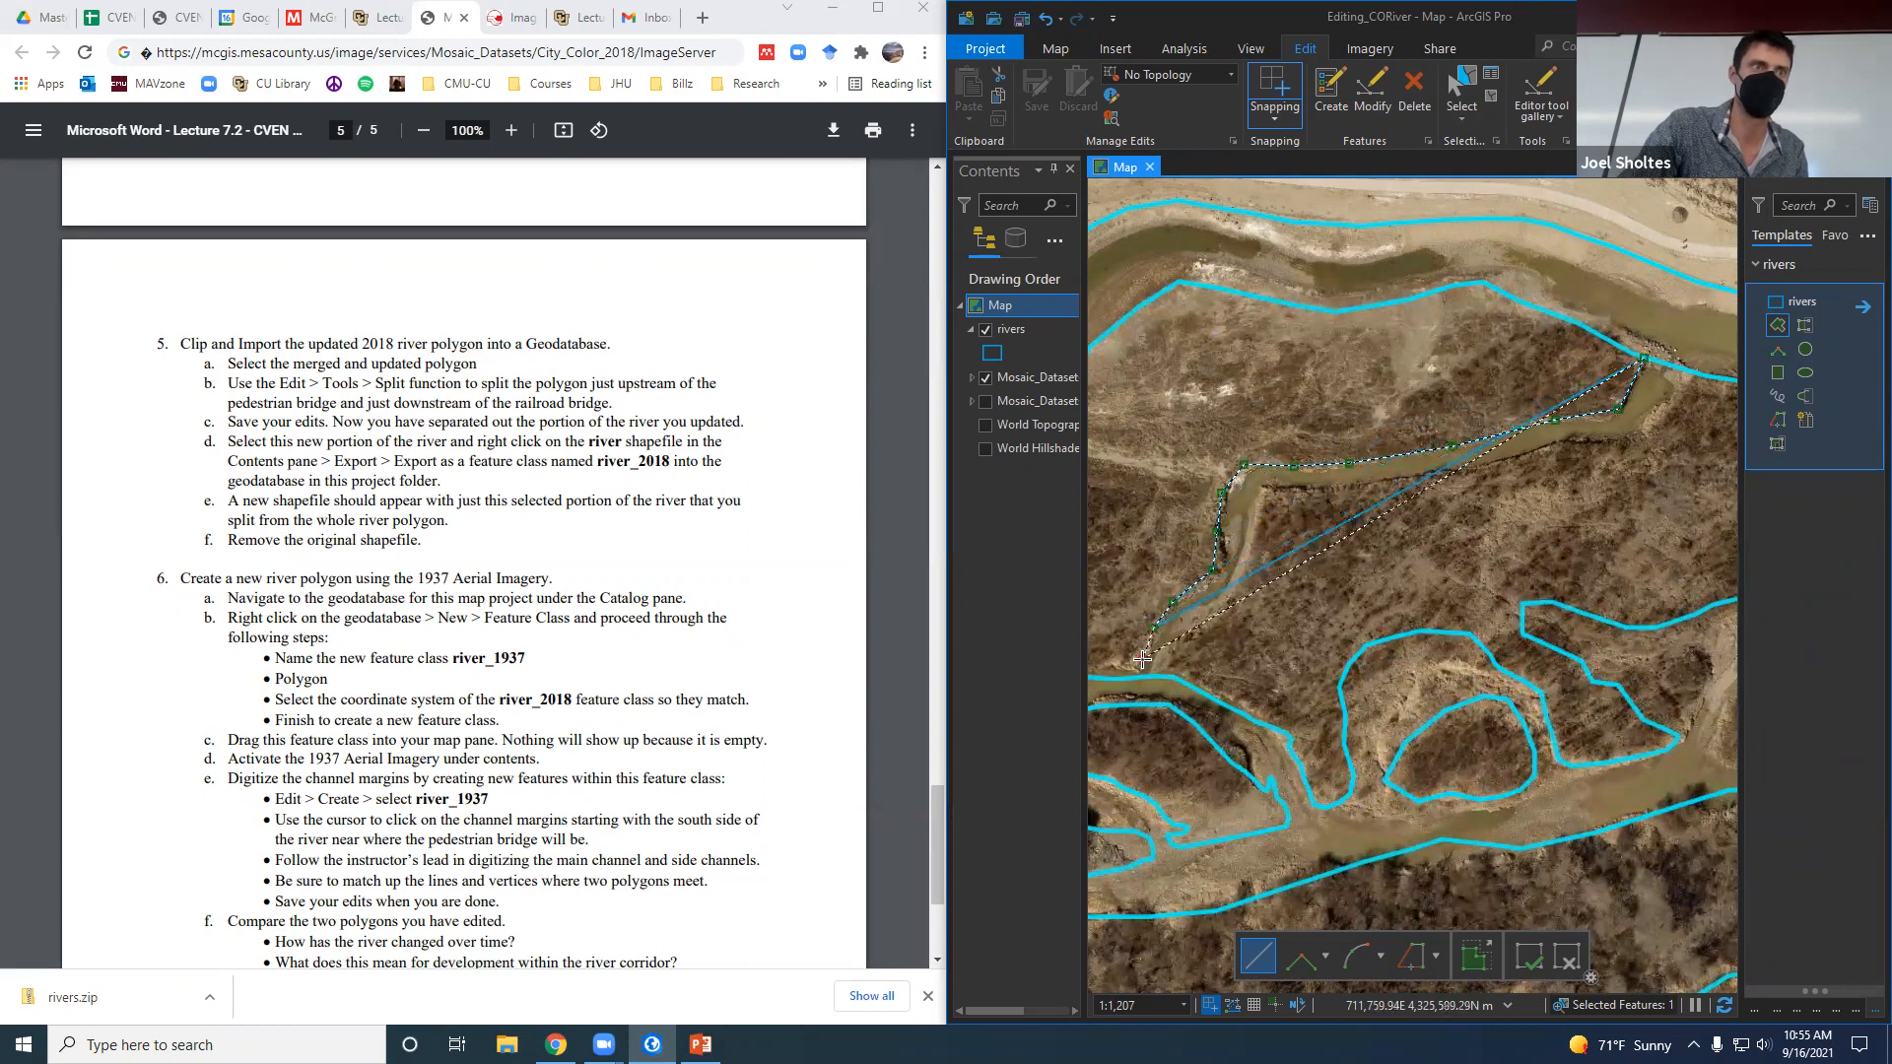
pyautogui.click(1142, 659)
pyautogui.click(1141, 676)
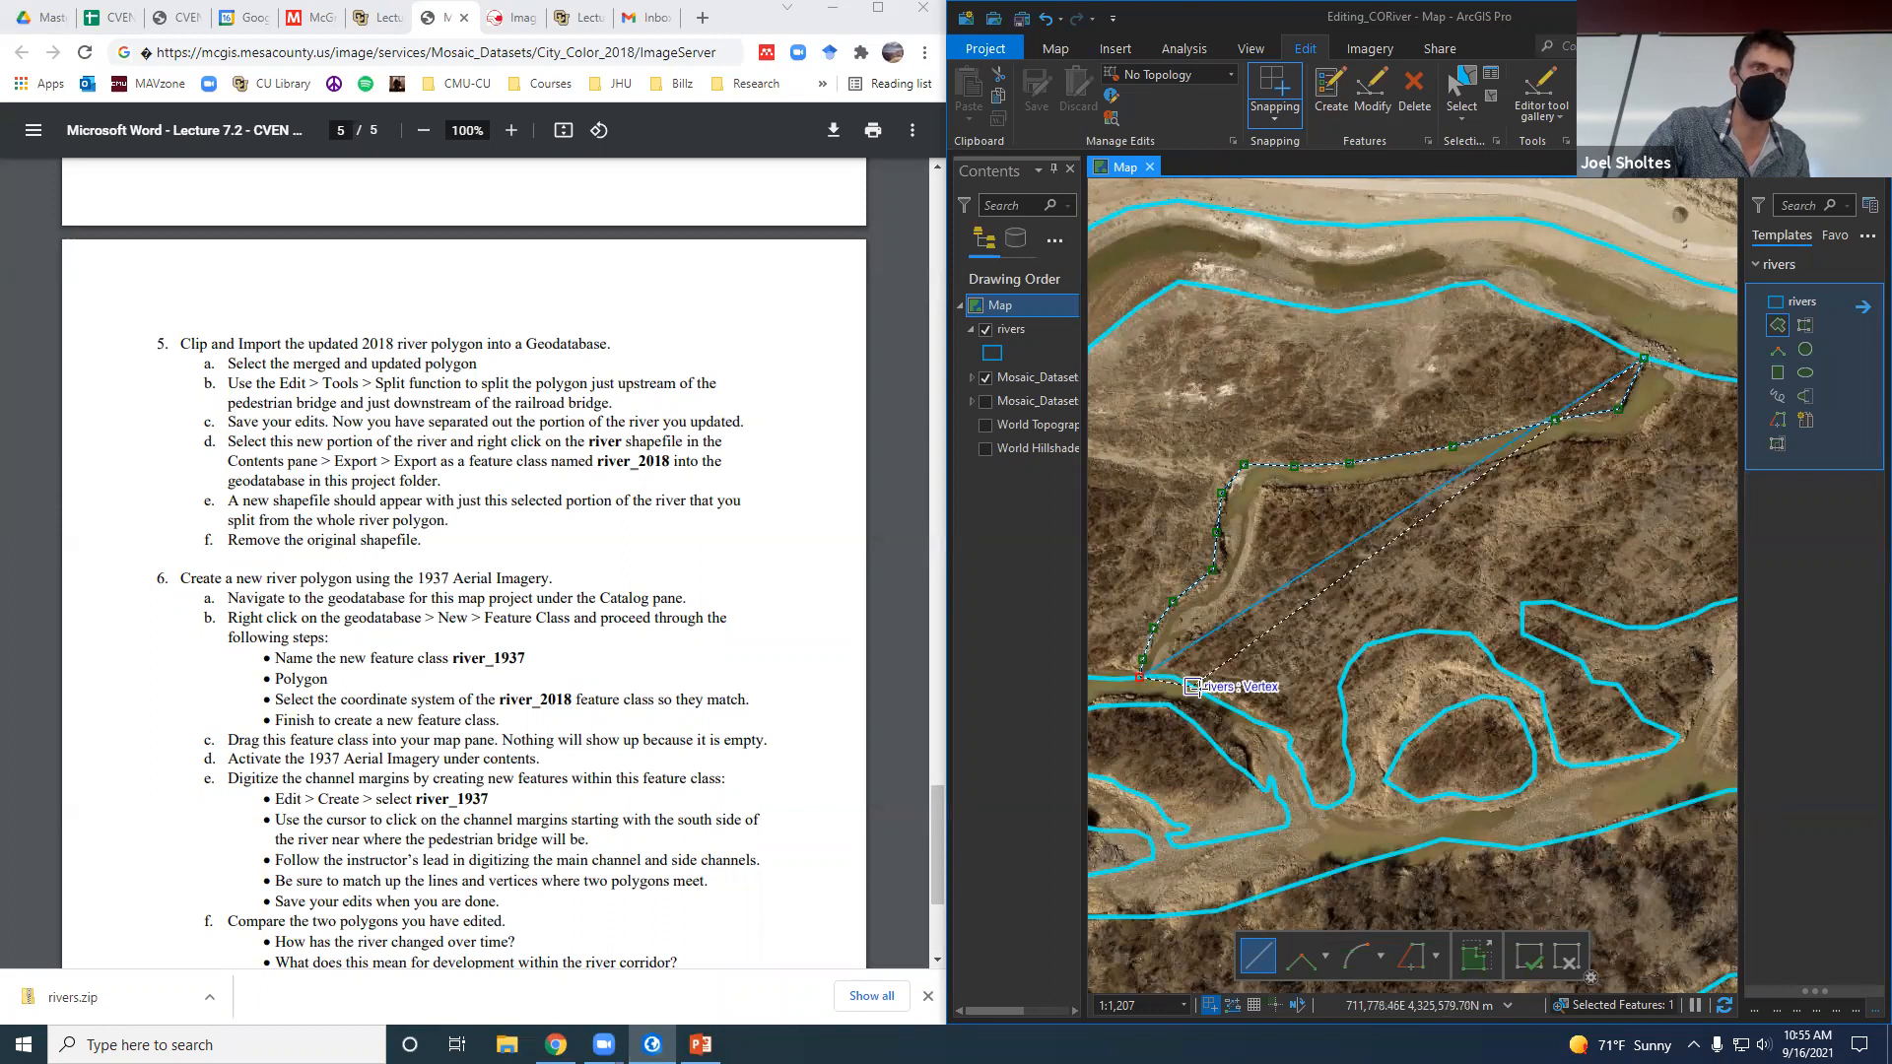
# Trace the connecting channel's opposite bank back up to the side channel's edge and finish the polygon.
pyautogui.click(1194, 687)
pyautogui.click(1182, 657)
pyautogui.click(1230, 596)
pyautogui.click(1258, 511)
pyautogui.click(1268, 487)
pyautogui.click(1410, 487)
pyautogui.click(1534, 464)
pyautogui.click(1635, 443)
pyautogui.click(1671, 410)
pyautogui.click(1702, 375)
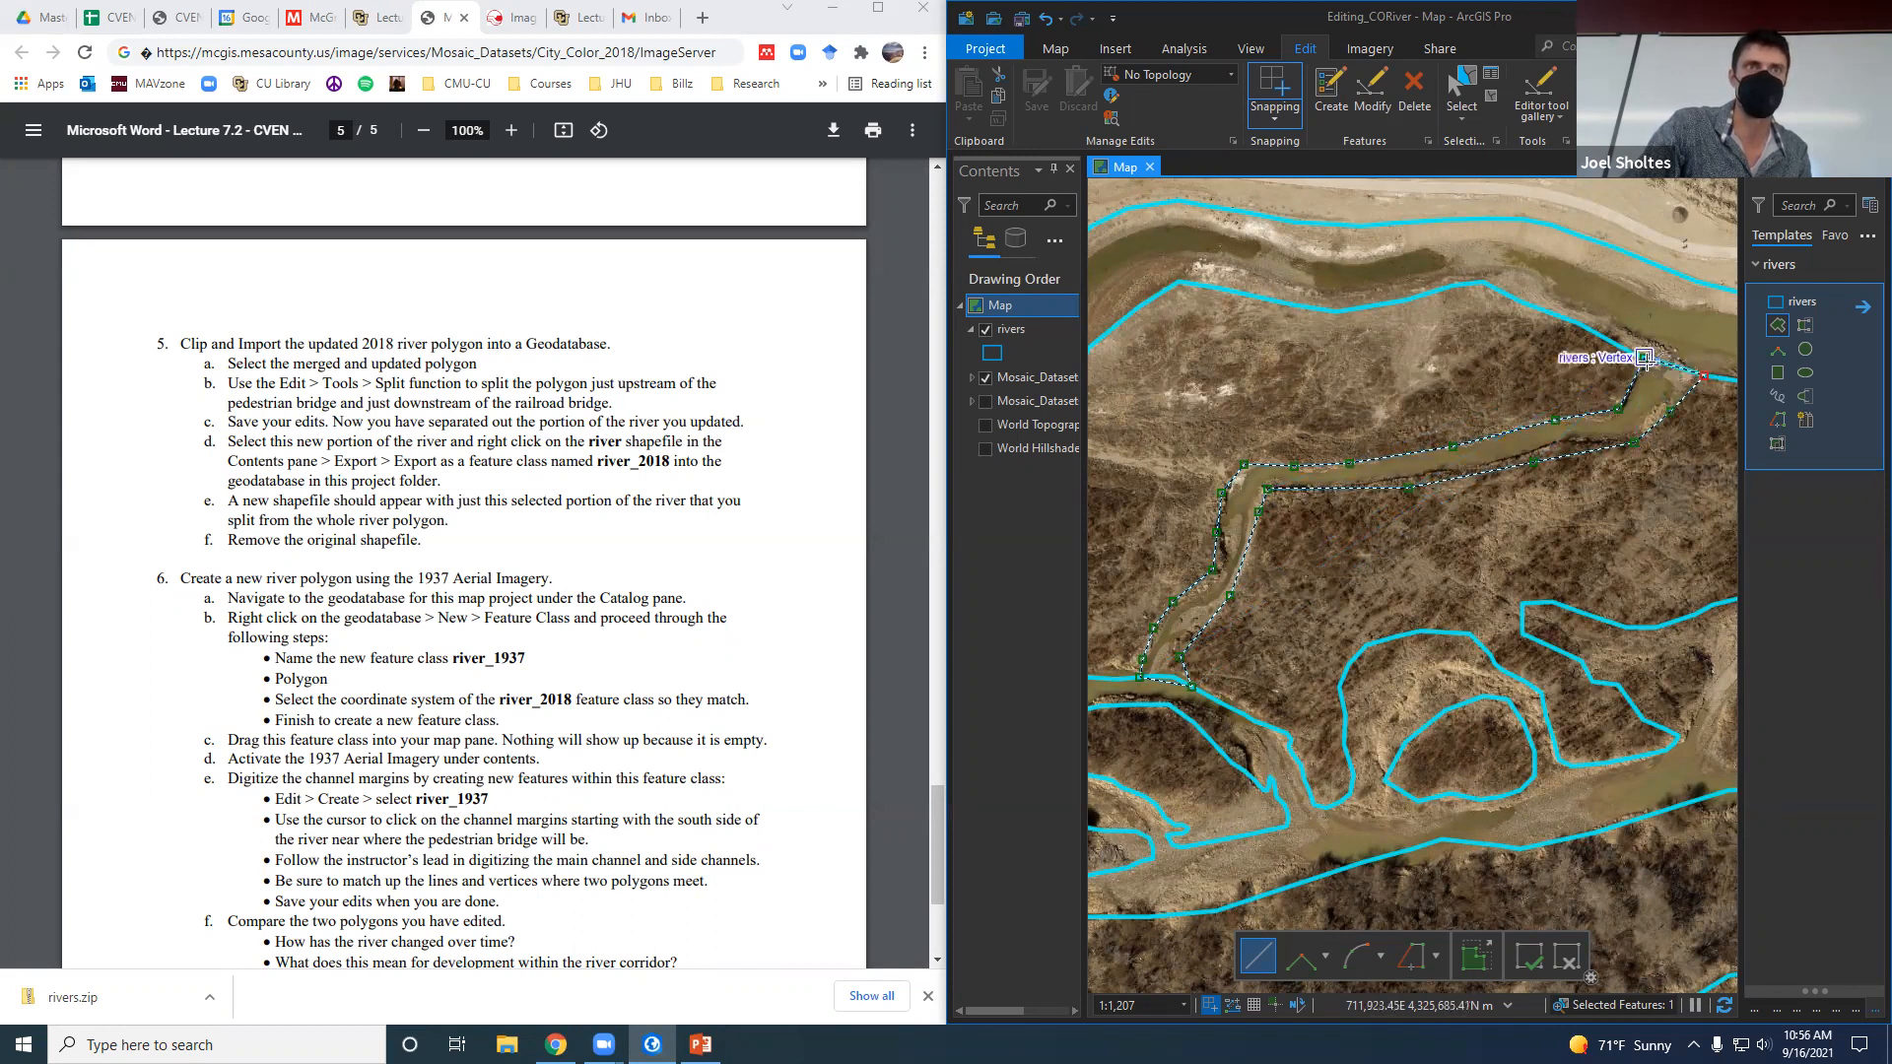
pyautogui.rightClick(1699, 379)
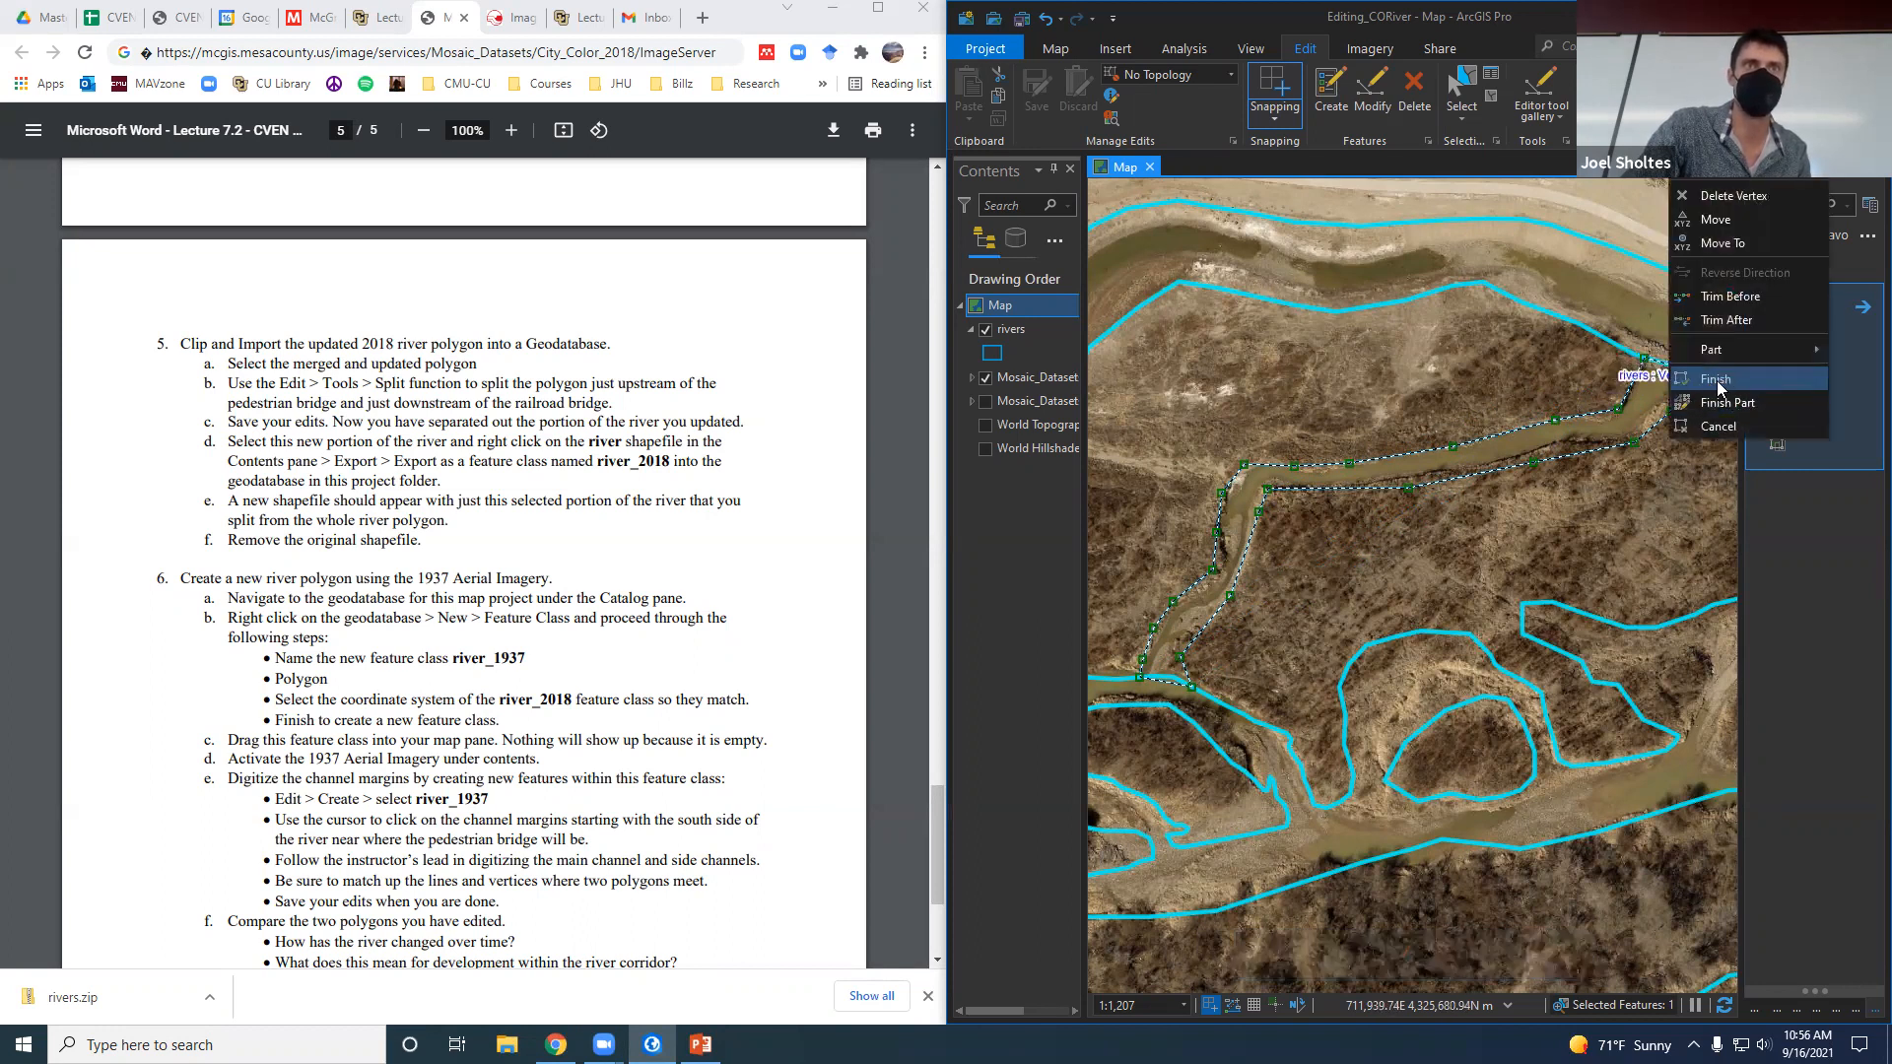
pyautogui.click(1716, 380)
# Save all edits with the new connecting channel polygon.
pyautogui.click(1373, 96)
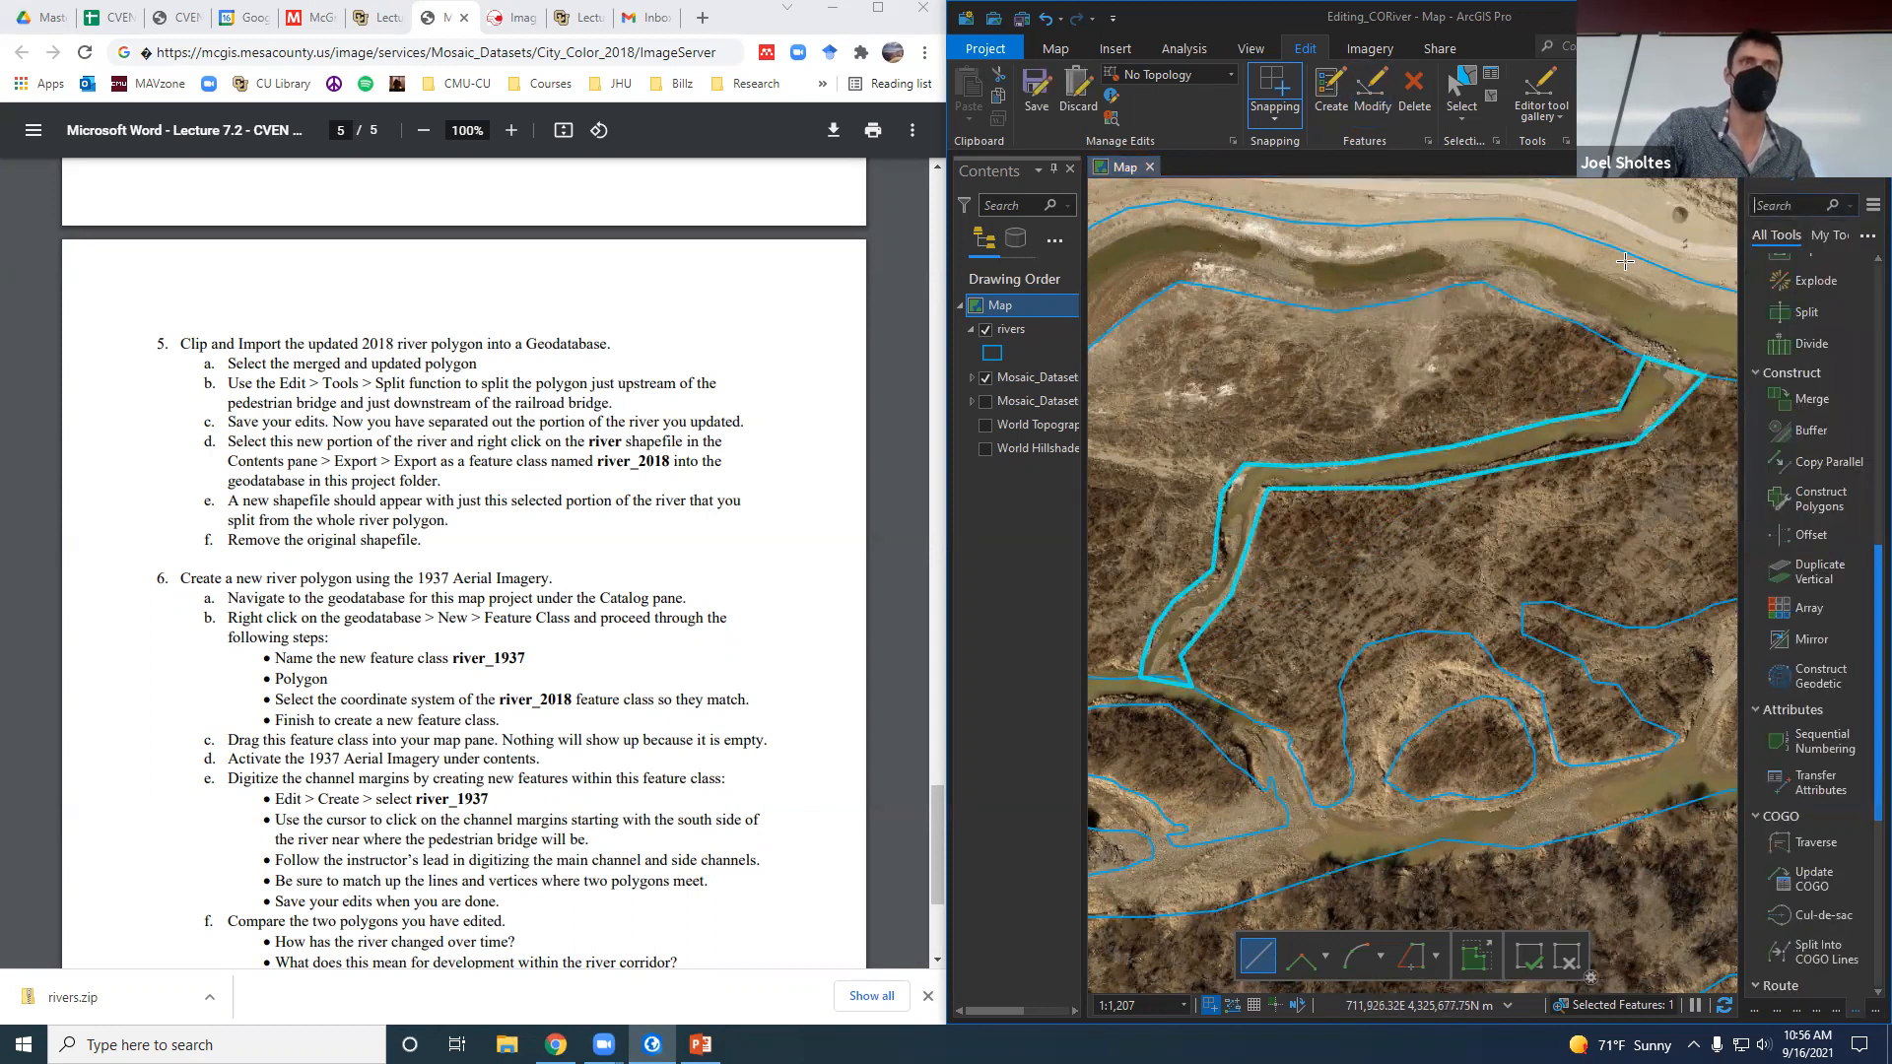
pyautogui.click(1039, 98)
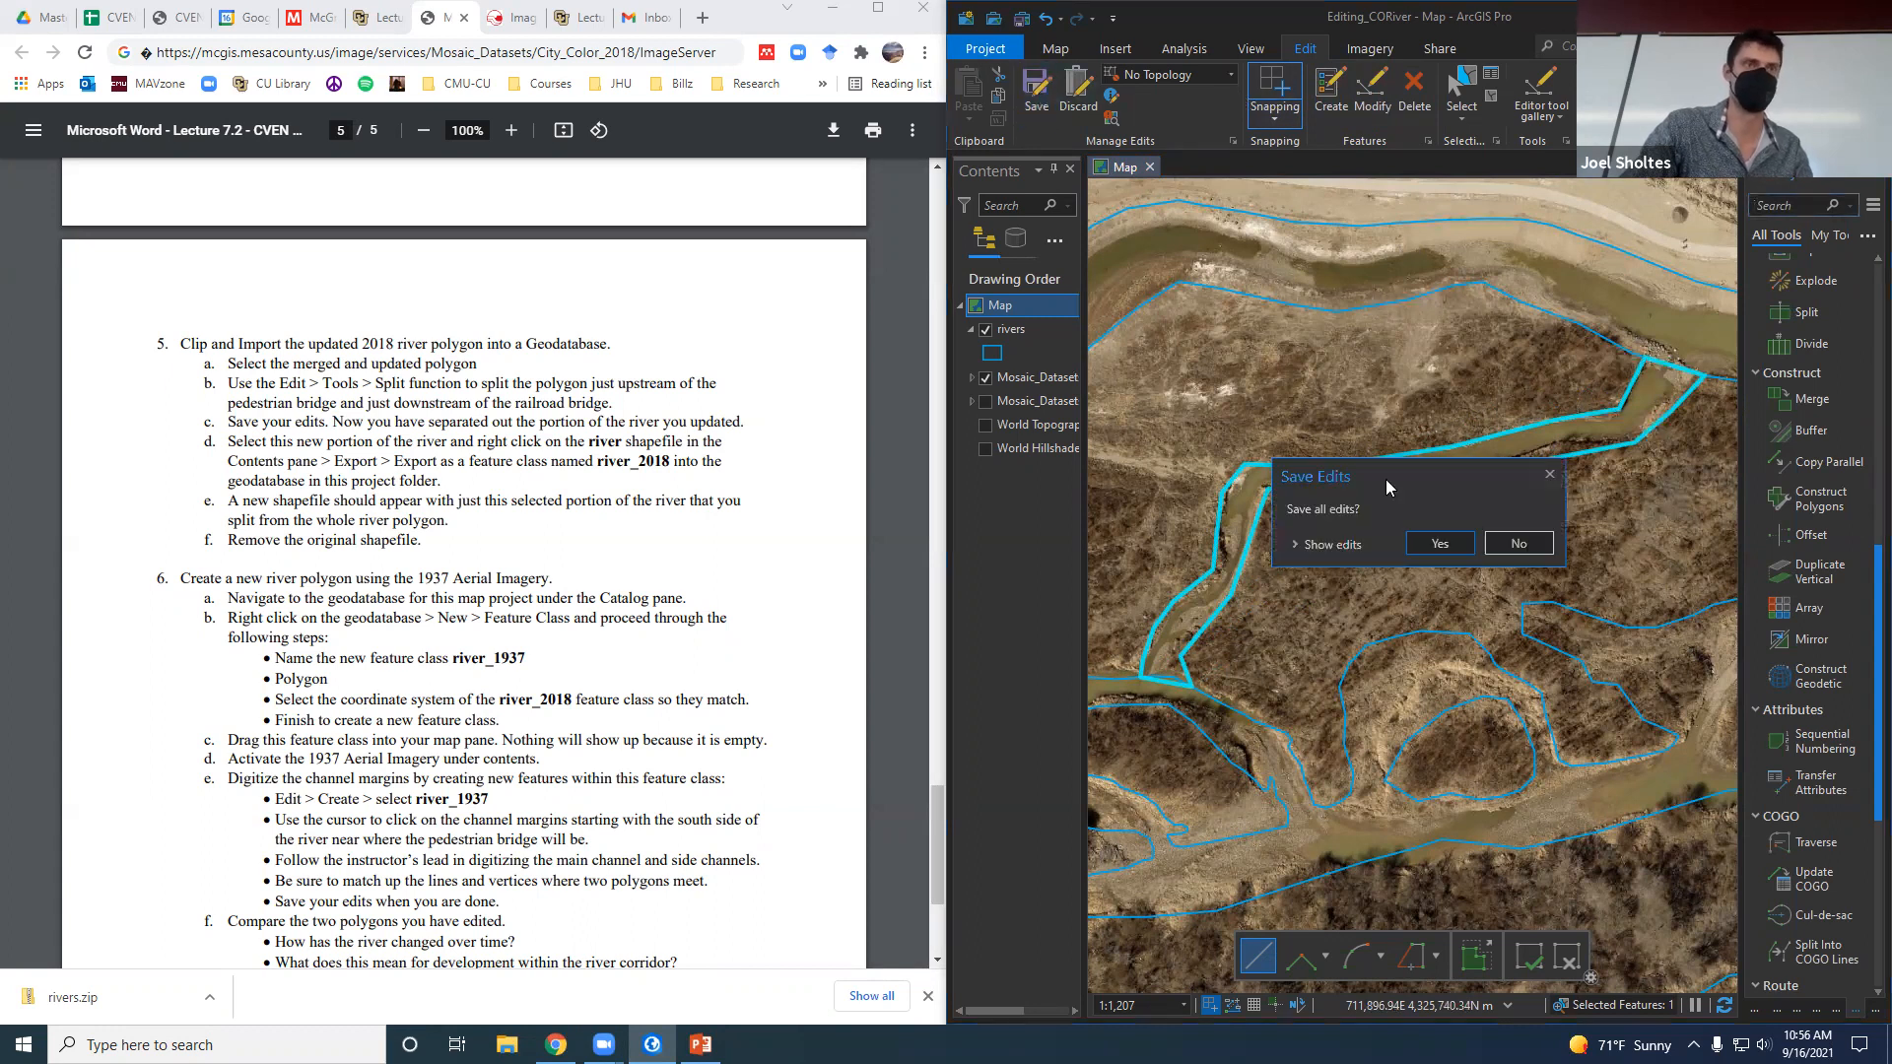
pyautogui.click(1448, 544)
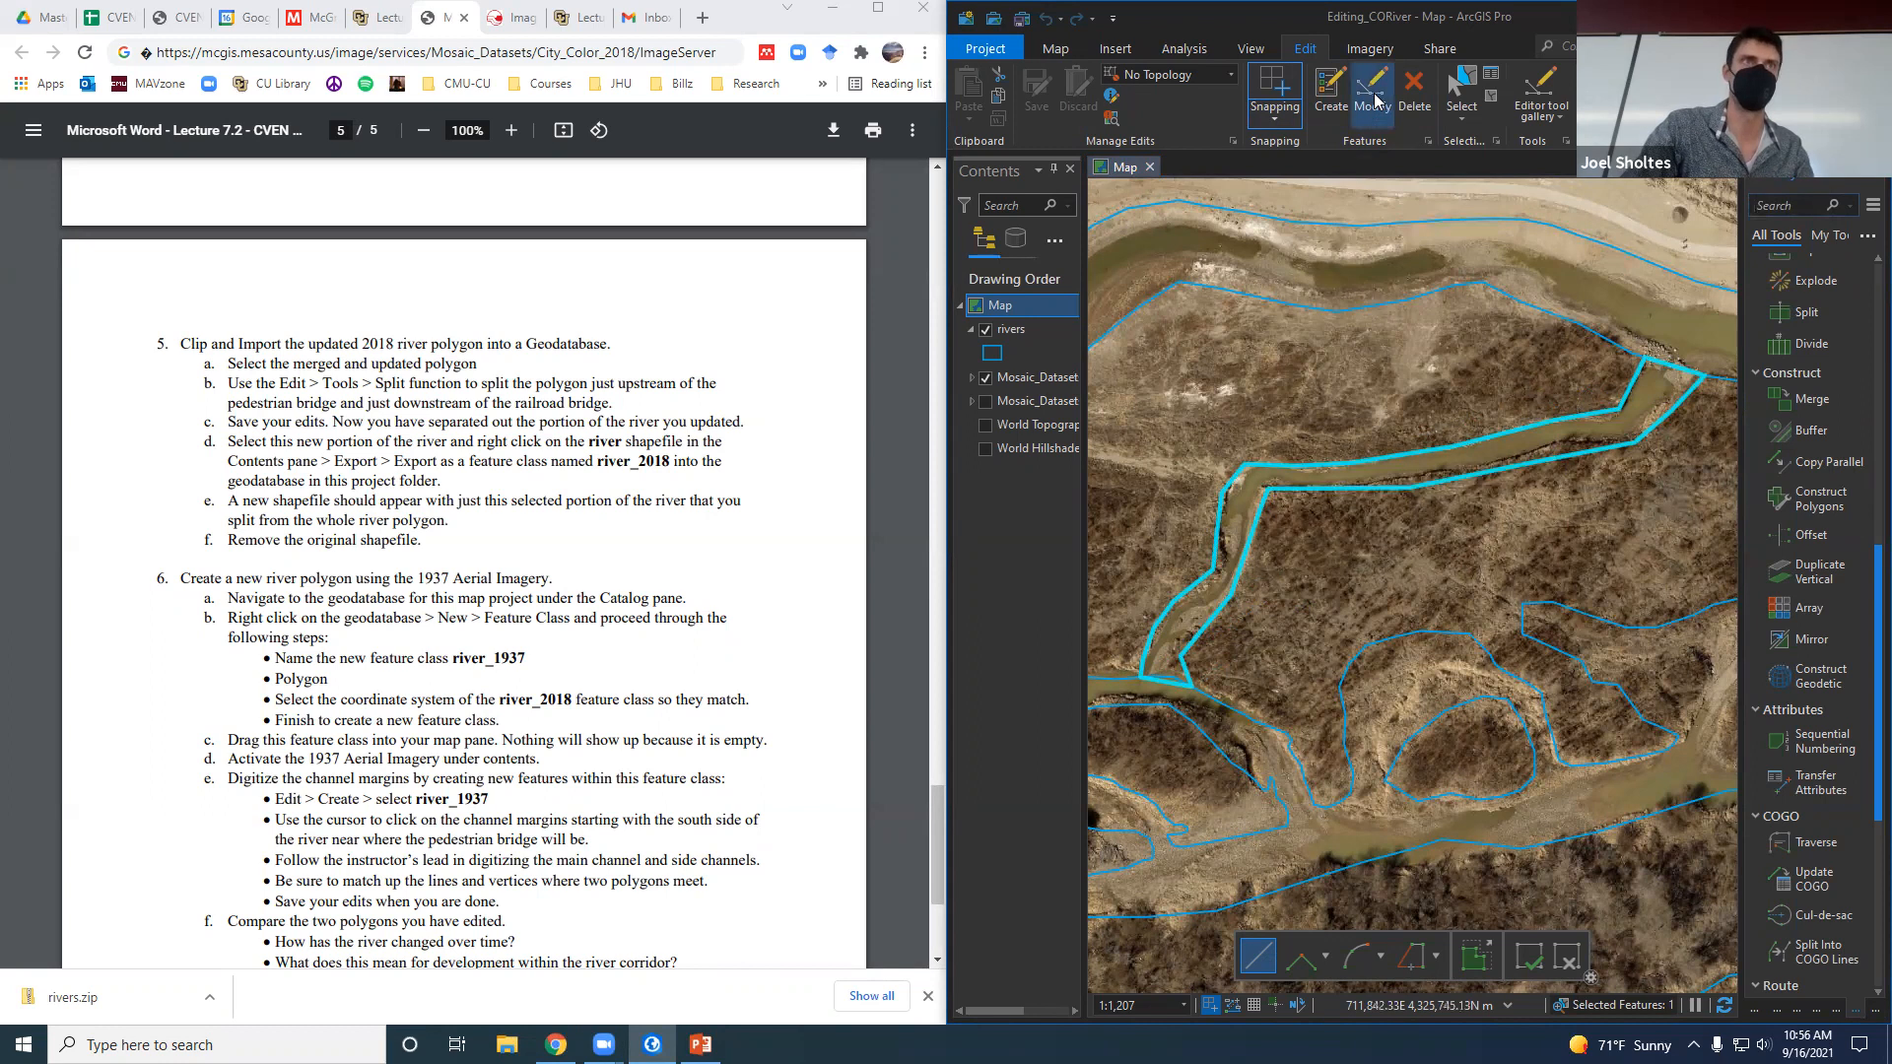
# Merge the connecting channel polygon with the main river polygon in the rivers layer, check the junction, and save all edits.
pyautogui.click(1464, 77)
pyautogui.click(1662, 301)
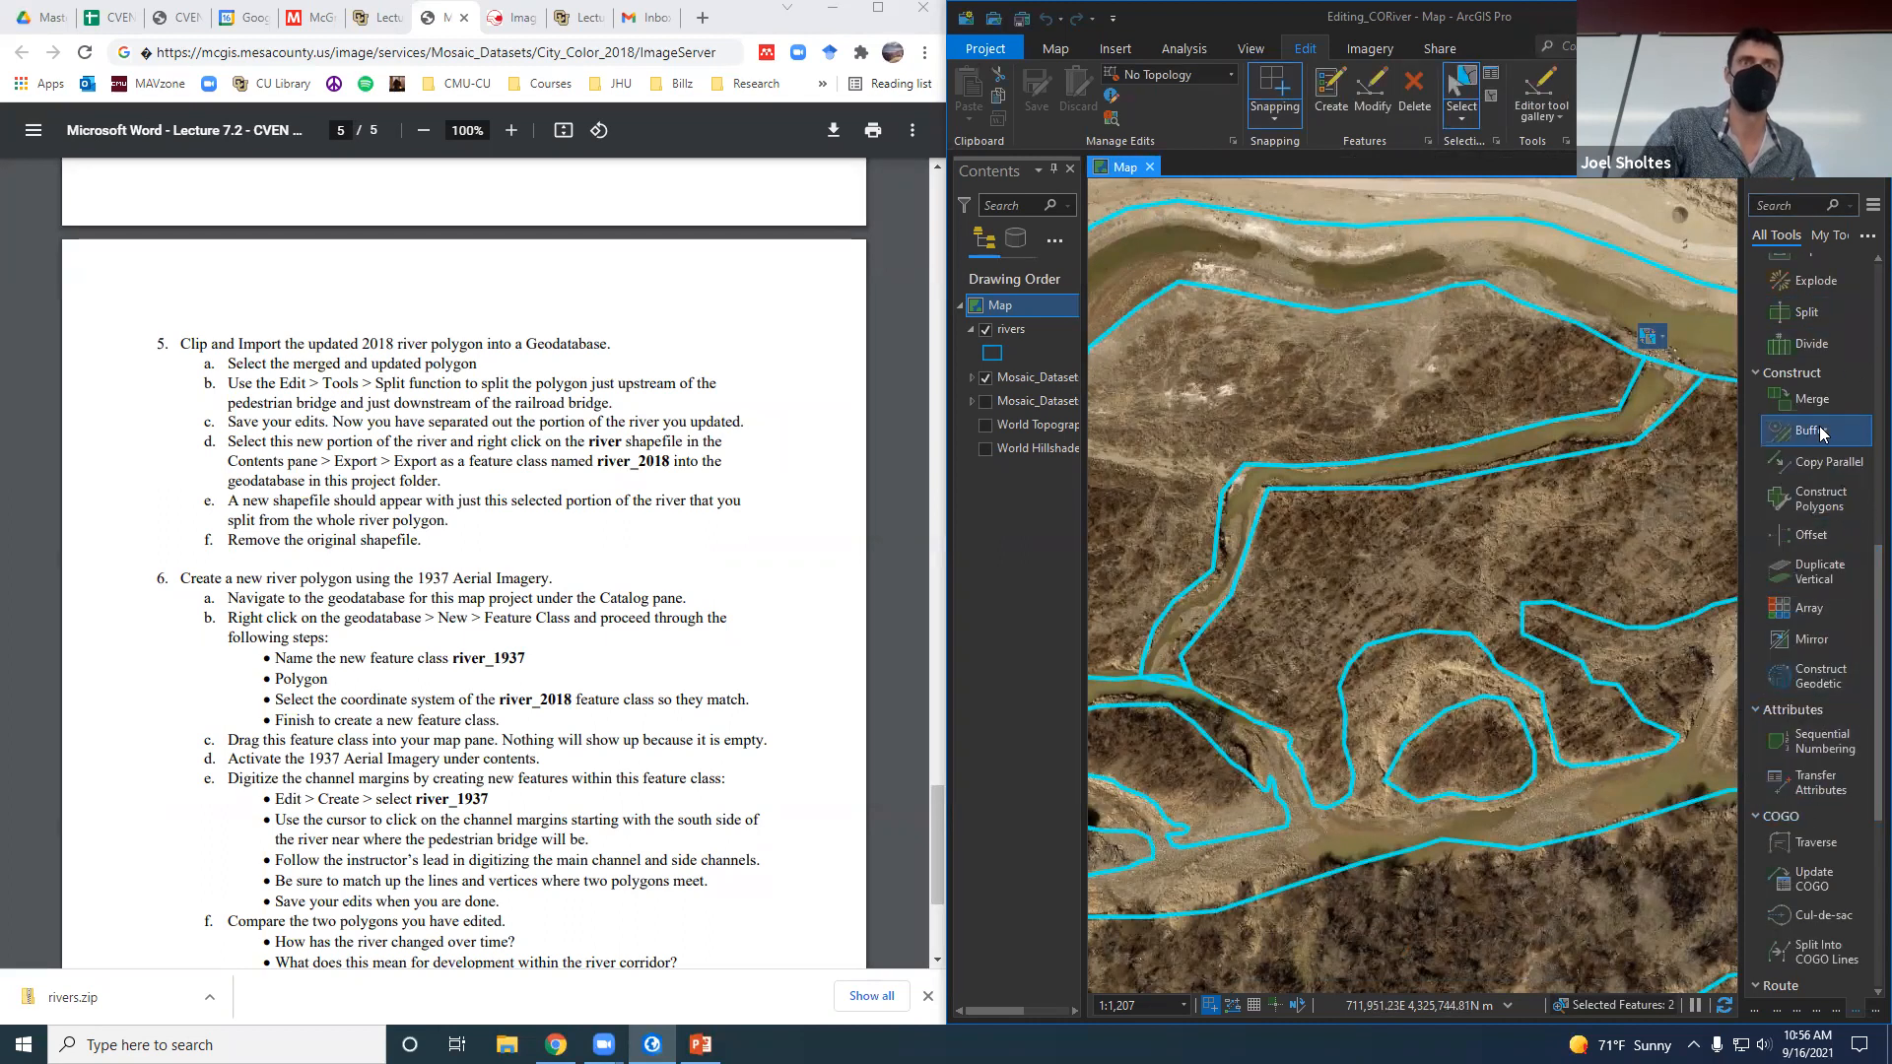
pyautogui.click(1811, 396)
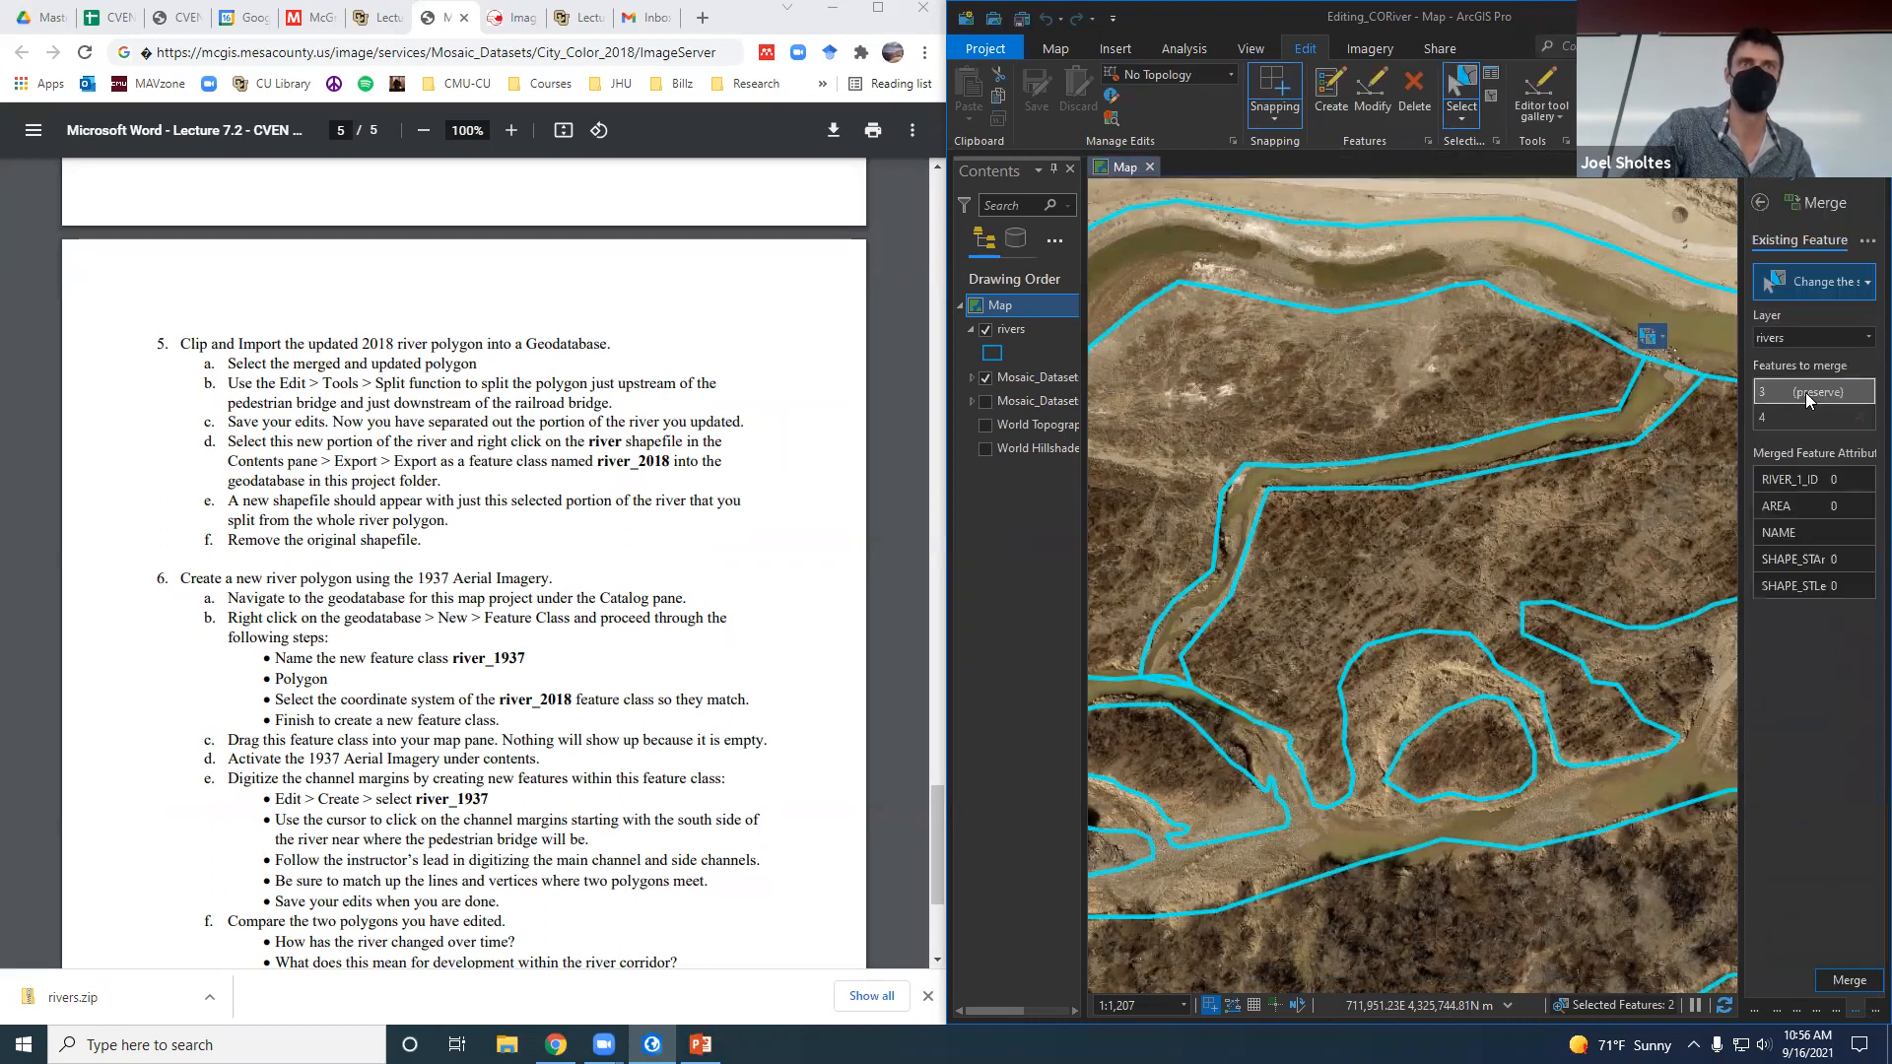
pyautogui.click(1849, 980)
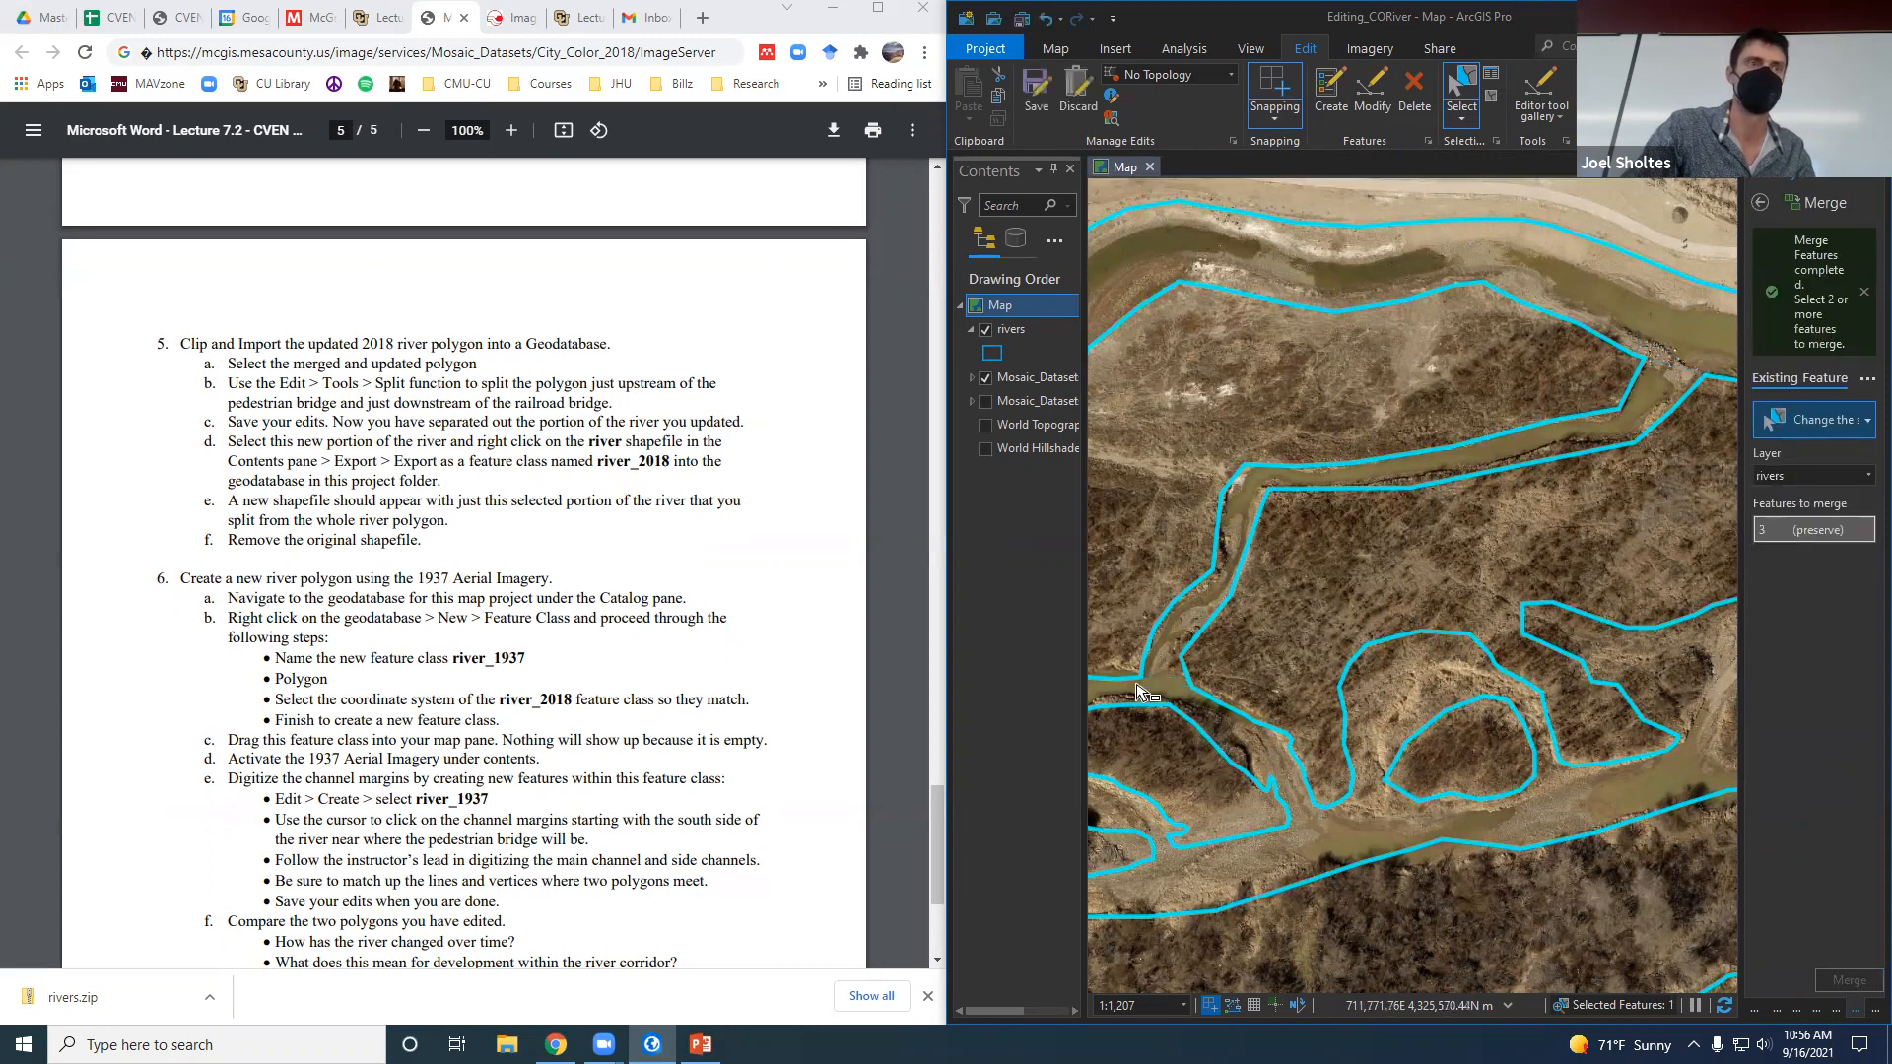
pyautogui.scroll(2, 1155, 683)
pyautogui.scroll(2, 1154, 683)
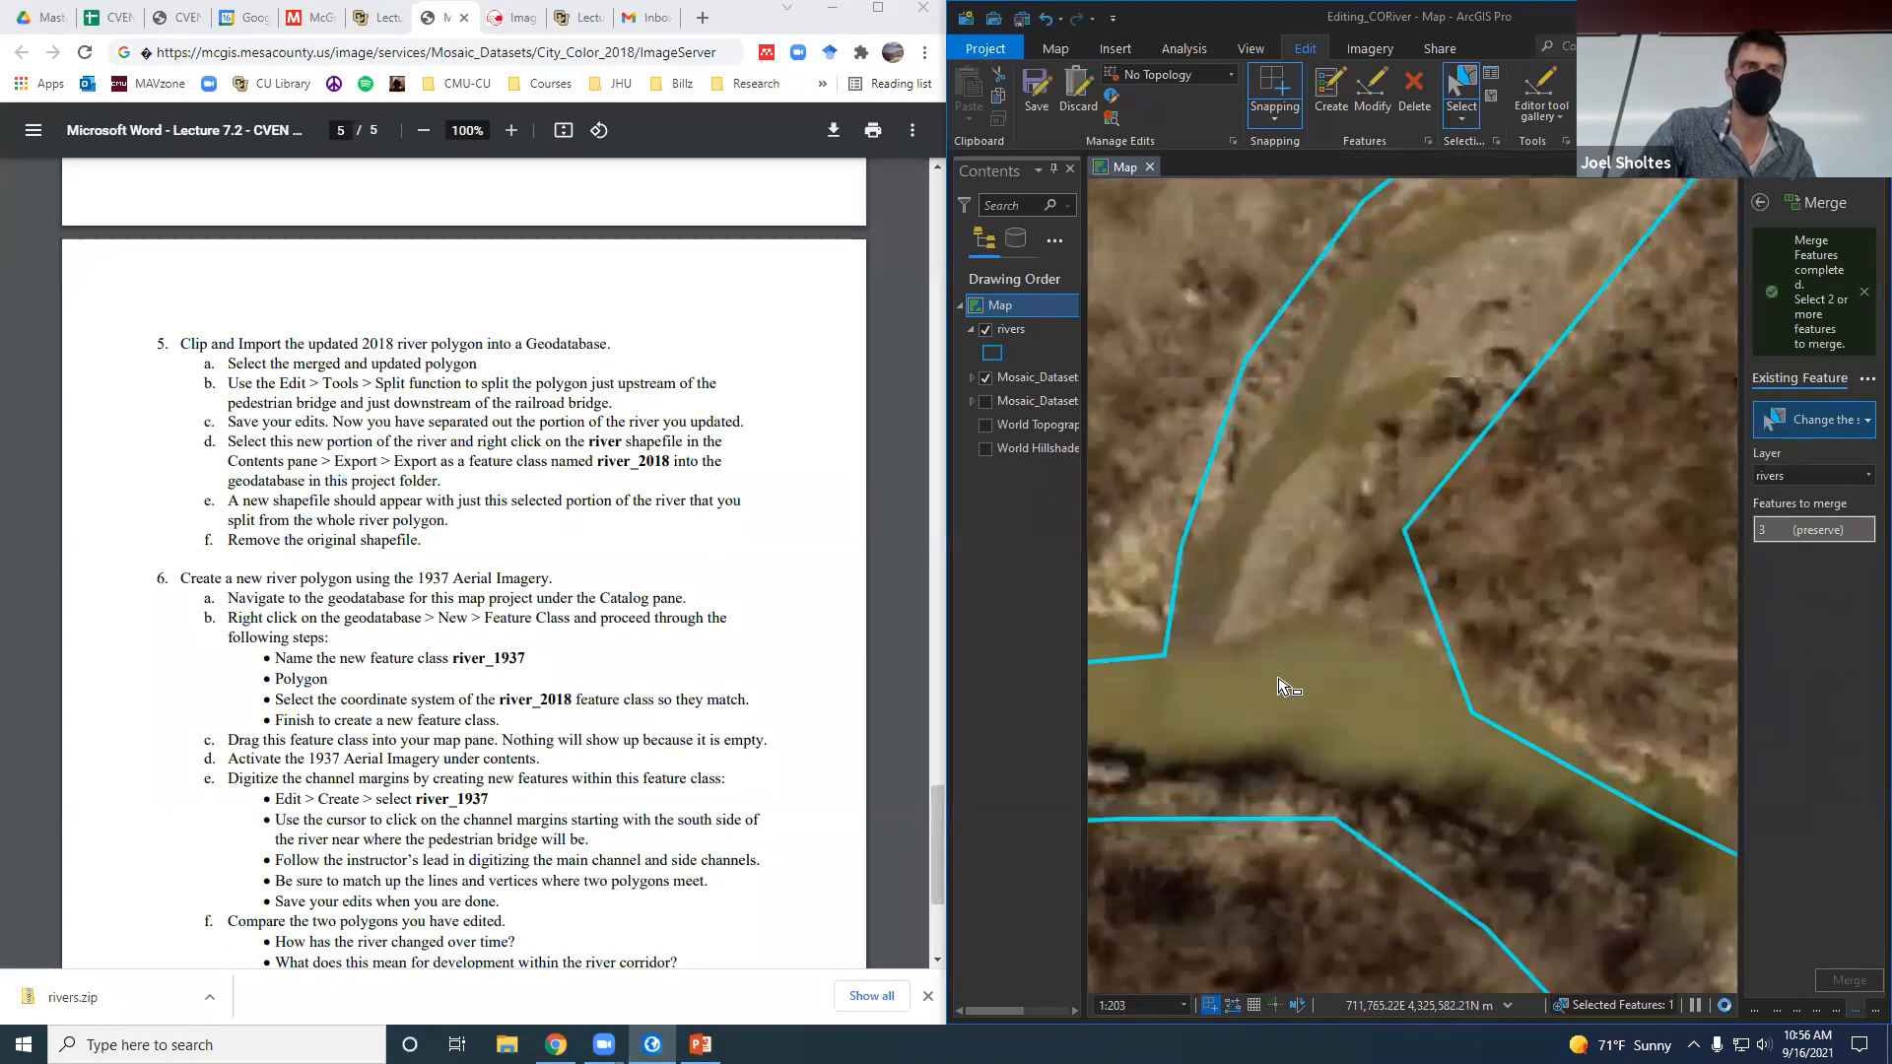
pyautogui.scroll(2, 1277, 687)
pyautogui.scroll(-2, 1277, 687)
pyautogui.scroll(-3, 1296, 682)
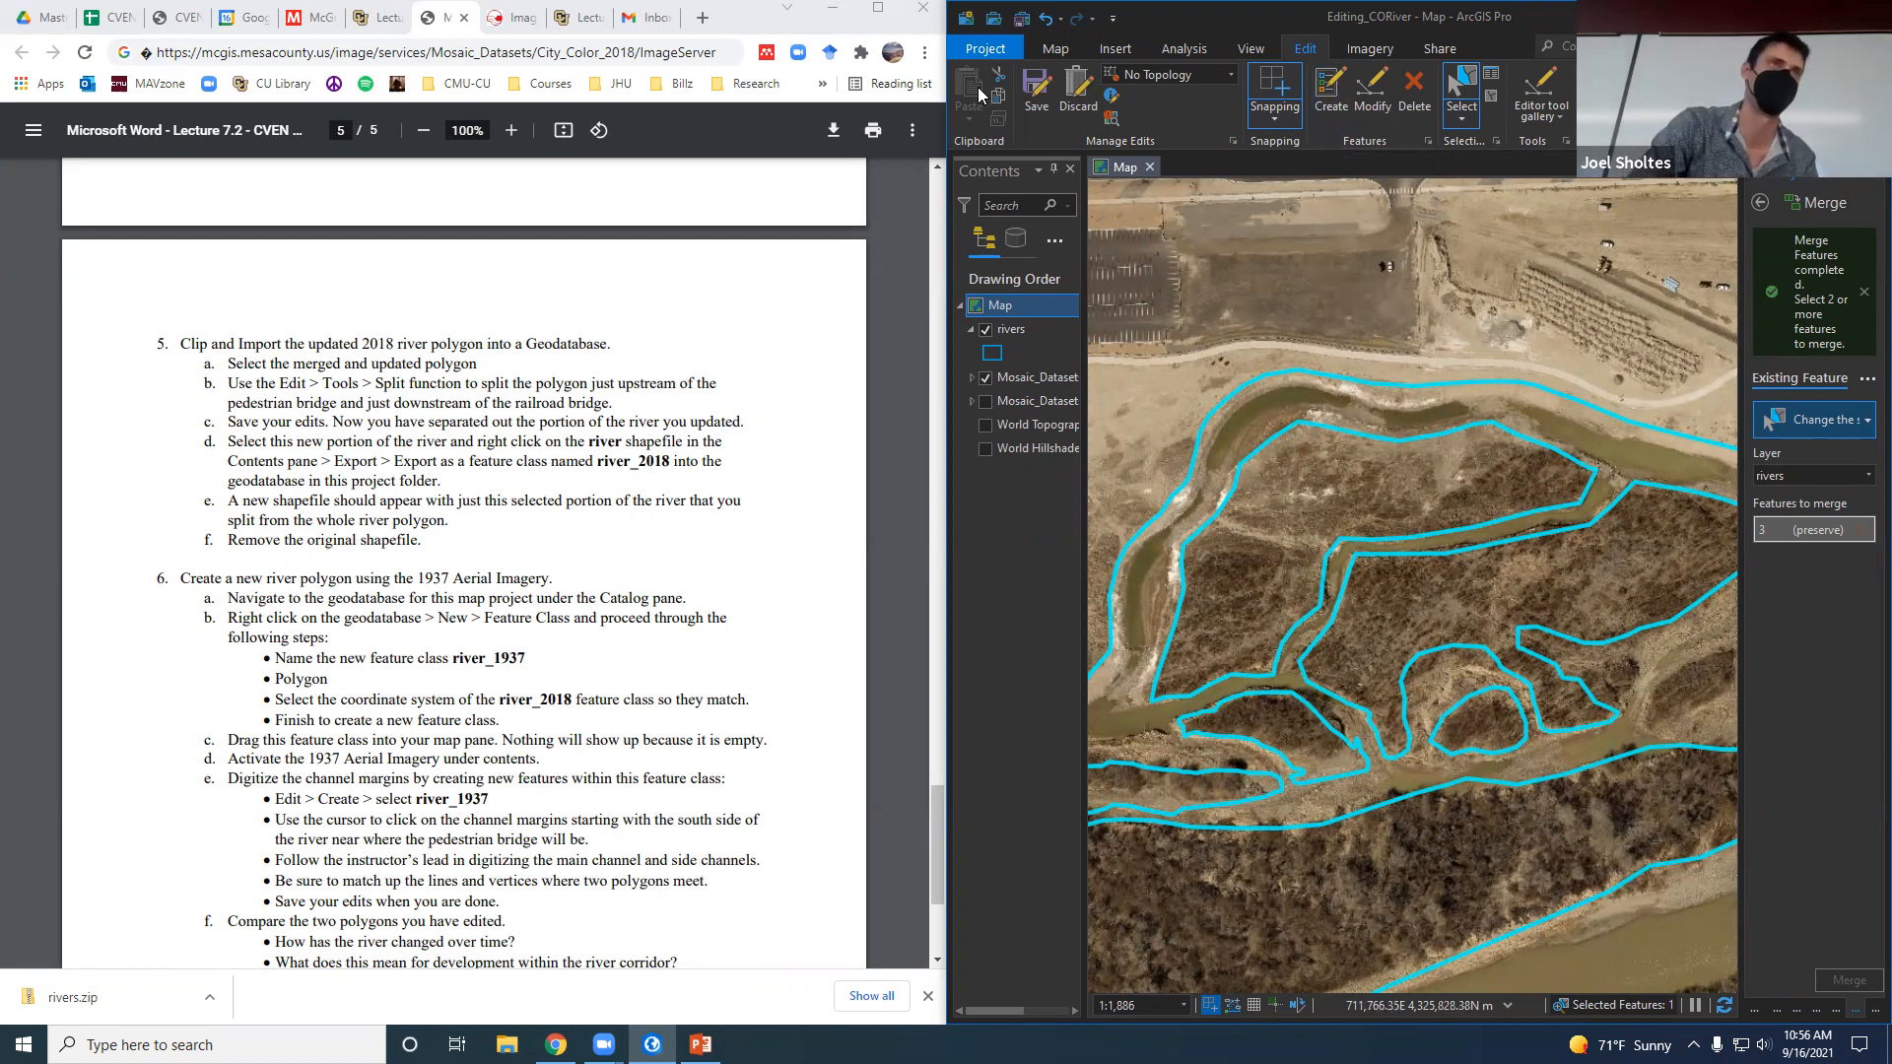
pyautogui.click(1037, 93)
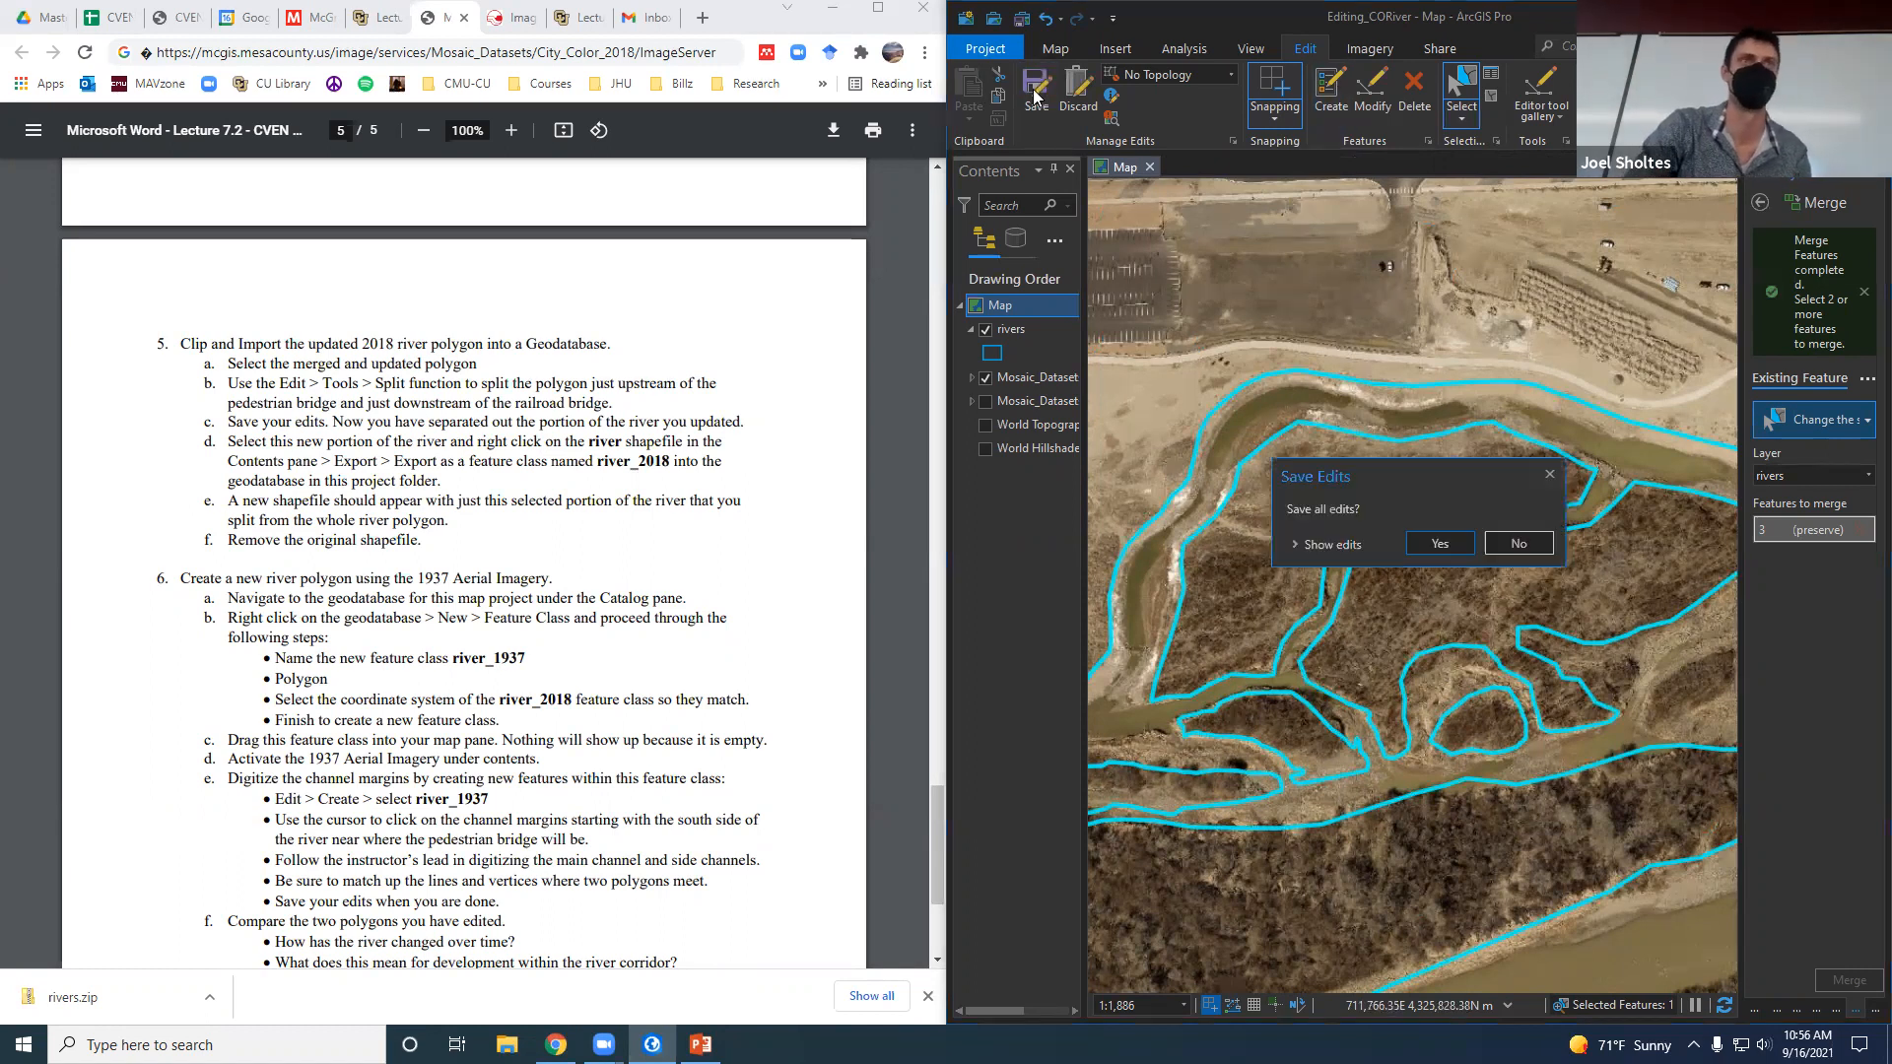
pyautogui.click(1441, 546)
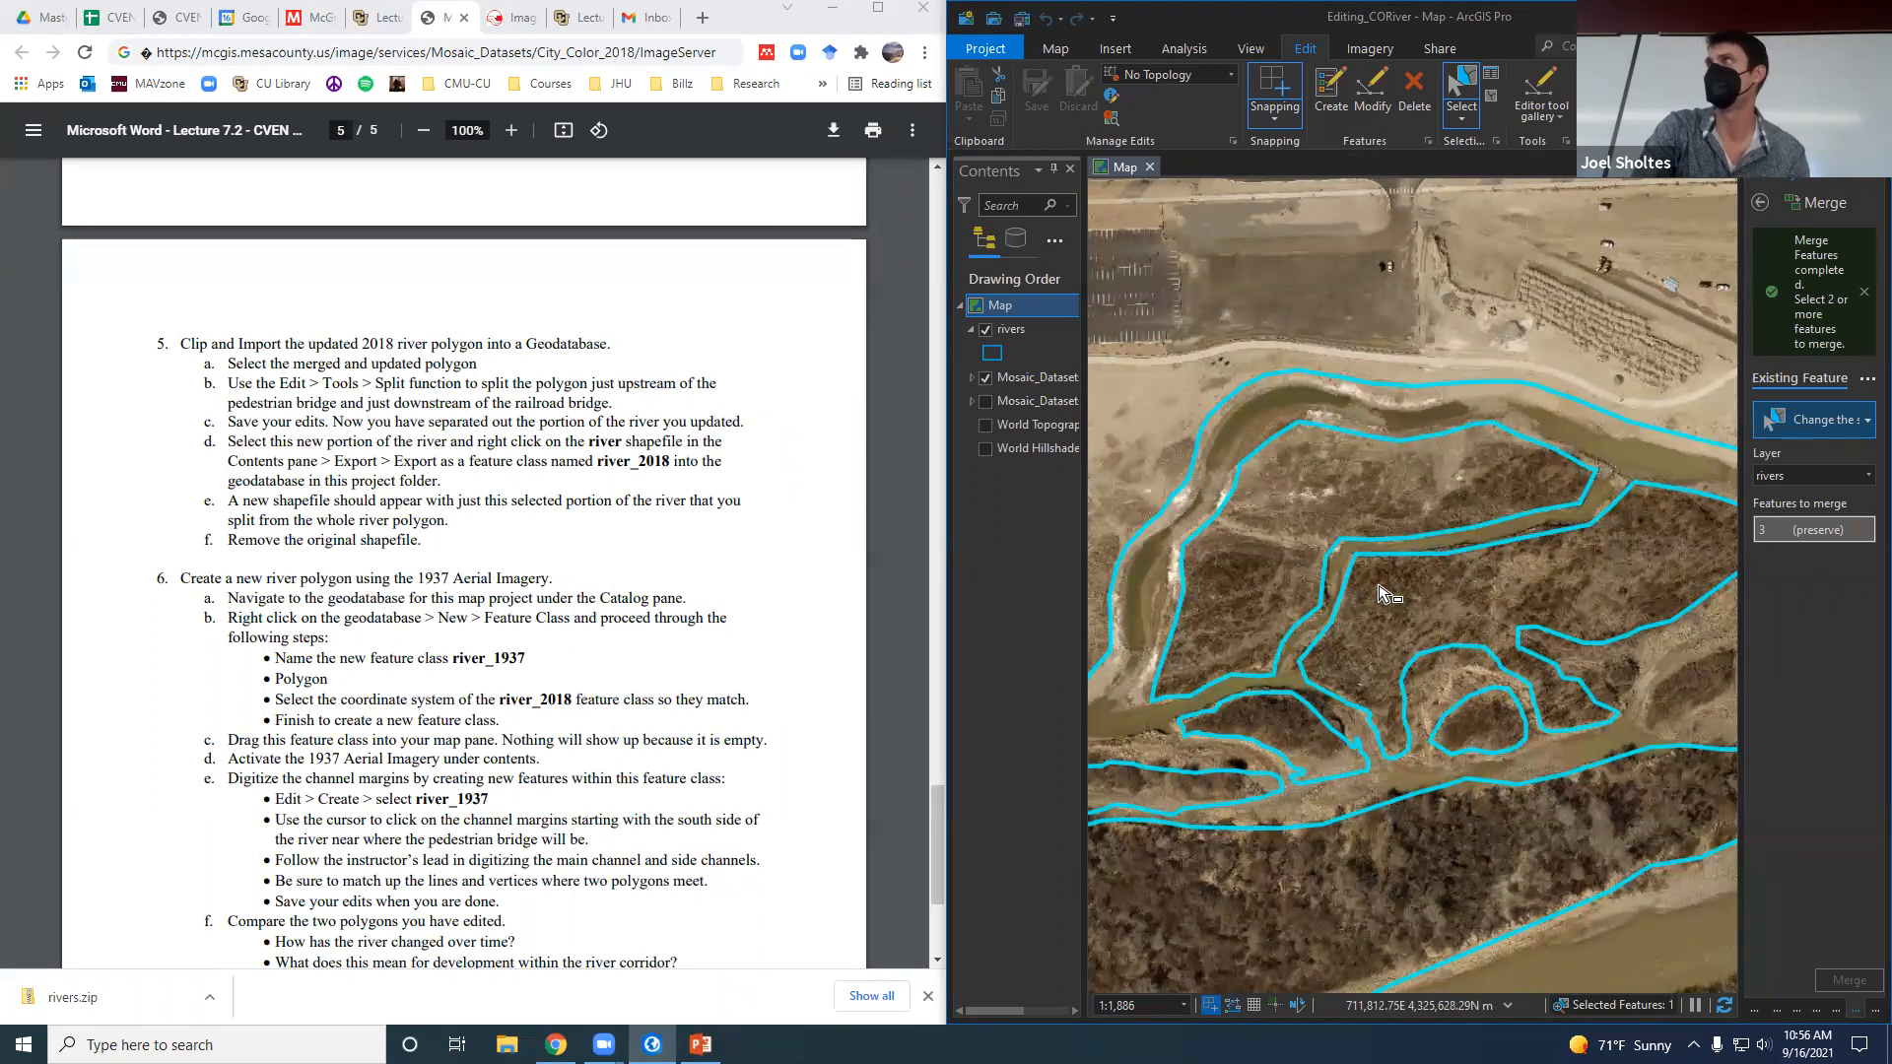
# Review the handout's sections 4 and 5 on merging, splitting and exporting the 2018 polygon, and view the whole river reach.
pyautogui.scroll(-3, 1390, 592)
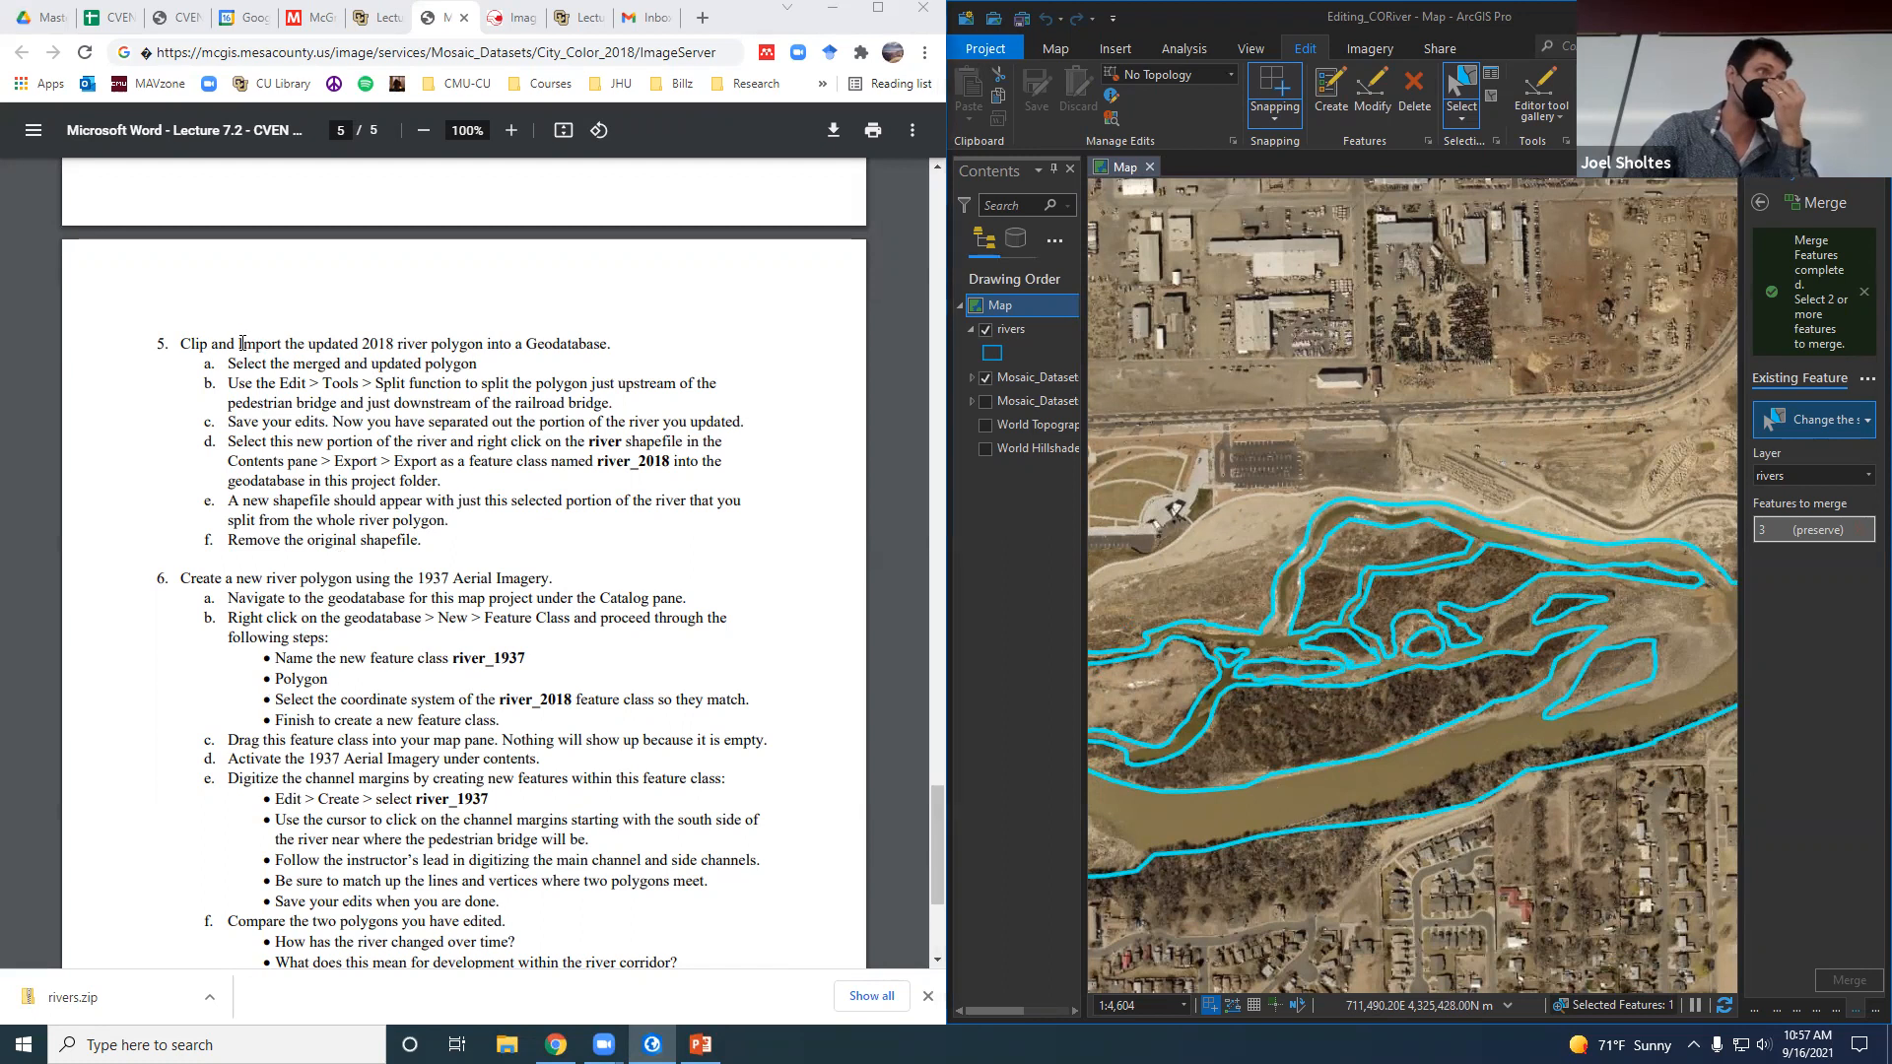
pyautogui.click(345, 339)
pyautogui.moveTo(357, 343); pyautogui.dragTo(627, 353)
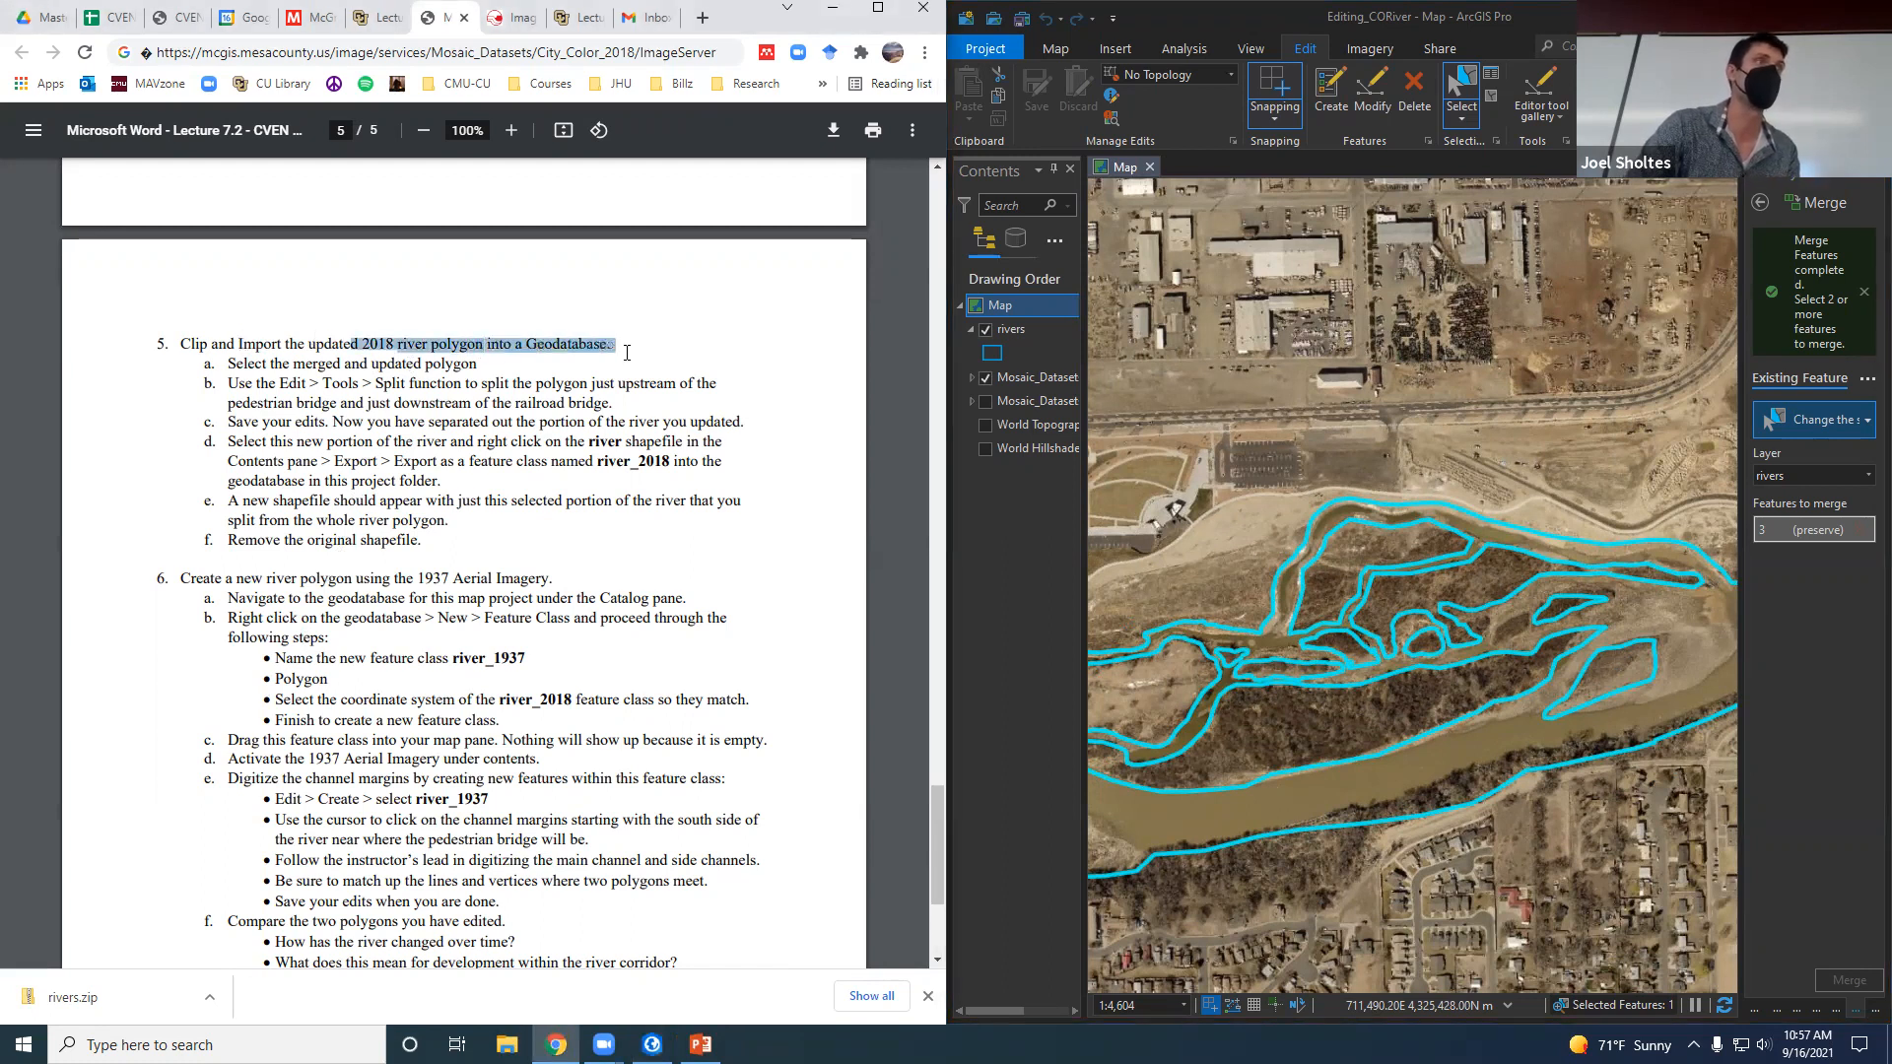
pyautogui.click(626, 354)
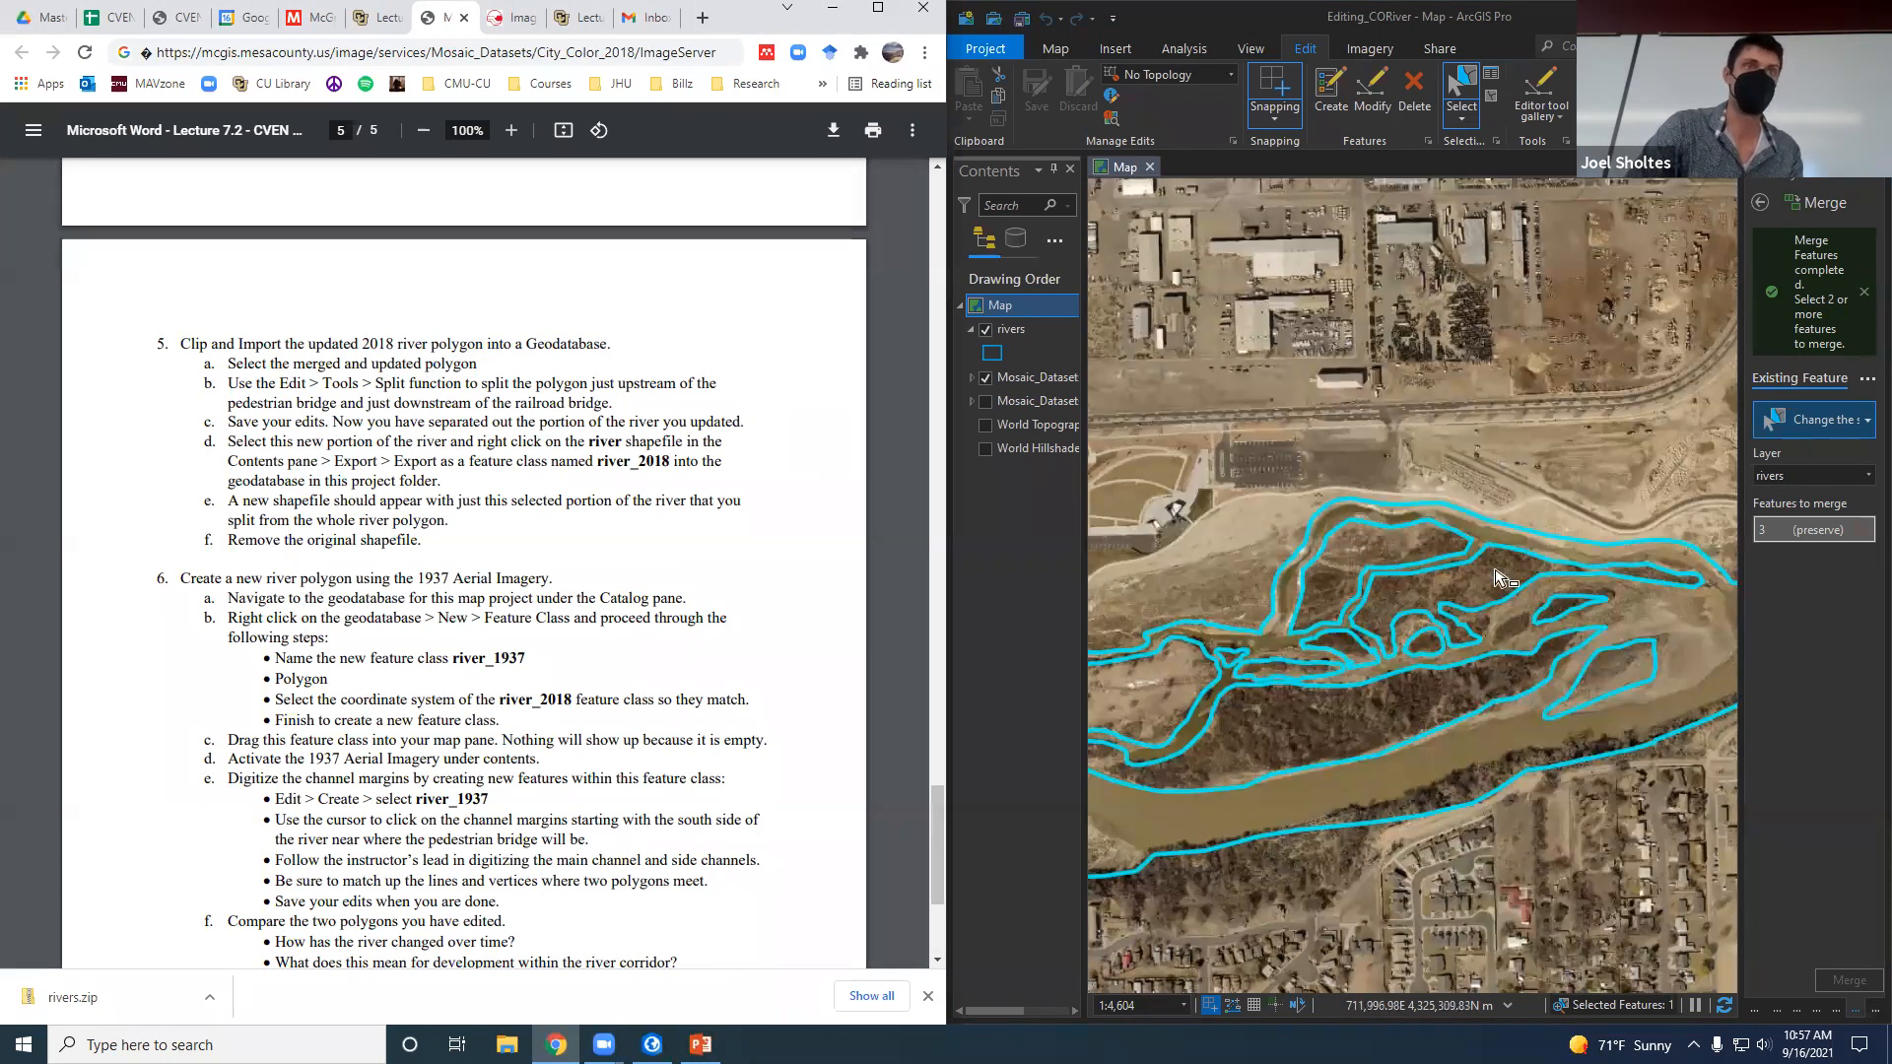
pyautogui.scroll(-1, 1493, 761)
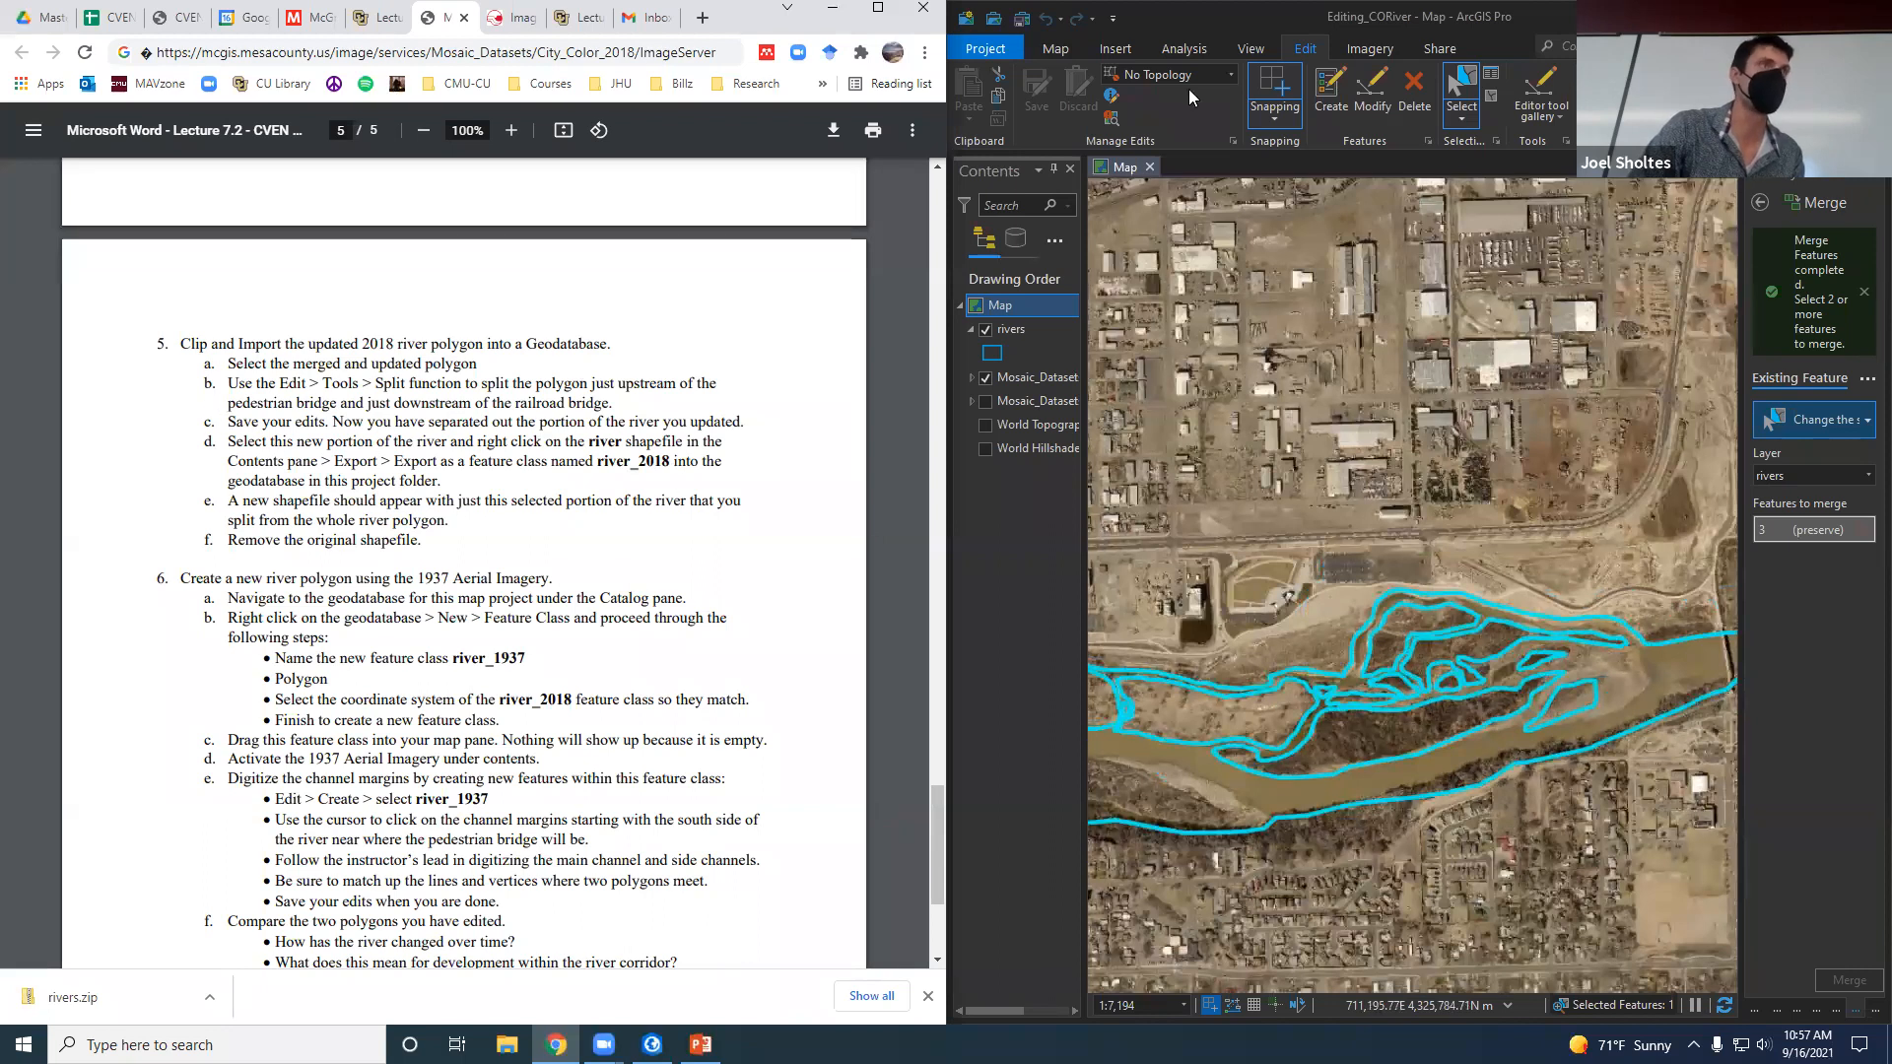
pyautogui.click(1033, 91)
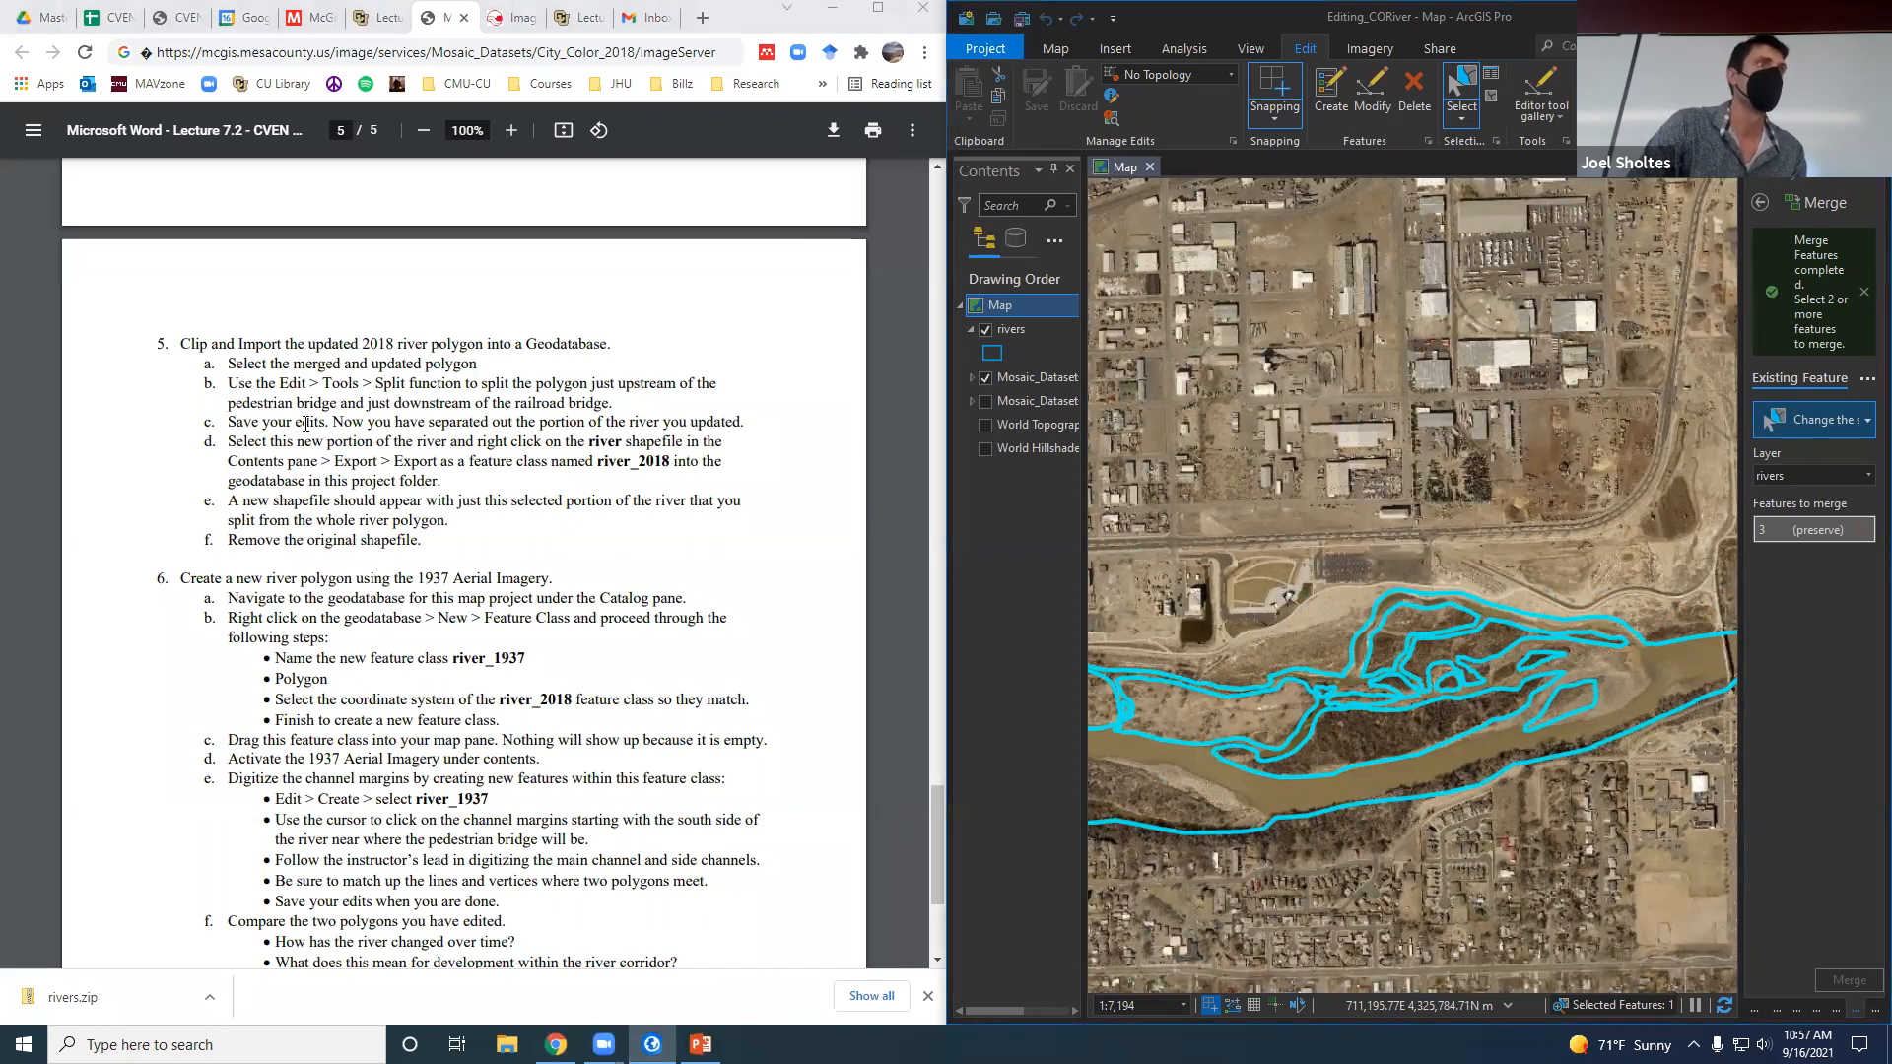
pyautogui.moveTo(306, 423); pyautogui.dragTo(702, 465)
pyautogui.click(698, 462)
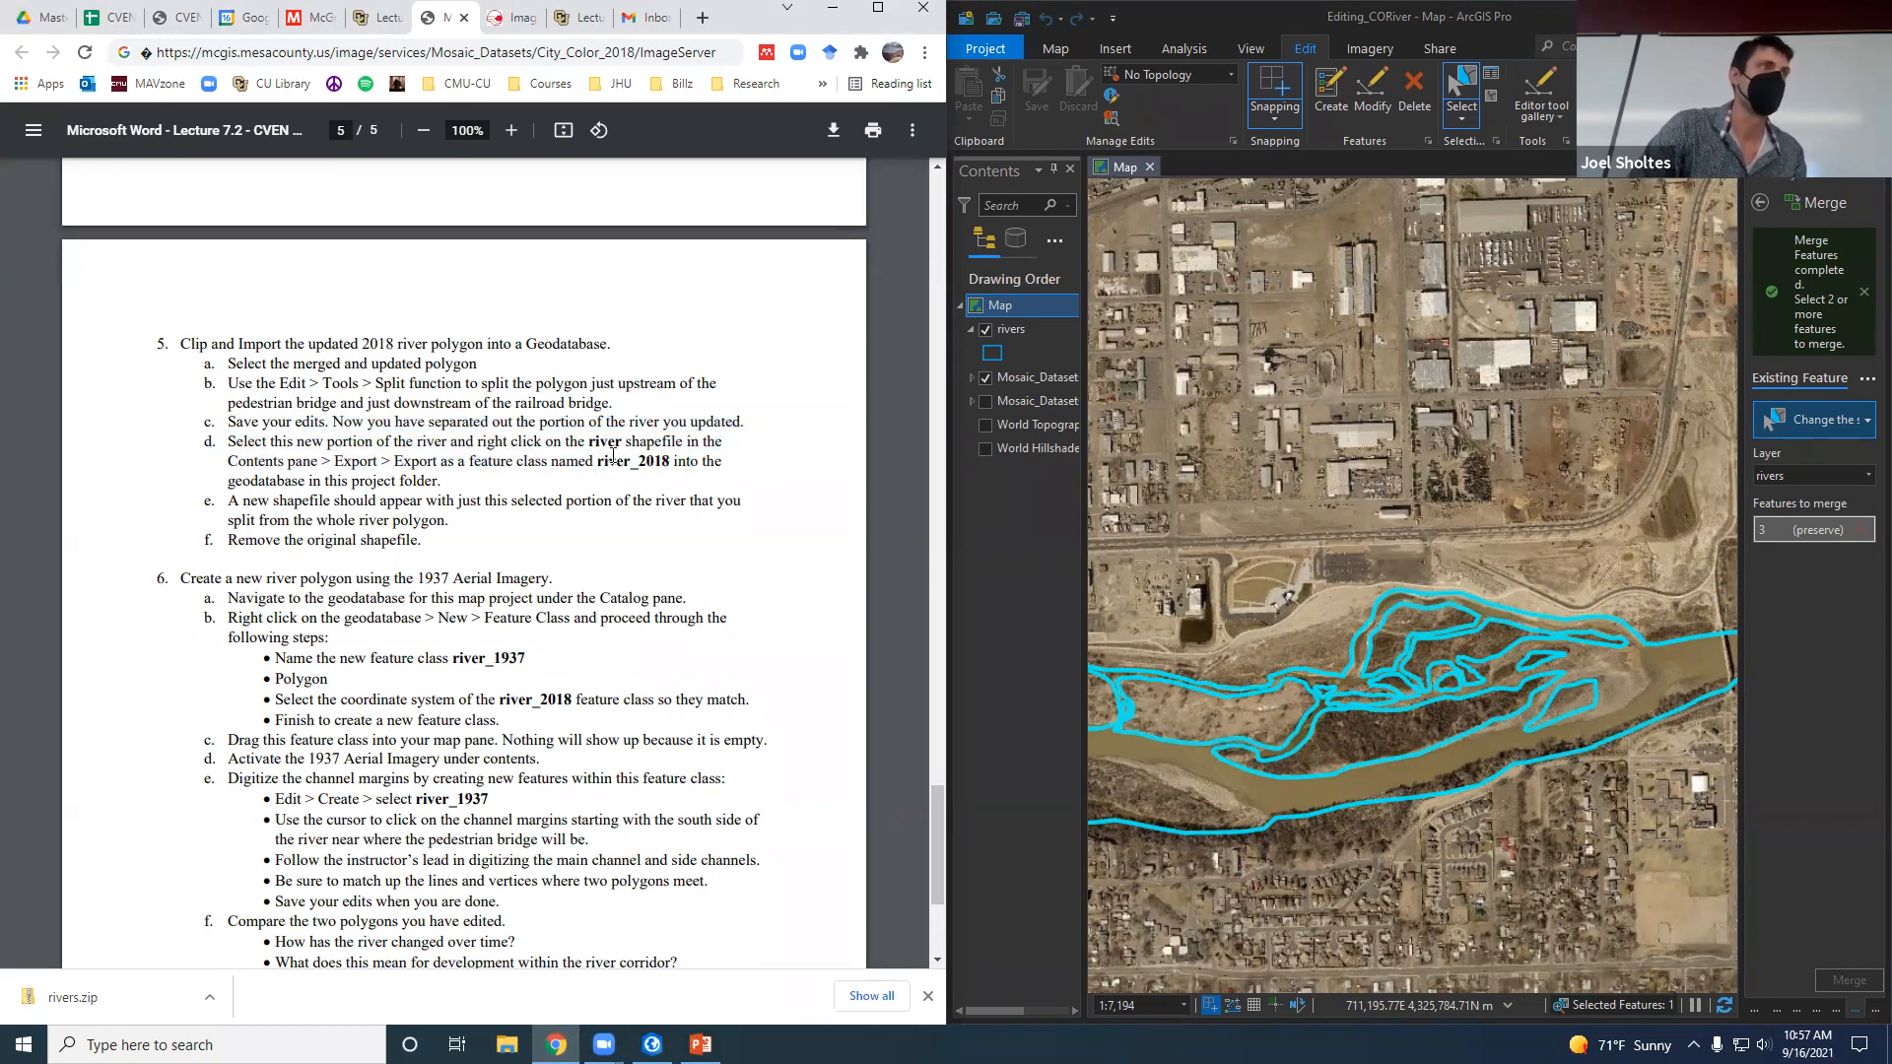
pyautogui.scroll(7, 613, 456)
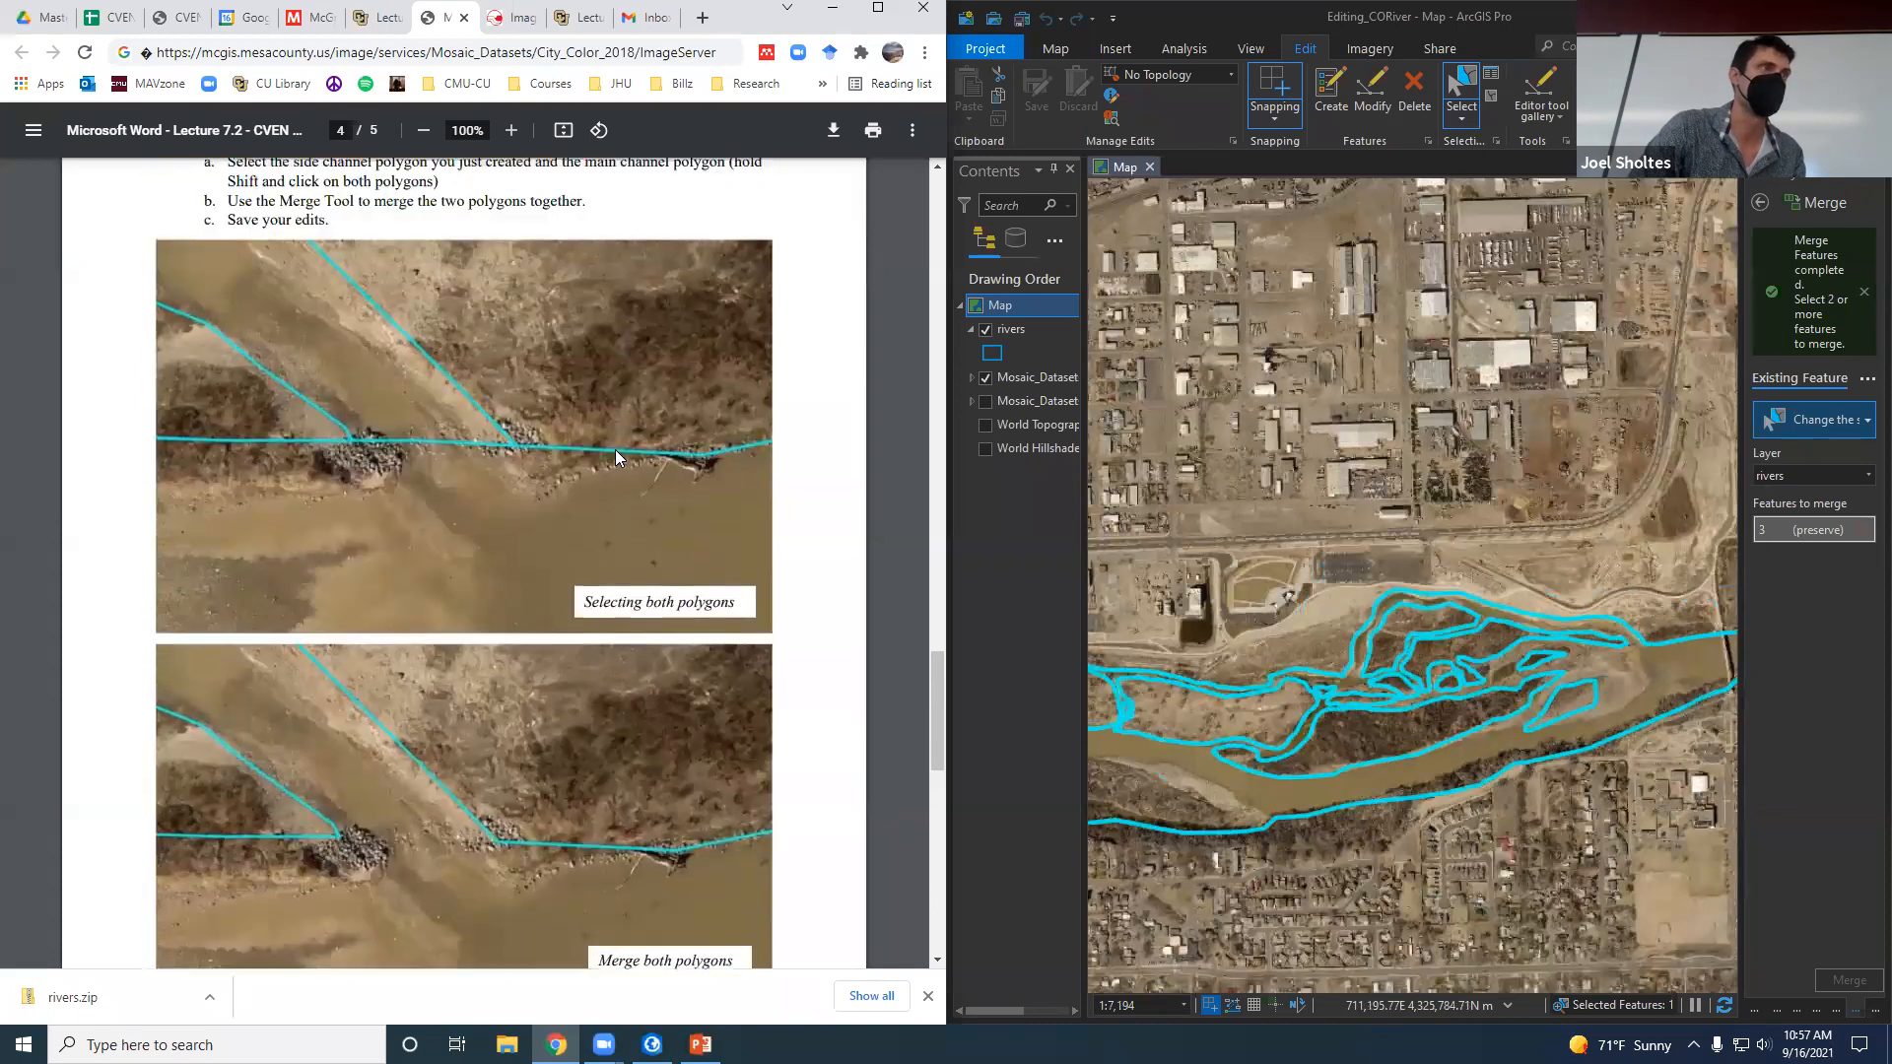
pyautogui.scroll(4, 615, 456)
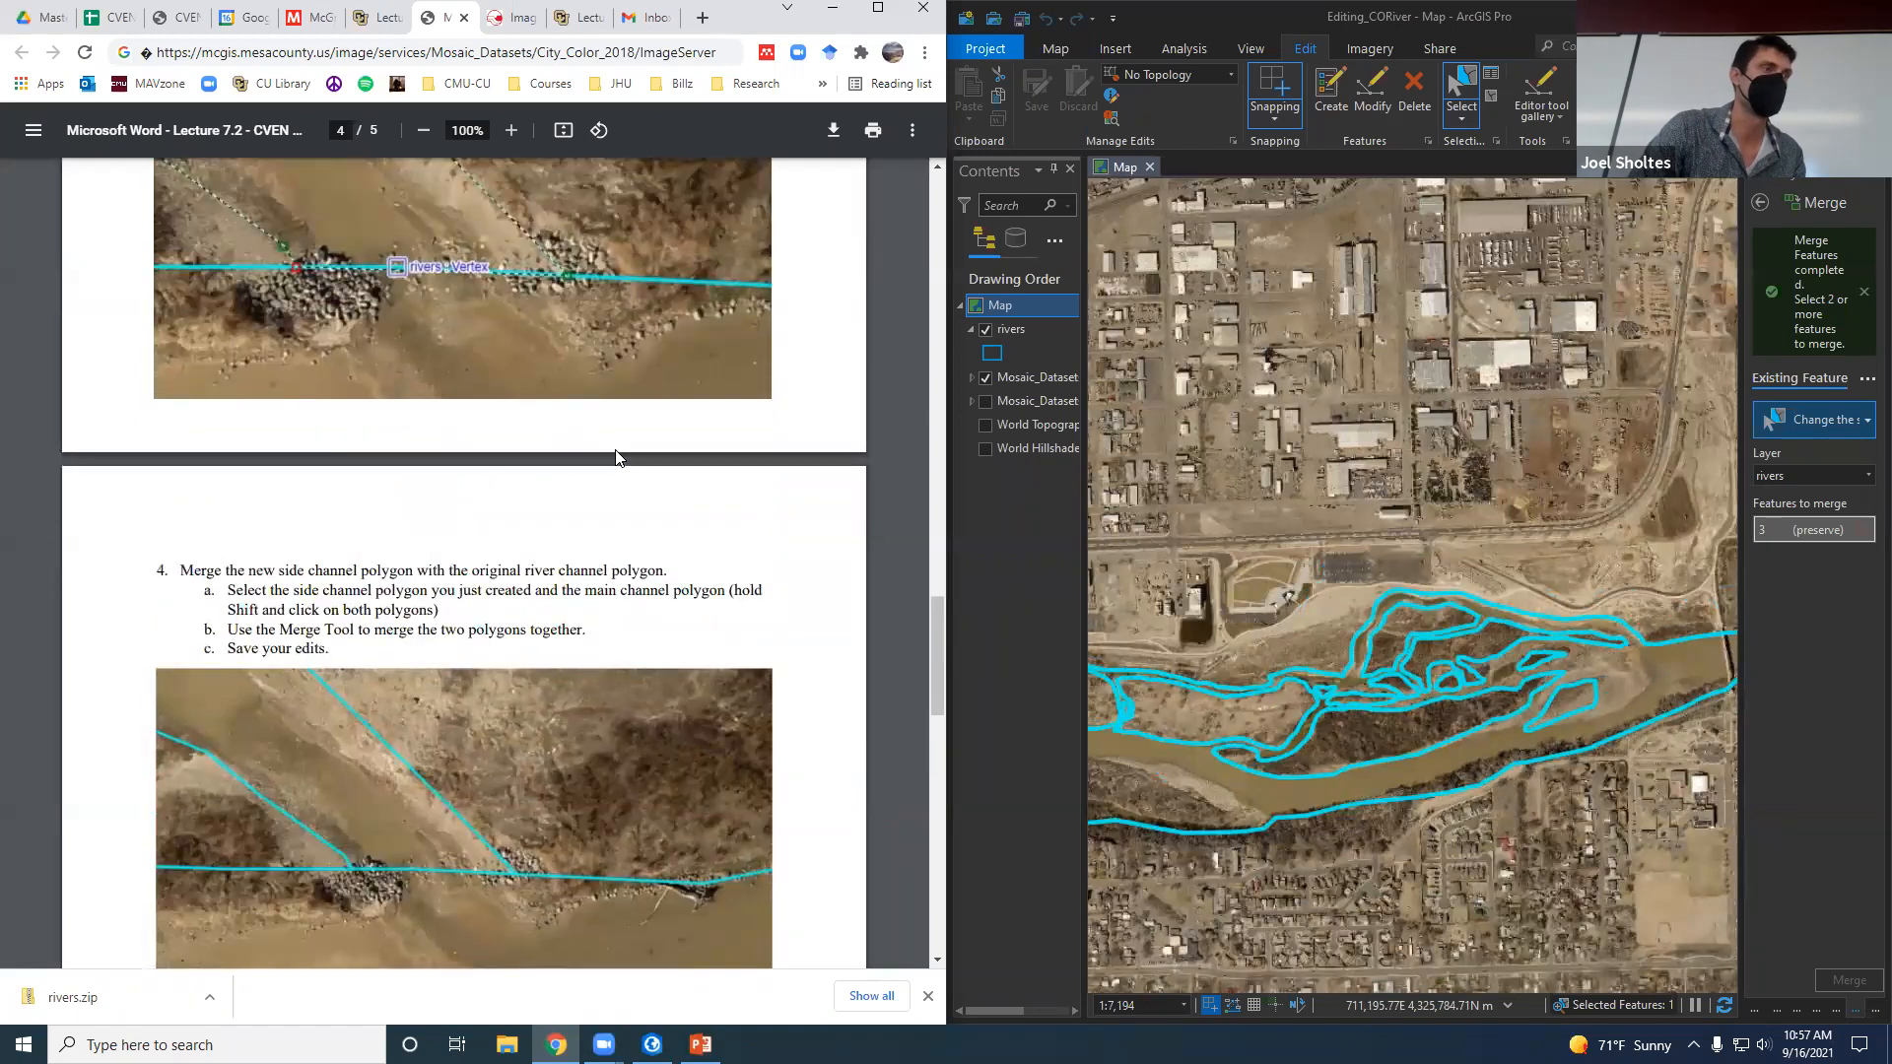
pyautogui.scroll(-10, 615, 457)
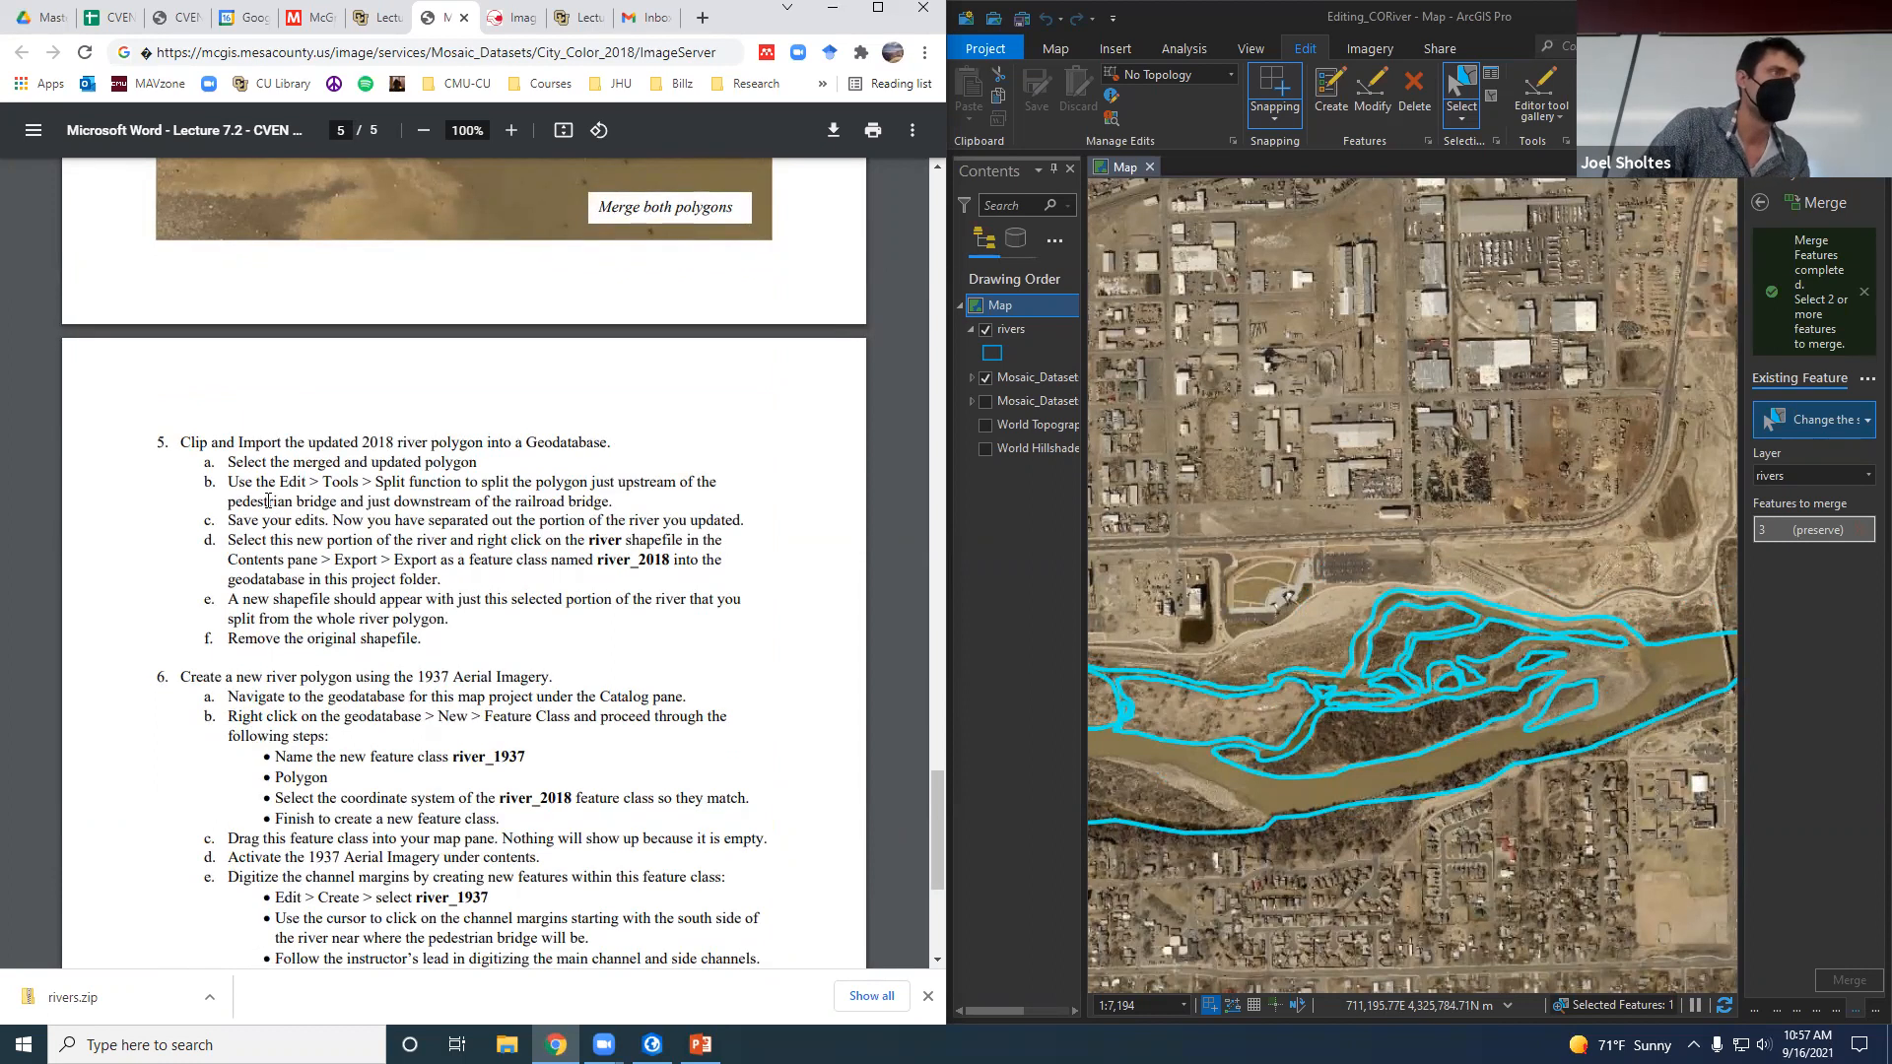
pyautogui.scroll(-2, 1567, 483)
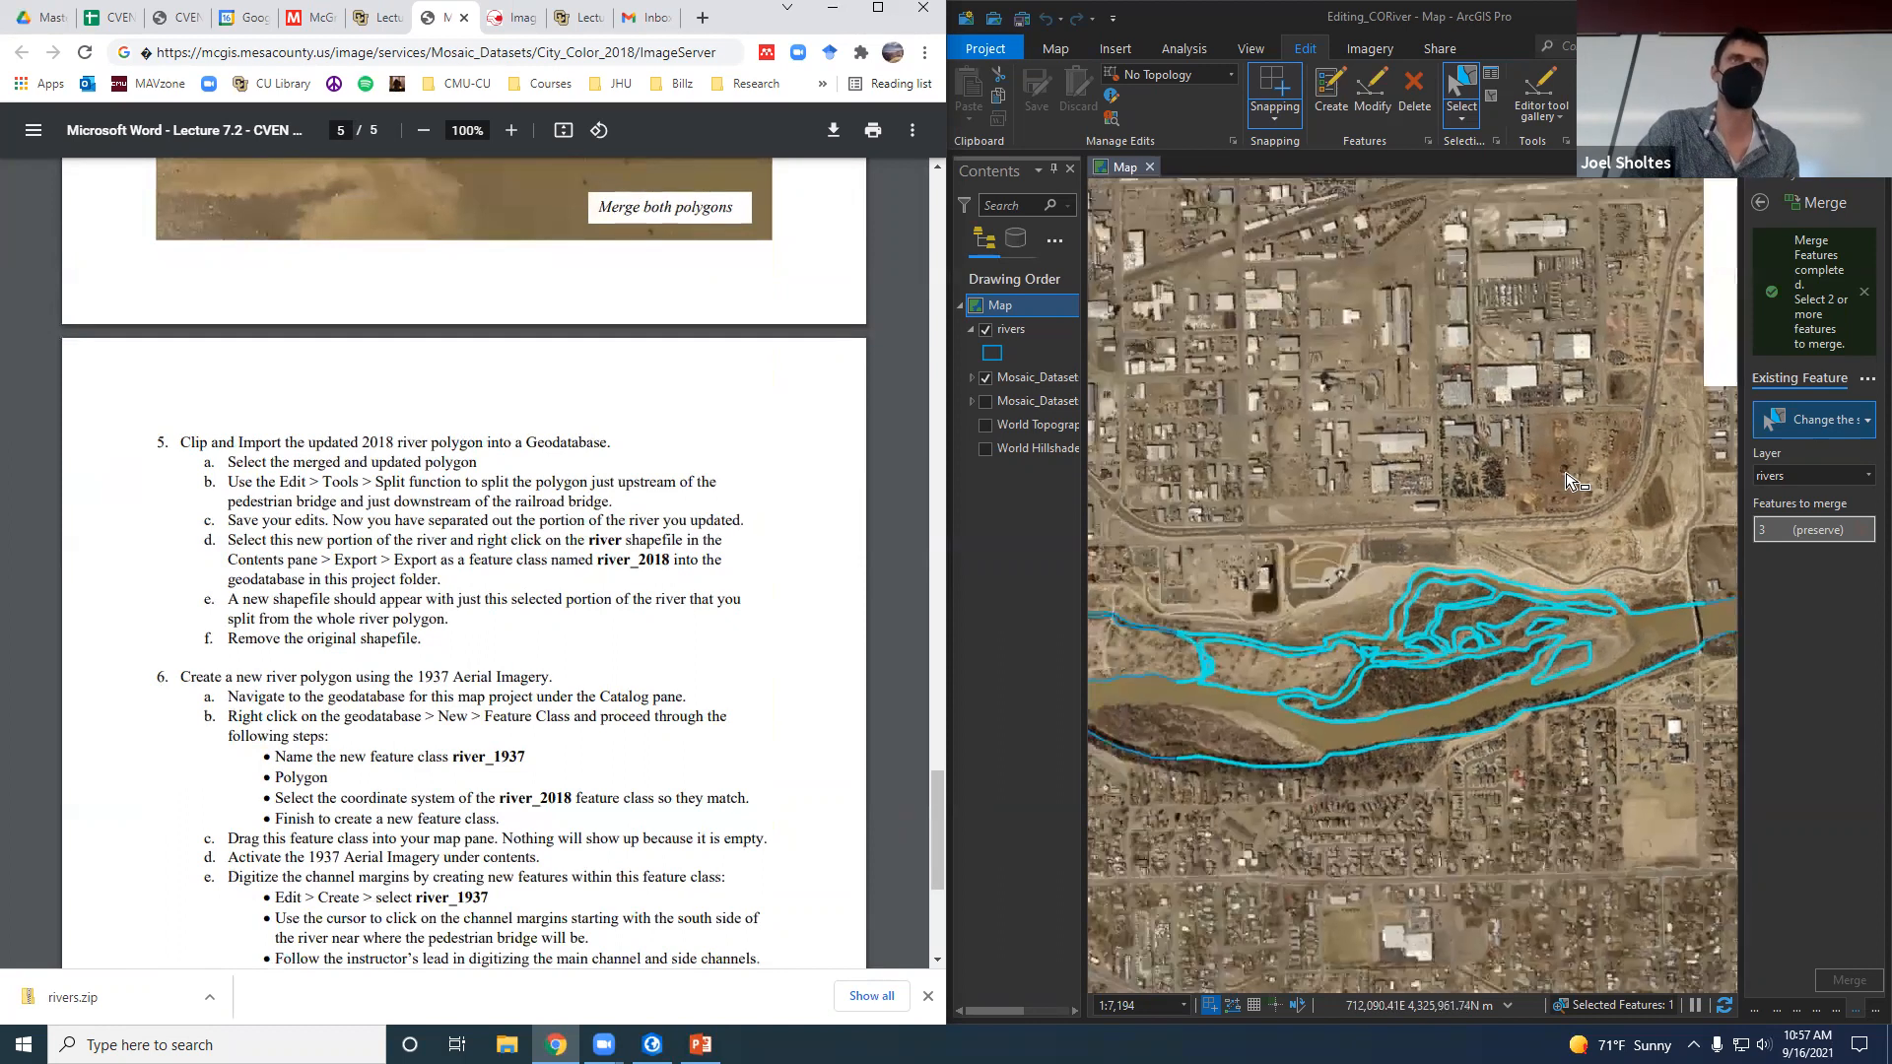
# Split the merged river polygon with a line across the channel just upstream of the bridge at the reach's eastern end.
pyautogui.click(1379, 94)
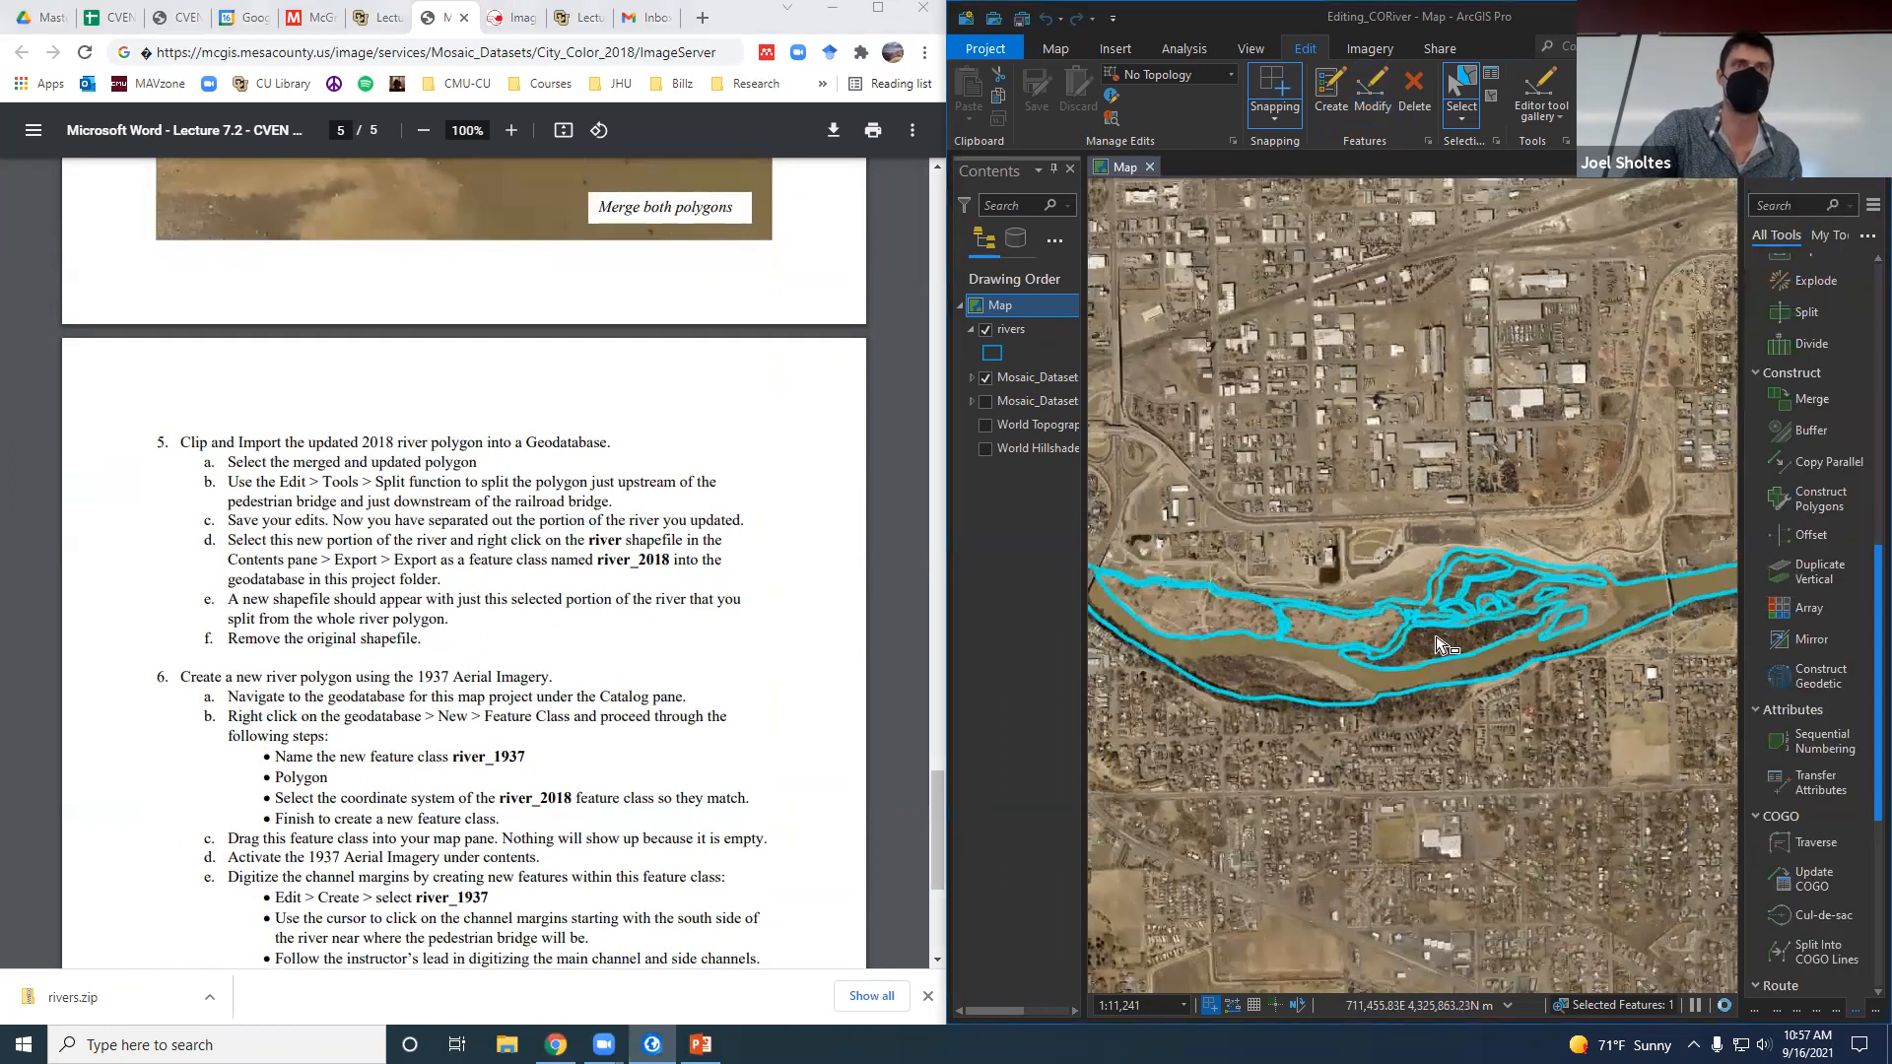
pyautogui.scroll(4, 1835, 404)
pyautogui.scroll(4, 1837, 380)
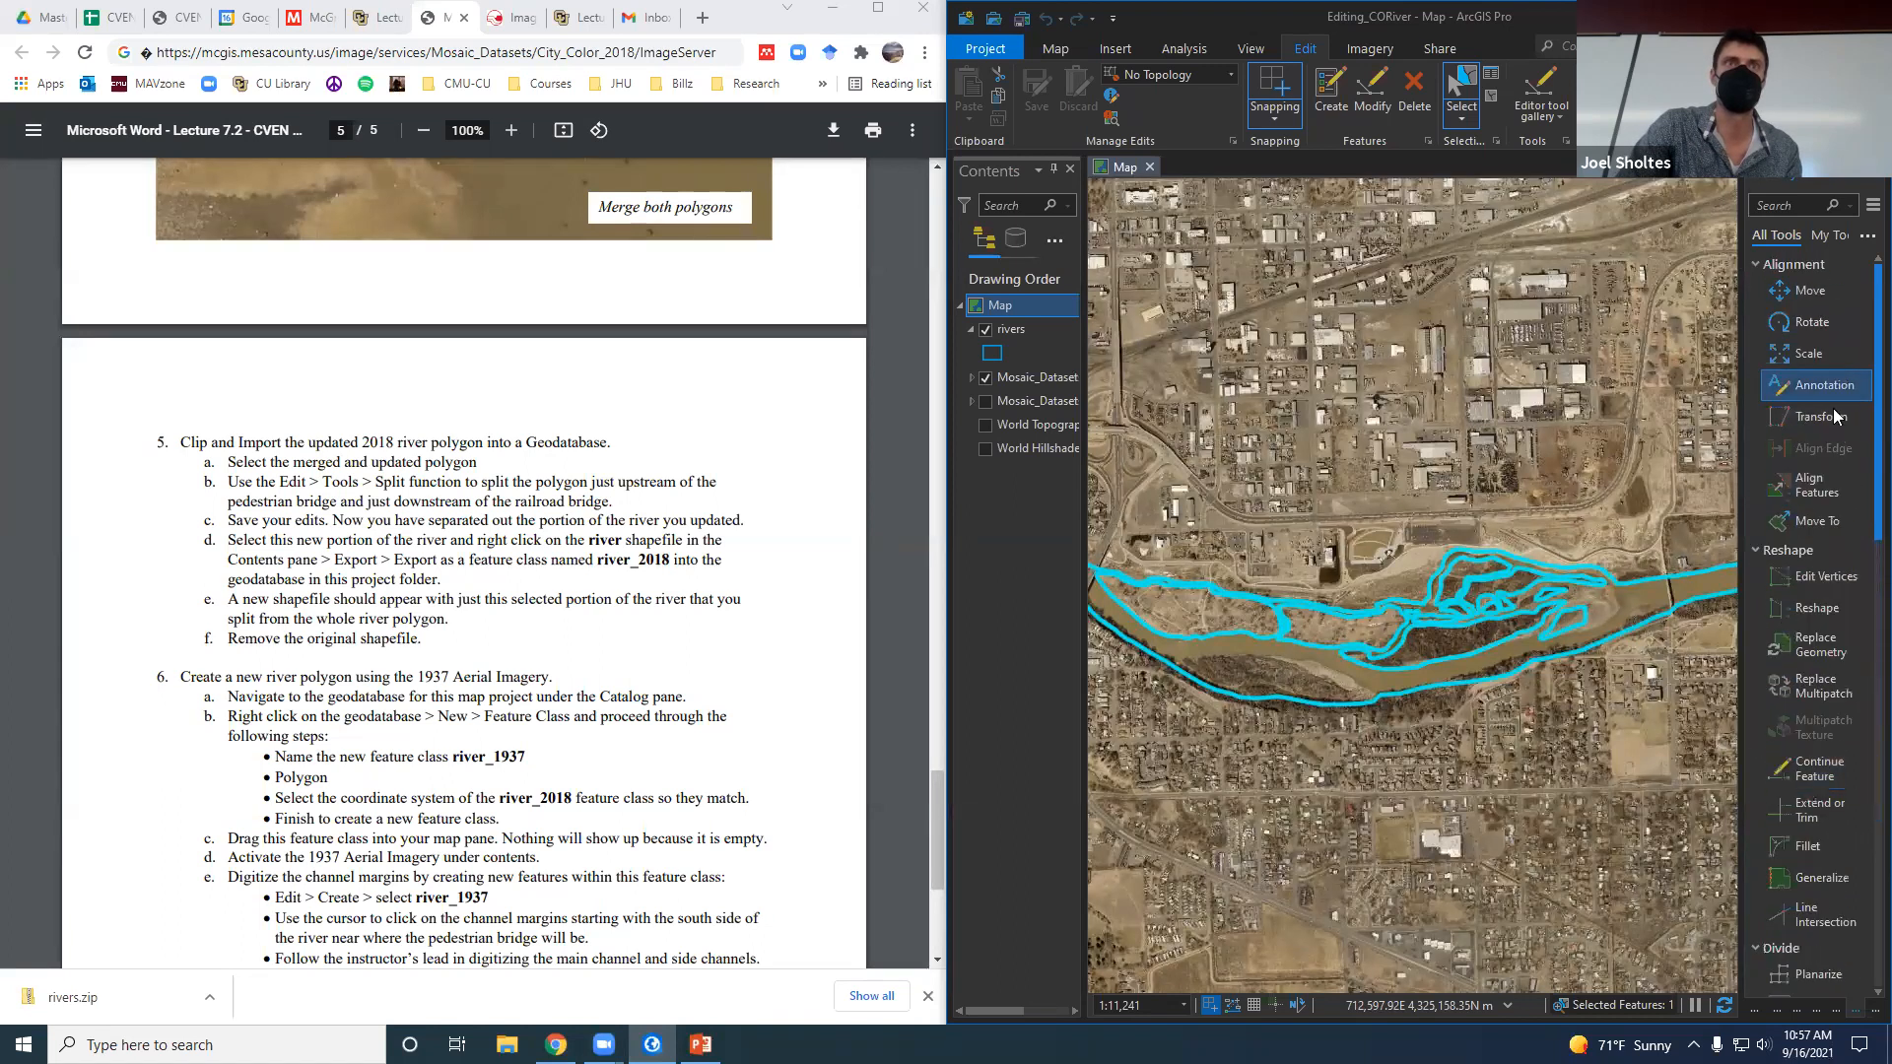
pyautogui.click(1755, 264)
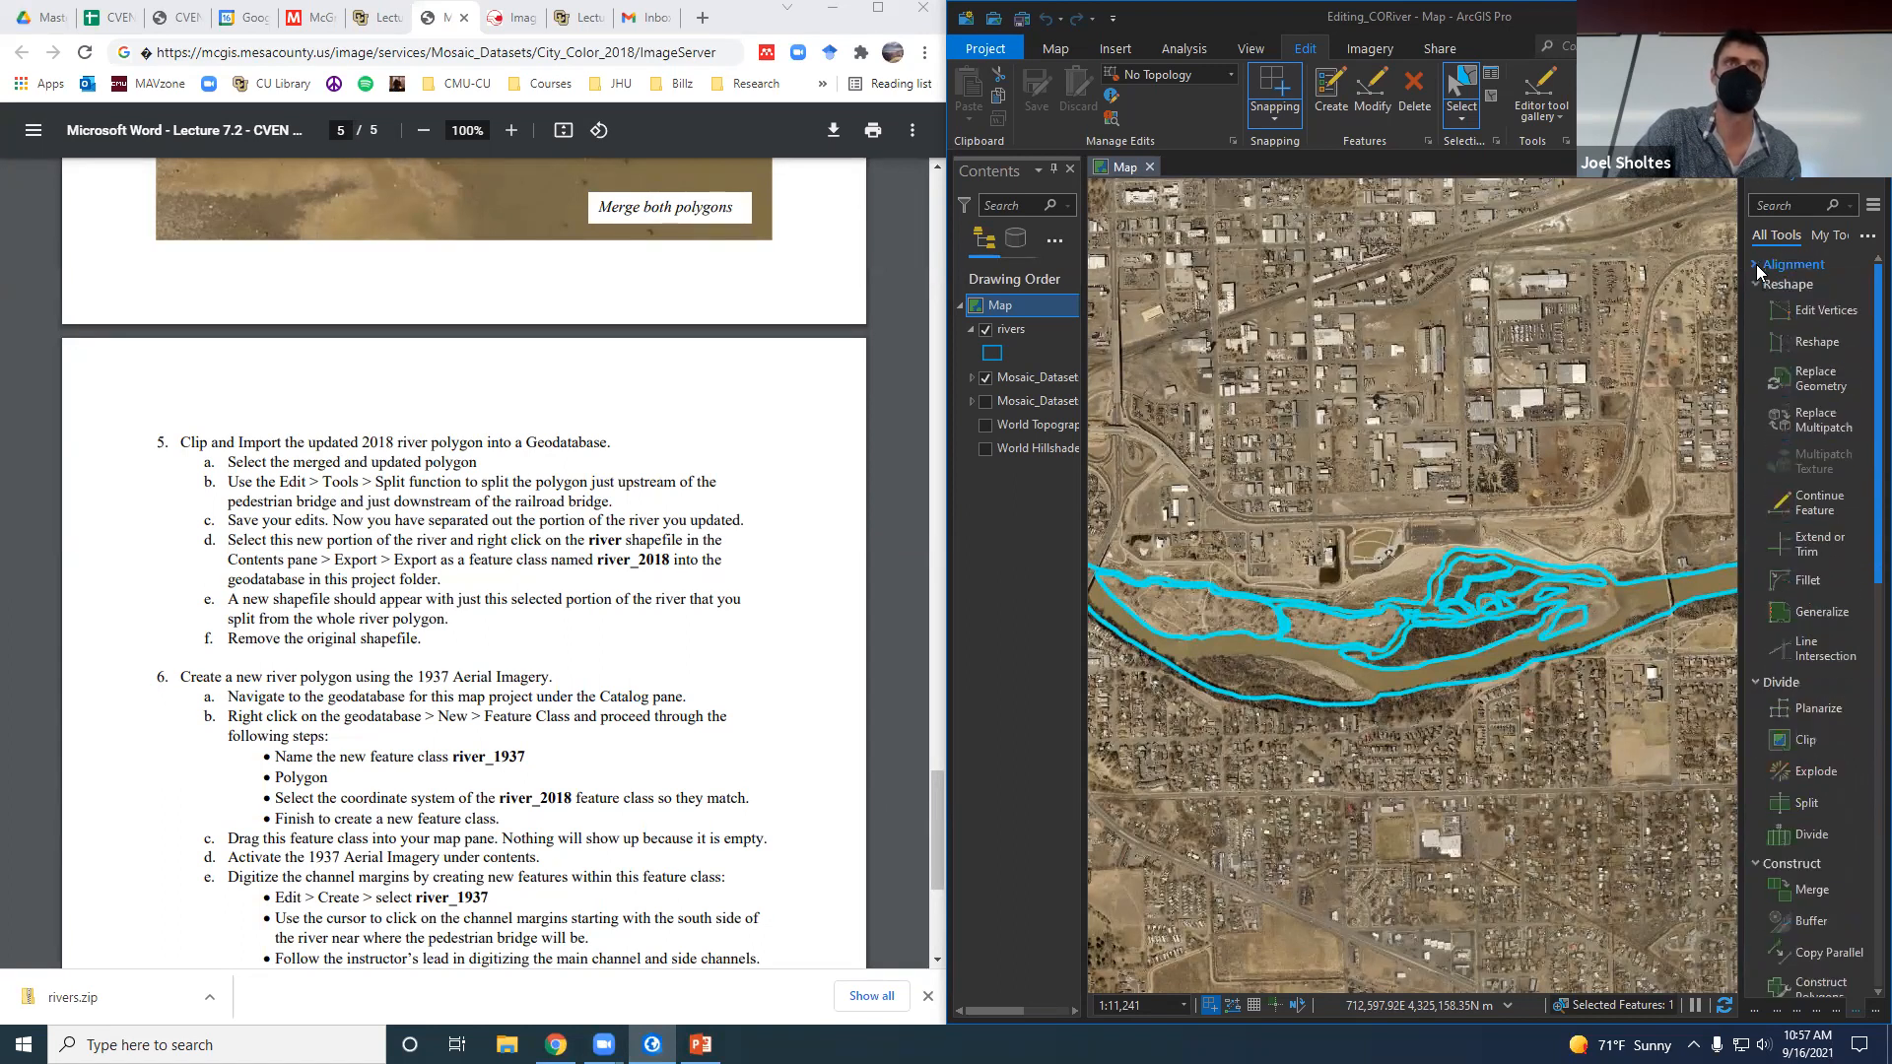
pyautogui.click(1753, 284)
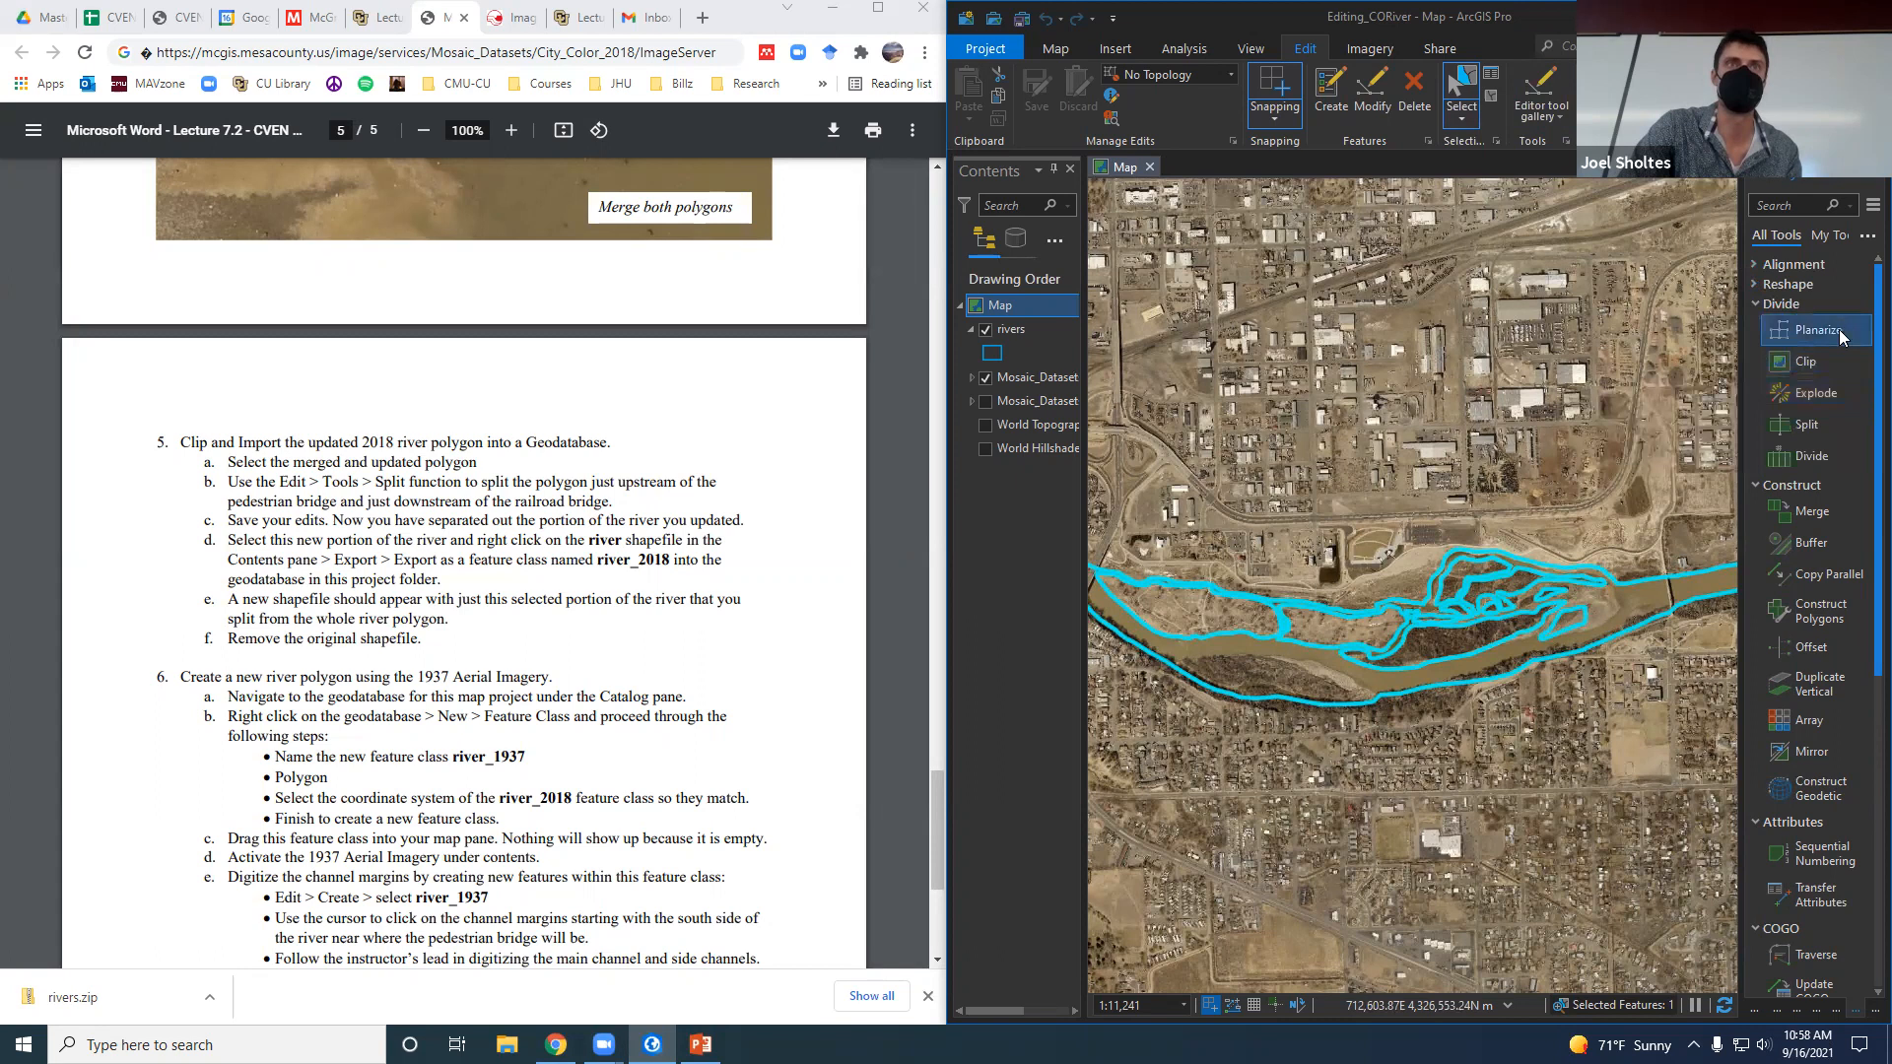
pyautogui.click(1833, 424)
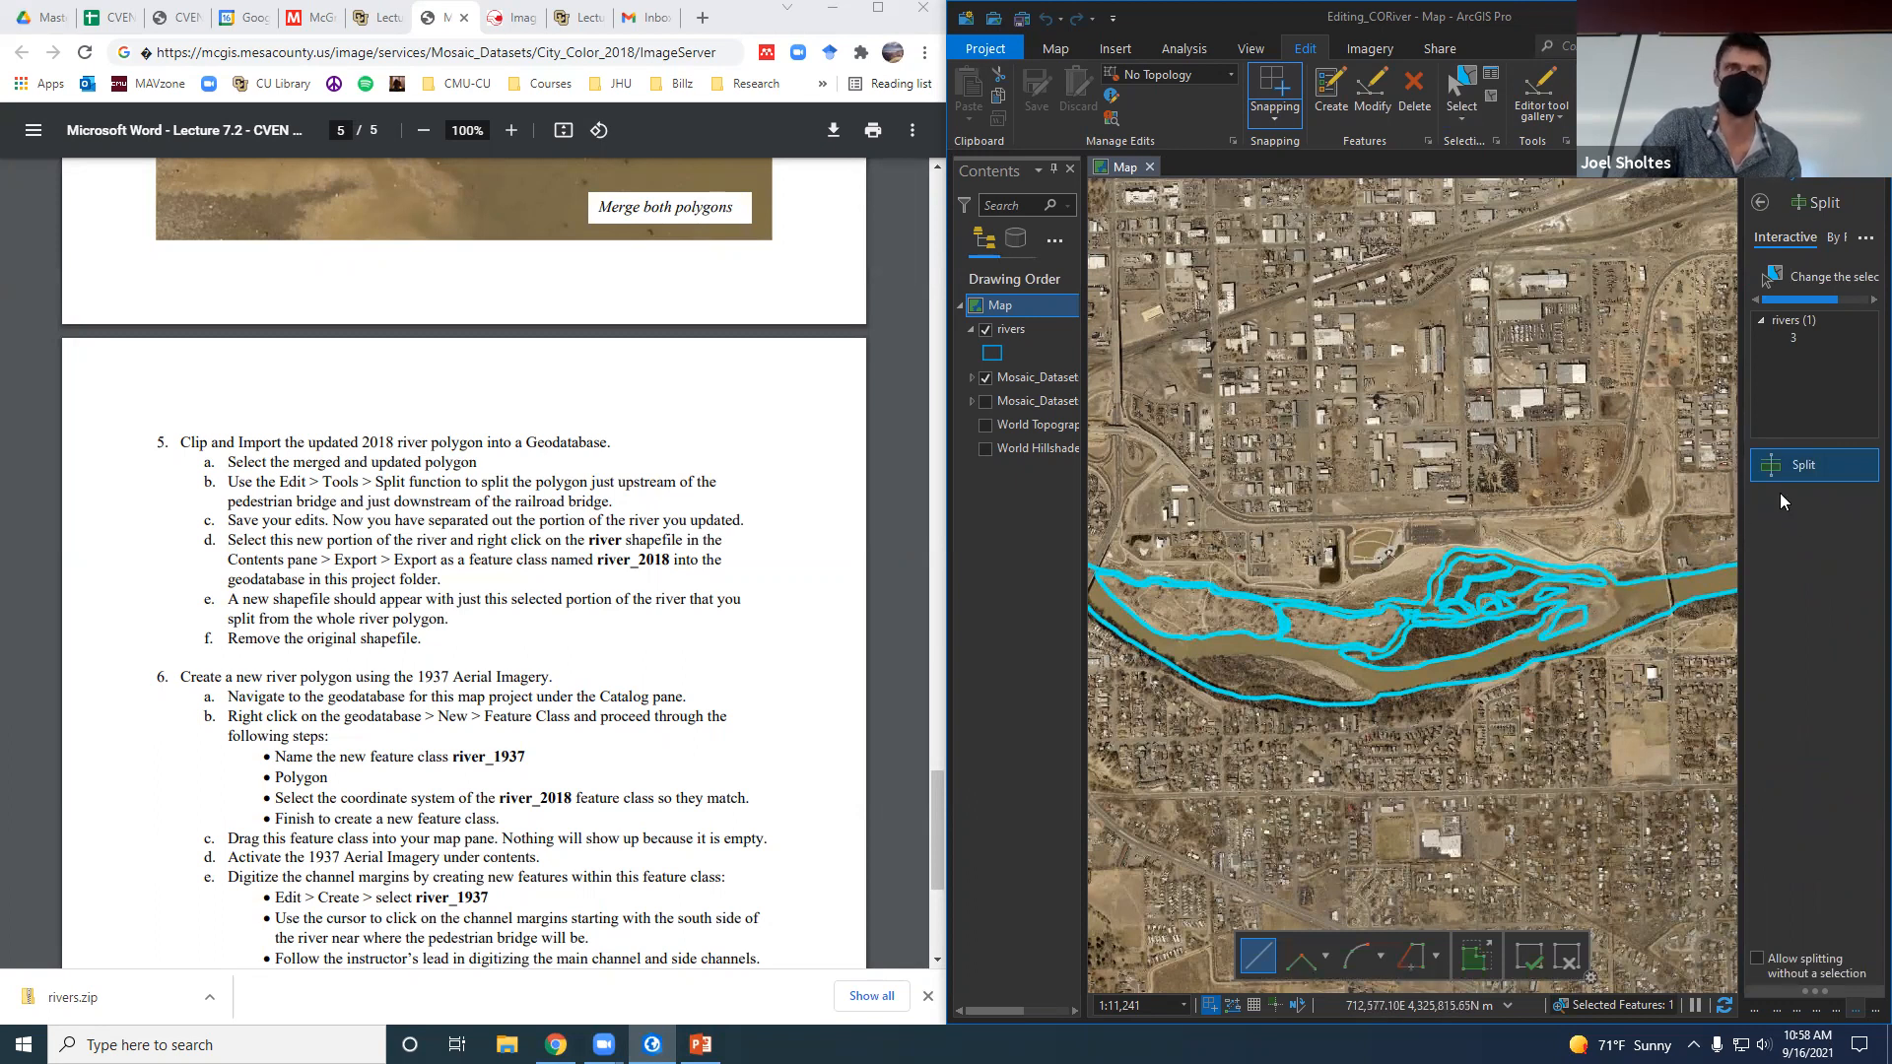
pyautogui.click(1680, 534)
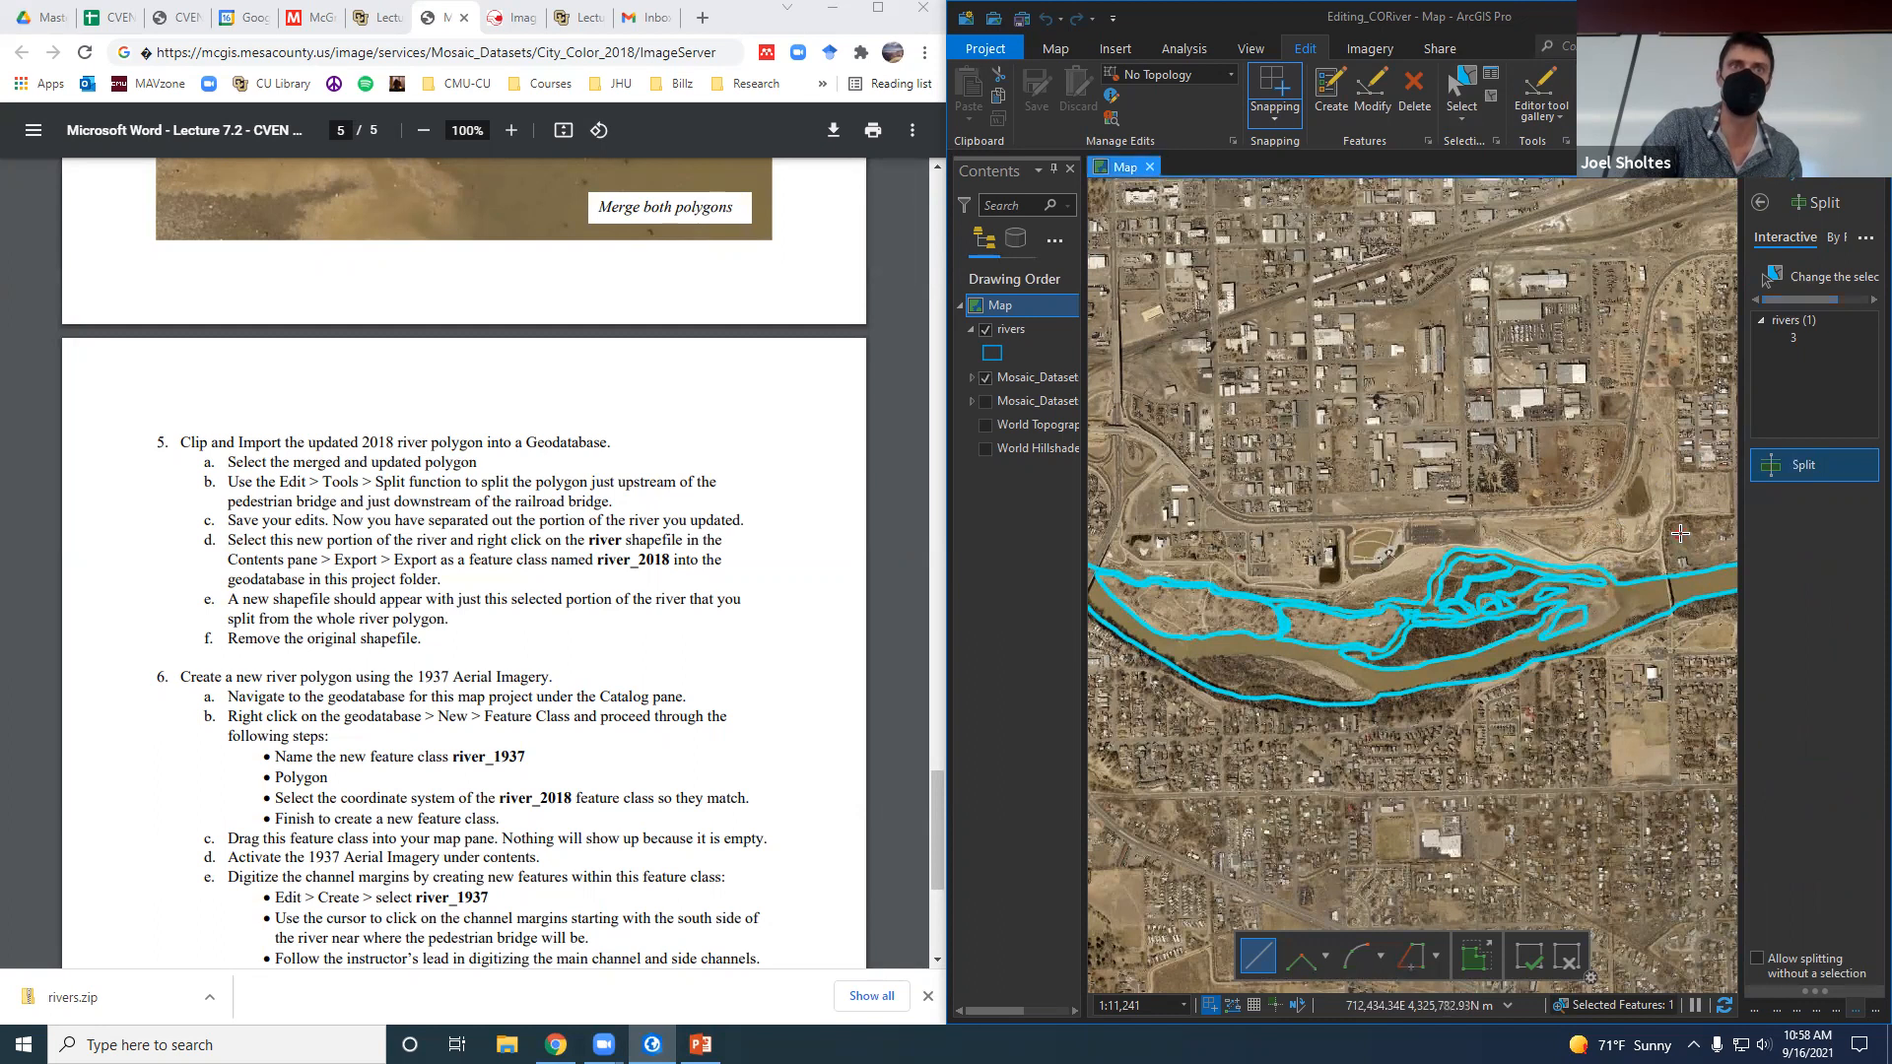
pyautogui.doubleClick(1696, 640)
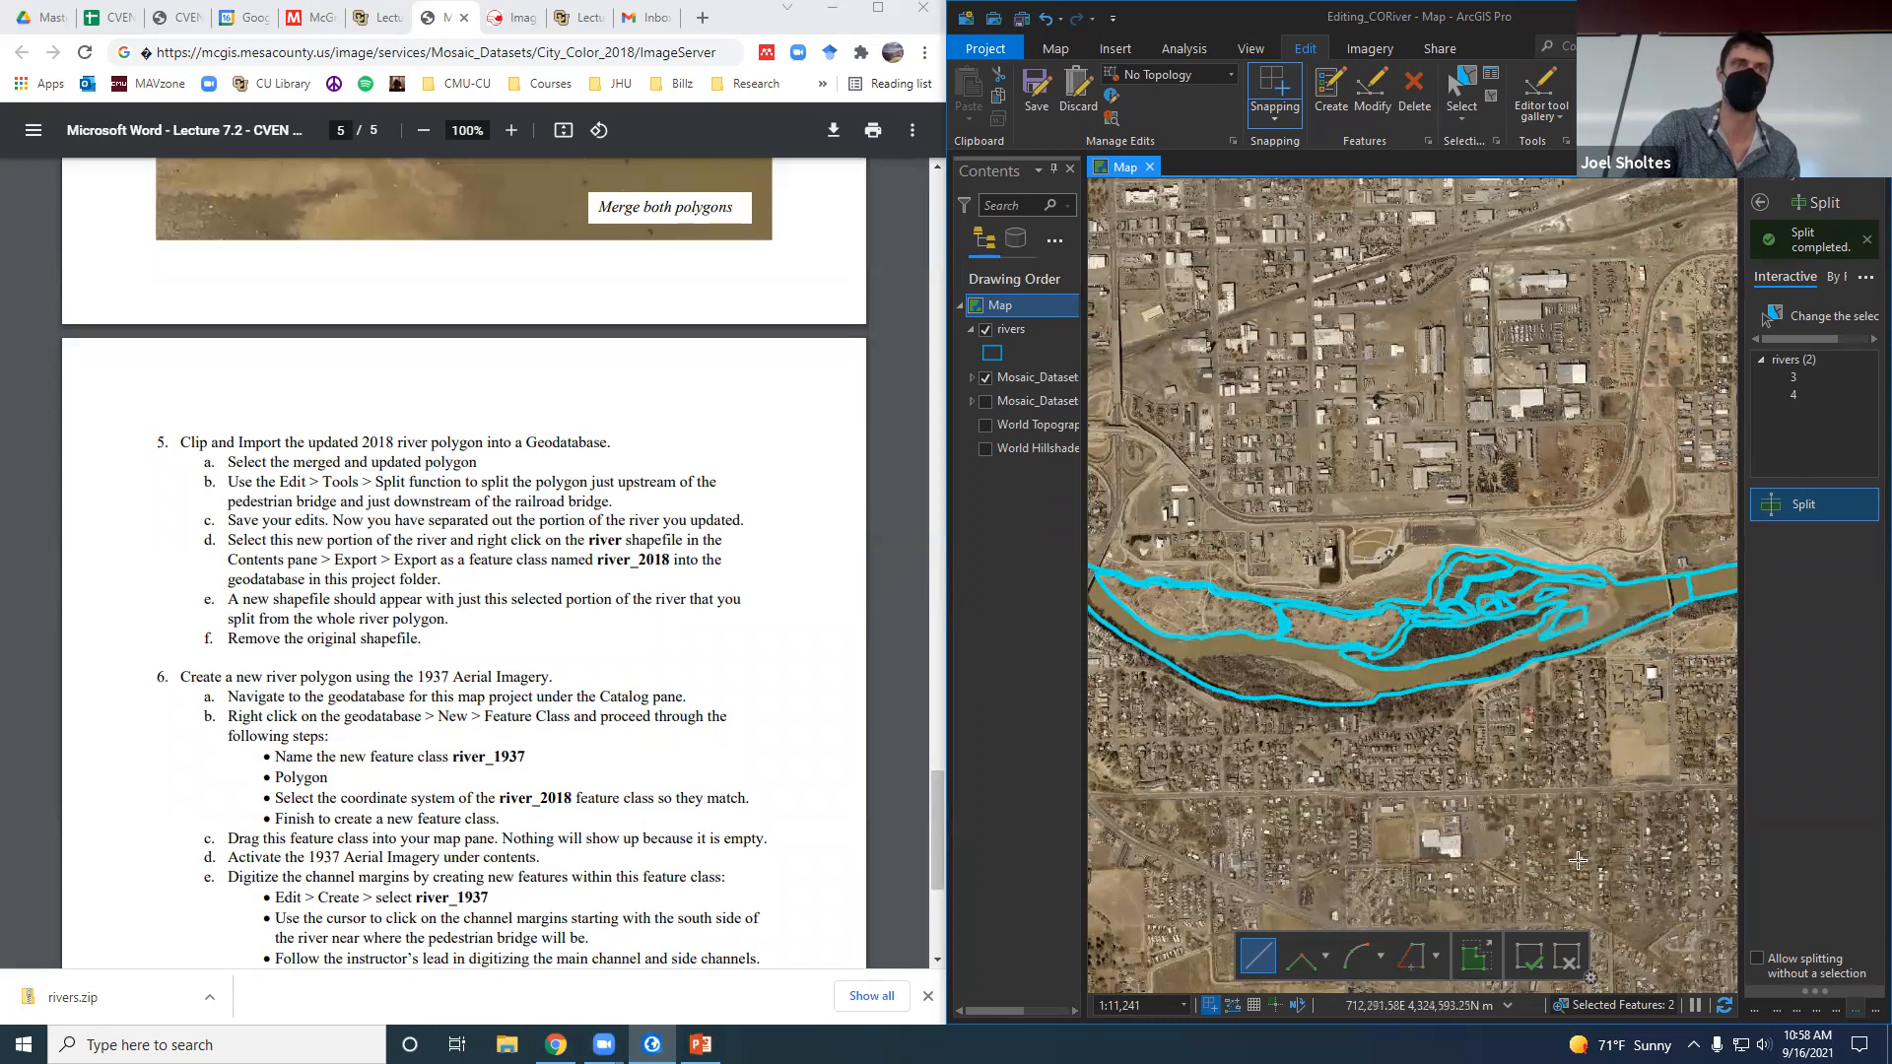
# Split the river polygon again with a line along the road bridge at the reach's western, downstream end.
pyautogui.scroll(2, 1232, 767)
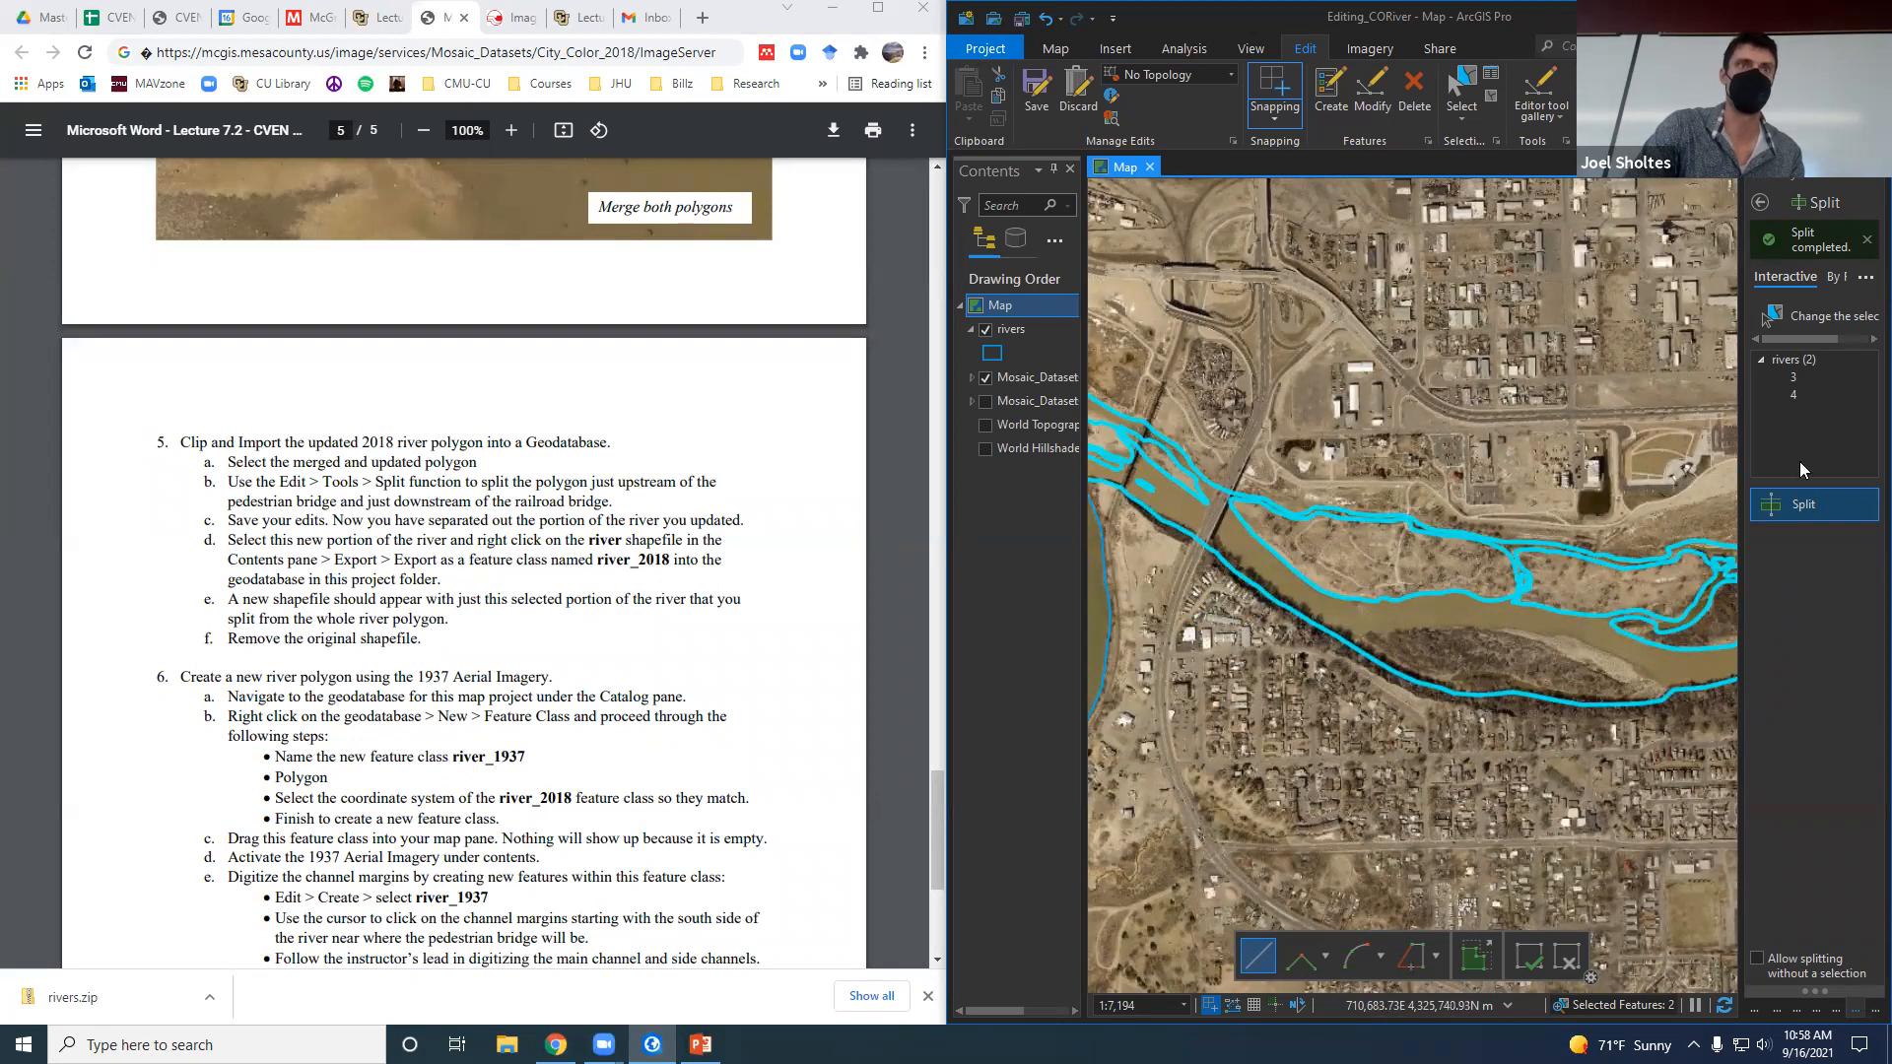
pyautogui.click(1233, 468)
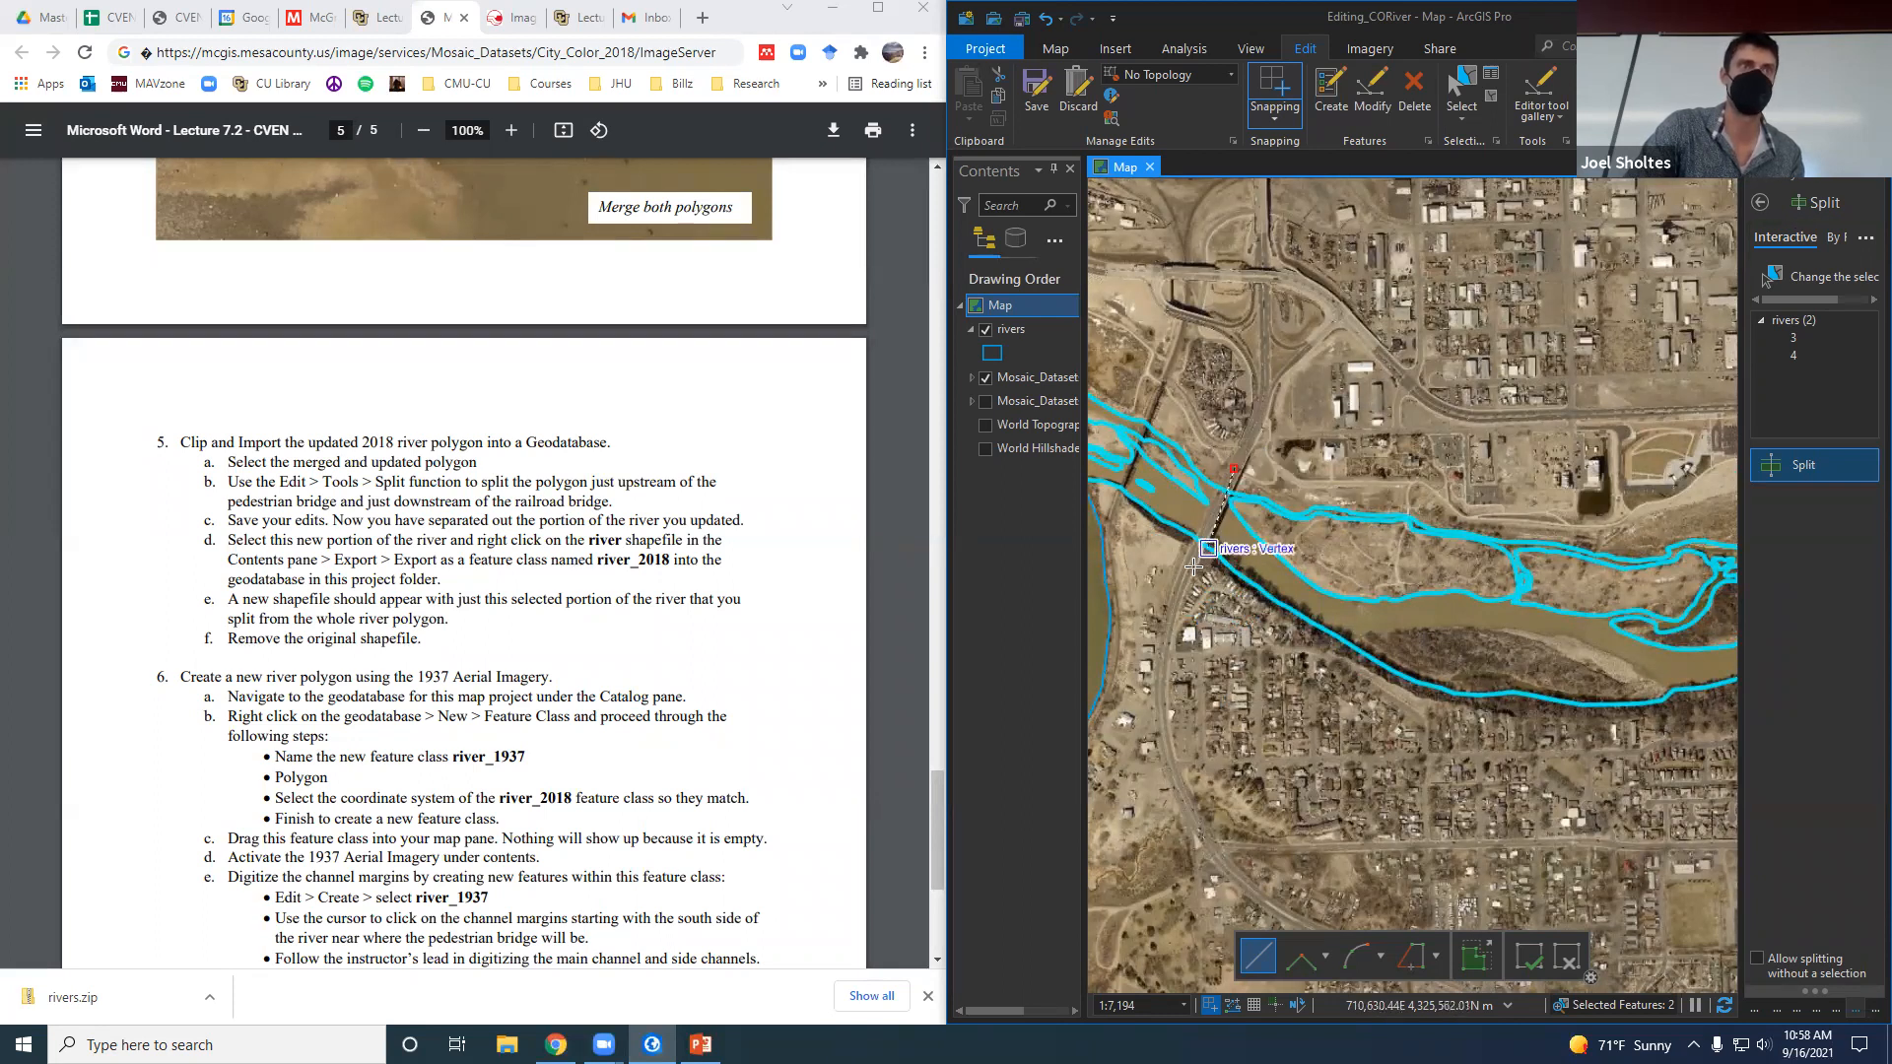
pyautogui.doubleClick(1185, 570)
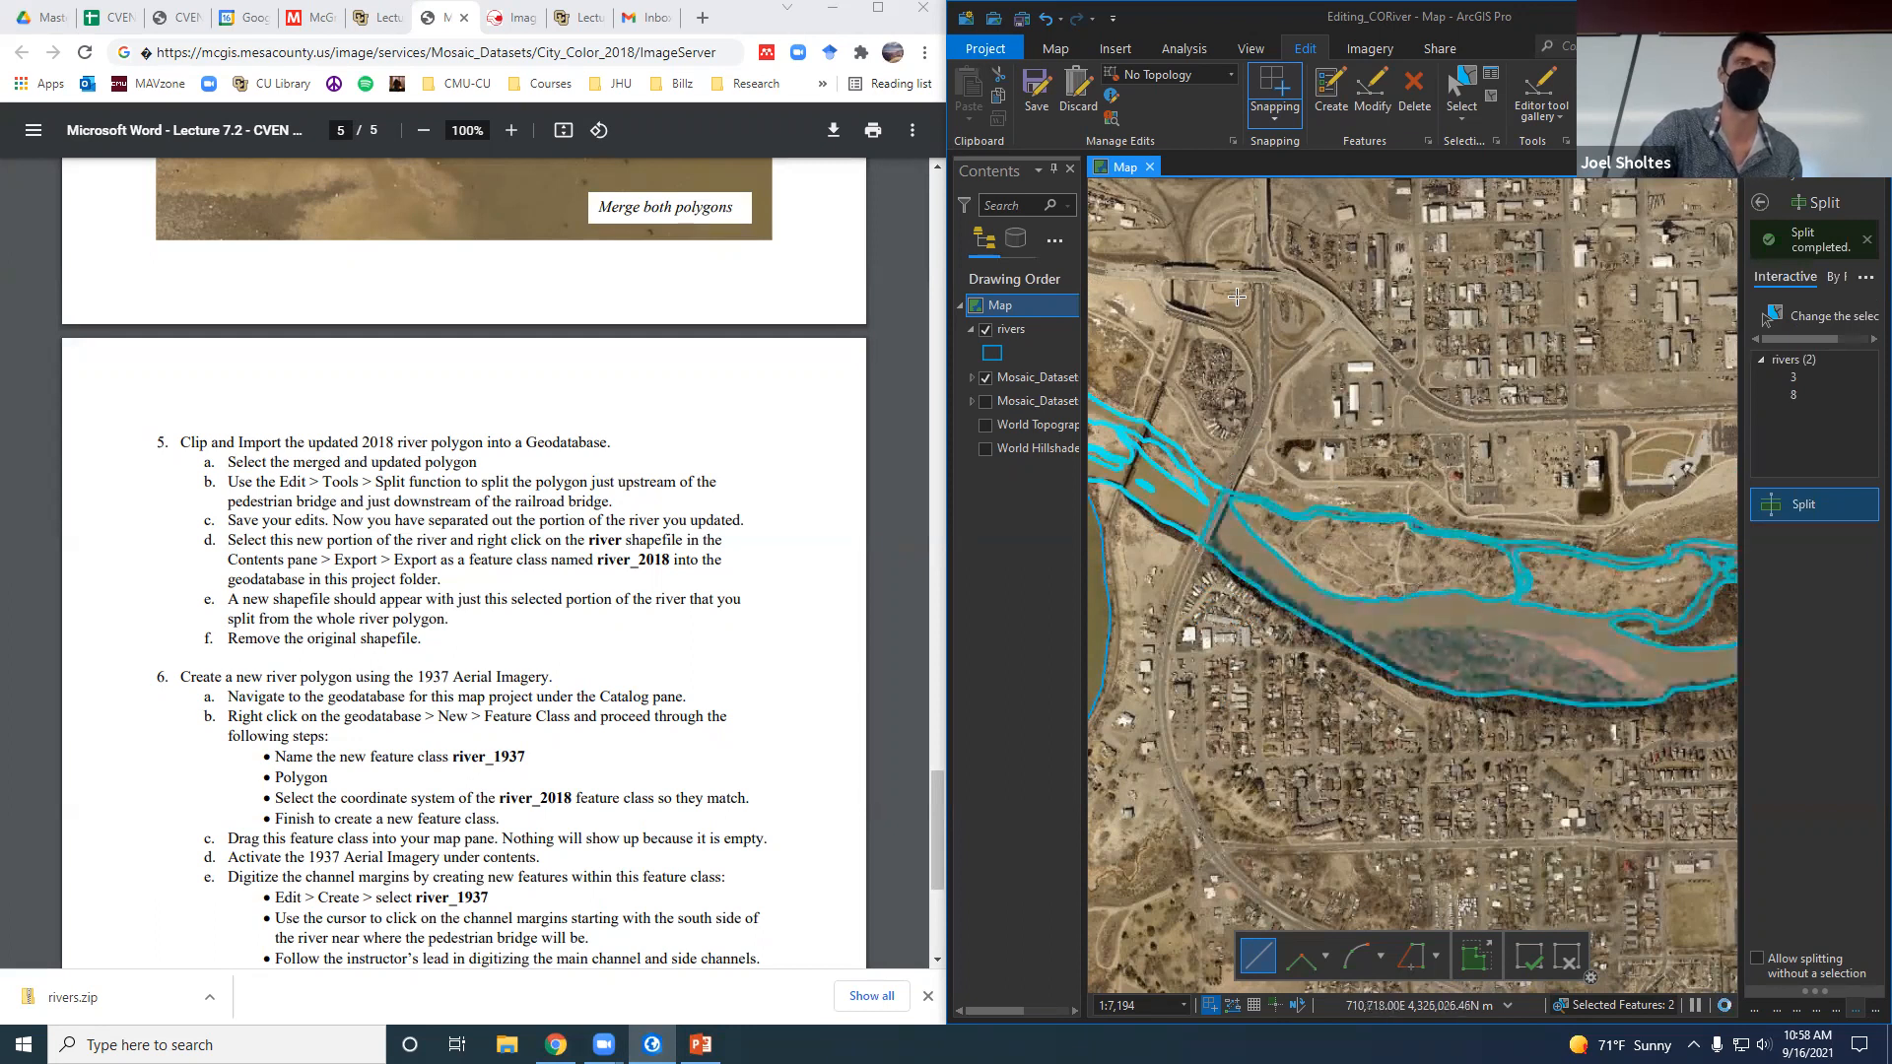
# Save all edits to the rivers layer with both splits.
pyautogui.scroll(-2, 1244, 286)
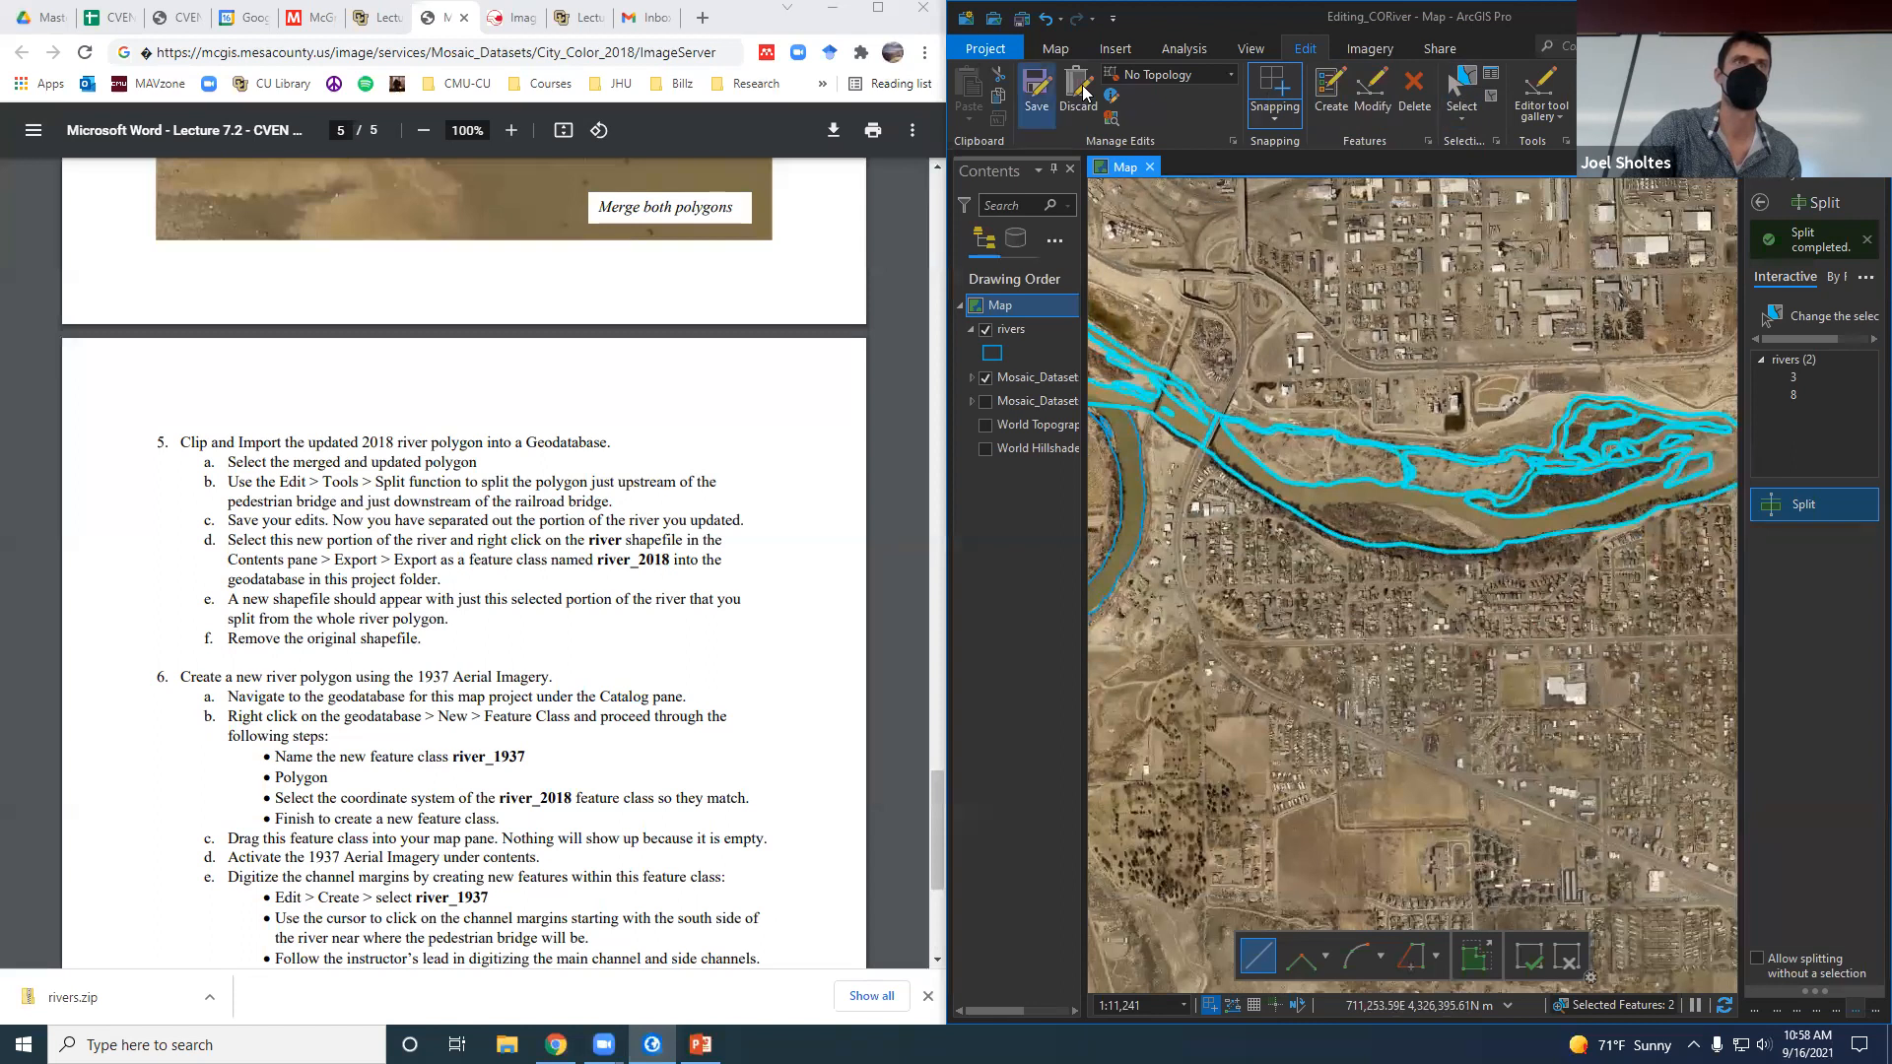
pyautogui.click(1036, 93)
pyautogui.click(1441, 545)
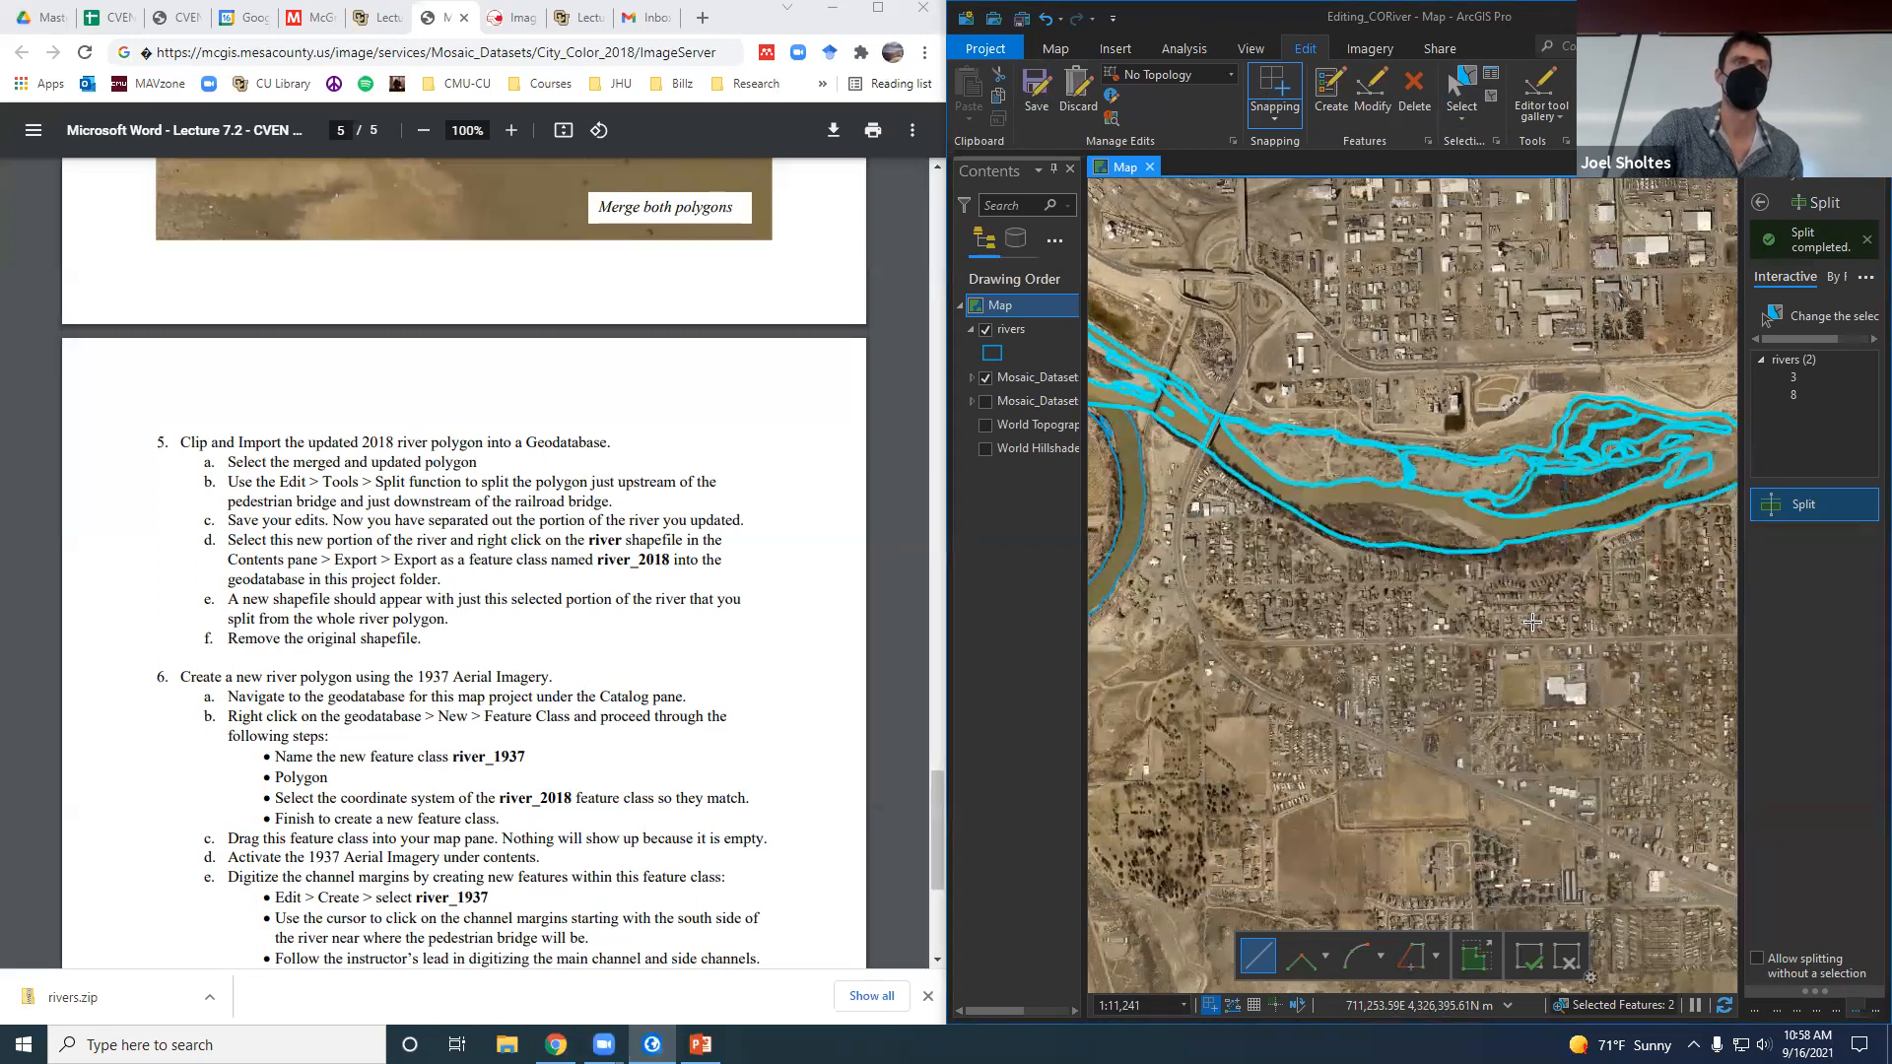
# Check the split lines at both ends of the reach and select only the updated river polygon between them.
pyautogui.moveTo(1471, 368); pyautogui.dragTo(1187, 537)
pyautogui.scroll(2, 1205, 548)
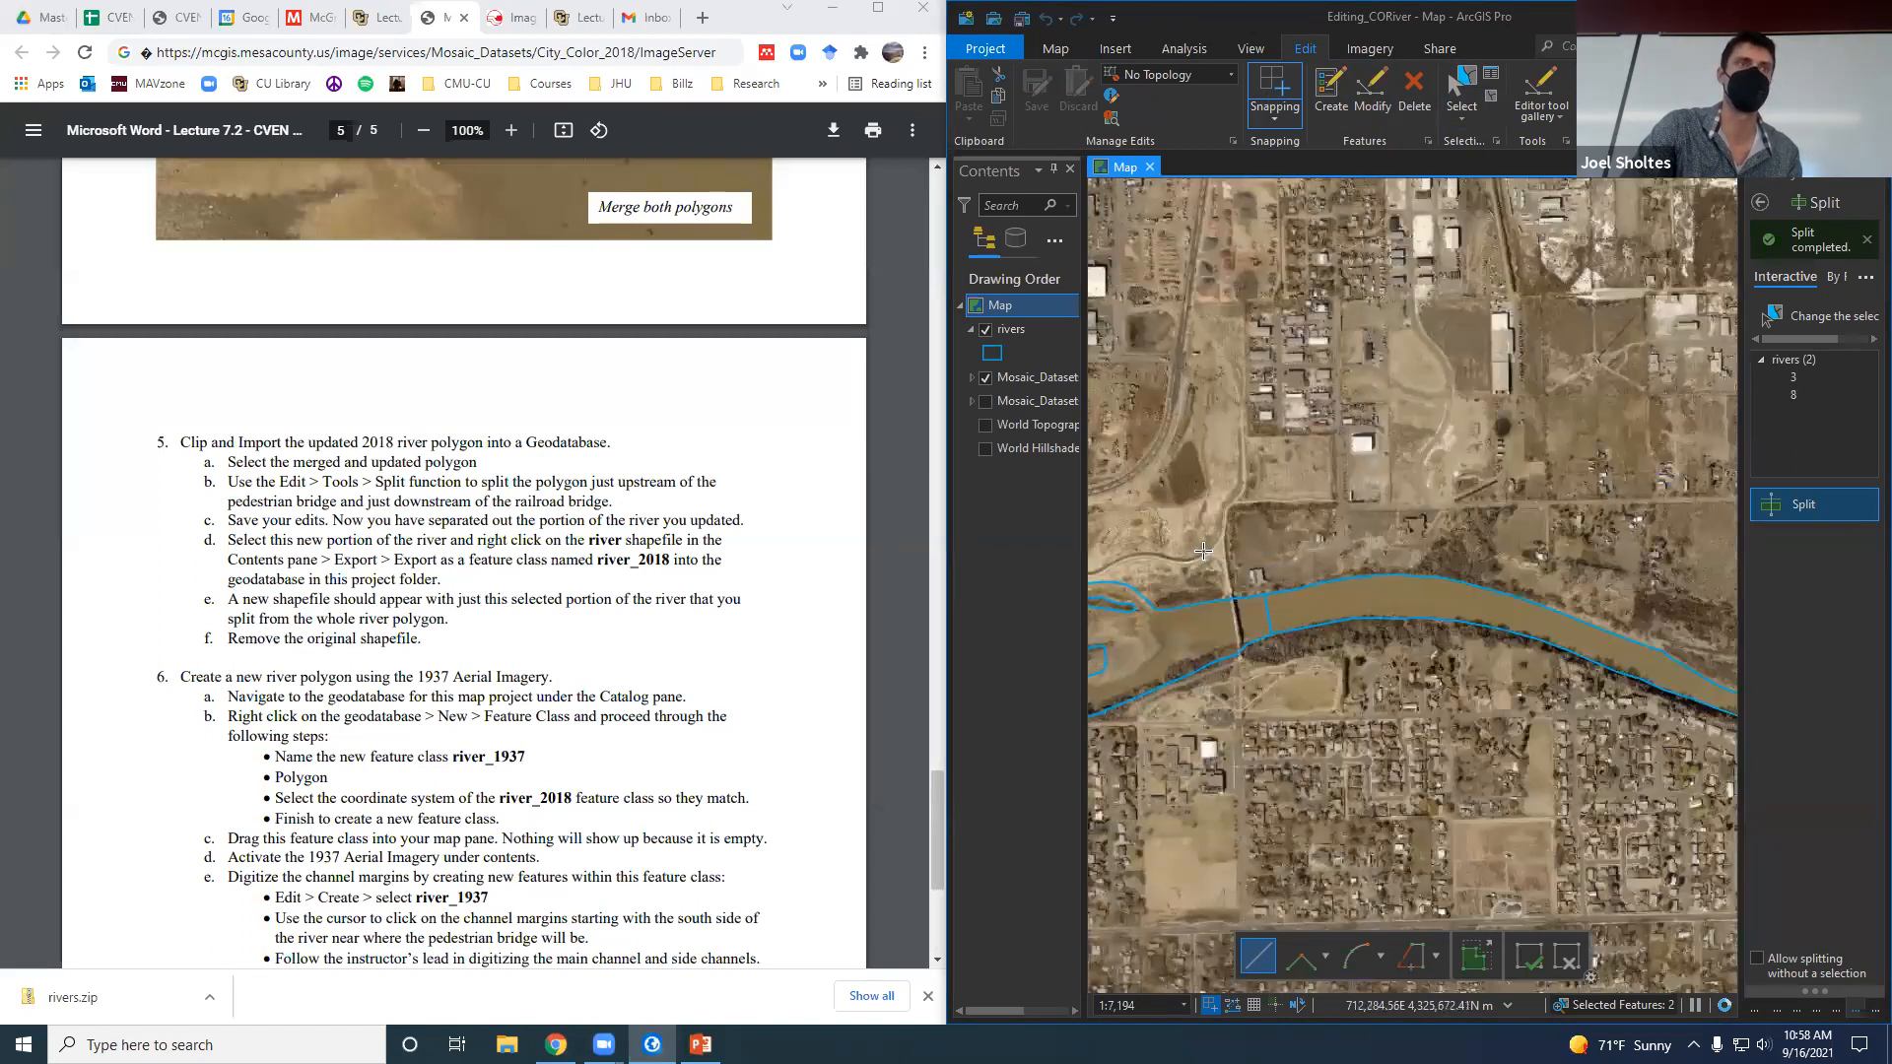
pyautogui.scroll(-3, 1498, 311)
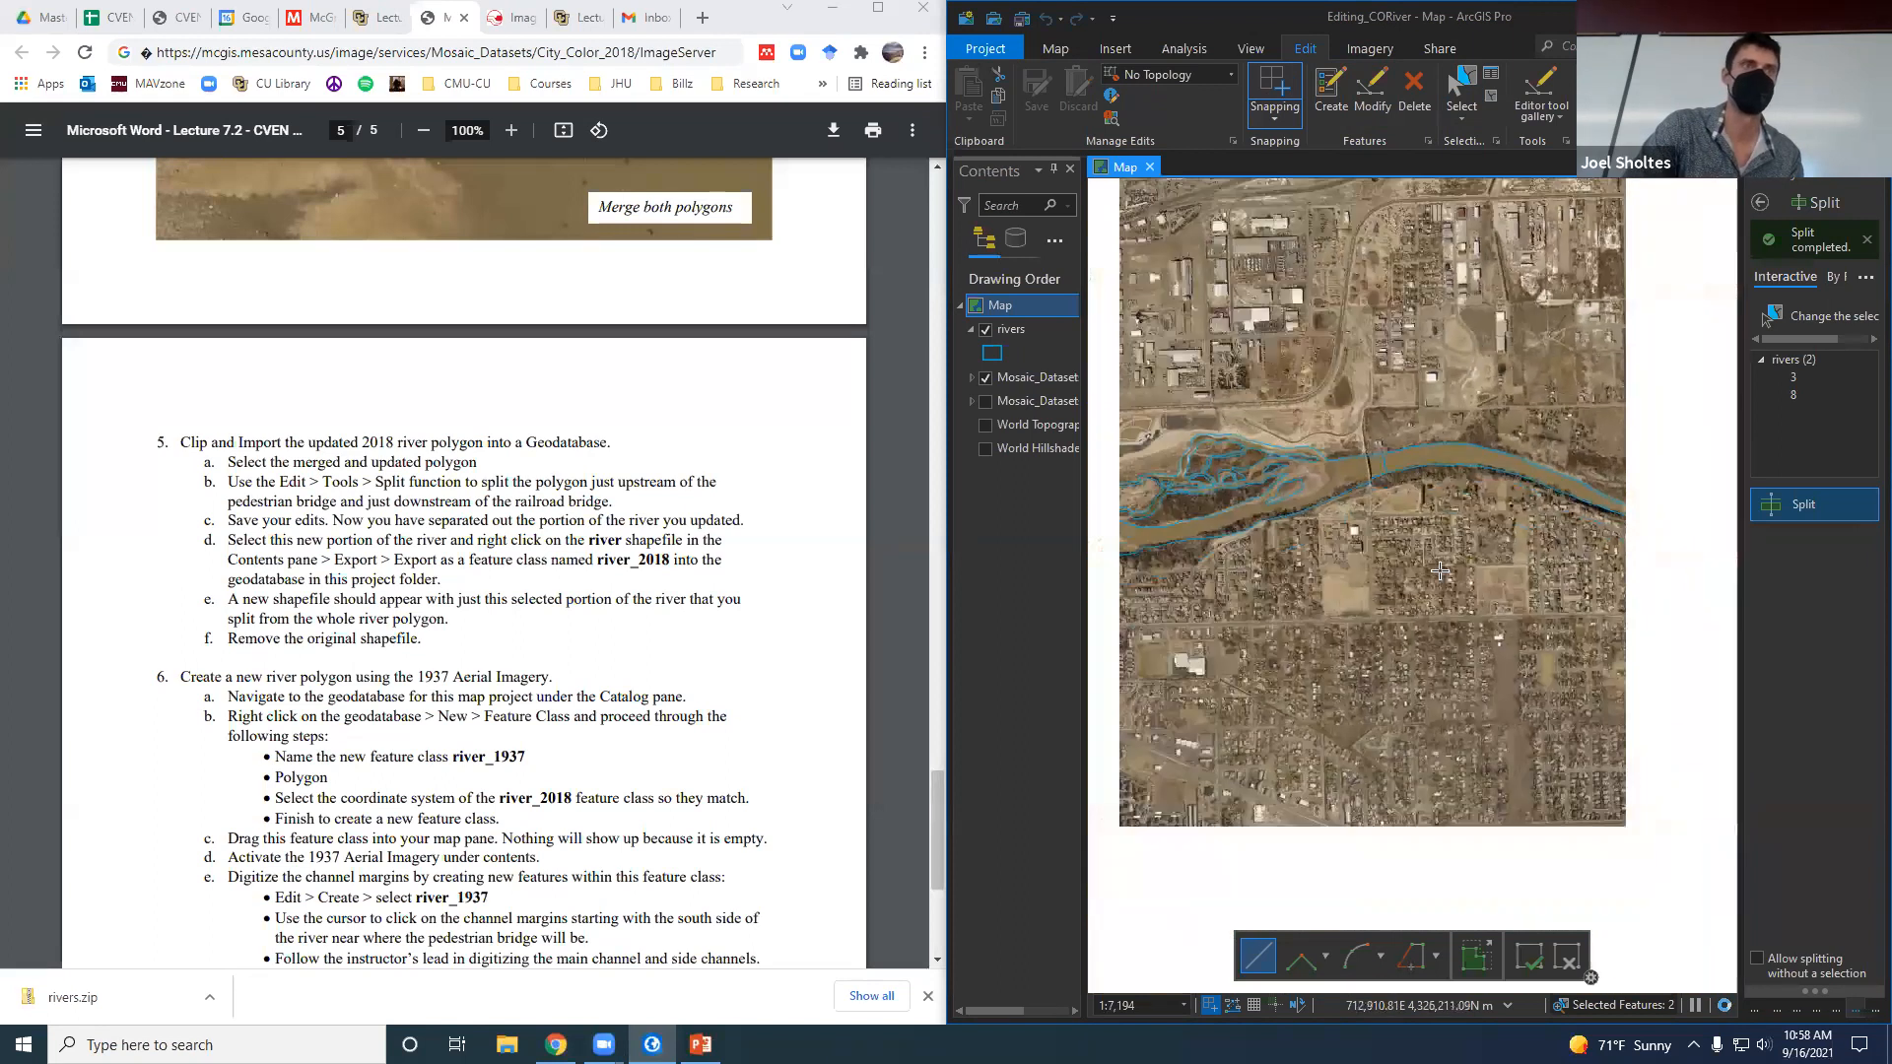
pyautogui.scroll(2, 1242, 512)
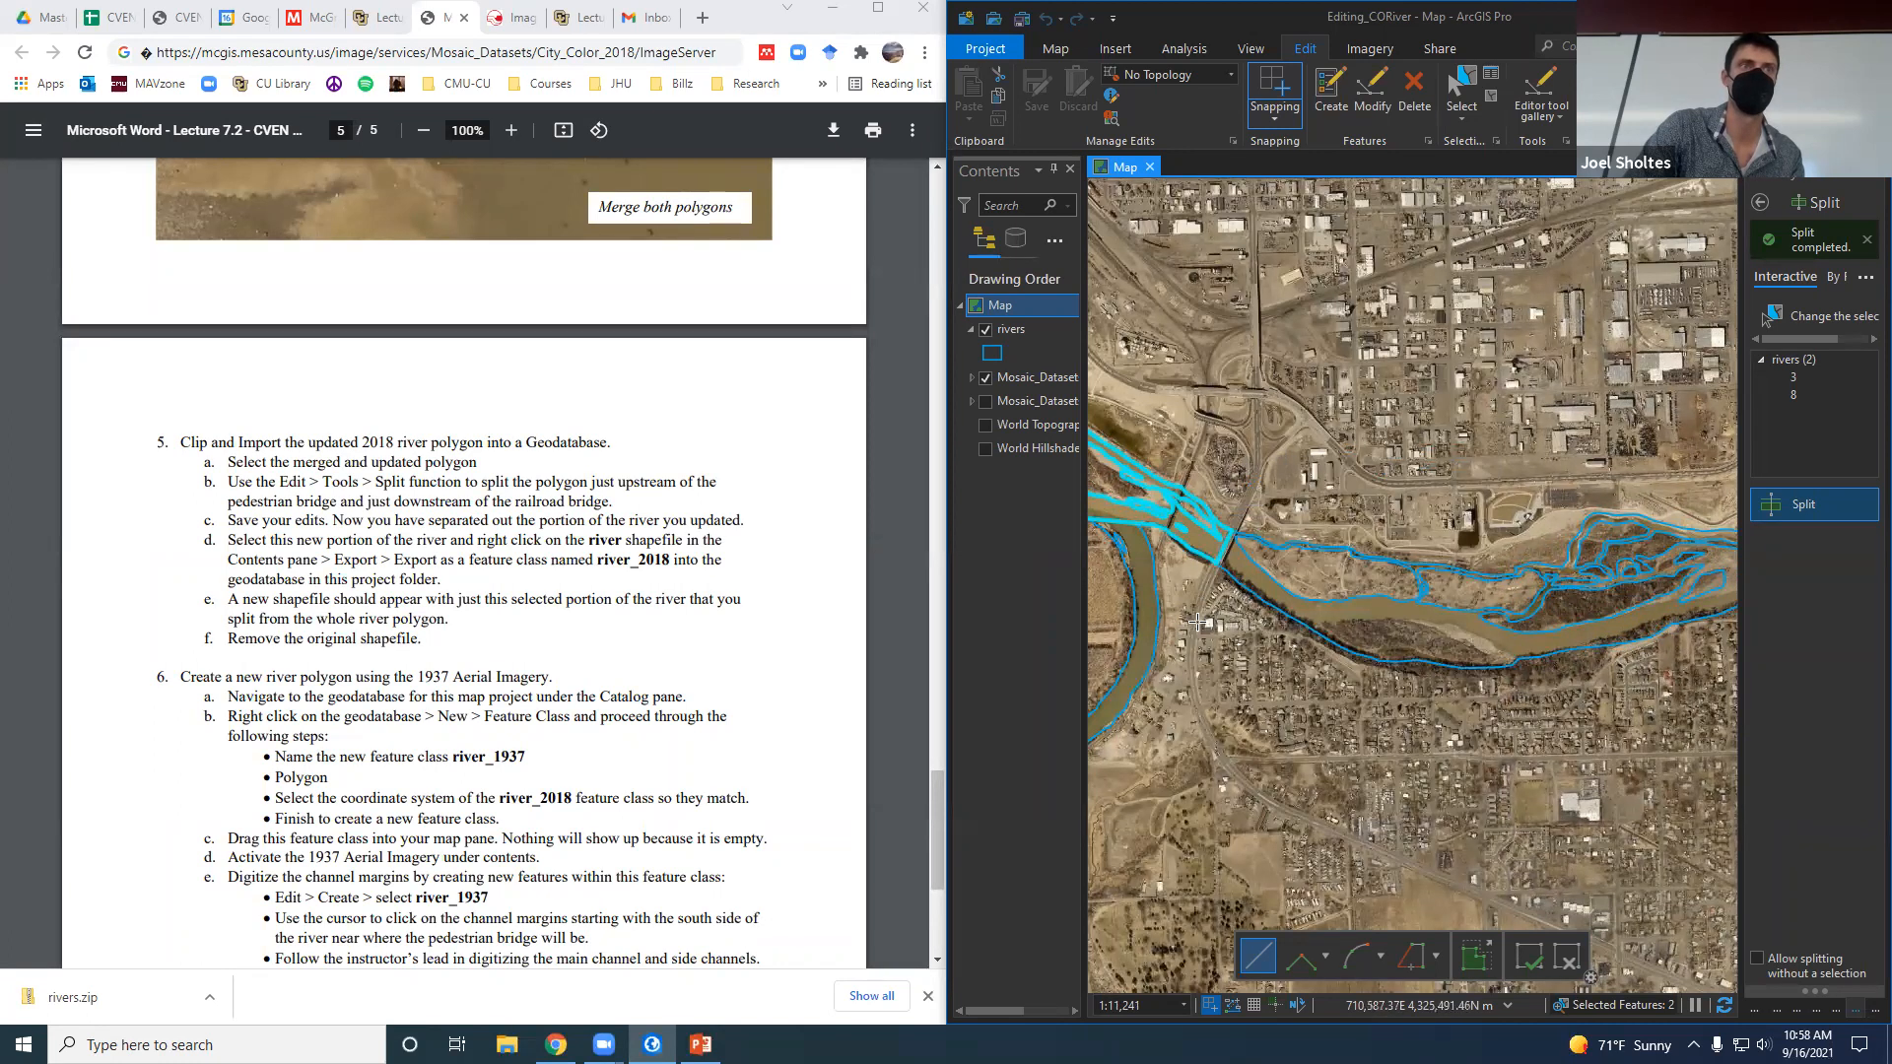
pyautogui.scroll(-2, 1183, 443)
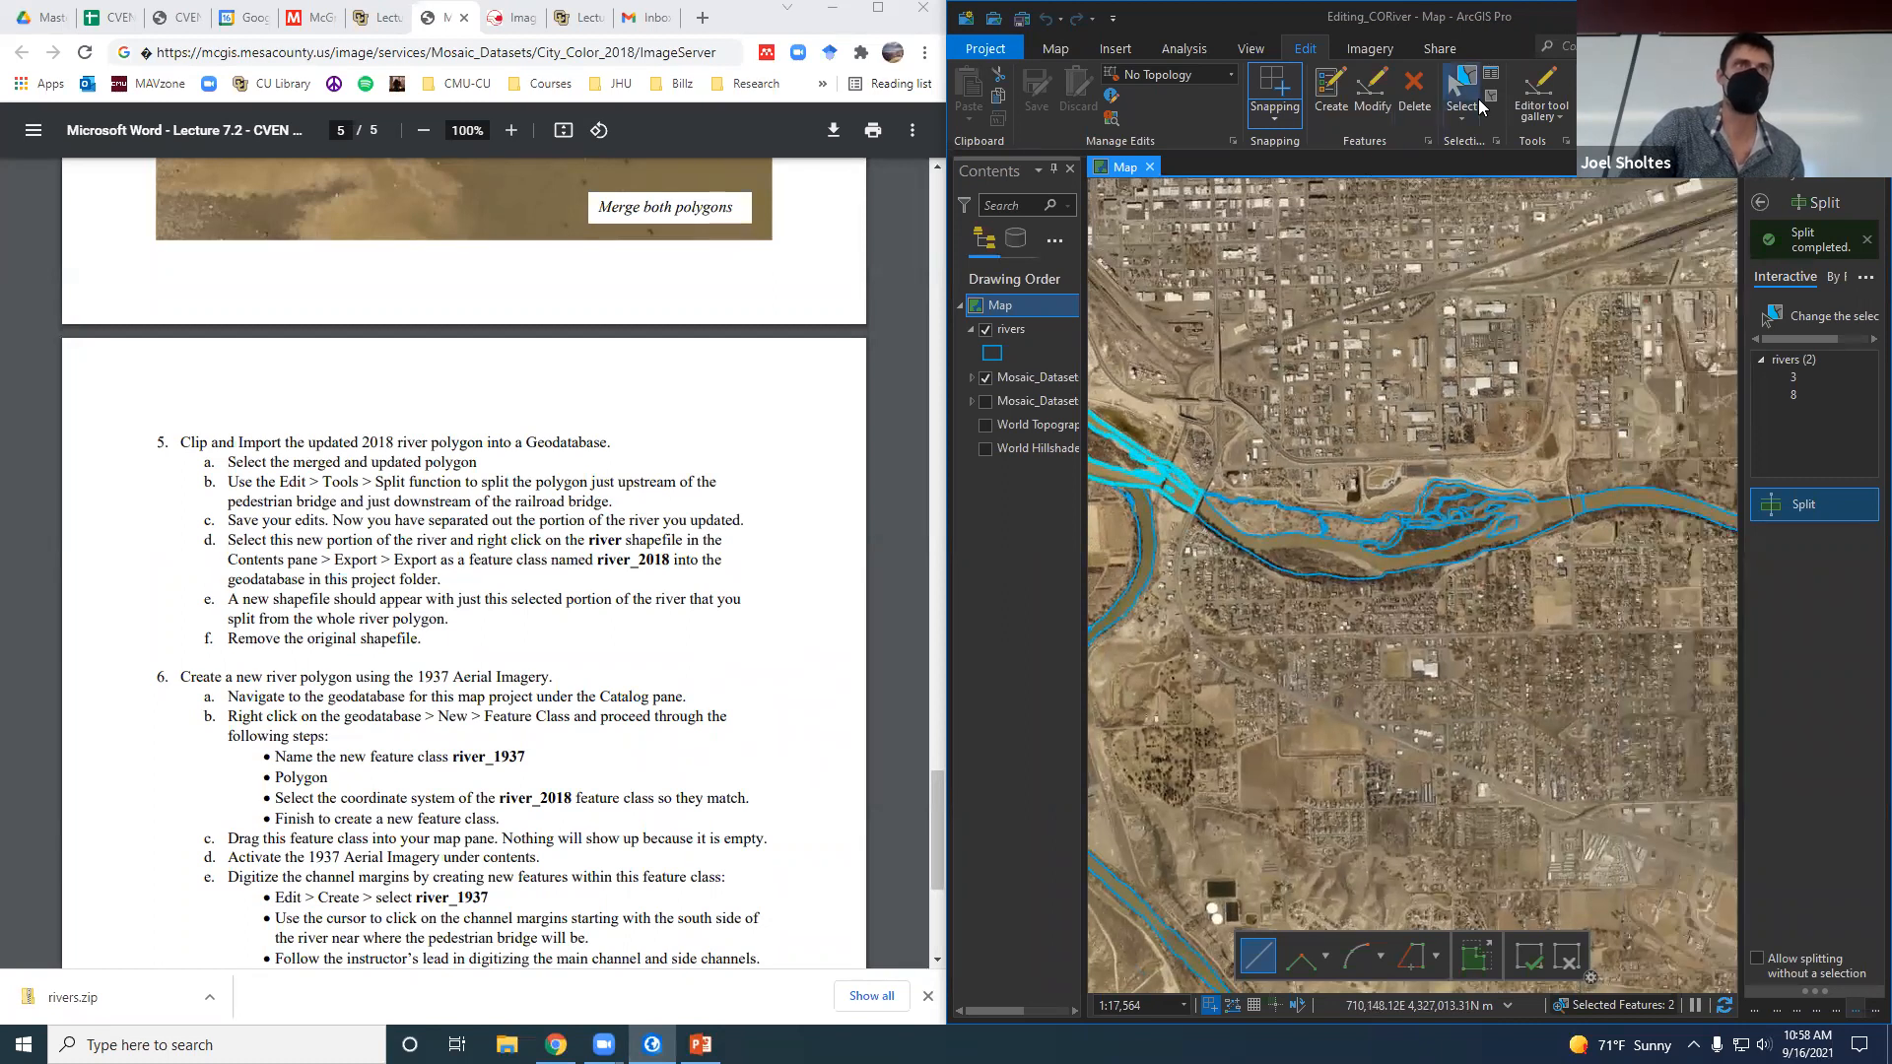
pyautogui.click(1458, 70)
pyautogui.click(1346, 572)
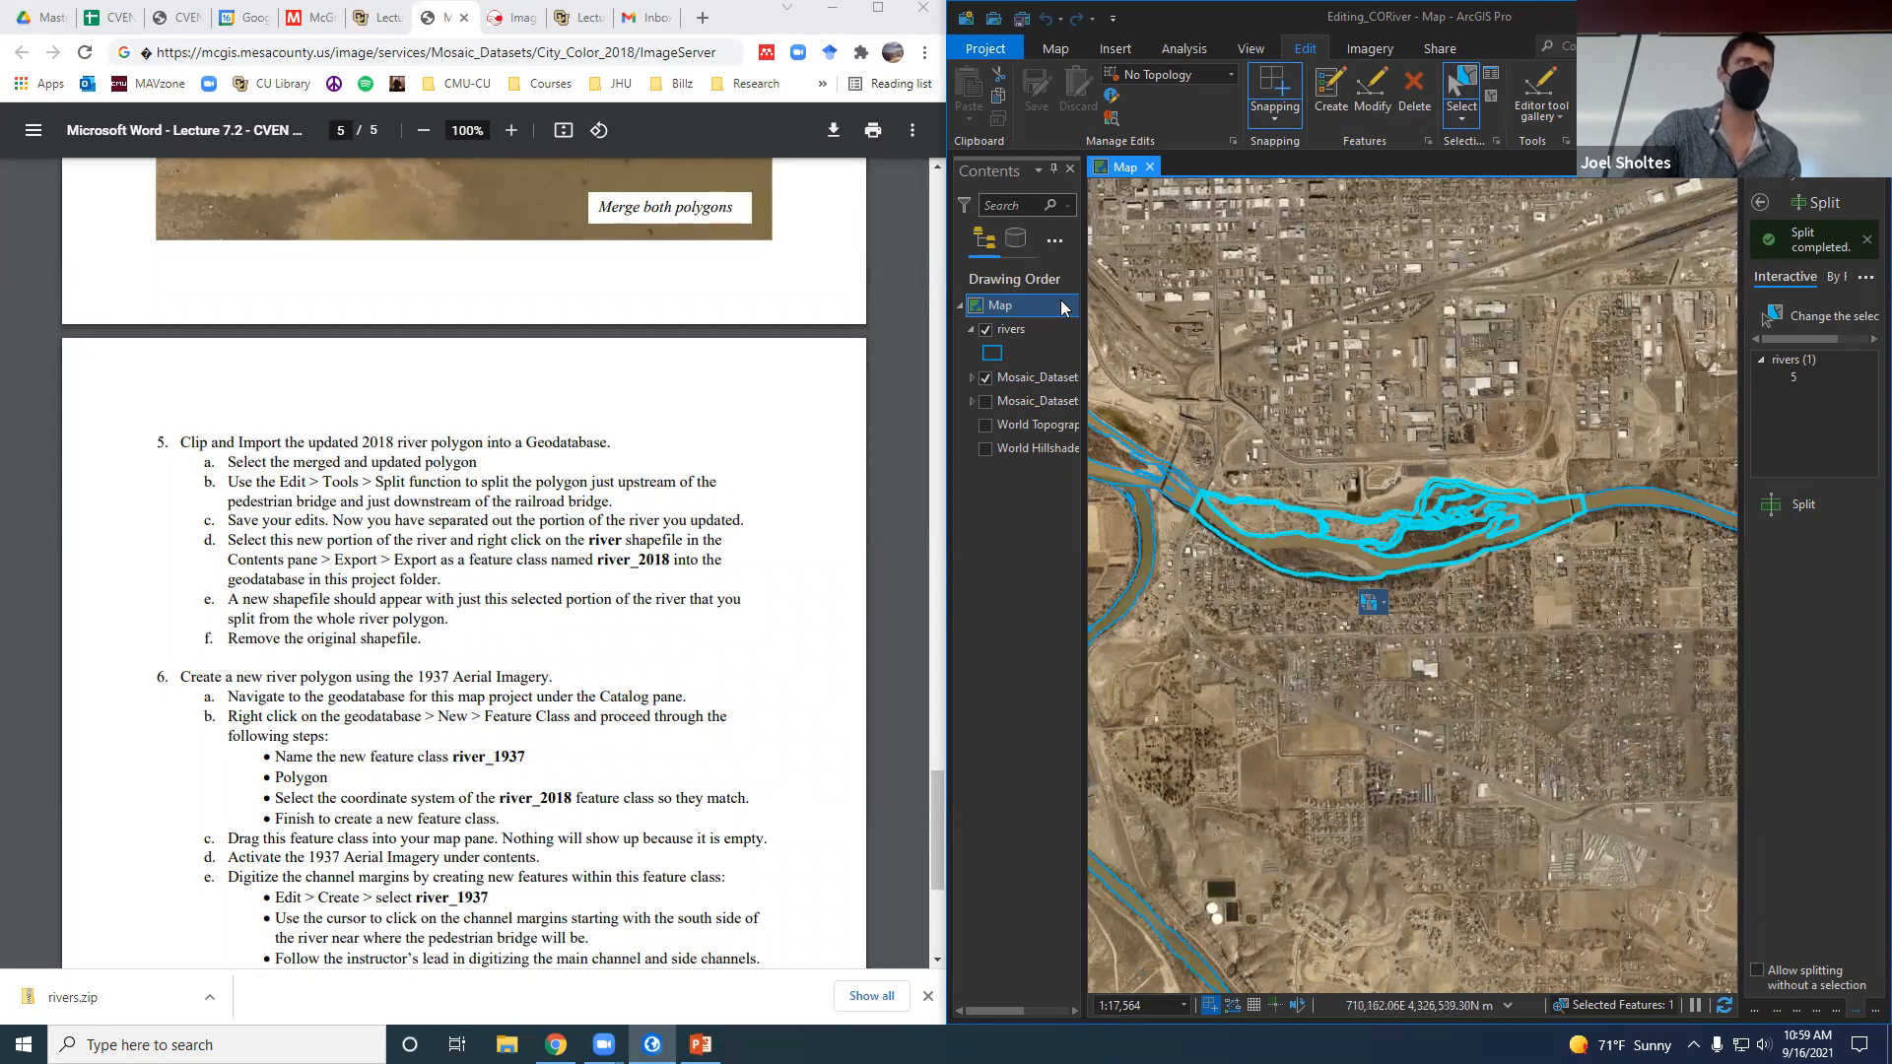
# Export the selected polygon from the rivers layer to Editing_CORiver.gdb as a feature class named CO_River_LasColonias, keeping the default environment settings.
pyautogui.rightClick(1015, 333)
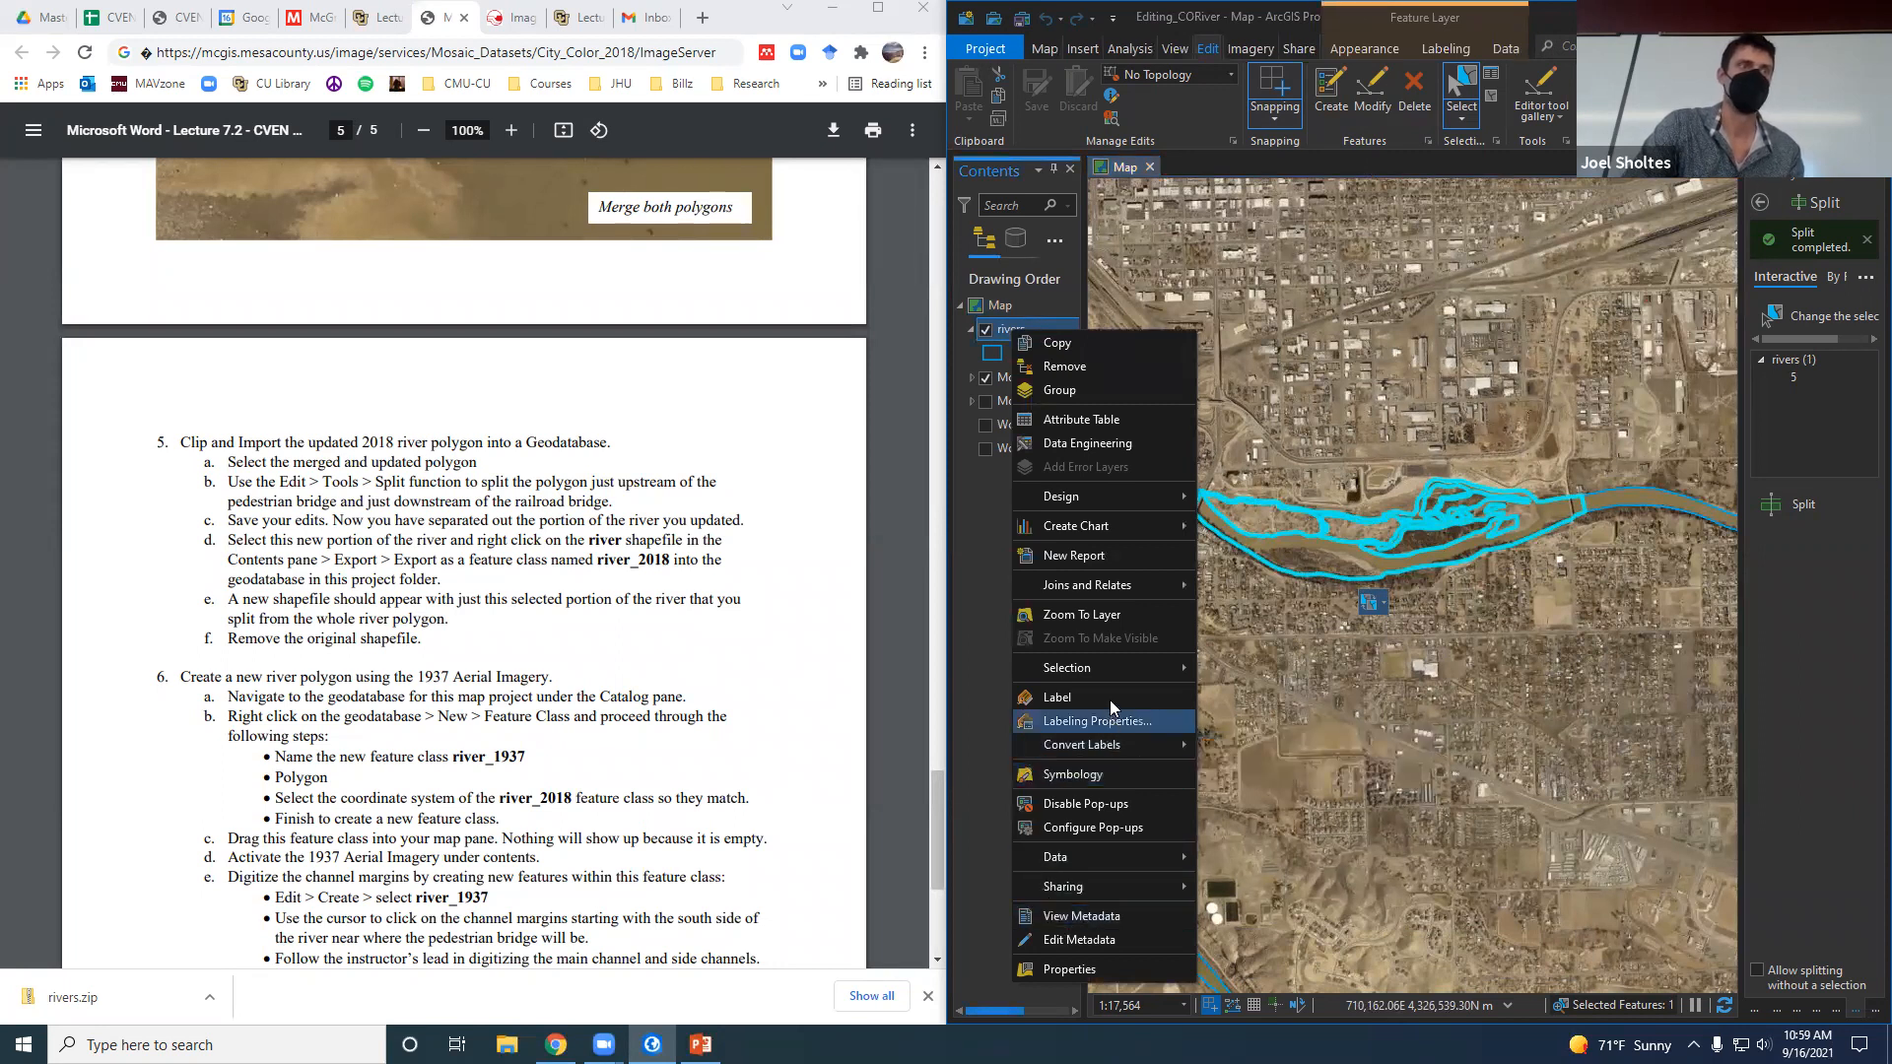
pyautogui.moveTo(1102, 859)
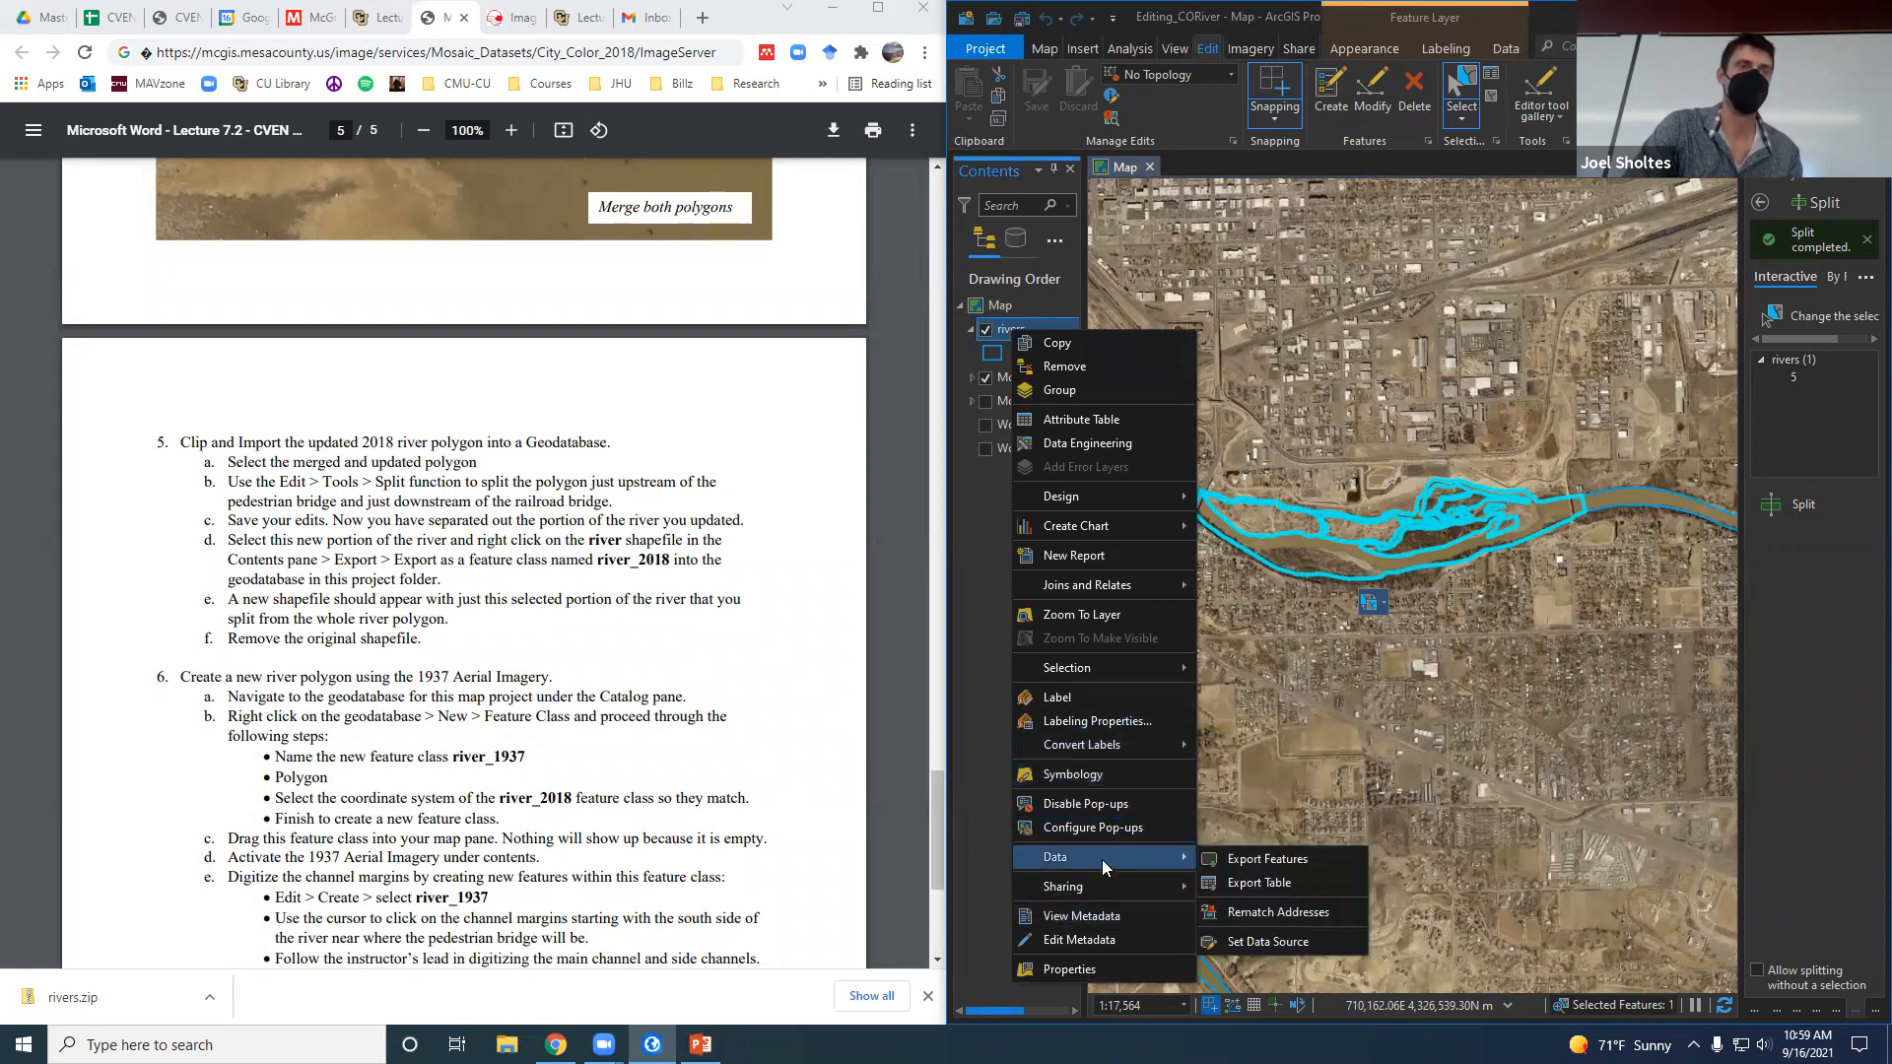
pyautogui.click(1306, 860)
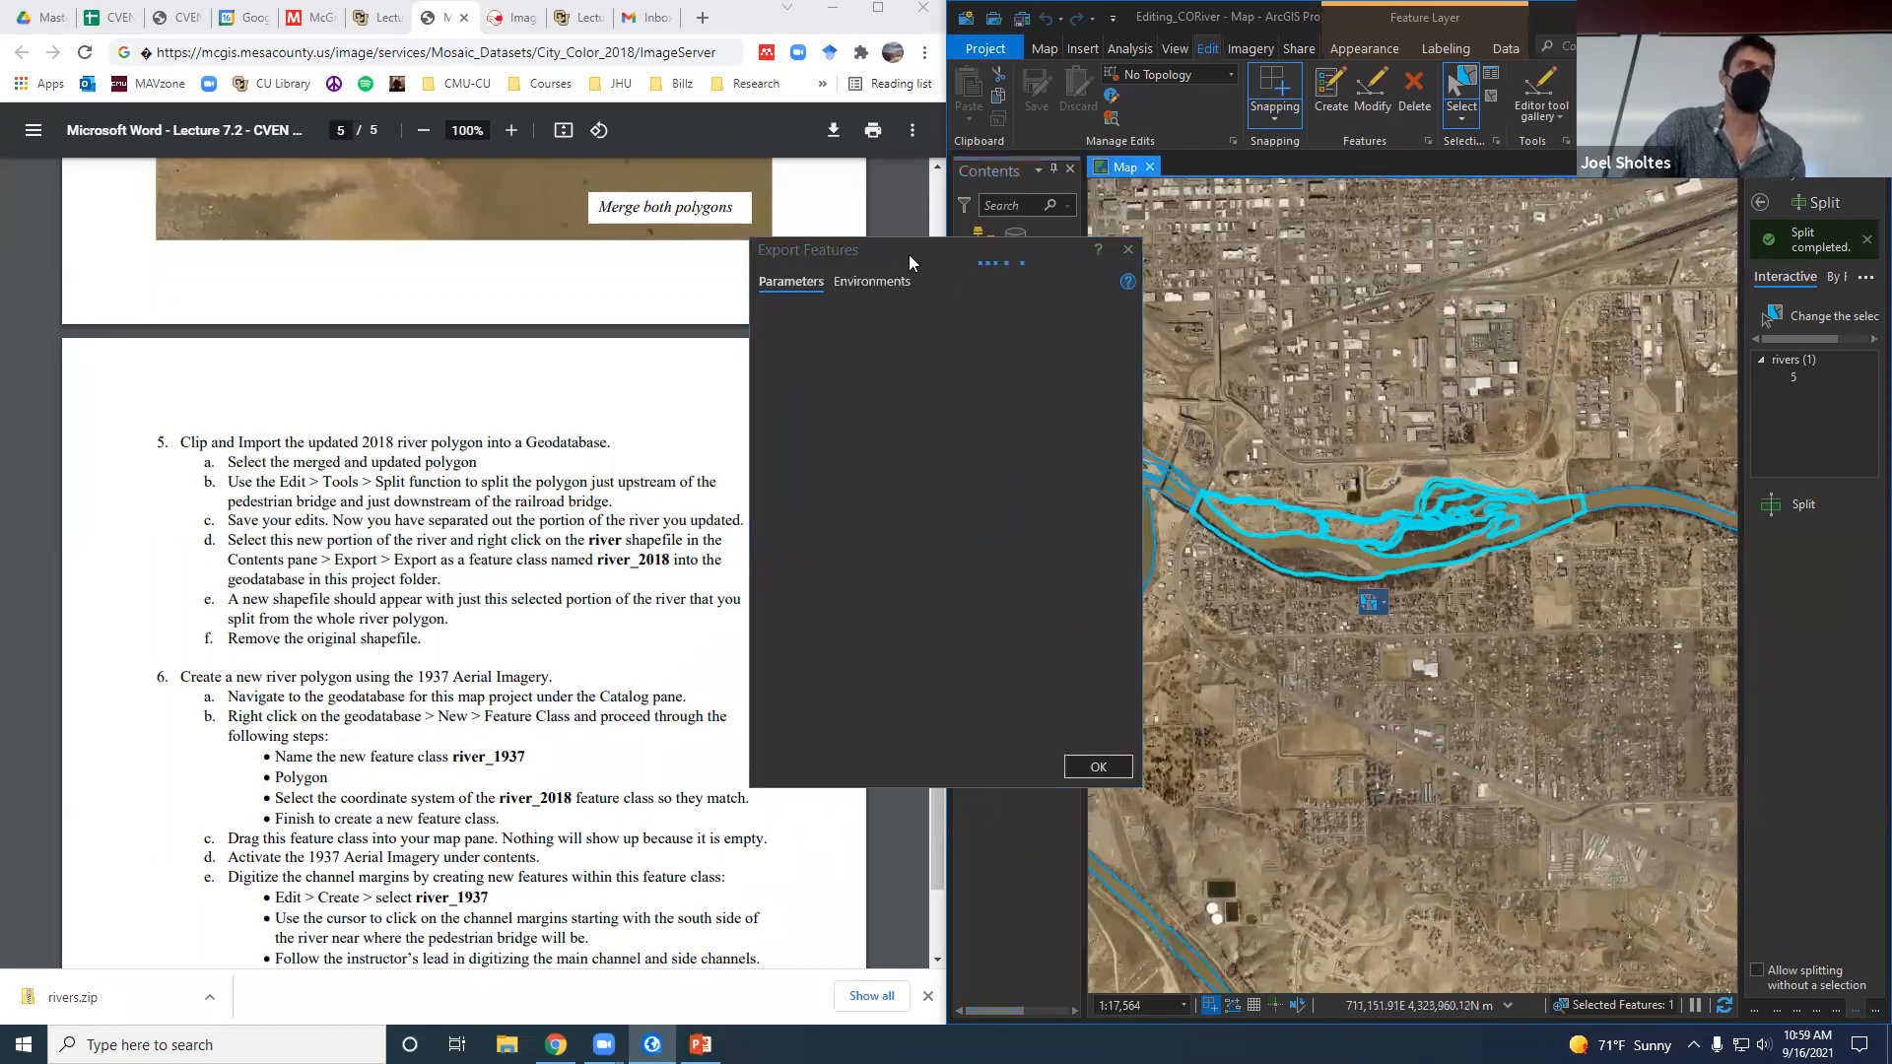
pyautogui.moveTo(936, 260); pyautogui.dragTo(608, 402)
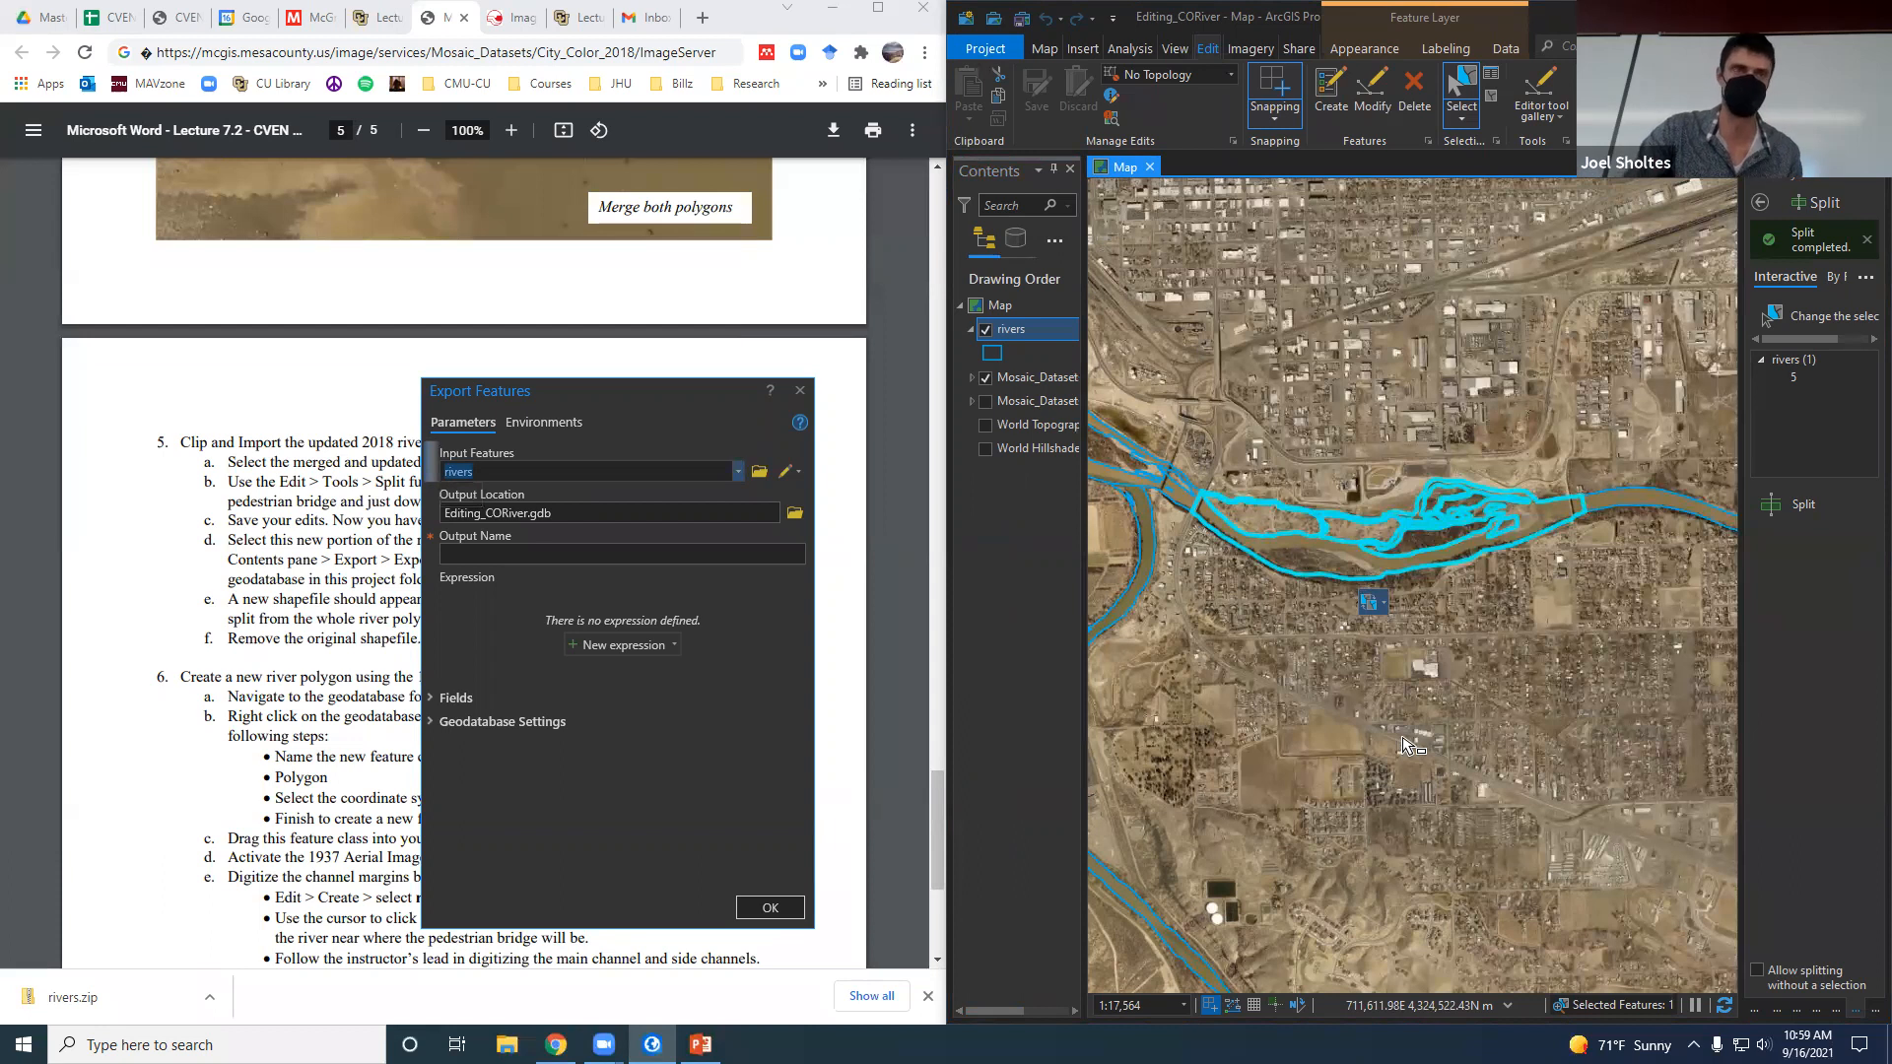
pyautogui.click(1382, 623)
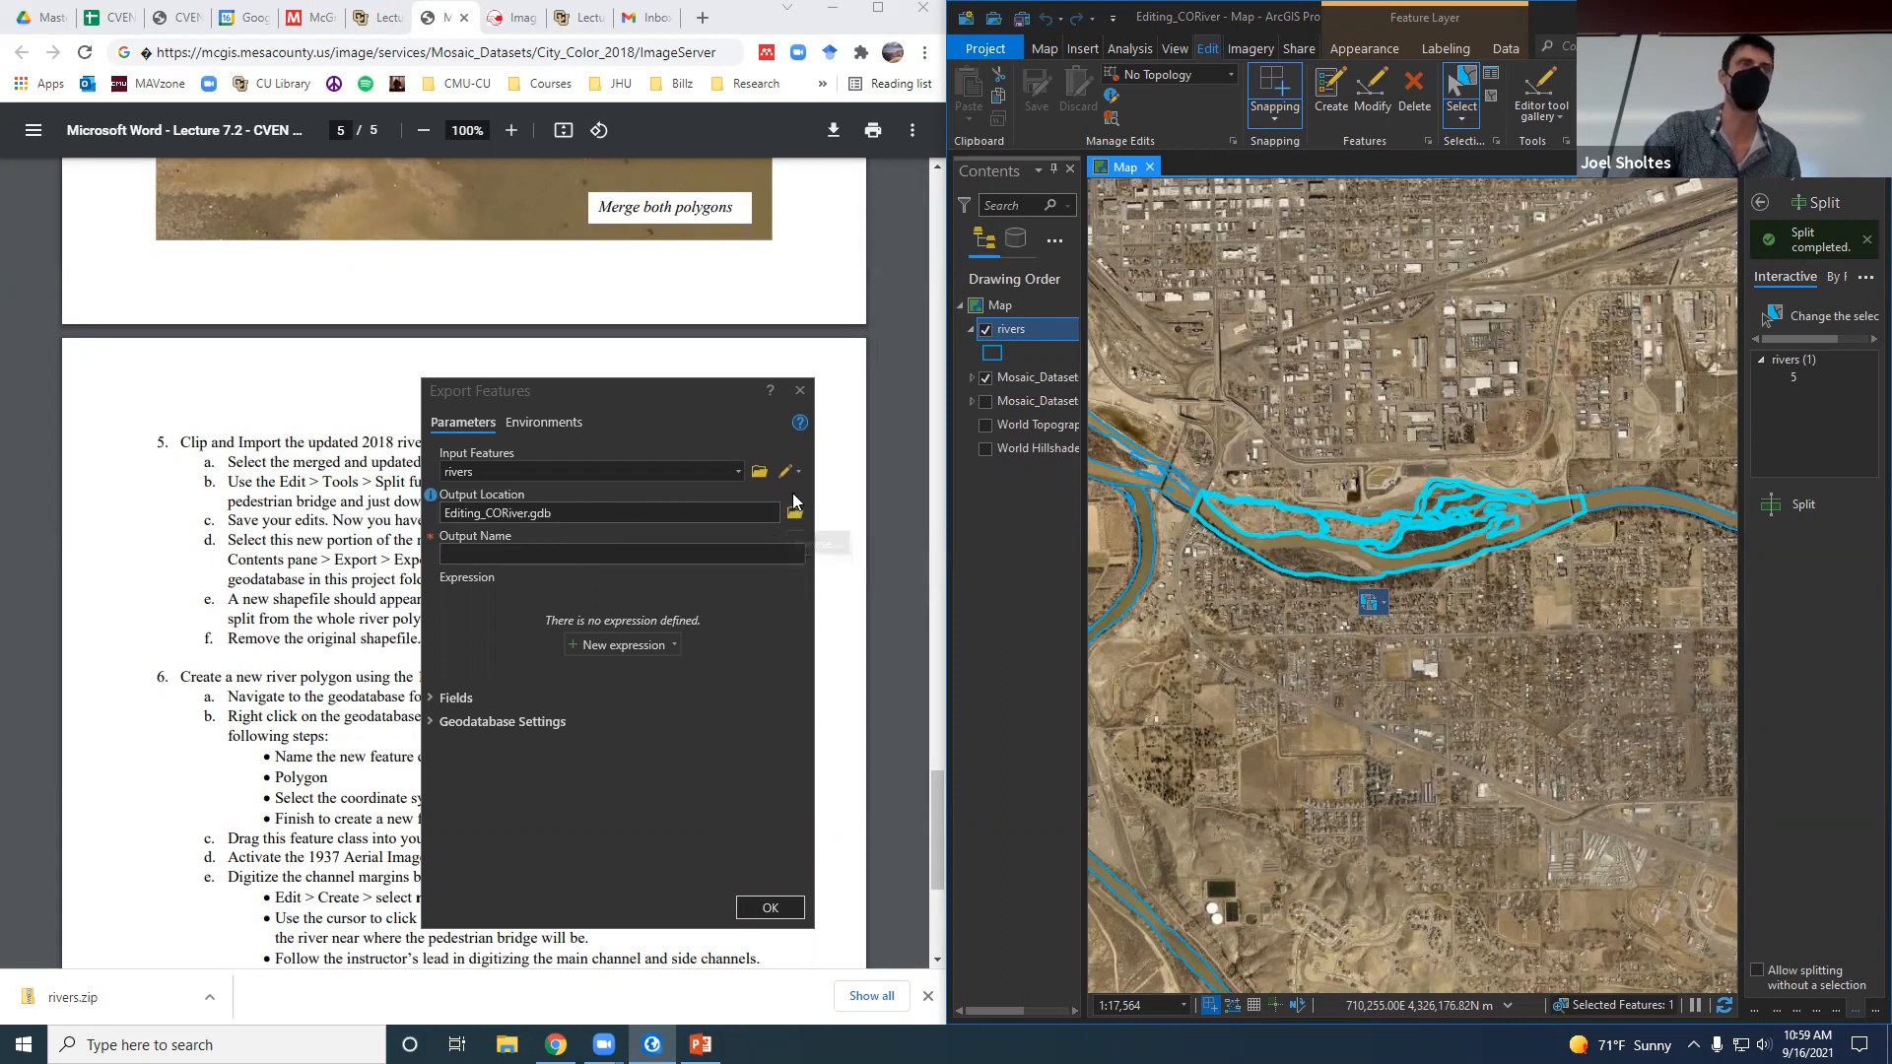
pyautogui.click(566, 553)
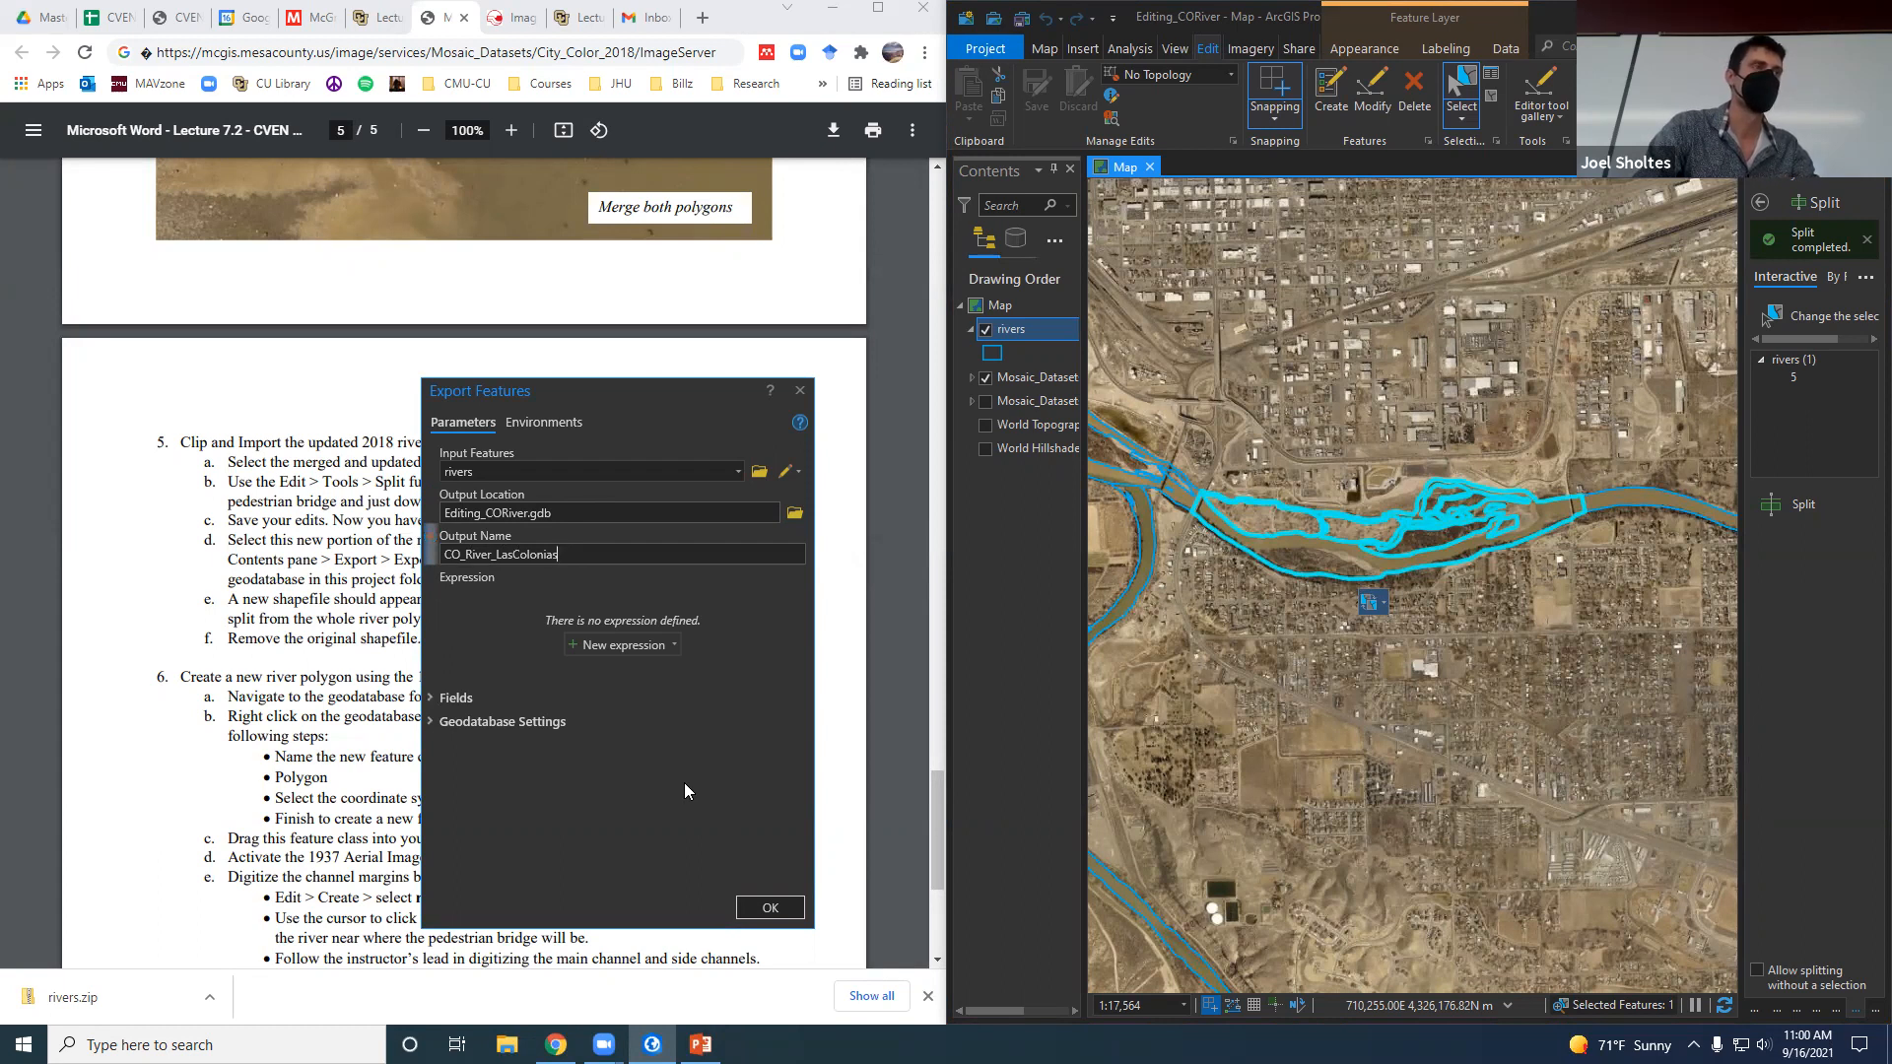
pyautogui.click(543, 424)
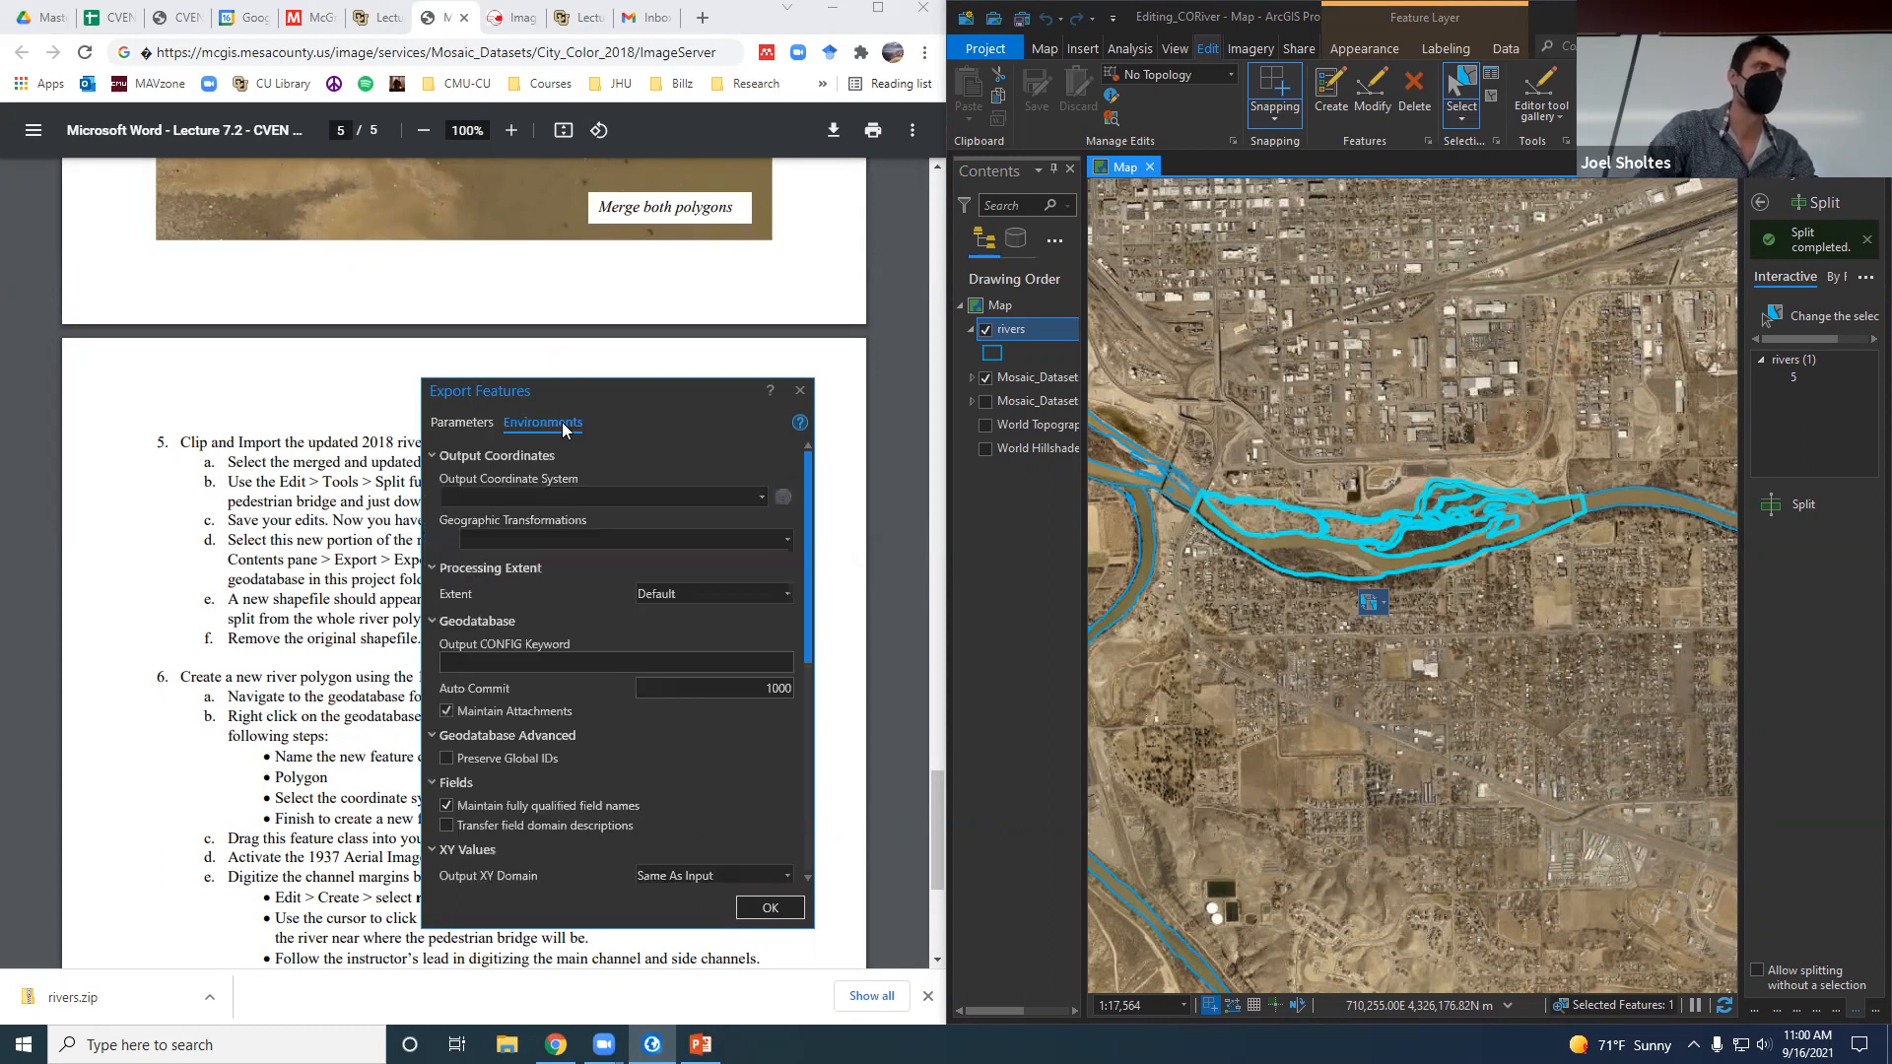
pyautogui.scroll(-5, 737, 819)
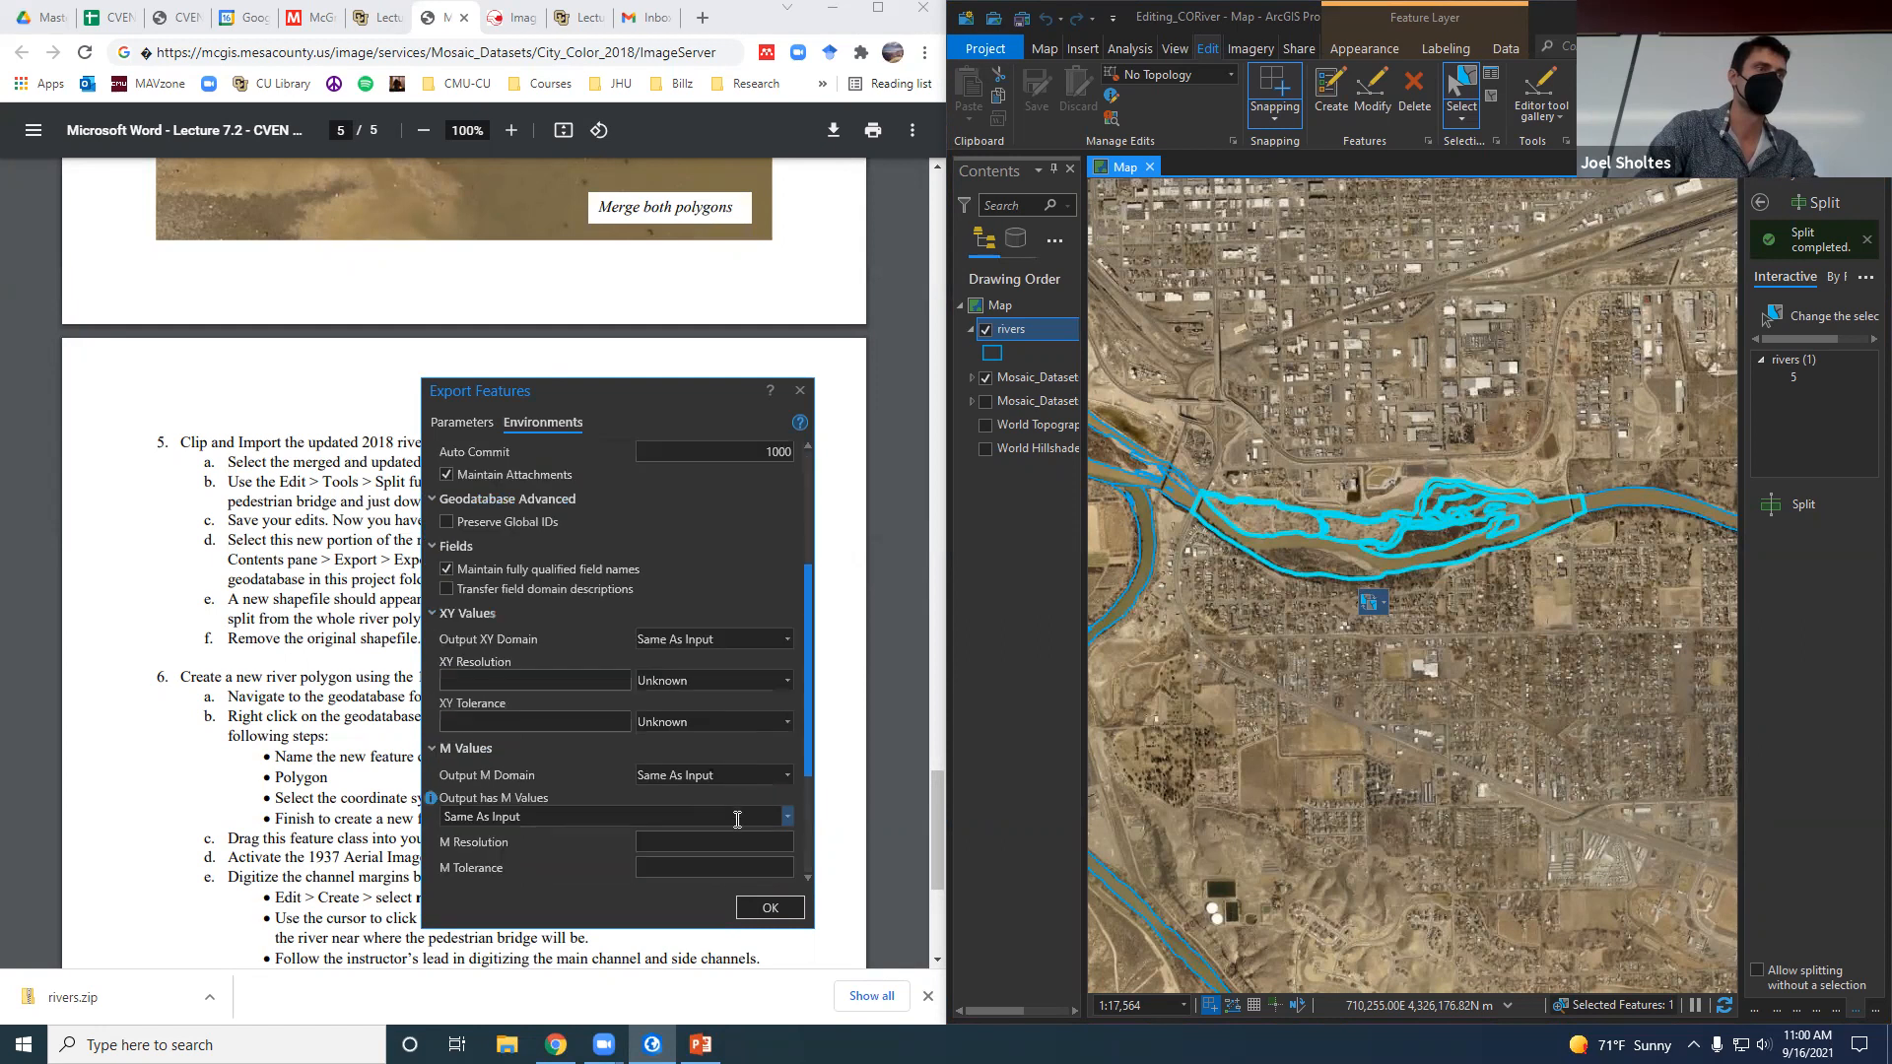
pyautogui.click(472, 430)
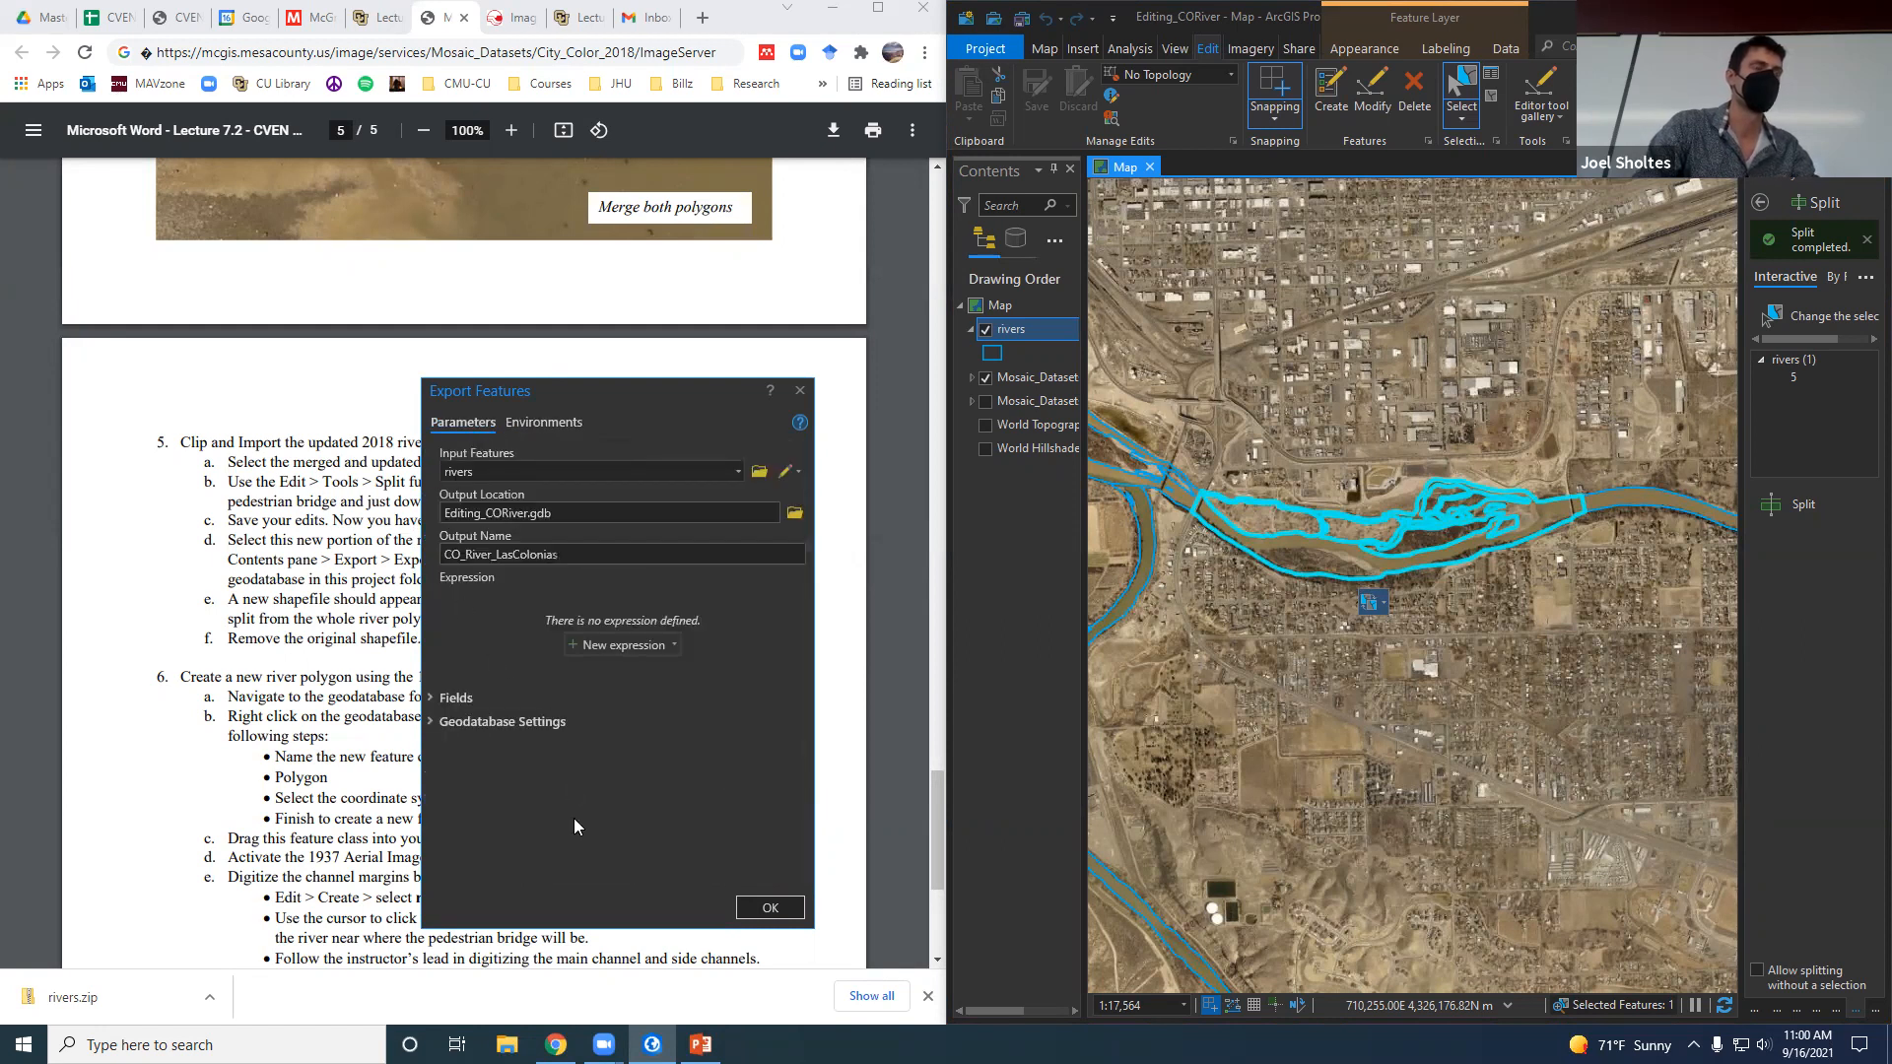
pyautogui.click(769, 908)
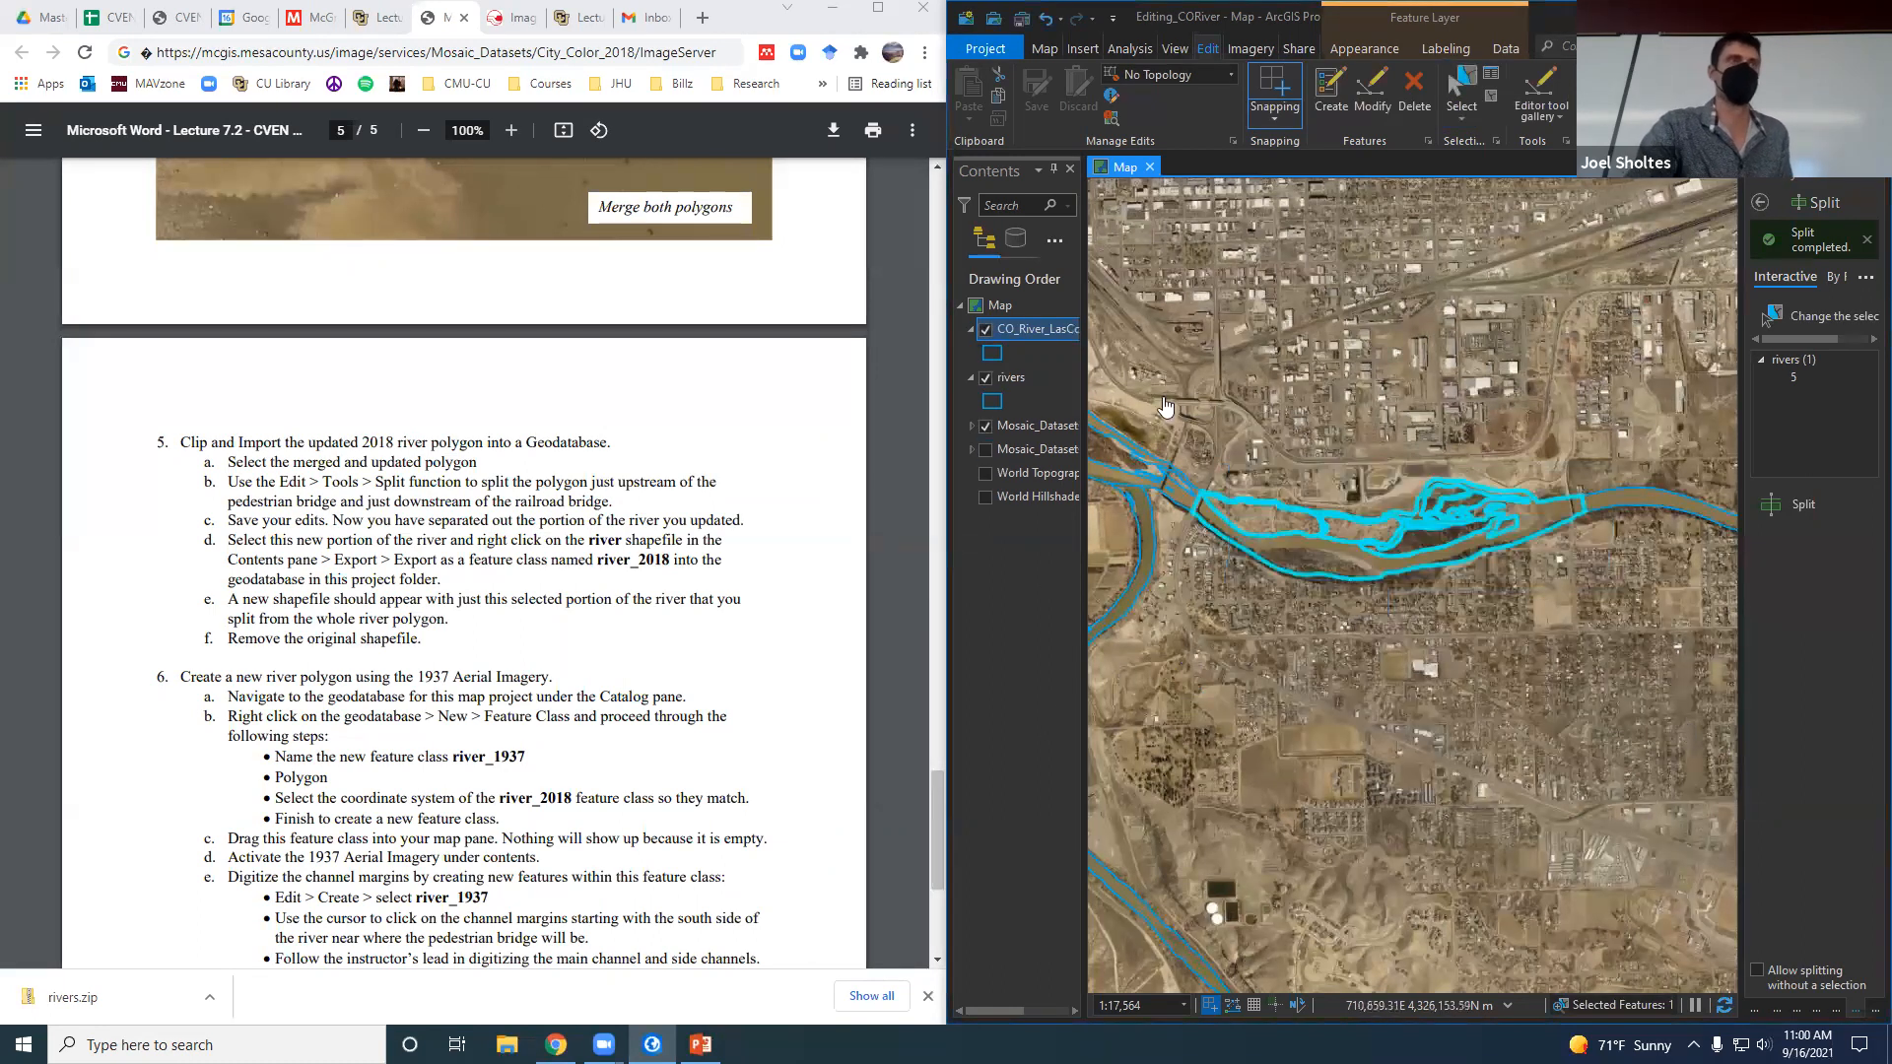
# Hide the original rivers layer and collapse its legend so only the CO_River_LasColonias polygon is displayed over the imagery.
pyautogui.click(984, 378)
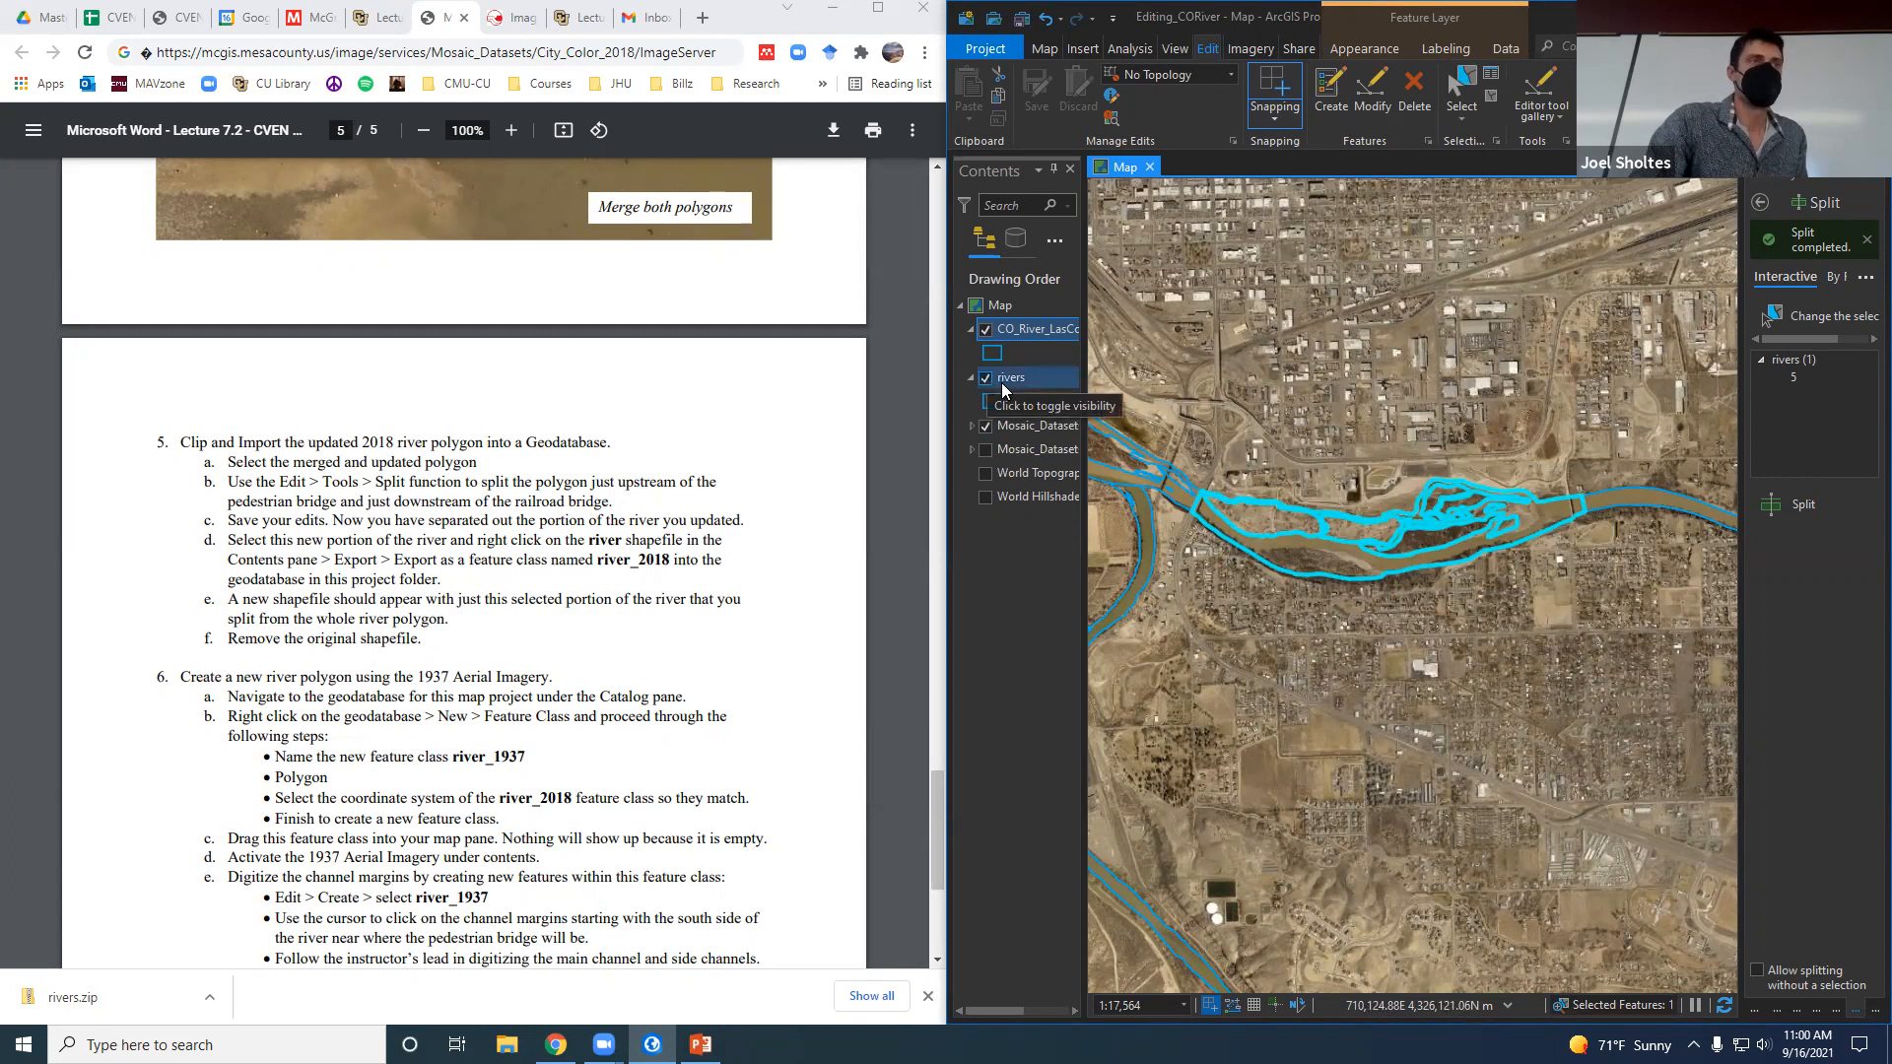
pyautogui.click(985, 377)
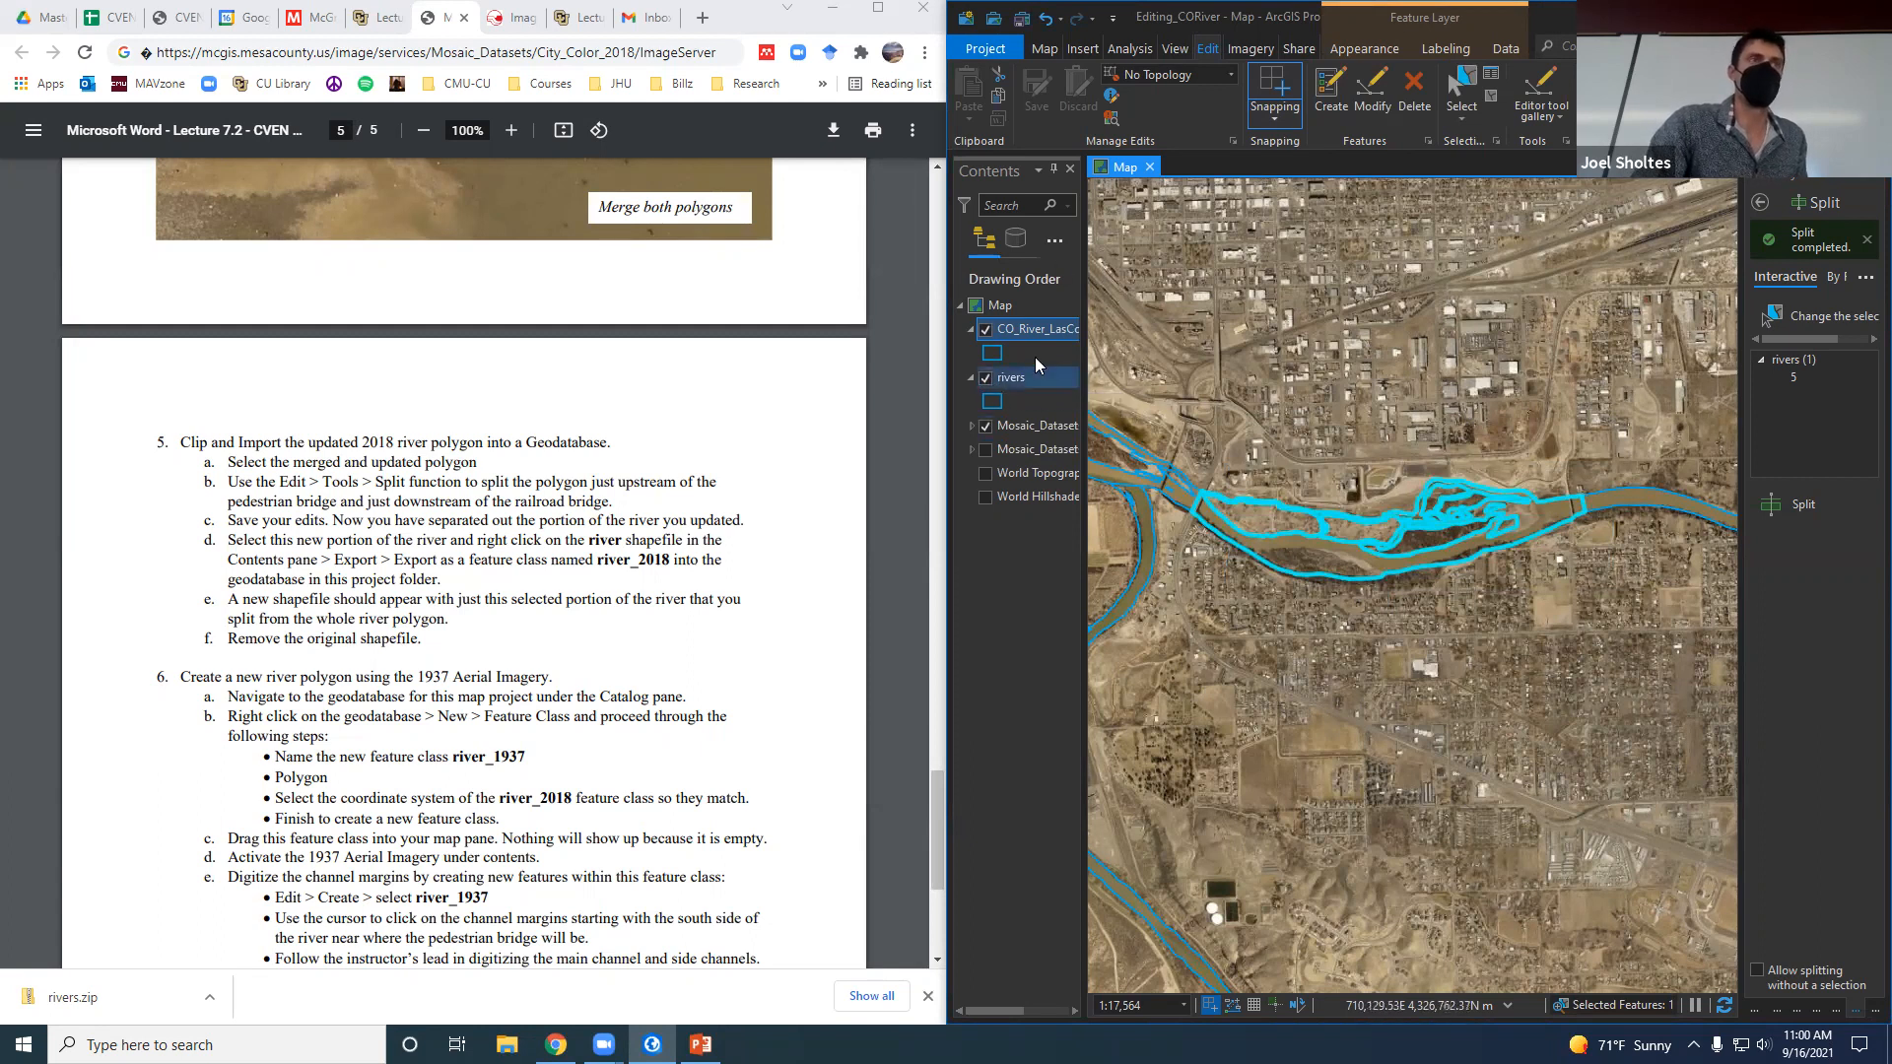
pyautogui.click(971, 377)
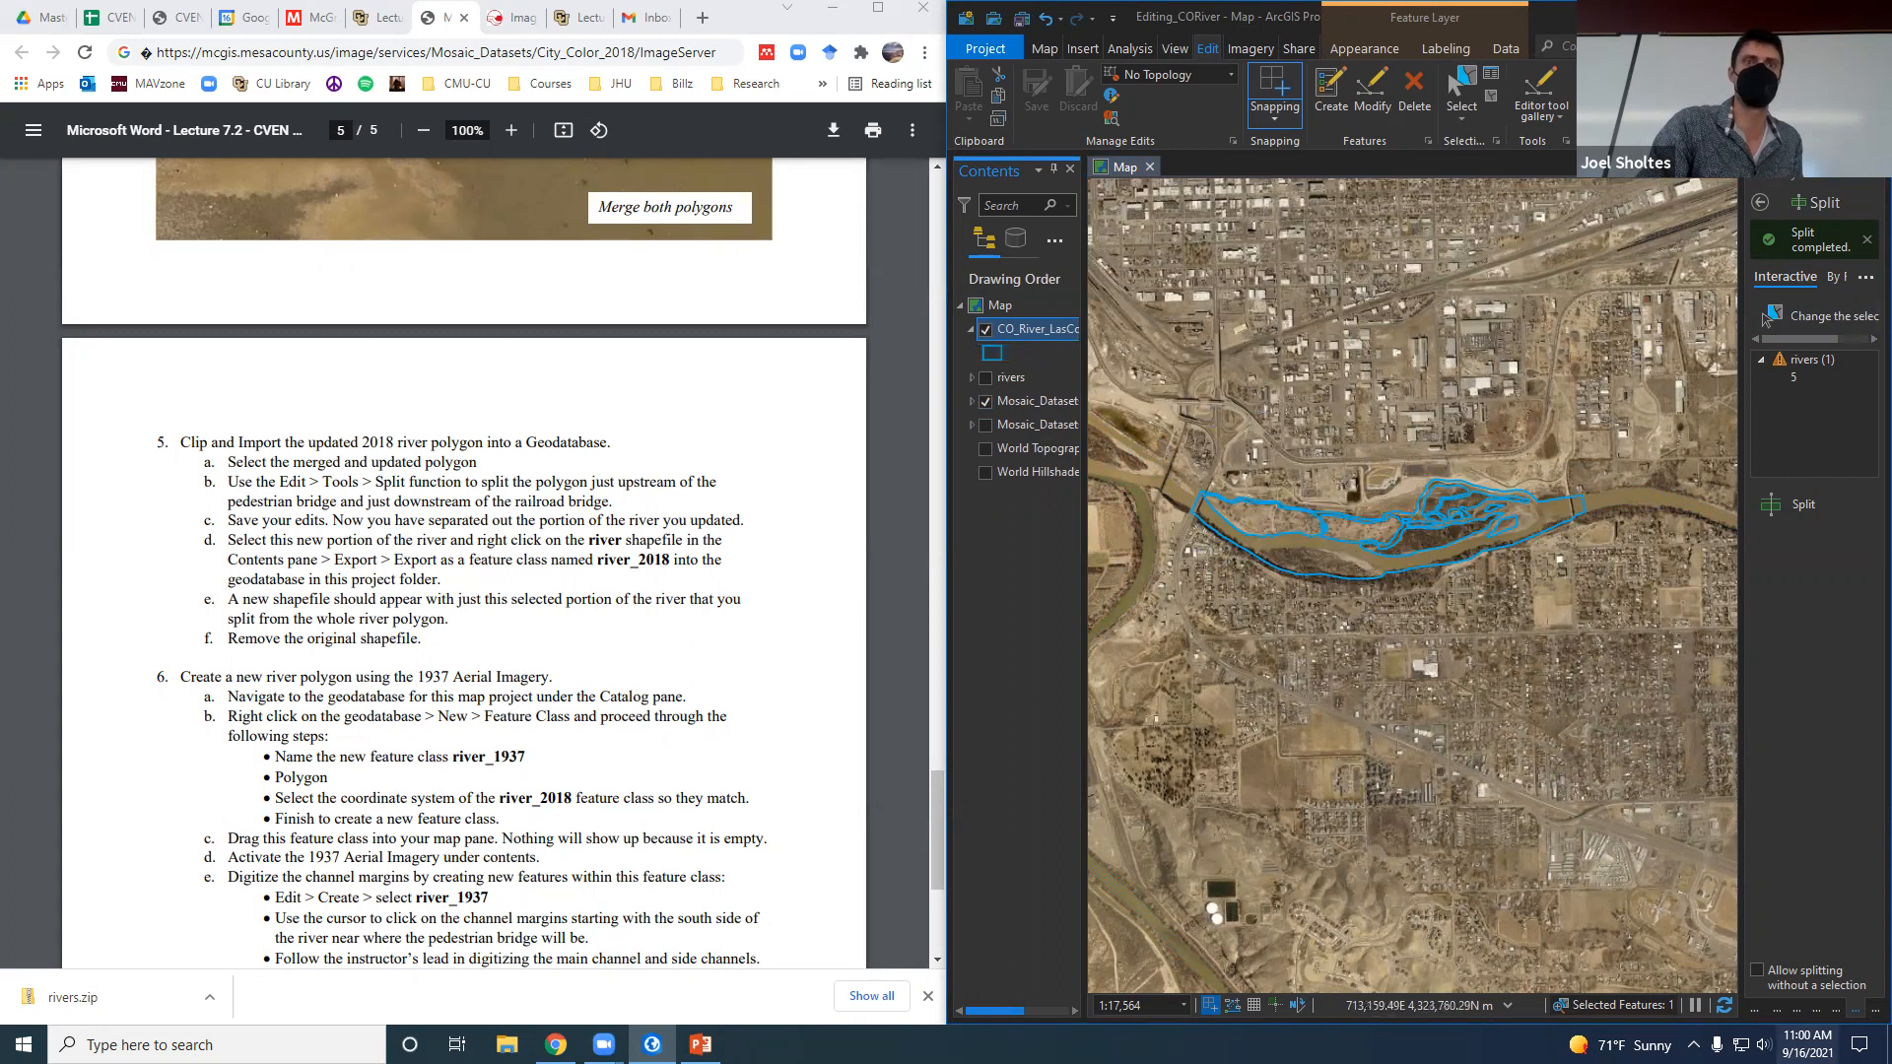
# Expand Editing_CORiver.gdb in the project folder and inspect the exported CO_River_LasColonias feature class.
pyautogui.click(1758, 1010)
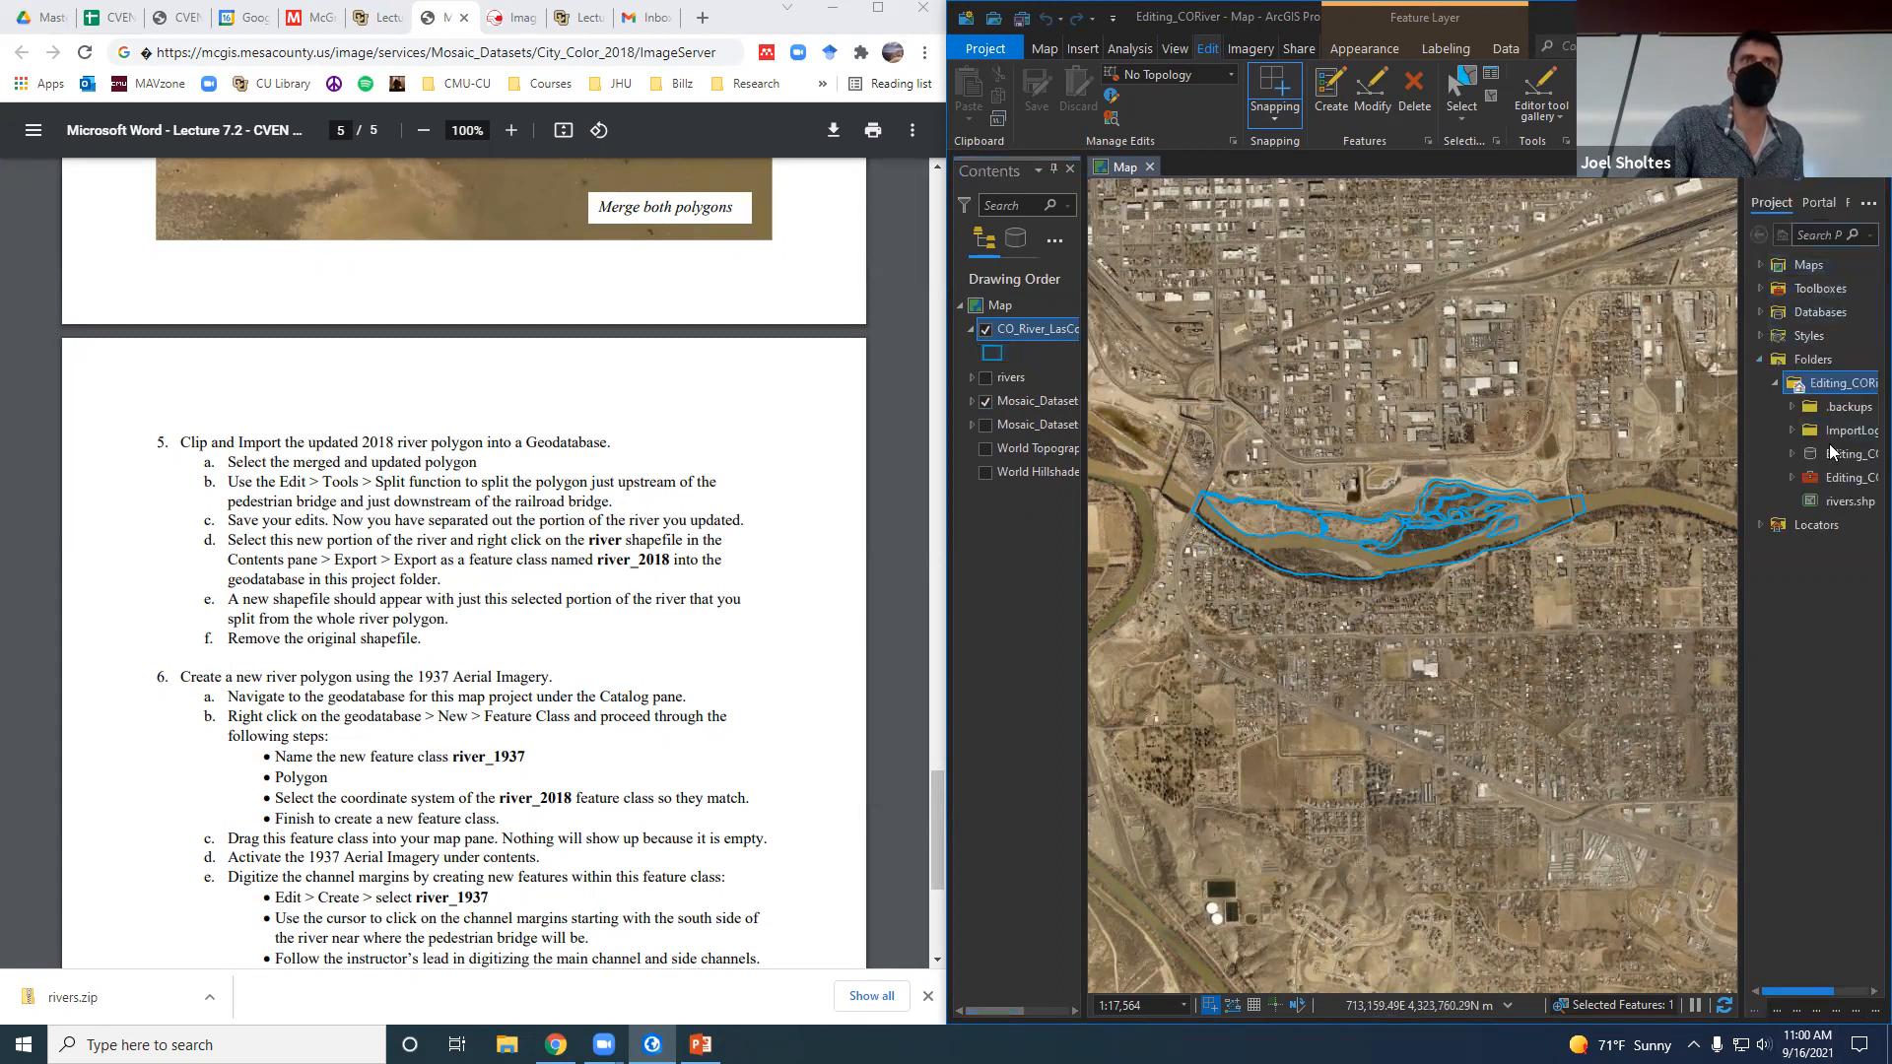
pyautogui.click(1791, 453)
pyautogui.moveTo(1742, 483); pyautogui.dragTo(1574, 485)
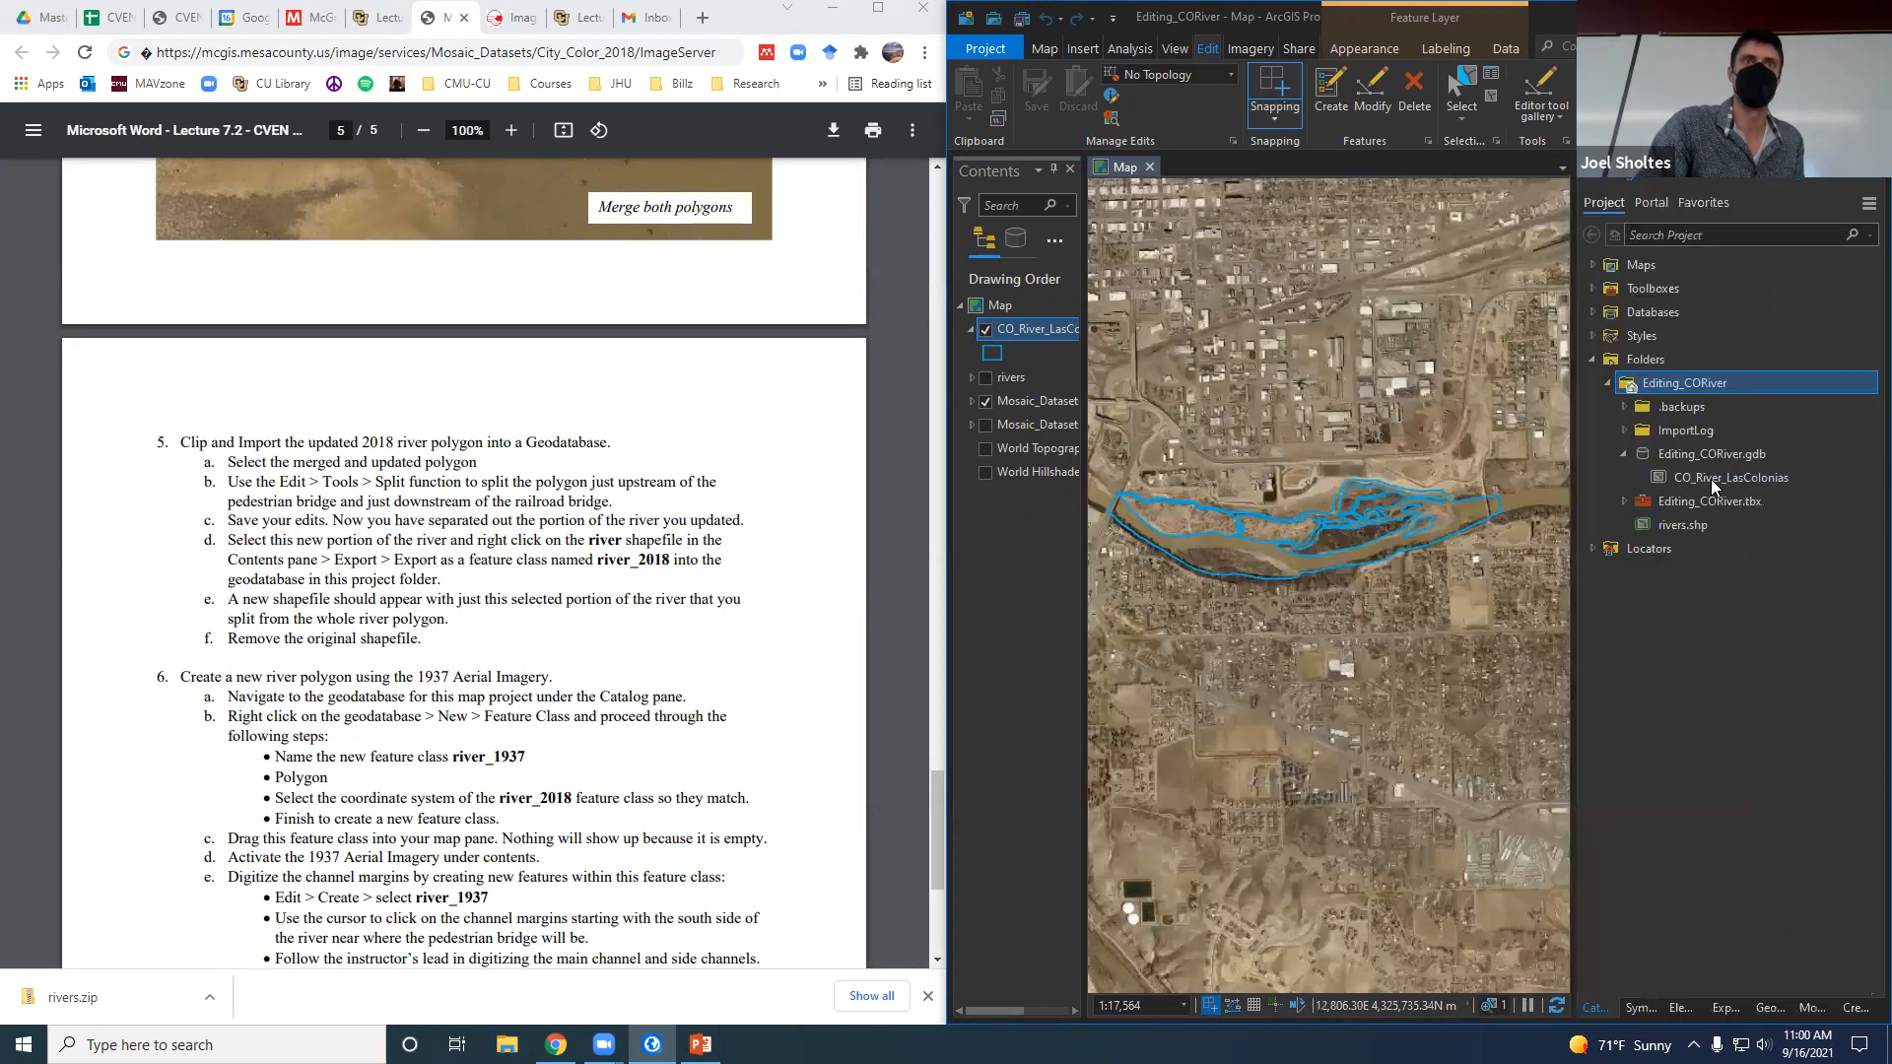
pyautogui.click(1719, 481)
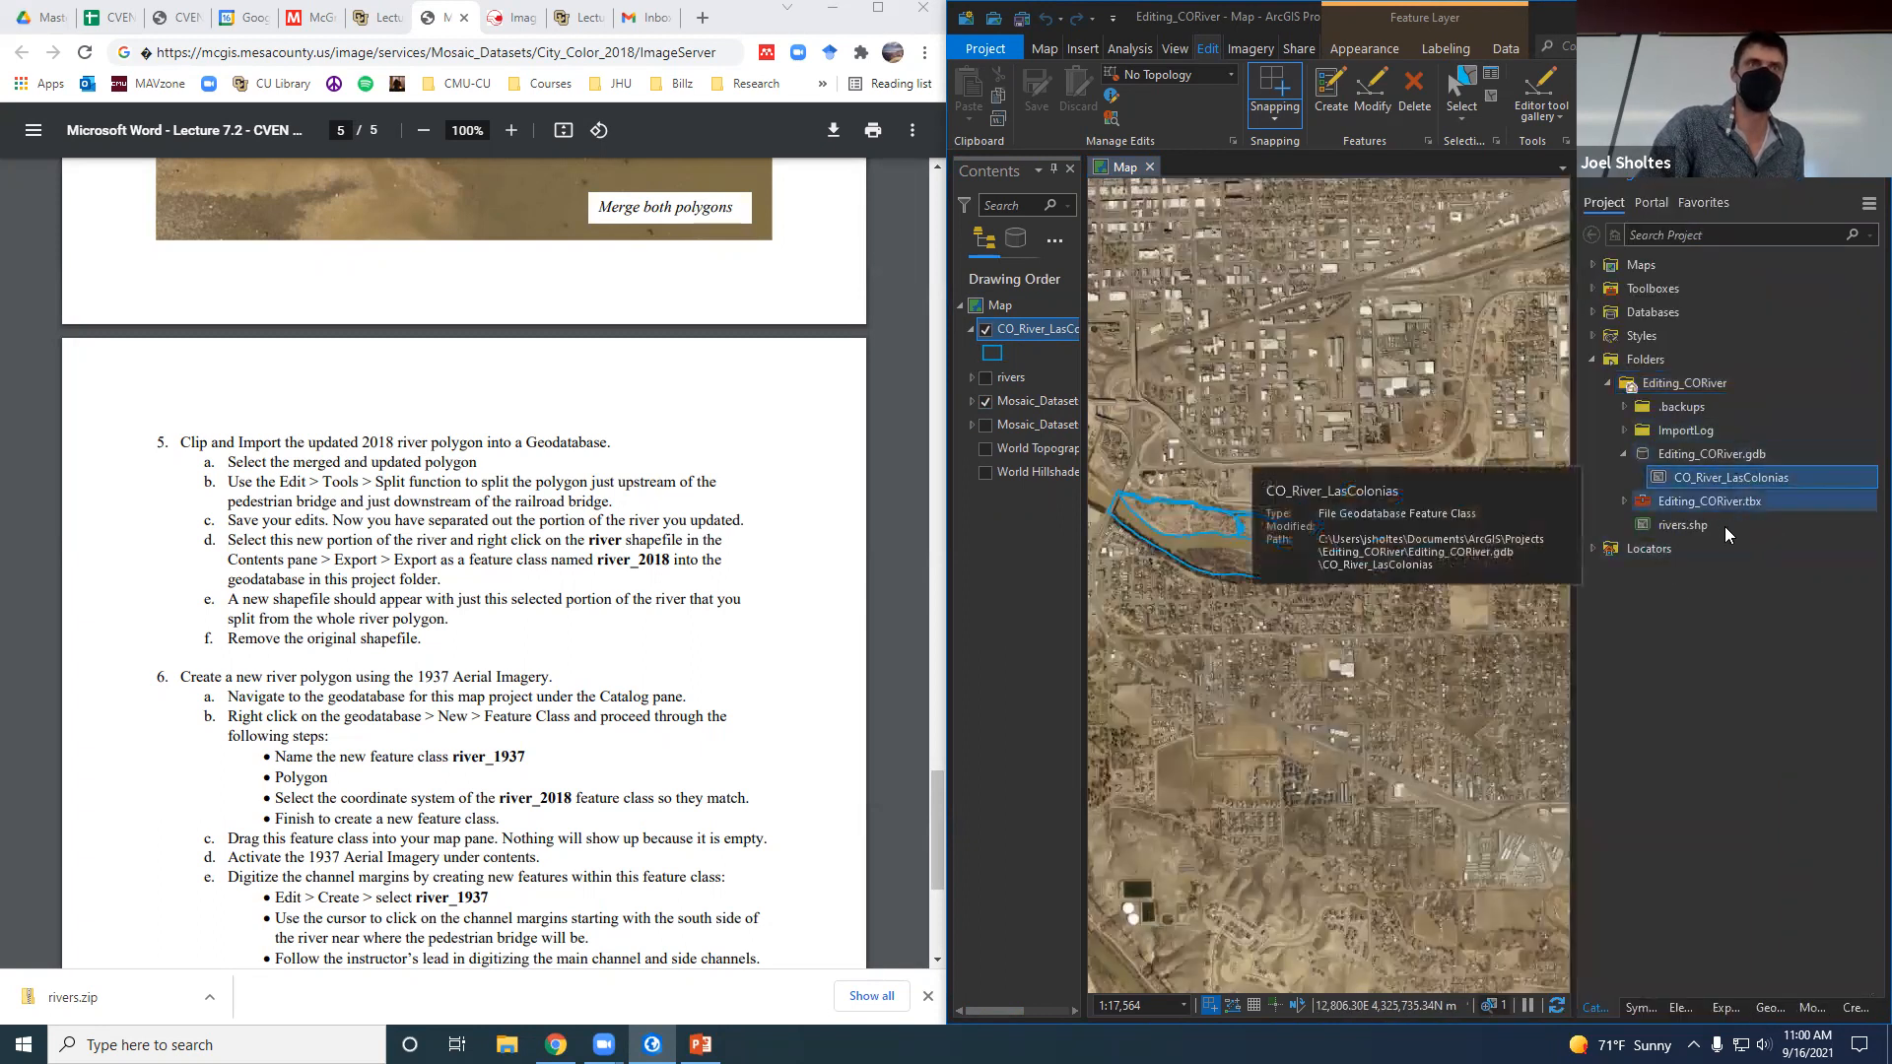
pyautogui.moveTo(1575, 440); pyautogui.dragTo(1724, 402)
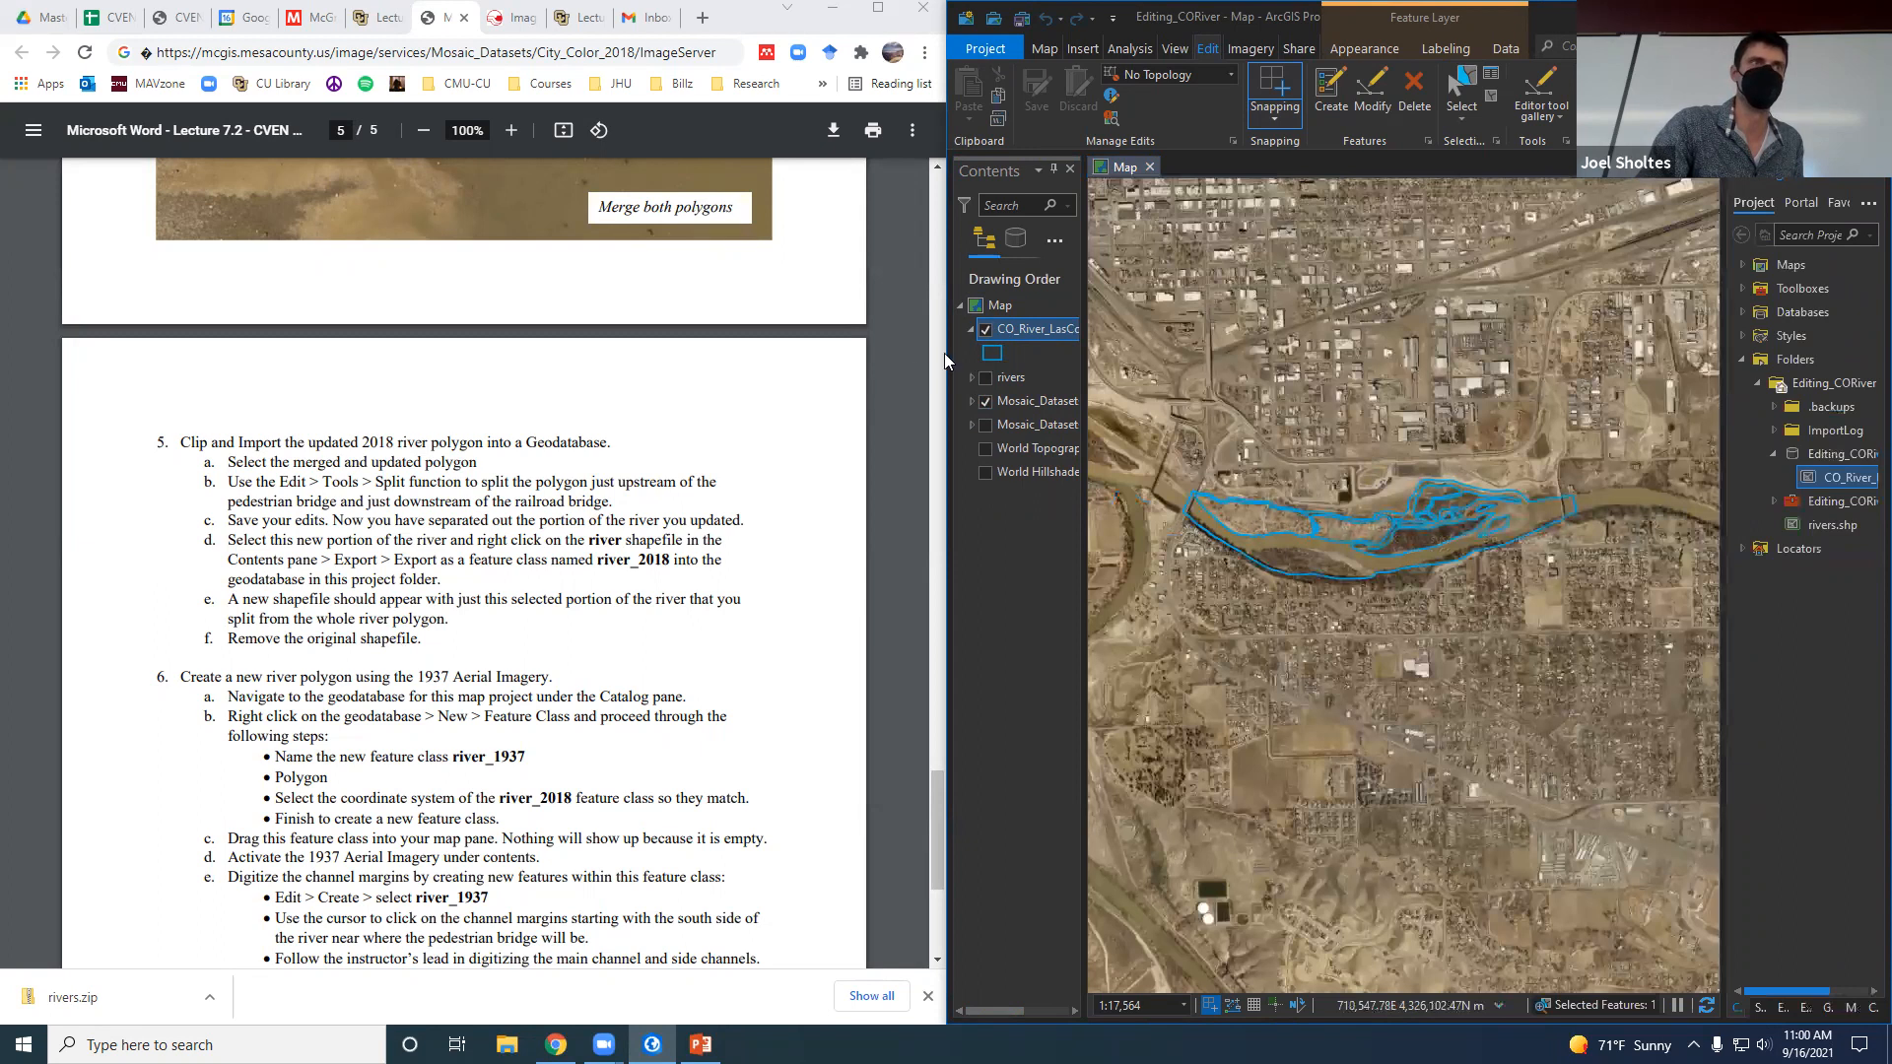
# Display the rivers layer, hide CO_River_LasColonias, and reselect only the updated river polygon between the split lines.
pyautogui.click(990, 354)
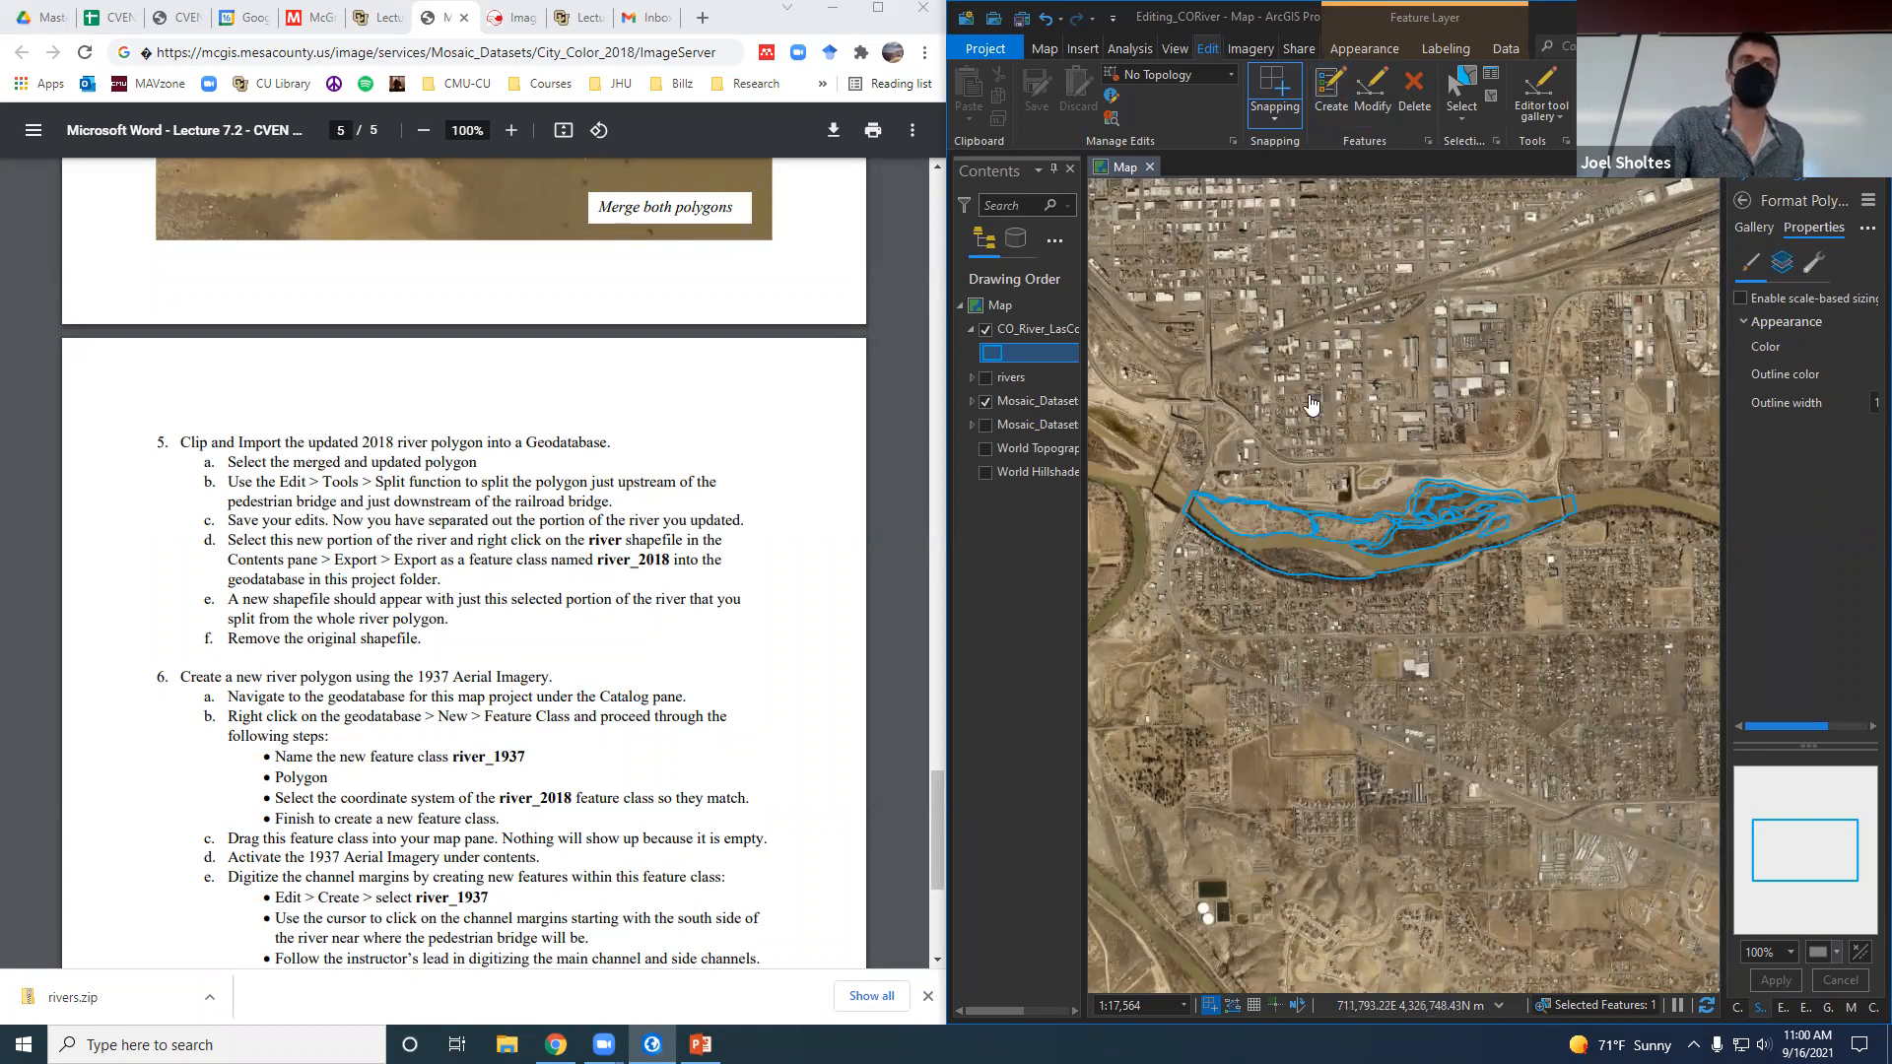
pyautogui.click(1462, 83)
pyautogui.click(986, 378)
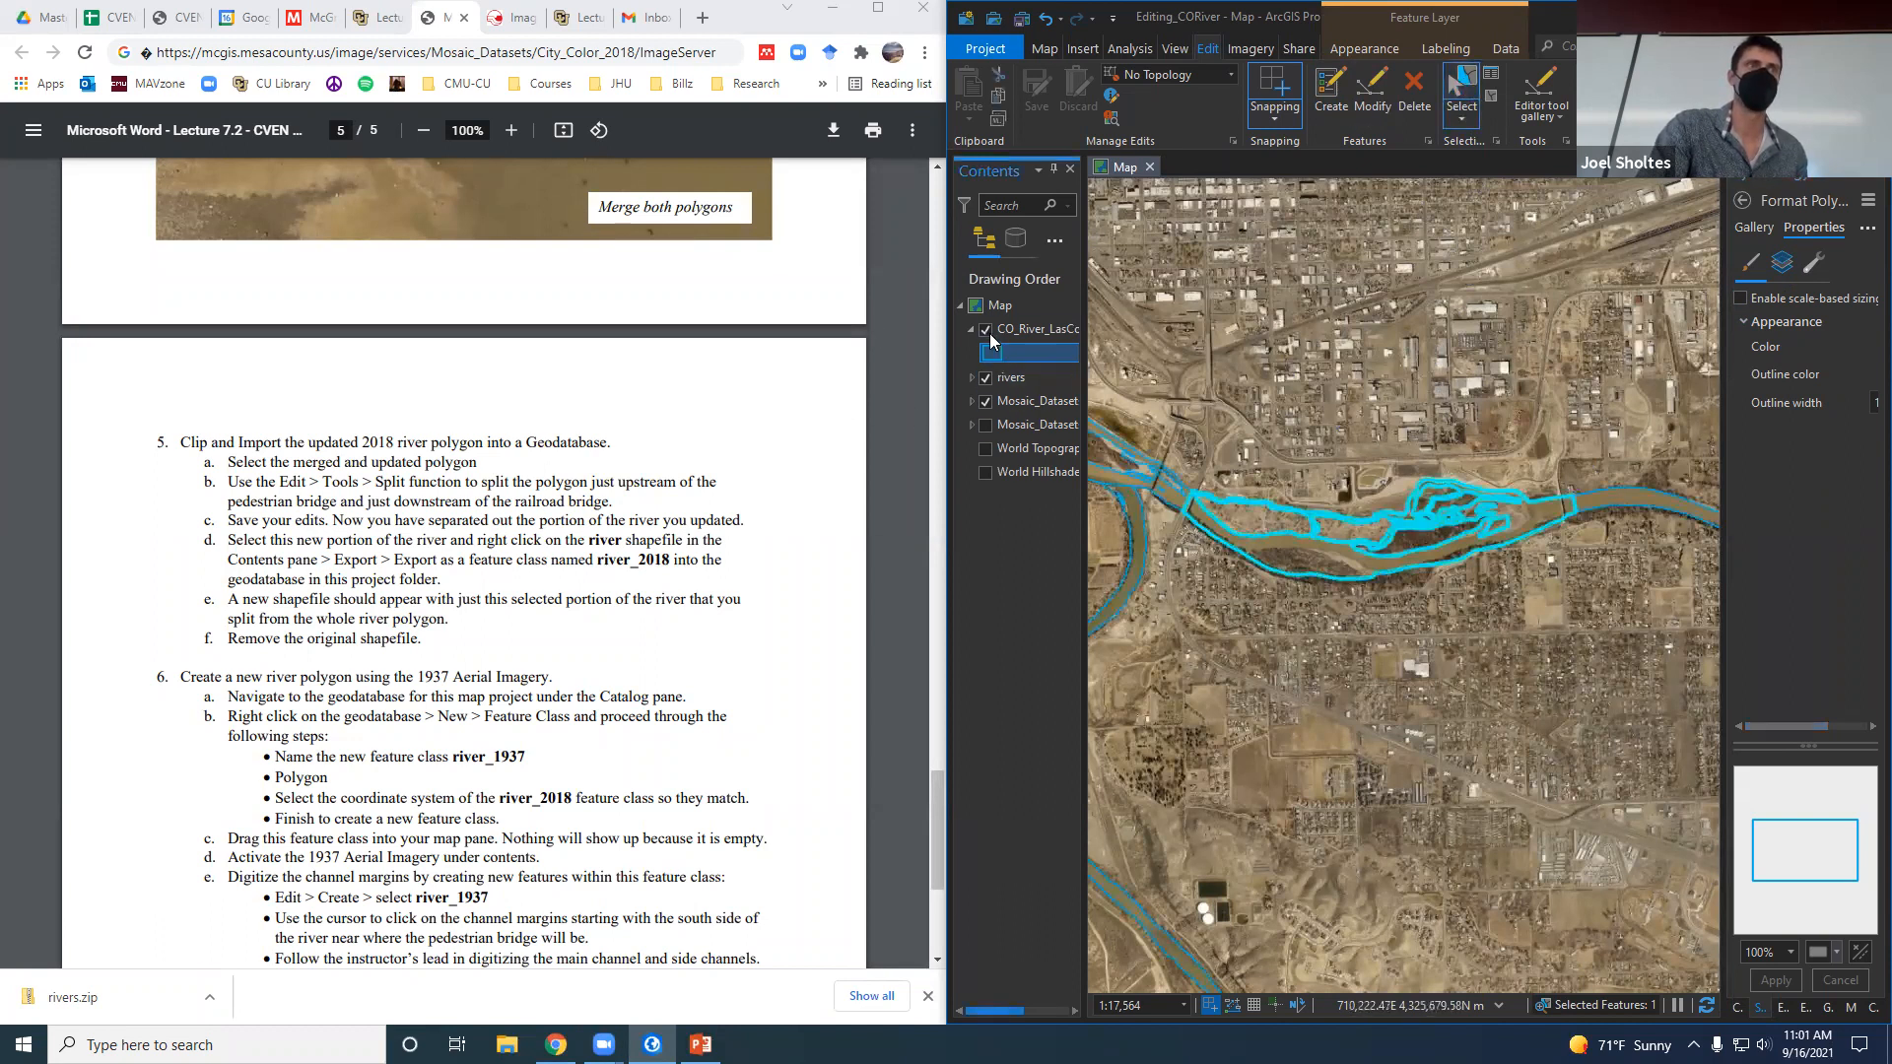
pyautogui.click(986, 331)
pyautogui.click(1364, 636)
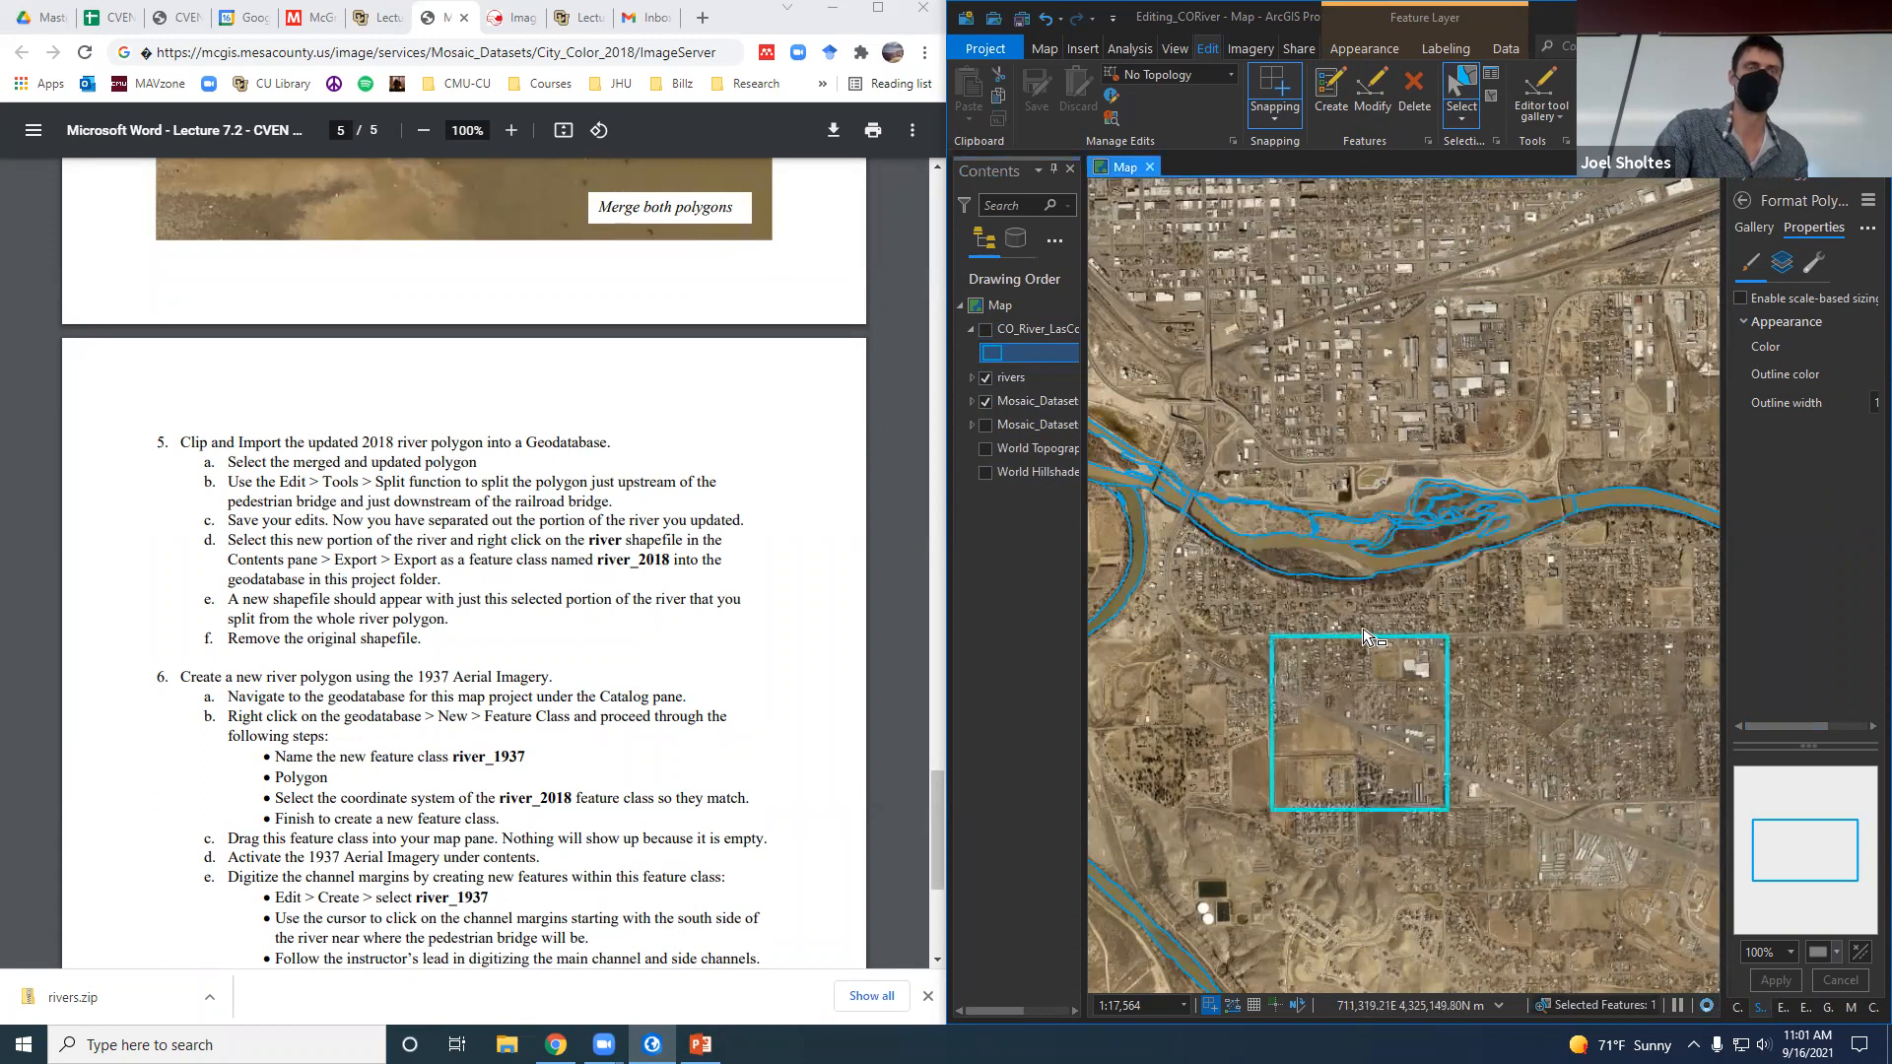
pyautogui.click(1313, 568)
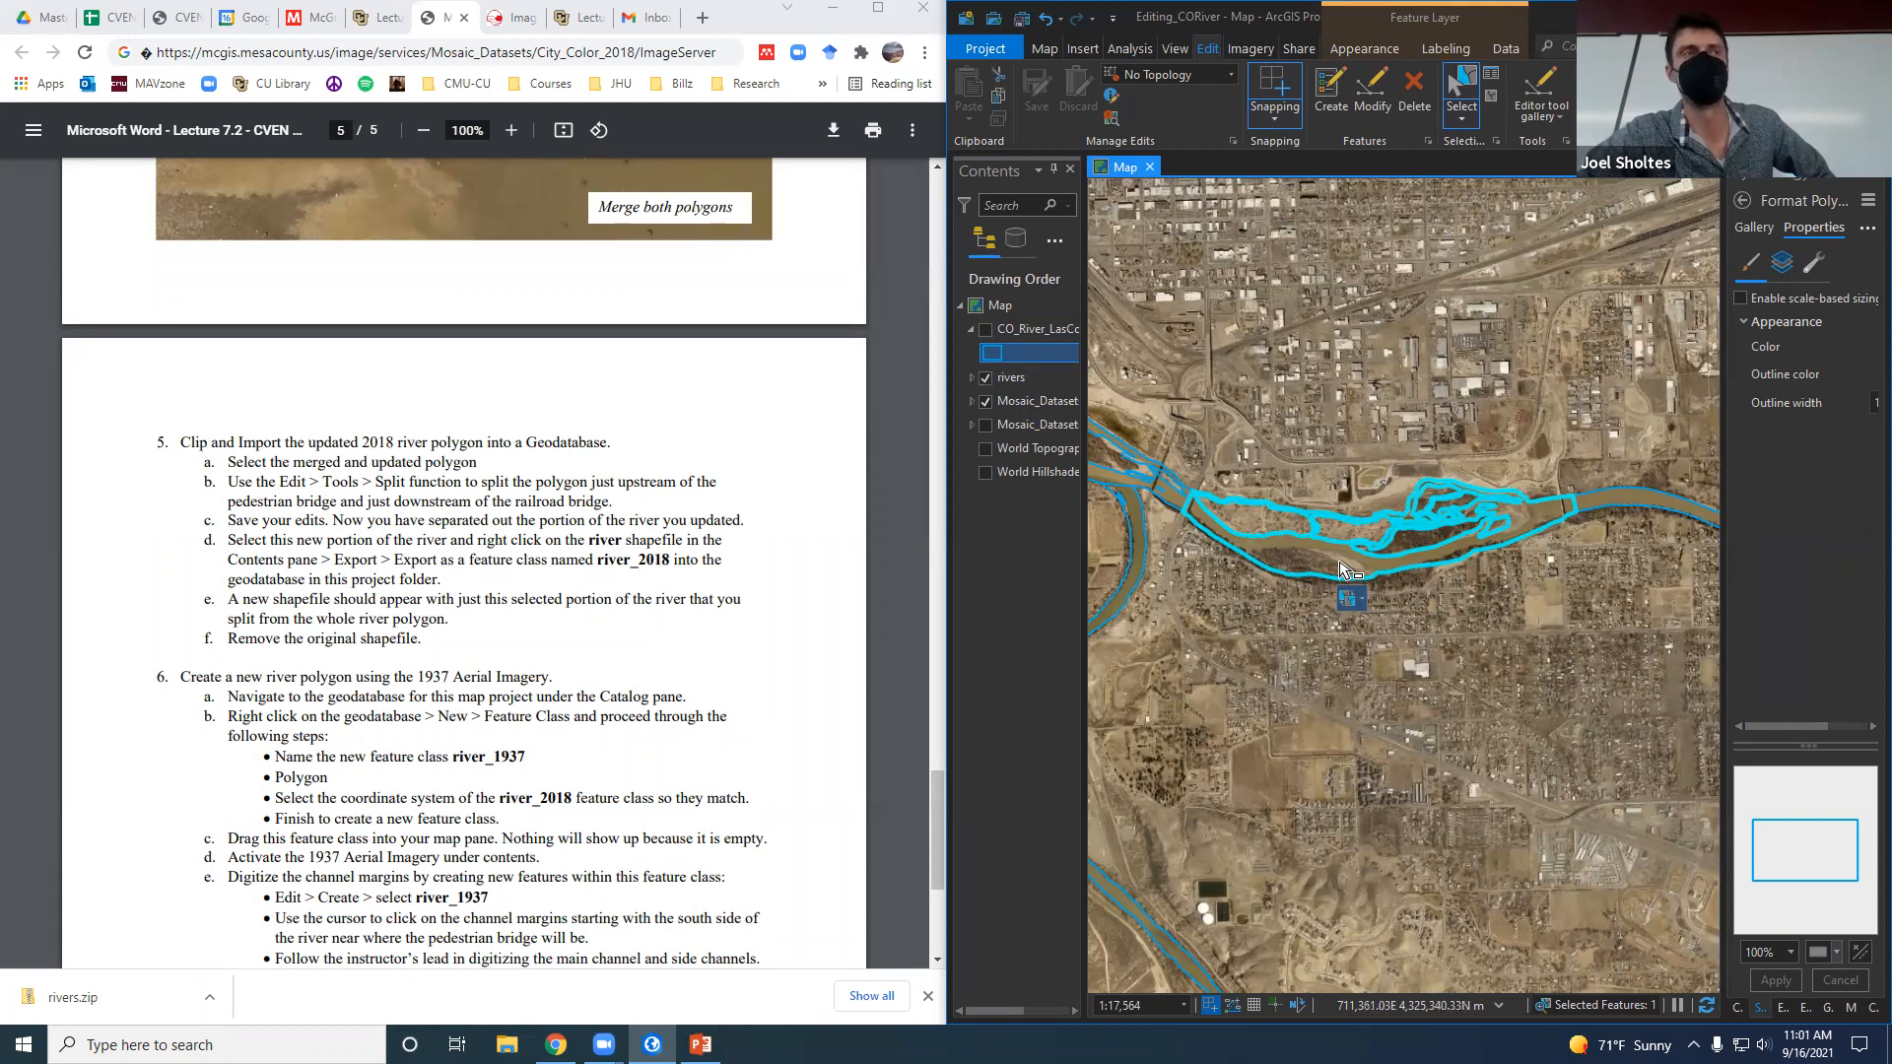
# Export the selected polygon from the rivers layer to Editing_CORiver.gdb again as a feature class named Las_Colonias.
pyautogui.click(979, 382)
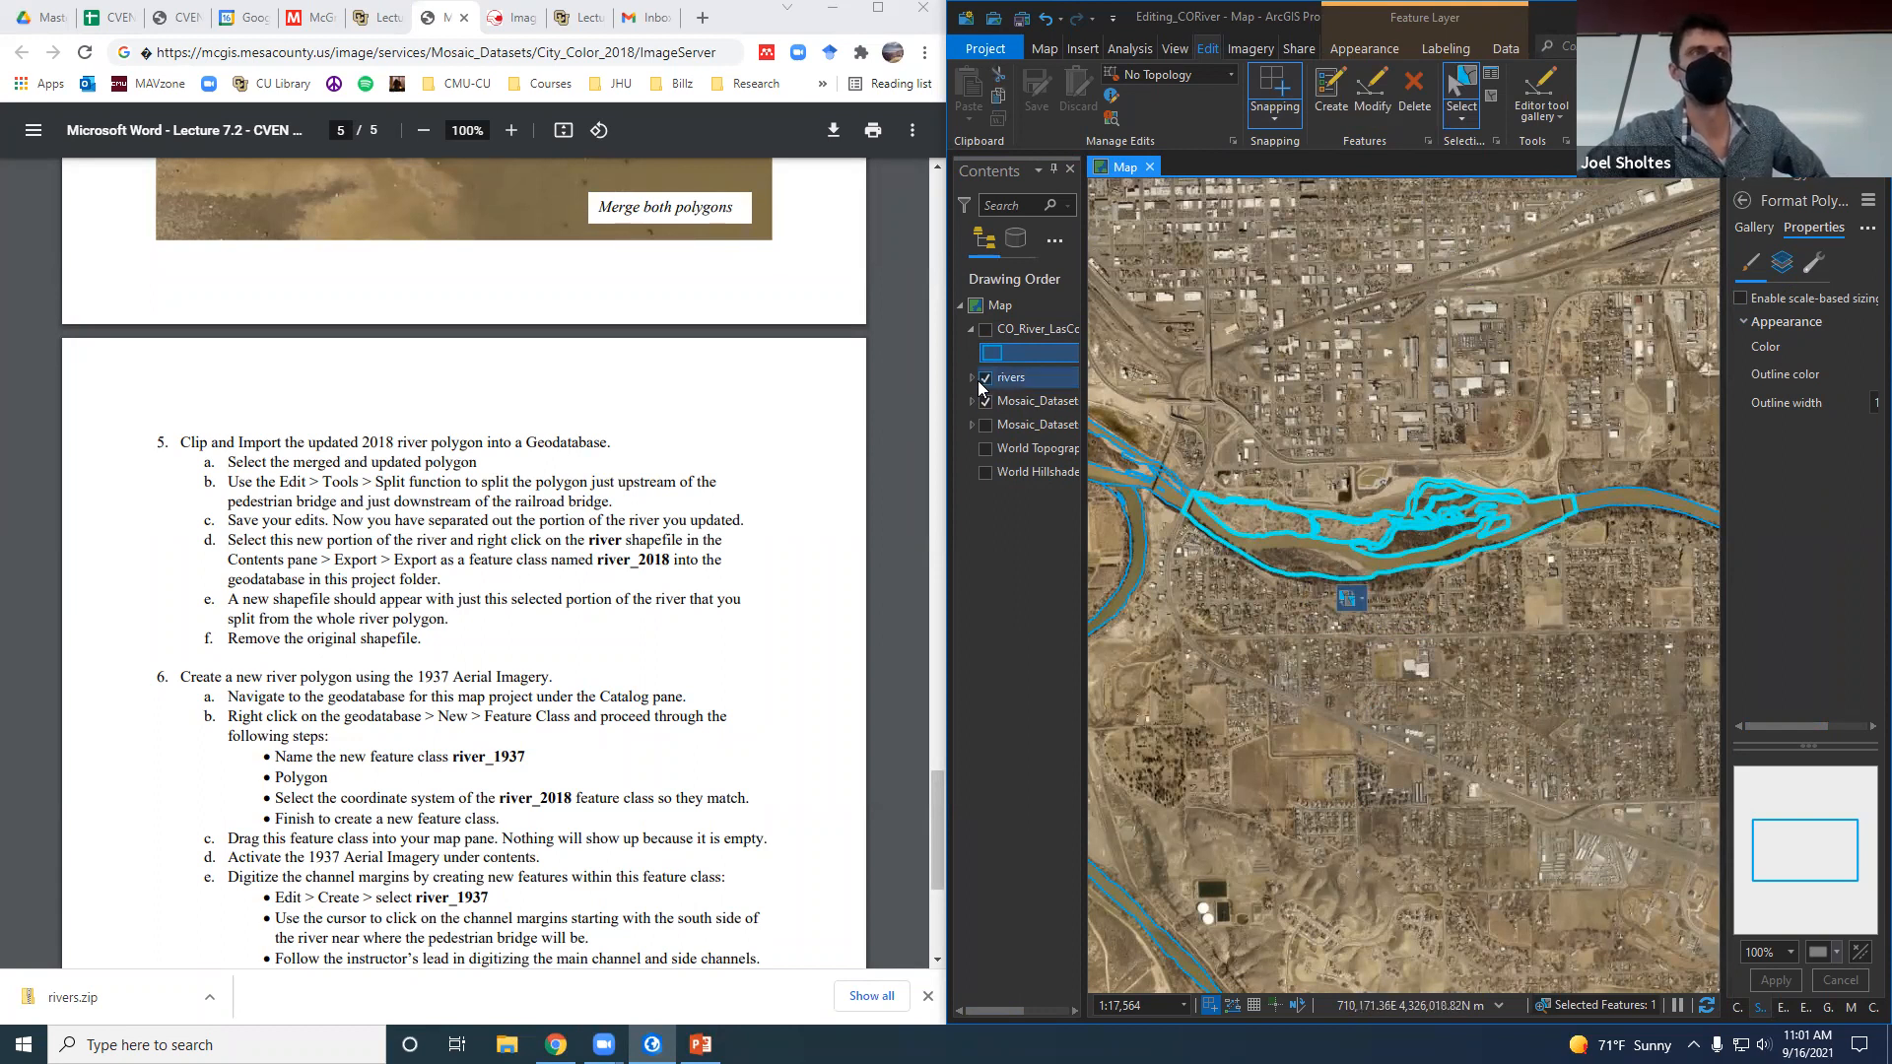
pyautogui.click(972, 377)
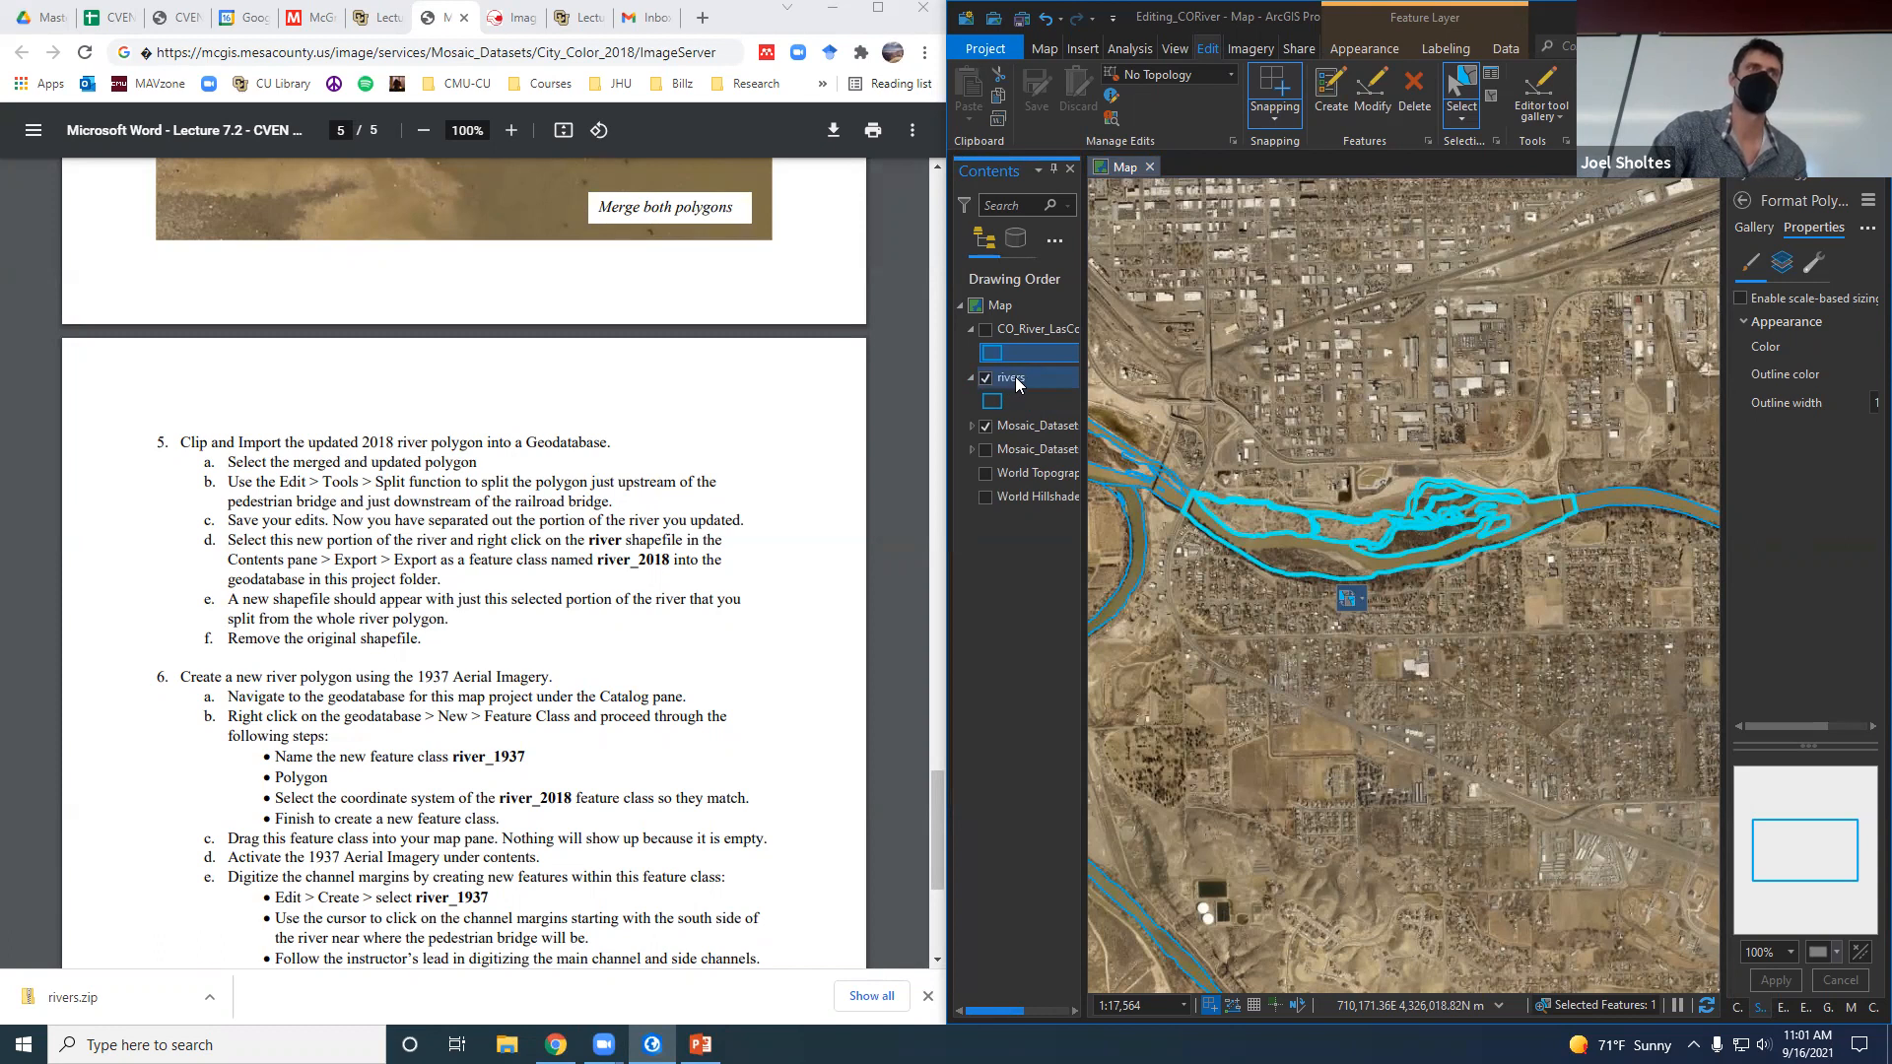
pyautogui.rightClick(1015, 377)
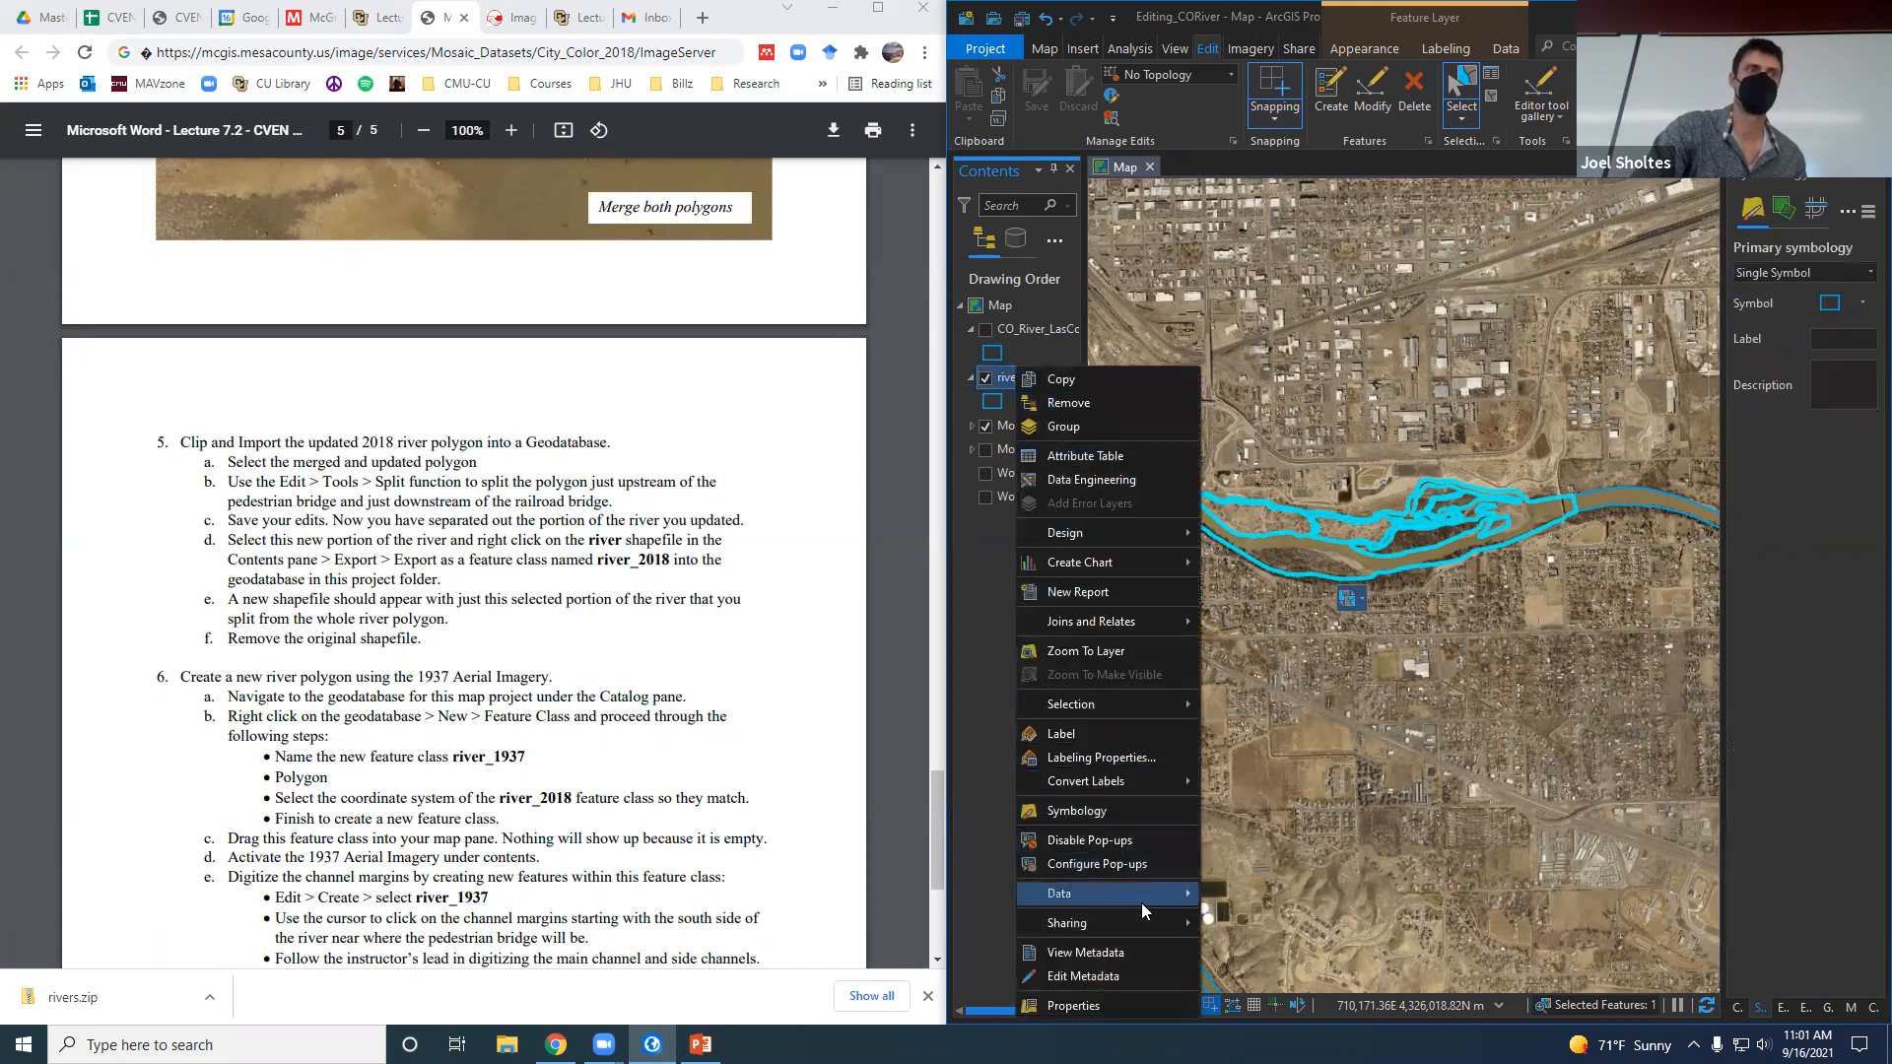
pyautogui.moveTo(1137, 897)
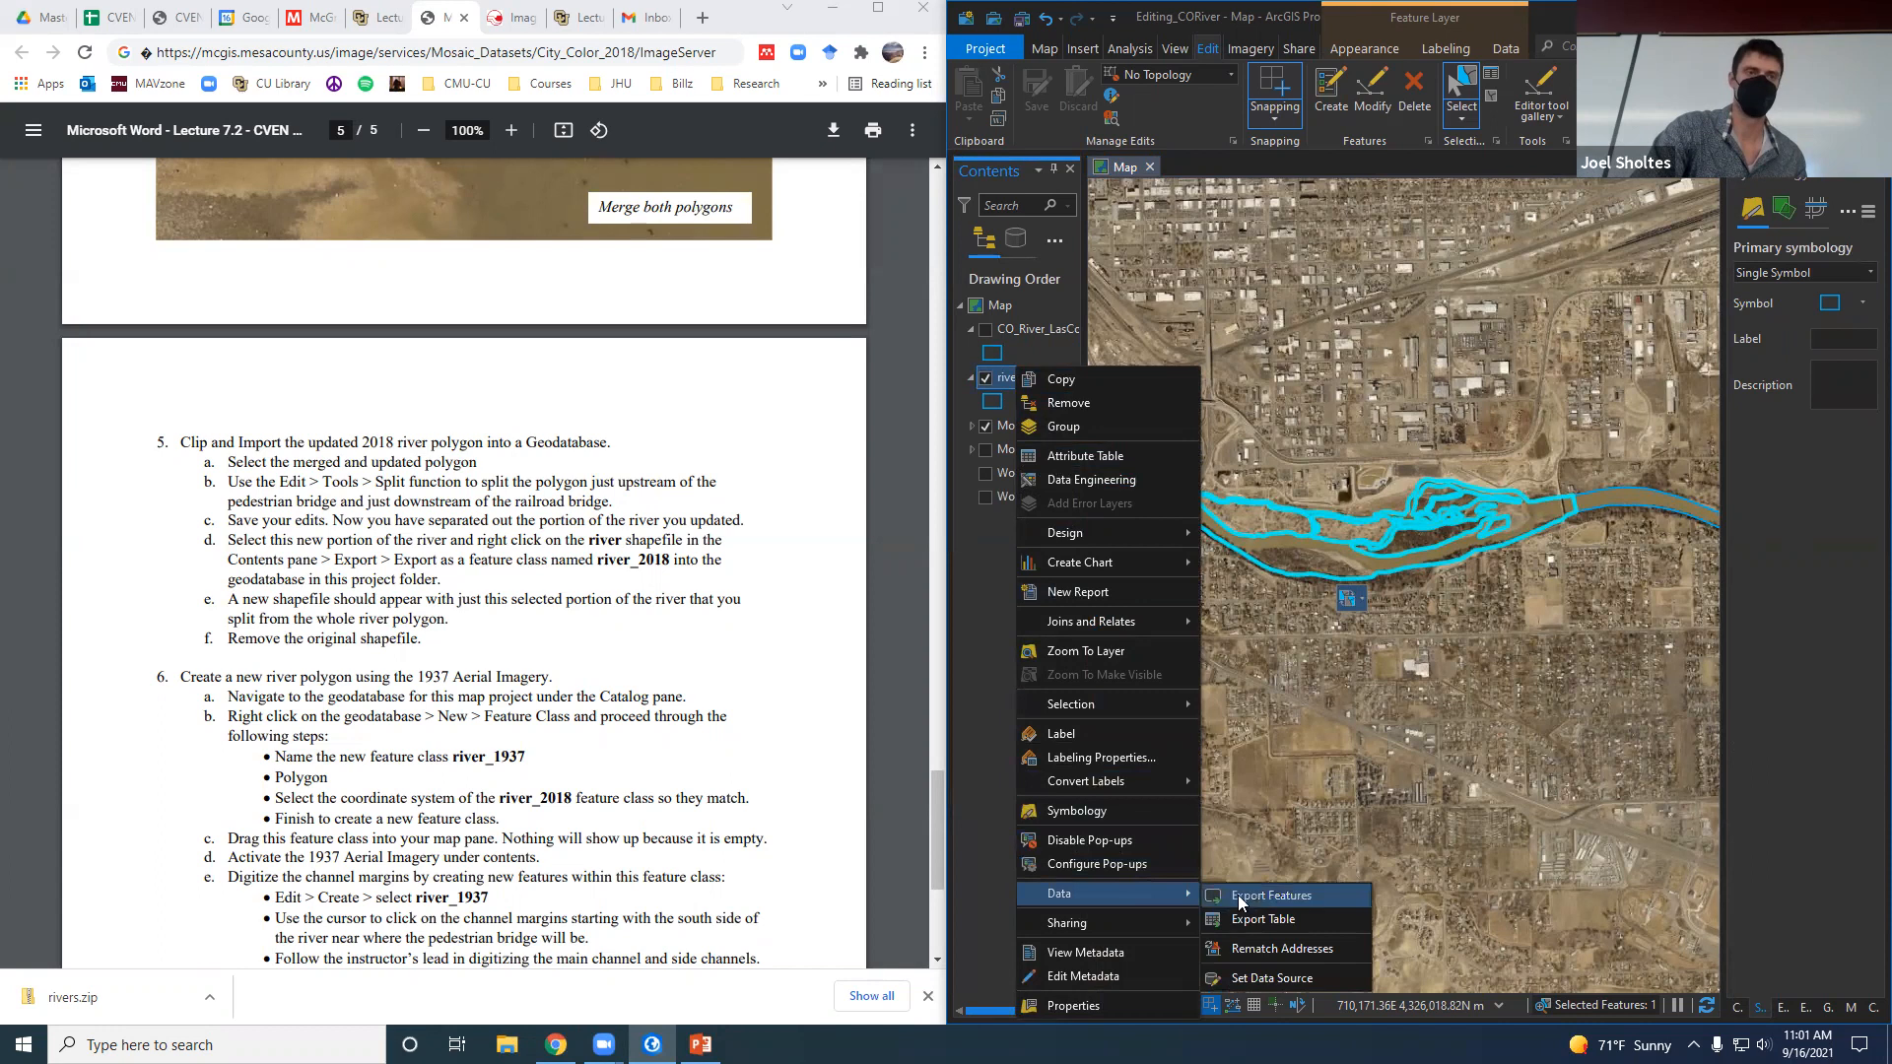
pyautogui.click(1312, 899)
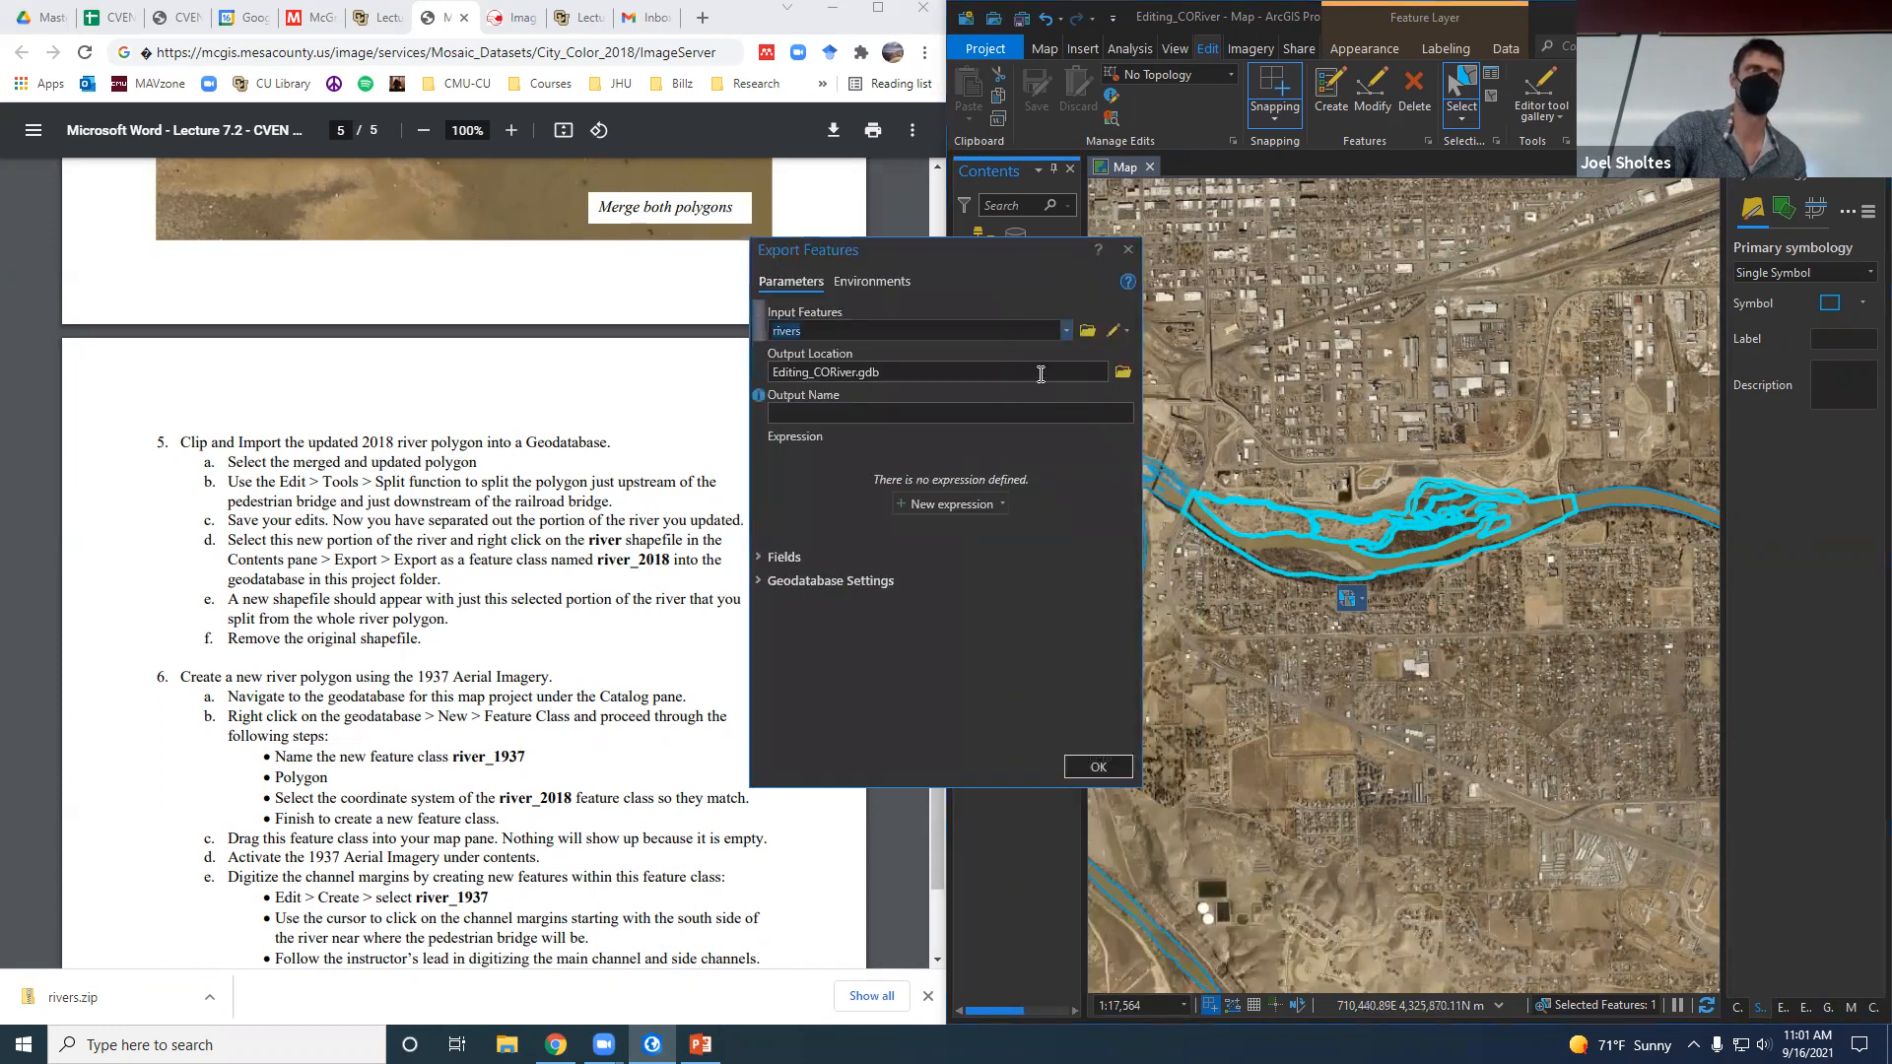
pyautogui.click(913, 420)
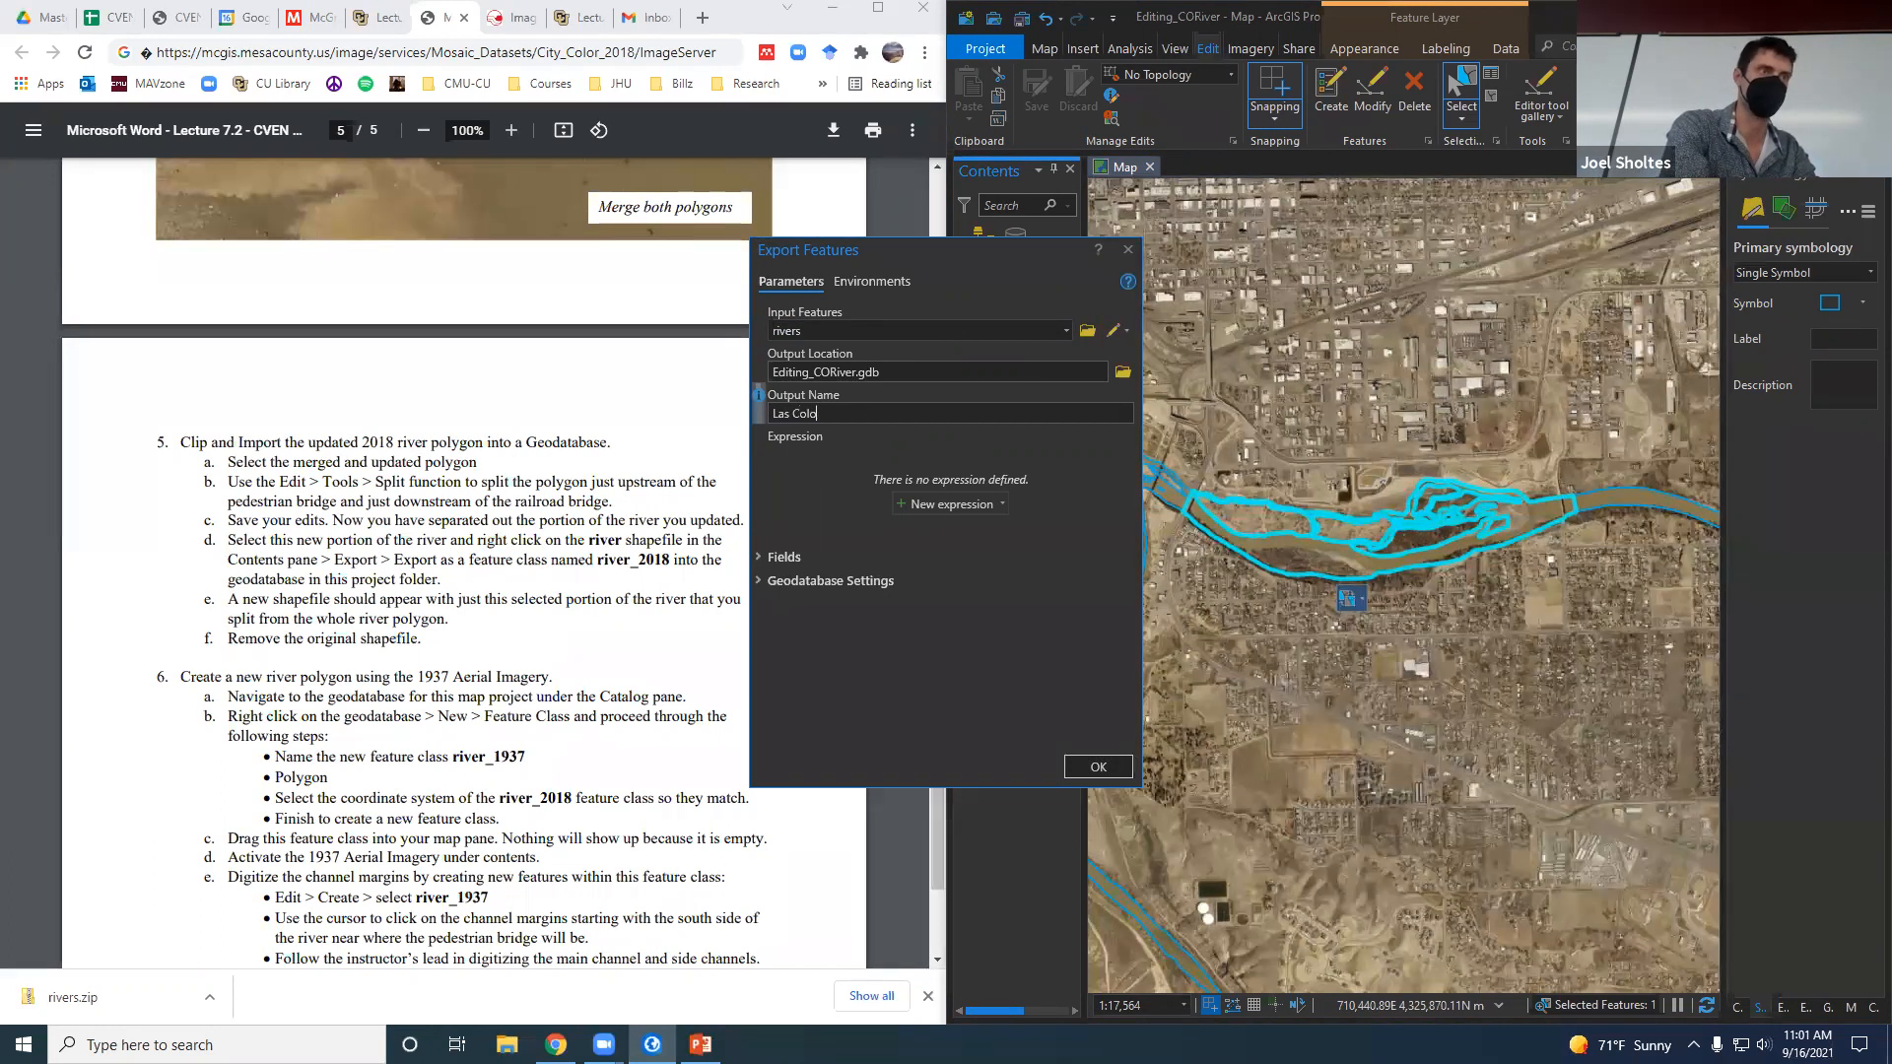
pyautogui.click(1098, 767)
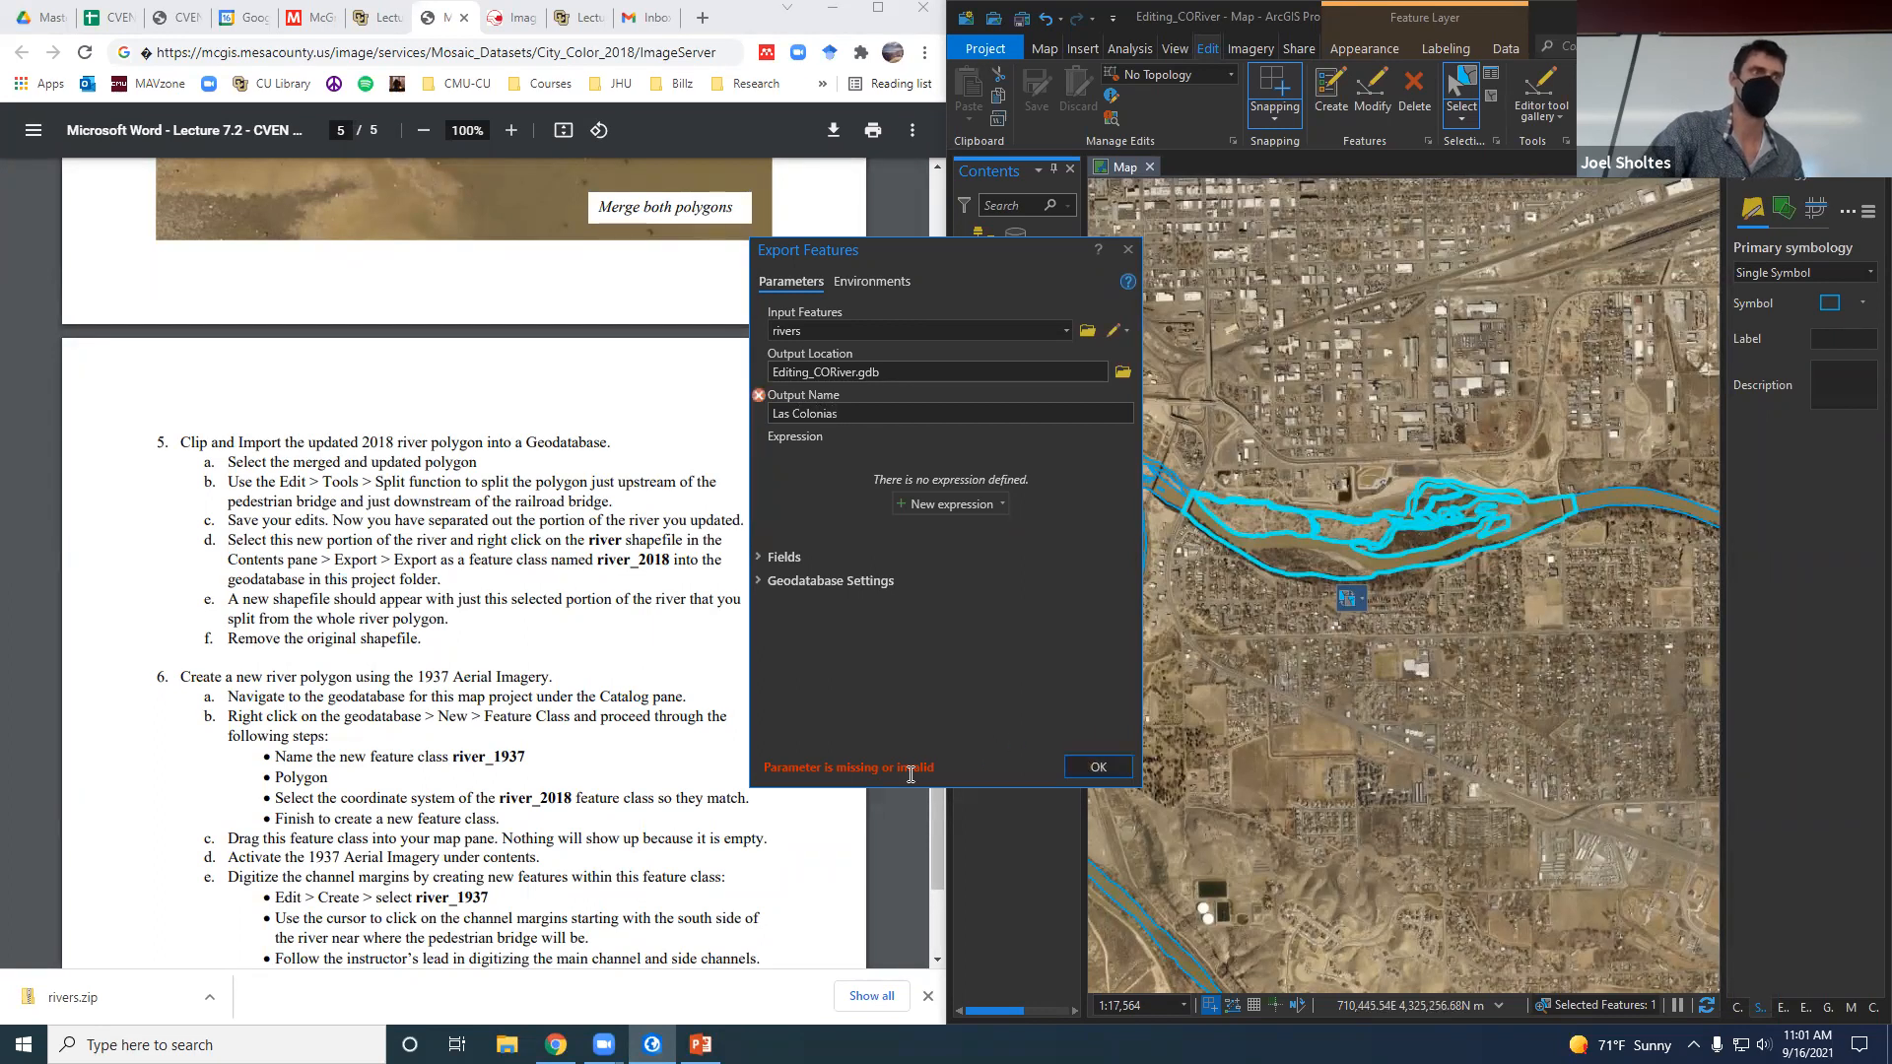
pyautogui.press('BackSpace')
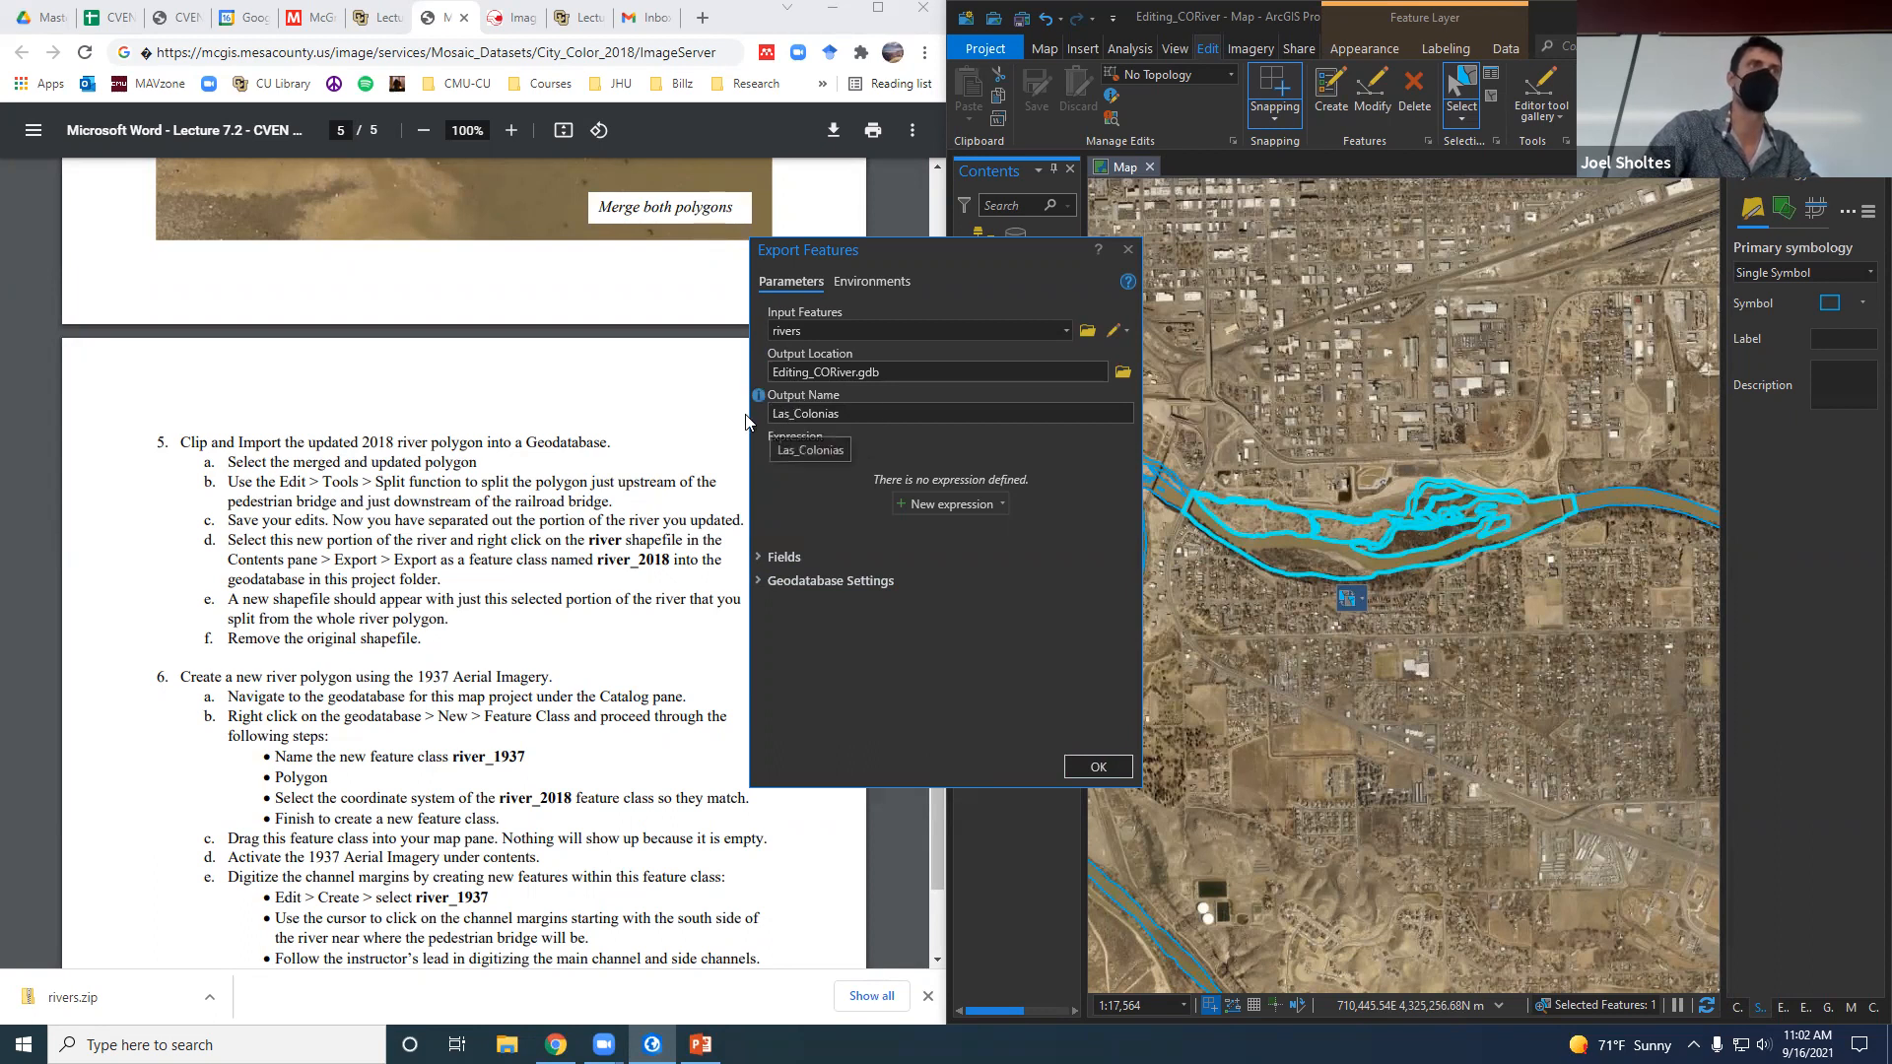
pyautogui.click(1097, 767)
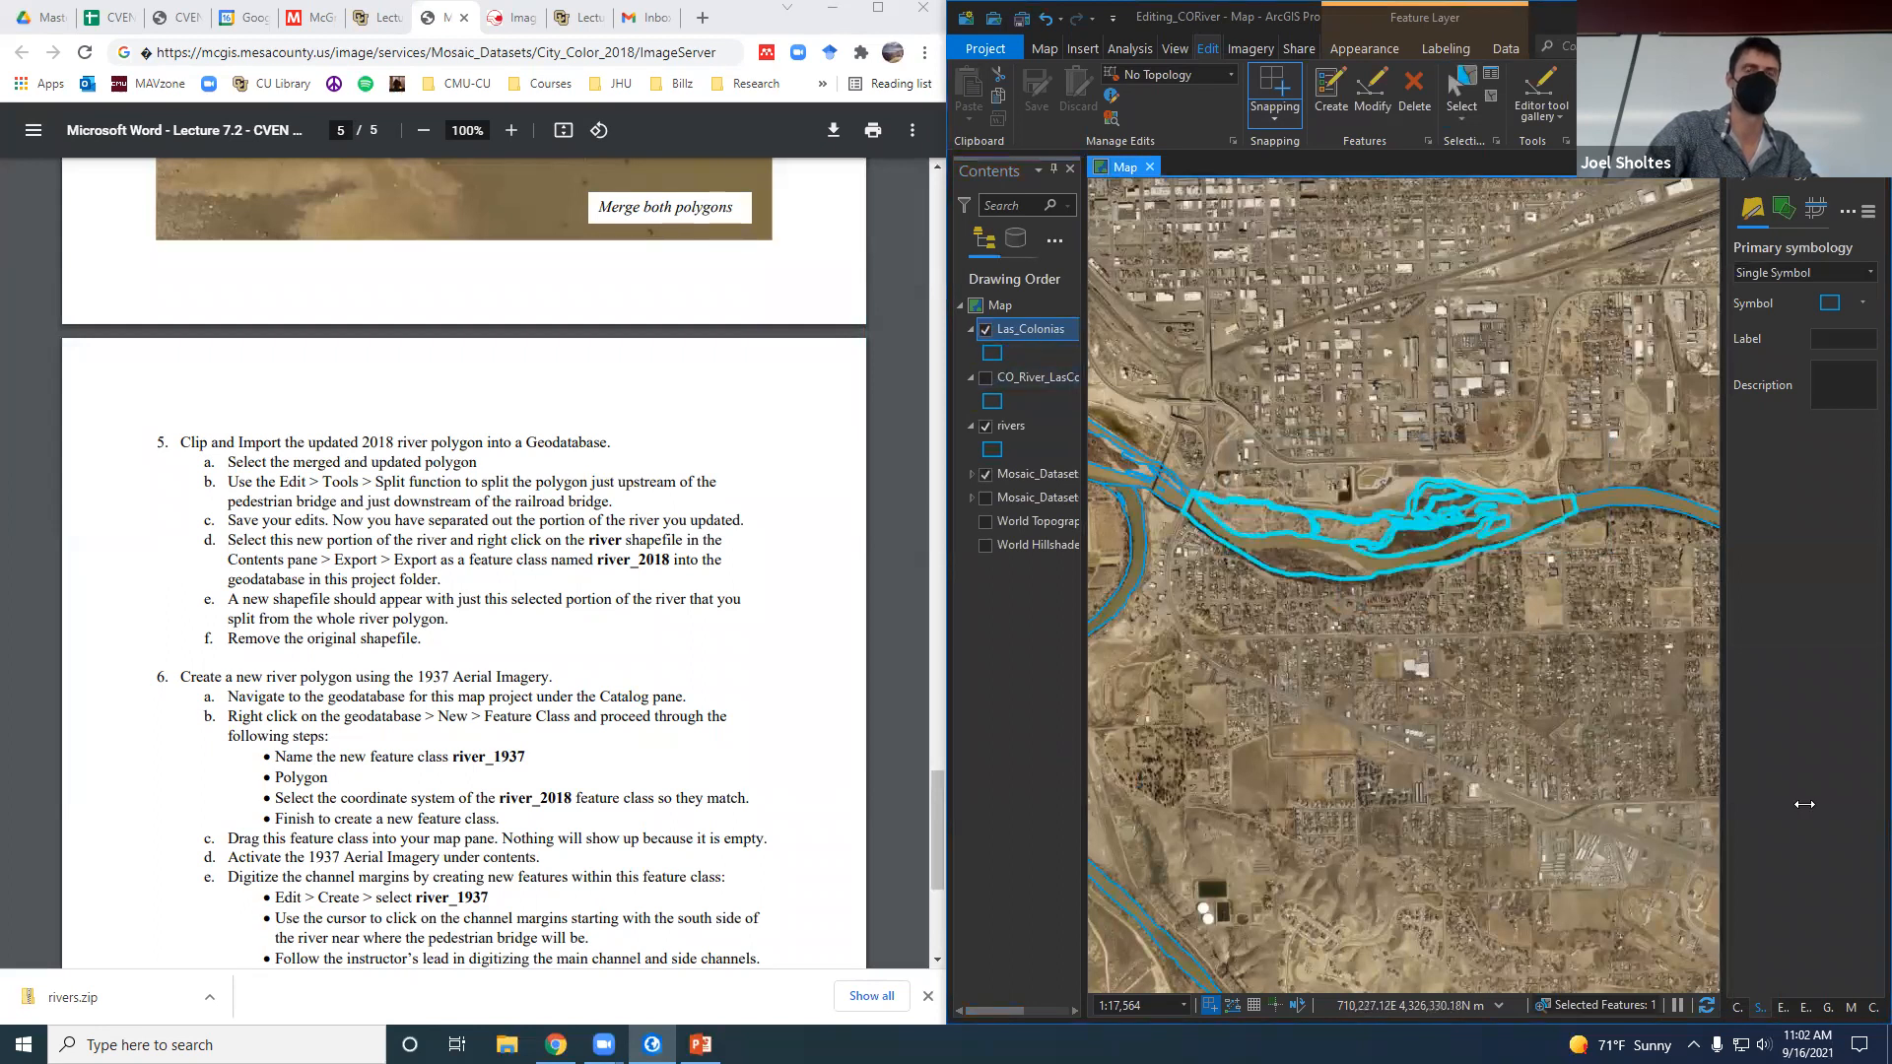
# Refresh the Editing_CORiver.gdb geodatabase in the project folder to list the newly exported feature class.
pyautogui.click(1737, 1007)
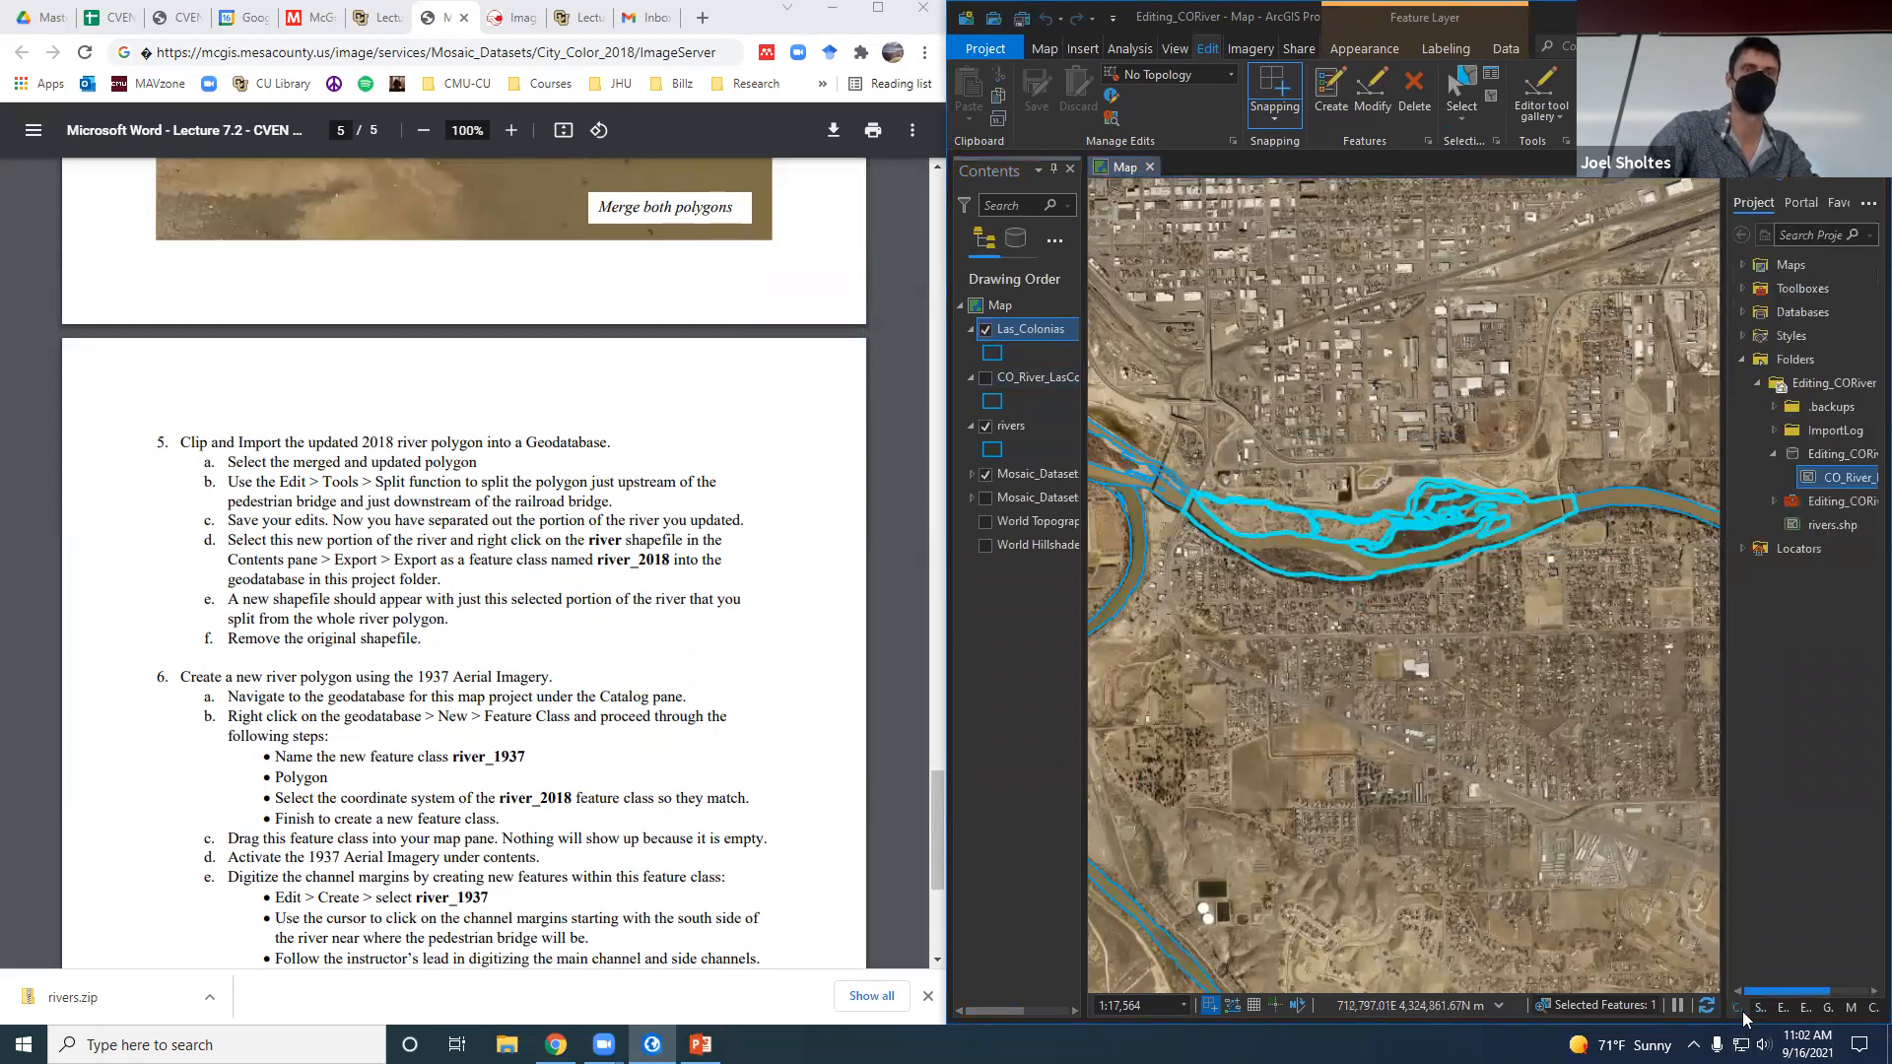
pyautogui.rightClick(1829, 479)
pyautogui.click(1862, 724)
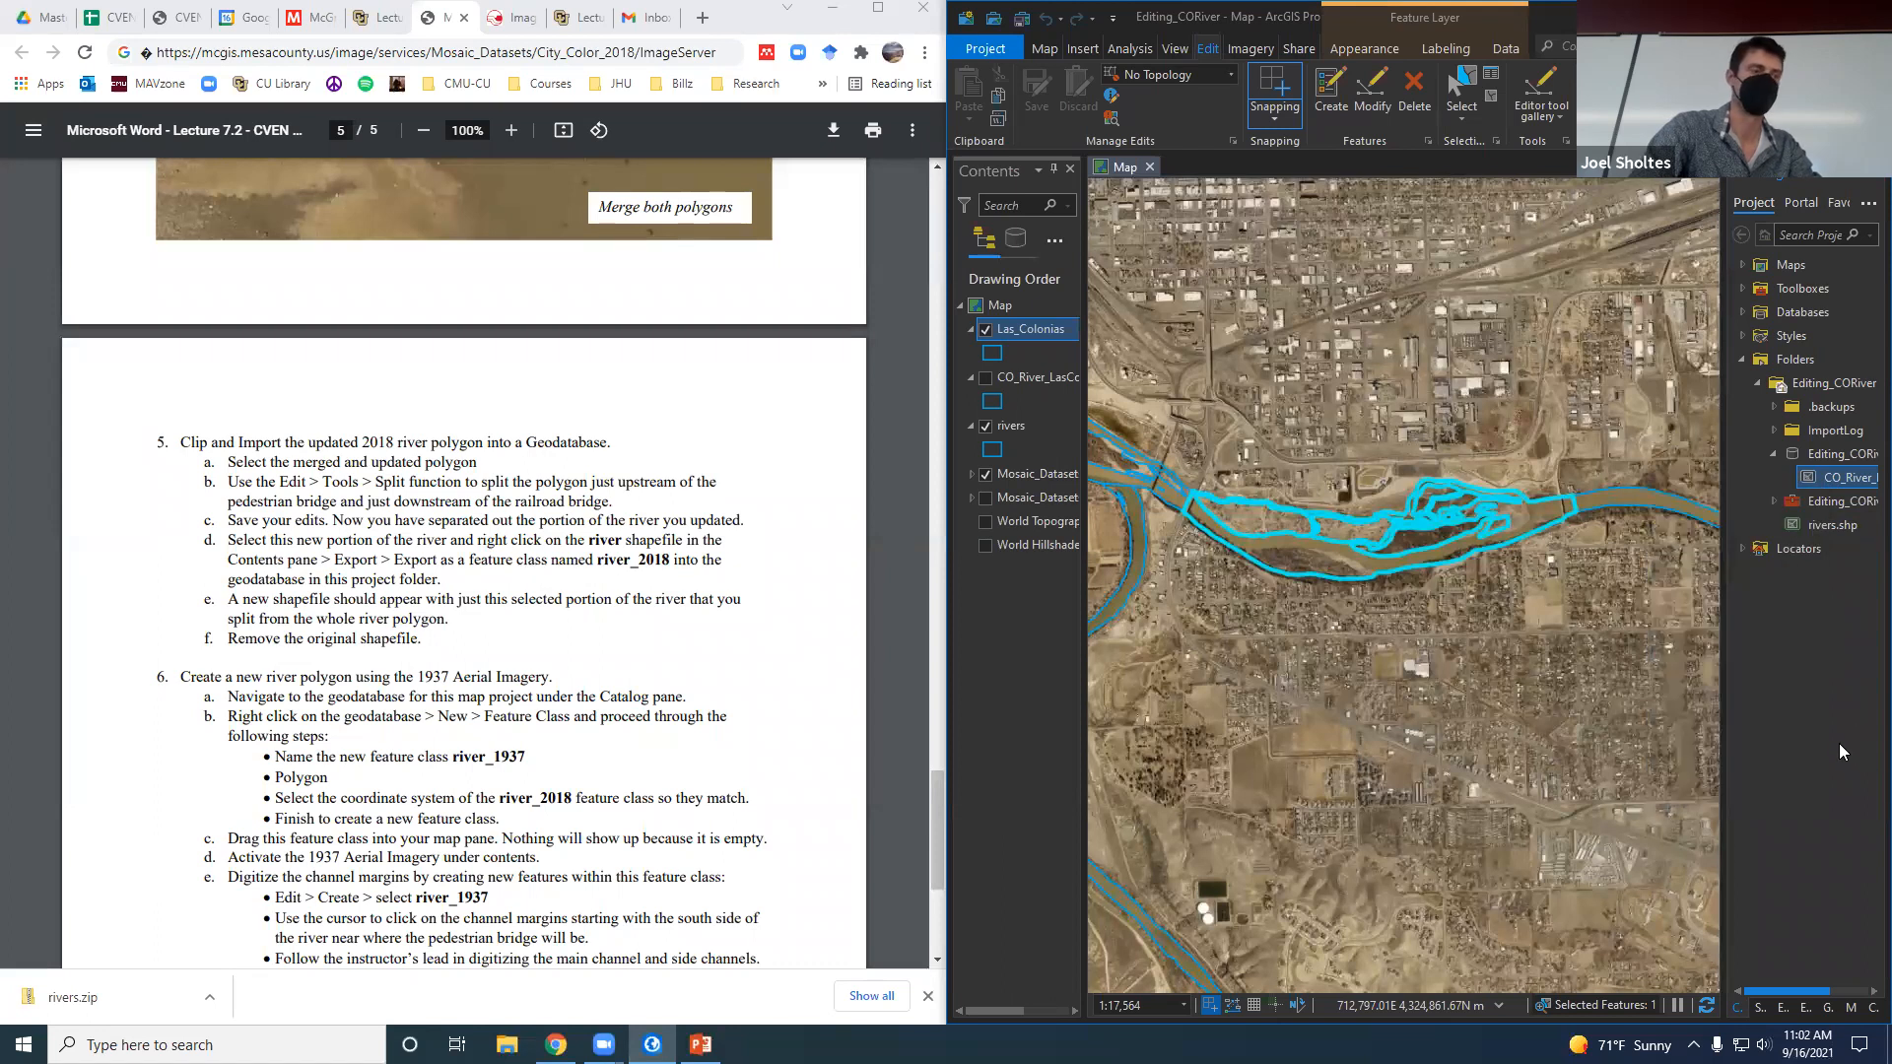
pyautogui.click(1833, 740)
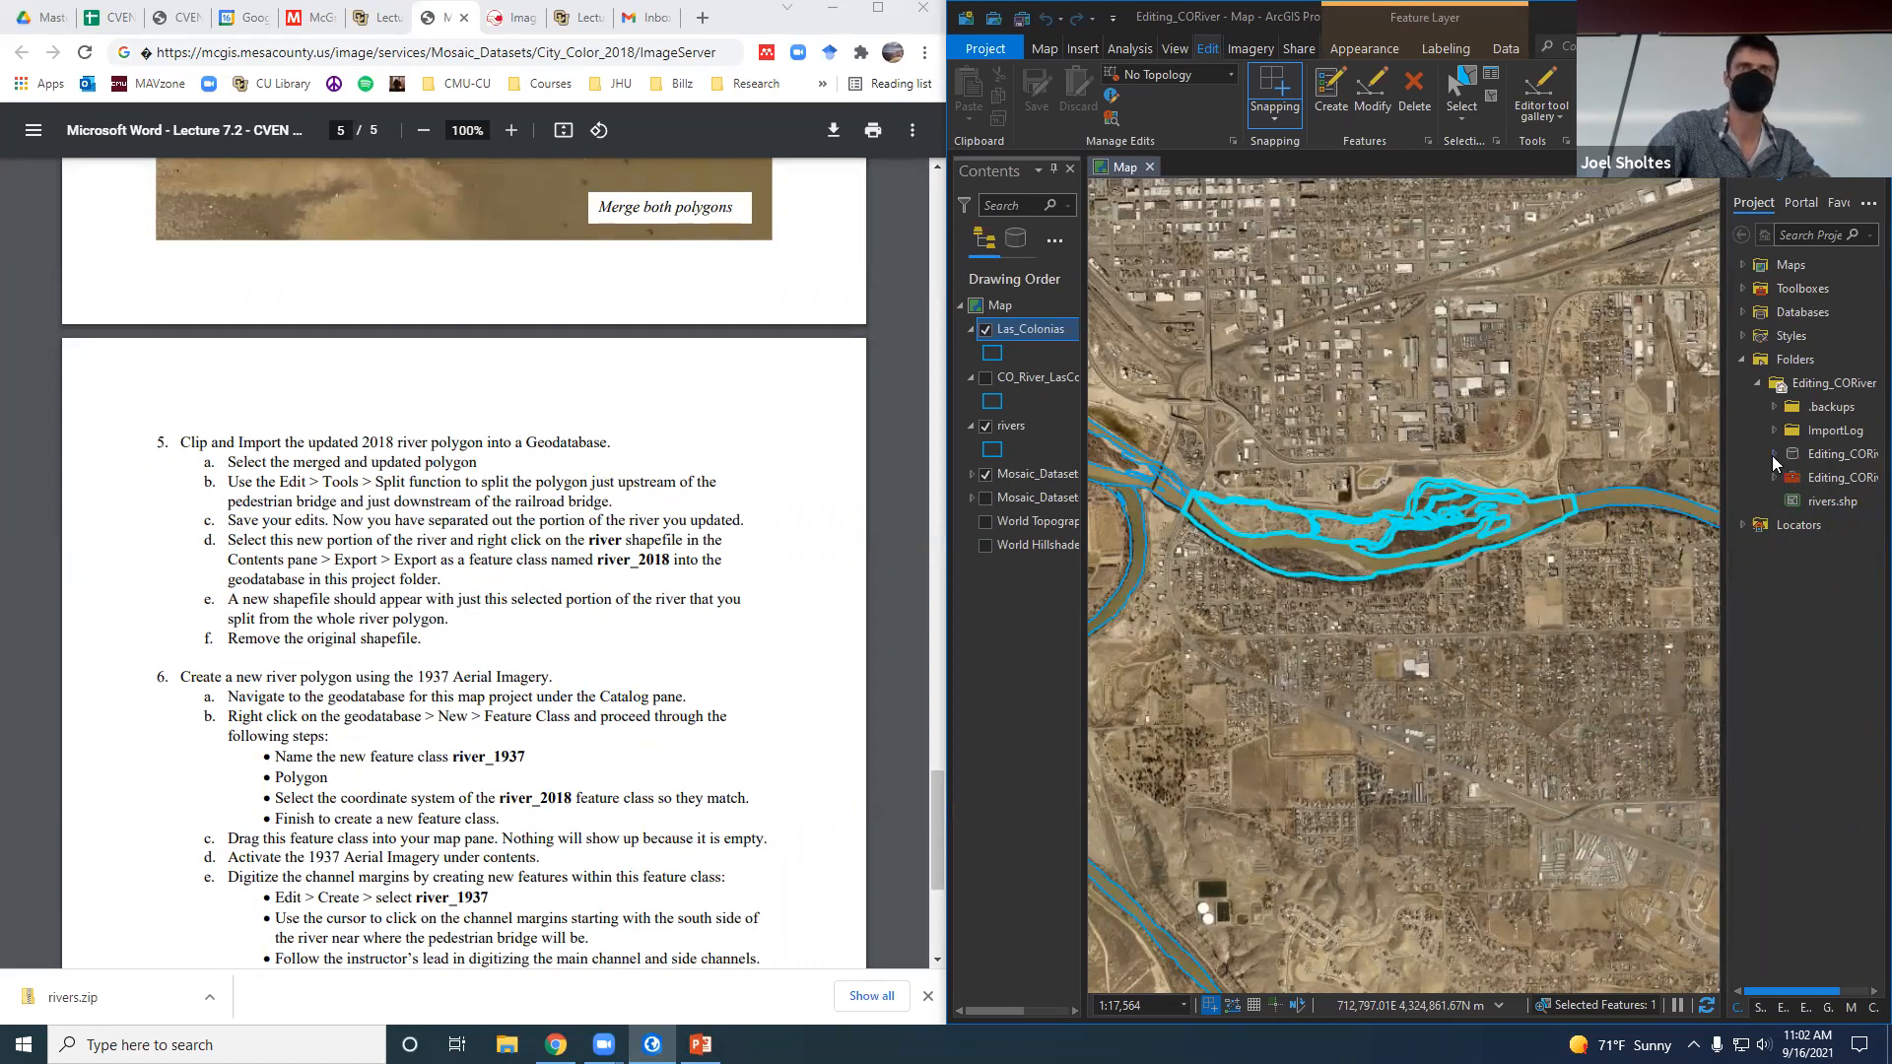
pyautogui.rightClick(1817, 453)
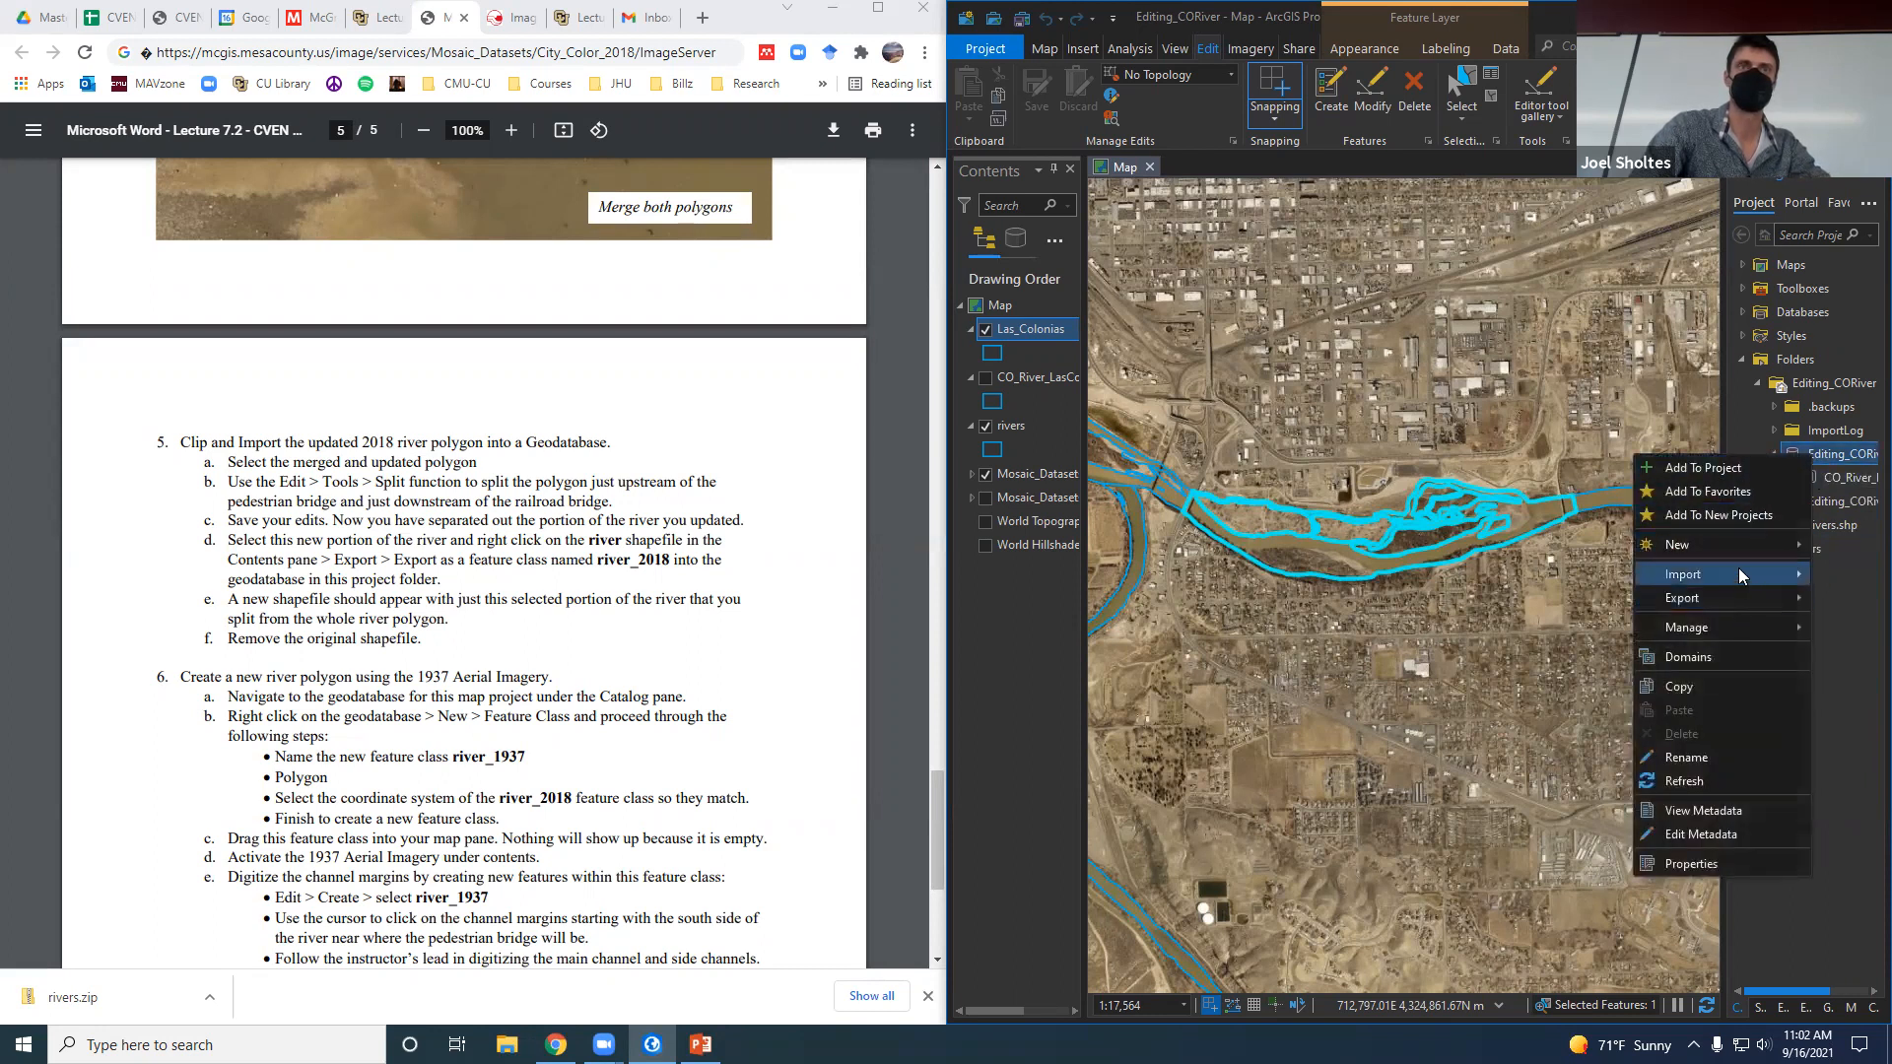
pyautogui.click(1734, 781)
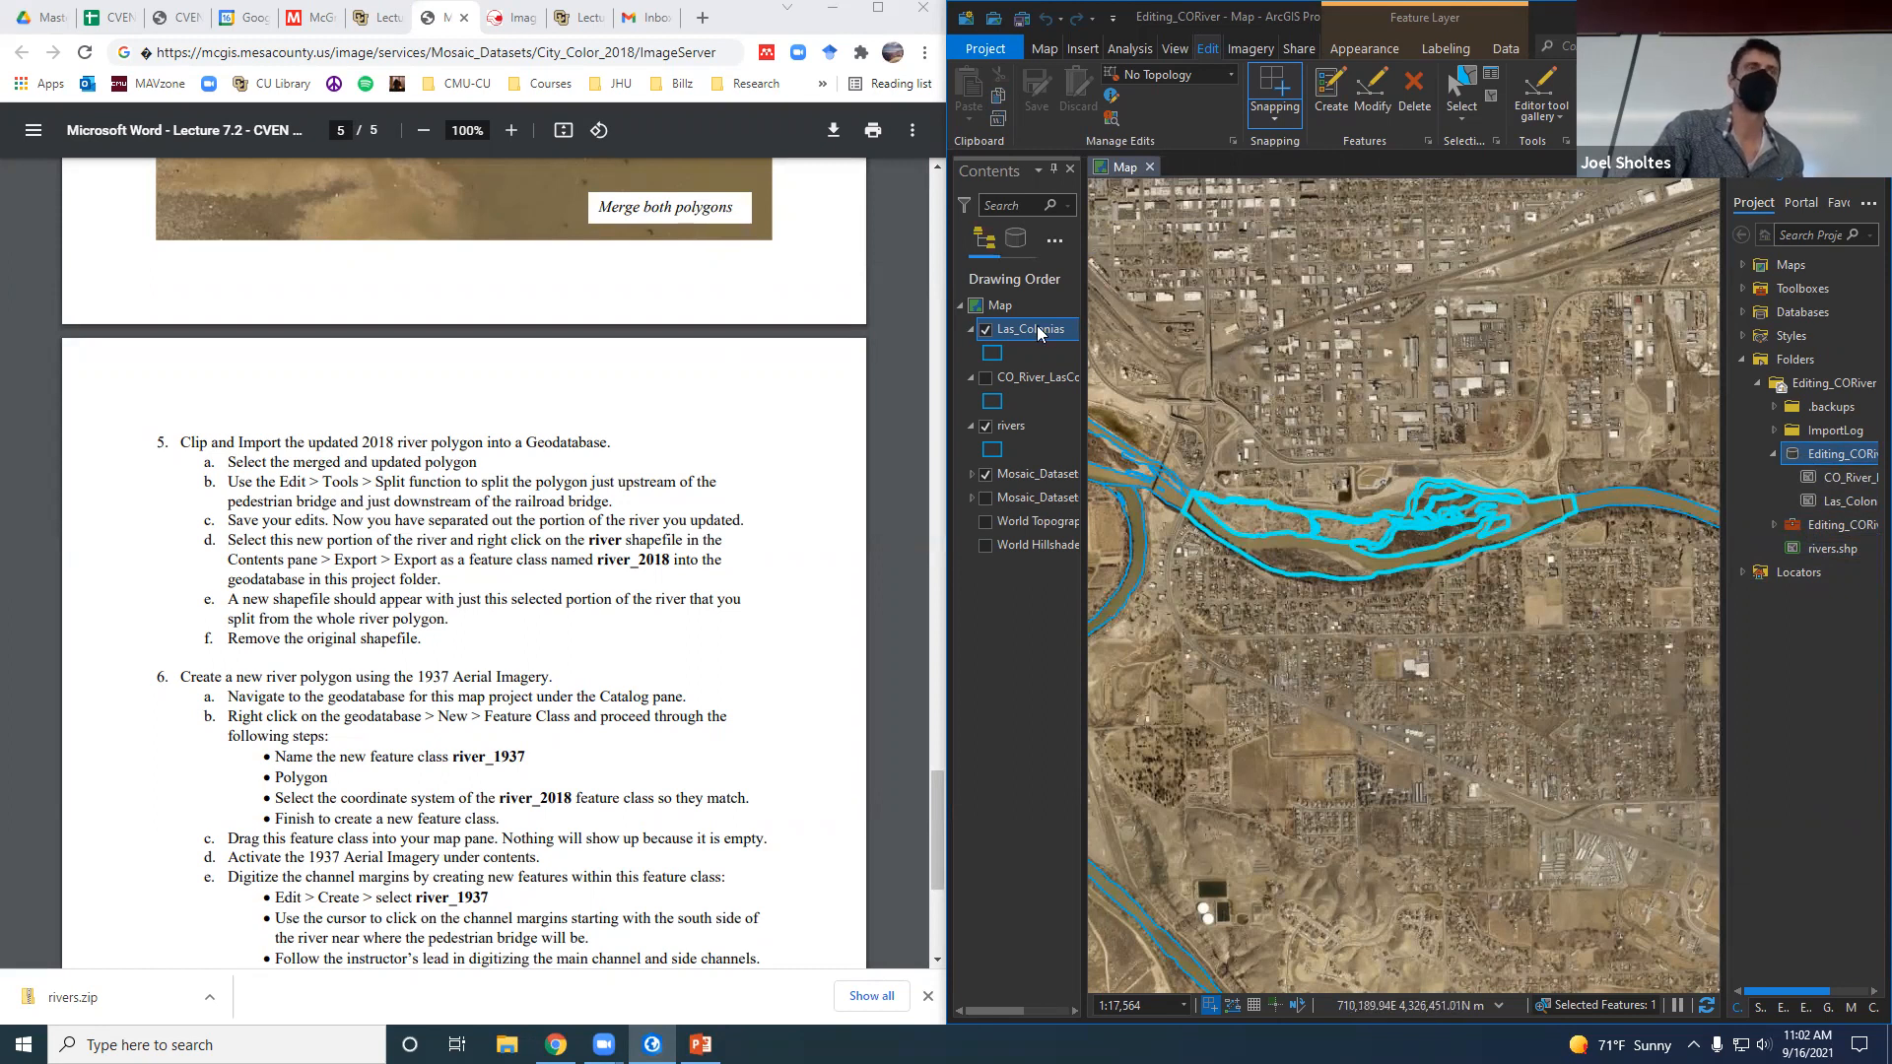
# Read the lab instructions on creating a new river polygon using the 1937 aerial imagery.
pyautogui.click(562, 650)
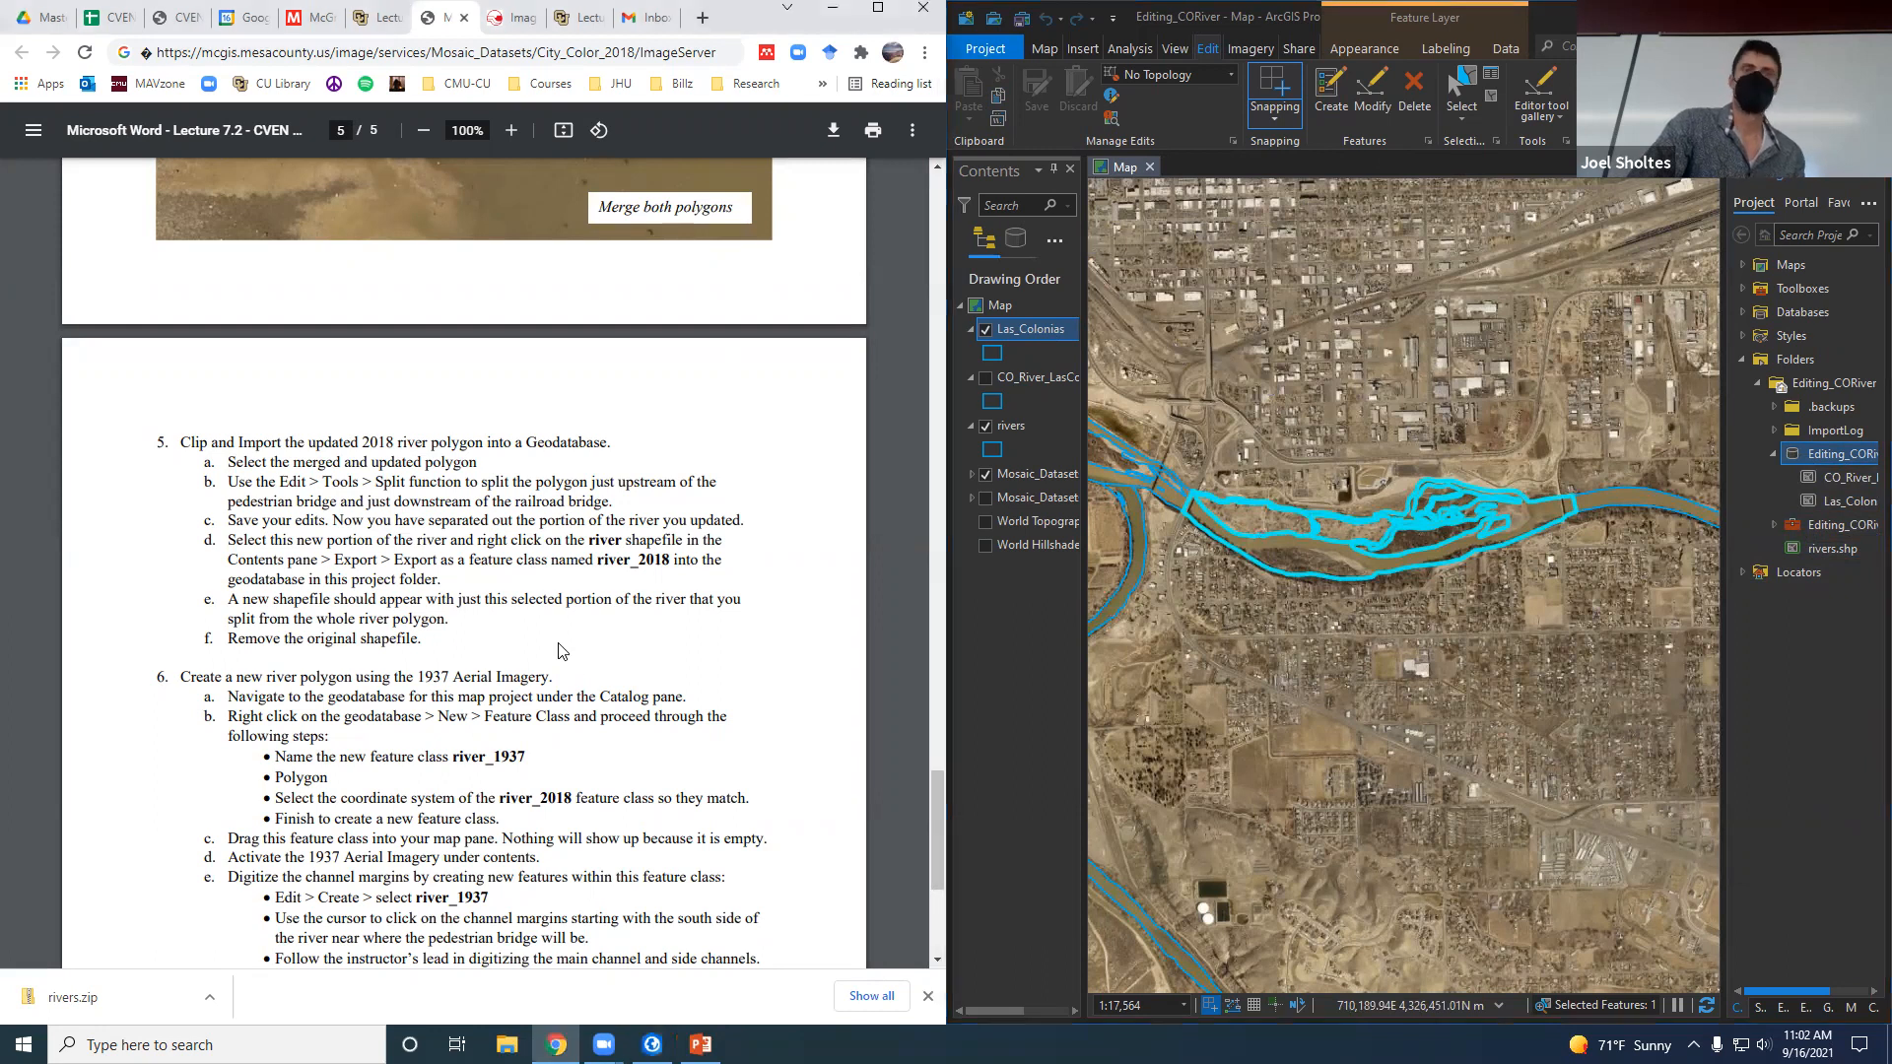
pyautogui.scroll(-1, 562, 649)
pyautogui.scroll(-3, 561, 649)
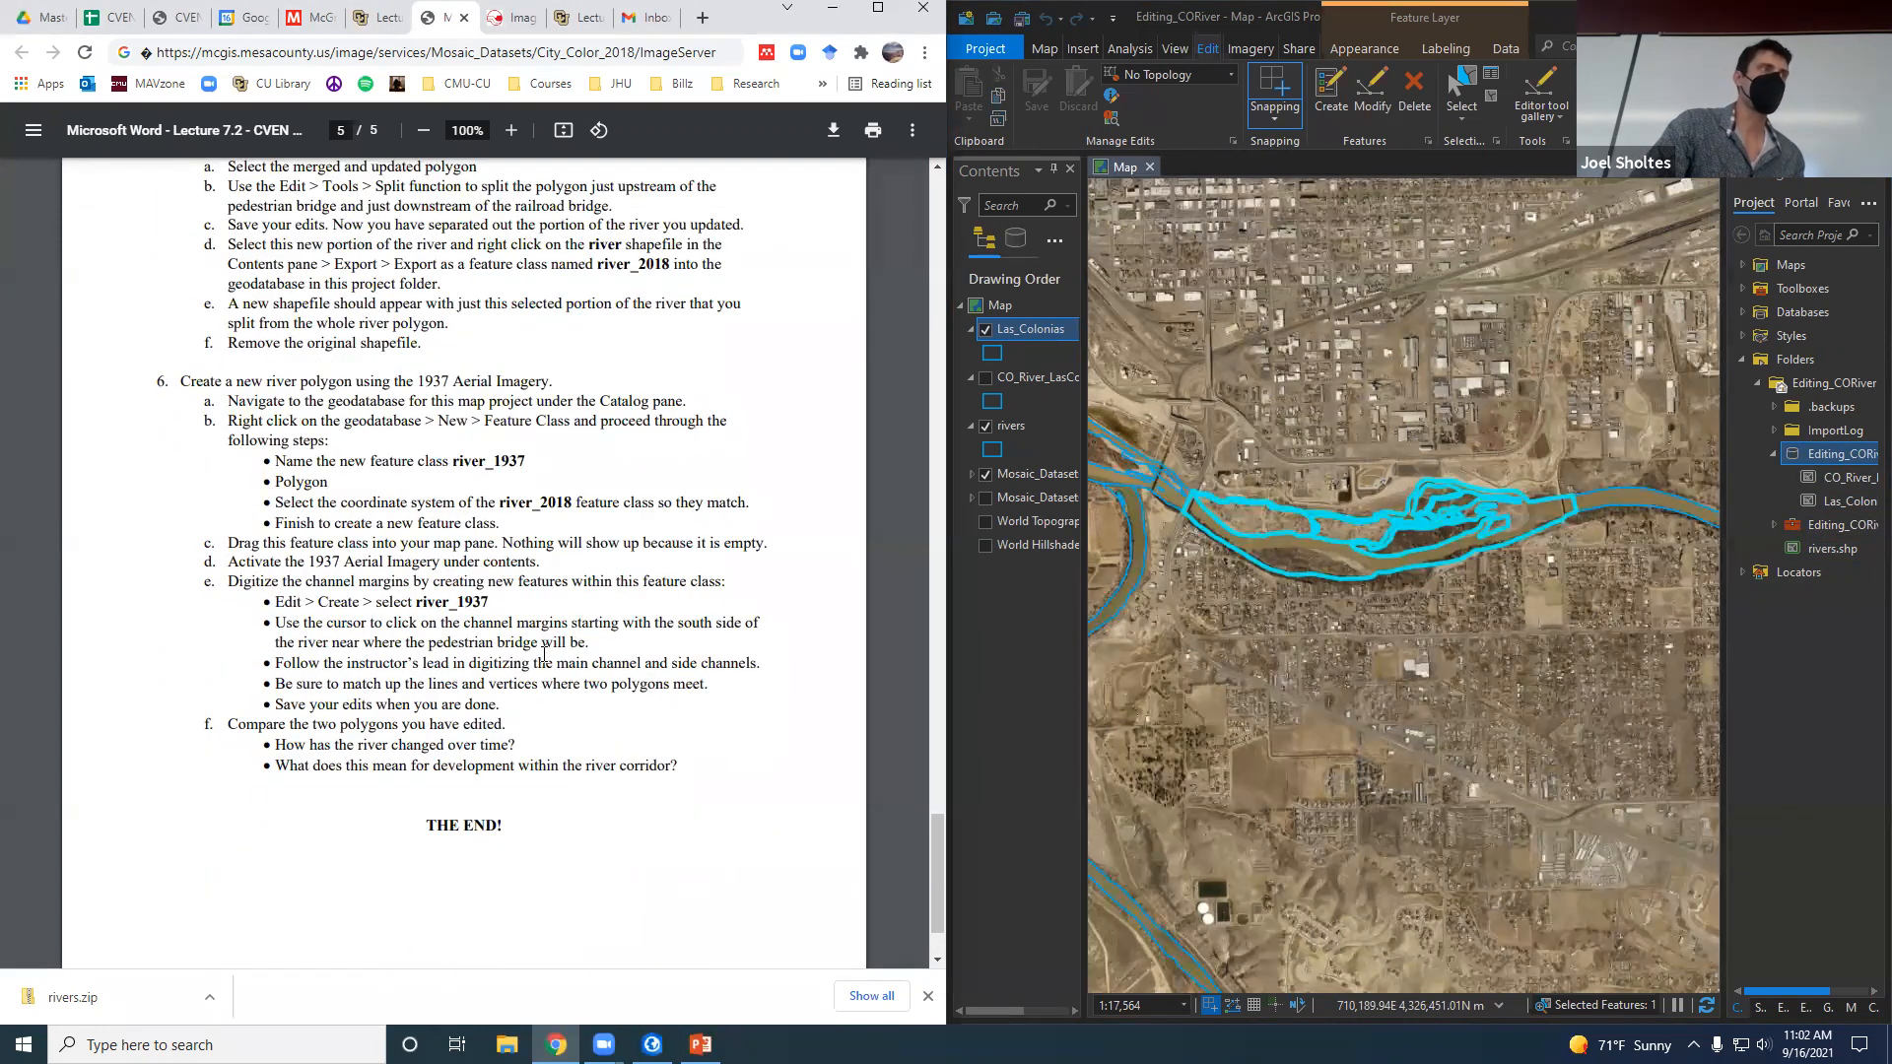
# Hide the rivers layer, remove Las_Colonias from the map, and permanently delete its feature class from Editing_CORiver.gdb.
pyautogui.click(984, 425)
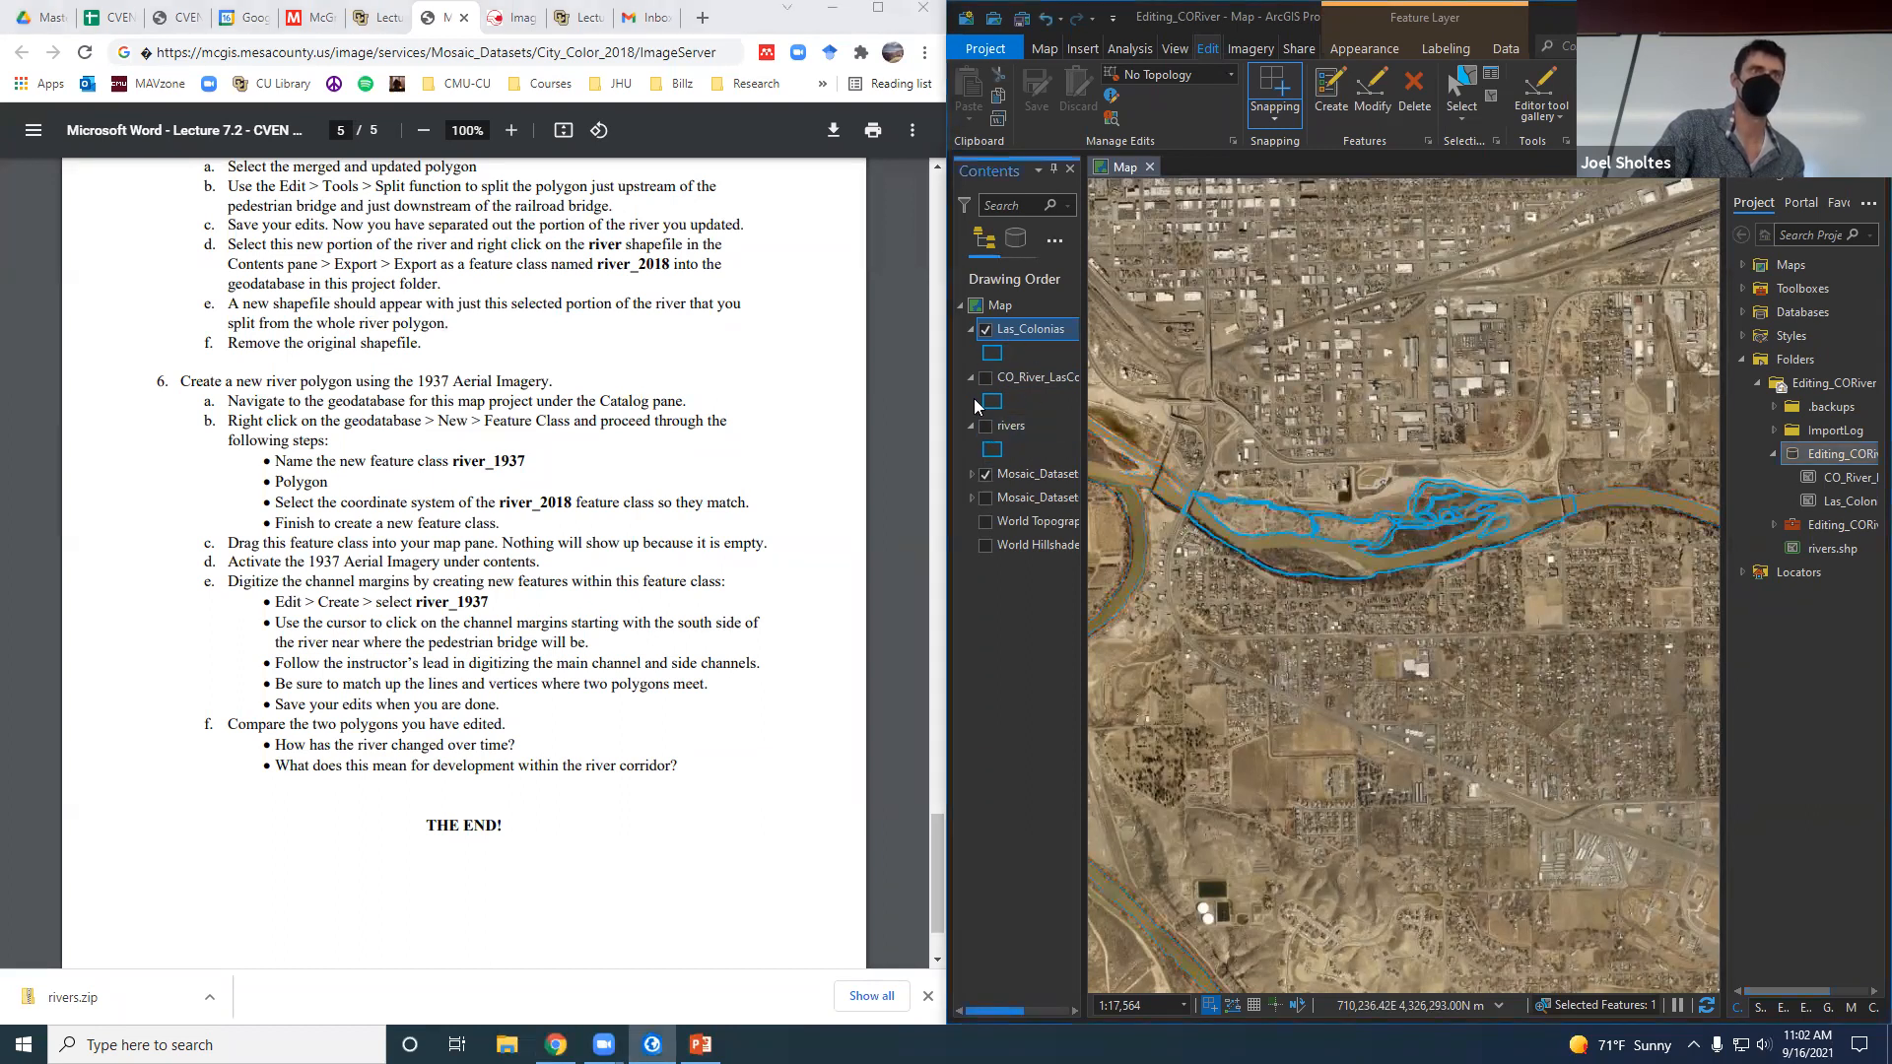
pyautogui.rightClick(1009, 331)
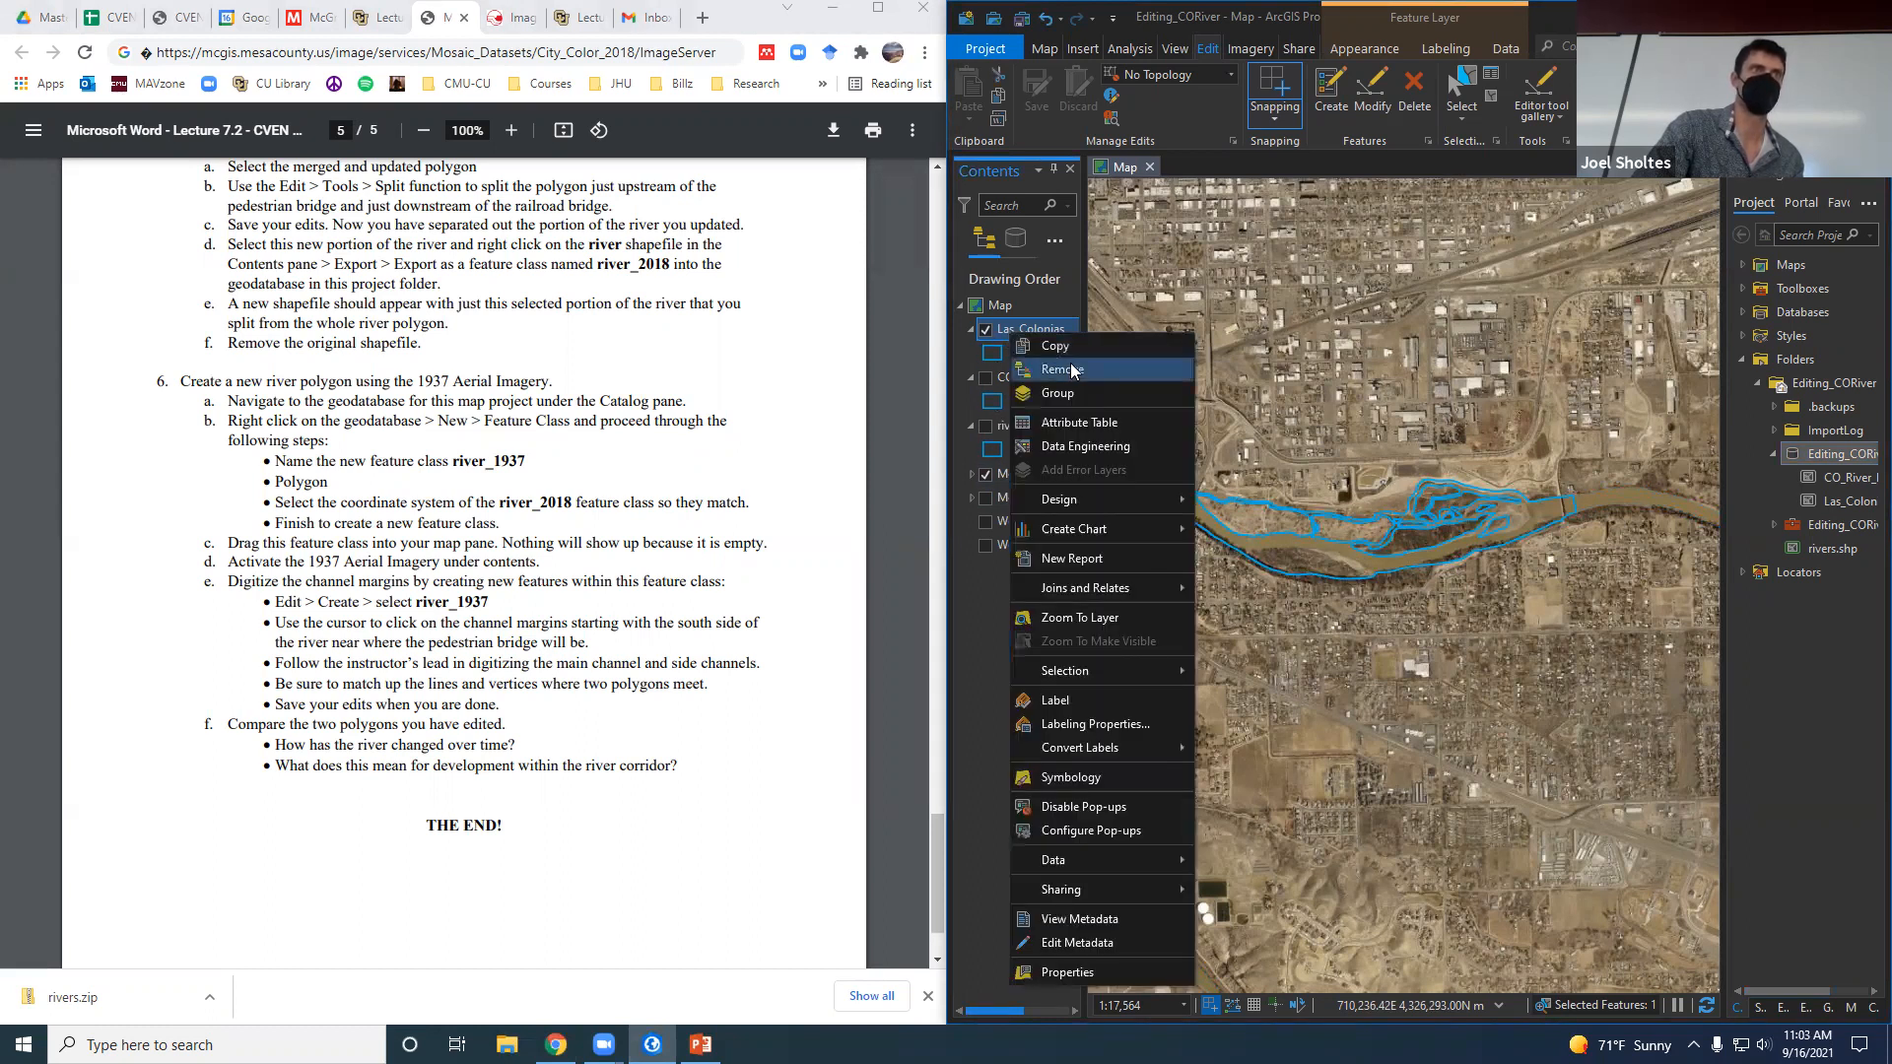
pyautogui.click(1070, 363)
pyautogui.rightClick(1847, 501)
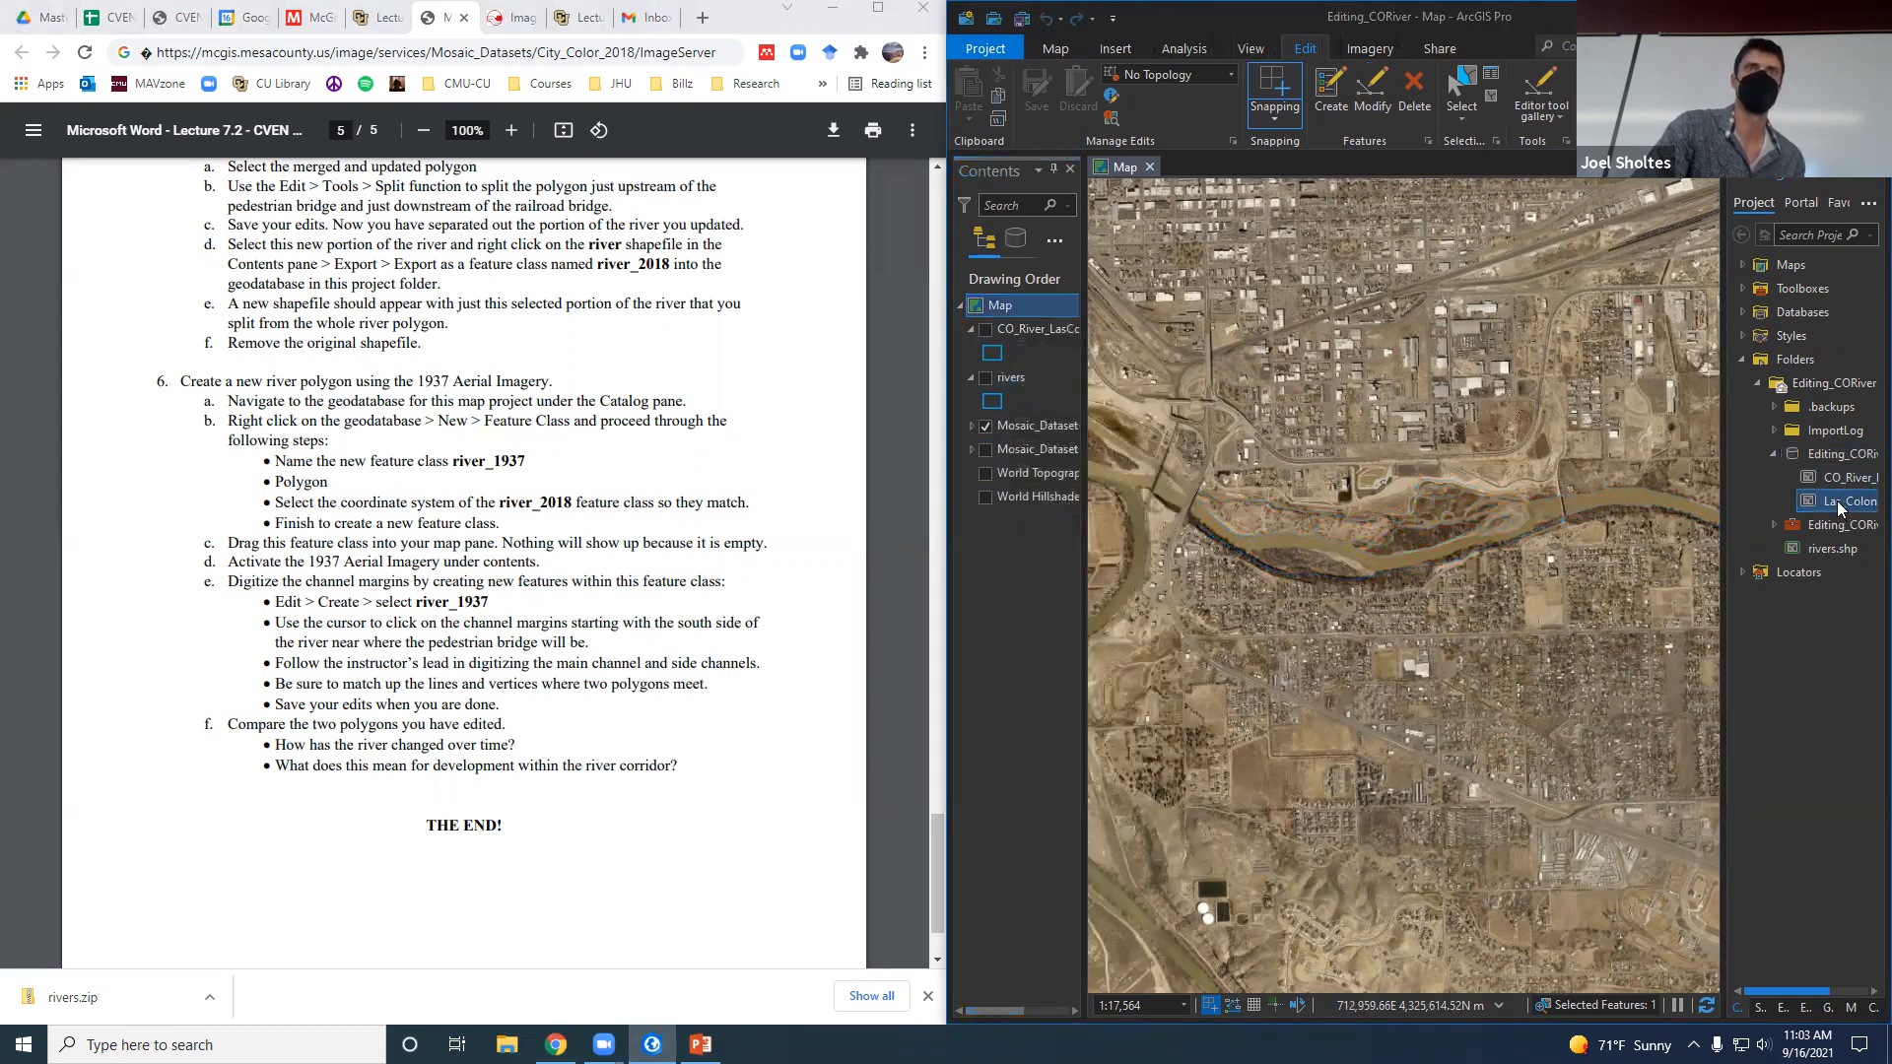
pyautogui.click(1766, 676)
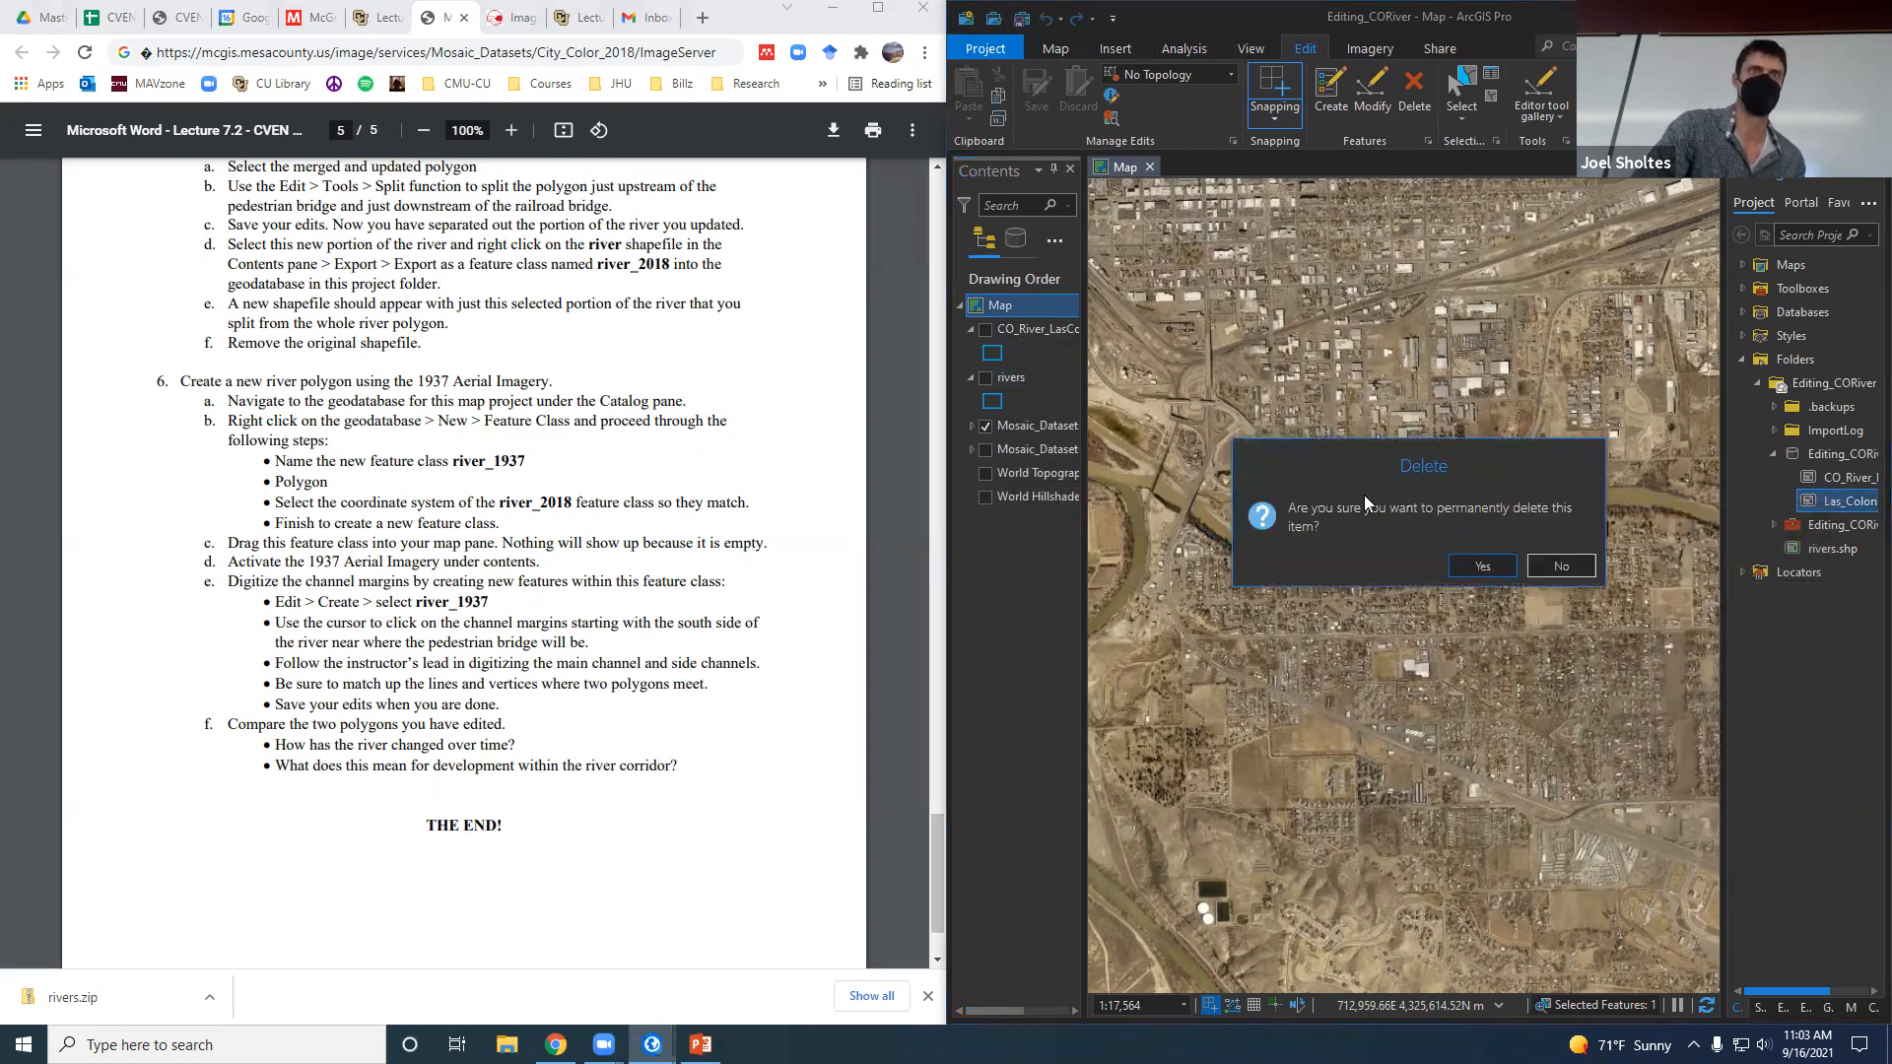
pyautogui.click(1479, 566)
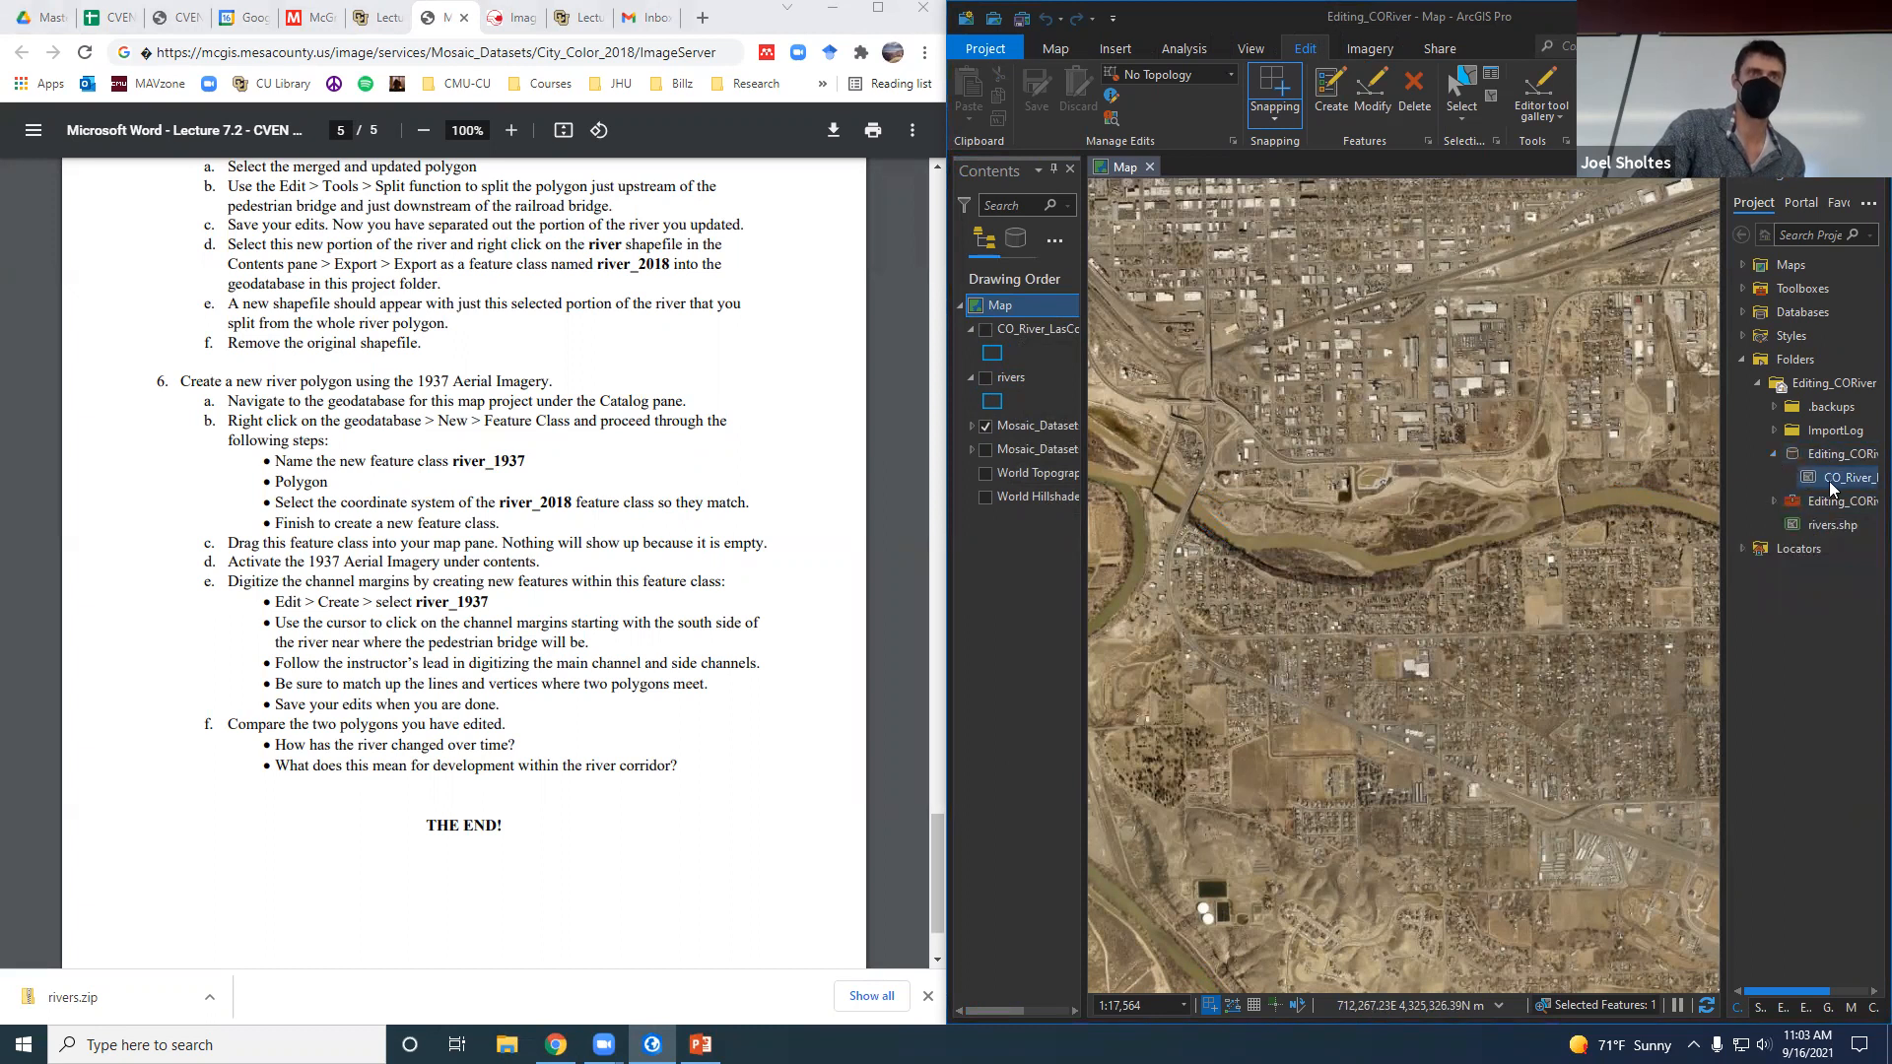
# Display CO_River_LasColonias and switch the background imagery from the 2018 mosaic to the 1937 aerial mosaic.
pyautogui.click(985, 329)
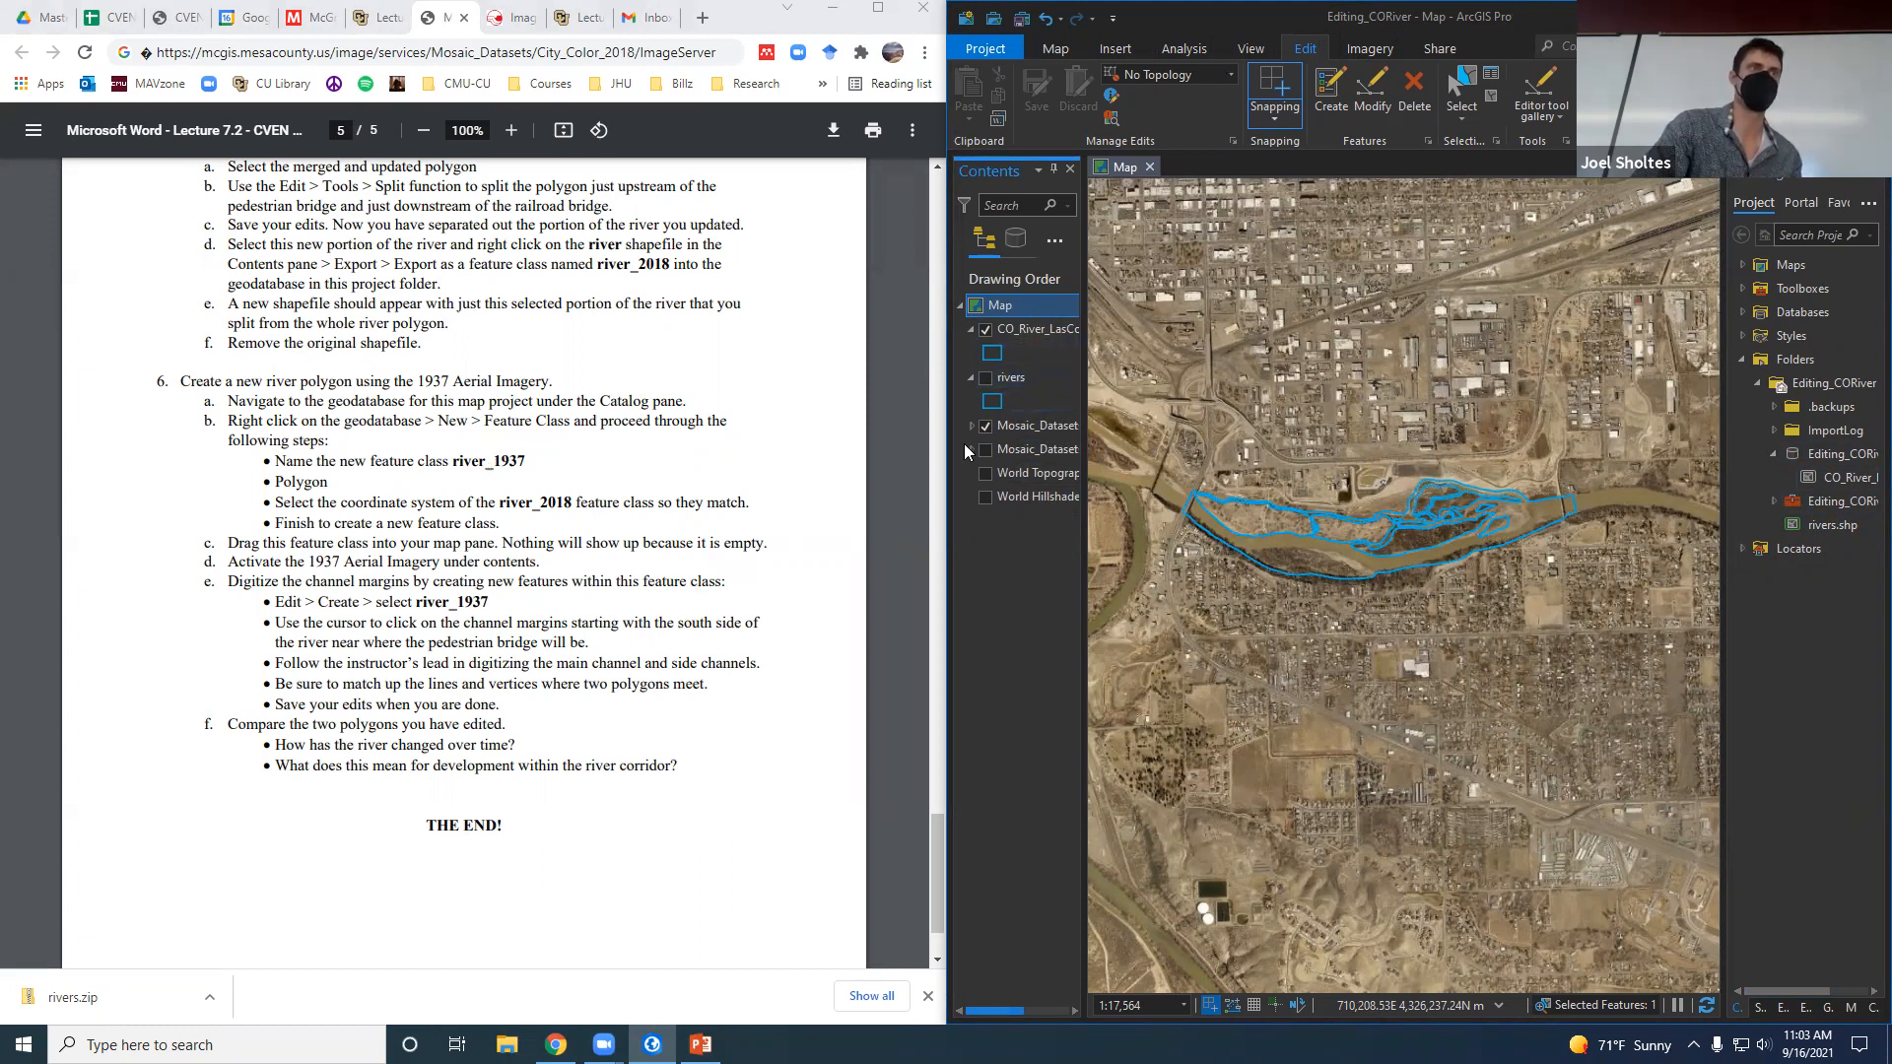
pyautogui.click(985, 425)
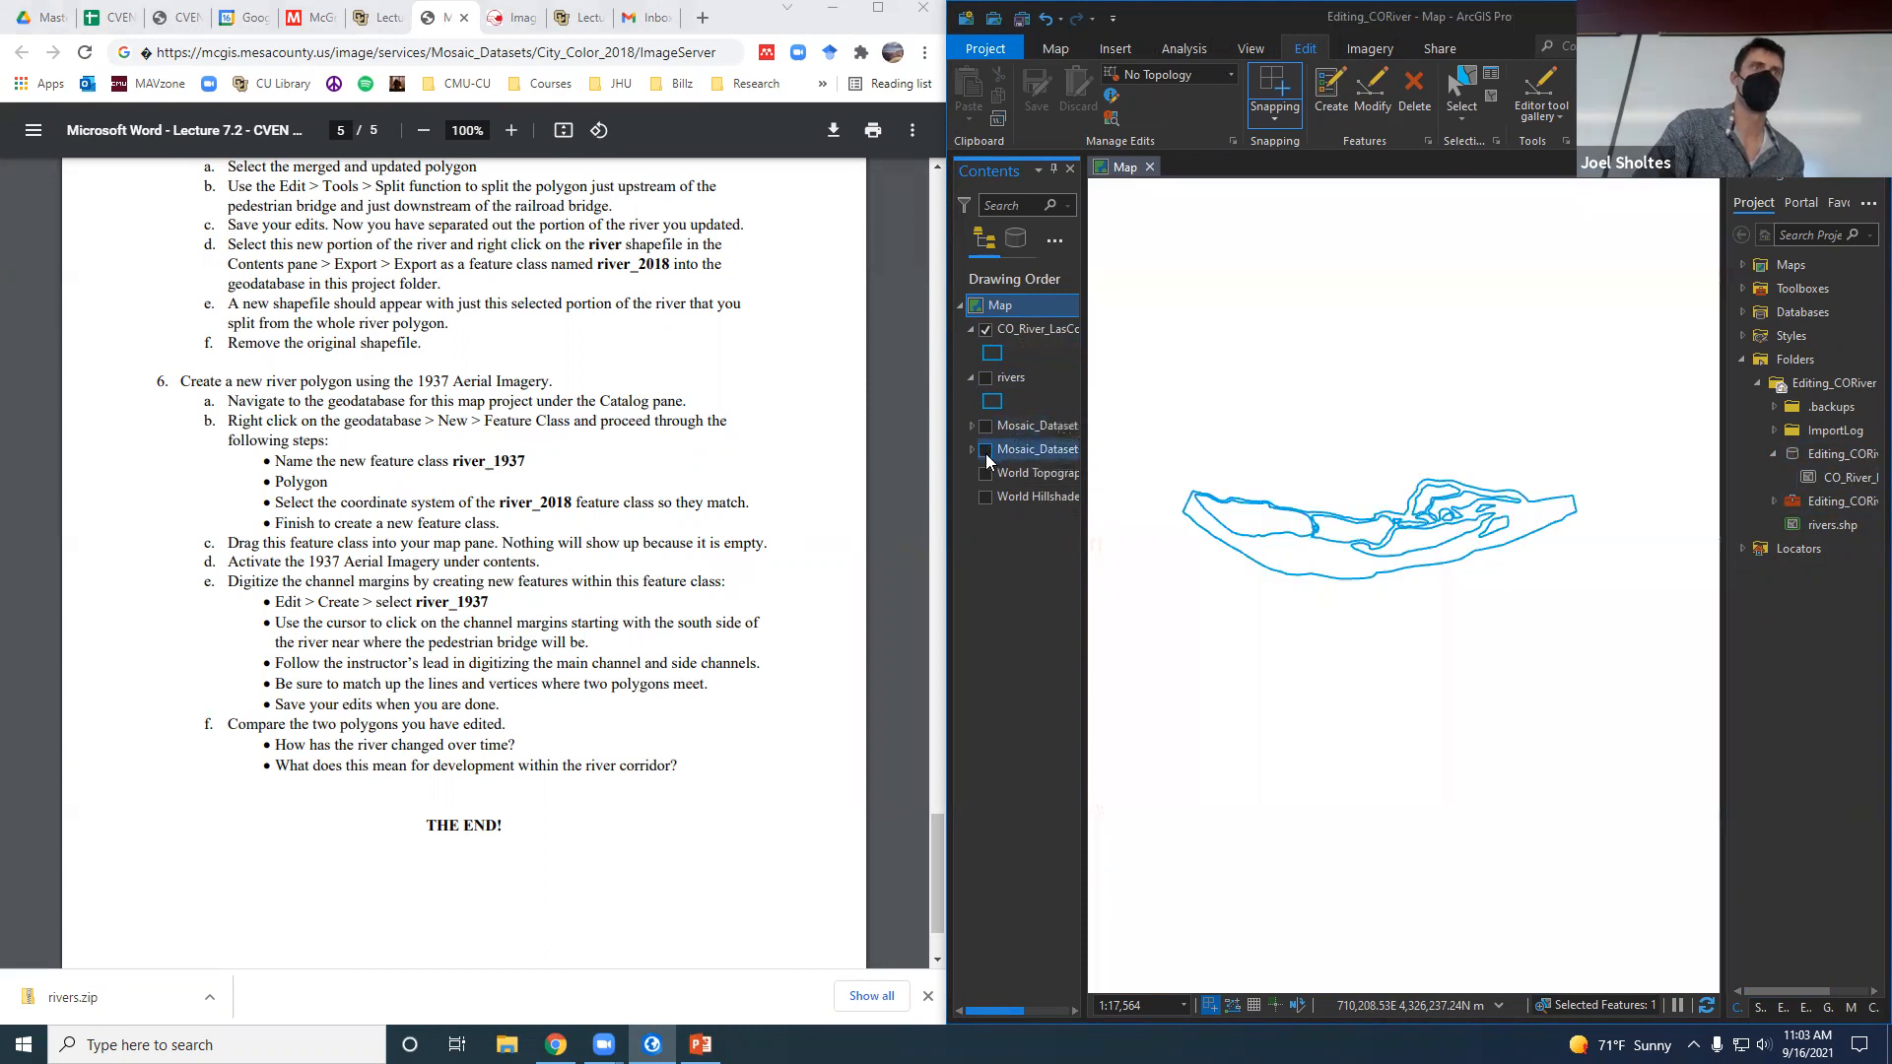
pyautogui.click(986, 451)
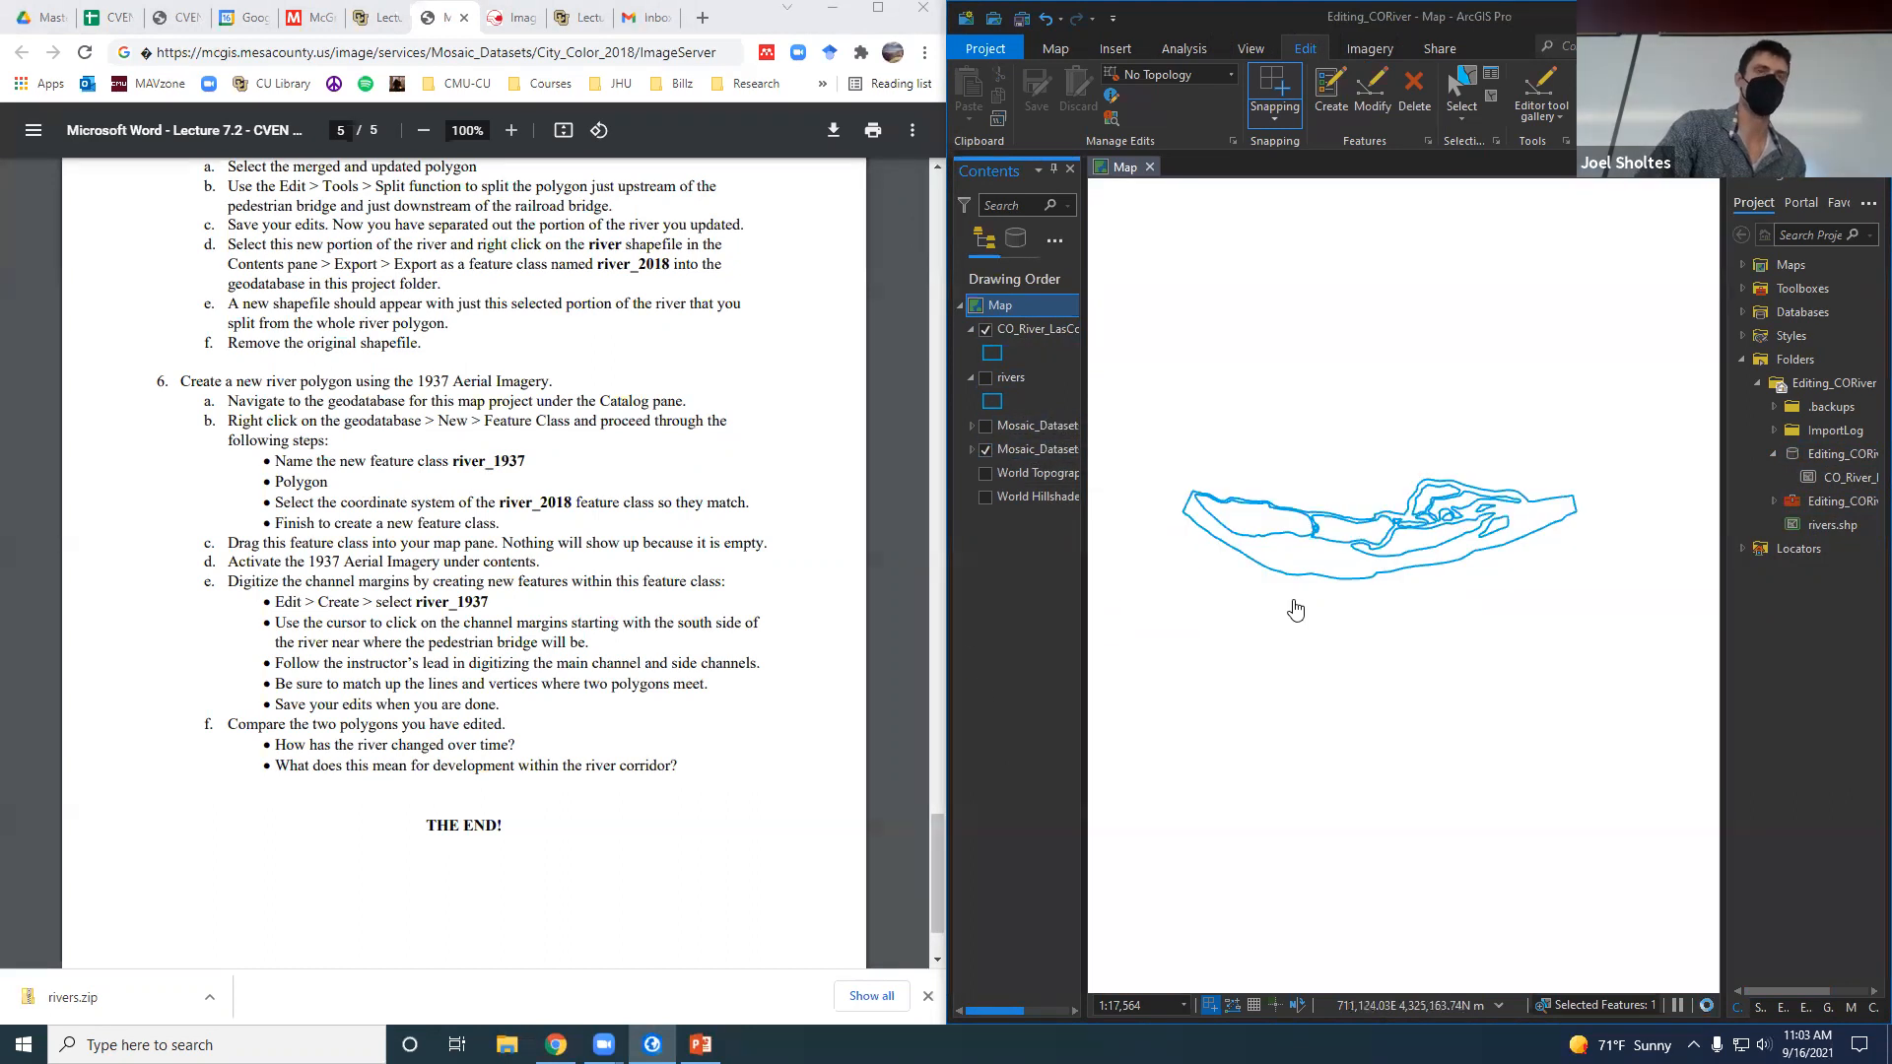
pyautogui.scroll(2, 1371, 585)
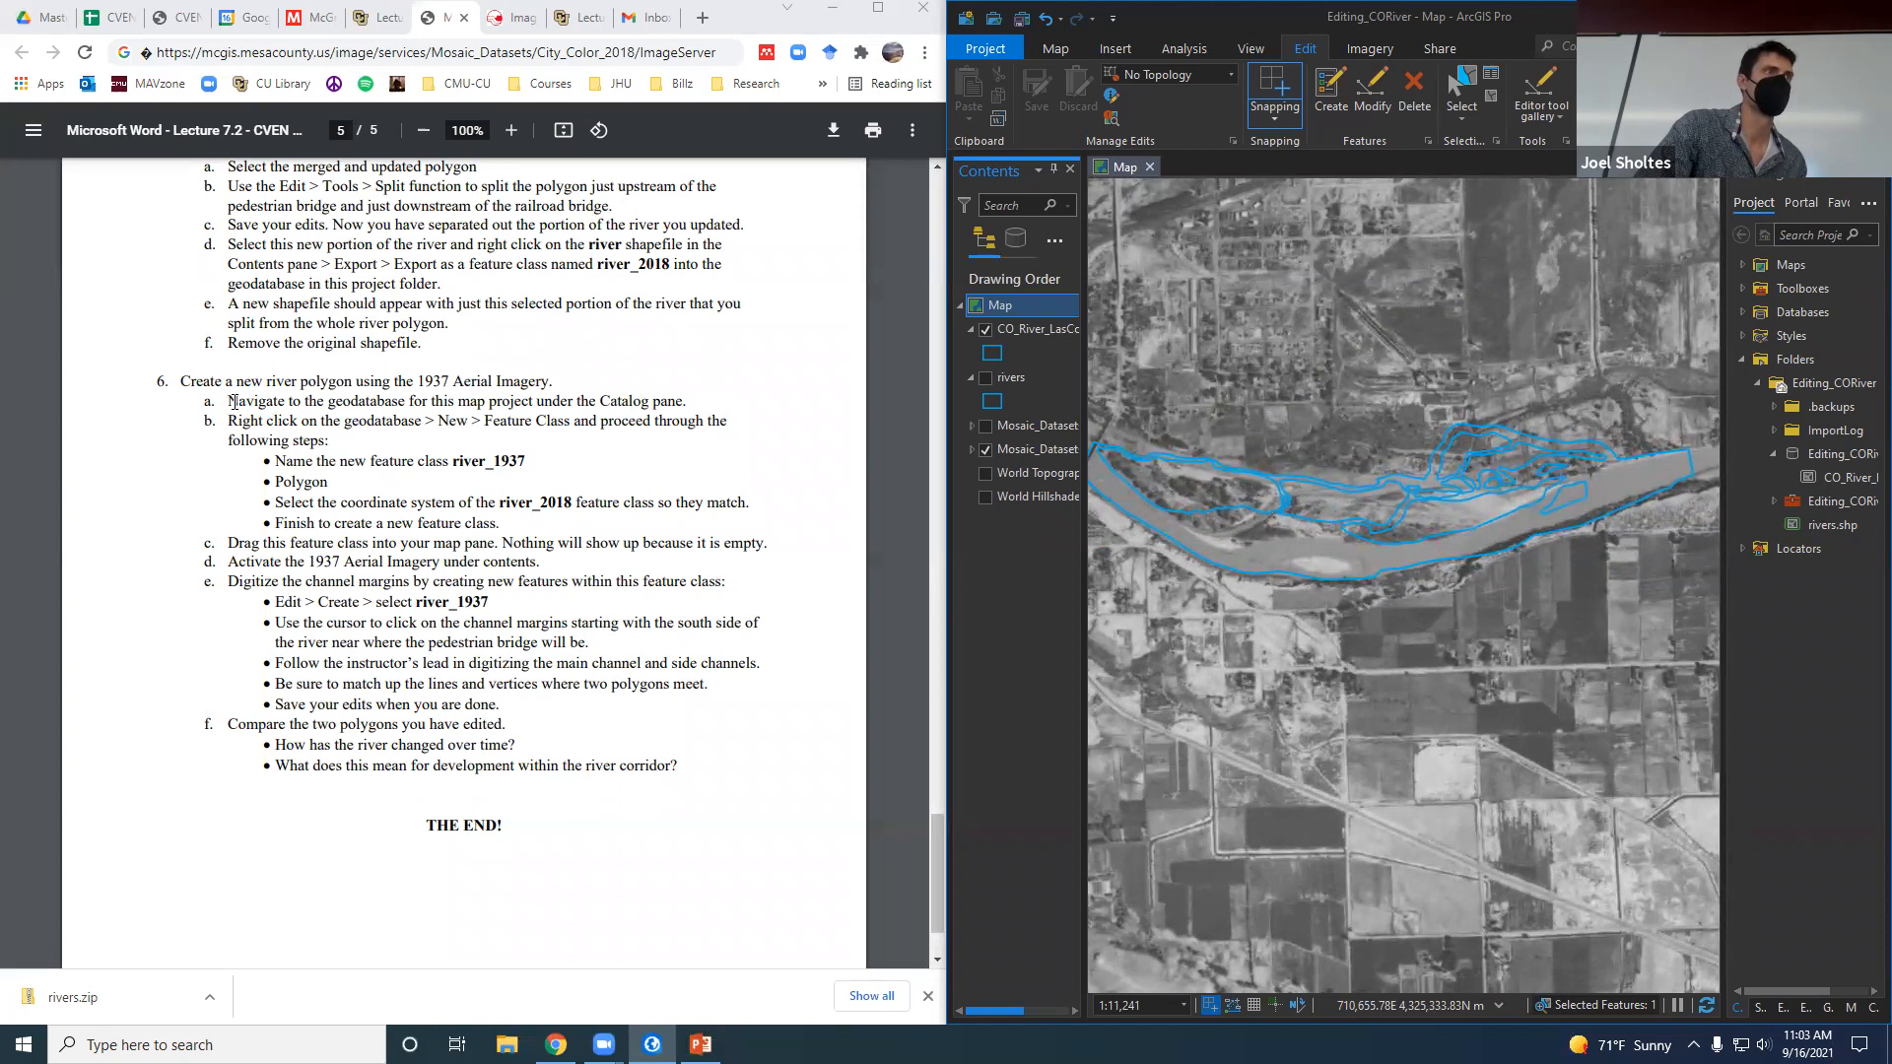
pyautogui.scroll(2, 276, 398)
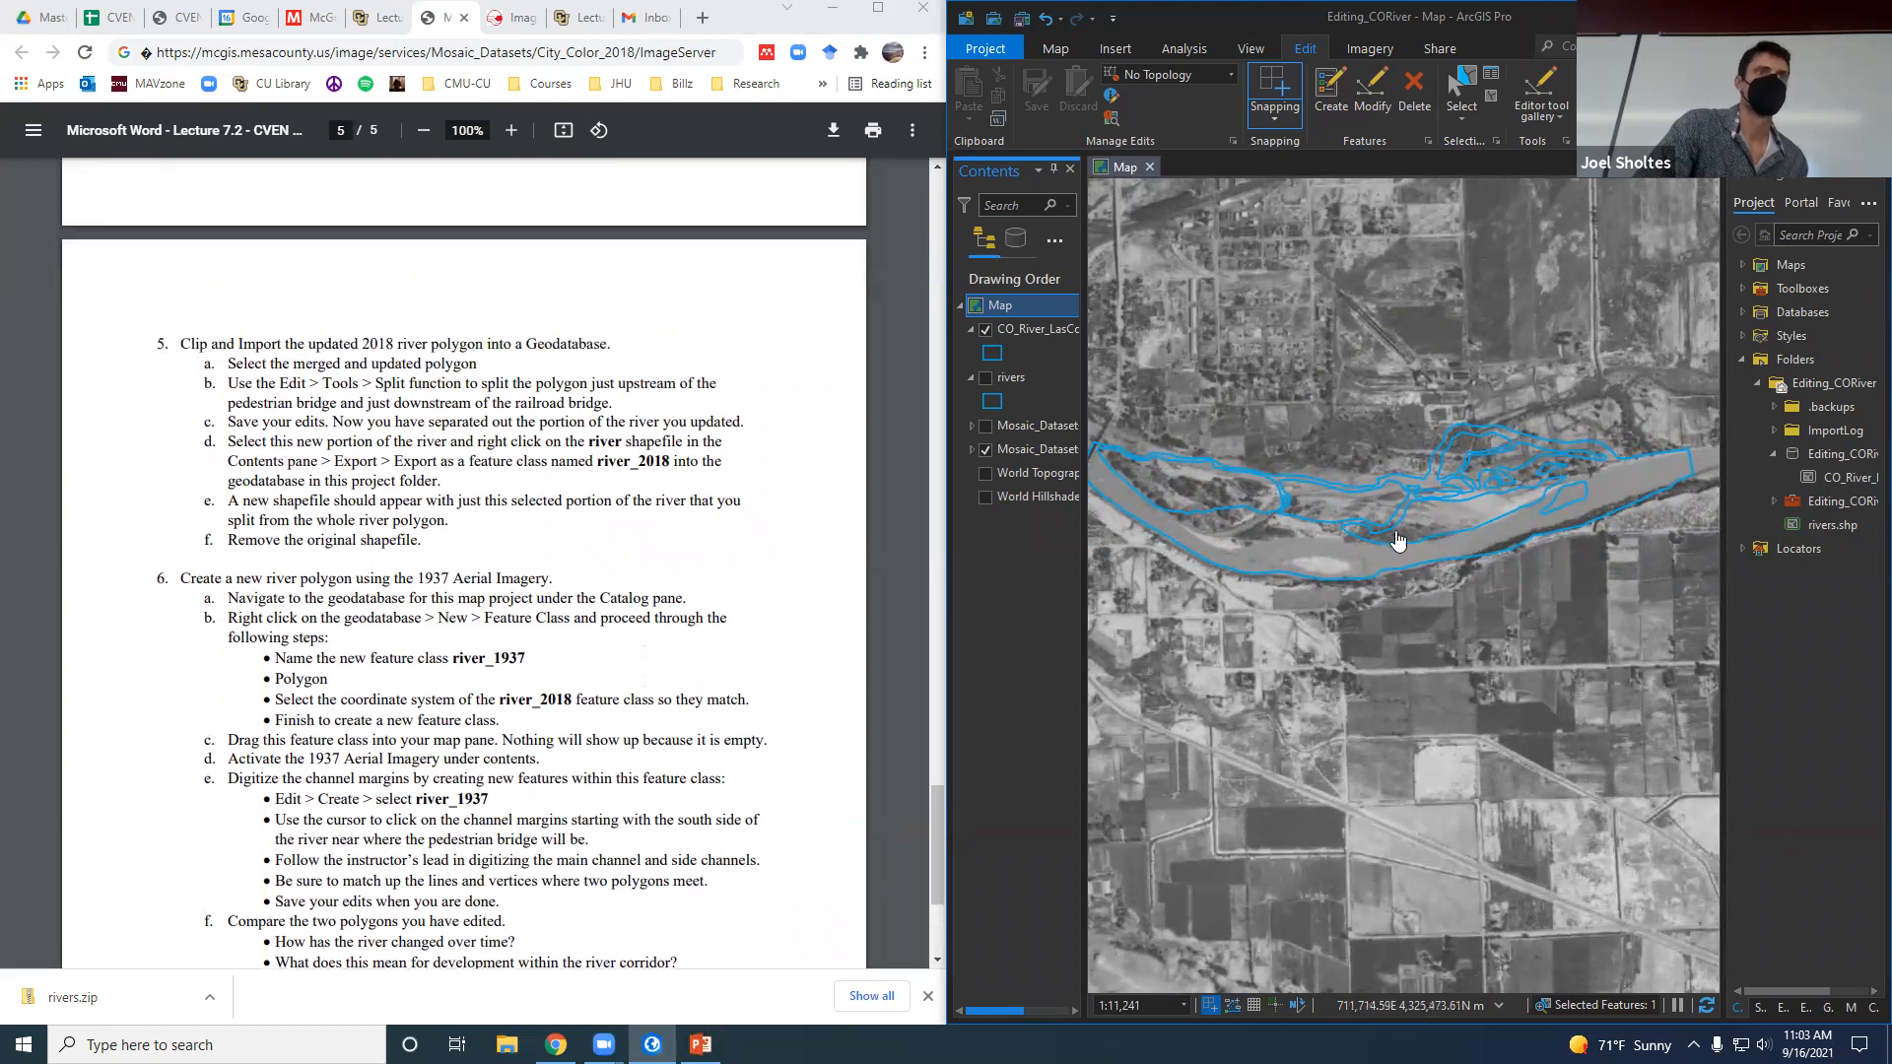
# Hide the CO_River_LasColonias layer and examine the river's main channel and side channels in the 1937 aerial imagery.
pyautogui.moveTo(1243, 655); pyautogui.dragTo(1329, 654)
pyautogui.click(985, 329)
pyautogui.moveTo(1503, 576); pyautogui.dragTo(1478, 628)
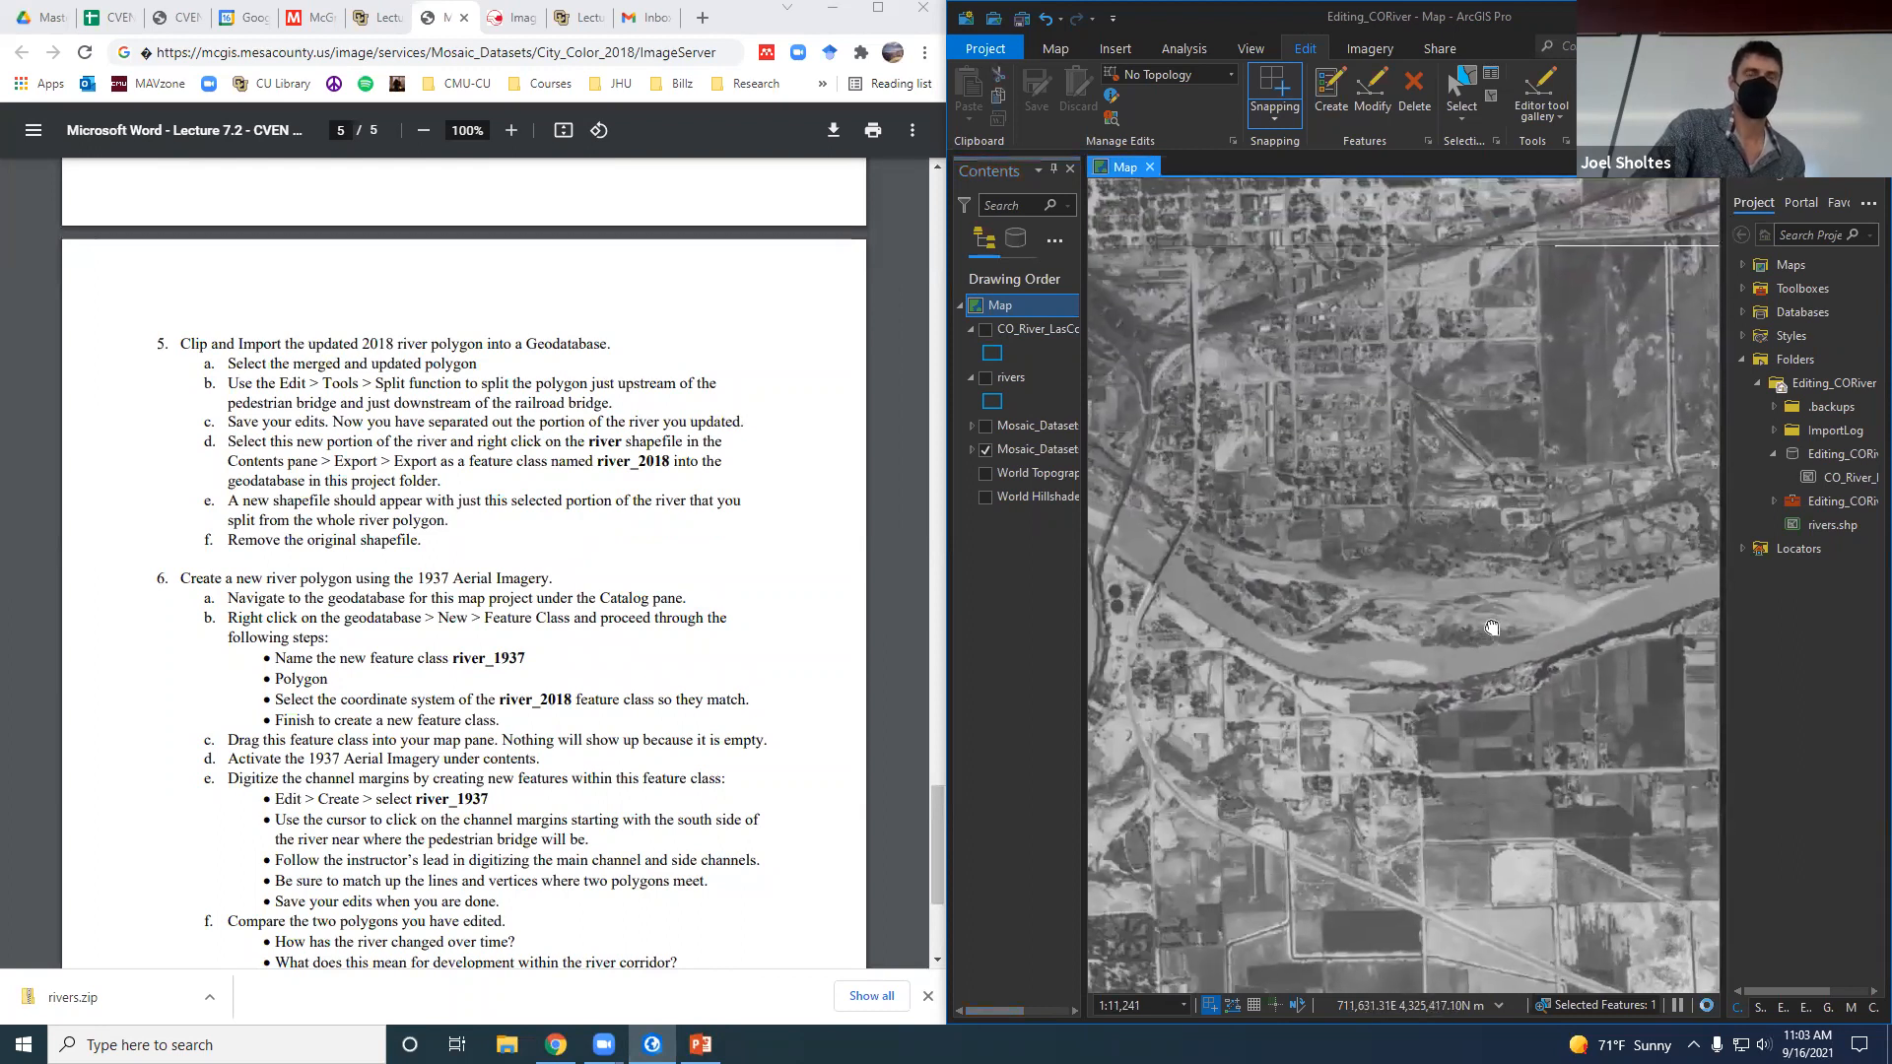
pyautogui.moveTo(1726, 370); pyautogui.dragTo(1758, 375)
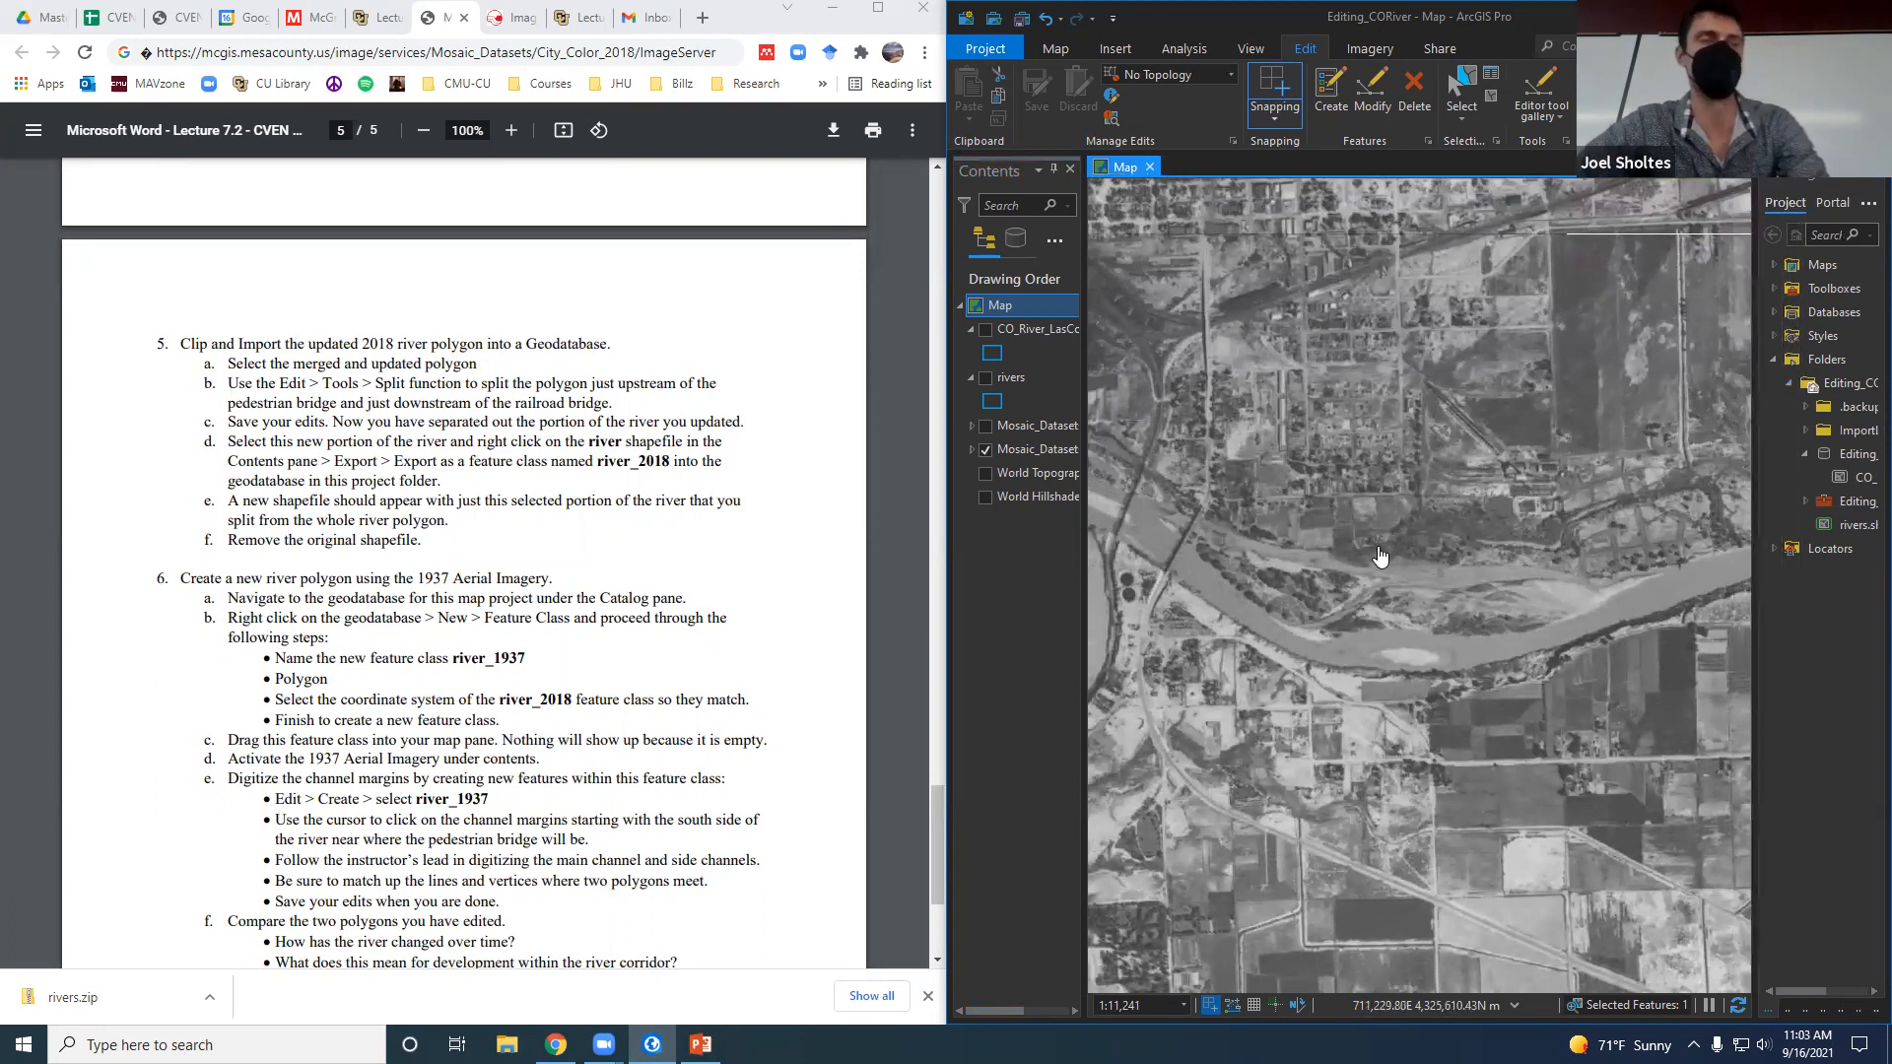
pyautogui.moveTo(1642, 655); pyautogui.dragTo(1692, 608)
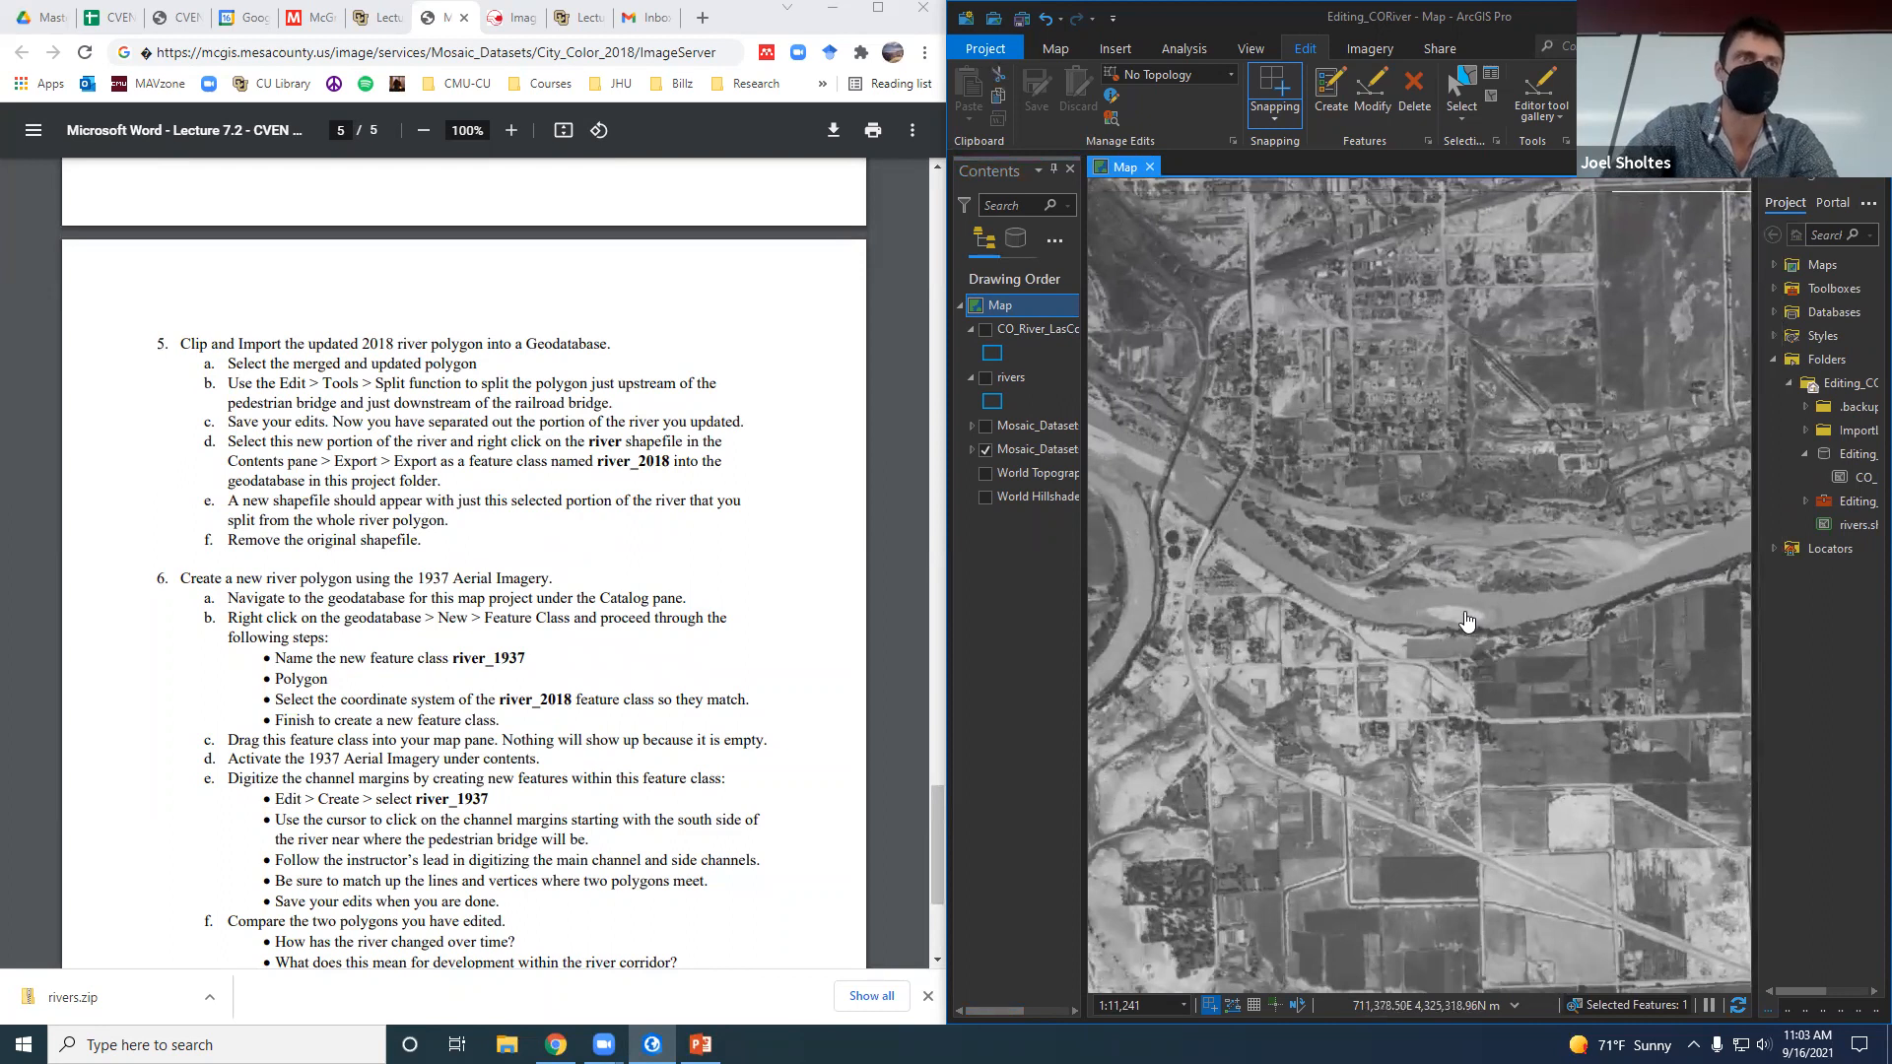
pyautogui.moveTo(1665, 596); pyautogui.dragTo(1559, 629)
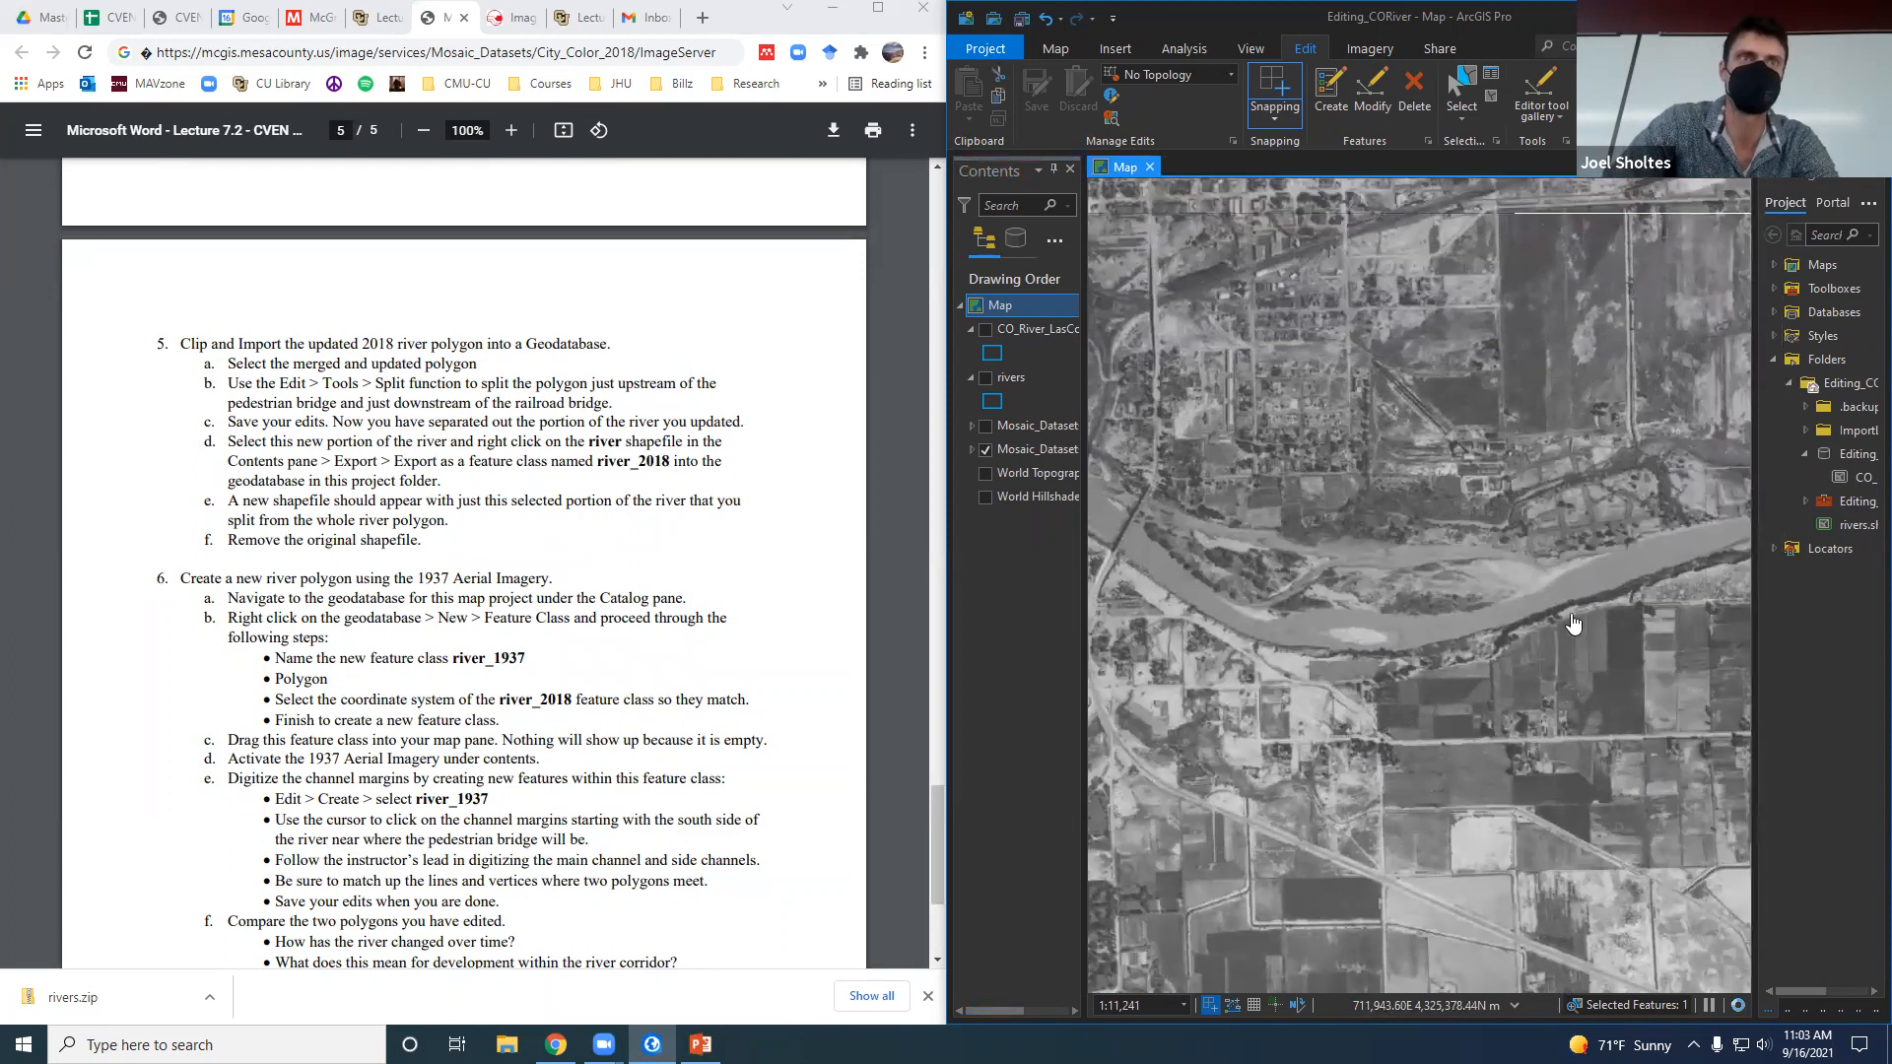
pyautogui.scroll(3, 1660, 597)
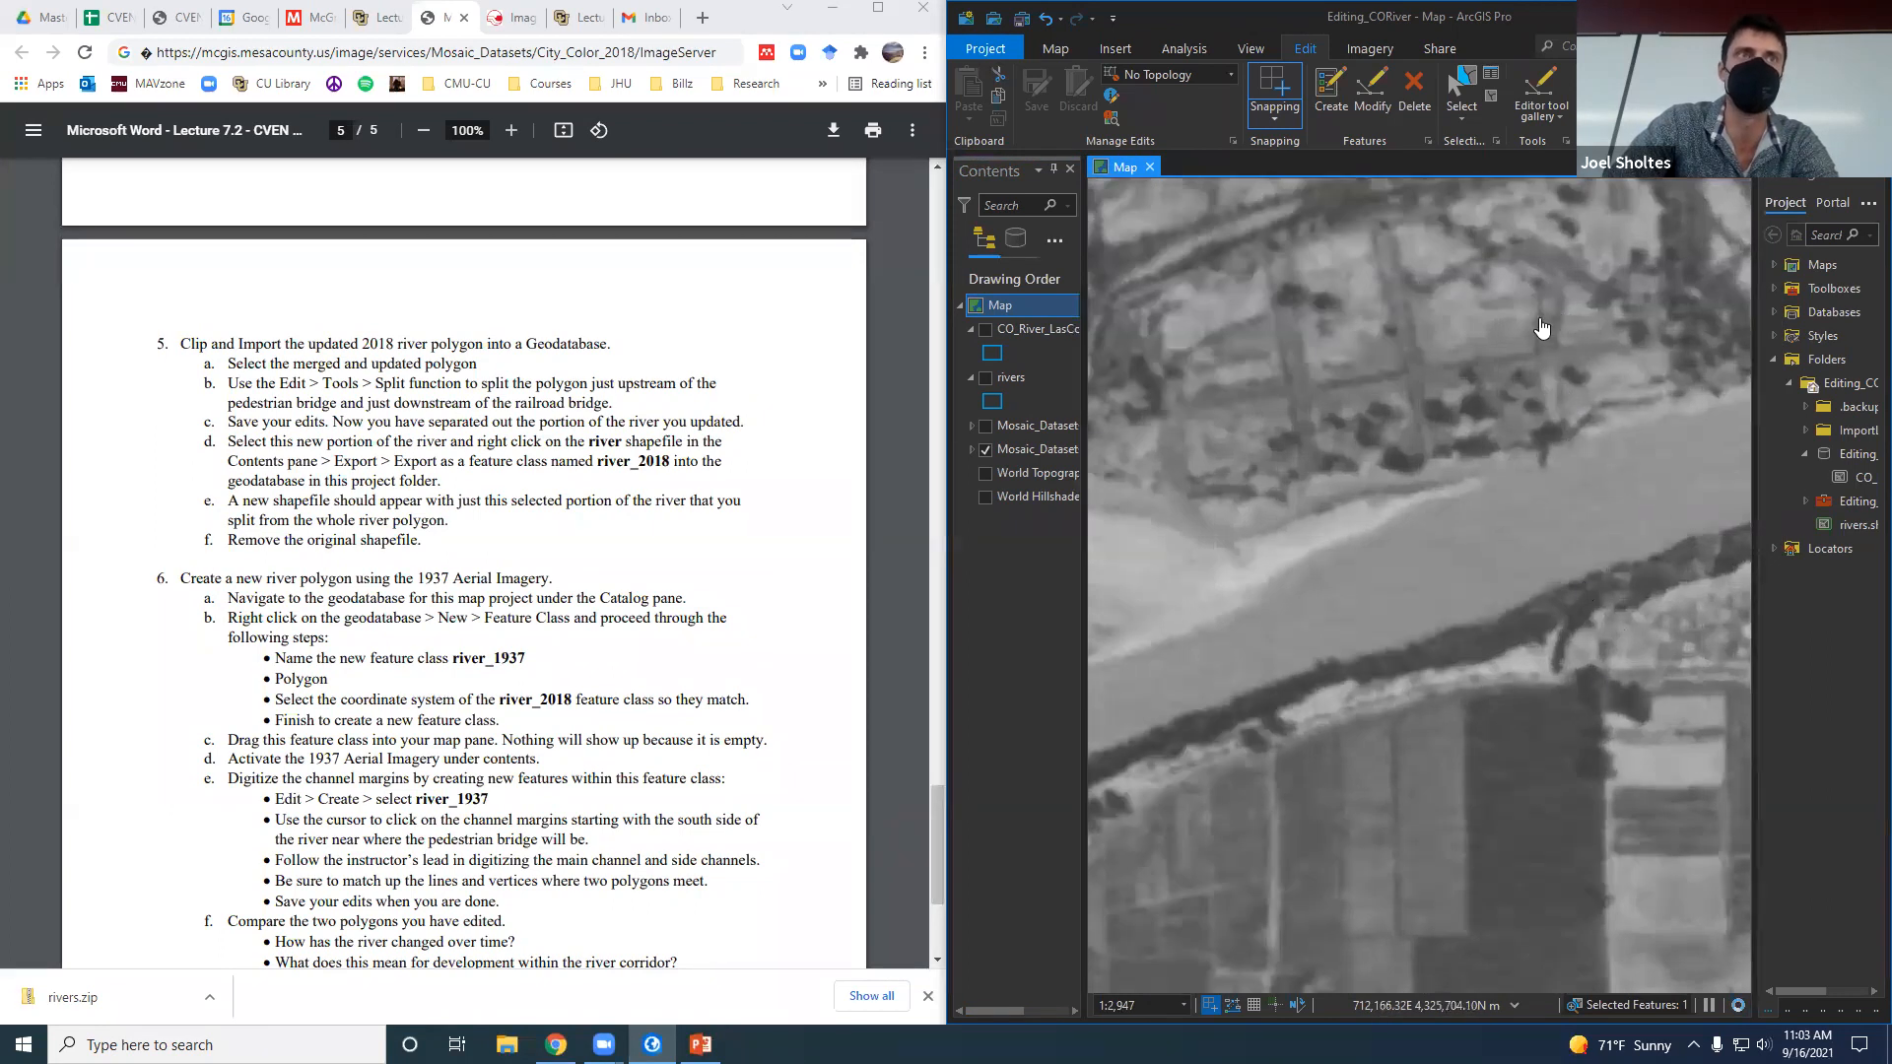
# Frame the river reach in the 1937 imagery and widen the project catalog around Editing_CORiver.gdb.
pyautogui.scroll(-4, 1589, 582)
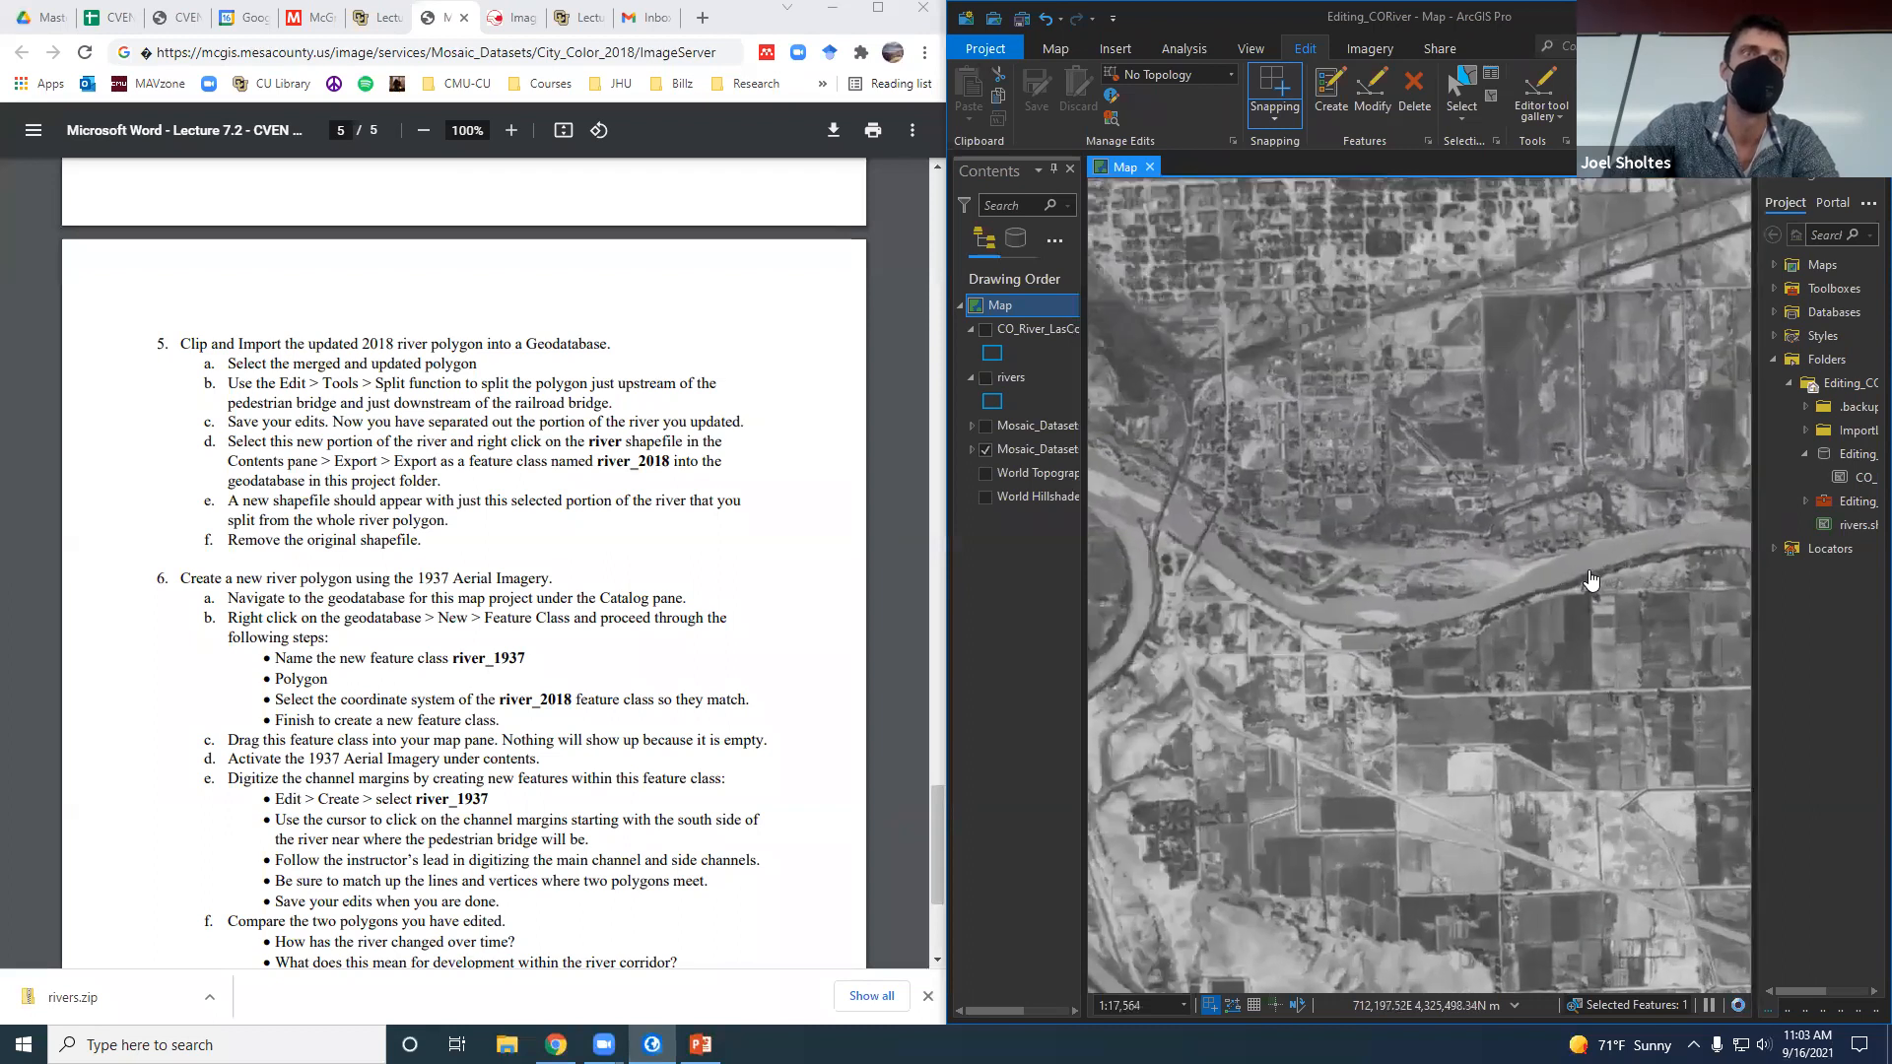
pyautogui.scroll(1, 1589, 581)
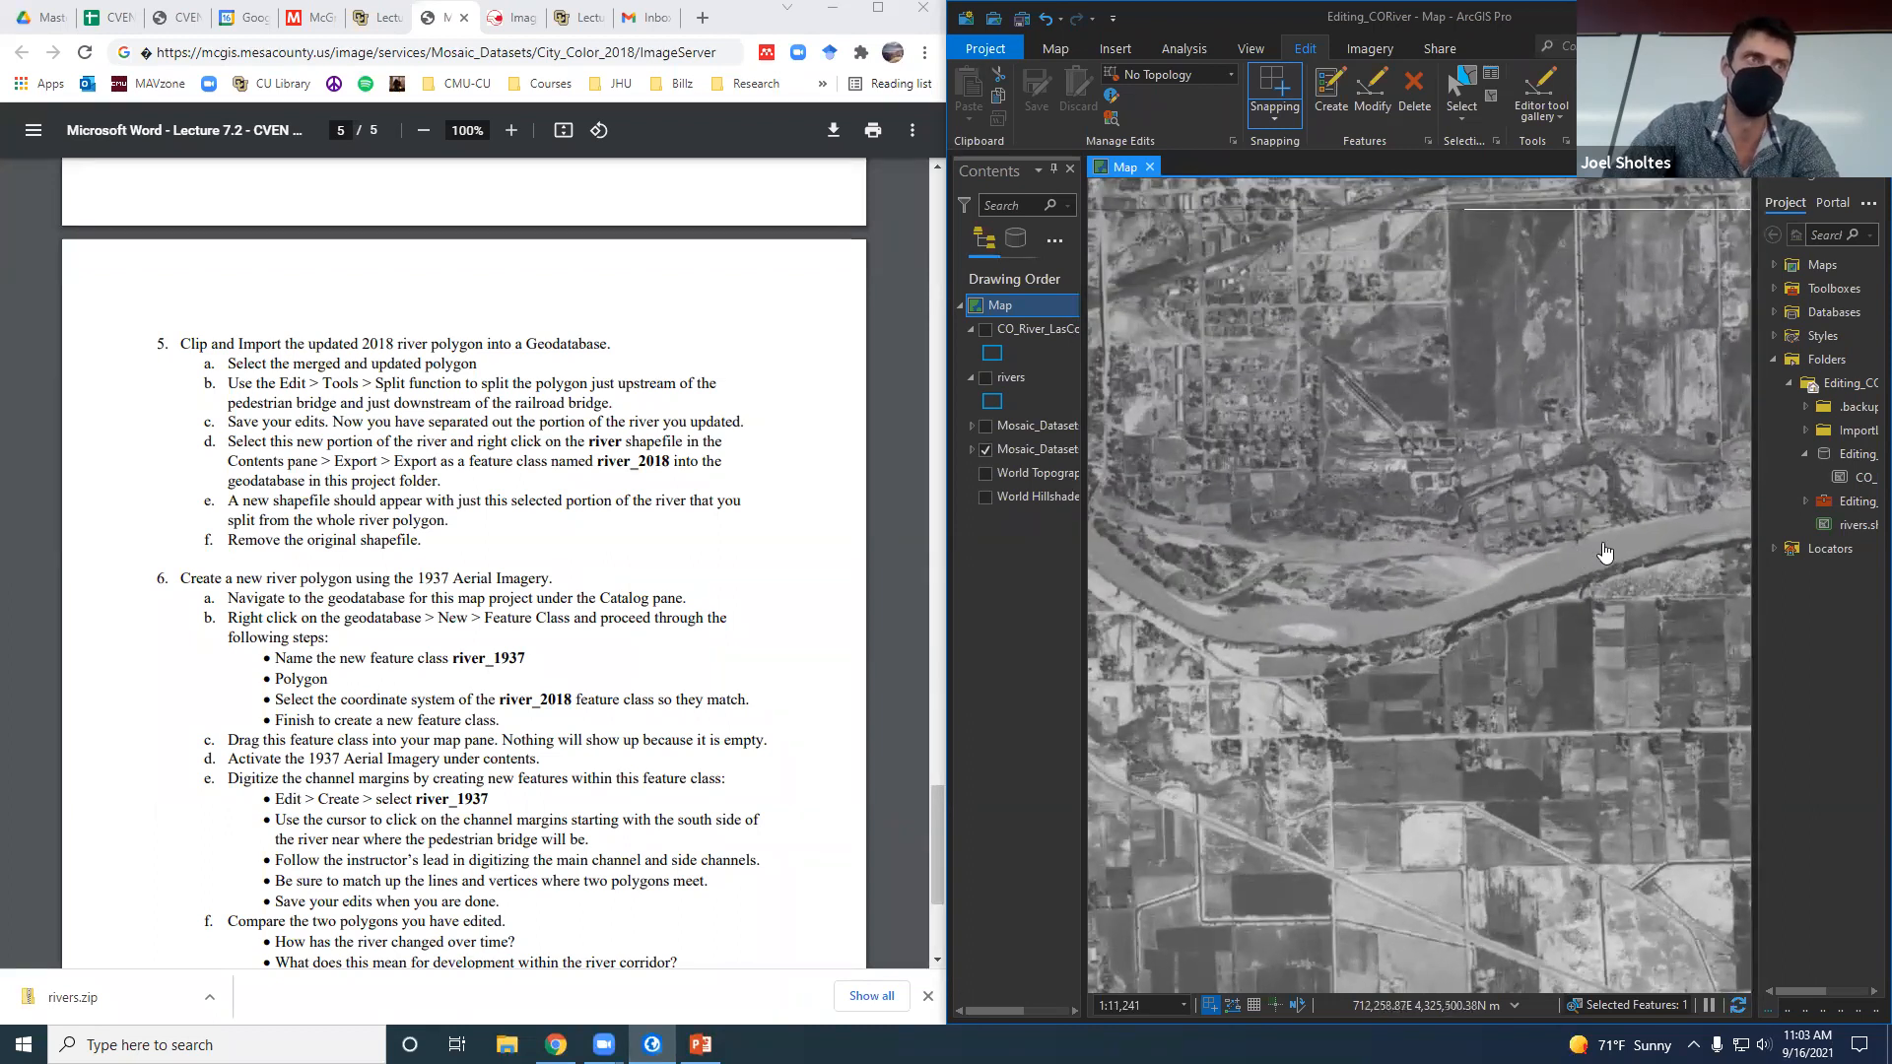
pyautogui.click(1854, 456)
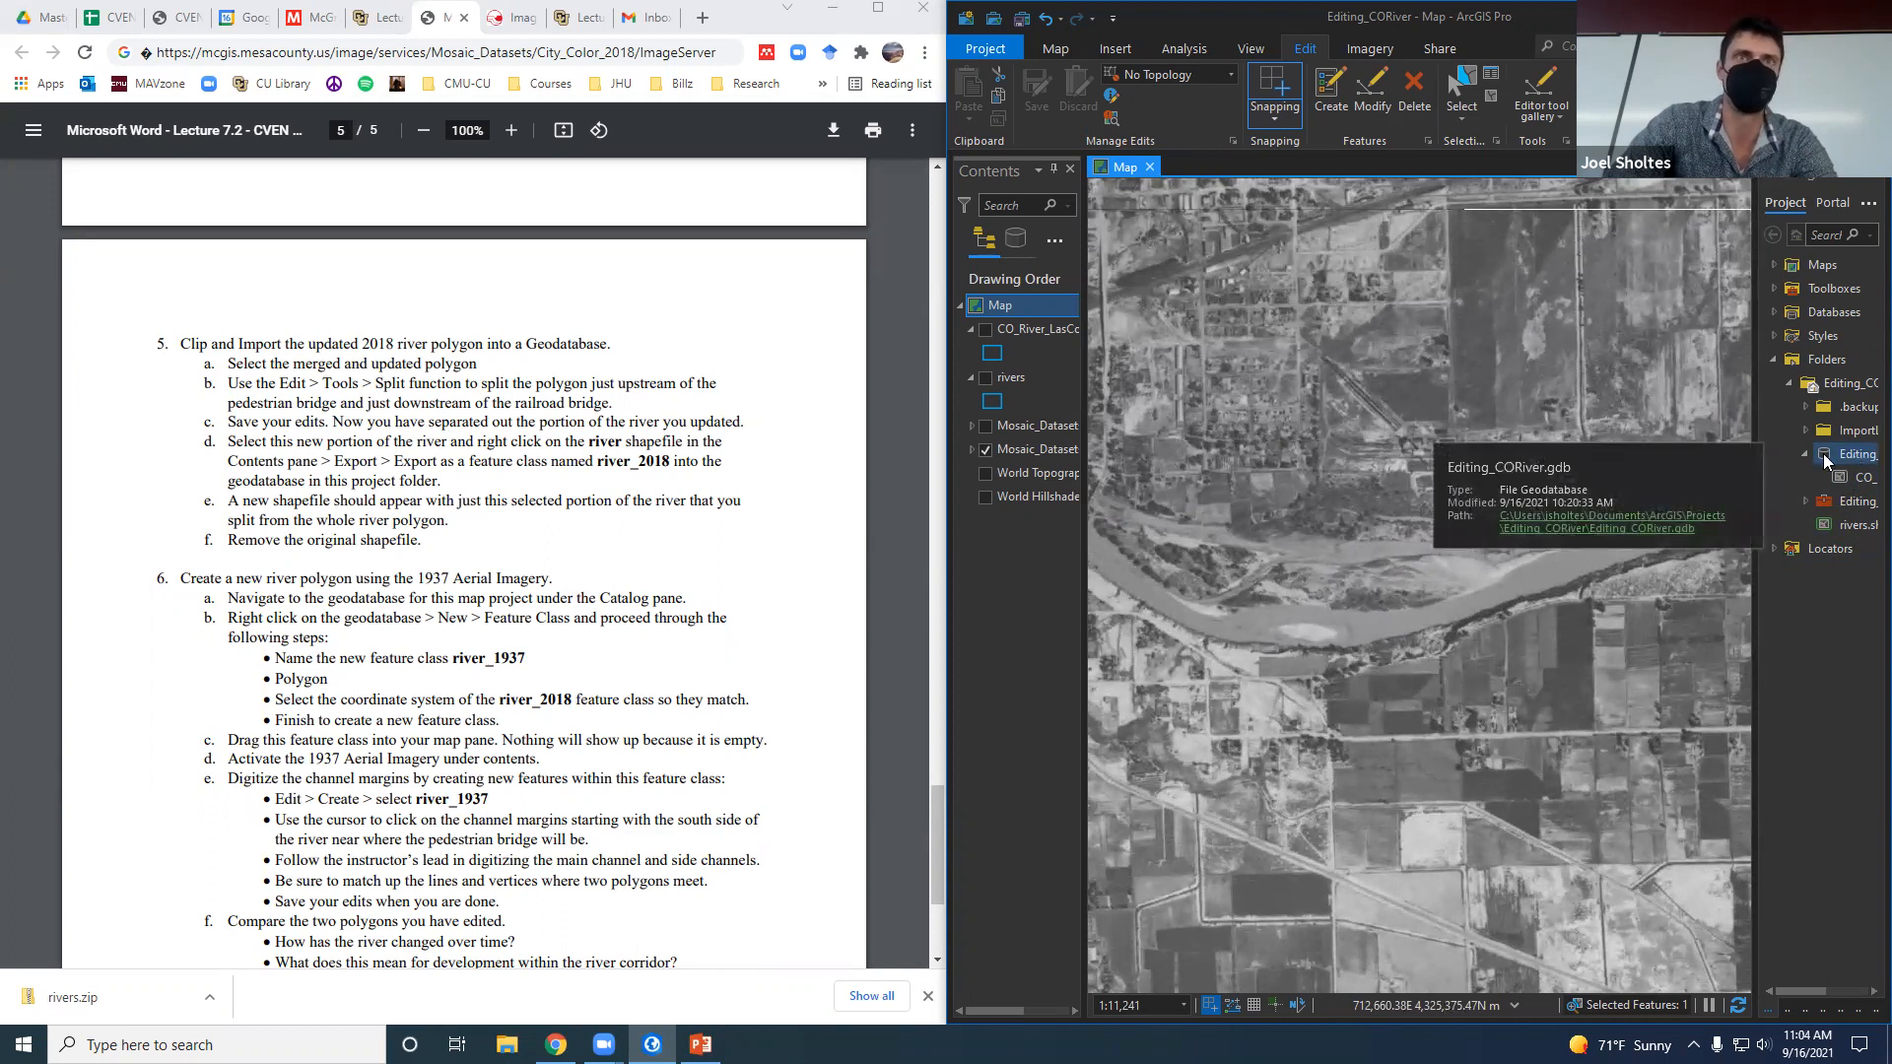
pyautogui.moveTo(1758, 420); pyautogui.dragTo(1714, 424)
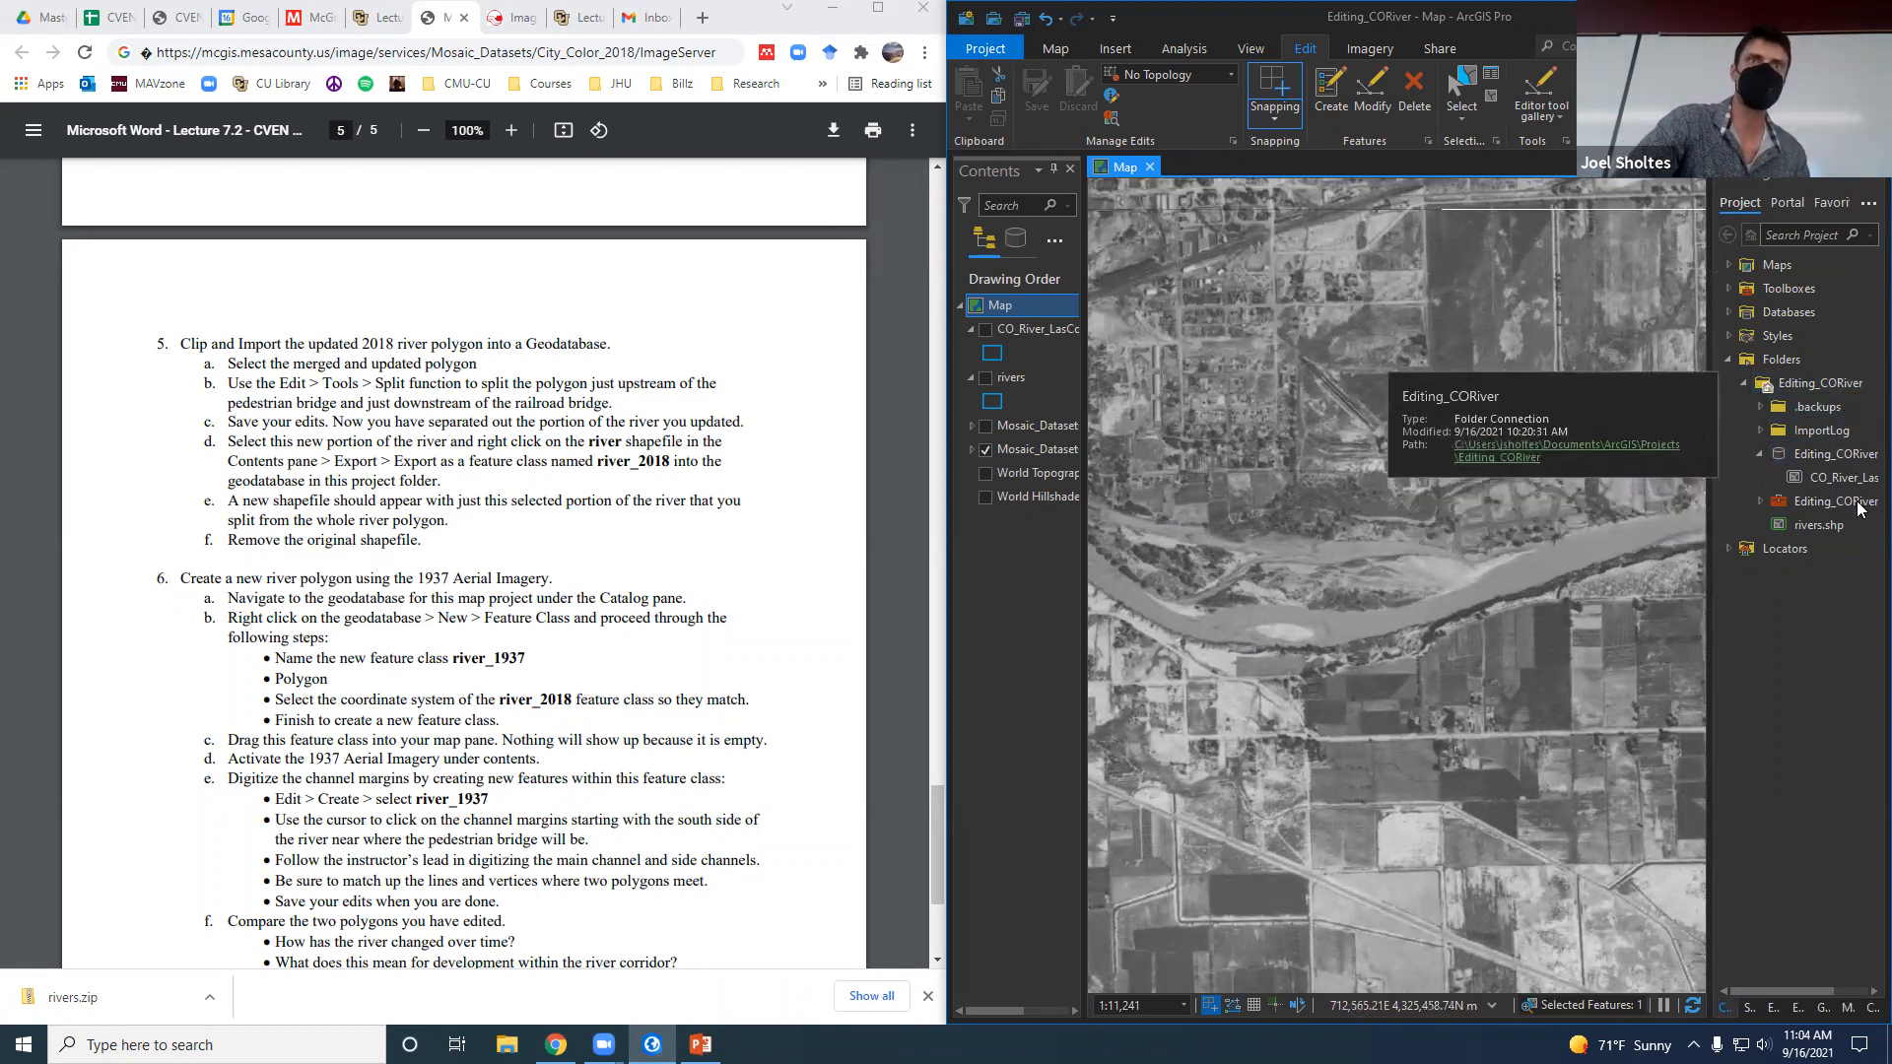
pyautogui.rightClick(1831, 453)
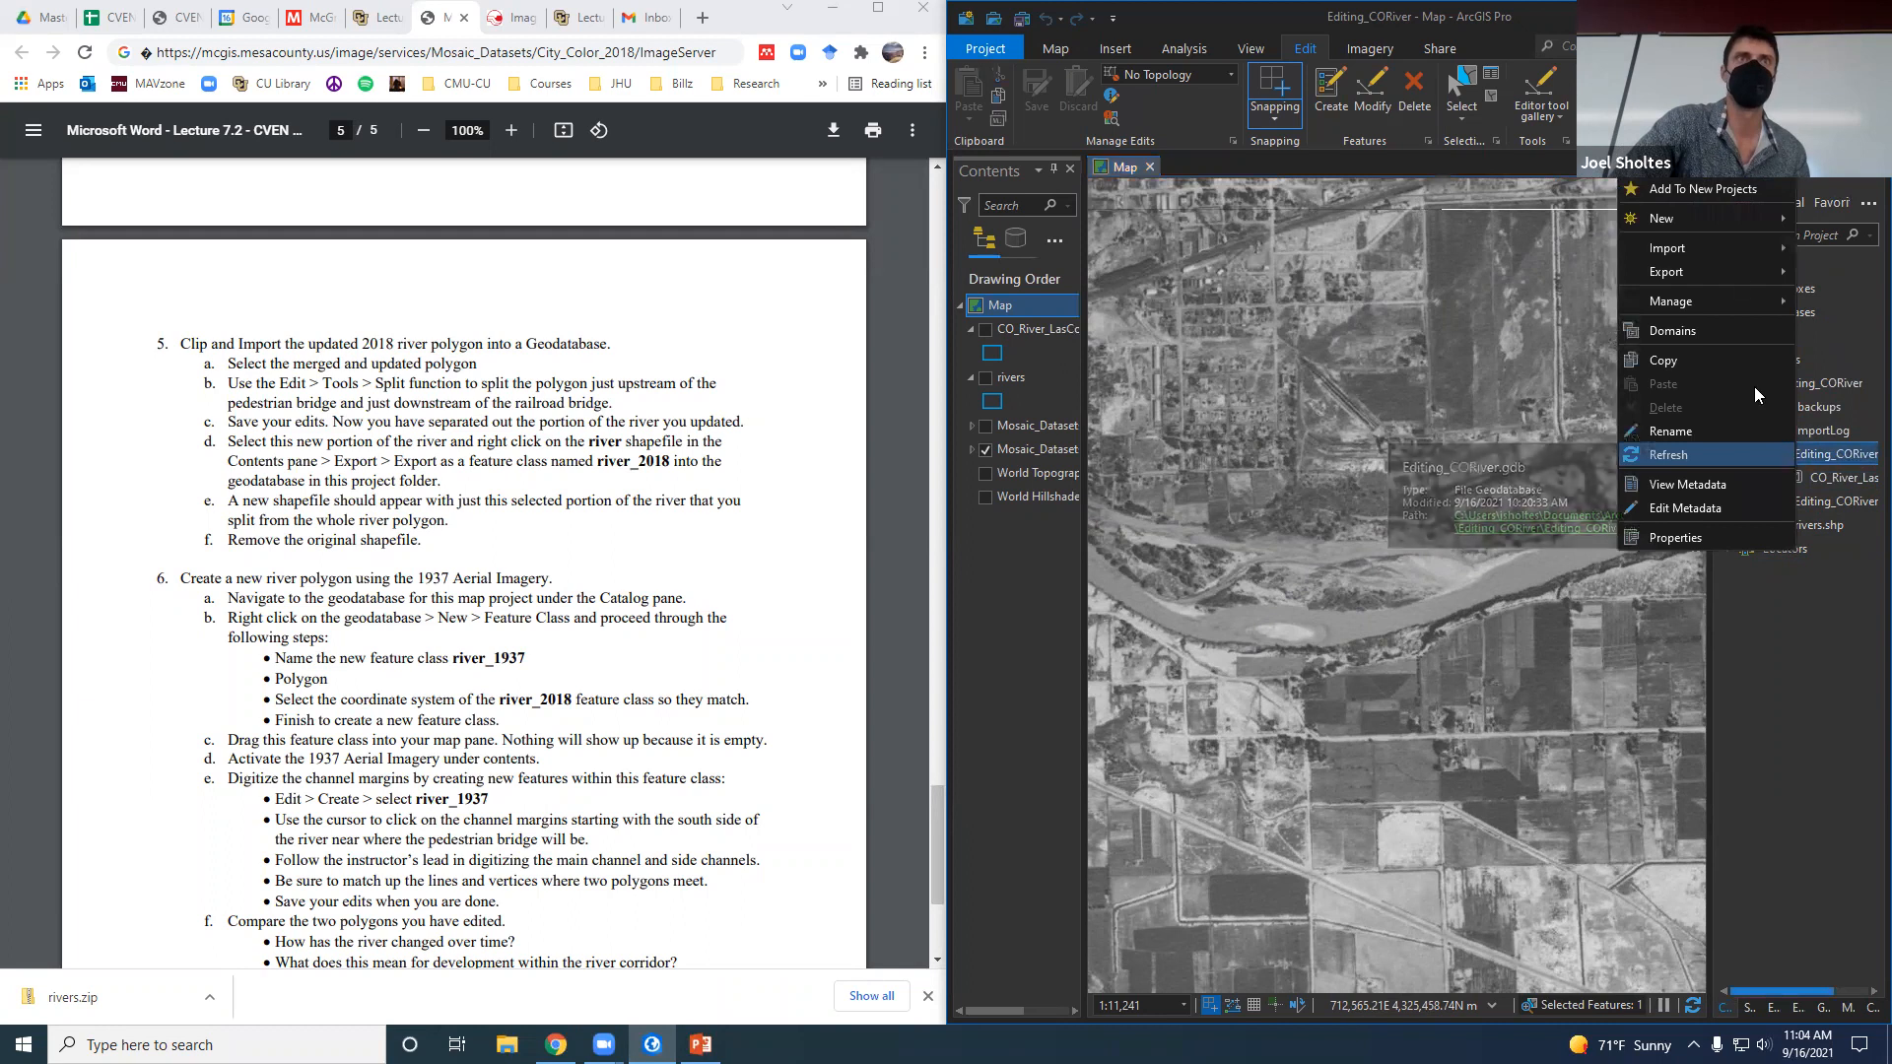
pyautogui.moveTo(1746, 213)
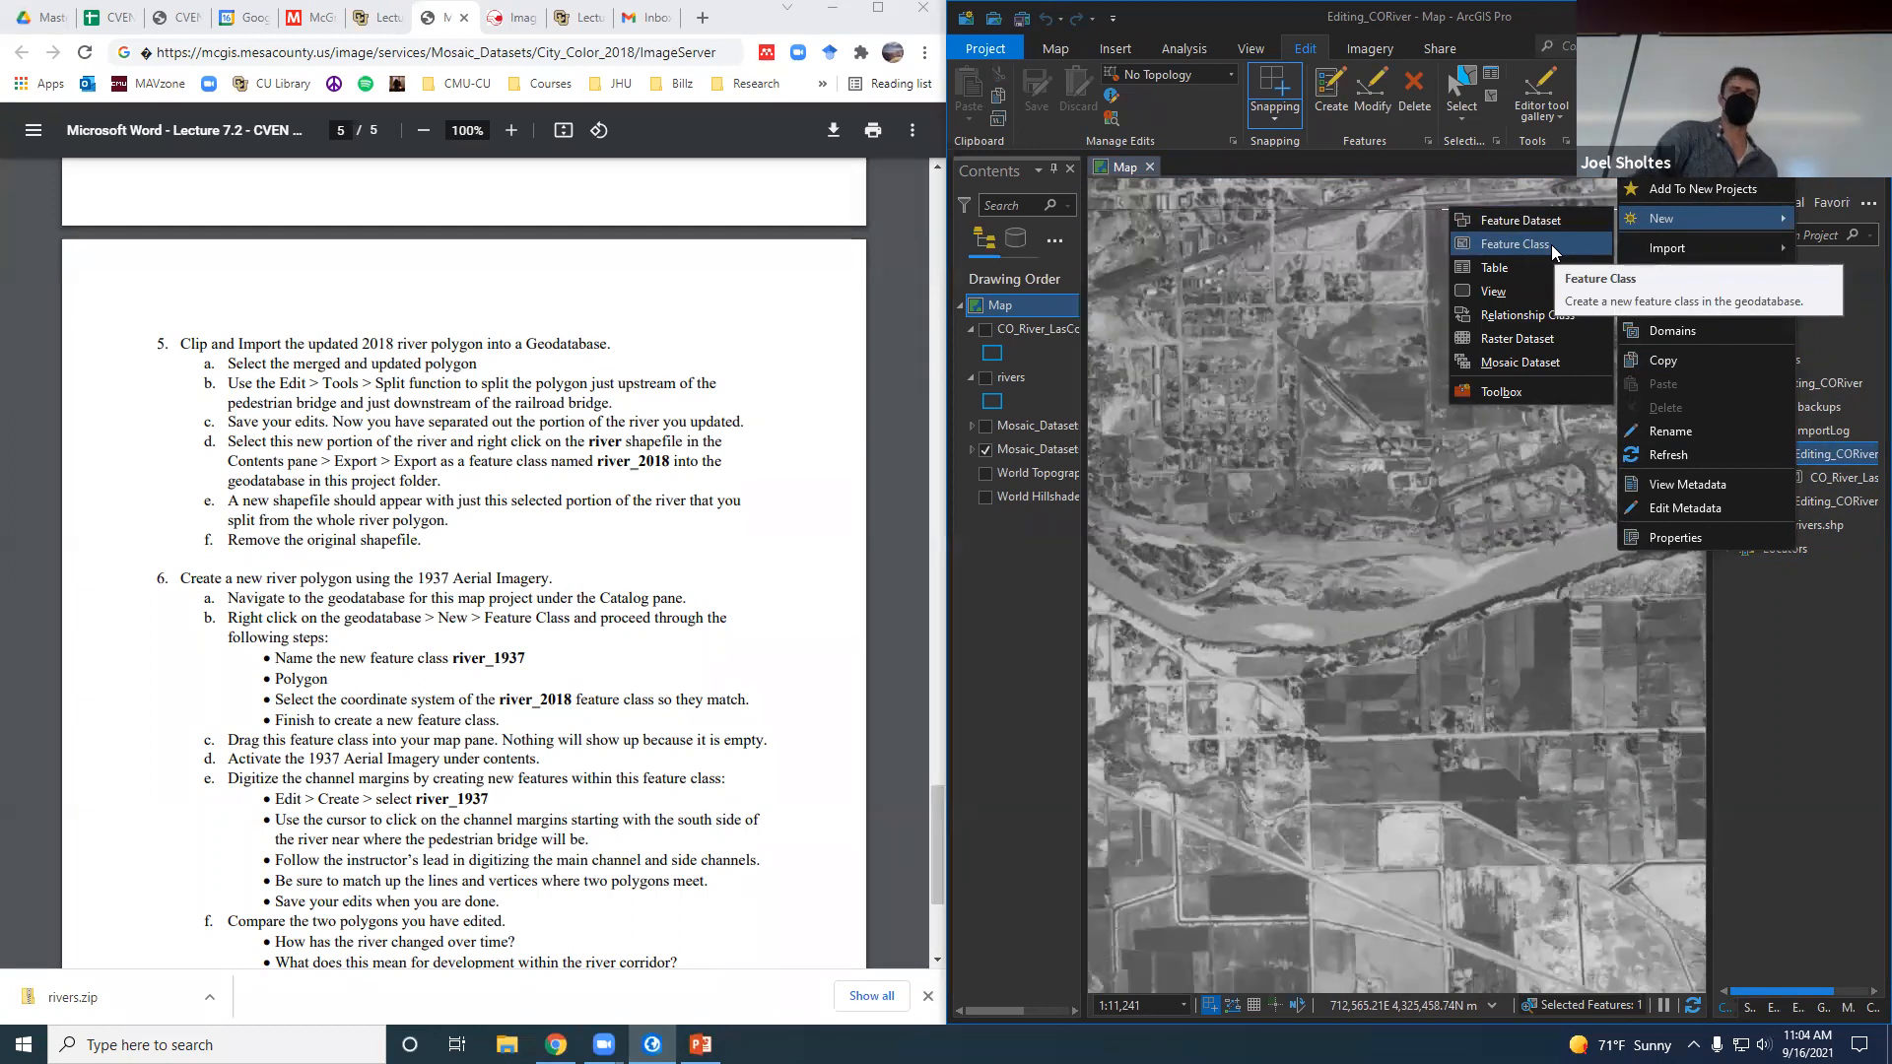
pyautogui.click(1835, 702)
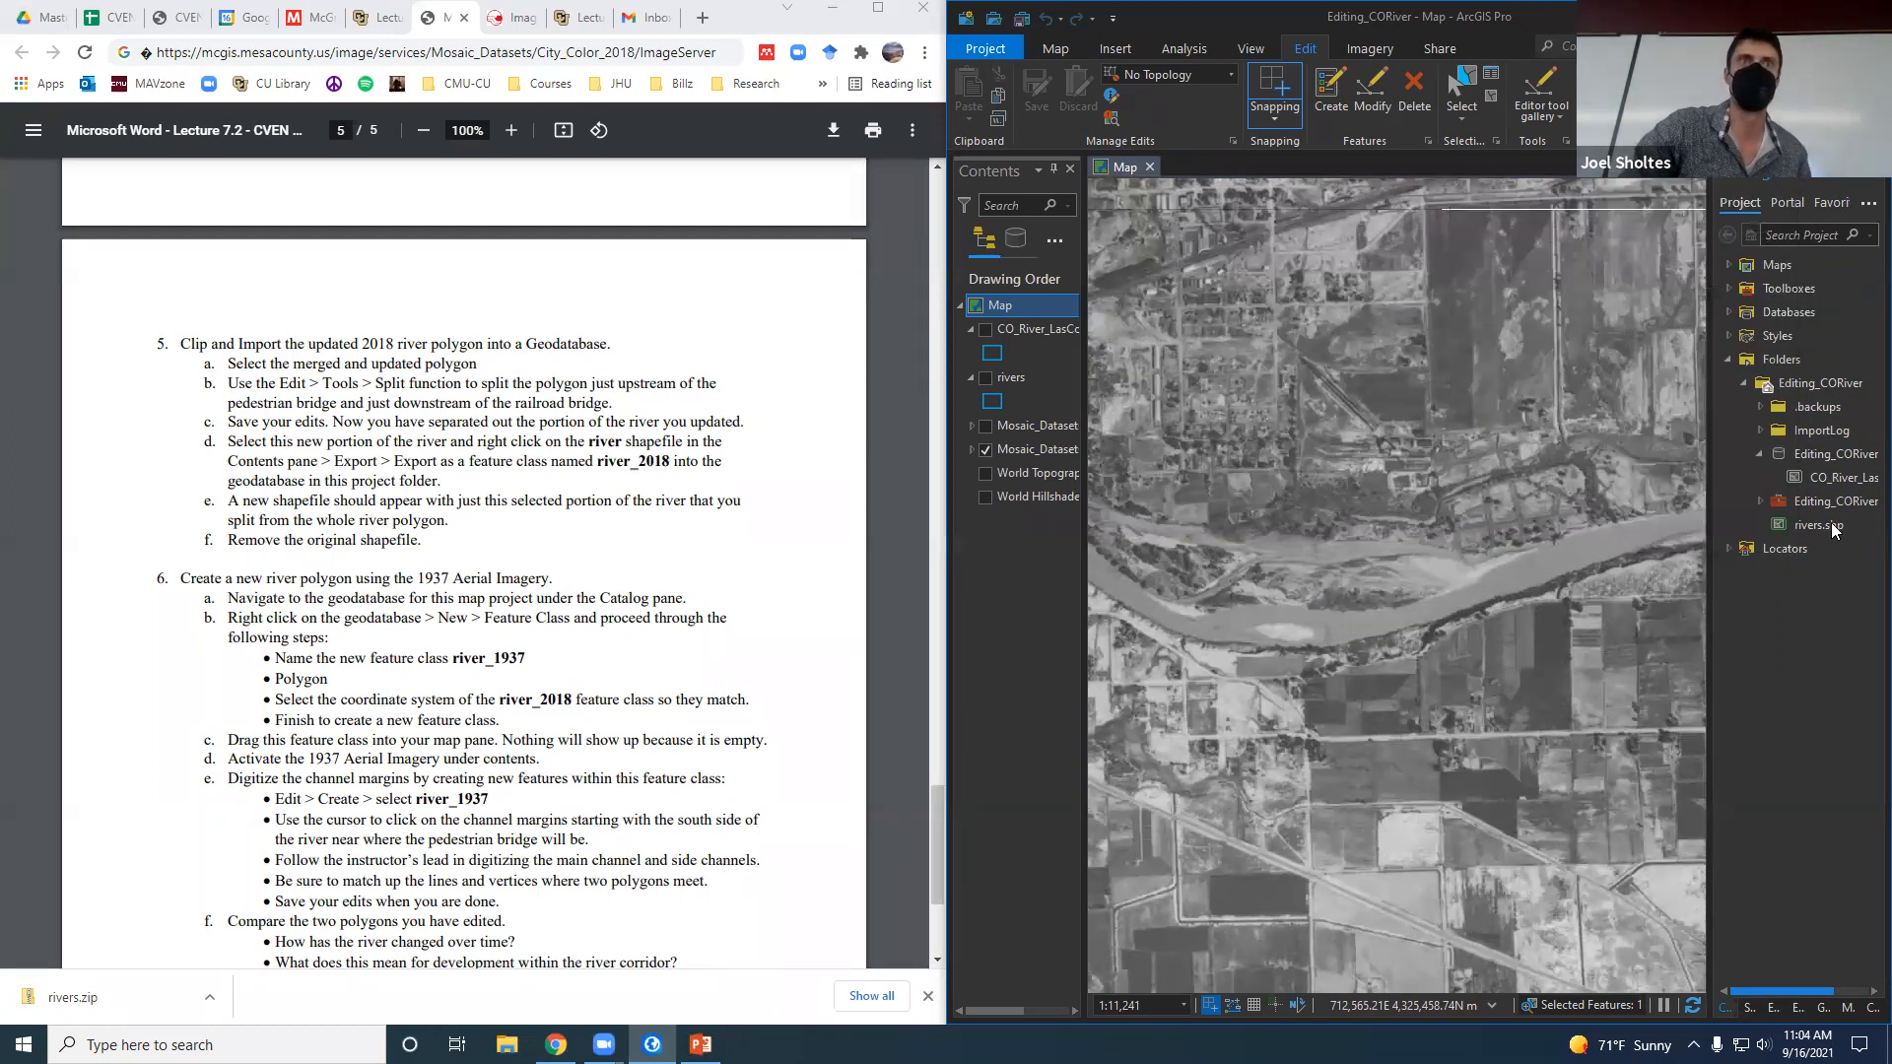
pyautogui.rightClick(1819, 384)
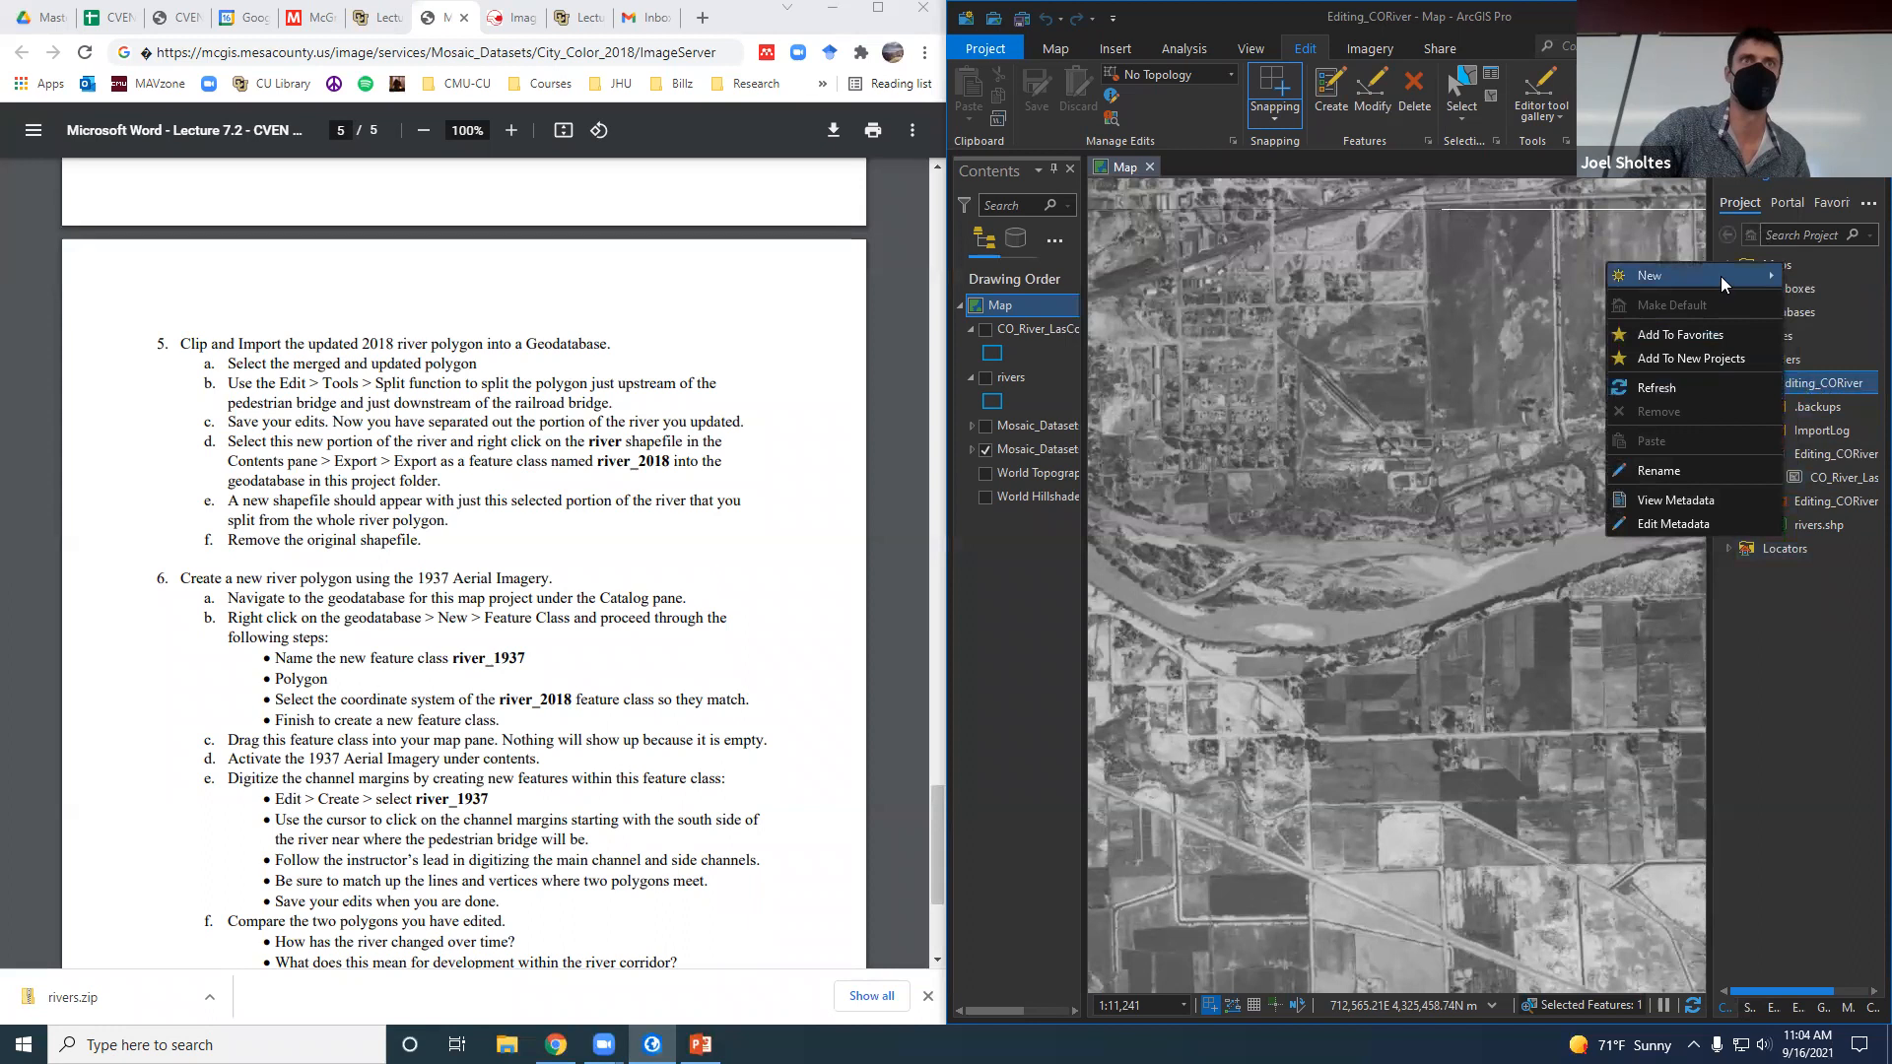
pyautogui.moveTo(1720, 276)
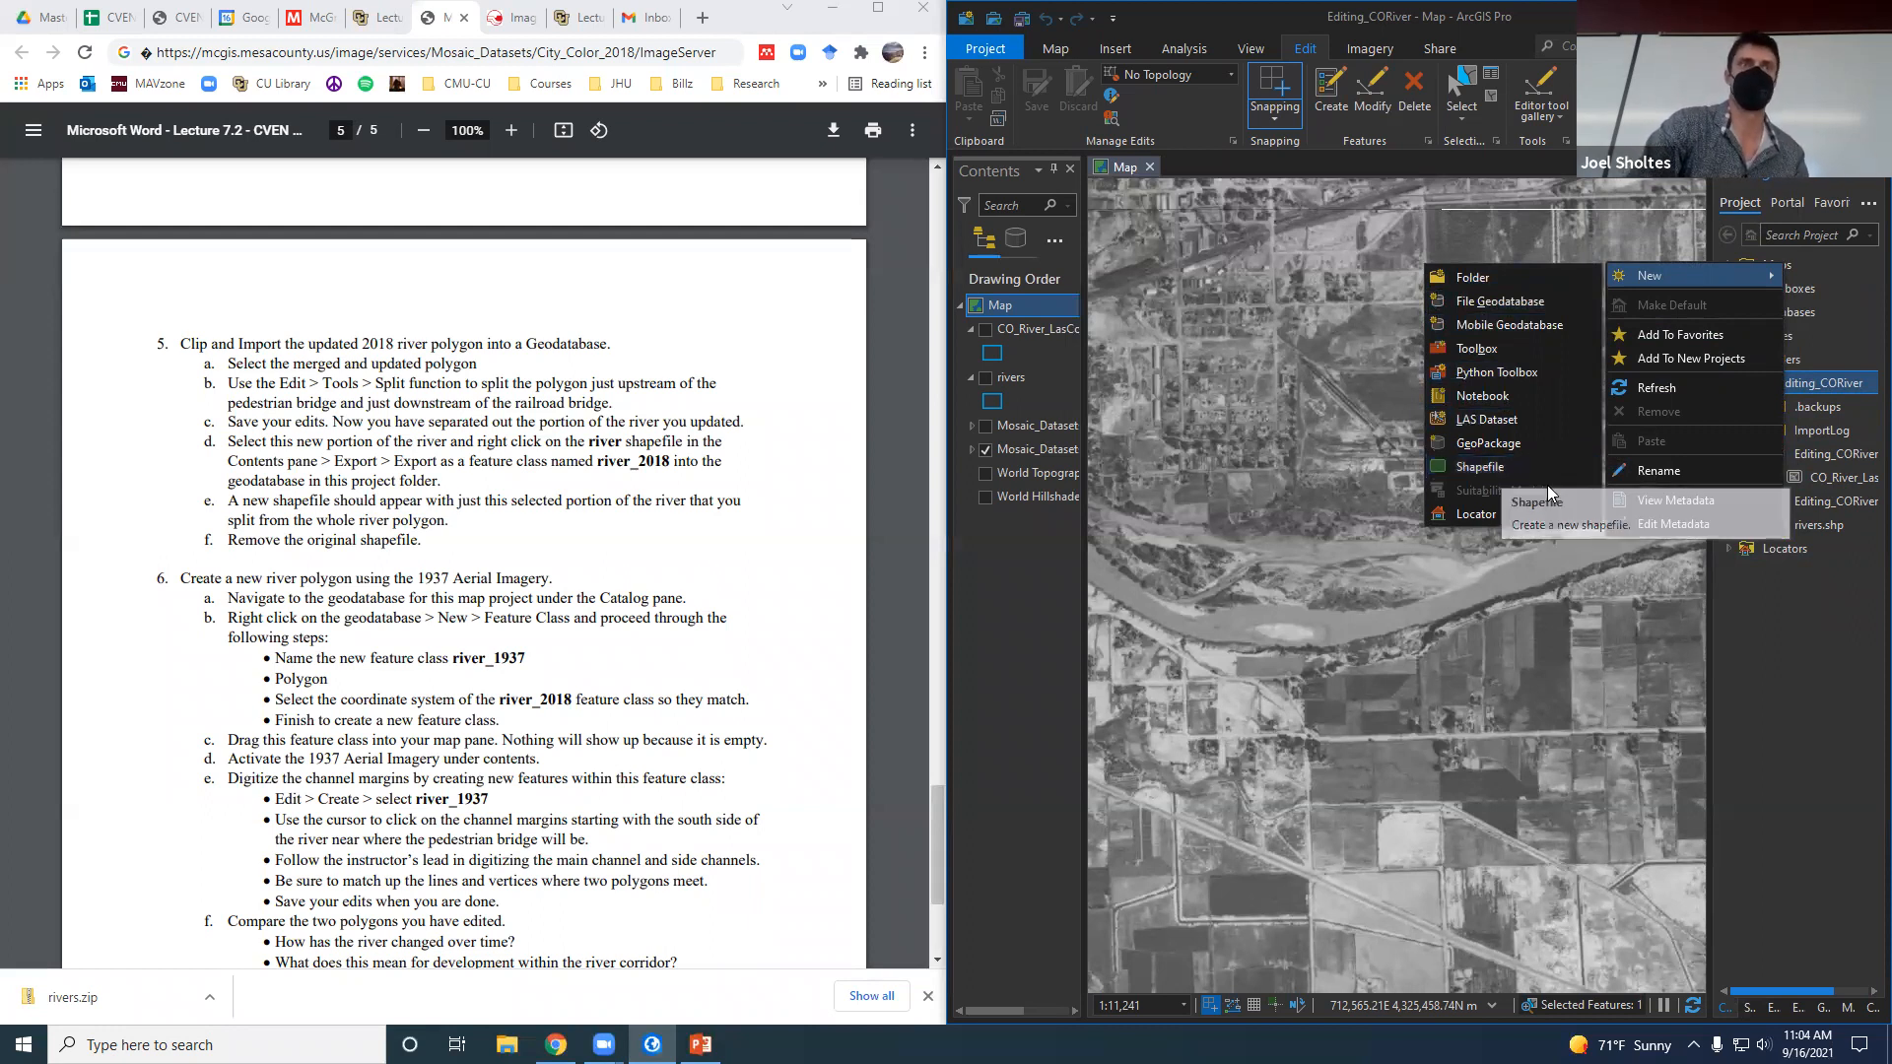
pyautogui.click(1793, 673)
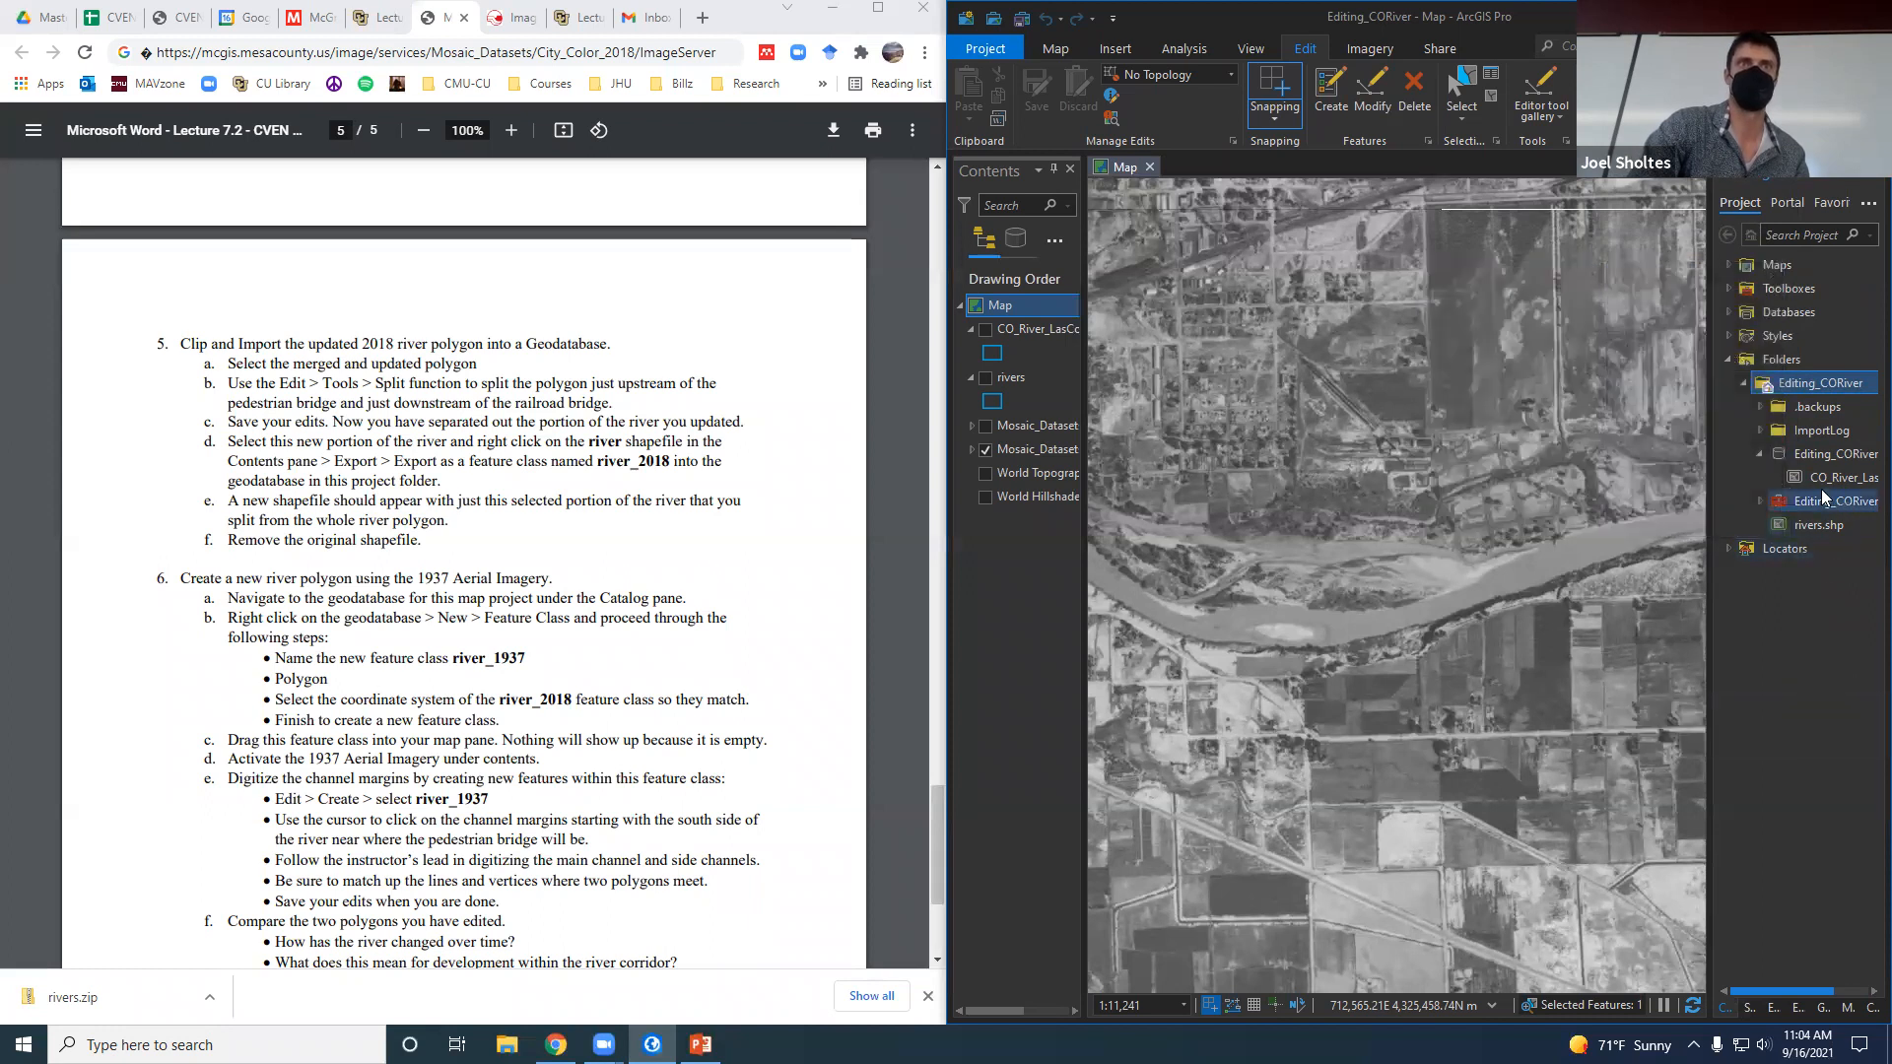
# Start a new feature class in Editing_CORiver.gdb, naming it CORiver_1937 and setting its feature class type to Polygon.
pyautogui.rightClick(1813, 454)
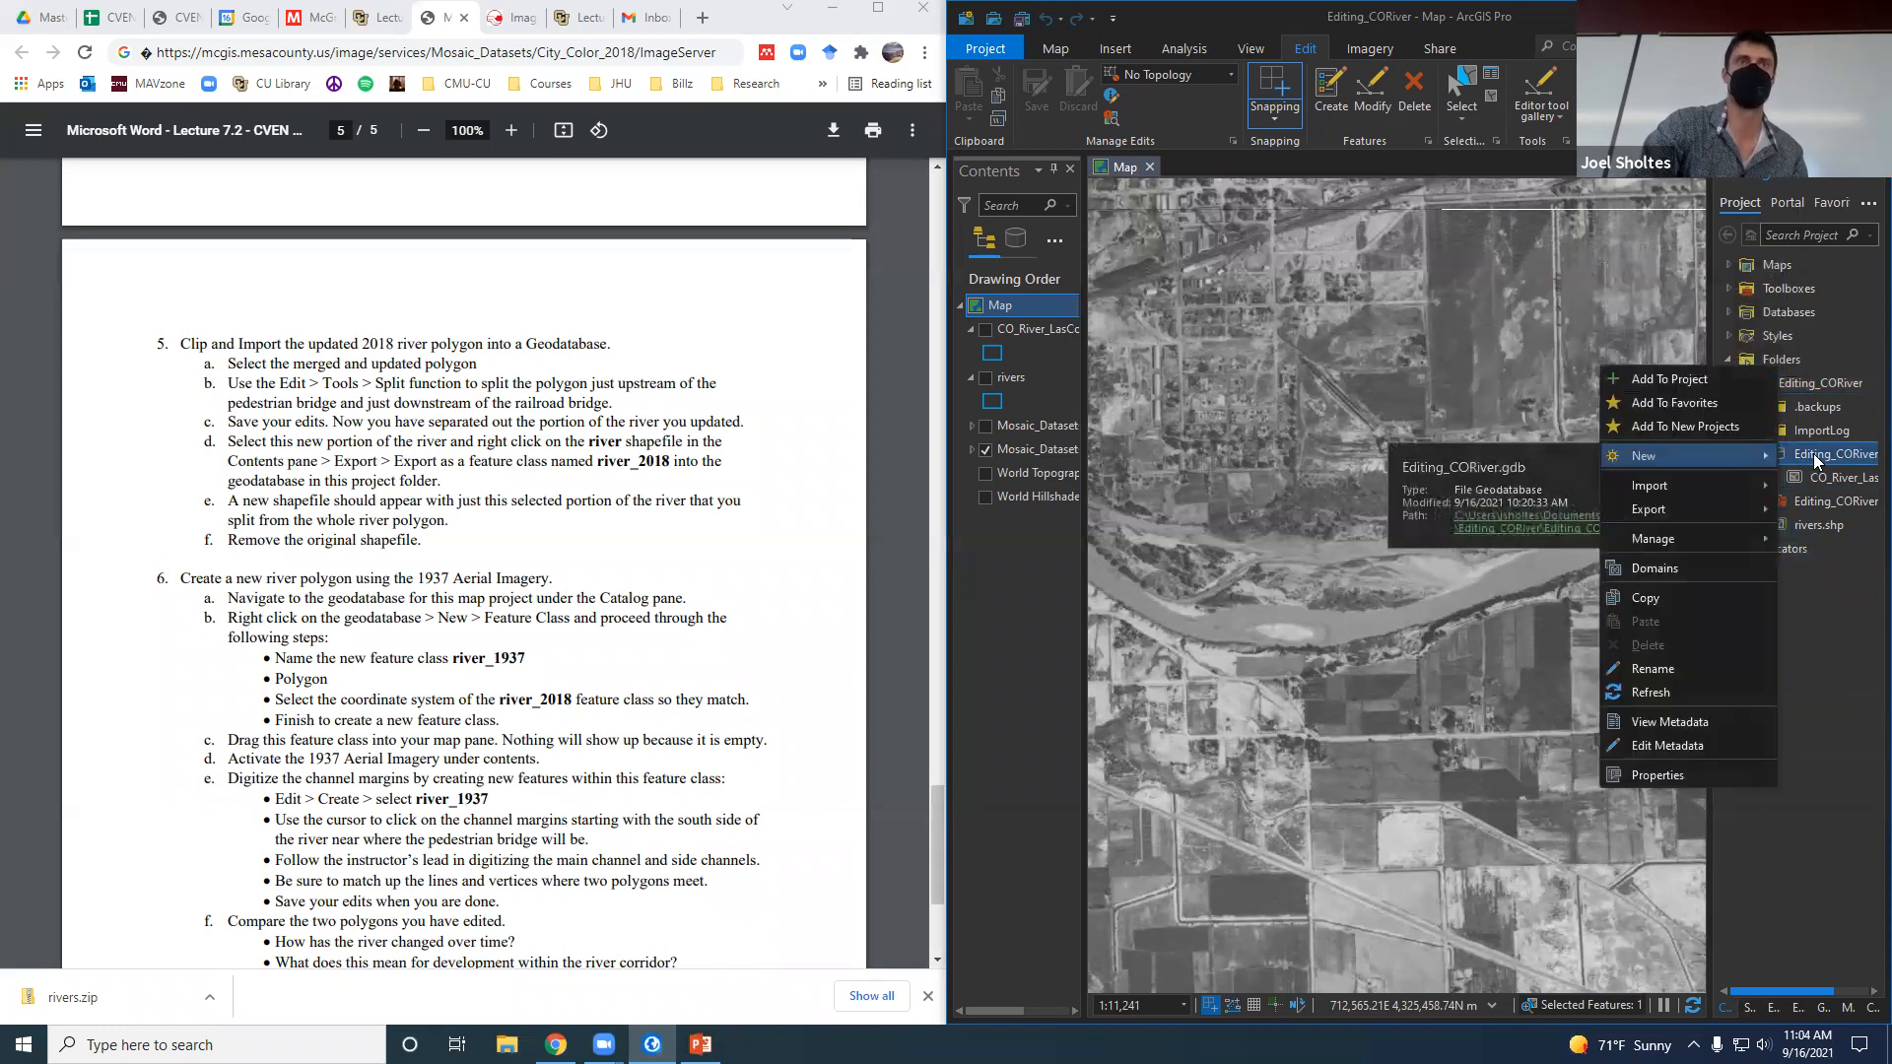
pyautogui.moveTo(1721, 453)
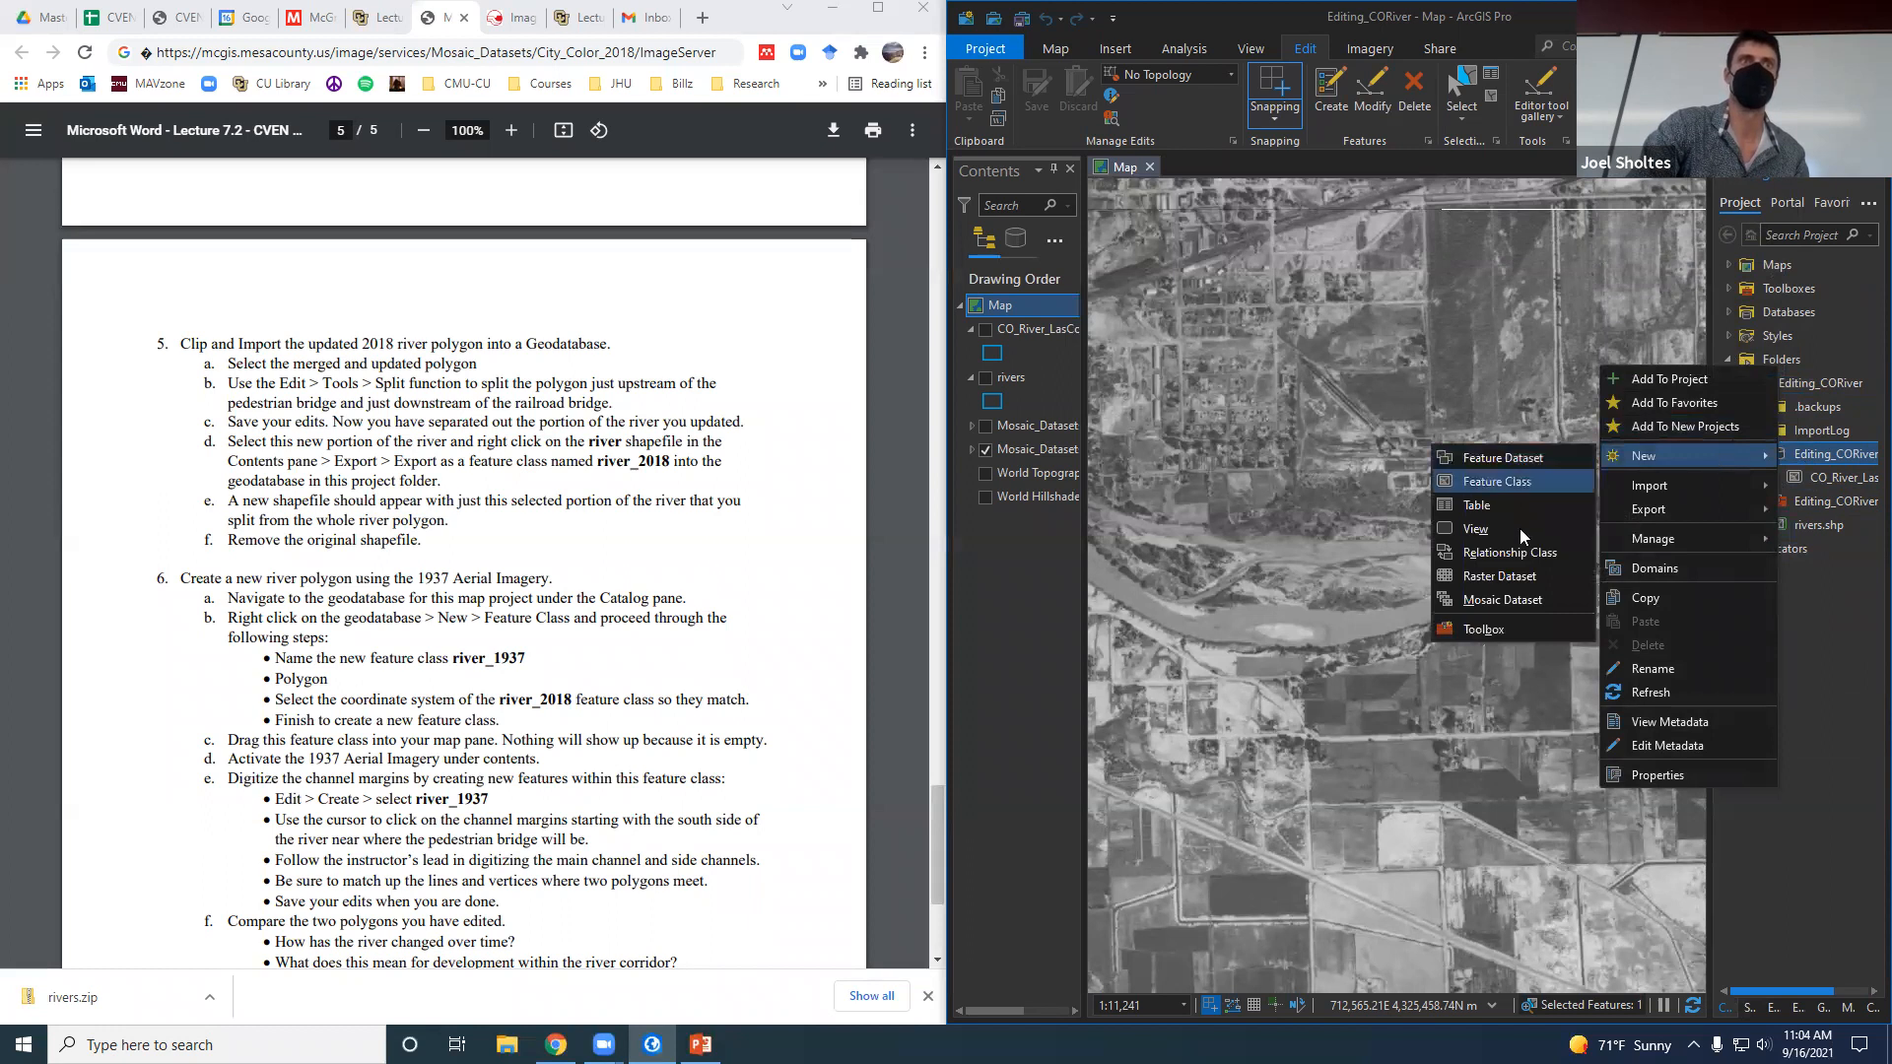
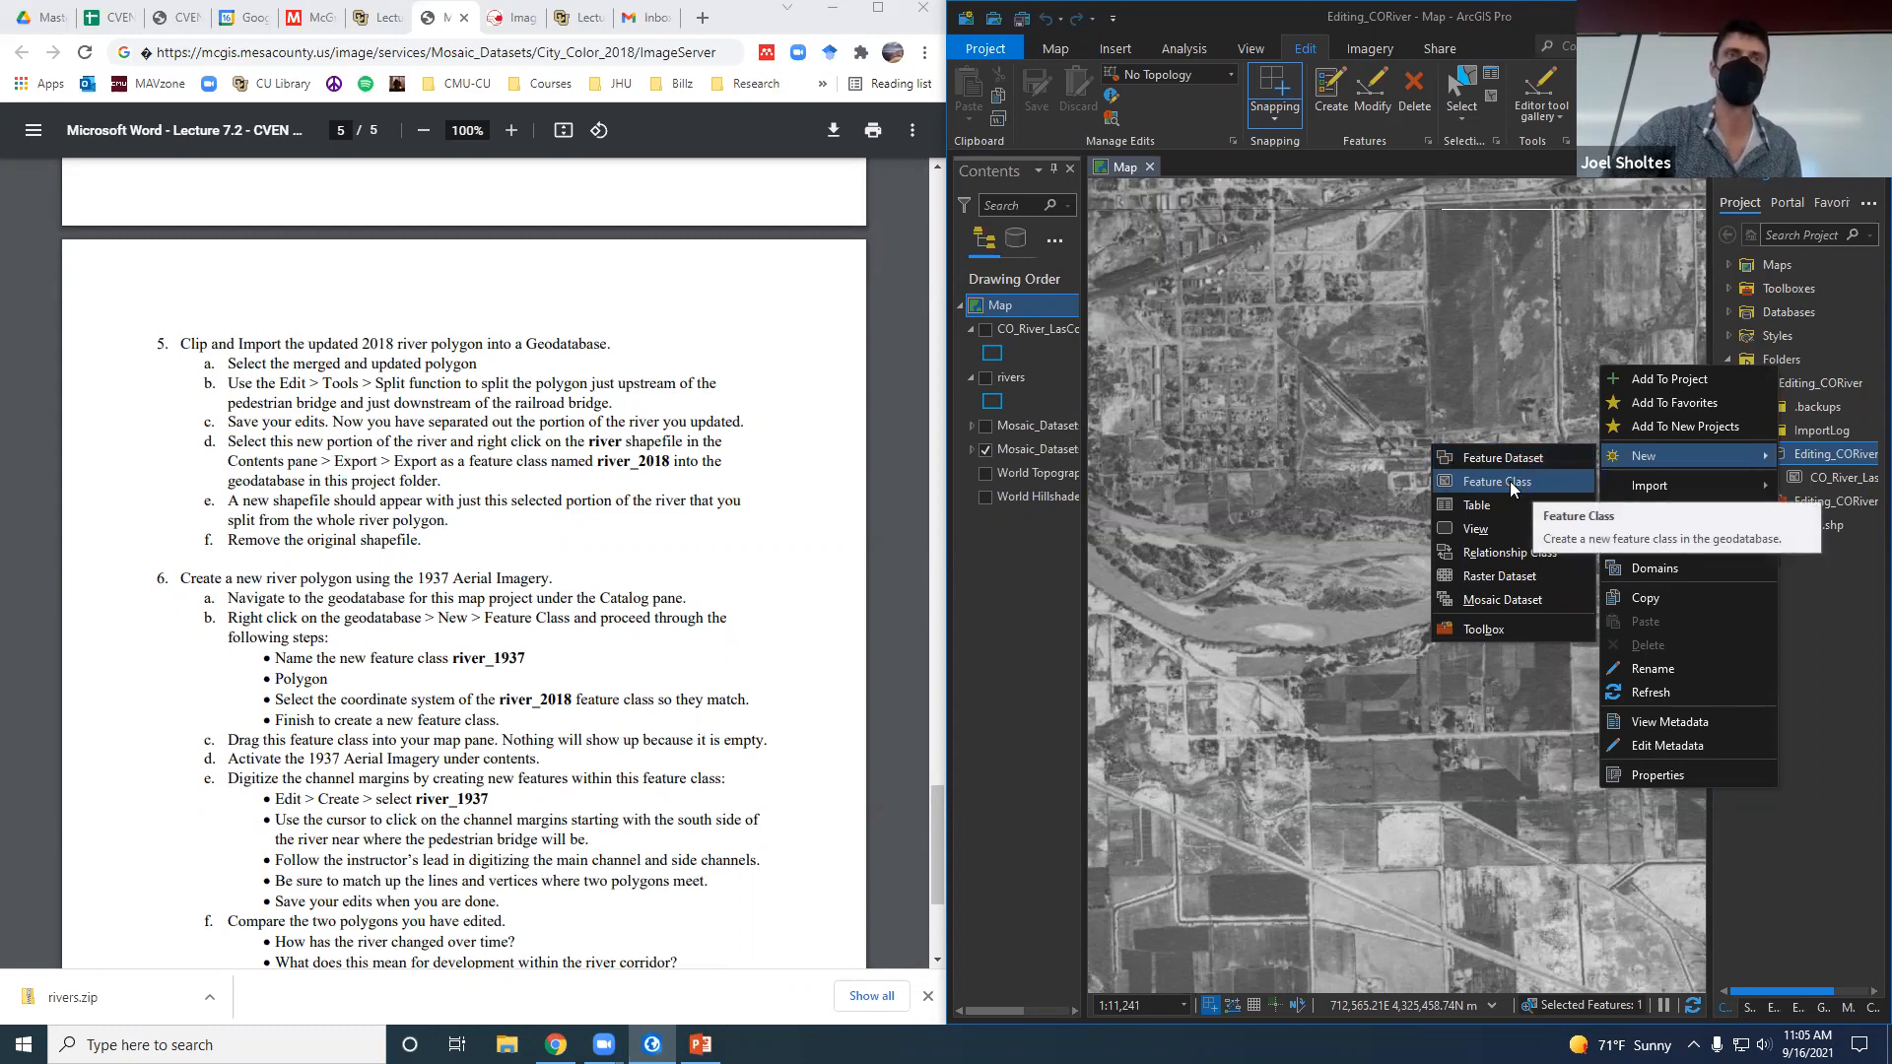
pyautogui.click(1517, 483)
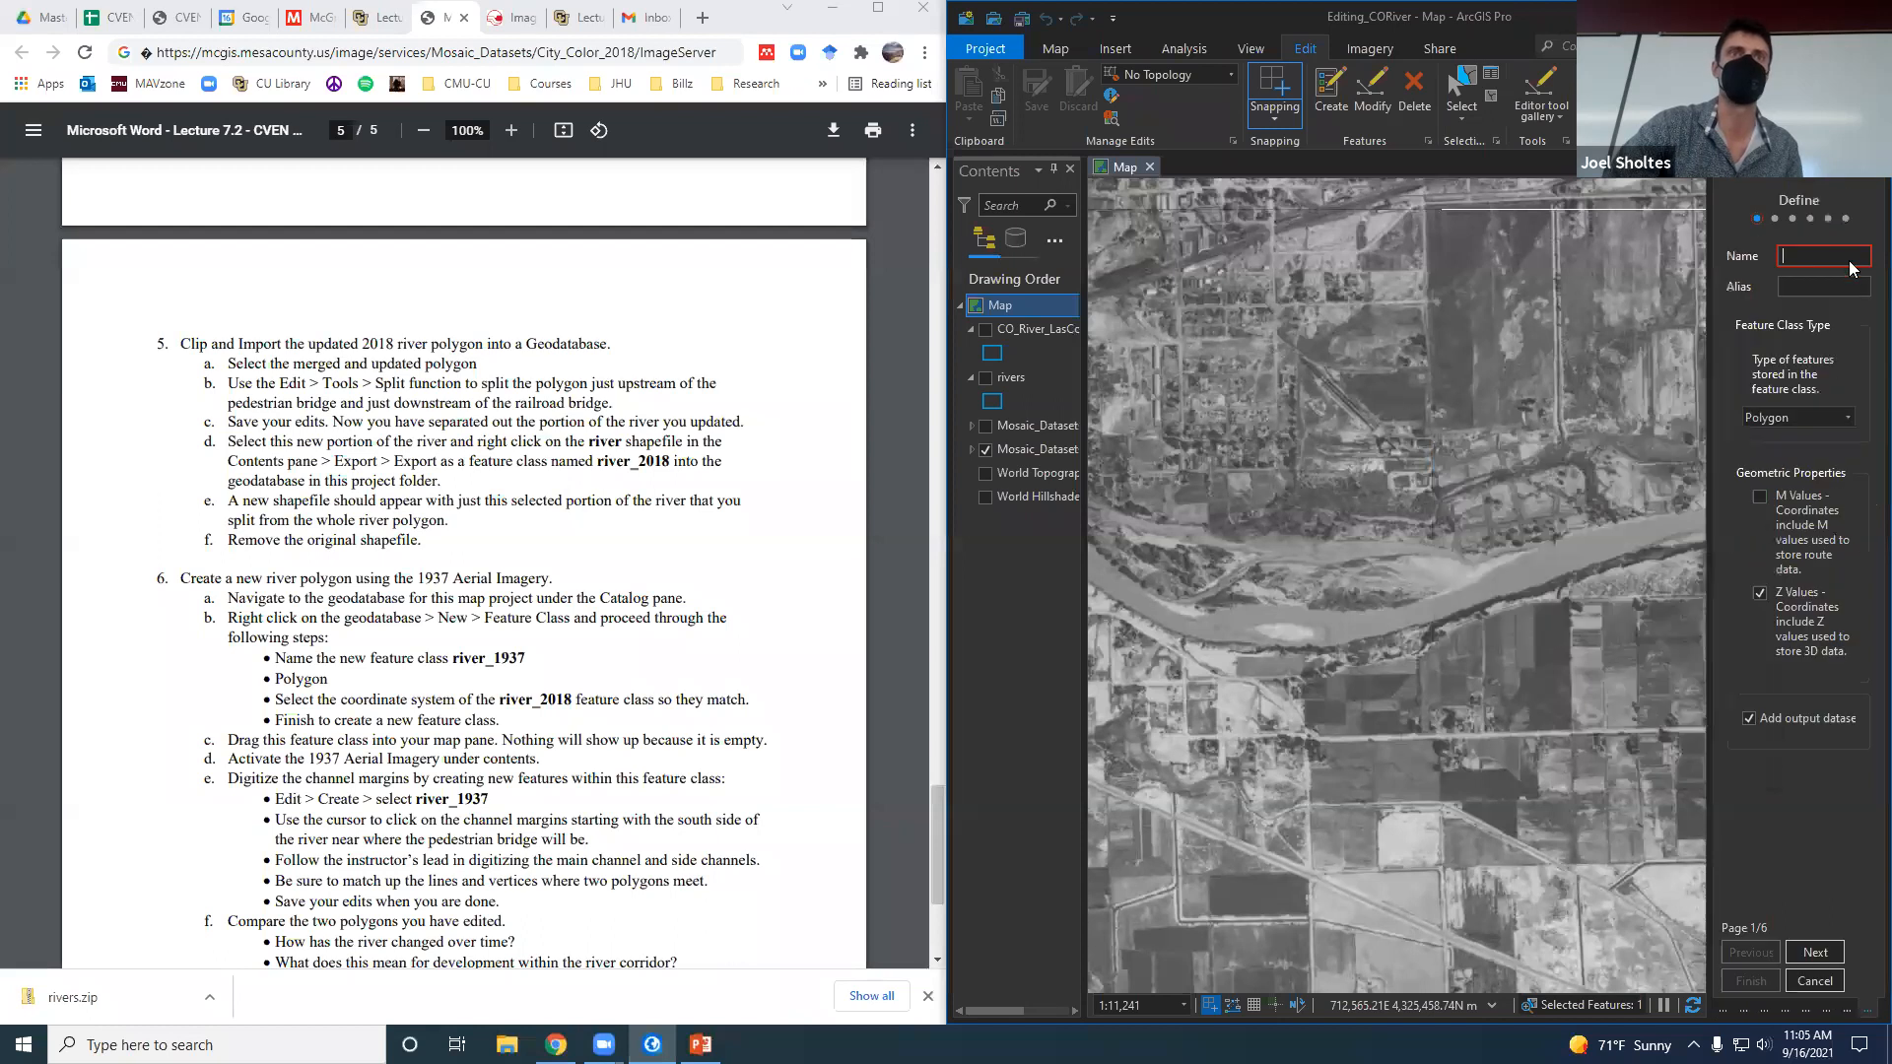
pyautogui.write('CO')
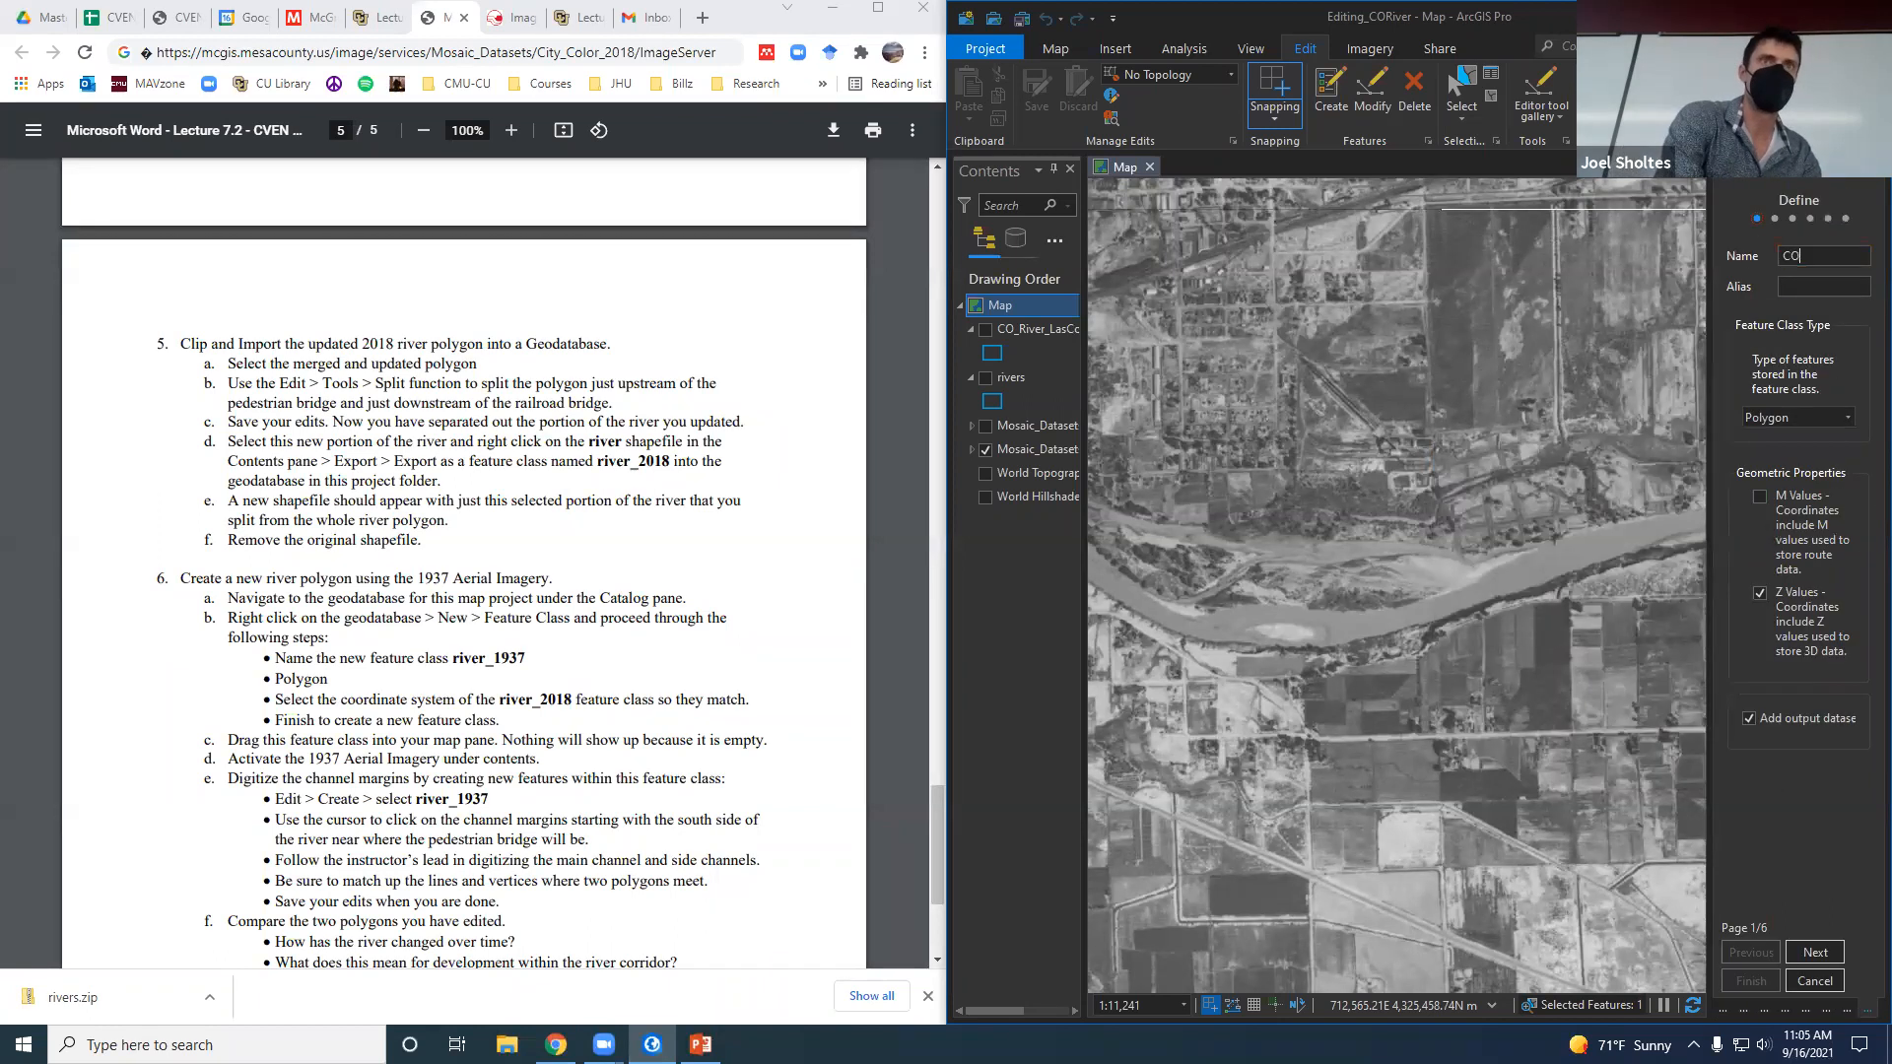
pyautogui.write('Riuver_')
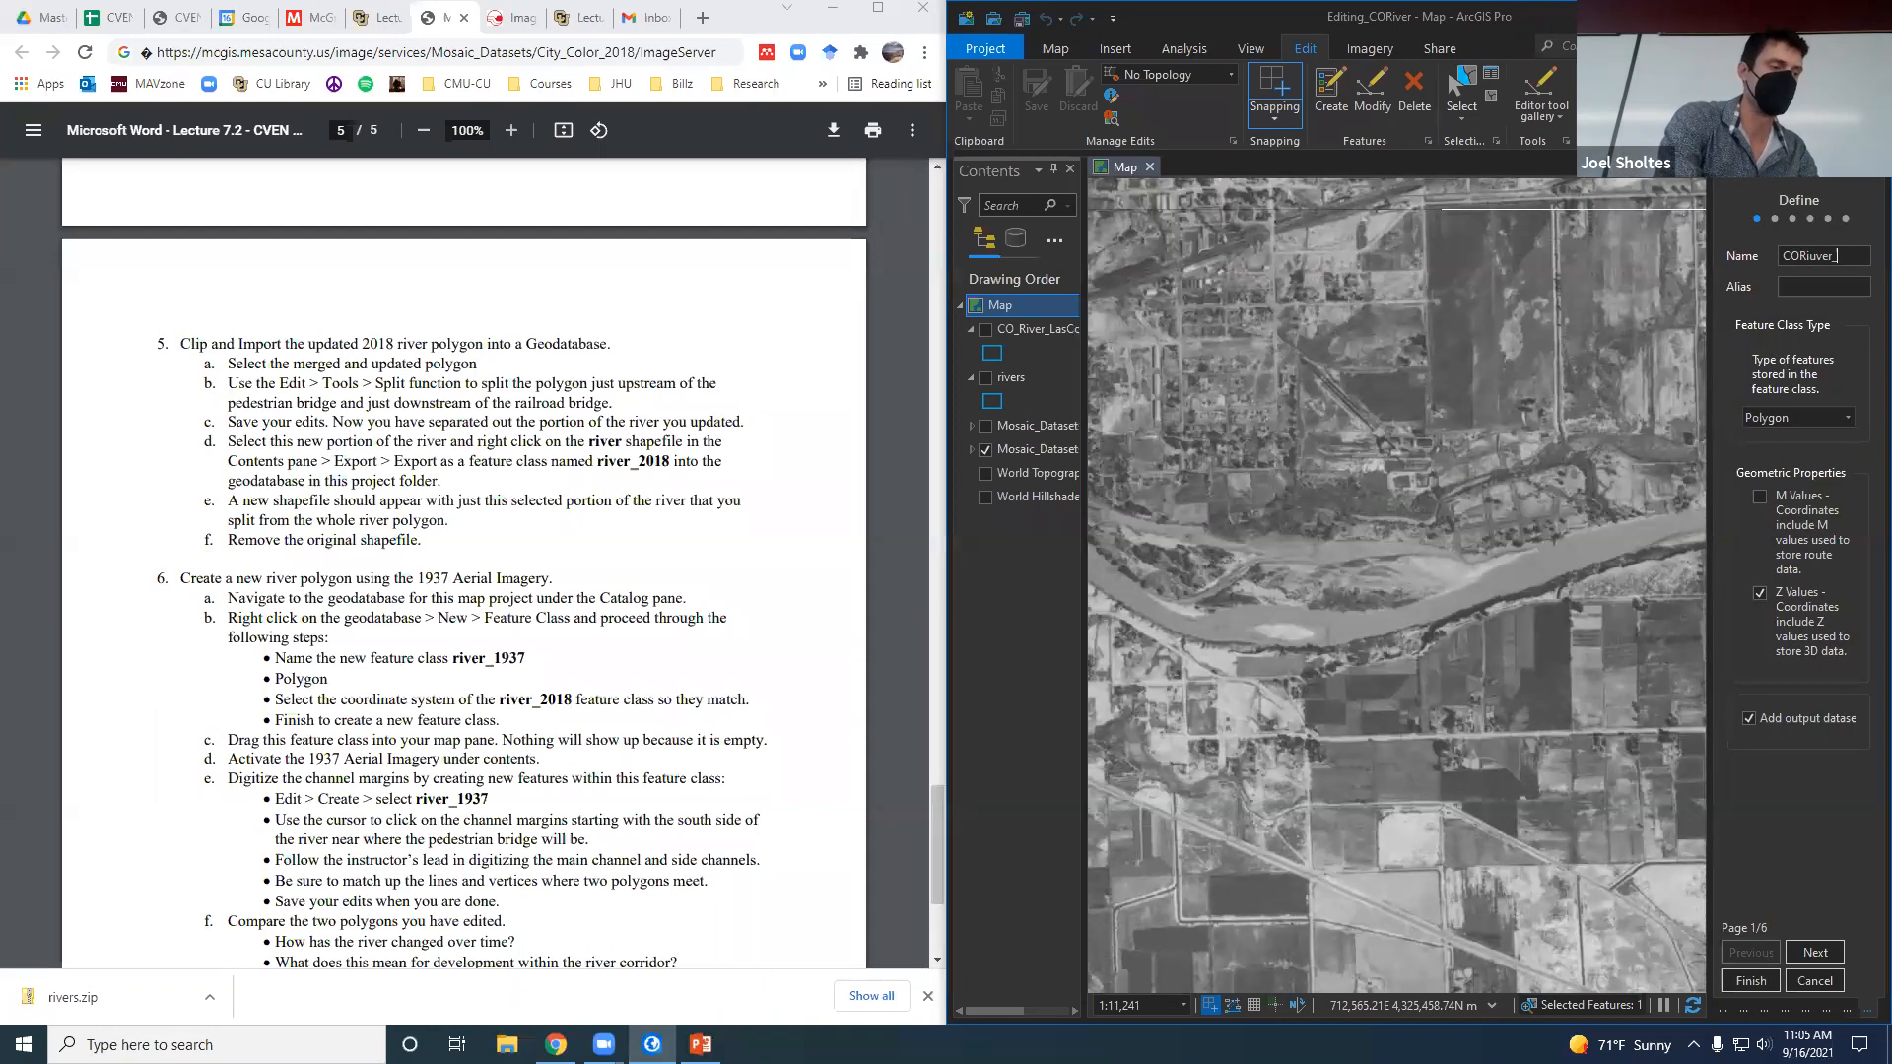
pyautogui.write('1937')
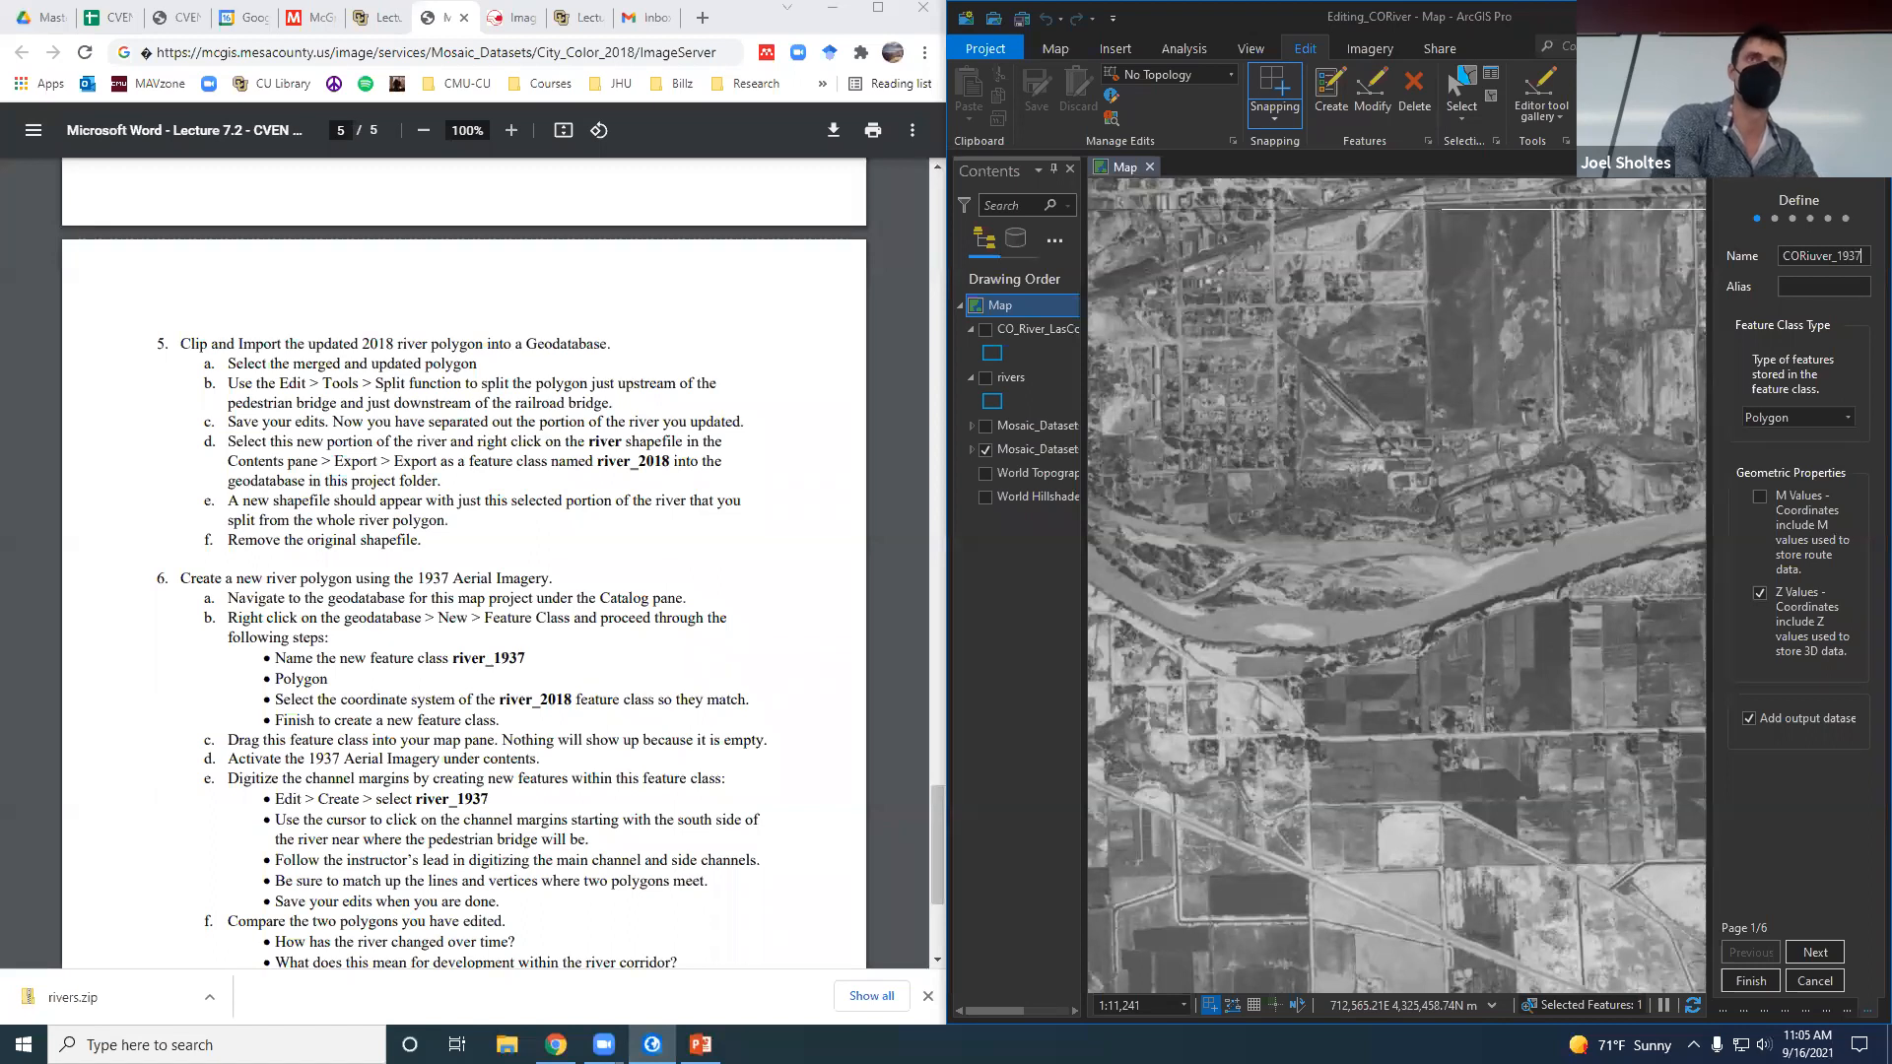
pyautogui.click(1825, 258)
pyautogui.press('BackSpace')
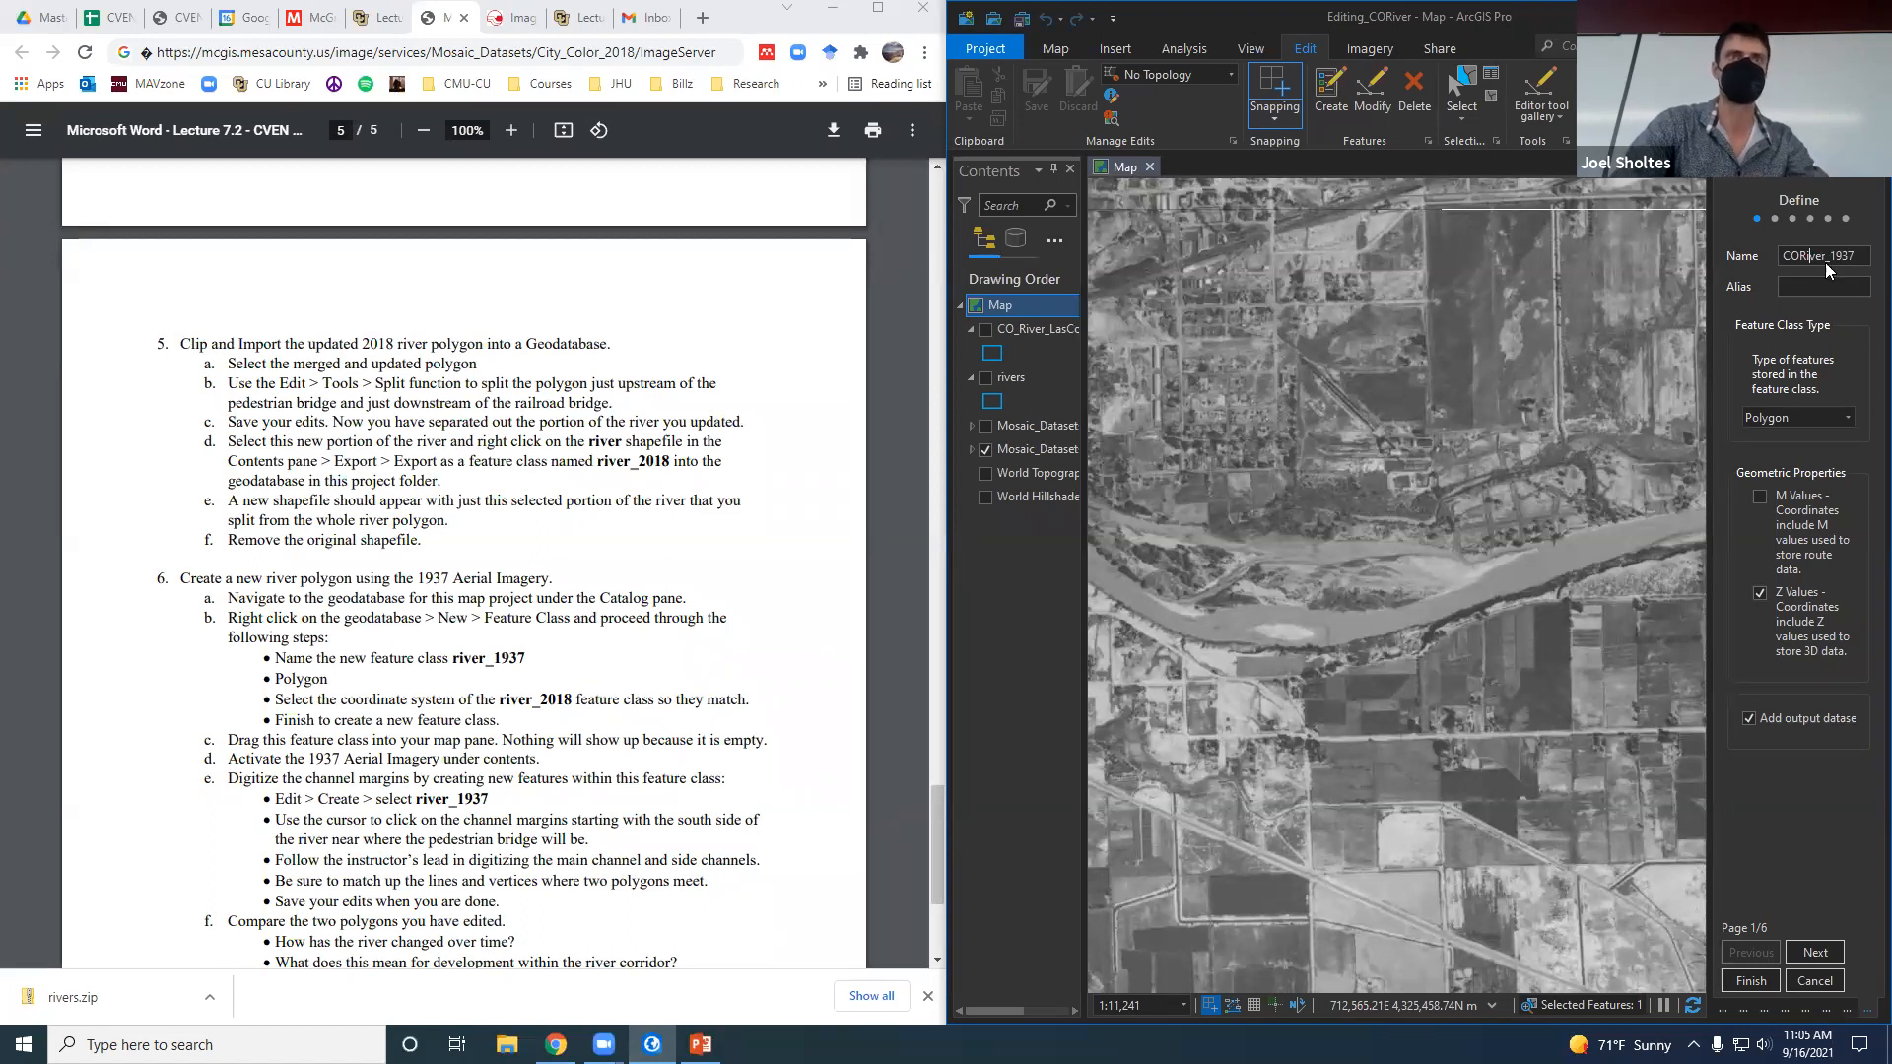
pyautogui.click(1793, 420)
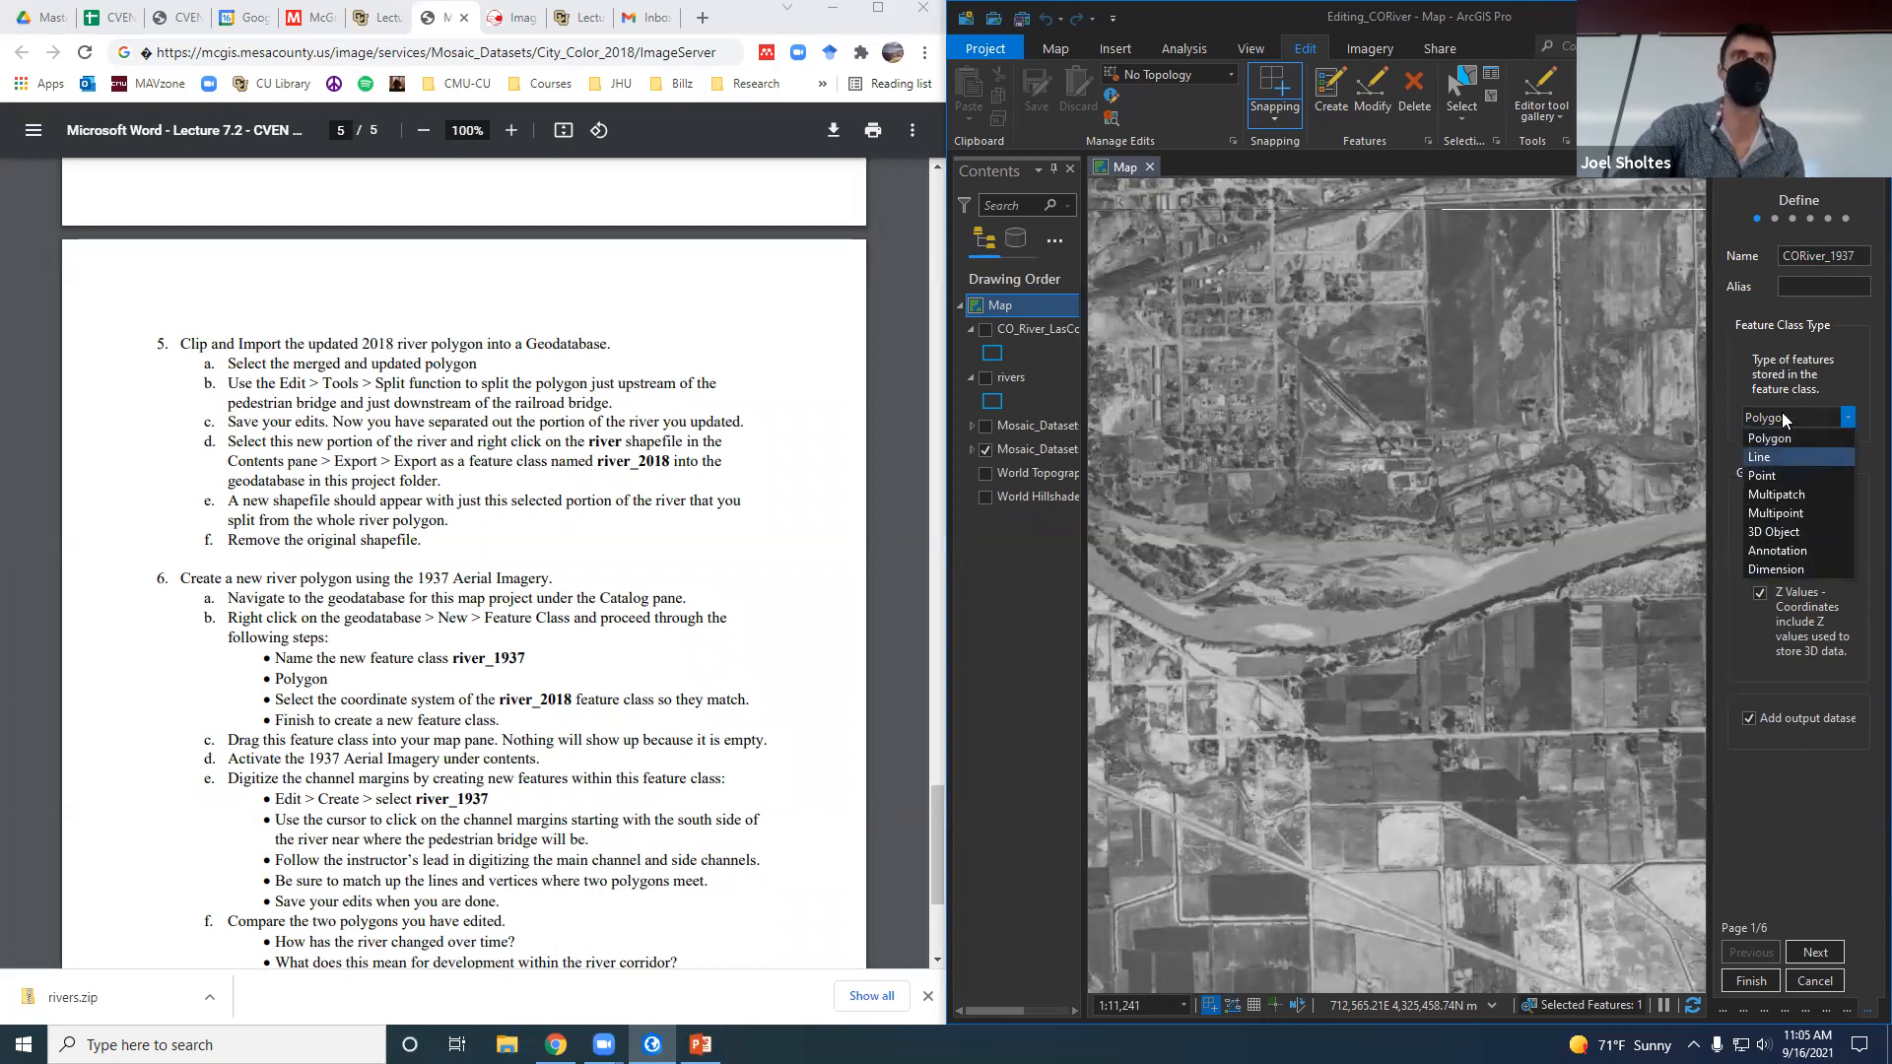
pyautogui.click(1786, 435)
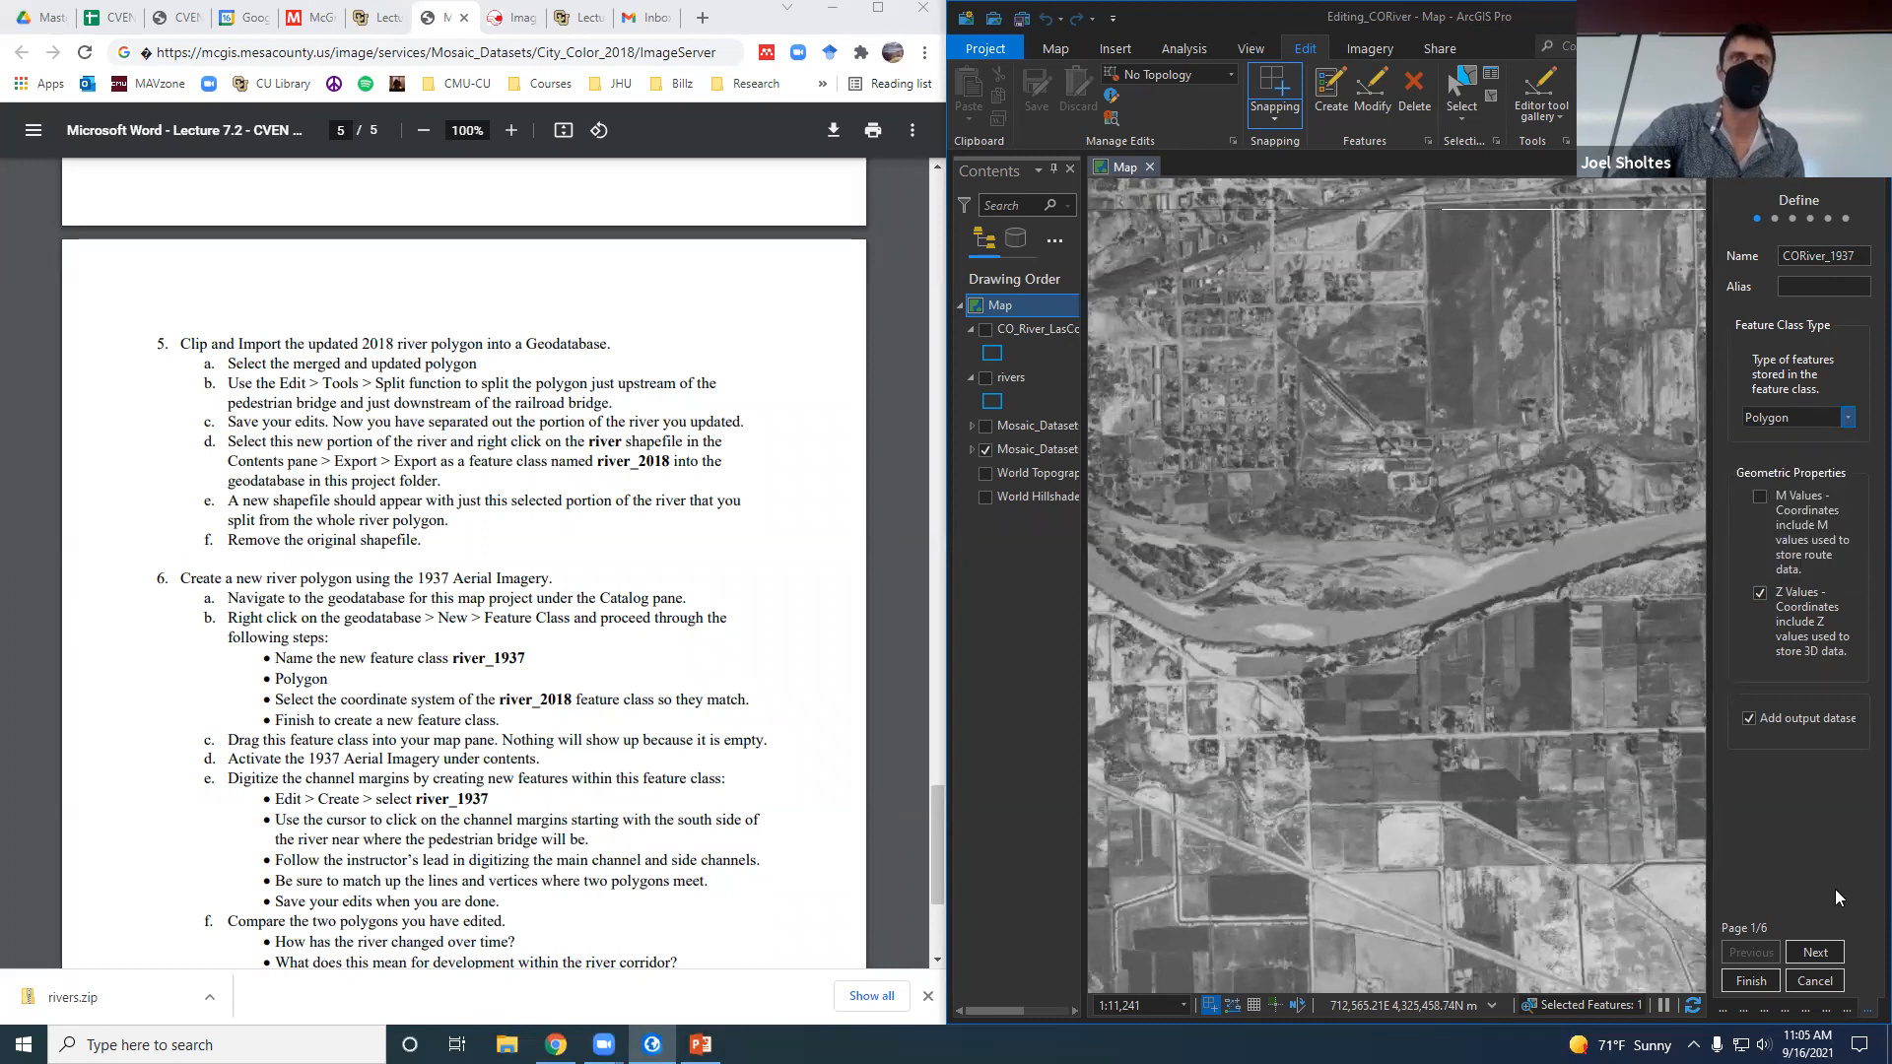
# Keep the default fields, assign the coordinate system of CO_River_LasColonias (NAD 1983 HARN UTM Zone 12N), and finish creating the feature class.
pyautogui.click(1815, 952)
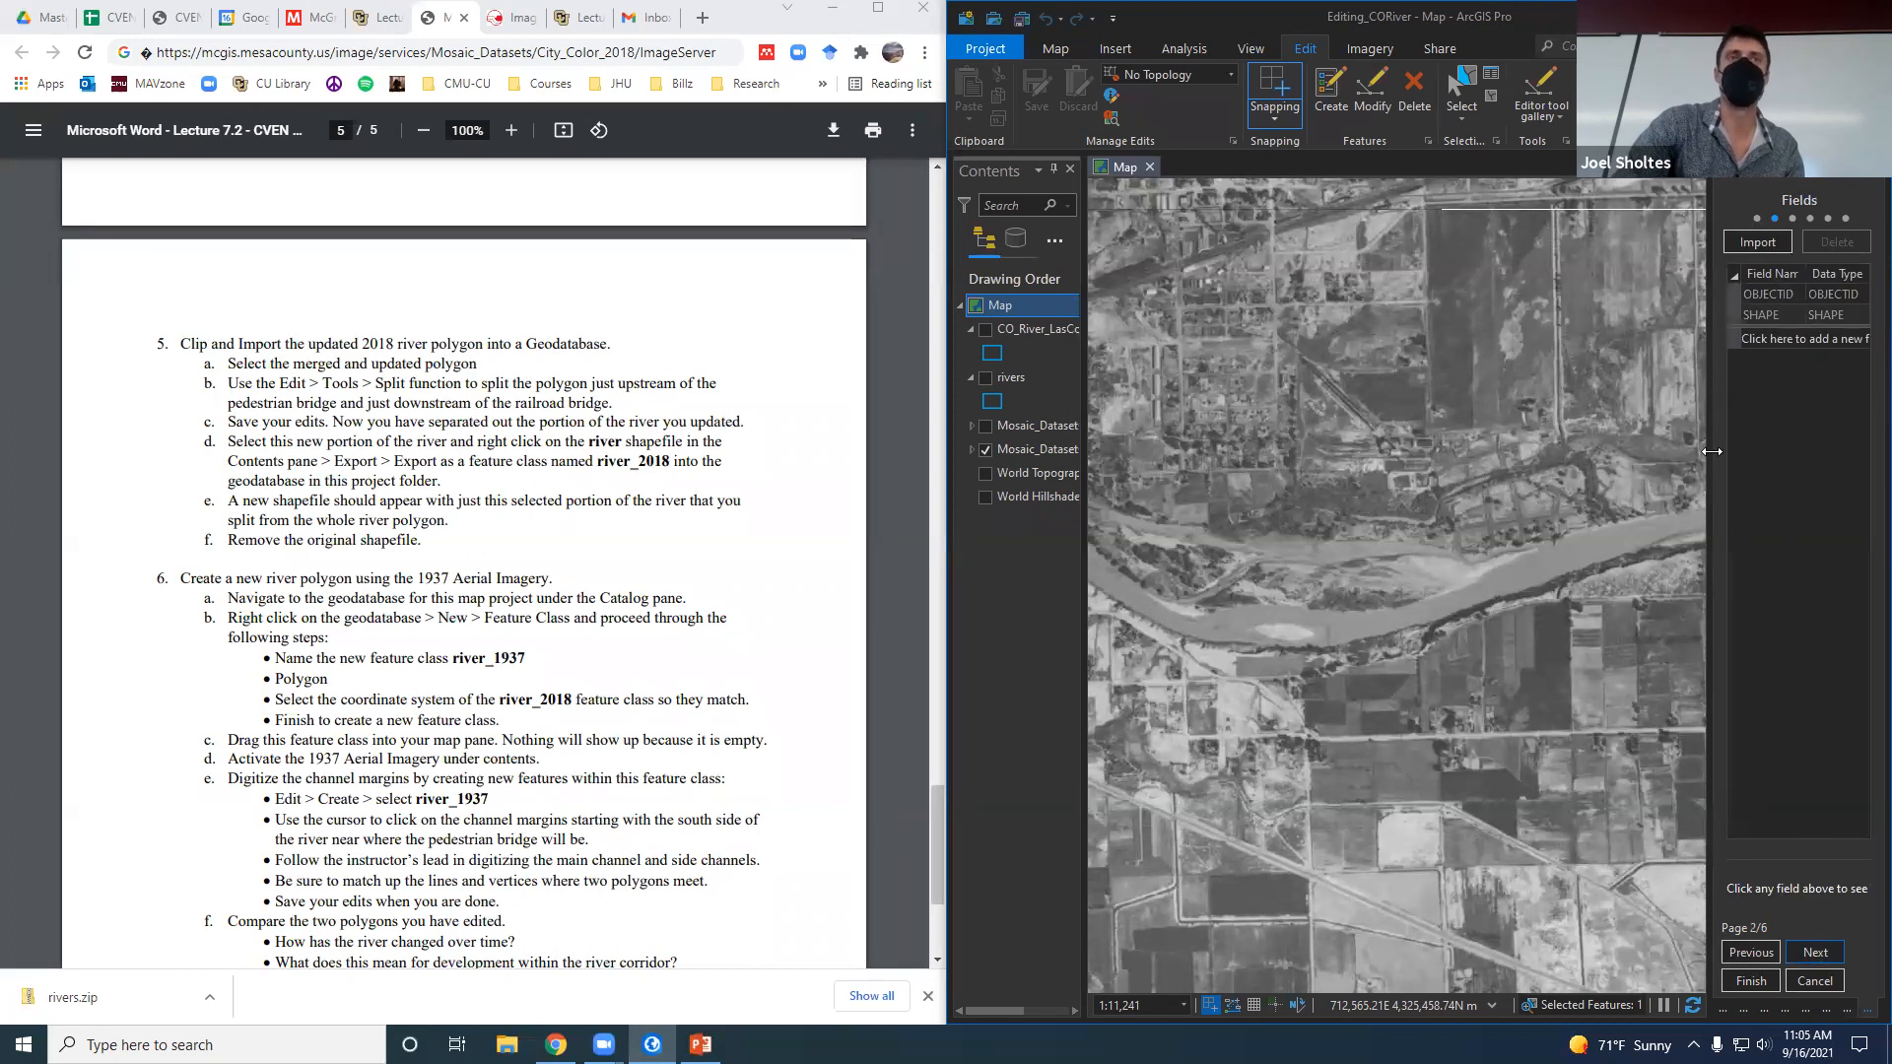
pyautogui.moveTo(1711, 451); pyautogui.dragTo(1609, 448)
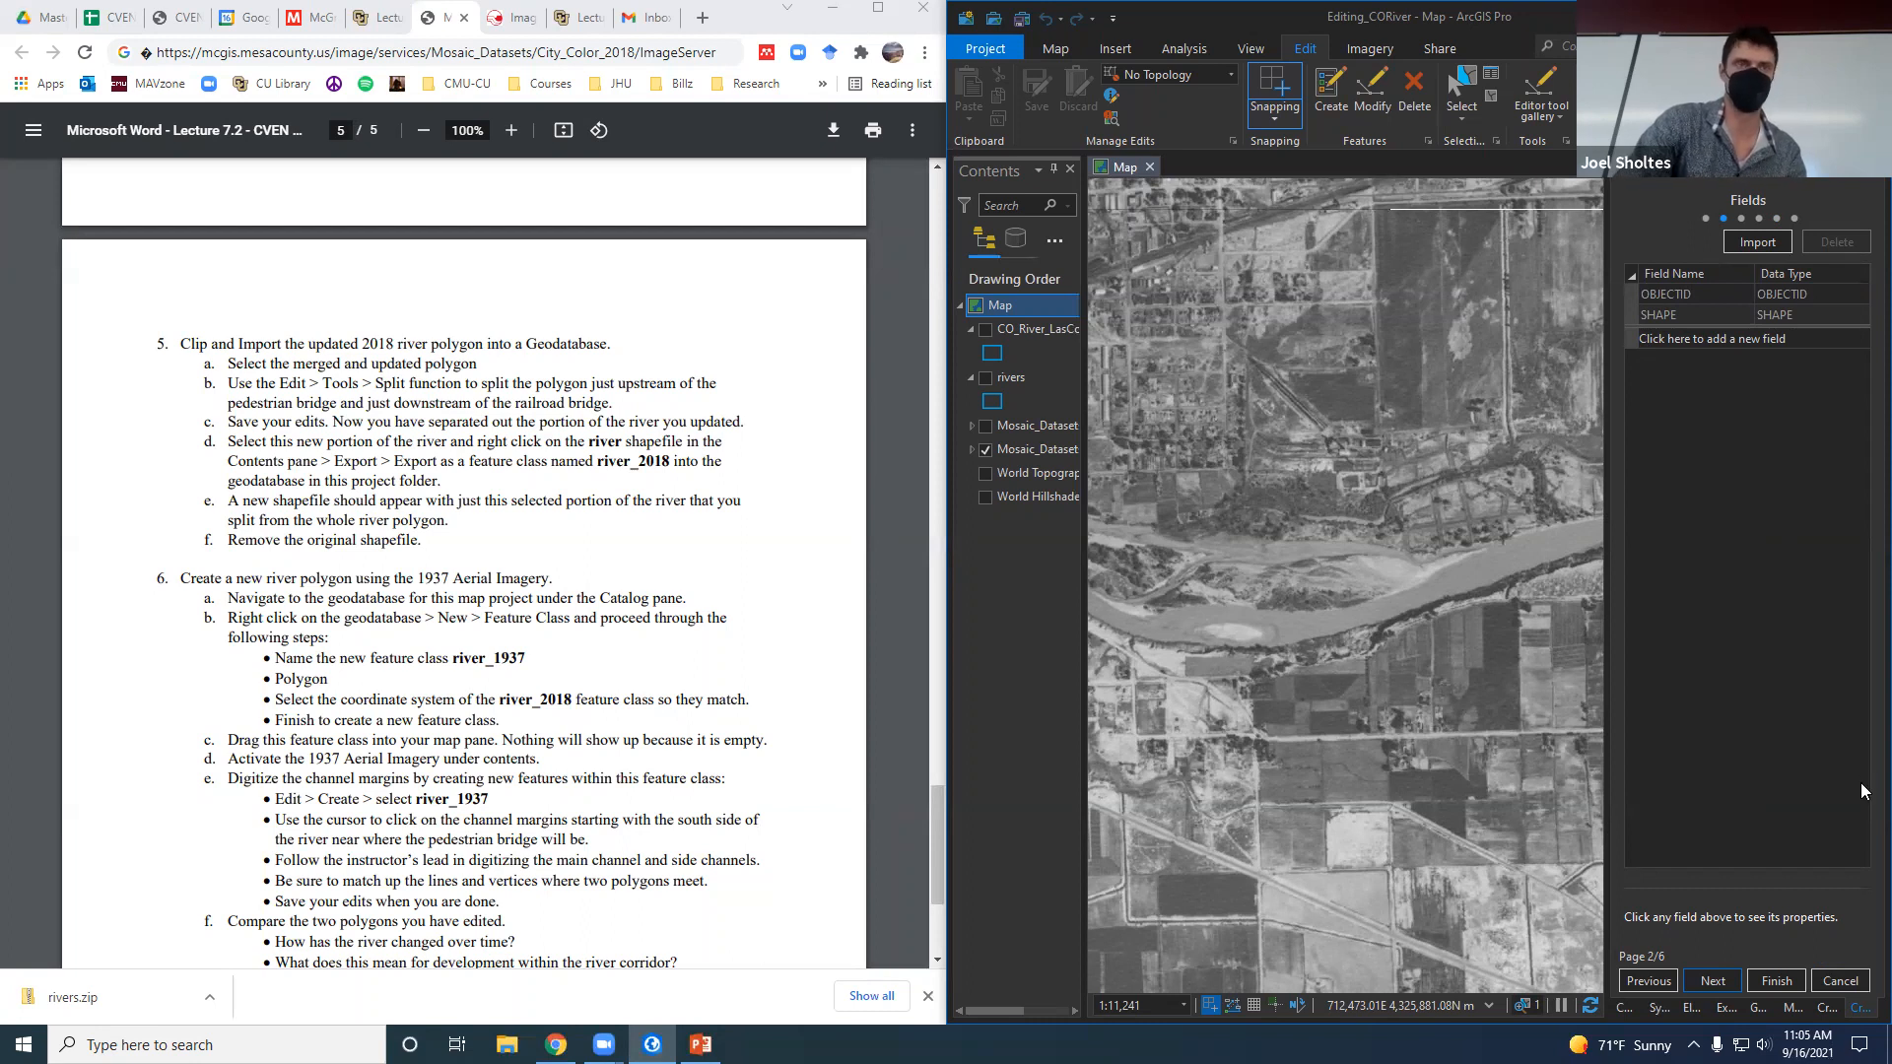
pyautogui.click(1713, 979)
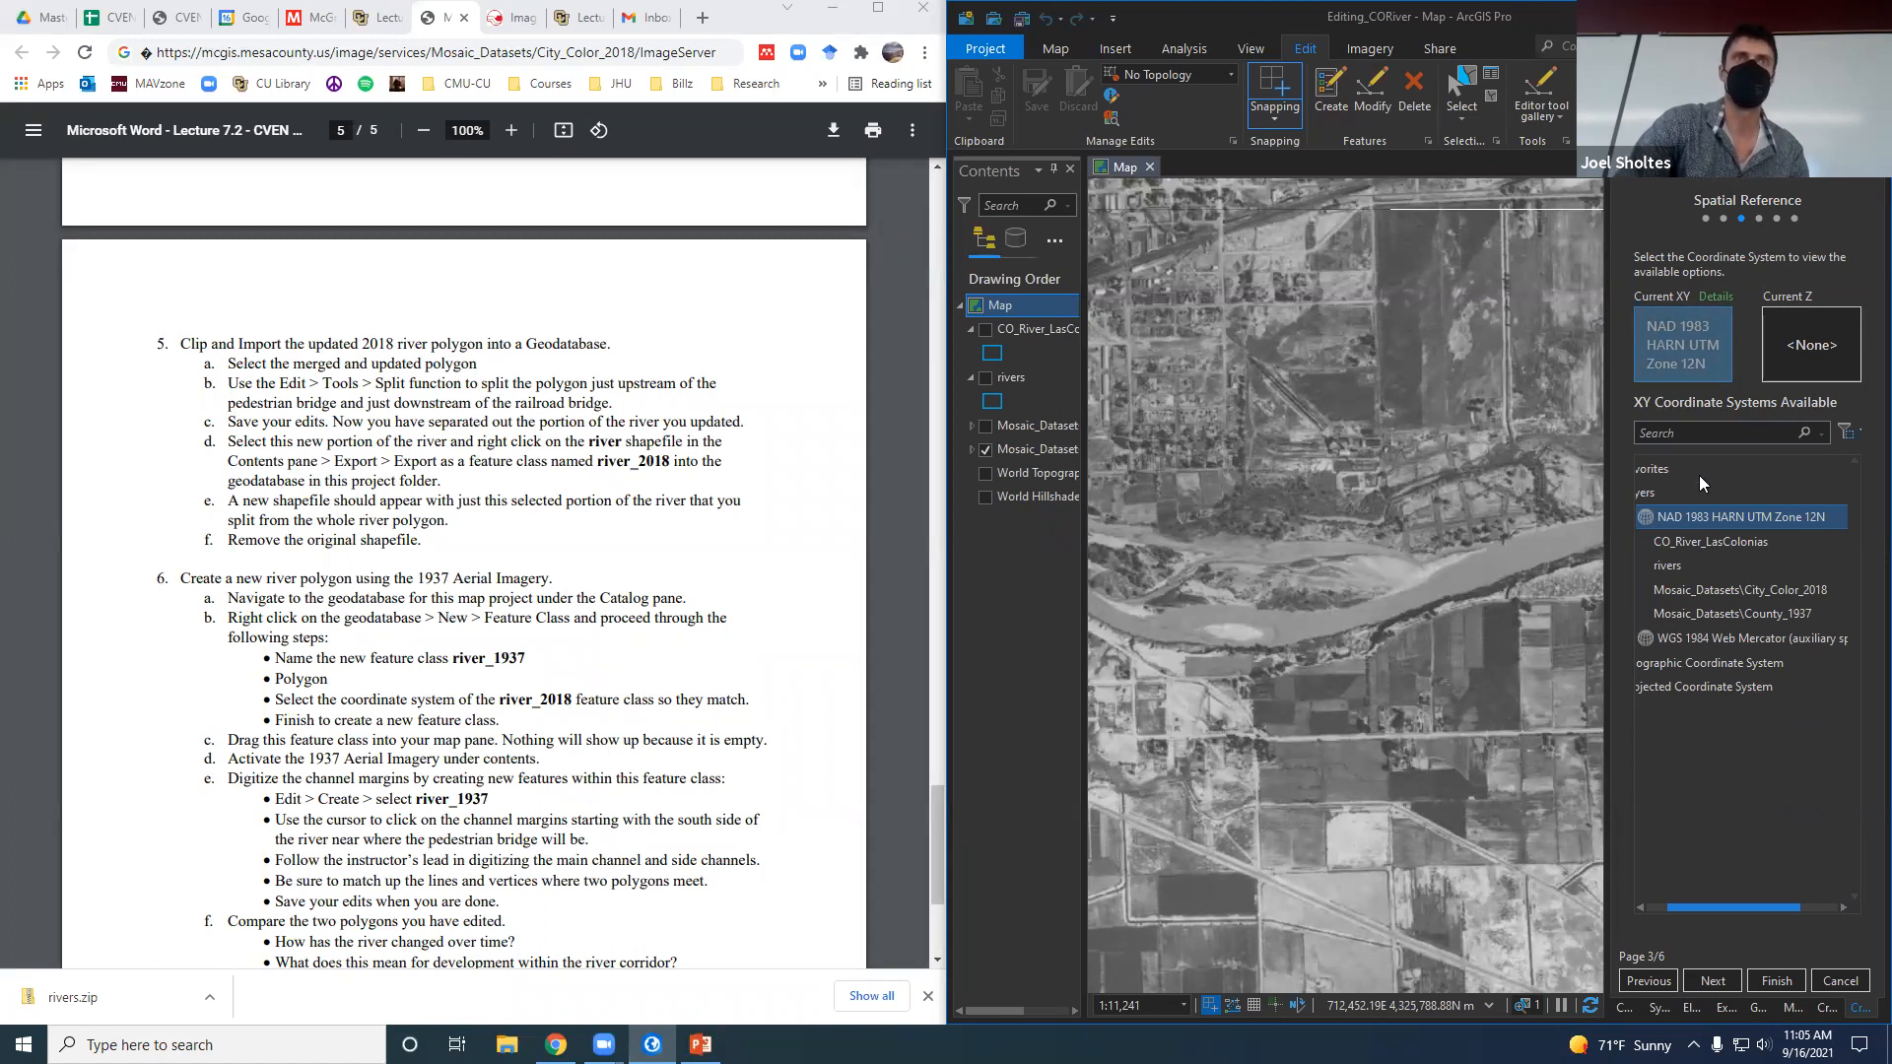
pyautogui.click(1657, 905)
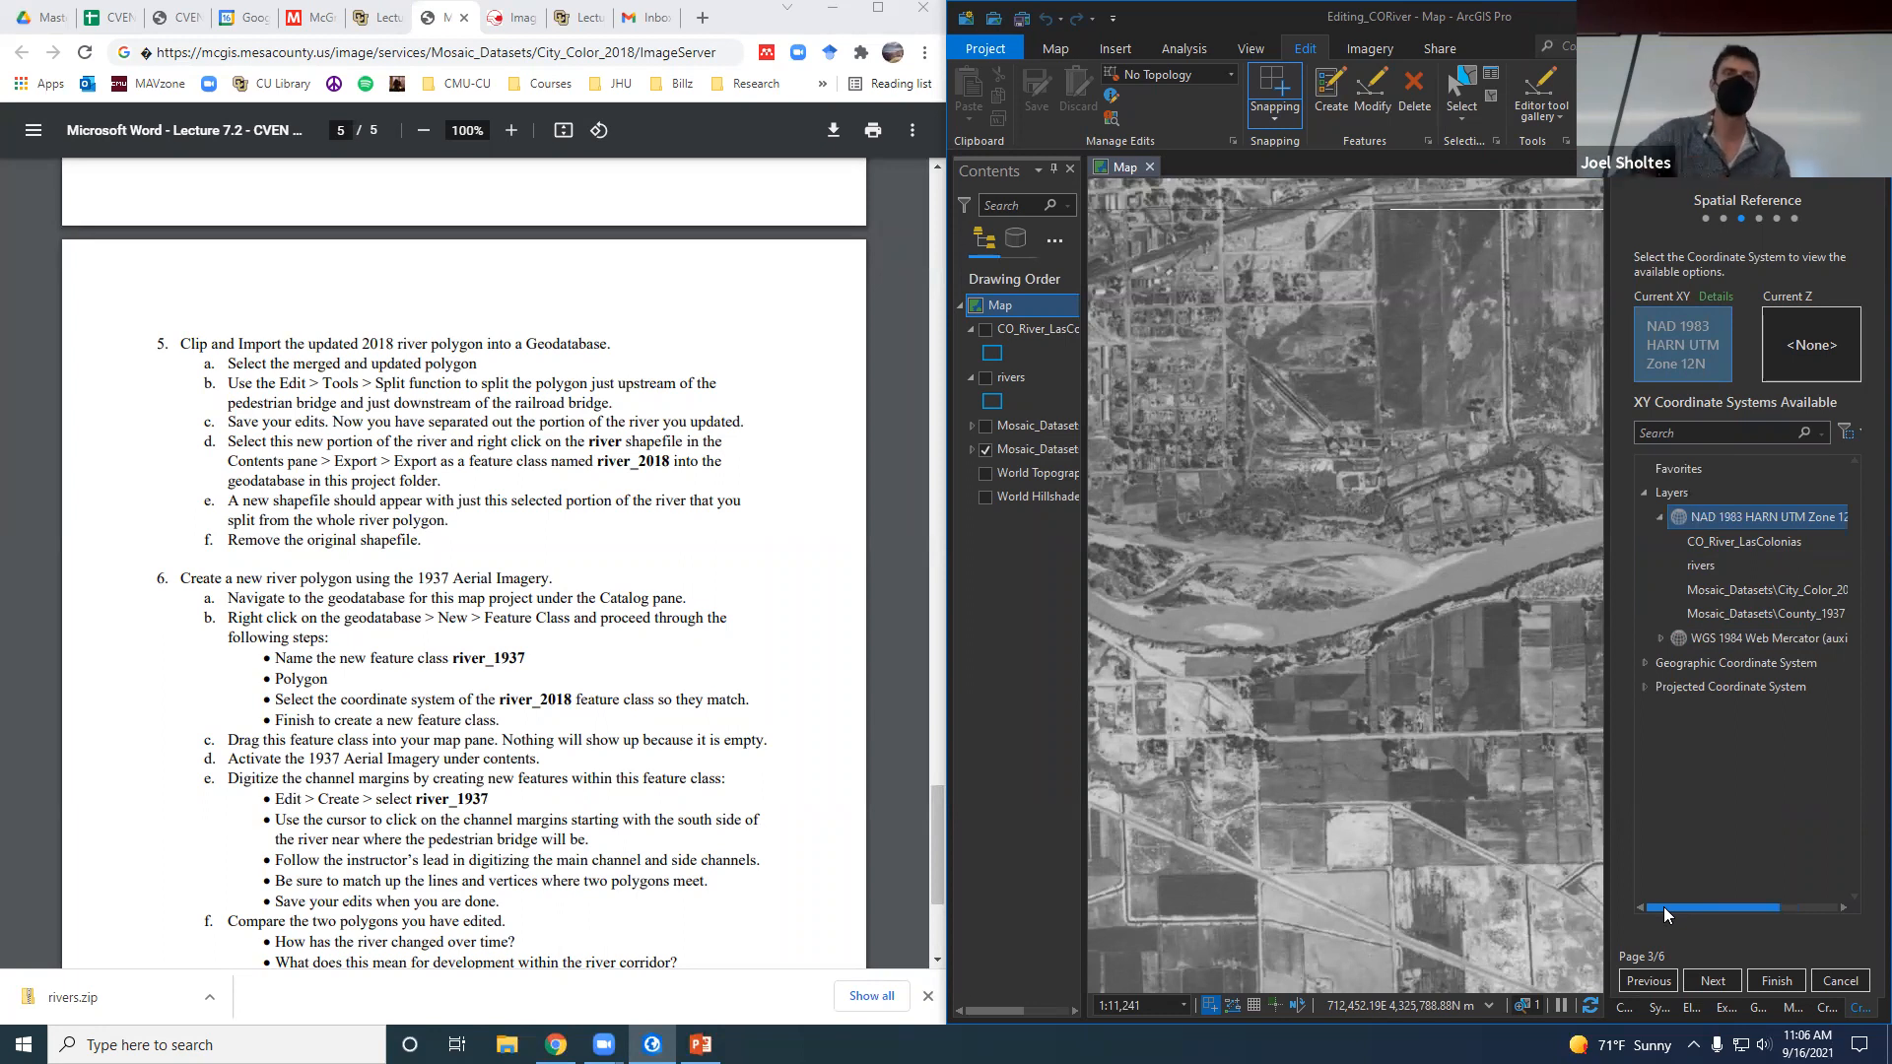
pyautogui.click(1761, 541)
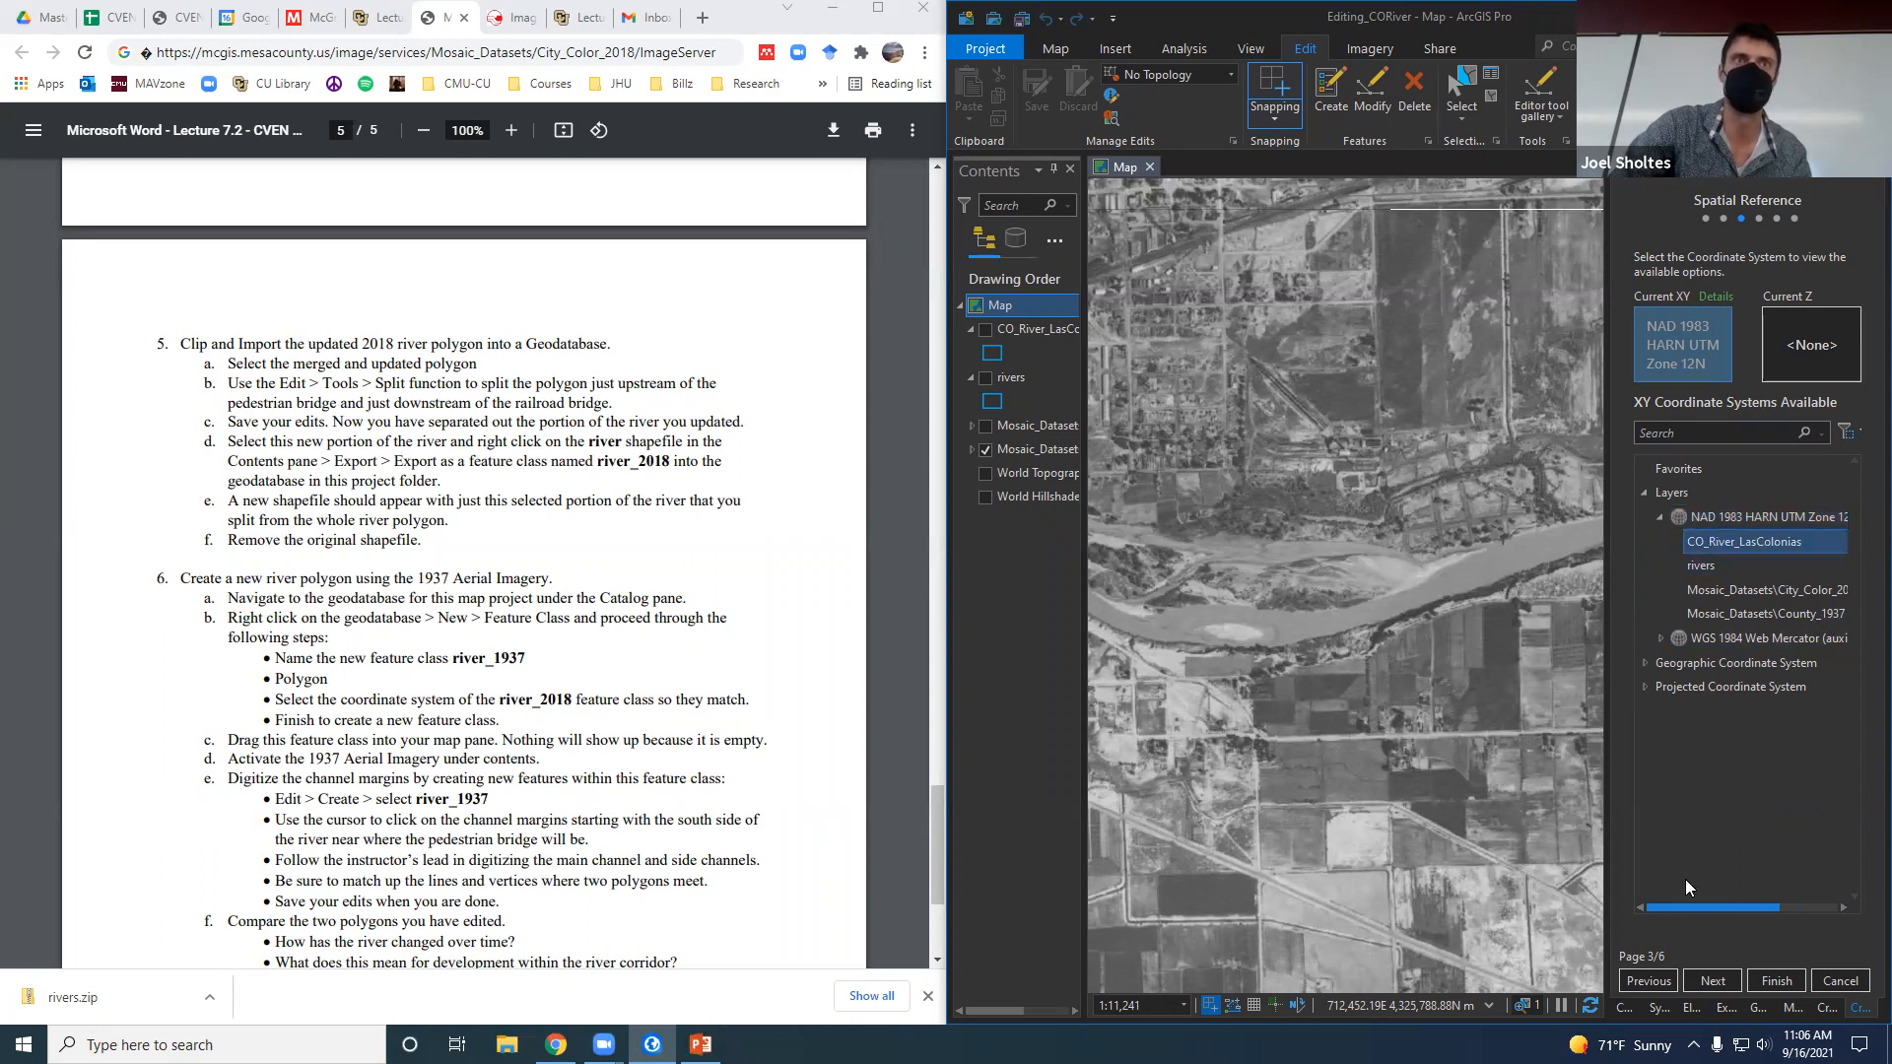
pyautogui.moveTo(1604, 804); pyautogui.dragTo(1505, 769)
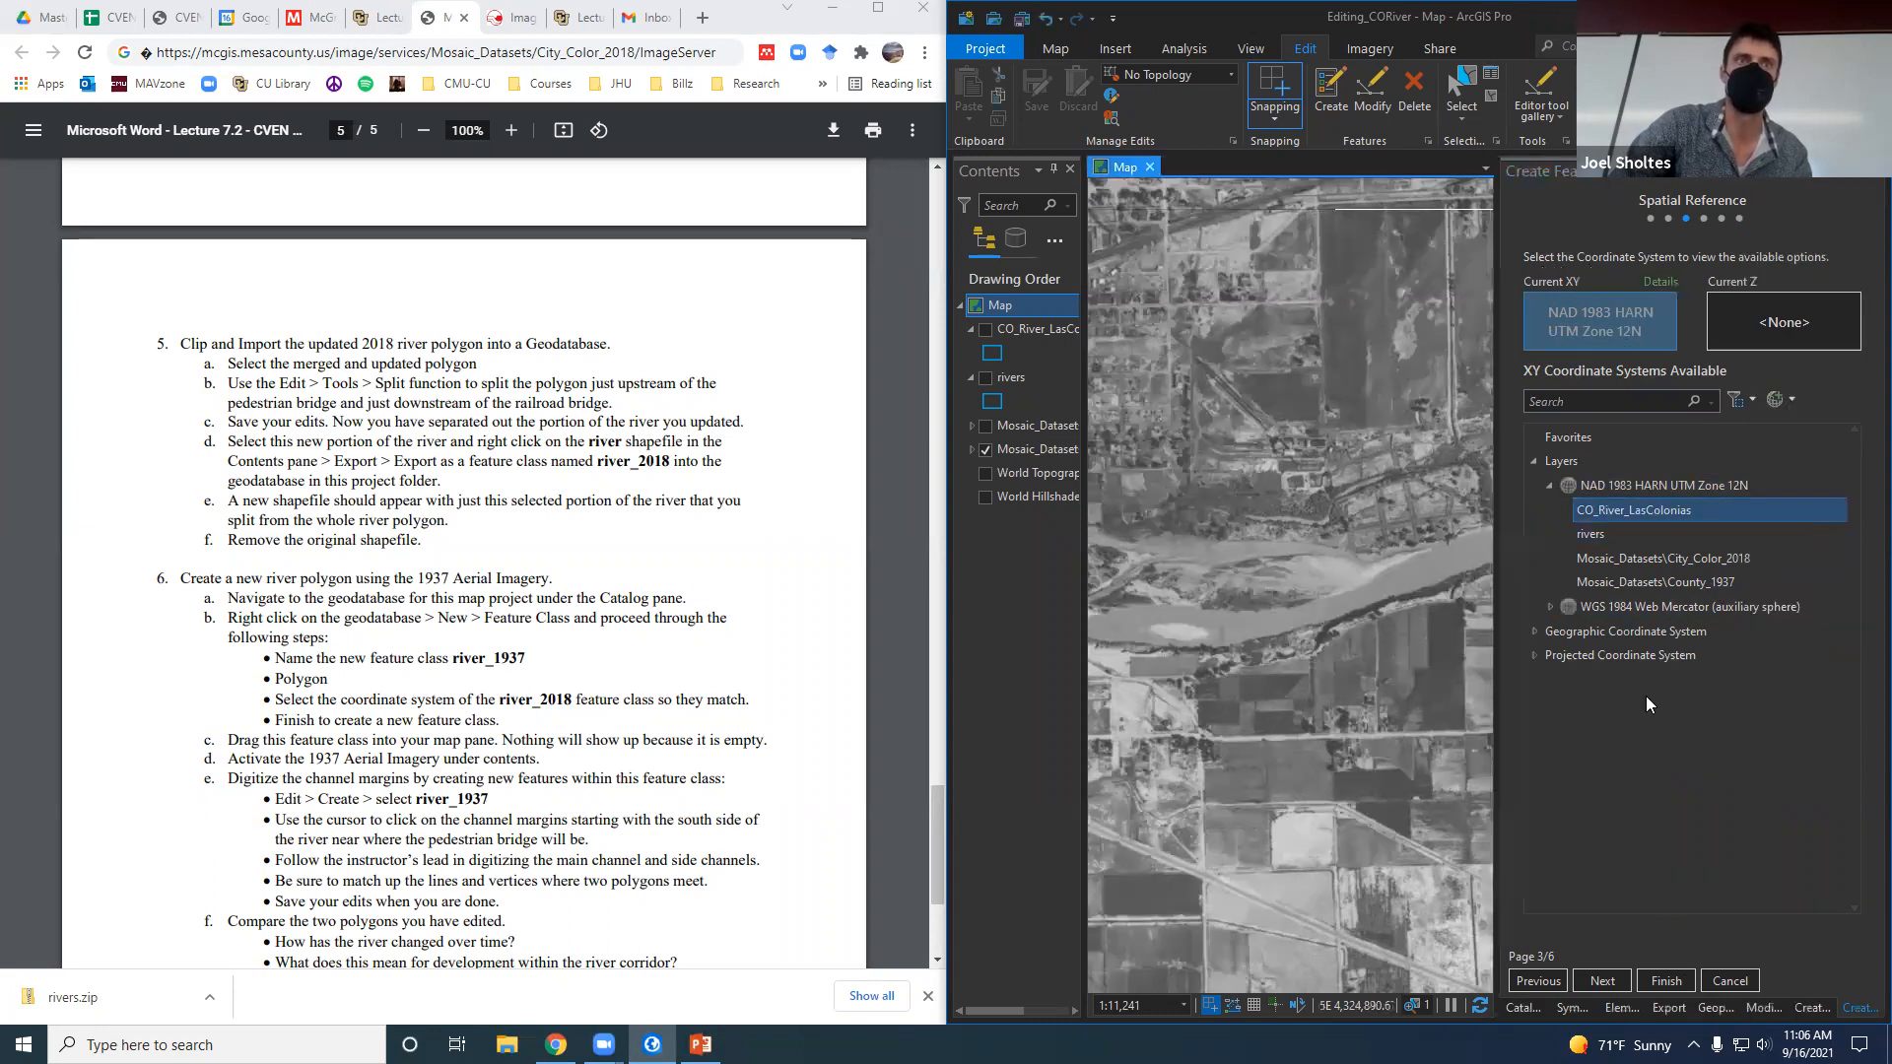
pyautogui.click(1551, 486)
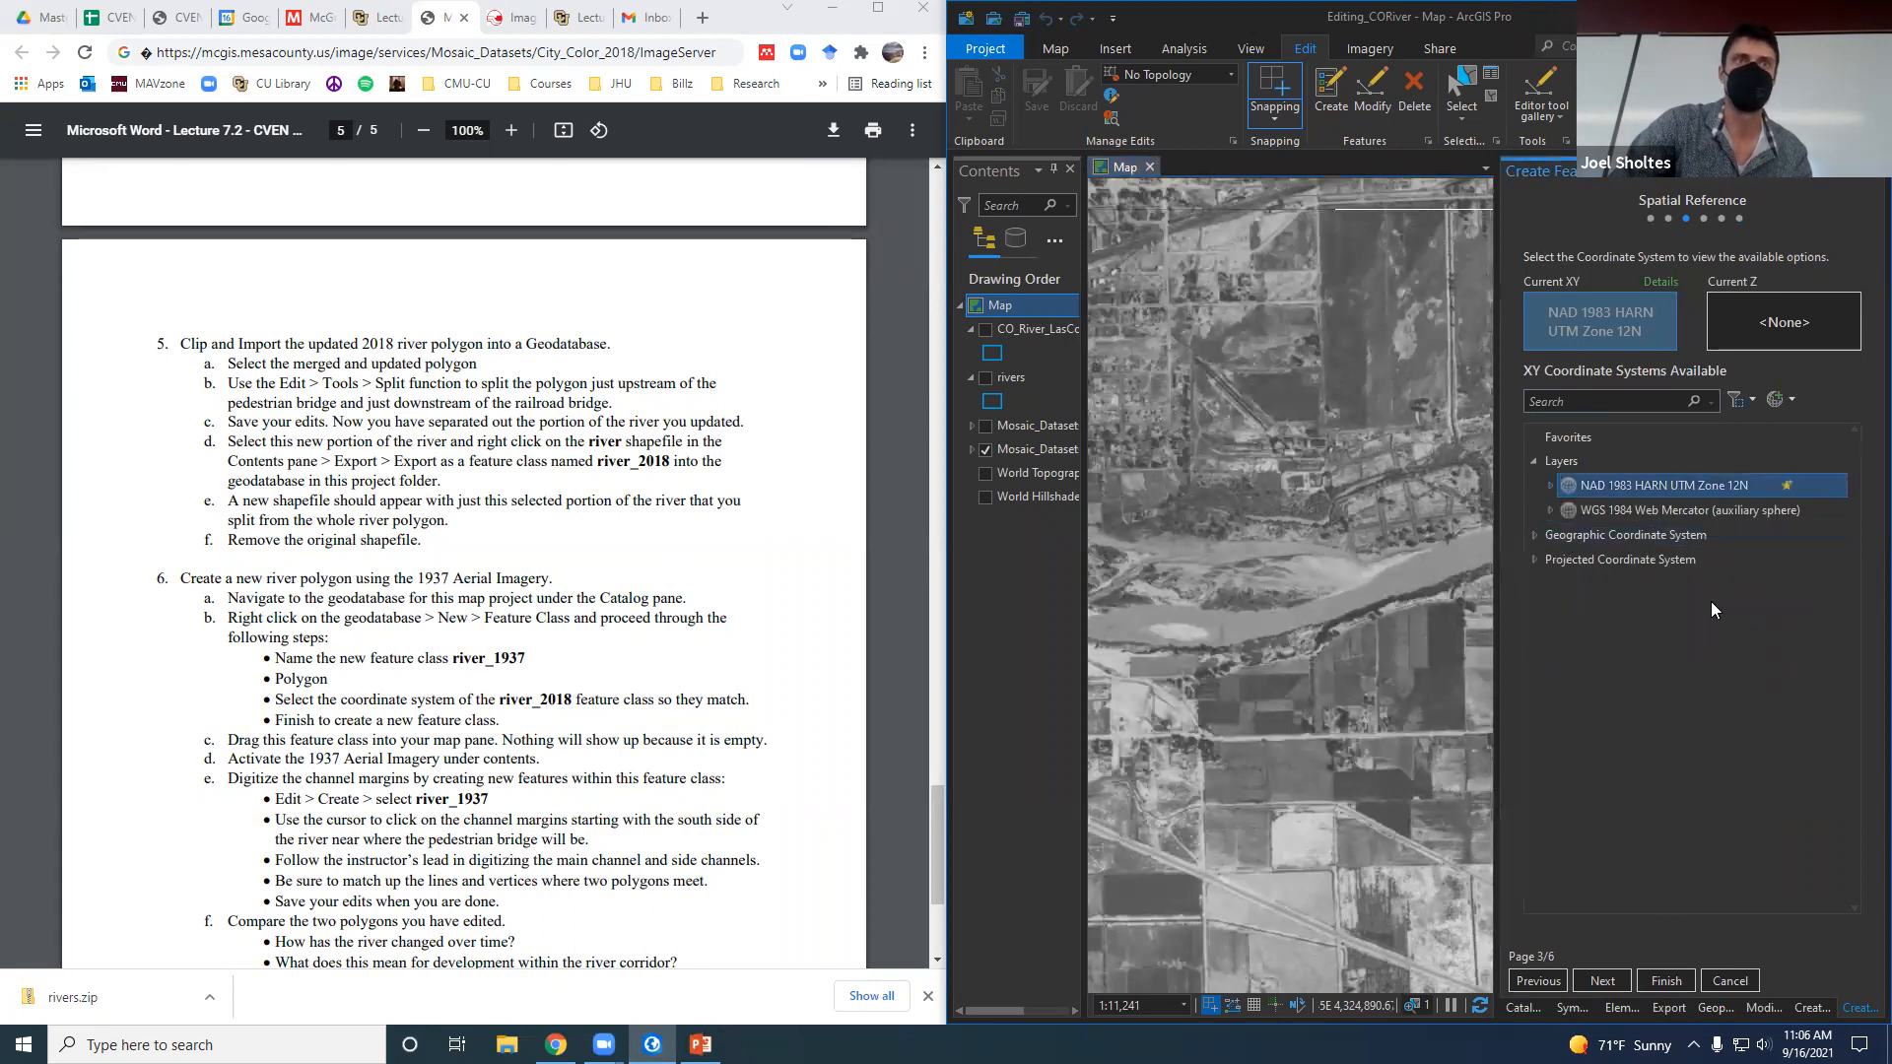
pyautogui.click(1549, 484)
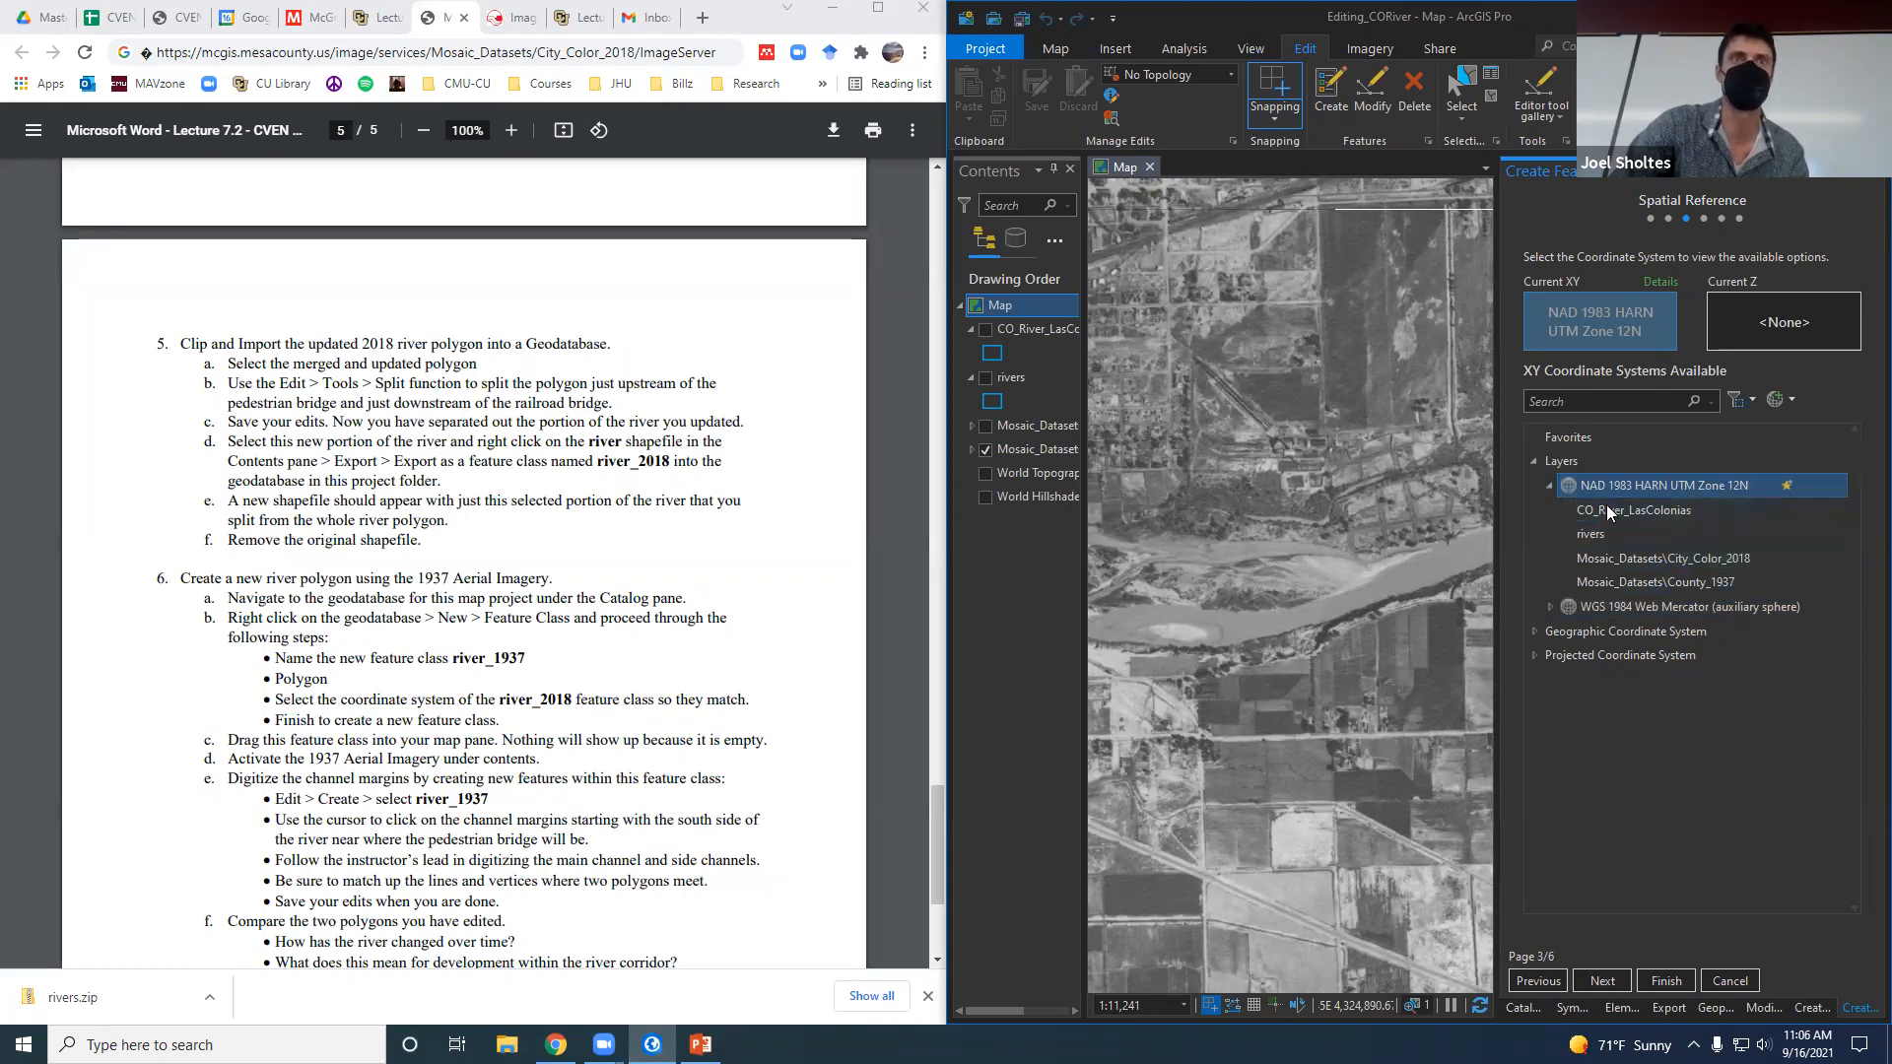
pyautogui.click(1643, 507)
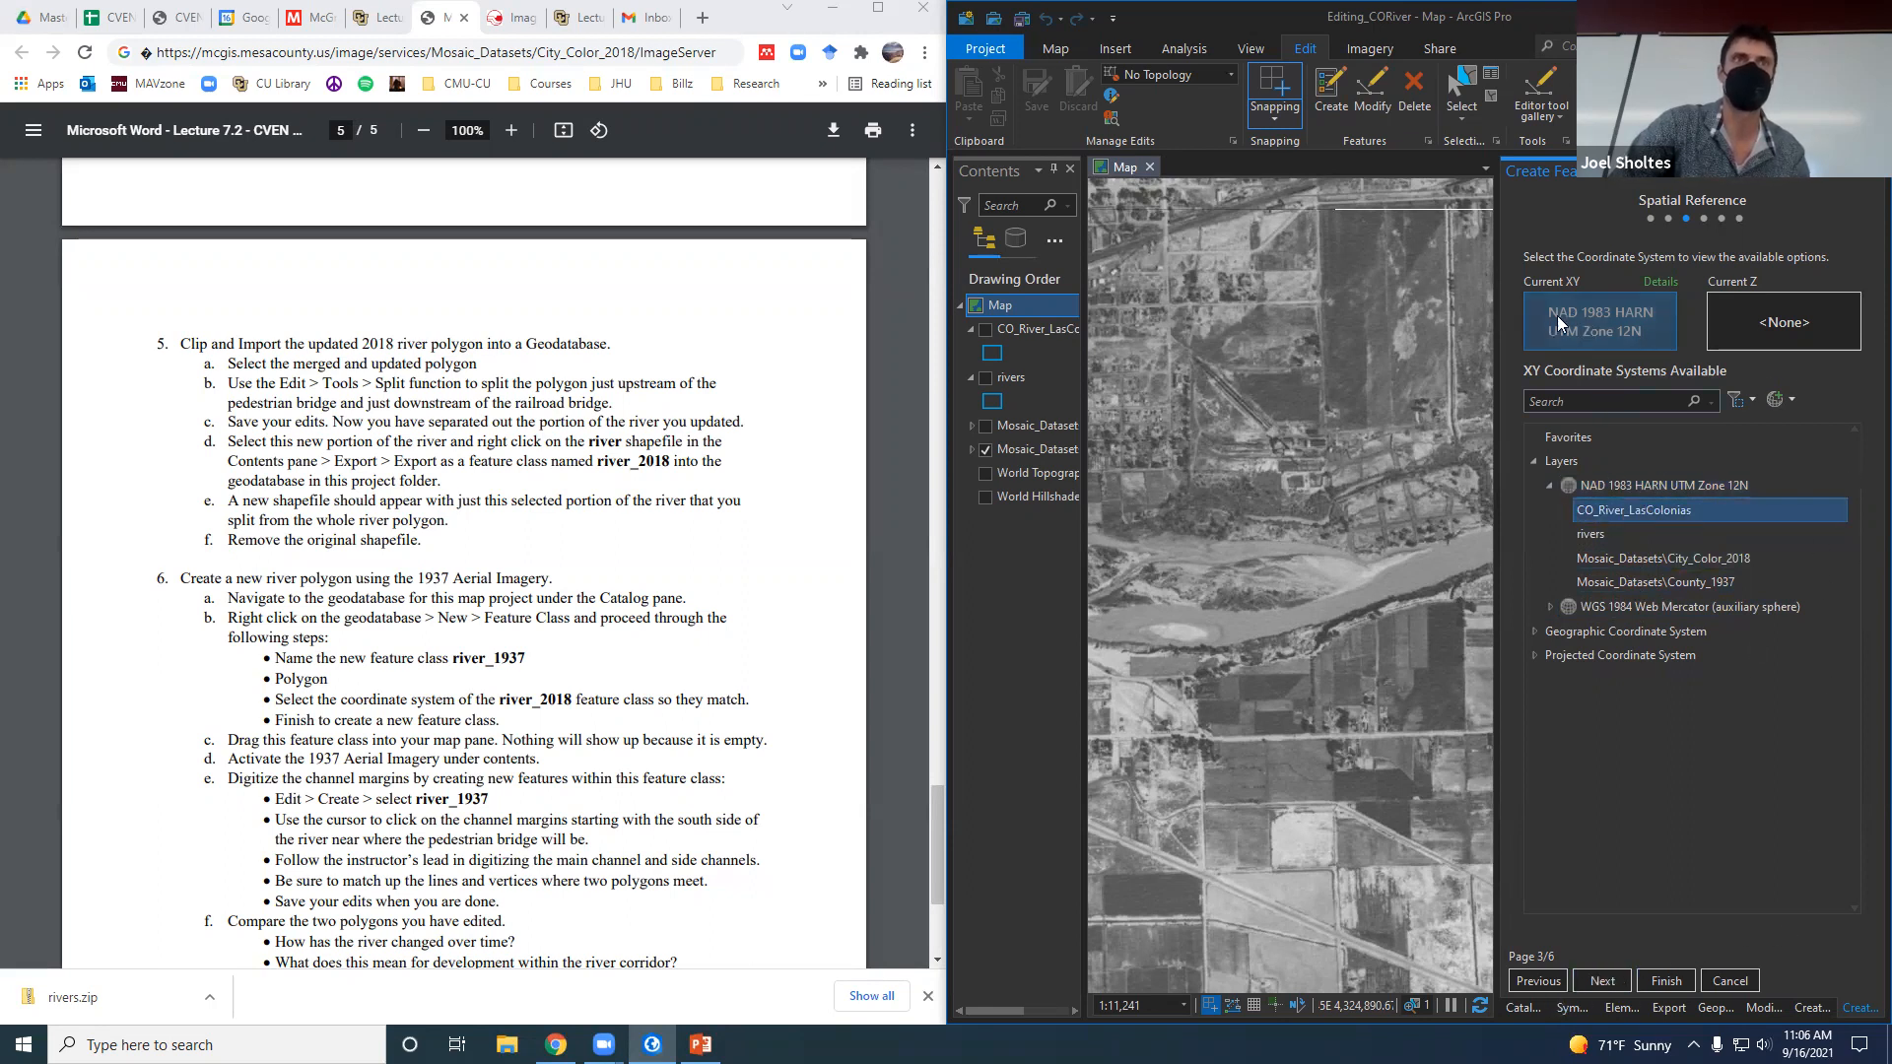
pyautogui.click(1681, 983)
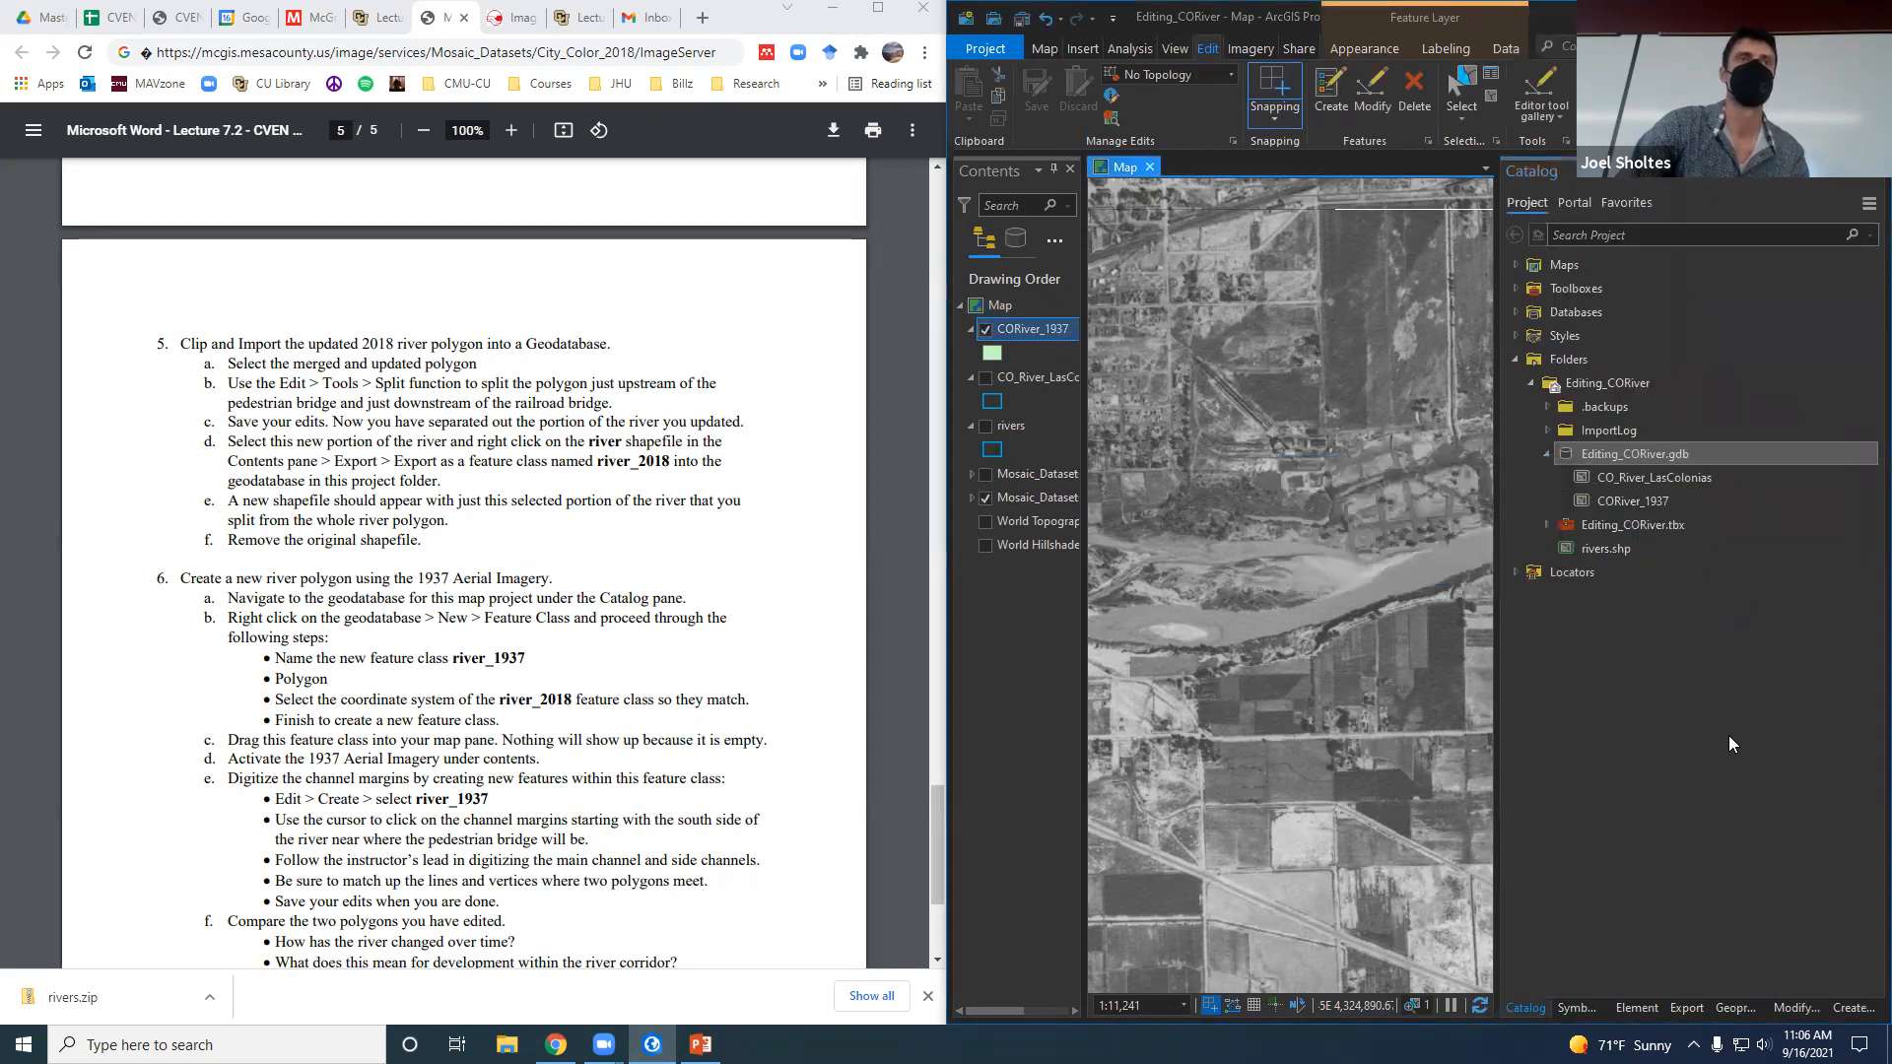
# Check the contents of Editing_CORiver.gdb for the new CORiver_1937 feature class.
pyautogui.click(1608, 504)
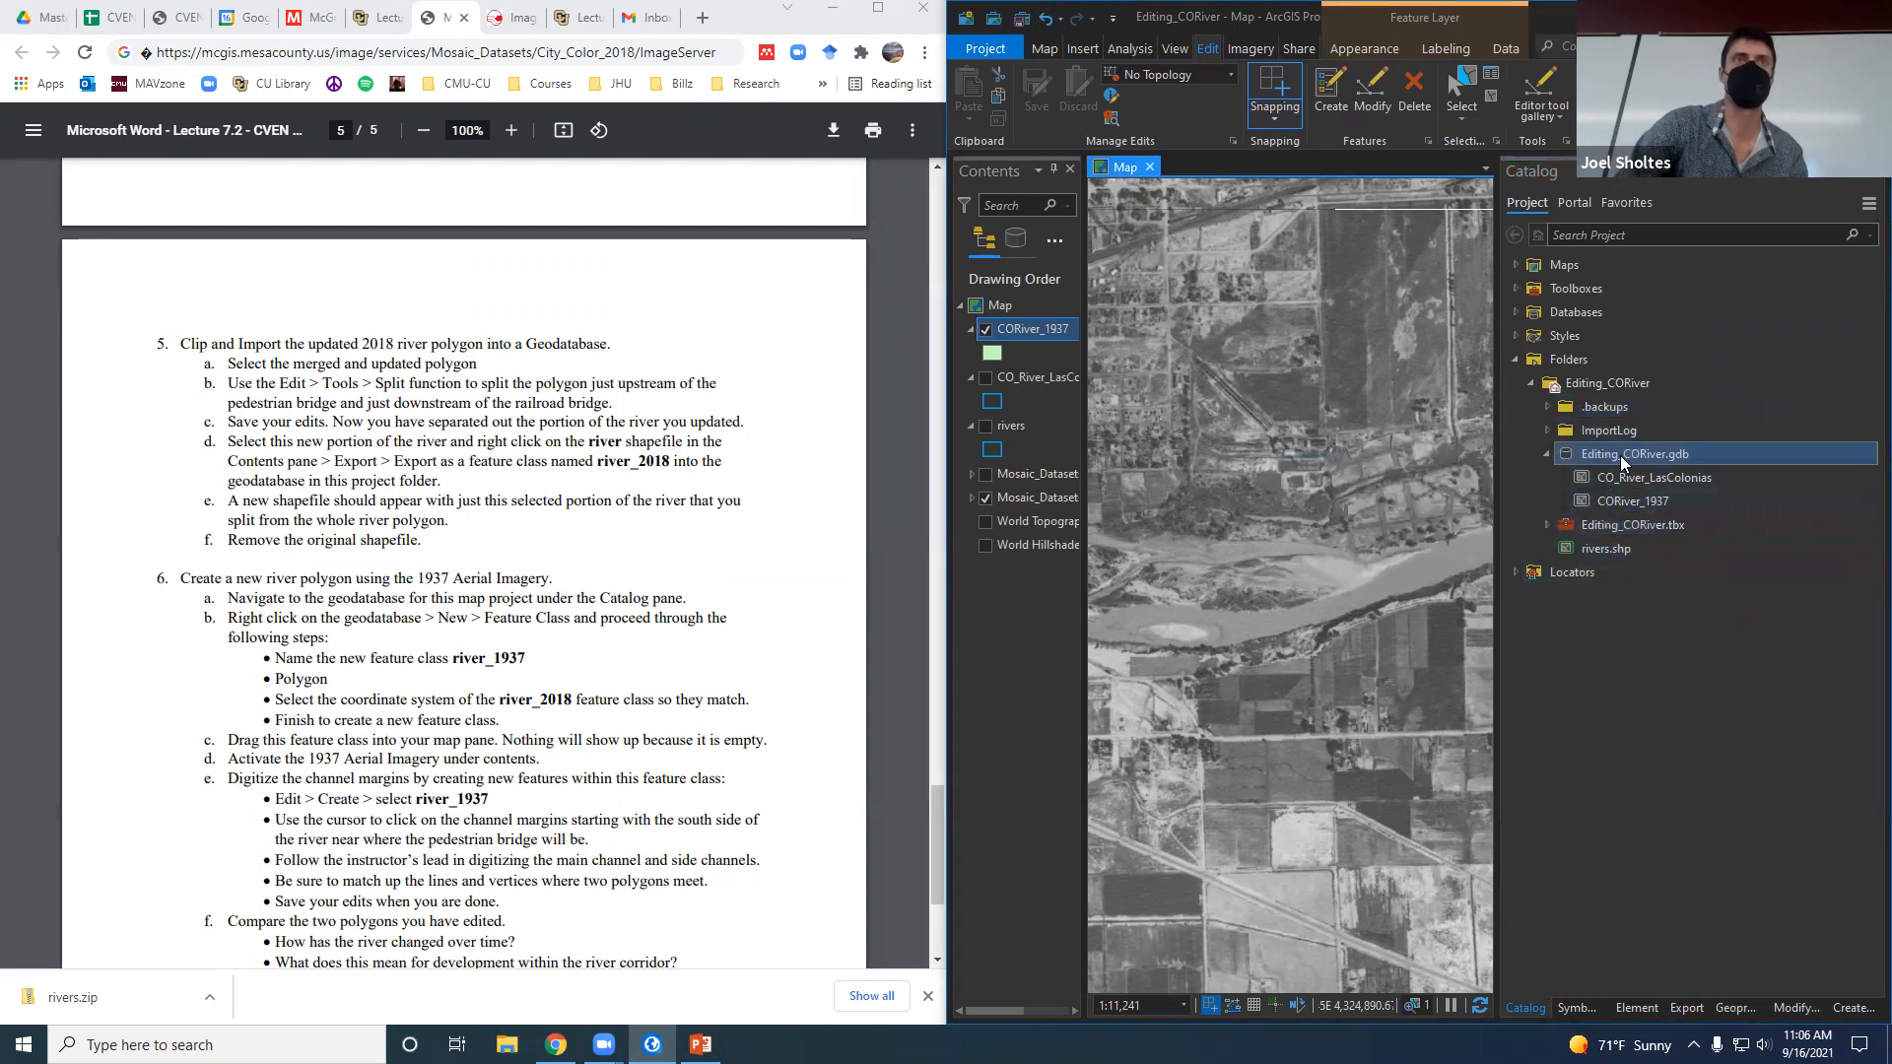
pyautogui.click(1632, 524)
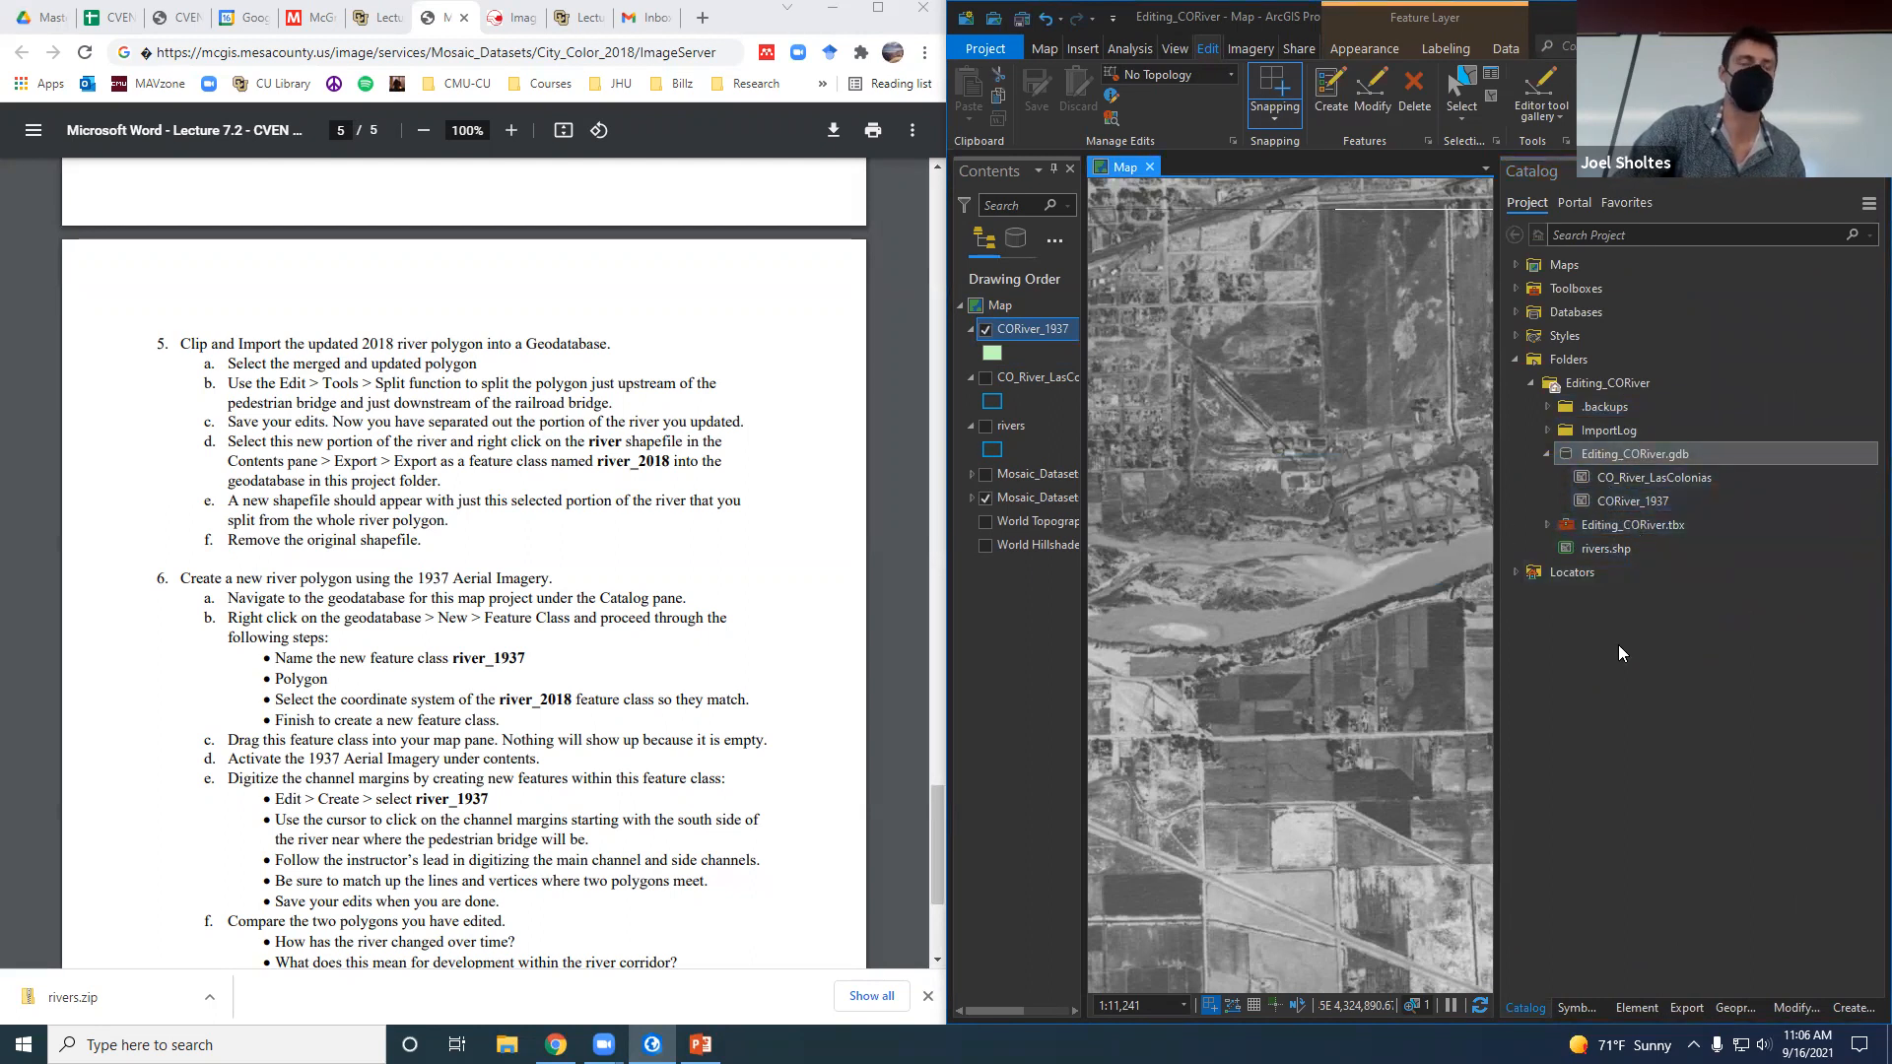
pyautogui.click(1549, 454)
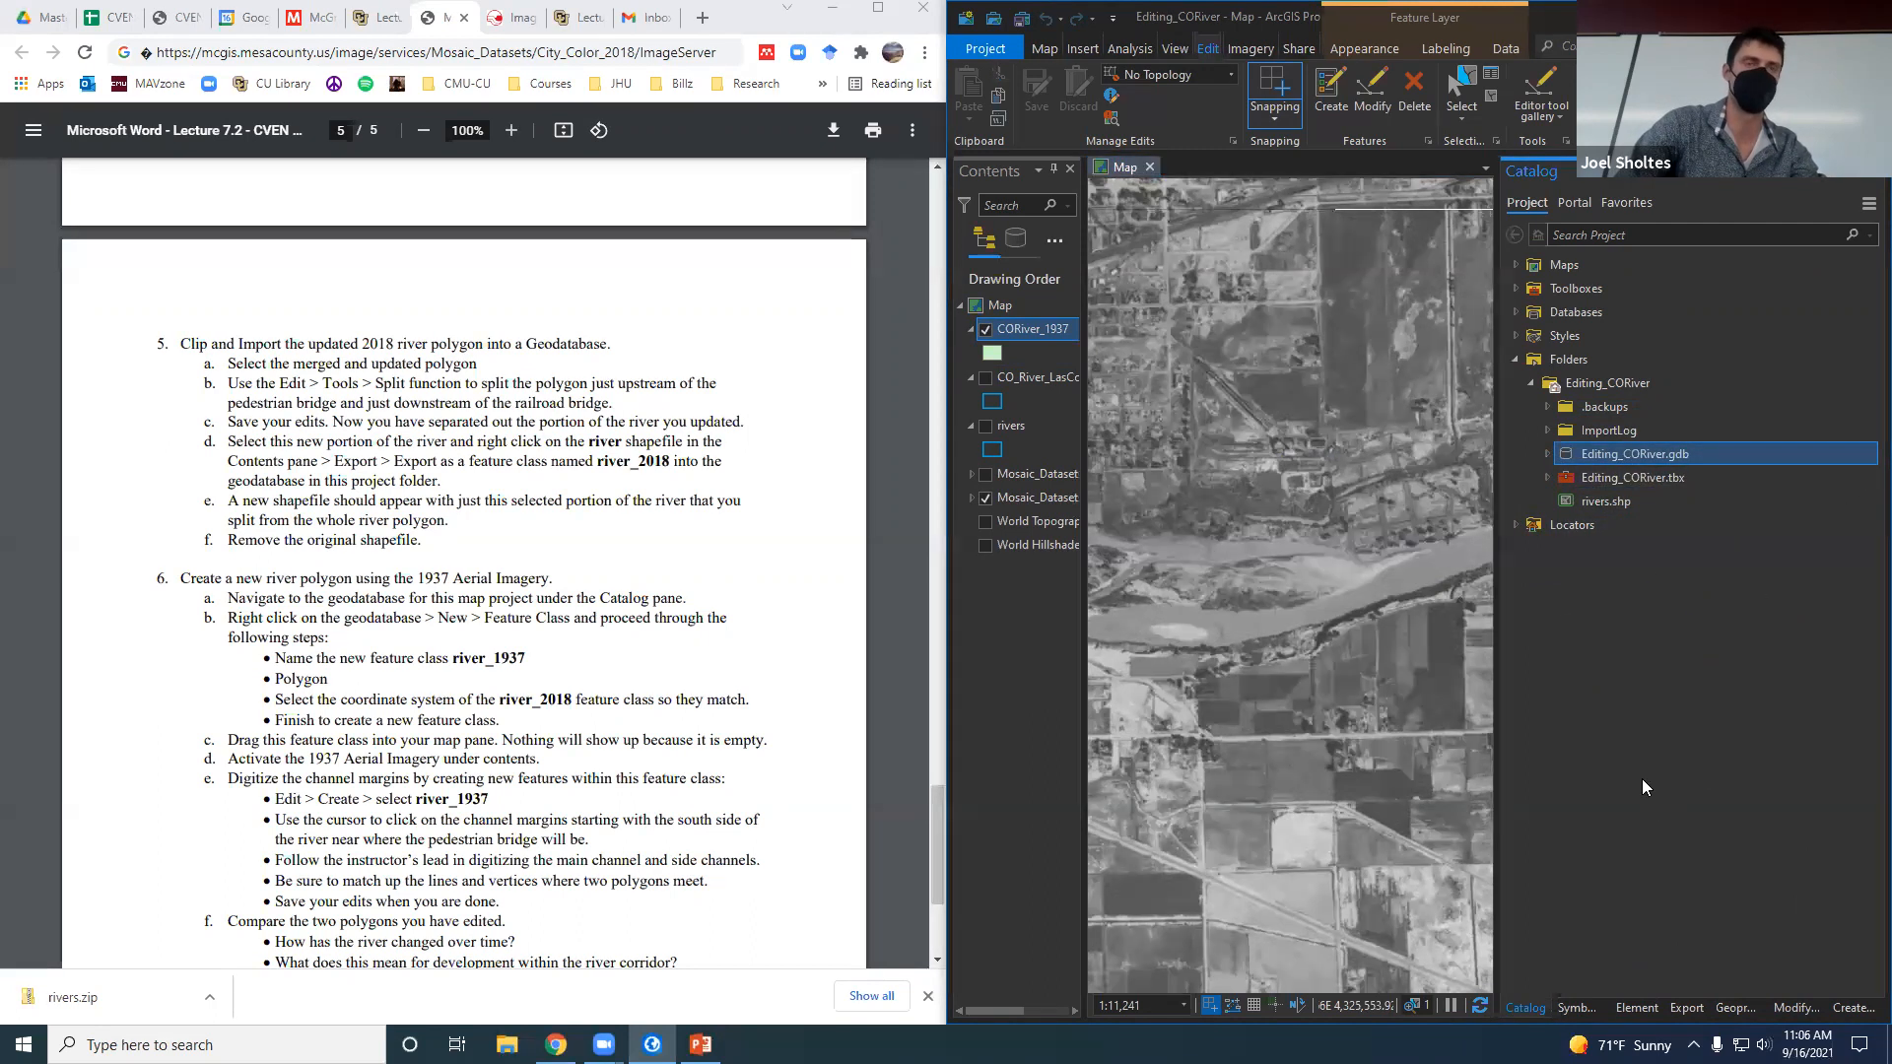
pyautogui.click(1546, 454)
# Open the CORiver_1937 layer's polygon symbol for formatting and give it the unfilled black outline preset.
pyautogui.moveTo(1490, 539); pyautogui.dragTo(1722, 548)
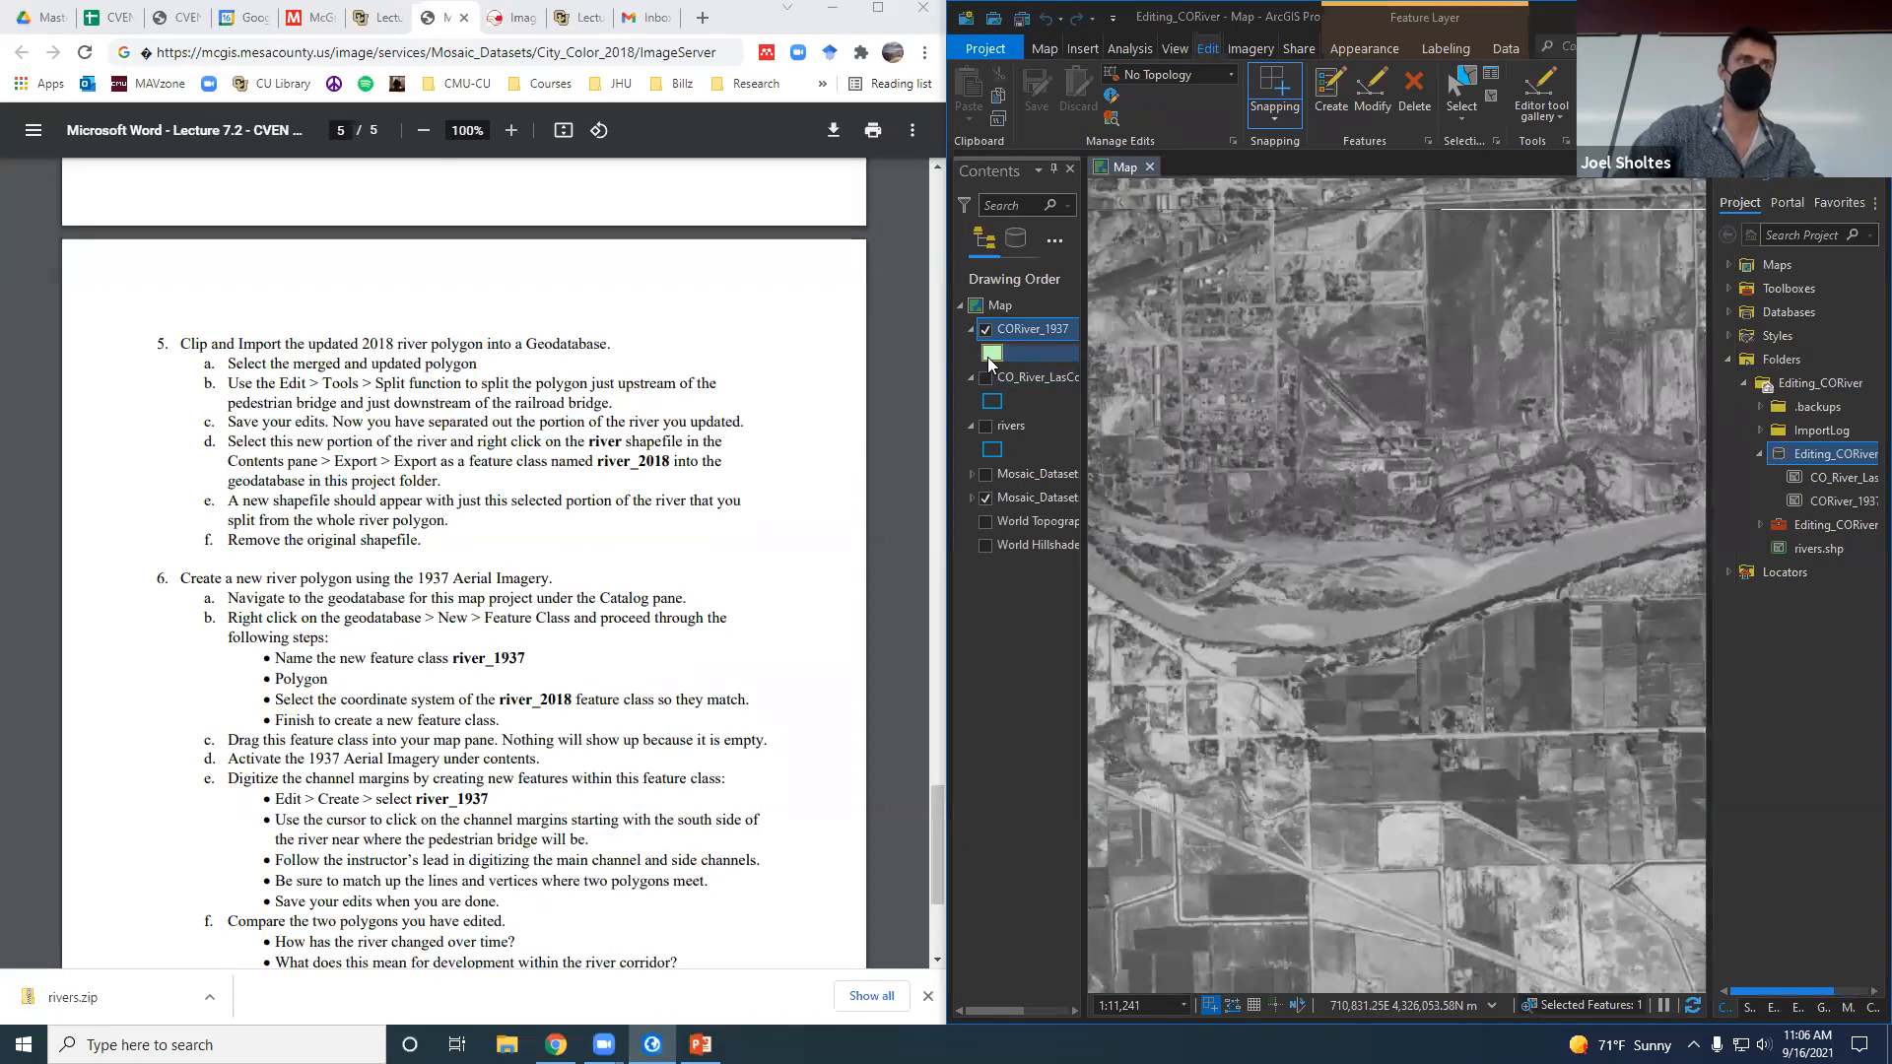
pyautogui.click(989, 357)
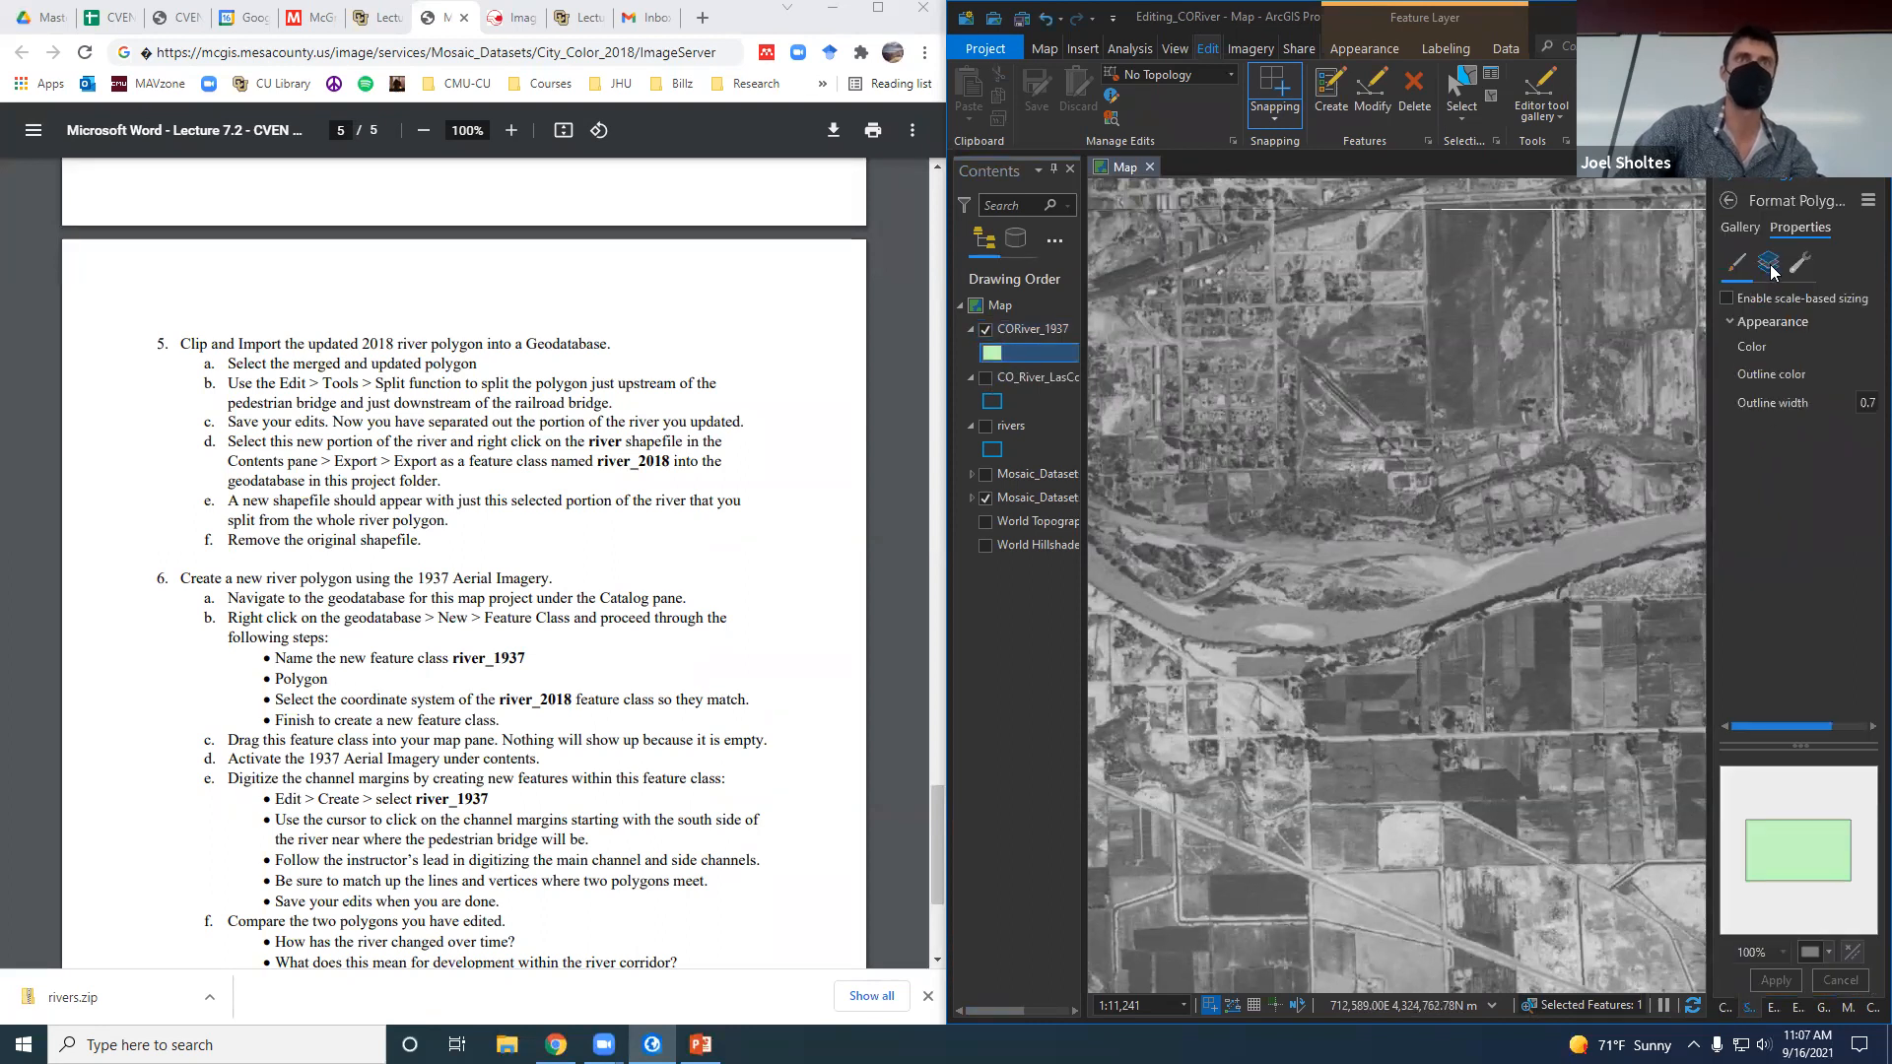
pyautogui.click(1770, 265)
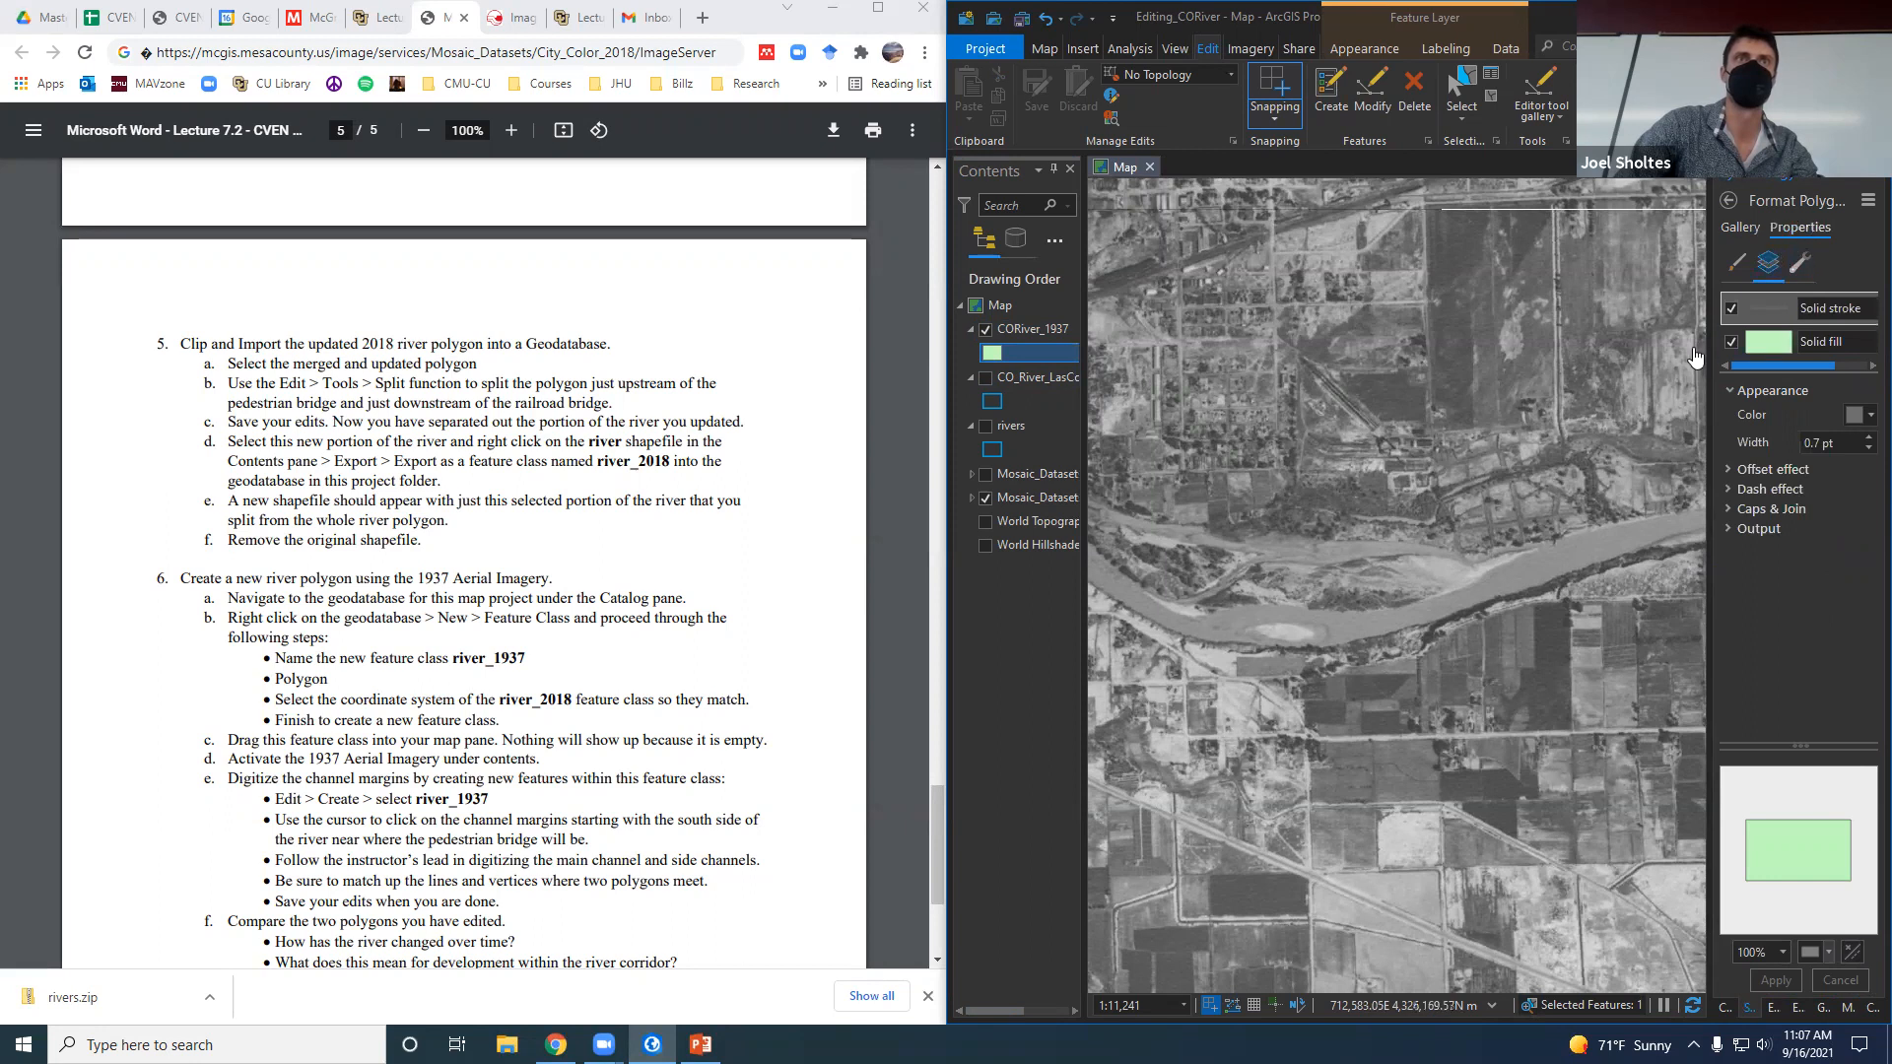
pyautogui.moveTo(1704, 347); pyautogui.dragTo(1647, 347)
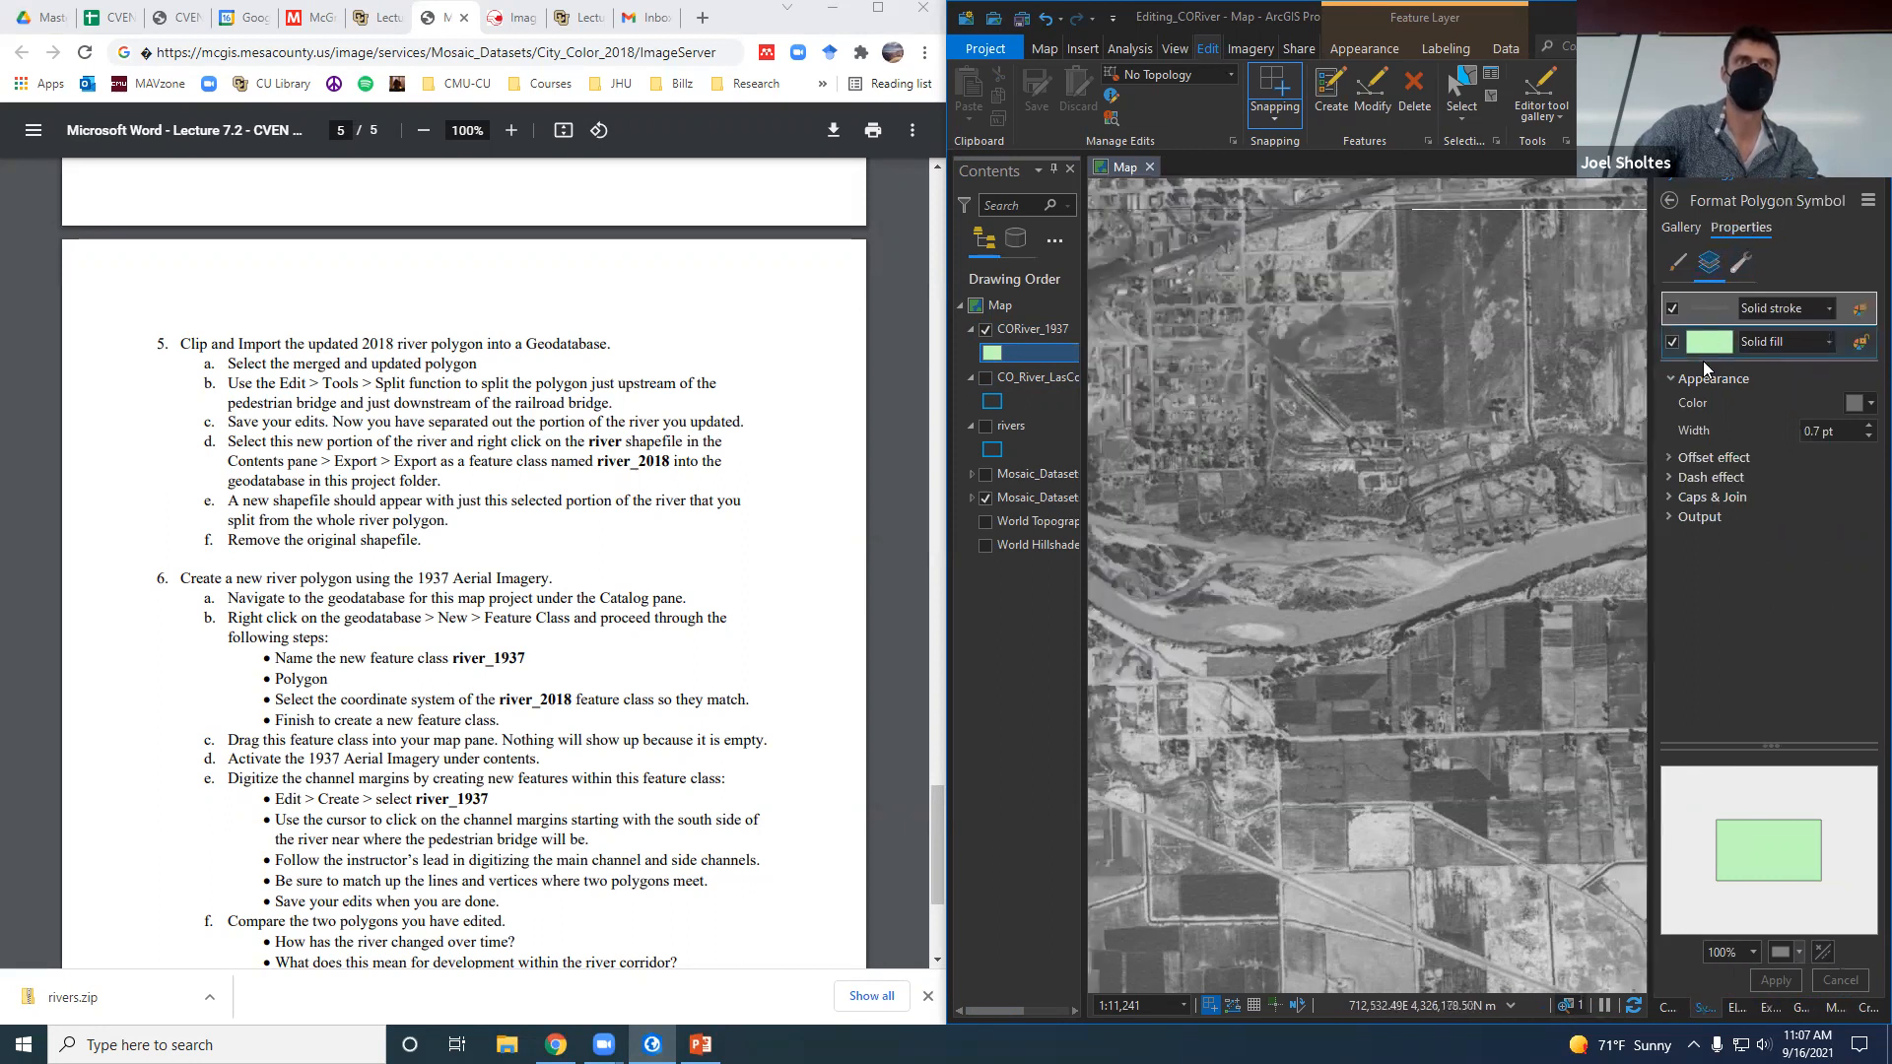
pyautogui.click(1681, 228)
pyautogui.click(1708, 374)
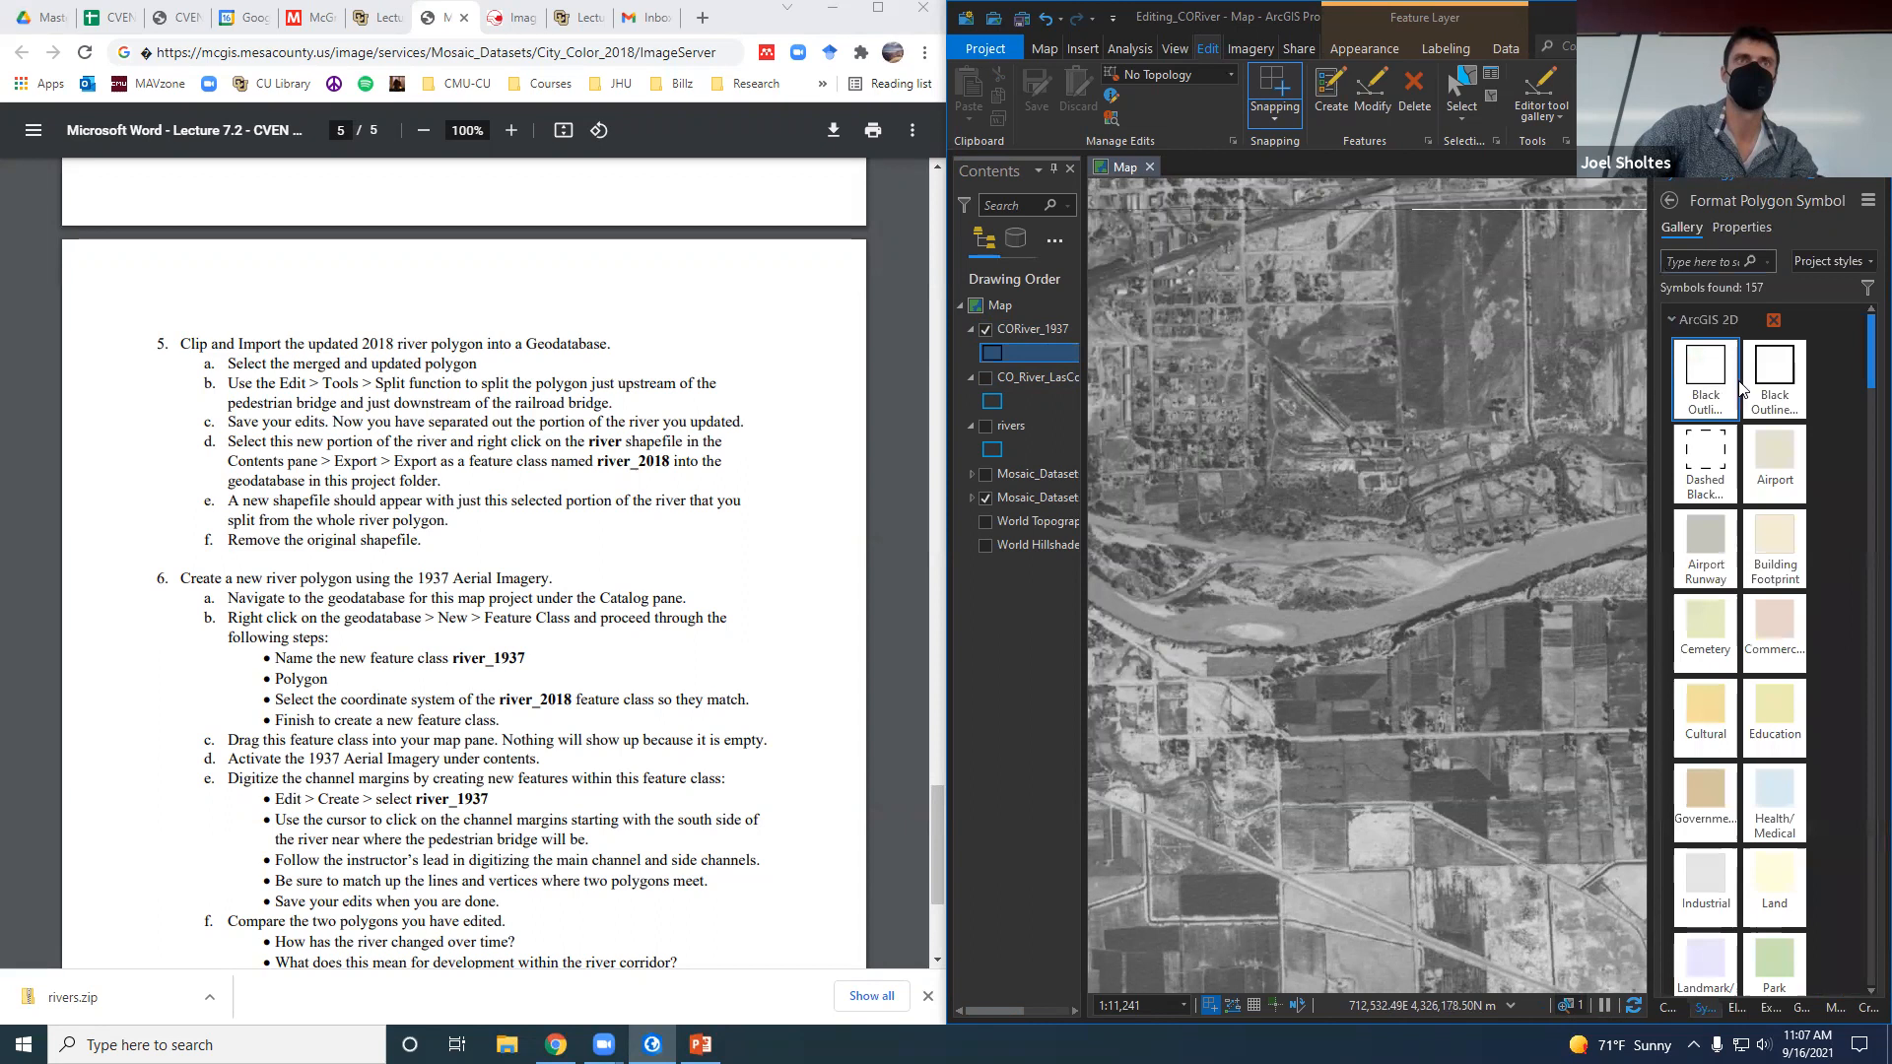
# Set the CORiver_1937 outline to bright green with a 1.5 pt width, and apply the symbol formatting.
pyautogui.click(1742, 228)
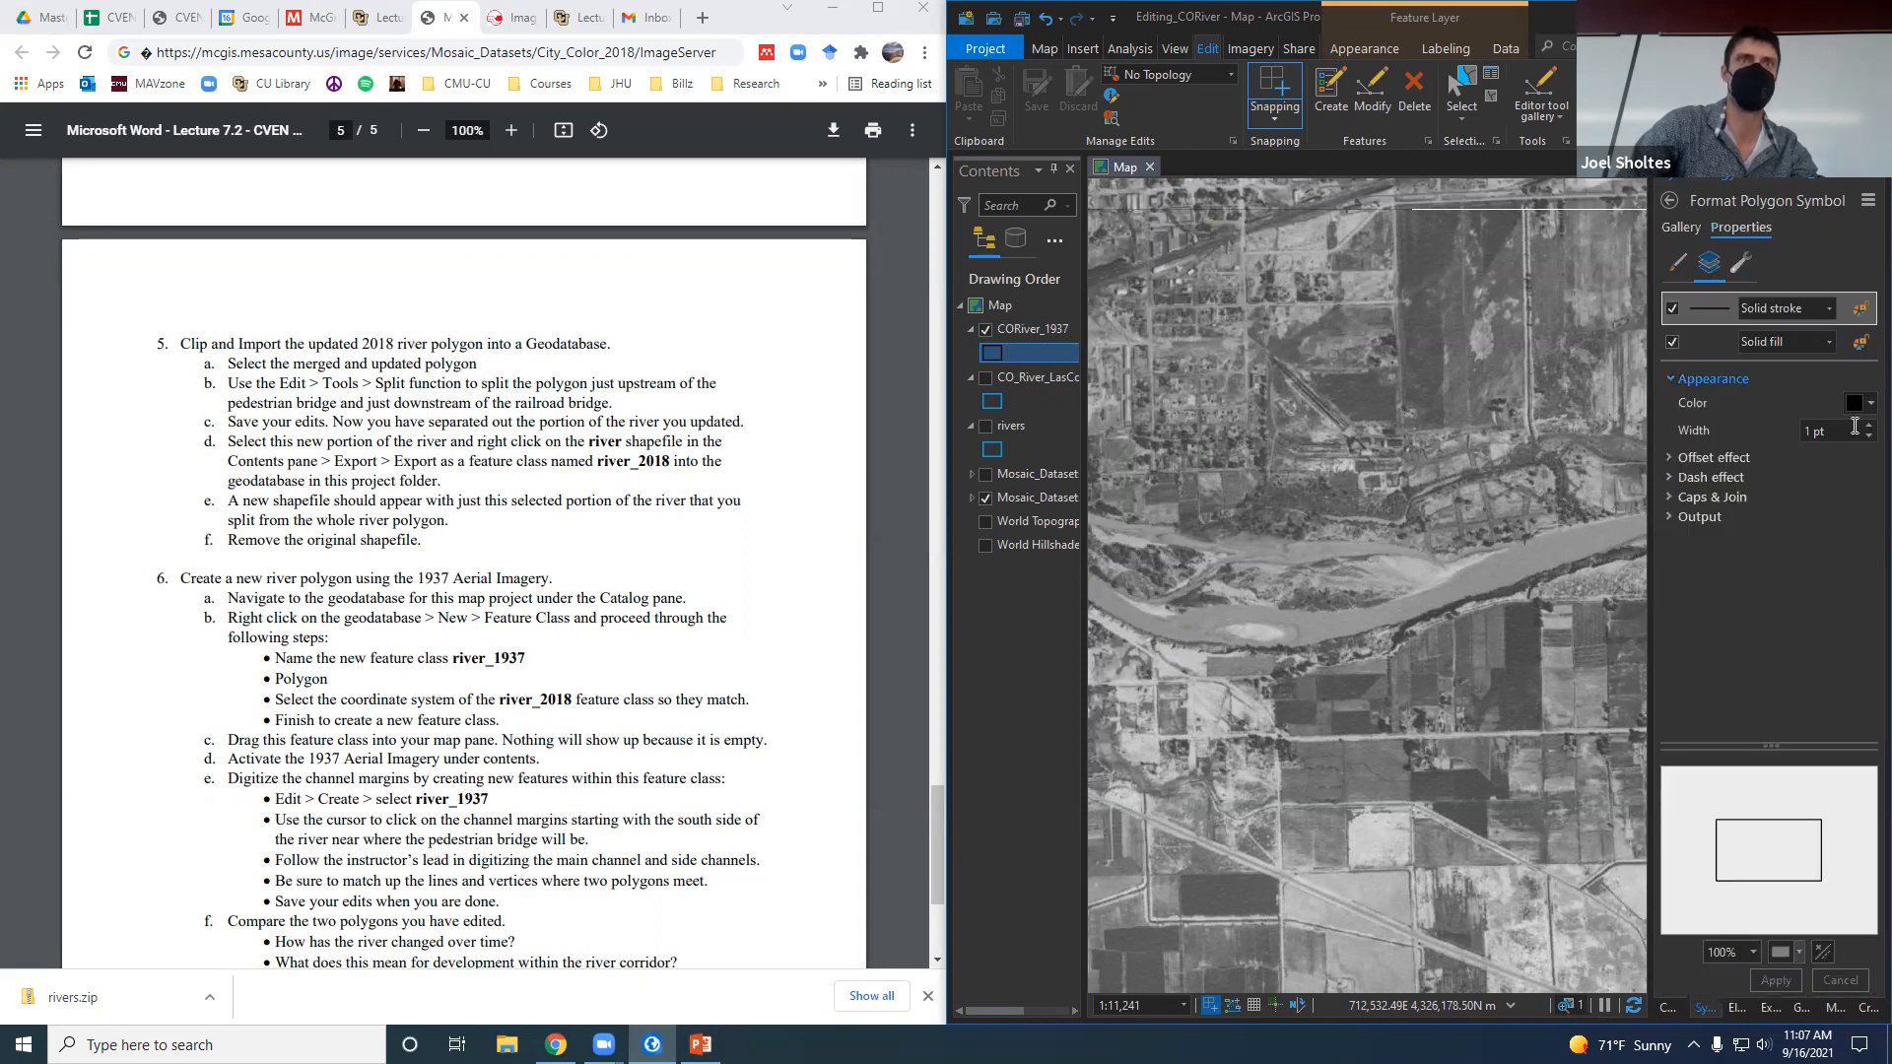
pyautogui.click(1858, 403)
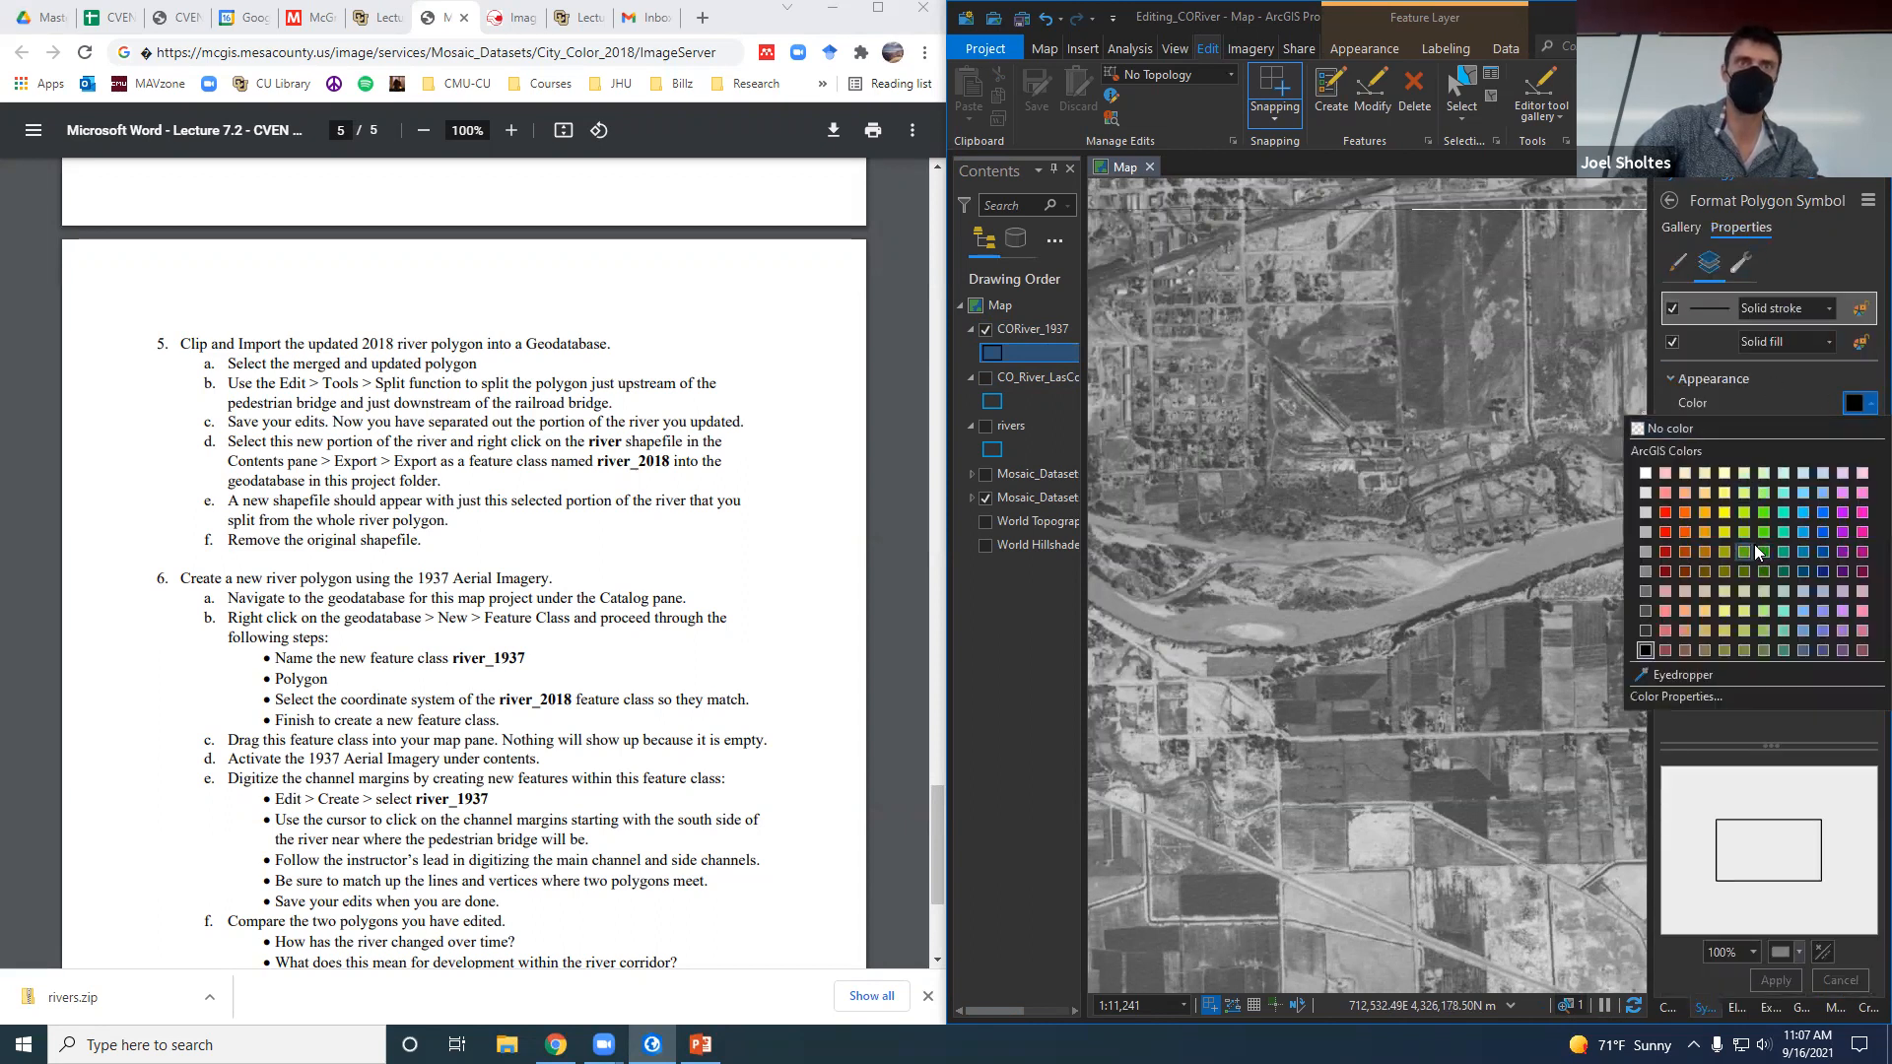
pyautogui.click(1764, 533)
pyautogui.write('1.5')
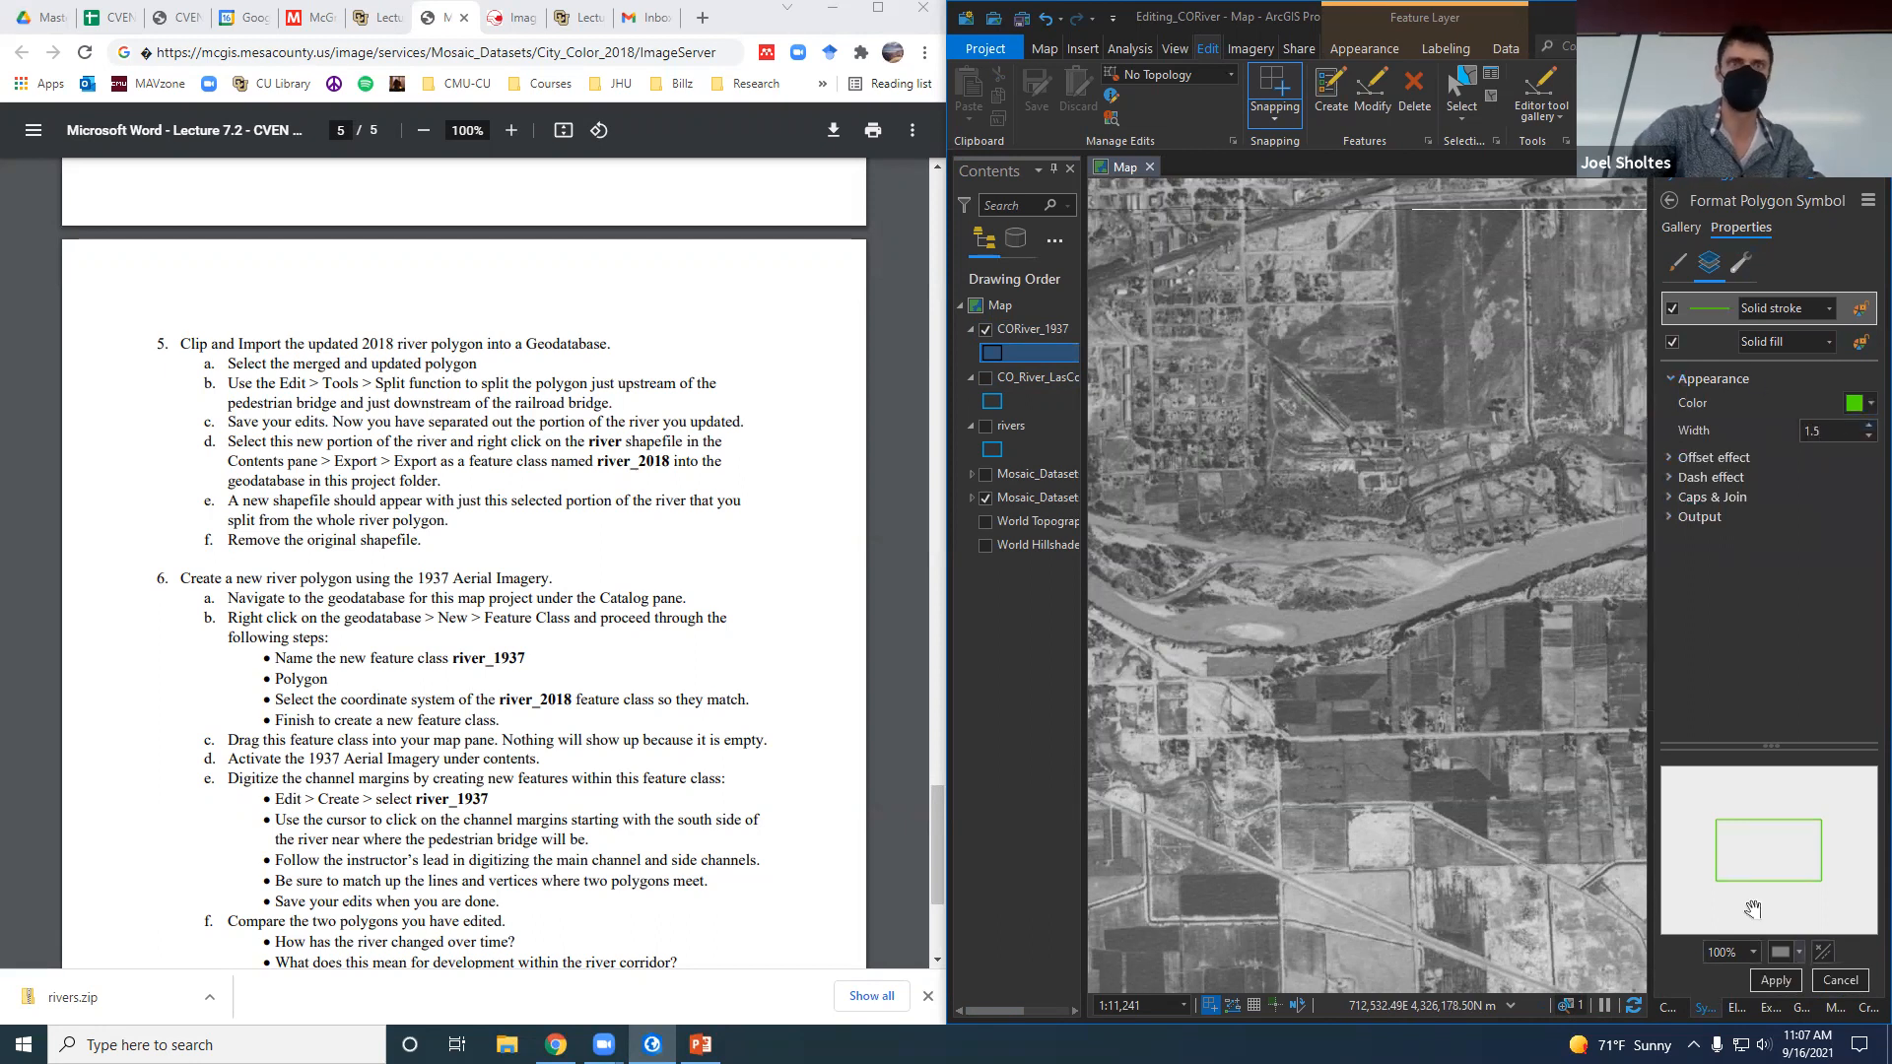
pyautogui.click(1774, 979)
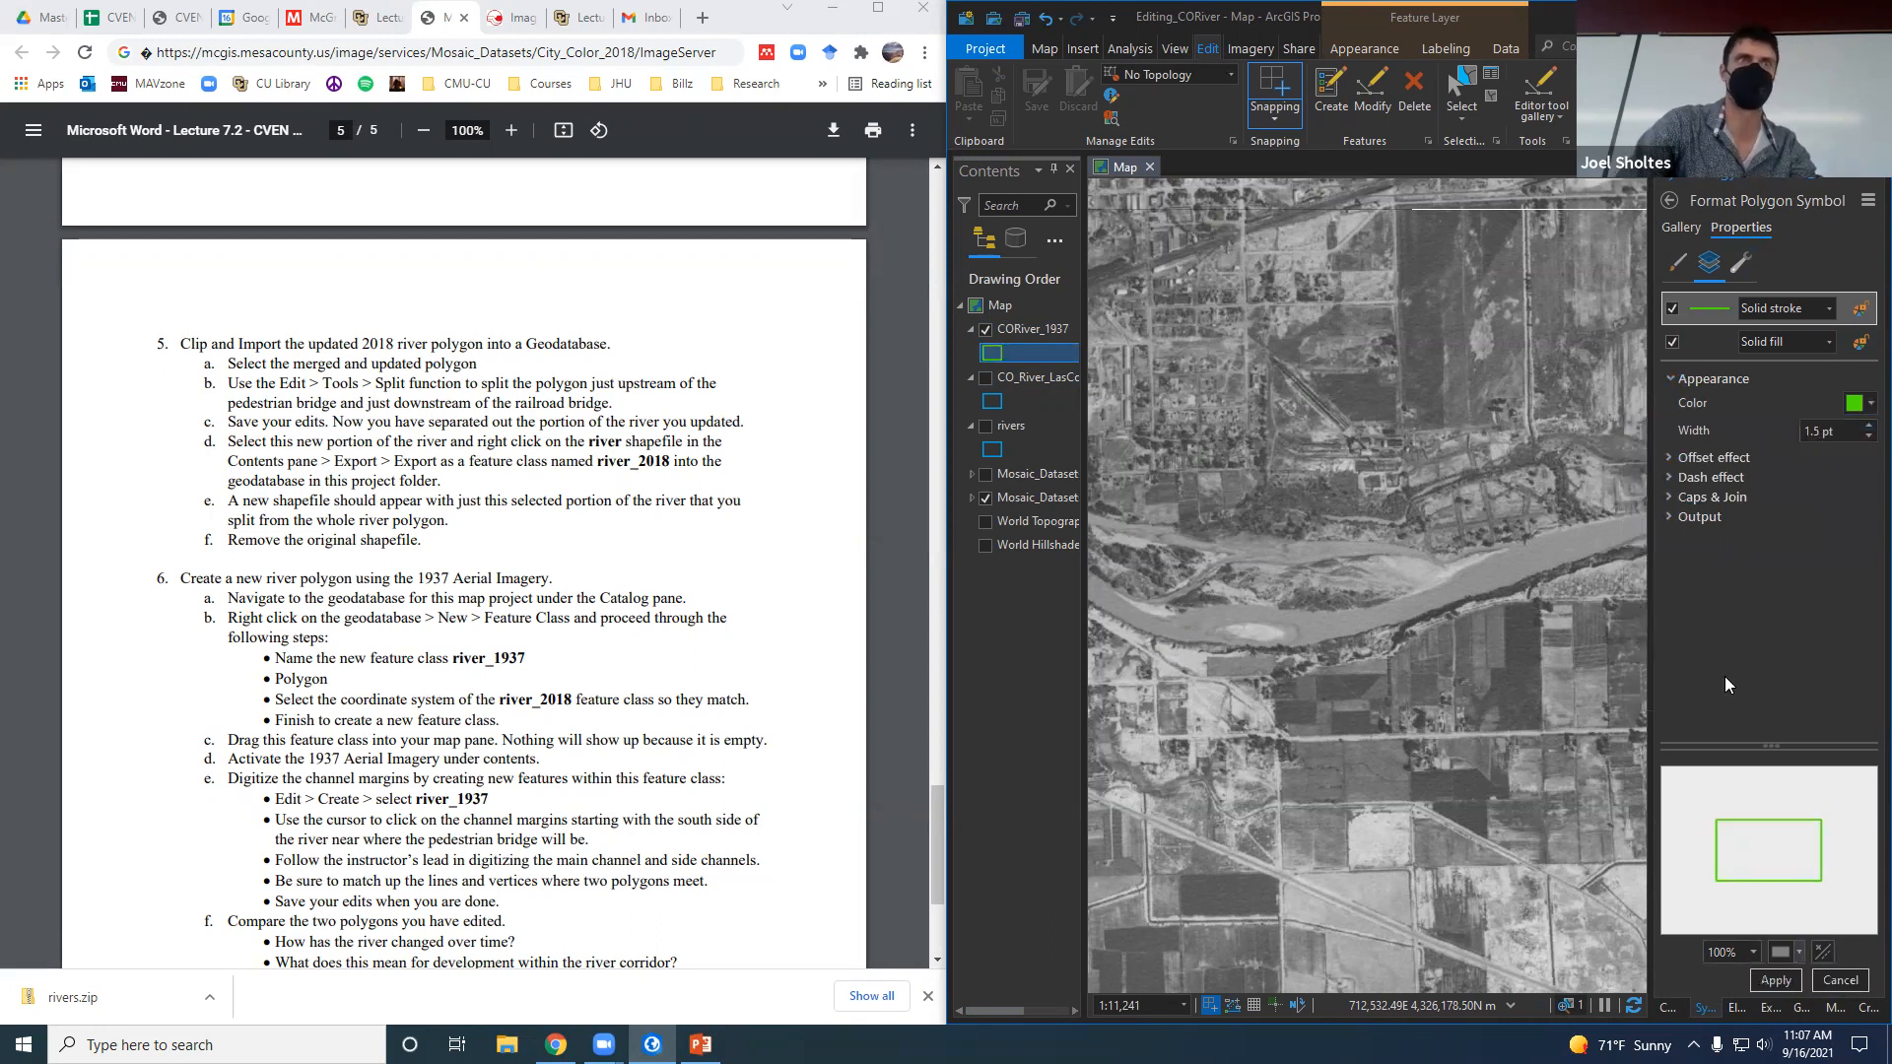
pyautogui.moveTo(1654, 419); pyautogui.dragTo(1769, 419)
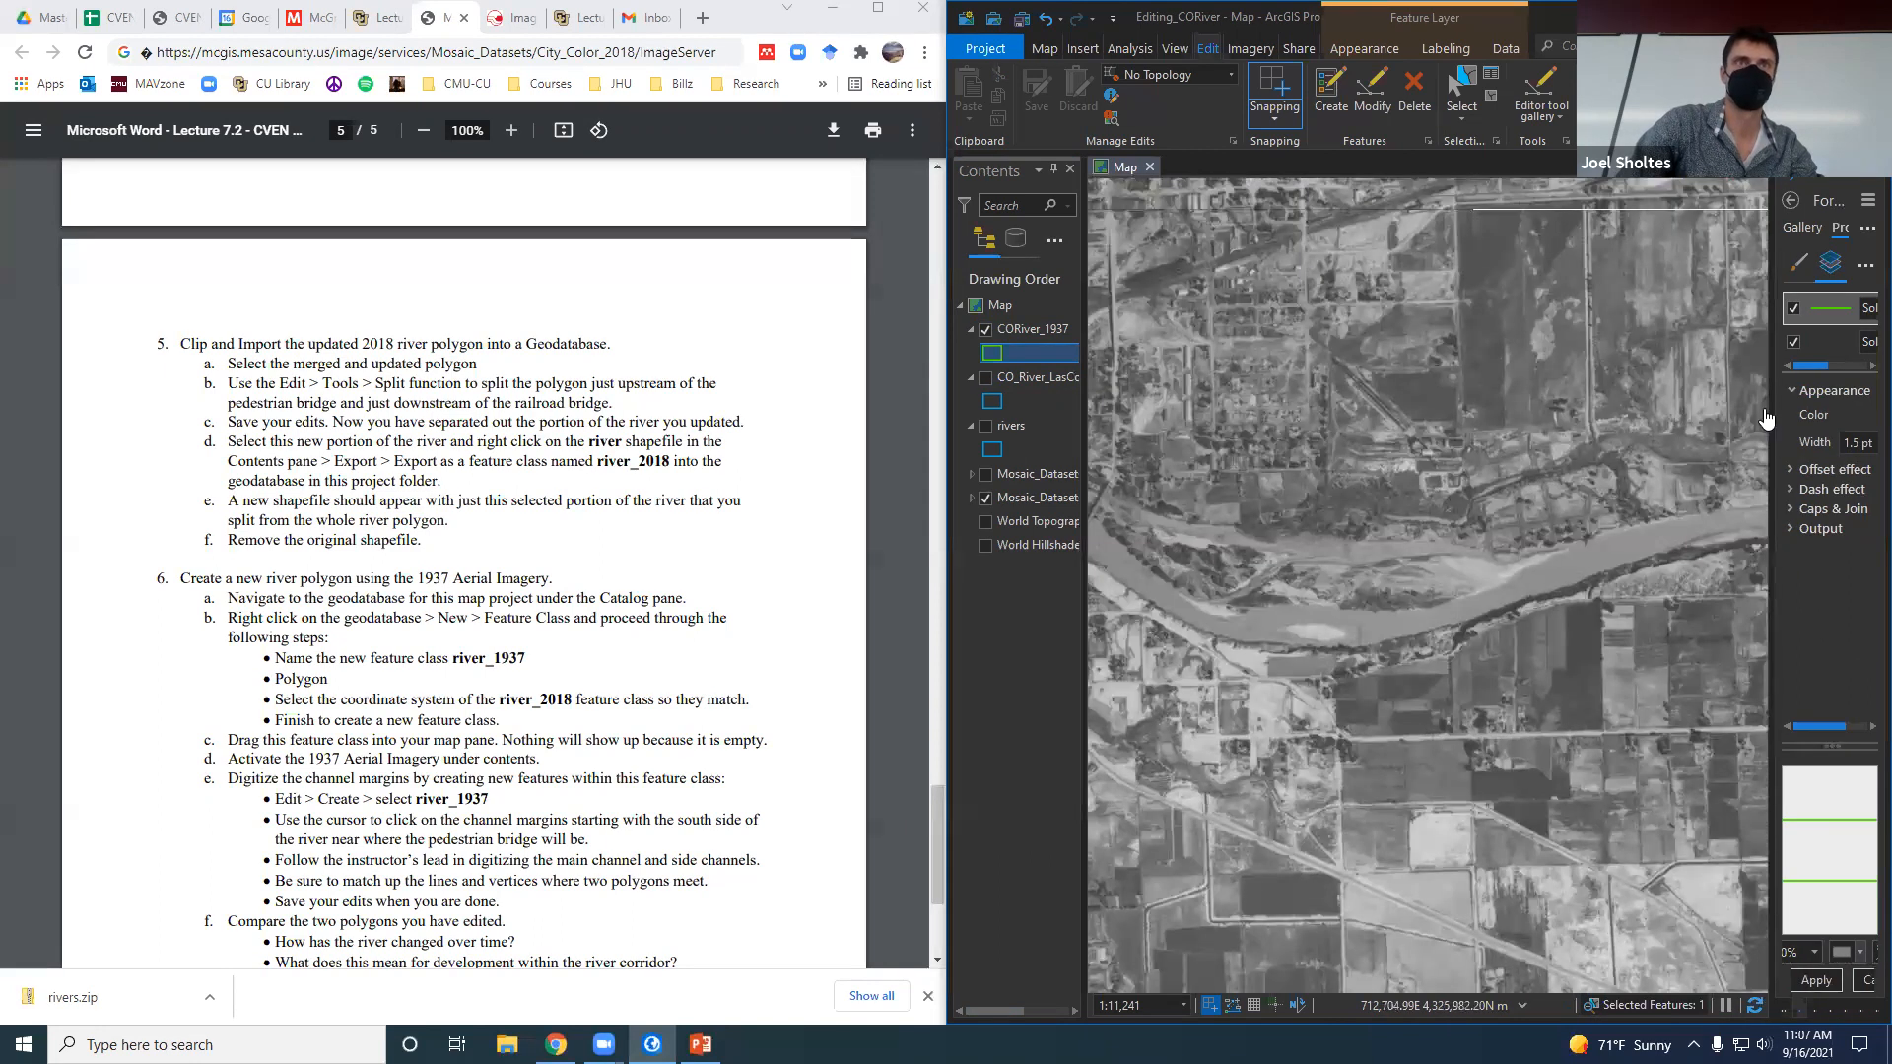
pyautogui.click(1869, 170)
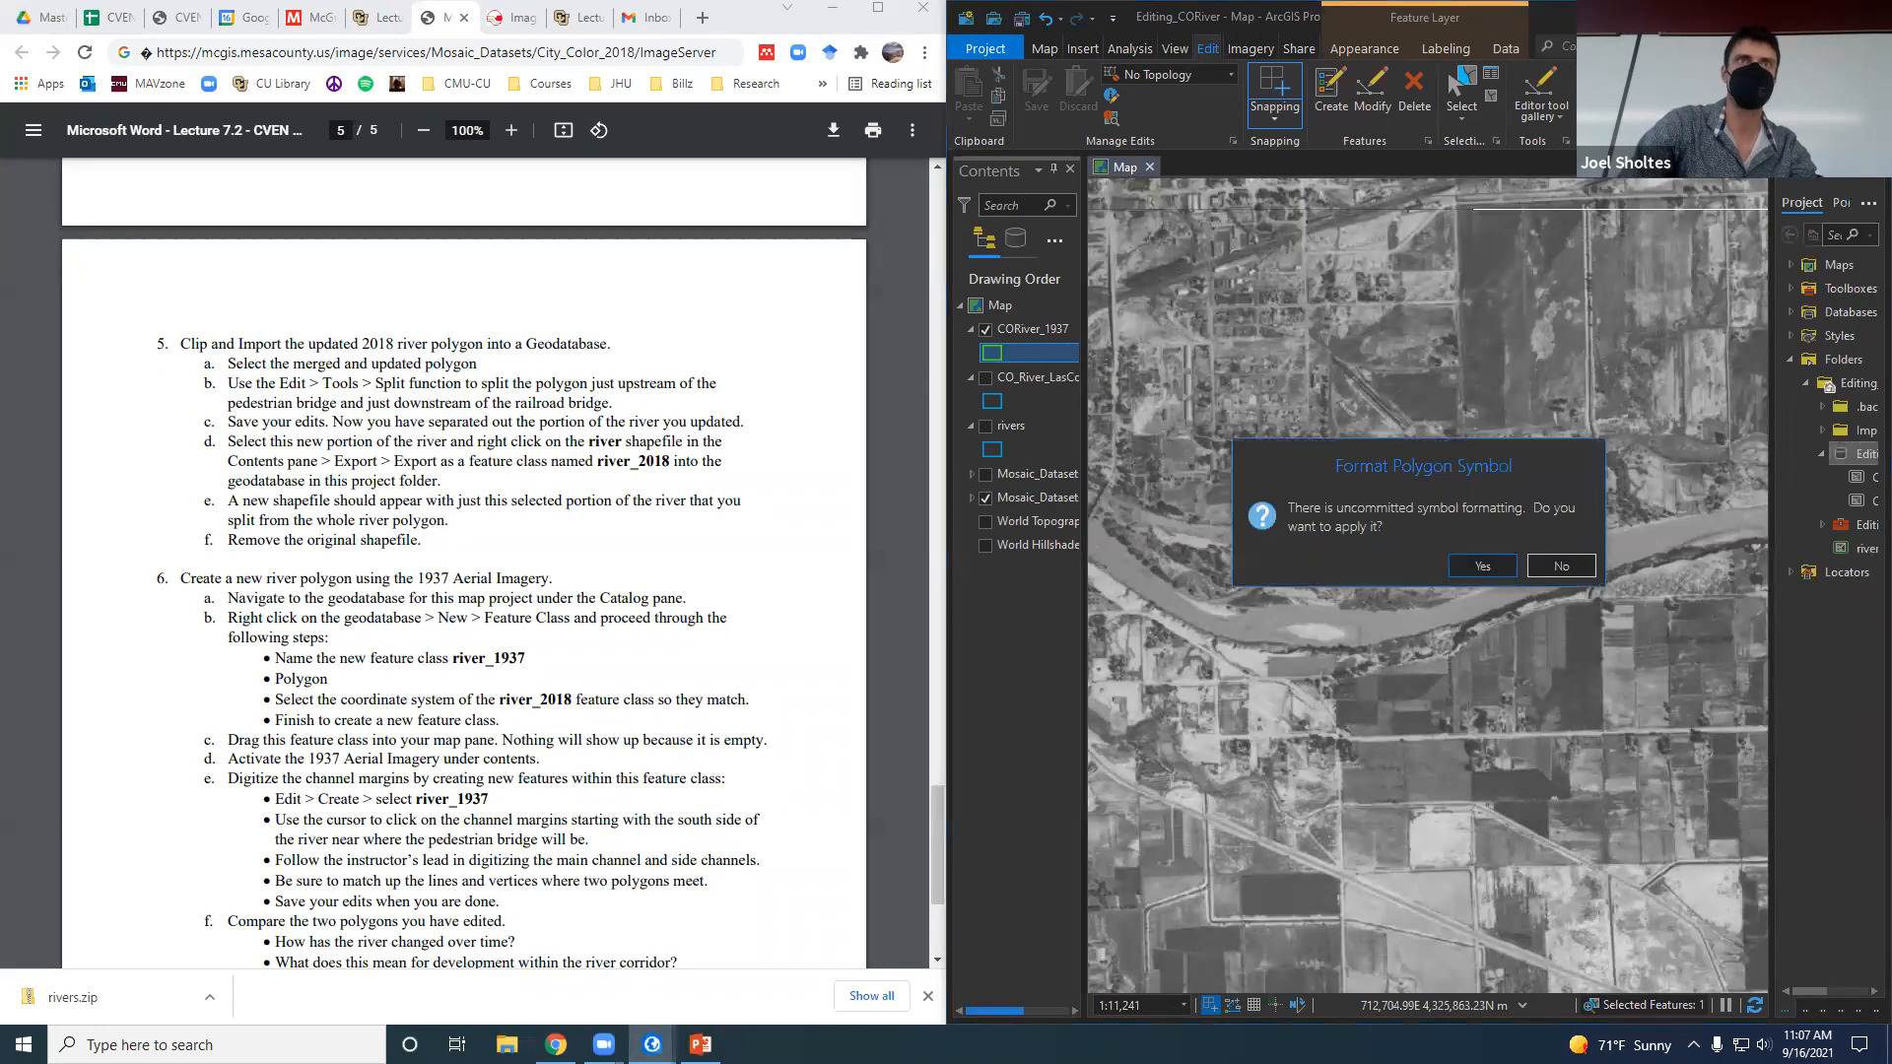
pyautogui.click(1483, 567)
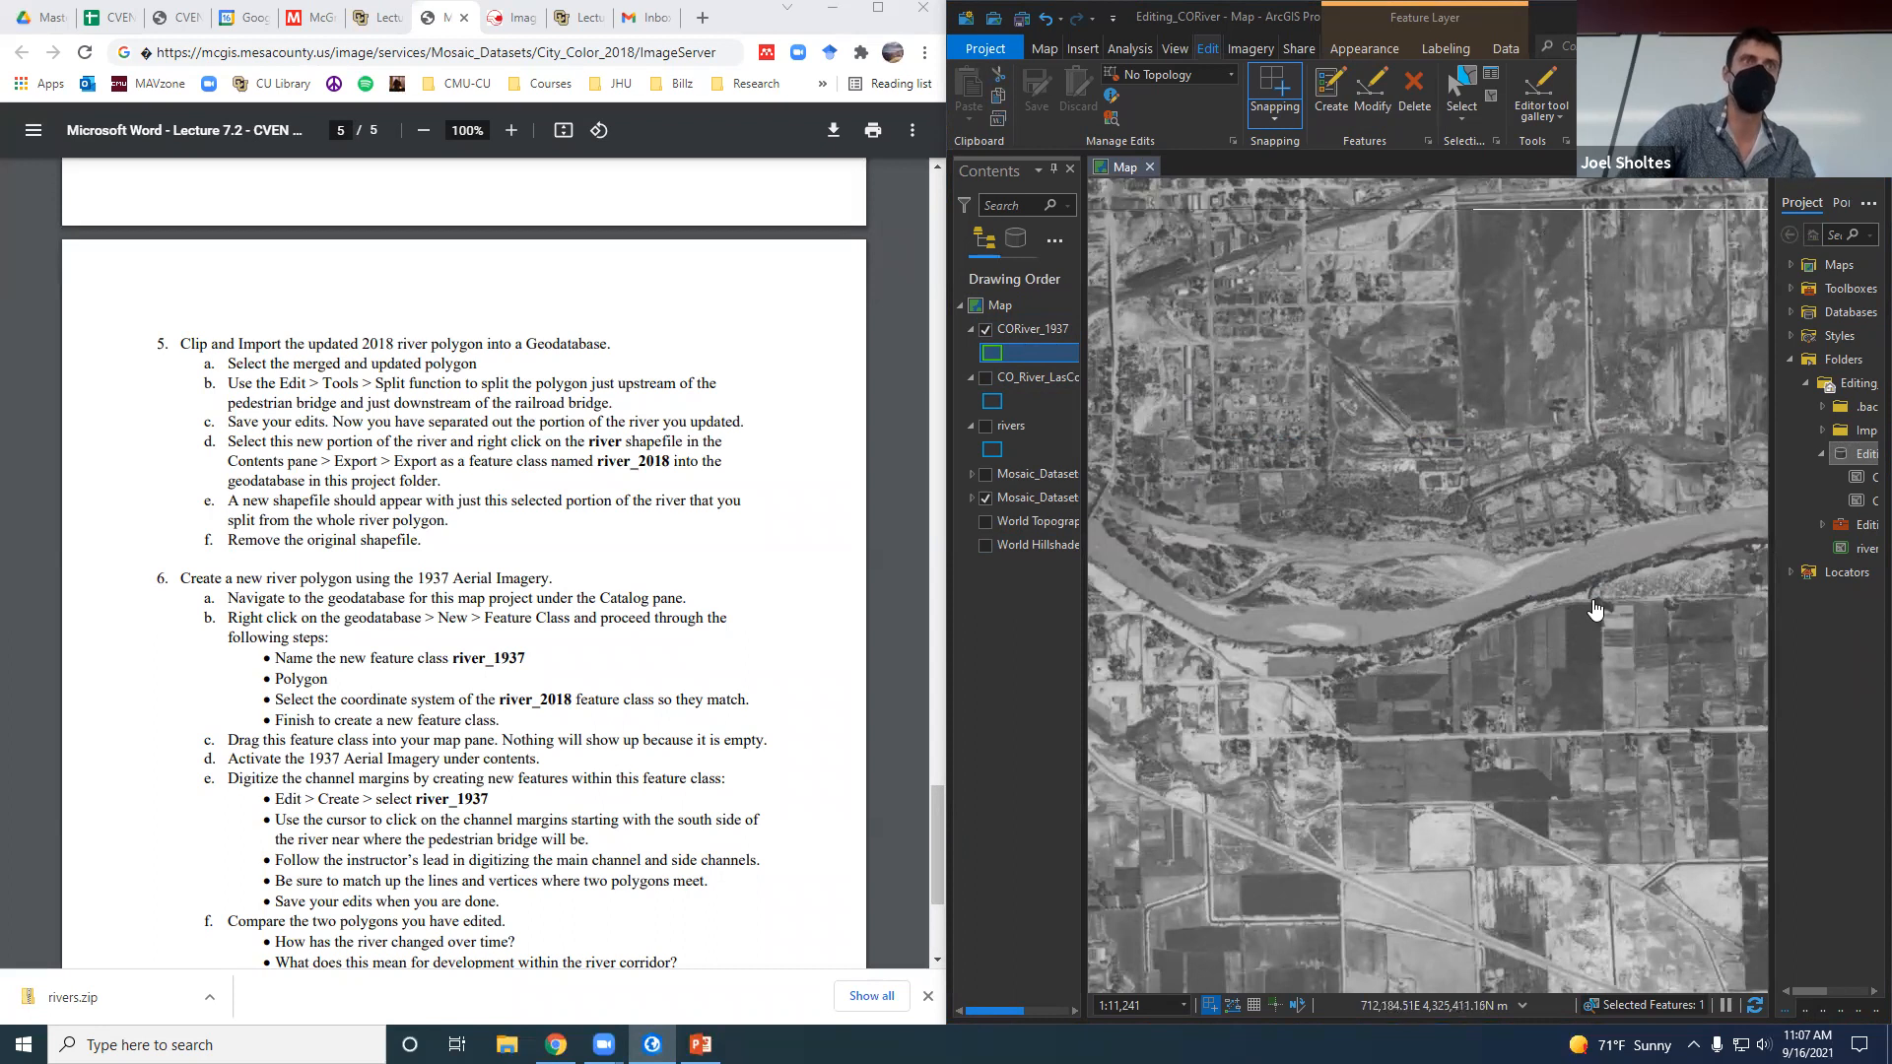
# Check the attribute table of CORiver_1937 for existing records and close it.
pyautogui.rightClick(1019, 329)
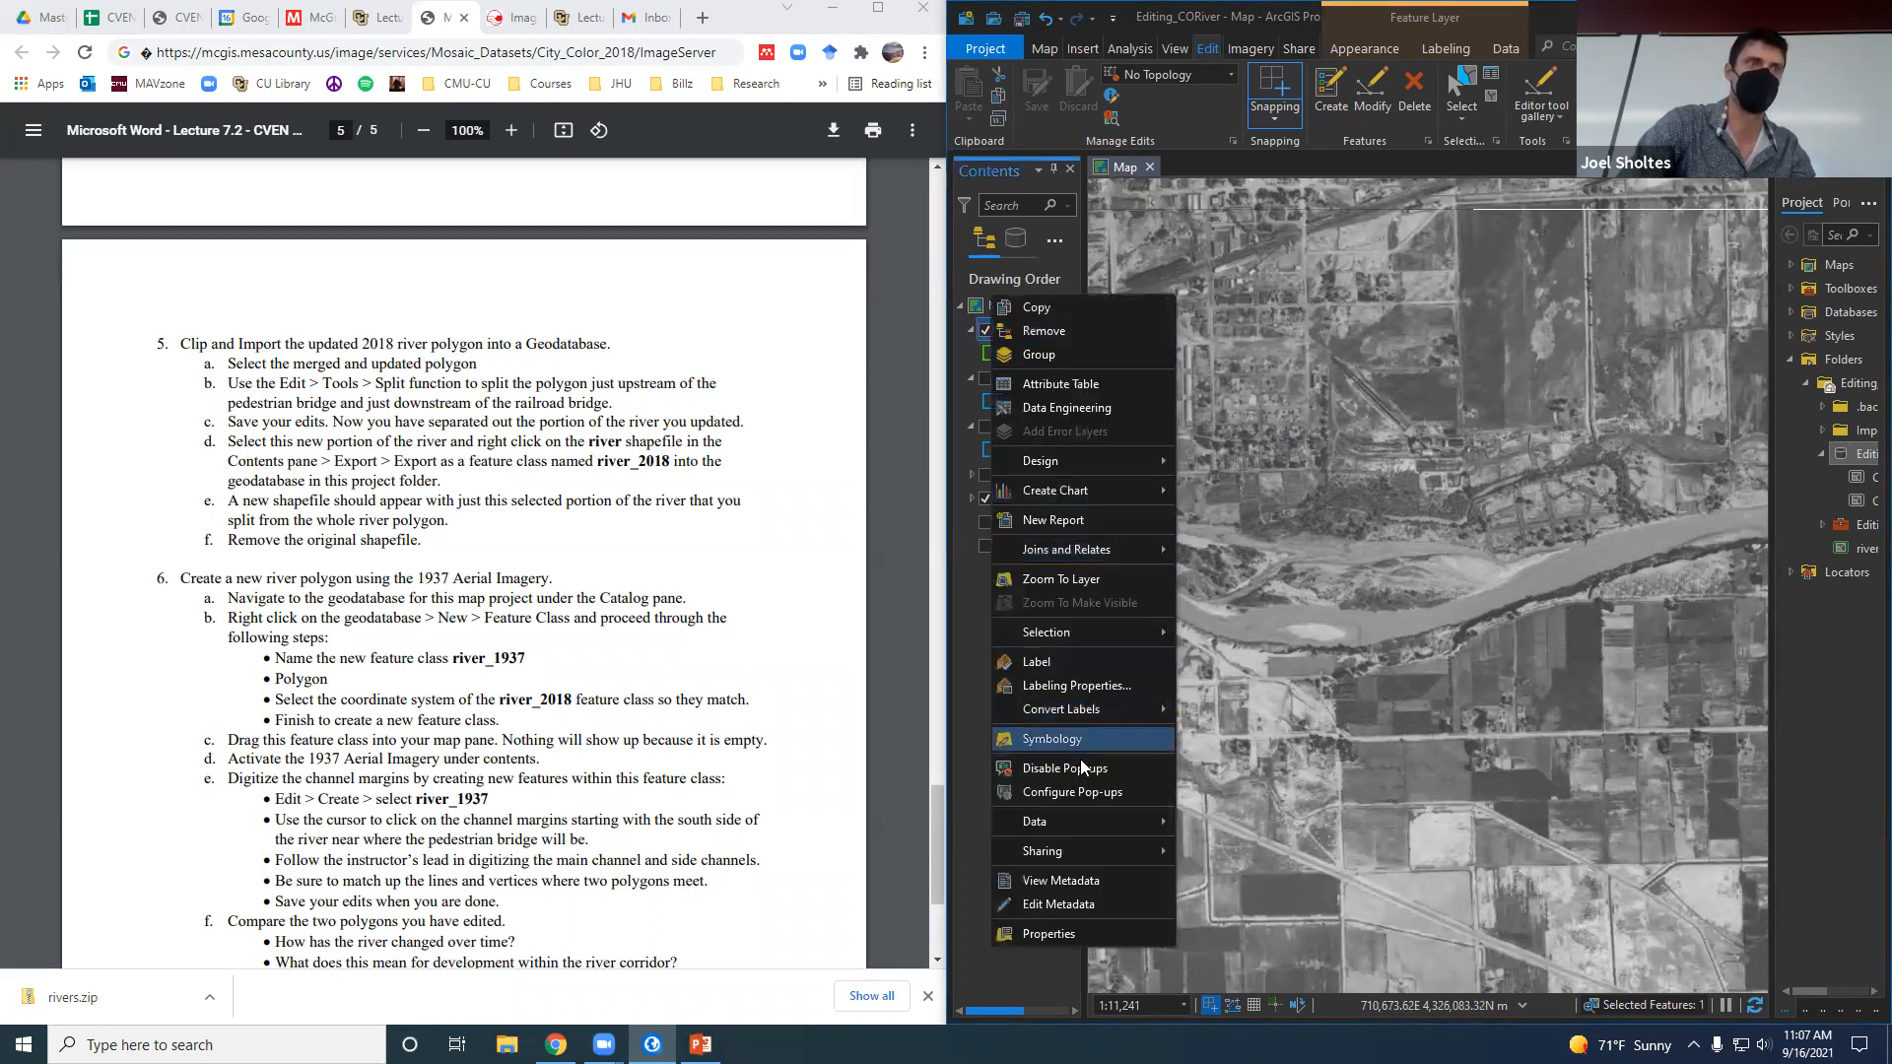
pyautogui.click(1066, 383)
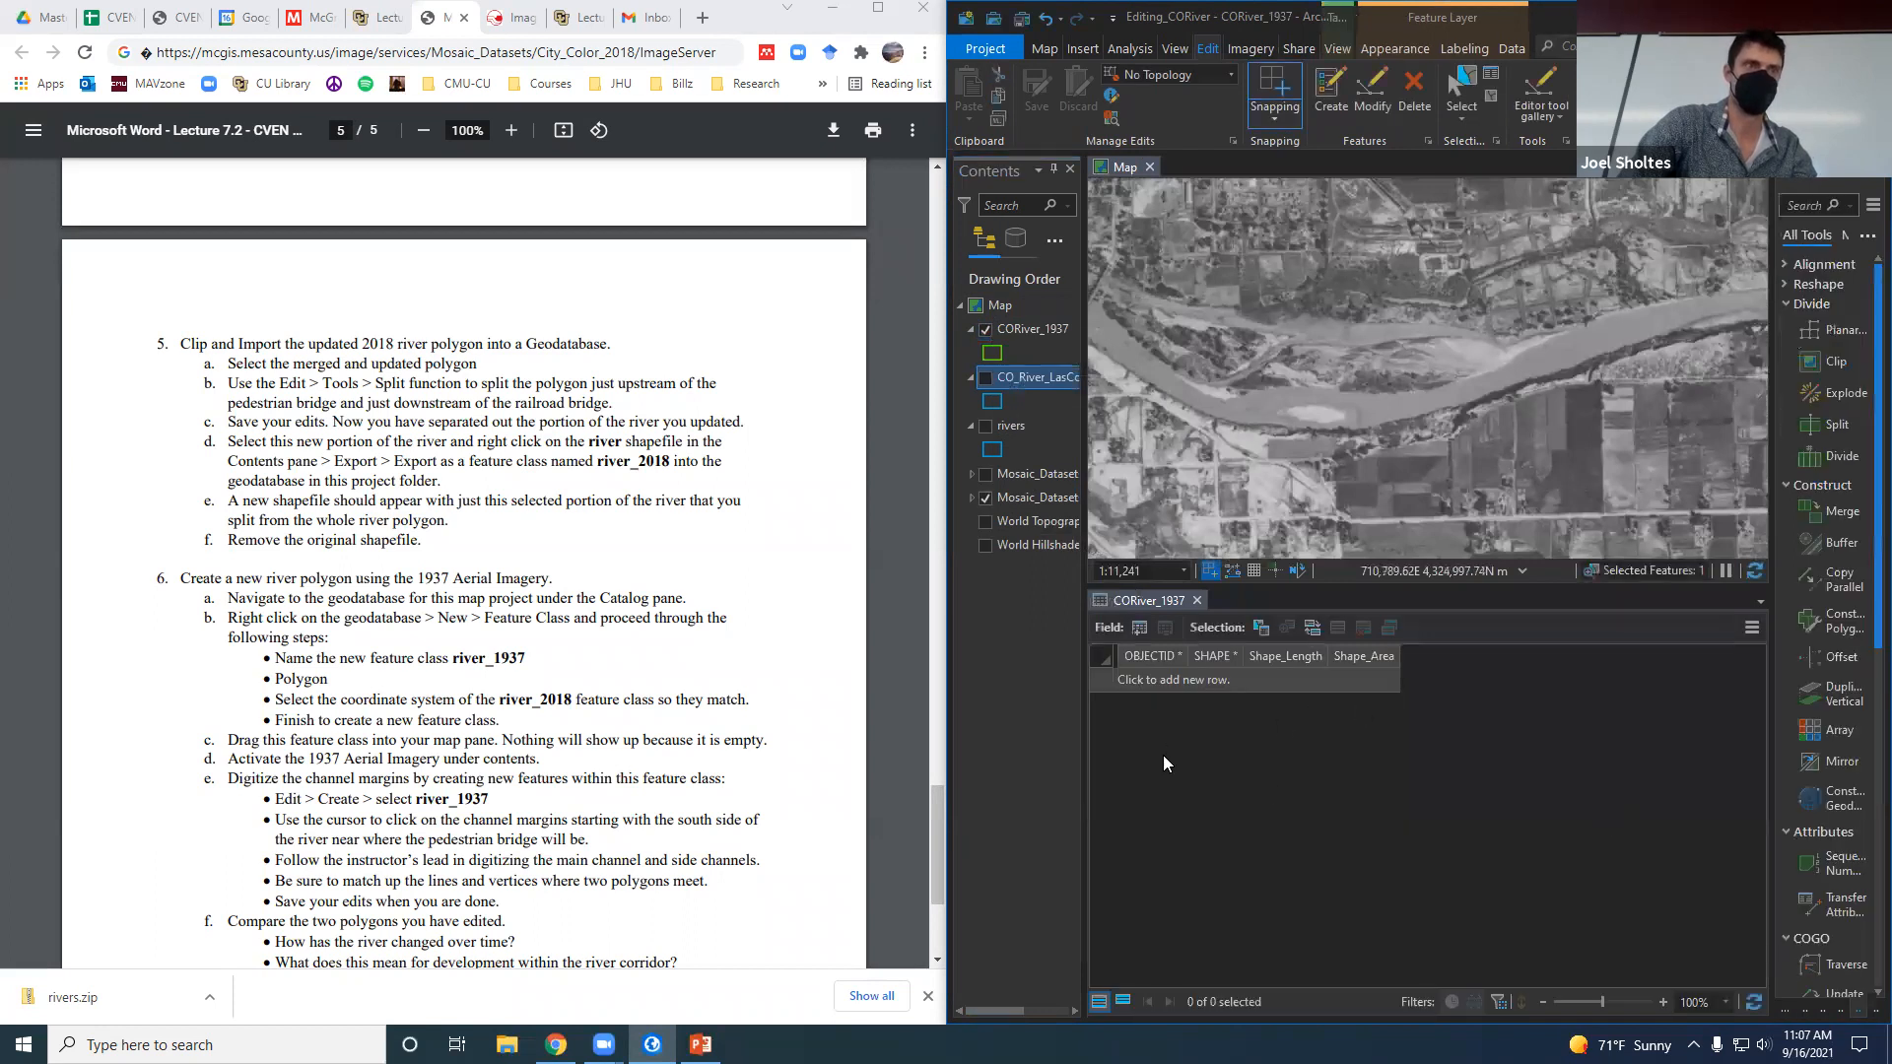
pyautogui.click(1198, 600)
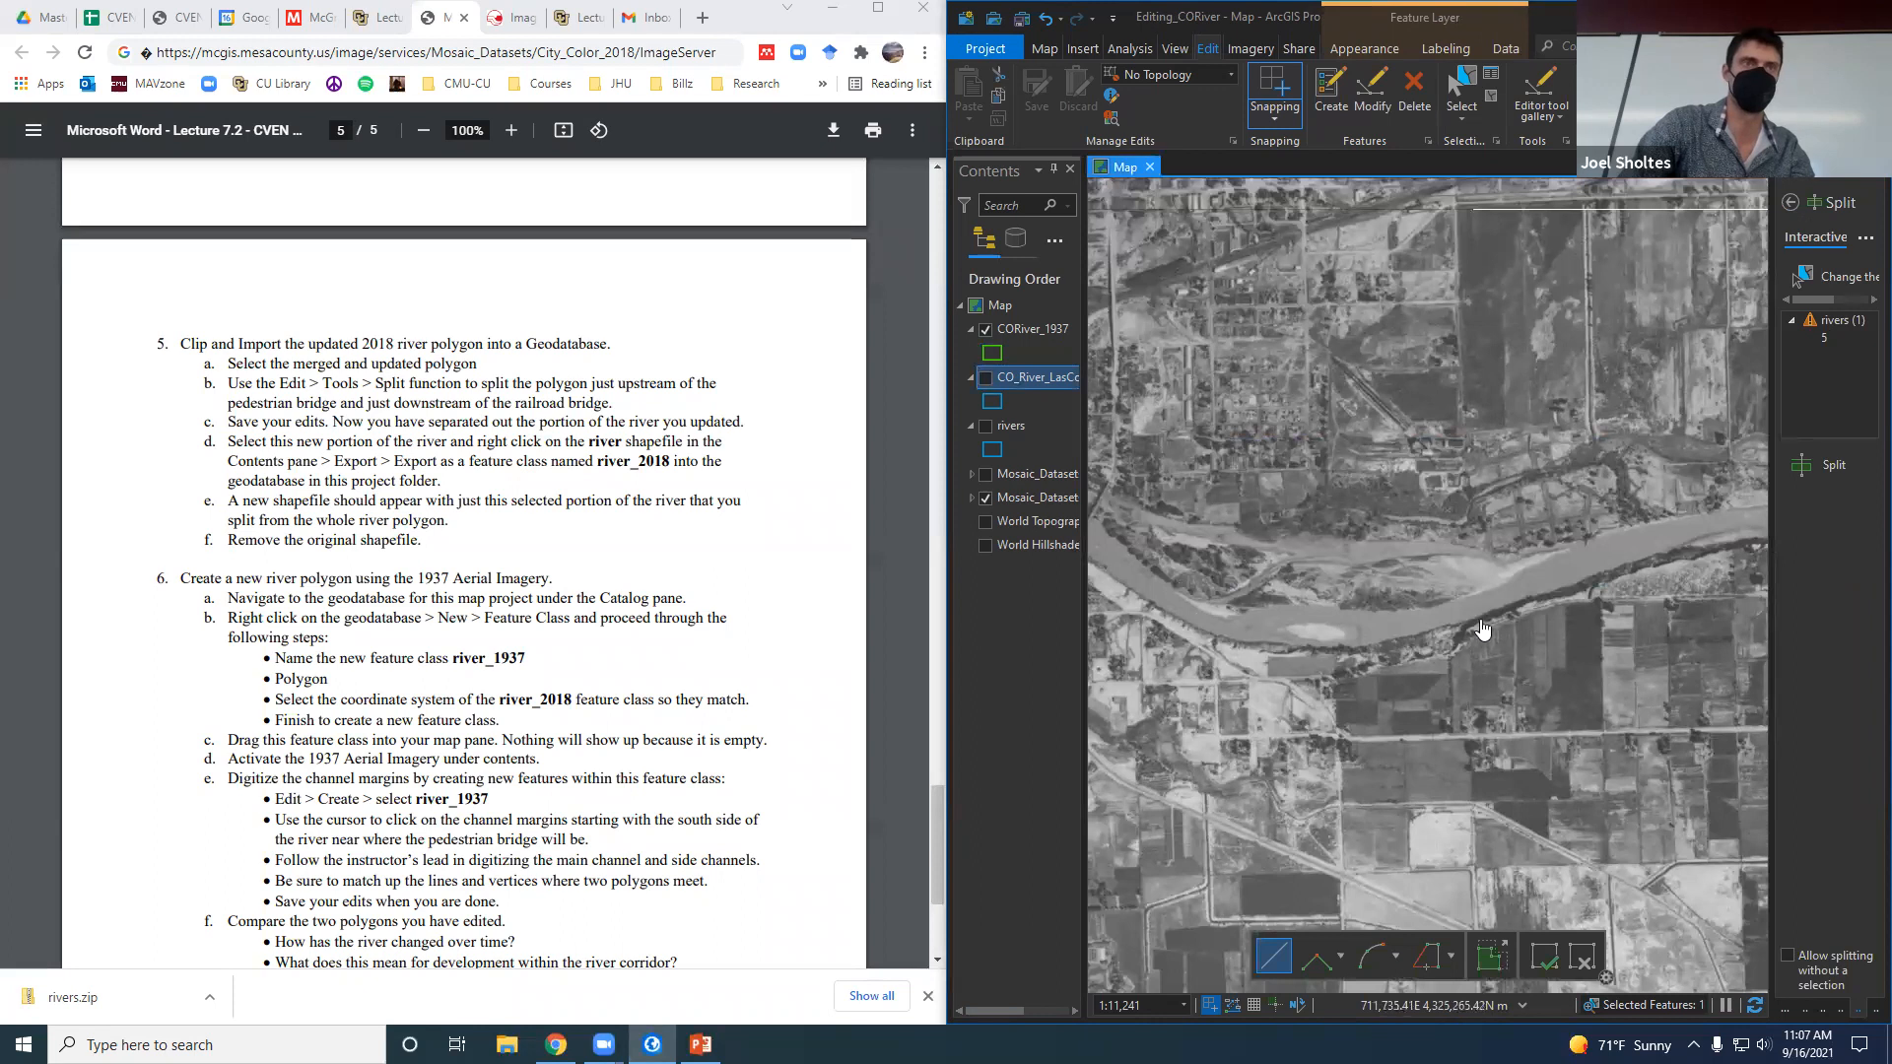
pyautogui.click(1565, 589)
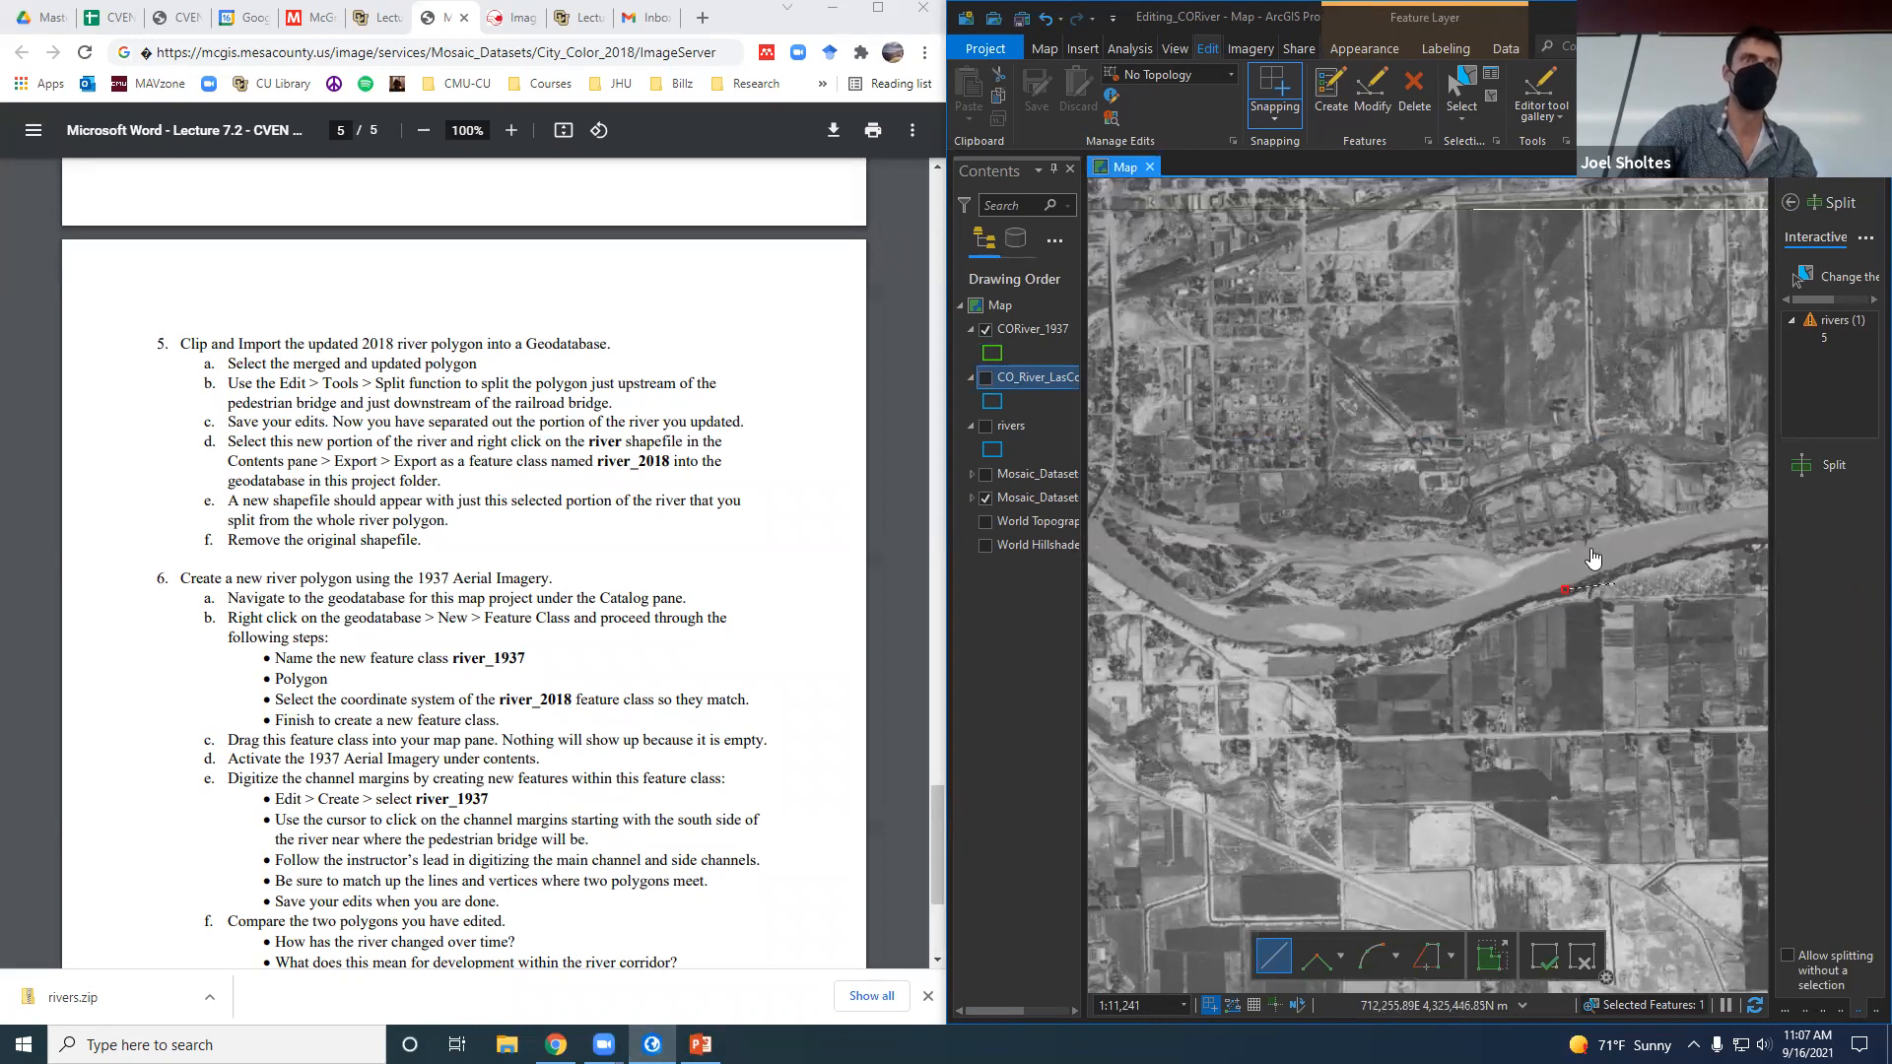
pyautogui.rightClick(1592, 598)
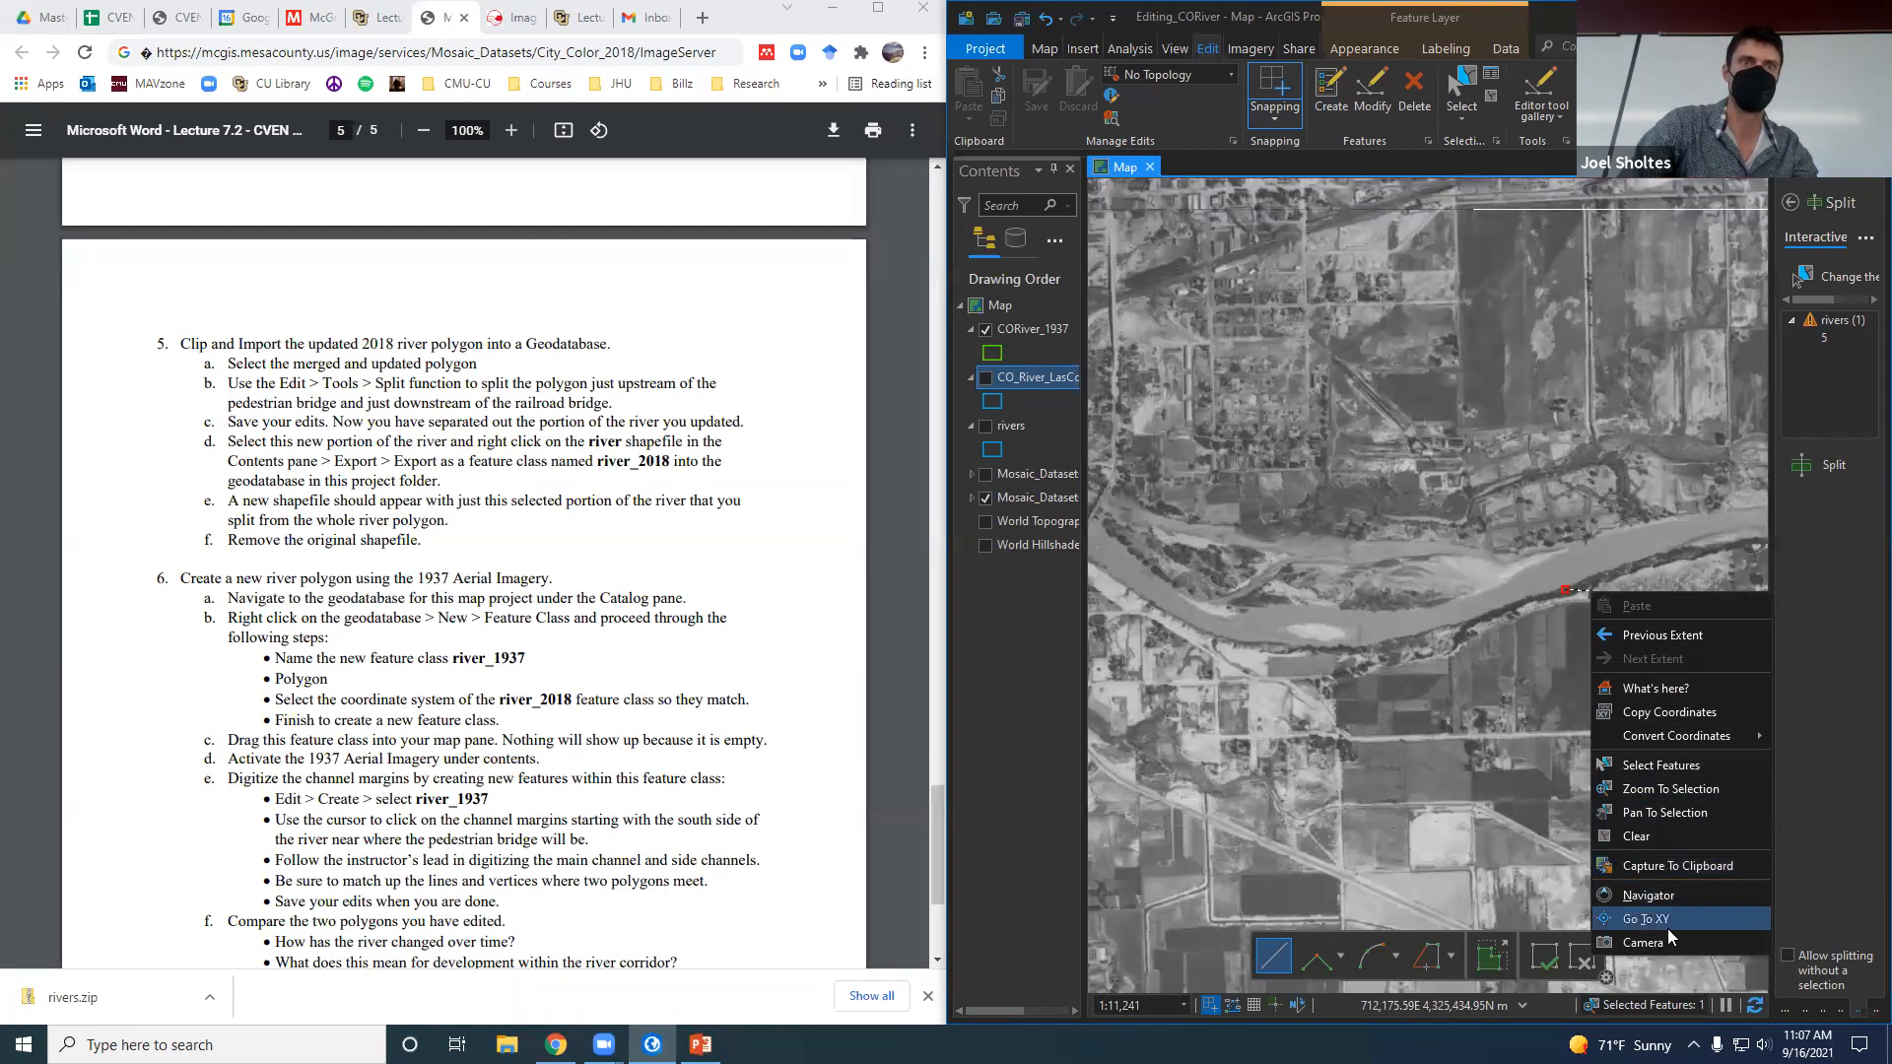
pyautogui.click(1488, 536)
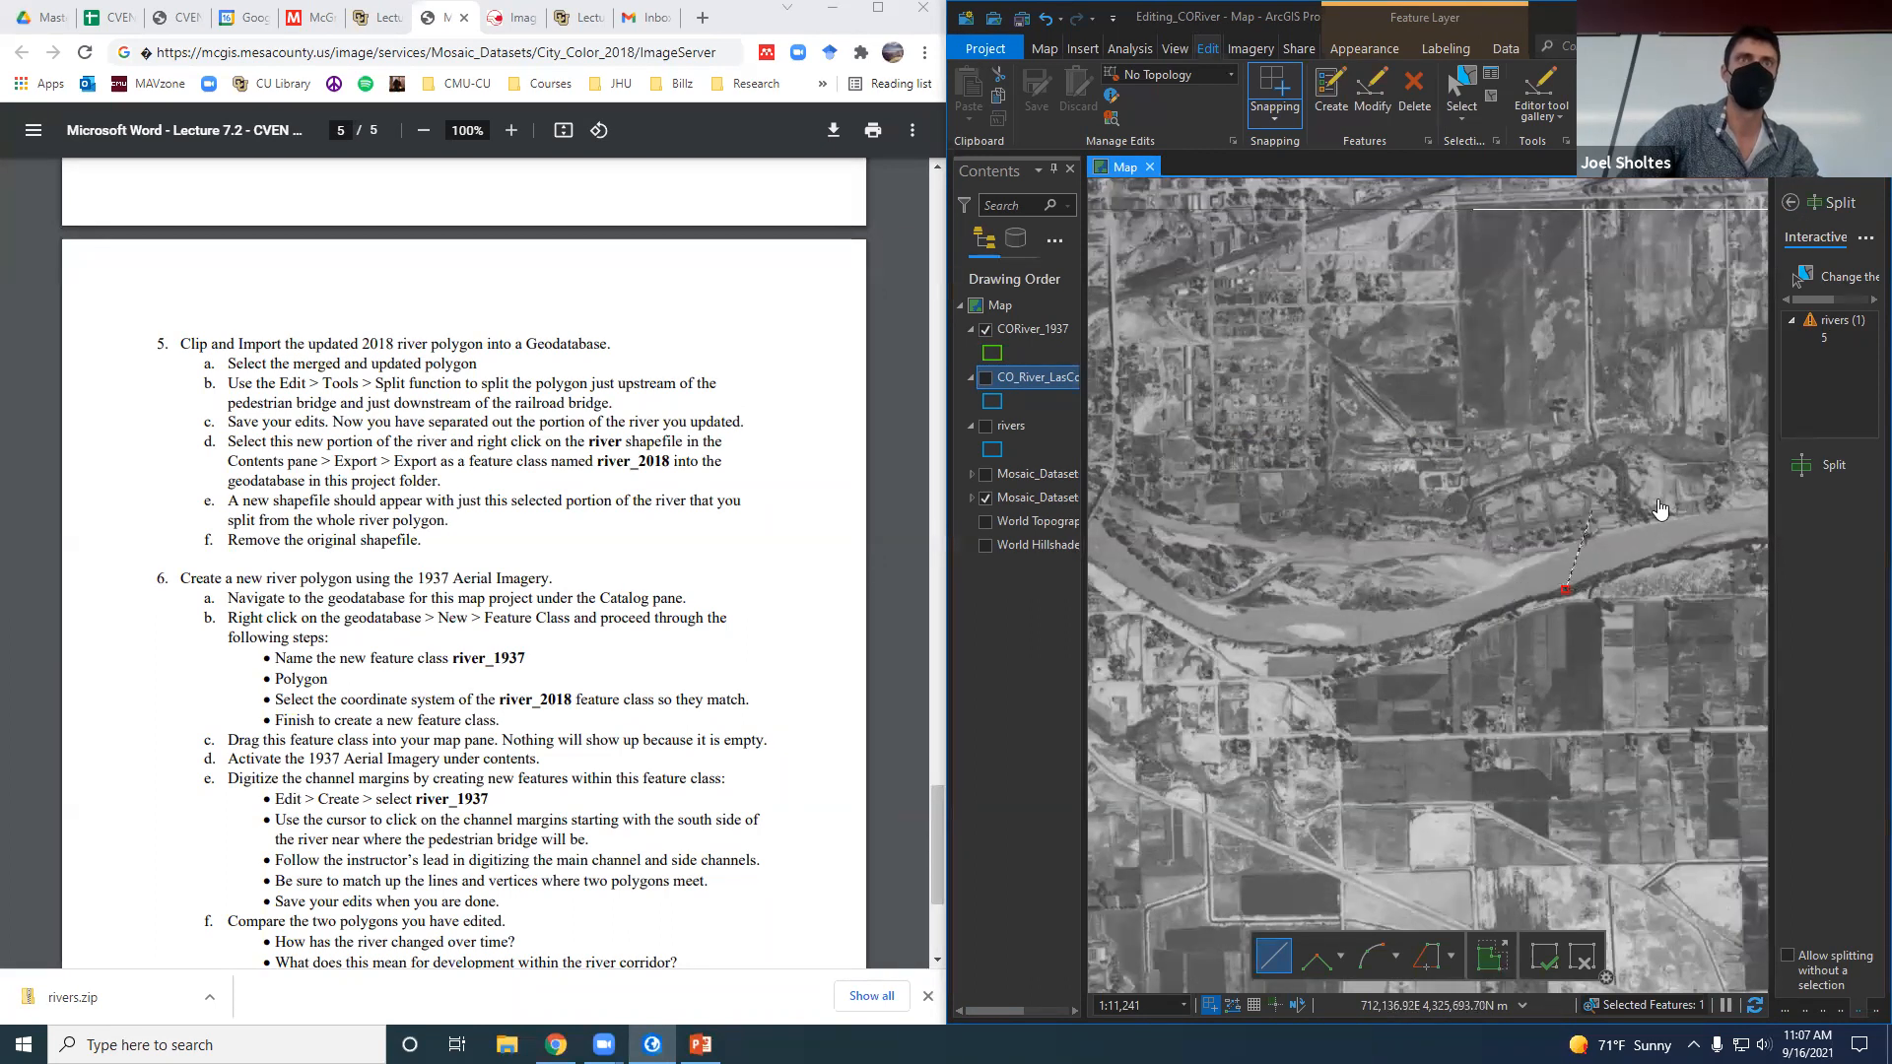
pyautogui.click(1873, 170)
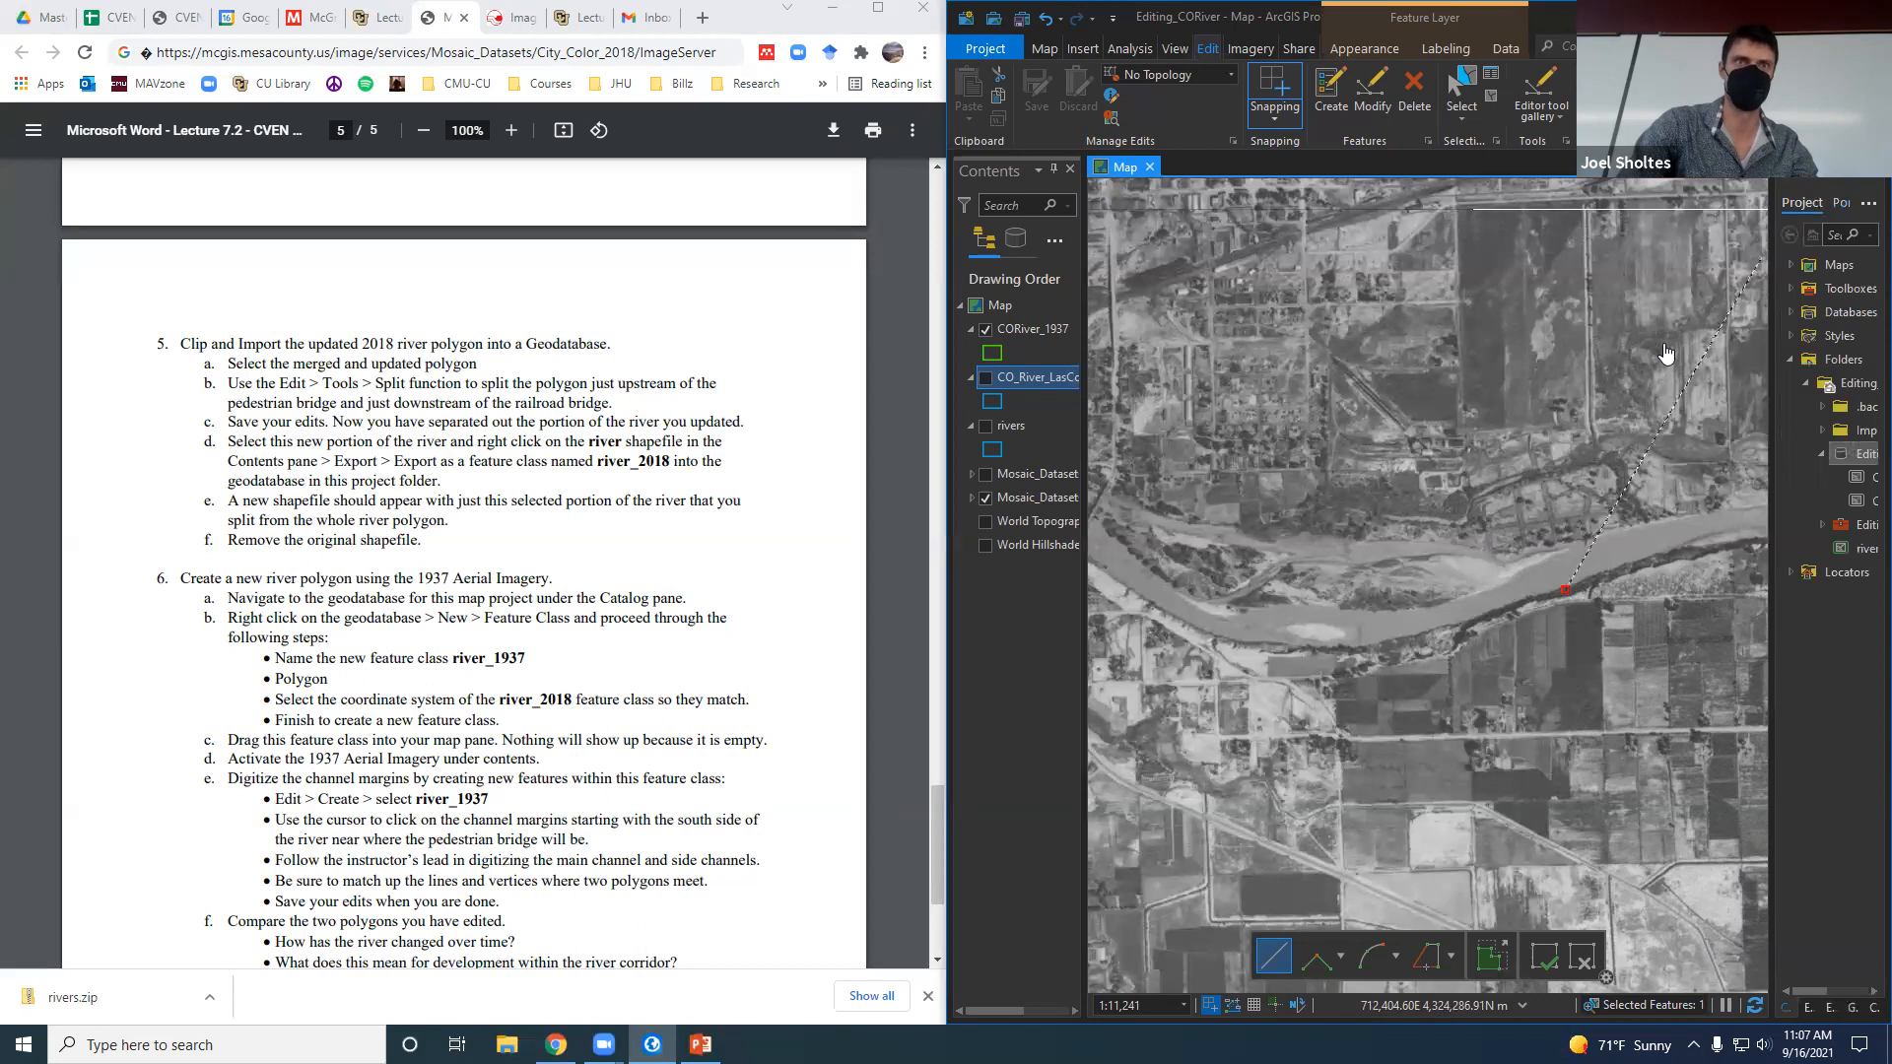
# Clear the map's feature selection and start creating a polygon with the CORiver_1937 feature template.
pyautogui.rightClick(1563, 585)
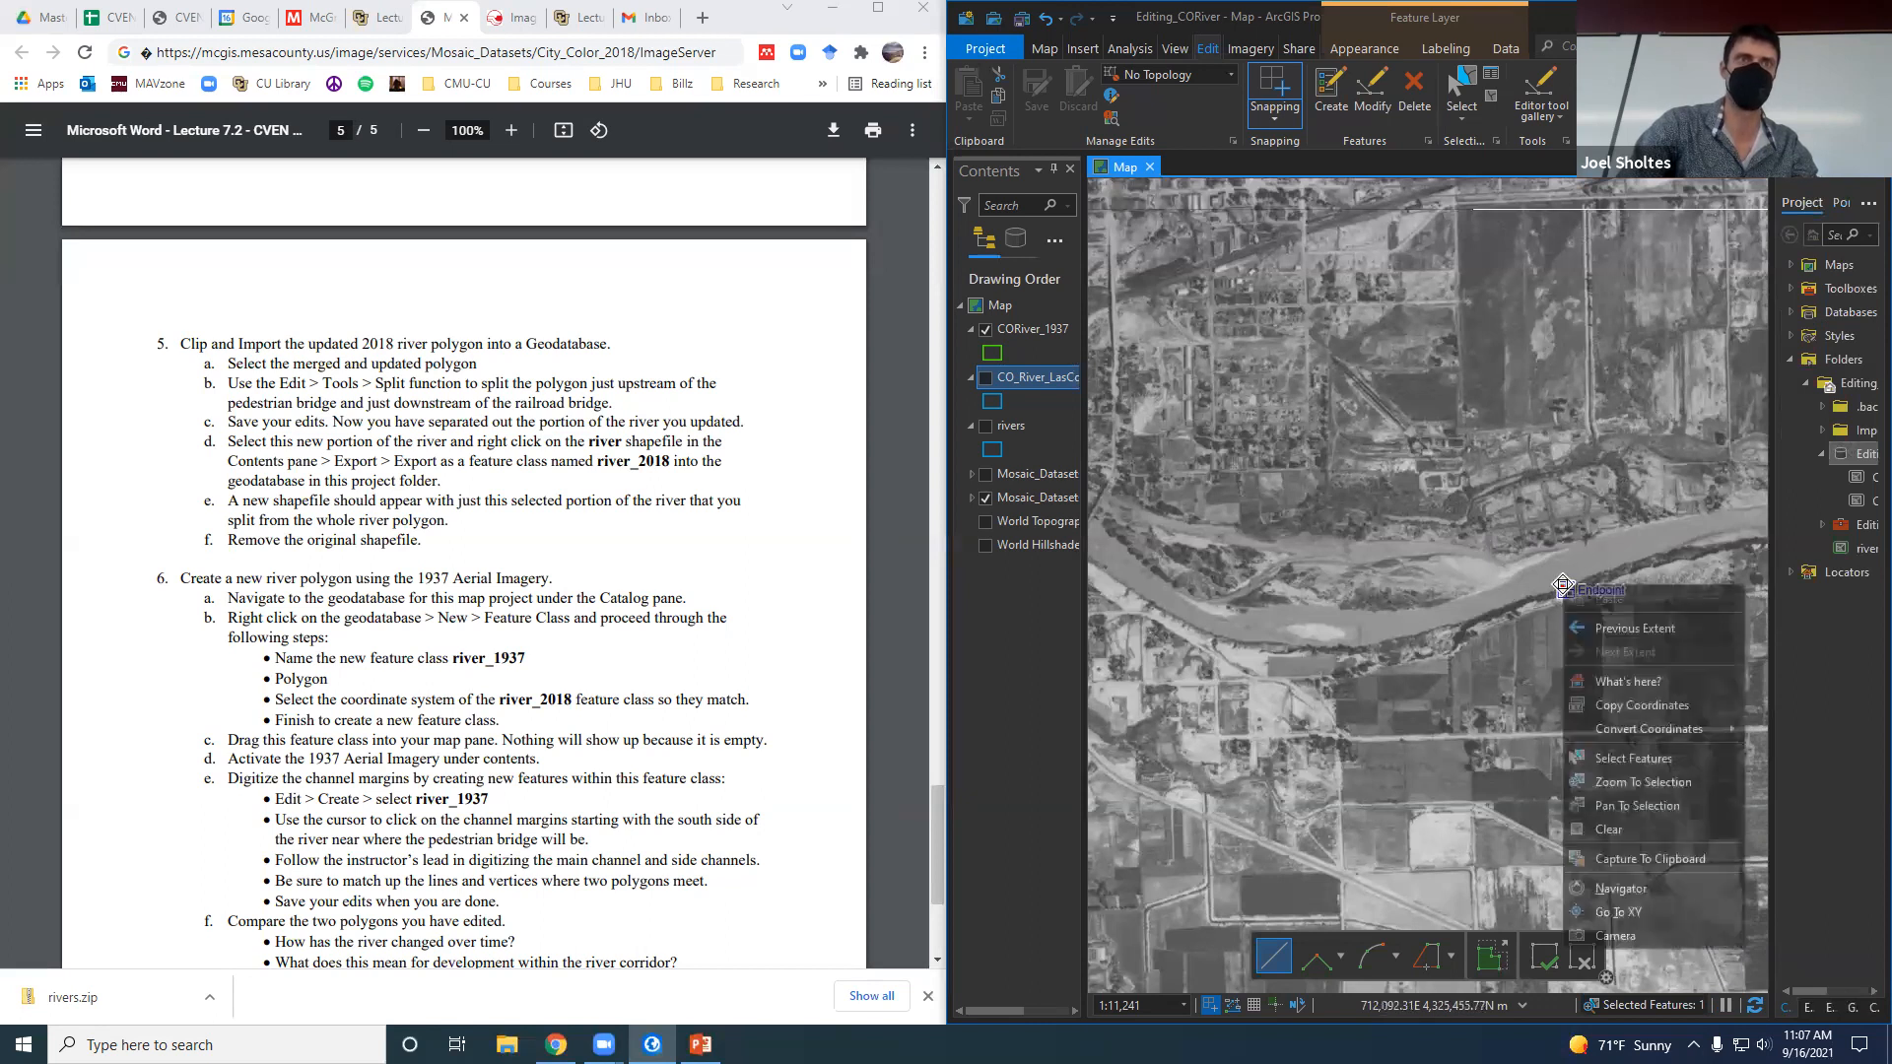
pyautogui.click(1641, 826)
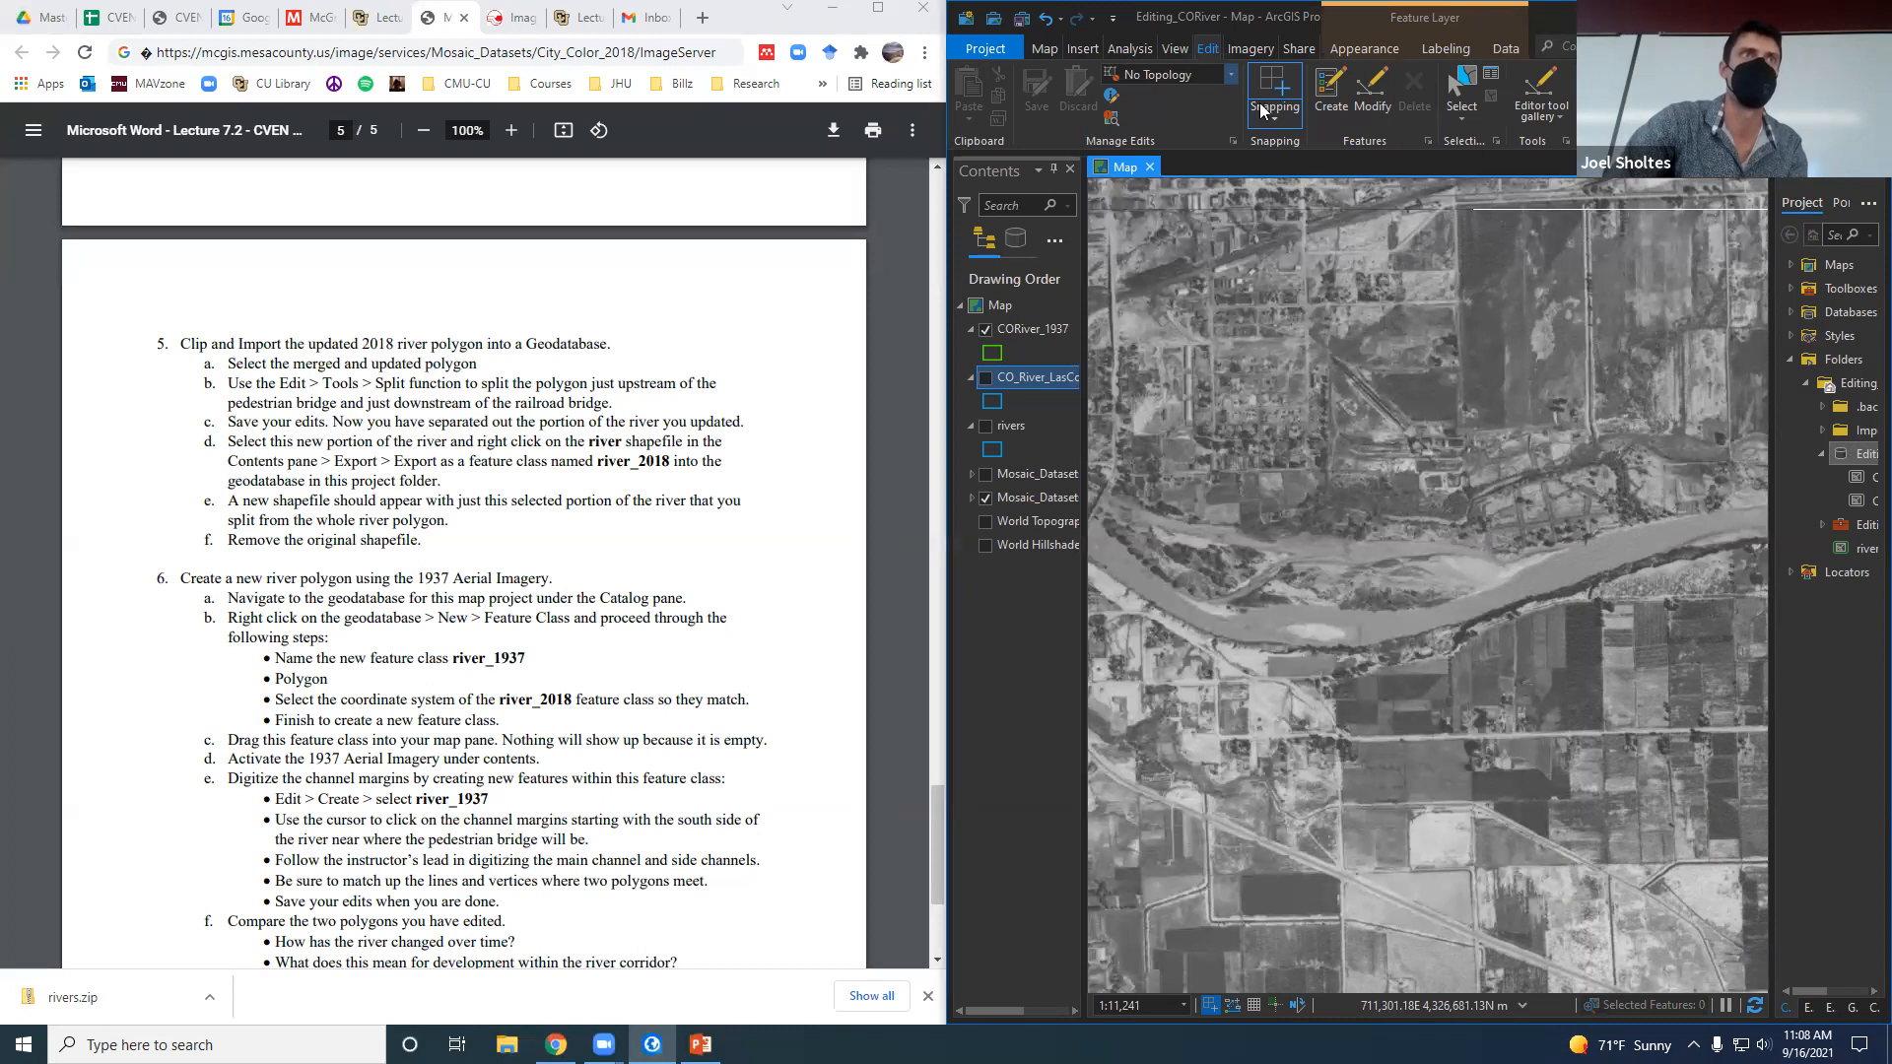
pyautogui.click(1345, 96)
pyautogui.moveTo(1767, 280); pyautogui.dragTo(1634, 284)
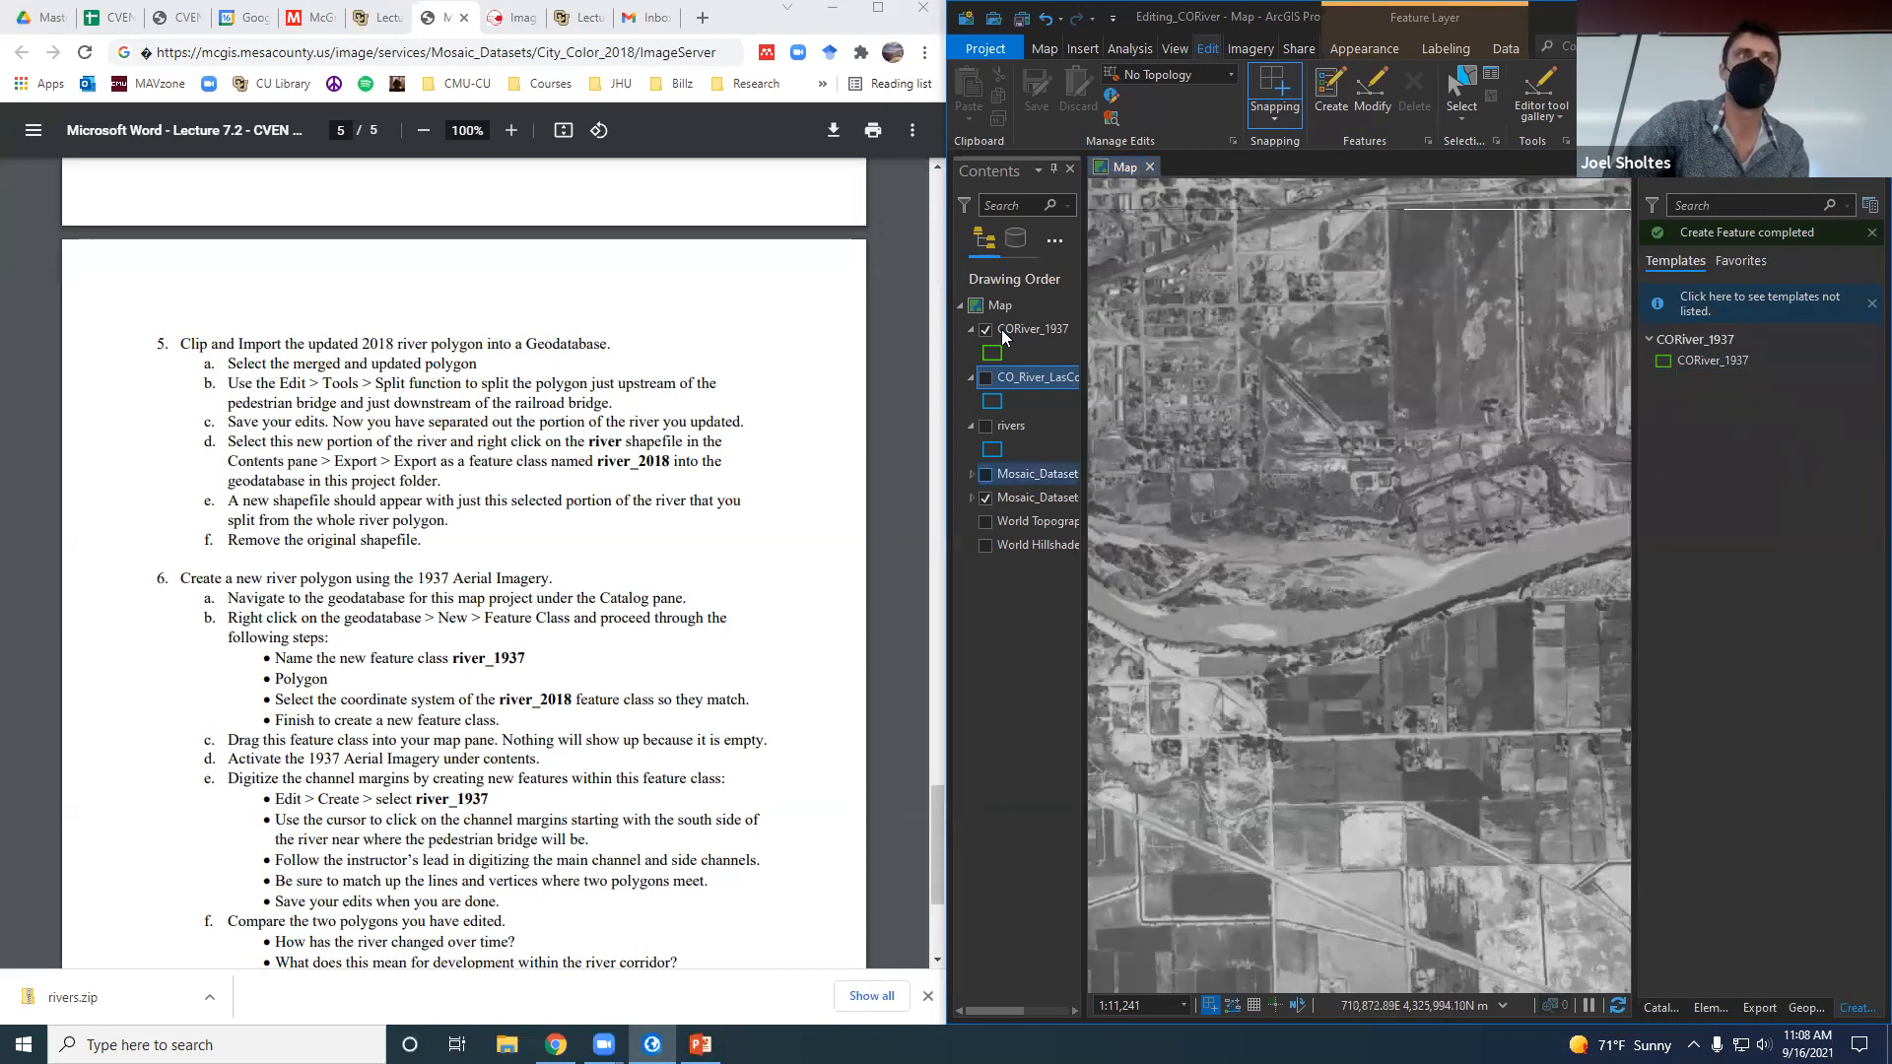
pyautogui.click(1731, 363)
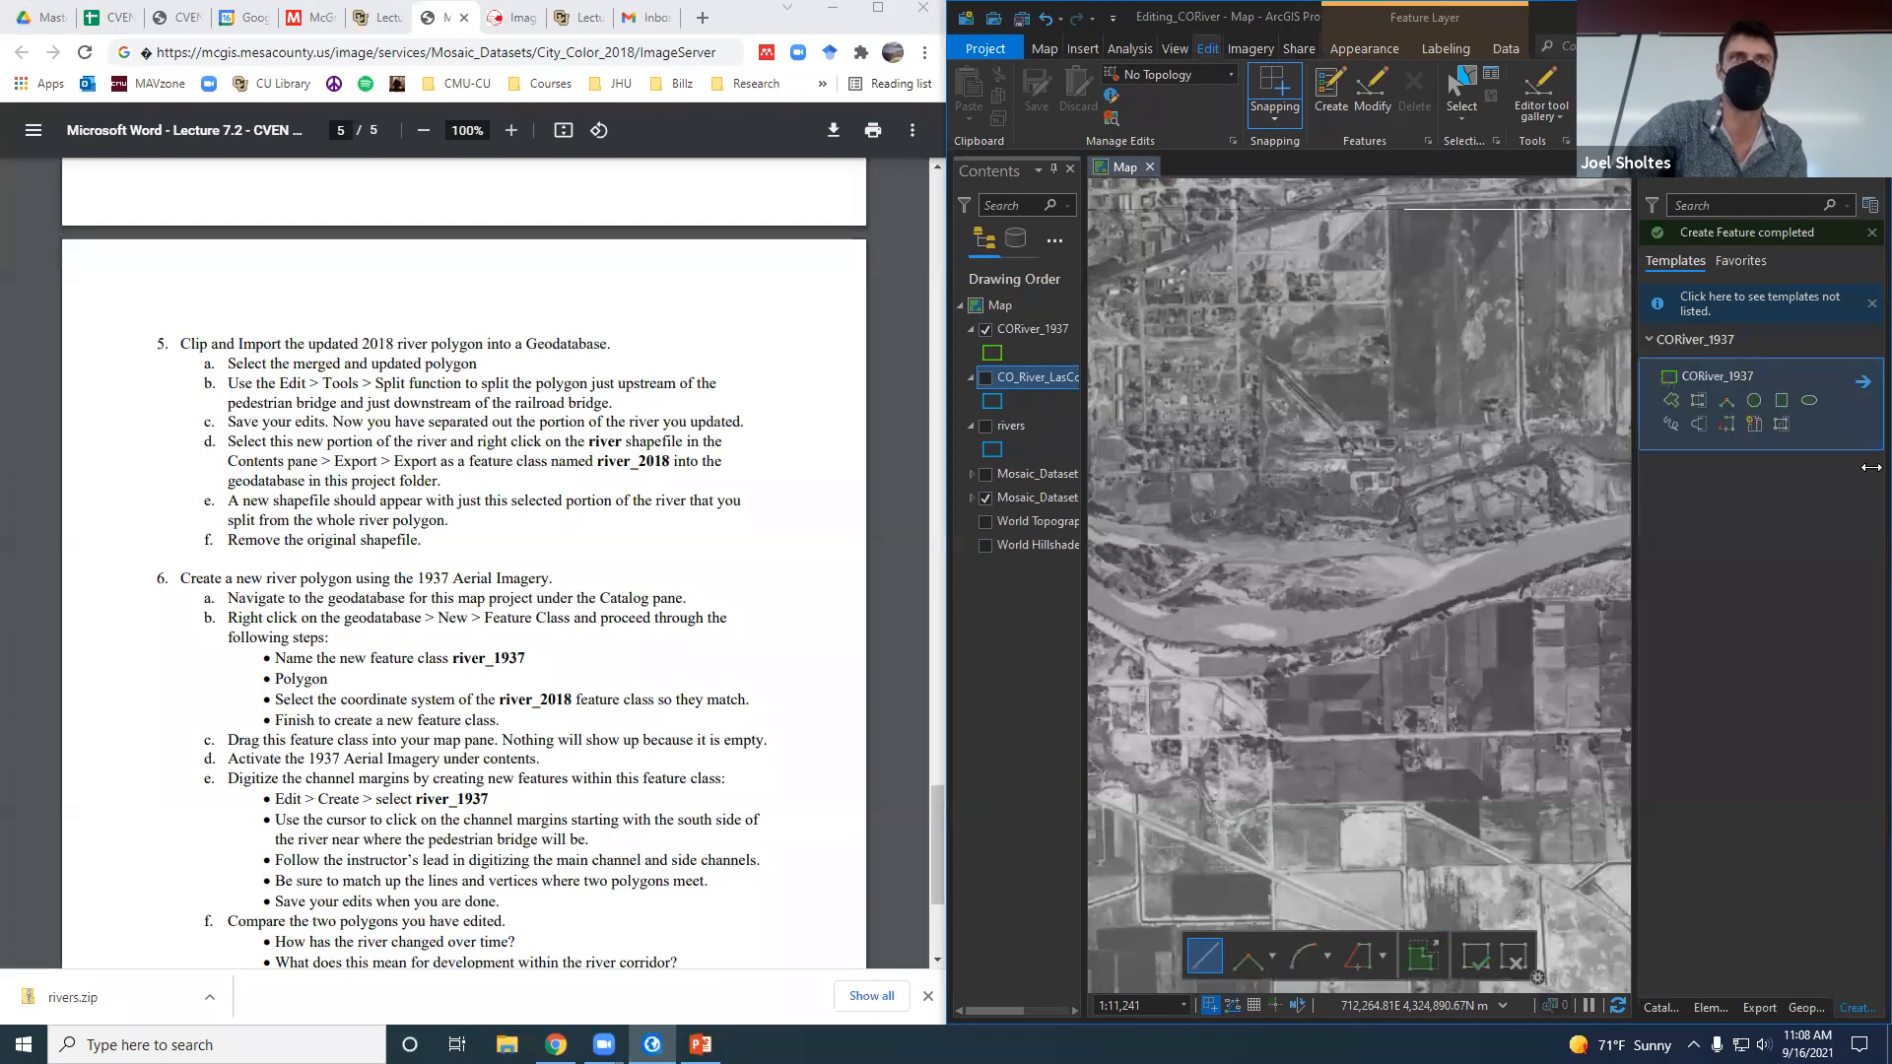
pyautogui.moveTo(1634, 485); pyautogui.dragTo(1690, 537)
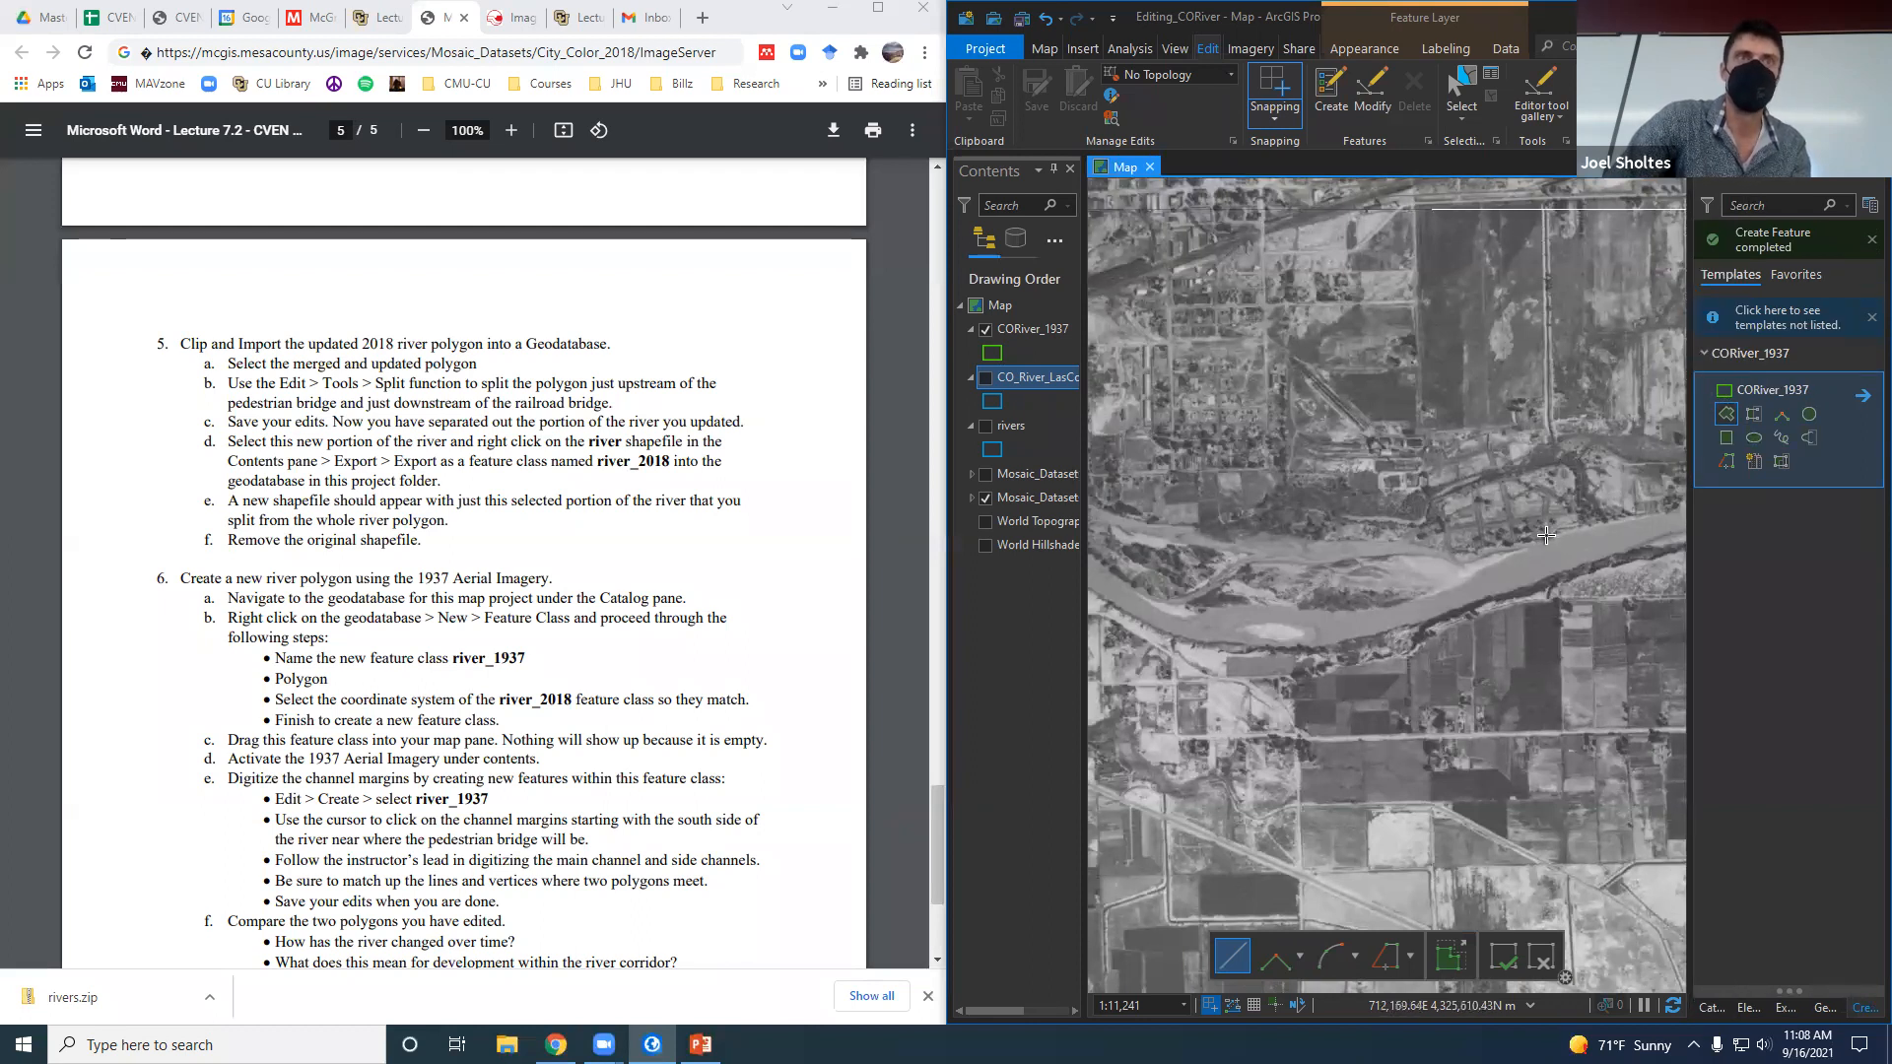
# Start the 1937 channel polygon with an edge across the river's upstream end, and trace the first stretch of the south bank westward.
pyautogui.scroll(2, 1546, 535)
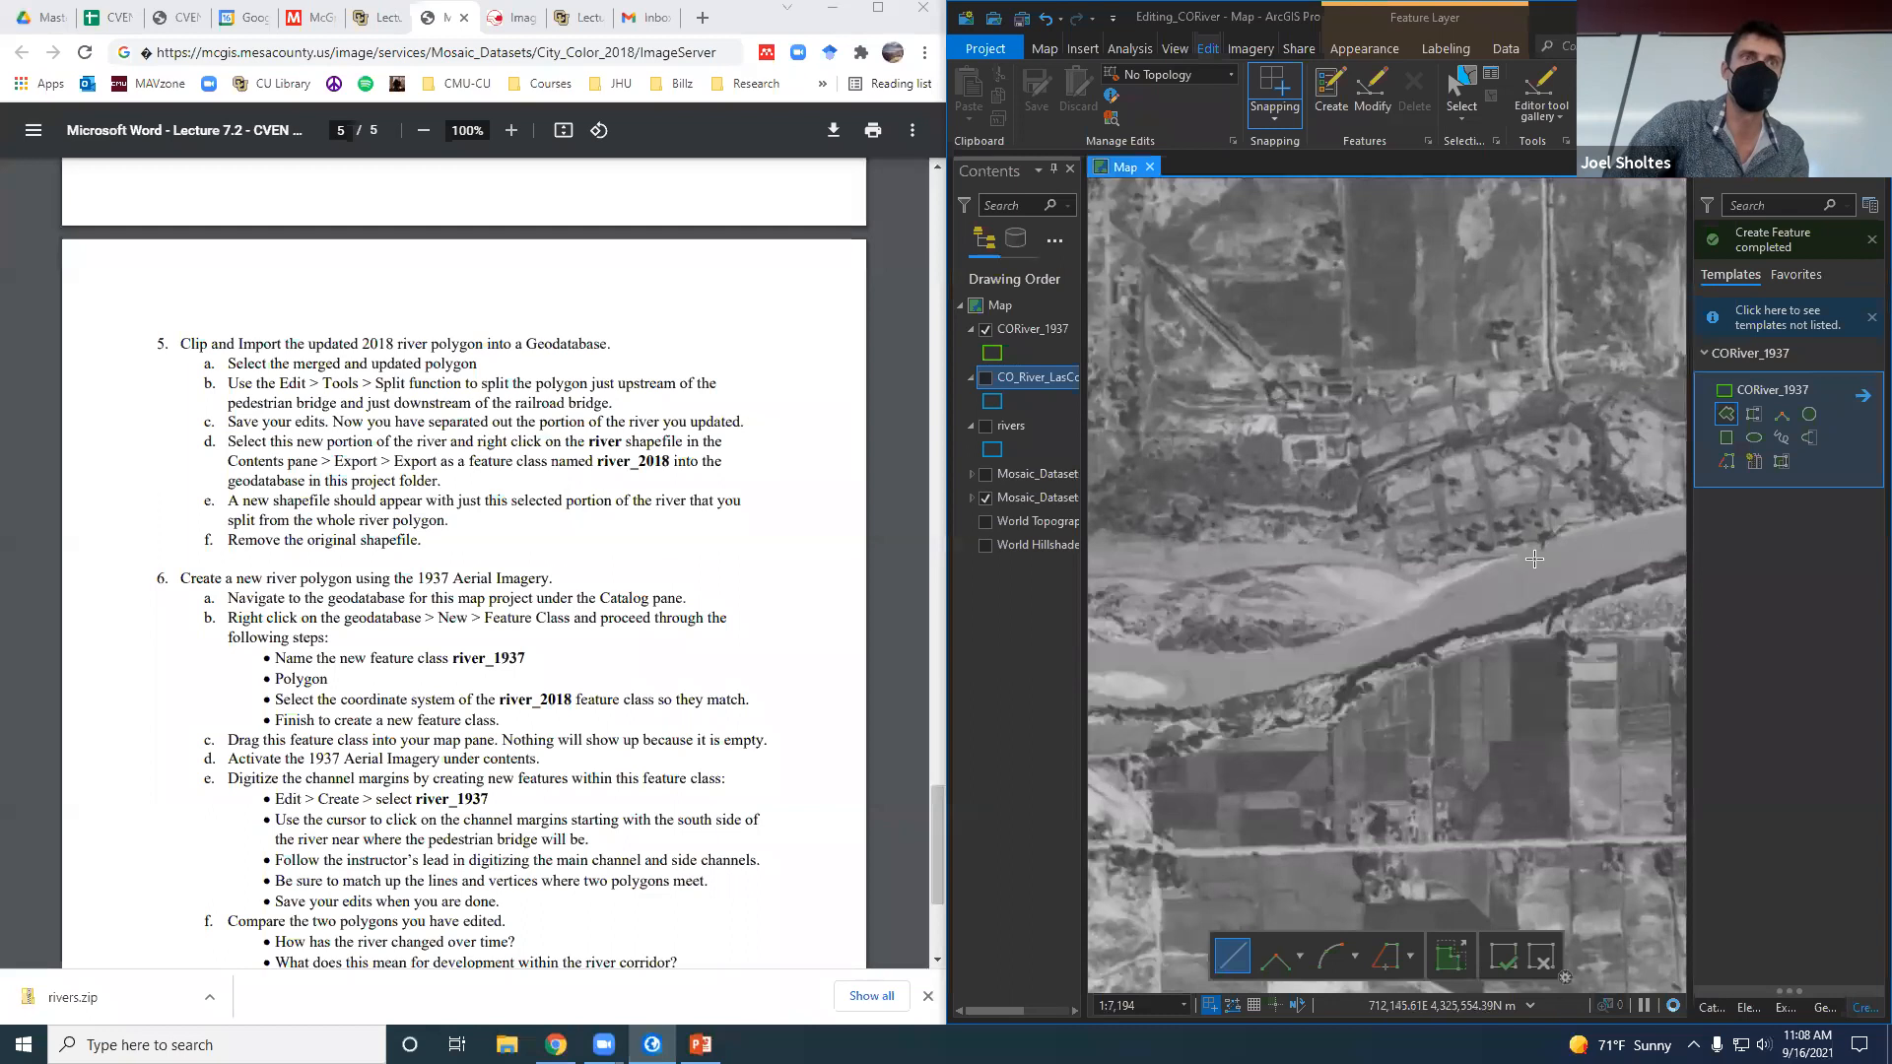
pyautogui.scroll(2, 1537, 563)
pyautogui.scroll(2, 1546, 551)
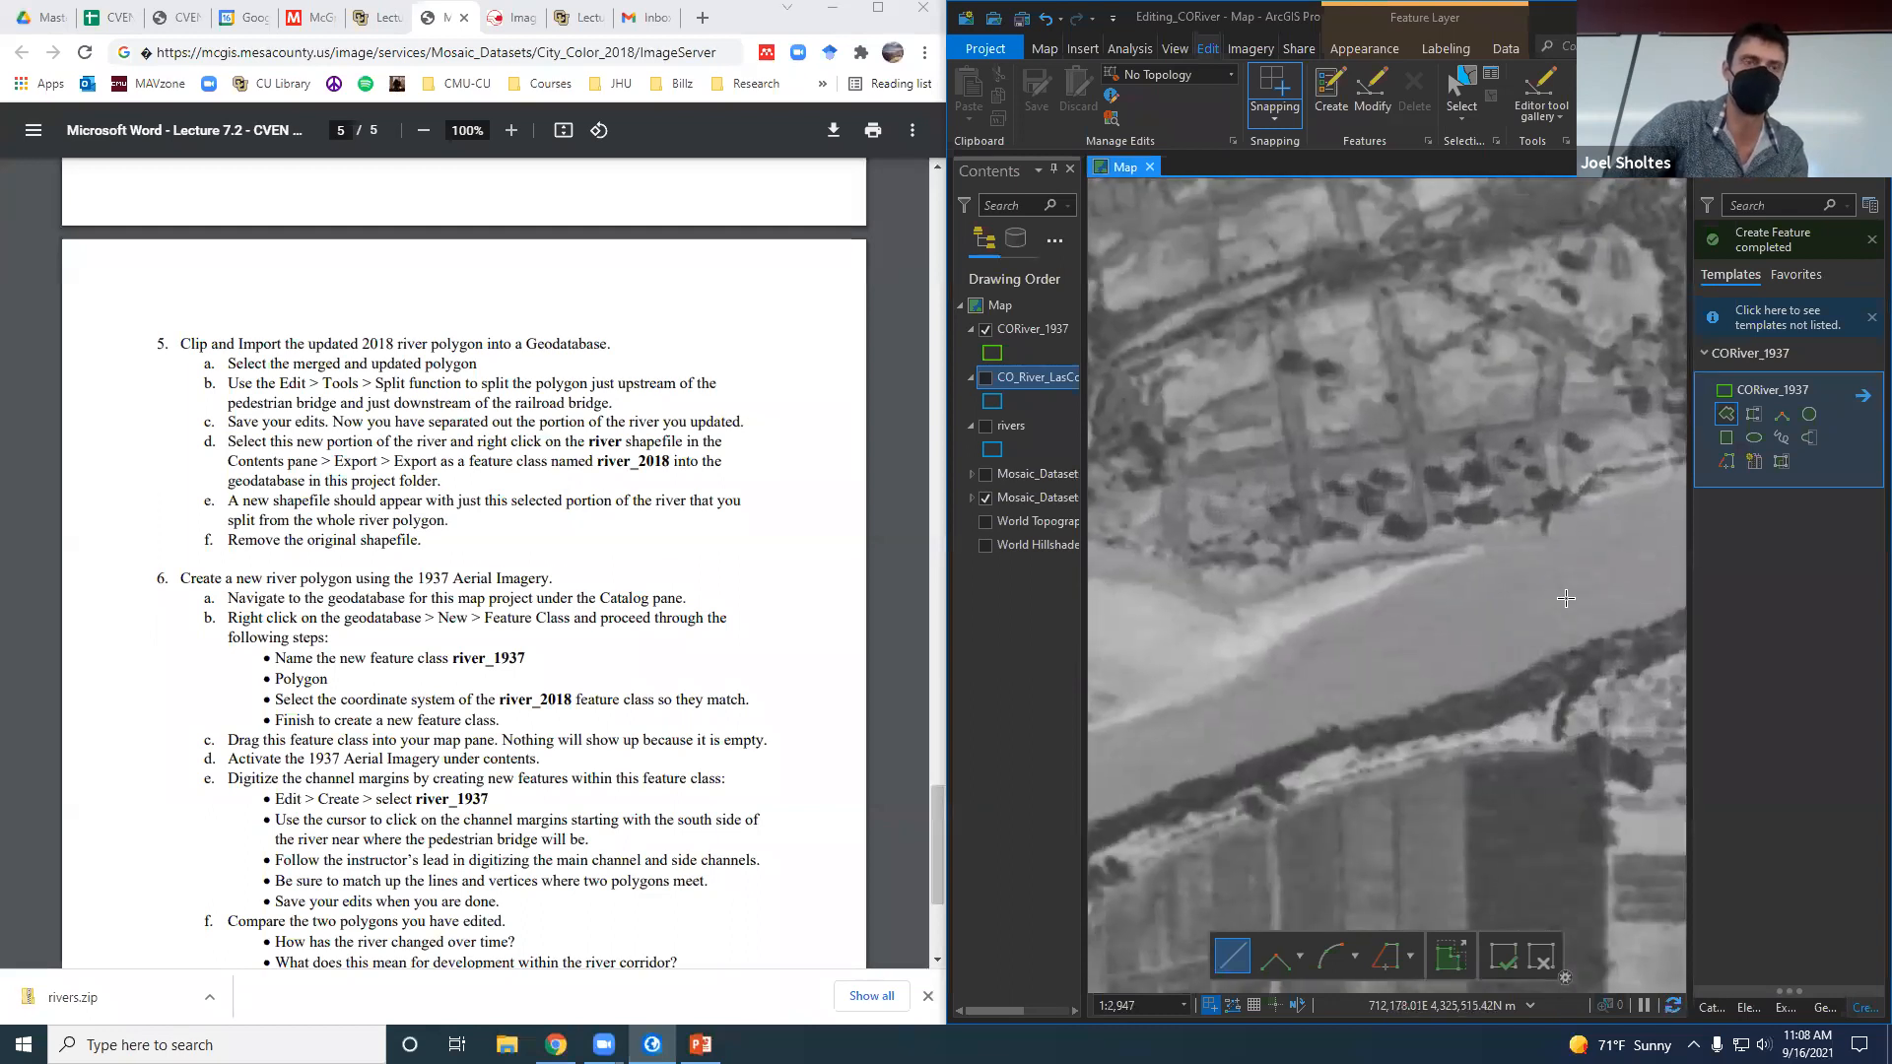
pyautogui.scroll(2, 1566, 599)
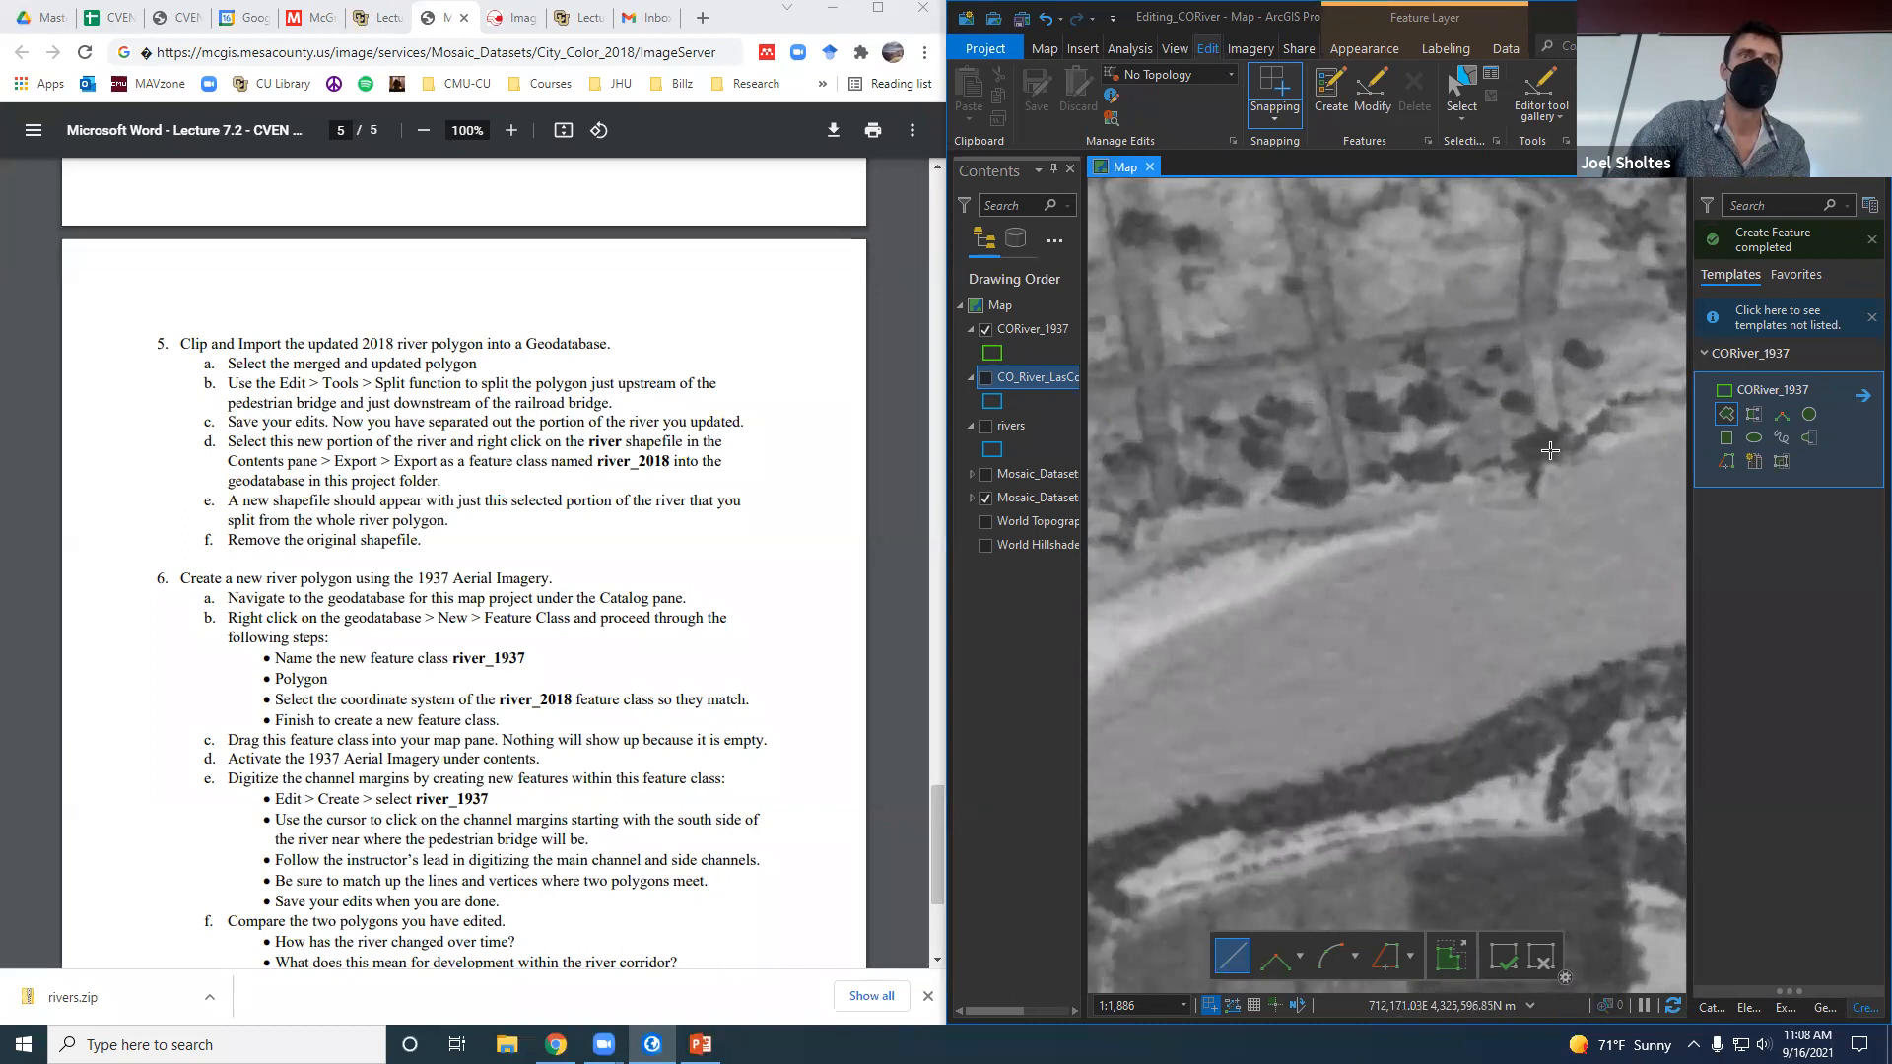
pyautogui.click(1570, 722)
pyautogui.click(1449, 771)
pyautogui.scroll(-4, 1582, 616)
pyautogui.scroll(2, 1512, 676)
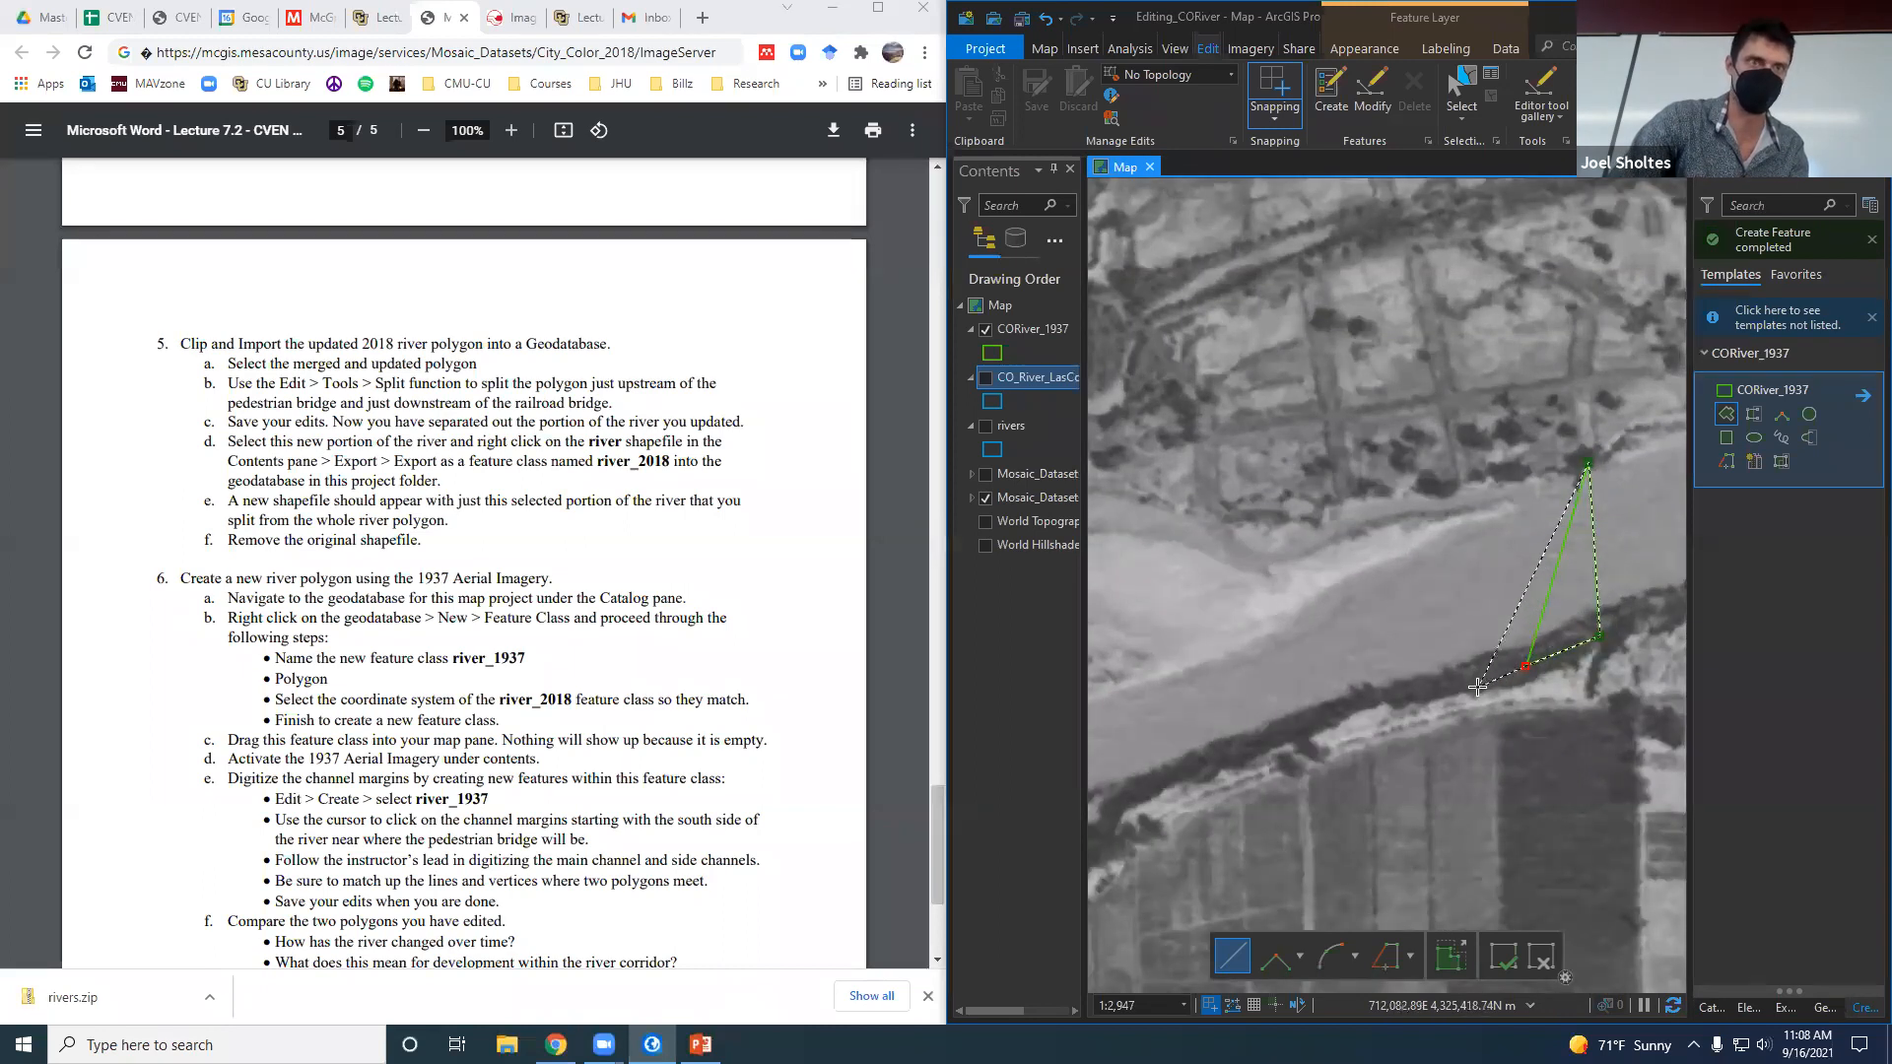
pyautogui.click(1470, 681)
pyautogui.click(1417, 691)
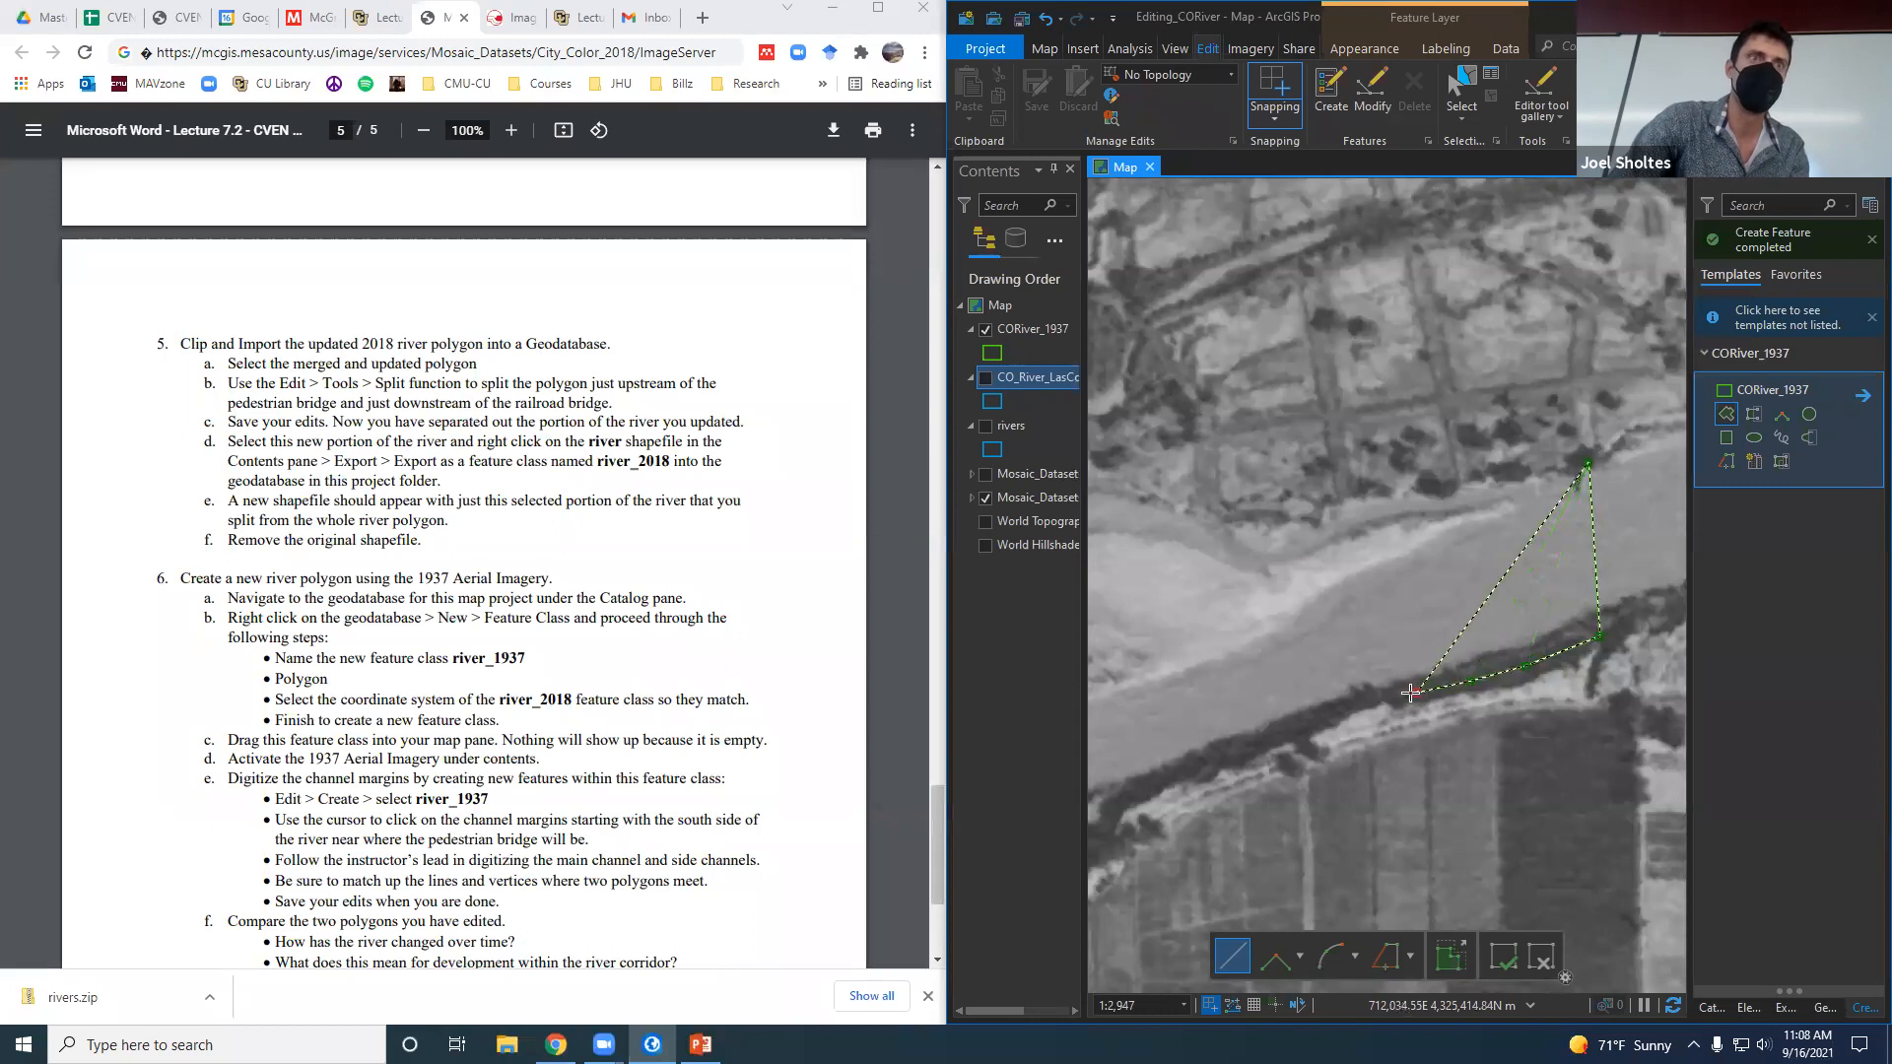
pyautogui.click(1361, 702)
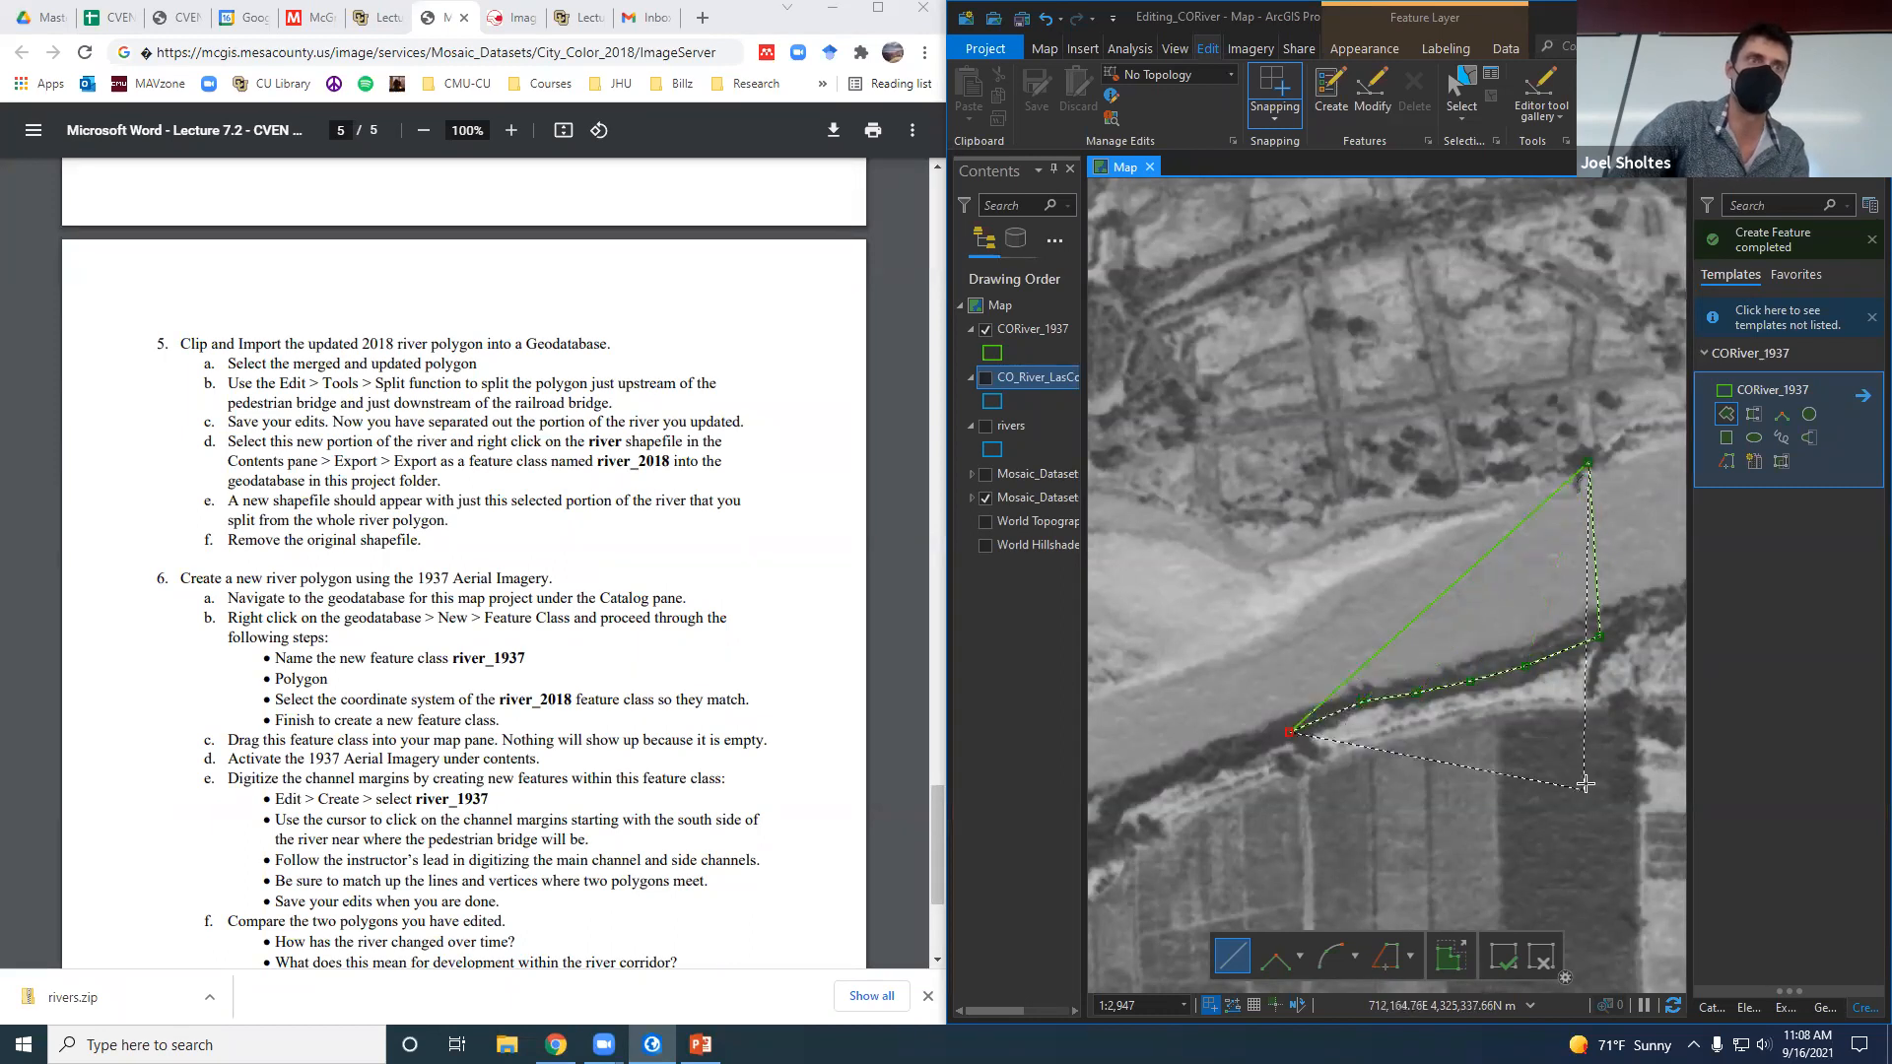
# Continue the 1937 polygon westward along the south bank, following the bend around the vegetated bank.
pyautogui.scroll(-2, 1412, 783)
pyautogui.scroll(2, 1413, 780)
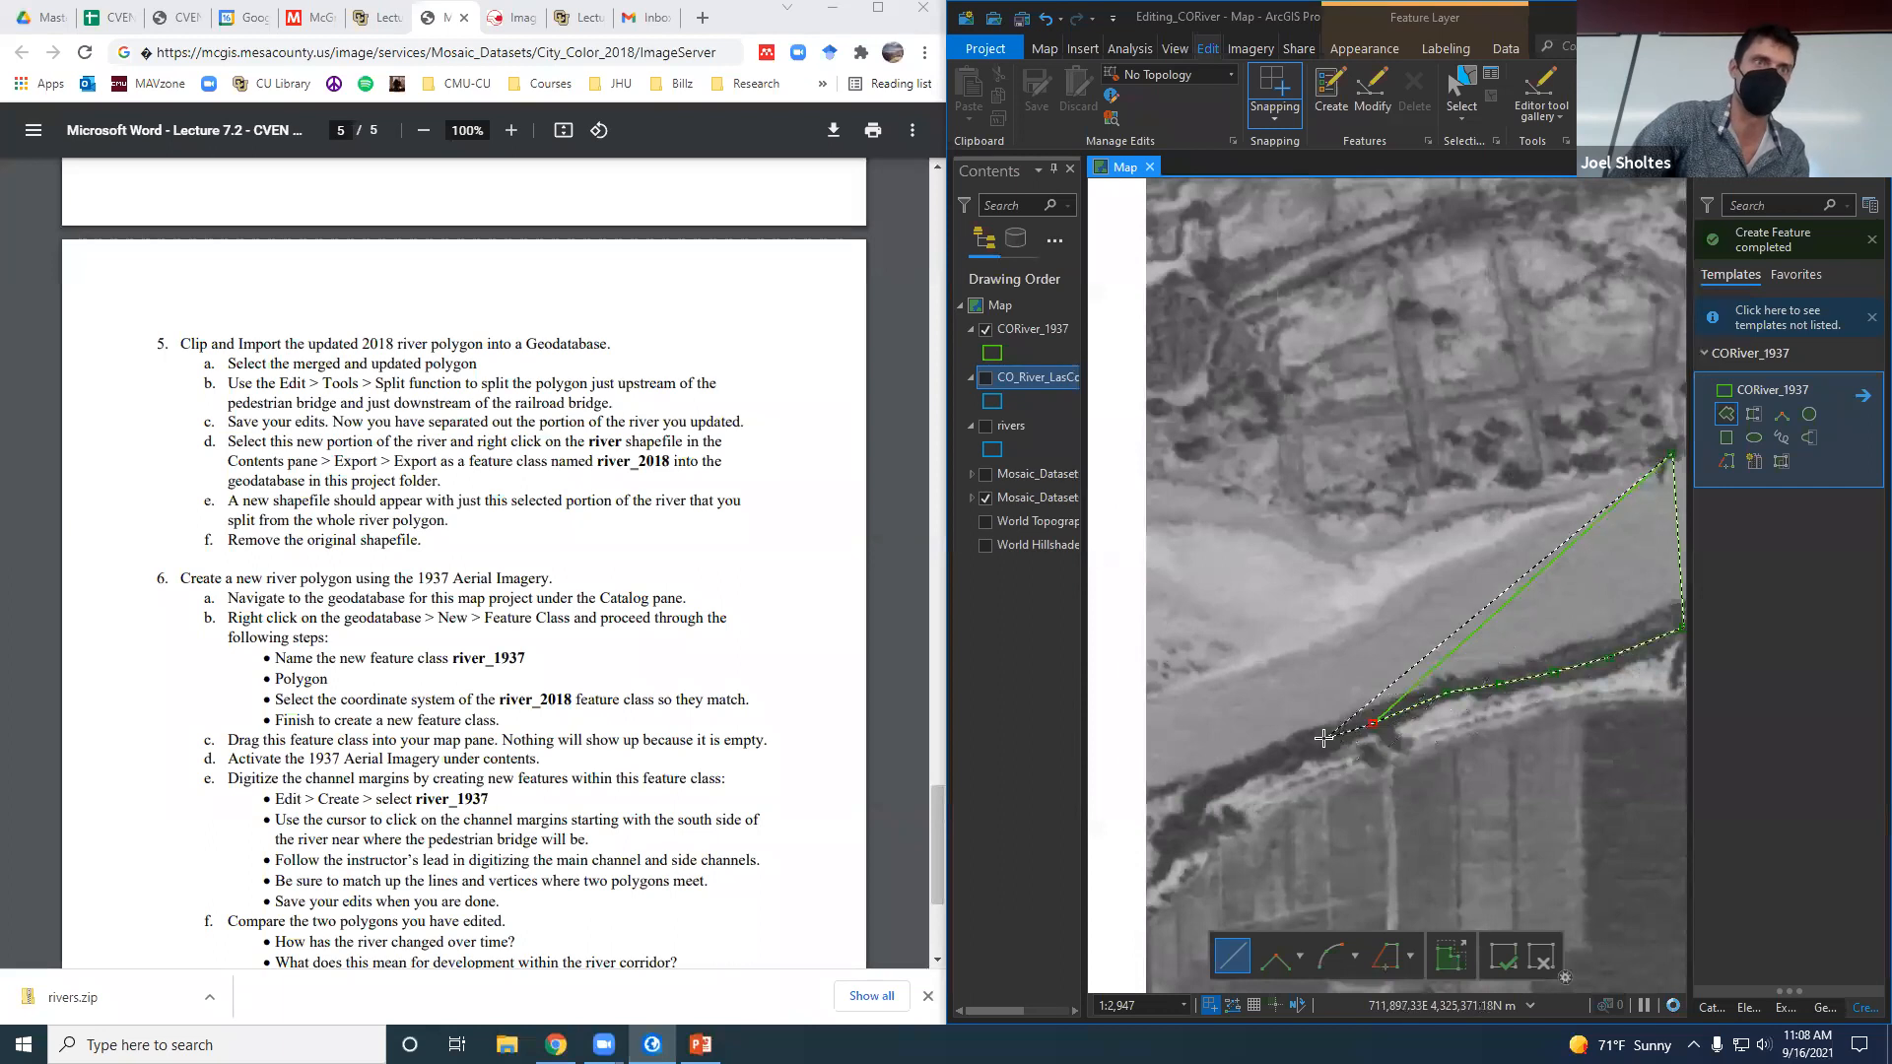
pyautogui.click(1249, 764)
pyautogui.click(1212, 790)
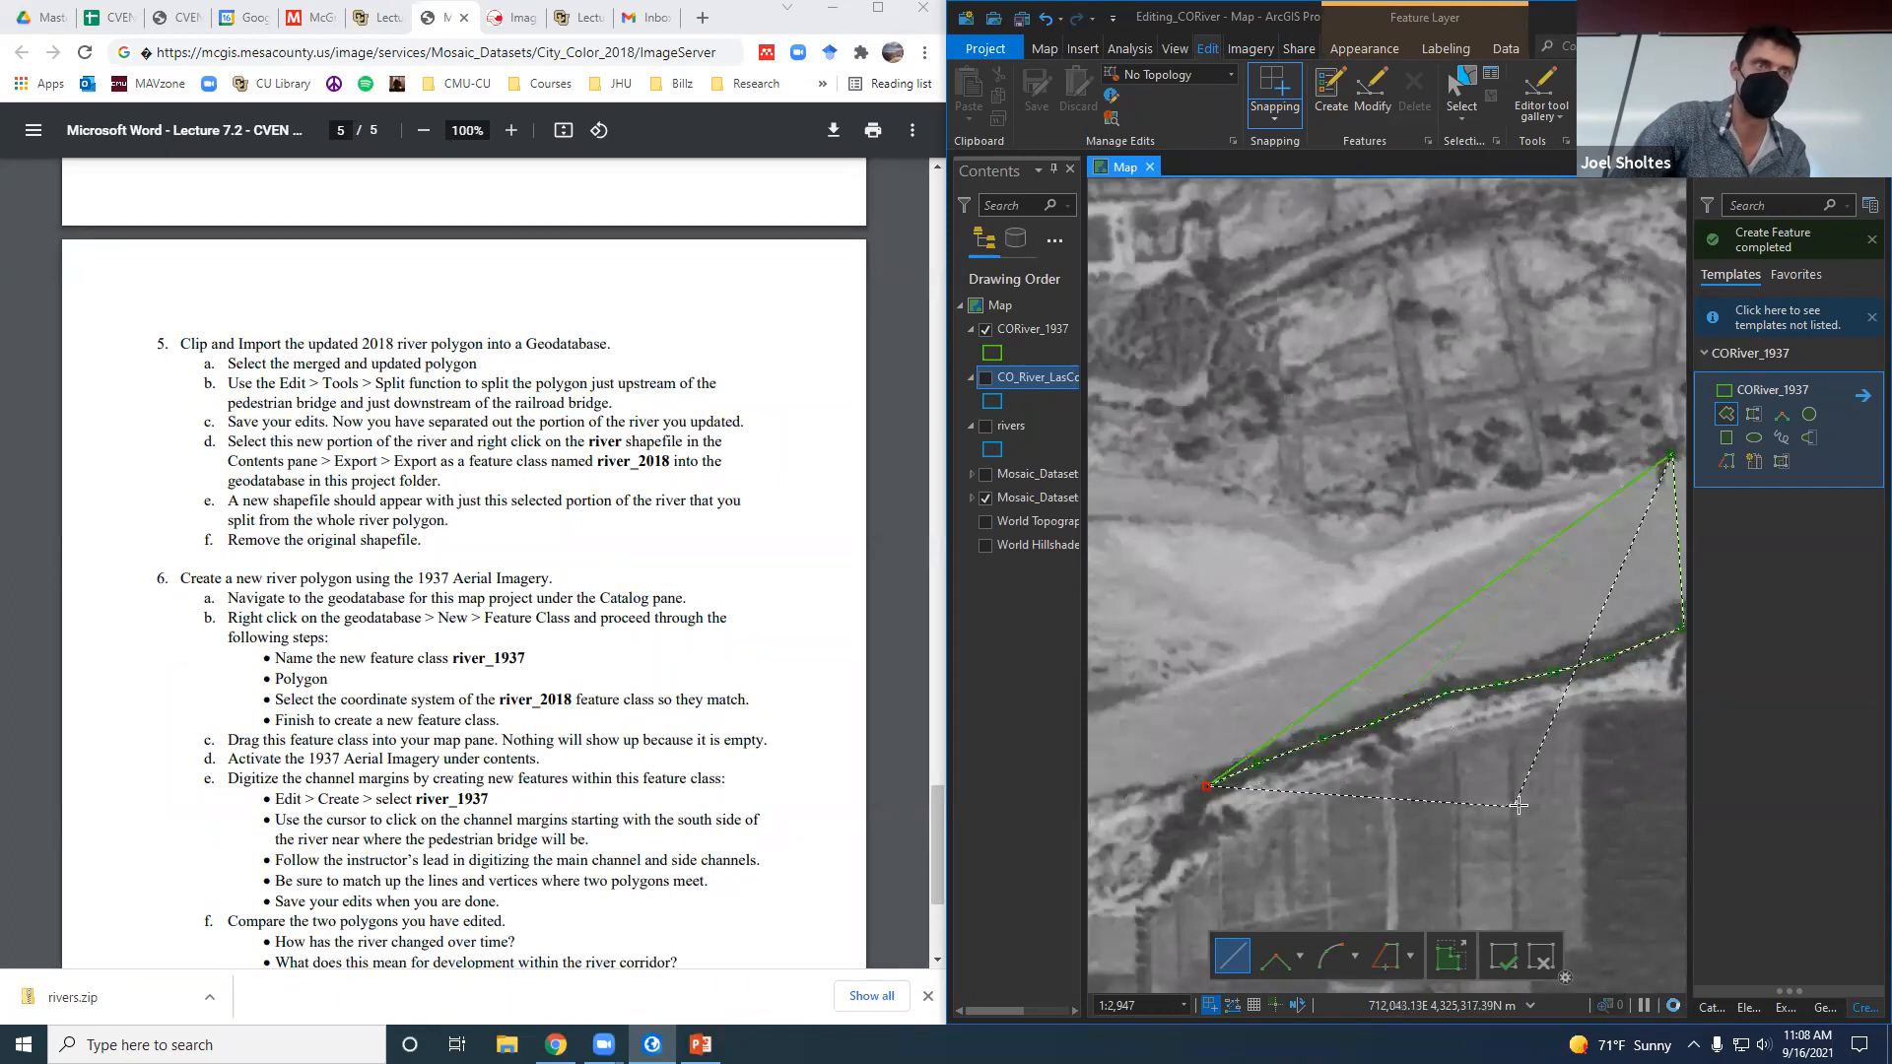
pyautogui.scroll(-4, 1422, 854)
pyautogui.scroll(2, 1422, 853)
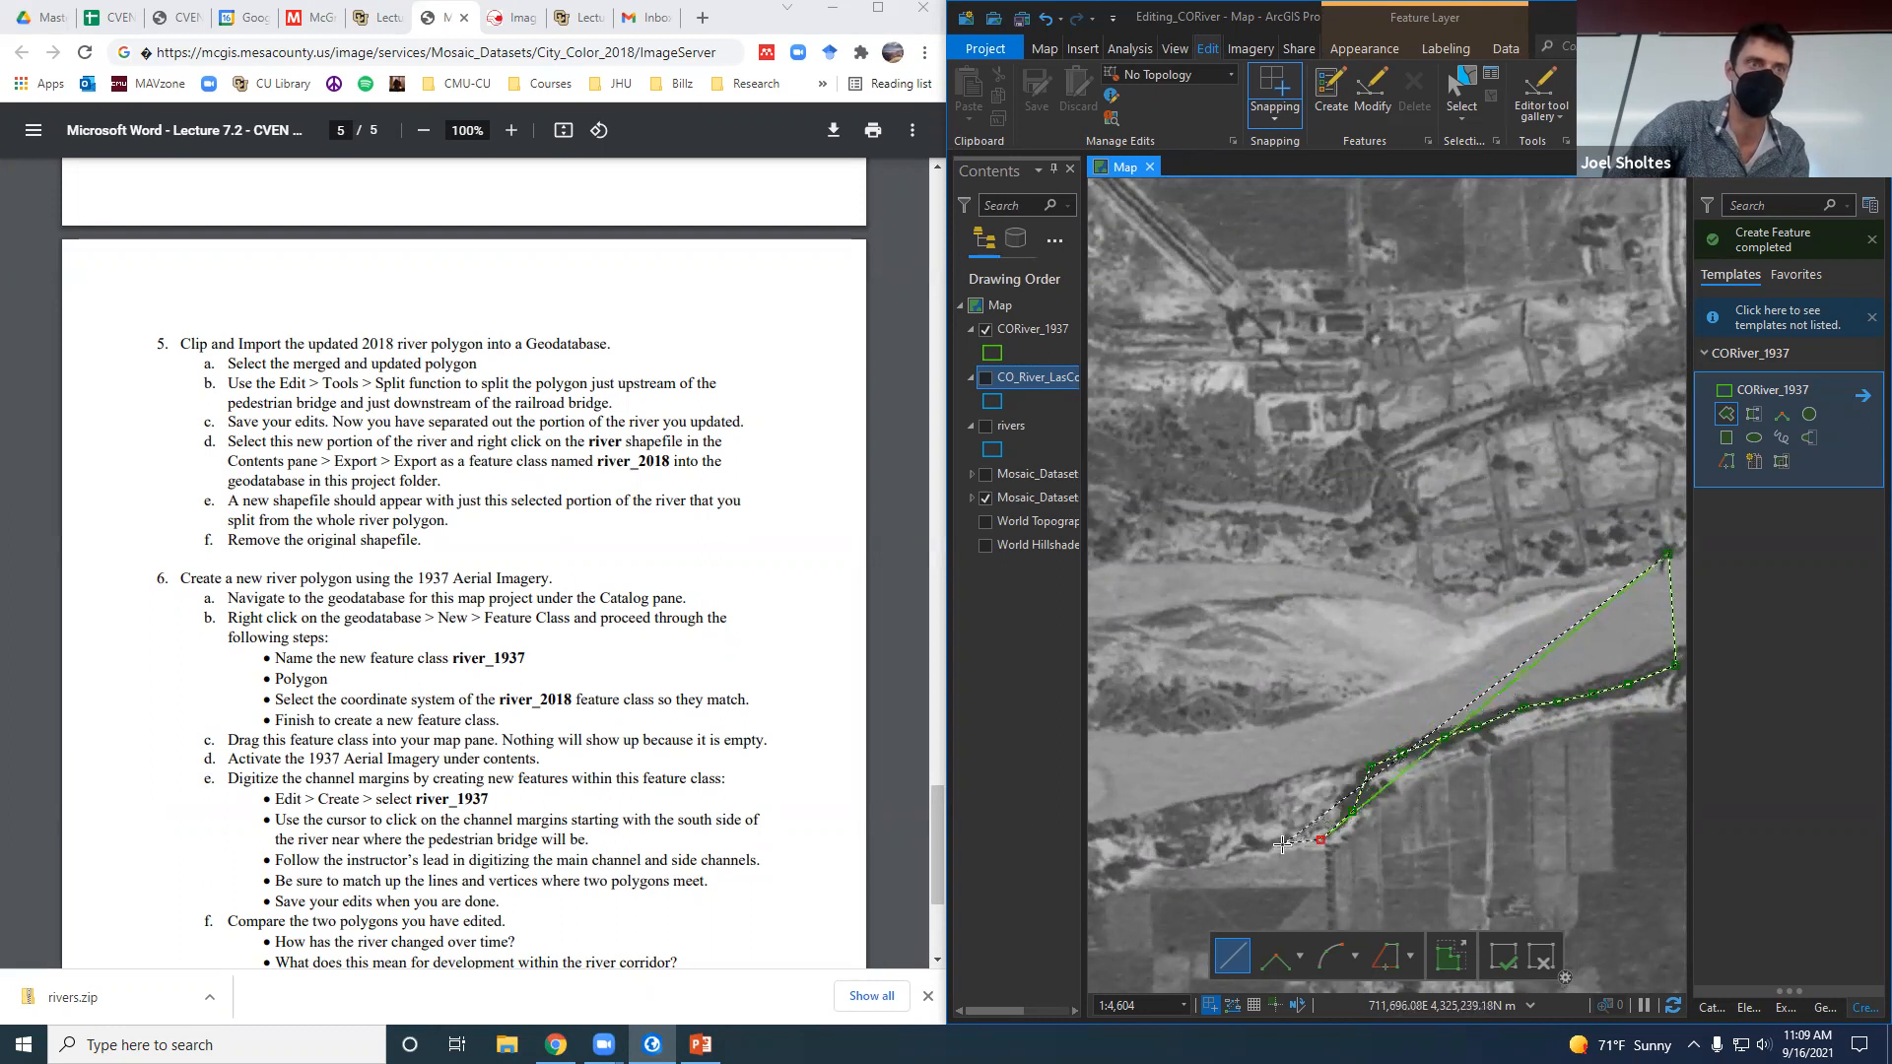
pyautogui.scroll(-4, 1607, 862)
pyautogui.scroll(4, 1483, 873)
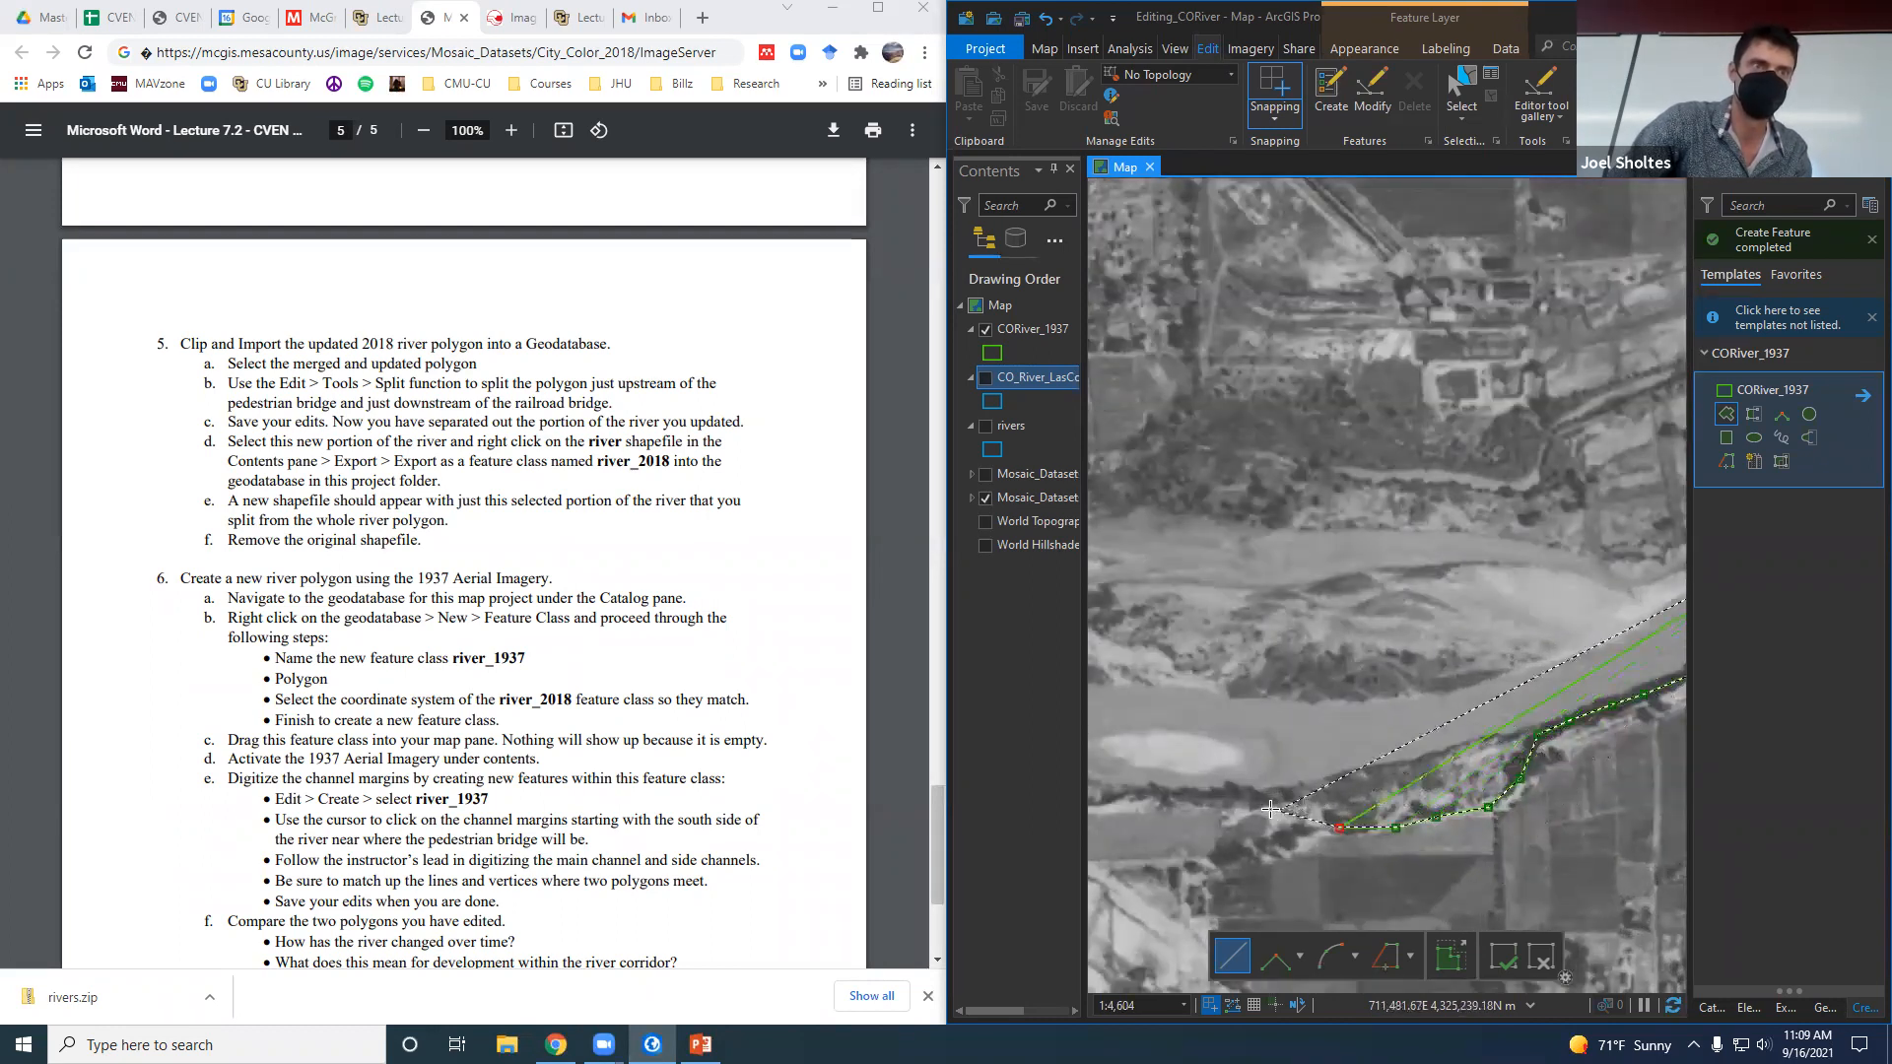
# Trace the south bank westward just above the dark rectangular field opposite the mid-channel bar.
pyautogui.scroll(-3, 1518, 808)
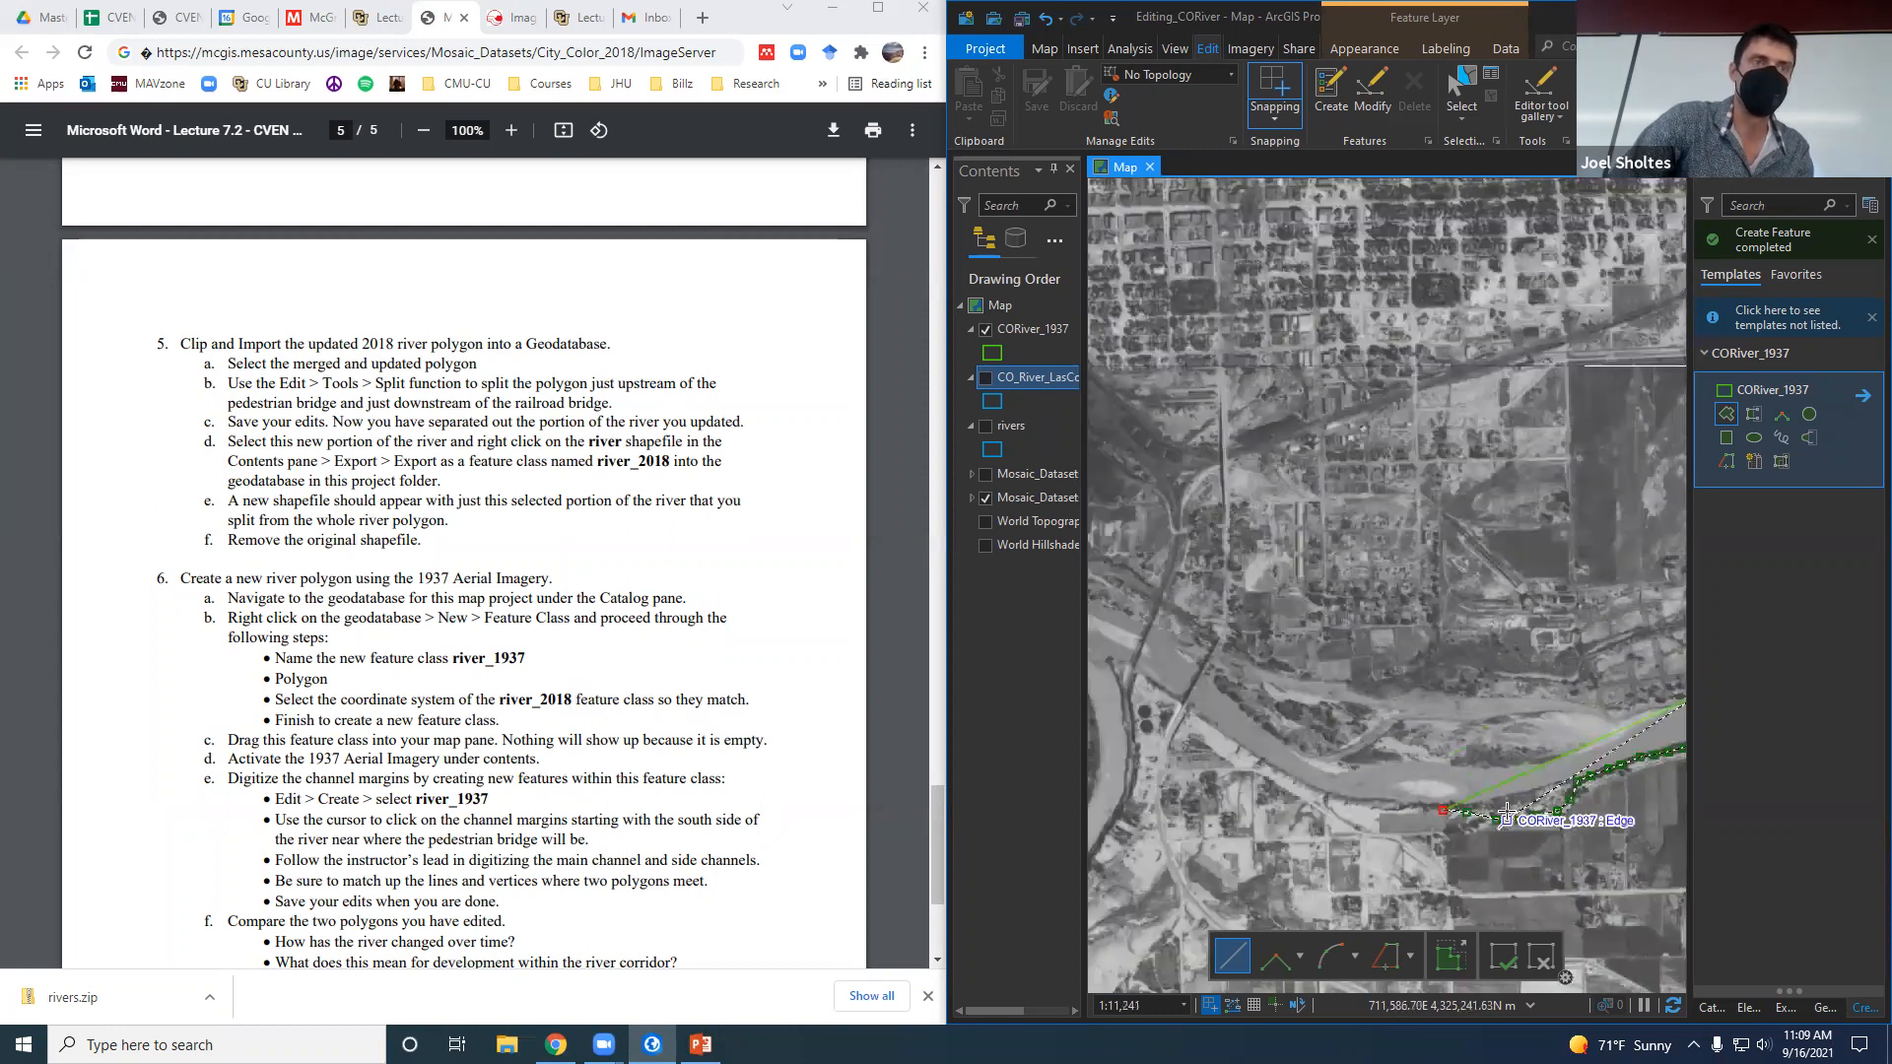
pyautogui.scroll(4, 1489, 801)
pyautogui.click(1284, 820)
pyautogui.scroll(-2, 1505, 734)
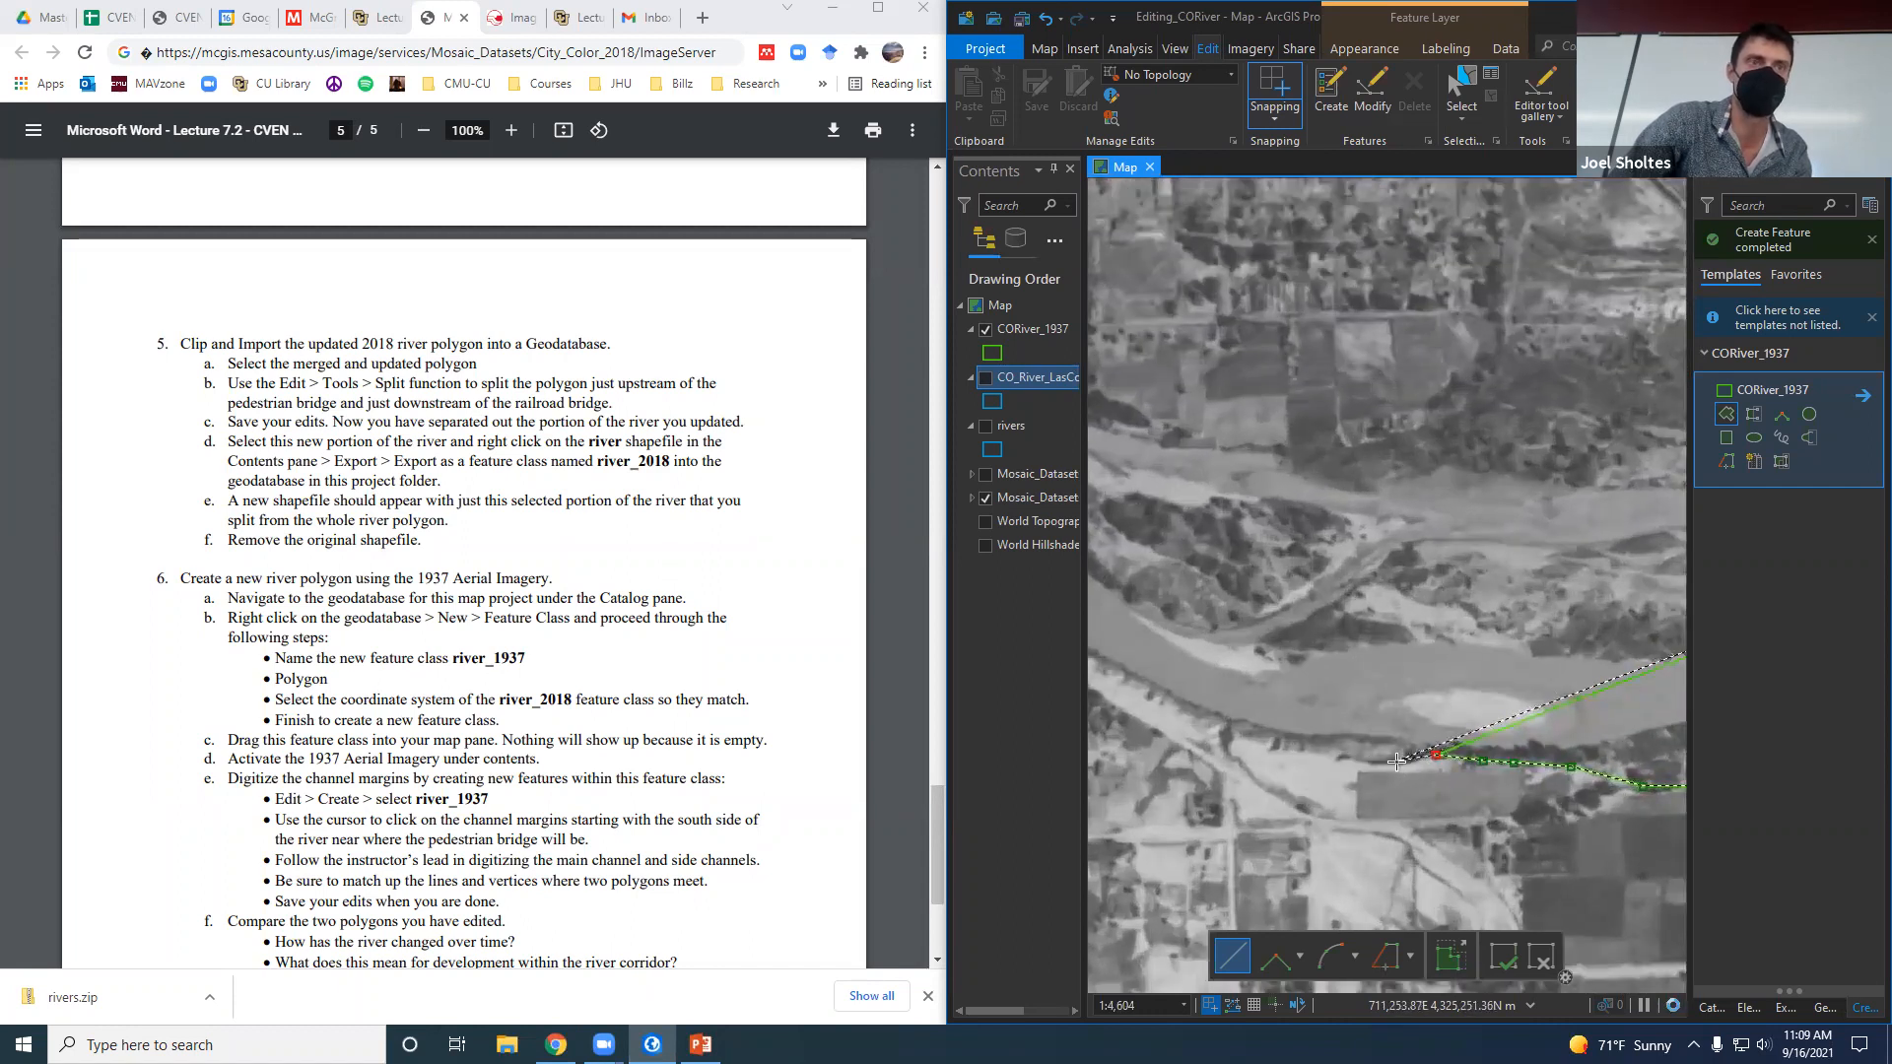
pyautogui.scroll(4, 1414, 763)
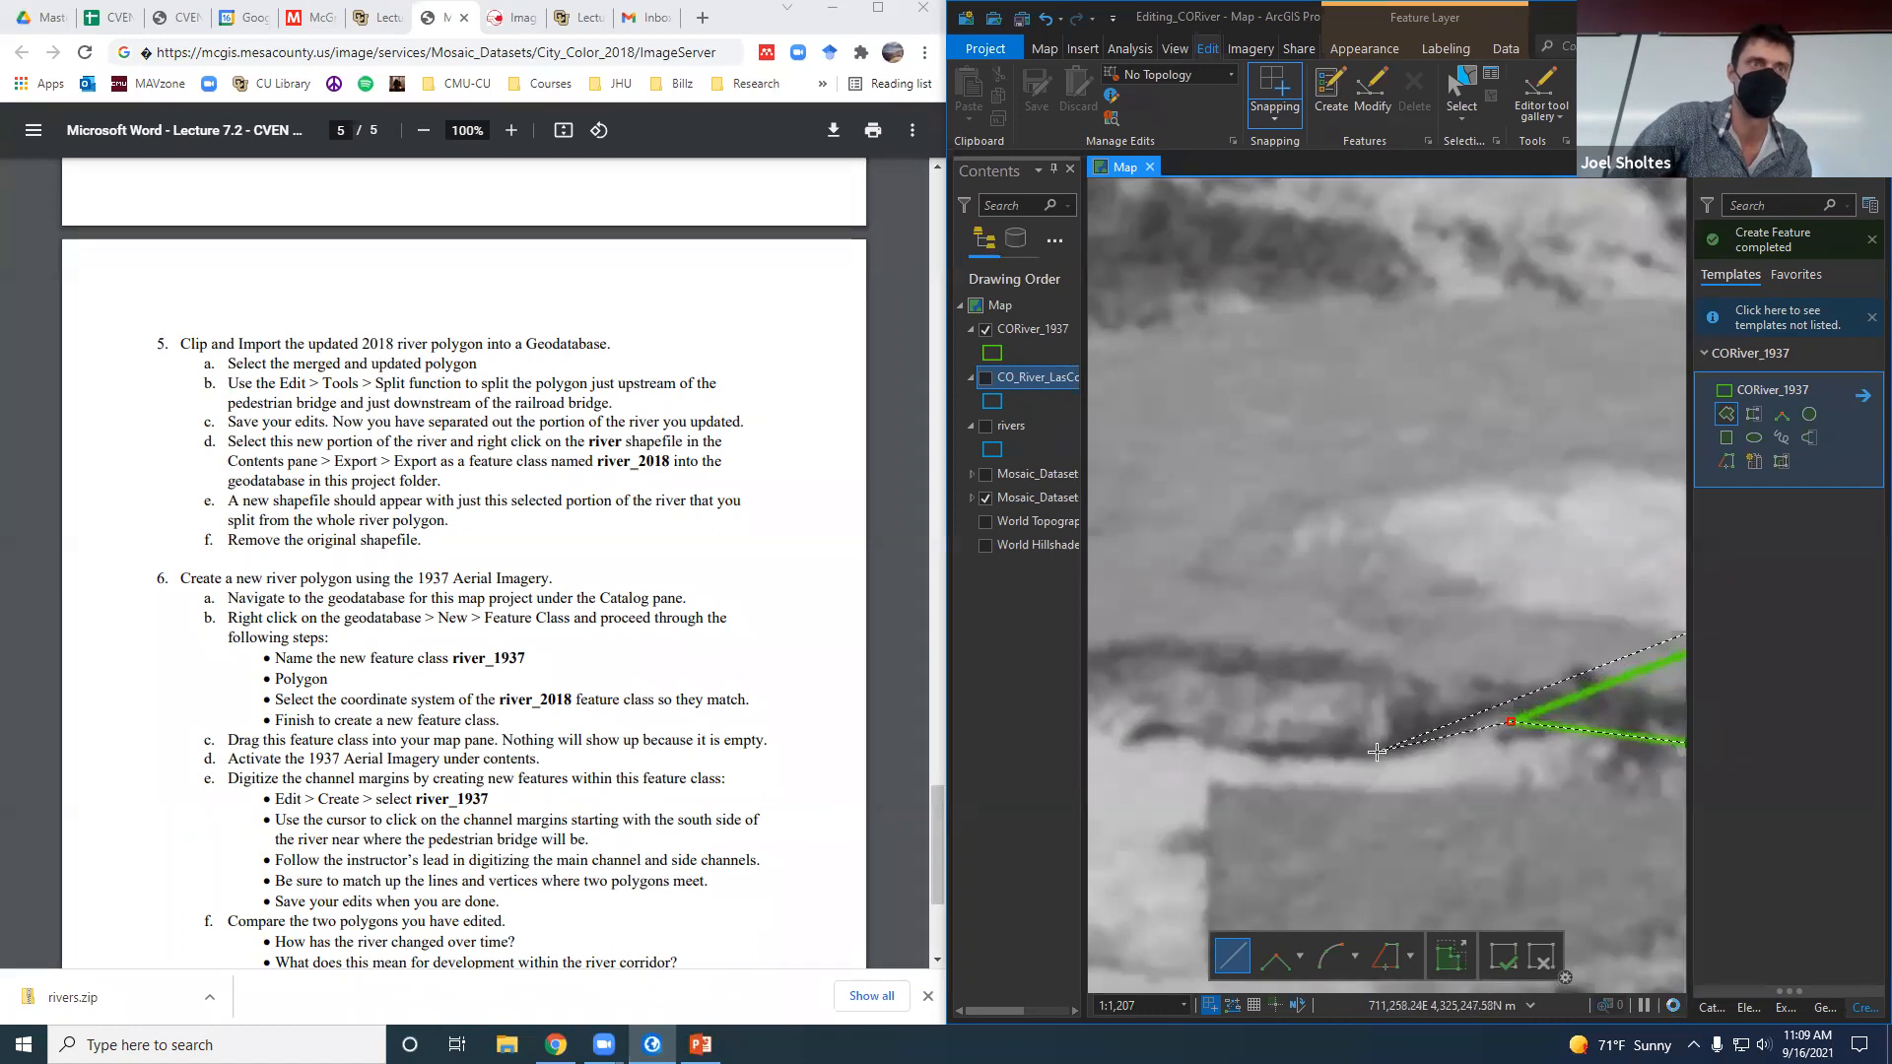
pyautogui.click(1159, 730)
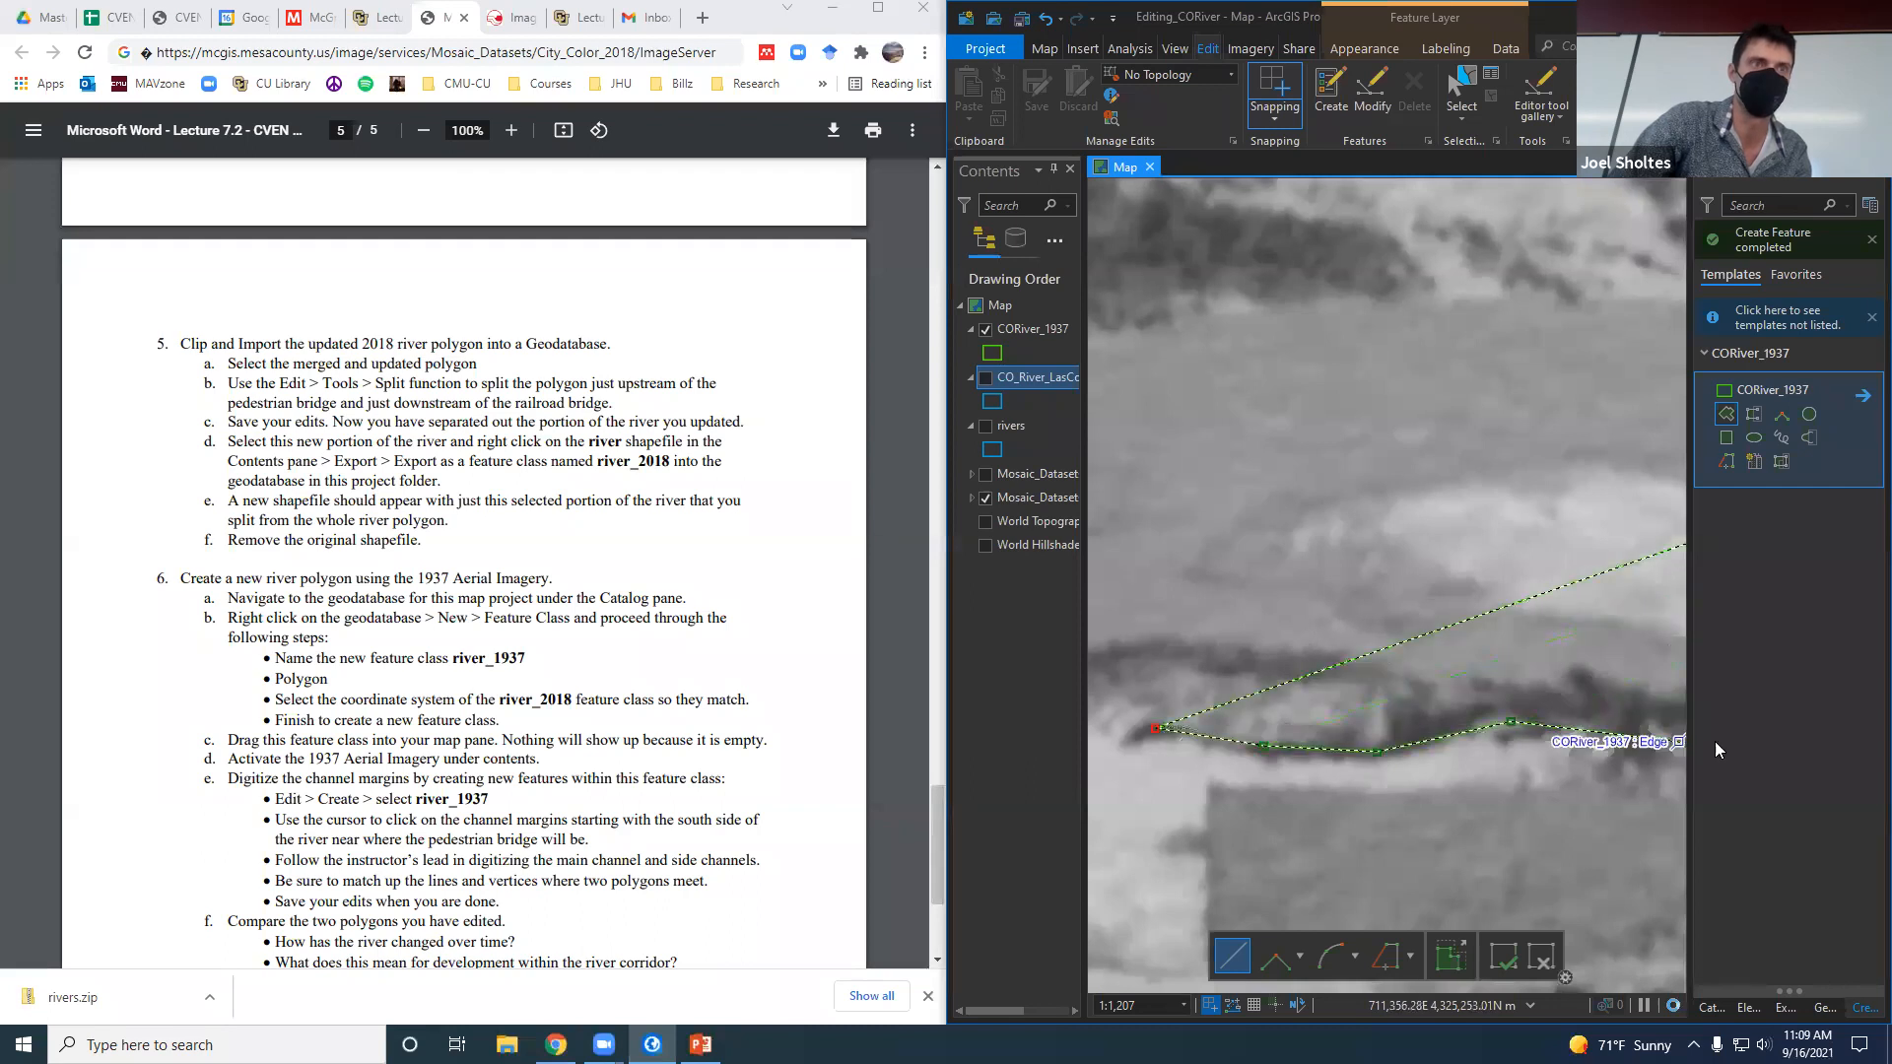
# Trace the south bank from the rectangular field around the outer curve of the river toward the northwest.
pyautogui.scroll(-2, 1414, 714)
pyautogui.scroll(-2, 1433, 723)
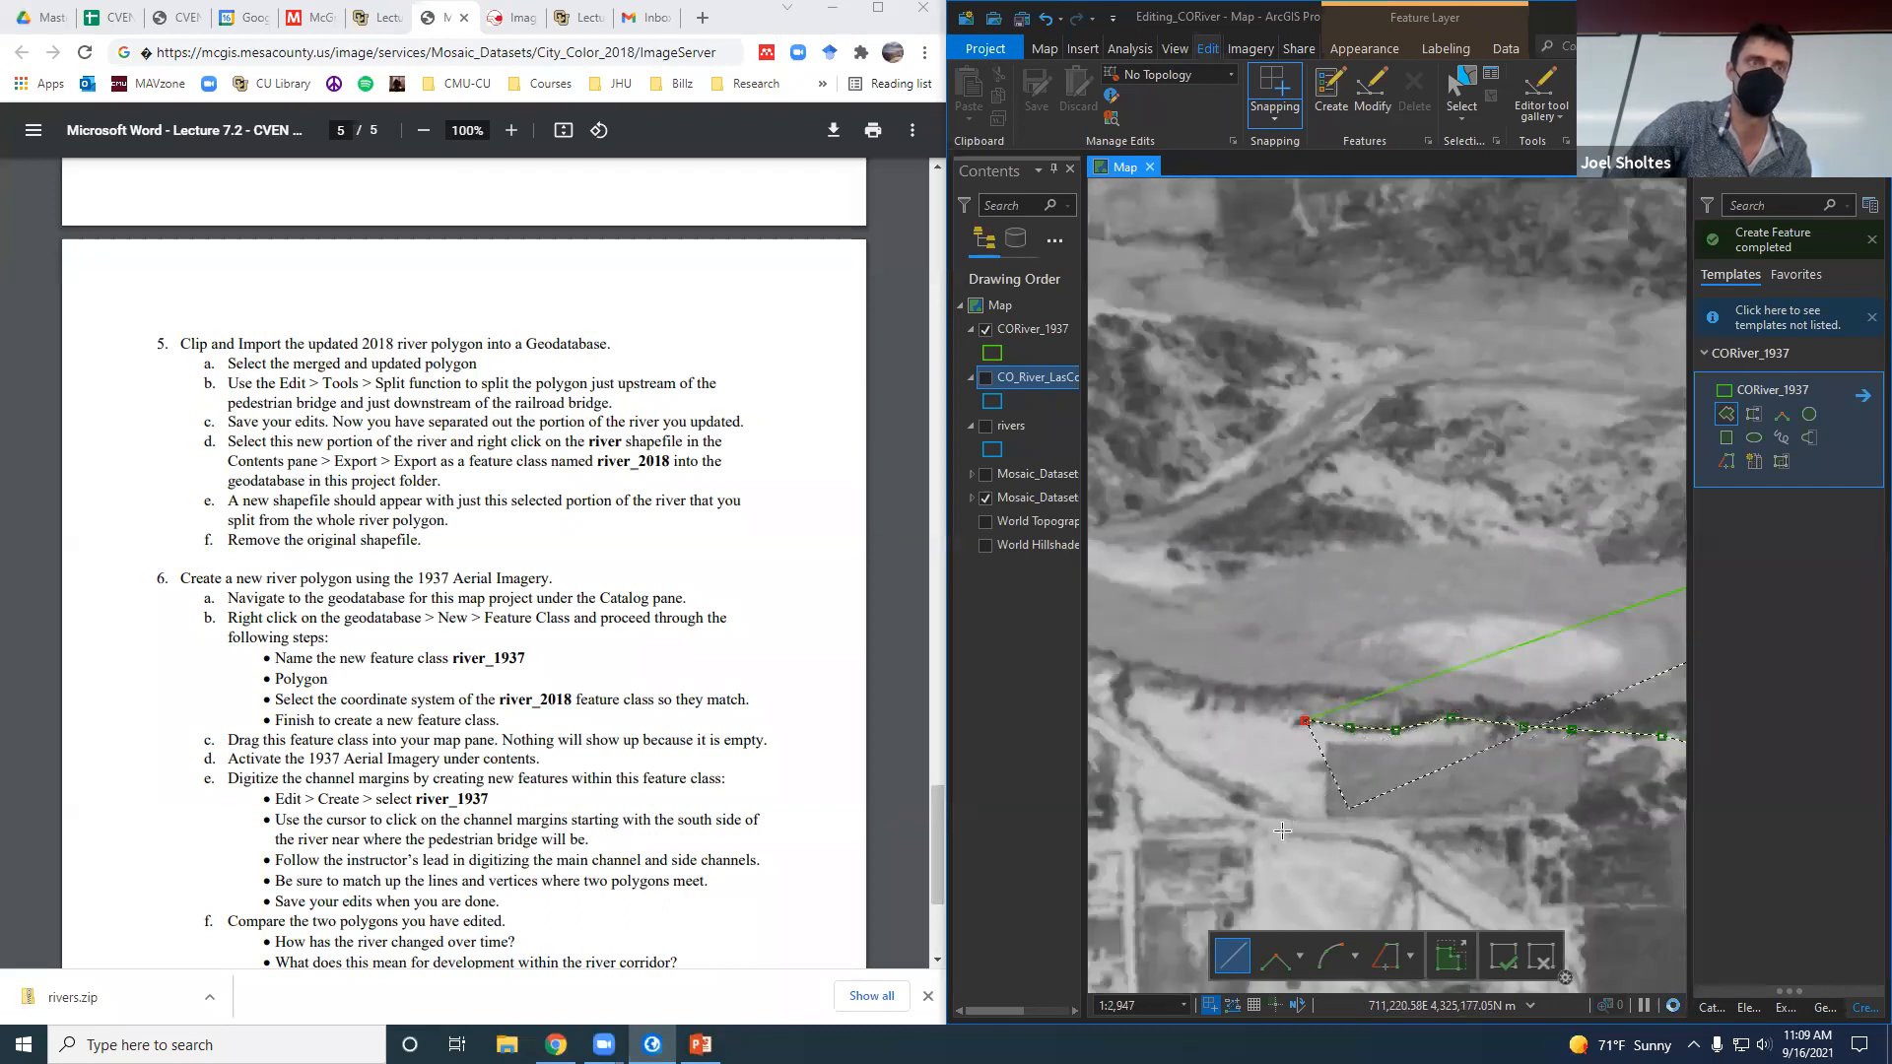
pyautogui.click(1244, 706)
pyautogui.click(1141, 684)
pyautogui.scroll(-3, 1487, 781)
pyautogui.scroll(3, 1333, 749)
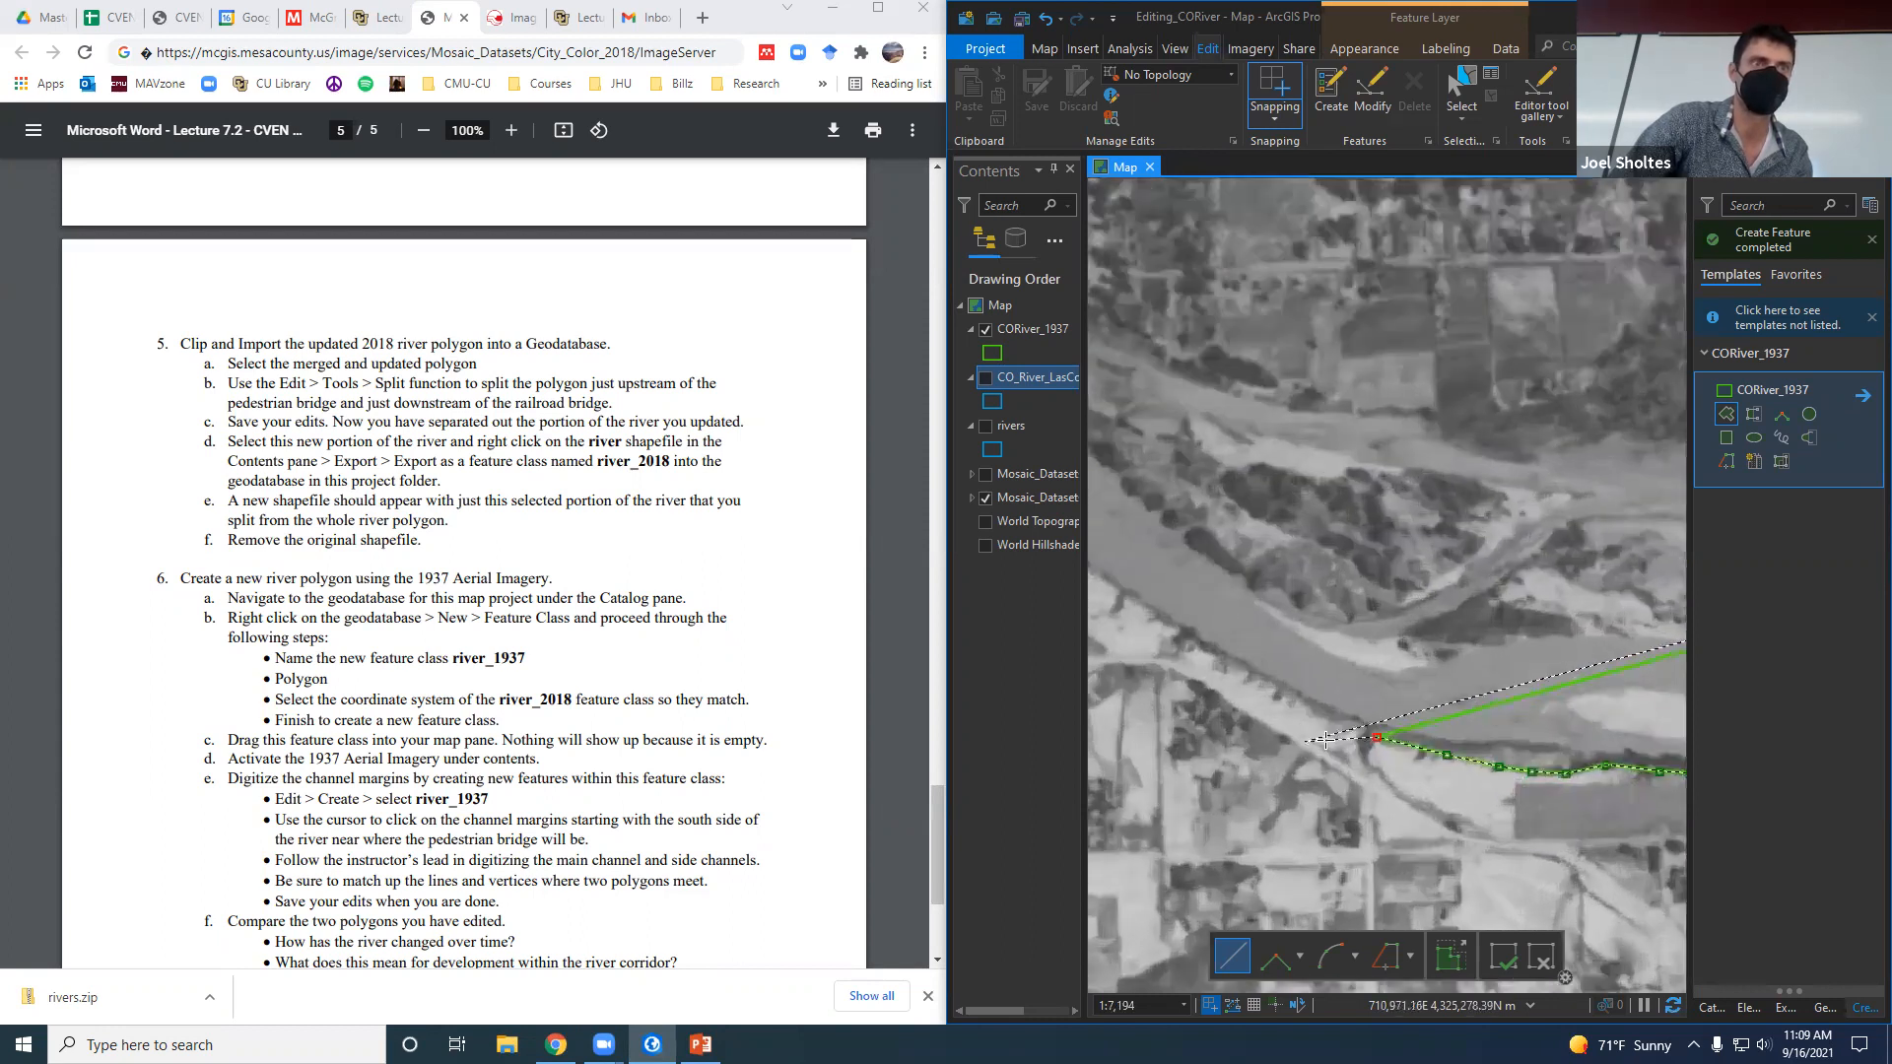
pyautogui.click(1310, 688)
pyautogui.click(1218, 637)
pyautogui.click(1142, 587)
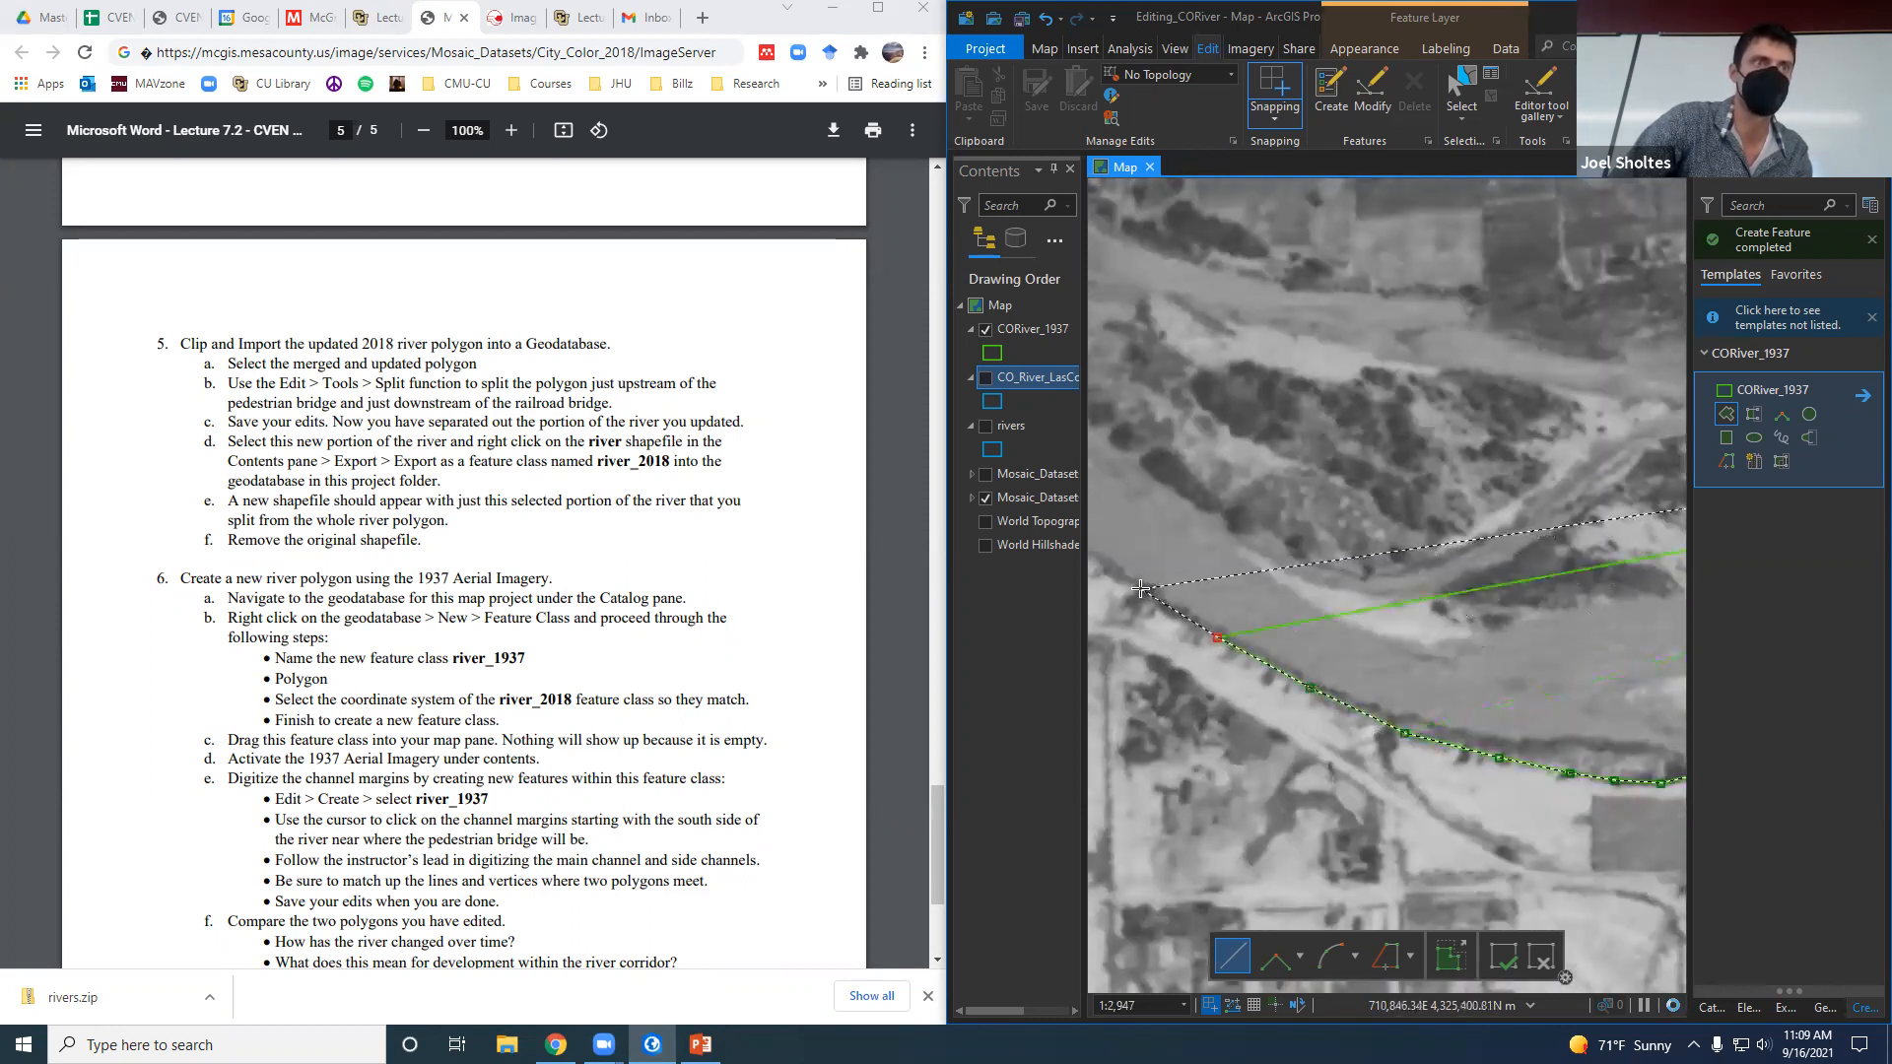
# Extend the south-bank boundary northwest beneath the first bridge to the westernmost bridge at the reach's downstream end.
pyautogui.scroll(-2, 1489, 781)
pyautogui.click(1178, 602)
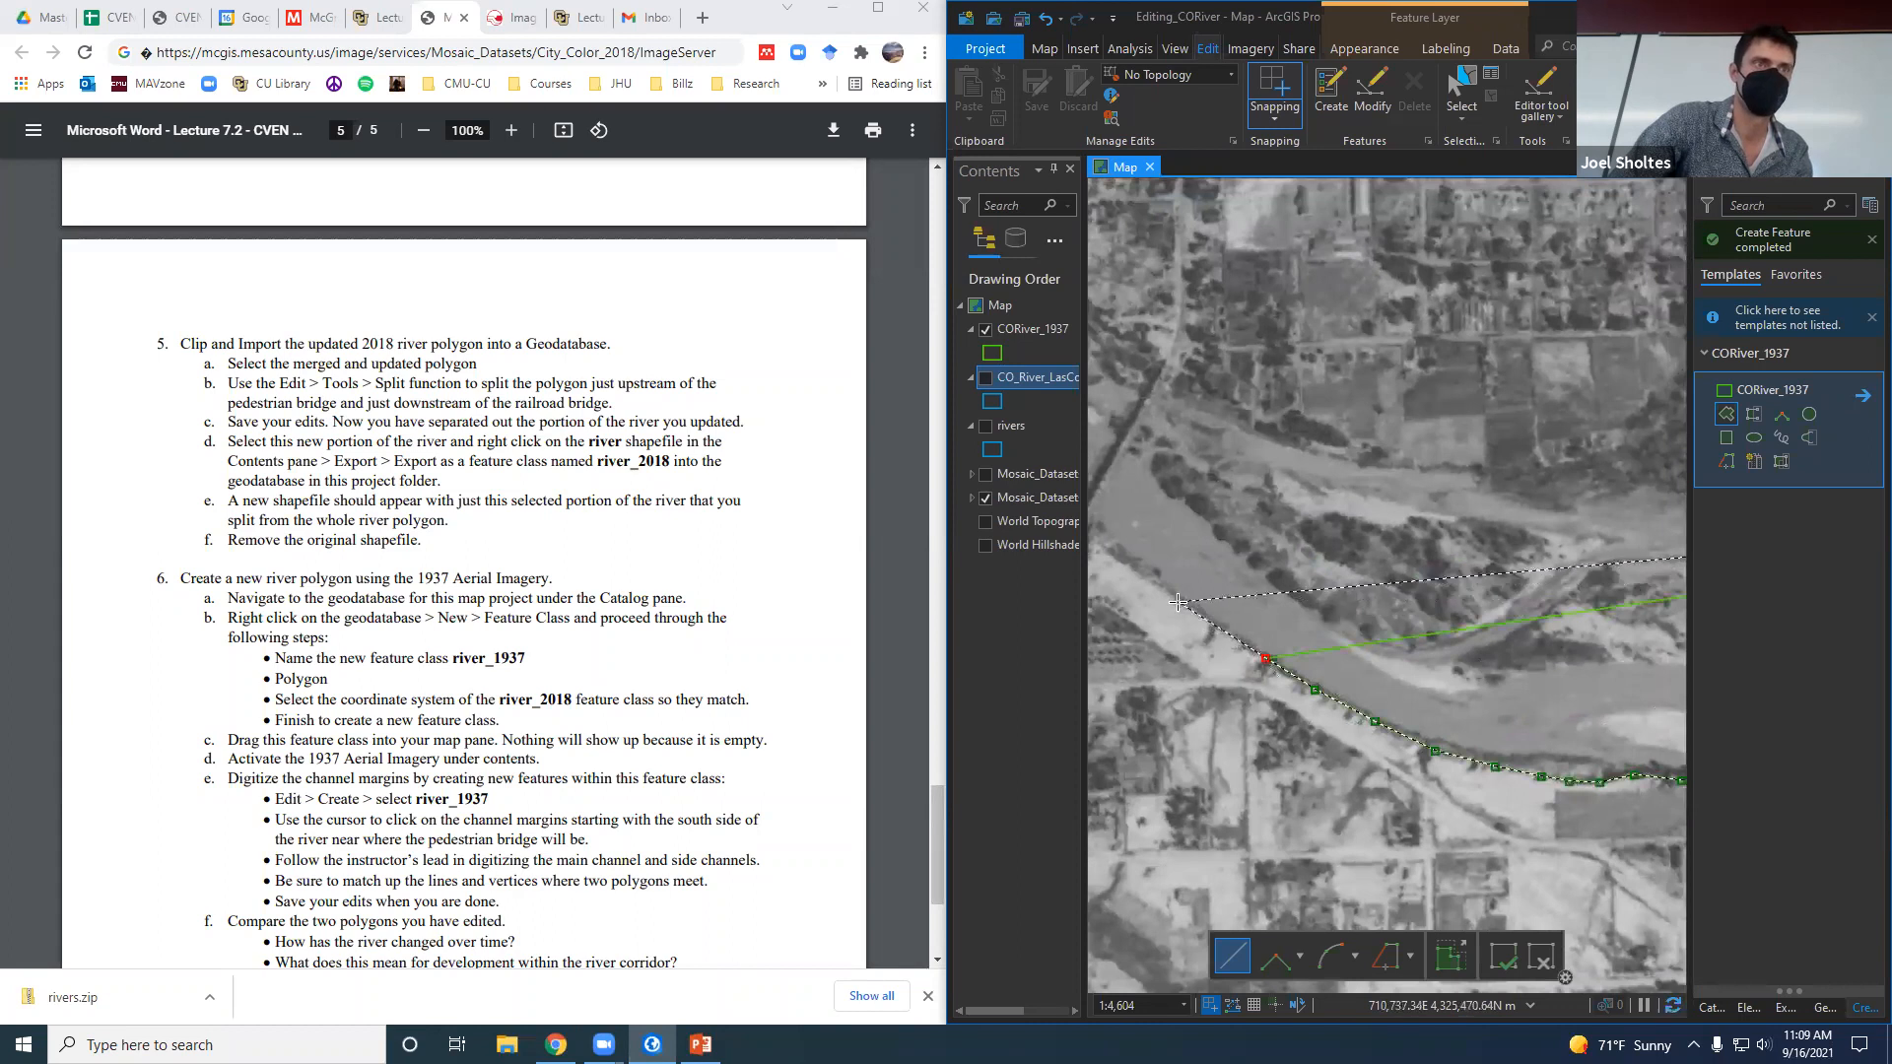
pyautogui.scroll(-4, 1522, 859)
pyautogui.scroll(6, 1345, 752)
pyautogui.click(1325, 743)
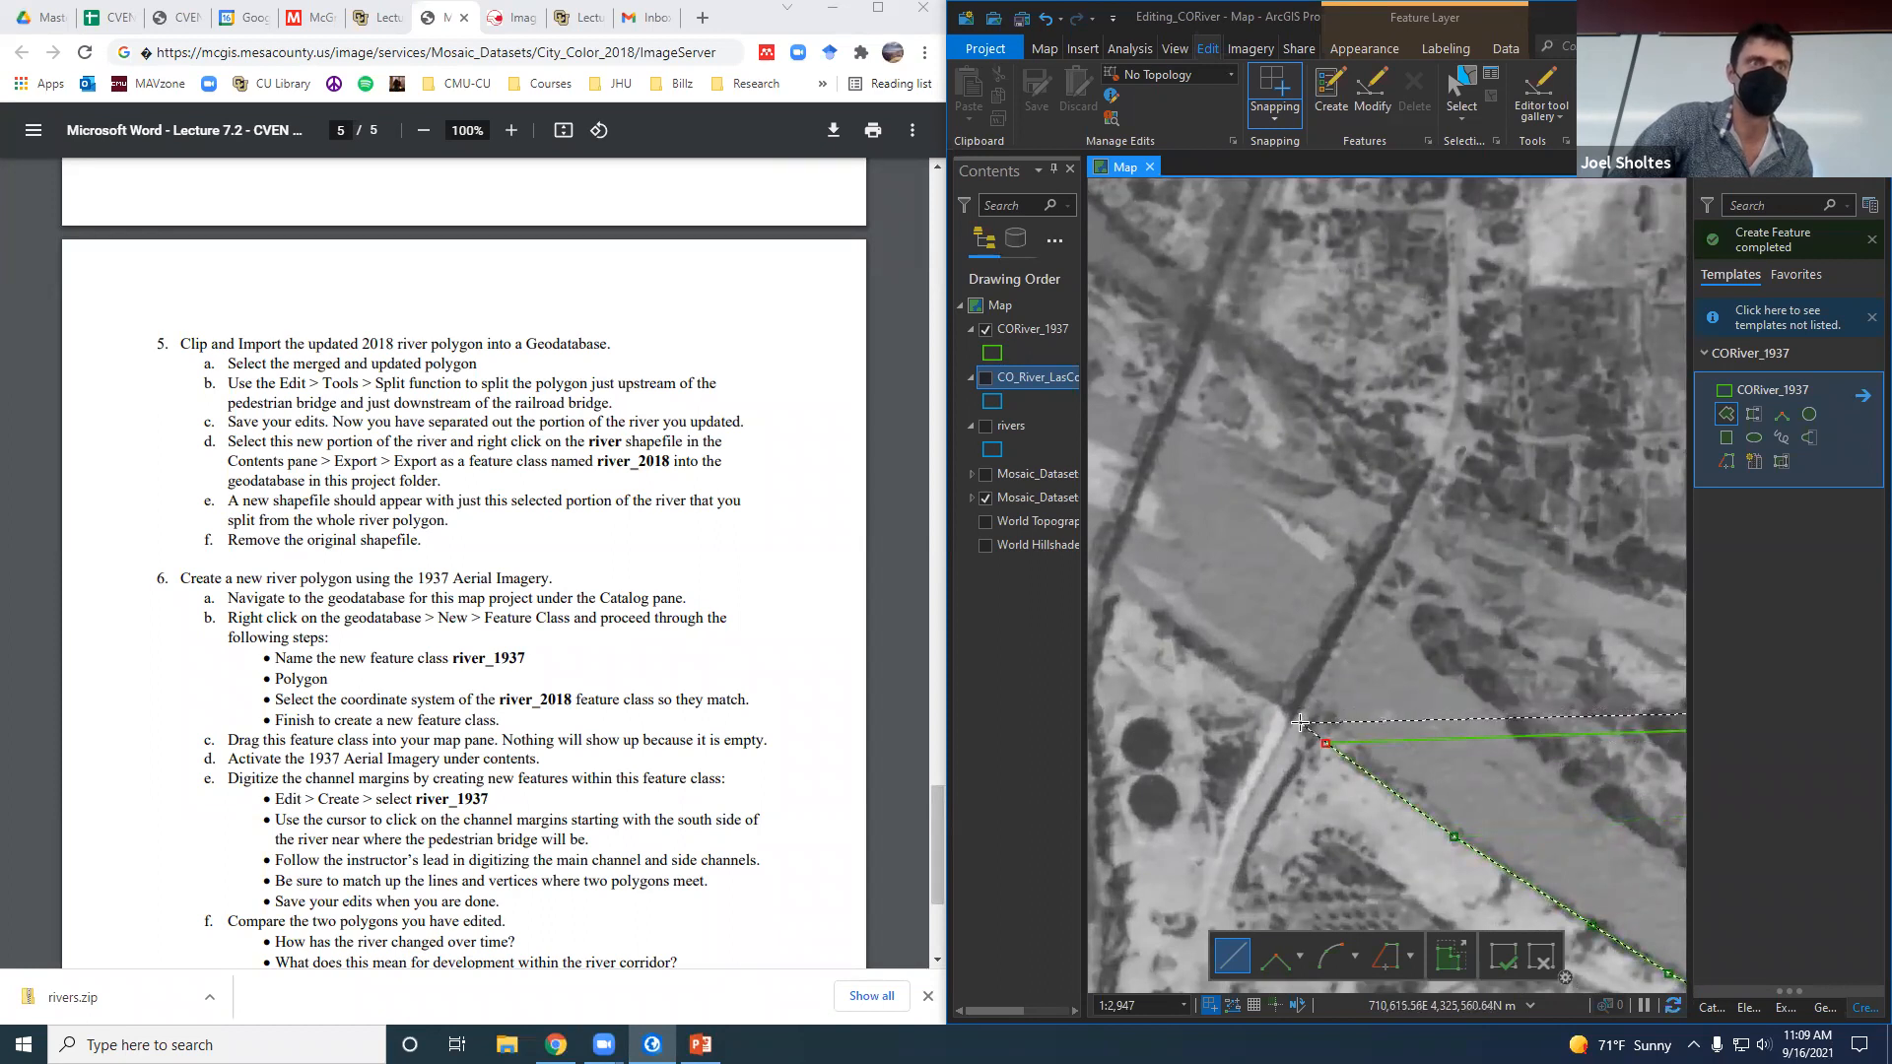
pyautogui.click(1301, 725)
pyautogui.click(1231, 677)
pyautogui.click(1154, 617)
pyautogui.click(1100, 573)
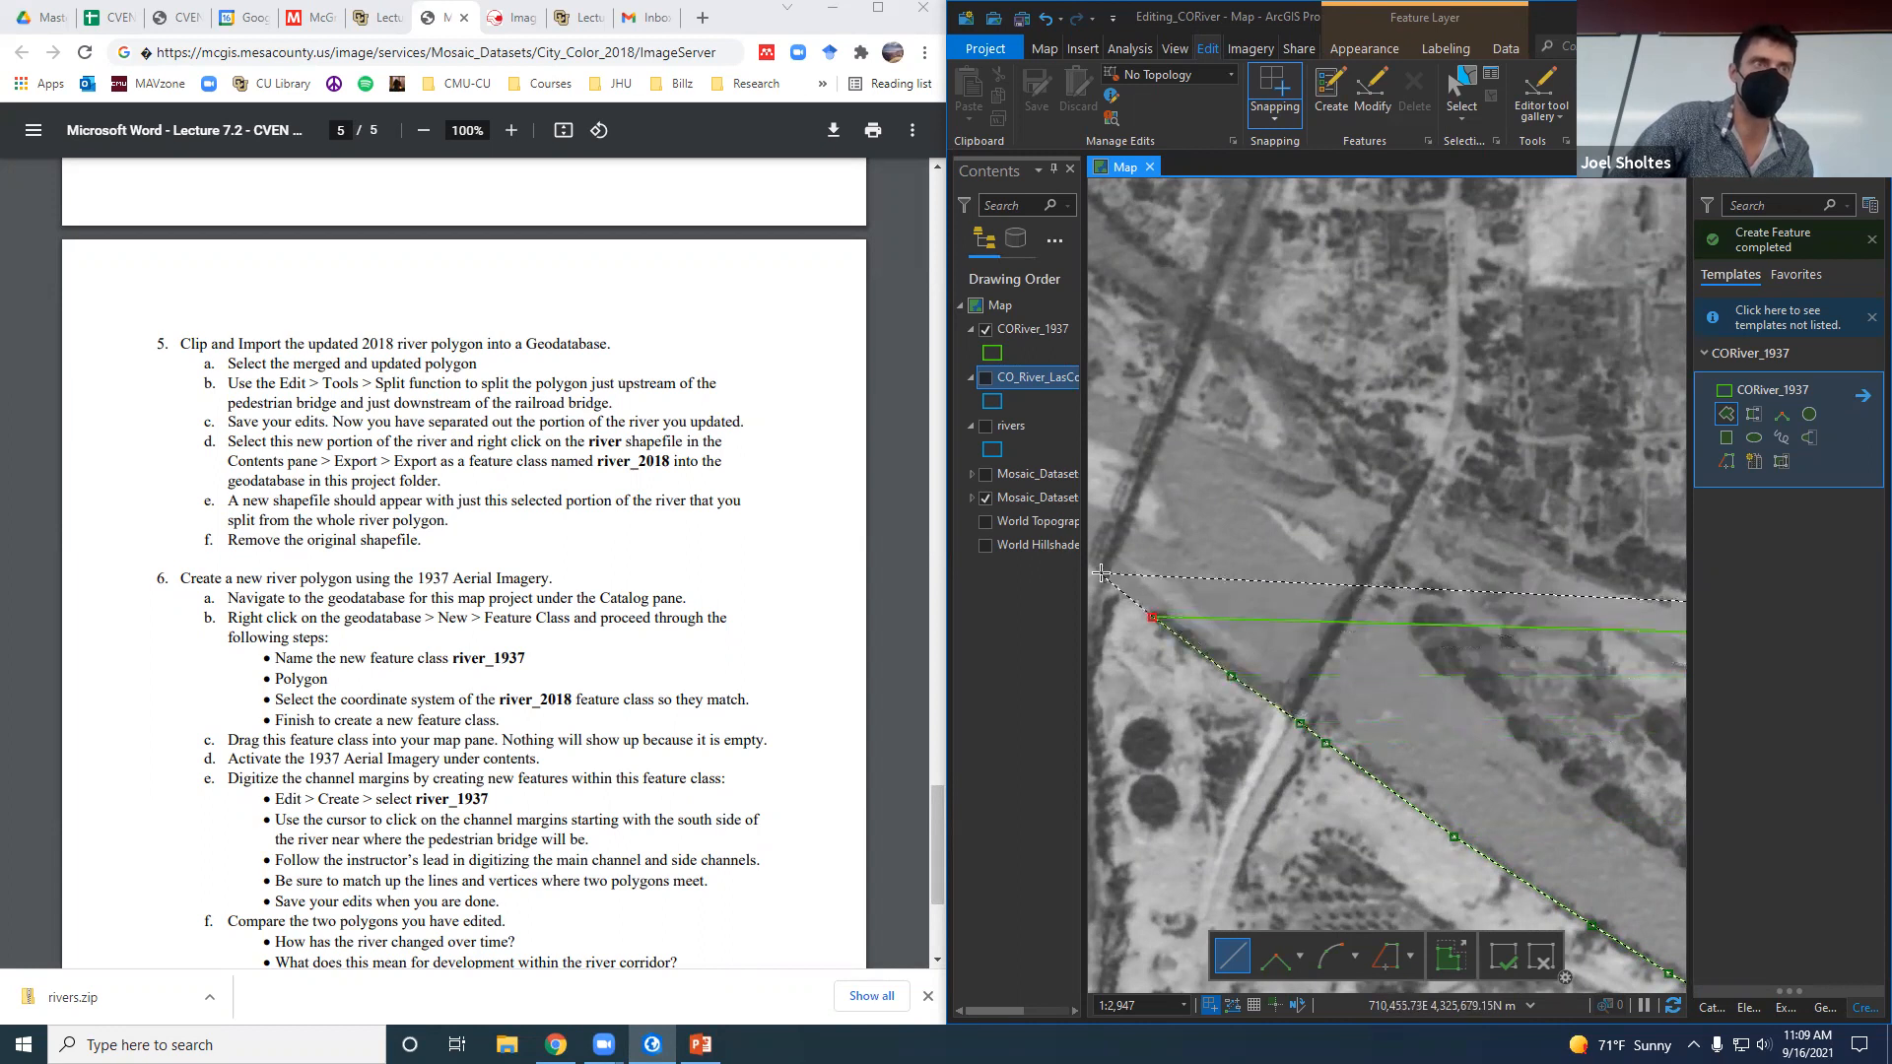
# Carry the polygon across the river along the western bridge, and trace the north bank of the main channel back southeast.
pyautogui.click(1163, 412)
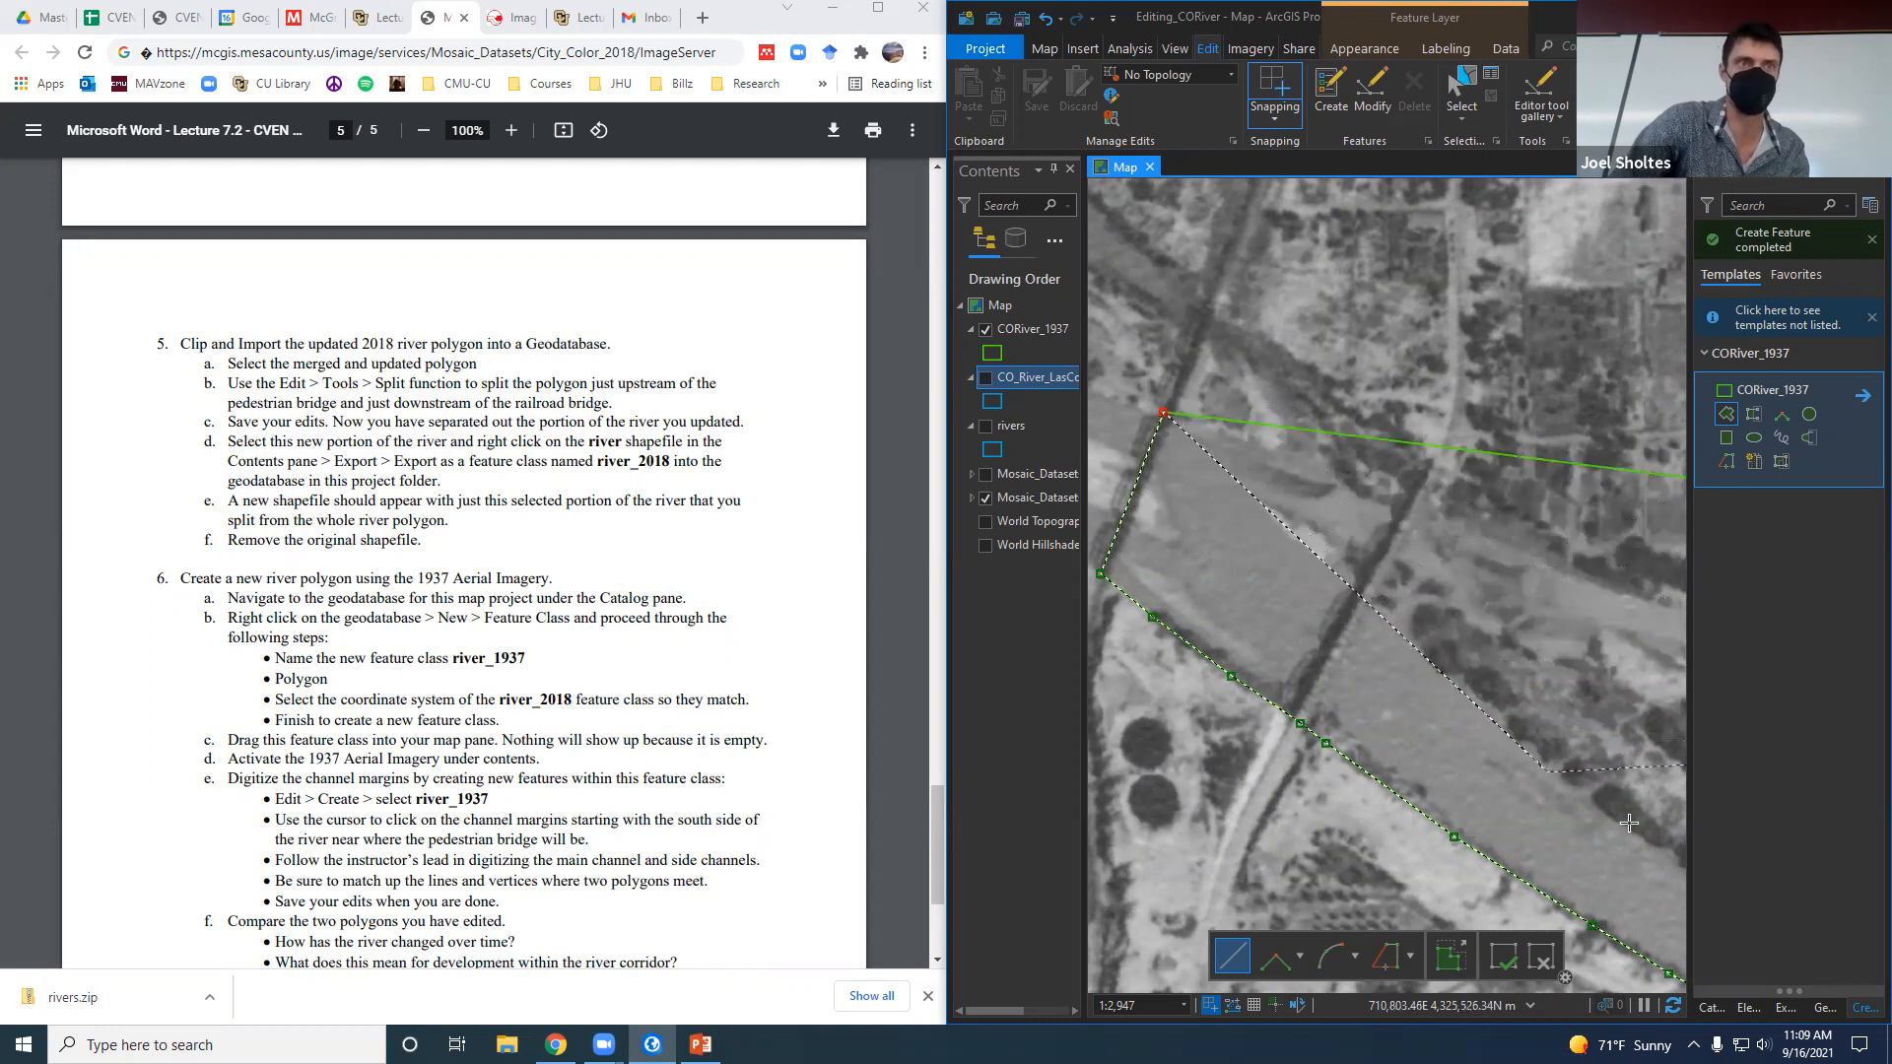
pyautogui.click(1455, 661)
pyautogui.click(1549, 744)
pyautogui.moveTo(1552, 783); pyautogui.dragTo(1104, 504)
pyautogui.click(1222, 568)
pyautogui.click(1336, 619)
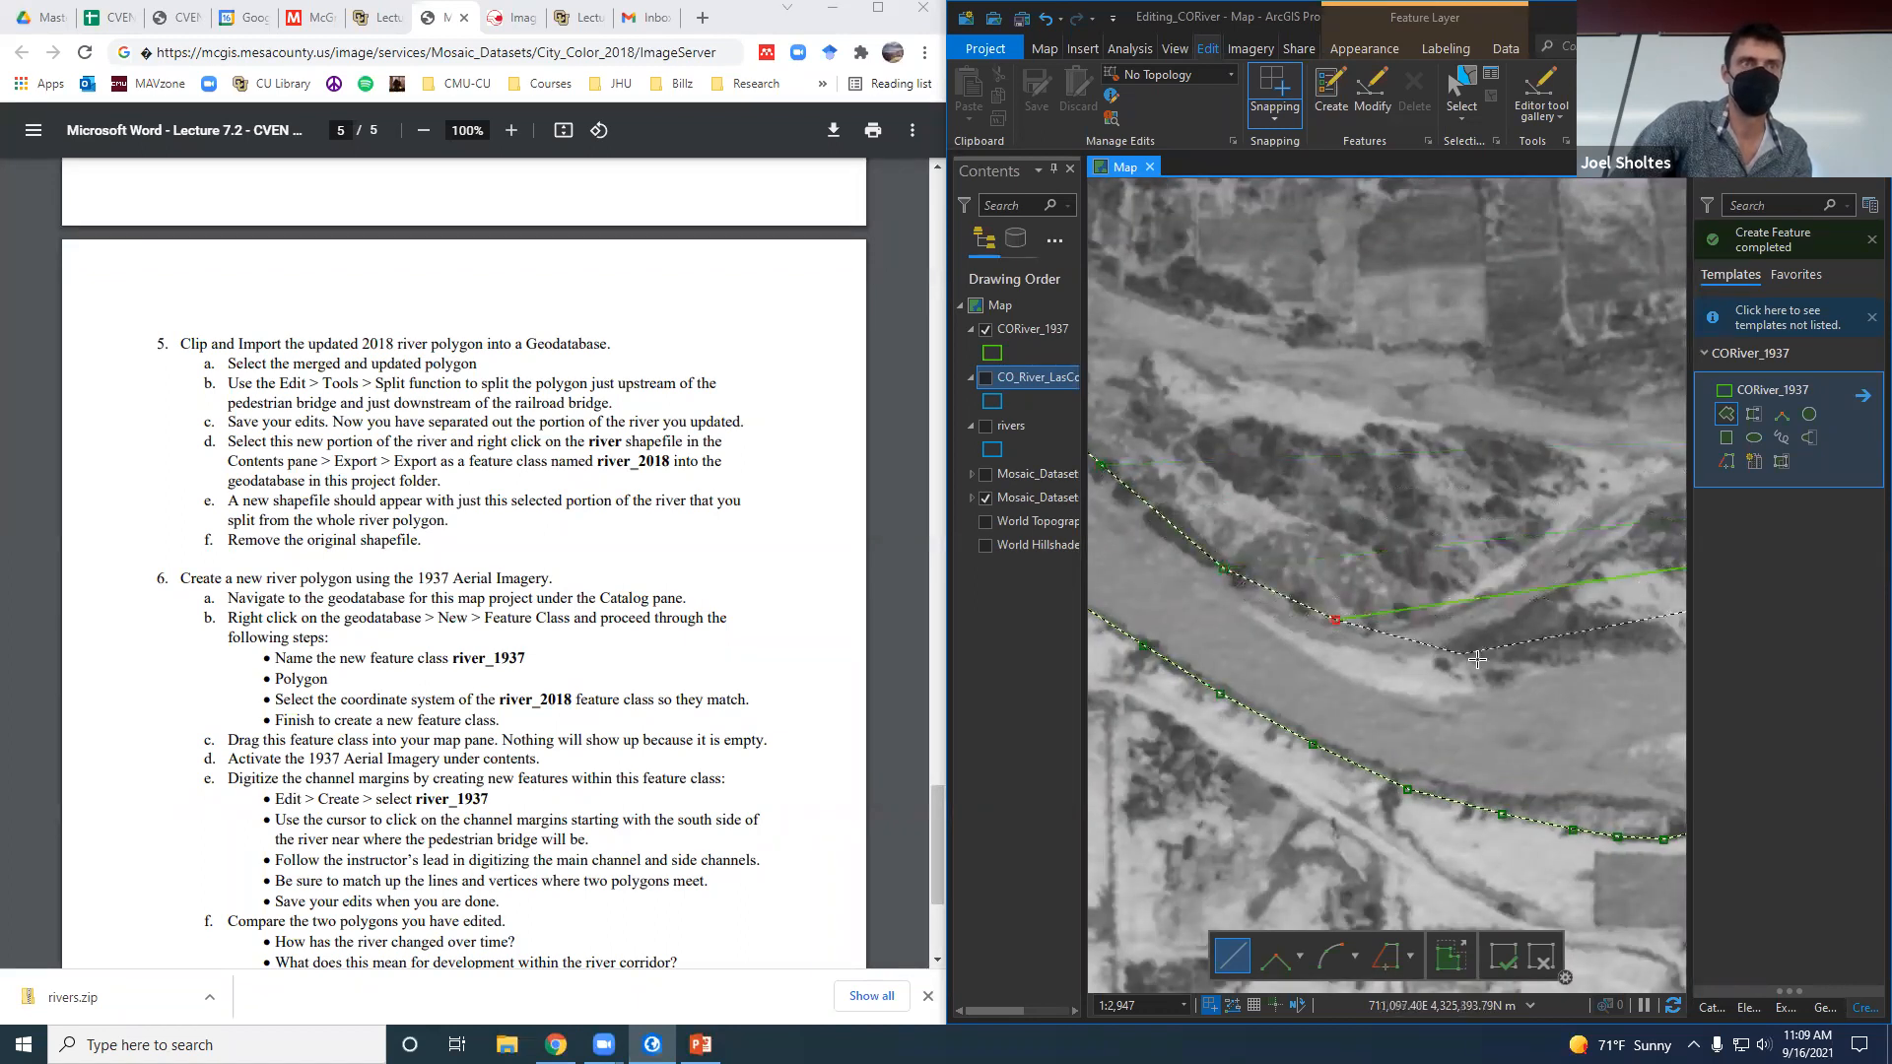
# Trace the main channel's north bank eastward past the mid-channel bar, leaving the vegetated island outside the polygon.
pyautogui.moveTo(1528, 700); pyautogui.dragTo(1117, 624)
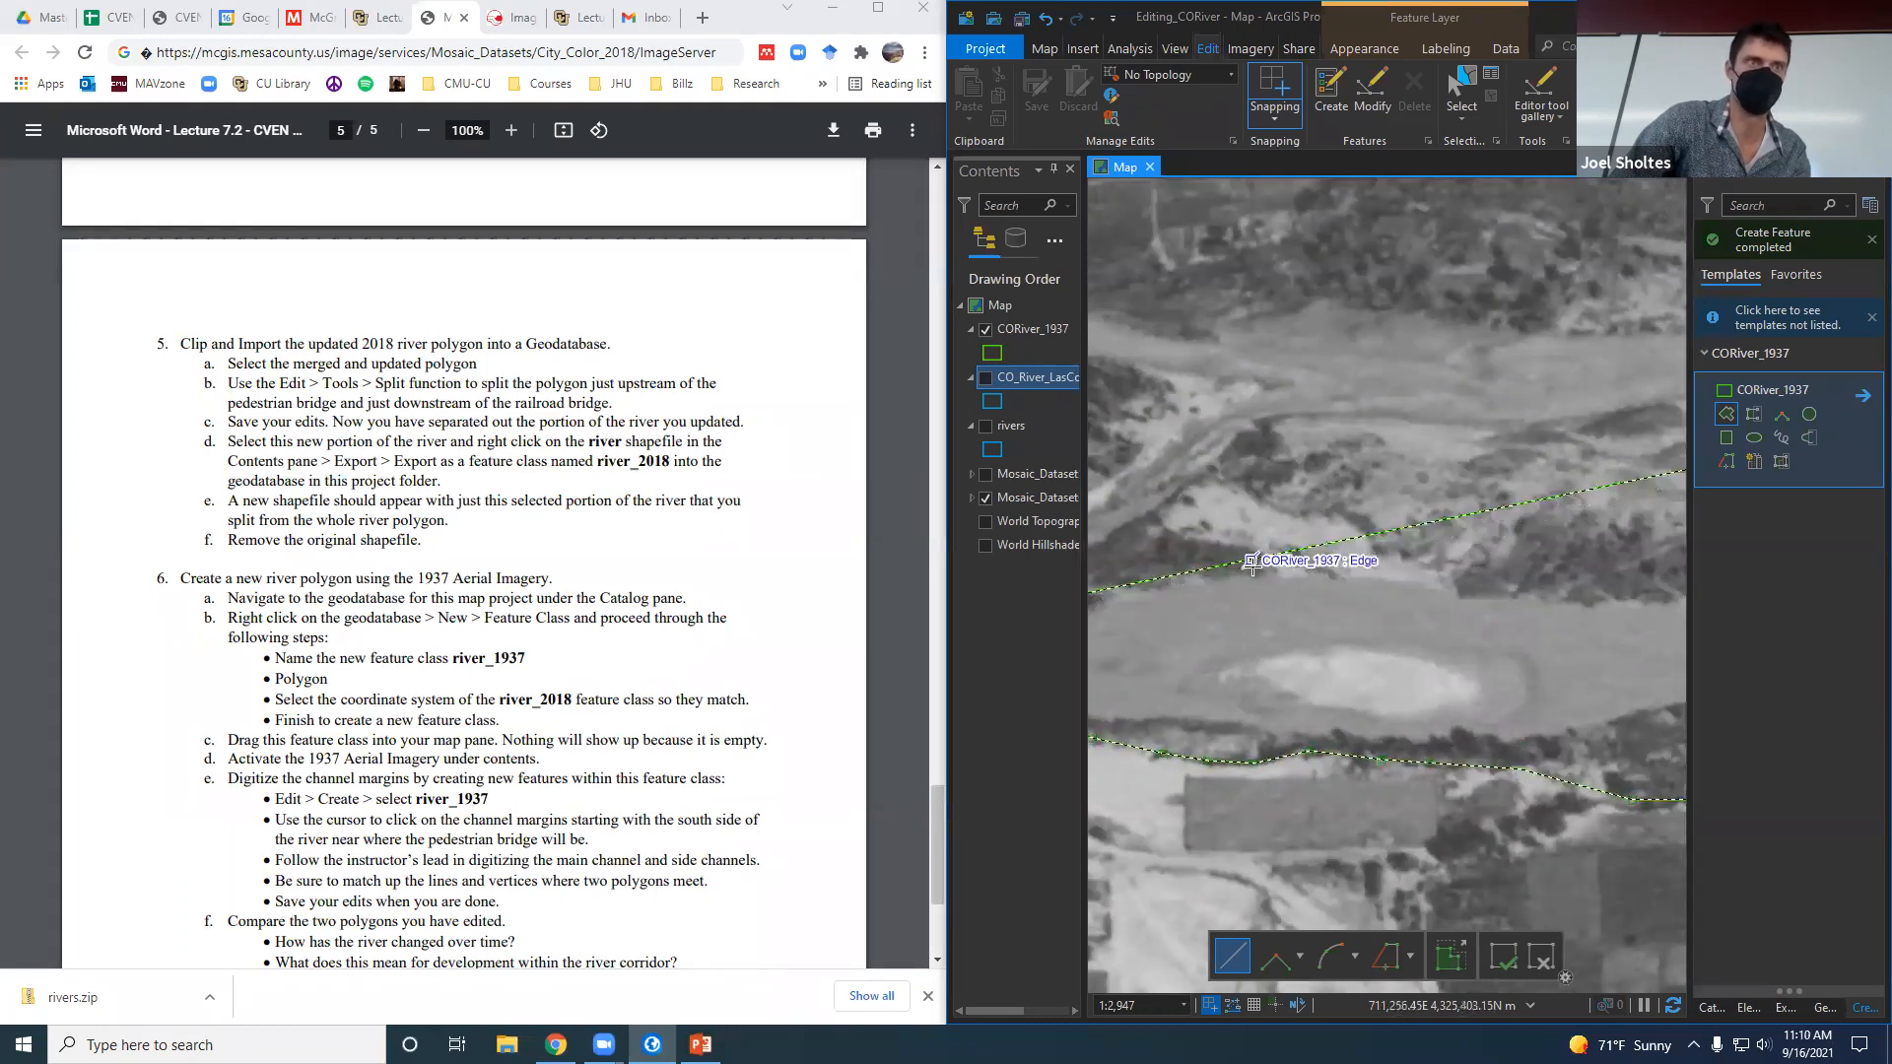
pyautogui.click(1464, 584)
pyautogui.moveTo(1503, 622); pyautogui.dragTo(1082, 594)
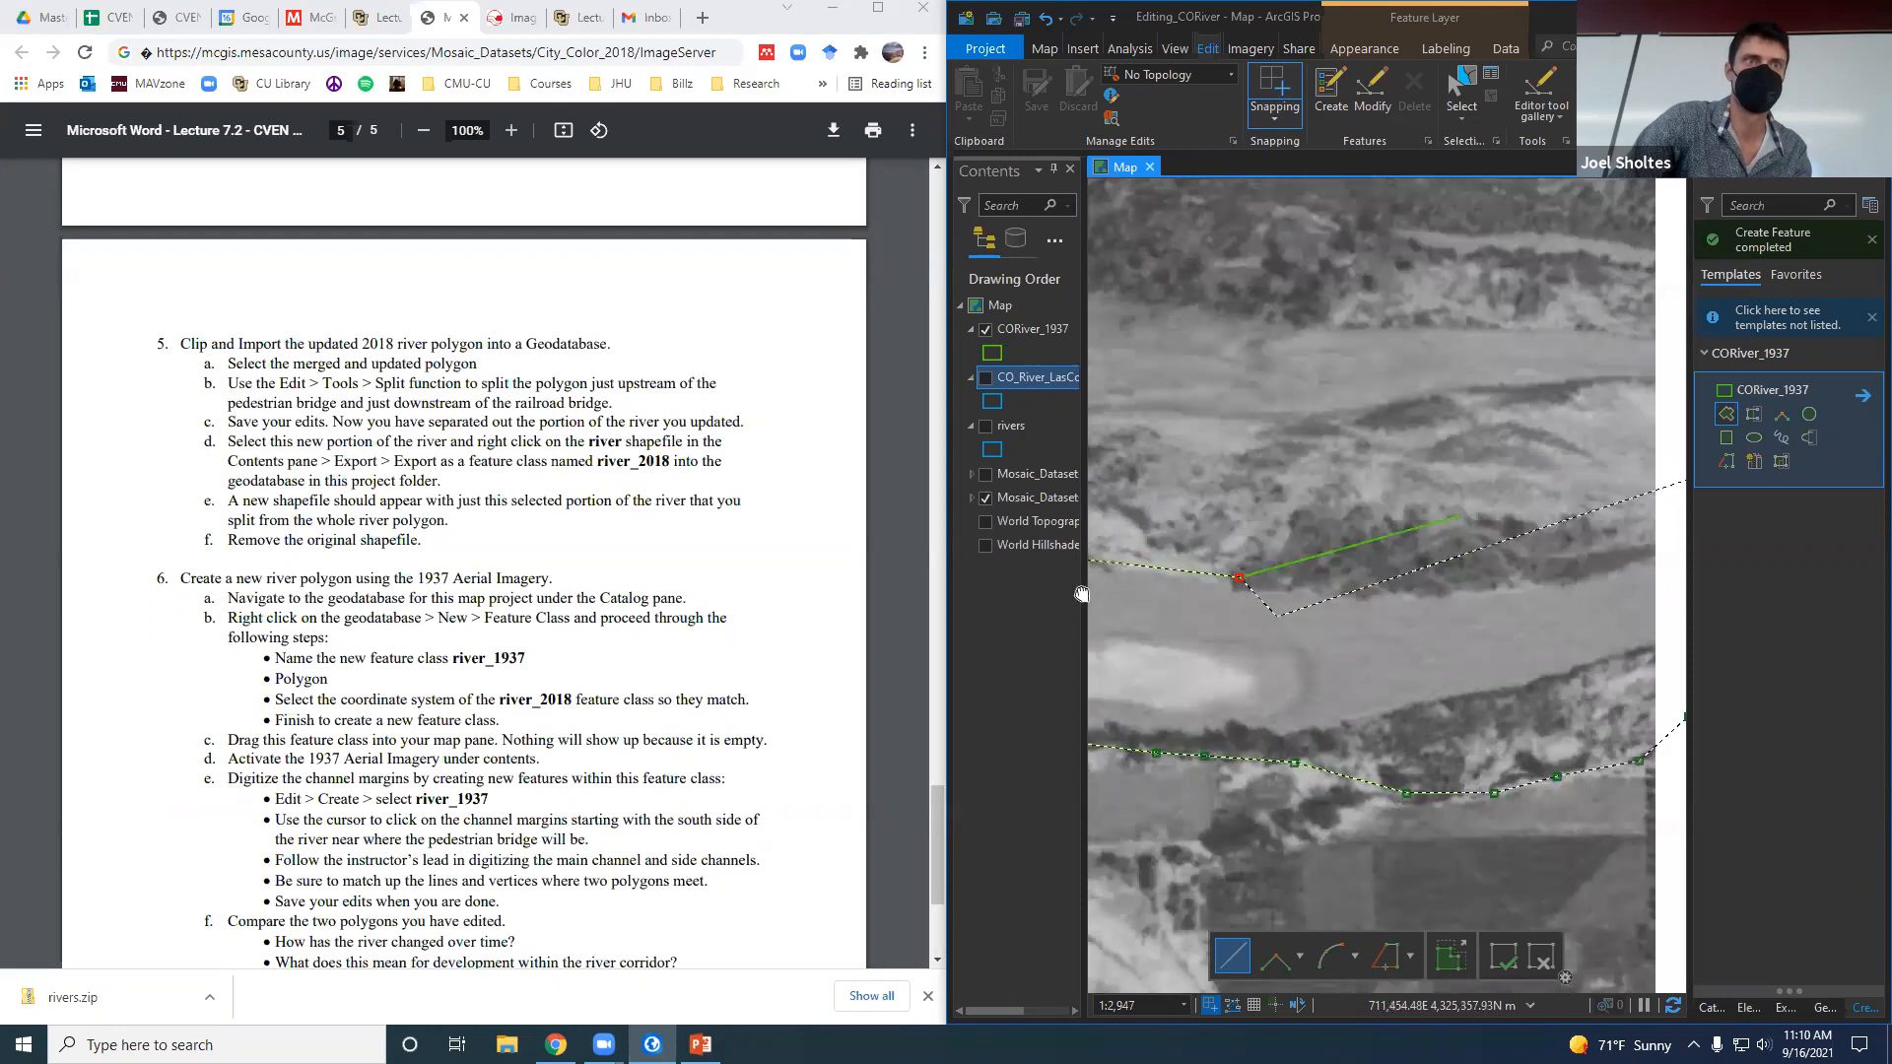
pyautogui.click(1273, 558)
pyautogui.click(1368, 550)
pyautogui.click(1499, 514)
# Trace the remaining north bank up to the upstream starting edge, and finish the main-channel polygon.
pyautogui.scroll(2, 1533, 506)
pyautogui.moveTo(1518, 569); pyautogui.dragTo(1146, 689)
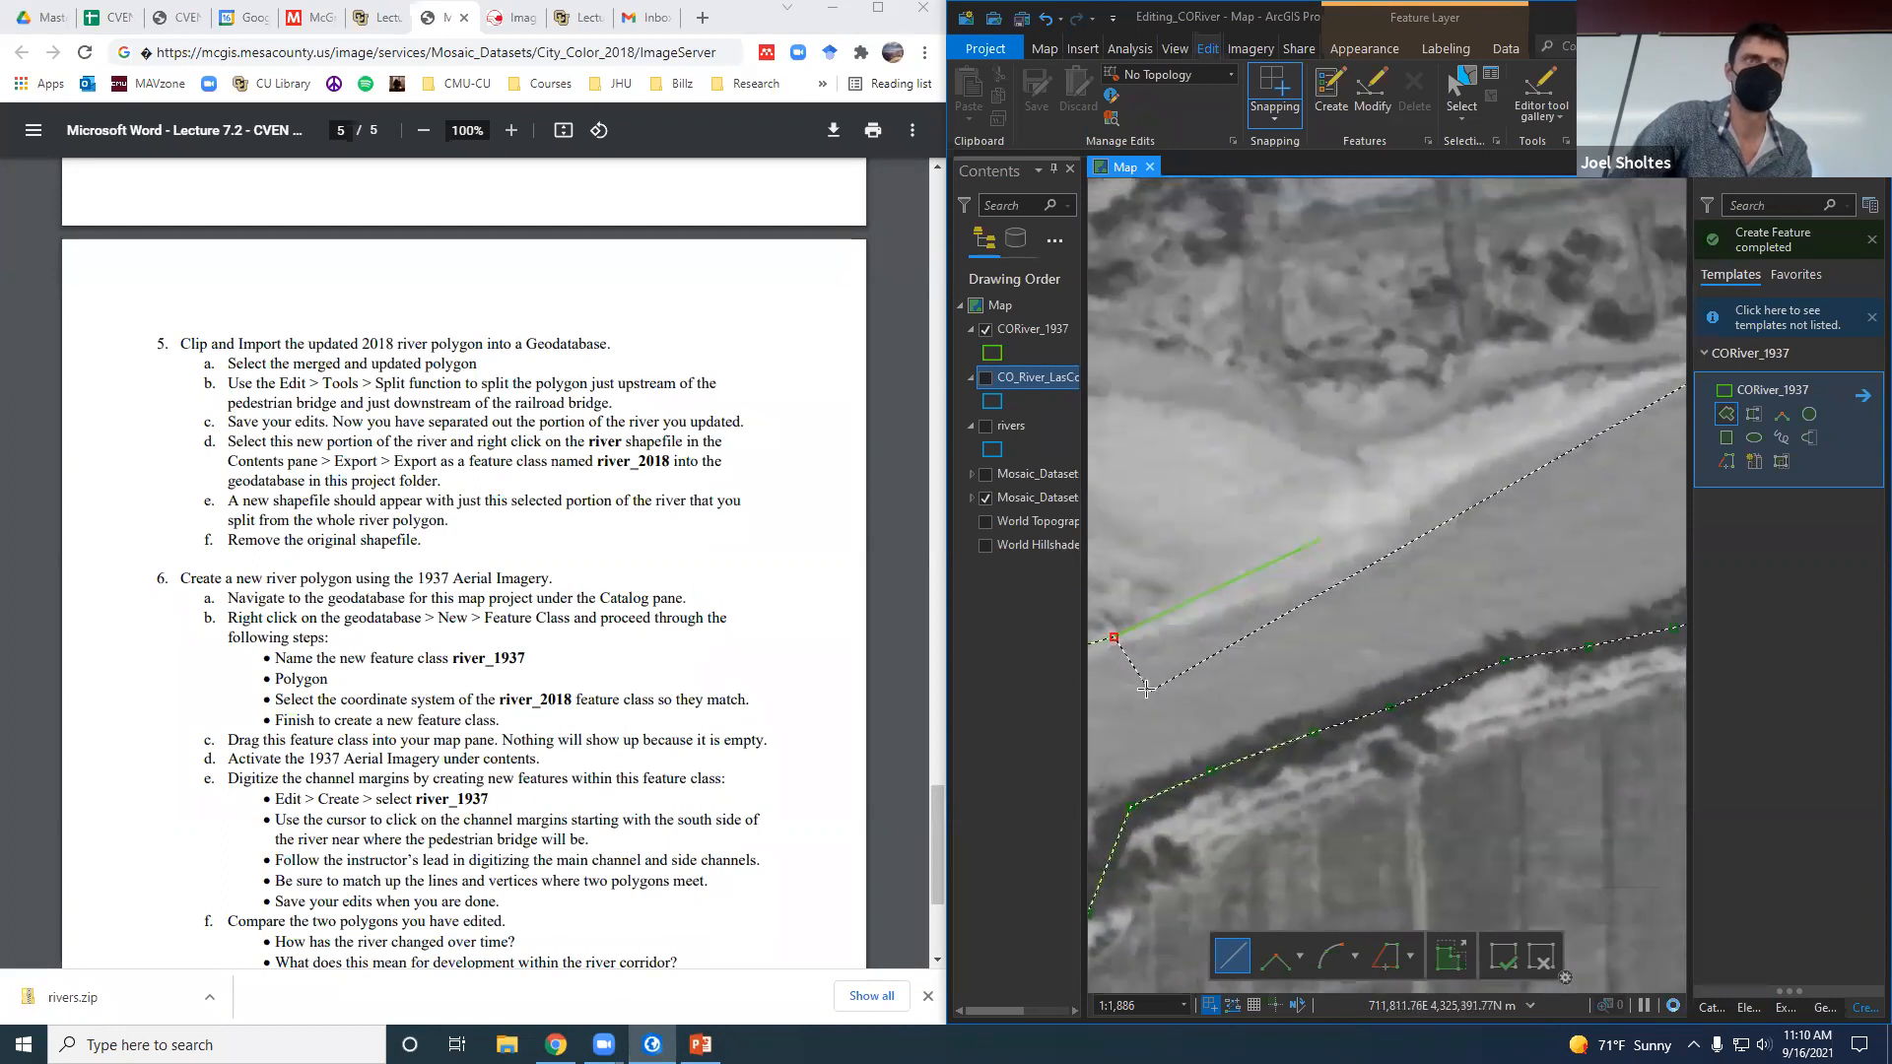
pyautogui.click(1333, 547)
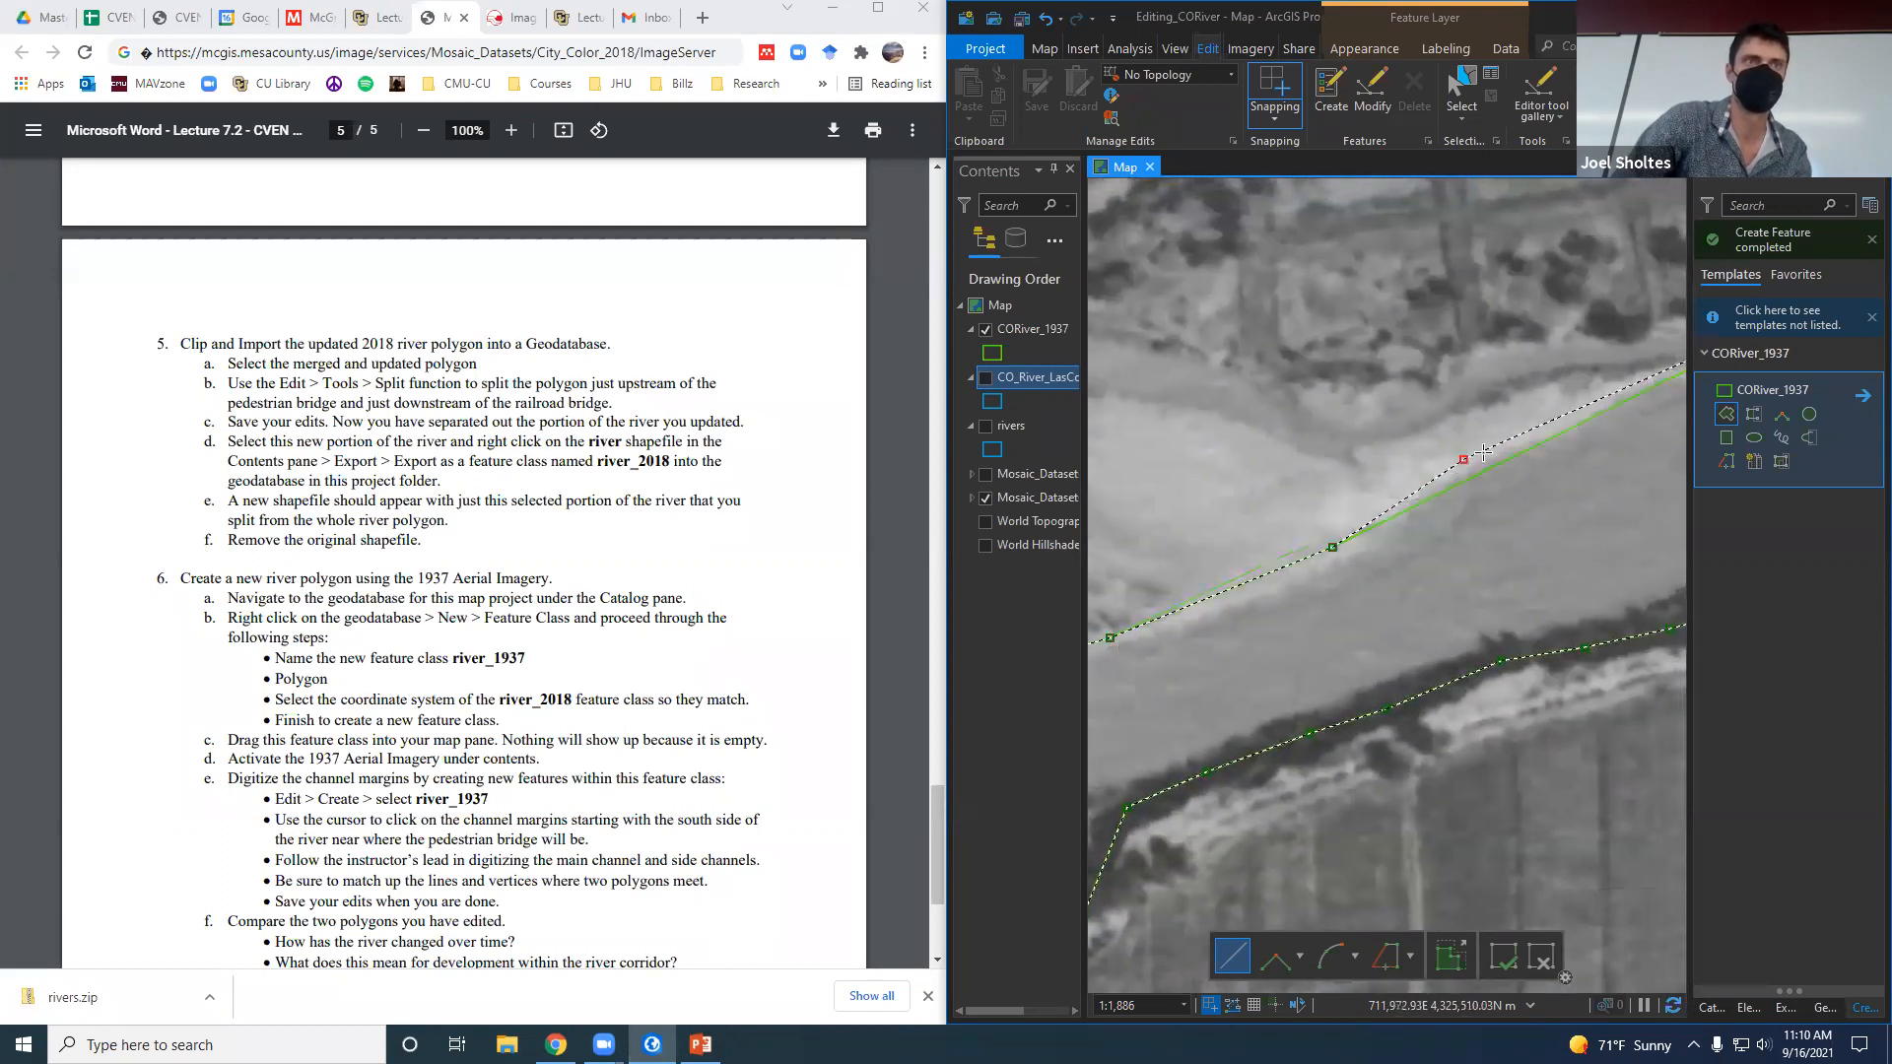
pyautogui.click(1625, 378)
pyautogui.moveTo(1626, 490); pyautogui.dragTo(1134, 652)
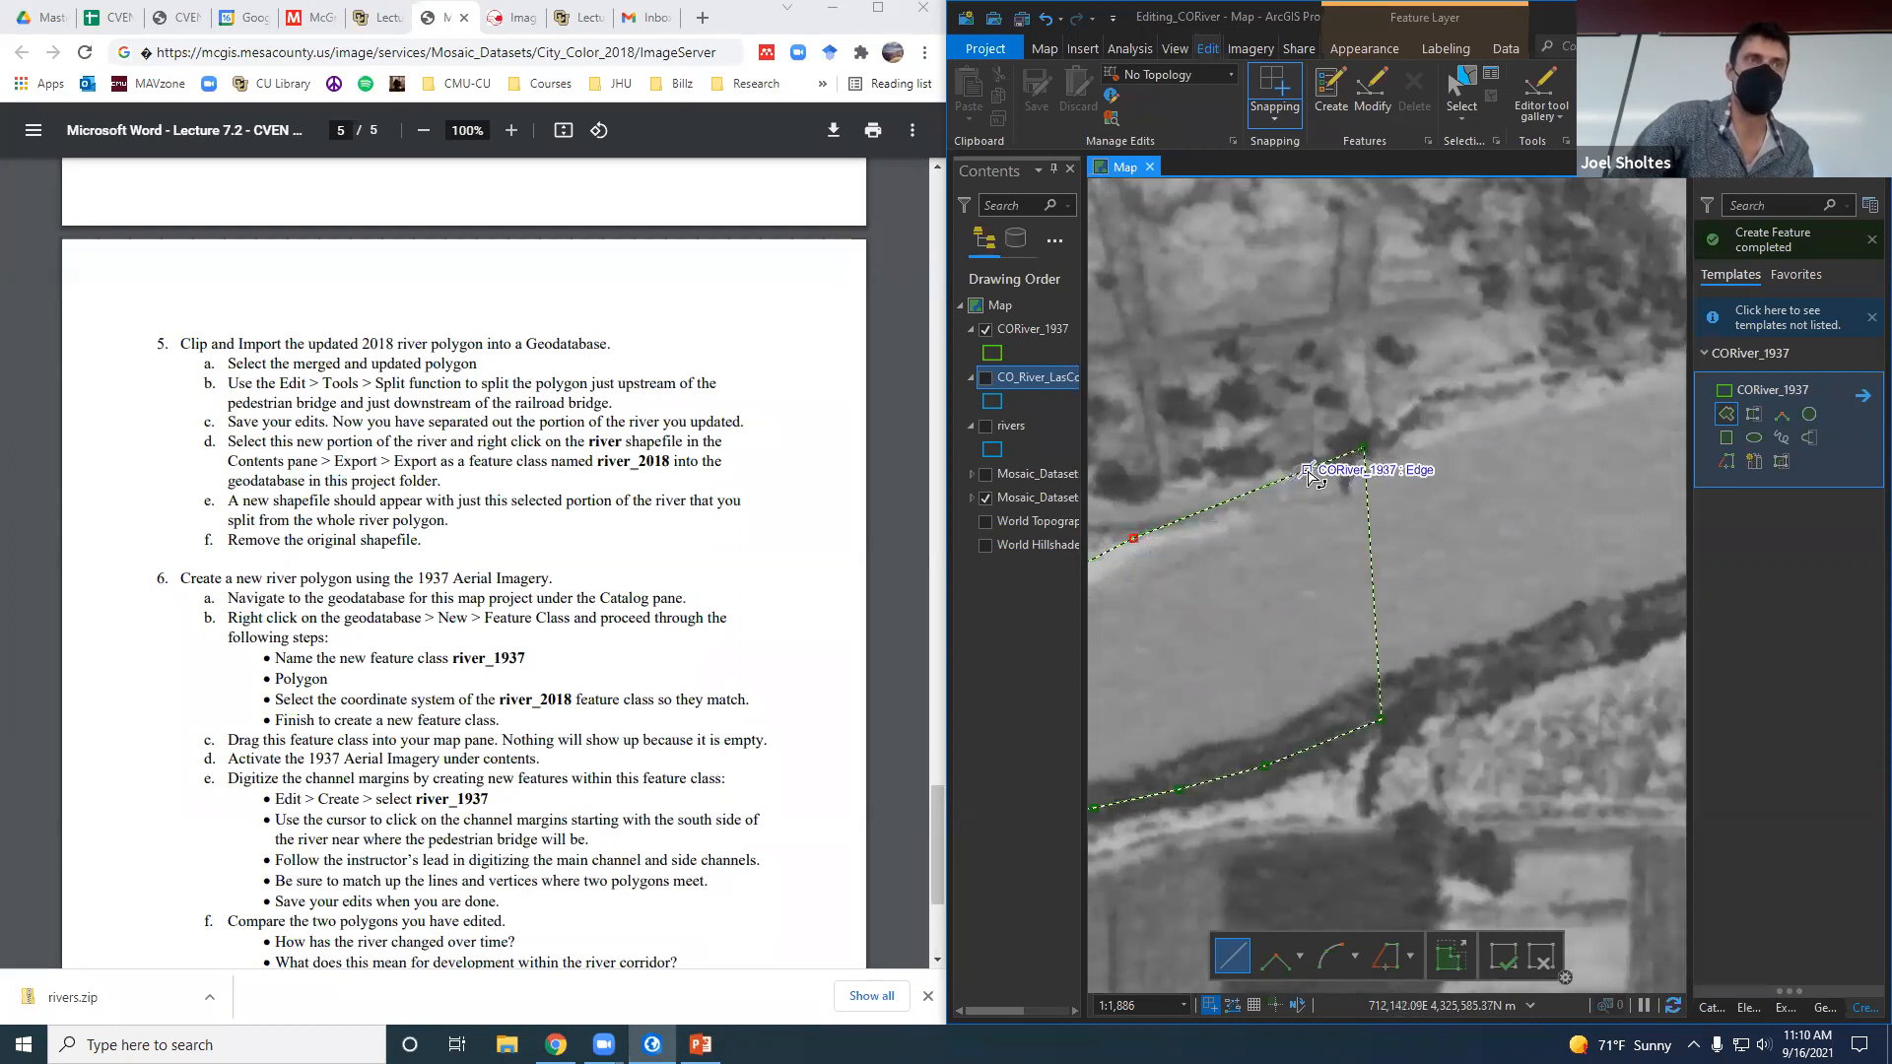
pyautogui.doubleClick(1309, 474)
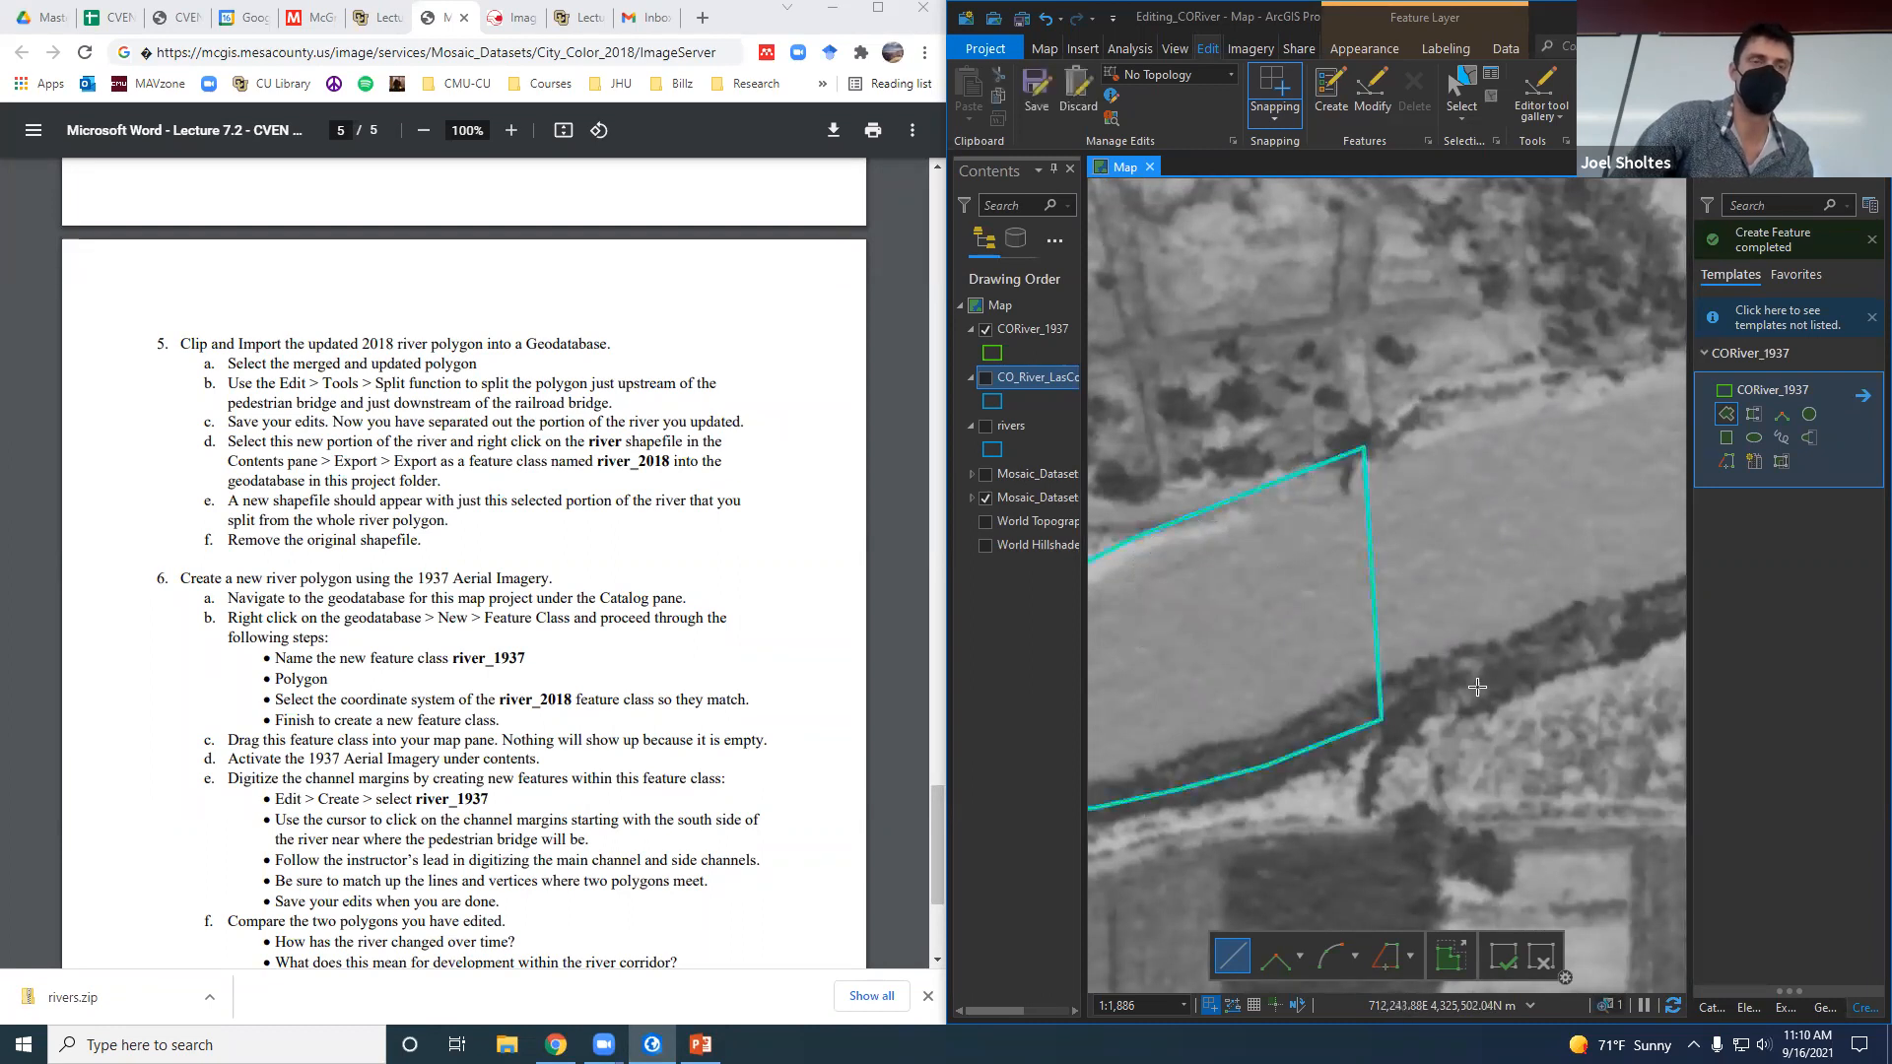
# Examine the finished main-channel polygon and the side channel north of the island on the 1937 imagery.
pyautogui.scroll(-3, 1510, 749)
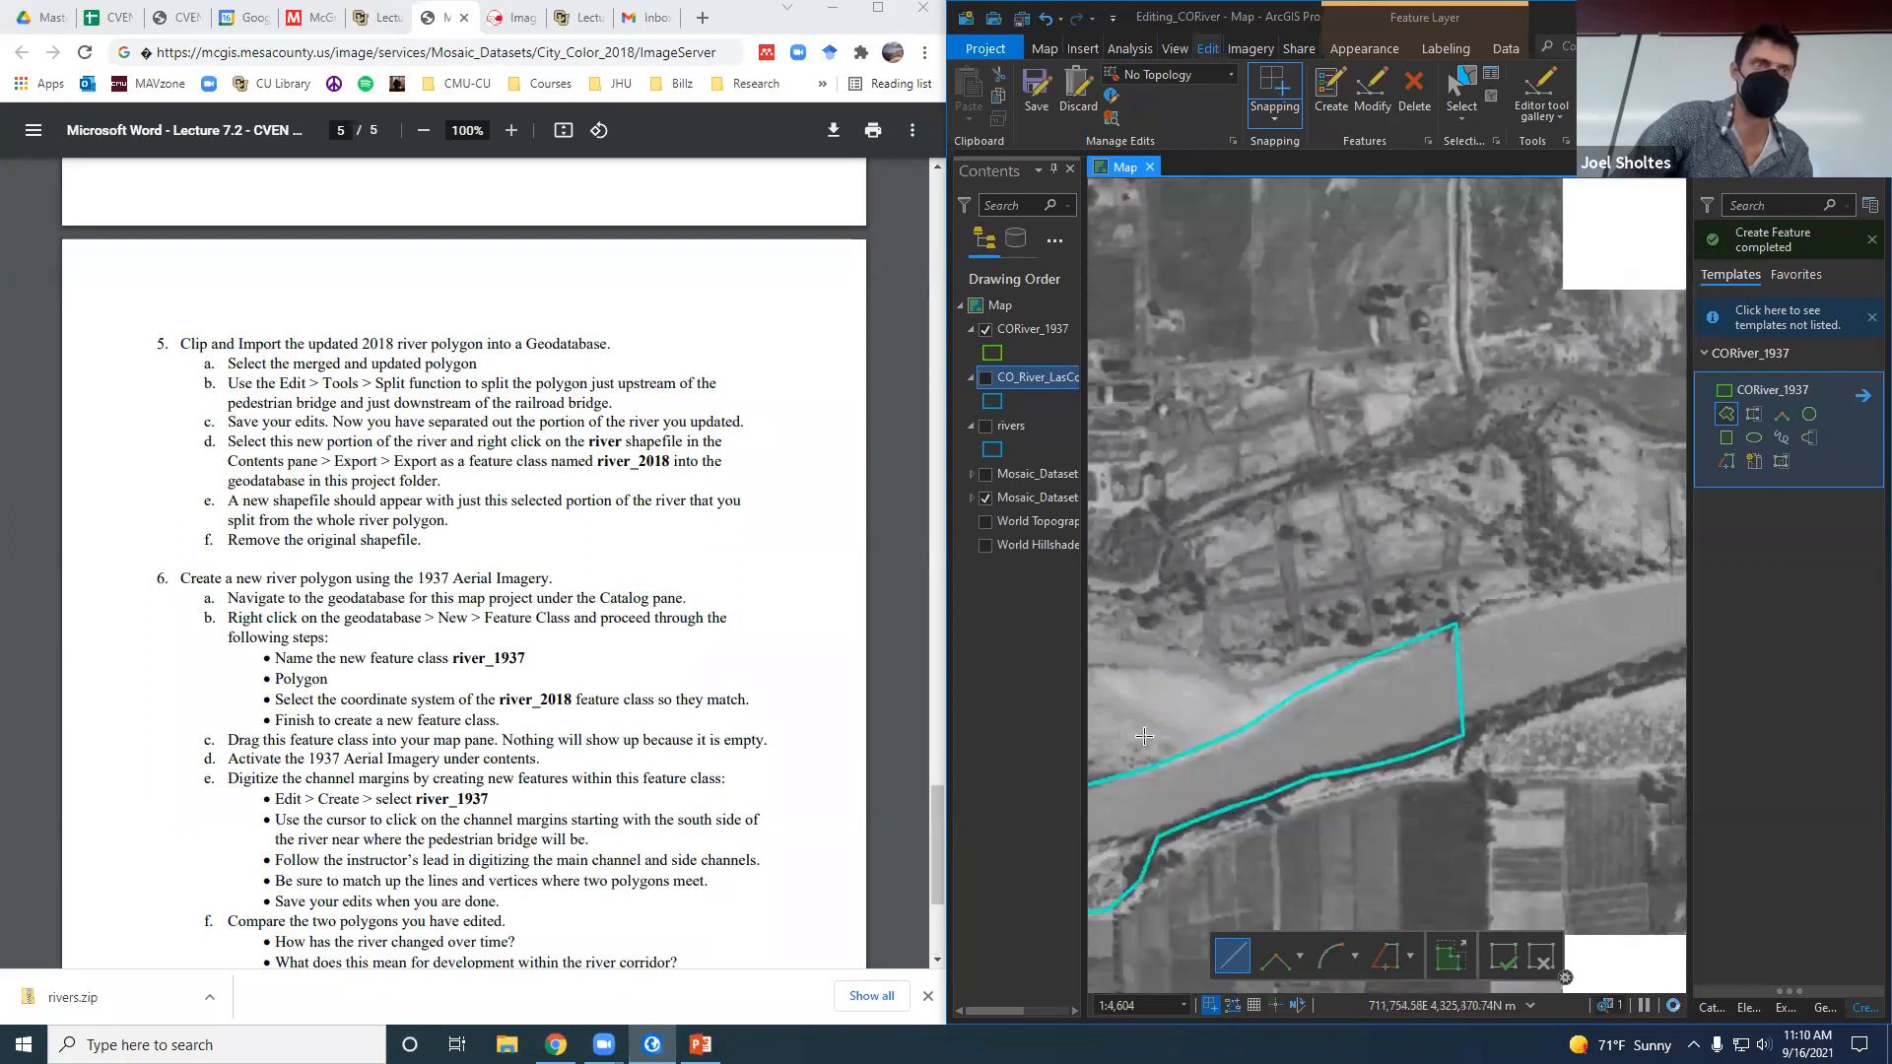
pyautogui.scroll(-2, 1441, 817)
pyautogui.scroll(4, 1172, 778)
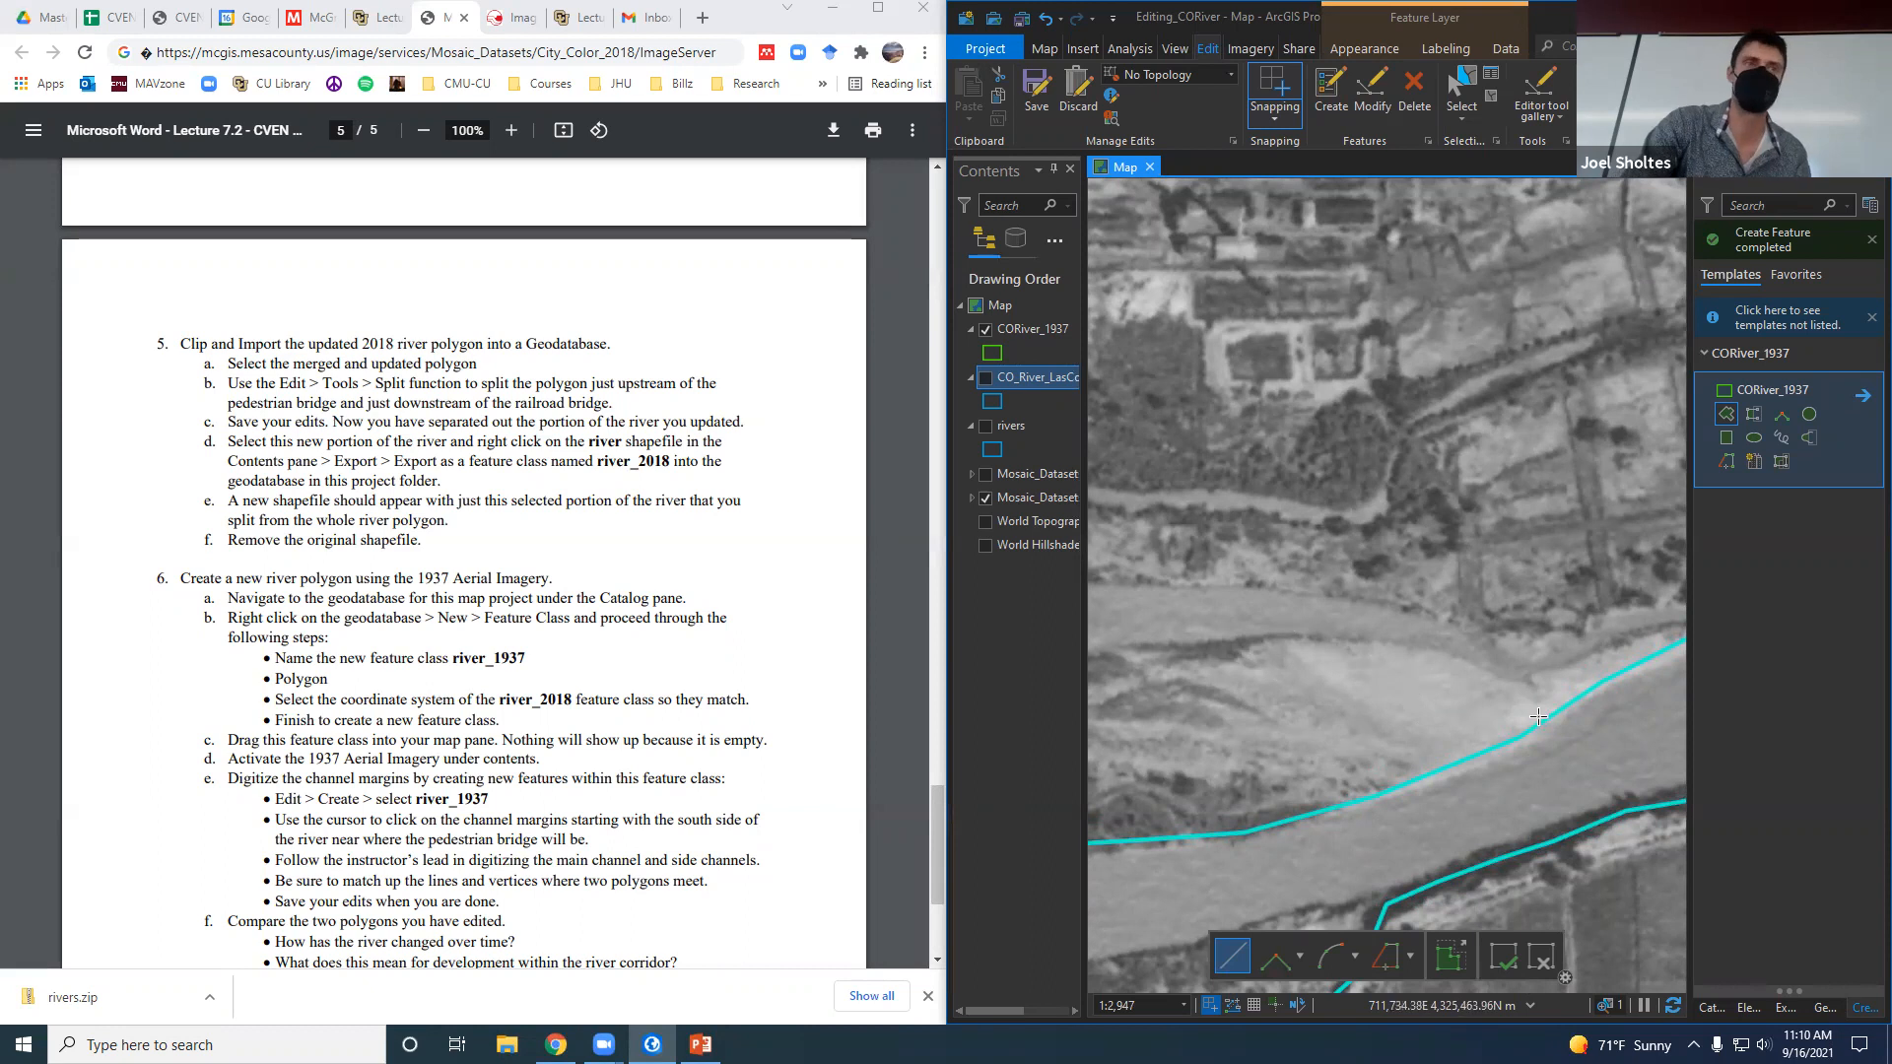
pyautogui.scroll(-2, 1402, 732)
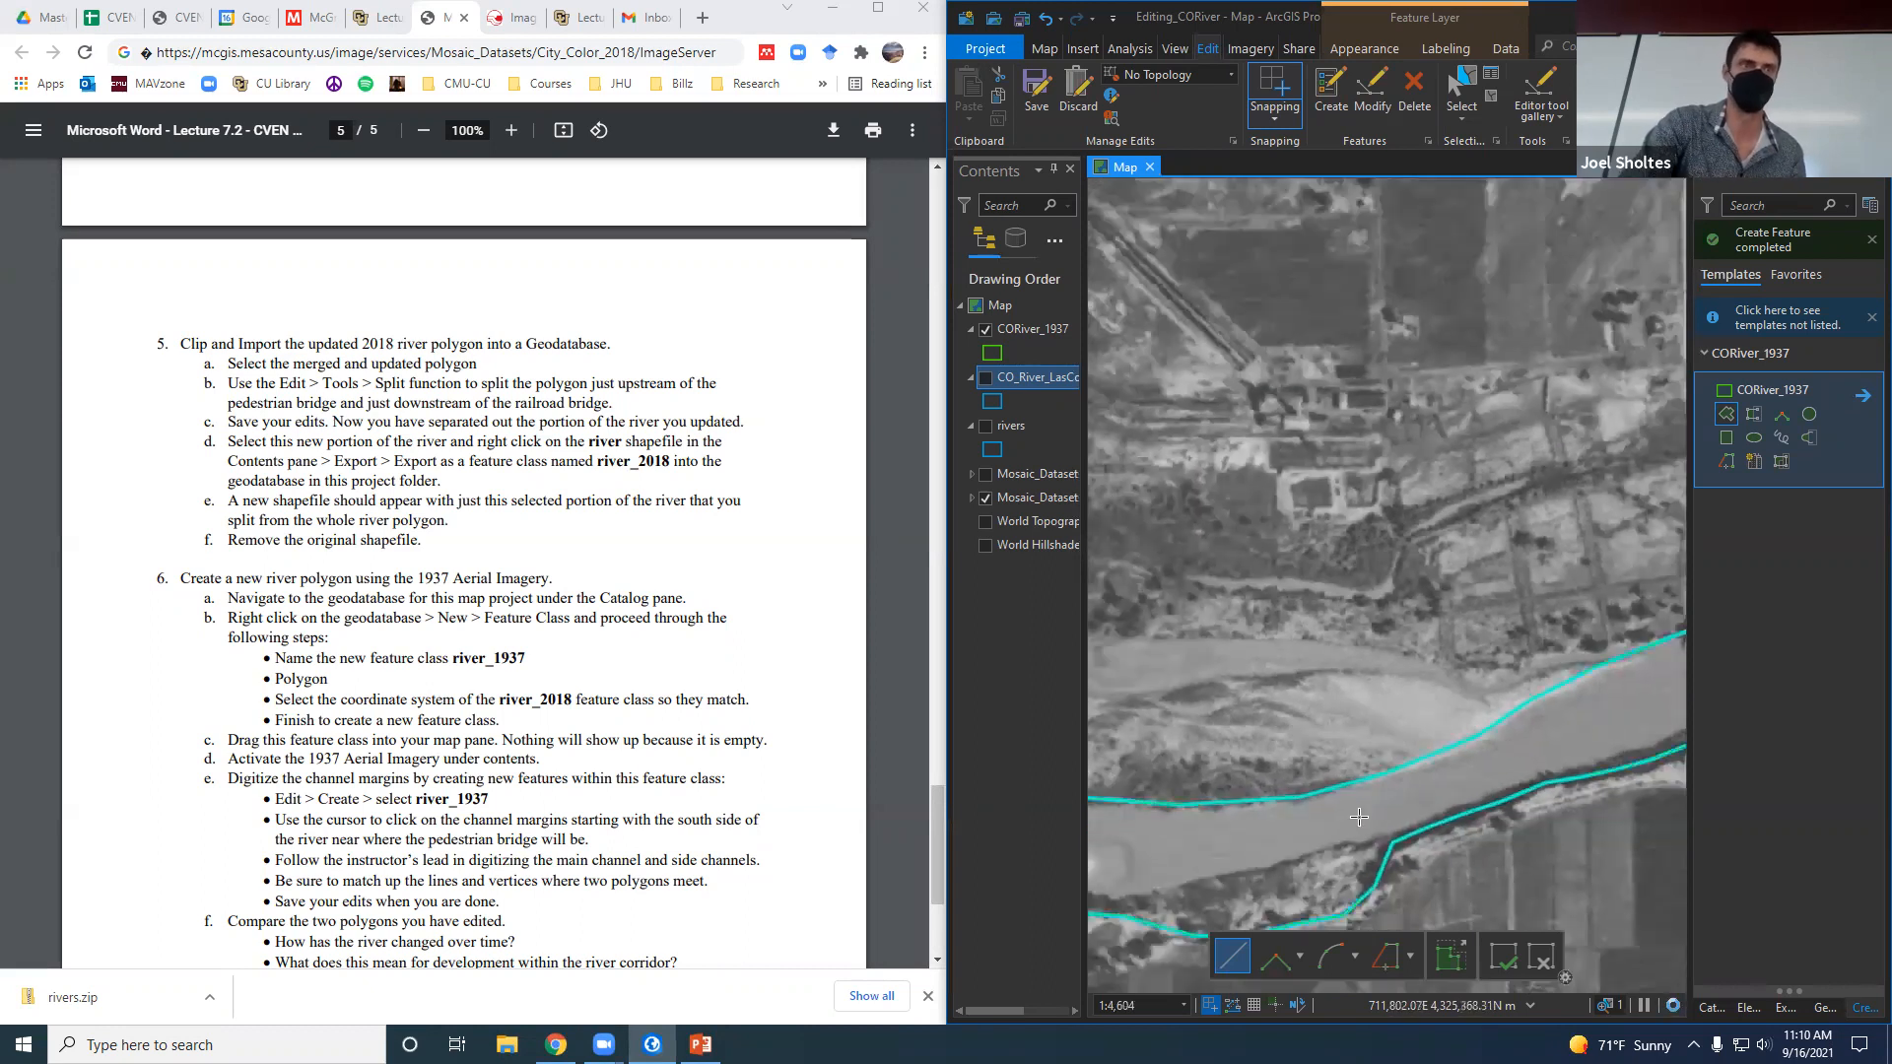
pyautogui.scroll(-1, 1391, 796)
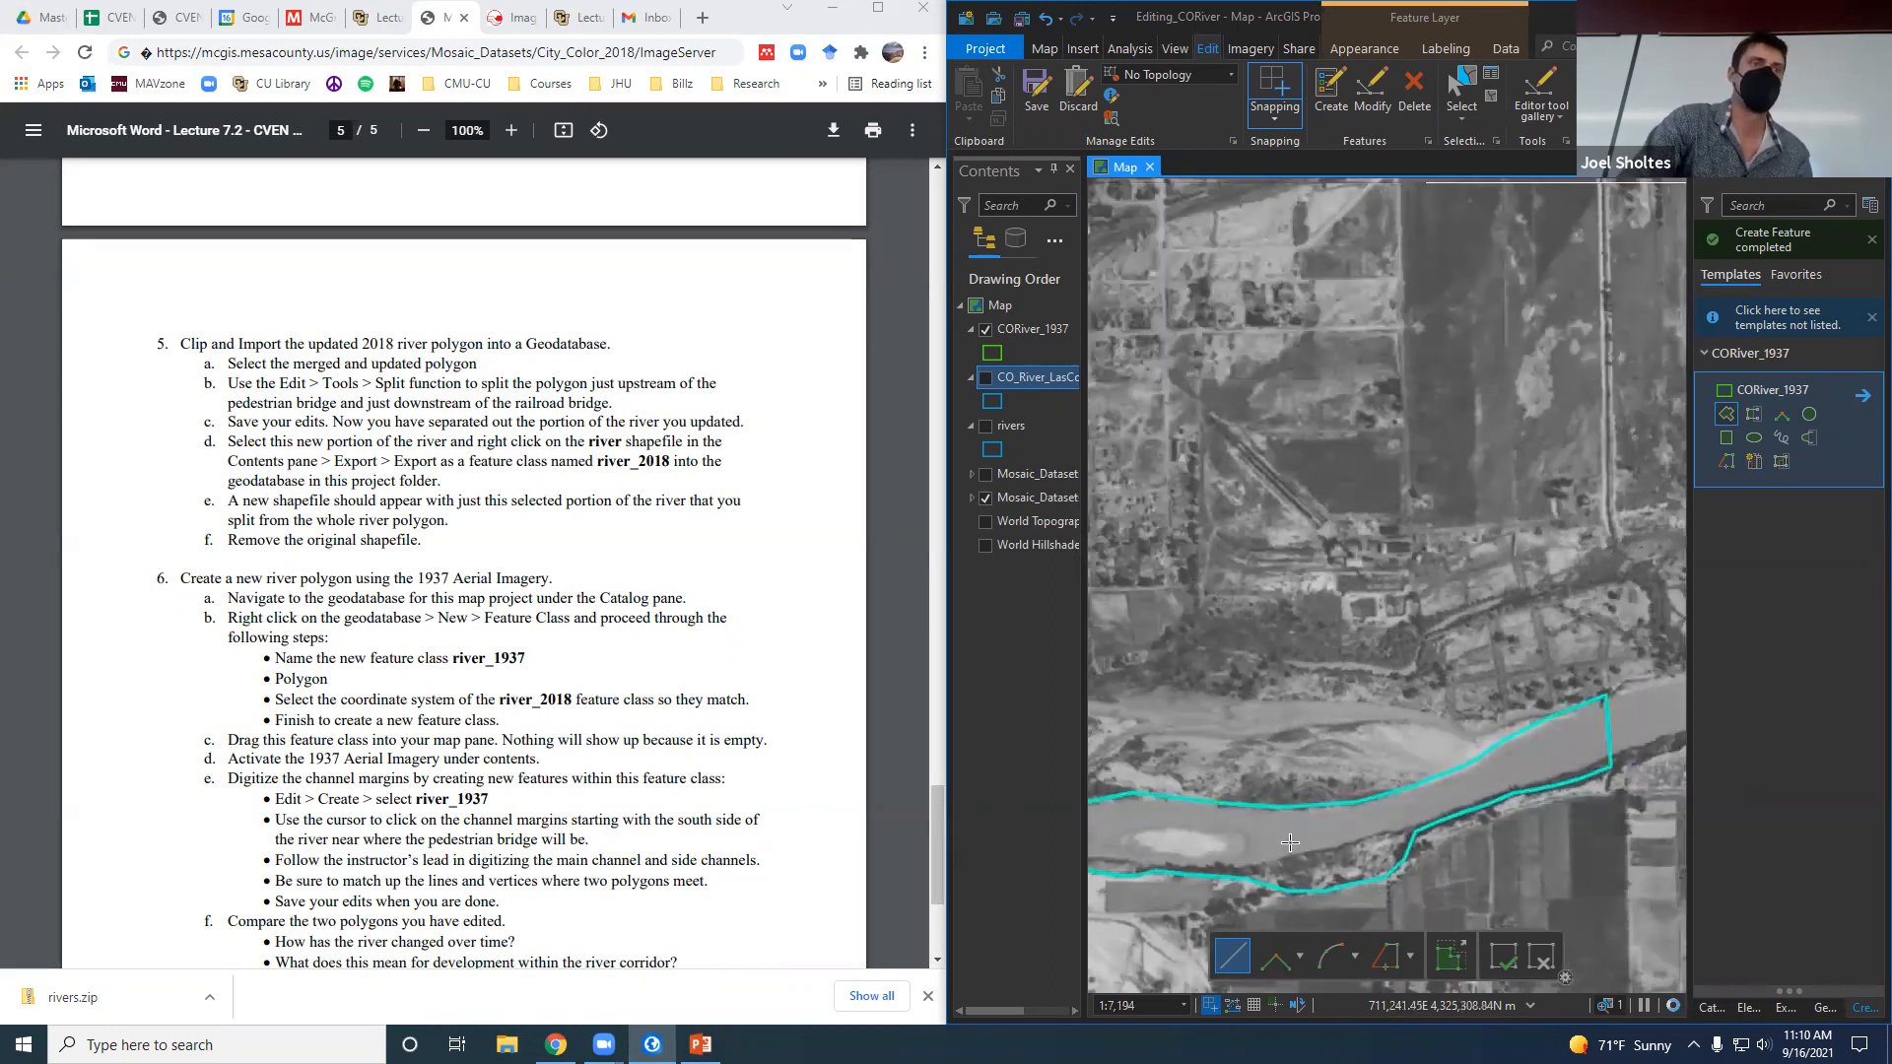
pyautogui.scroll(-2, 1574, 866)
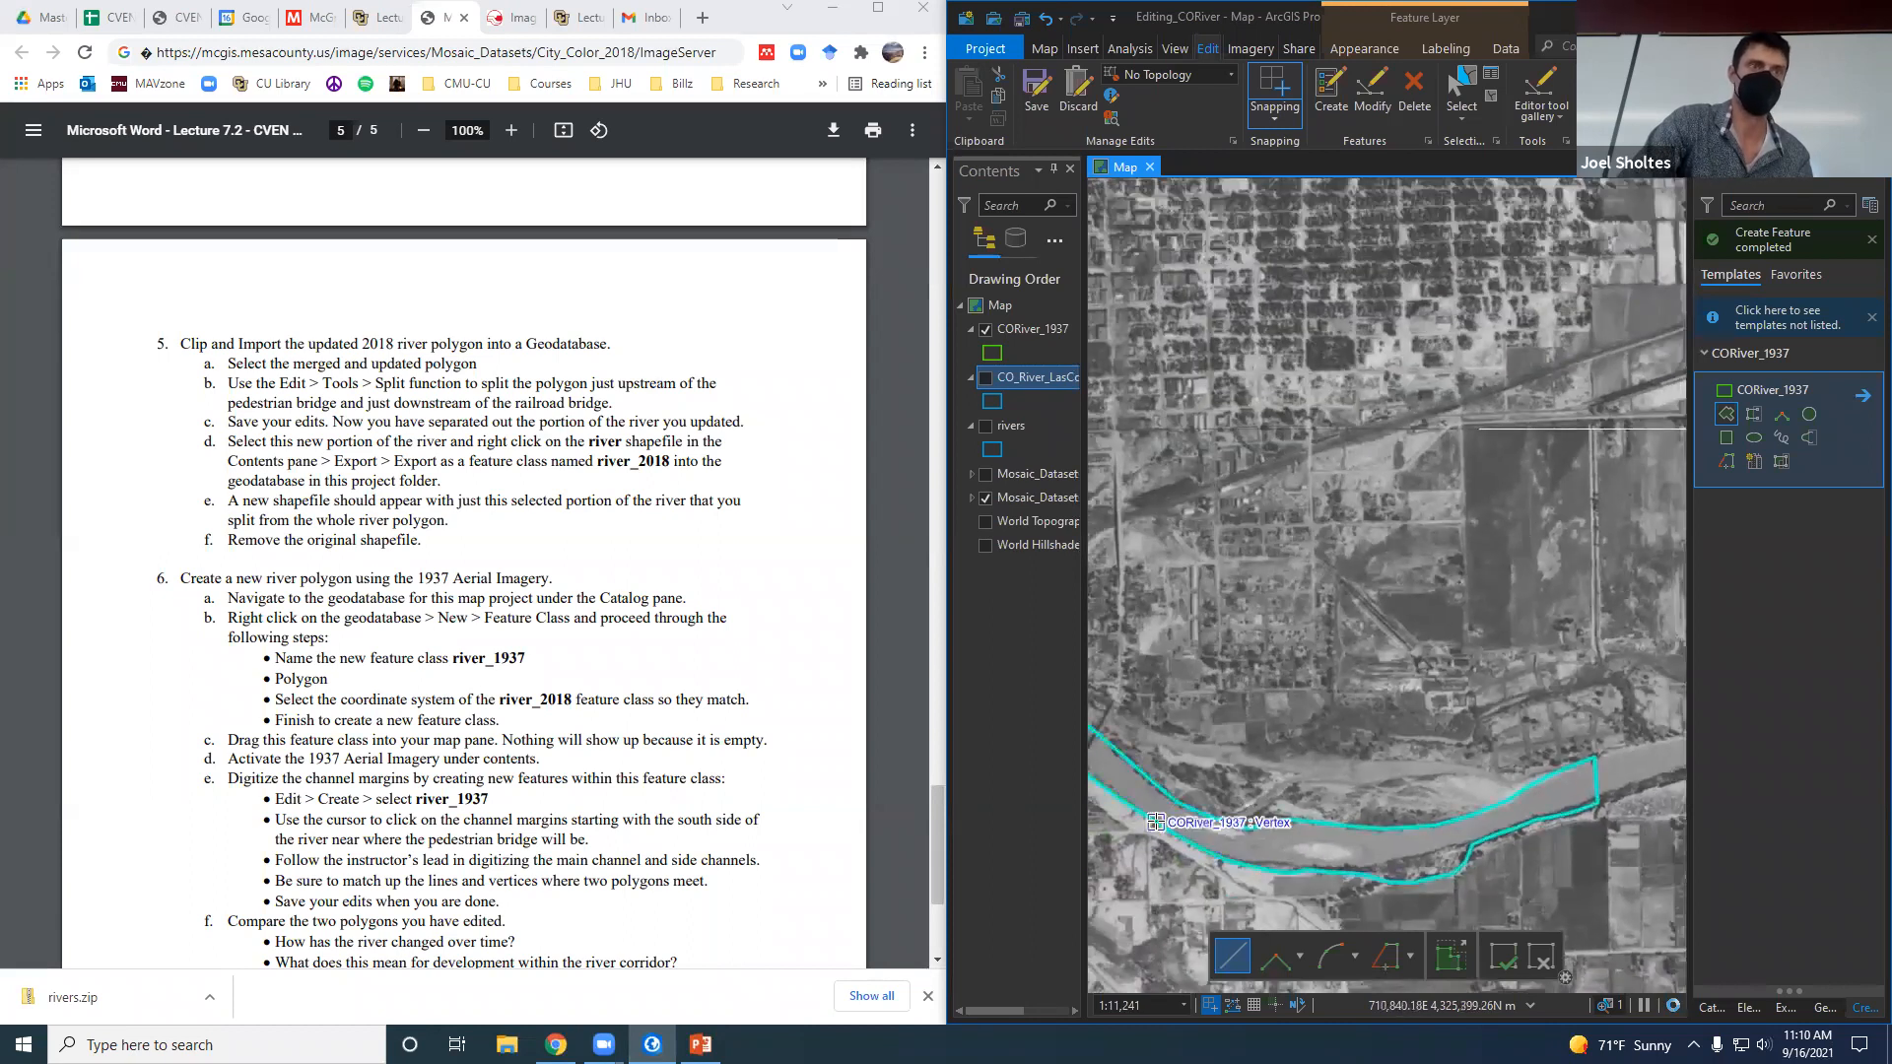
pyautogui.scroll(2, 1351, 810)
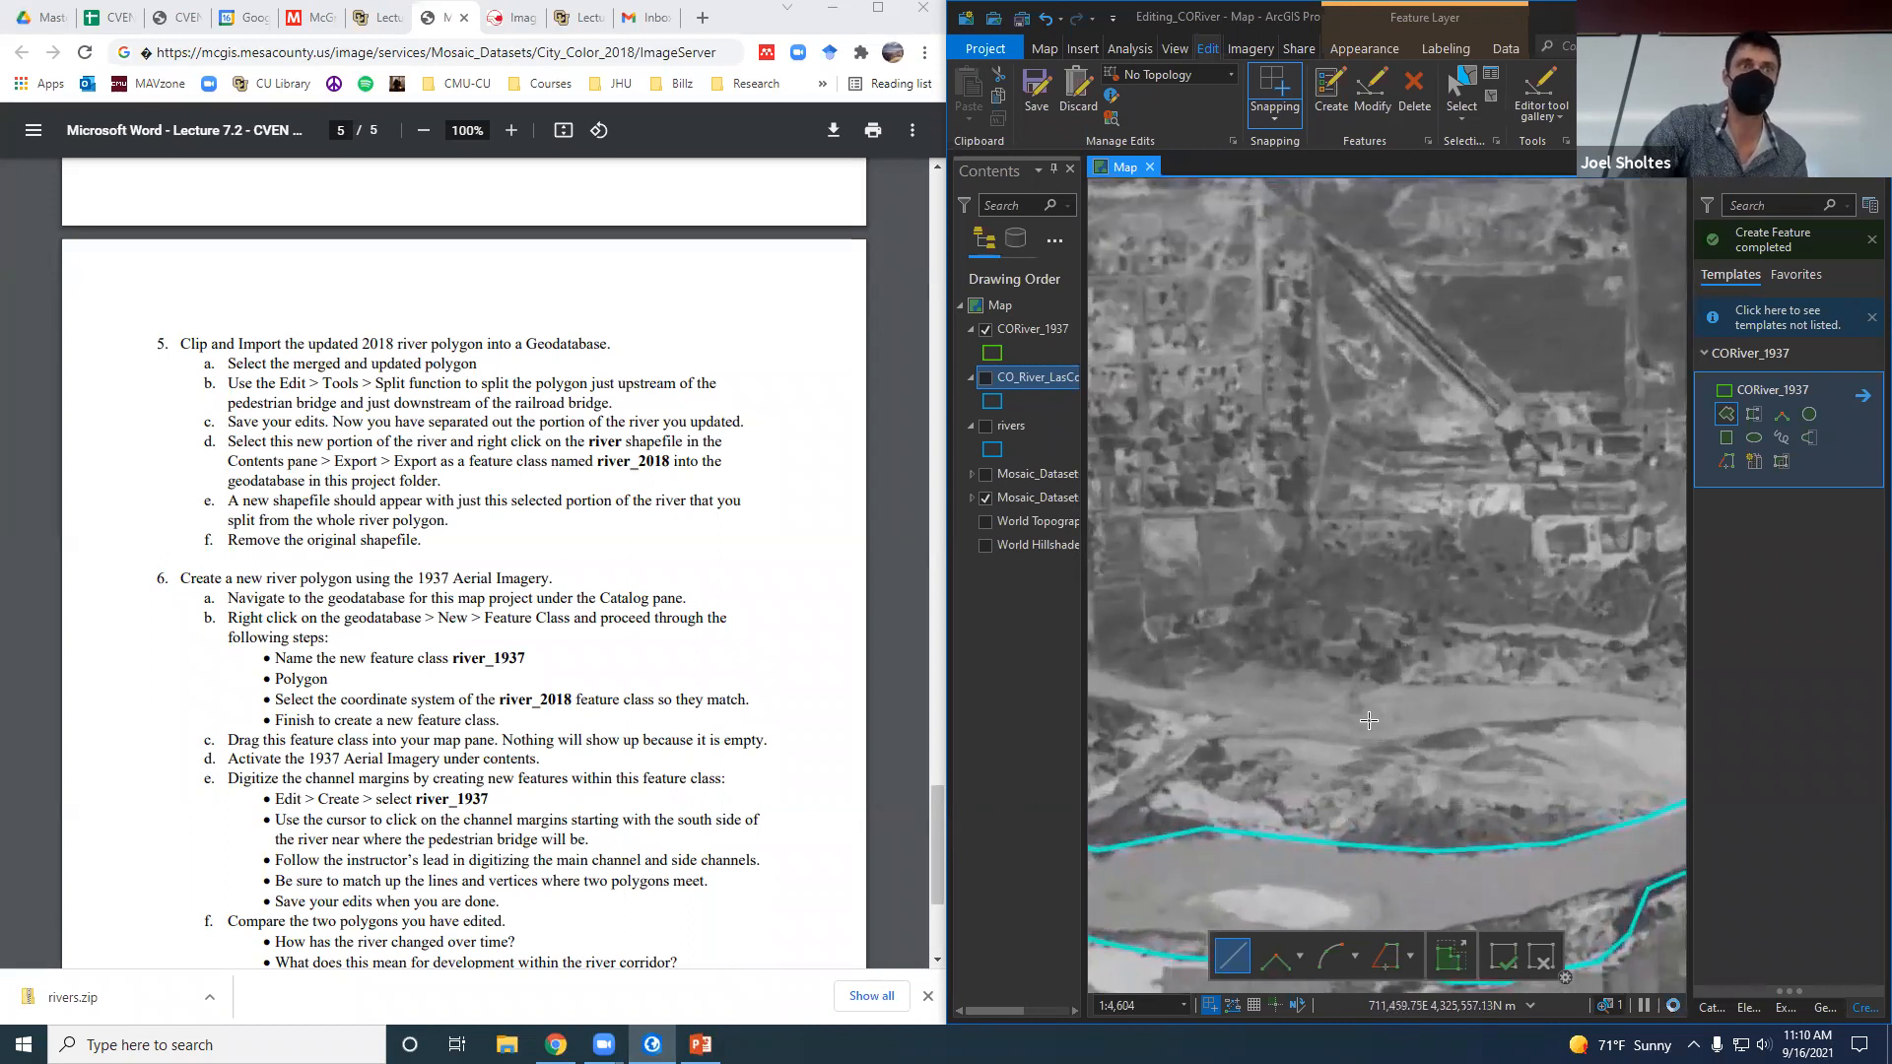
pyautogui.scroll(-1, 1309, 720)
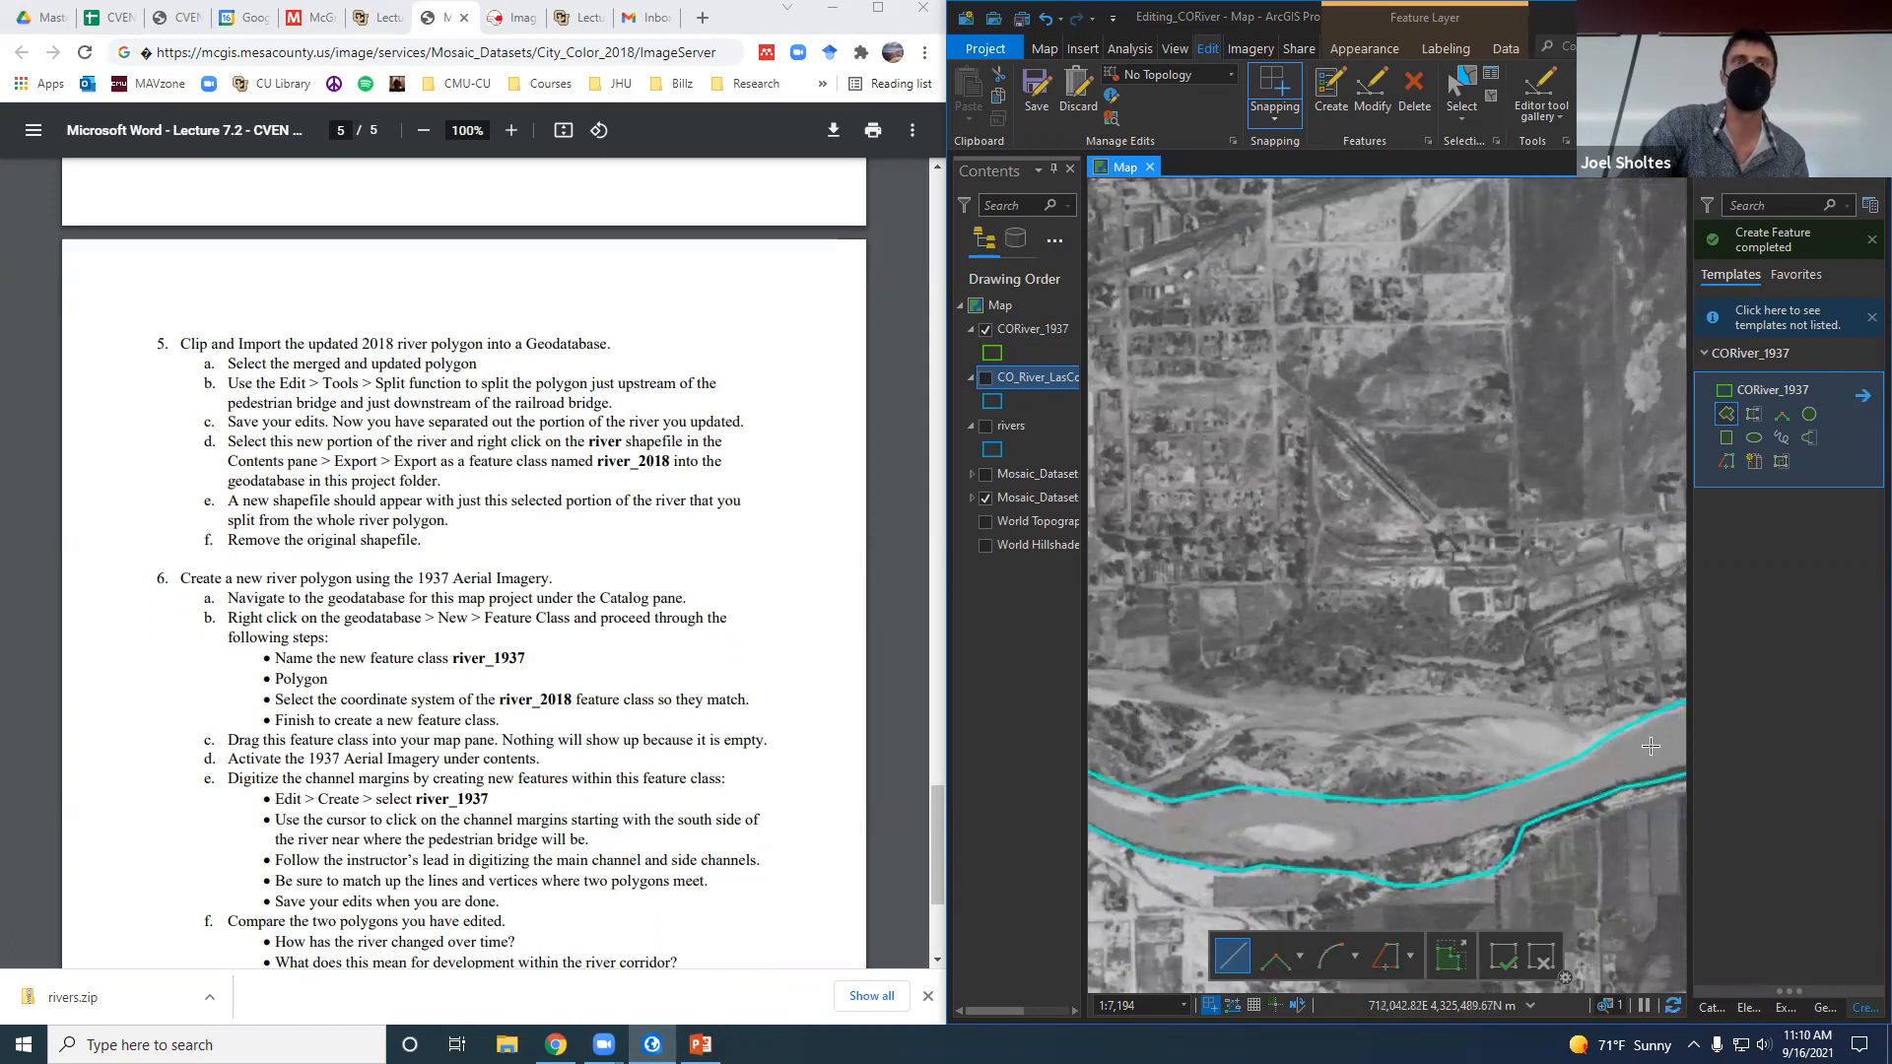
pyautogui.scroll(2, 1616, 724)
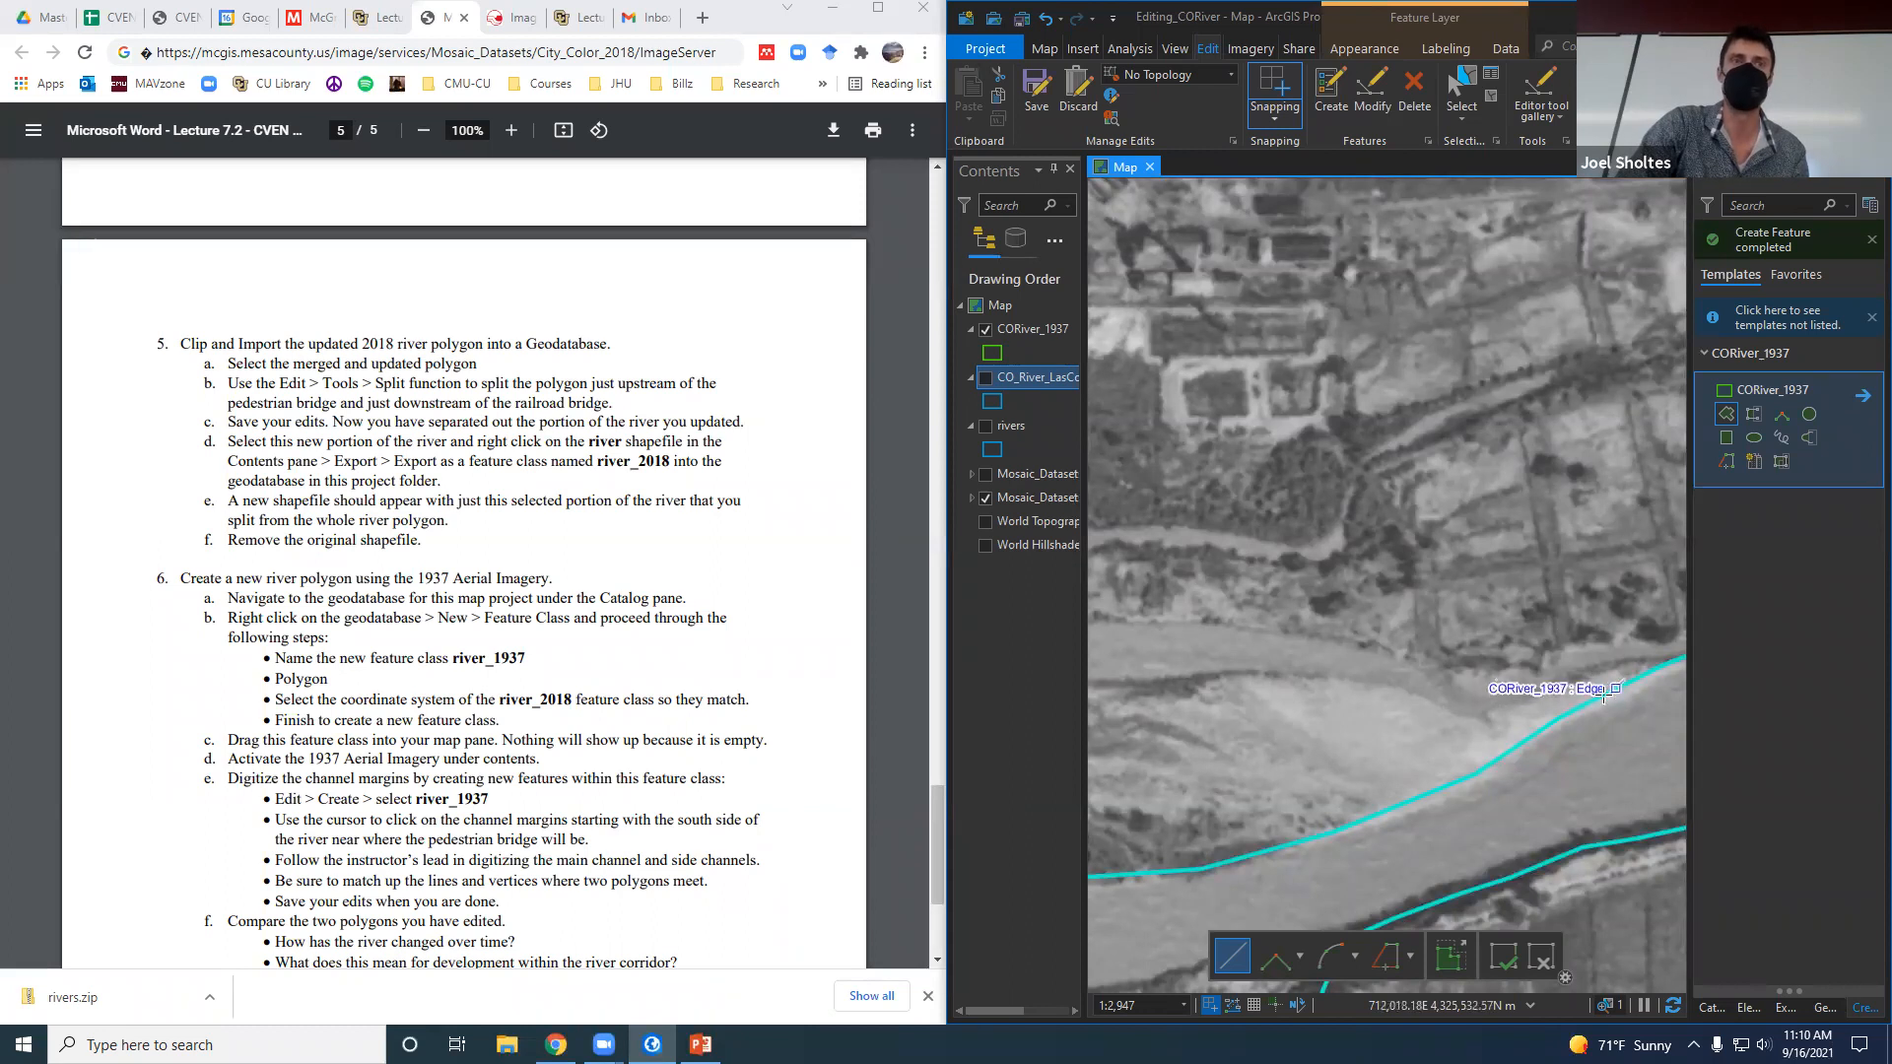
pyautogui.scroll(-3, 1571, 717)
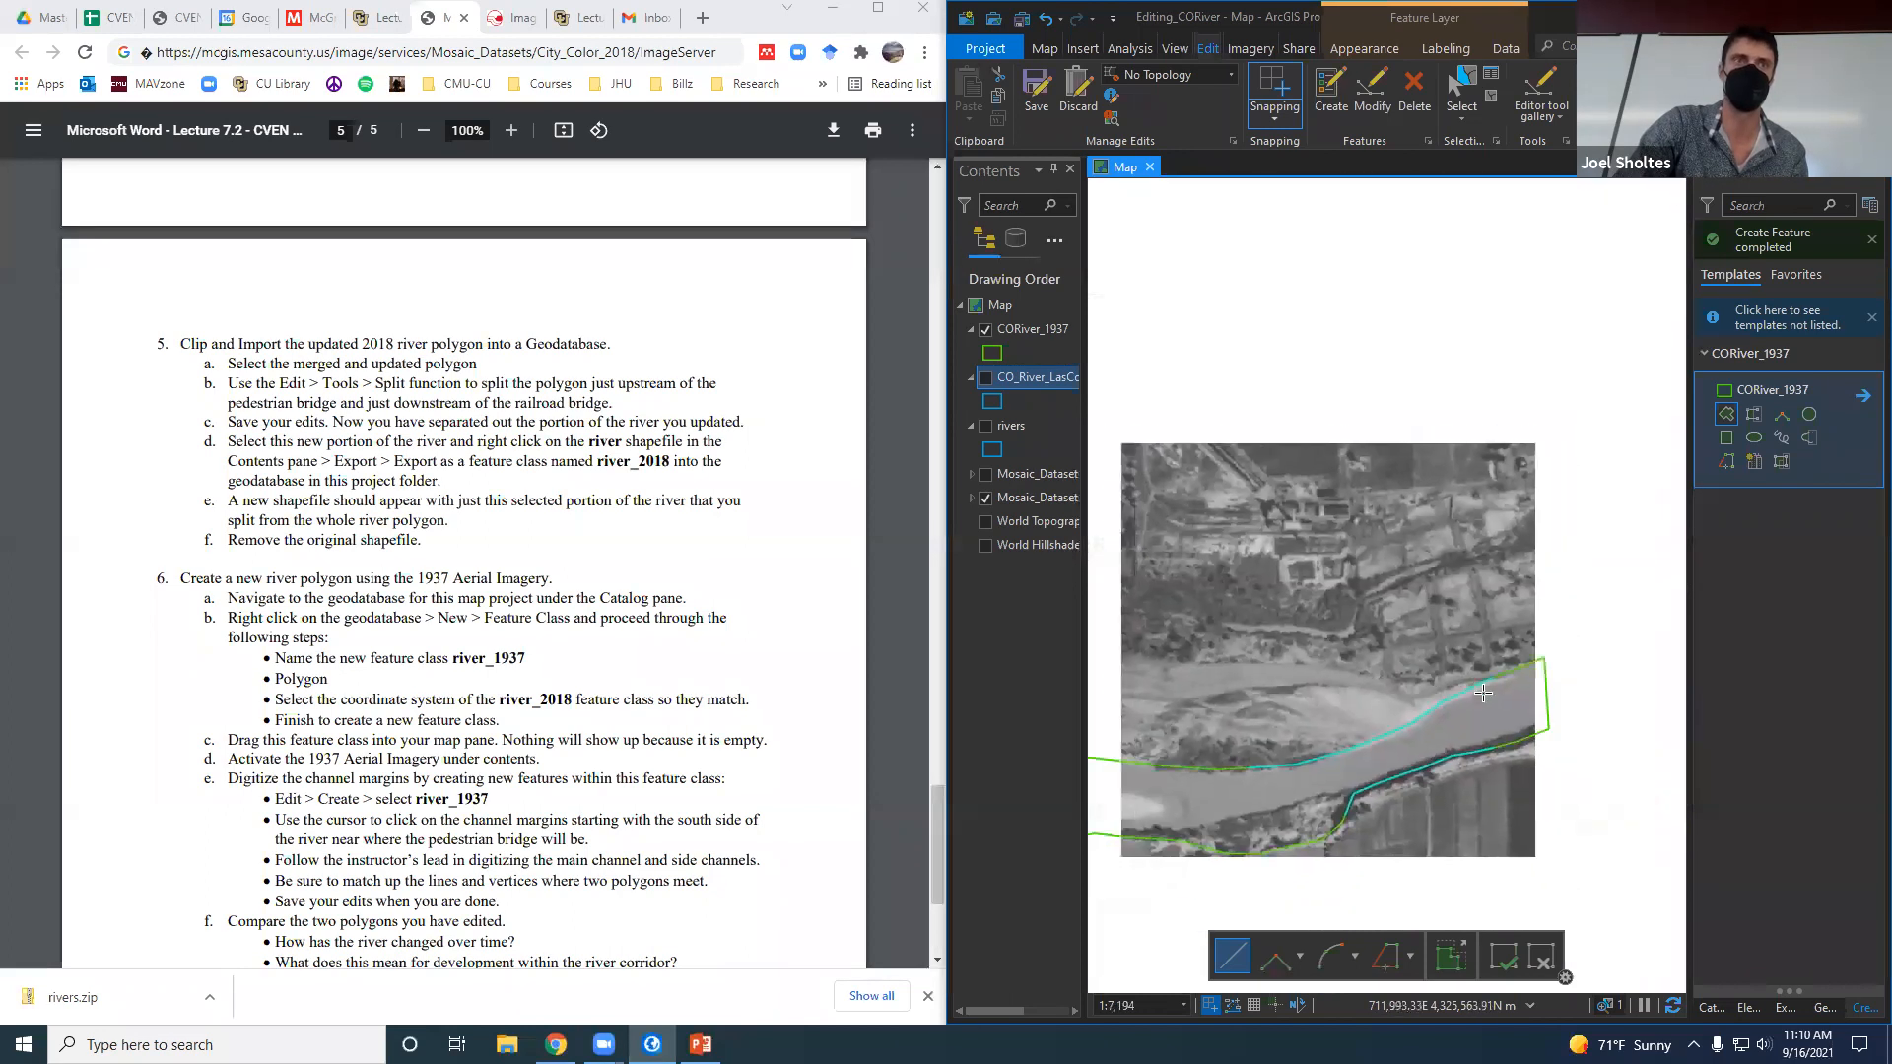
pyautogui.scroll(4, 1543, 674)
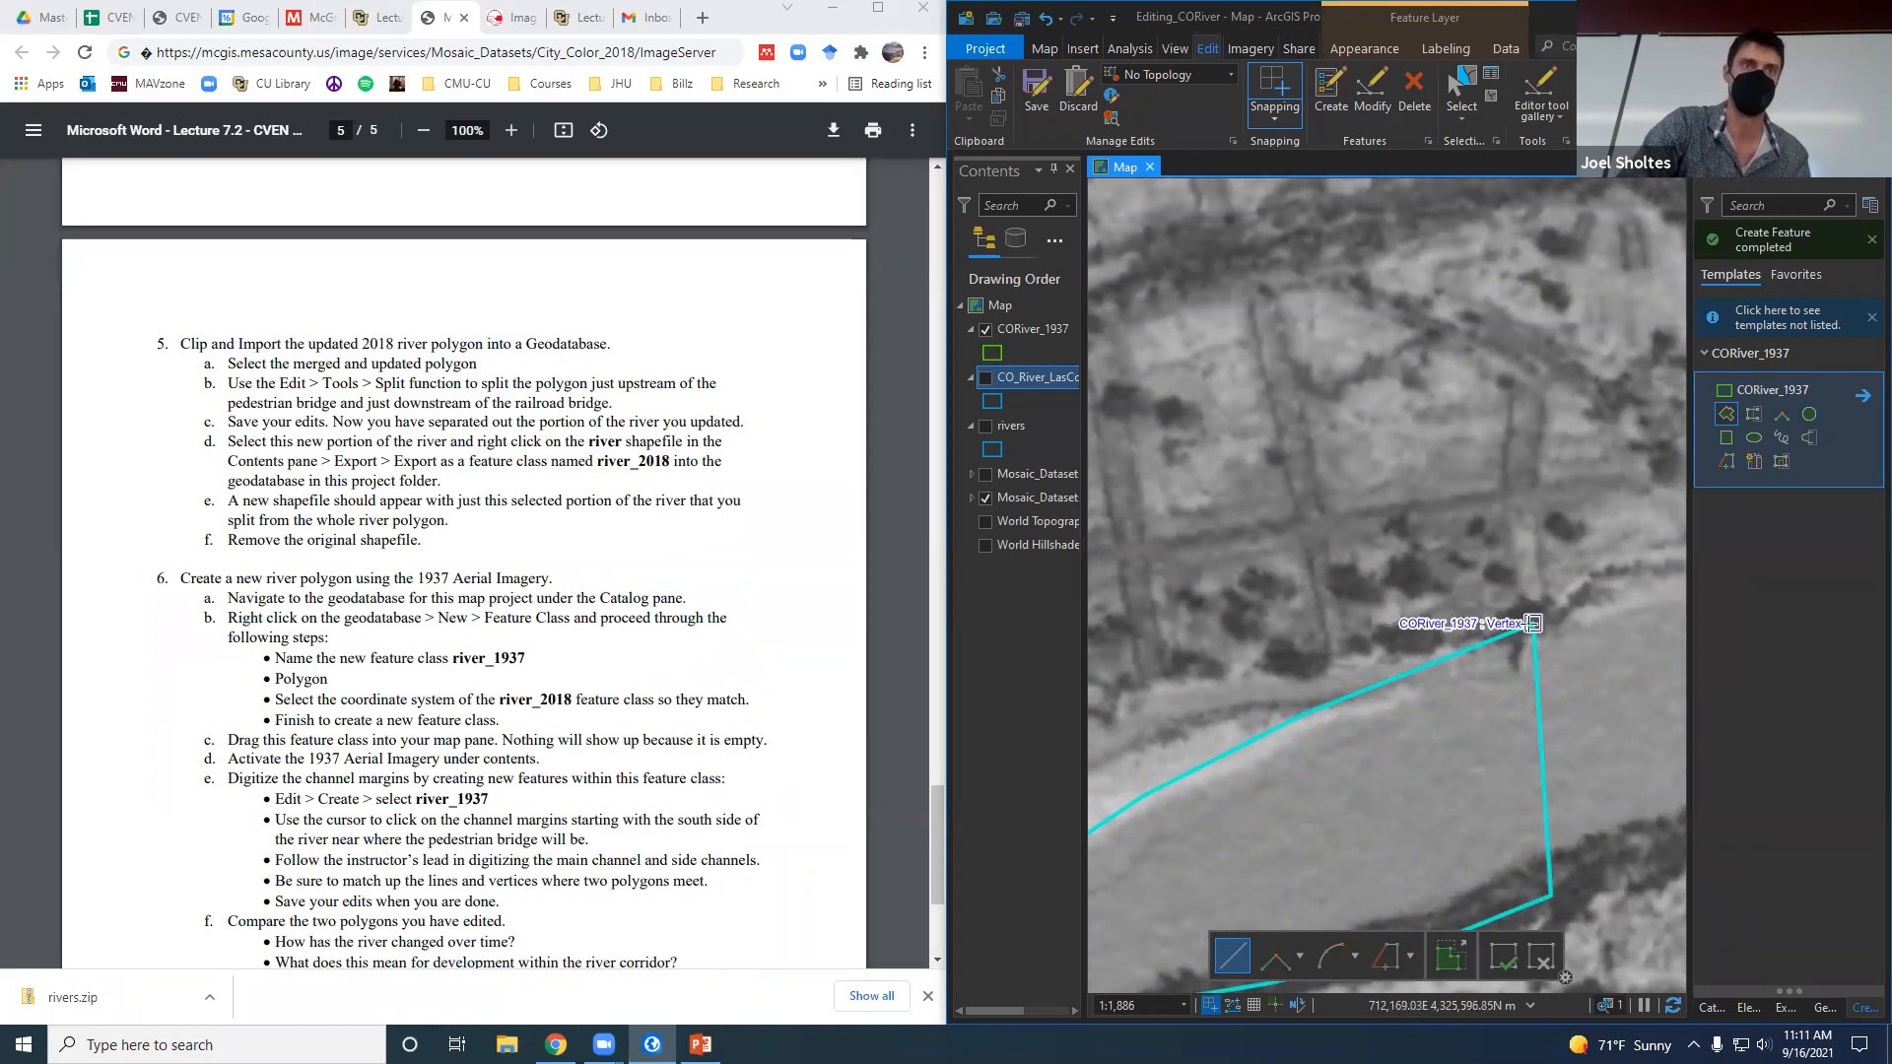
# Save the edits with the new 1937 main-channel polygon, confirming the save.
pyautogui.rightClick(1531, 623)
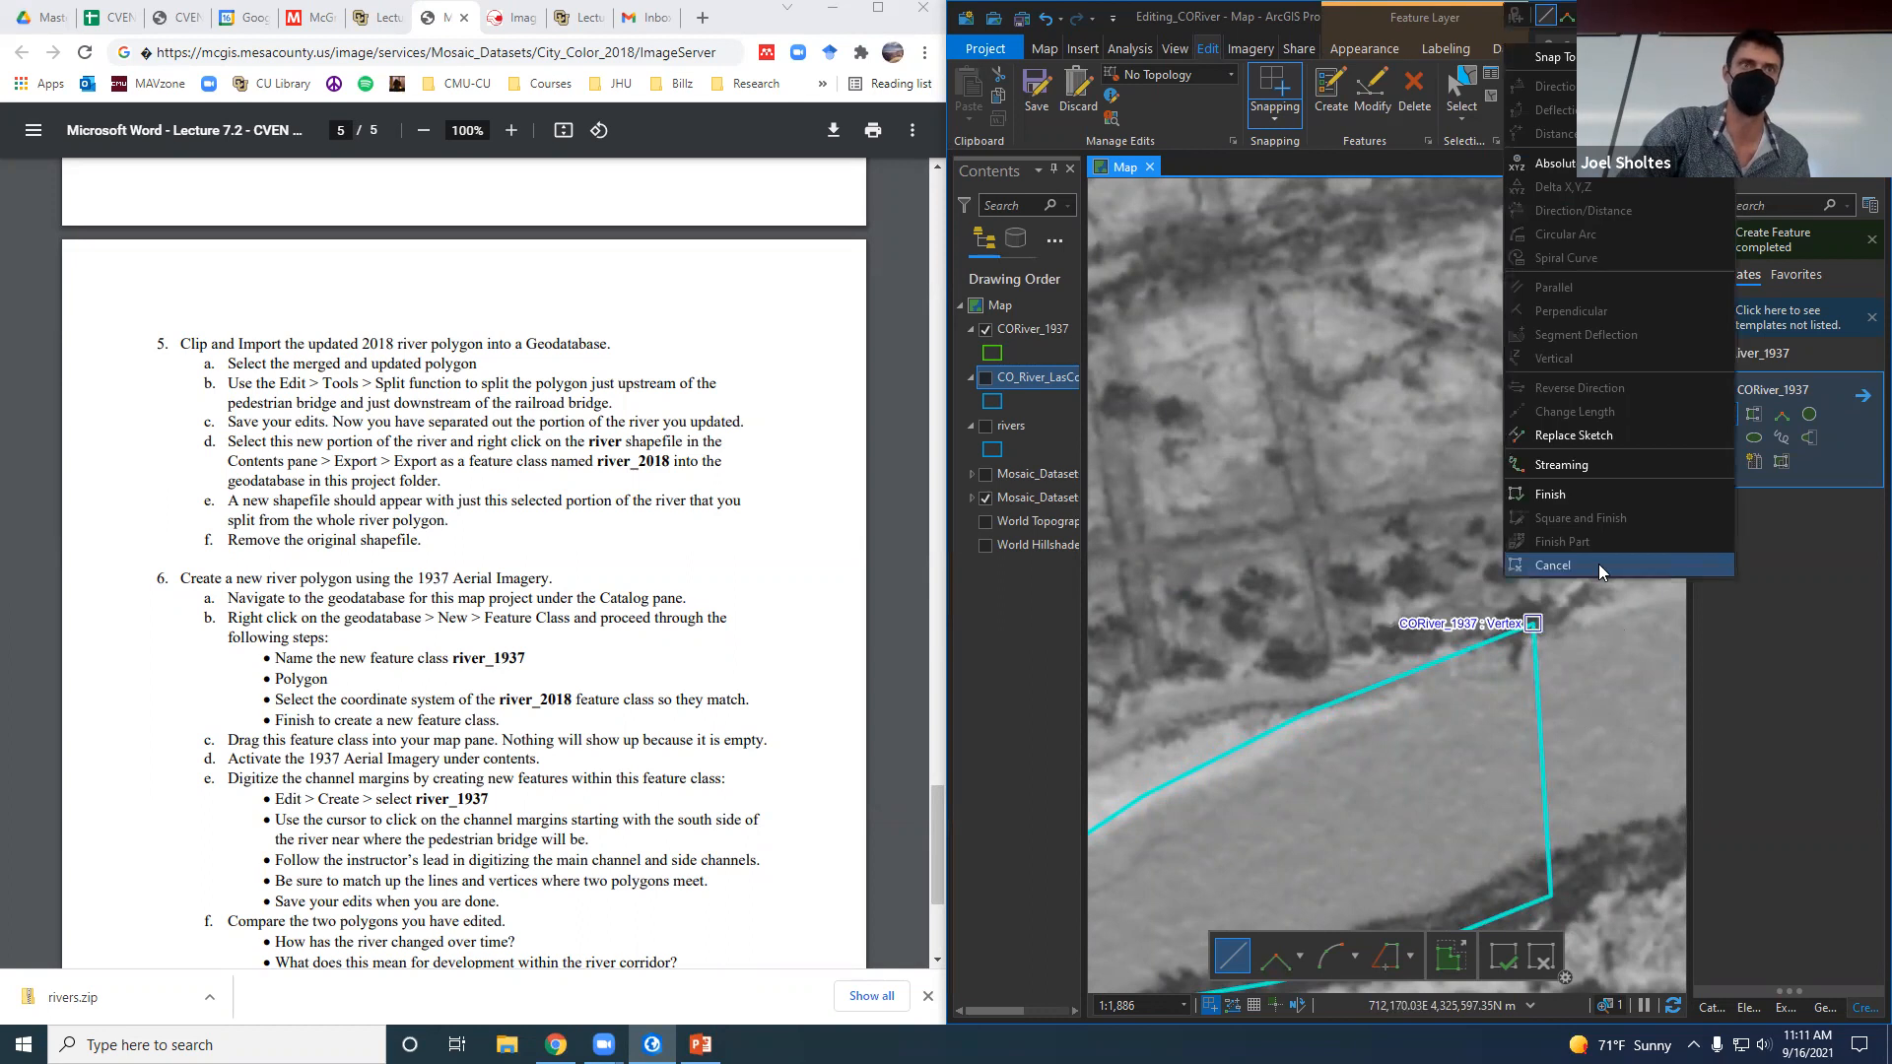
pyautogui.click(1033, 106)
pyautogui.click(1440, 543)
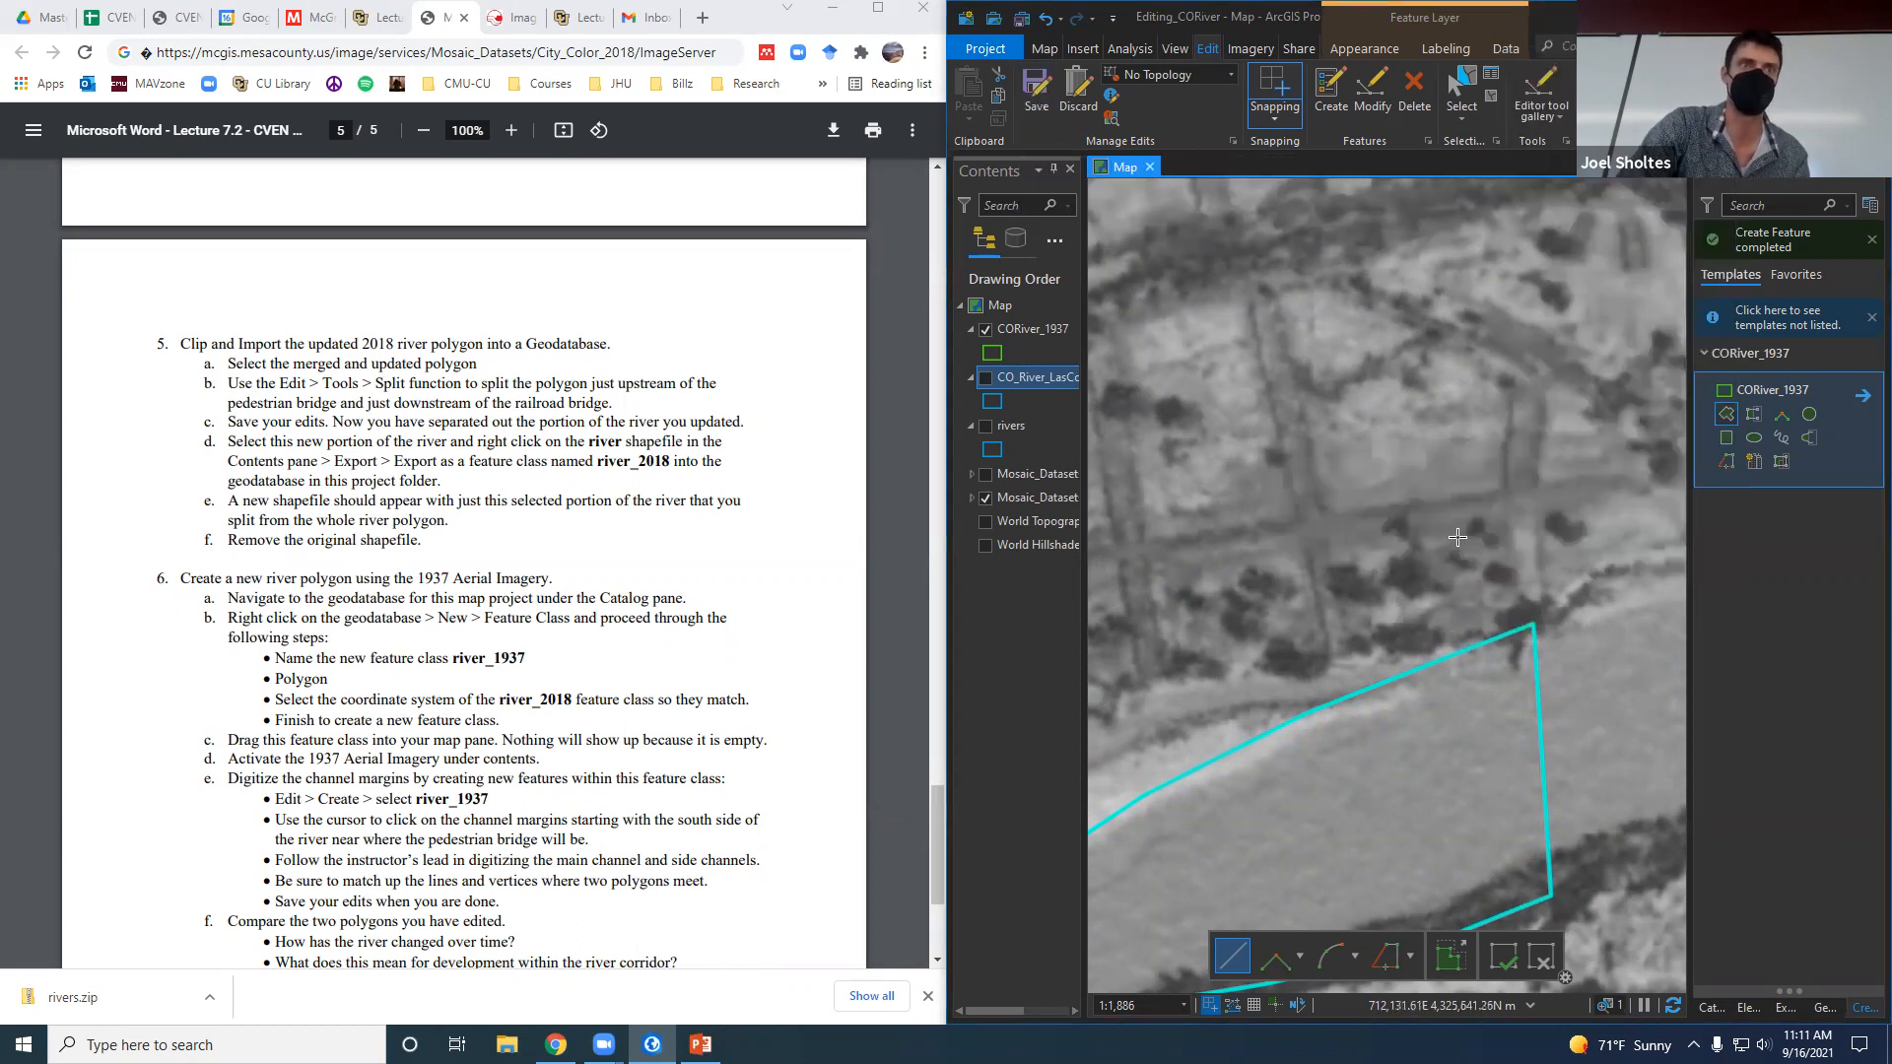
pyautogui.scroll(-4, 1566, 682)
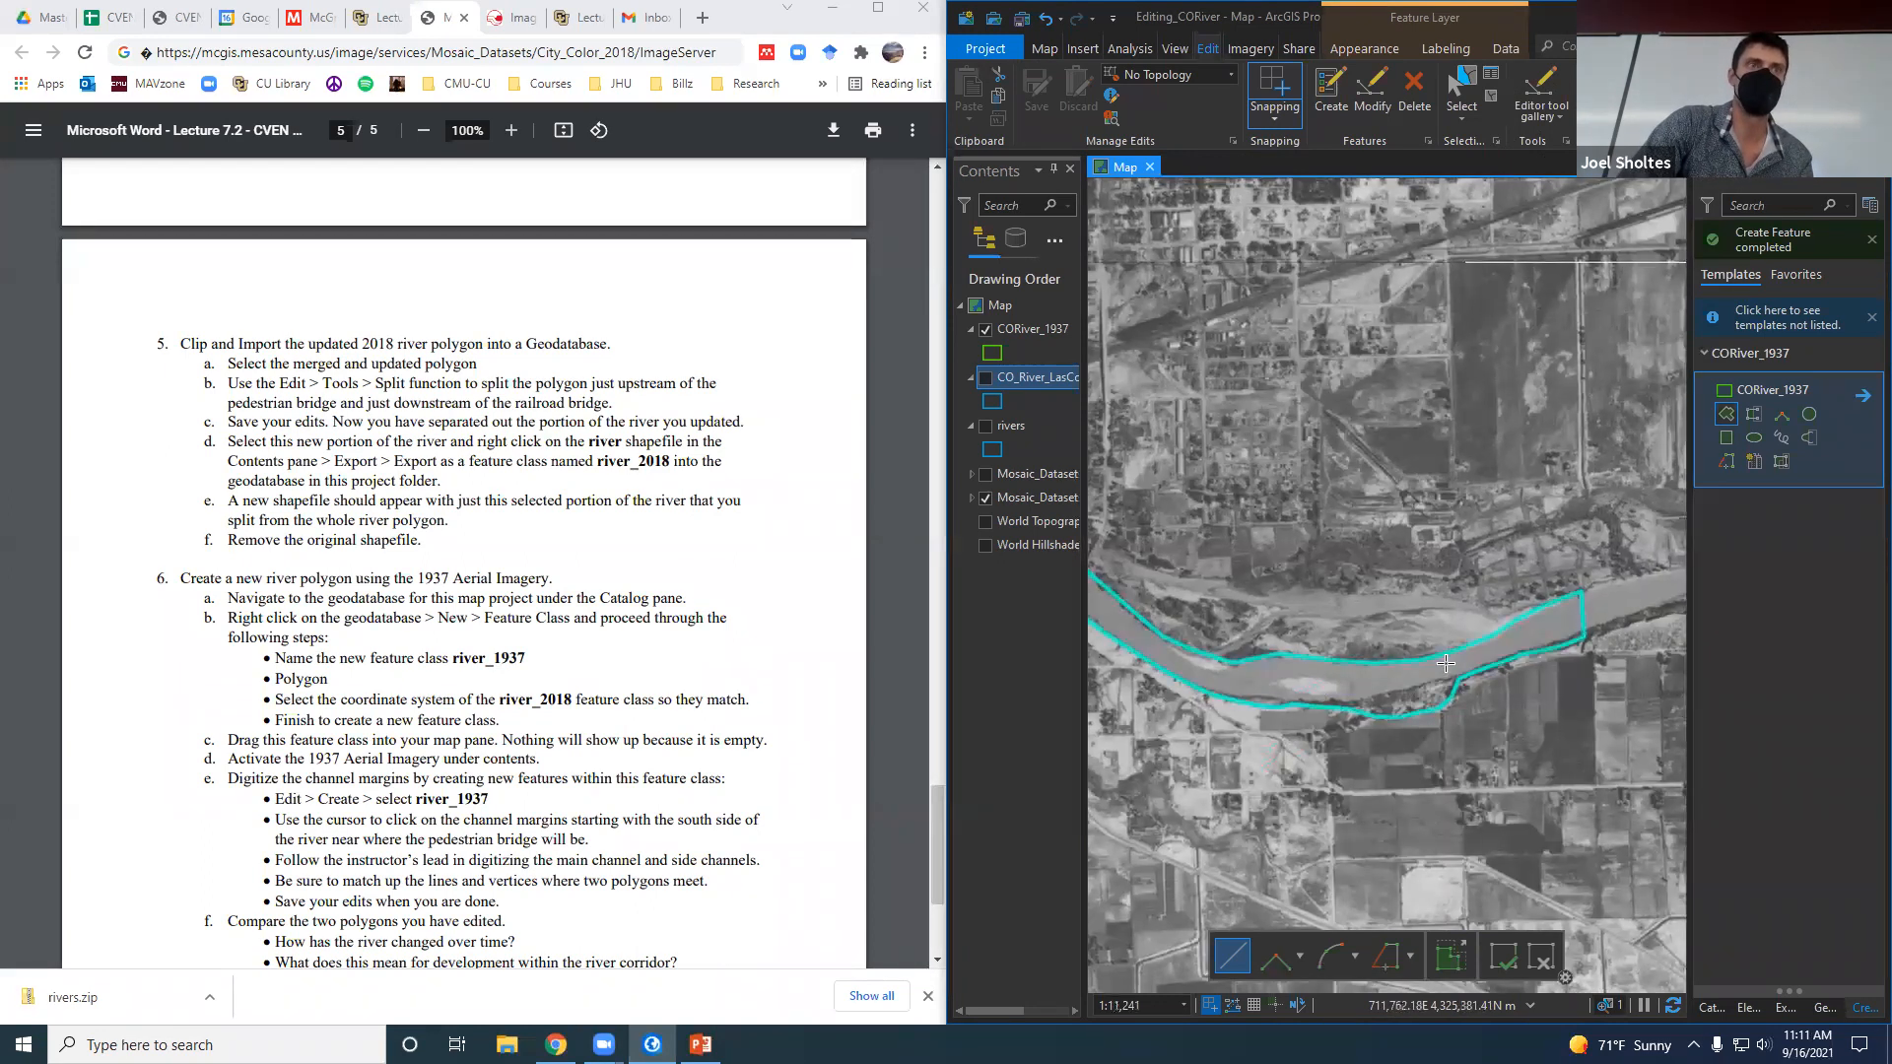
# Start a side-channel polygon on the main channel's north edge near the upstream end, and trace its north bank westward below the trees.
pyautogui.scroll(2, 1469, 656)
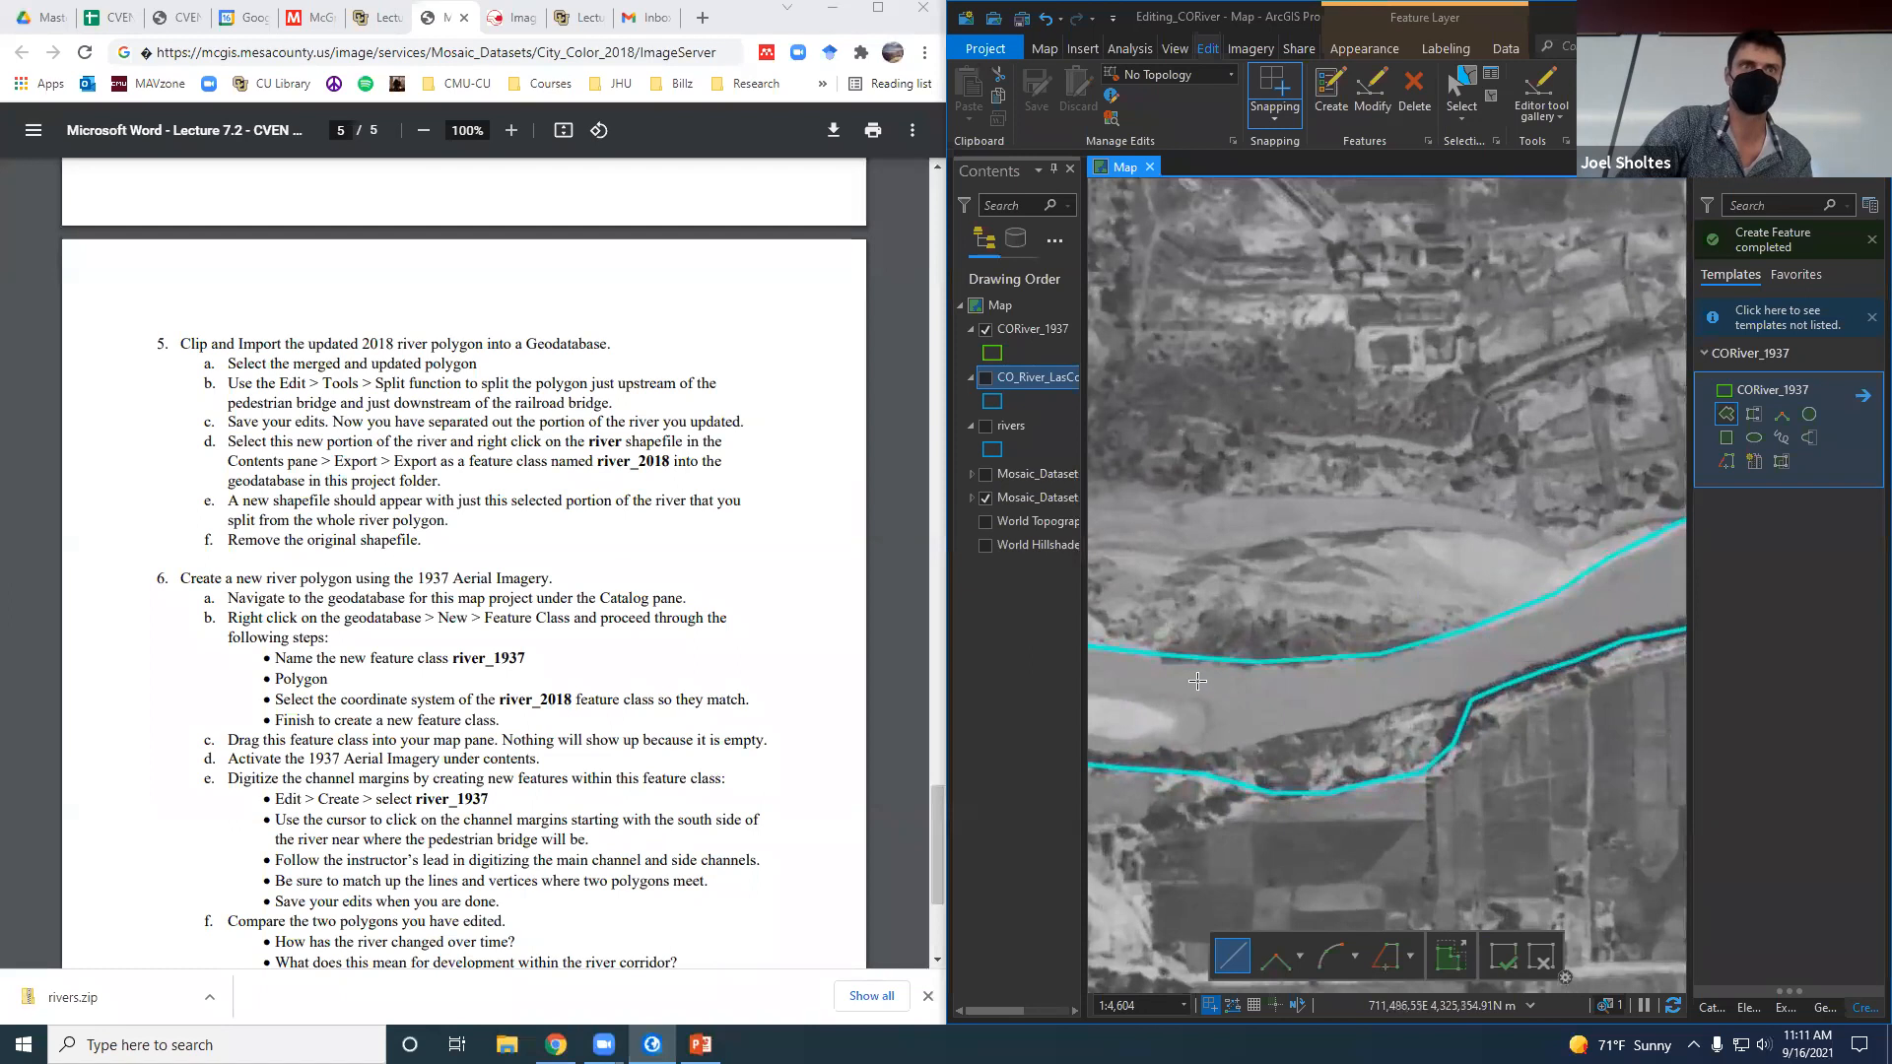
pyautogui.scroll(-2, 1195, 680)
pyautogui.scroll(3, 1487, 543)
pyautogui.scroll(3, 1487, 543)
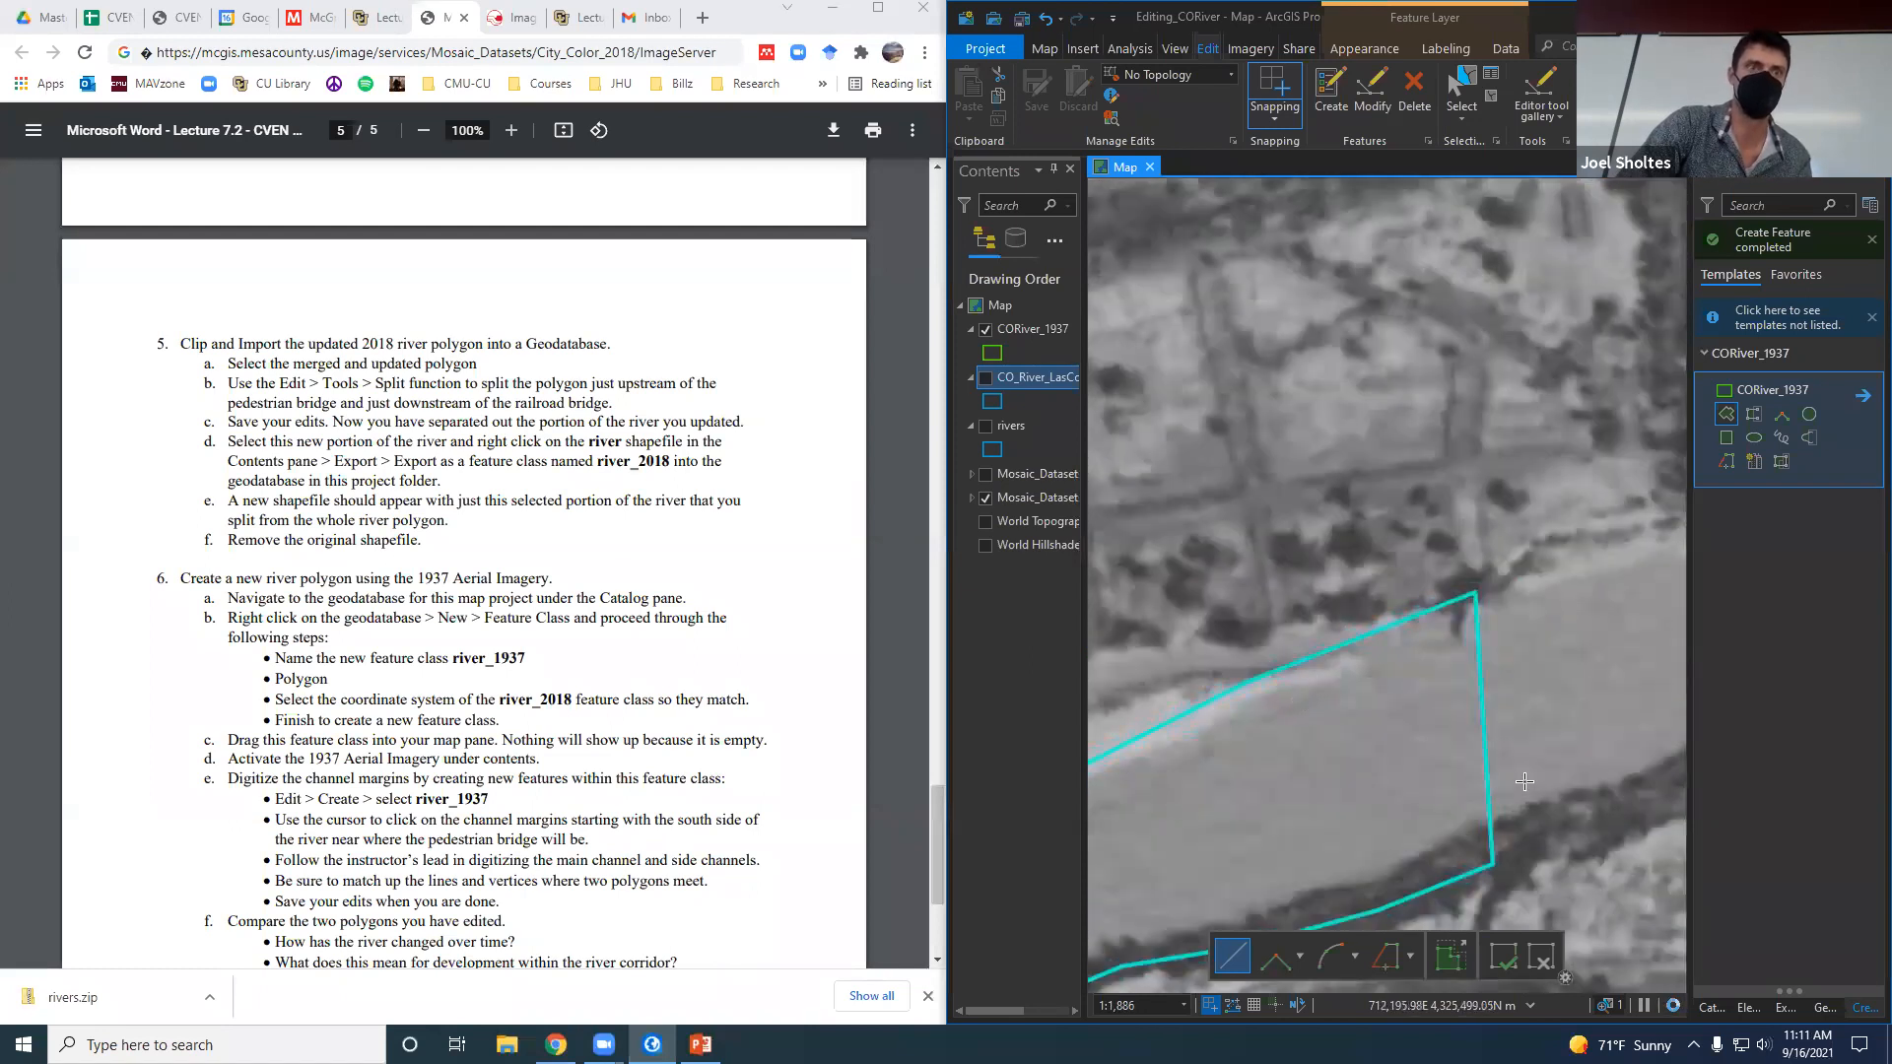
pyautogui.click(1361, 637)
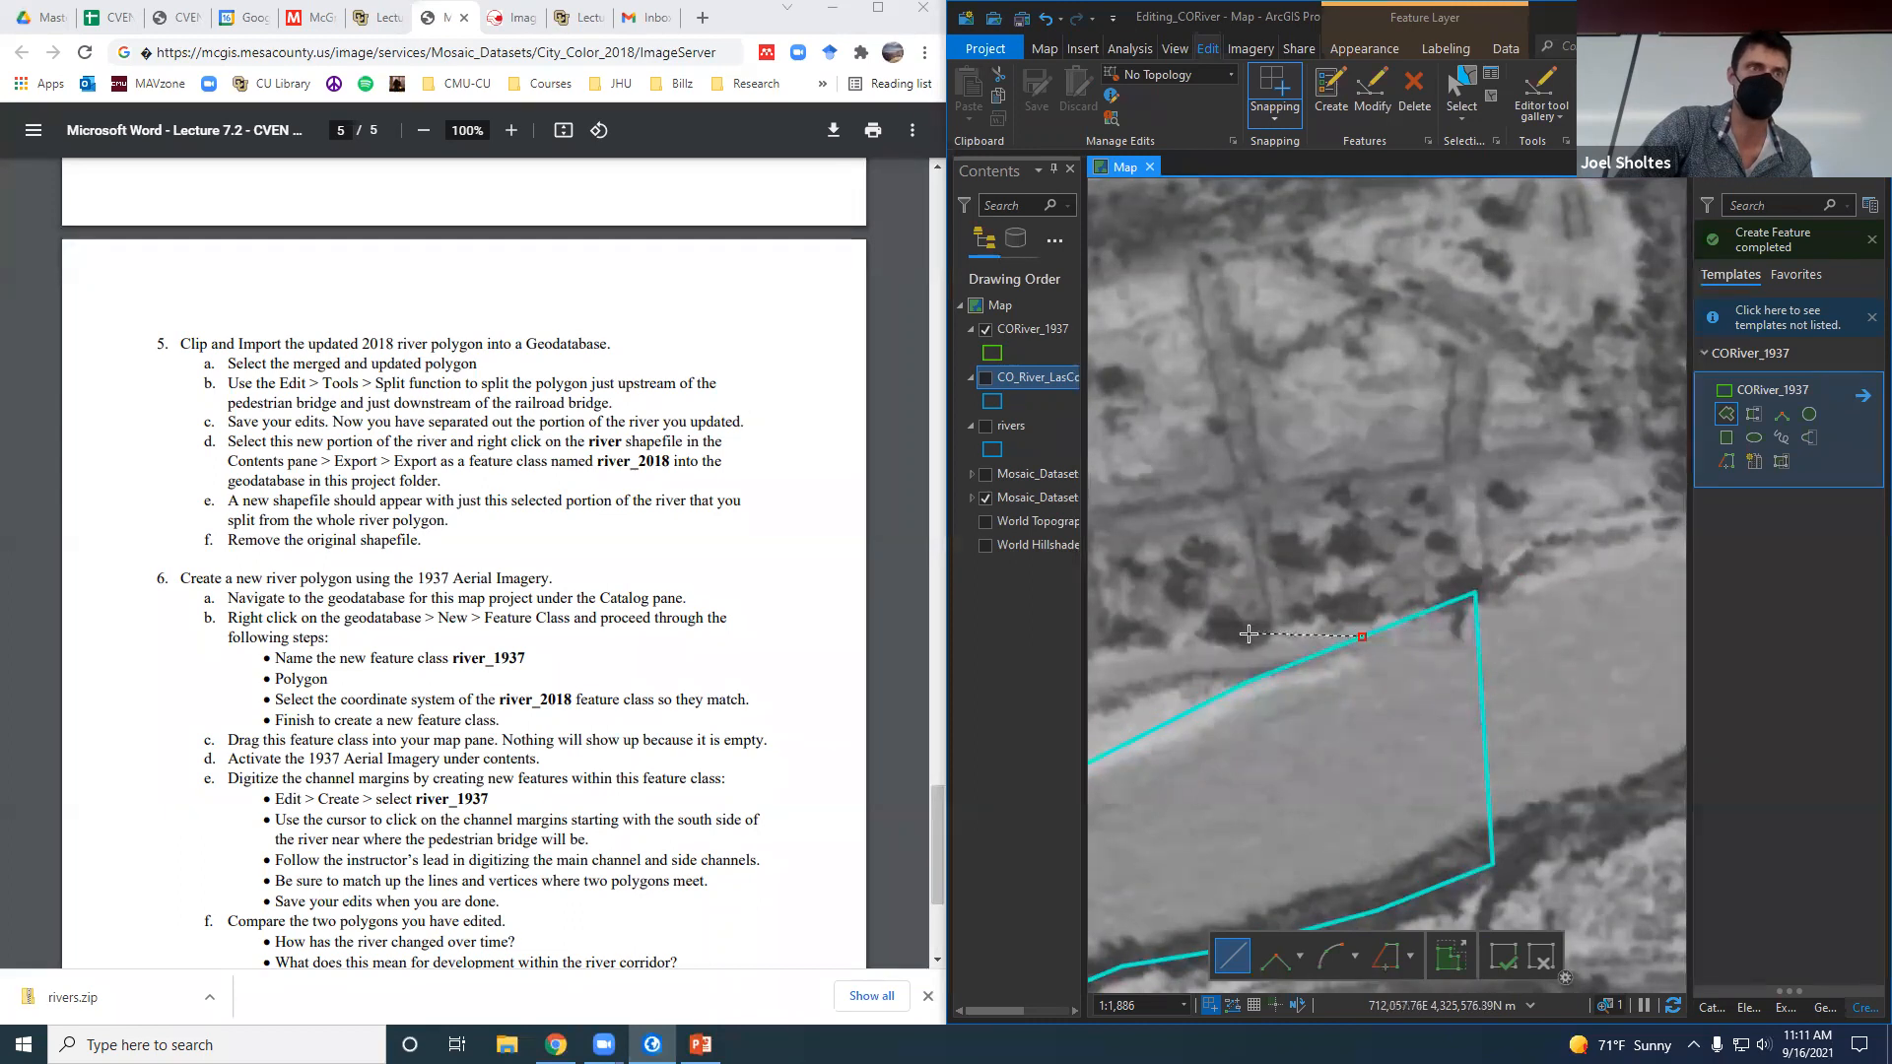
pyautogui.scroll(-2, 1490, 731)
pyautogui.scroll(2, 1315, 696)
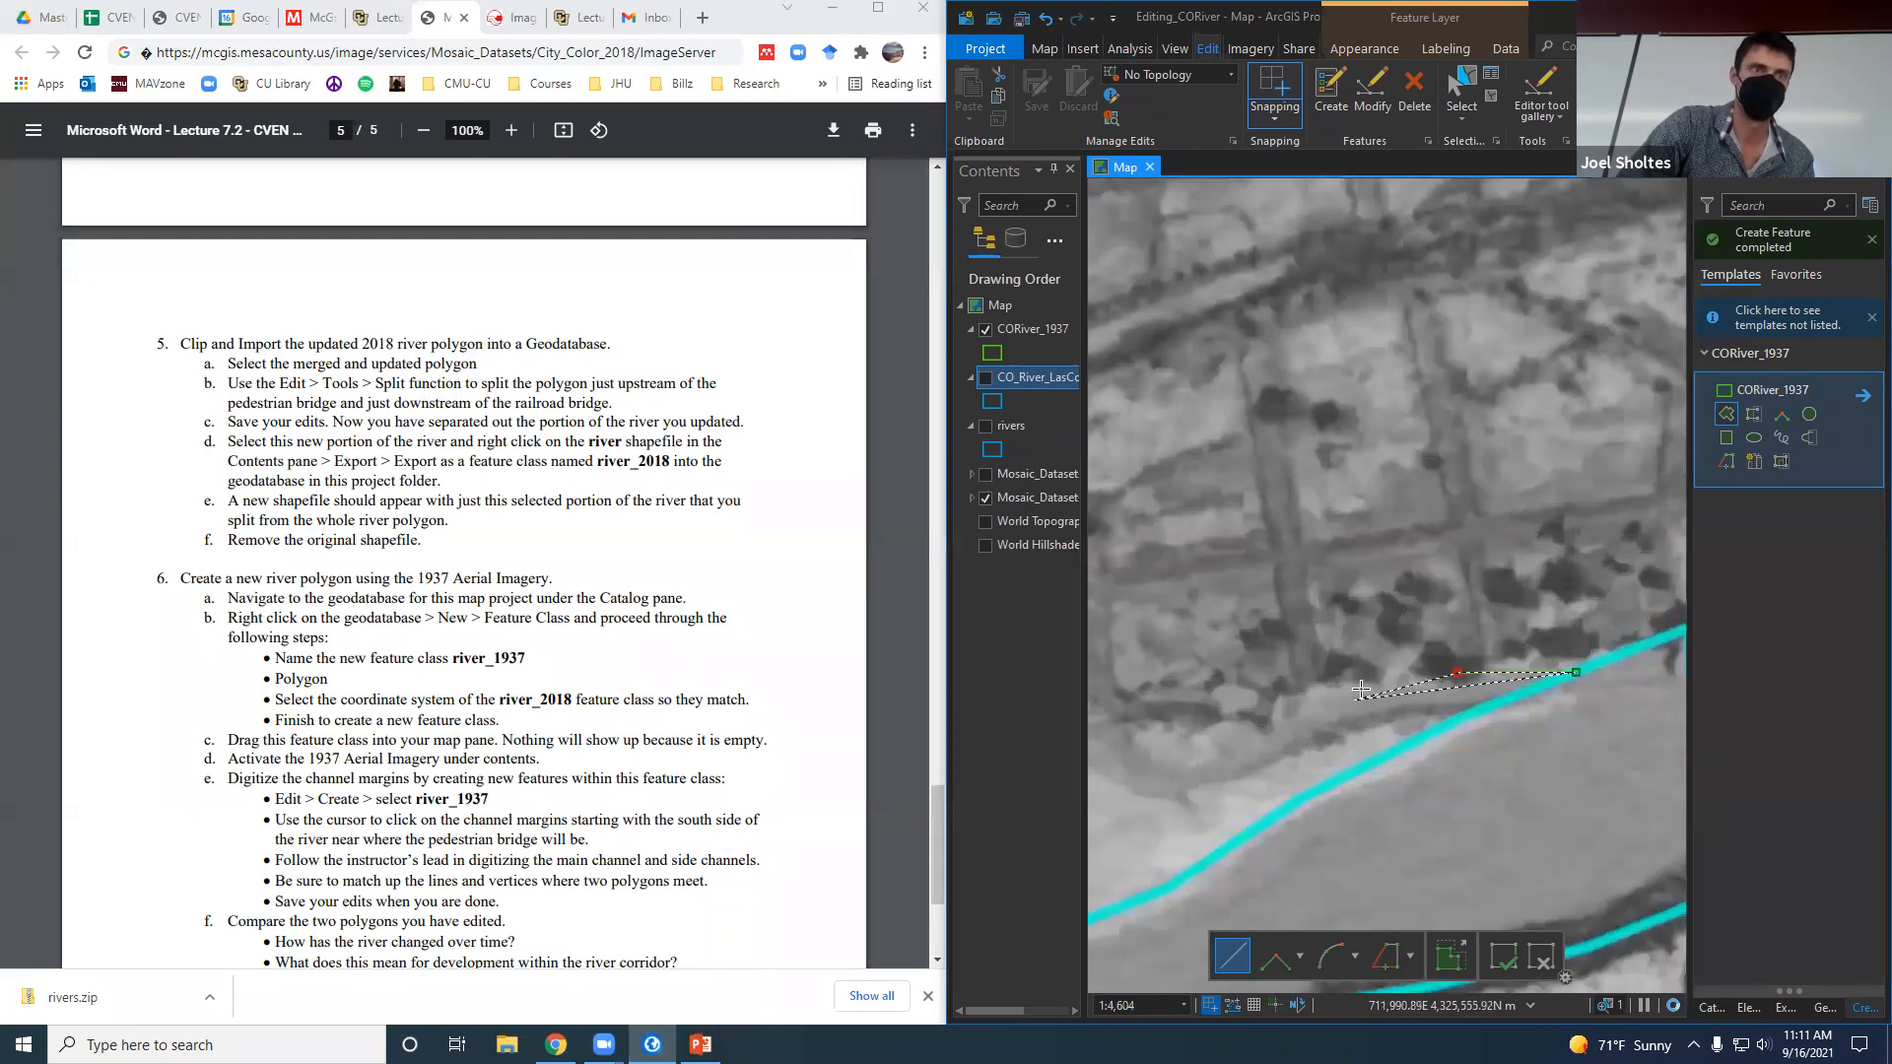
pyautogui.click(1373, 677)
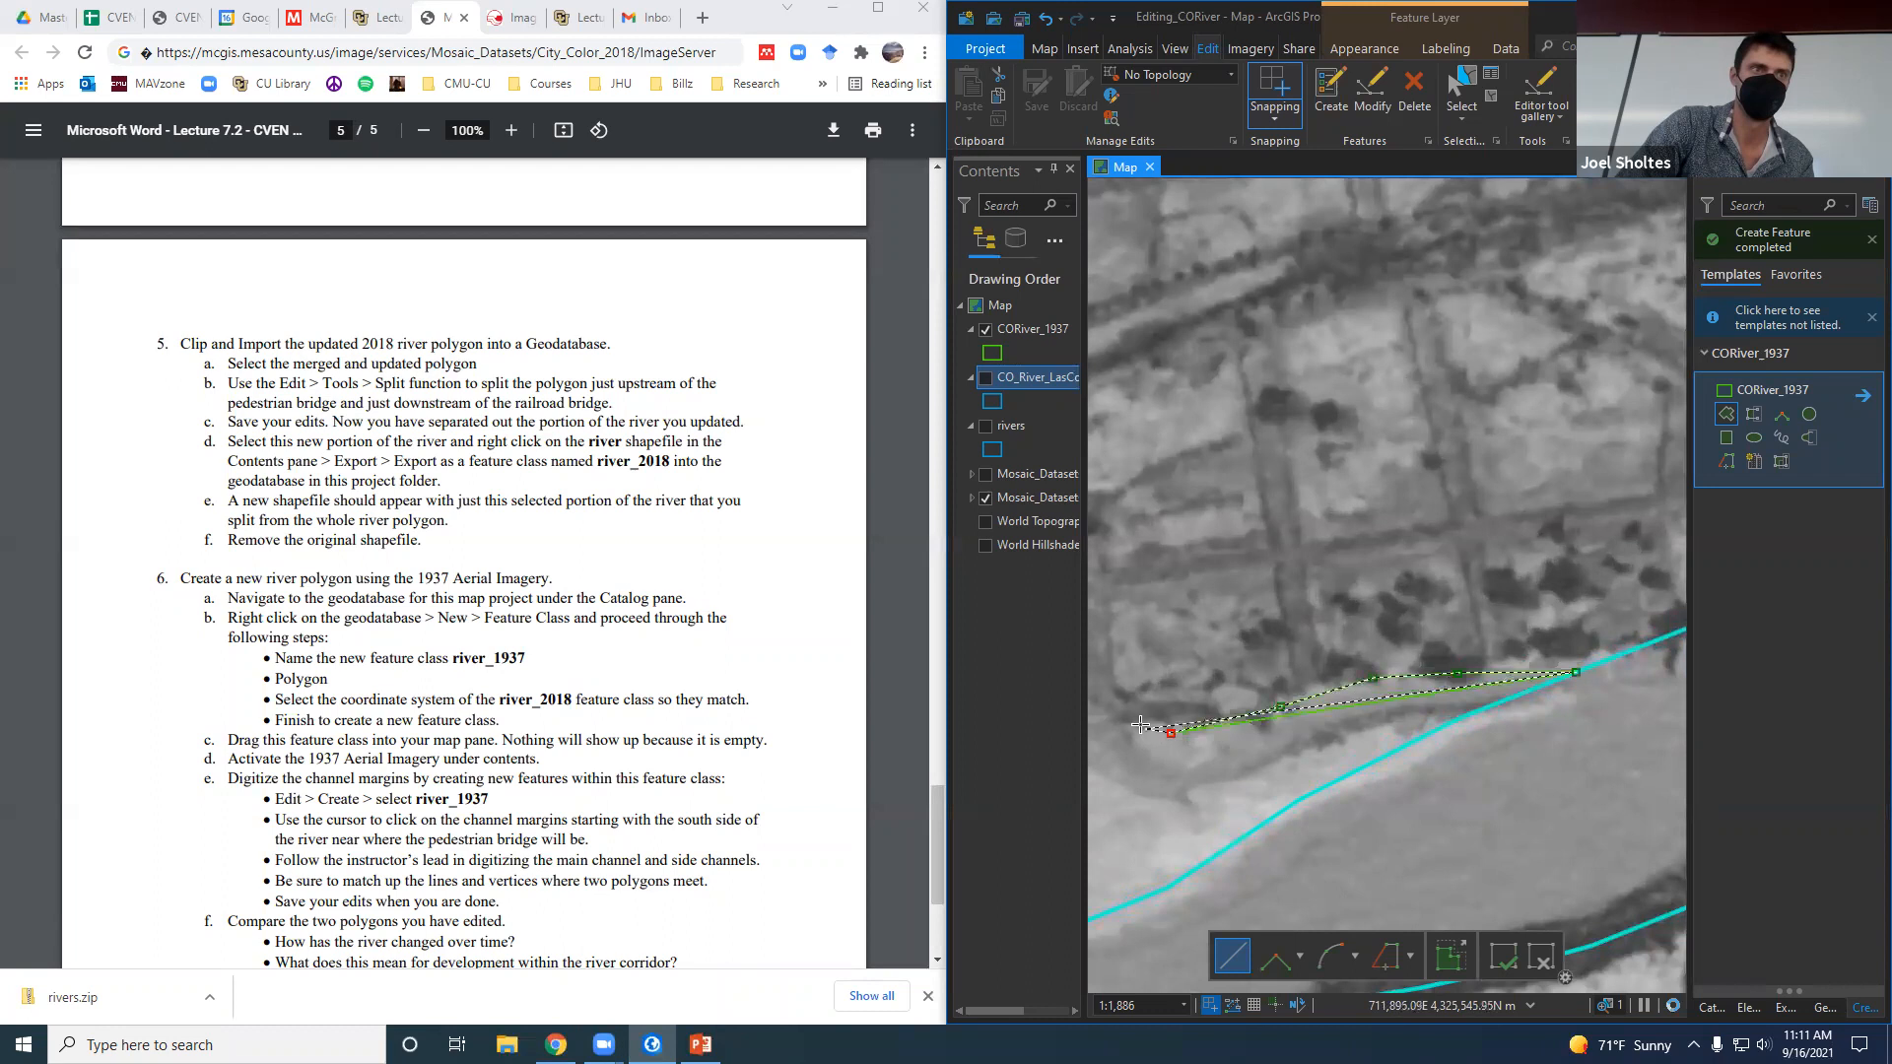
pyautogui.scroll(-3, 1419, 783)
pyautogui.scroll(3, 1419, 783)
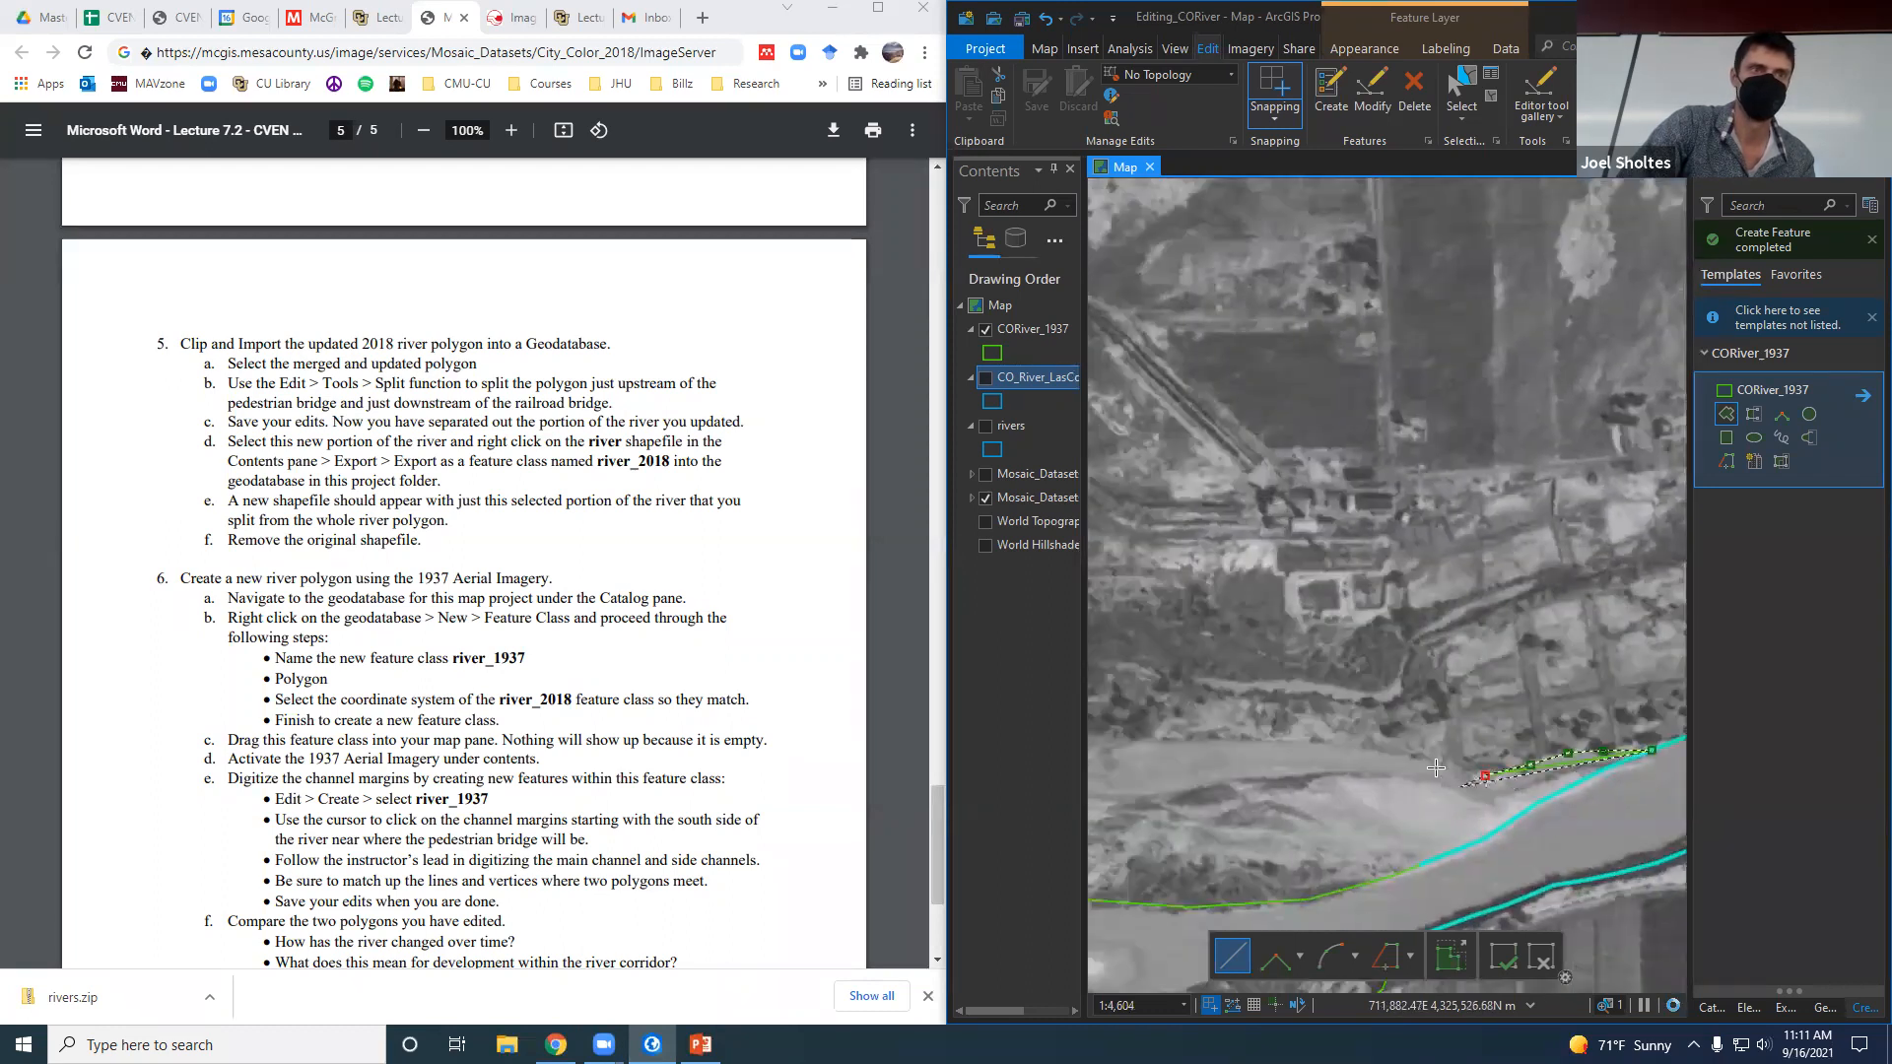
# Trace the side channel's north bank westward along the vegetated margin, north of the mid-river island.
pyautogui.click(1414, 748)
pyautogui.click(1246, 714)
pyautogui.click(1154, 707)
pyautogui.moveTo(1463, 708)
pyautogui.mouseDown()
pyautogui.moveTo(1608, 710)
pyautogui.moveTo(1536, 708)
pyautogui.mouseUp()
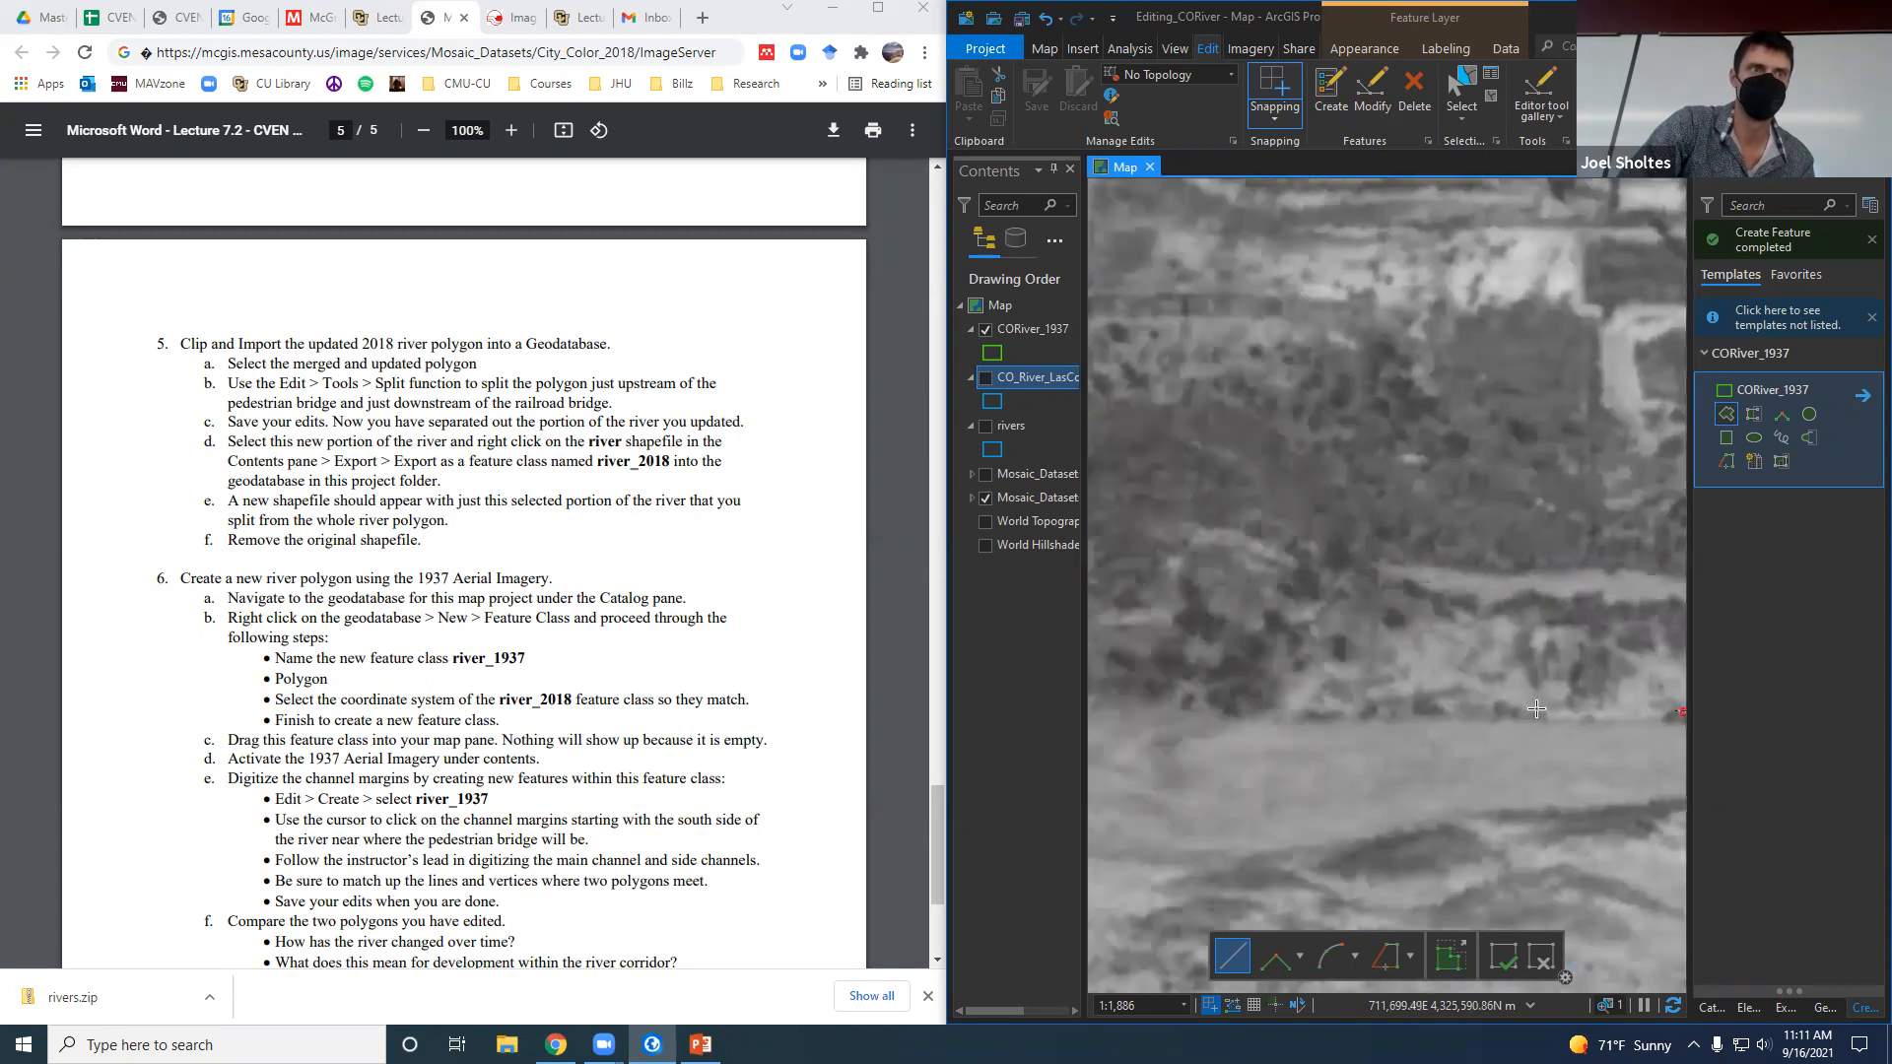
pyautogui.click(1460, 705)
pyautogui.click(1225, 698)
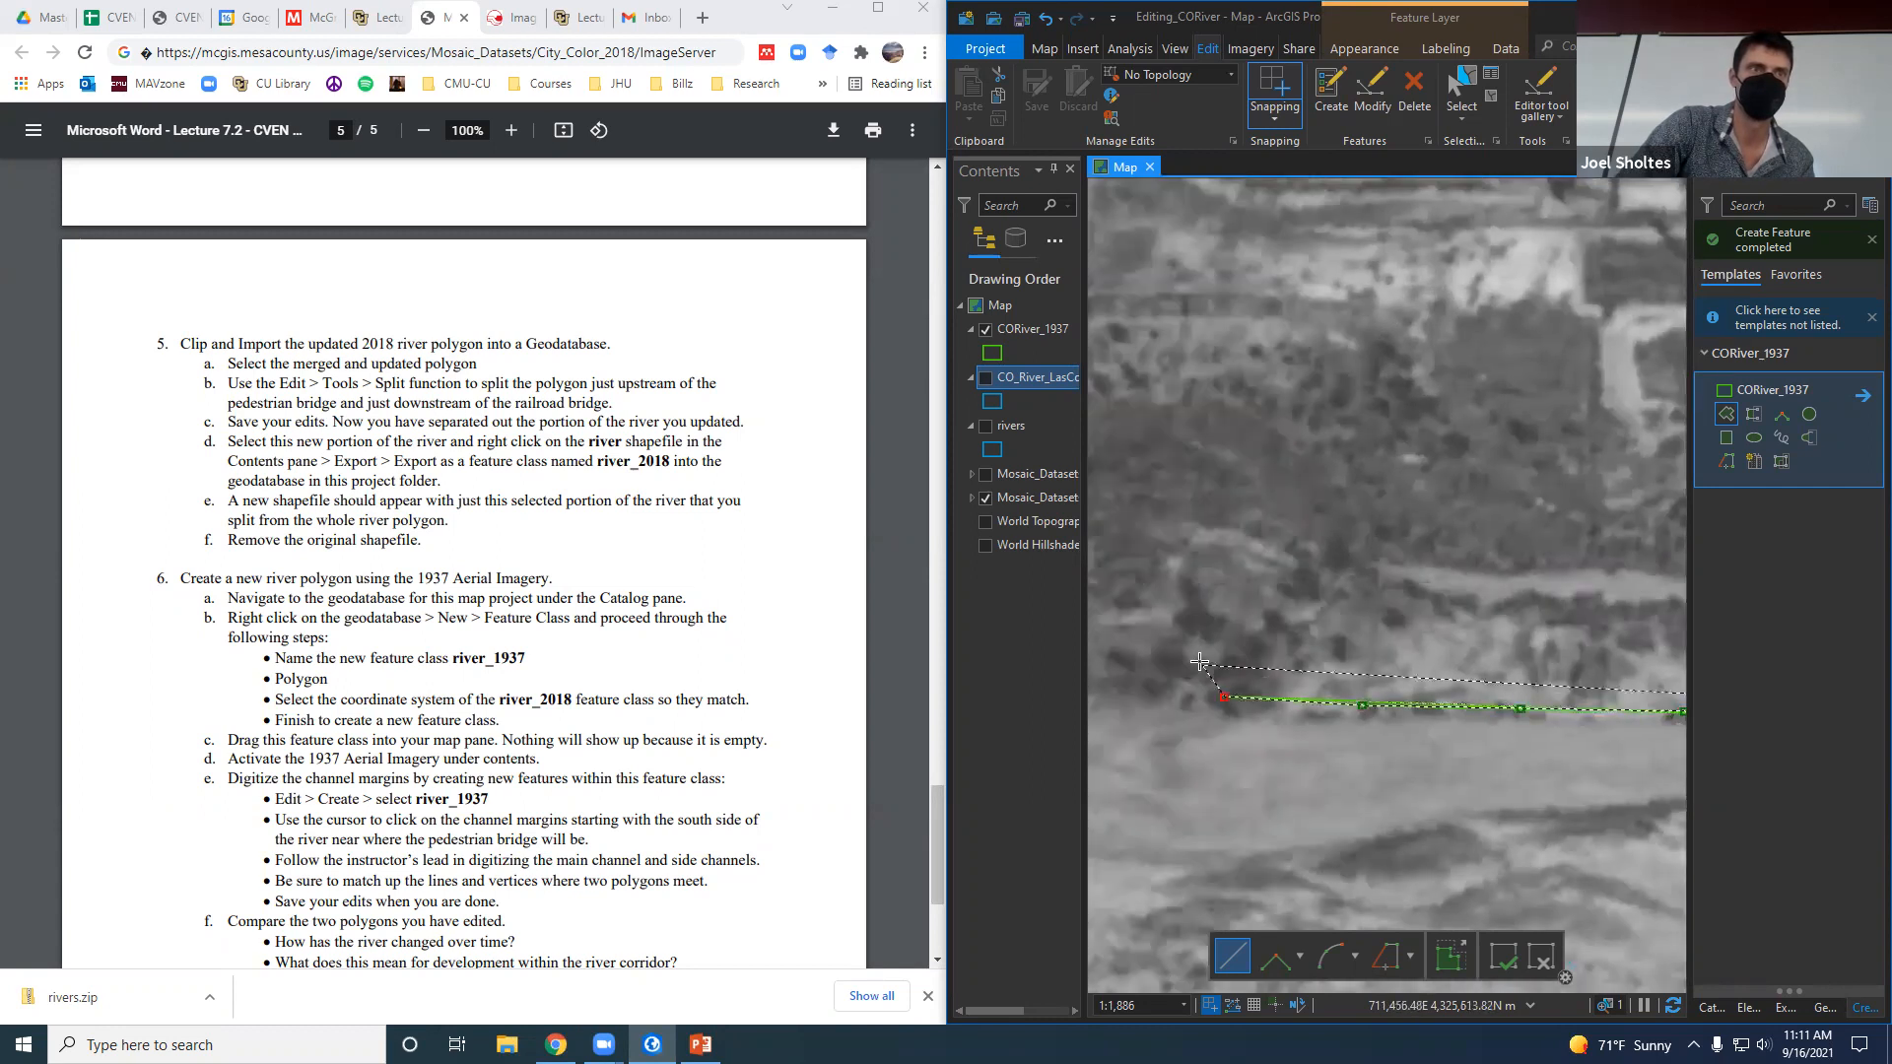
pyautogui.moveTo(1198, 662); pyautogui.dragTo(1796, 657)
pyautogui.click(1426, 683)
pyautogui.click(1277, 710)
pyautogui.click(1180, 674)
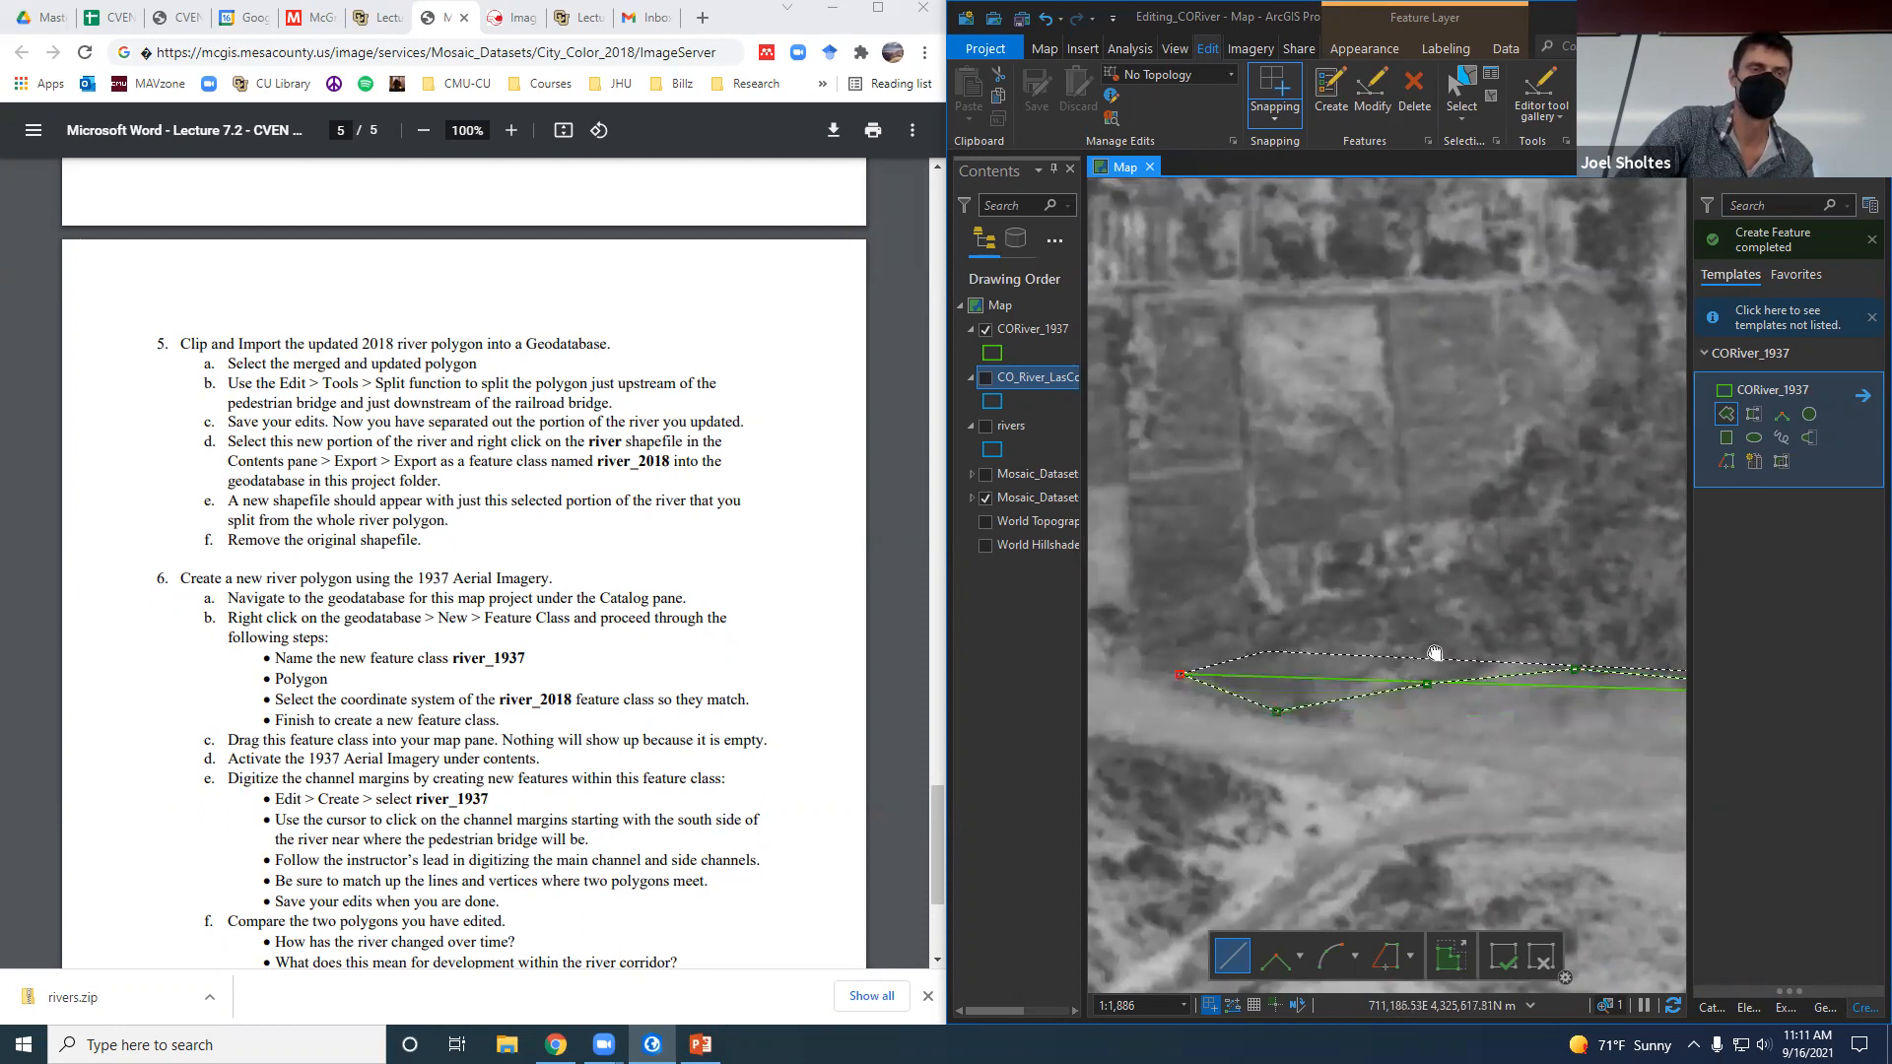
# Trace the side channel's north bank past the farm fields to the bridge crossing.
pyautogui.moveTo(1224, 637); pyautogui.dragTo(1734, 647)
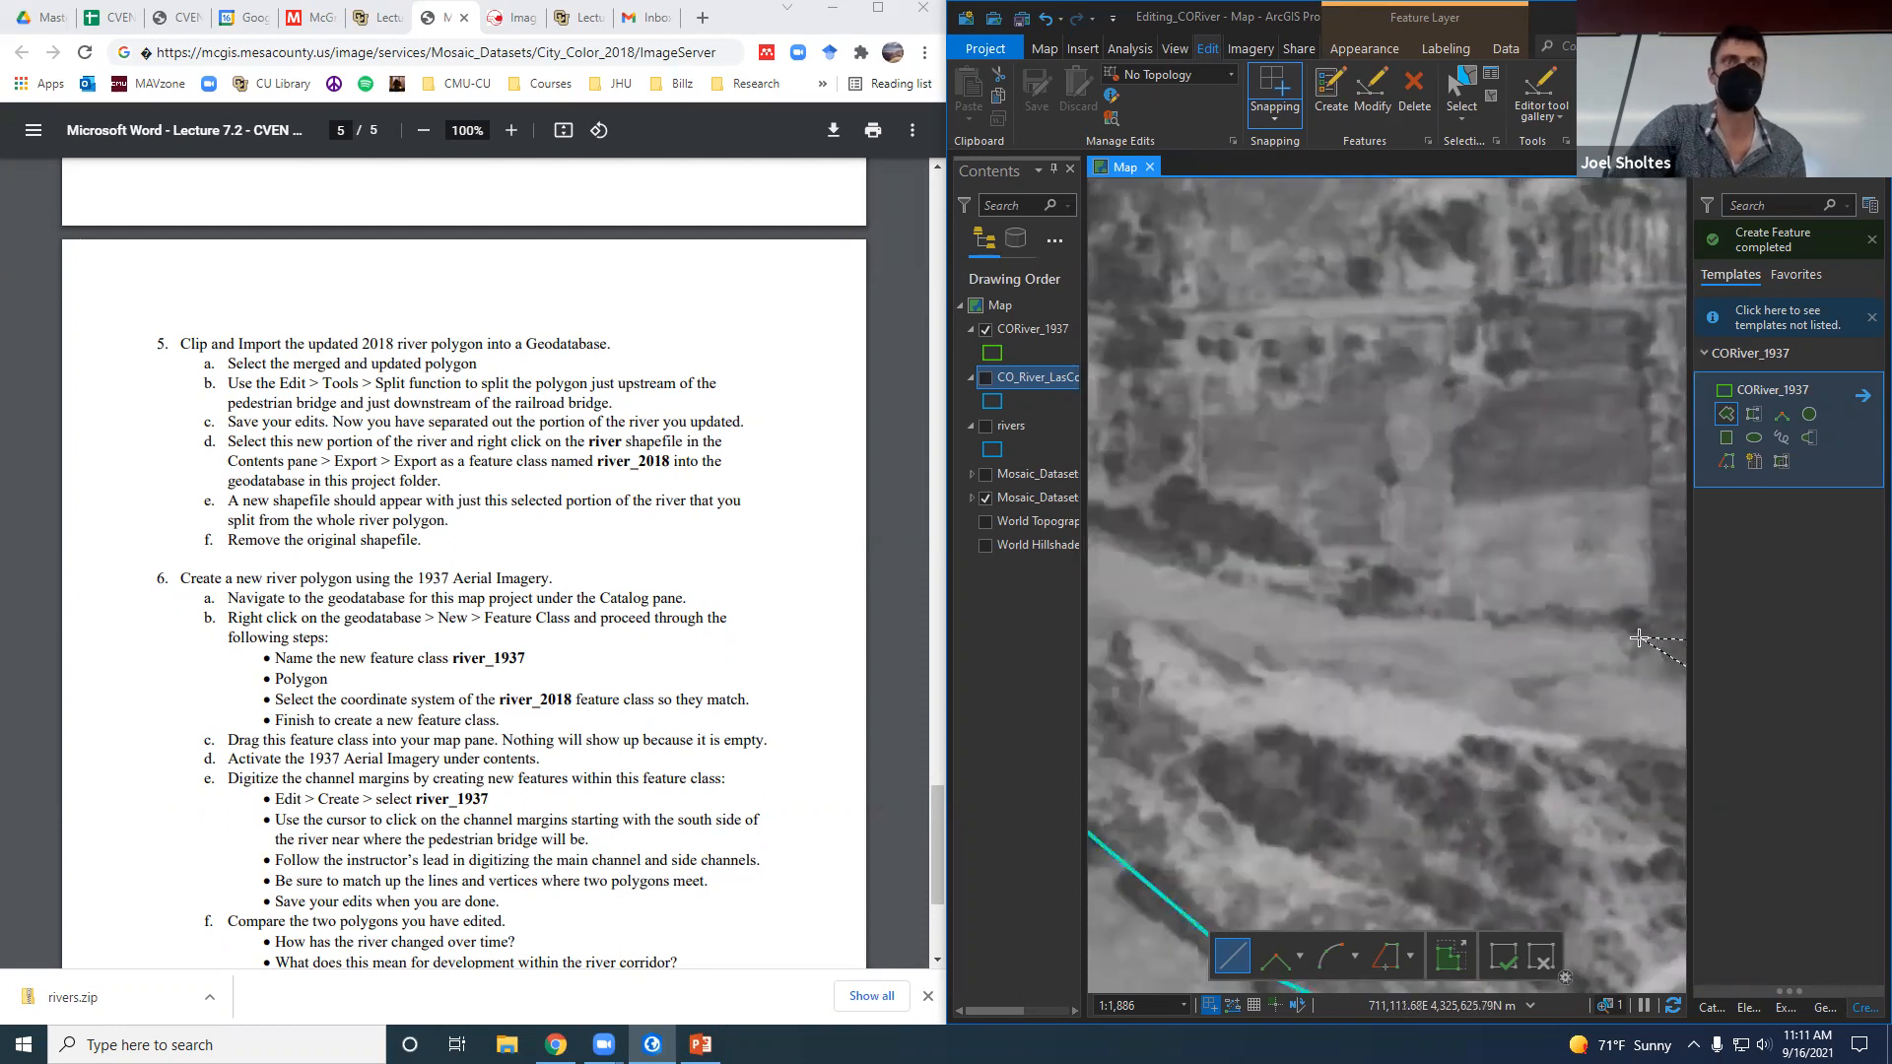
pyautogui.click(1528, 615)
pyautogui.click(1345, 608)
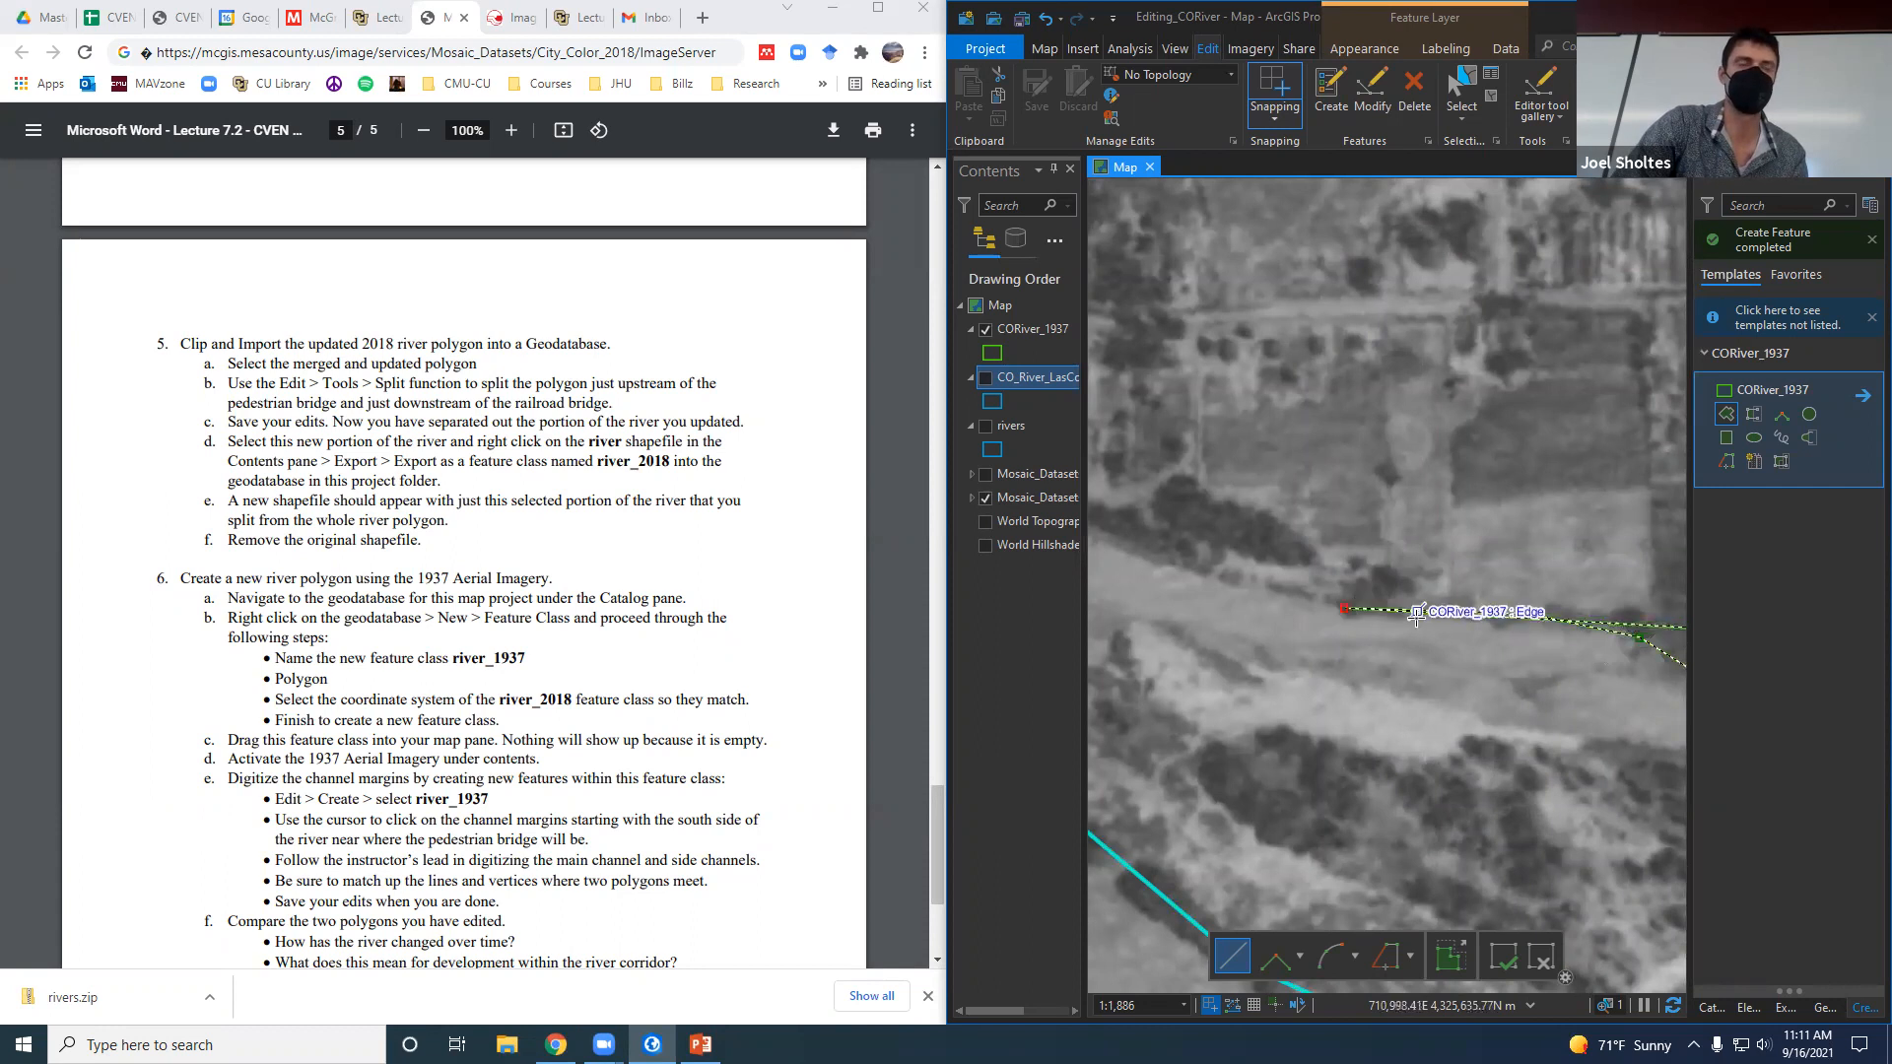
pyautogui.click(1235, 582)
pyautogui.click(1168, 554)
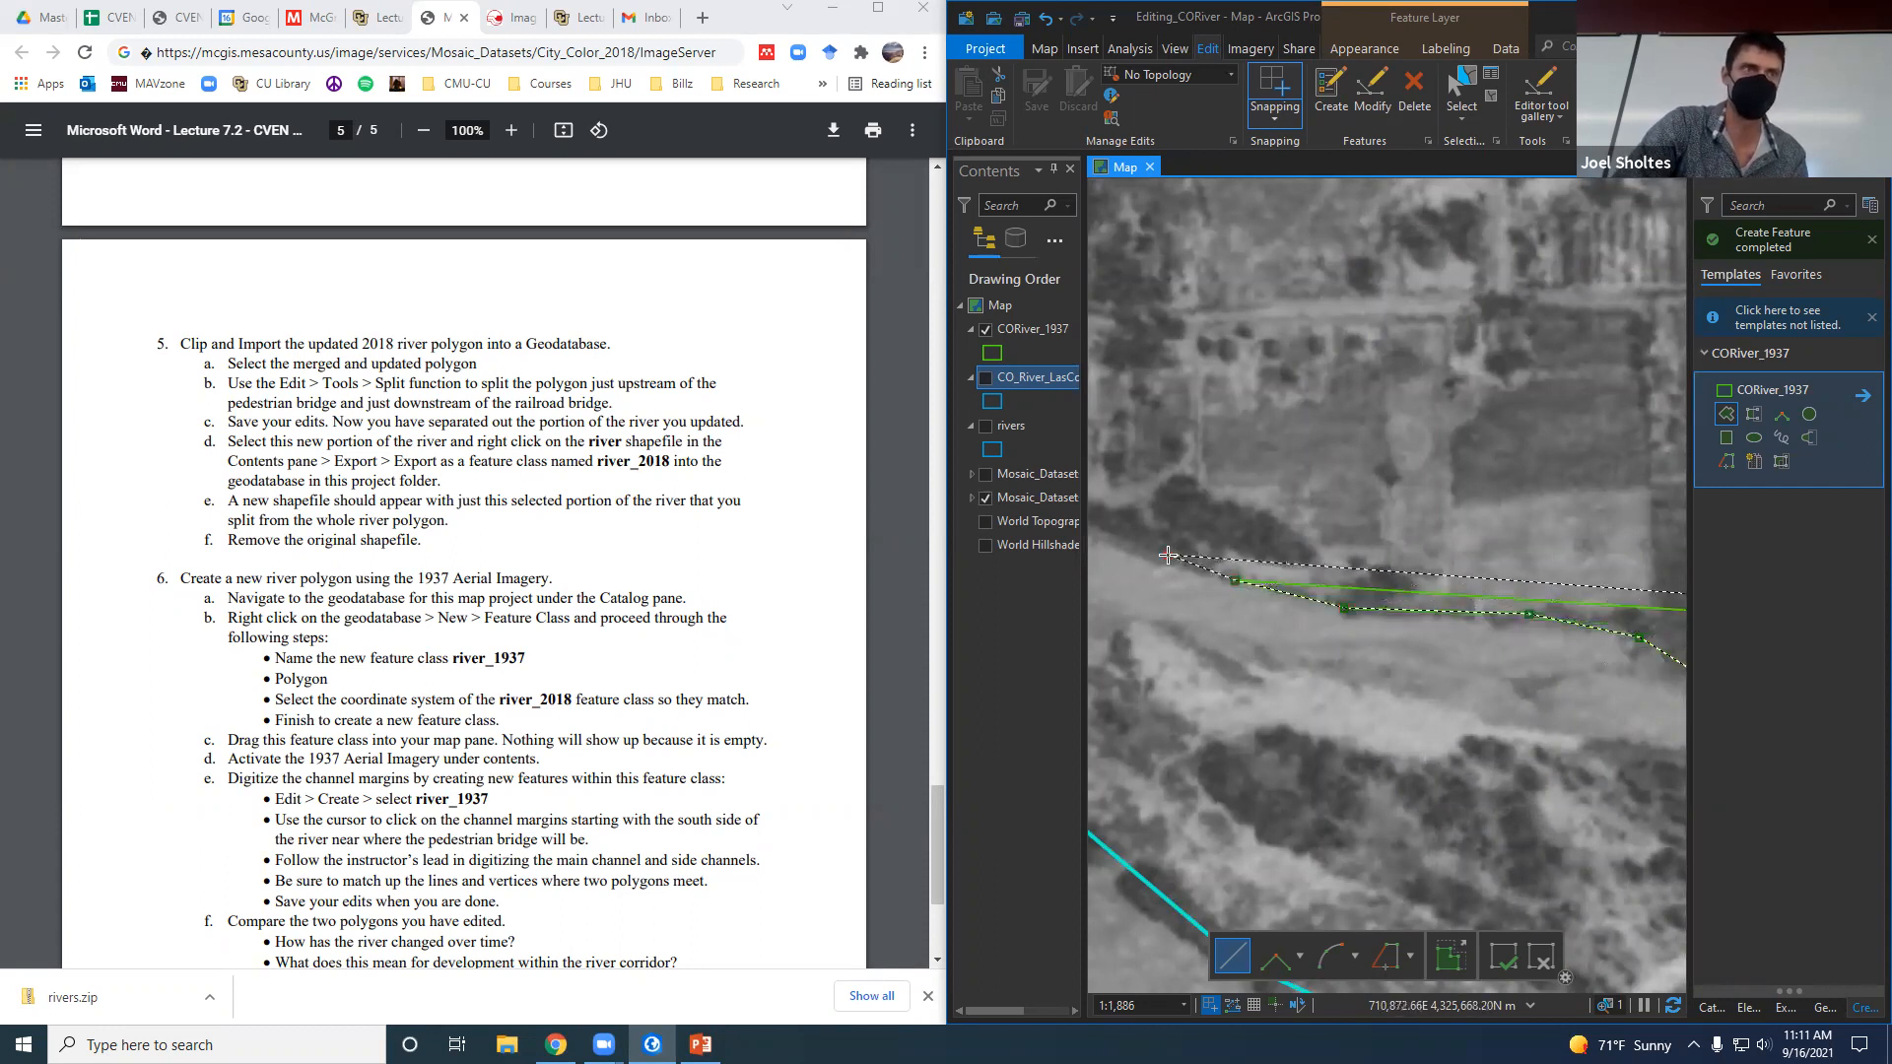
pyautogui.moveTo(1163, 526); pyautogui.dragTo(1614, 713)
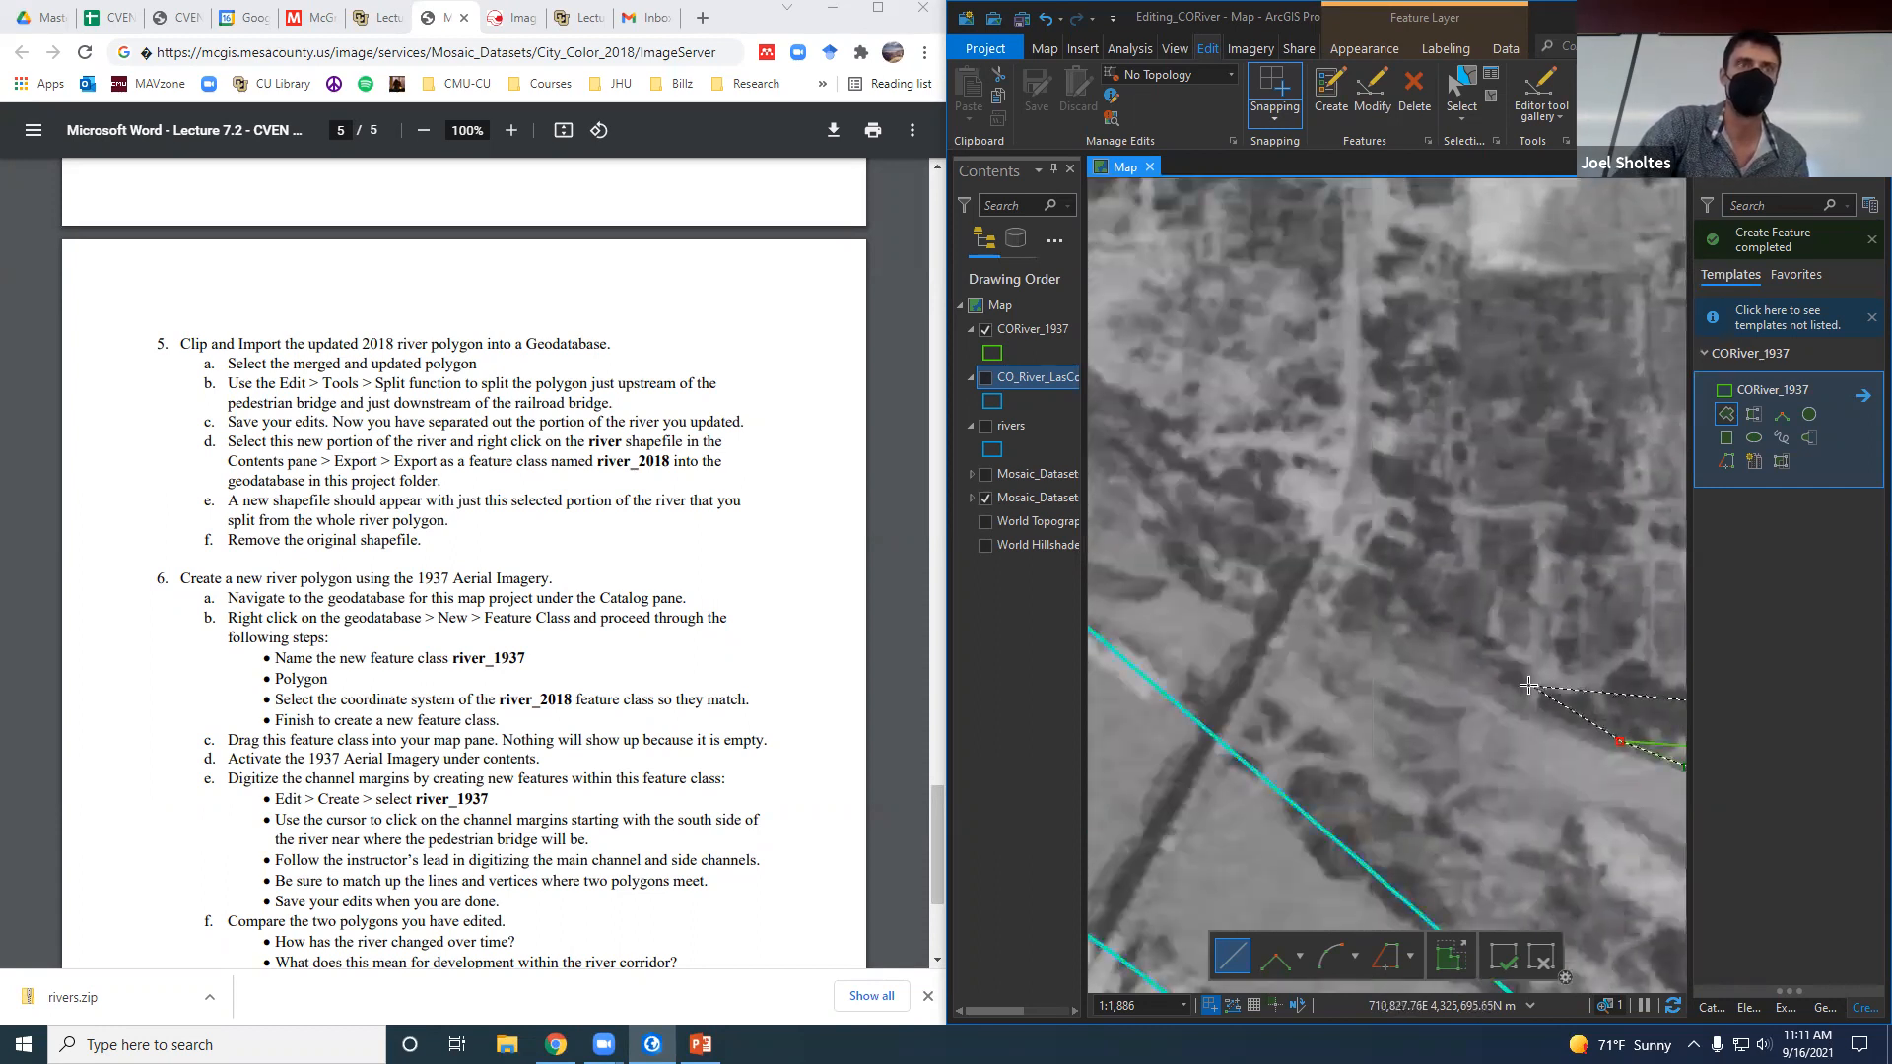
pyautogui.click(1301, 621)
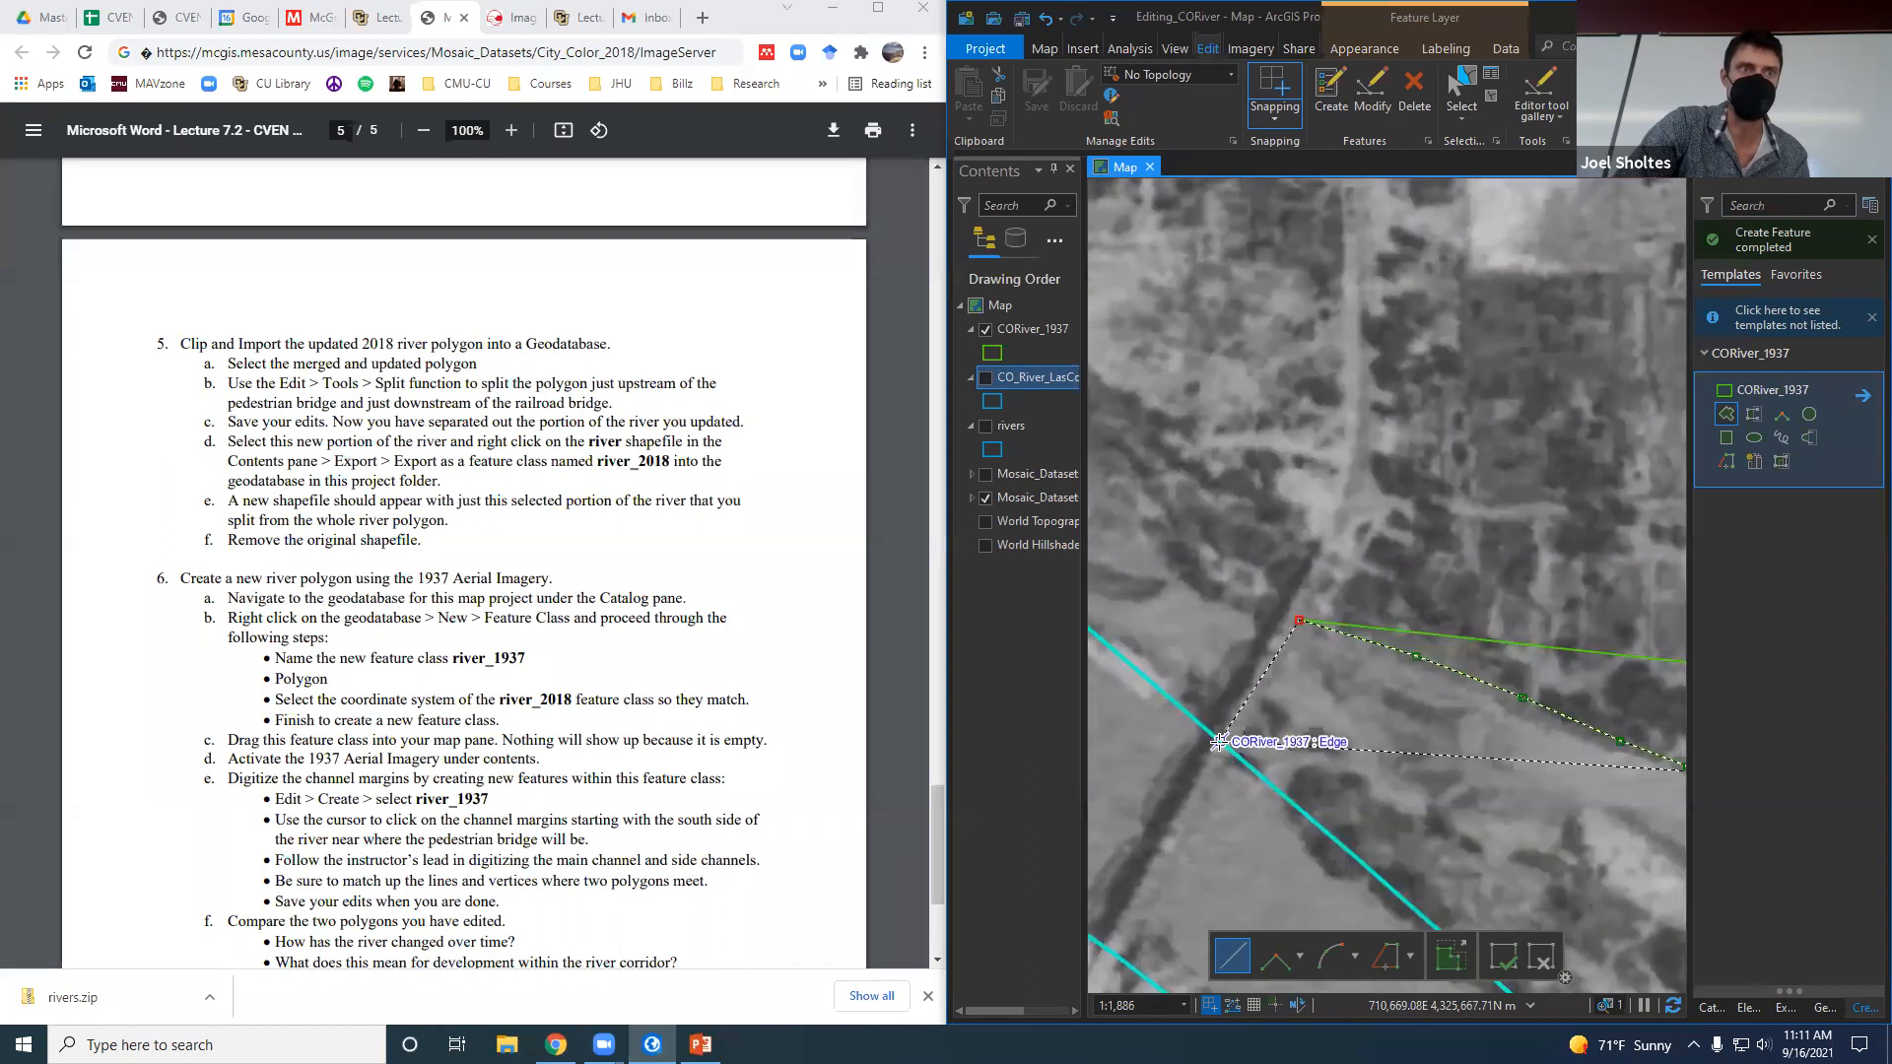
# Extend the side channel's north bank past the bridge and snap it to the main-channel polygon's northwest corner.
pyautogui.moveTo(1220, 737); pyautogui.dragTo(1356, 799)
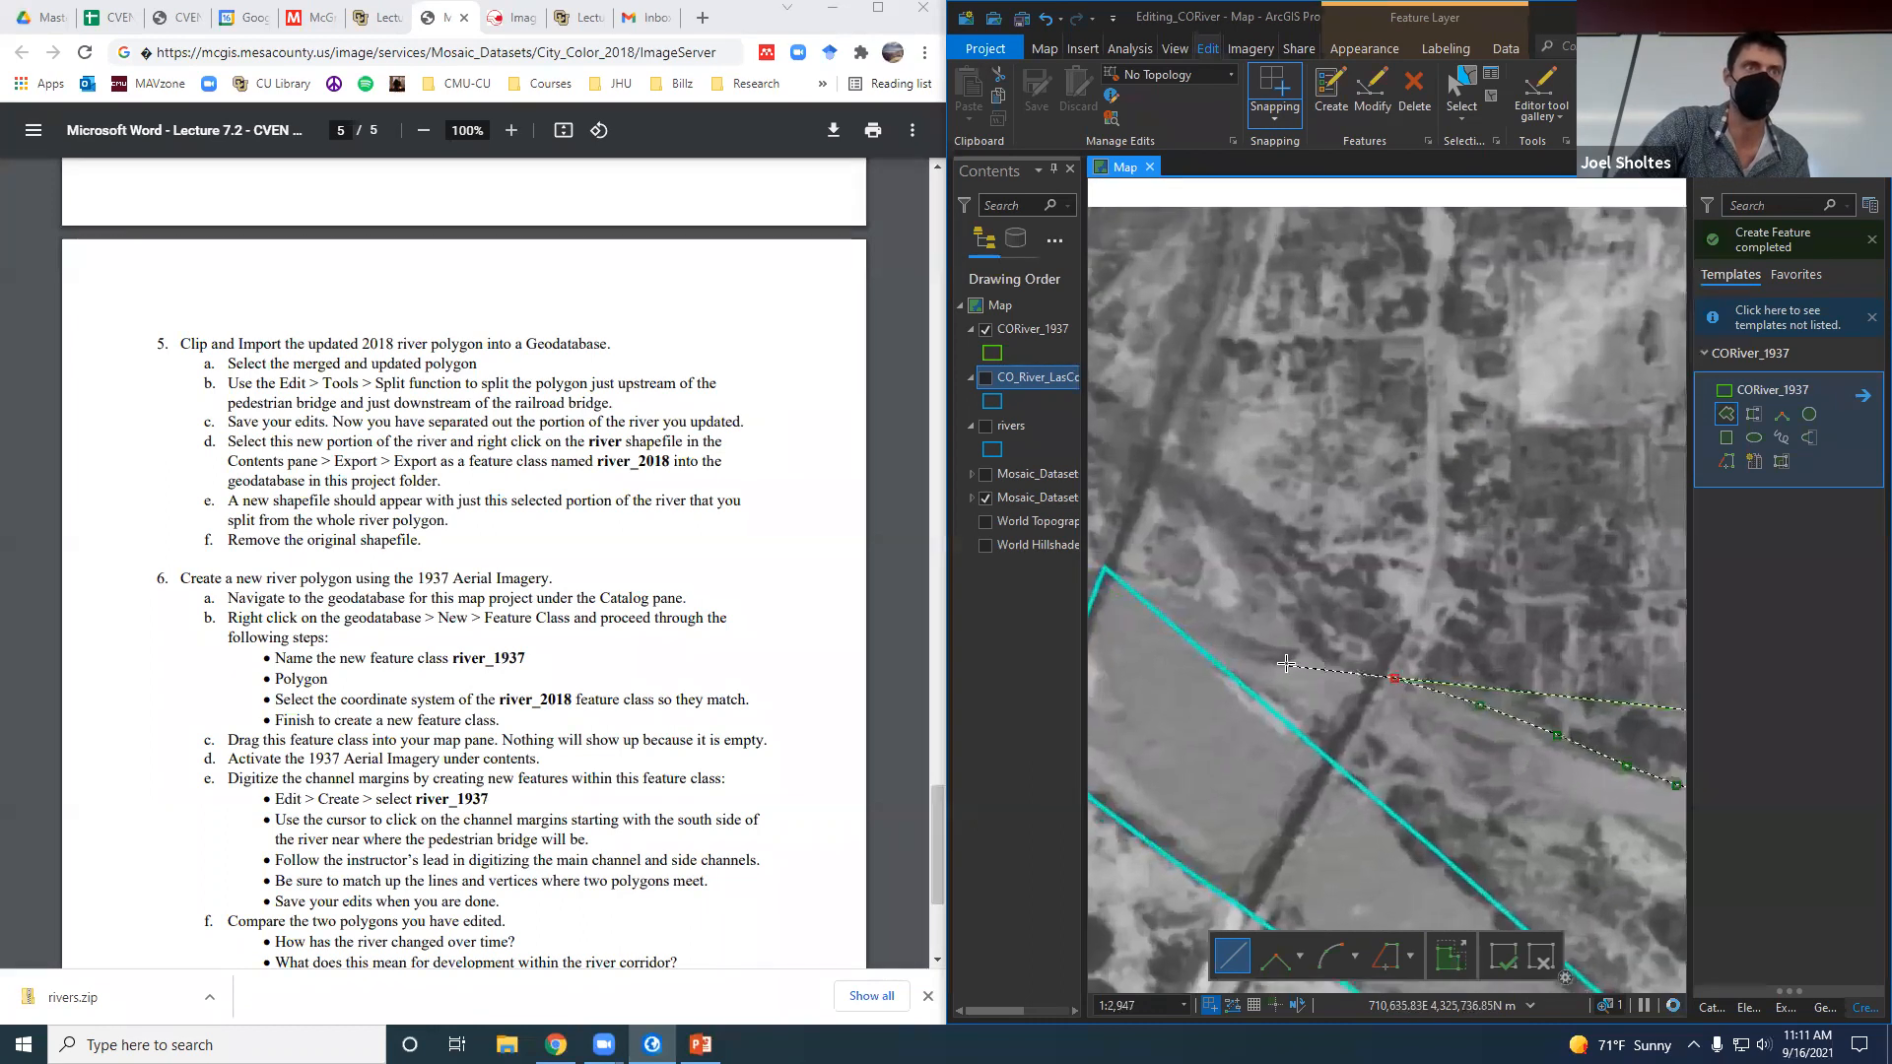
pyautogui.click(1161, 585)
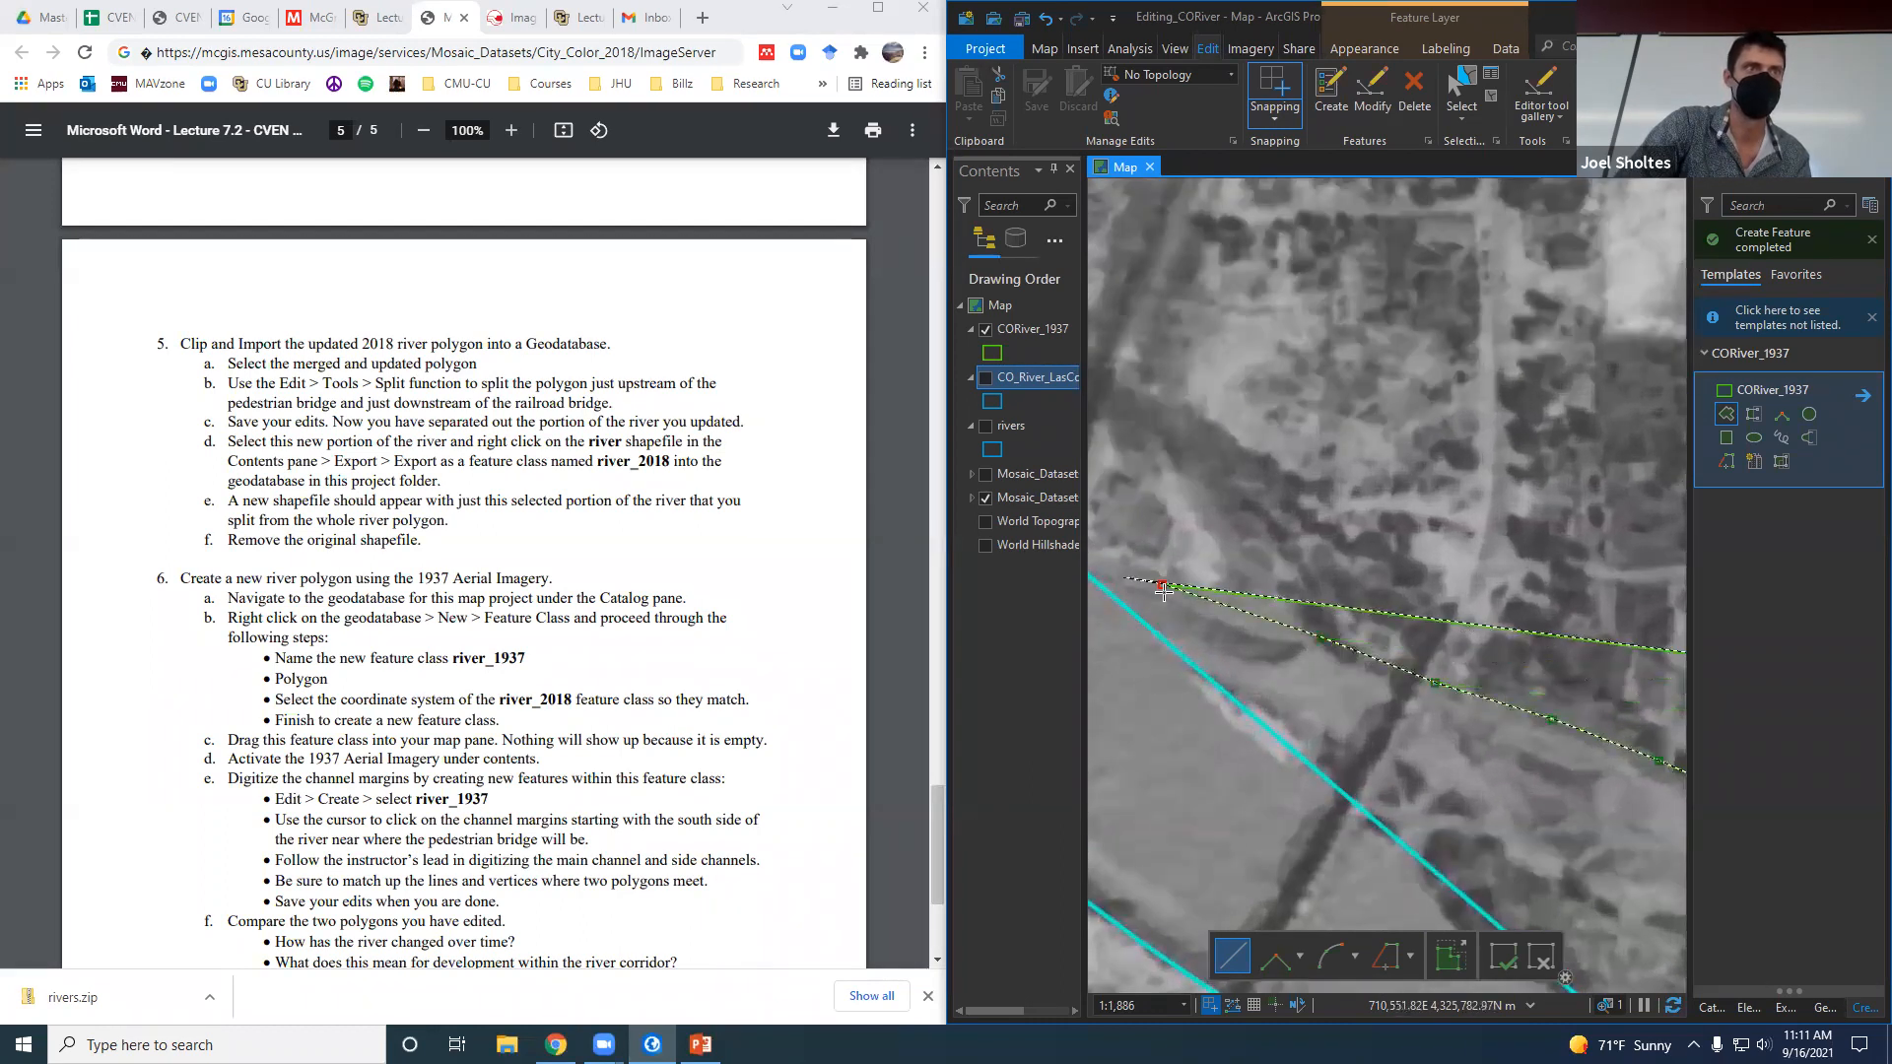
pyautogui.moveTo(1166, 571); pyautogui.dragTo(1548, 713)
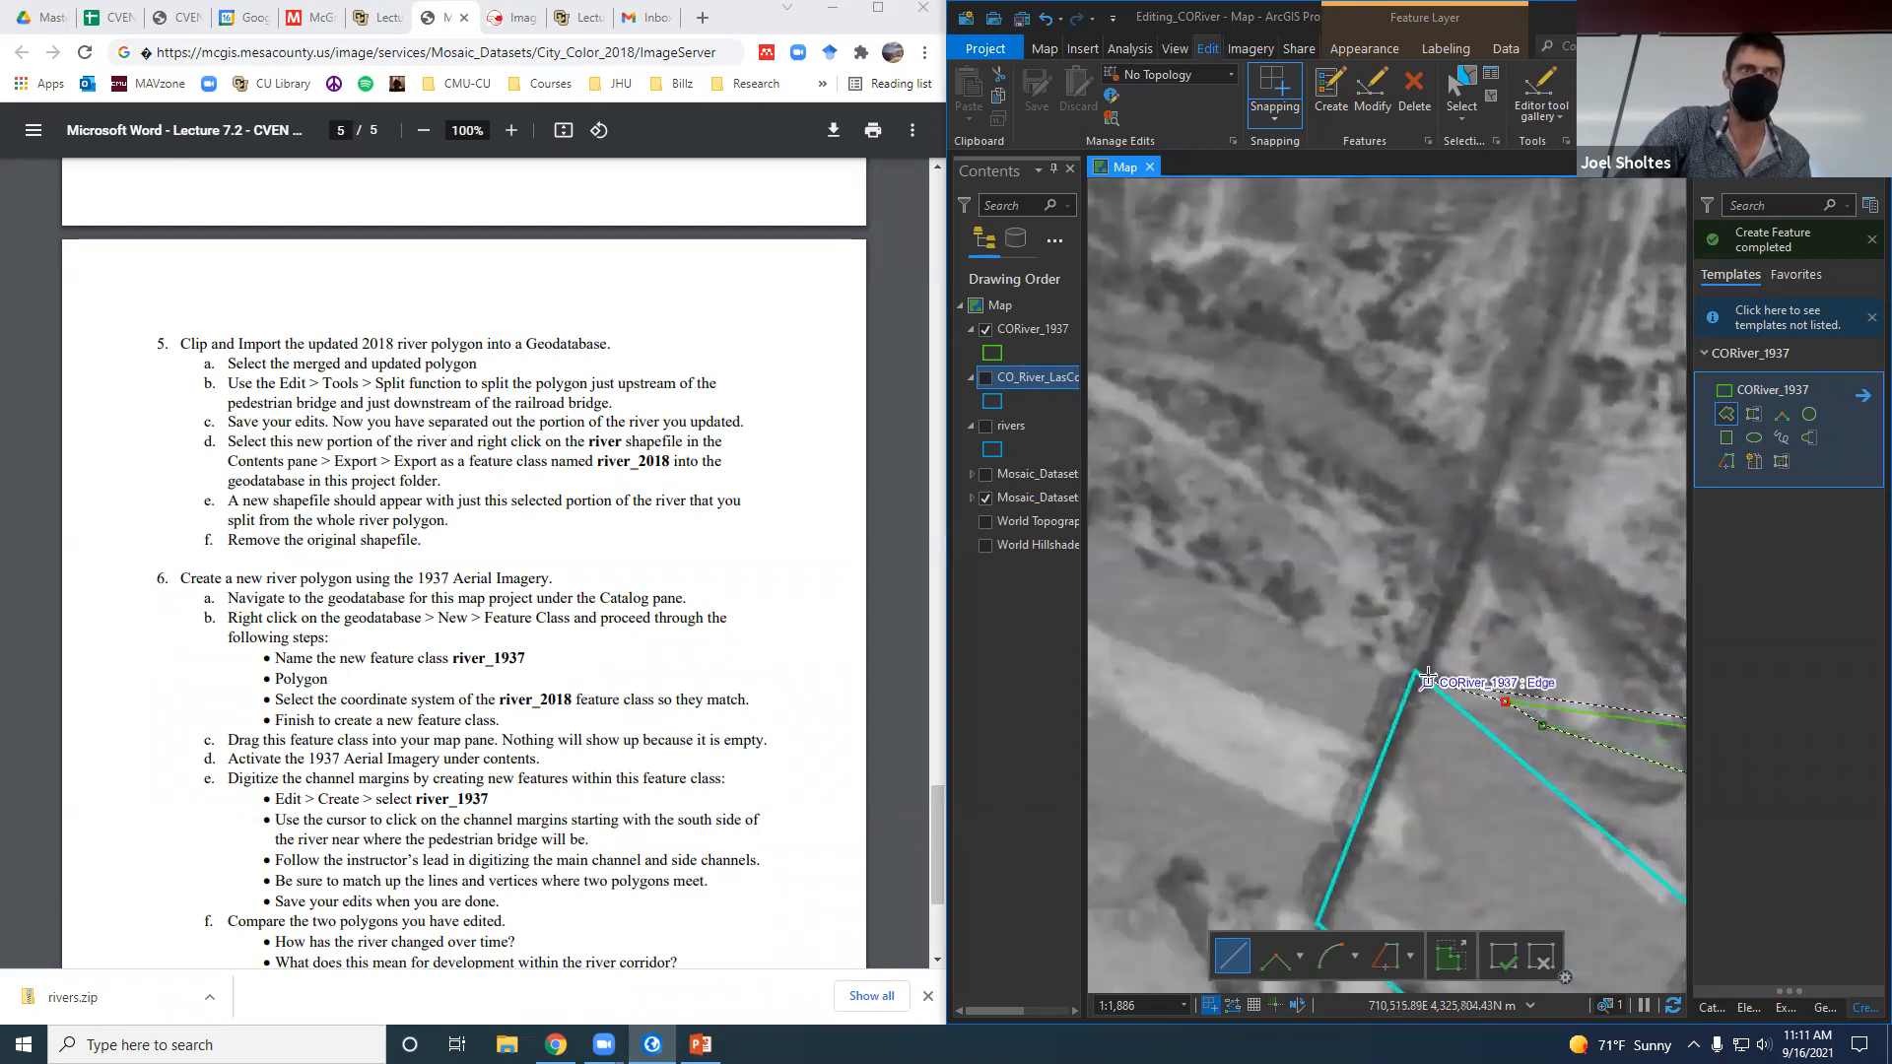
pyautogui.click(1416, 671)
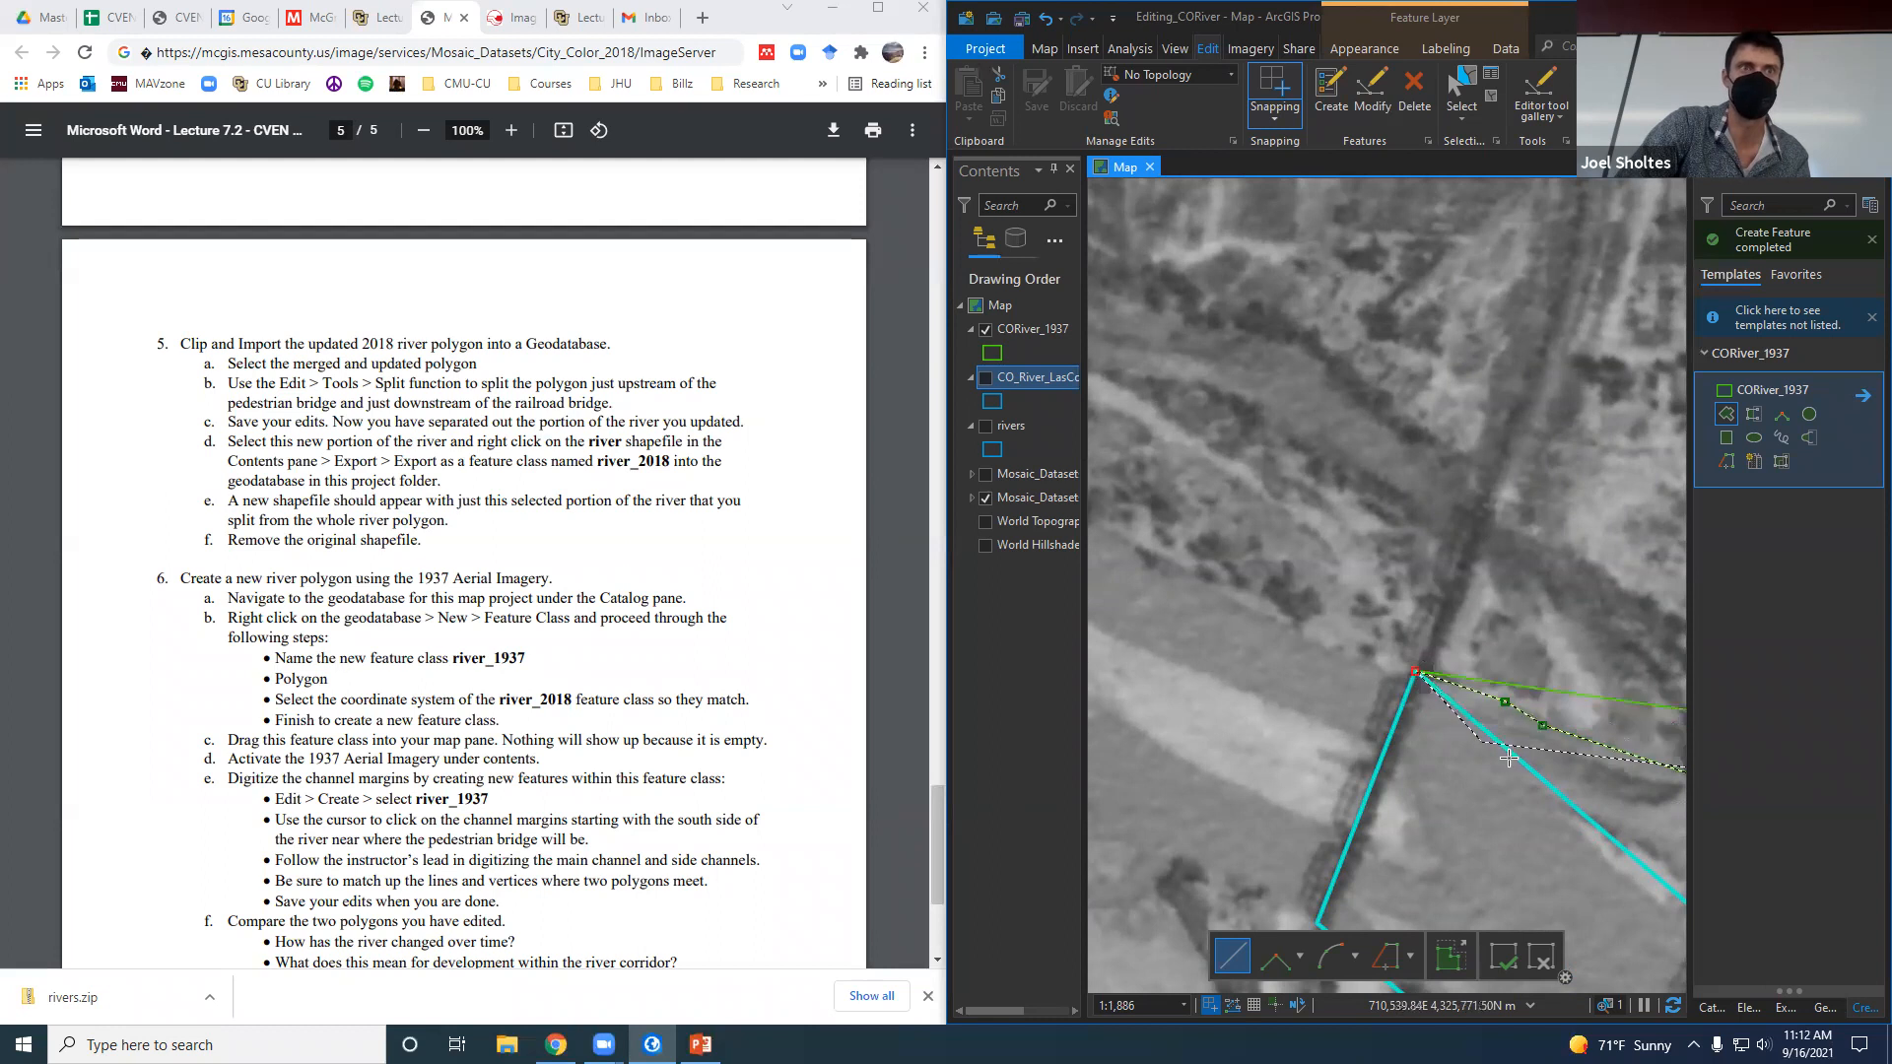
# Follow the main-channel edge back past the bridge, and trace the side channel's south bank eastward along the island's west end.
pyautogui.scroll(-2, 1328, 769)
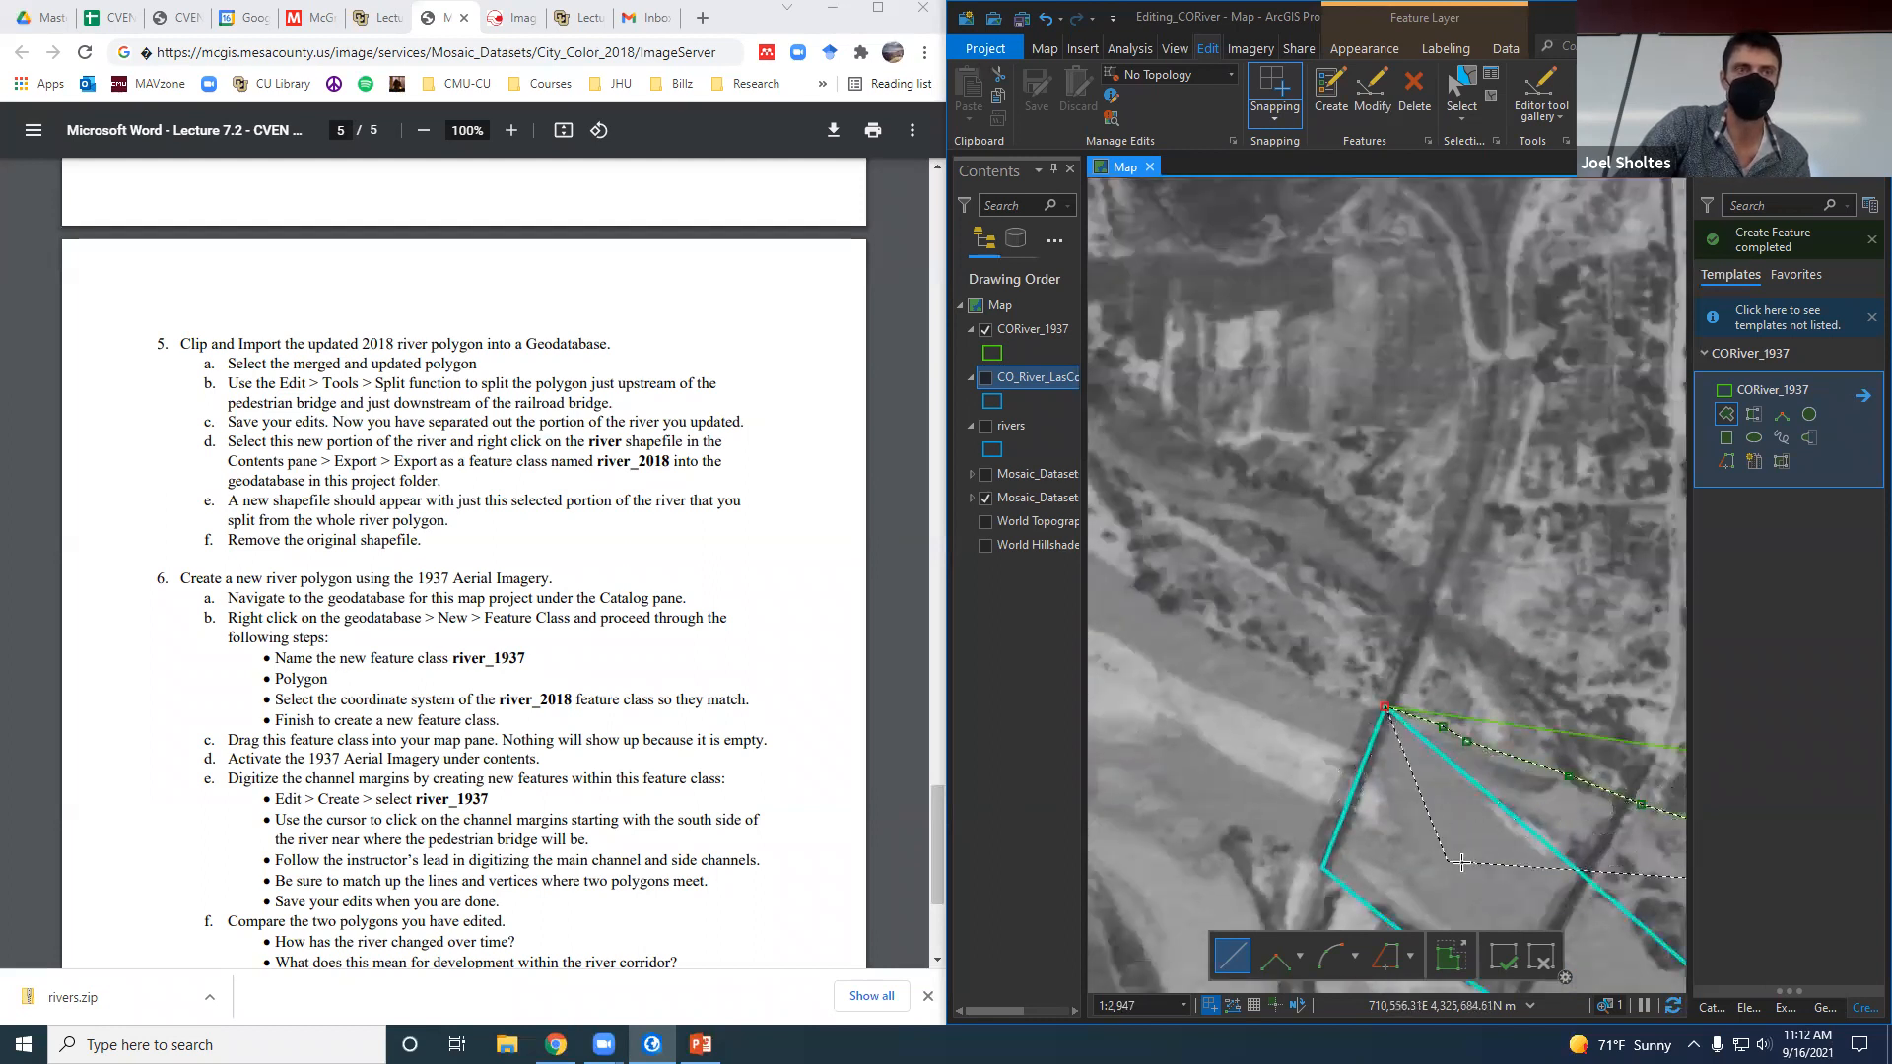
pyautogui.moveTo(1496, 873); pyautogui.dragTo(1186, 570)
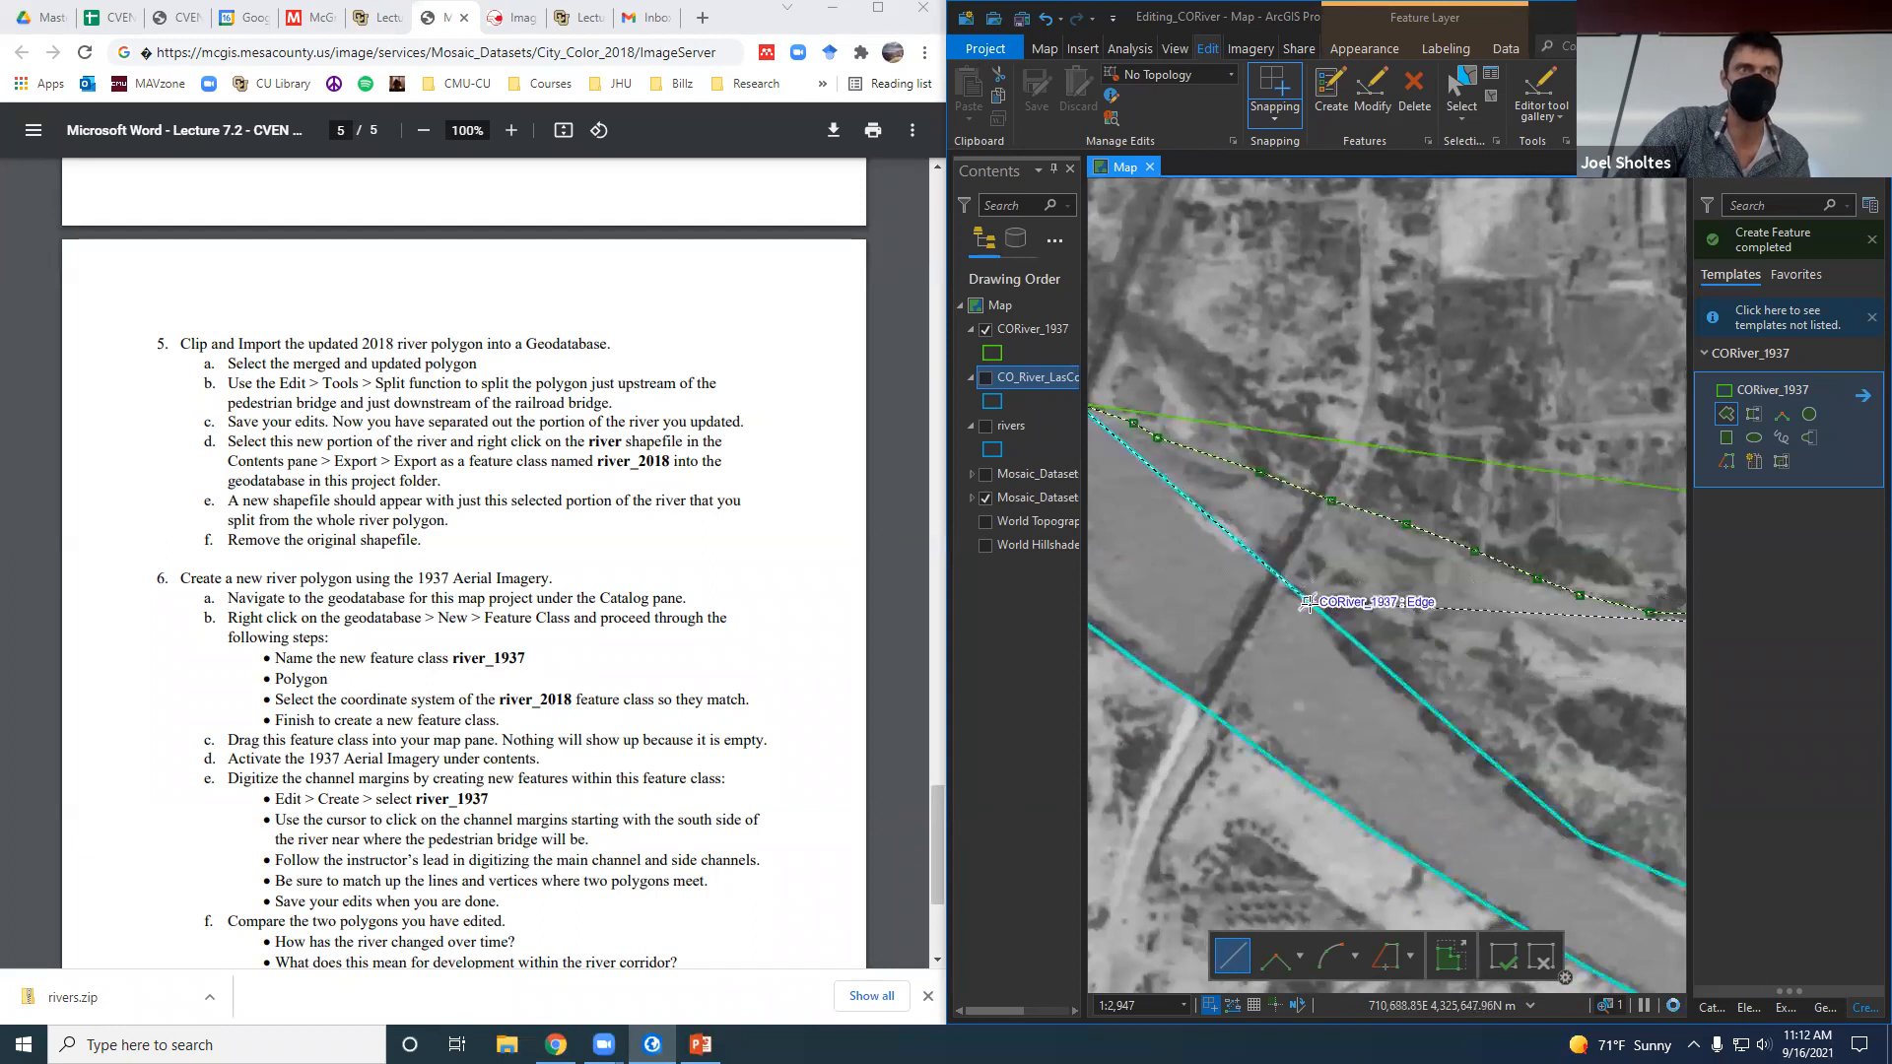
pyautogui.click(1328, 618)
pyautogui.click(1411, 636)
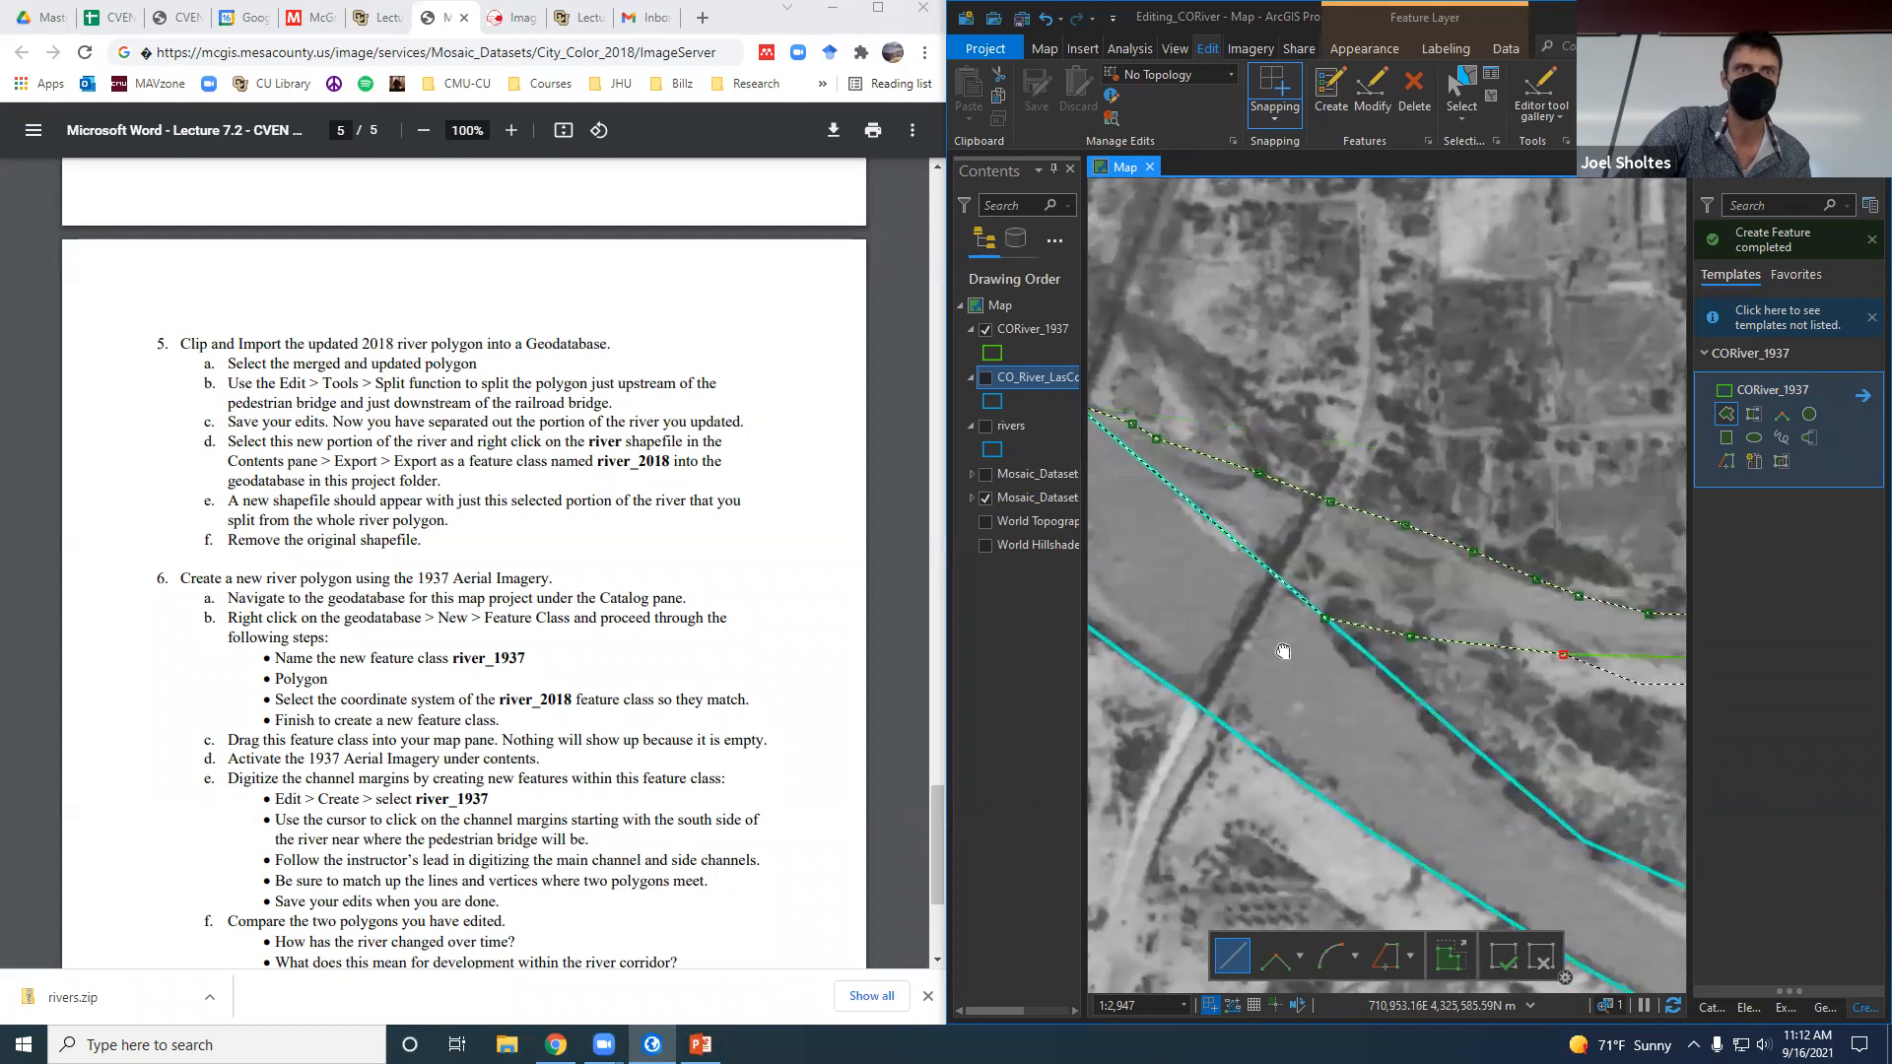
pyautogui.moveTo(1661, 677); pyautogui.dragTo(1051, 591)
pyautogui.click(1183, 616)
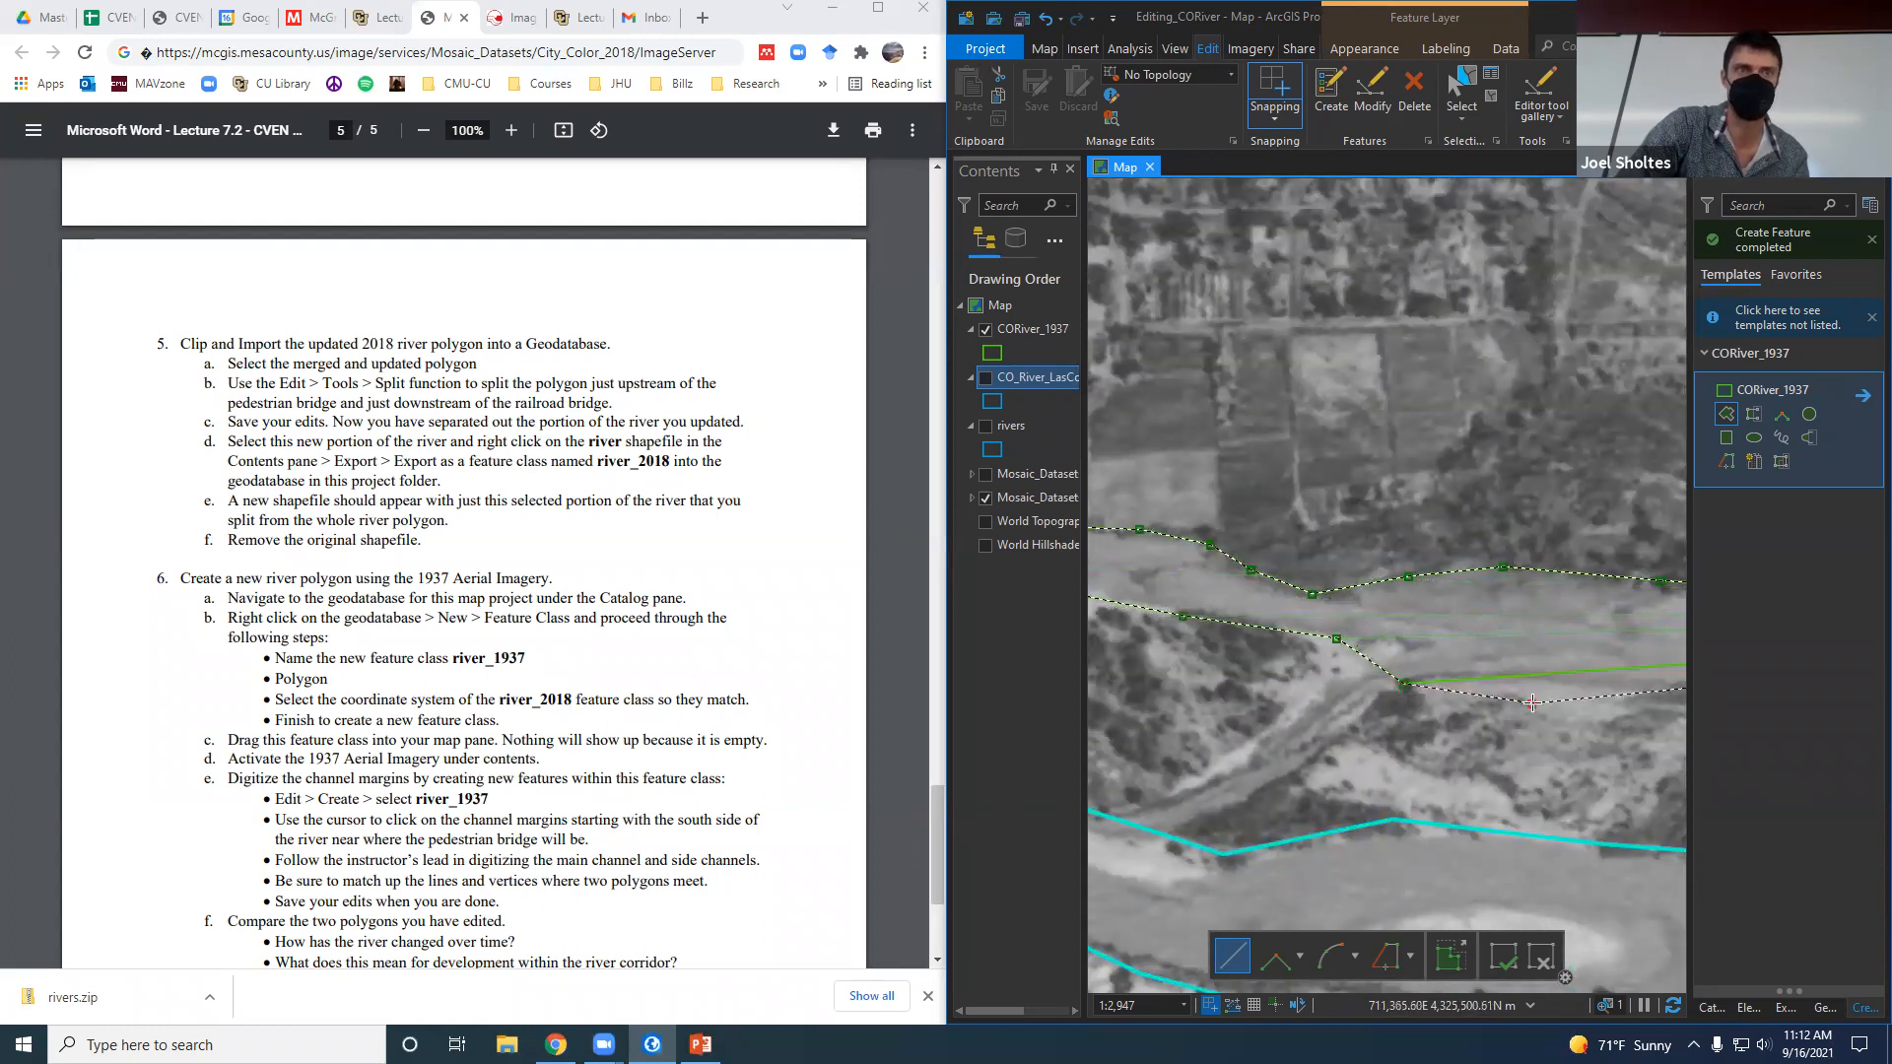
# Trace the side channel's south bank eastward along the island's northern edge to the pale sandbar.
pyautogui.click(1616, 719)
pyautogui.moveTo(1655, 731); pyautogui.dragTo(1145, 657)
pyautogui.click(1211, 614)
pyautogui.click(1373, 587)
pyautogui.click(1511, 578)
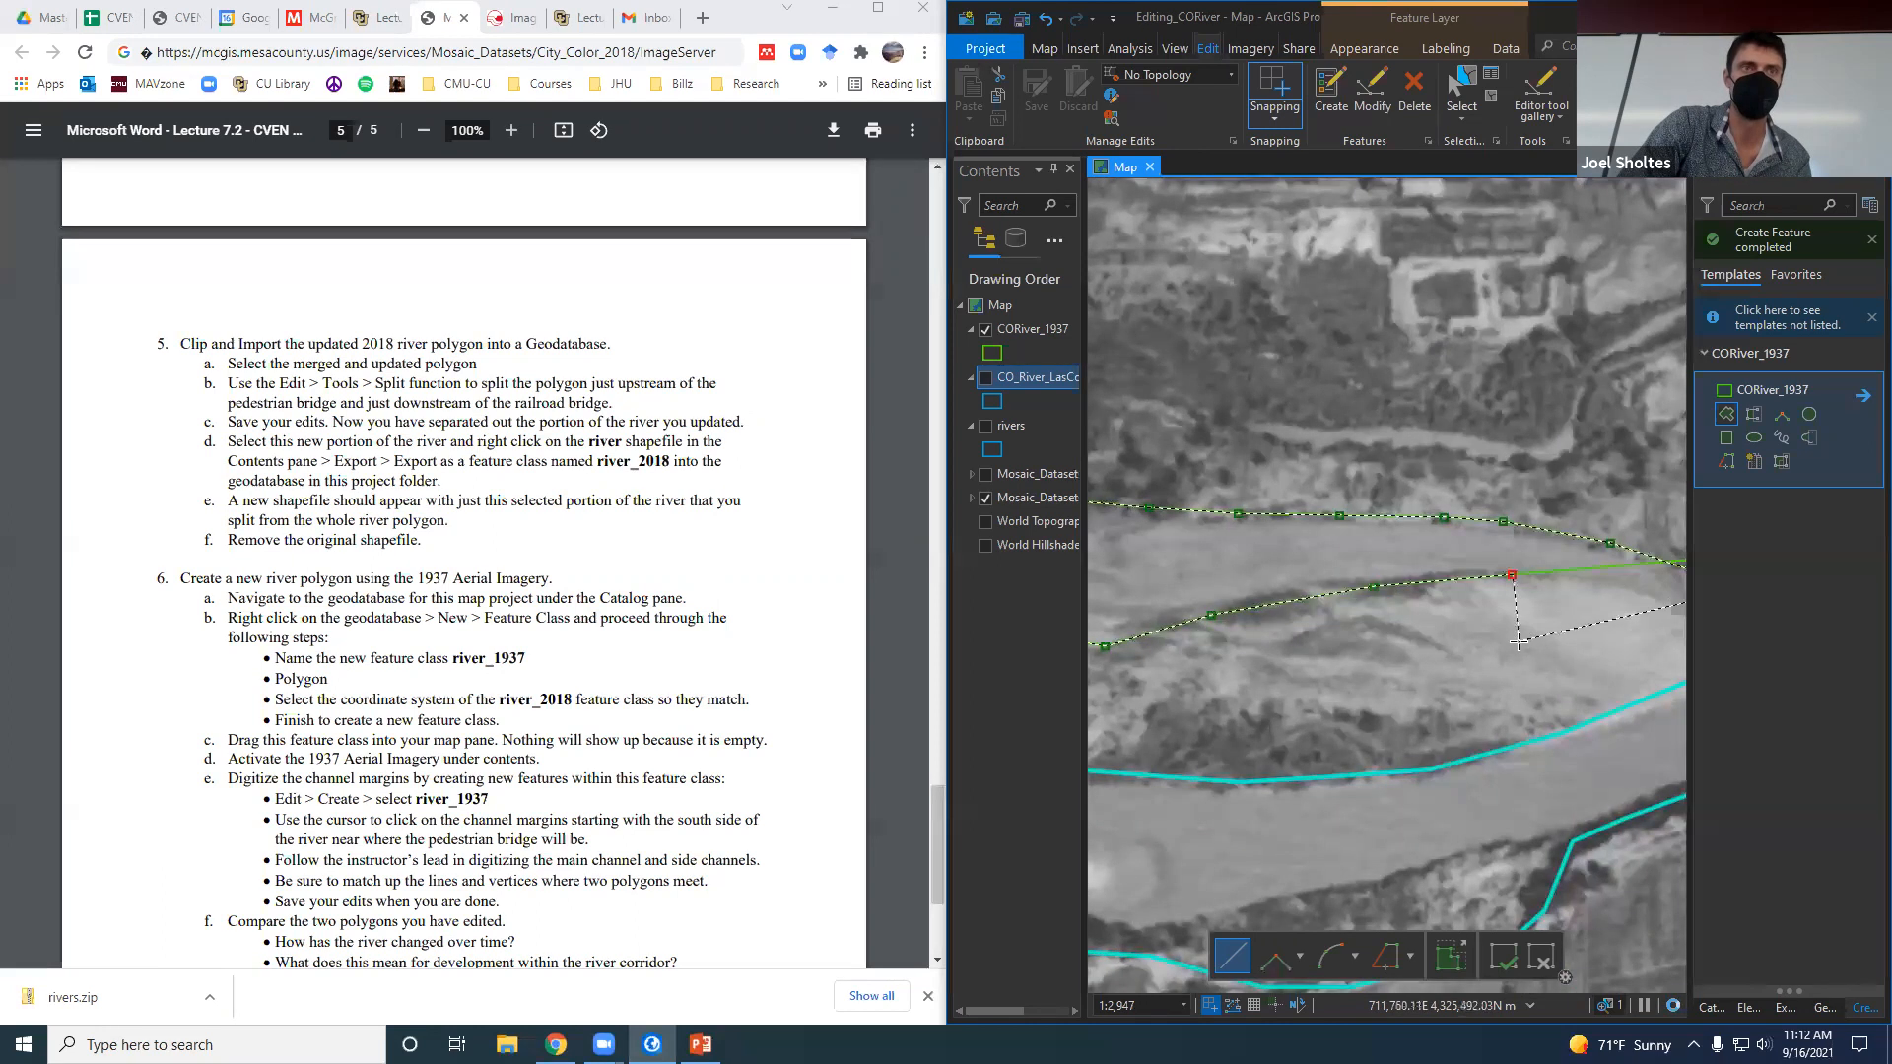
pyautogui.moveTo(1511, 579); pyautogui.dragTo(1215, 548)
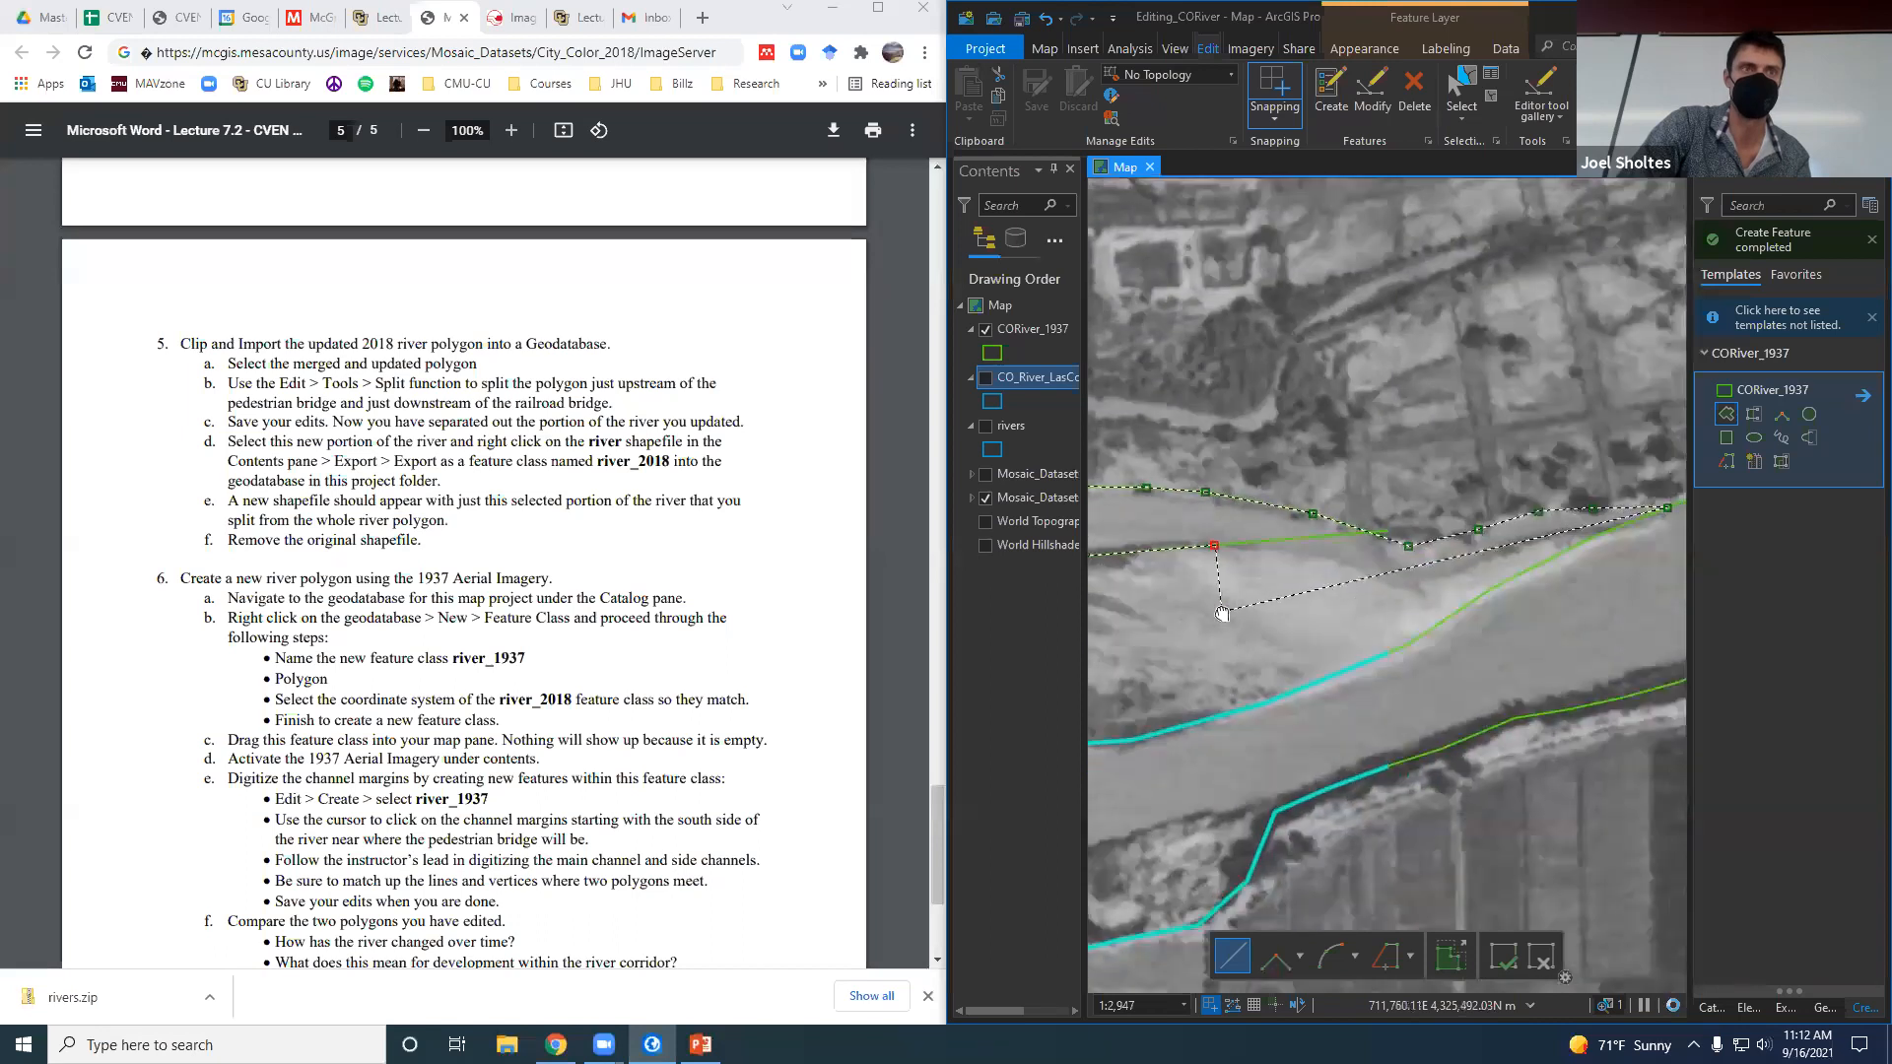
# Trace the south bank around the sandbar to the main channel's edge near the upstream junction, and finish the side-channel polygon.
pyautogui.click(1401, 592)
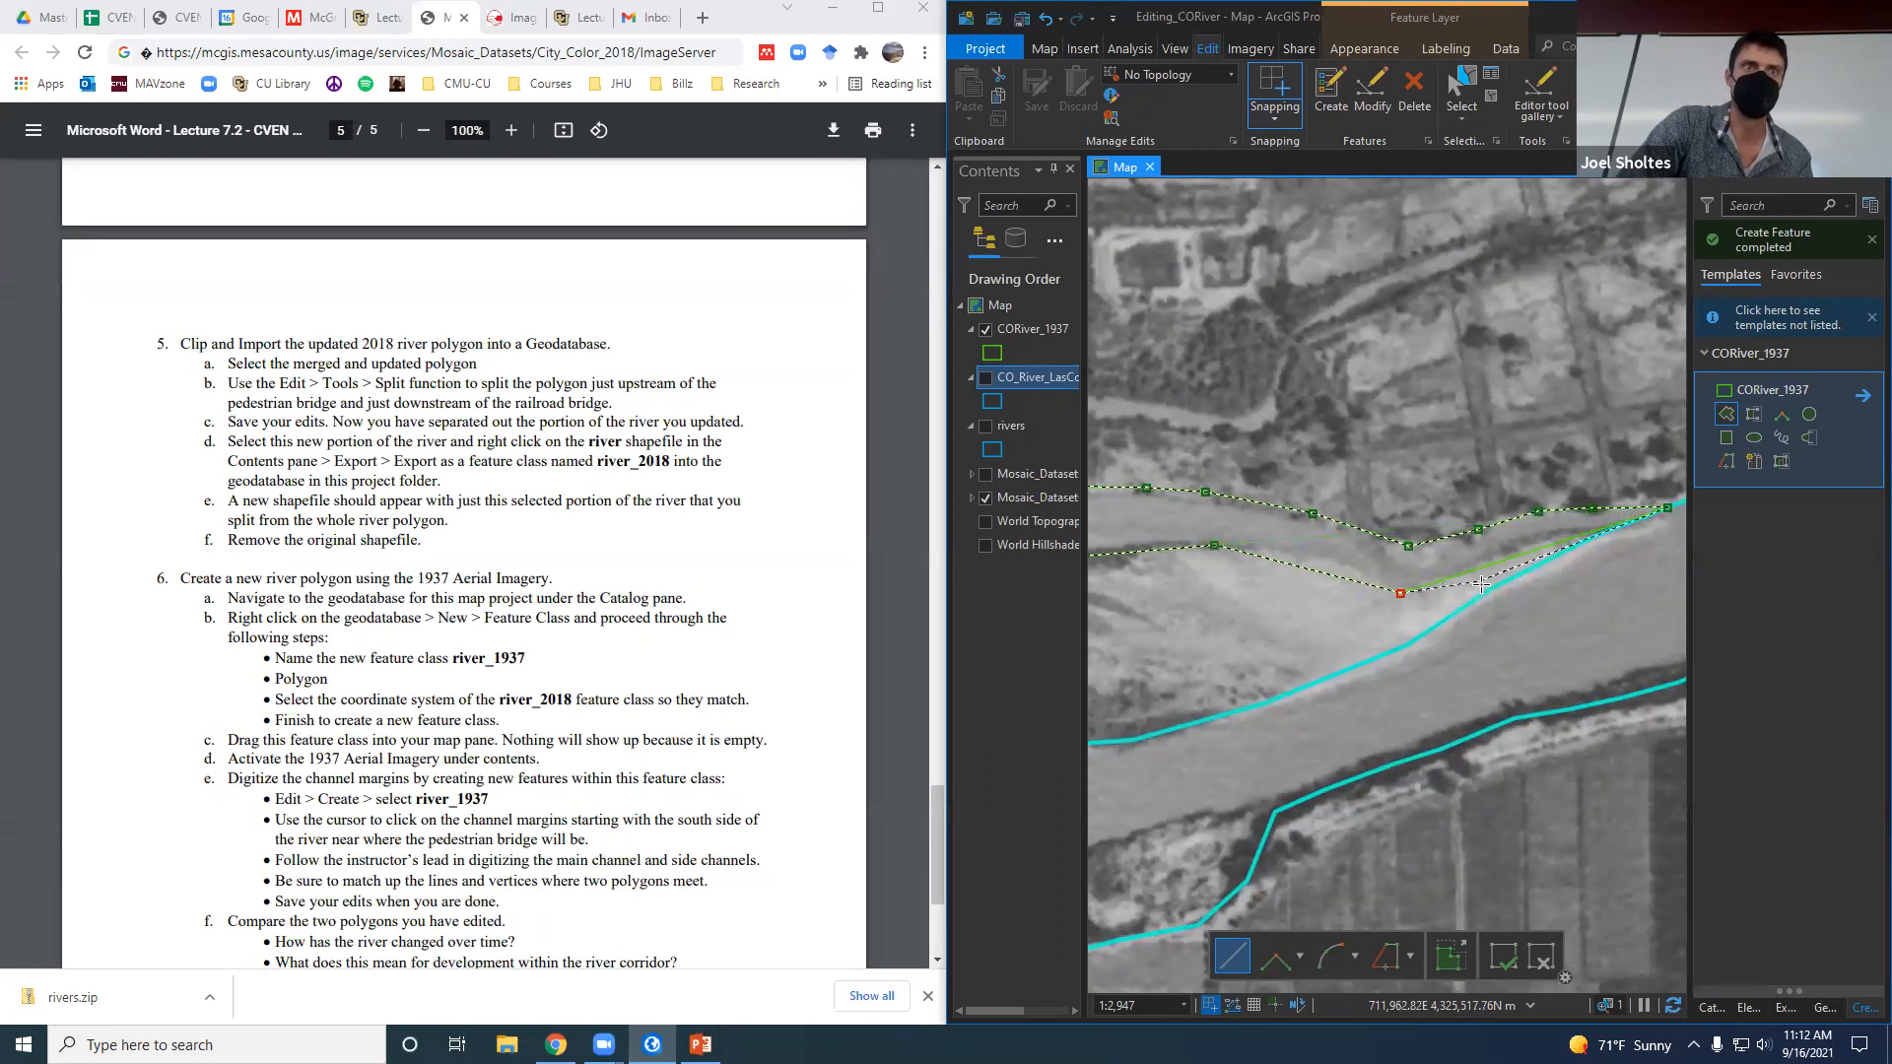
pyautogui.click(1520, 555)
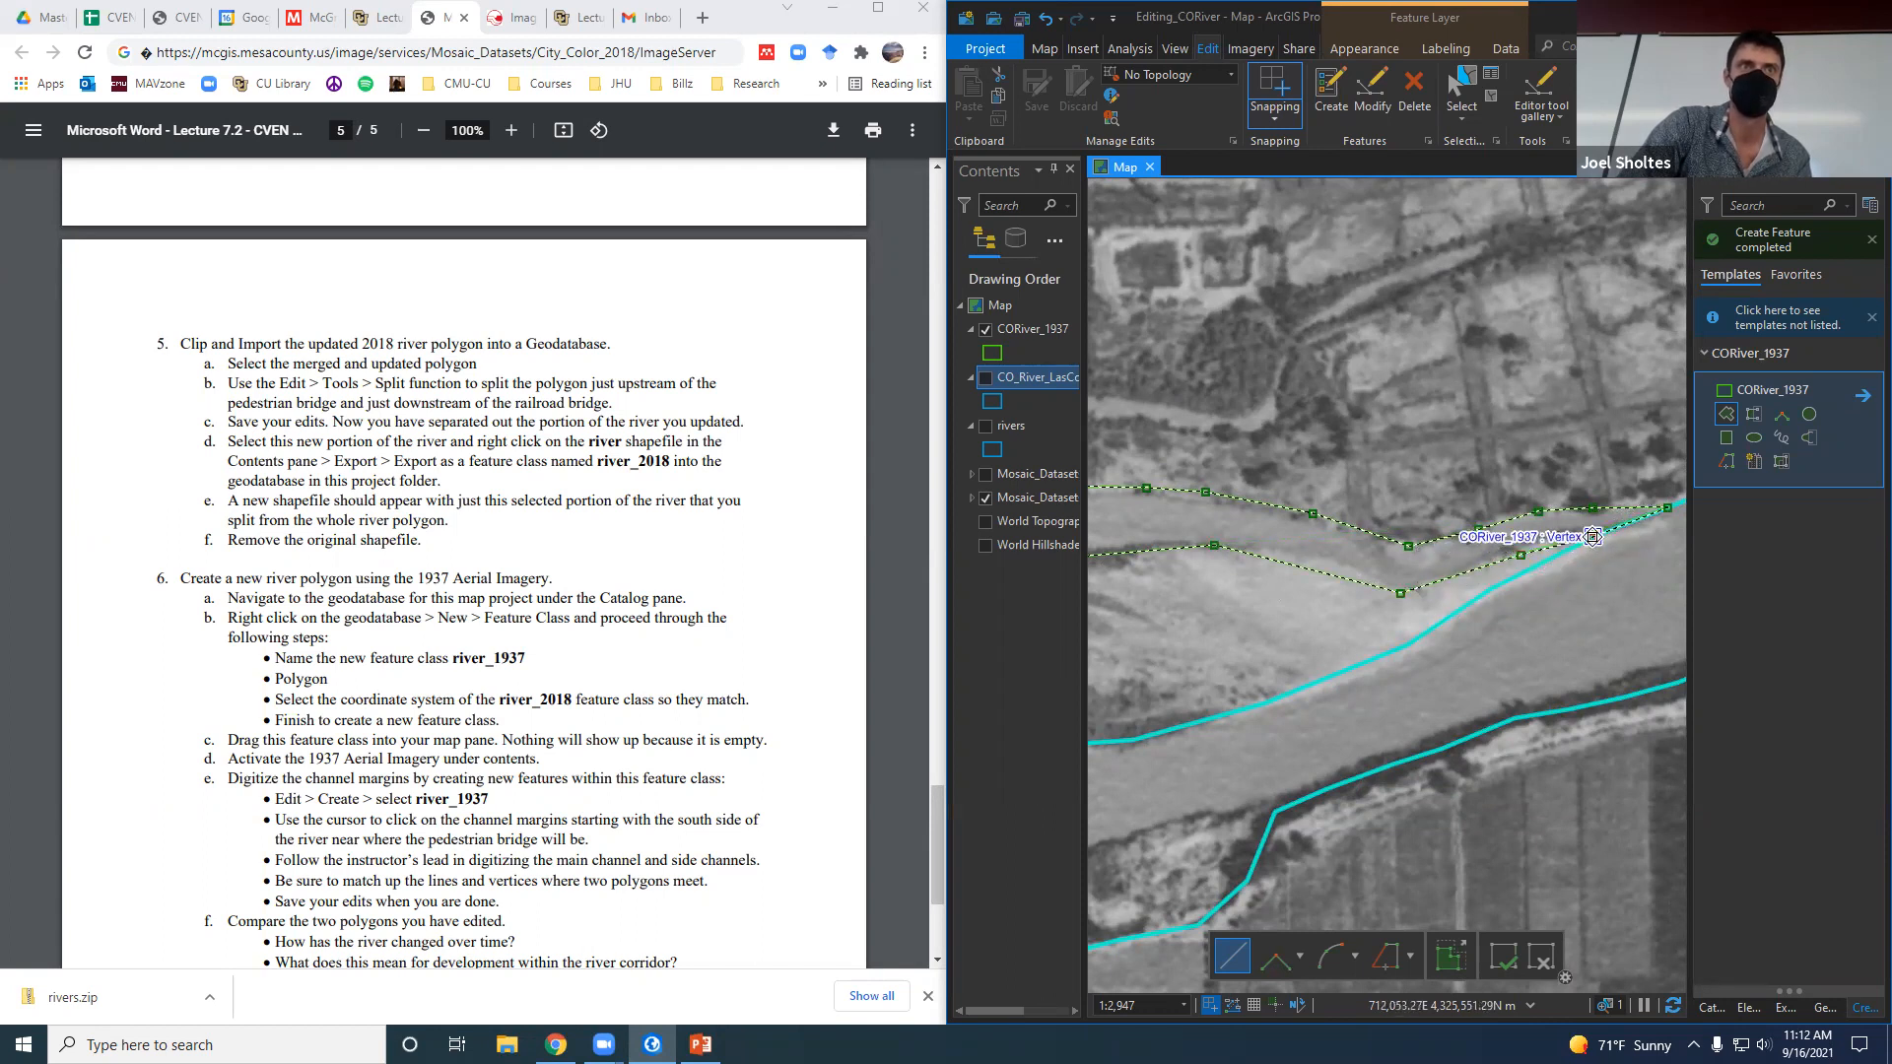
pyautogui.rightClick(1594, 537)
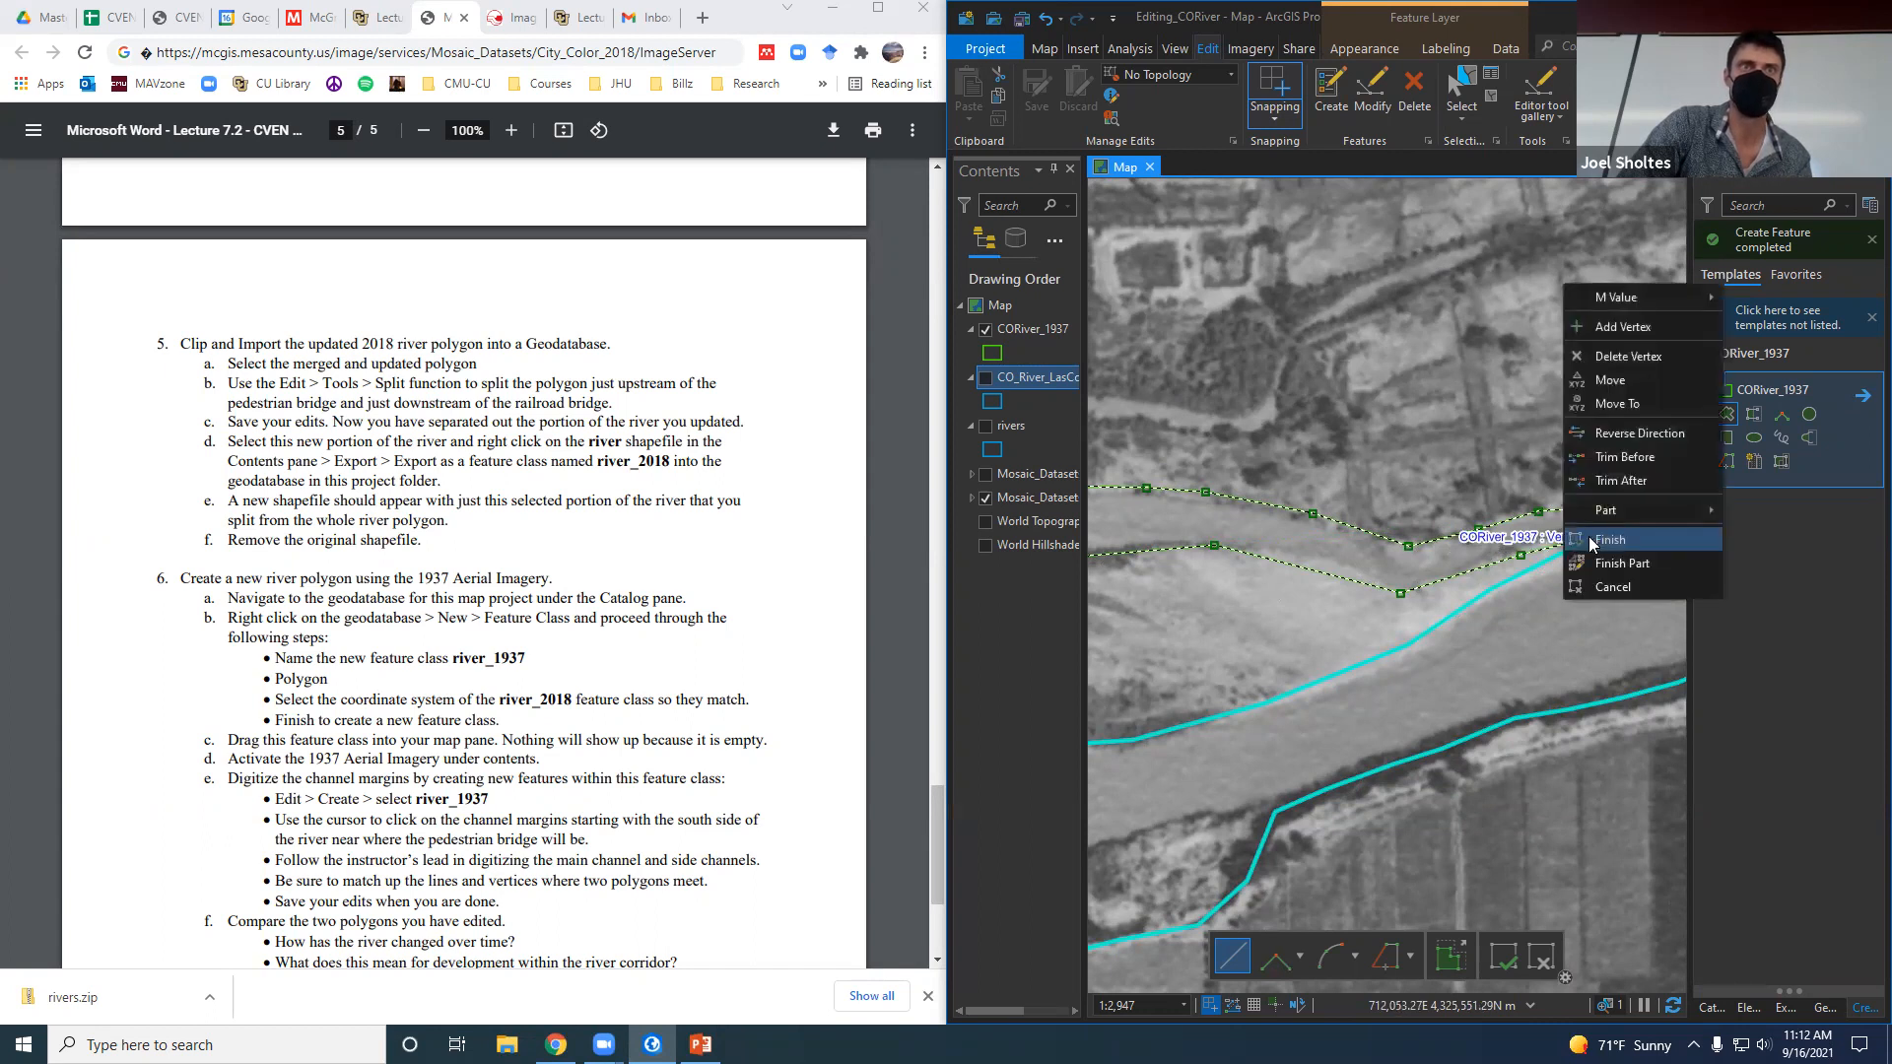
pyautogui.click(1593, 540)
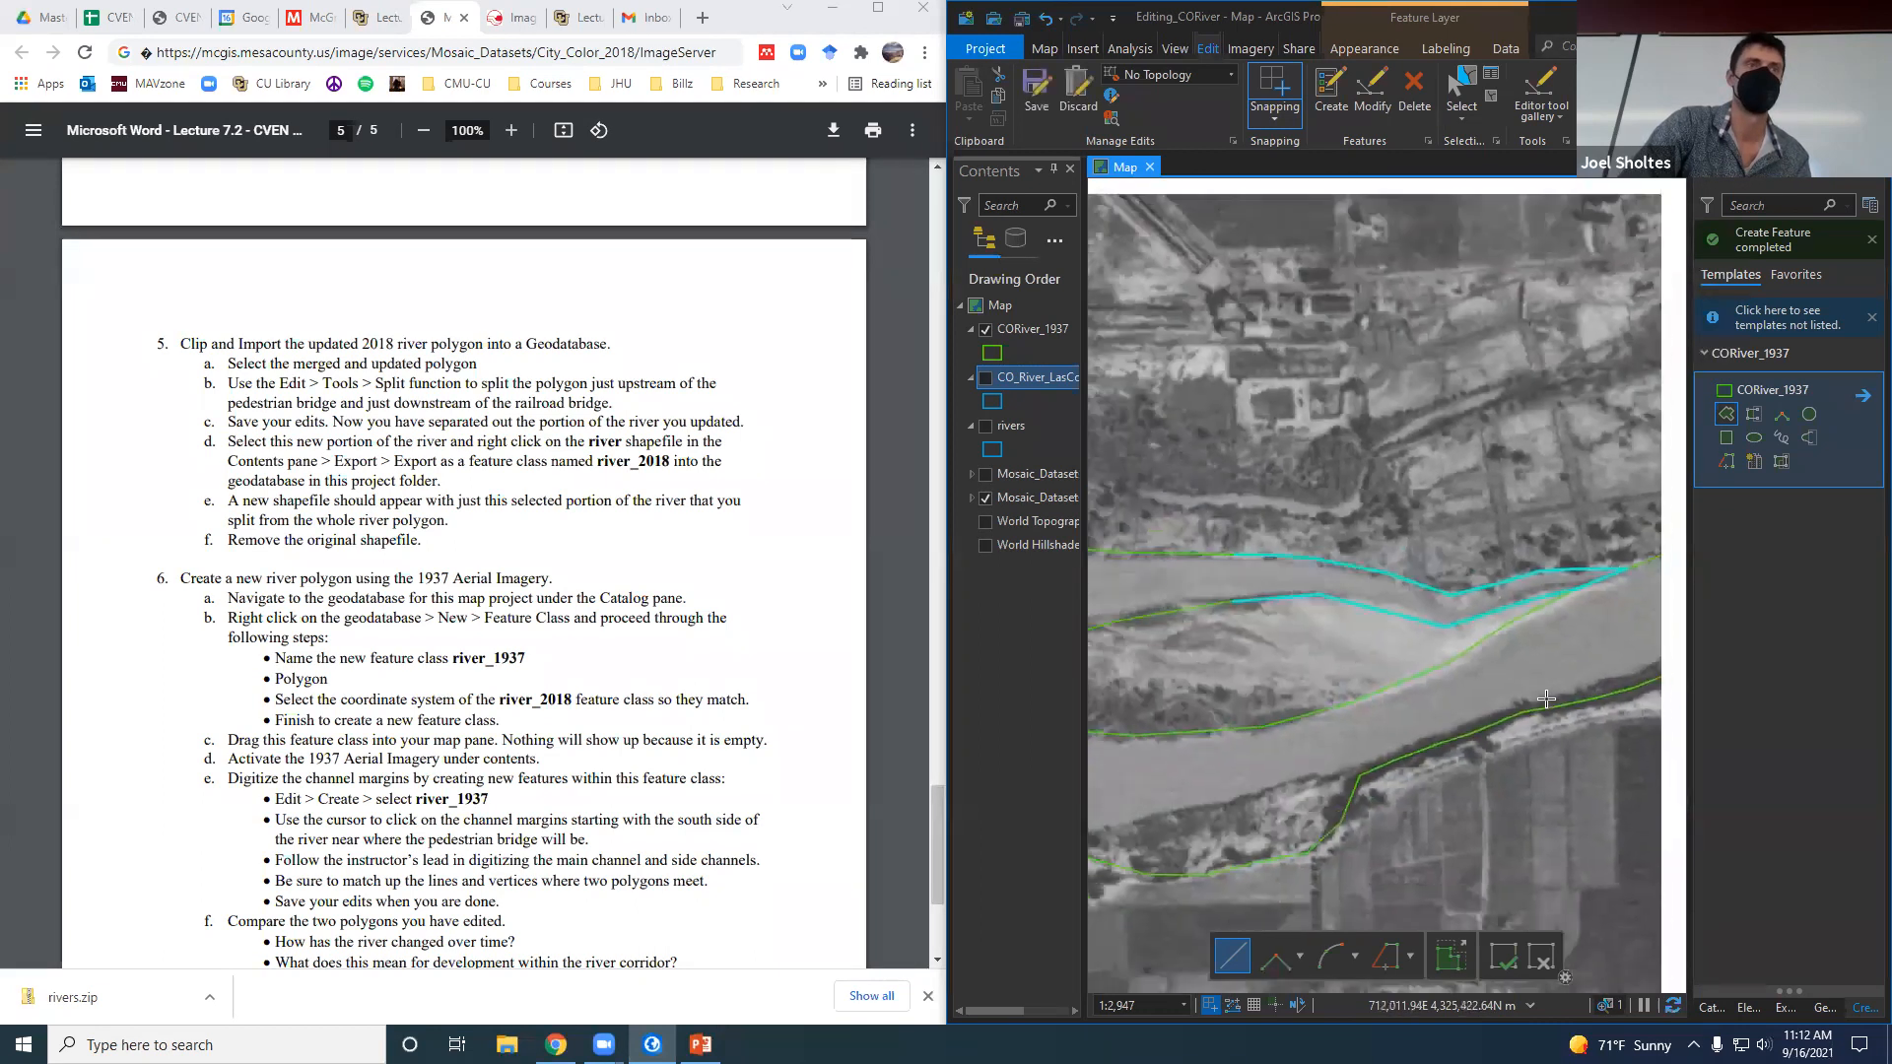
# Start a connecting-channel polygon at the side channel's south-bank vertex, and trace its southeast bank across the island to the main channel.
pyautogui.scroll(-3, 1545, 698)
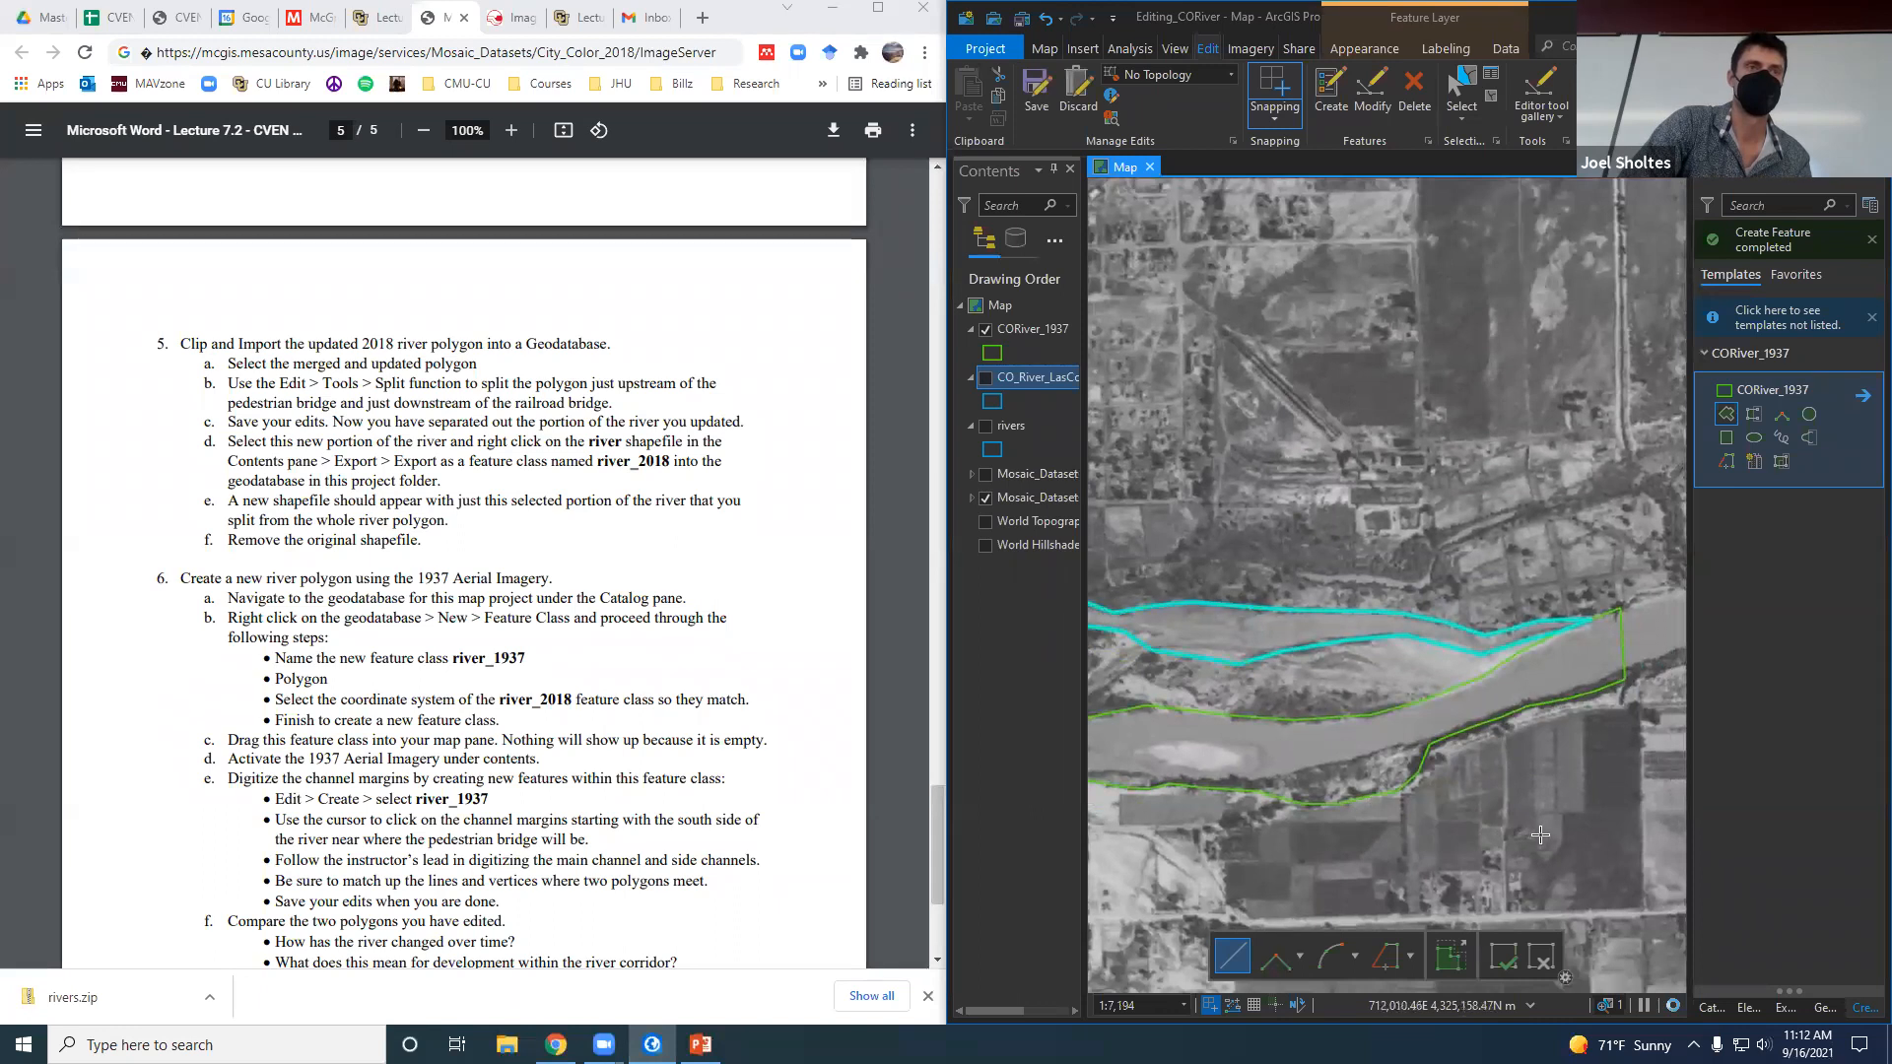
pyautogui.scroll(2, 1478, 779)
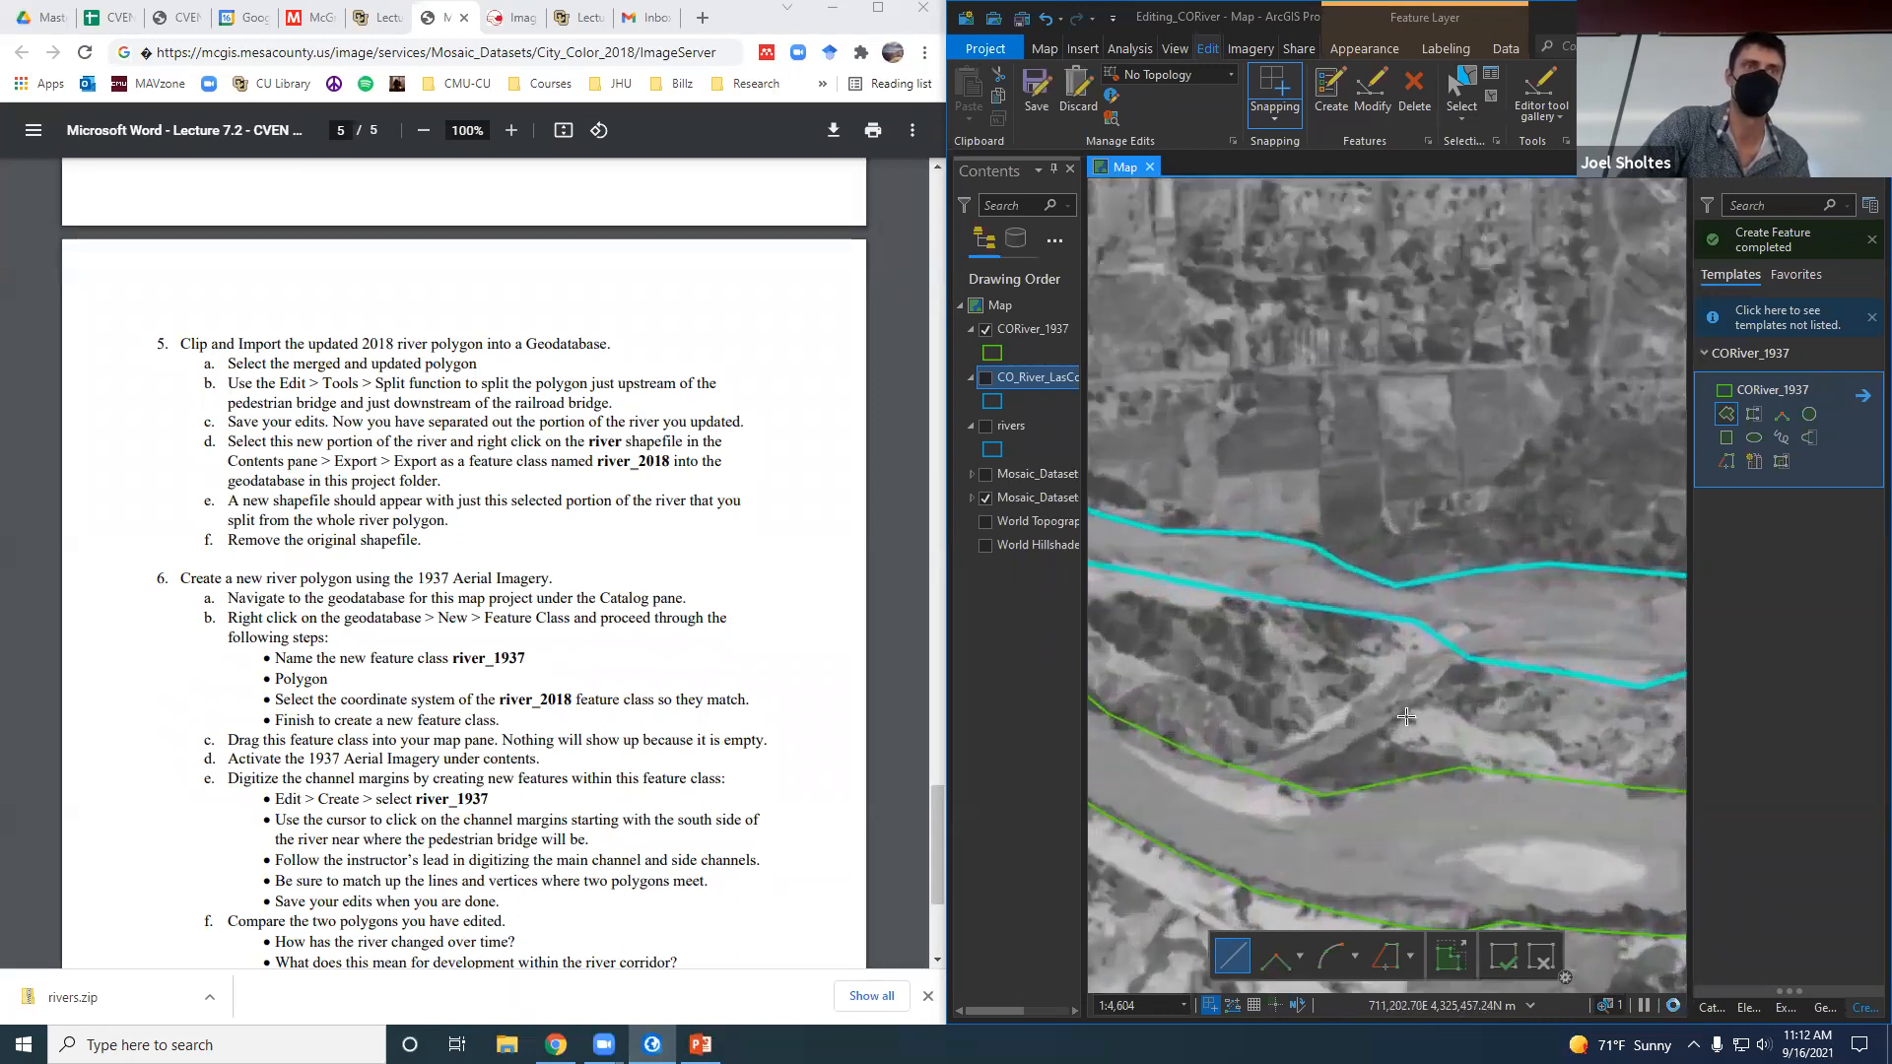
pyautogui.scroll(2, 1406, 717)
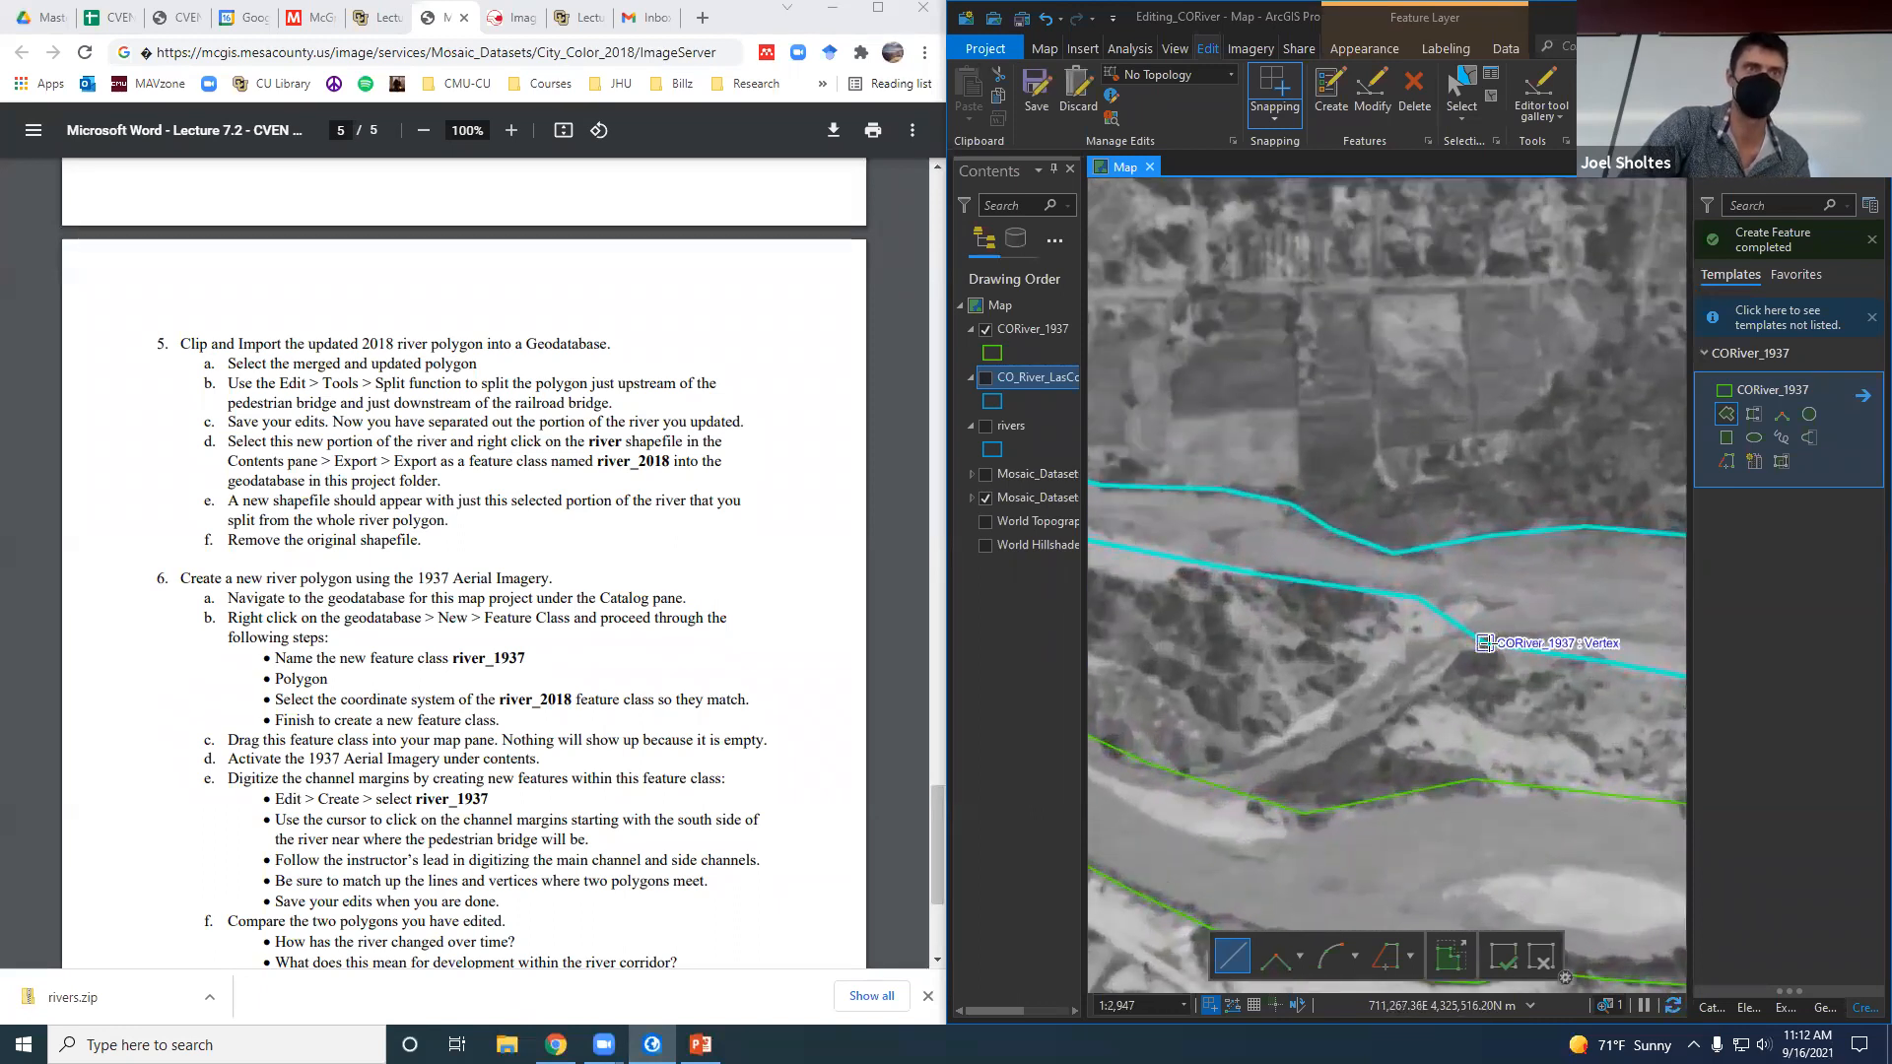
pyautogui.click(1485, 643)
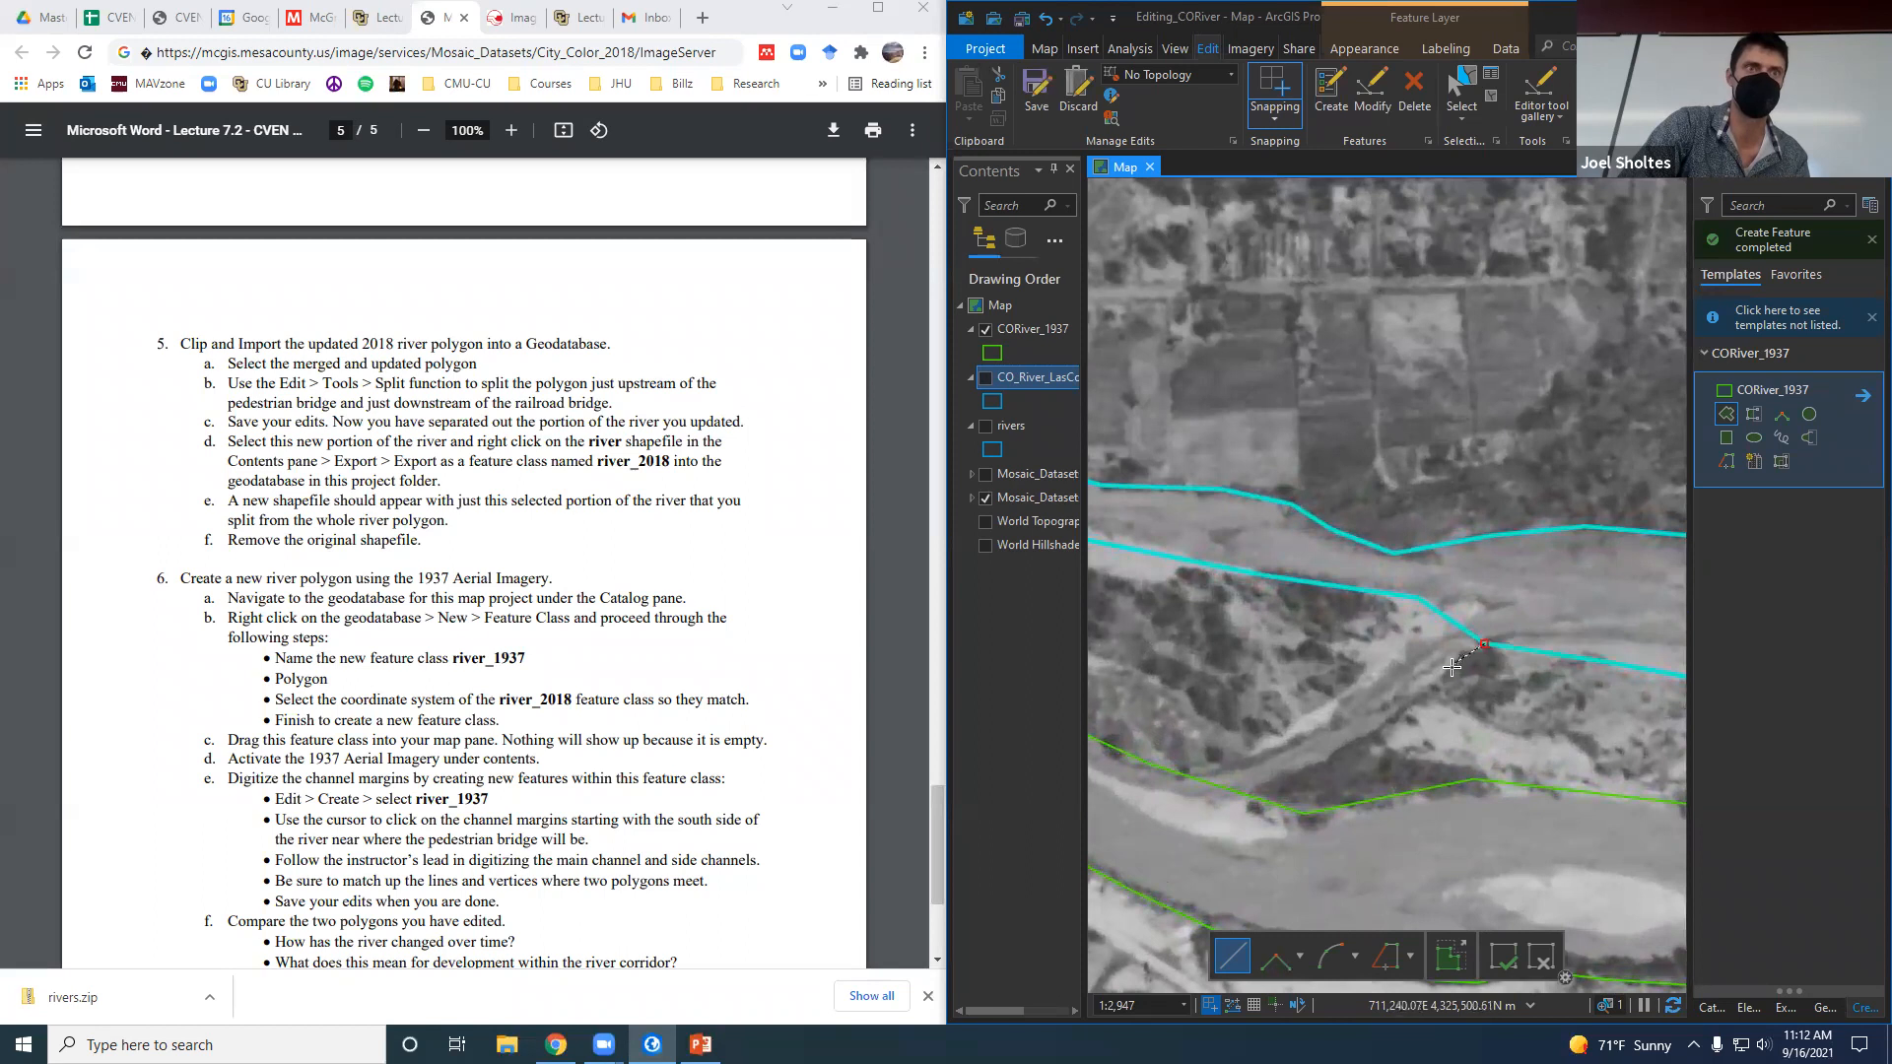
pyautogui.click(1286, 779)
pyautogui.click(1237, 794)
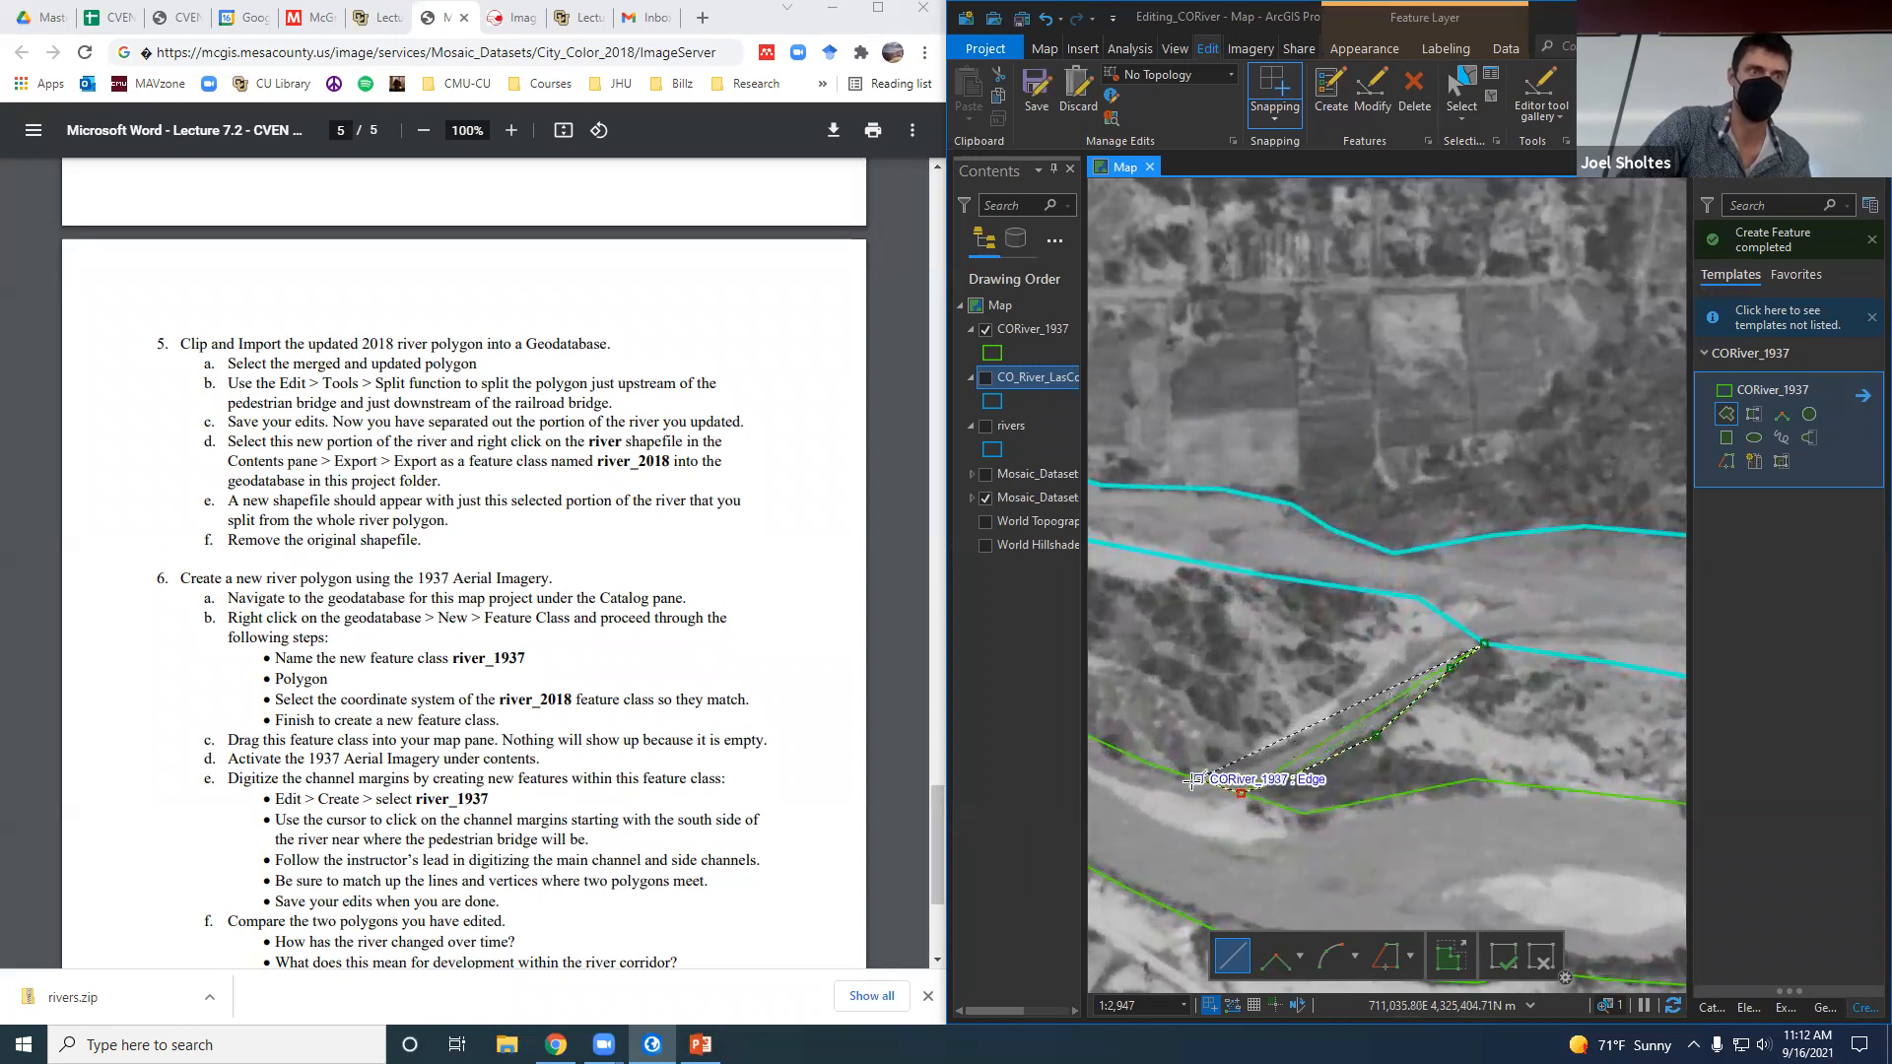
# Trace the connecting channel's northwest bank from the main channel back to the side channel's south bank, and finish the polygon.
pyautogui.click(1183, 773)
pyautogui.click(1253, 744)
pyautogui.click(1367, 671)
pyautogui.click(1406, 634)
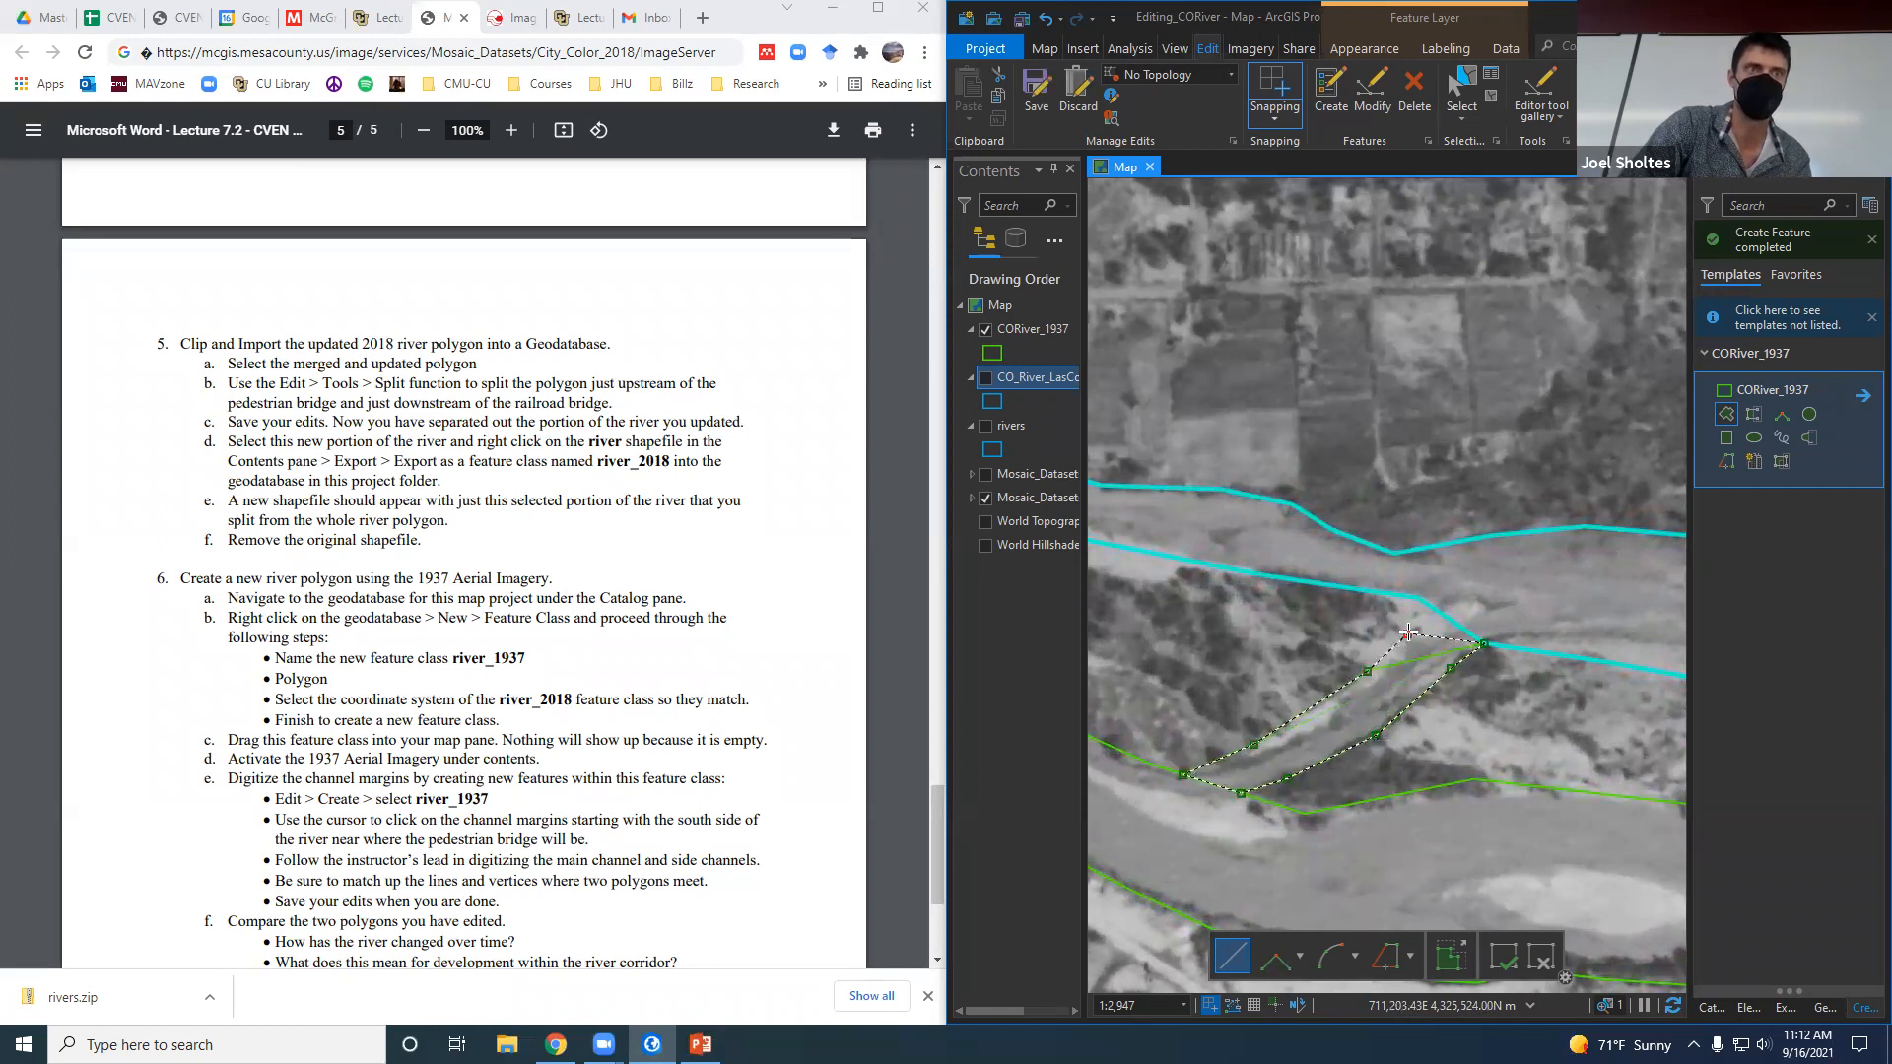
pyautogui.click(1417, 597)
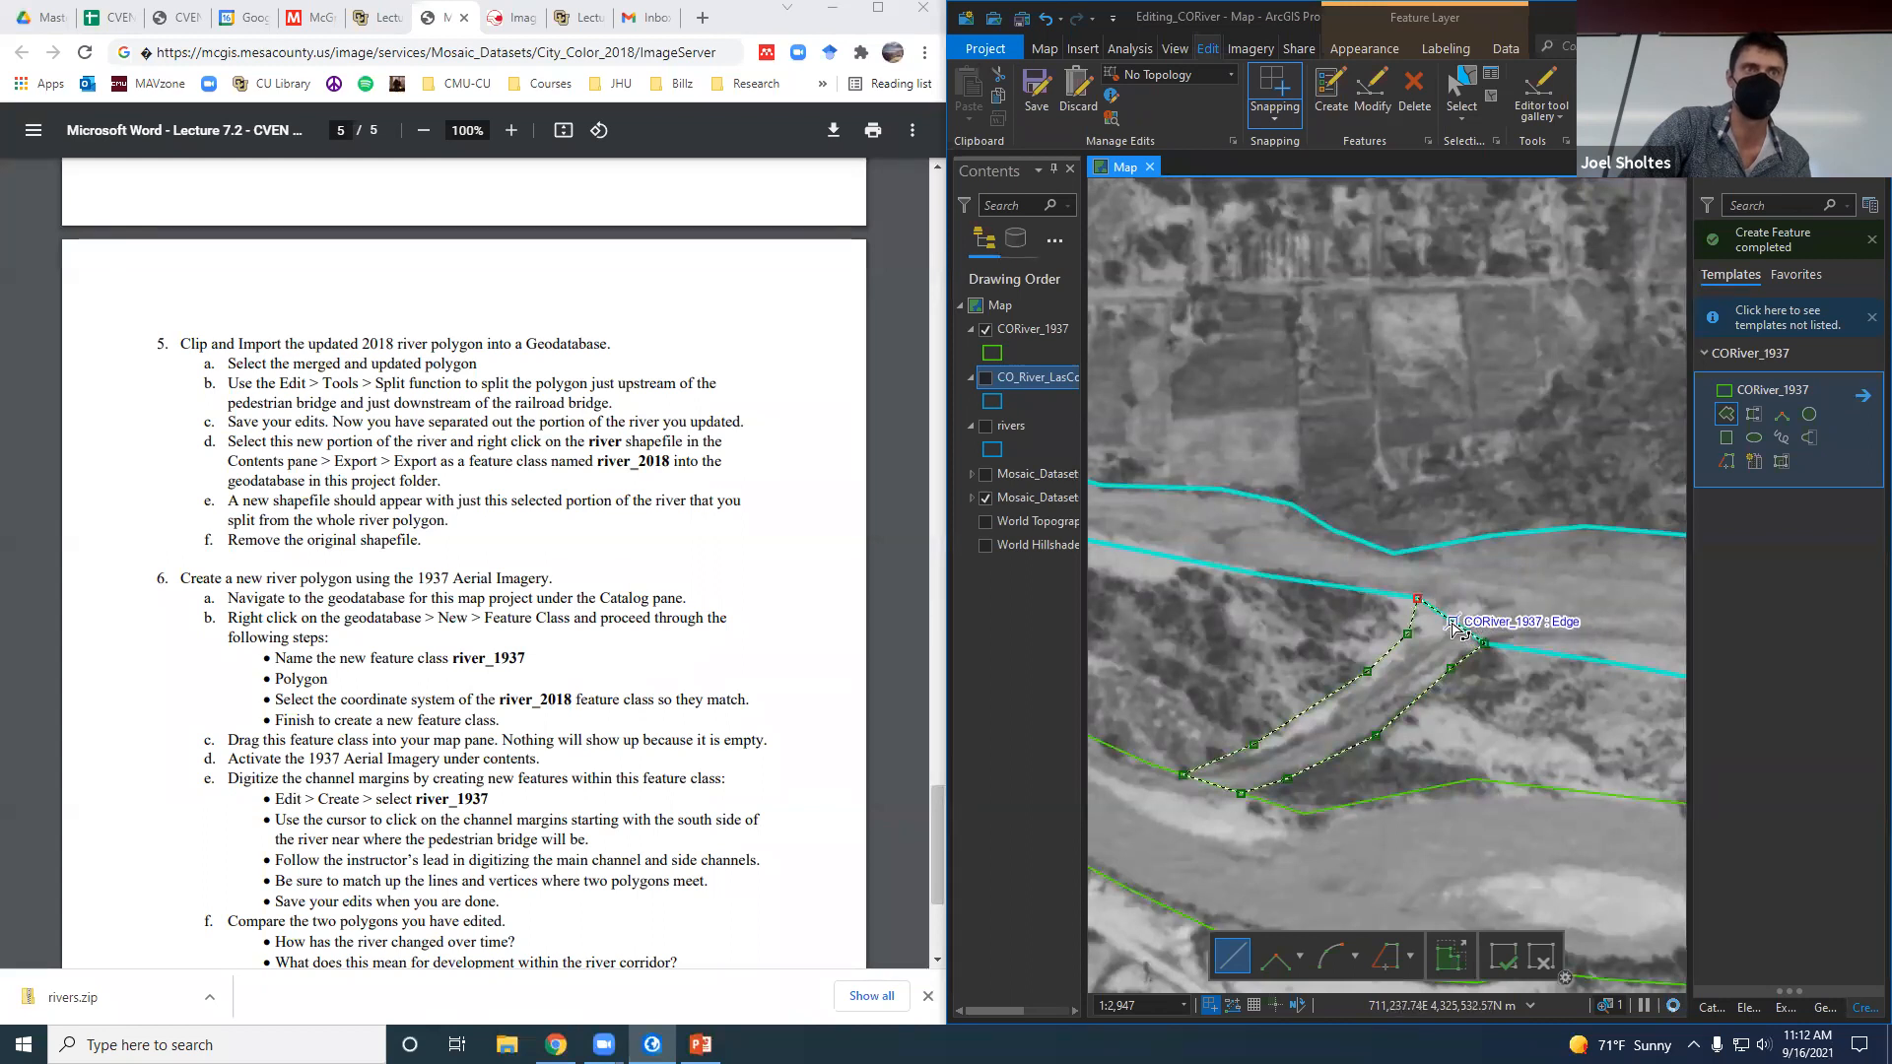
pyautogui.rightClick(1454, 629)
pyautogui.click(1499, 808)
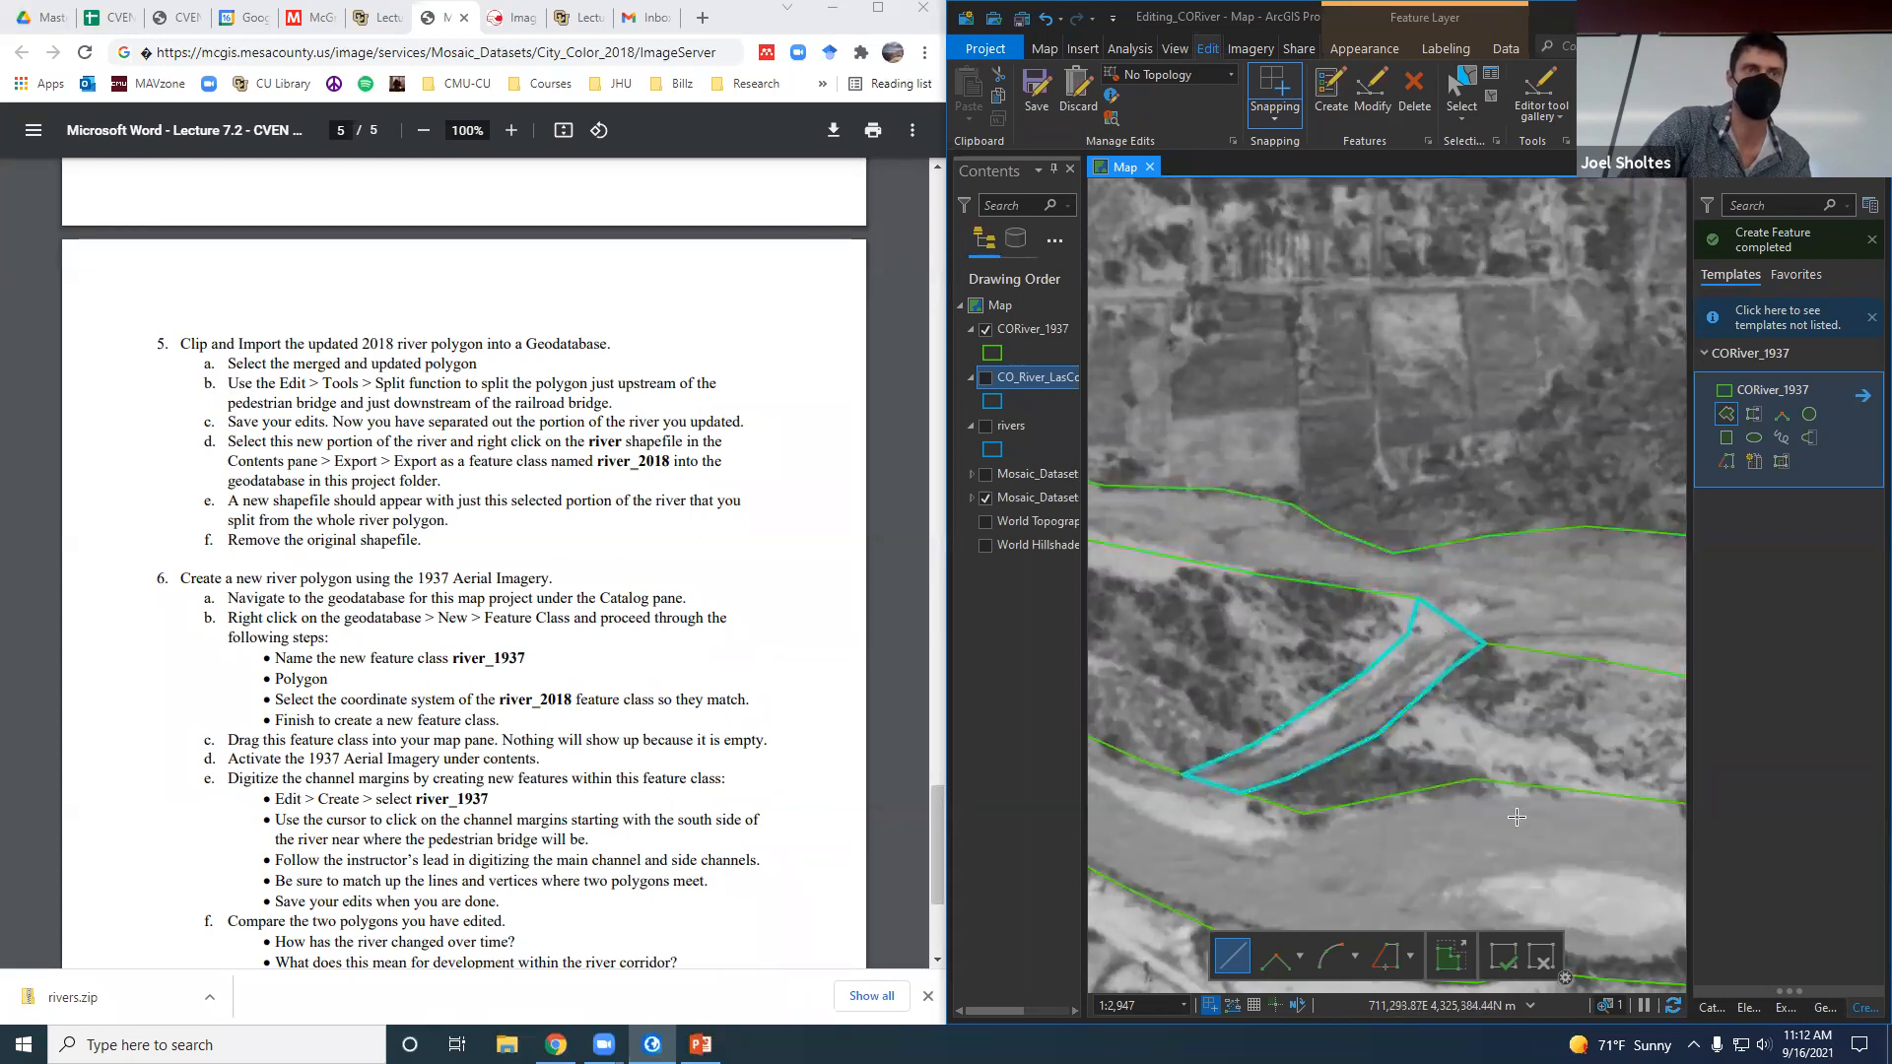
# Save all edits to the newly digitized CORiver_1937 polygons.
pyautogui.scroll(-3, 1516, 817)
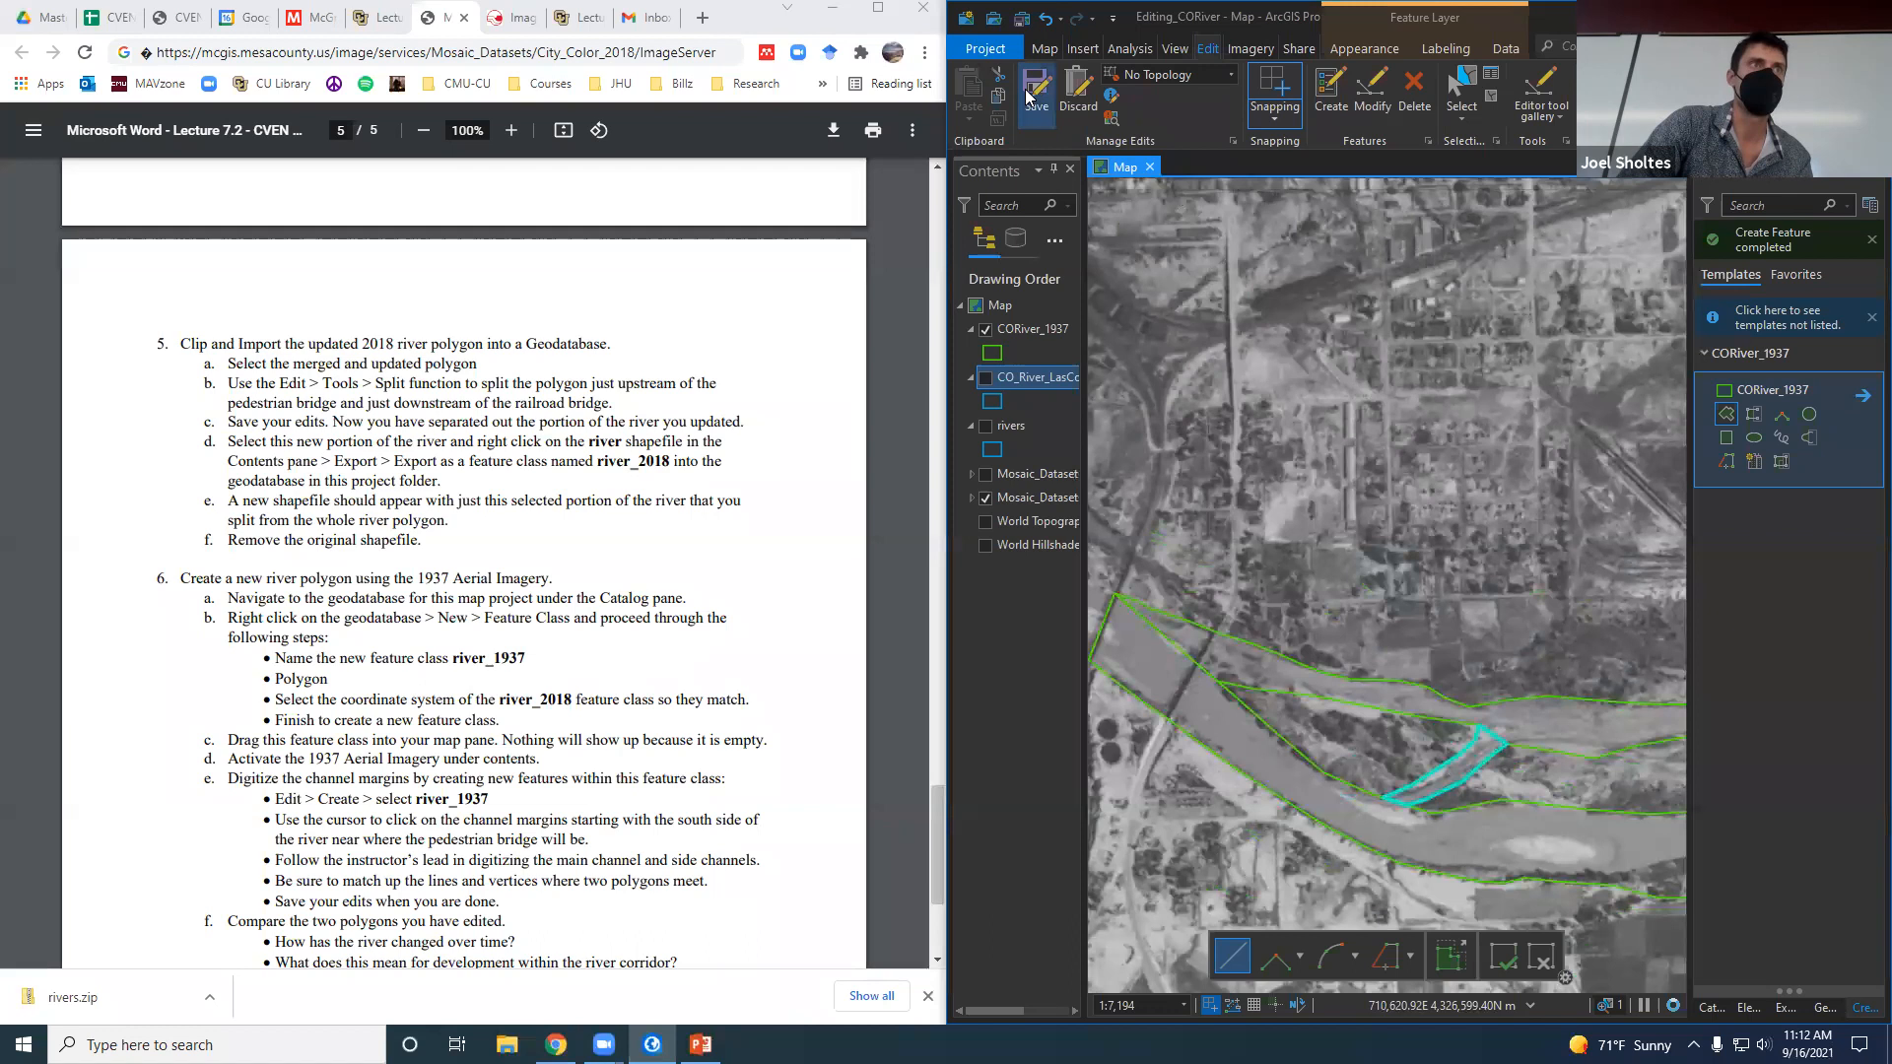
pyautogui.click(1029, 98)
pyautogui.click(1439, 543)
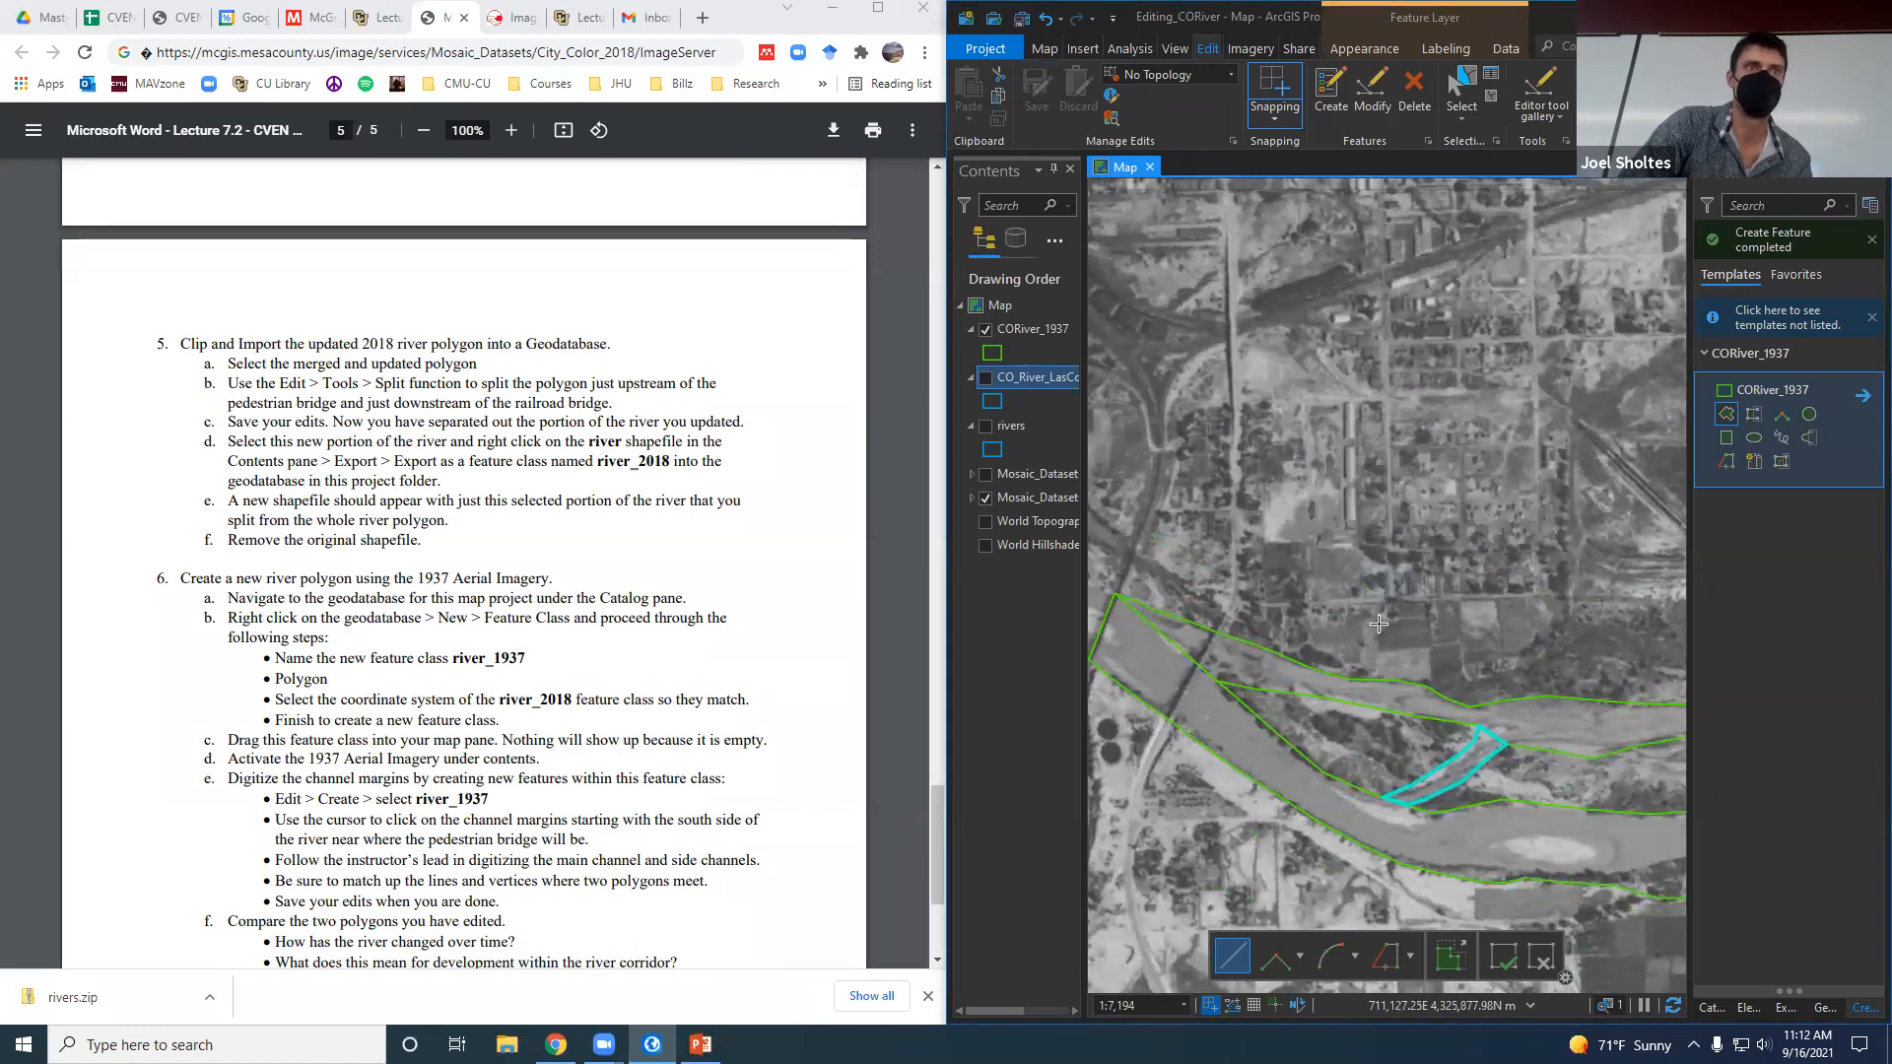
# Add the main- and side-channel polygons to the selected connecting channel, and clear the selection.
pyautogui.scroll(-2, 1391, 634)
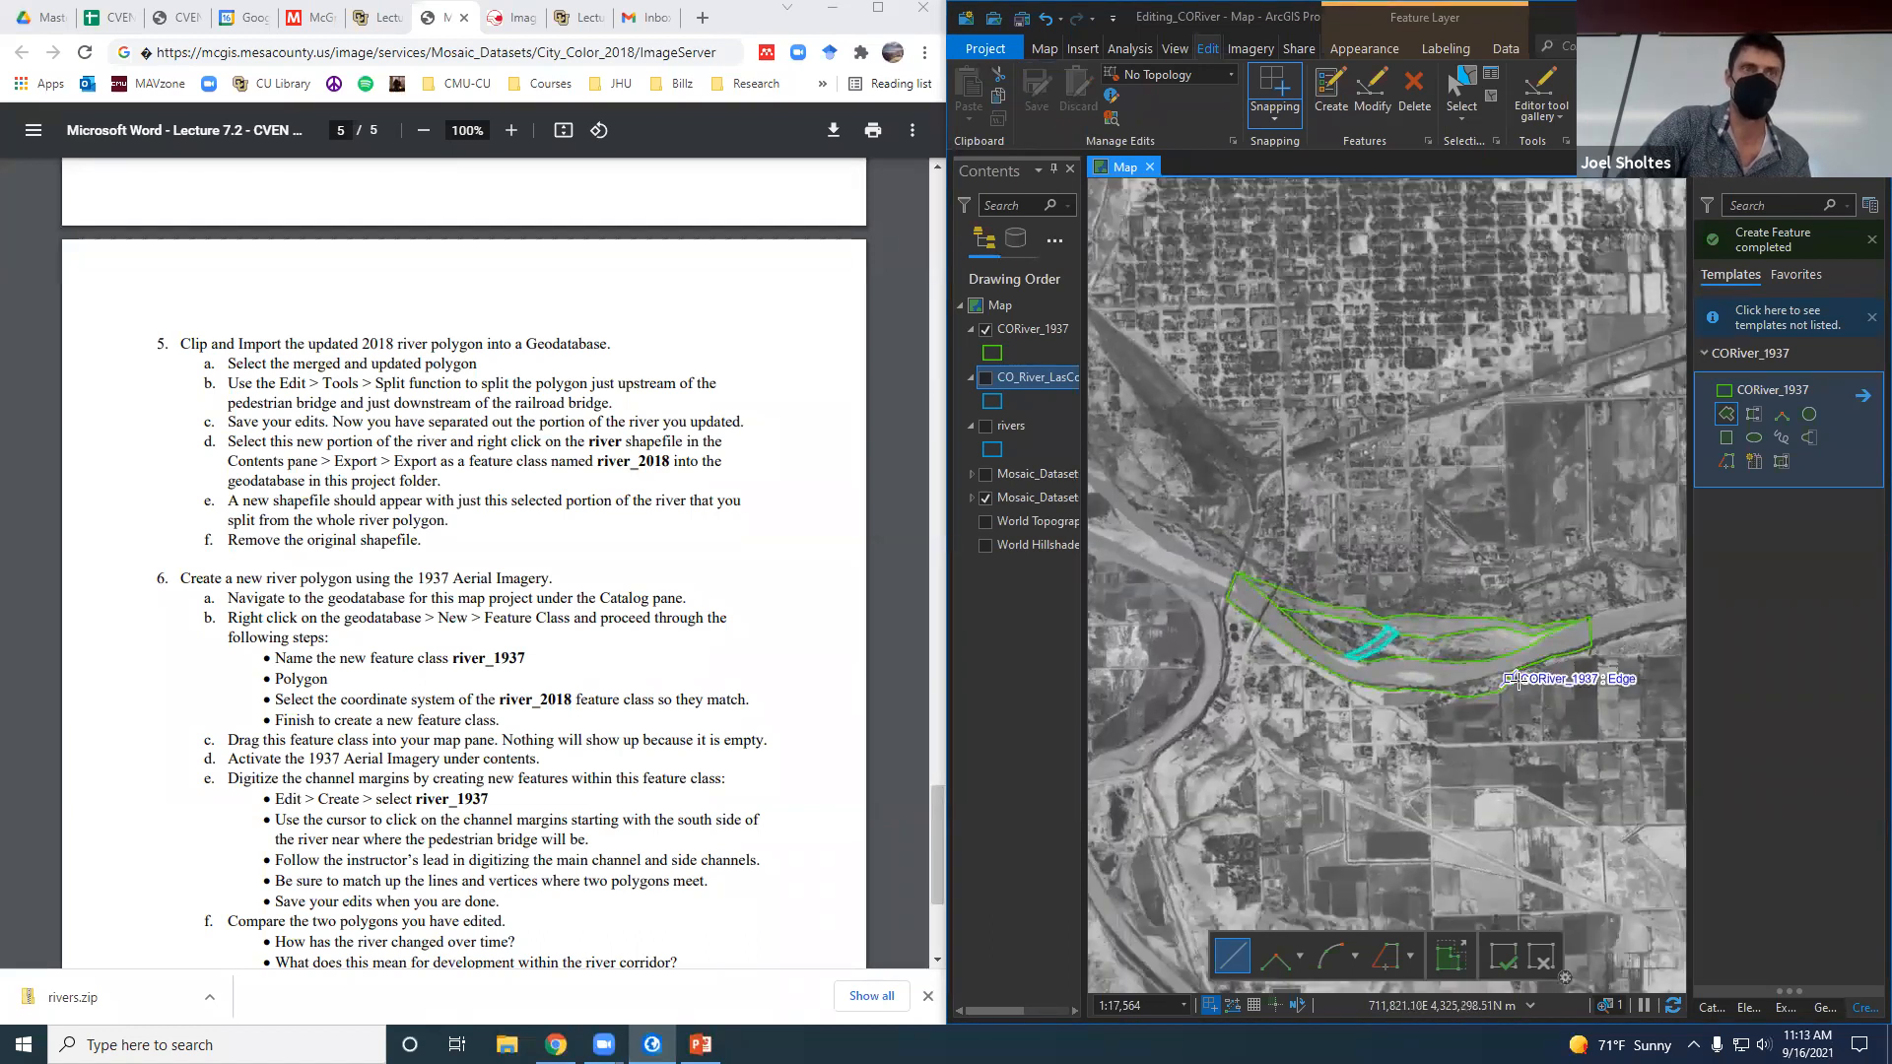
pyautogui.scroll(-2, 1433, 658)
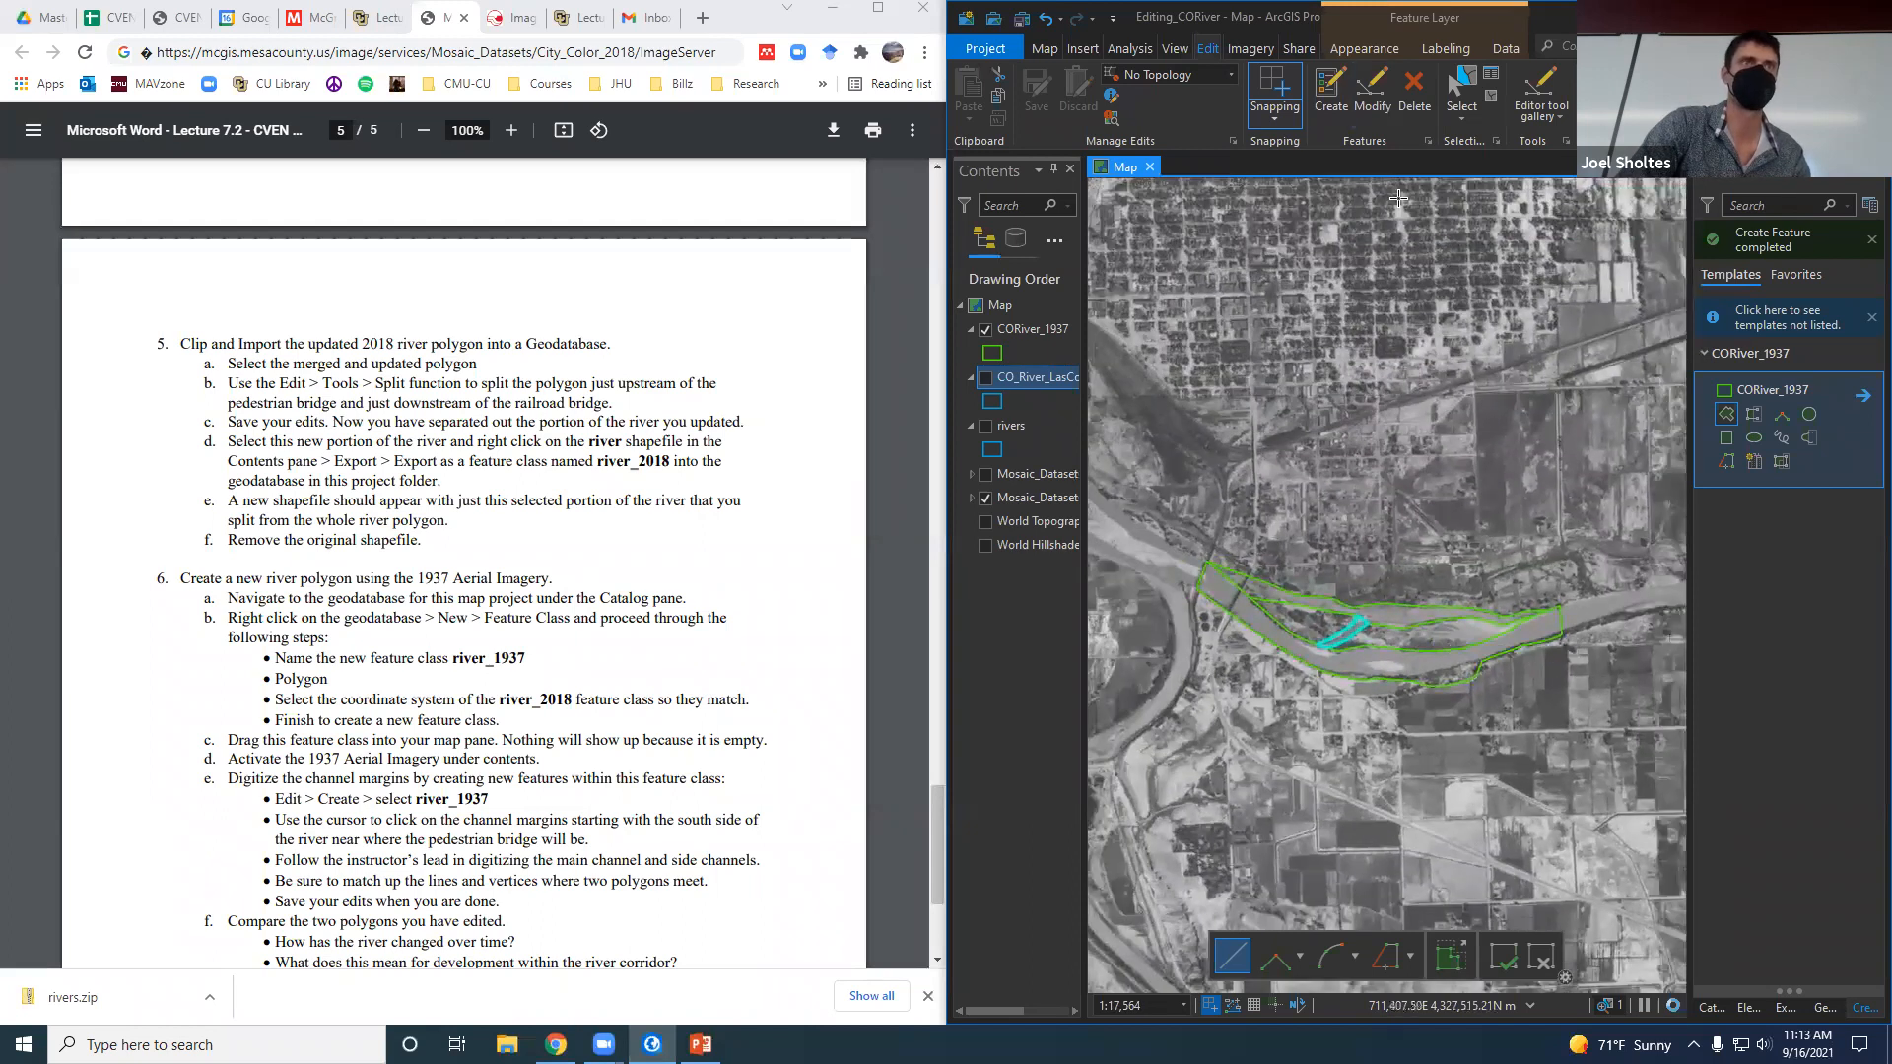
pyautogui.click(1462, 91)
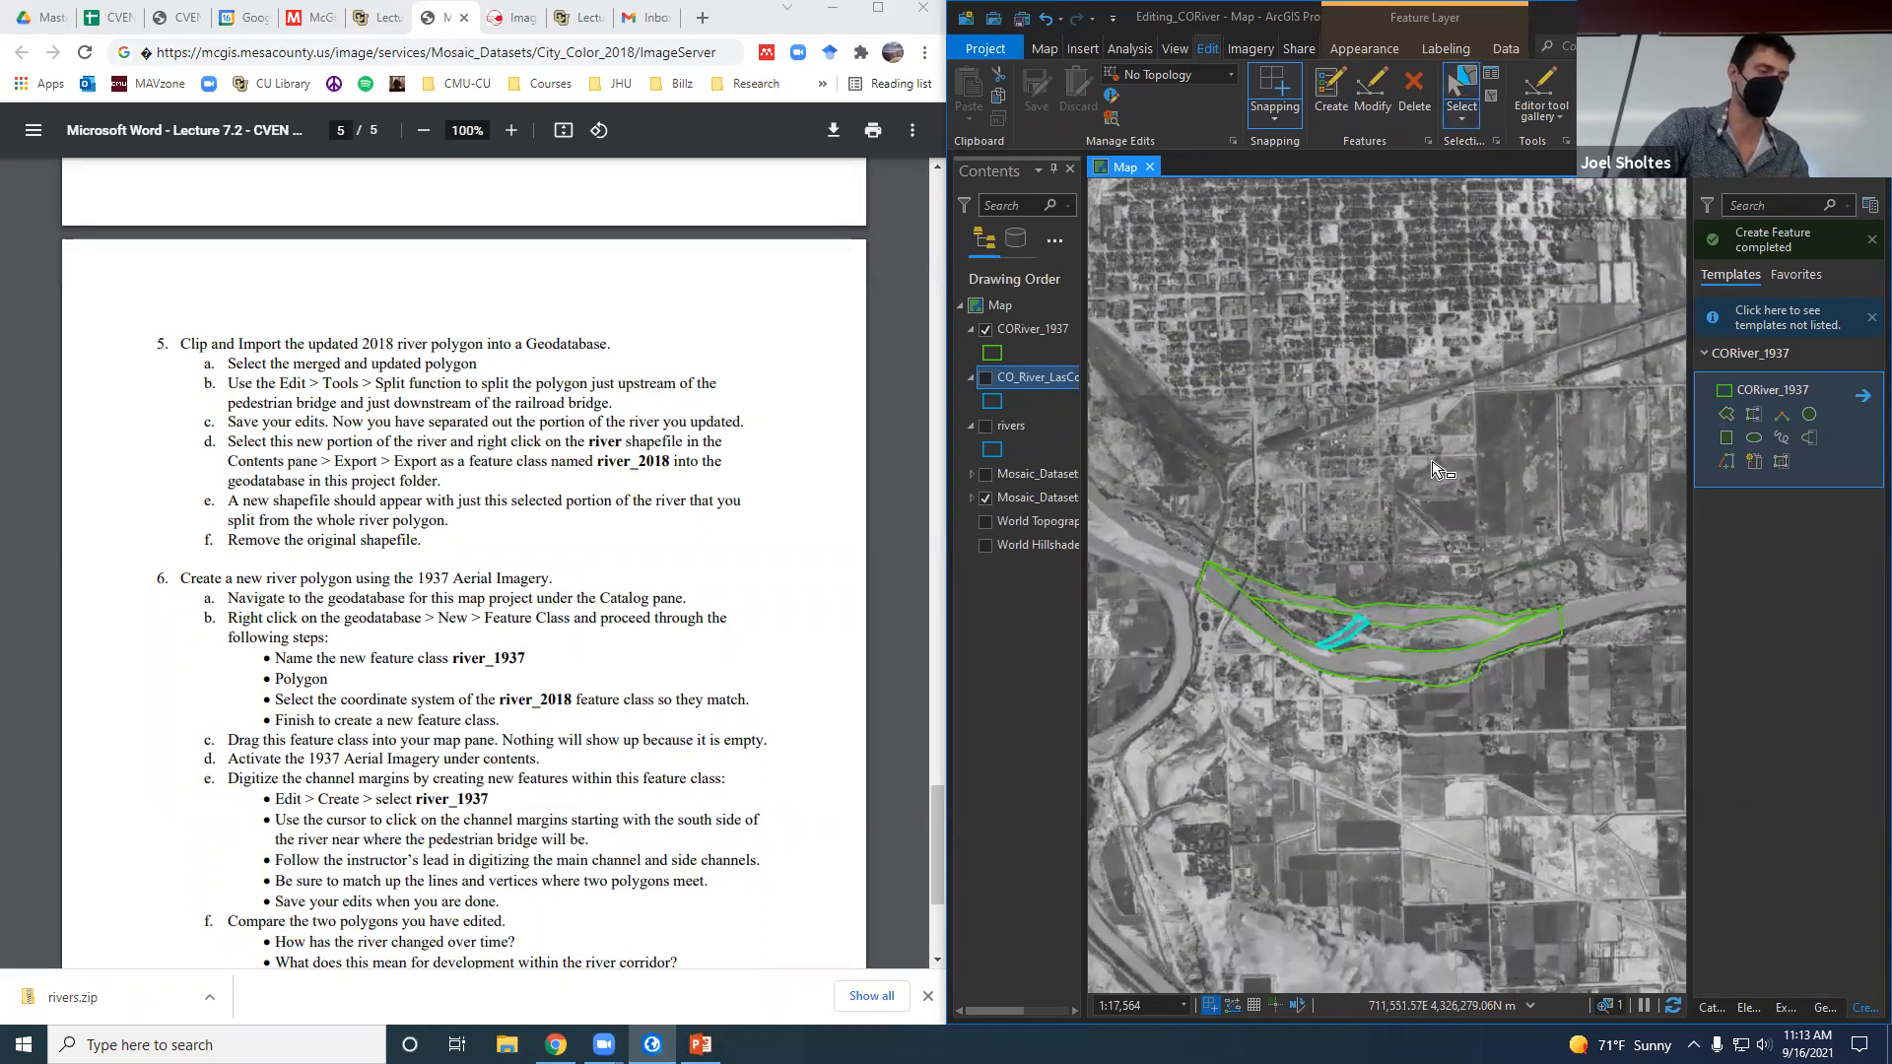
pyautogui.keyDown('shift'); pyautogui.click(1406, 671); pyautogui.keyUp('shift')
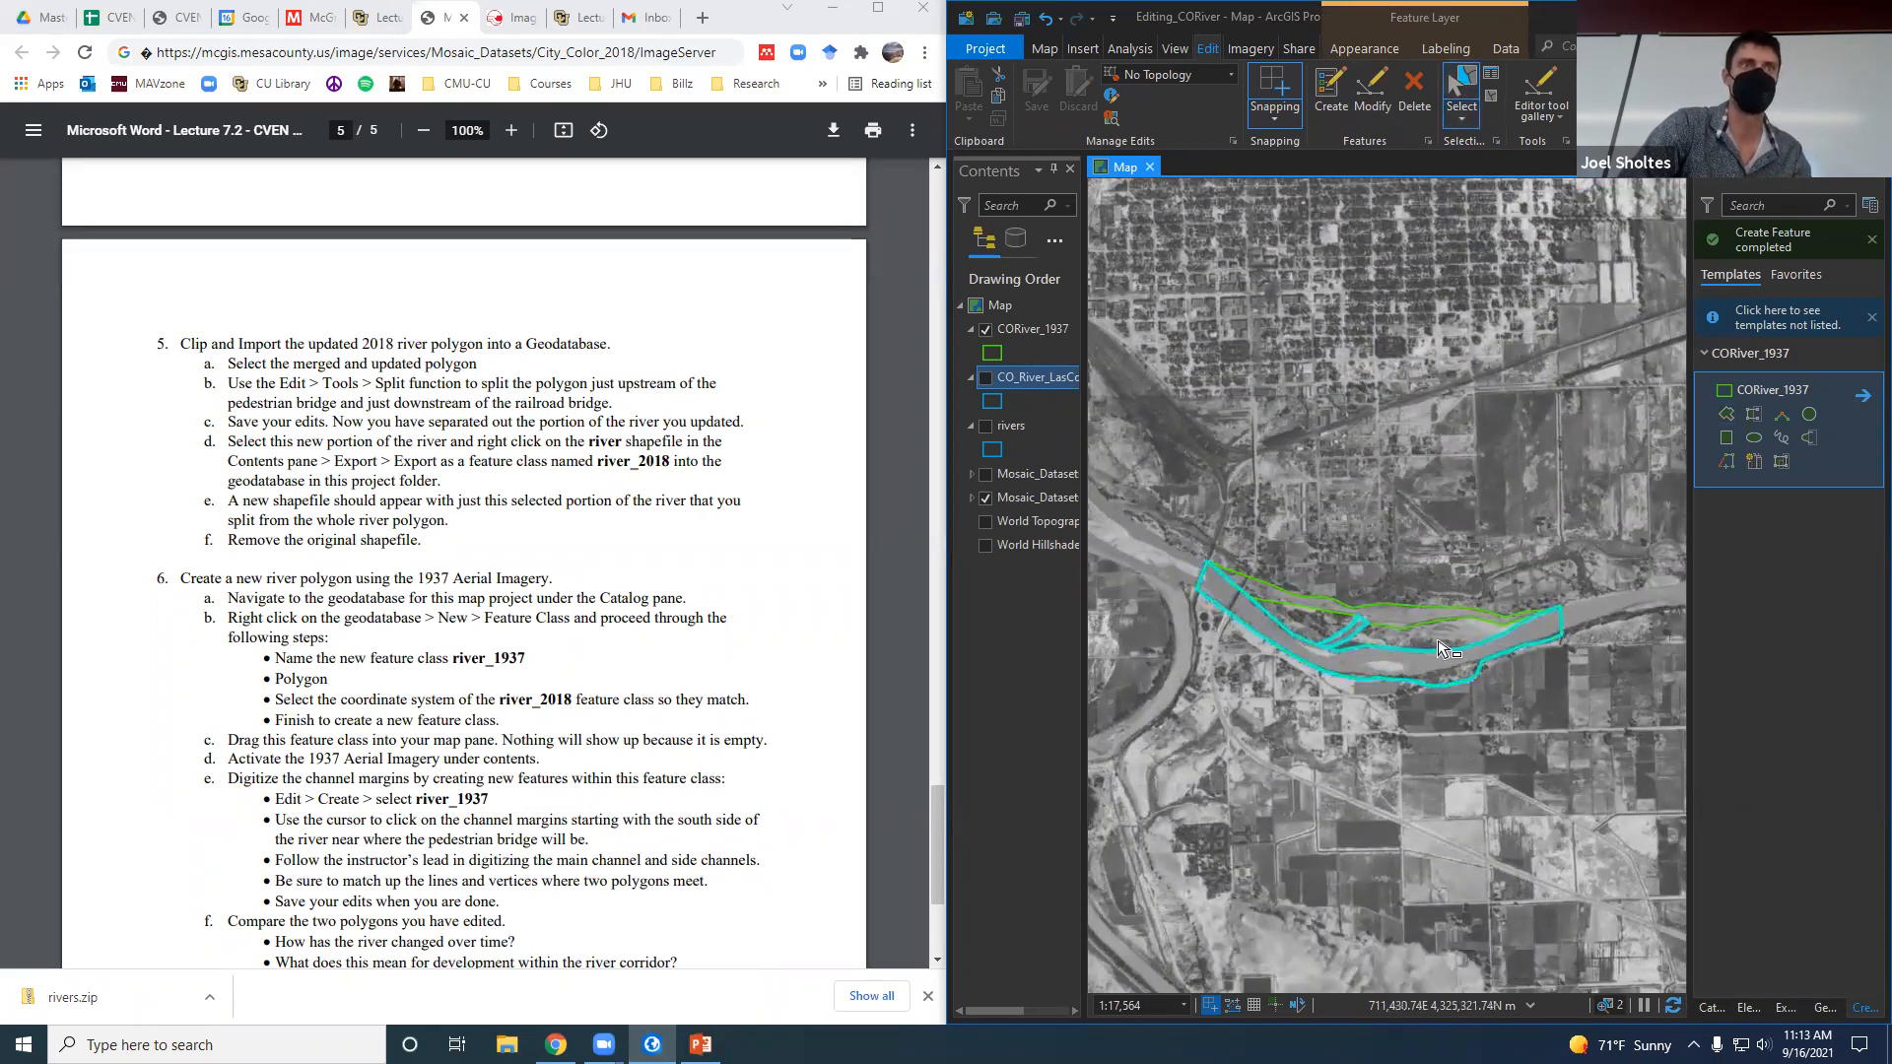
pyautogui.keyDown('shift'); pyautogui.click(1403, 627); pyautogui.keyUp('shift')
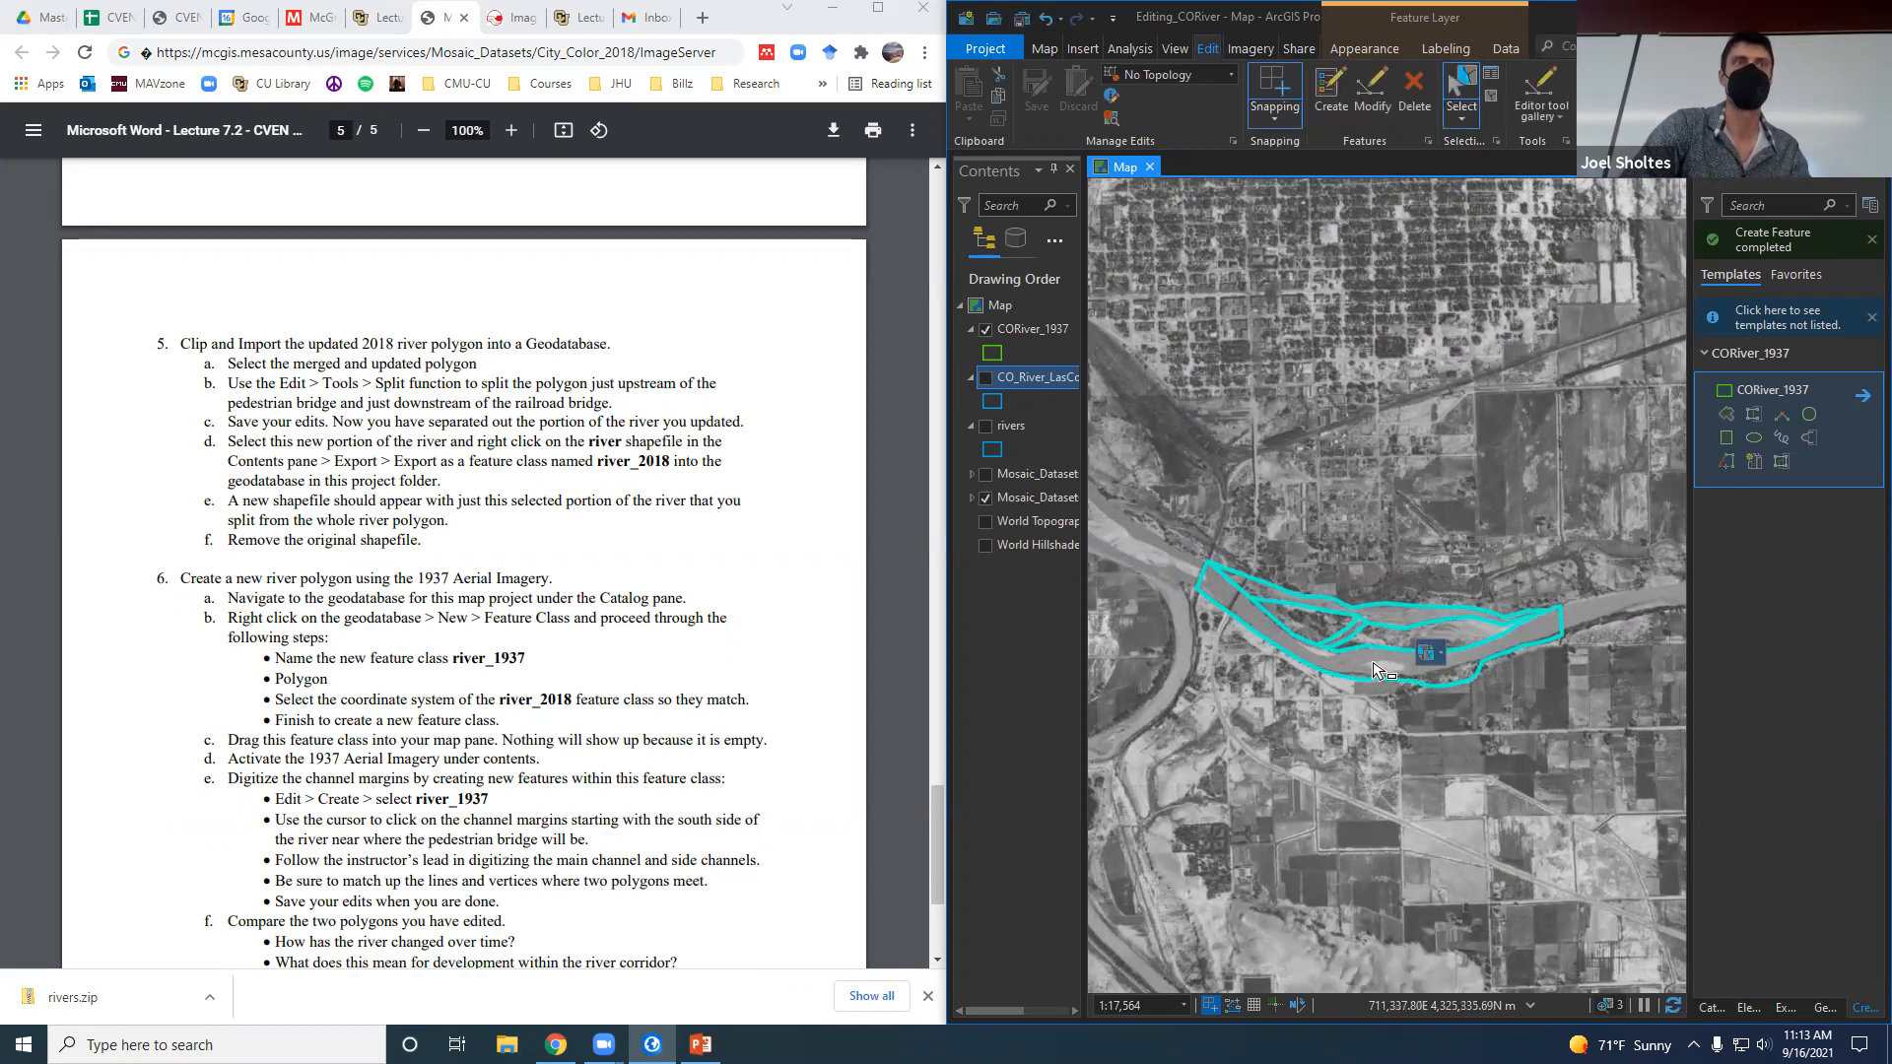
pyautogui.click(1423, 776)
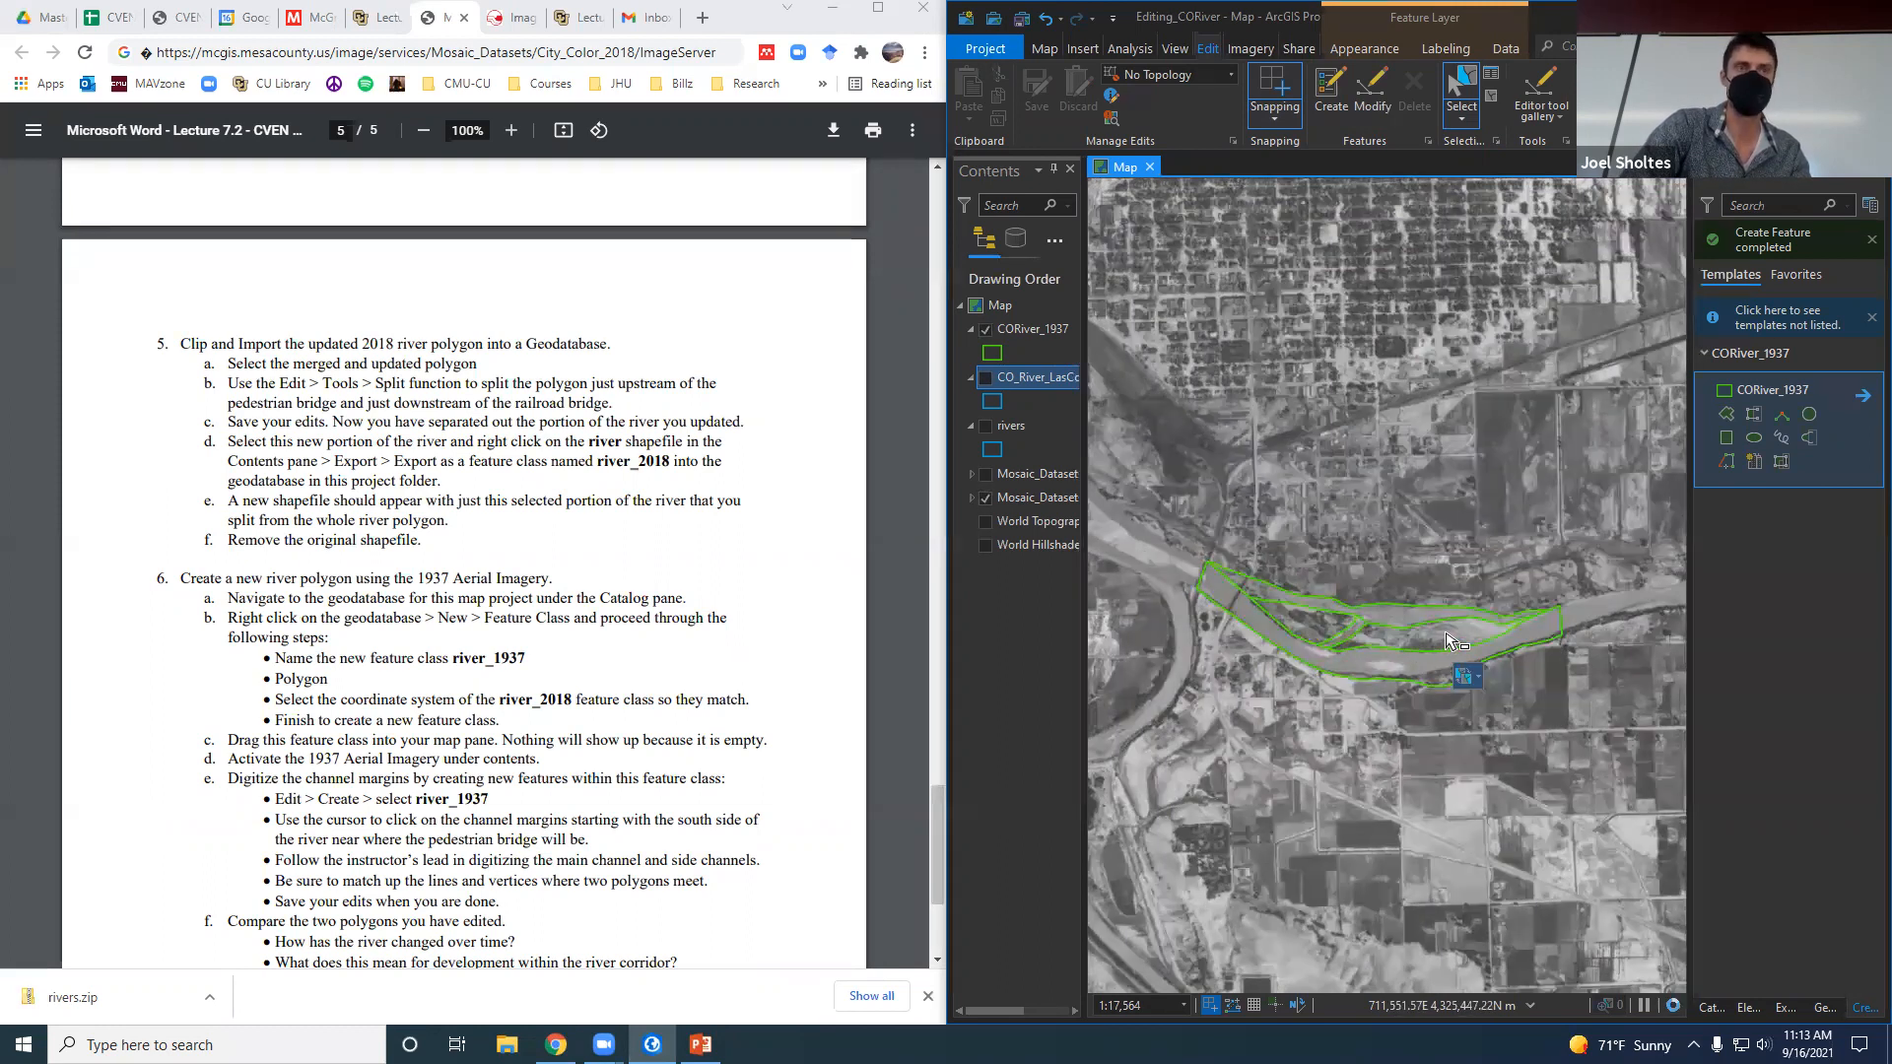
# Select and delete the 1937 side-channel polygon on its own, and undo the deletion.
pyautogui.click(1325, 626)
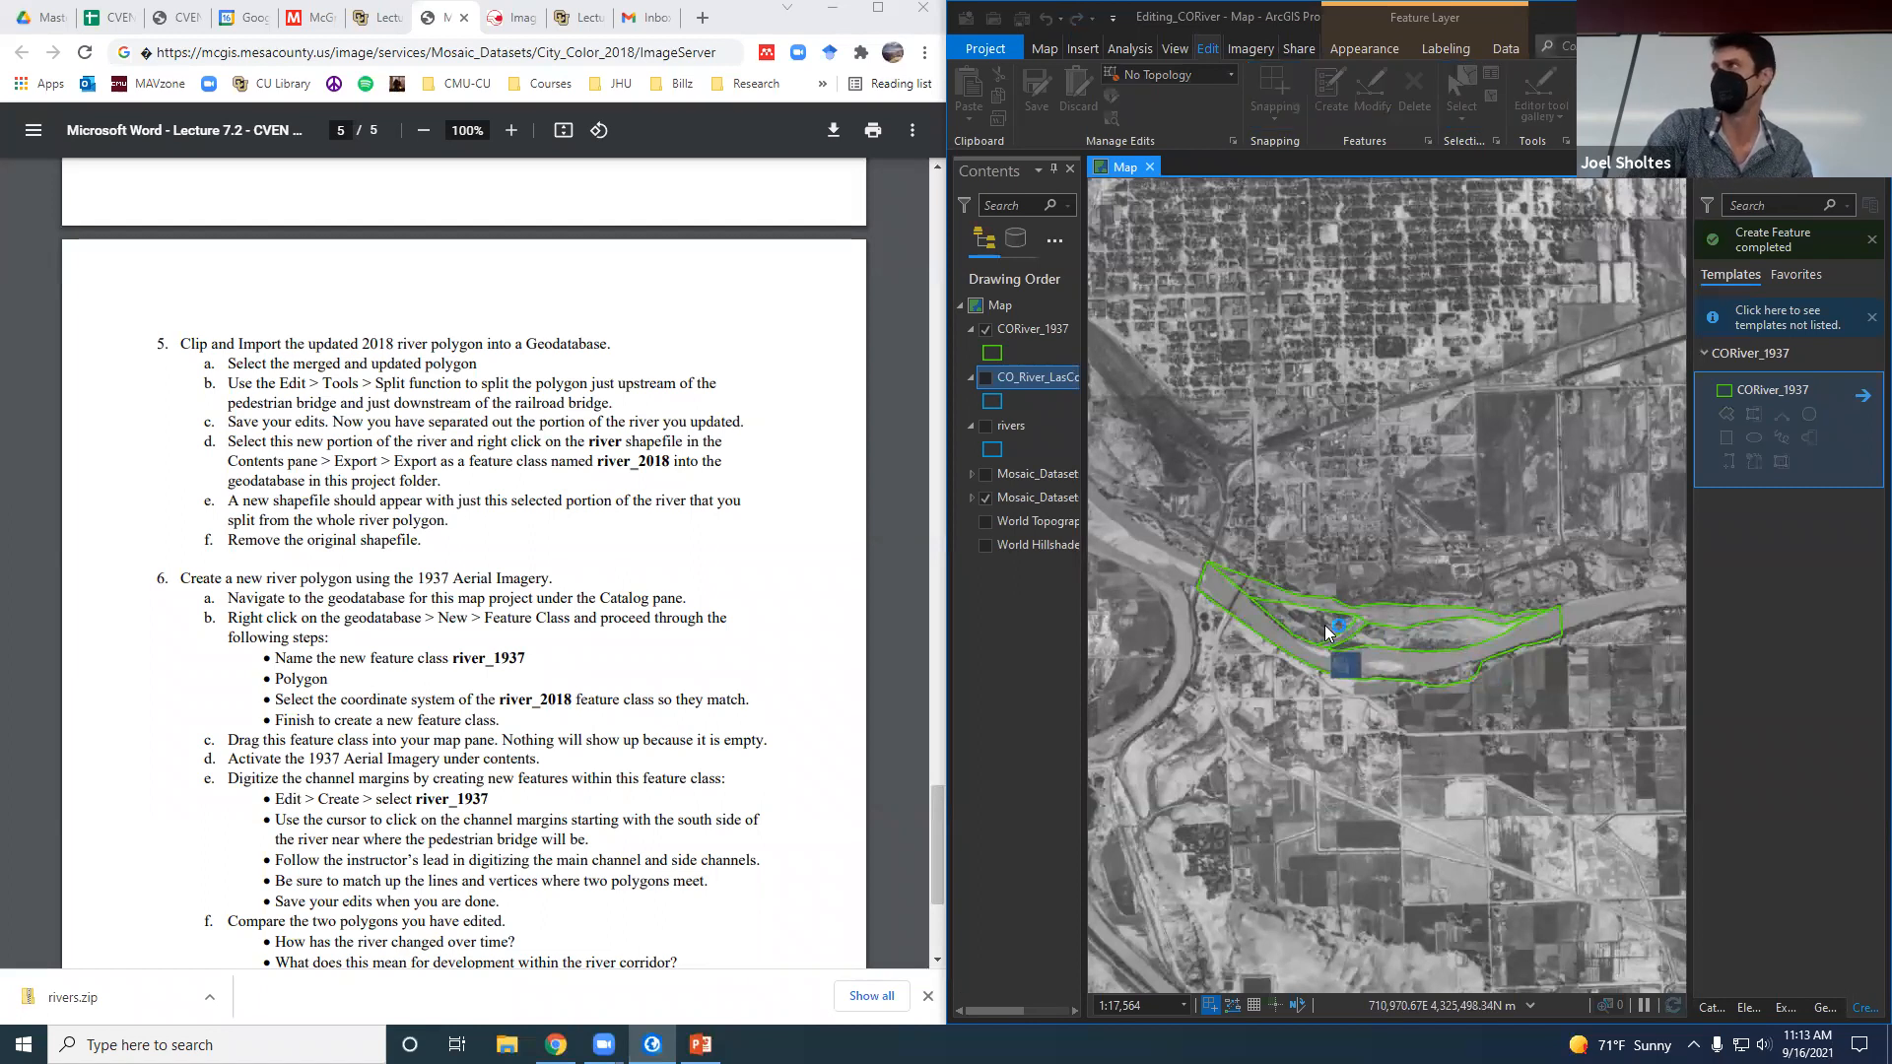
pyautogui.click(1437, 647)
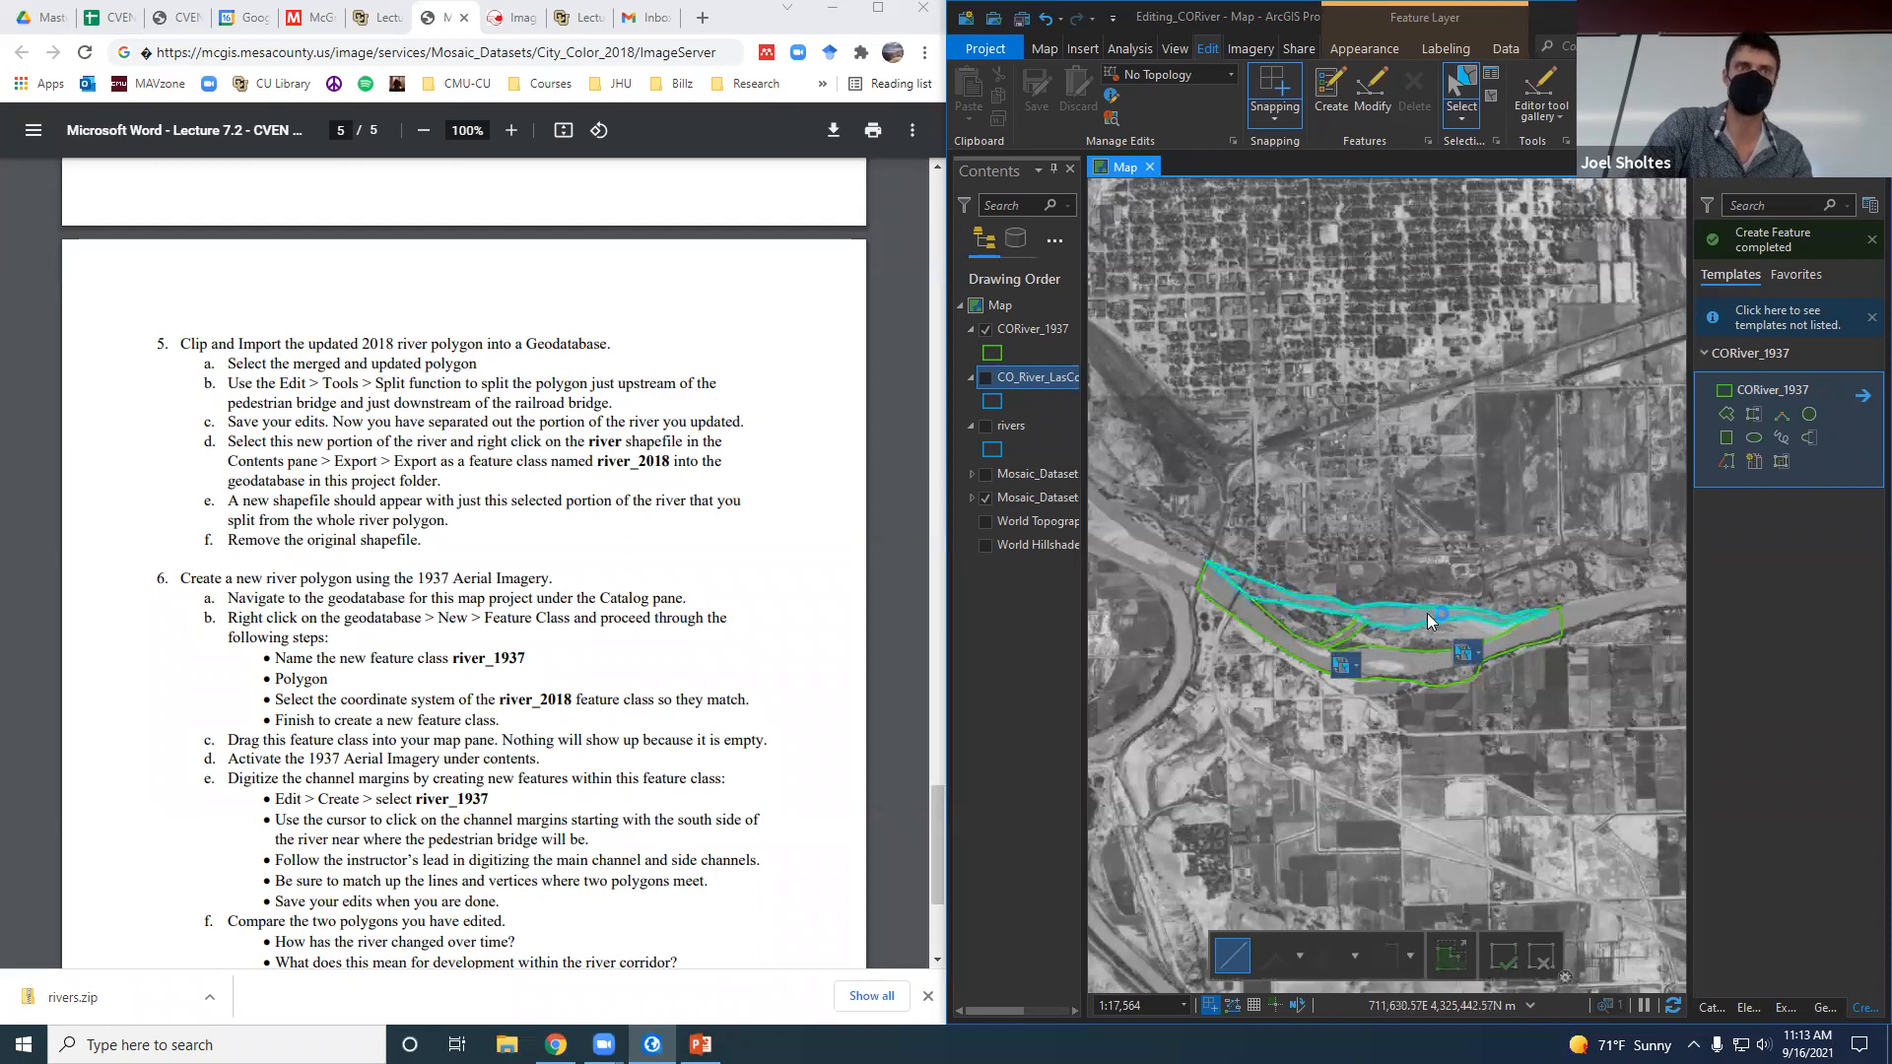
pyautogui.doubleClick(1427, 613)
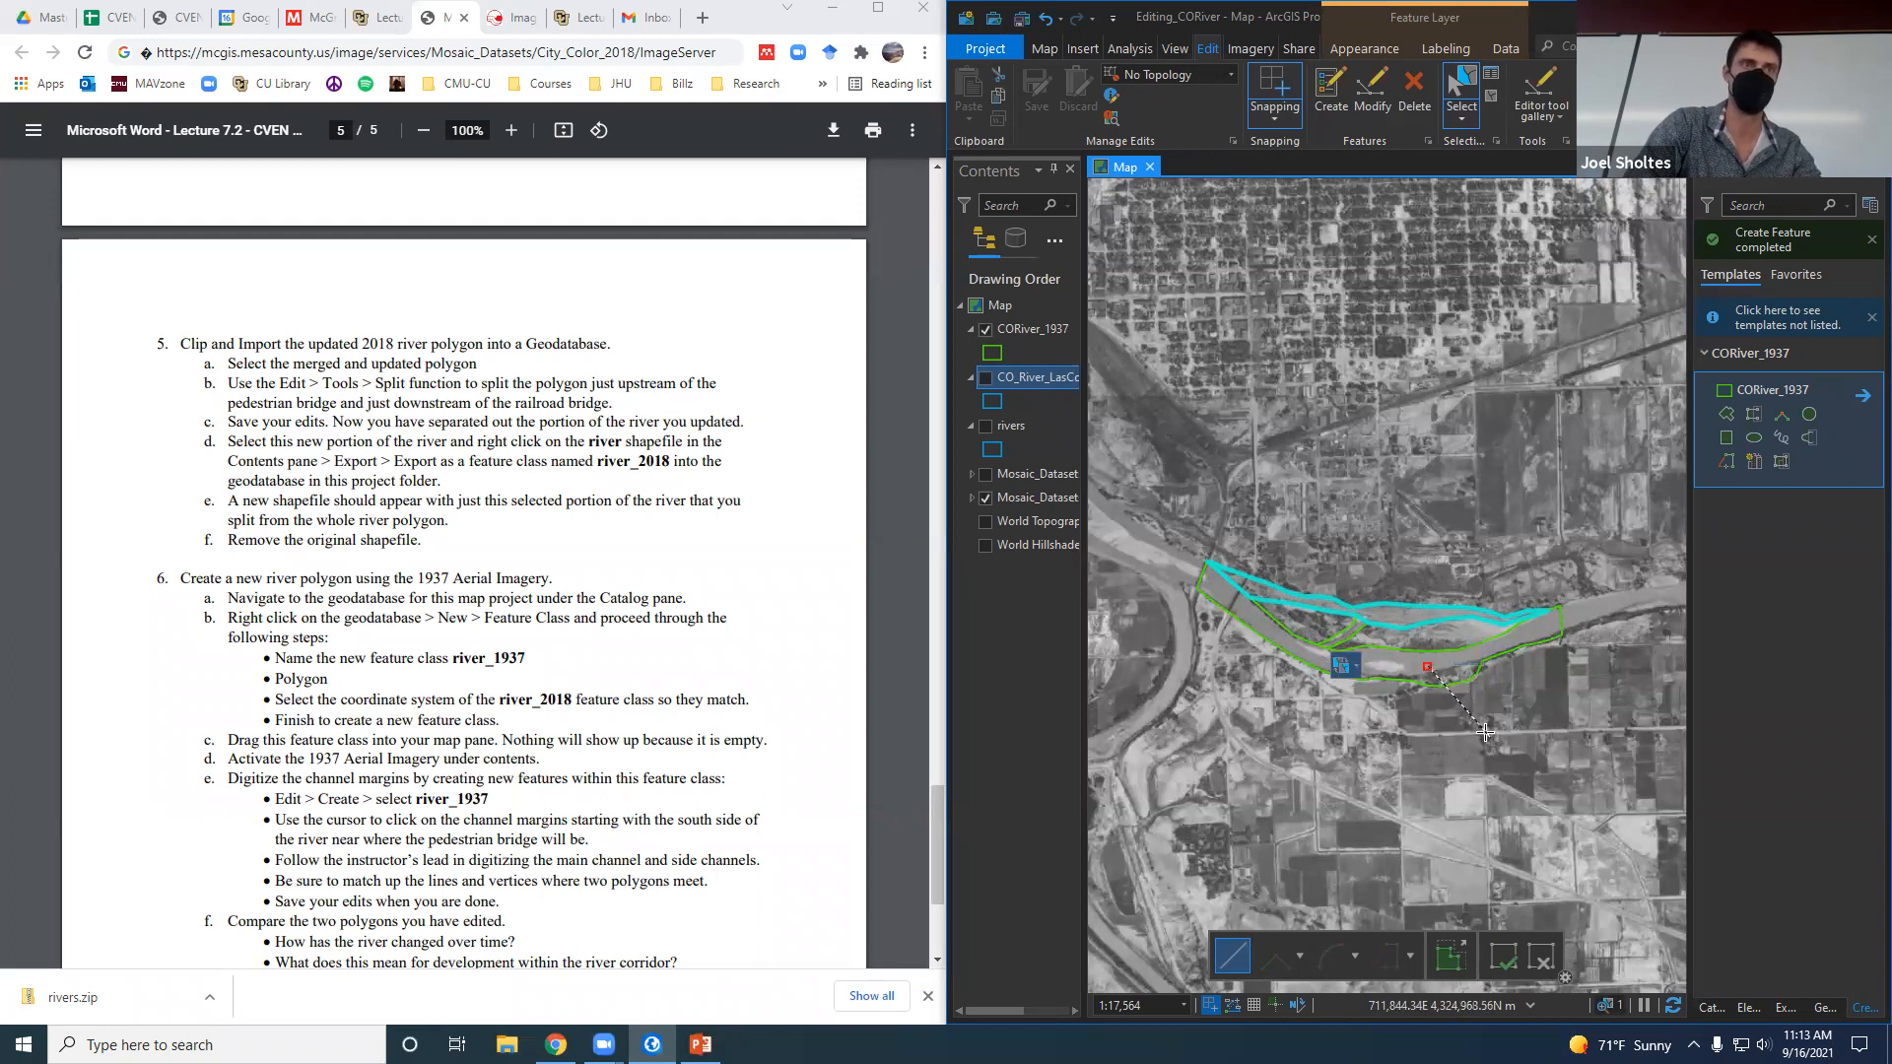
pyautogui.rightClick(1427, 664)
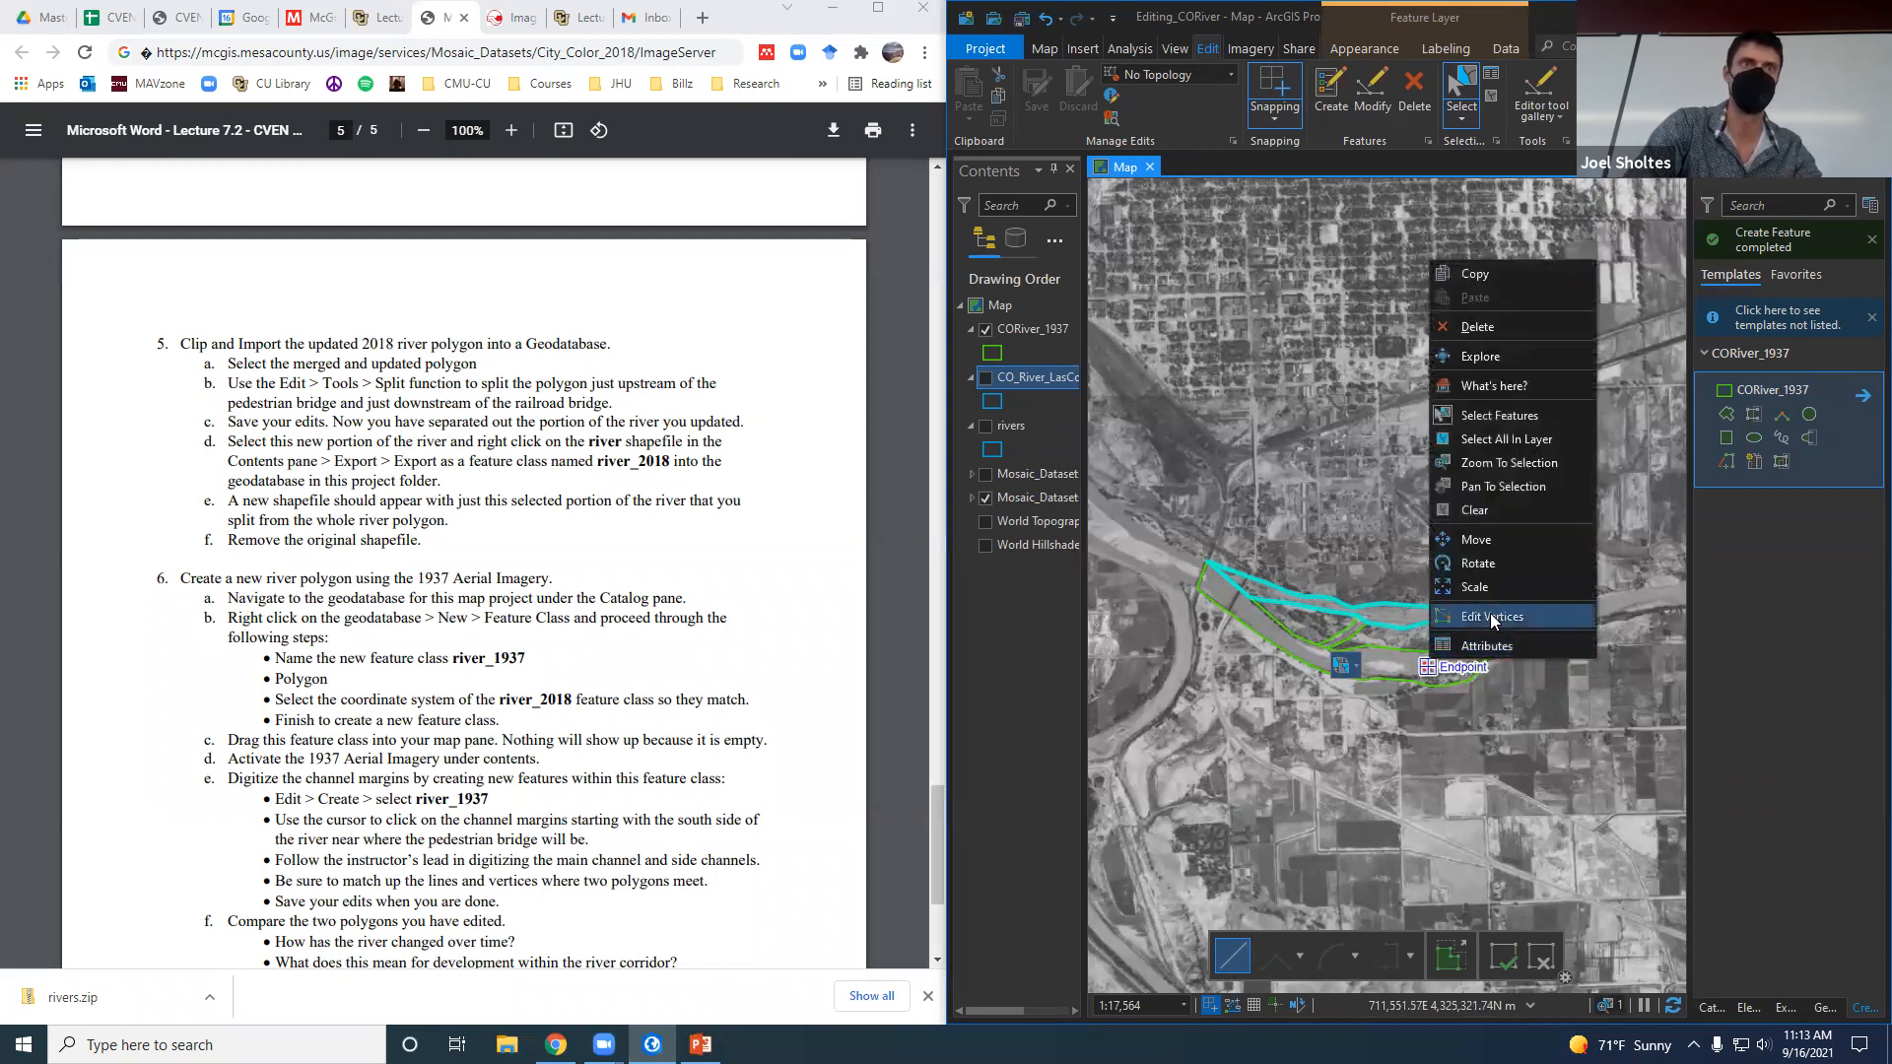
pyautogui.click(1483, 328)
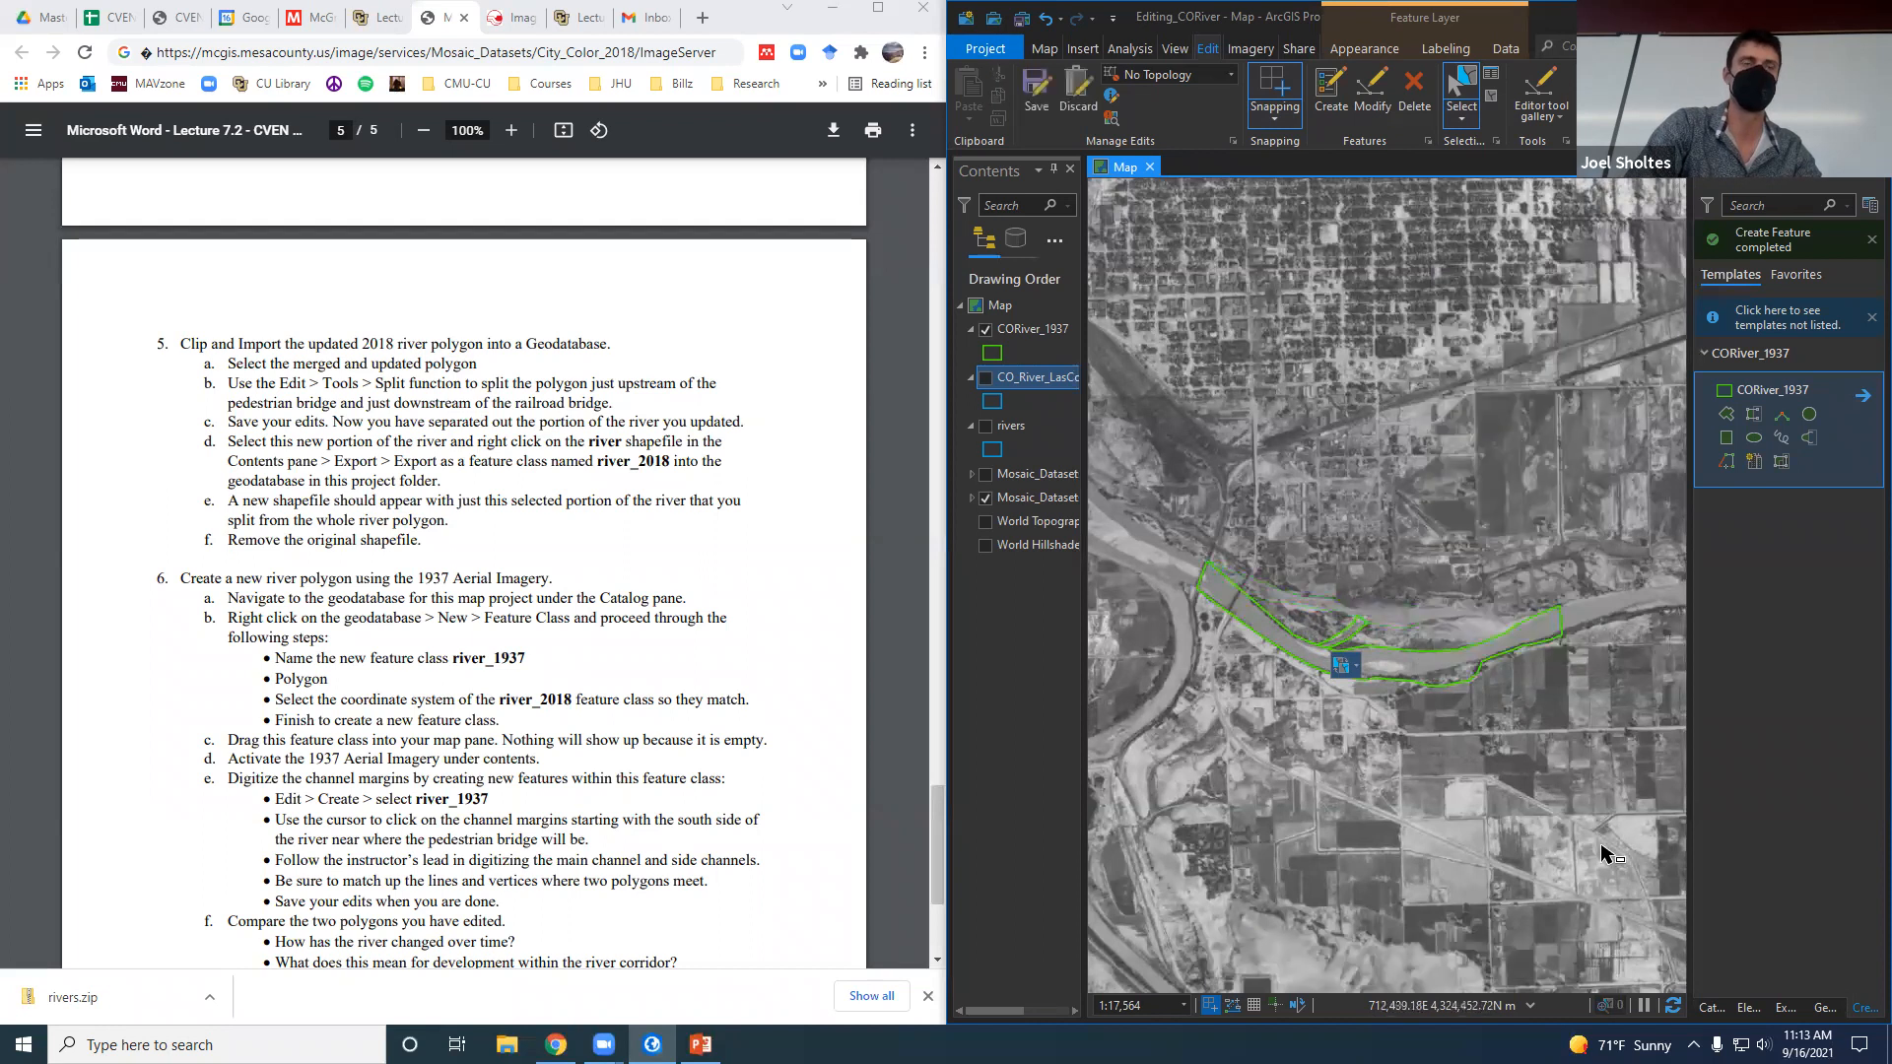
pyautogui.hotkey('ctrl', 'z')
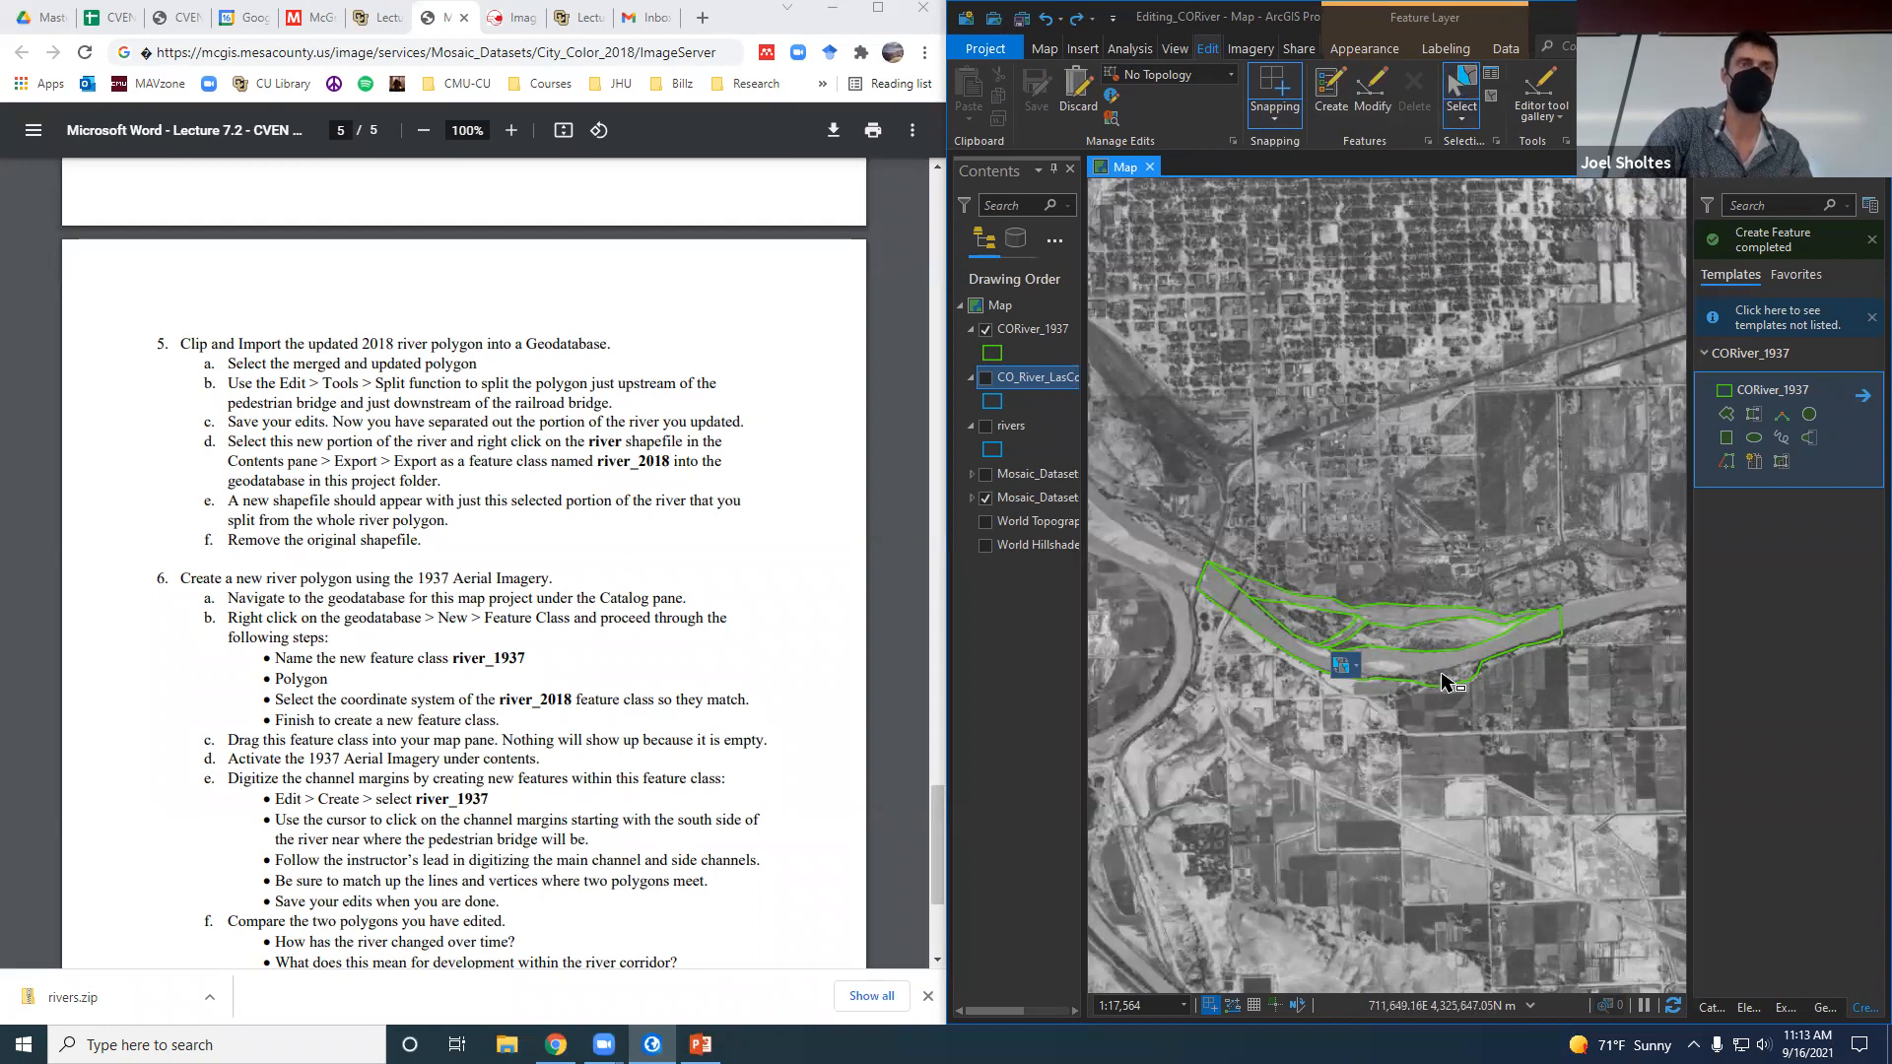
# Select and delete the 1937 main-channel polygon on its own, and undo the deletion.
pyautogui.click(1398, 660)
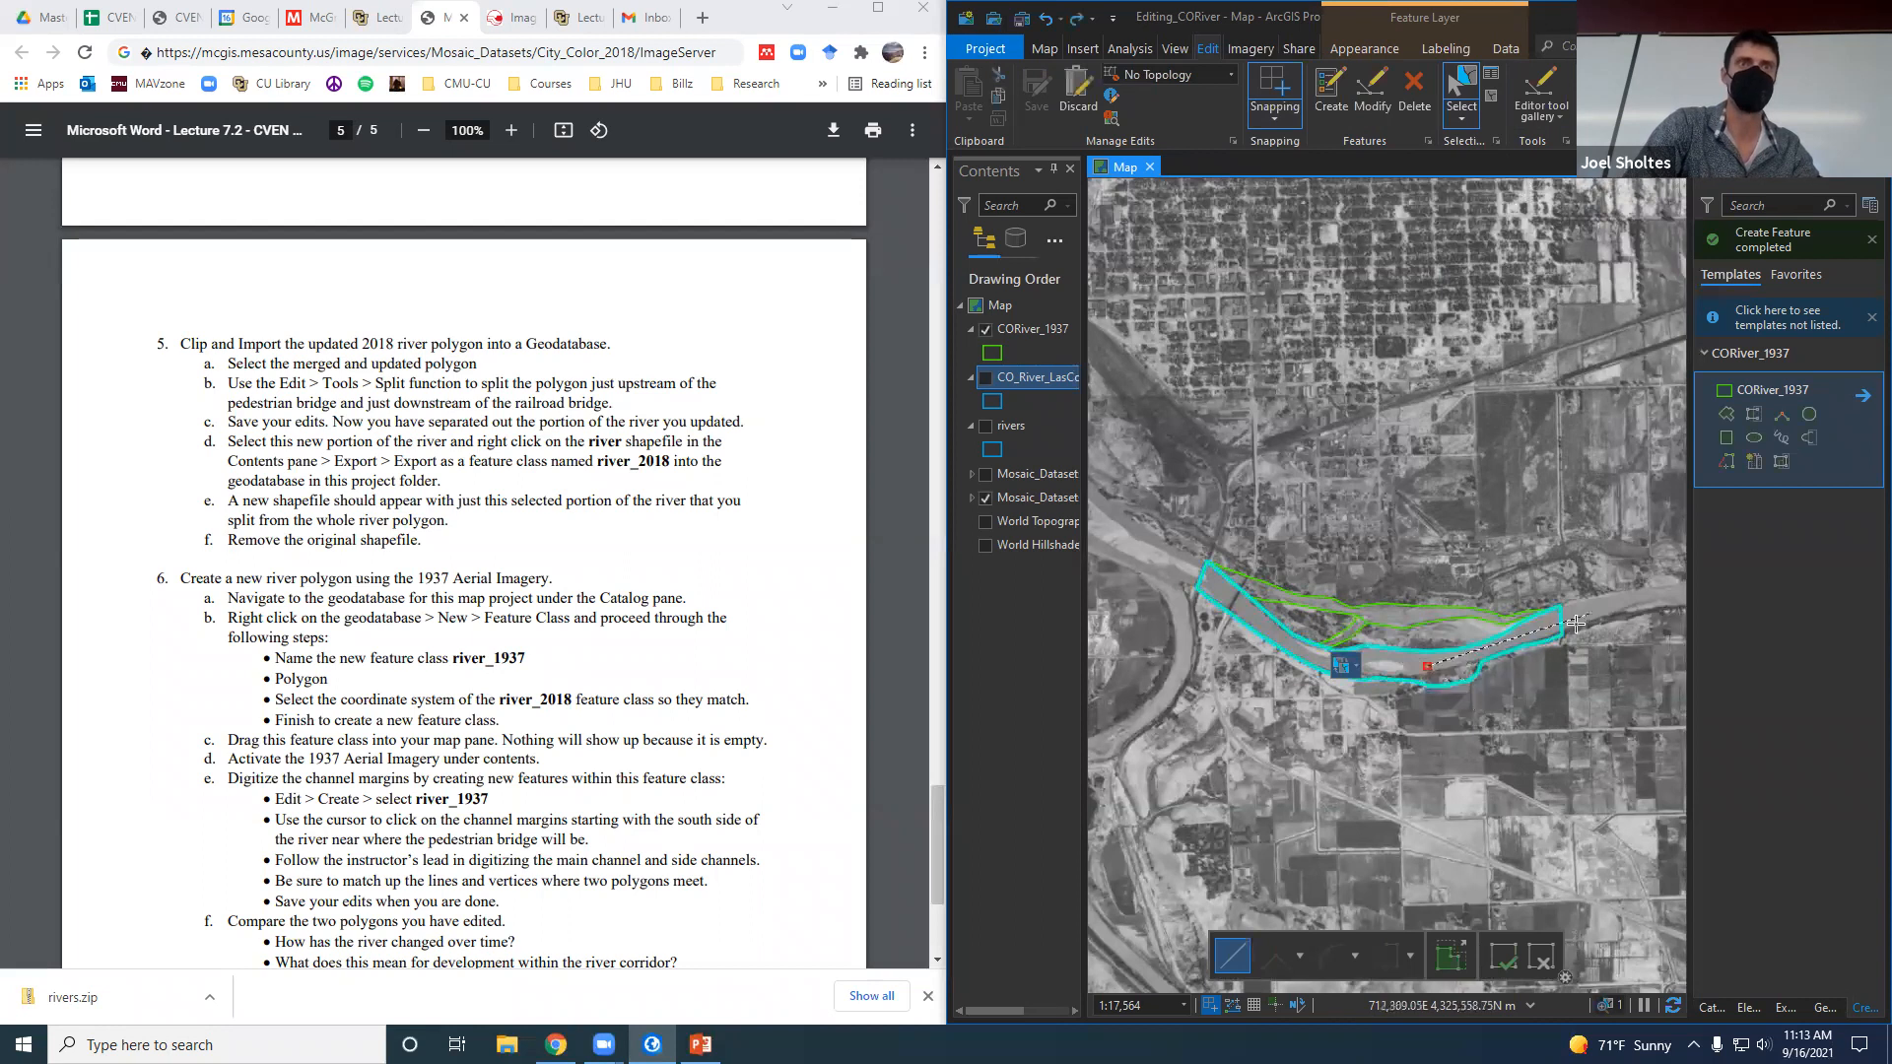
pyautogui.rightClick(1427, 668)
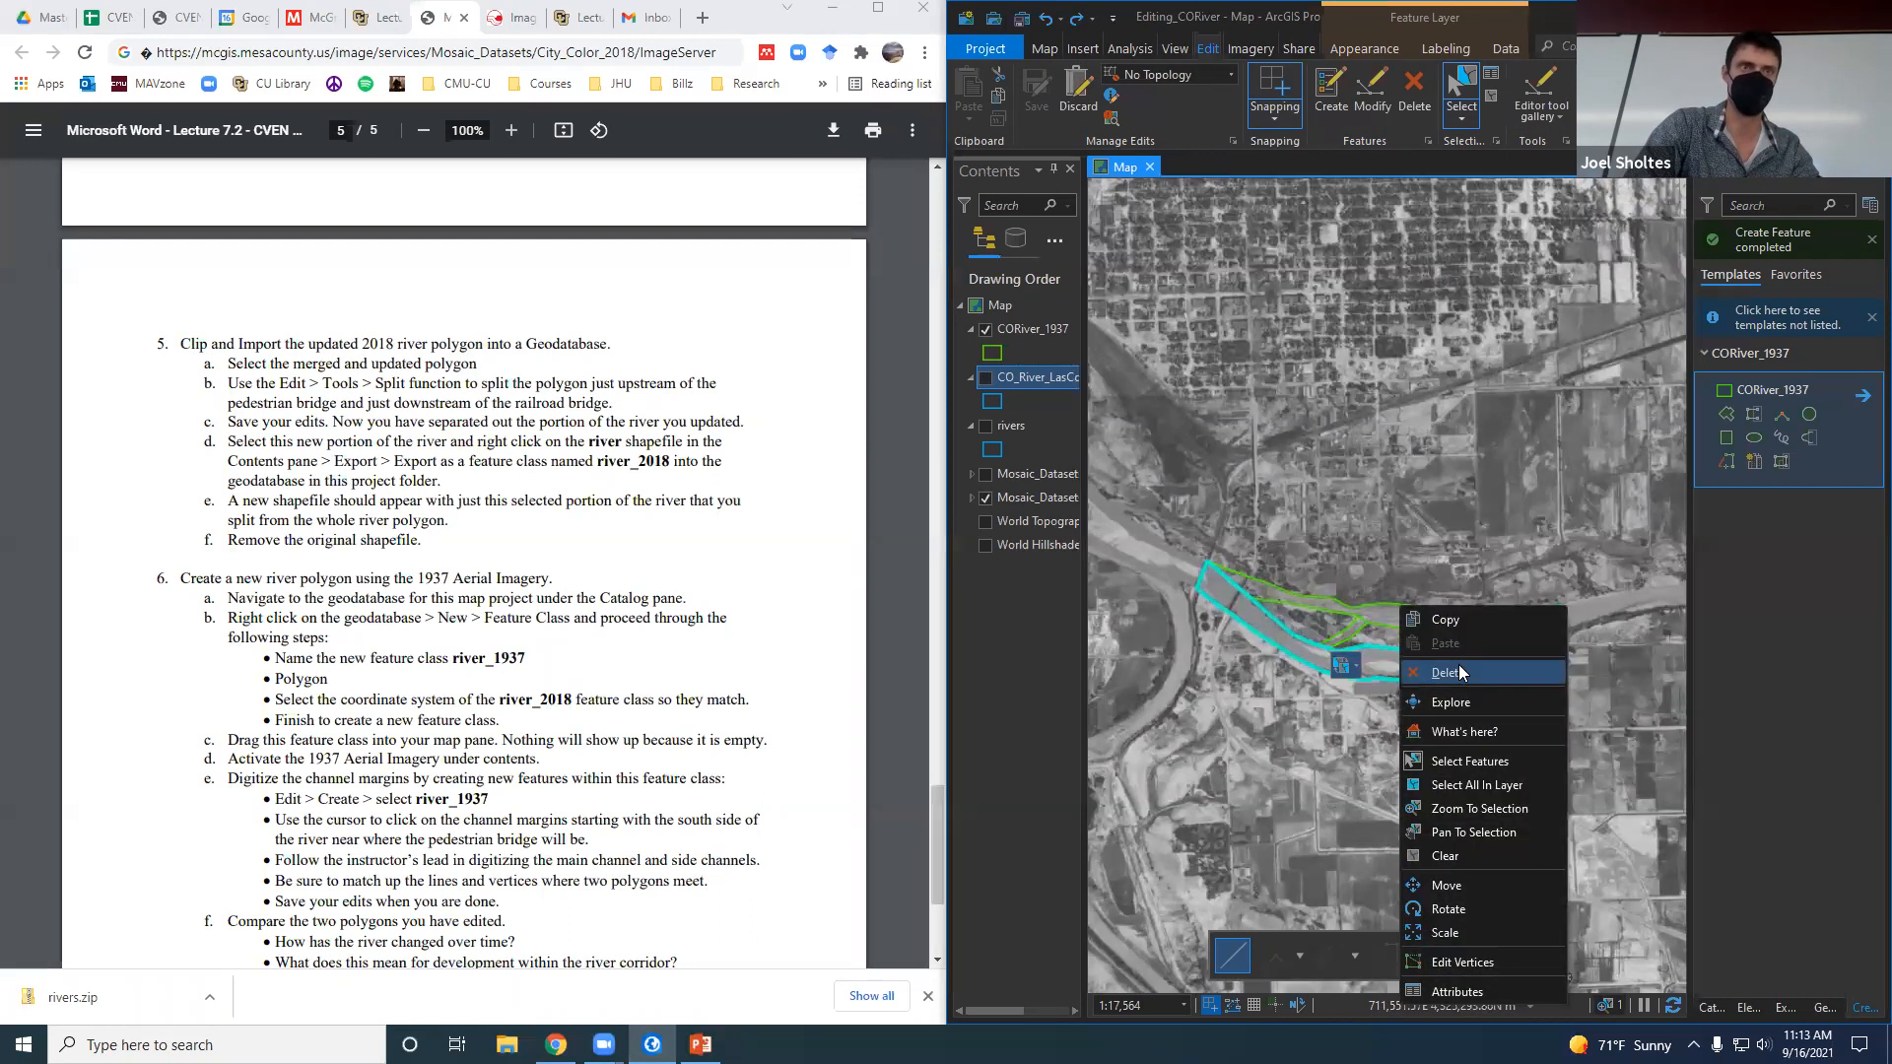
pyautogui.click(1458, 672)
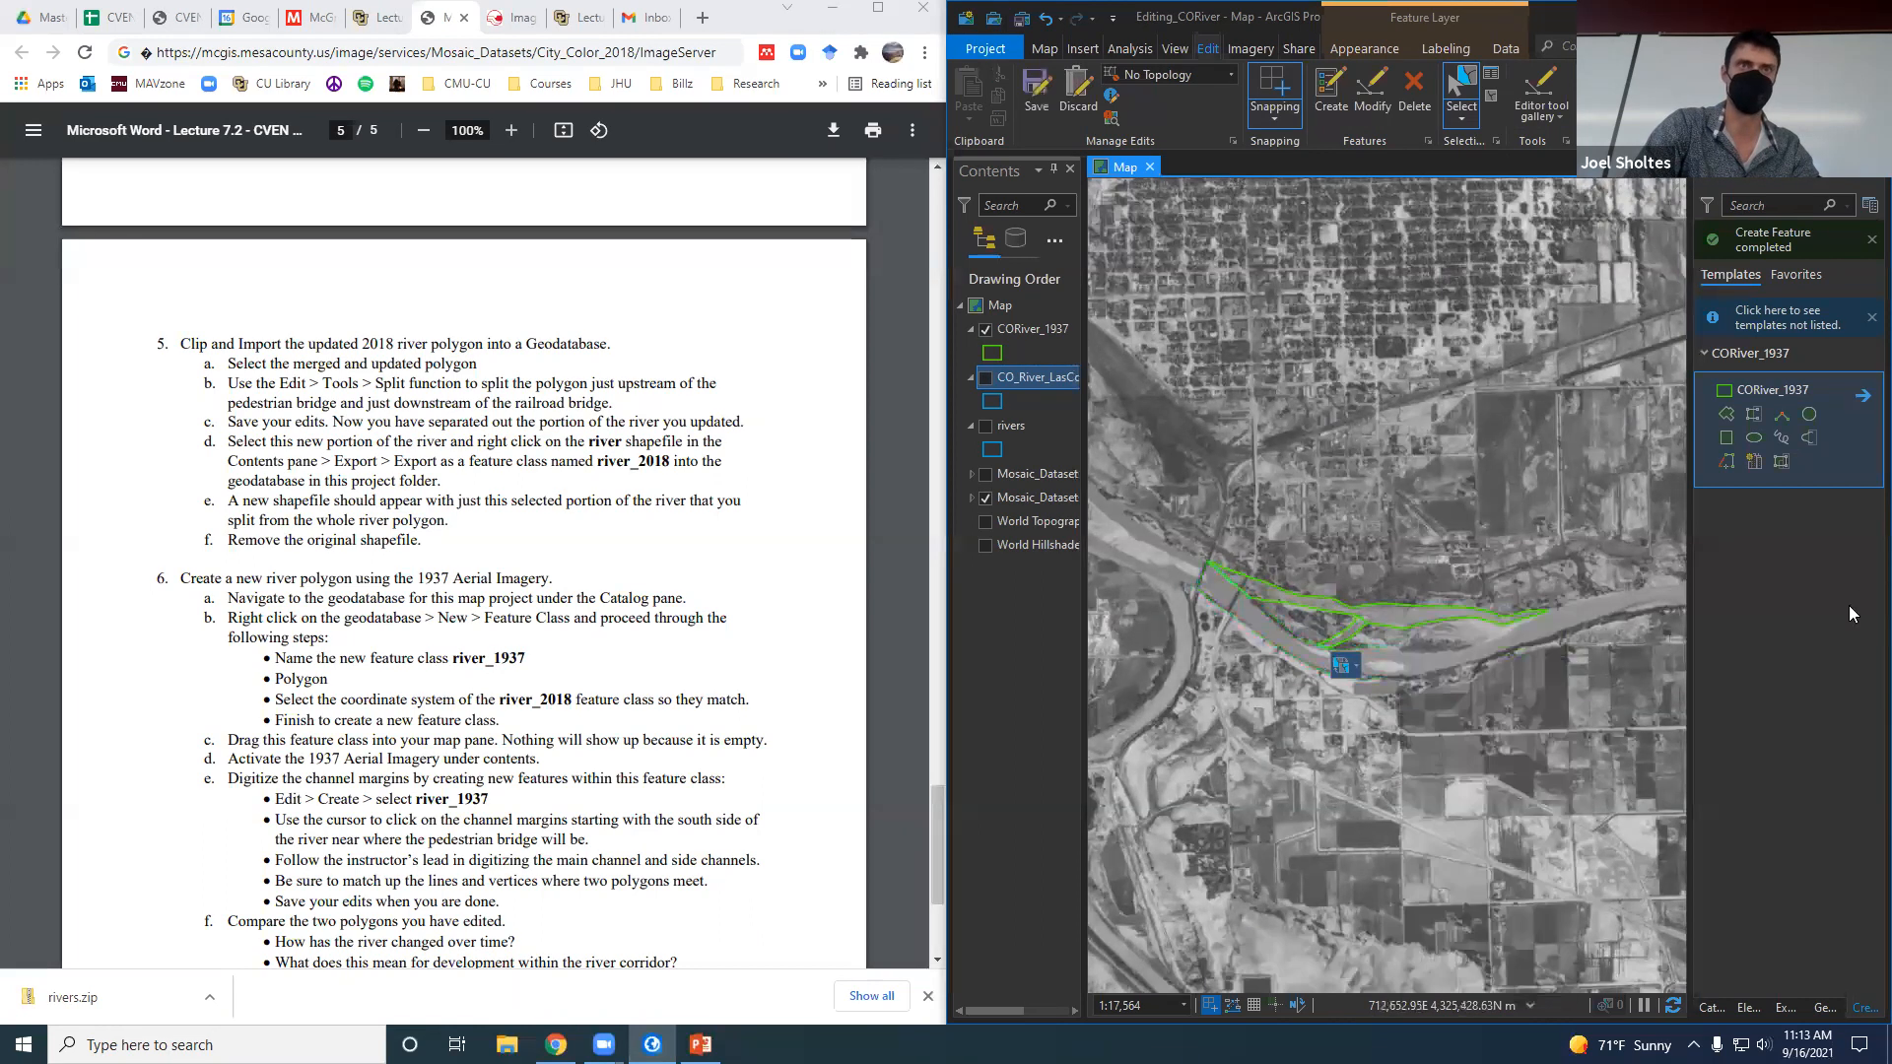
pyautogui.click(1868, 236)
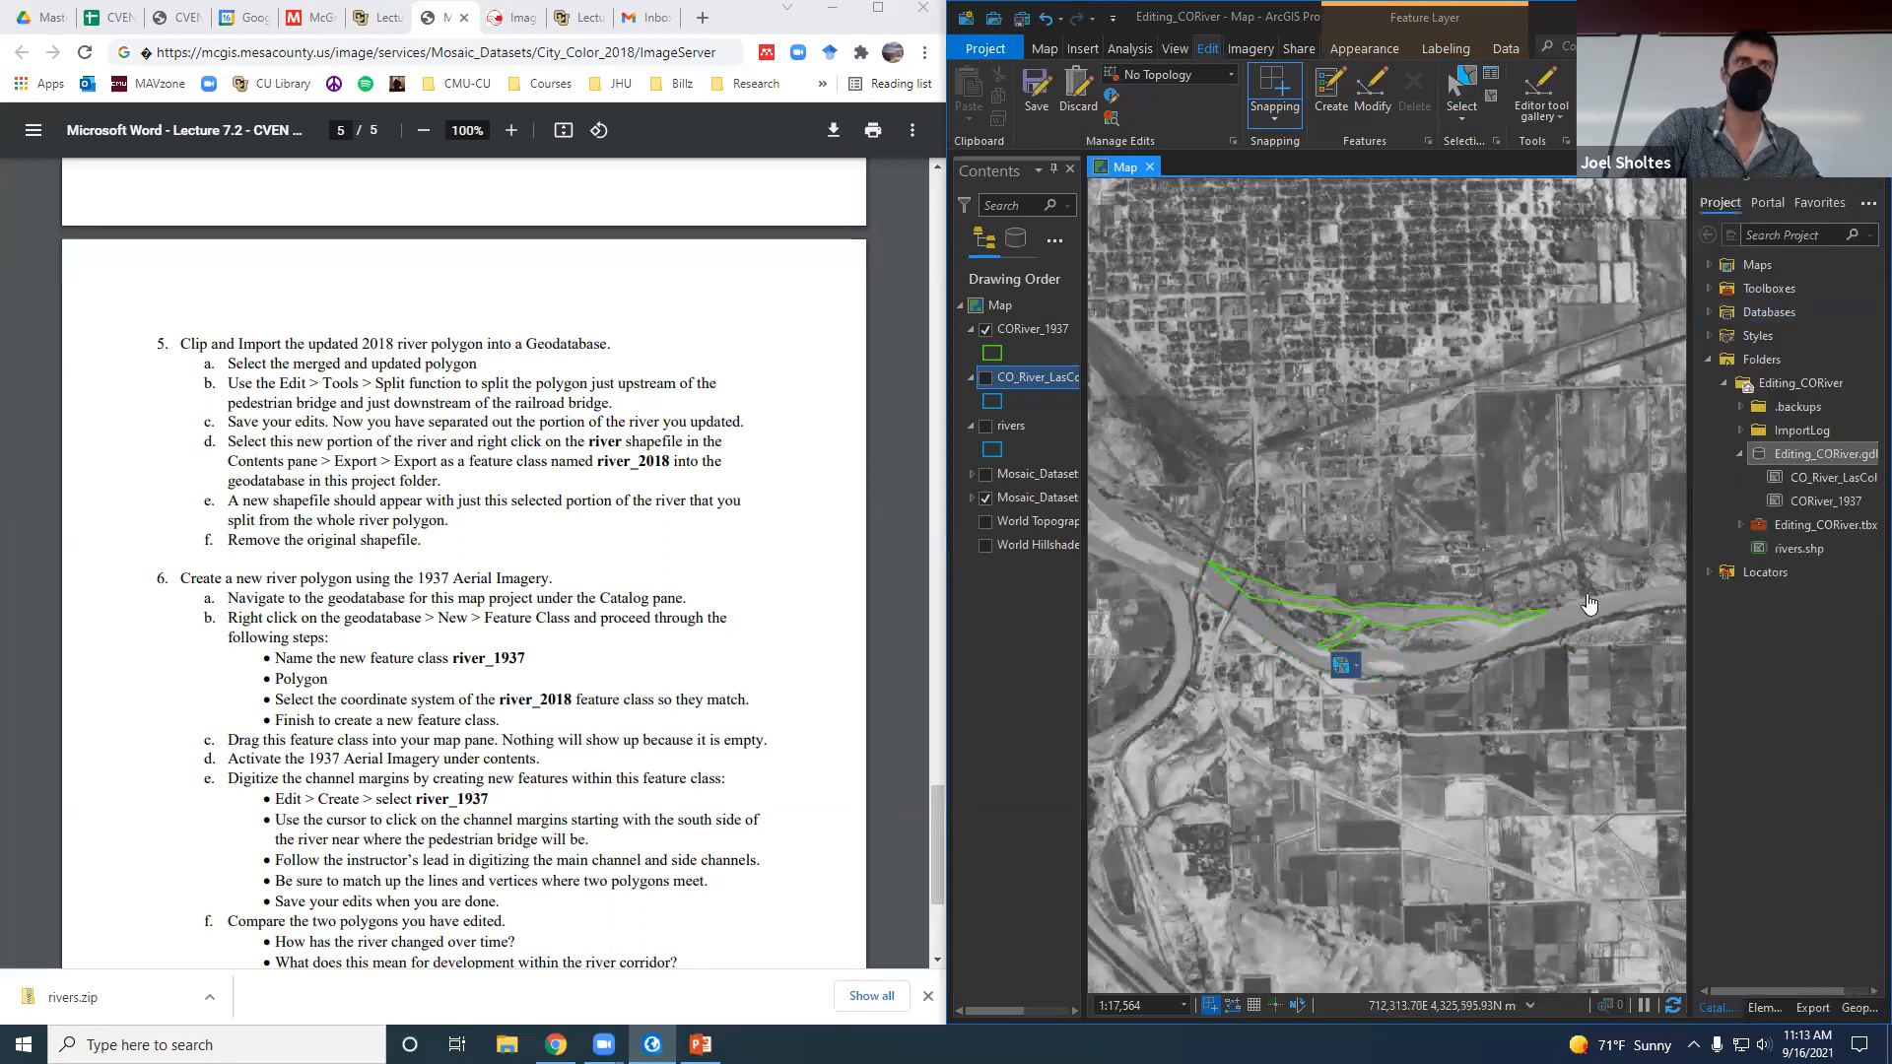
pyautogui.hotkey('ctrl', 'z')
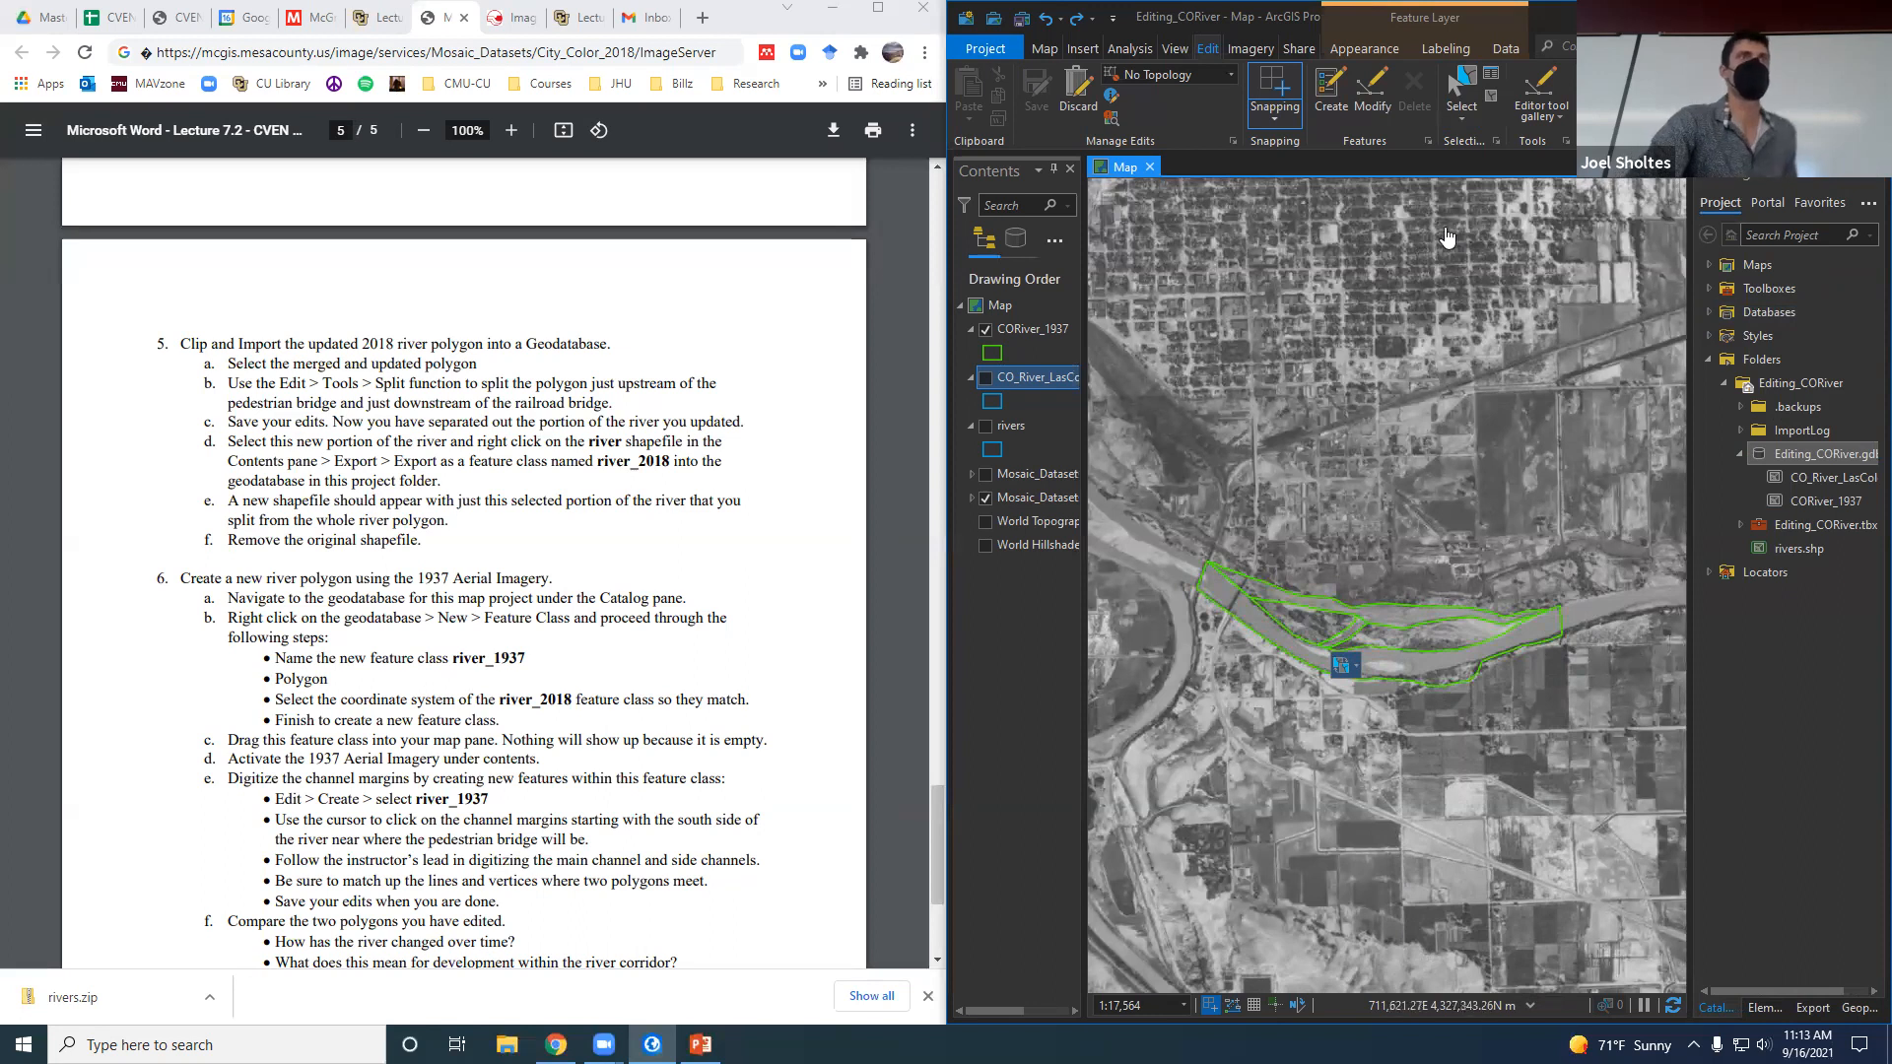
# Select the main, side and connecting channel polygons in CORiver_1937, and merge them into one existing feature.
pyautogui.click(1450, 113)
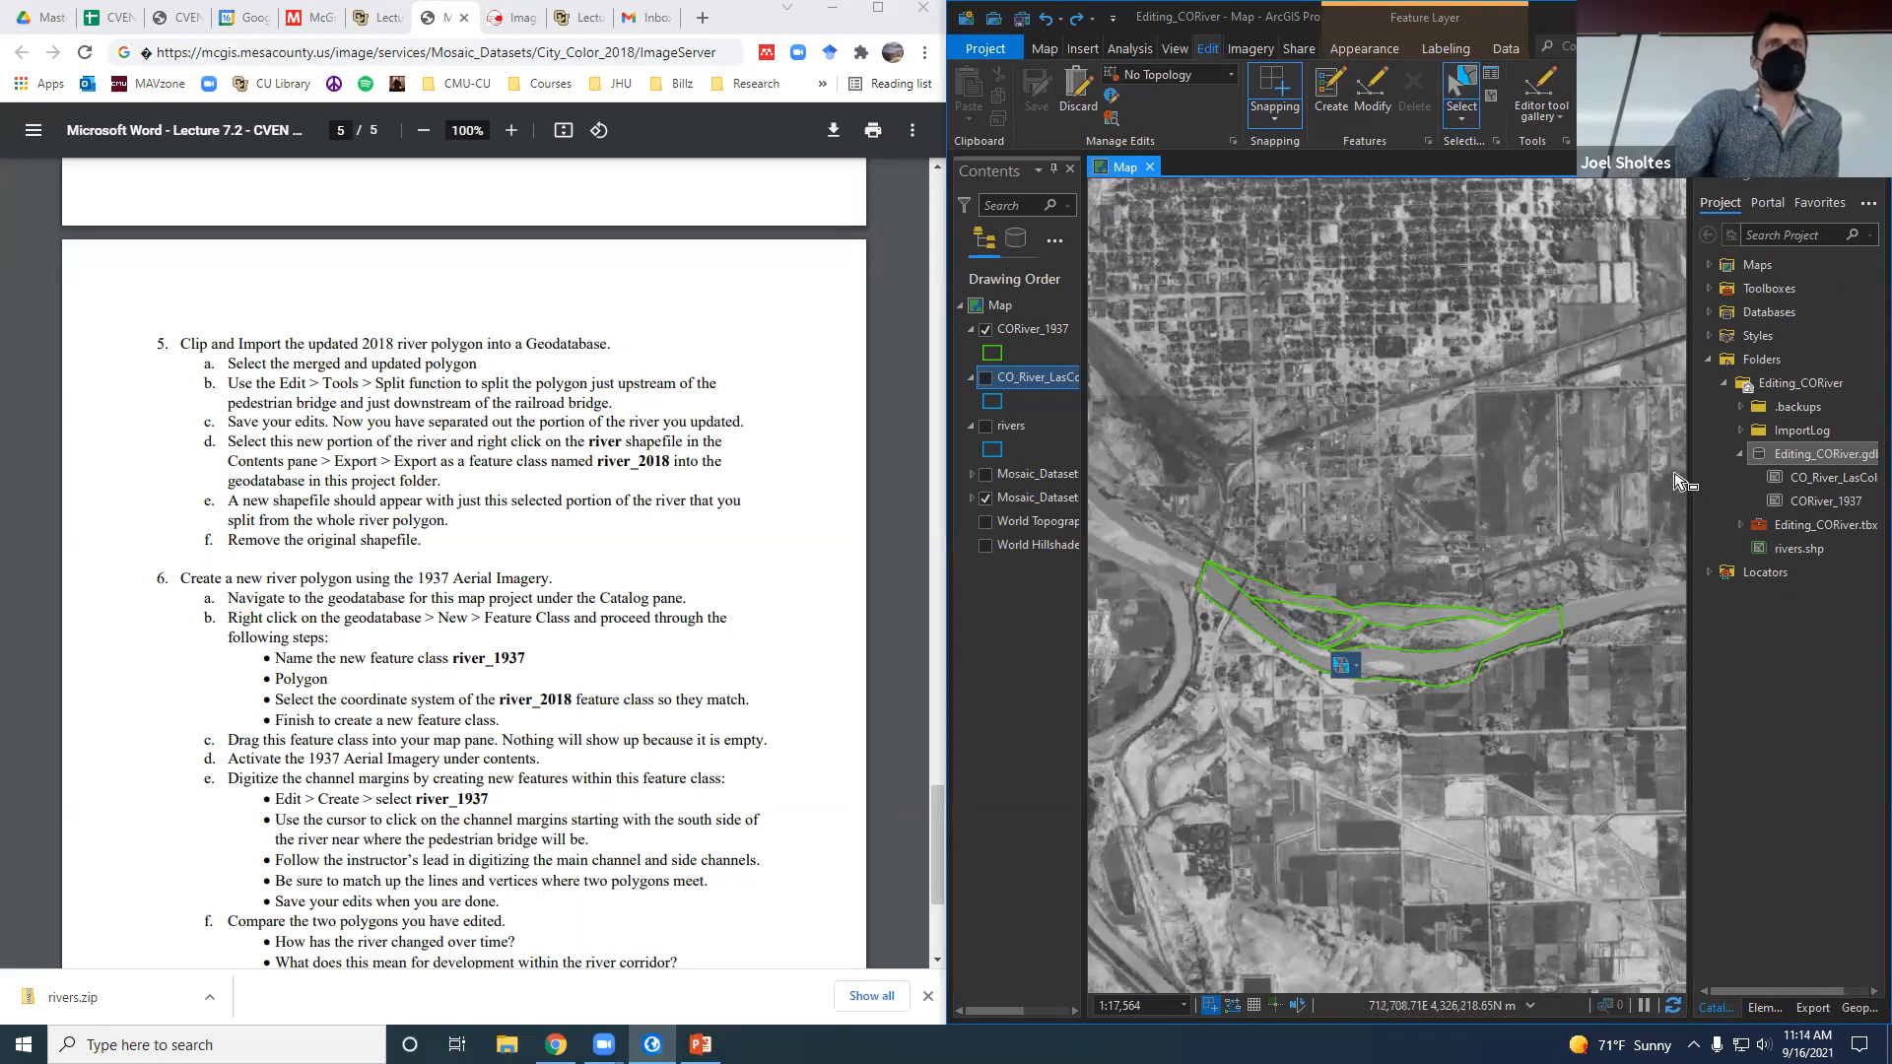
pyautogui.click(1431, 670)
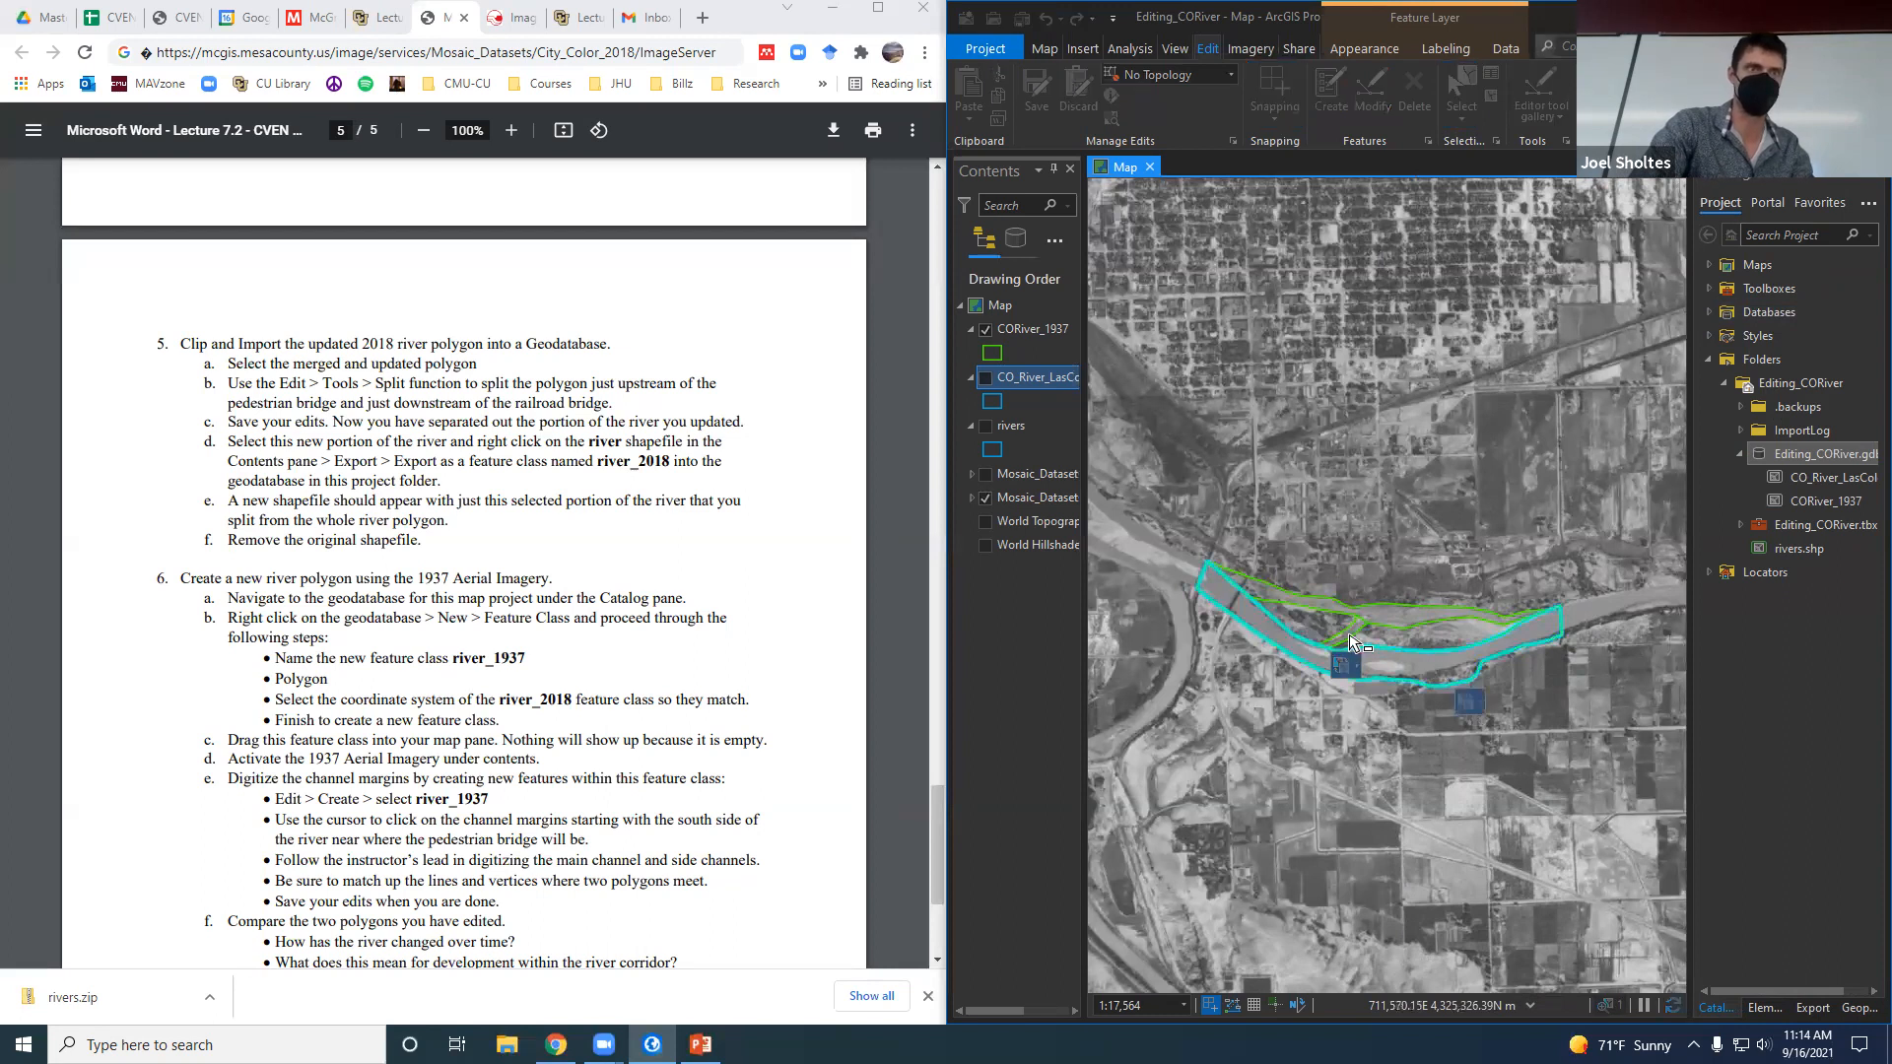
pyautogui.click(1426, 619)
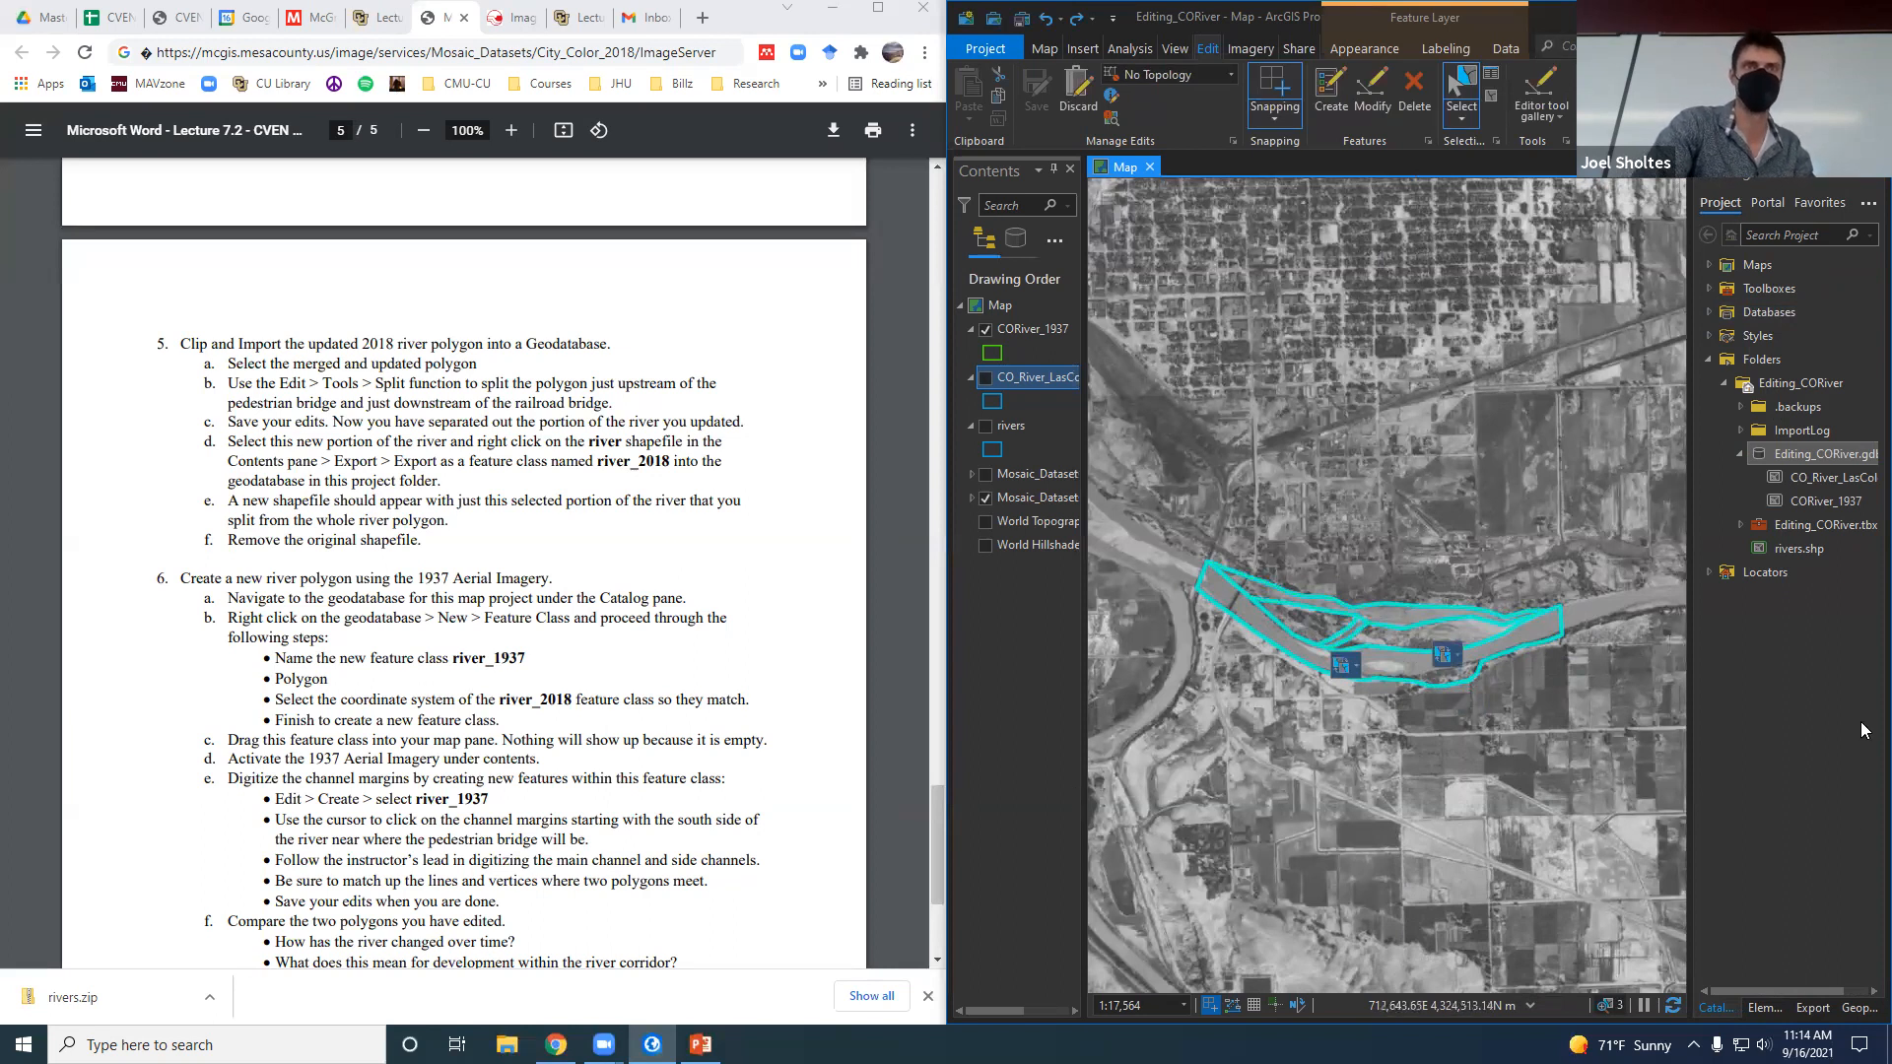
pyautogui.click(1369, 95)
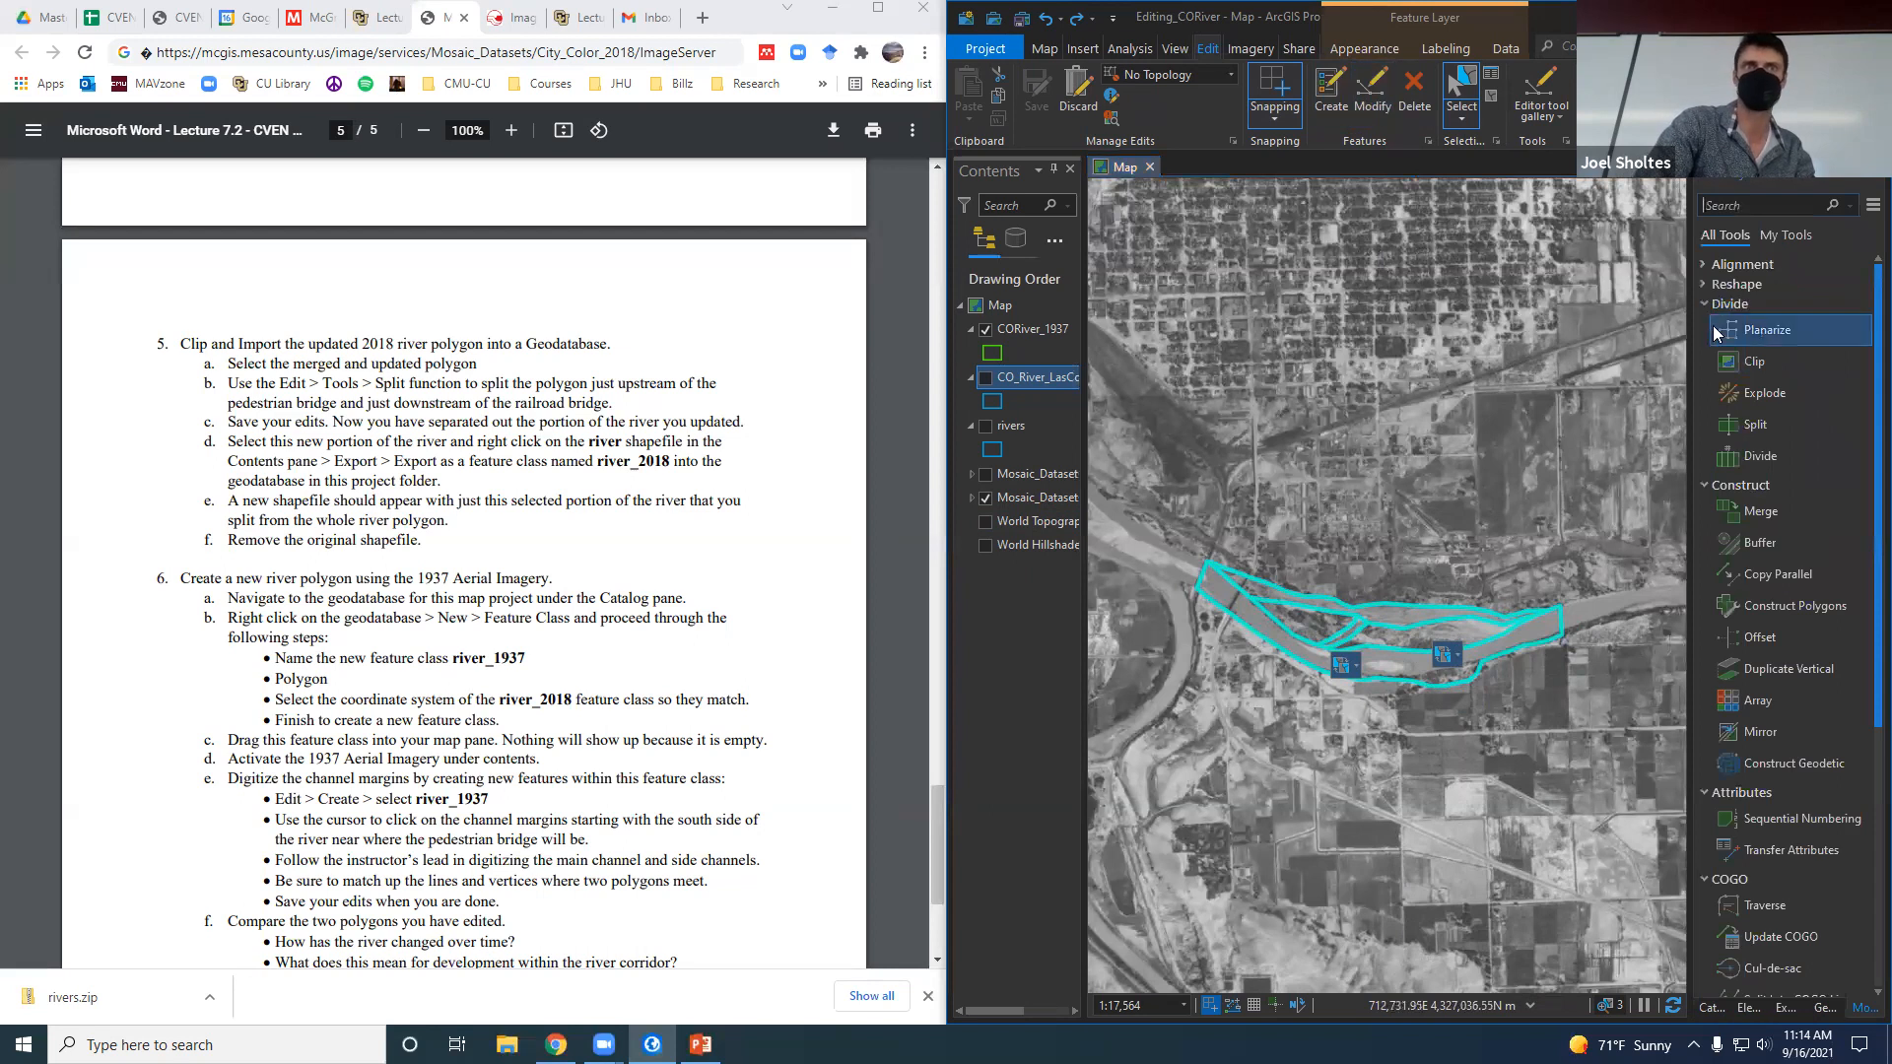
pyautogui.click(1705, 300)
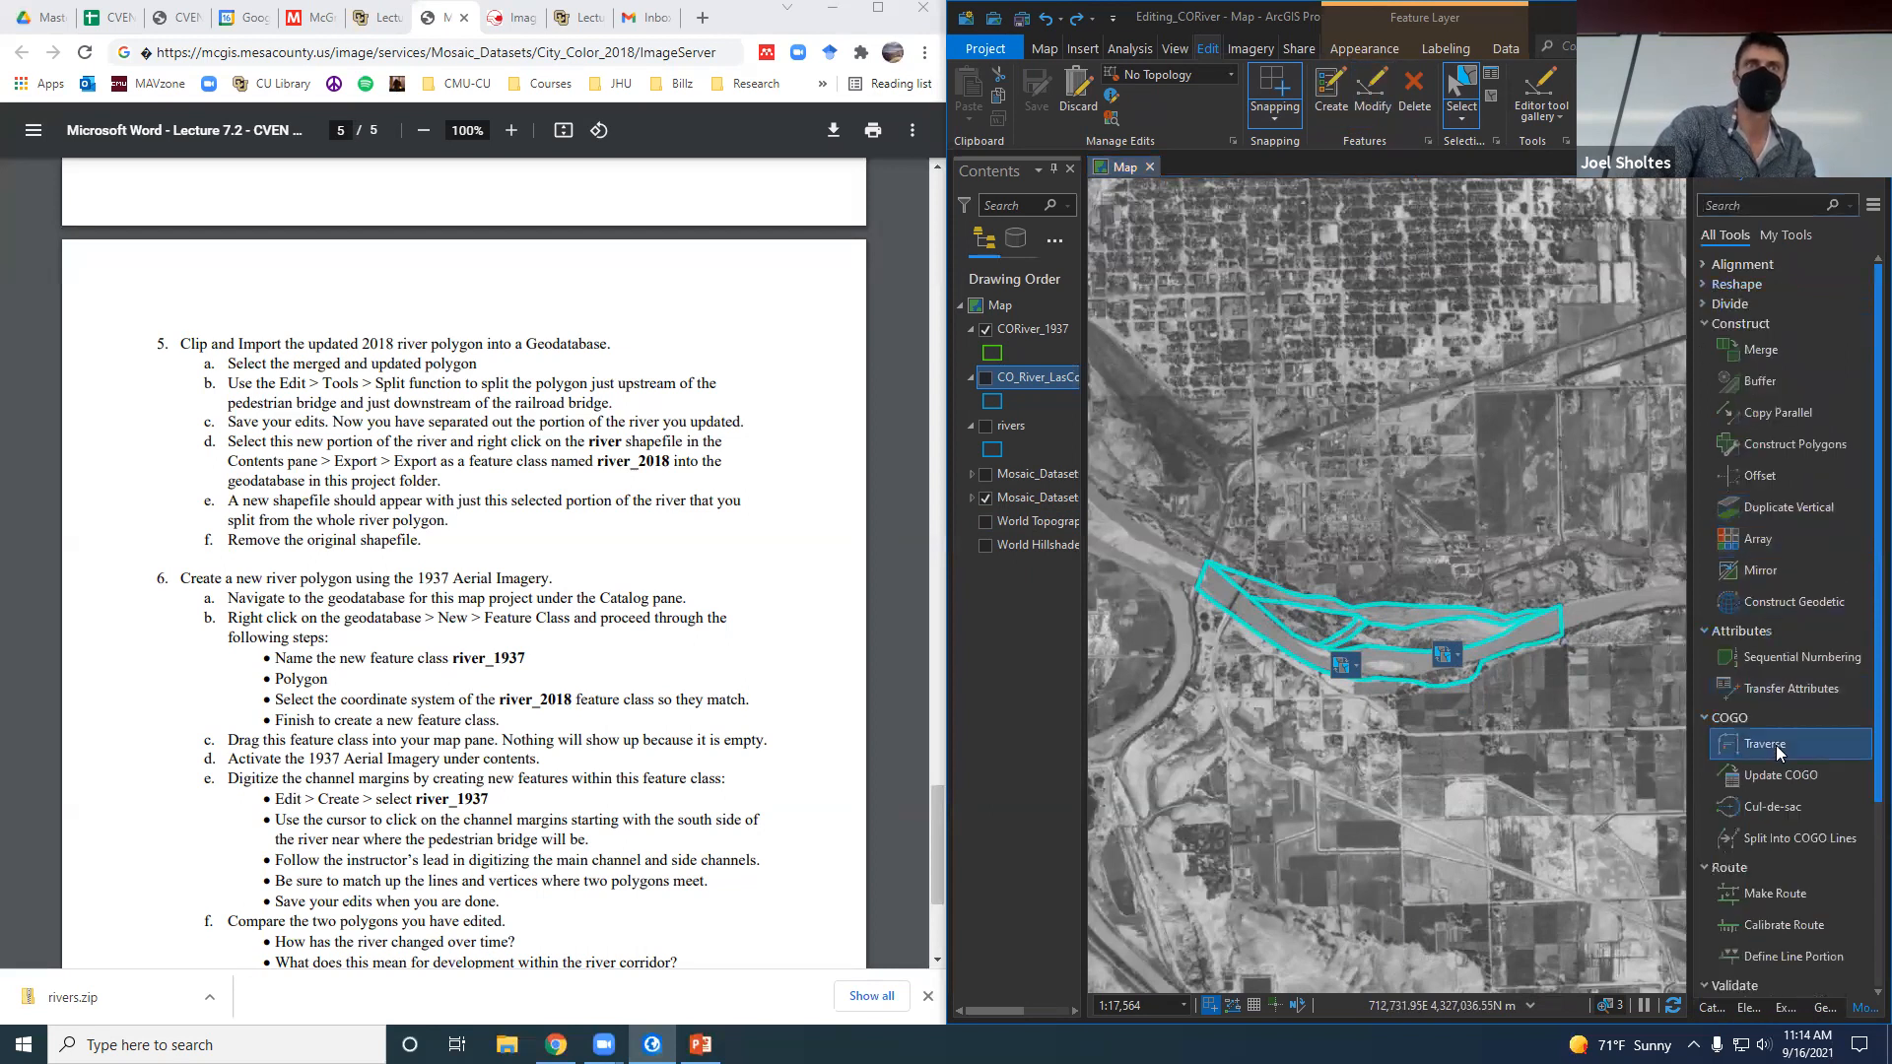
pyautogui.click(1703, 284)
pyautogui.click(1707, 285)
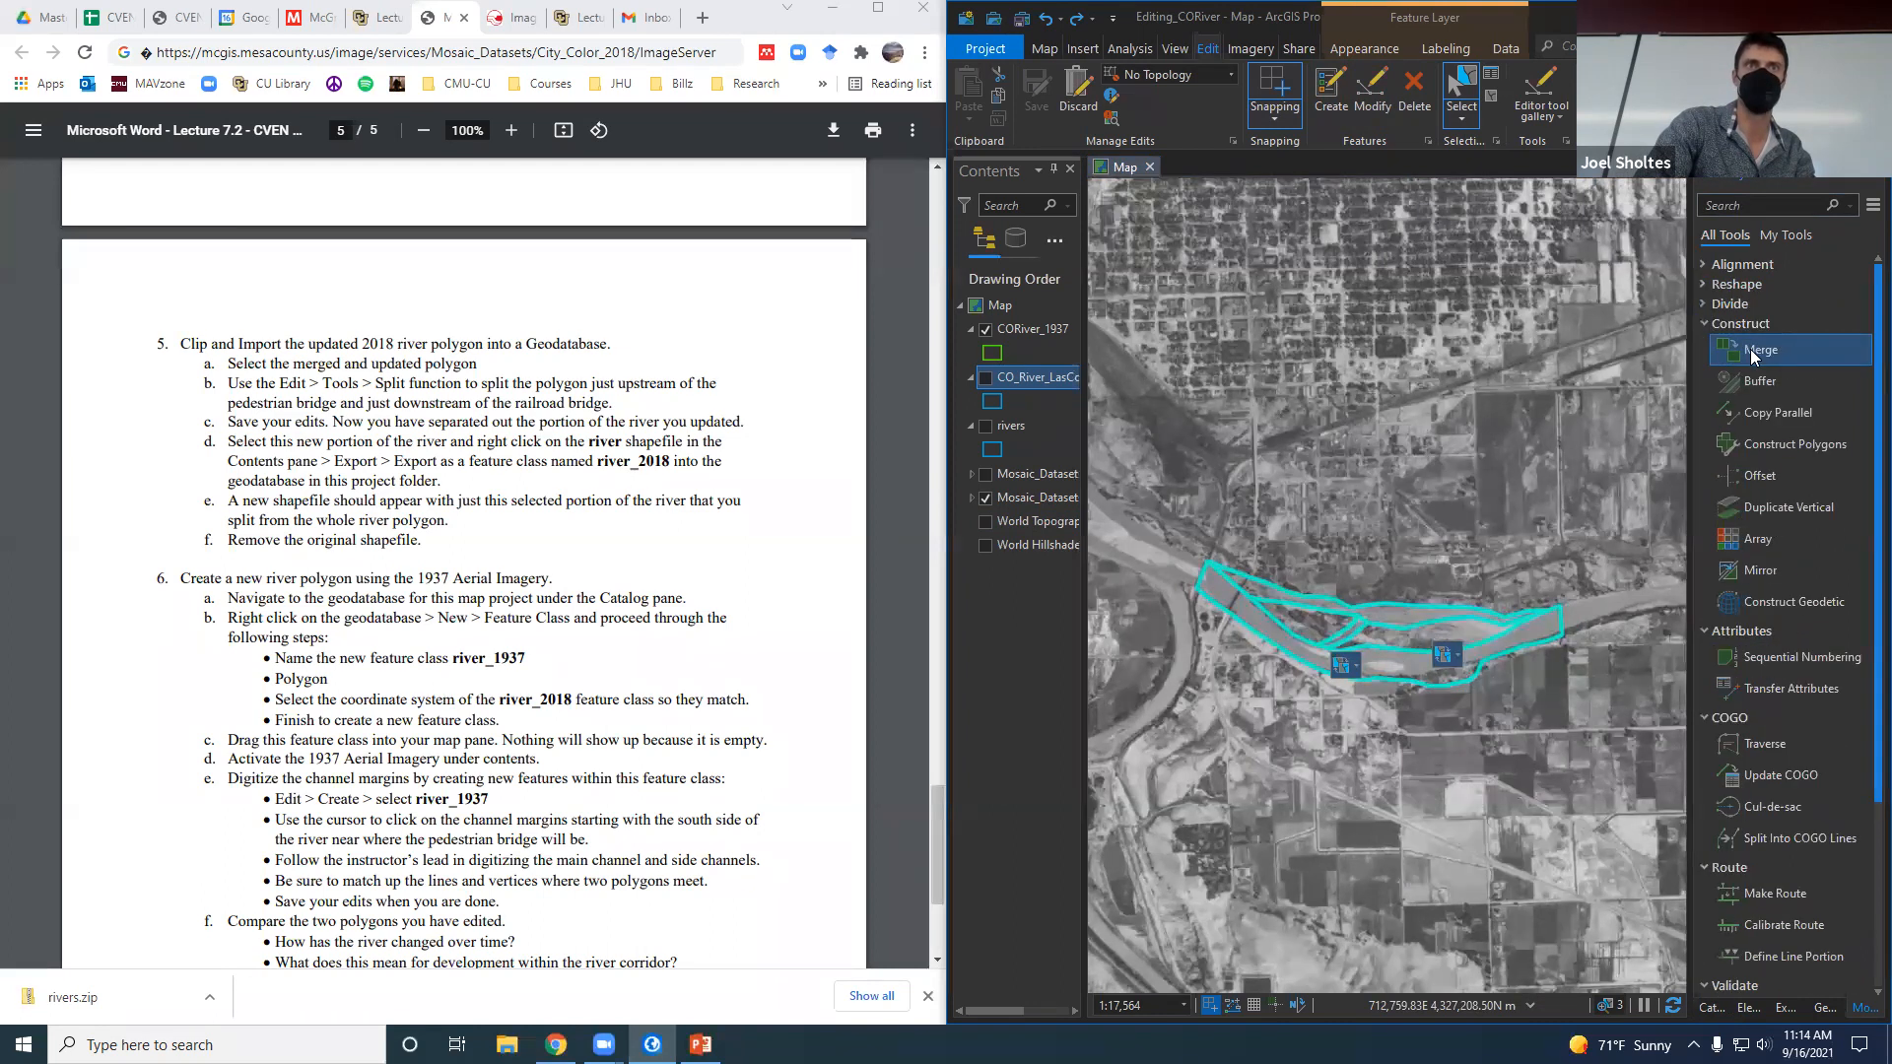
pyautogui.click(1754, 349)
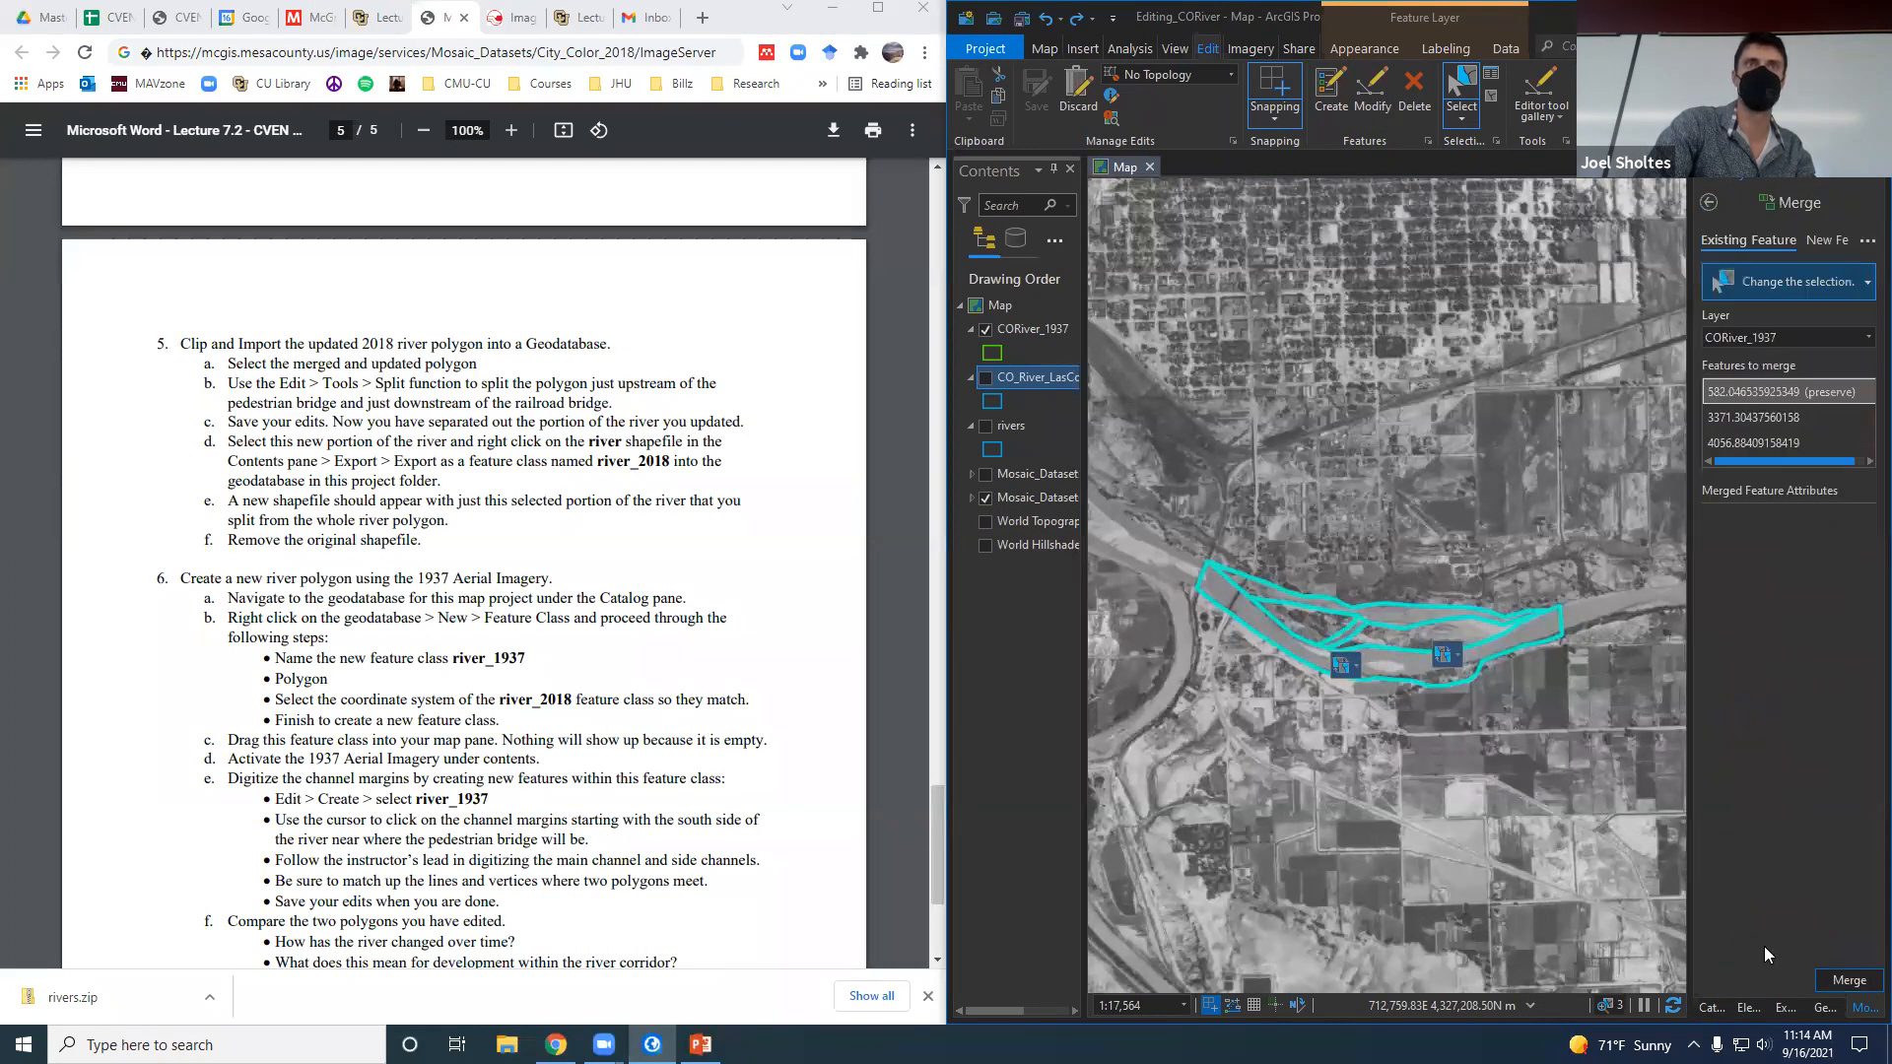
pyautogui.click(1849, 981)
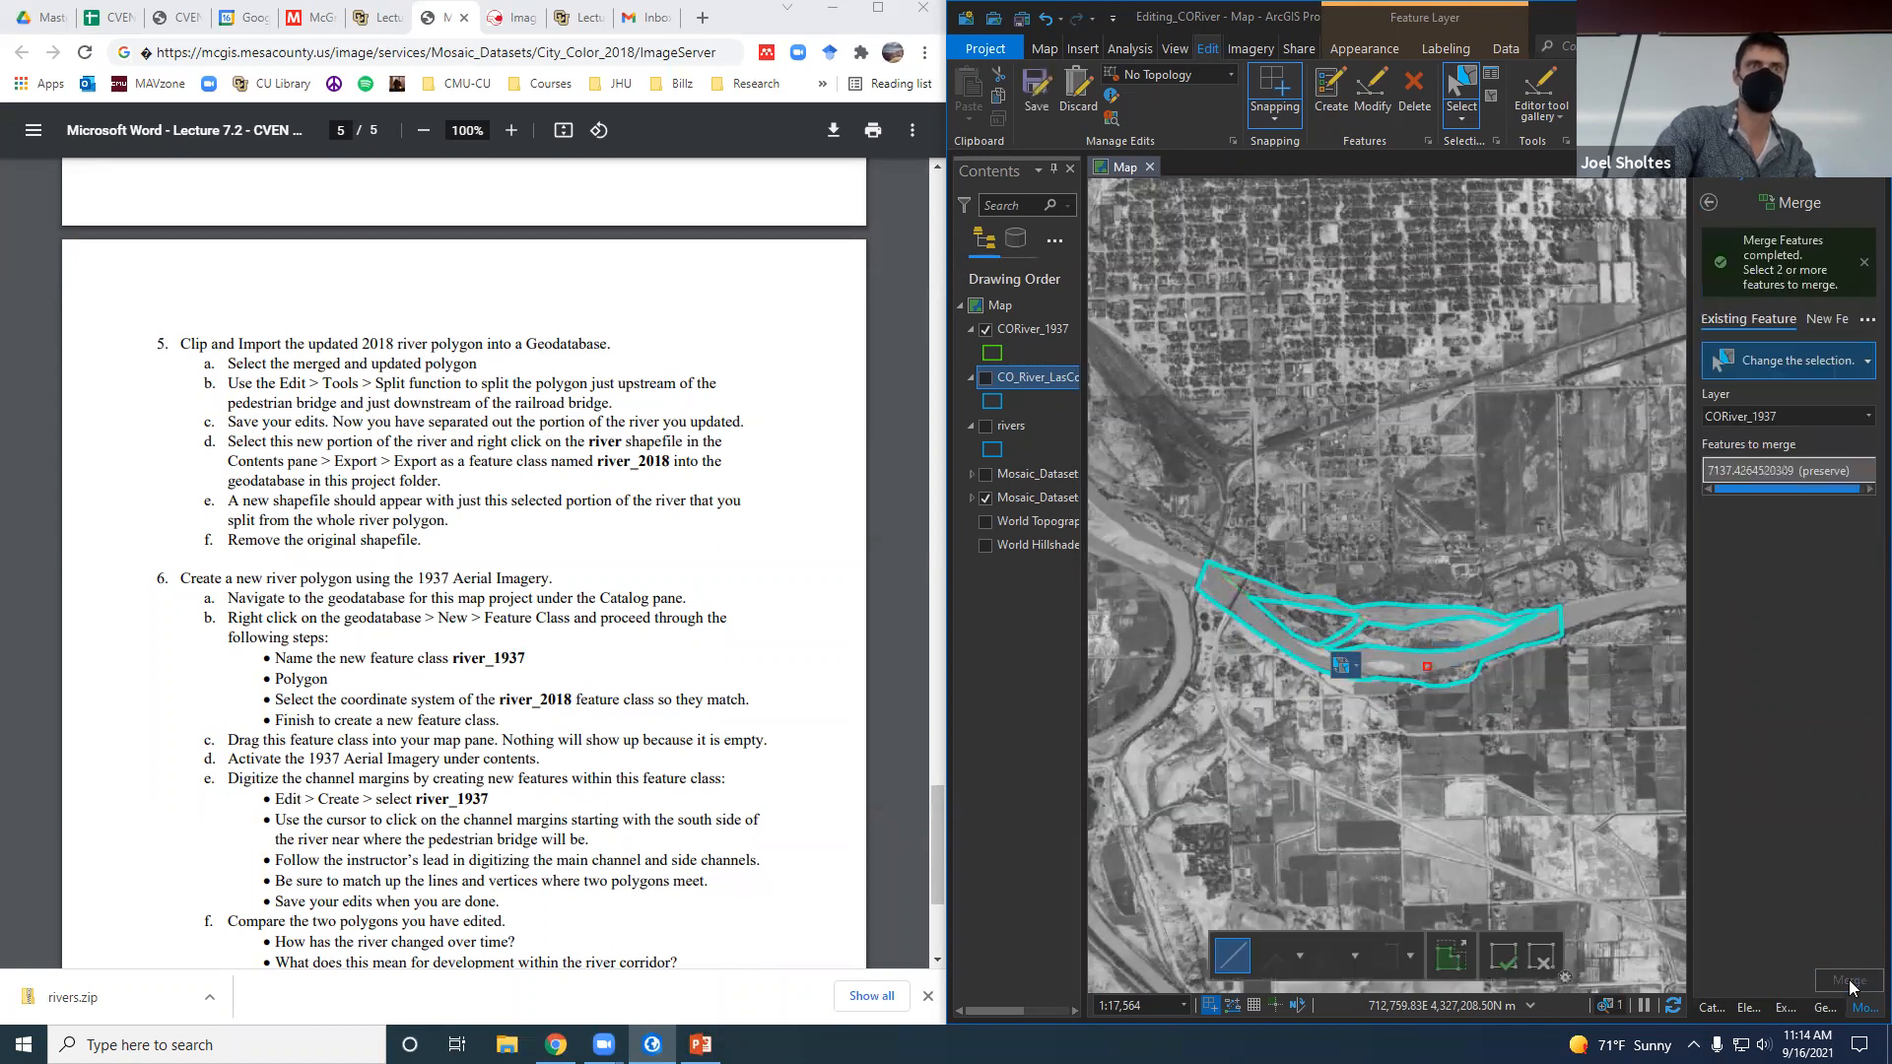
# Clear the selection of the merged river polygon, and save all edits.
pyautogui.rightClick(1427, 670)
pyautogui.click(1514, 705)
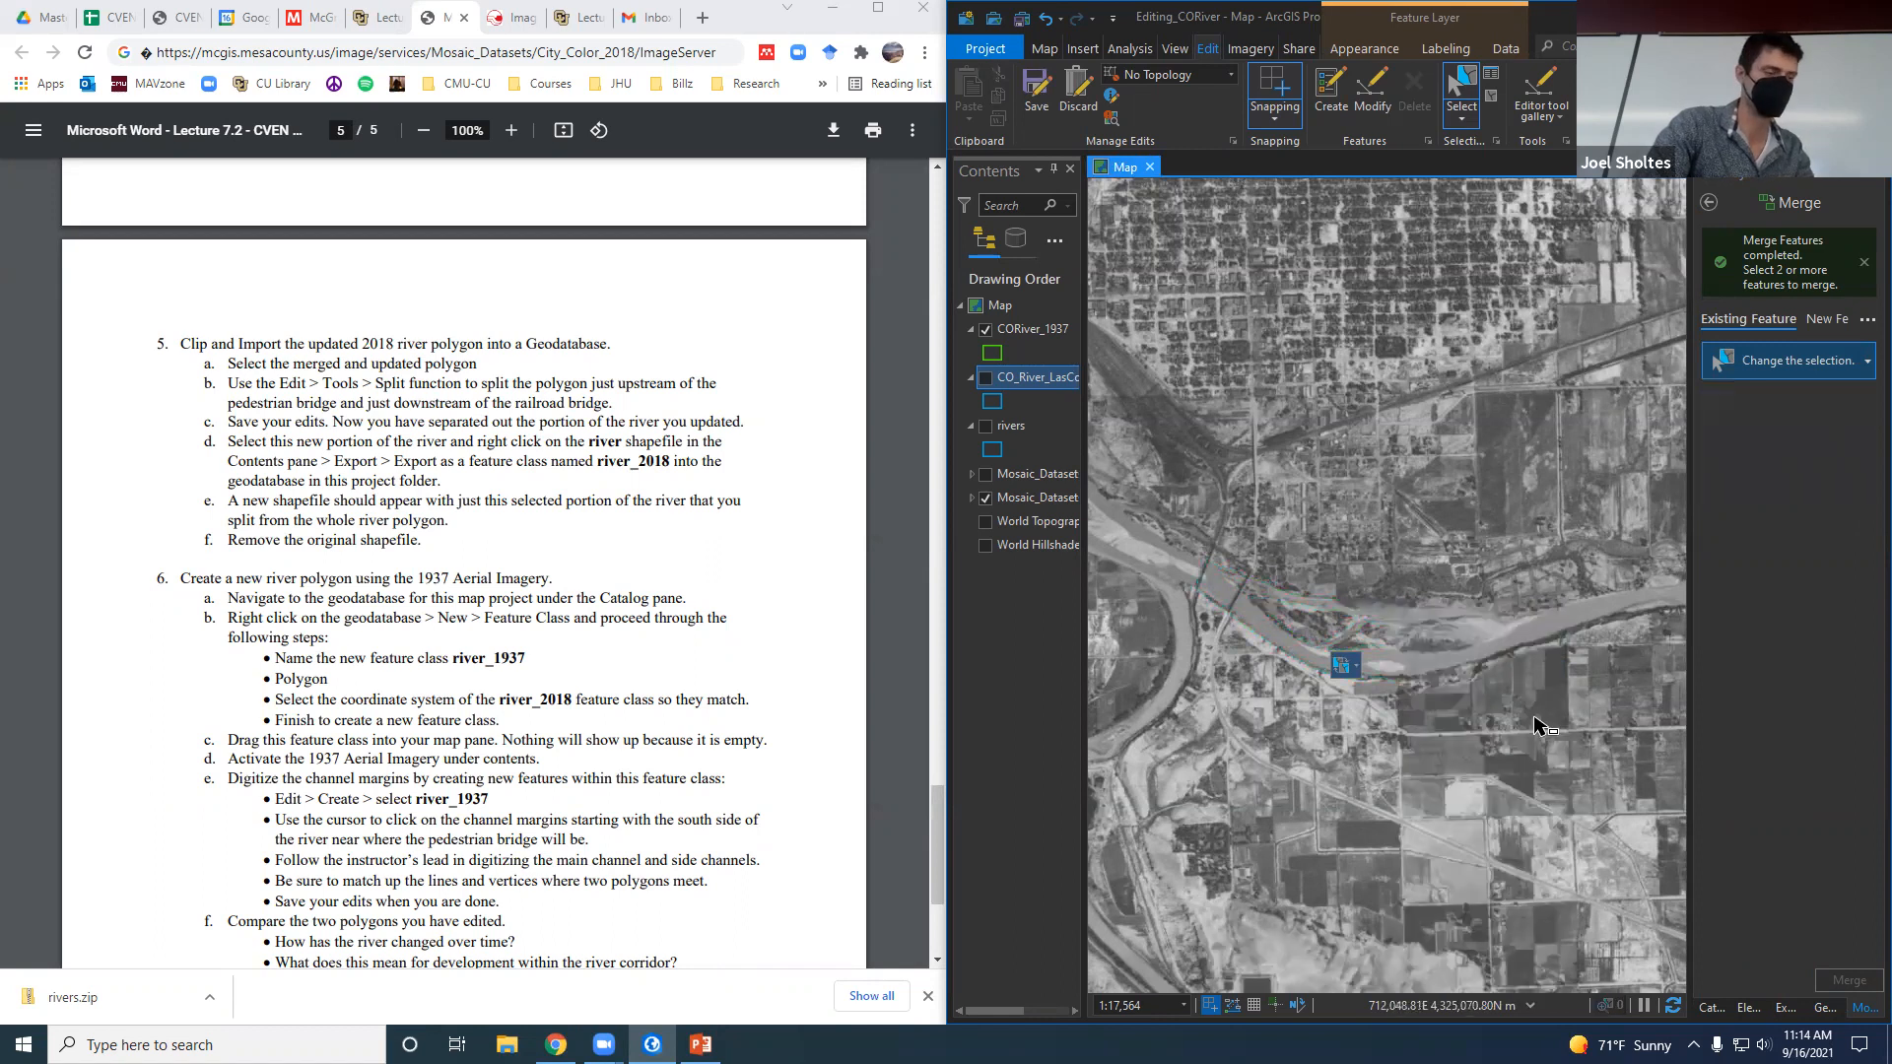
pyautogui.click(1034, 93)
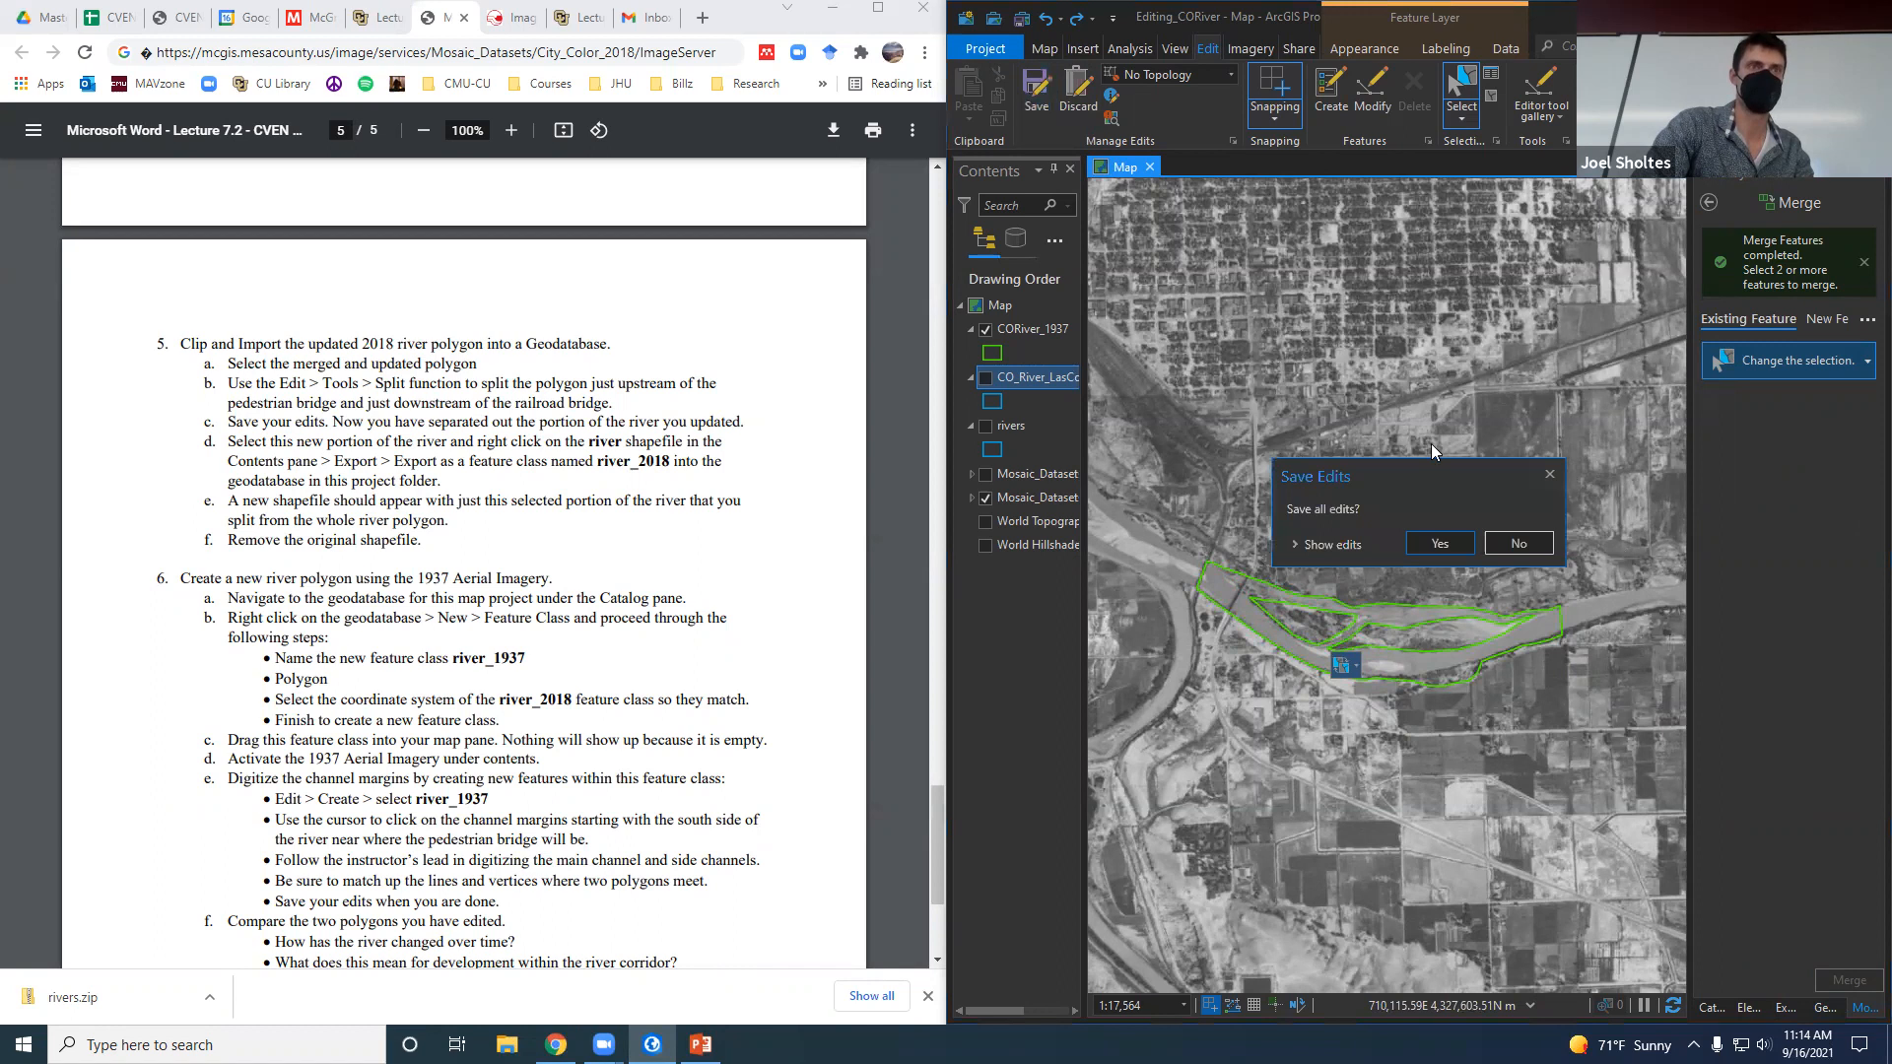
pyautogui.click(1440, 545)
# Display the 2018 CO_River_LasColonias layer over the merged 1937 river polygon to compare the two.
pyautogui.scroll(2, 1290, 620)
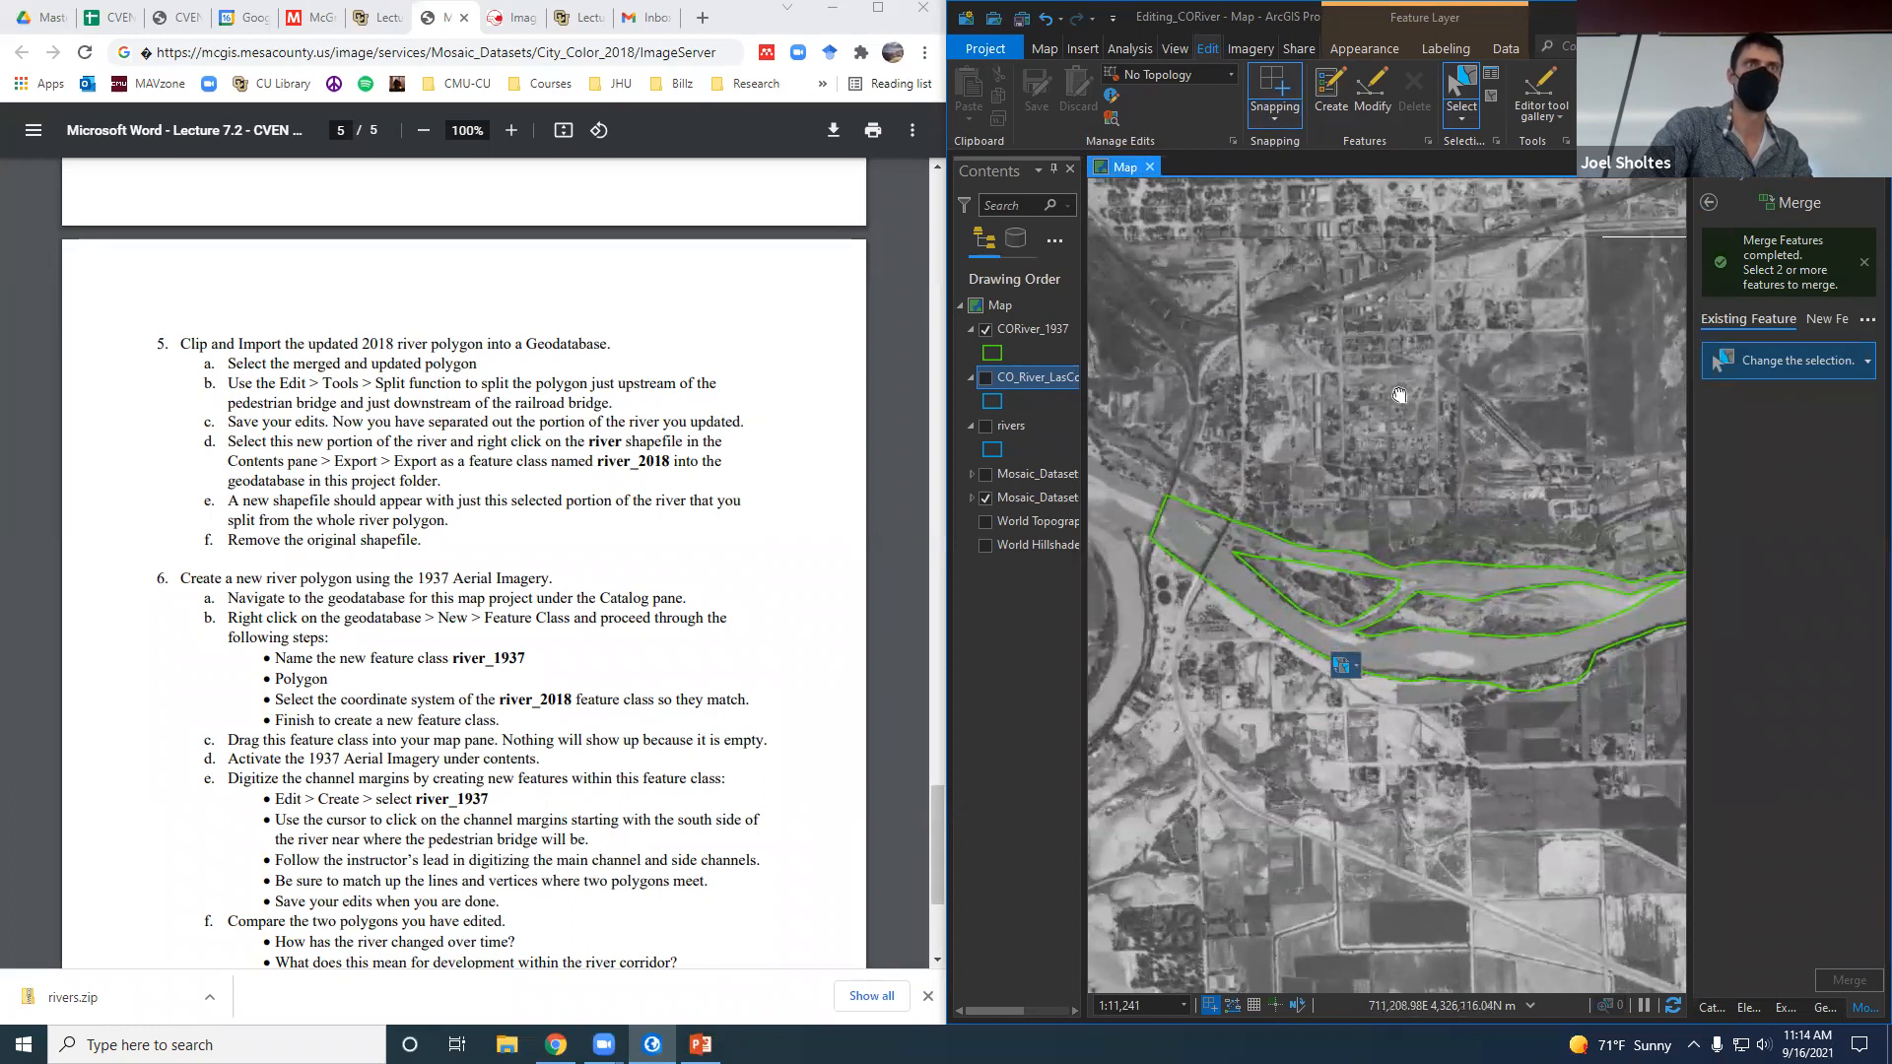
pyautogui.scroll(-2, 1265, 335)
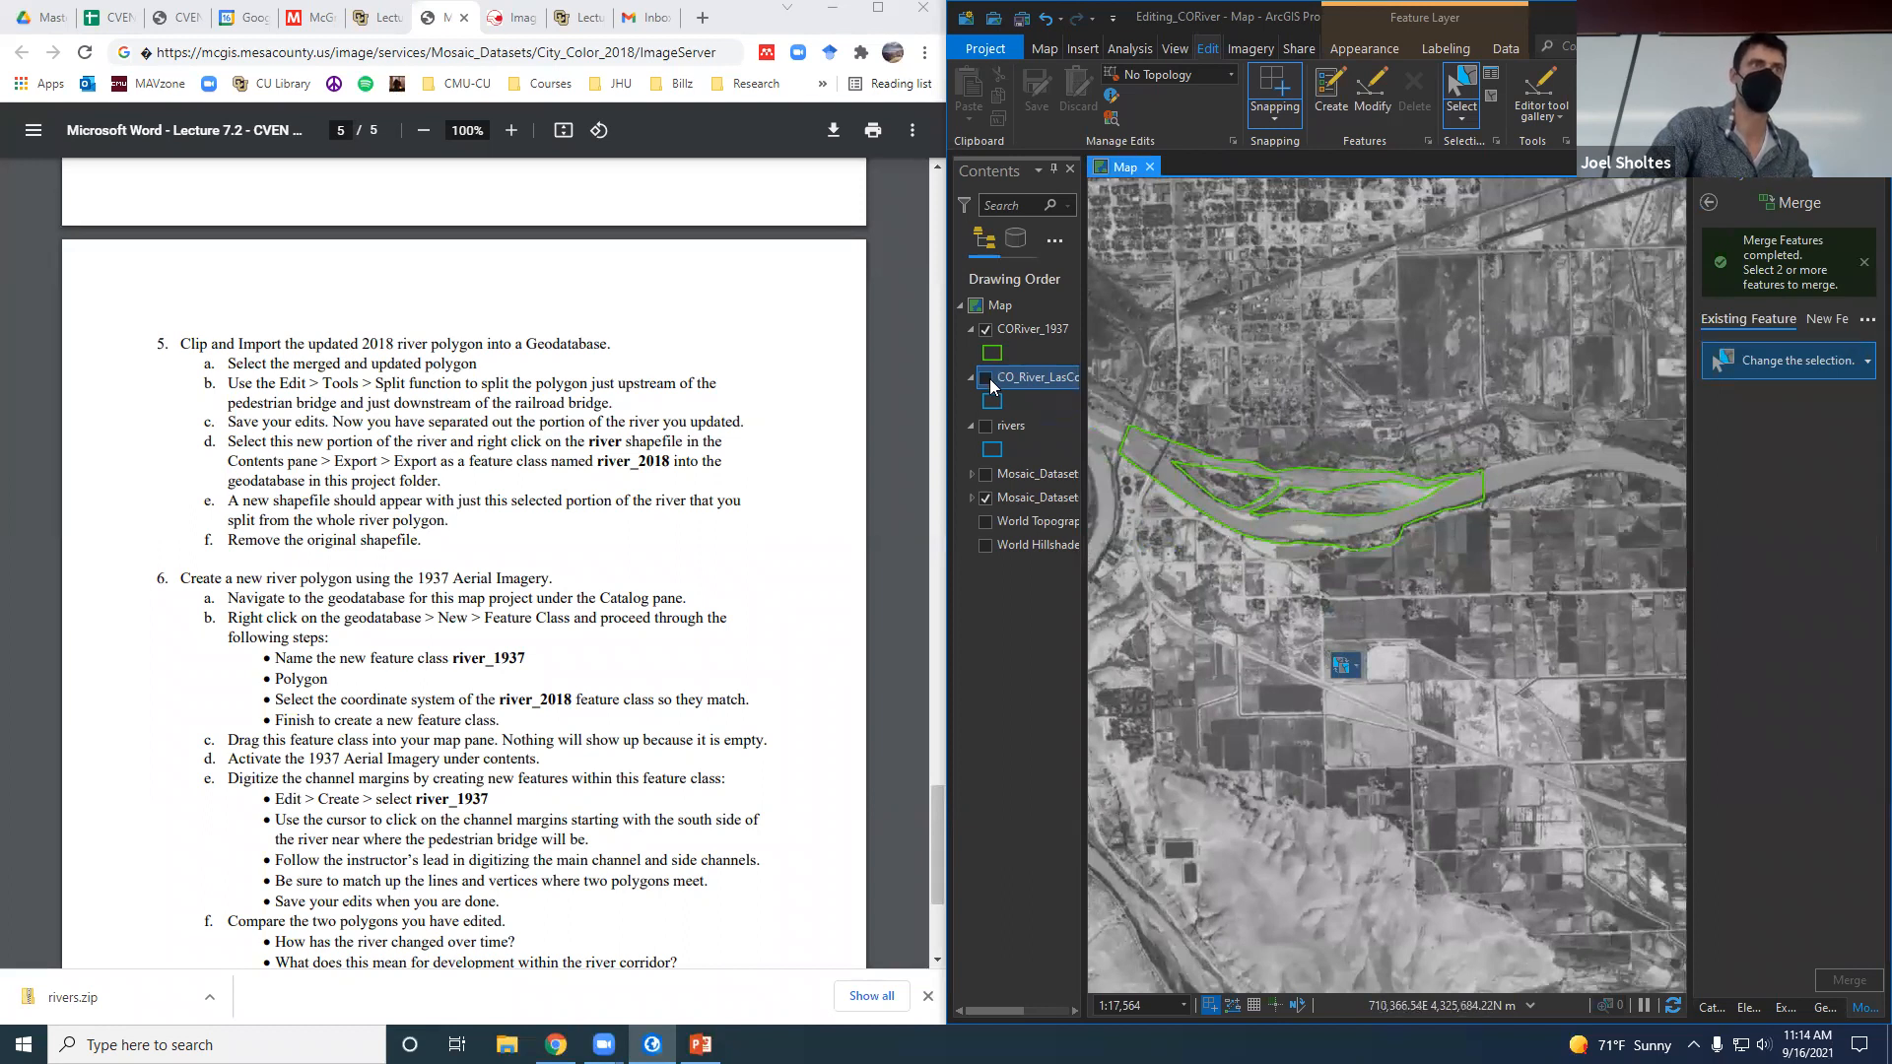
pyautogui.click(986, 380)
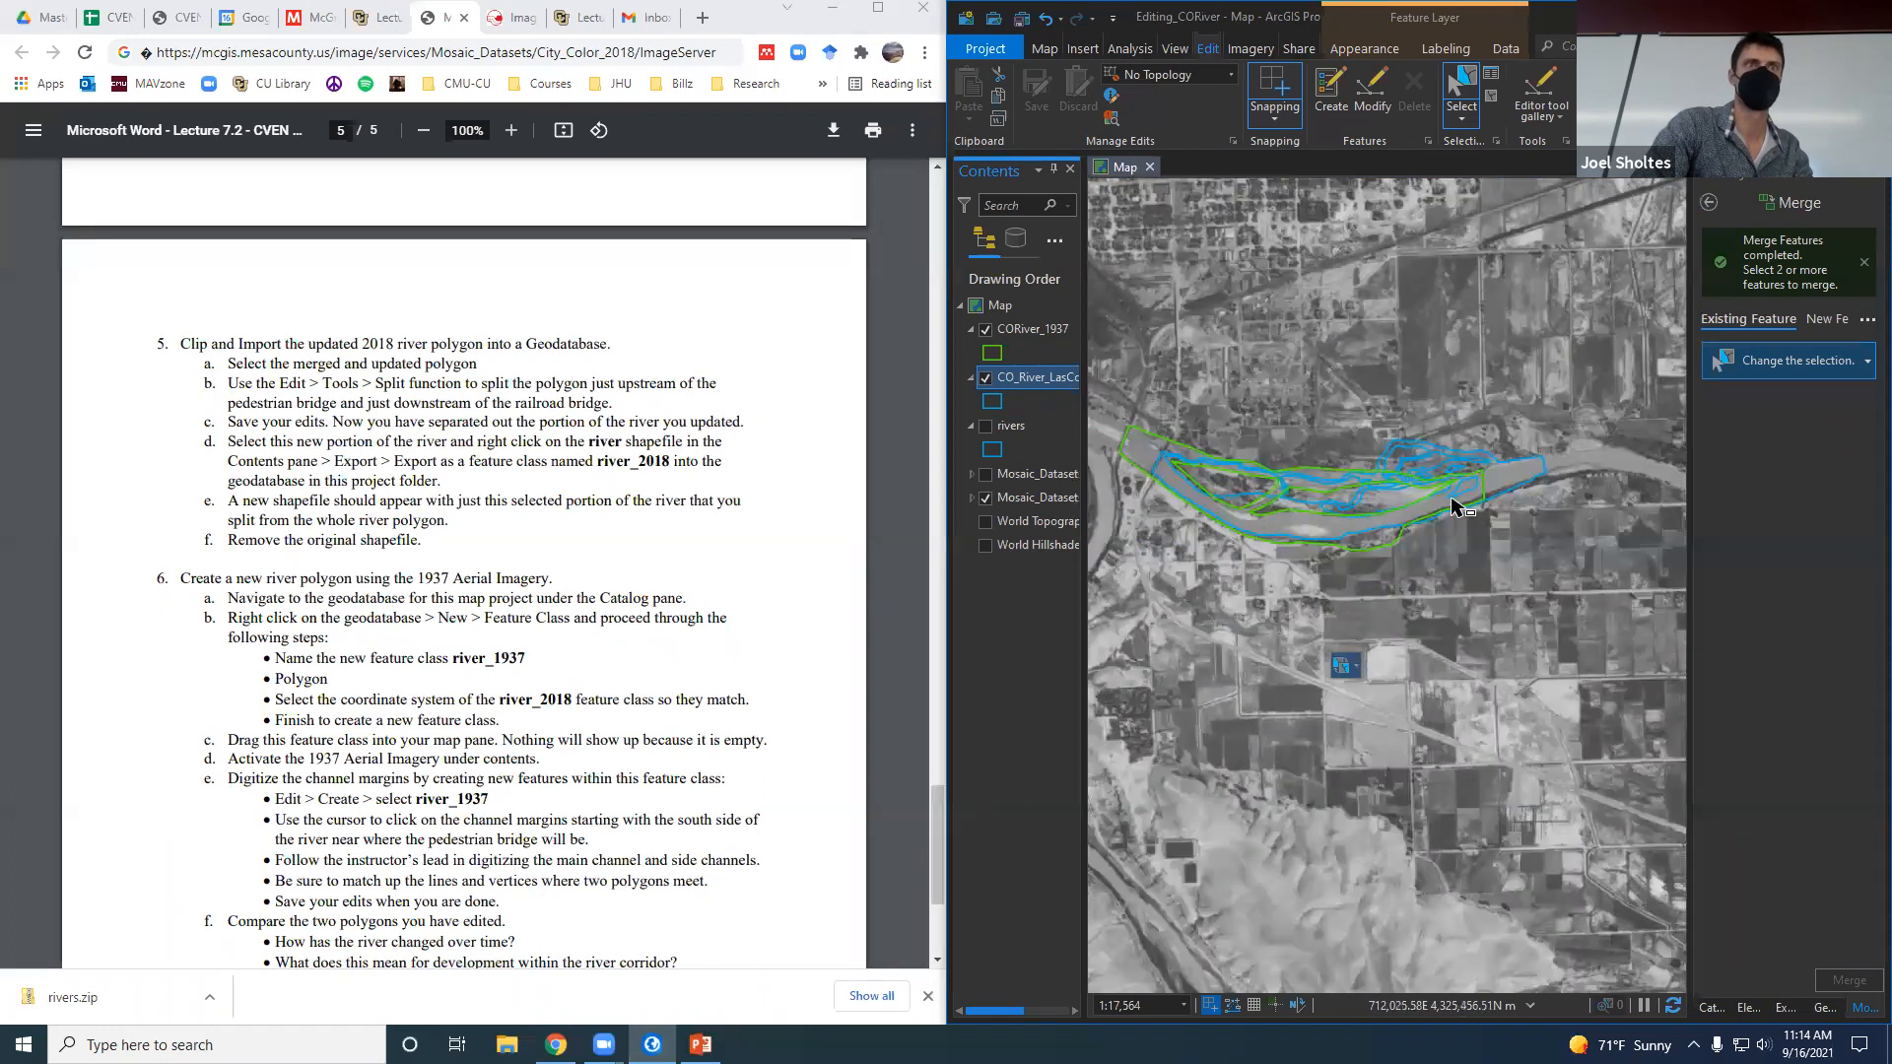
# Examine how the CORiver_1937 and CO_River_LasColonias outlines differ along the main channel, the side channels and both ends of the reach.
pyautogui.scroll(3, 1522, 491)
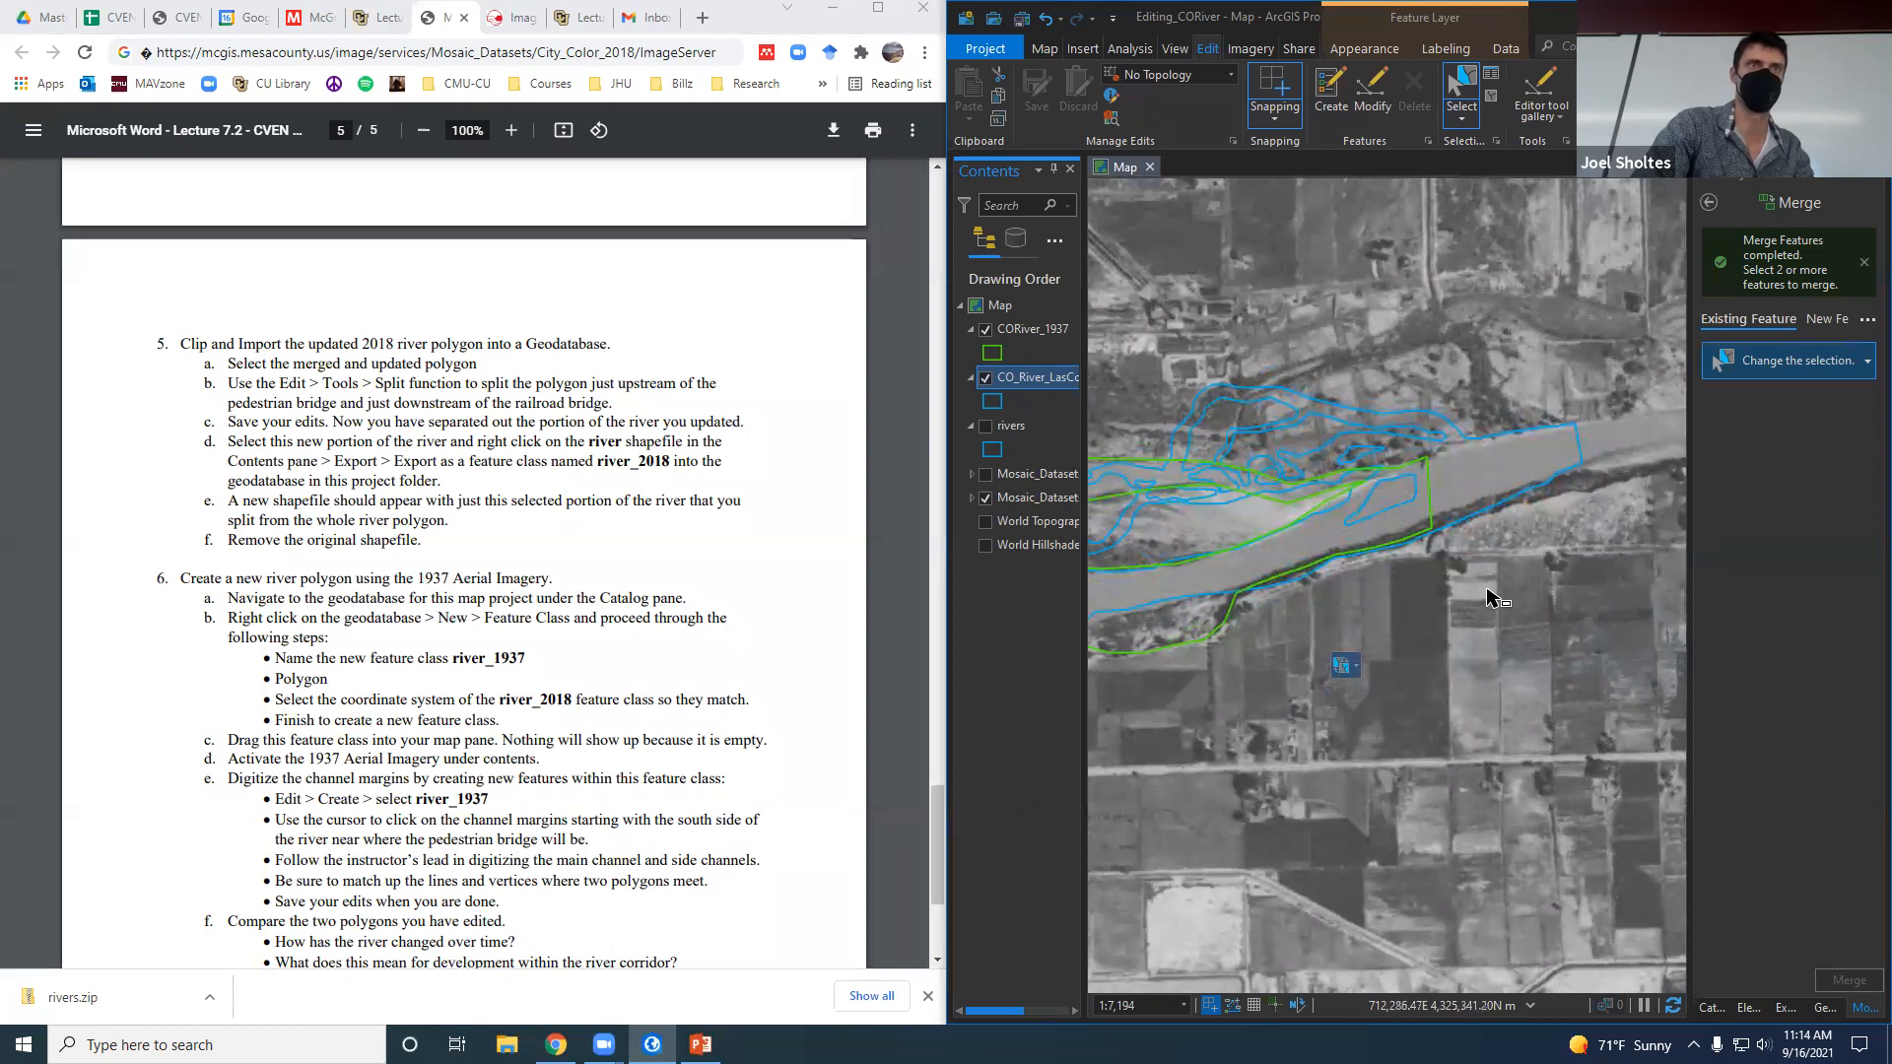
pyautogui.scroll(-3, 1483, 596)
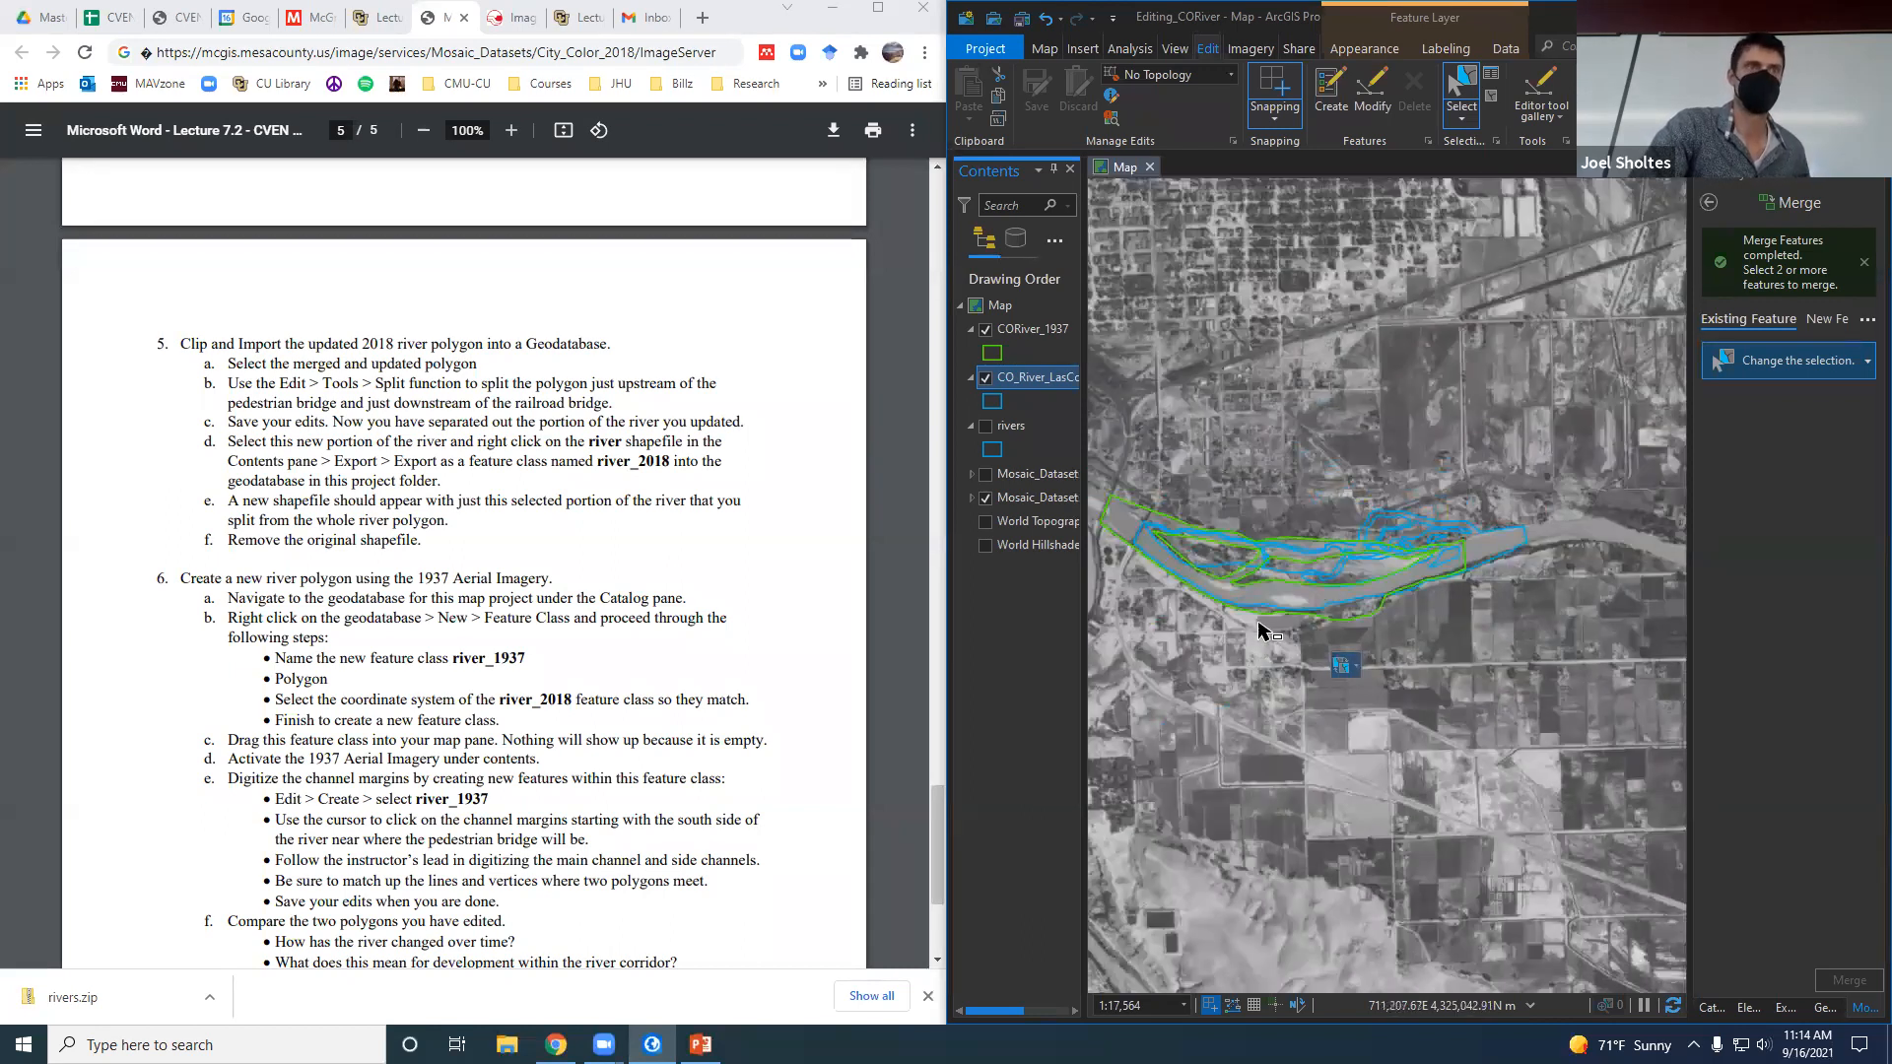
pyautogui.scroll(3, 1260, 628)
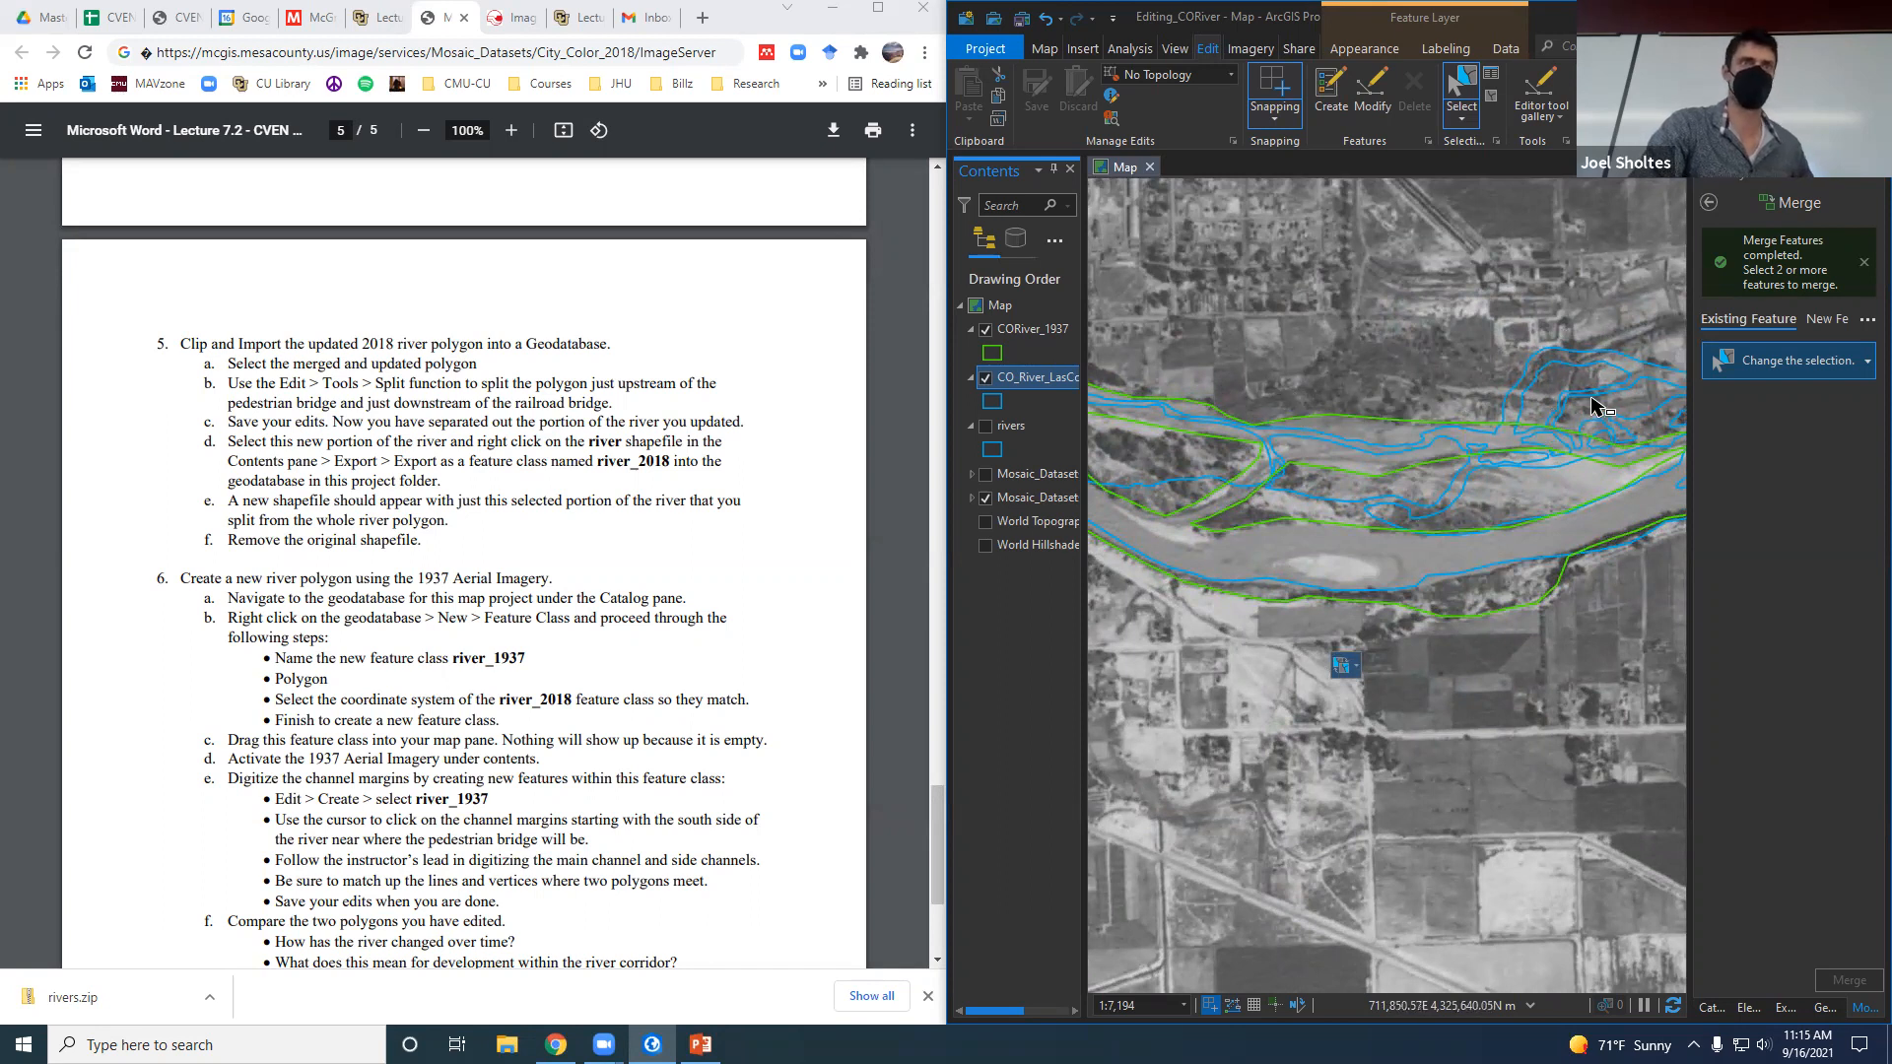
pyautogui.click(1279, 700)
pyautogui.moveTo(1209, 650); pyautogui.dragTo(1538, 727)
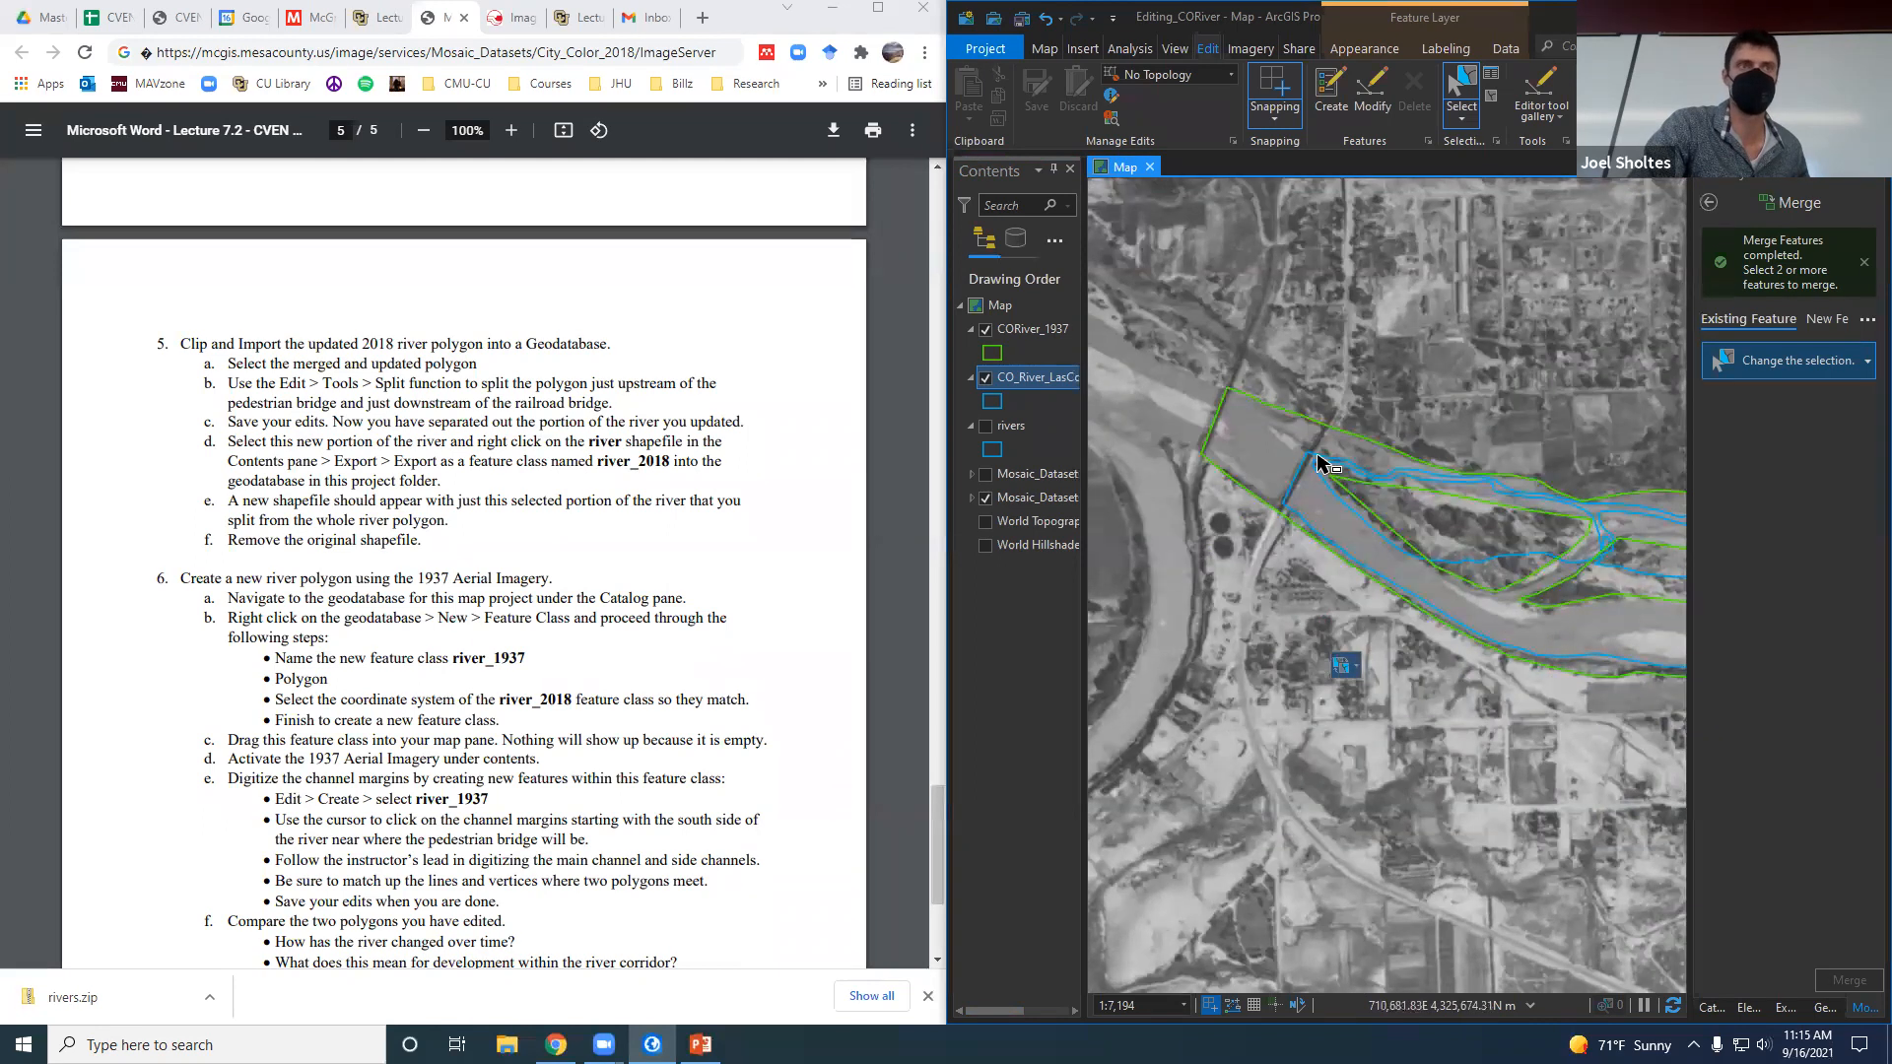
pyautogui.moveTo(1514, 774); pyautogui.dragTo(1314, 721)
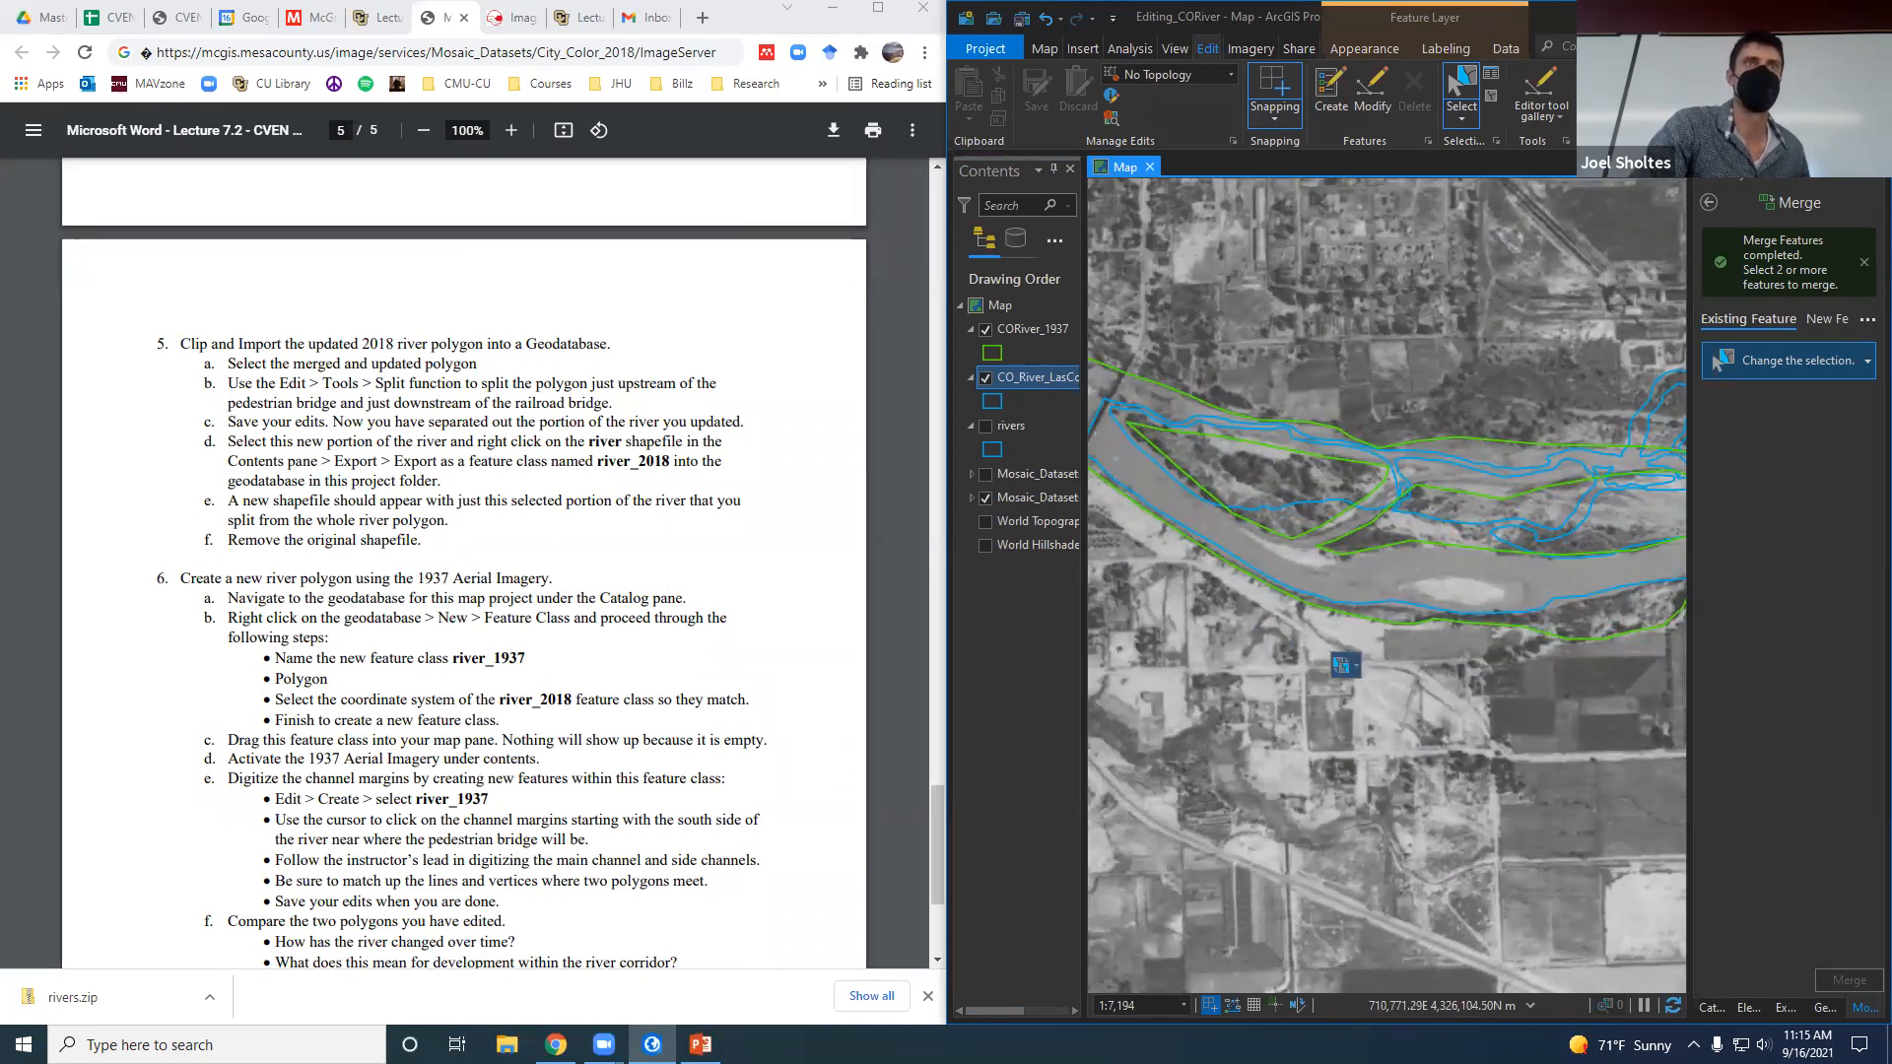
# Undock the map project's window from the screen edge so its full toolbar shows, and save the project.
pyautogui.moveTo(1578, 22); pyautogui.dragTo(1572, 185)
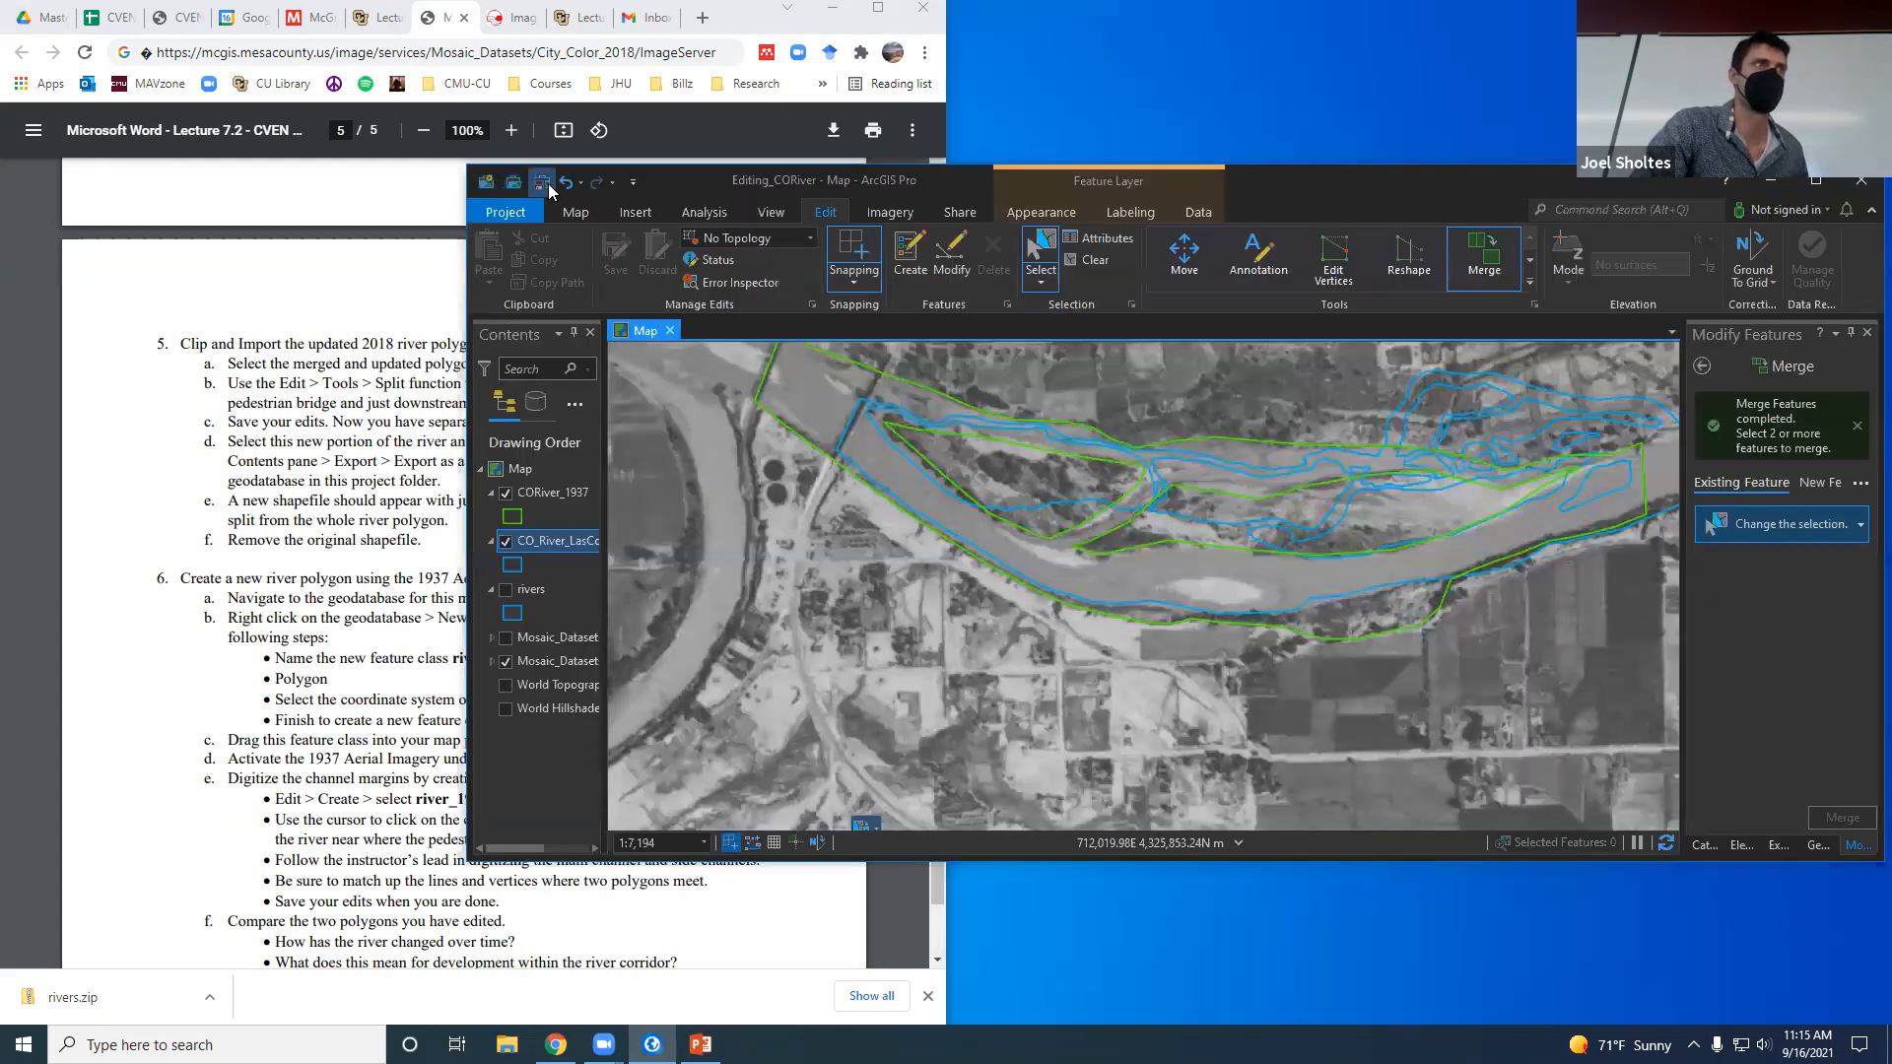
pyautogui.click(543, 185)
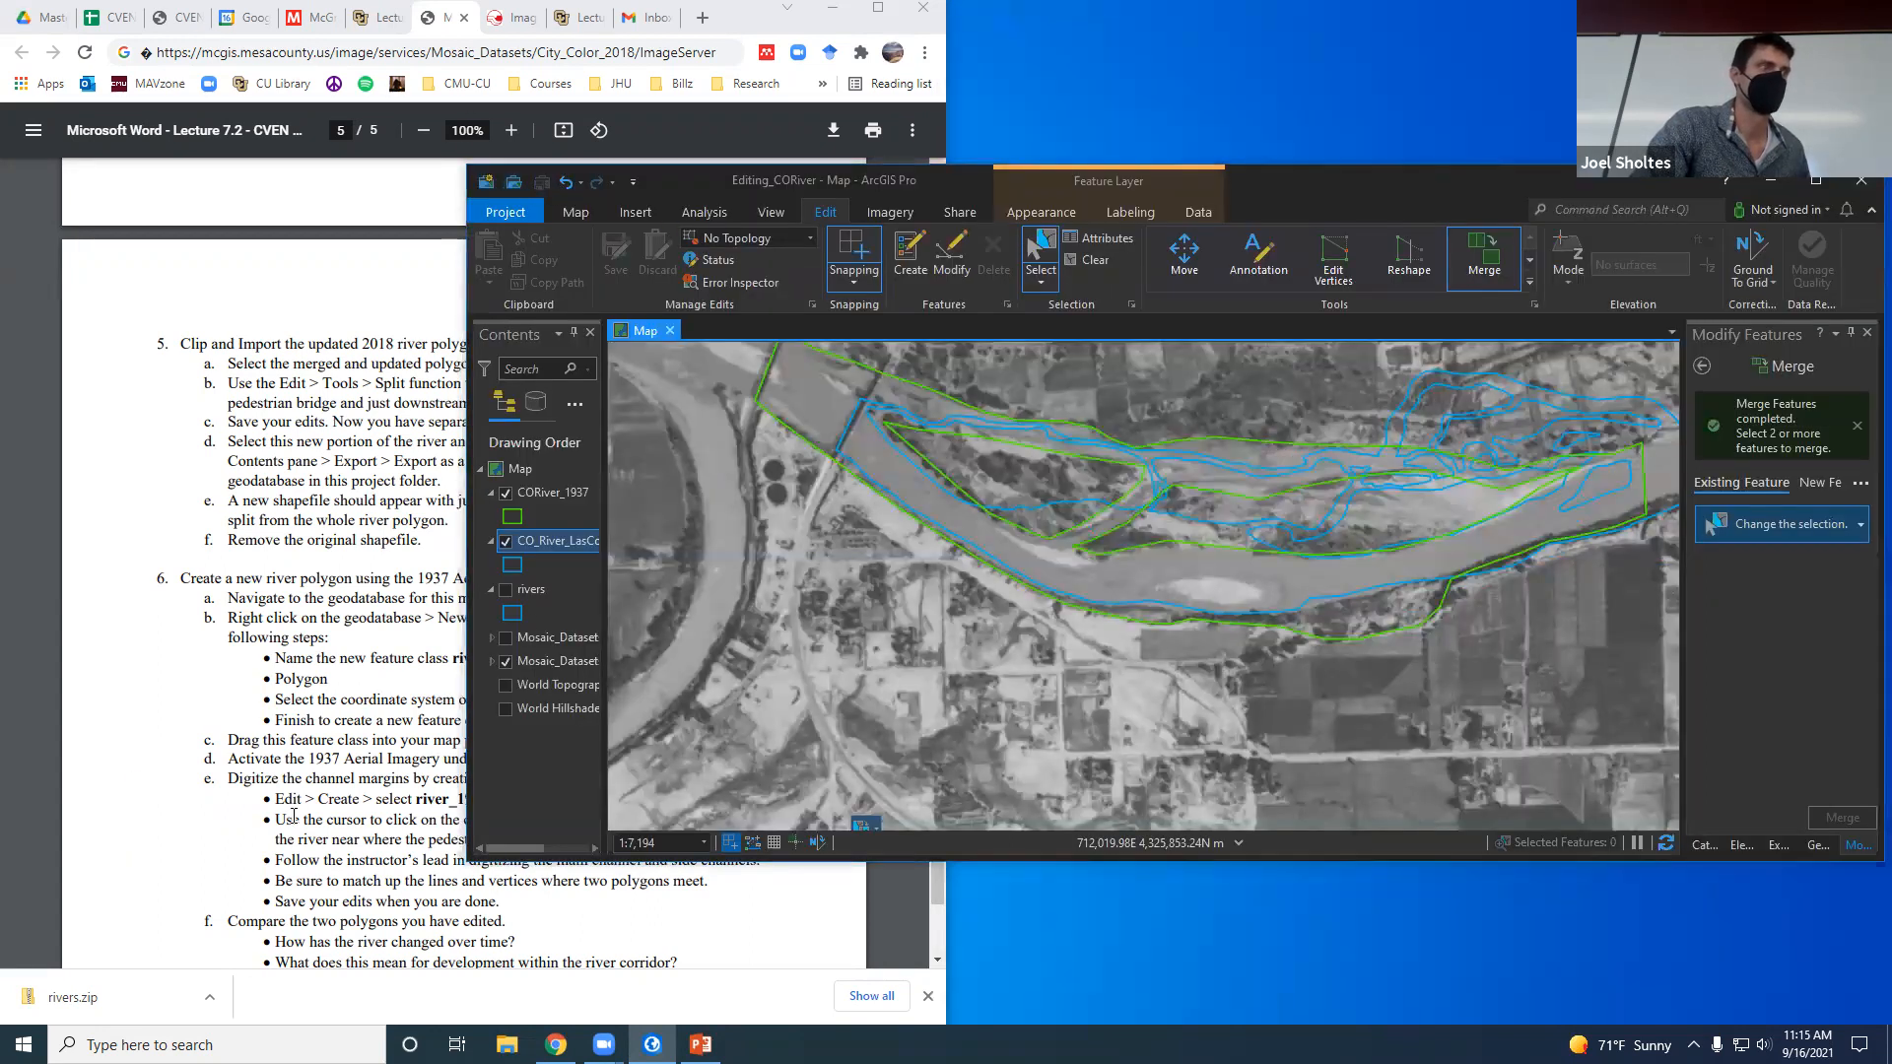
# Read the final comparison questions in the lab handout, and review the full extent of the 1937 and 2018 river polygons.
pyautogui.click(293, 816)
pyautogui.scroll(-2, 333, 806)
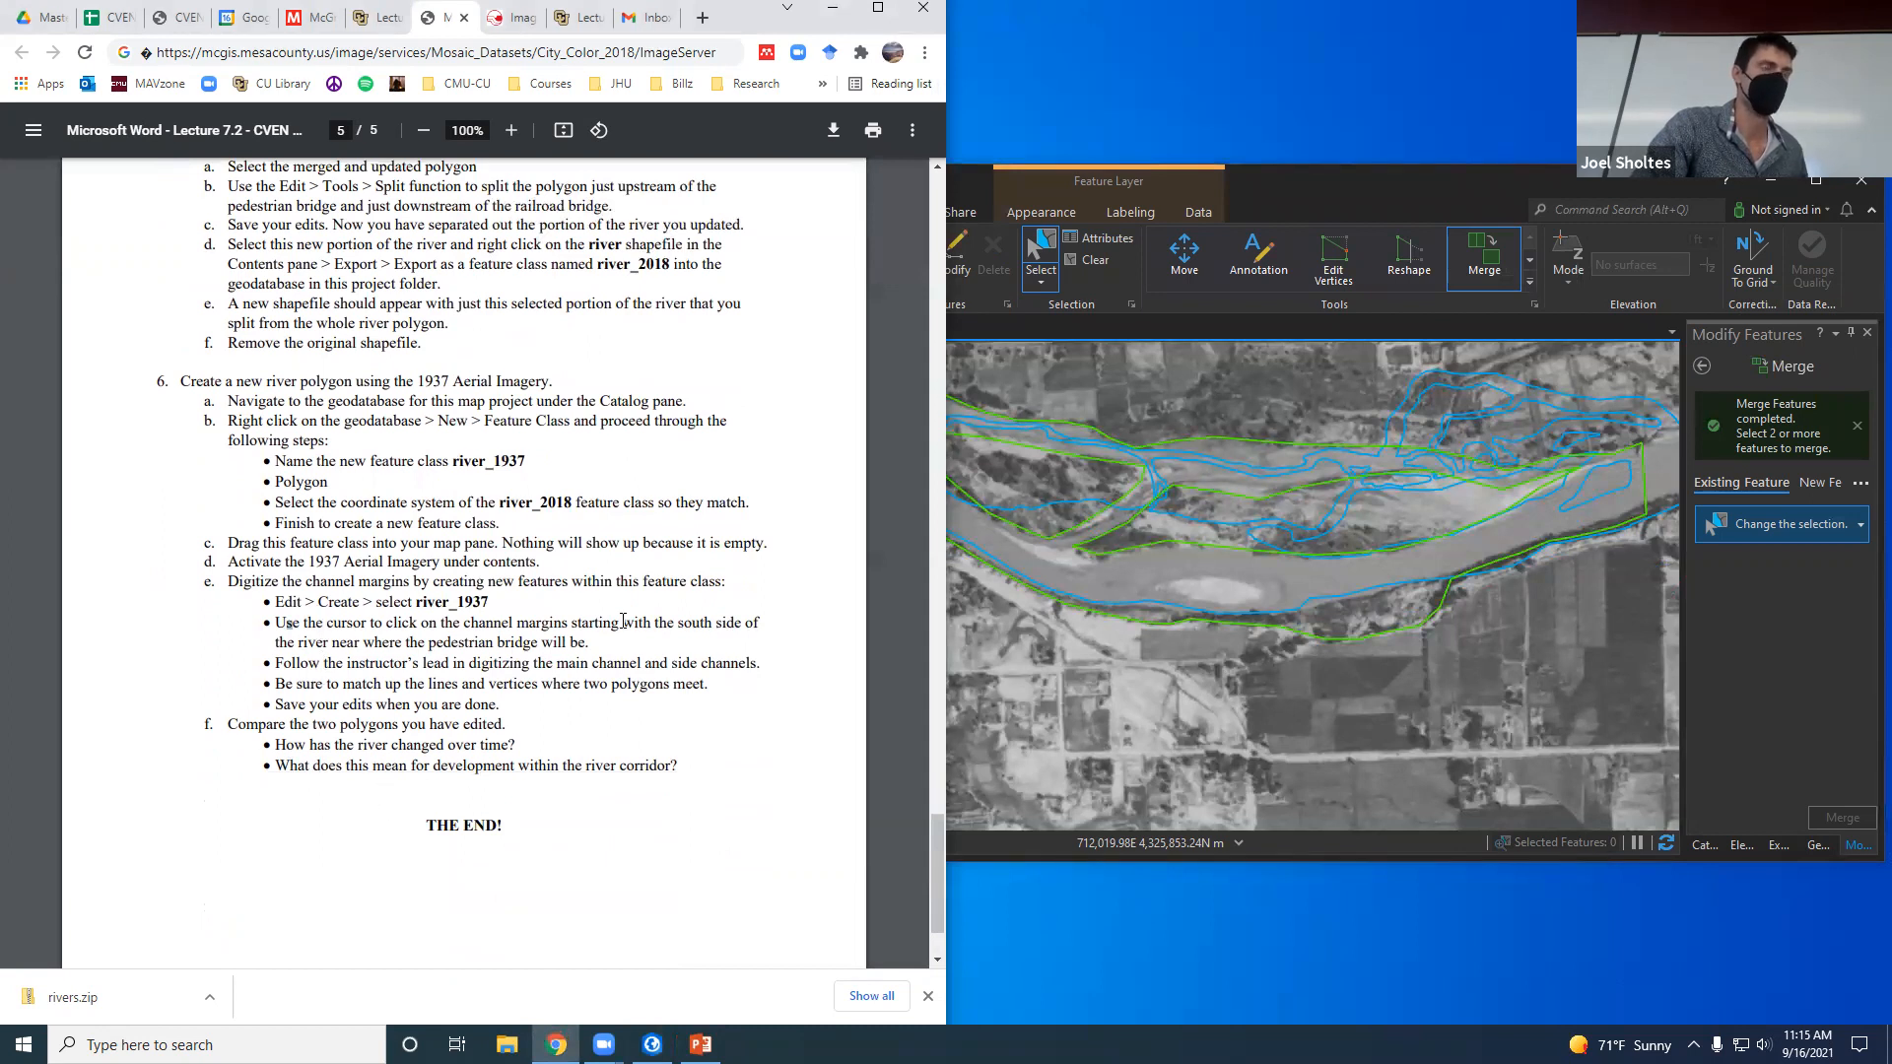
pyautogui.scroll(-2, 1276, 699)
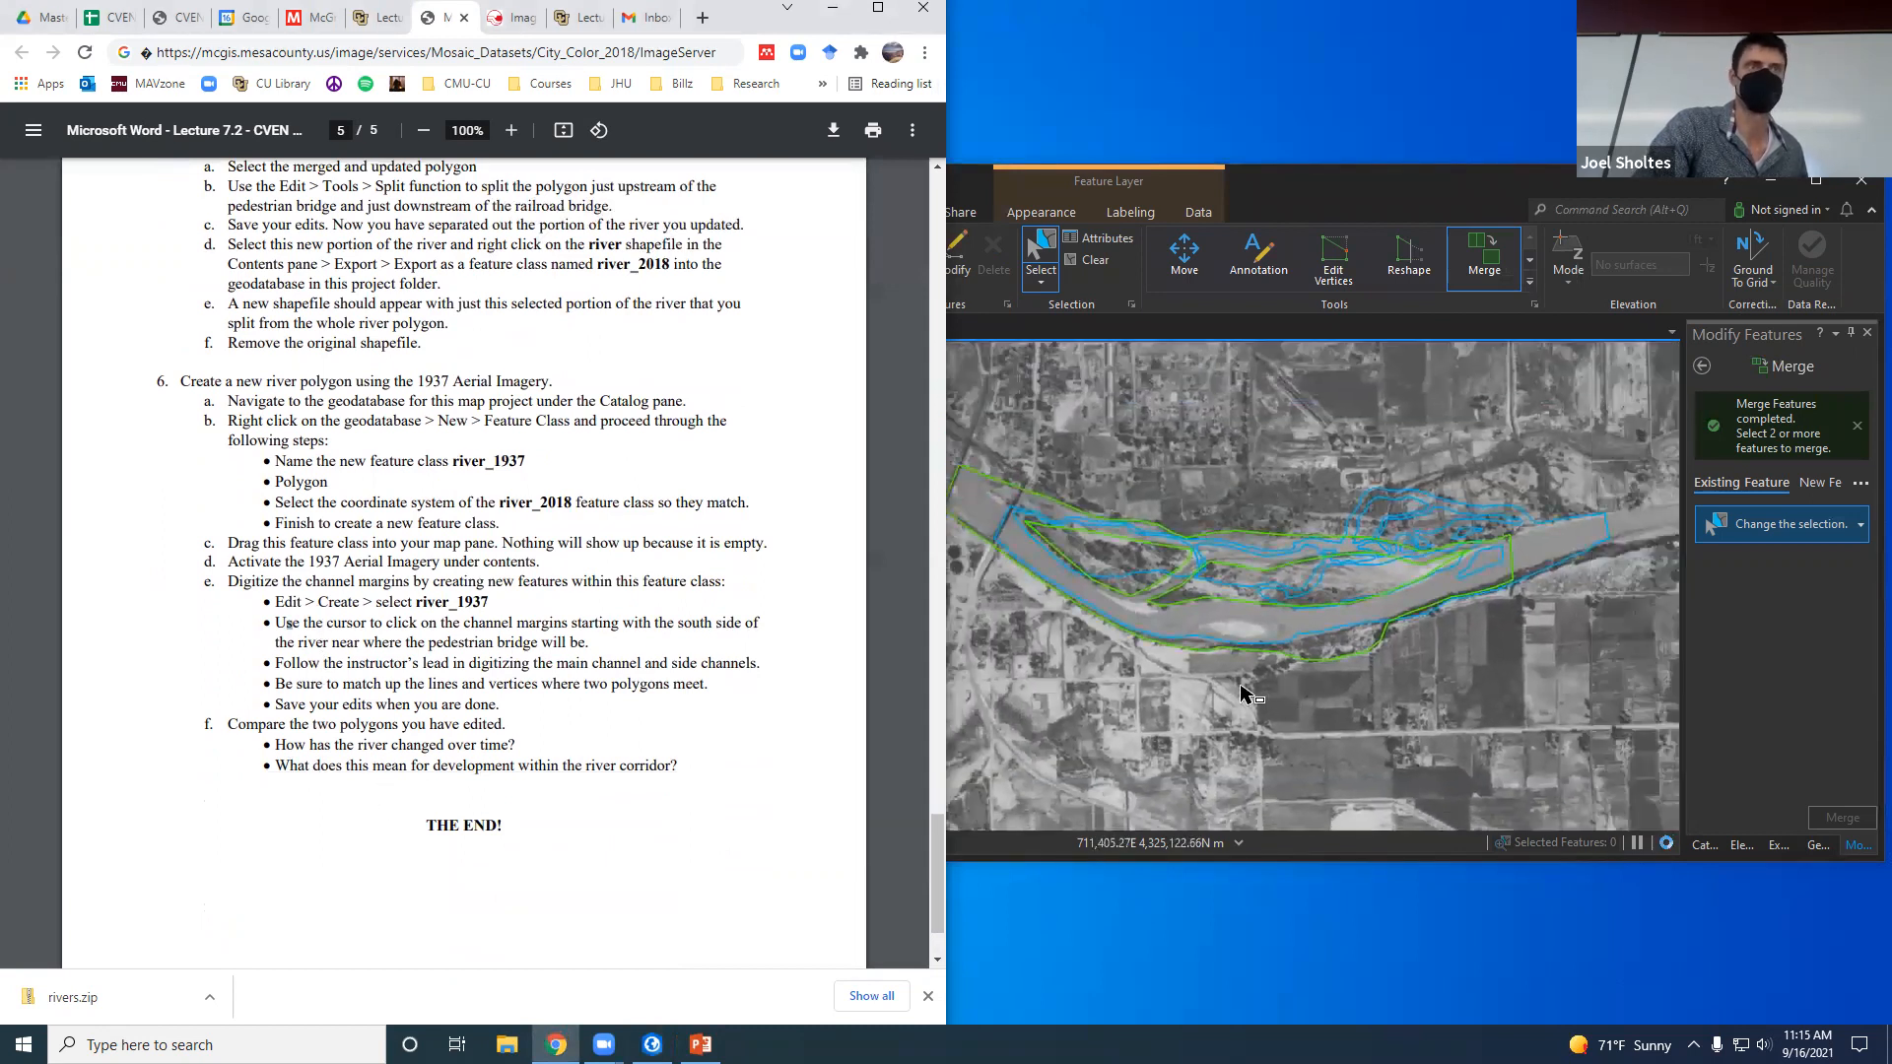
pyautogui.scroll(-2, 1200, 661)
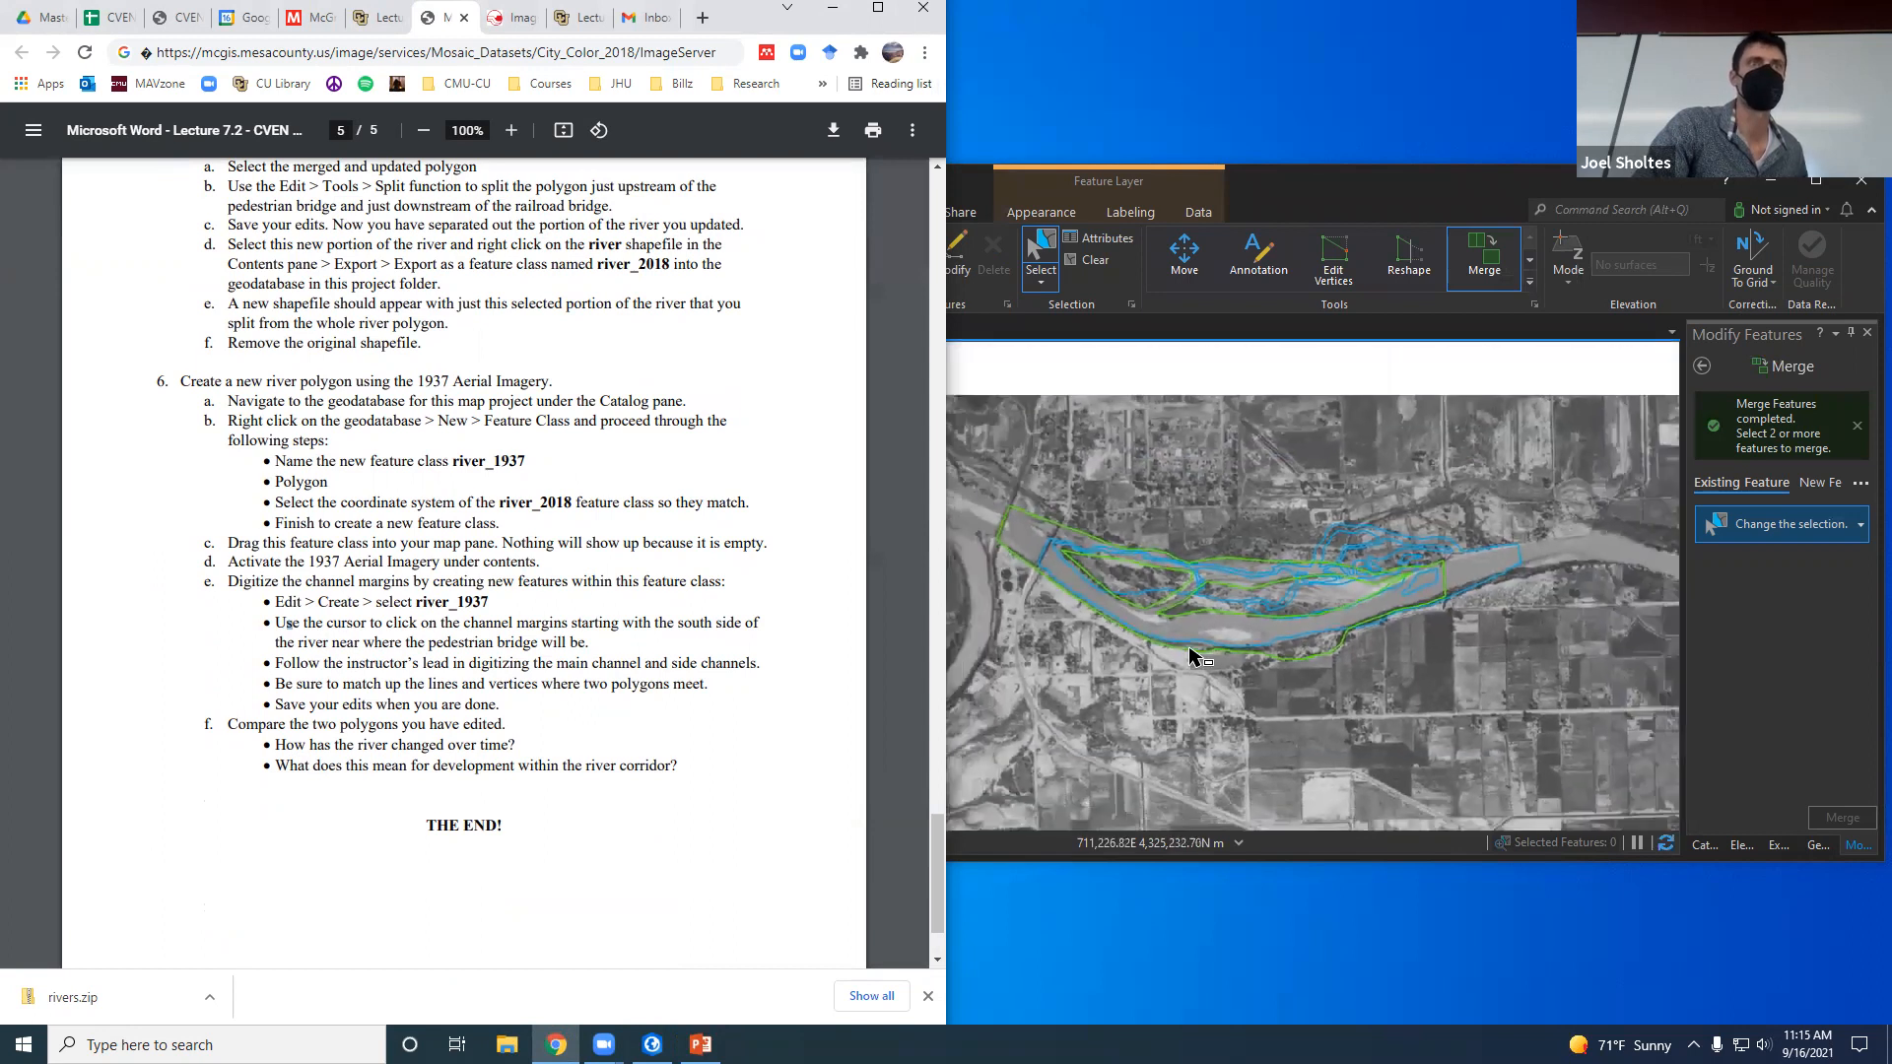